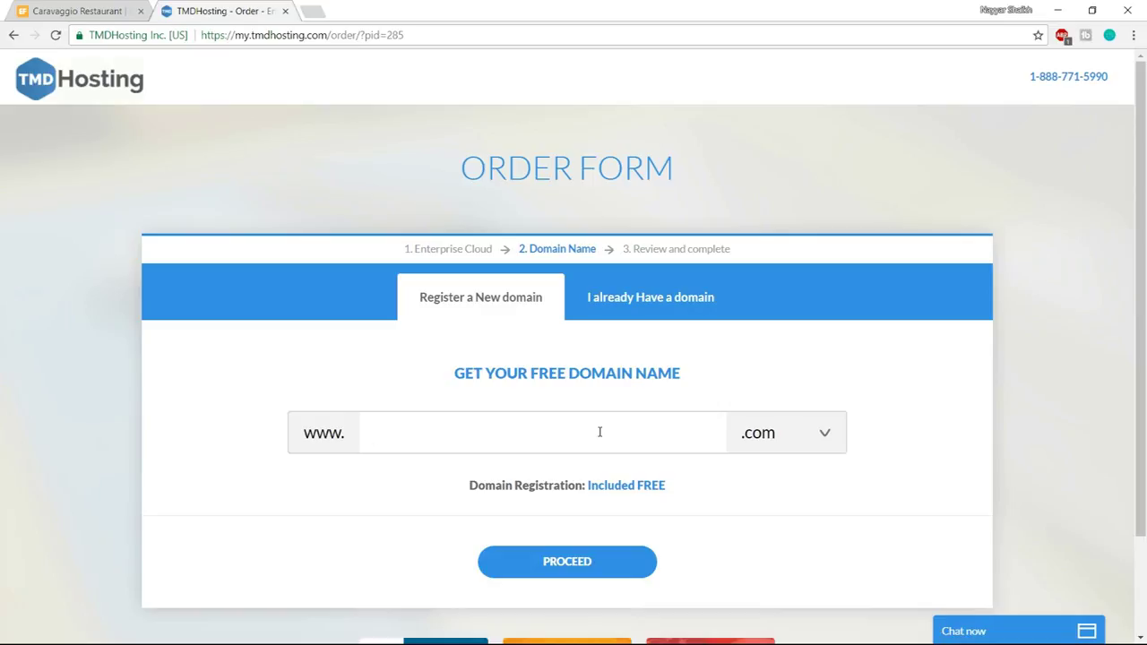
# Enter the desired free domain name and keep .com after reviewing the other extensions
pyautogui.write('nayyyarsh')
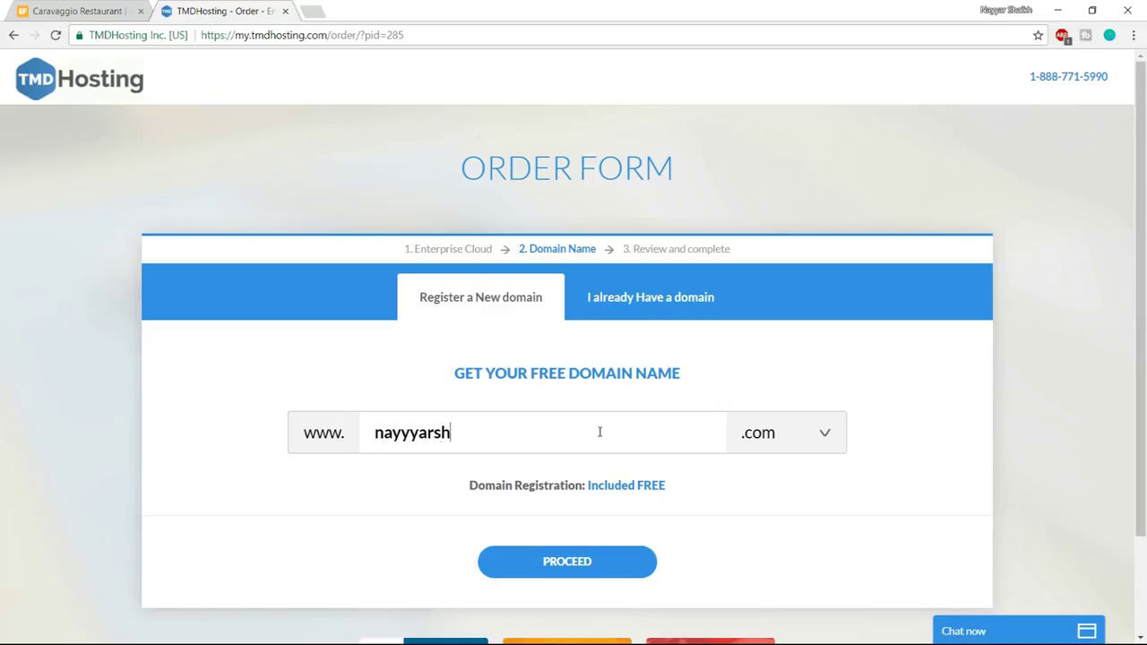
pyautogui.write('aikh1')
pyautogui.click(785, 434)
pyautogui.scroll(-3, 810, 365)
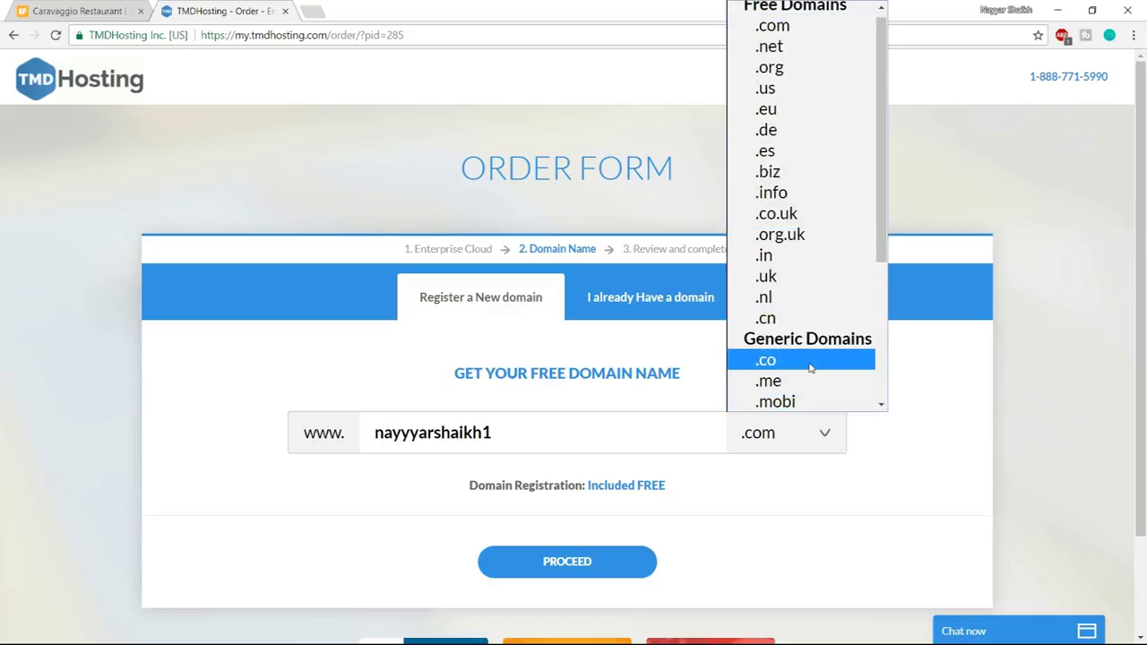
pyautogui.scroll(3, 811, 366)
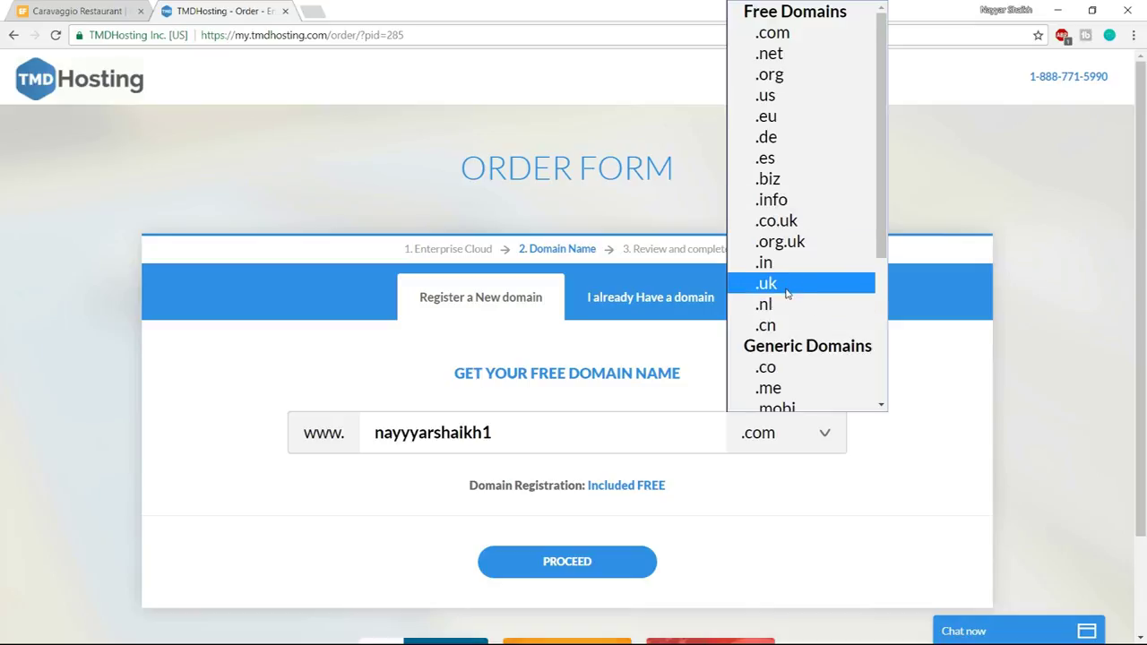
pyautogui.click(816, 36)
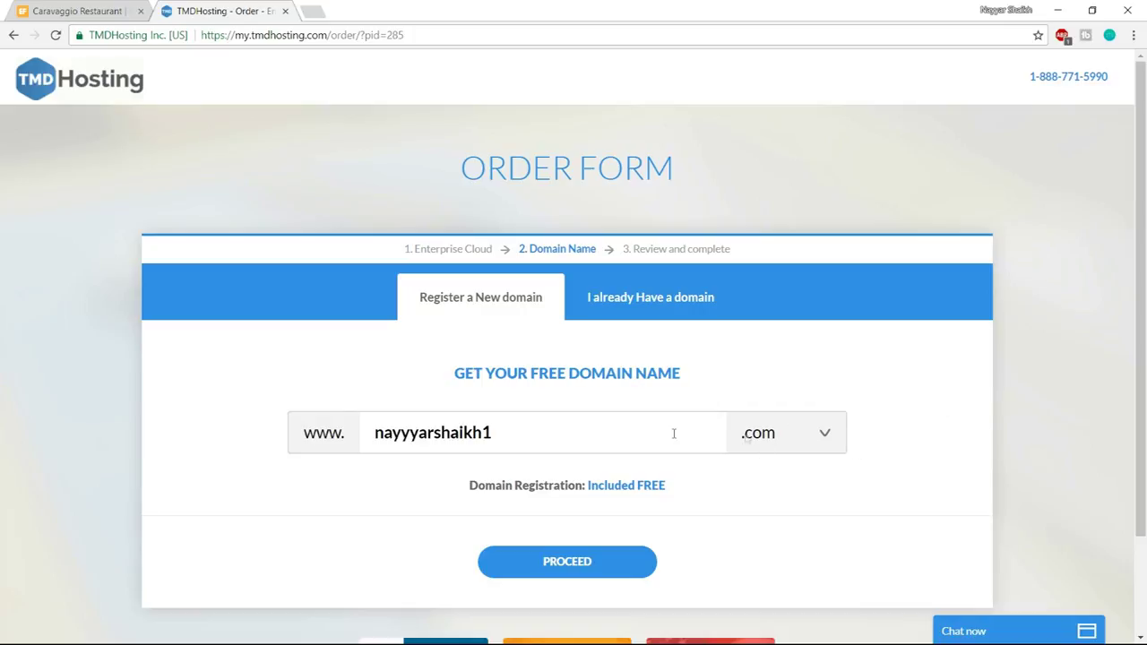
# Proceed to the payment details, check the card types, and select PayPal instead
pyautogui.click(569, 573)
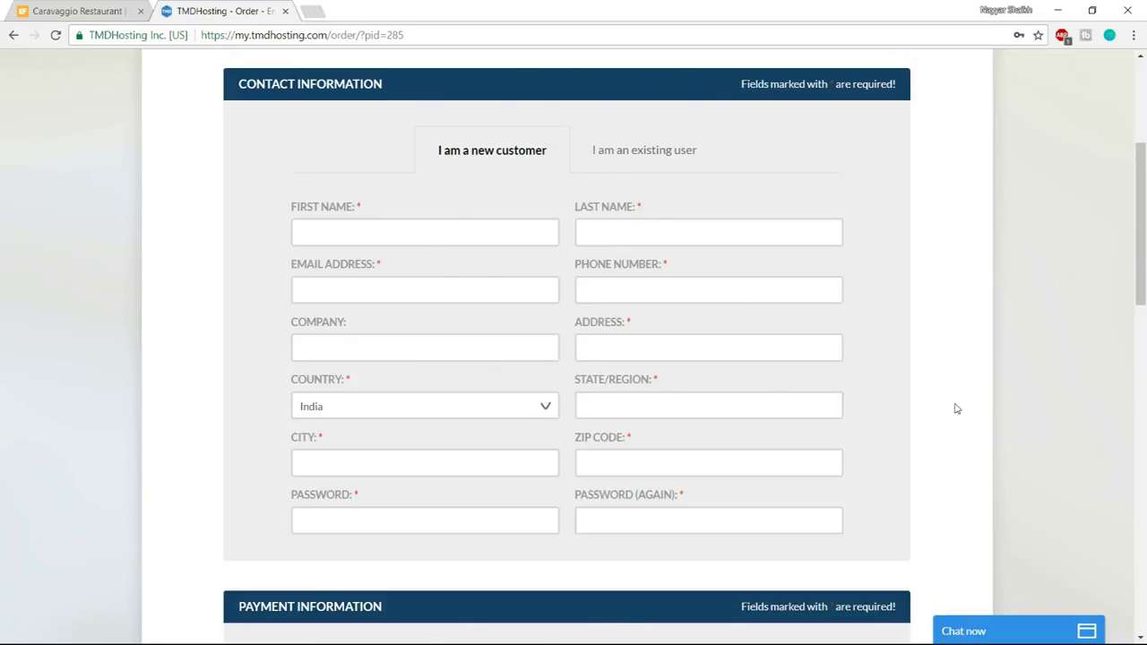
pyautogui.scroll(-5, 955, 405)
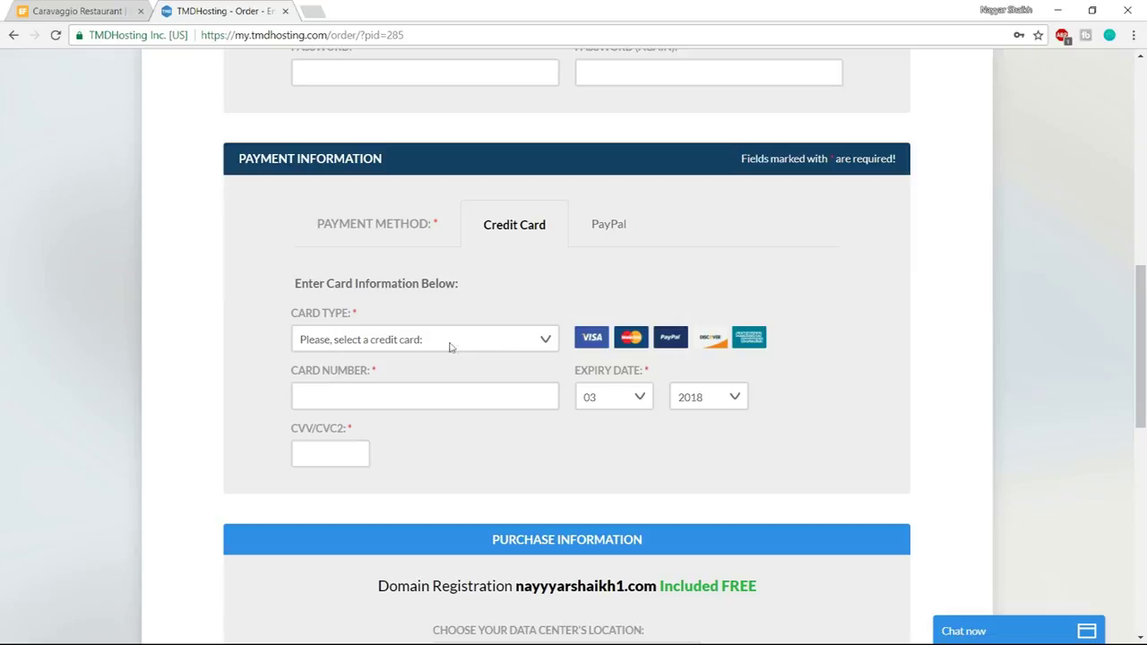
pyautogui.click(448, 336)
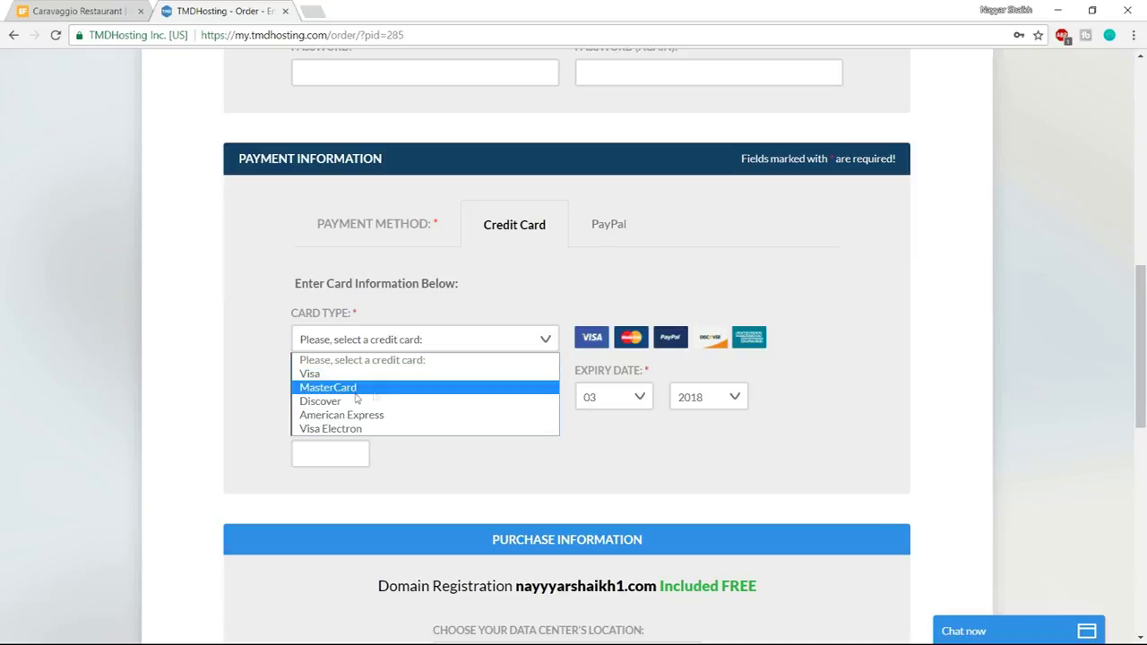
pyautogui.click(522, 348)
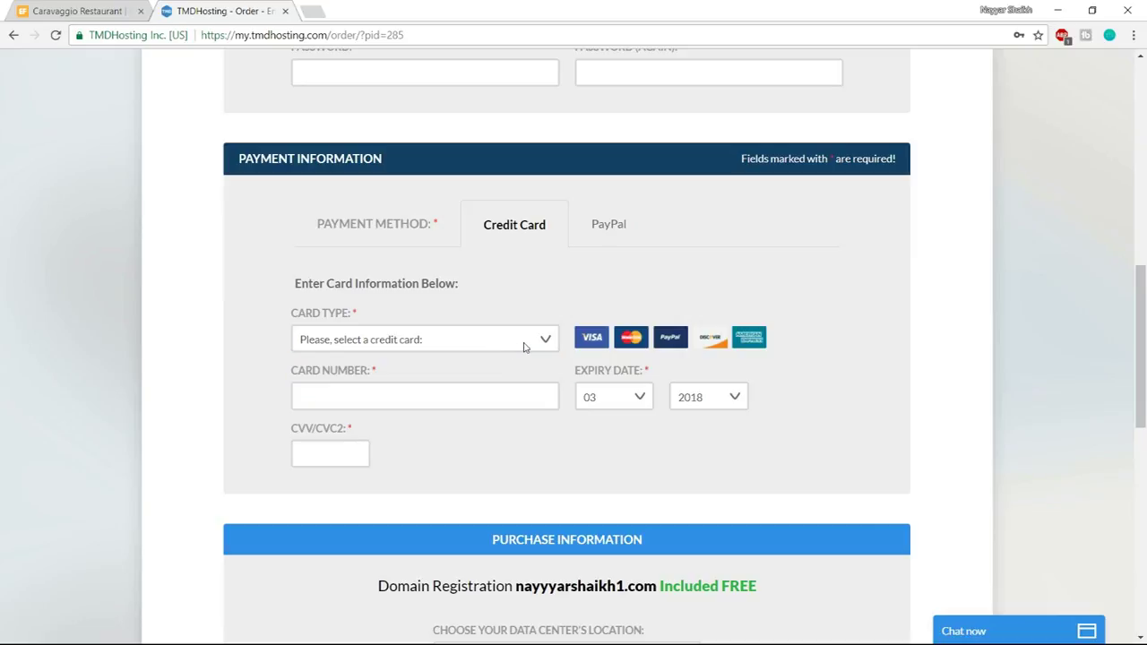
pyautogui.click(524, 347)
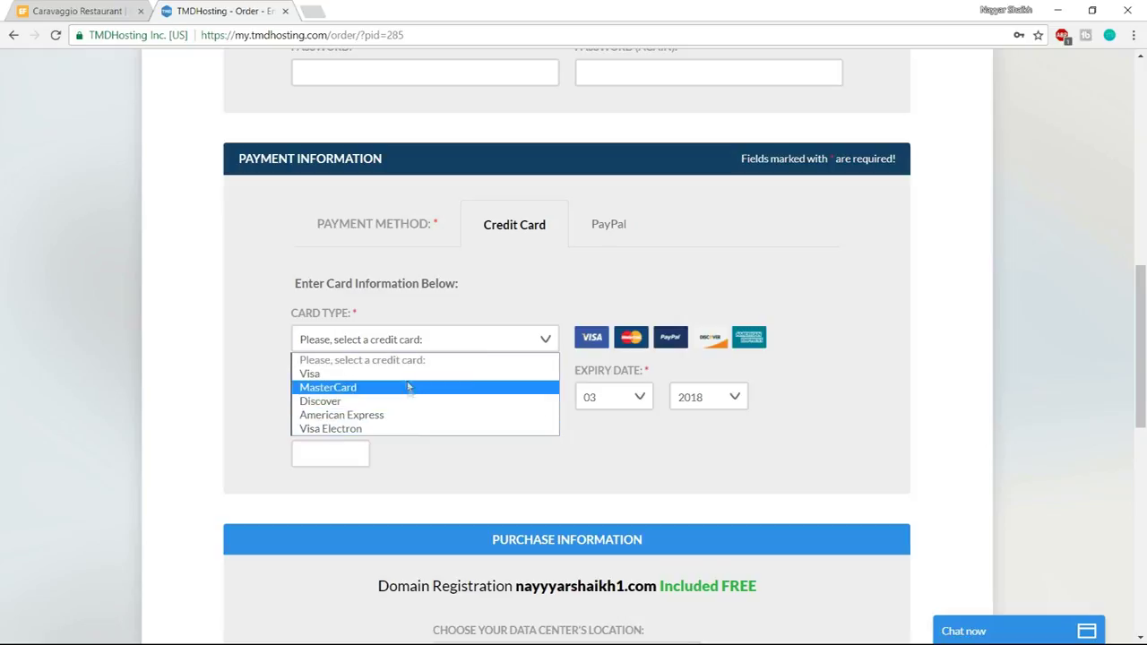
pyautogui.click(520, 338)
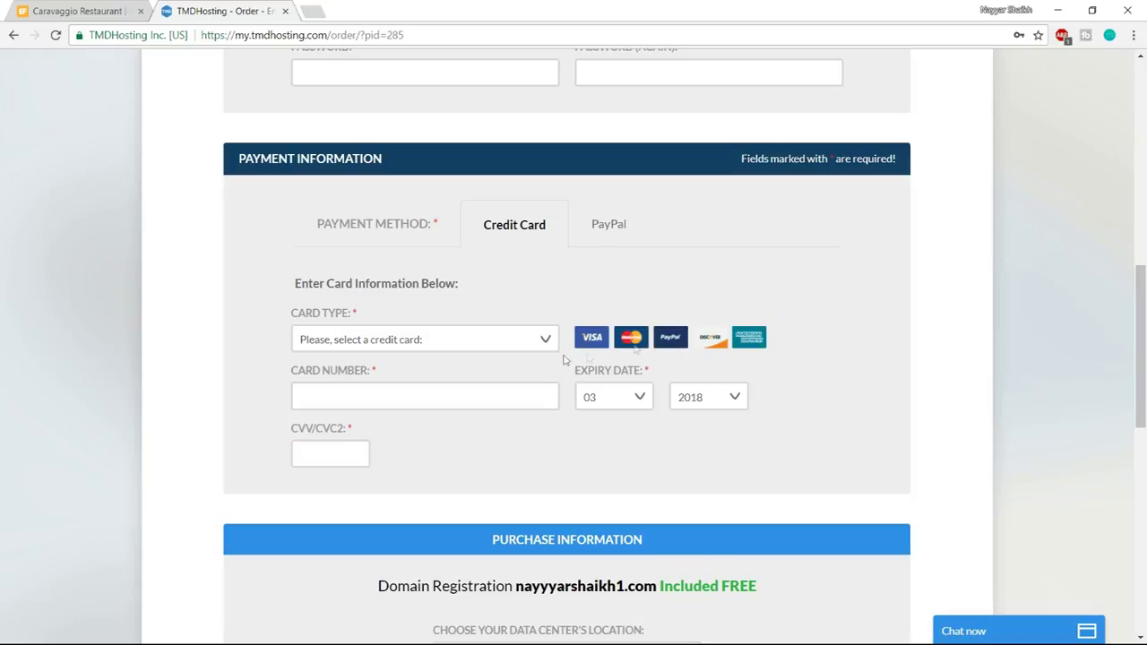
pyautogui.click(516, 347)
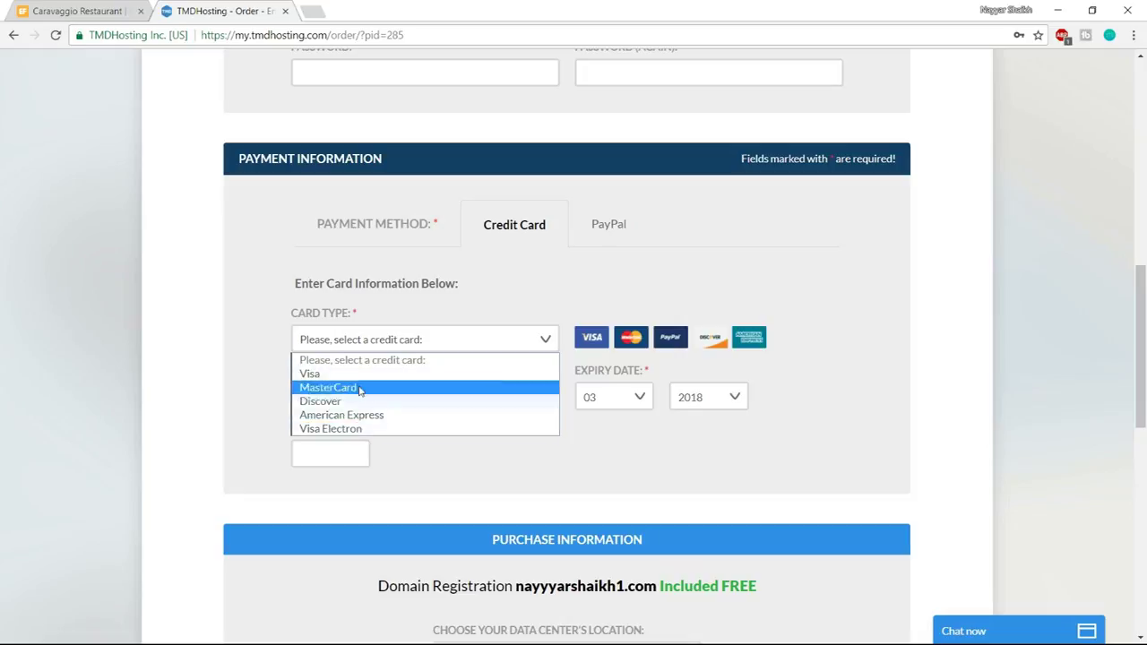
pyautogui.click(538, 340)
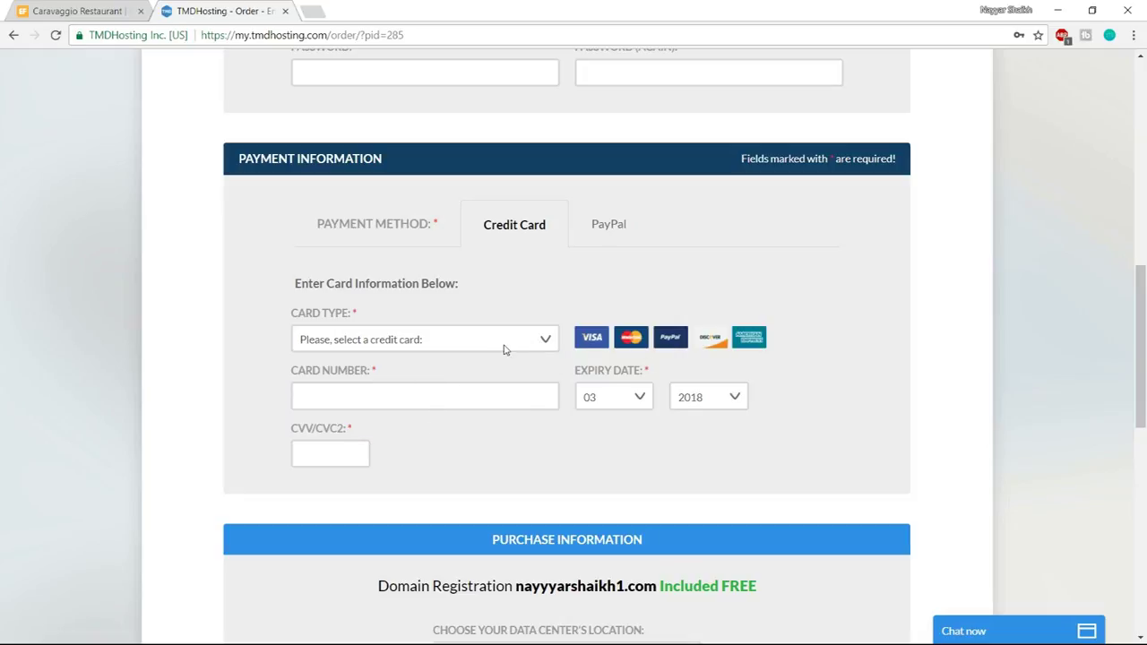
pyautogui.click(607, 229)
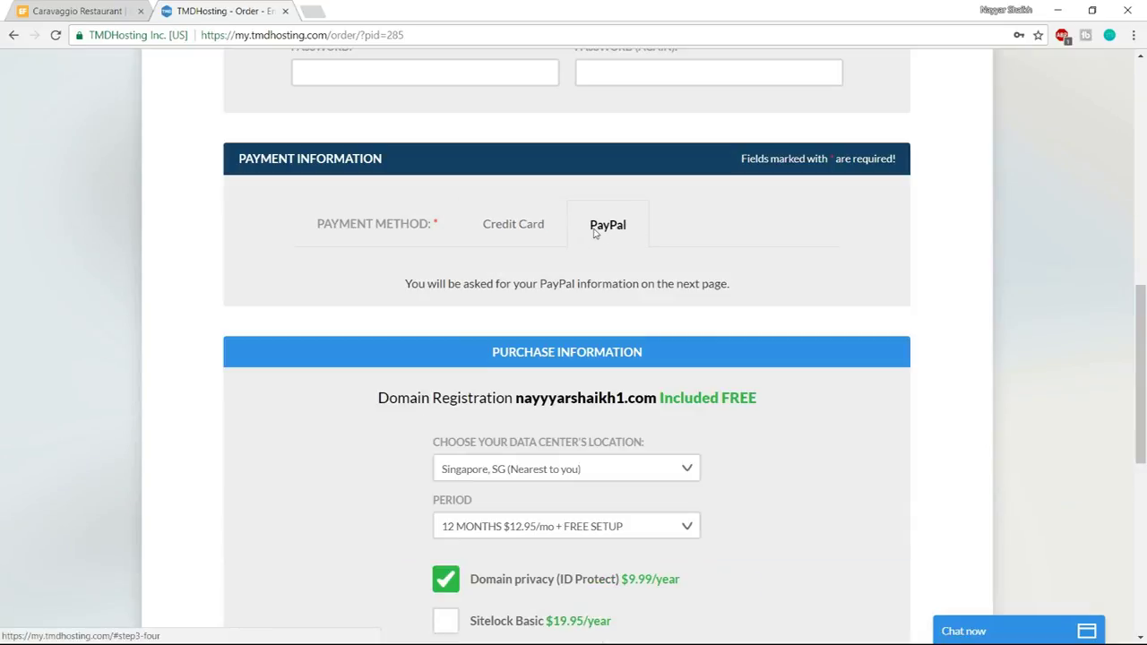
pyautogui.scroll(-4, 889, 327)
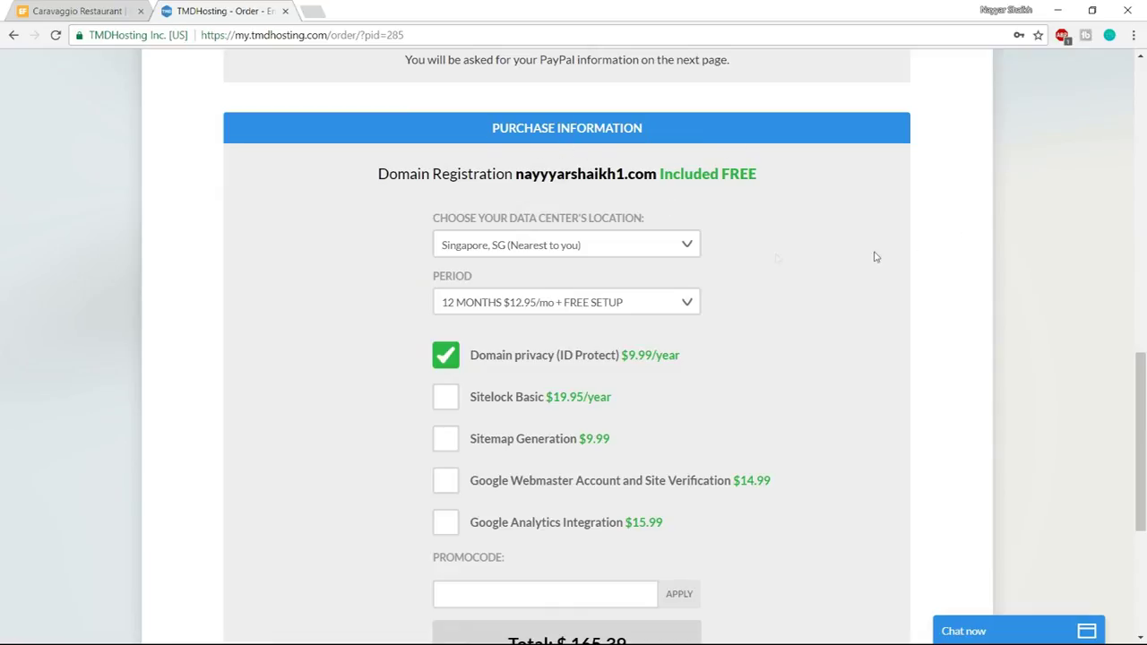
pyautogui.click(543, 246)
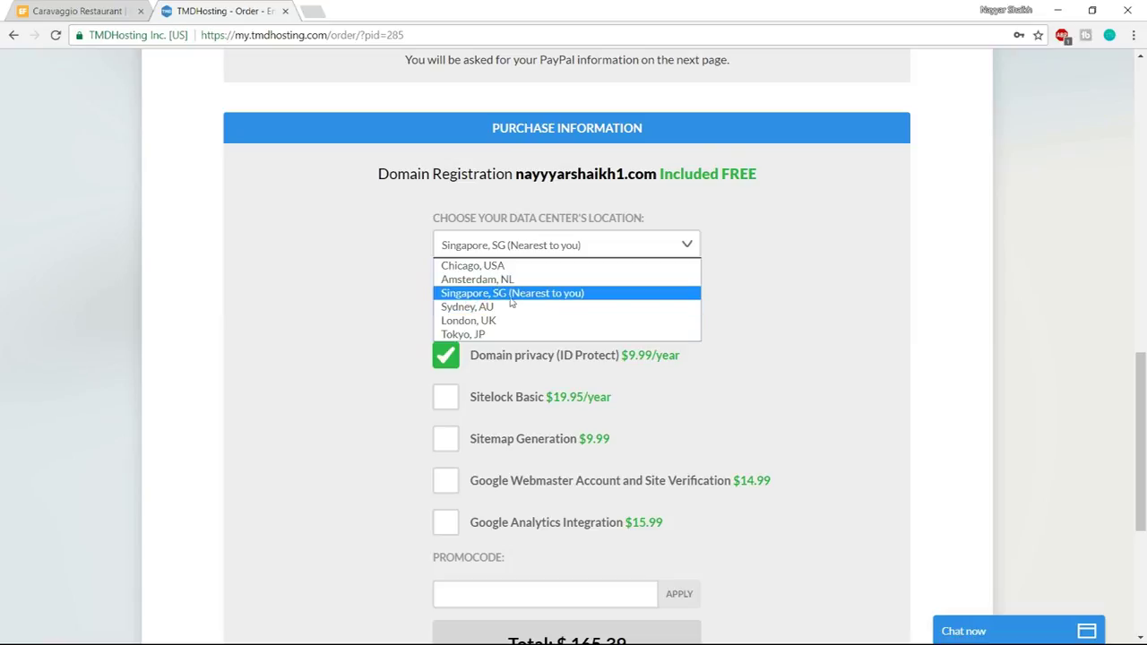
pyautogui.click(540, 303)
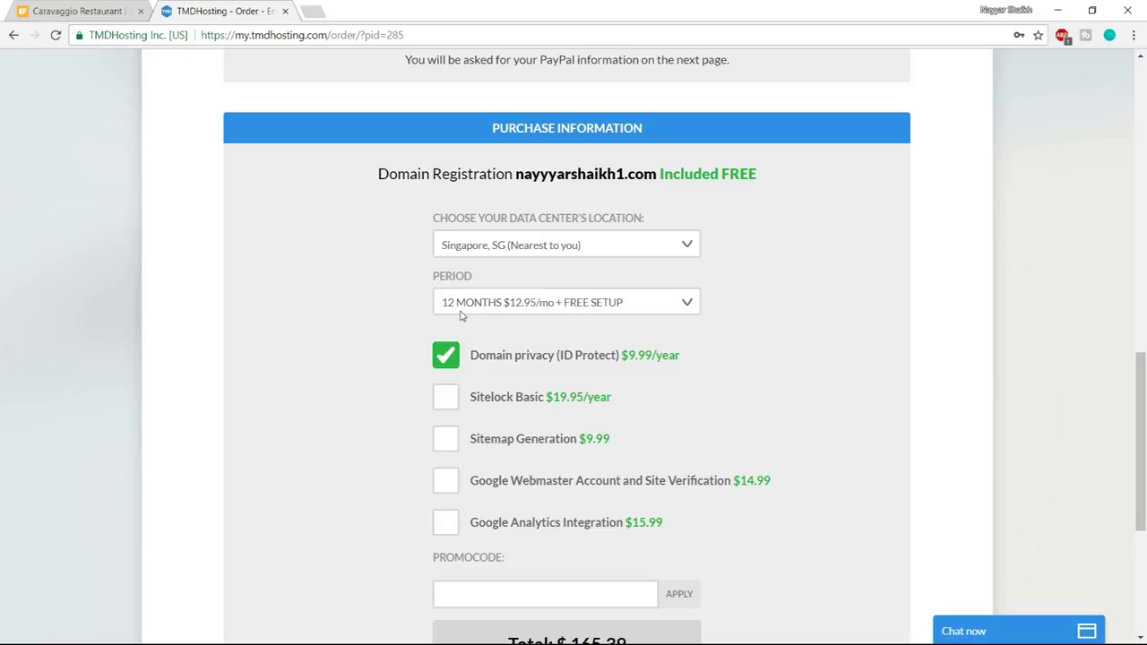
pyautogui.click(525, 311)
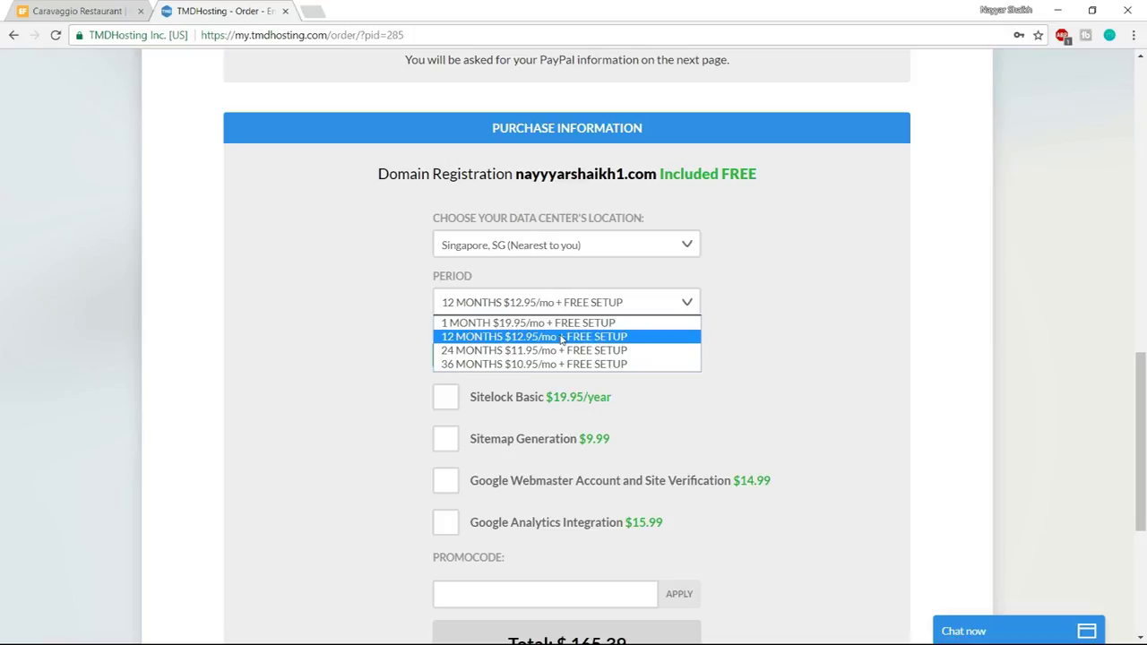
pyautogui.click(505, 340)
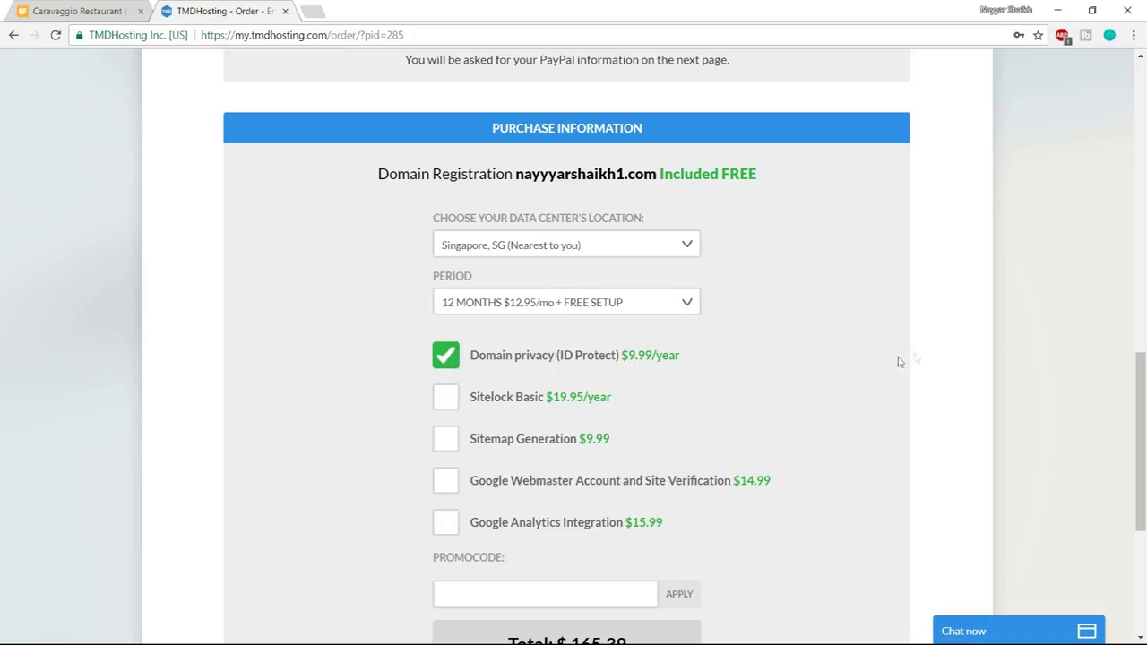
pyautogui.scroll(-3, 967, 366)
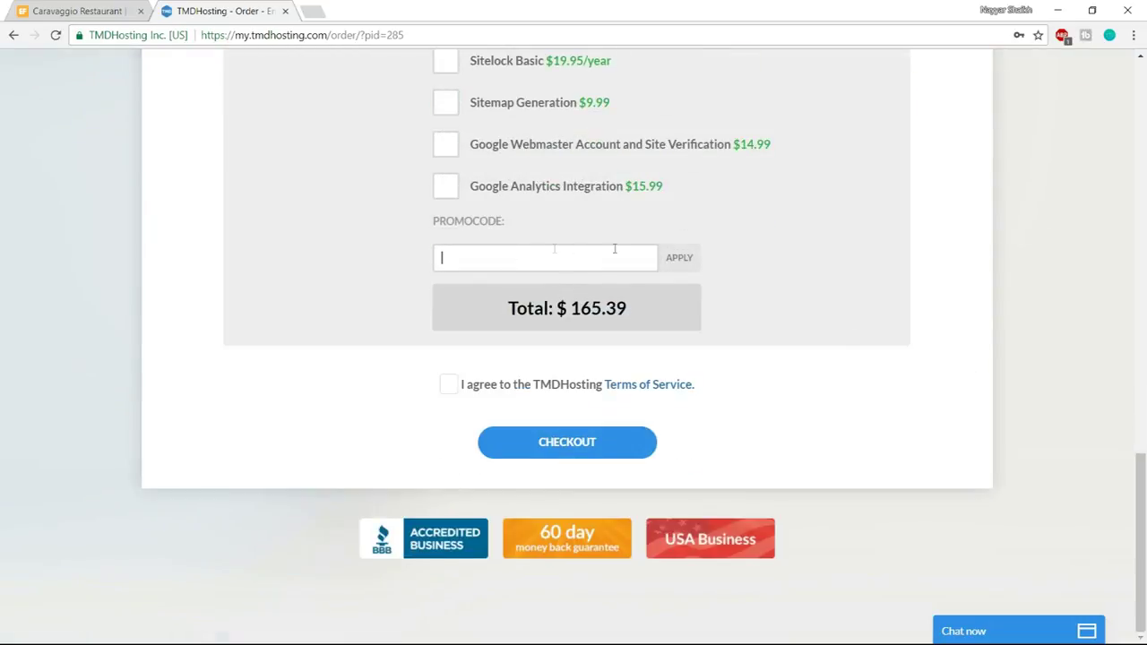
# Apply the 7% promo code so the total drops to $154.51, and accept the Terms of Service
pyautogui.click(519, 253)
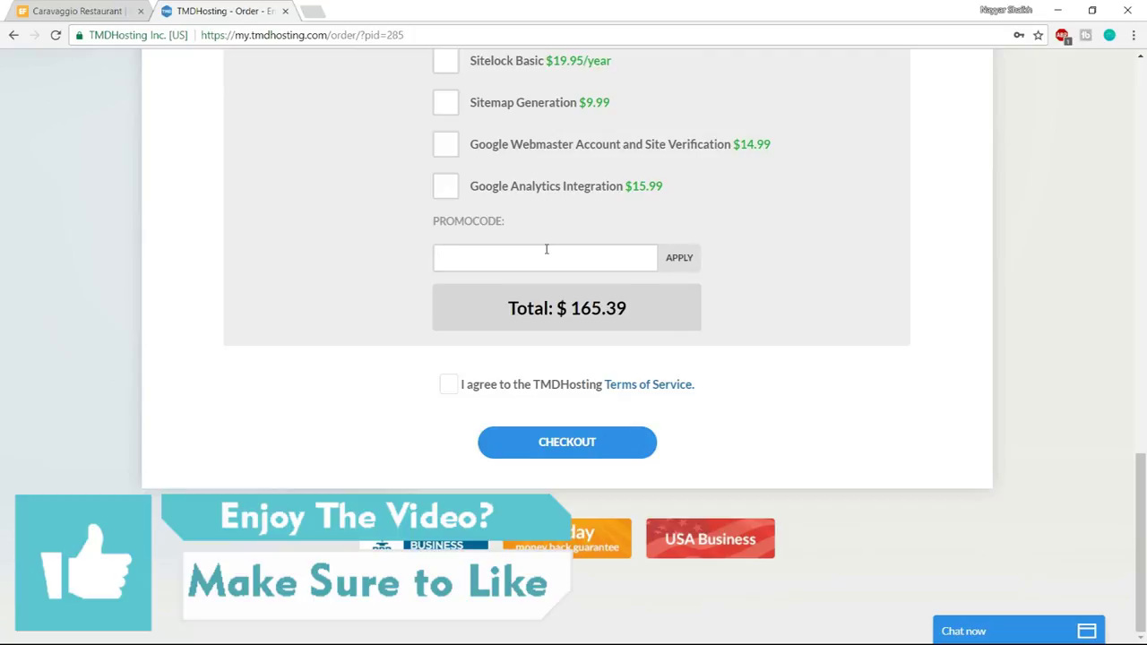
pyautogui.write('AYYAR7')
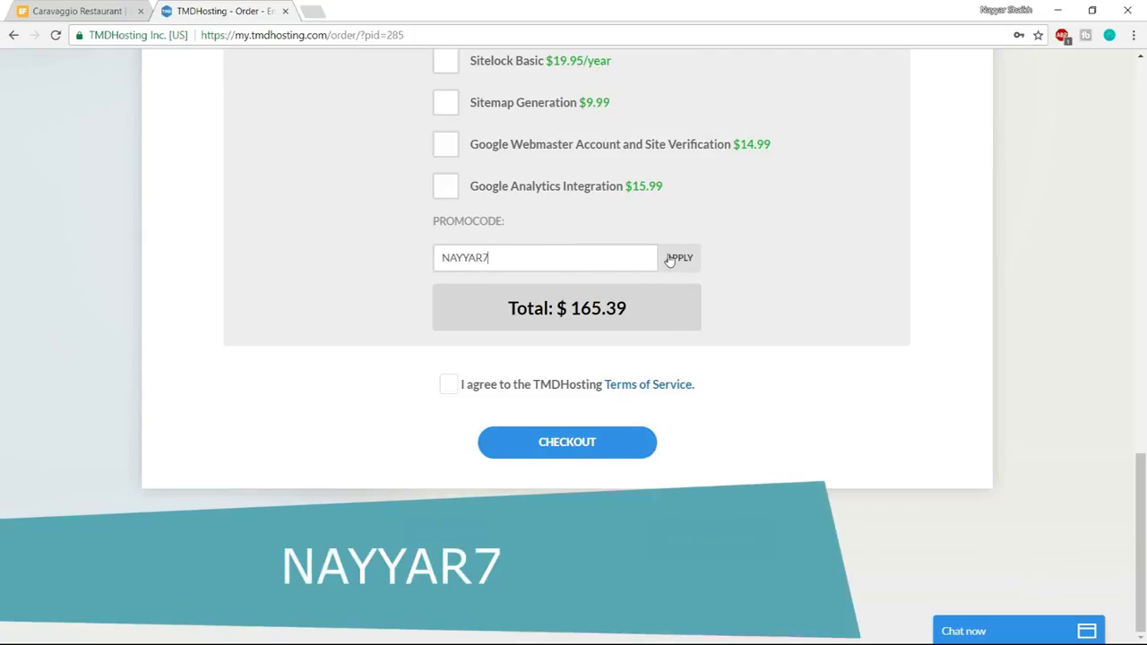
pyautogui.moveTo(509, 256); pyautogui.dragTo(411, 262)
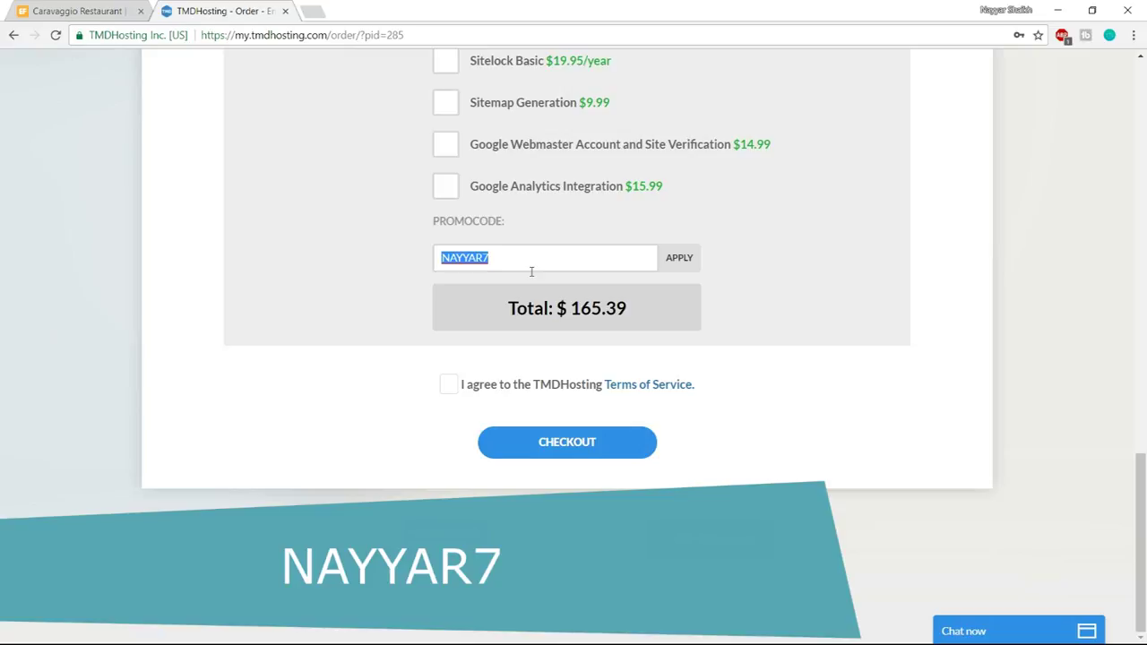
pyautogui.click(498, 257)
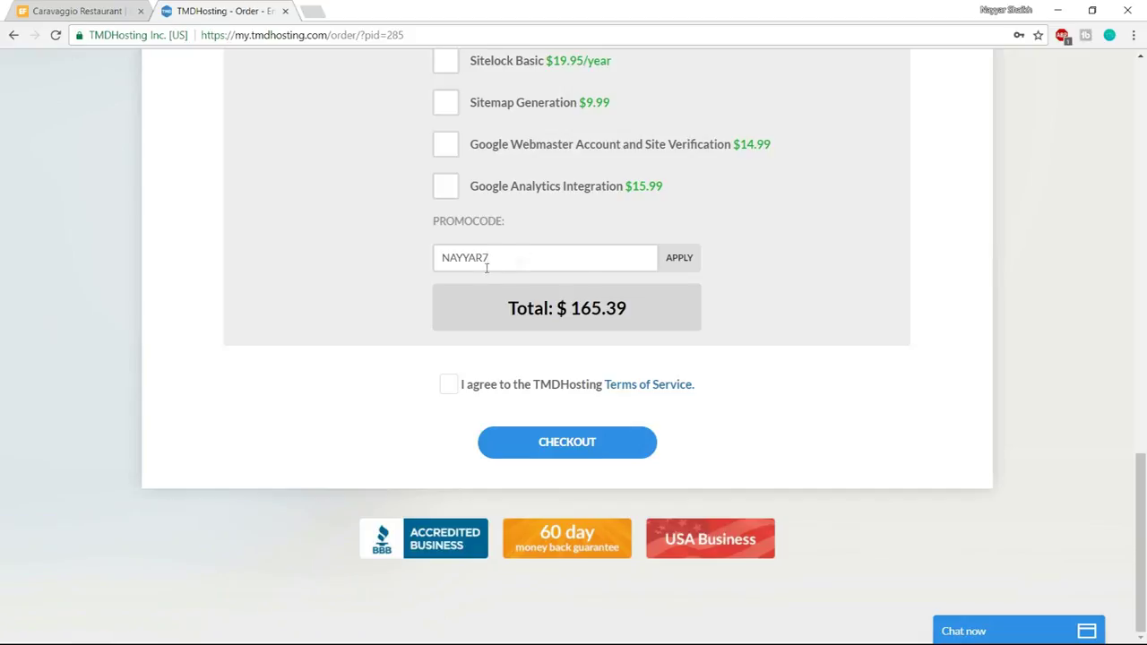
pyautogui.click(678, 259)
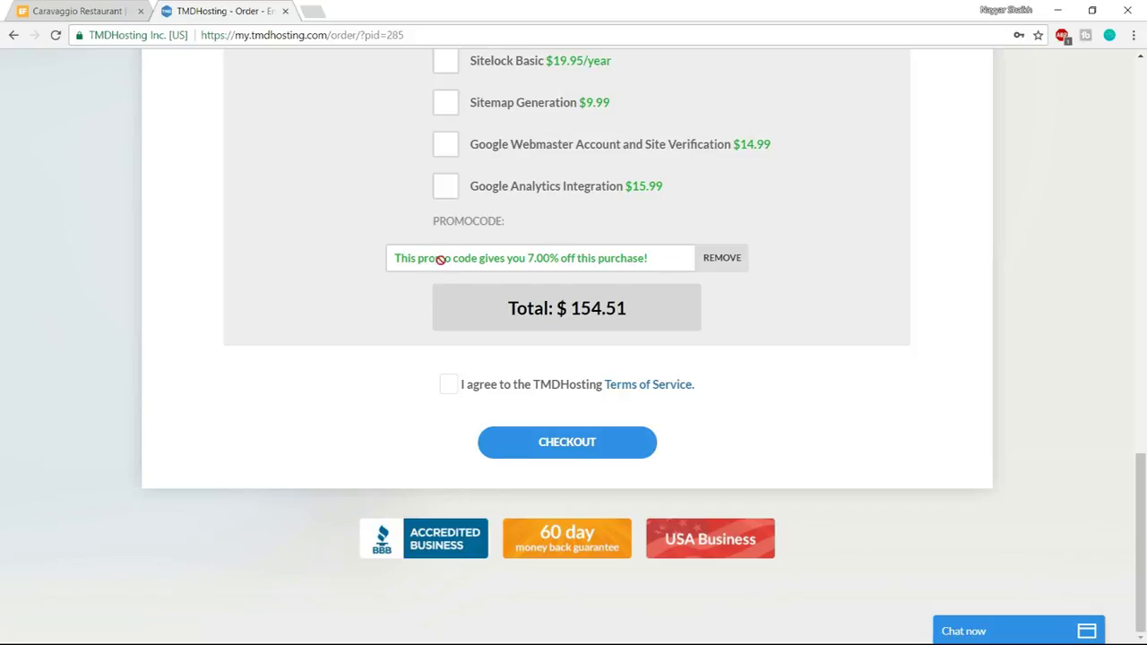
pyautogui.click(448, 387)
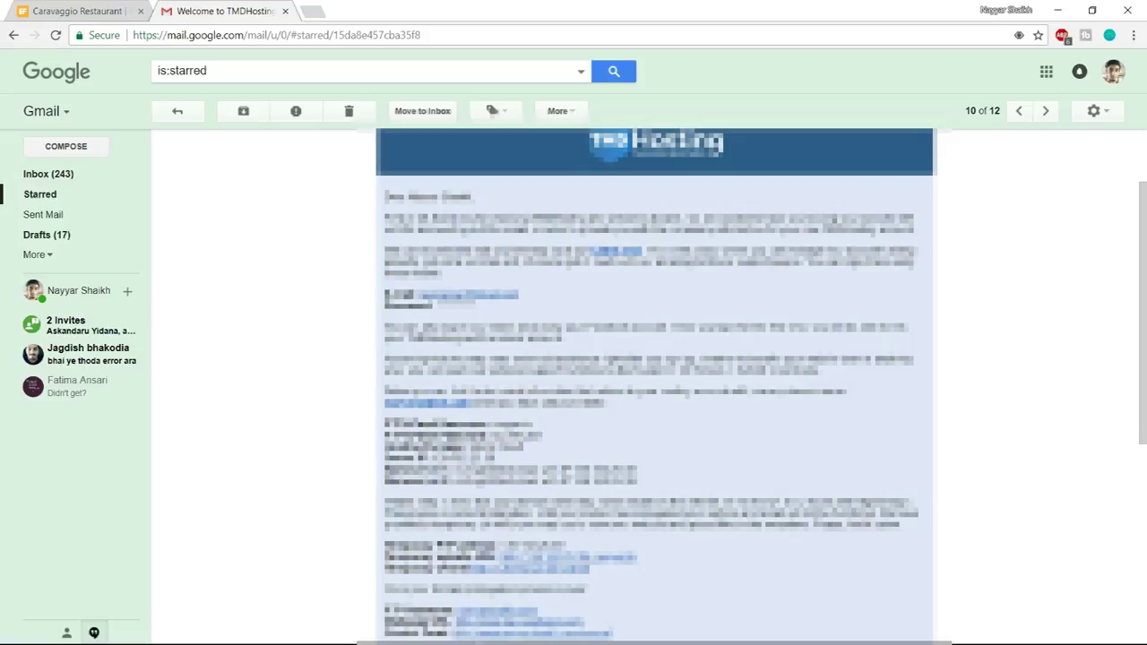
# Log in to cPanel from the welcome email and open WordPress under Softaculous Apps Installer
pyautogui.click(527, 638)
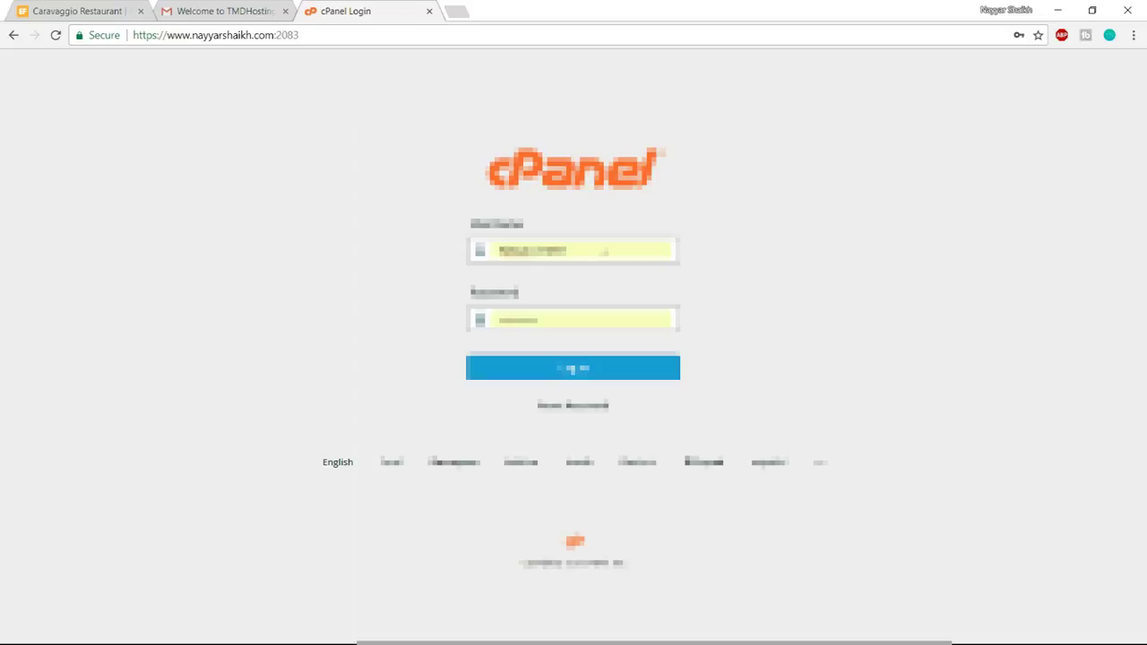
pyautogui.moveTo(601, 248); pyautogui.dragTo(430, 248)
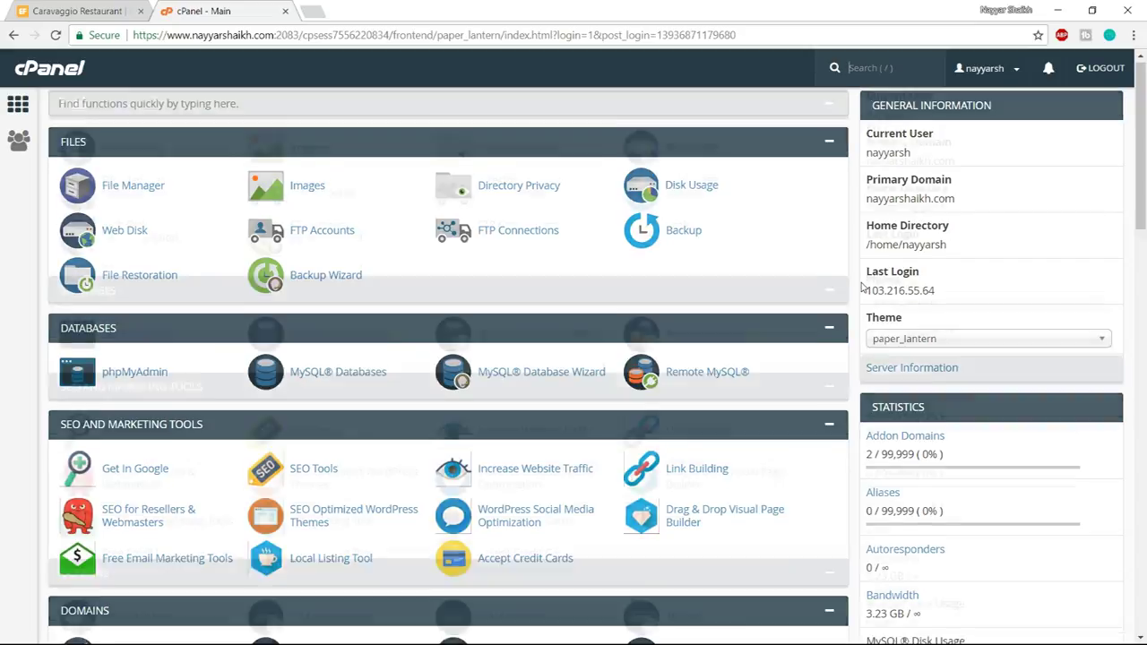
pyautogui.scroll(-15, 862, 286)
pyautogui.scroll(-1, 861, 287)
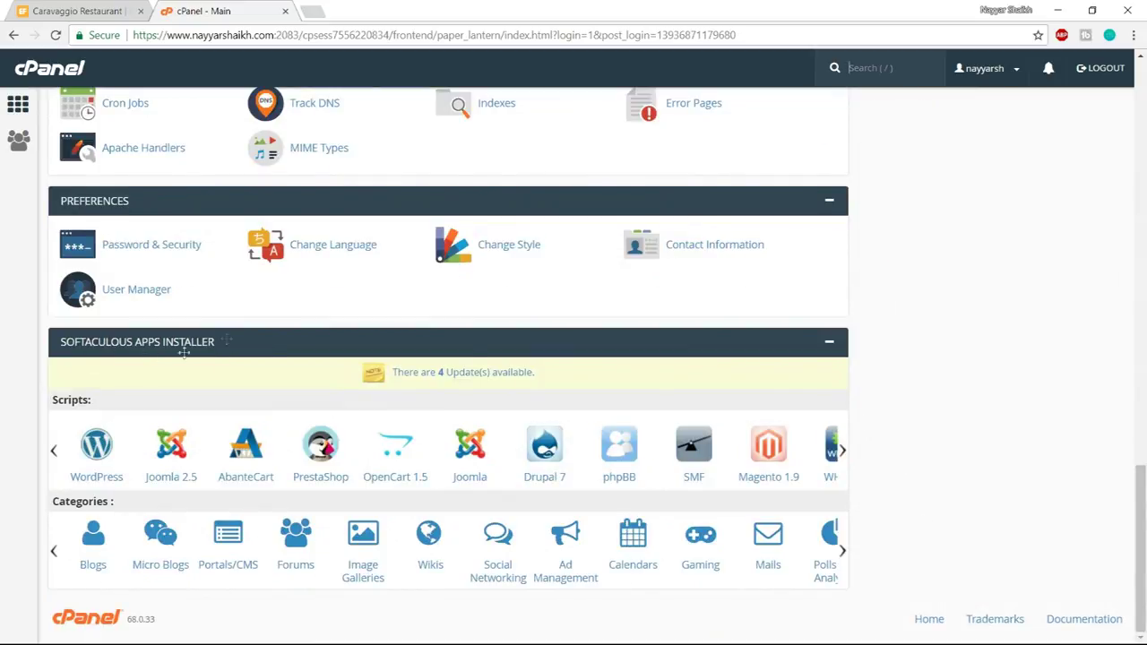
pyautogui.click(96, 445)
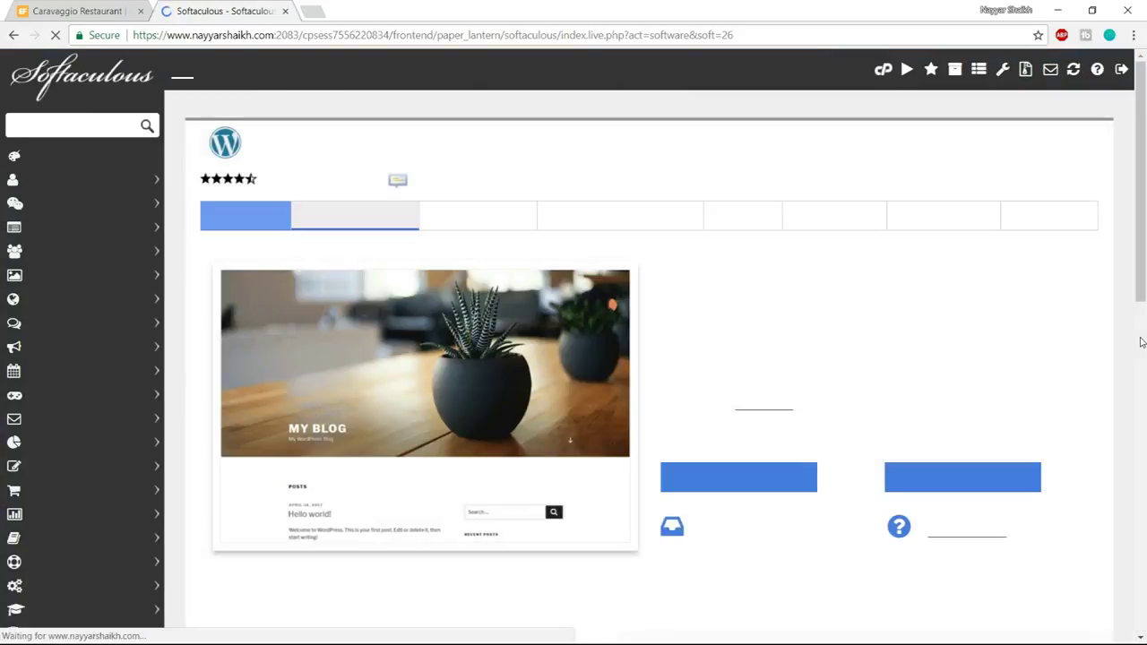
pyautogui.click(776, 472)
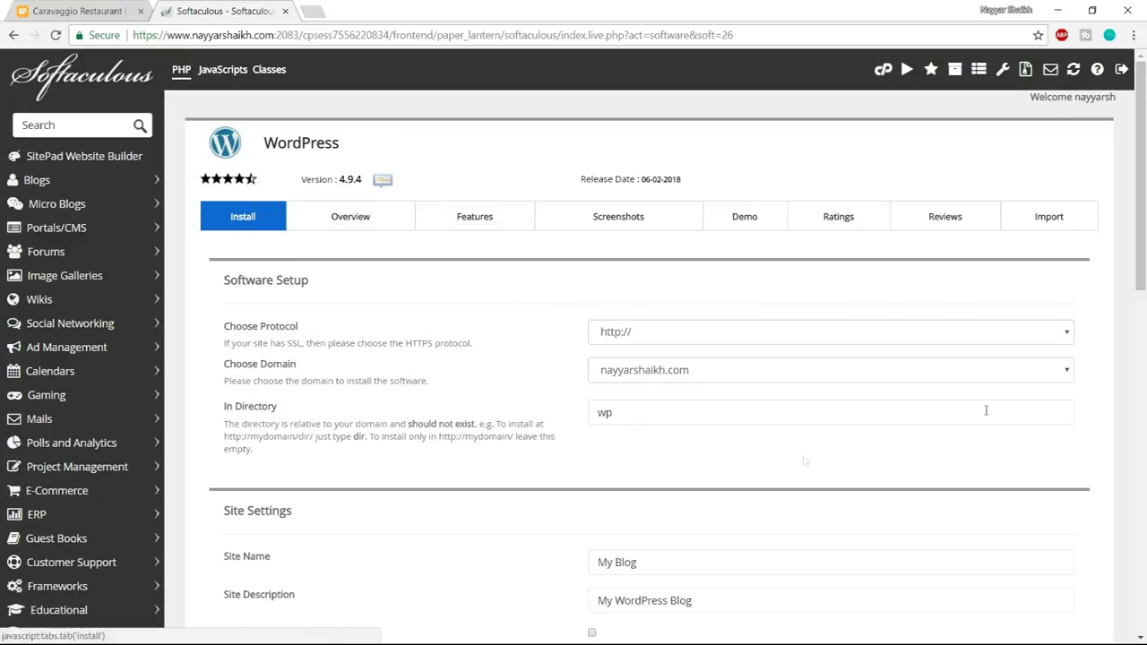
pyautogui.click(644, 371)
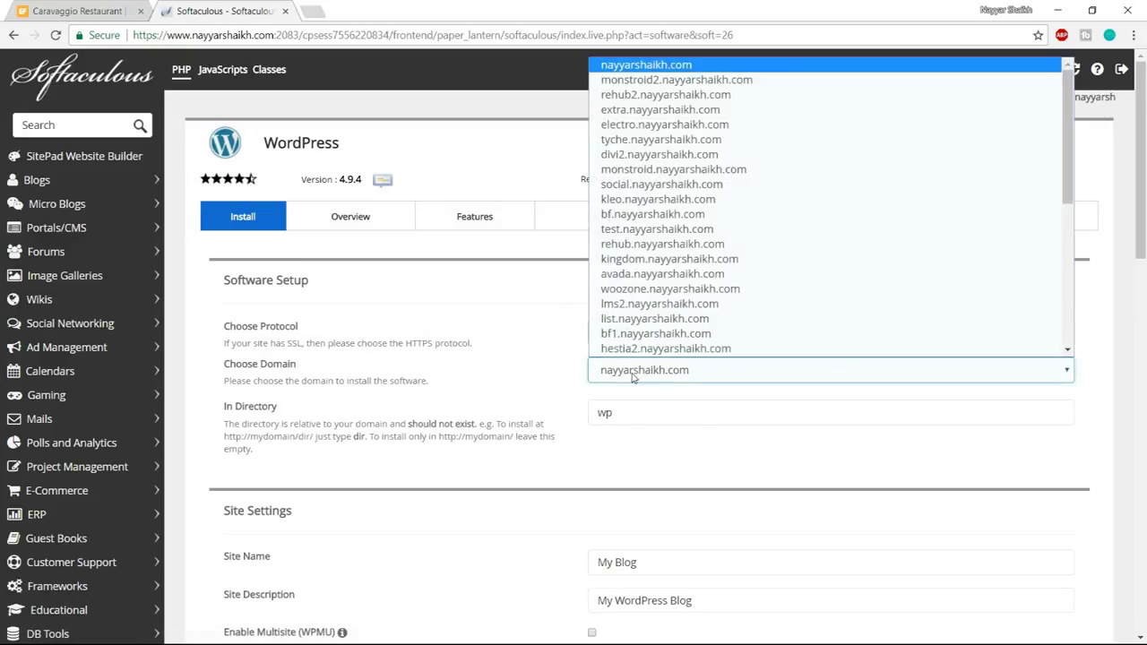
pyautogui.press('b')
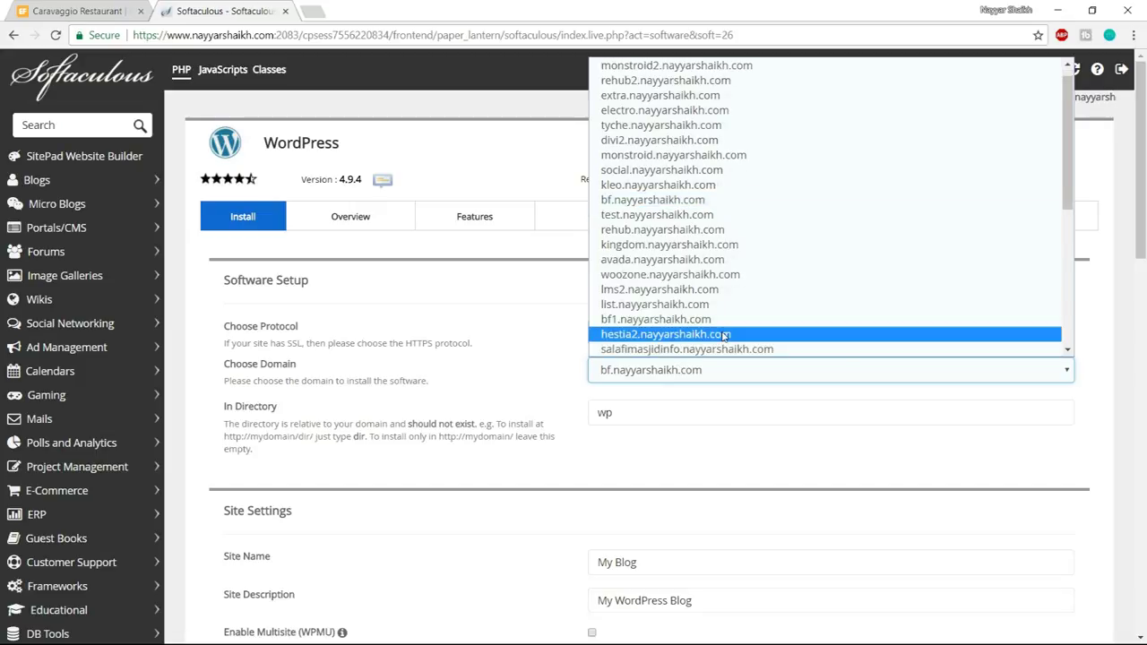
pyautogui.click(662, 319)
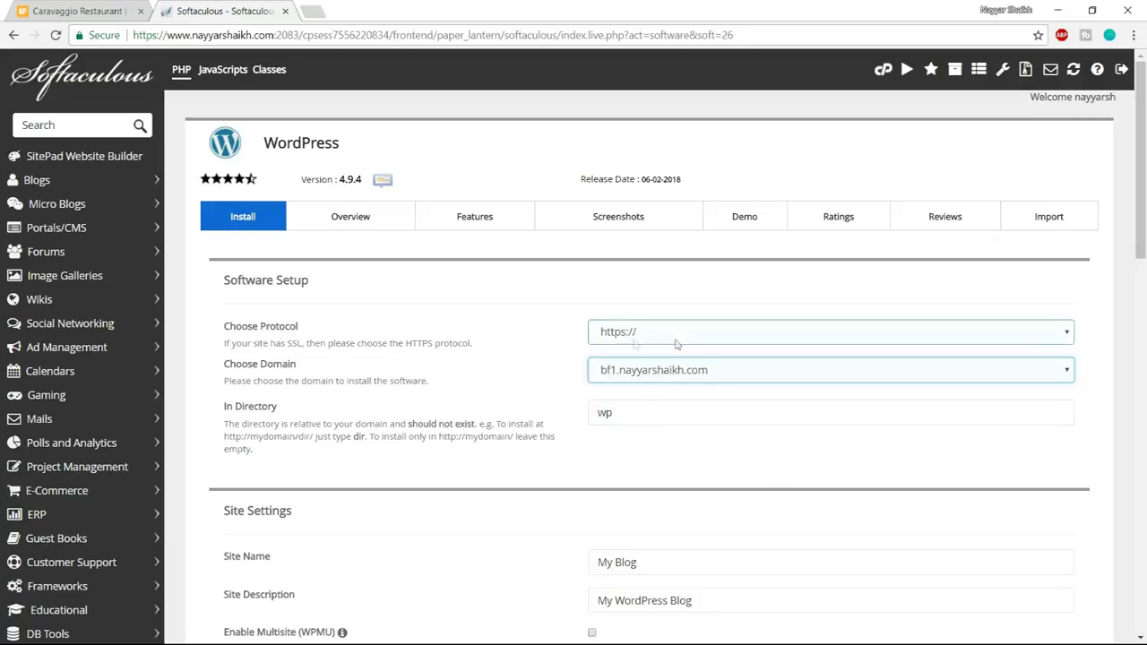
pyautogui.click(628, 339)
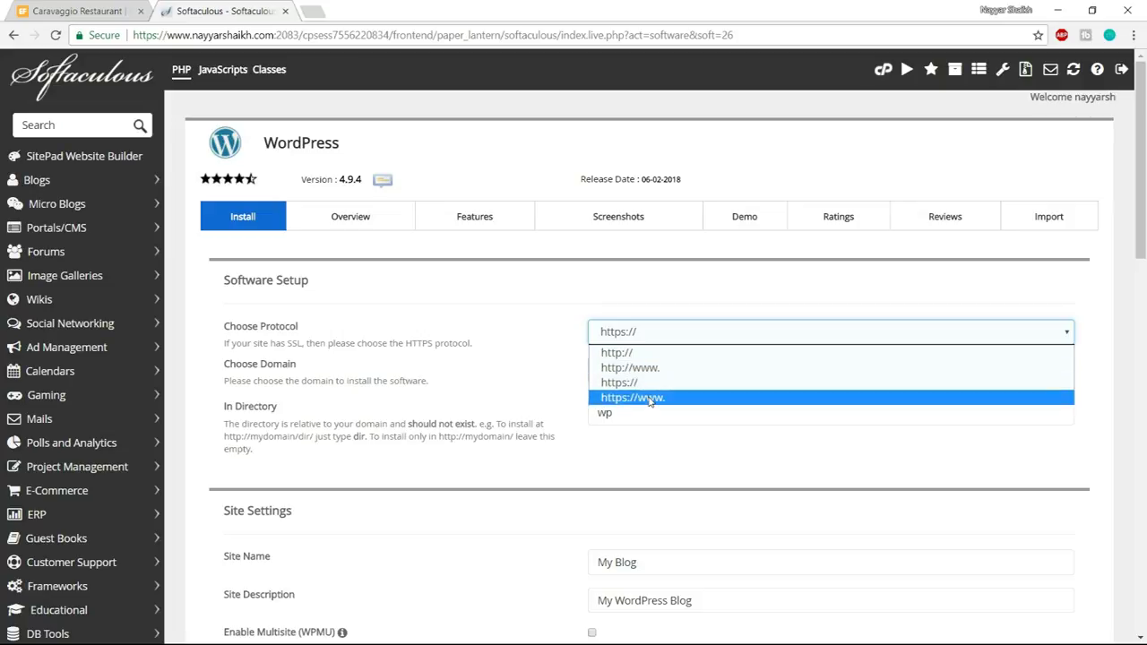
pyautogui.click(625, 396)
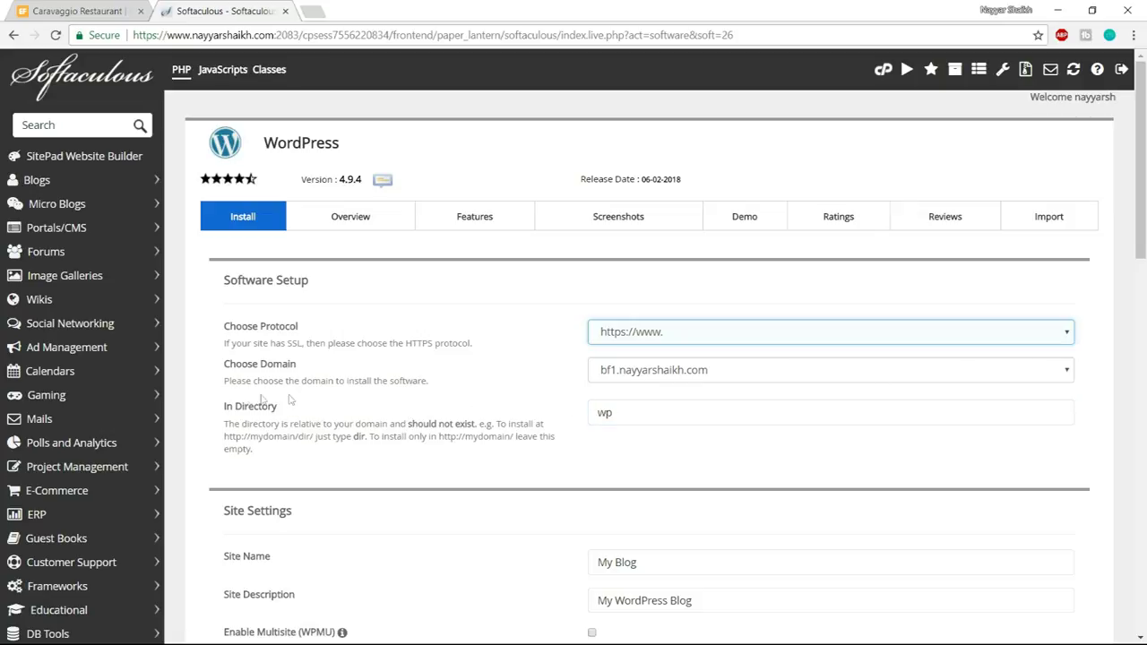
pyautogui.moveTo(641, 416); pyautogui.dragTo(599, 351)
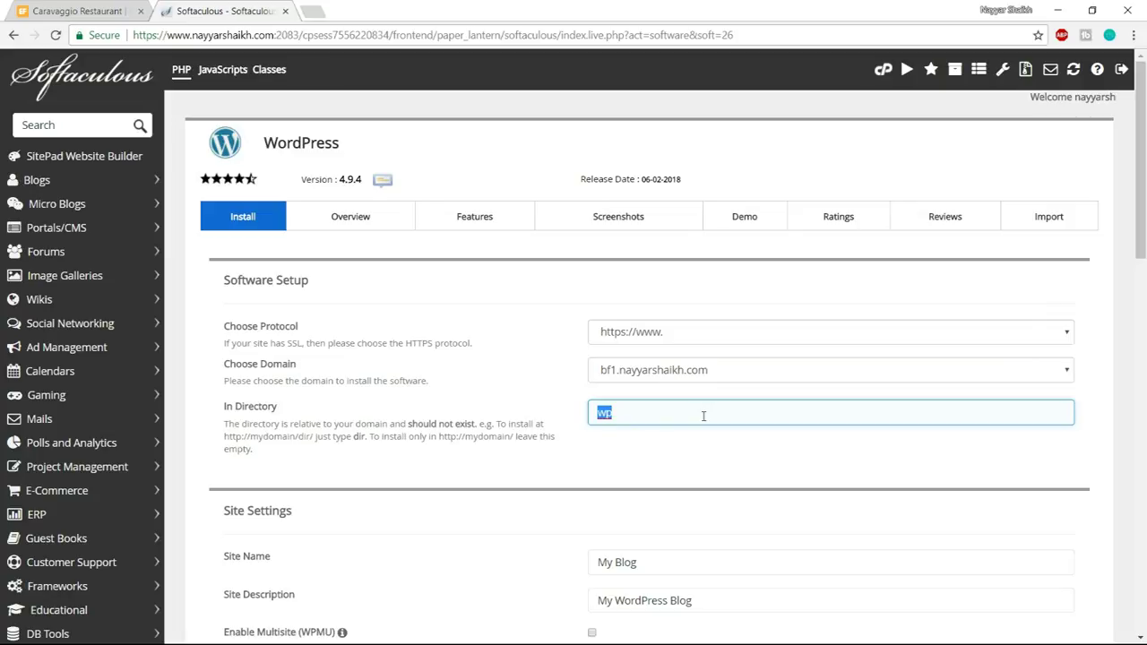
pyautogui.press('BackSpace')
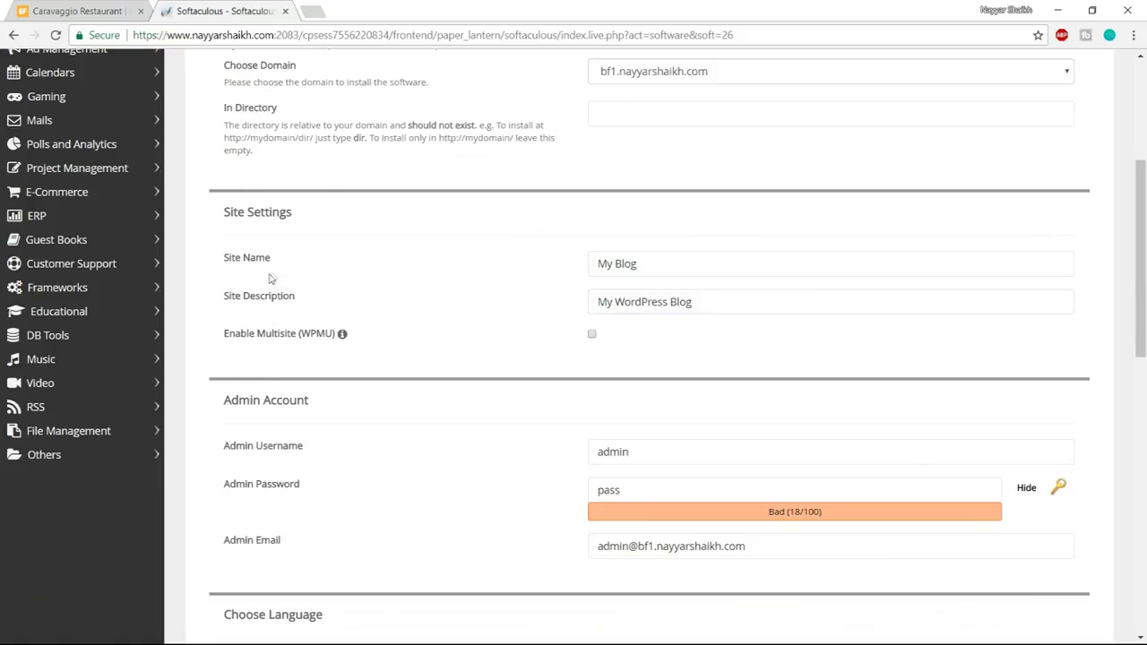
# Review the default site name and description, and replace the admin username
pyautogui.moveTo(660, 264); pyautogui.dragTo(565, 267)
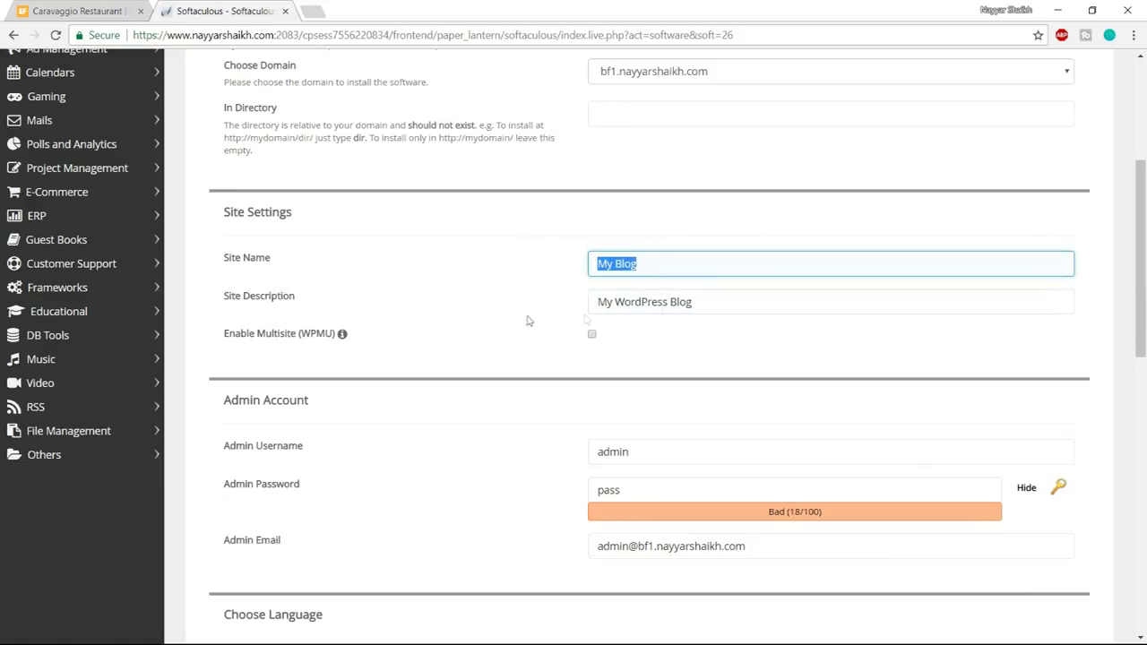
pyautogui.moveTo(710, 303); pyautogui.dragTo(589, 307)
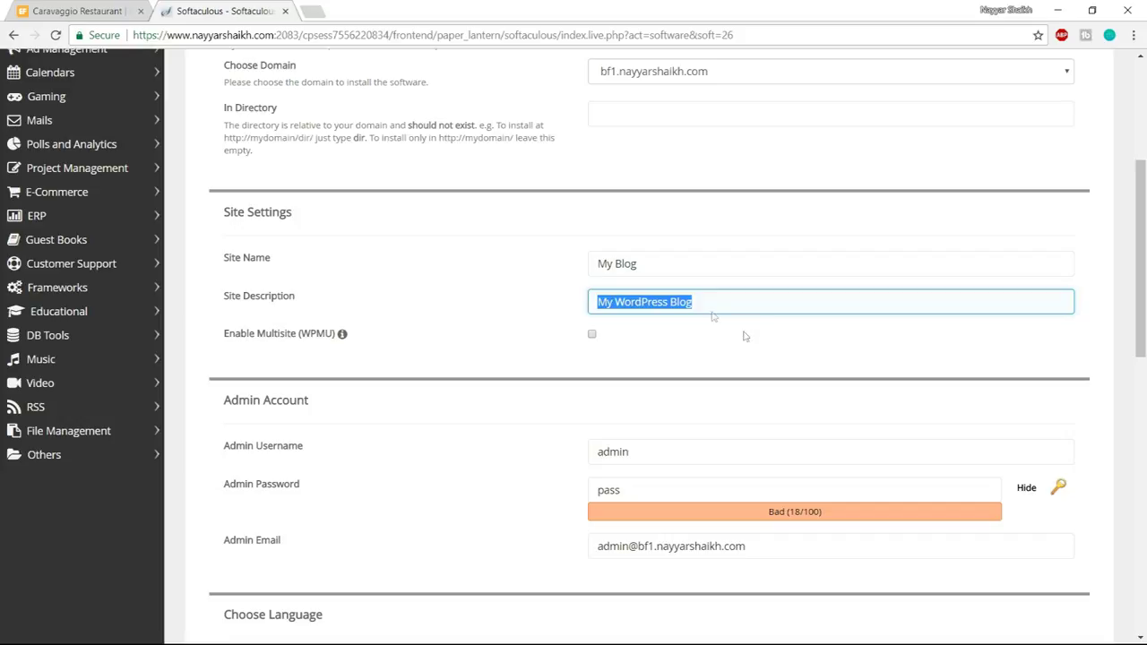
pyautogui.scroll(-3, 770, 343)
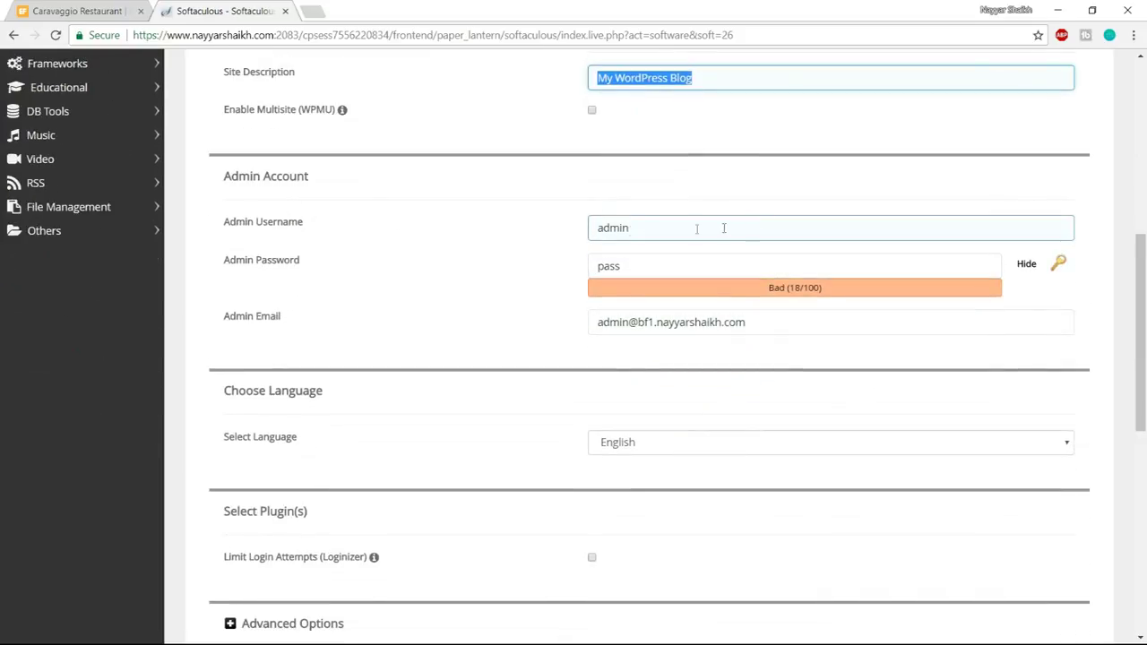
pyautogui.moveTo(689, 225); pyautogui.dragTo(565, 228)
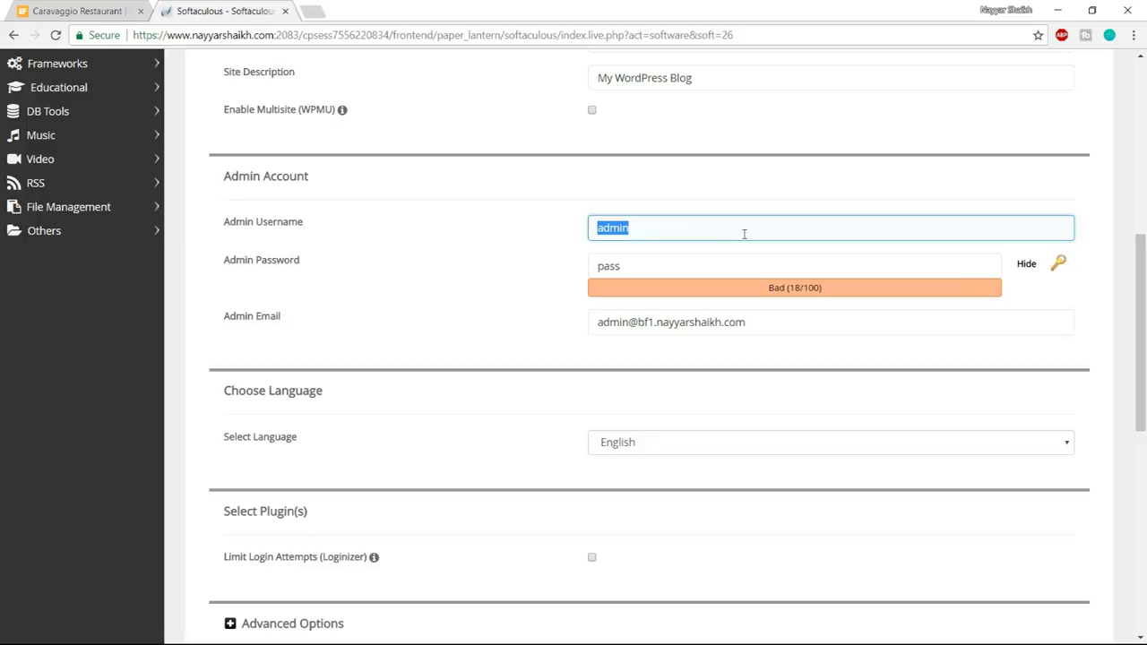
pyautogui.write('Nayyar_Shaikh')
pyautogui.click(690, 250)
# Set a new admin password and admin email, then run the WordPress installation
pyautogui.moveTo(690, 263); pyautogui.dragTo(579, 266)
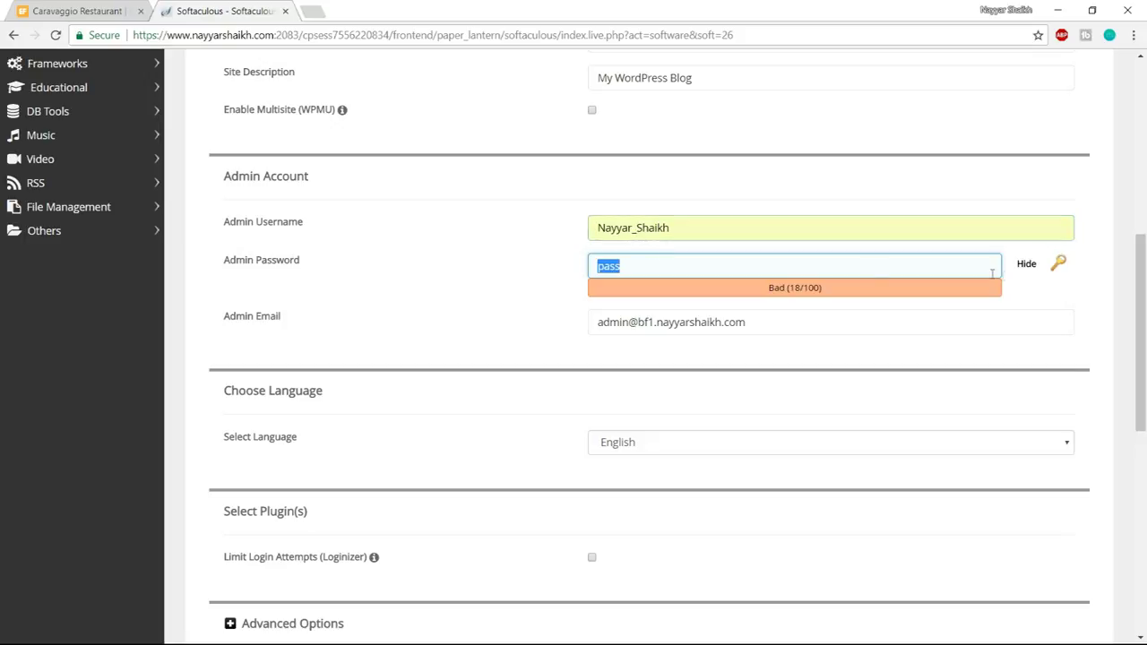
pyautogui.click(1028, 270)
pyautogui.click(1028, 268)
pyautogui.click(811, 269)
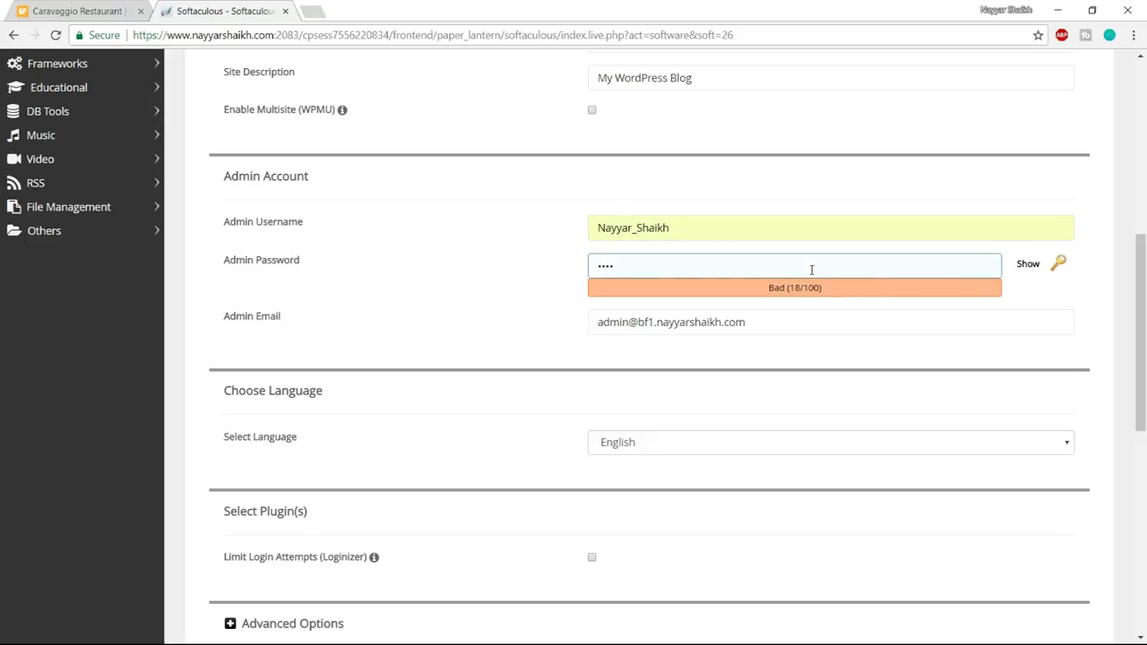
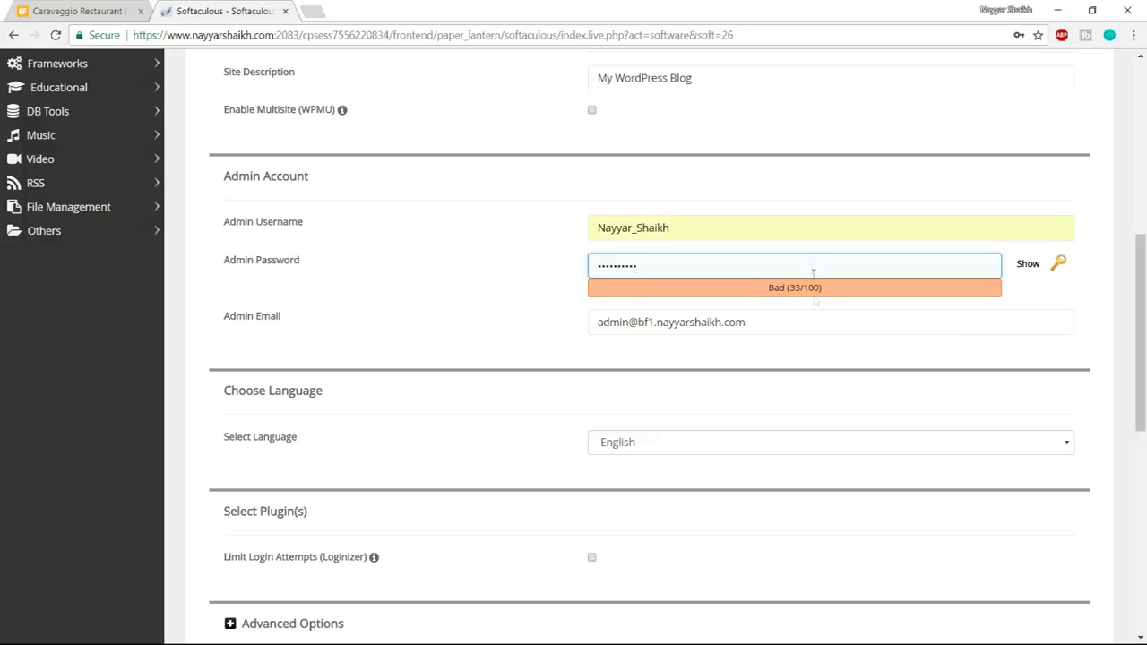
pyautogui.moveTo(822, 325); pyautogui.dragTo(538, 327)
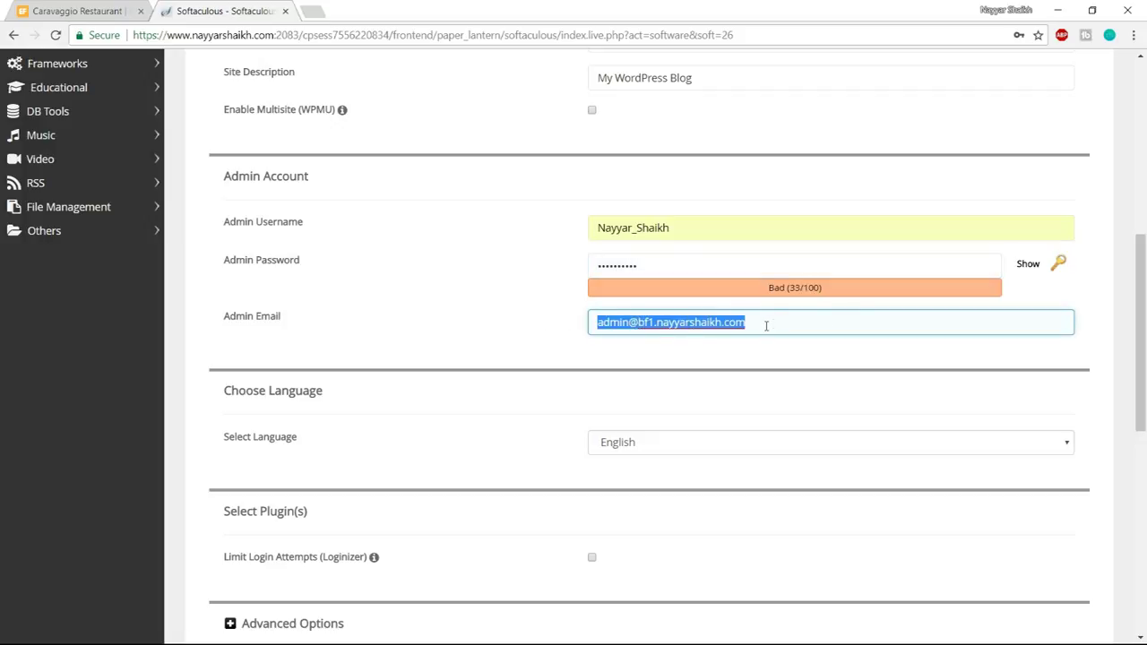
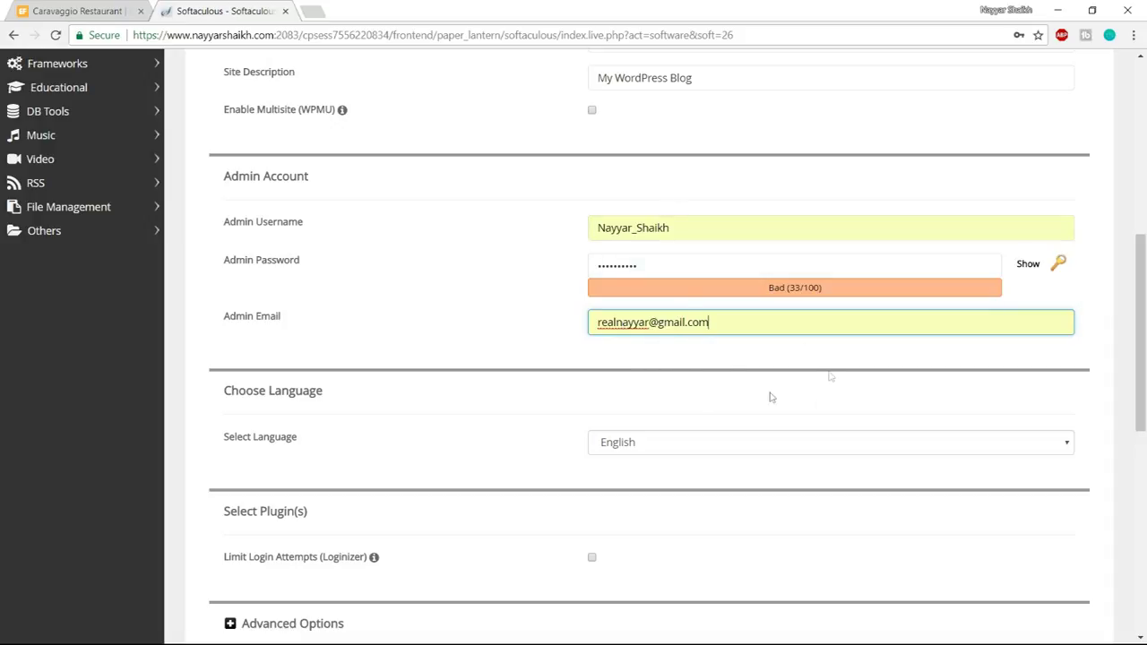
pyautogui.scroll(-2, 830, 377)
pyautogui.scroll(-5, 831, 377)
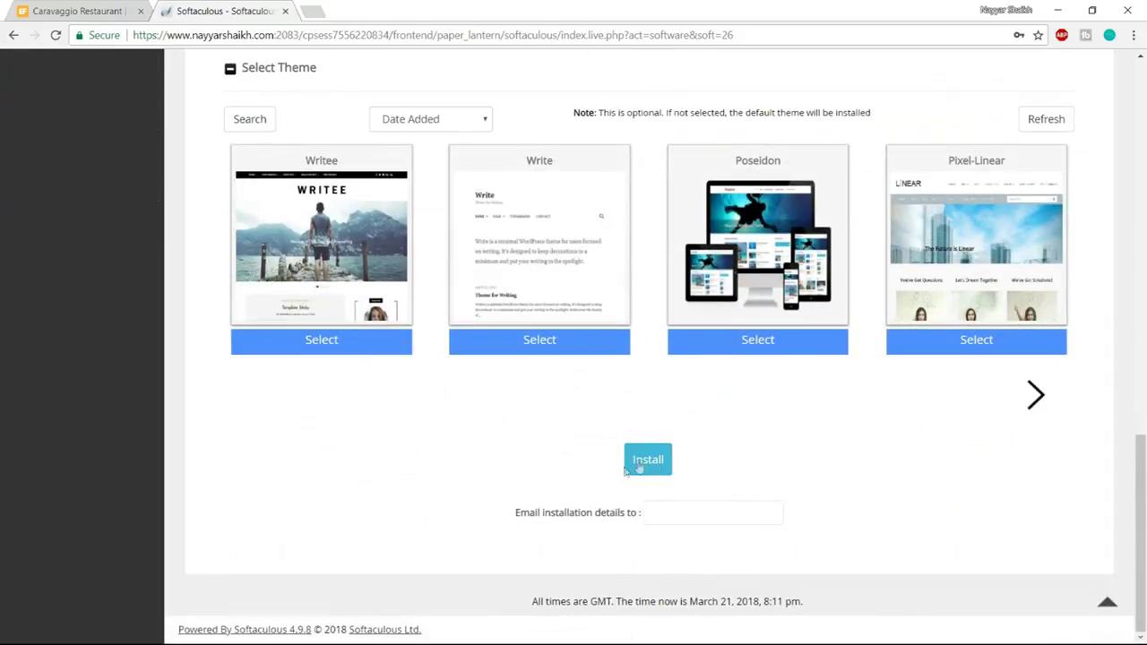
pyautogui.click(653, 469)
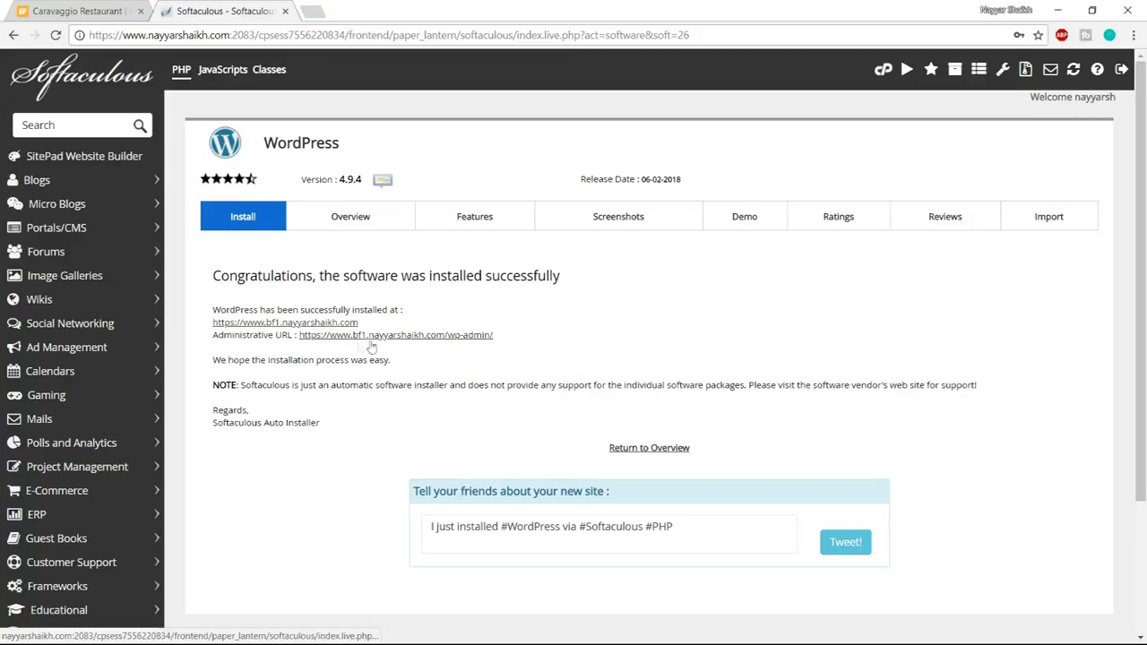
# View the newly installed site in a new tab, then return to the success summary
pyautogui.rightClick(328, 324)
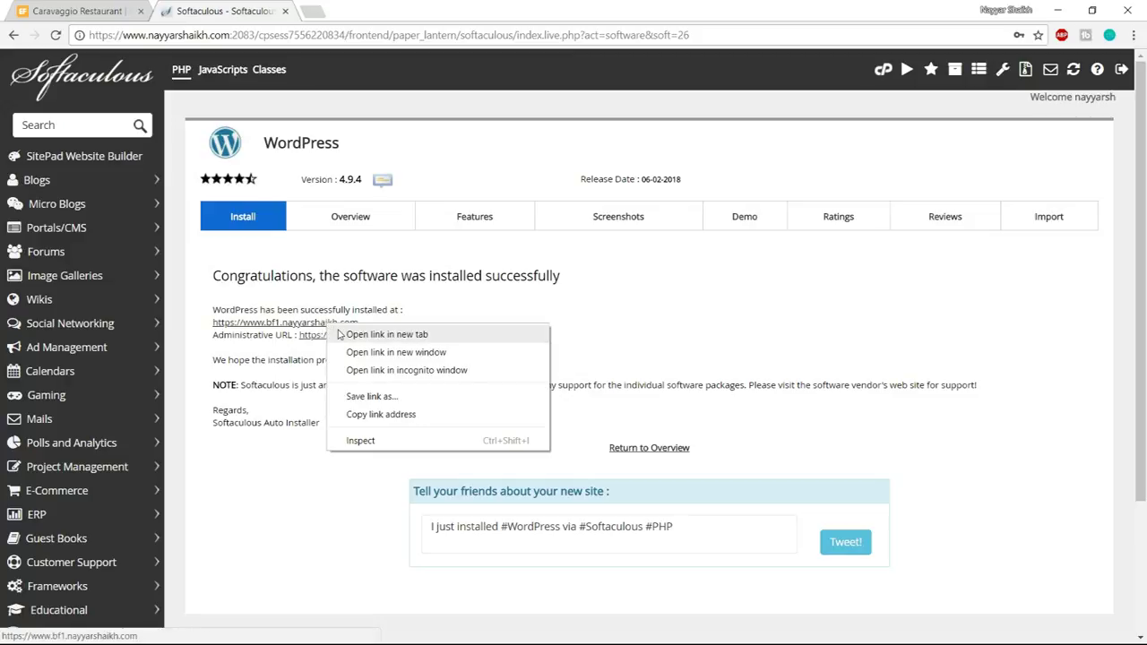
pyautogui.click(341, 334)
pyautogui.click(374, 11)
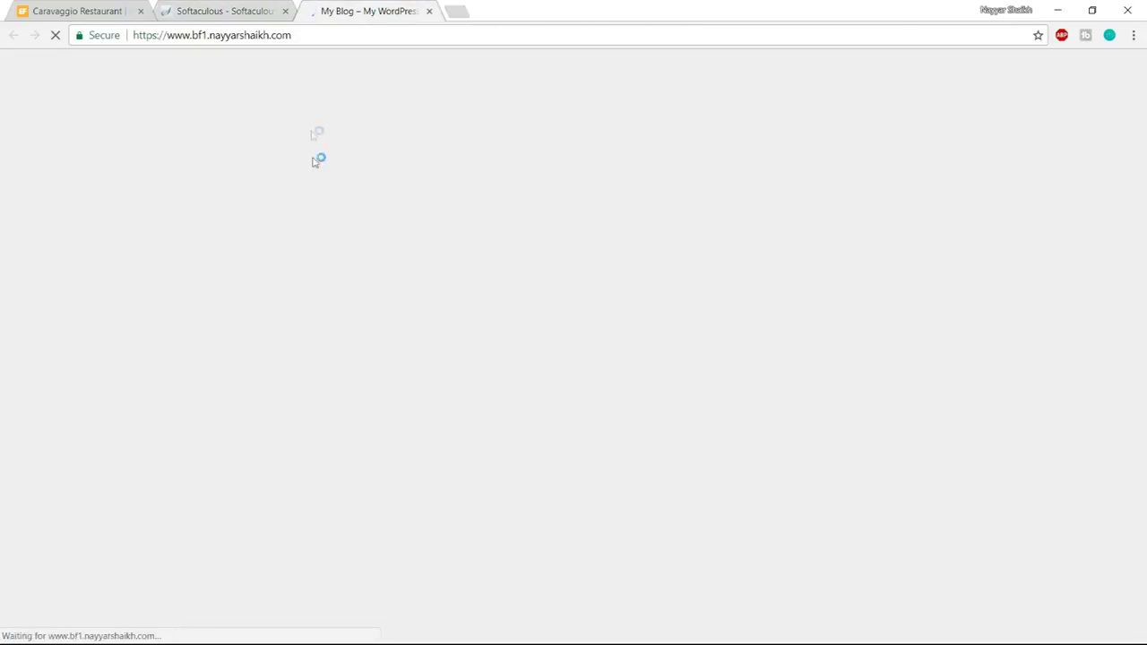
pyautogui.scroll(-10, 456, 409)
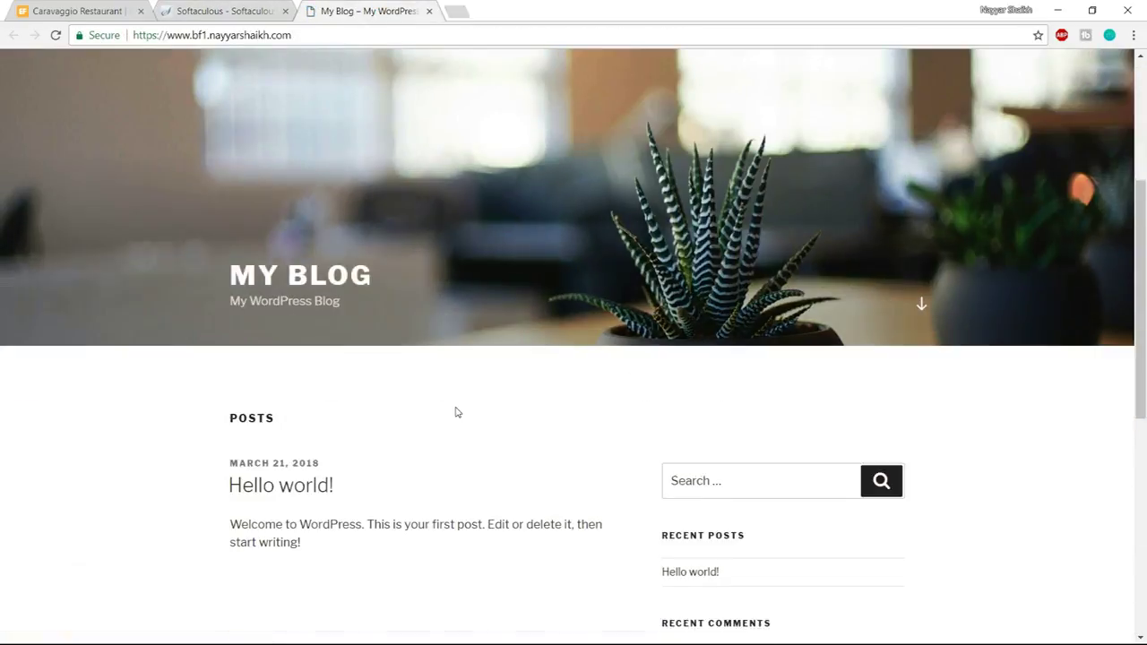
pyautogui.scroll(6, 465, 443)
pyautogui.scroll(4, 467, 440)
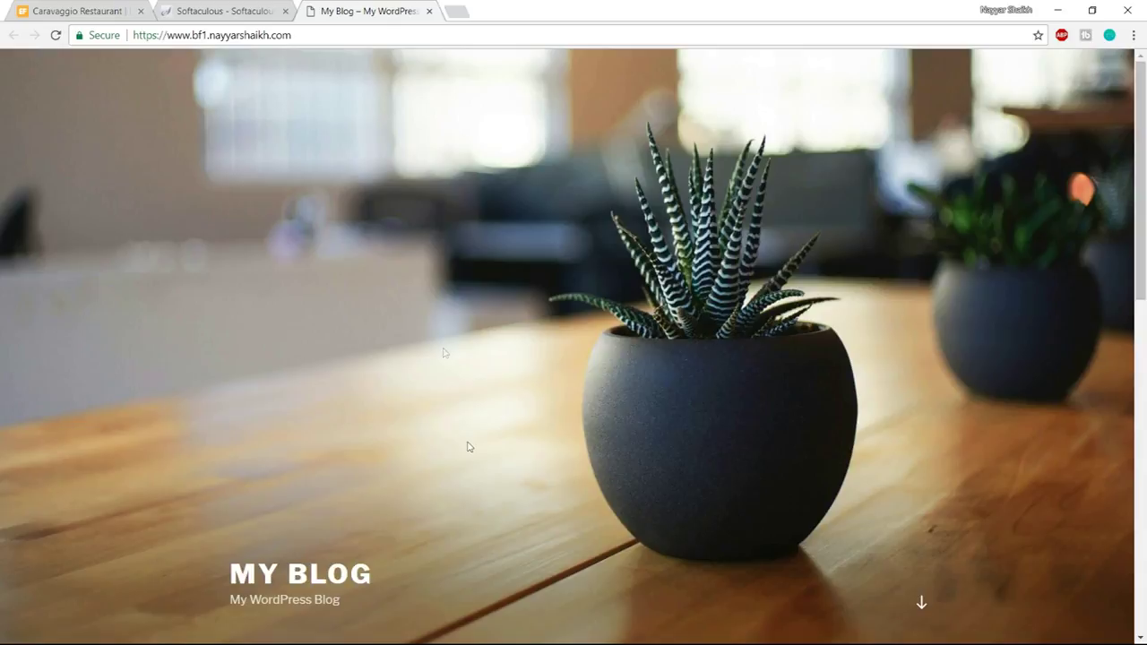
pyautogui.click(218, 7)
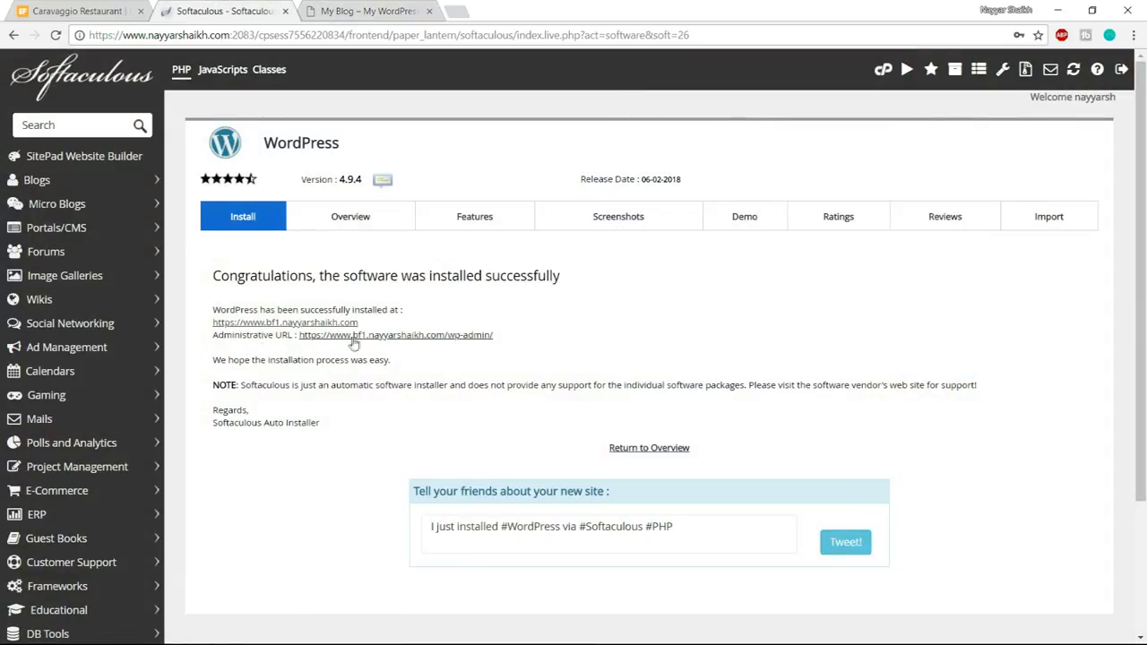
# Open the wp-admin dashboard in a new tab placed before the site tab
pyautogui.rightClick(358, 339)
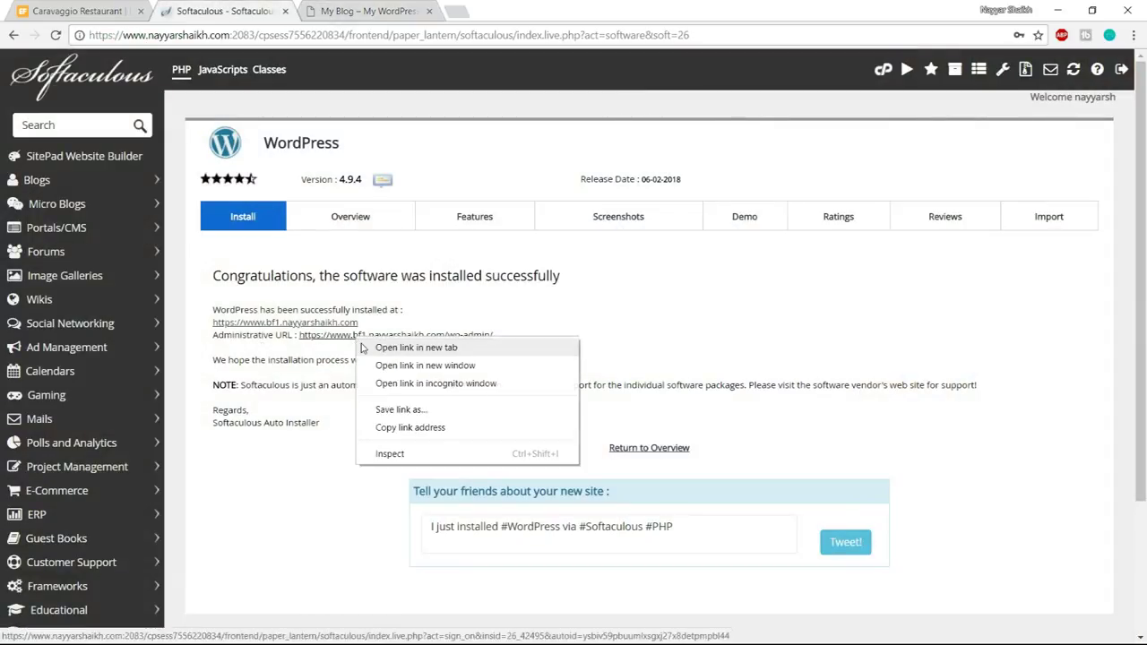
pyautogui.click(415, 347)
pyautogui.moveTo(528, 9); pyautogui.dragTo(376, 9)
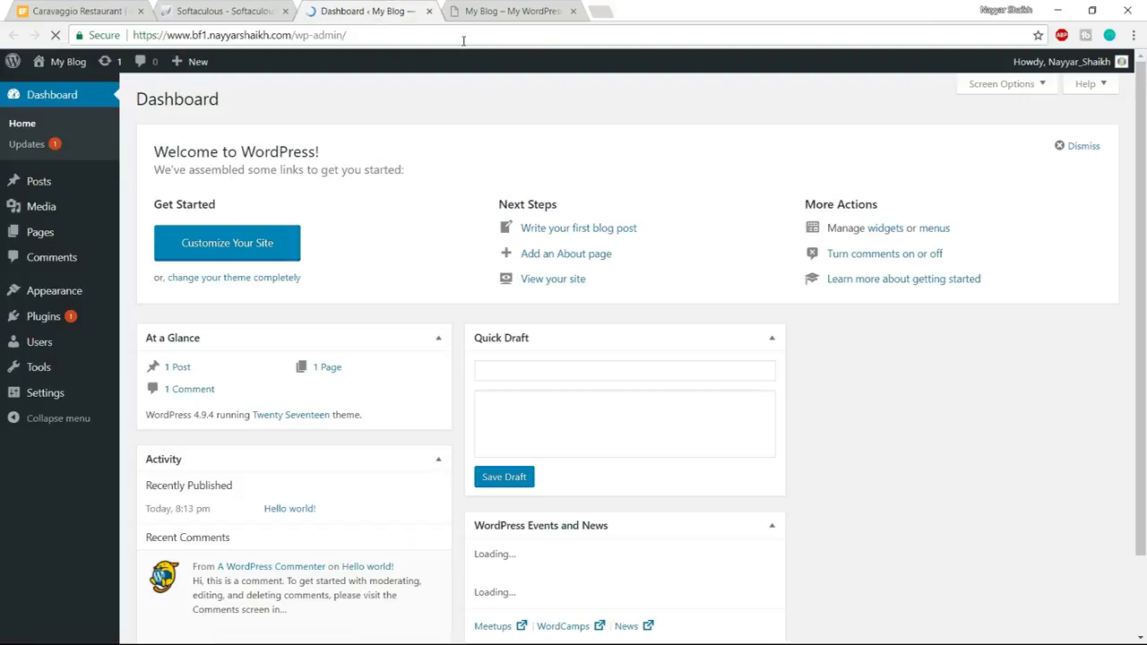
pyautogui.scroll(-1, 788, 269)
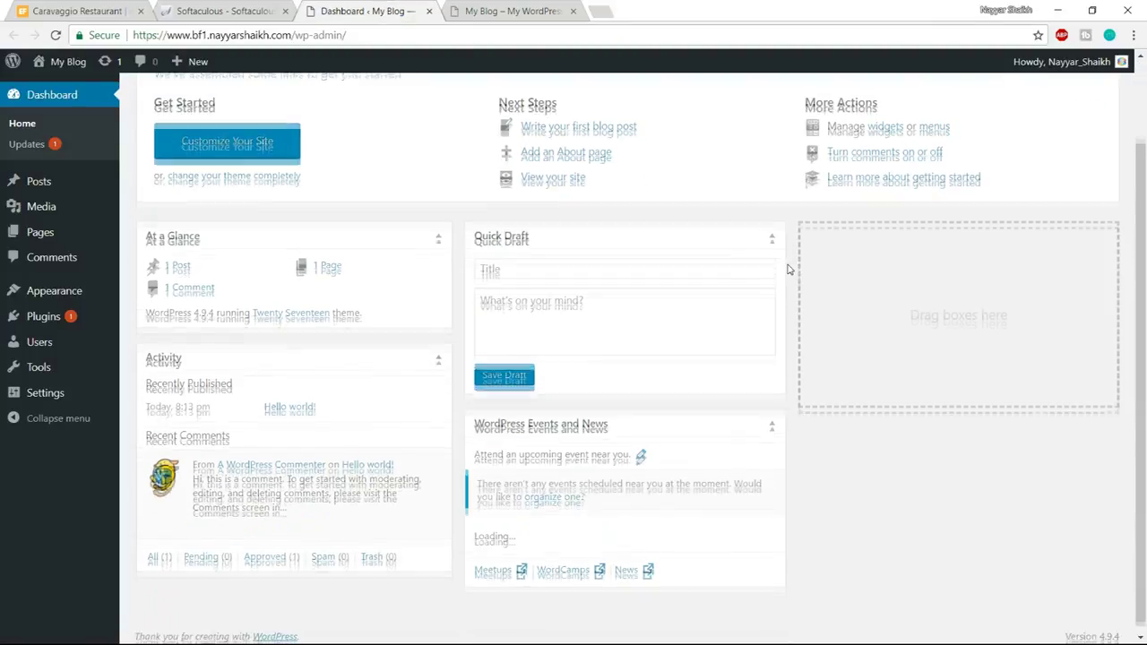
pyautogui.scroll(2, 788, 268)
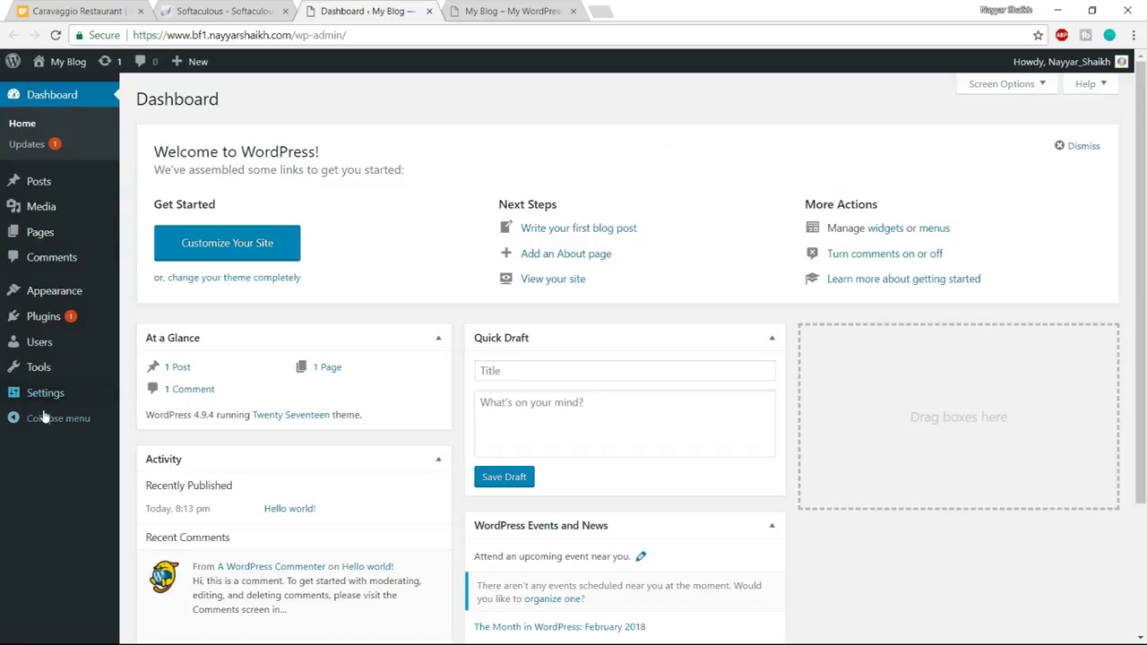
pyautogui.moveTo(52, 396)
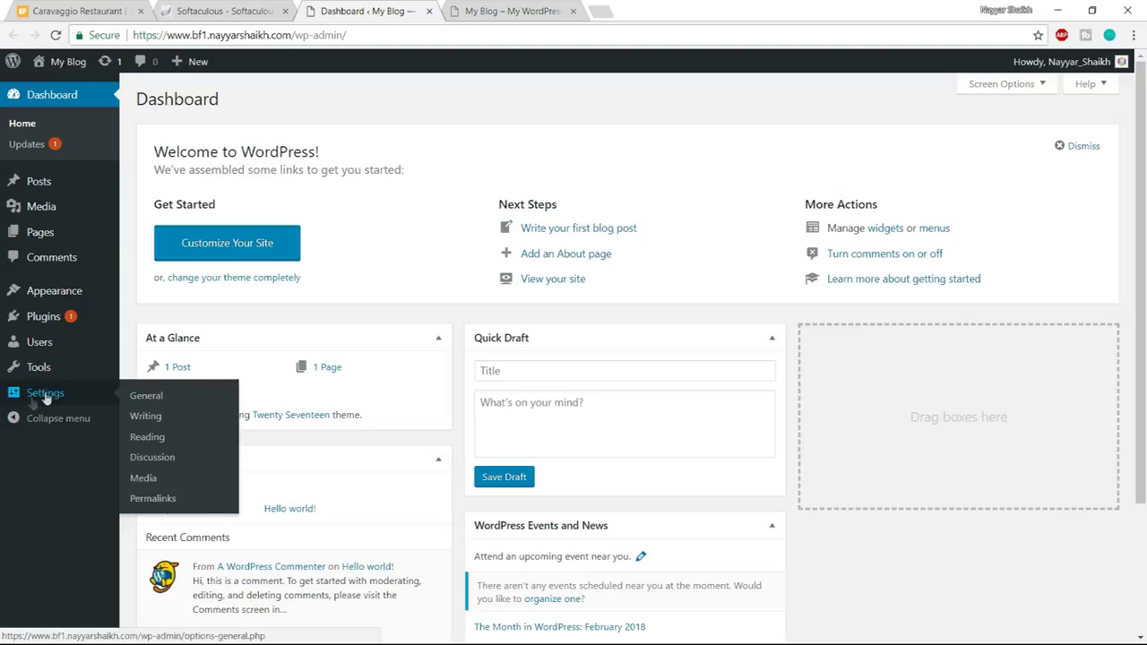
# Tick 'Anyone can register' in General Settings and save the changes
pyautogui.click(50, 399)
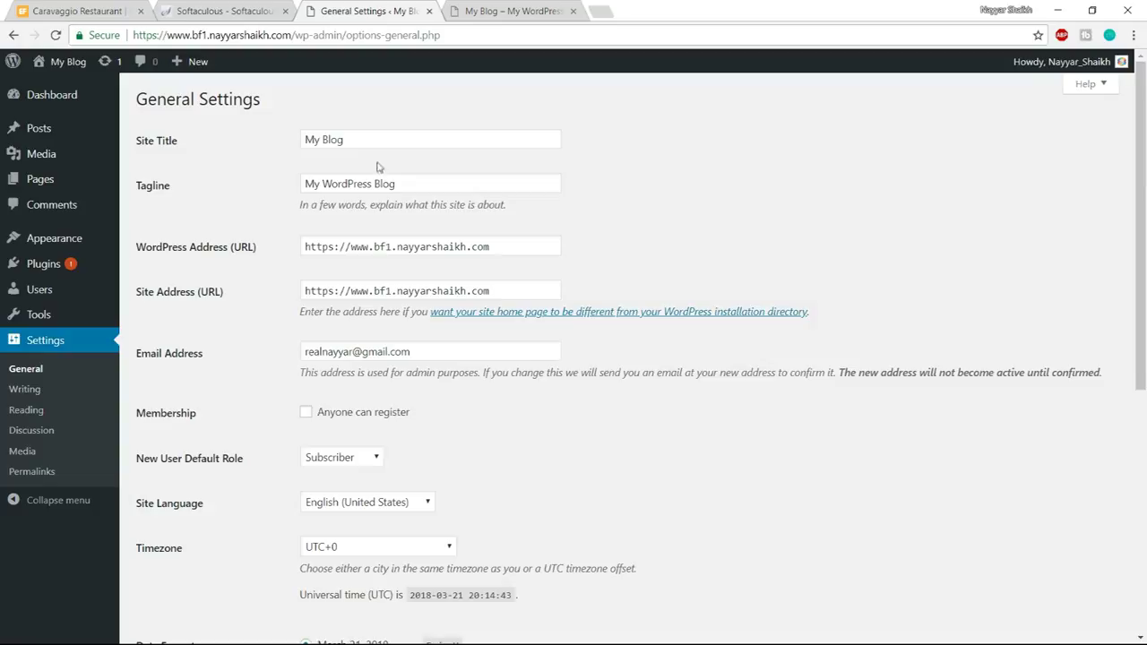
pyautogui.scroll(-2, 717, 259)
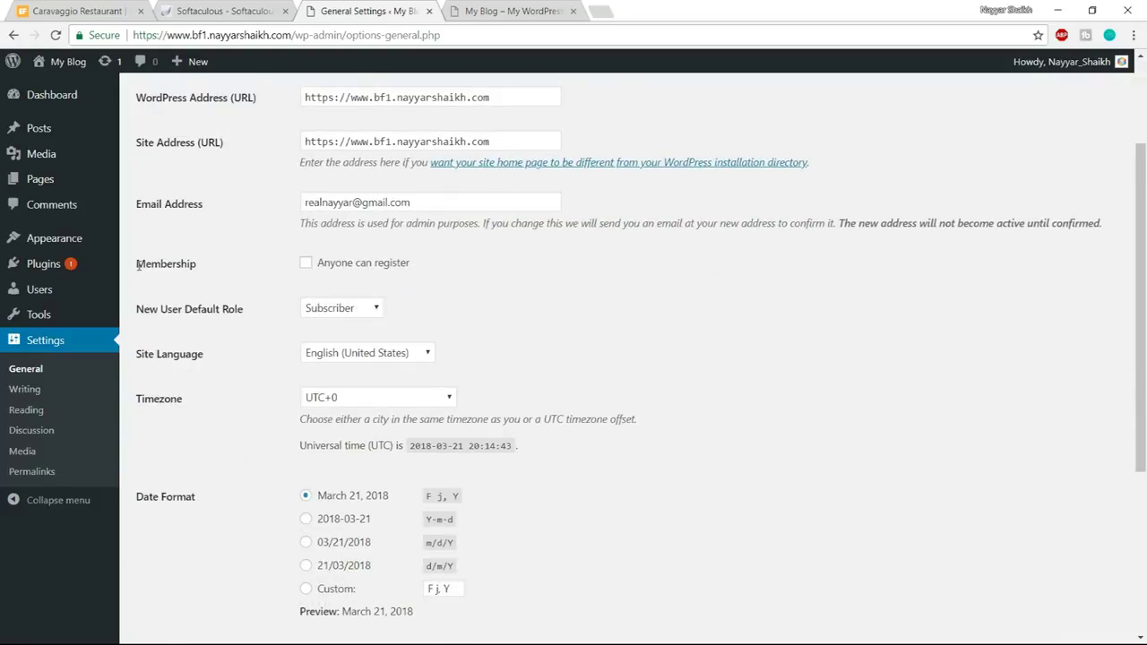
pyautogui.moveTo(137, 264); pyautogui.dragTo(235, 263)
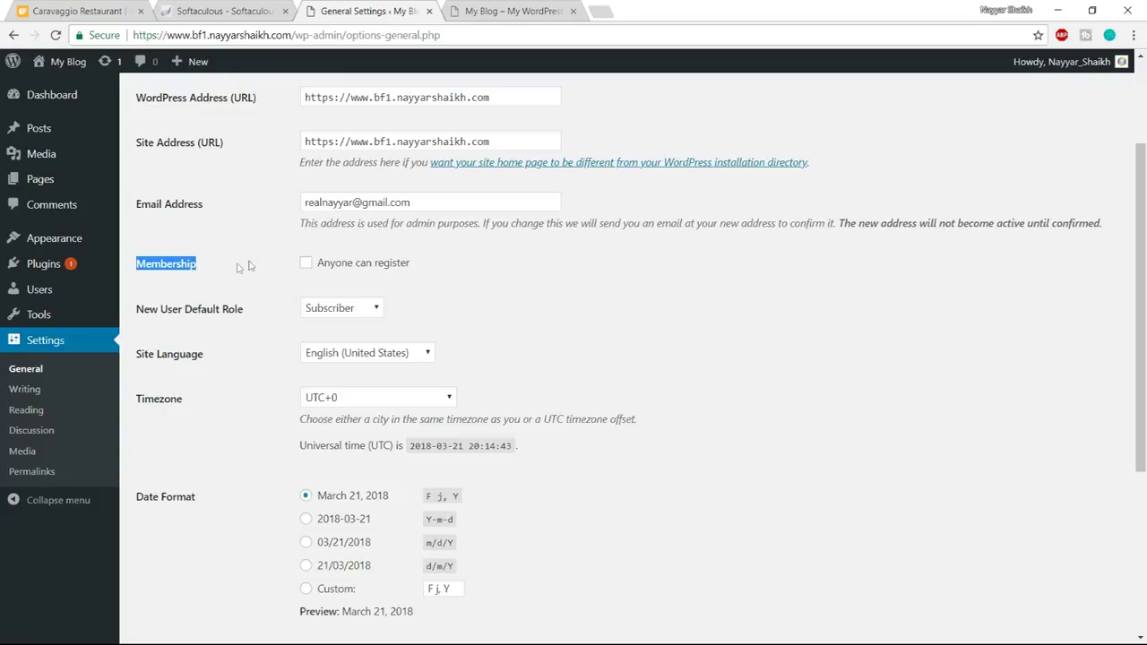
pyautogui.click(305, 265)
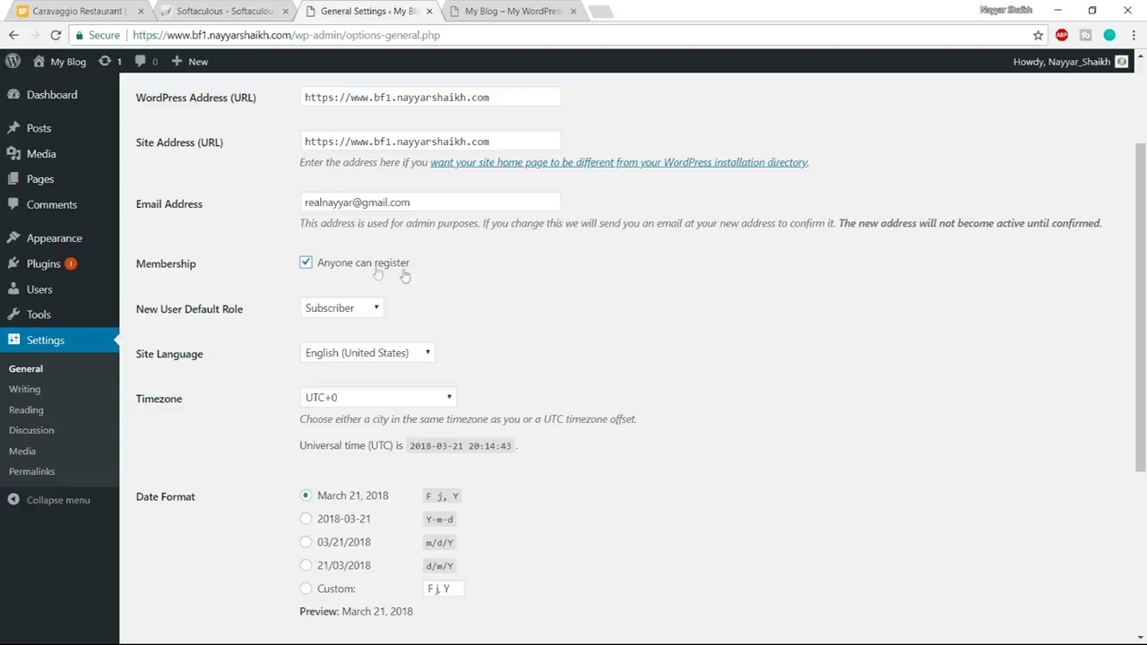
pyautogui.scroll(-1, 705, 362)
pyautogui.scroll(-2, 705, 362)
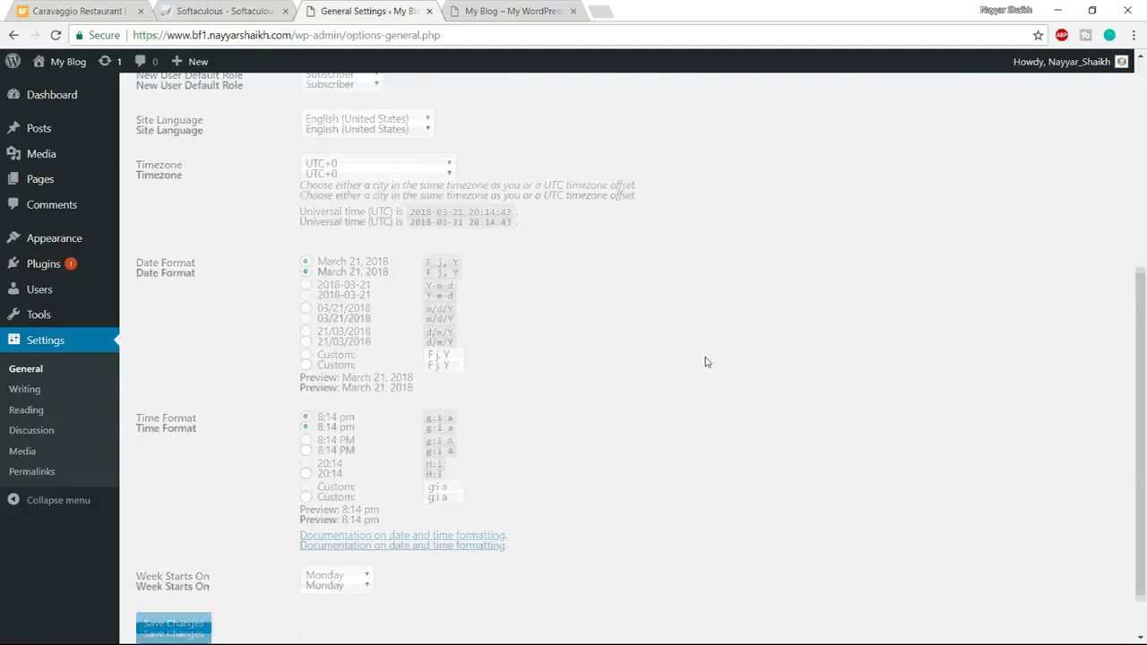
pyautogui.click(201, 570)
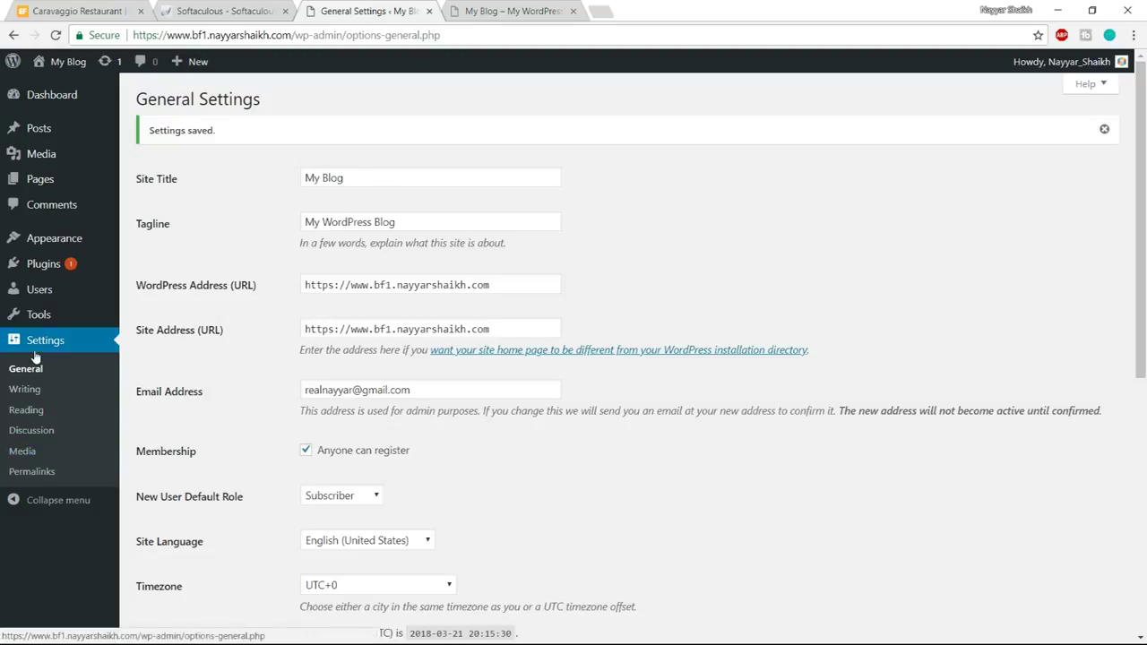
pyautogui.click(40, 474)
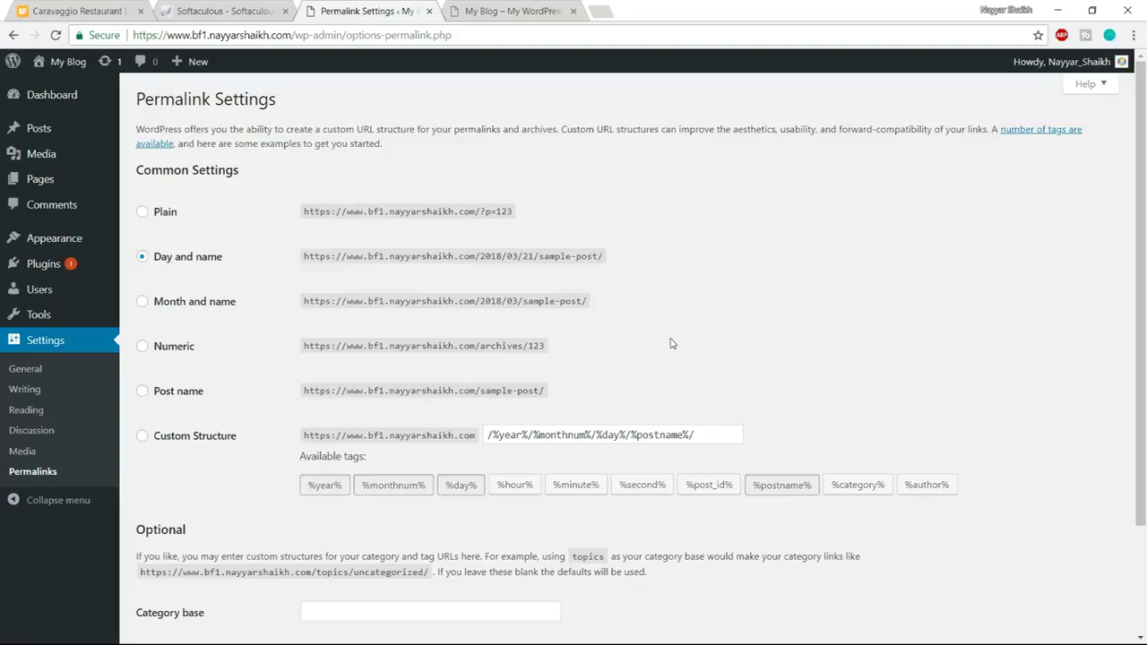
# Choose Custom Structure, clear it, and build it from the %category% and %postname% tags
pyautogui.click(150, 443)
pyautogui.moveTo(720, 432); pyautogui.dragTo(455, 432)
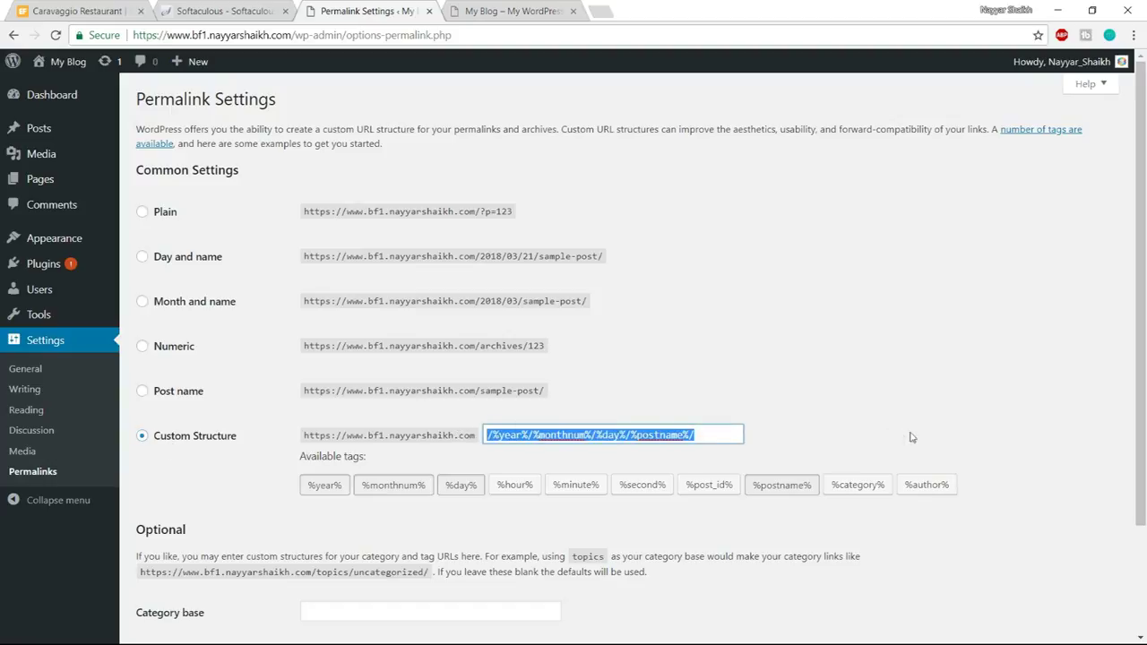
pyautogui.press('BackSpace')
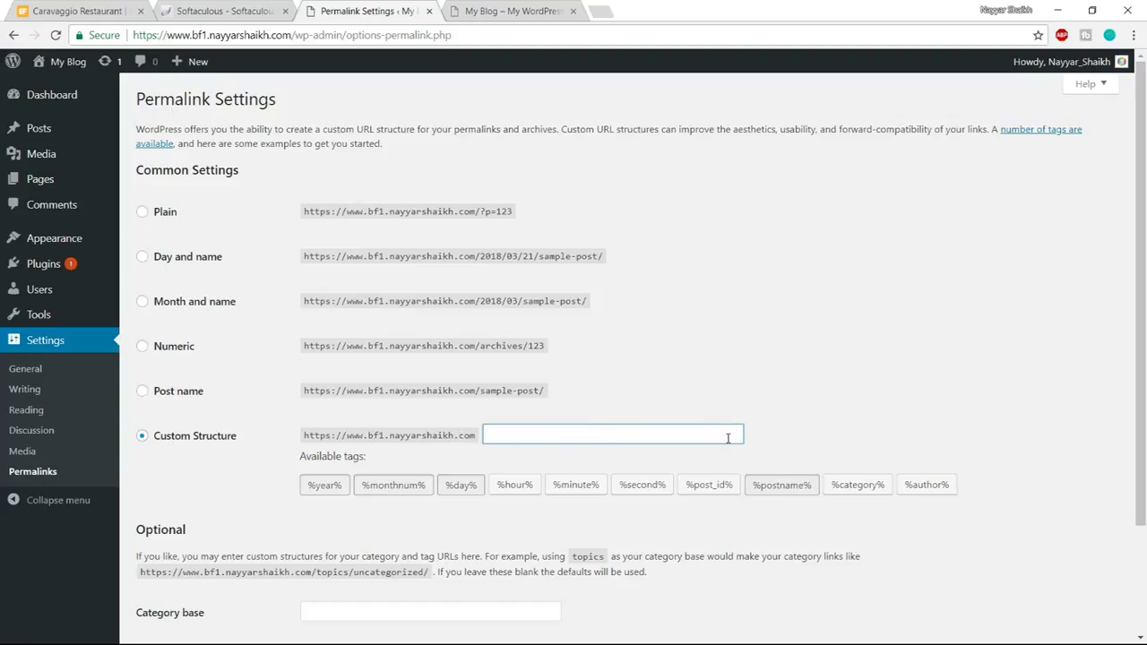
pyautogui.click(802, 431)
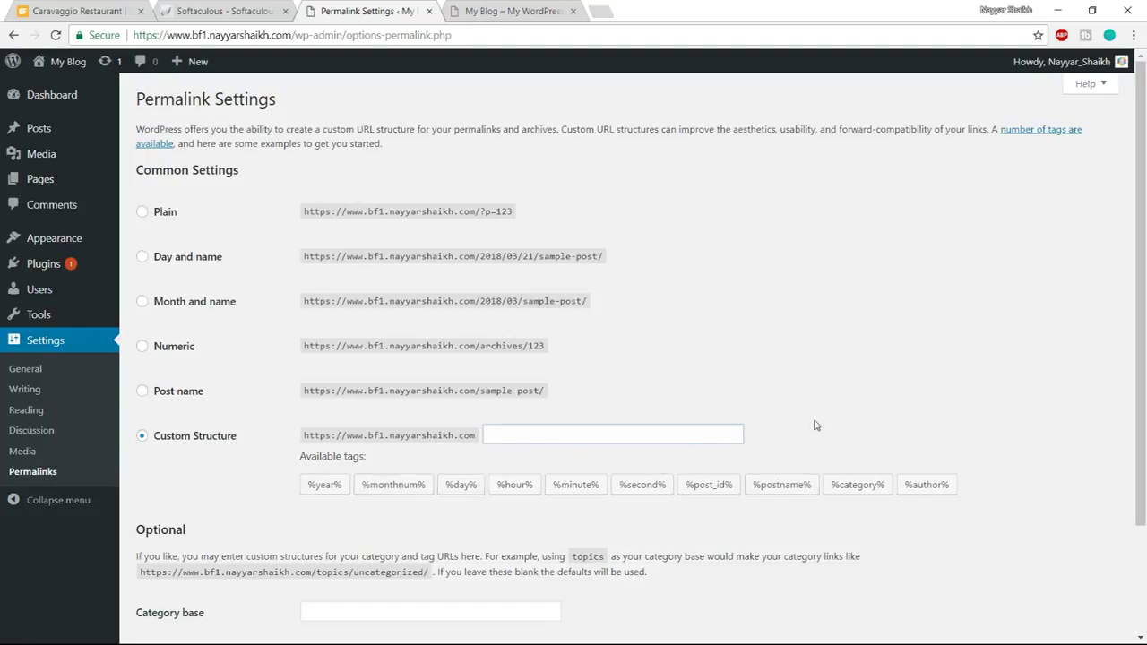
pyautogui.click(863, 493)
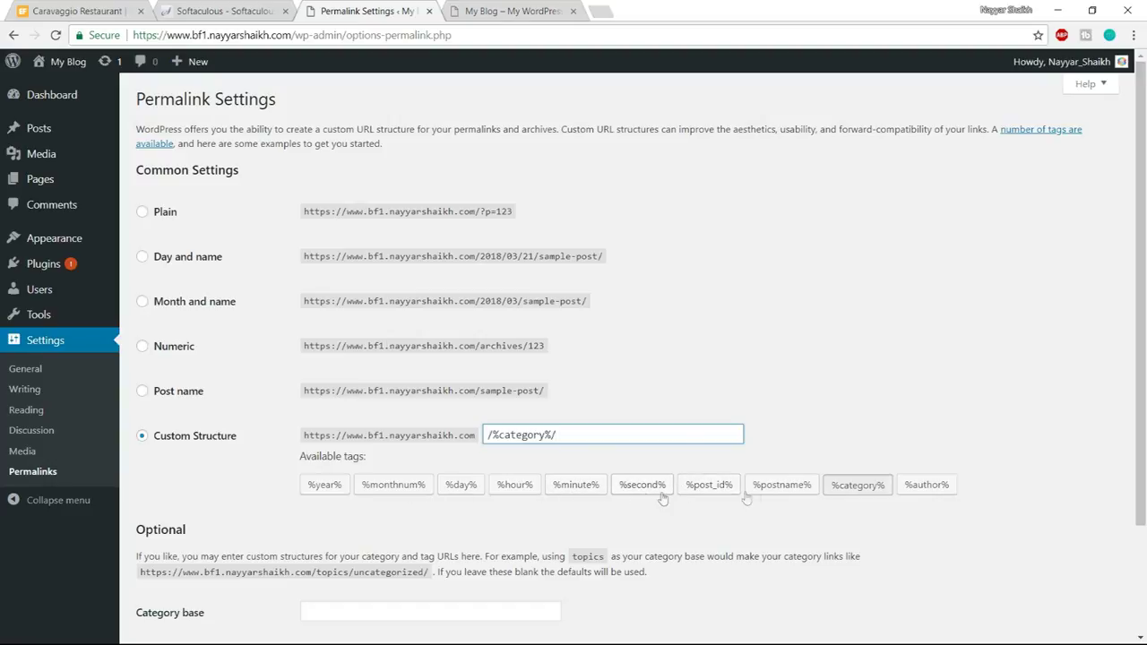
pyautogui.click(781, 487)
# Tidy the structure to /%category%/%postname%/ and save the permalink settings
pyautogui.moveTo(489, 434); pyautogui.dragTo(676, 429)
pyautogui.click(650, 429)
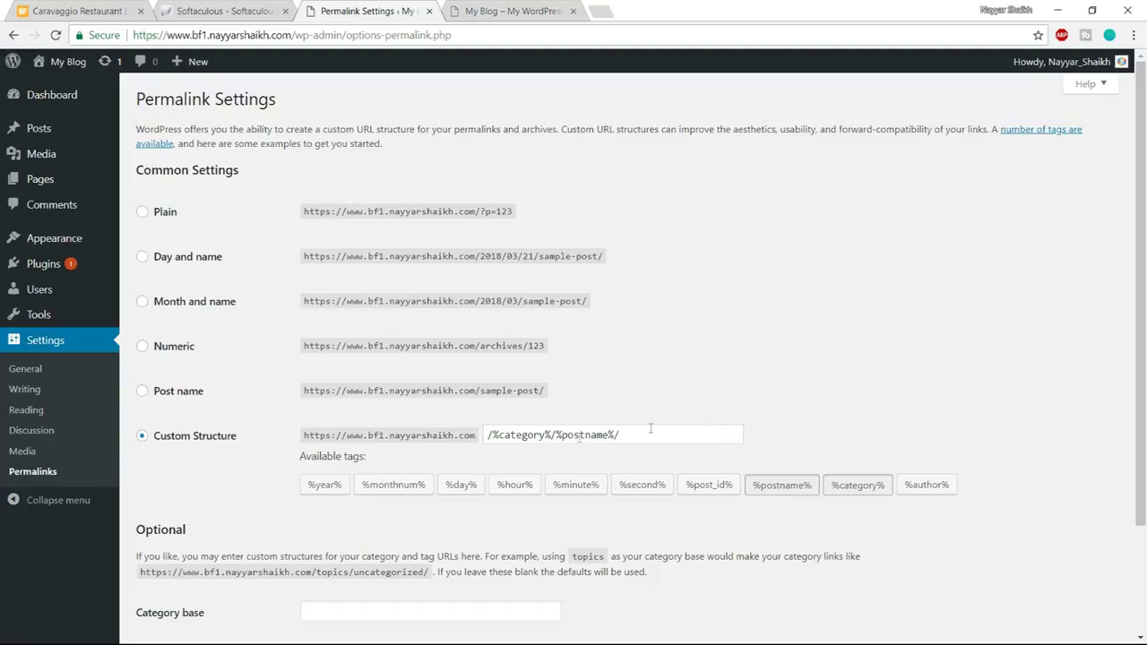
pyautogui.moveTo(496, 435); pyautogui.dragTo(610, 434)
pyautogui.click(786, 415)
pyautogui.scroll(-3, 797, 412)
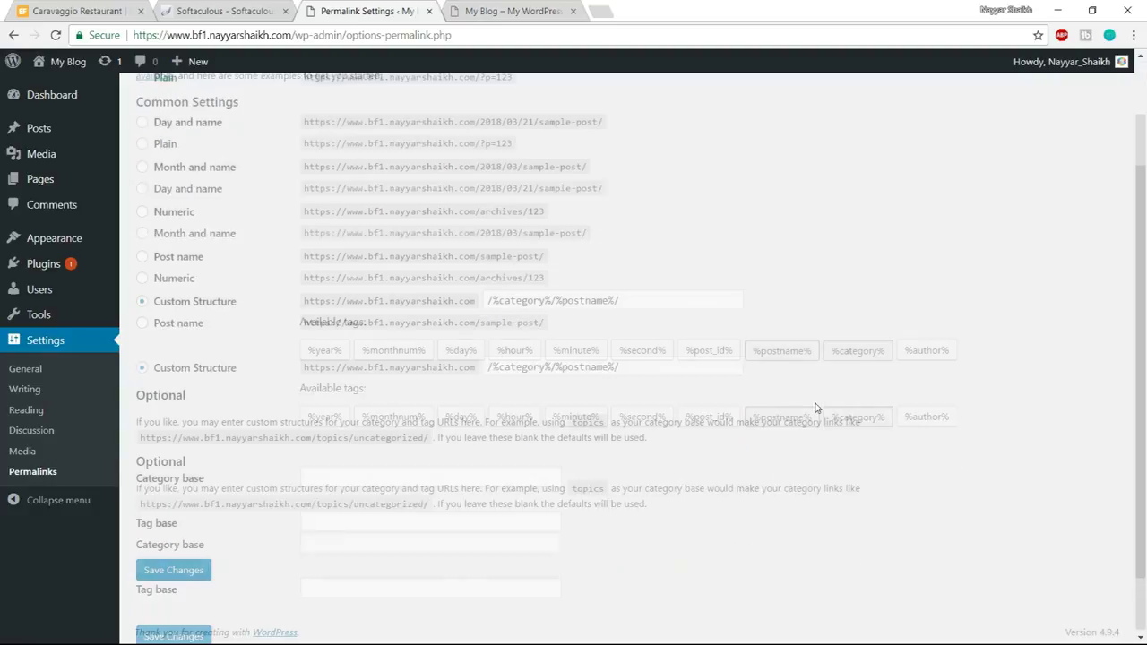
pyautogui.click(170, 569)
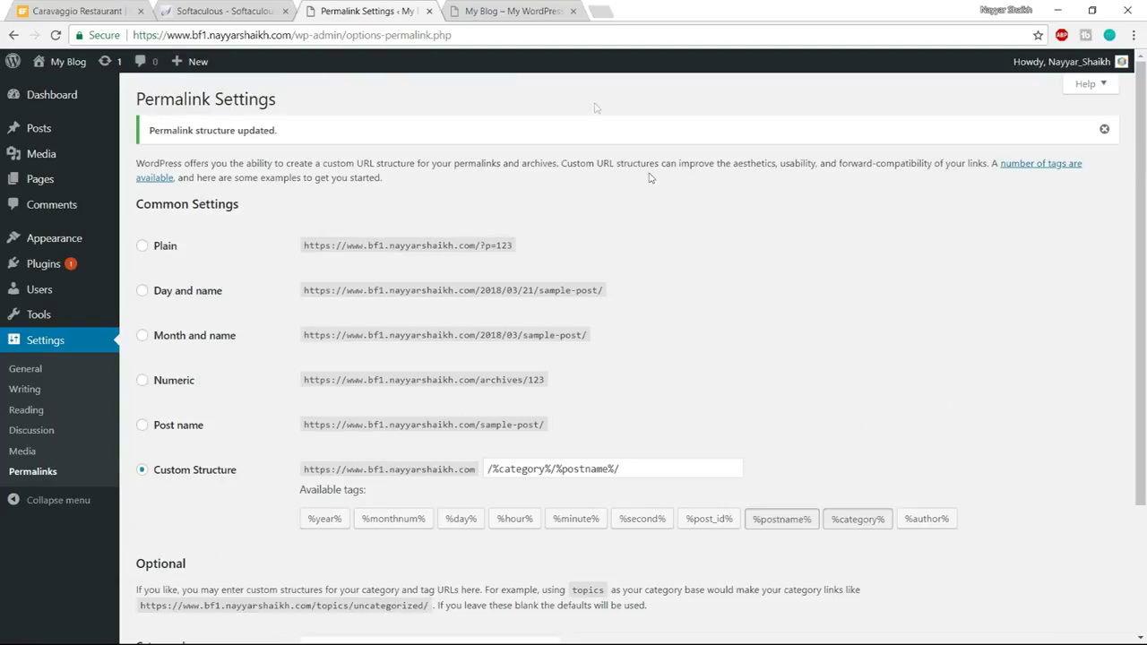
pyautogui.click(546, 12)
# Compare the My Blog front page with the Caravaggio Restaurant BusinessFinder demo
pyautogui.scroll(-10, 663, 343)
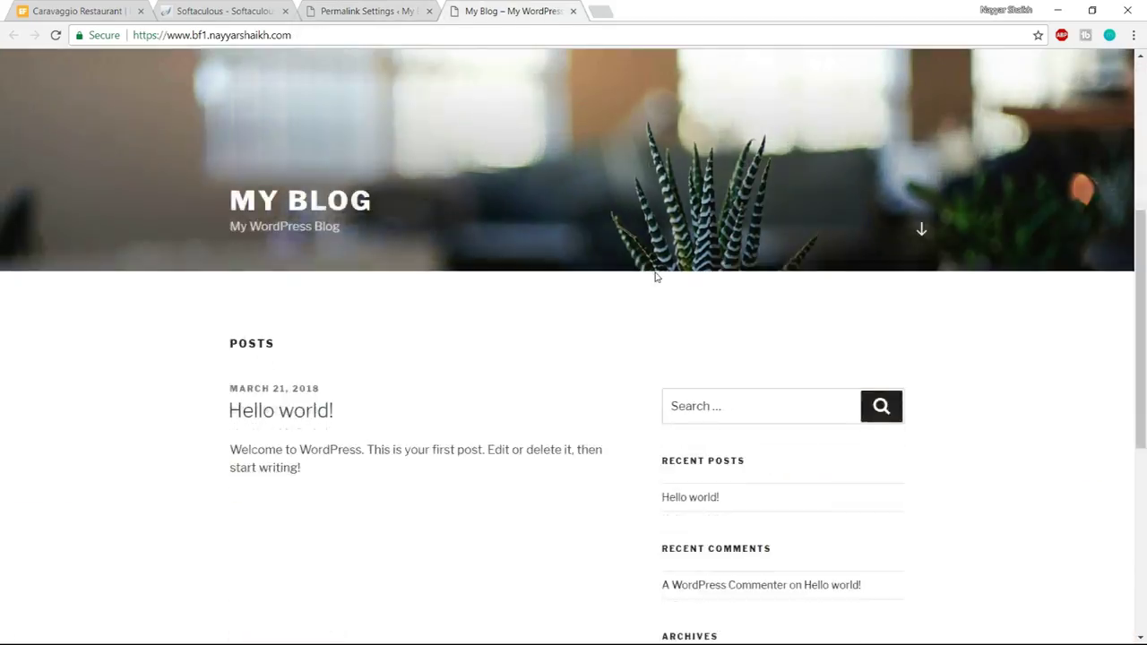
pyautogui.scroll(10, 663, 343)
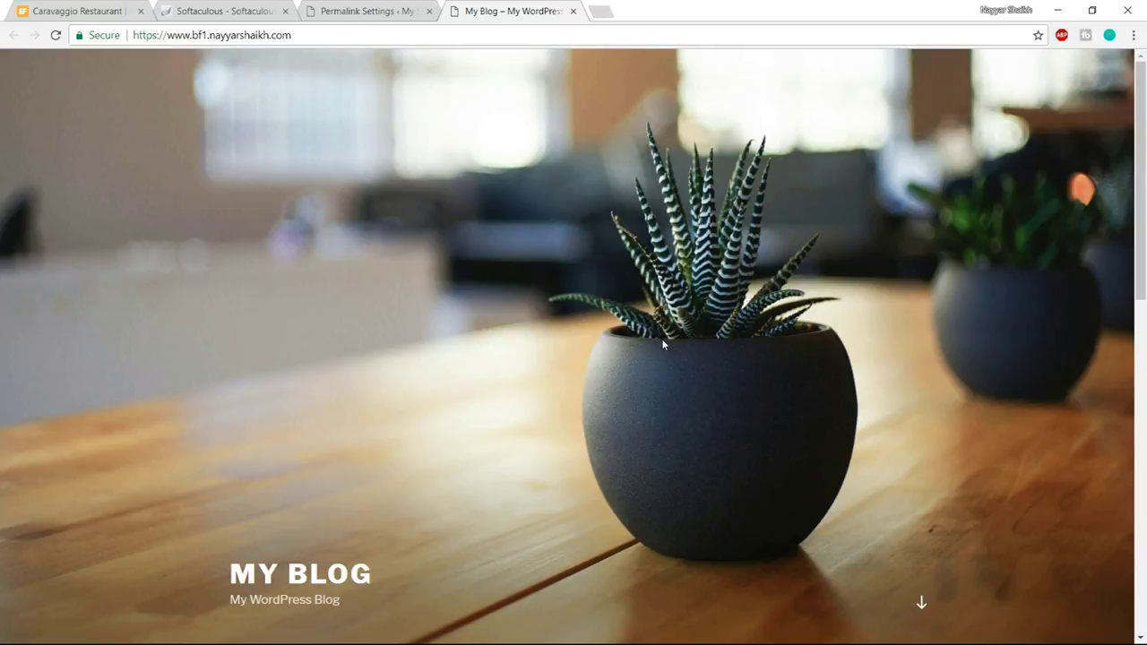
pyautogui.scroll(-5, 662, 340)
pyautogui.scroll(5, 659, 344)
pyautogui.scroll(-1, 659, 344)
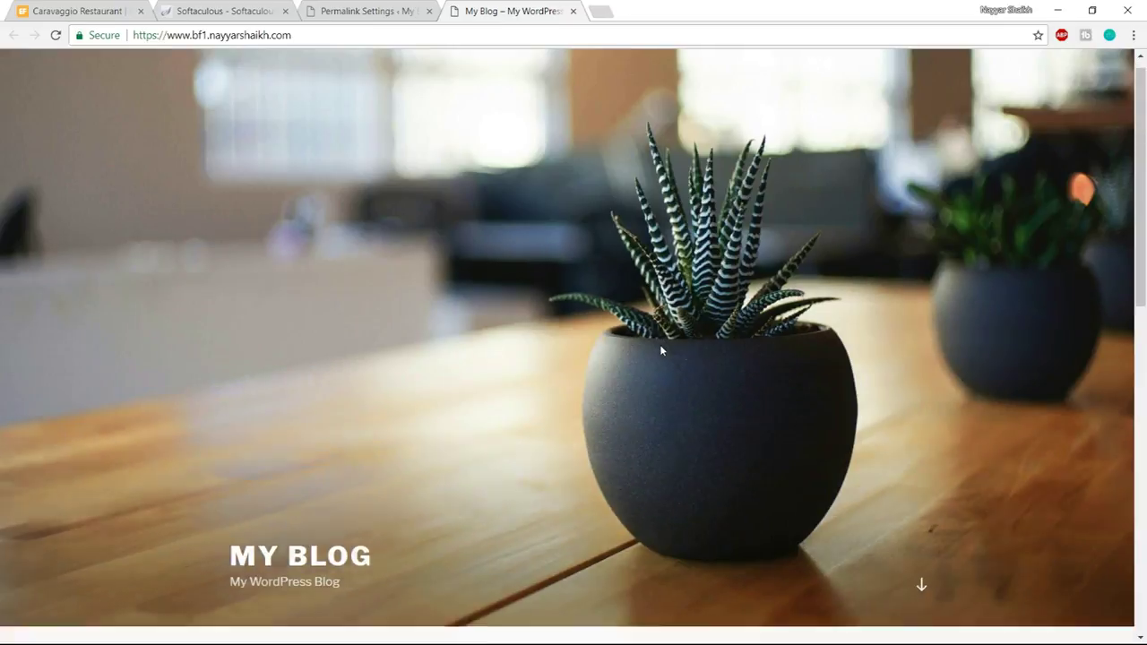
pyautogui.scroll(-10, 660, 344)
pyautogui.hotkey('ctrl', '1')
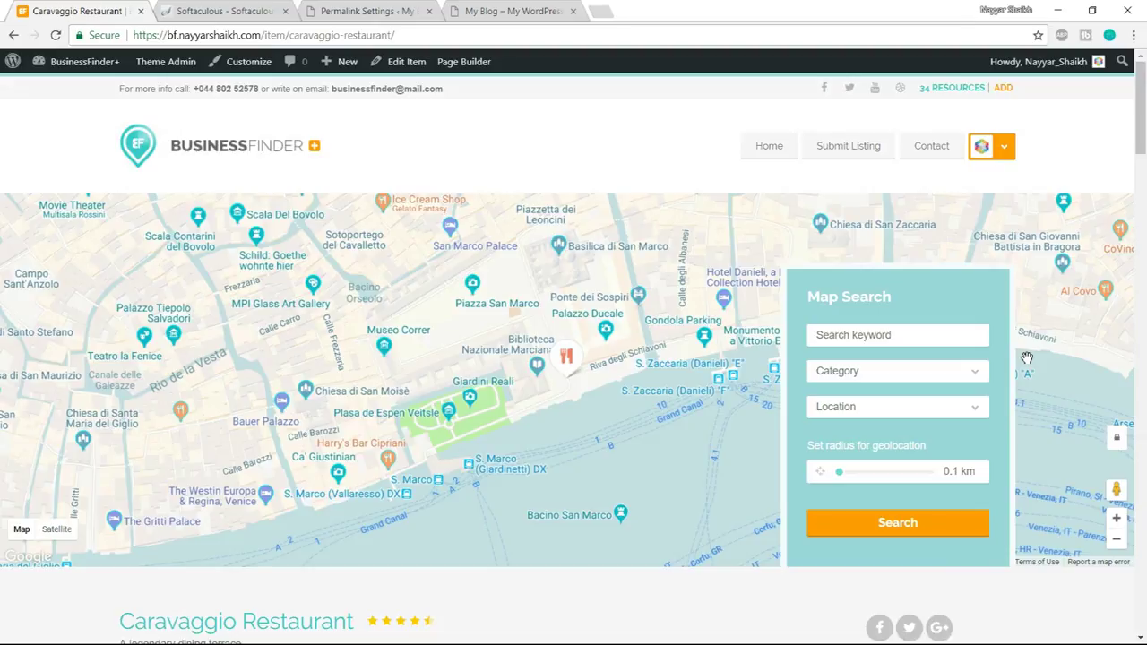
pyautogui.click(562, 10)
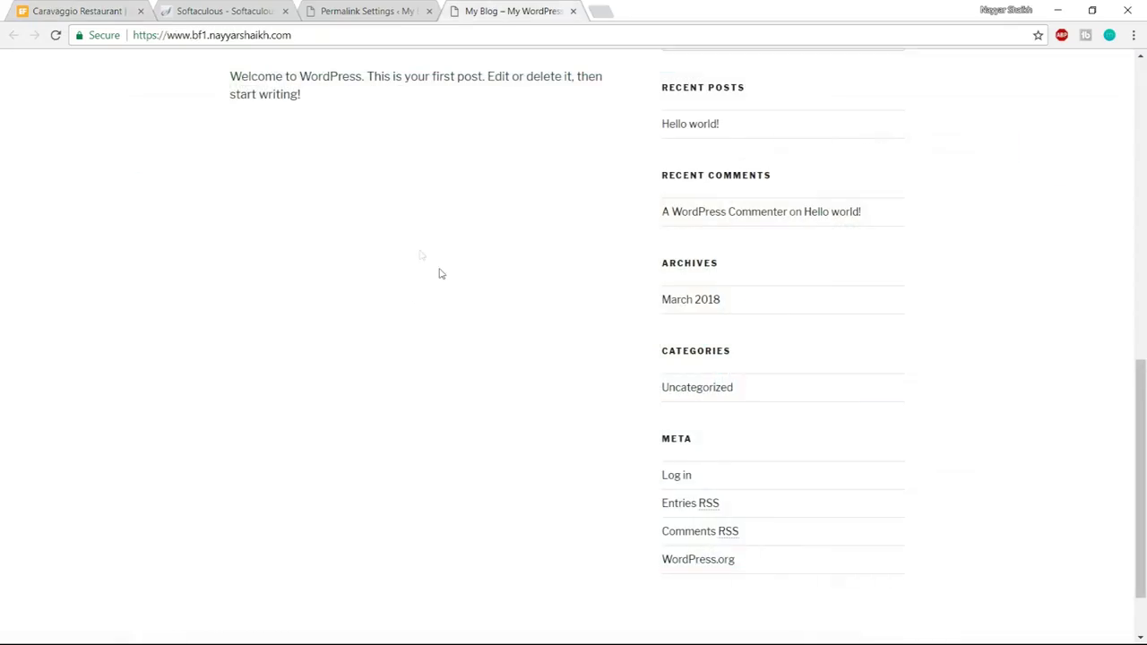
# Close the Softaculous tab and go back to the Permalink Settings page
pyautogui.scroll(10, 439, 273)
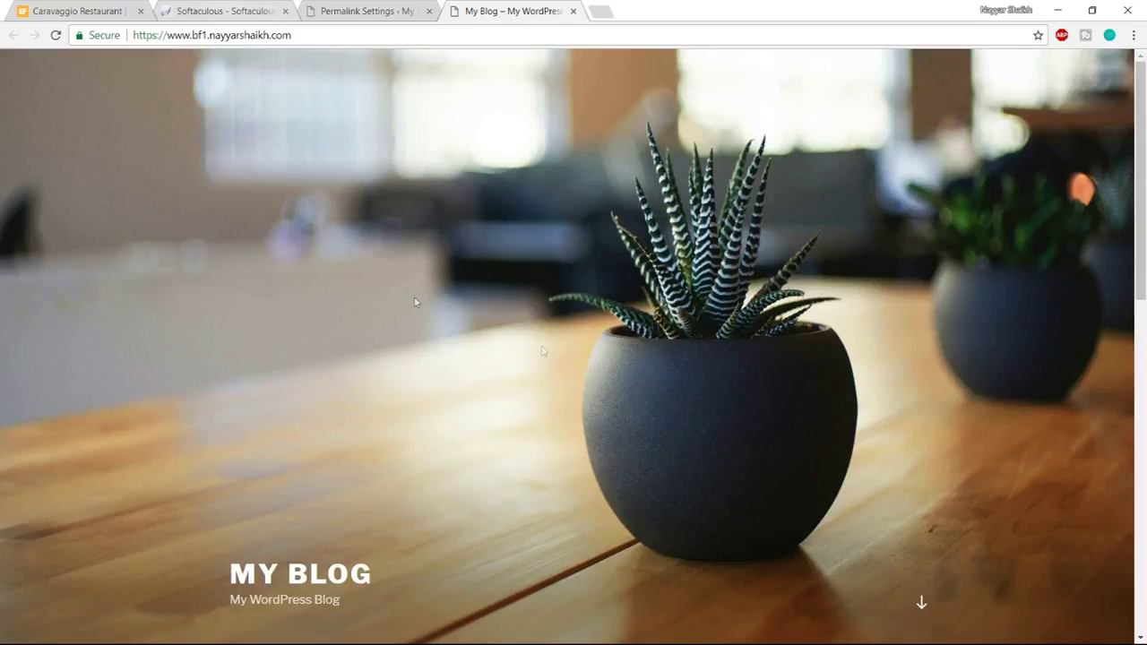
pyautogui.scroll(-4, 415, 302)
pyautogui.scroll(5, 594, 451)
pyautogui.click(323, 10)
pyautogui.click(81, 9)
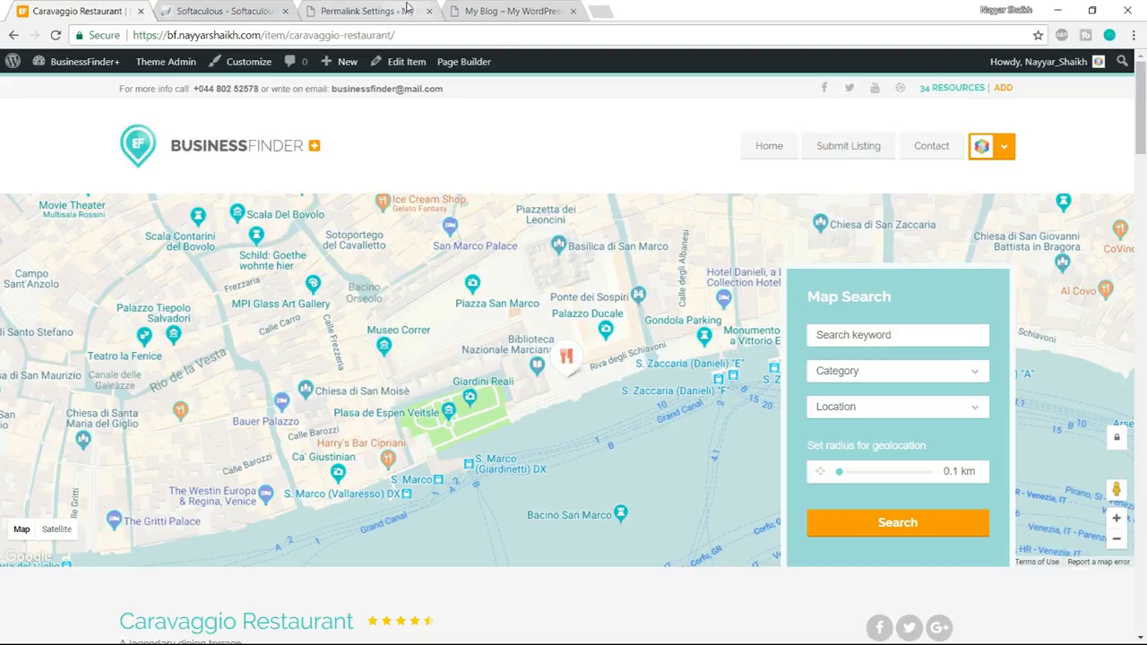
pyautogui.click(285, 11)
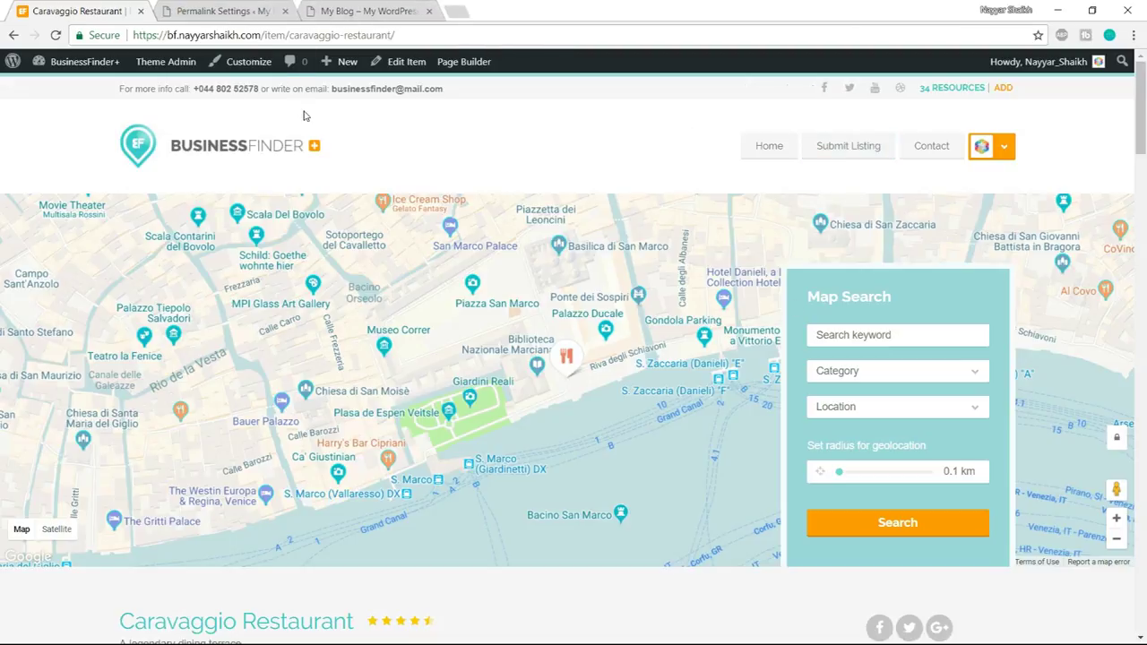
pyautogui.click(228, 9)
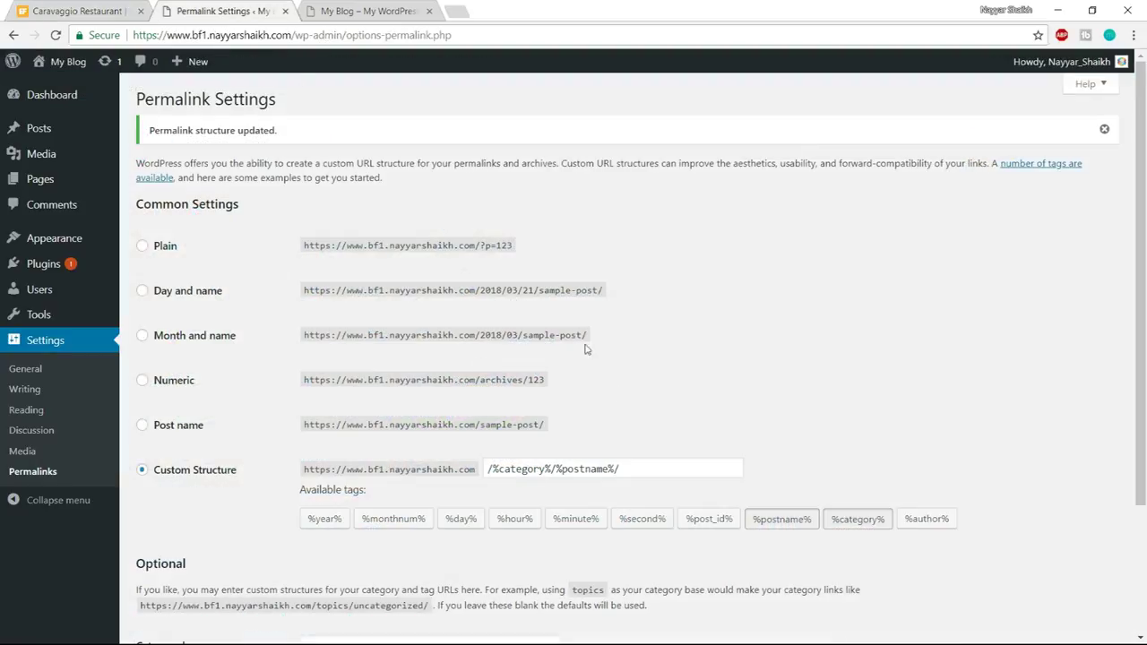
# Delete Twenty Fifteen and then Twenty Sixteen from their theme details, confirming each
pyautogui.click(60, 242)
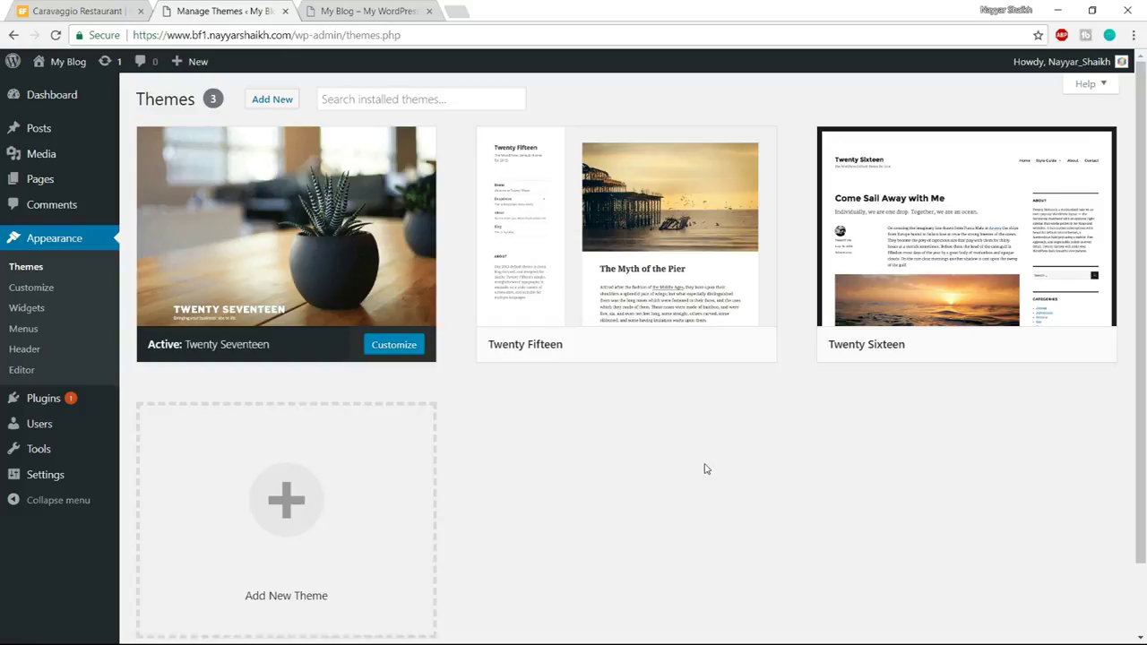
pyautogui.click(655, 271)
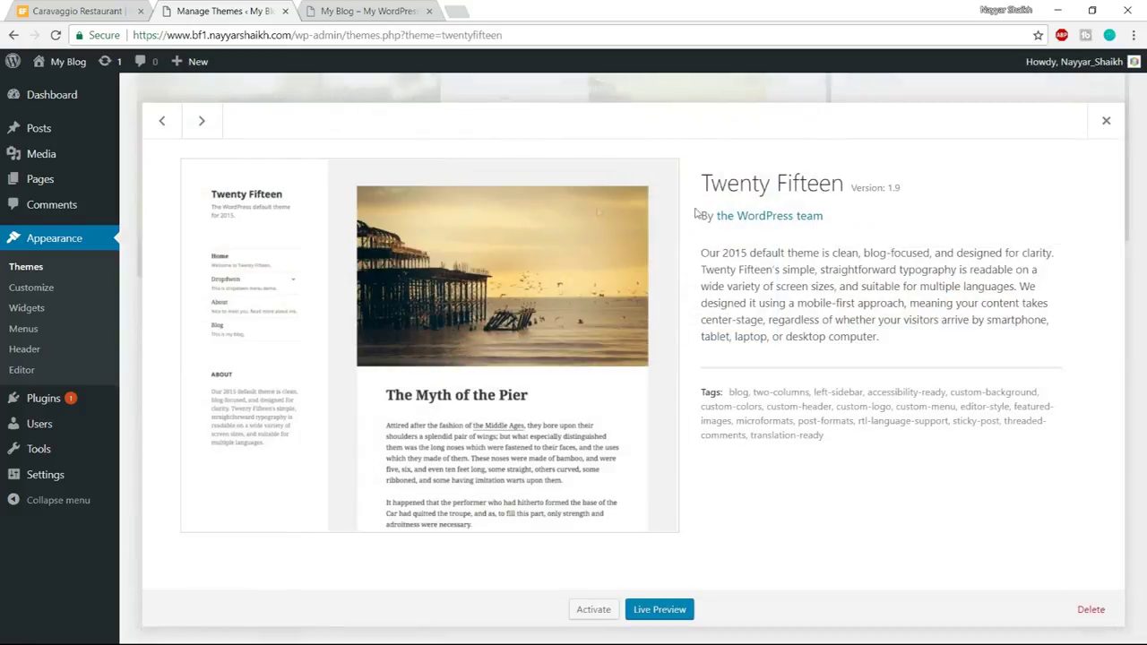
pyautogui.click(1091, 610)
pyautogui.click(618, 139)
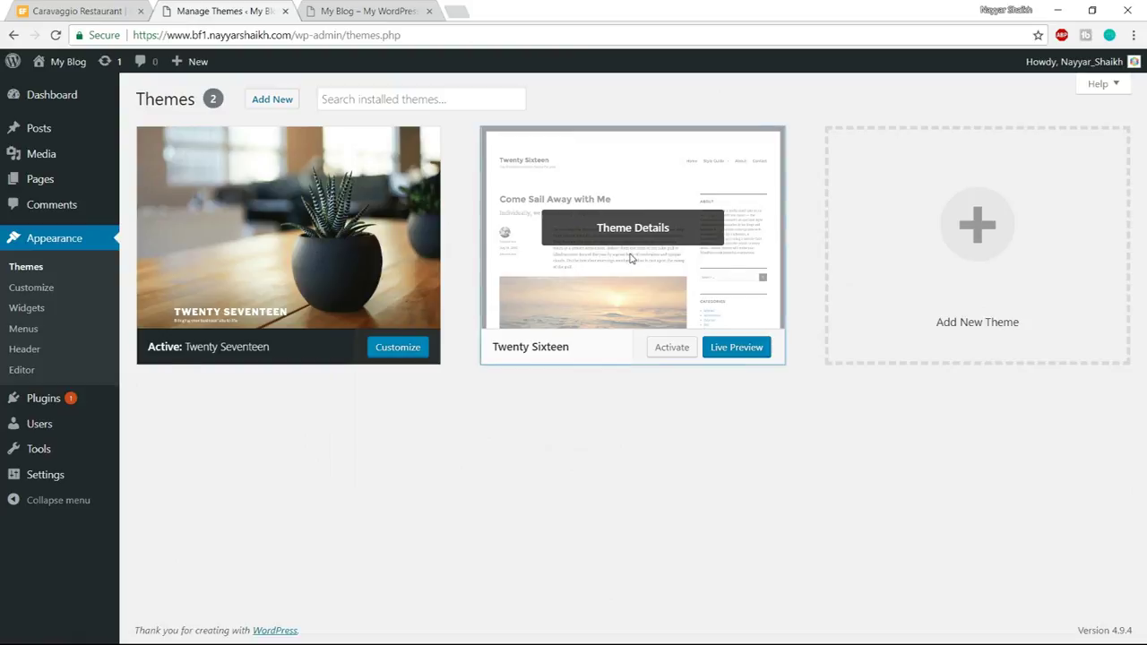
pyautogui.click(627, 224)
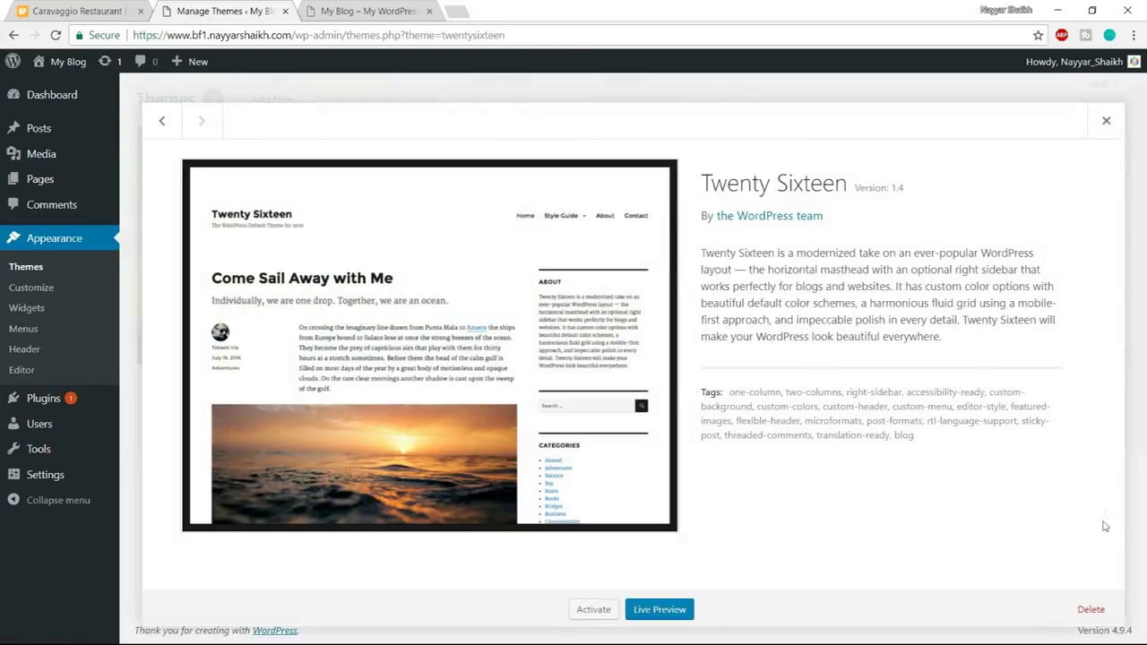
pyautogui.click(1091, 610)
pyautogui.click(627, 141)
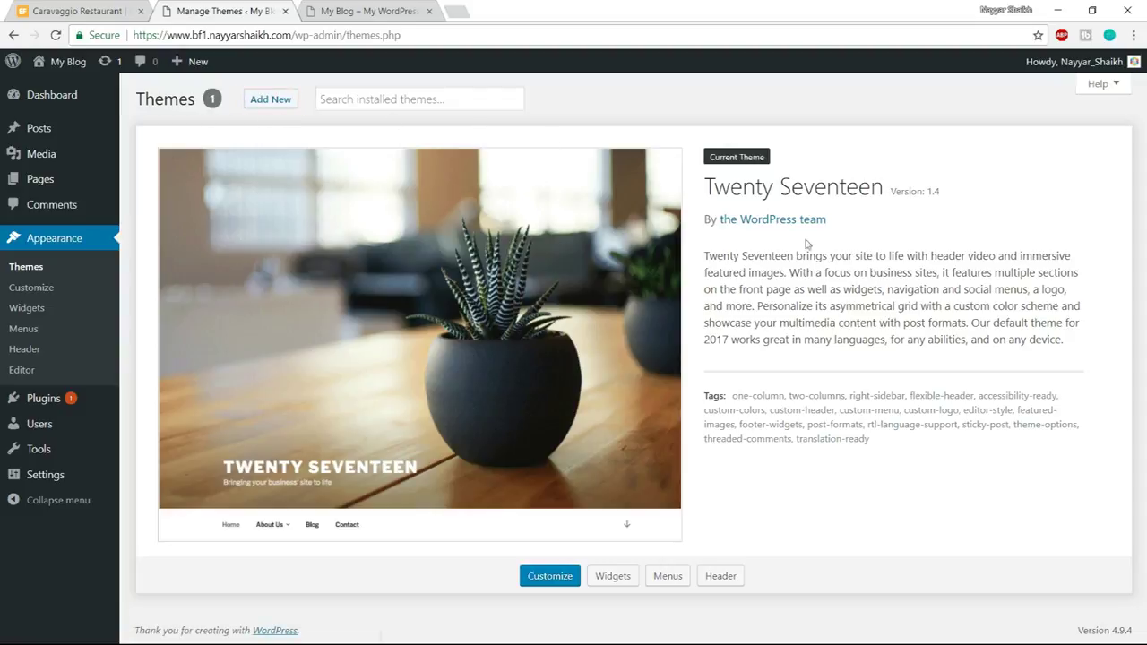
pyautogui.moveTo(39, 163)
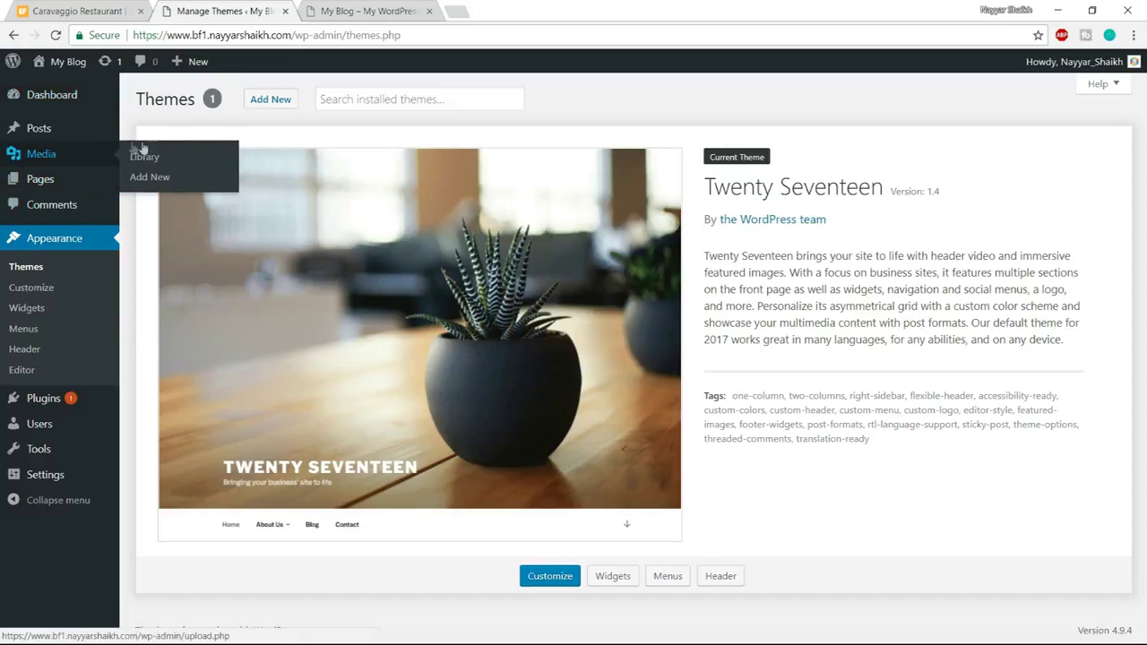
pyautogui.click(148, 181)
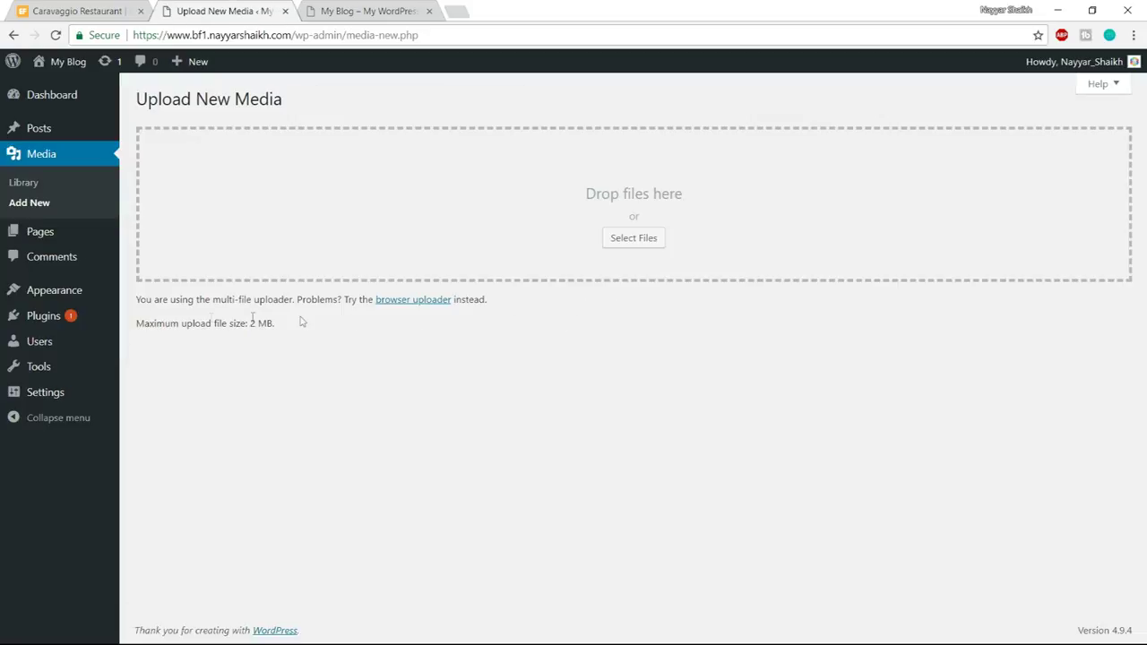
pyautogui.moveTo(135, 323); pyautogui.dragTo(294, 328)
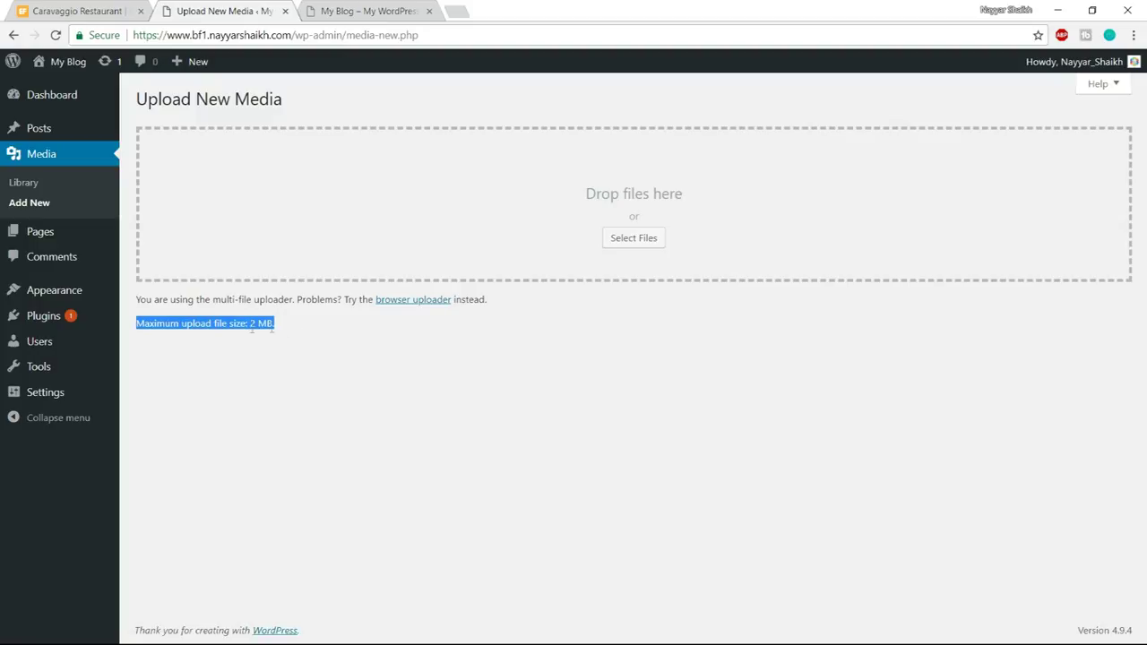
pyautogui.click(275, 327)
pyautogui.moveTo(253, 324); pyautogui.dragTo(283, 327)
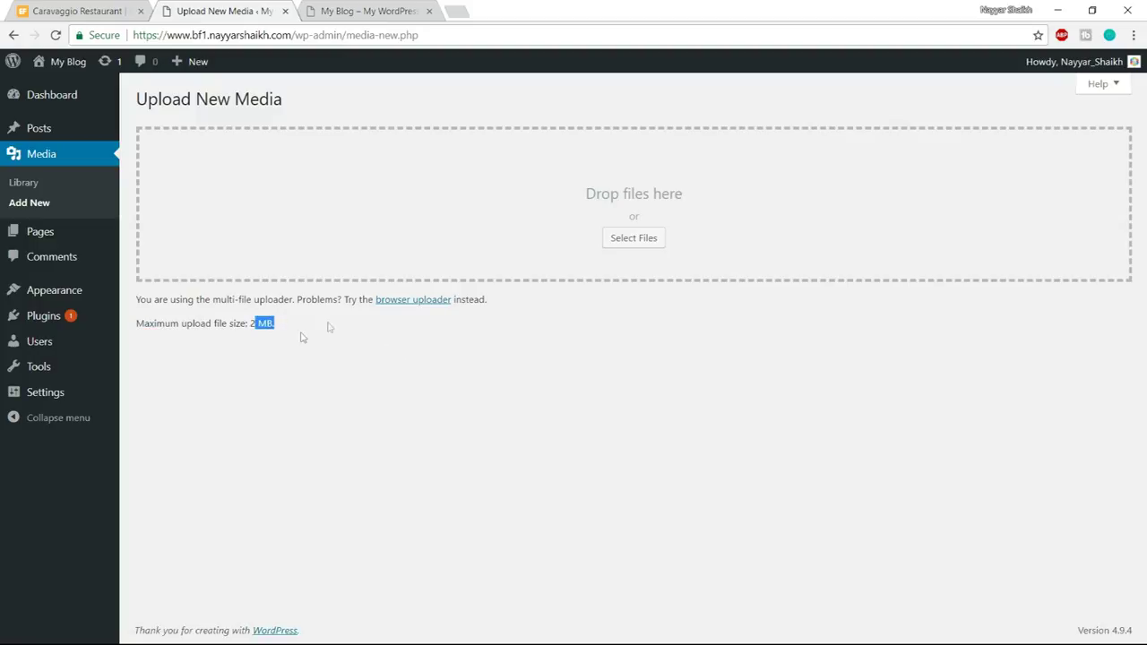
pyautogui.click(283, 336)
# Open the bf1.nayyarshaikh.com site folder in FileZilla, then start a new Chrome tab
pyautogui.press('super')
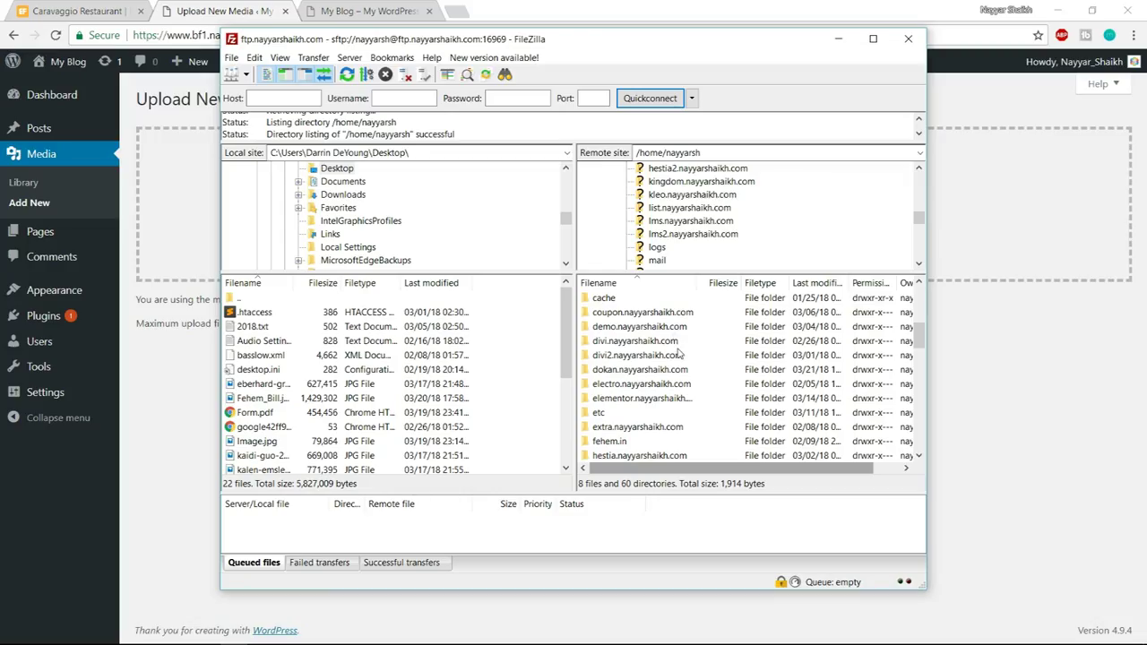
pyautogui.scroll(1, 655, 405)
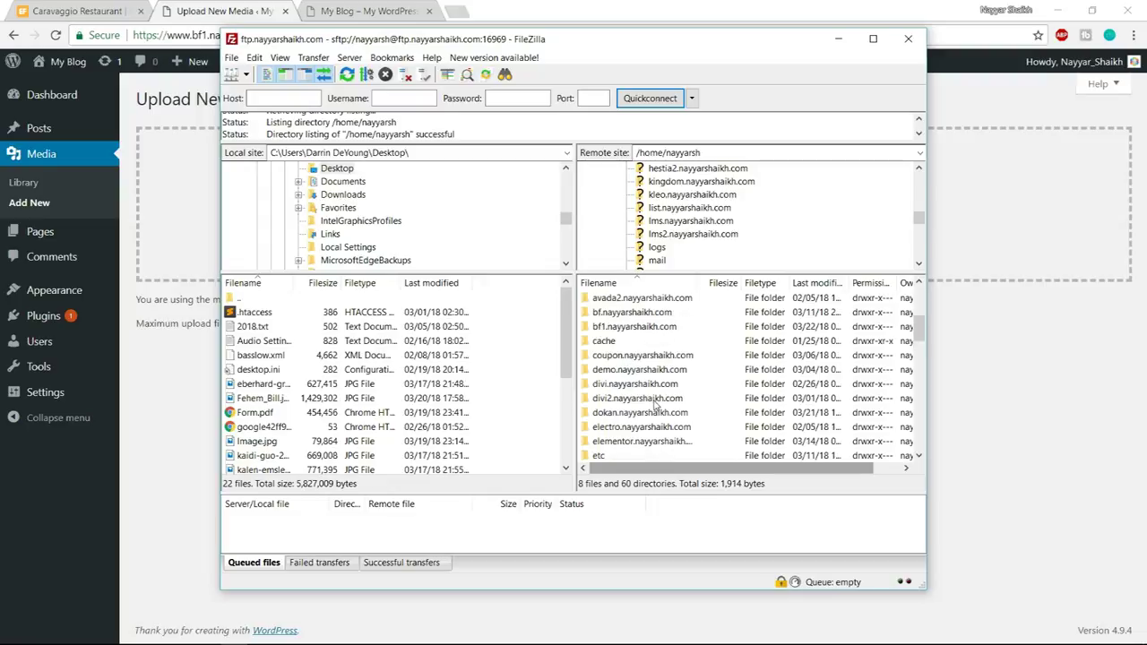
pyautogui.scroll(2, 636, 399)
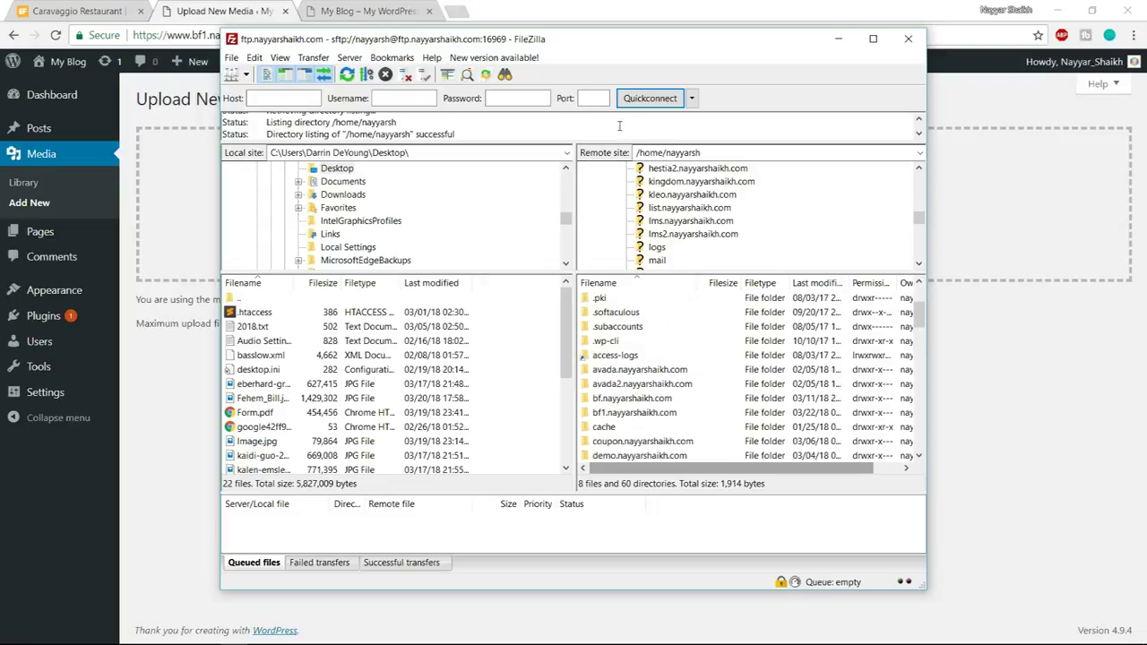
pyautogui.moveTo(346, 41); pyautogui.dragTo(499, 41)
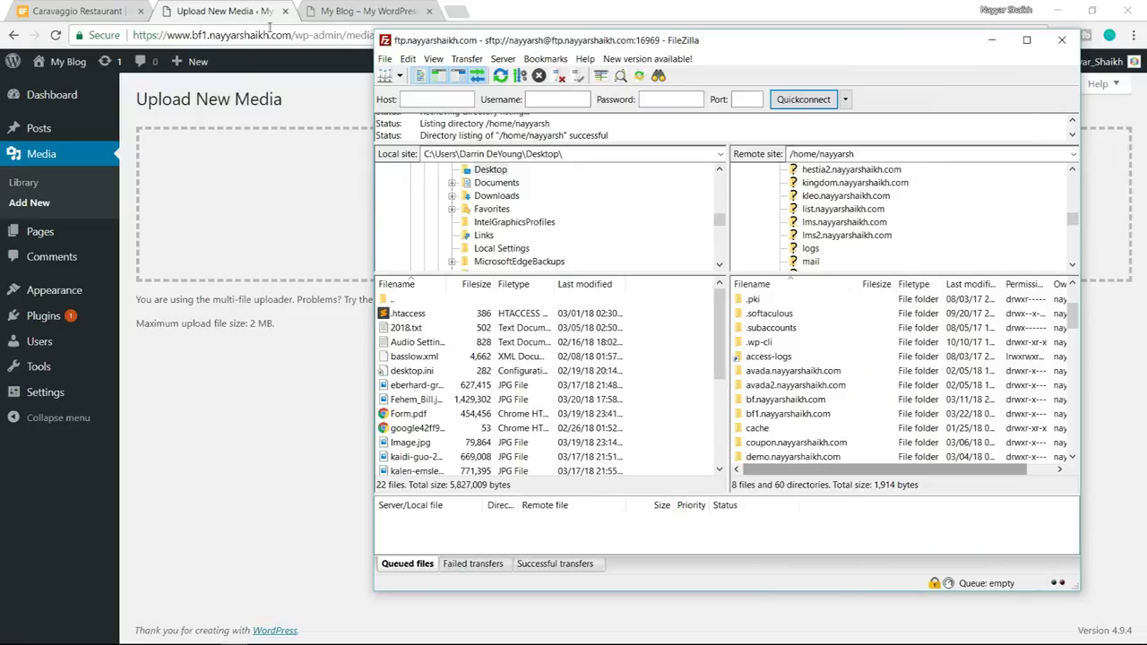
pyautogui.scroll(-3, 839, 391)
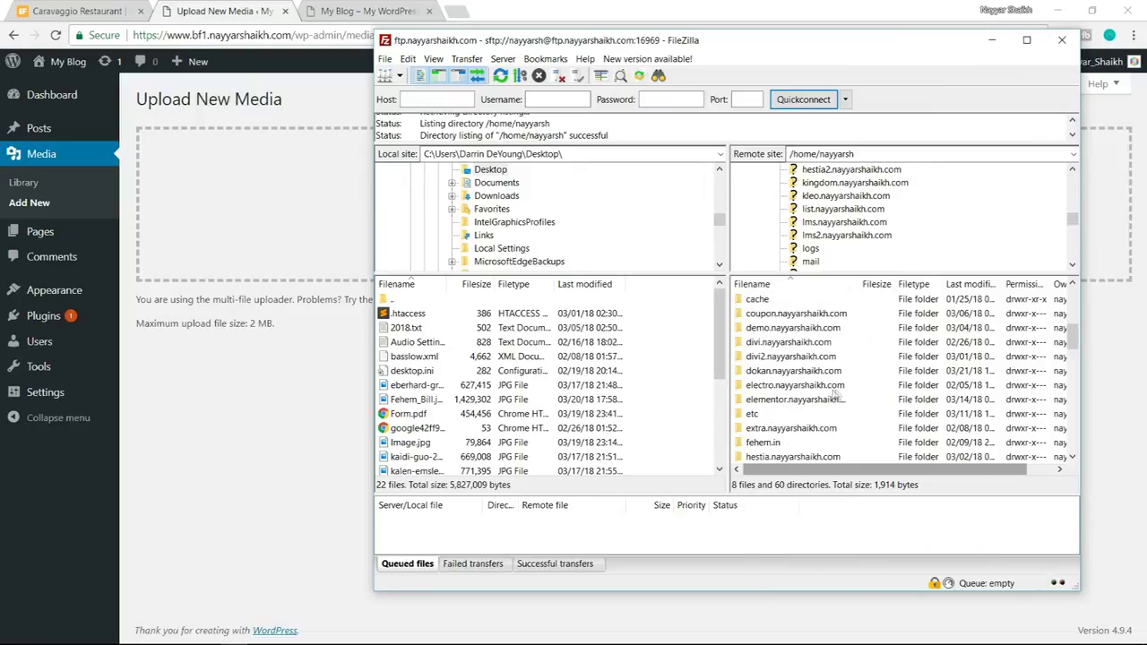
pyautogui.scroll(1, 808, 376)
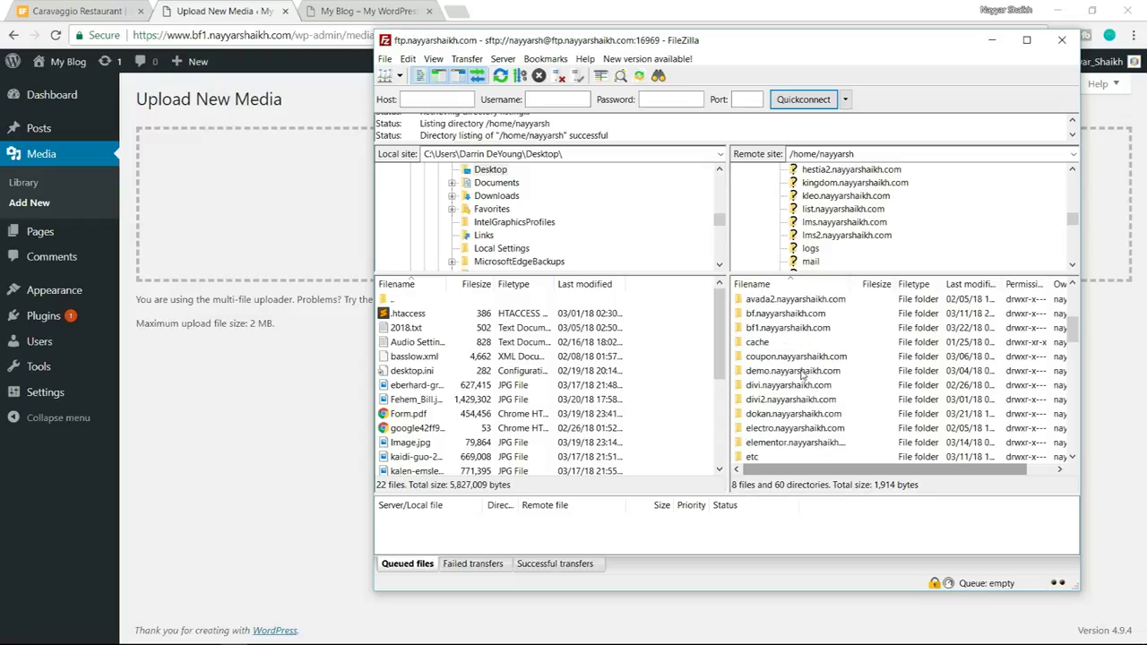
pyautogui.click(771, 328)
pyautogui.doubleClick(785, 328)
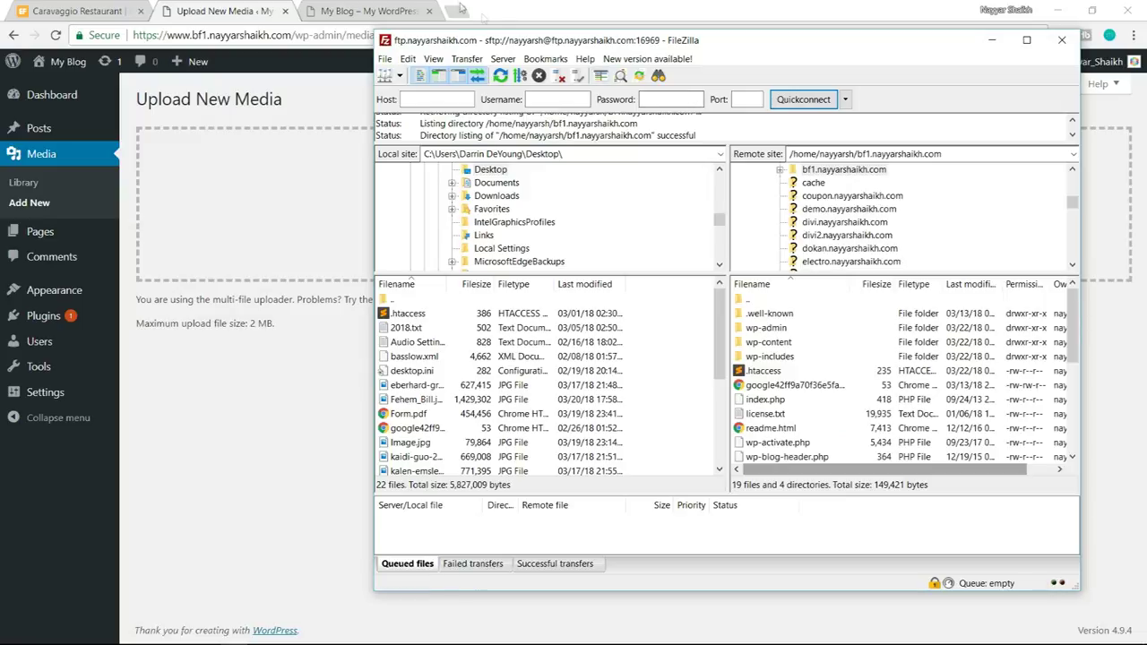
pyautogui.click(459, 6)
pyautogui.click(458, 7)
# Go to bloggdude.com and open the 'Solved: The uploaded file exceeds…' post
pyautogui.write('b')
pyautogui.press('Return')
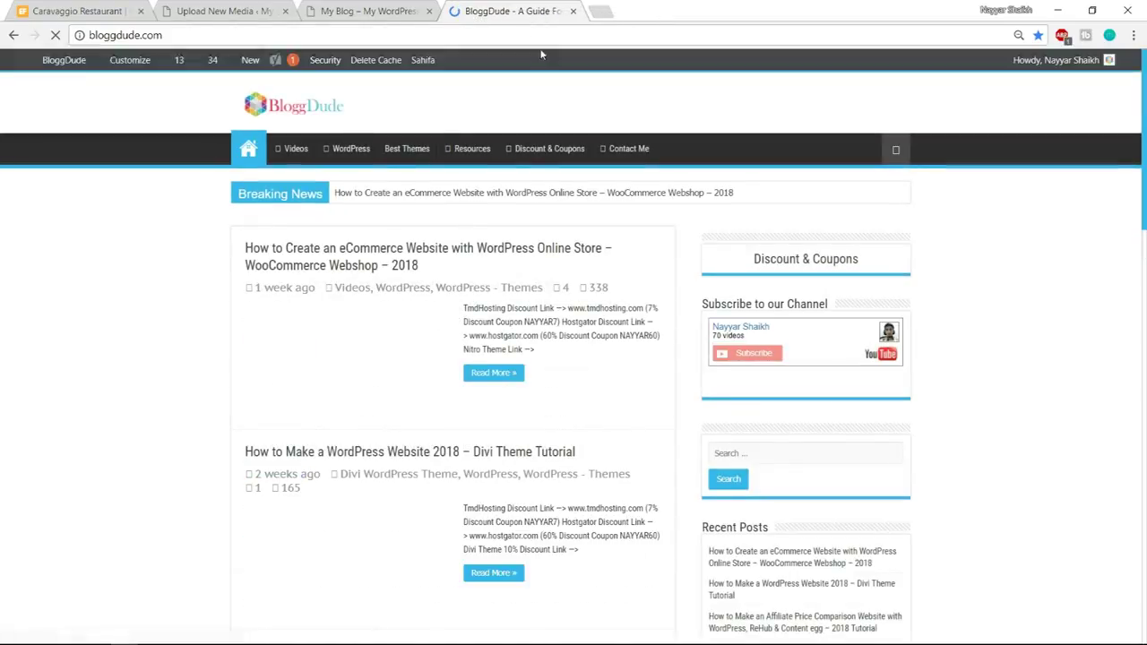
pyautogui.scroll(-5, 1144, 347)
pyautogui.scroll(-10, 1144, 346)
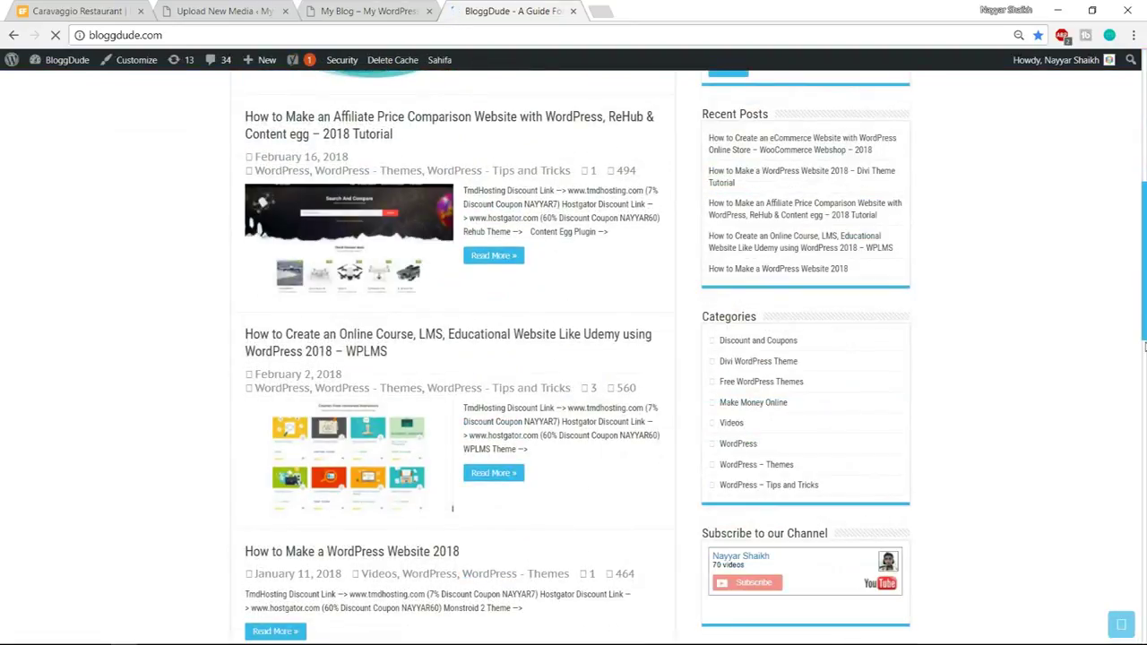
pyautogui.scroll(-3, 1144, 346)
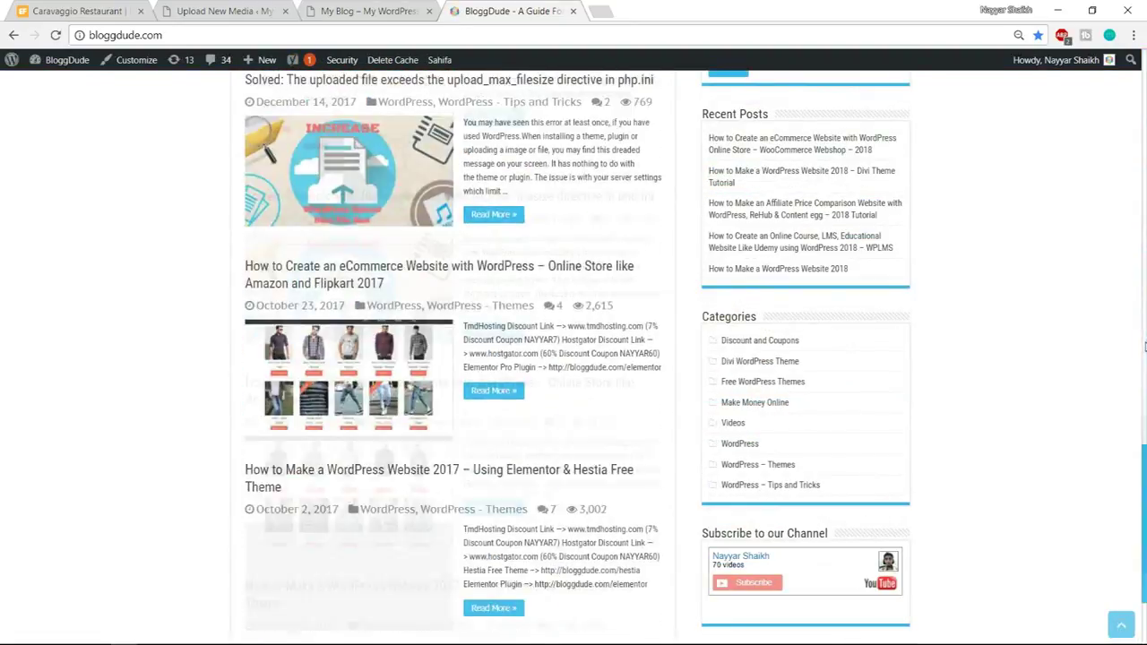
pyautogui.scroll(3, 318, 387)
pyautogui.scroll(-1, 318, 387)
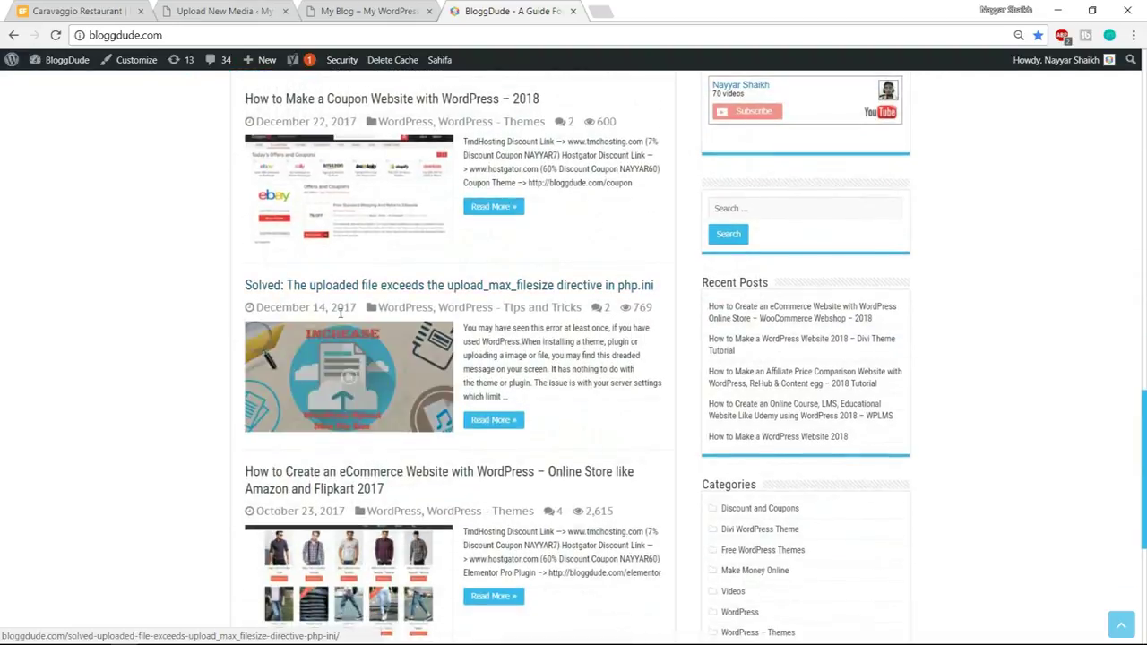
pyautogui.click(587, 287)
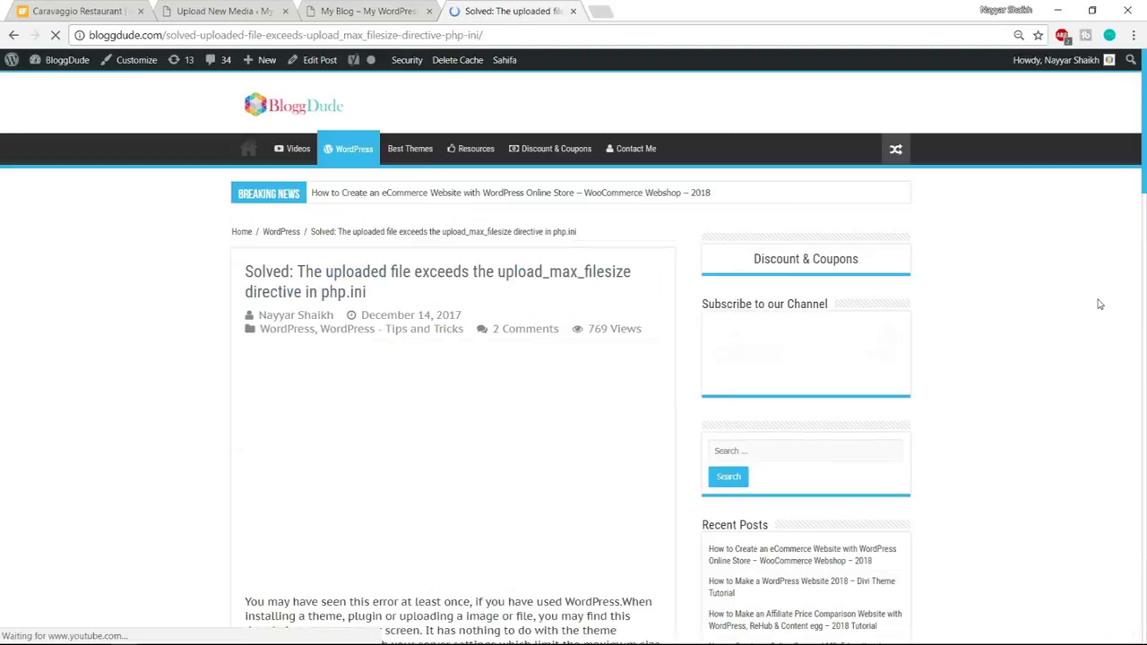
# Select the php_value code lines in the article
pyautogui.scroll(-15, 1100, 304)
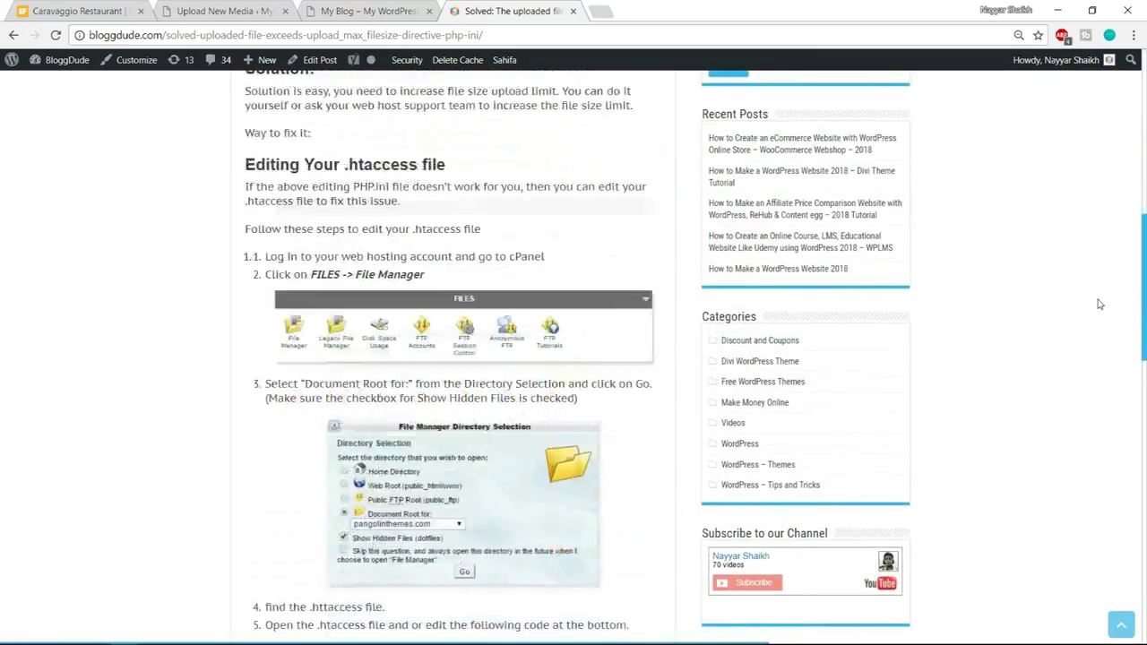
pyautogui.scroll(15, 1091, 307)
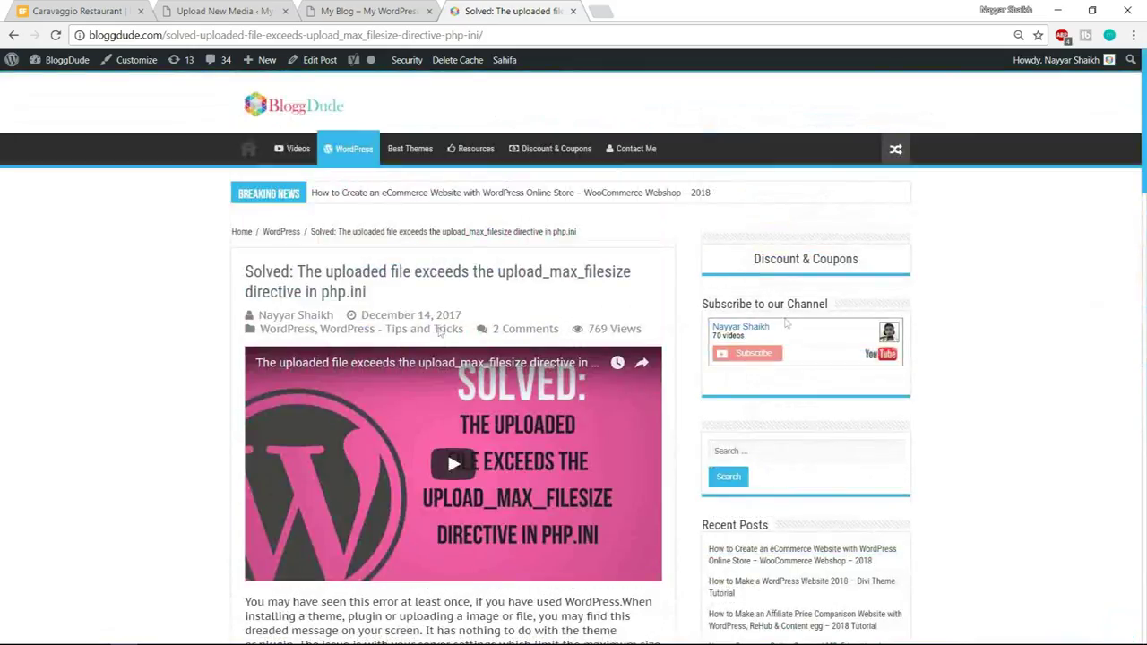
pyautogui.scroll(-1, 806, 319)
pyautogui.scroll(-12, 891, 325)
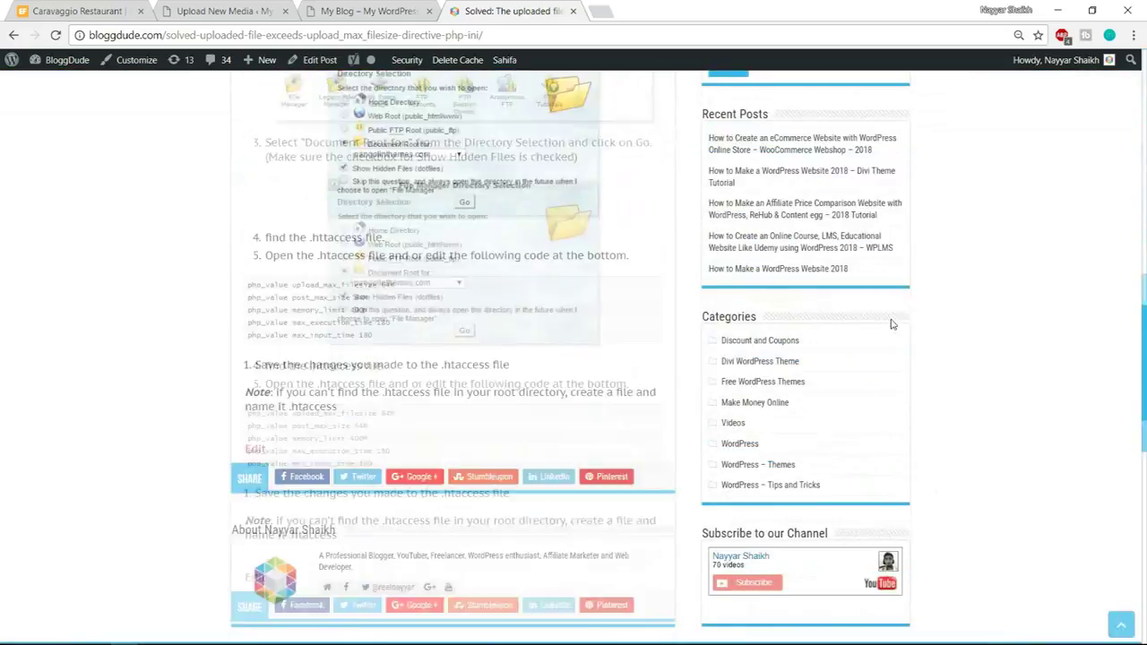
pyautogui.moveTo(383, 285); pyautogui.dragTo(244, 230)
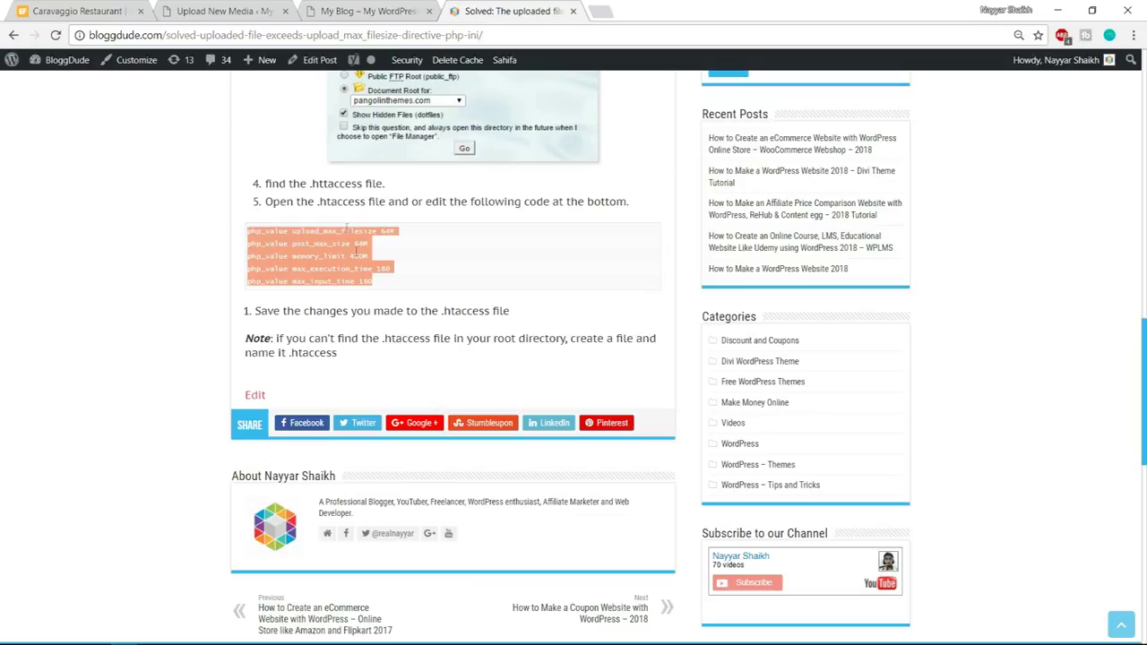
# Copy the php_value code and download the bf1 site's .htaccess to the local Desktop
pyautogui.rightClick(312, 255)
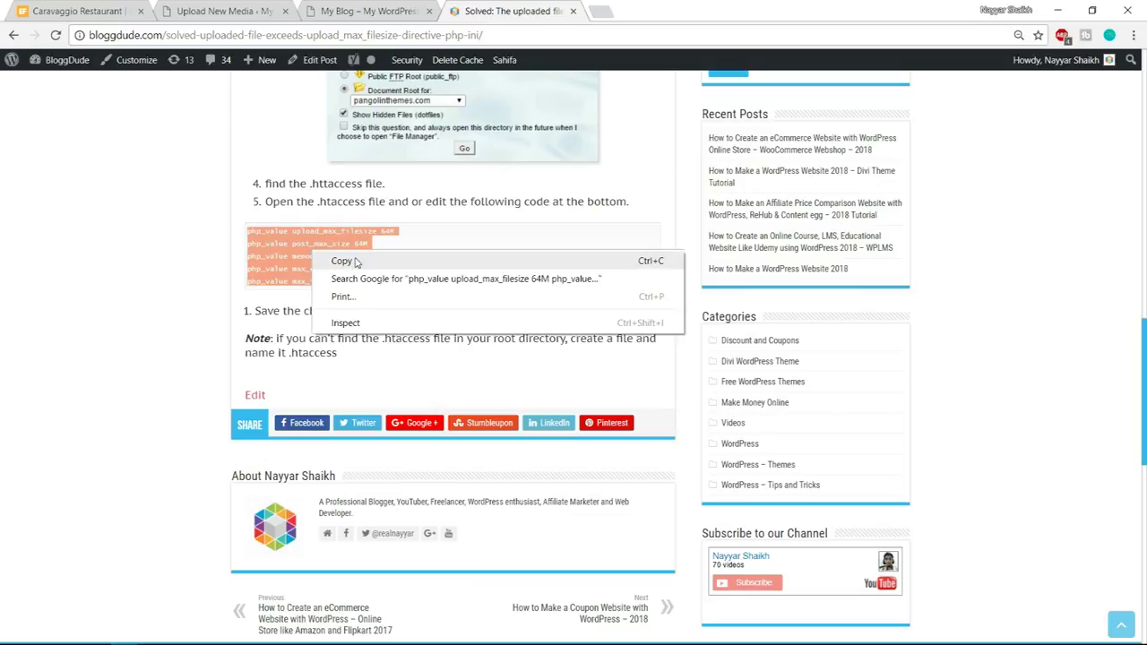
pyautogui.click(340, 260)
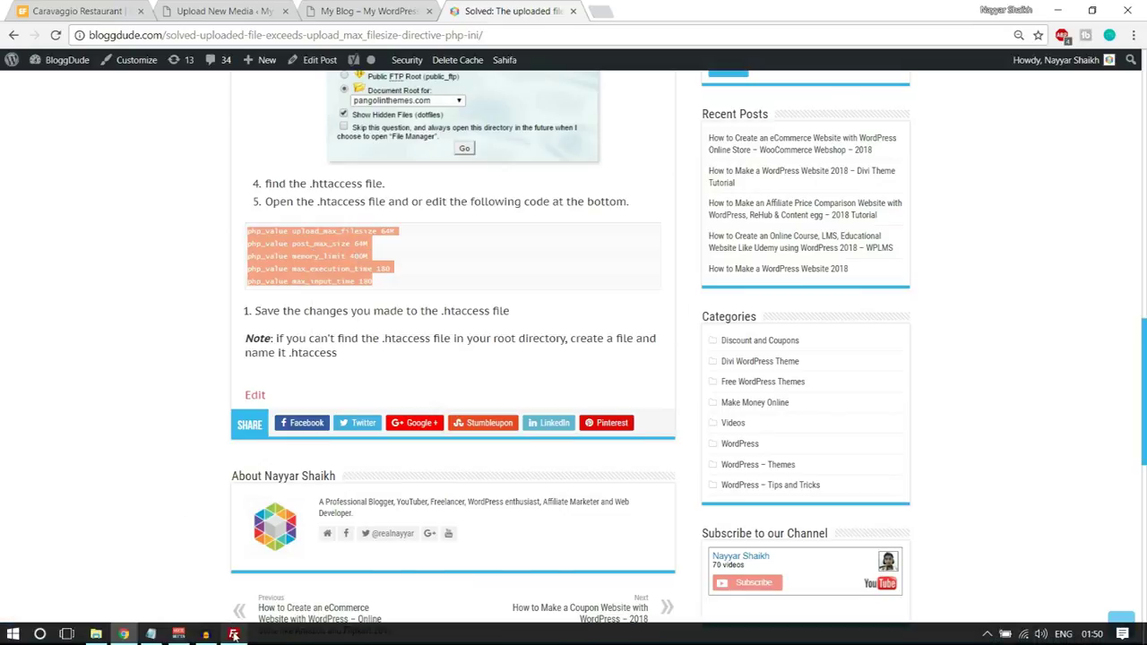
pyautogui.click(232, 634)
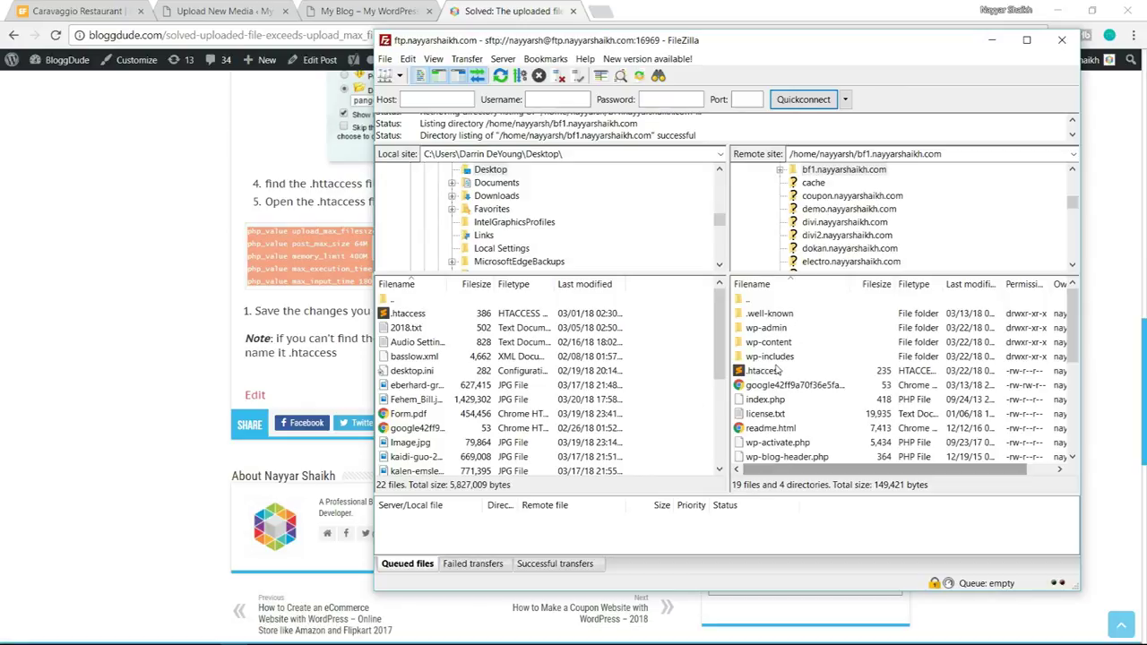
pyautogui.click(777, 371)
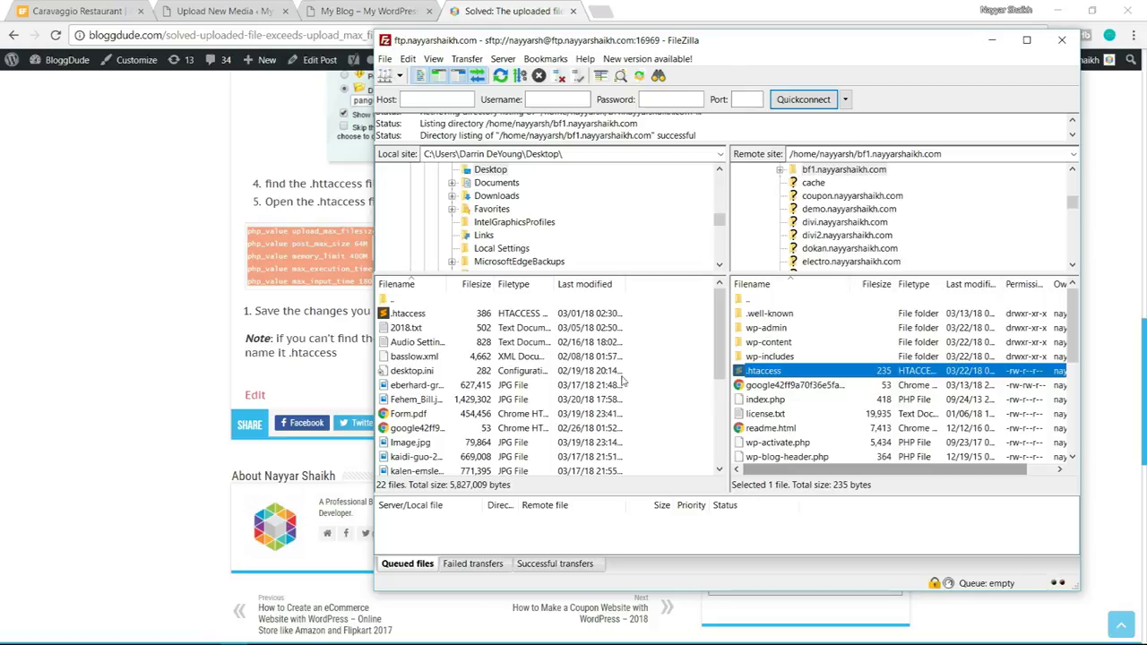
pyautogui.scroll(3, 554, 229)
pyautogui.scroll(-2, 554, 229)
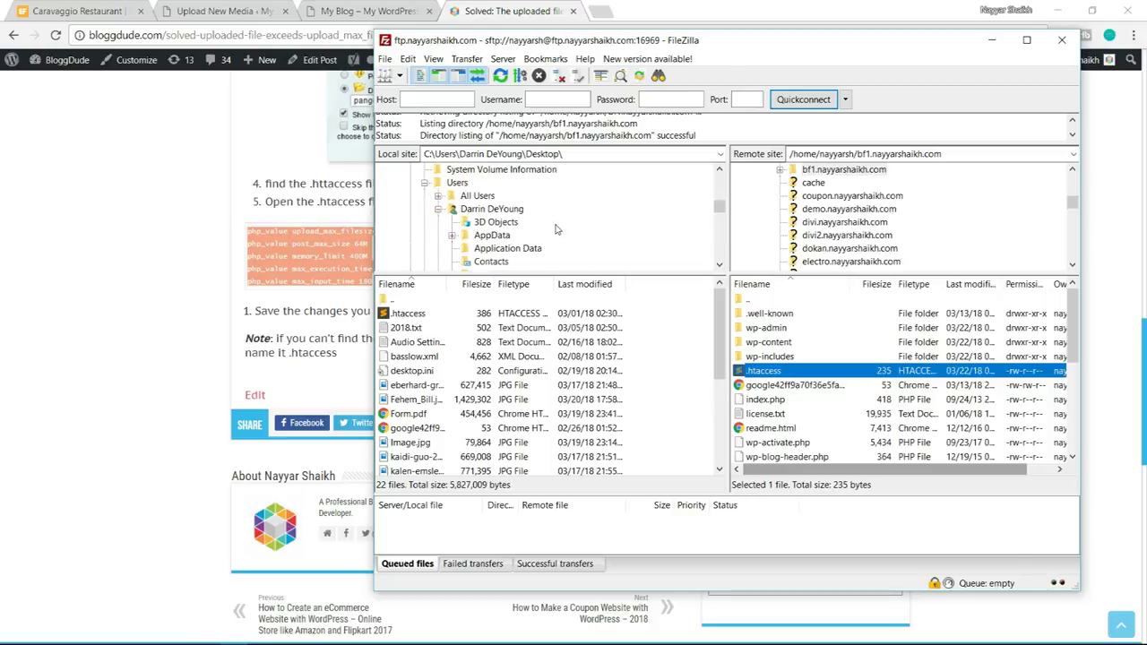
pyautogui.scroll(-3, 466, 210)
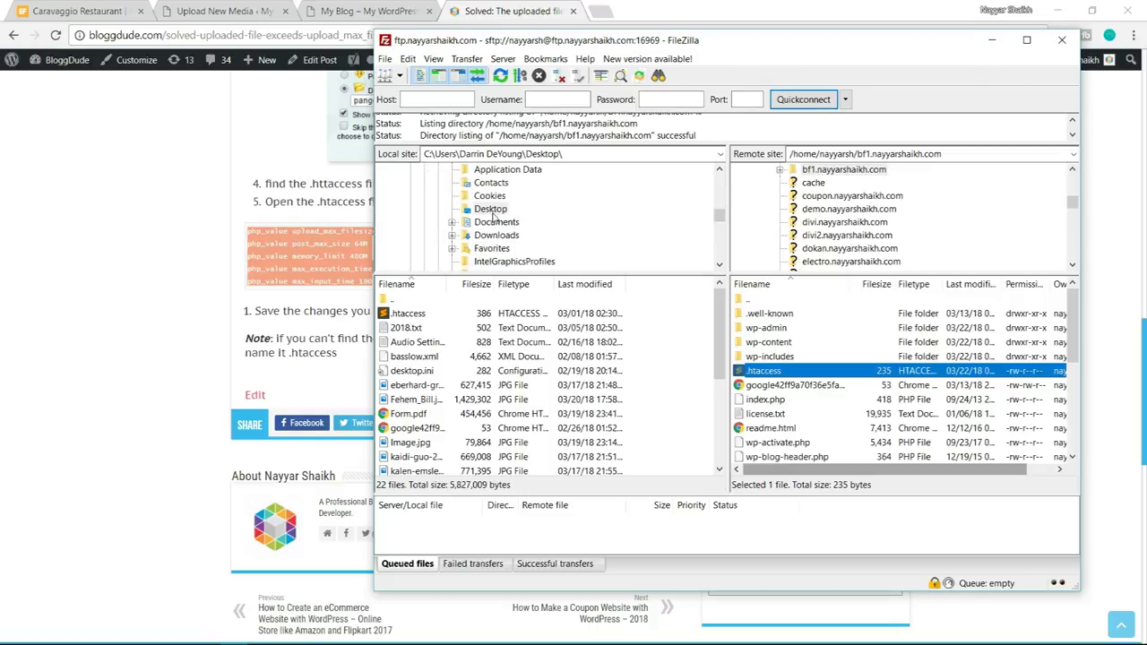
pyautogui.click(492, 209)
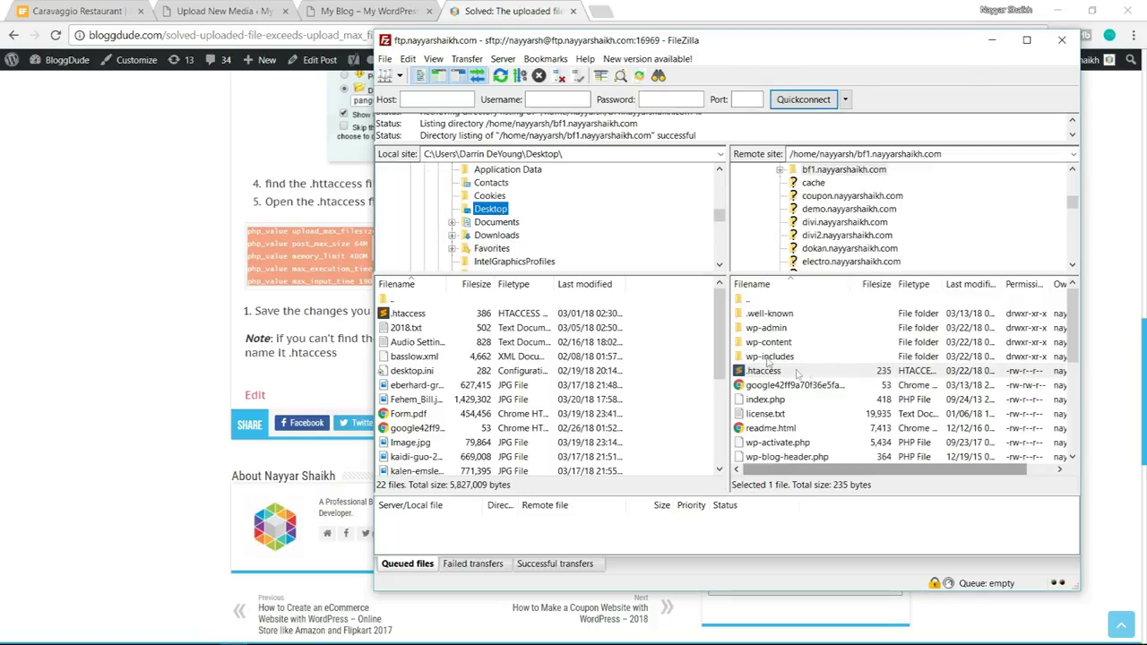
pyautogui.moveTo(766, 371); pyautogui.dragTo(1140, 57)
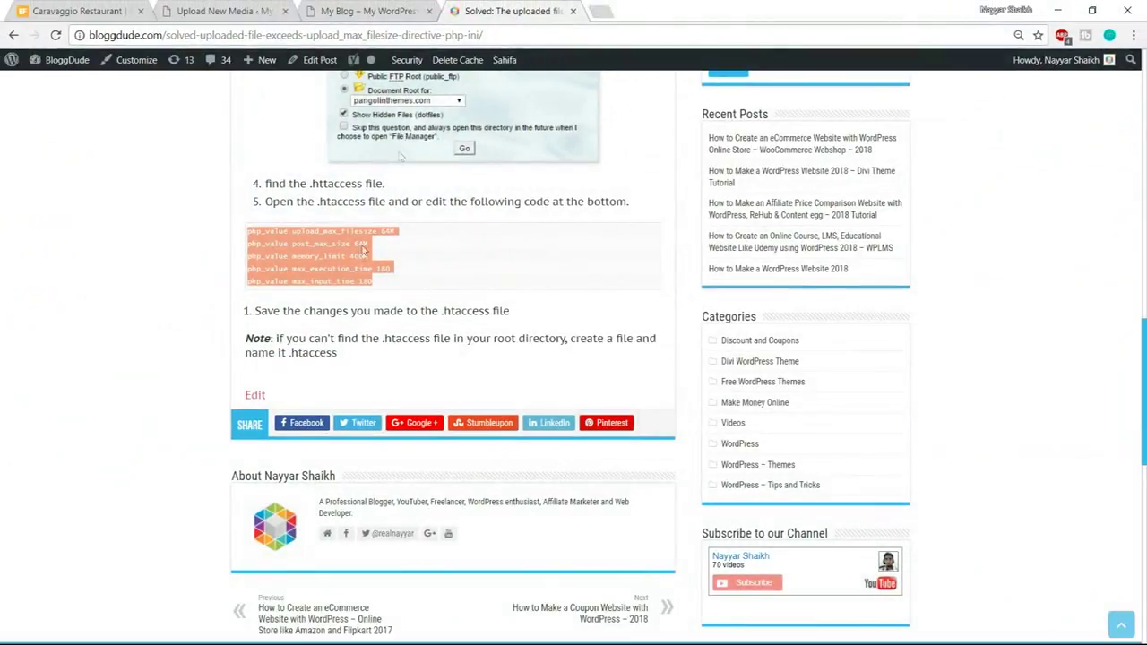
# Paste the php_value lines (64M upload/post, 400M memory, 180 time limits) into .htaccess and save it
pyautogui.rightClick(317, 256)
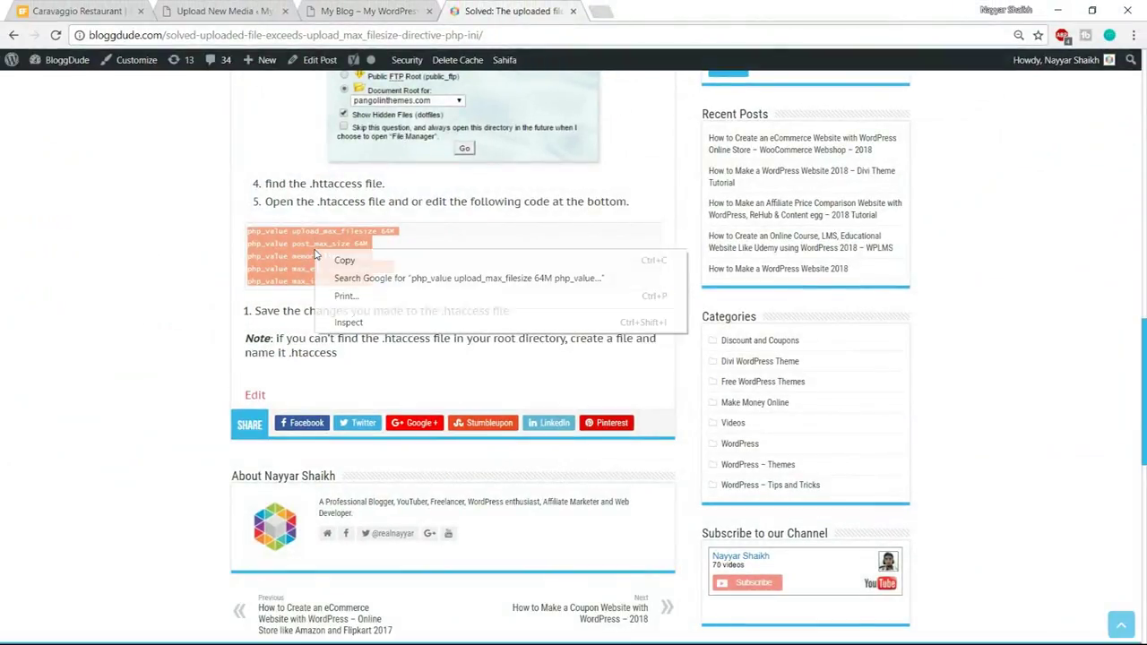
pyautogui.click(160, 602)
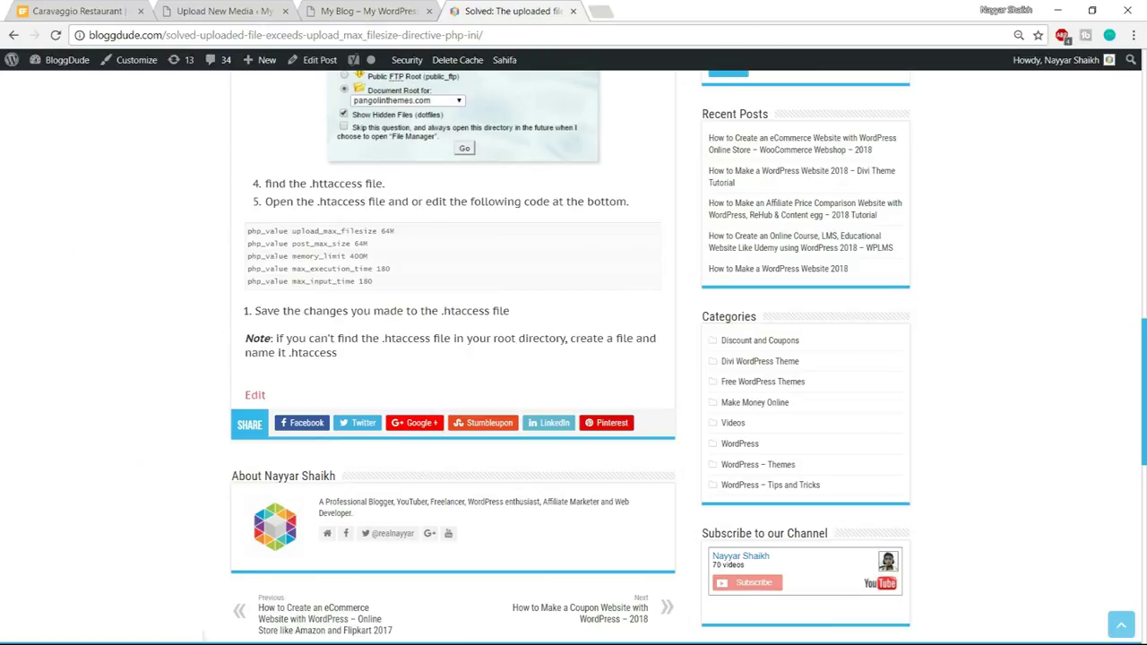
pyautogui.click(10, 635)
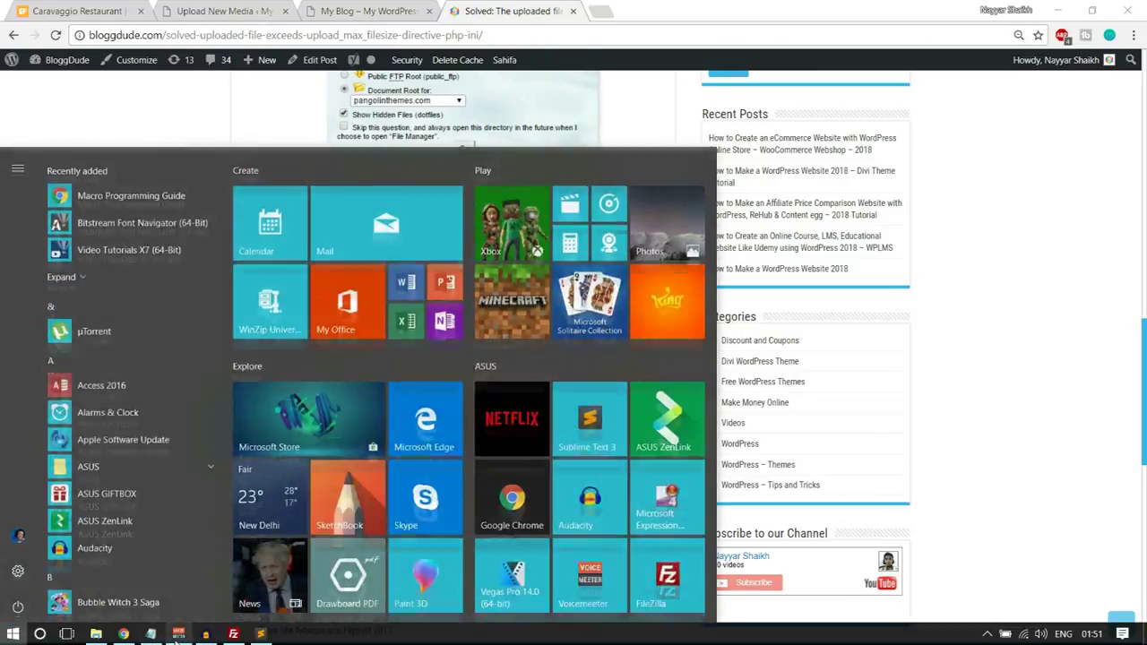
pyautogui.click(264, 633)
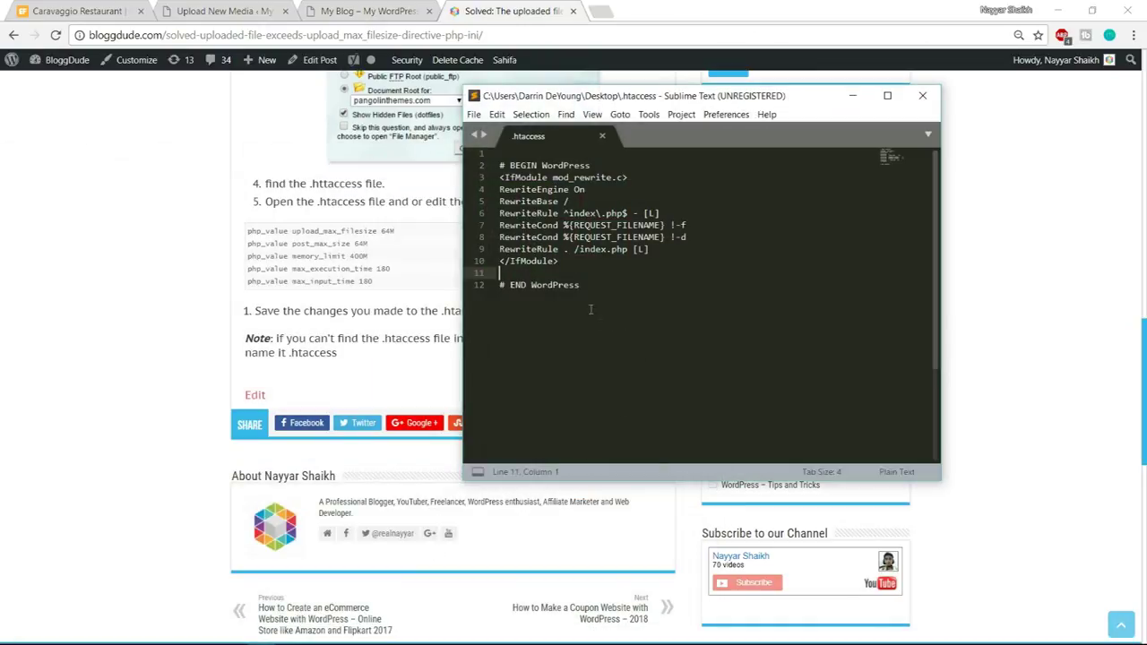
pyautogui.hotkey('ctrl', 'v')
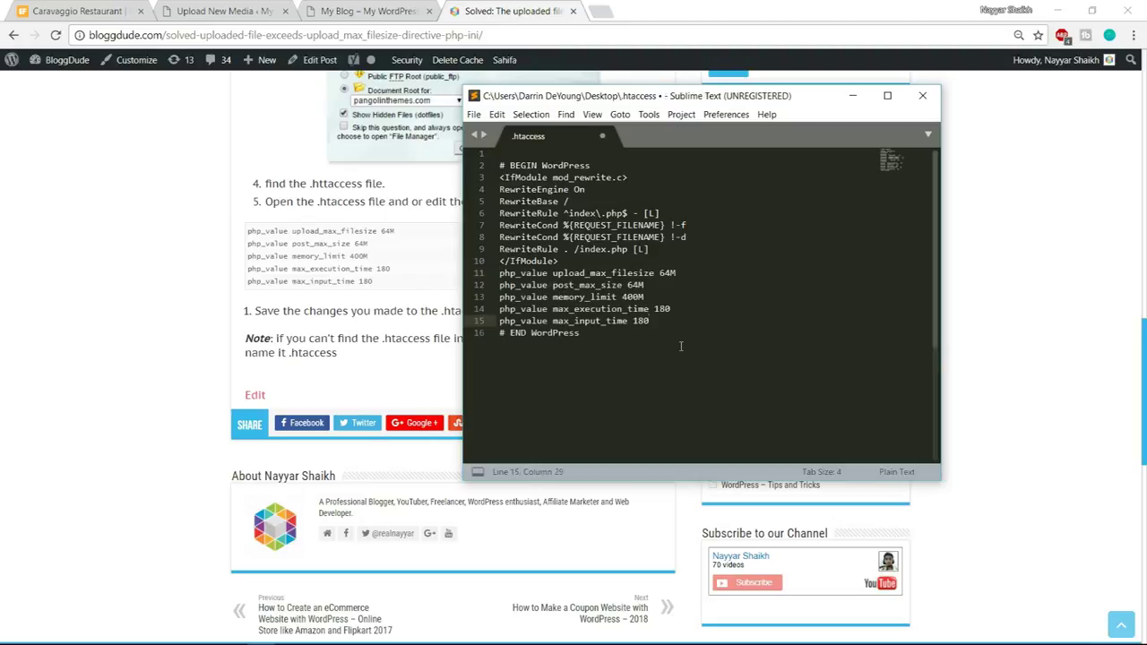
pyautogui.hotkey('ctrl', 's')
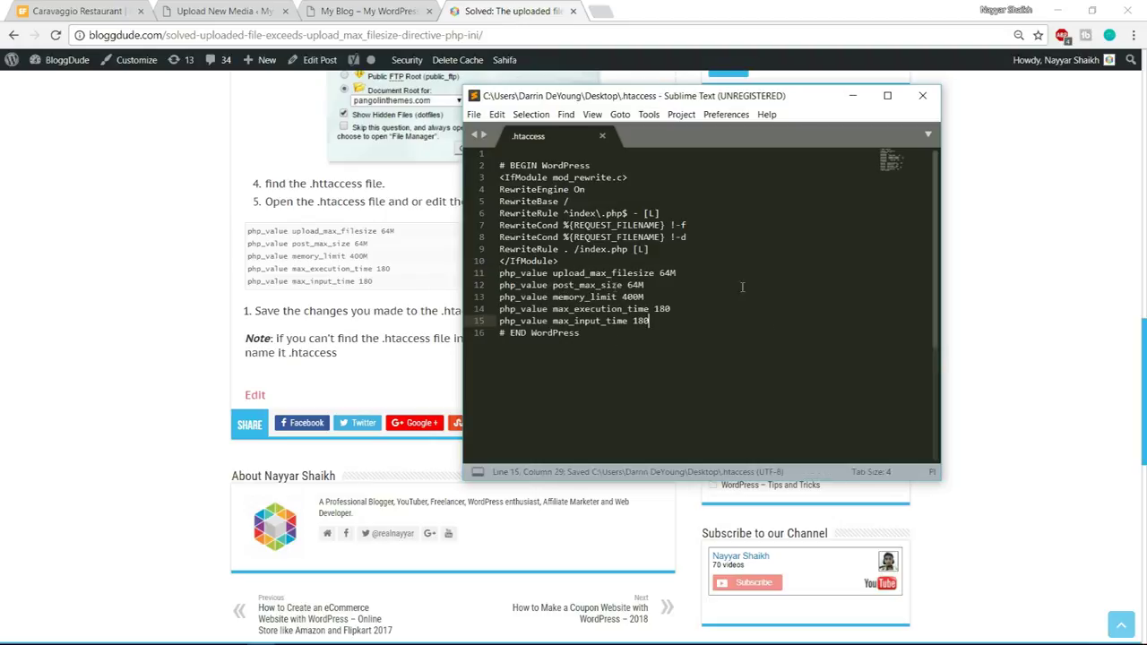
pyautogui.click(232, 634)
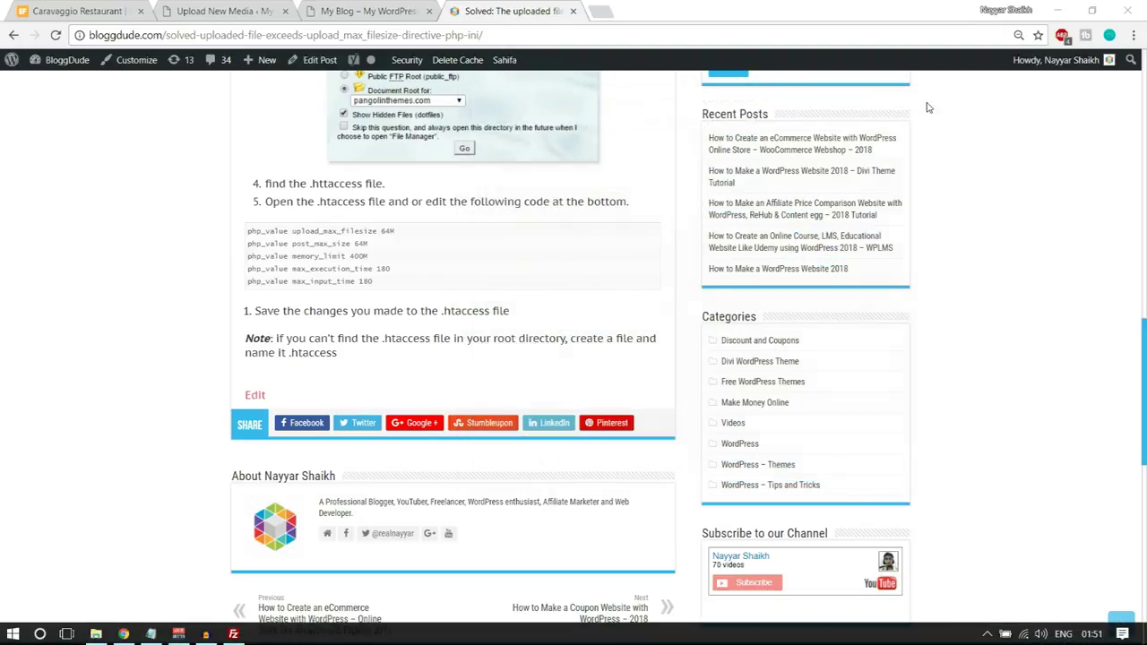
# Upload the edited 386-byte .htaccess to the bf1 server folder, overwriting the 235-byte copy
pyautogui.click(234, 635)
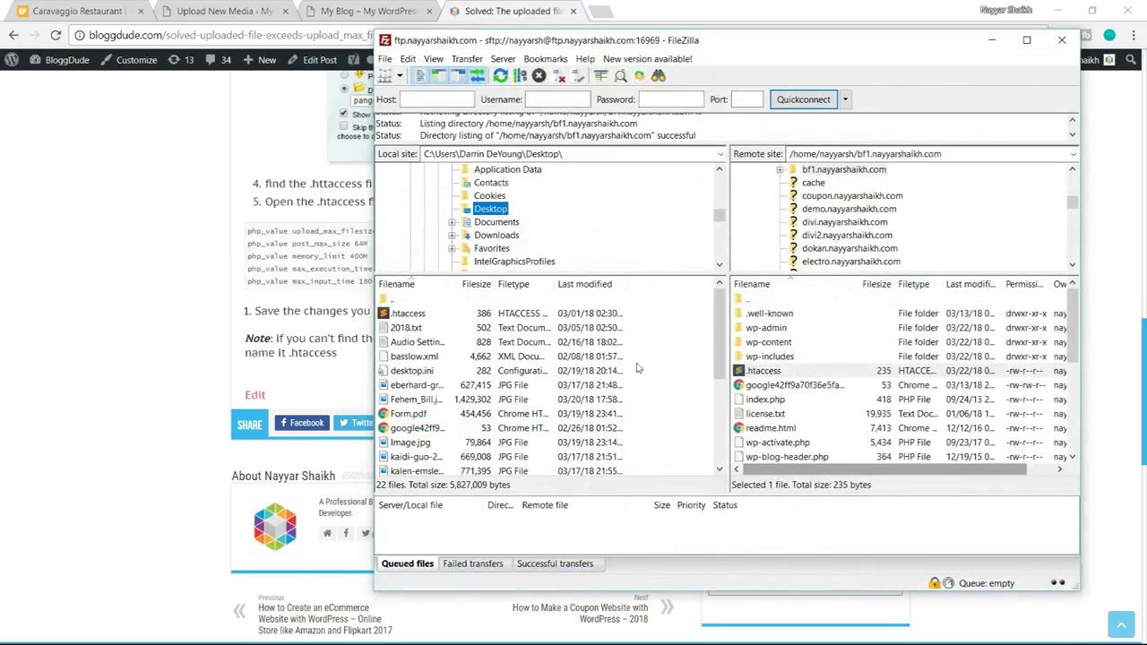
pyautogui.rightClick(659, 341)
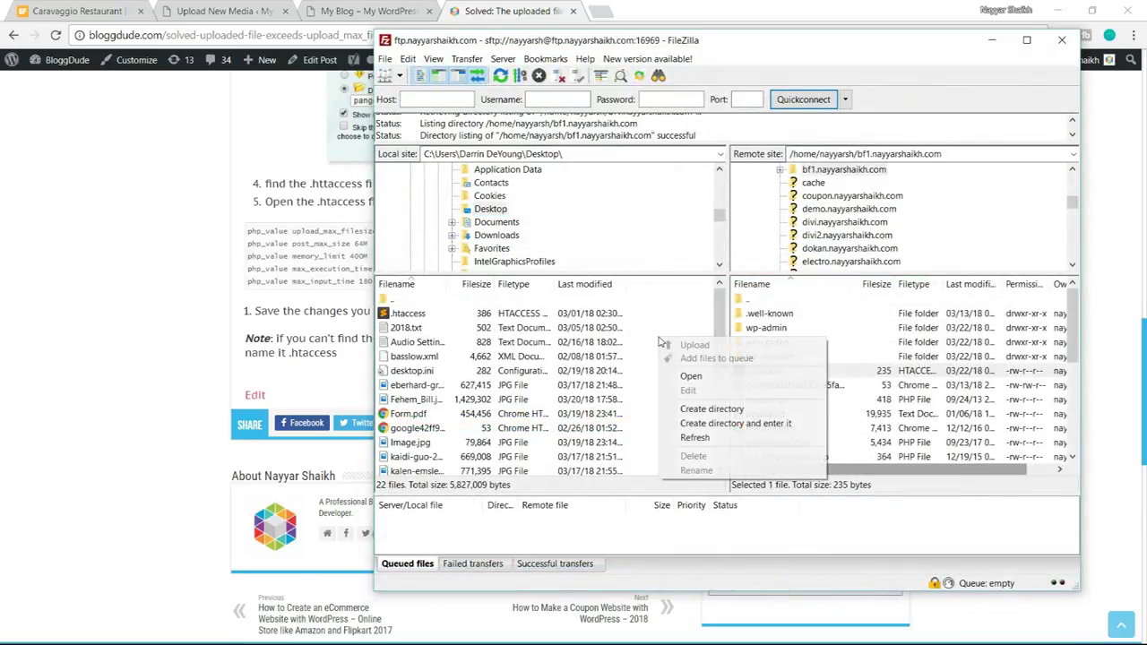
pyautogui.click(697, 437)
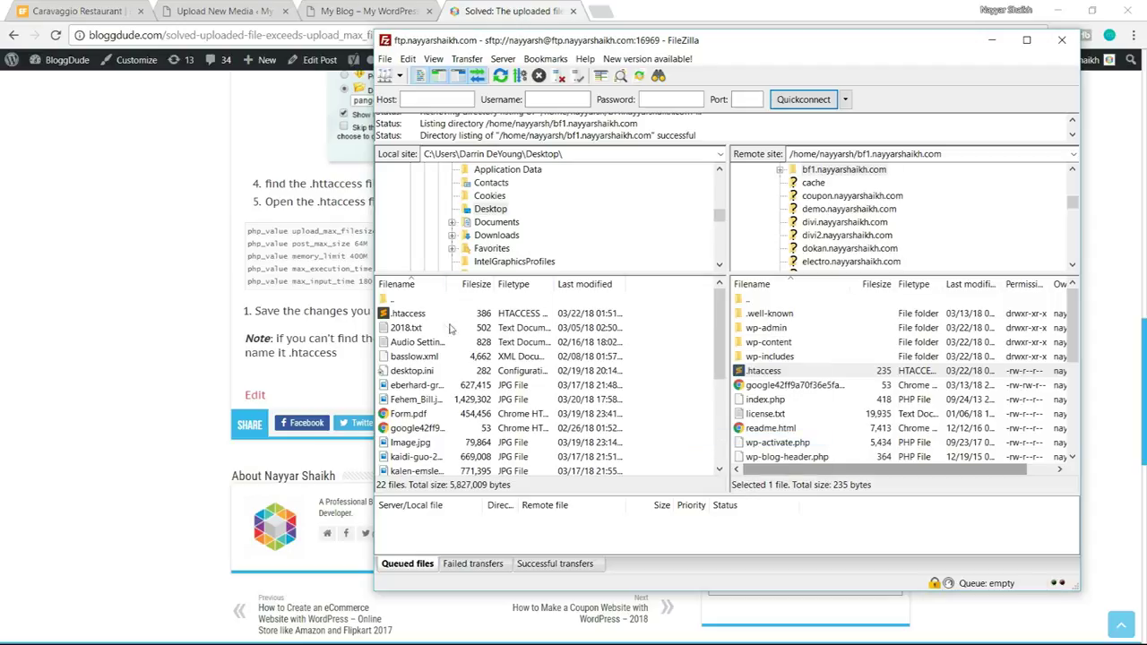
pyautogui.click(412, 314)
pyautogui.moveTo(394, 318); pyautogui.dragTo(804, 419)
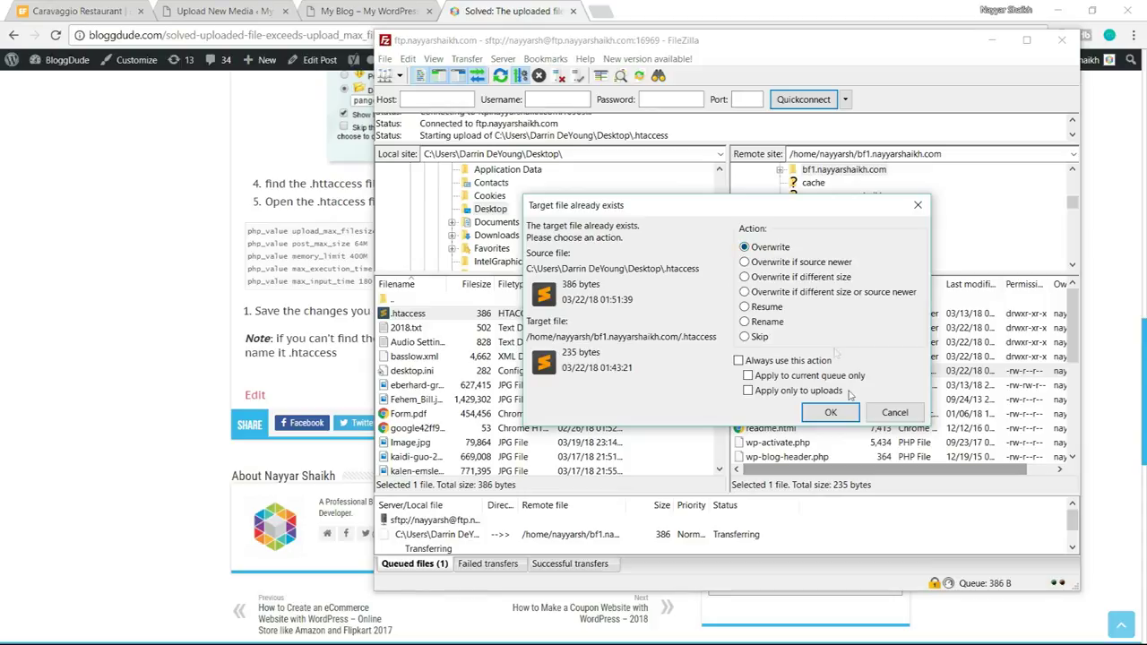
pyautogui.click(832, 413)
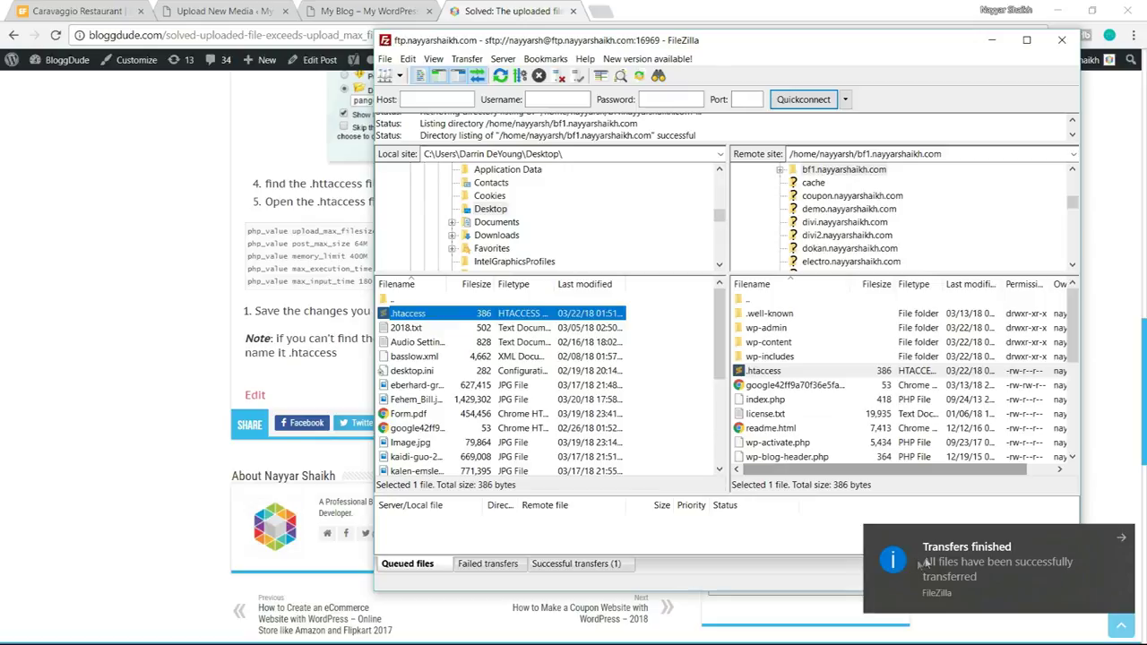
pyautogui.click(917, 564)
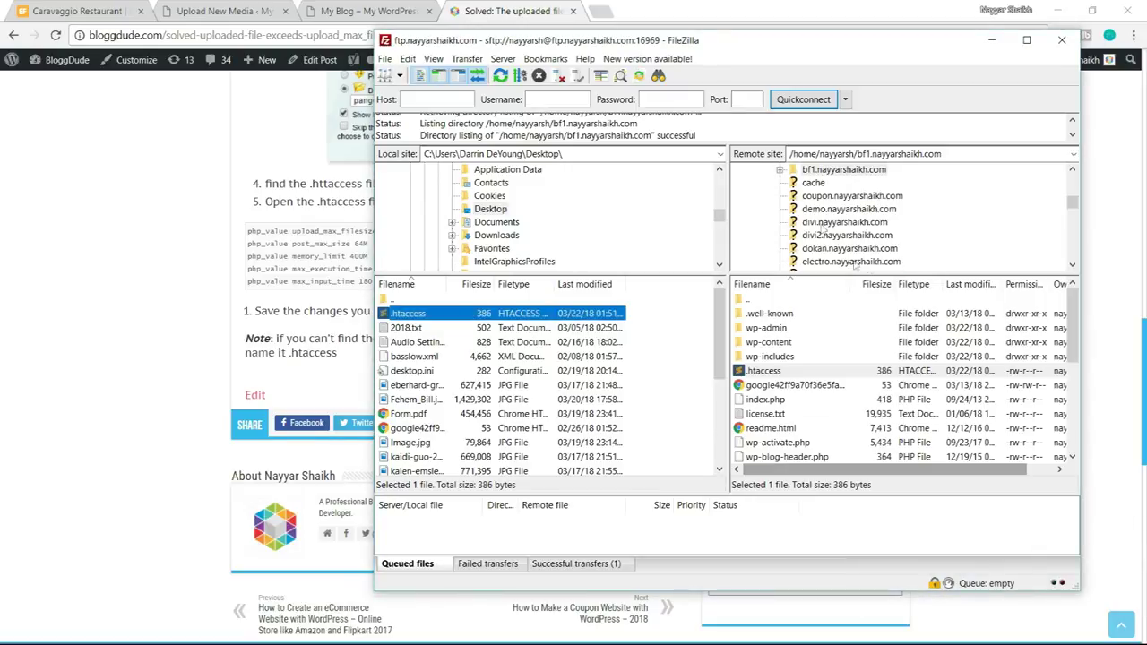
# Reload Upload New Media and confirm the maximum upload size changed from 2 MB to 64 MB
pyautogui.click(361, 10)
pyautogui.click(224, 11)
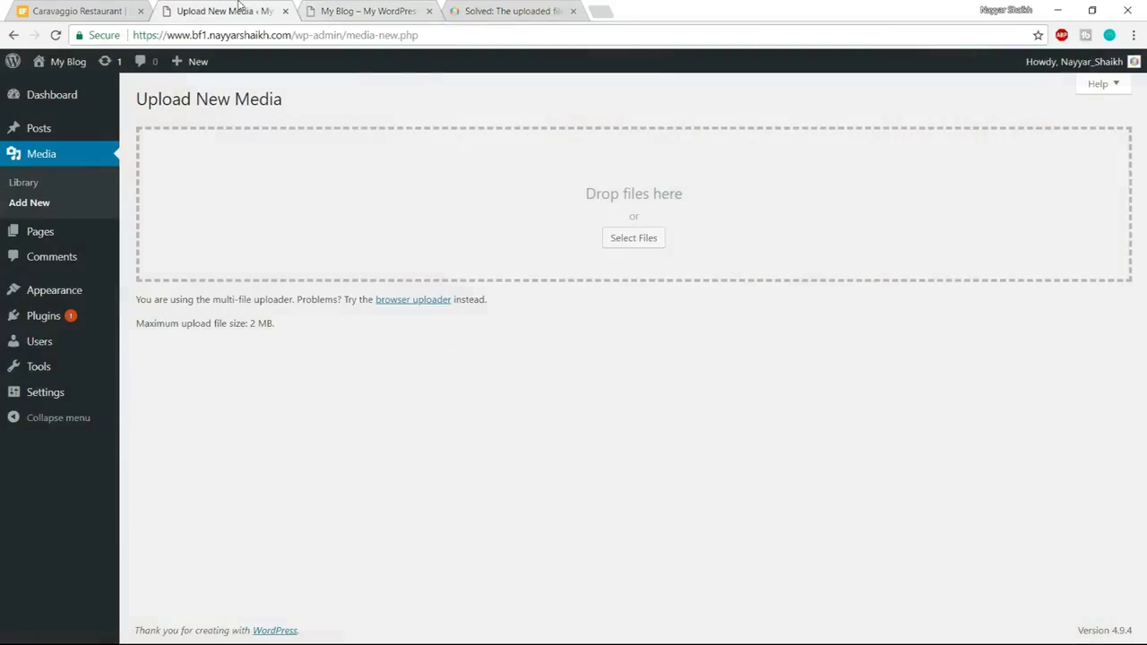
pyautogui.moveTo(268, 324); pyautogui.dragTo(268, 331)
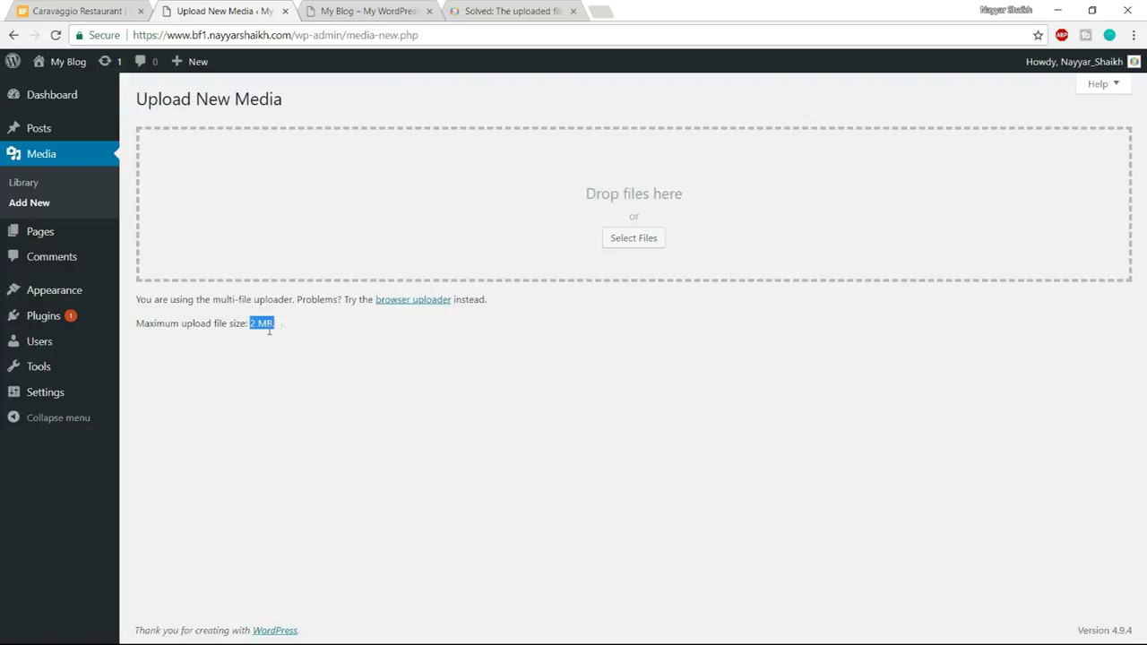
pyautogui.press('F5')
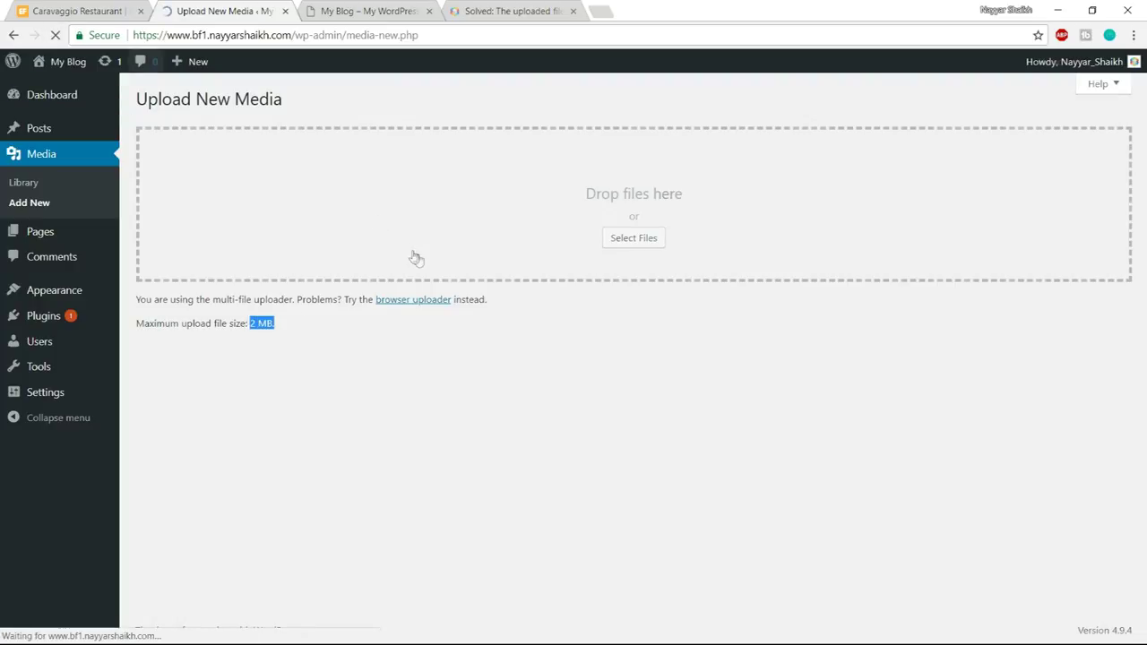
pyautogui.moveTo(258, 323); pyautogui.dragTo(278, 321)
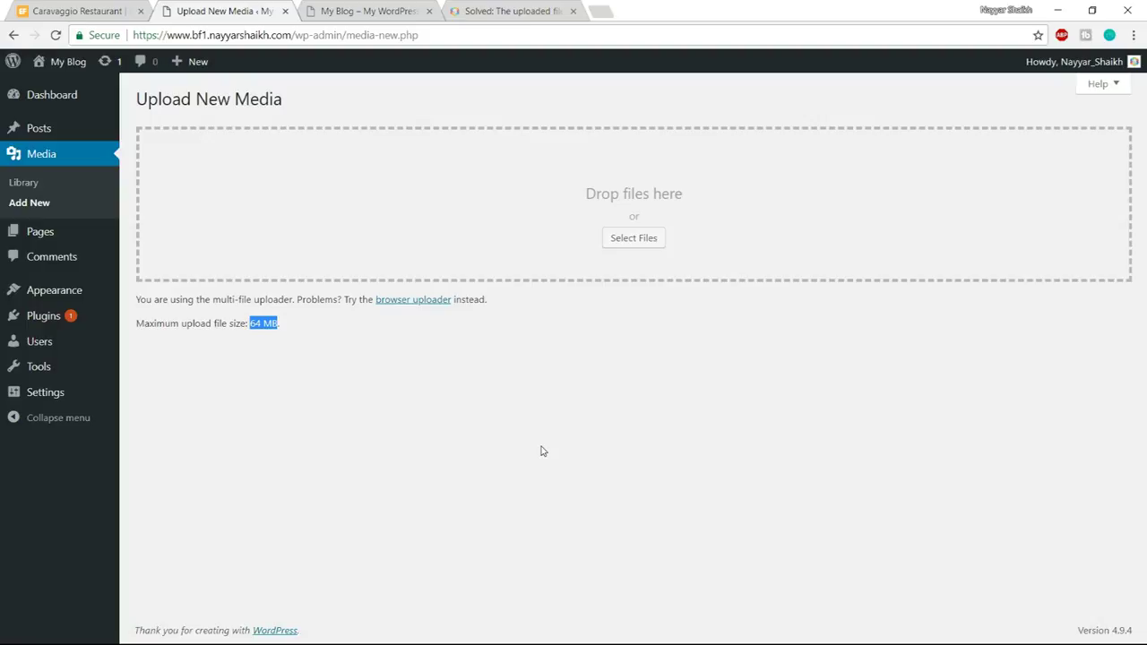
pyautogui.moveTo(57, 291)
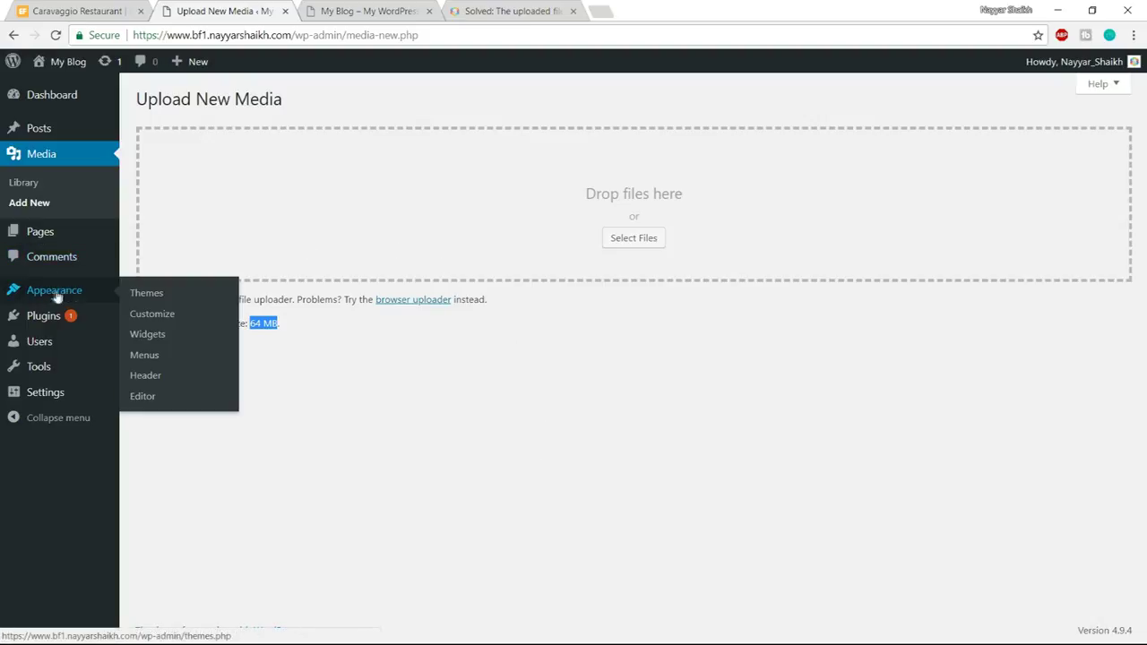
# Open the Upload Theme form via Appearance > Themes > Add New, then close the BloggDude article tab
pyautogui.click(66, 296)
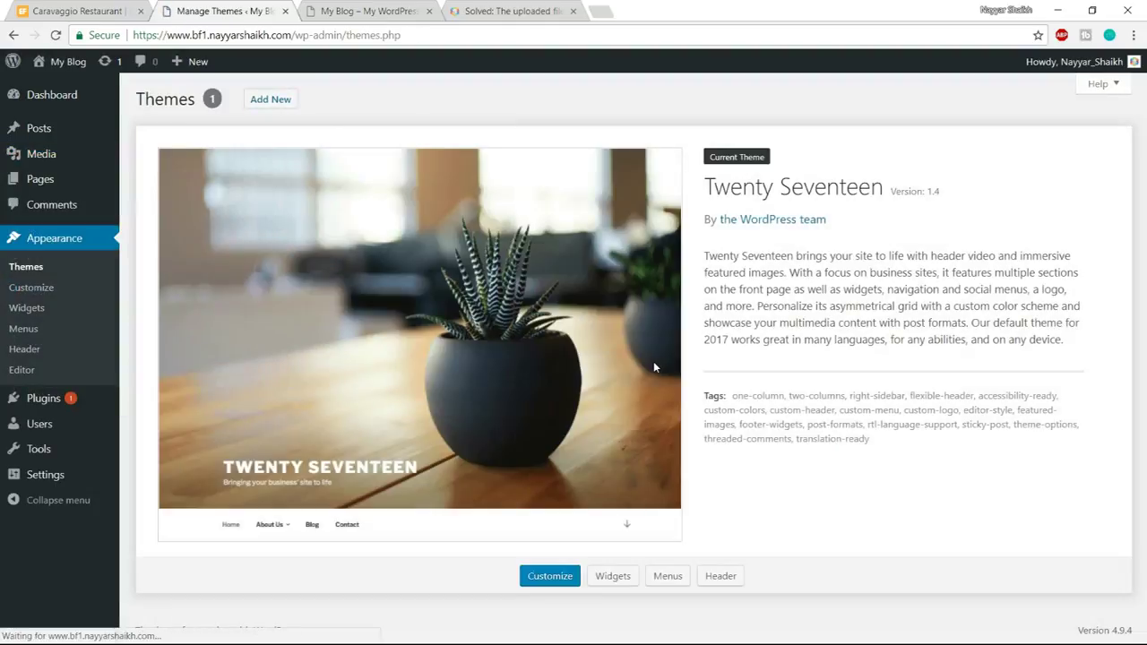
pyautogui.click(270, 100)
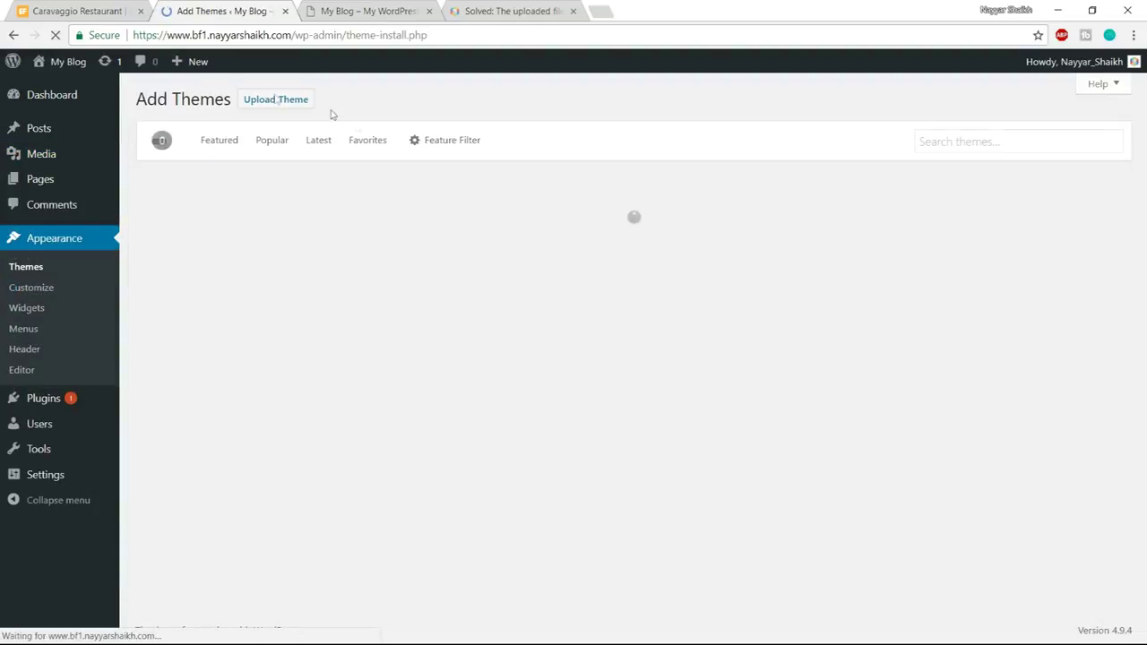
pyautogui.click(272, 106)
pyautogui.click(519, 233)
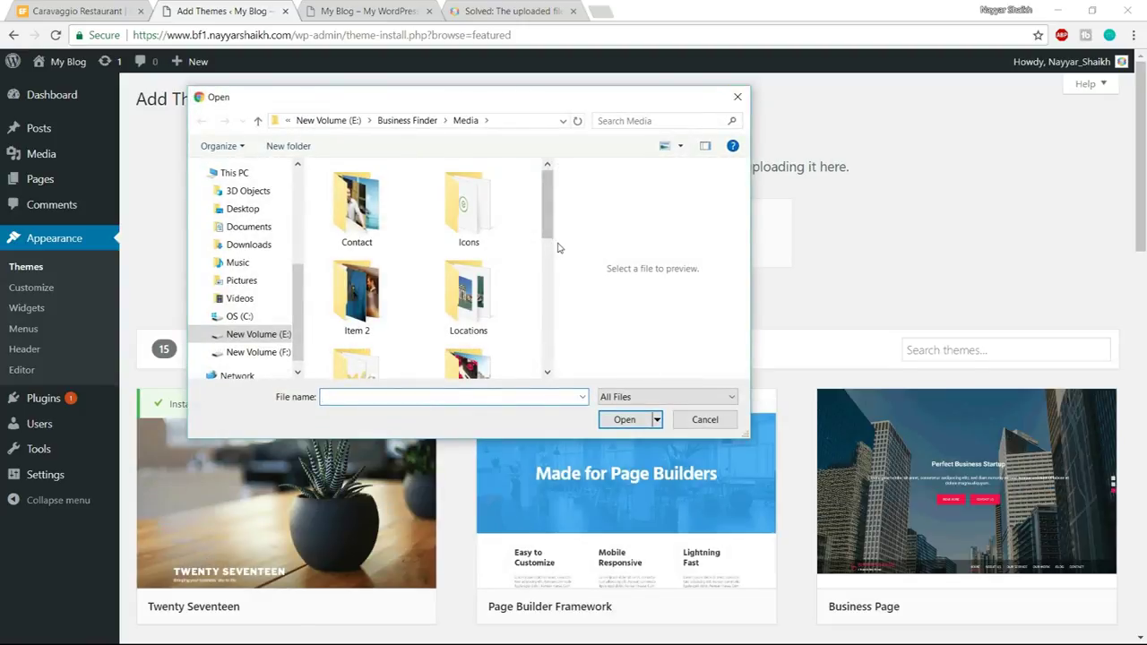
pyautogui.moveTo(554, 241); pyautogui.dragTo(637, 241)
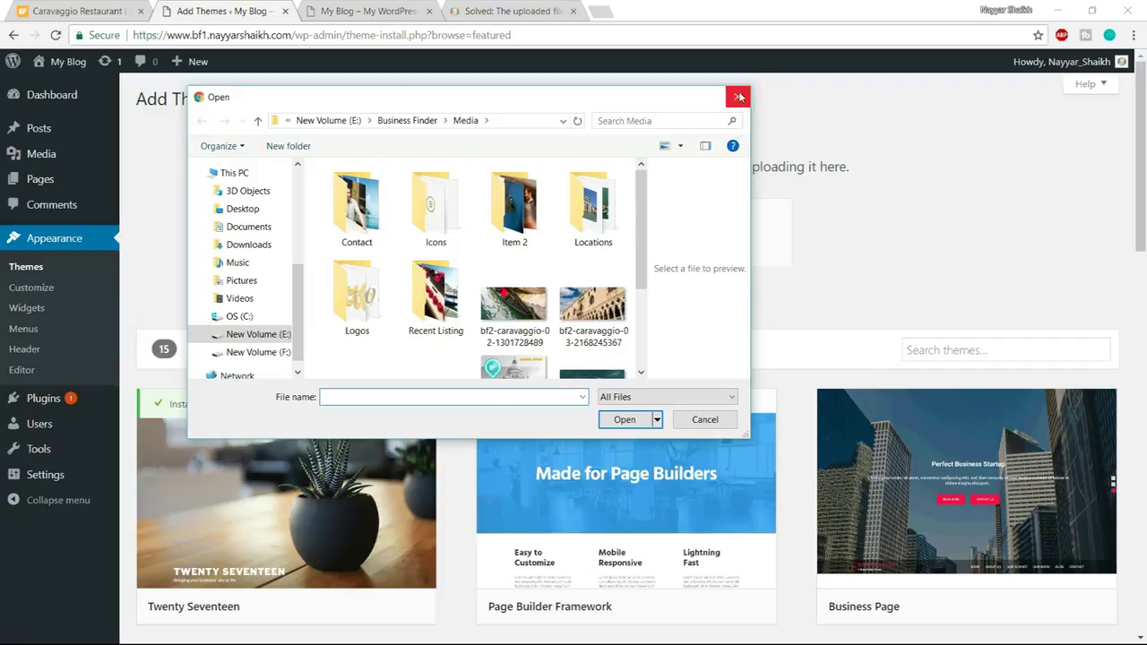
pyautogui.click(737, 96)
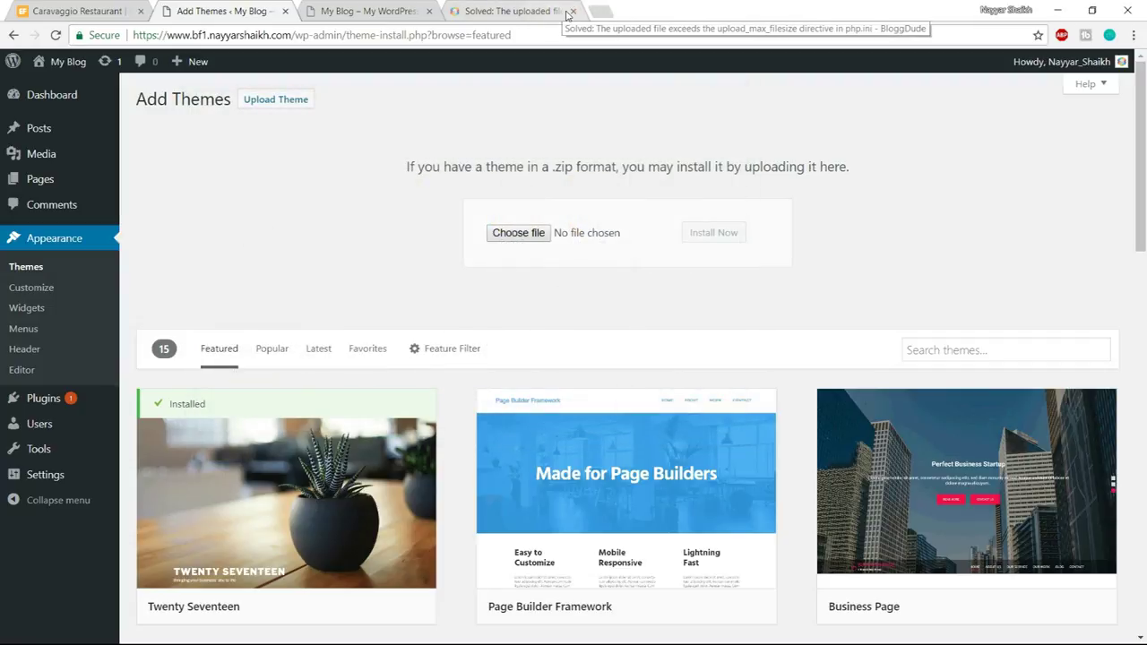
pyautogui.click(561, 13)
pyautogui.click(573, 11)
# Load bloggdude.com/bf in a new tab to reach the Business Finder+ theme page
pyautogui.click(457, 11)
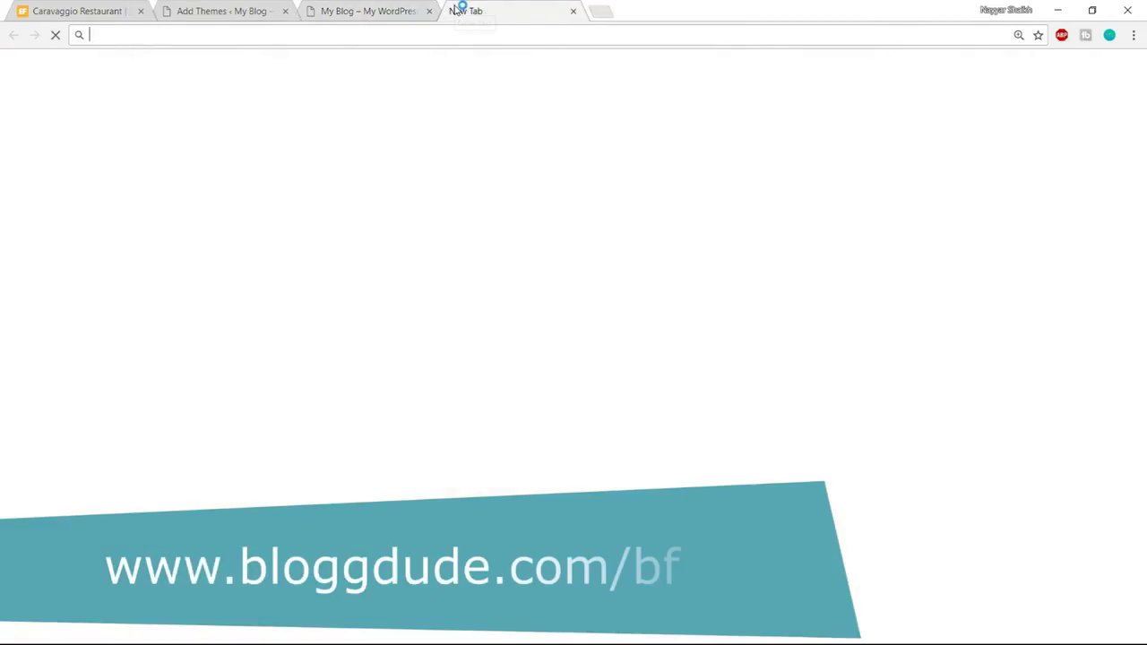
pyautogui.write('b')
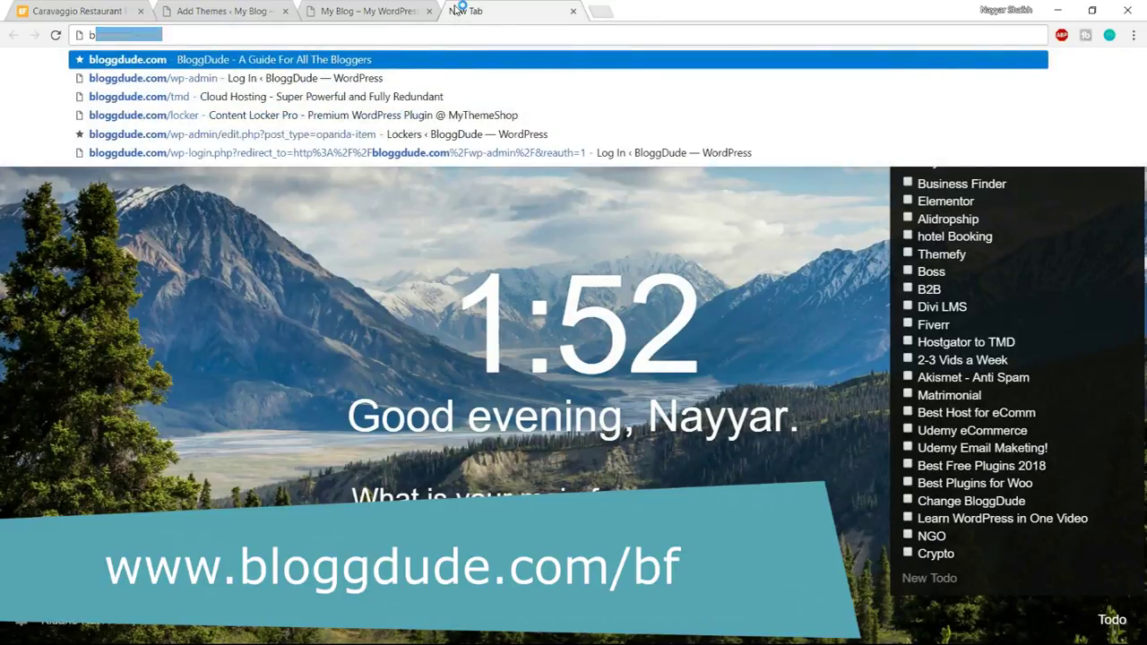
pyautogui.write('loggdude.com/bf')
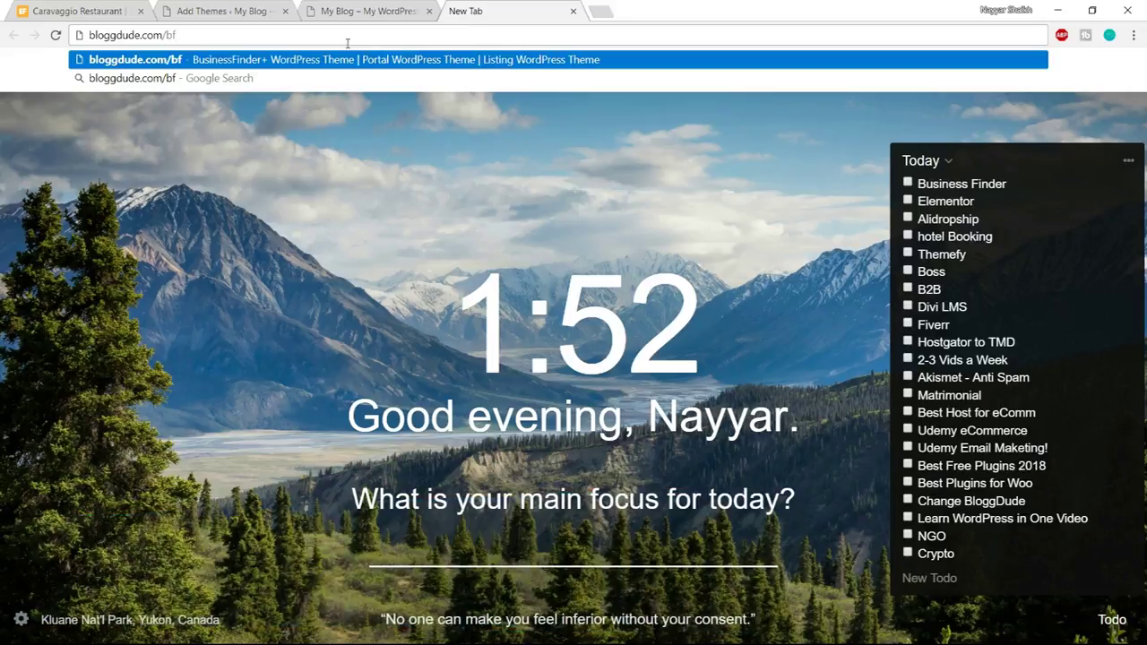
pyautogui.press('Return')
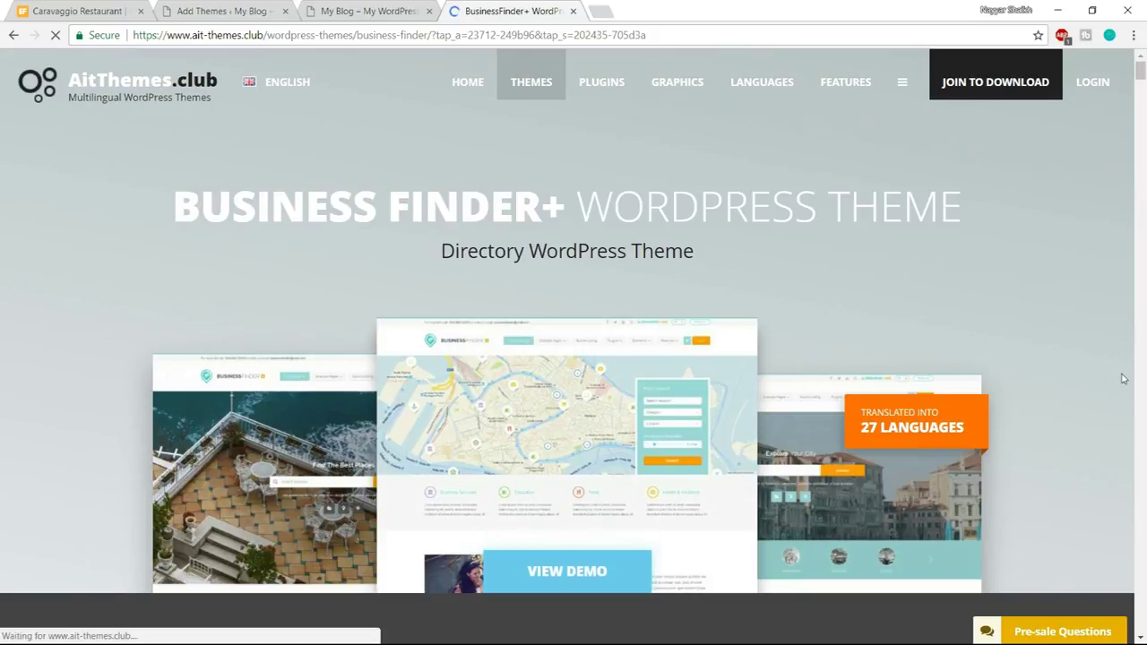
# Review the Business Finder+ pricing section, then go to the THEMES catalogue
pyautogui.scroll(-1, 1106, 310)
pyautogui.scroll(-2, 1089, 324)
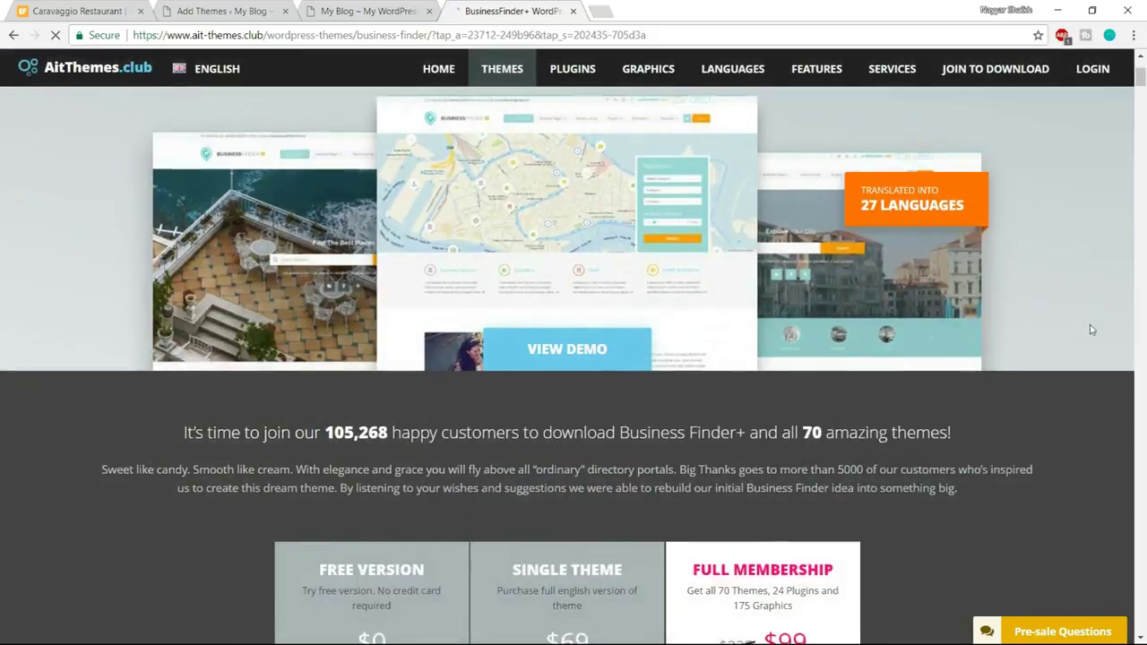
pyautogui.scroll(3, 1066, 325)
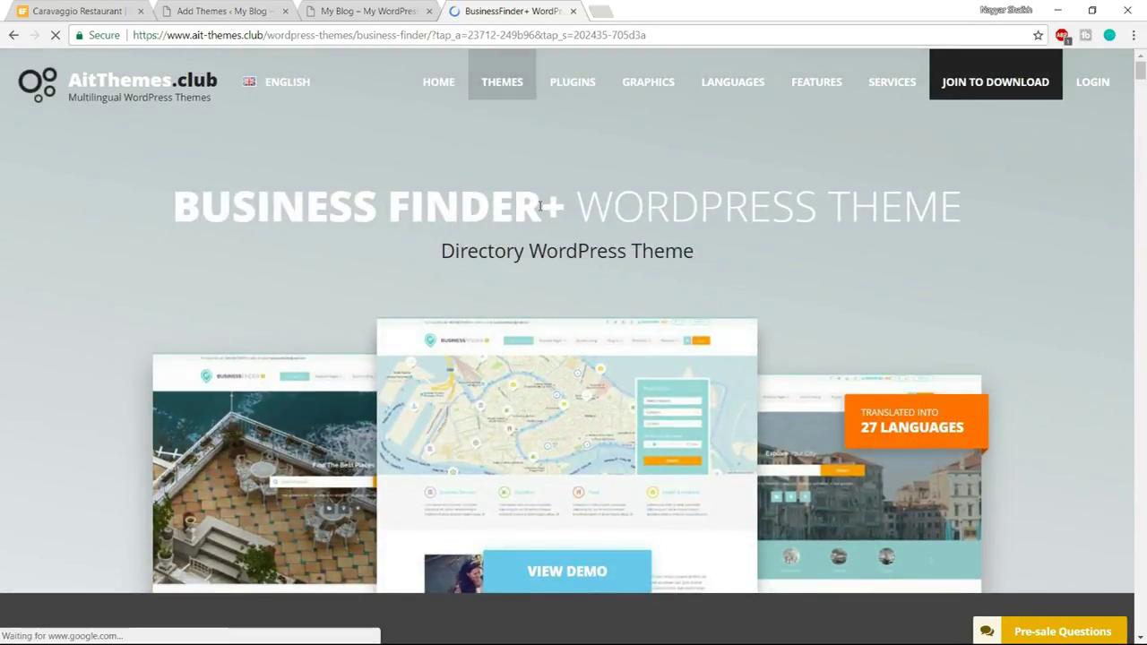
pyautogui.scroll(-1, 1053, 244)
pyautogui.scroll(-4, 1053, 244)
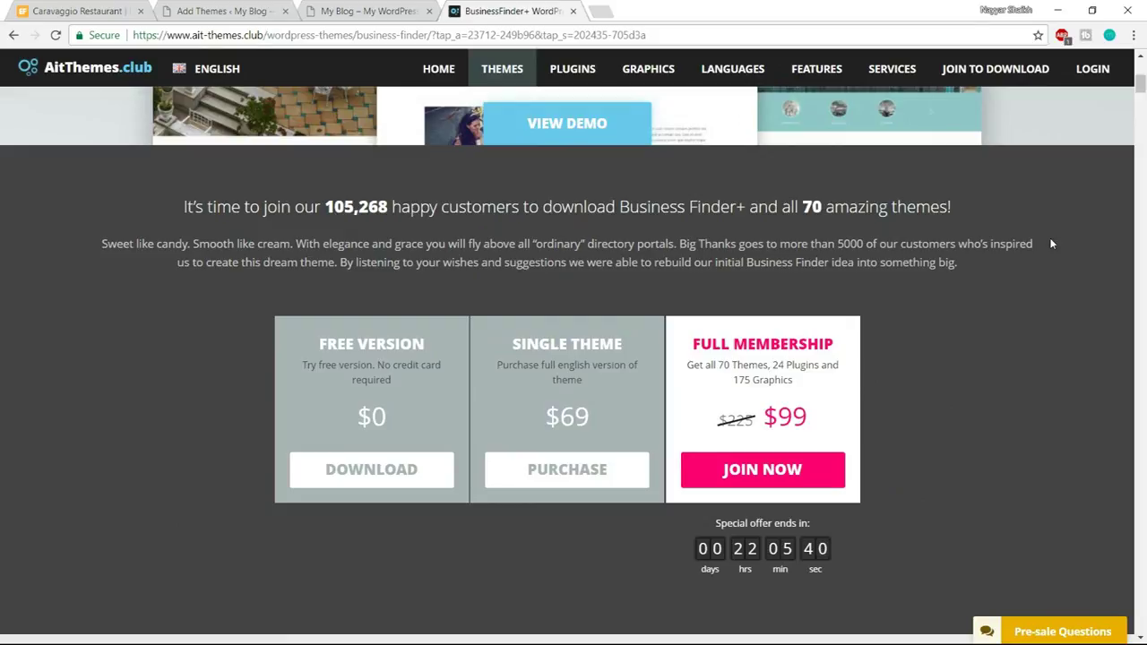
pyautogui.scroll(-1, 1049, 240)
pyautogui.scroll(1, 1049, 240)
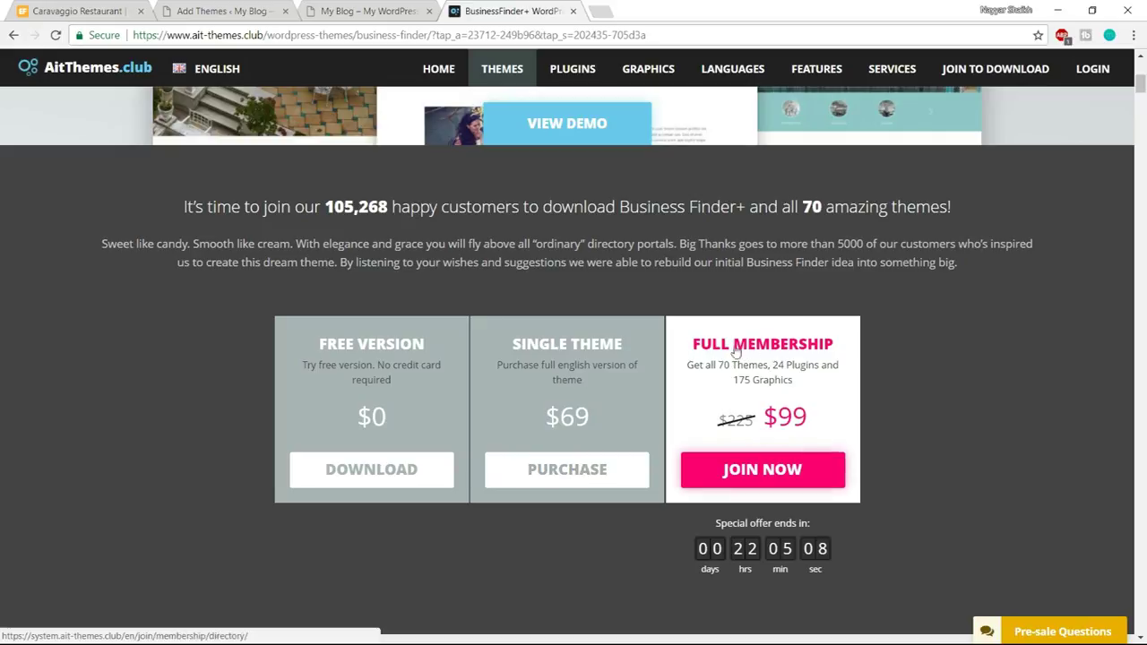
pyautogui.scroll(1, 988, 535)
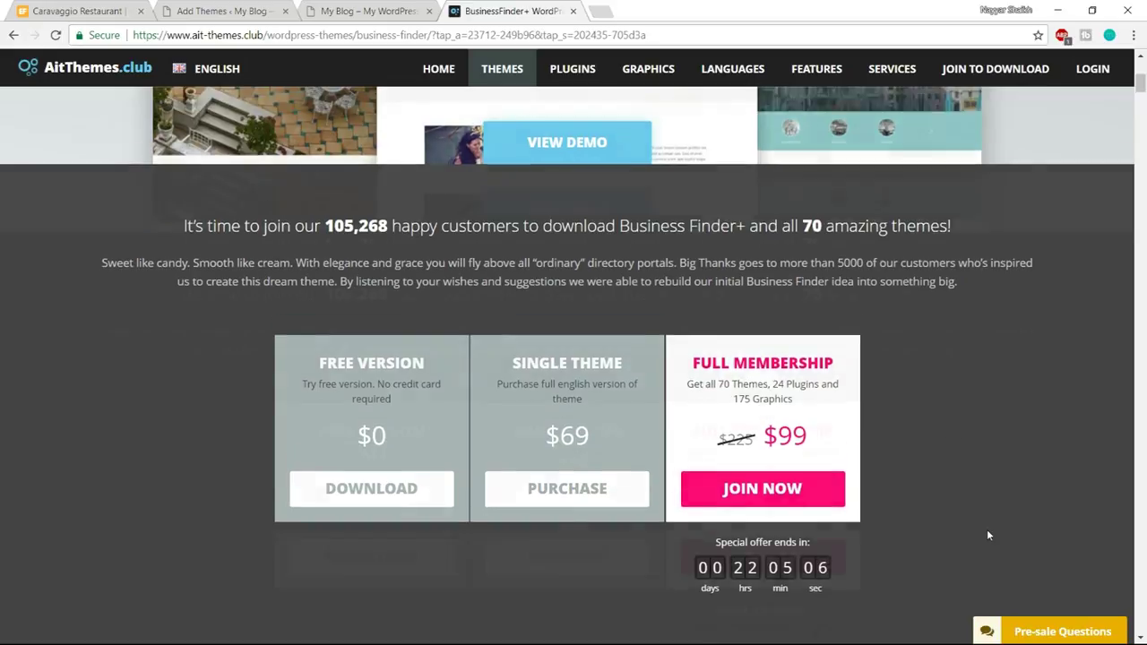
pyautogui.scroll(5, 988, 534)
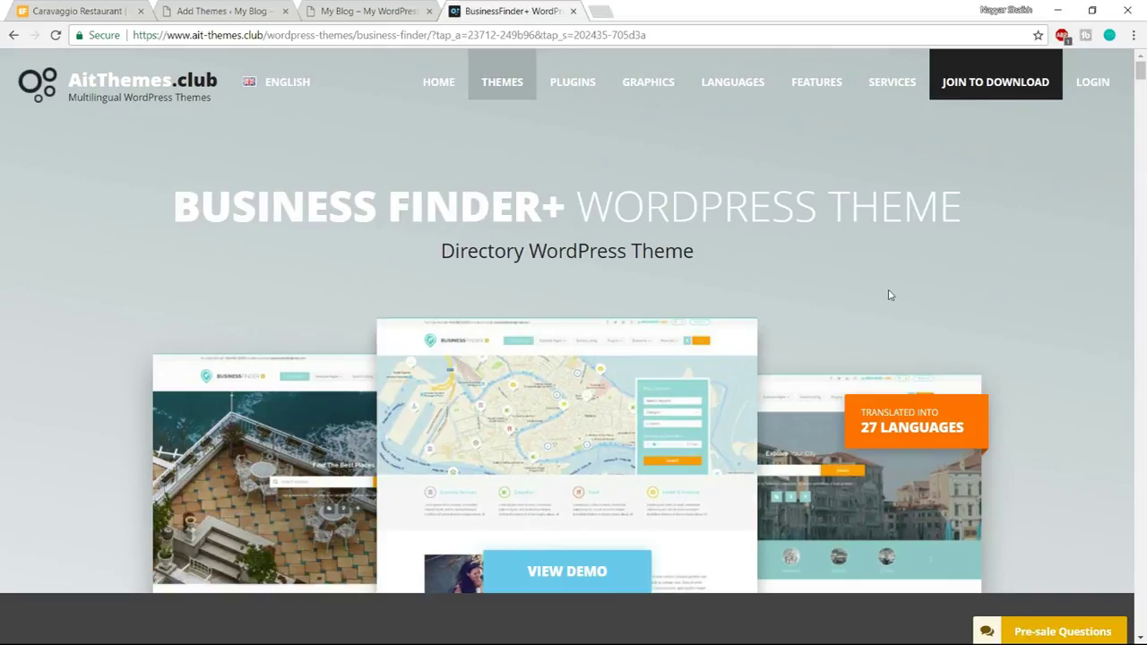
pyautogui.scroll(-6, 1044, 423)
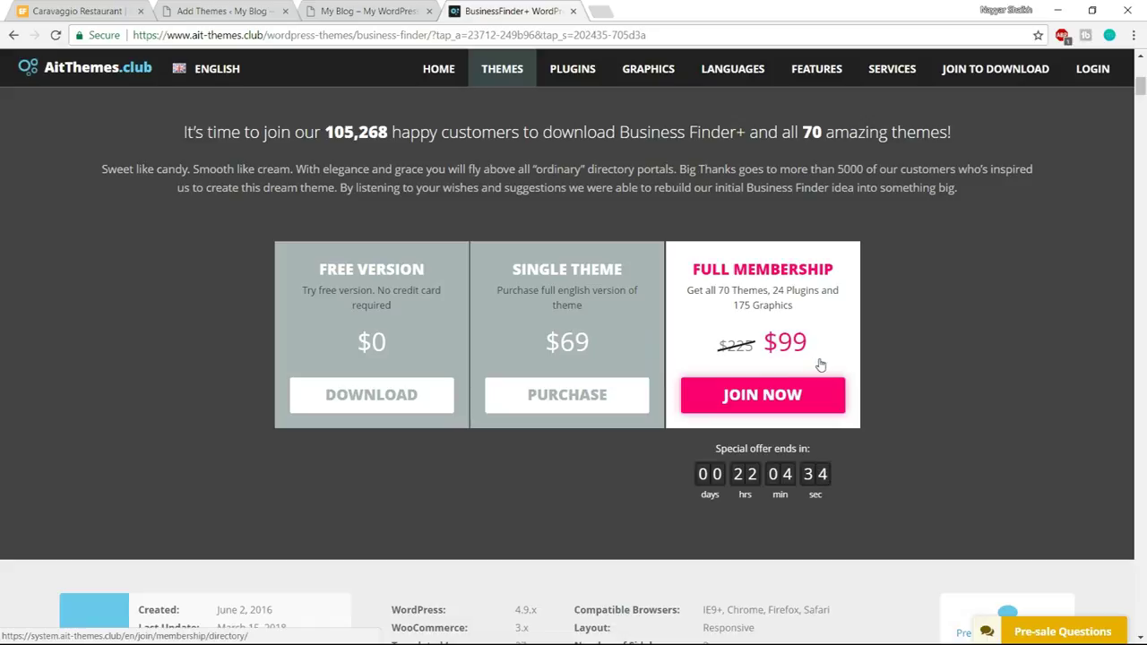
pyautogui.scroll(10, 820, 365)
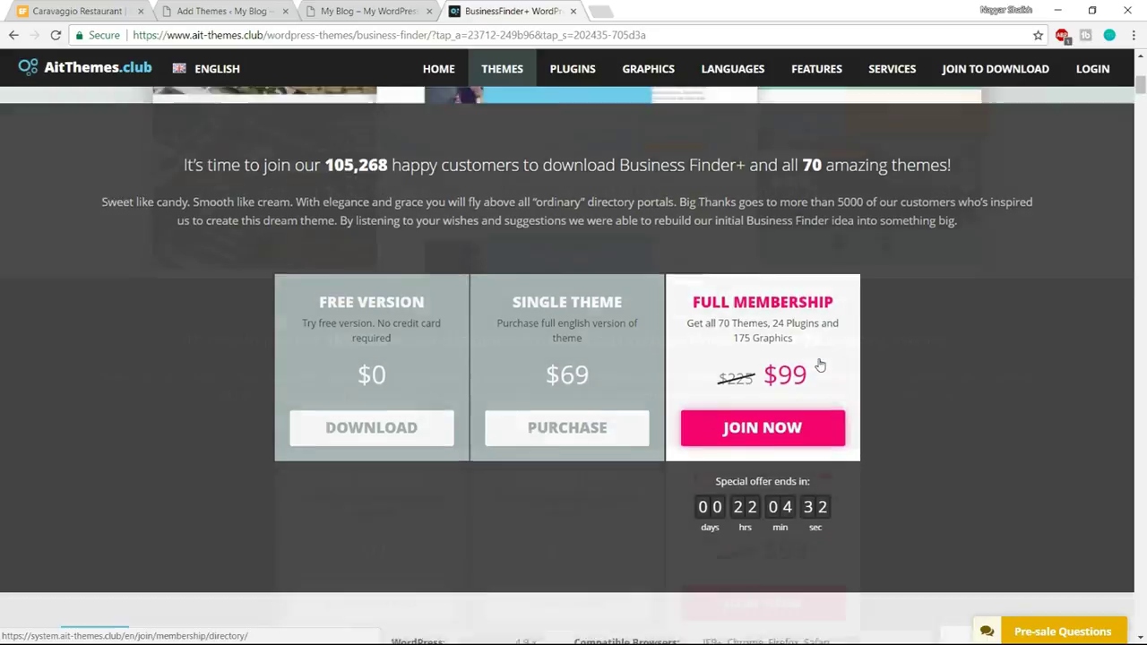
pyautogui.click(496, 83)
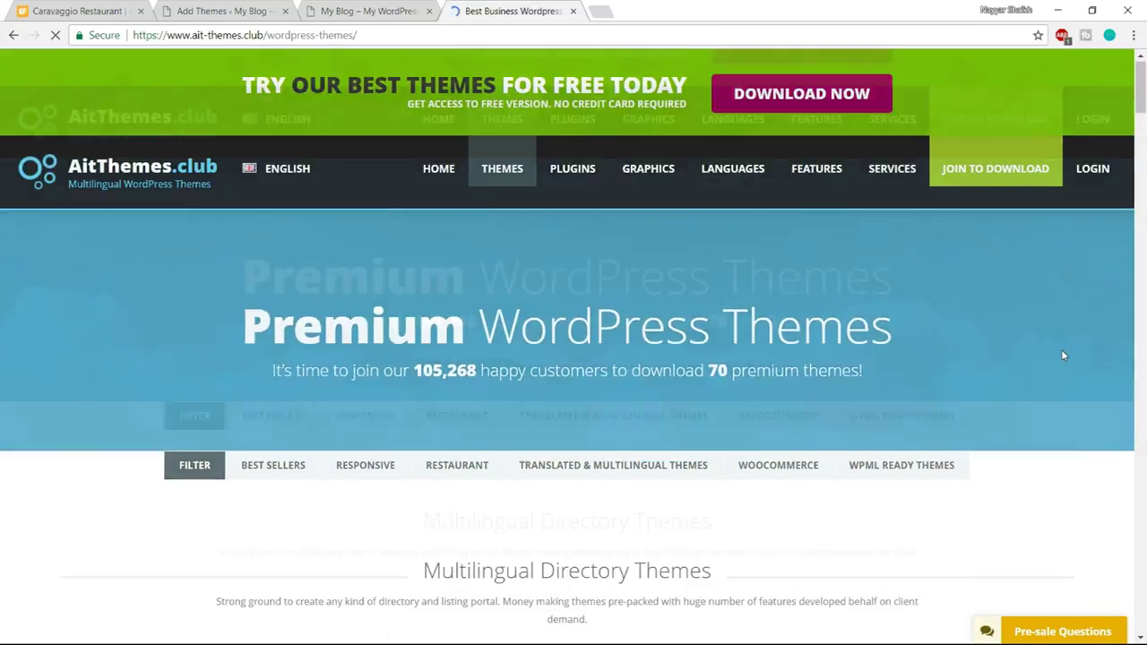
# Scroll the 70-theme listing down past the Basic Themes to the footer, then back to top
pyautogui.scroll(-6, 1060, 352)
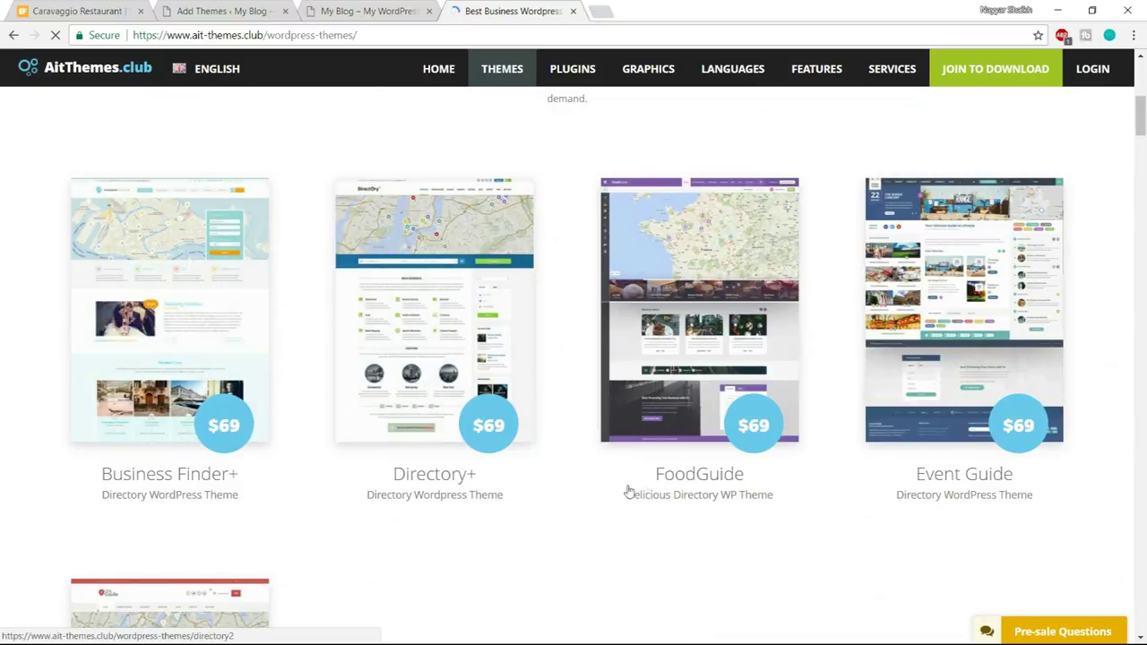
pyautogui.scroll(-7, 1030, 445)
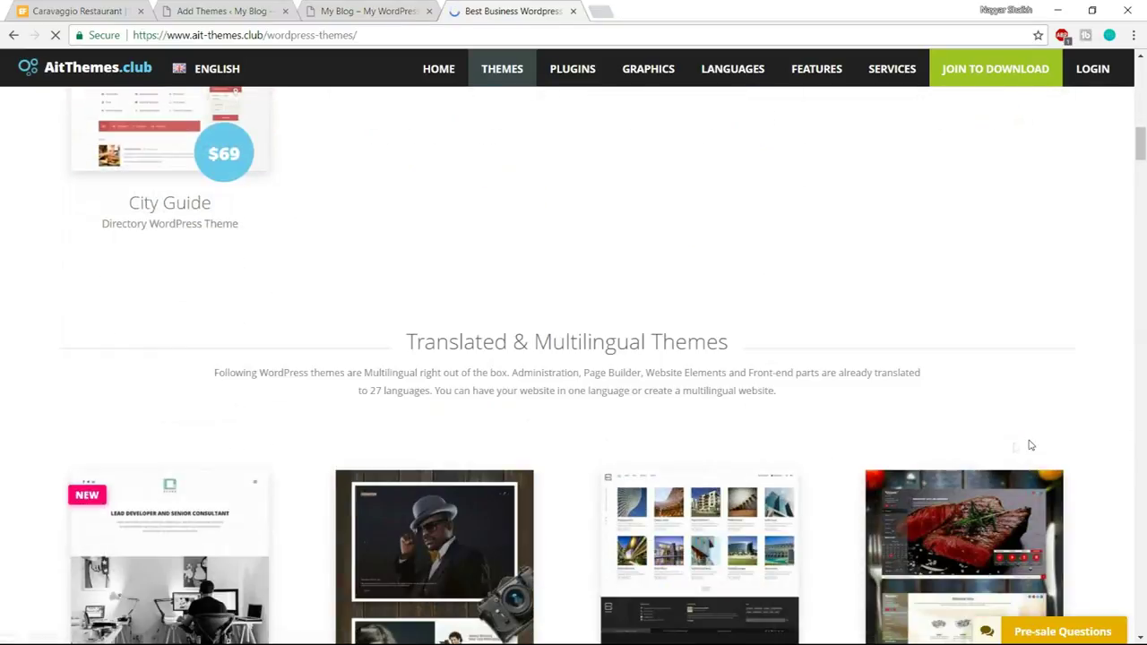
pyautogui.scroll(-4, 195, 363)
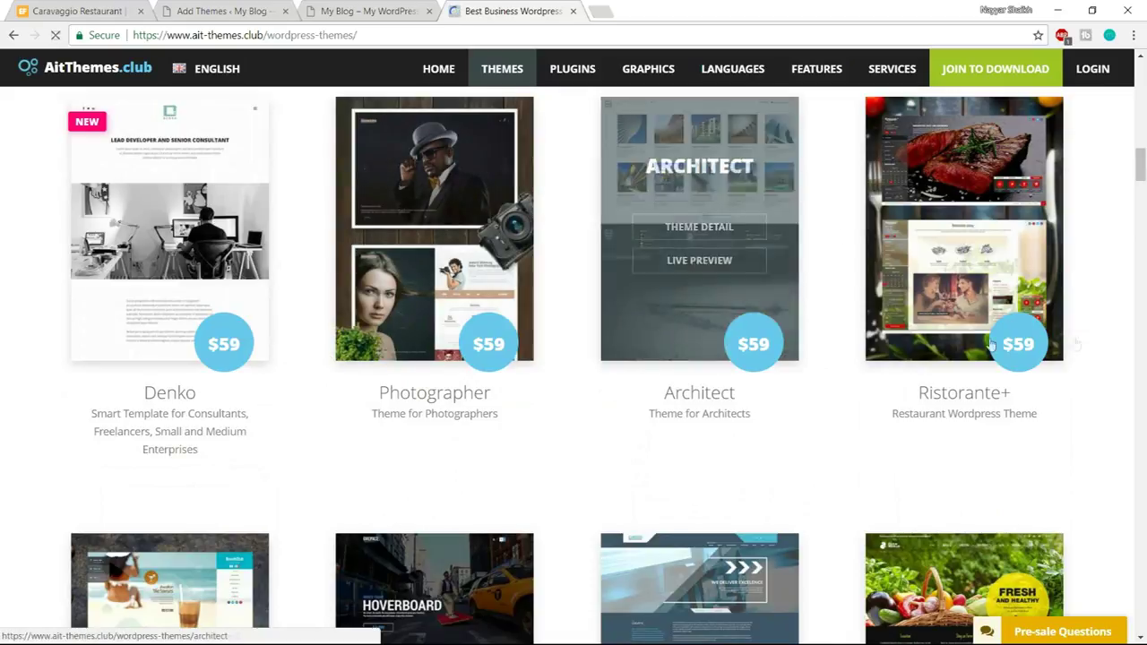
pyautogui.scroll(-4, 1078, 343)
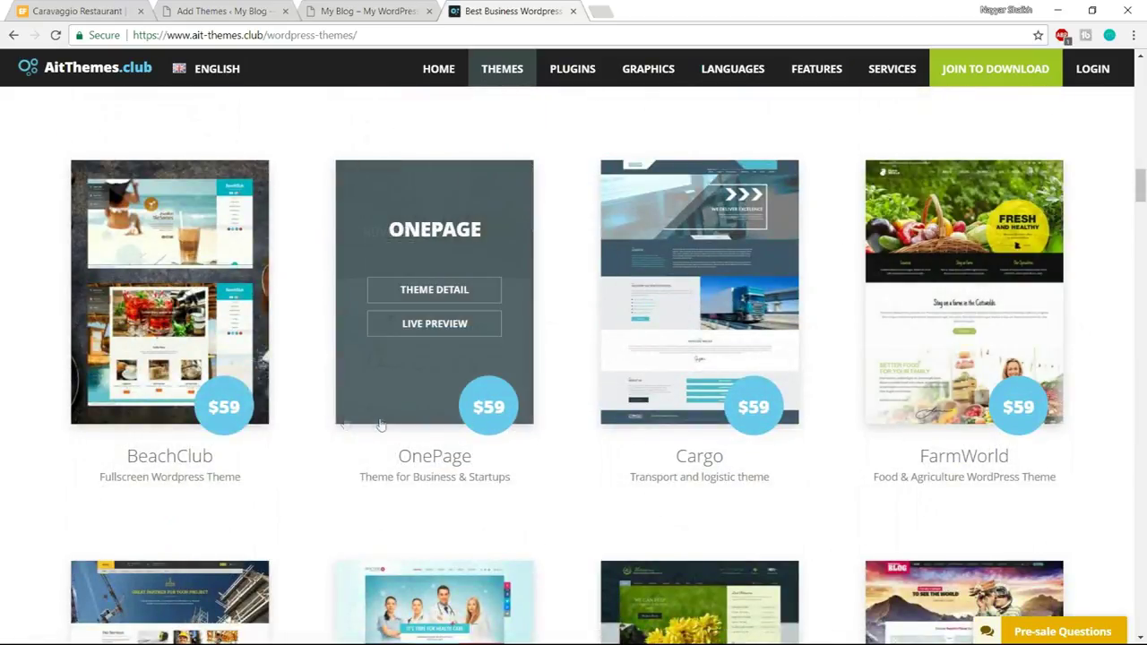
pyautogui.scroll(-4, 833, 399)
pyautogui.scroll(-10, 296, 370)
pyautogui.scroll(-20, 295, 371)
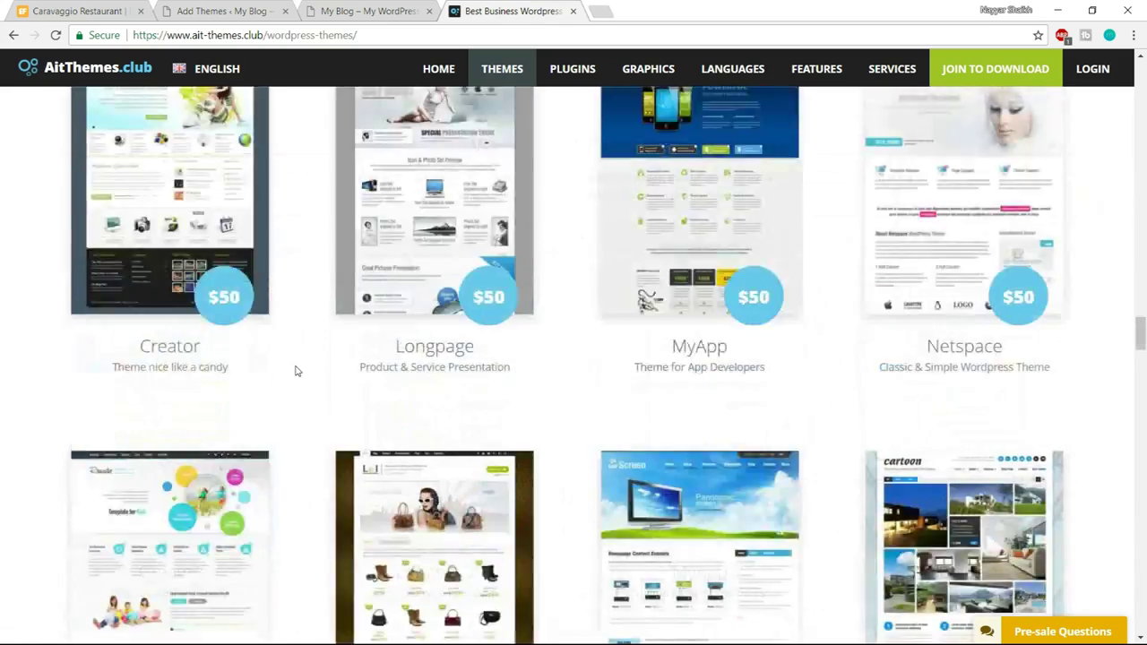
pyautogui.scroll(-20, 297, 371)
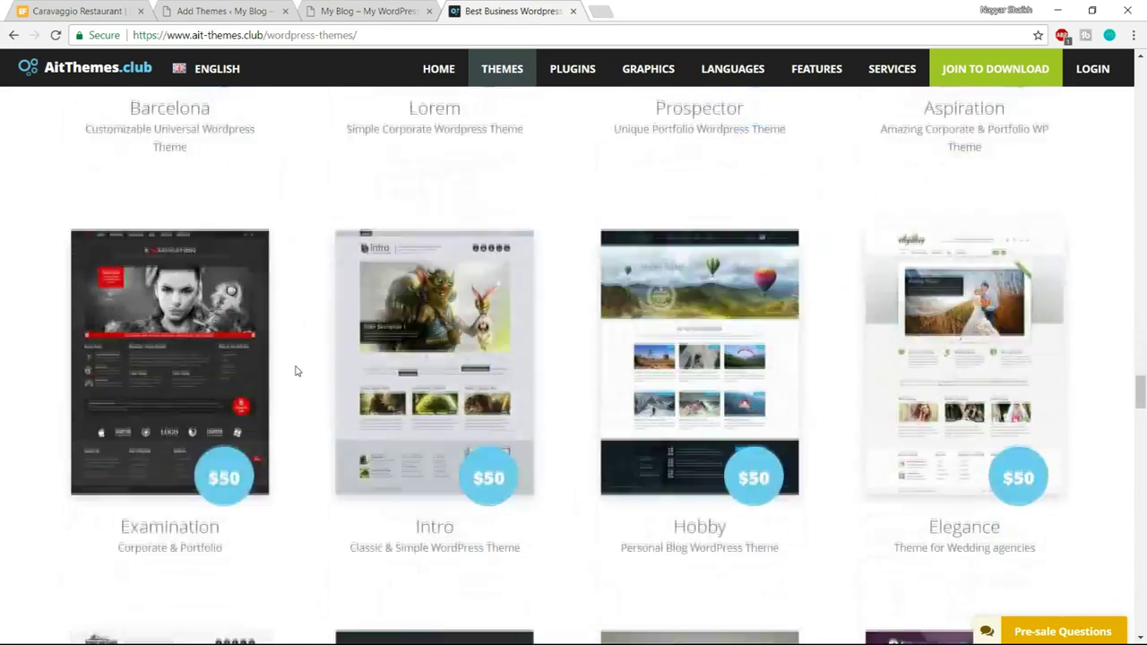
pyautogui.scroll(-20, 297, 370)
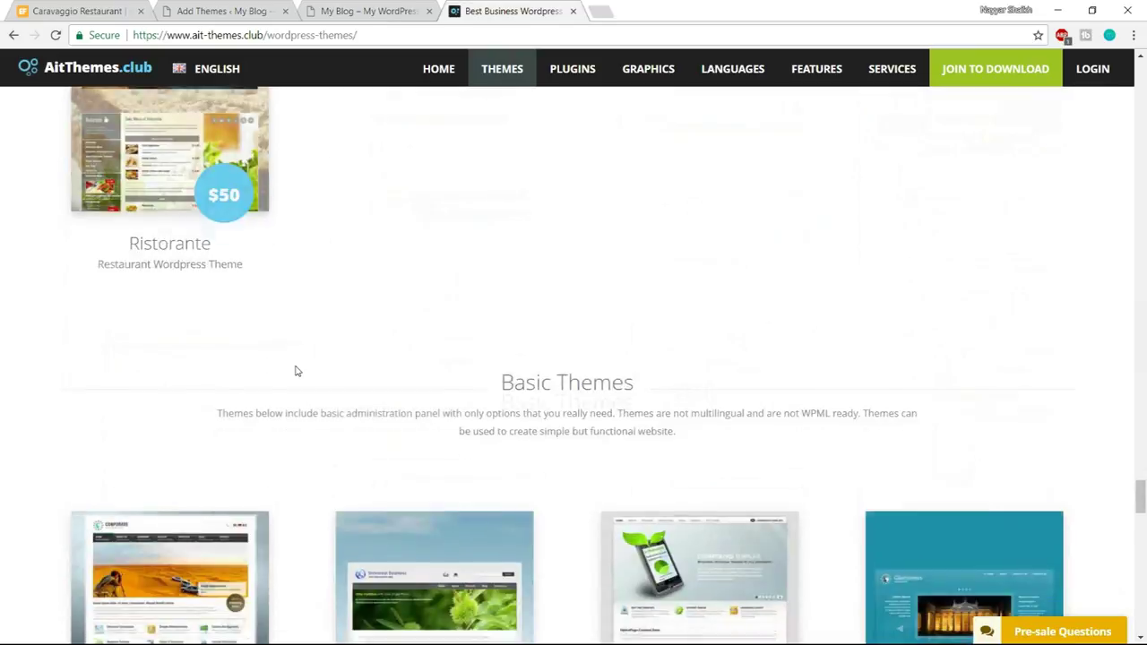
pyautogui.scroll(-10, 297, 369)
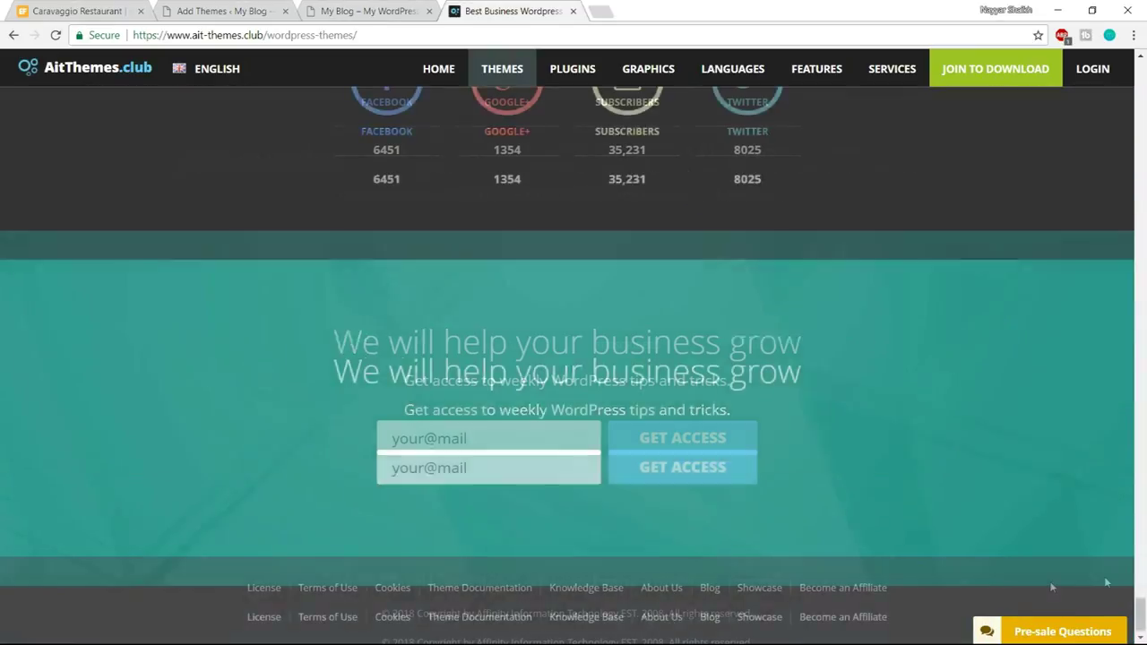
pyautogui.moveTo(1140, 614); pyautogui.dragTo(1140, 72)
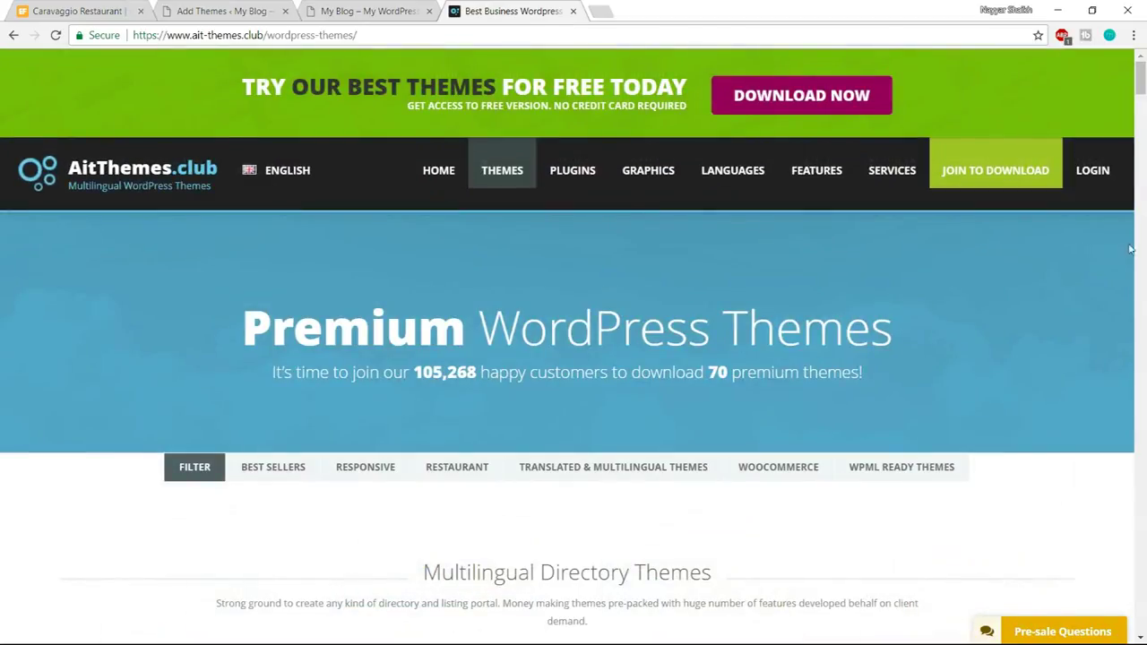
# Open the Premium WordPress Plugins catalogue and scroll through cards like Stripe Payments and Food Menu
pyautogui.click(584, 188)
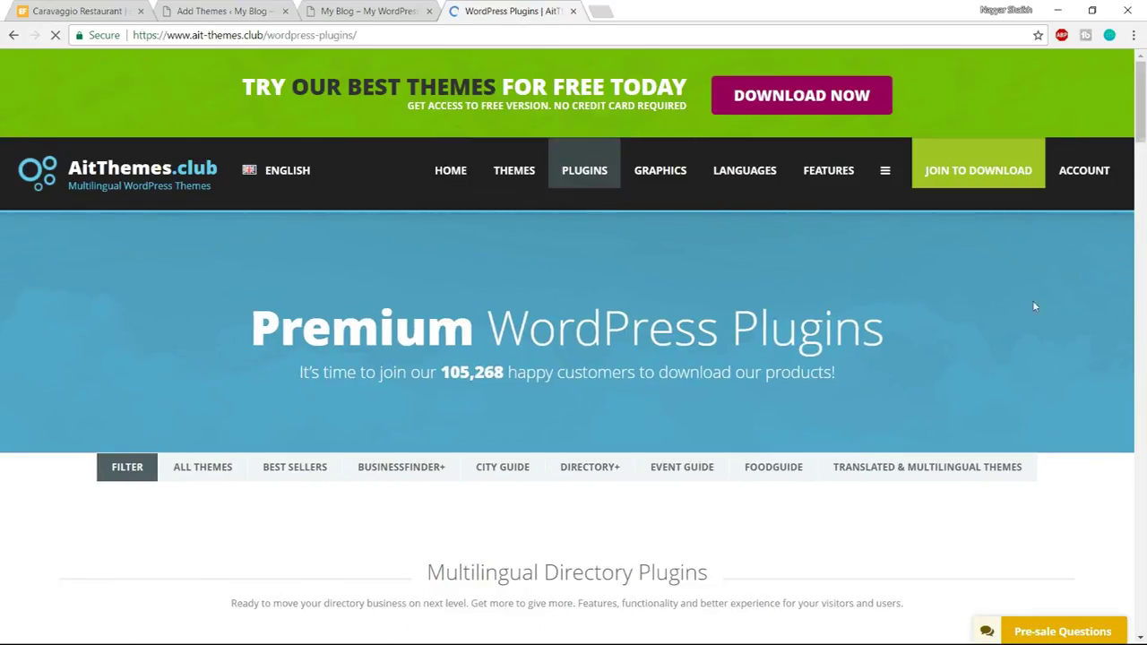
pyautogui.scroll(-4, 1066, 332)
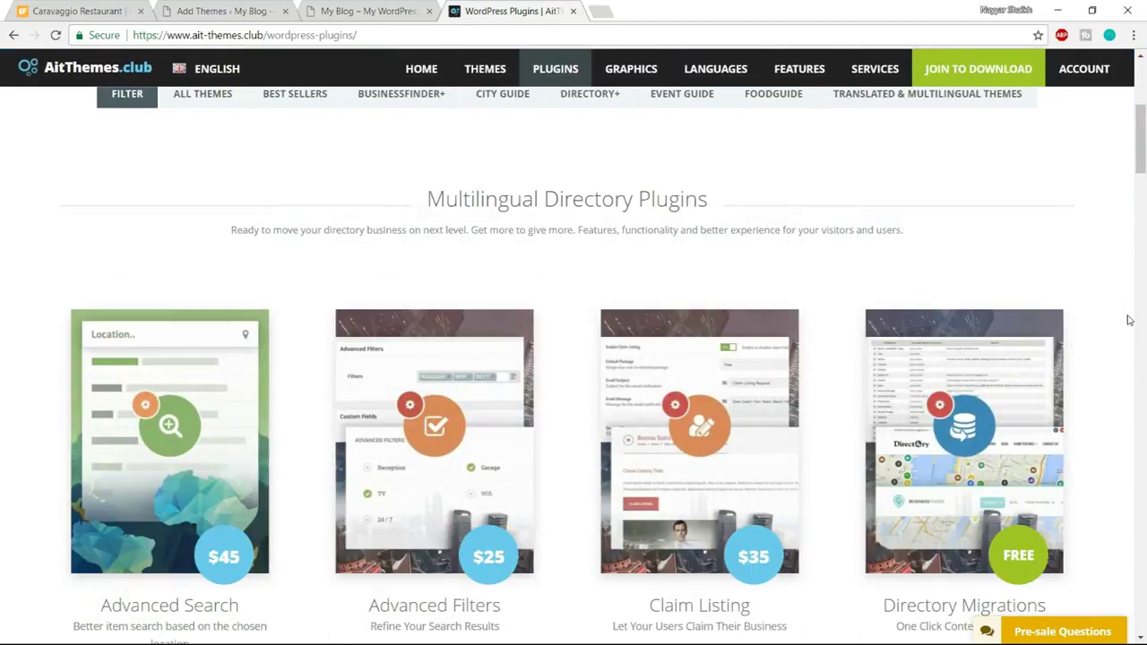
pyautogui.scroll(-3, 1127, 319)
pyautogui.scroll(2, 726, 445)
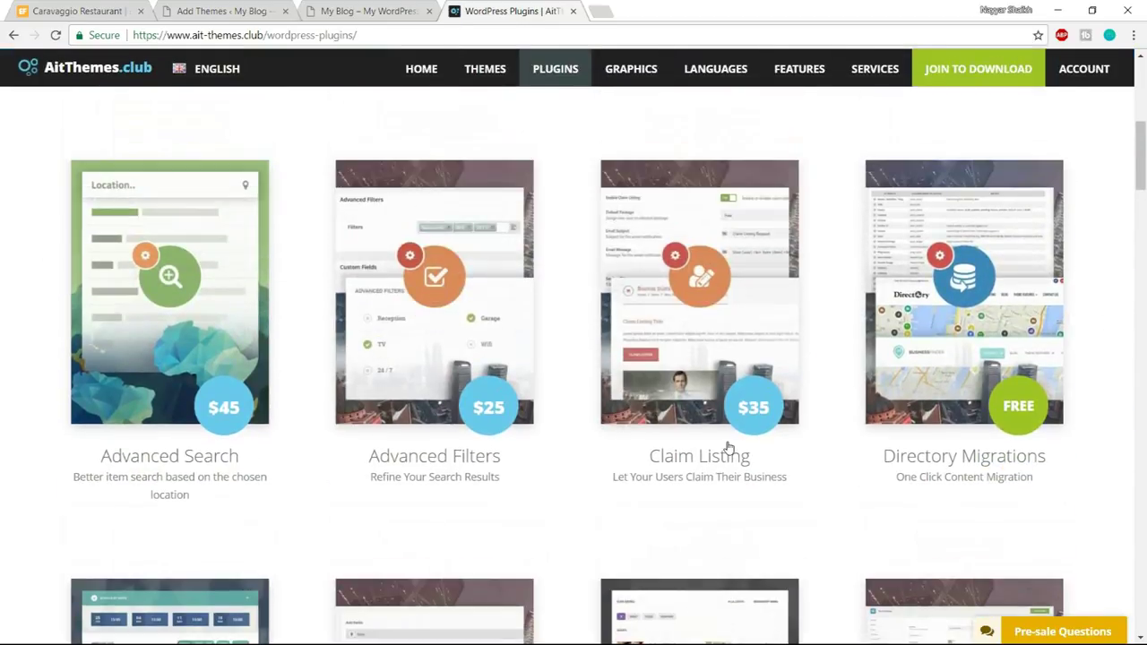
pyautogui.moveTo(719, 392)
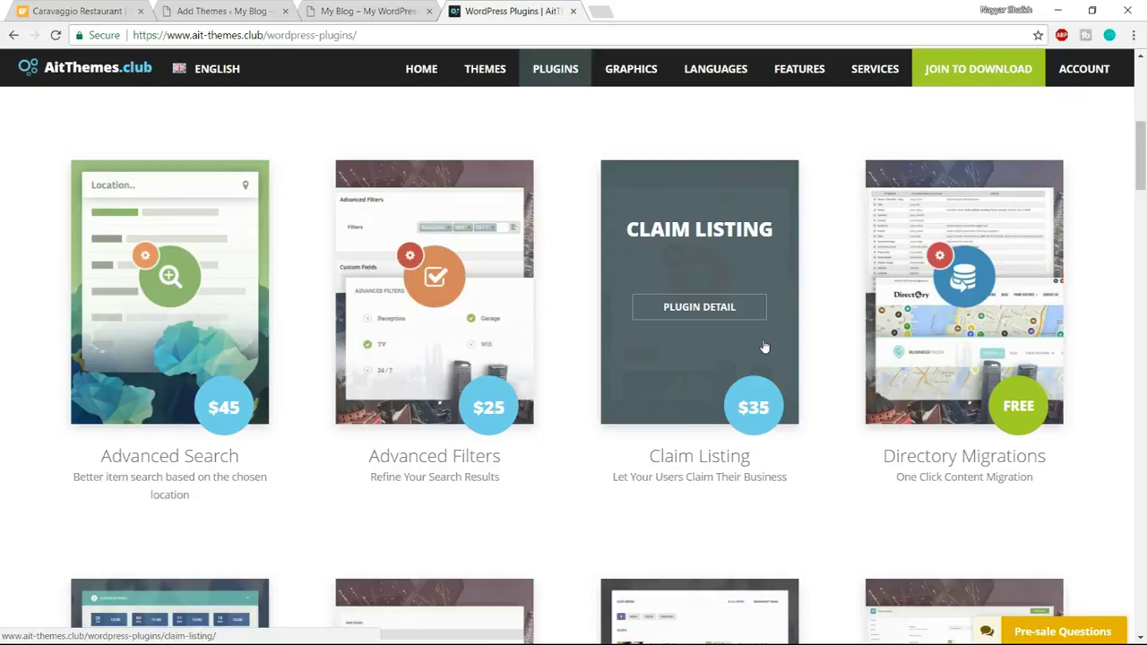
pyautogui.scroll(-4, 755, 351)
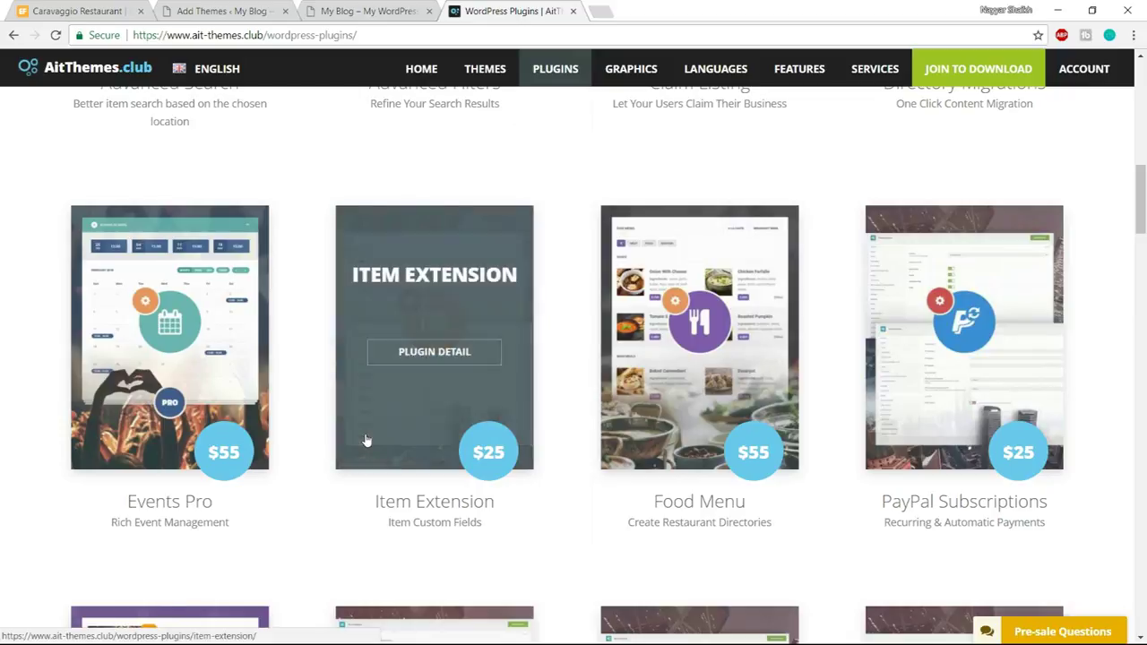
pyautogui.scroll(-5, 364, 438)
# Finish reviewing the $25–$55 plugin prices and go to the Join to Download page
pyautogui.moveTo(415, 394)
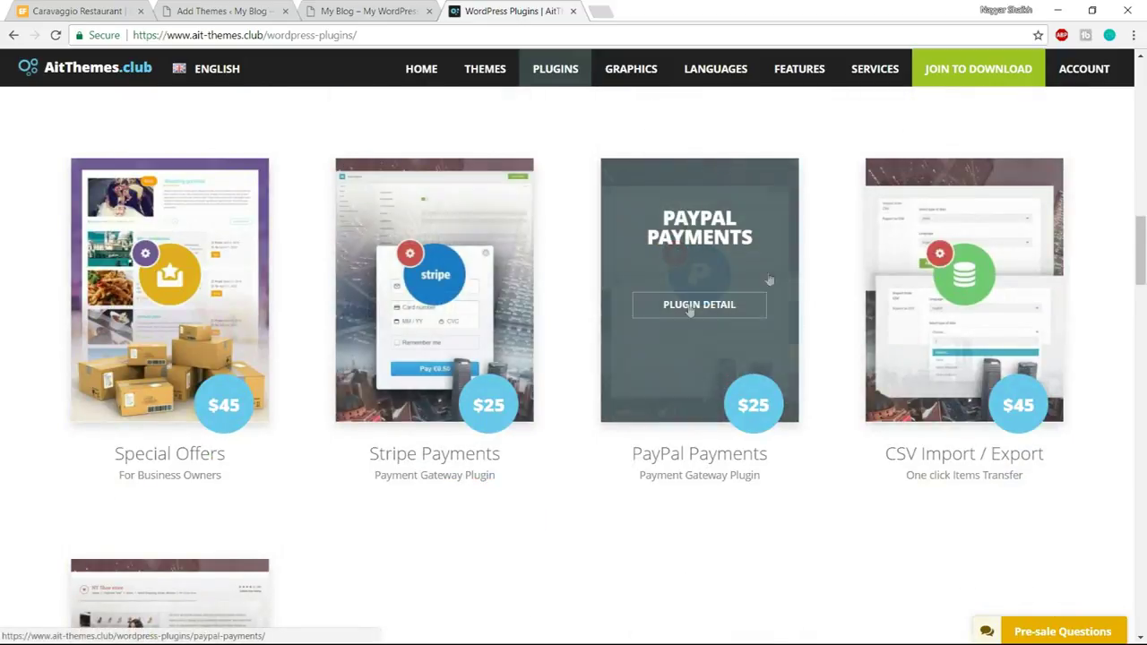
pyautogui.scroll(-2, 769, 299)
pyautogui.scroll(2, 789, 391)
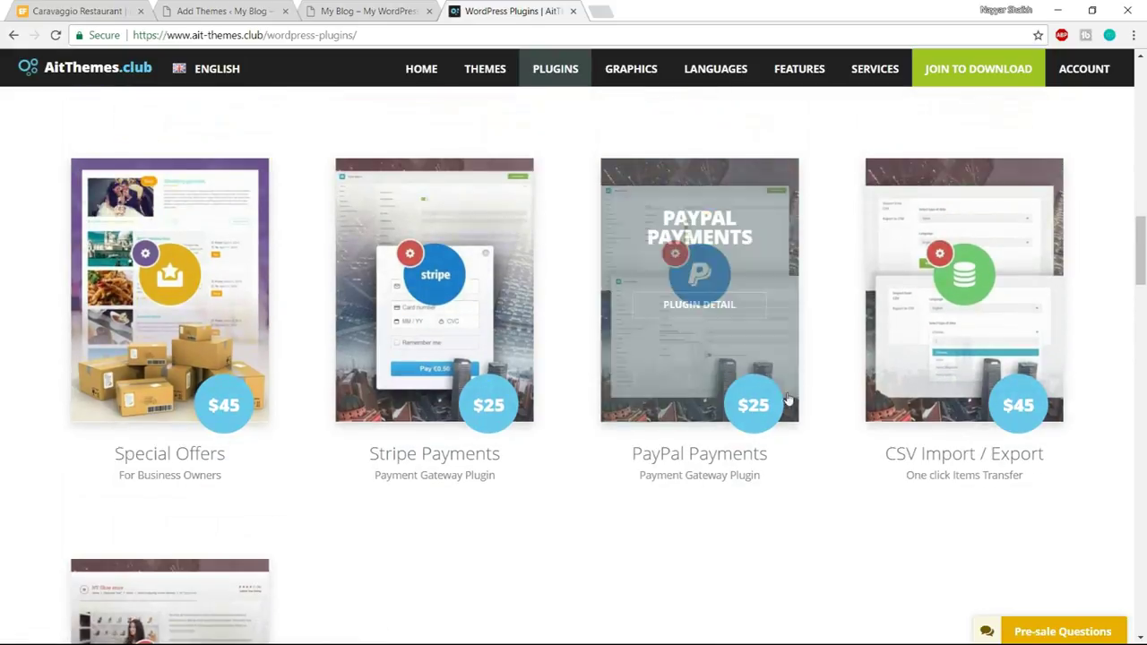
pyautogui.scroll(5, 734, 402)
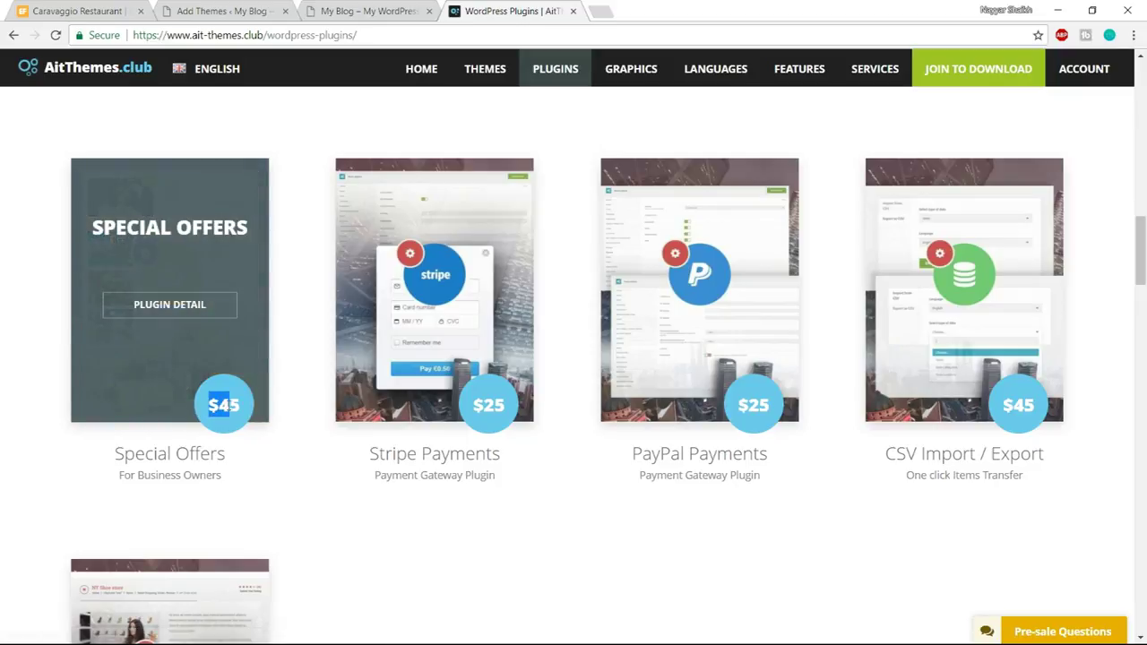
pyautogui.scroll(5, 647, 507)
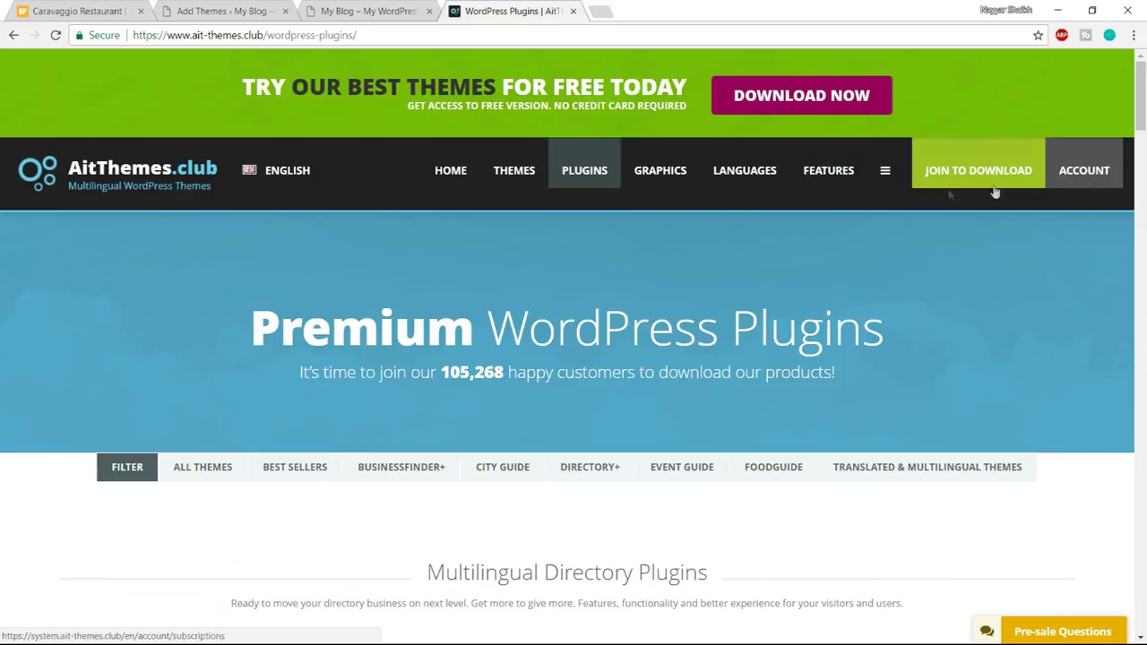
pyautogui.click(988, 180)
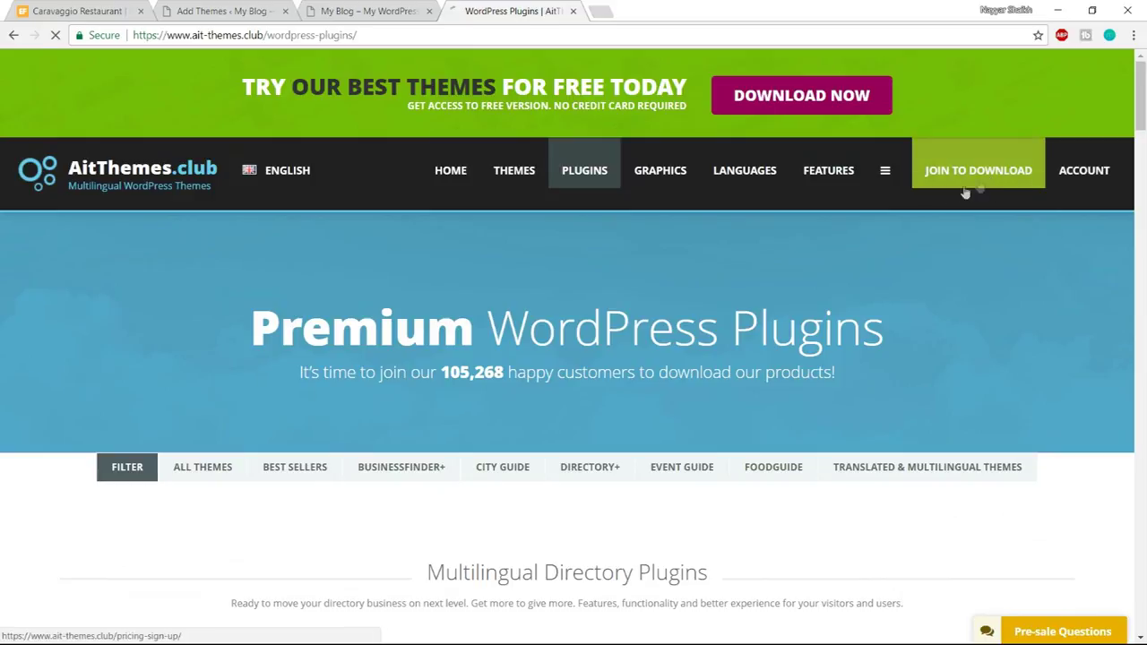
# Highlight the $99 Full Membership price plus its All Themes, All Plugins and All Graphics items
pyautogui.scroll(-2, 613, 370)
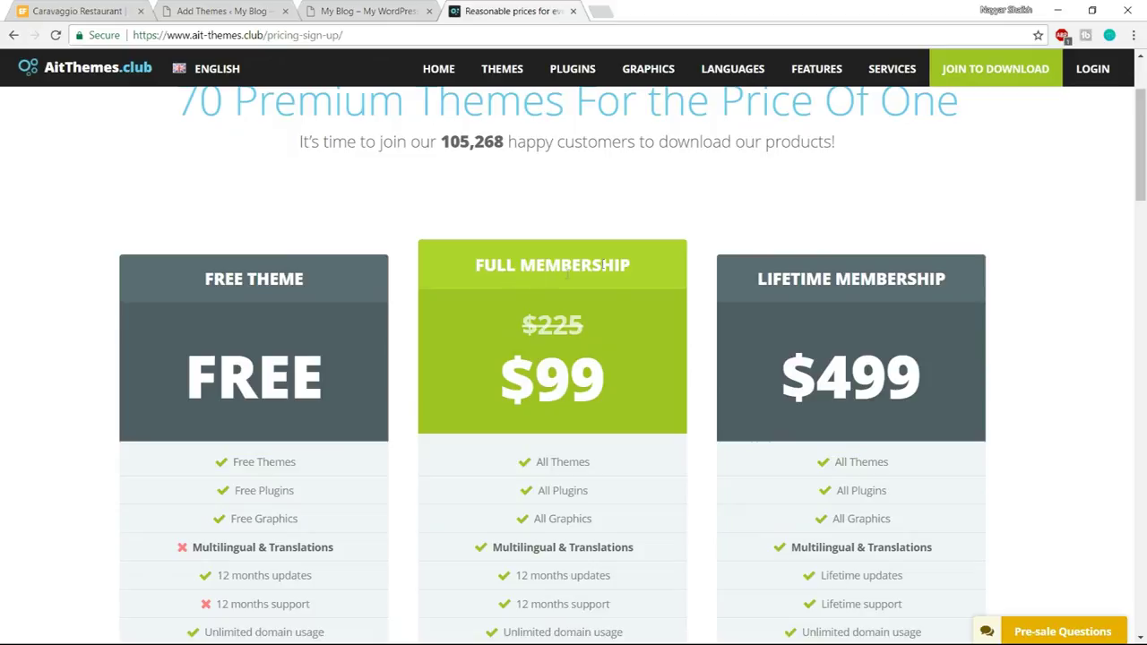
pyautogui.scroll(-2, 612, 328)
pyautogui.moveTo(506, 236); pyautogui.dragTo(606, 231)
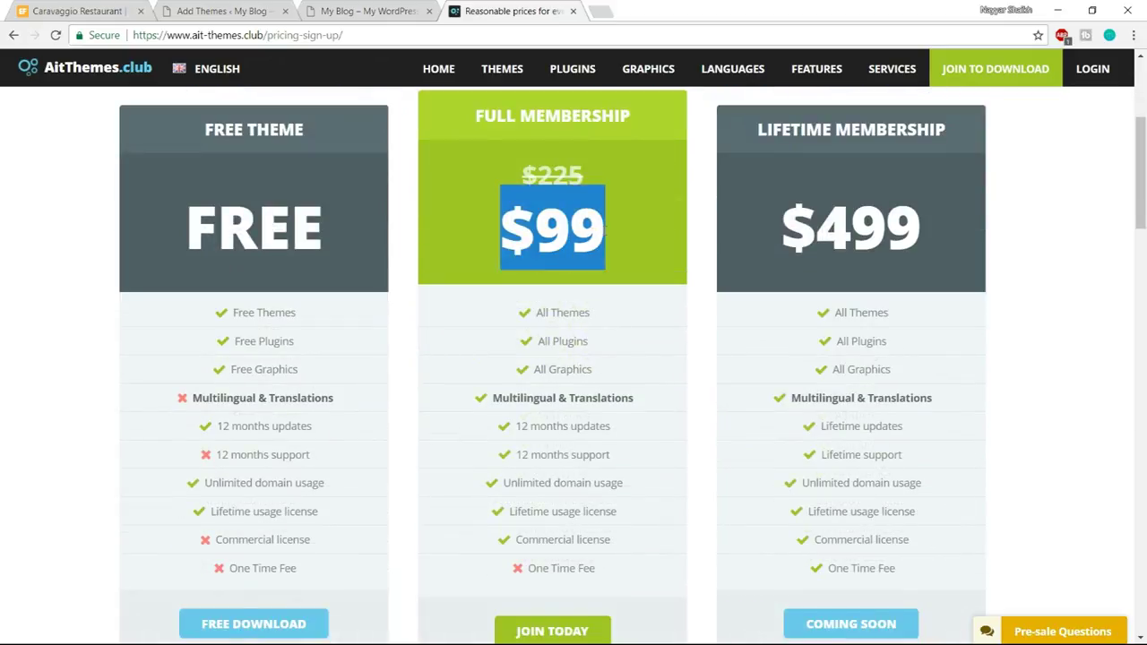
pyautogui.scroll(-1, 614, 276)
pyautogui.moveTo(530, 239); pyautogui.dragTo(589, 239)
pyautogui.moveTo(536, 266); pyautogui.dragTo(592, 266)
pyautogui.moveTo(530, 299); pyautogui.dragTo(611, 295)
pyautogui.scroll(-1, 630, 340)
pyautogui.scroll(4, 630, 341)
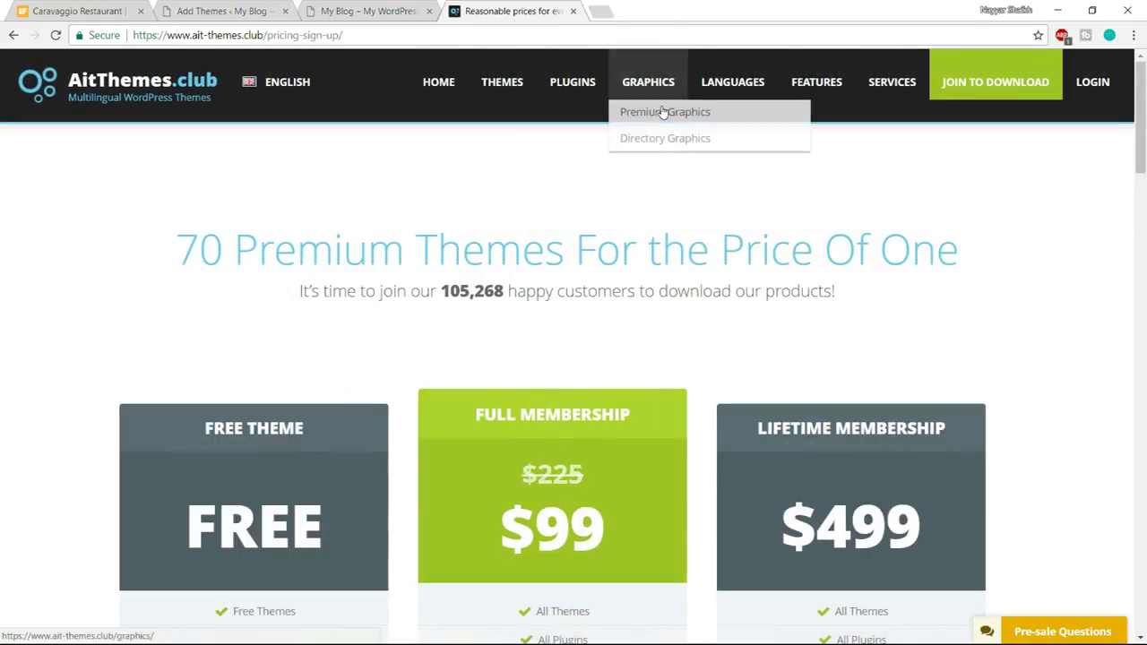
pyautogui.scroll(-5, 738, 250)
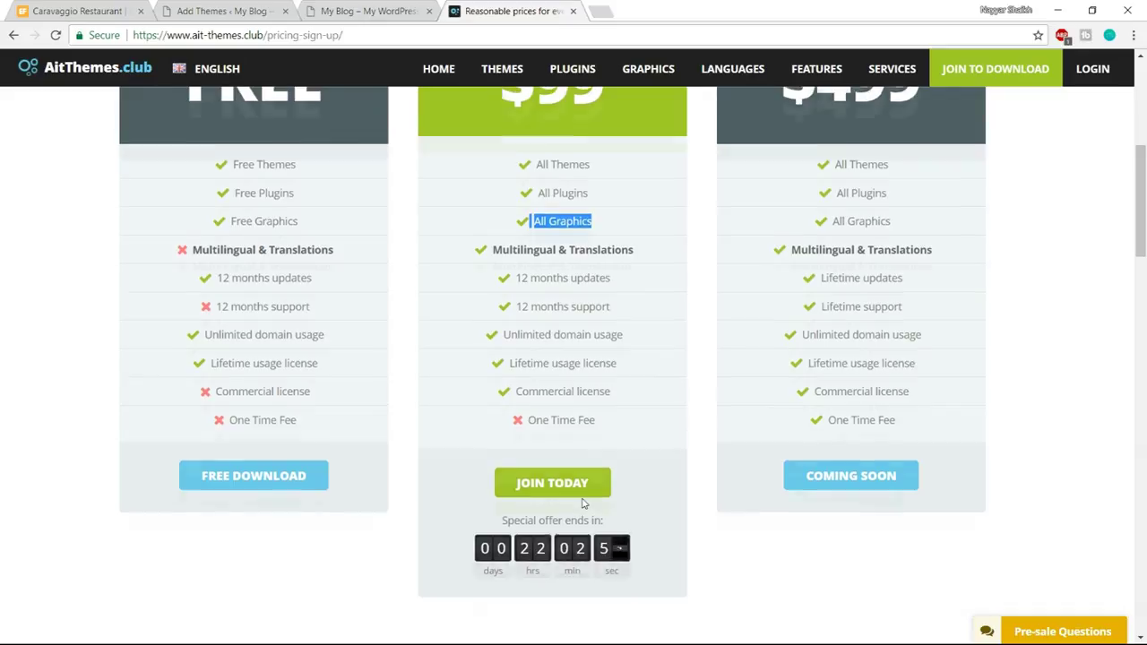
pyautogui.scroll(5, 579, 503)
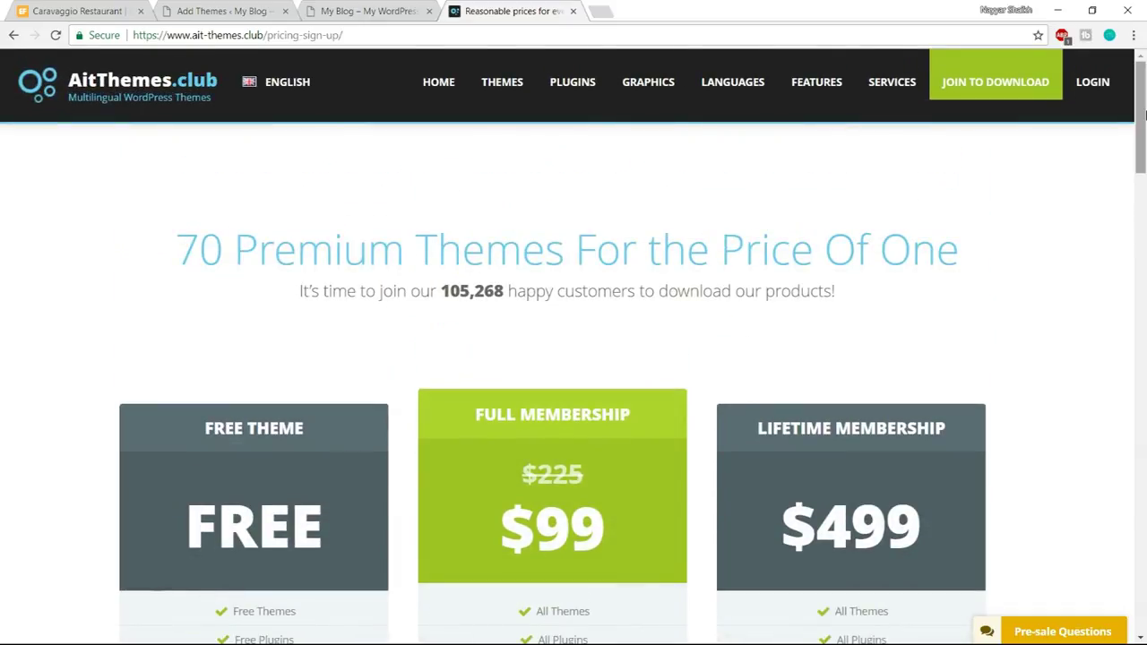
# Sign in to the AitThemes.club members area
pyautogui.click(1094, 102)
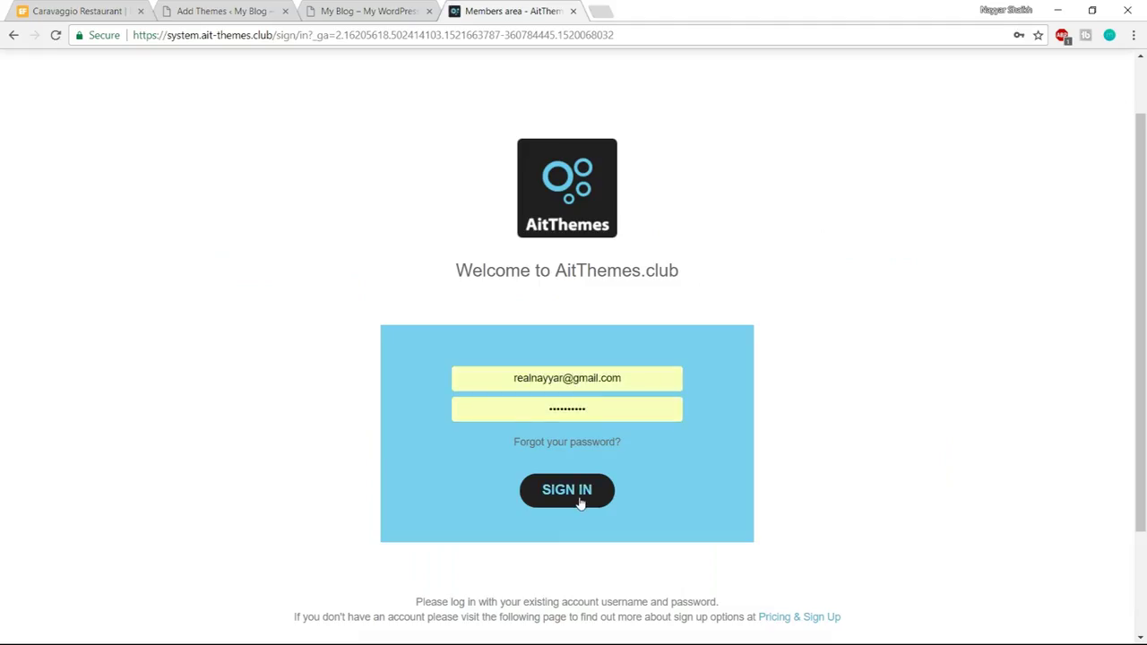
pyautogui.click(580, 504)
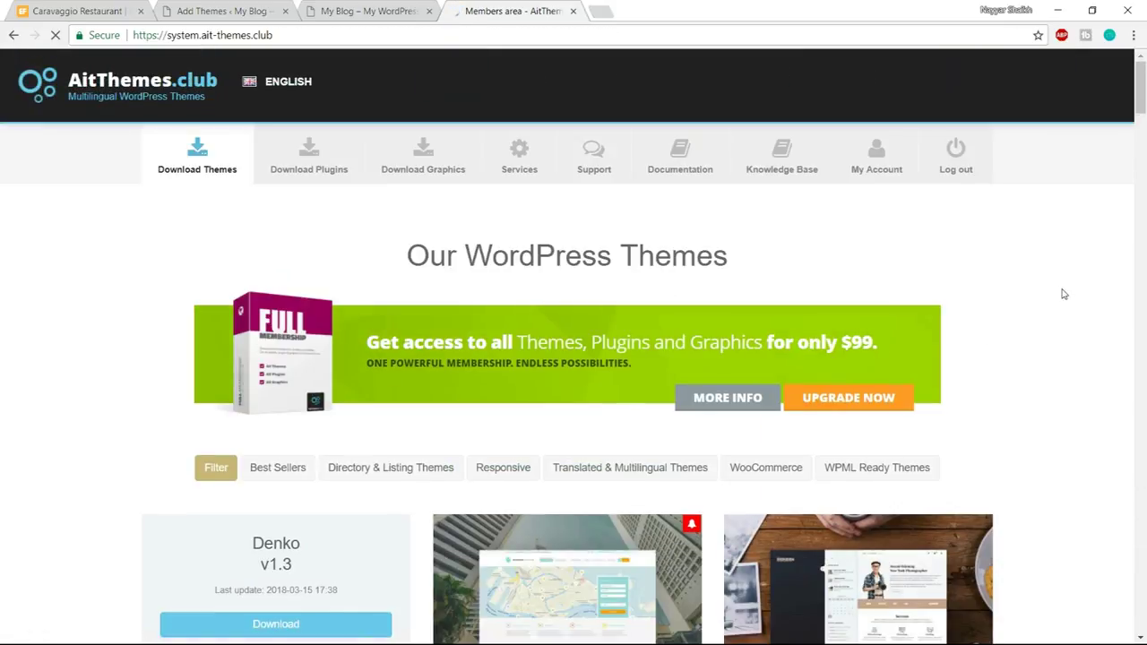
pyautogui.scroll(-3, 1064, 294)
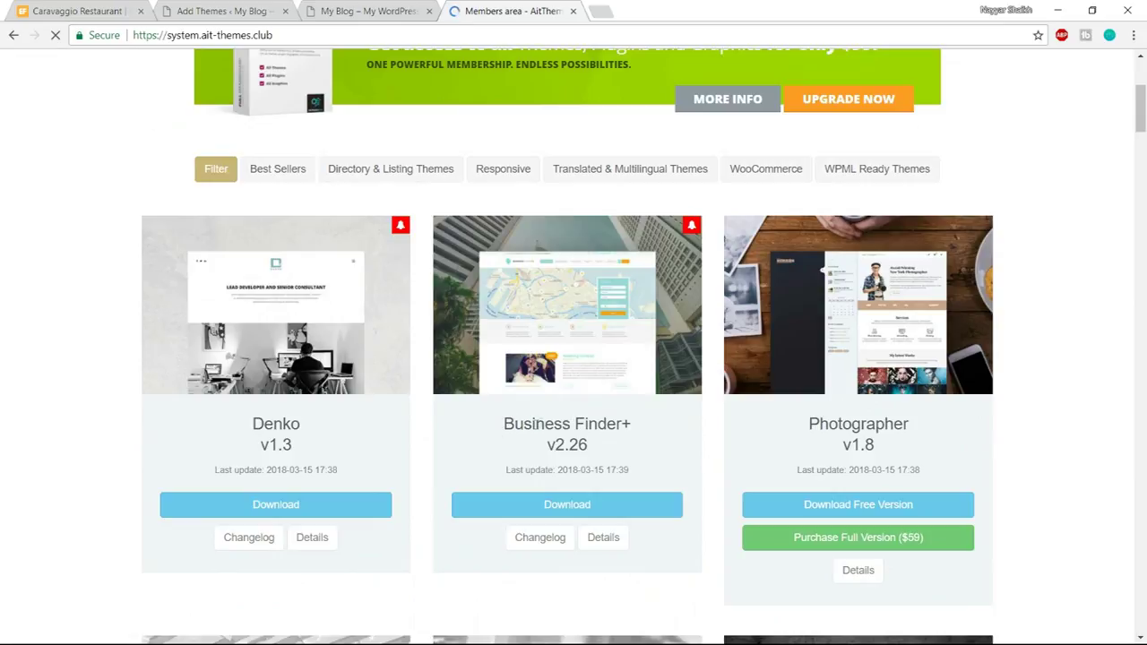
# Start the Business Finder+ theme download, then cancel and dismiss it from the download shelf
pyautogui.click(588, 508)
pyautogui.scroll(-1, 726, 461)
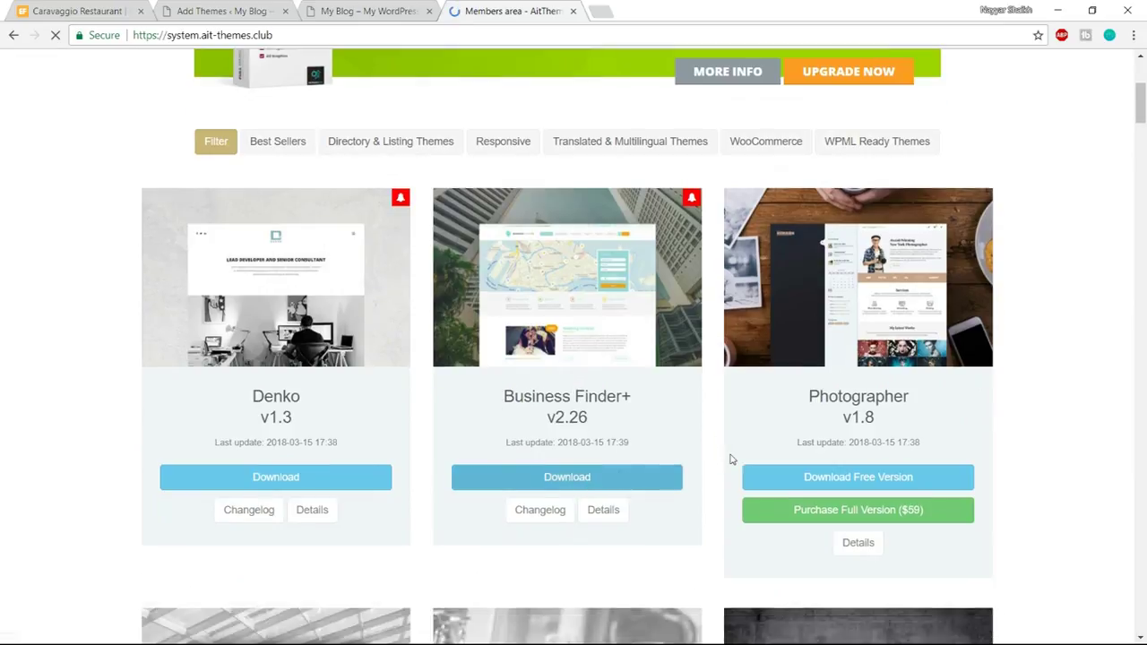
pyautogui.click(154, 627)
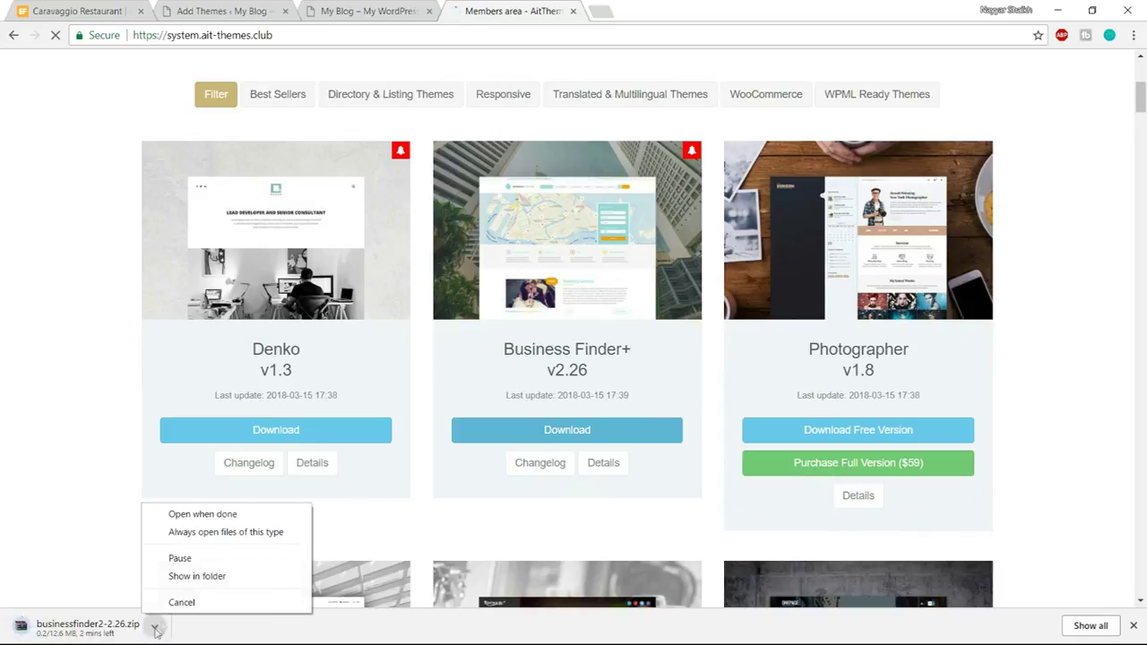
pyautogui.click(180, 601)
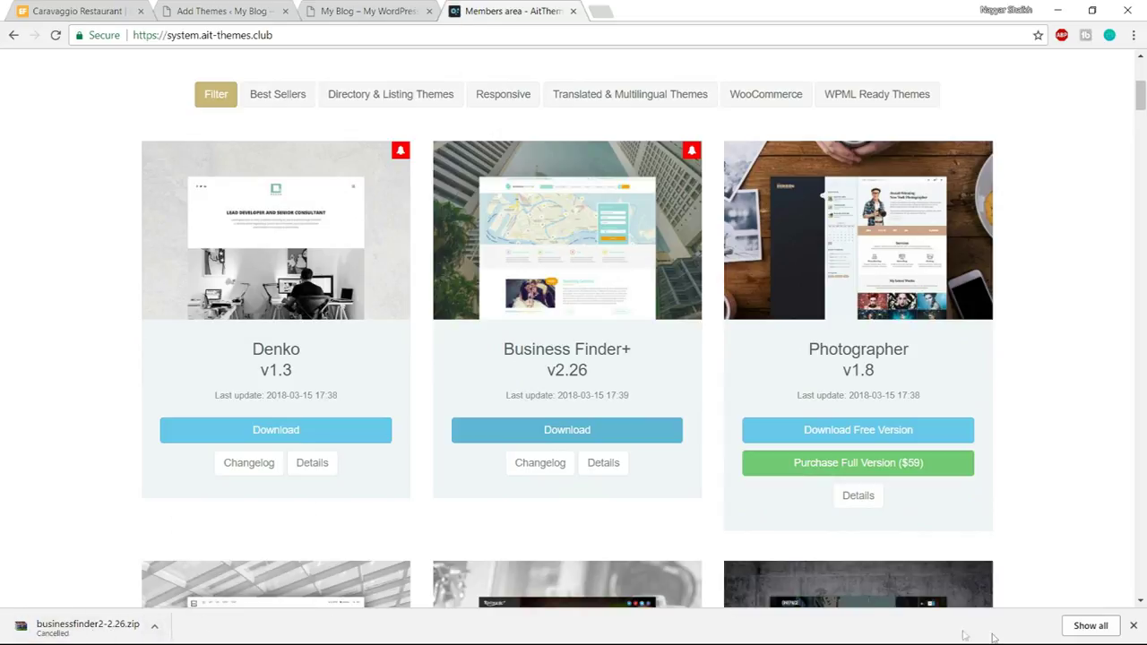
pyautogui.click(1133, 625)
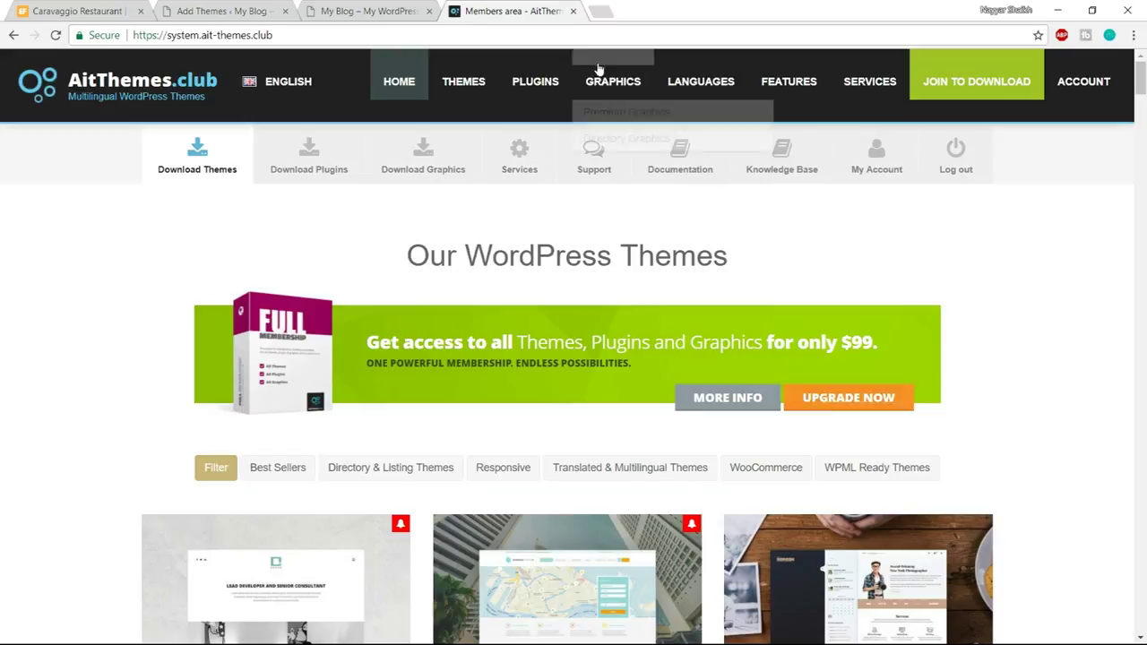
# Look over the Download Plugins page, then return to WordPress's Add Themes tab
pyautogui.click(327, 176)
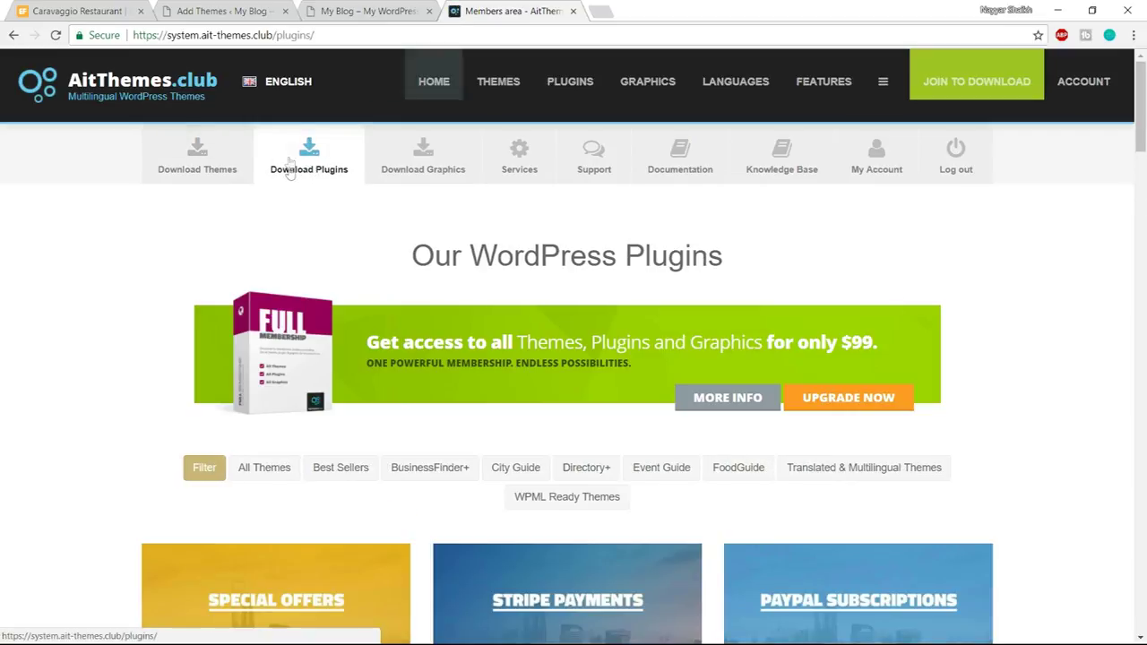
pyautogui.scroll(-5, 1095, 275)
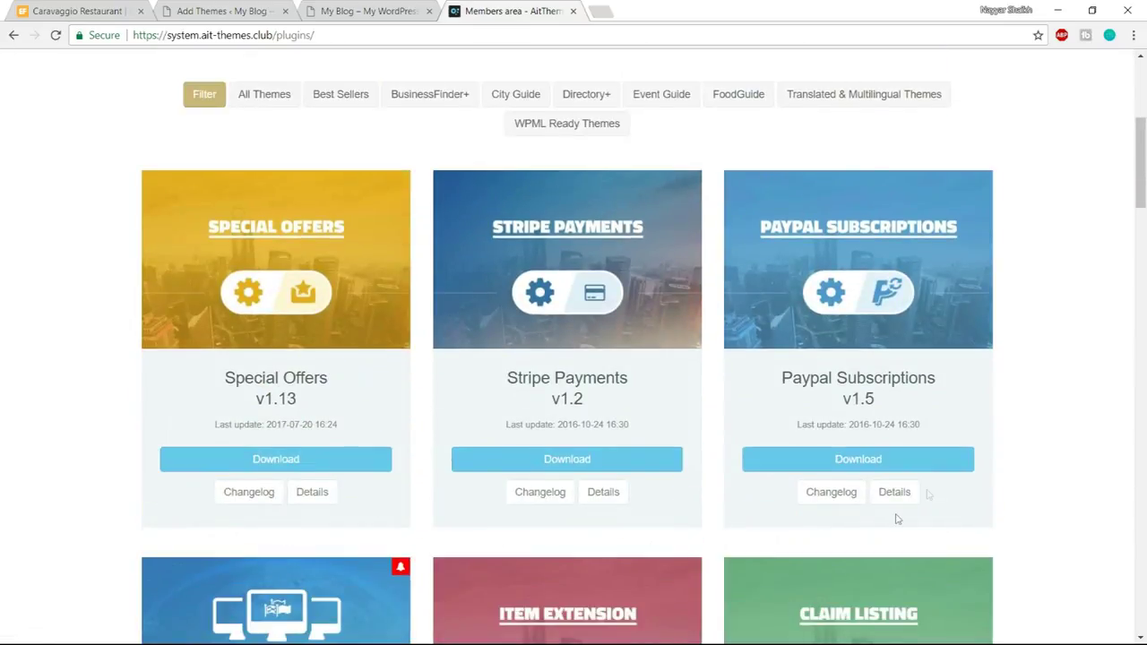
pyautogui.scroll(-3, 1012, 341)
pyautogui.scroll(2, 351, 309)
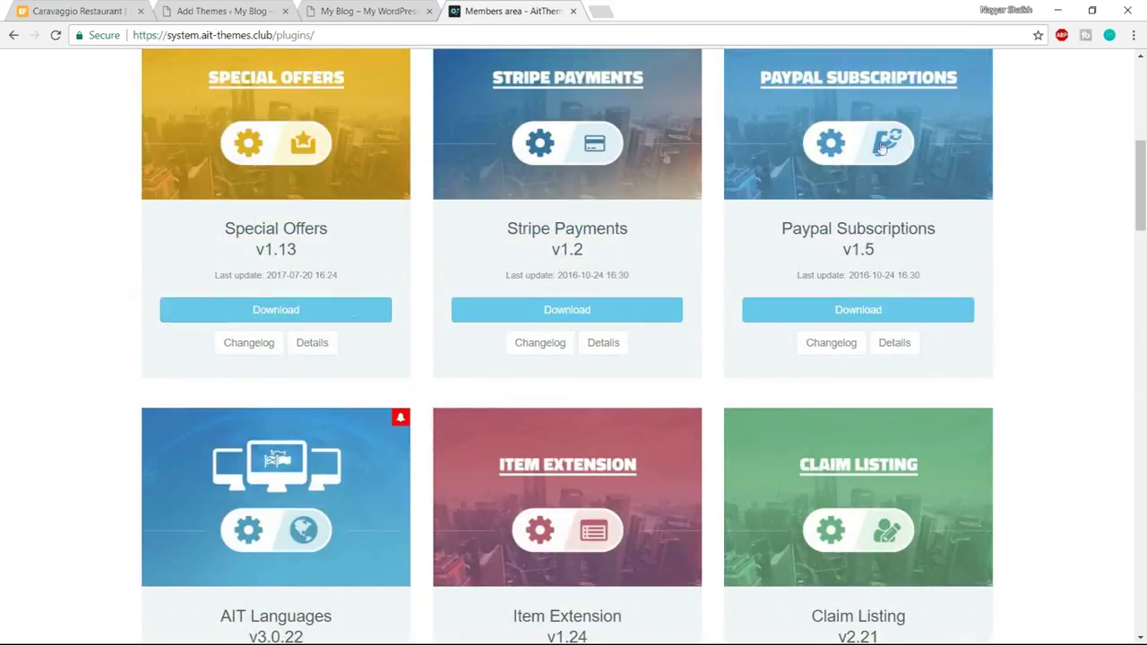
pyautogui.scroll(3, 891, 331)
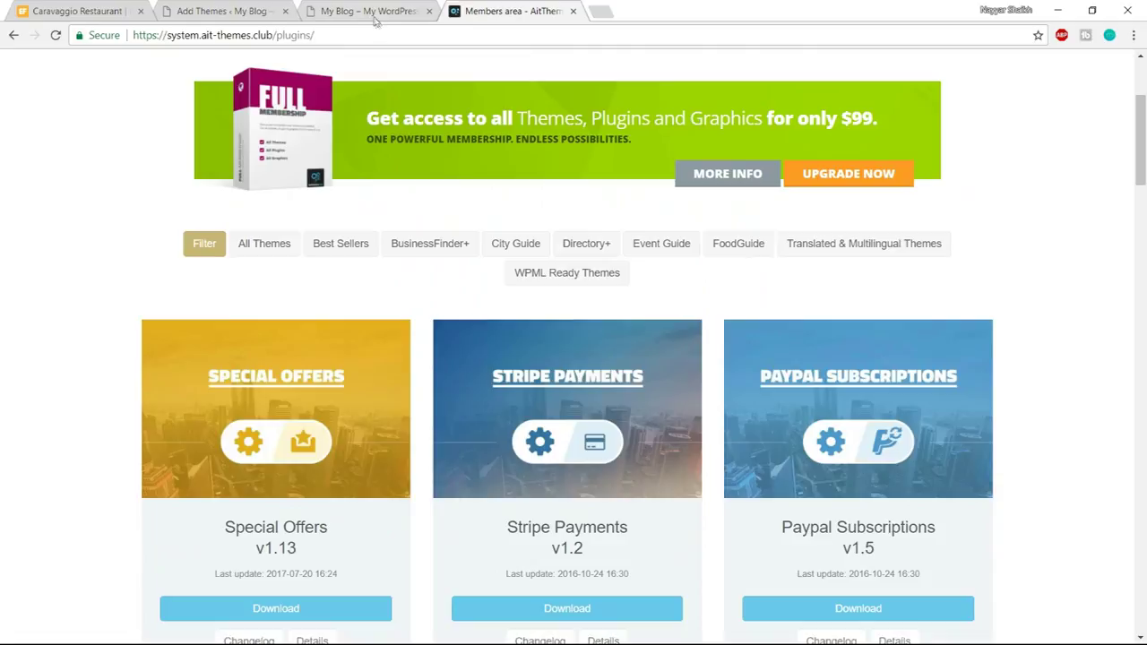
pyautogui.click(227, 7)
# Choose businessfinder2-2.25.zip from the Business Finder folder and install it as a theme
pyautogui.click(525, 234)
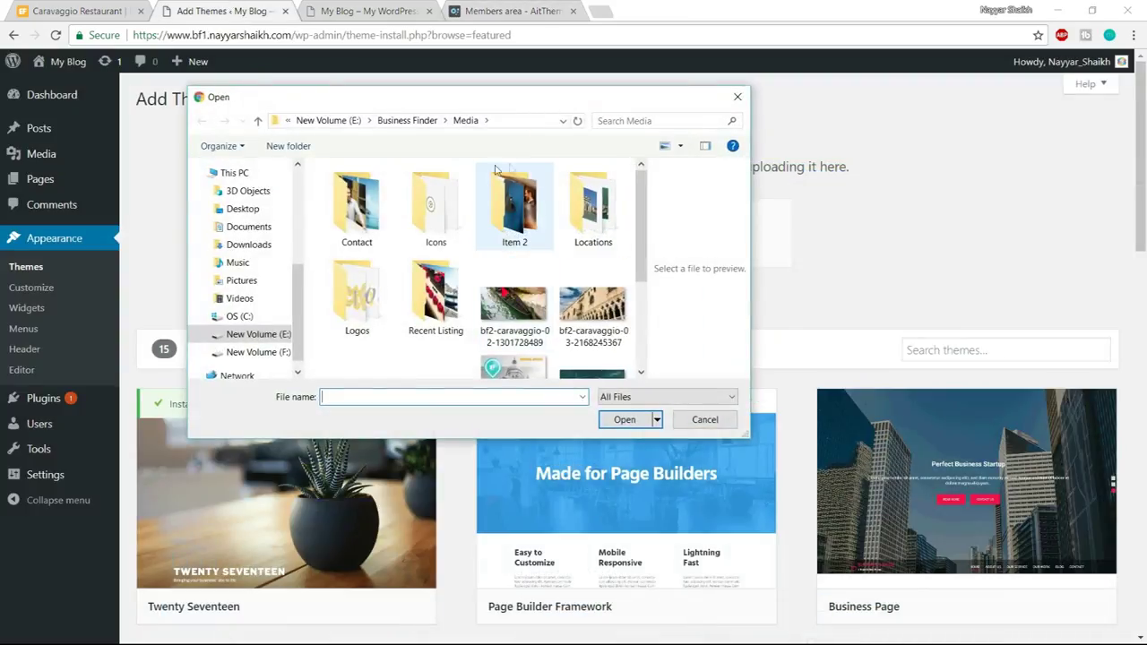
pyautogui.click(401, 121)
pyautogui.click(541, 306)
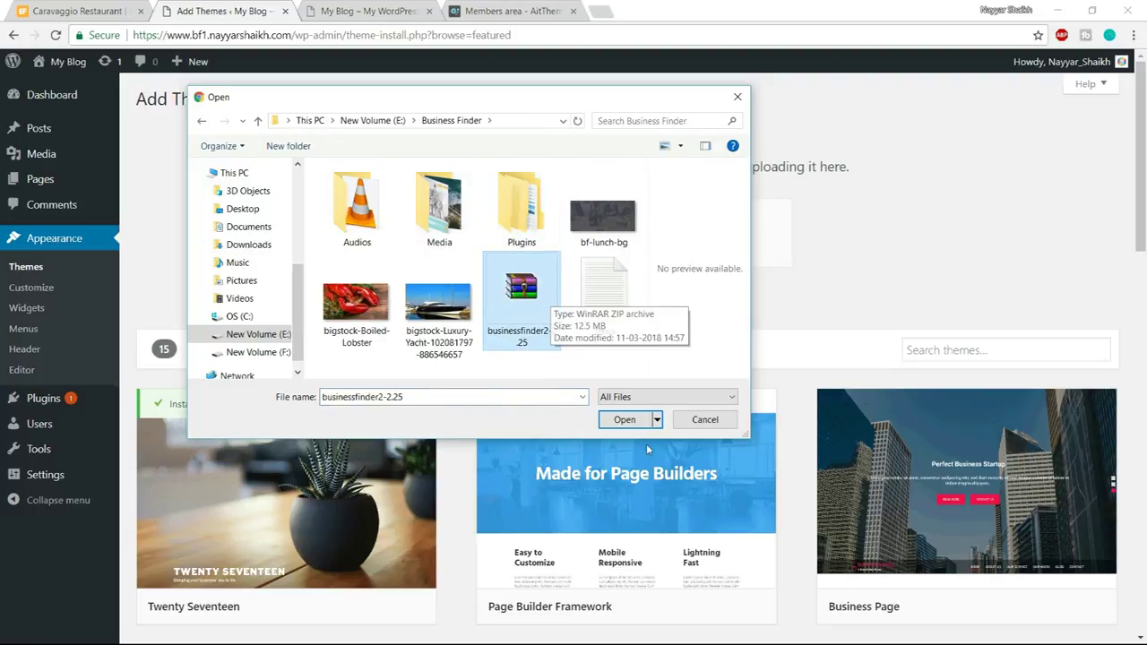
pyautogui.click(625, 419)
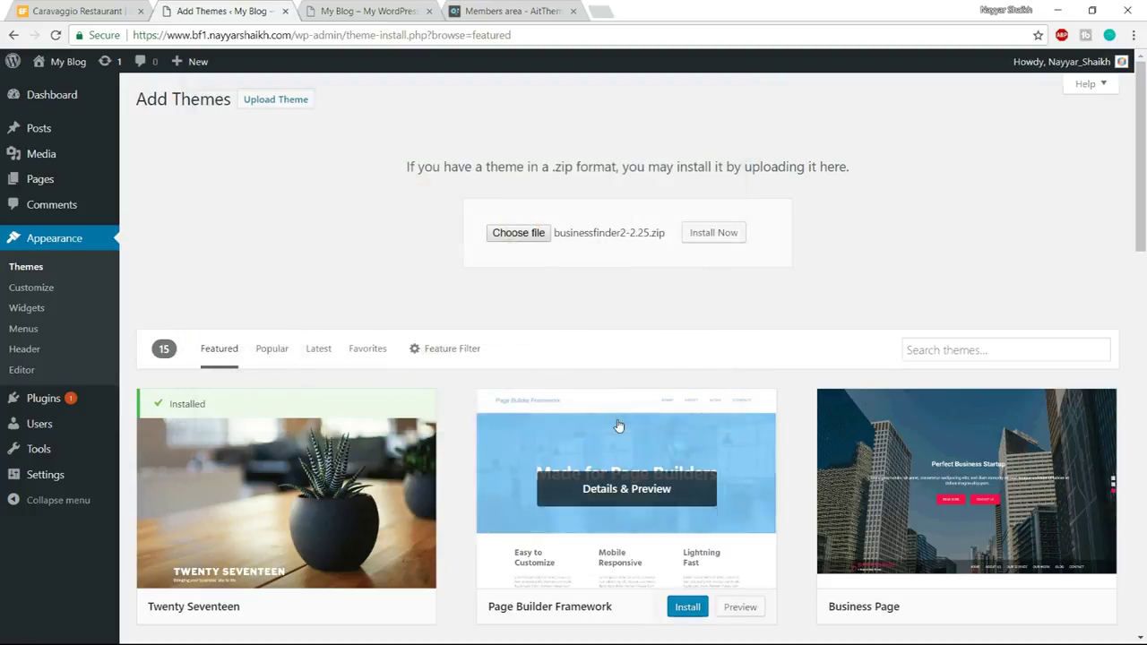
pyautogui.click(712, 235)
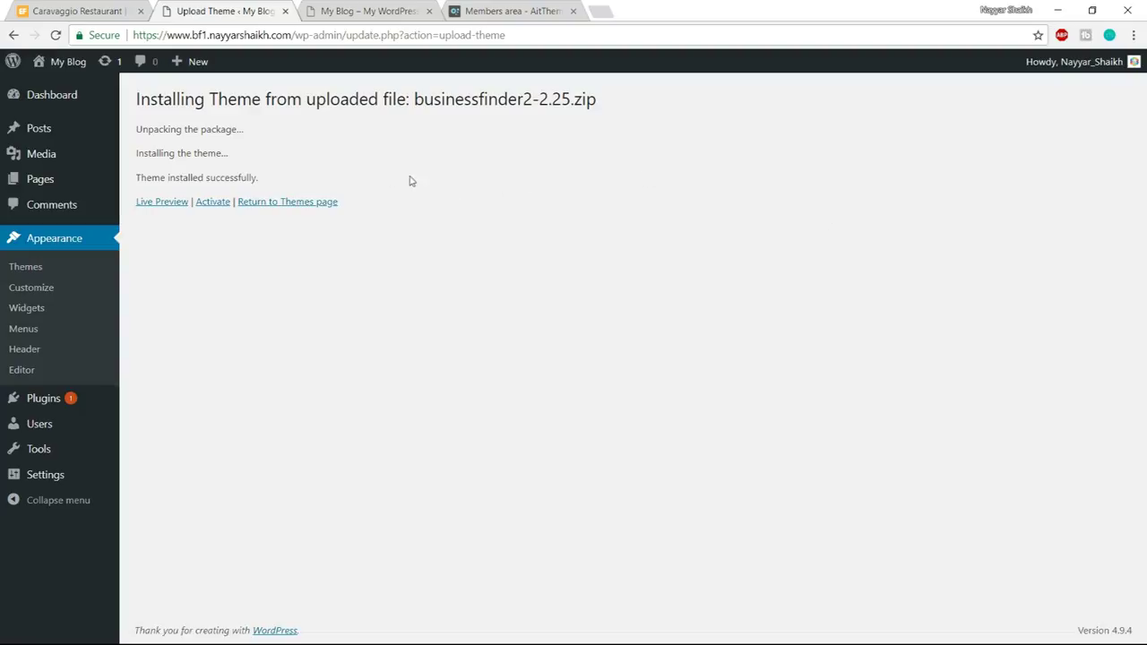
# Activate BusinessFinder+, continuing past the AIT Themes Requirements Checker warning
pyautogui.click(223, 209)
pyautogui.scroll(-1, 974, 267)
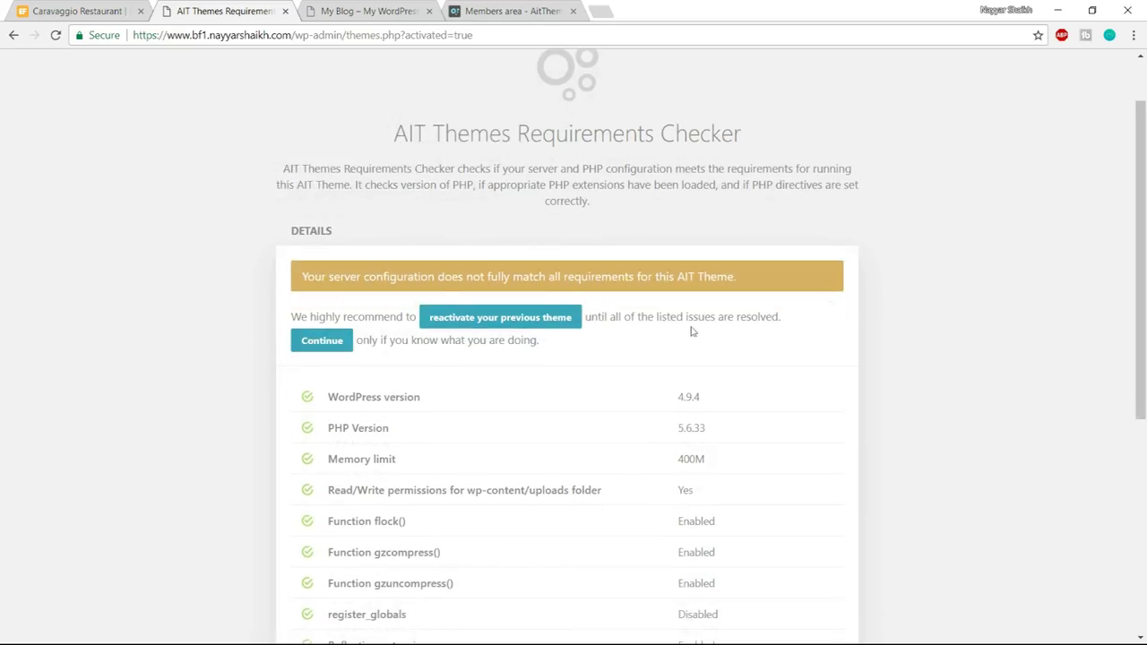
pyautogui.scroll(-1, 318, 354)
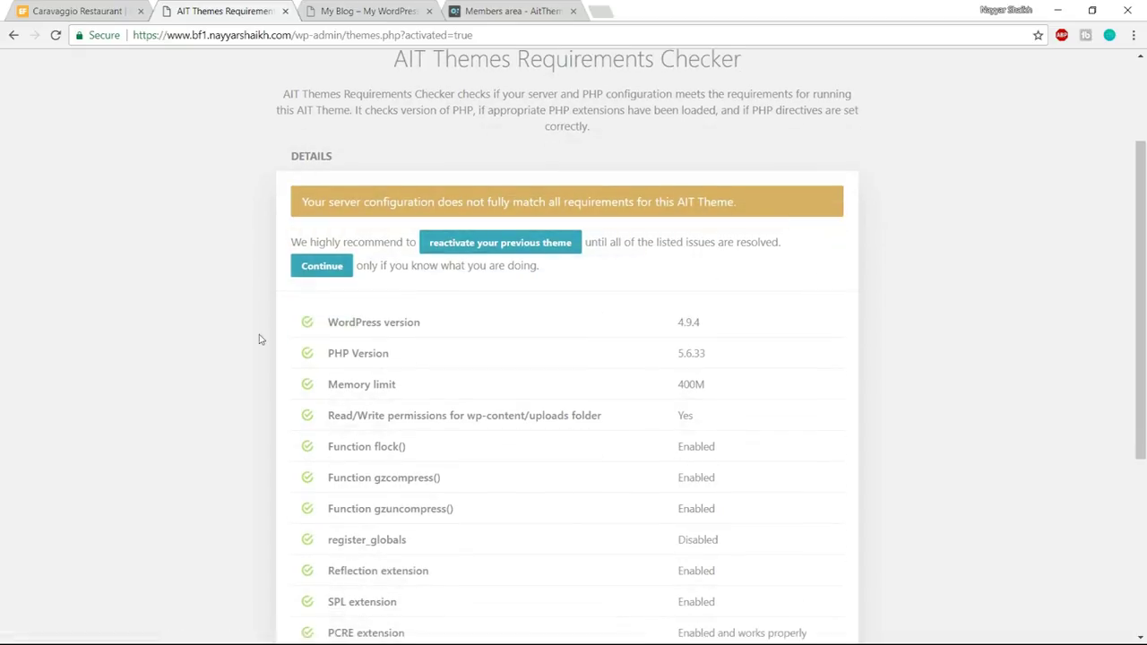
pyautogui.click(319, 268)
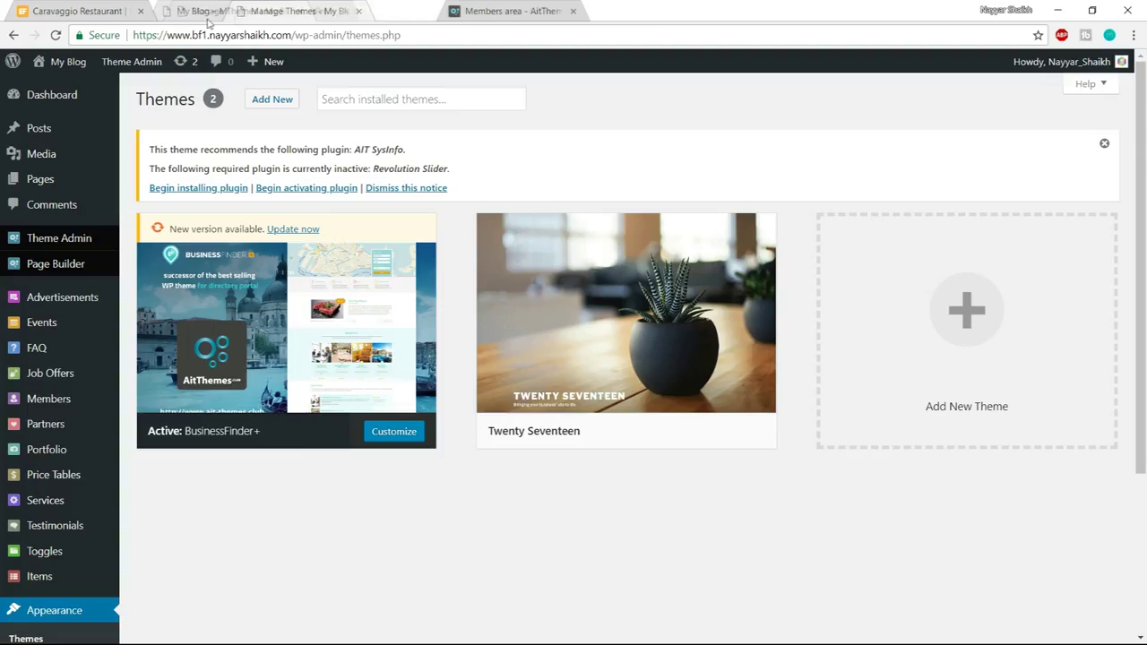
pyautogui.moveTo(206, 22); pyautogui.dragTo(211, 20)
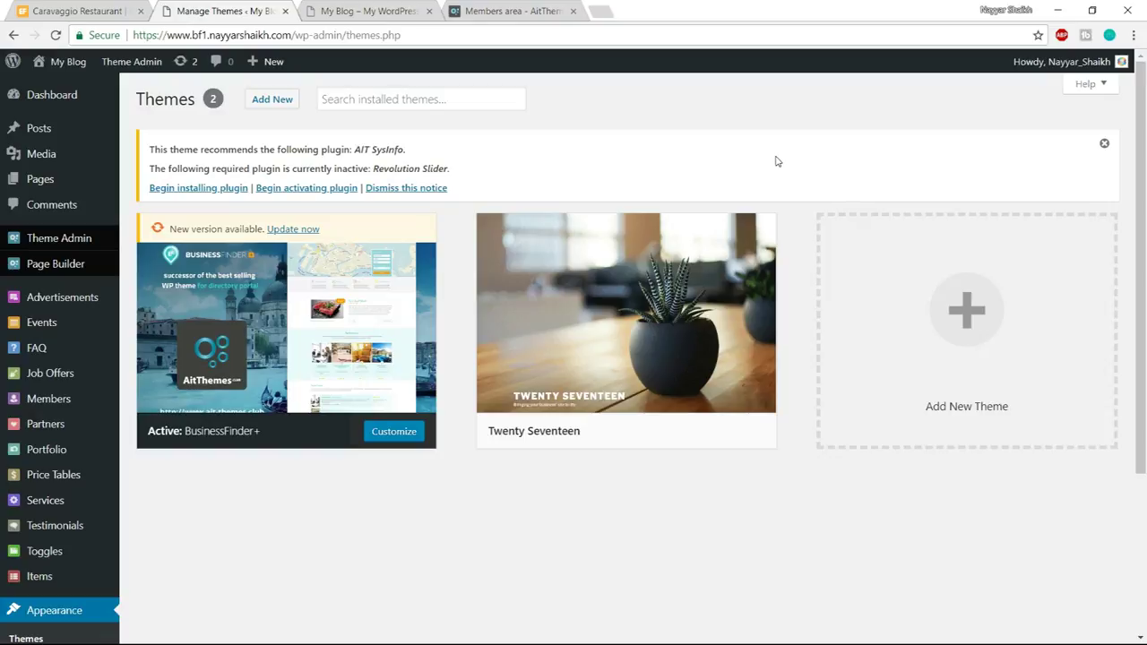
# Try updating BusinessFinder+ and review the failed-update error about AitThemes.Club API credentials
pyautogui.moveTo(154, 239)
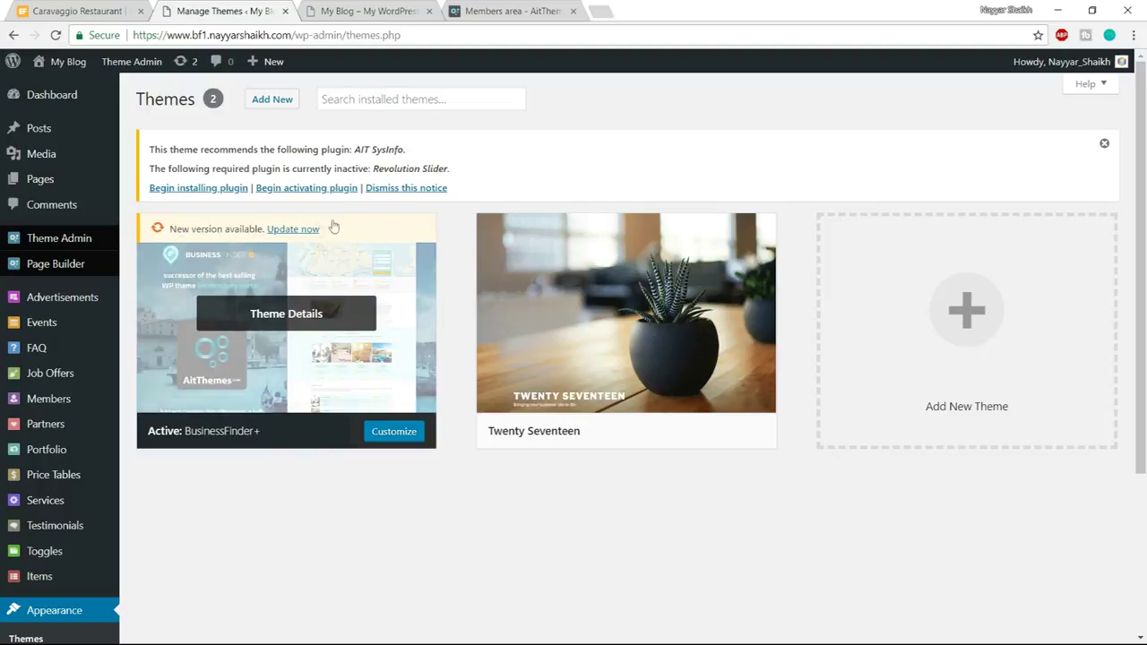
pyautogui.click(299, 232)
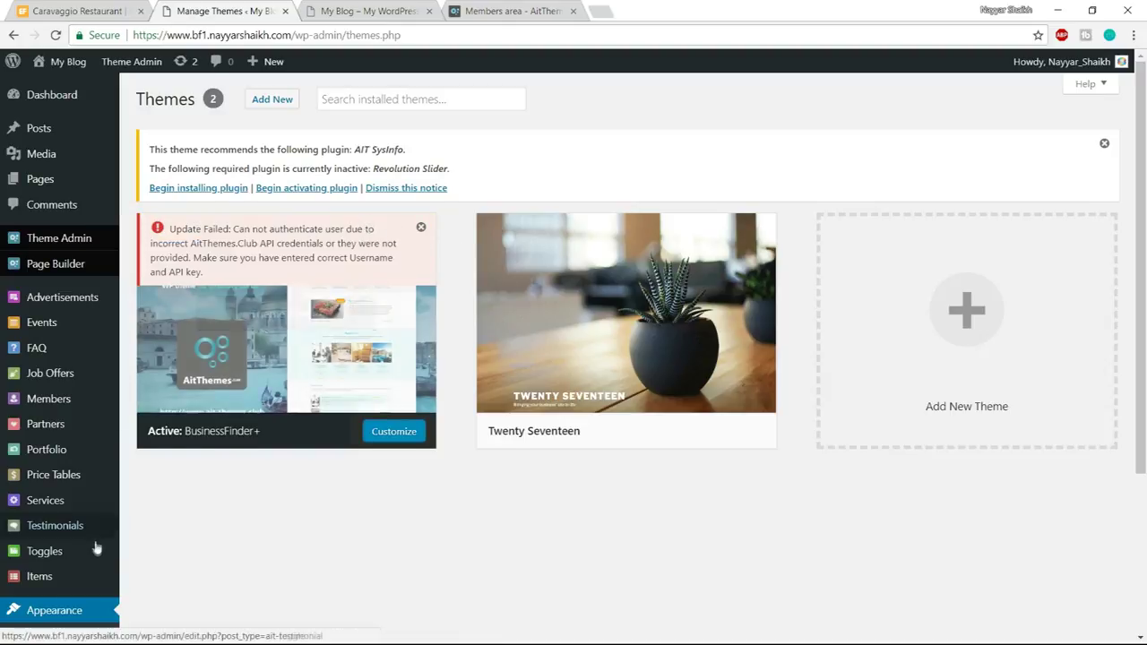
pyautogui.scroll(-3, 89, 548)
pyautogui.scroll(3, 82, 553)
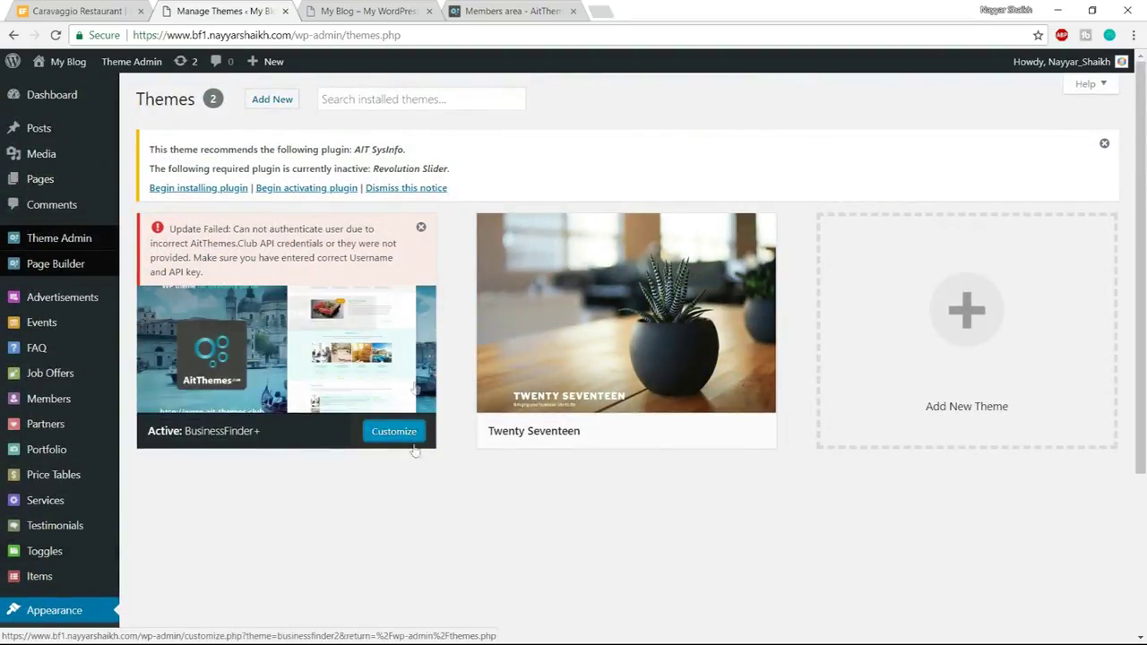
# Install the AIT SysInfo plugin and activate Revolution Slider from the theme's plugin installer
pyautogui.click(193, 190)
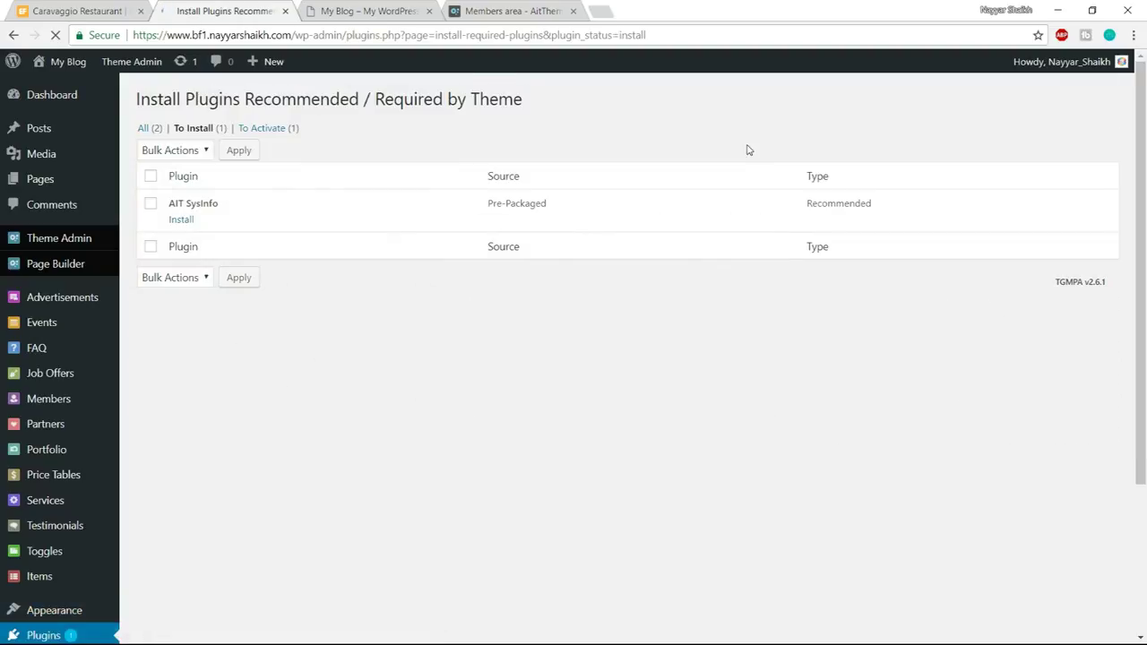
pyautogui.click(181, 222)
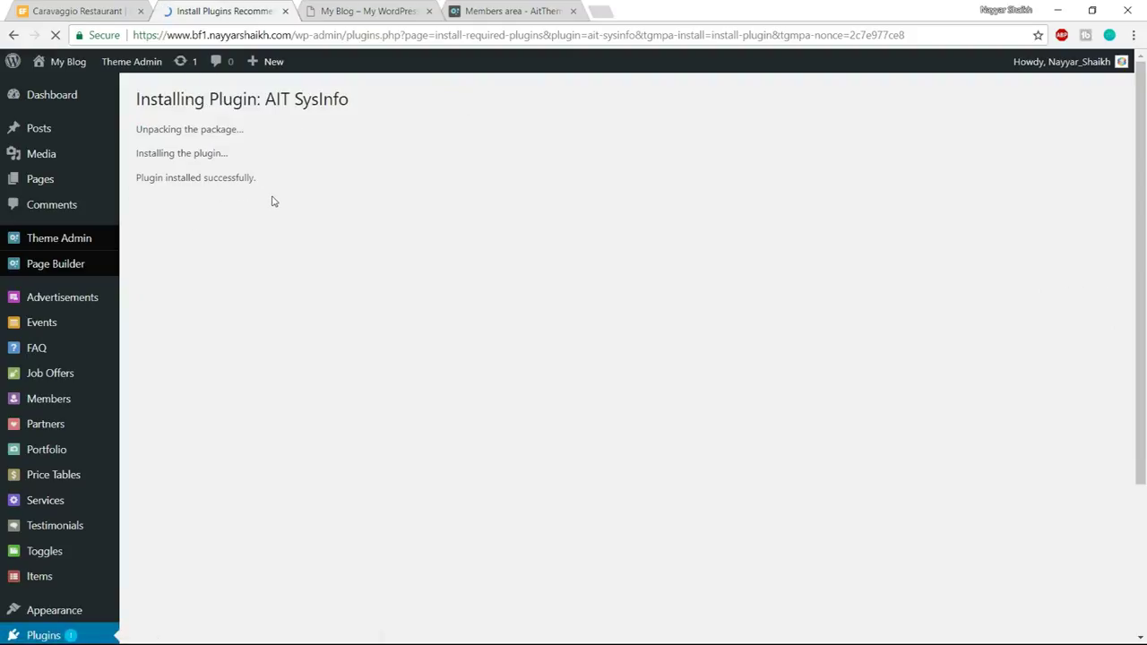
pyautogui.click(192, 228)
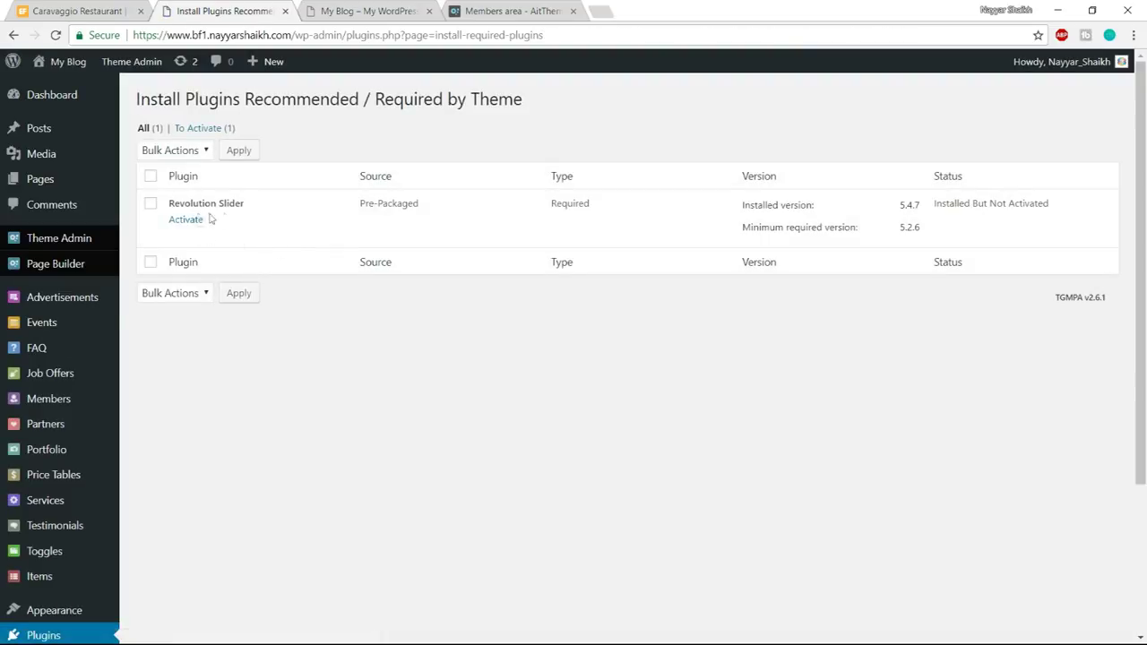
pyautogui.click(187, 222)
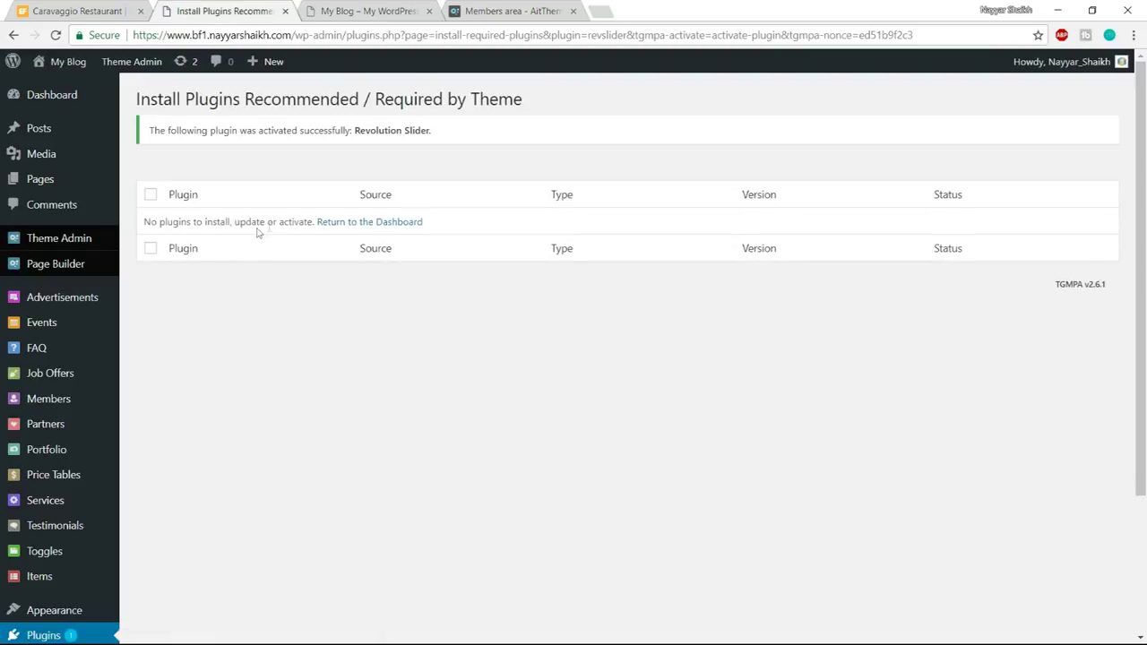
pyautogui.click(512, 7)
pyautogui.scroll(3, 296, 179)
# Reload the members Plugins page and highlight the Special Offers and Stripe Payments titles
pyautogui.click(301, 172)
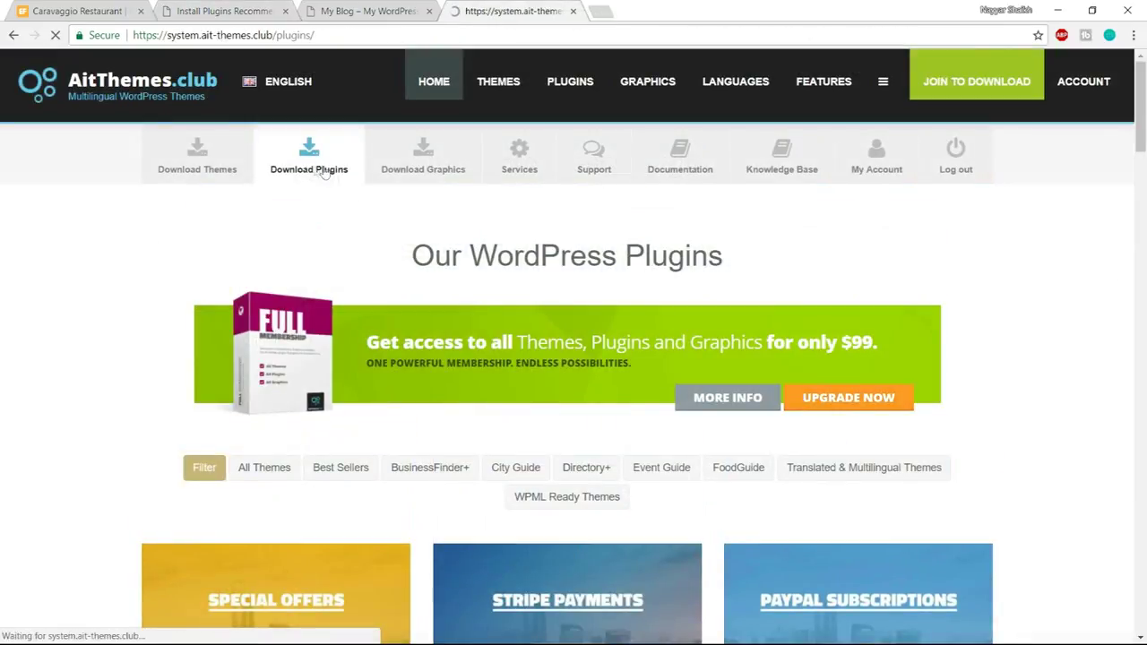
pyautogui.scroll(-6, 671, 257)
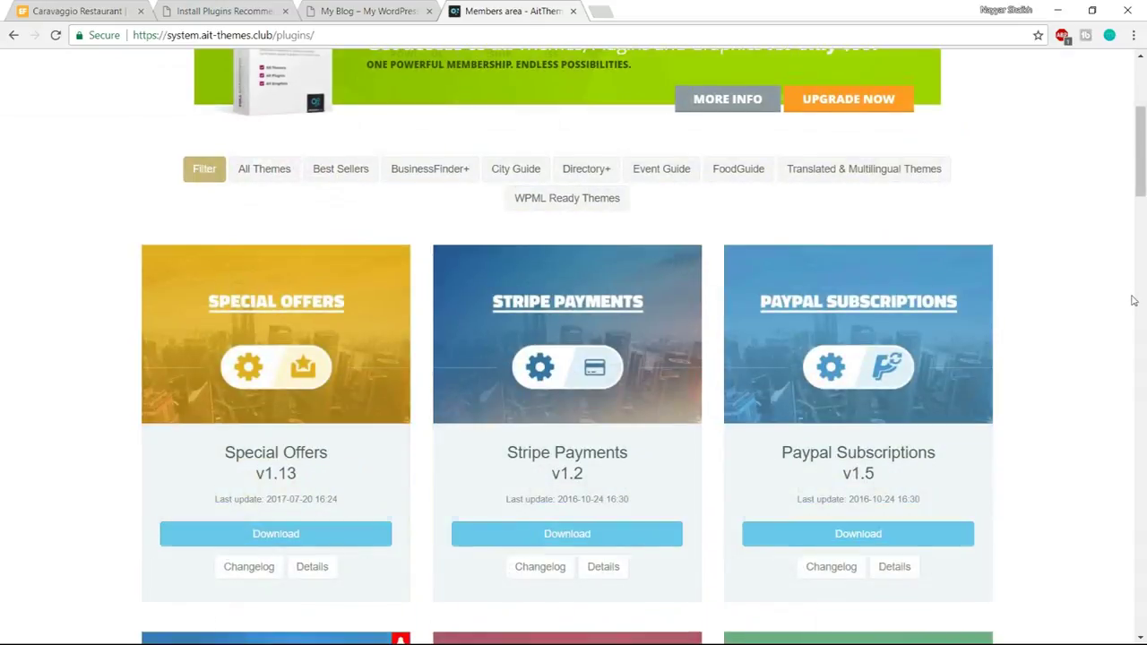
pyautogui.scroll(1, 1133, 302)
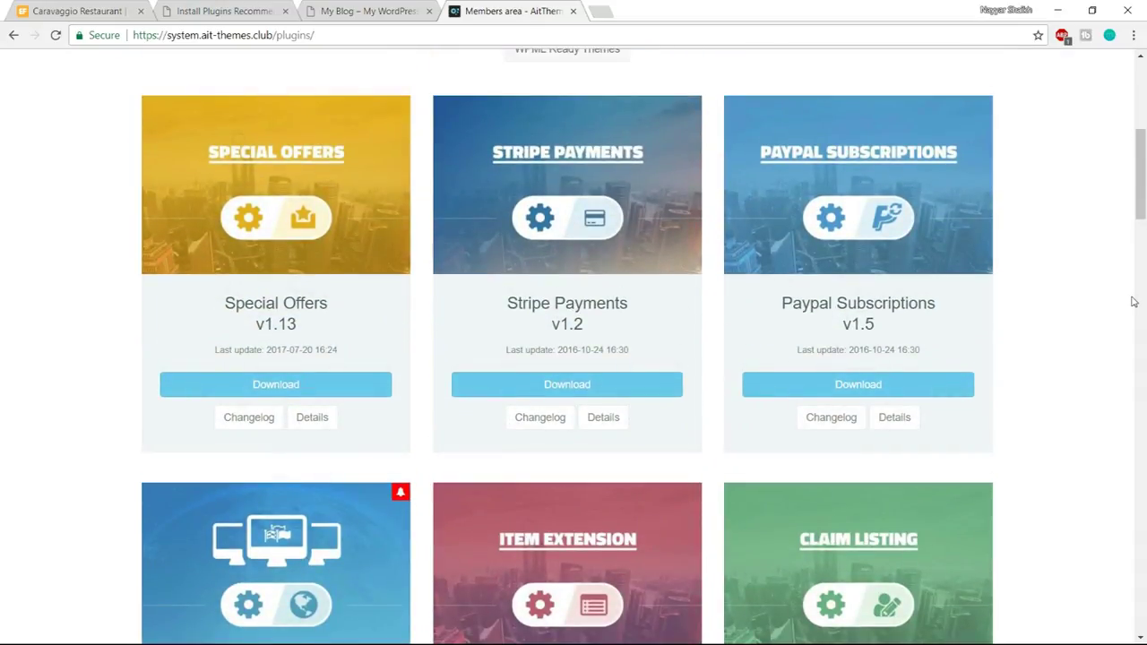
pyautogui.moveTo(225, 306); pyautogui.dragTo(331, 309)
pyautogui.moveTo(507, 306); pyautogui.dragTo(675, 308)
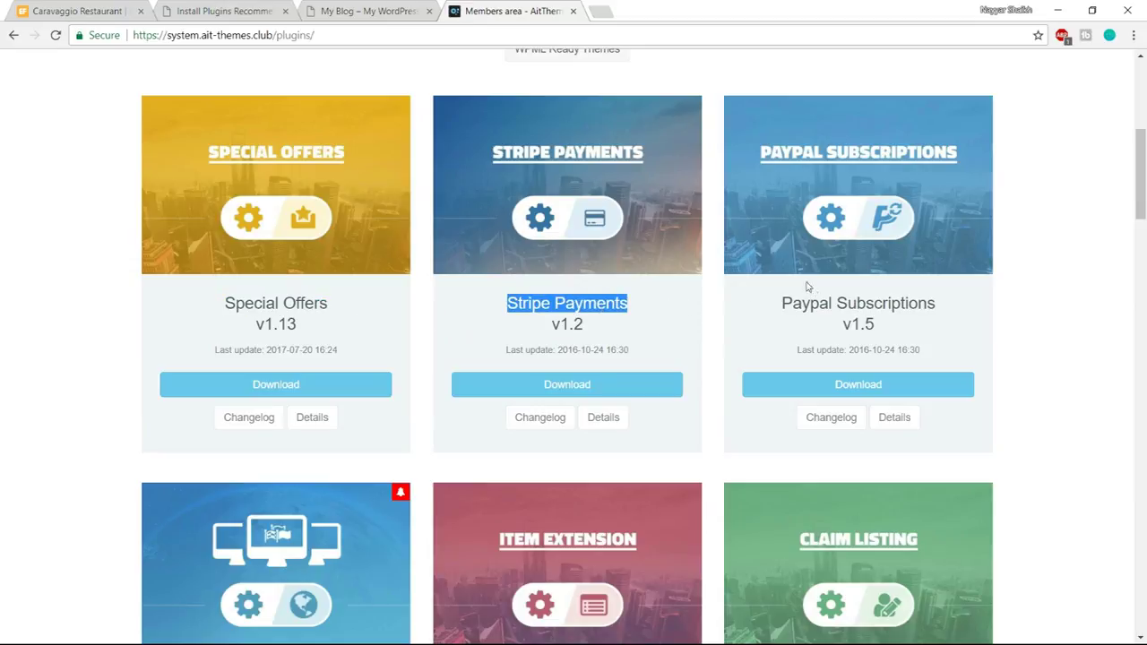
pyautogui.moveTo(782, 303); pyautogui.dragTo(1010, 297)
pyautogui.scroll(-1, 856, 258)
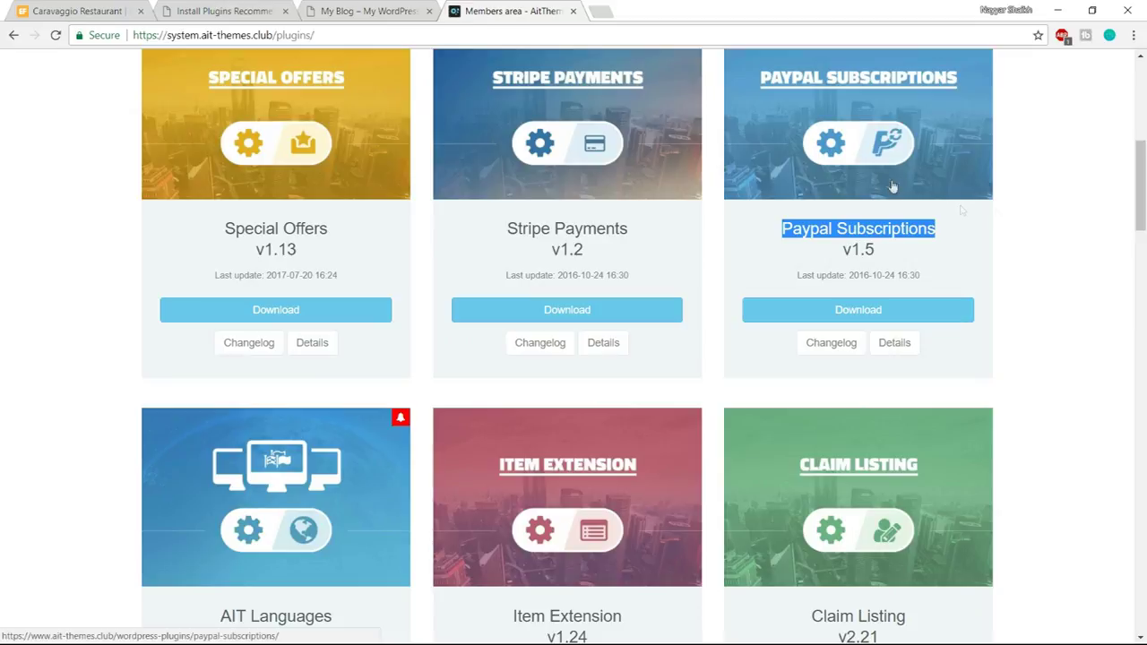
pyautogui.scroll(-2, 834, 259)
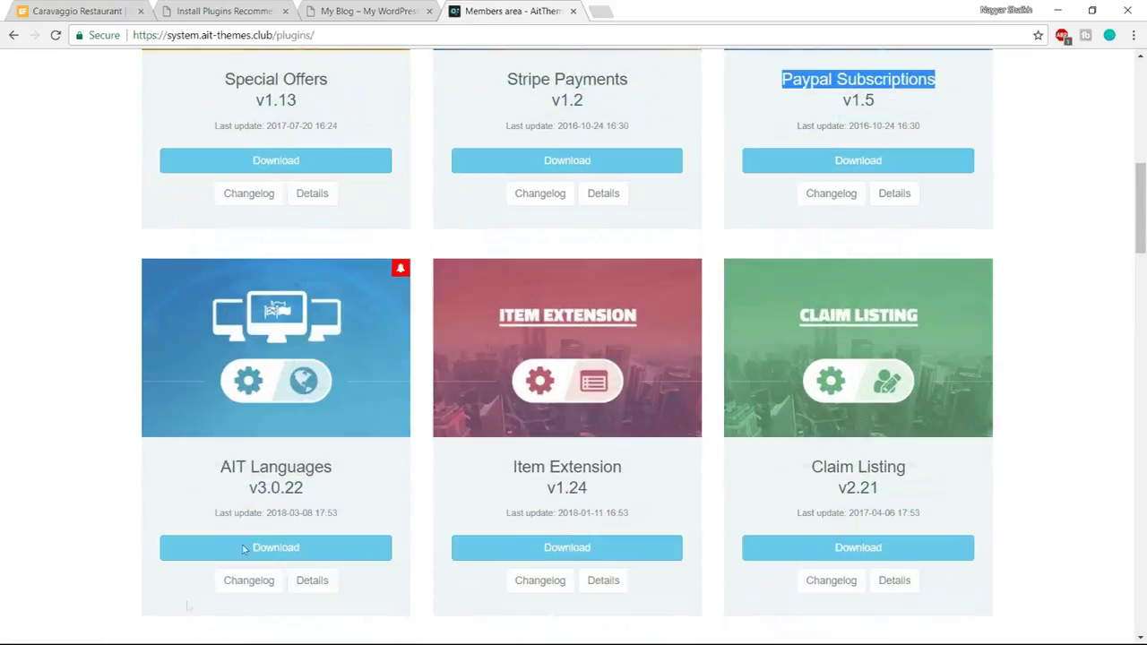
# Highlight further plugin titles including AIT Languages, Item Extension and Item Reviews
pyautogui.moveTo(219, 470); pyautogui.dragTo(352, 466)
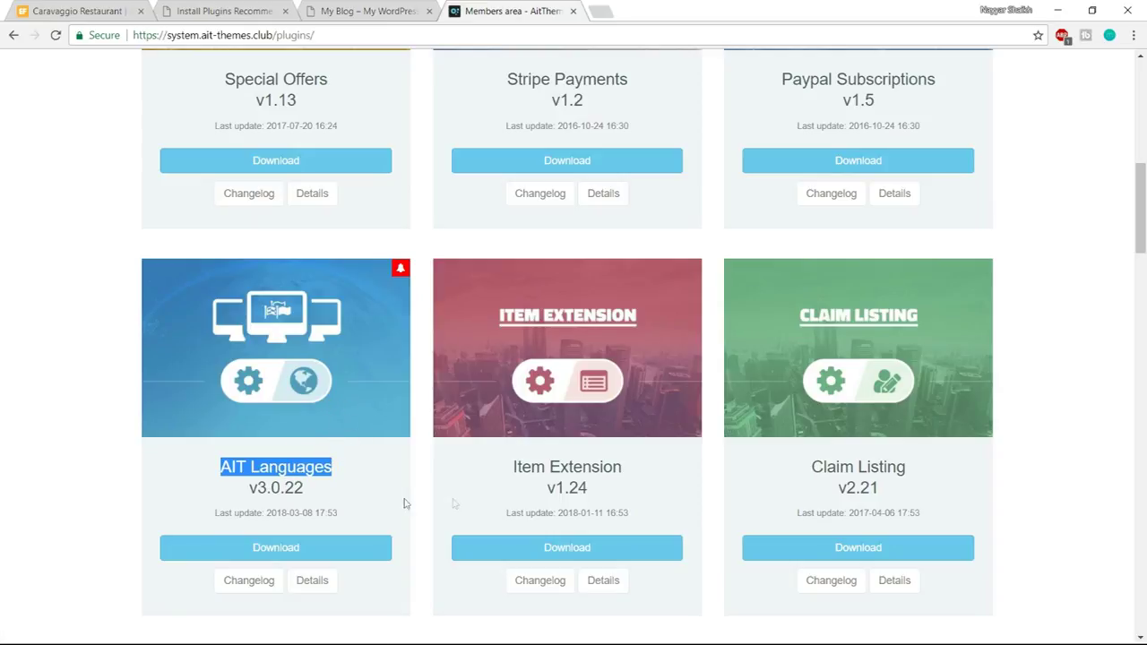
pyautogui.moveTo(507, 467); pyautogui.dragTo(645, 462)
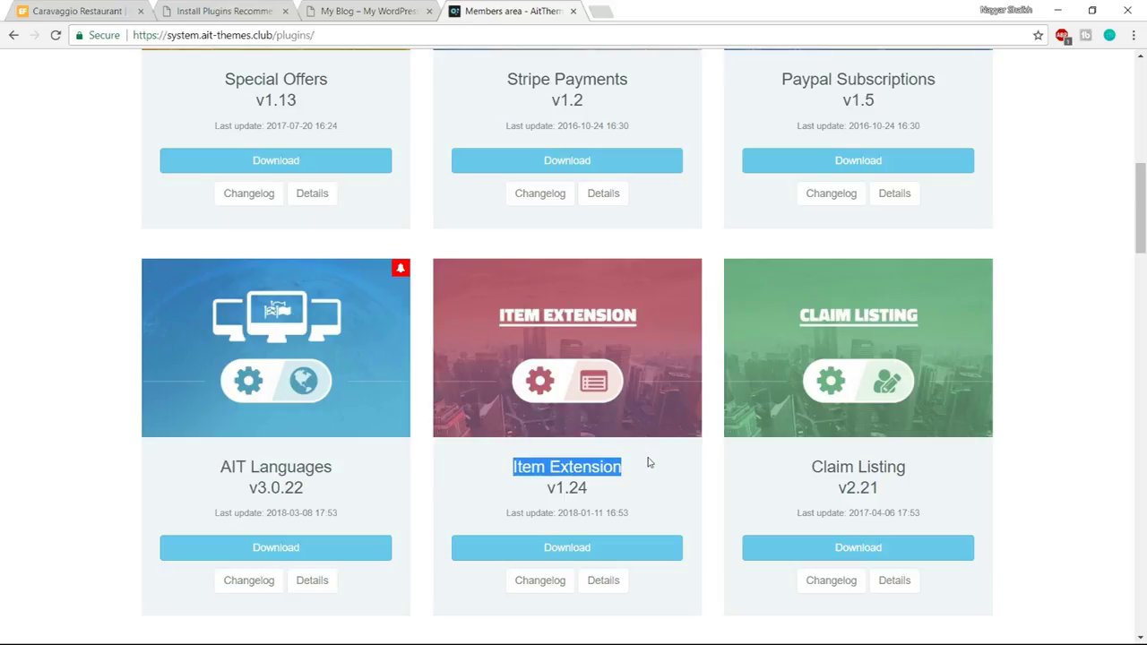
pyautogui.scroll(-1, 868, 459)
pyautogui.moveTo(805, 393); pyautogui.dragTo(952, 385)
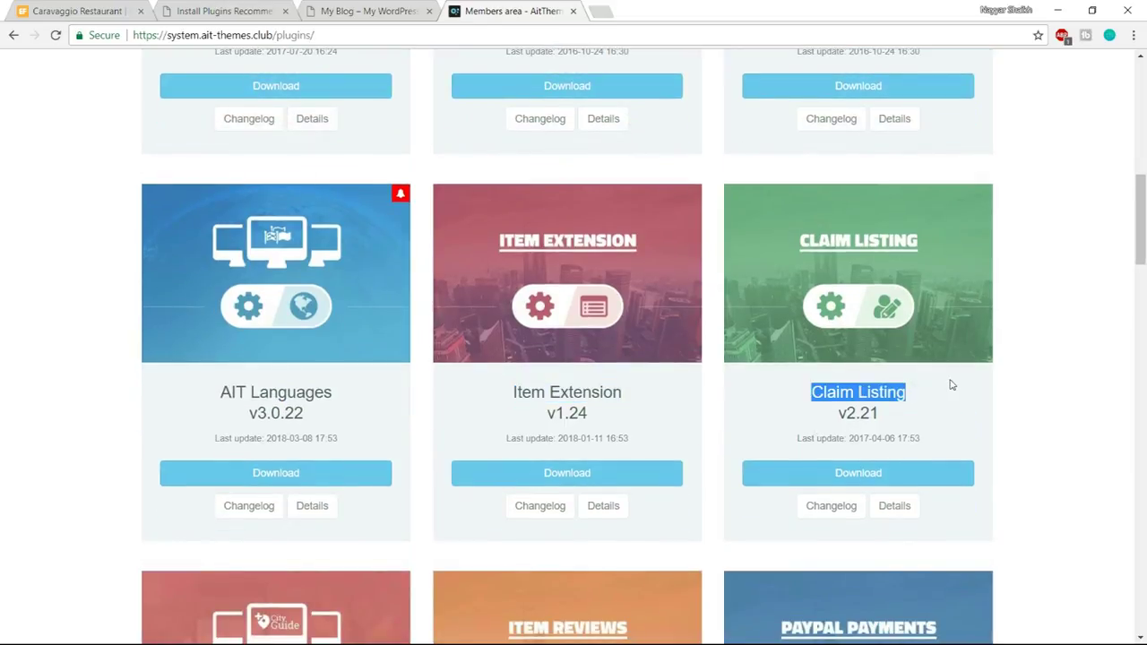
pyautogui.scroll(-4, 949, 401)
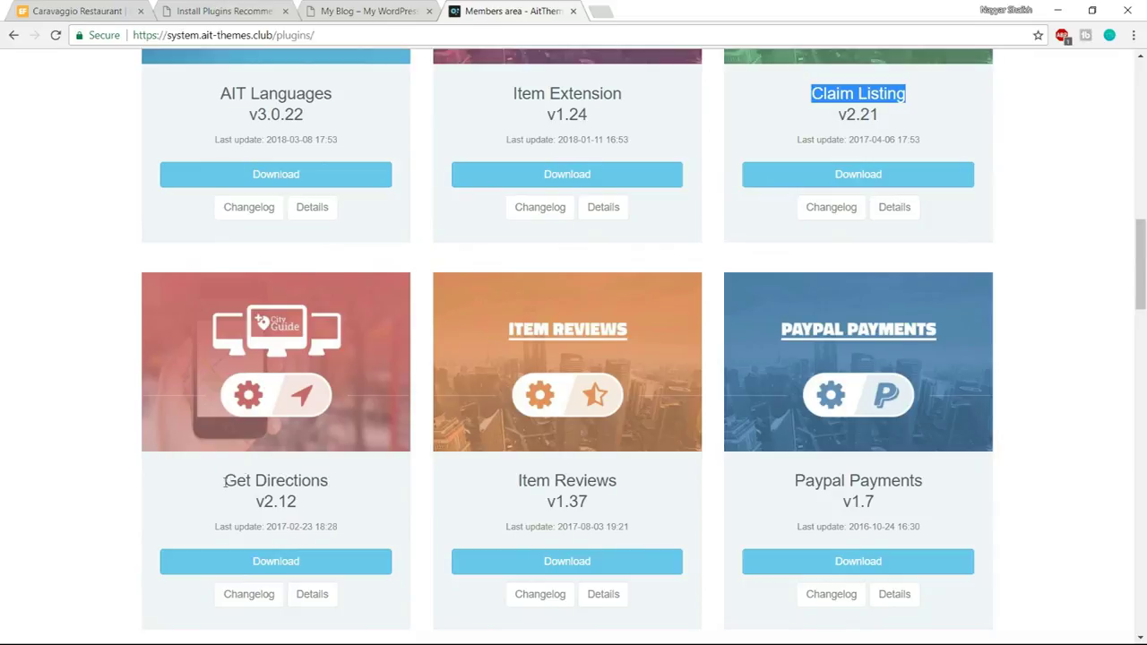
pyautogui.moveTo(224, 481); pyautogui.dragTo(352, 482)
pyautogui.moveTo(516, 483); pyautogui.dragTo(616, 475)
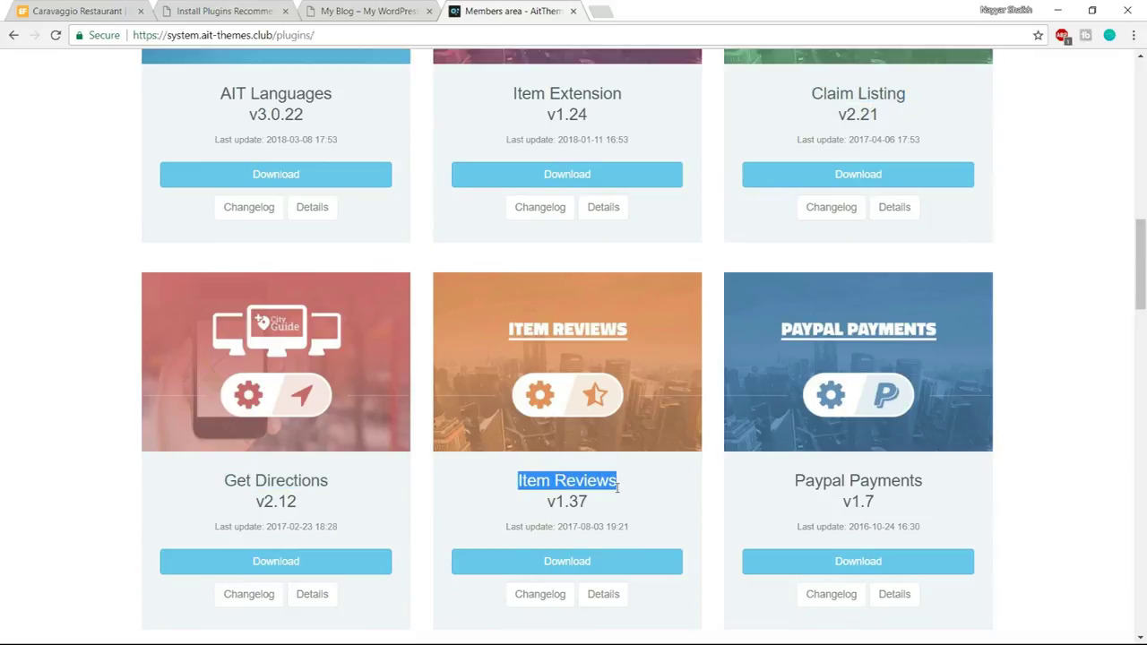
pyautogui.moveTo(794, 487); pyautogui.dragTo(926, 485)
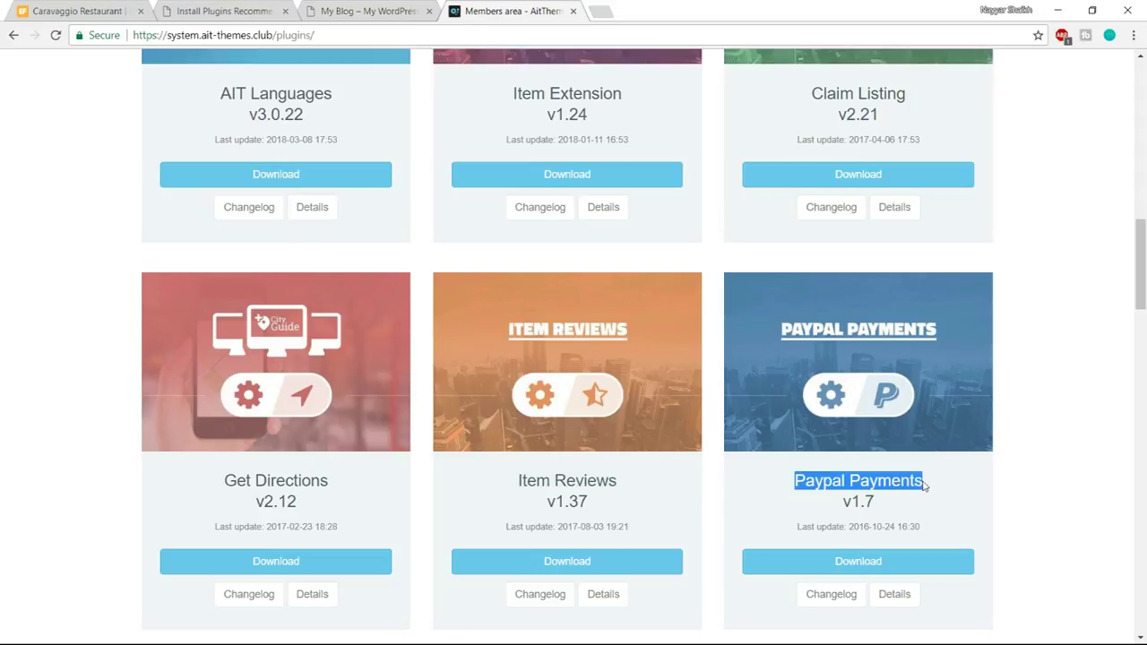
# Scroll back over the plugin list and return to the WordPress plugin installer tab
pyautogui.scroll(-3, 1133, 457)
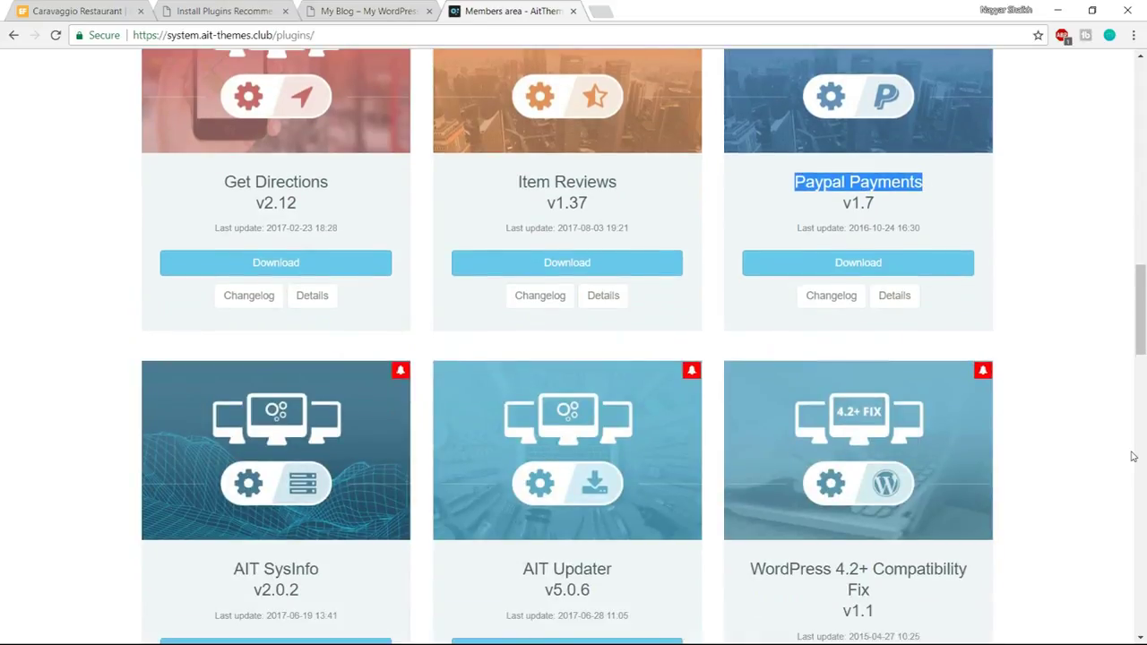
pyautogui.scroll(4, 1133, 457)
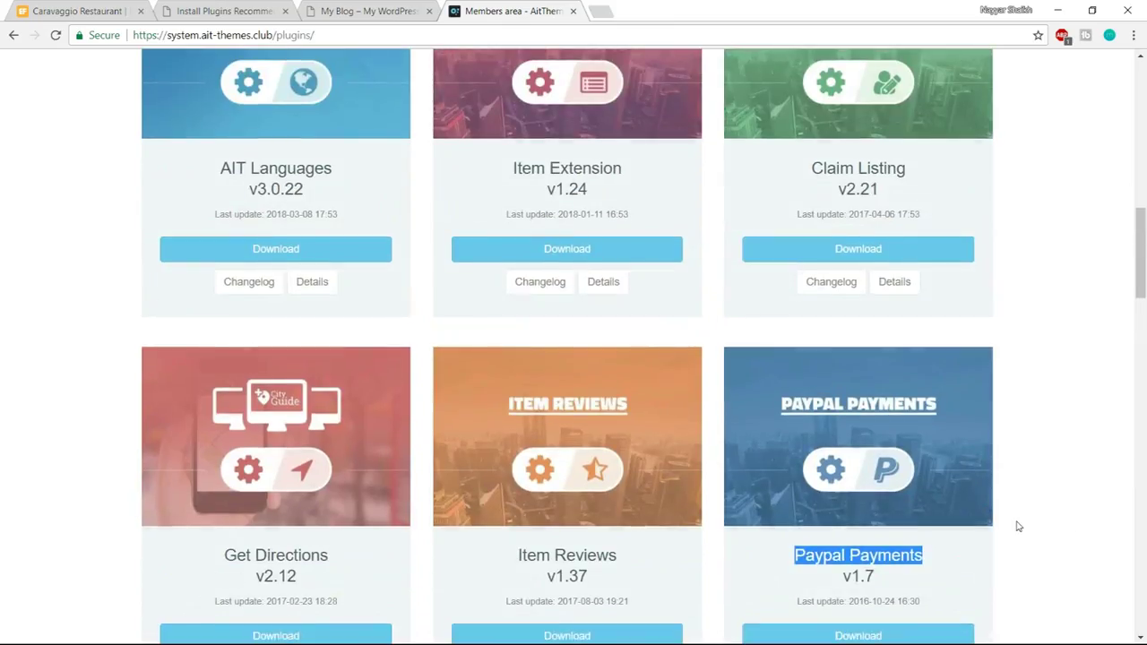
pyautogui.scroll(4, 1016, 525)
pyautogui.scroll(3, 1016, 525)
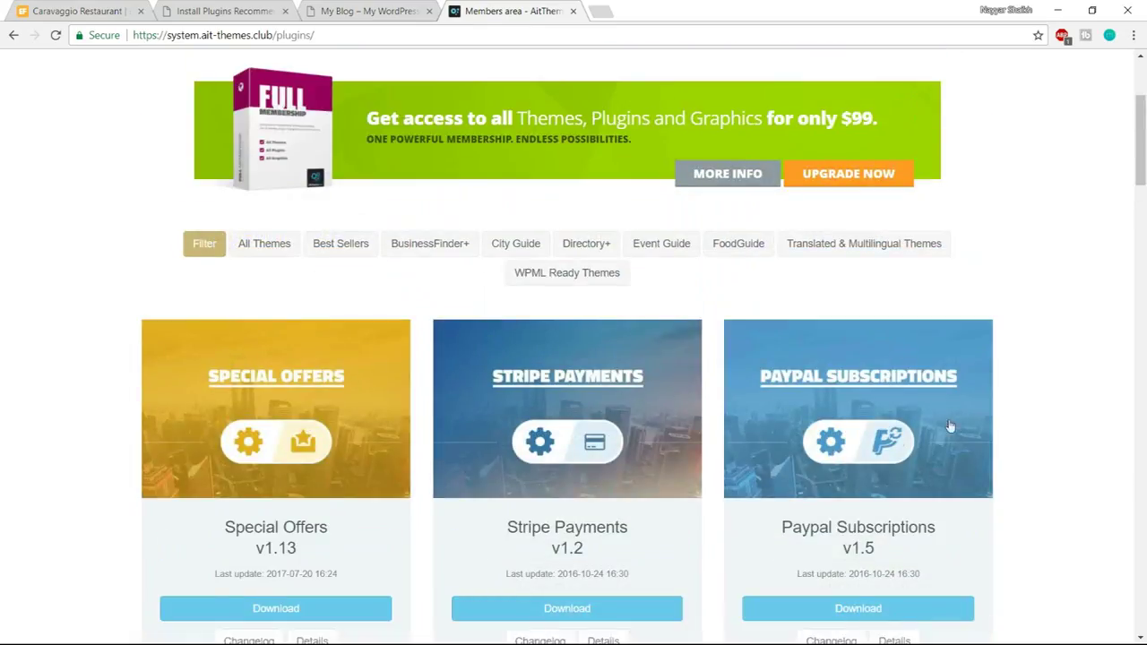
pyautogui.scroll(-2, 955, 432)
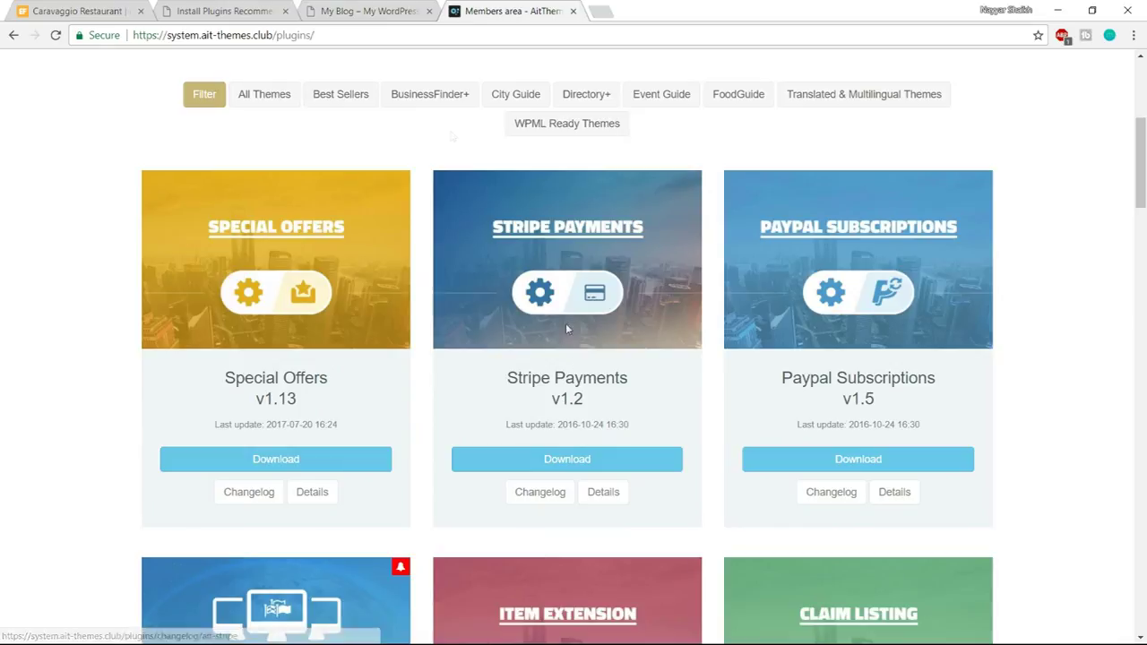
pyautogui.click(236, 5)
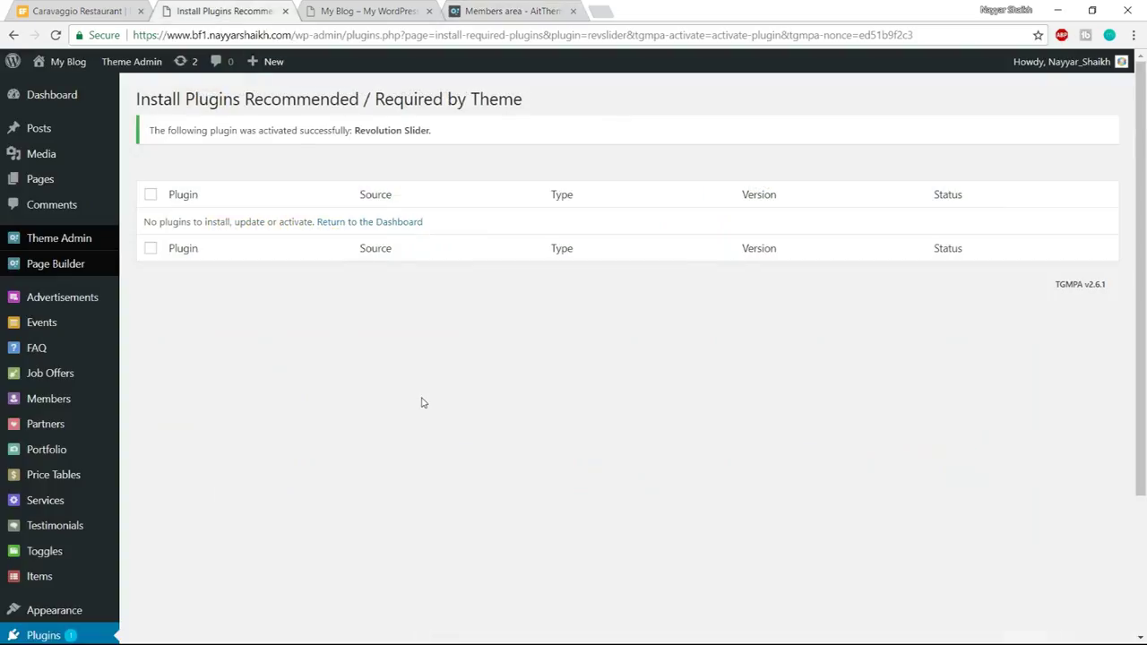
# Go to Plugins > Add New in the WordPress admin sidebar
pyautogui.moveTo(140, 114)
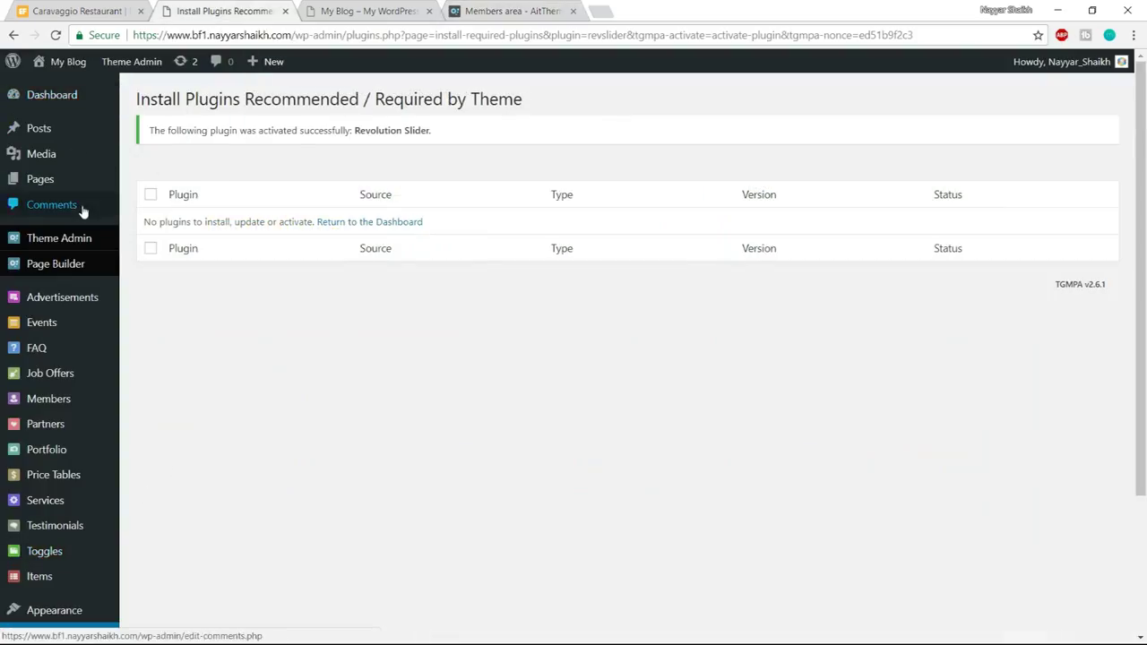
pyautogui.scroll(-2, 82, 213)
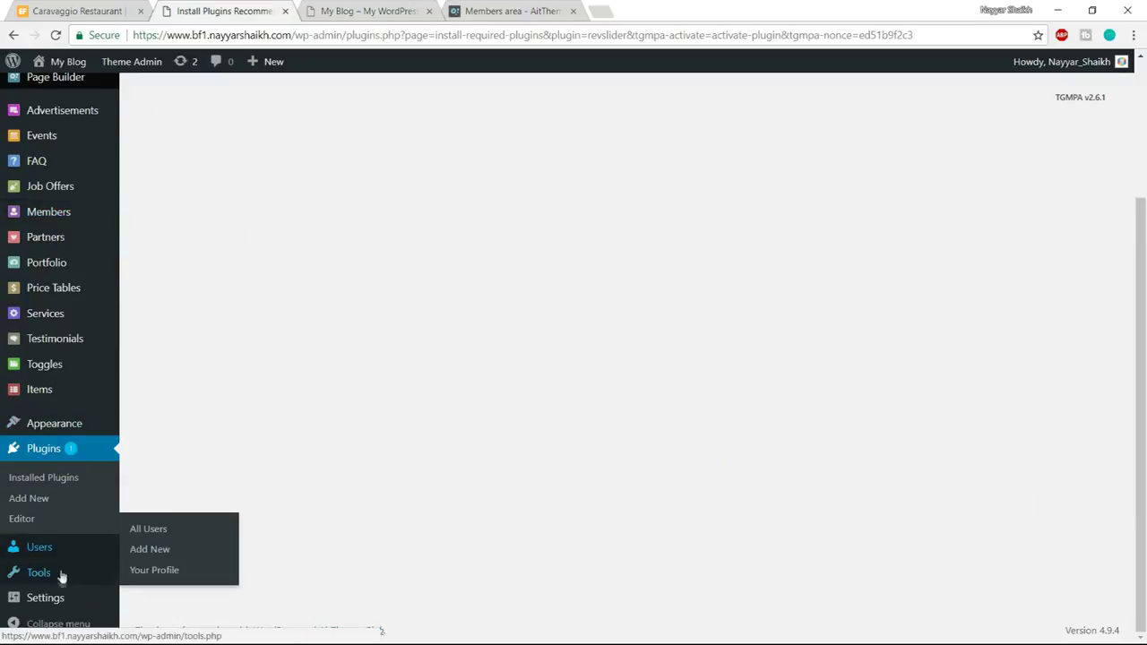
pyautogui.click(45, 505)
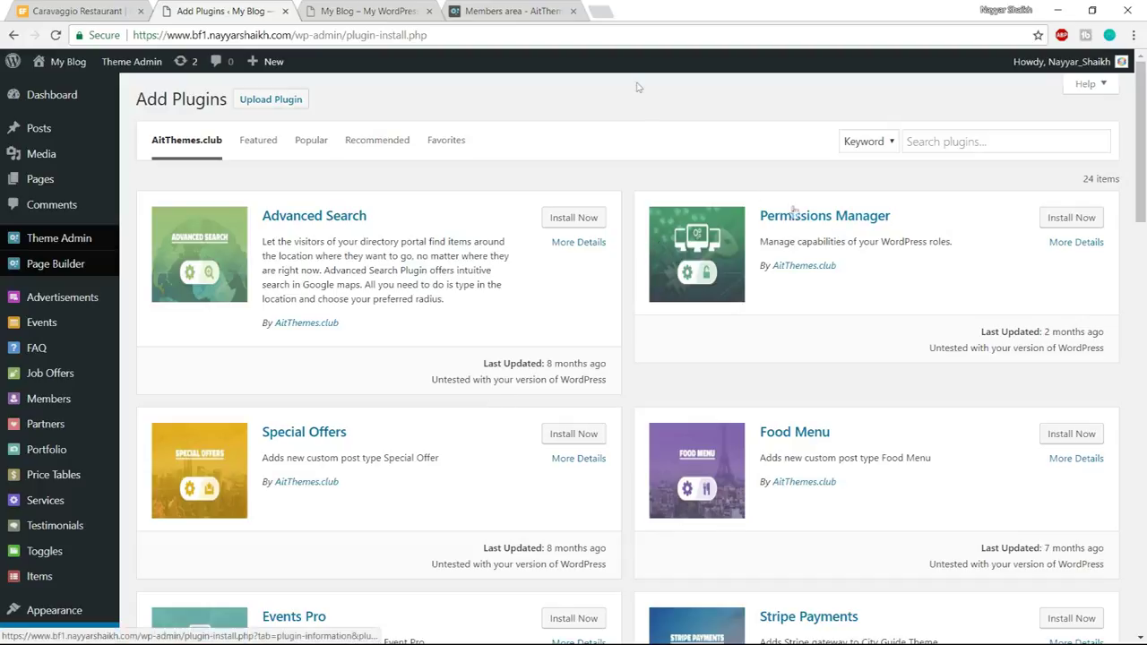
# Glance at the Members area and Caravaggio Restaurant demo tabs, then return to Add Plugins
pyautogui.click(537, 9)
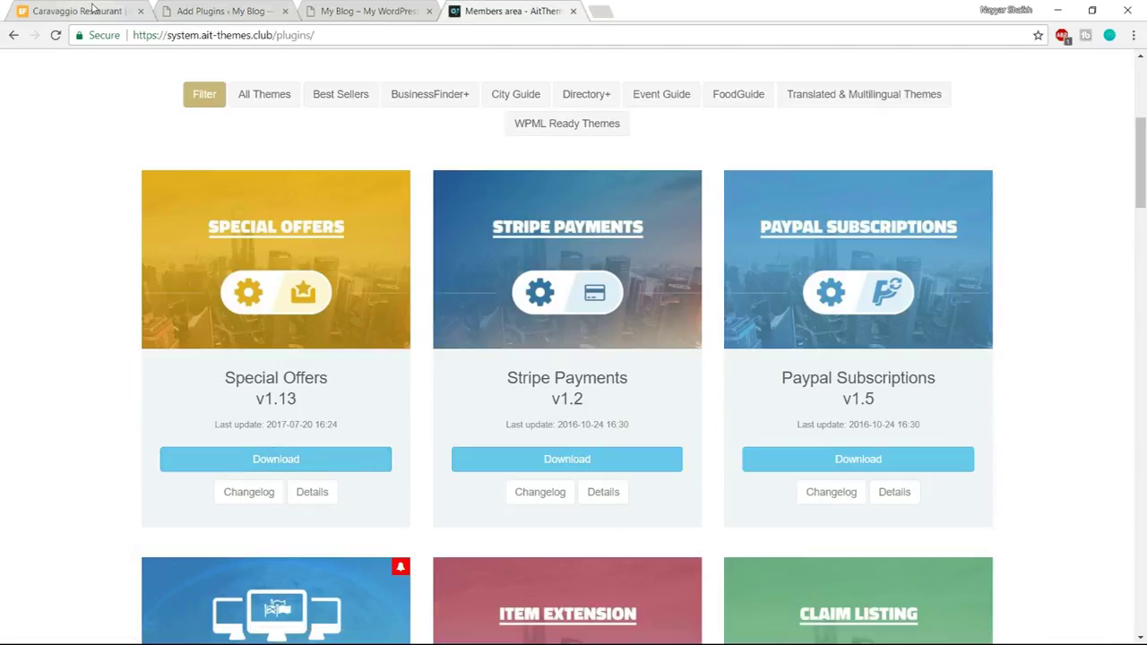
pyautogui.click(85, 10)
pyautogui.scroll(-15, 404, 311)
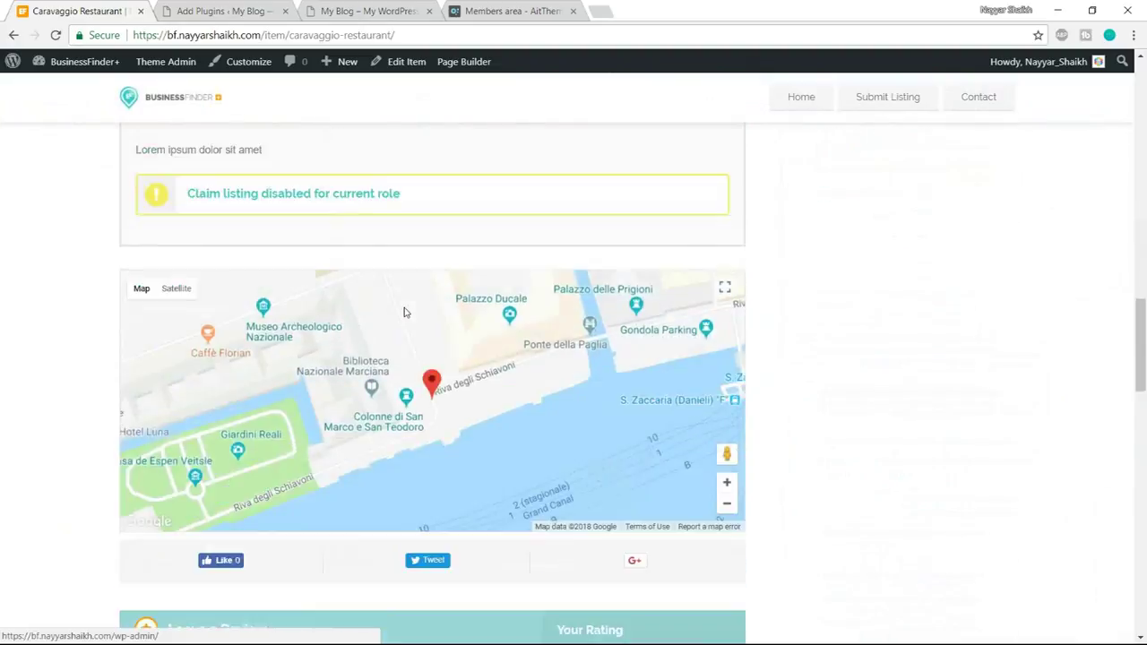
pyautogui.scroll(-4, 404, 311)
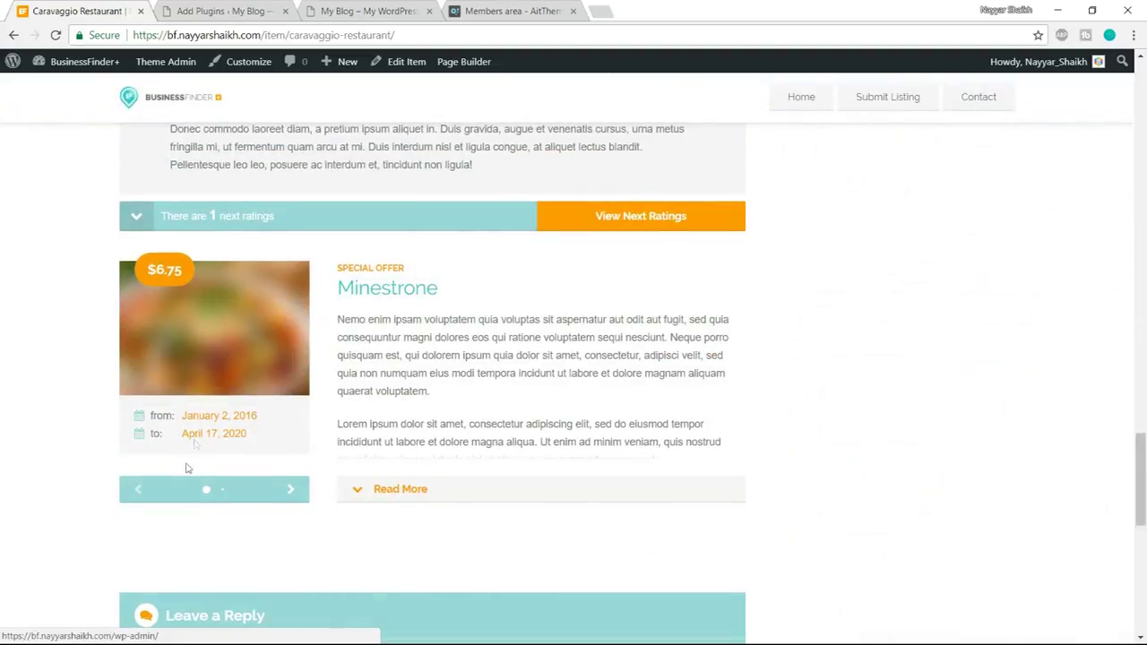
pyautogui.scroll(10, 442, 466)
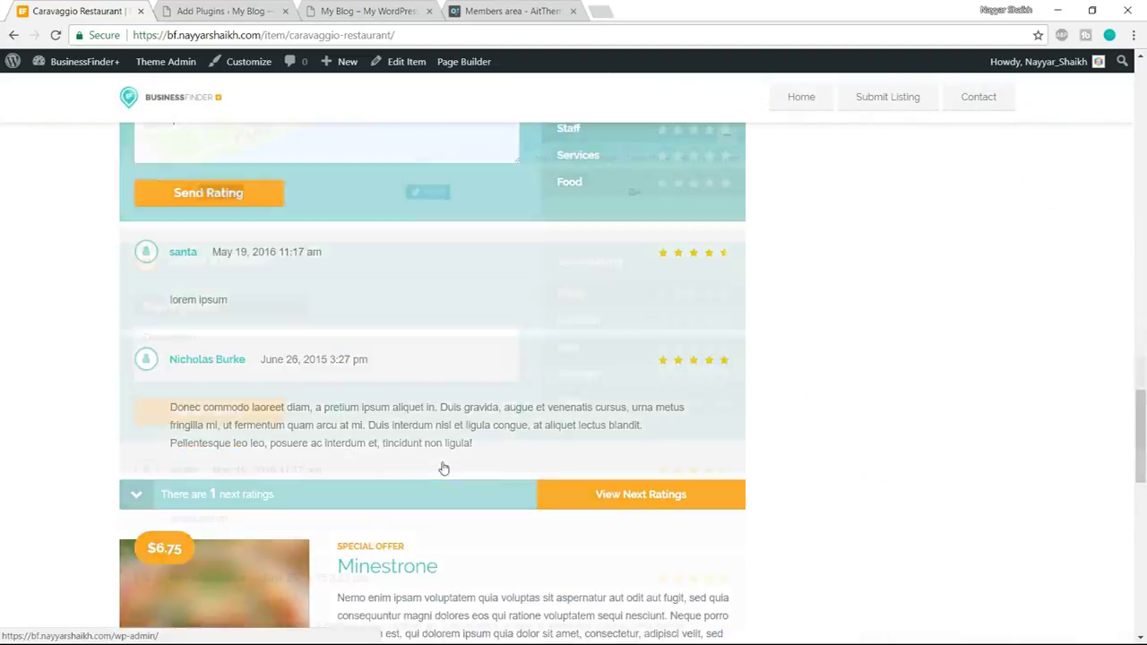
pyautogui.scroll(10, 442, 466)
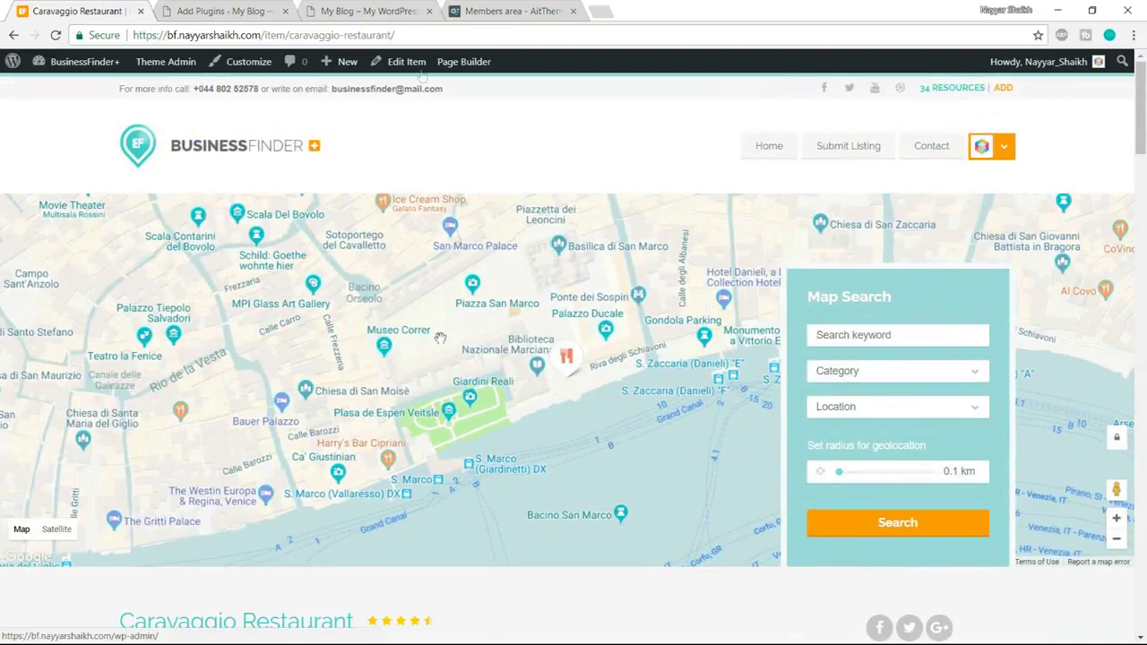
pyautogui.click(251, 12)
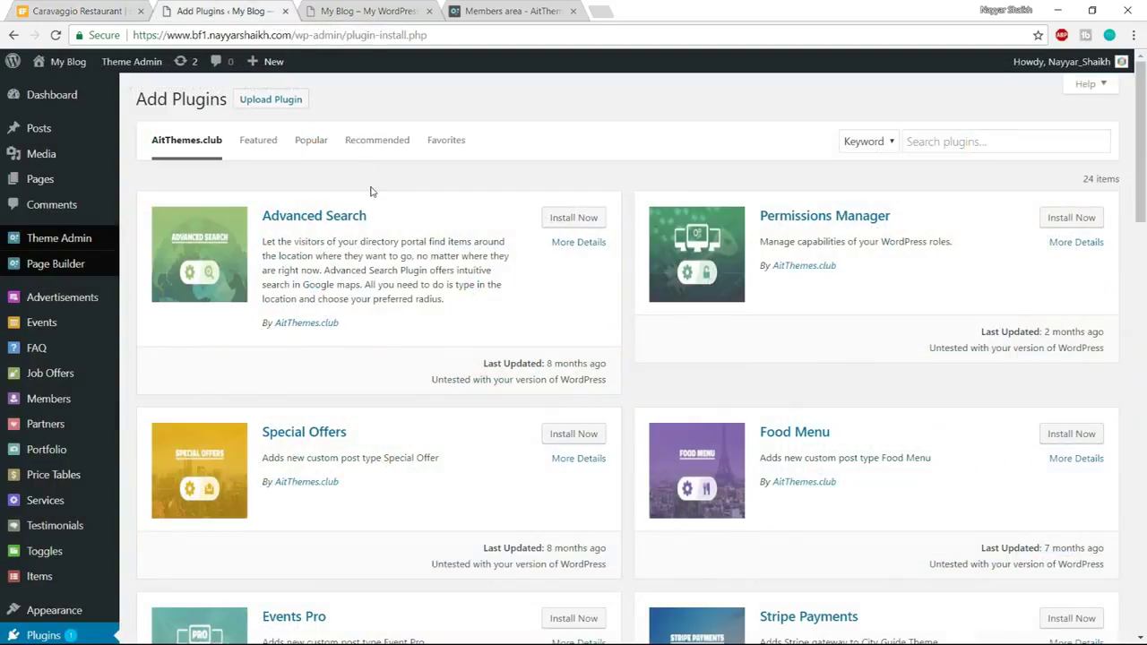
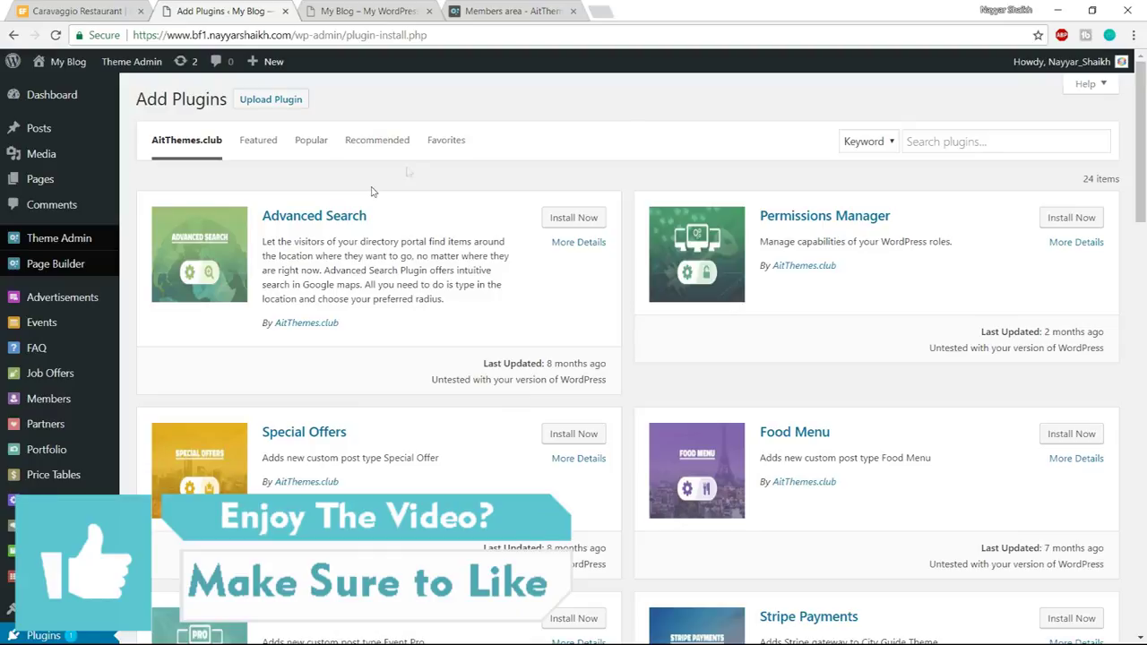
# Upload, install and activate the ait-claim-listing-2.21 plugin zip
pyautogui.click(277, 106)
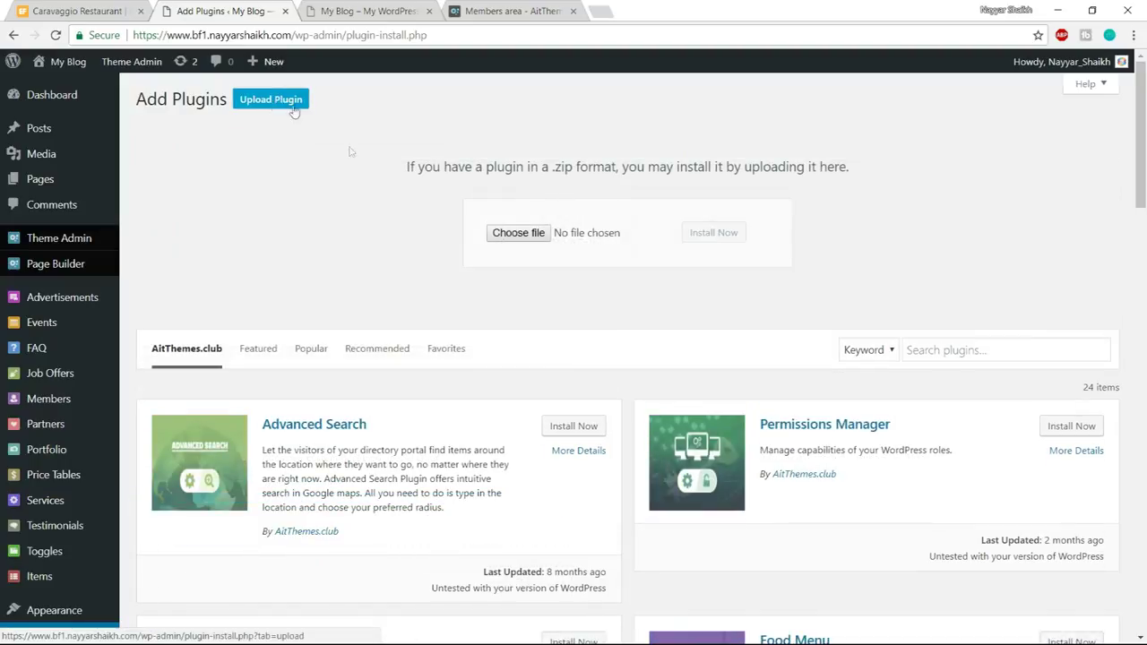
pyautogui.click(523, 232)
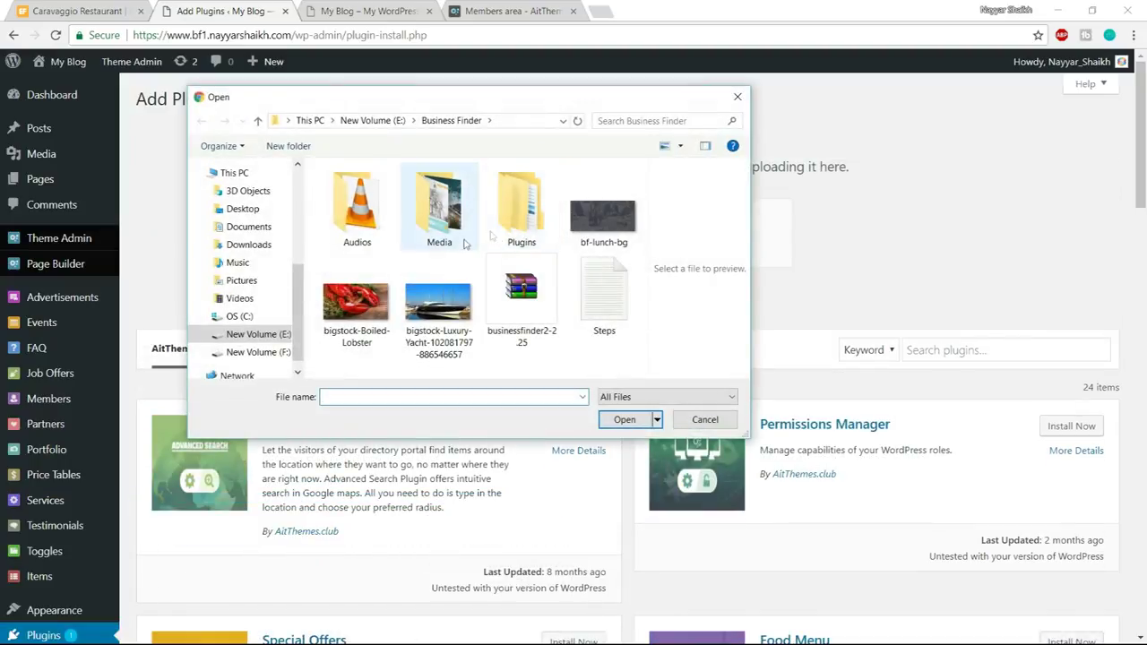
pyautogui.doubleClick(522, 220)
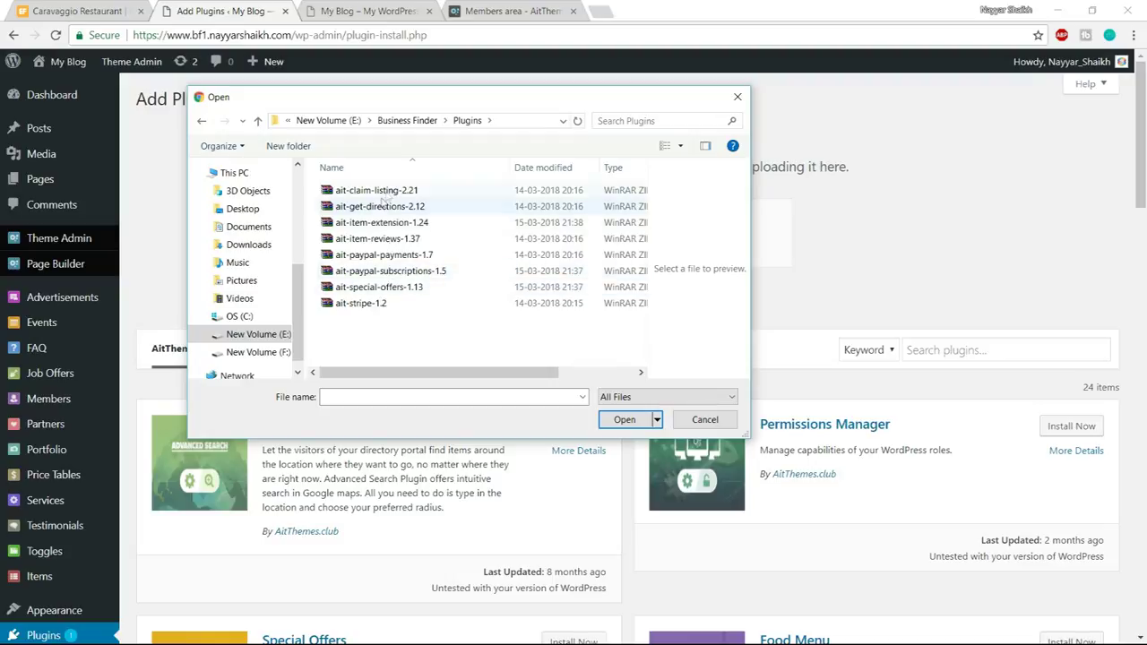
pyautogui.click(426, 190)
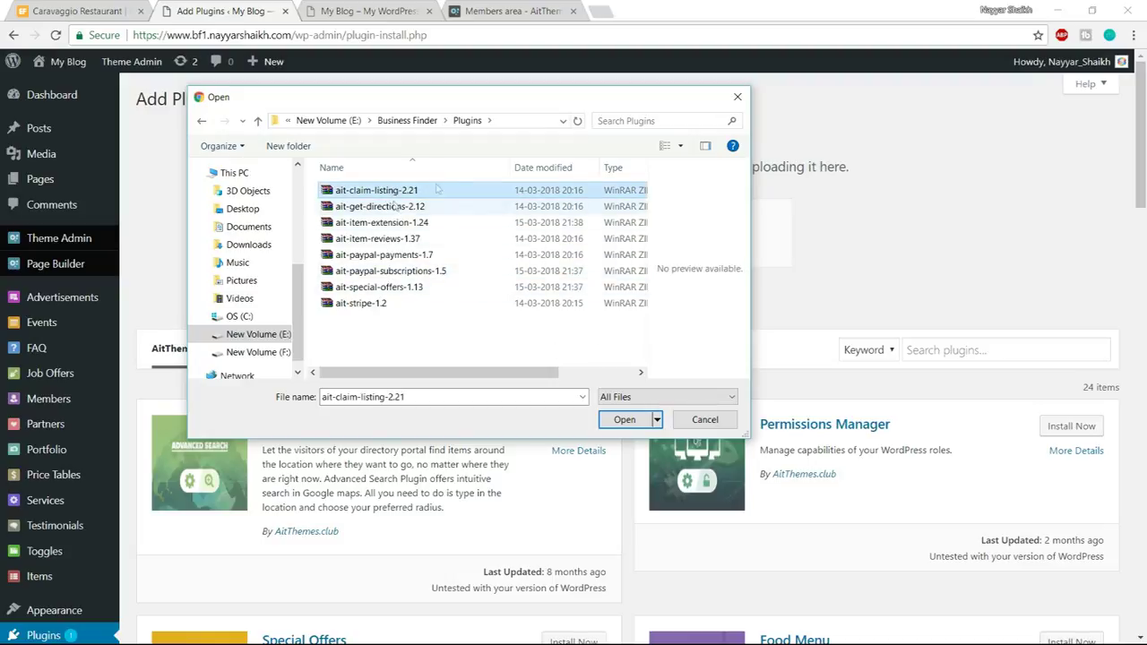
pyautogui.click(624, 420)
pyautogui.click(717, 235)
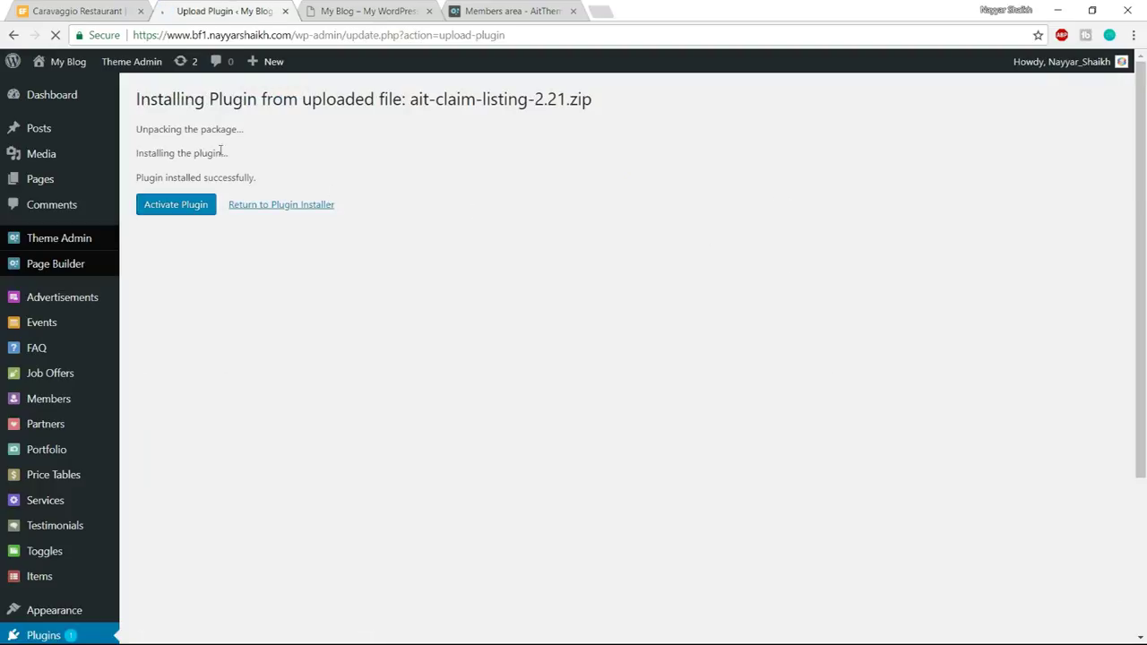
pyautogui.click(171, 211)
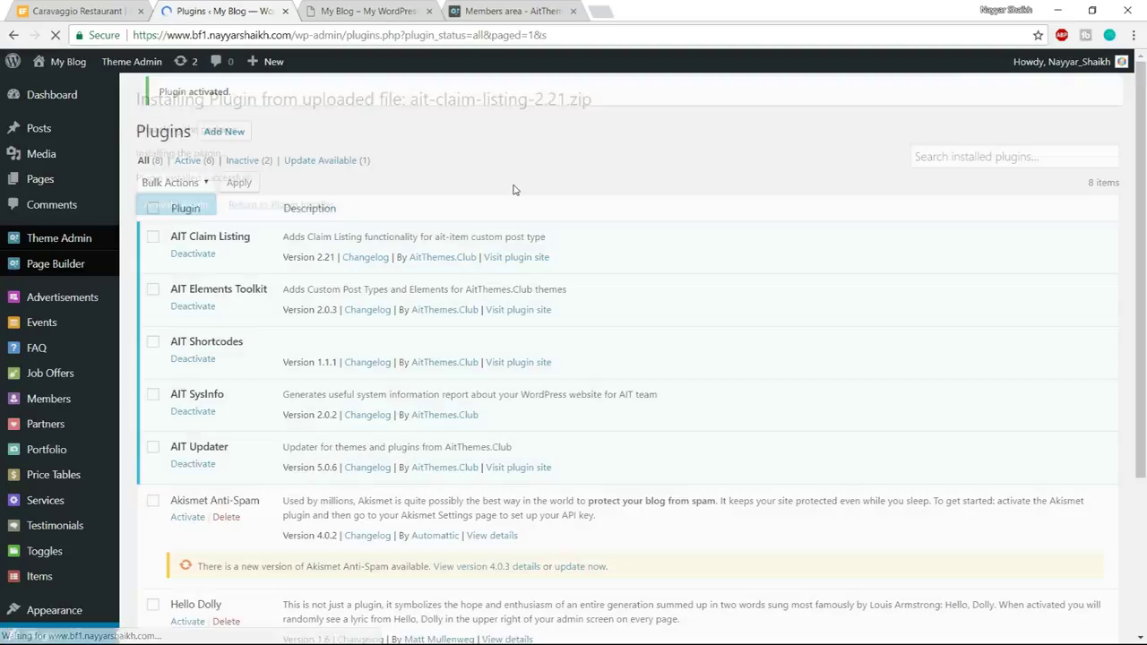
pyautogui.scroll(-1, 356, 436)
pyautogui.scroll(-2, 363, 475)
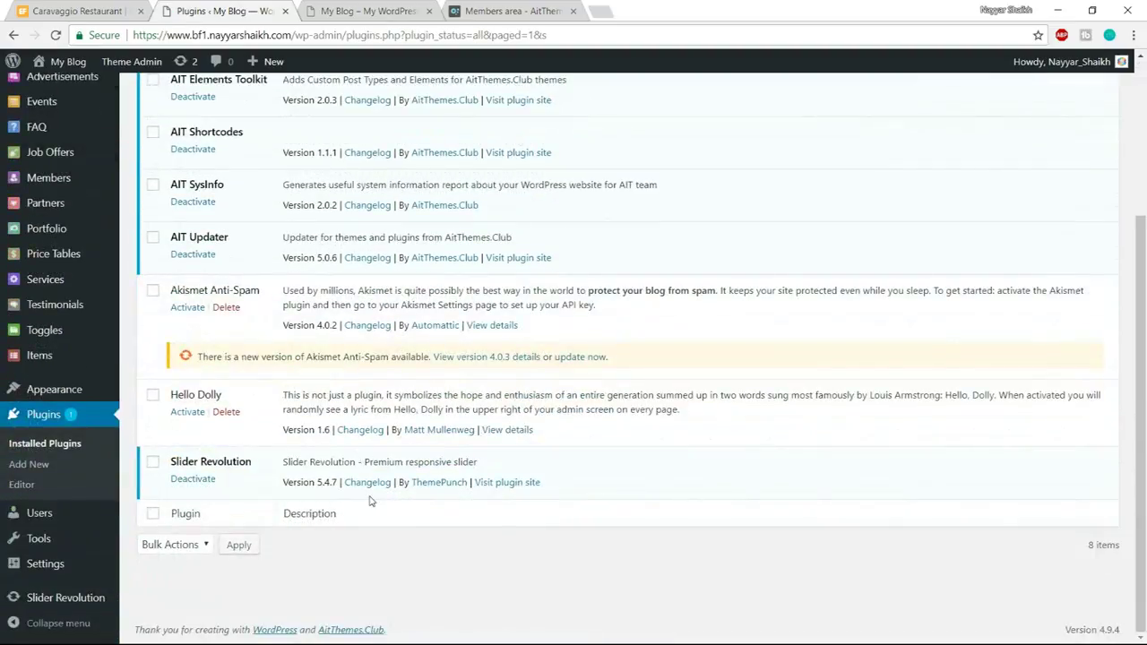
pyautogui.scroll(5, 371, 500)
# Pick the ait-get-directions-2.12 zip for upload as a new plugin, then switch to the blog front page
pyautogui.click(236, 100)
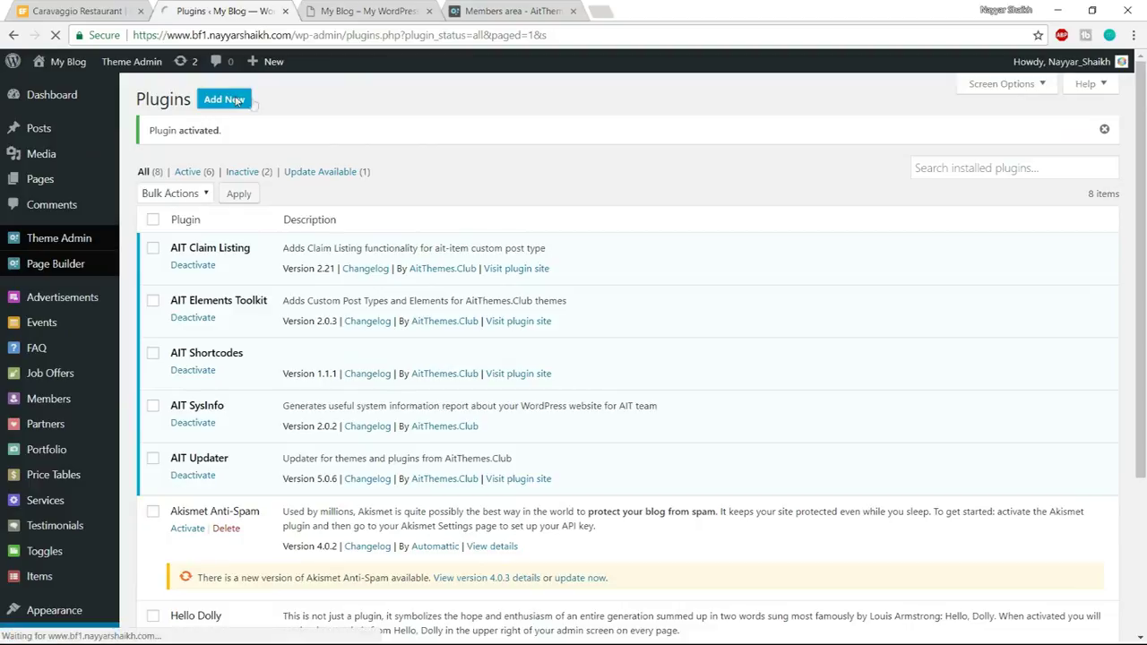
pyautogui.click(274, 106)
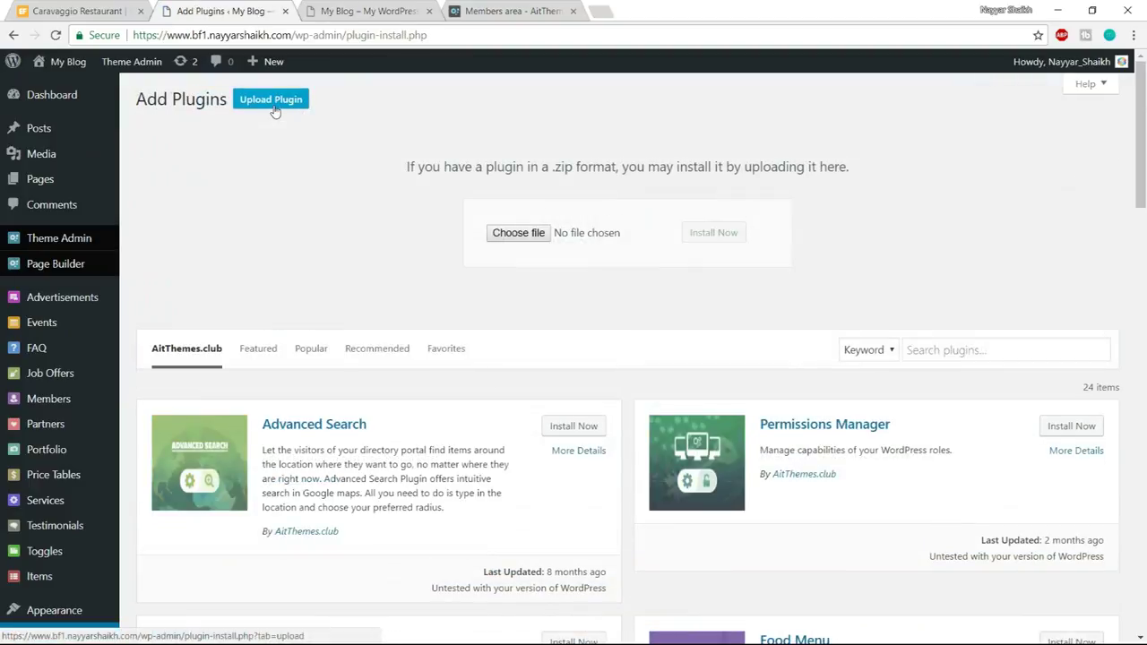
pyautogui.click(519, 233)
pyautogui.click(384, 207)
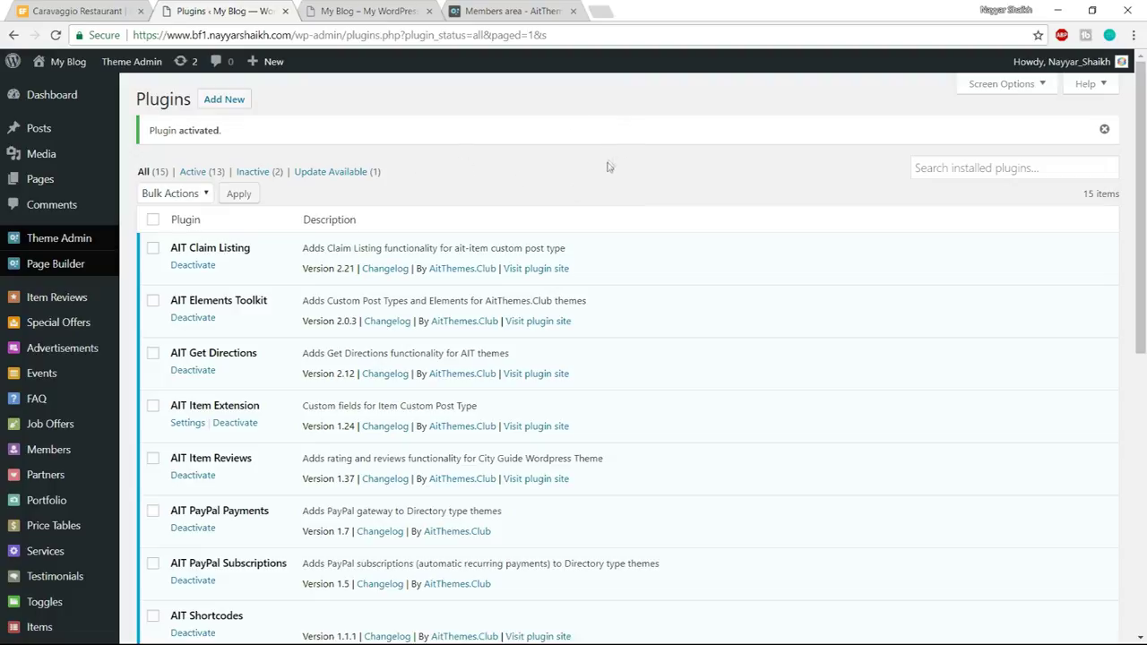
pyautogui.click(347, 10)
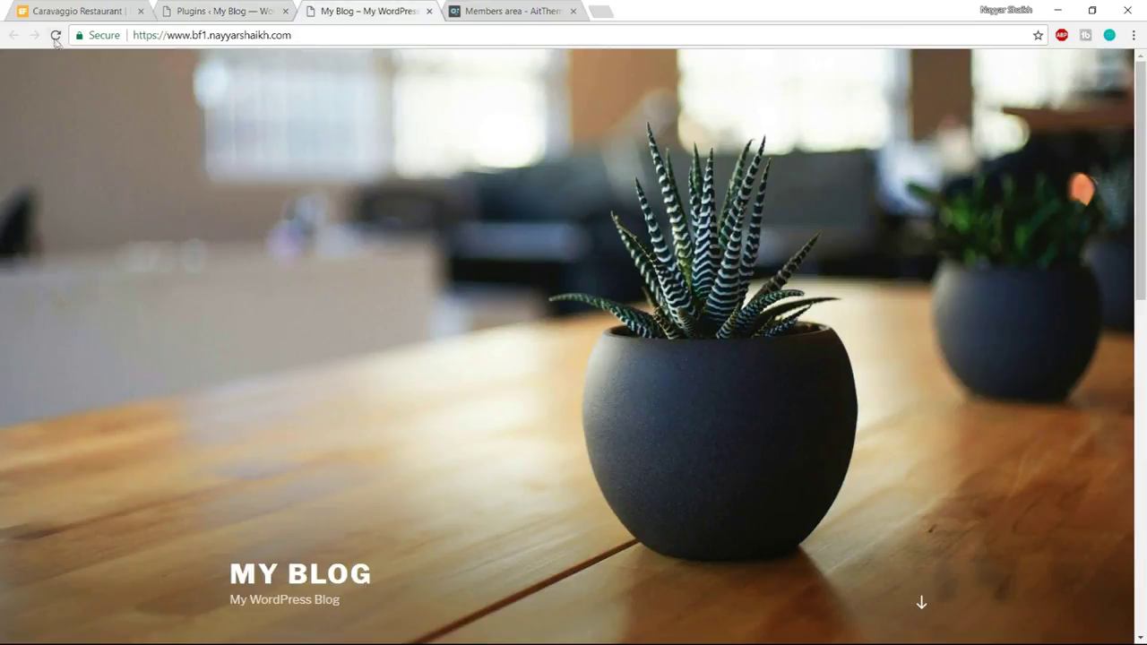
# Reload the front page, review its Google API key notice, close the Members area tab and open a new tab
pyautogui.click(55, 36)
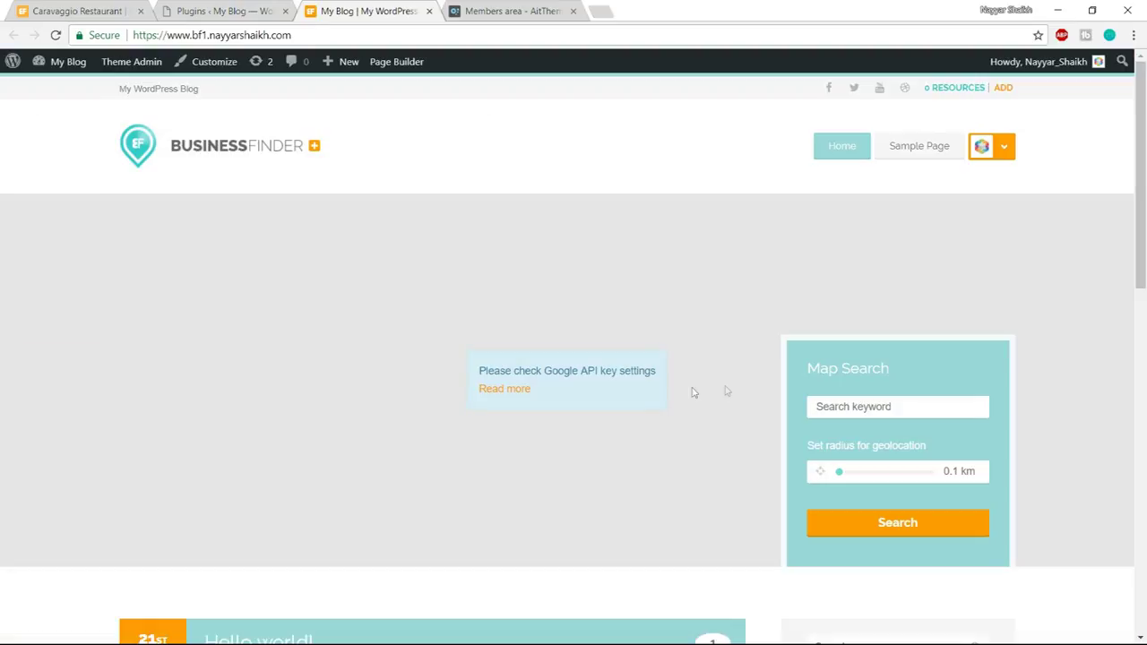
pyautogui.scroll(-3, 1112, 487)
pyautogui.scroll(-4, 1111, 489)
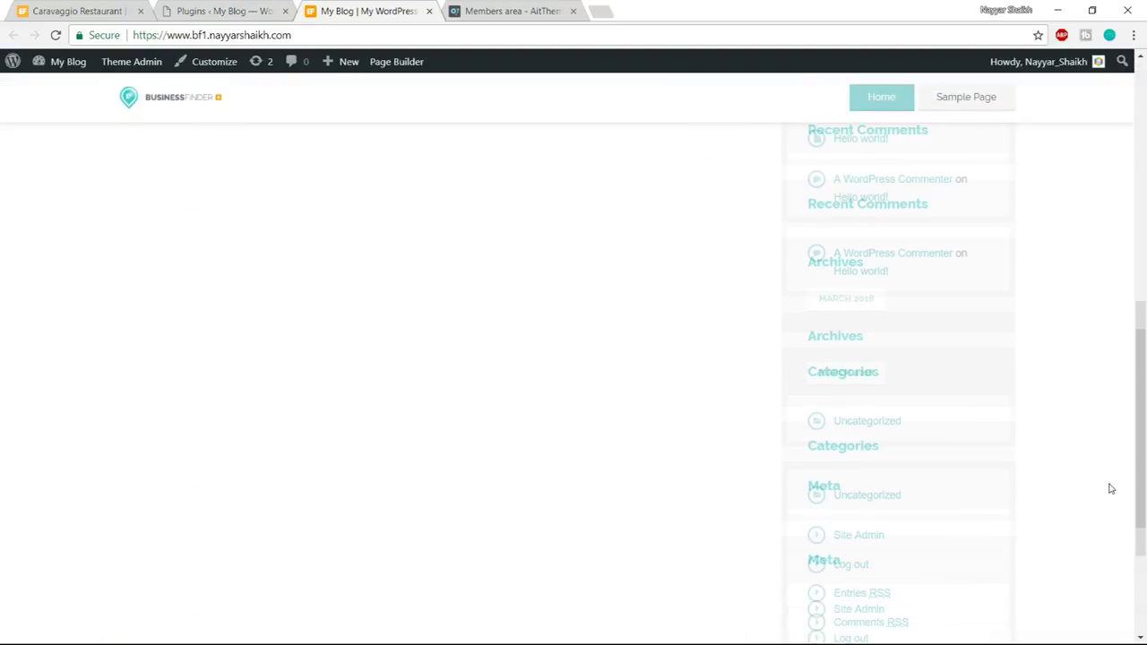
pyautogui.scroll(9, 1103, 510)
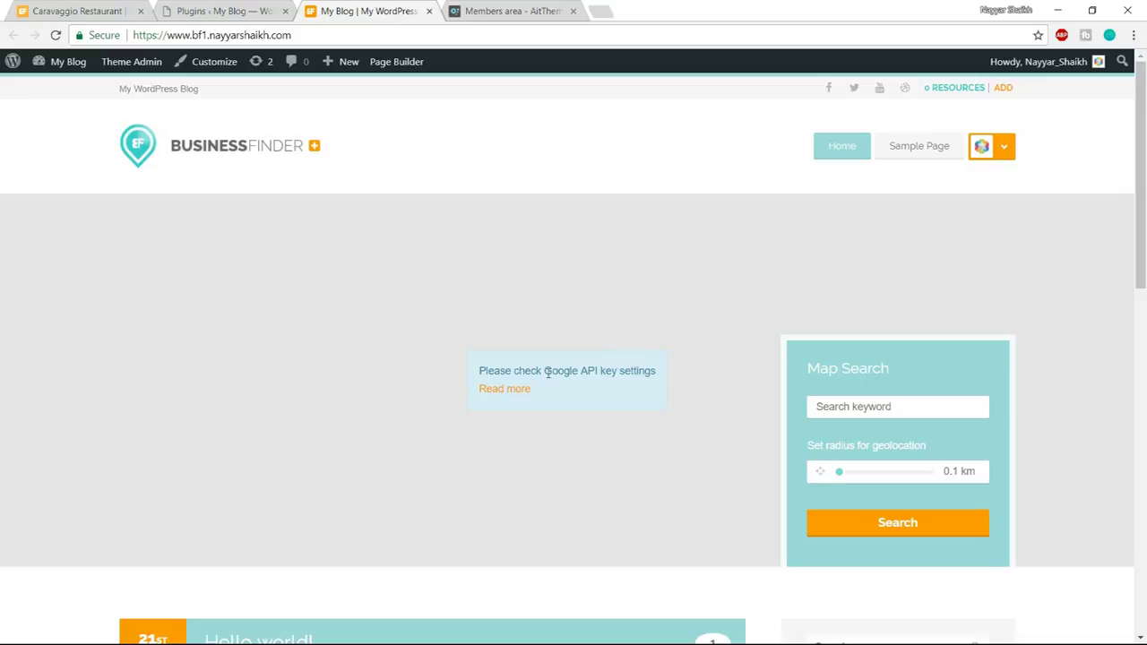
pyautogui.moveTo(544, 373); pyautogui.dragTo(666, 378)
pyautogui.click(663, 377)
pyautogui.click(573, 11)
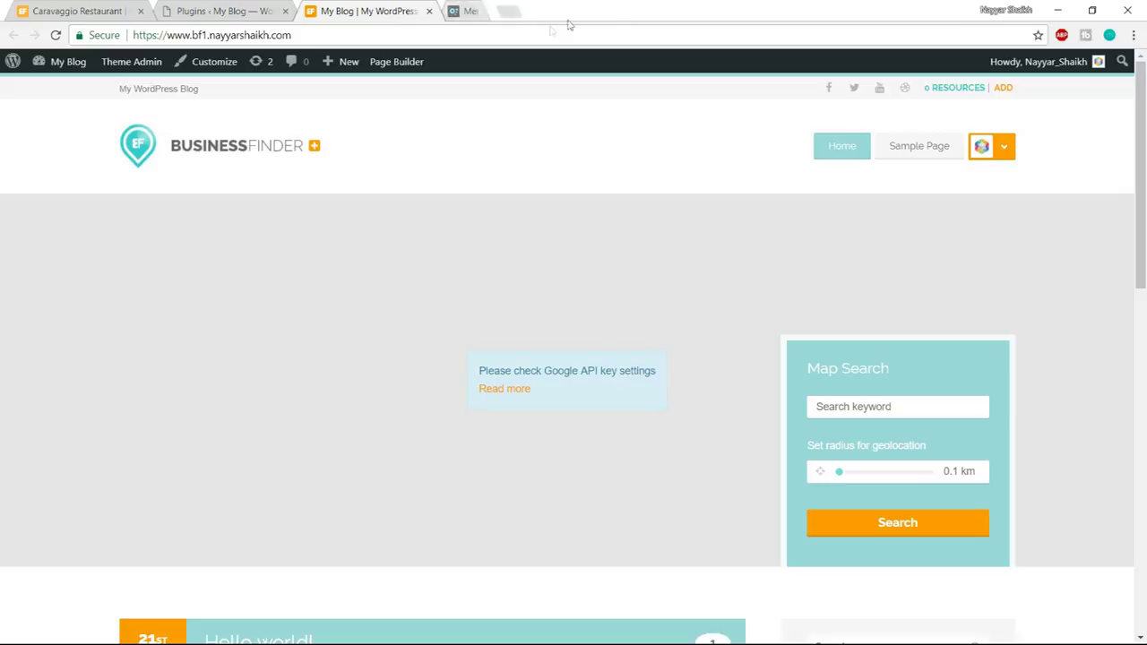
pyautogui.click(457, 10)
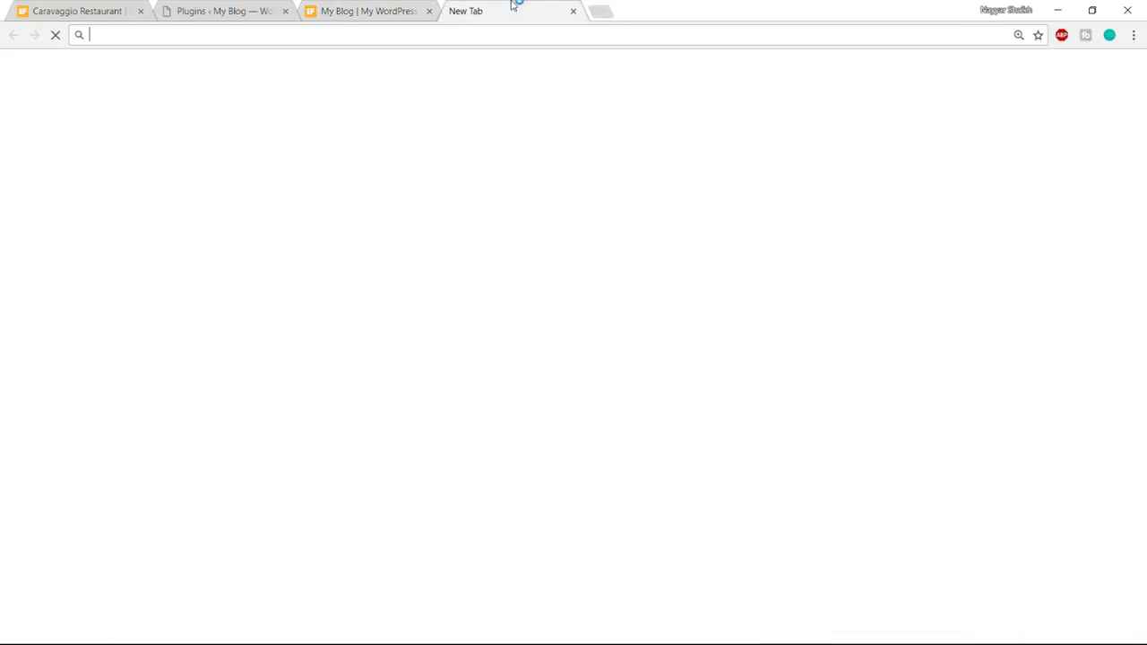
# Go to console.developers.google.com from the new tab's address bar
pyautogui.write('console.developers.google.com')
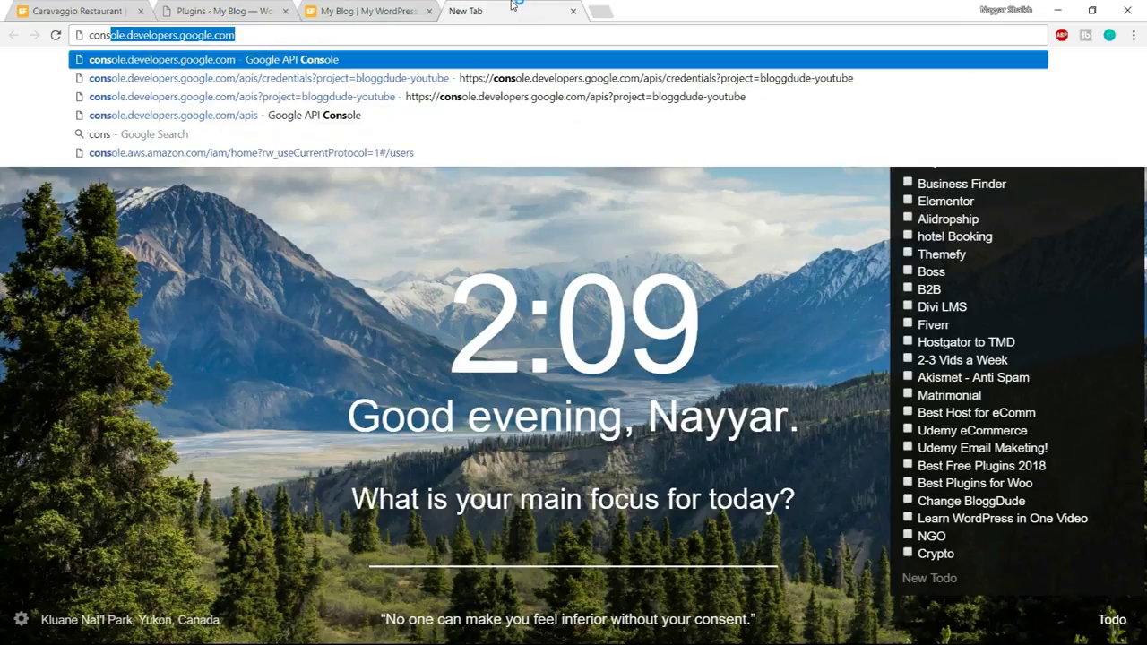
pyautogui.press('Return')
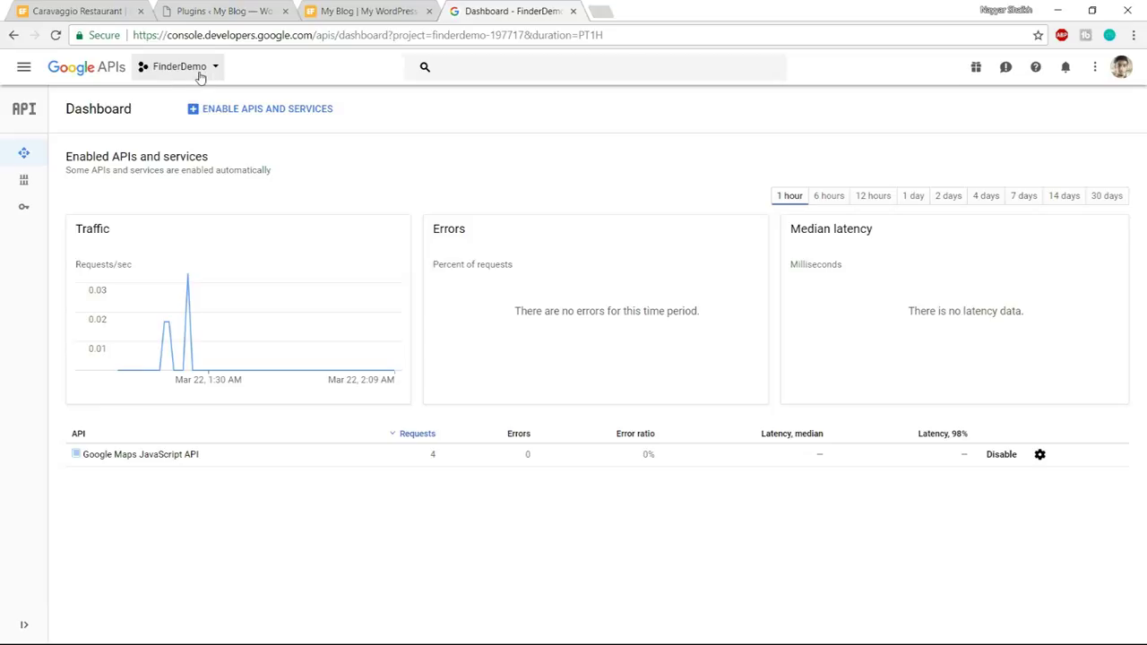
# Create a project named BusinessFinder, dropping a stray '+', and select it from the project list
pyautogui.click(200, 74)
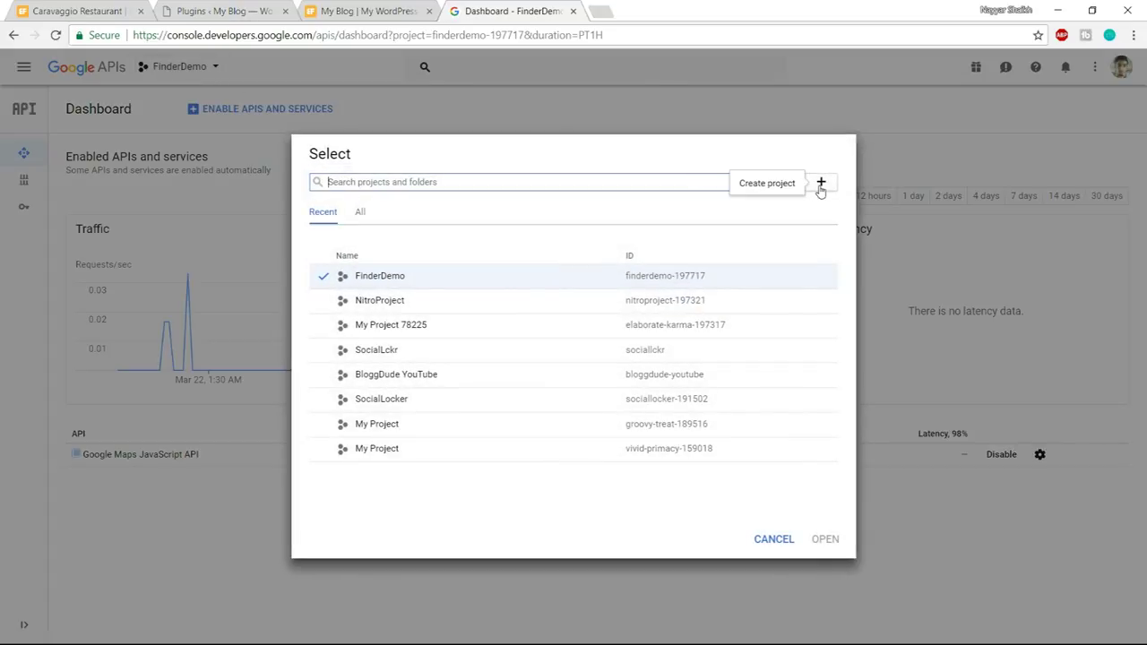
pyautogui.click(824, 183)
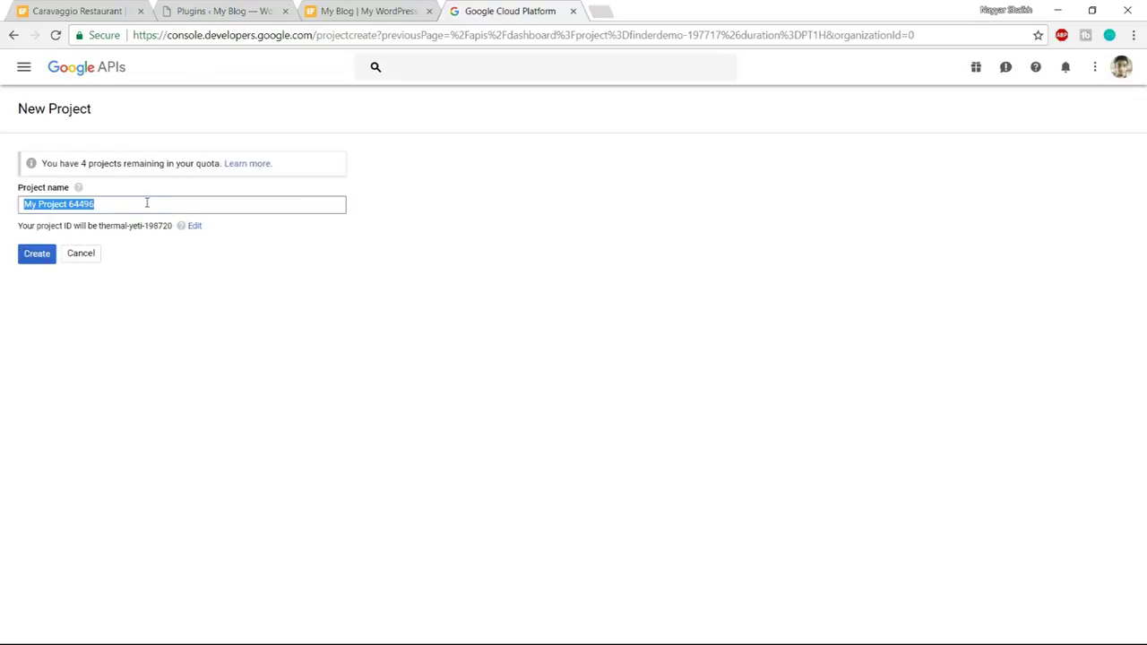
pyautogui.write('Busine')
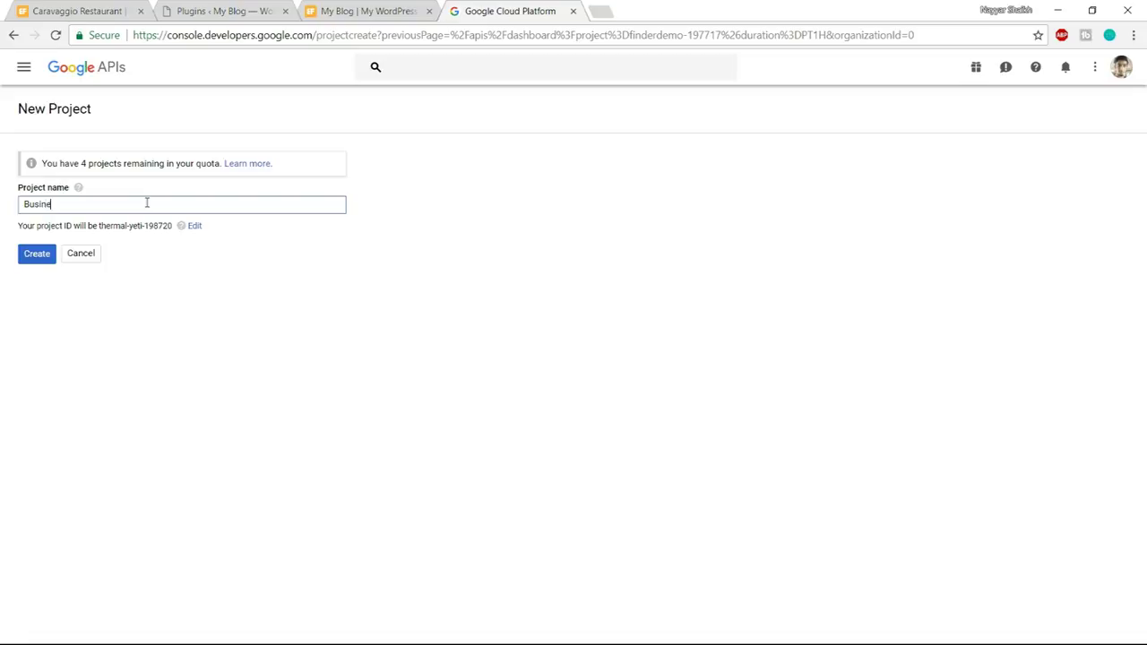
pyautogui.write('ssFinder+')
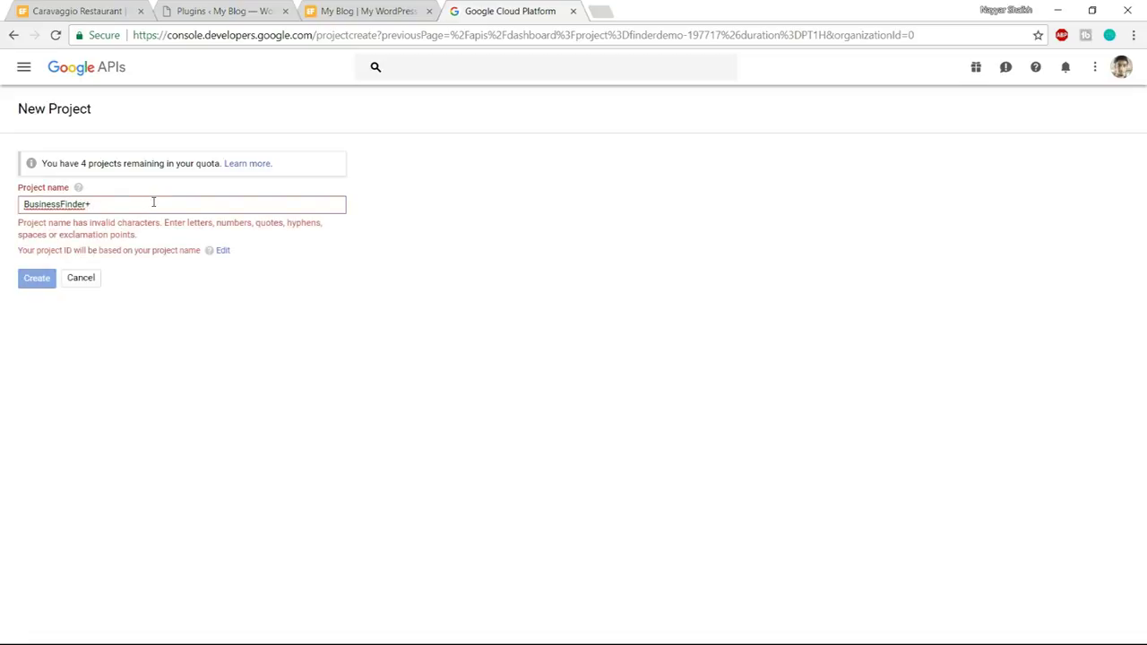
pyautogui.press('BackSpace')
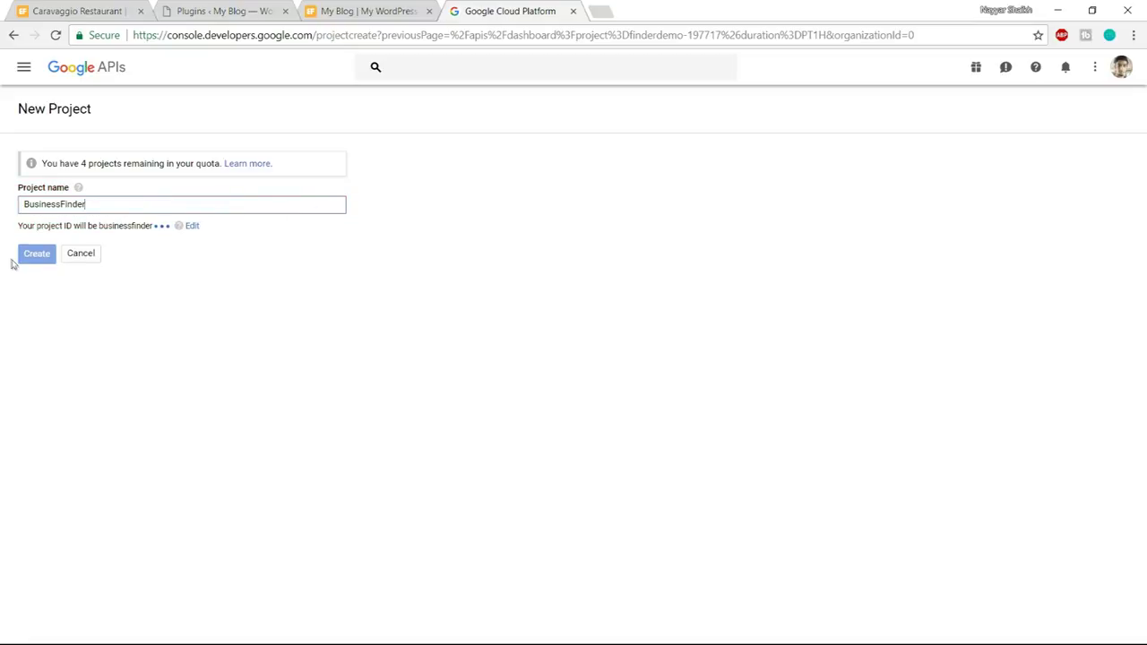
pyautogui.click(34, 258)
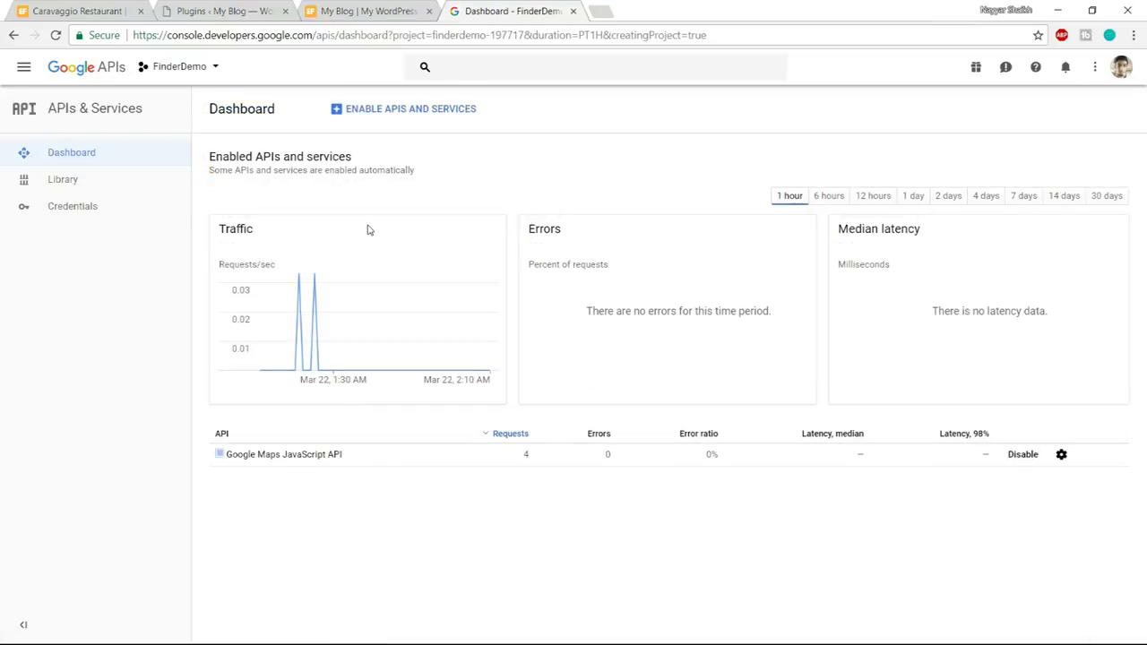
pyautogui.click(205, 69)
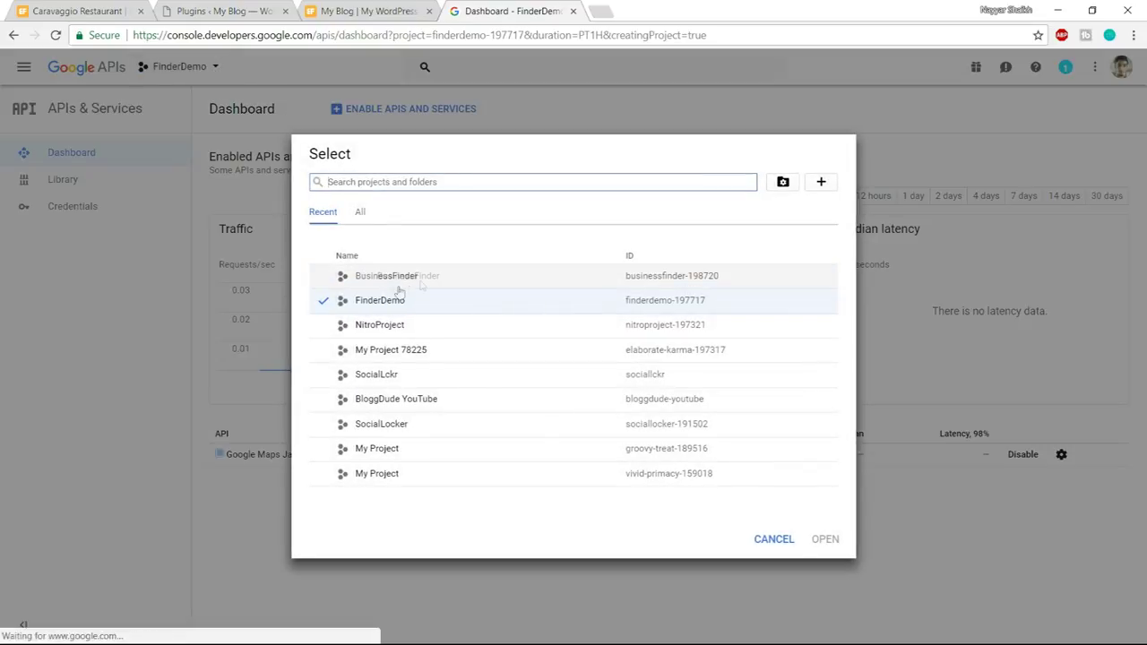
pyautogui.click(408, 283)
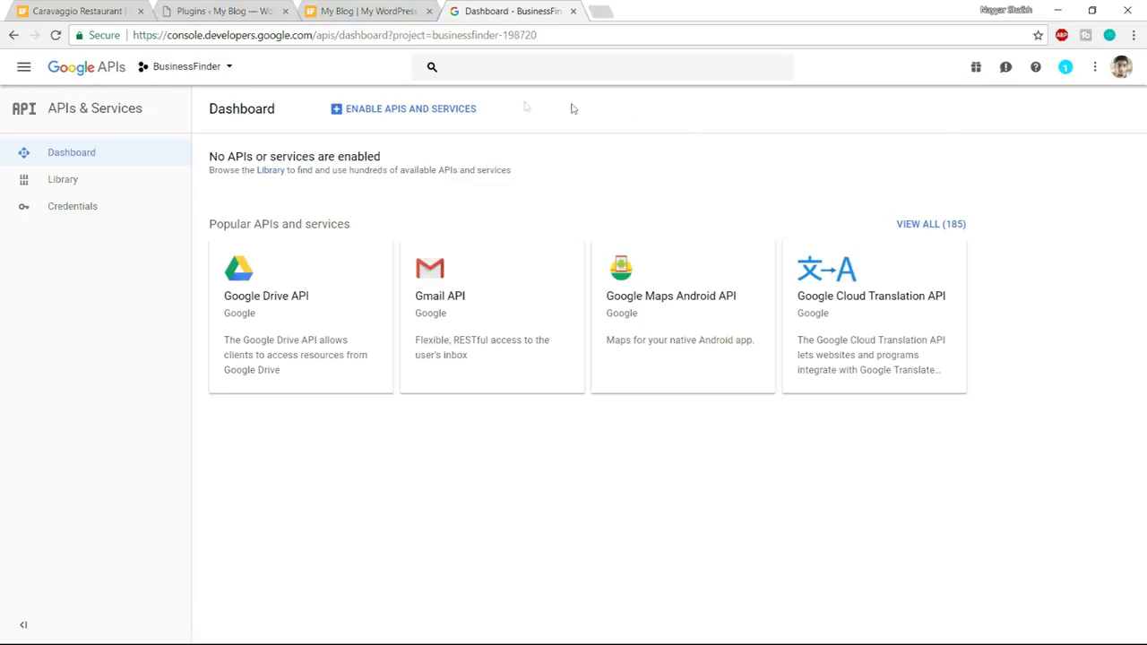
# Enable the Google Maps JavaScript API from the API library
pyautogui.click(421, 117)
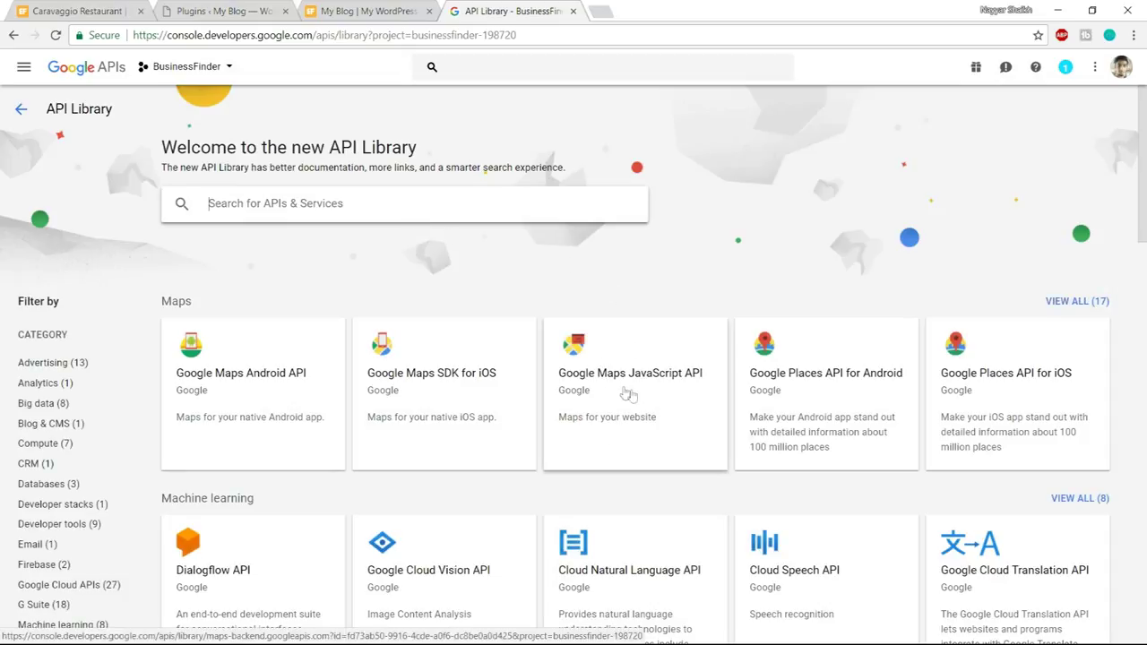
pyautogui.click(661, 377)
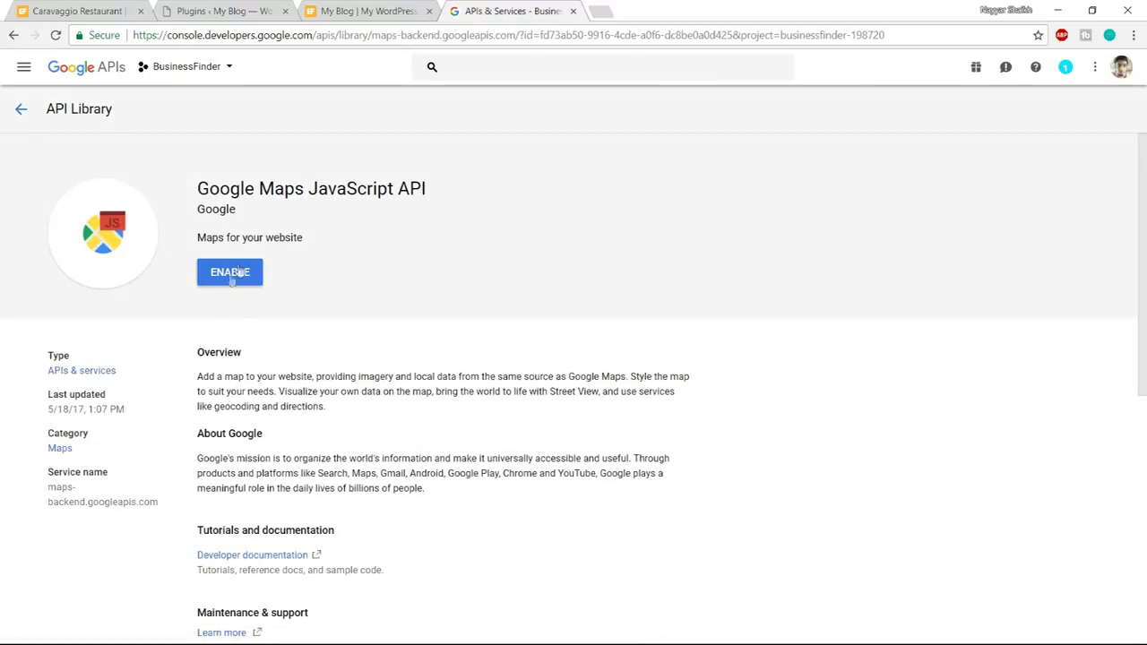
pyautogui.click(229, 273)
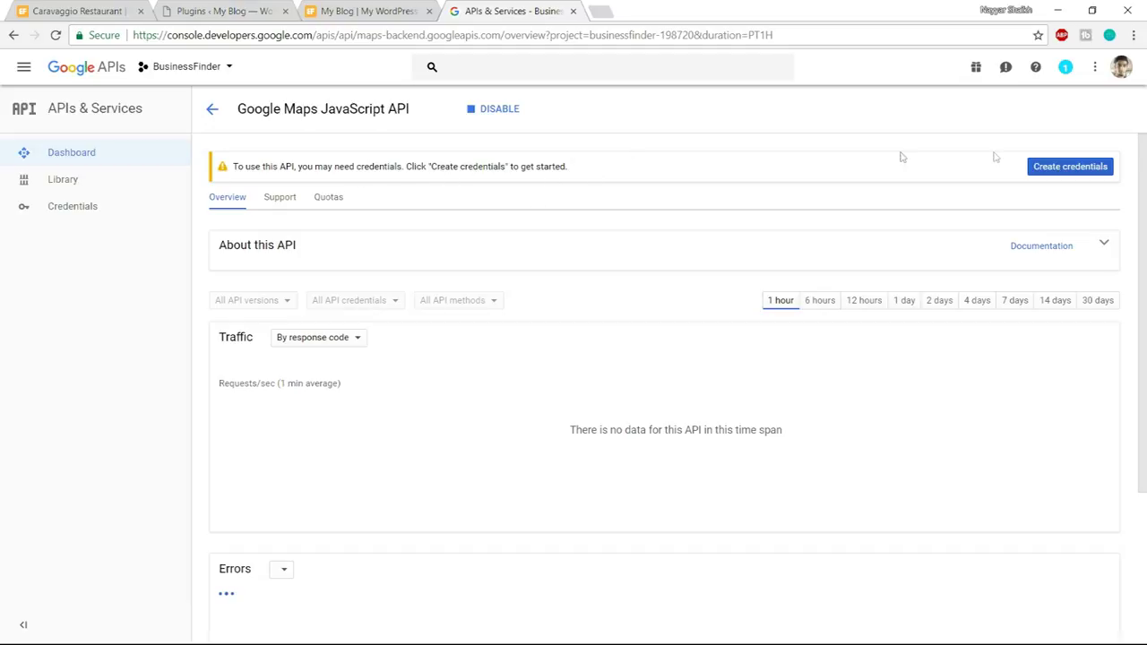
# Generate API key 1 for the Google Maps JavaScript API through the credentials wizard
pyautogui.click(1066, 174)
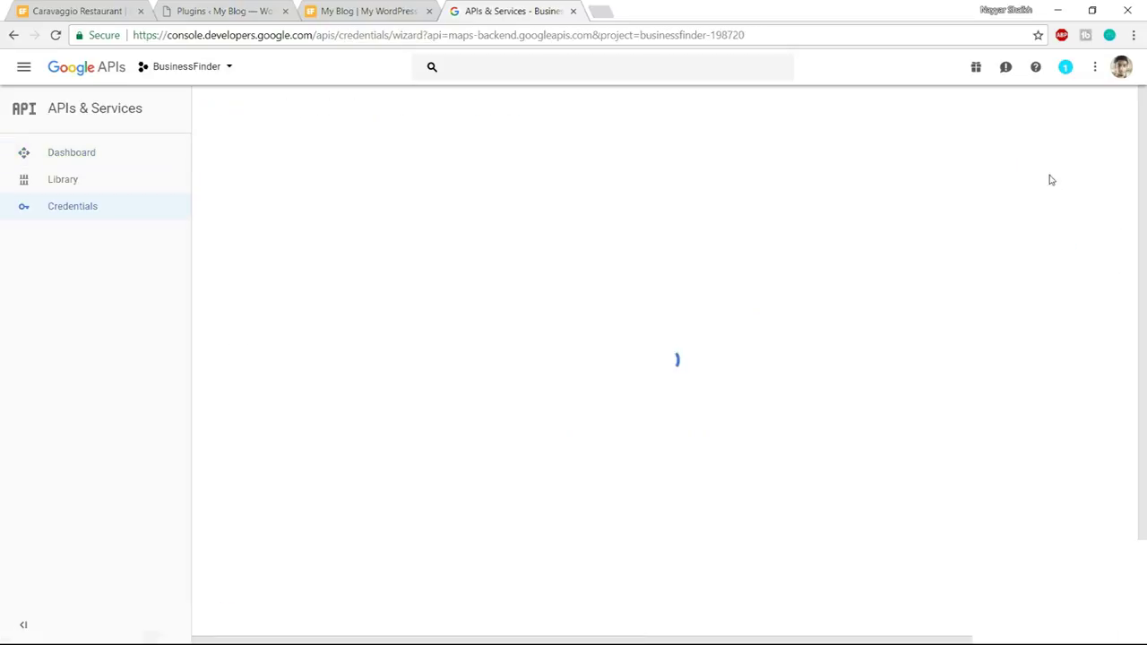
pyautogui.click(364, 290)
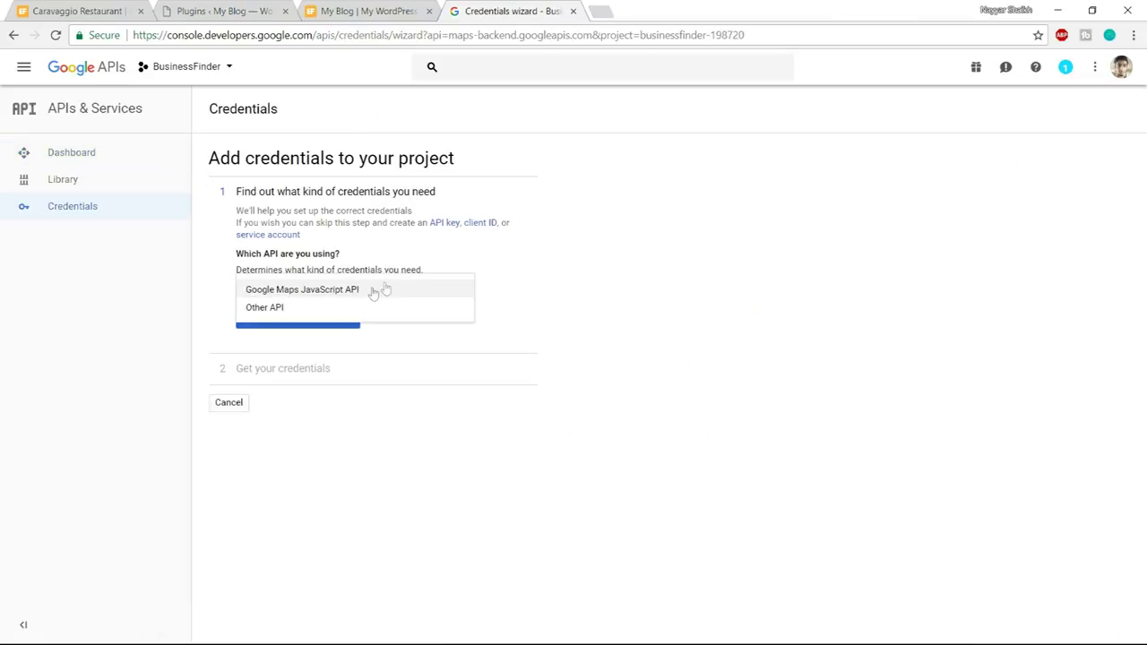
pyautogui.click(378, 291)
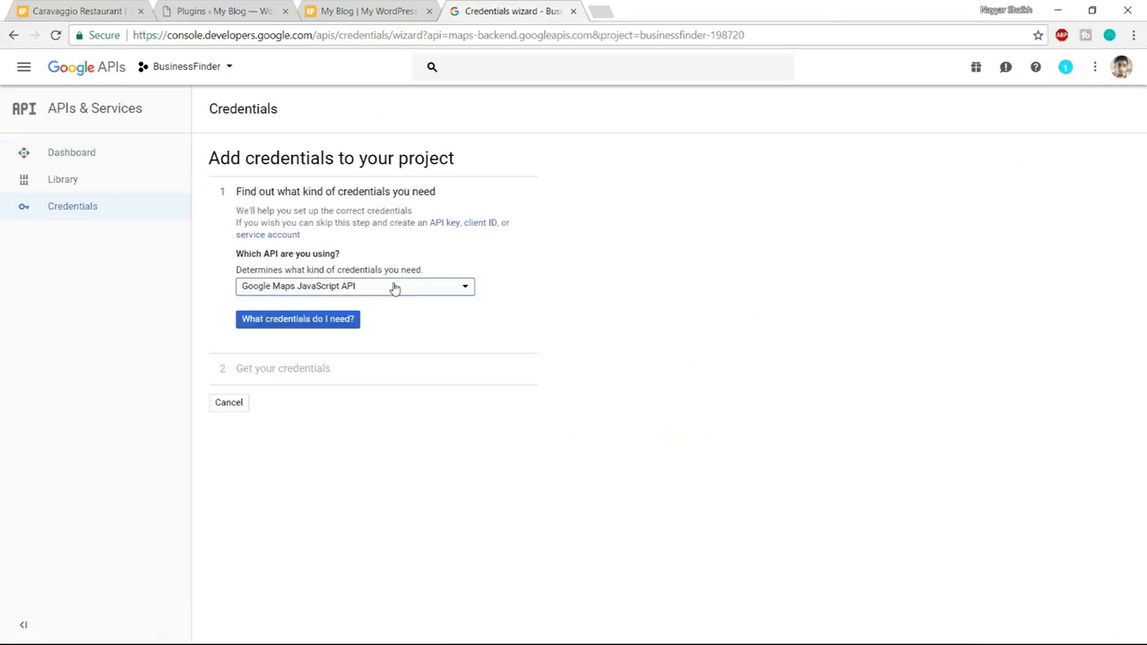
pyautogui.click(338, 321)
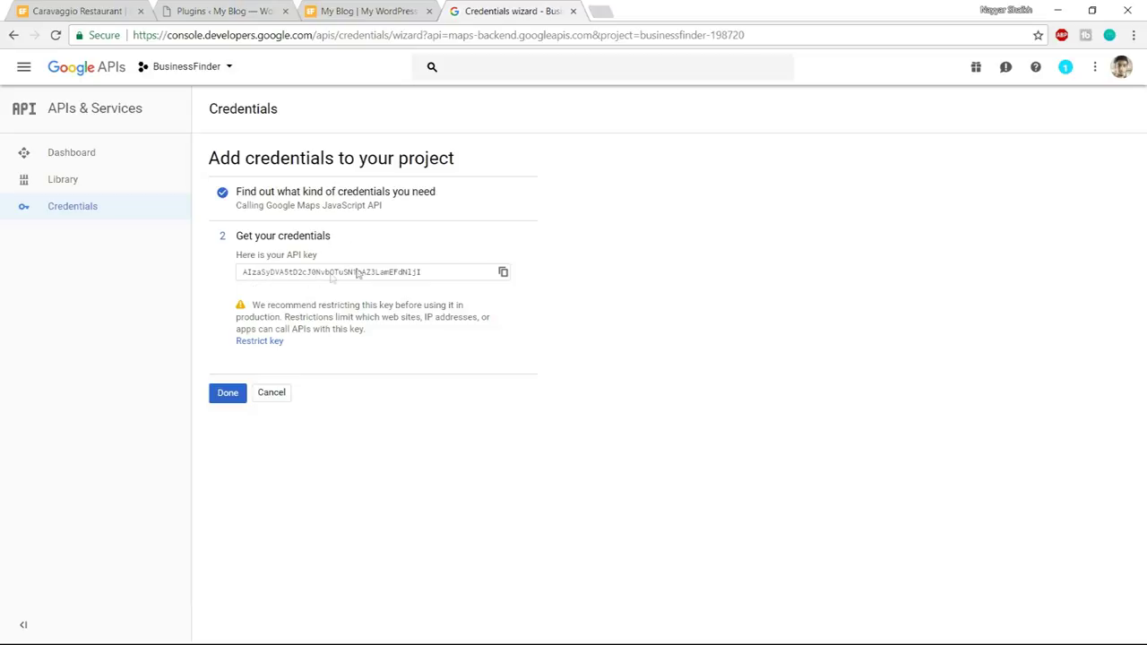
pyautogui.click(225, 396)
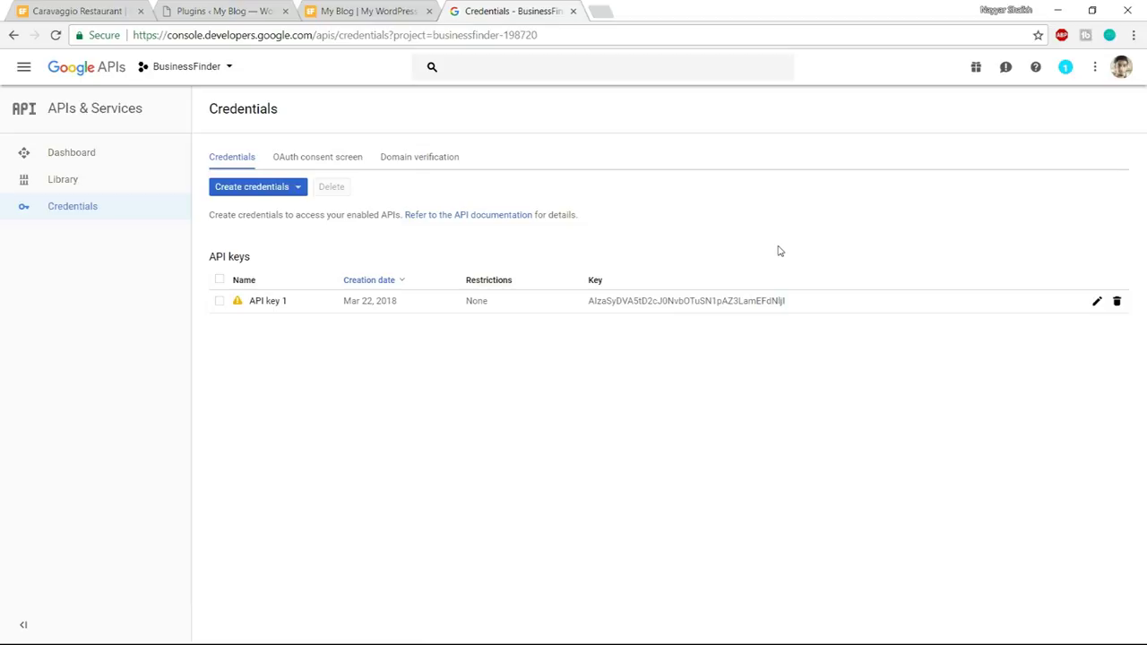
# Open Domain verification and copy the WordPress site's address
pyautogui.click(421, 164)
pyautogui.click(366, 10)
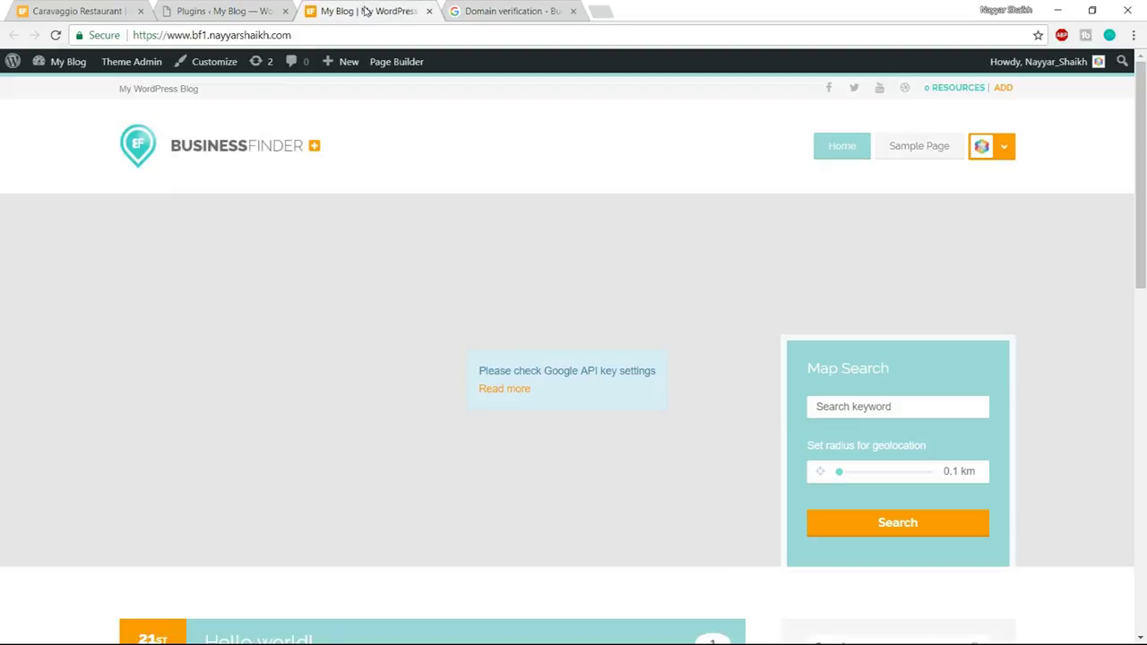
pyautogui.click(286, 35)
pyautogui.hotkey('ctrl', 'c')
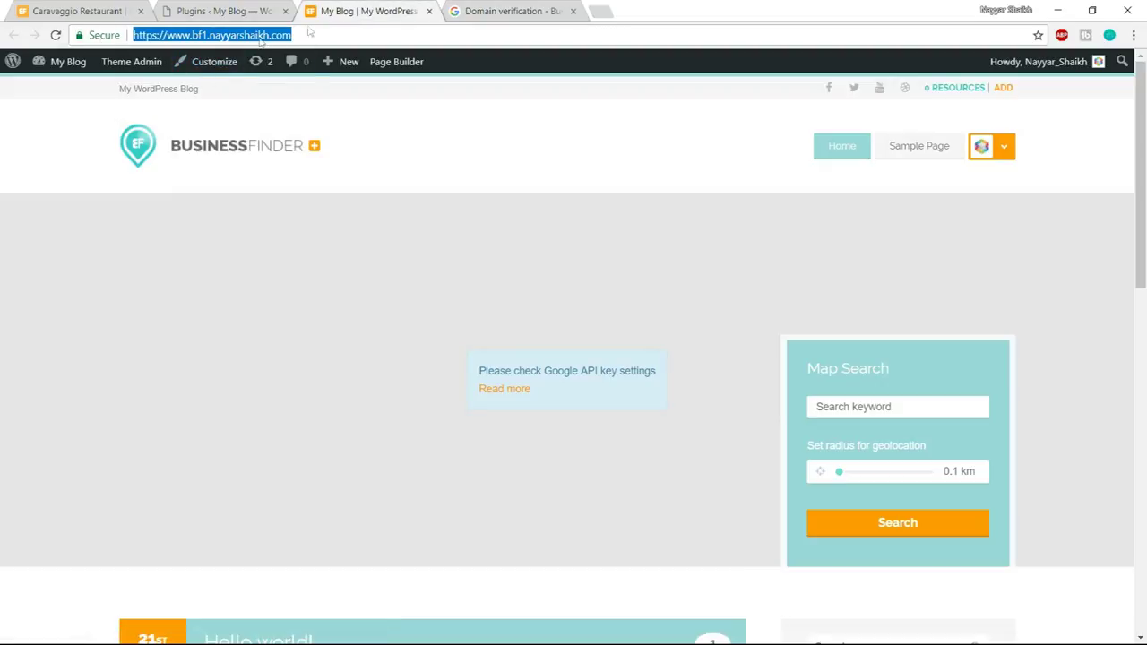
pyautogui.click(497, 12)
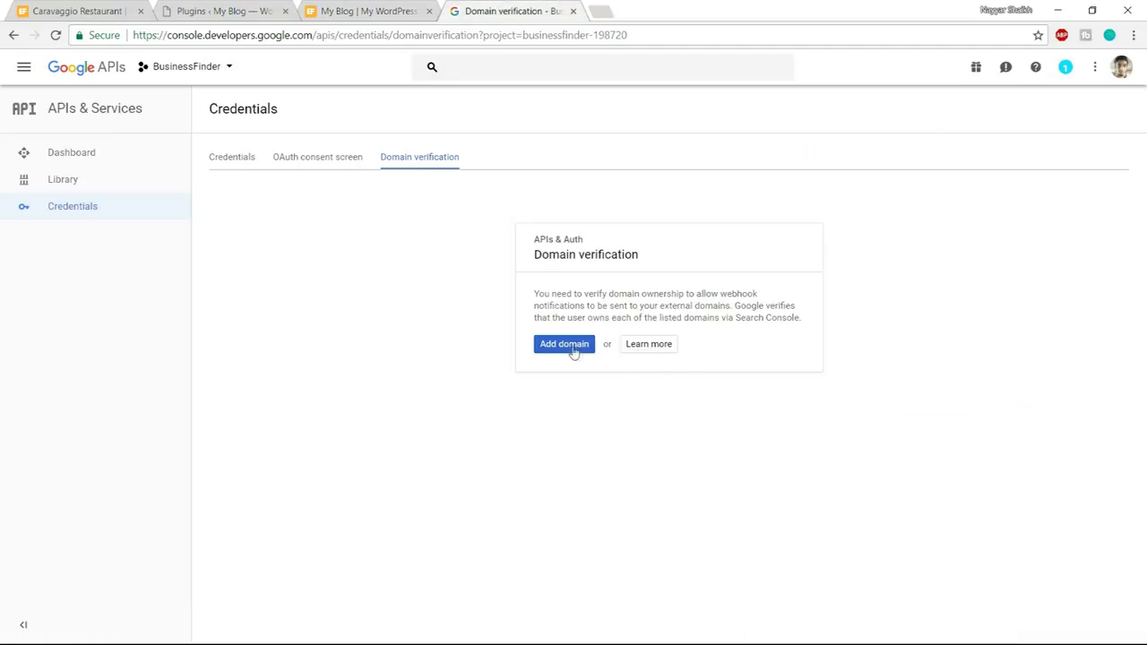
# Add the site address as an allowed domain and proceed to Webmaster Central verification
pyautogui.click(565, 344)
pyautogui.hotkey('ctrl', 'v')
pyautogui.hotkey('ctrl', 'v')
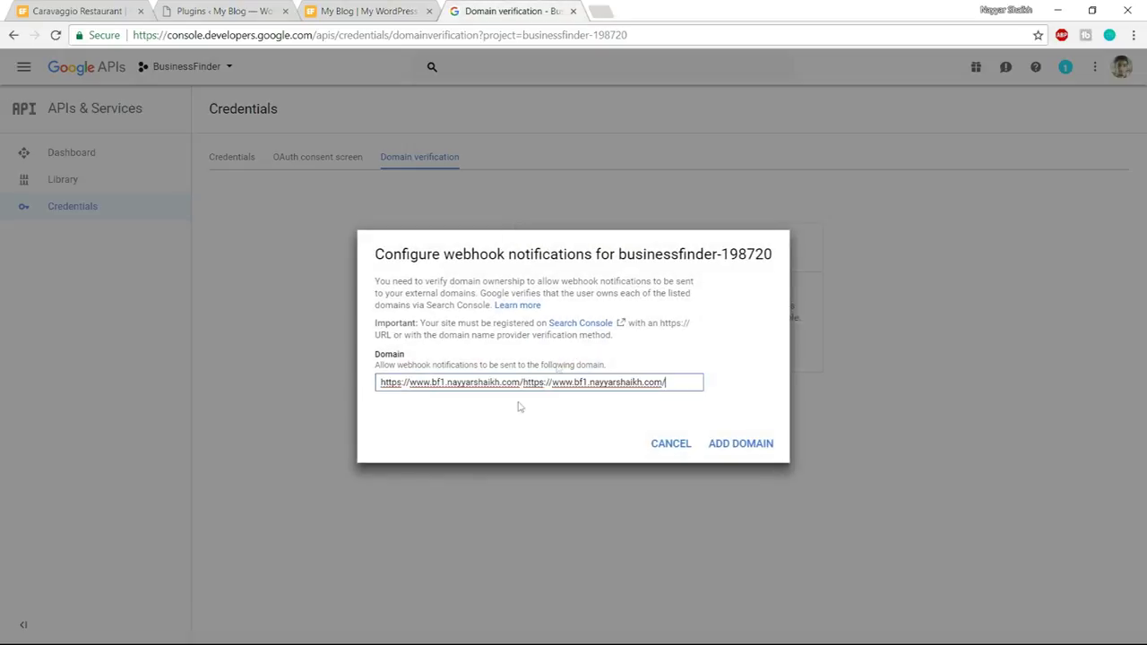
pyautogui.hotkey('ctrl', 'a')
pyautogui.hotkey('ctrl', 'v')
pyautogui.click(738, 445)
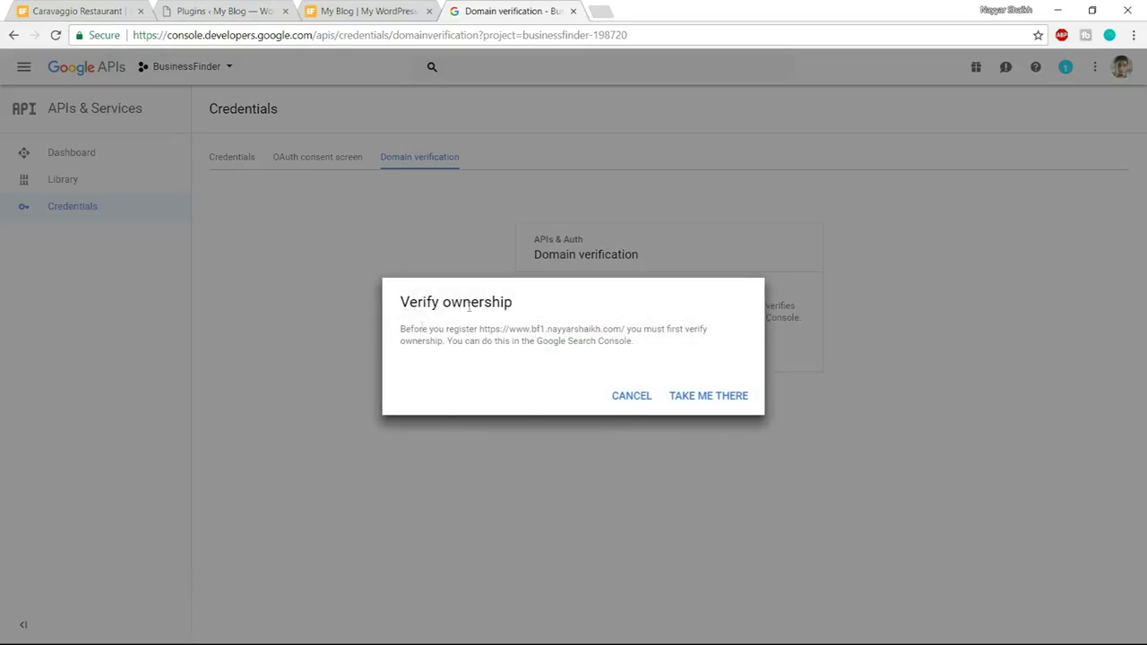
pyautogui.click(705, 398)
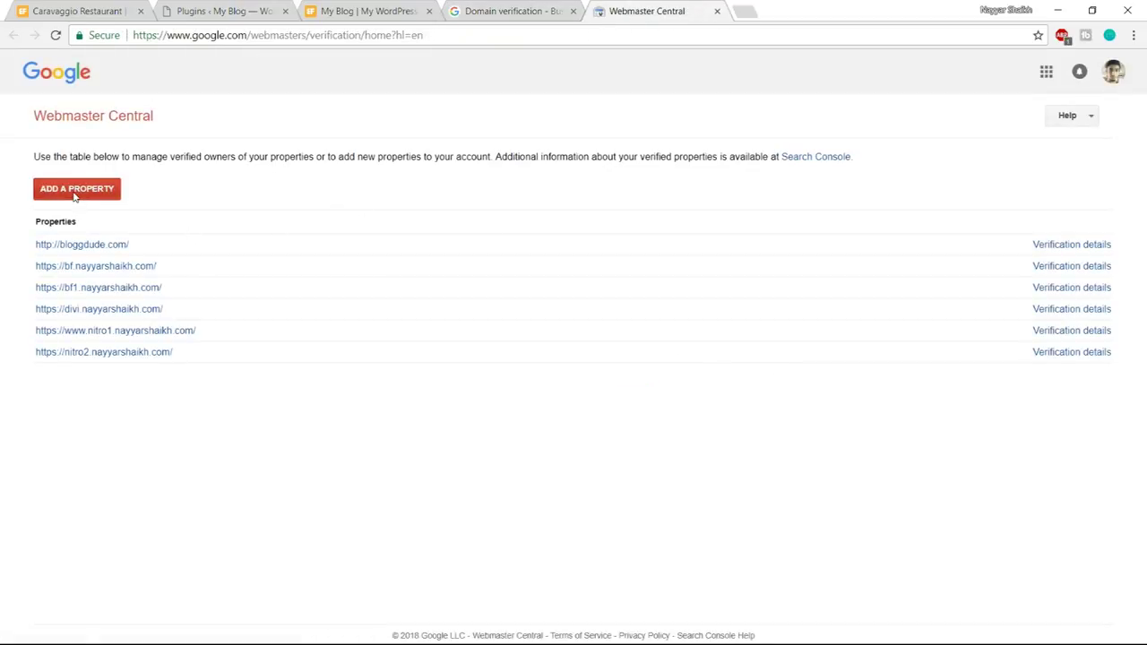
# Add the site as a property, download google42ff9a70f36e5fab.html, and launch FileZilla
pyautogui.click(75, 192)
pyautogui.hotkey('ctrl', 'v')
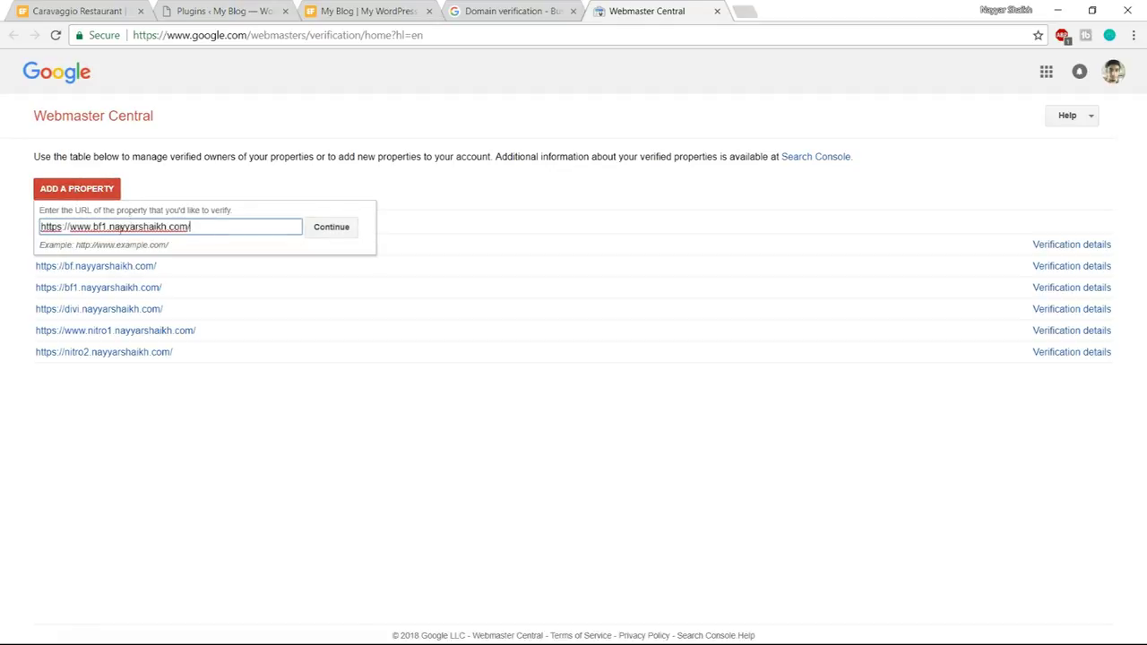
pyautogui.click(337, 235)
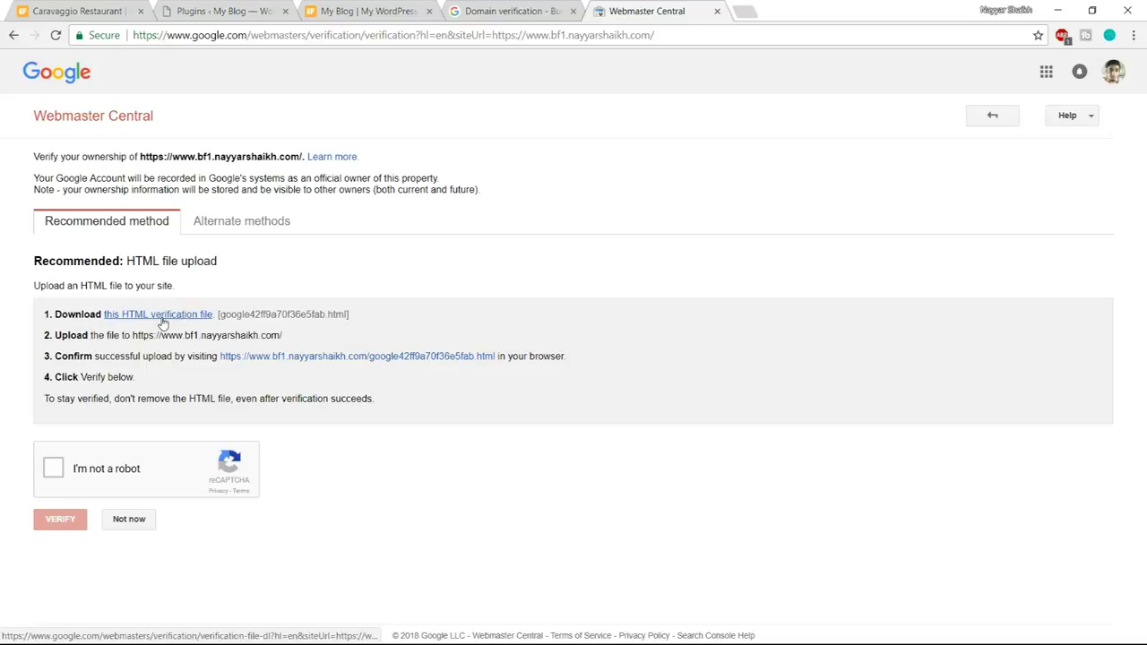
pyautogui.click(162, 319)
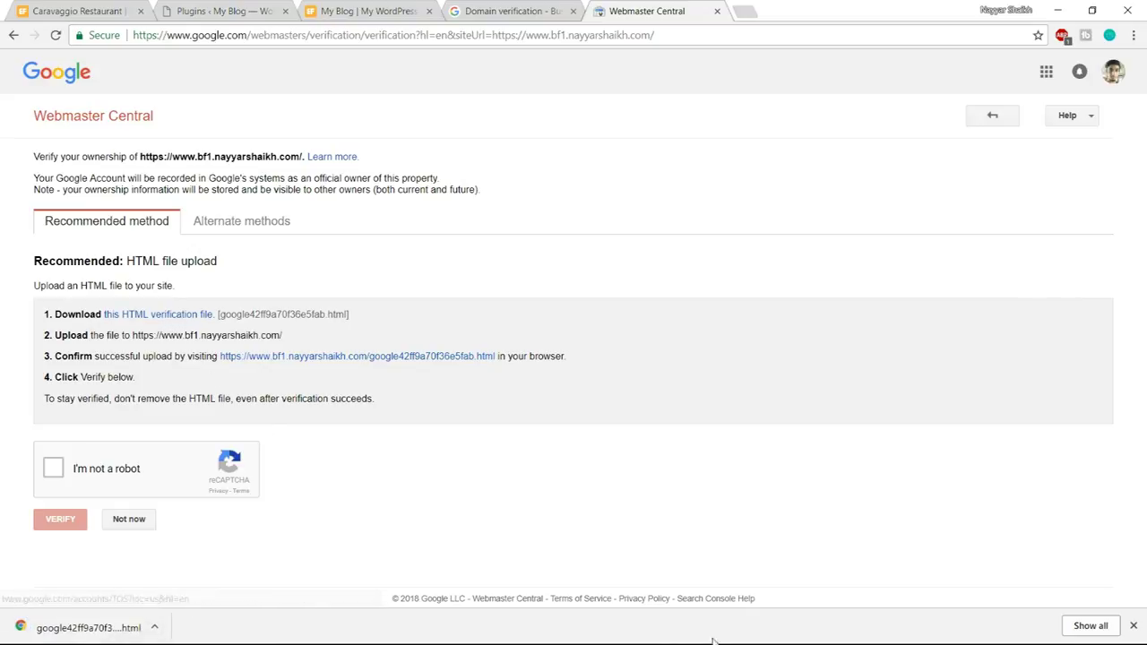
pyautogui.click(1132, 625)
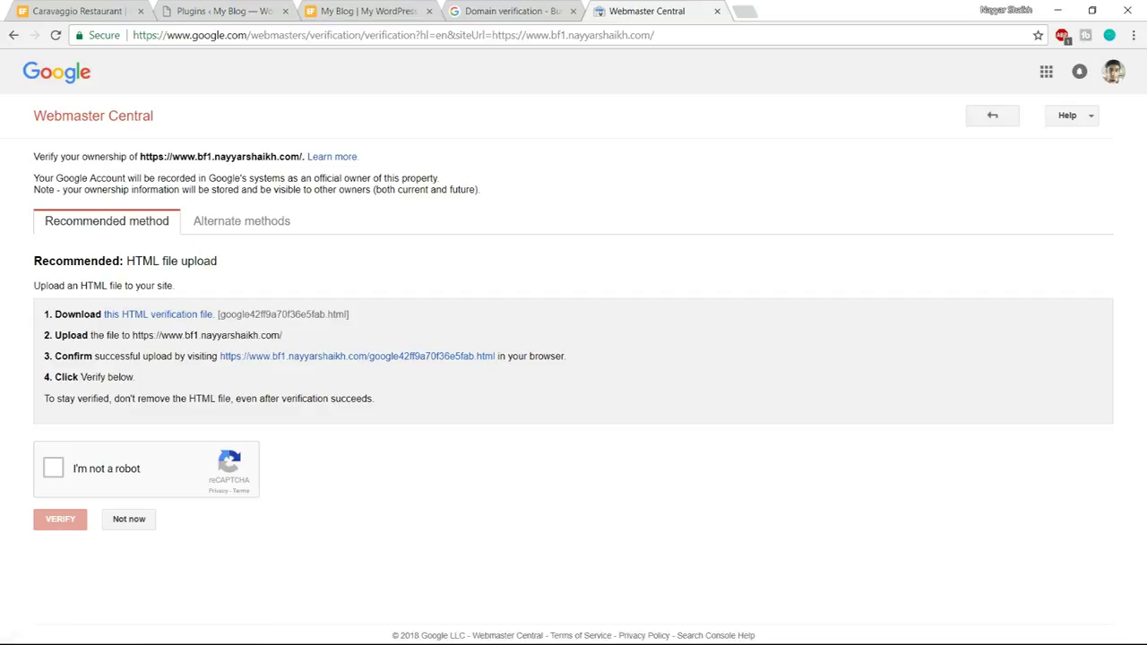
pyautogui.press('super')
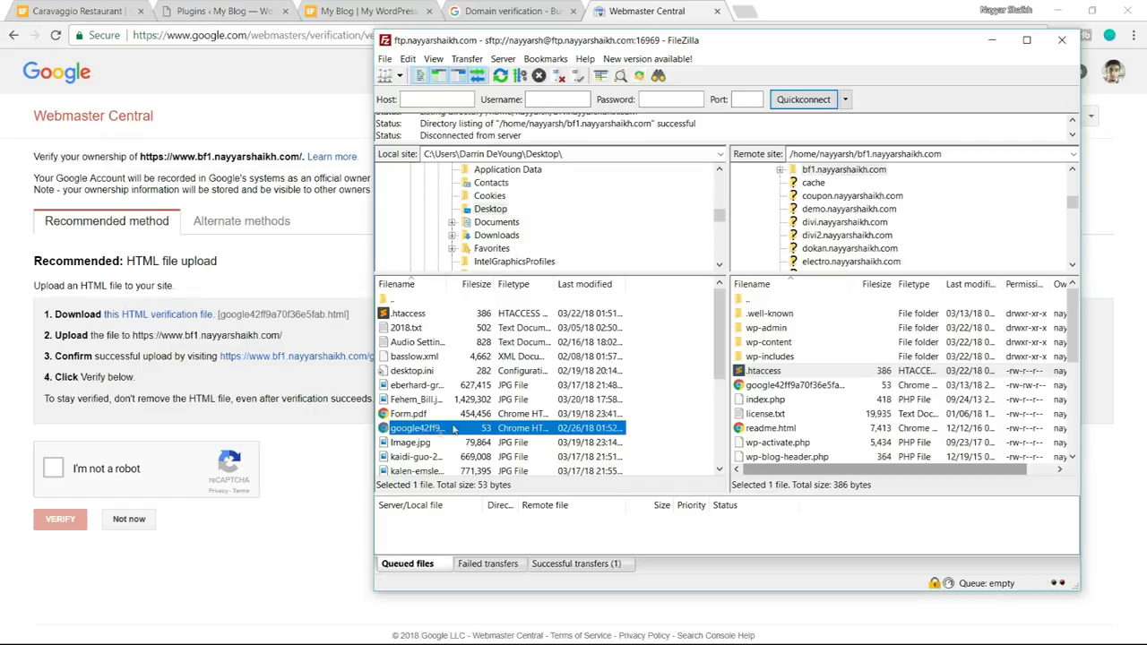
# Upload google42ff9a70f36e5fab.html to the server's site folder, overwriting the existing file
pyautogui.moveTo(408, 432); pyautogui.dragTo(826, 407)
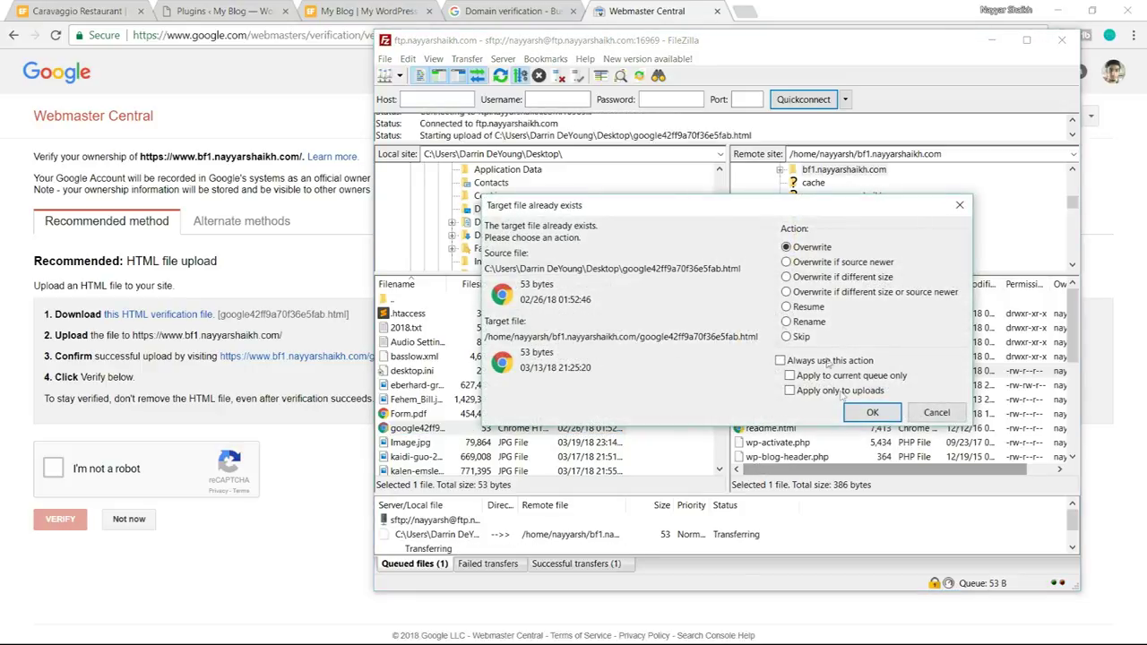
pyautogui.click(871, 413)
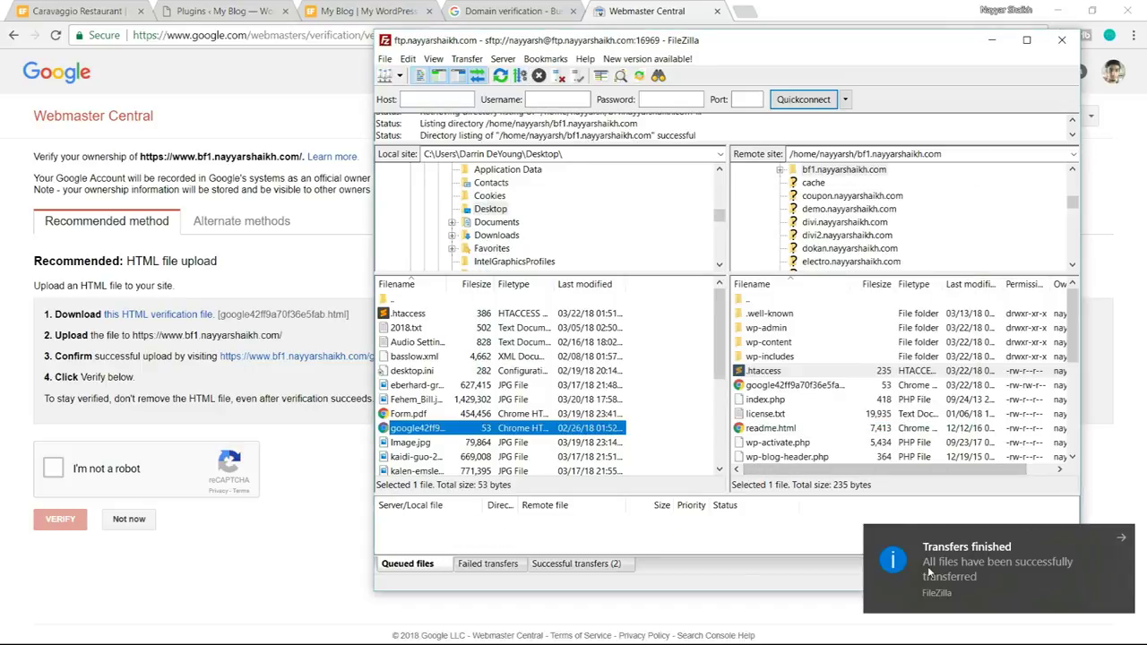
pyautogui.click(314, 380)
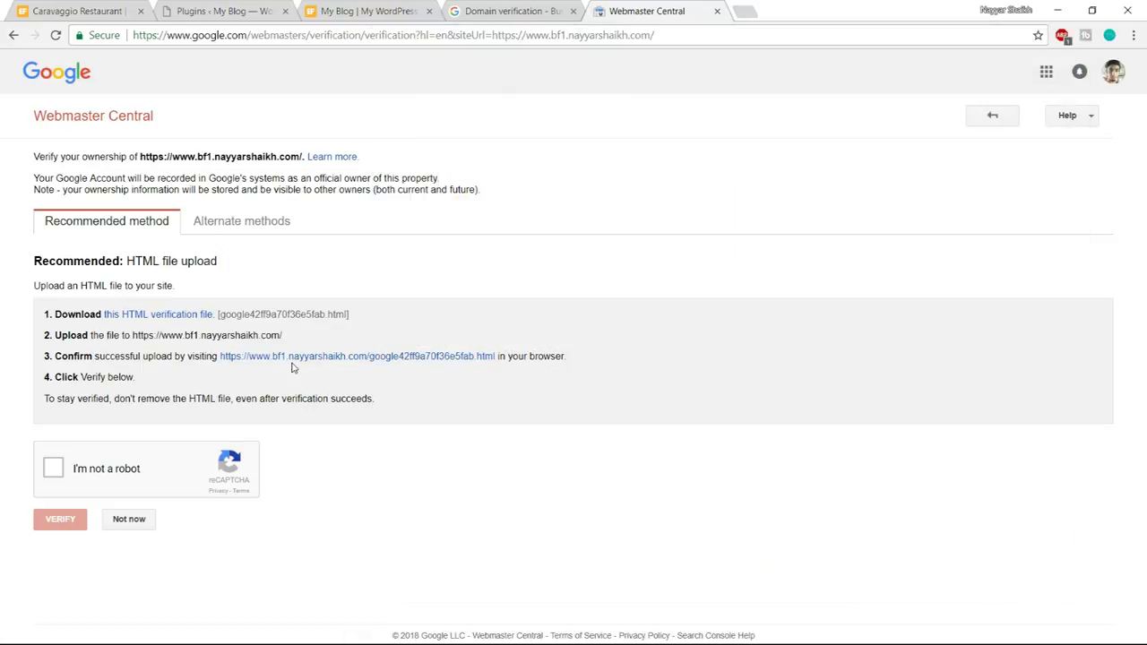
# Open the verification file link in a new tab to confirm it loads, then close it
pyautogui.rightClick(314, 355)
pyautogui.click(345, 366)
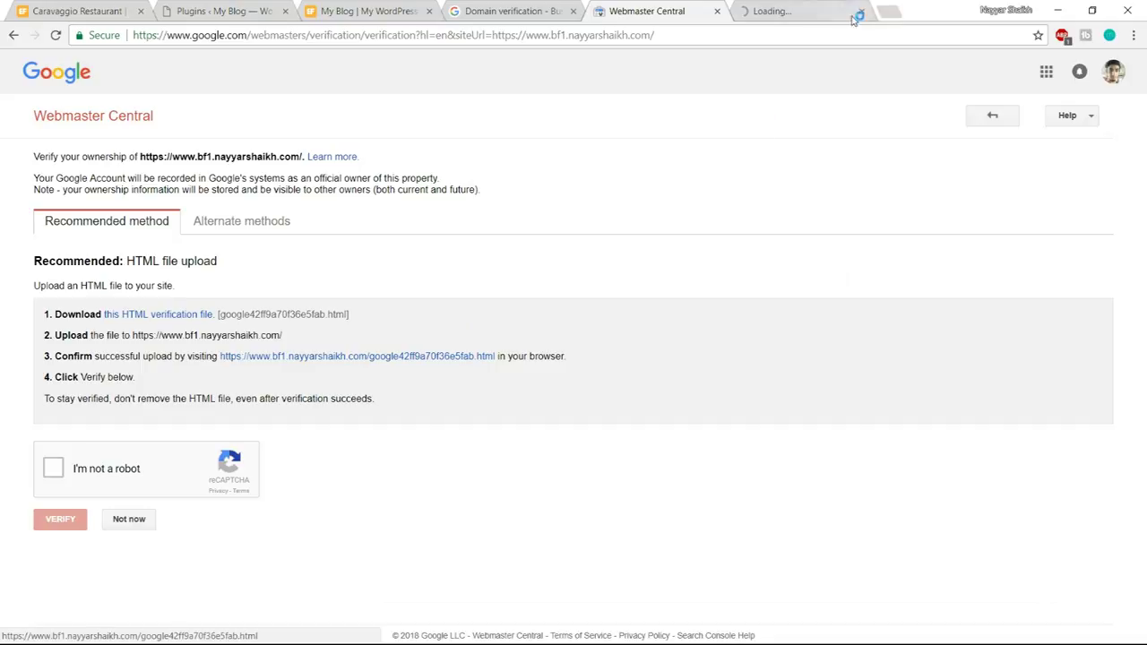
pyautogui.click(818, 11)
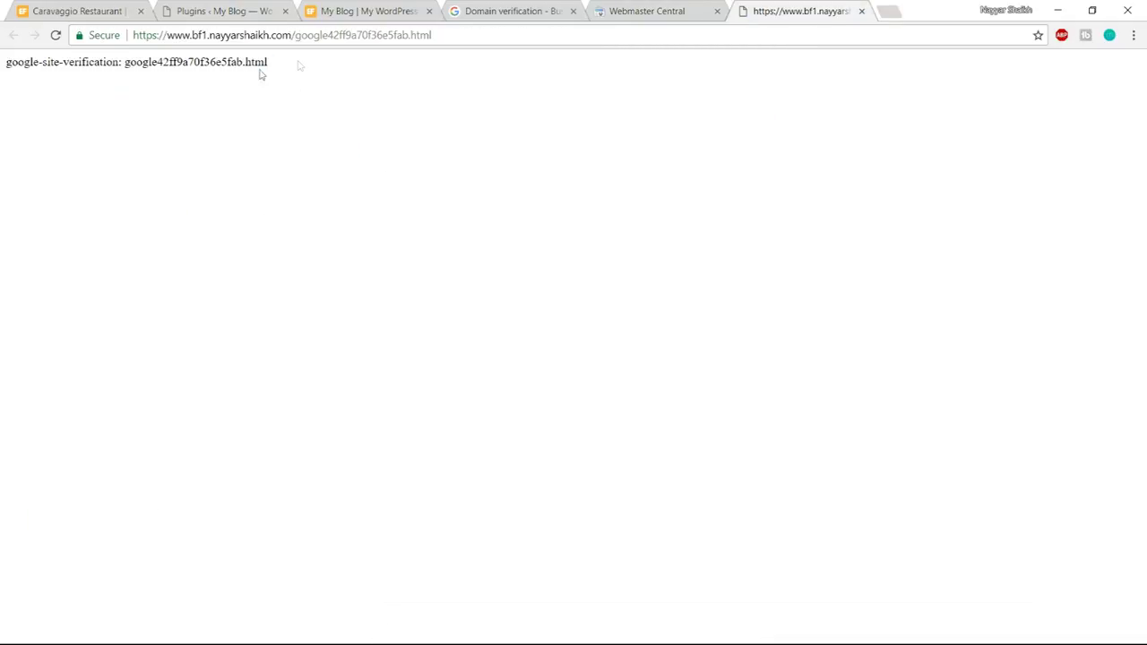
pyautogui.moveTo(300, 66); pyautogui.dragTo(2, 83)
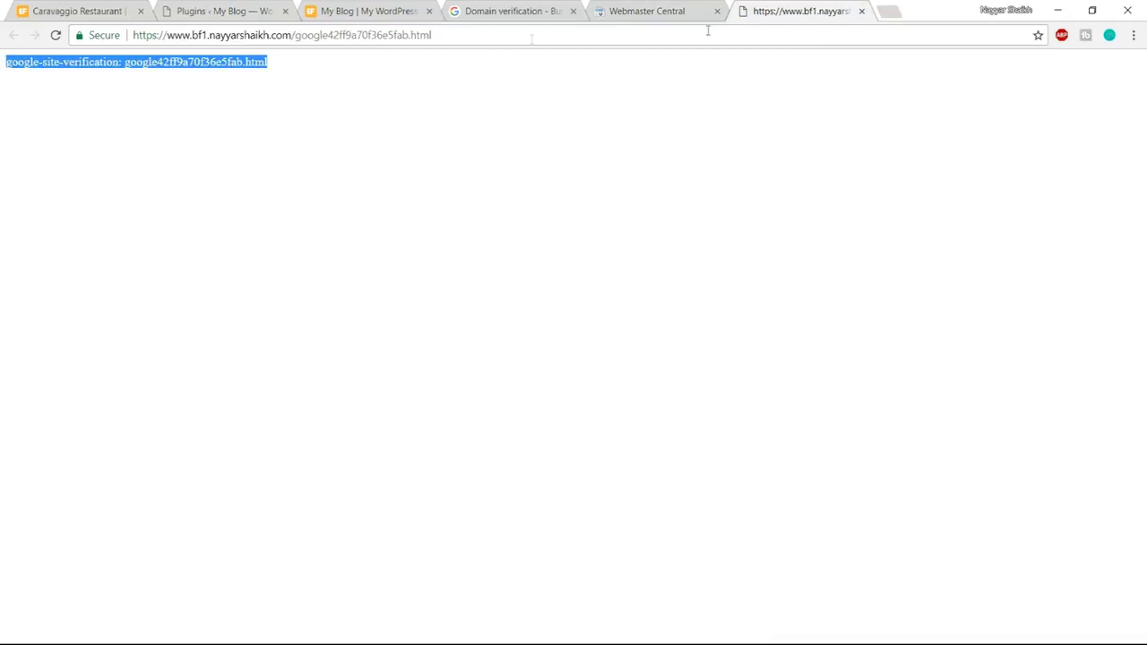
pyautogui.click(862, 11)
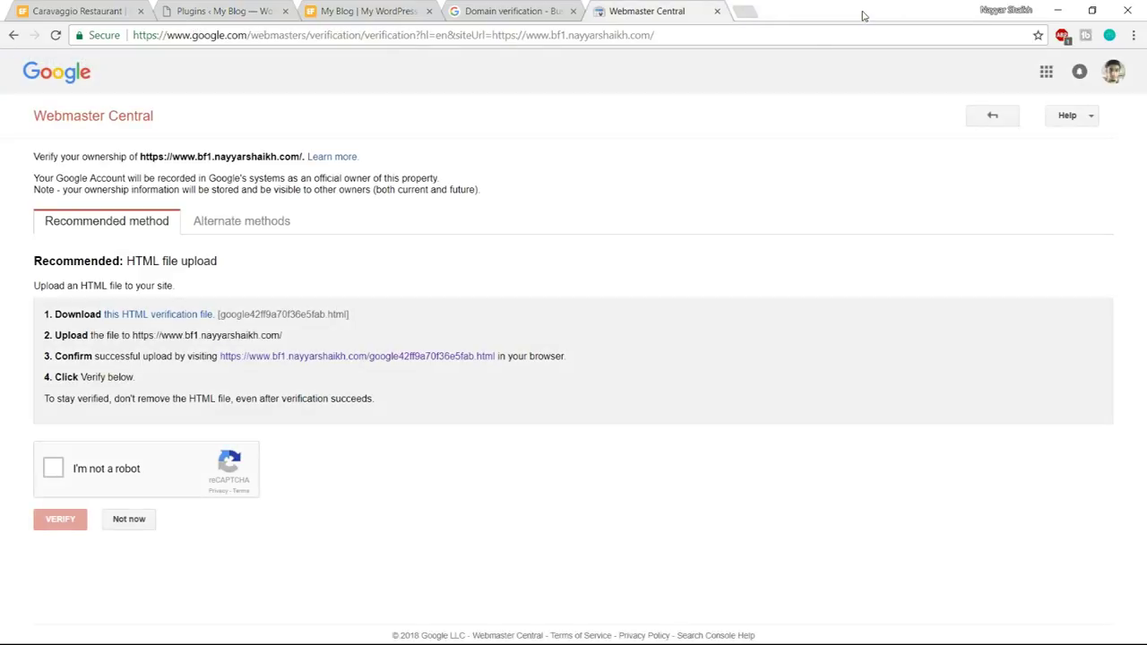
# Pass the I'm not a robot check, verify ownership, and close Webmaster Central
pyautogui.click(53, 470)
pyautogui.click(62, 528)
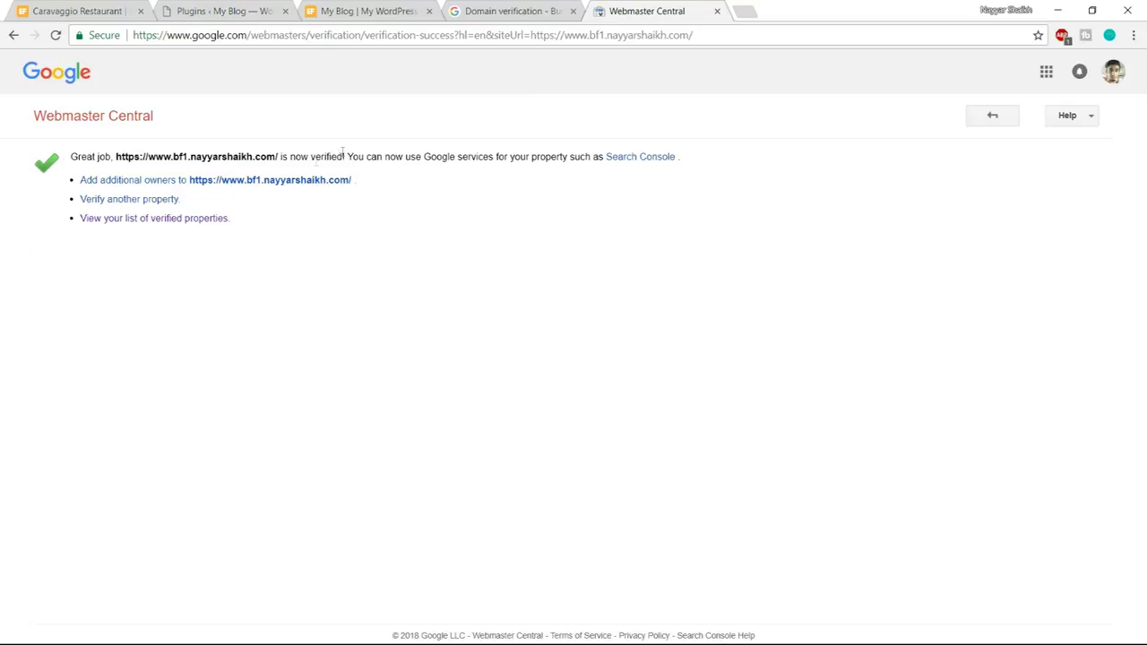
pyautogui.click(717, 11)
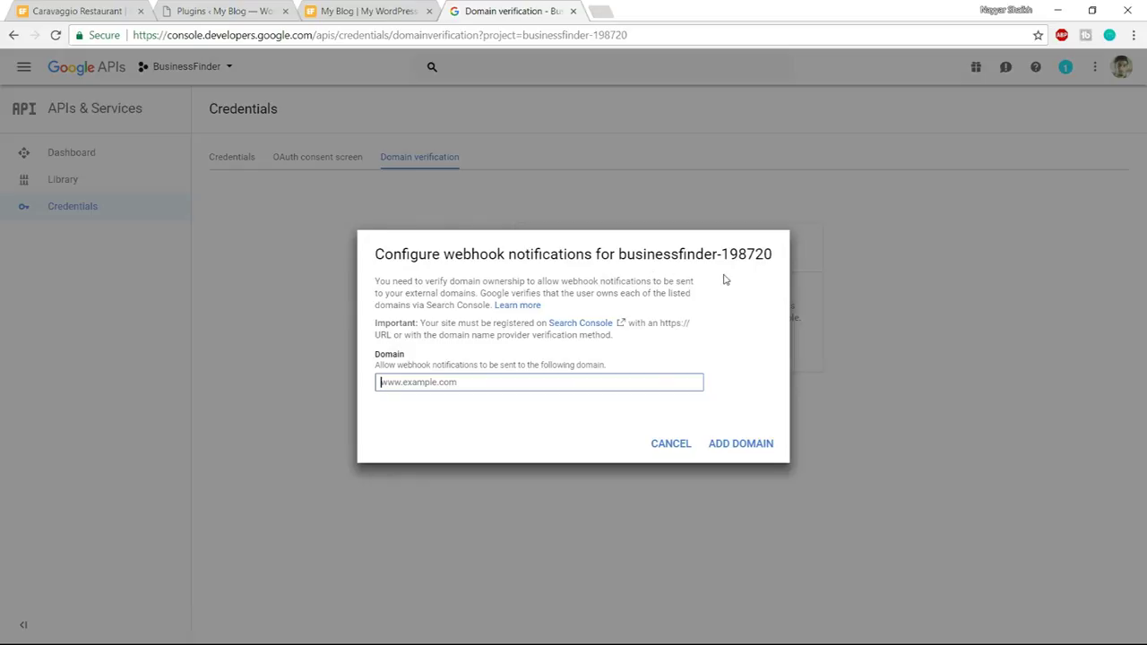
# Add the site's address as an allowed domain in Google API Console
pyautogui.write('https://www.bf1.nayyarshaikh.com/')
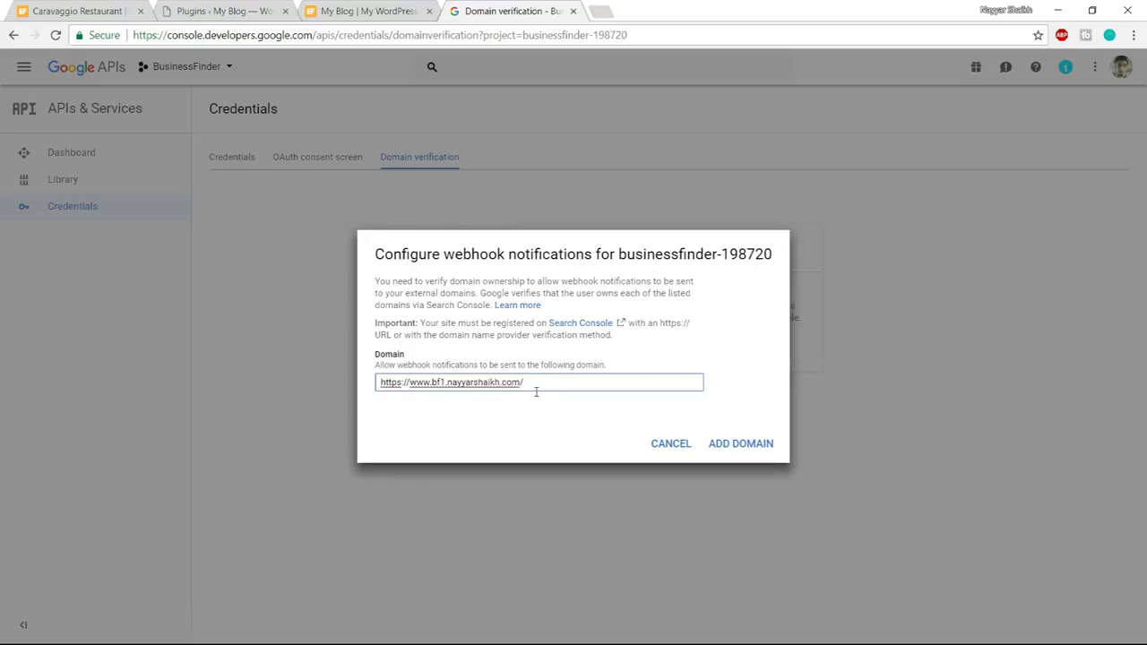
pyautogui.click(742, 450)
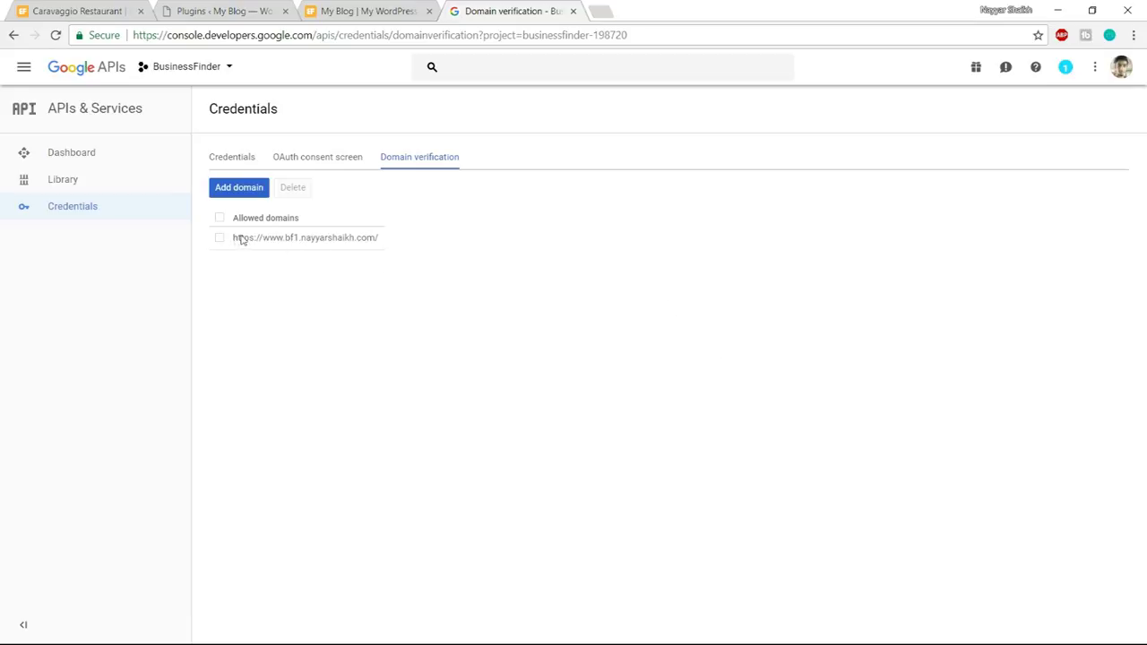
pyautogui.moveTo(380, 239); pyautogui.dragTo(238, 240)
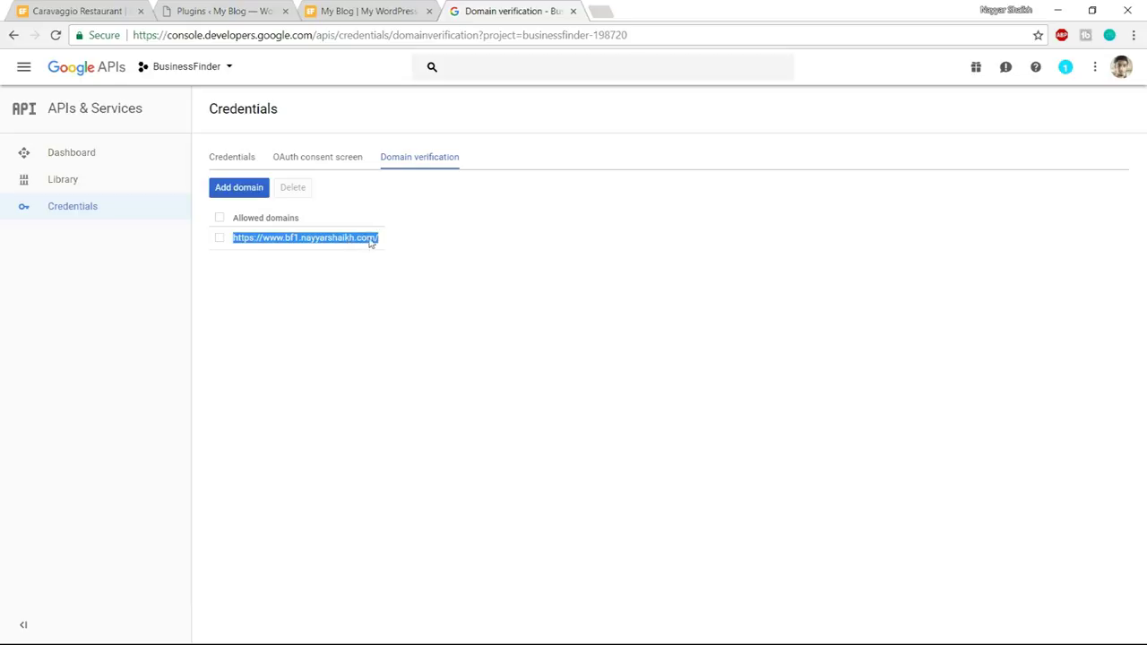
# Copy the Maps API key from the Credentials list and go back to WordPress Plugins
pyautogui.click(228, 166)
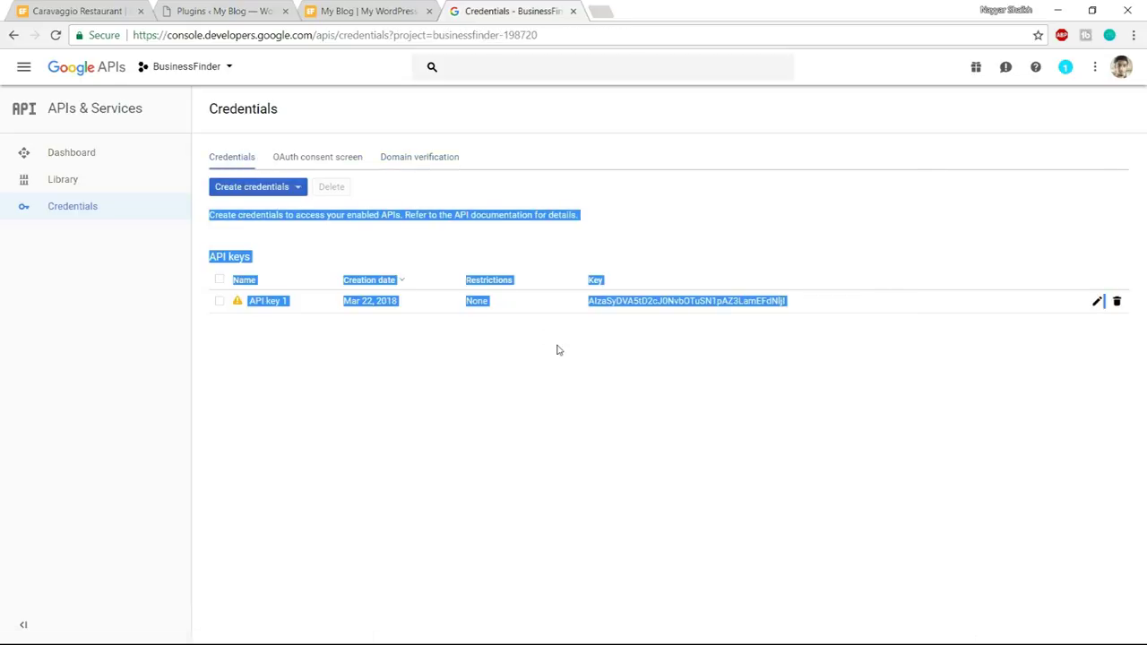
pyautogui.click(591, 307)
pyautogui.moveTo(590, 306); pyautogui.dragTo(794, 315)
pyautogui.hotkey('ctrl', 'c')
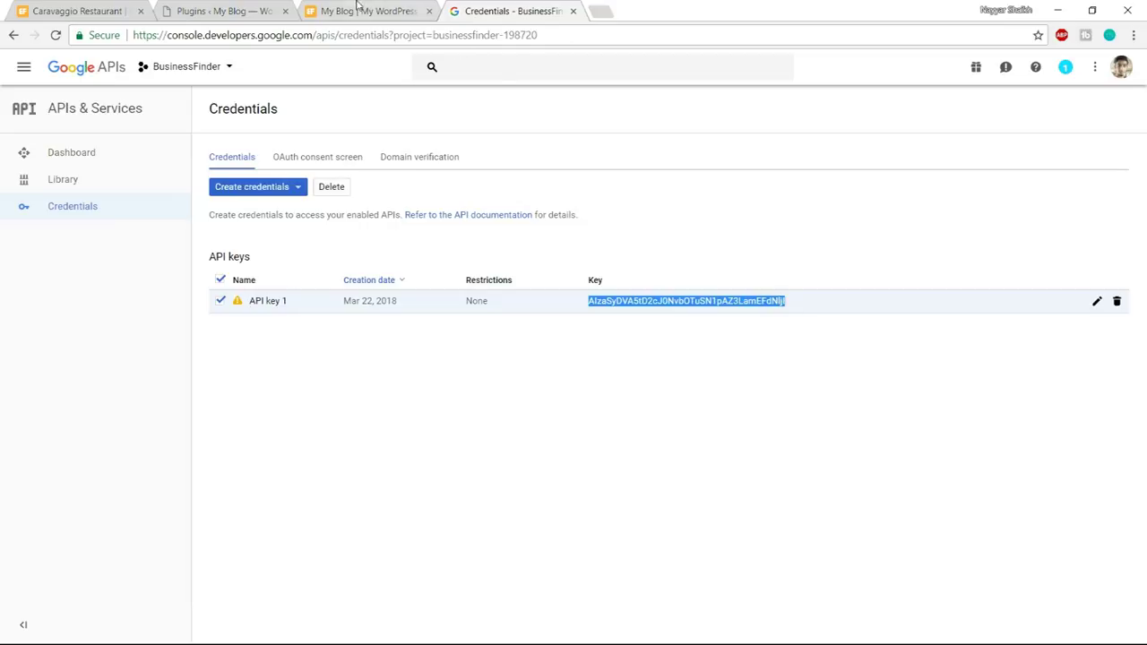
pyautogui.click(229, 11)
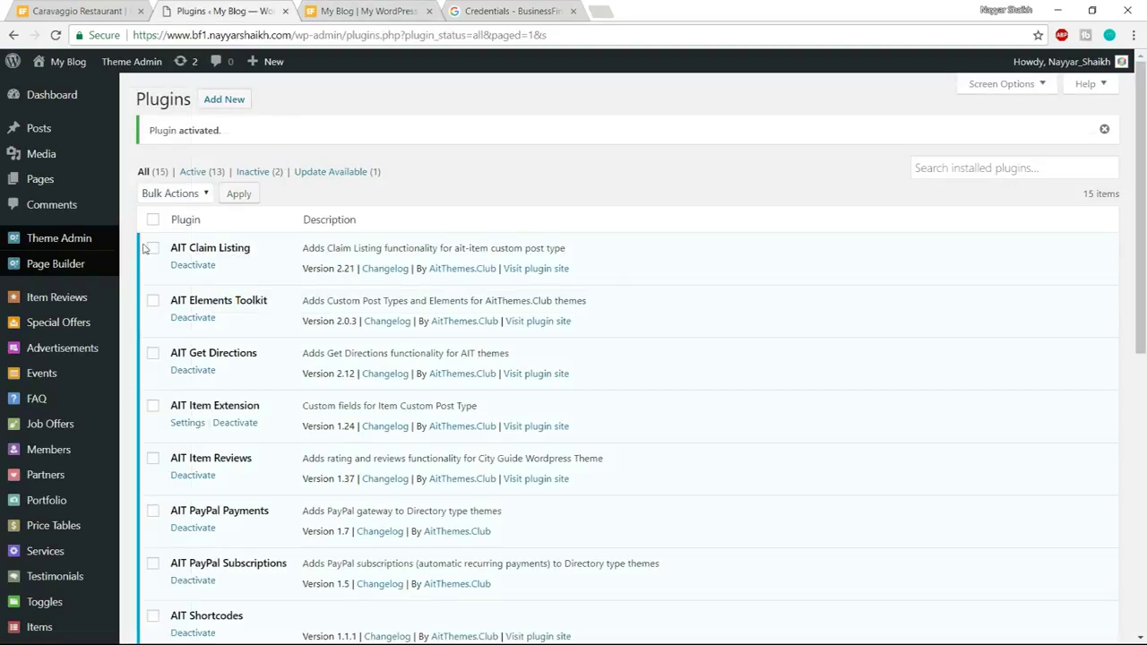
# Paste the Google Maps API key into Theme Options > Google and save the options
pyautogui.moveTo(54, 242)
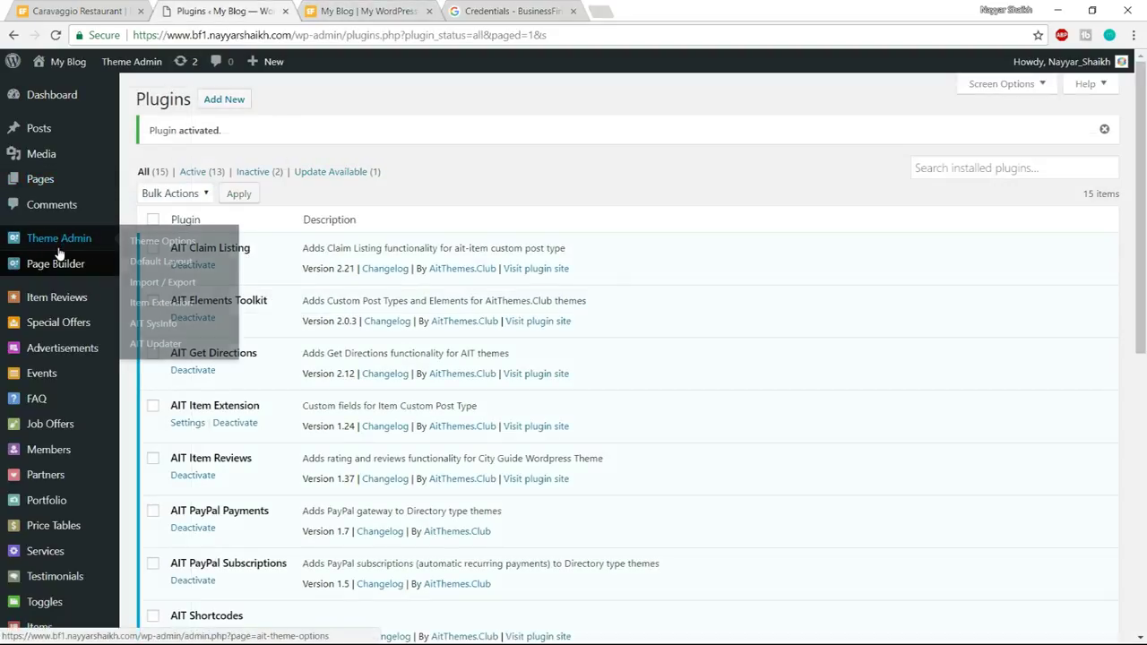
pyautogui.click(77, 240)
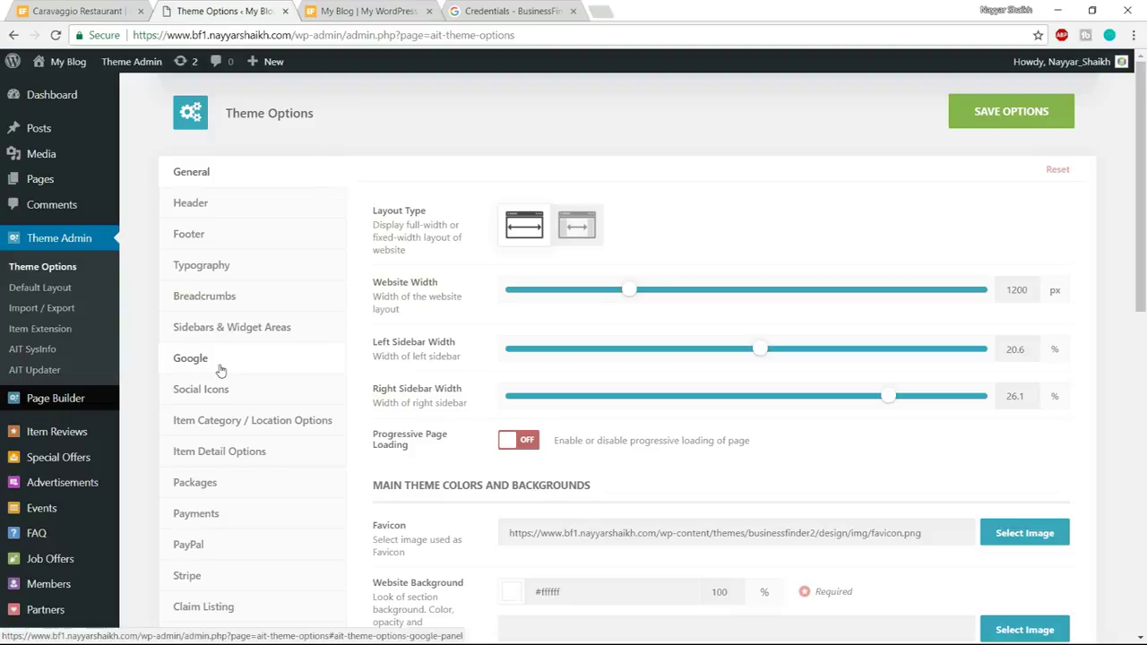
pyautogui.click(190, 359)
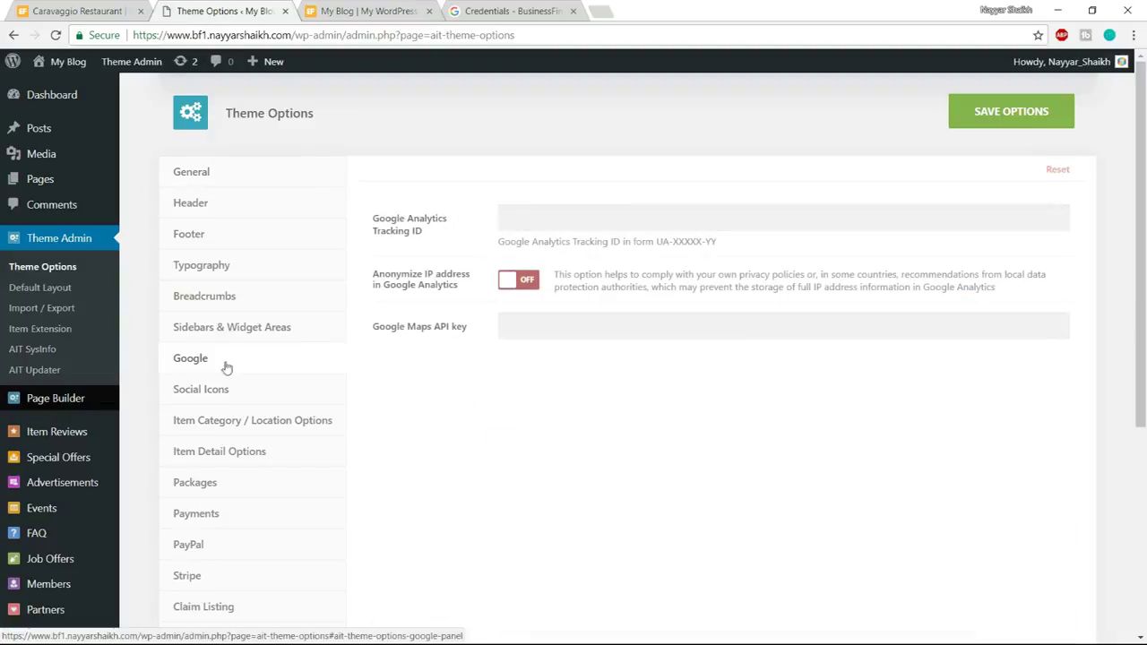
pyautogui.click(565, 330)
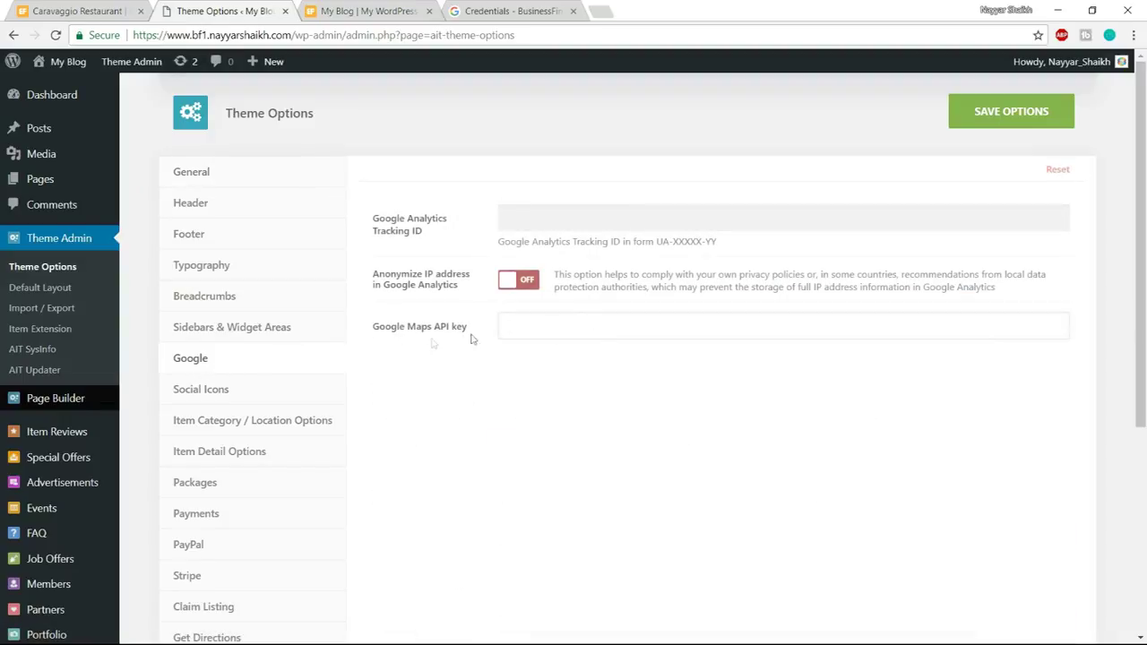
pyautogui.hotkey('ctrl', 'v')
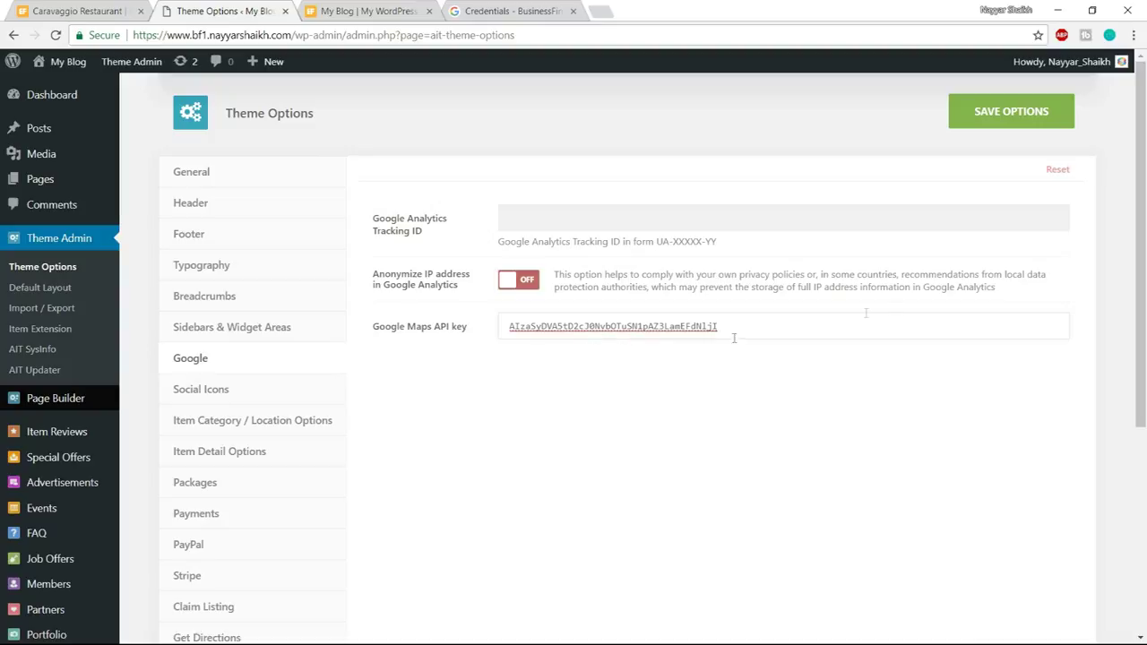
pyautogui.click(1034, 116)
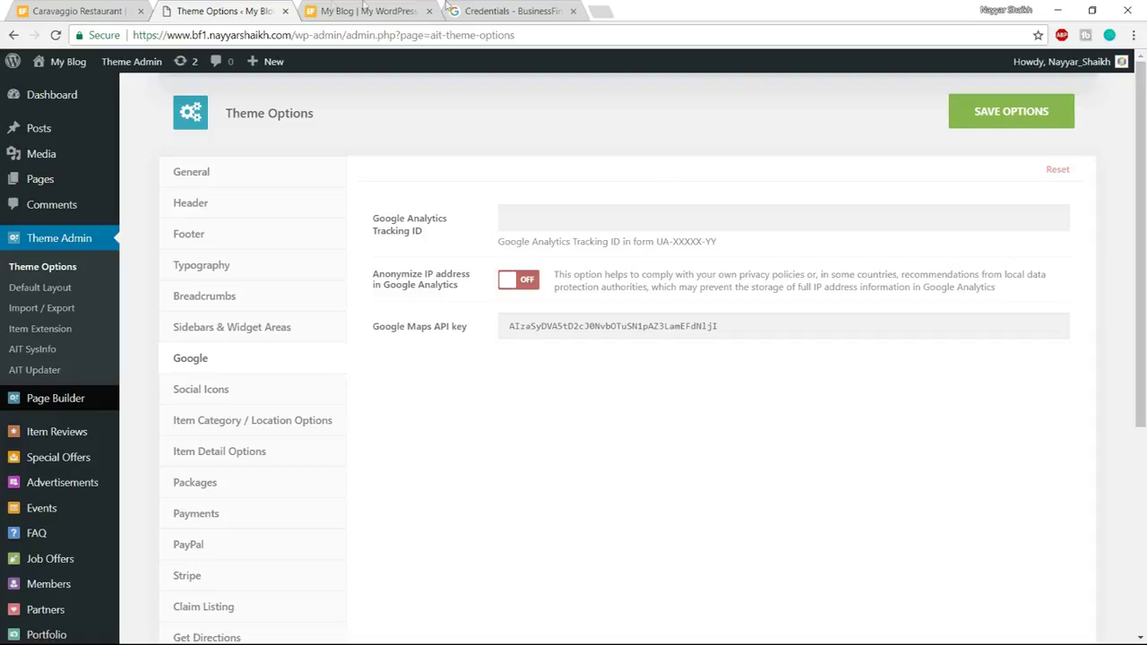
pyautogui.click(331, 10)
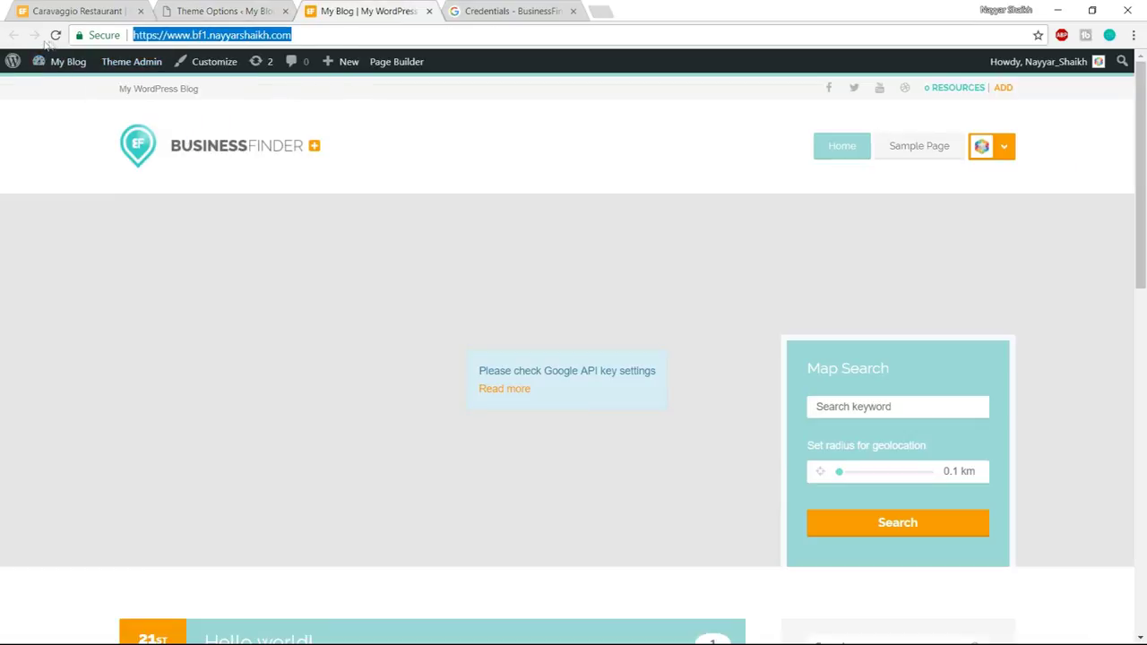
# Reload the front page to confirm the map loads, and close the Google API credentials page
pyautogui.click(56, 35)
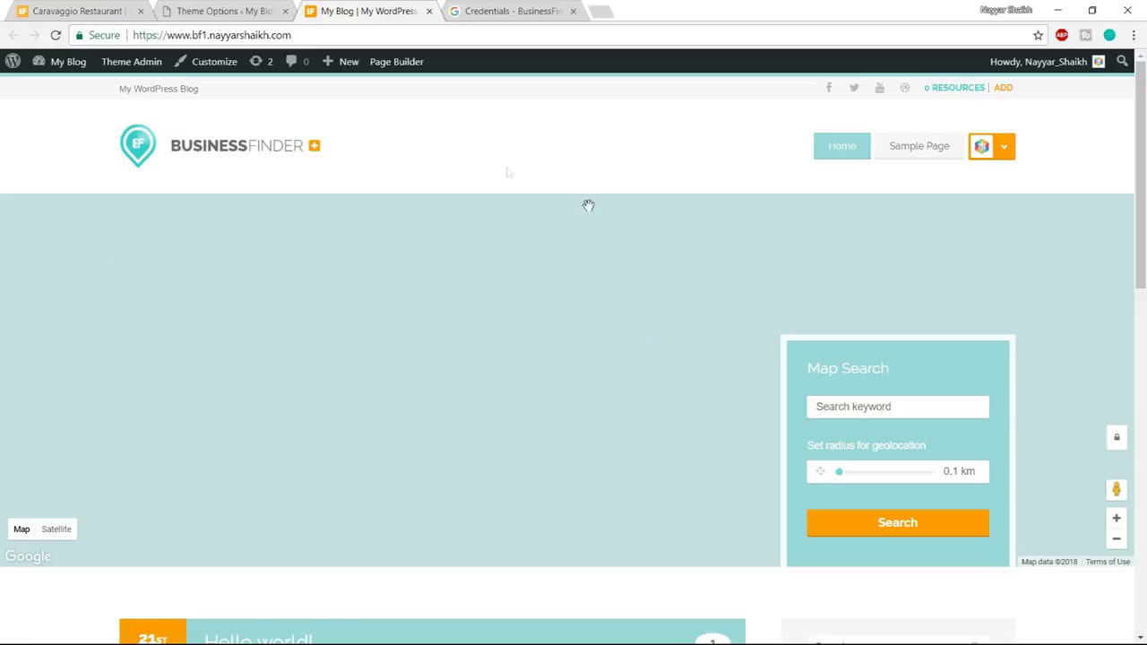
pyautogui.click(220, 8)
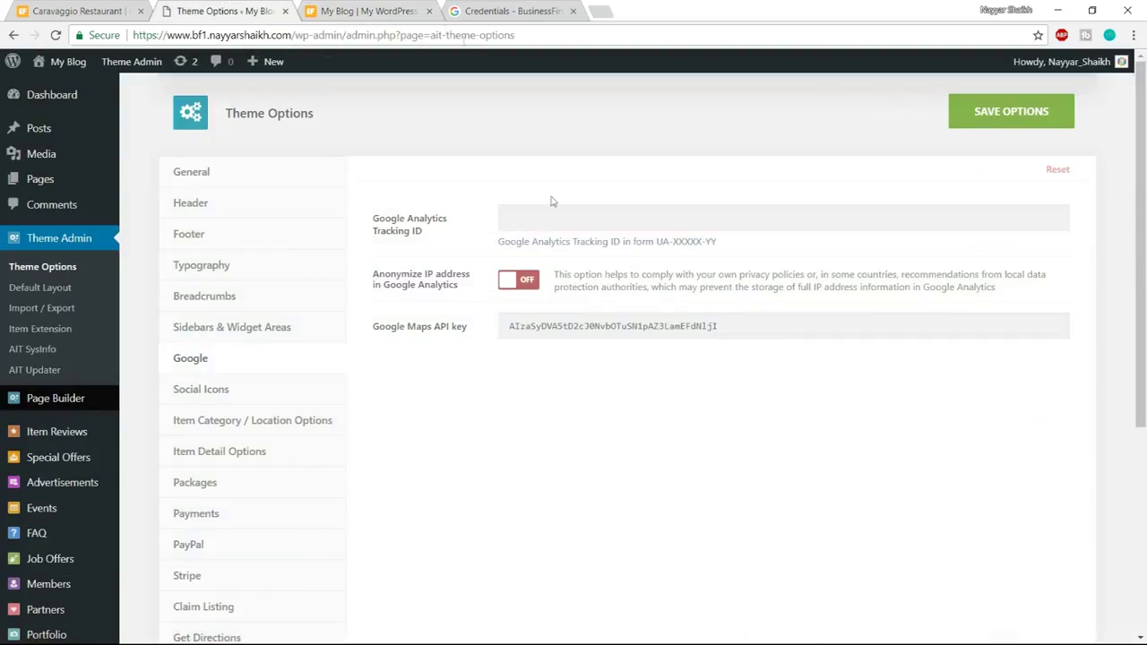
pyautogui.click(367, 11)
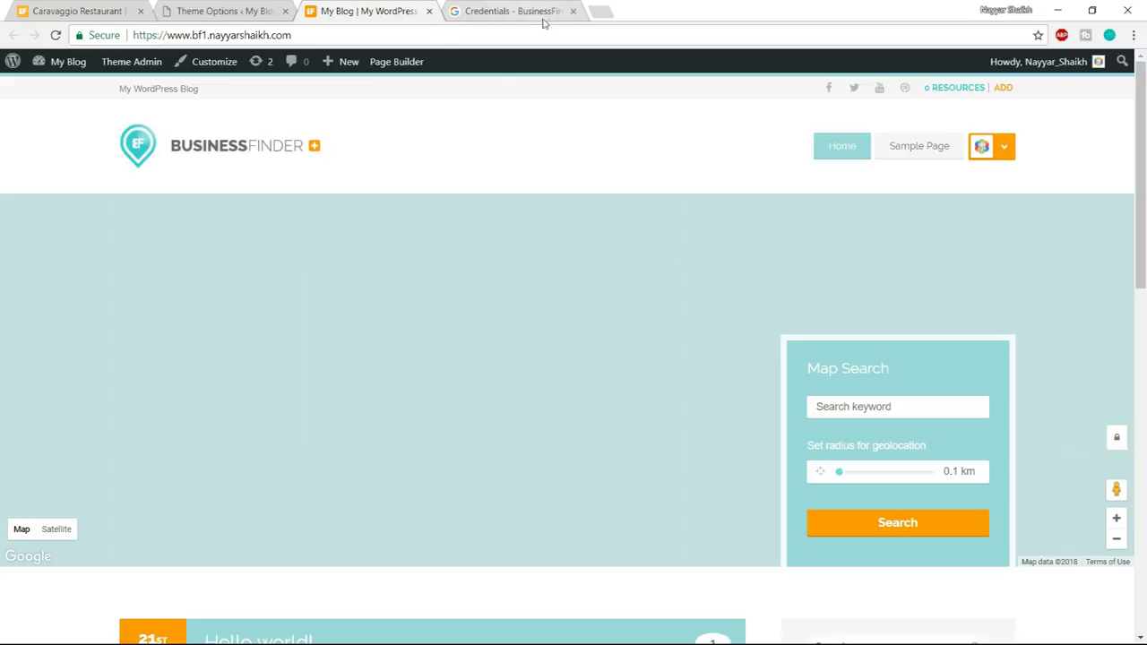
pyautogui.click(489, 11)
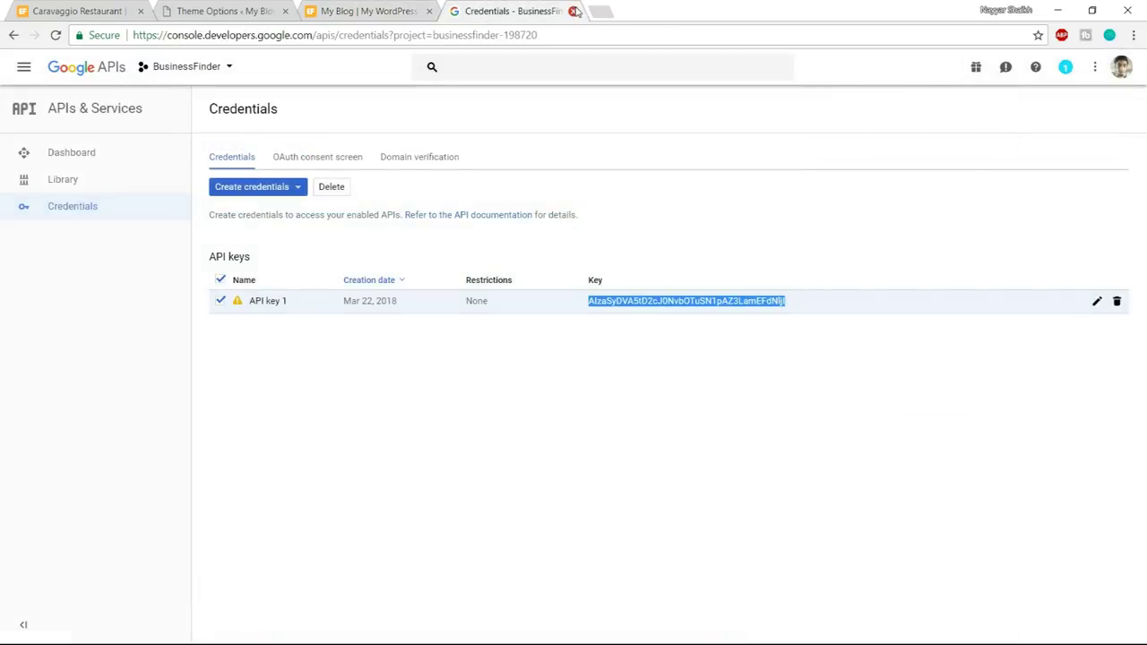
pyautogui.click(575, 11)
pyautogui.click(229, 9)
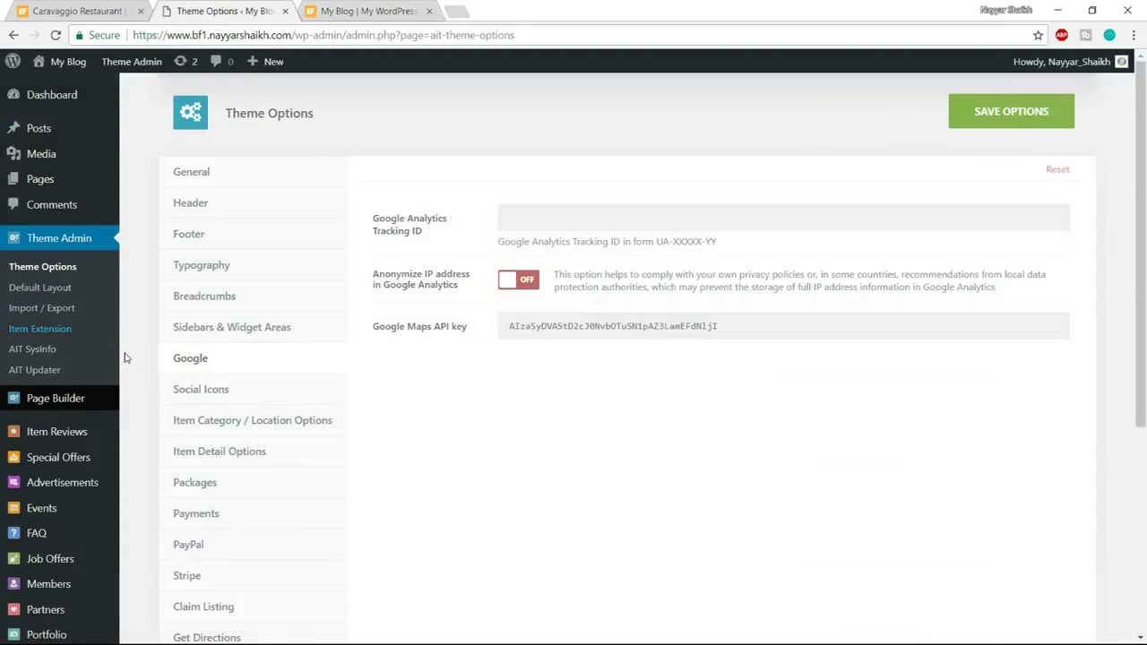
pyautogui.click(350, 9)
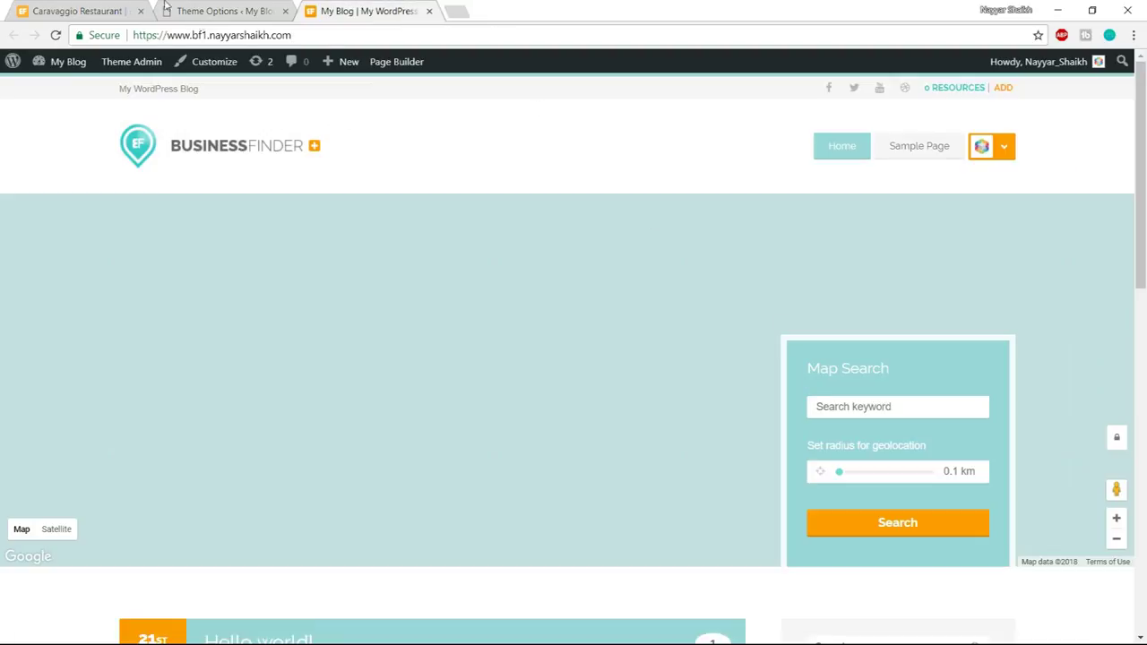
# Compare the map with the demo Caravaggio Restaurant listing, then return to Theme Options
pyautogui.click(76, 11)
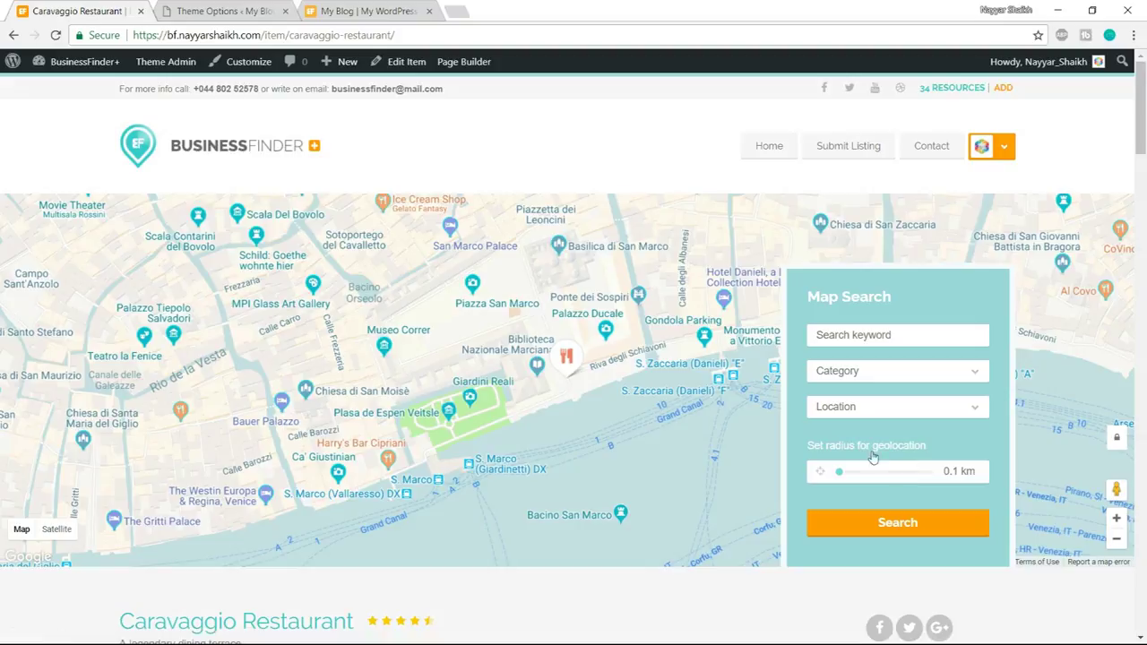
pyautogui.click(394, 9)
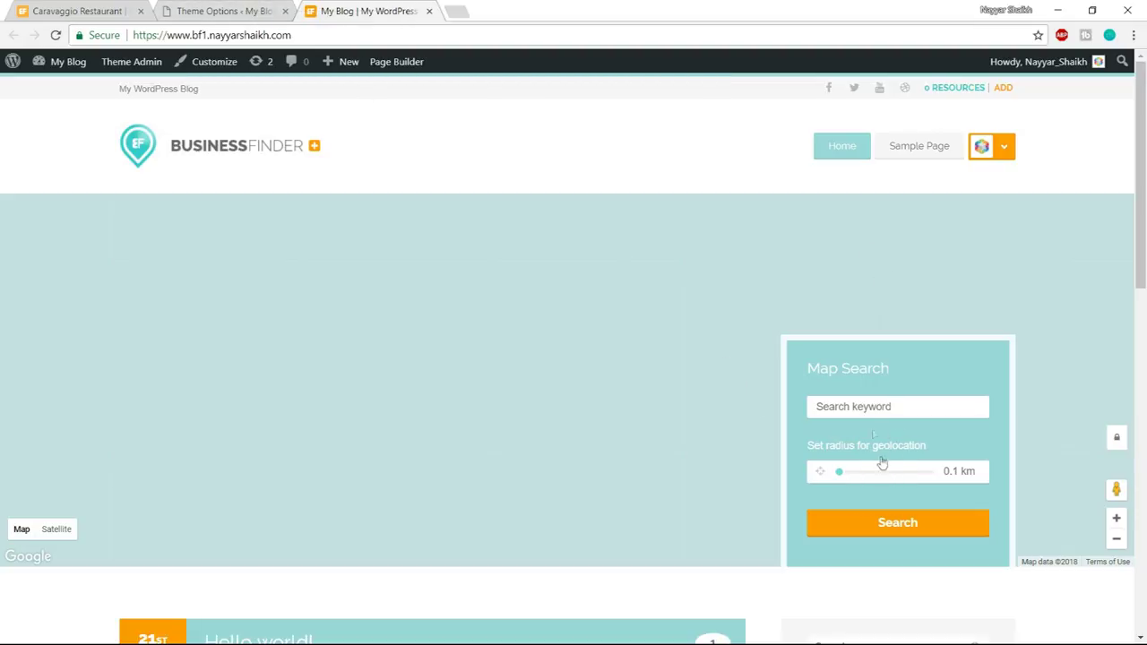
pyautogui.click(222, 9)
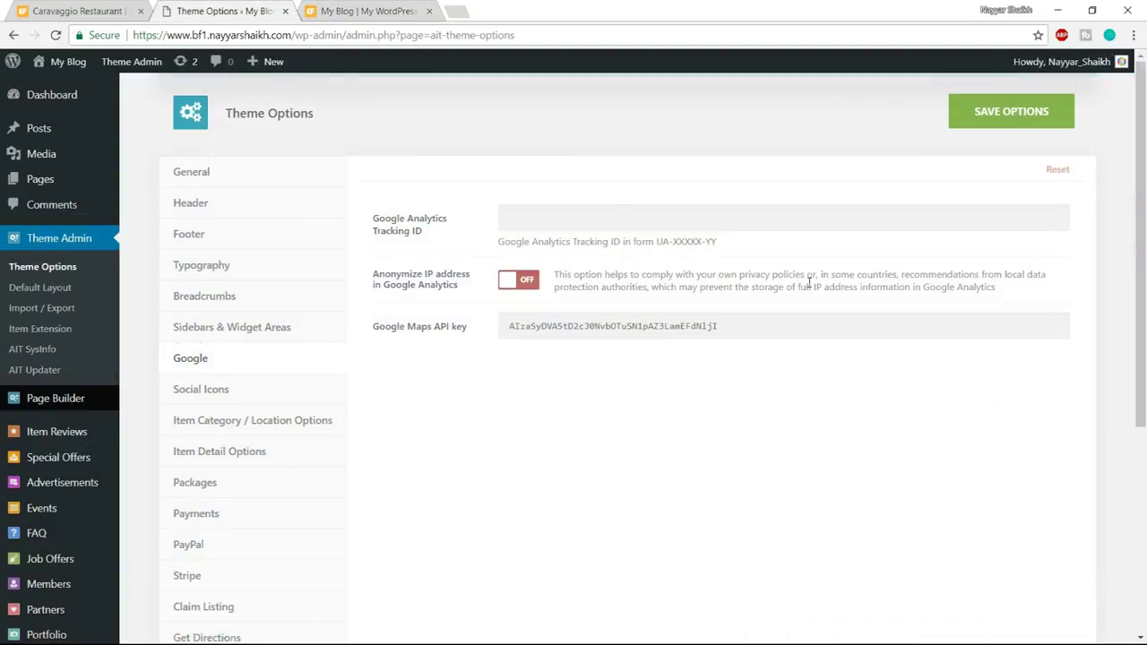
pyautogui.scroll(-3, 808, 286)
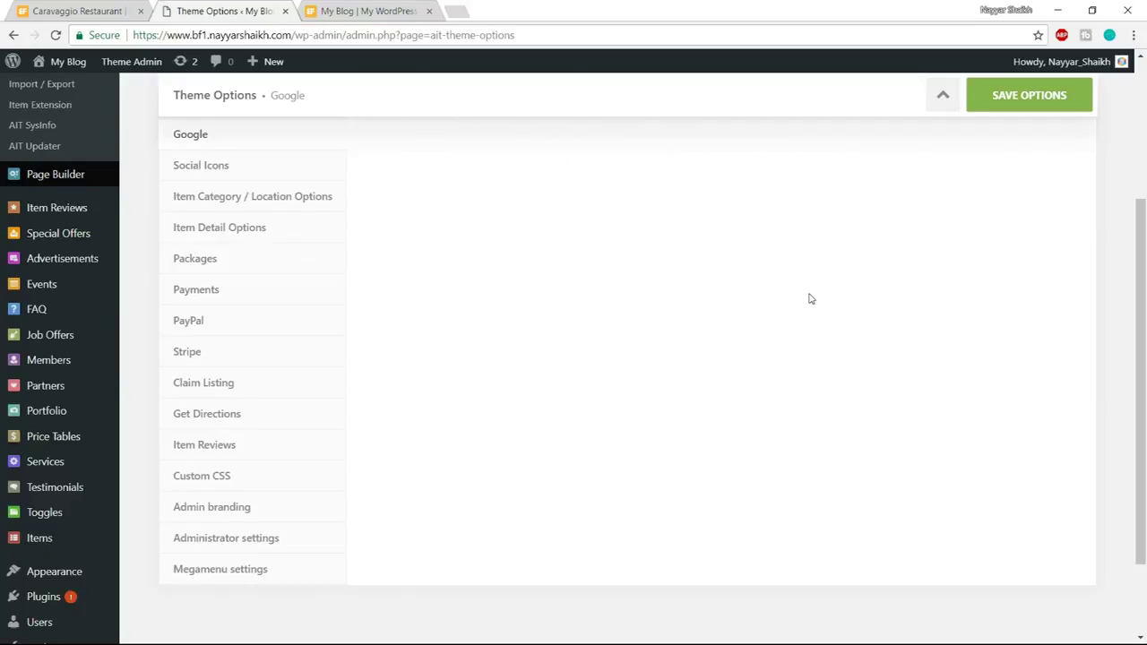
pyautogui.scroll(-1, 809, 298)
pyautogui.moveTo(47, 469)
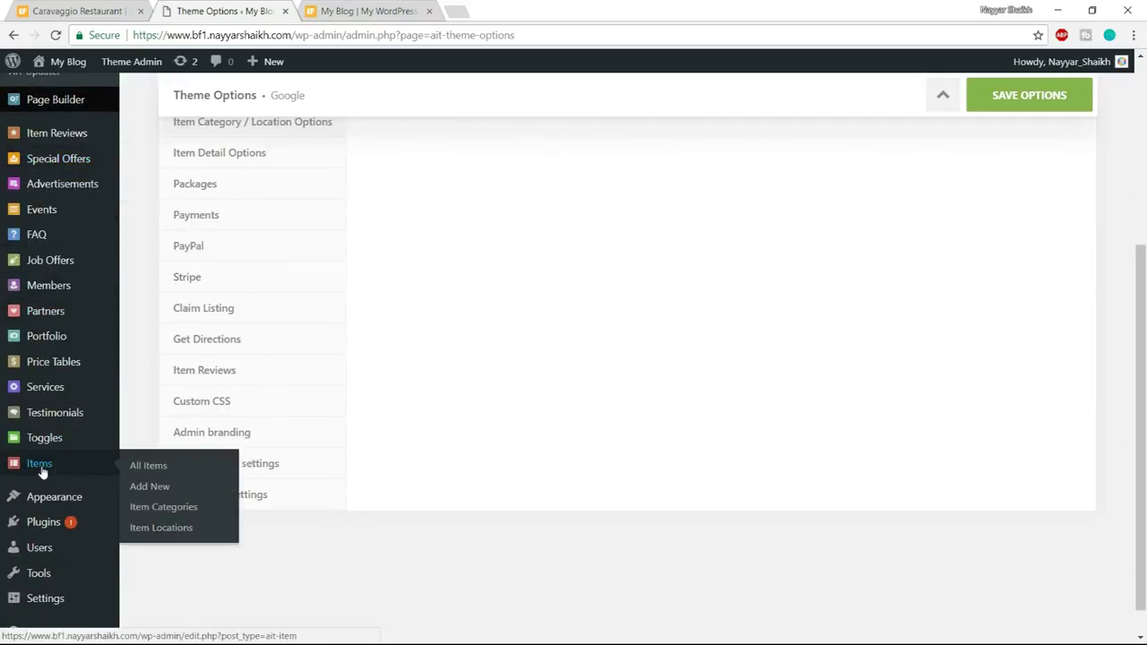
# Open Items > Item Categories and enter Food as the new category name
pyautogui.click(201, 507)
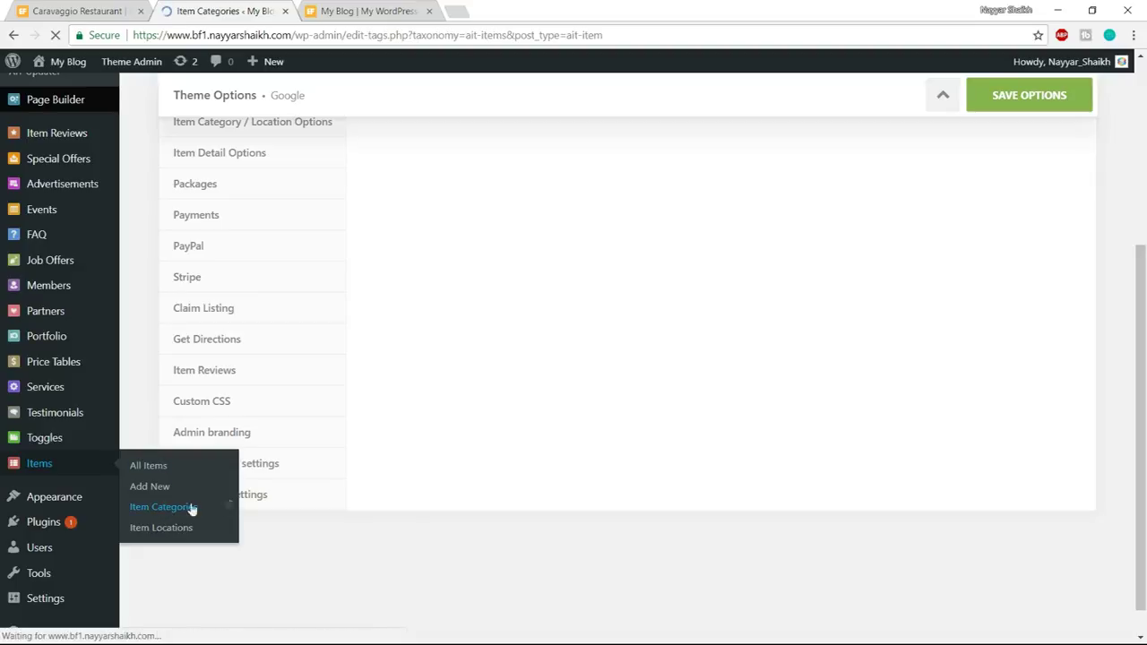
pyautogui.moveTo(494, 208); pyautogui.dragTo(606, 201)
pyautogui.click(624, 204)
pyautogui.click(227, 192)
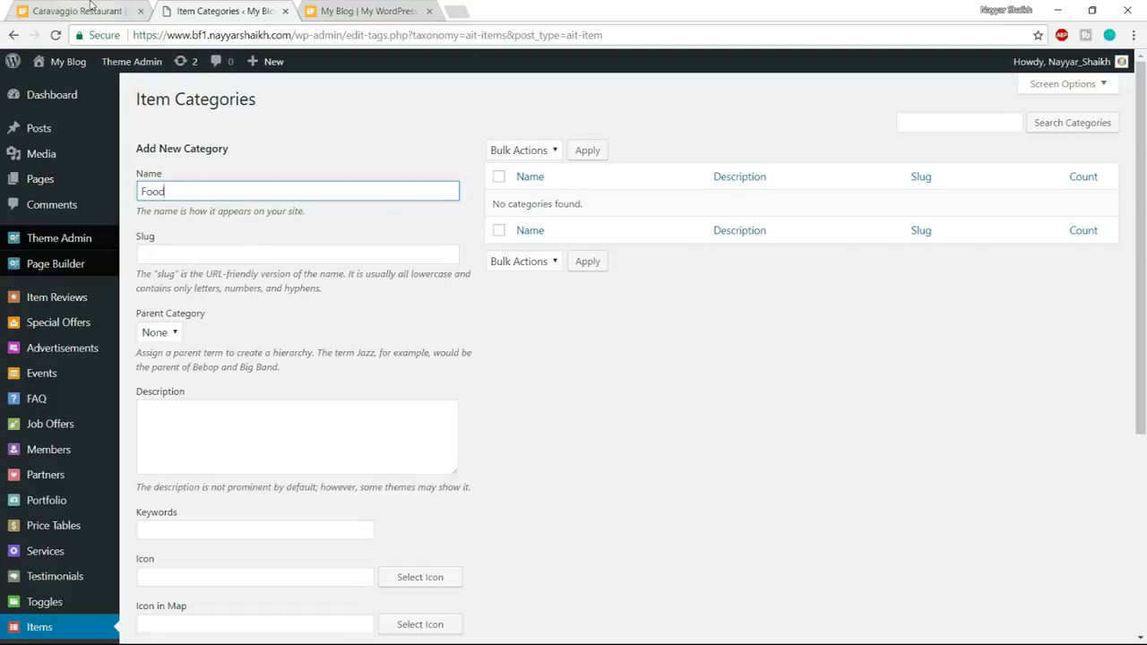
# Copy the Business Services lorem ipsum paragraph from the demo home page
pyautogui.click(89, 7)
pyautogui.scroll(-5, 347, 308)
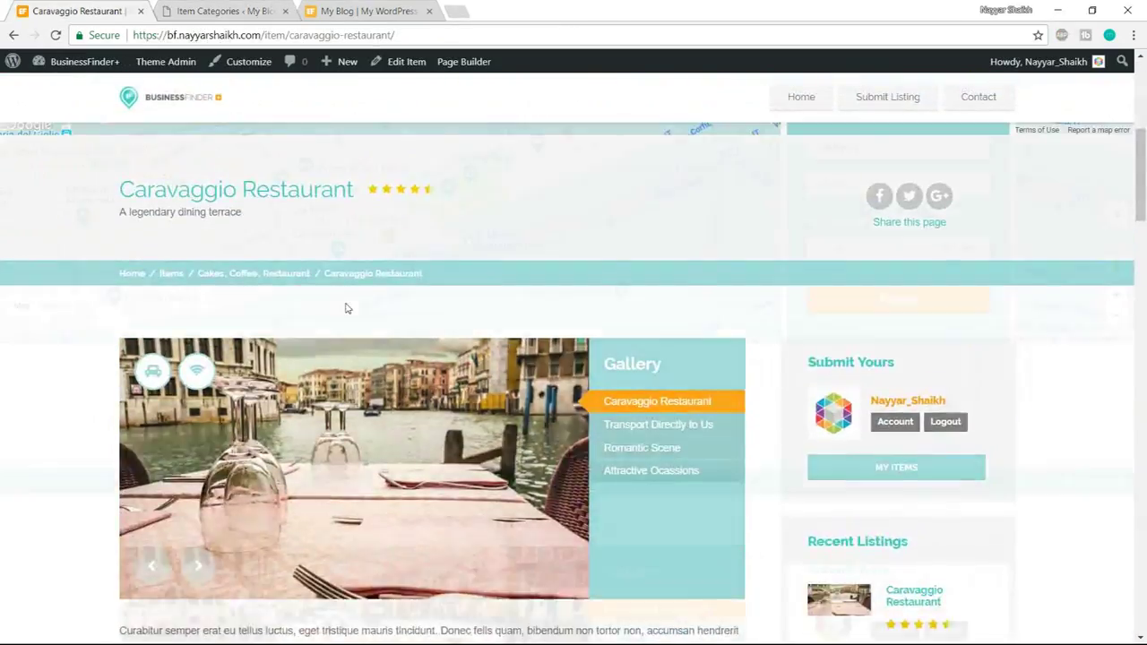
pyautogui.scroll(5, 348, 308)
pyautogui.scroll(-4, 336, 328)
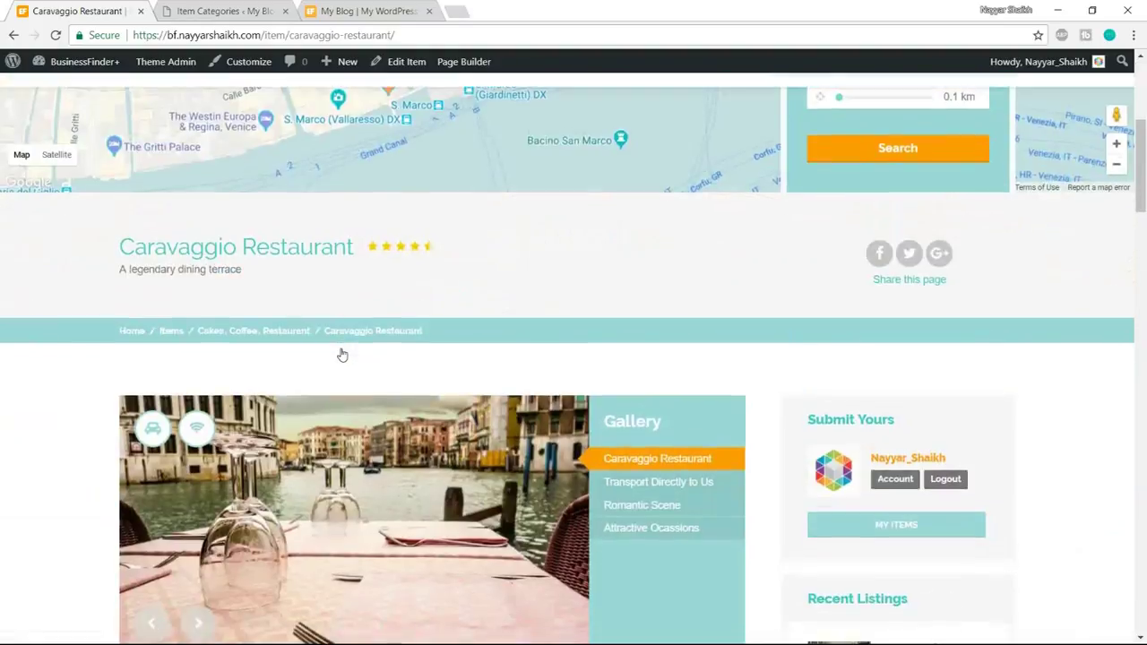
pyautogui.scroll(-4, 342, 354)
pyautogui.moveTo(120, 314); pyautogui.dragTo(514, 337)
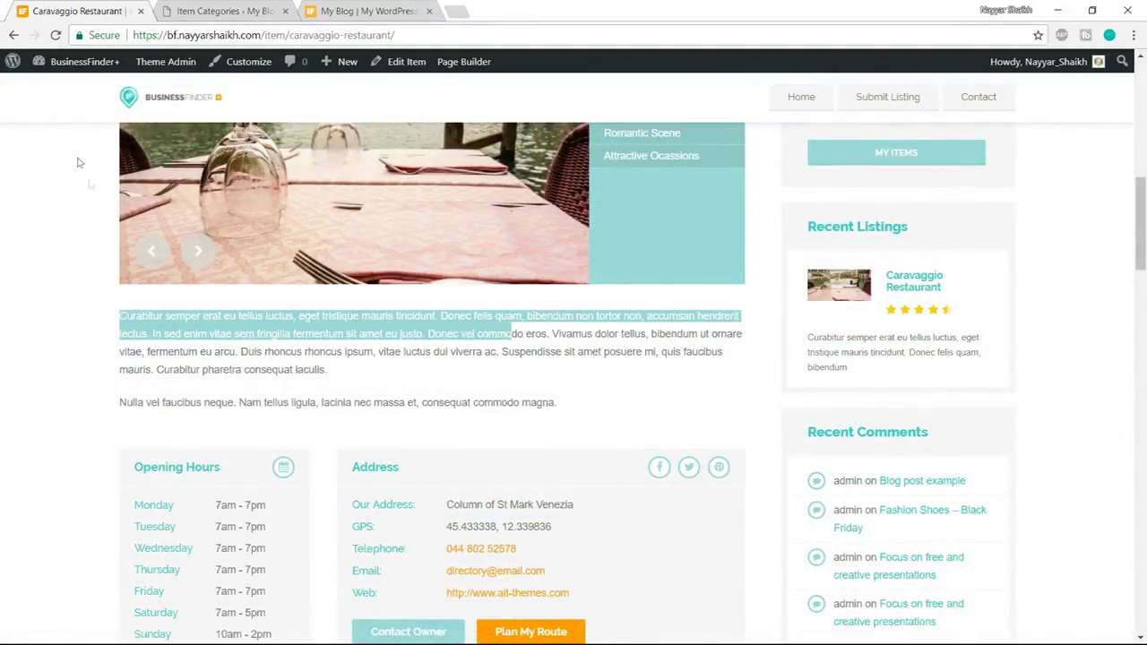
pyautogui.scroll(3, 78, 162)
pyautogui.click(179, 107)
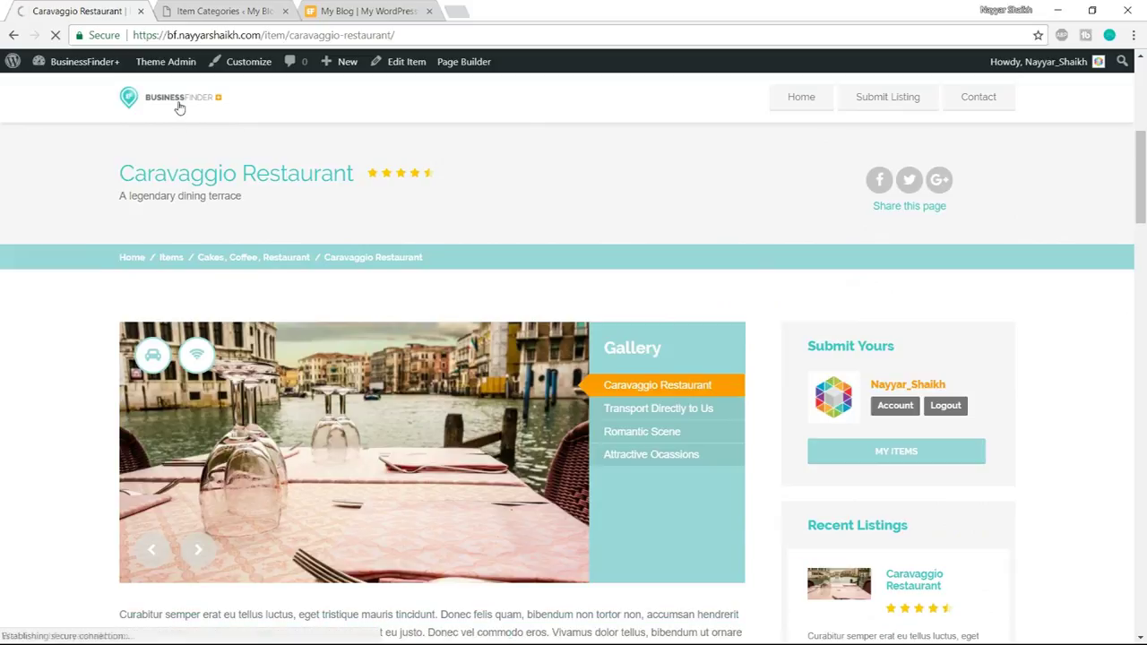
pyautogui.scroll(-3, 354, 318)
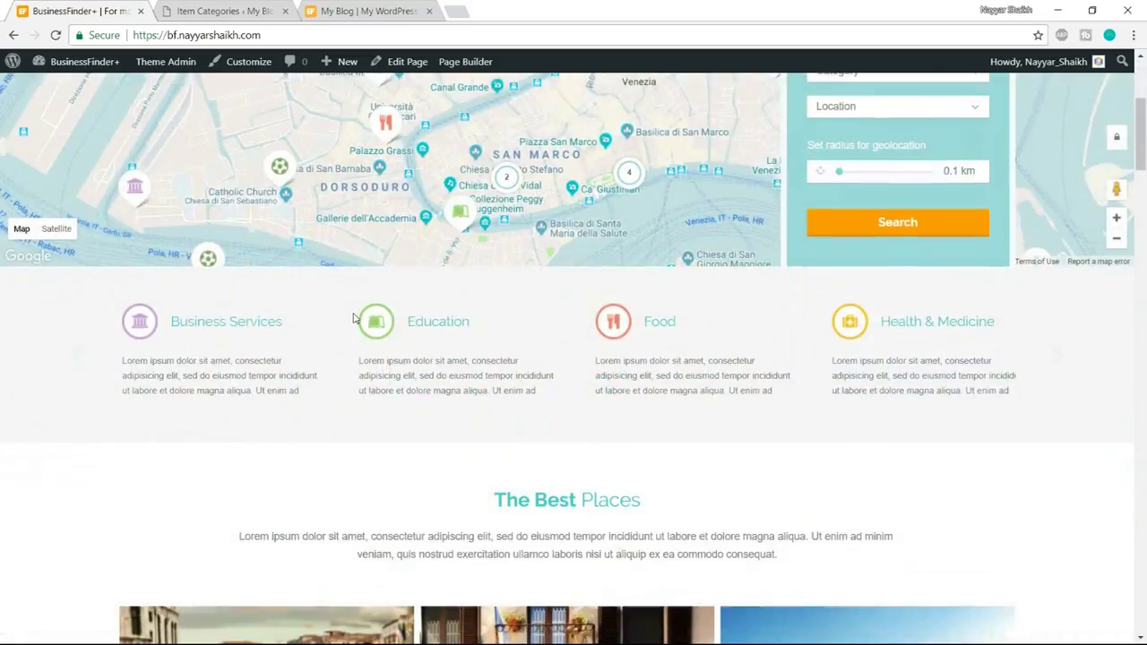
pyautogui.scroll(-1, 204, 316)
pyautogui.moveTo(116, 287); pyautogui.dragTo(125, 249)
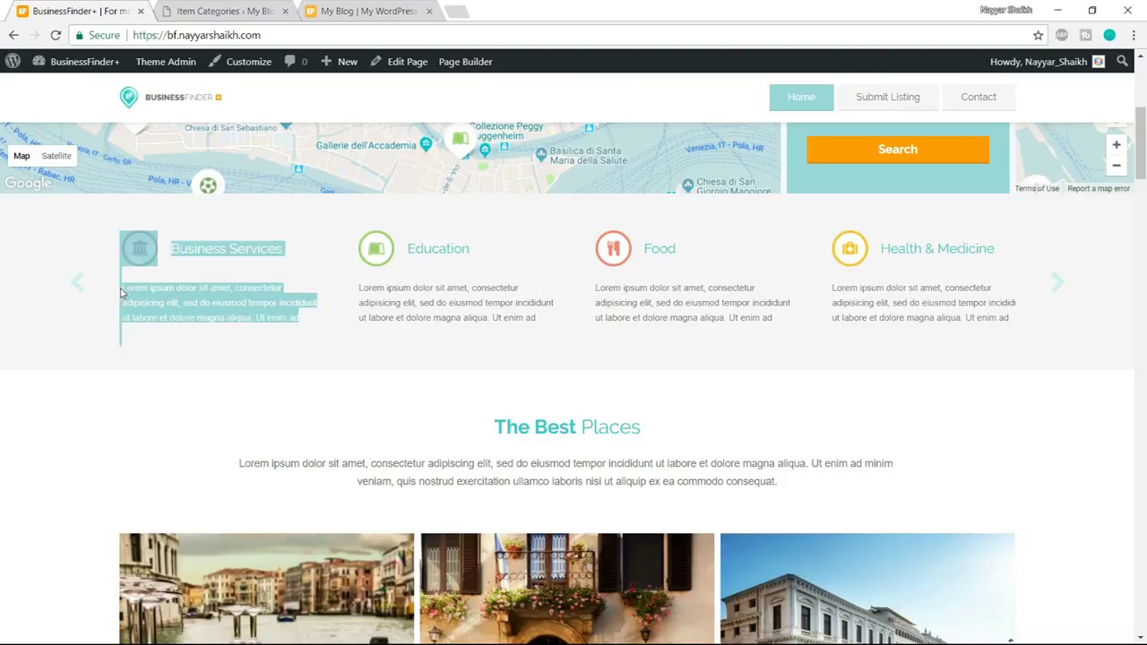
pyautogui.tripleClick(142, 289)
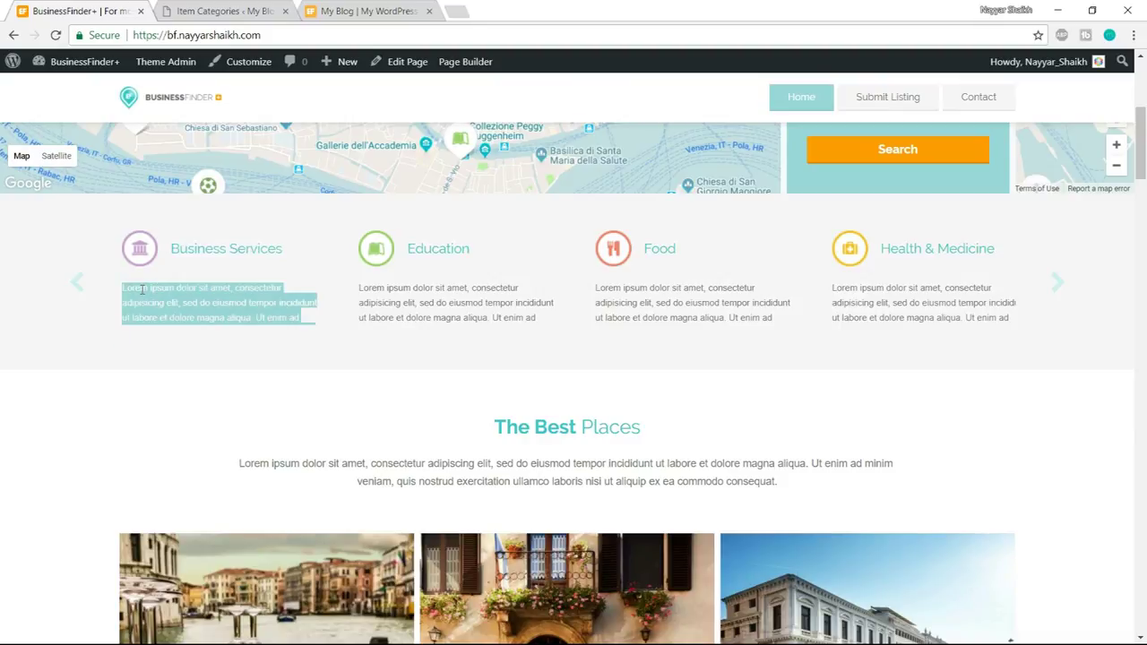
# Paste the lorem ipsum text into the Food category's Description
pyautogui.click(224, 11)
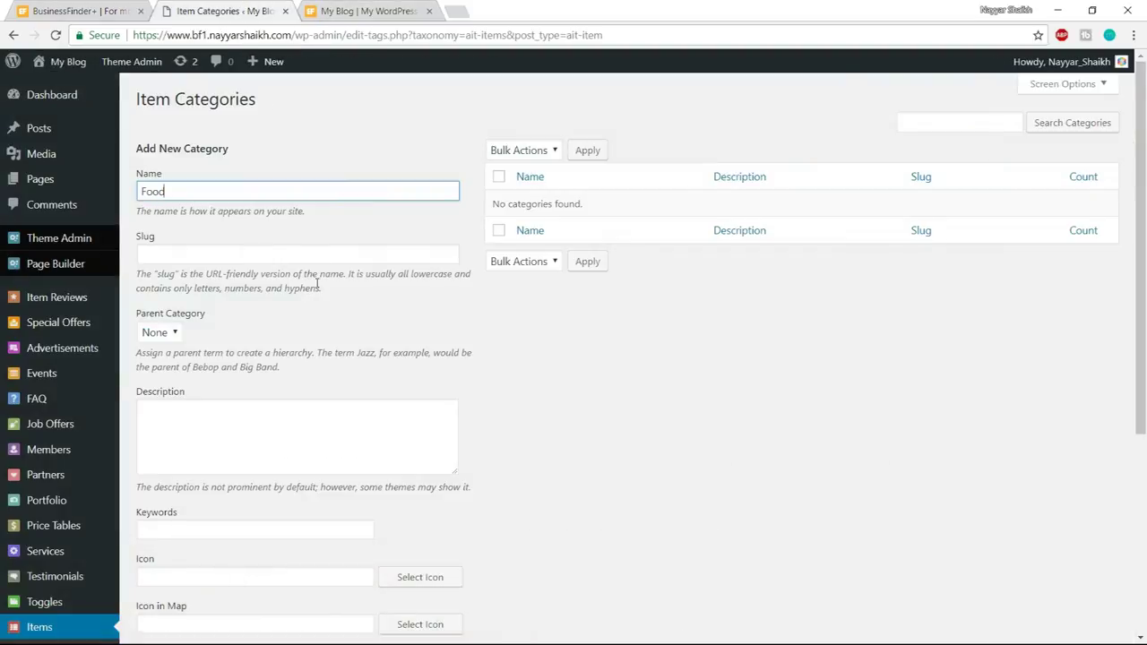
pyautogui.click(211, 405)
pyautogui.hotkey('ctrl', 'v')
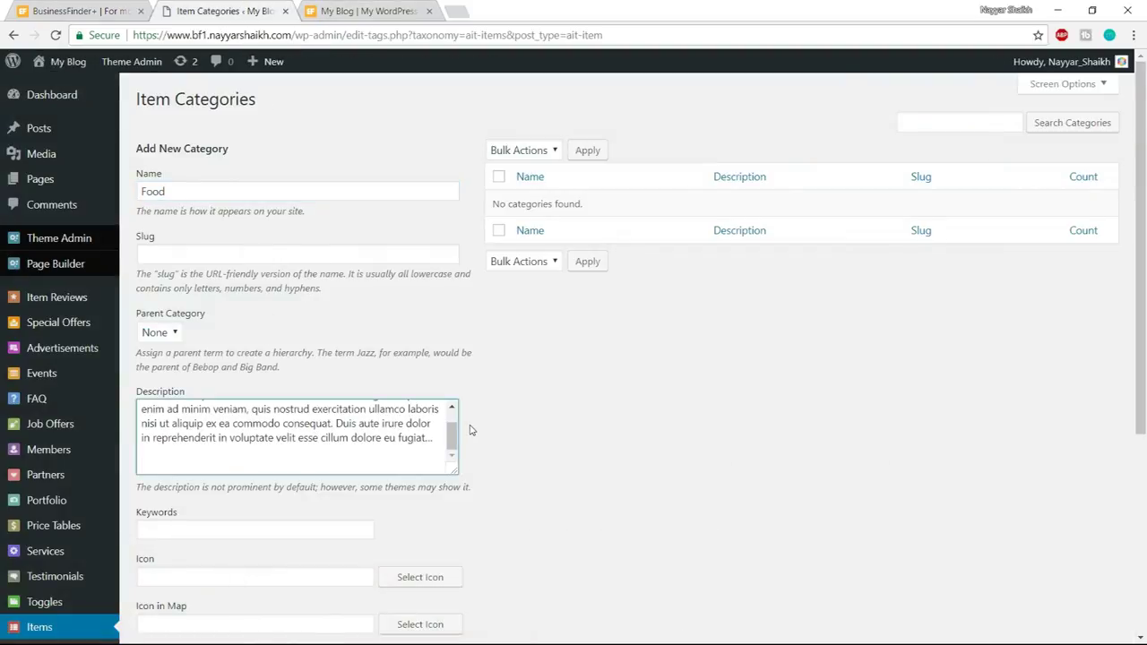
pyautogui.press('BackSpace')
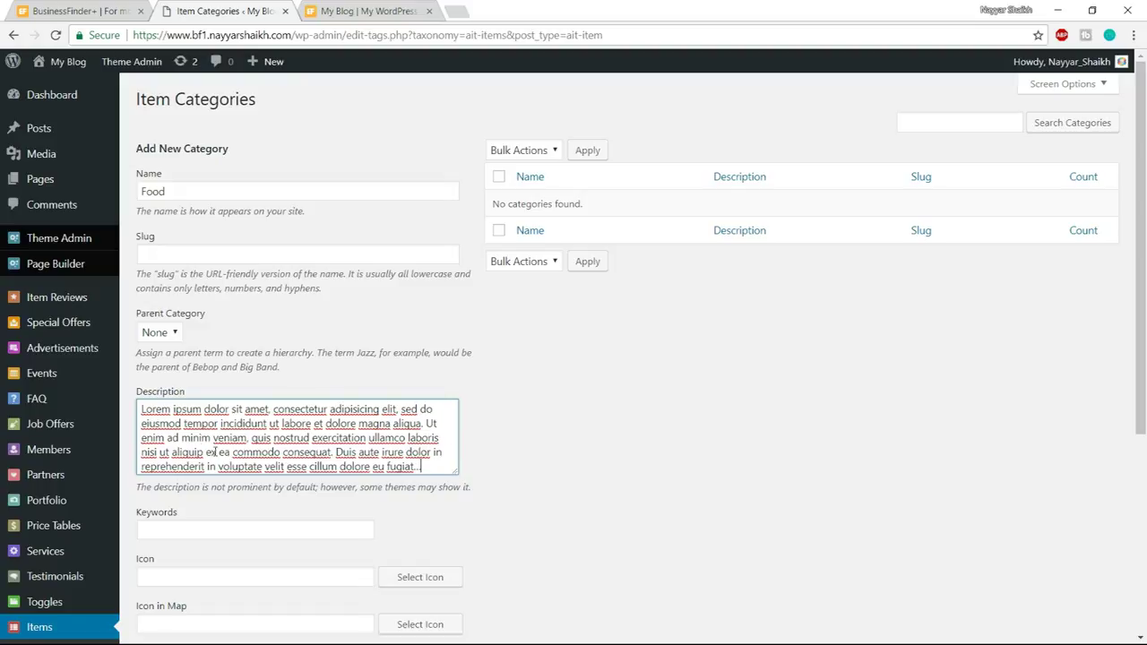
# Open the media window to choose the Food category's icon
pyautogui.scroll(-4, 601, 382)
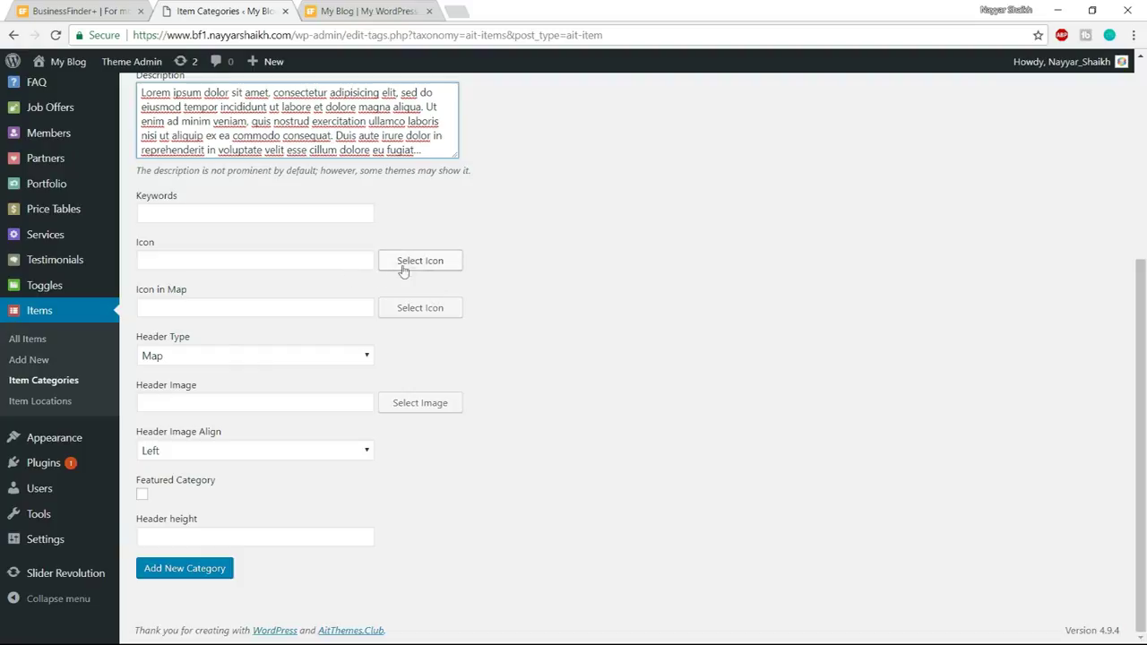
pyautogui.click(130, 10)
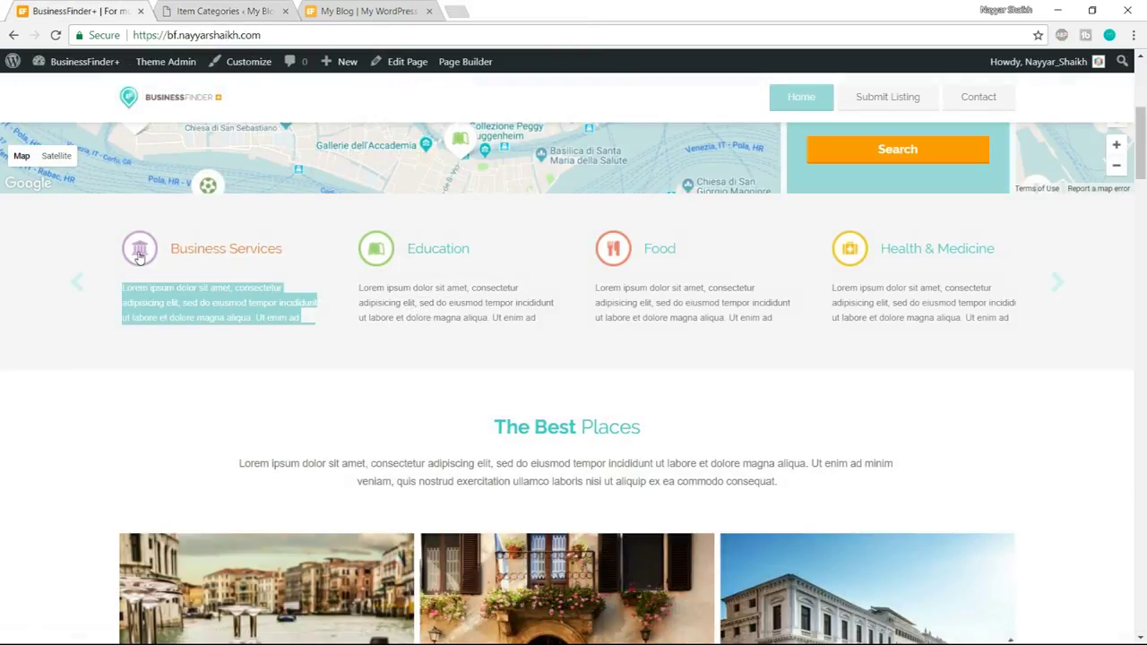
pyautogui.click(224, 10)
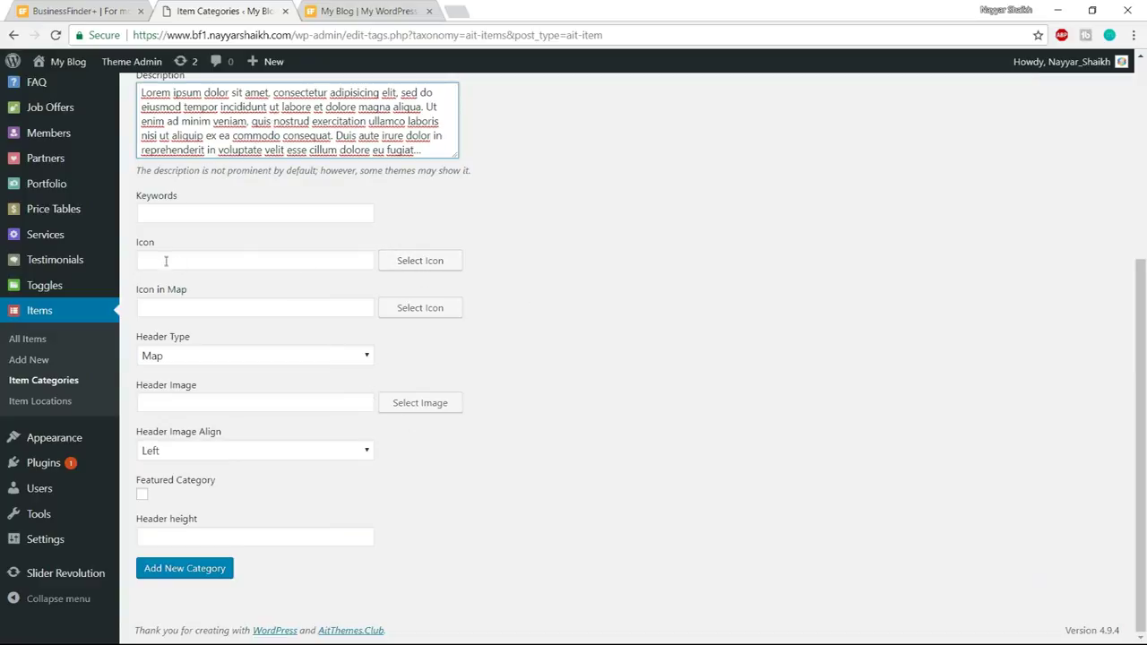
pyautogui.click(391, 261)
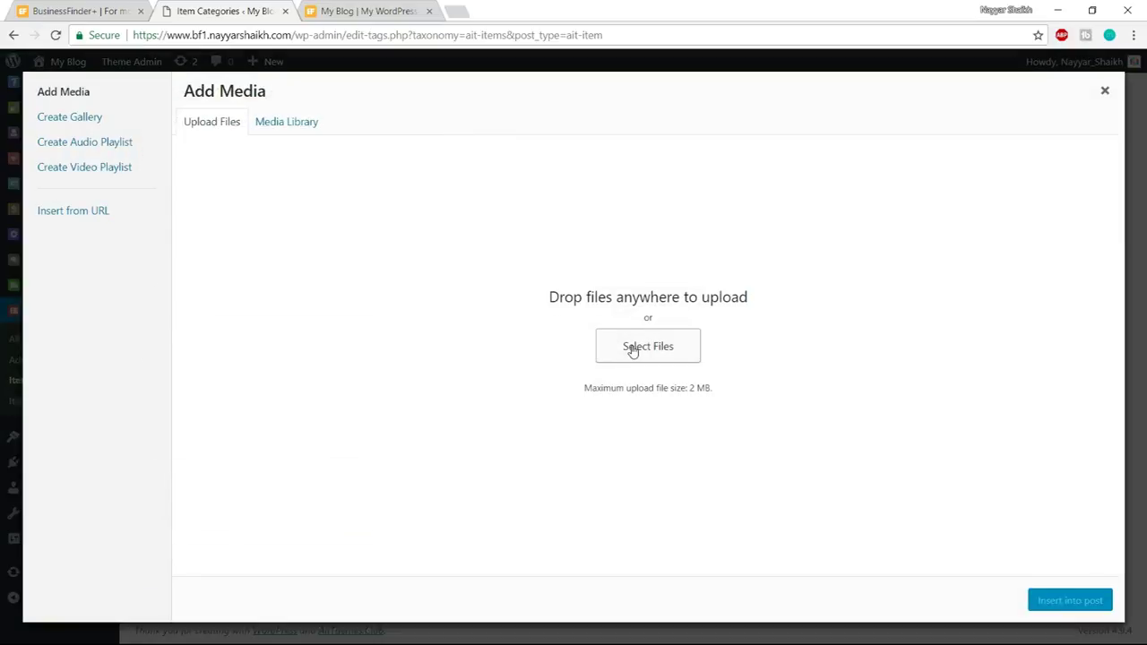
# Upload all nine icon files from the Business Finder Media/Icons folder
pyautogui.click(633, 350)
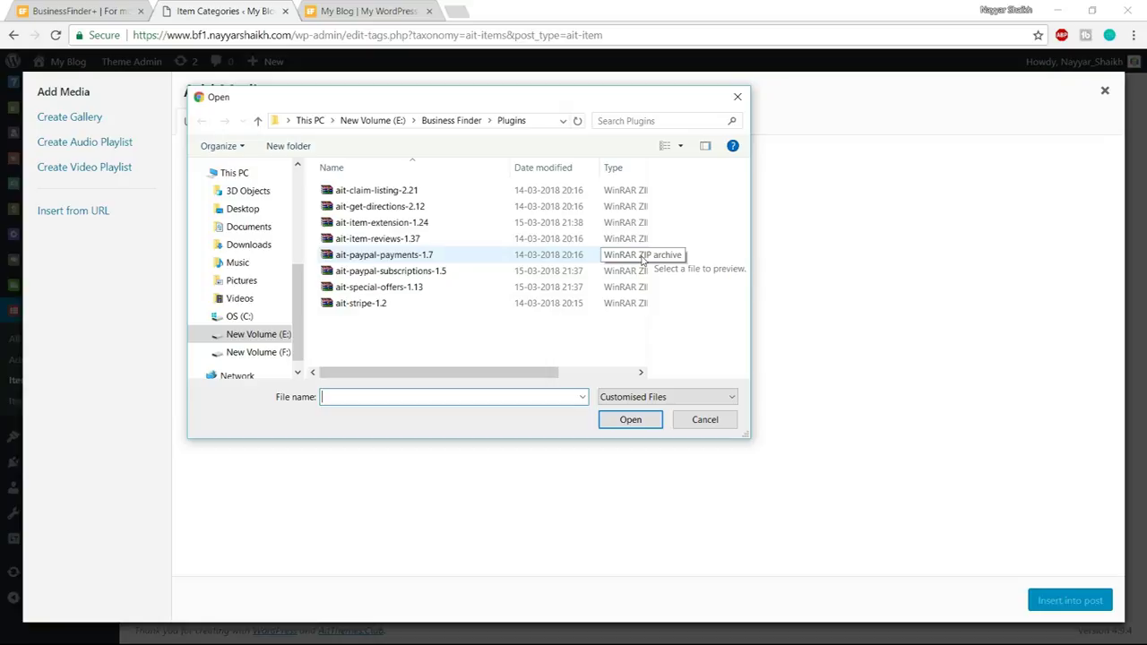
pyautogui.click(436, 121)
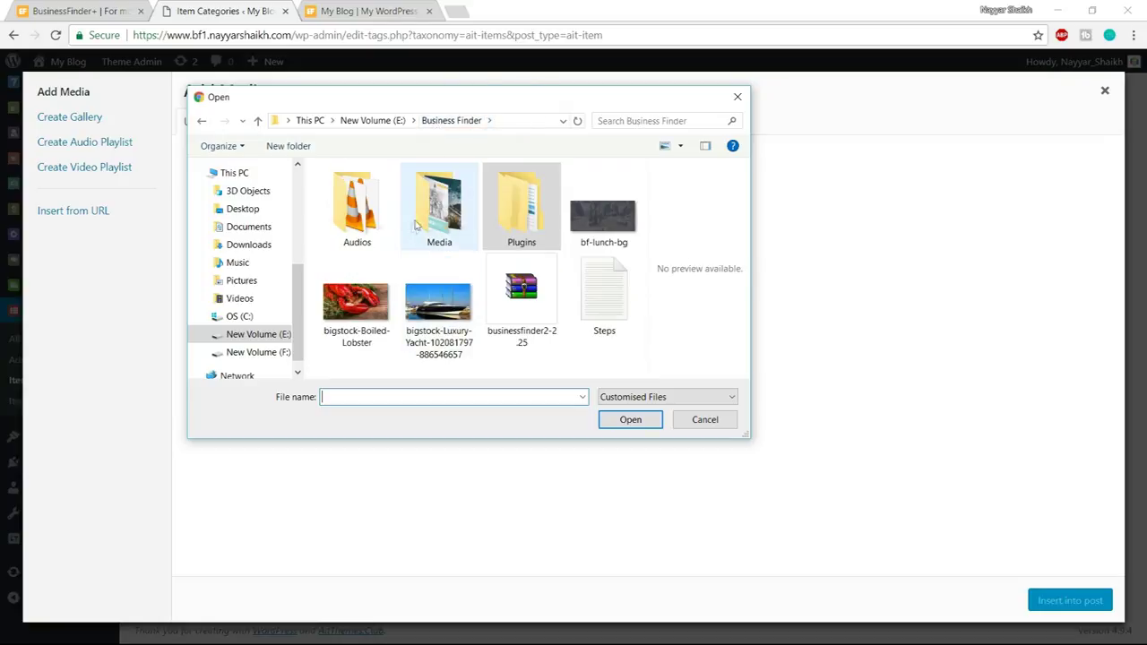
pyautogui.doubleClick(454, 231)
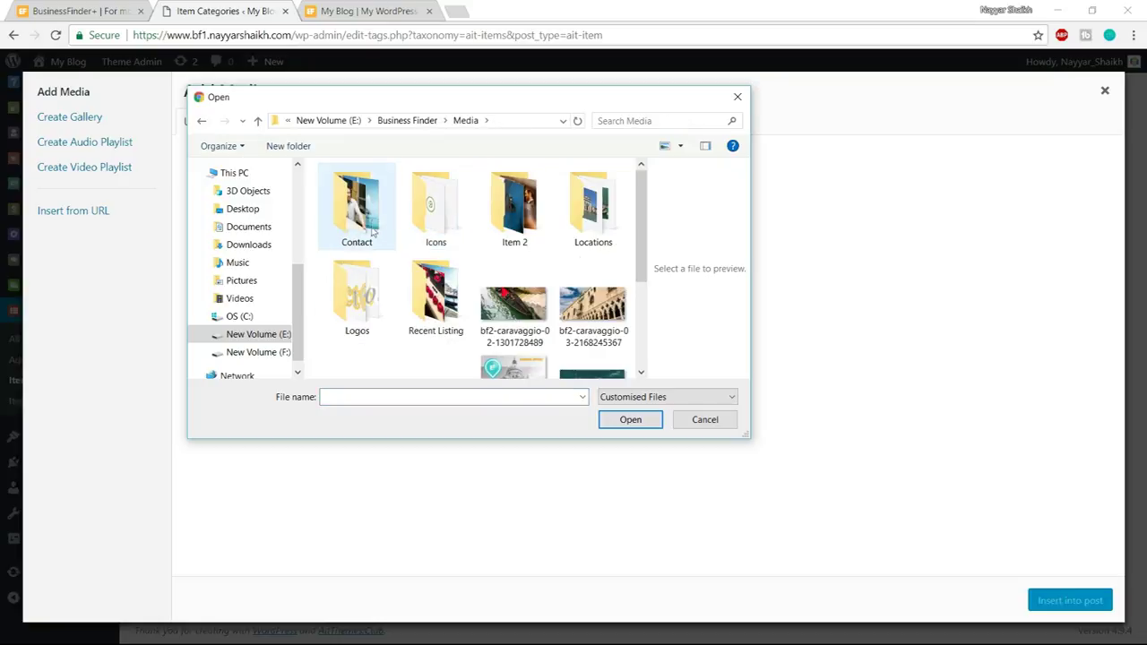
pyautogui.scroll(-2, 537, 336)
pyautogui.scroll(2, 535, 347)
pyautogui.scroll(-2, 534, 350)
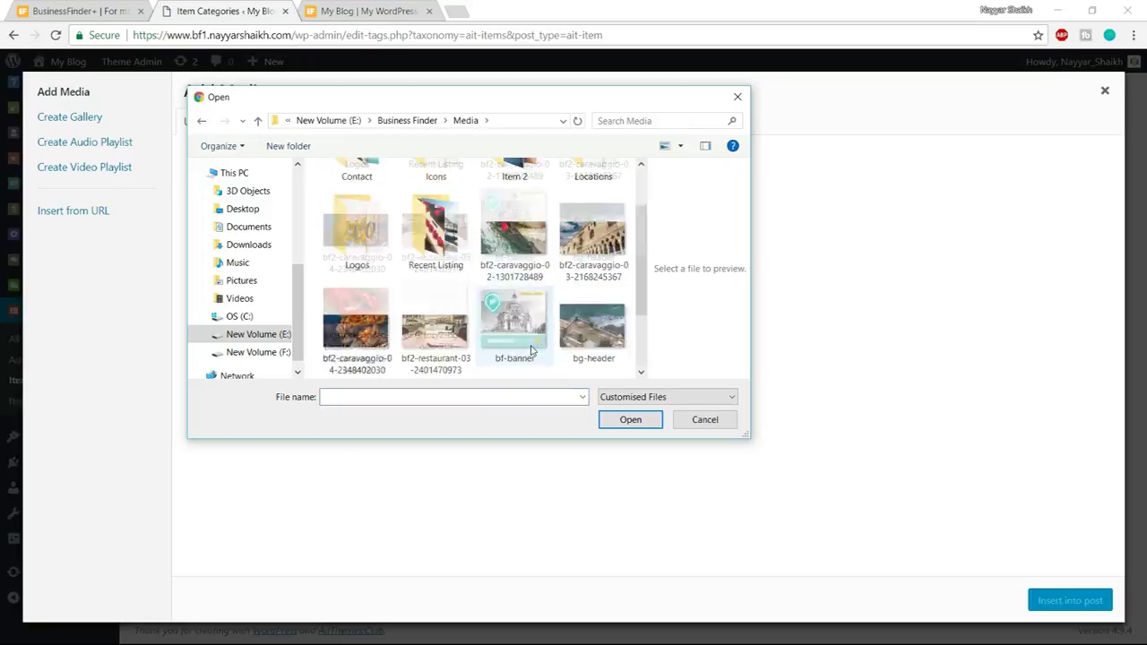
pyautogui.scroll(2, 530, 350)
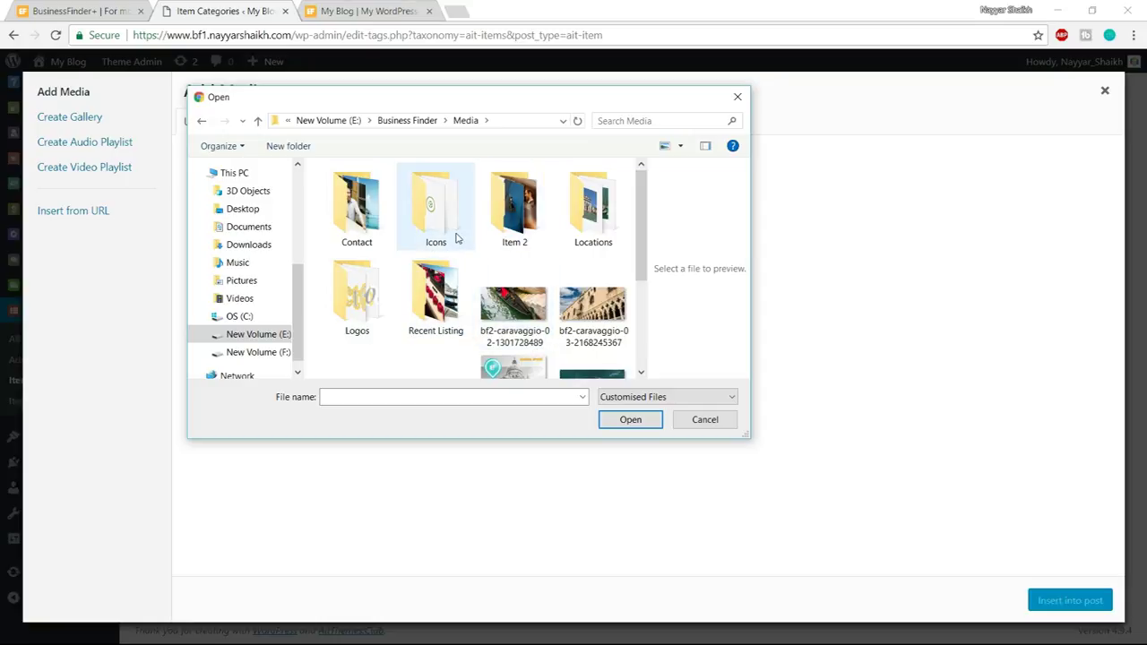
pyautogui.doubleClick(448, 219)
pyautogui.scroll(-2, 465, 319)
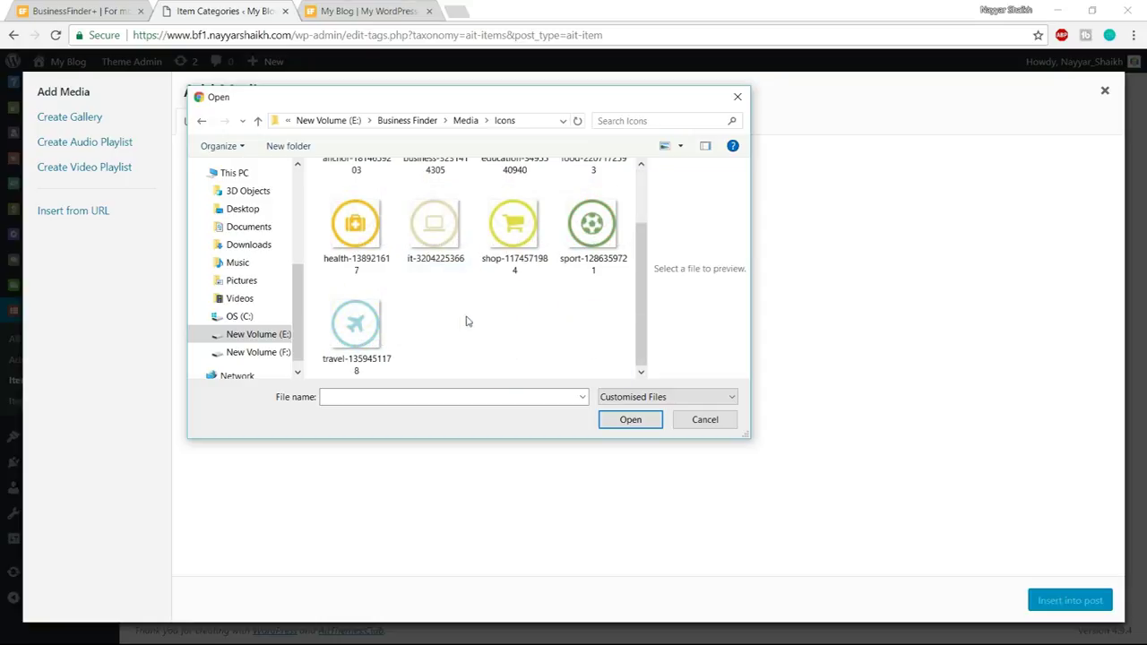
pyautogui.scroll(1, 467, 329)
pyautogui.hotkey('ctrl', 'a')
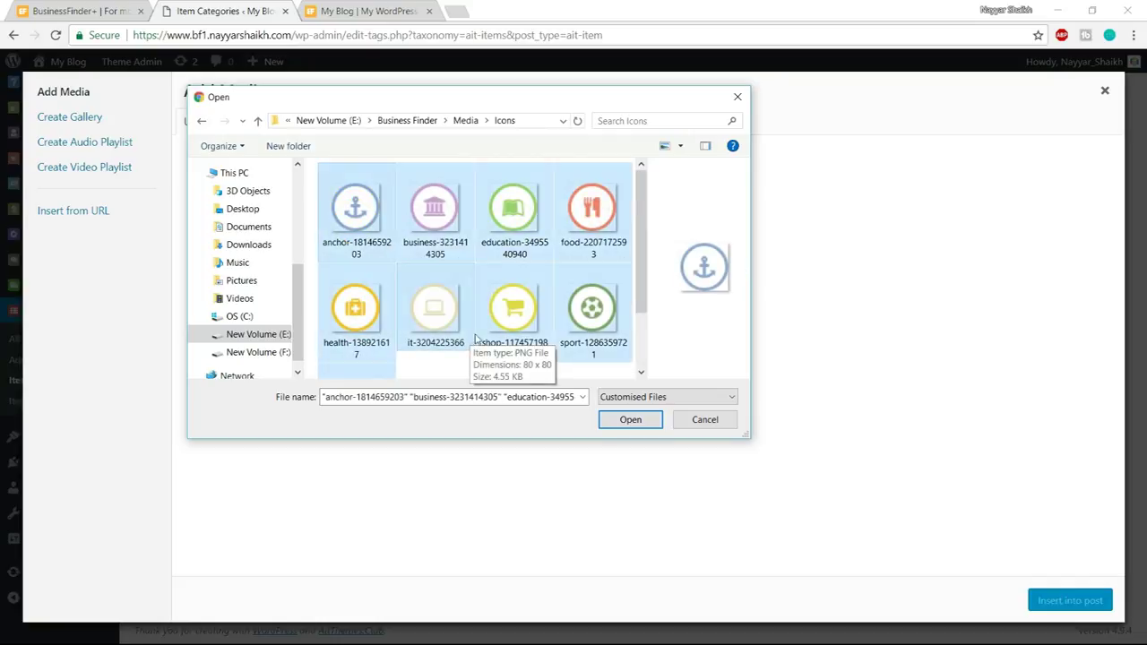
pyautogui.click(629, 420)
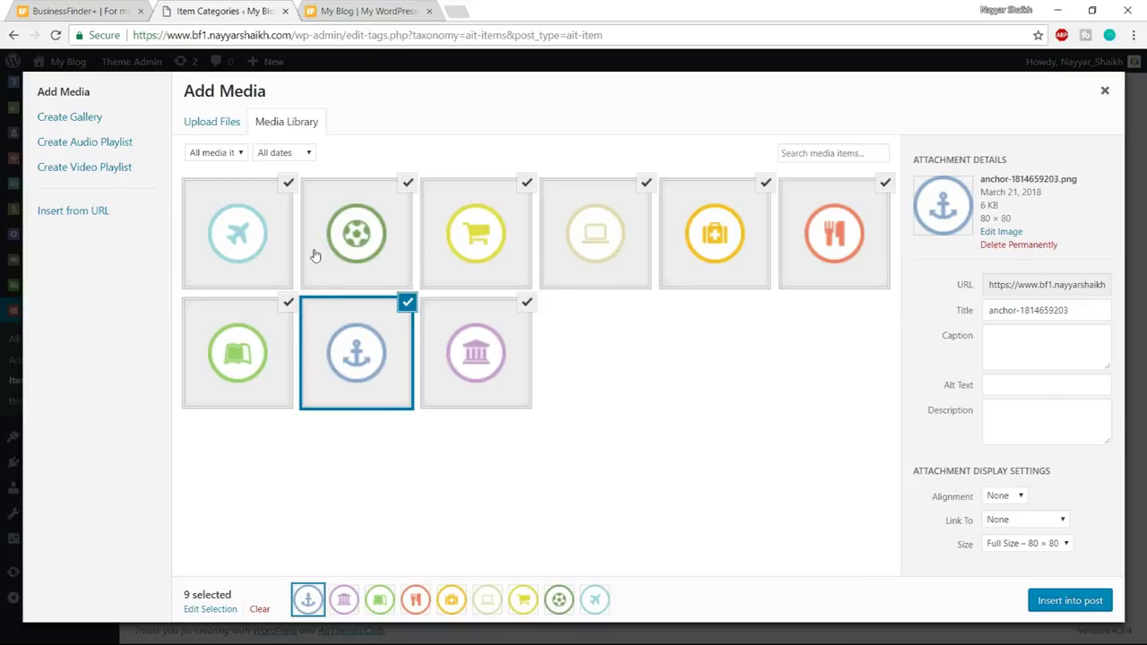
# Deselect every icon except food and insert it as the category icon
pyautogui.click(765, 183)
pyautogui.click(646, 183)
pyautogui.click(528, 183)
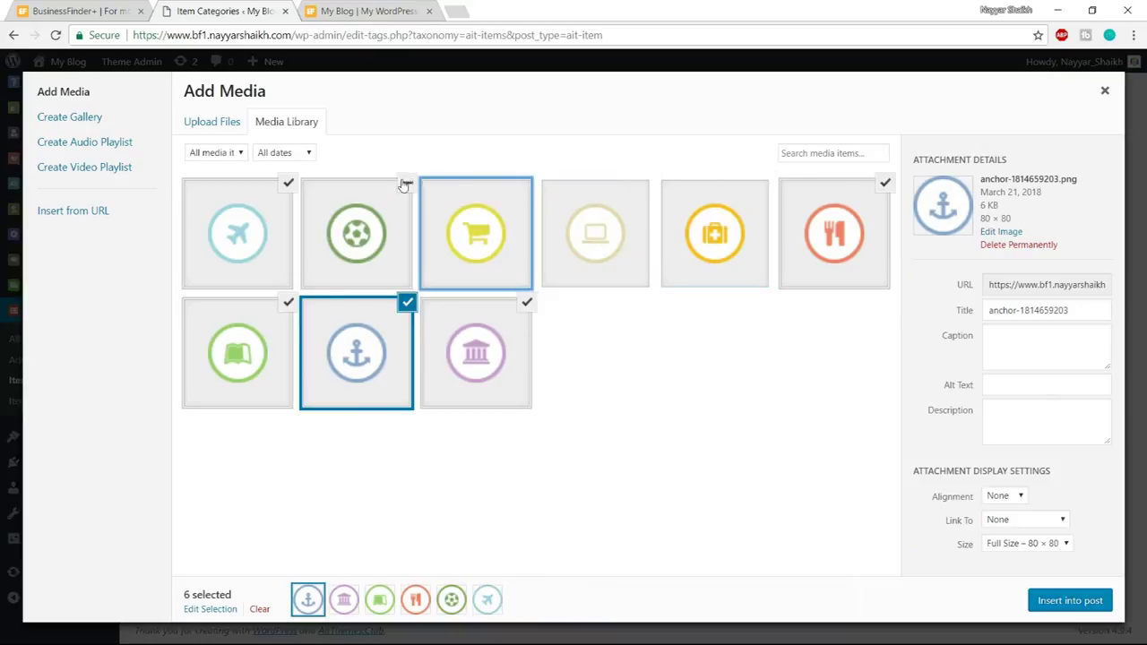
pyautogui.click(408, 183)
pyautogui.click(287, 184)
pyautogui.click(287, 302)
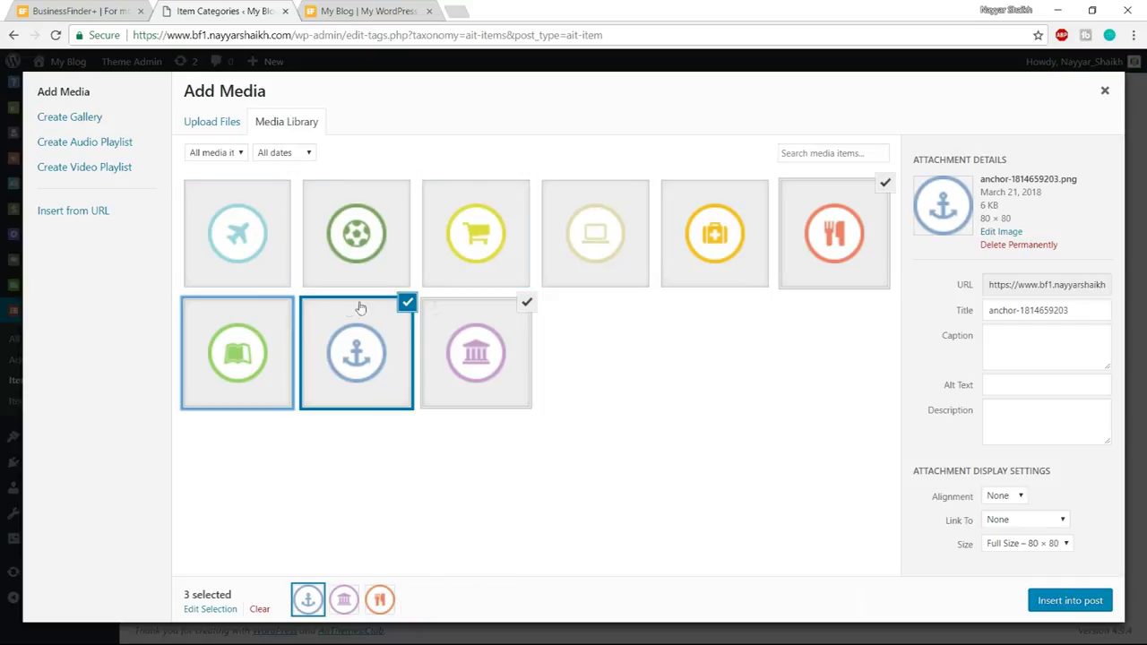
pyautogui.click(408, 302)
pyautogui.click(526, 303)
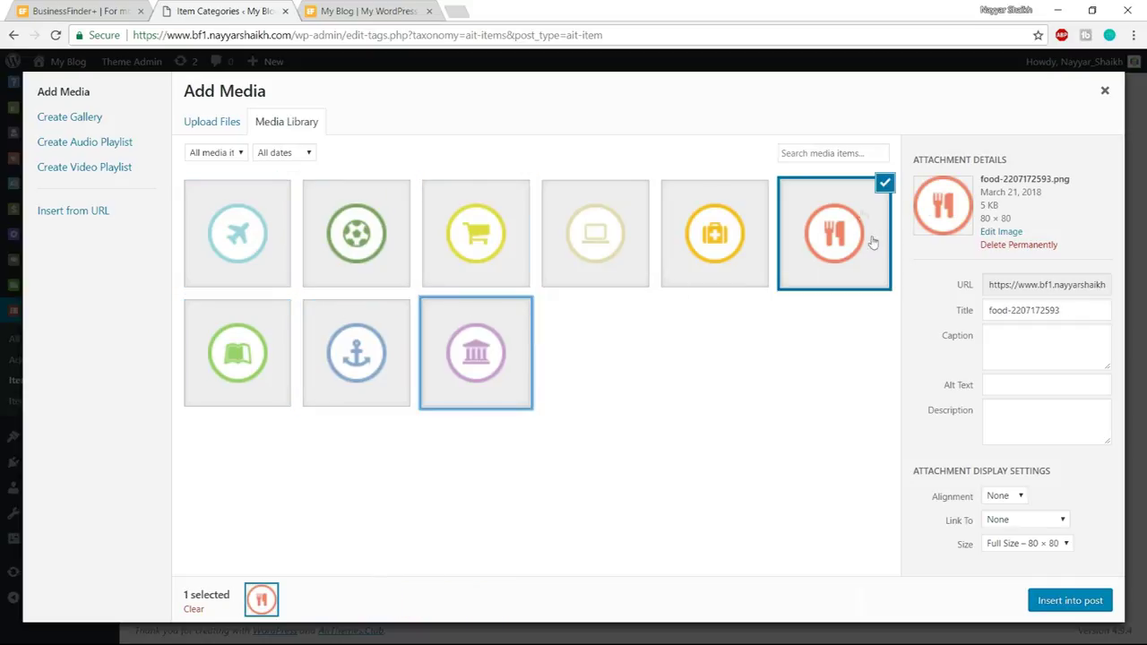
pyautogui.click(1079, 607)
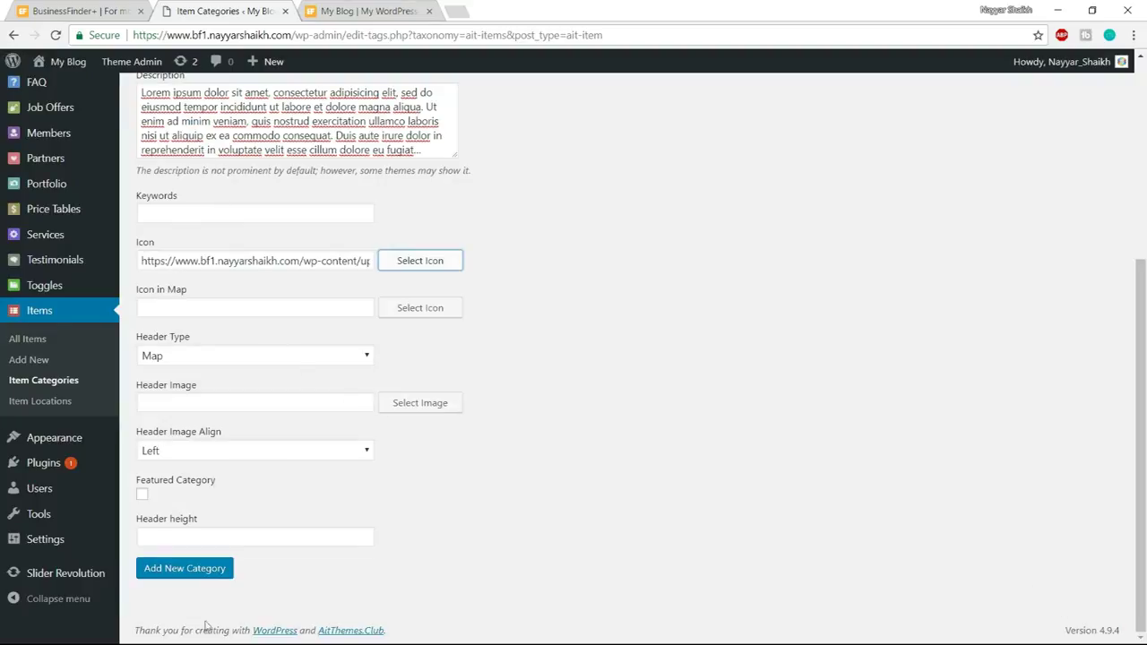
# Add the Food category and verify it appears in the front page's map search Category list
pyautogui.click(201, 574)
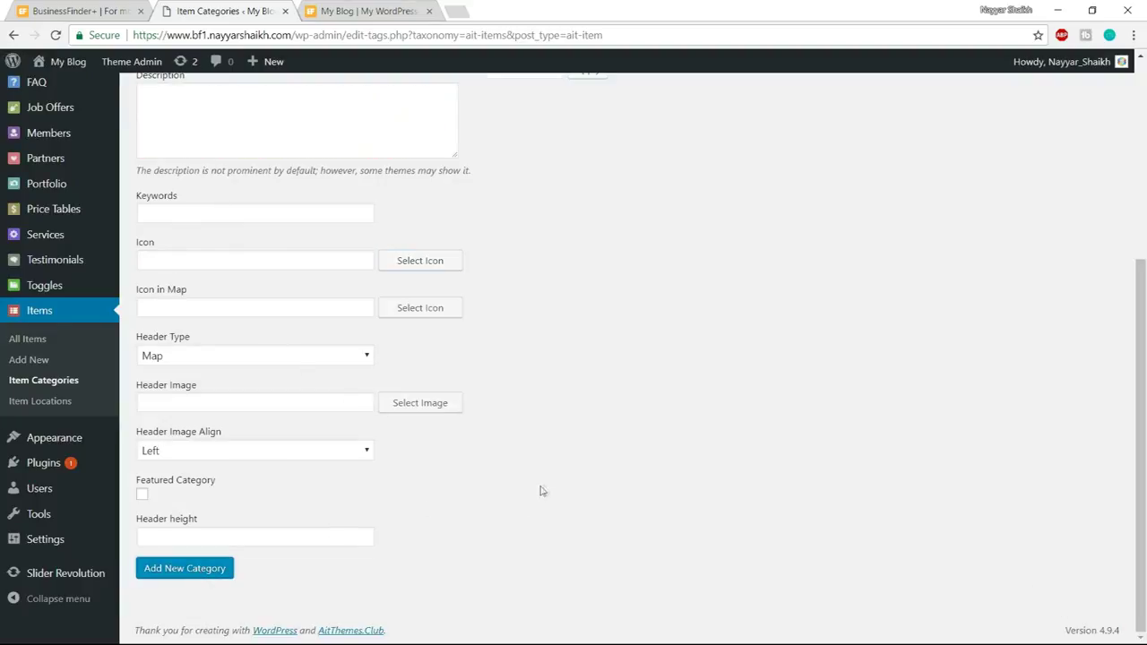
pyautogui.scroll(5, 548, 485)
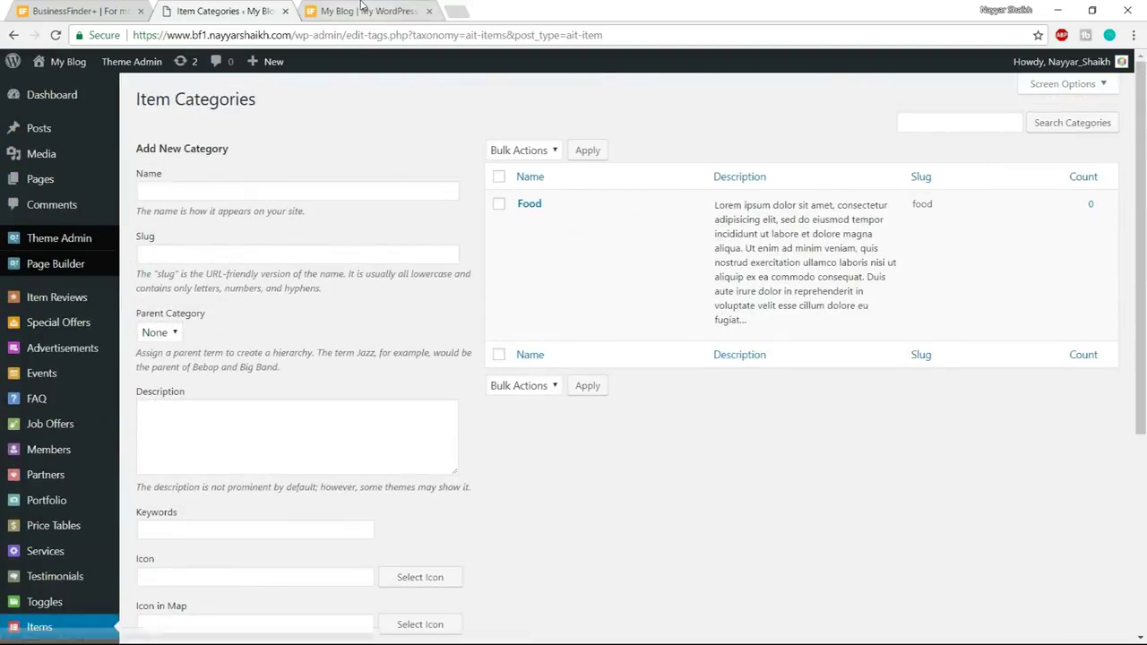
pyautogui.click(365, 10)
pyautogui.click(56, 35)
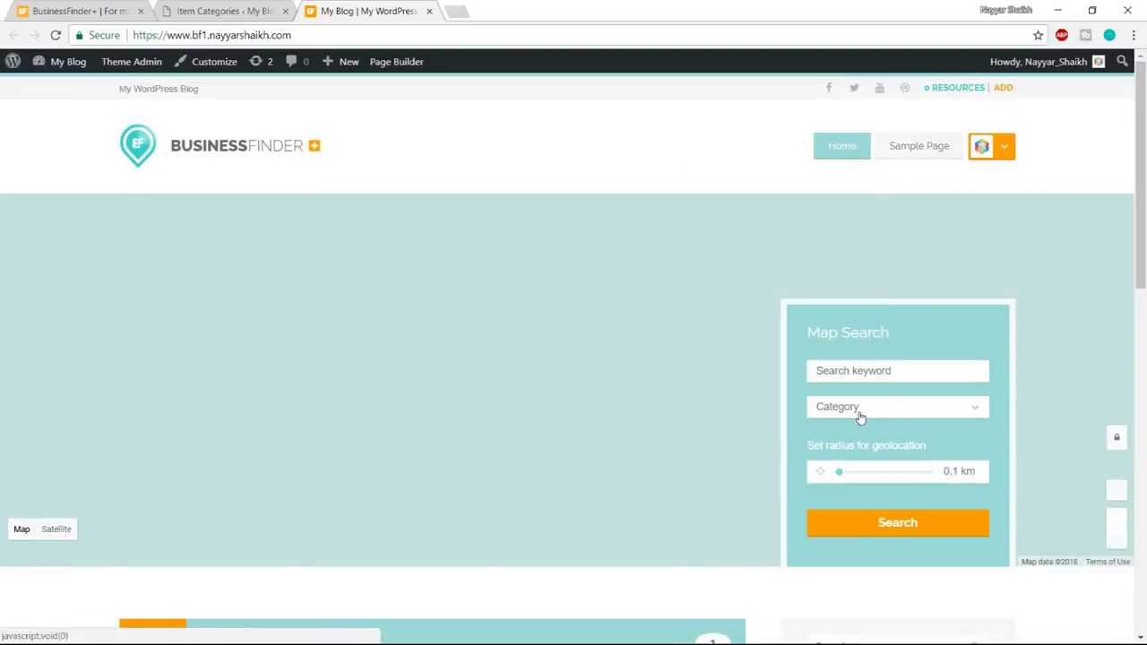
pyautogui.click(859, 411)
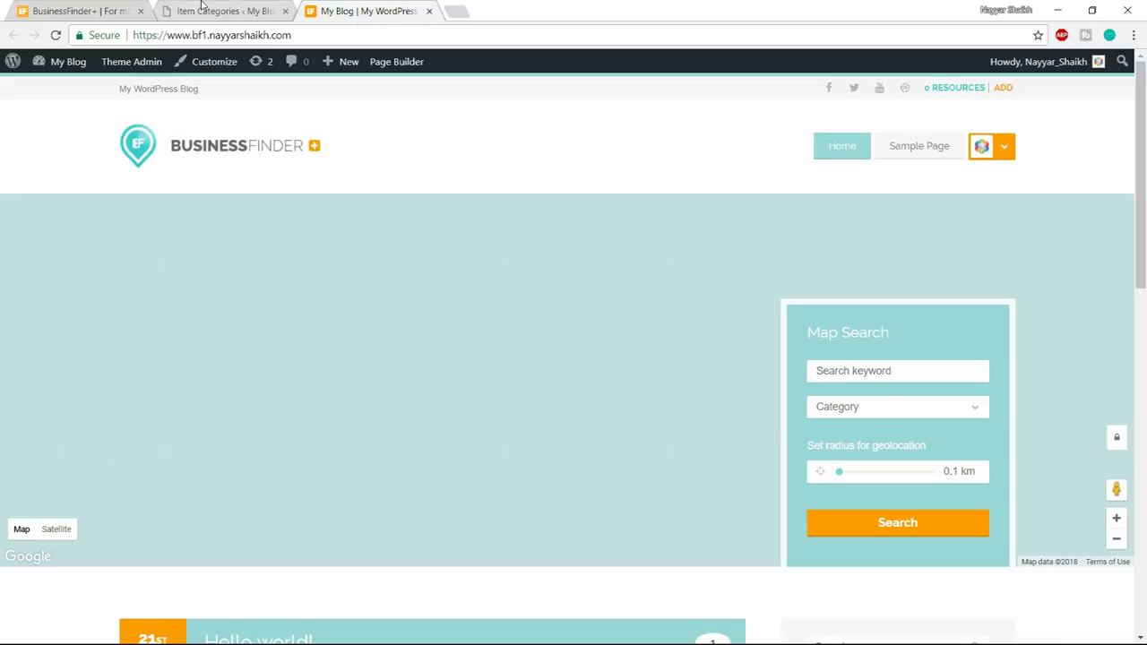
pyautogui.click(204, 8)
pyautogui.scroll(-4, 883, 459)
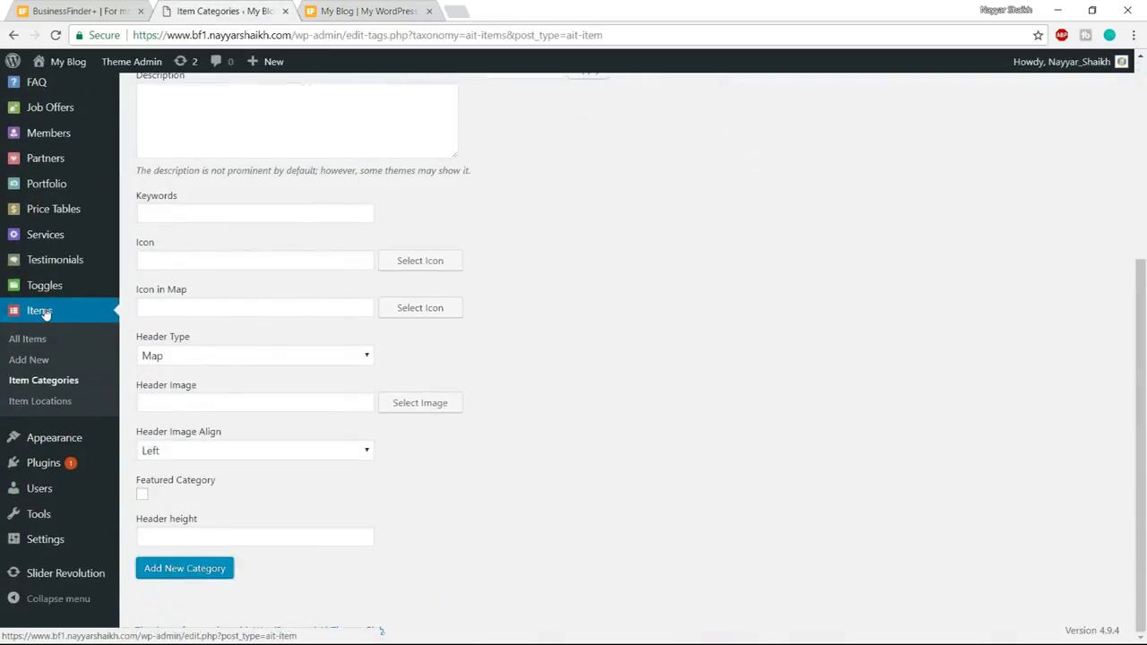
# Open Items > Item Locations and begin a new location
pyautogui.click(57, 403)
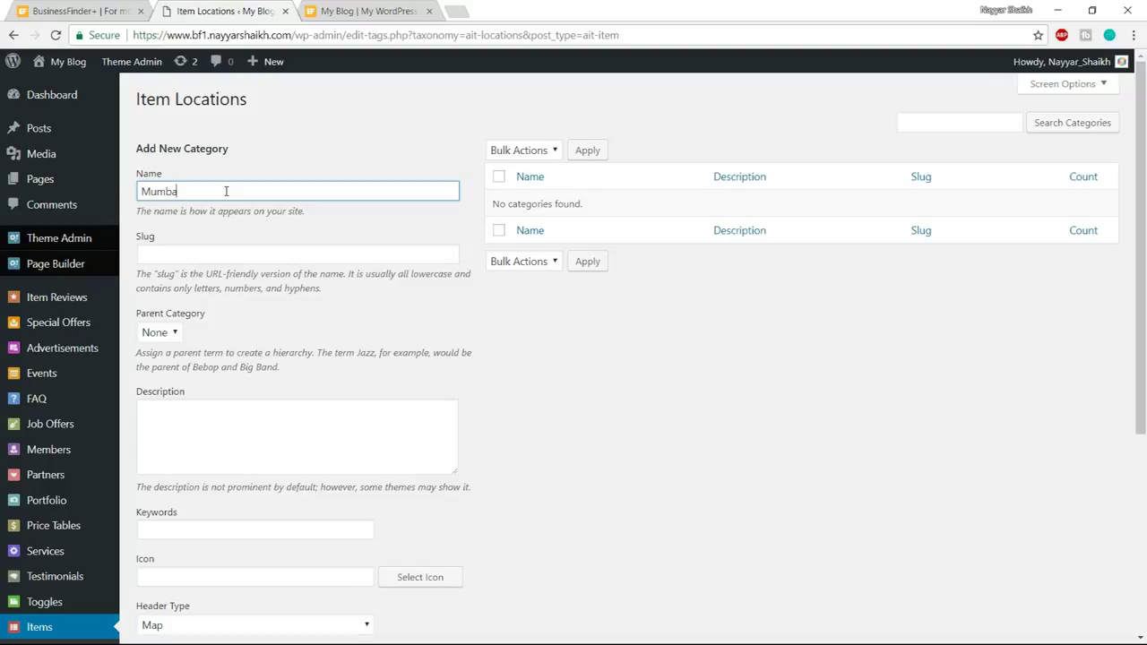
pyautogui.scroll(-3, 408, 325)
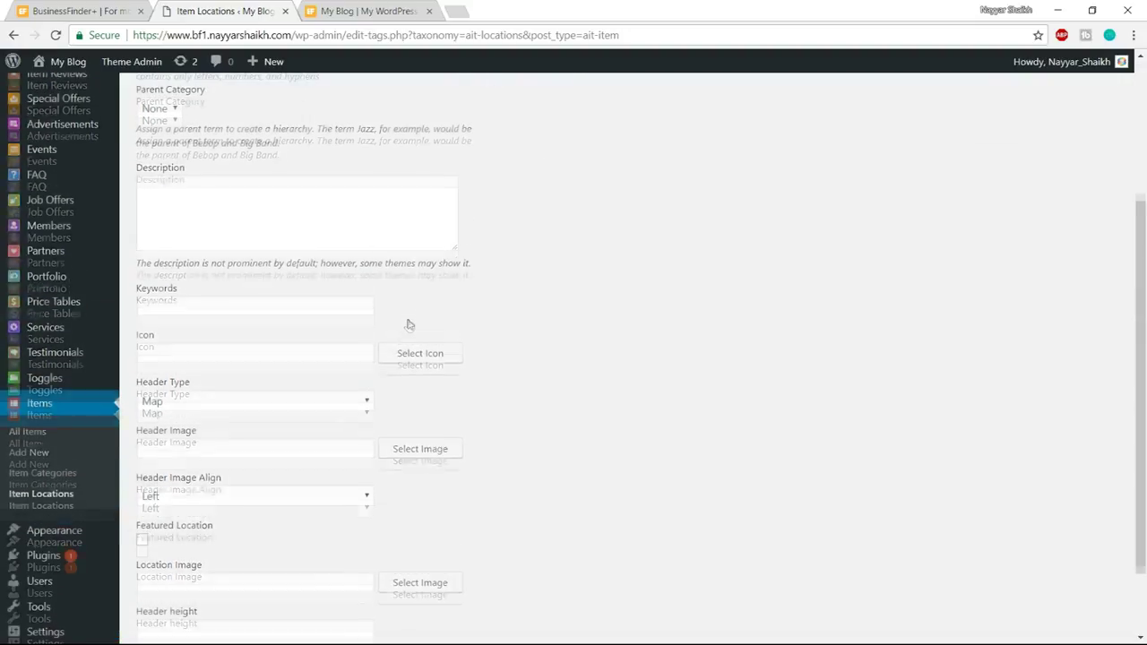
pyautogui.scroll(1, 404, 325)
pyautogui.click(283, 245)
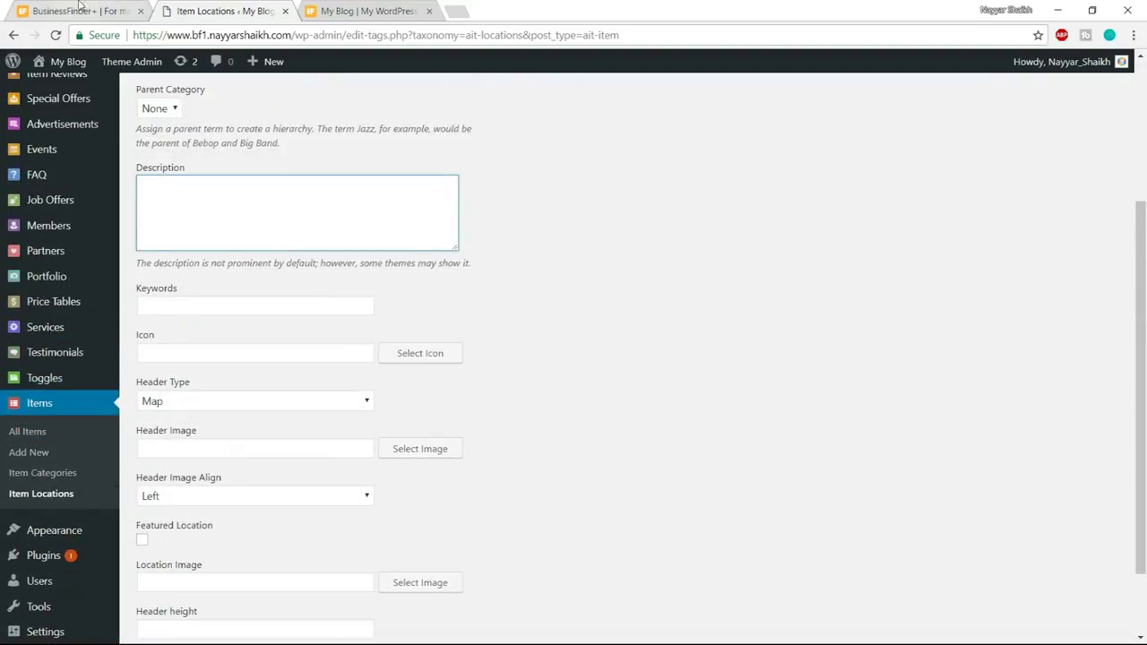
# Copy the Dorsoduro card's description from the front page into the location's Description
pyautogui.click(80, 11)
pyautogui.scroll(-8, 540, 412)
pyautogui.scroll(-2, 538, 412)
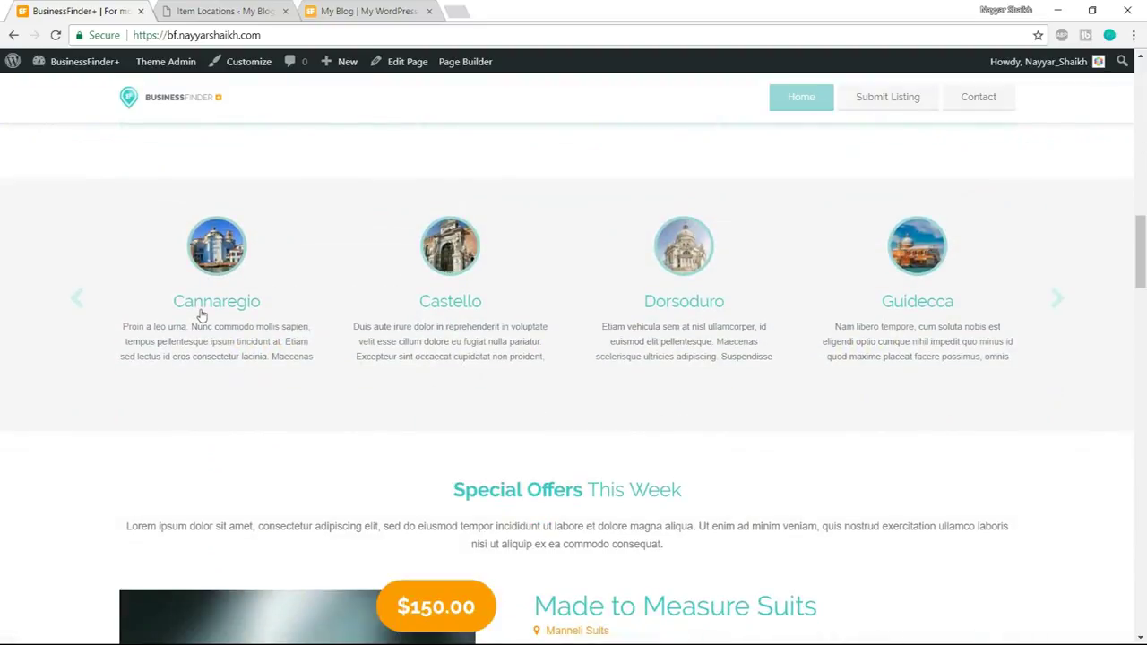
pyautogui.tripleClick(653, 347)
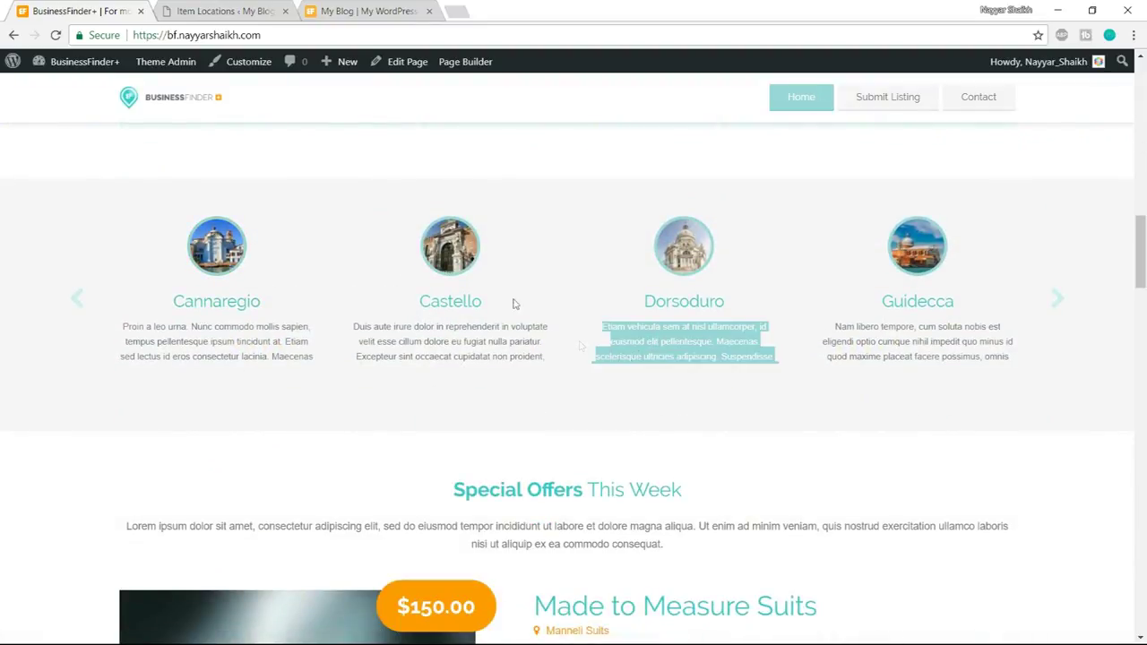
pyautogui.click(228, 11)
pyautogui.click(312, 227)
pyautogui.hotkey('ctrl', 'v')
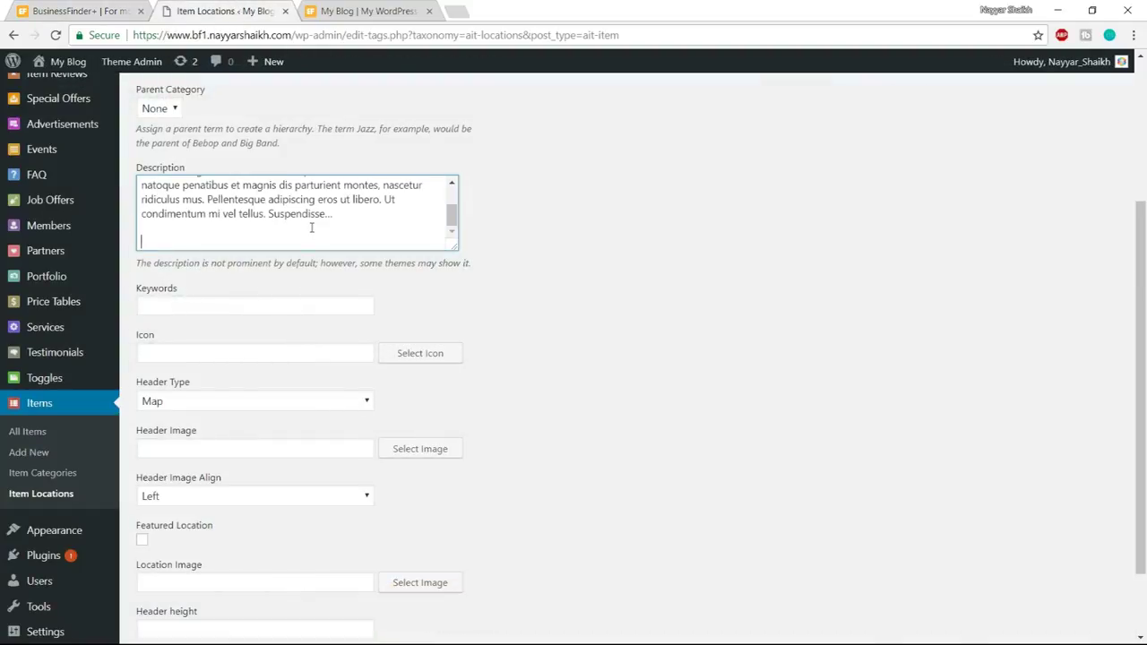
pyautogui.press('BackSpace')
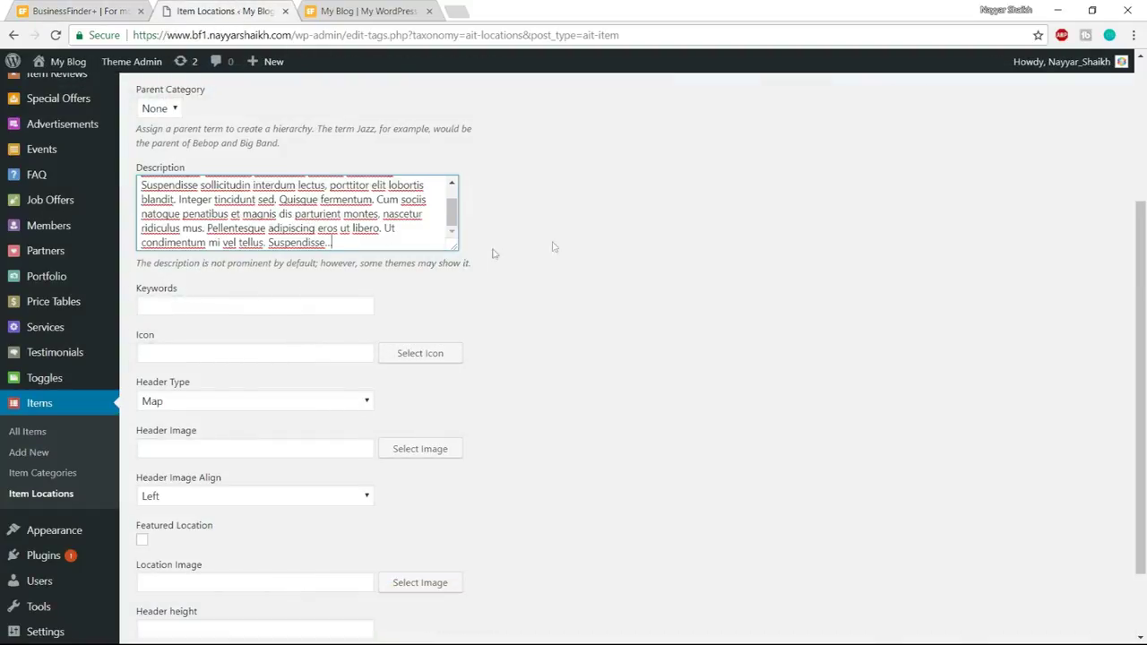
pyautogui.scroll(-1, 815, 278)
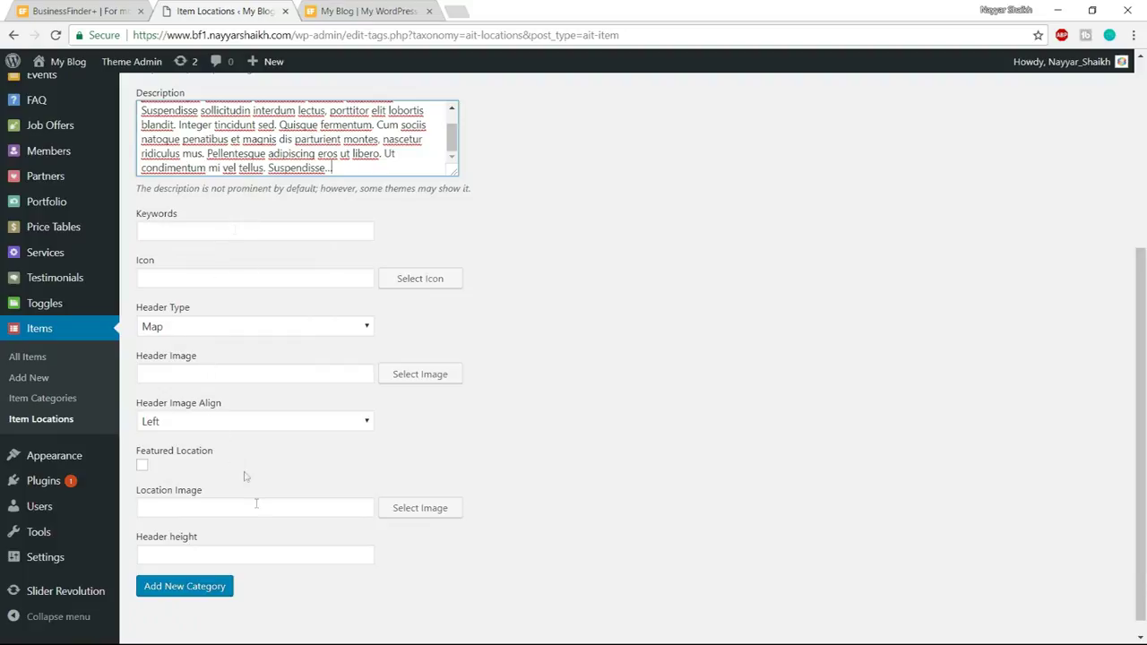
pyautogui.click(71, 11)
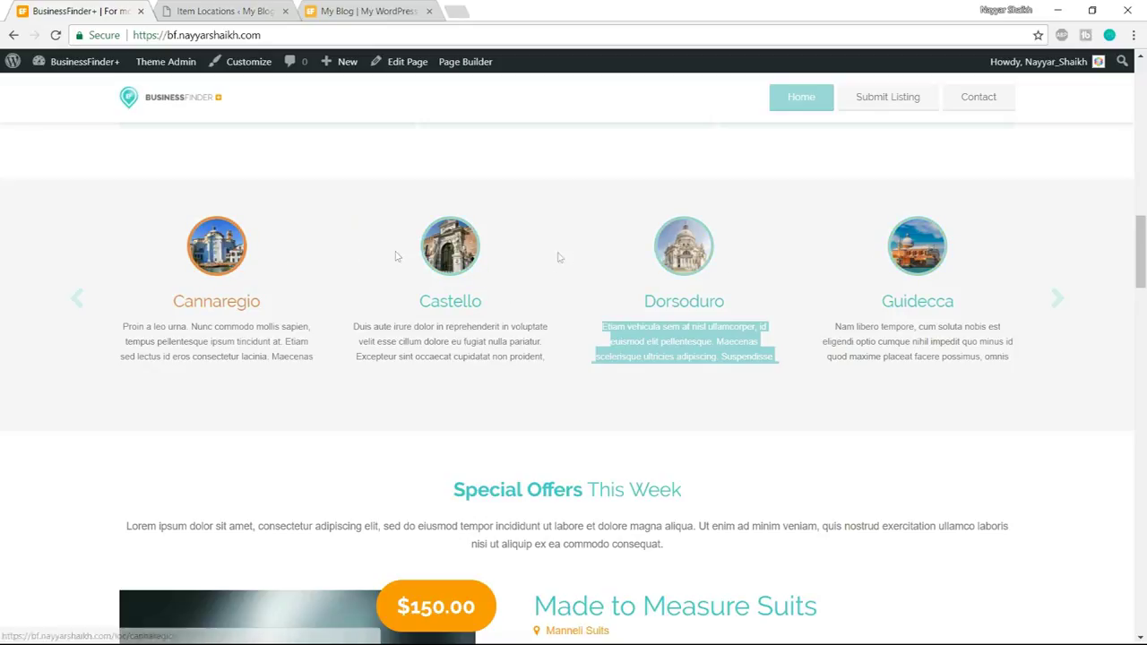
pyautogui.click(188, 11)
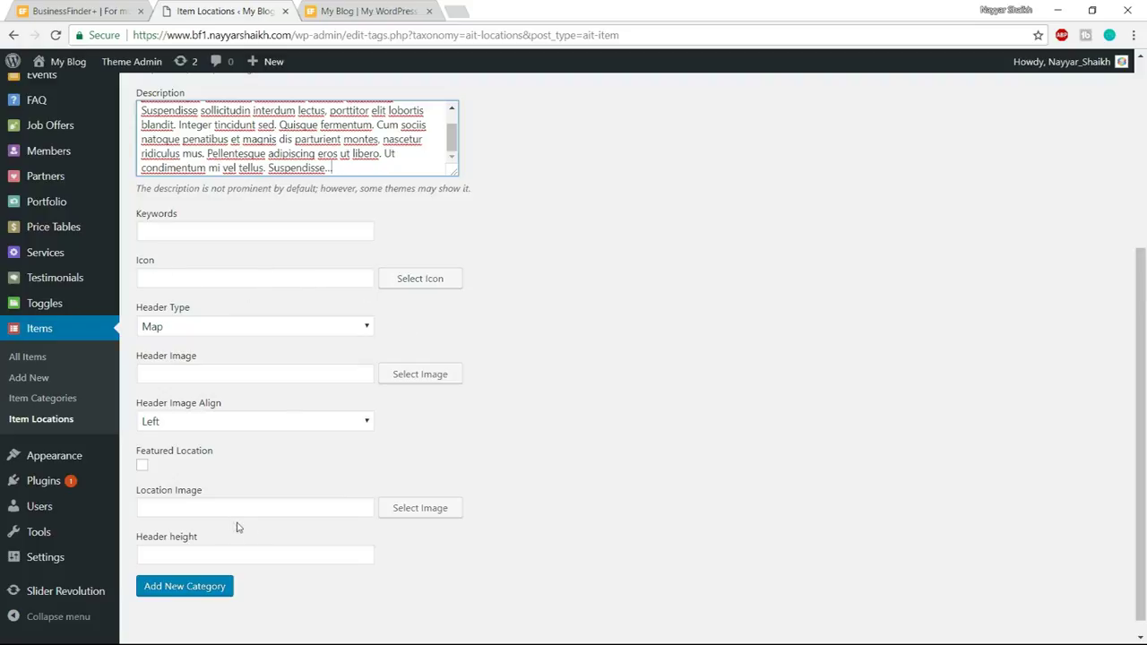
# Start uploading a location image from the Media/Locations folder
pyautogui.click(445, 512)
pyautogui.click(208, 130)
pyautogui.click(629, 346)
pyautogui.click(465, 120)
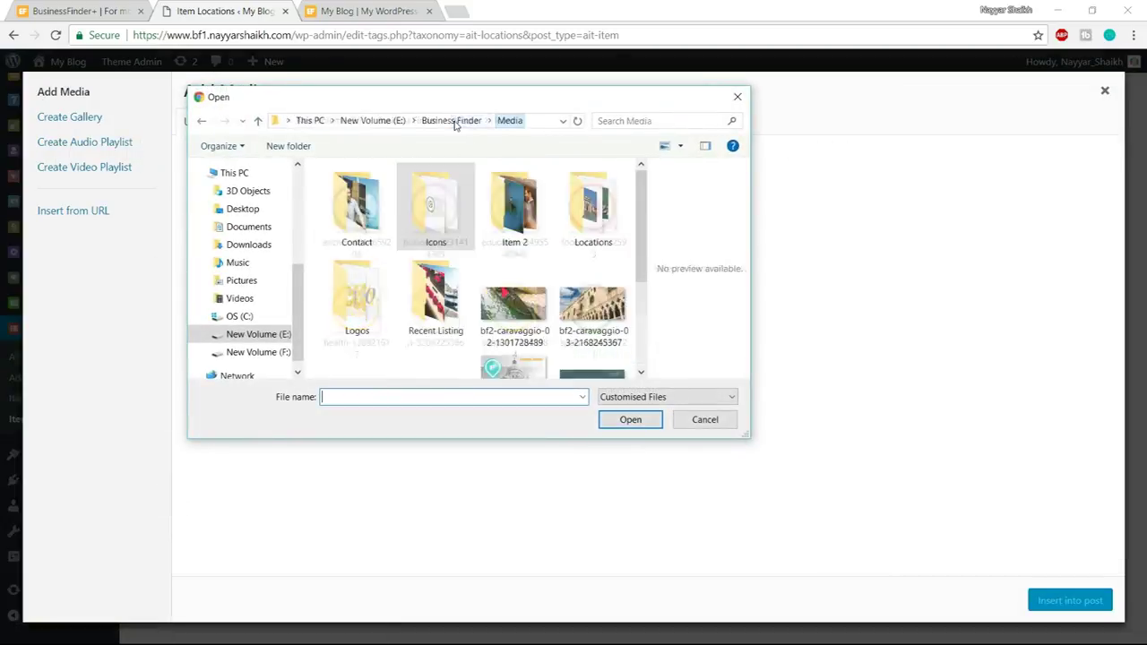
pyautogui.doubleClick(593, 209)
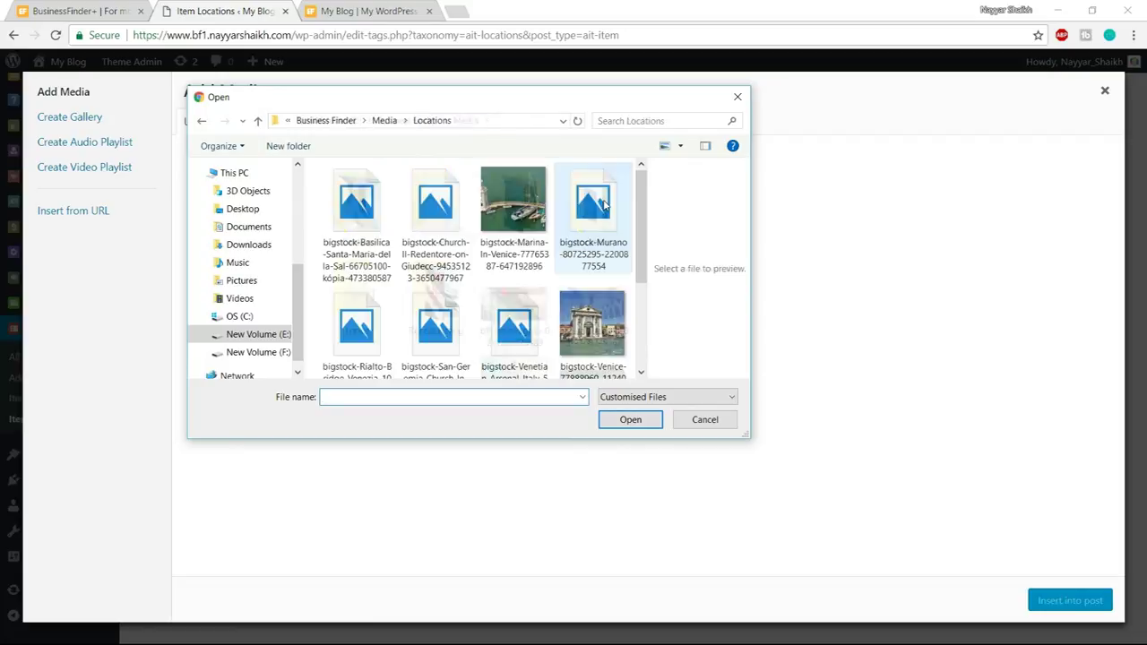
pyautogui.scroll(-2, 511, 320)
pyautogui.scroll(2, 517, 331)
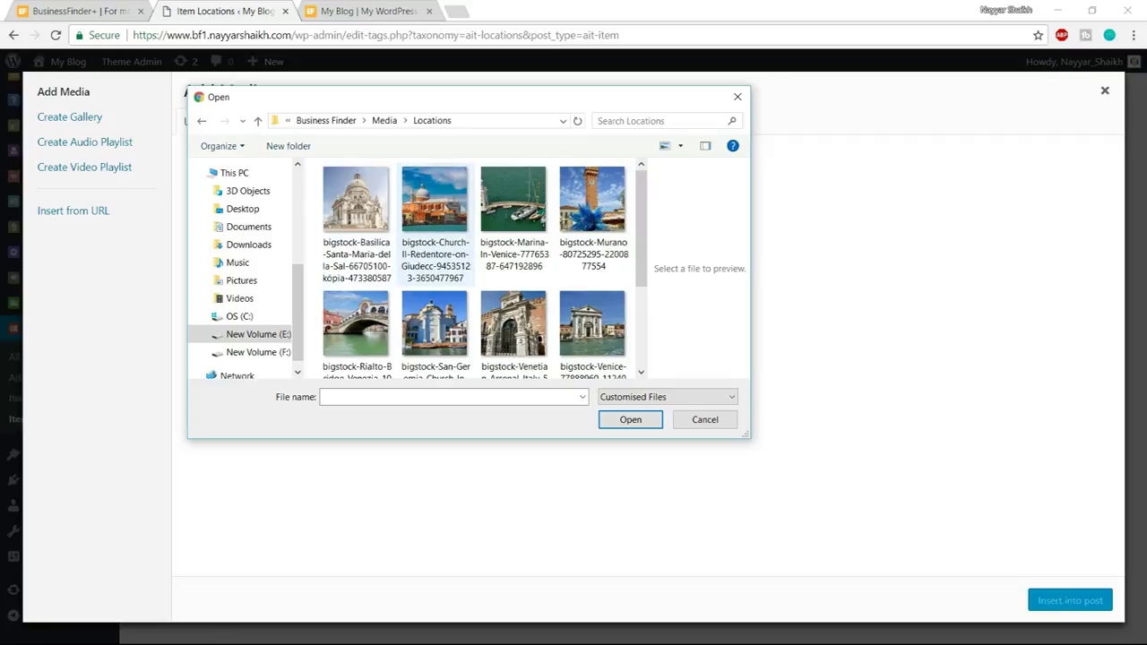
pyautogui.scroll(-1, 484, 269)
# Upload Venetian-Arsenal as the location image and add the Mumbai location
pyautogui.click(513, 296)
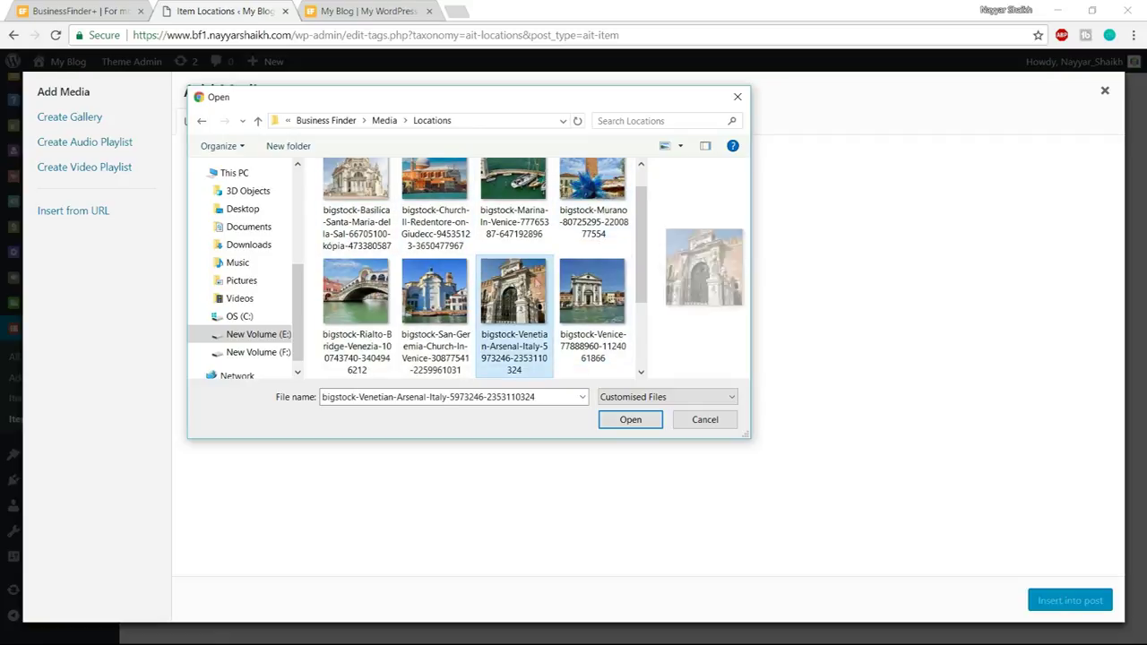
pyautogui.click(627, 419)
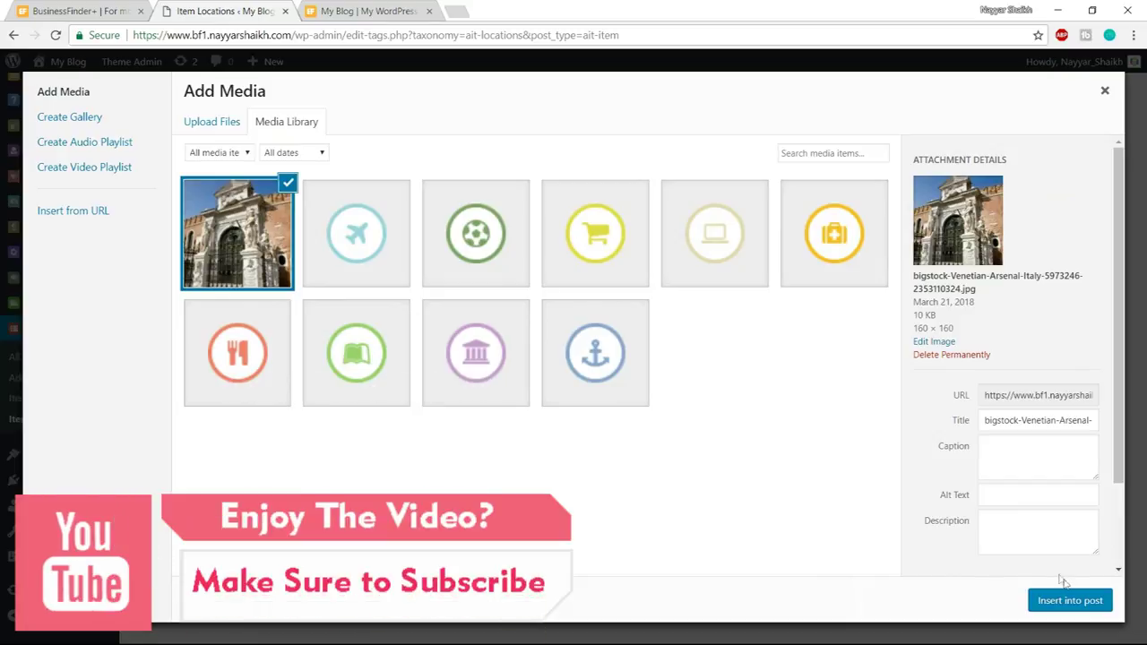
pyautogui.click(1069, 600)
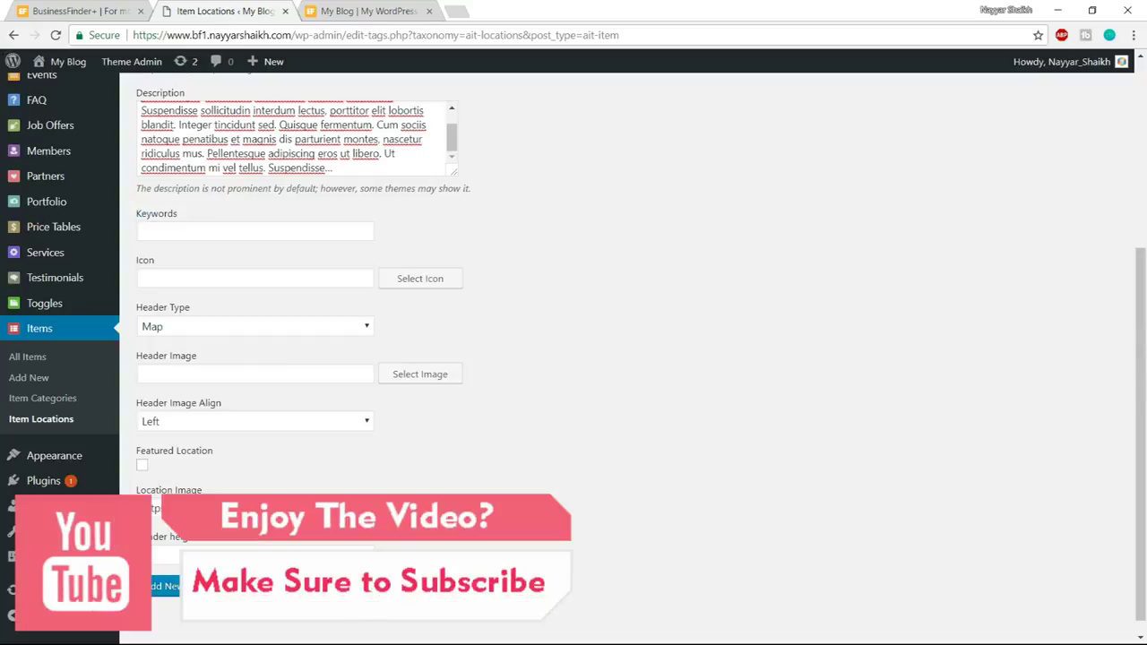
pyautogui.click(166, 586)
pyautogui.scroll(4, 481, 543)
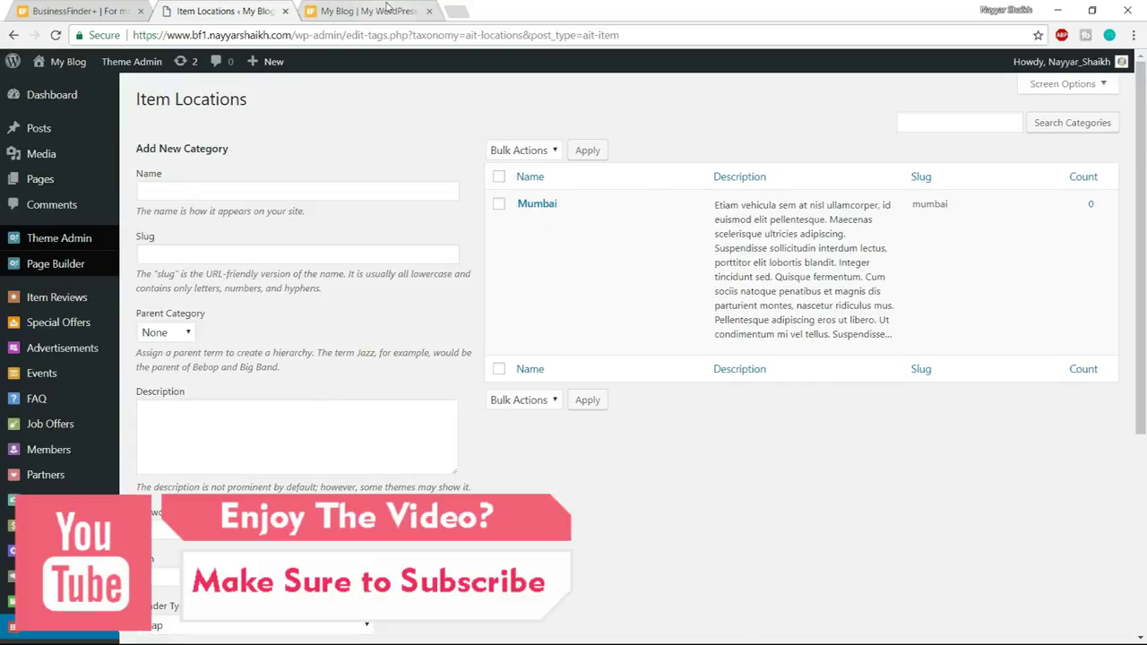
pyautogui.click(389, 11)
pyautogui.click(56, 36)
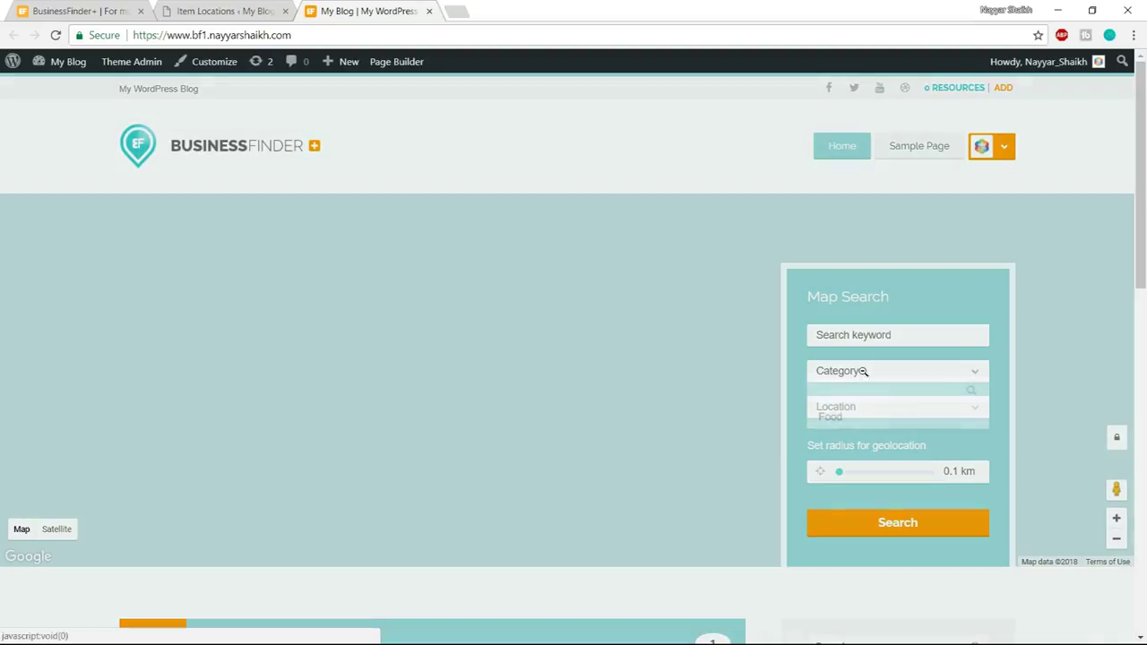
pyautogui.click(863, 371)
pyautogui.click(908, 443)
pyautogui.click(896, 410)
pyautogui.click(1000, 406)
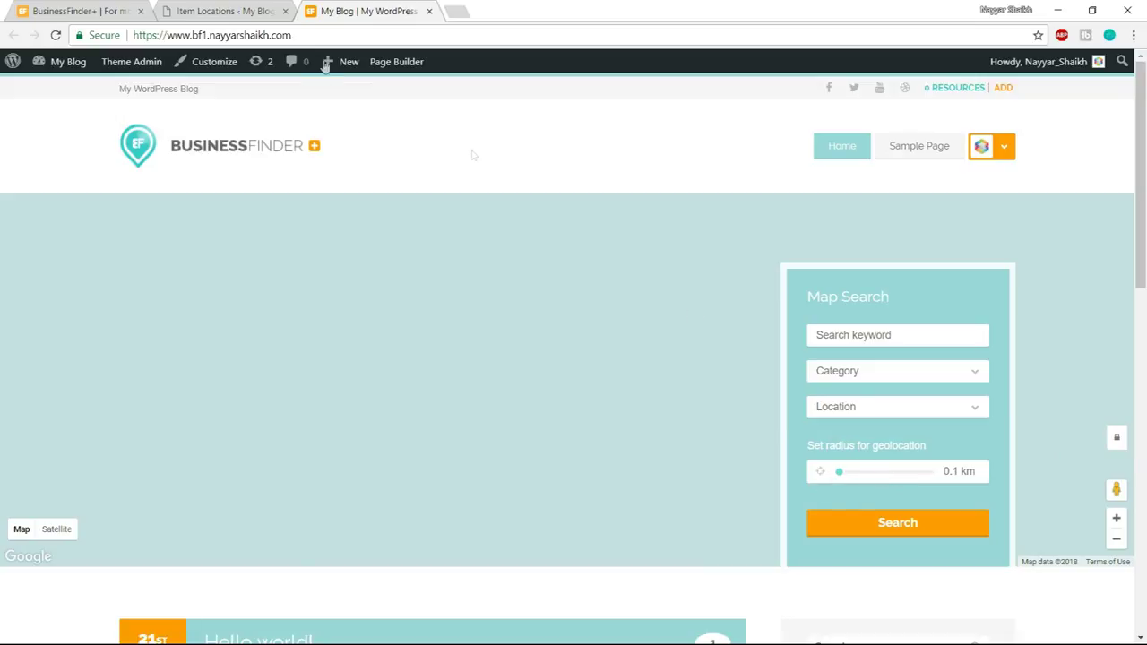
pyautogui.click(208, 8)
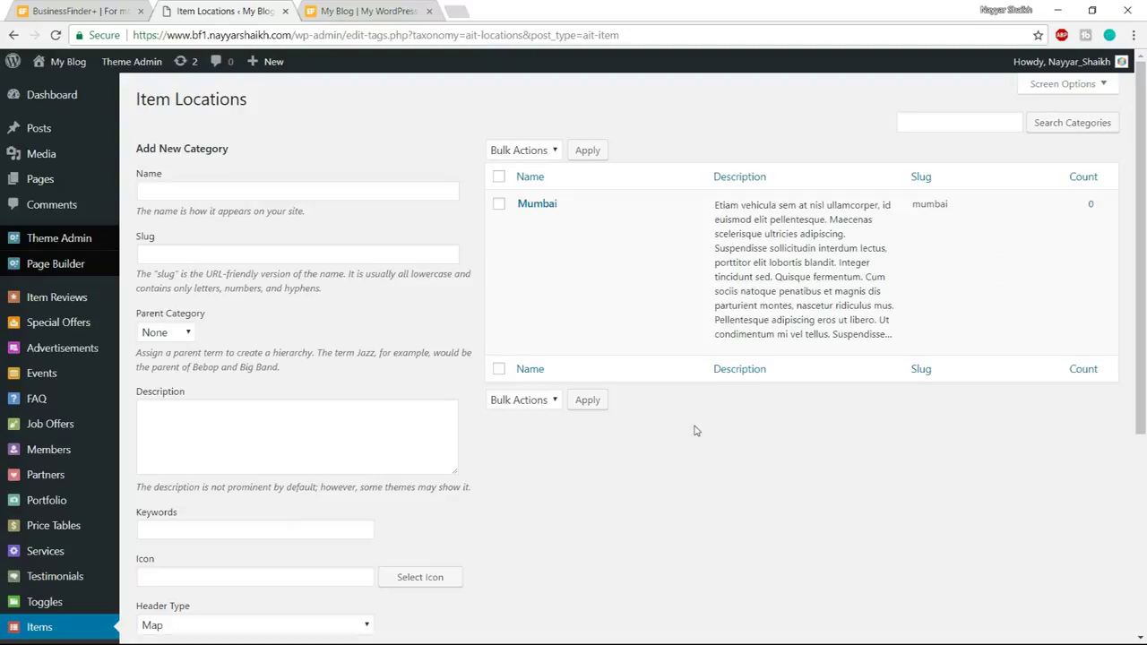
pyautogui.scroll(-1, 696, 431)
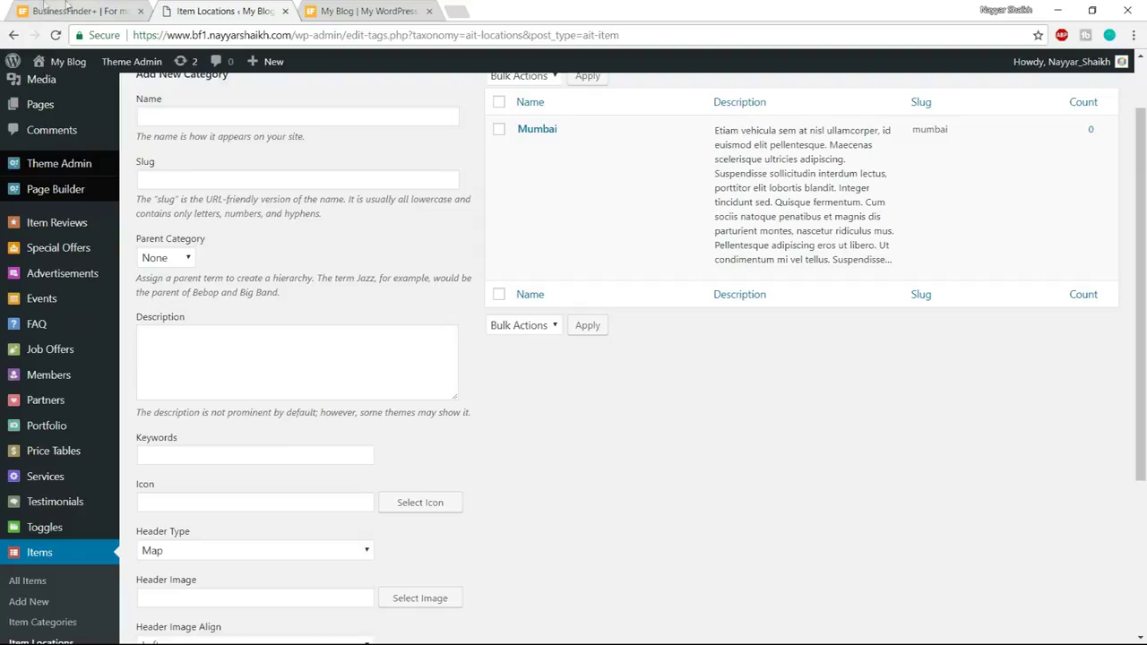
pyautogui.click(66, 9)
pyautogui.scroll(8, 452, 352)
pyautogui.scroll(-3, 452, 352)
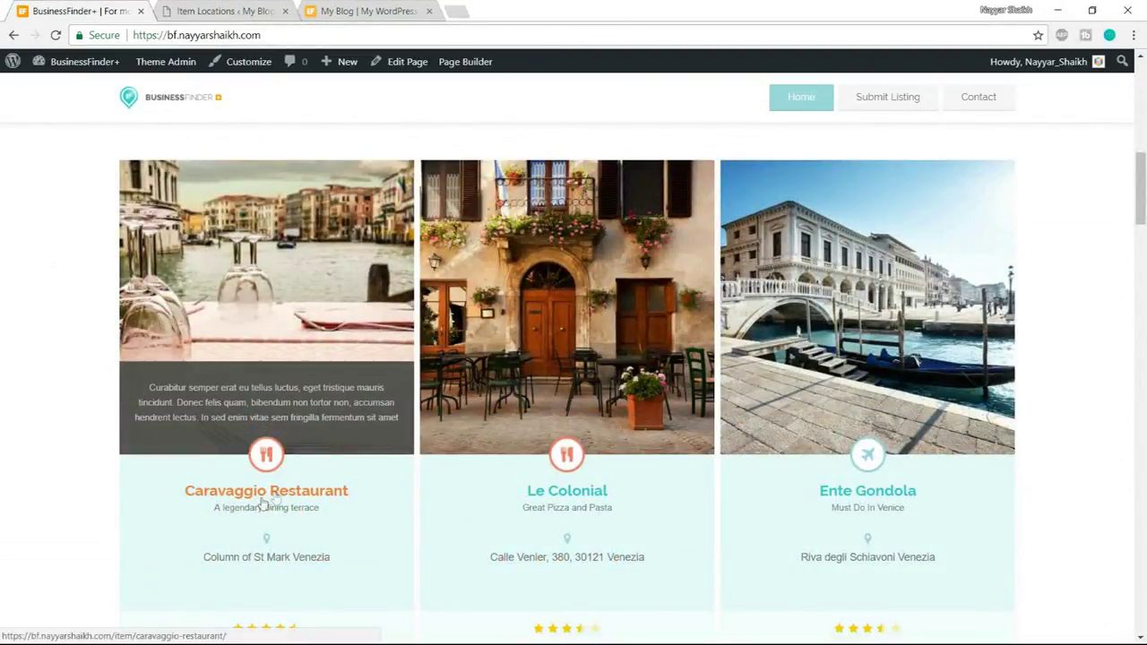
pyautogui.click(276, 496)
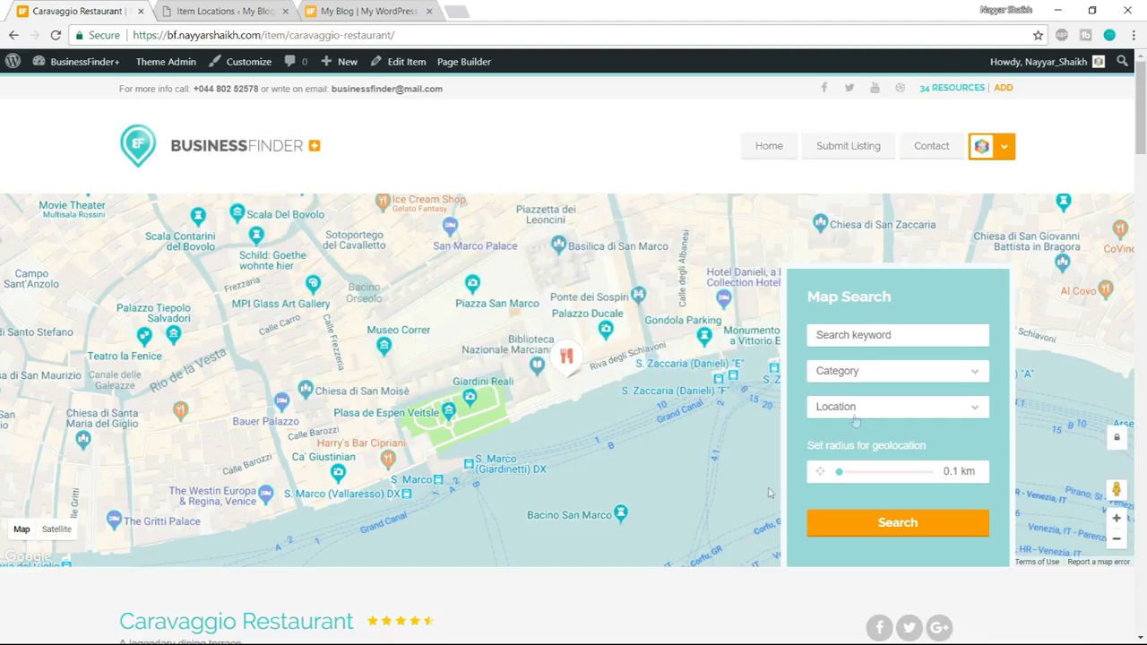
pyautogui.scroll(-3, 857, 439)
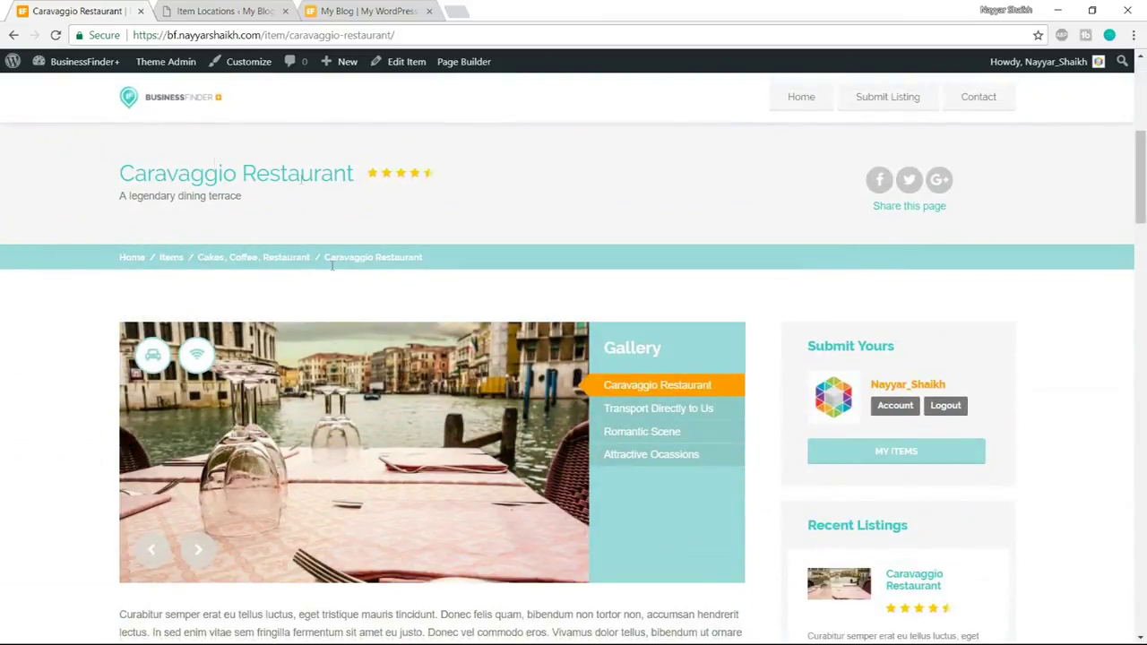
pyautogui.scroll(-2, 724, 429)
pyautogui.scroll(-10, 609, 464)
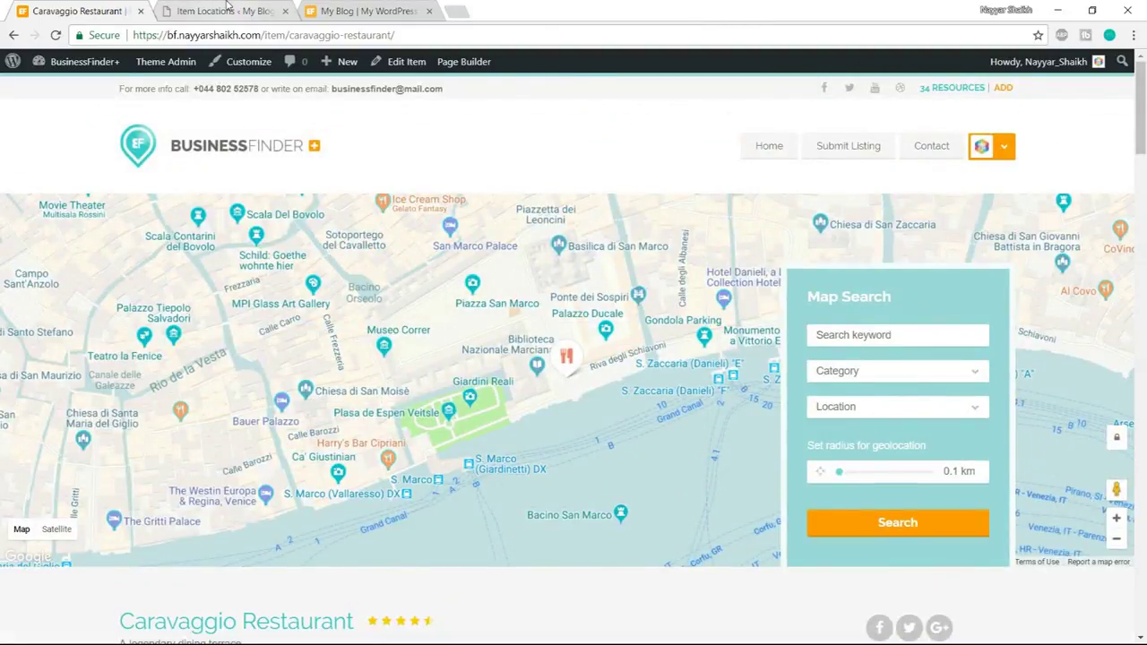
pyautogui.click(229, 7)
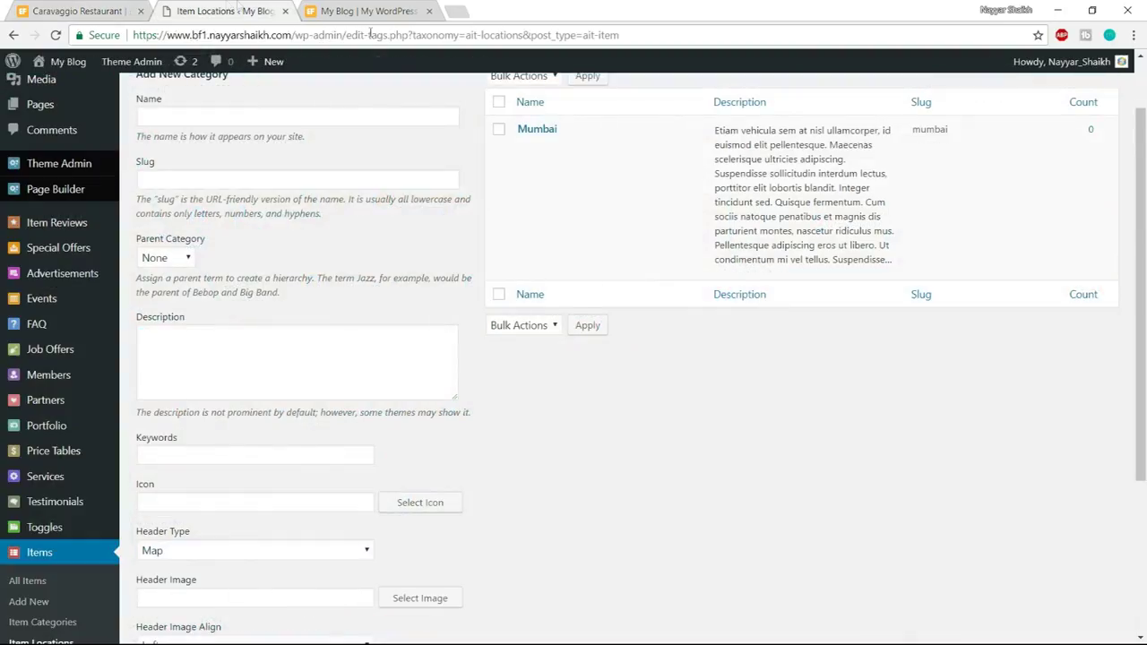
pyautogui.scroll(1, 750, 373)
pyautogui.scroll(-4, 750, 373)
pyautogui.moveTo(34, 212)
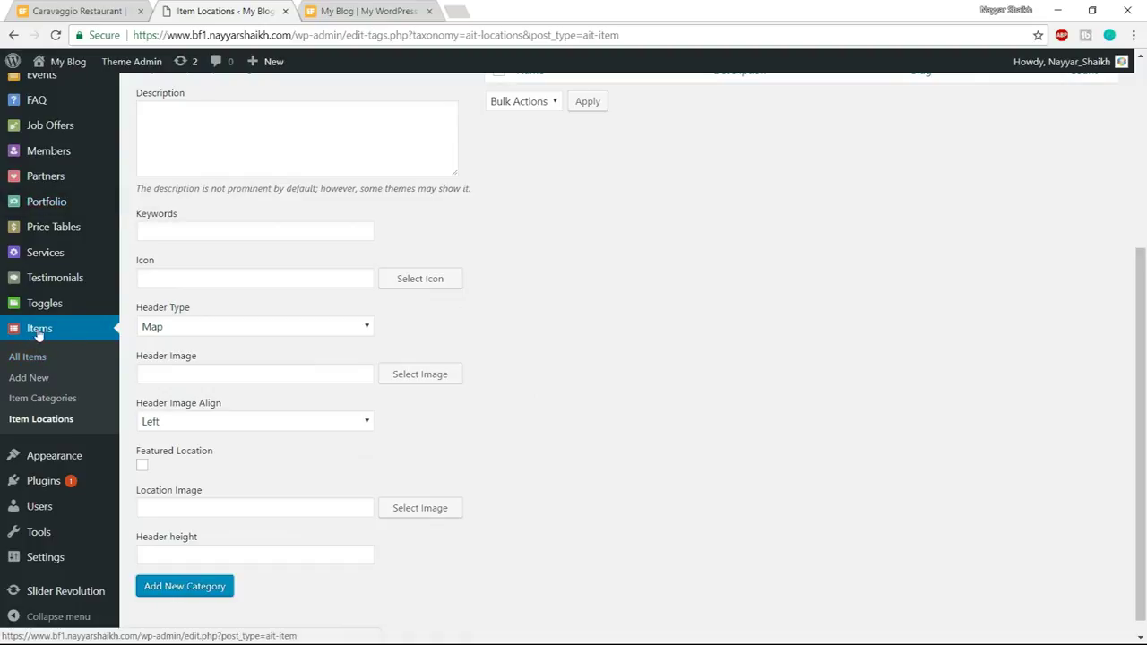
# Create a new item titled Caravaggio Restaurant, copying the title from the demo listing
pyautogui.click(36, 379)
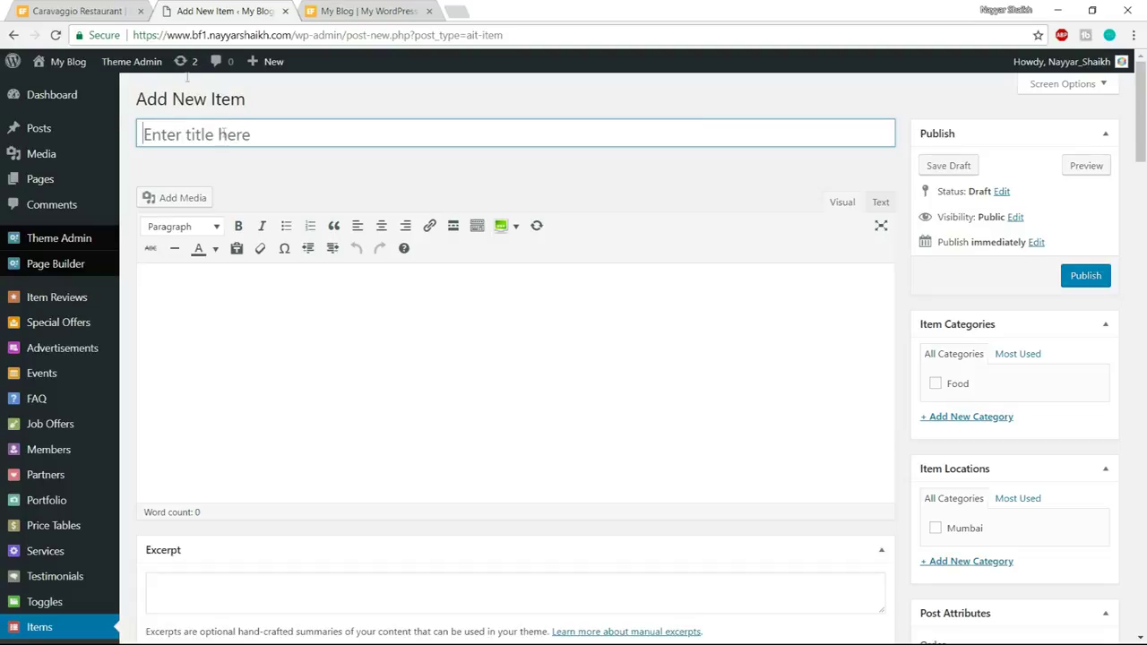
pyautogui.click(121, 9)
pyautogui.scroll(-5, 448, 309)
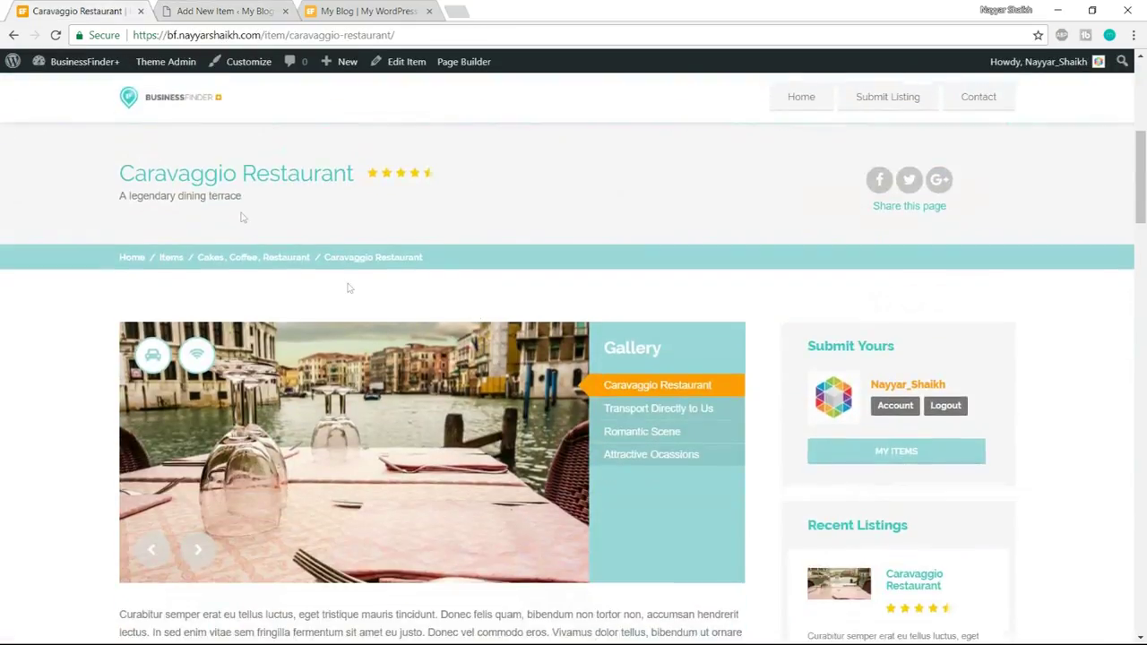
pyautogui.moveTo(119, 176); pyautogui.dragTo(347, 162)
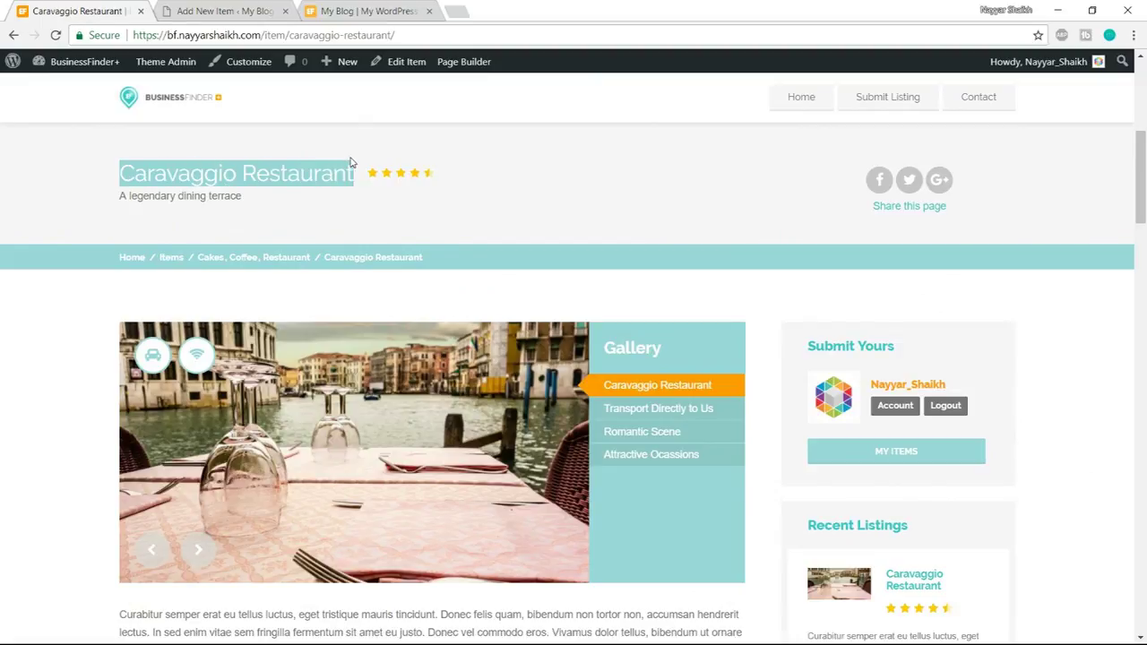
pyautogui.click(268, 9)
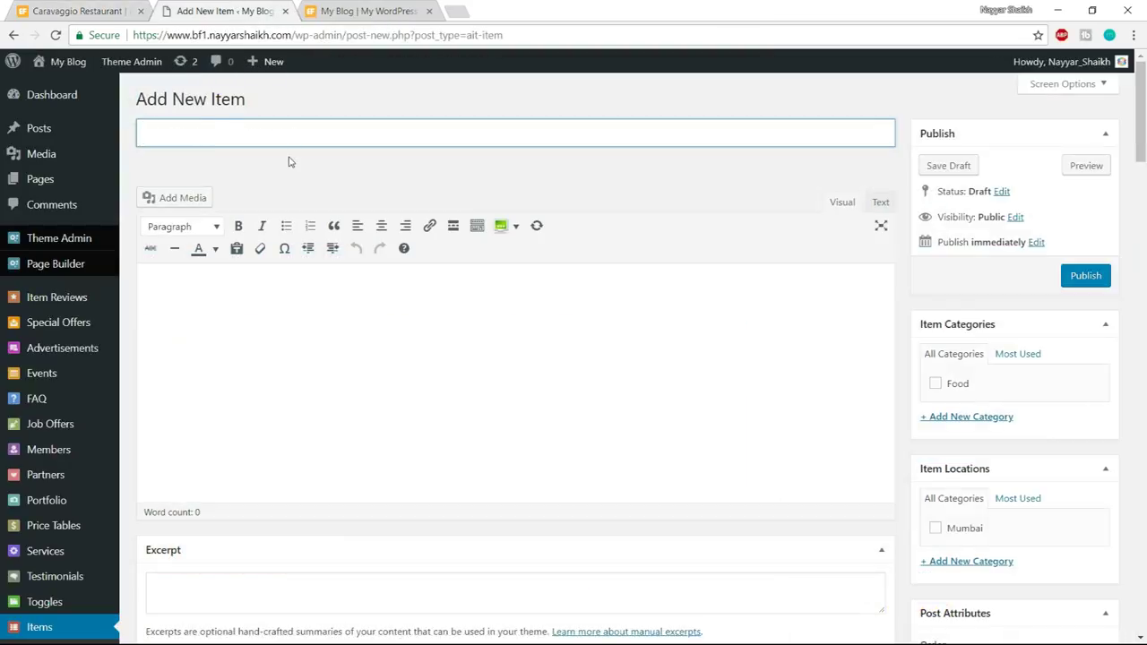
pyautogui.write('Caravaggio Restaurant')
pyautogui.click(249, 269)
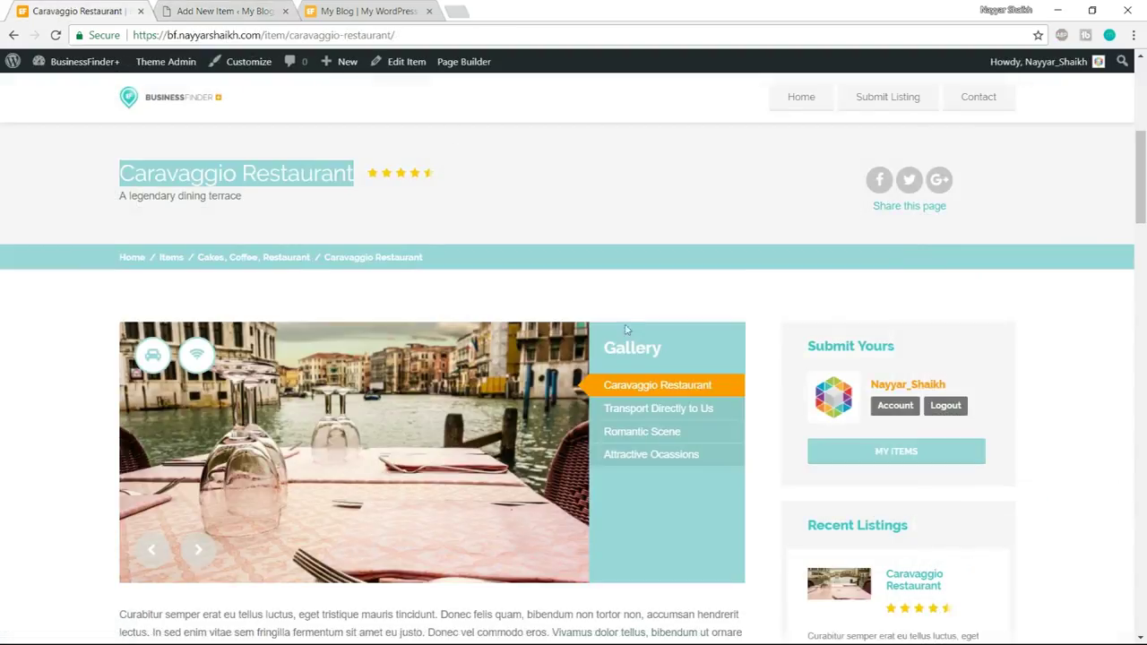
# Copy the demo listing's two lorem ipsum paragraphs into the new item's content editor
pyautogui.scroll(-3, 606, 375)
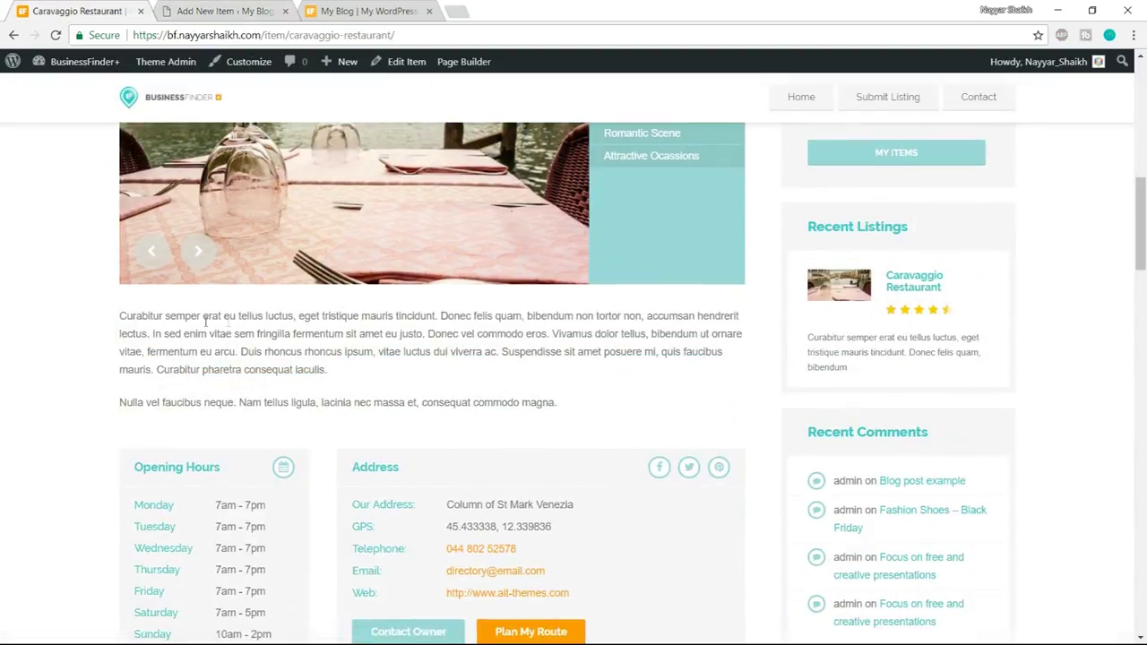
pyautogui.moveTo(119, 319); pyautogui.dragTo(557, 405)
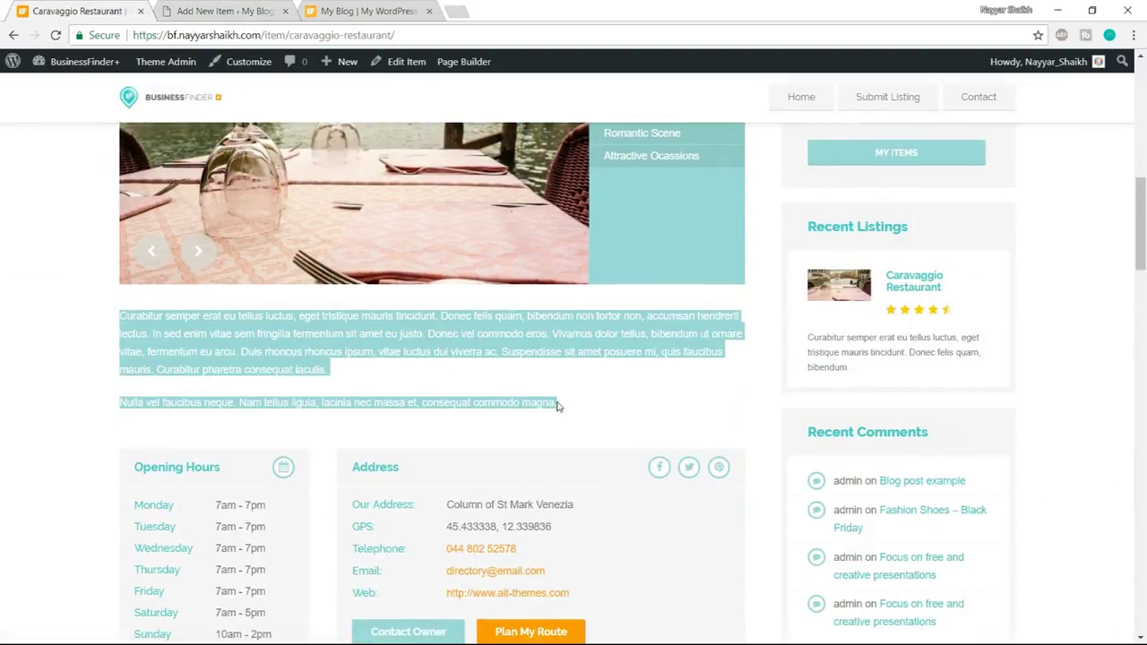
pyautogui.hotkey('ctrl', 'c')
pyautogui.click(224, 11)
pyautogui.hotkey('ctrl', 'v')
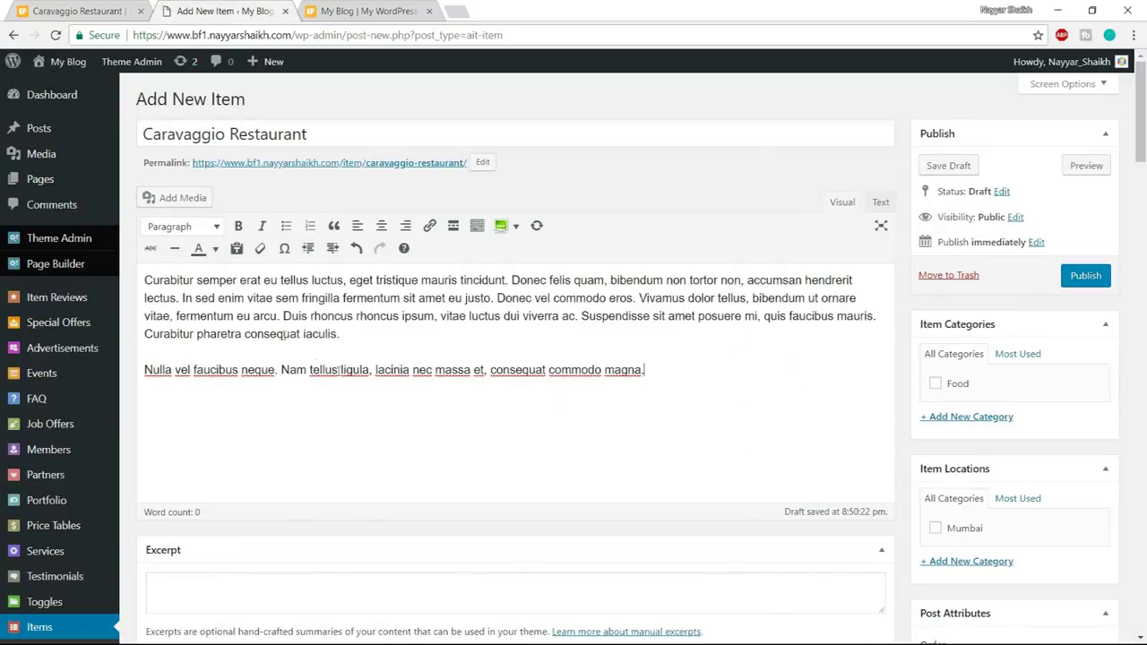
pyautogui.click(146, 7)
pyautogui.scroll(2, 367, 439)
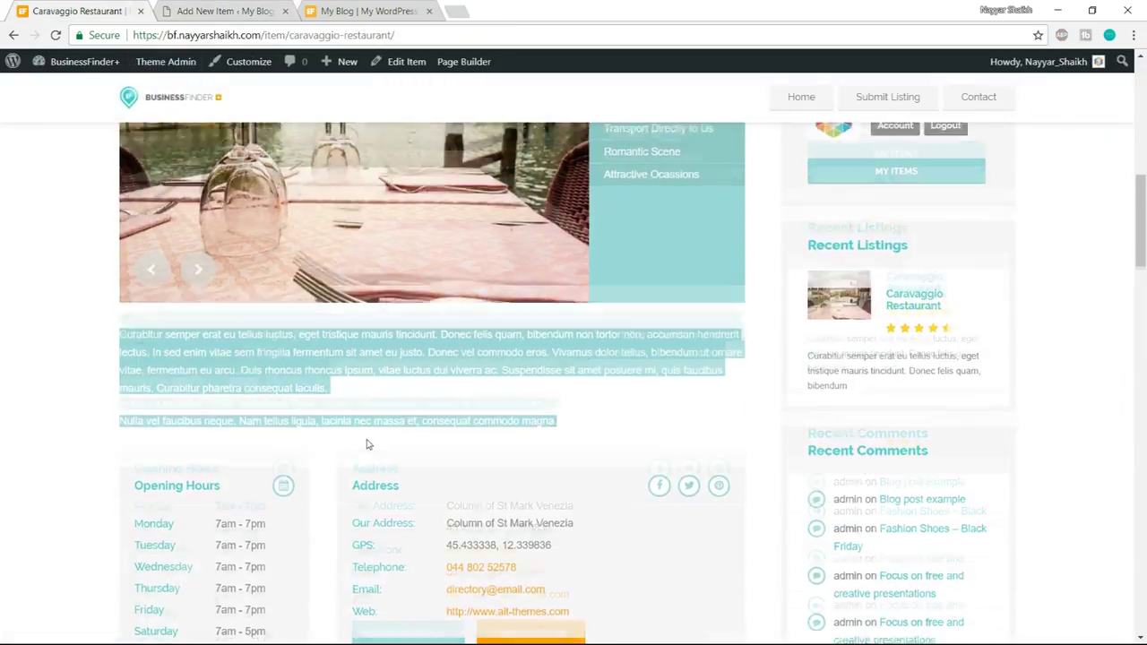
pyautogui.click(222, 10)
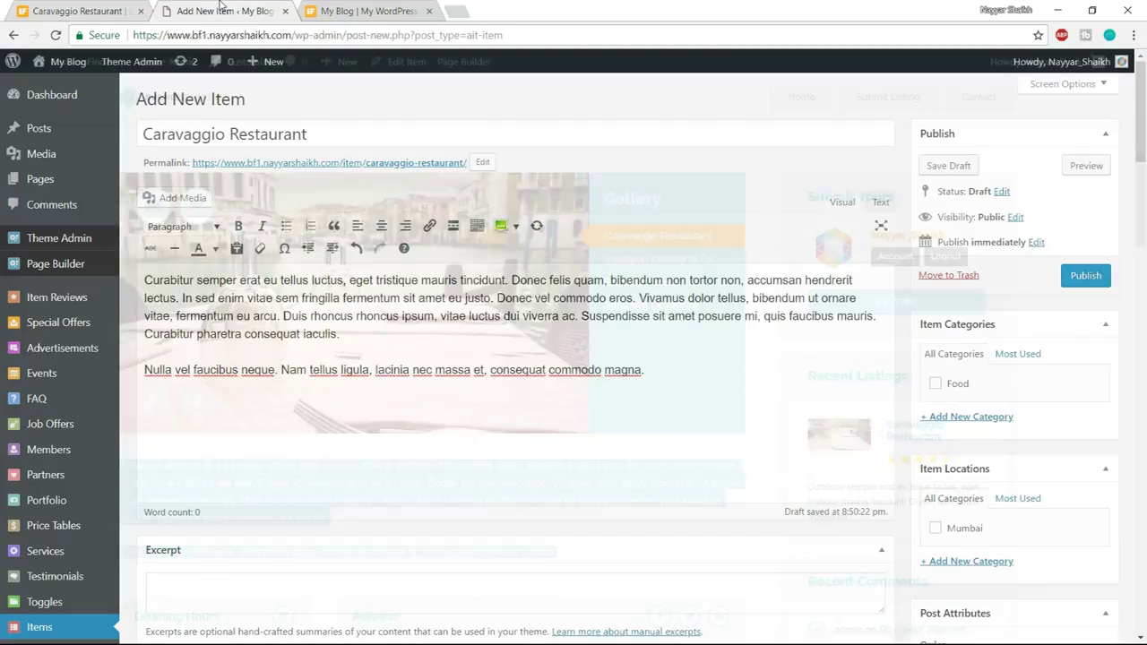
pyautogui.scroll(-6, 860, 430)
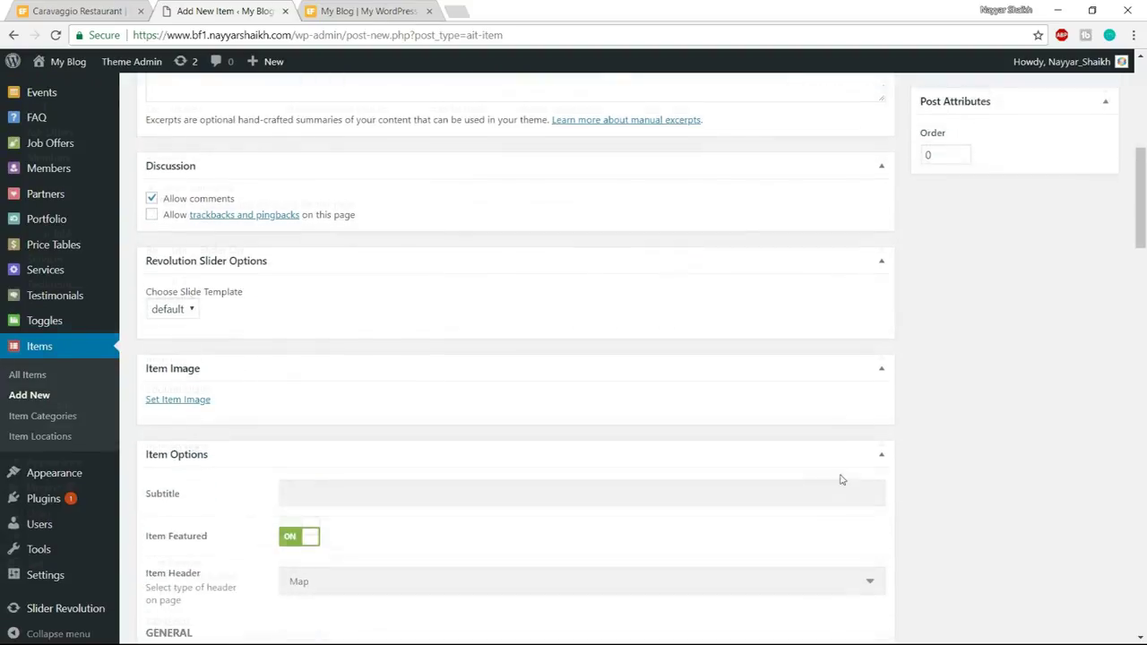
pyautogui.scroll(2, 840, 479)
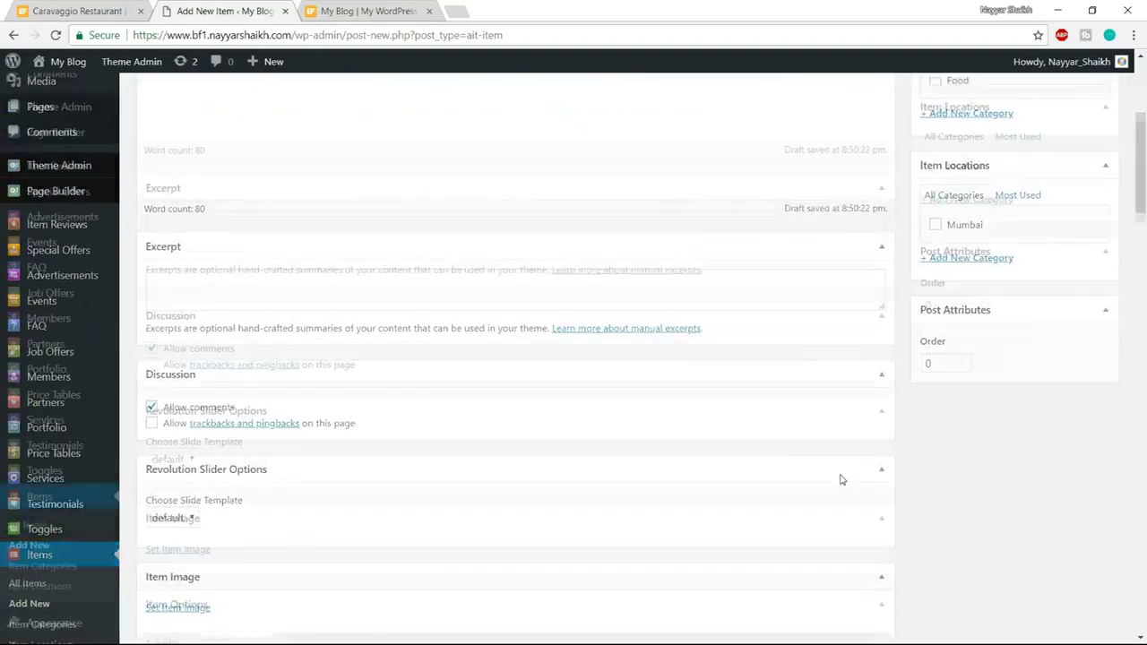
pyautogui.scroll(-3, 843, 475)
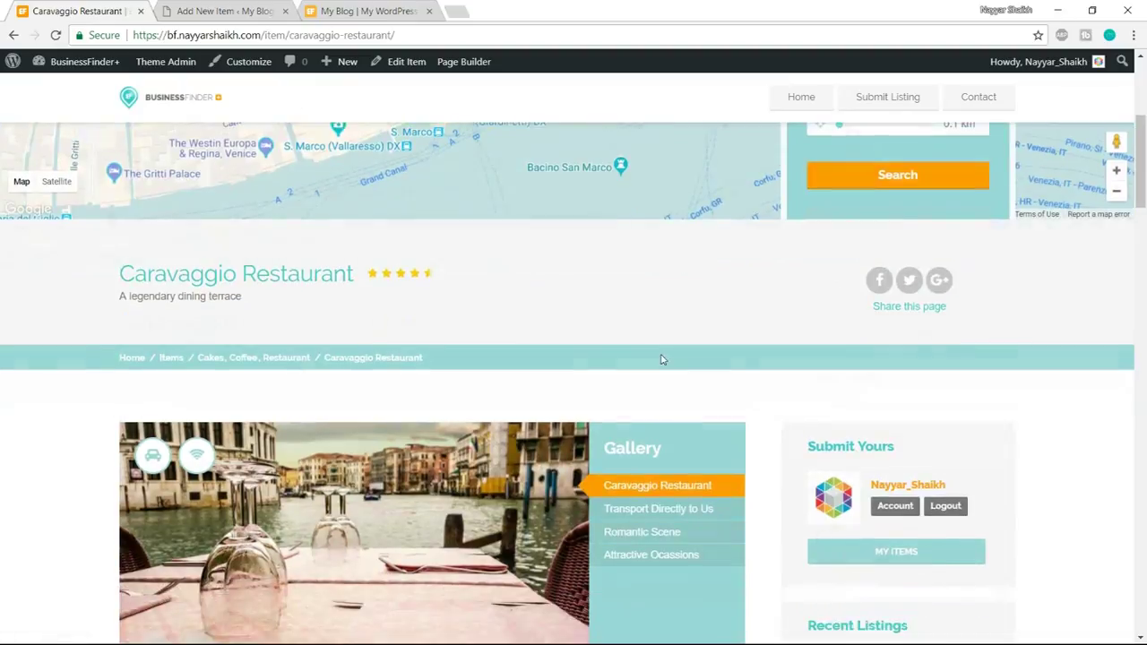
# Browse the demo gallery photos: Caravaggio Restaurant, Transport Directly to Us, Romantic Scene, Attractive Ocassions
pyautogui.scroll(-3, 661, 359)
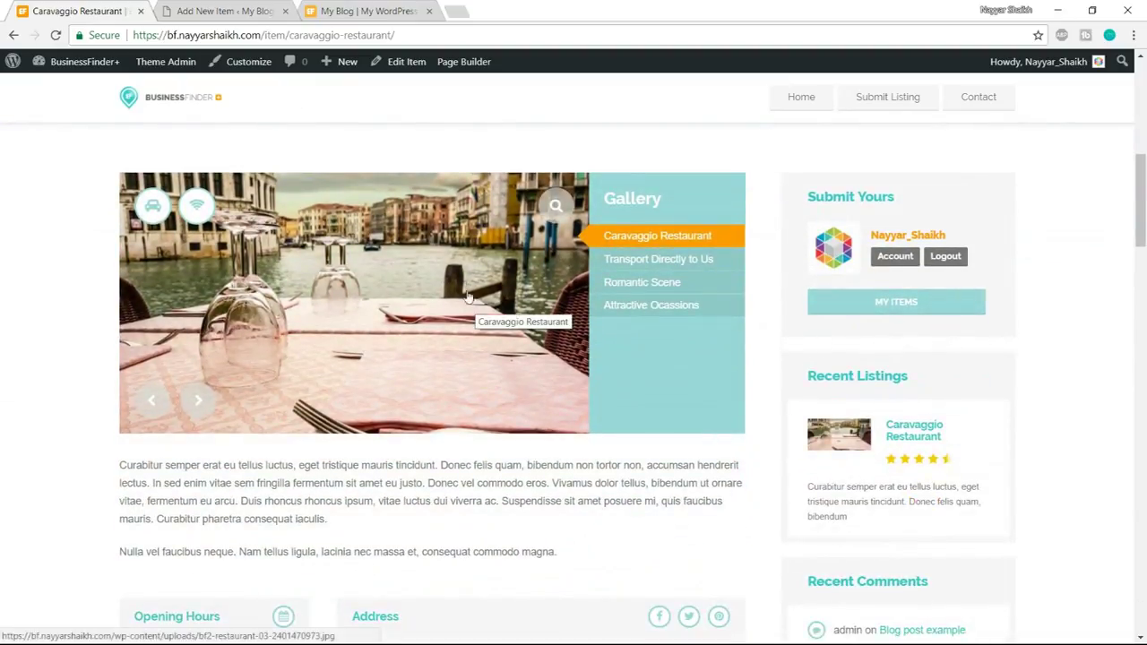
pyautogui.click(651, 260)
pyautogui.click(650, 283)
pyautogui.click(650, 304)
pyautogui.click(657, 238)
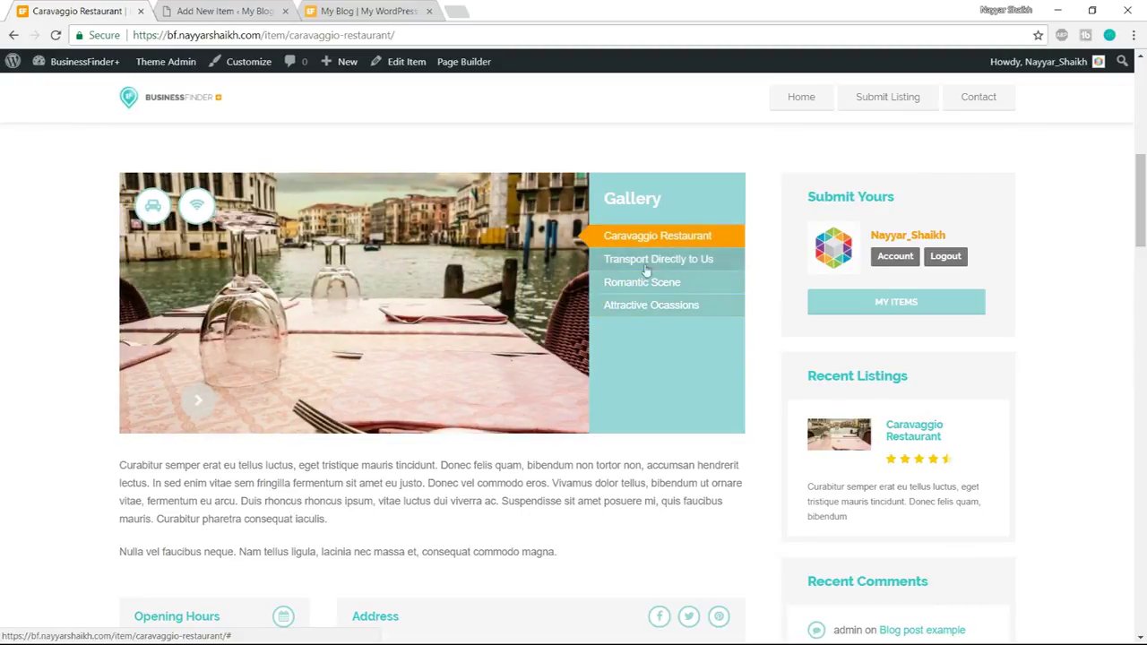
pyautogui.click(683, 265)
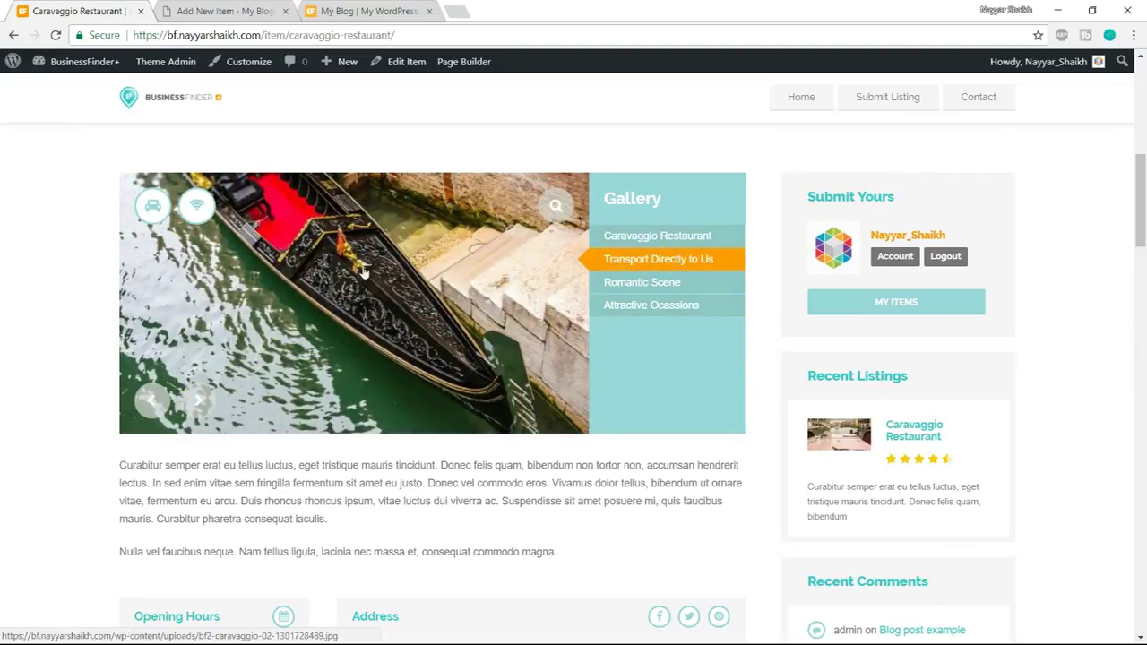
pyautogui.click(632, 286)
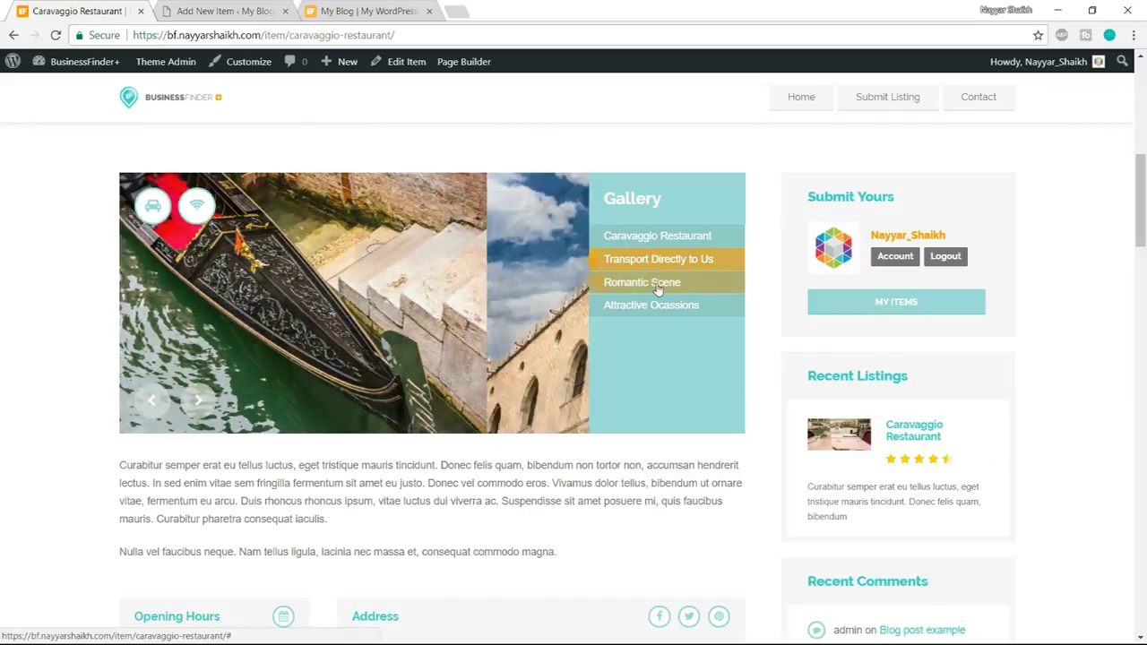
pyautogui.click(670, 309)
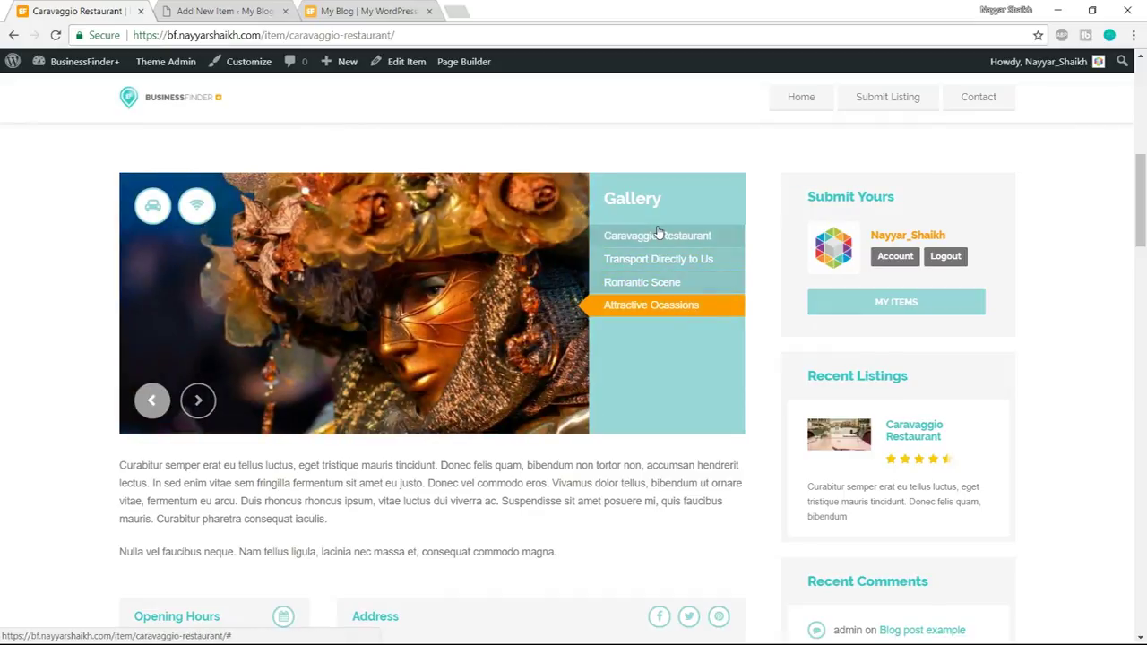
# Return the gallery to the restaurant photo and select the Caravaggio Restaurant title text
pyautogui.click(657, 235)
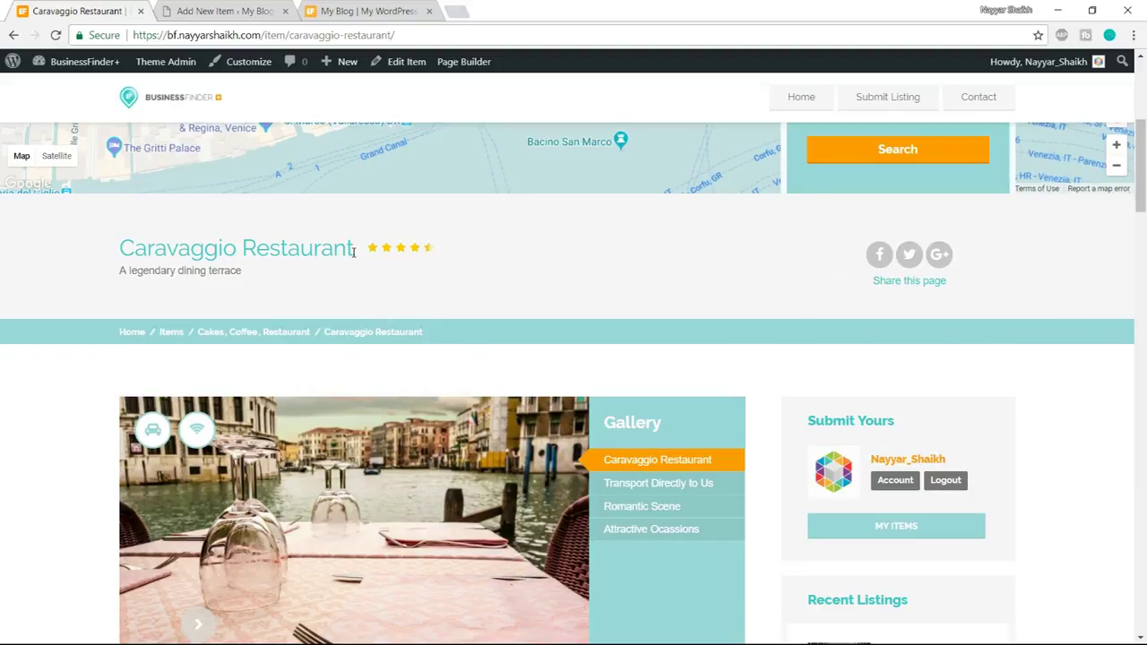
pyautogui.moveTo(354, 252); pyautogui.dragTo(104, 239)
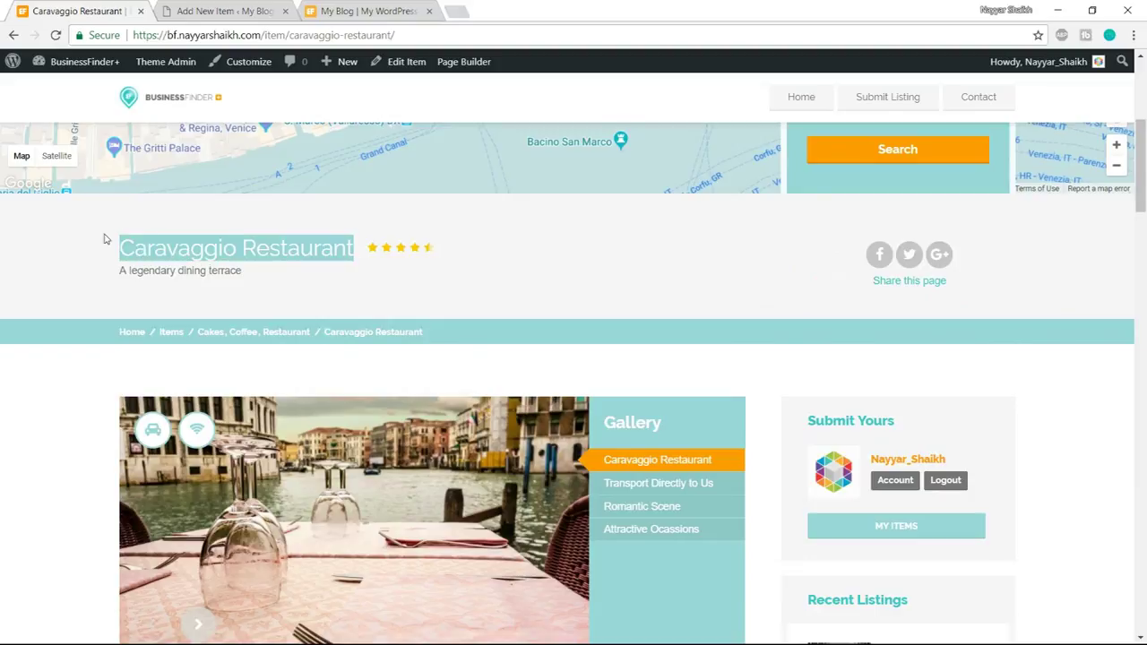
pyautogui.scroll(-2, 537, 359)
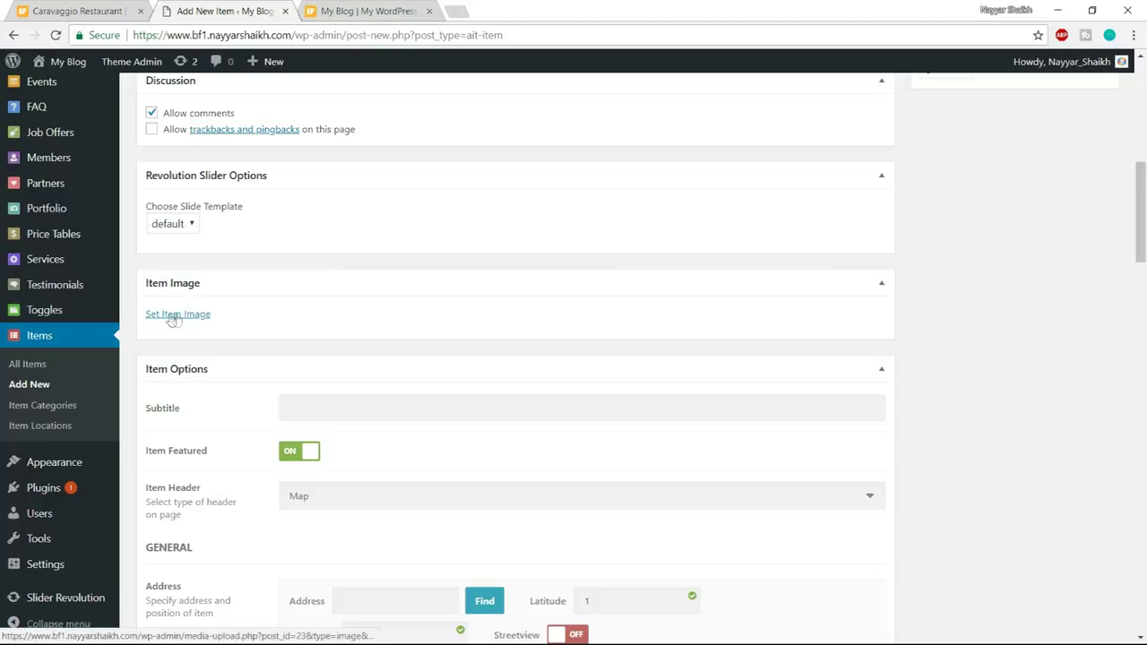
pyautogui.click(176, 316)
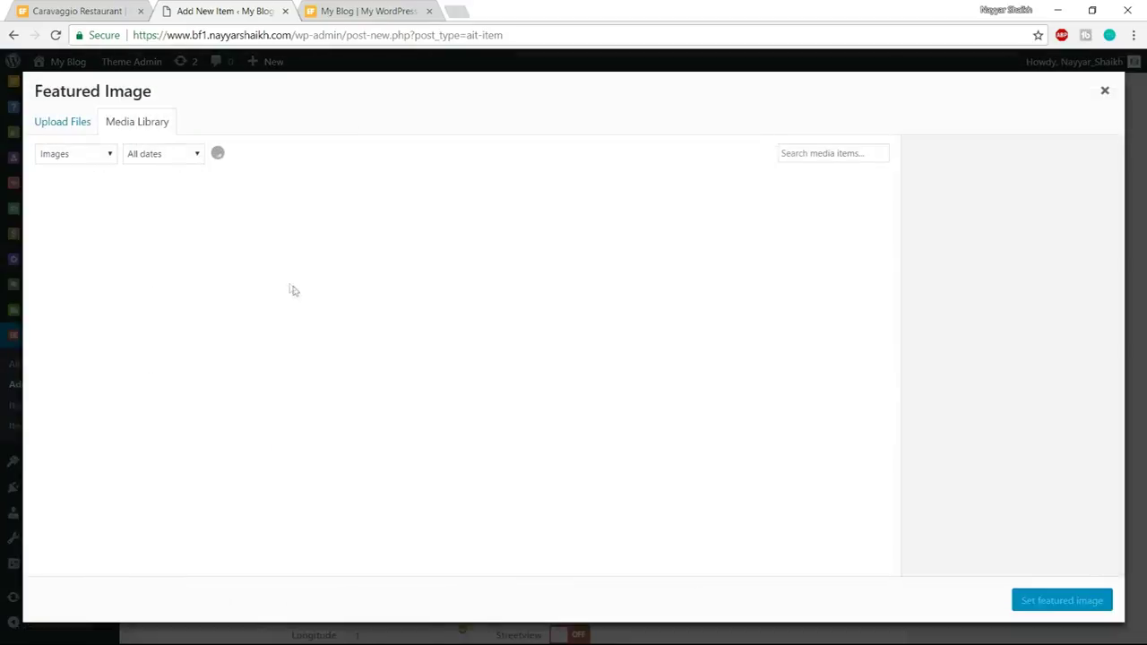
pyautogui.click(62, 121)
pyautogui.click(601, 347)
pyautogui.click(383, 121)
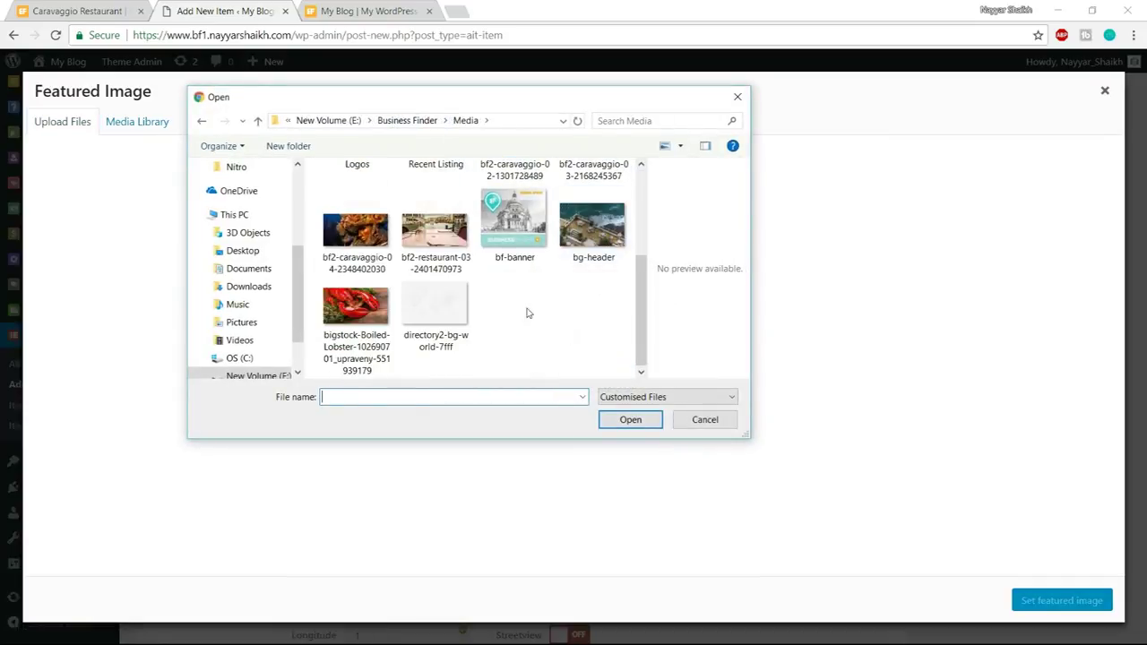
pyautogui.click(438, 240)
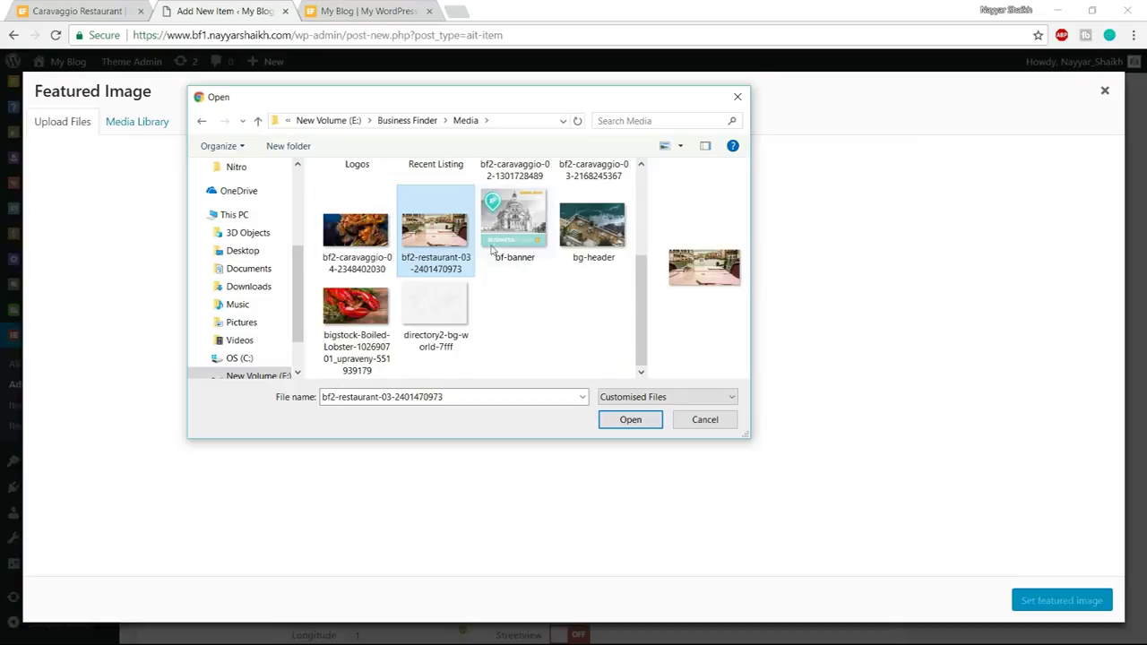
pyautogui.click(630, 421)
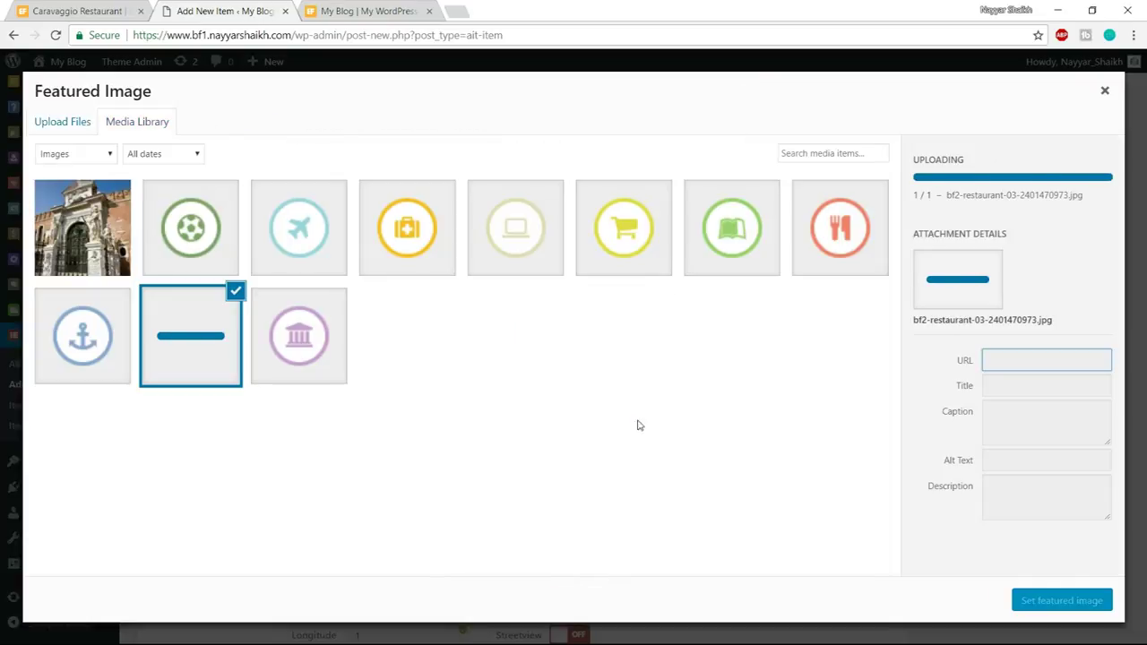
pyautogui.click(1044, 600)
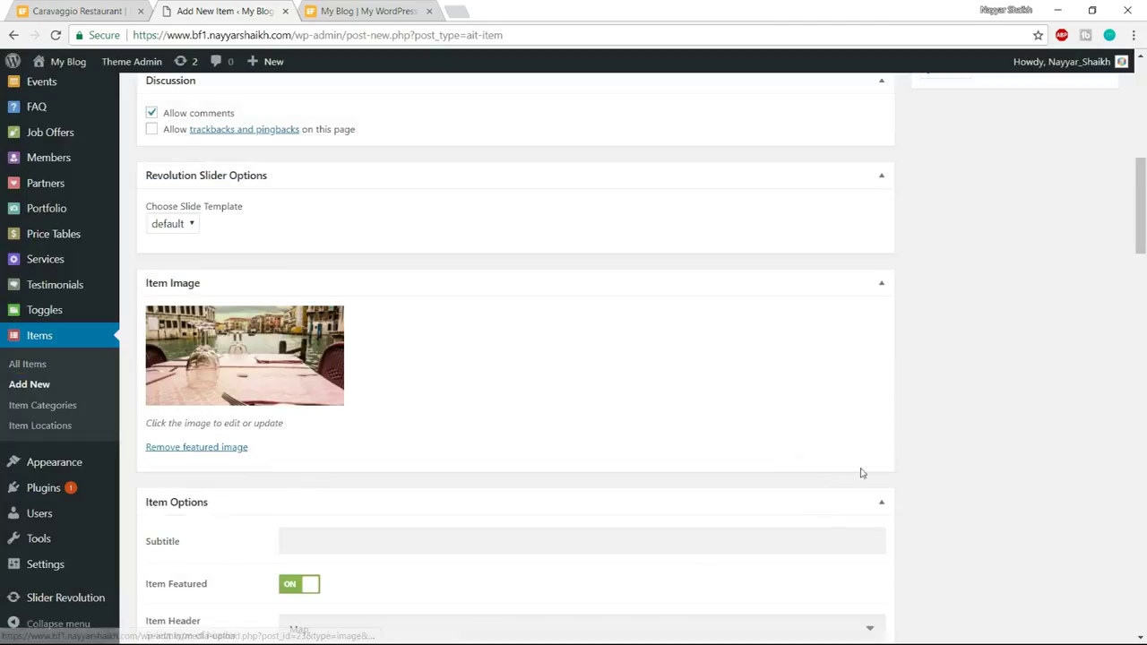
pyautogui.scroll(-2, 865, 384)
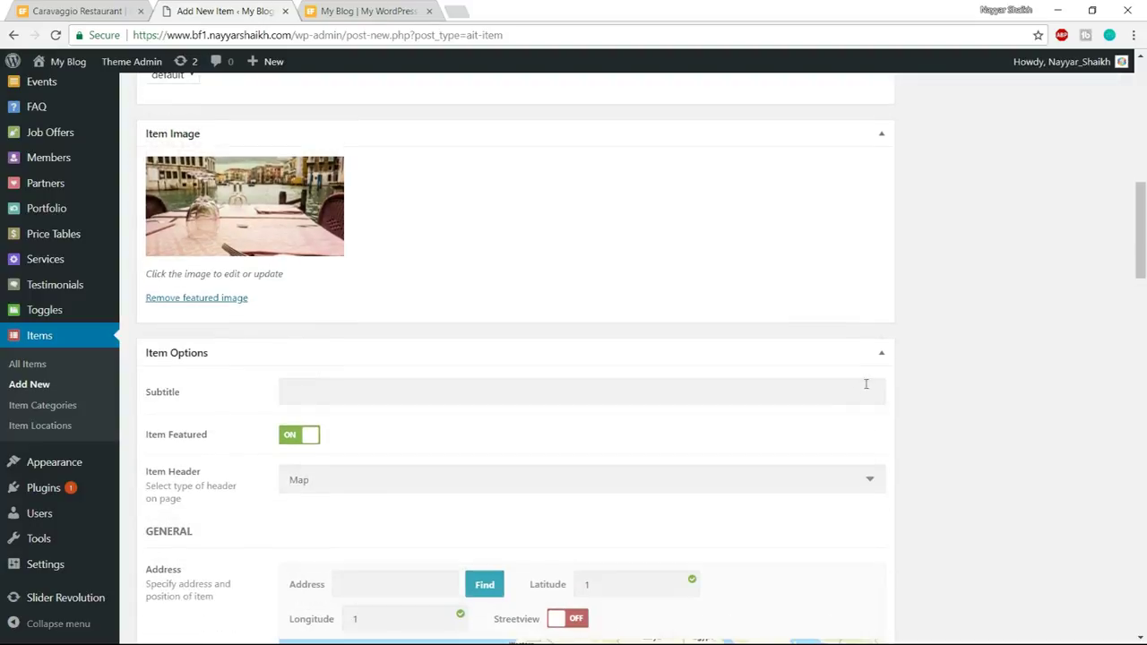
# Copy 'A legendary dining terrace' from the demo listing into the new item's Subtitle field
pyautogui.click(333, 395)
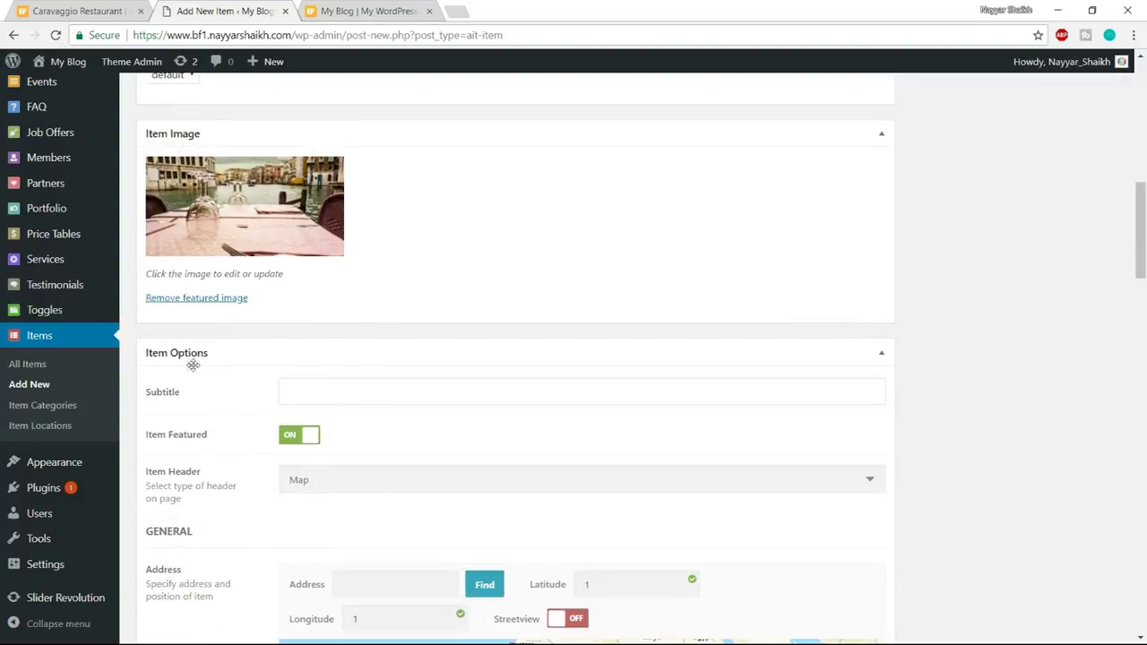
pyautogui.click(106, 10)
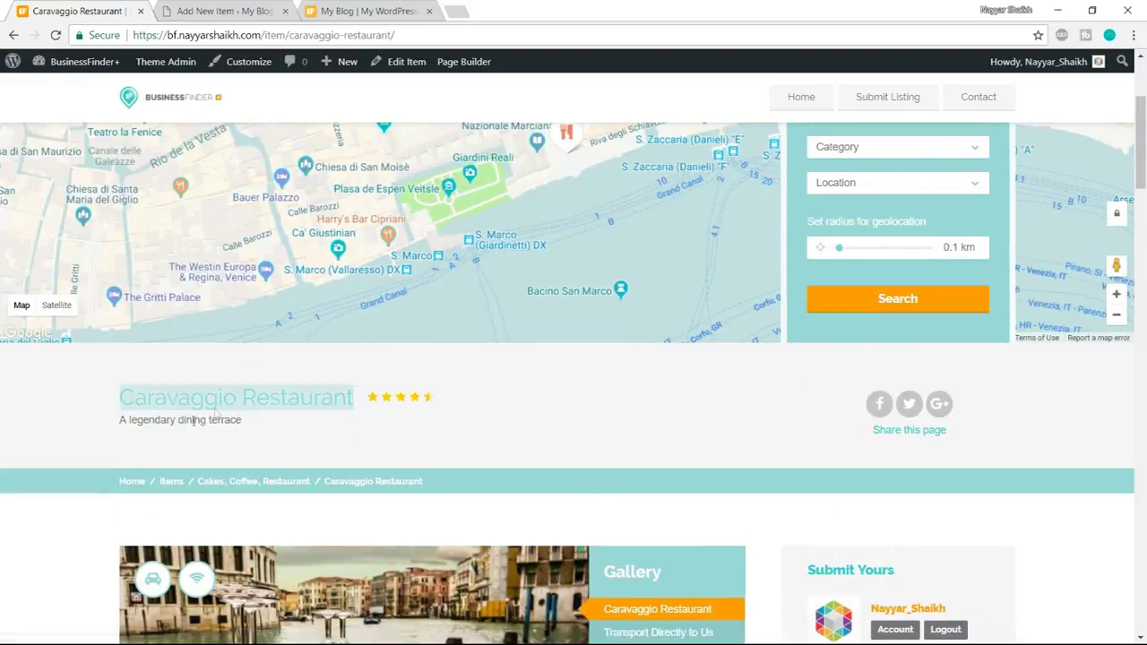
pyautogui.click(193, 419)
pyautogui.moveTo(156, 418); pyautogui.dragTo(253, 425)
pyautogui.hotkey('ctrl', 'c')
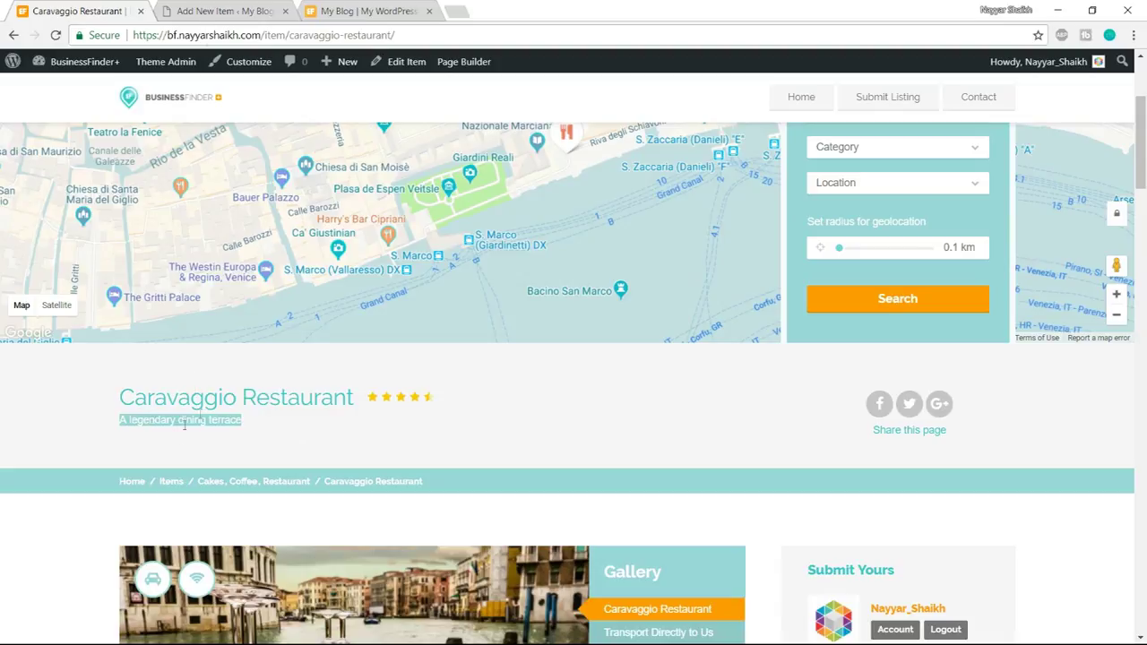
pyautogui.click(224, 10)
pyautogui.hotkey('ctrl', 'v')
pyautogui.click(919, 402)
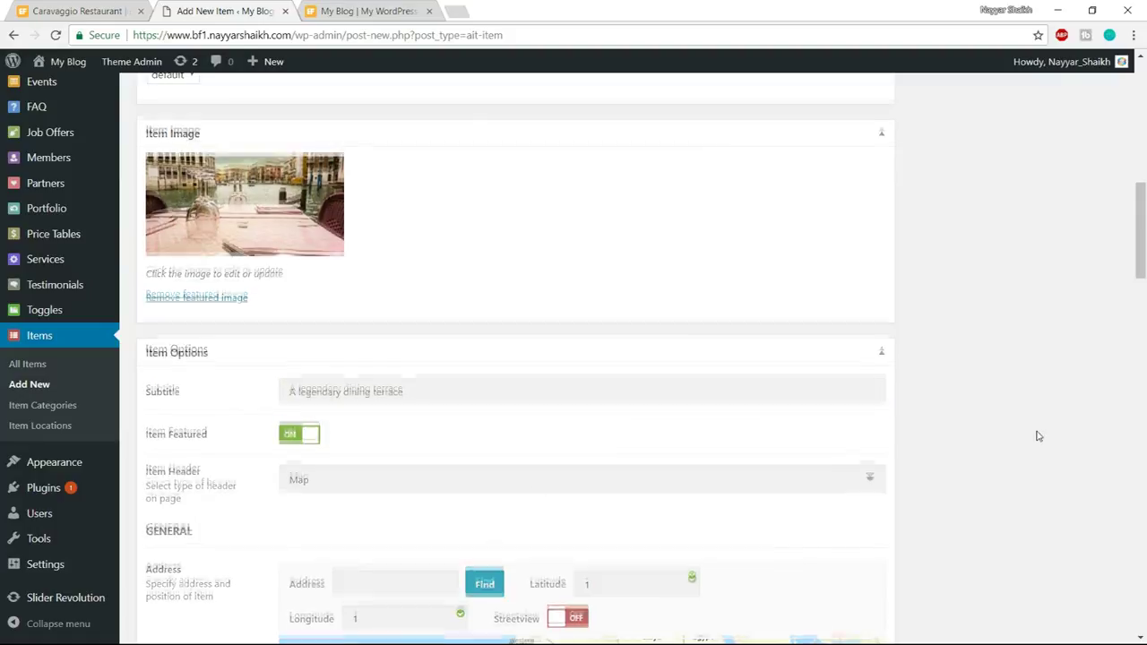
pyautogui.scroll(-3, 1037, 436)
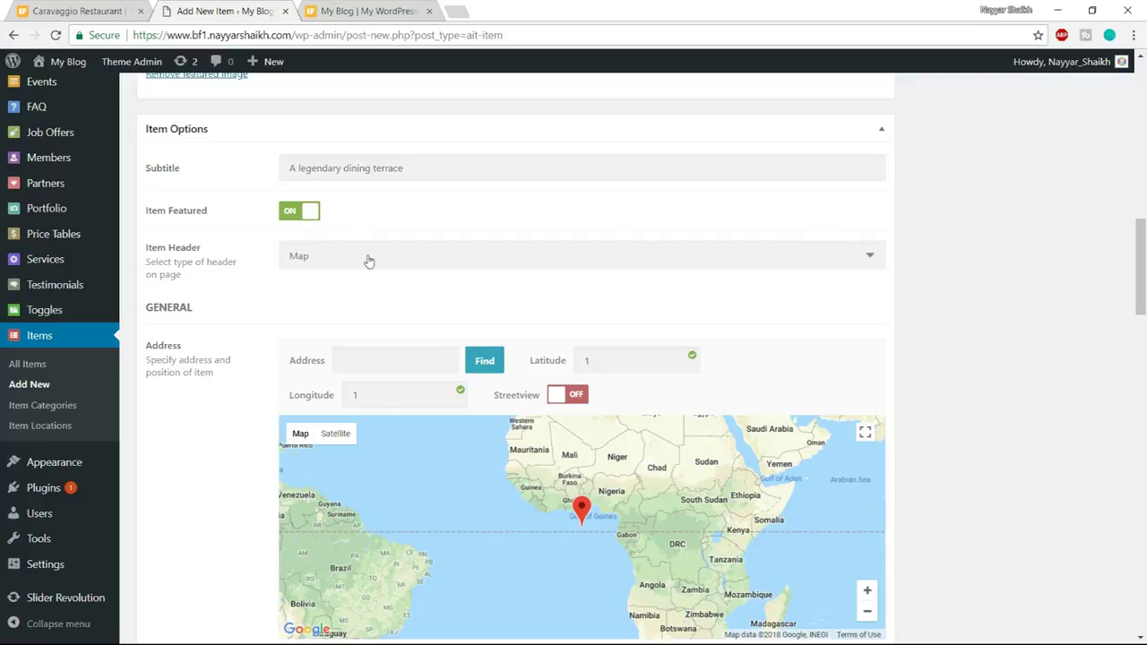
# Keep Map as the item header and locate the address 'mumbai' on the map
pyautogui.click(409, 259)
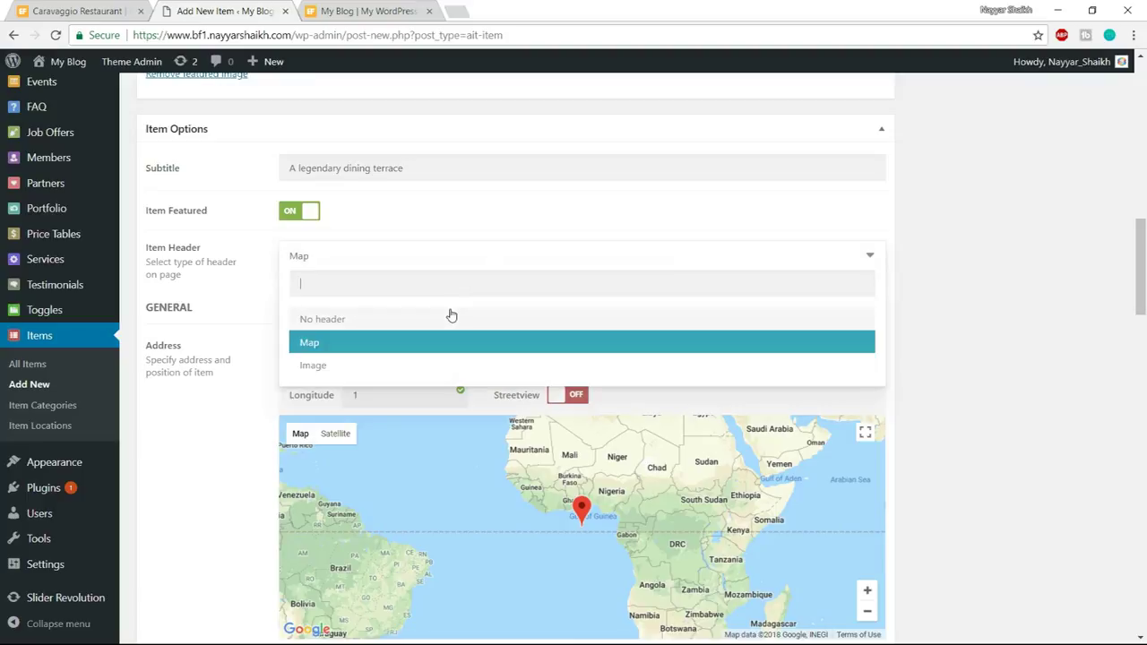
pyautogui.click(329, 349)
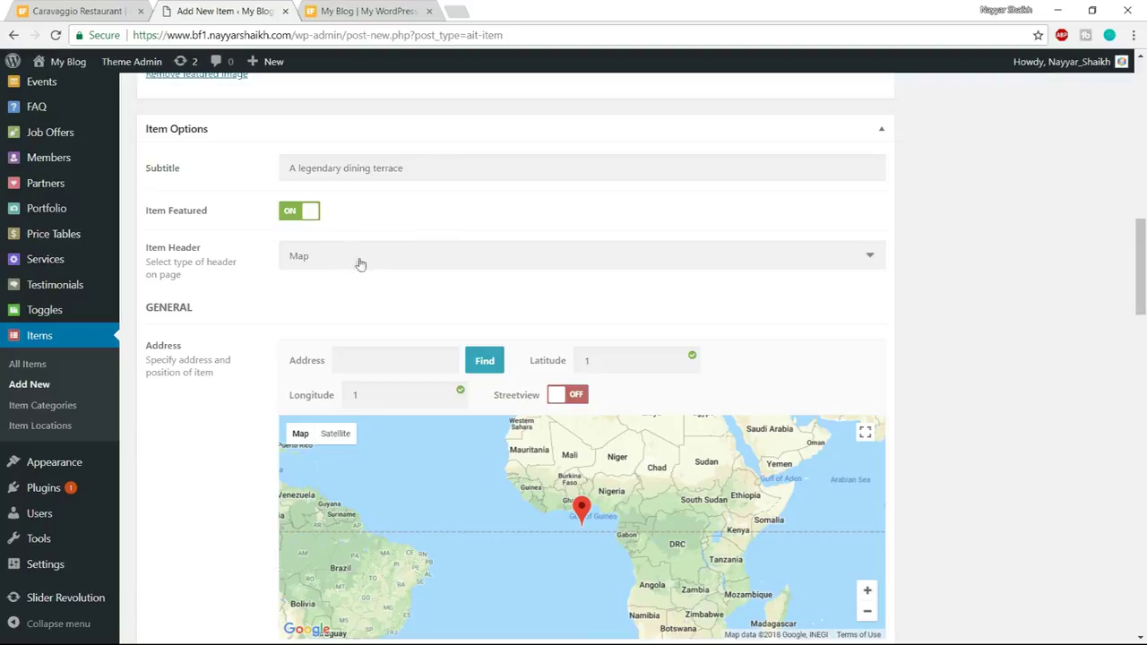
pyautogui.click(402, 360)
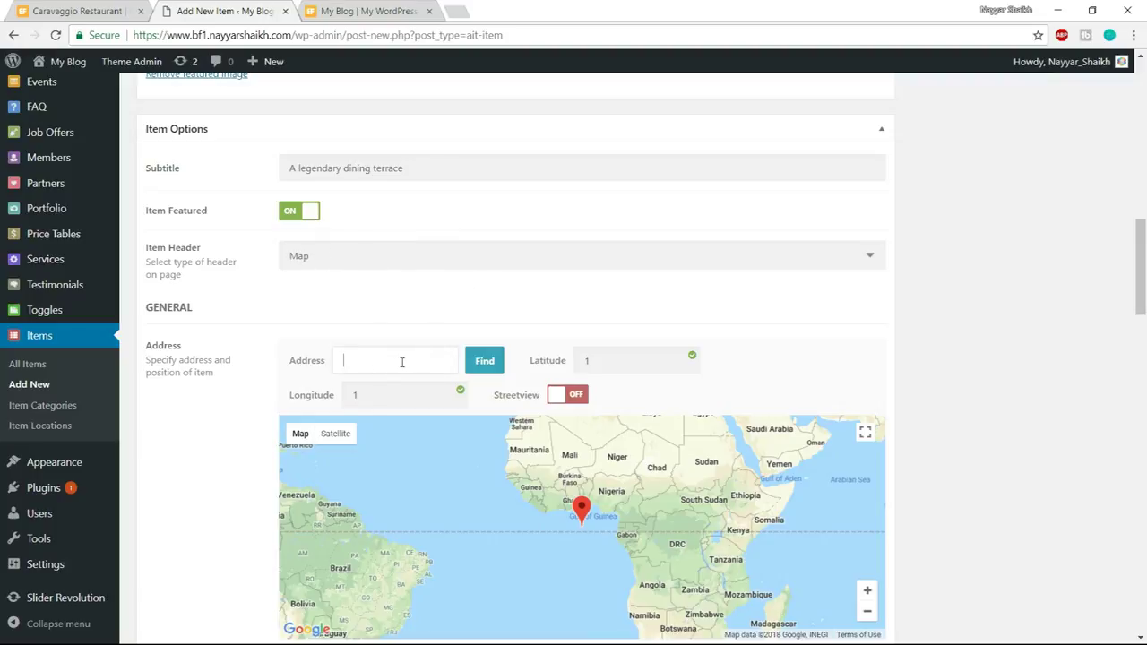
pyautogui.write('mumbai')
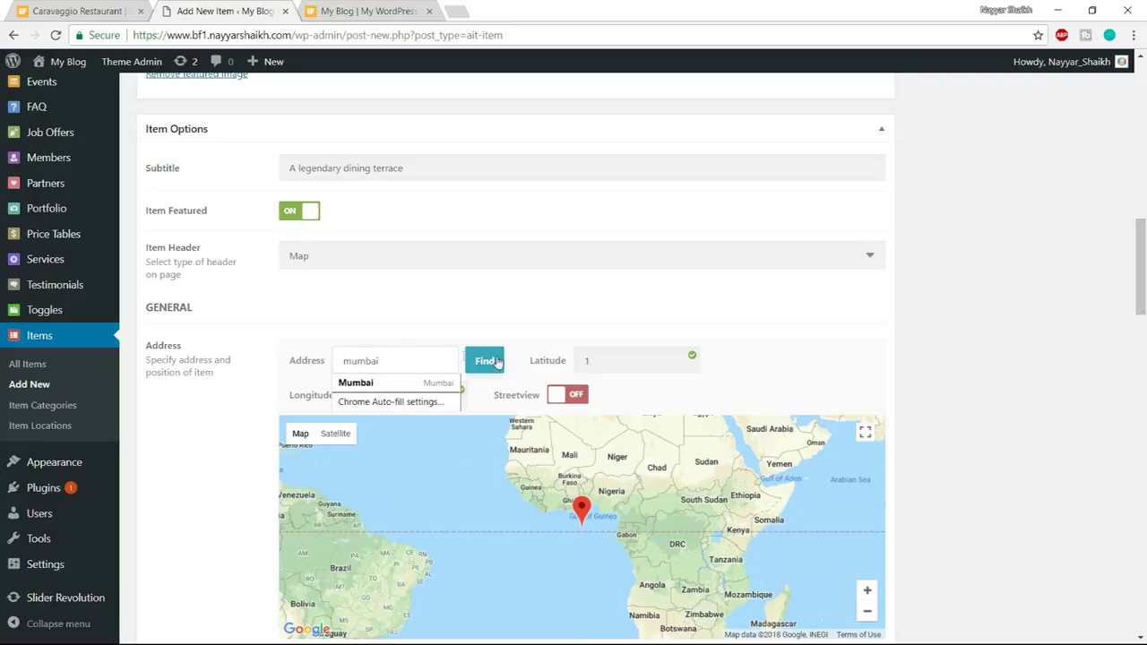
pyautogui.click(498, 361)
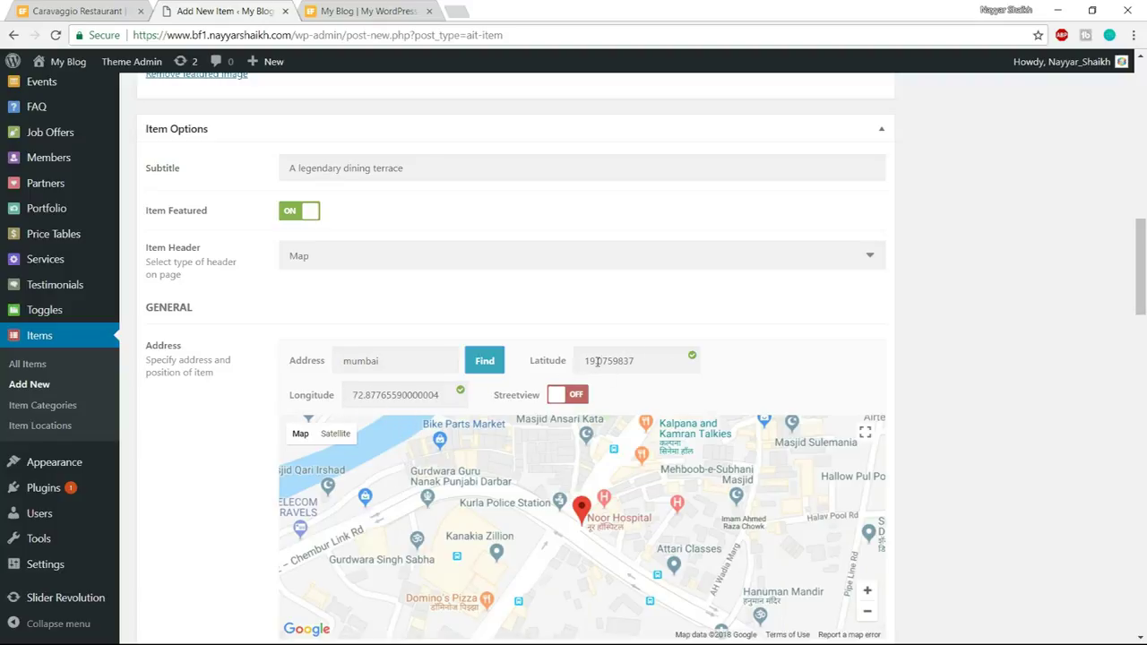
pyautogui.scroll(-5, 1091, 351)
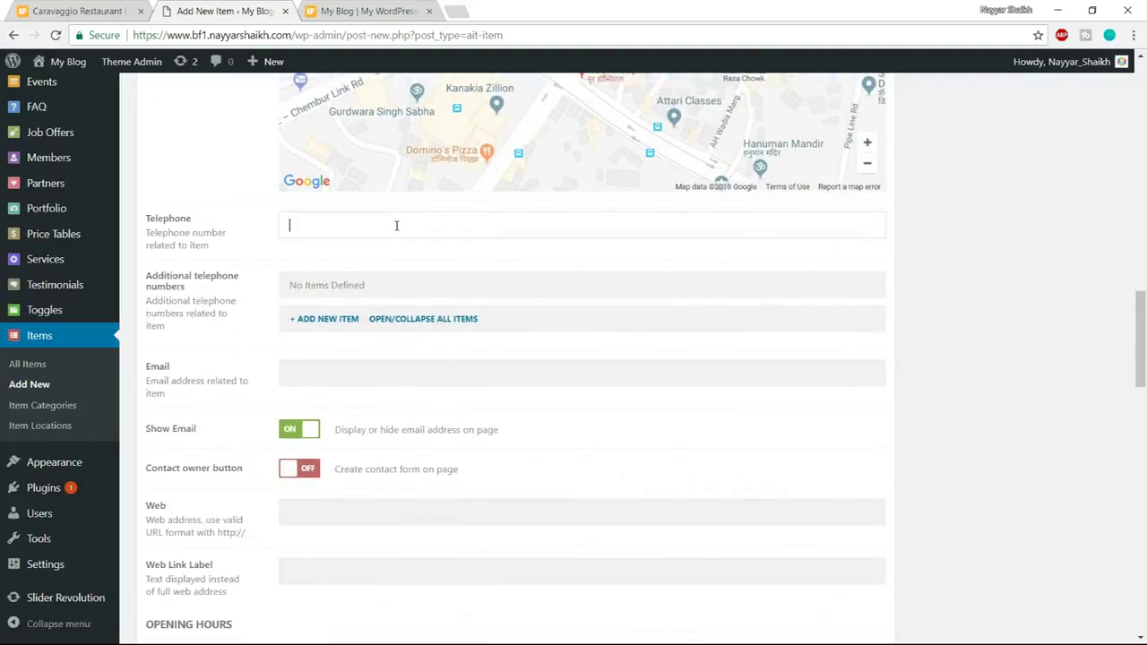
# Paste the demo listing's telephone number without its leading space, and turn on Contact owner
pyautogui.click(76, 11)
pyautogui.scroll(-5, 452, 405)
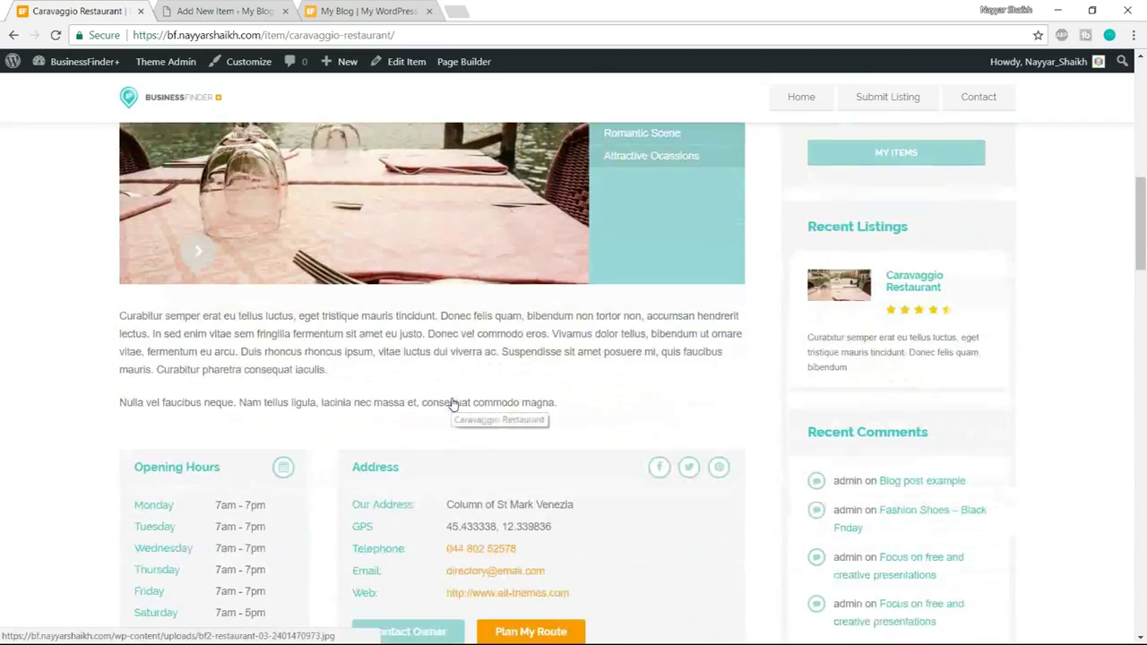
pyautogui.scroll(-2, 452, 405)
pyautogui.moveTo(538, 402); pyautogui.dragTo(444, 403)
pyautogui.hotkey('ctrl', 'c')
pyautogui.click(211, 10)
pyautogui.hotkey('ctrl', 'v')
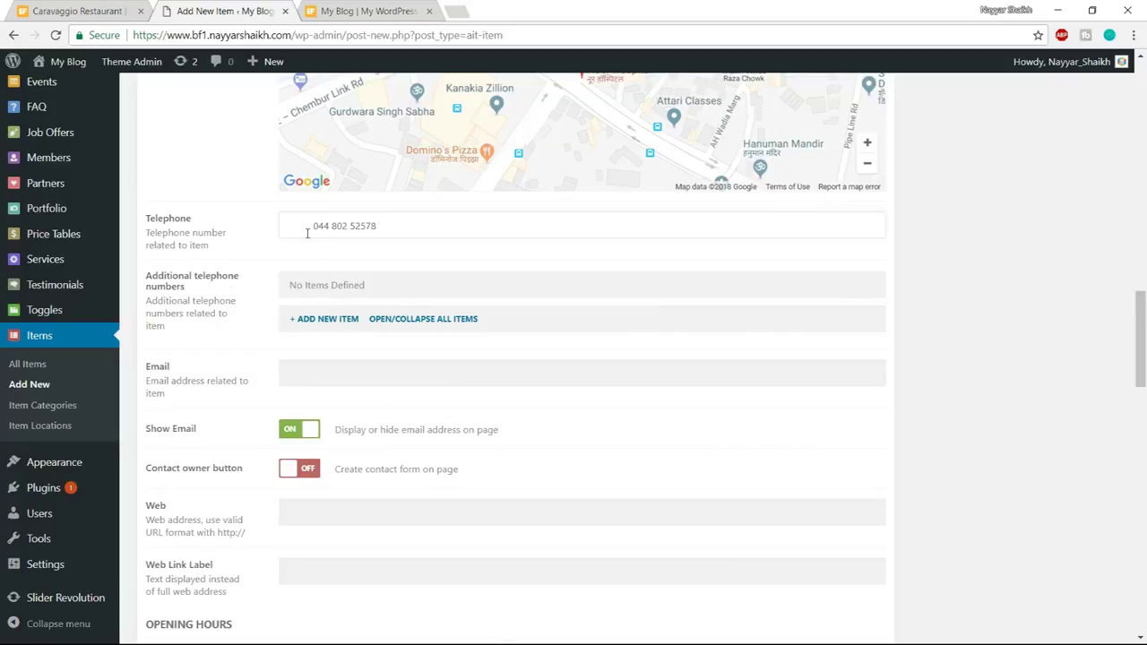
pyautogui.moveTo(306, 232); pyautogui.dragTo(240, 232)
pyautogui.press('BackSpace')
pyautogui.scroll(-3, 730, 385)
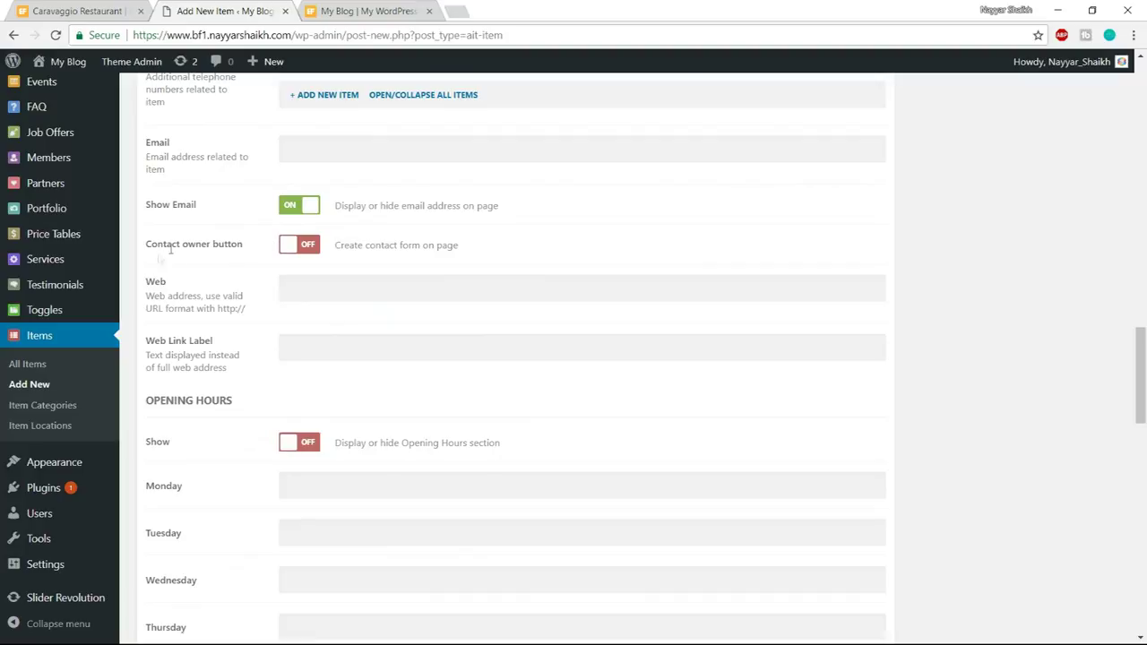
pyautogui.click(299, 250)
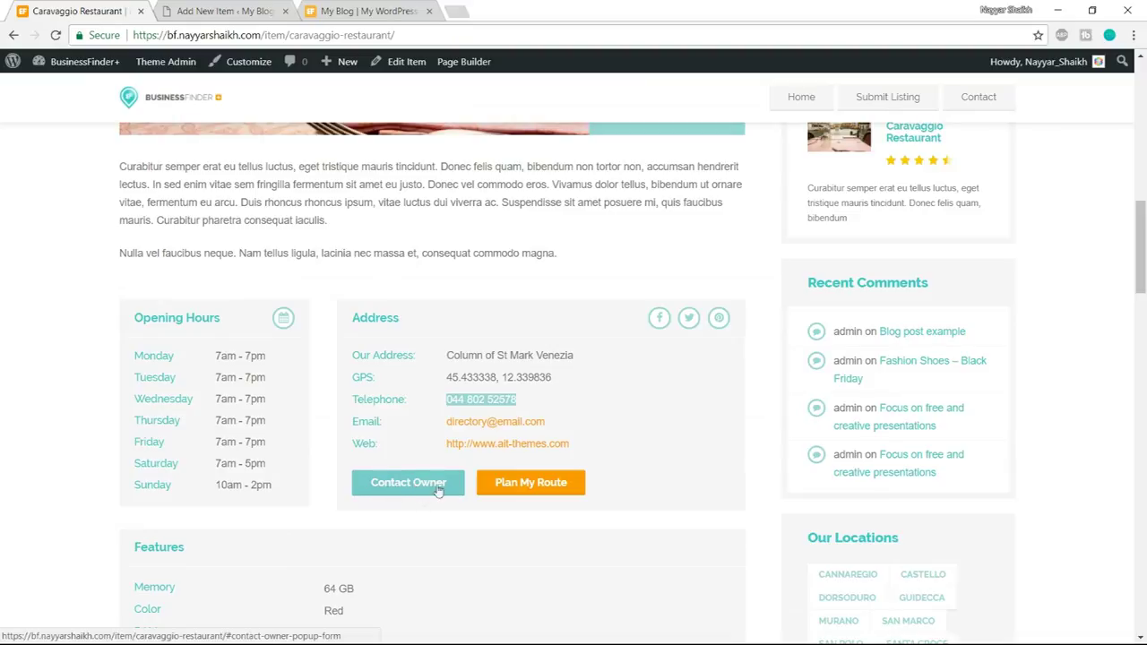
# Copy the demo listing's email address into the item's Email field
pyautogui.click(224, 11)
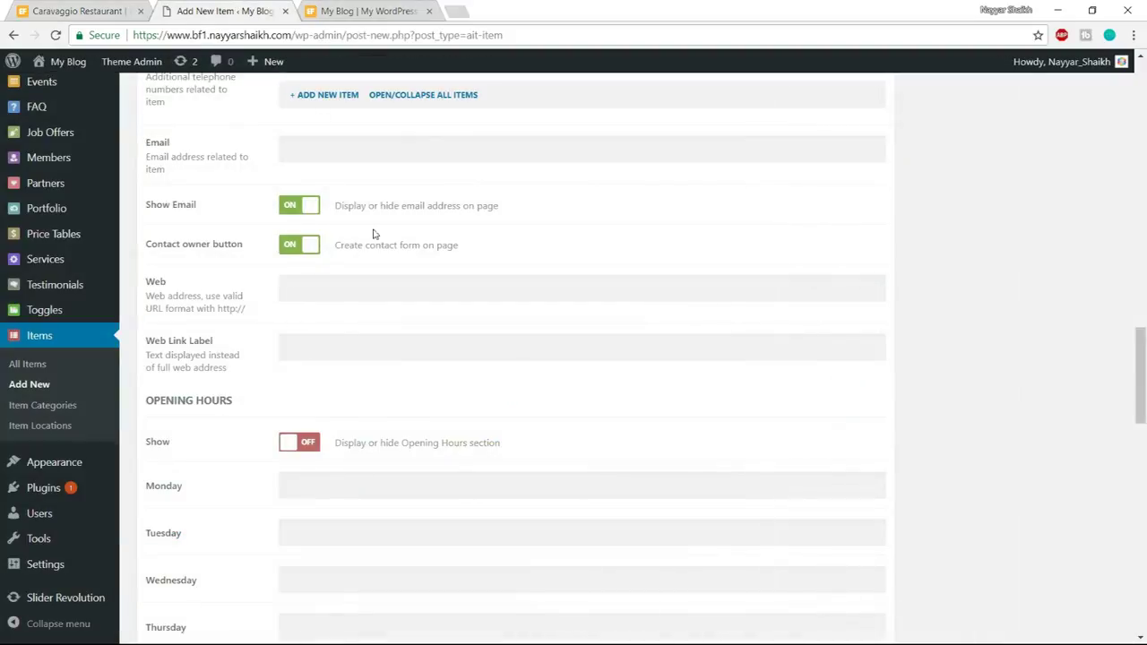
pyautogui.scroll(2, 391, 252)
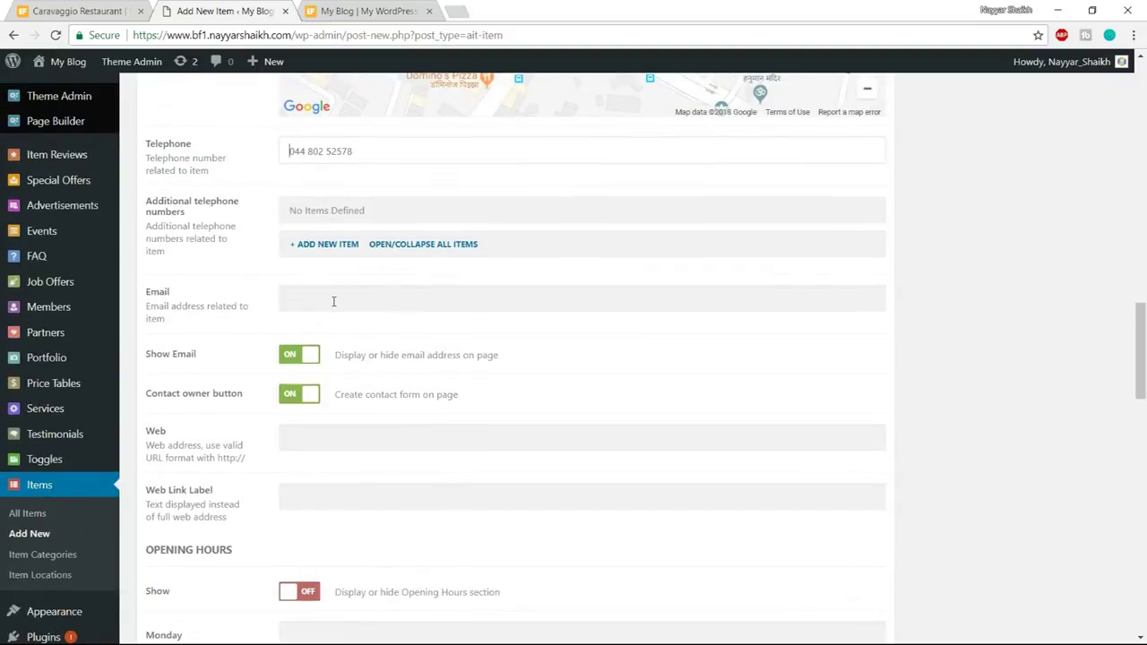
pyautogui.click(346, 297)
pyautogui.click(111, 7)
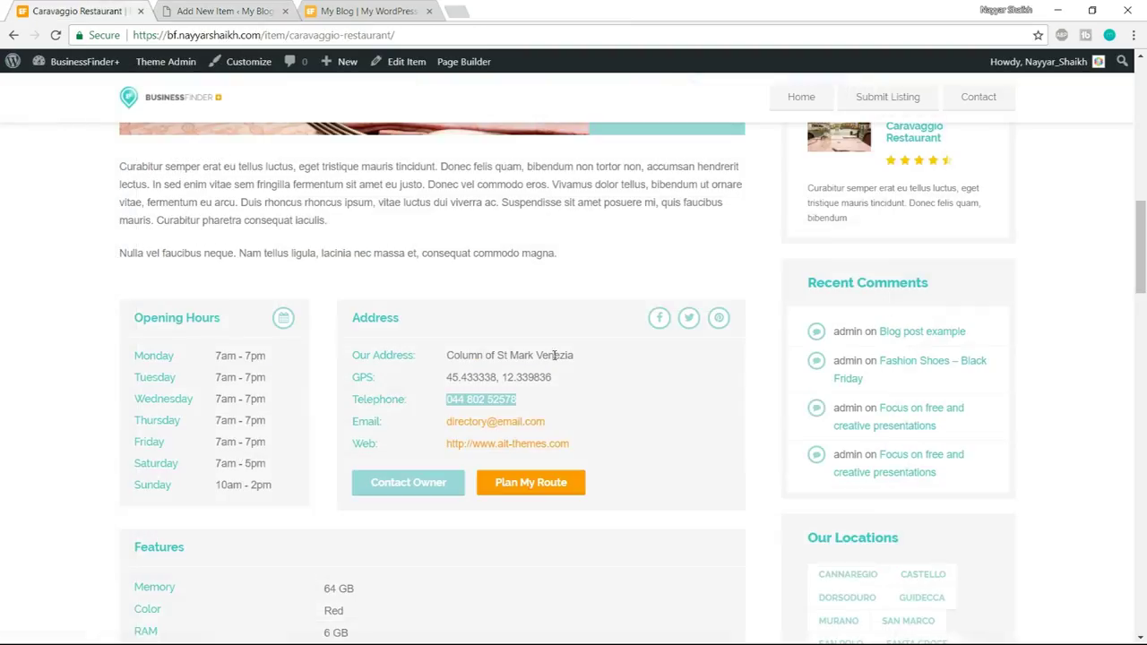
pyautogui.moveTo(565, 424); pyautogui.dragTo(454, 419)
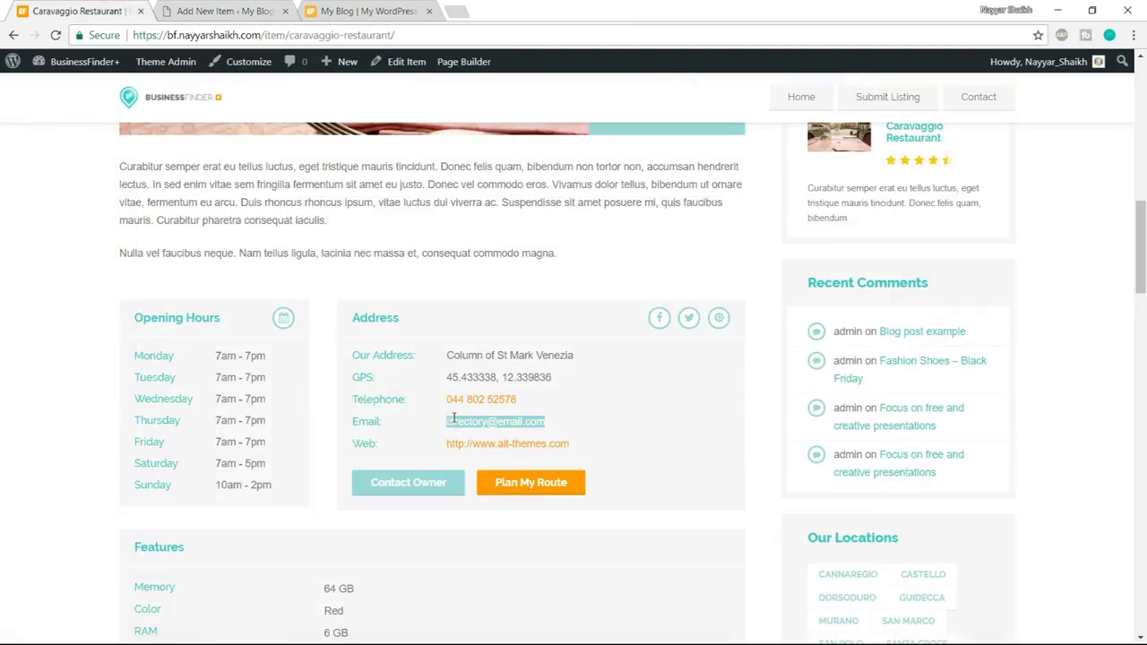
pyautogui.hotkey('ctrl', 'c')
pyautogui.click(224, 10)
pyautogui.hotkey('ctrl', 'v')
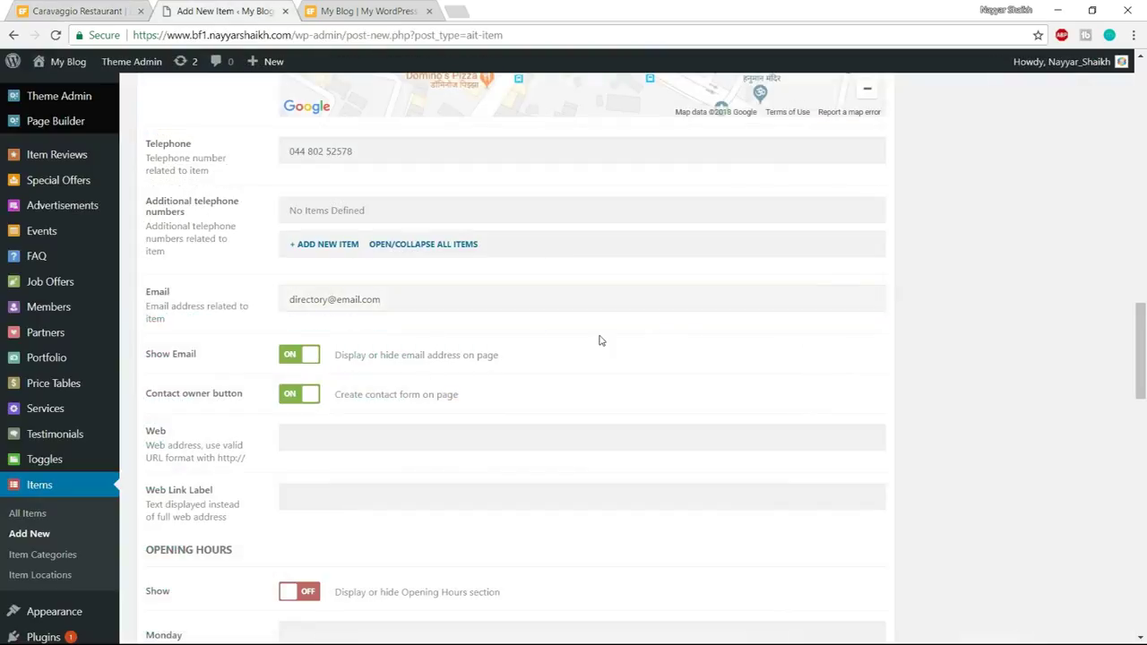
pyautogui.scroll(-2, 331, 305)
pyautogui.click(328, 296)
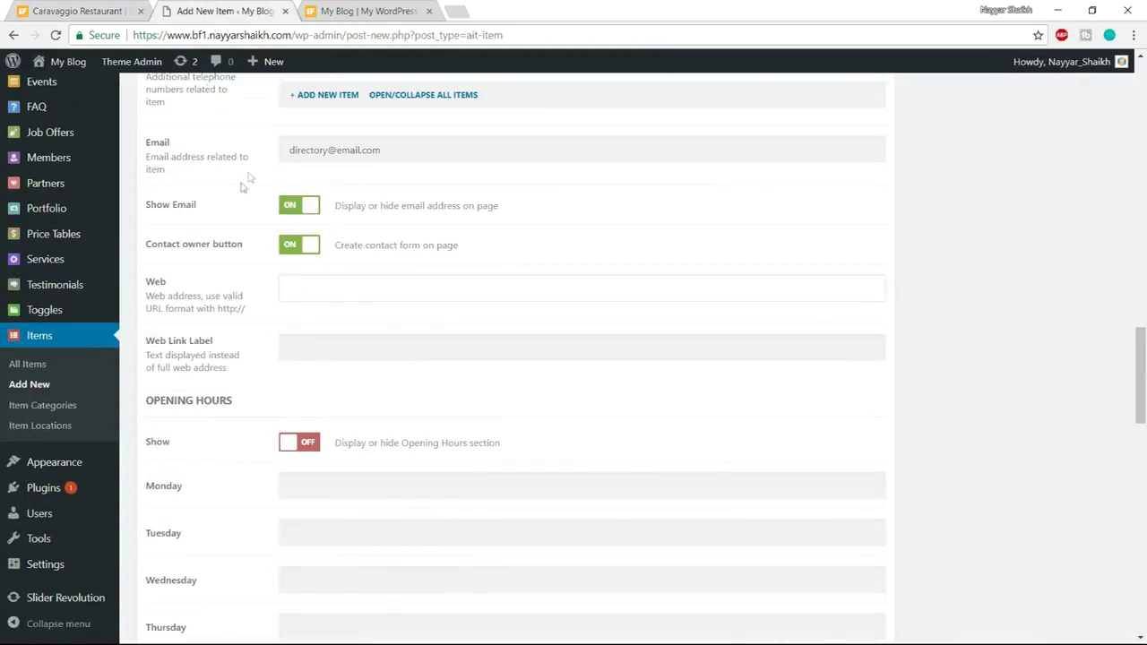
pyautogui.click(117, 11)
pyautogui.moveTo(605, 442); pyautogui.dragTo(452, 443)
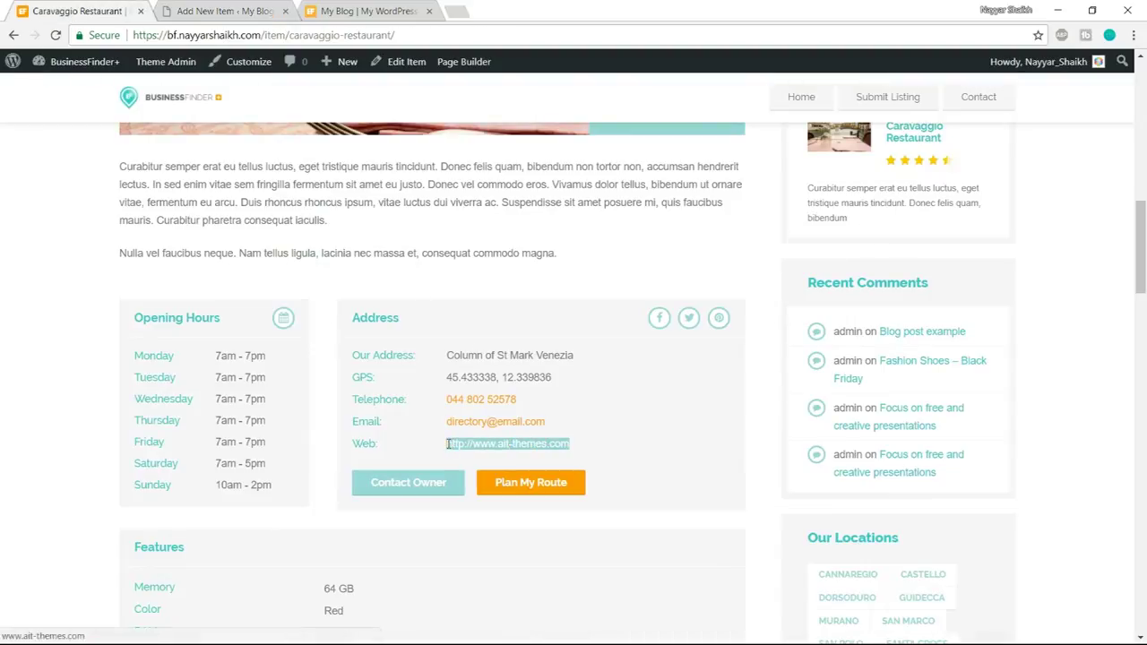
pyautogui.click(224, 11)
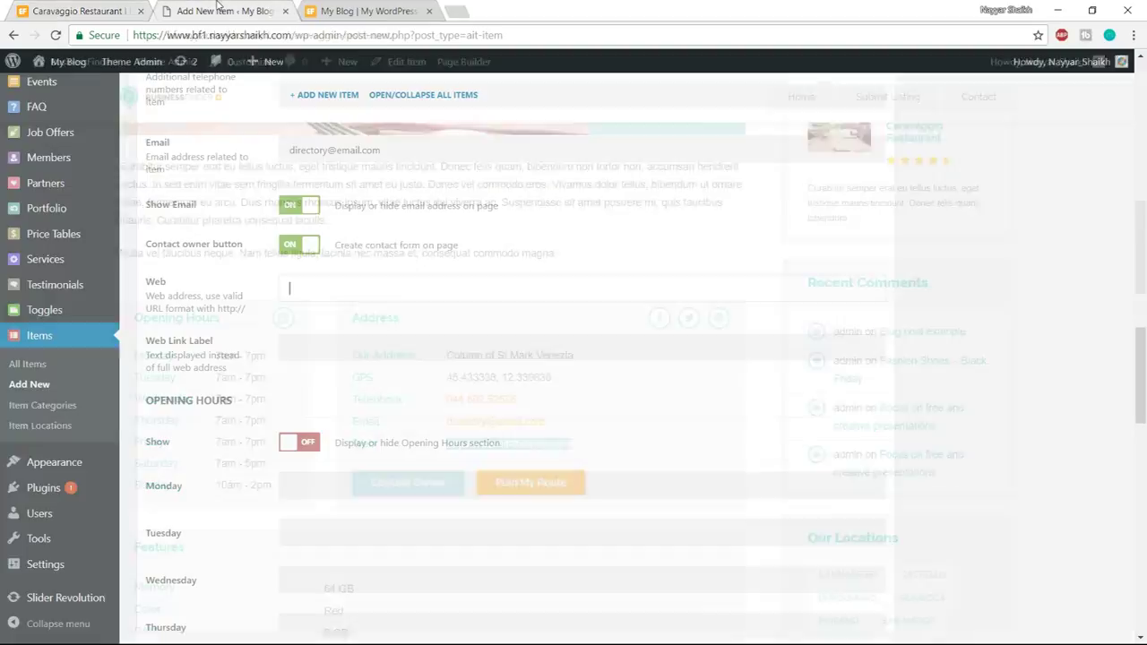
pyautogui.click(422, 291)
pyautogui.hotkey('ctrl', 'v')
pyautogui.click(394, 357)
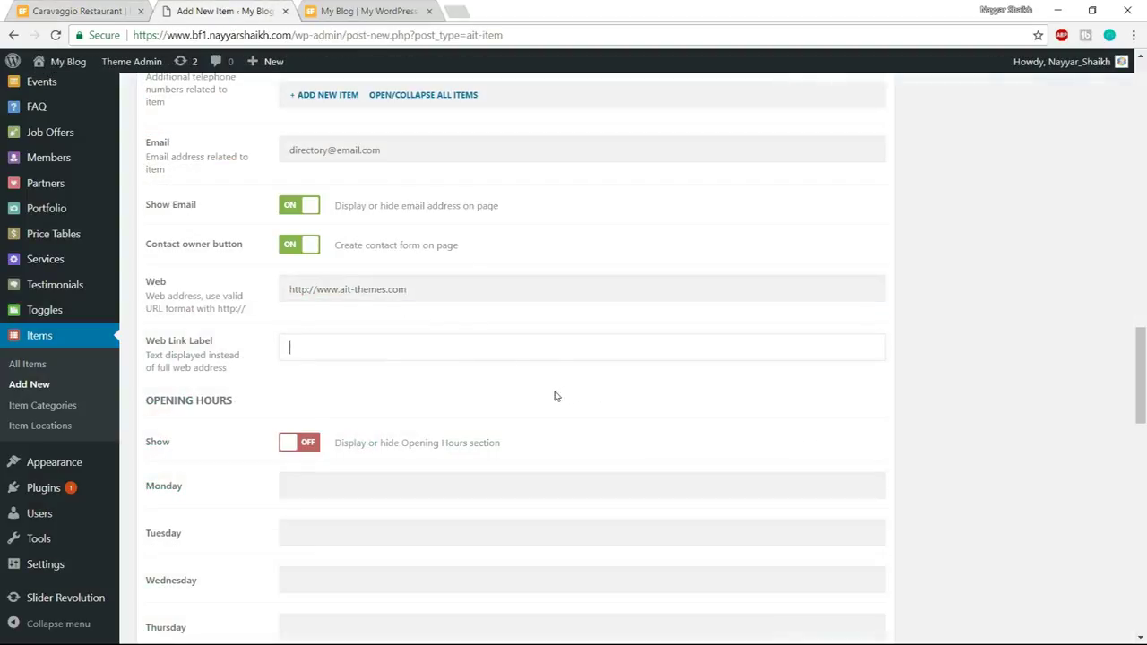
pyautogui.hotkey('ctrl', 'v')
pyautogui.scroll(-2, 608, 421)
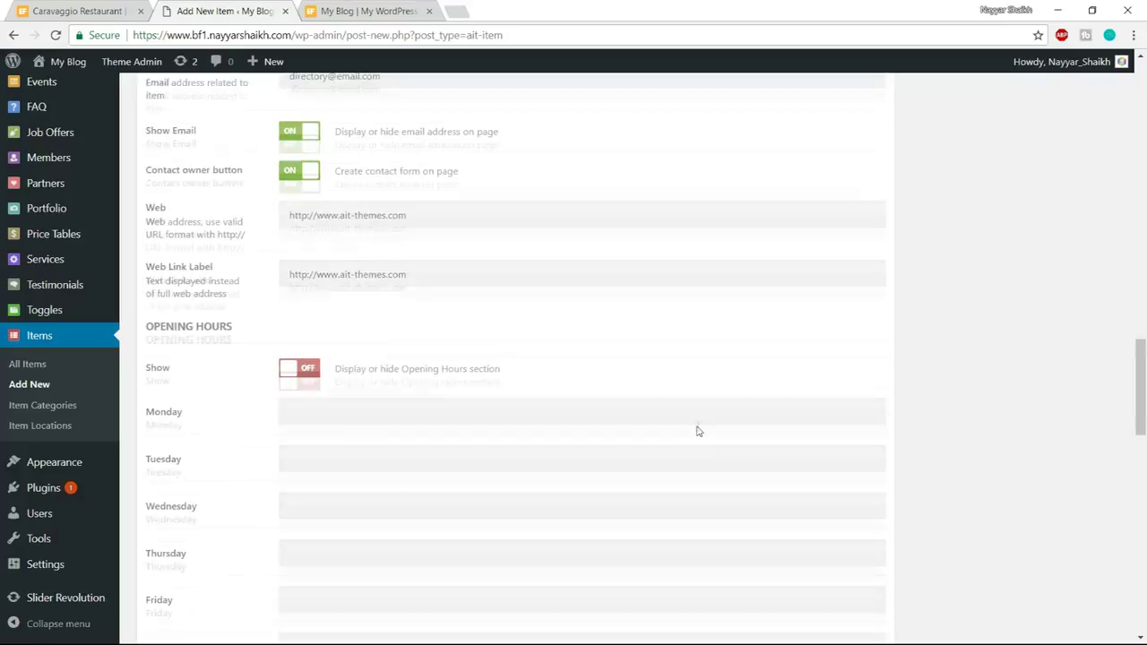
pyautogui.scroll(-1, 336, 388)
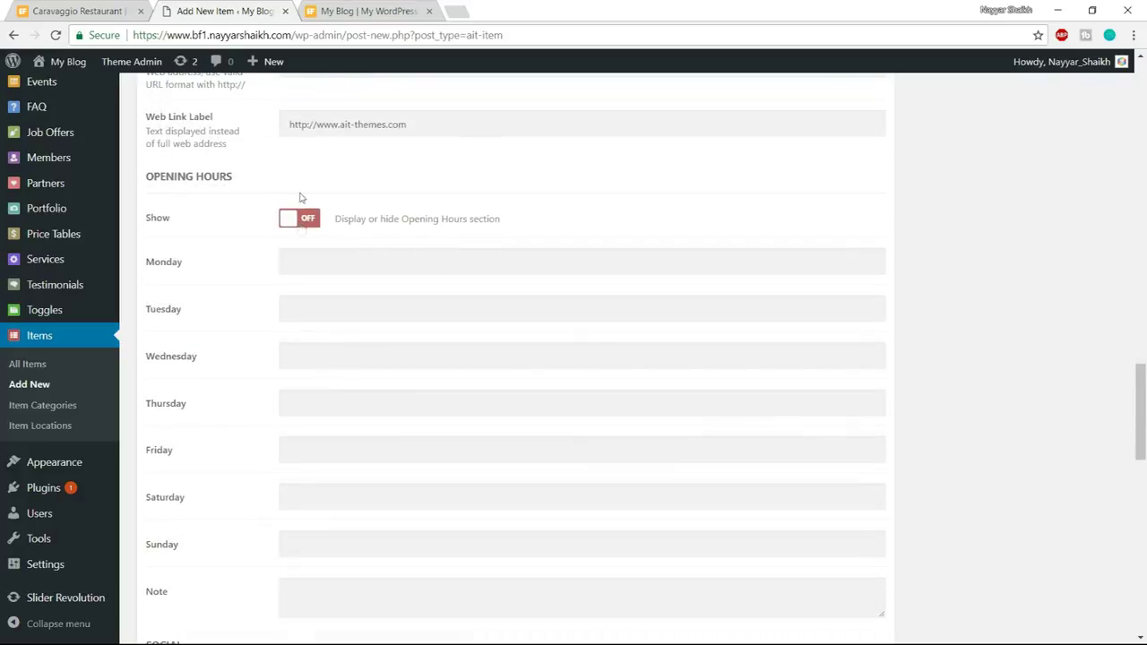
pyautogui.click(76, 7)
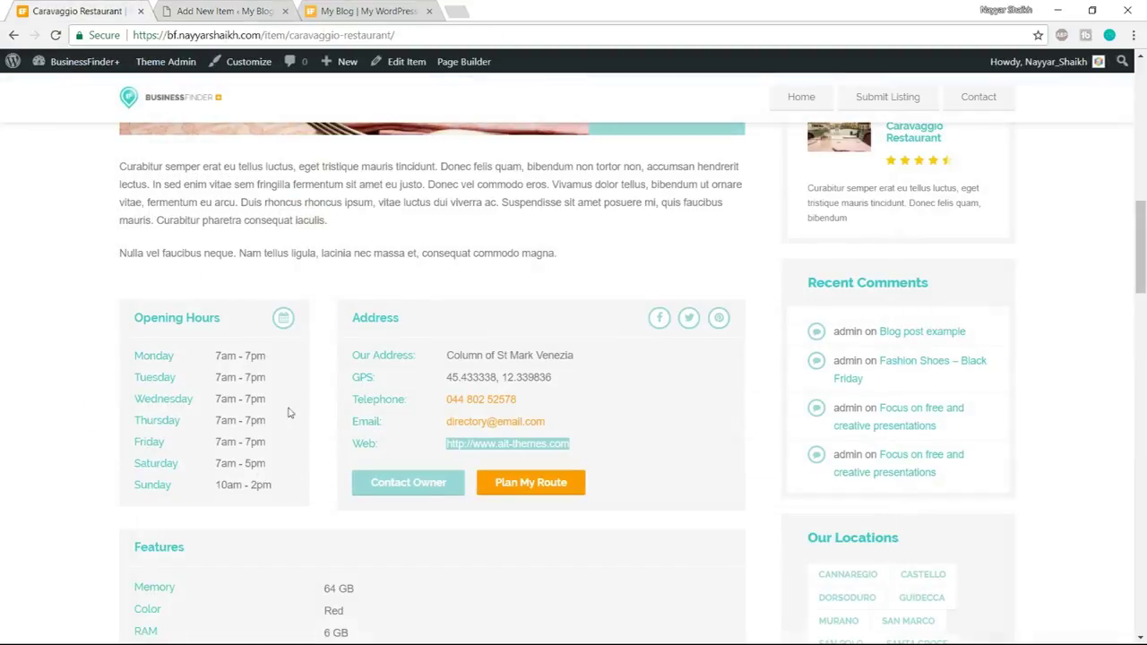
pyautogui.click(224, 11)
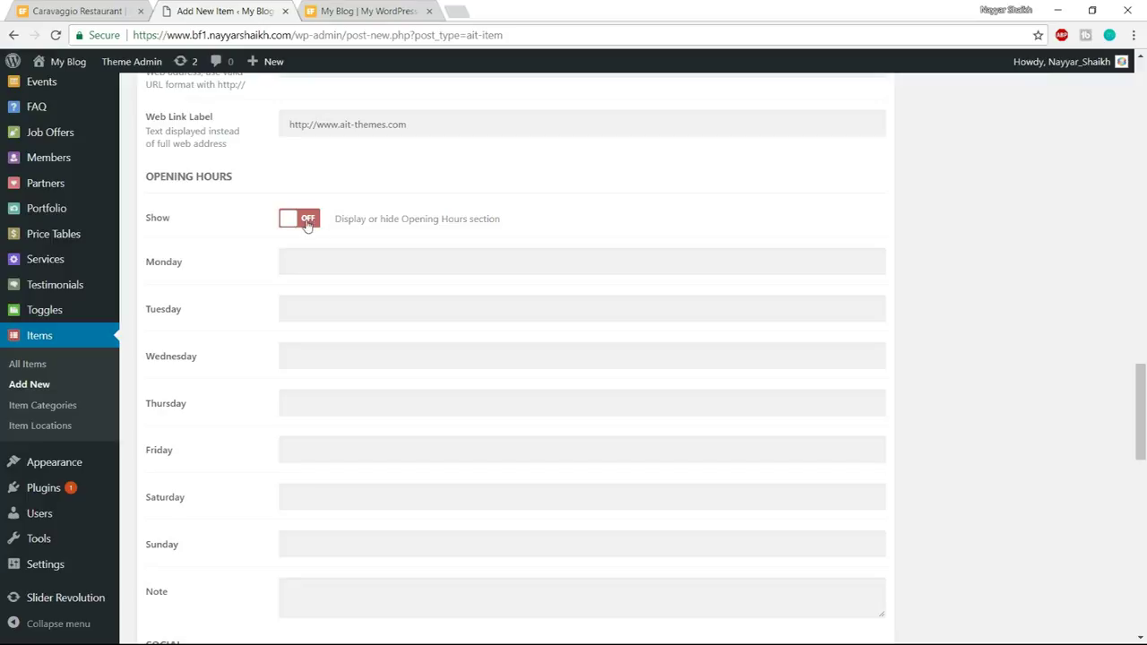
# Turn on Opening Hours and enter '7 am to 4 pm' for Monday
pyautogui.click(286, 222)
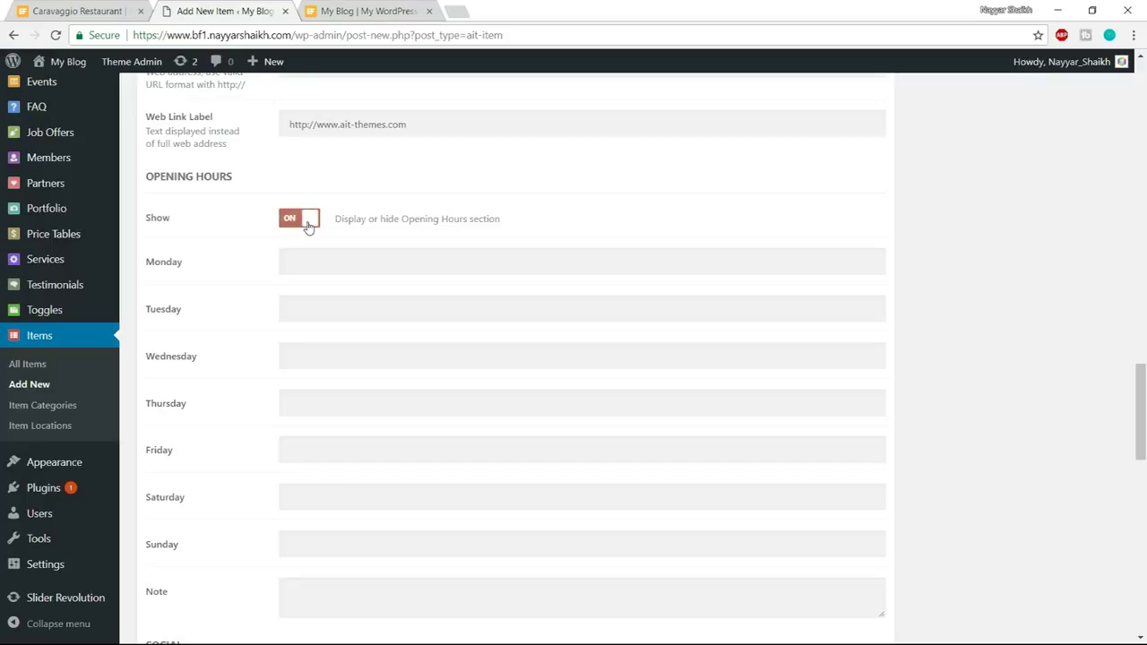
pyautogui.click(341, 260)
pyautogui.hotkey('ctrl', 'shift', 'Tab')
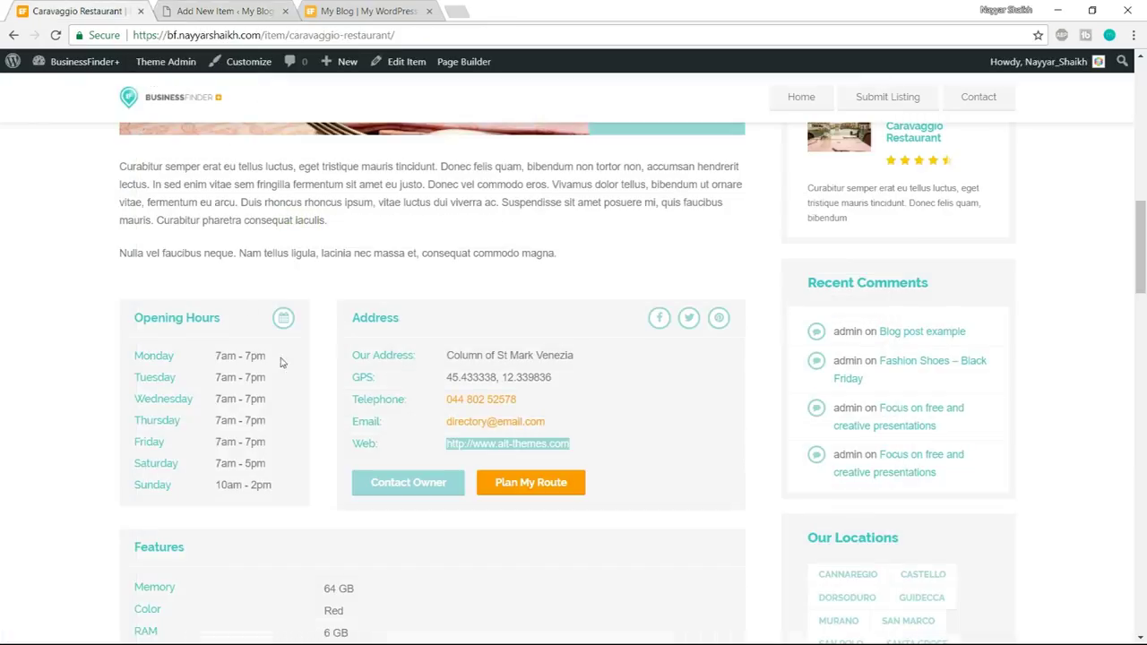
pyautogui.hotkey('ctrl', 'Tab')
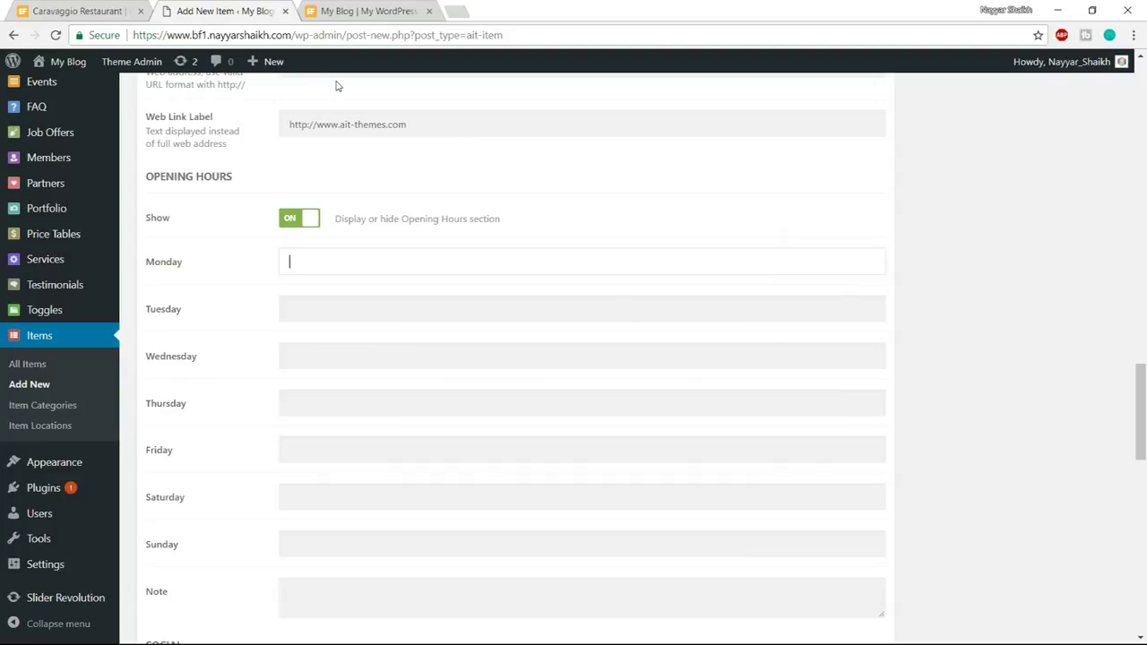
pyautogui.write('7 am to 4 pm')
# Copy Monday's '7 am to 4 pm' hours into Tuesday through Friday
pyautogui.hotkey('ctrl', 'a')
pyautogui.hotkey('ctrl', 'c')
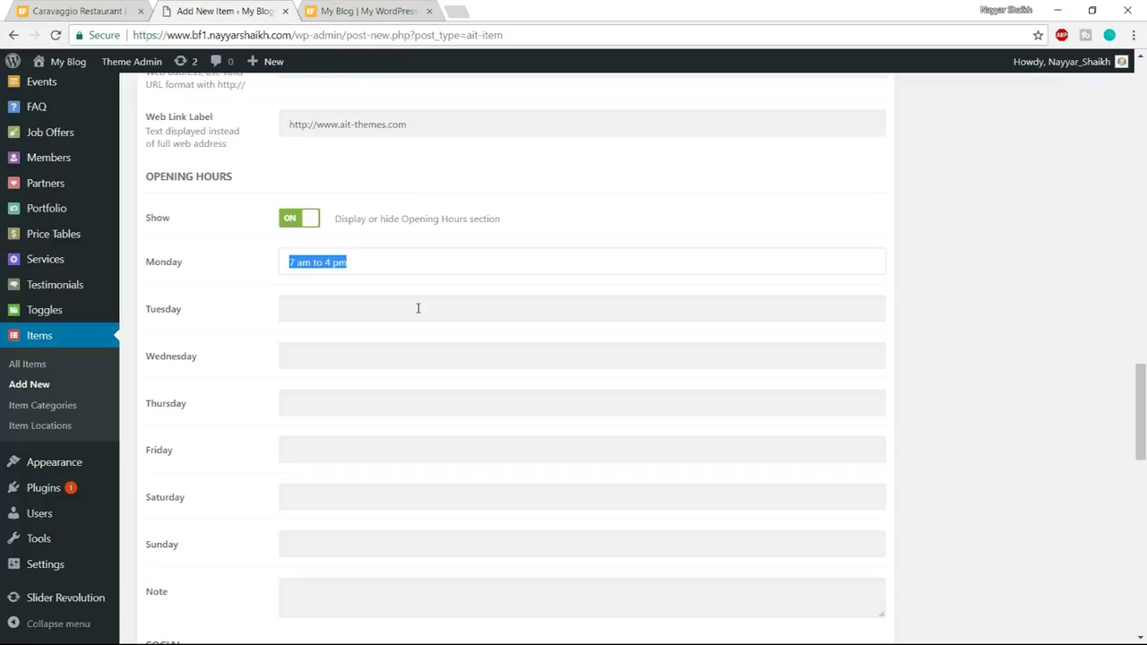
pyautogui.scroll(-1, 469, 299)
pyautogui.click(349, 232)
pyautogui.hotkey('ctrl', 'v')
pyautogui.click(343, 285)
pyautogui.hotkey('ctrl', 'v')
pyautogui.click(349, 328)
pyautogui.hotkey('ctrl', 'v')
pyautogui.click(359, 365)
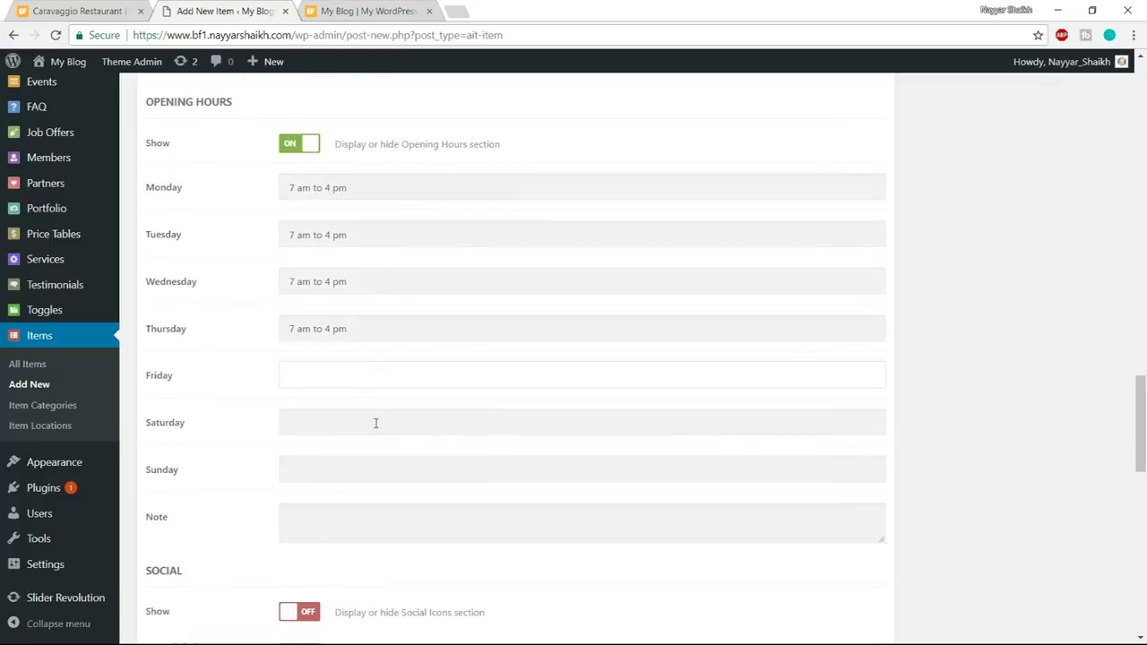
pyautogui.hotkey('ctrl', 'v')
# Mark Saturday and Sunday as 'Holiday'
pyautogui.click(375, 424)
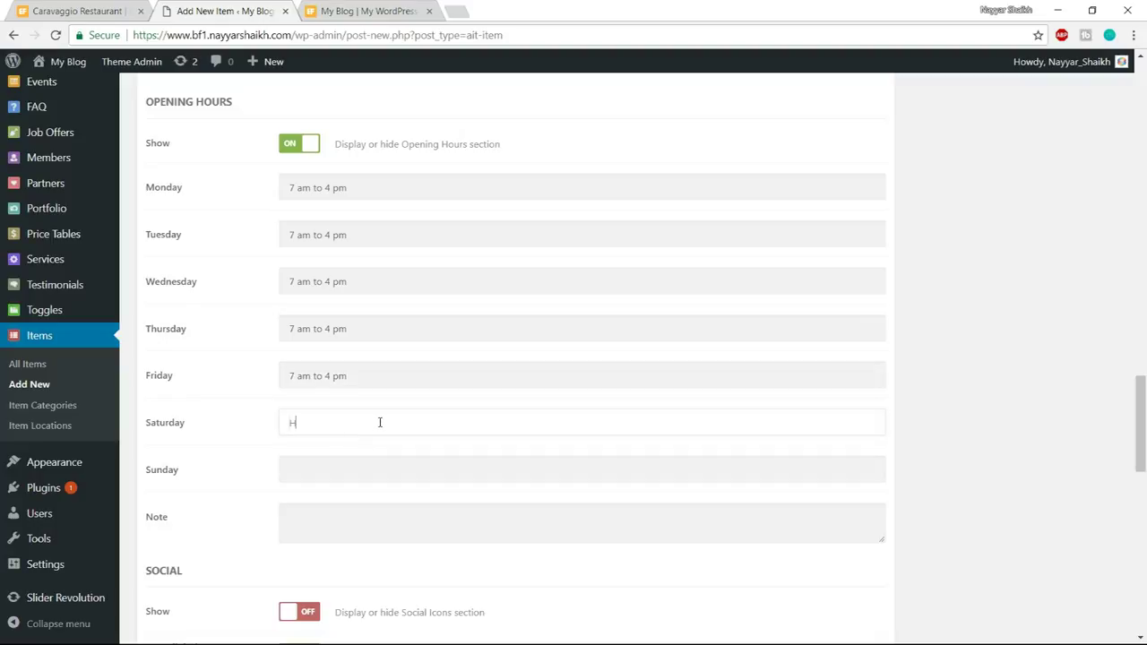
pyautogui.write('Holiday')
pyautogui.press('Tab')
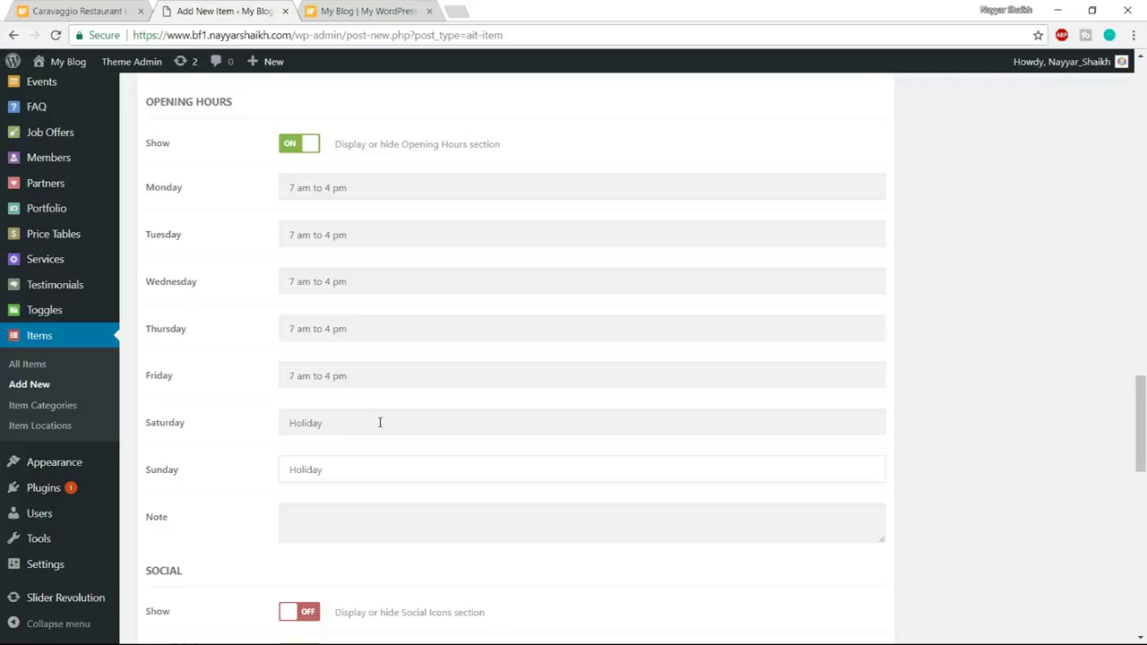
pyautogui.scroll(-3, 968, 456)
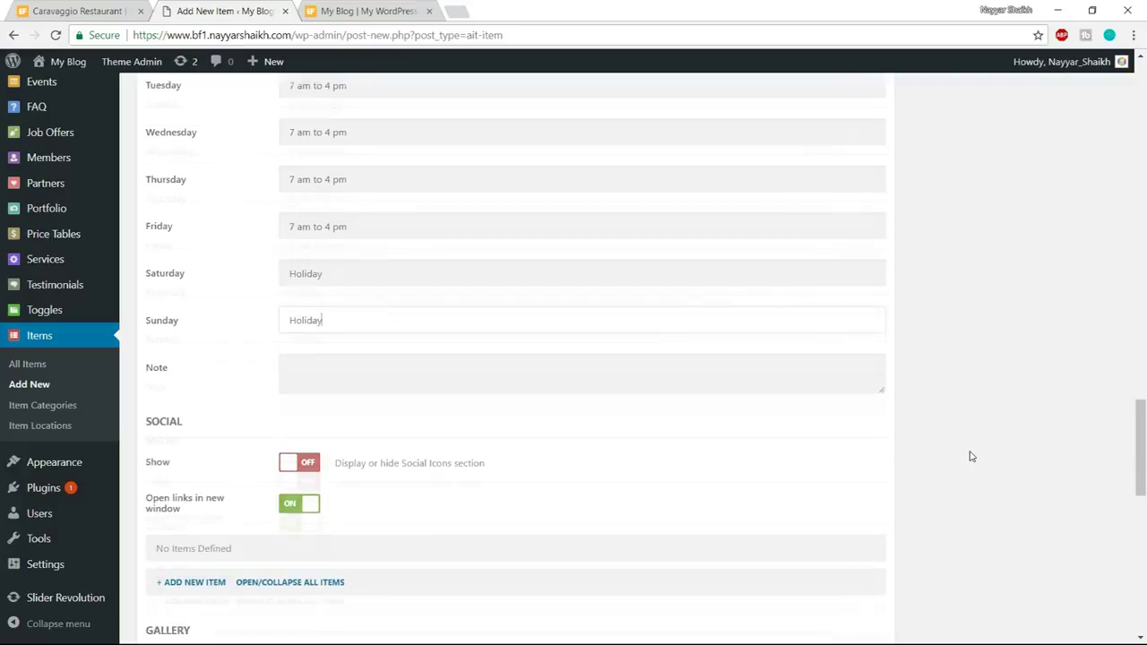
pyautogui.scroll(-1, 605, 360)
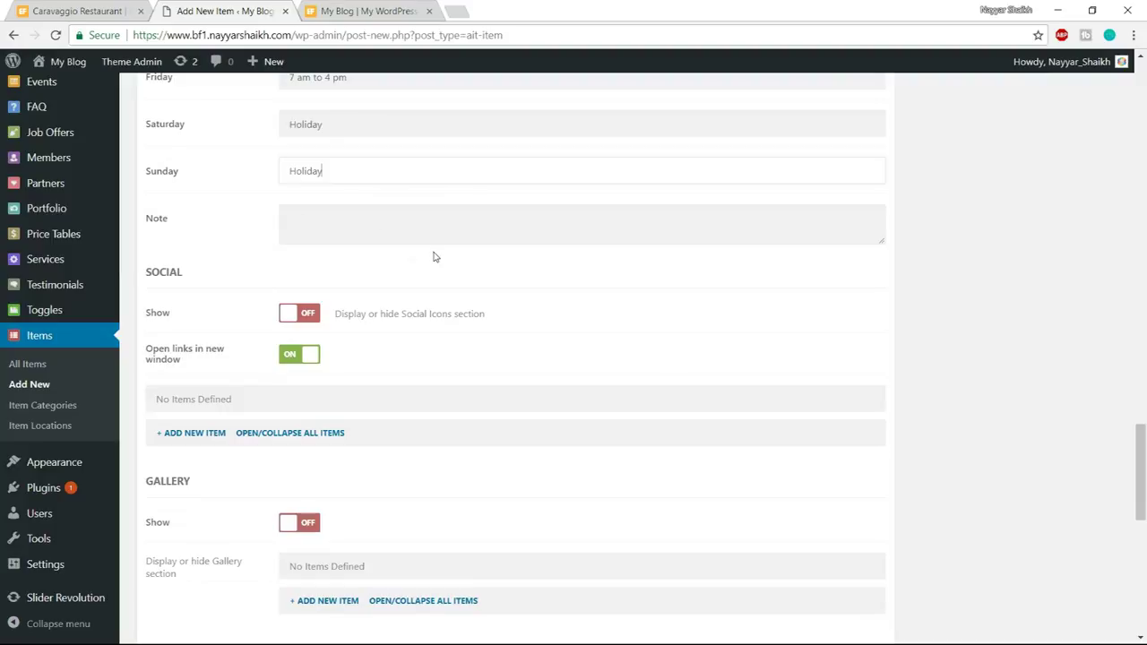
pyautogui.scroll(-1, 486, 313)
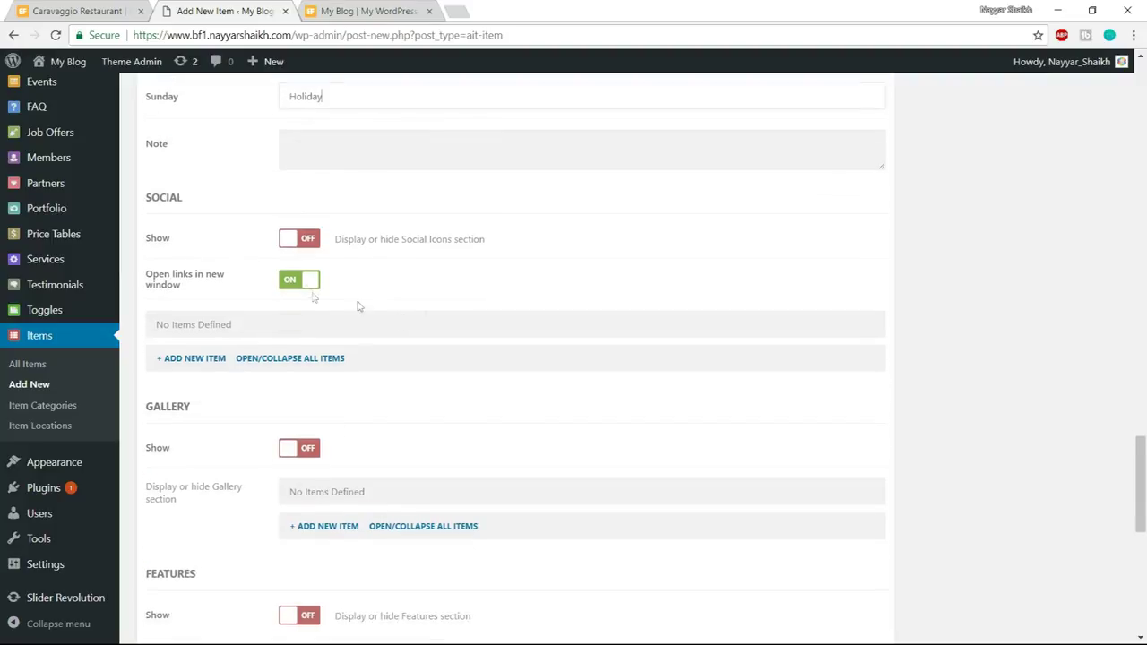
# Turn on the Social section and add a first entry with the Facebook icon
pyautogui.click(288, 246)
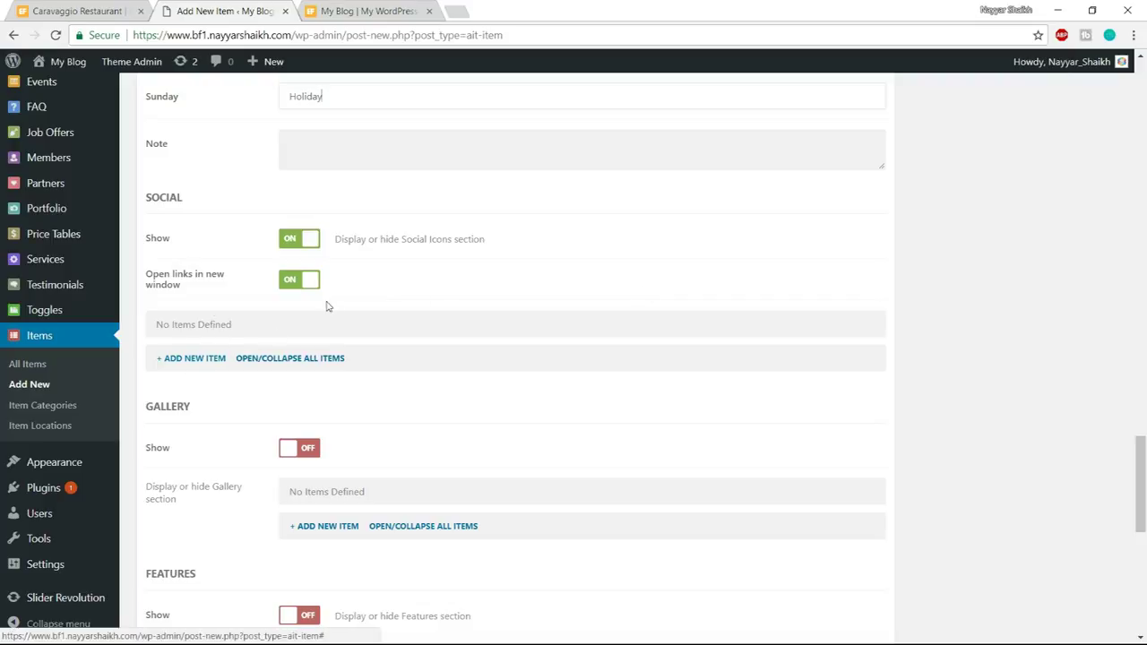
pyautogui.click(195, 358)
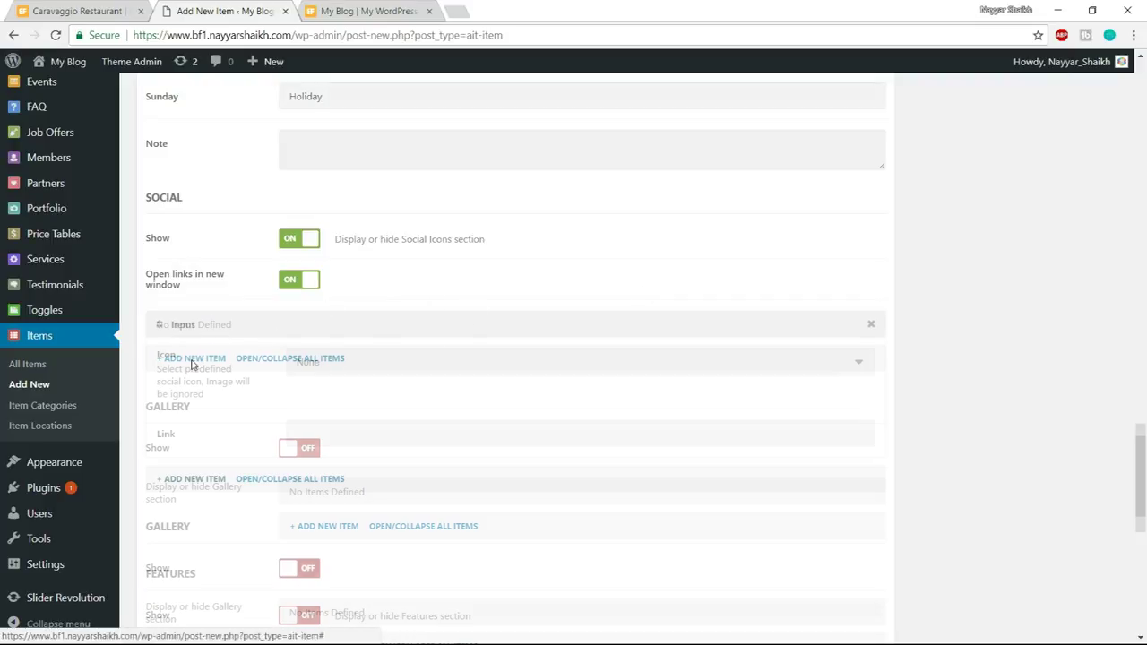
pyautogui.click(340, 371)
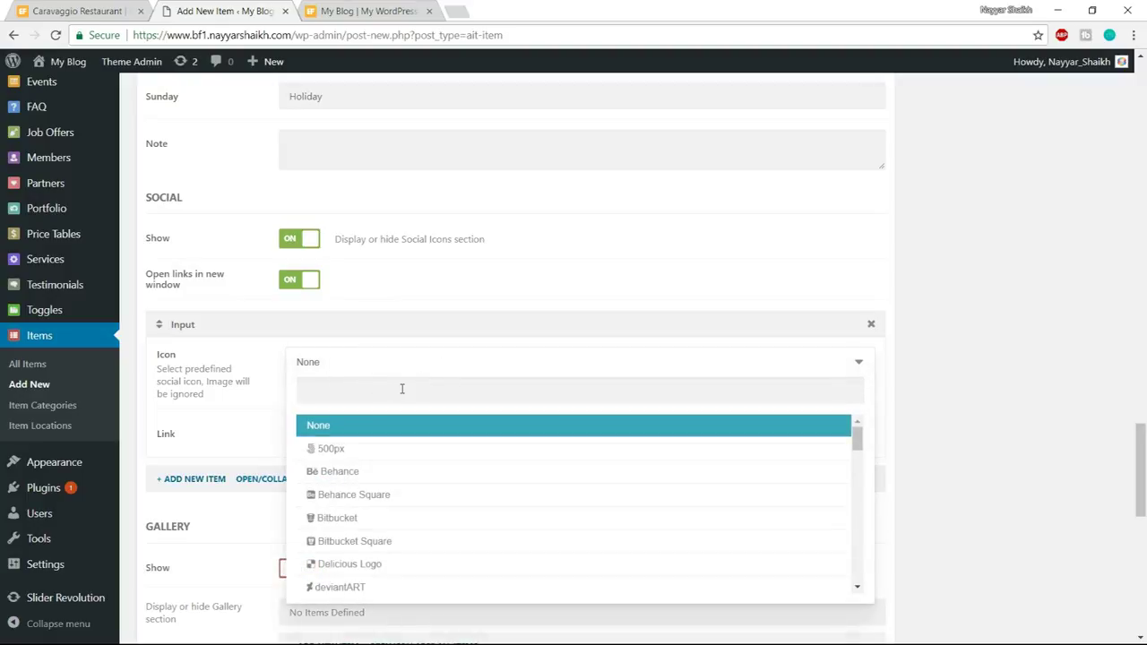
pyautogui.write('fa')
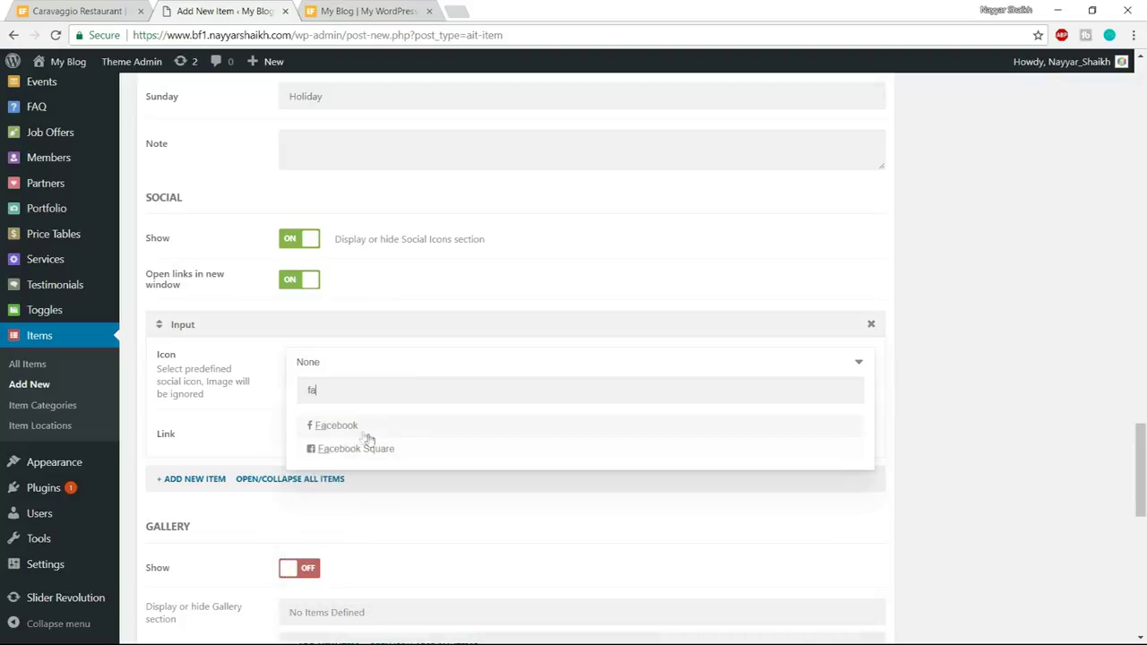
pyautogui.click(354, 433)
pyautogui.click(353, 435)
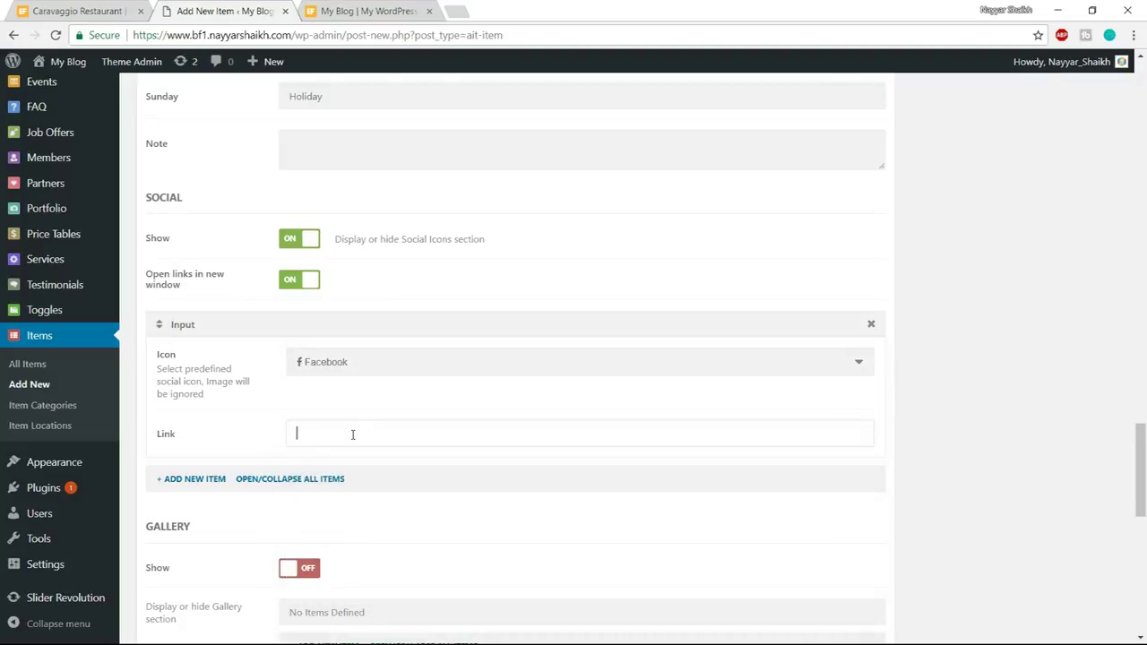
# Find the Facebook page address in a new Chrome tab and paste it into the entry's Link
pyautogui.click(457, 9)
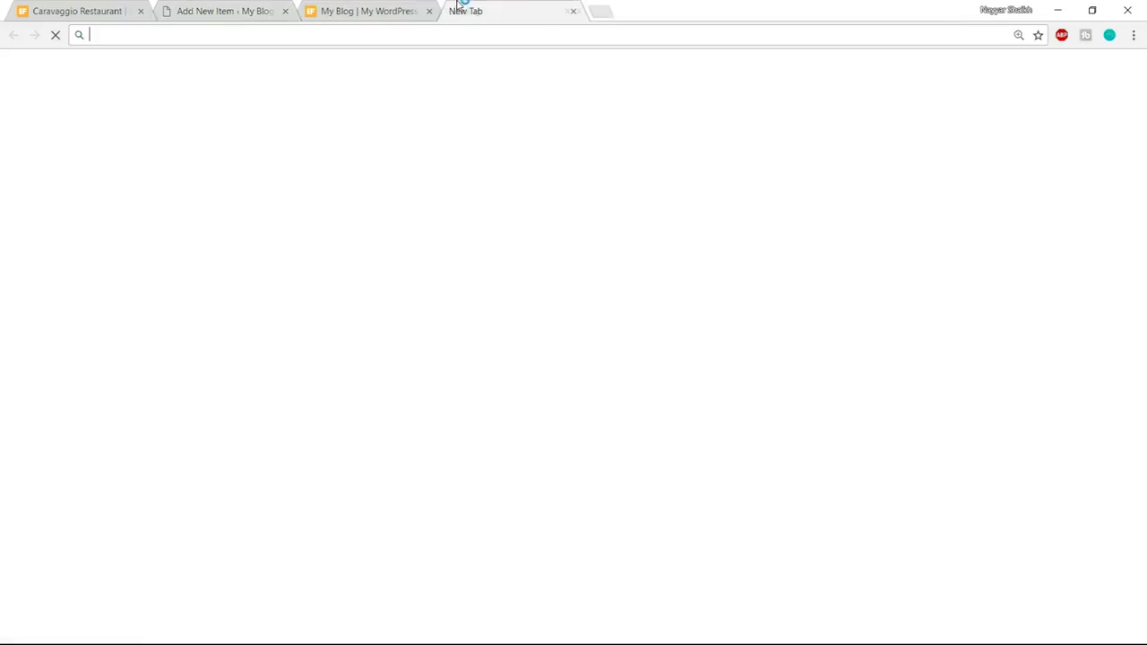
pyautogui.write('fa')
pyautogui.press('Right')
pyautogui.write('/')
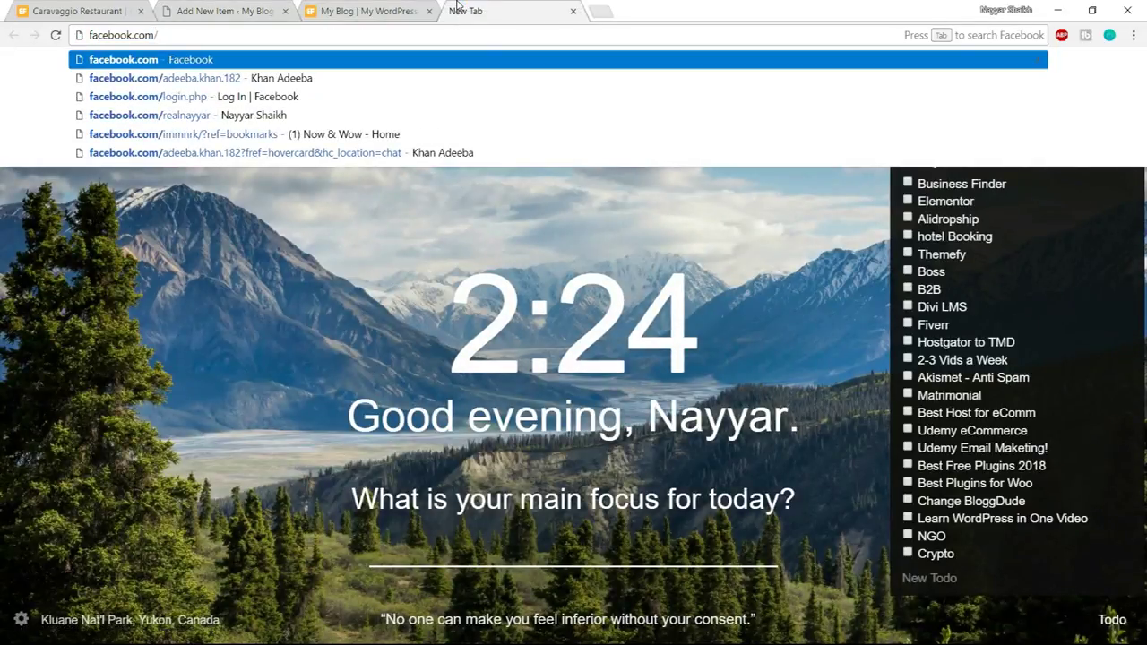
pyautogui.write('r')
pyautogui.press('BackSpace')
pyautogui.write('c')
pyautogui.press('BackSpace')
pyautogui.write('b')
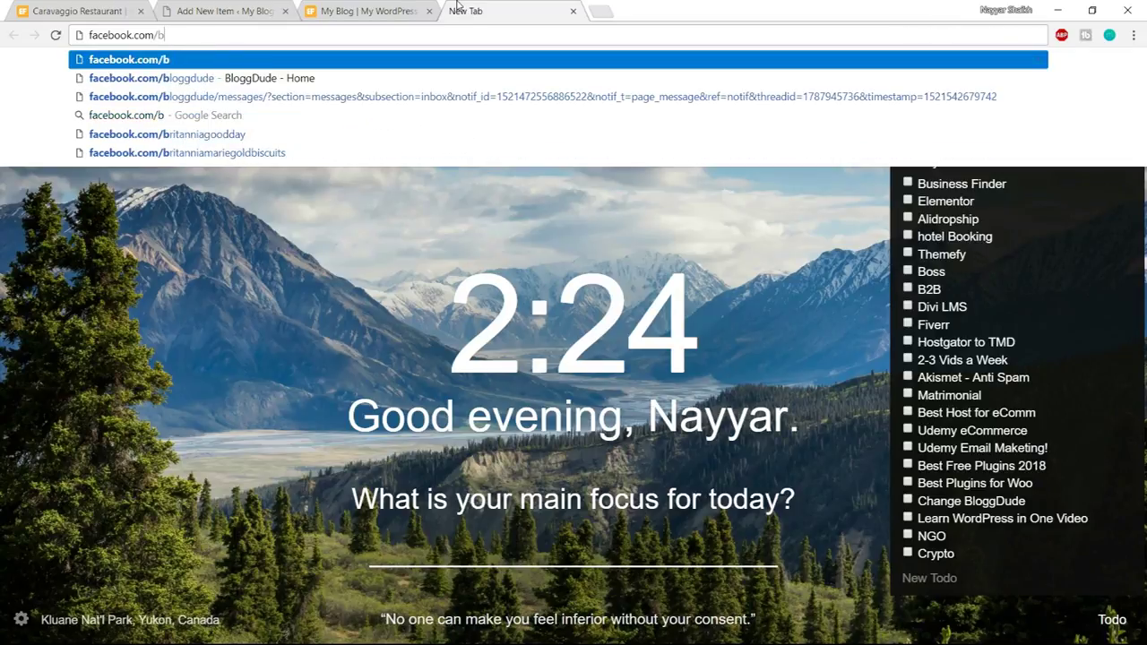
pyautogui.press('Down')
pyautogui.hotkey('ctrl', 'a')
pyautogui.hotkey('ctrl', 'c')
pyautogui.click(395, 7)
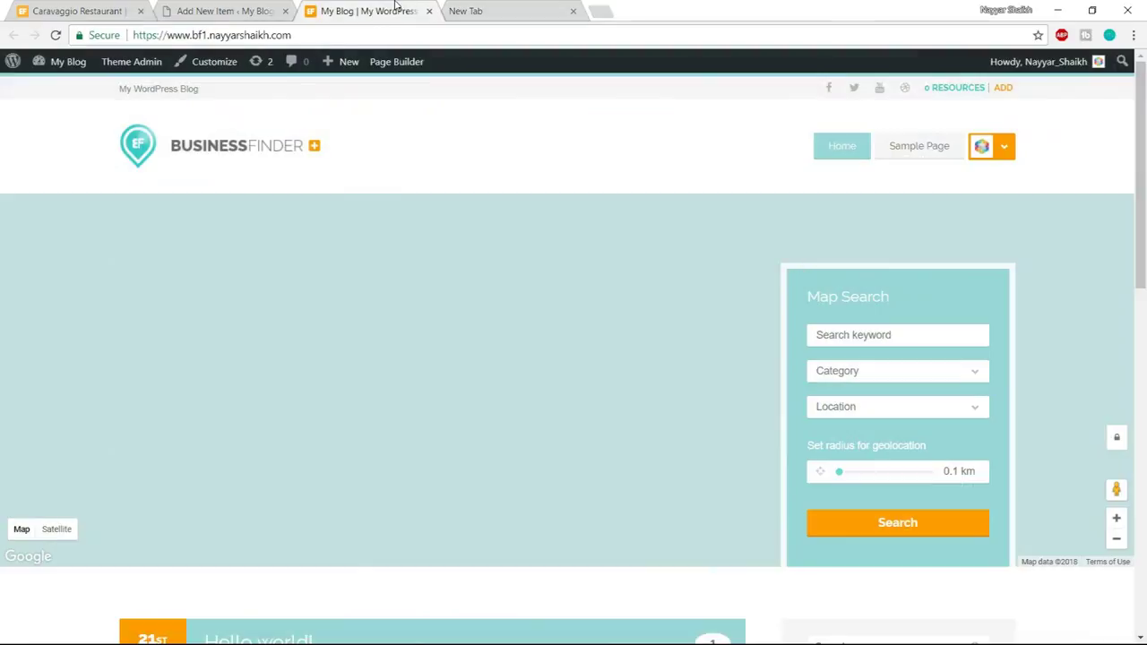
pyautogui.click(221, 9)
pyautogui.hotkey('ctrl', 'v')
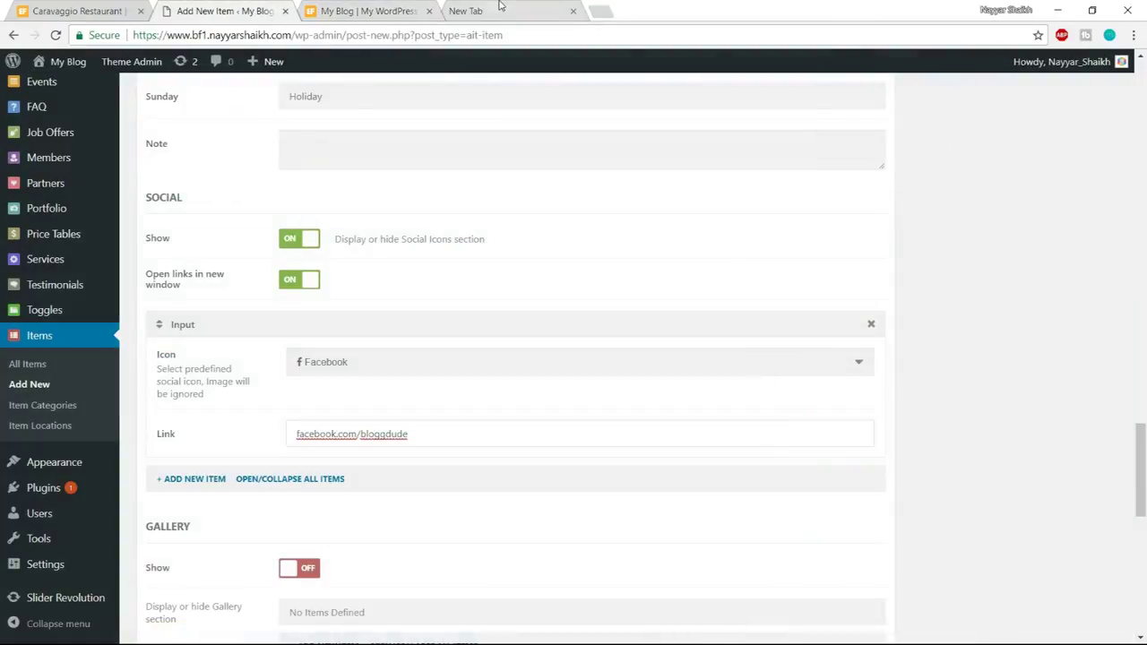
pyautogui.click(498, 7)
pyautogui.press('Return')
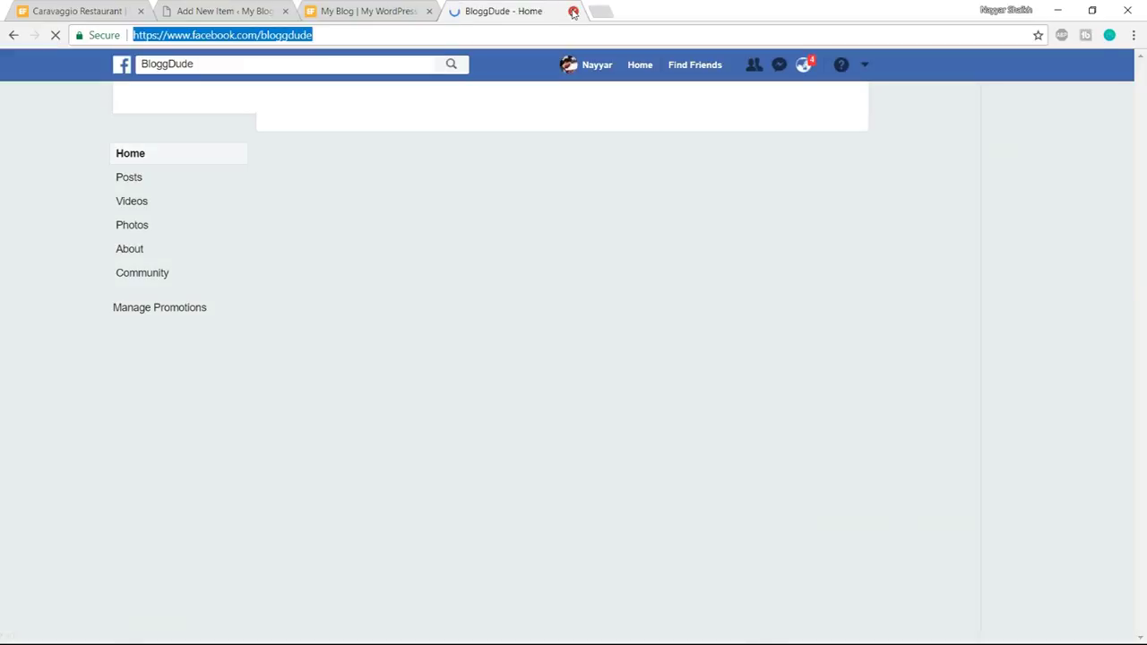
pyautogui.click(573, 11)
pyautogui.click(254, 9)
pyautogui.tripleClick(439, 433)
pyautogui.write('http://facebook.com/bloggdude')
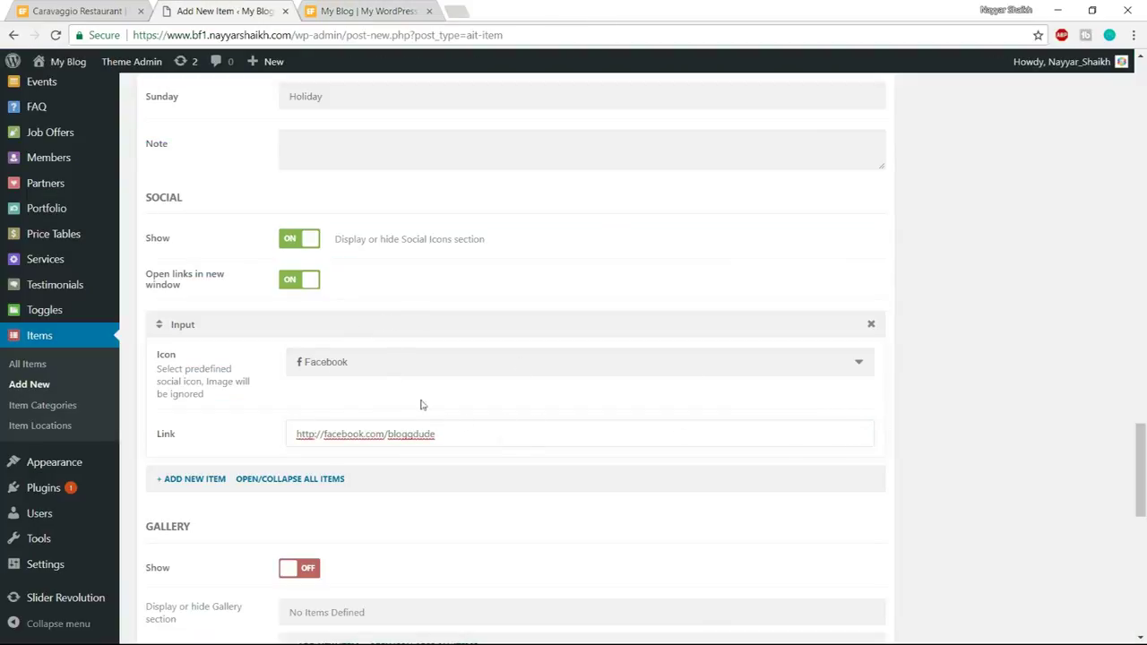
# Add a second social entry with the Twitter icon, linked to the Facebook page address
pyautogui.scroll(-1, 528, 458)
pyautogui.scroll(-2, 417, 455)
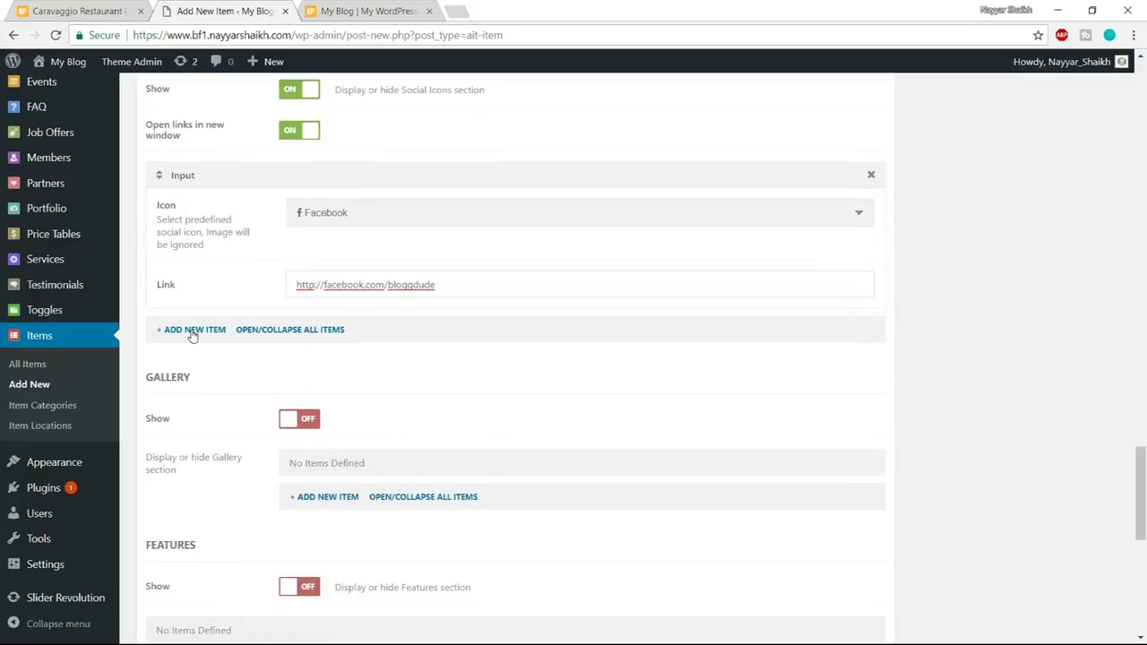
pyautogui.click(192, 331)
pyautogui.click(341, 371)
pyautogui.write('twi')
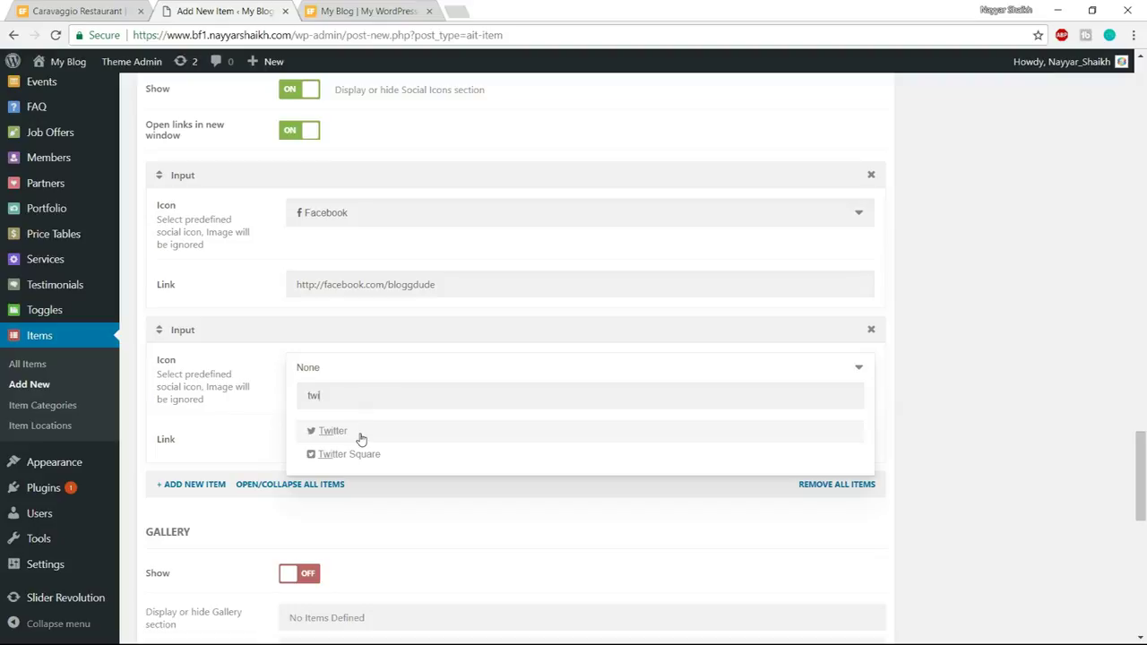
pyautogui.click(340, 432)
pyautogui.click(356, 445)
pyautogui.write('http://facebook.com/bloggdude')
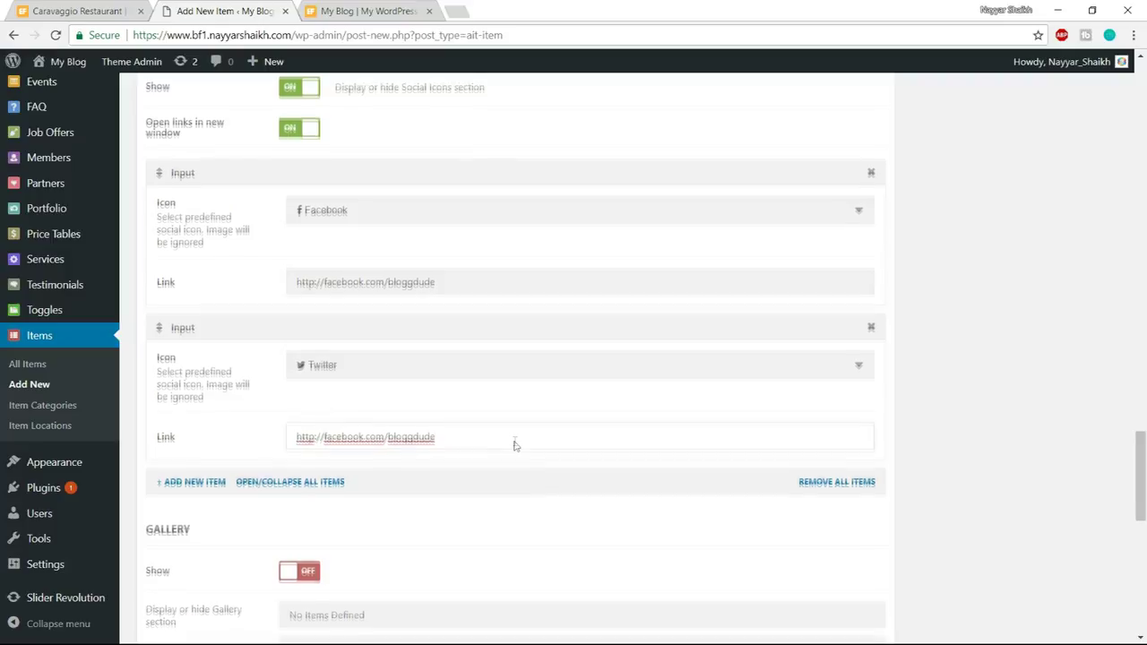
# Add a third social entry with the YouTube icon, linked to the same address
pyautogui.scroll(-1, 513, 443)
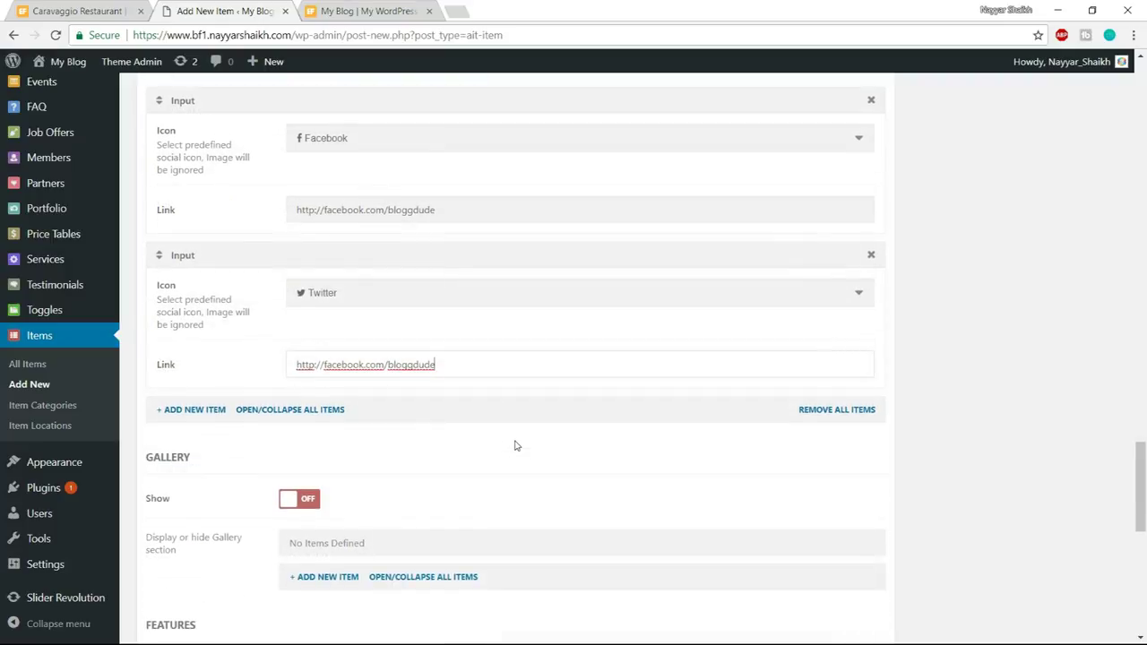
pyautogui.click(179, 416)
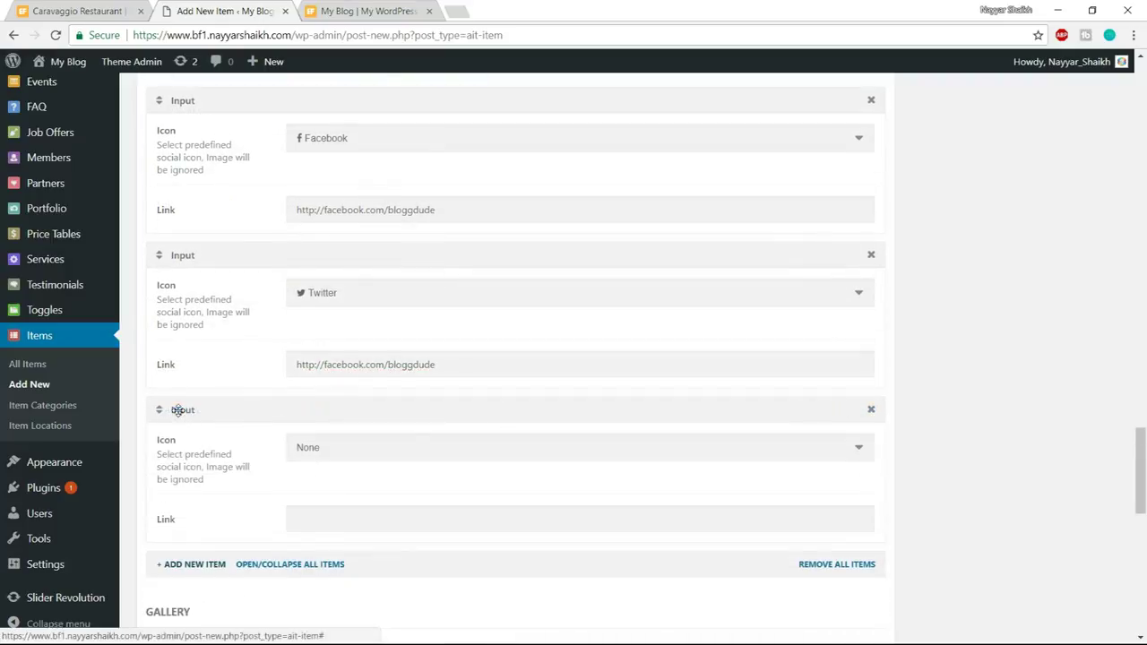
pyautogui.click(386, 457)
pyautogui.write('you')
pyautogui.click(380, 510)
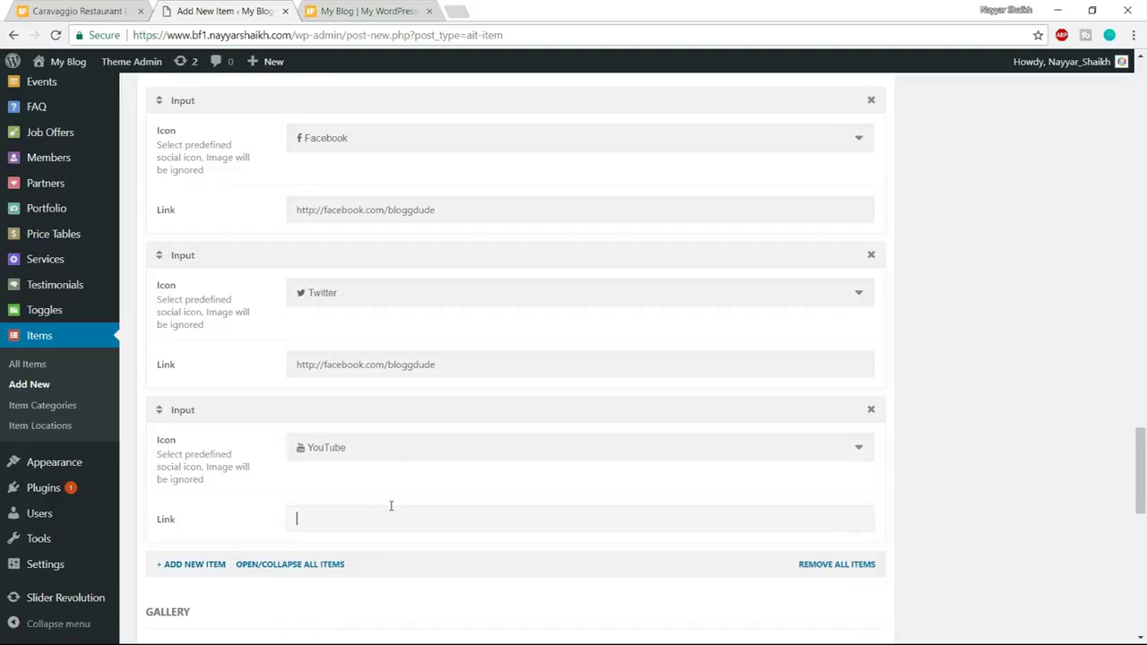
pyautogui.click(387, 506)
pyautogui.write('http://facebook.com/bloggdude')
pyautogui.scroll(-1, 886, 504)
pyautogui.scroll(-4, 885, 504)
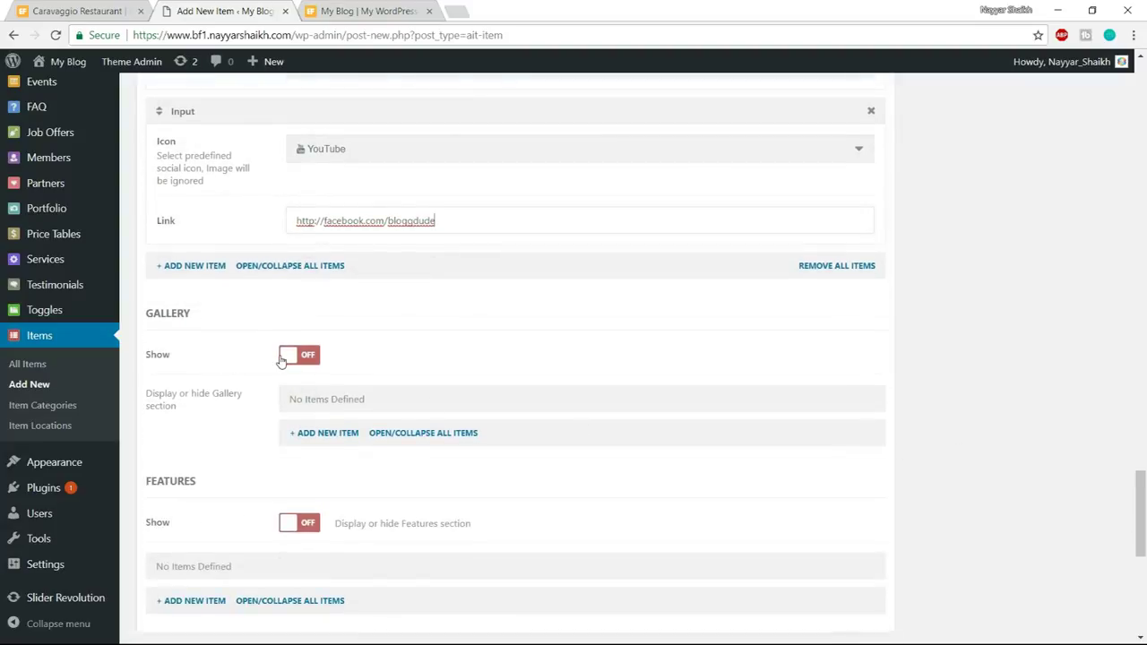
# Switch on the Gallery section and add a new gallery entry
pyautogui.click(81, 11)
pyautogui.scroll(3, 430, 358)
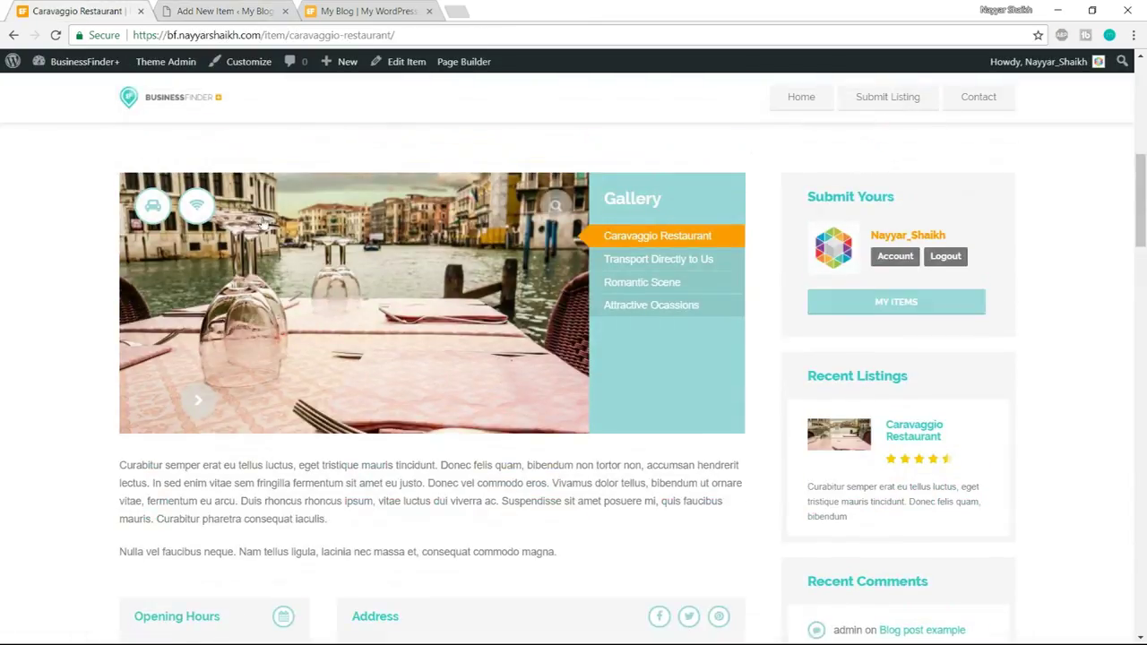
pyautogui.click(217, 11)
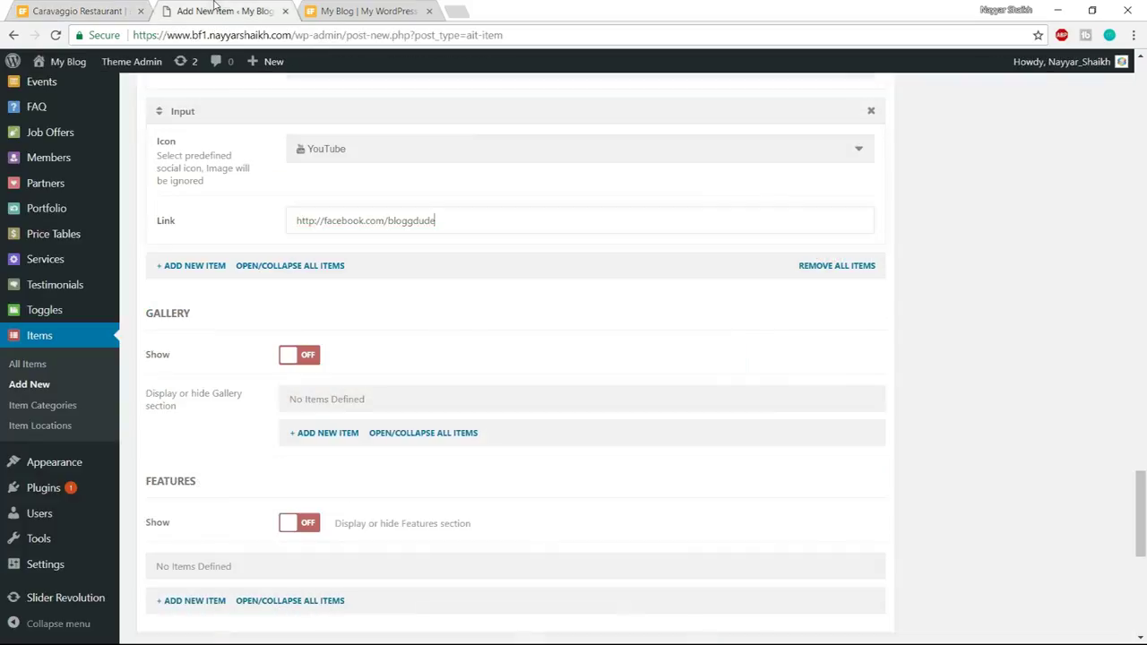
pyautogui.click(289, 358)
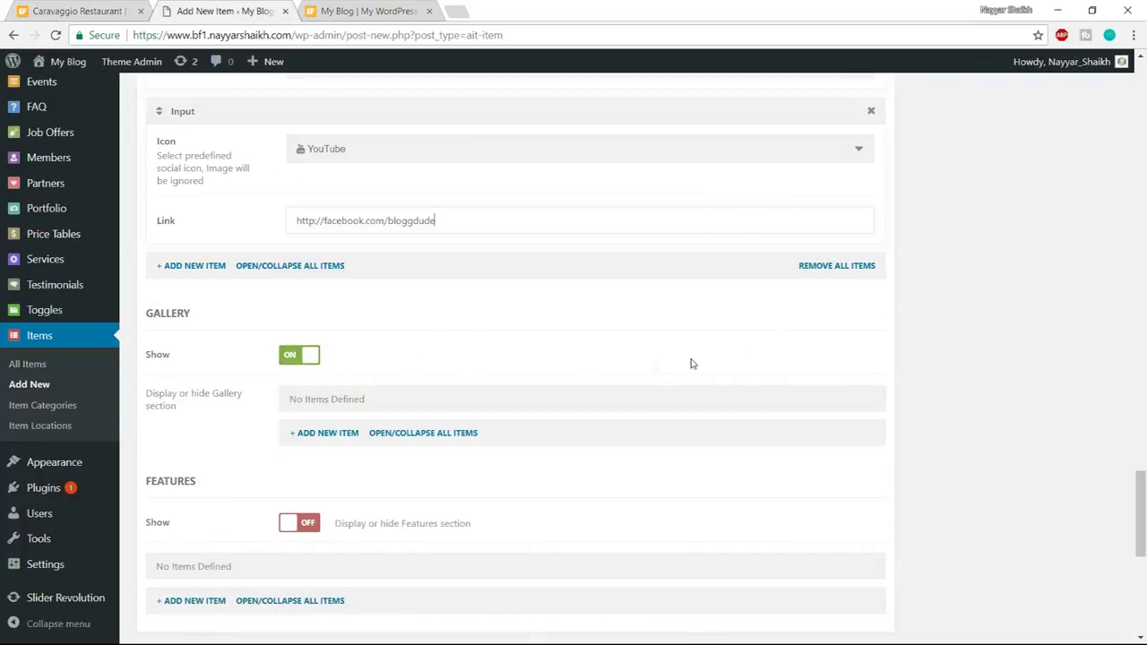
pyautogui.click(322, 438)
pyautogui.click(442, 439)
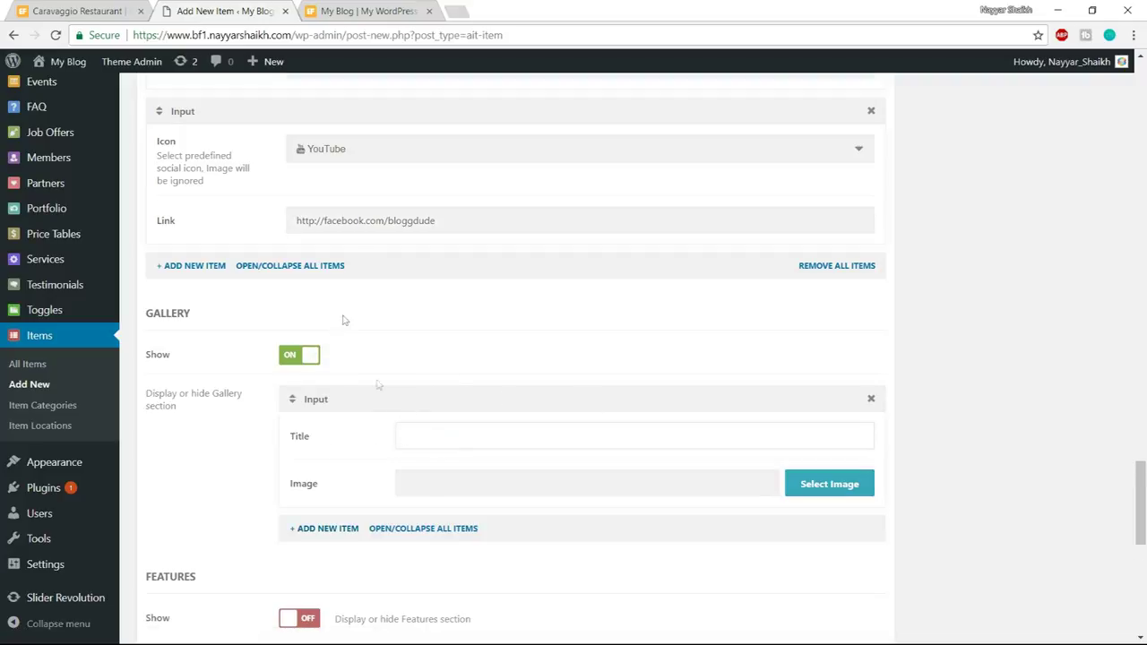
# Copy 'Caravaggio Restaurant' from the live page into the new entry's Title field
pyautogui.click(126, 11)
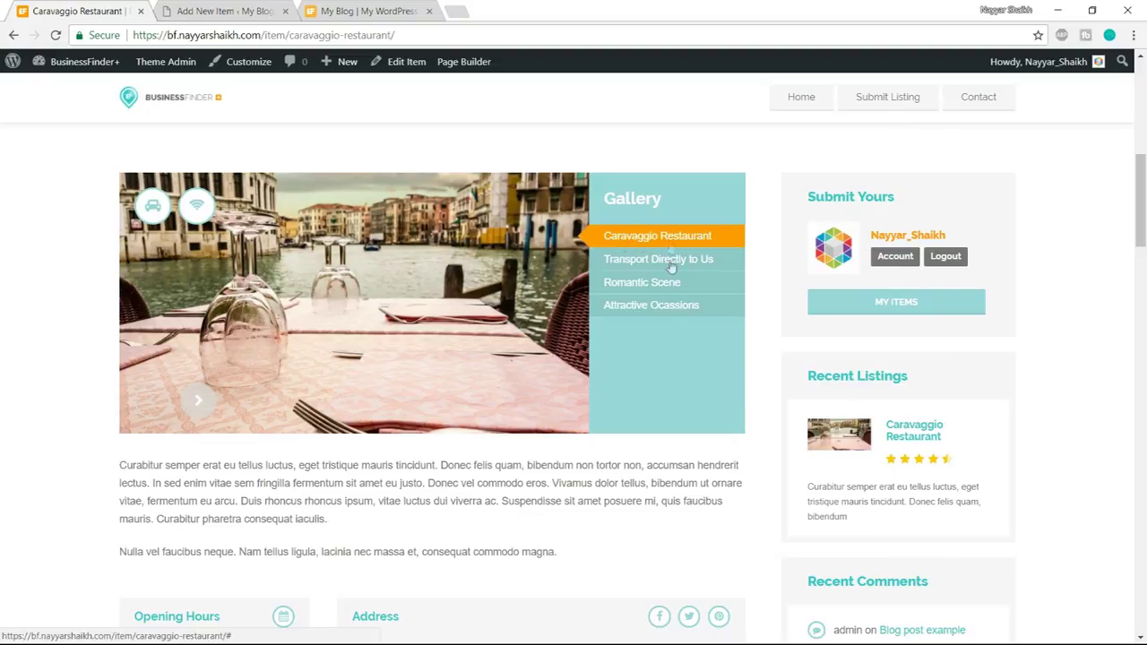
pyautogui.scroll(3, 668, 264)
pyautogui.moveTo(121, 323); pyautogui.dragTo(356, 322)
pyautogui.hotkey('ctrl', 'c')
pyautogui.scroll(-3, 401, 333)
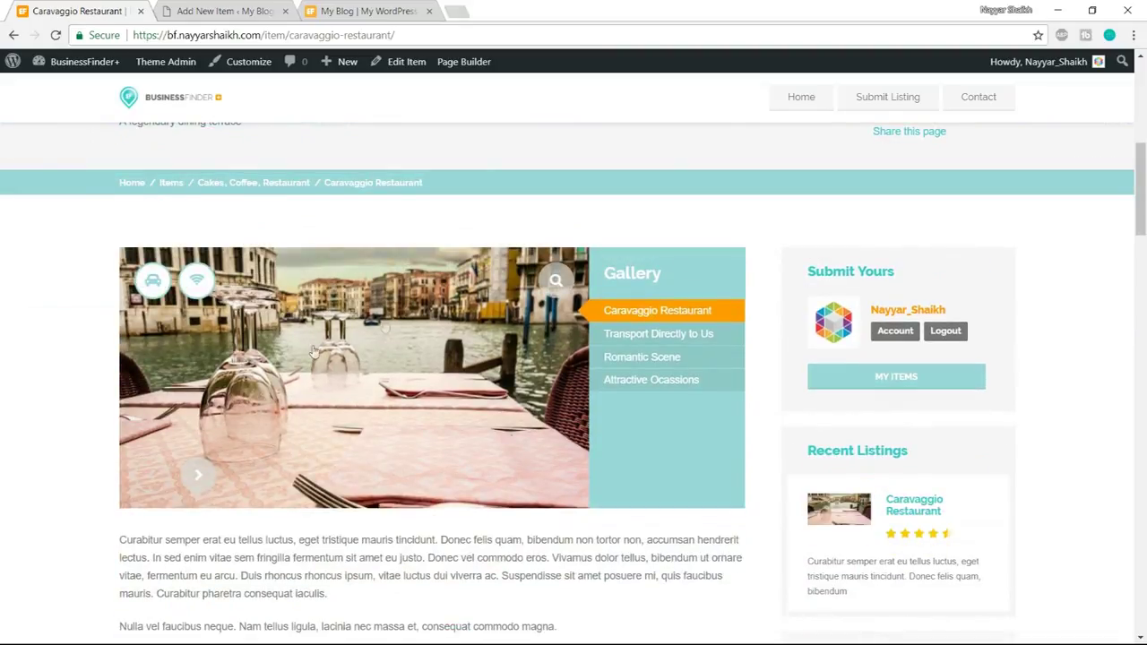
pyautogui.hotkey('ctrl', 'Tab')
pyautogui.click(468, 439)
pyautogui.hotkey('ctrl', 'v')
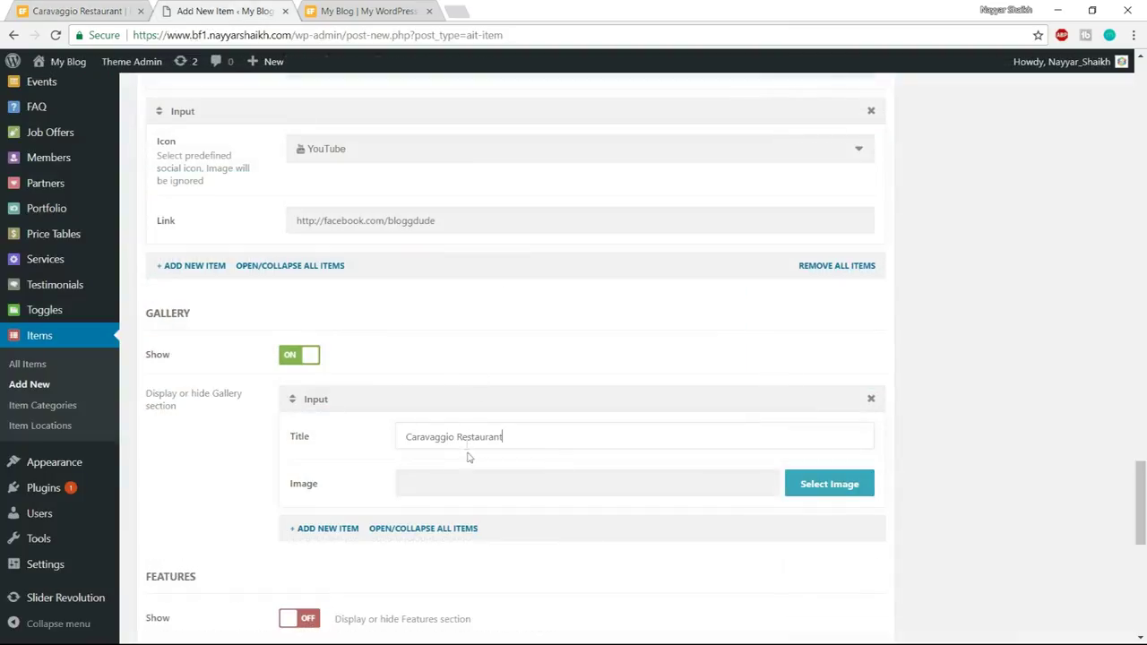
pyautogui.click(460, 475)
# Insert the bf2-restaurant-03 terrace photo from the Media Library as the entry's image, then check the live gallery
pyautogui.click(812, 484)
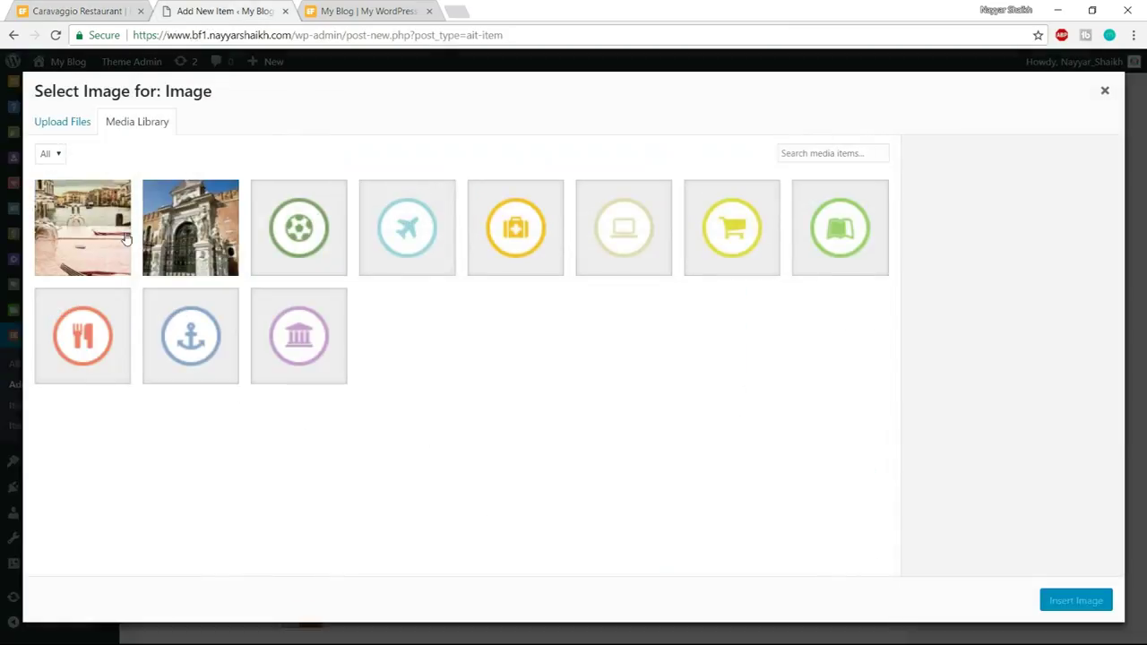
pyautogui.click(83, 228)
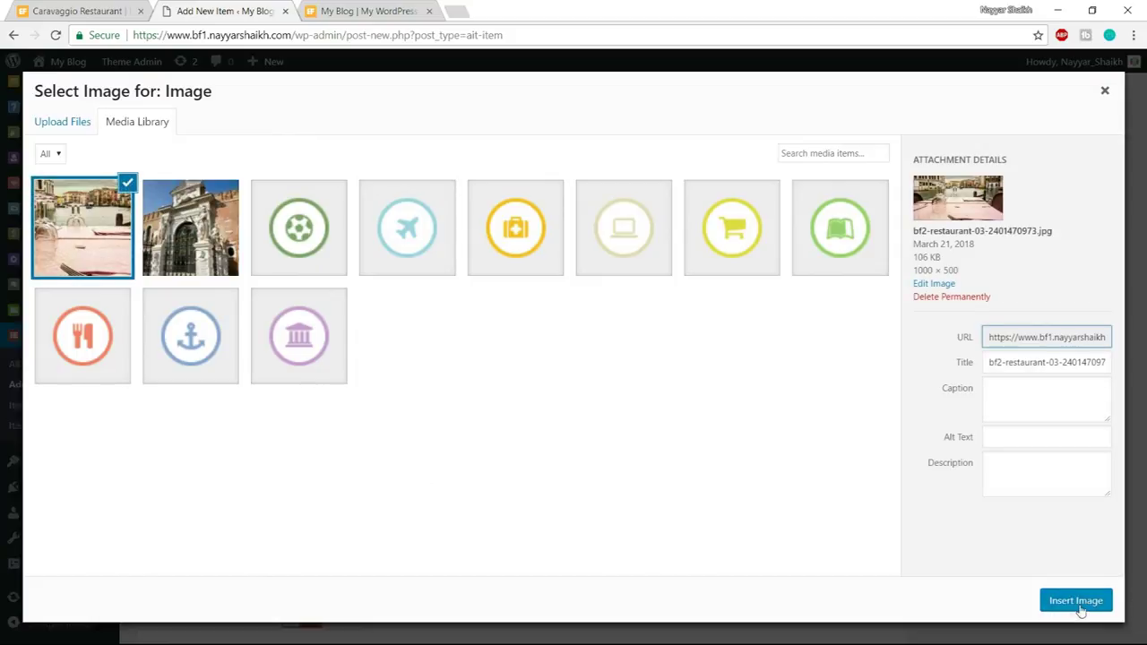
pyautogui.click(1075, 601)
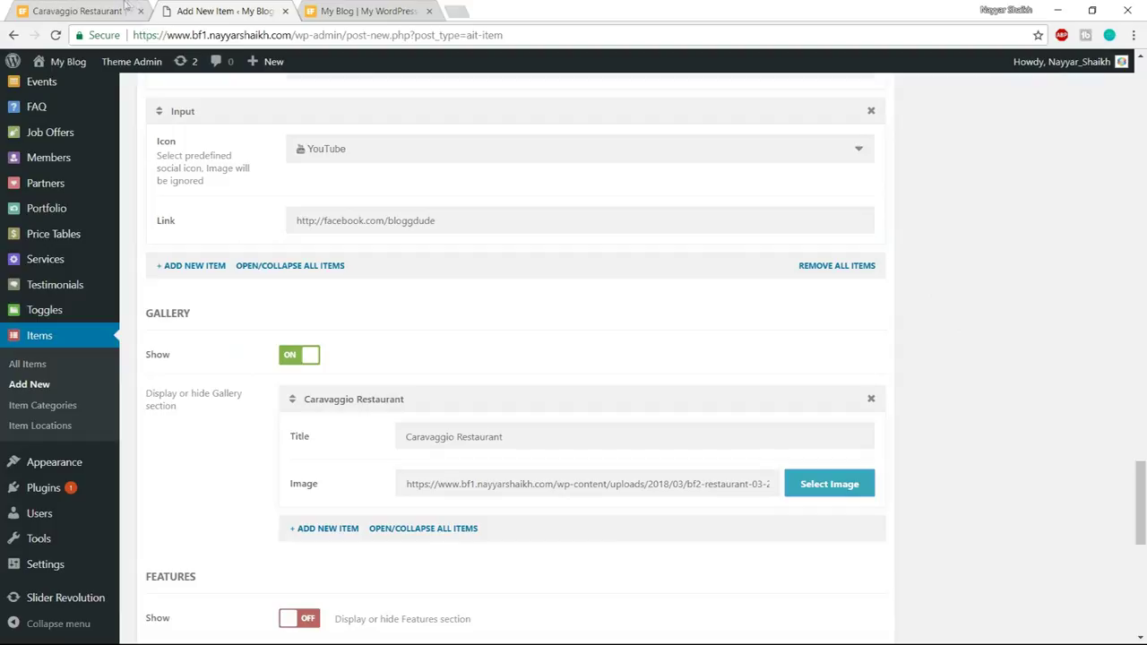
pyautogui.click(90, 11)
pyautogui.click(654, 339)
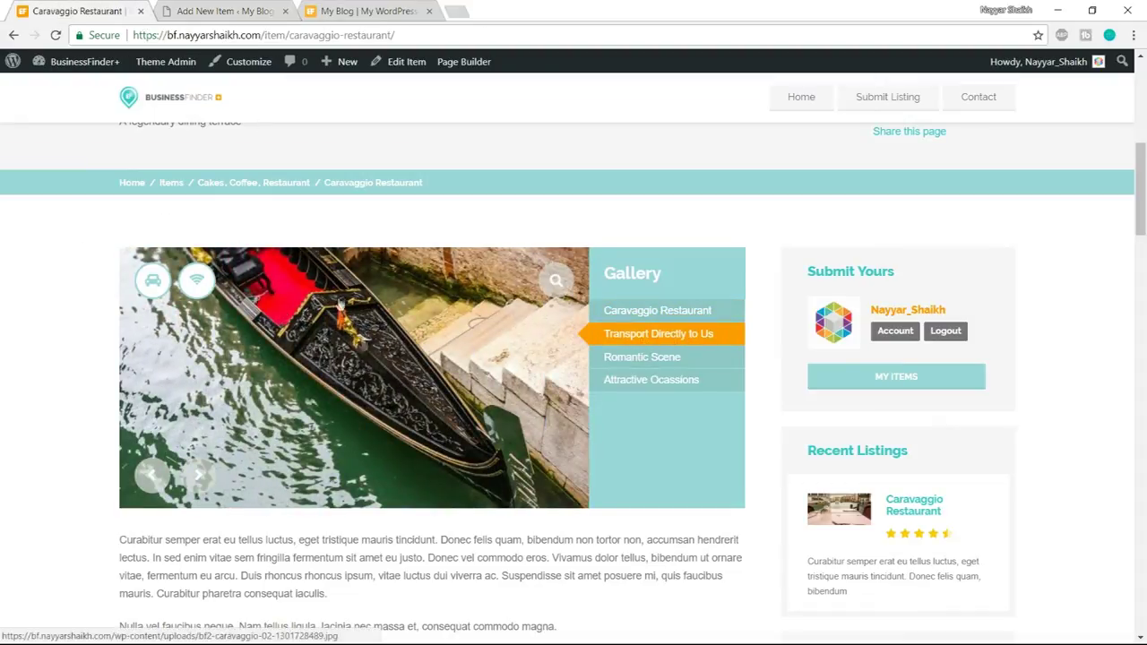
pyautogui.click(198, 7)
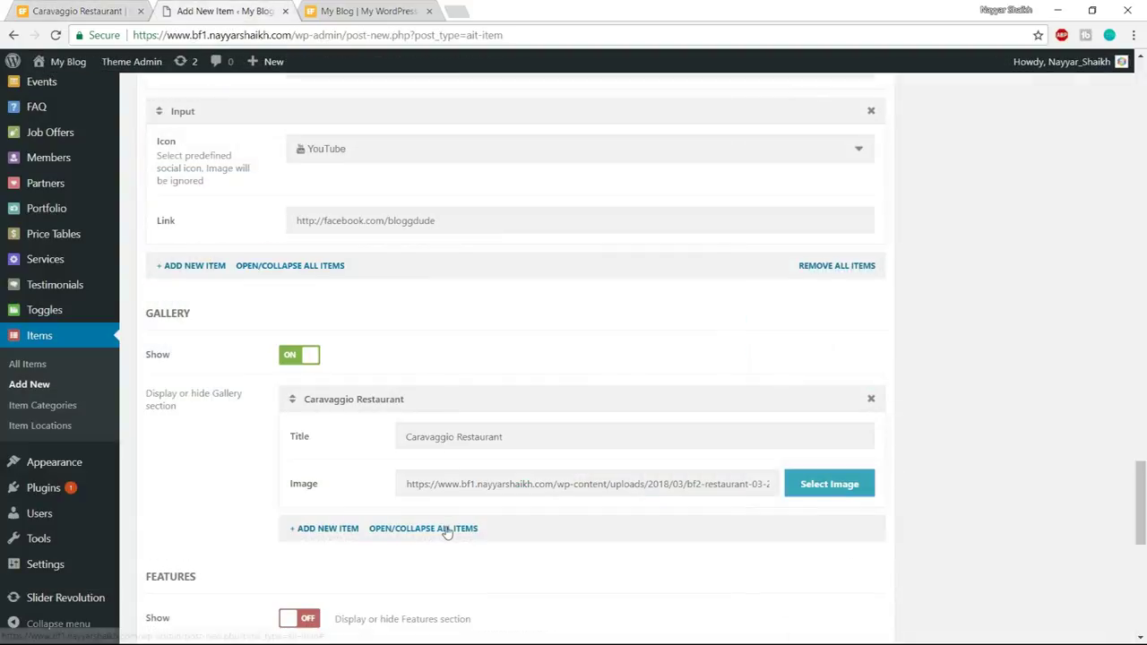
# Add a second gallery entry titled 'Transport Directly to Us'
pyautogui.scroll(-1, 447, 529)
pyautogui.click(335, 461)
pyautogui.scroll(-1, 430, 430)
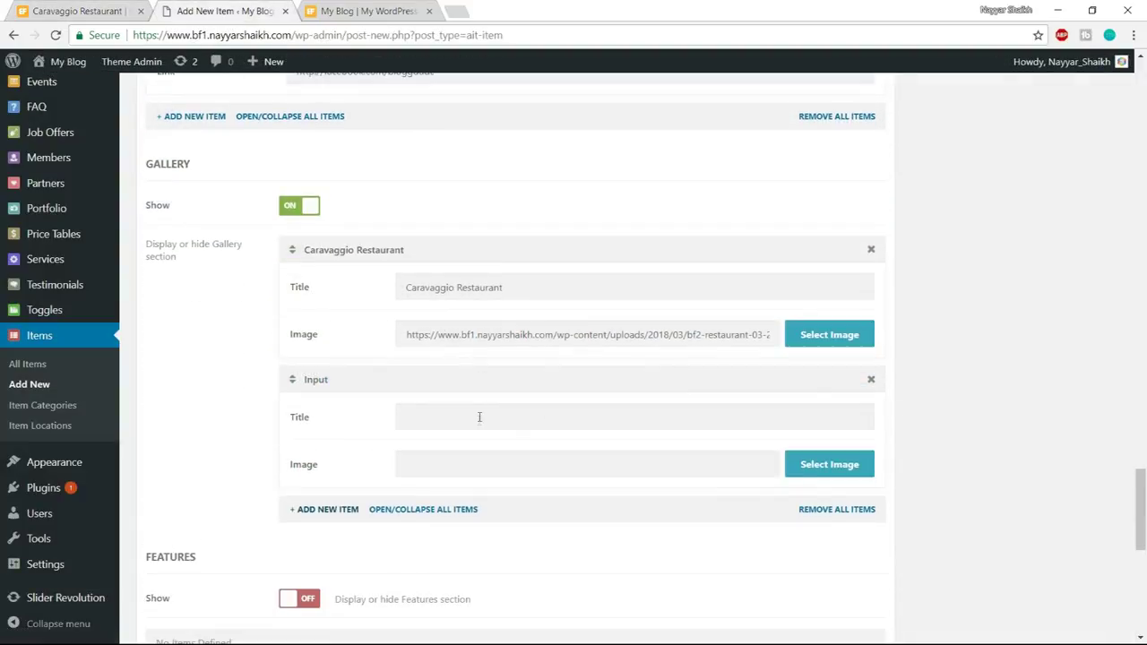
pyautogui.click(479, 417)
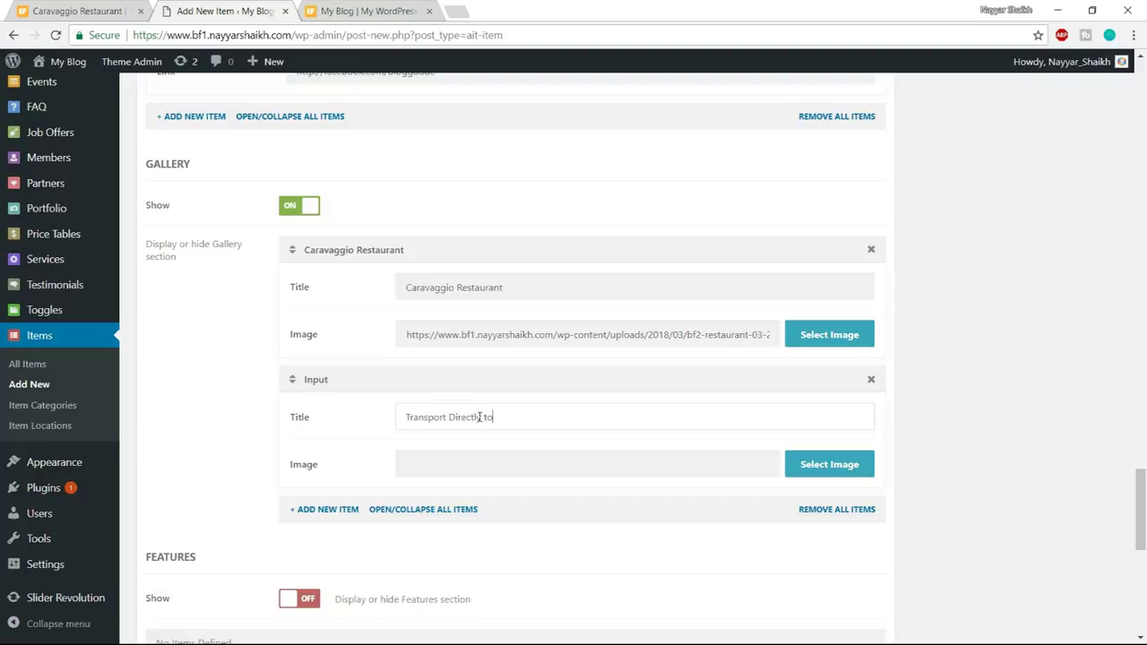
# Upload bf2-caravaggio-02 from the computer as the second entry's image
pyautogui.click(812, 466)
pyautogui.click(42, 118)
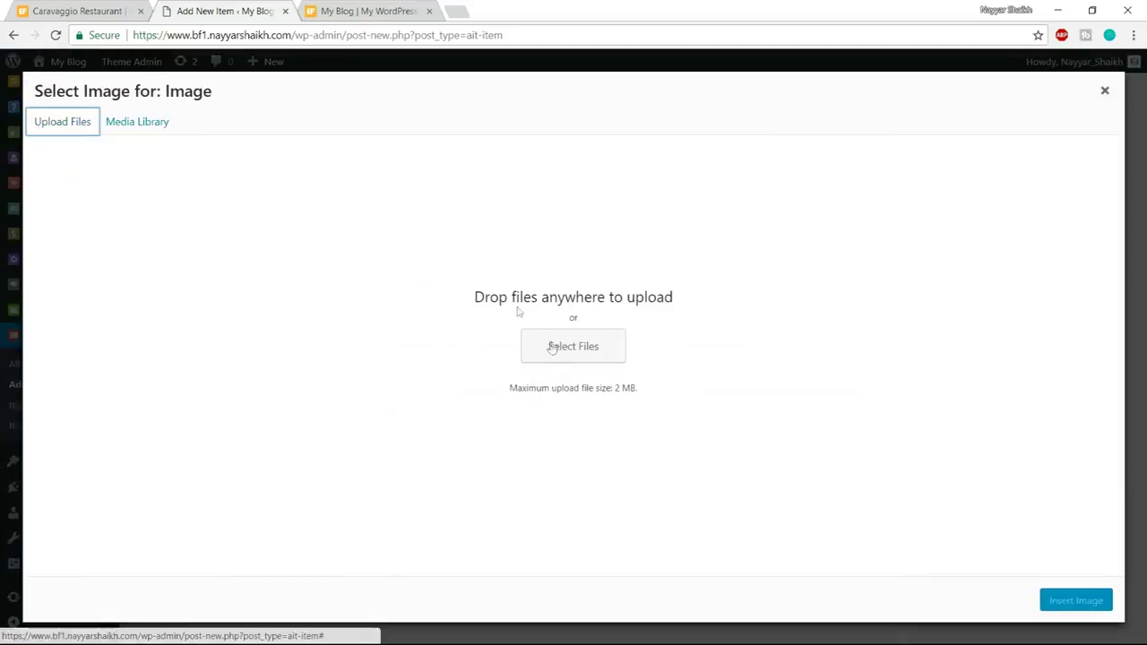
pyautogui.click(579, 359)
pyautogui.scroll(-3, 579, 362)
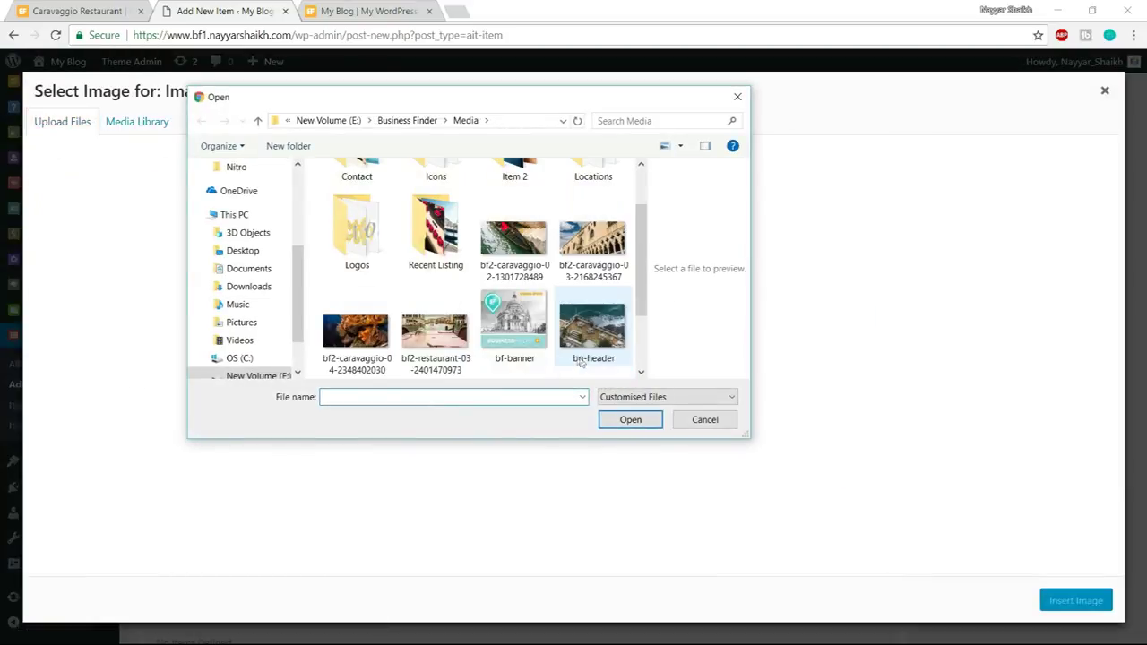
pyautogui.scroll(3, 494, 281)
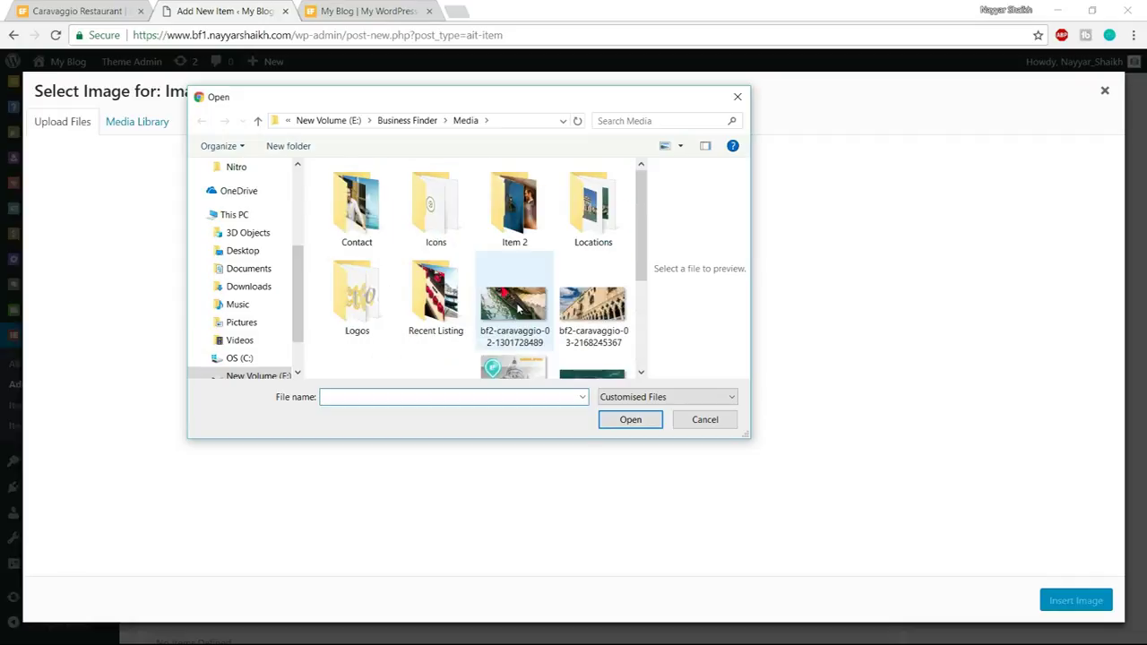
pyautogui.click(532, 270)
pyautogui.click(630, 419)
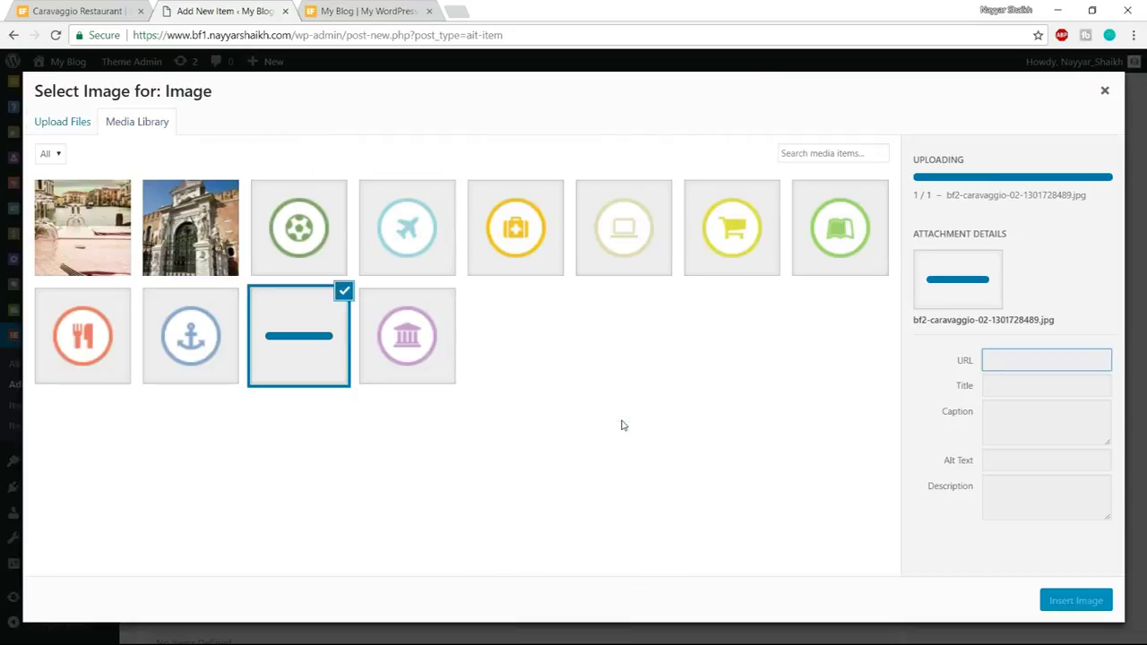
# Insert the uploaded bf2-caravaggio-02 image into the Transport Directly to Us entry and compare with the live page
pyautogui.click(1070, 600)
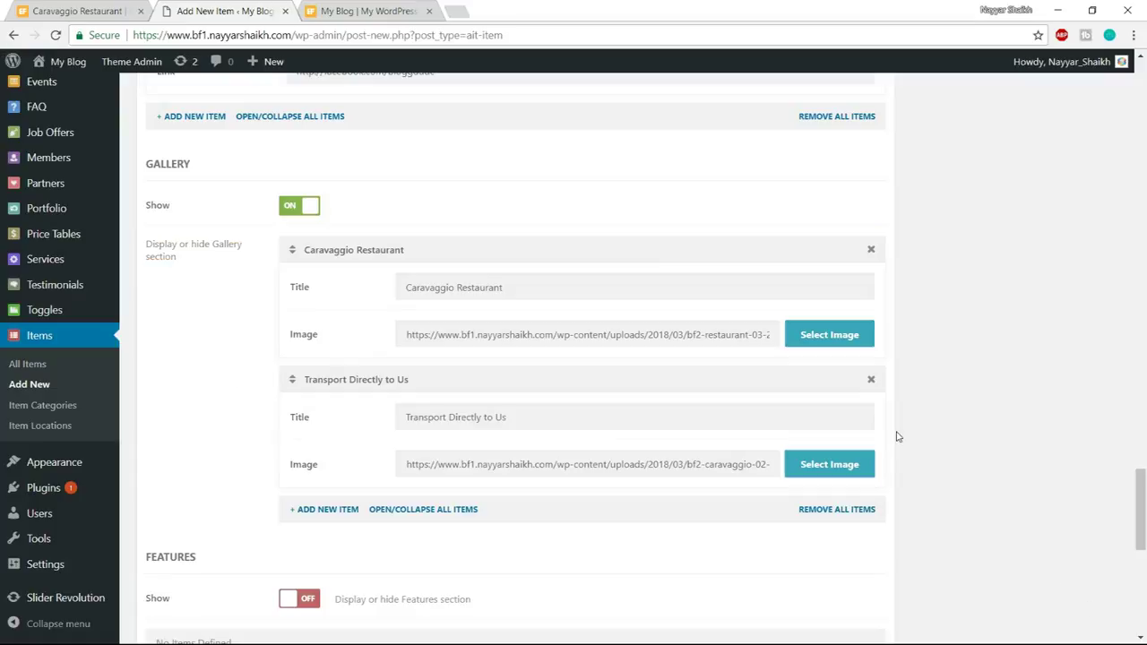
pyautogui.hotkey('ctrl', 'shift', 'Tab')
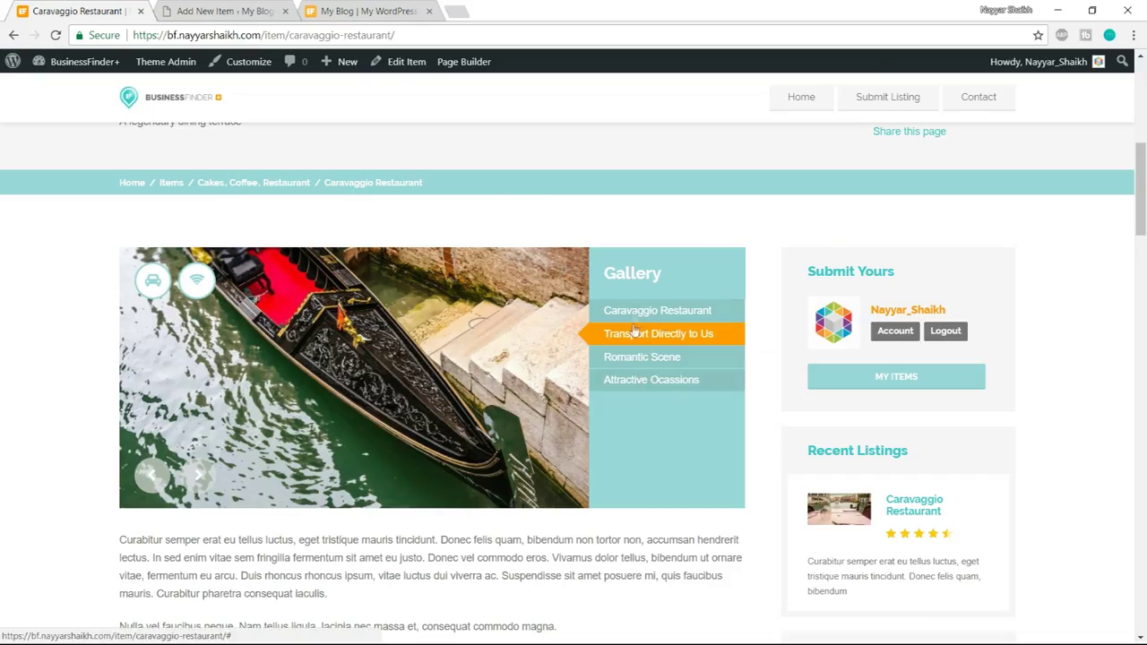
pyautogui.hotkey('ctrl', 'Tab')
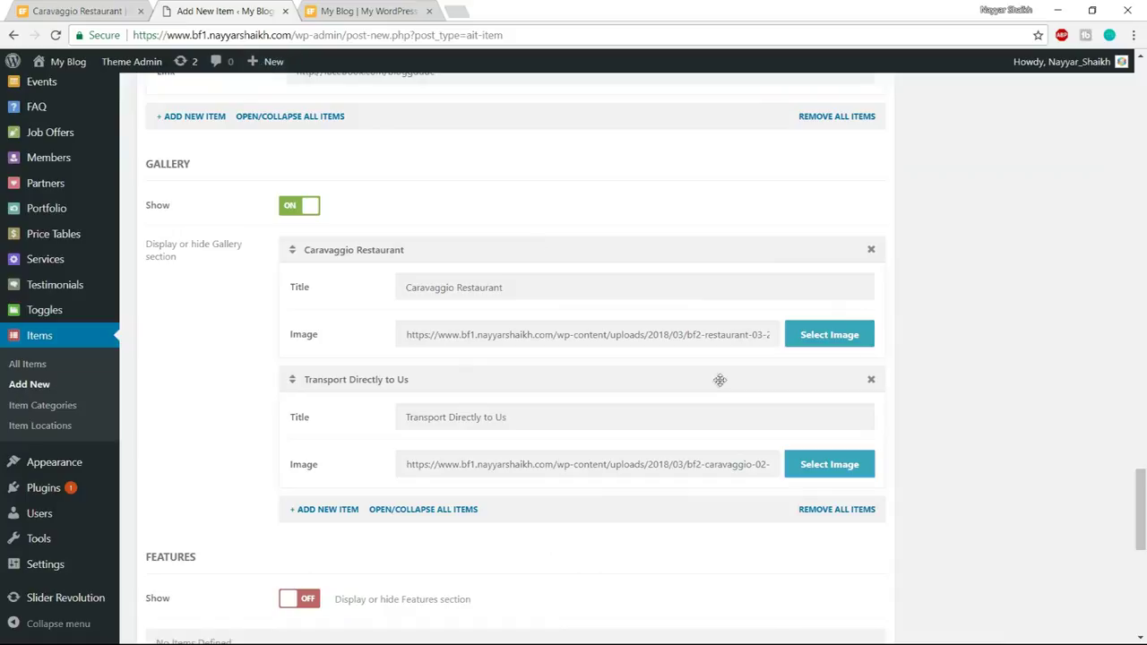
pyautogui.scroll(-1, 1118, 432)
pyautogui.scroll(-3, 1118, 431)
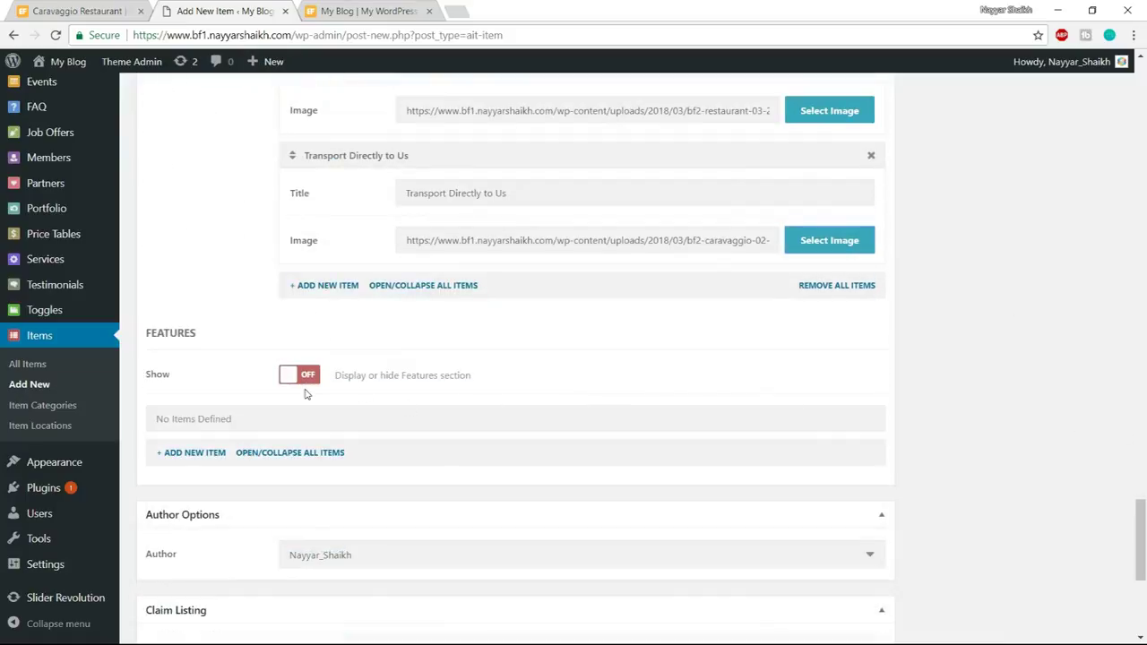
pyautogui.click(79, 7)
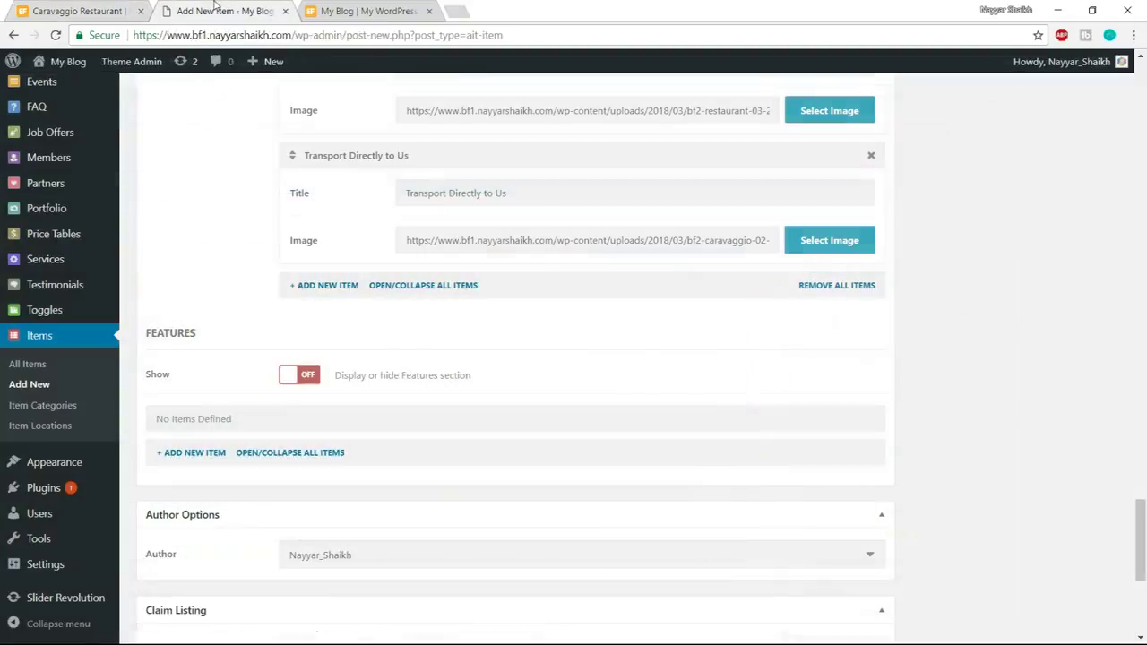
pyautogui.click(218, 9)
pyautogui.scroll(-1, 379, 372)
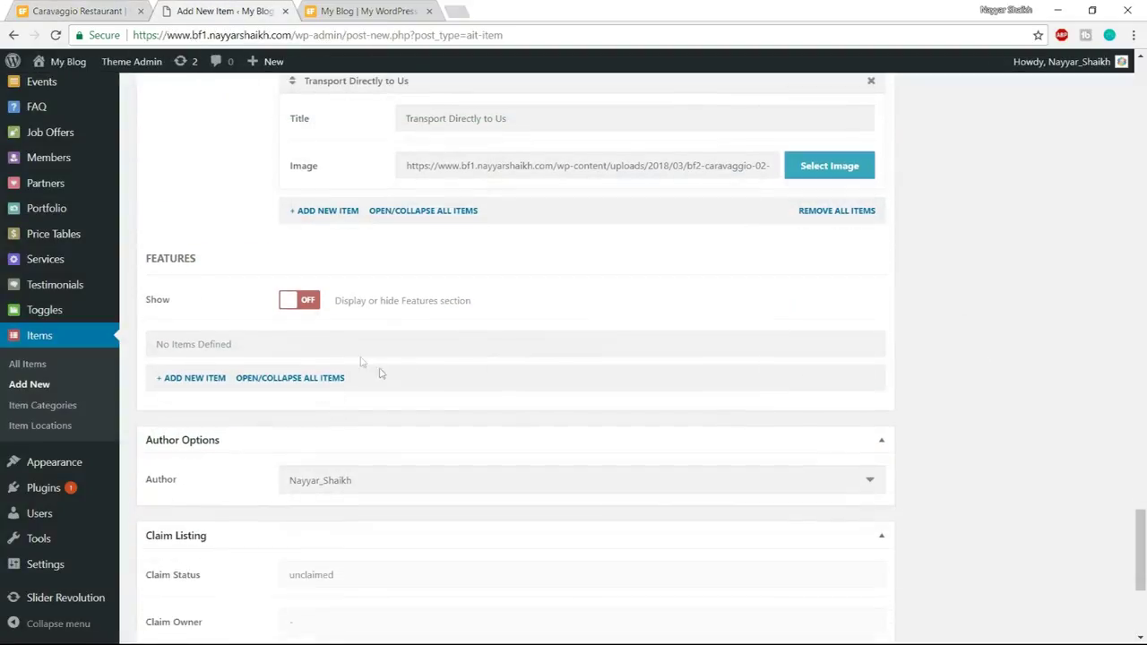
# Enable Features and add a first entry with the WiFi icon titled 'Free Wifi'
pyautogui.click(300, 302)
pyautogui.click(193, 378)
pyautogui.click(363, 386)
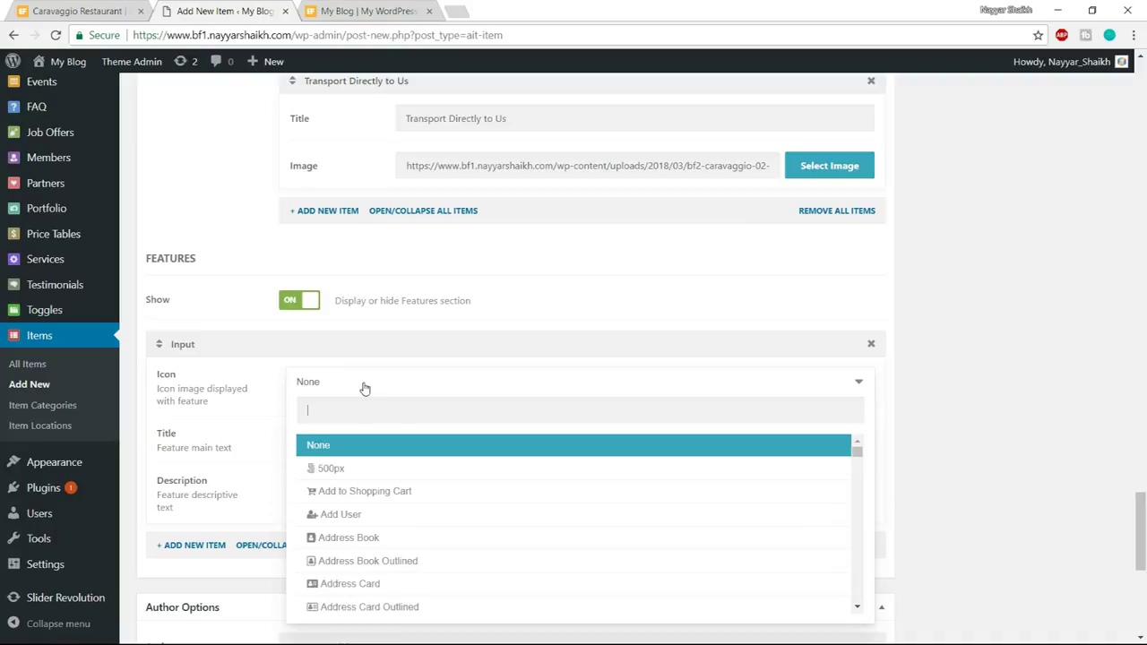
pyautogui.write('wifi')
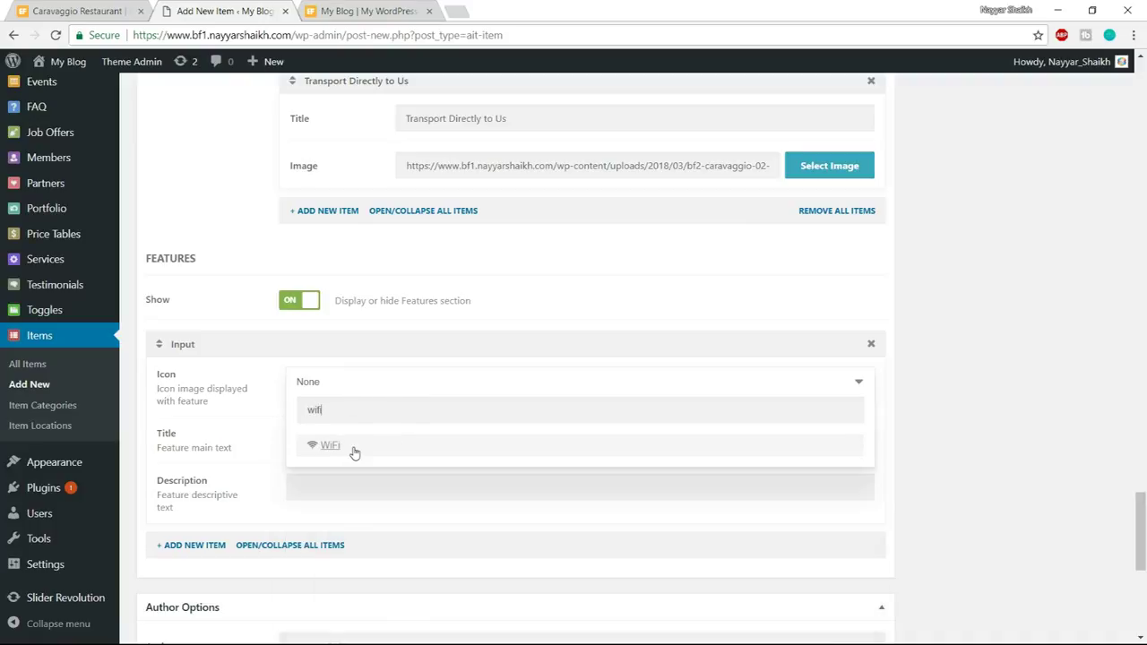
pyautogui.click(353, 451)
pyautogui.click(294, 438)
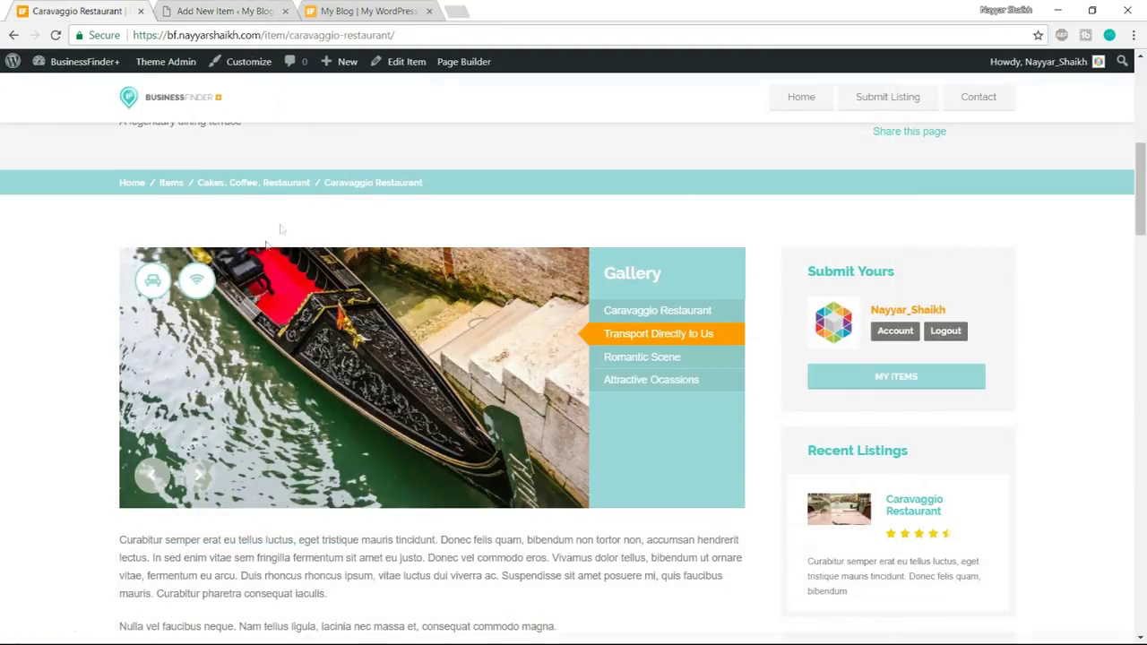
pyautogui.moveTo(204, 284)
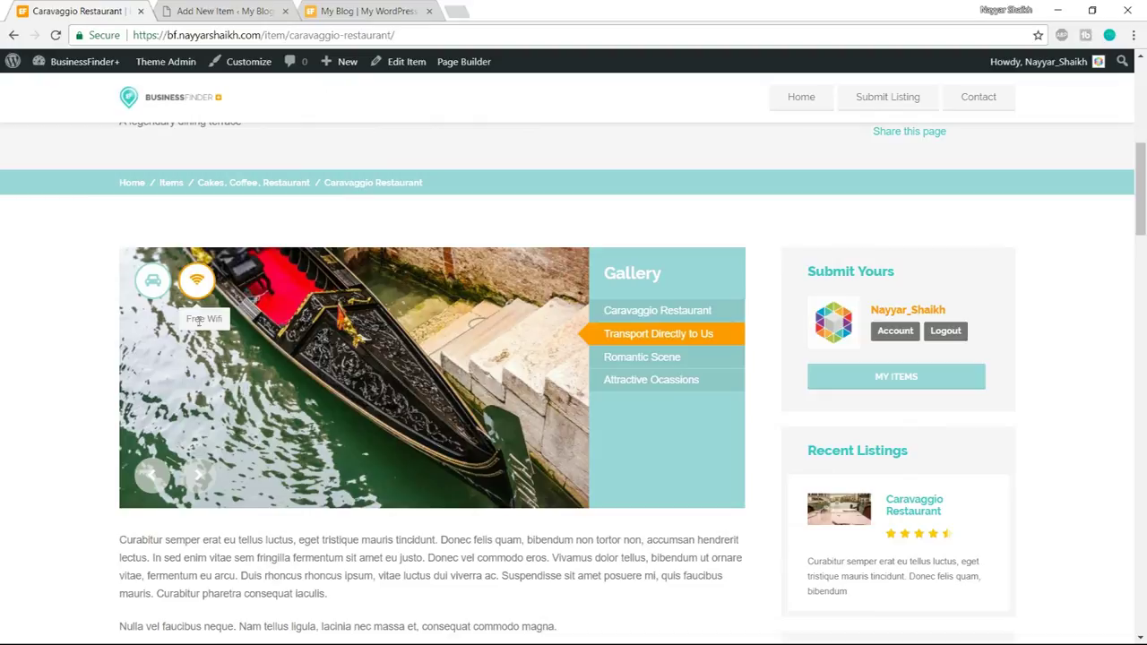
pyautogui.moveTo(188, 319); pyautogui.dragTo(229, 324)
pyautogui.hotkey('ctrl', 'c')
pyautogui.click(224, 11)
pyautogui.click(363, 428)
pyautogui.hotkey('ctrl', 'v')
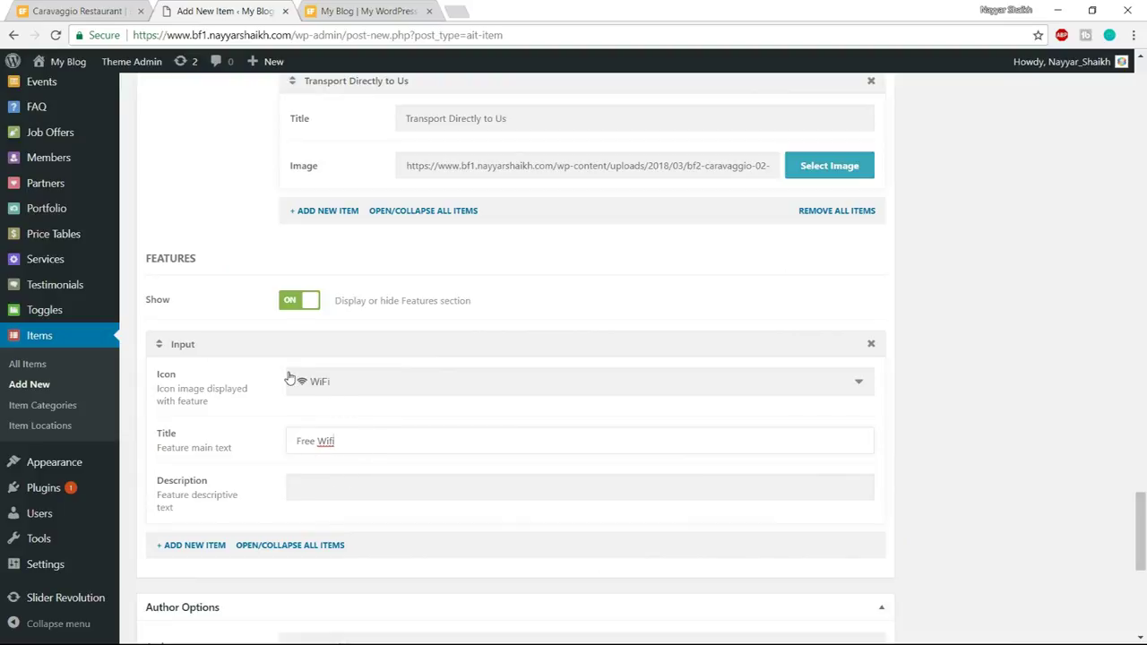
pyautogui.click(223, 348)
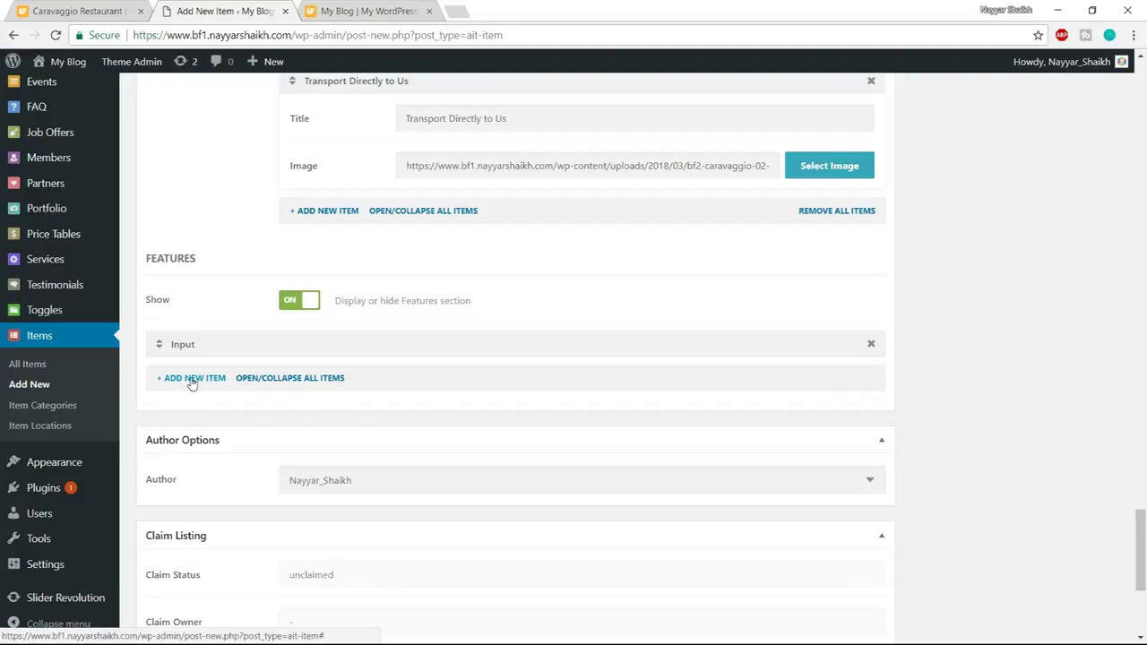
# Add a second feature entry with the Car icon and collapse it
pyautogui.click(191, 379)
pyautogui.click(330, 414)
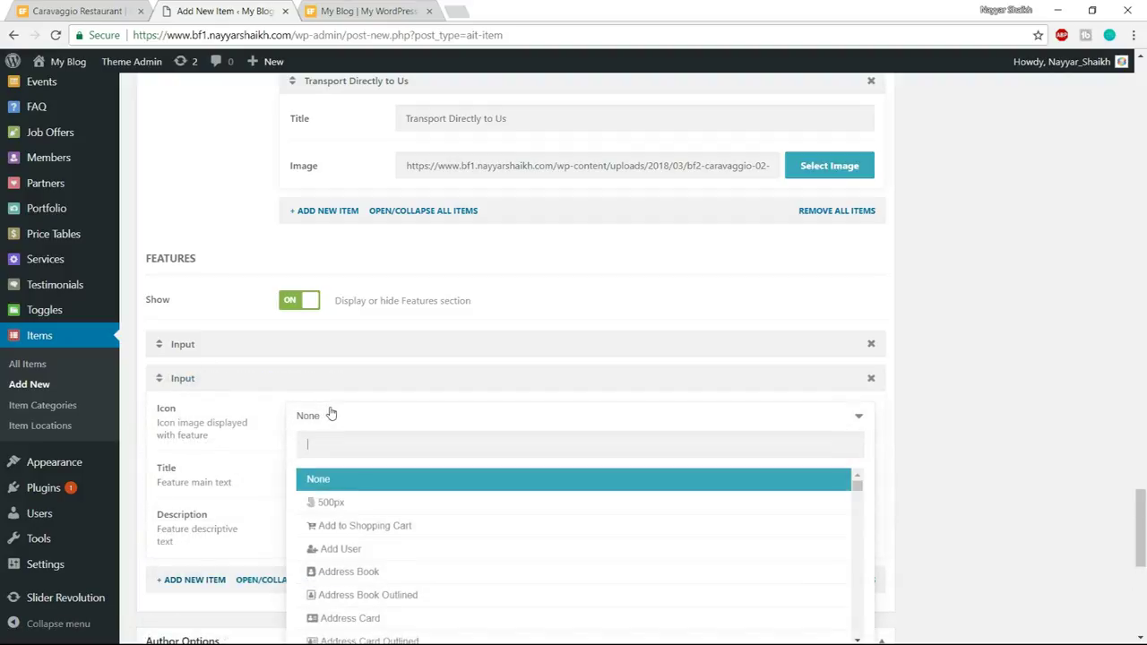
pyautogui.write('car')
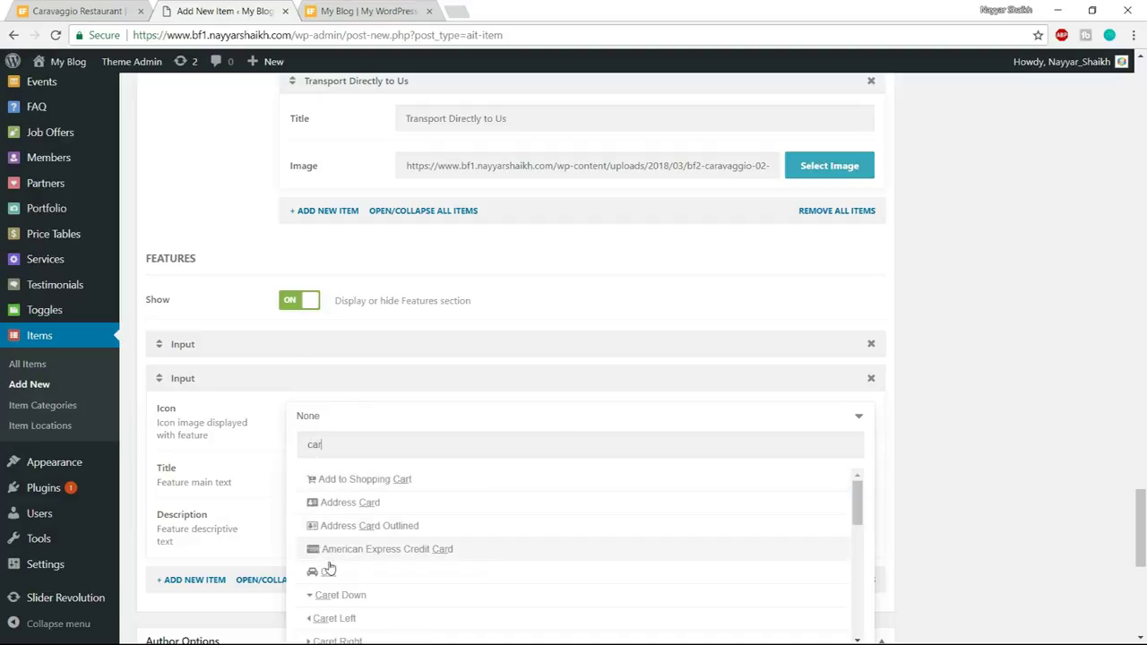
pyautogui.click(334, 581)
pyautogui.click(364, 481)
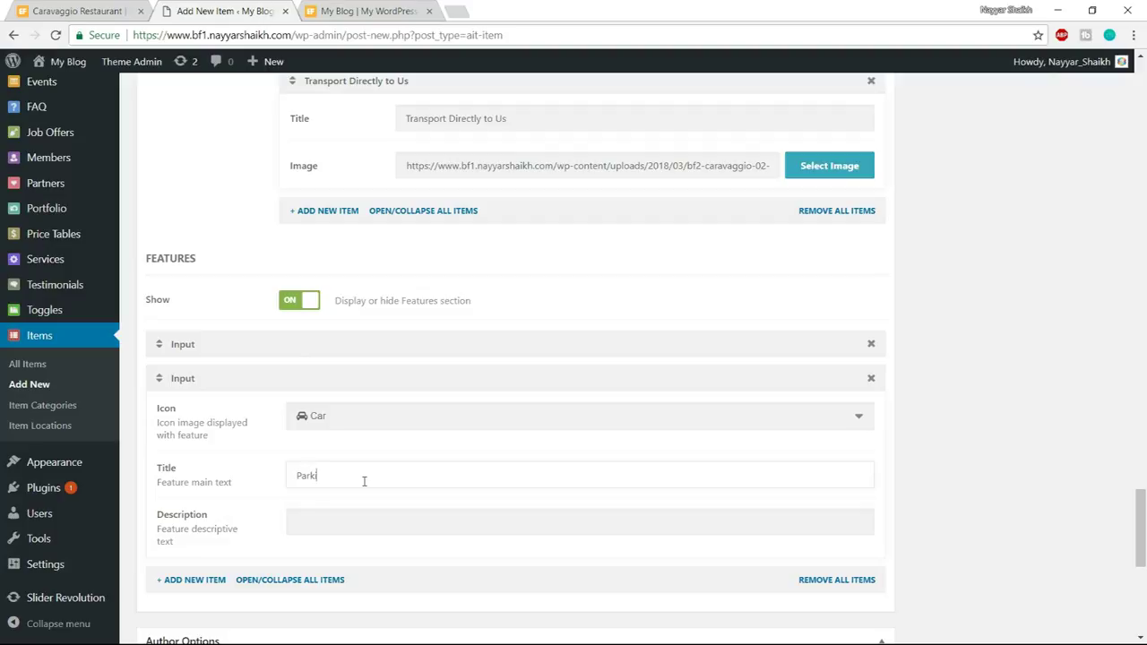
pyautogui.click(392, 378)
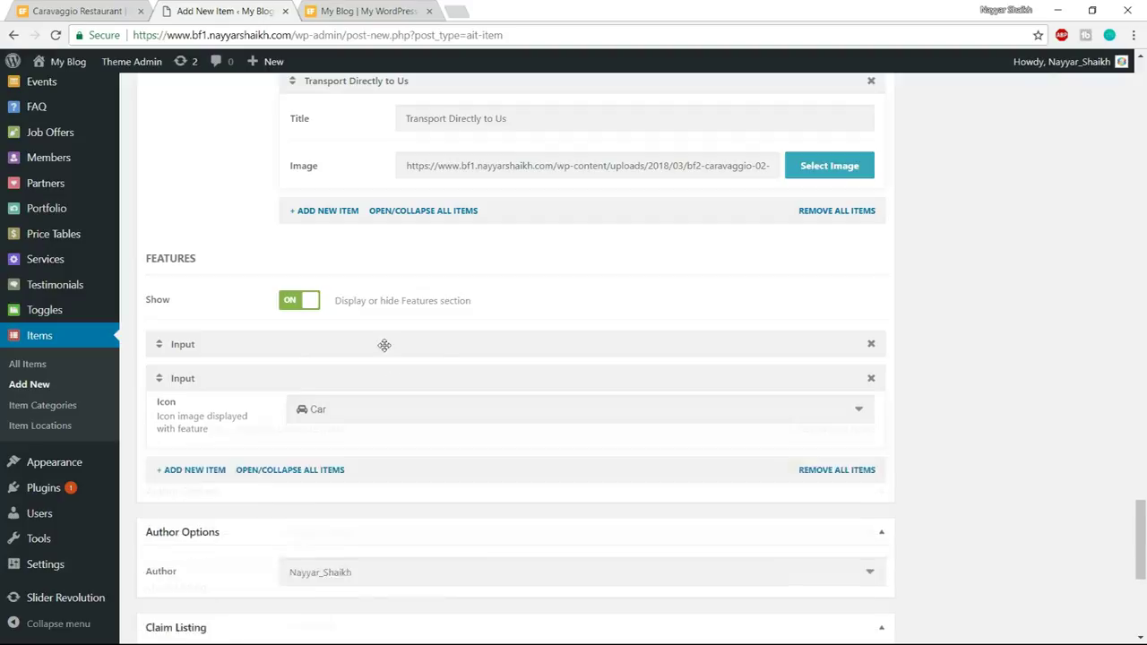
pyautogui.scroll(-3, 1011, 425)
pyautogui.scroll(-1, 665, 353)
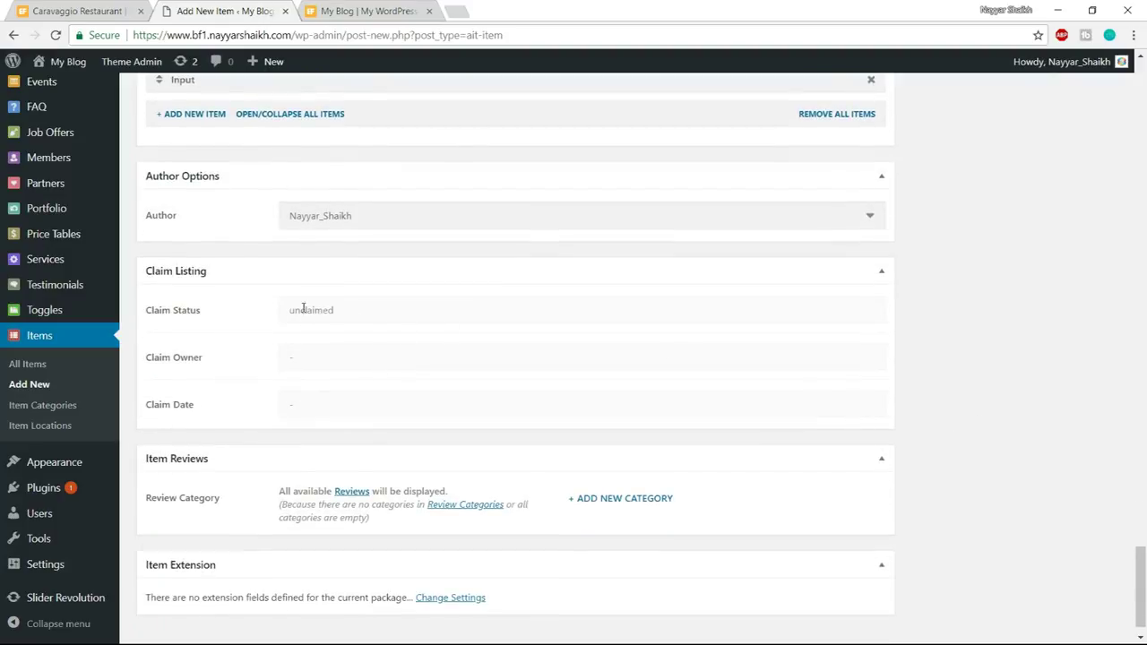
# File Caravaggio Restaurant under Food and Mumbai, then publish it
pyautogui.scroll(-1, 460, 325)
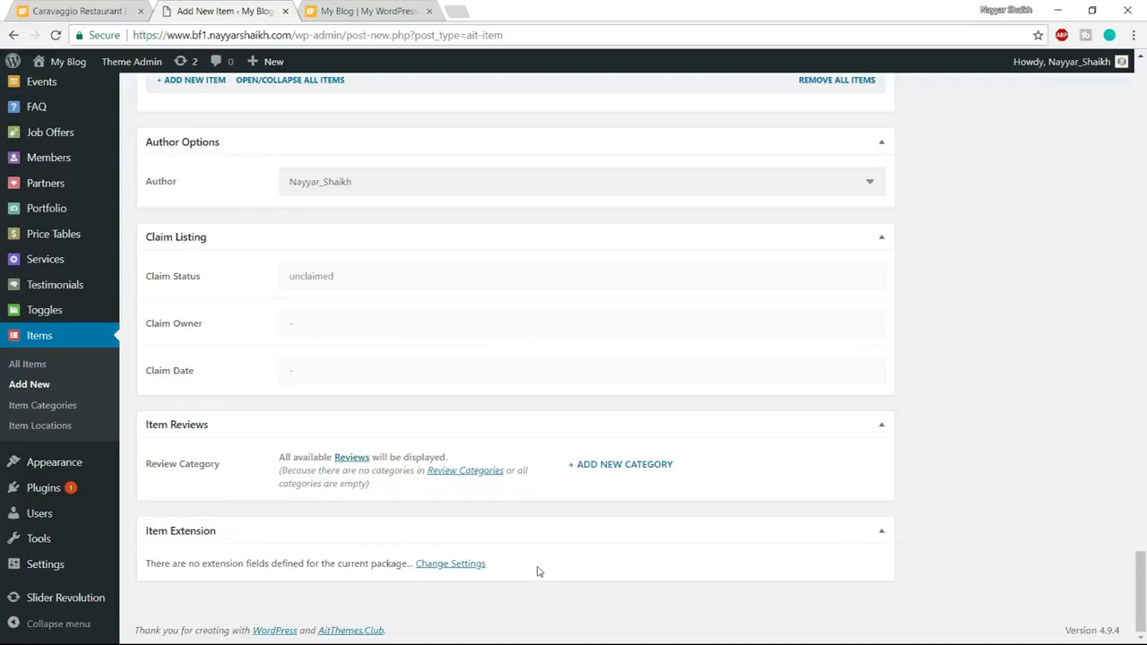
pyautogui.scroll(15, 537, 571)
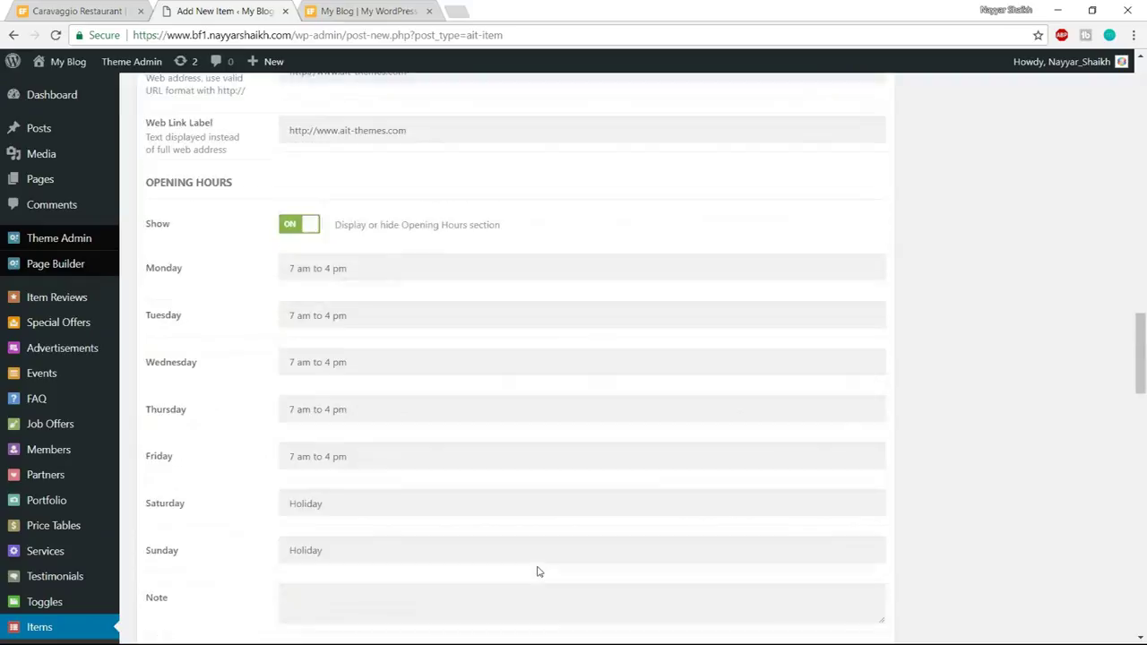
pyautogui.scroll(15, 538, 570)
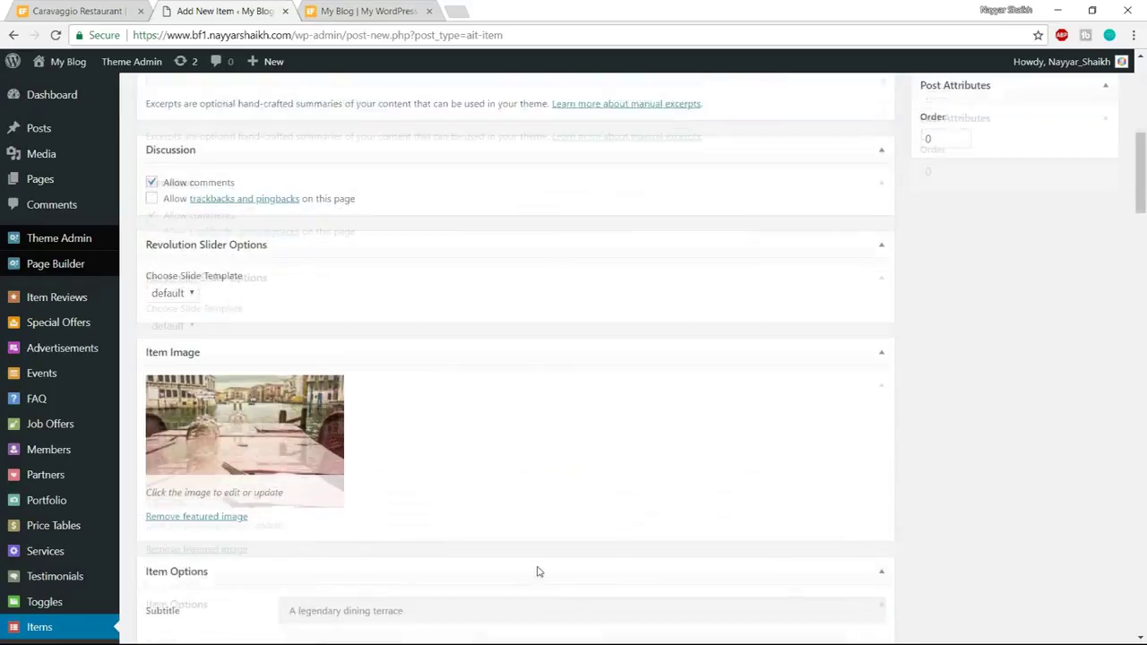
pyautogui.scroll(10, 538, 571)
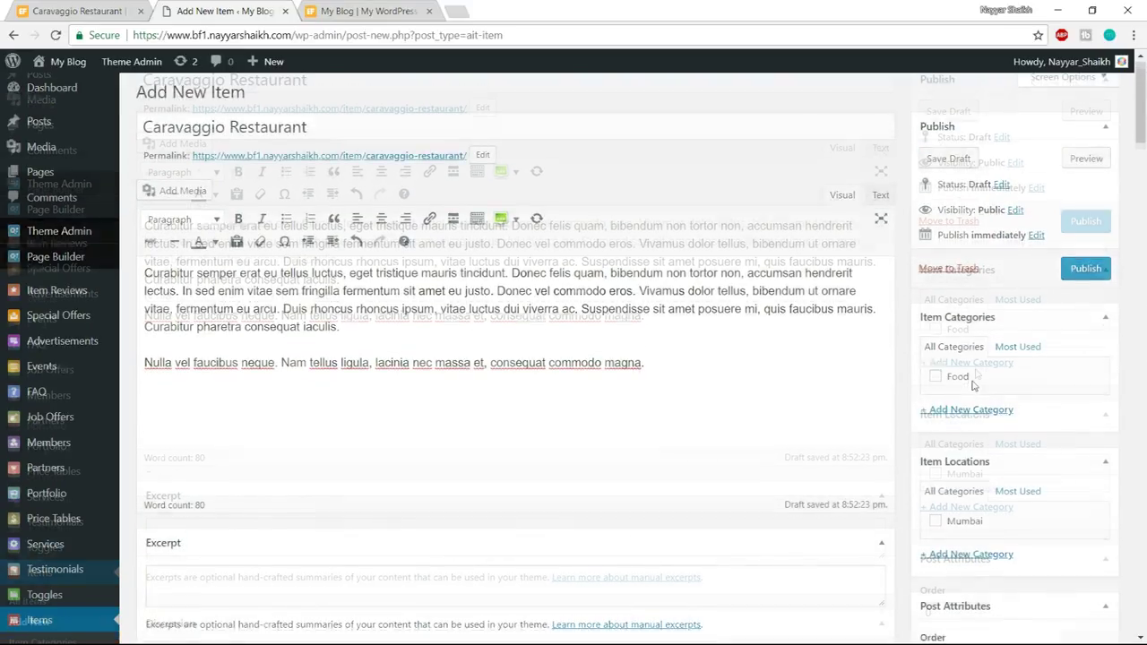
pyautogui.scroll(-1, 974, 385)
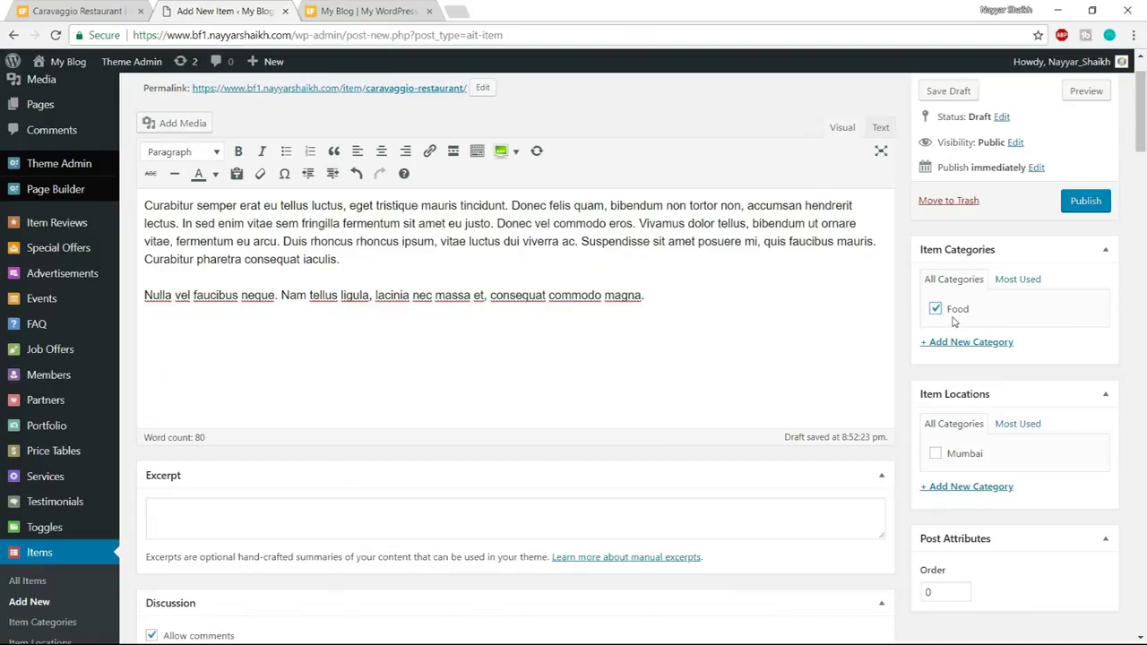
pyautogui.scroll(-2, 1021, 402)
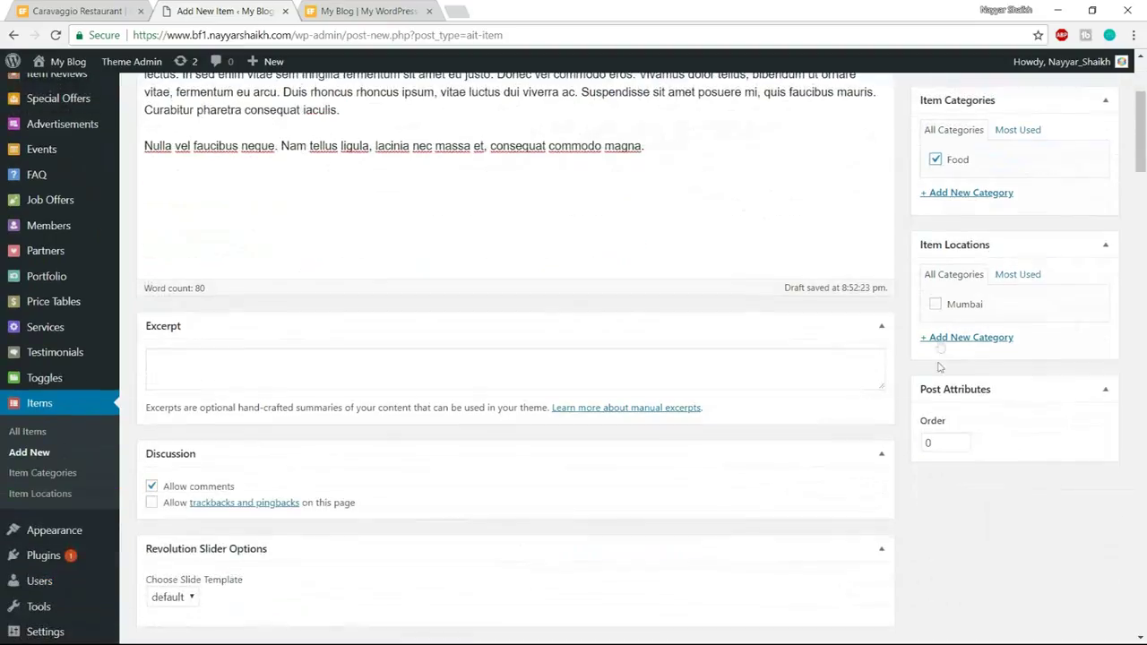
pyautogui.click(937, 304)
pyautogui.scroll(3, 1066, 385)
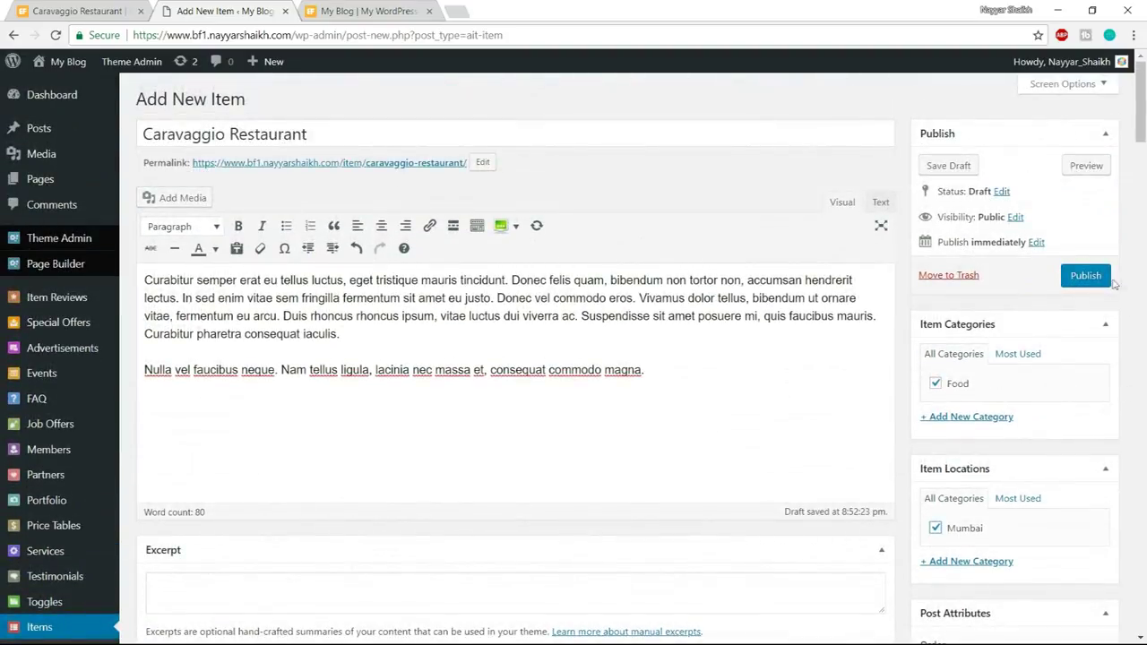
pyautogui.click(1098, 277)
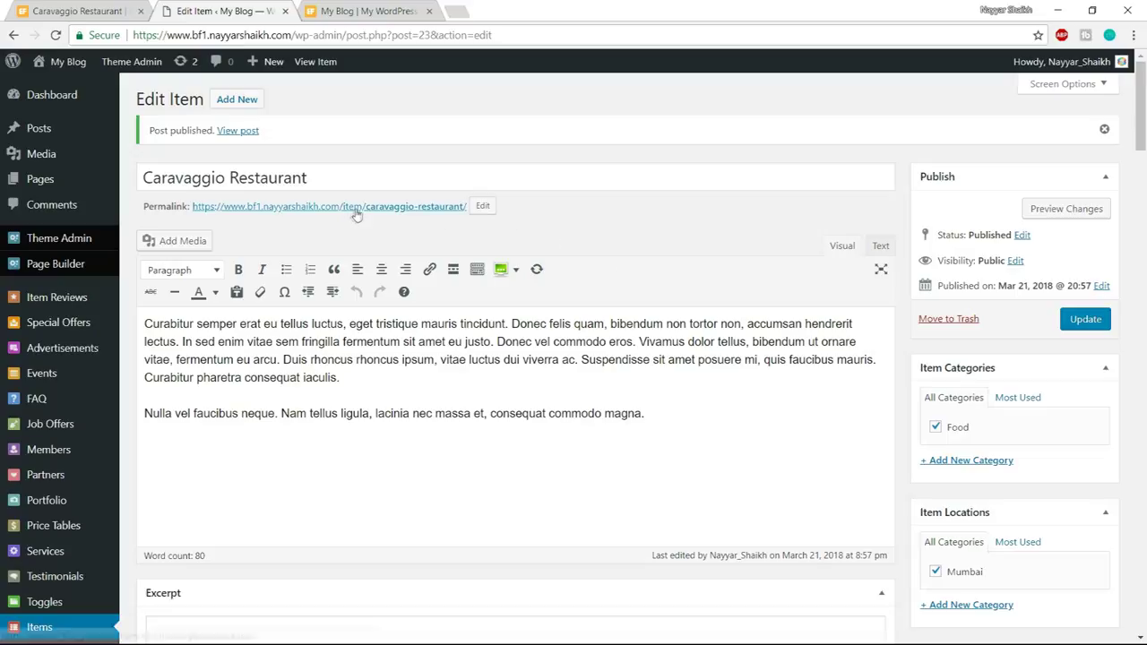
# Open the published listing in a new tab and close the My Blog tab
pyautogui.rightClick(238, 132)
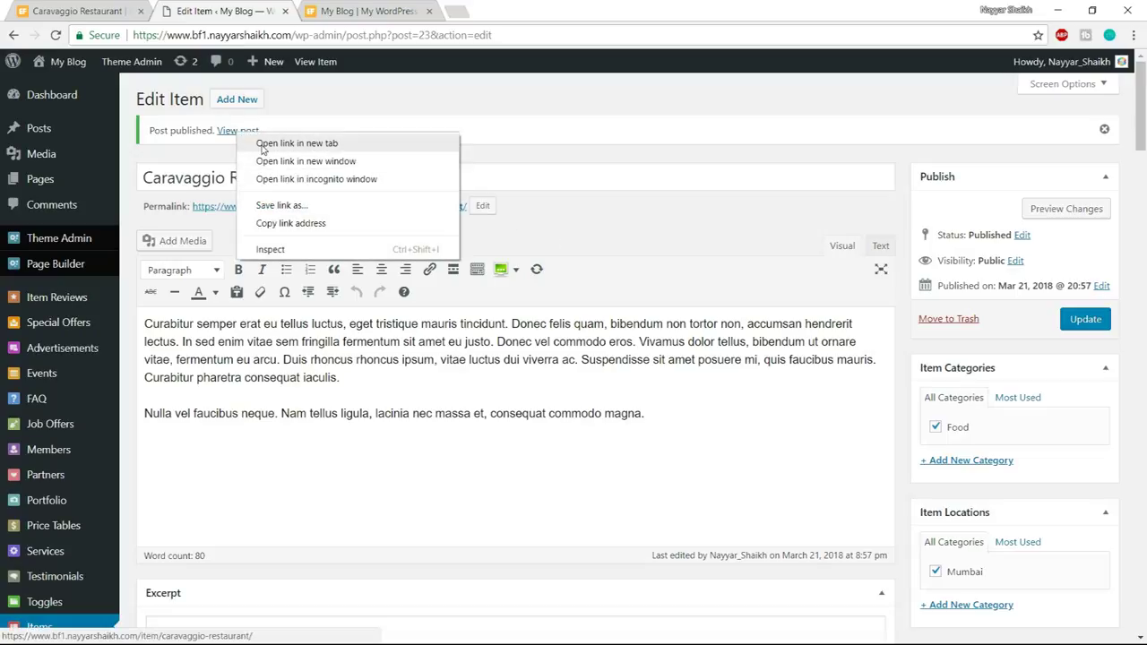
pyautogui.click(269, 144)
pyautogui.click(371, 10)
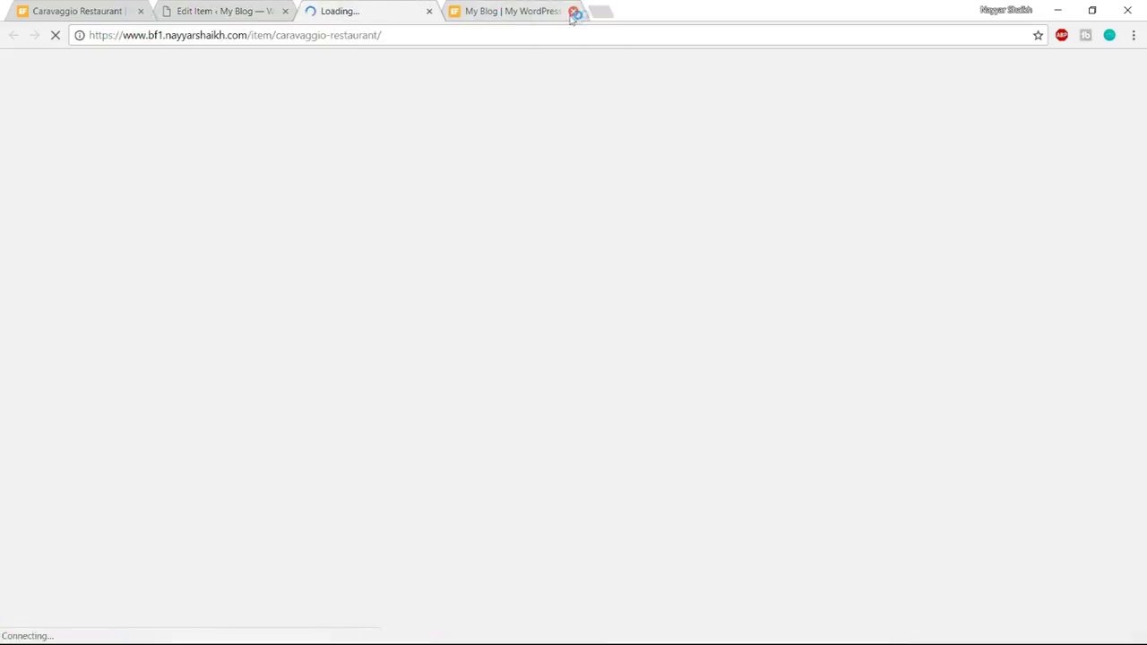
pyautogui.click(572, 11)
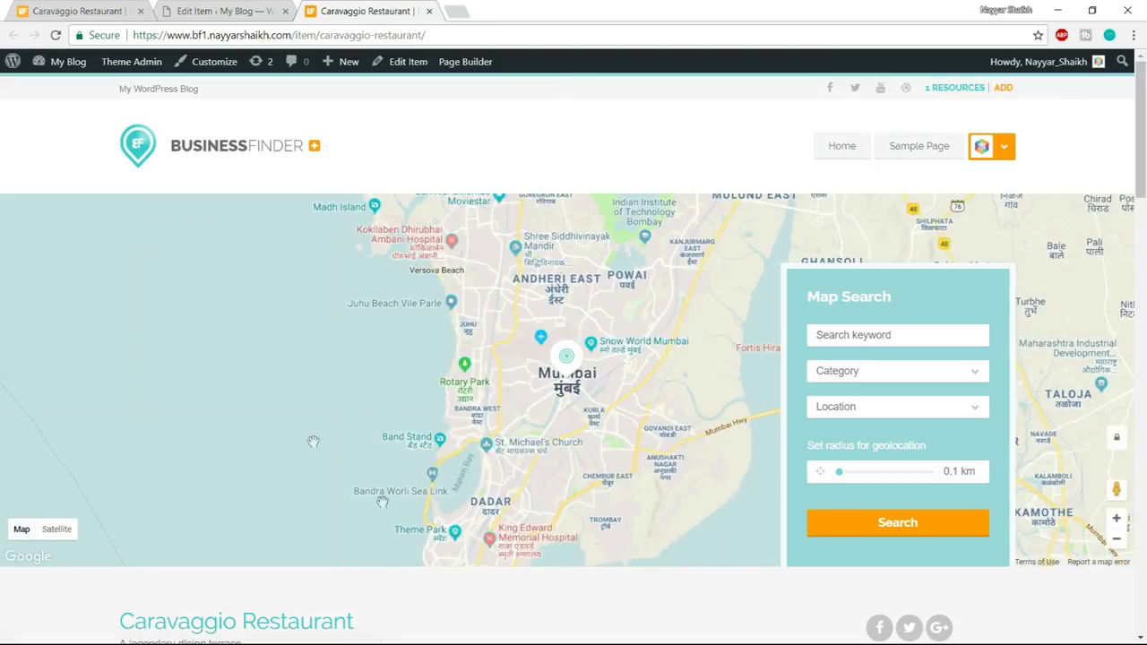
# Review the published page: the Mumbai map popup, heading and description
pyautogui.click(570, 363)
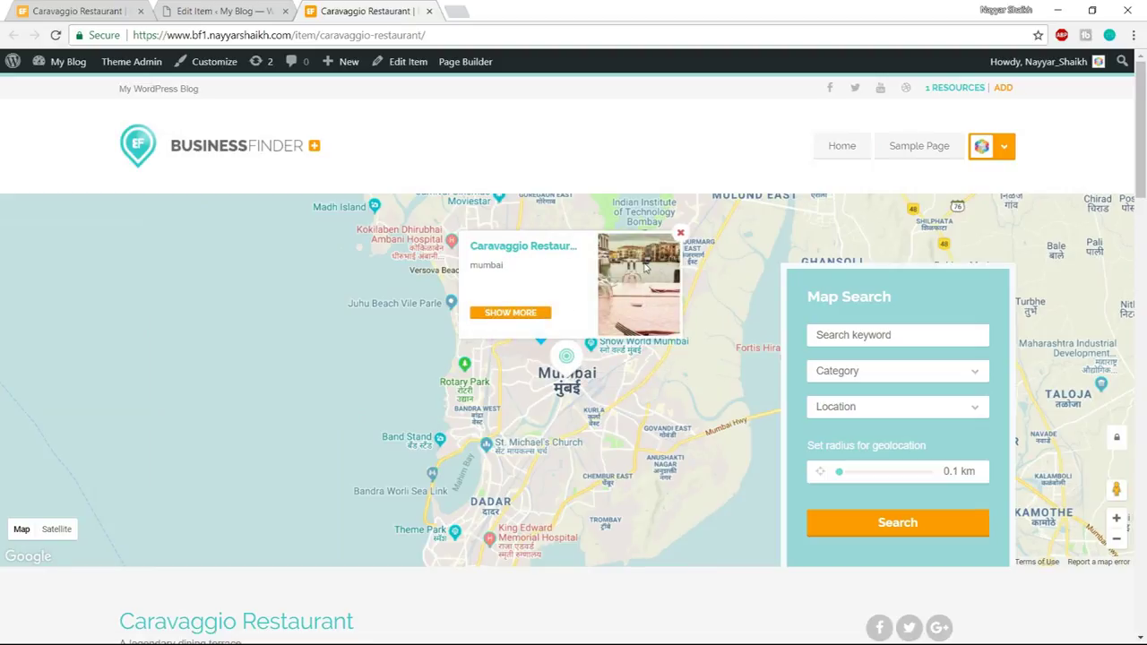
pyautogui.moveTo(506, 267); pyautogui.dragTo(462, 270)
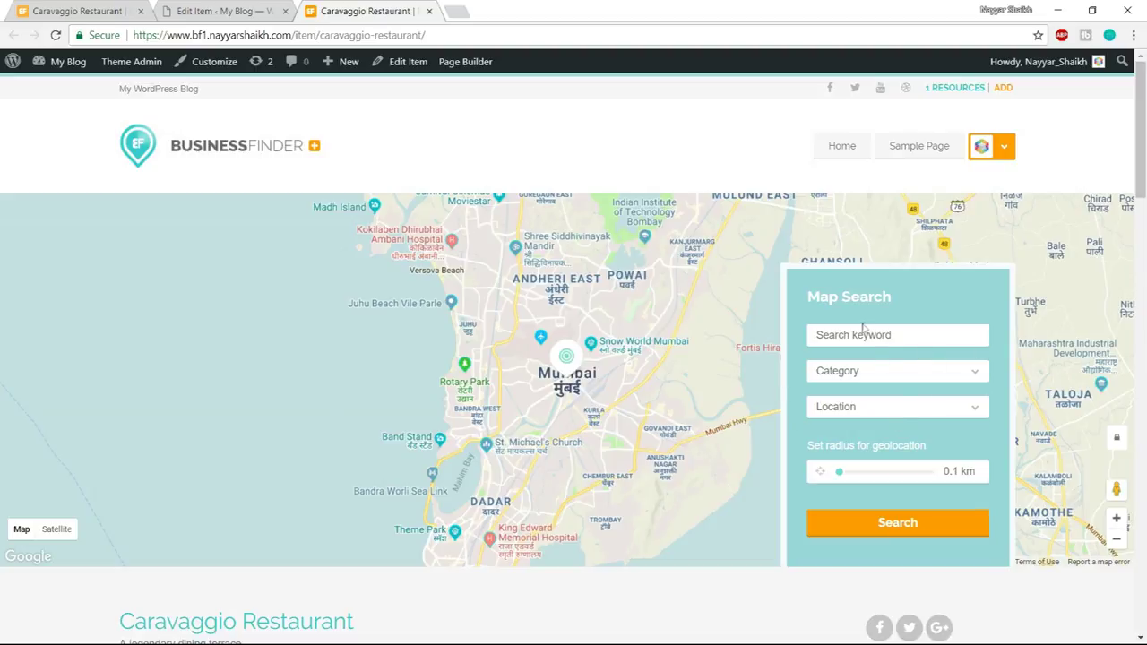
pyautogui.scroll(-5, 969, 322)
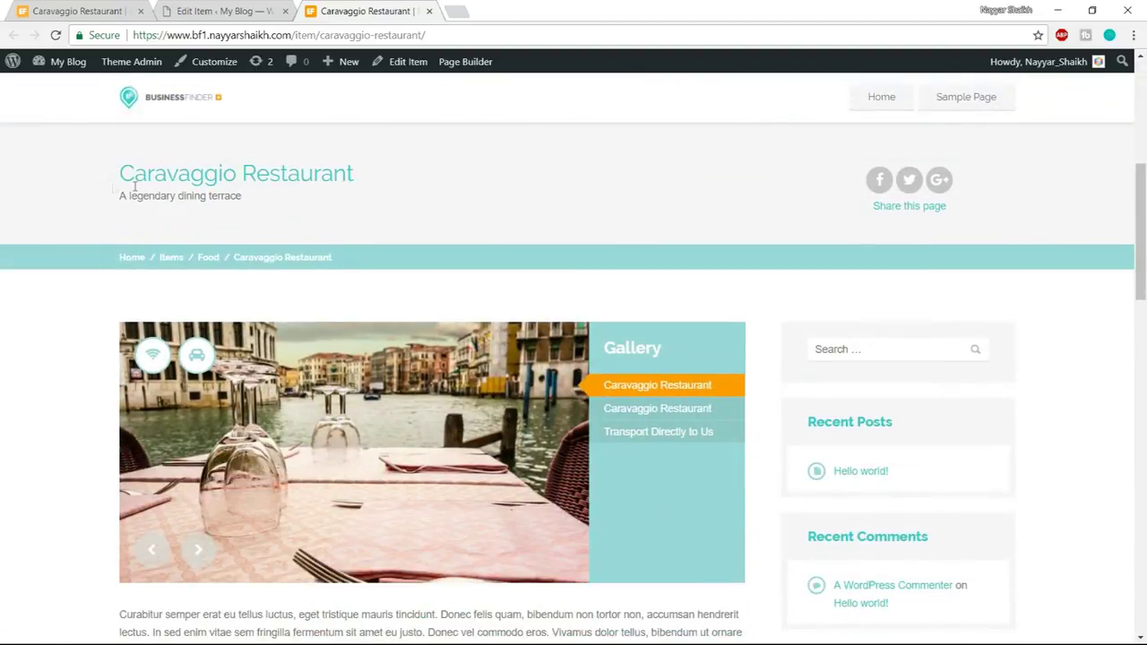
pyautogui.moveTo(118, 186); pyautogui.dragTo(247, 172)
pyautogui.click(223, 202)
pyautogui.scroll(-1, 325, 223)
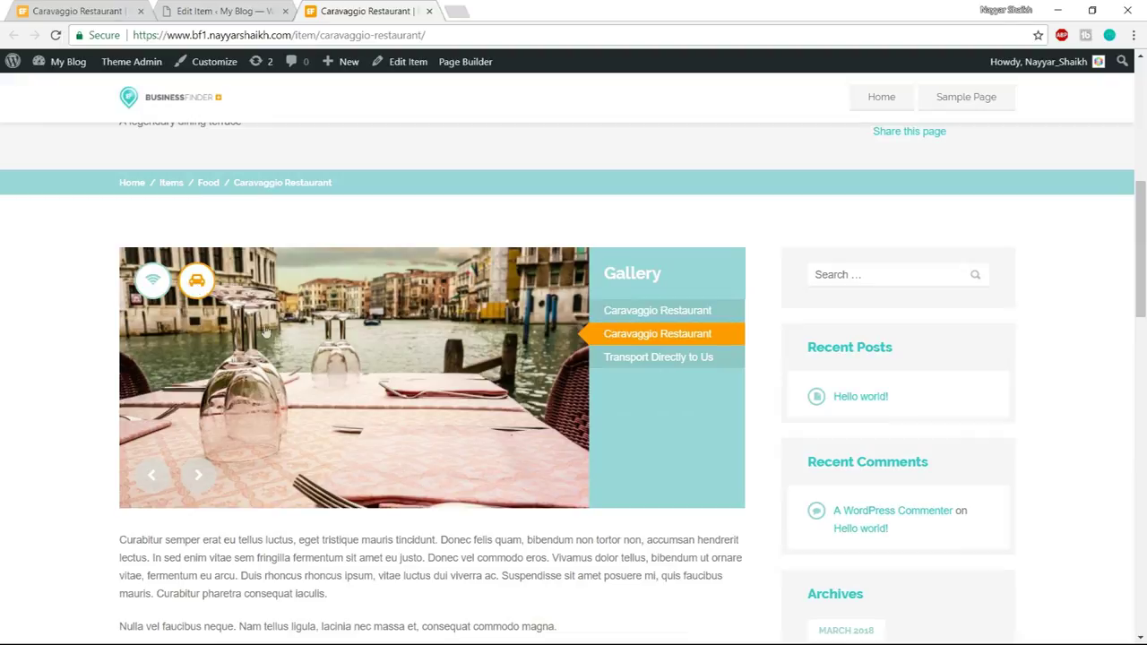
pyautogui.scroll(-4, 371, 363)
pyautogui.moveTo(116, 244); pyautogui.dragTo(424, 295)
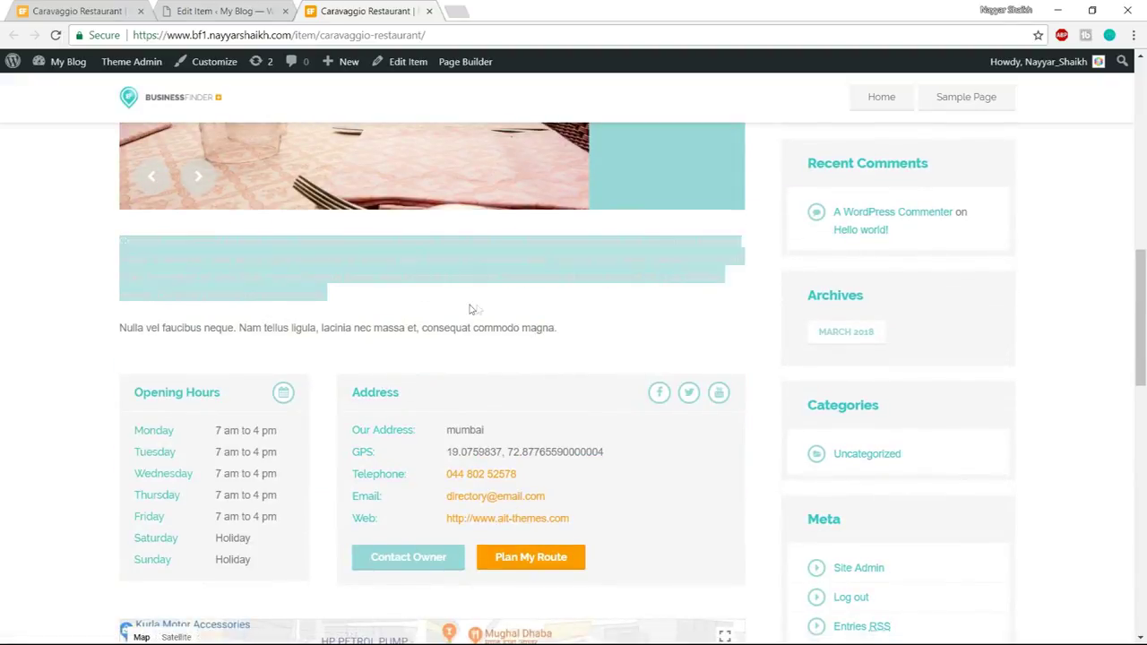
pyautogui.click(551, 307)
pyautogui.scroll(-2, 563, 307)
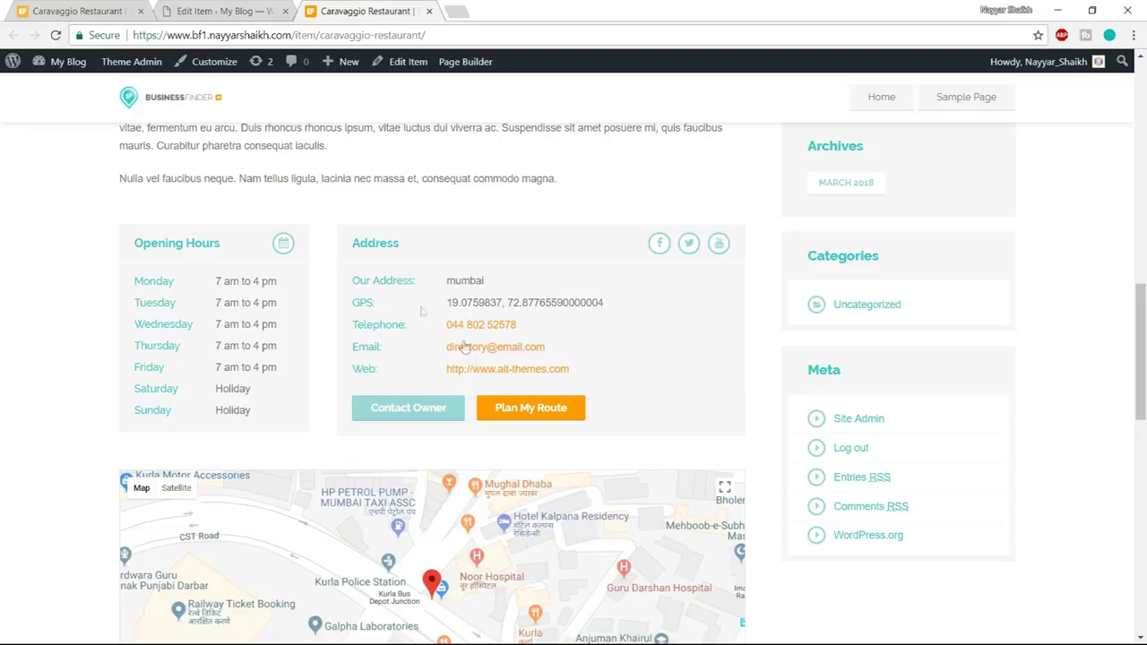
pyautogui.scroll(-3, 635, 284)
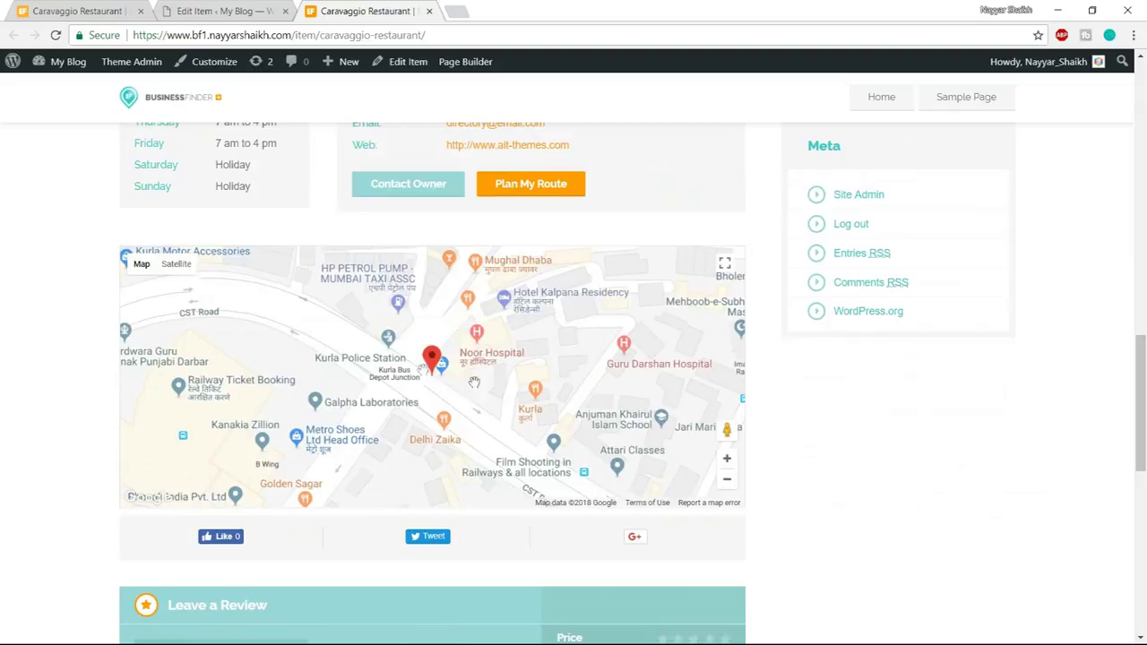
pyautogui.scroll(-4, 550, 350)
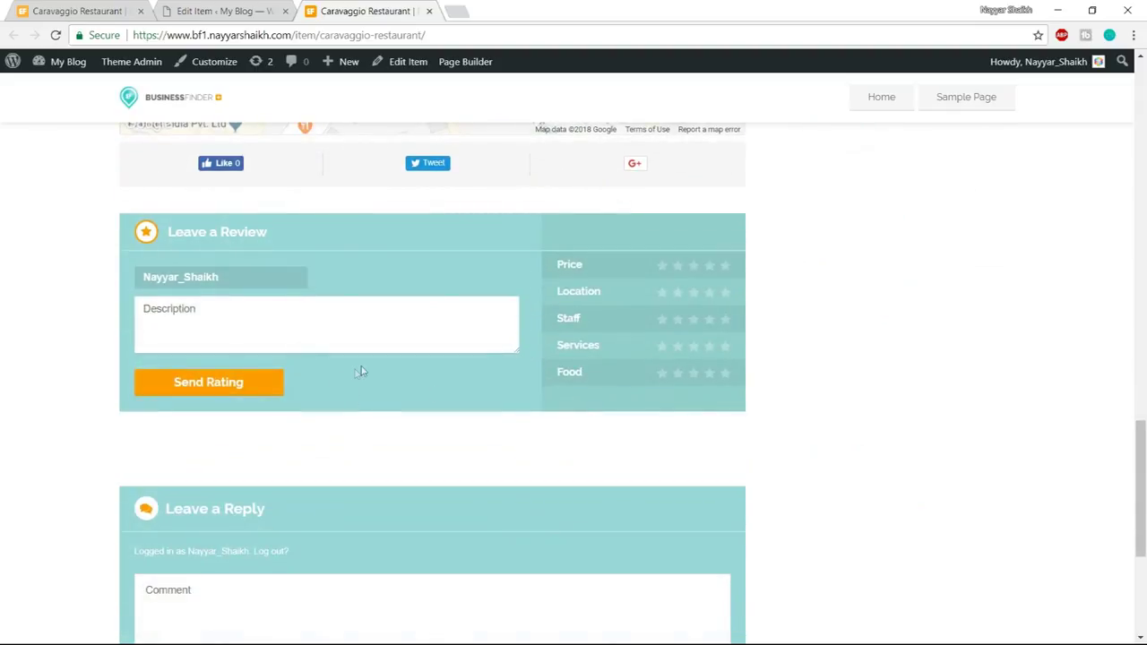
pyautogui.scroll(-4, 358, 370)
pyautogui.scroll(15, 399, 446)
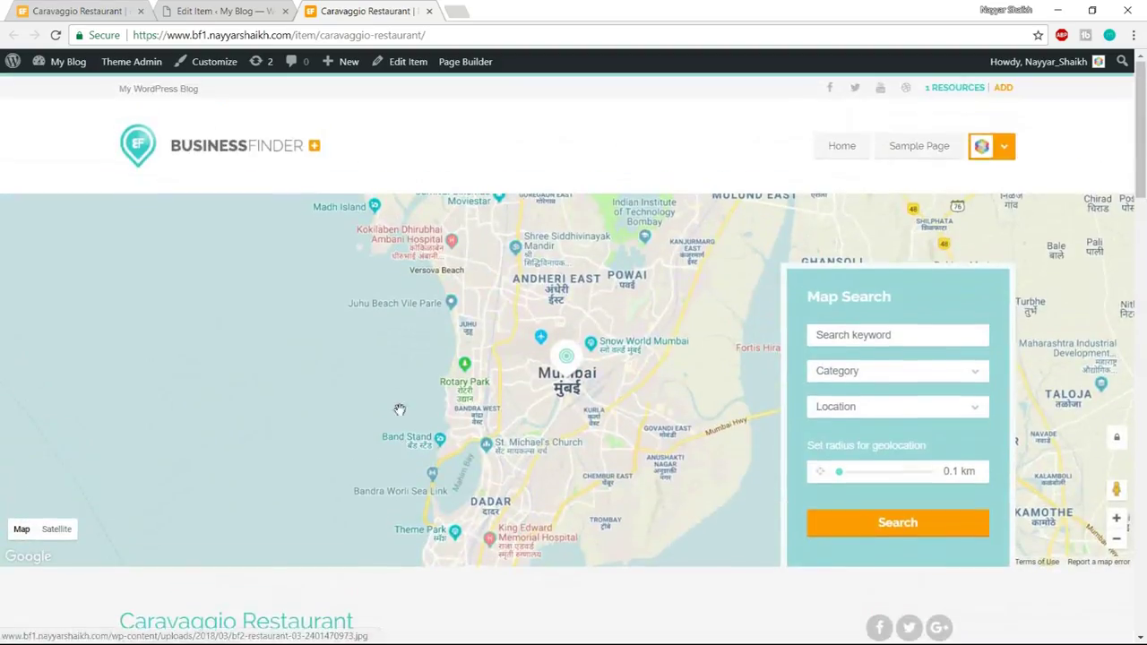
# Compare the demo listing's Features rows, then go back to the Edit Item page
pyautogui.click(83, 8)
pyautogui.scroll(-10, 552, 313)
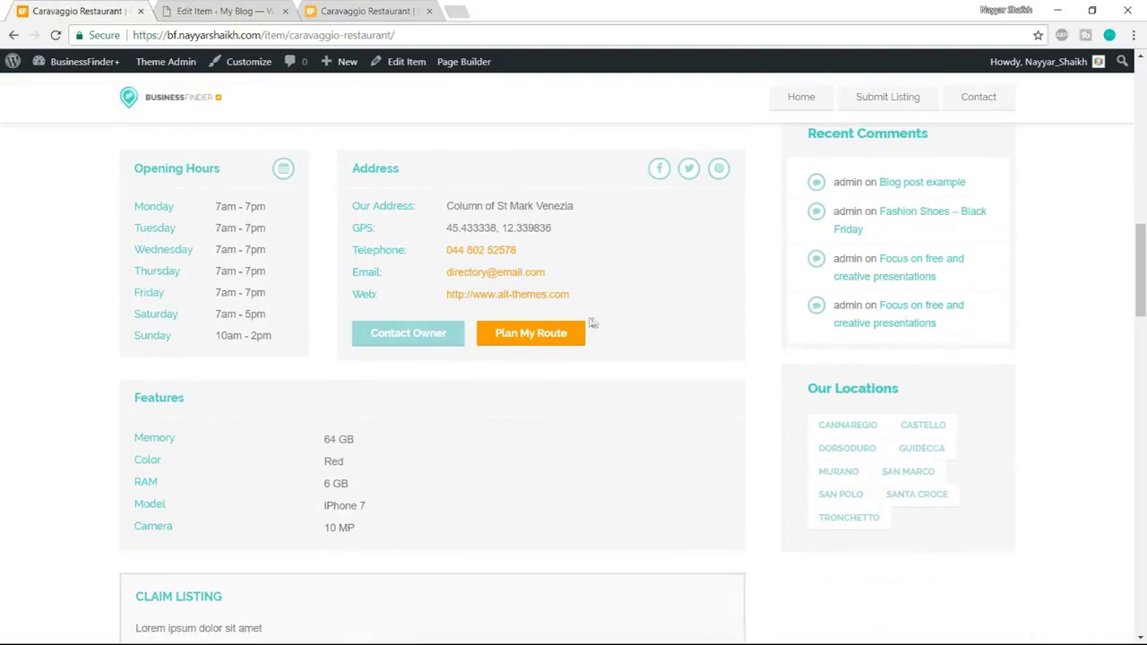
pyautogui.moveTo(129, 285); pyautogui.dragTo(430, 366)
pyautogui.click(430, 369)
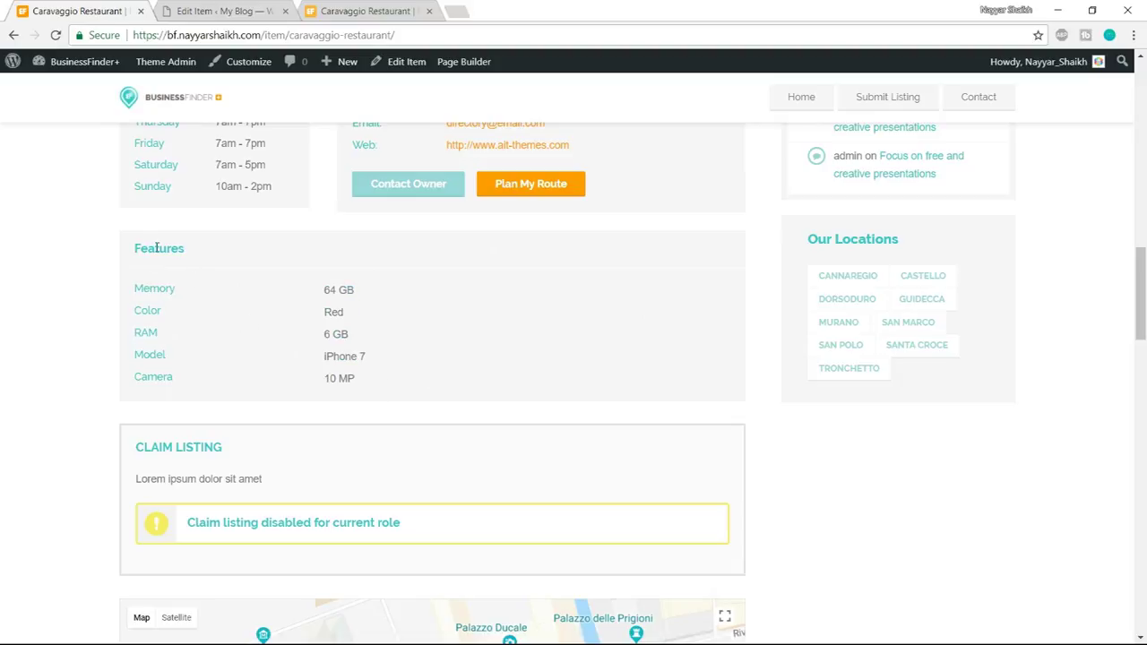
pyautogui.click(231, 12)
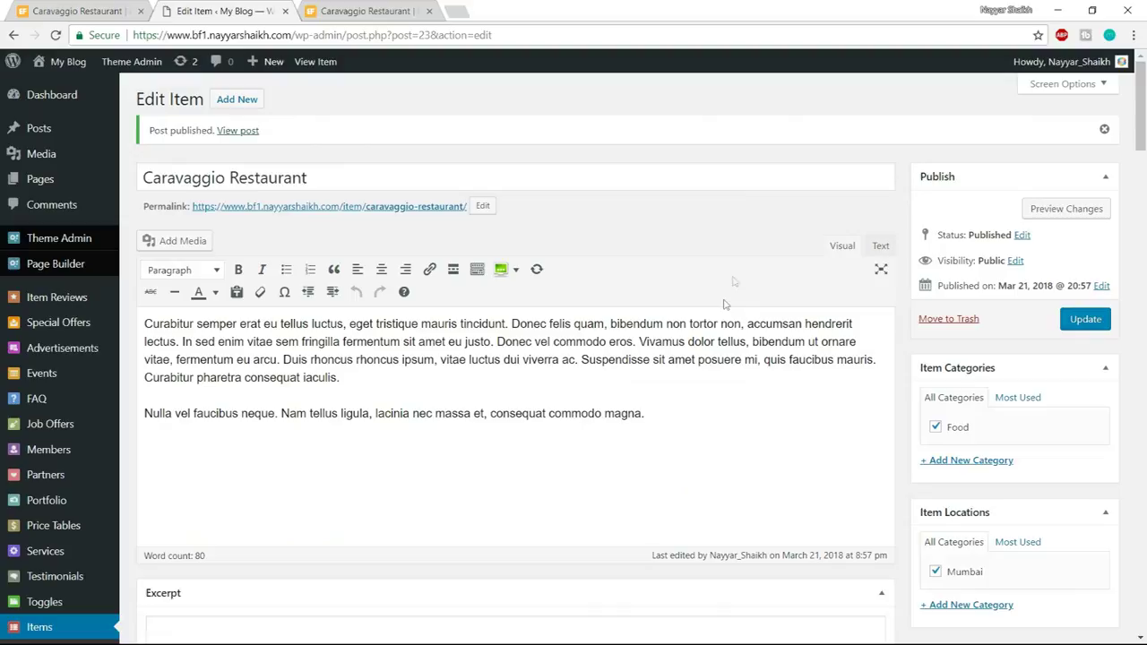
pyautogui.scroll(-20, 696, 367)
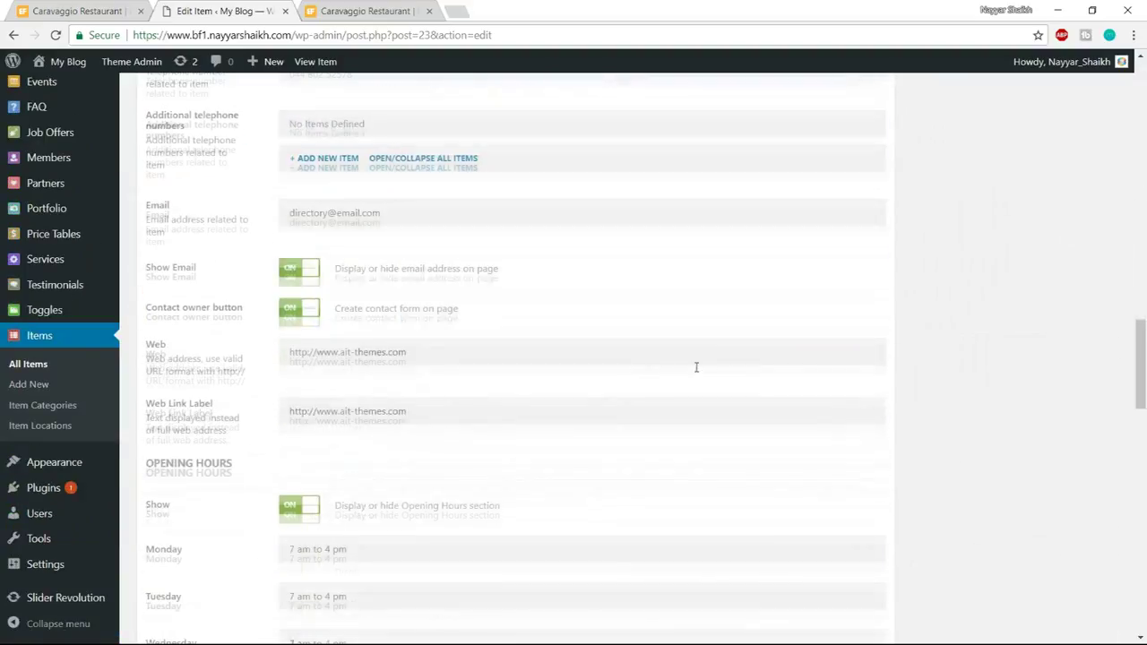
pyautogui.scroll(-10, 696, 371)
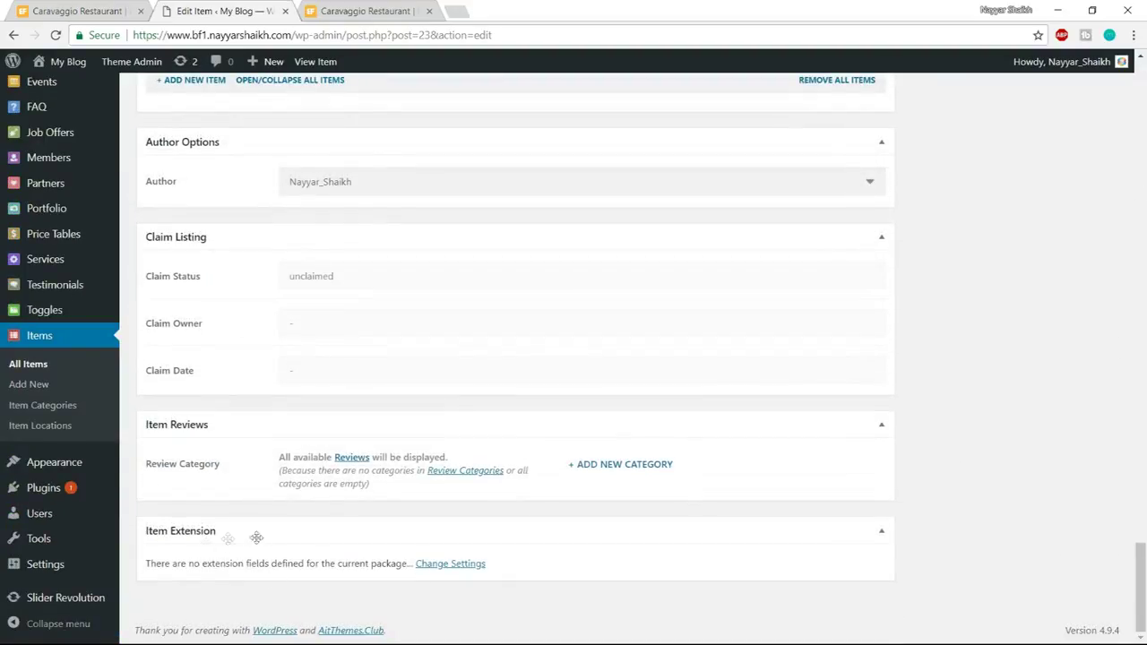
pyautogui.scroll(15, 916, 456)
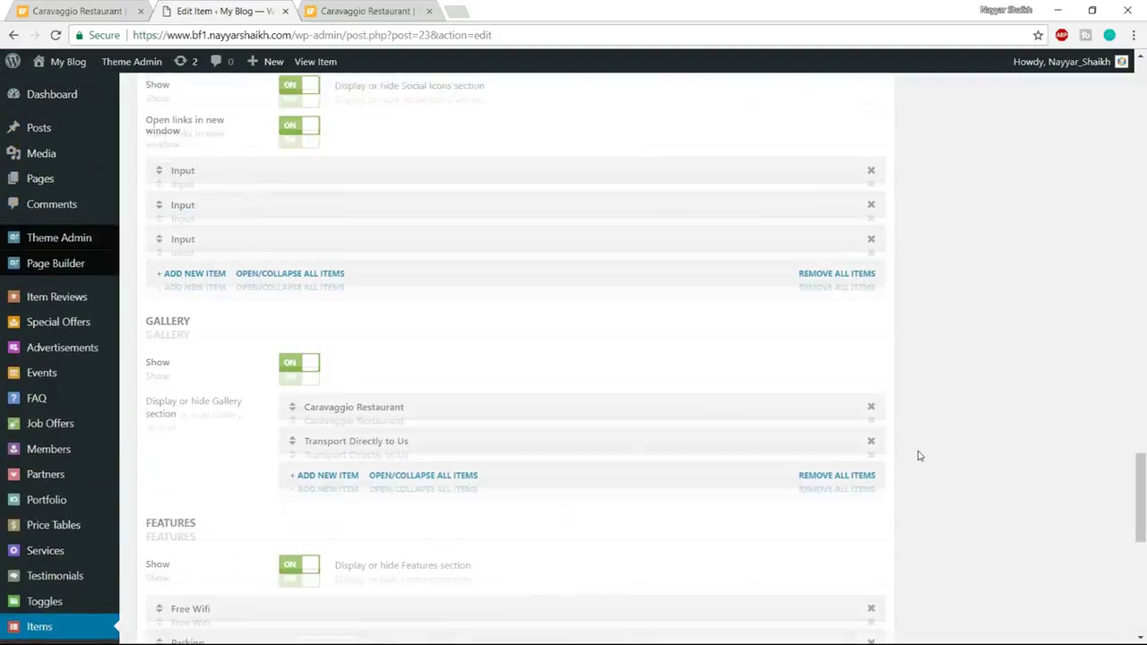
pyautogui.scroll(20, 917, 456)
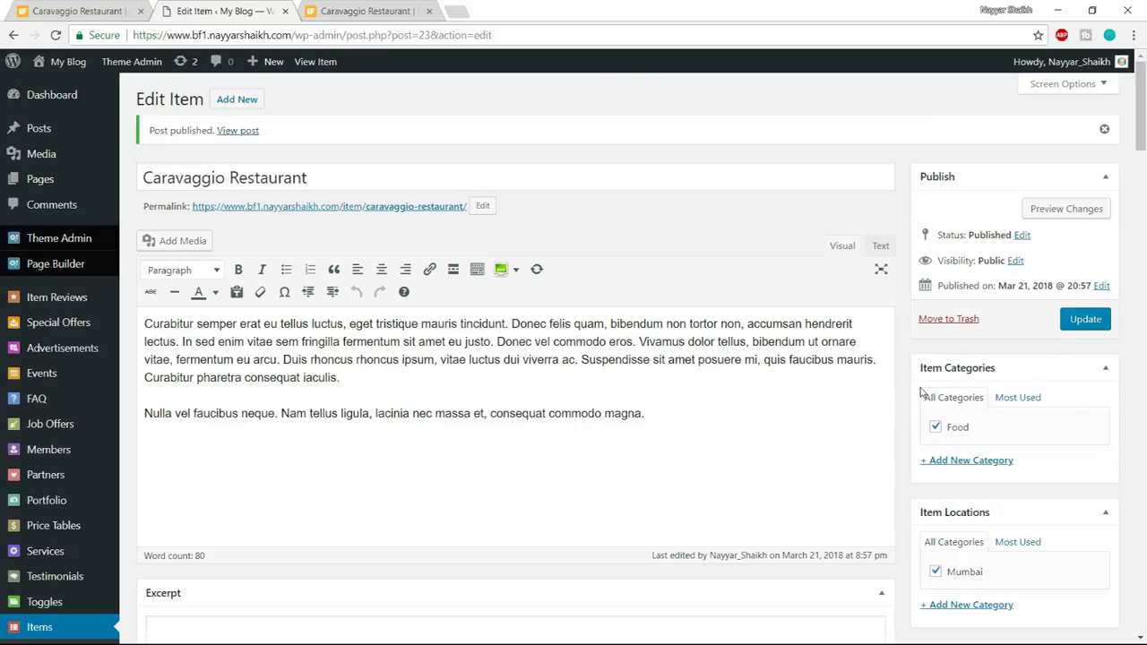
# Change the Item Extension General Settings section title from 'Item Extension' to 'Features'
pyautogui.moveTo(67, 242)
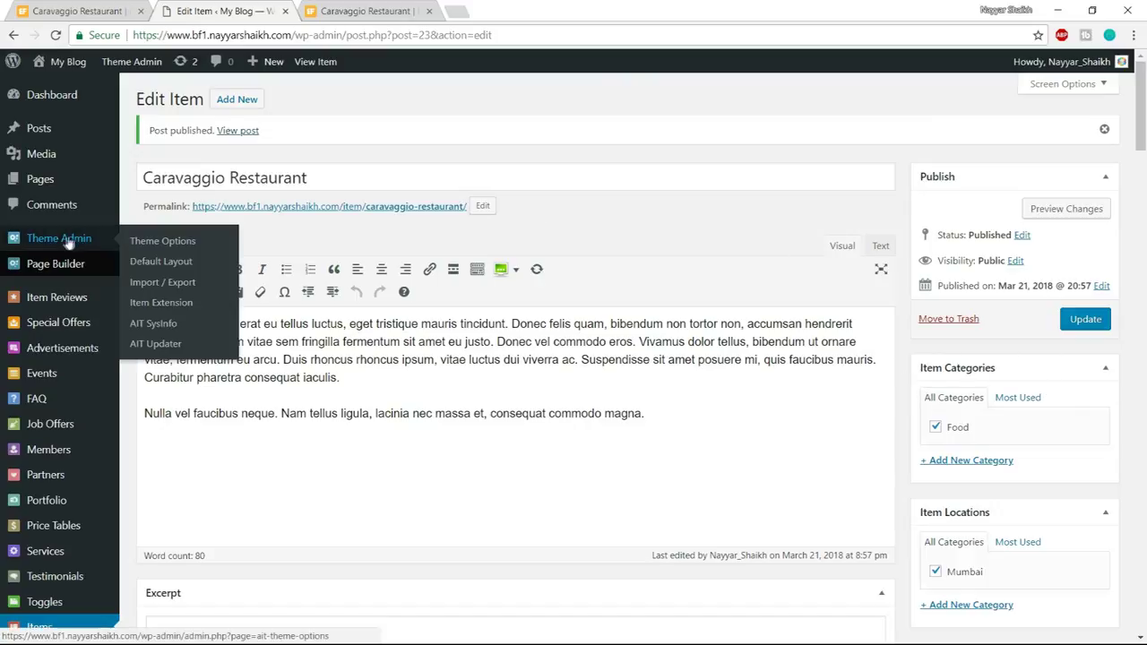
pyautogui.click(154, 306)
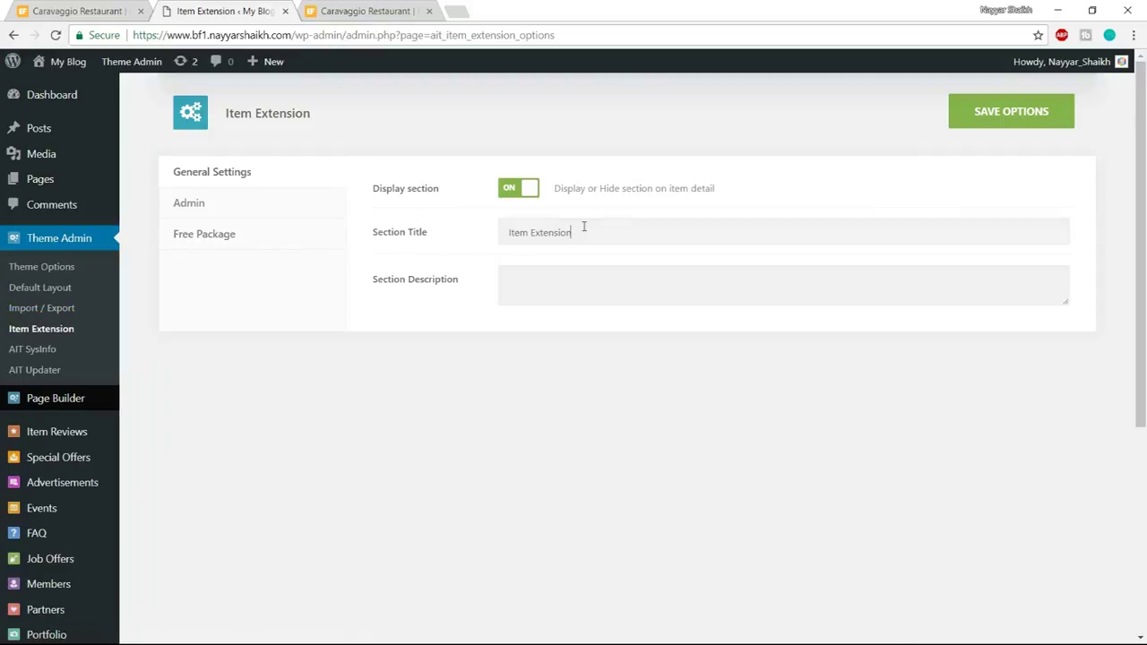
pyautogui.moveTo(583, 226); pyautogui.dragTo(470, 232)
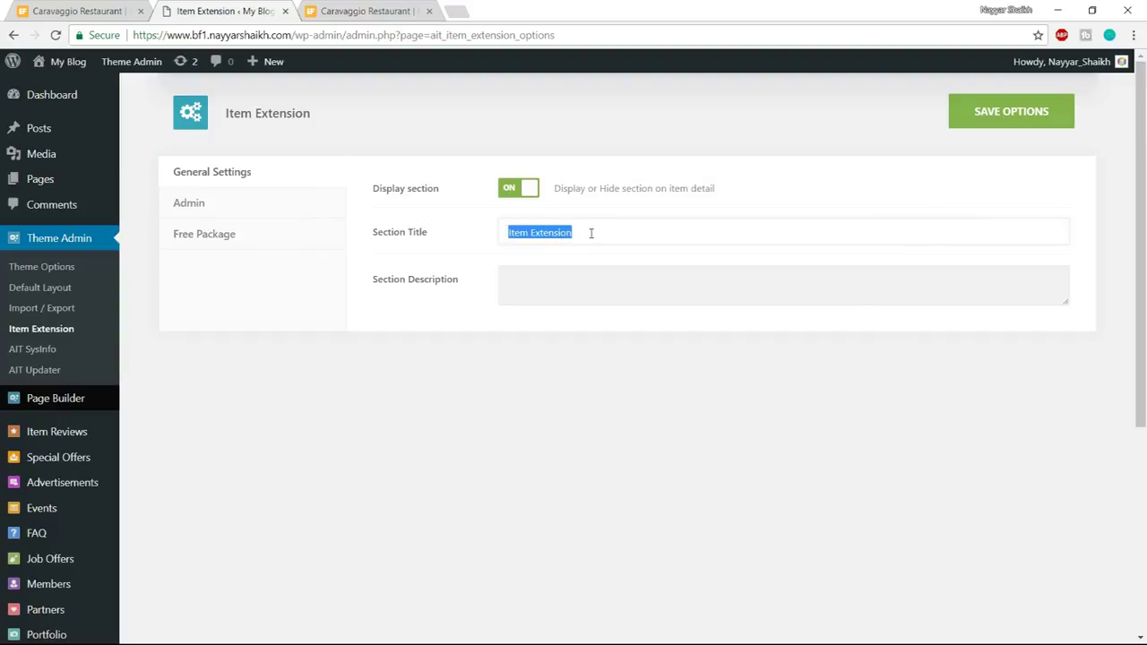
pyautogui.write('Features')
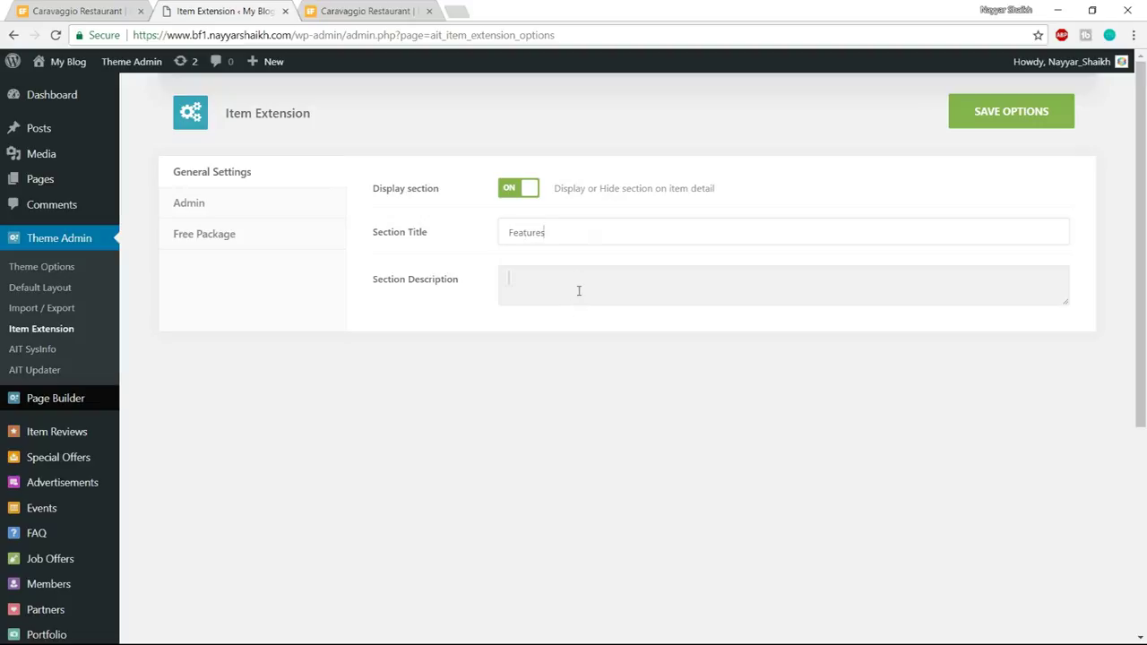
pyautogui.click(579, 290)
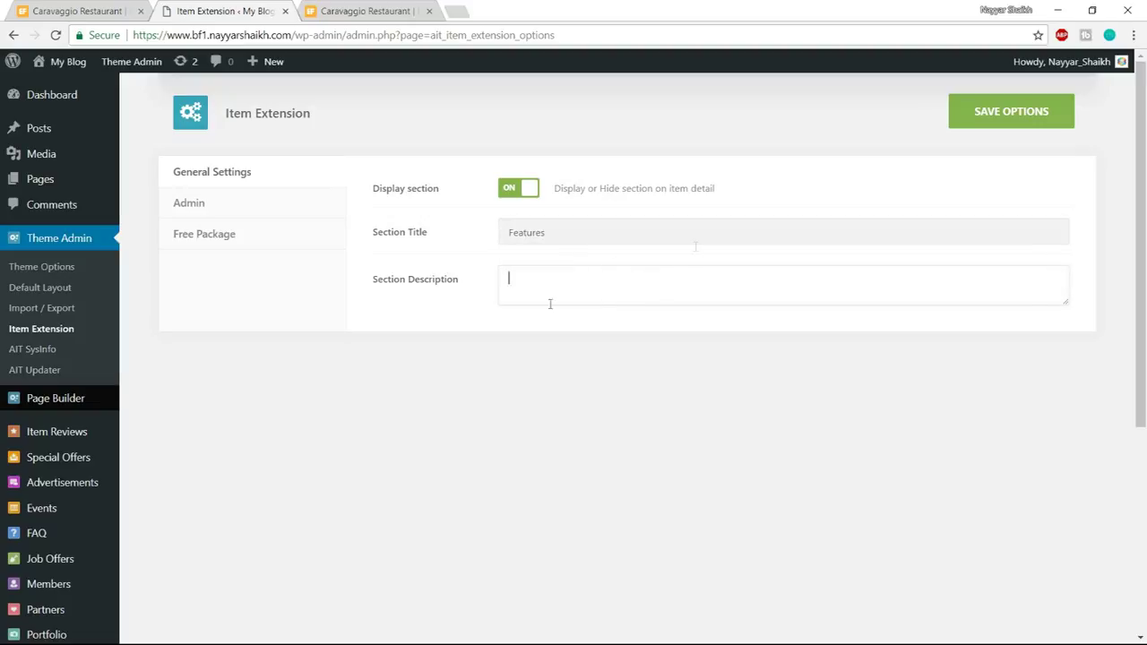
# On the Admin tab, add a Text-type input labelled 'Model Number' and collapse it
pyautogui.click(254, 209)
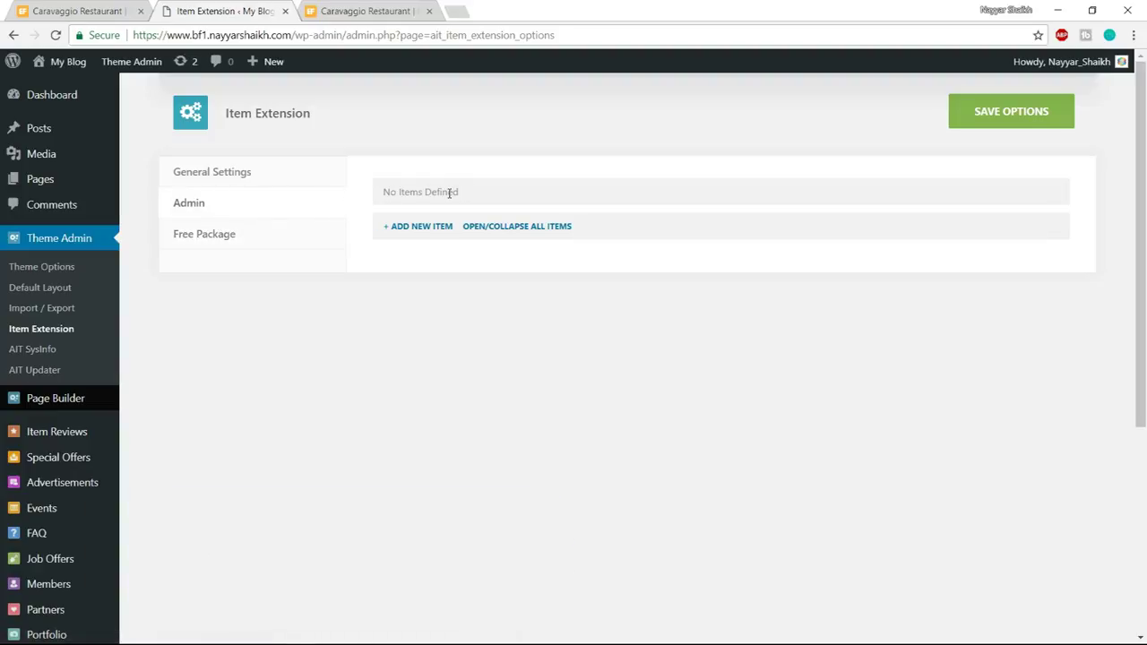
pyautogui.click(440, 227)
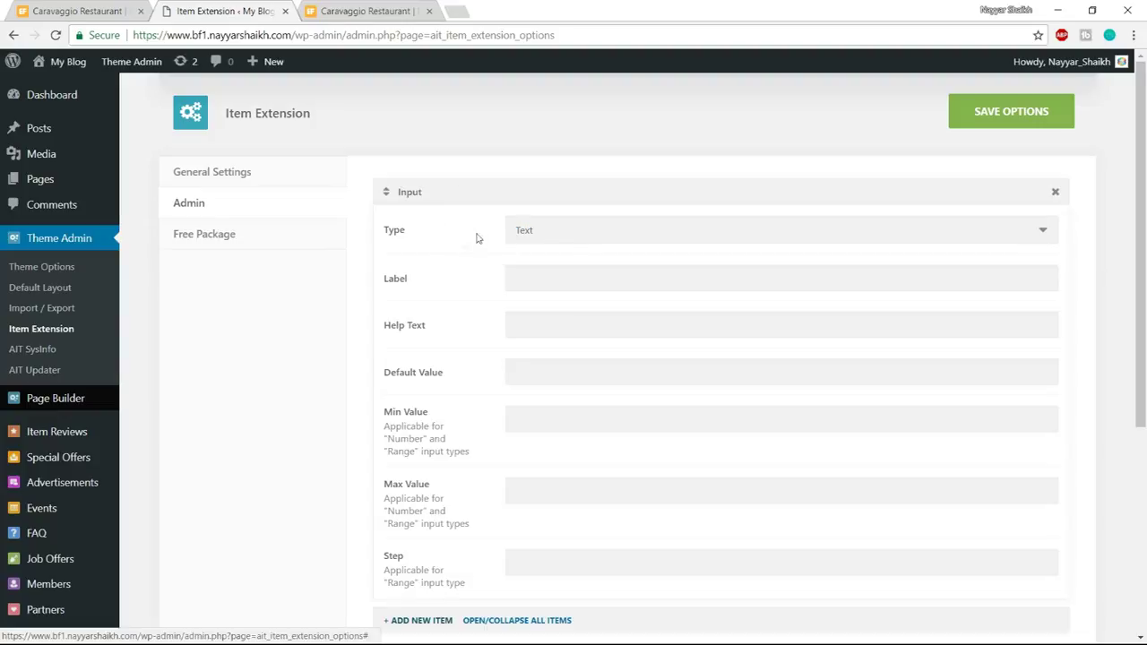
pyautogui.click(564, 239)
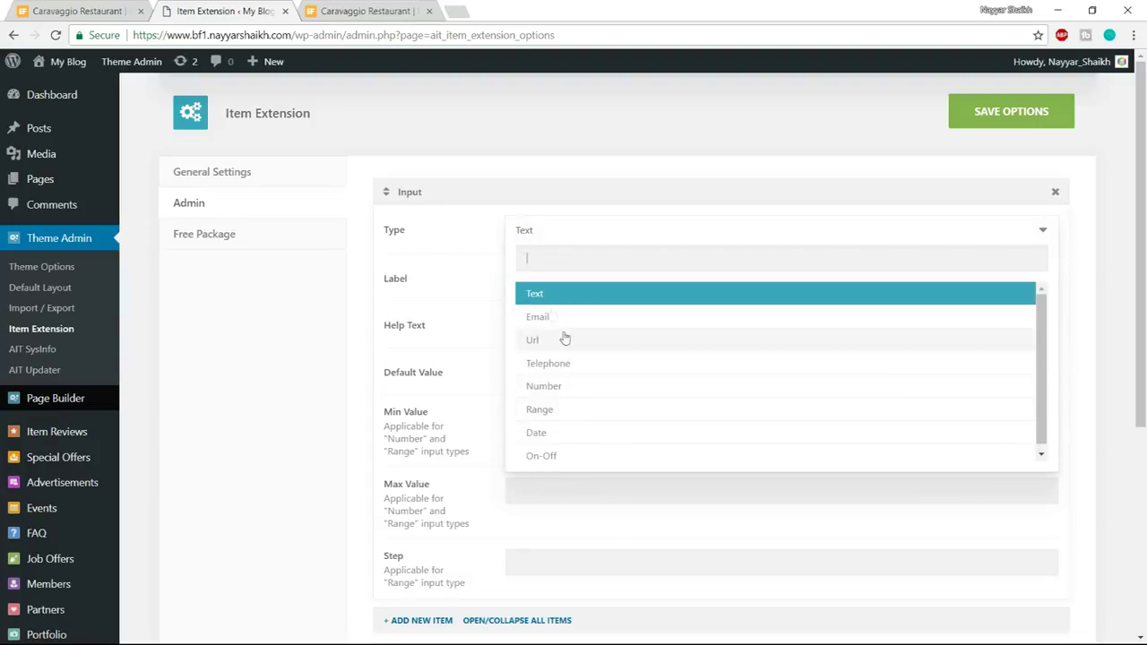
pyautogui.click(576, 304)
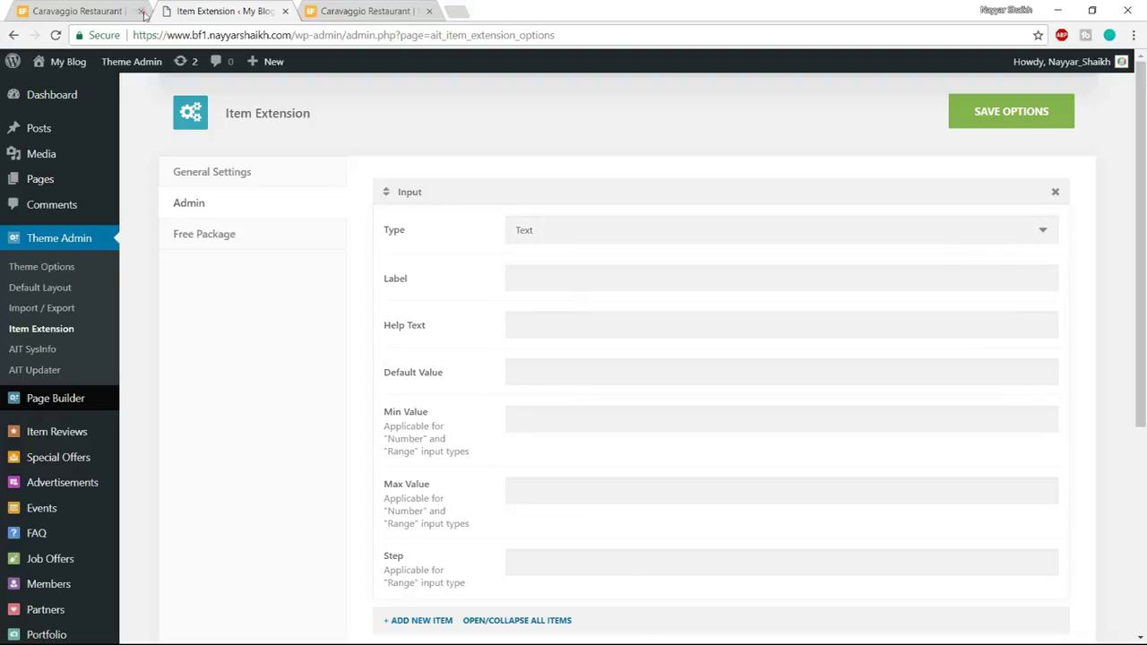
pyautogui.click(112, 11)
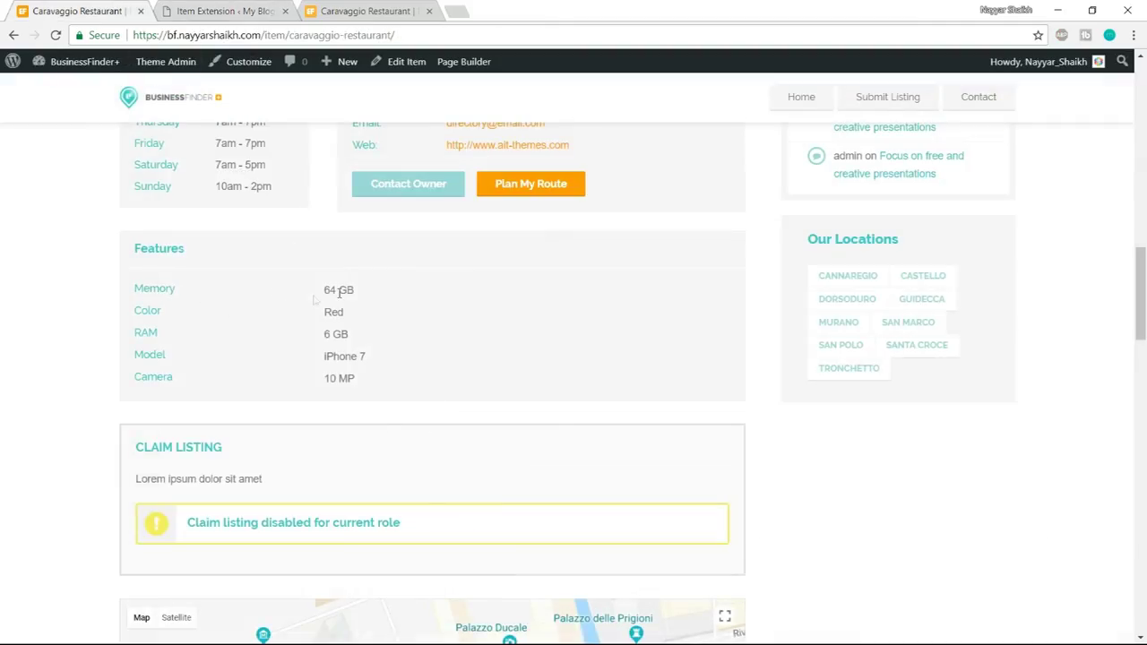
pyautogui.click(220, 11)
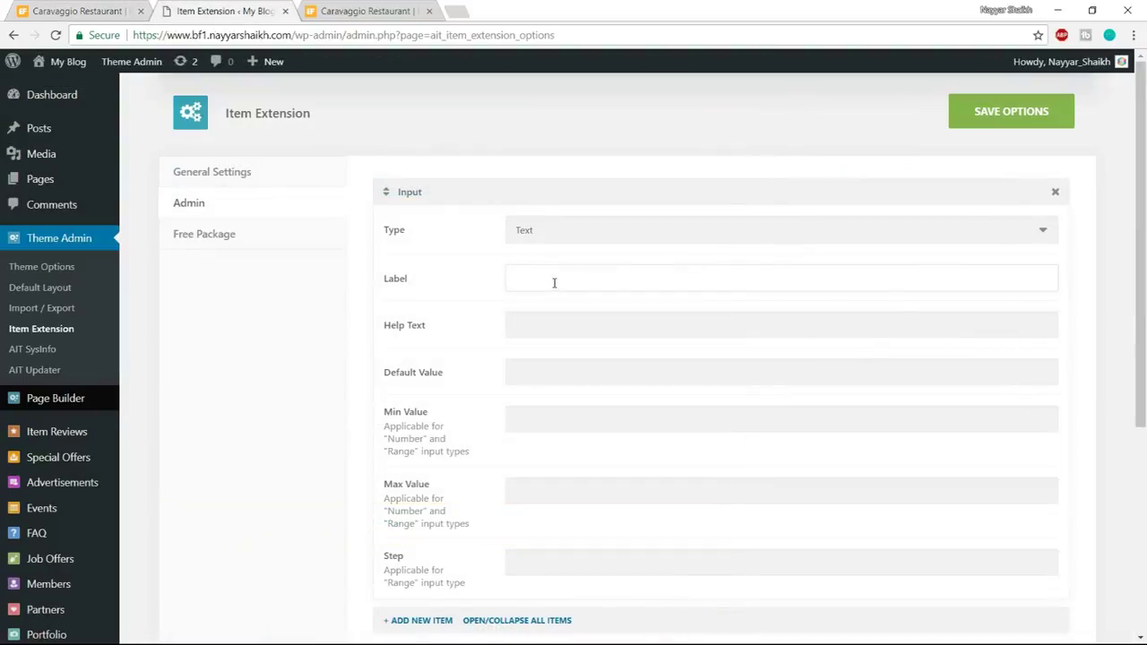
pyautogui.write('Model Number')
pyautogui.click(653, 196)
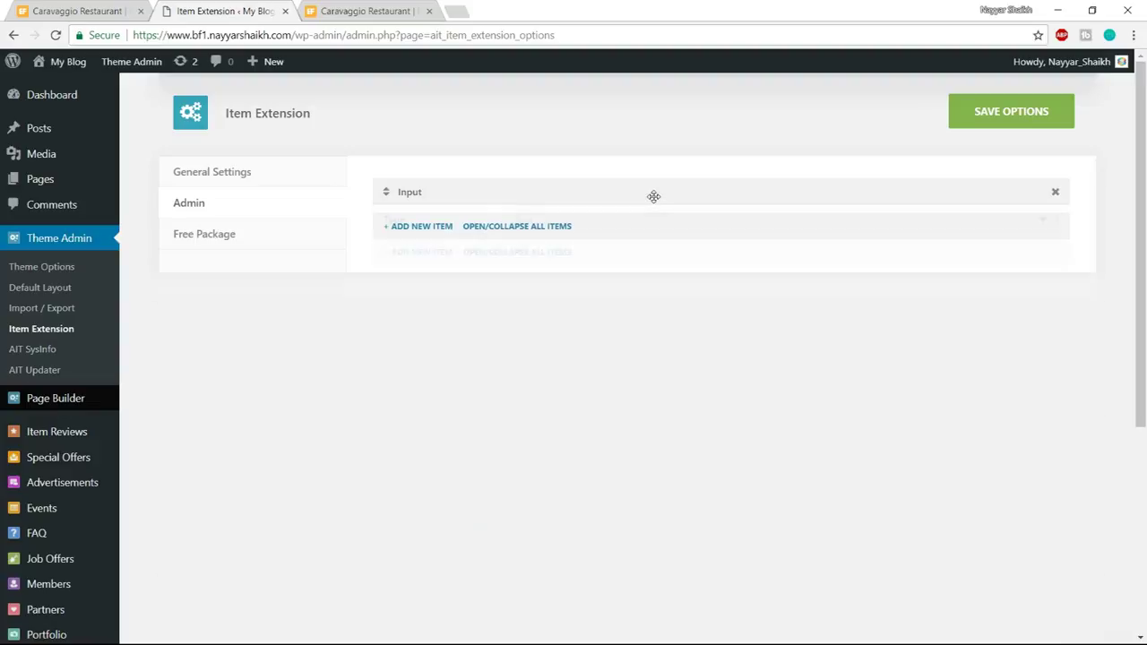
# Add two more inputs labelled 'Location' and 'GST Number', collapsing each one
pyautogui.click(428, 227)
pyautogui.click(548, 309)
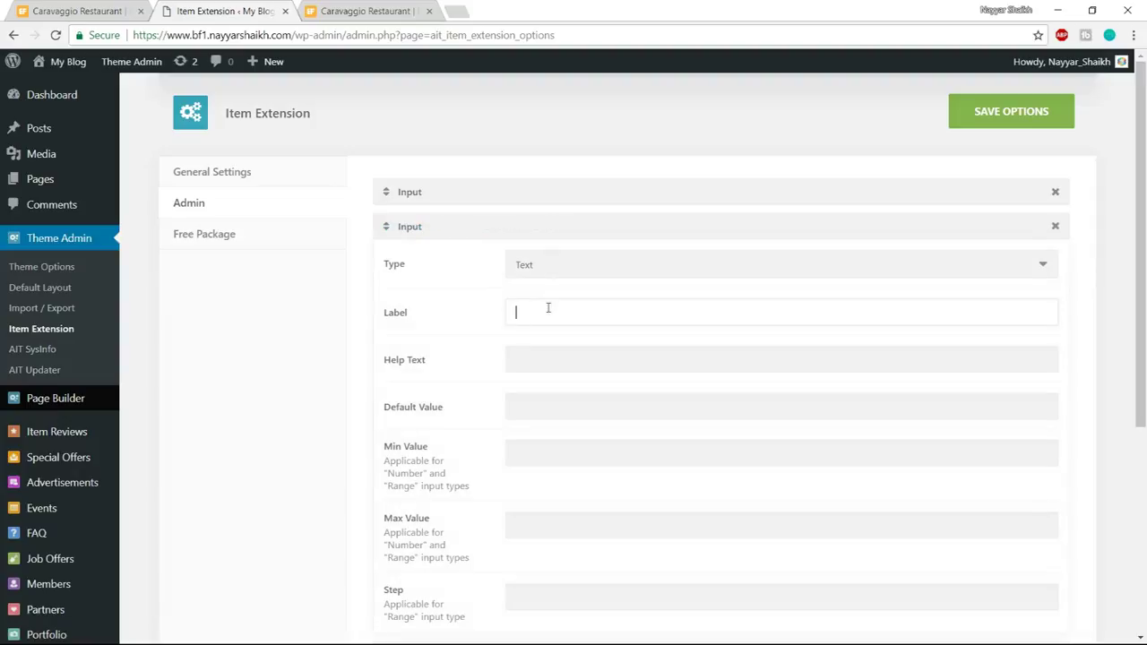
pyautogui.write('ion')
pyautogui.click(598, 230)
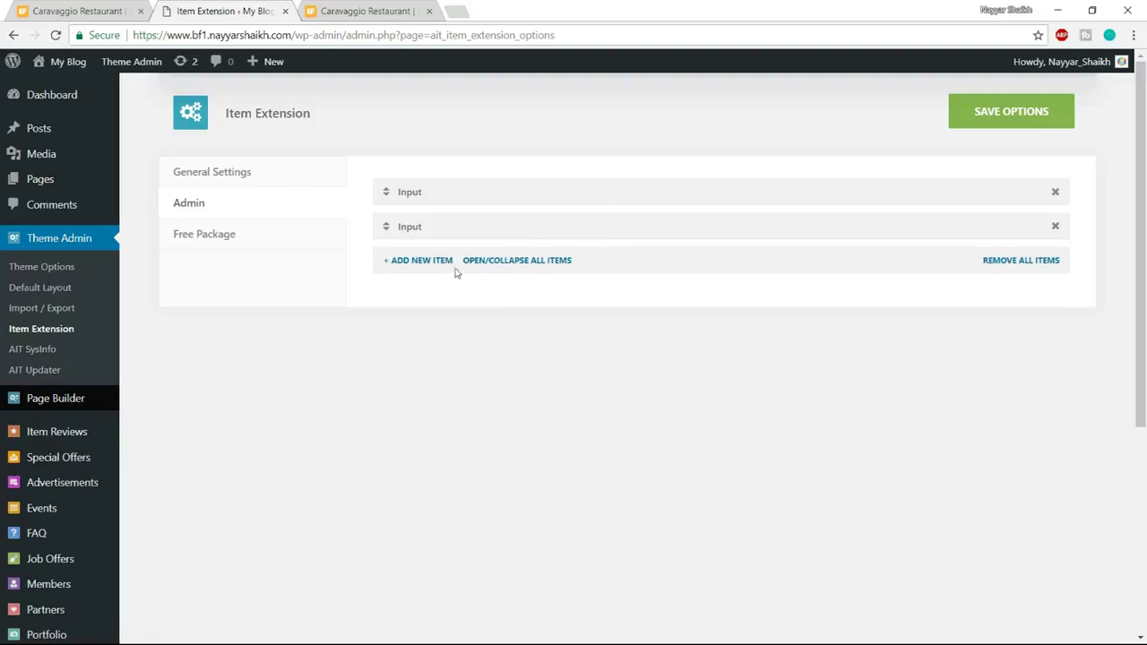
pyautogui.click(423, 262)
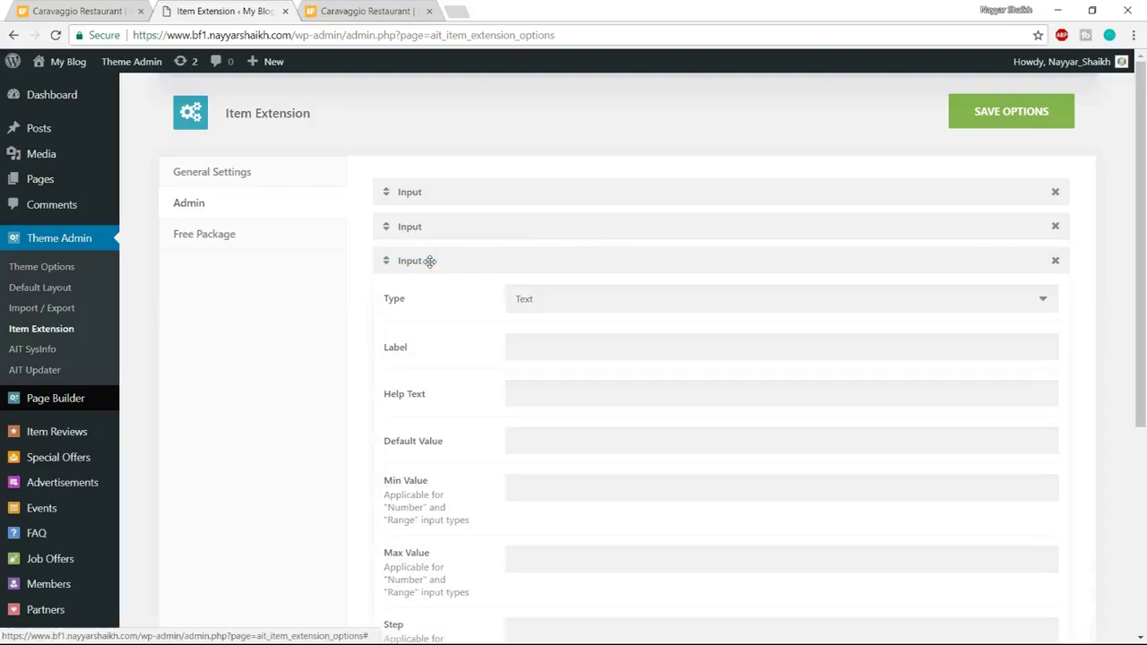
pyautogui.click(596, 335)
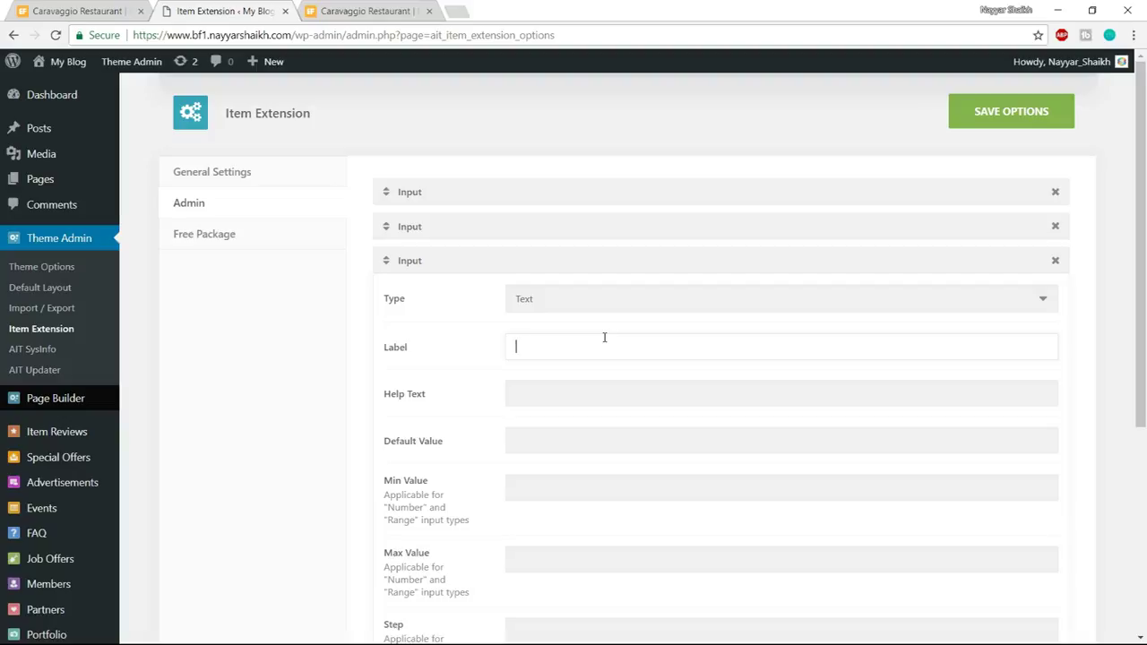
pyautogui.write('GAST Number')
pyautogui.click(540, 261)
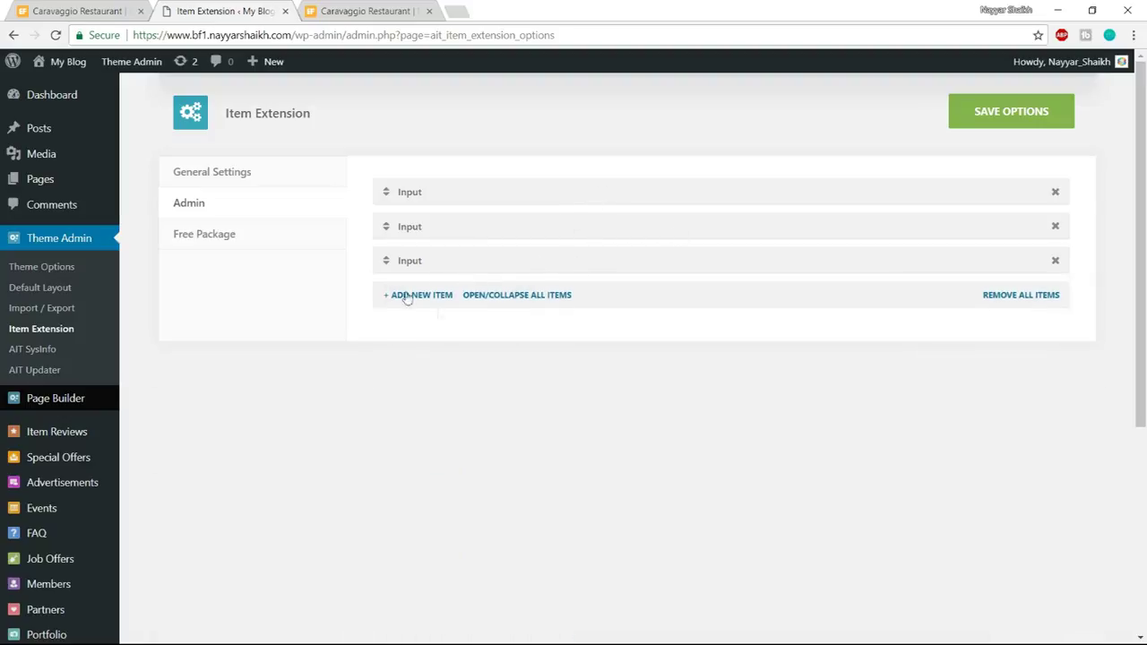
# Save the Item Extension options from the Admin tab, then go to the Items list
pyautogui.click(207, 242)
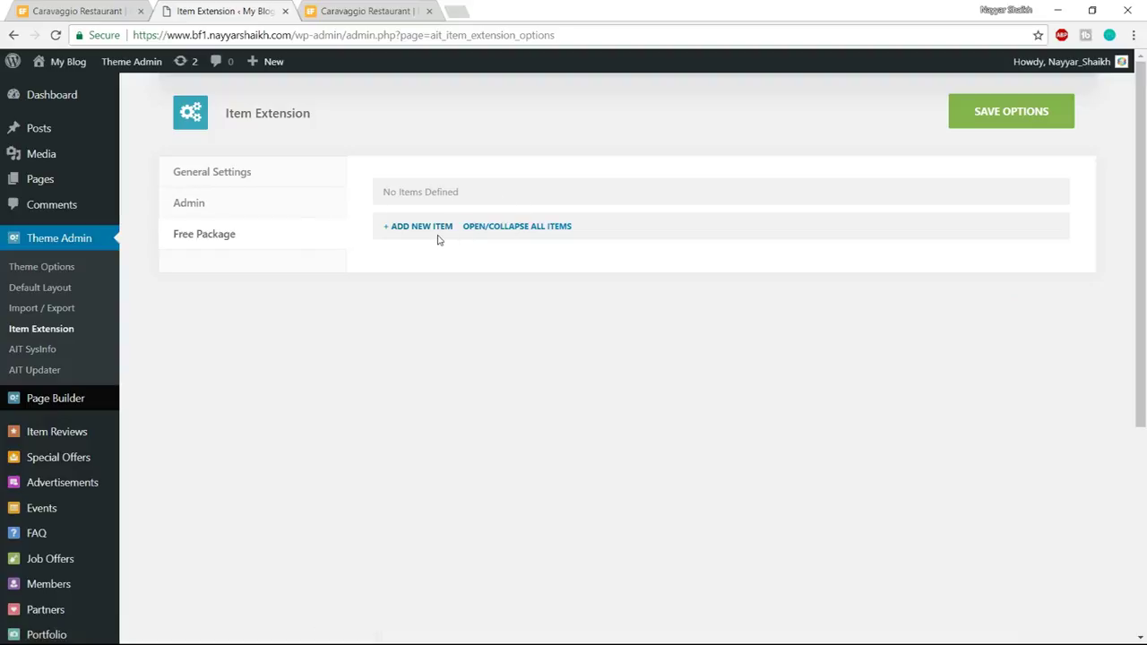
pyautogui.click(244, 212)
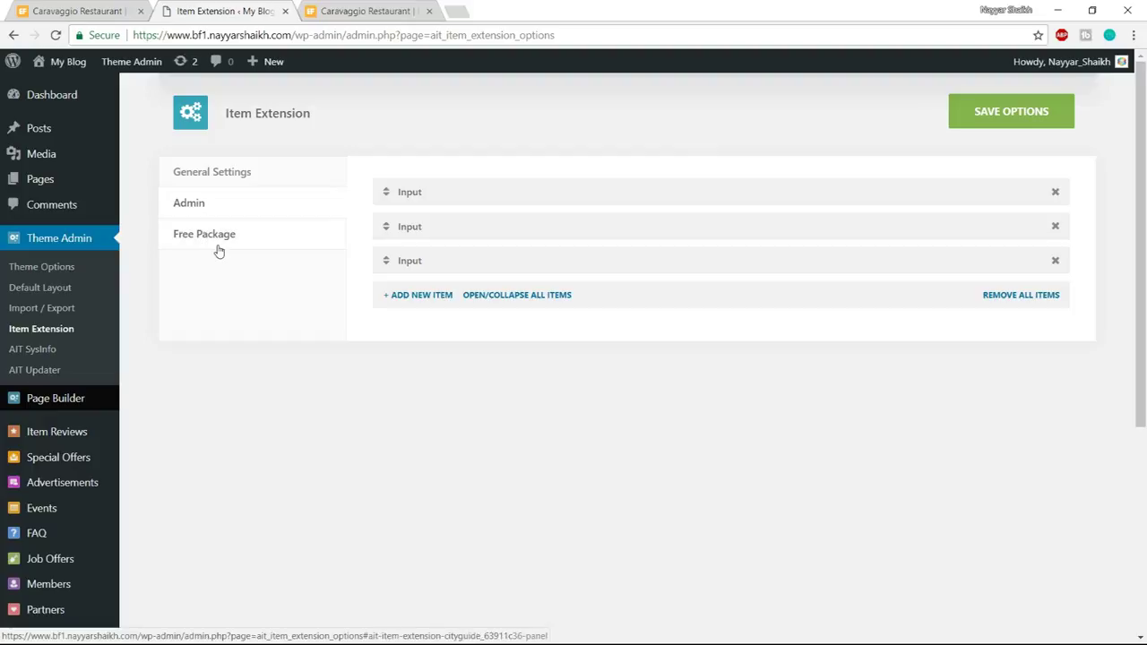
pyautogui.click(1009, 123)
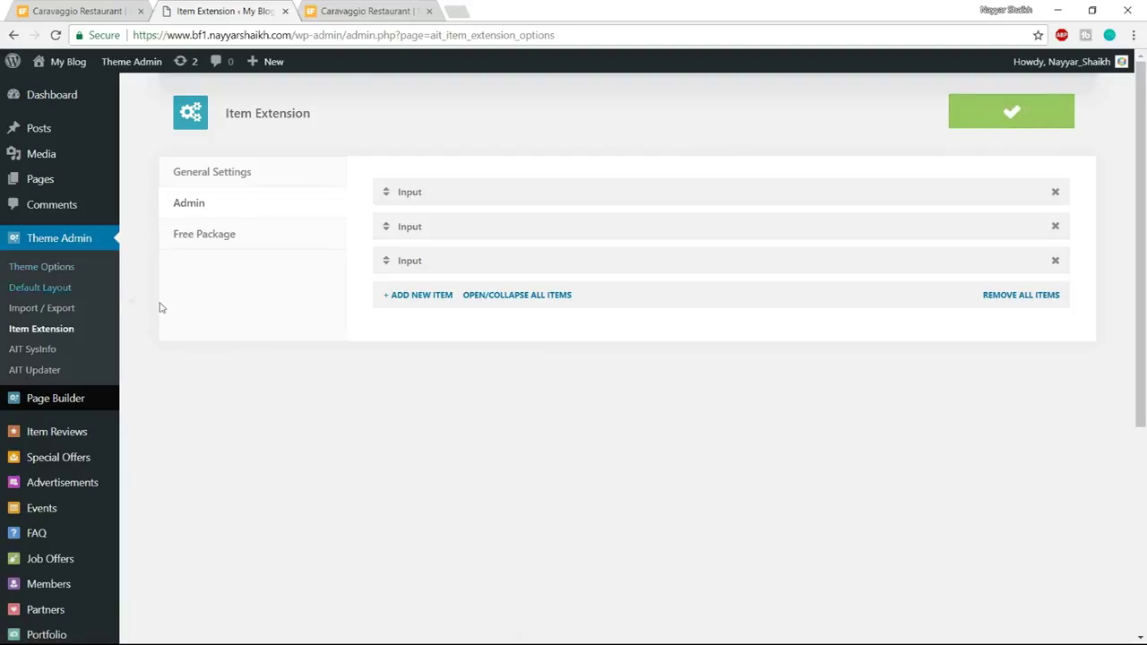
pyautogui.scroll(-3, 164, 310)
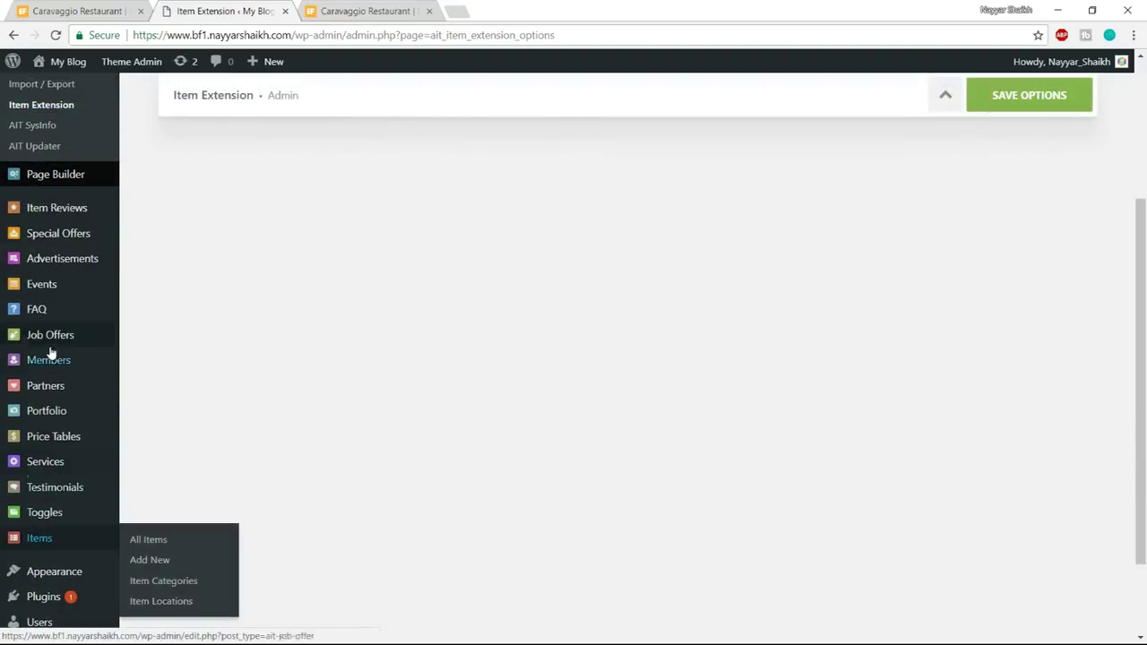
pyautogui.click(34, 542)
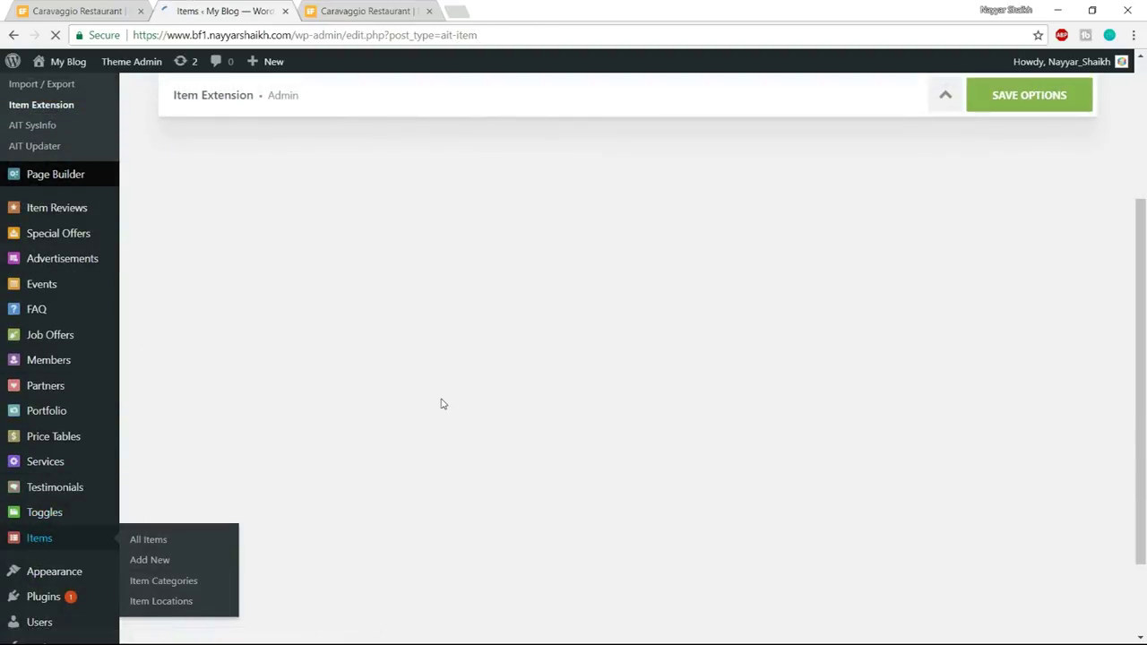
# Open Caravaggio Restaurant for editing and scroll down to its Features box
pyautogui.moveTo(218, 200)
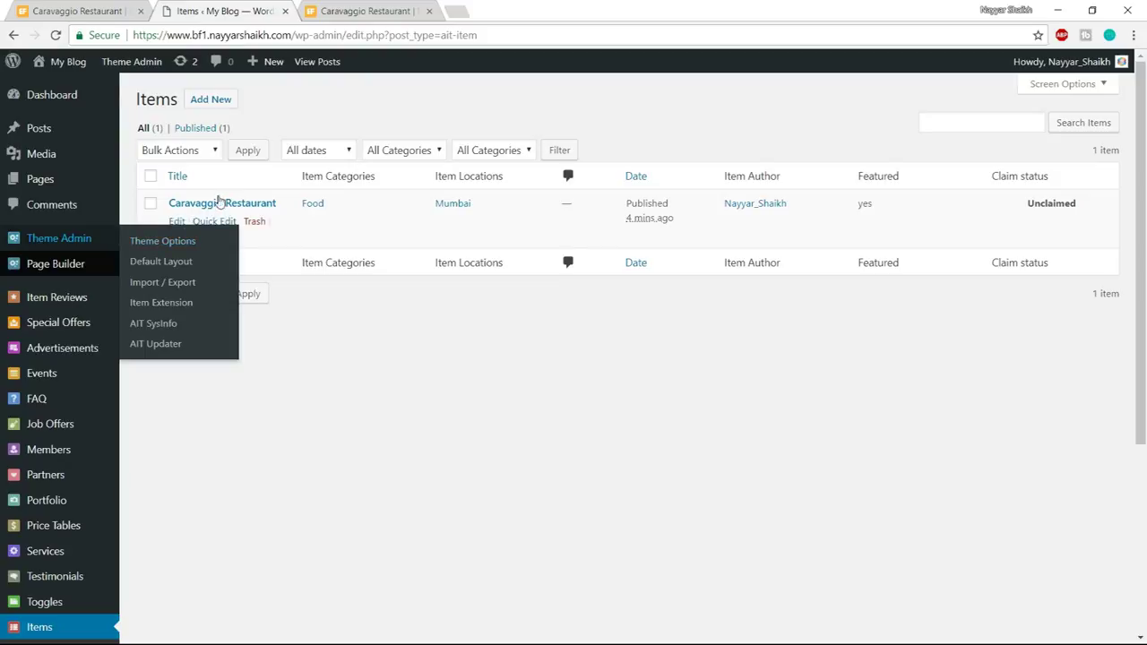
pyautogui.click(177, 221)
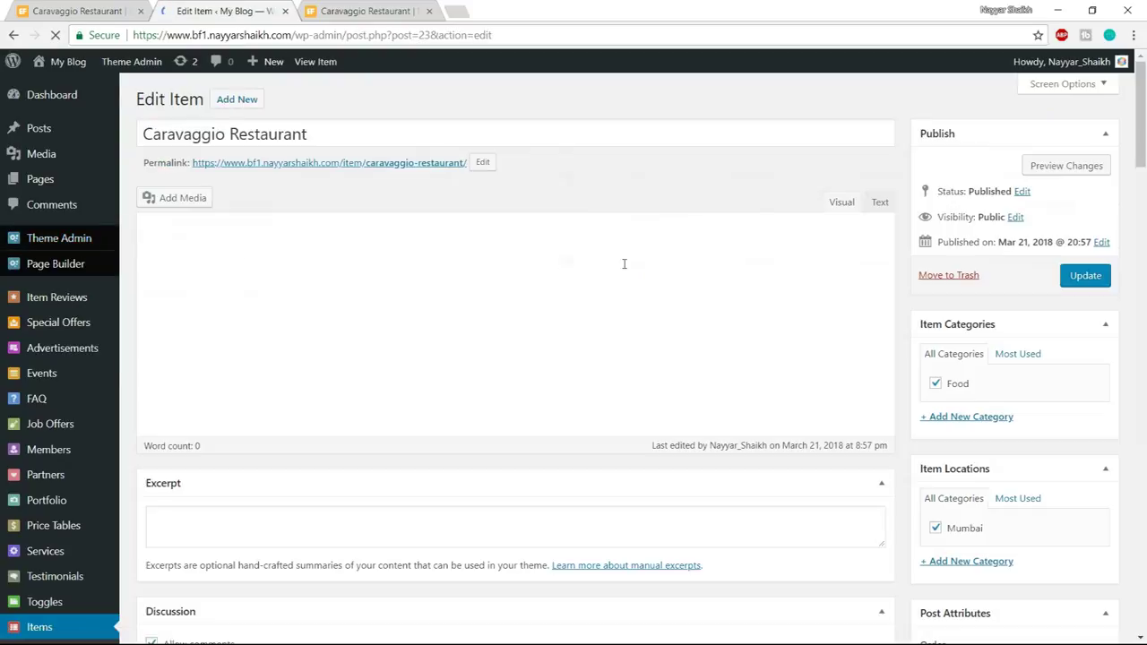
pyautogui.scroll(-5, 668, 306)
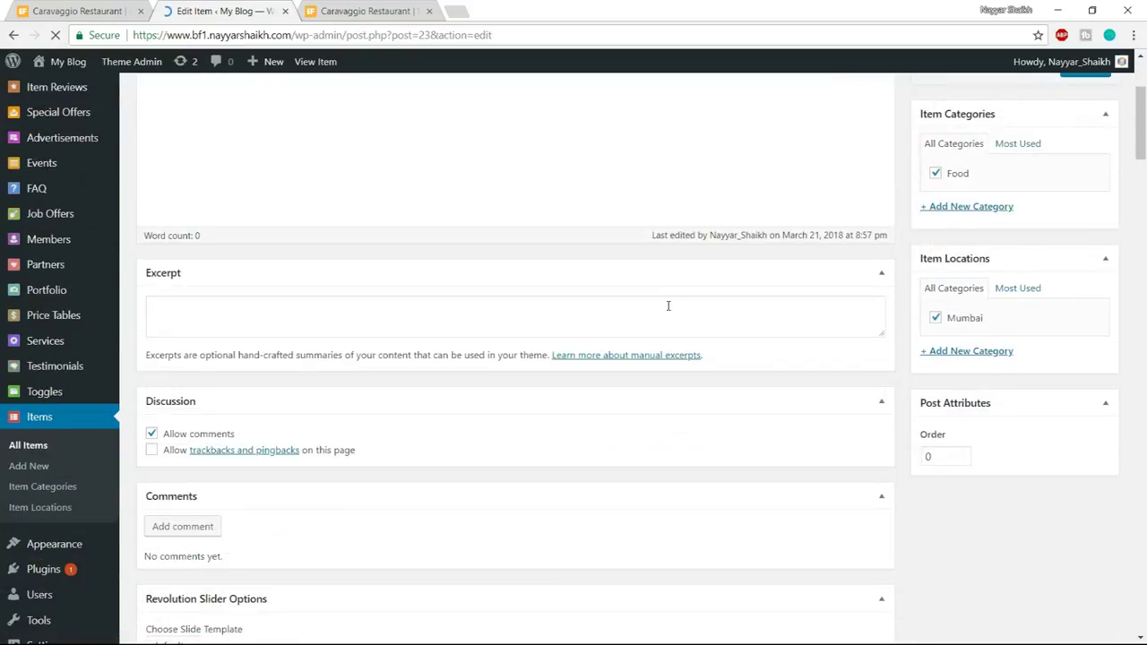
pyautogui.scroll(-15, 668, 306)
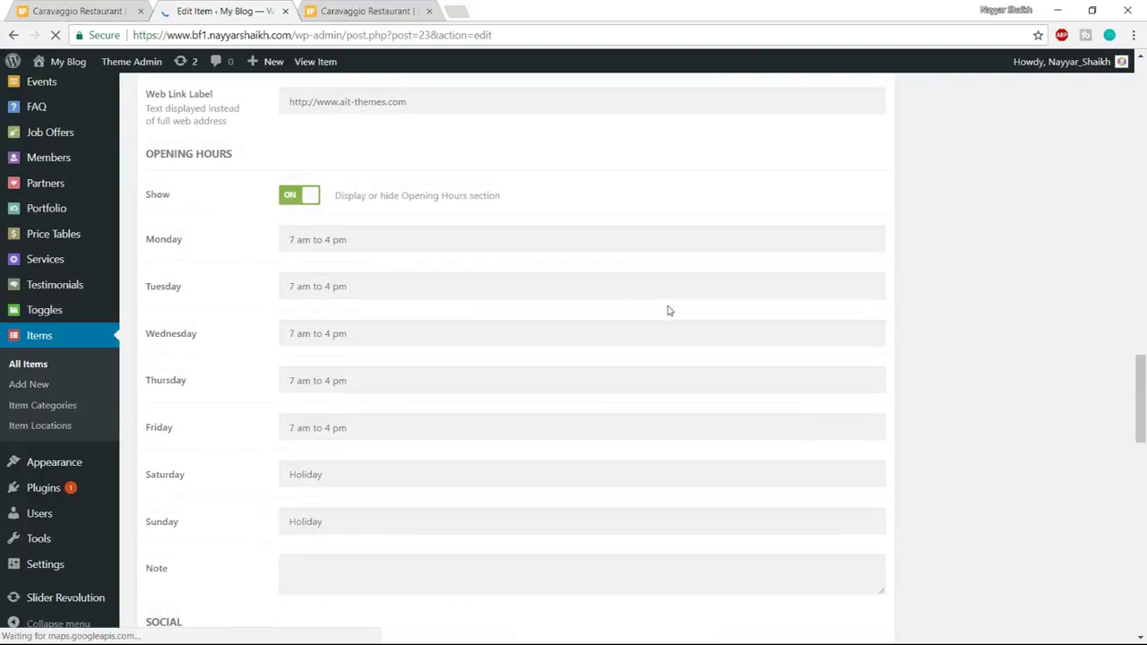
pyautogui.scroll(-10, 667, 310)
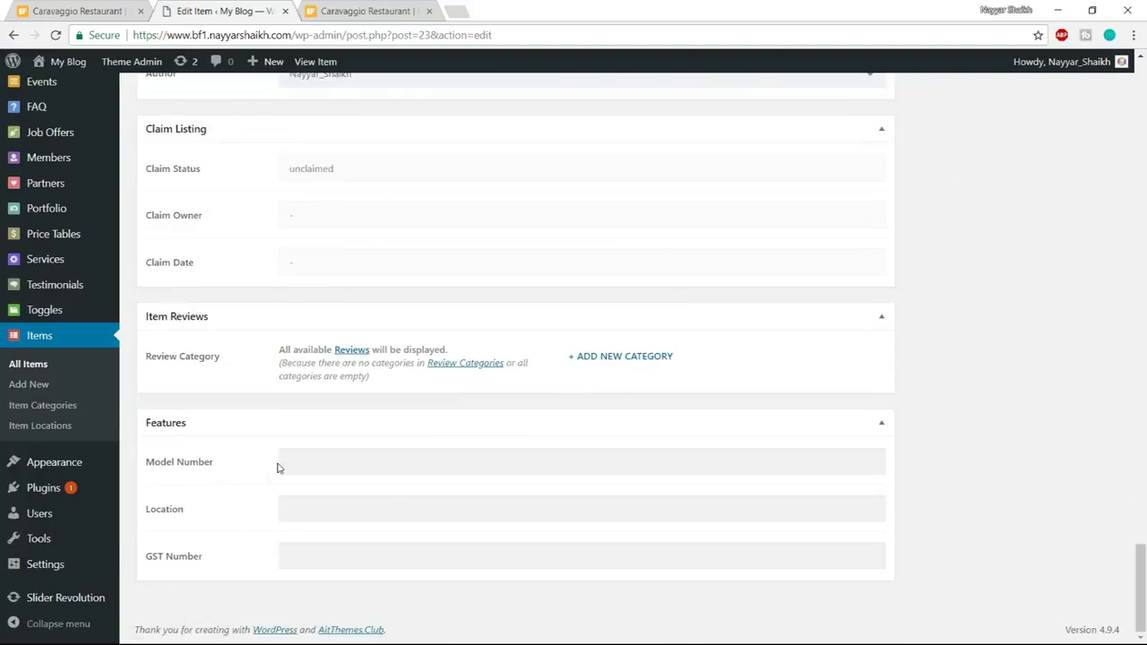
# Enter 'Fehem 123' as the Model Number
pyautogui.click(296, 556)
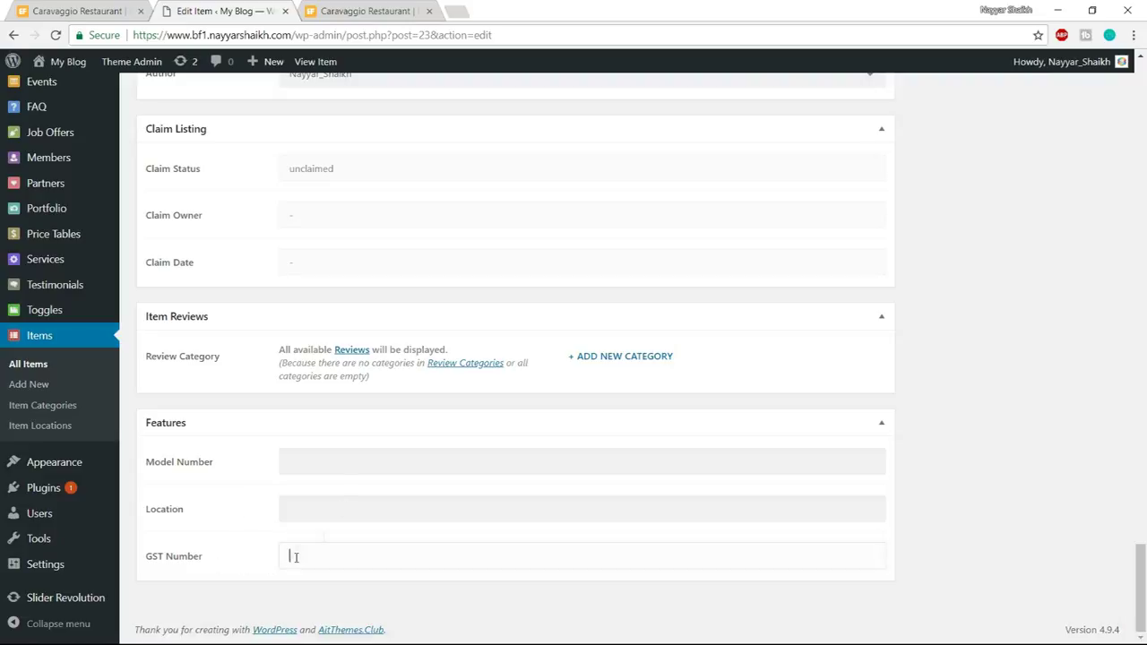
pyautogui.click(452, 457)
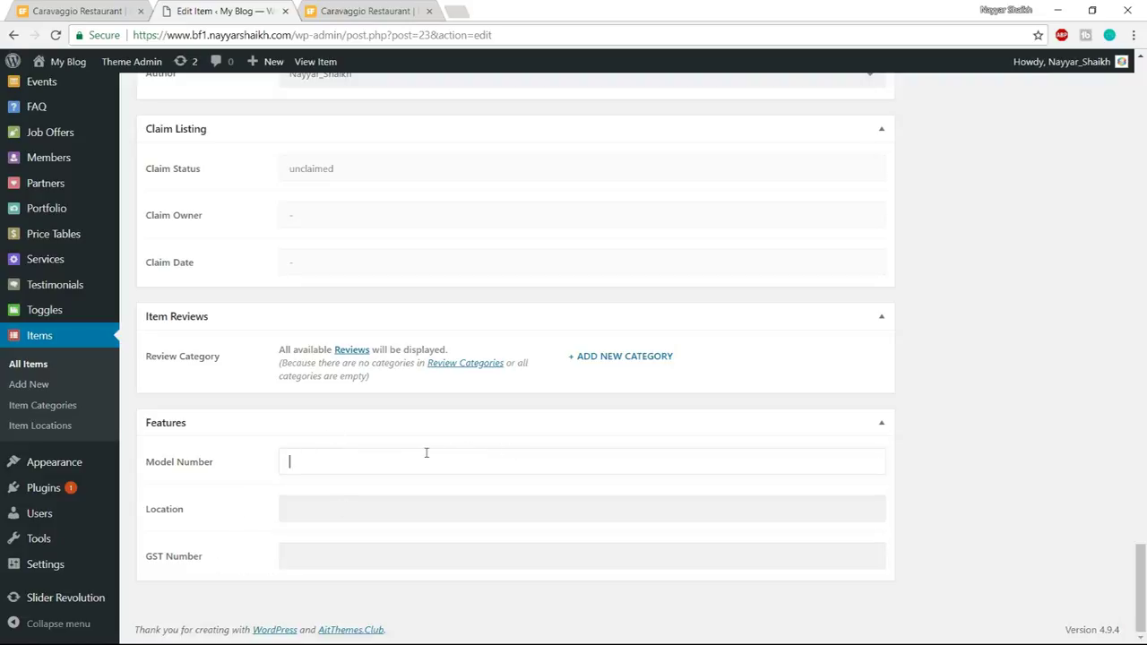
pyautogui.write('Fehem 123')
pyautogui.press('Tab')
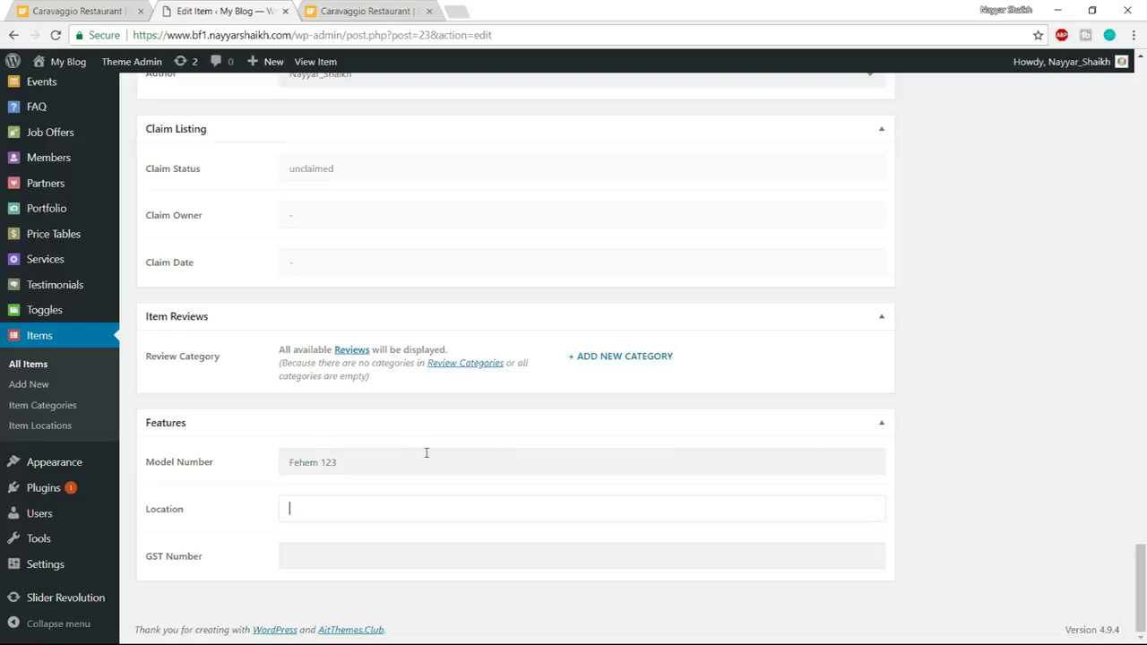
# Enter 'Sion - Mumbai' as the Location and fill in the GST number
pyautogui.press('Tab')
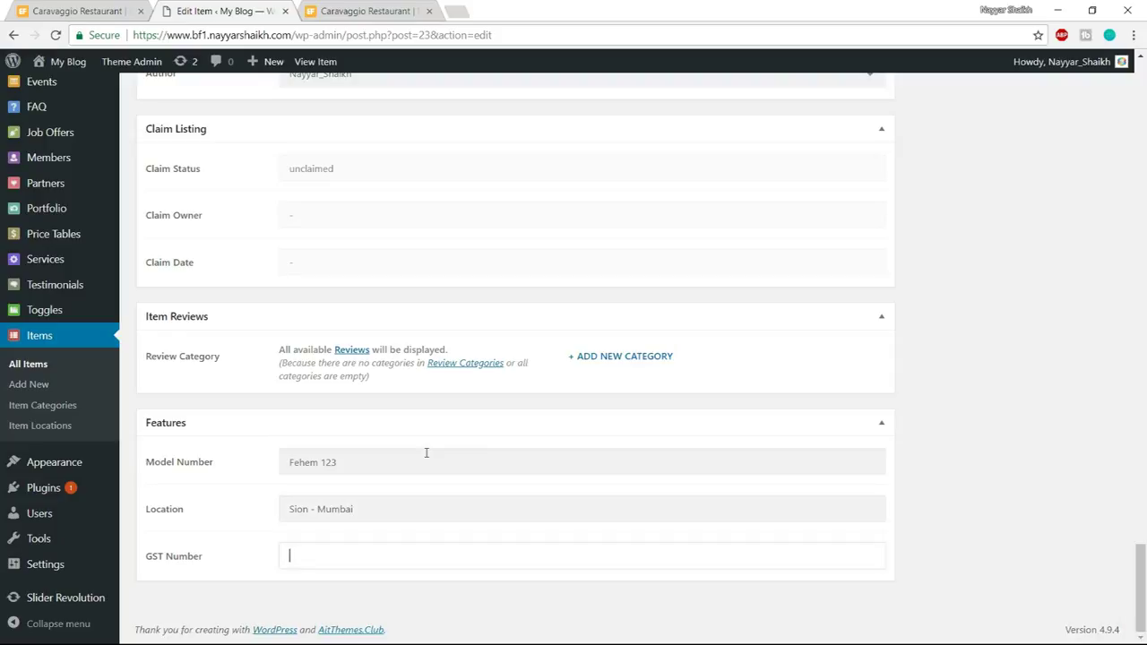
pyautogui.scroll(20, 662, 622)
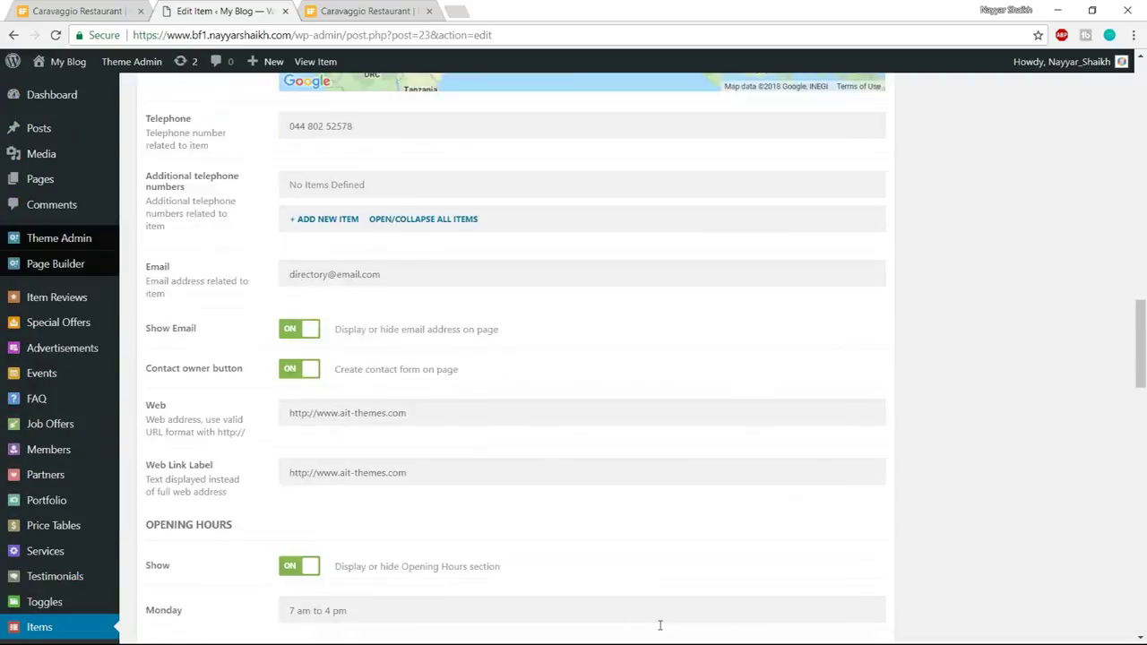
pyautogui.scroll(10, 660, 624)
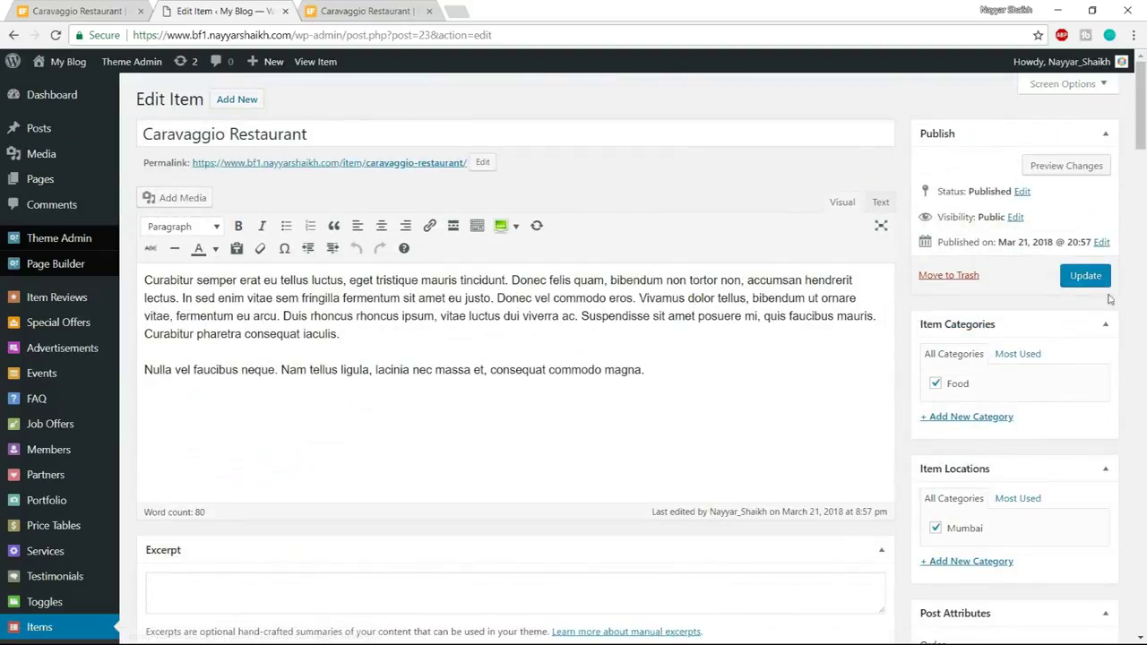
# Update the item and check the new Model Number on the reloaded restaurant page
pyautogui.click(1084, 276)
pyautogui.click(363, 11)
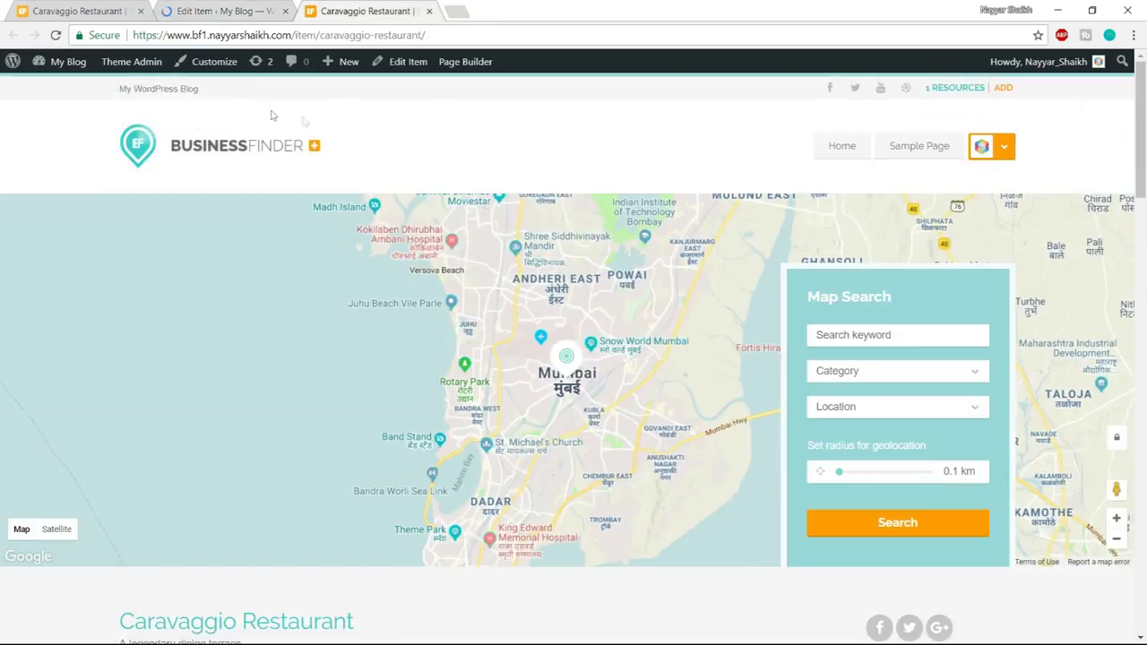
pyautogui.click(54, 37)
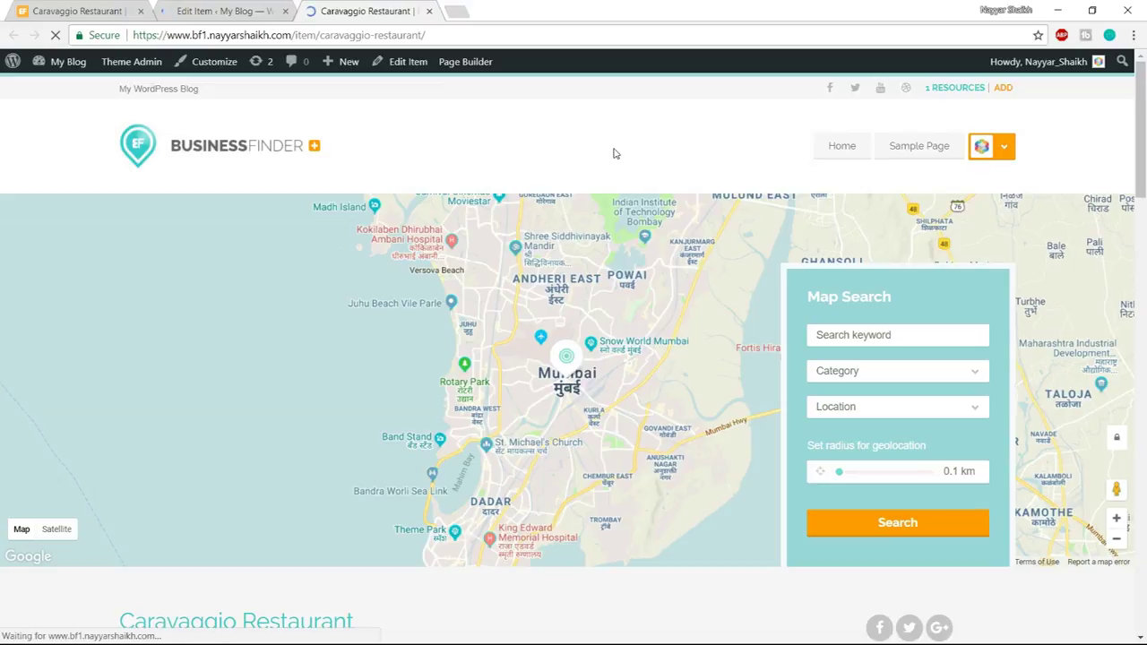
pyautogui.scroll(-10, 604, 278)
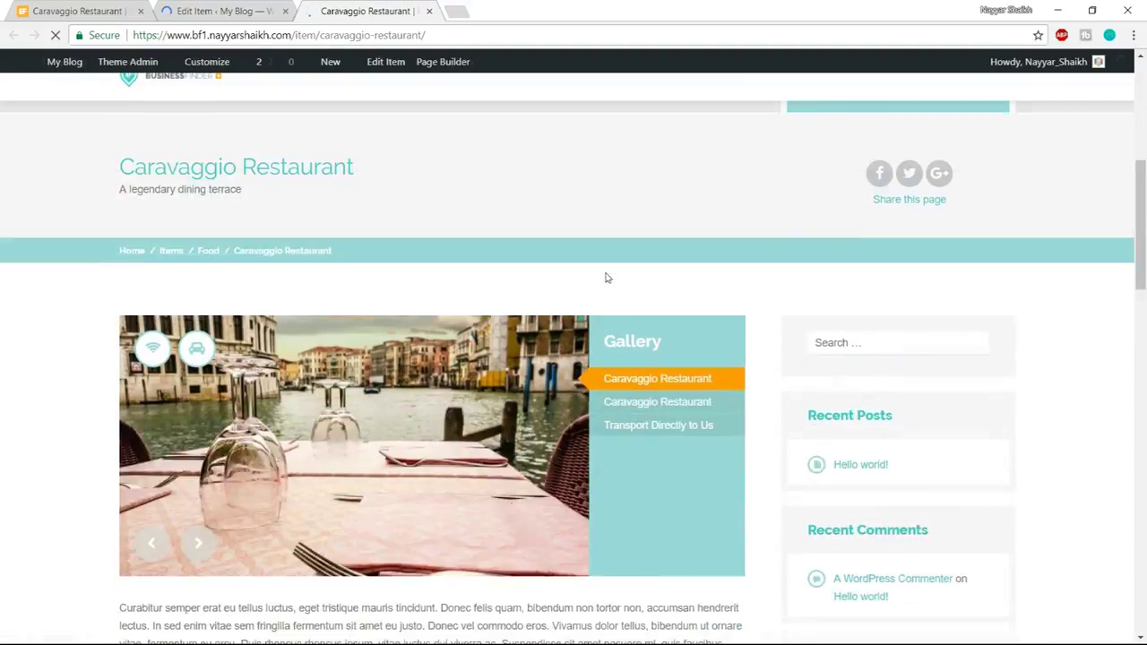
pyautogui.scroll(-4, 606, 277)
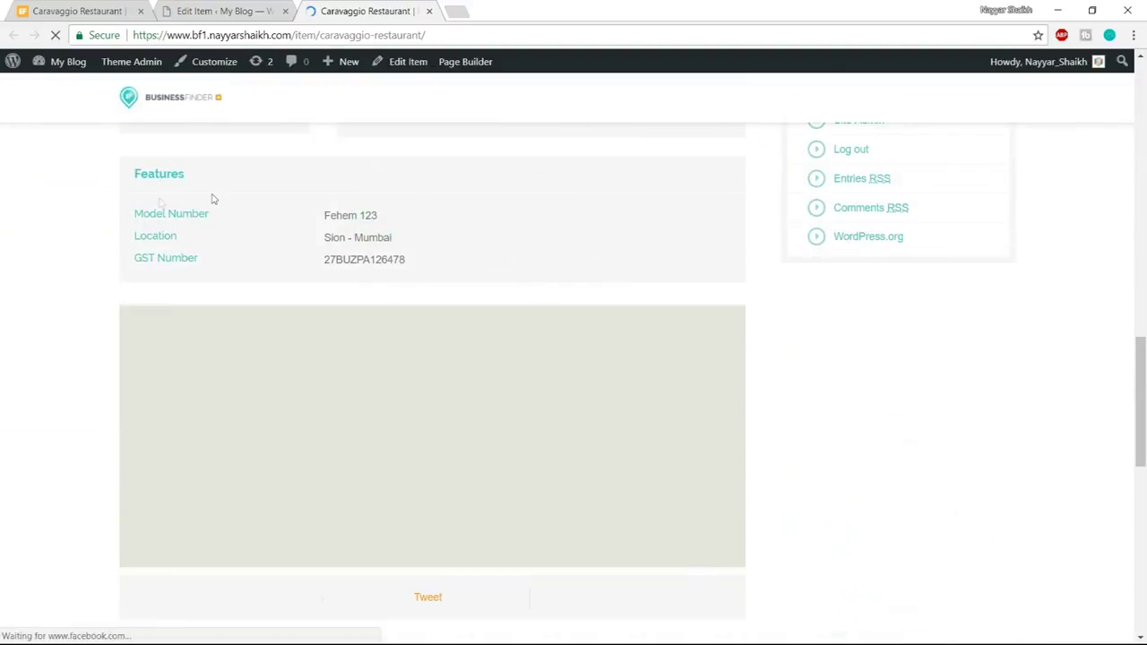
pyautogui.moveTo(143, 184); pyautogui.dragTo(427, 219)
pyautogui.click(192, 240)
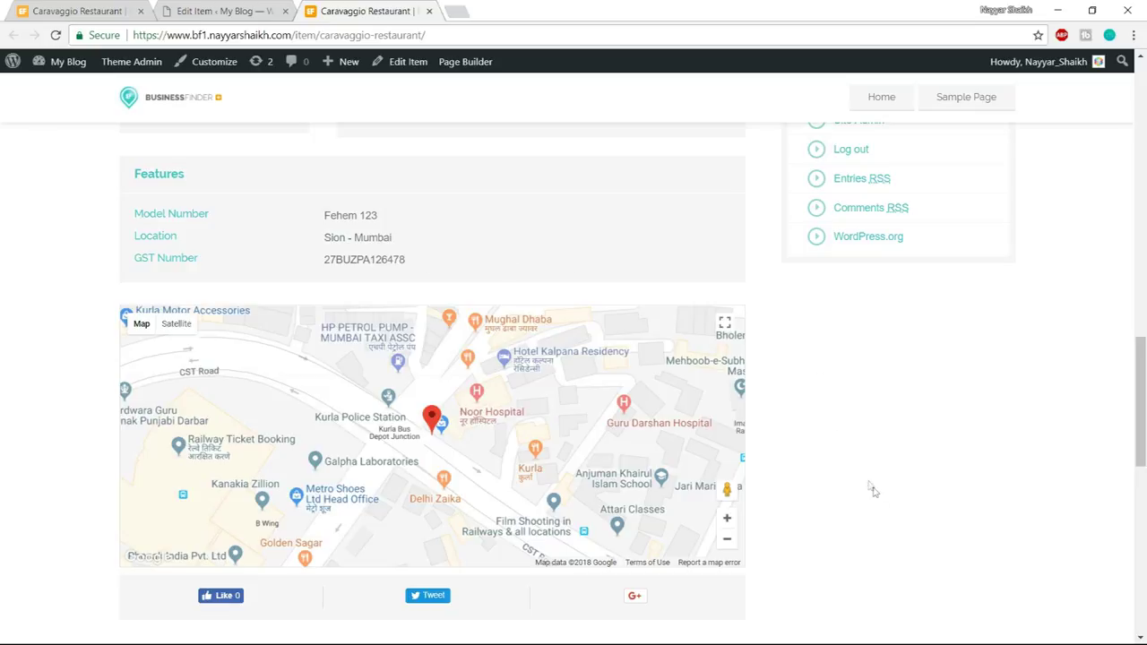
pyautogui.scroll(-3, 882, 500)
pyautogui.scroll(5, 882, 500)
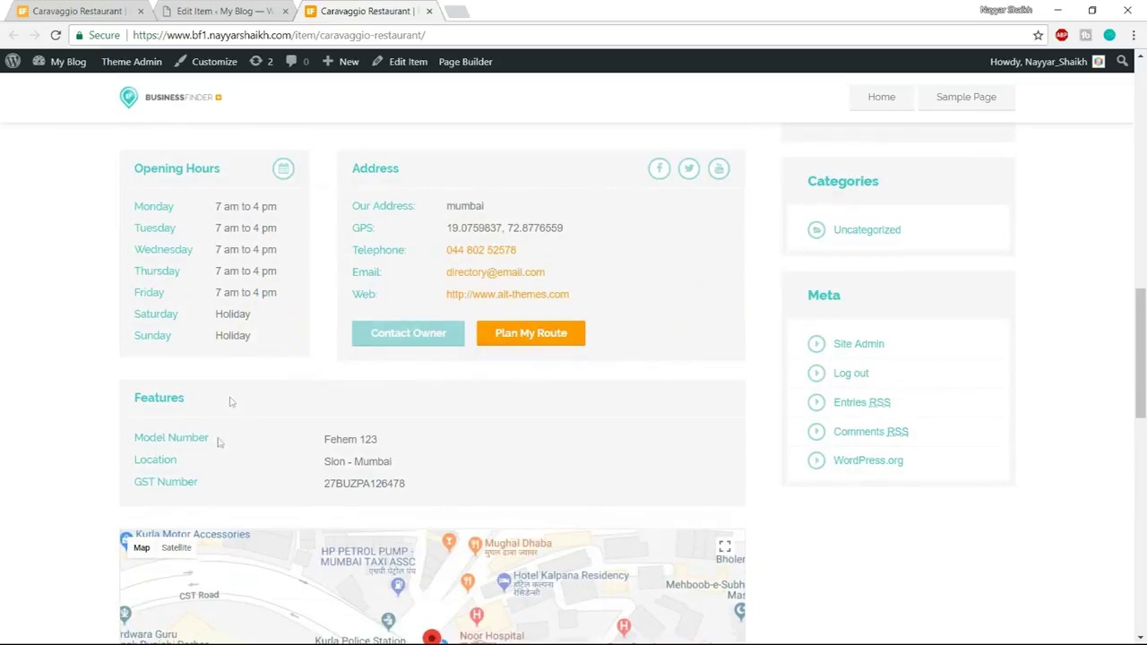
# Compare the updated restaurant page with the demo listing's Claim Listing section
pyautogui.click(229, 12)
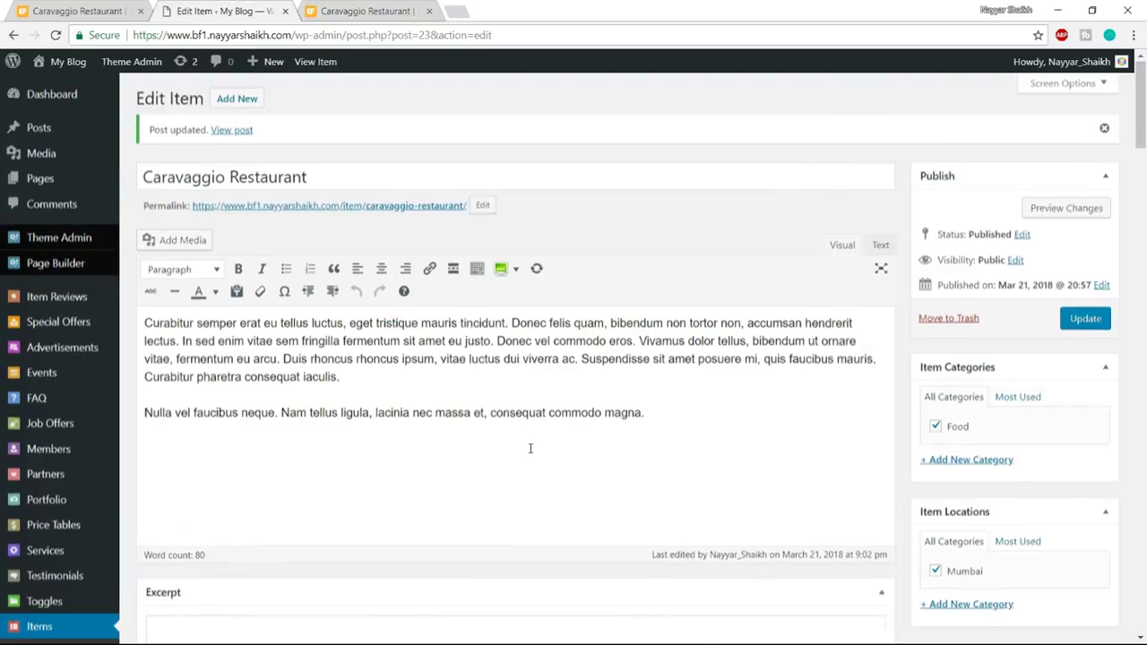
pyautogui.scroll(-10, 529, 448)
pyautogui.click(89, 12)
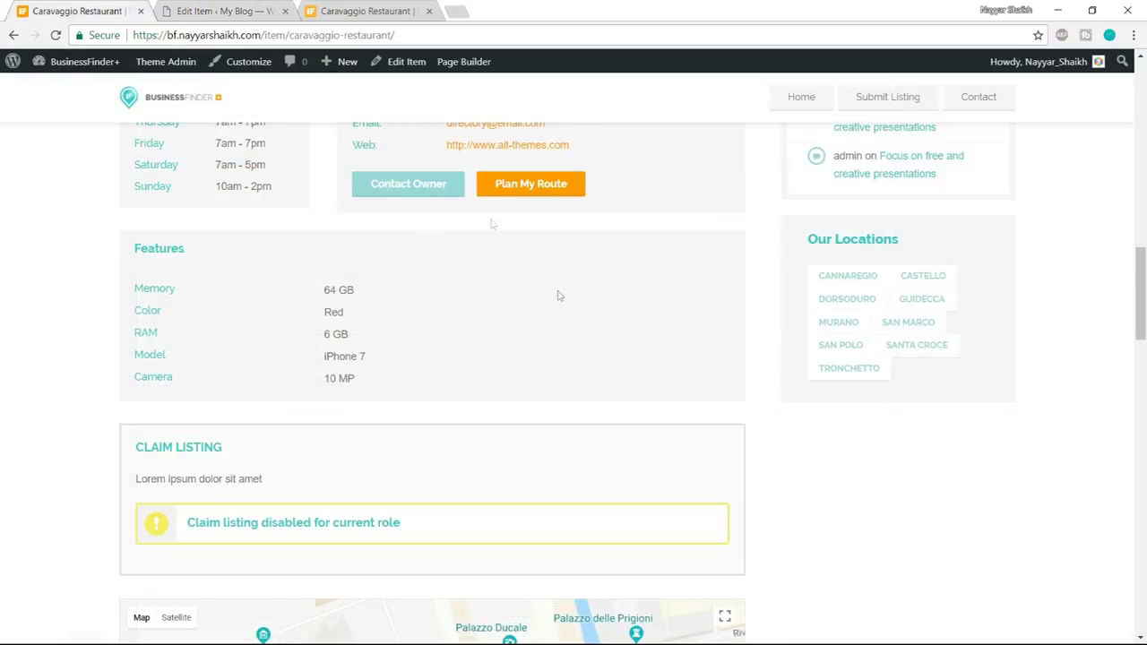
pyautogui.scroll(-2, 630, 371)
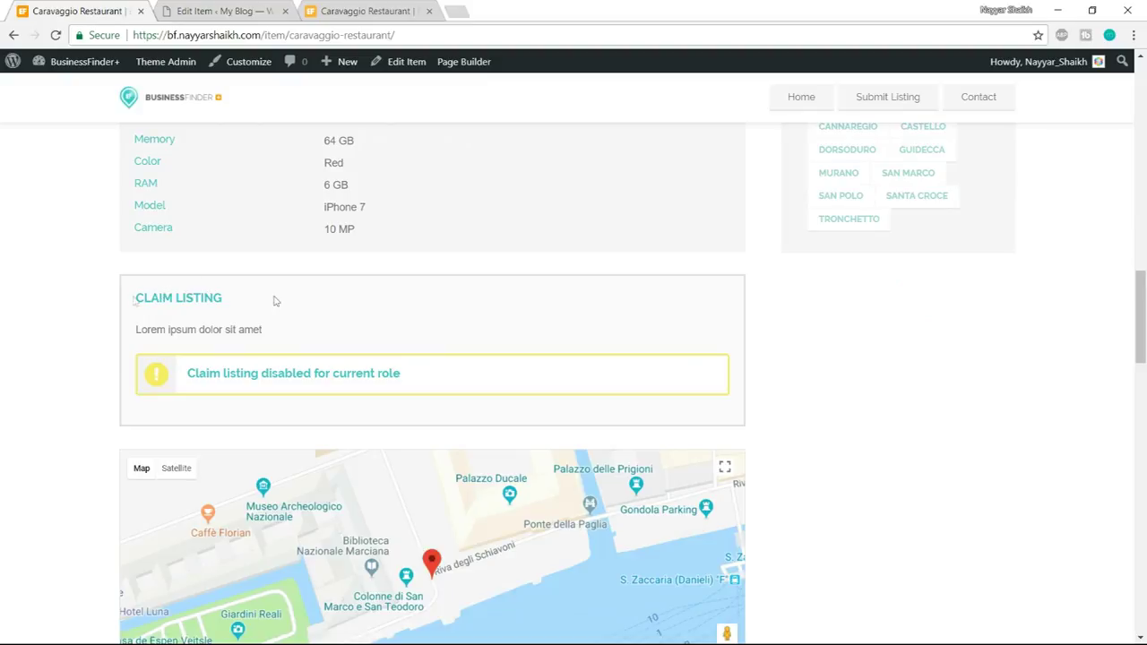
pyautogui.moveTo(136, 305); pyautogui.dragTo(230, 303)
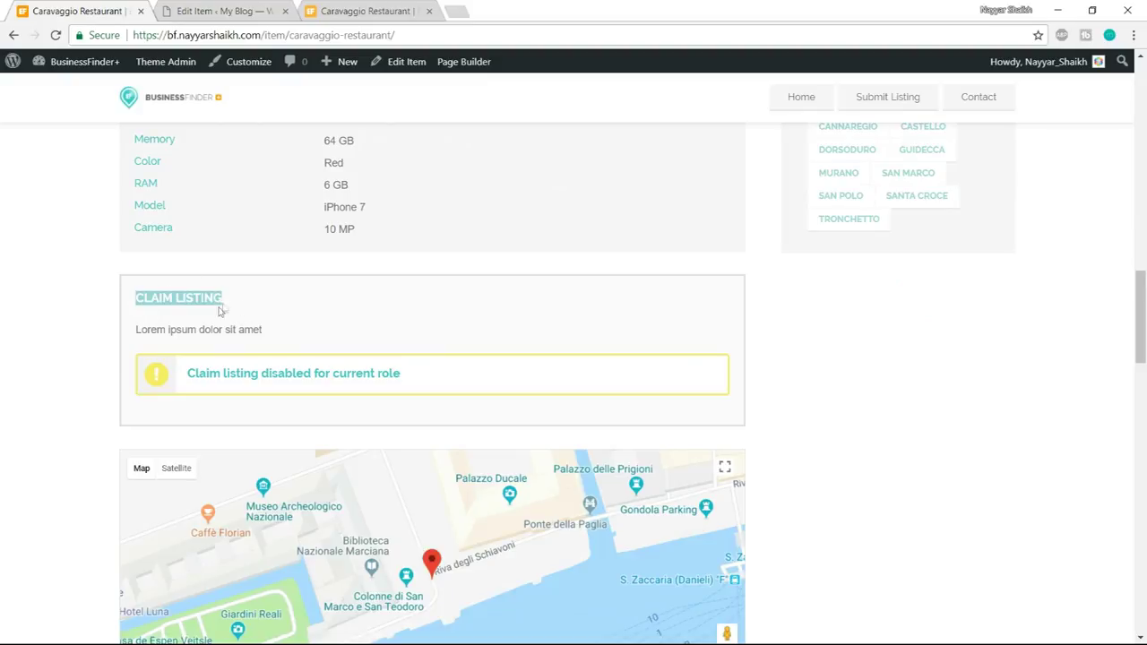
pyautogui.click(273, 9)
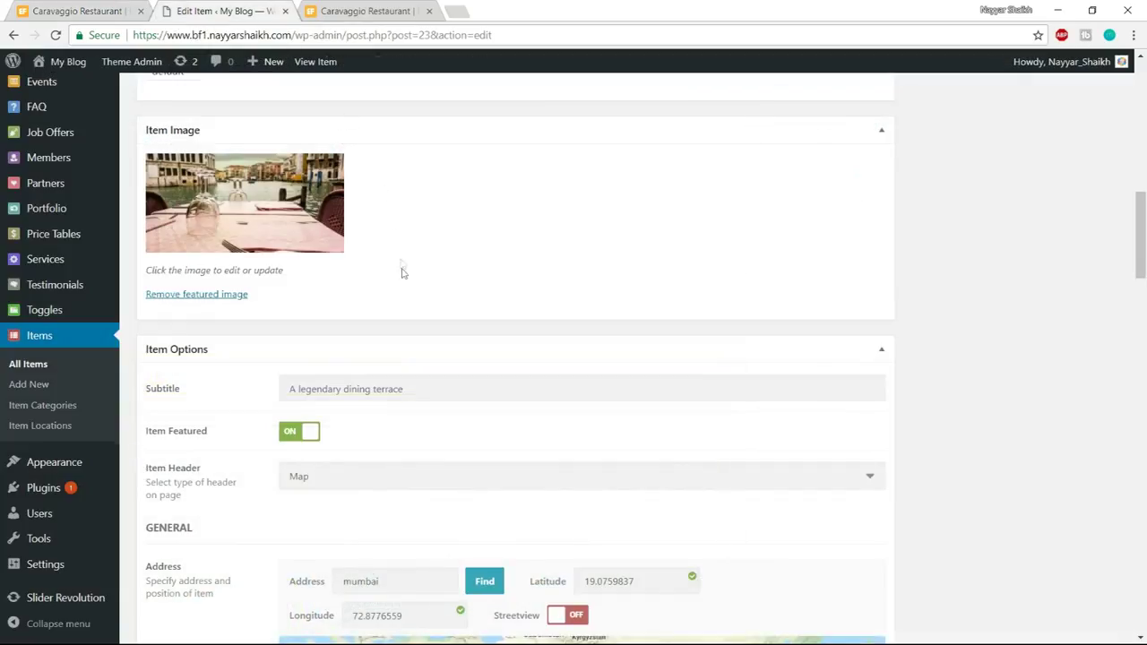
pyautogui.click(421, 34)
pyautogui.click(378, 9)
pyautogui.scroll(2, 301, 218)
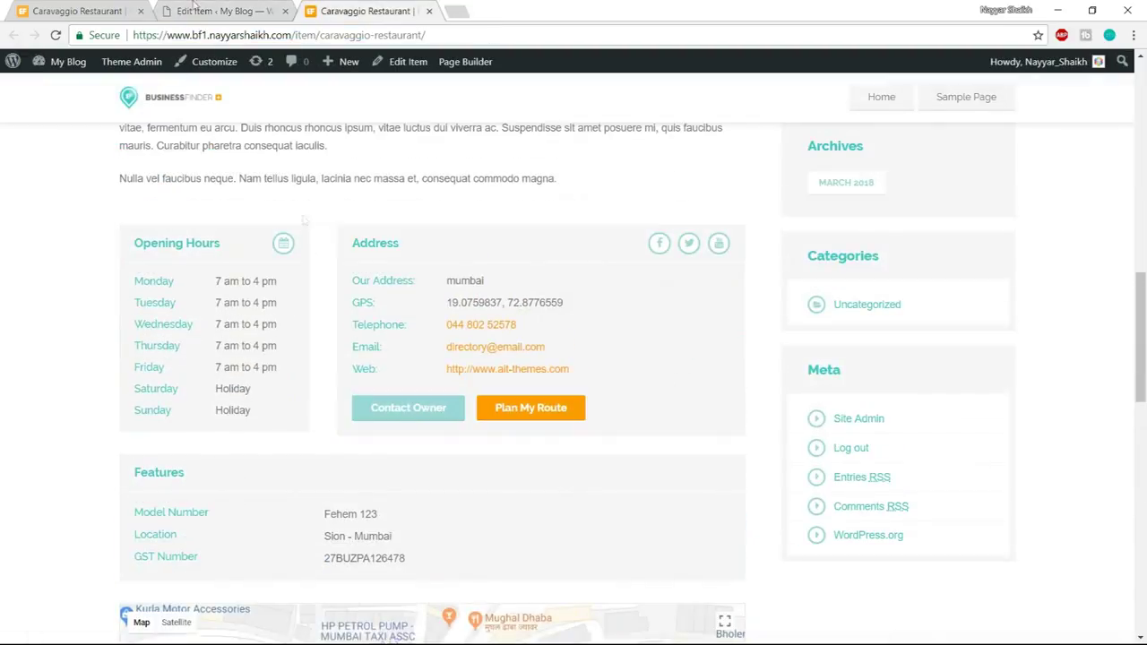
pyautogui.click(81, 11)
# Scroll through the demo listing, then return to the Edit Item page
pyautogui.scroll(-15, 854, 355)
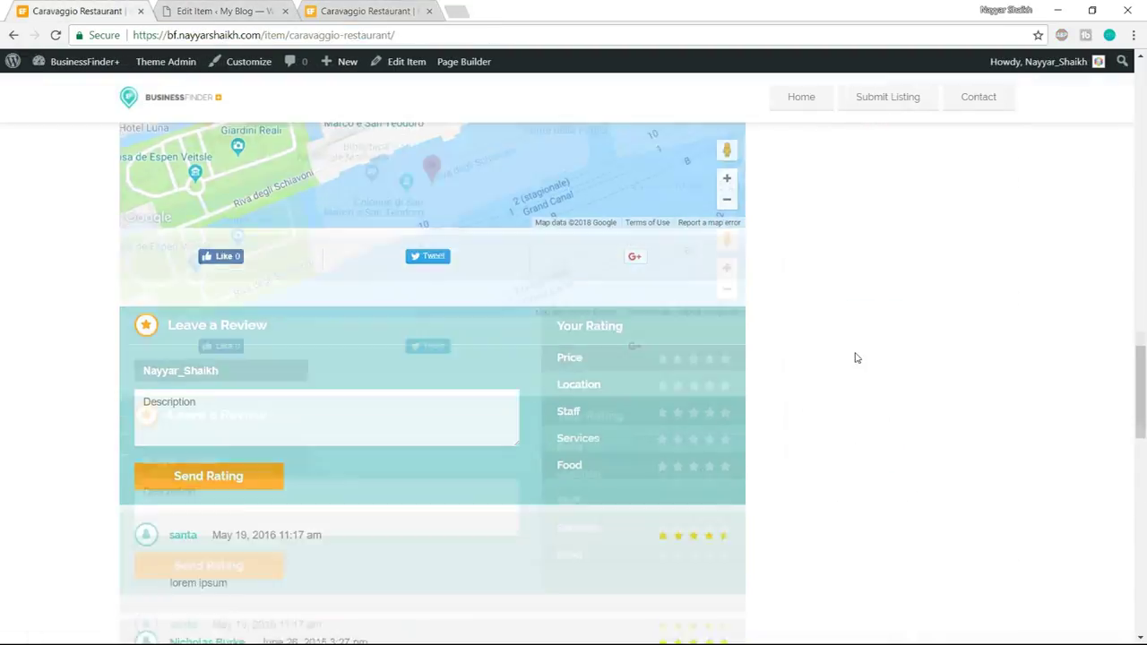
pyautogui.scroll(-3, 855, 358)
pyautogui.scroll(8, 852, 358)
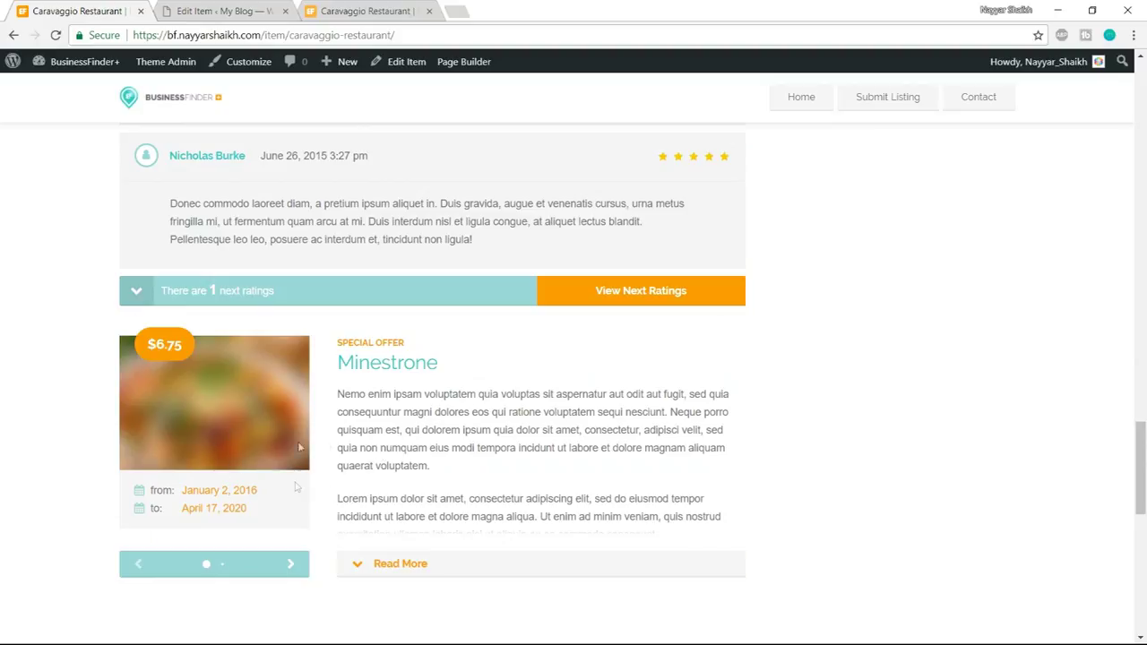
pyautogui.scroll(10, 252, 356)
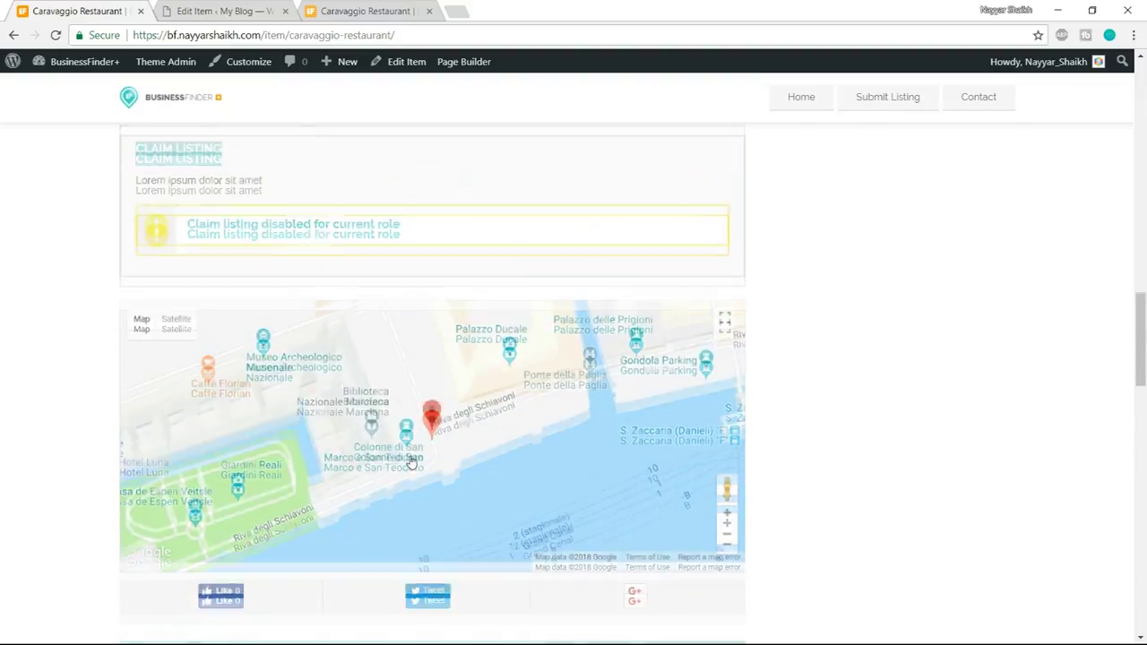
pyautogui.scroll(-8, 353, 407)
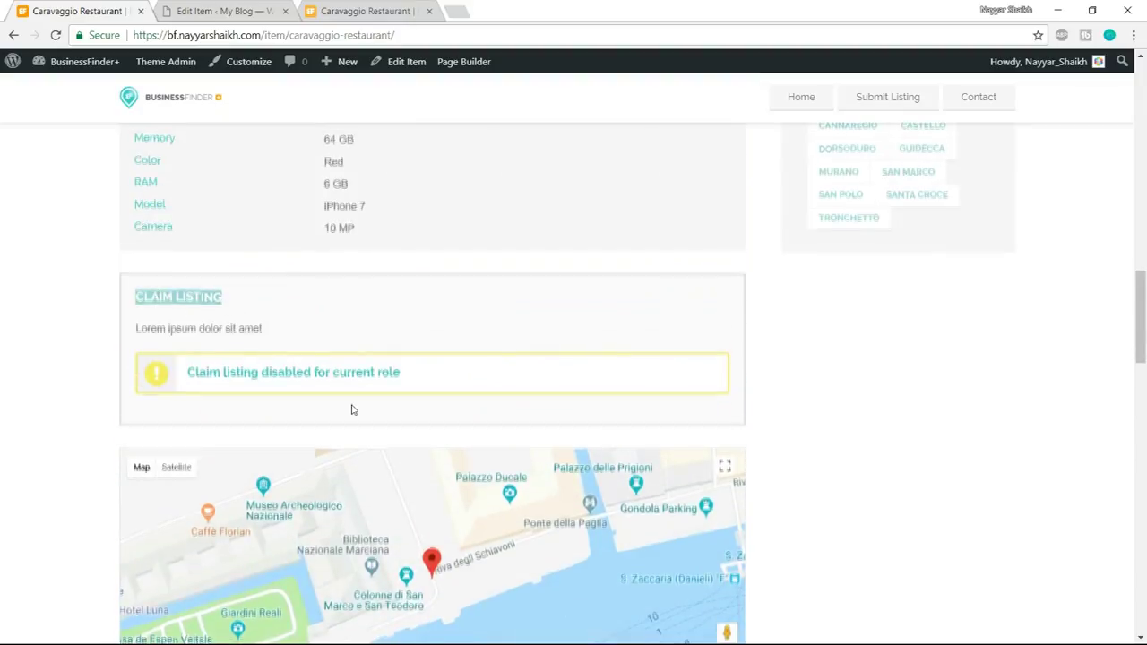
pyautogui.scroll(-5, 351, 409)
pyautogui.scroll(2, 349, 410)
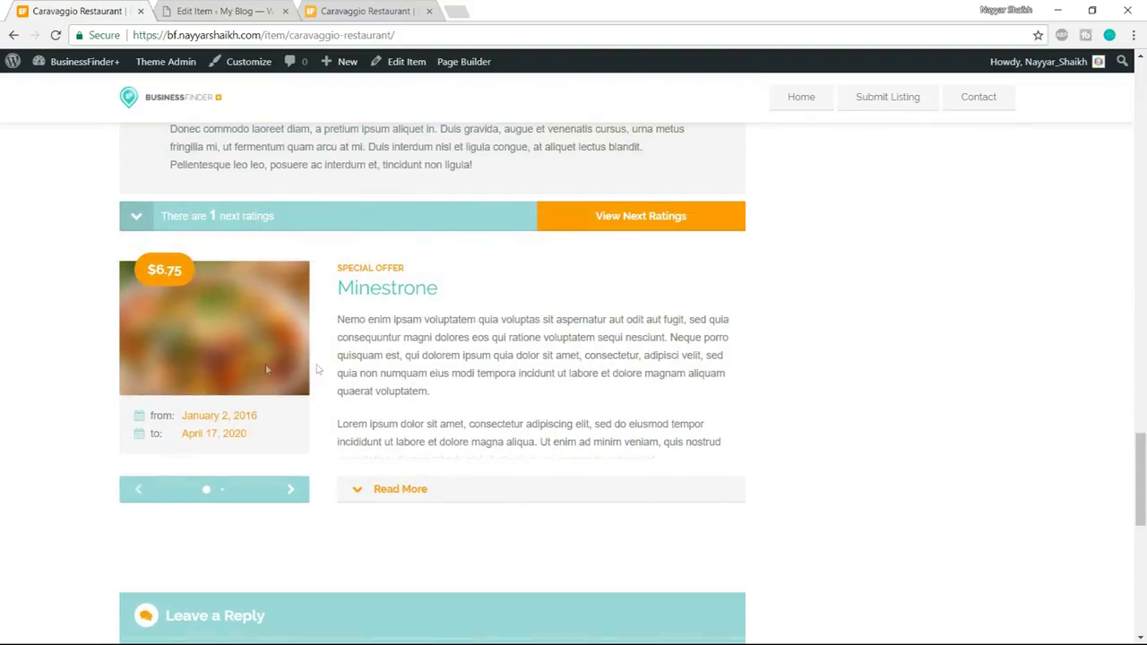
pyautogui.click(243, 9)
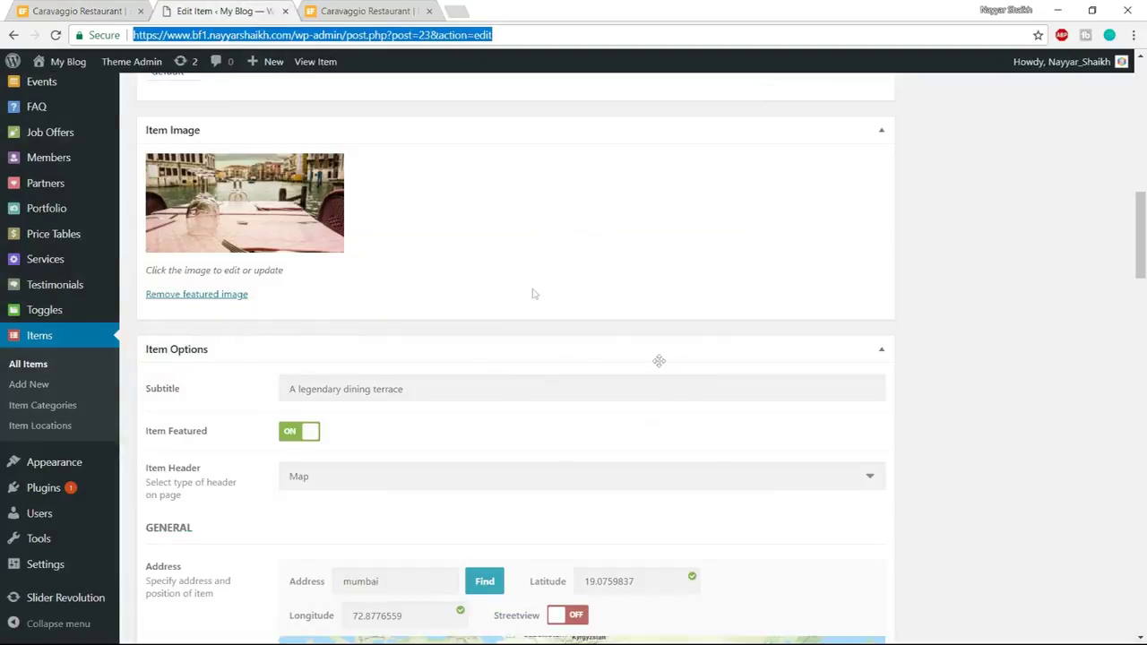
pyautogui.scroll(4, 1017, 397)
pyautogui.scroll(4, 1017, 398)
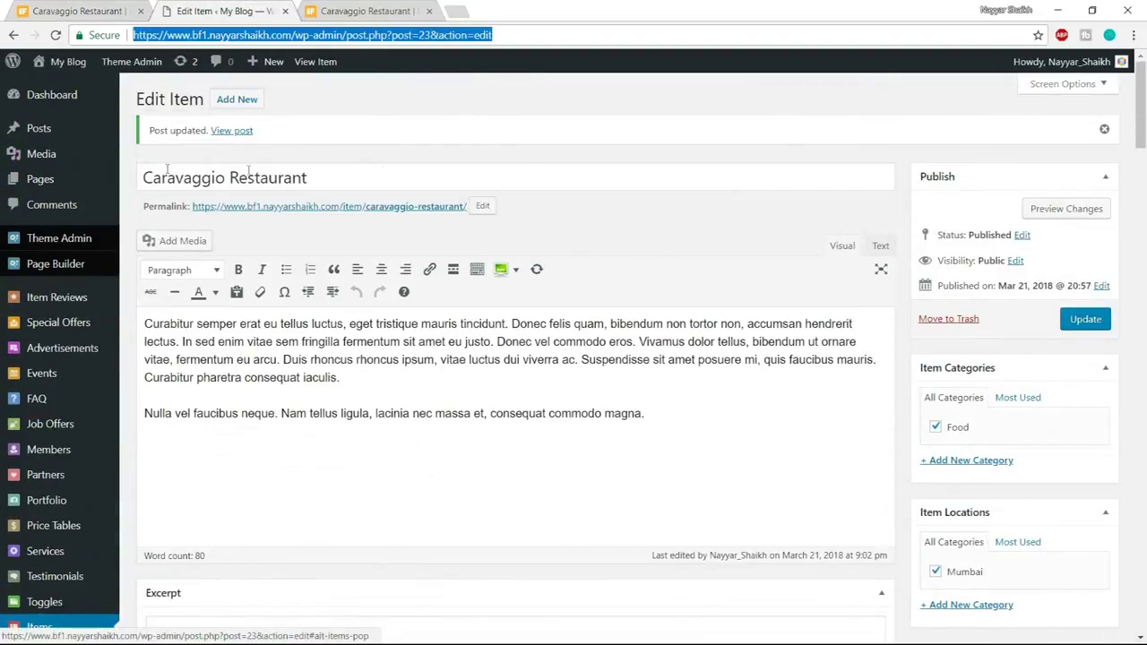
# In Theme Options' Claim Listing settings, enable claim listing for items
pyautogui.click(61, 241)
pyautogui.click(63, 240)
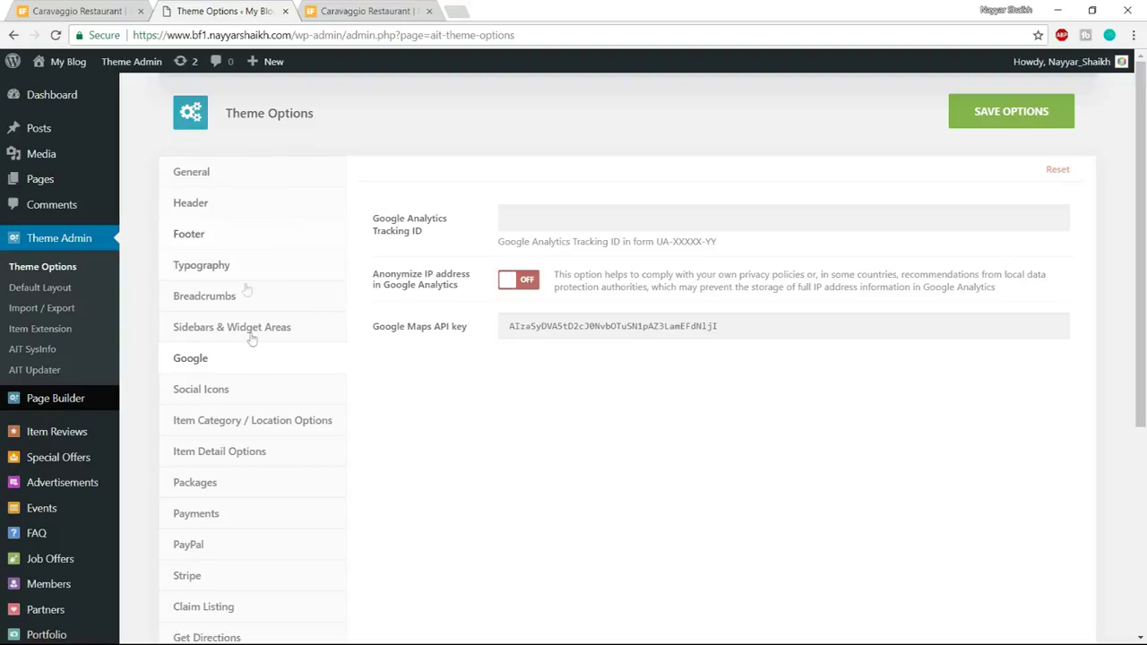
pyautogui.scroll(-1, 258, 367)
pyautogui.scroll(-5, 258, 367)
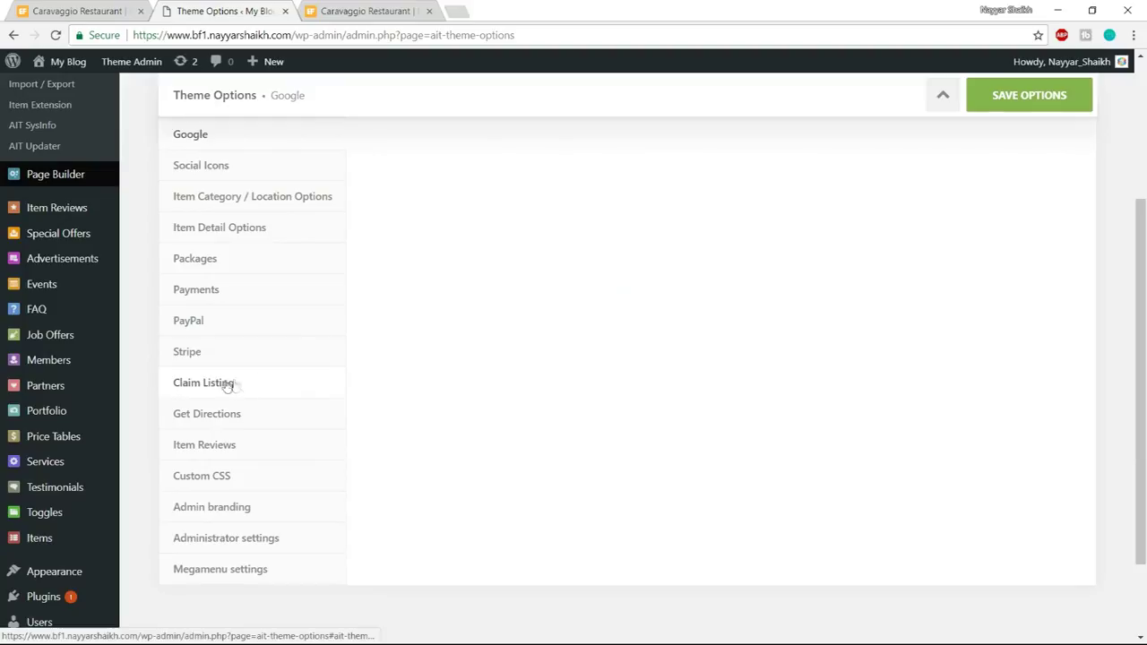
pyautogui.click(238, 385)
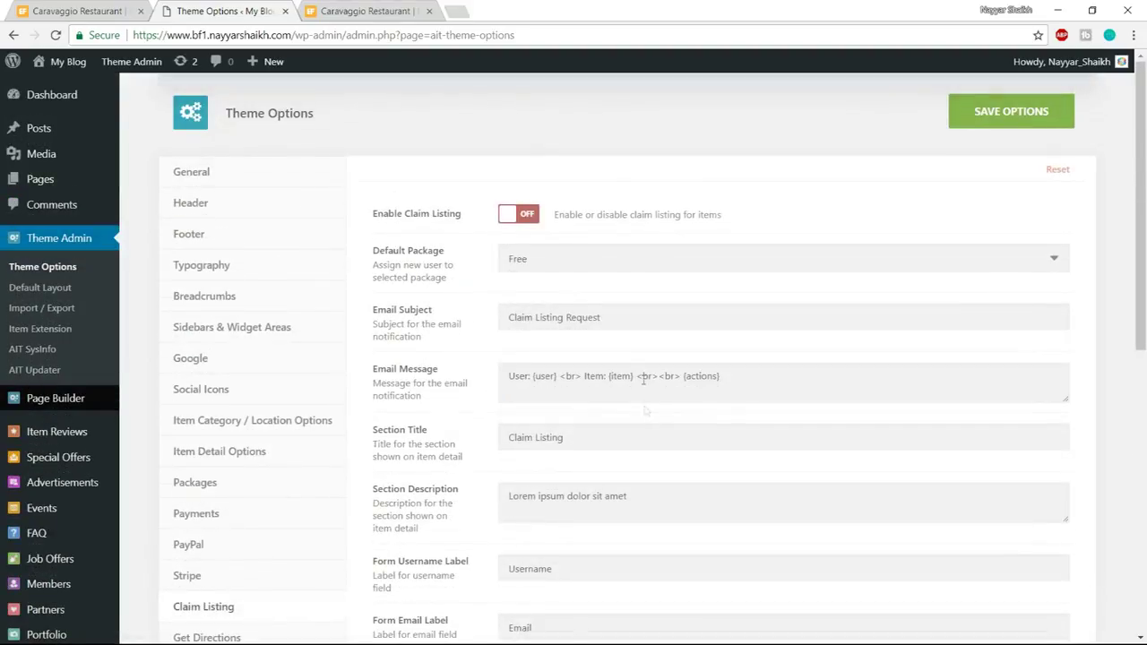
pyautogui.click(525, 221)
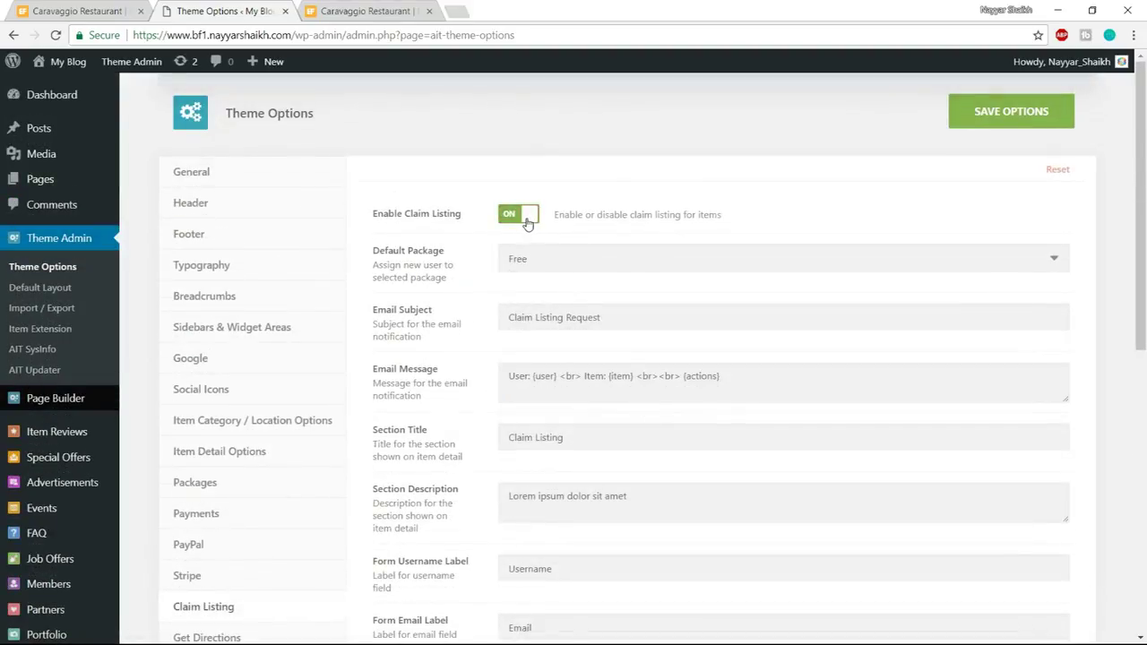
# Keep Free as the default claim listing package
pyautogui.click(594, 265)
pyautogui.click(594, 265)
pyautogui.click(736, 259)
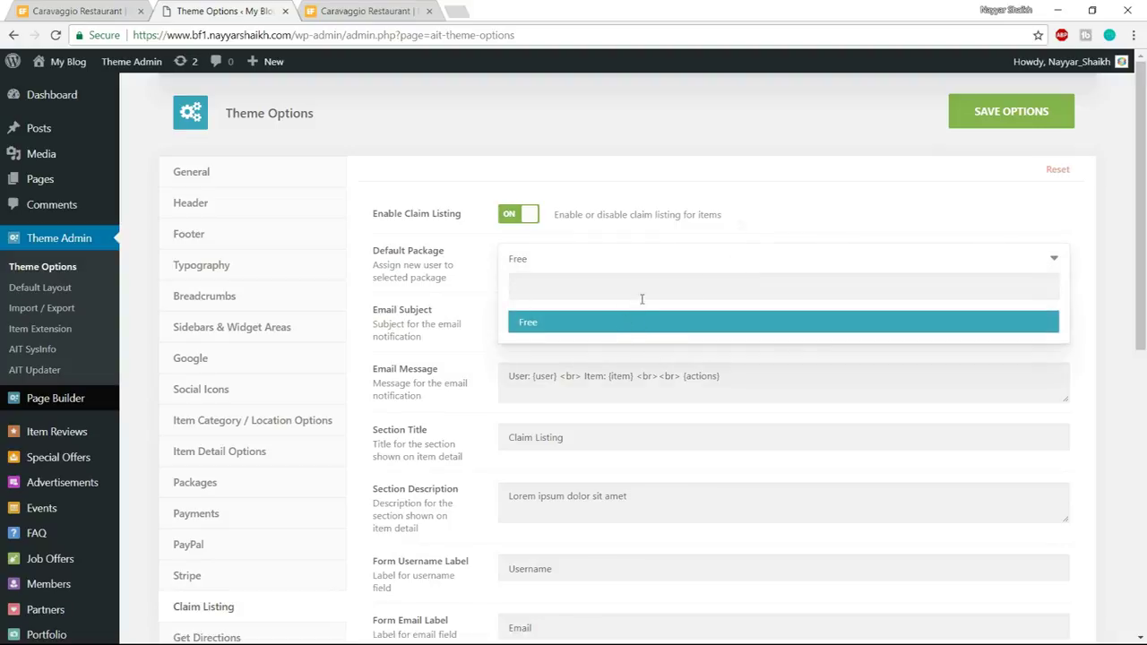
pyautogui.click(762, 222)
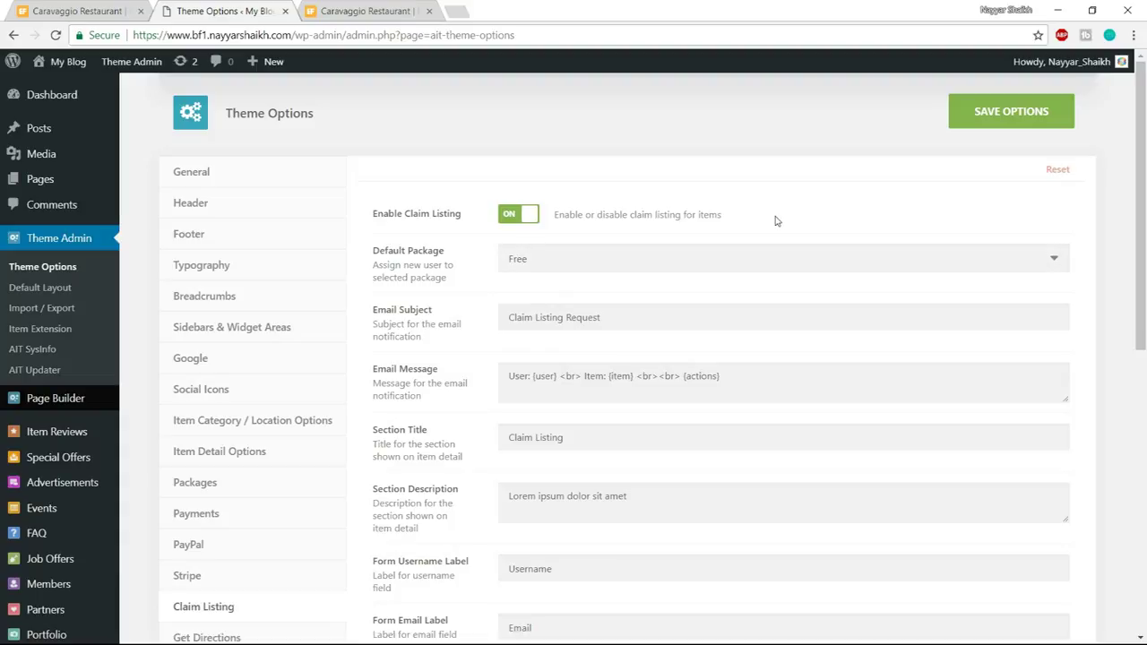
pyautogui.click(699, 259)
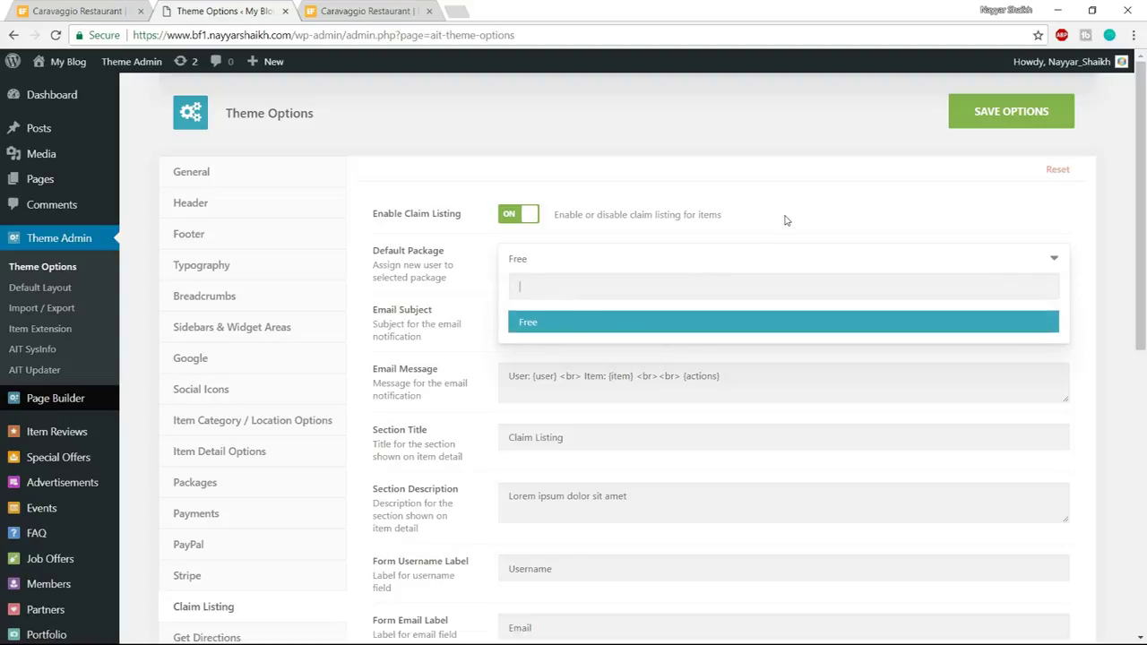
pyautogui.click(616, 263)
pyautogui.click(621, 266)
pyautogui.click(653, 260)
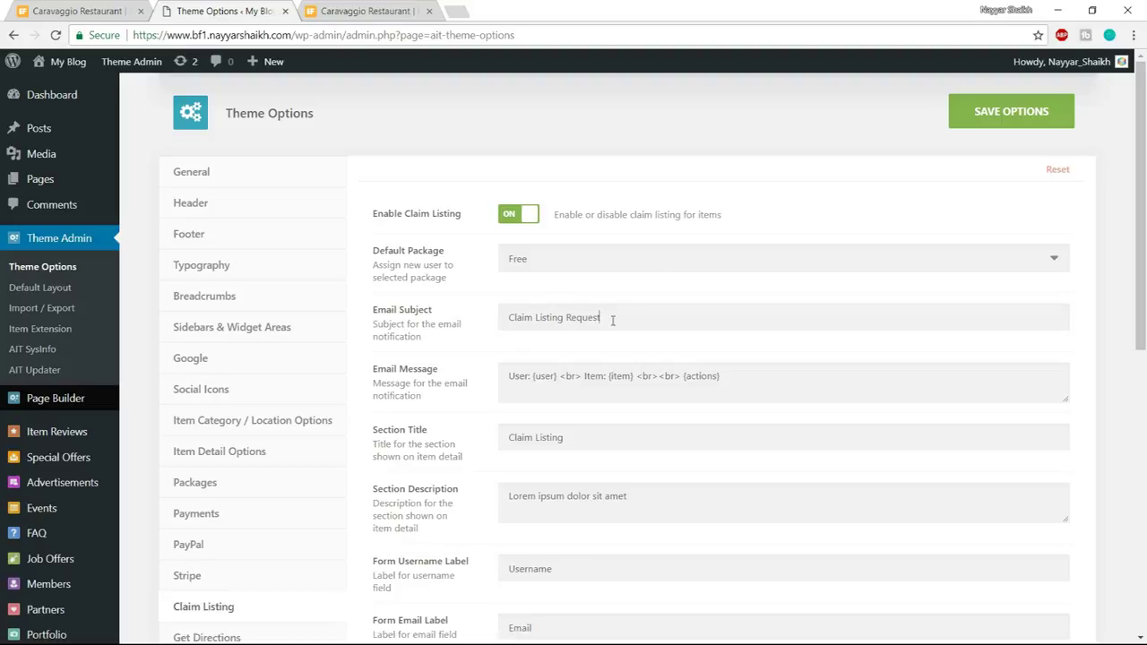
# Check the Email Subject 'Claim Listing Request' and save the theme options
pyautogui.tripleClick(613, 319)
pyautogui.click(609, 295)
pyautogui.moveTo(634, 318); pyautogui.dragTo(509, 317)
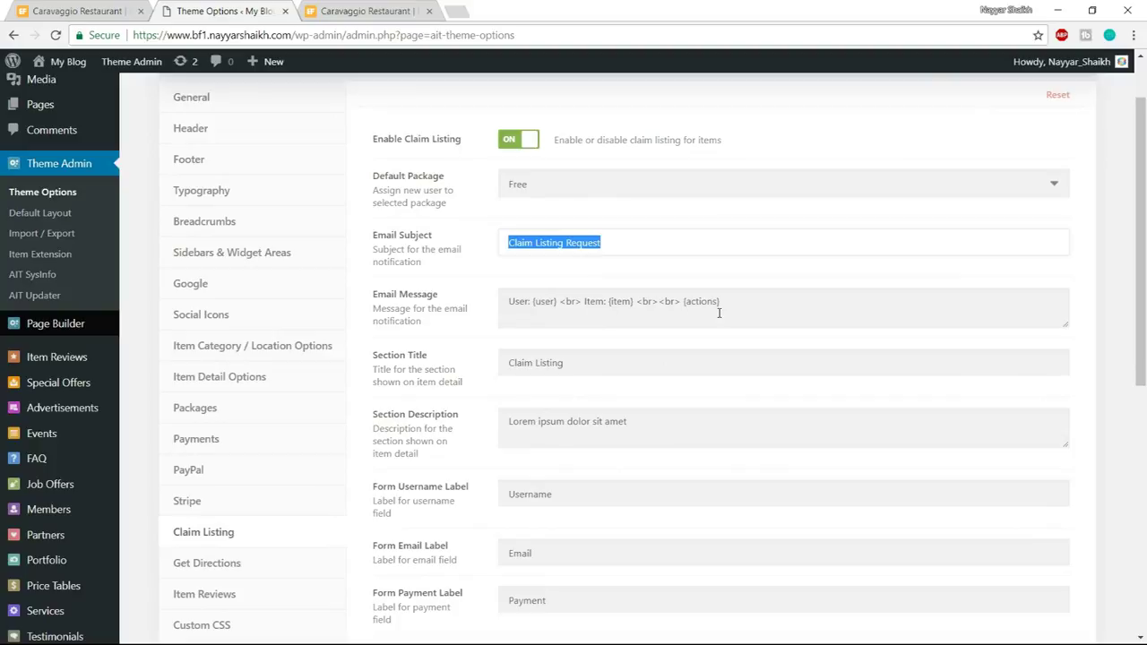
pyautogui.scroll(-3, 638, 366)
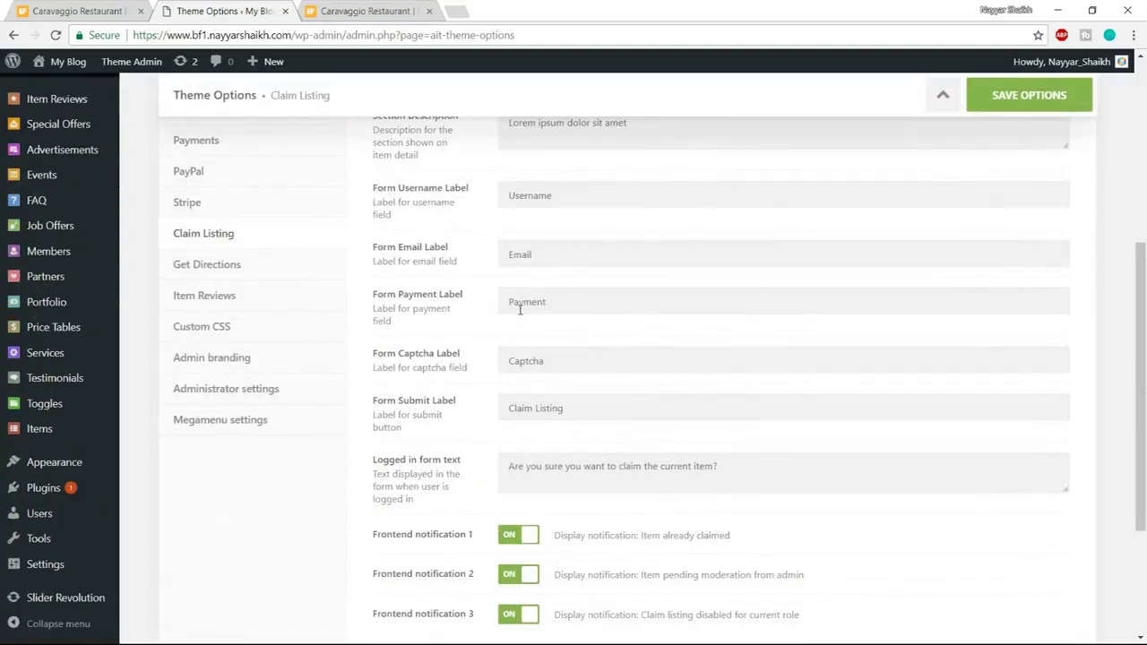
pyautogui.scroll(-3, 643, 345)
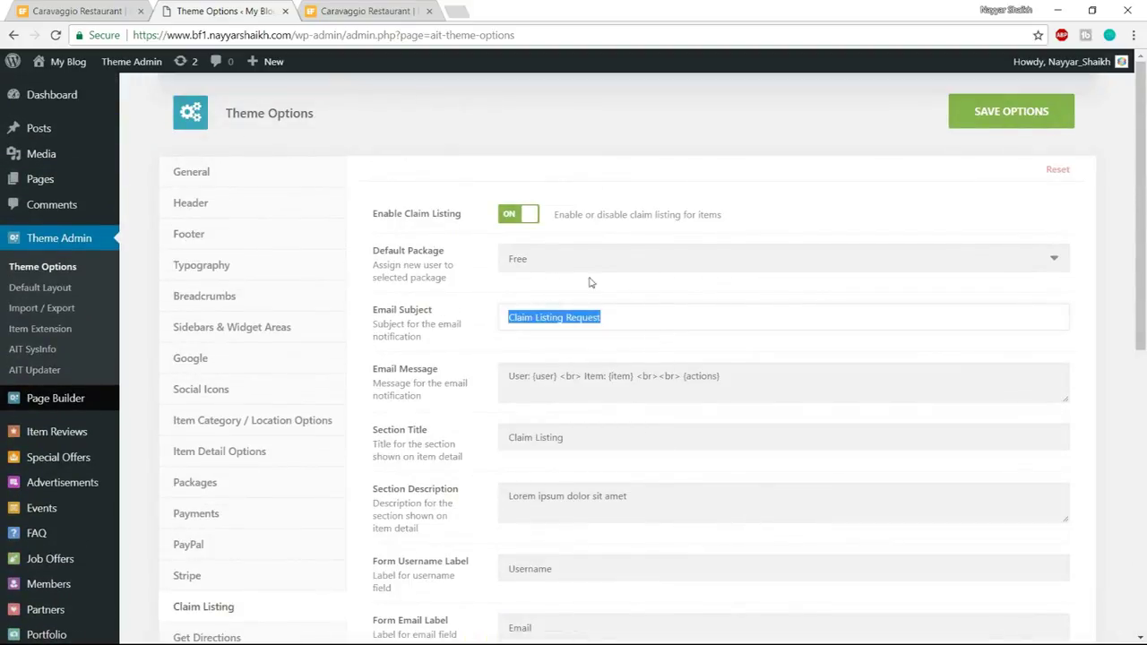
pyautogui.click(974, 127)
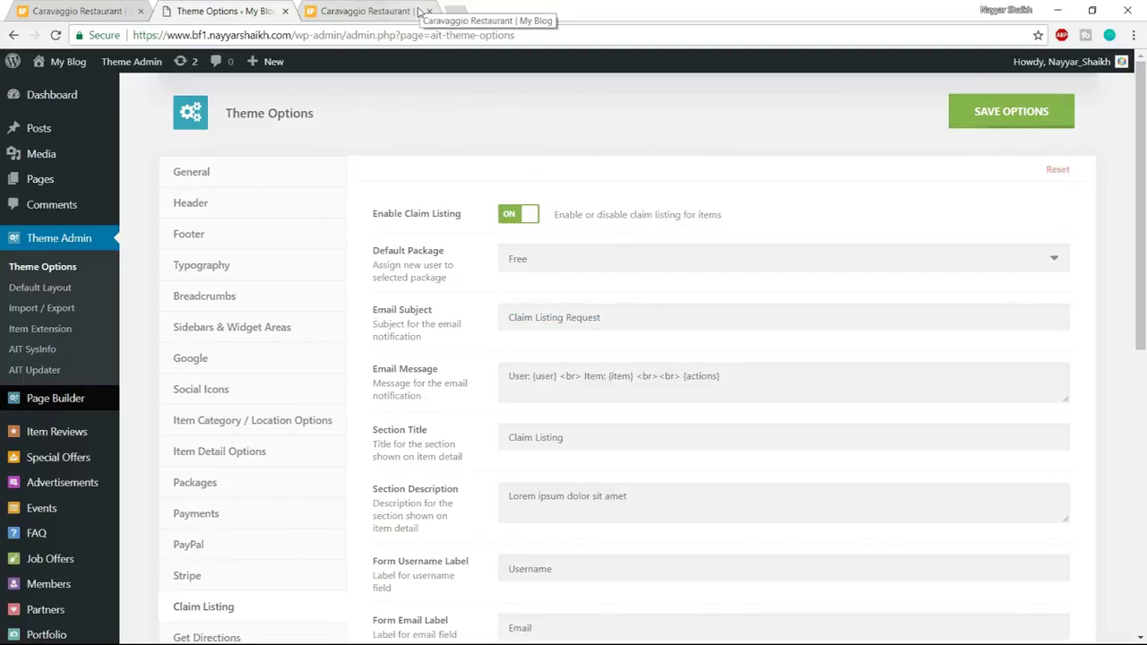
# Reload the Caravaggio Restaurant page and inspect its claim listing notice
pyautogui.click(349, 5)
pyautogui.press('F5')
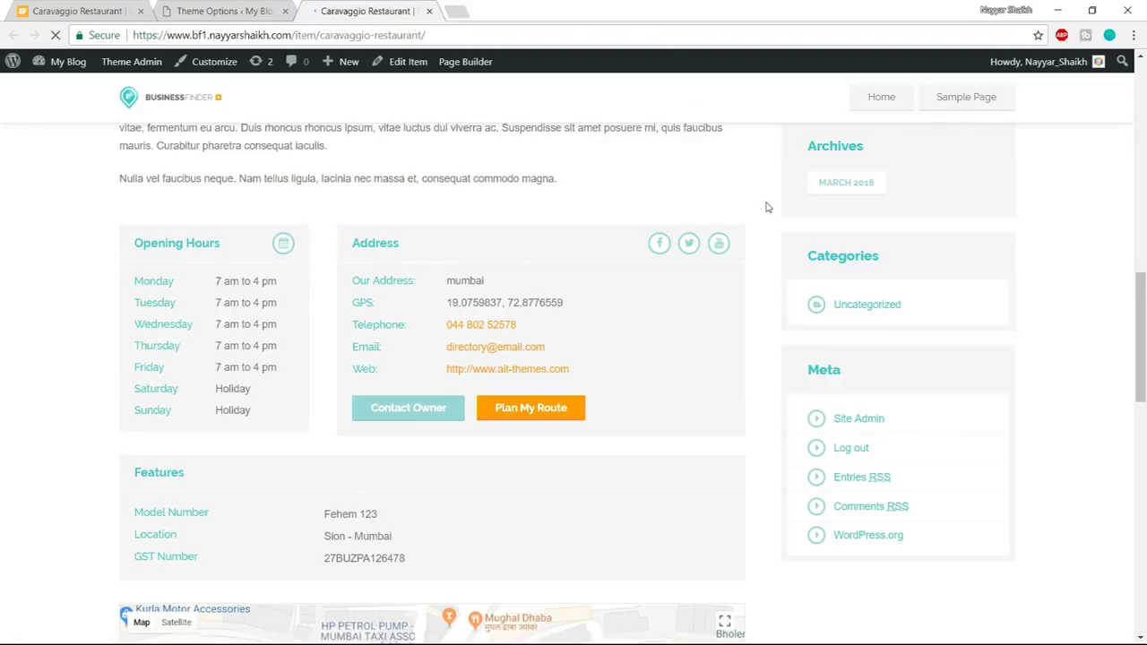
pyautogui.scroll(-5, 806, 251)
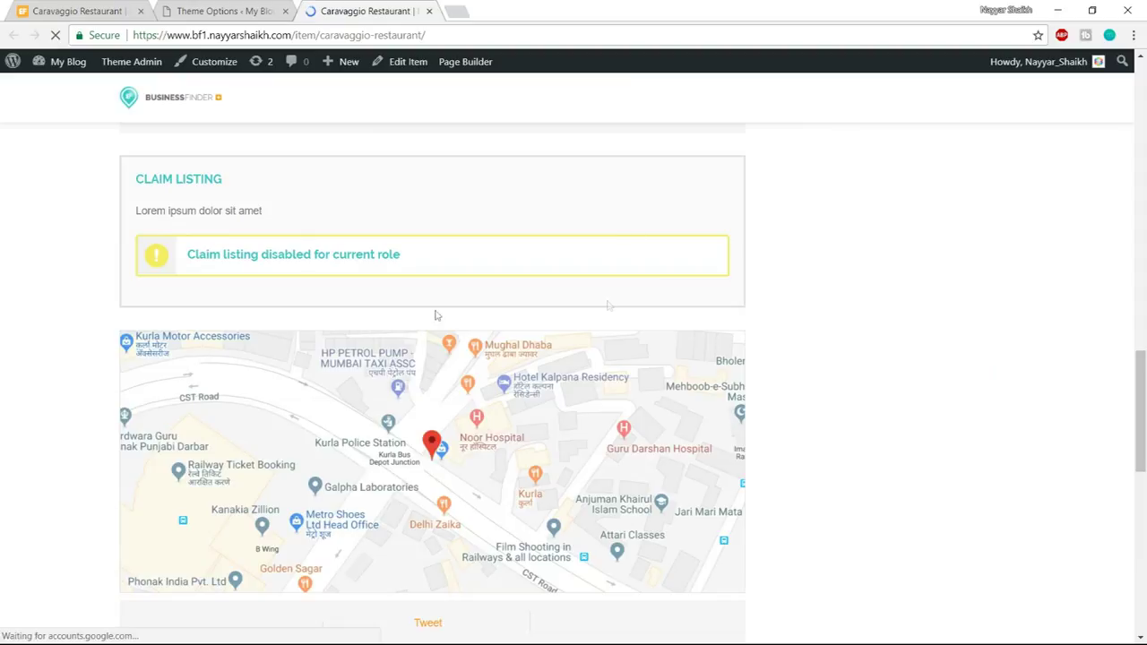
pyautogui.moveTo(222, 257); pyautogui.dragTo(415, 261)
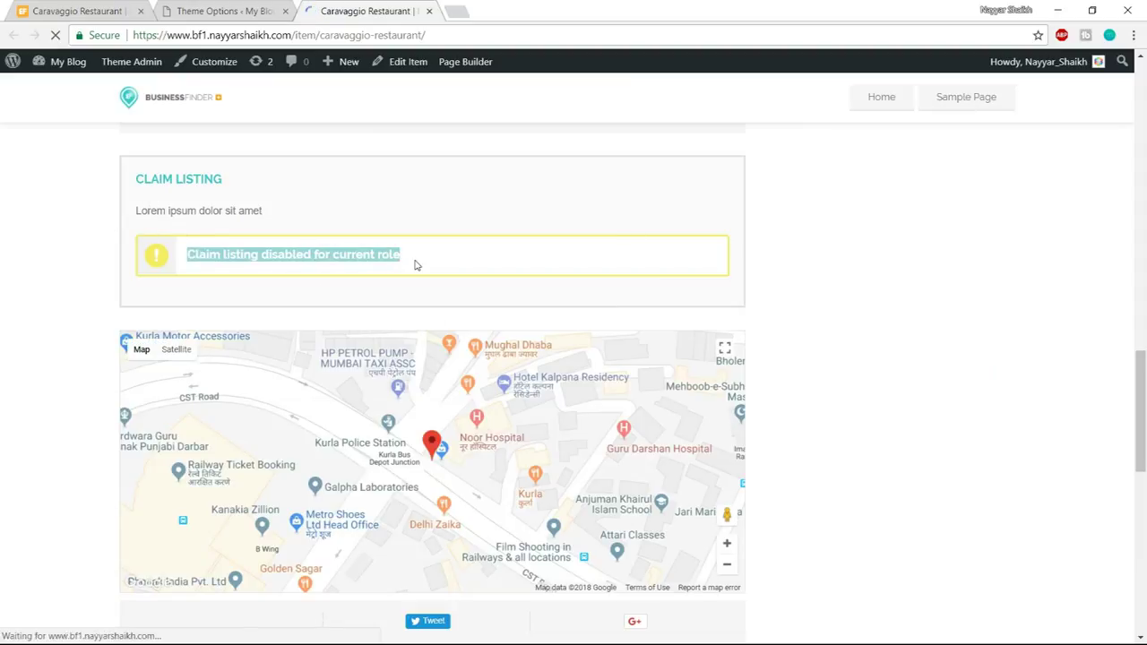
pyautogui.click(418, 263)
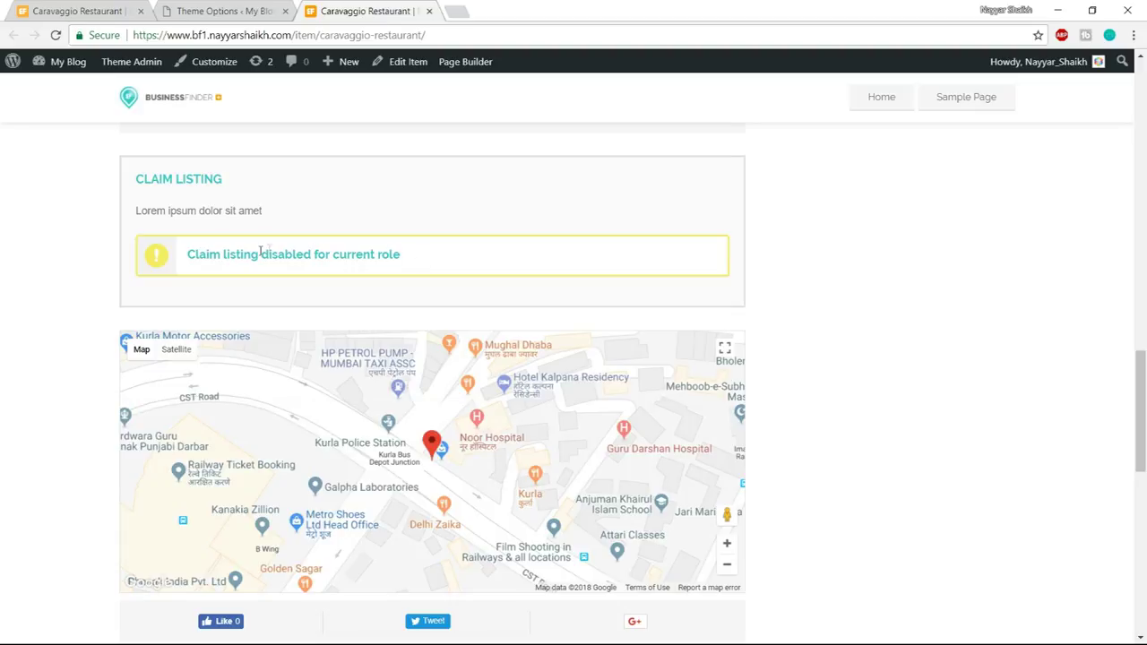
pyautogui.moveTo(191, 257); pyautogui.dragTo(436, 257)
pyautogui.click(437, 258)
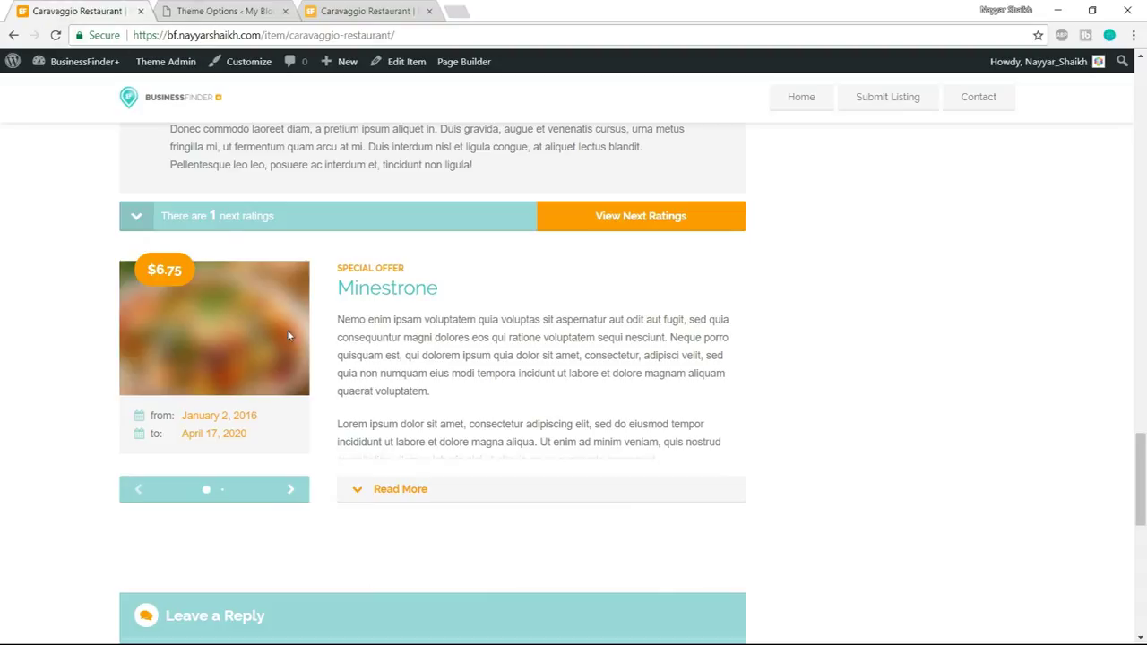
# Advance the special offers slider to show the $29.99 Lobster Dish offer
pyautogui.click(296, 491)
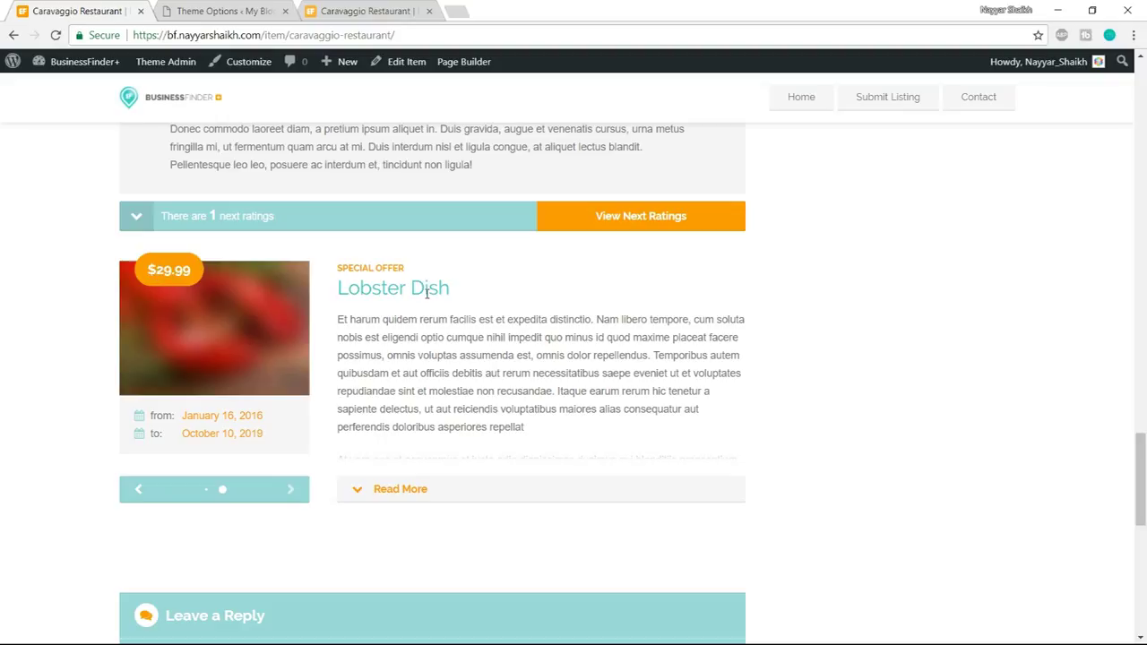
pyautogui.moveTo(339, 268); pyautogui.dragTo(435, 266)
pyautogui.click(316, 417)
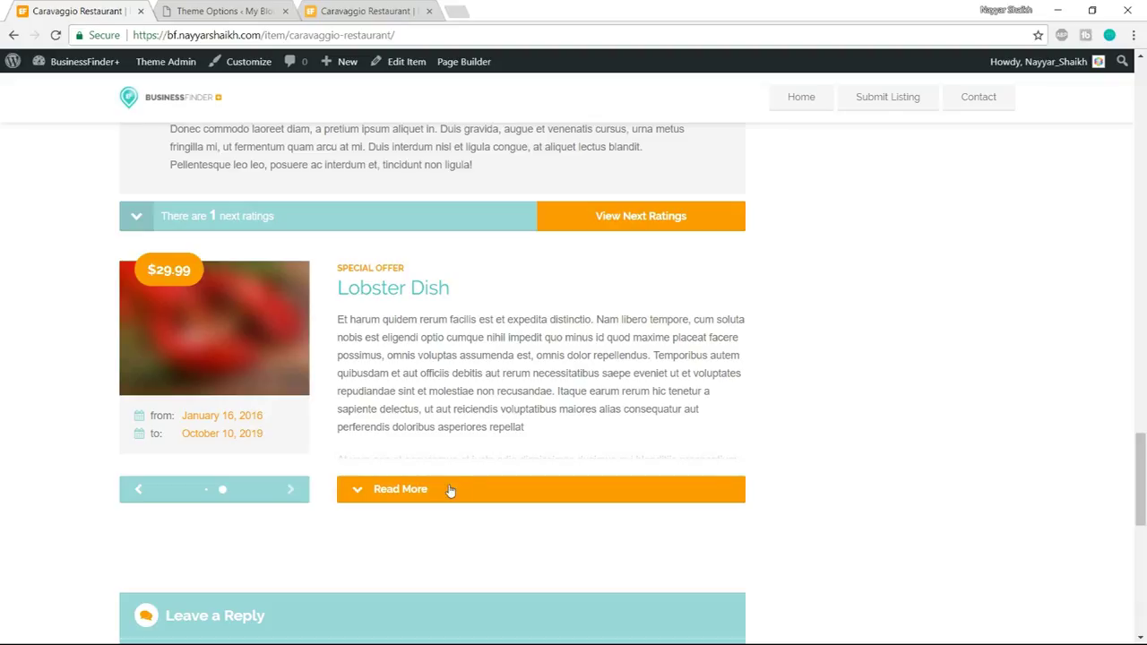
# Return to the Theme Options admin page and scroll down its sidebar
pyautogui.click(204, 9)
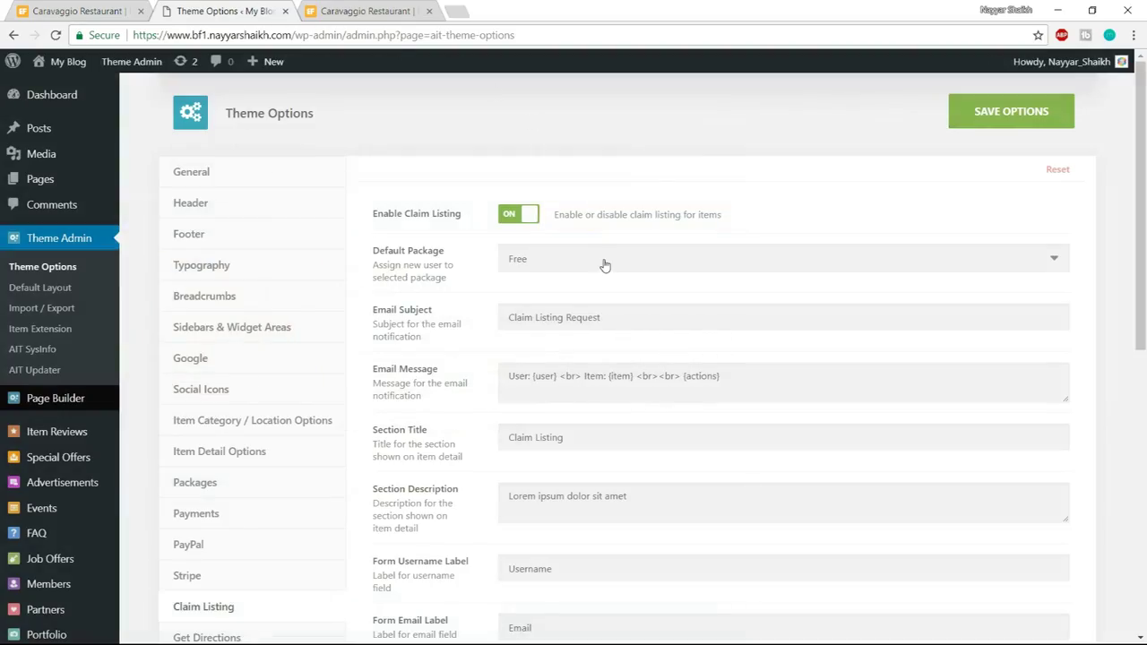
pyautogui.scroll(-2, 604, 276)
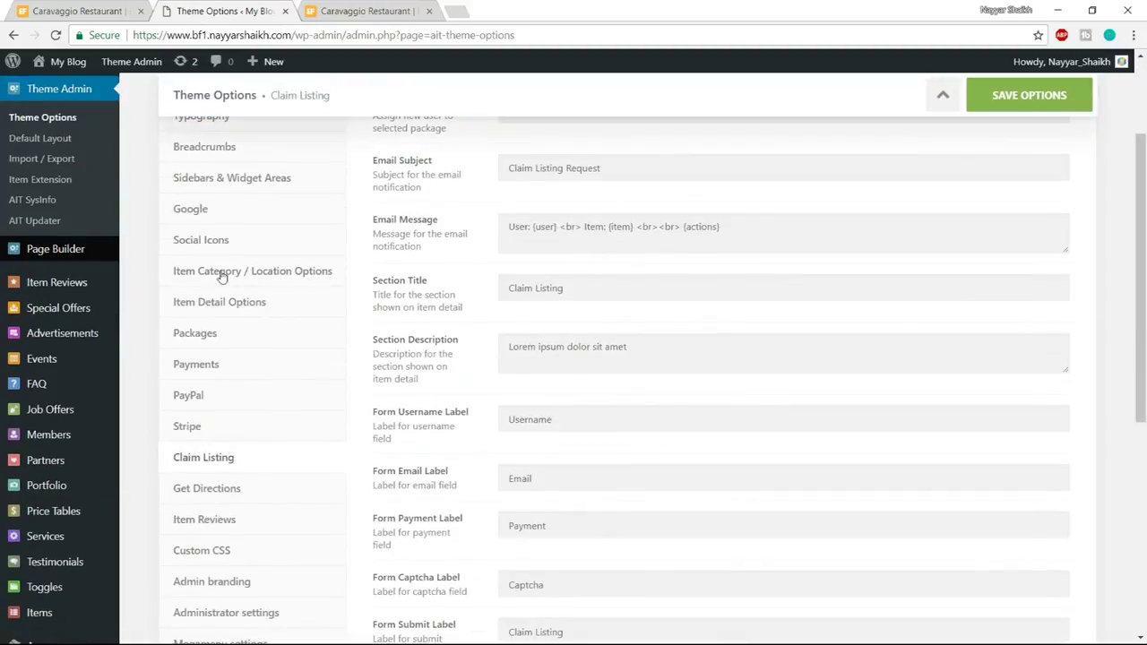
pyautogui.moveTo(60, 464)
pyautogui.moveTo(56, 312)
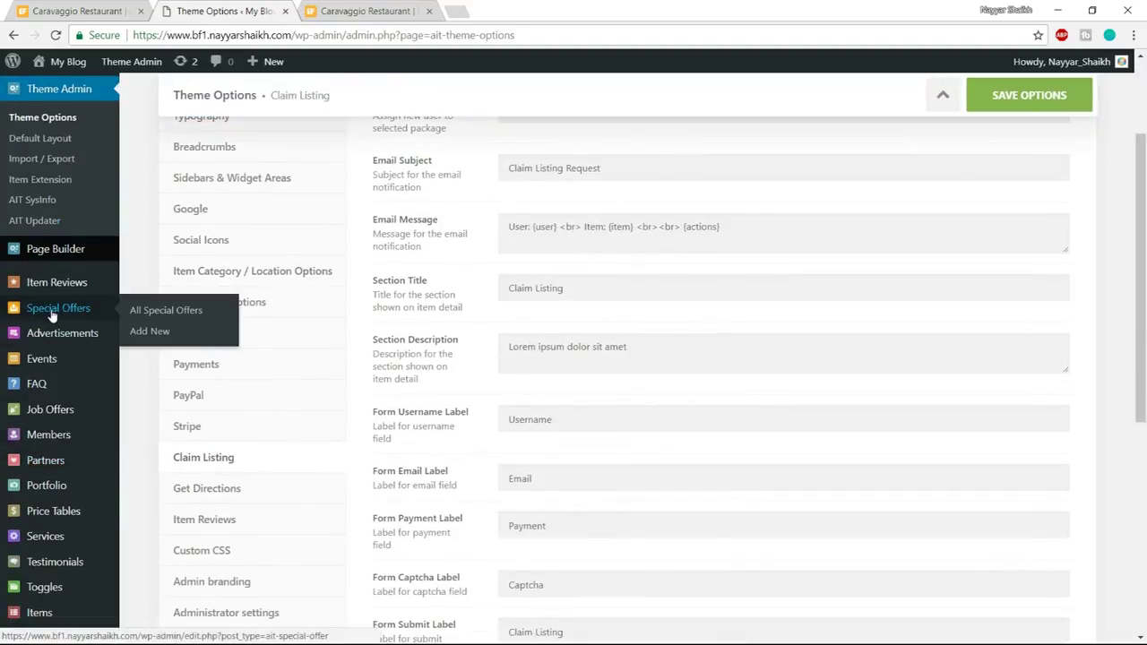
# Start a new special offer titled 'Lobster Dish', copied from the restaurant page
pyautogui.click(164, 333)
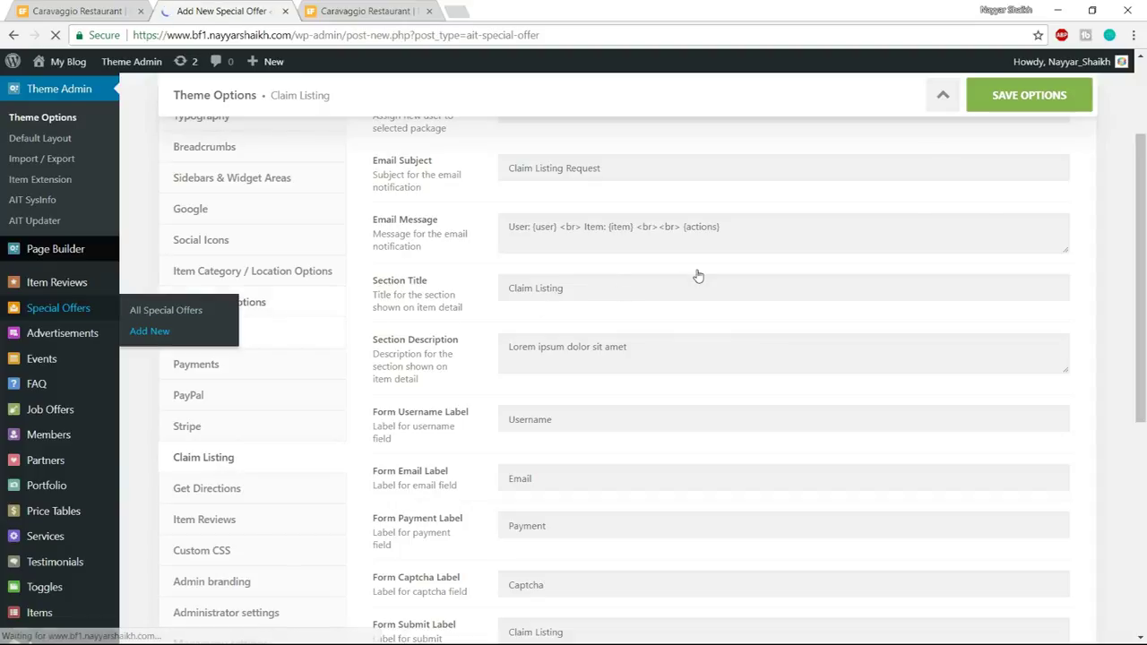
pyautogui.hotkey('ctrl', 'shift', 'Tab')
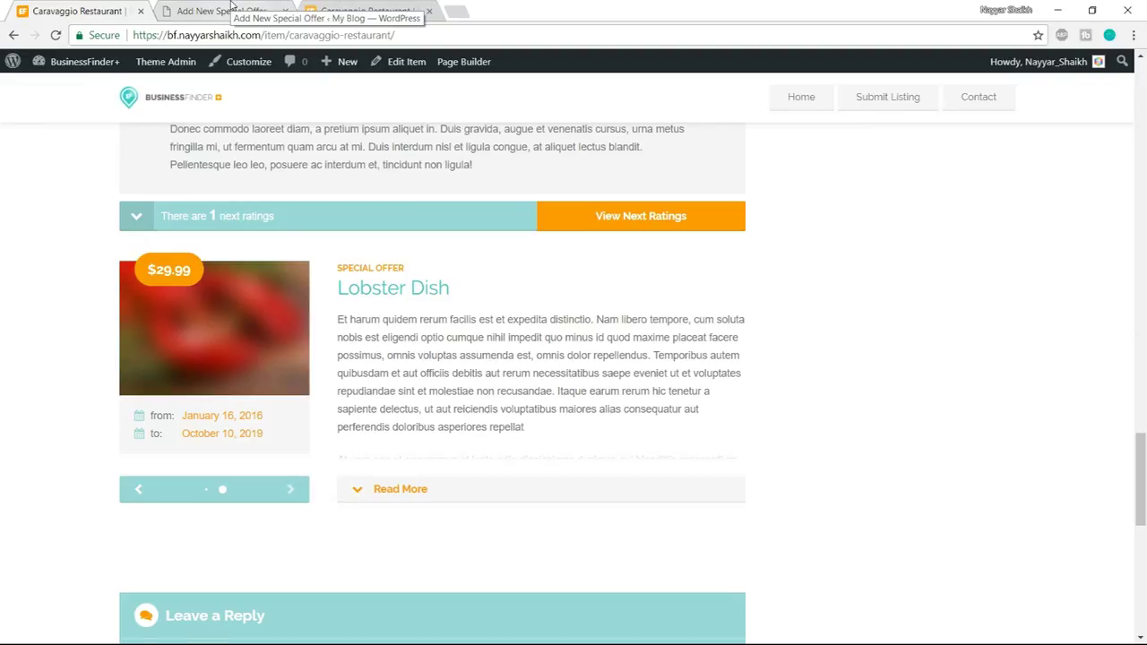
pyautogui.click(215, 11)
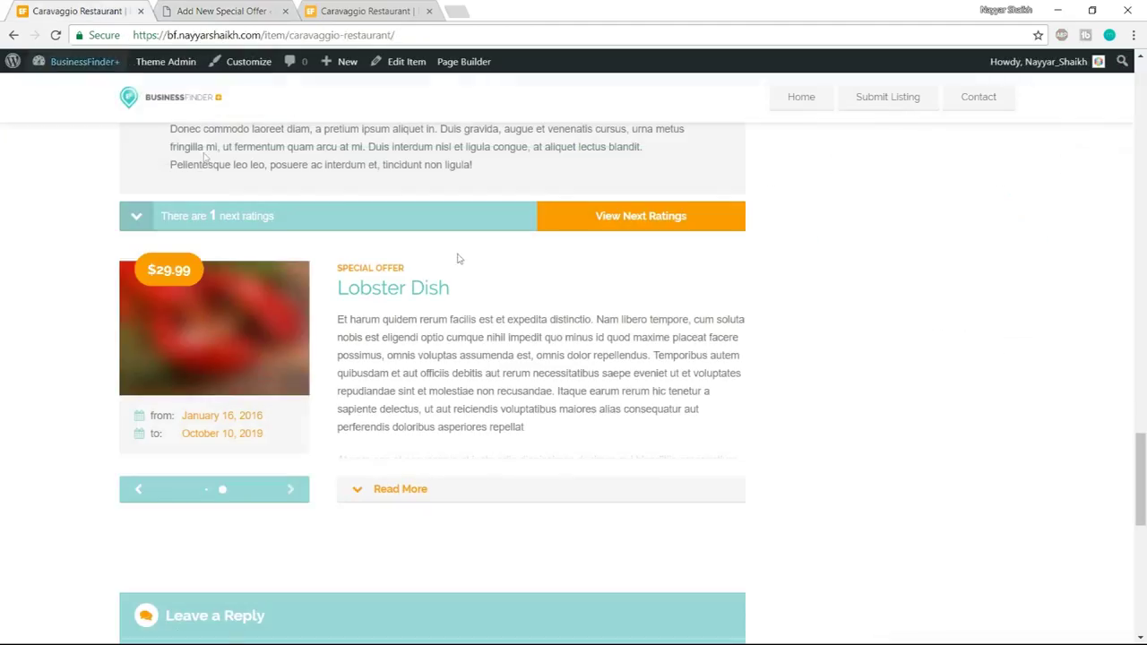
pyautogui.click(96, 9)
pyautogui.moveTo(453, 294); pyautogui.dragTo(337, 291)
pyautogui.hotkey('ctrl', 'c')
pyautogui.hotkey('ctrl', 'Tab')
pyautogui.hotkey('ctrl', 'v')
# Copy the Lobster Dish description paragraphs into the offer's post body
pyautogui.hotkey('ctrl', 'shift', 'Tab')
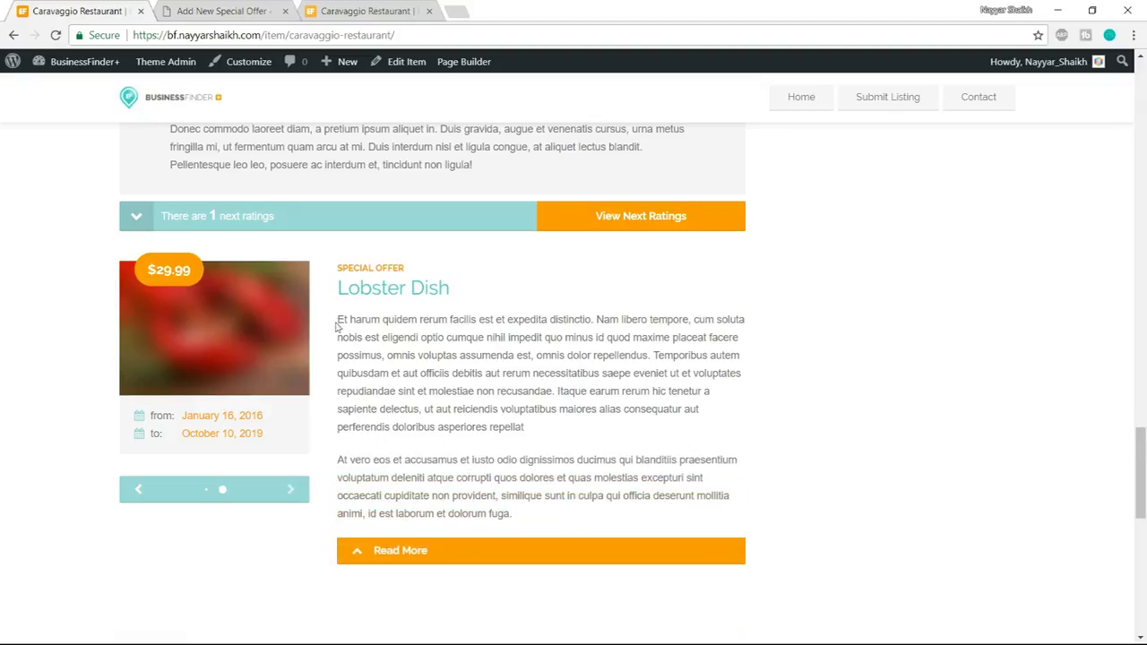
pyautogui.moveTo(338, 319); pyautogui.dragTo(622, 520)
pyautogui.hotkey('ctrl', 'c')
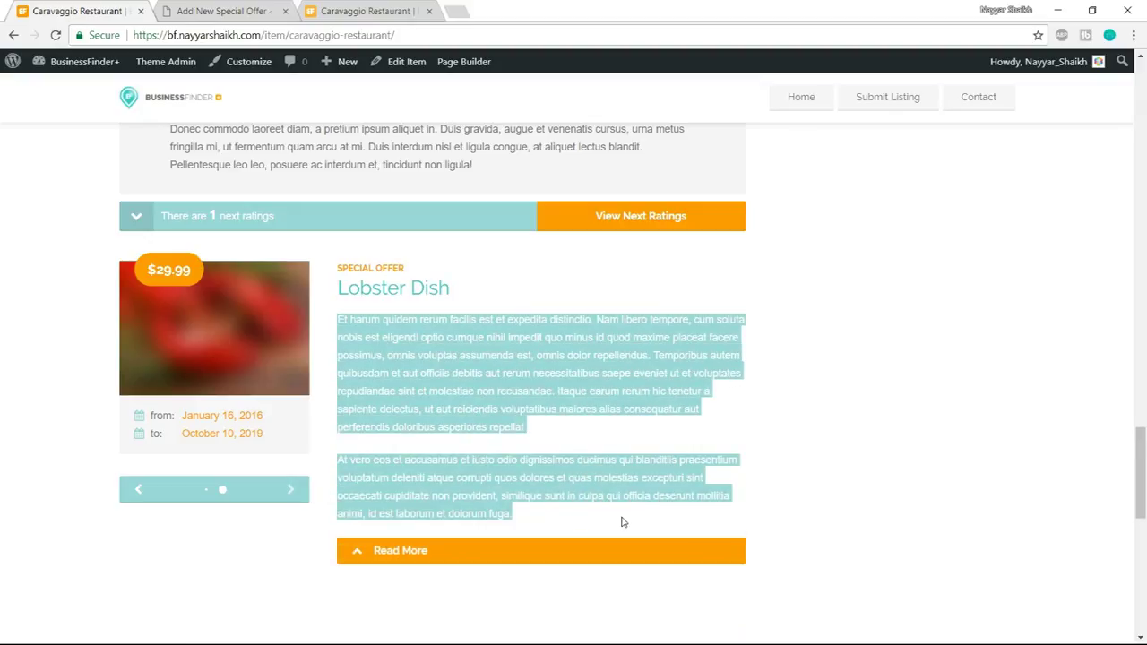
pyautogui.click(408, 301)
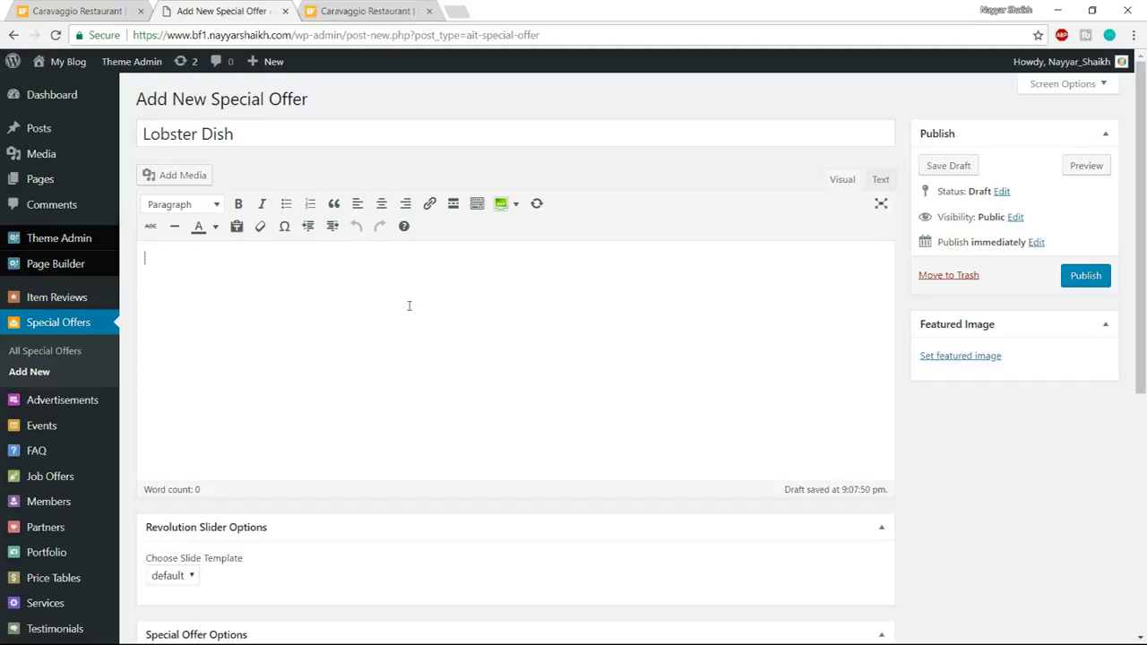
pyautogui.hotkey('ctrl', 'v')
pyautogui.scroll(-5, 887, 430)
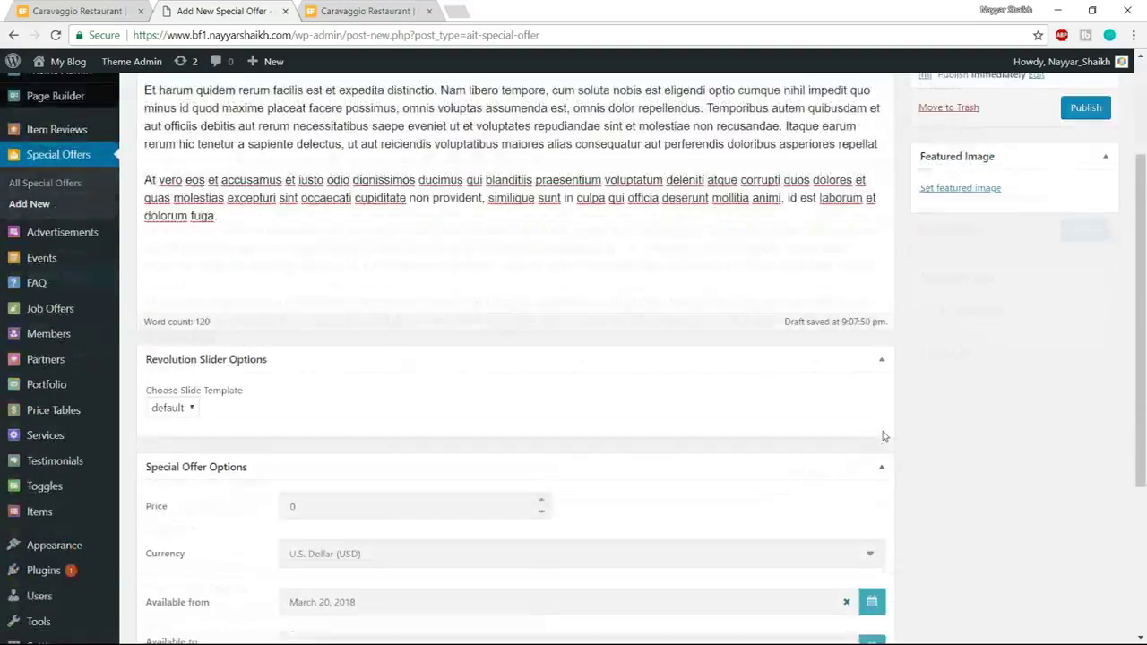
# Set the offer price 9.99 in U.S. Dollar (USD), ending March 29, 2018
pyautogui.click(76, 11)
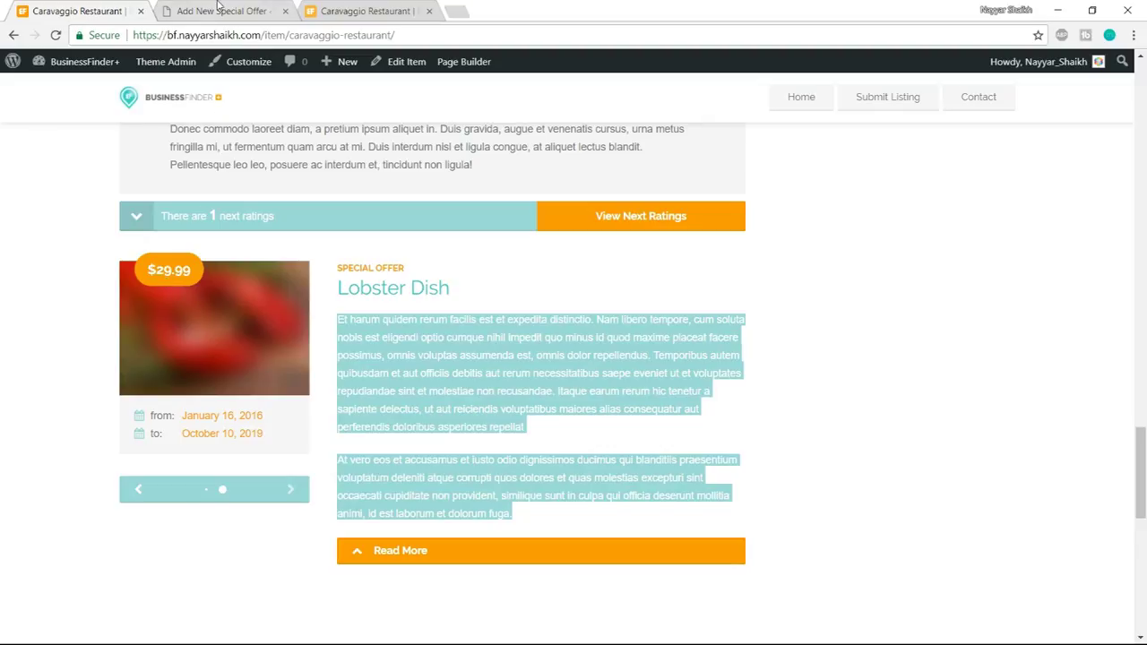
pyautogui.click(218, 9)
pyautogui.click(314, 242)
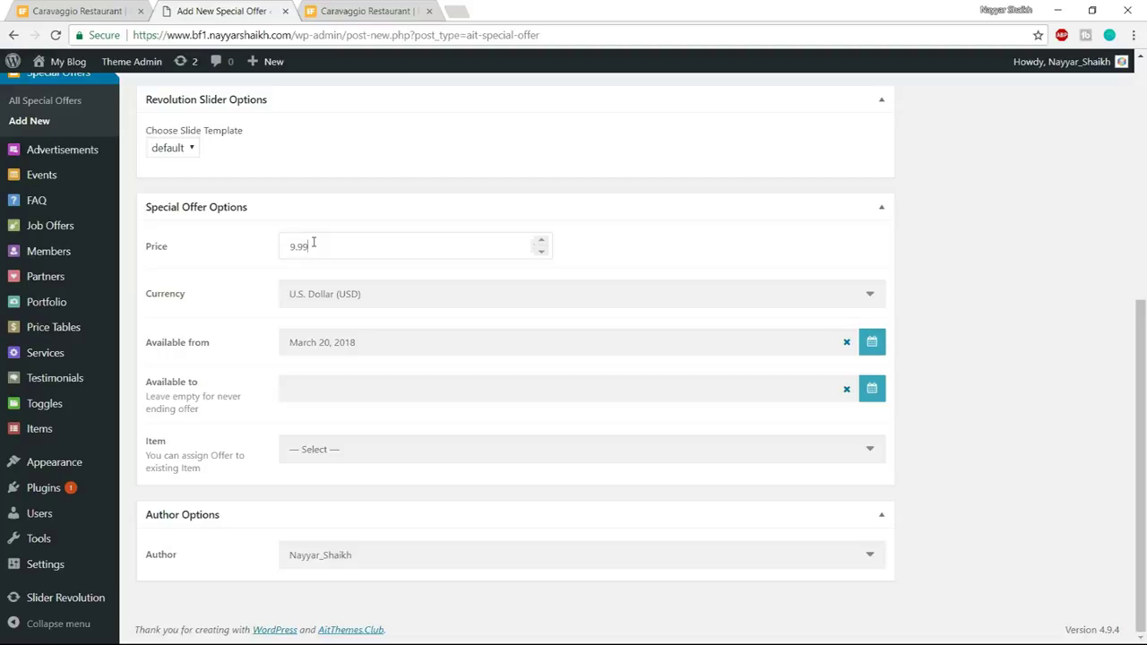
pyautogui.click(370, 299)
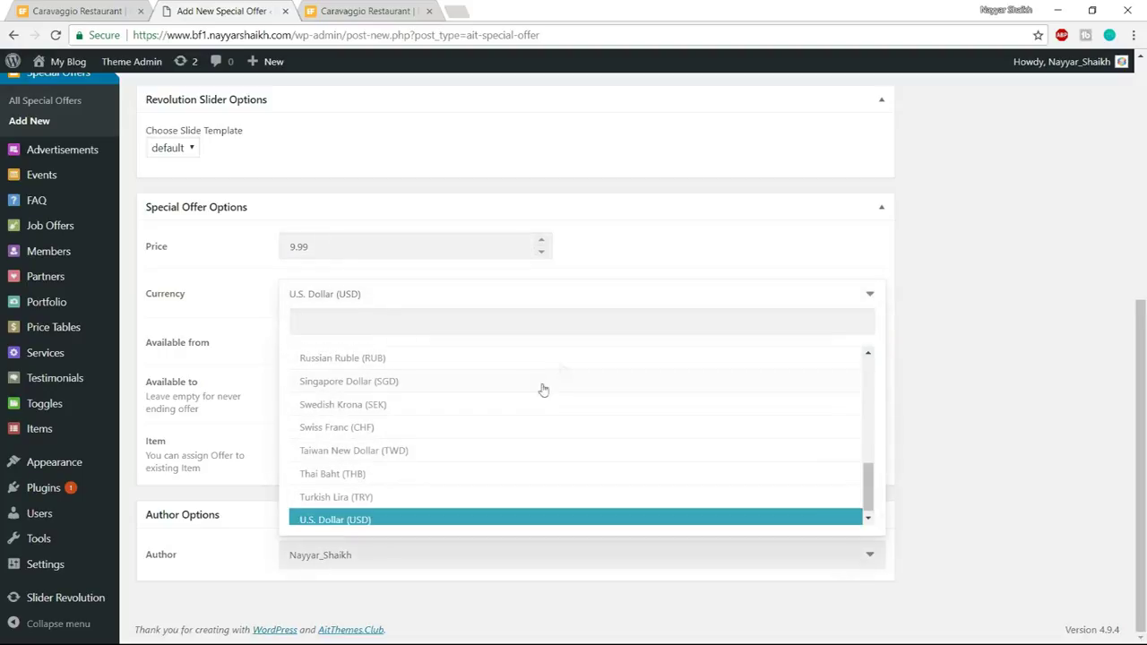
pyautogui.click(655, 292)
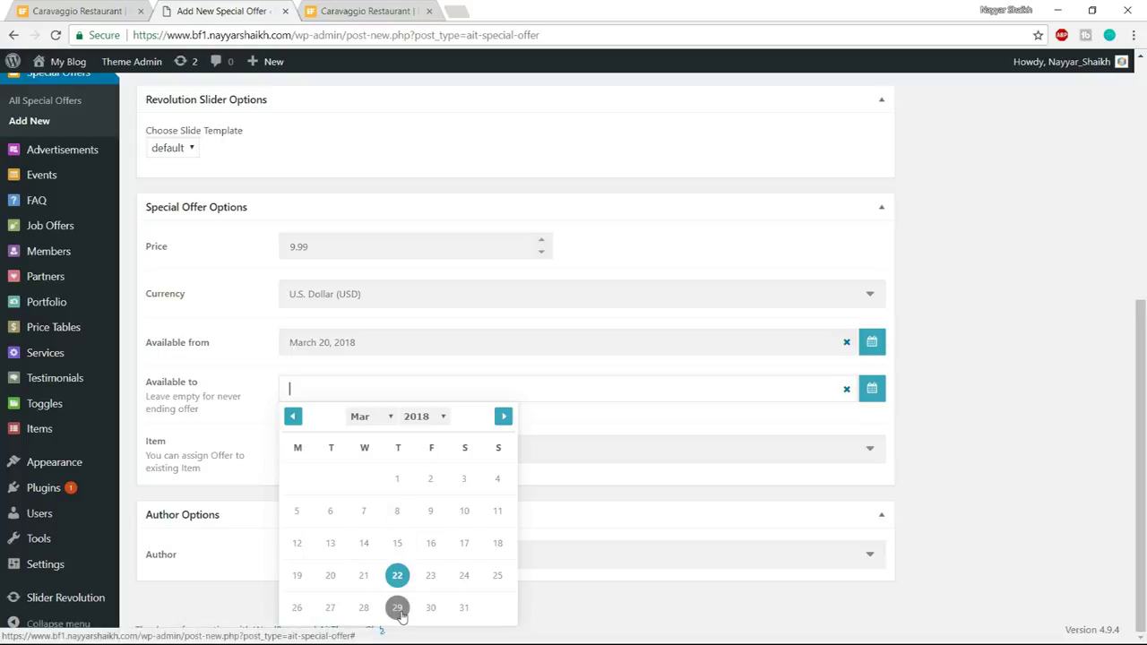
pyautogui.click(398, 609)
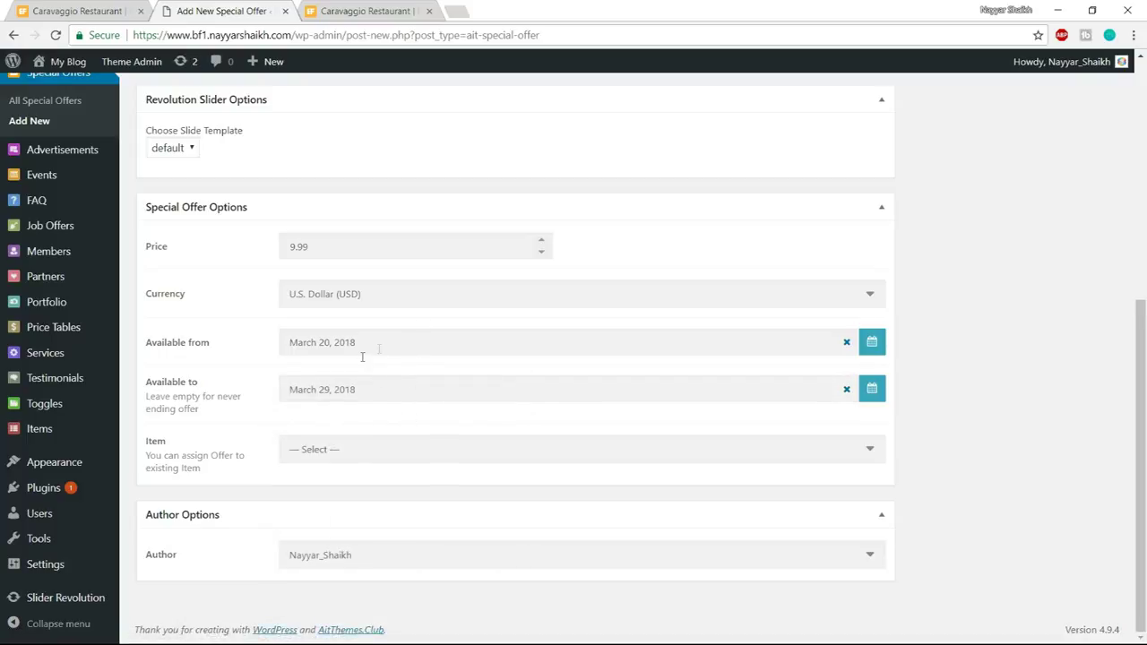
# Assign the offer to the Caravaggio Restaurant item
pyautogui.click(334, 450)
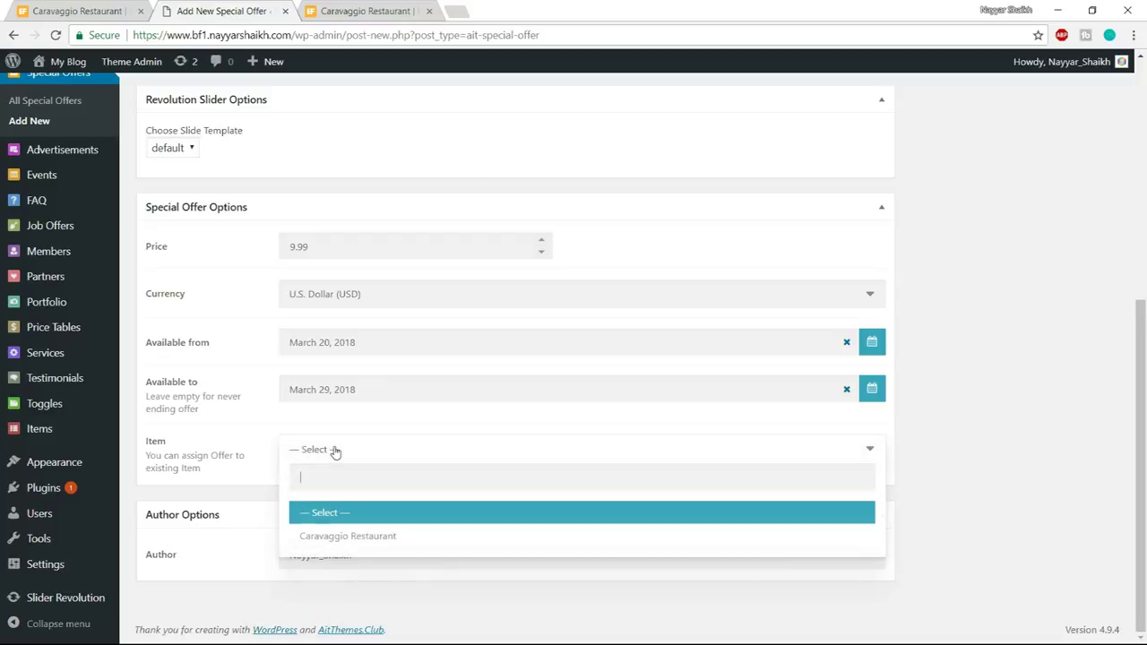
pyautogui.click(358, 538)
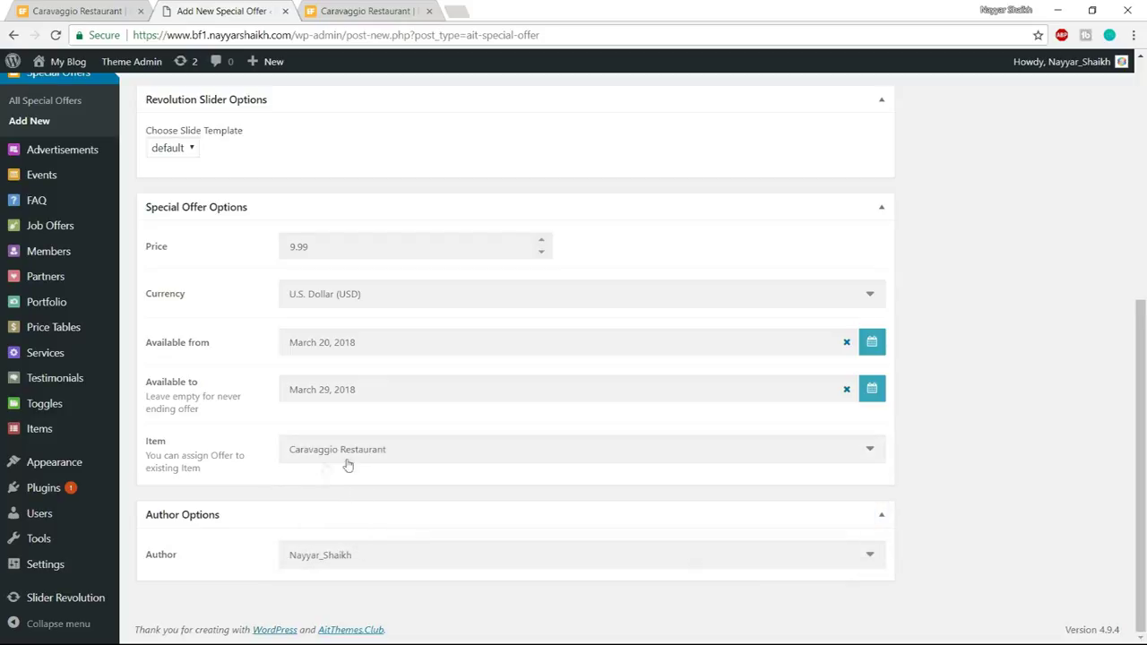
pyautogui.scroll(5, 645, 518)
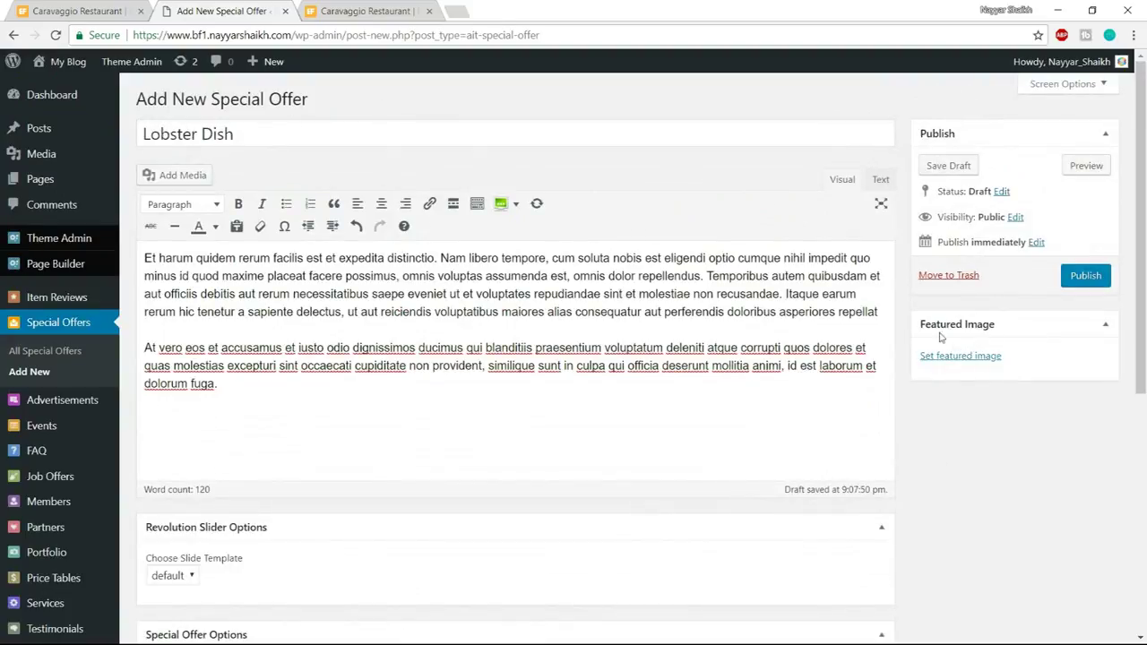
pyautogui.click(117, 7)
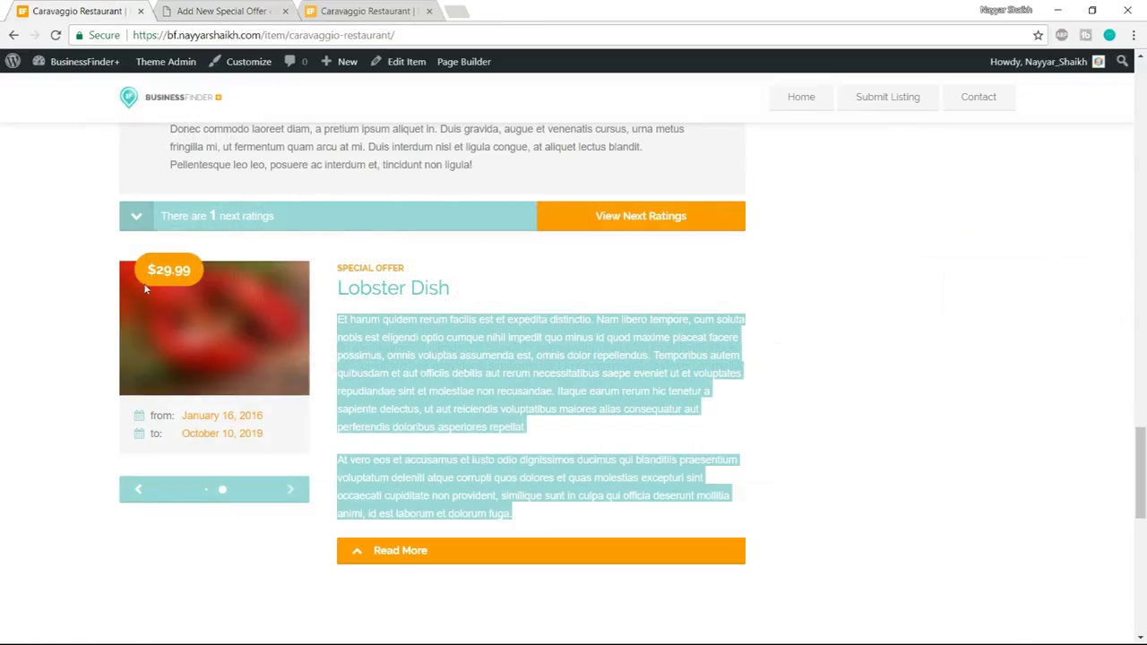
# Upload the boiled lobster JPG as the Lobster Dish offer's featured image and publish the offer
pyautogui.click(215, 11)
pyautogui.click(968, 363)
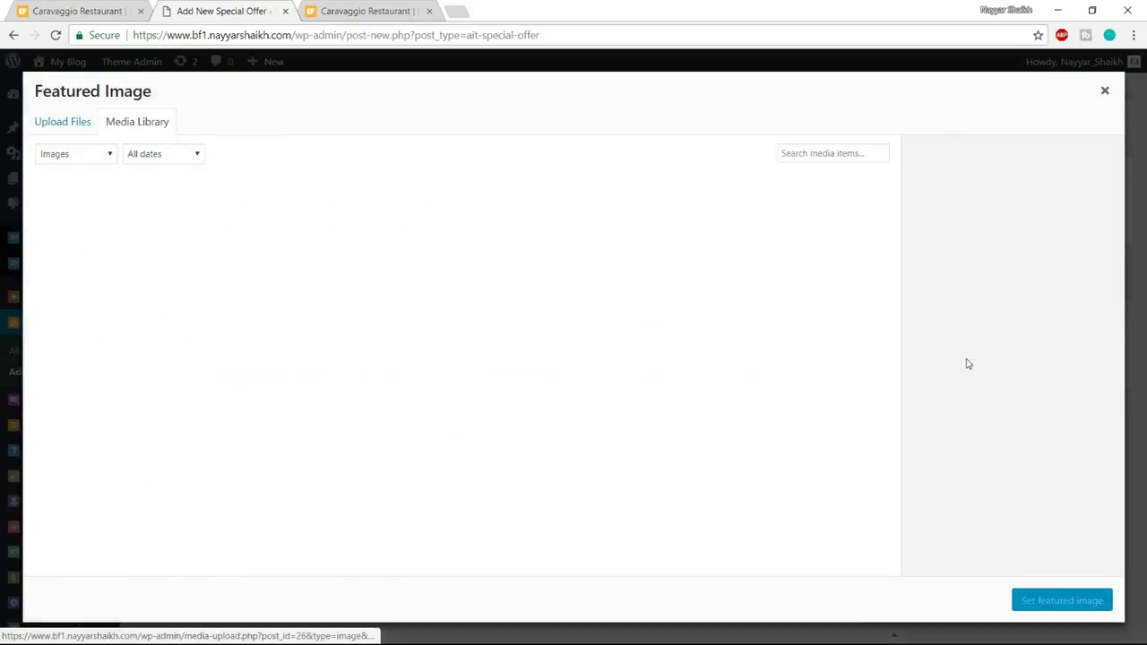
pyautogui.click(60, 125)
pyautogui.click(602, 349)
pyautogui.scroll(-2, 601, 349)
pyautogui.click(355, 309)
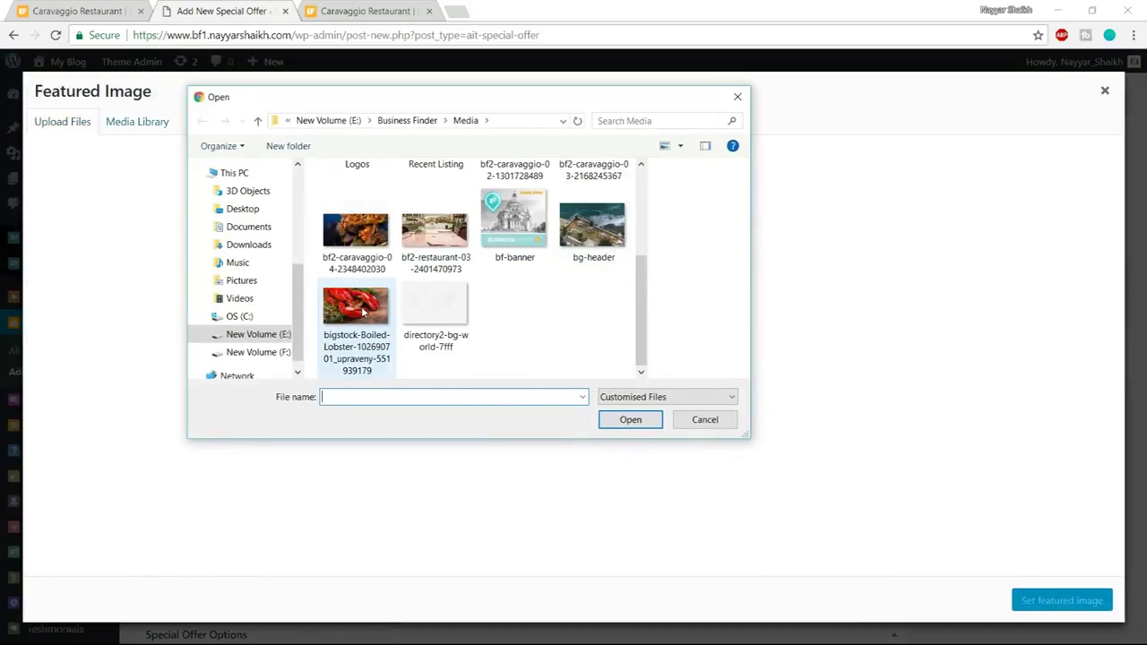
pyautogui.click(640, 422)
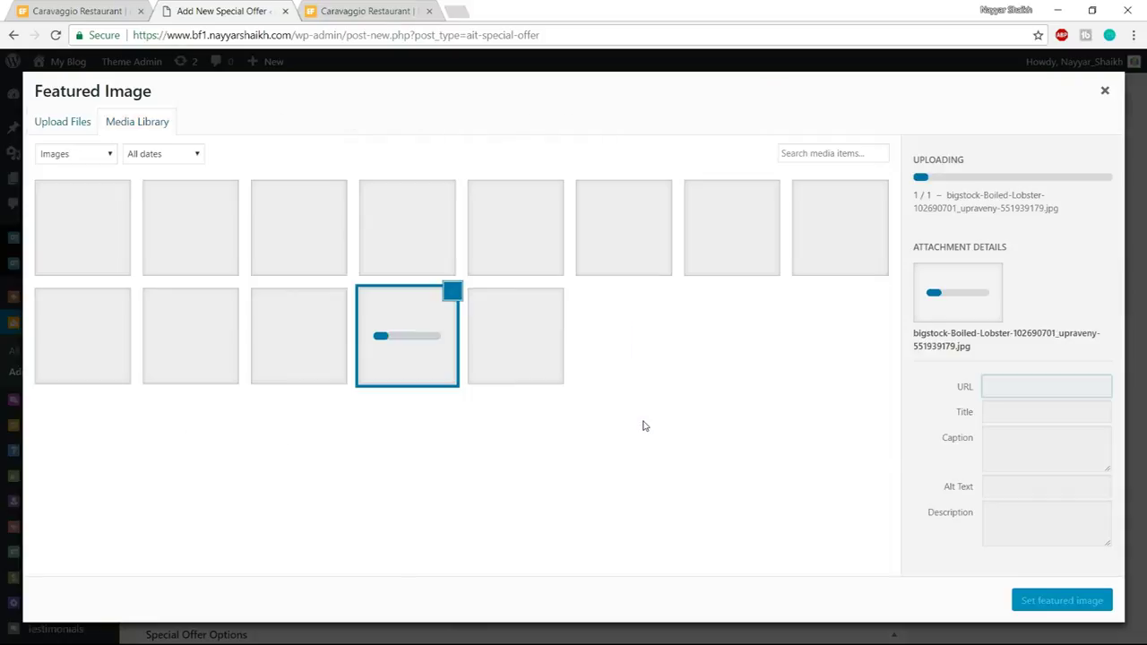
pyautogui.click(1057, 601)
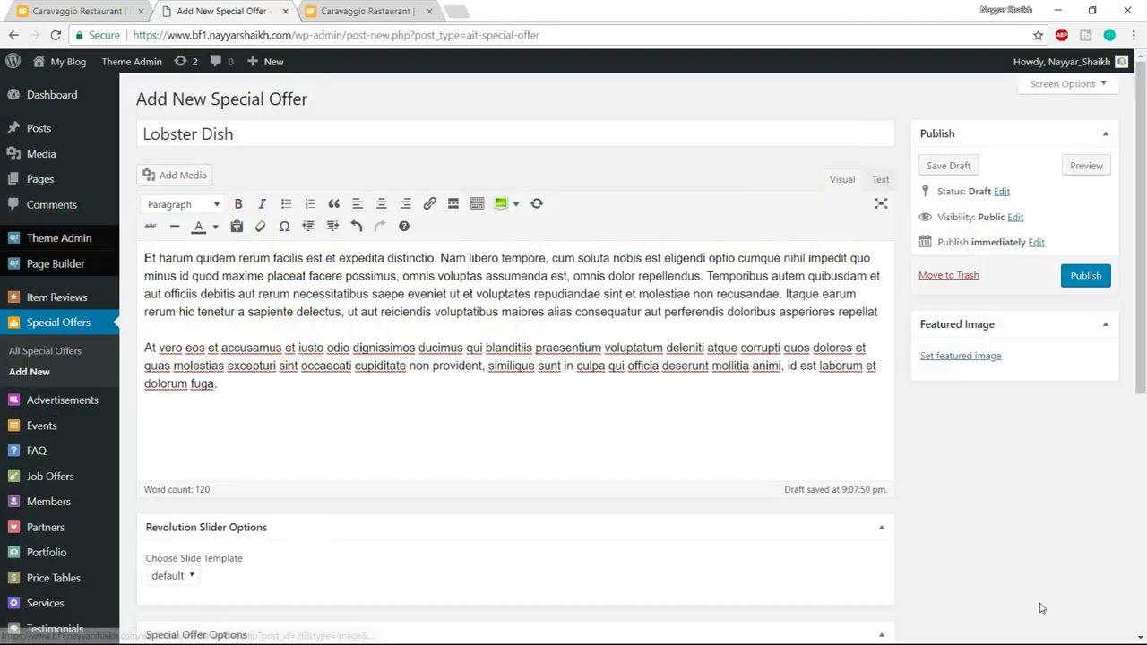
pyautogui.click(1091, 280)
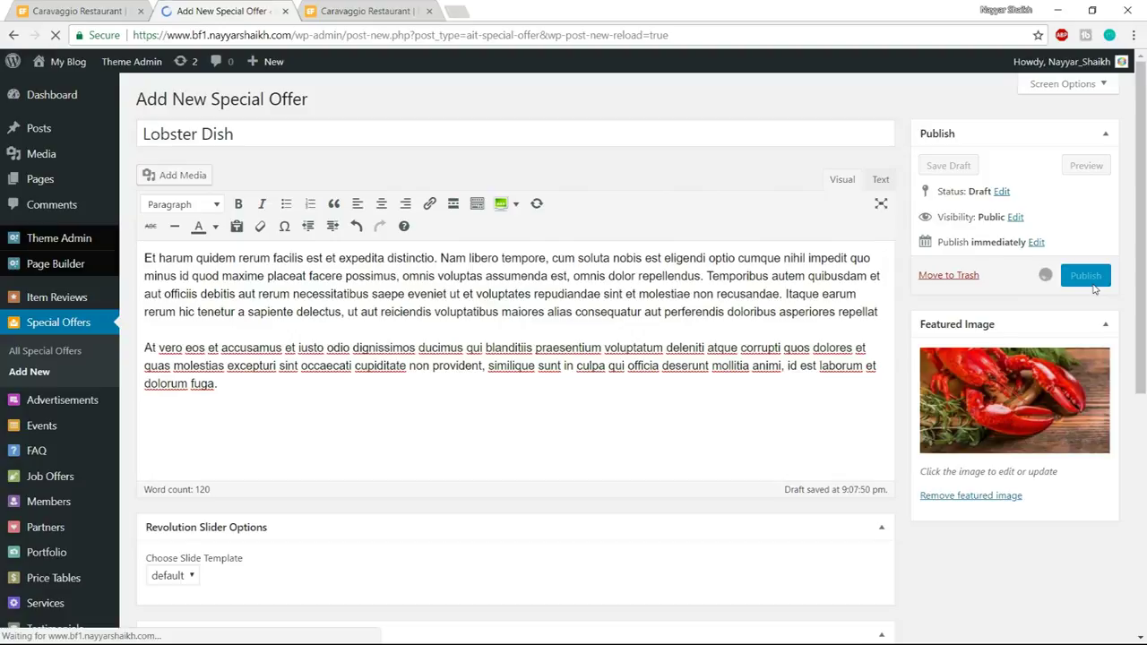
# Reload the site's Caravaggio Restaurant listing so the new Lobster Dish offer appears
pyautogui.click(354, 11)
pyautogui.scroll(-10, 464, 313)
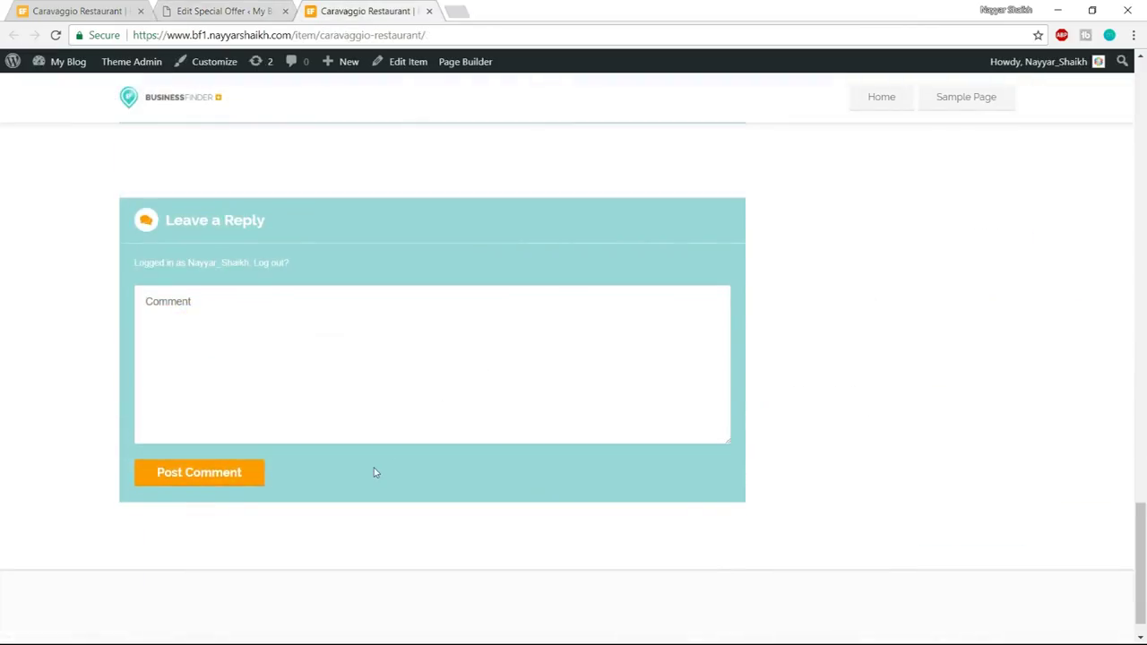
pyautogui.scroll(10, 379, 492)
pyautogui.click(55, 35)
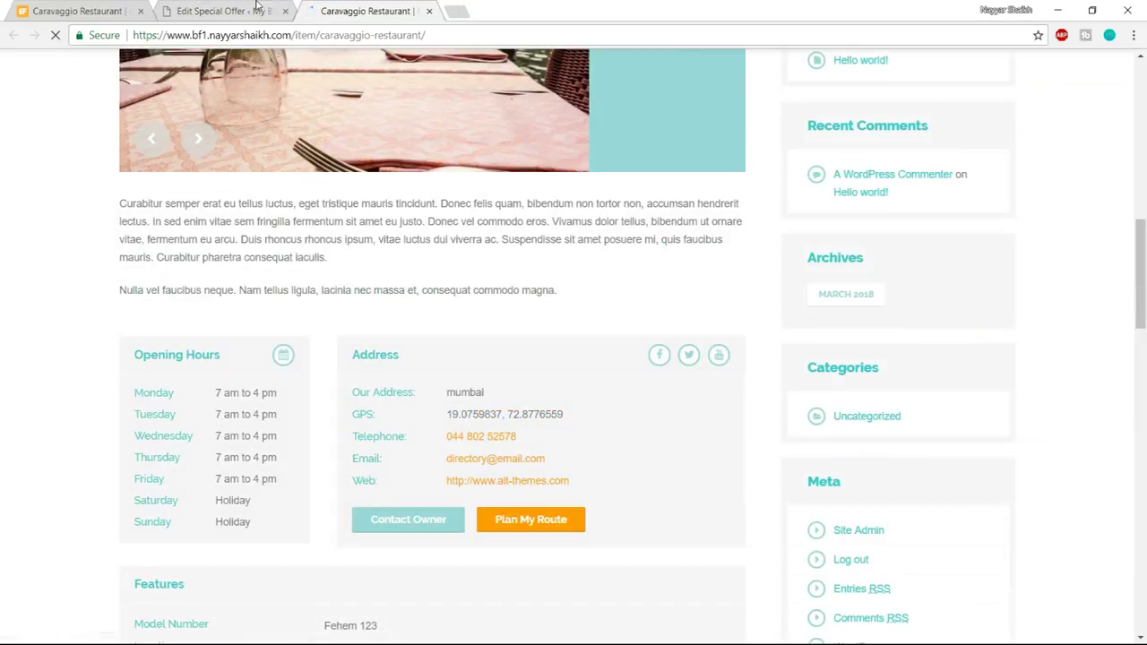
pyautogui.click(224, 11)
pyautogui.scroll(-5, 474, 415)
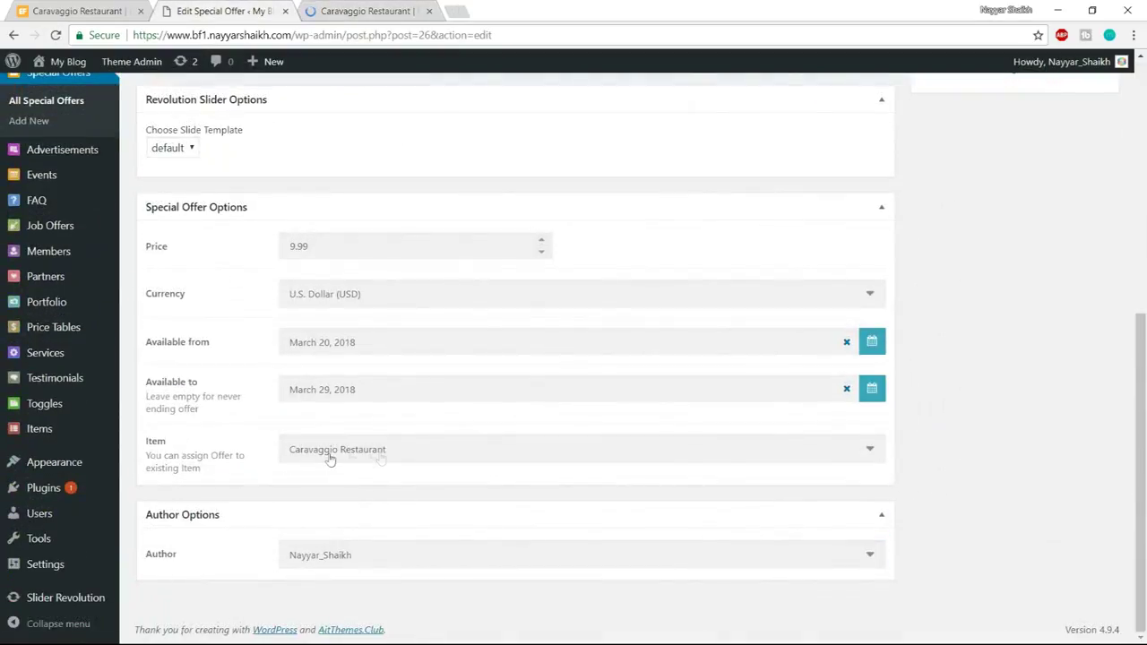
# Expand the $9.99 Lobster Dish offer with Read More and review its March 20–29, 2018 dates
pyautogui.click(361, 5)
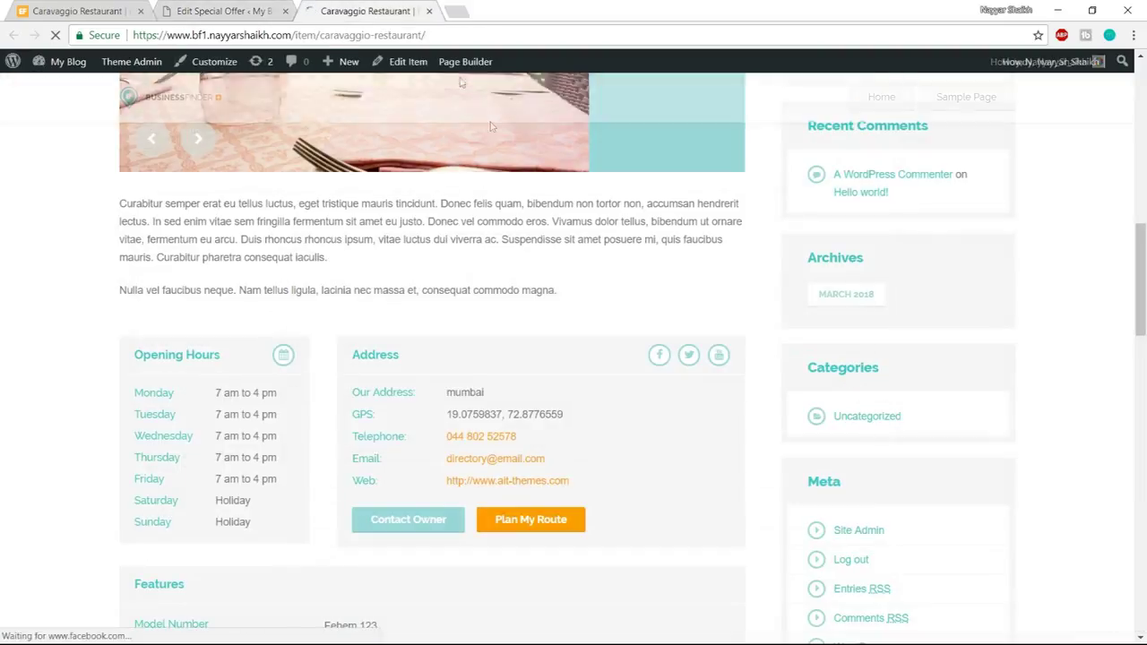
pyautogui.scroll(-5, 645, 339)
pyautogui.scroll(-4, 643, 338)
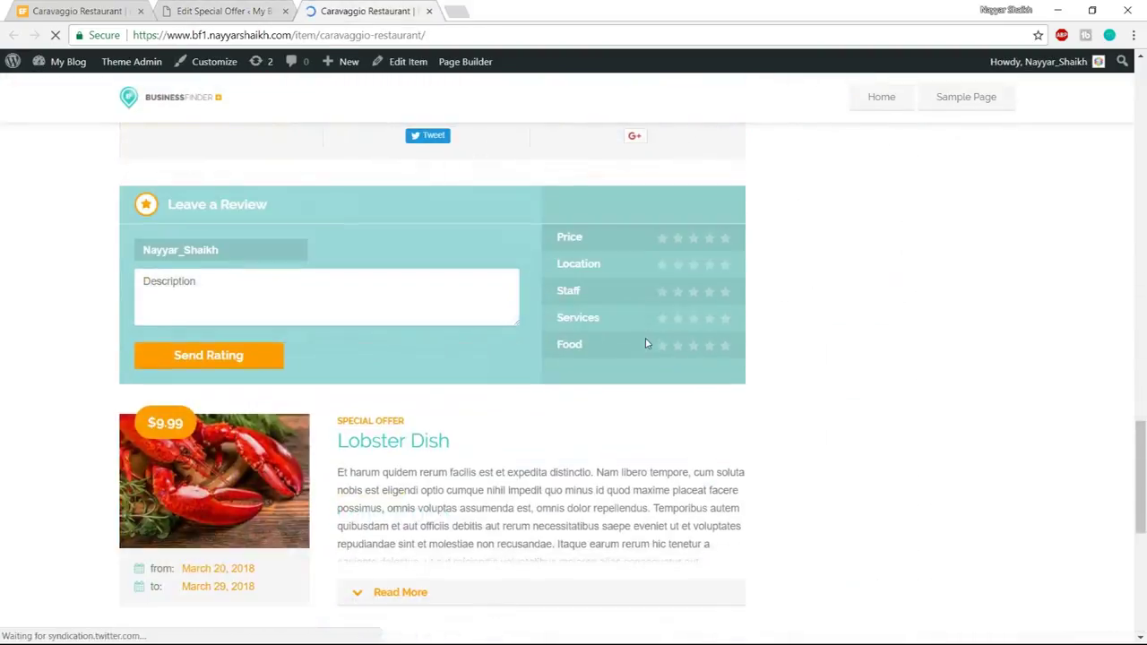
pyautogui.scroll(1, 389, 403)
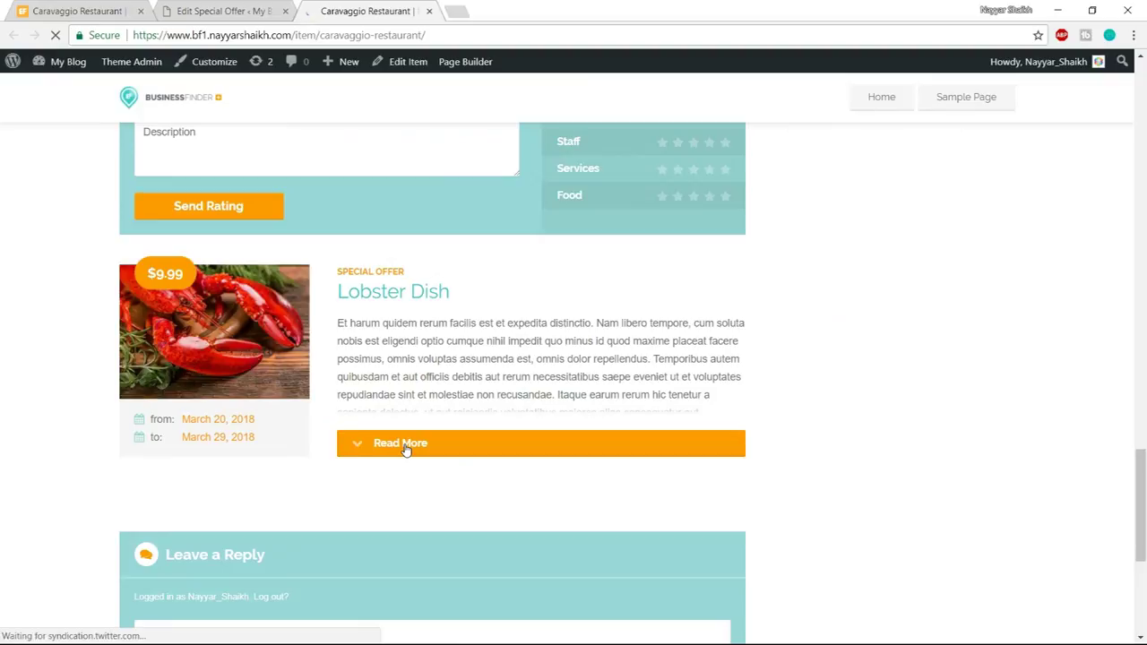
pyautogui.click(408, 444)
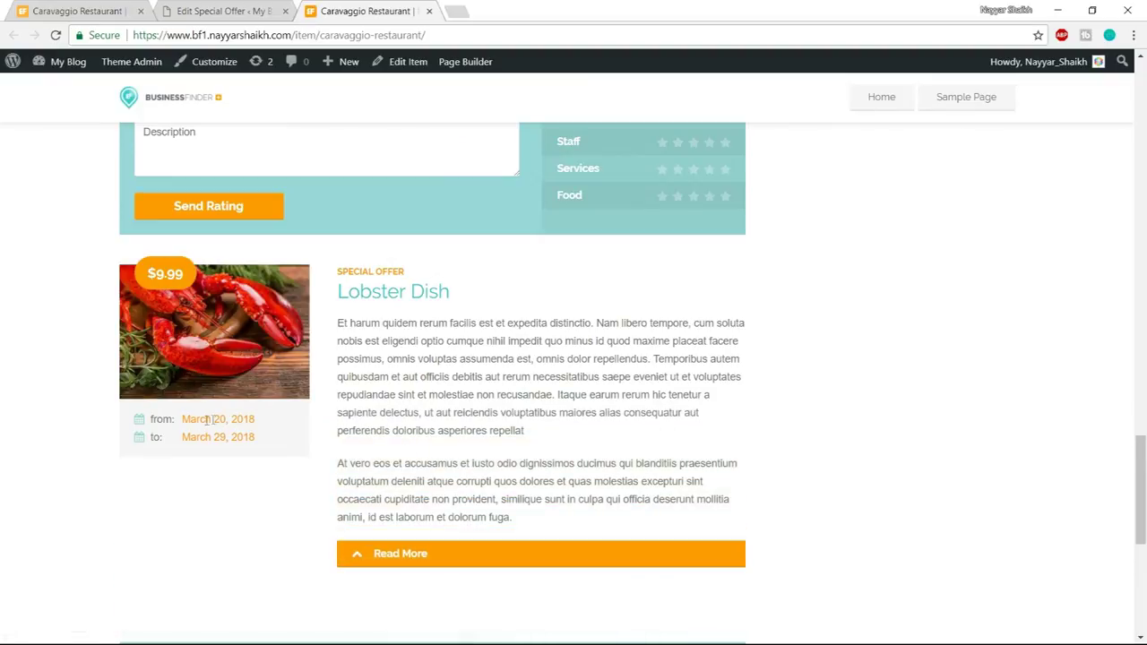
pyautogui.moveTo(207, 418); pyautogui.dragTo(186, 418)
pyautogui.moveTo(184, 438); pyautogui.dragTo(256, 451)
pyautogui.click(573, 400)
# Scroll through the demo and site Caravaggio Restaurant listings to compare them
pyautogui.scroll(-3, 942, 428)
pyautogui.scroll(10, 952, 454)
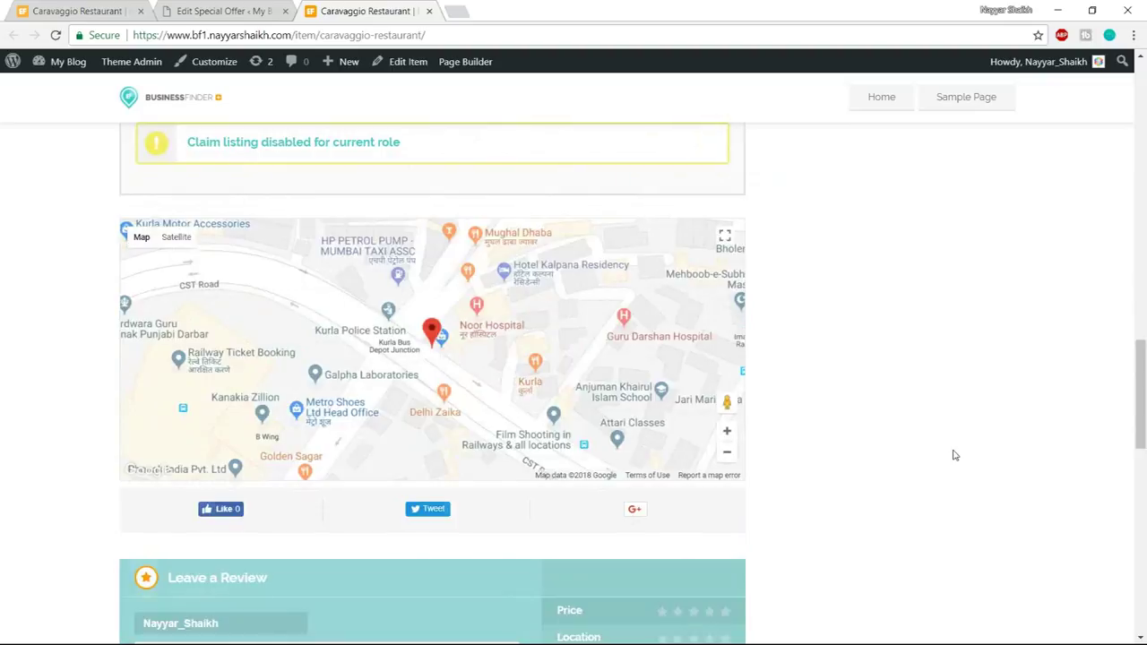
pyautogui.scroll(10, 954, 459)
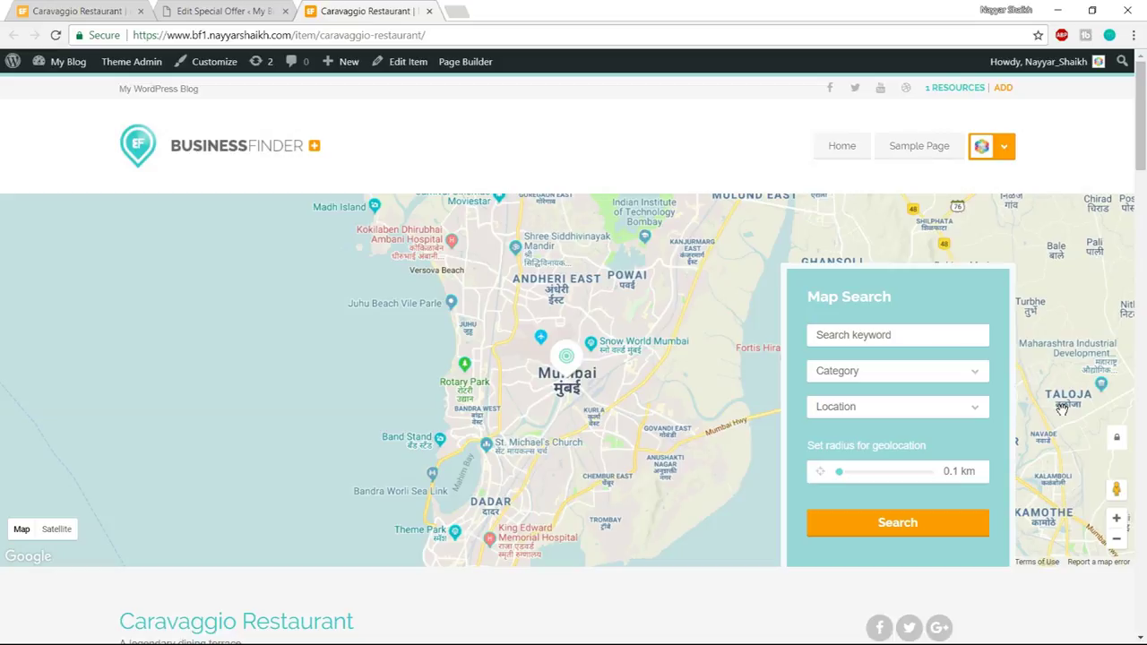
pyautogui.scroll(-7, 1062, 410)
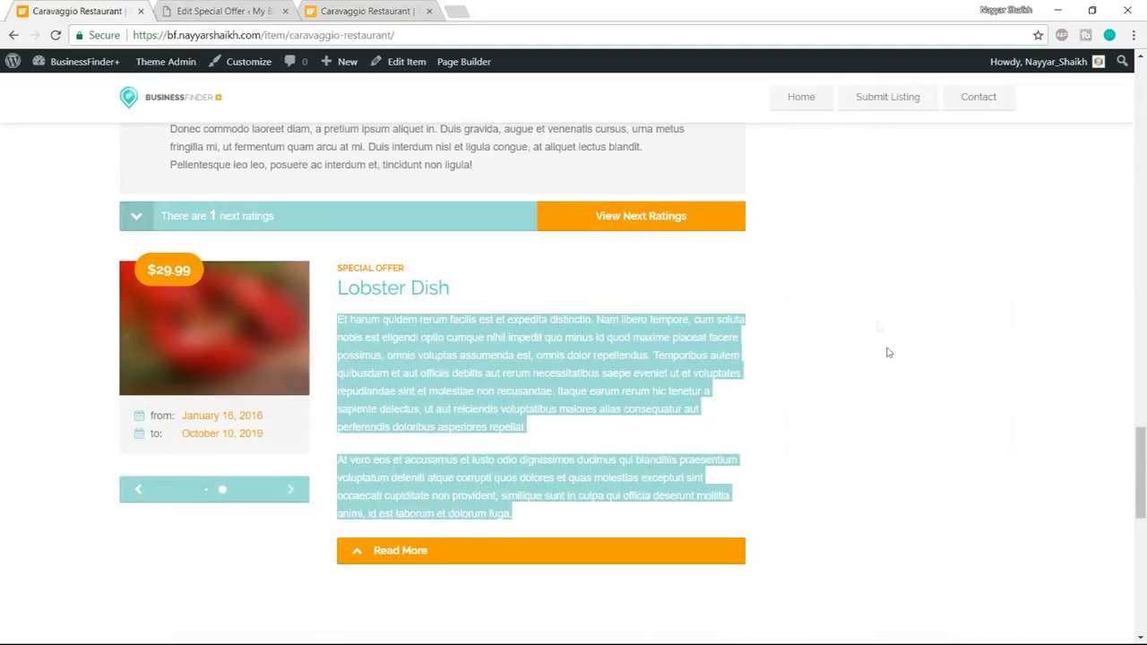
pyautogui.scroll(-10, 904, 433)
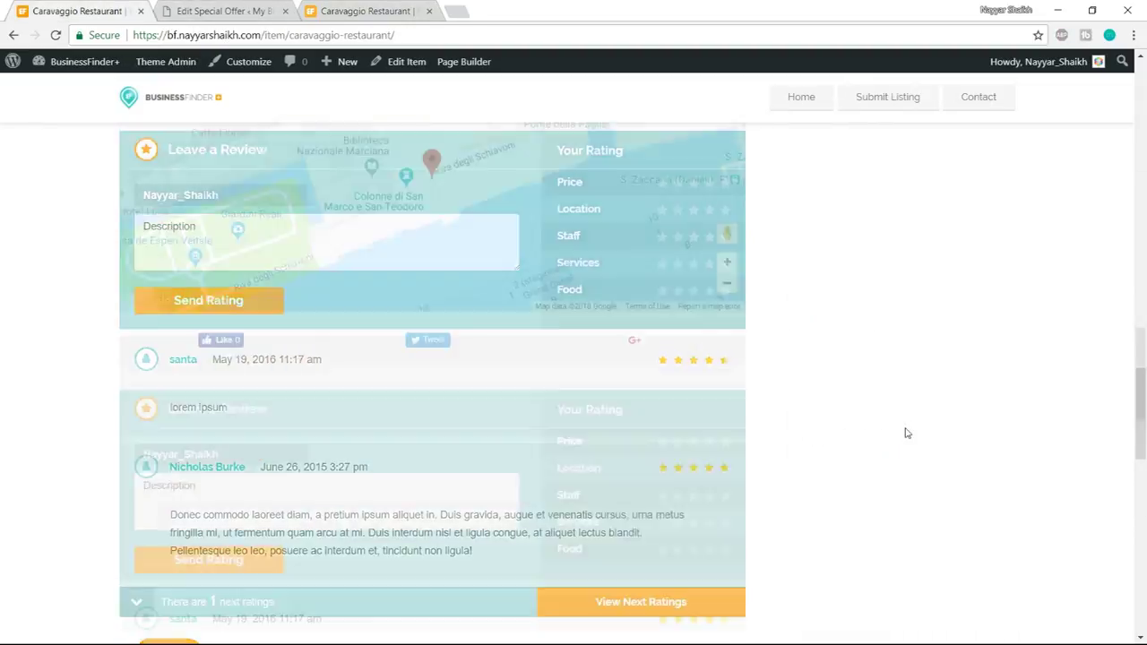
pyautogui.scroll(9, 904, 433)
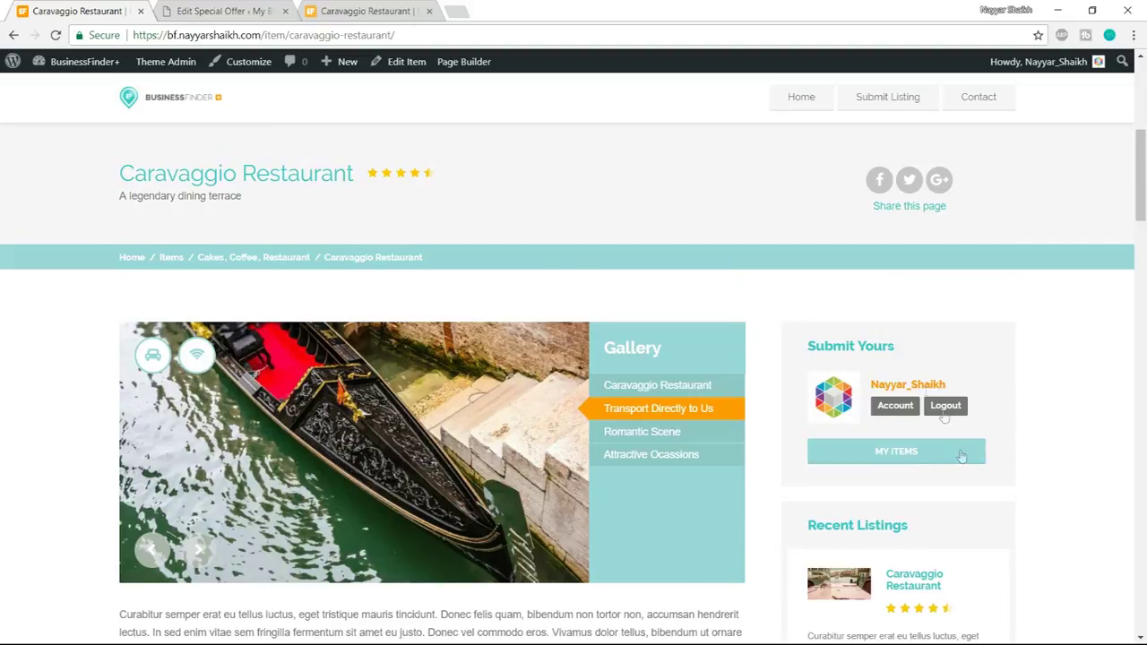
pyautogui.scroll(-3, 999, 421)
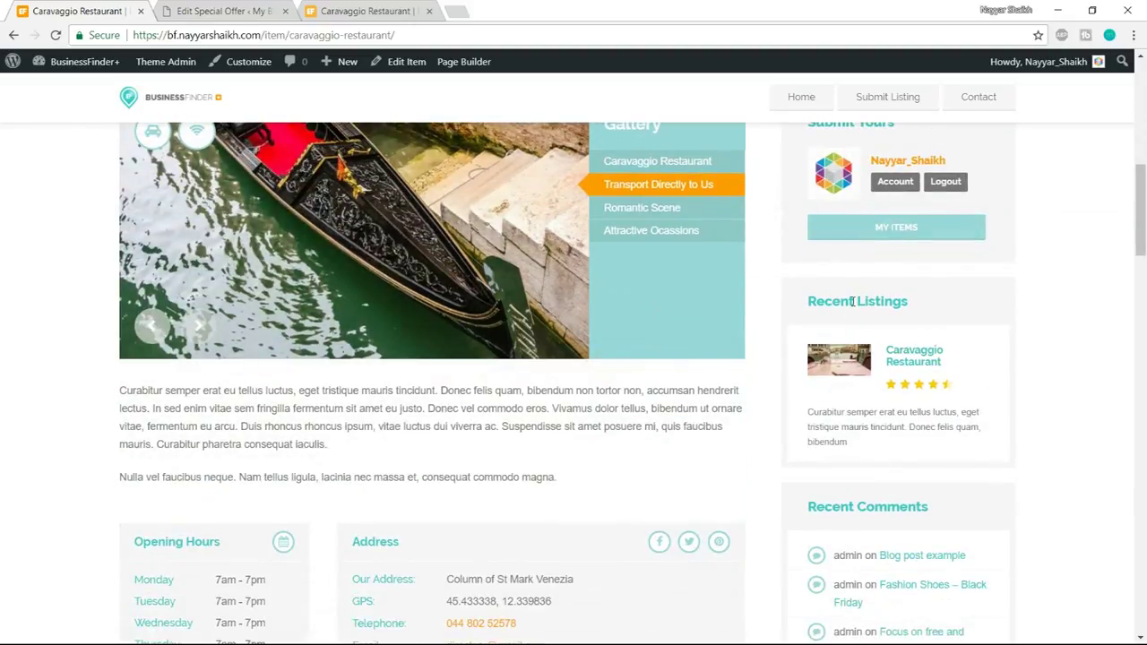
pyautogui.scroll(-2, 918, 408)
pyautogui.scroll(-3, 955, 499)
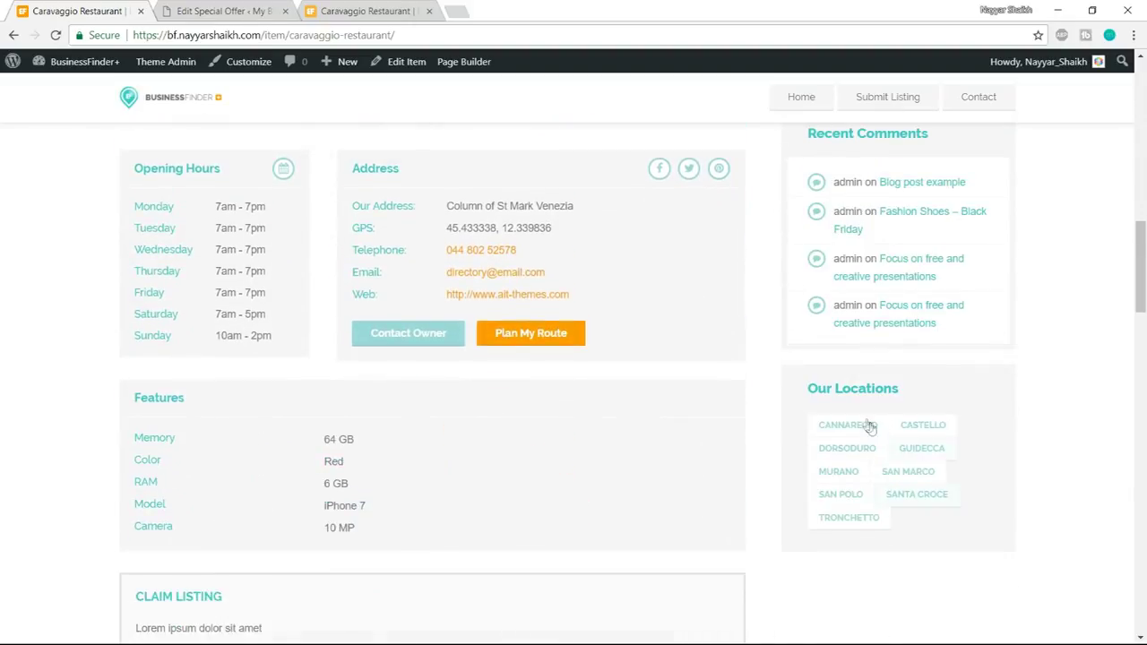
pyautogui.scroll(4, 922, 474)
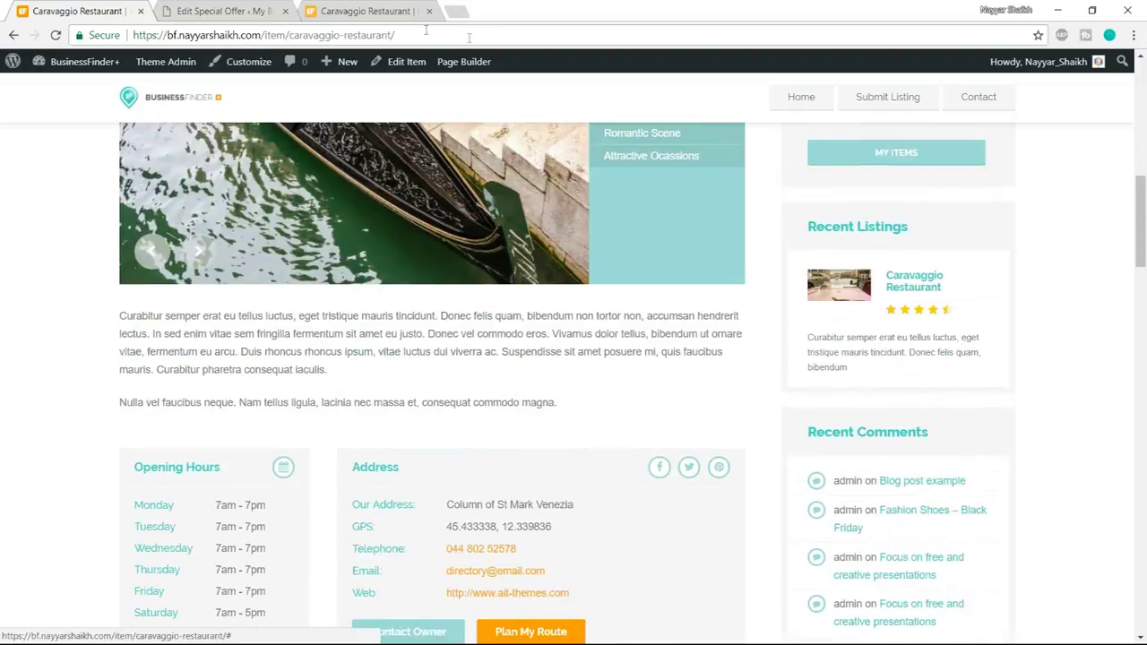
pyautogui.hotkey('ctrl', 'Tab')
pyautogui.hotkey('ctrl', 'Tab')
pyautogui.scroll(-2, 1065, 440)
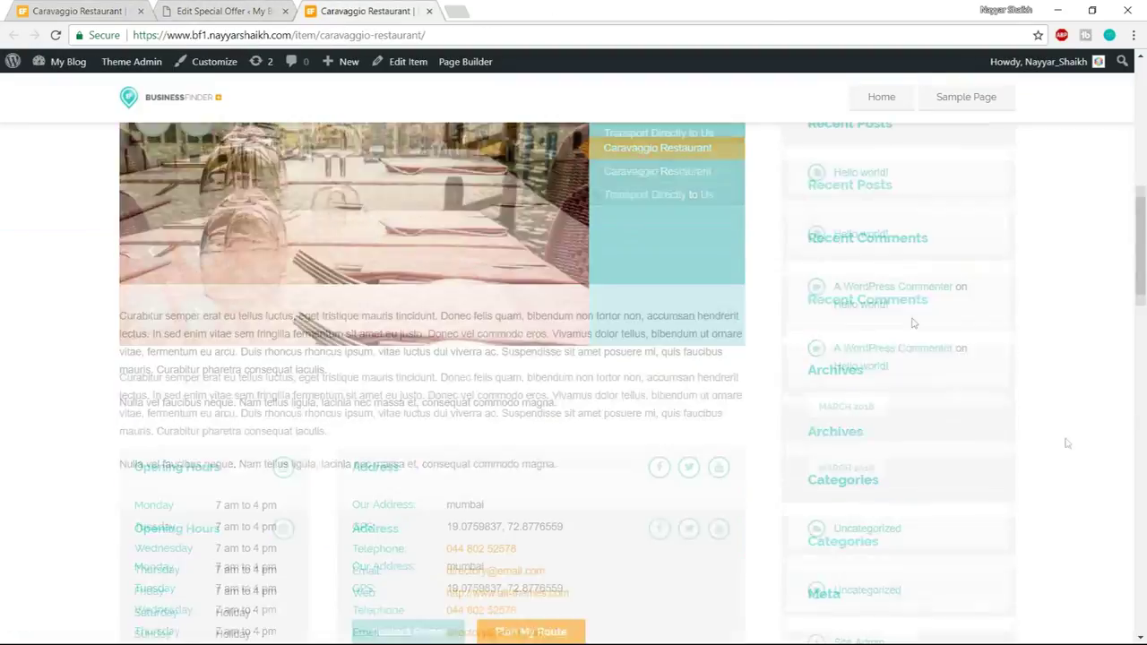
pyautogui.scroll(5, 1016, 468)
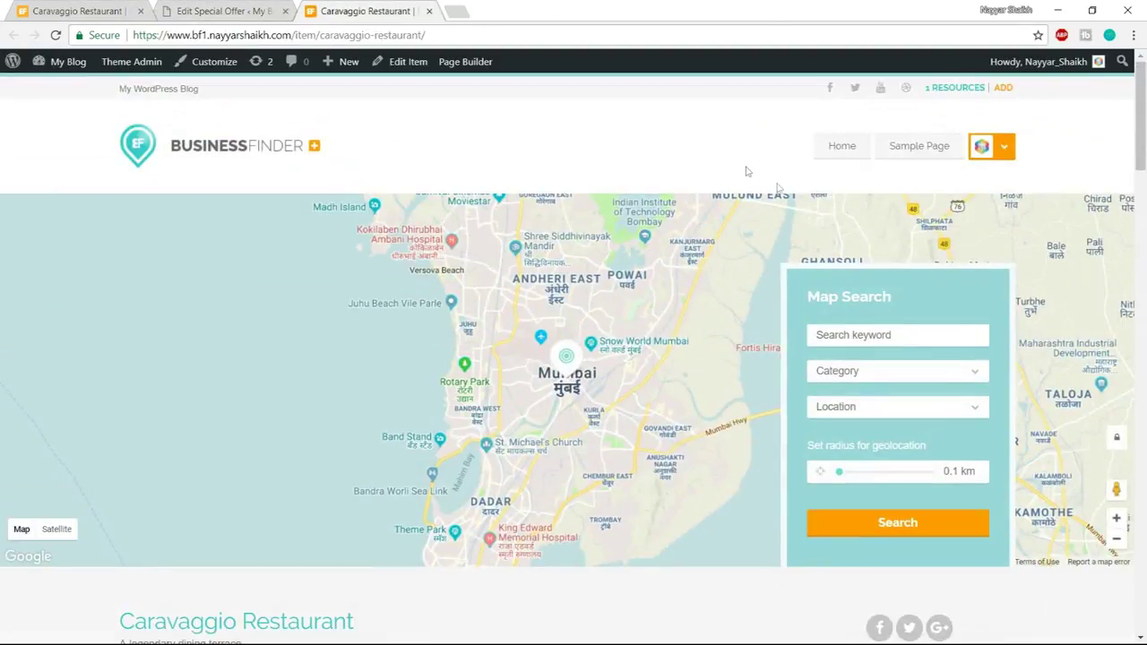
# Return to the Lobster Dish offer editor showing the 9.99 USD price and March dates
pyautogui.click(176, 9)
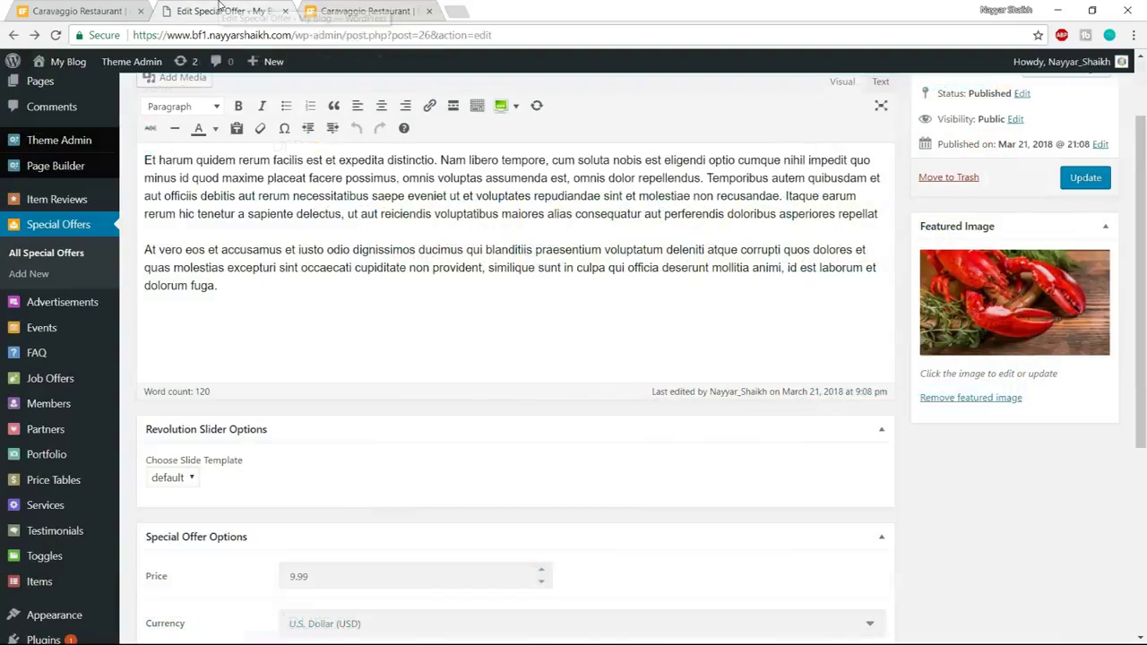
pyautogui.scroll(3, 94, 394)
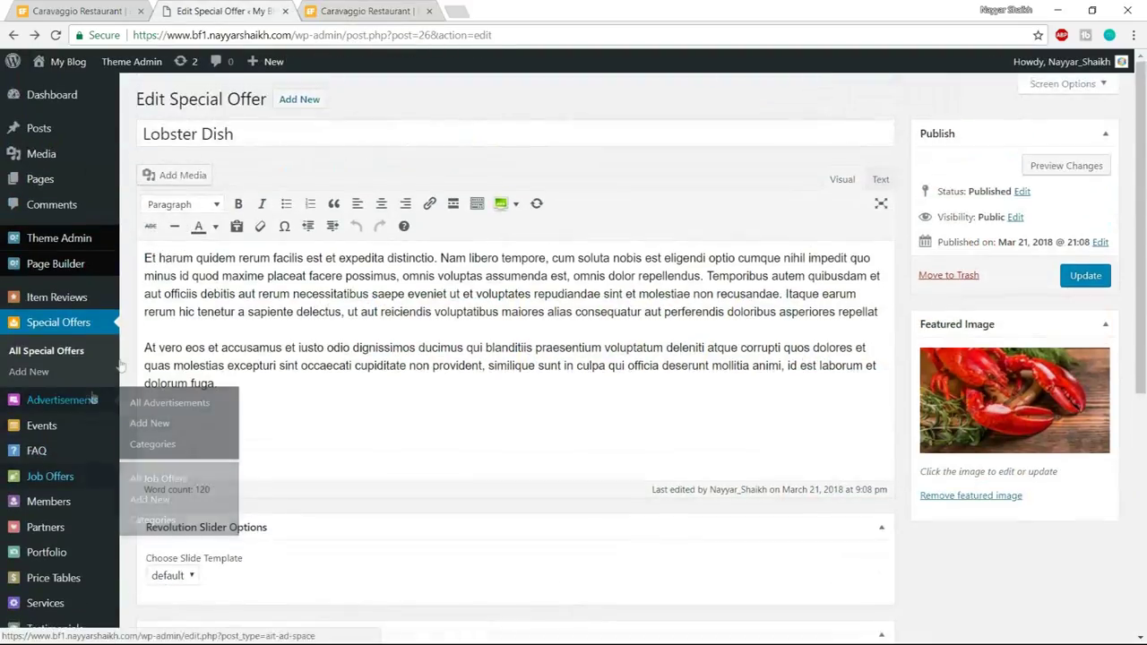
pyautogui.scroll(-2, 57, 275)
pyautogui.scroll(-4, 56, 275)
pyautogui.moveTo(54, 462)
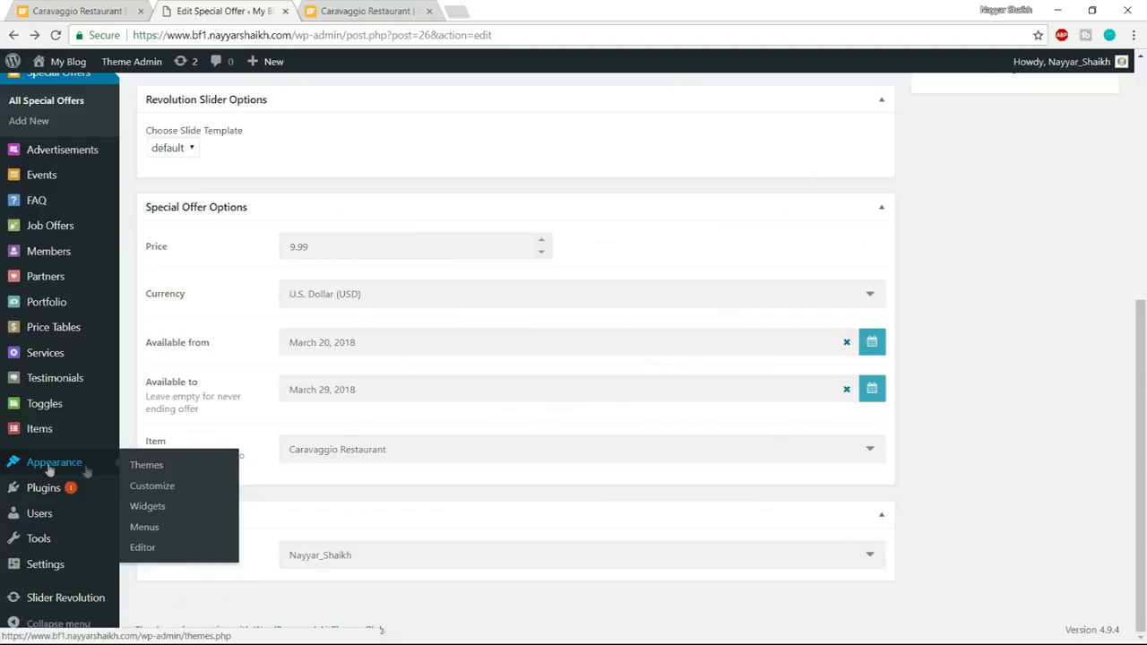
# Open Appearance > Widgets, expand the empty Item area, and compare it with the demo item page
pyautogui.click(148, 507)
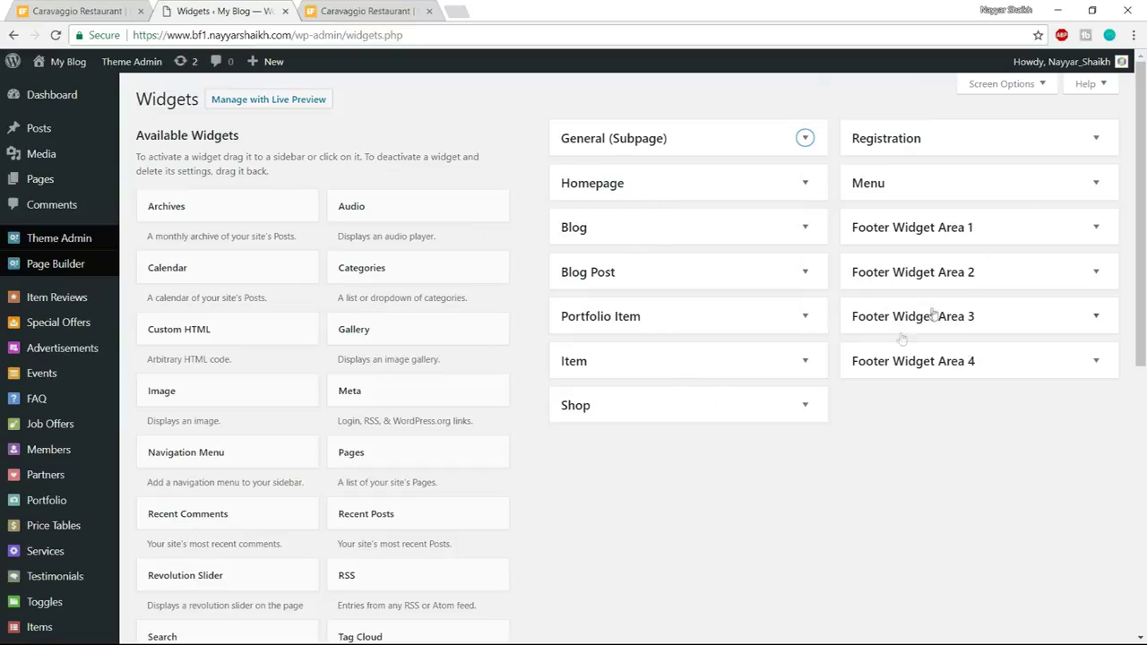
pyautogui.click(667, 362)
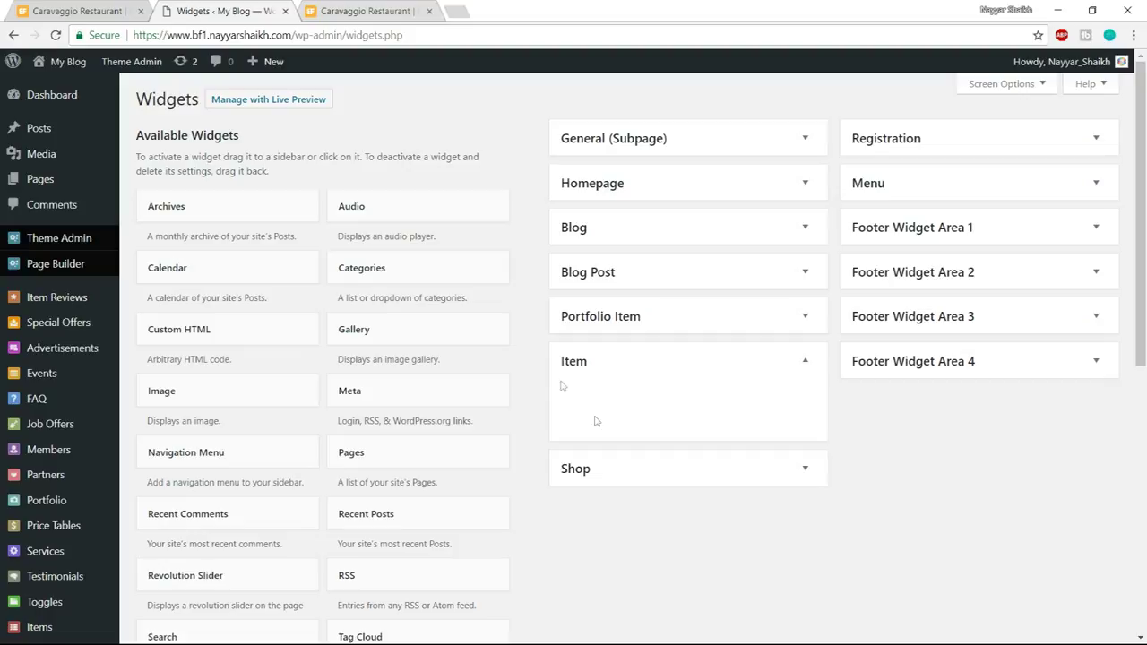
pyautogui.click(377, 11)
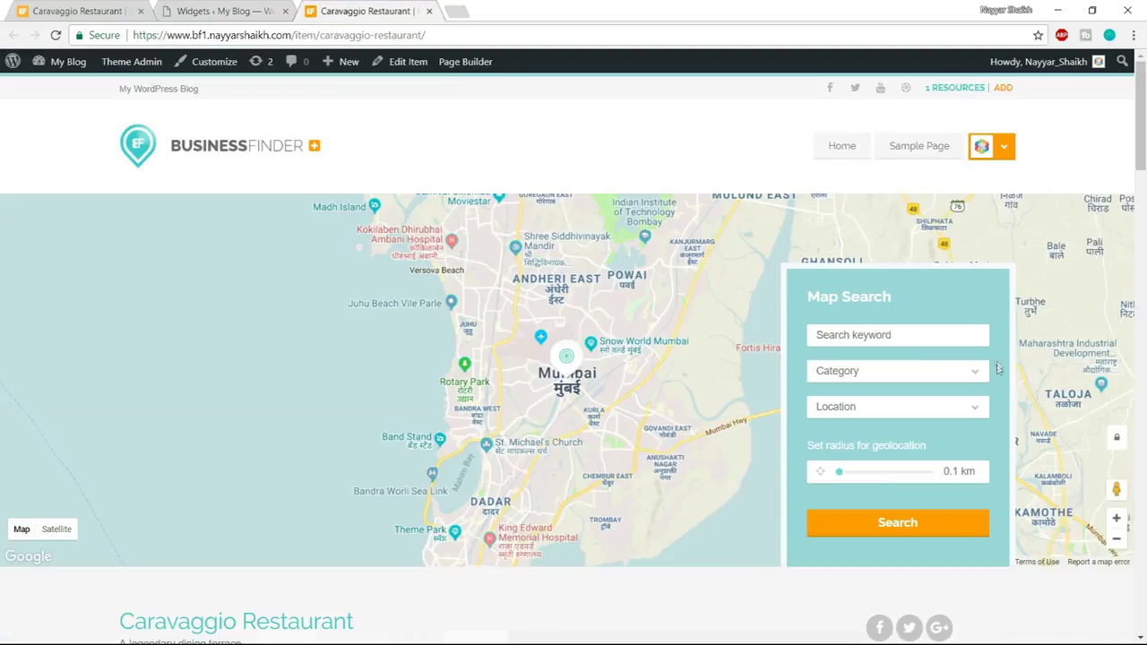
pyautogui.scroll(-7, 997, 368)
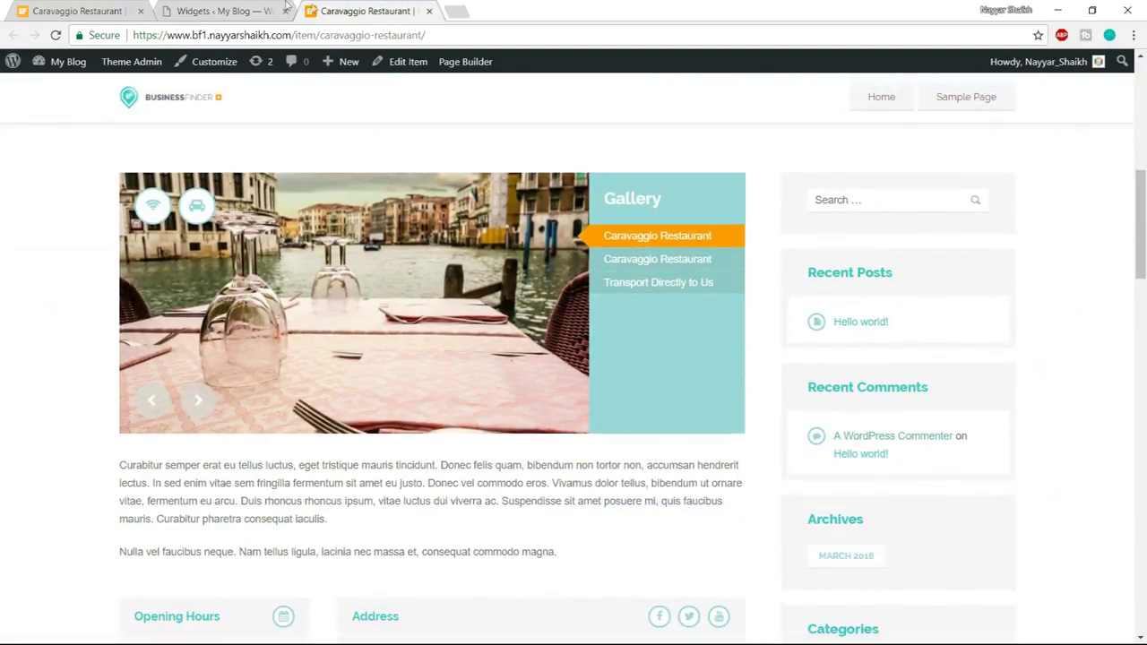
pyautogui.hotkey('ctrl', '1')
pyautogui.scroll(3, 883, 407)
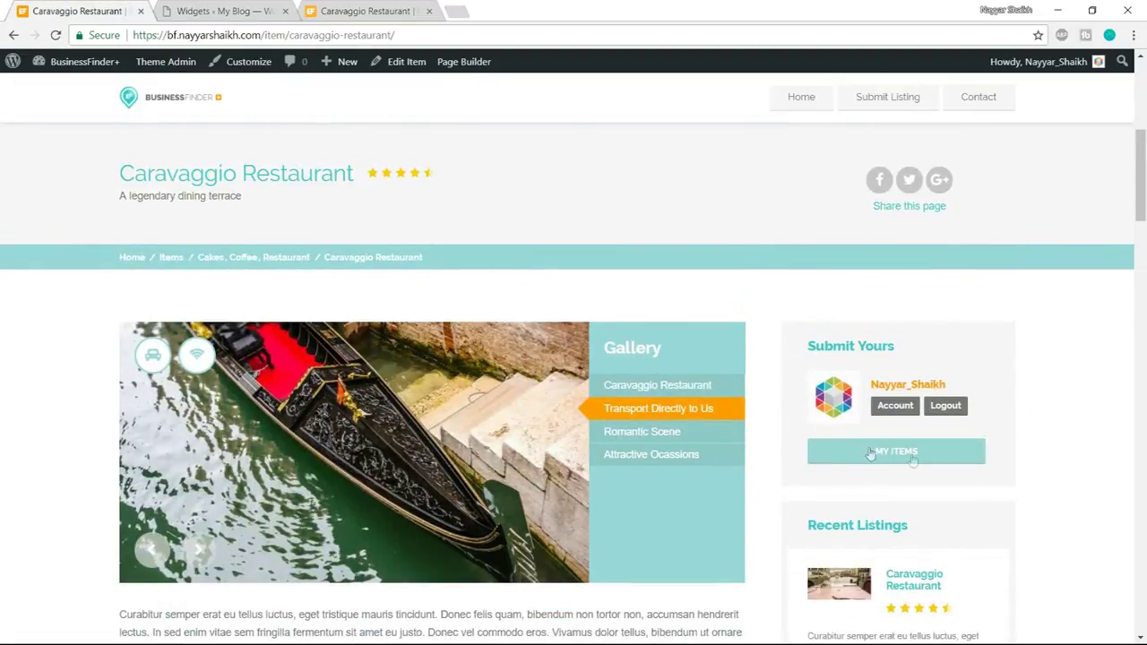
pyautogui.click(257, 7)
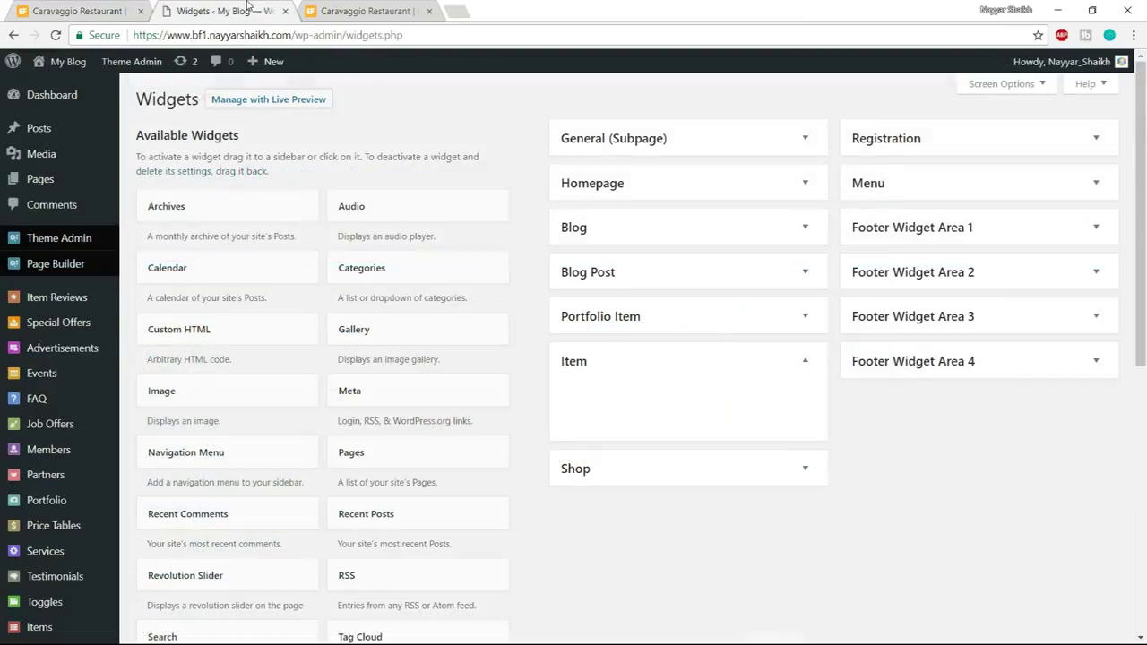
pyautogui.scroll(-5, 922, 392)
pyautogui.scroll(-1, 422, 397)
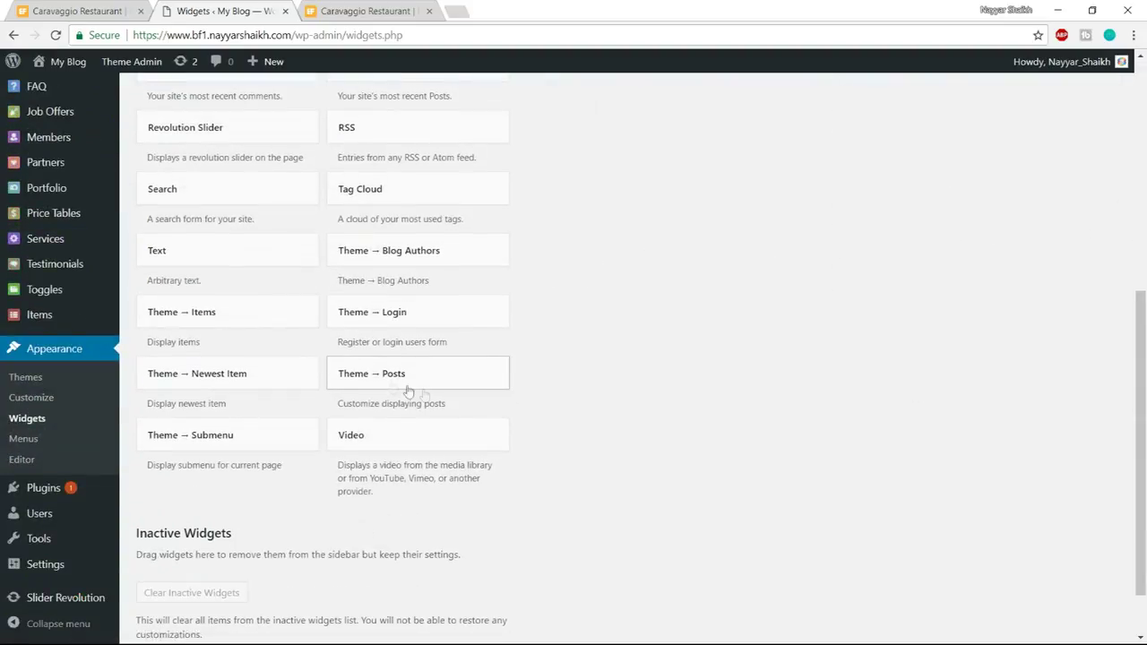
pyautogui.scroll(1, 394, 385)
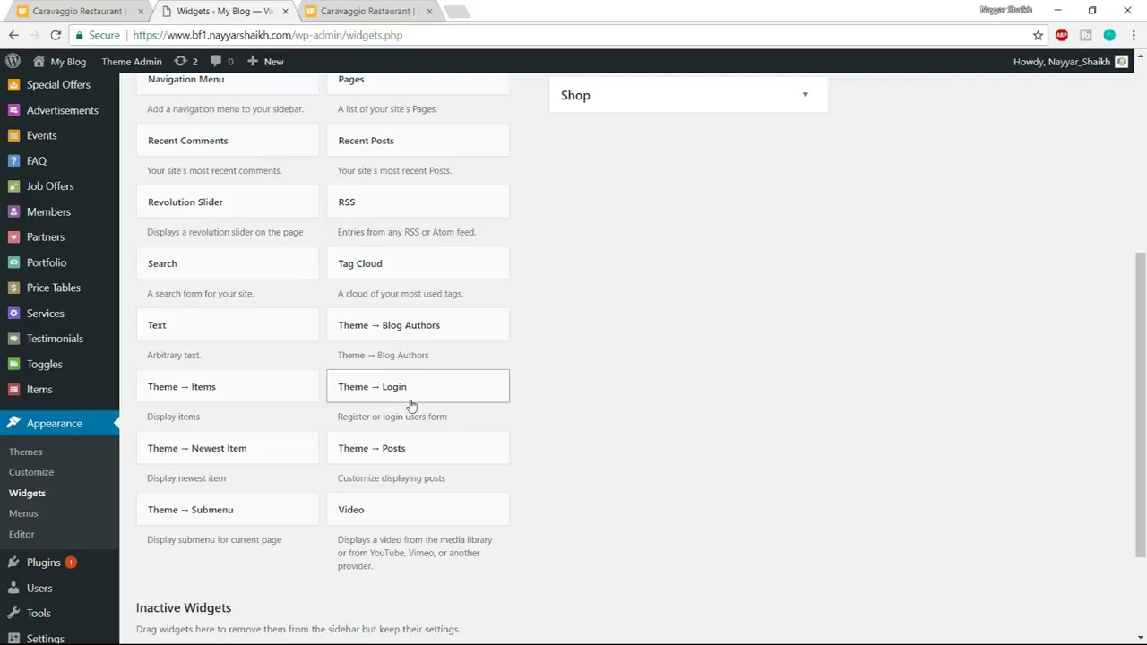
# Add the Theme → Login widget to the Item sidebar
pyautogui.click(403, 392)
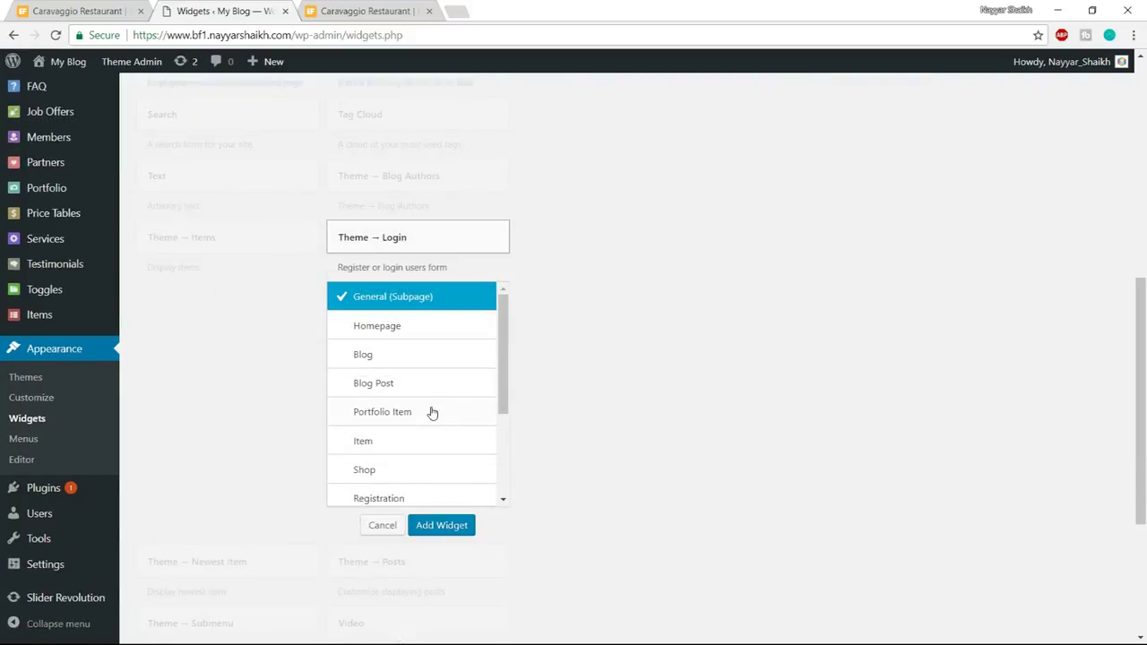
pyautogui.scroll(-1, 408, 403)
pyautogui.click(386, 369)
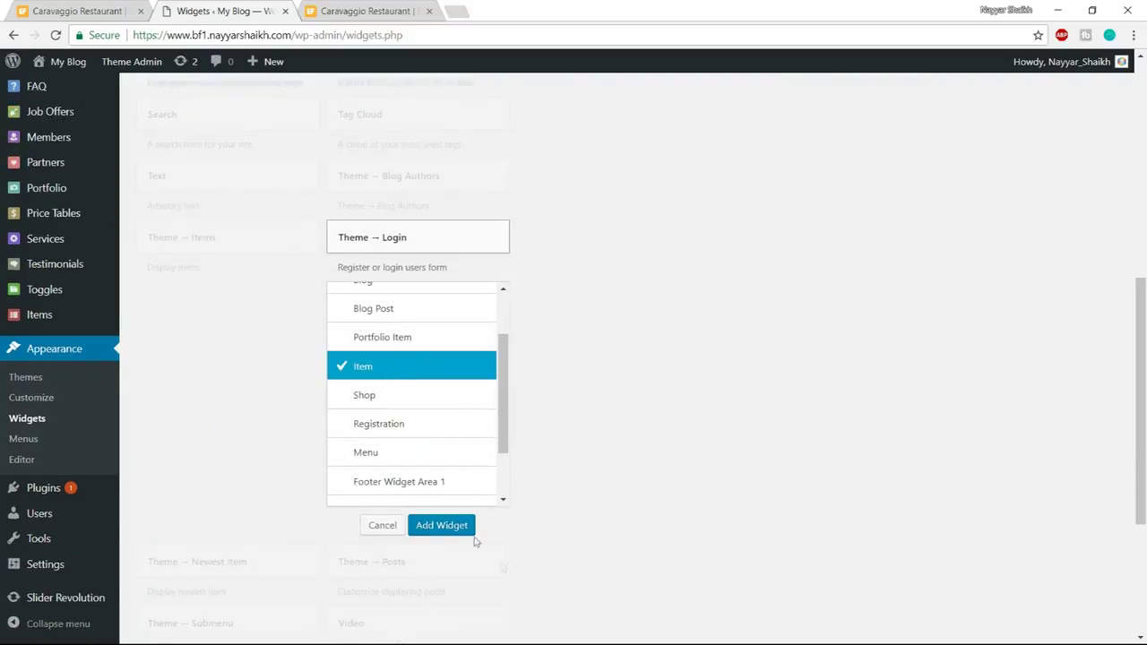
pyautogui.click(440, 524)
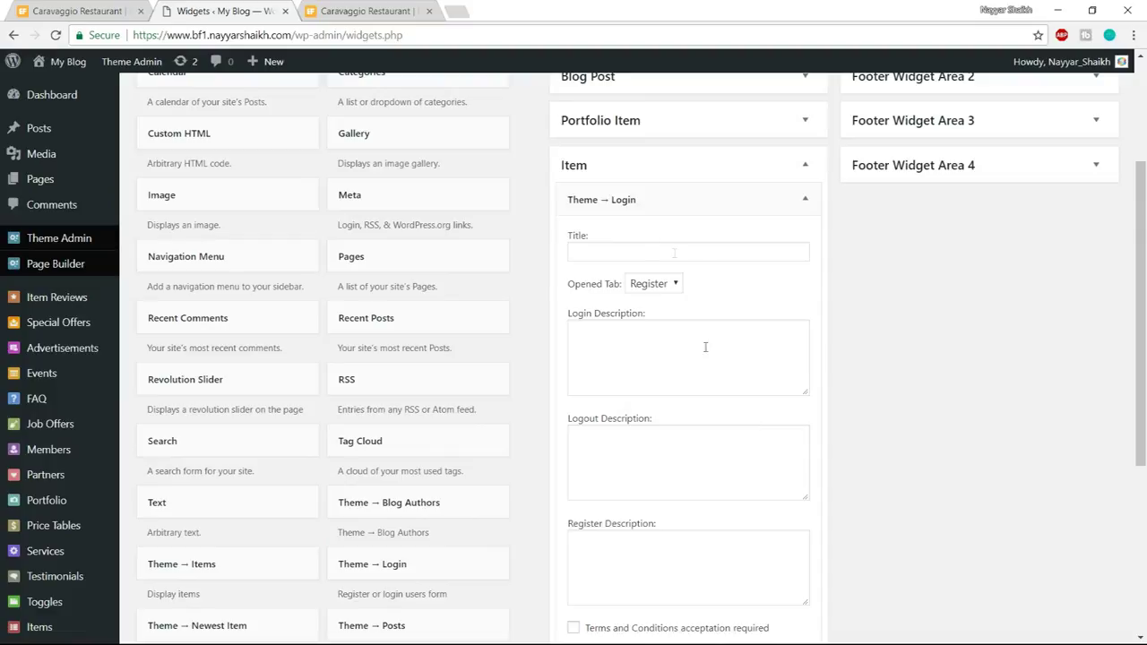
# Title the Login widget 'Submit Yours', copied from the demo listing, and save it
pyautogui.click(589, 254)
pyautogui.click(49, 8)
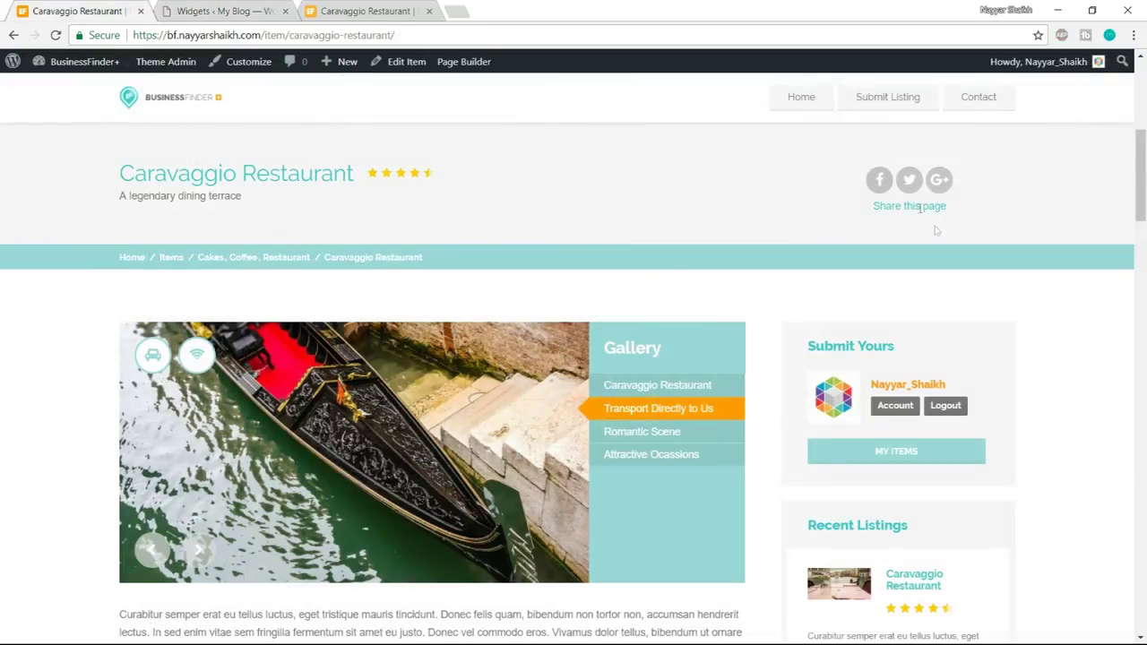
pyautogui.moveTo(925, 353); pyautogui.dragTo(800, 346)
pyautogui.hotkey('ctrl', 'c')
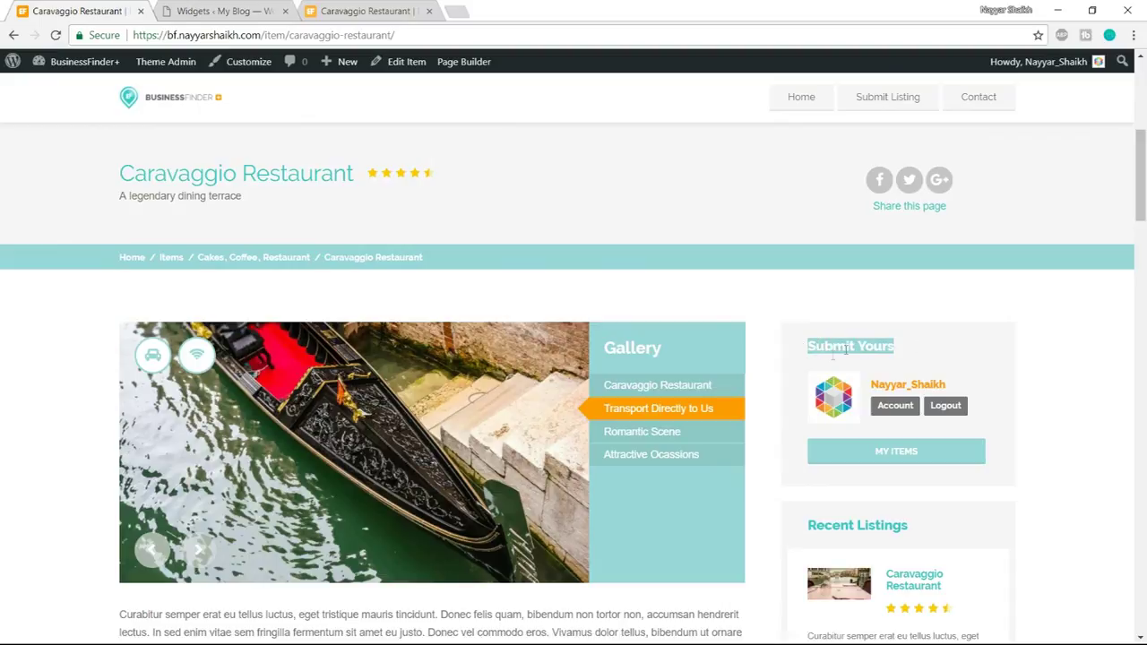
pyautogui.click(195, 9)
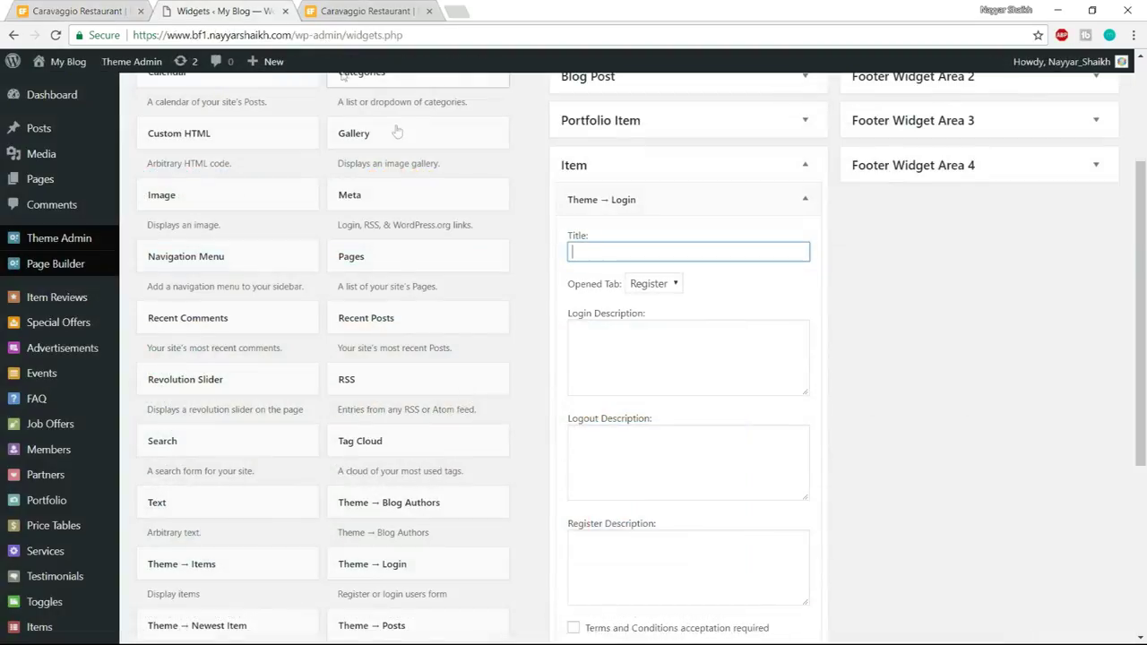
pyautogui.hotkey('ctrl', 'v')
pyautogui.click(899, 281)
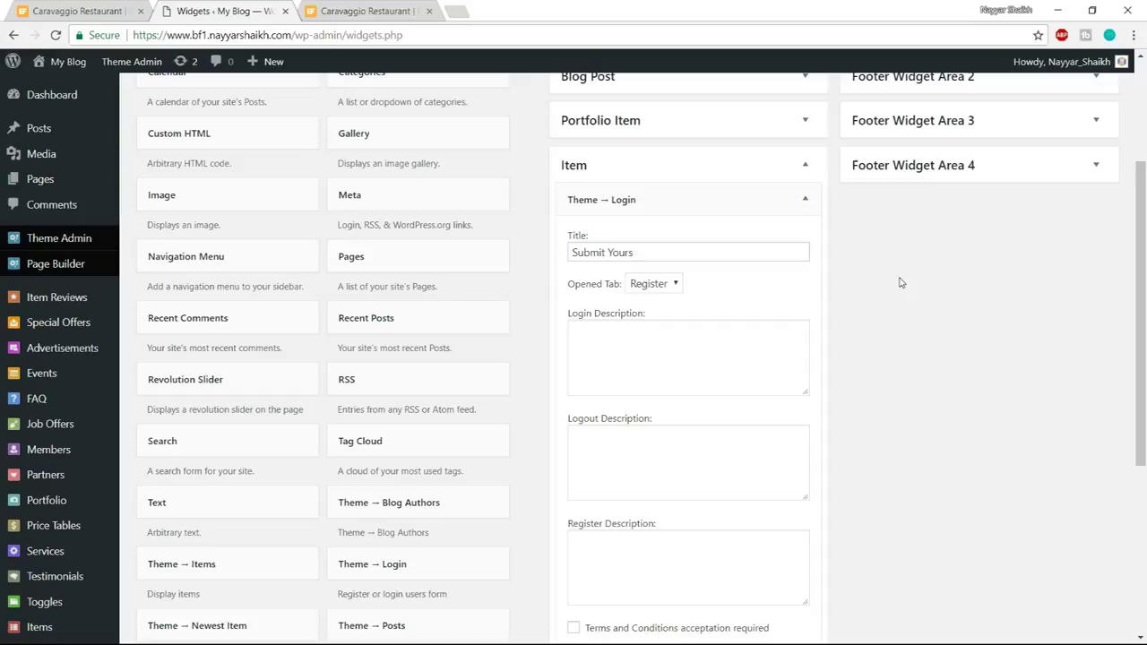
pyautogui.scroll(-4, 945, 348)
pyautogui.click(798, 430)
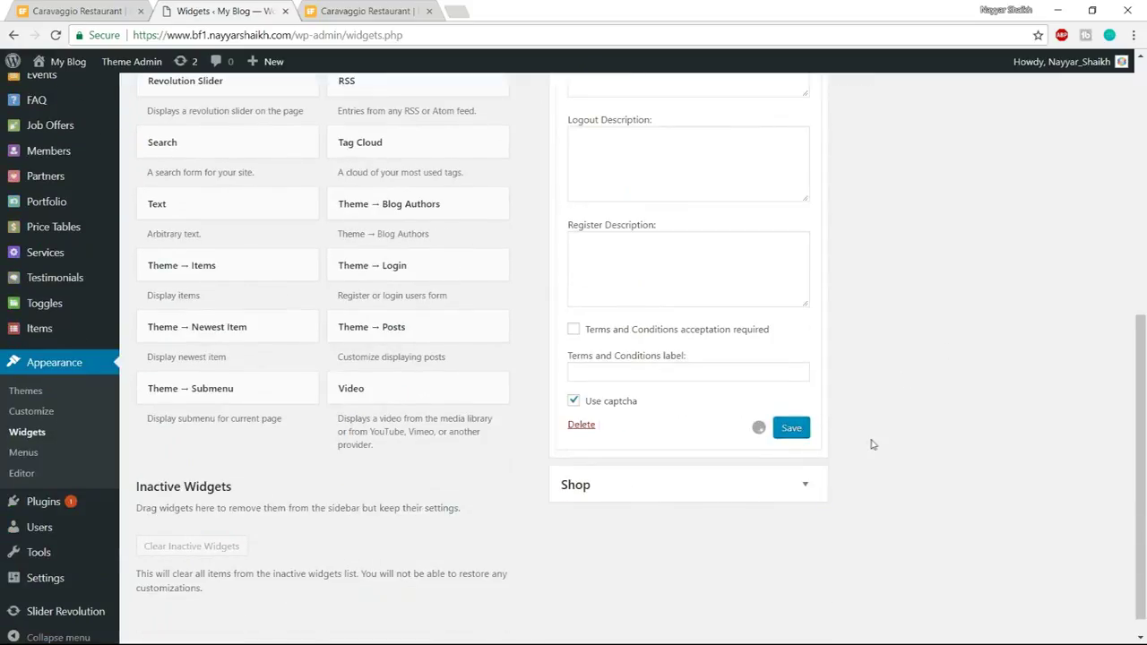
pyautogui.scroll(4, 870, 442)
pyautogui.click(804, 273)
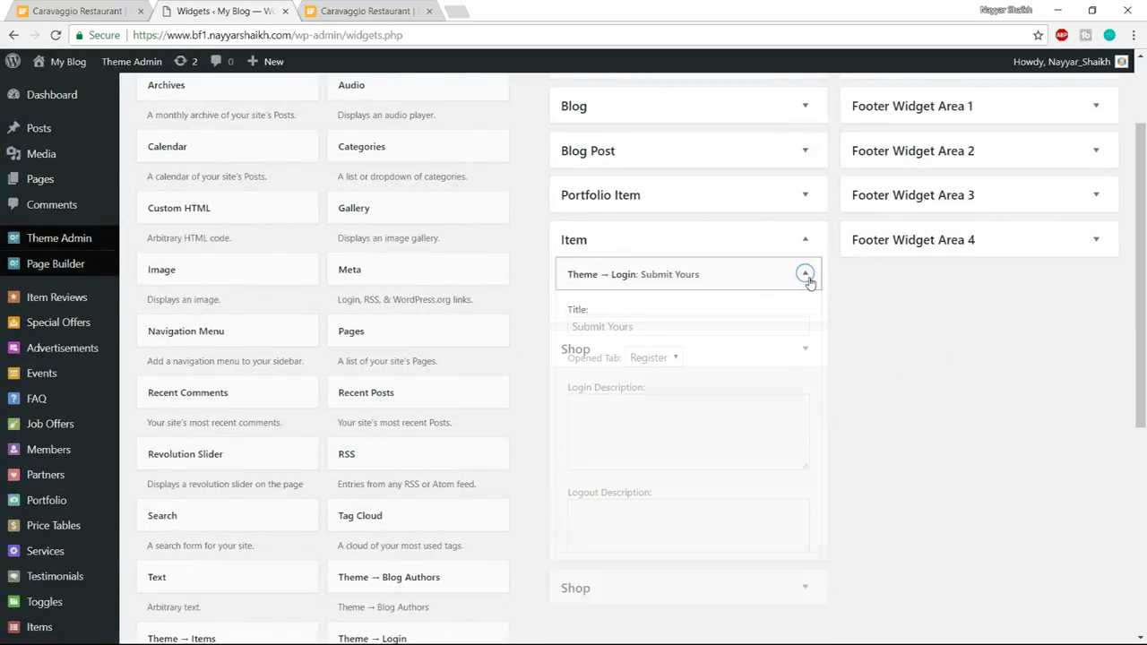
# Check the demo listing's sidebar, then drag the Theme → Newest Item widget into the Item sidebar
pyautogui.click(29, 5)
pyautogui.scroll(-3, 1057, 389)
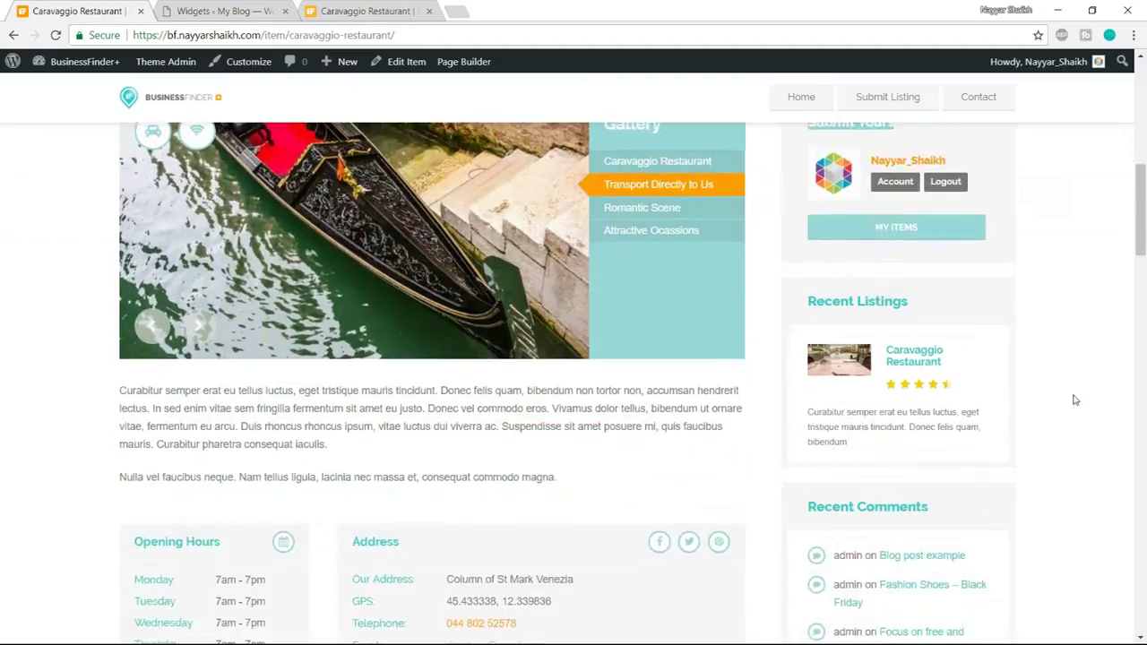
pyautogui.click(192, 12)
pyautogui.scroll(-3, 639, 405)
pyautogui.scroll(-1, 639, 412)
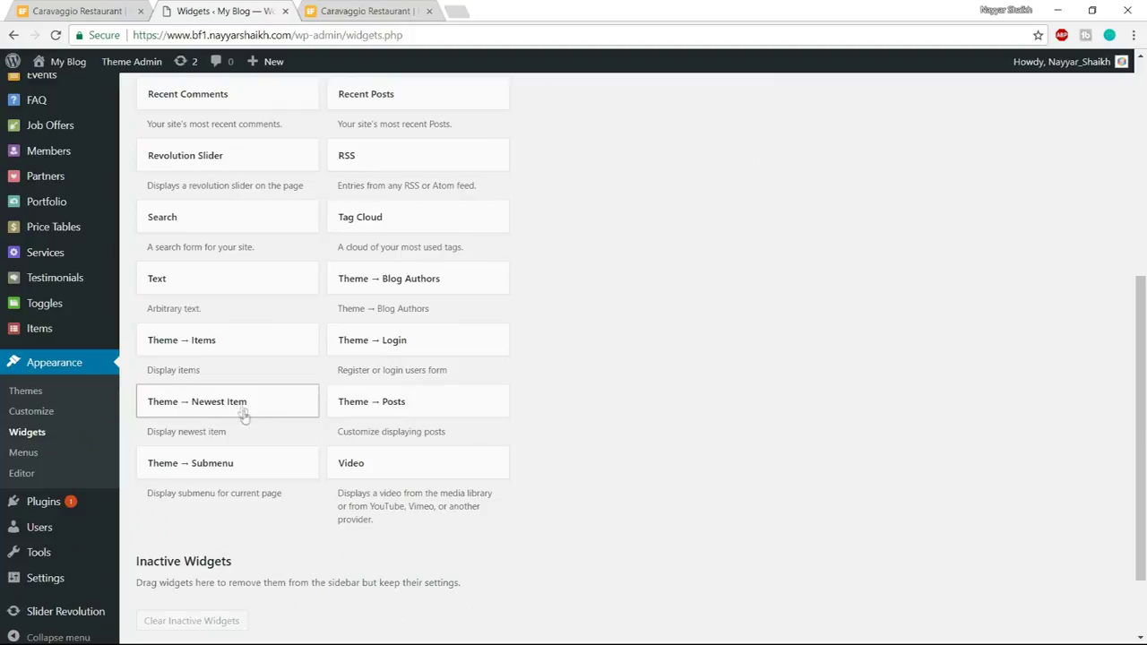
pyautogui.scroll(1, 242, 412)
pyautogui.moveTo(183, 493); pyautogui.dragTo(667, 239)
# Title the Newest Item widget 'Recent Listing', keep the List layout, and save it
pyautogui.click(666, 280)
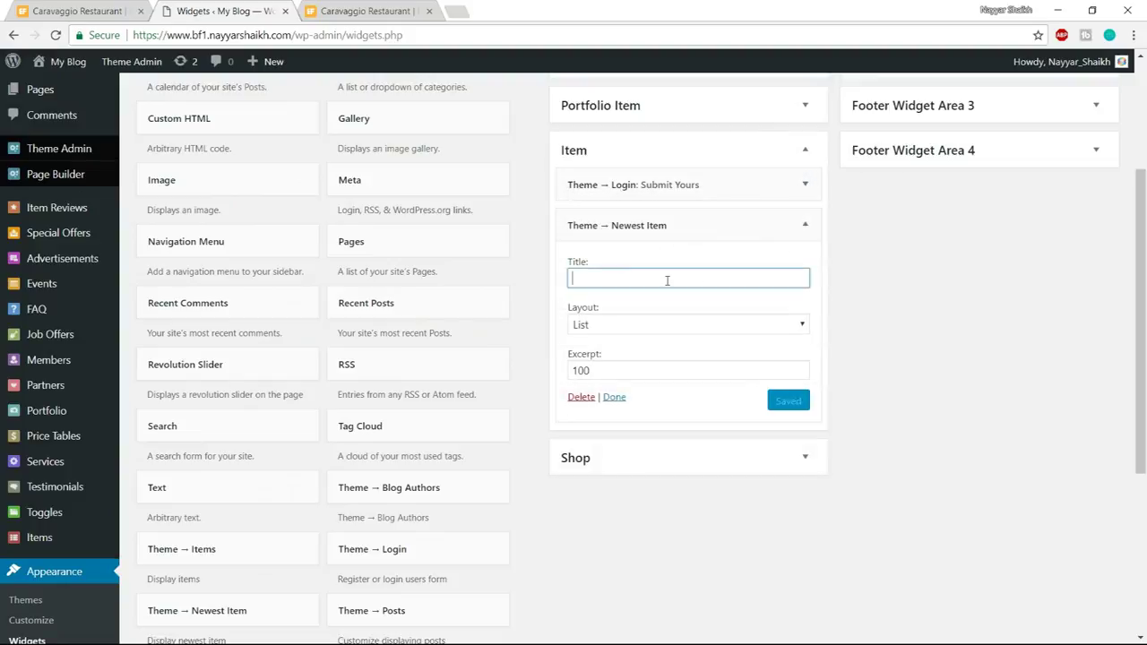
pyautogui.write('Recent Listing')
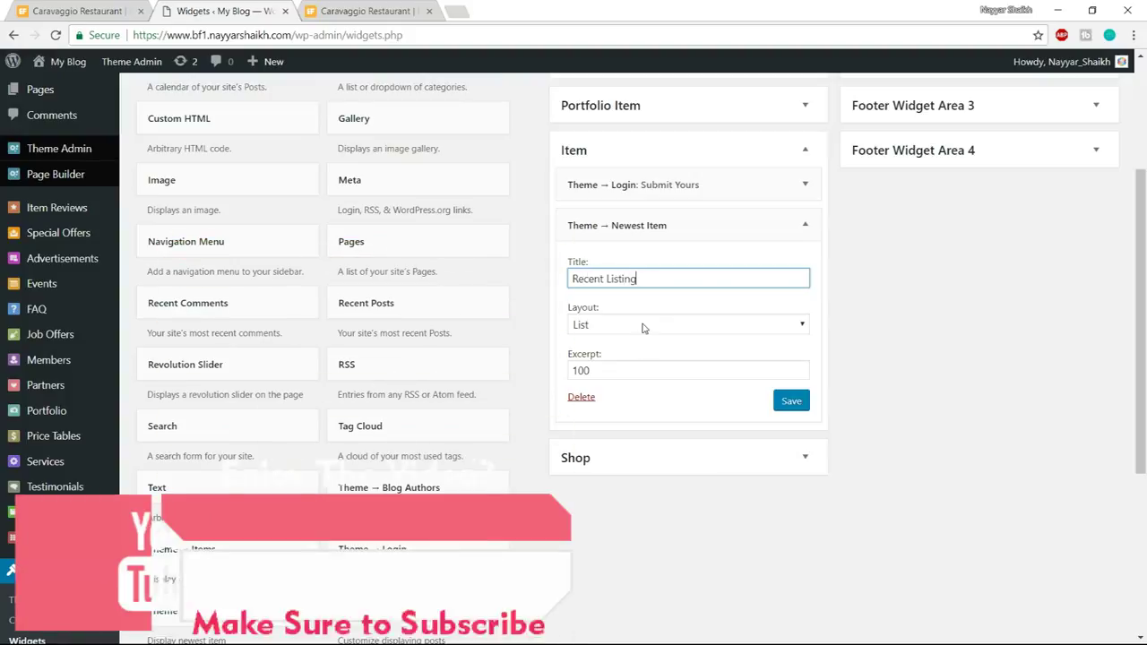
pyautogui.click(641, 327)
pyautogui.click(642, 327)
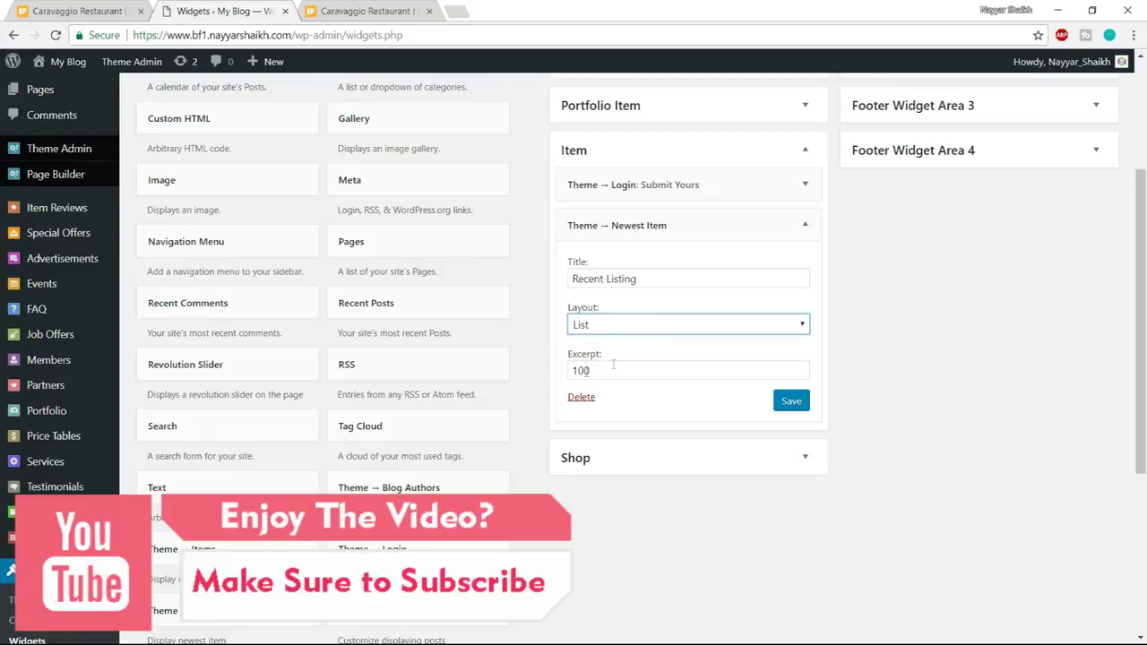
pyautogui.click(604, 326)
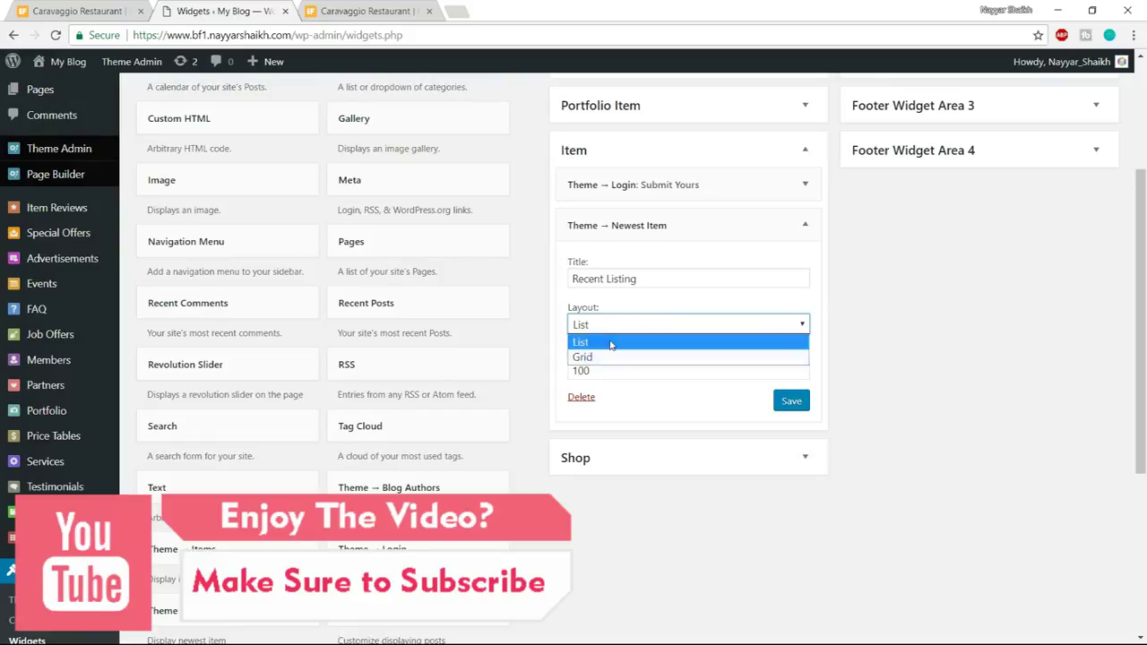
pyautogui.click(623, 337)
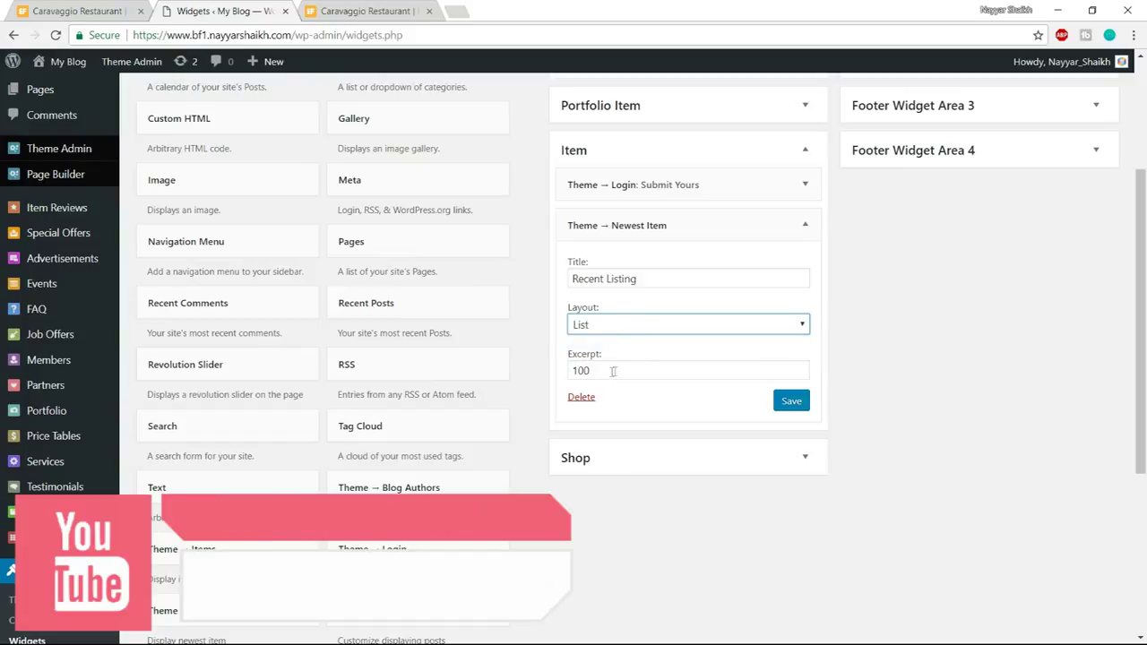
pyautogui.click(791, 401)
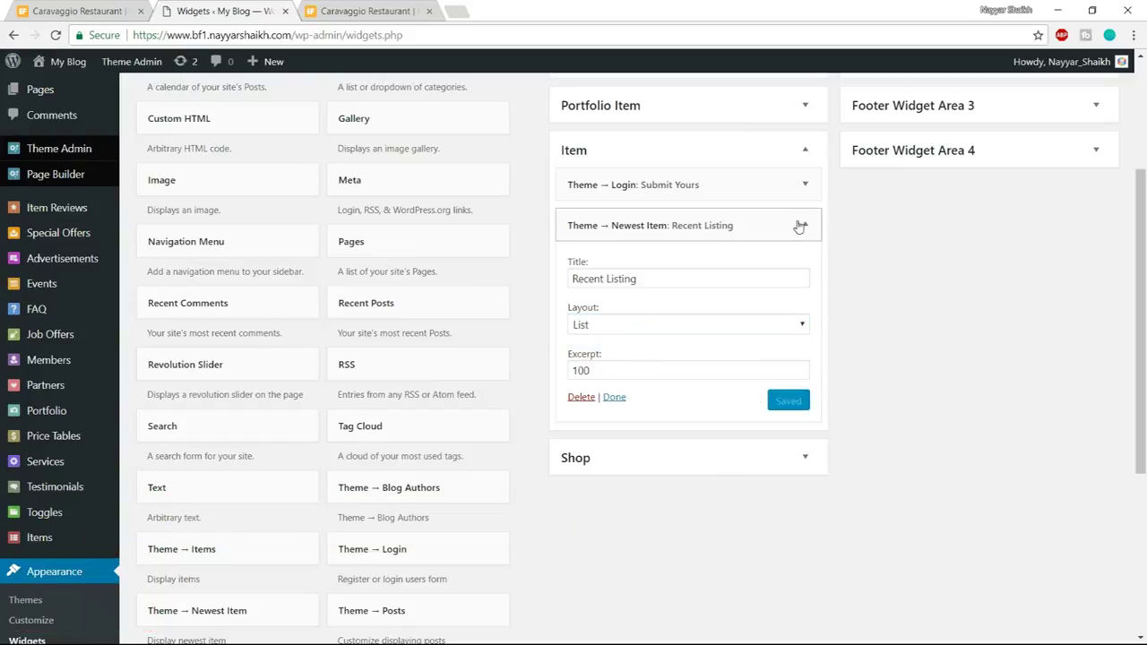
pyautogui.click(804, 225)
# Scroll the demo listing page to review its remaining sidebar widgets
pyautogui.click(89, 7)
pyautogui.scroll(-3, 1027, 308)
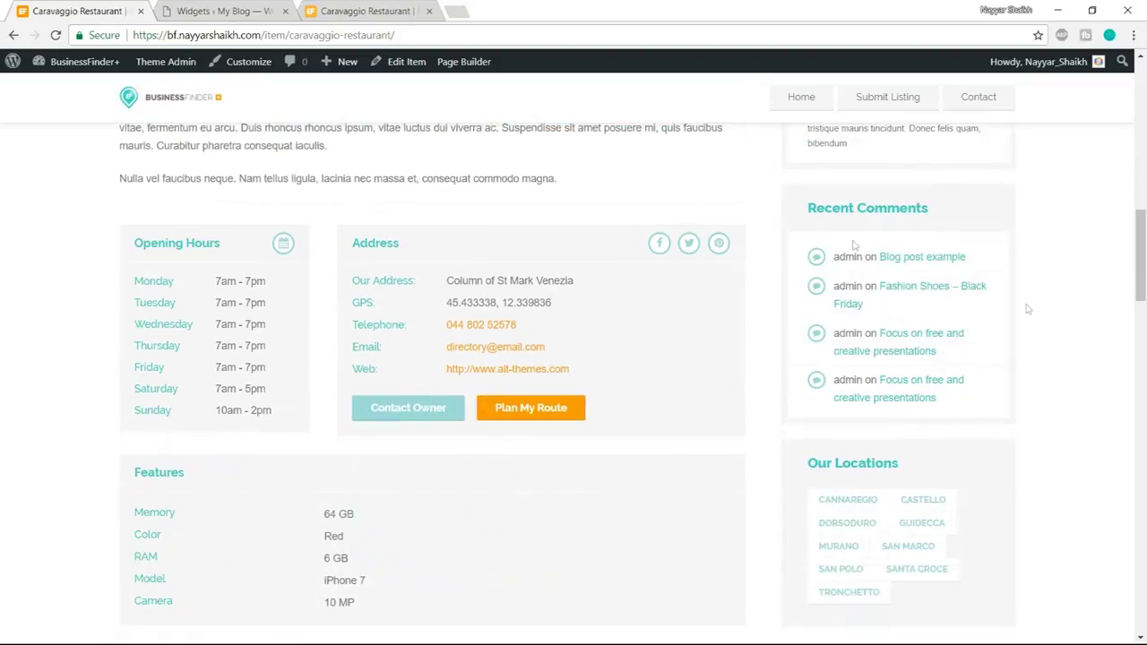
pyautogui.scroll(-2, 539, 293)
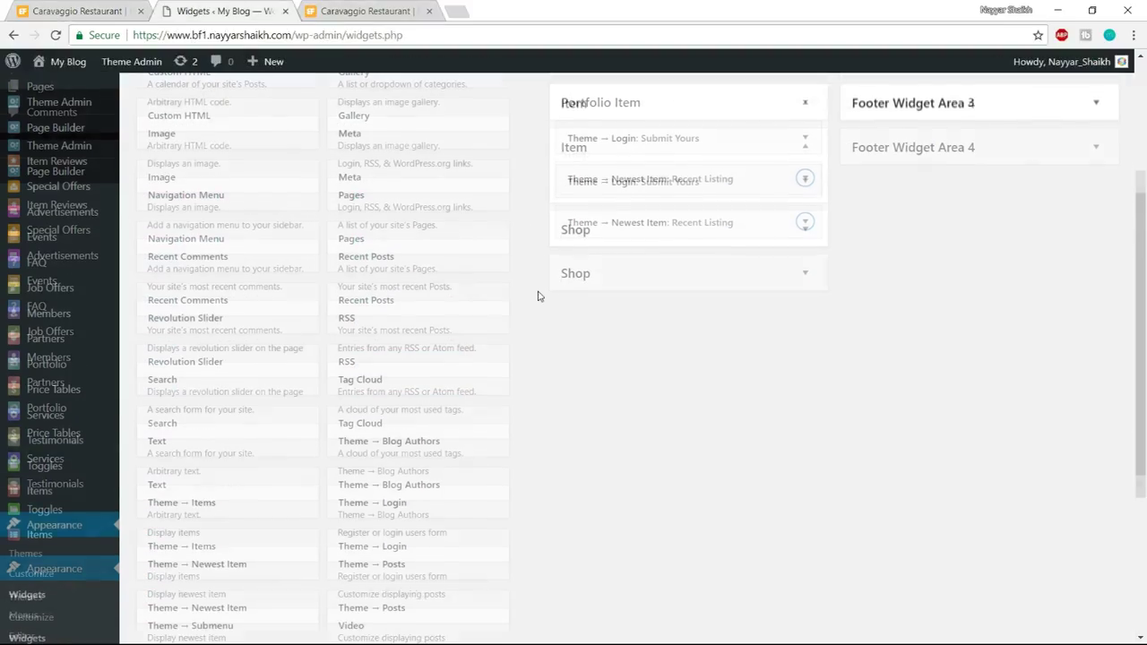
pyautogui.scroll(4, 659, 389)
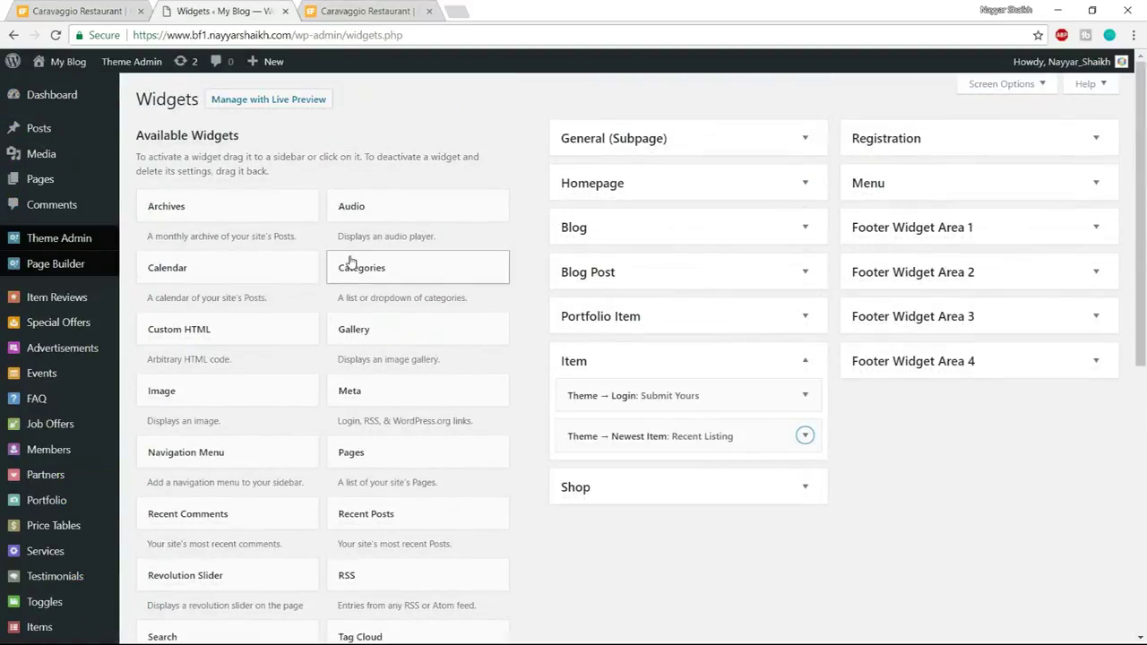
pyautogui.scroll(-2, 413, 359)
# Add a Recent Comments widget to the Item sidebar, paste 'Recent Comments' from the demo as its title, and save
pyautogui.moveTo(215, 369); pyautogui.dragTo(658, 330)
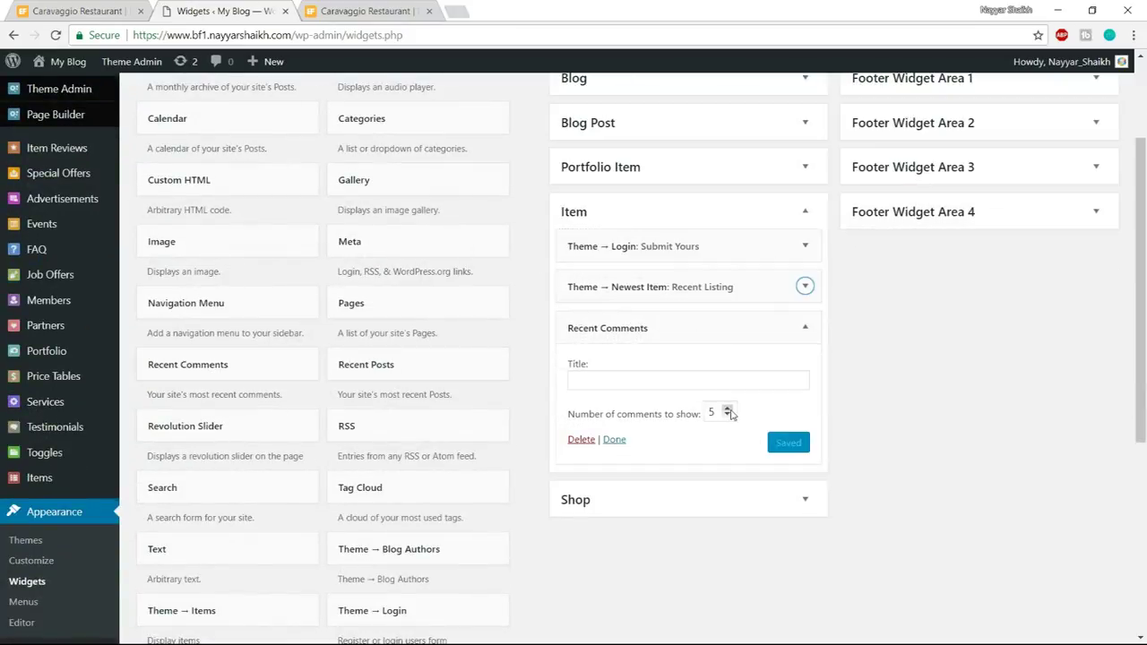
pyautogui.click(99, 10)
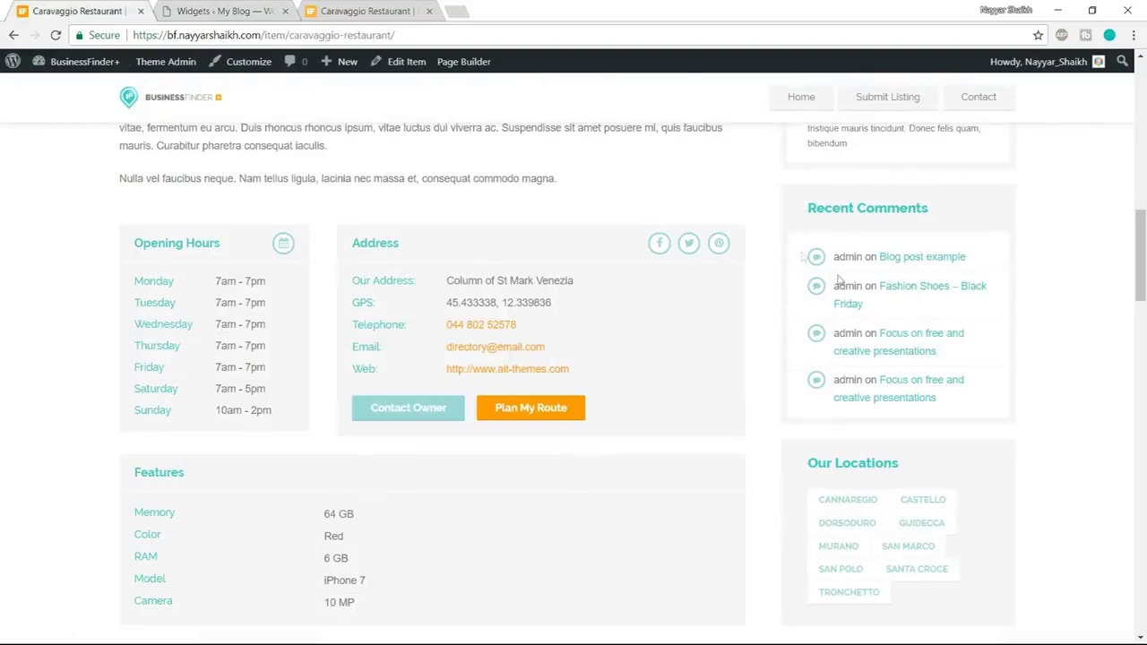
pyautogui.moveTo(942, 205); pyautogui.dragTo(794, 215)
pyautogui.hotkey('ctrl', 'c')
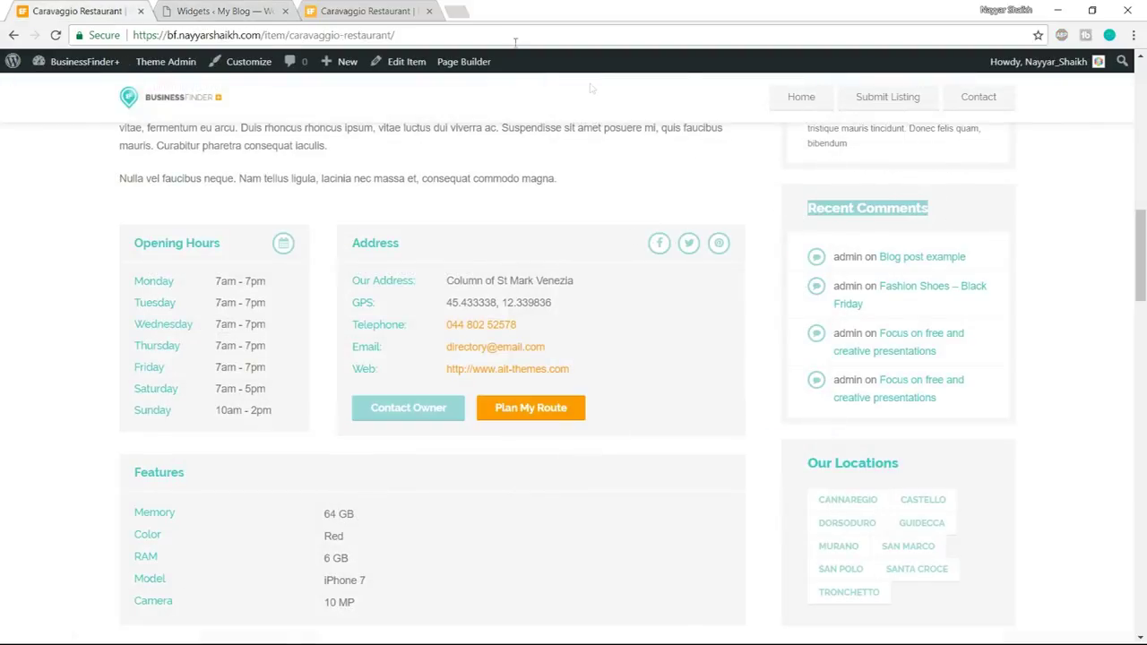
pyautogui.click(269, 11)
pyautogui.click(643, 379)
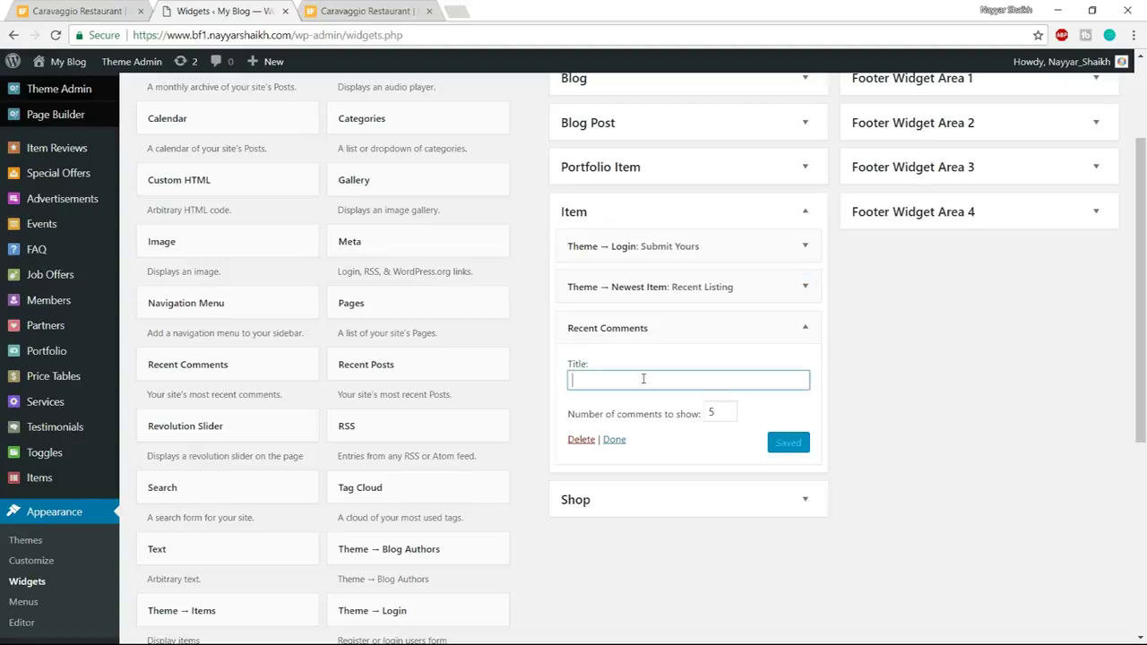
pyautogui.hotkey('ctrl', 'v')
pyautogui.click(787, 443)
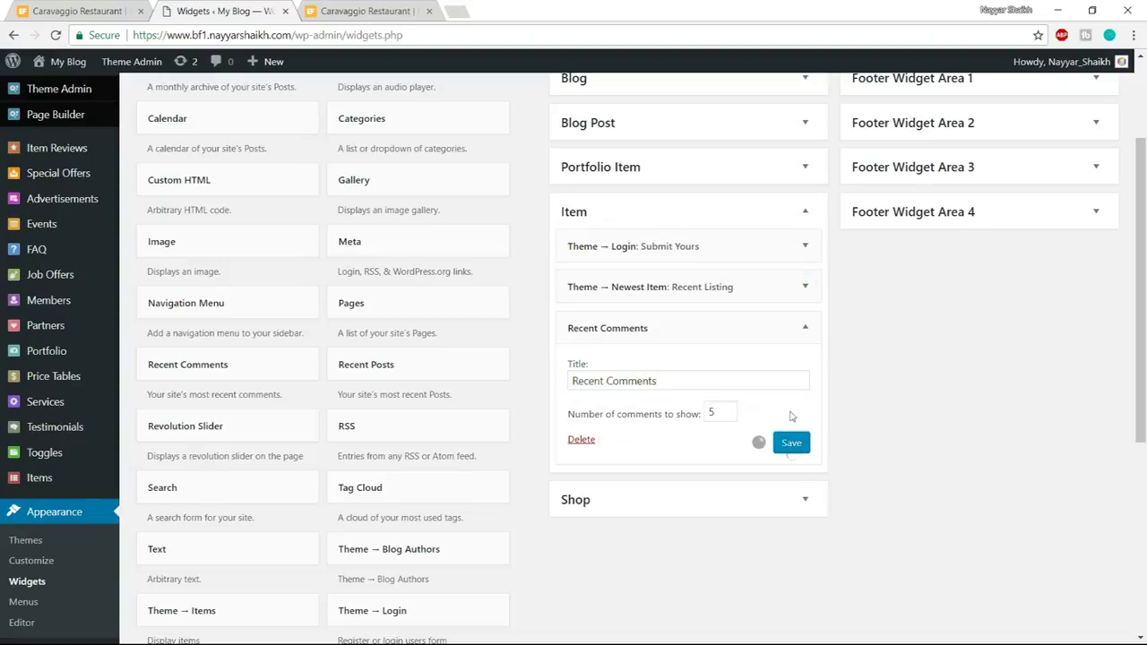
pyautogui.click(803, 330)
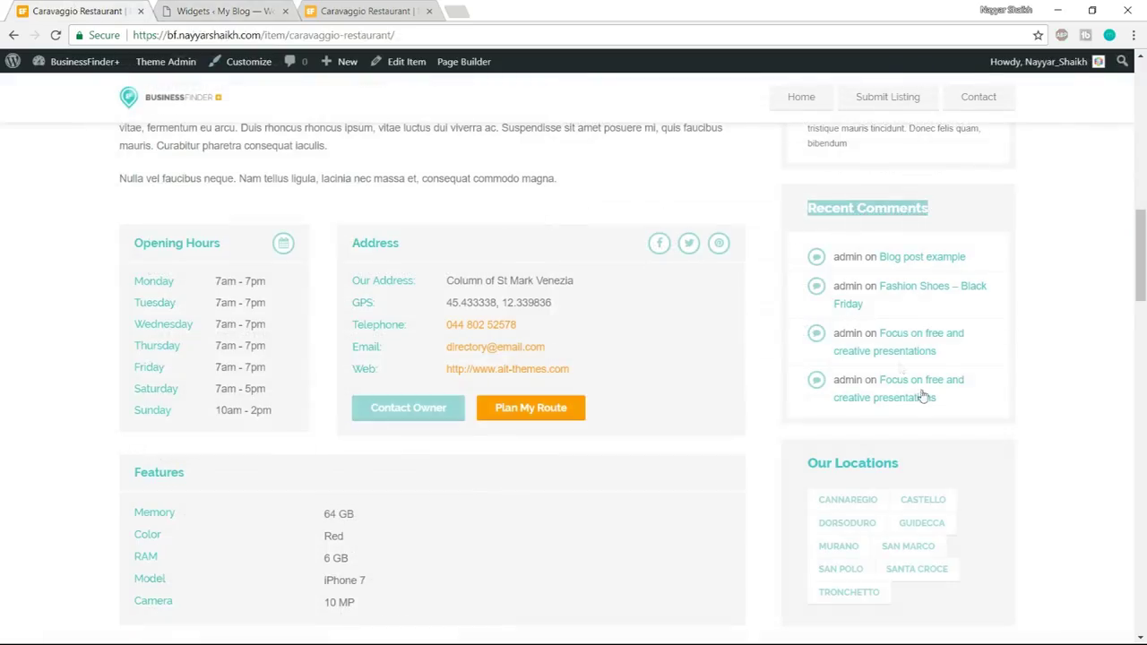
pyautogui.scroll(-3, 932, 412)
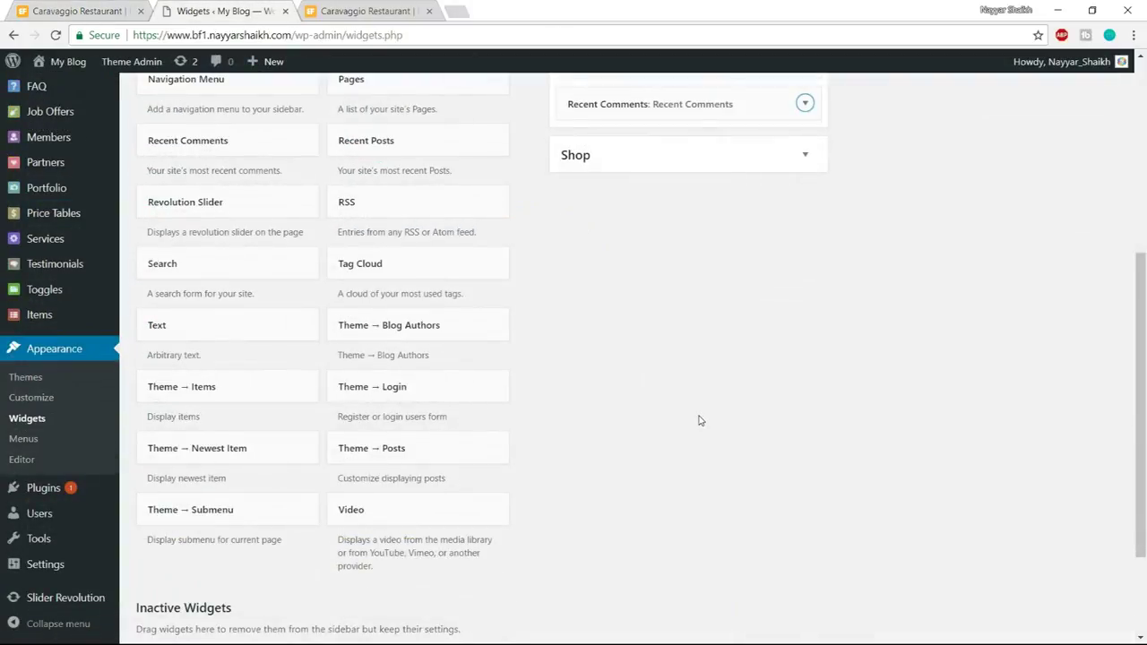
pyautogui.scroll(3, 699, 420)
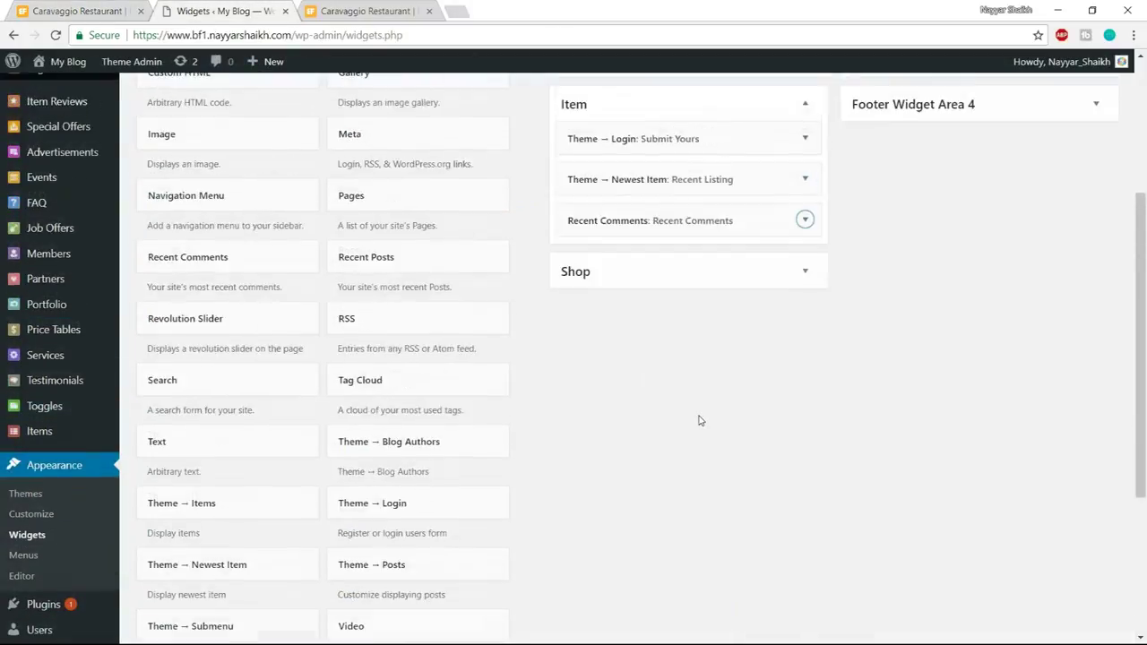
# Add a Tag Cloud widget to the Item sidebar titled 'Our Locations', copied from the demo page
pyautogui.moveTo(404, 486); pyautogui.dragTo(711, 378)
pyautogui.click(652, 419)
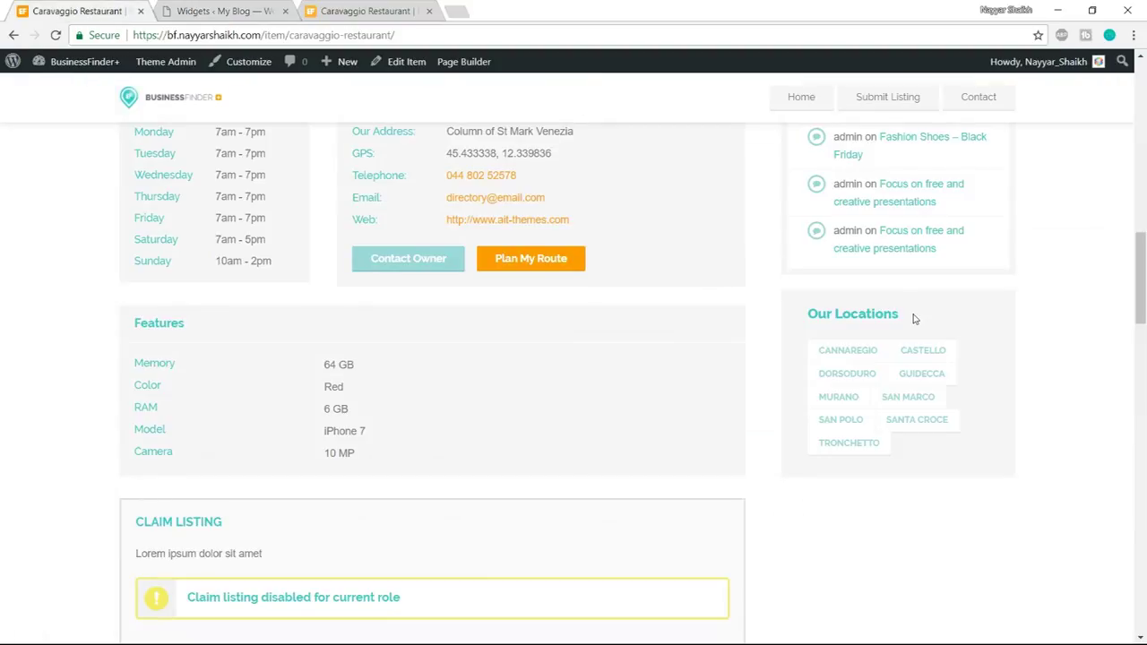
pyautogui.moveTo(913, 316); pyautogui.dragTo(803, 314)
pyautogui.hotkey('ctrl', 'c')
pyautogui.click(224, 11)
pyautogui.hotkey('ctrl', 'v')
# Set the tag cloud taxonomy to Item Locations with tag counts shown, save, and reload the restaurant page
pyautogui.click(606, 470)
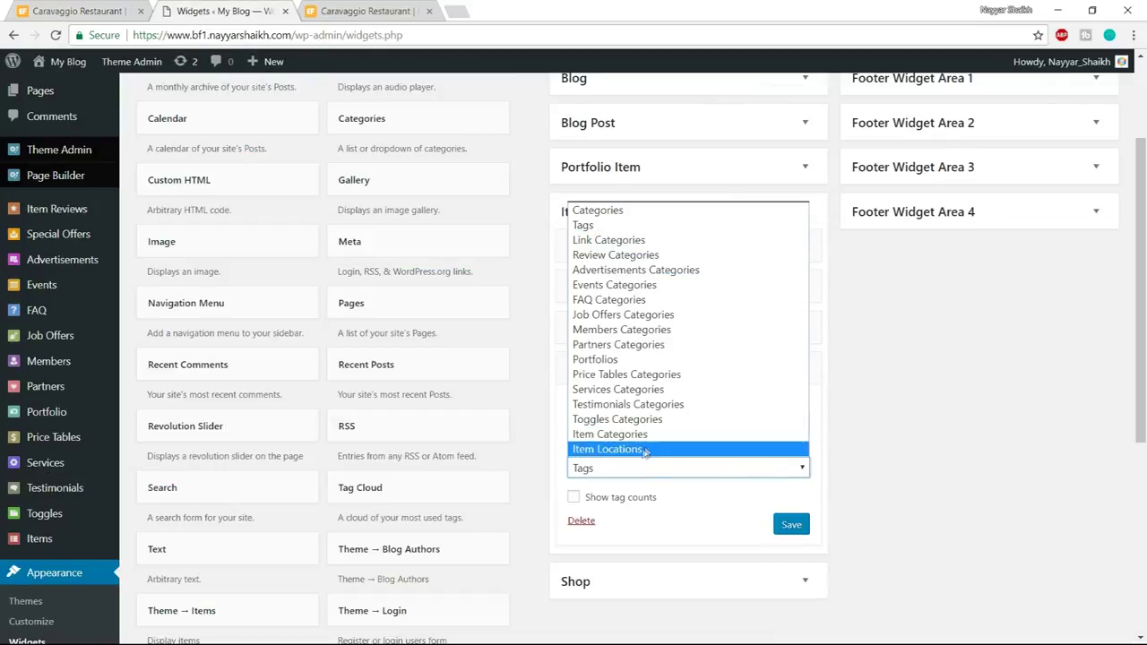
pyautogui.click(642, 450)
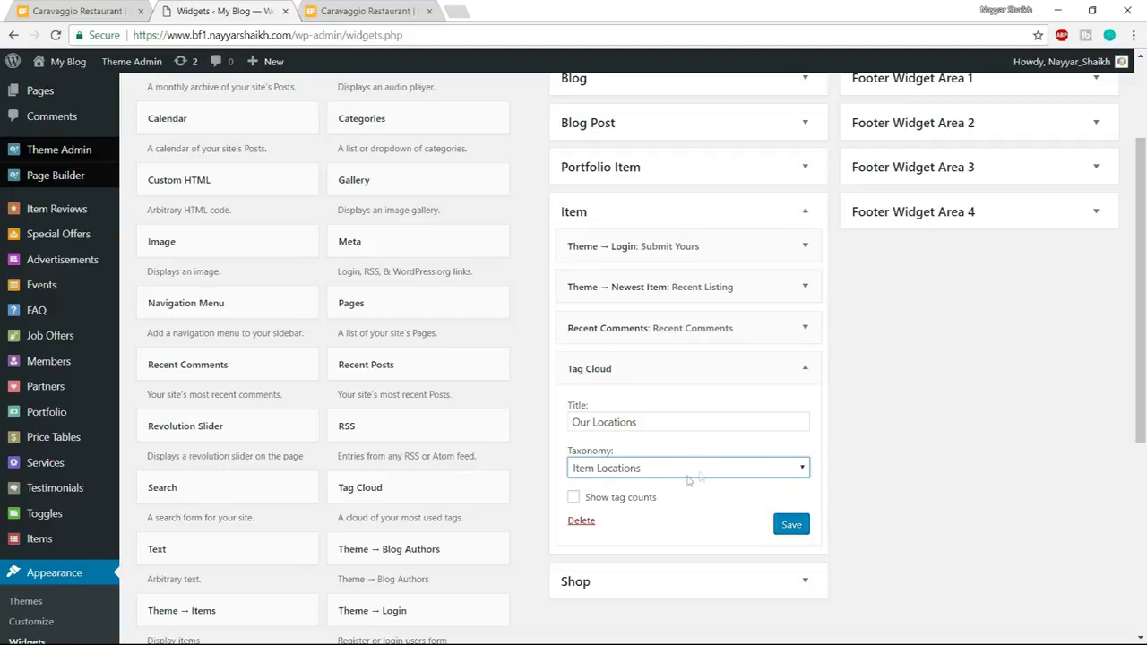
pyautogui.click(625, 501)
pyautogui.click(799, 529)
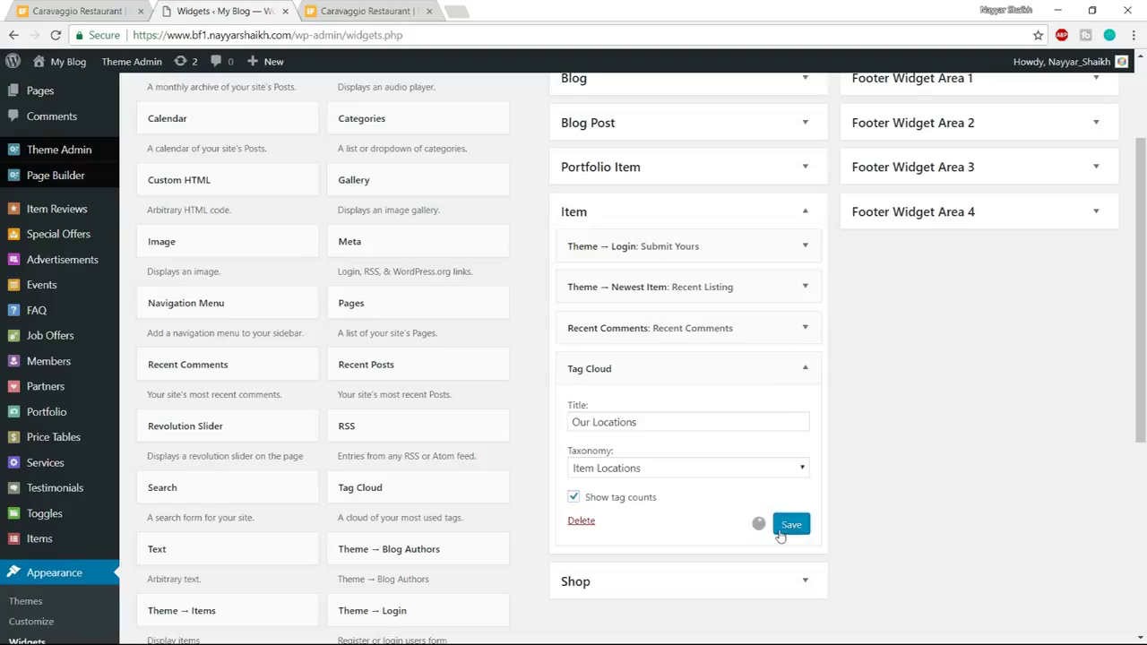
pyautogui.click(790, 368)
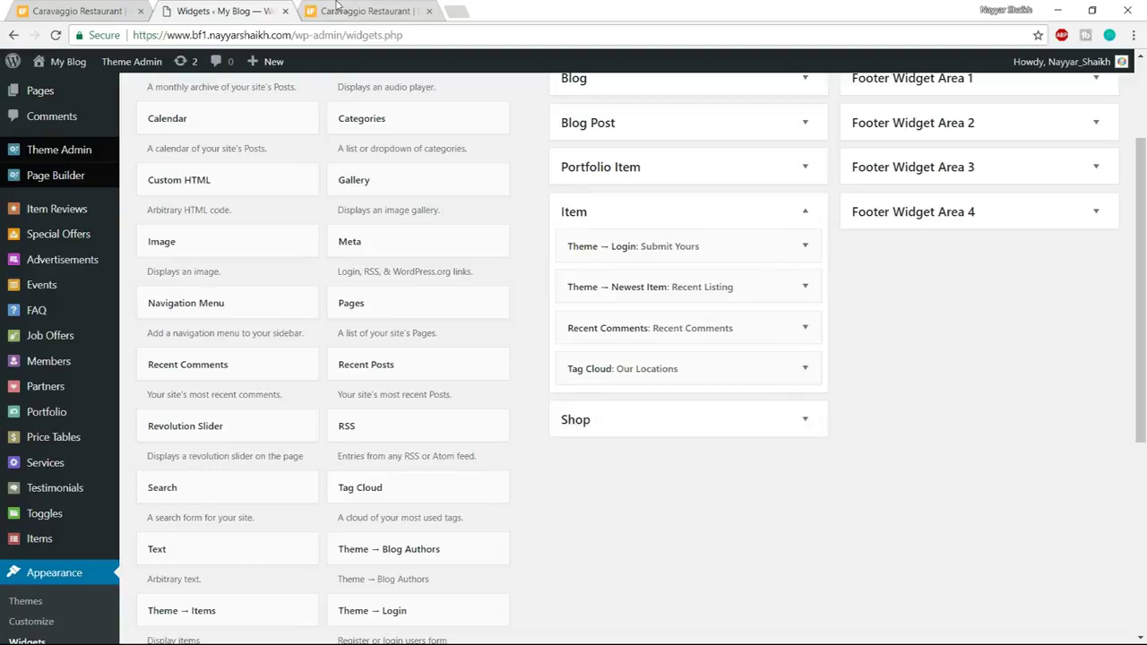
pyautogui.click(336, 9)
pyautogui.click(55, 35)
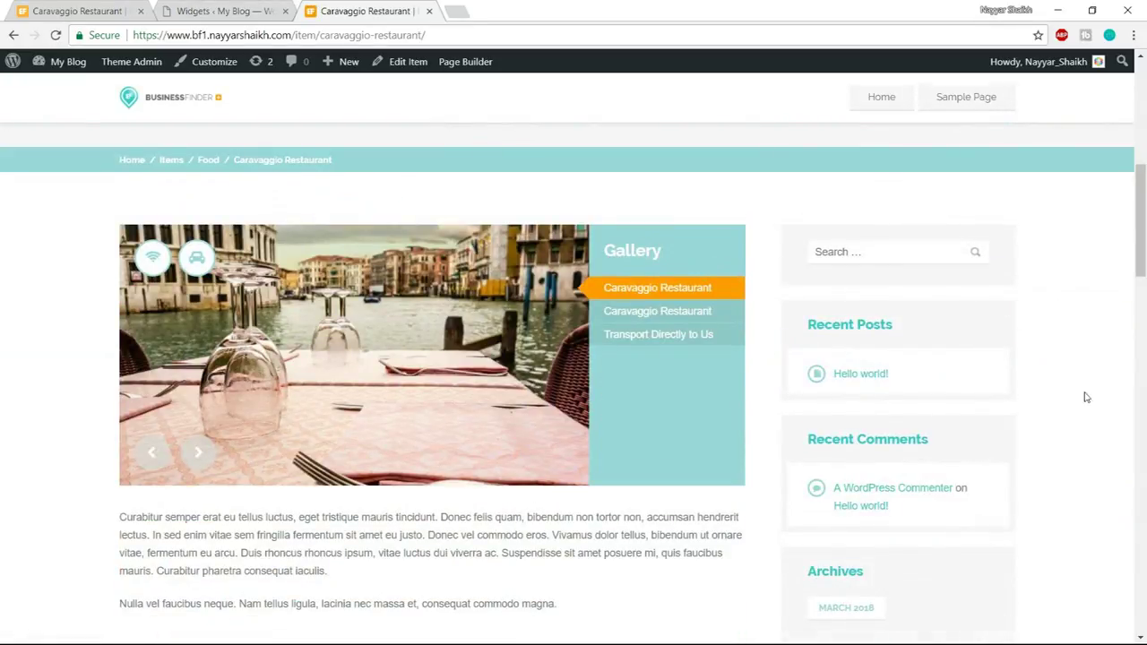
pyautogui.scroll(-6, 1085, 397)
pyautogui.scroll(8, 1086, 397)
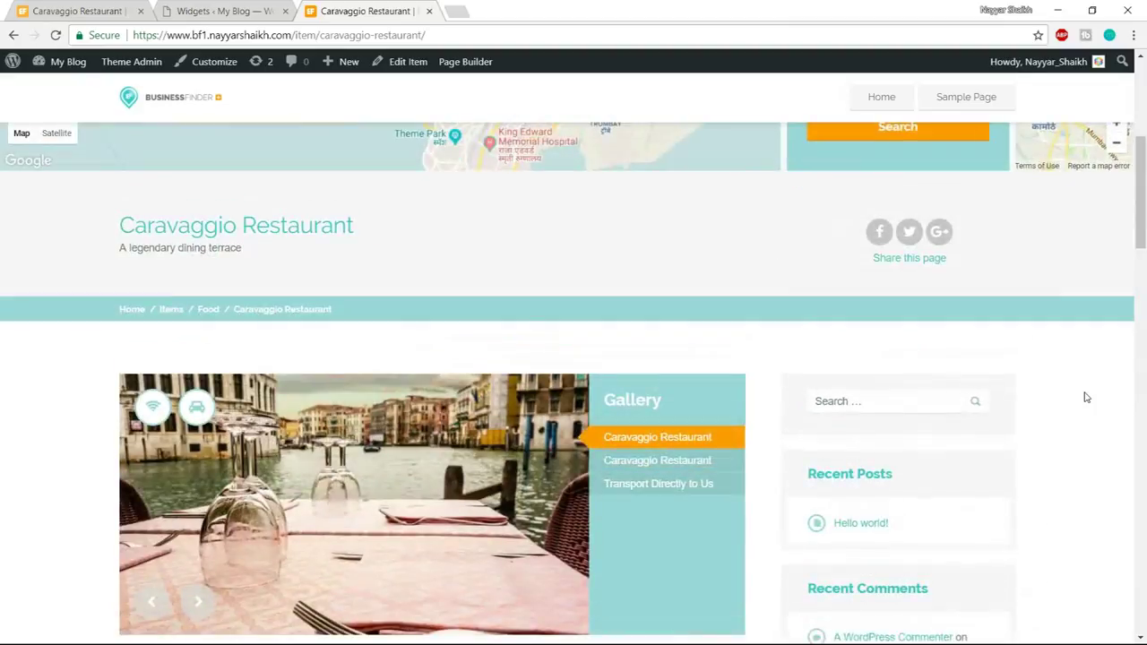
pyautogui.scroll(-5, 1085, 397)
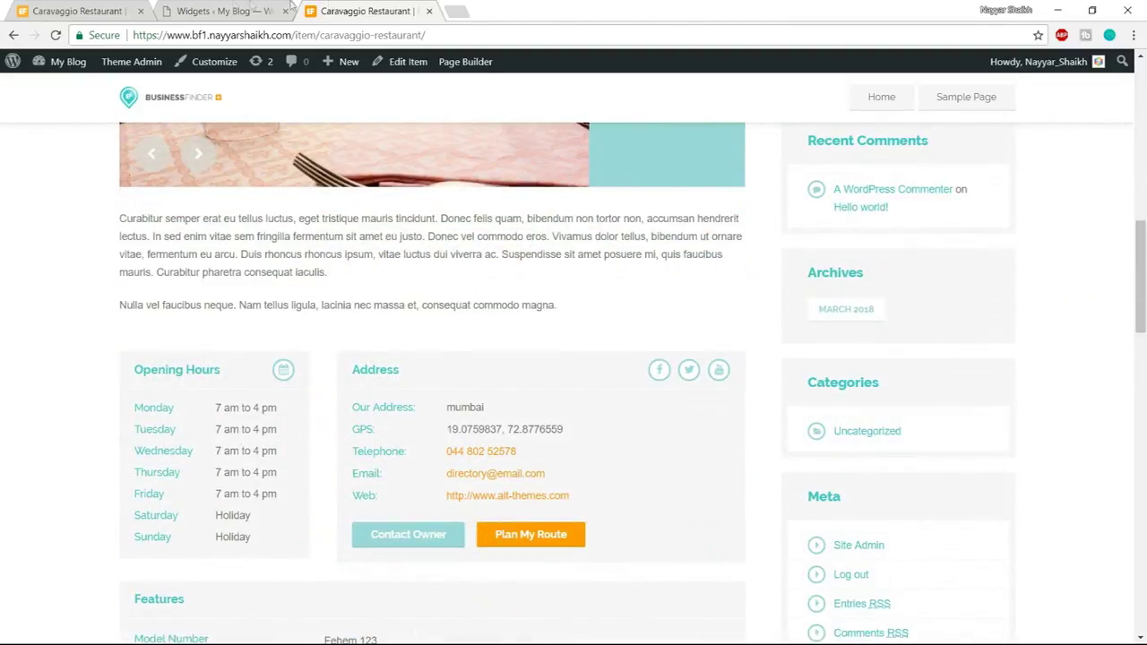
pyautogui.click(289, 7)
pyautogui.scroll(1, 755, 403)
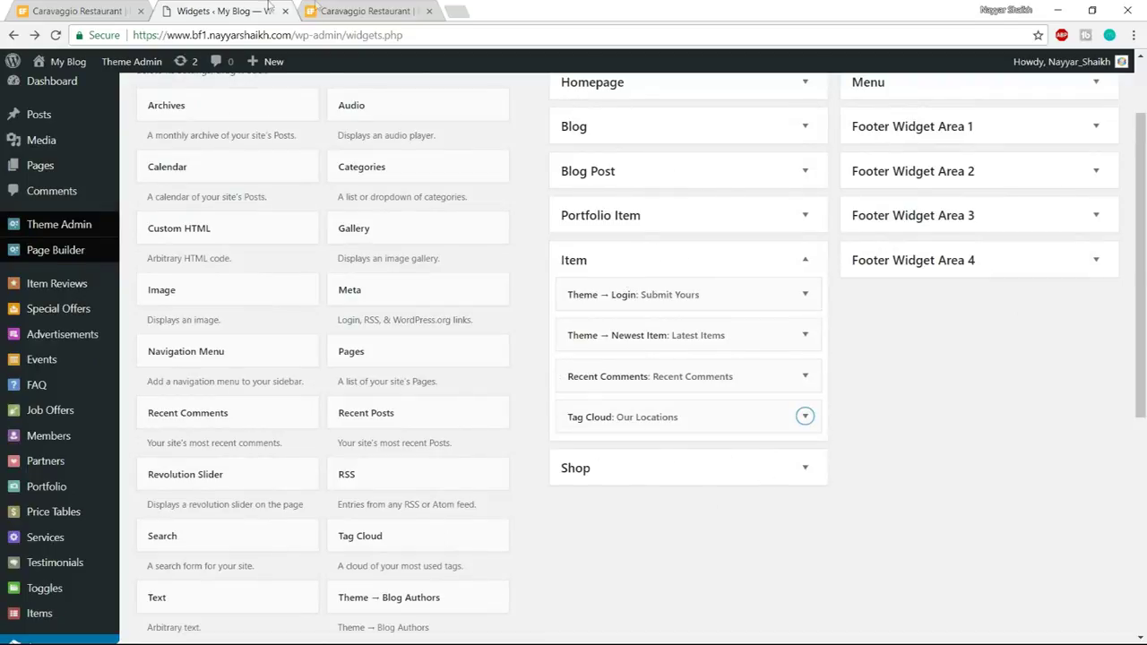
pyautogui.click(354, 10)
pyautogui.scroll(7, 921, 399)
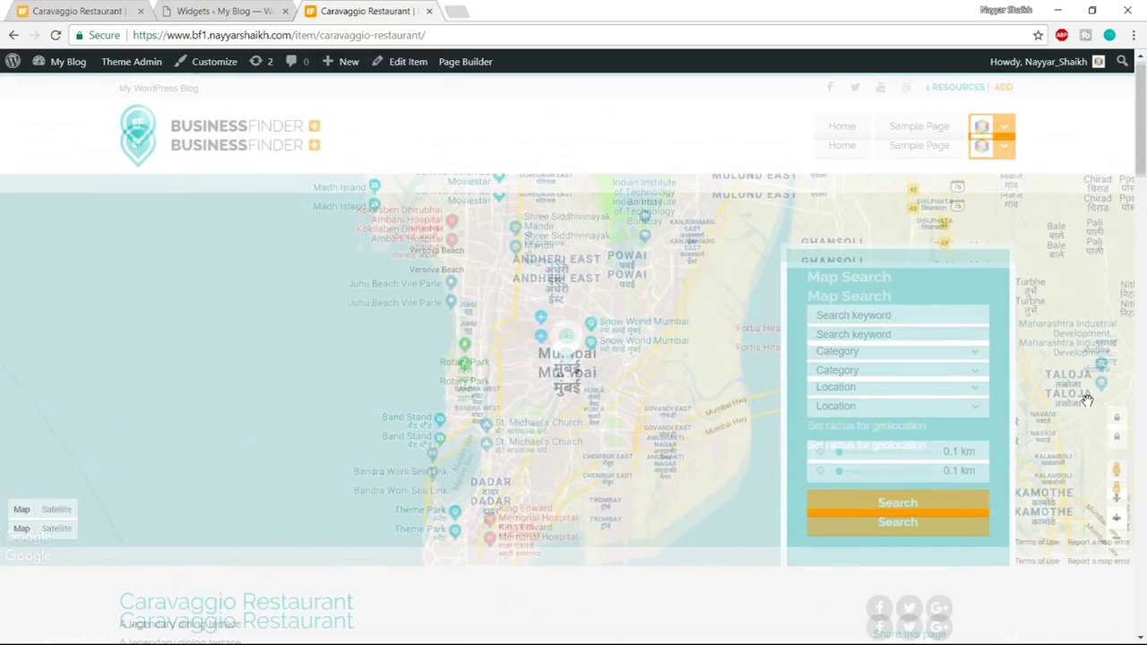
pyautogui.scroll(-7, 1087, 401)
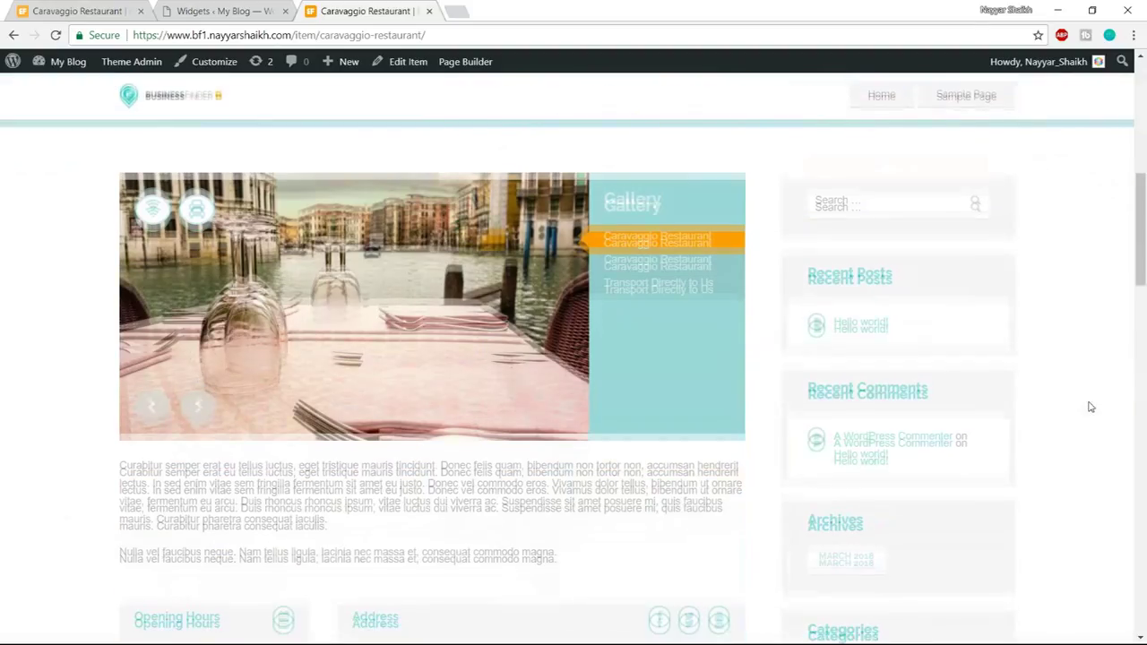
pyautogui.scroll(4, 1089, 407)
pyautogui.scroll(2, 1091, 413)
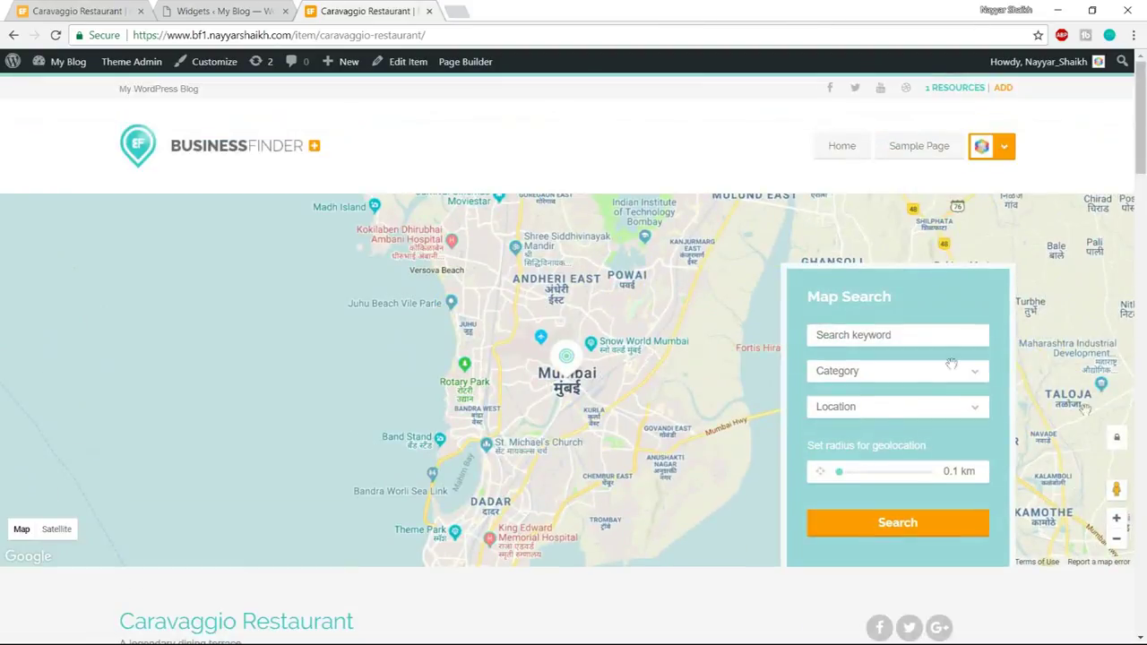
# Open the Page Builder for item pages and dismiss its tour popup
pyautogui.click(467, 64)
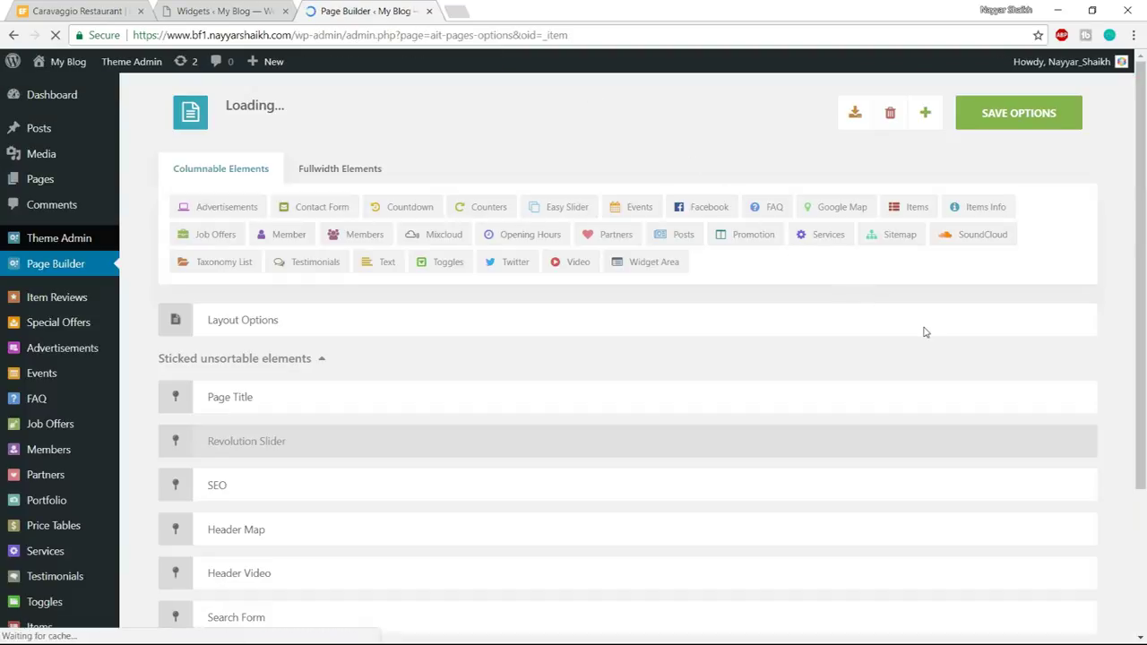
pyautogui.scroll(-5, 923, 332)
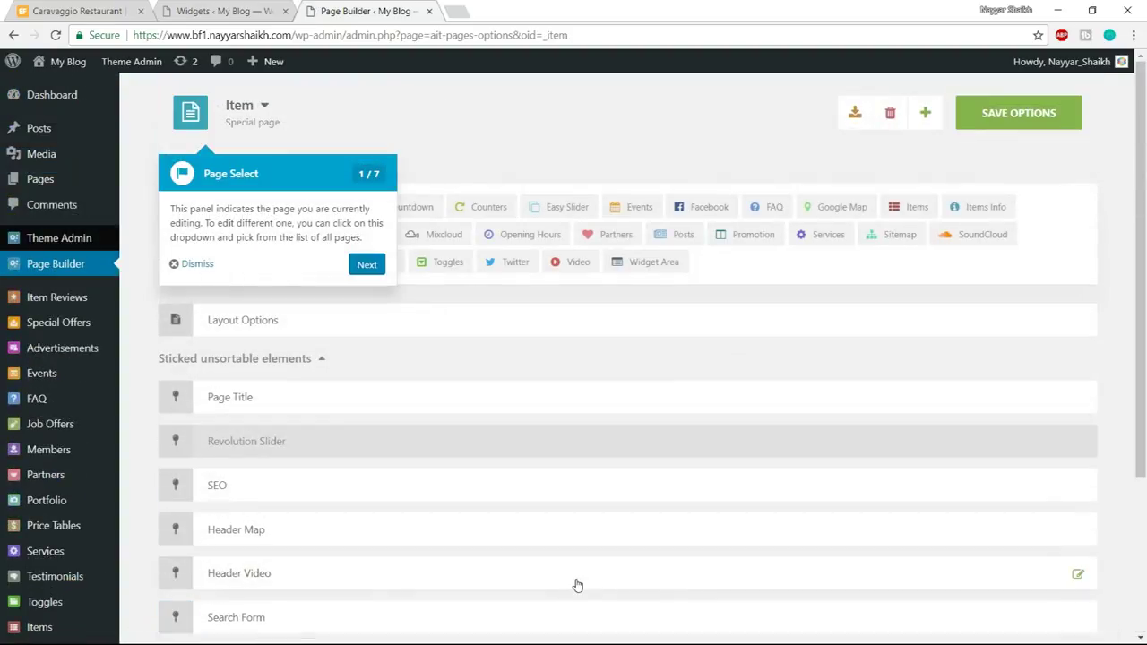
pyautogui.click(199, 264)
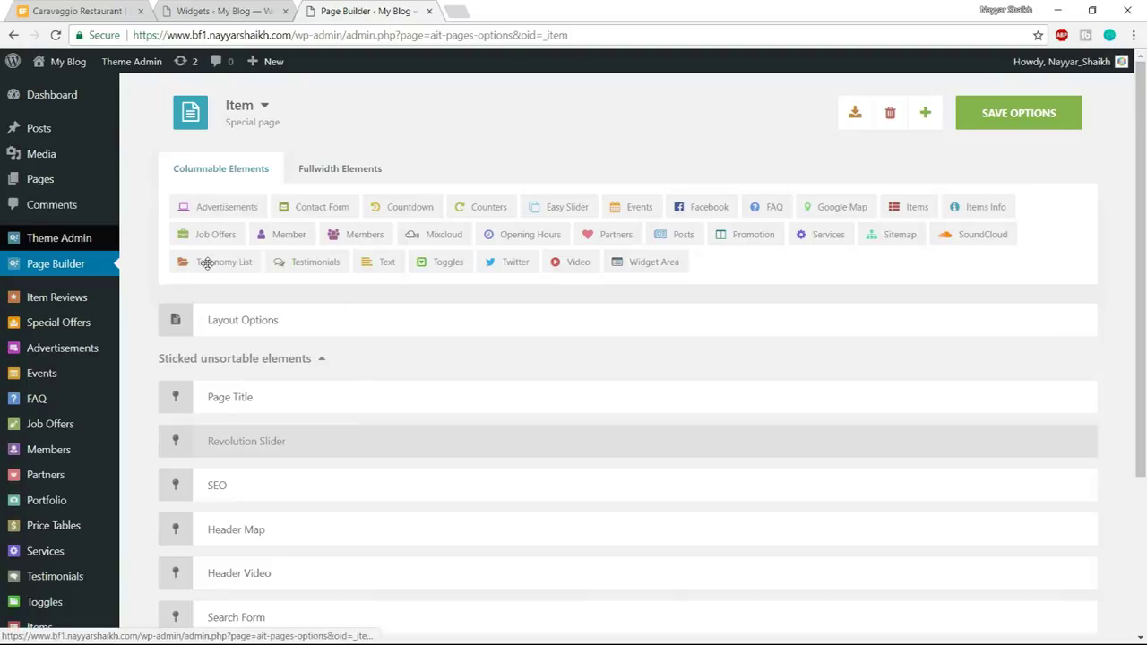
# Set the item page's Layout Options right sidebar to Item and confirm
pyautogui.click(295, 324)
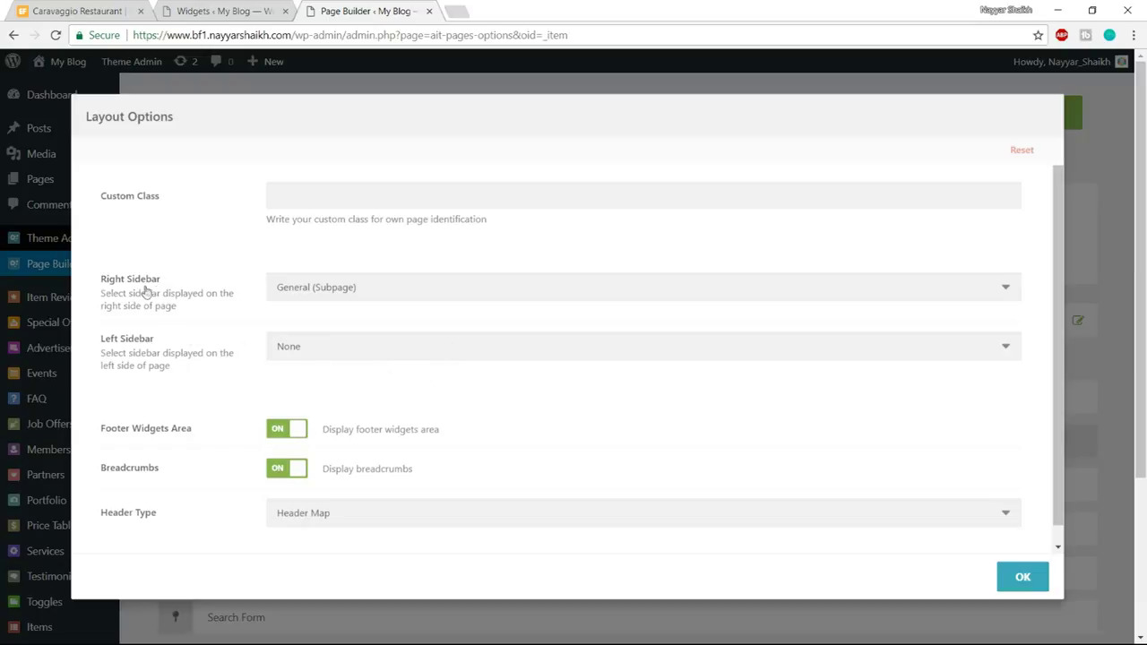
pyautogui.click(337, 291)
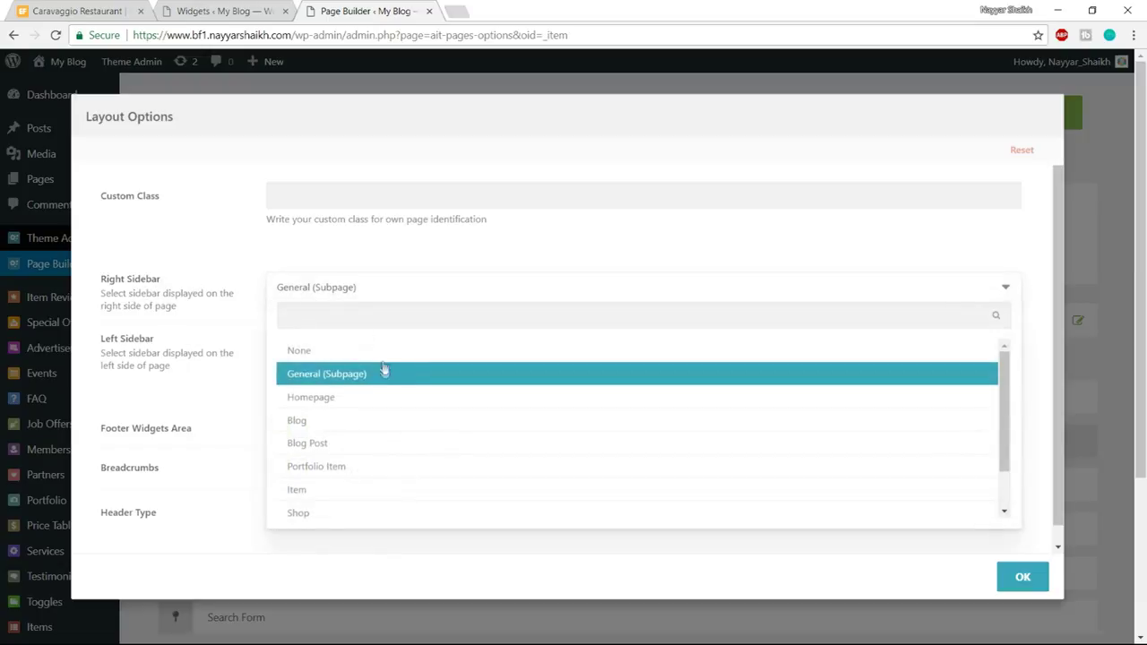
pyautogui.scroll(-1, 384, 468)
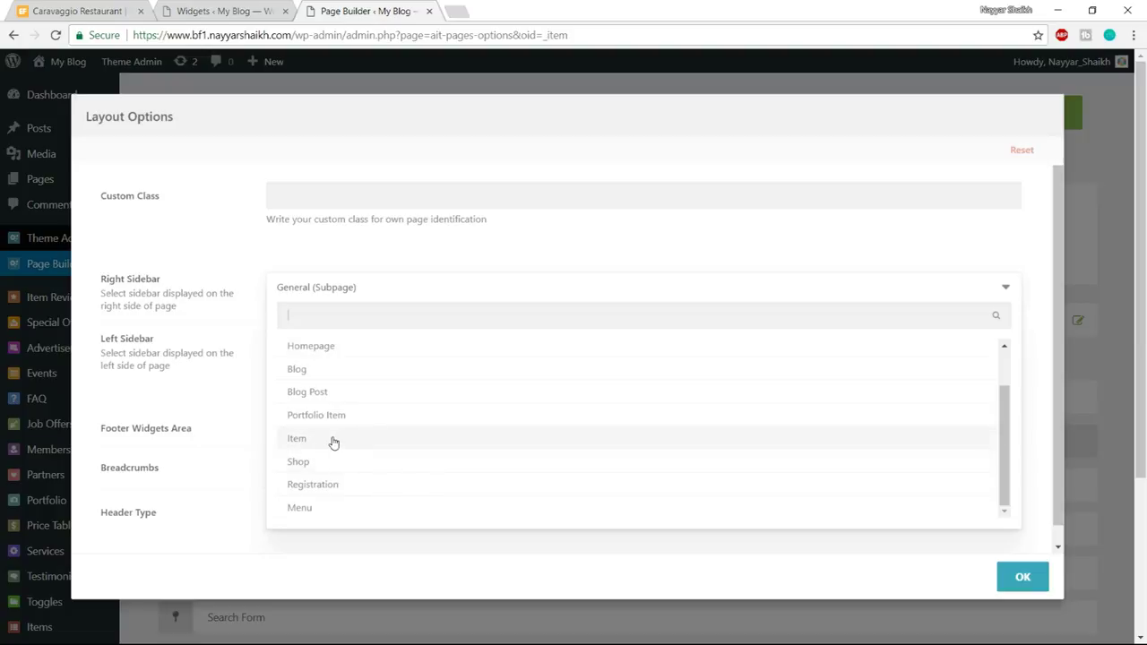
pyautogui.click(332, 439)
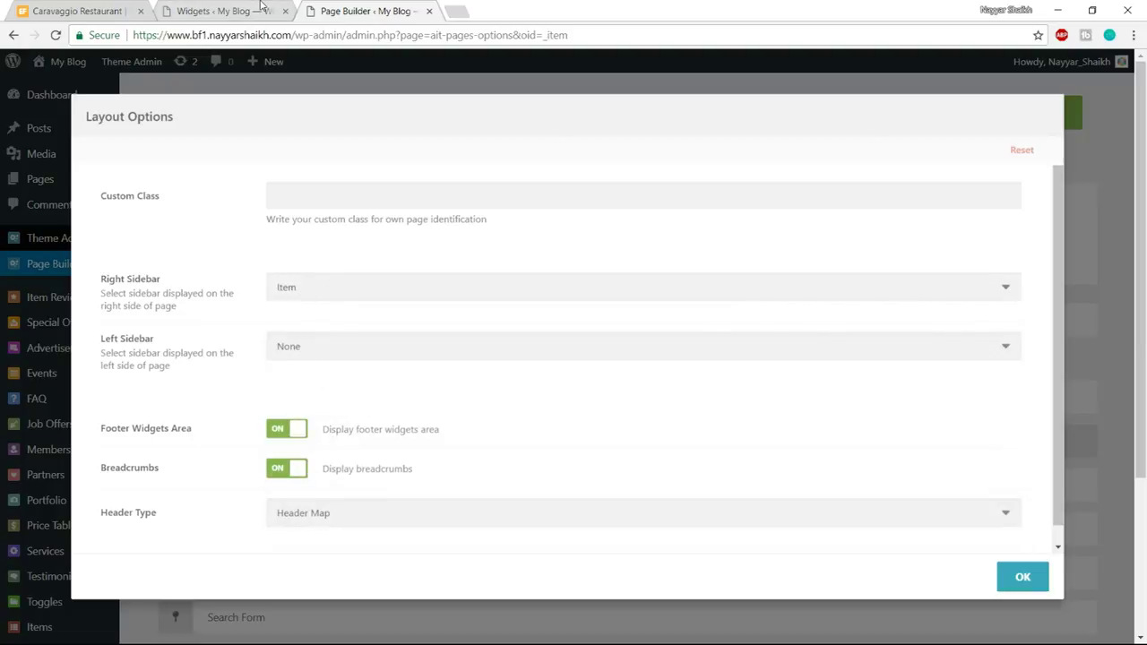
pyautogui.click(255, 10)
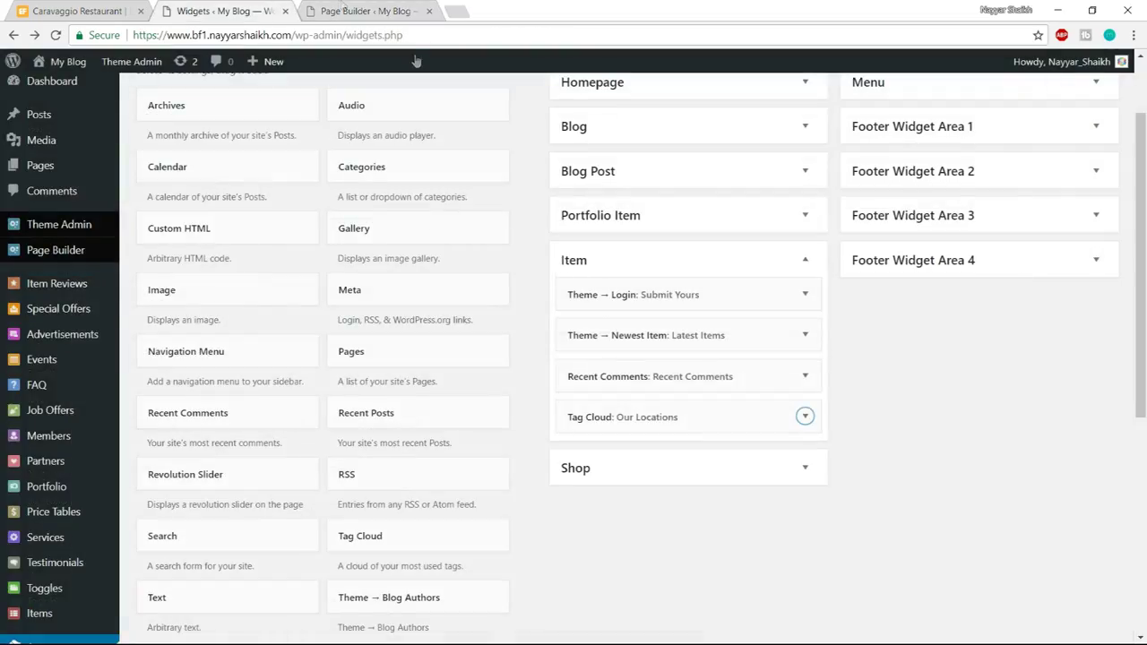
pyautogui.click(341, 10)
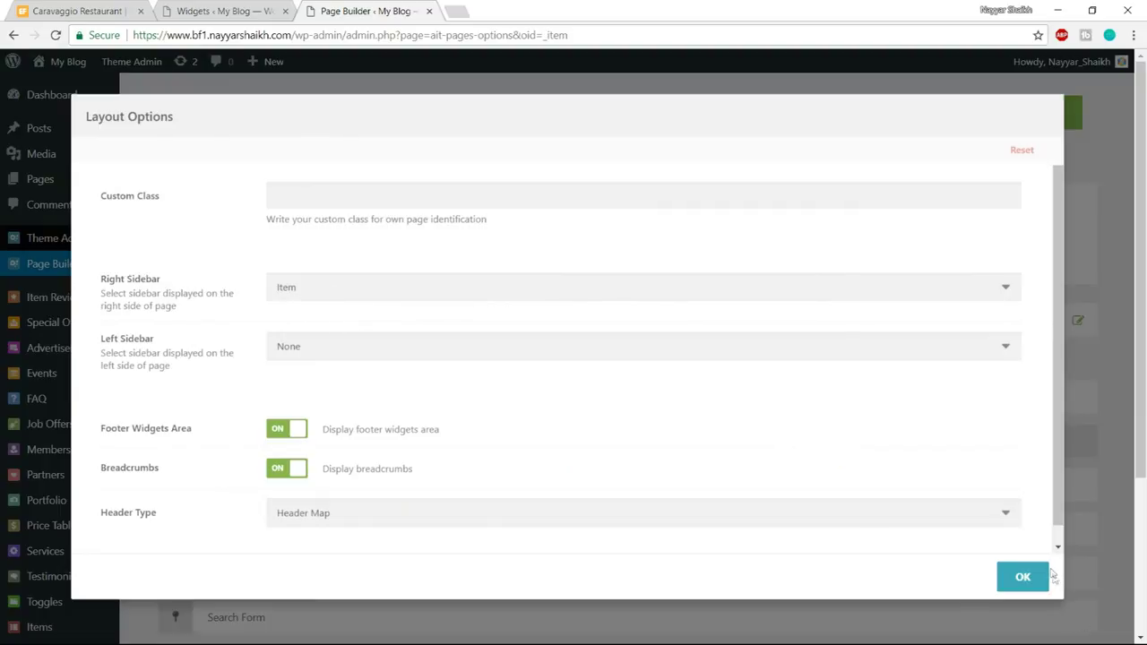
pyautogui.click(1021, 576)
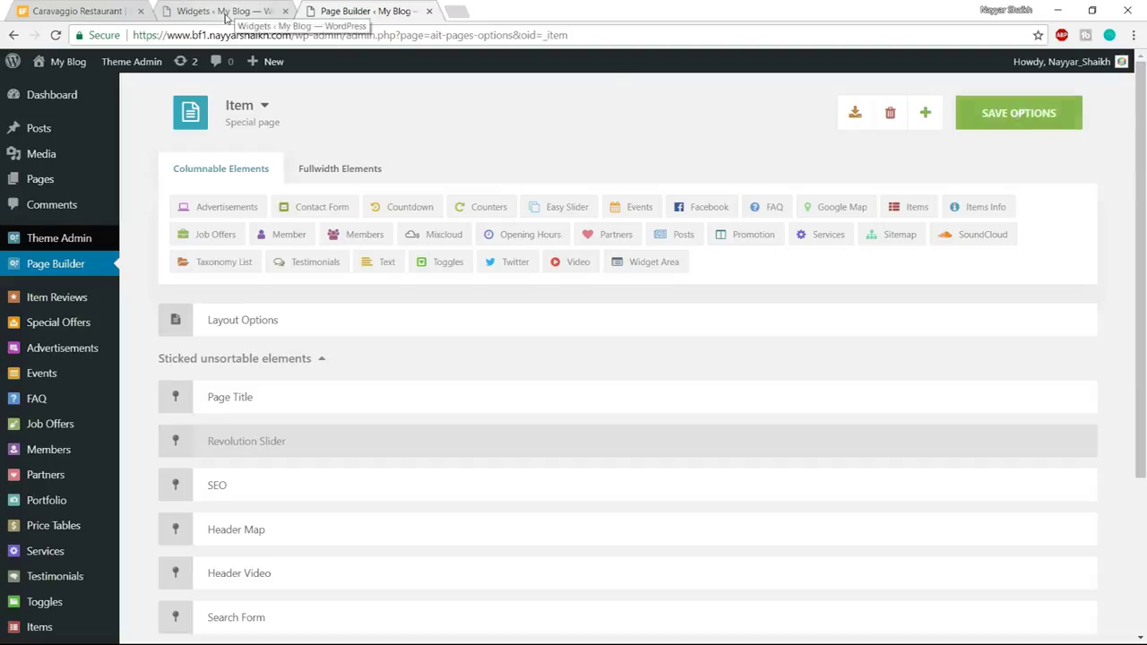
# Open the site front page in a new tab and view the Caravaggio Restaurant item page
pyautogui.click(228, 11)
pyautogui.moveTo(80, 70)
pyautogui.rightClick(54, 86)
pyautogui.click(103, 90)
pyautogui.moveTo(397, 8); pyautogui.dragTo(555, 7)
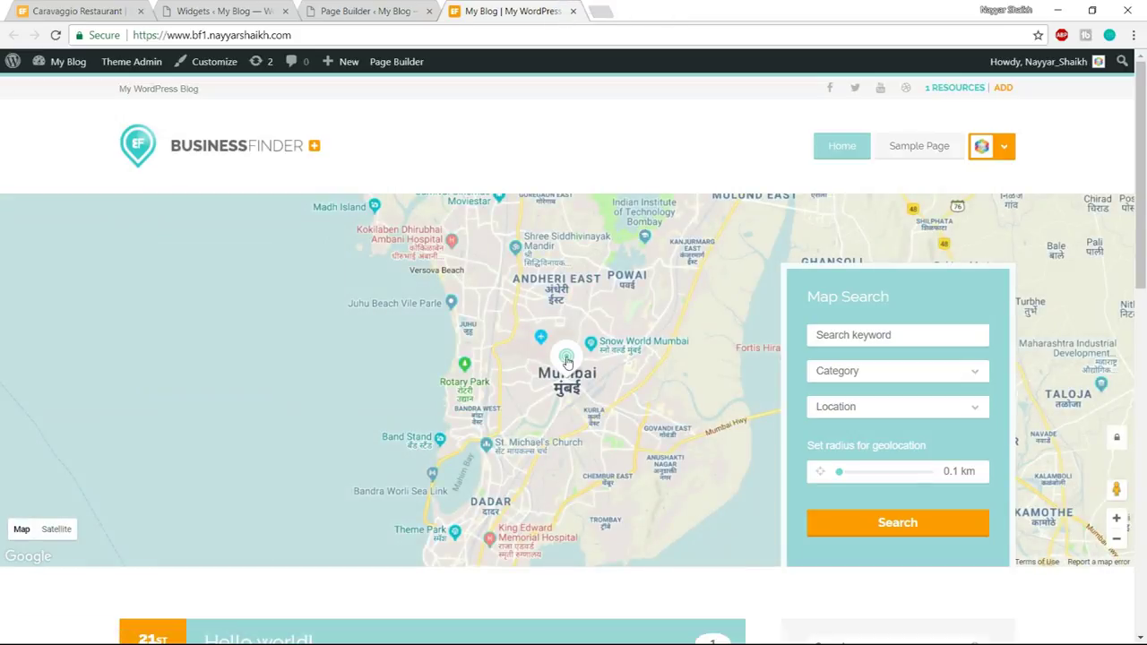
pyautogui.click(566, 358)
pyautogui.click(511, 313)
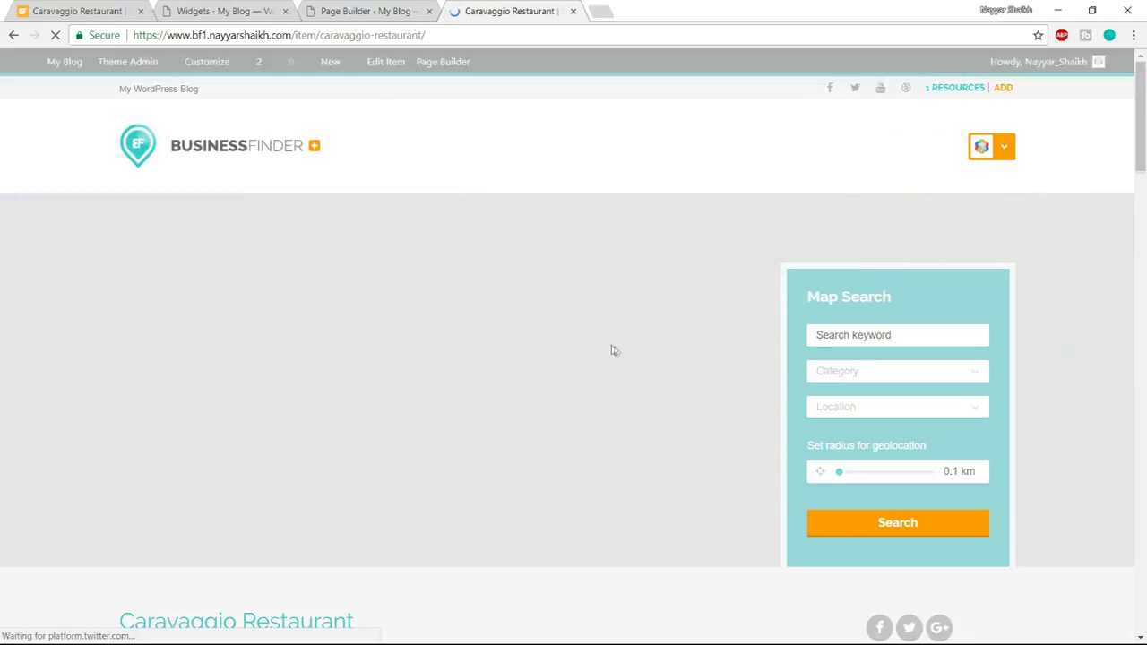
pyautogui.scroll(-6, 613, 350)
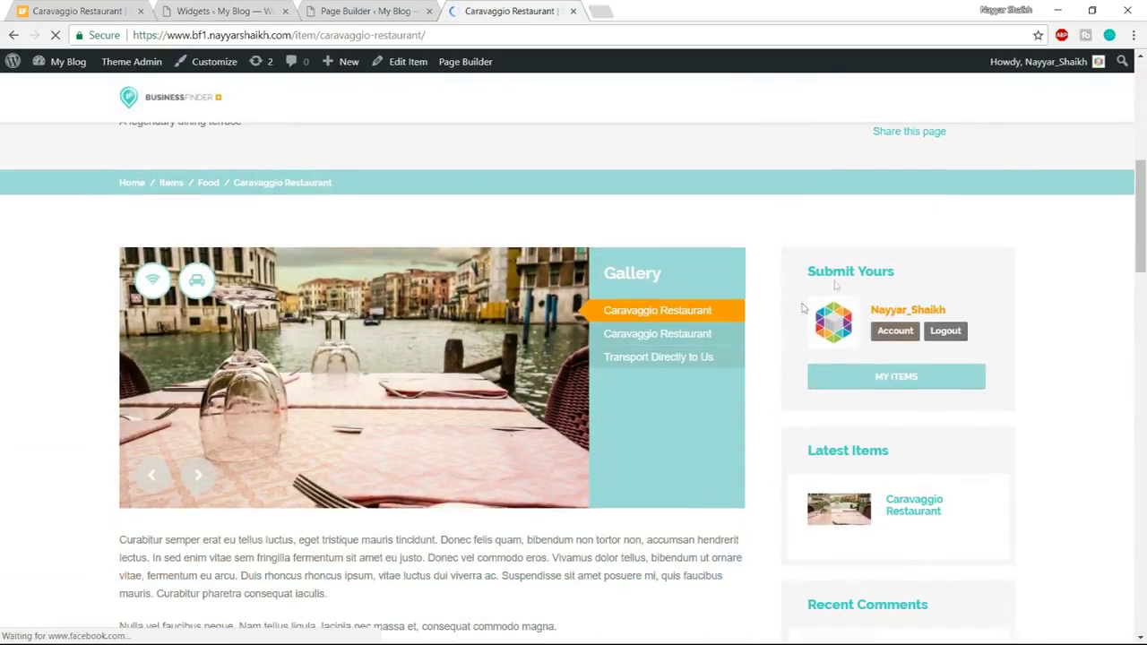
# Compare the Page Builder Item options with the Caravaggio page, then open the Mumbai location page
pyautogui.click(363, 11)
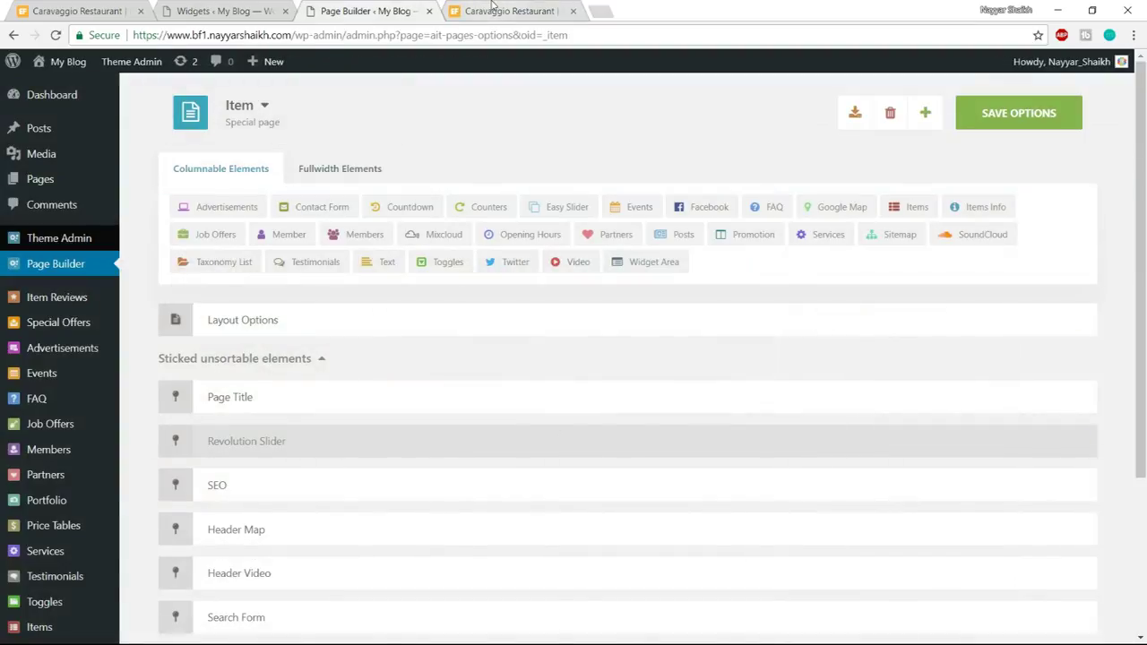
pyautogui.click(491, 9)
pyautogui.scroll(-1, 973, 392)
pyautogui.scroll(-2, 934, 302)
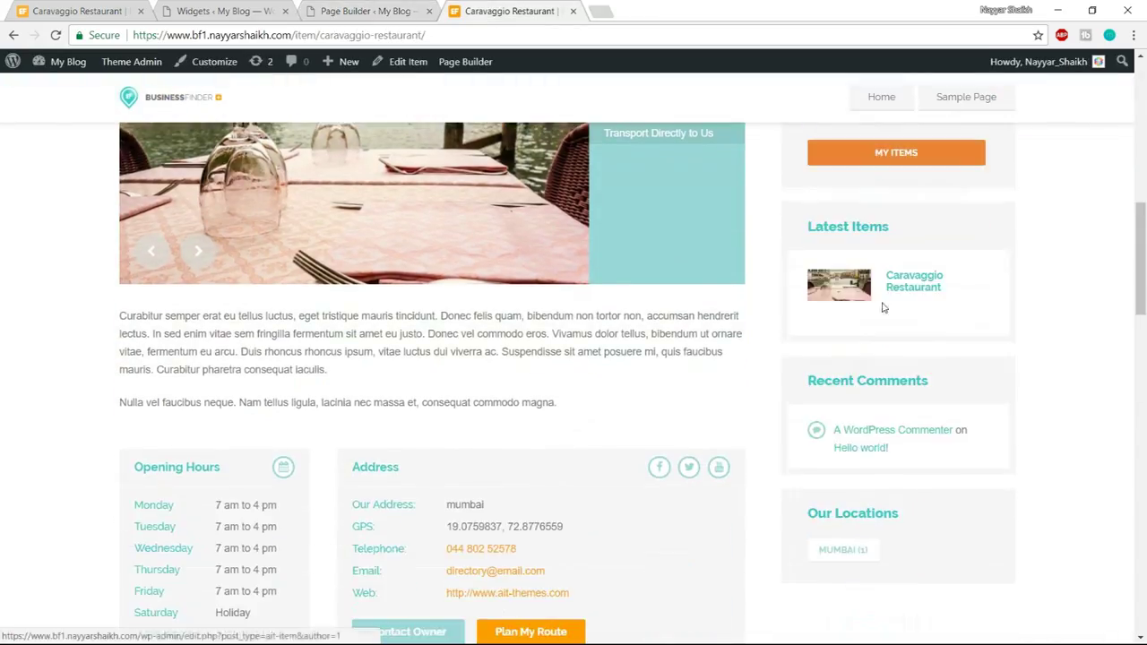
pyautogui.scroll(-2, 869, 426)
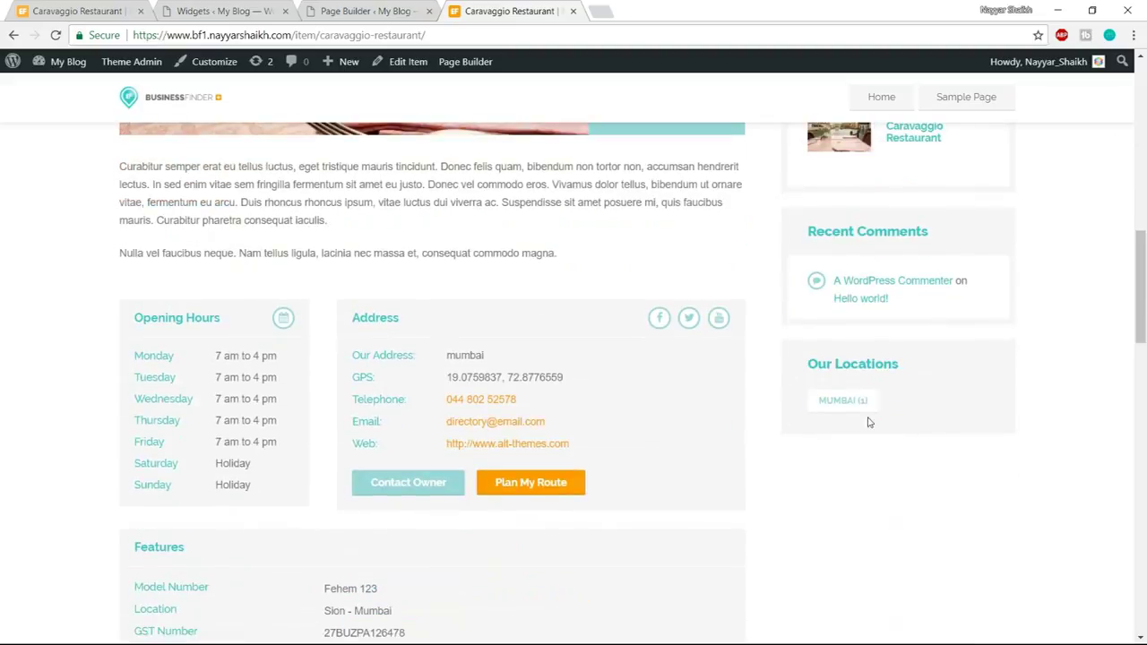
pyautogui.click(842, 400)
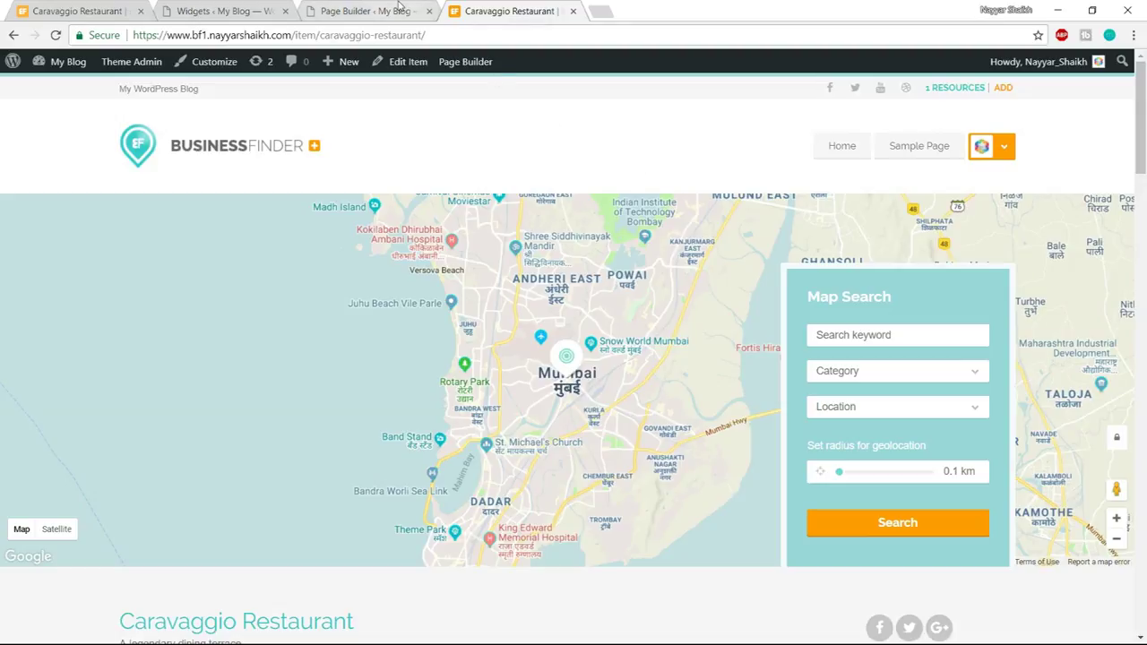
# Go to the site's home page and close the Page Builder admin tab
pyautogui.click(121, 7)
pyautogui.scroll(10, 226, 267)
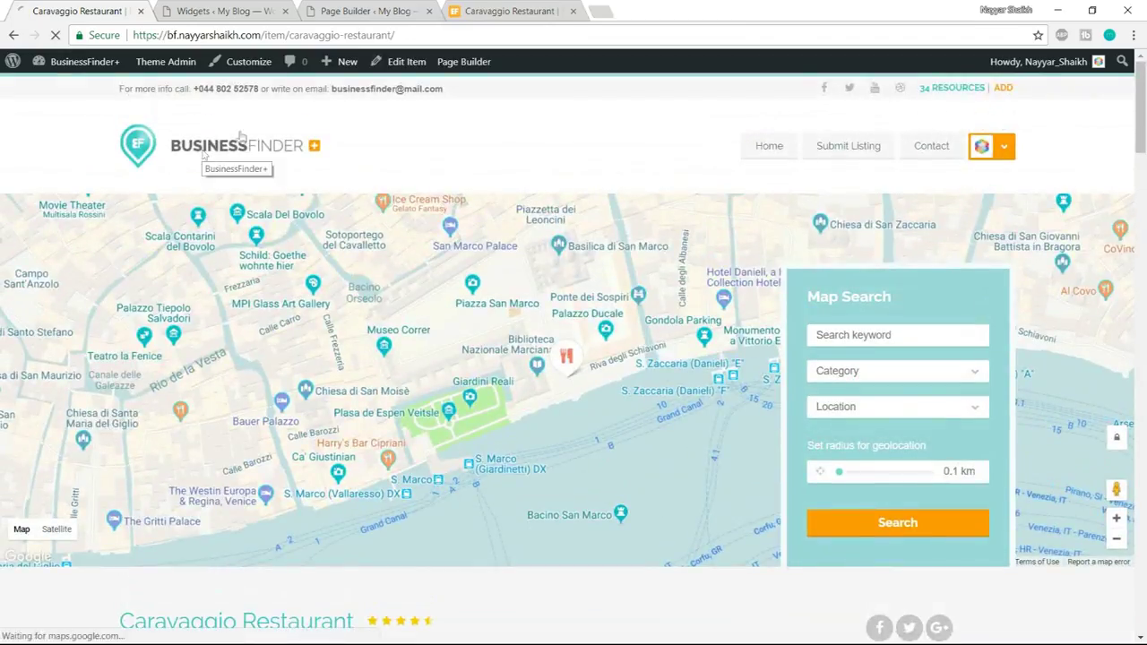
pyautogui.click(467, 9)
pyautogui.click(229, 153)
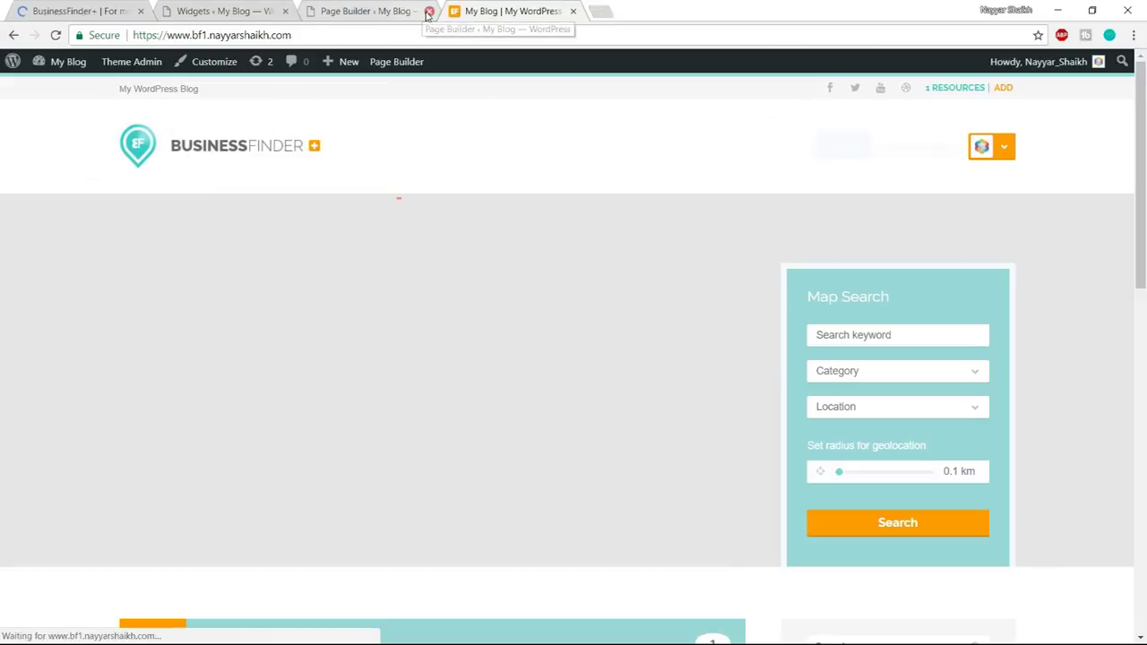
pyautogui.click(428, 11)
pyautogui.scroll(-15, 522, 371)
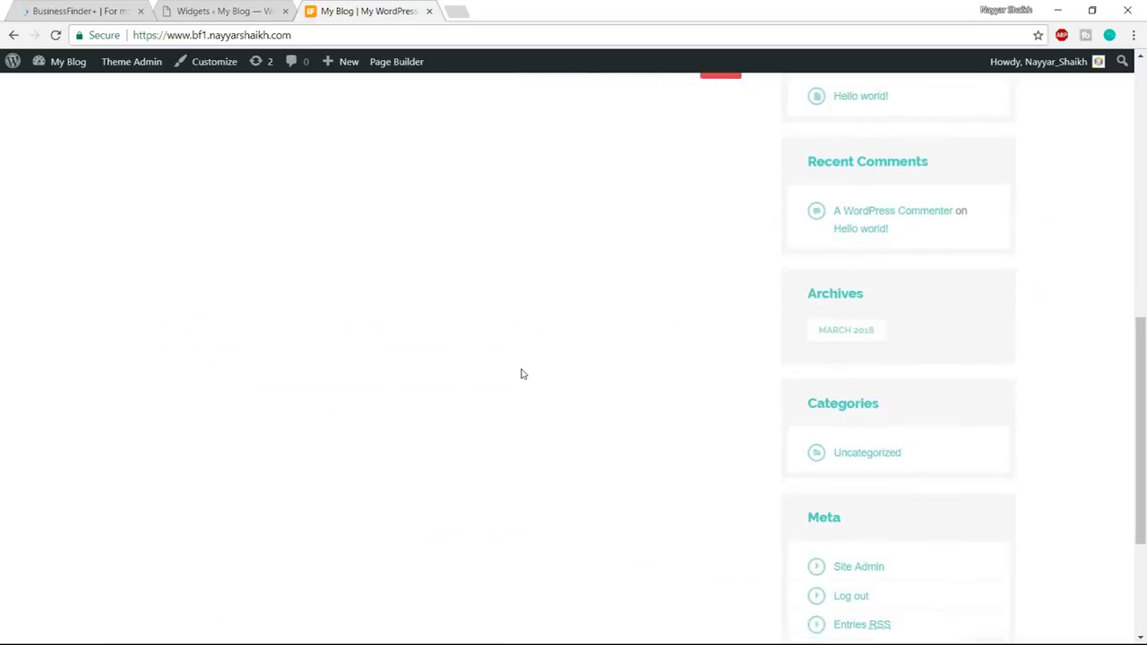
pyautogui.scroll(15, 521, 414)
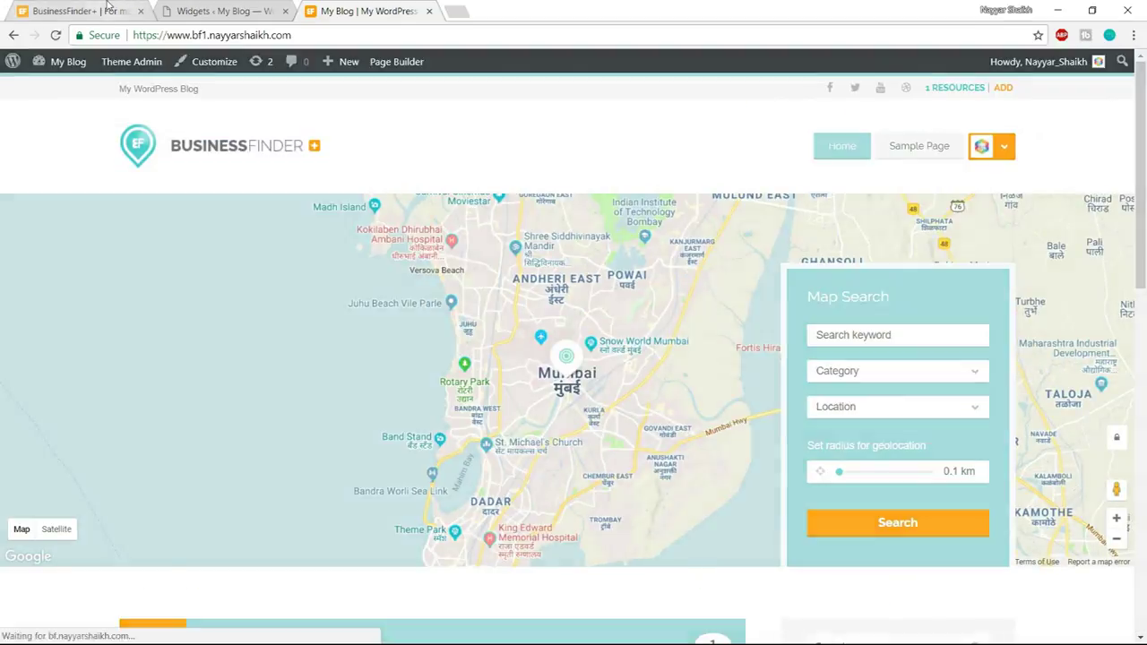
# Scroll the BusinessFinder+ demo down to its Basic, Premium and Medium pricing plans
pyautogui.click(81, 10)
pyautogui.scroll(-3, 402, 328)
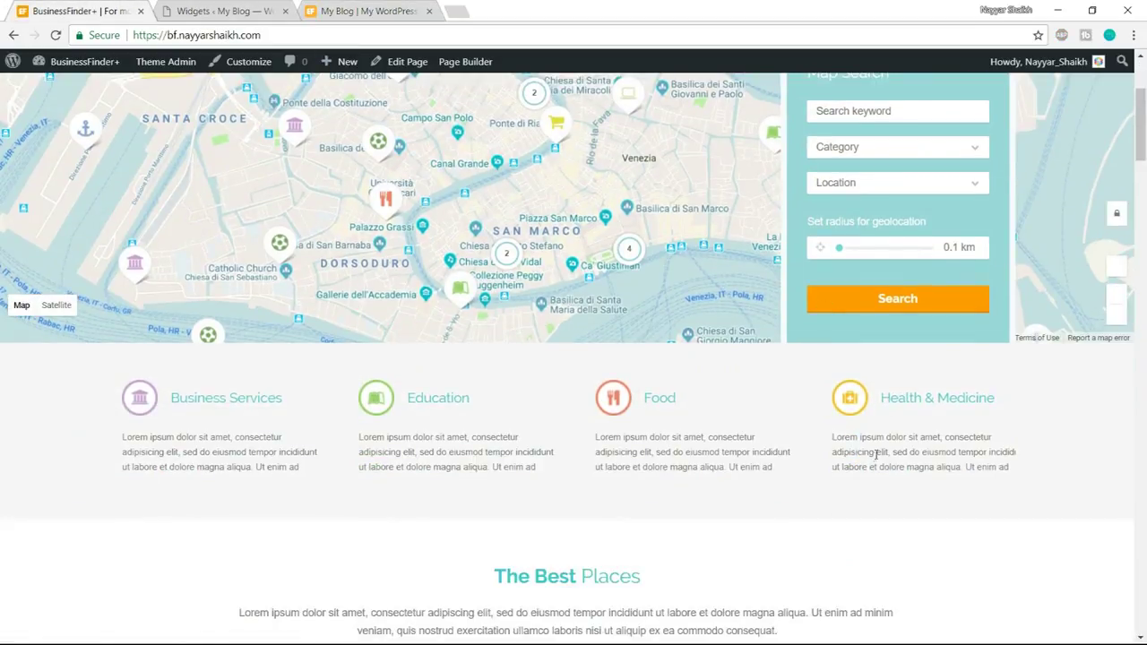
pyautogui.scroll(-12, 1039, 403)
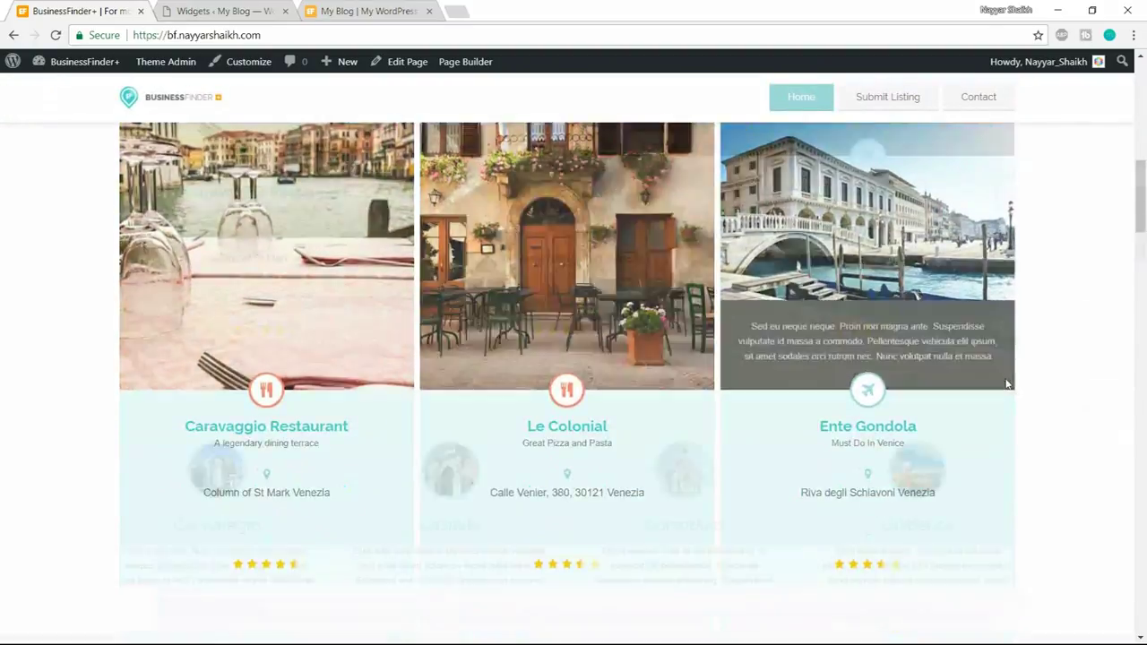
pyautogui.scroll(-15, 1036, 403)
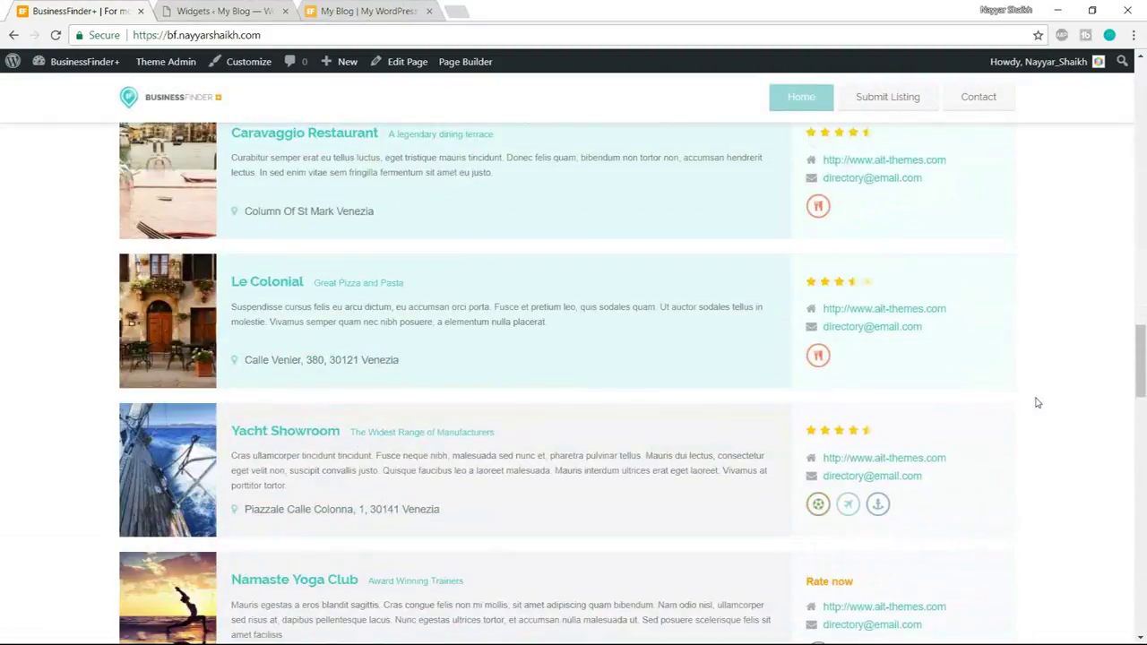
pyautogui.scroll(-4, 1036, 402)
pyautogui.scroll(6, 1037, 402)
pyautogui.scroll(-3, 1036, 402)
pyautogui.scroll(-8, 1036, 403)
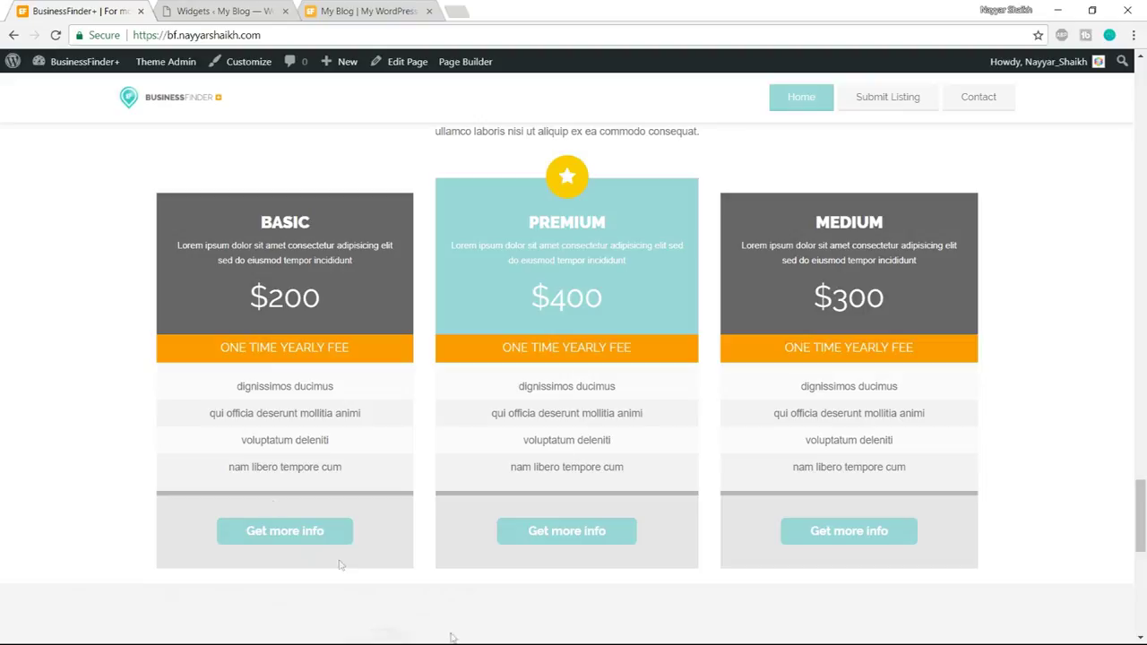
# From the admin sidebar's Price Tables menu, choose Add New to start an empty price table
pyautogui.click(216, 5)
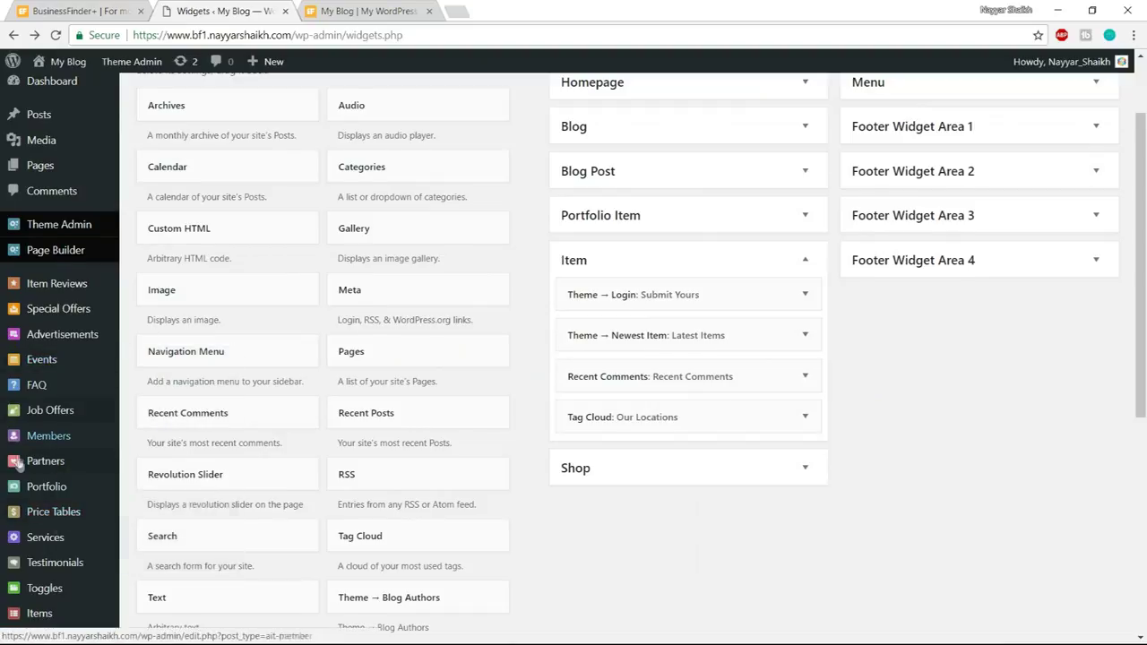
pyautogui.scroll(-3, 58, 515)
pyautogui.moveTo(49, 366)
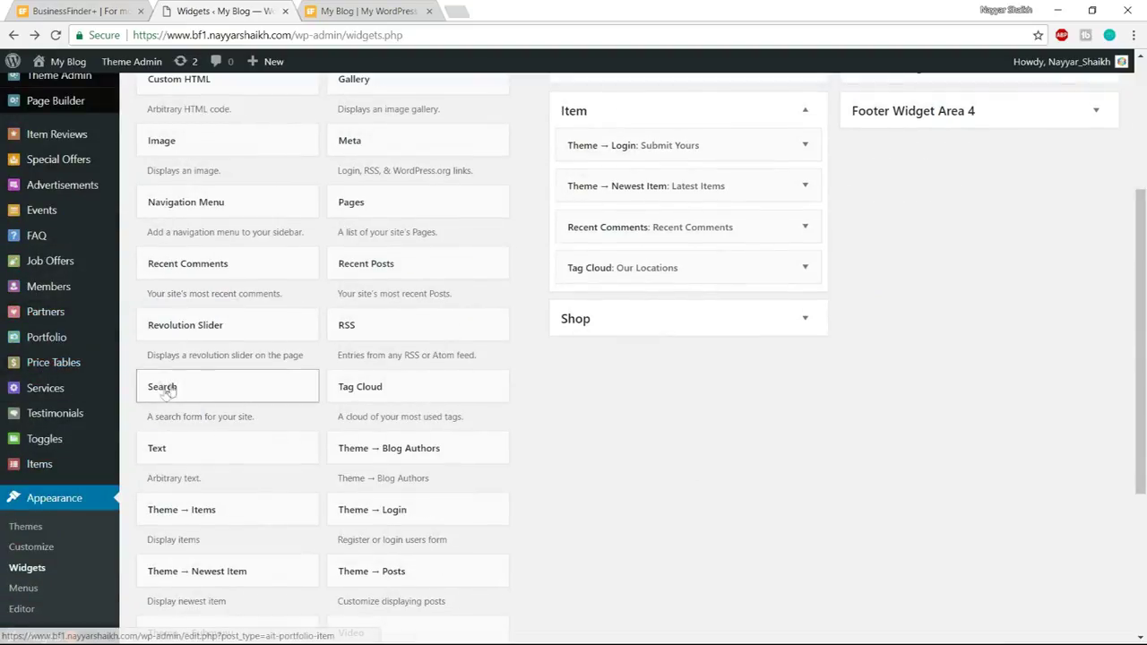
pyautogui.click(152, 391)
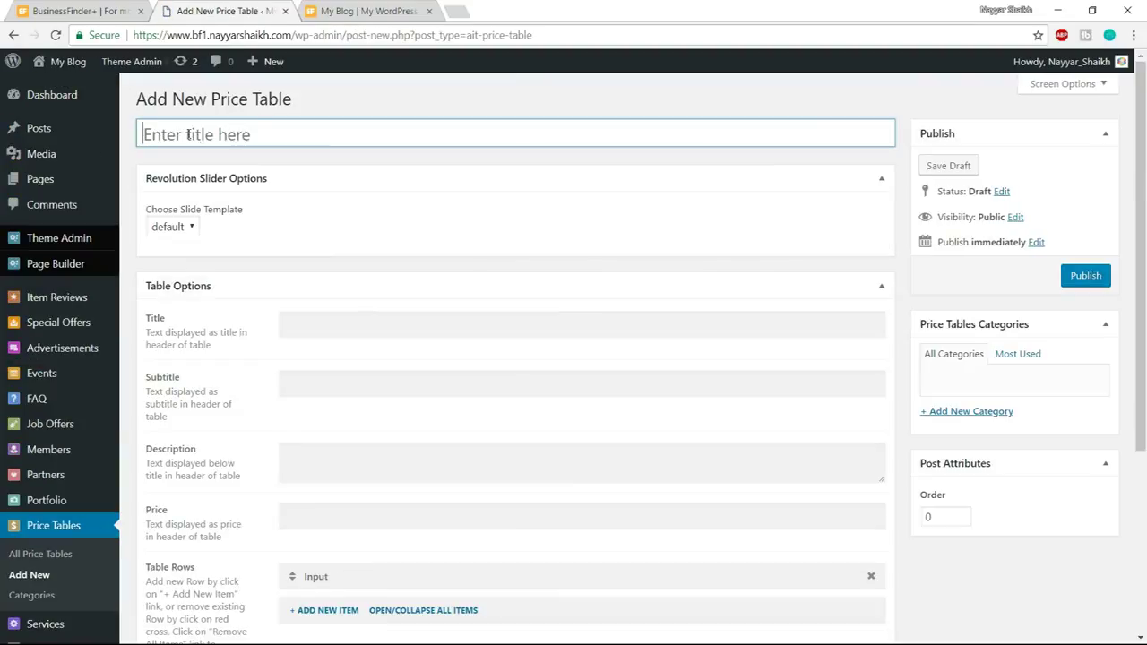
# Copy the BASIC heading from the demo card into the price table's Title field
pyautogui.click(99, 8)
pyautogui.moveTo(263, 221); pyautogui.dragTo(323, 222)
pyautogui.hotkey('ctrl', 'c')
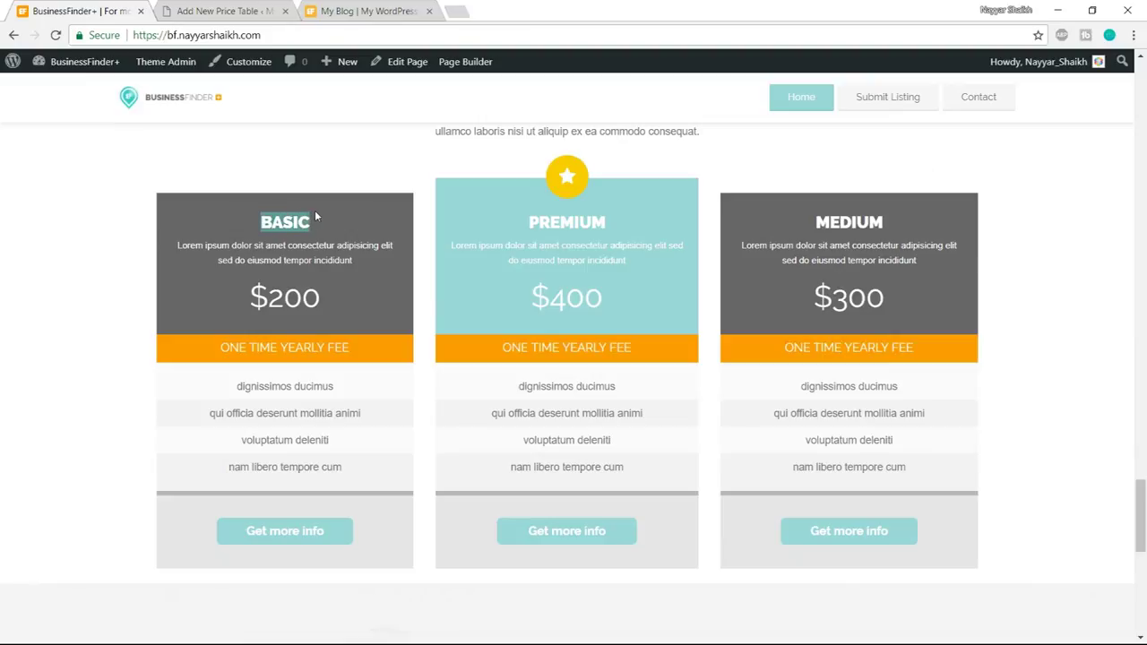
pyautogui.hotkey('ctrl', 'Tab')
pyautogui.hotkey('ctrl', 'v')
pyautogui.click(343, 332)
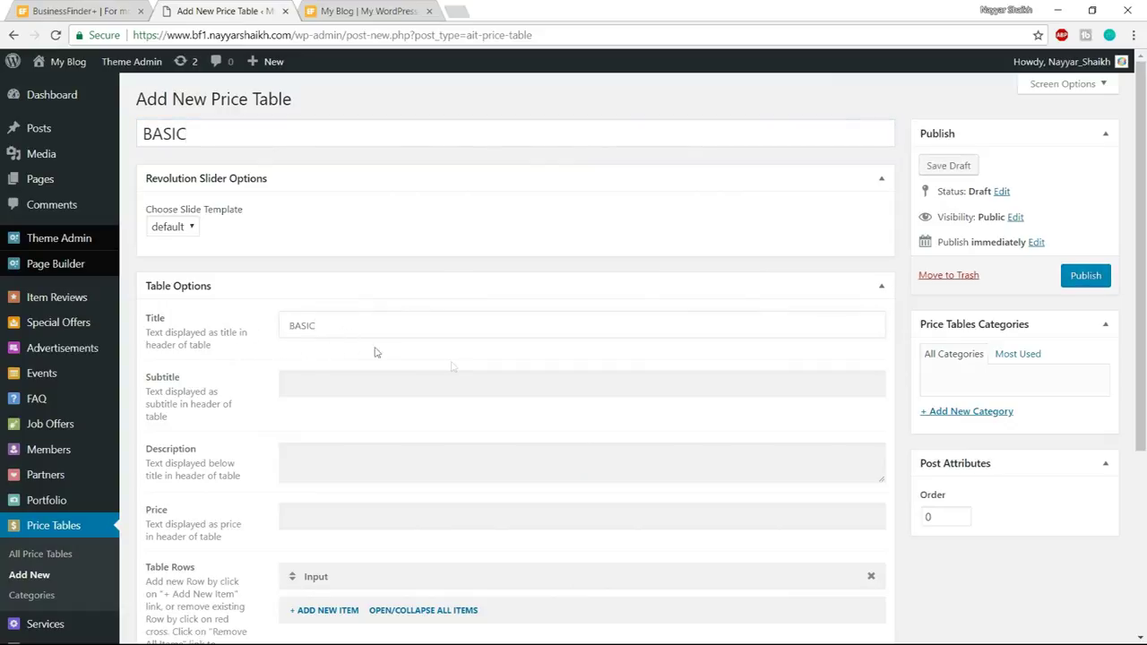
pyautogui.click(328, 376)
# Copy the demo's ONE TIME YEARLY FEE text into the Subtitle field
pyautogui.click(76, 9)
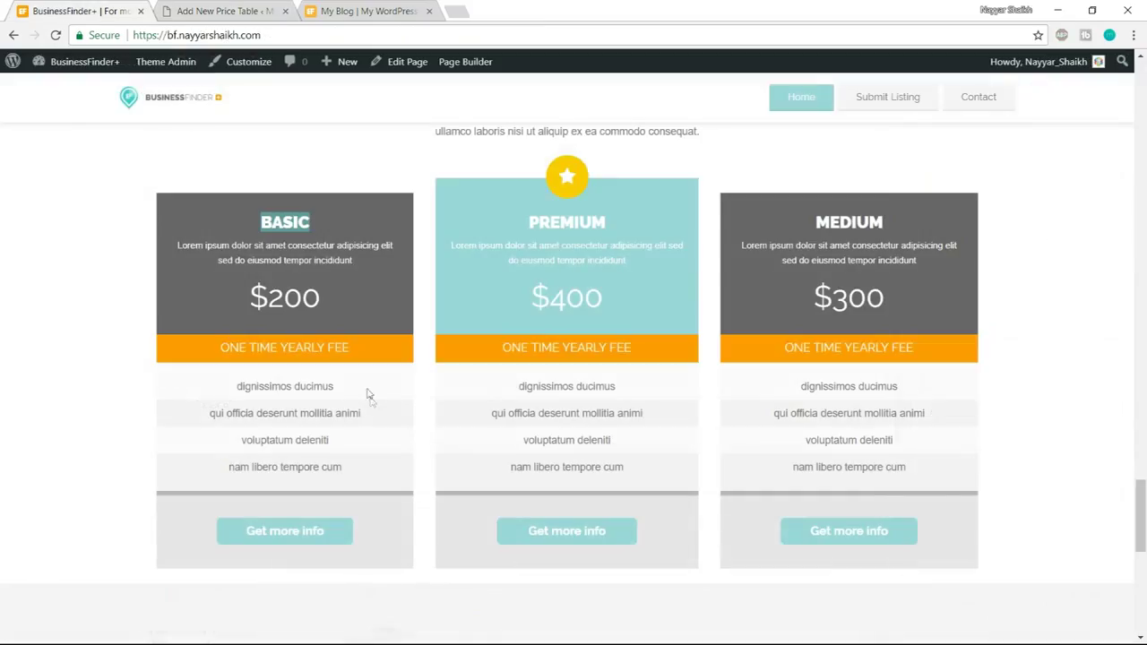
pyautogui.moveTo(223, 347); pyautogui.dragTo(270, 347)
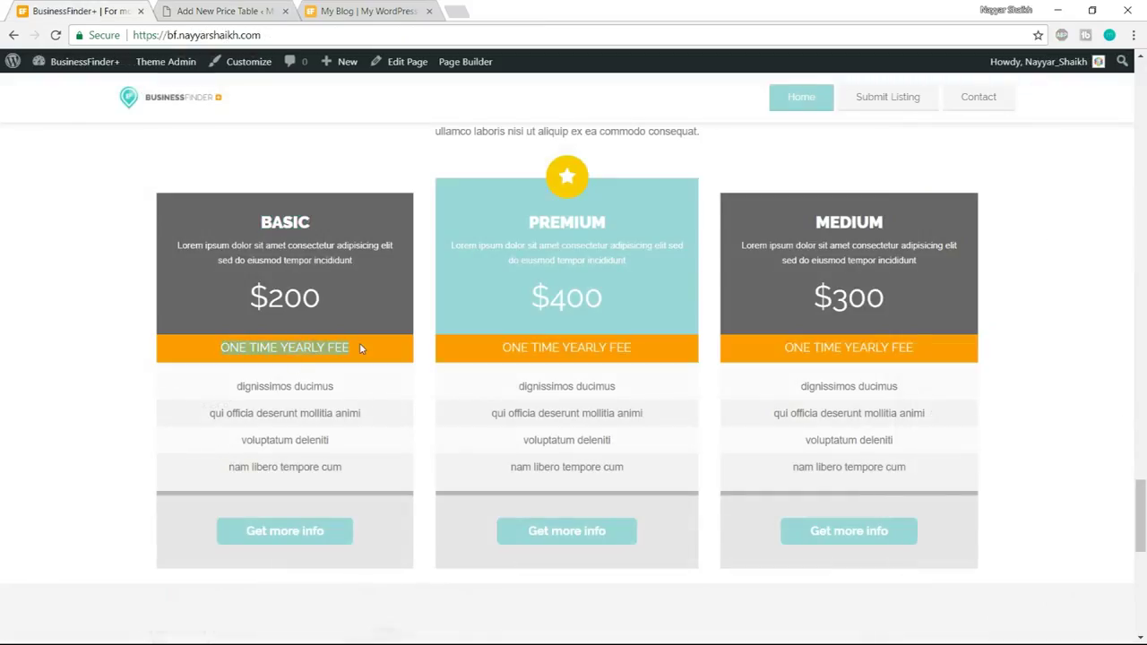
pyautogui.click(205, 9)
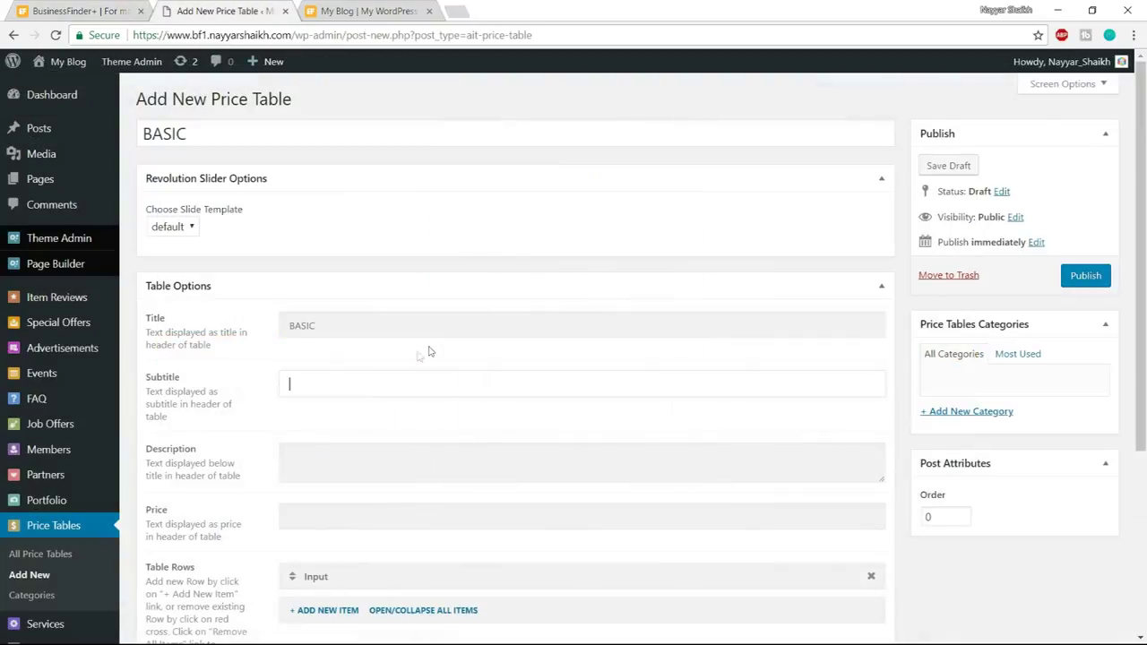
pyautogui.click(42, 9)
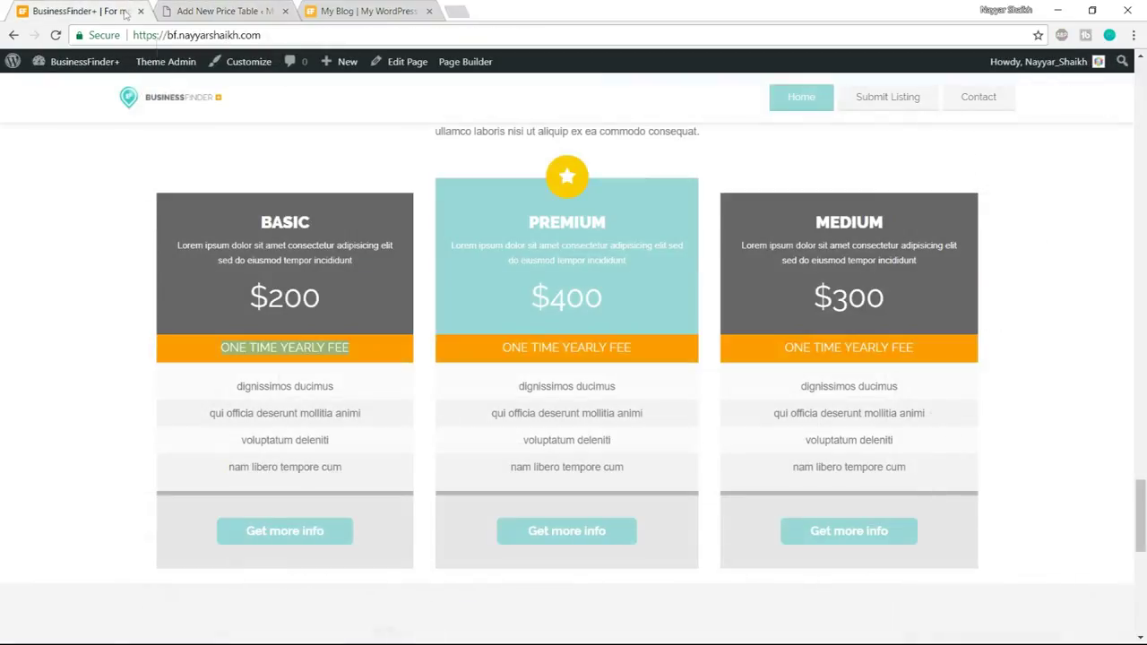
pyautogui.hotkey('ctrl', 'Tab')
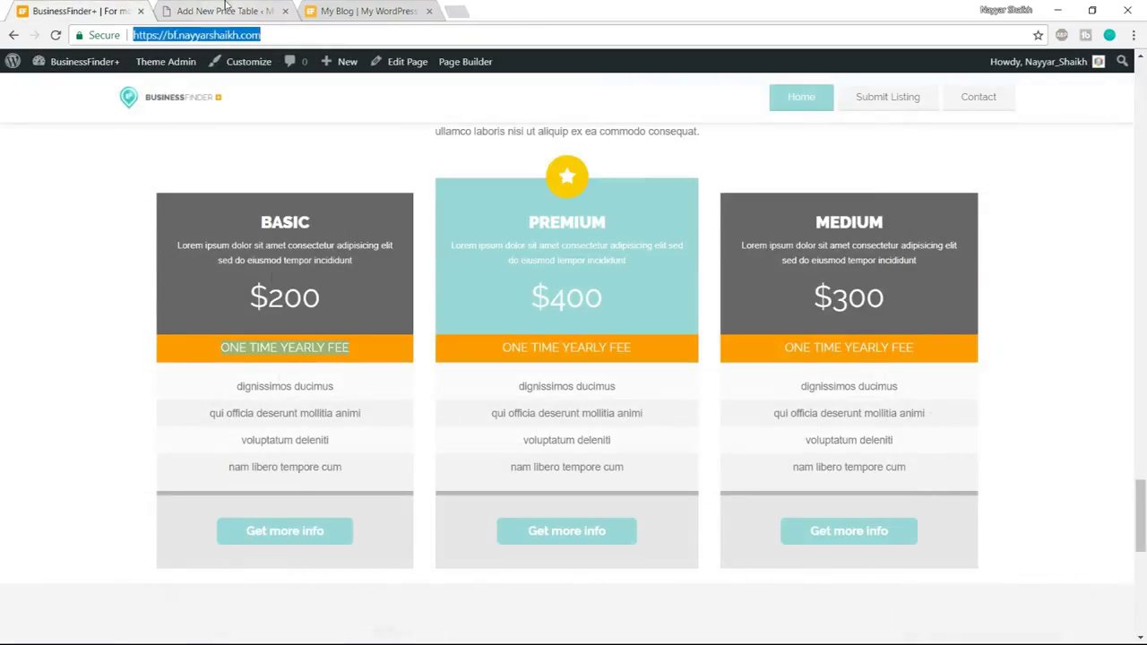
pyautogui.write('ONE TIME YEARLY FEE')
pyautogui.scroll(-3, 555, 407)
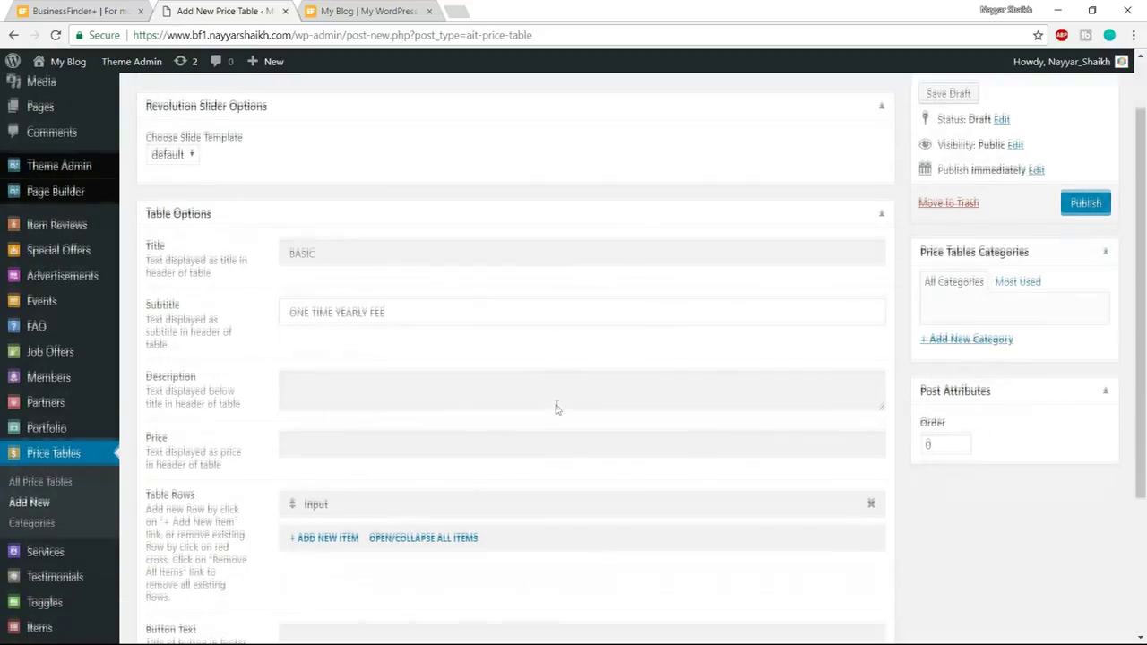
# Paste the BASIC card's lorem ipsum description into the Description field
pyautogui.click(406, 310)
pyautogui.hotkey('ctrl', 'shift', 'Tab')
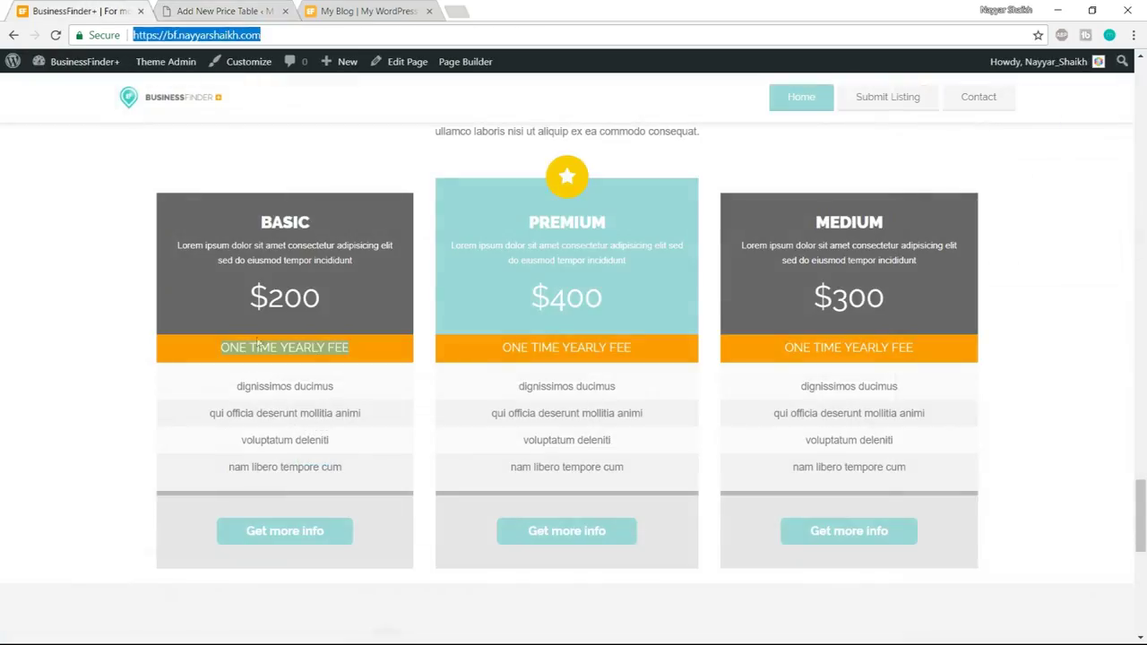
pyautogui.moveTo(178, 245); pyautogui.dragTo(353, 260)
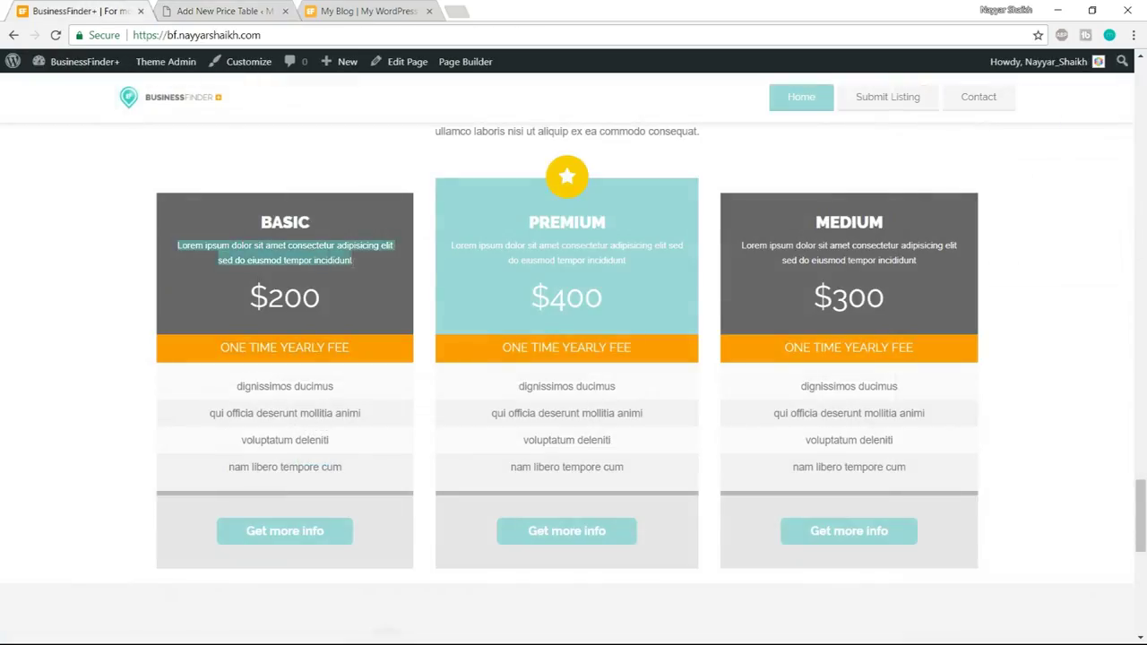
pyautogui.hotkey('ctrl', 'c')
pyautogui.hotkey('ctrl', 'Tab')
pyautogui.hotkey('ctrl', 'v')
pyautogui.click(427, 367)
# Enter a $0 price and check the form against the live site's pricing tables
pyautogui.click(225, 11)
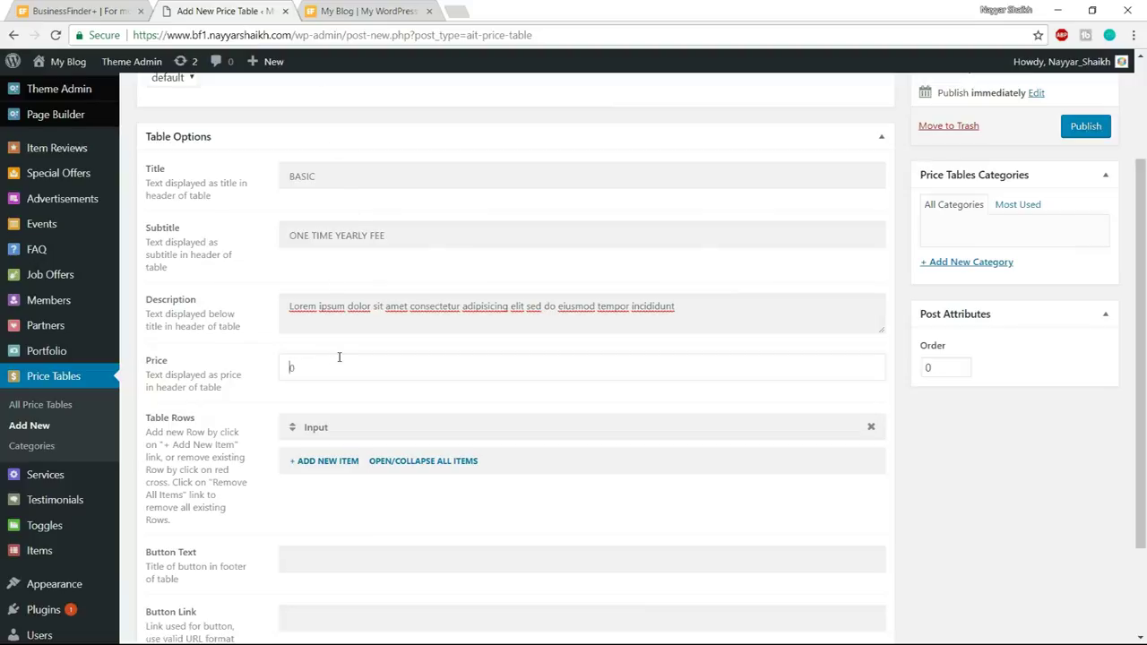
pyautogui.click(346, 396)
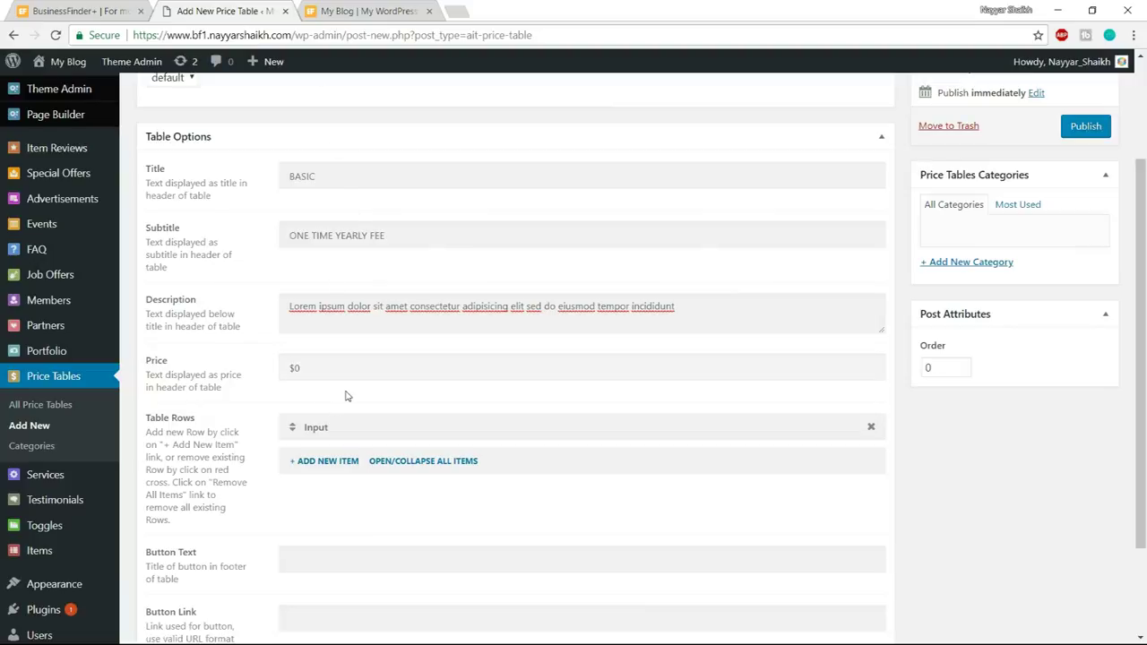
pyautogui.scroll(-1, 393, 415)
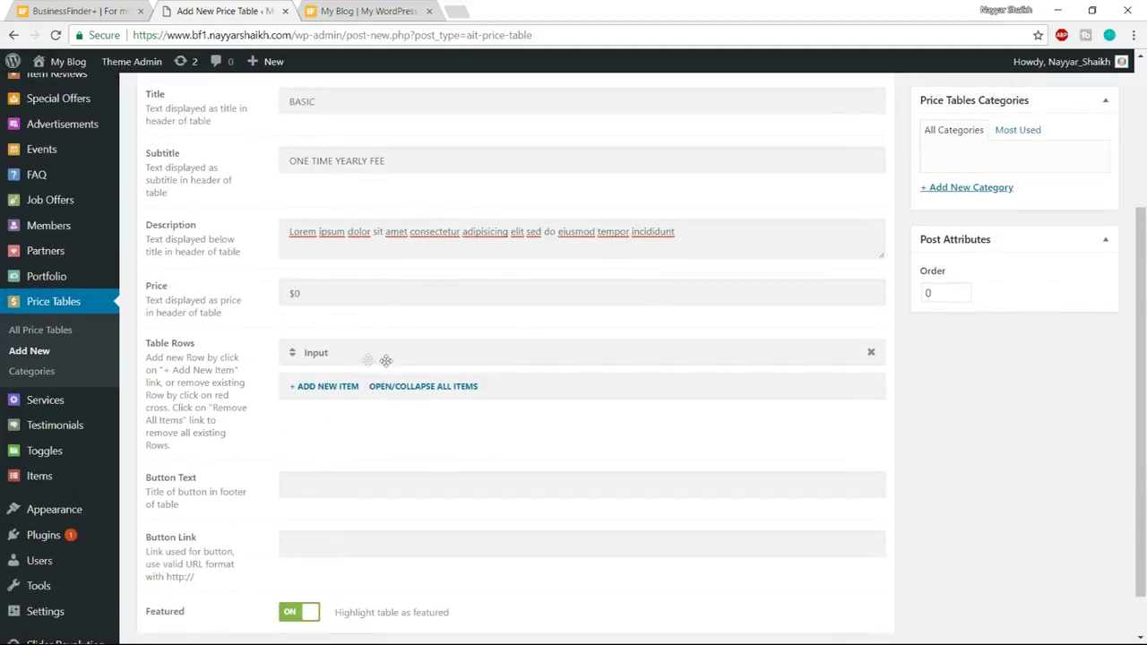
pyautogui.click(105, 9)
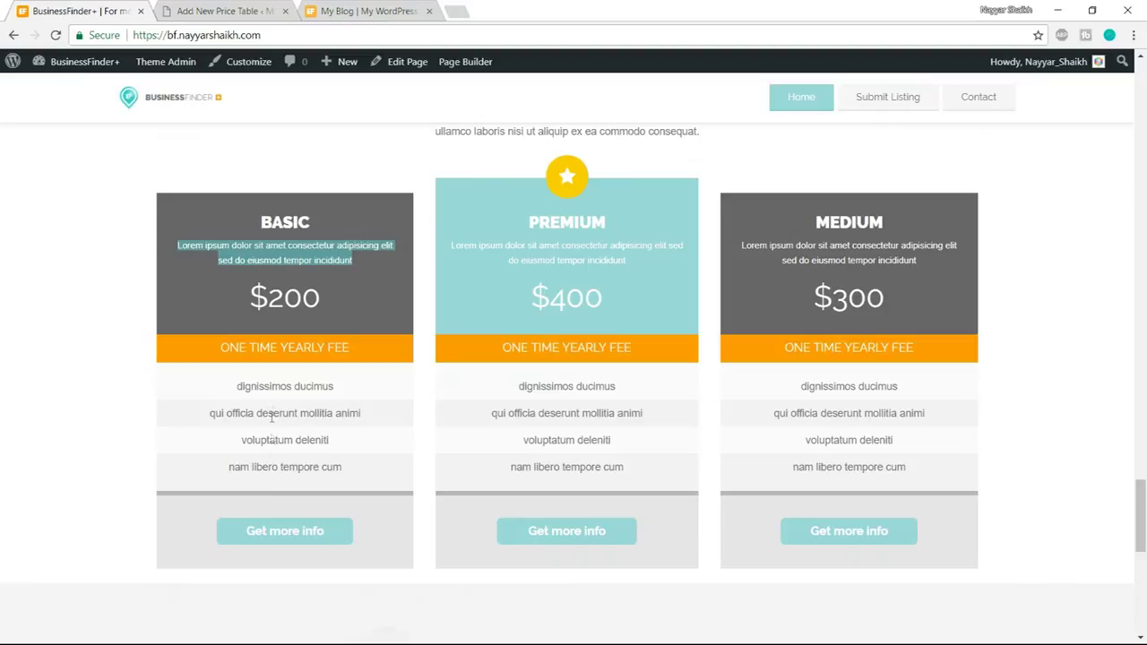
pyautogui.click(235, 12)
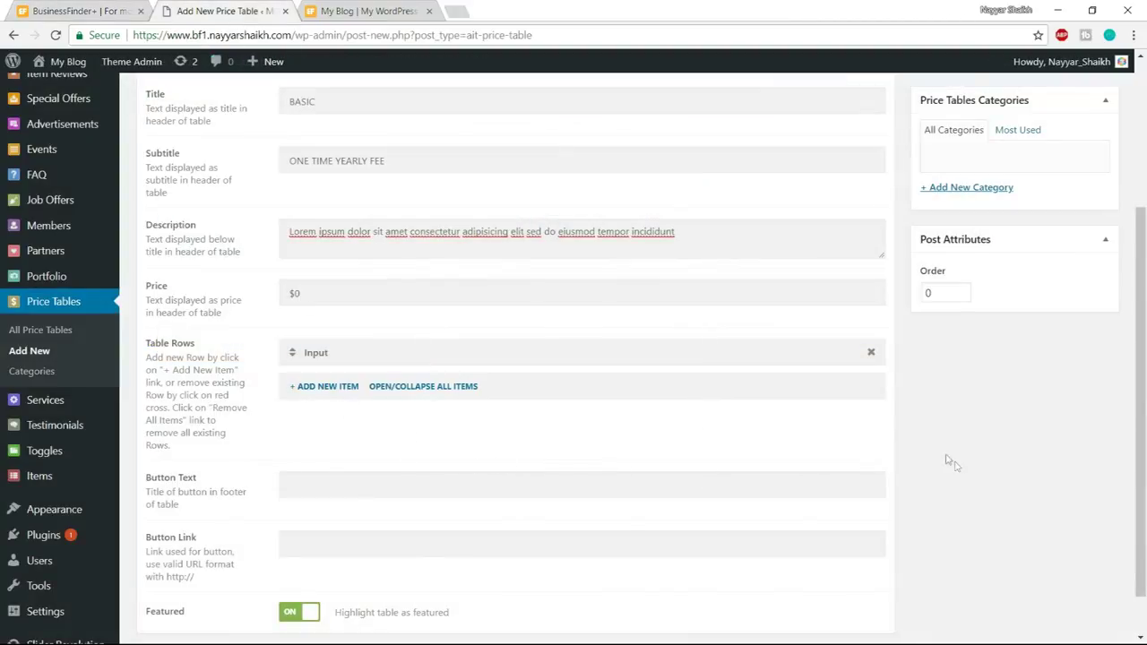
pyautogui.scroll(3, 1015, 461)
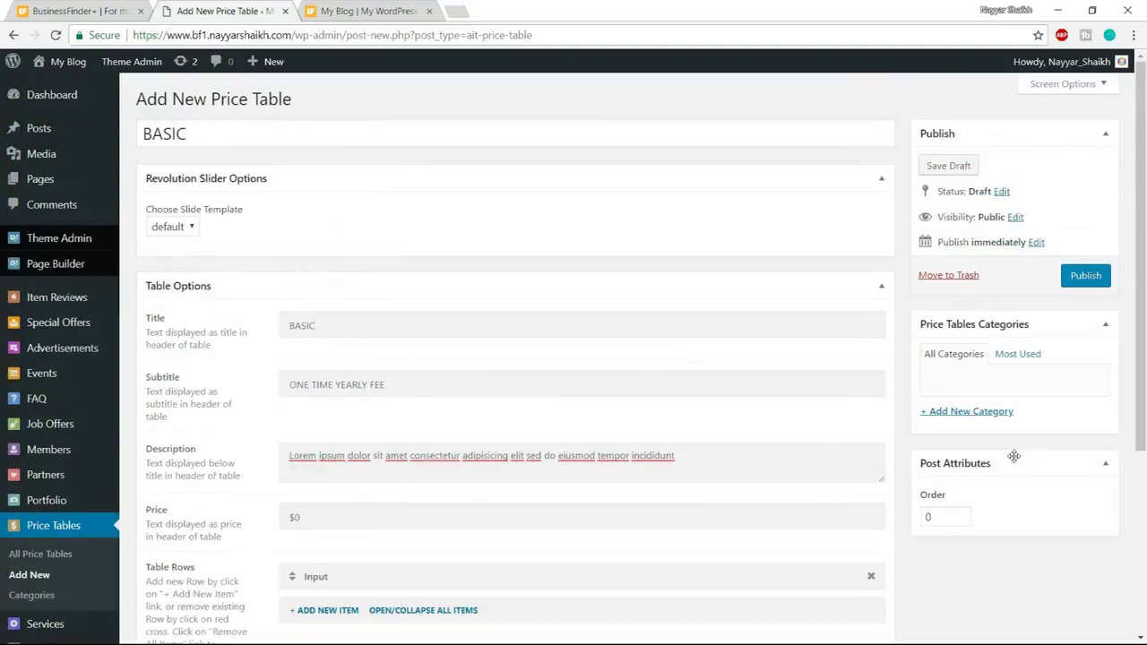
pyautogui.moveTo(78, 245)
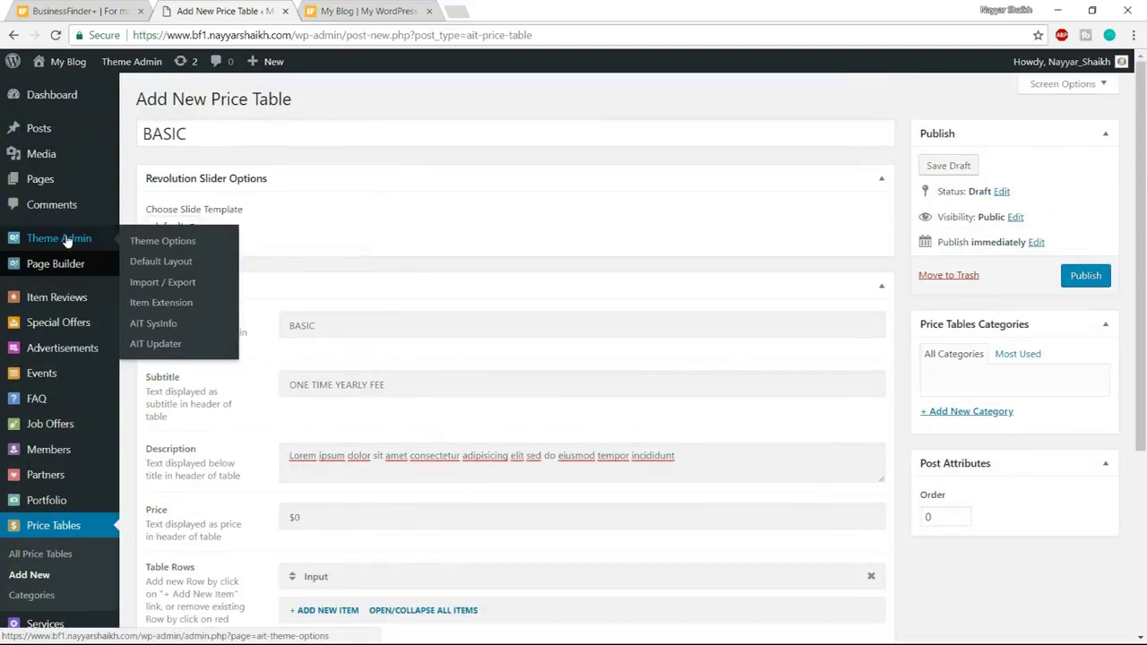
# Open Theme Options in a new tab from the Theme Admin link
pyautogui.rightClick(62, 240)
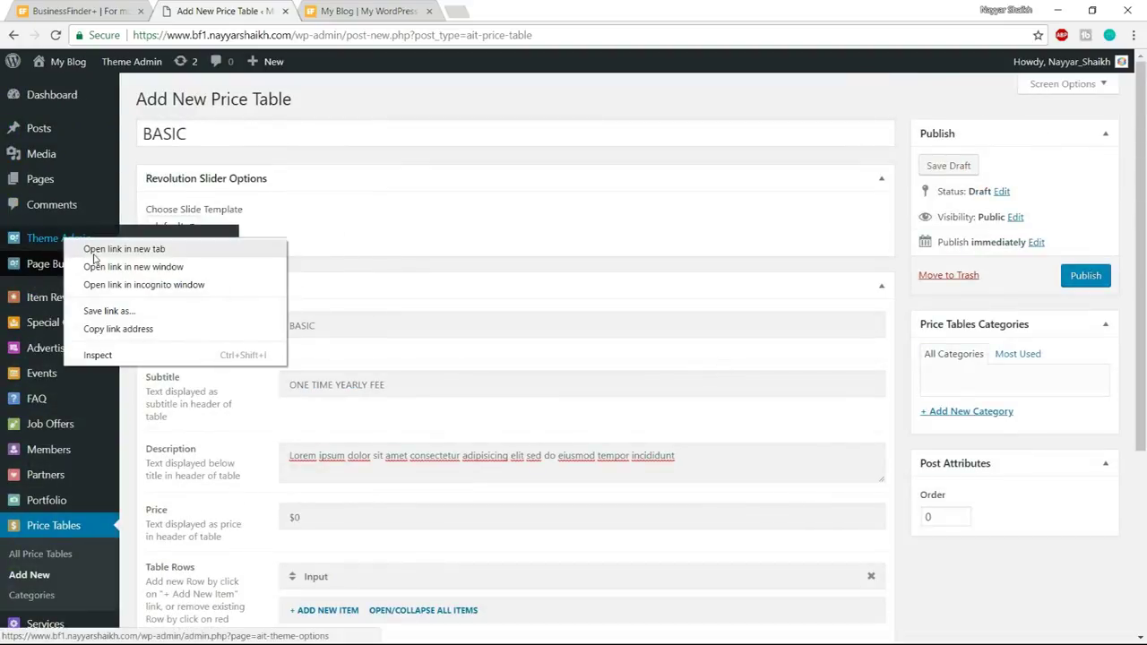
pyautogui.click(93, 251)
pyautogui.click(377, 11)
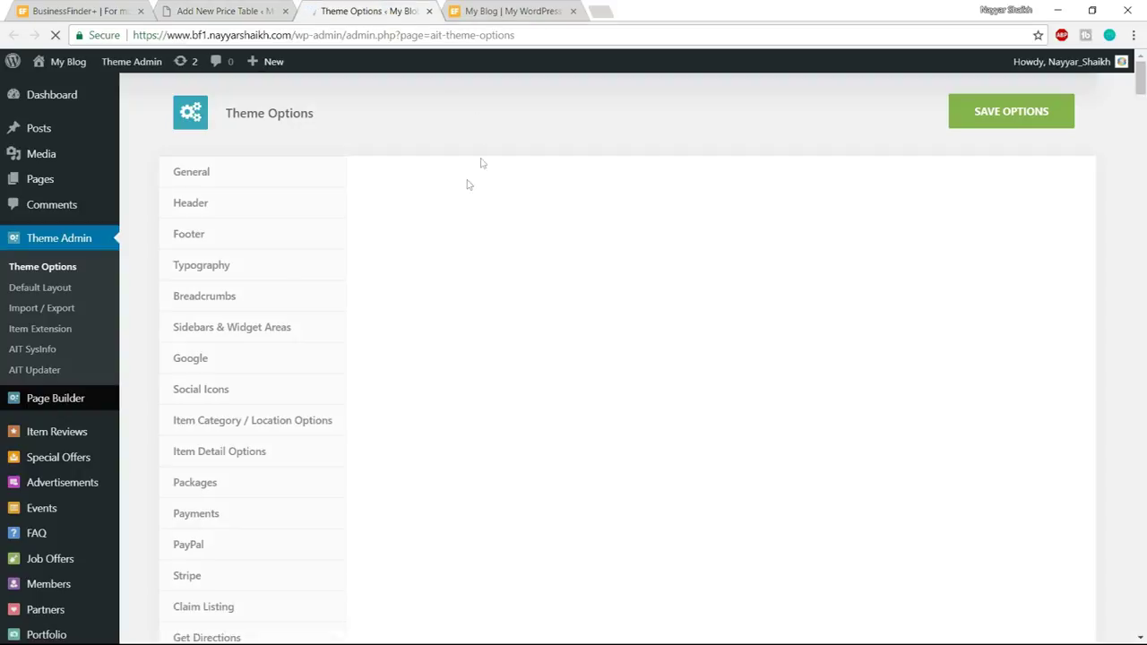
# Expand the Free package type under Packages: 3 maximum items, price 0, all features off
pyautogui.click(213, 489)
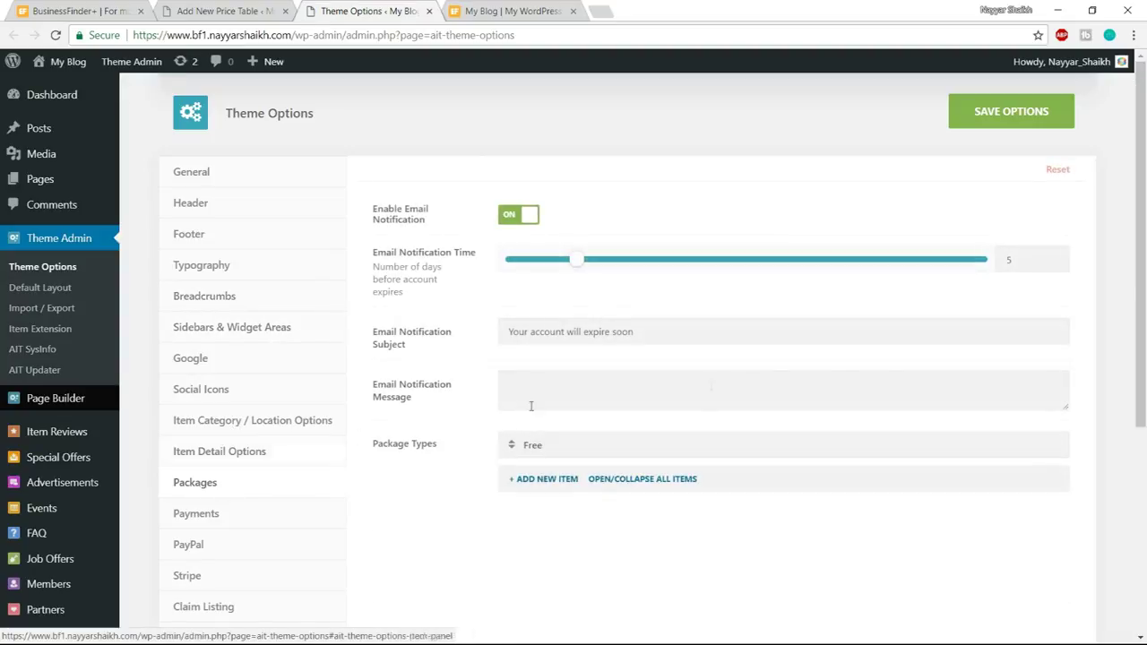
pyautogui.scroll(-1, 882, 373)
pyautogui.scroll(-2, 881, 372)
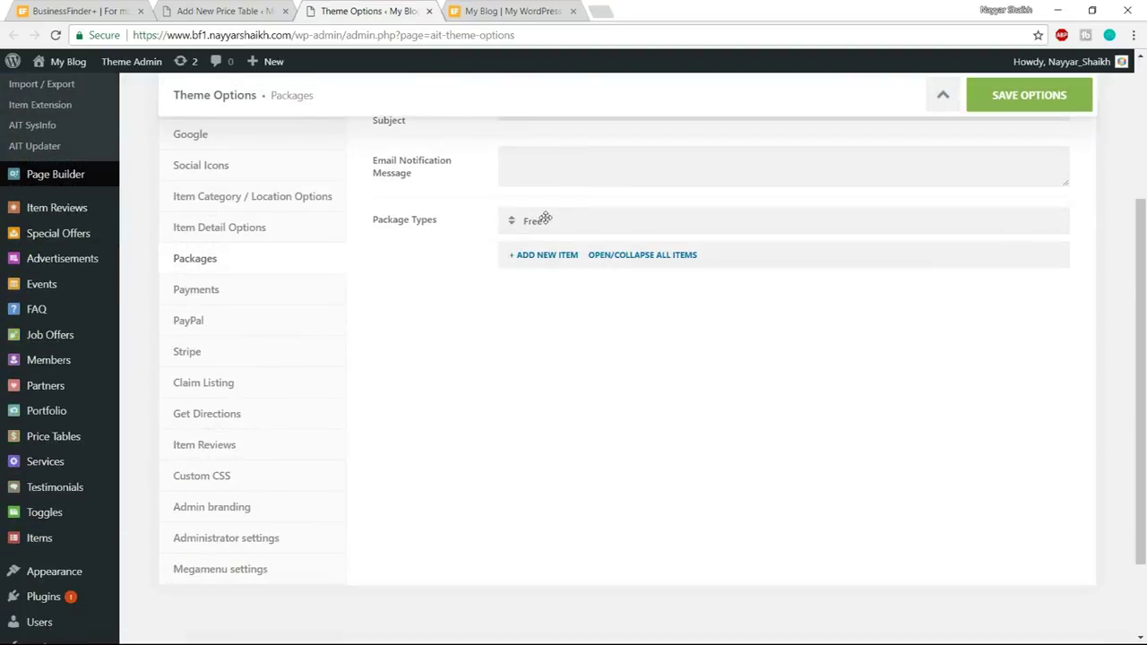
pyautogui.click(545, 217)
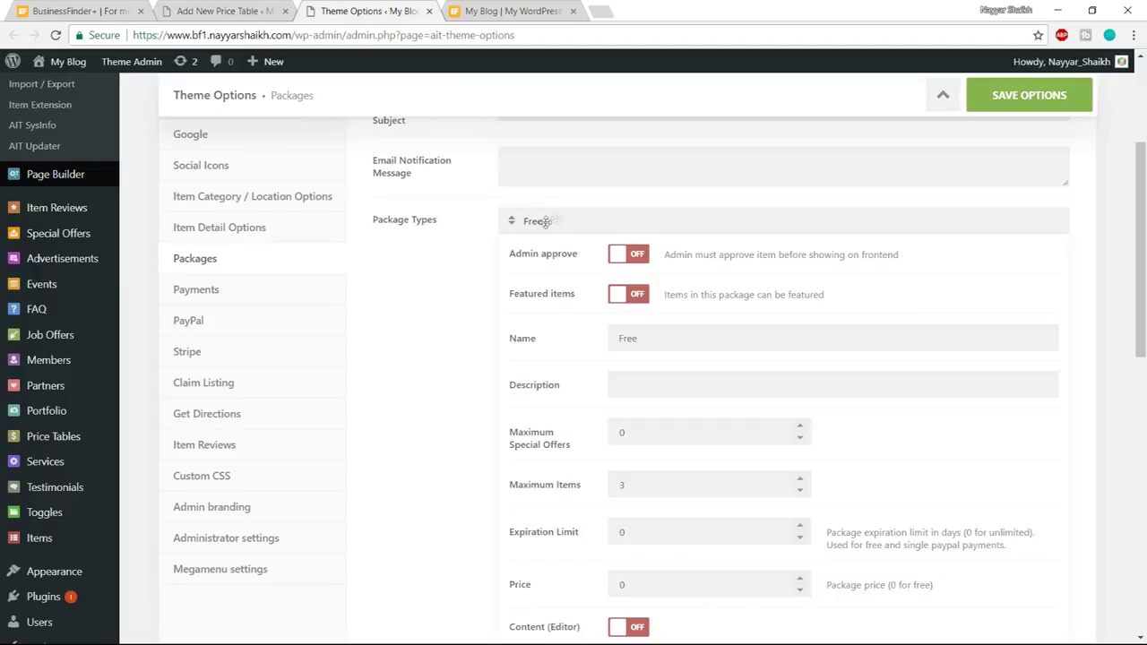
pyautogui.scroll(-5, 1066, 336)
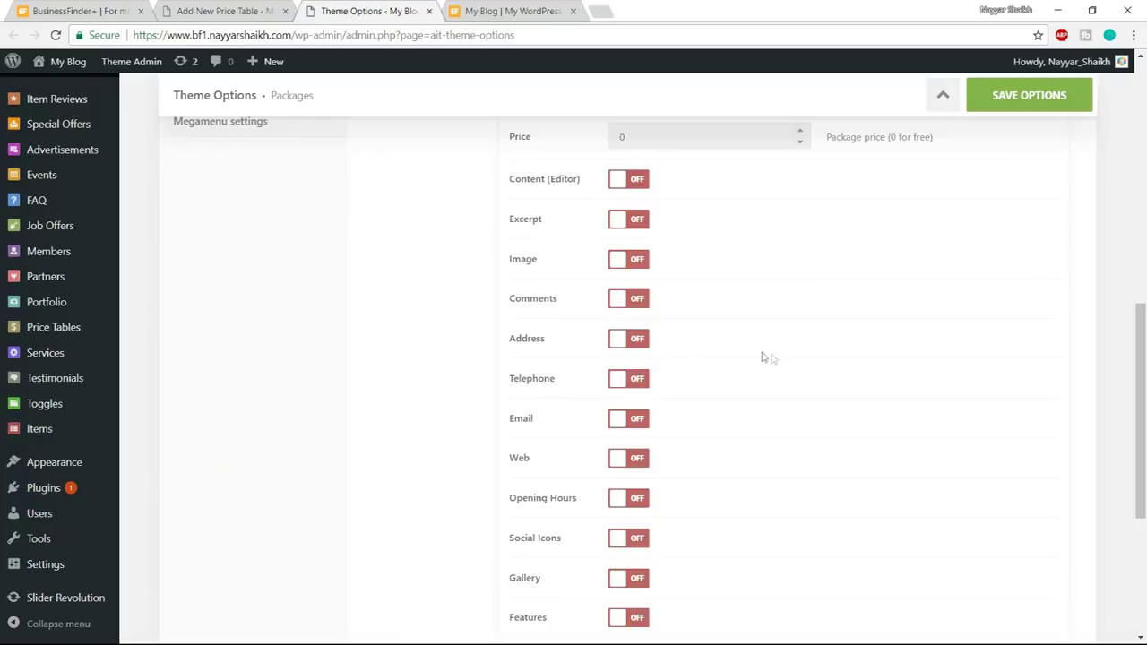
pyautogui.scroll(5, 769, 357)
pyautogui.scroll(1, 773, 358)
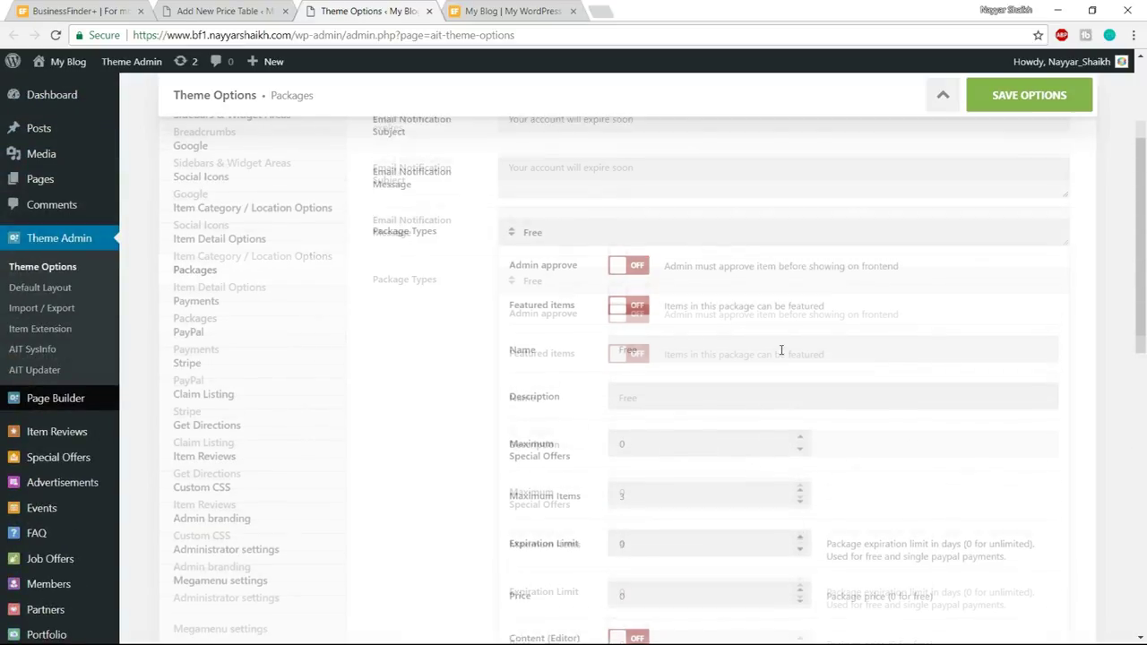
# Turn on Content (Editor) and Image for the Free package
pyautogui.click(219, 11)
pyautogui.click(365, 9)
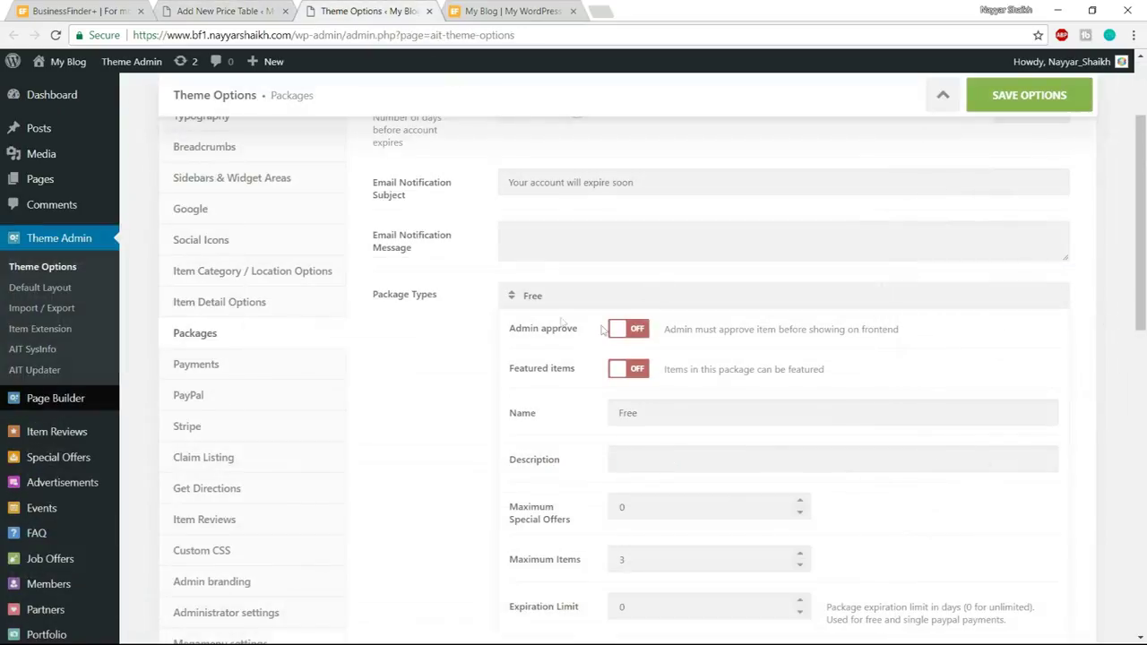
pyautogui.scroll(-4, 819, 350)
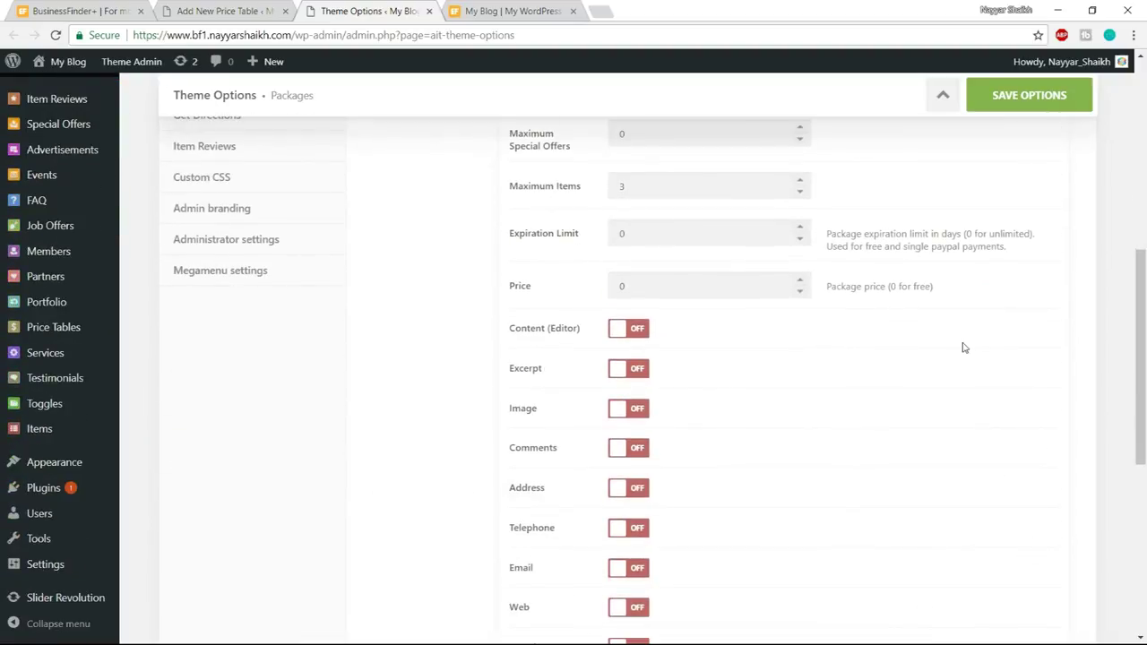
pyautogui.scroll(-1, 747, 335)
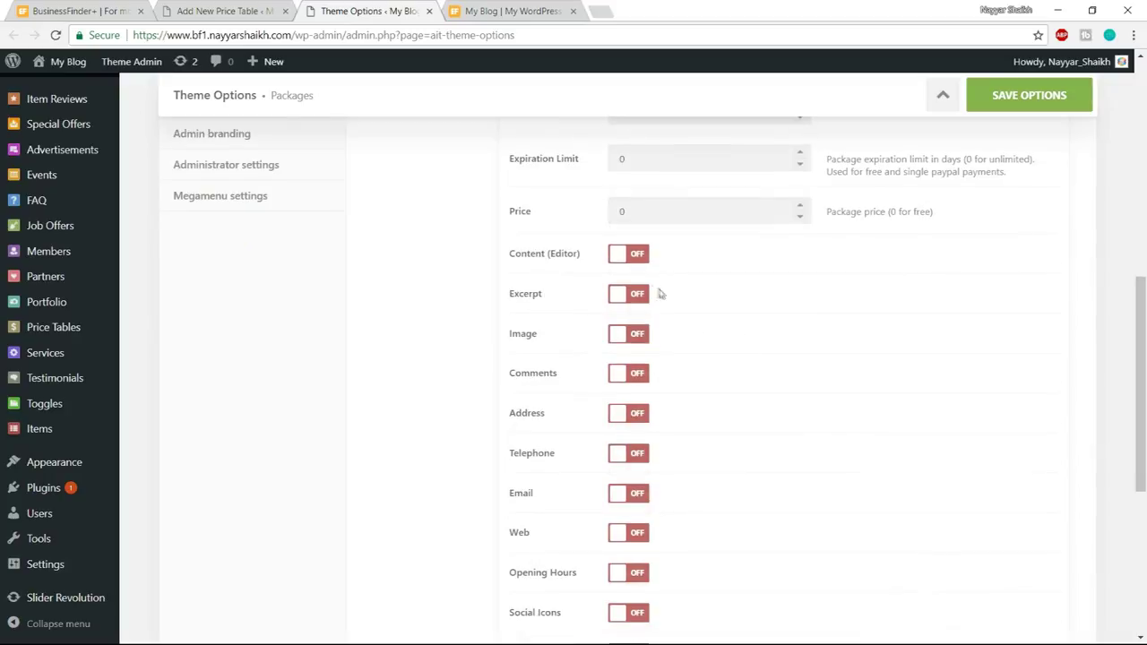
pyautogui.click(637, 255)
pyautogui.click(637, 335)
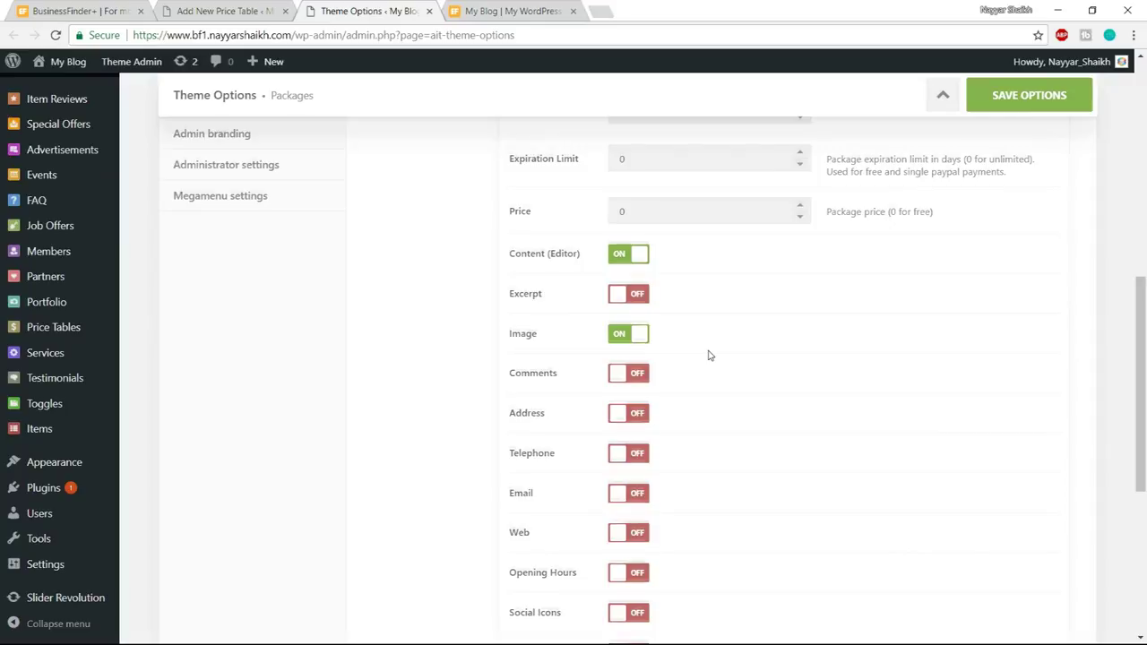
# Also enable Address, Opening Hours, Gallery, Features and Admin approve edited
pyautogui.scroll(-1, 690, 362)
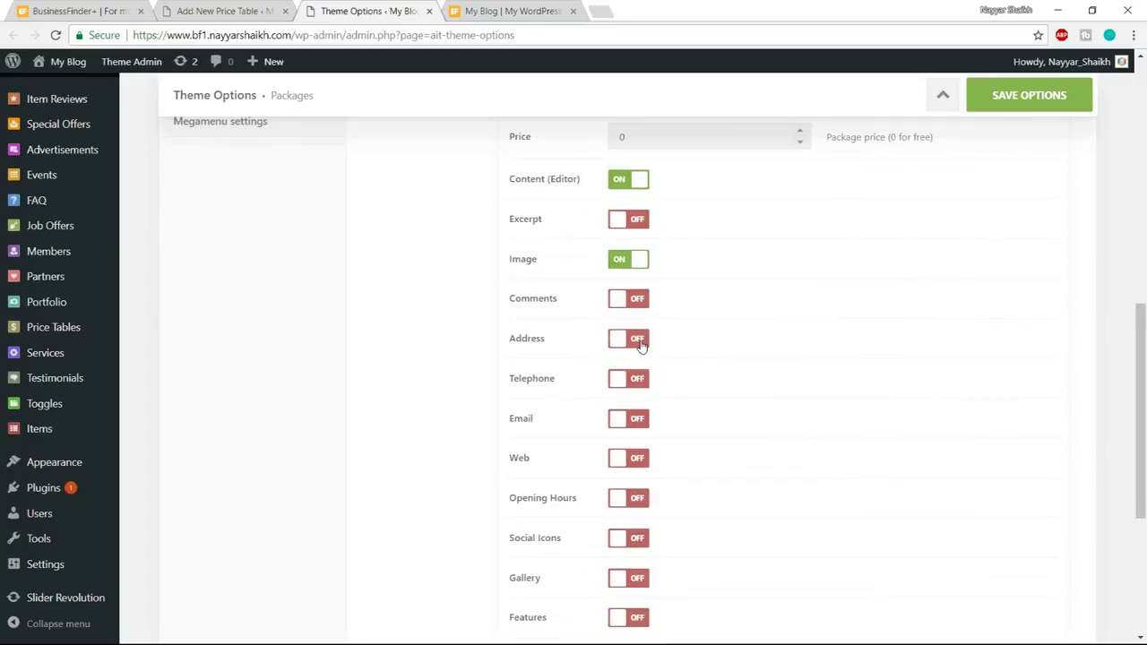
pyautogui.click(640, 345)
pyautogui.scroll(-1, 735, 345)
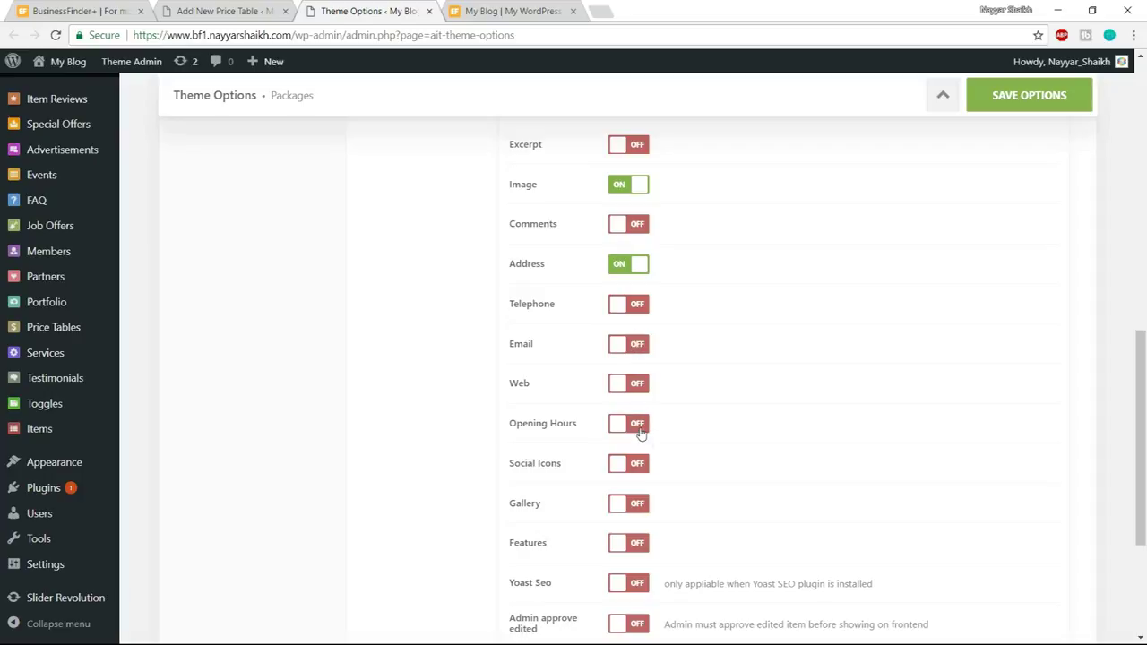
pyautogui.click(638, 425)
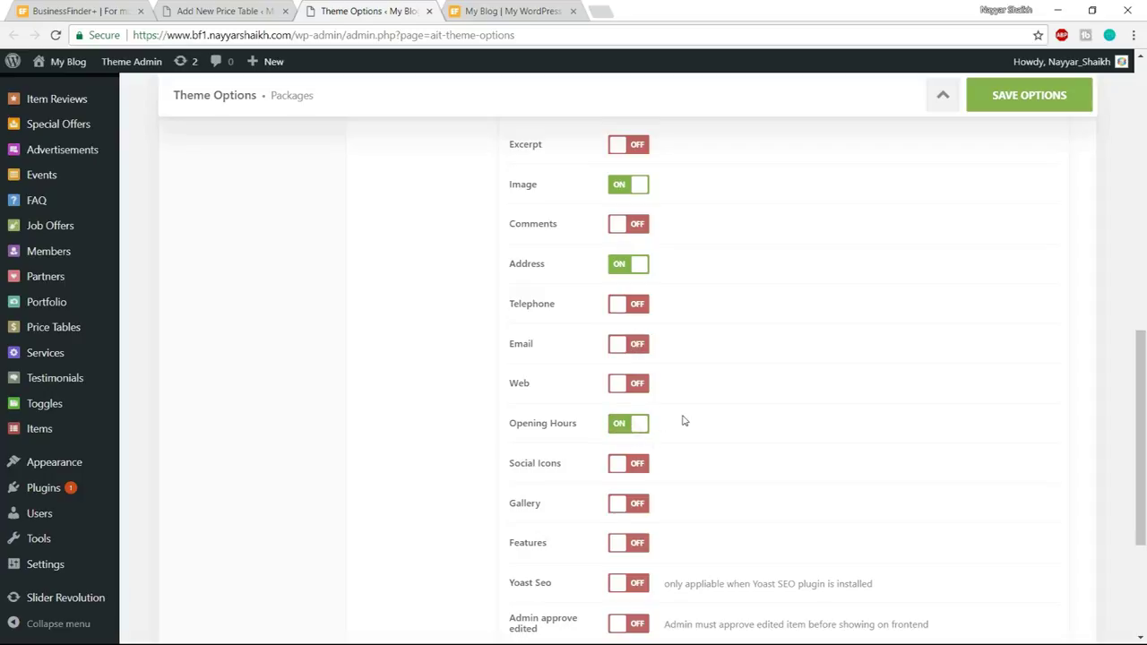
pyautogui.scroll(-2, 683, 420)
pyautogui.click(634, 354)
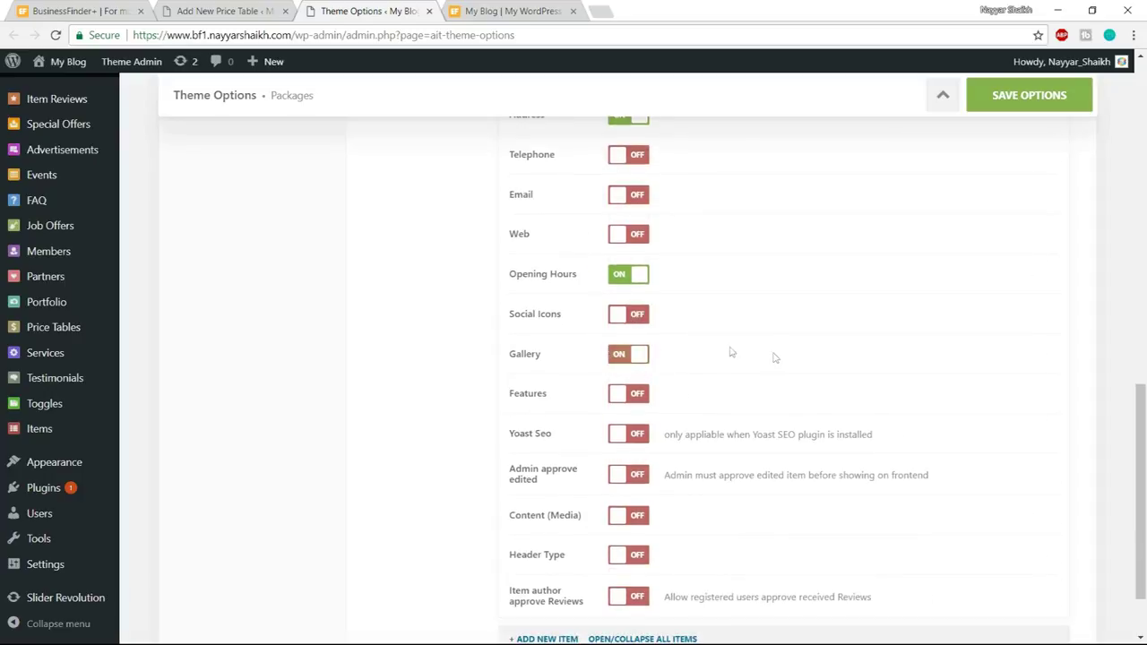
pyautogui.scroll(-1, 733, 352)
pyautogui.click(634, 319)
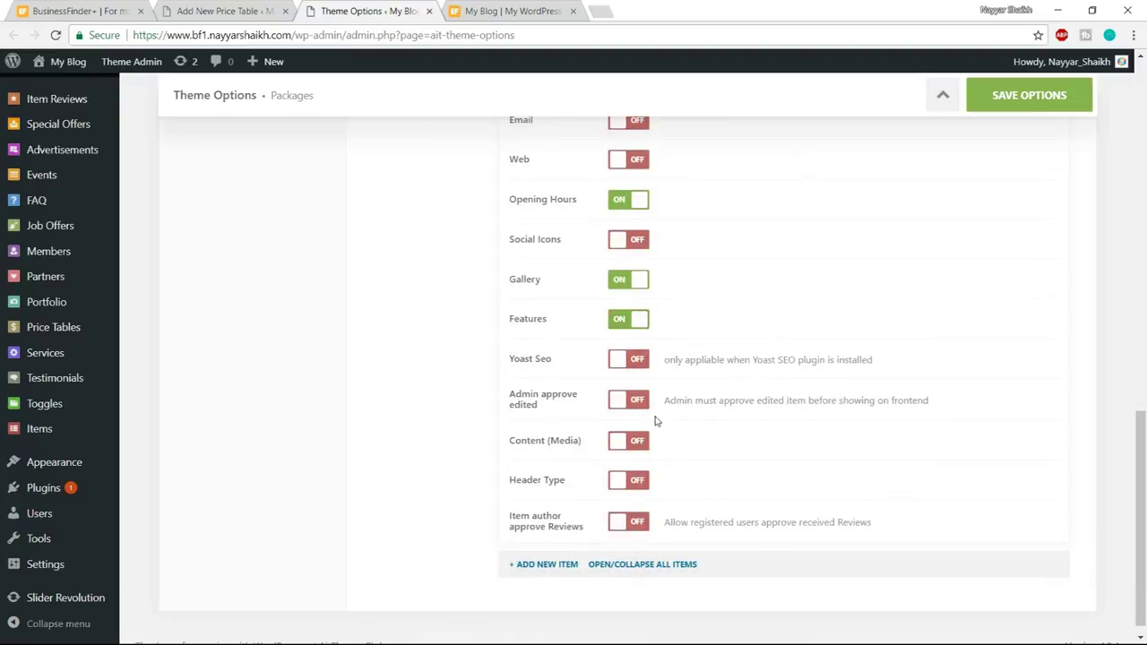
pyautogui.click(643, 403)
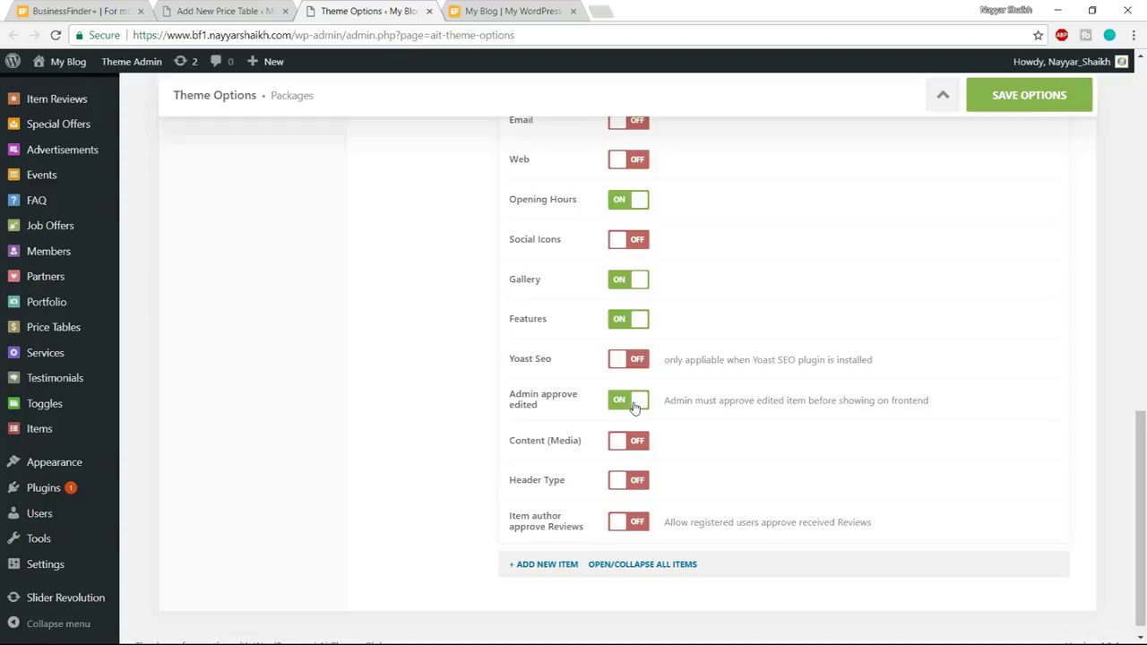
# Switch Admin approve edited off and Content (Media) on for the package
pyautogui.click(628, 408)
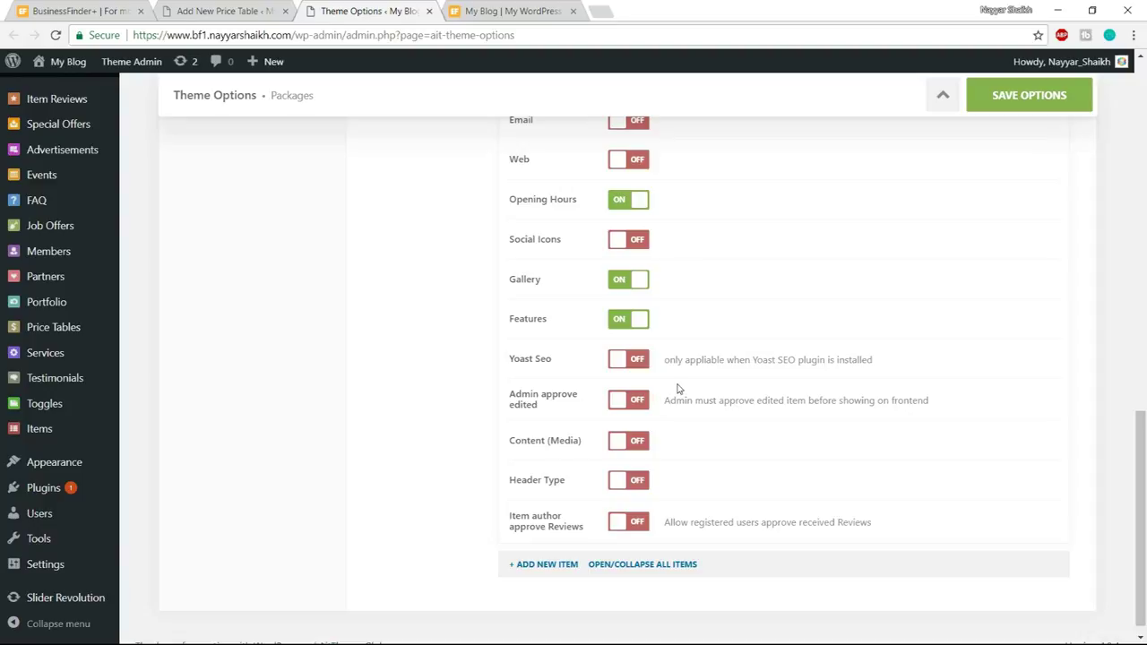
pyautogui.click(622, 445)
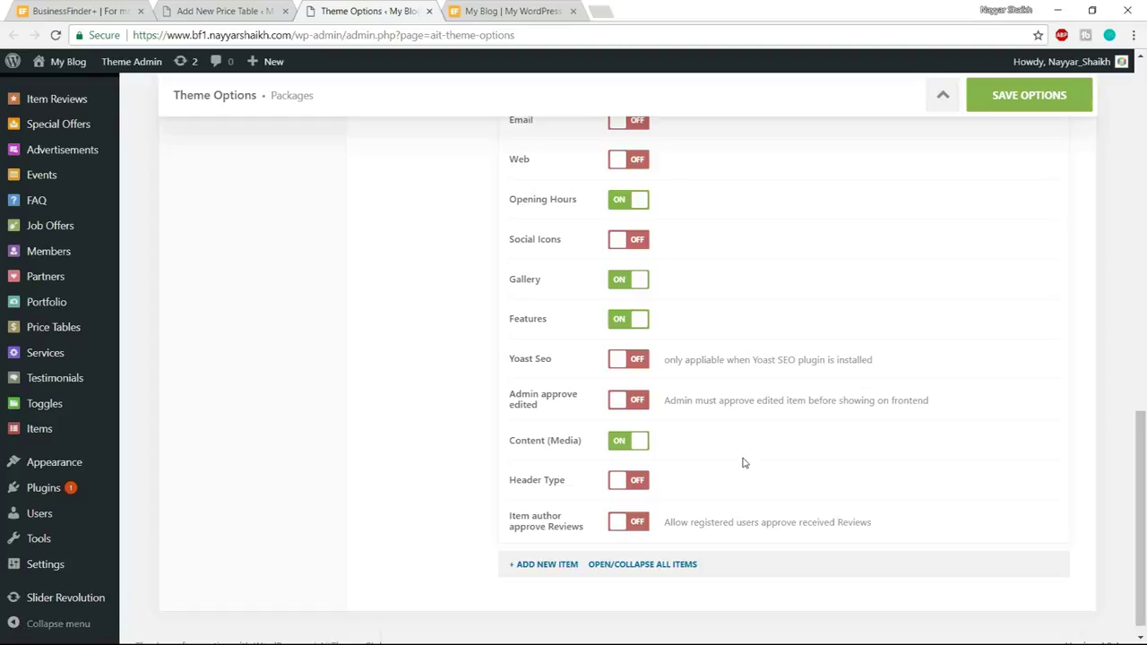
pyautogui.scroll(10, 742, 462)
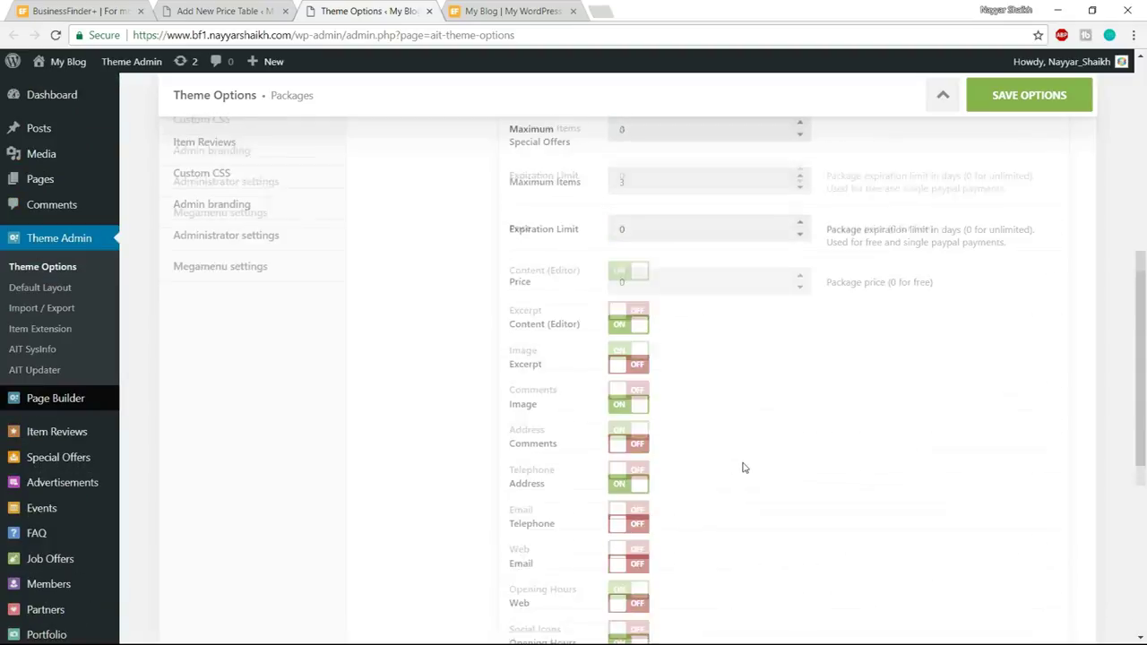
pyautogui.scroll(1, 742, 464)
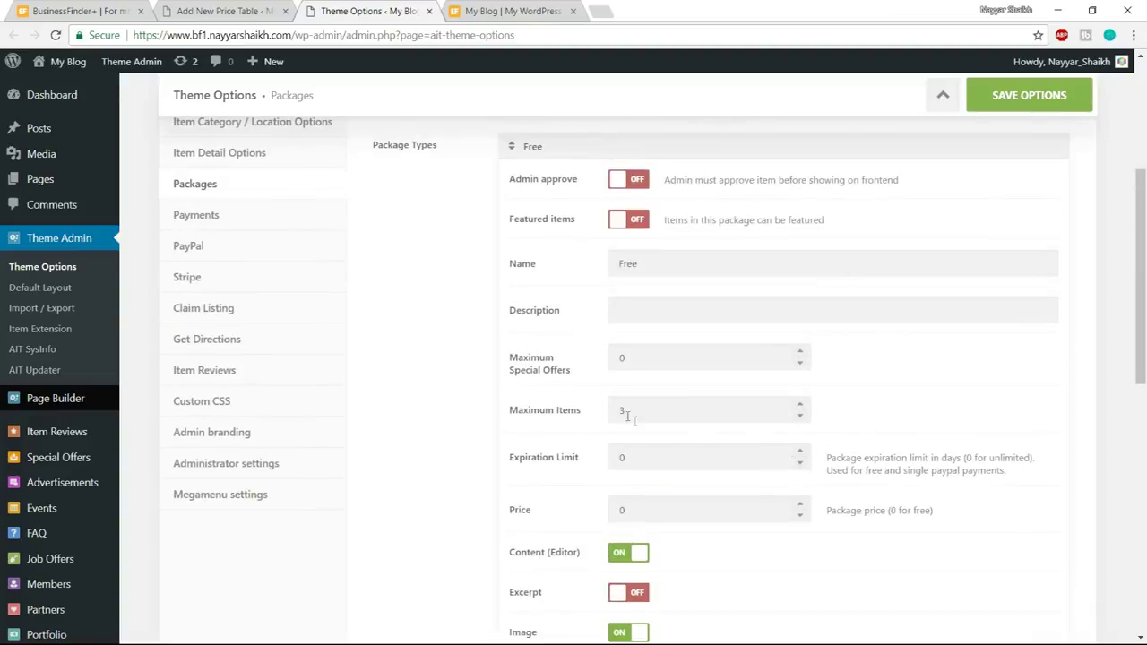
# Switch Admin approve on for the Free package and view the live BusinessFinder site
pyautogui.moveTo(639, 412); pyautogui.dragTo(611, 412)
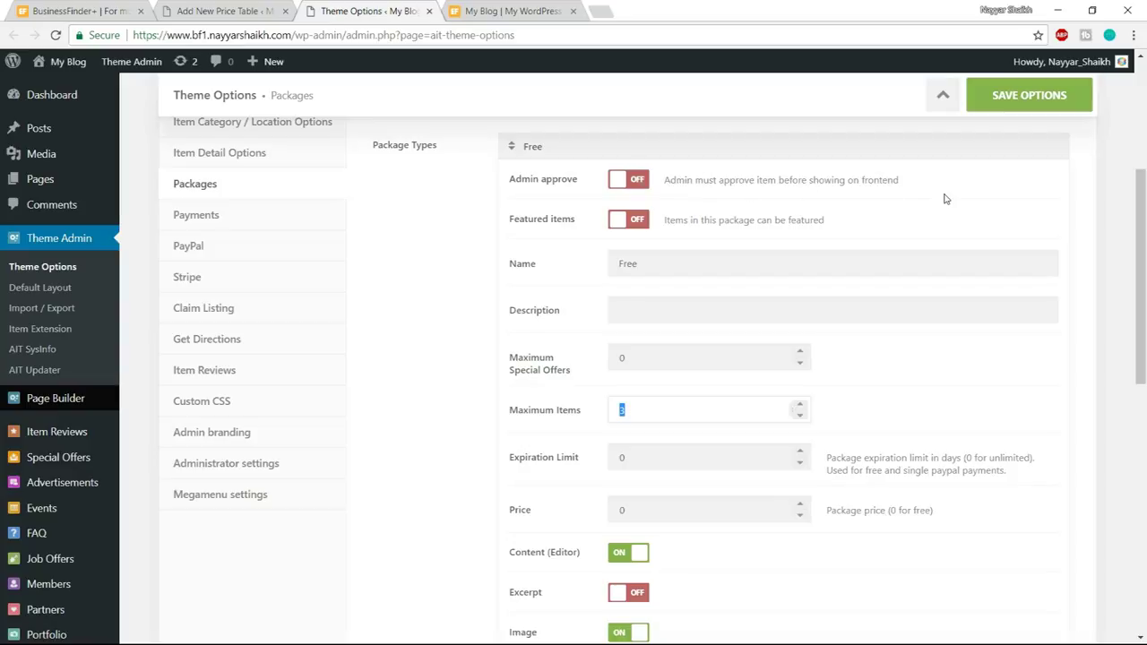
pyautogui.click(634, 179)
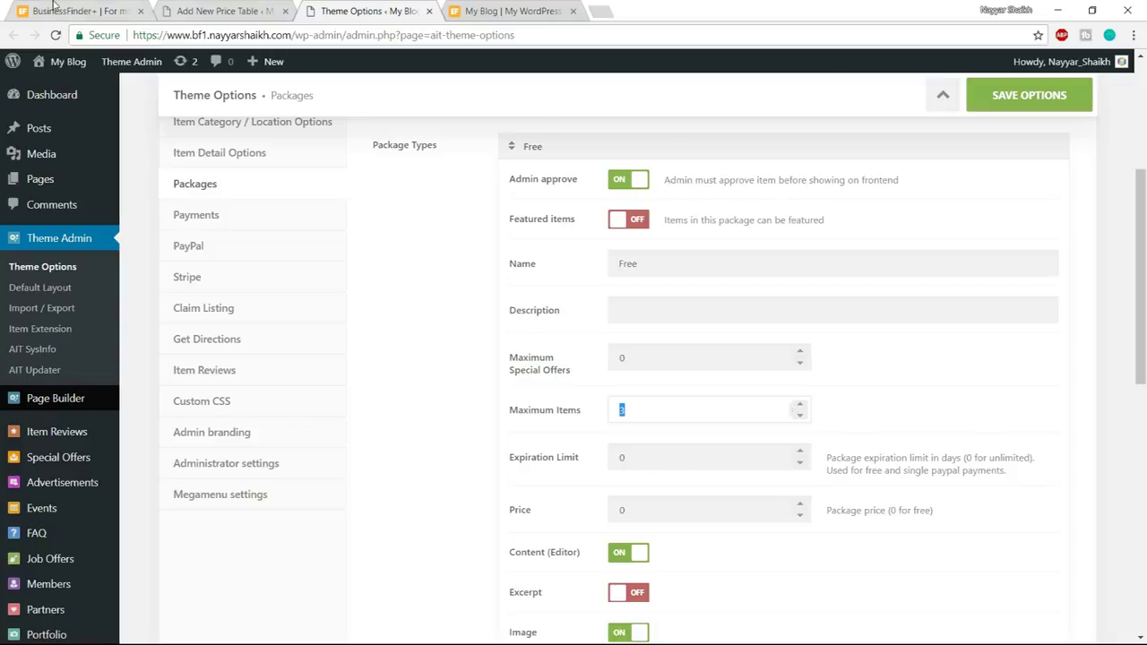
pyautogui.click(56, 9)
pyautogui.scroll(5, 508, 429)
# Reload the front-end home page and scroll through it
pyautogui.scroll(15, 508, 429)
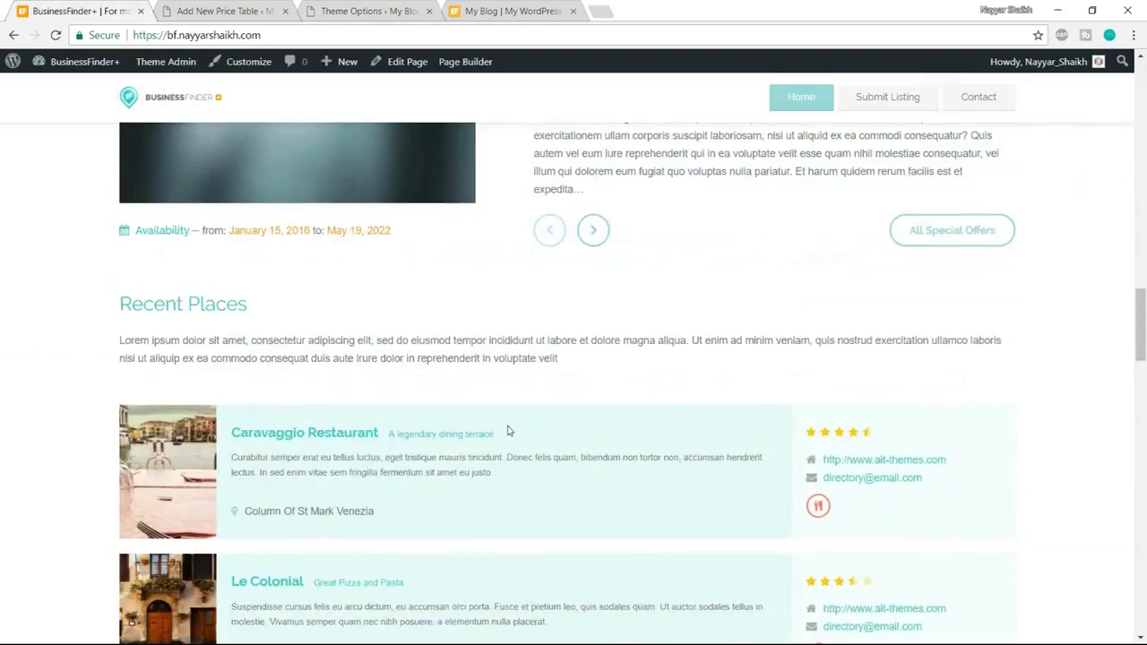
pyautogui.scroll(-2, 506, 433)
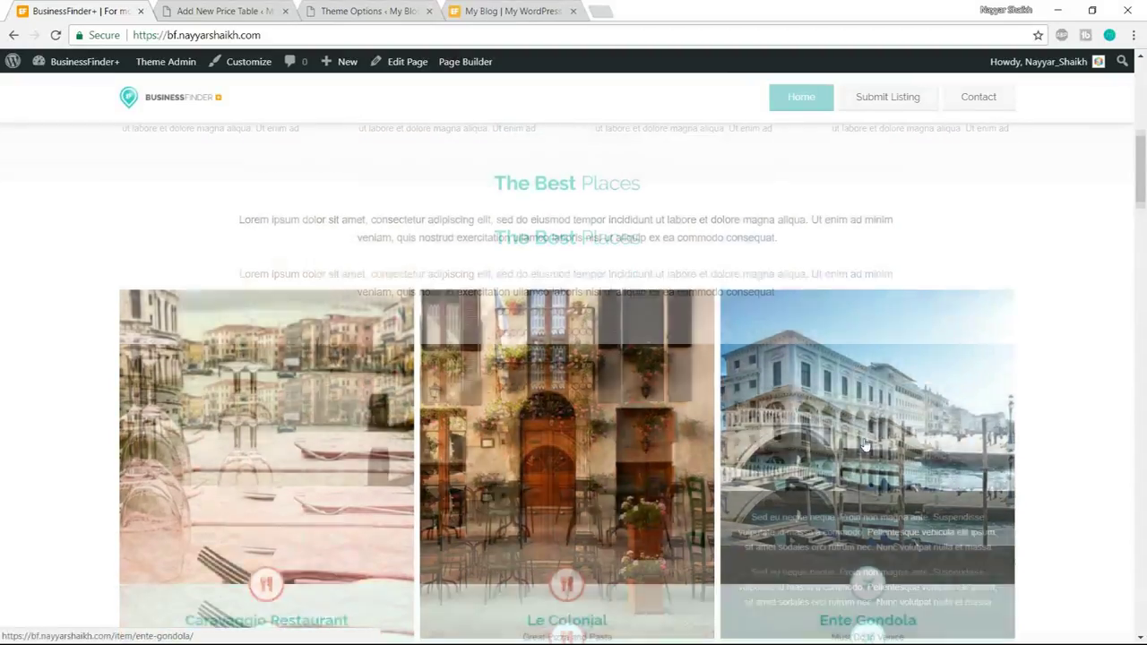
pyautogui.scroll(1, 866, 445)
pyautogui.press('F5')
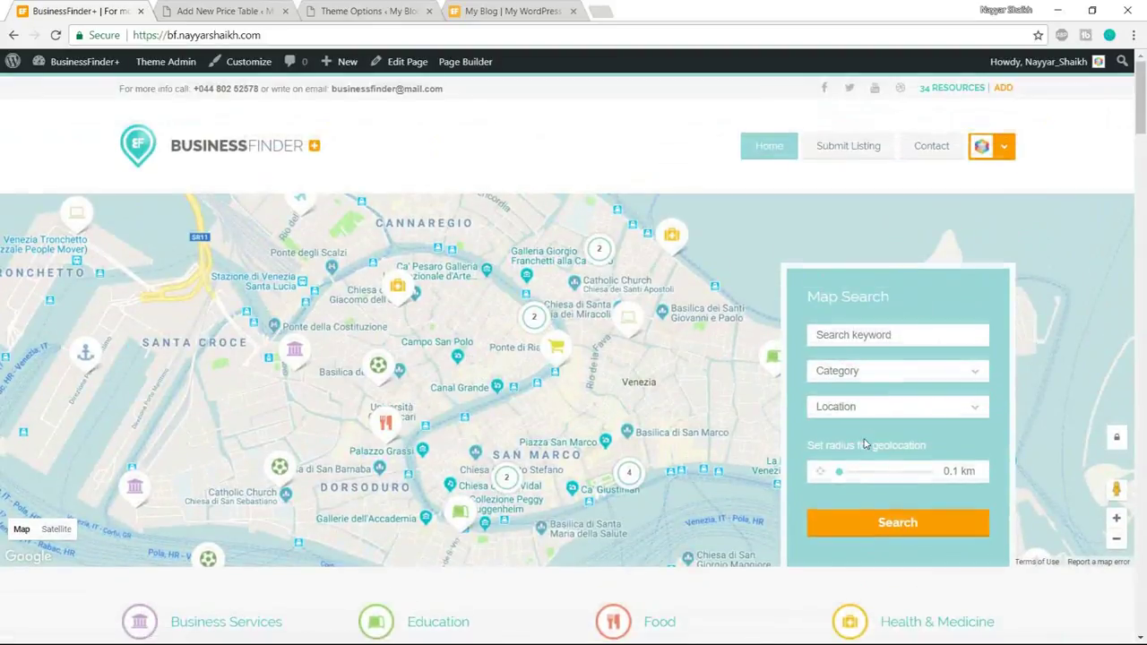
pyautogui.scroll(-5, 1051, 448)
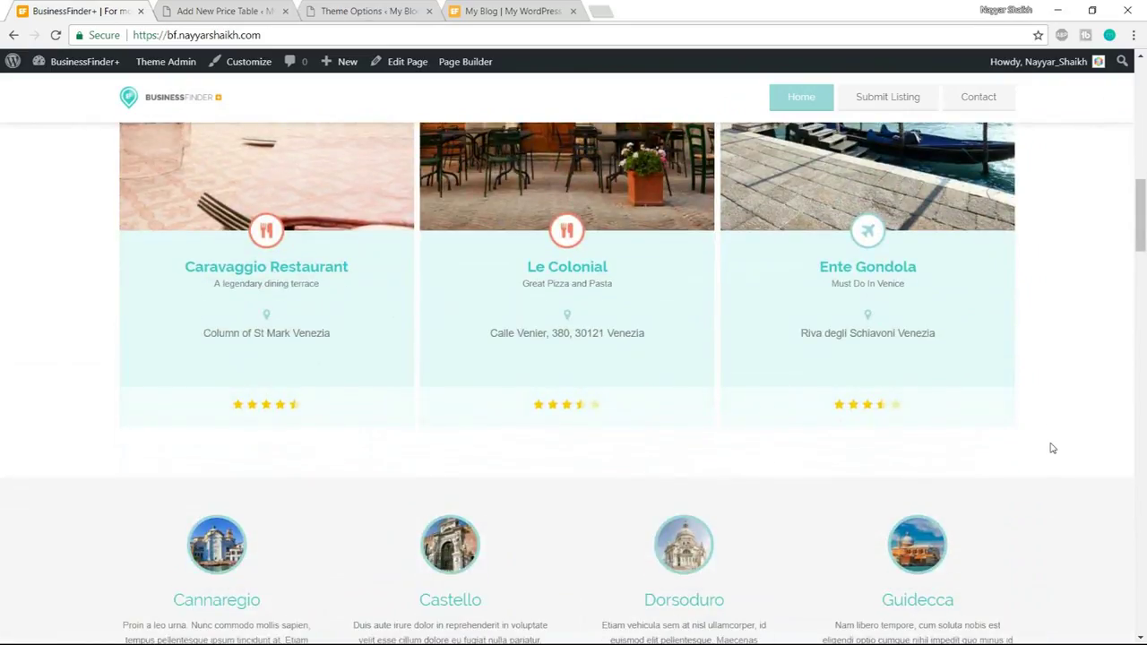
pyautogui.scroll(3, 1048, 448)
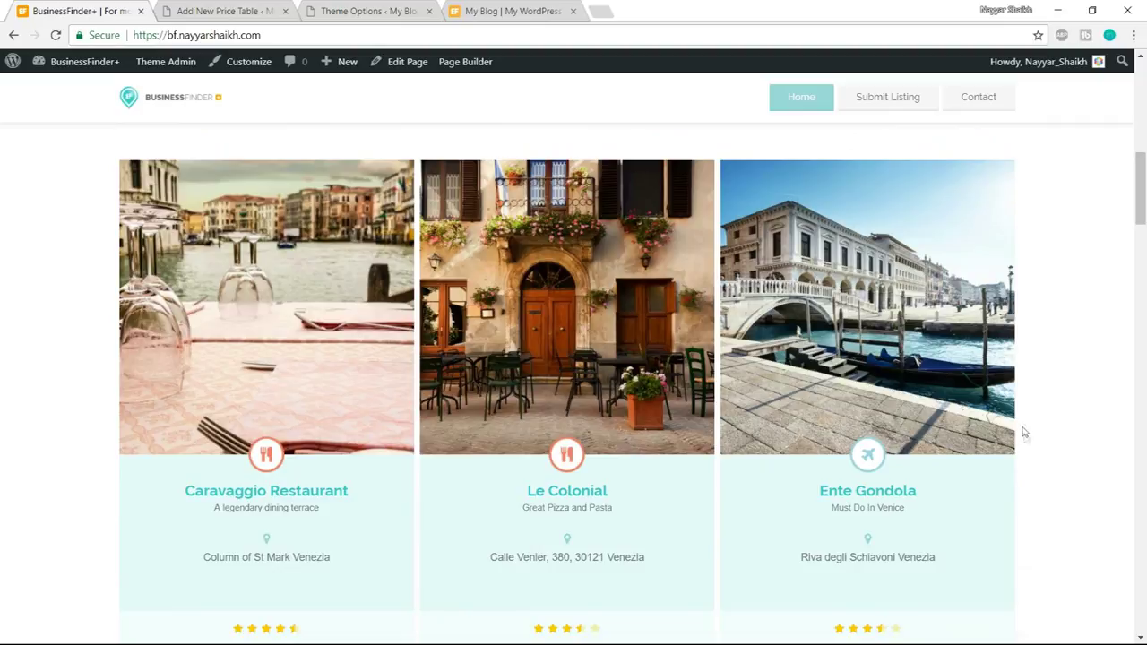
# Replace the Free package name with BASIC to match the new price table
pyautogui.click(395, 10)
pyautogui.click(666, 239)
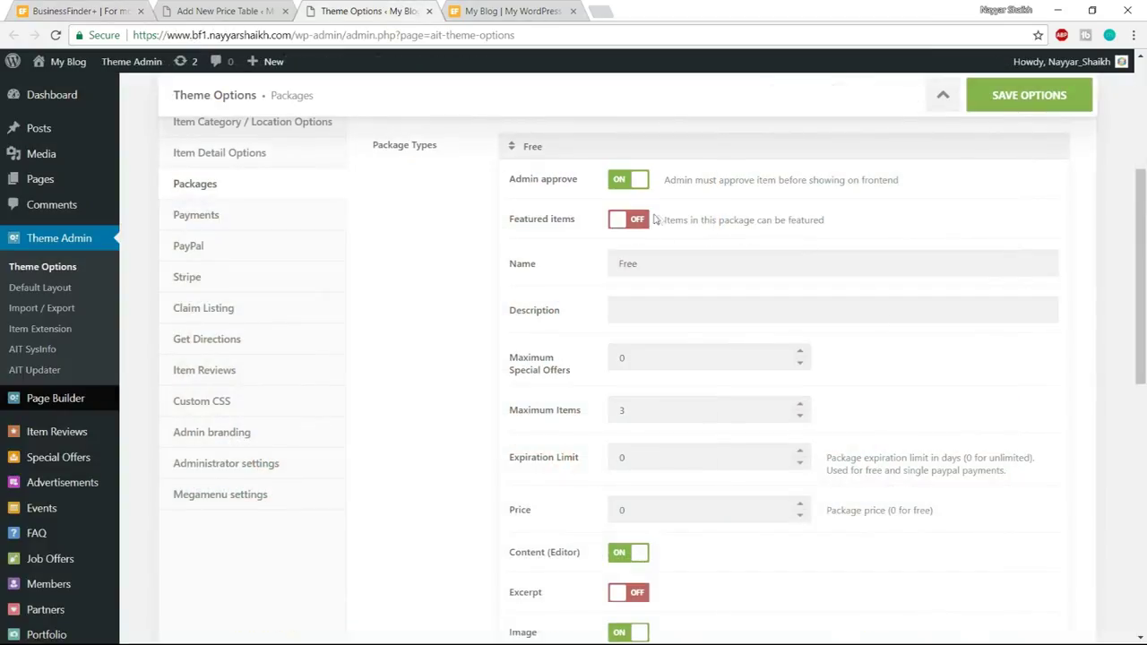
pyautogui.moveTo(671, 271); pyautogui.dragTo(600, 278)
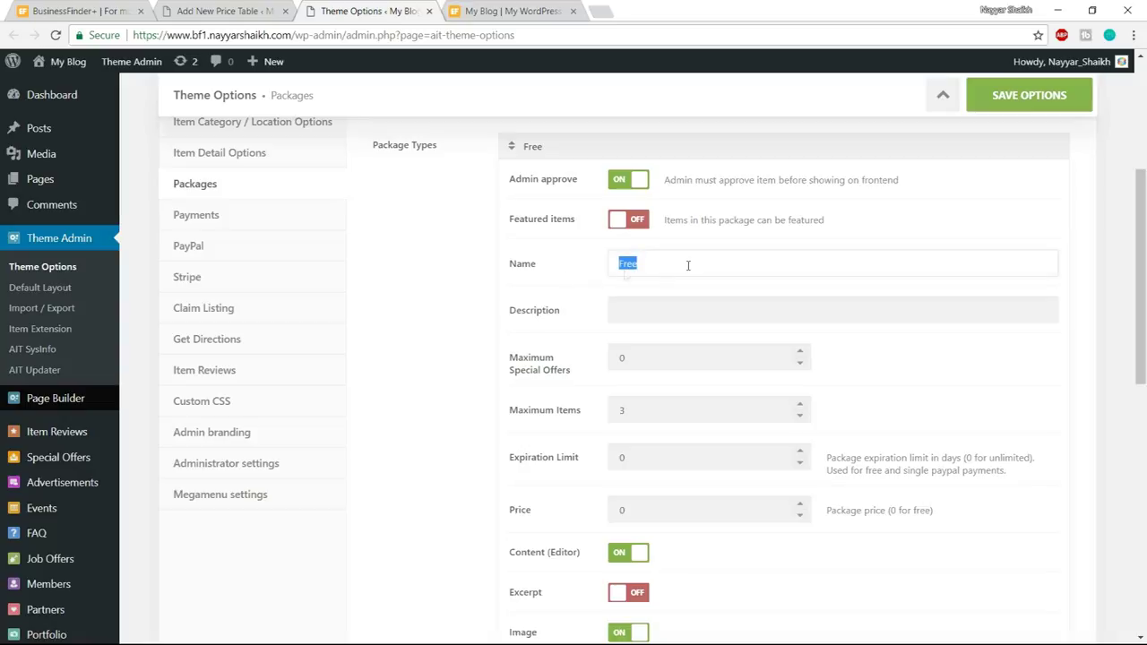
pyautogui.write('BASIC')
pyautogui.click(188, 10)
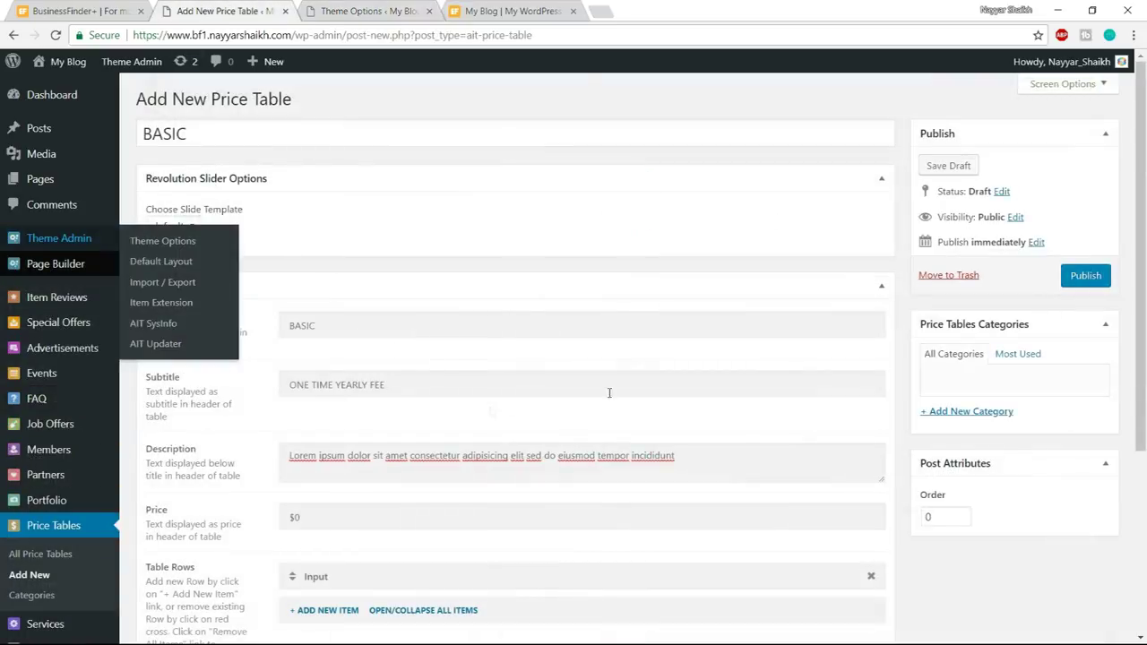
pyautogui.click(349, 7)
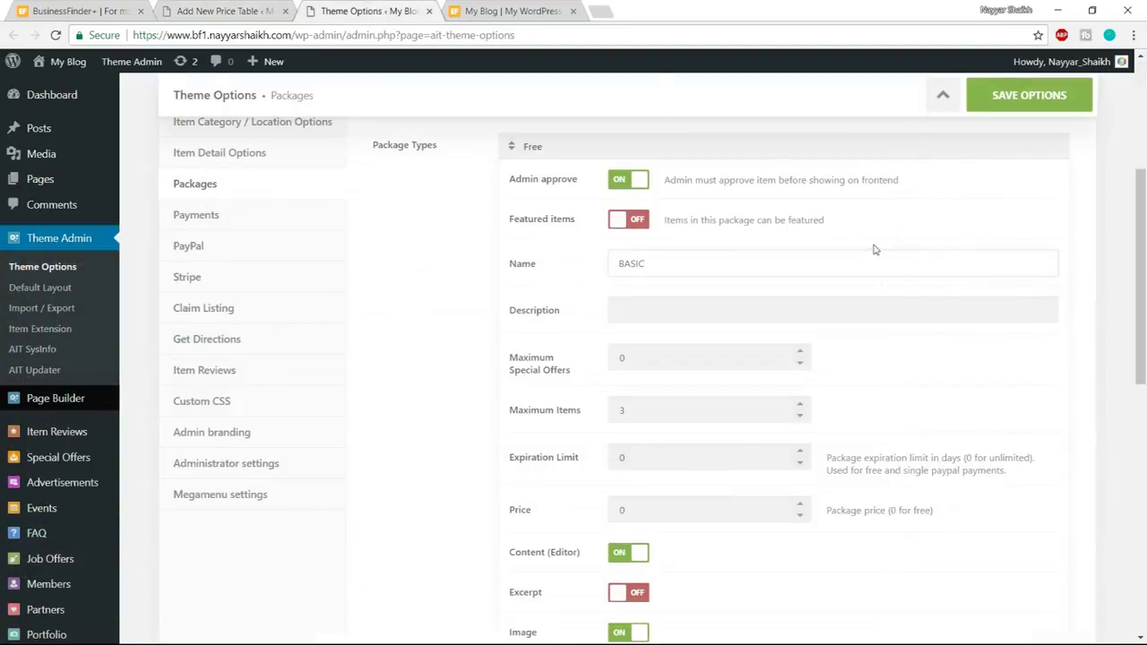
# Save the theme options and bring up the BASIC price table draft
pyautogui.click(1032, 111)
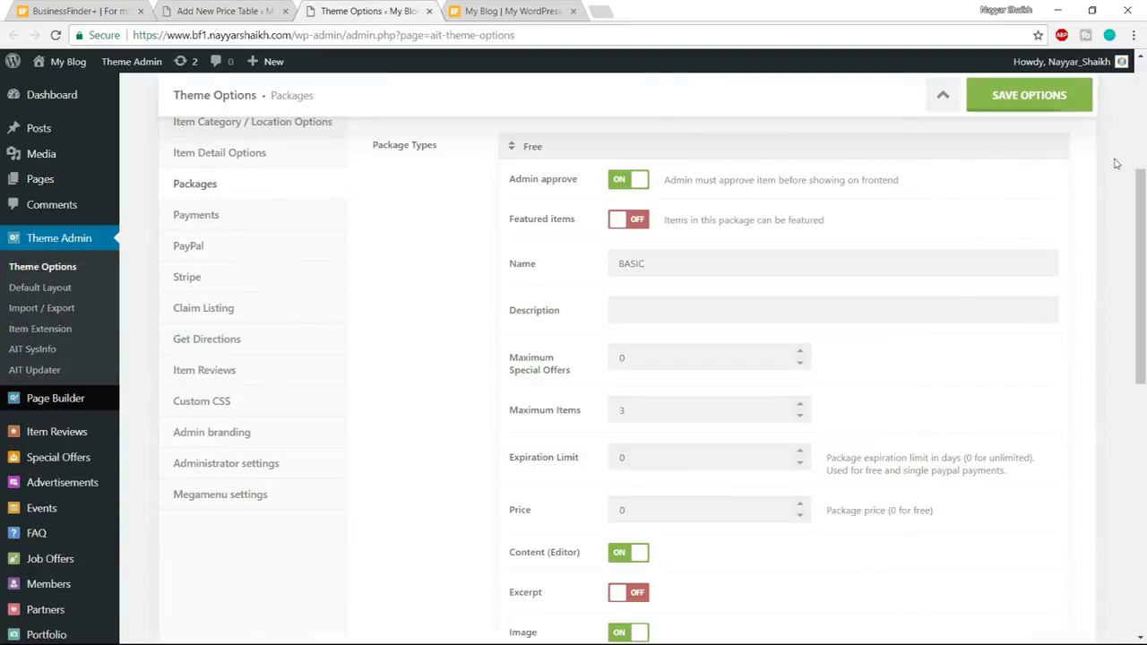
pyautogui.scroll(-1, 1126, 218)
pyautogui.scroll(1, 1126, 218)
pyautogui.scroll(-2, 903, 272)
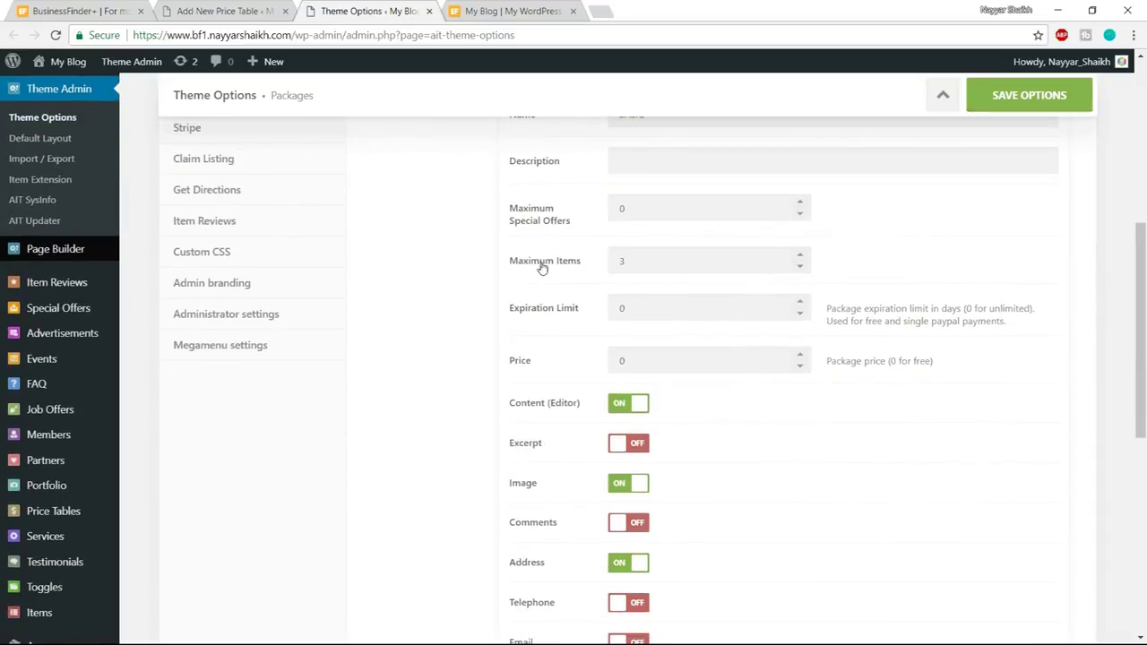
pyautogui.click(276, 9)
pyautogui.scroll(-3, 327, 350)
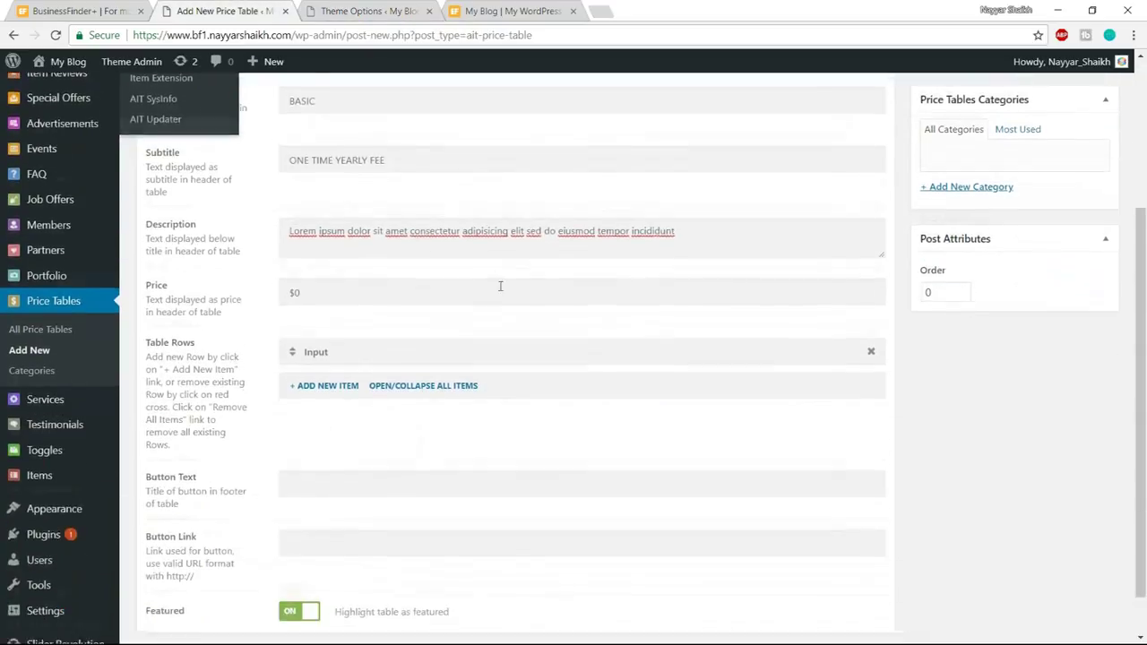
# Add a 'Maximum Items - 3' row to the BASIC price table
pyautogui.click(326, 334)
pyautogui.click(427, 378)
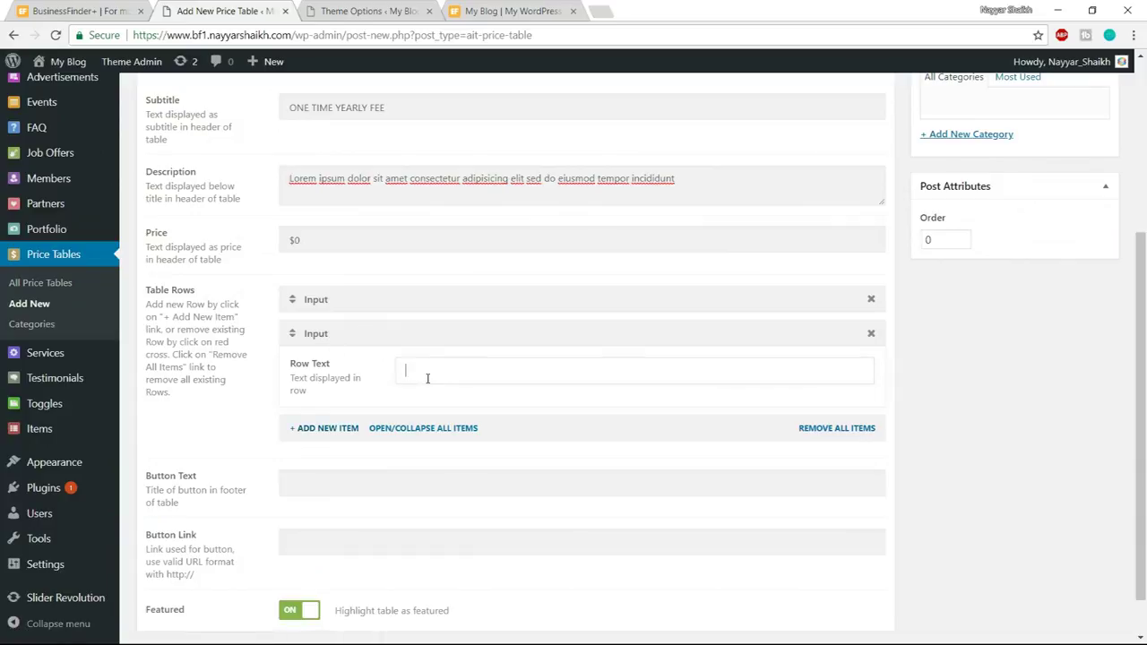
pyautogui.write('Maxium')
pyautogui.press('BackSpace')
pyautogui.click(477, 391)
pyautogui.click(505, 373)
pyautogui.click(517, 335)
# Check the first feature line of the BASIC card on the live site
pyautogui.click(80, 11)
pyautogui.scroll(-5, 334, 464)
pyautogui.scroll(-15, 335, 464)
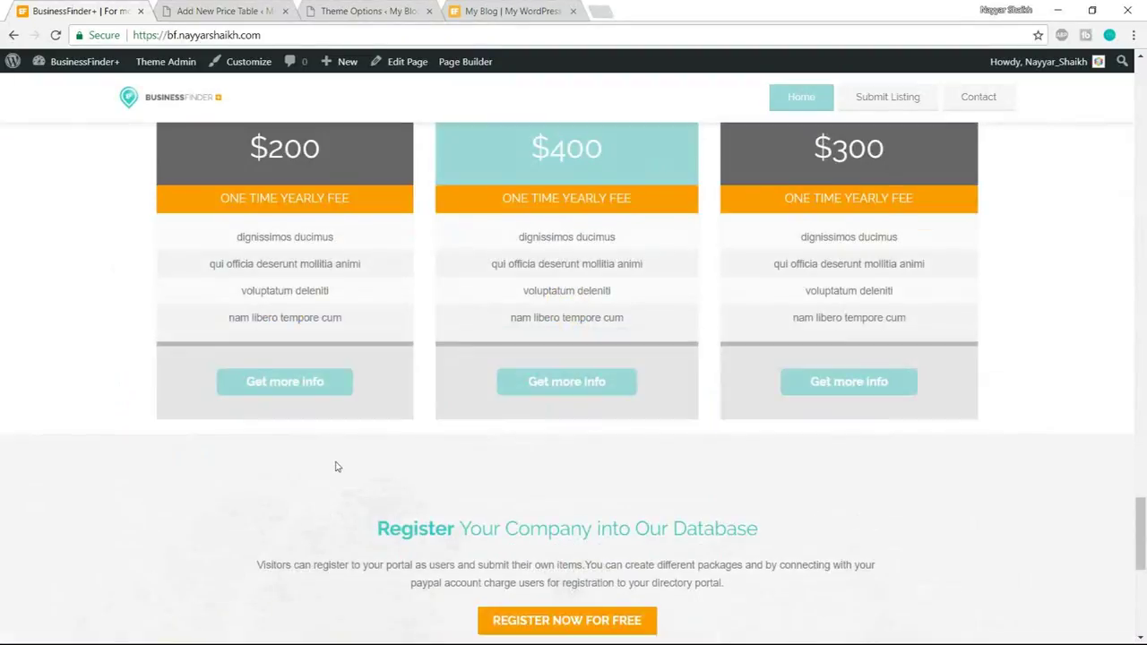
pyautogui.scroll(1, 253, 318)
pyautogui.moveTo(237, 310); pyautogui.dragTo(360, 312)
pyautogui.scroll(1, 340, 286)
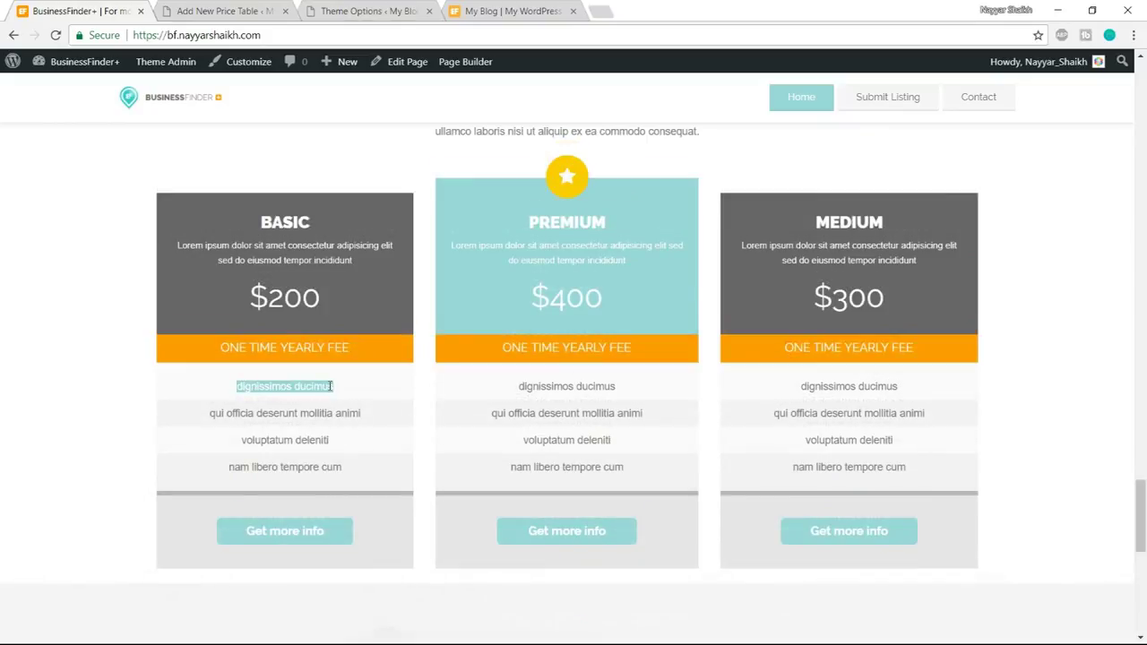
# Add a 'Content Editor' row to the price table, then view the package settings
pyautogui.click(371, 11)
pyautogui.scroll(-1, 935, 255)
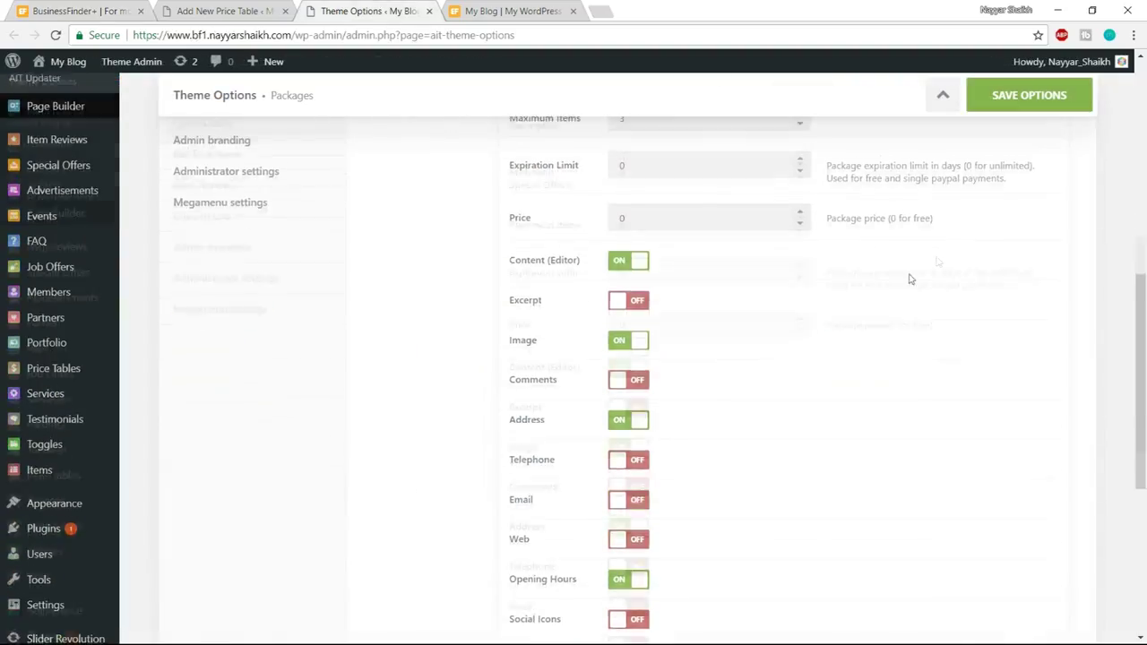
pyautogui.click(255, 10)
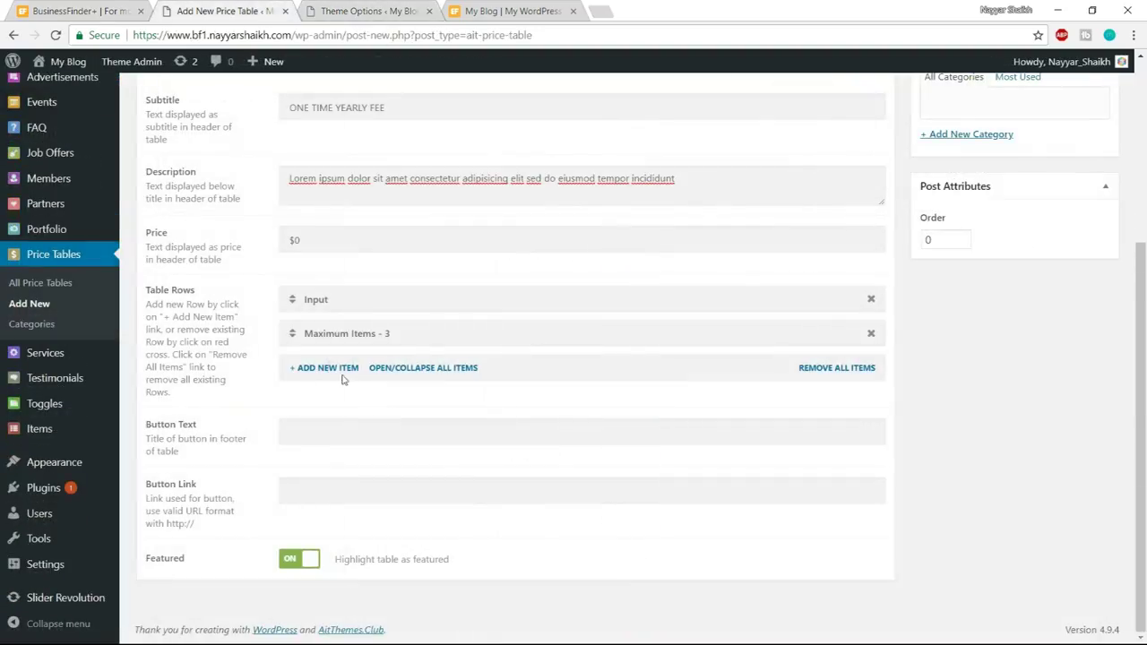
pyautogui.click(328, 365)
pyautogui.click(426, 395)
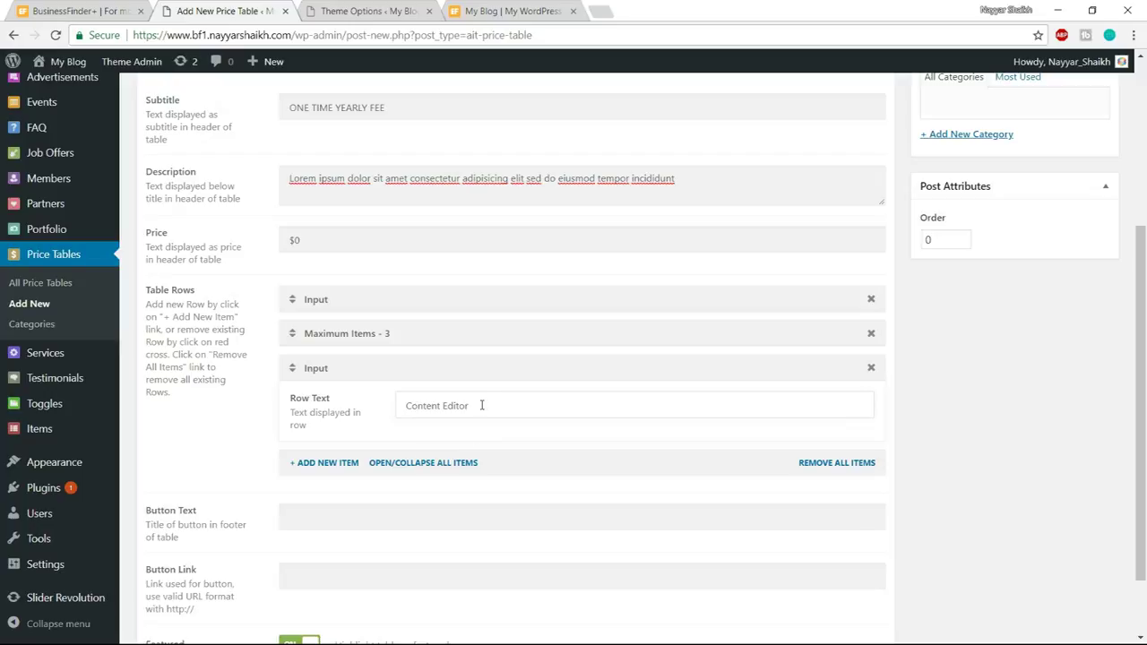
pyautogui.click(463, 362)
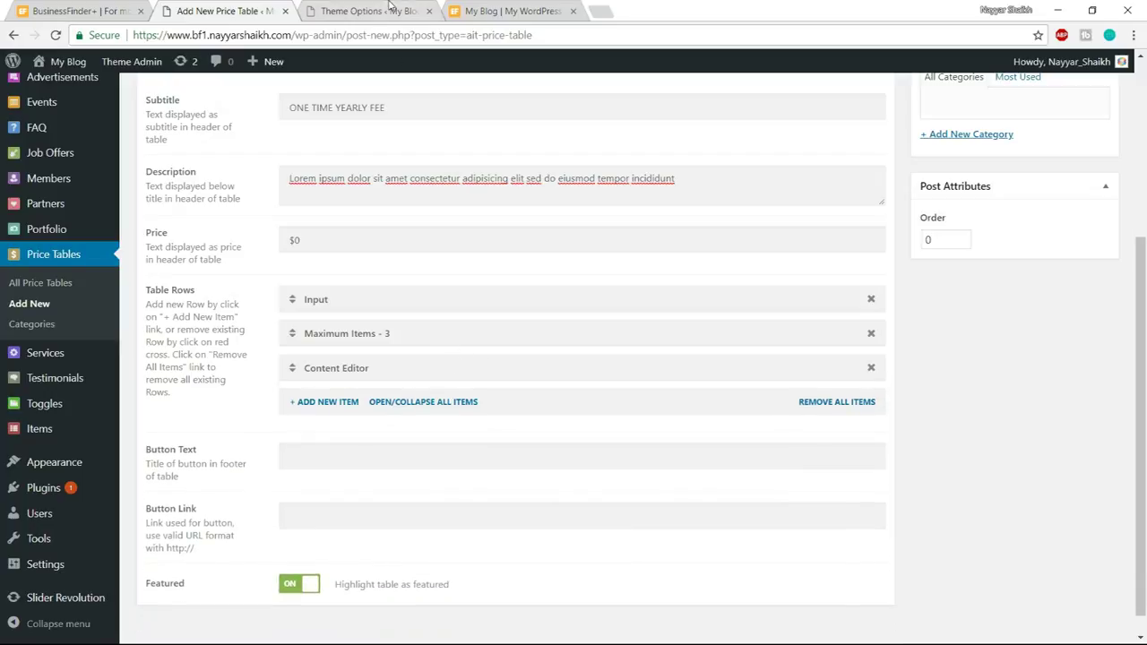
pyautogui.click(390, 7)
pyautogui.scroll(-2, 806, 277)
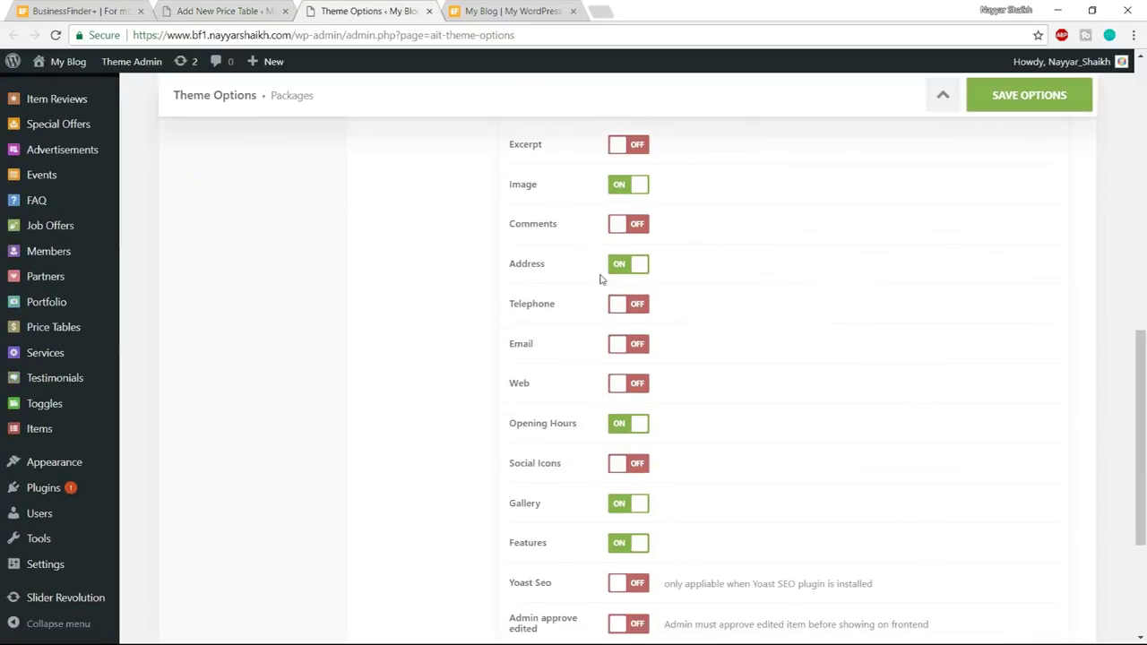
# Add 'Address' and 'Opening Hours' rows, correcting the spelling to Opening
pyautogui.click(190, 9)
pyautogui.click(309, 403)
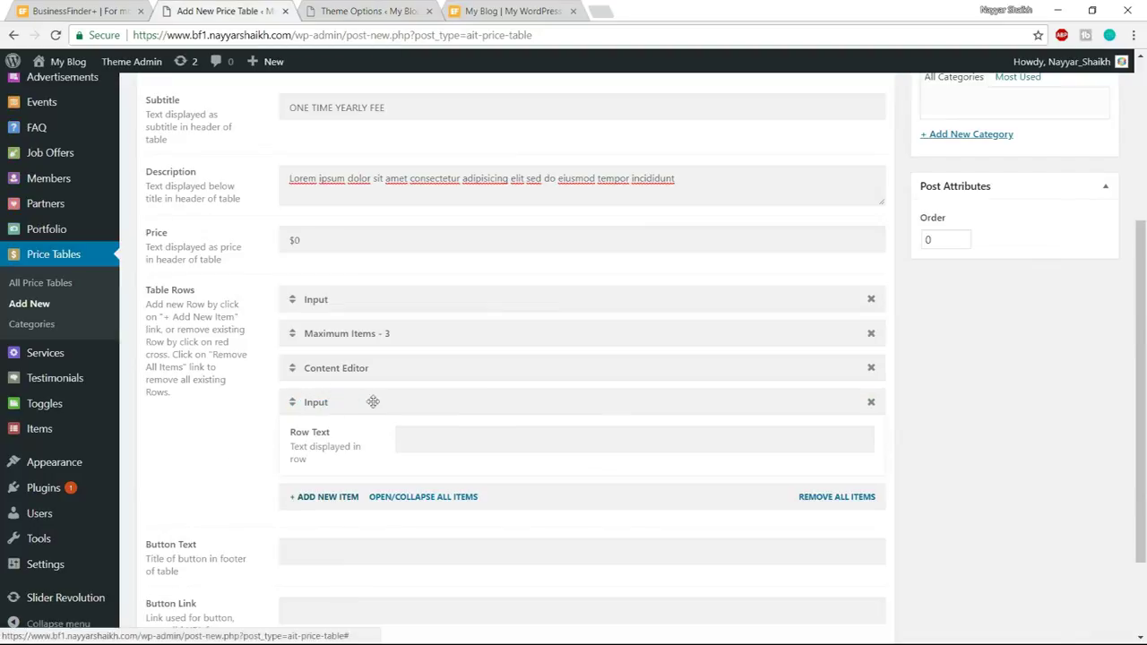
pyautogui.click(477, 437)
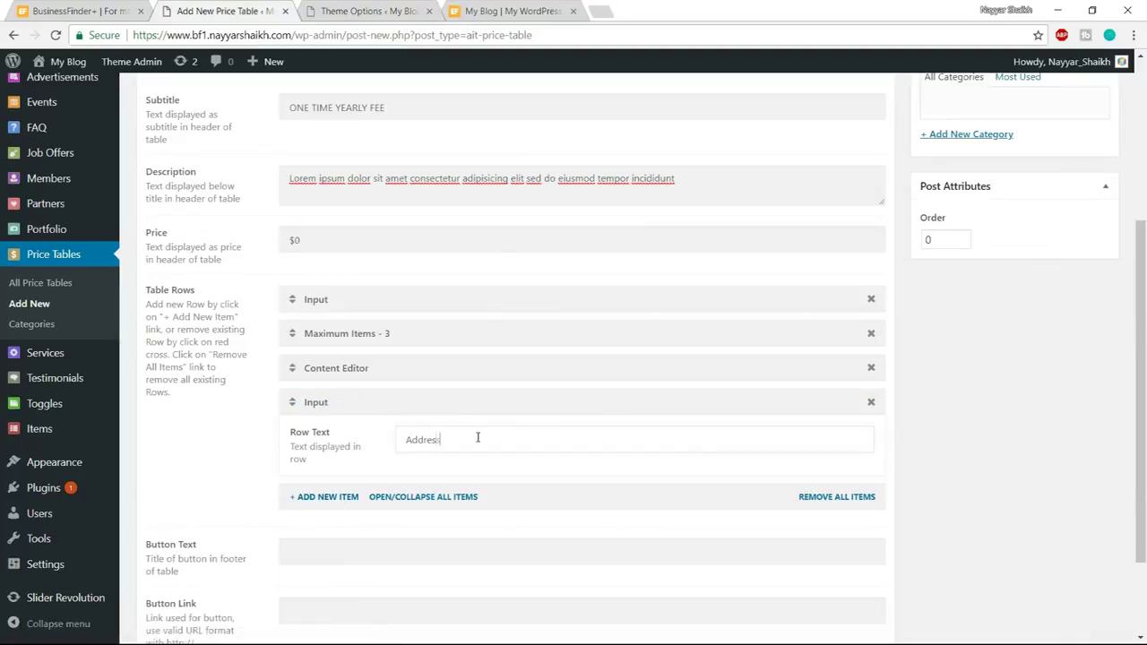
pyautogui.click(341, 496)
pyautogui.click(451, 536)
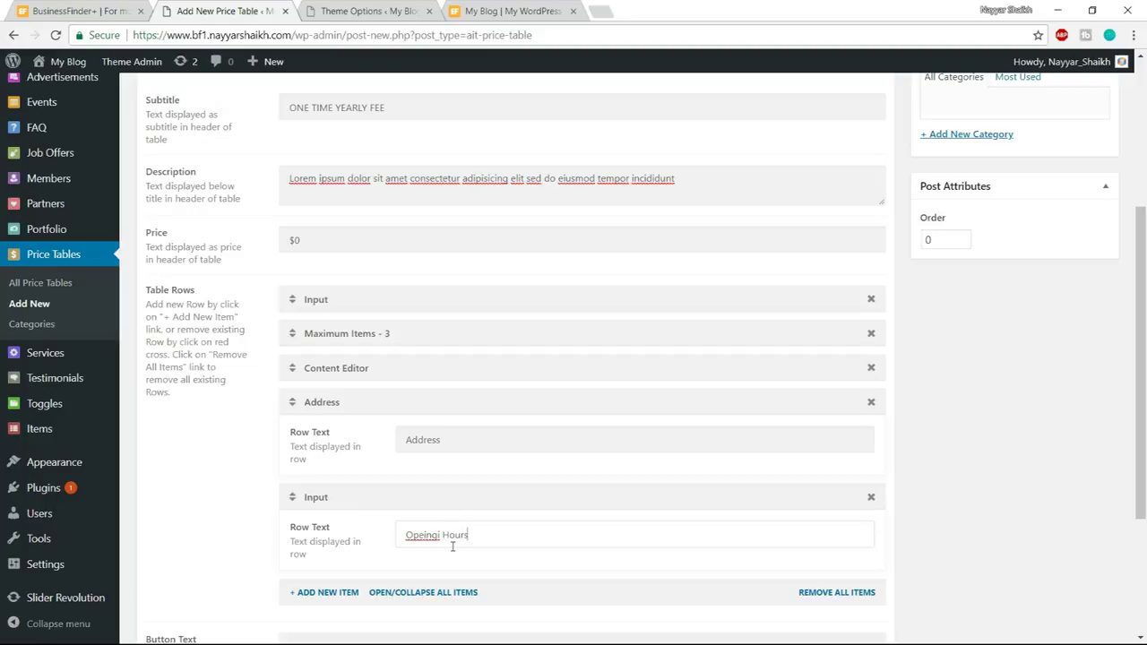
pyautogui.rightClick(433, 534)
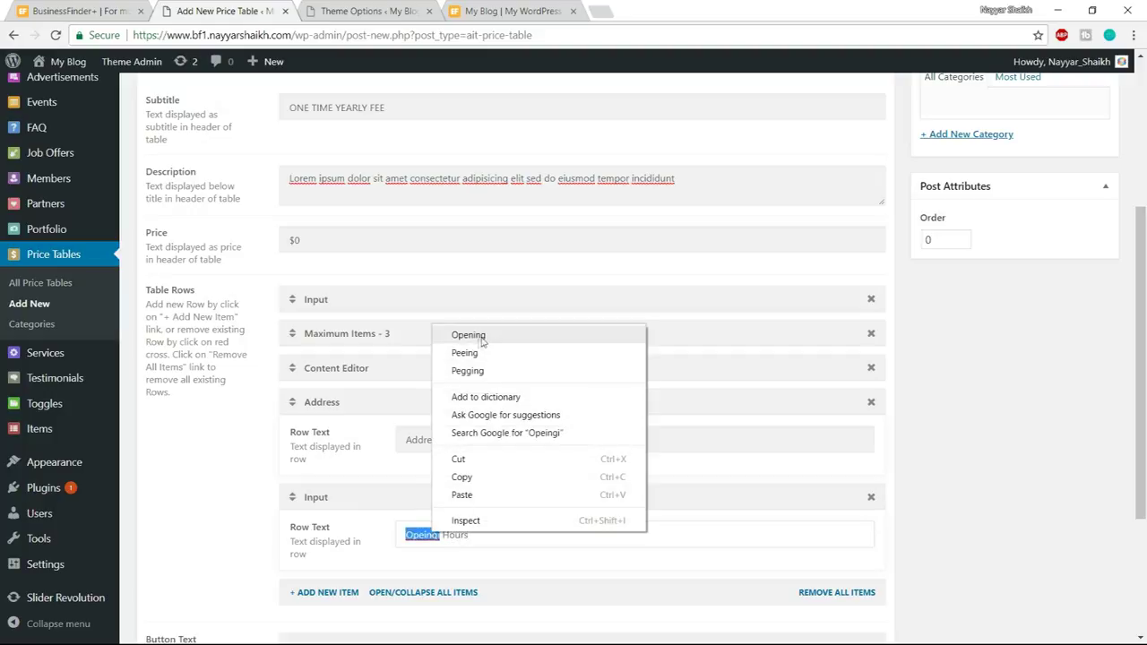
pyautogui.click(479, 333)
pyautogui.click(404, 498)
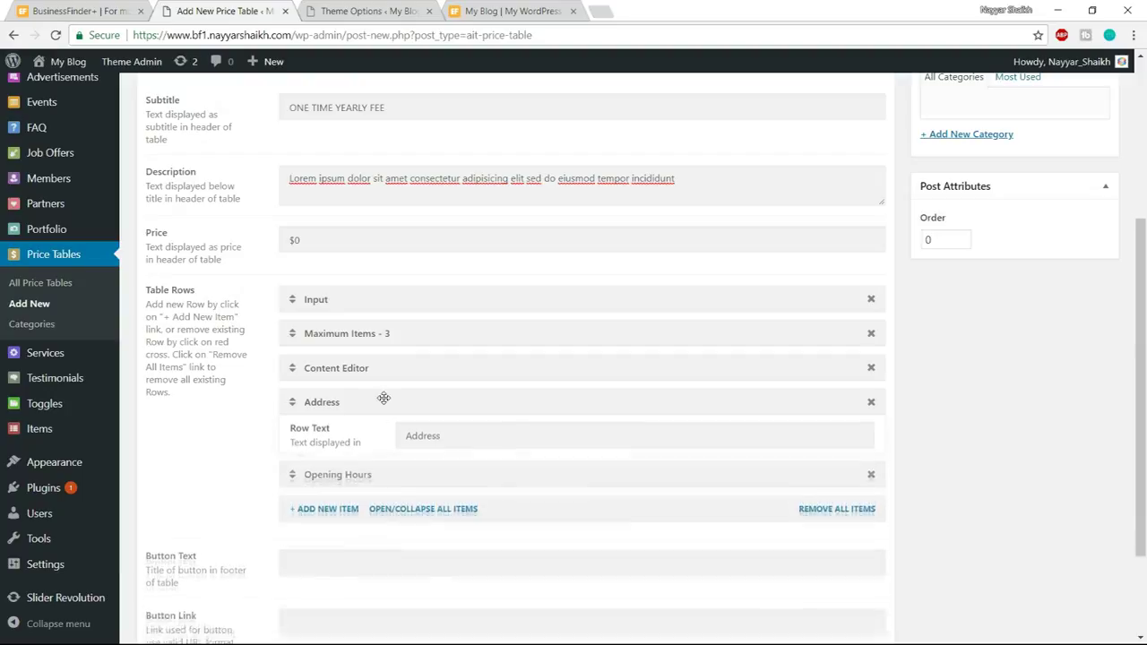
pyautogui.click(382, 400)
# Collapse the Free package and return to the price table's Button Text field
pyautogui.click(345, 9)
pyautogui.scroll(-1, 788, 358)
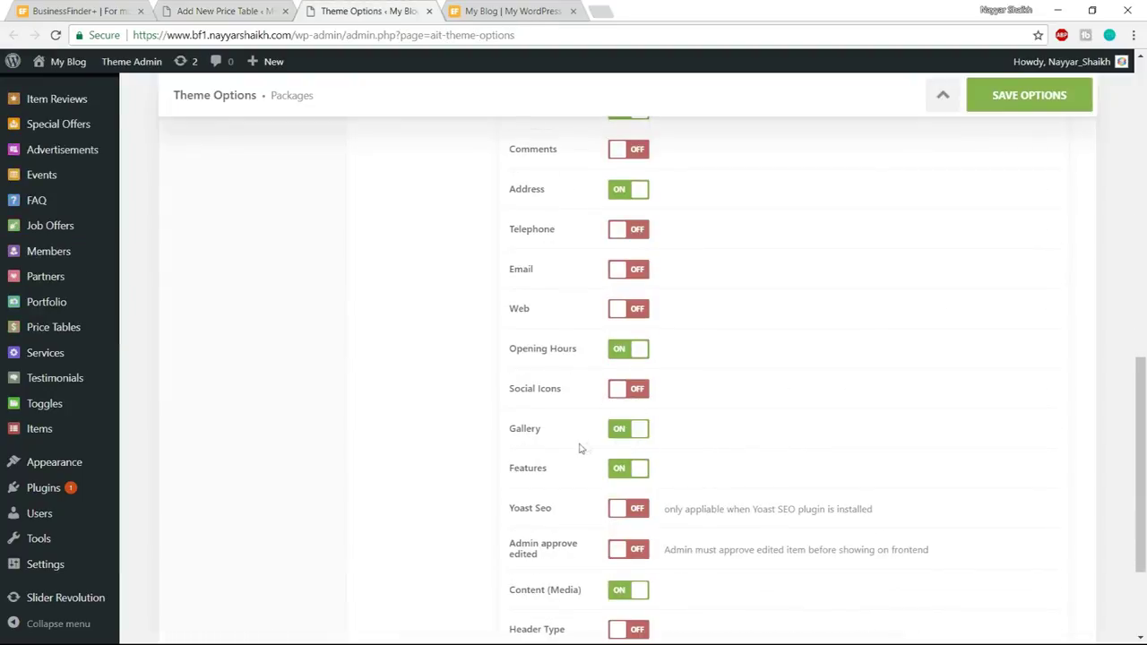
pyautogui.scroll(-2, 545, 473)
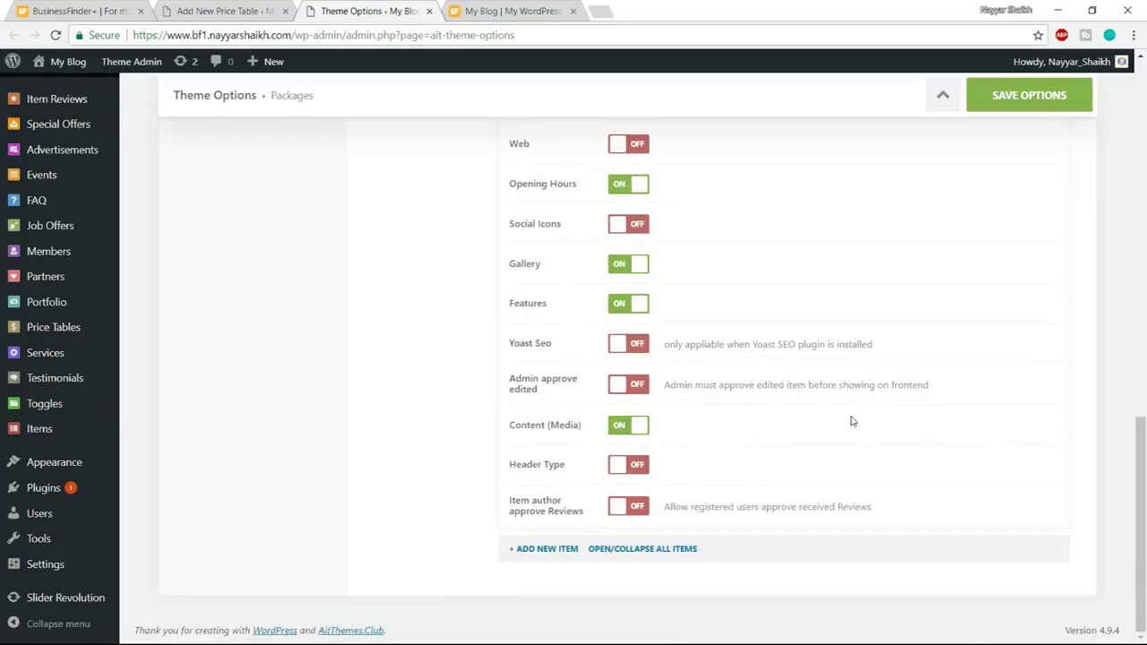
pyautogui.scroll(15, 852, 421)
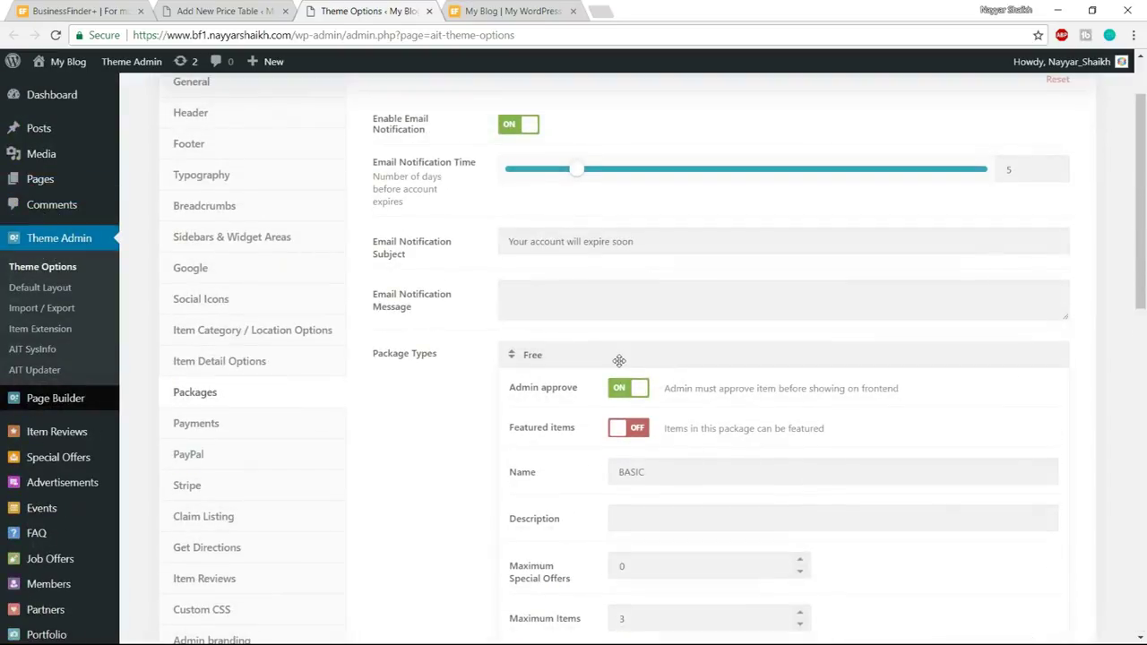
pyautogui.click(619, 360)
pyautogui.click(224, 10)
pyautogui.scroll(-1, 399, 463)
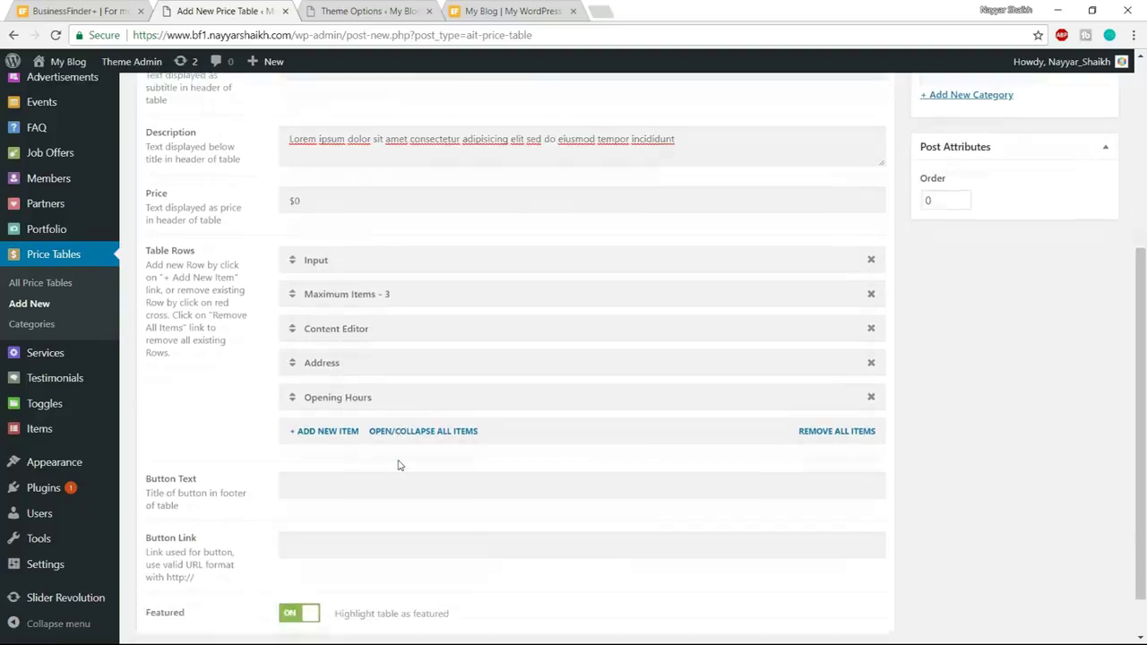
pyautogui.click(319, 437)
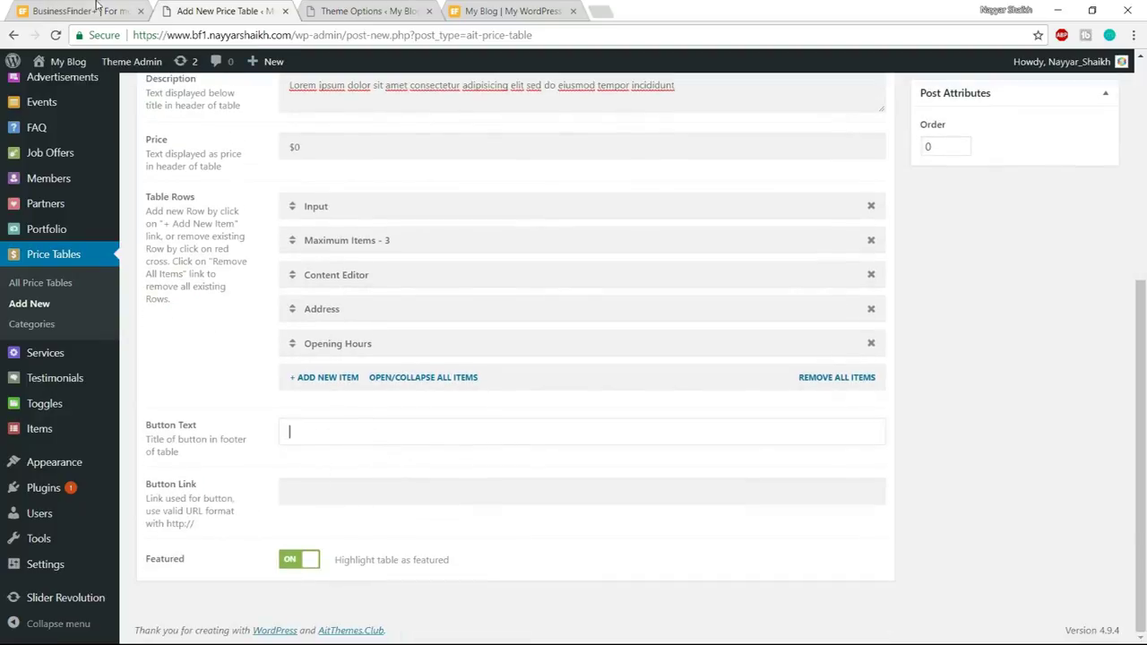
# Change the price table's Button Text to CLICK HERE, checking the live pricing cards
pyautogui.click(98, 6)
pyautogui.scroll(-1, 323, 538)
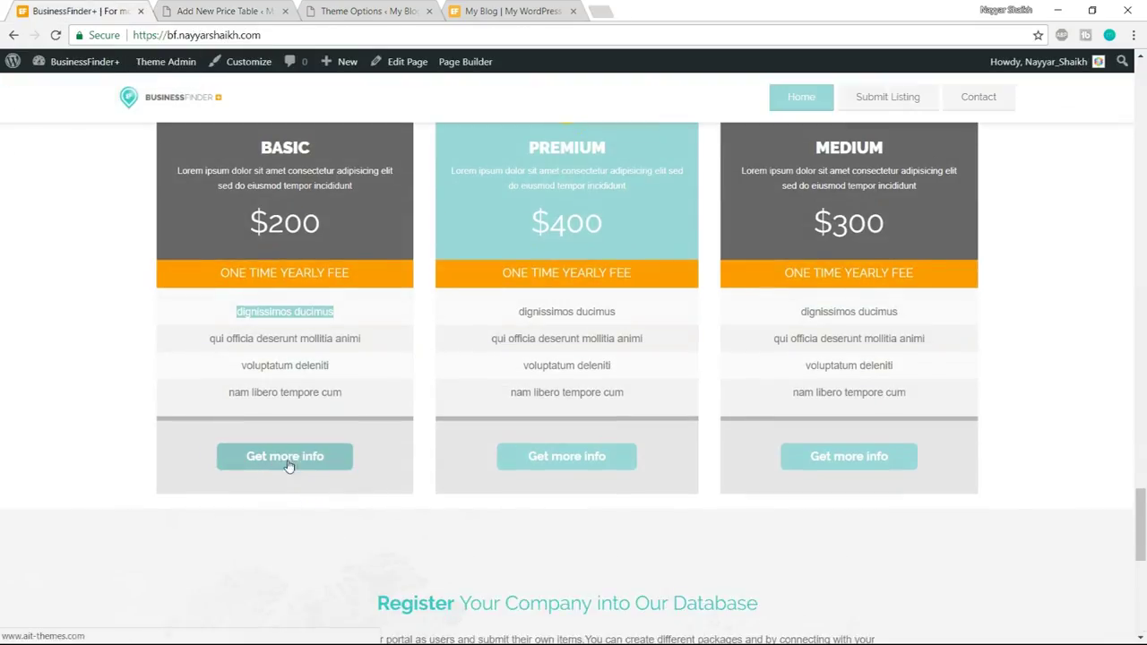
pyautogui.click(260, 7)
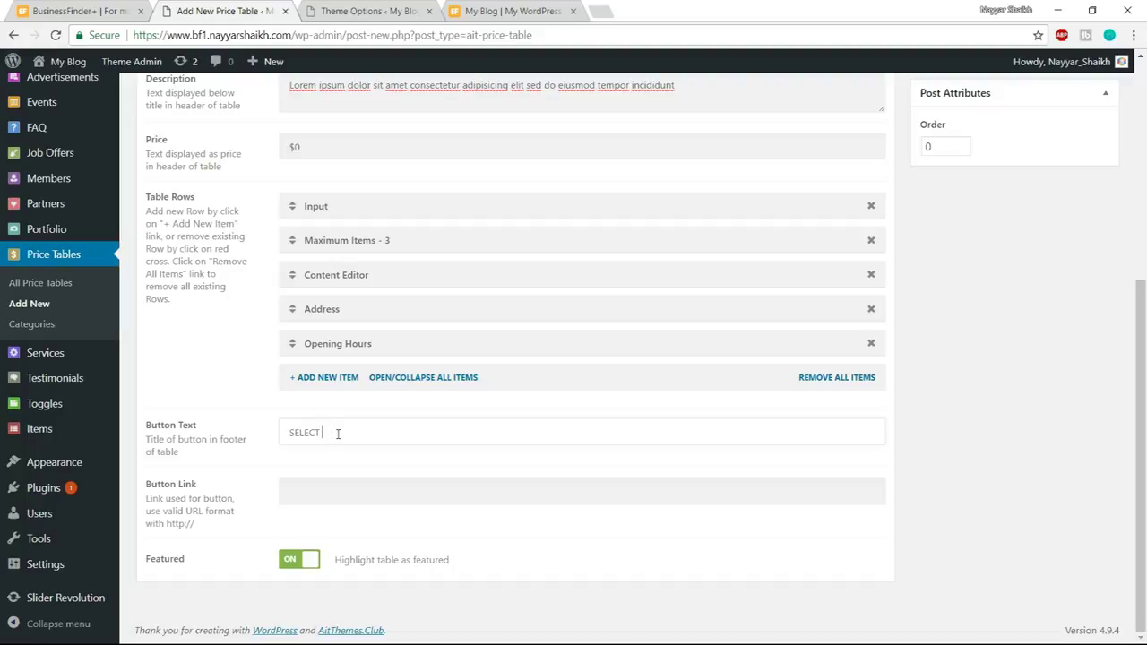
pyautogui.doubleClick(338, 434)
pyautogui.write('CLICK HERE')
pyautogui.click(108, 9)
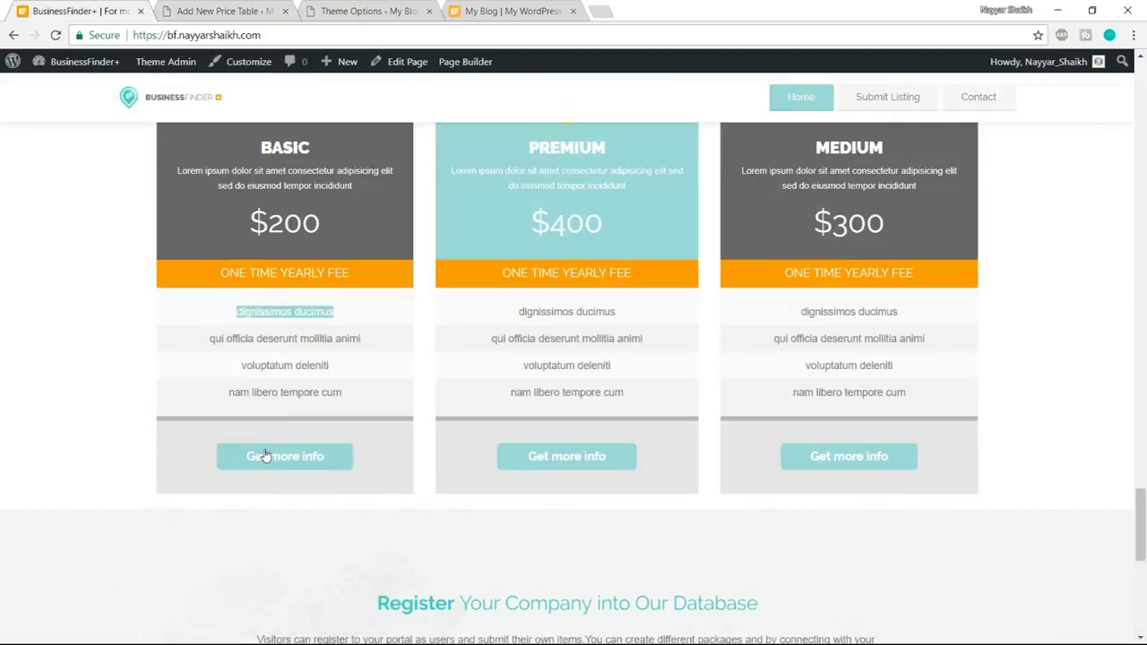
pyautogui.click(228, 11)
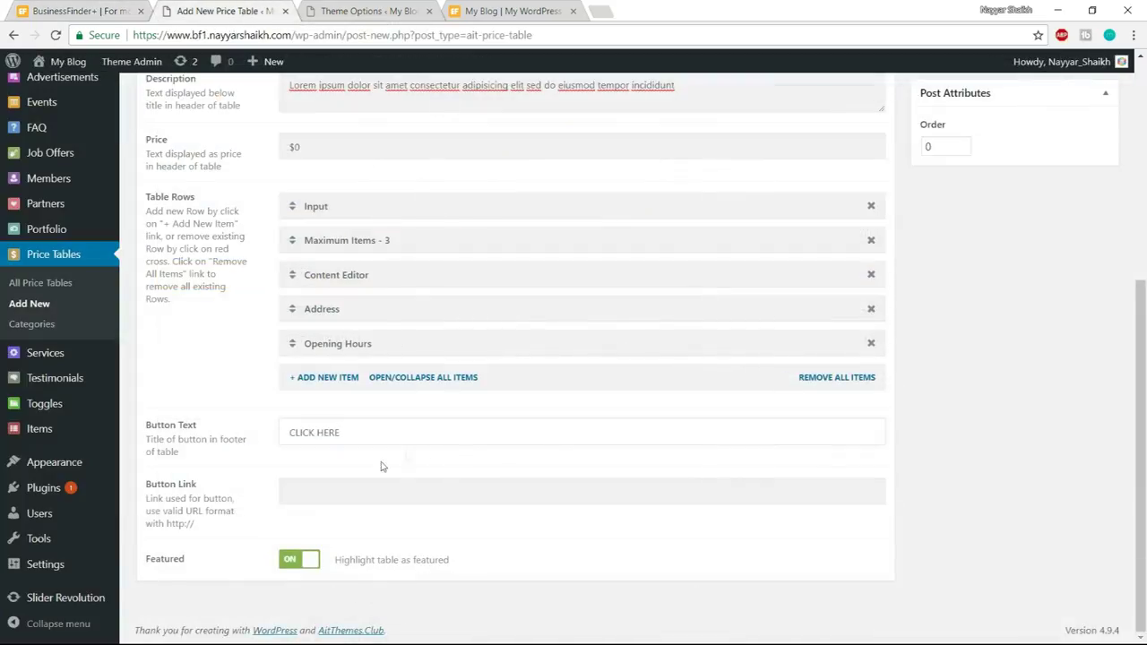
pyautogui.click(89, 11)
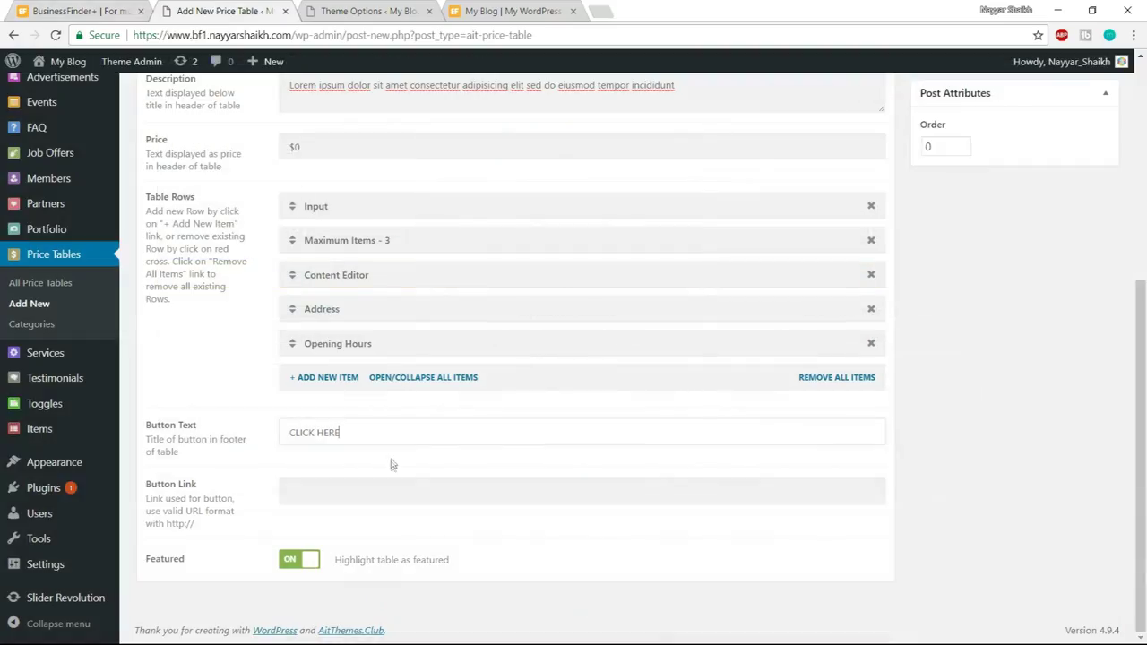
pyautogui.click(224, 10)
# Copy the site's URL from the address bar and paste it as the Button Link
pyautogui.click(381, 489)
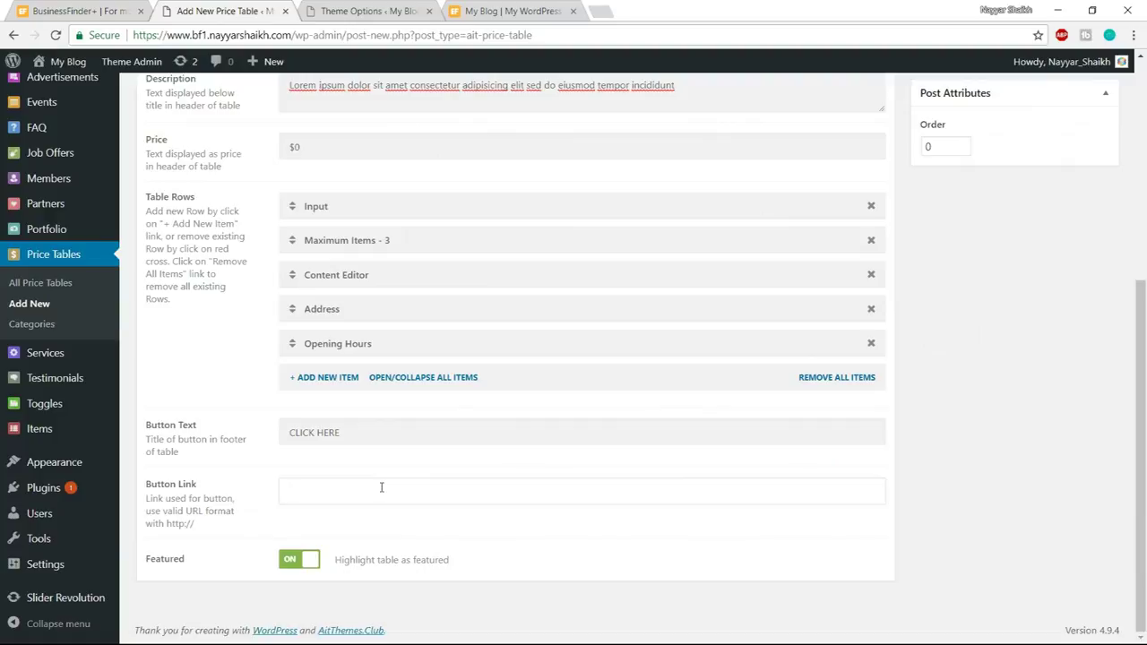
pyautogui.click(61, 9)
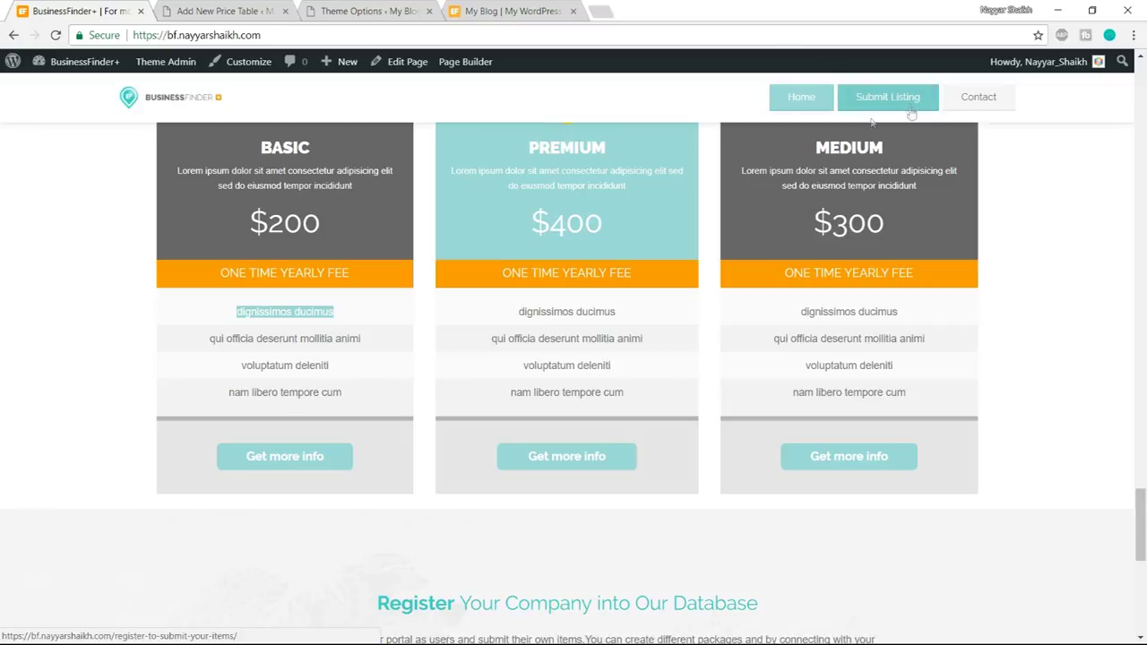
pyautogui.click(291, 10)
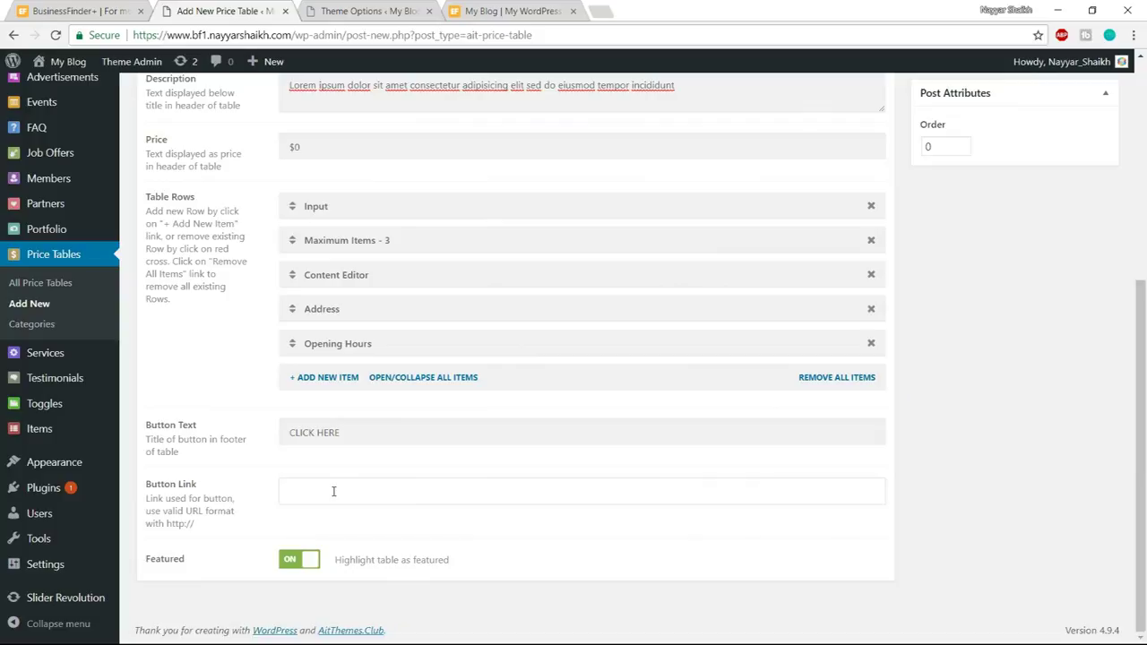
pyautogui.click(367, 11)
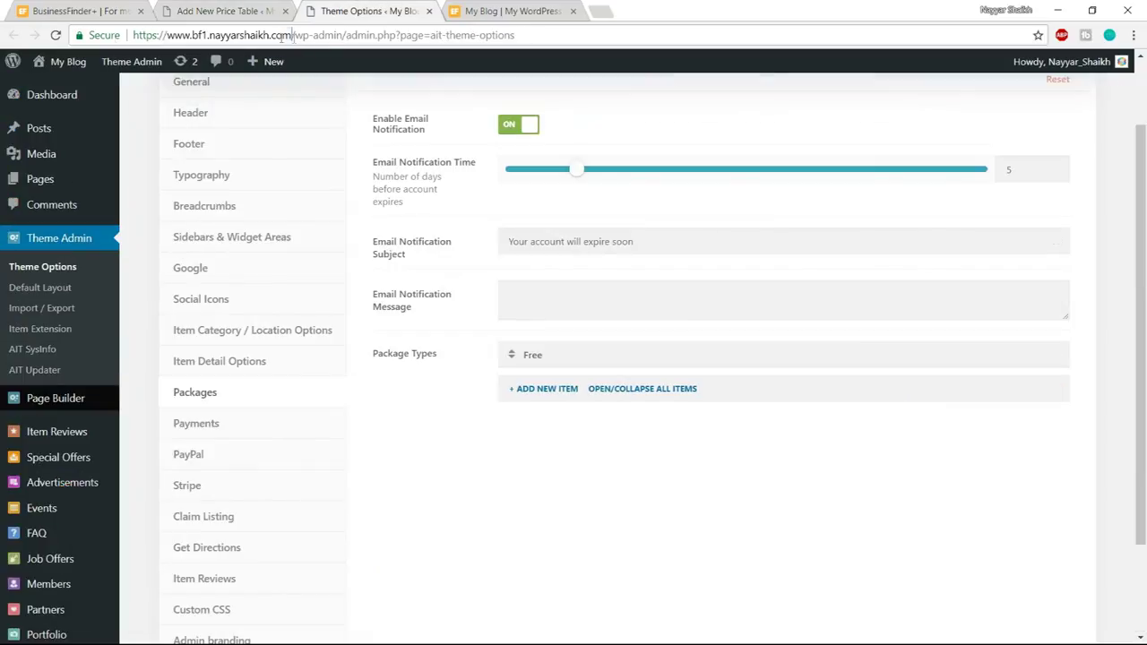
pyautogui.moveTo(293, 36); pyautogui.dragTo(132, 36)
pyautogui.hotkey('ctrl', 'c')
pyautogui.click(260, 11)
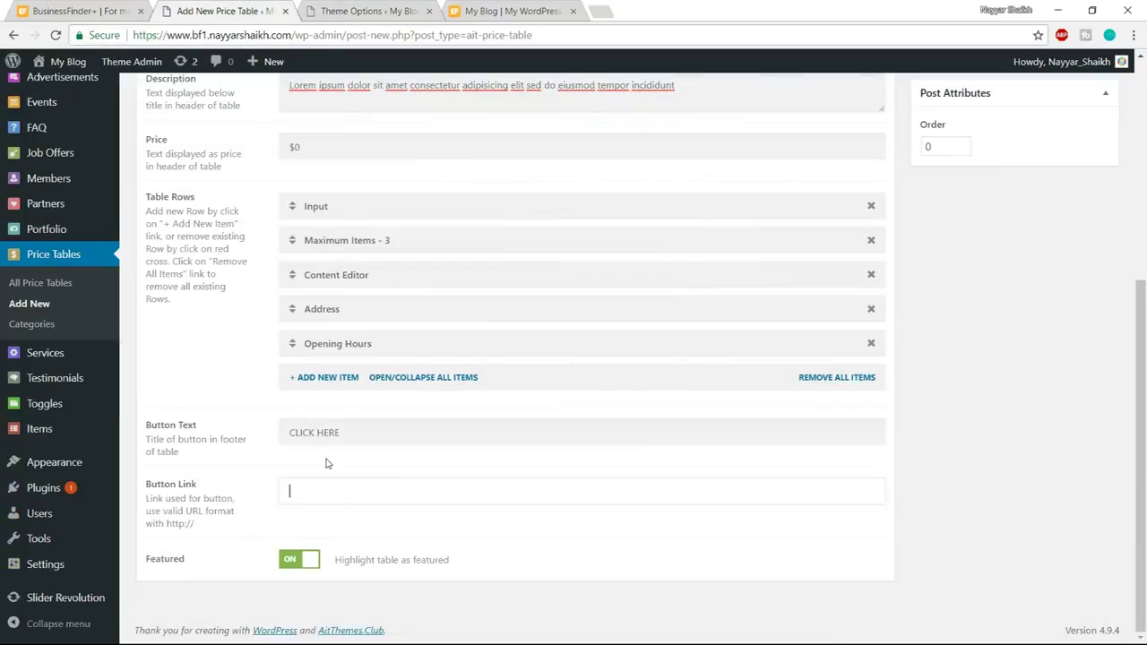
pyautogui.hotkey('ctrl', 'v')
pyautogui.click(134, 9)
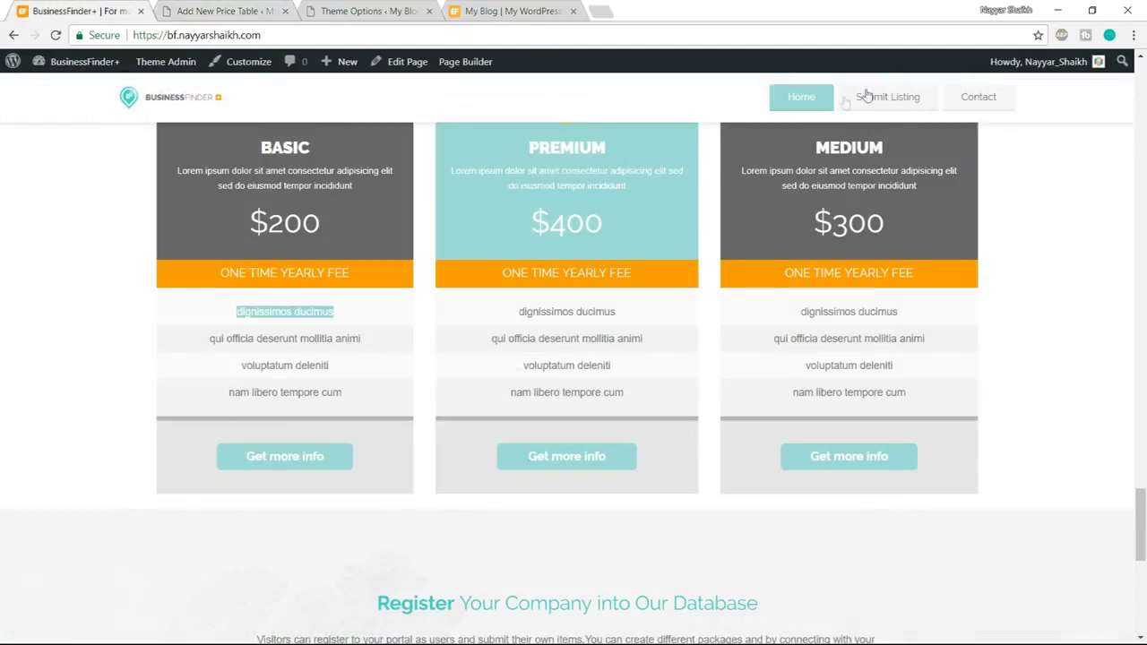
pyautogui.hotkey('ctrl', 'Tab')
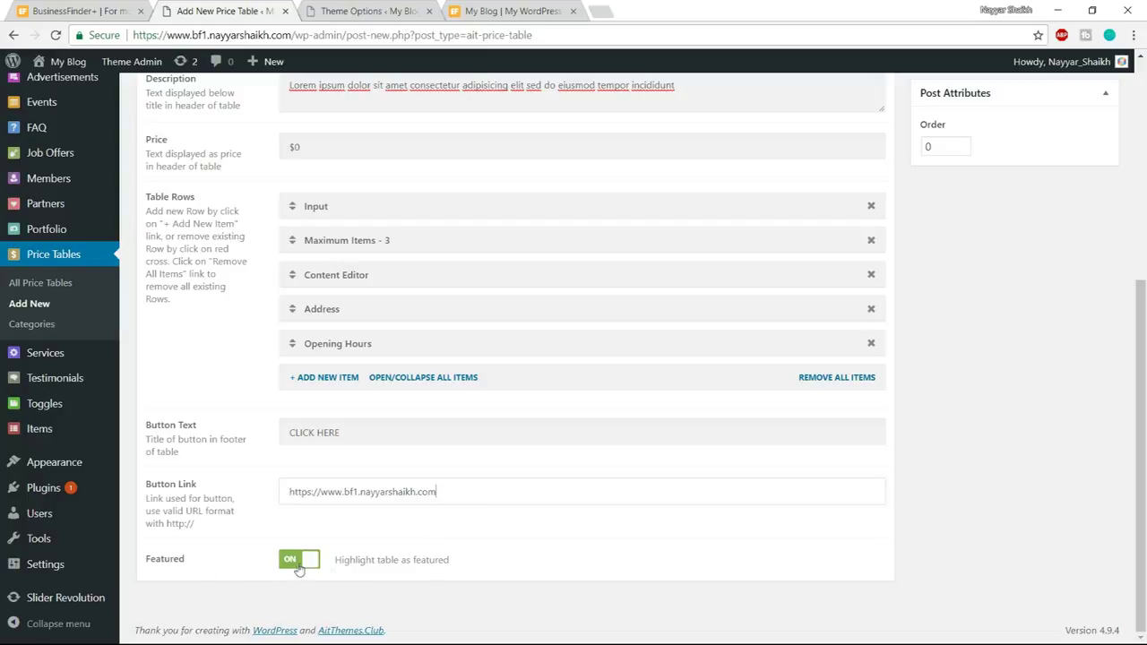
# Switch the BASIC price table's Featured toggle off
pyautogui.click(311, 562)
pyautogui.click(107, 11)
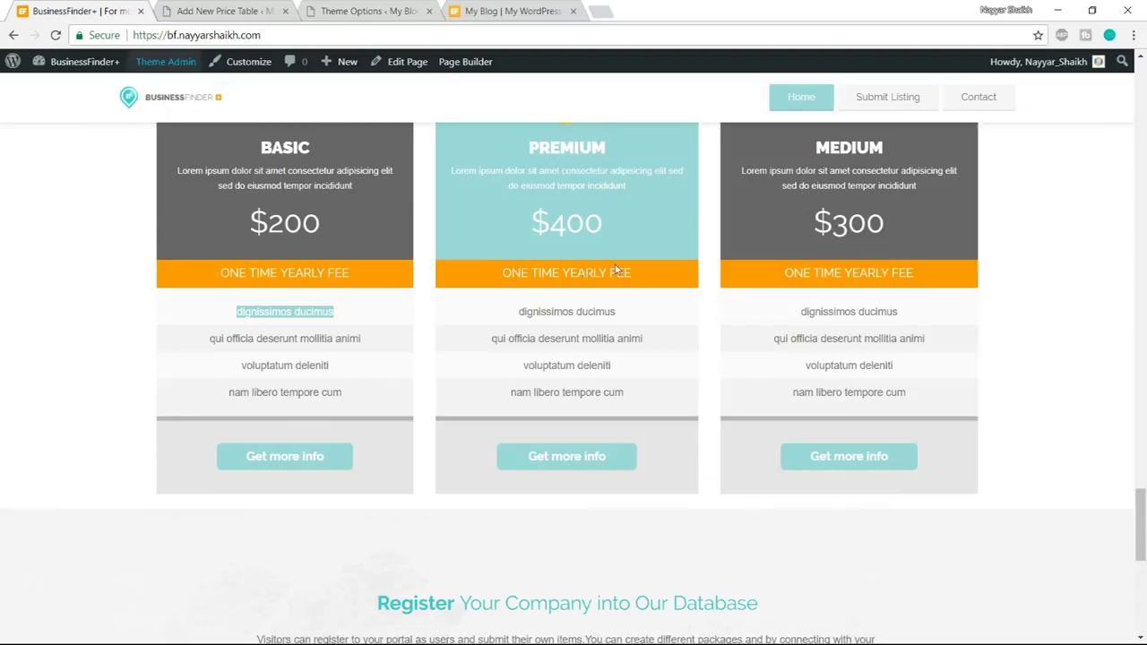
pyautogui.scroll(2, 570, 301)
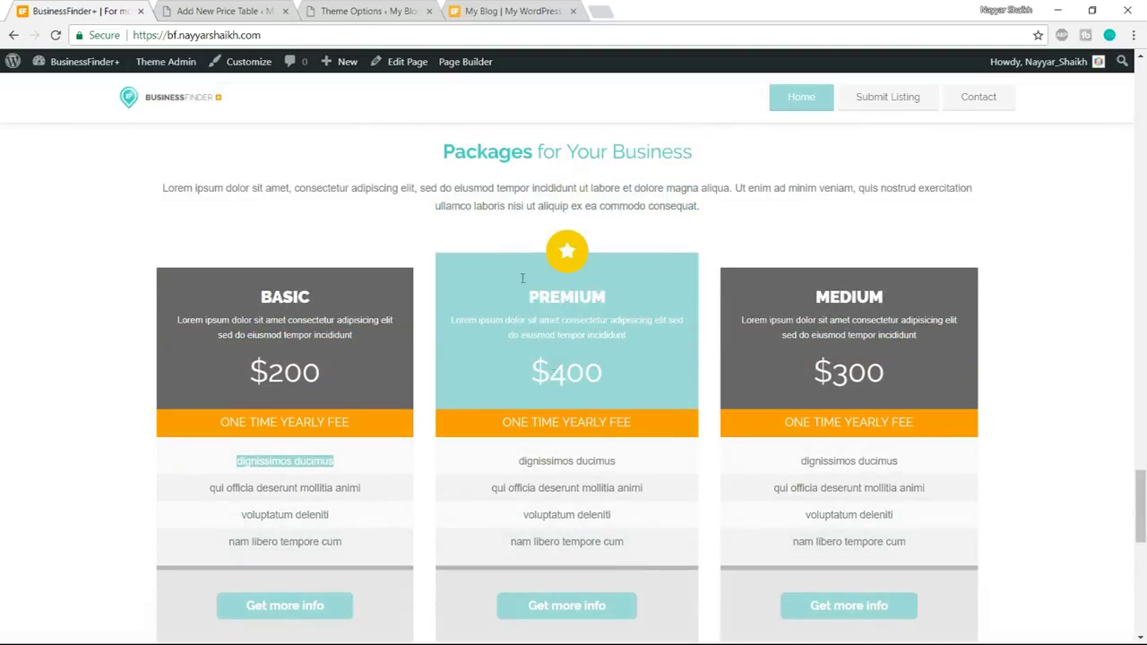
pyautogui.click(211, 11)
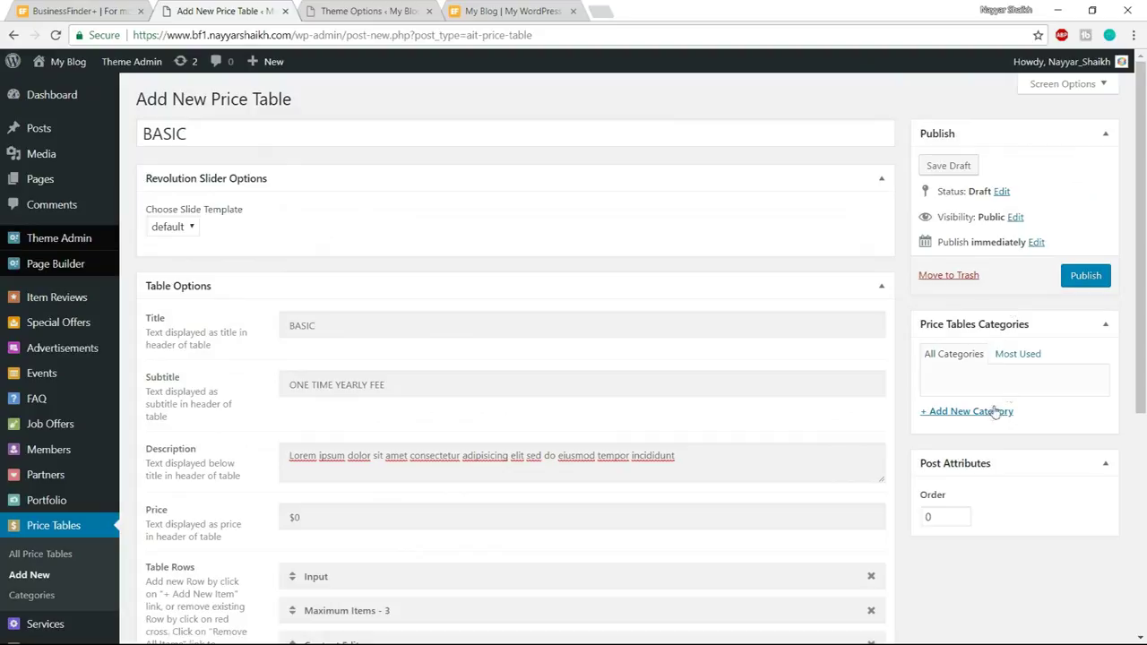
# Create a 'Price Tables' category, assign the BASIC table to it, and publish
pyautogui.click(985, 411)
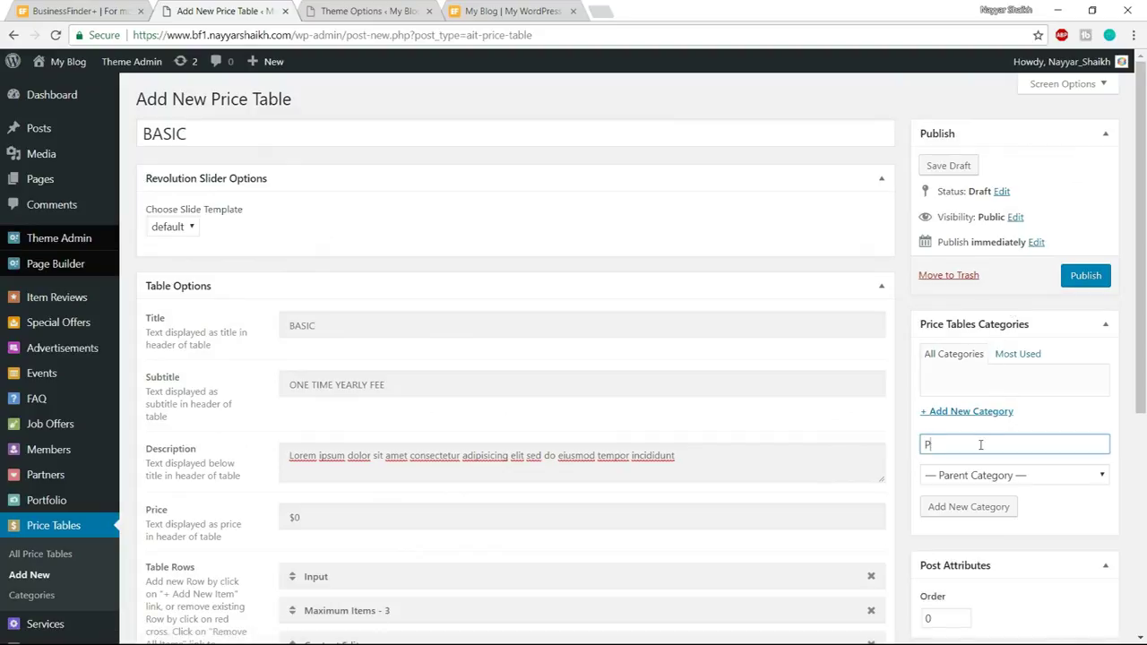
pyautogui.write('Price Tables')
pyautogui.click(968, 506)
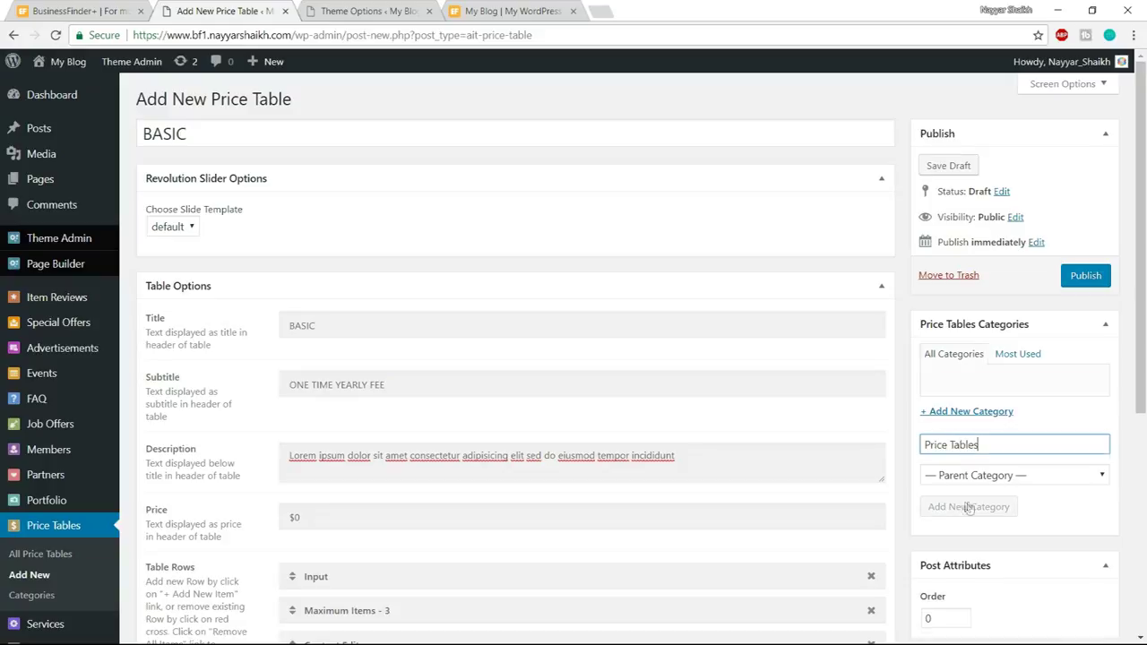
pyautogui.click(1085, 276)
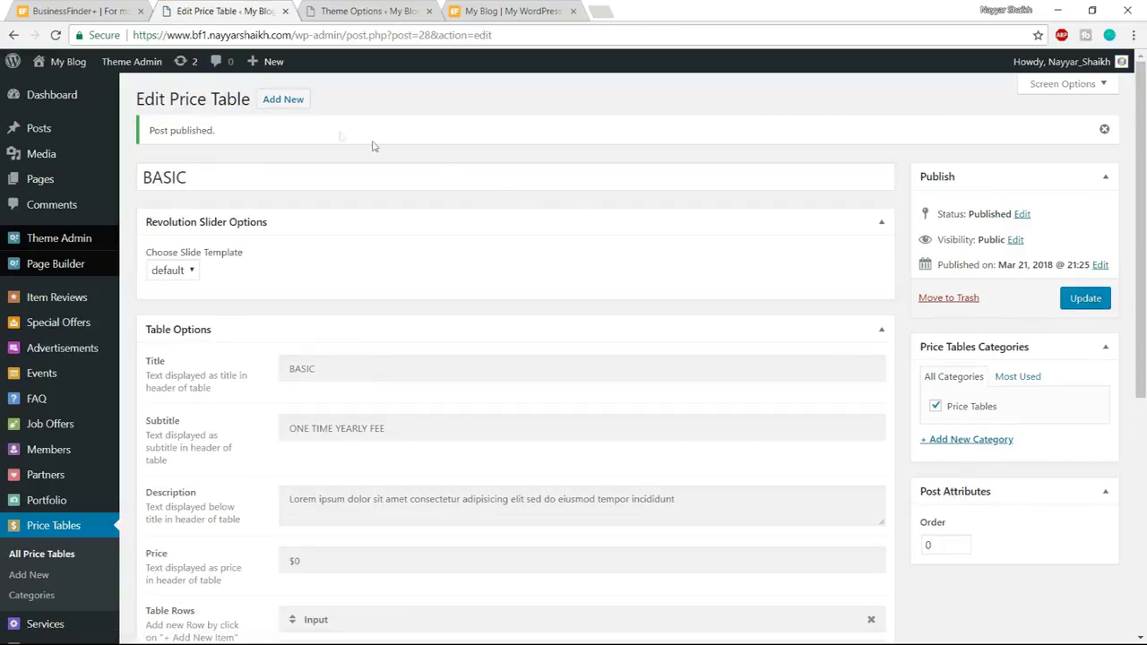
# Start a new price table titled PREMIUM, with PREMIUM as its Table Title
pyautogui.click(298, 103)
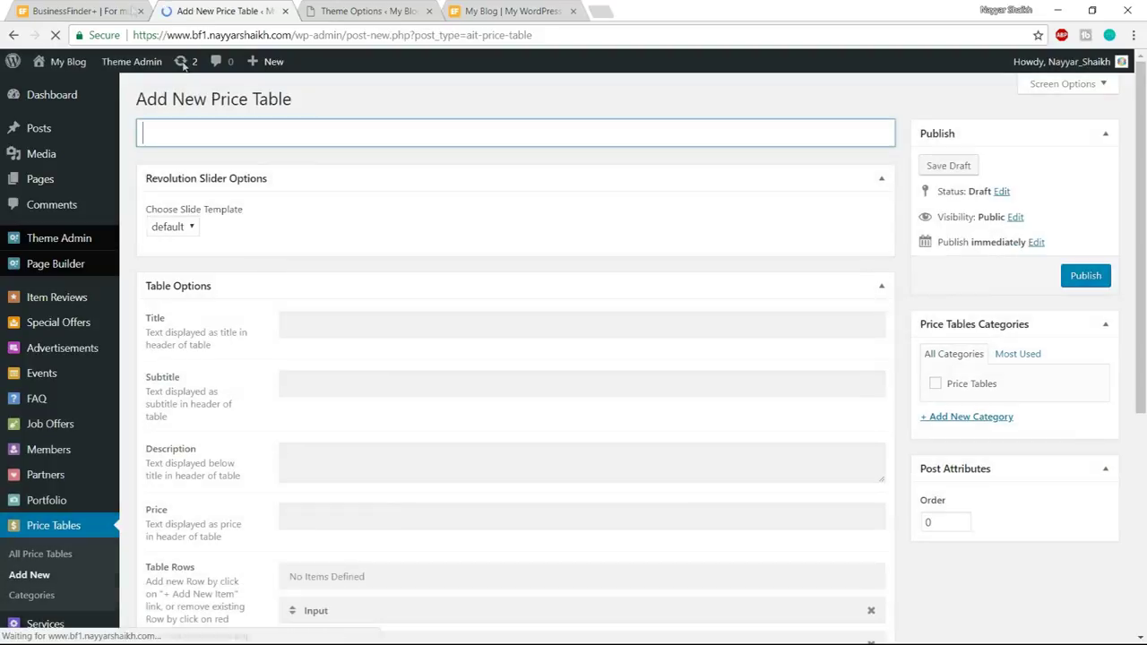
pyautogui.write('PREMIUM')
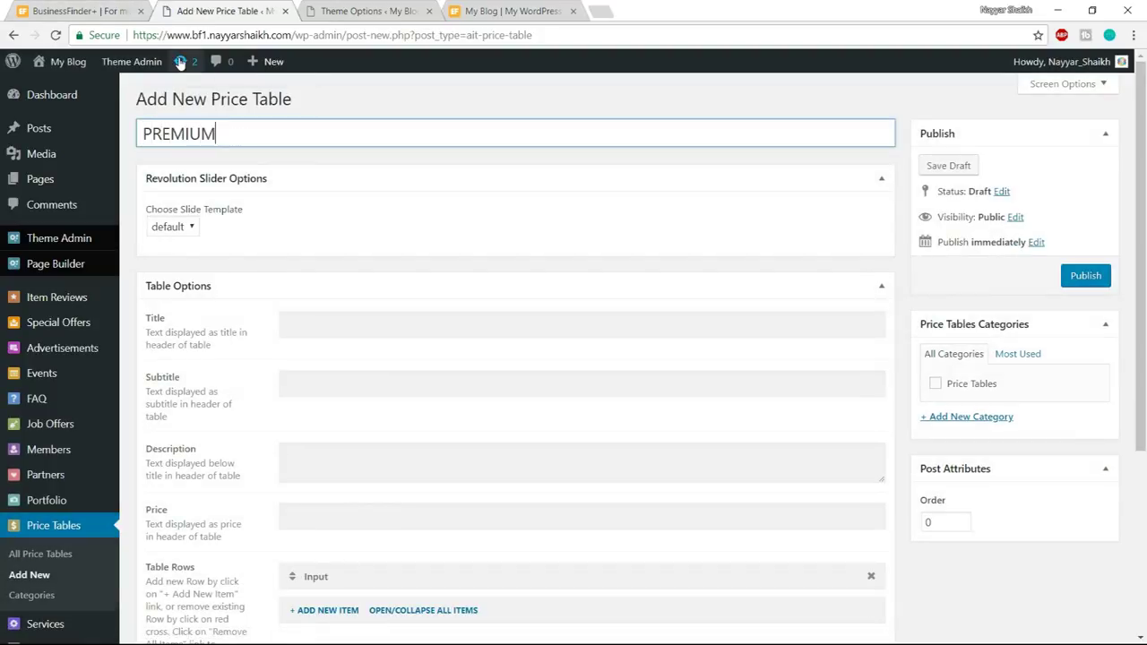
pyautogui.hotkey('ctrl', 'a')
pyautogui.hotkey('ctrl', 'c')
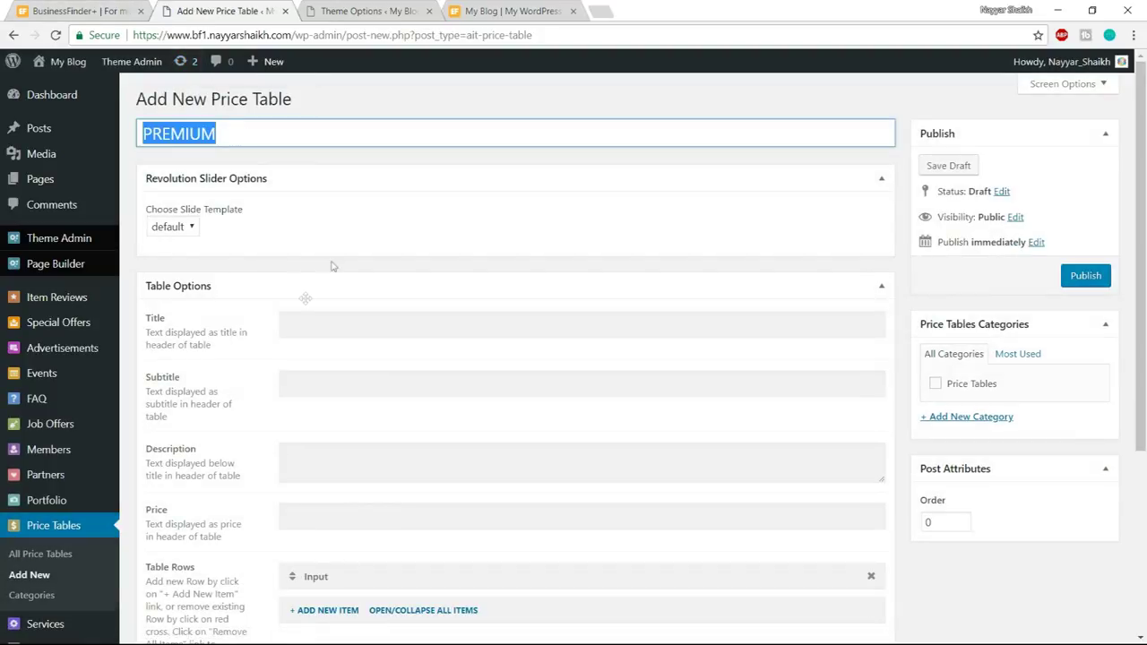
pyautogui.click(307, 324)
pyautogui.hotkey('ctrl', 'v')
# Paste ONE TIME YEARLY FEE as the PREMIUM table's subtitle
pyautogui.scroll(-2, 327, 303)
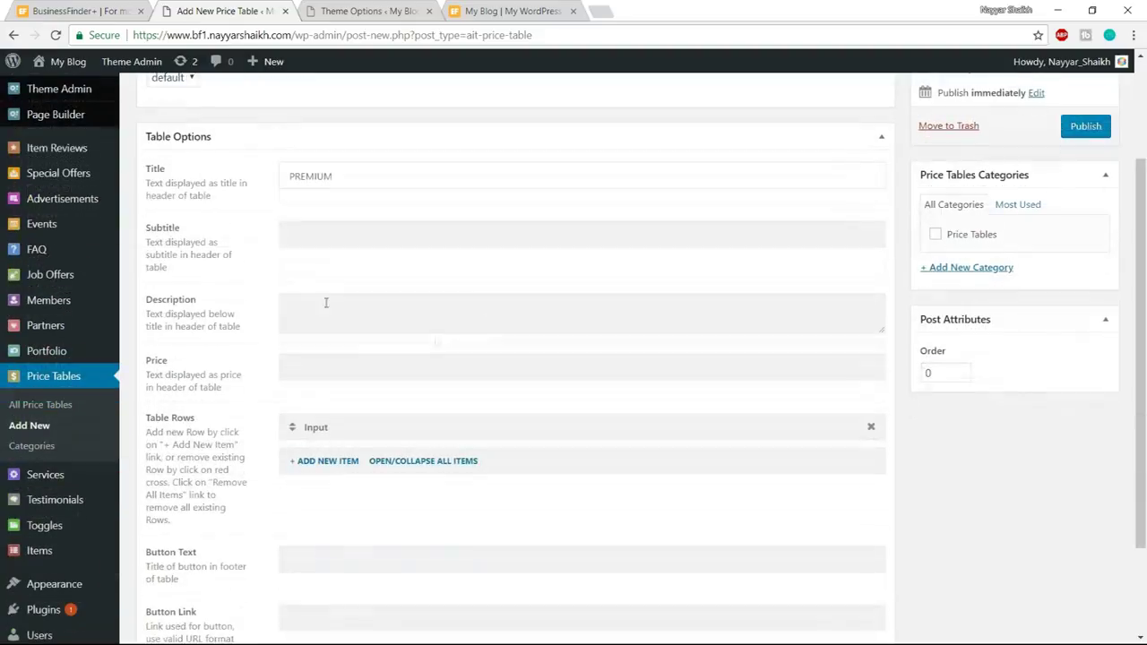
pyautogui.click(319, 241)
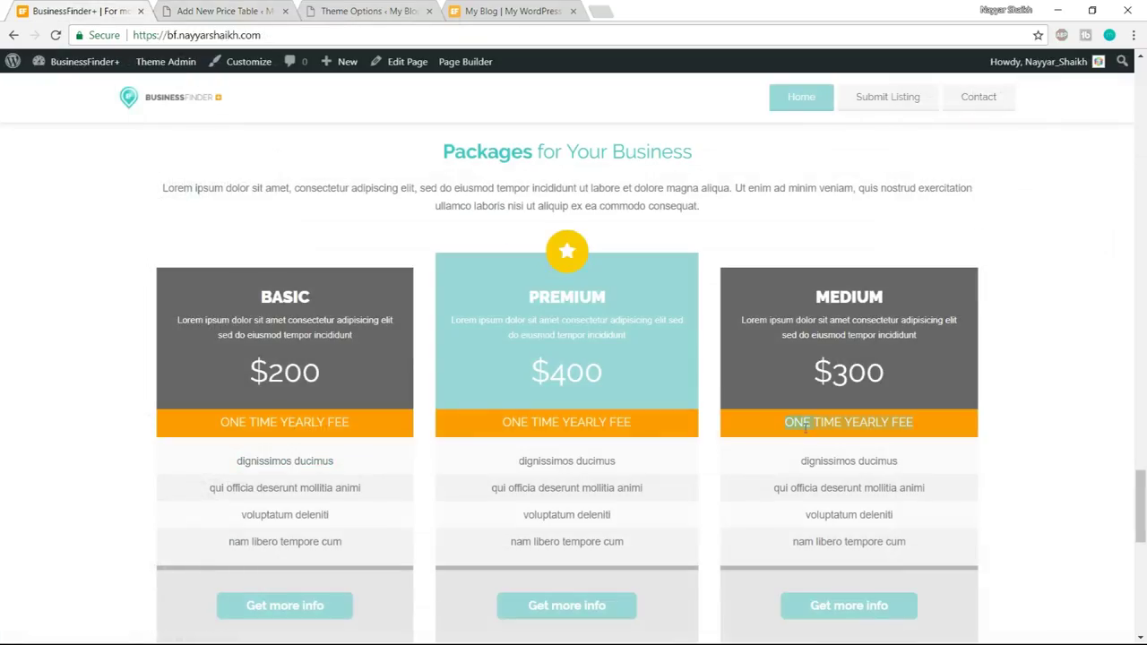
pyautogui.click(224, 10)
pyautogui.hotkey('ctrl', 'v')
# Copy the MEDIUM card's description into the table and enter a $50 price
pyautogui.click(133, 9)
pyautogui.moveTo(742, 319); pyautogui.dragTo(966, 344)
pyautogui.click(224, 10)
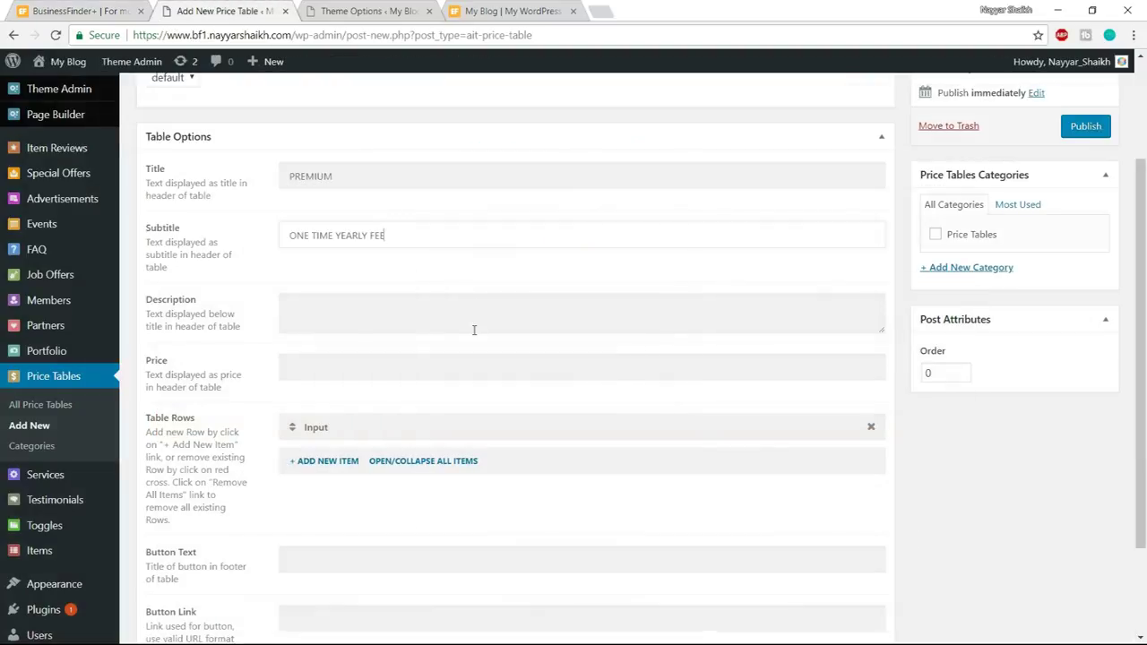
pyautogui.click(473, 328)
pyautogui.hotkey('ctrl', 'v')
pyautogui.click(395, 369)
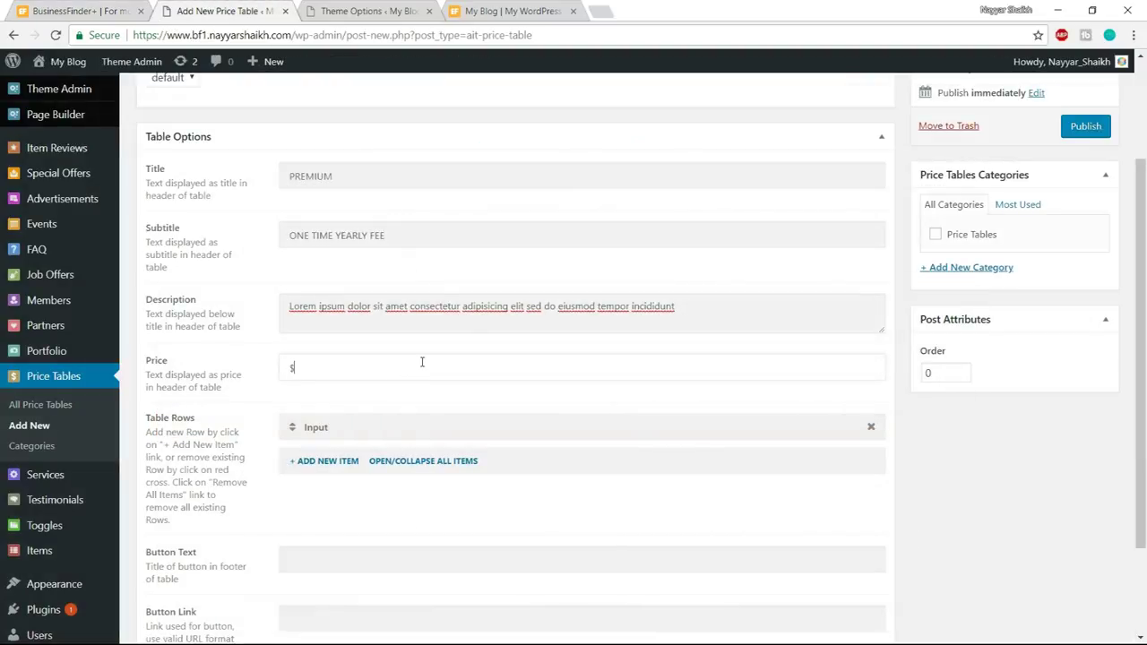
pyautogui.scroll(-3, 461, 385)
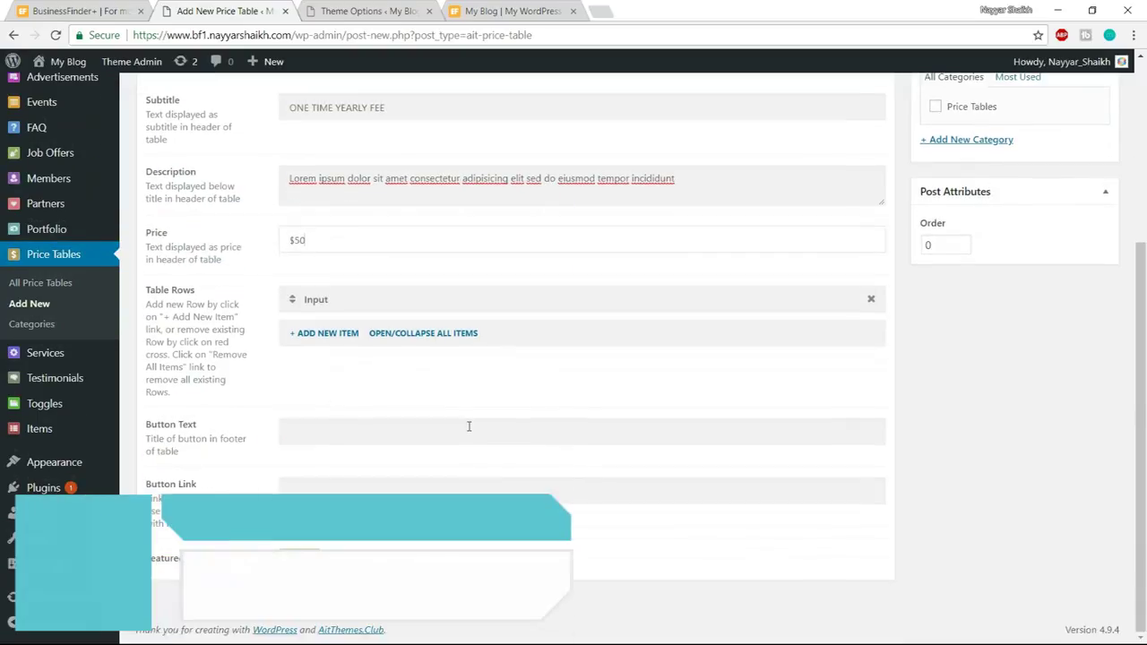
pyautogui.click(352, 9)
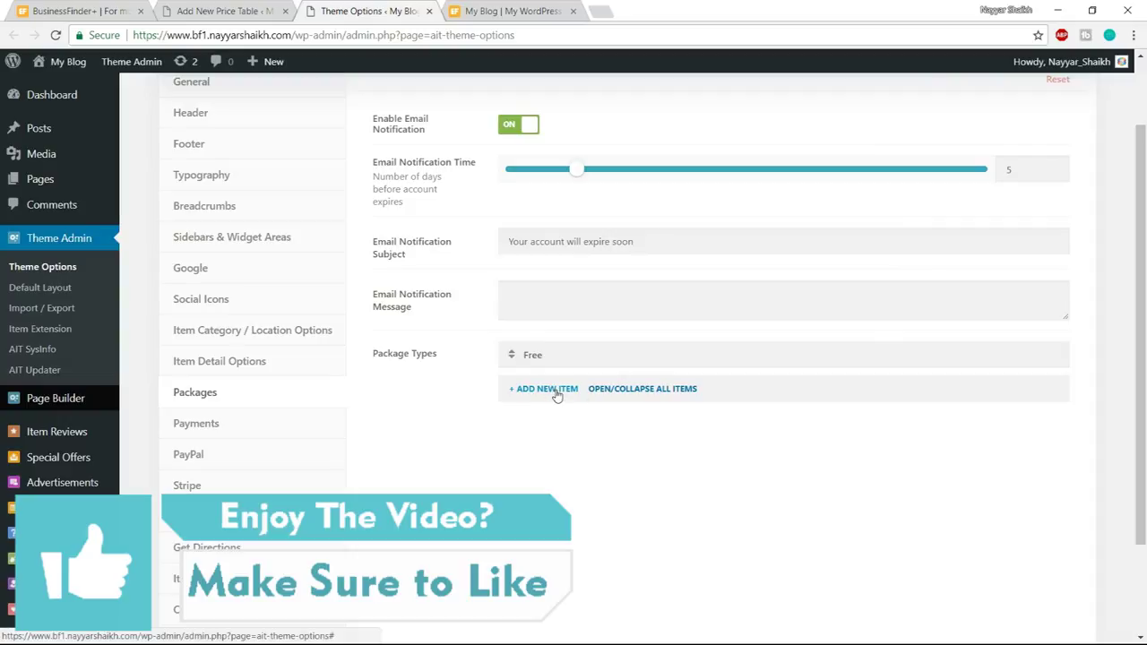
# Add a new package type below Free and name it PREMIUM
pyautogui.click(555, 395)
pyautogui.scroll(-3, 667, 390)
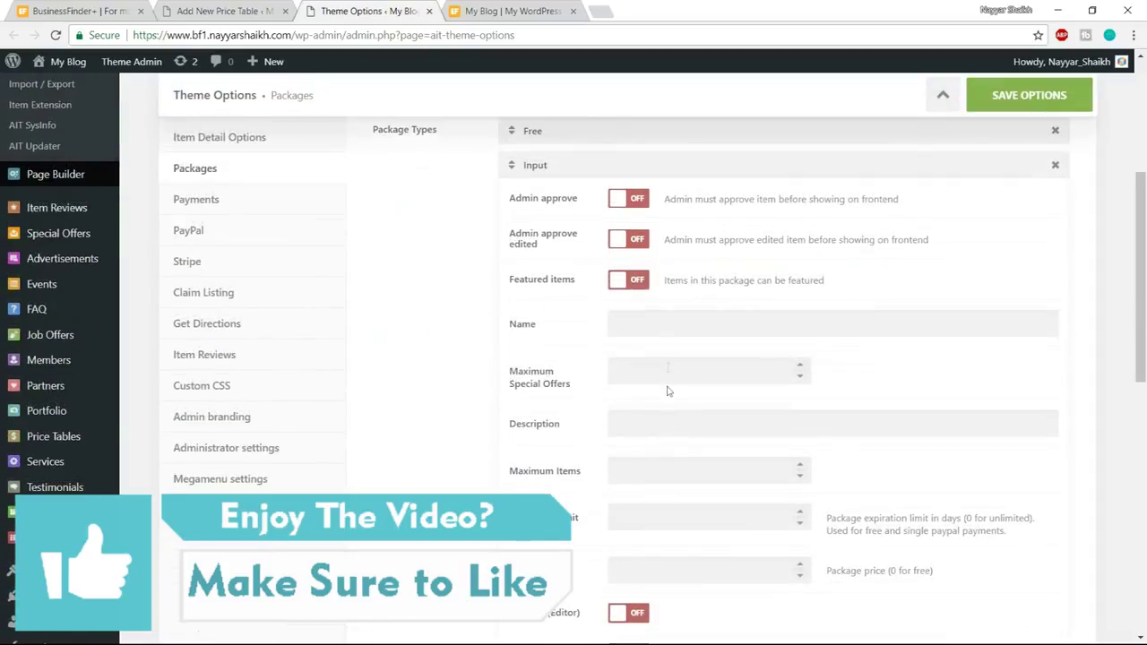
pyautogui.click(668, 334)
pyautogui.write('PRE')
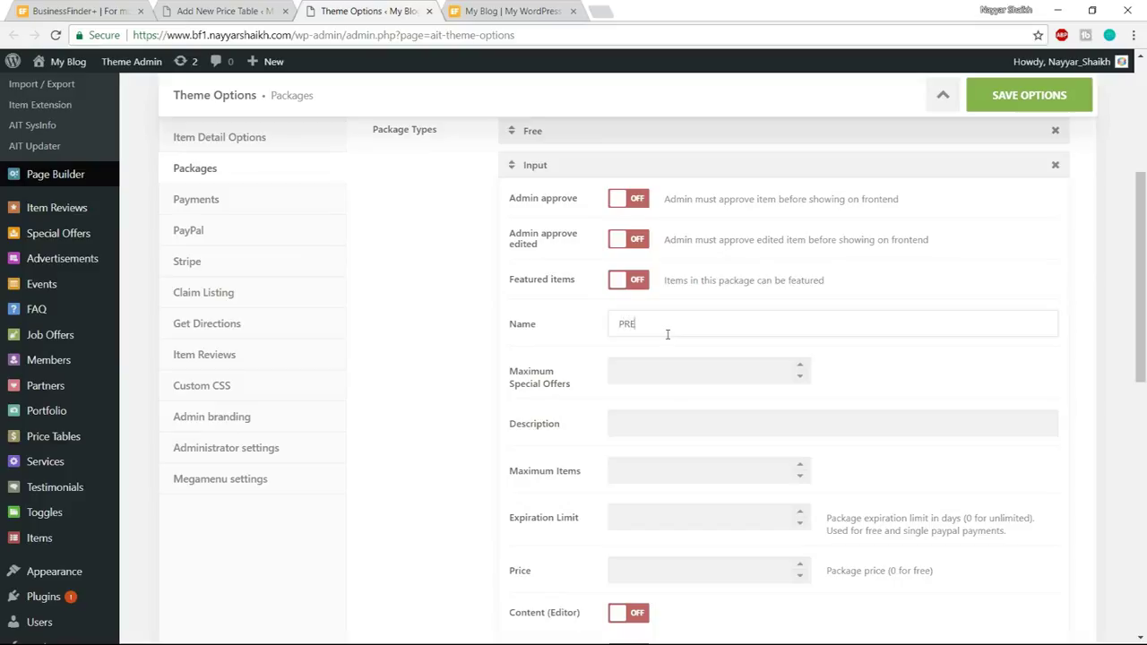
pyautogui.write('MIUM')
# Switch Admin approve and Featured items on for the PREMIUM package
pyautogui.click(637, 197)
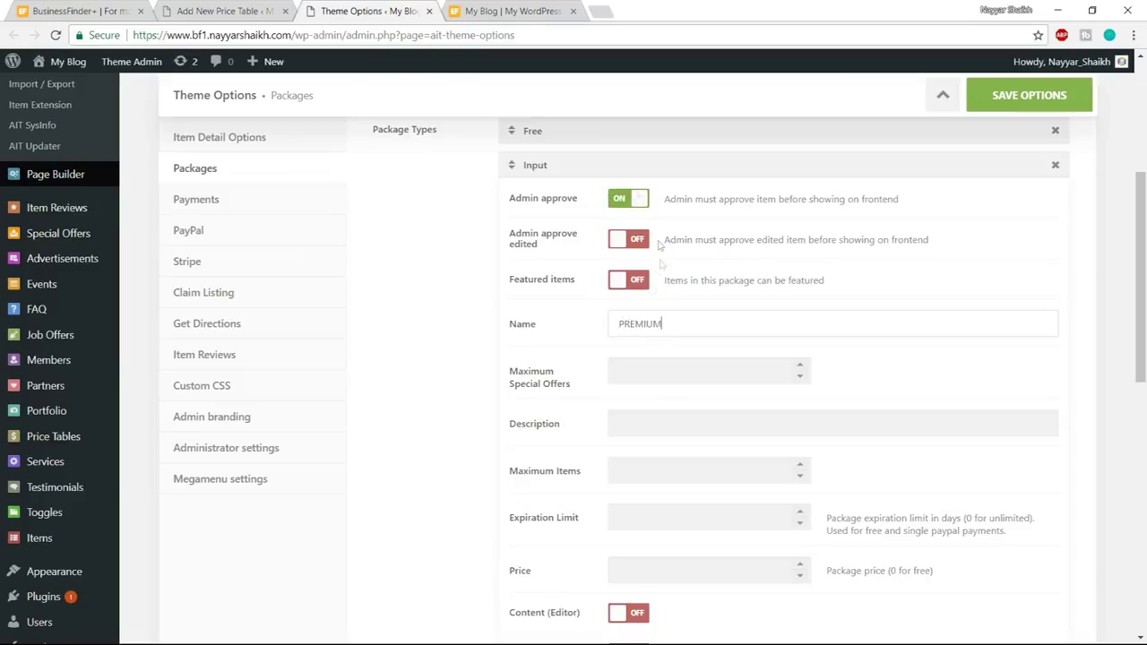
pyautogui.click(638, 280)
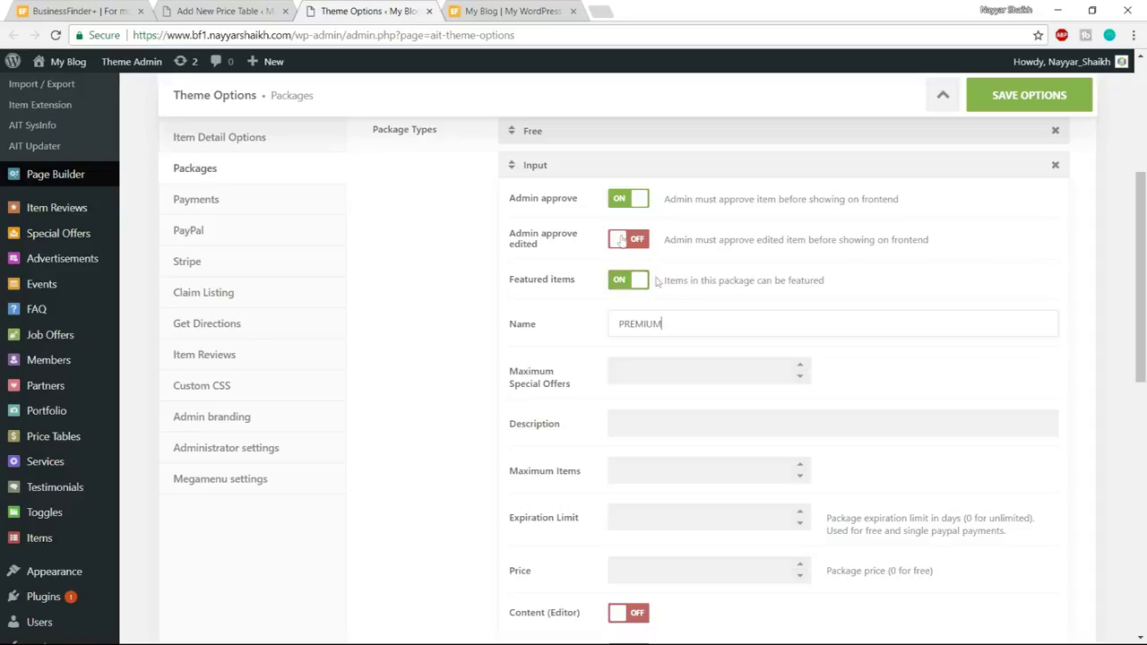
pyautogui.click(253, 9)
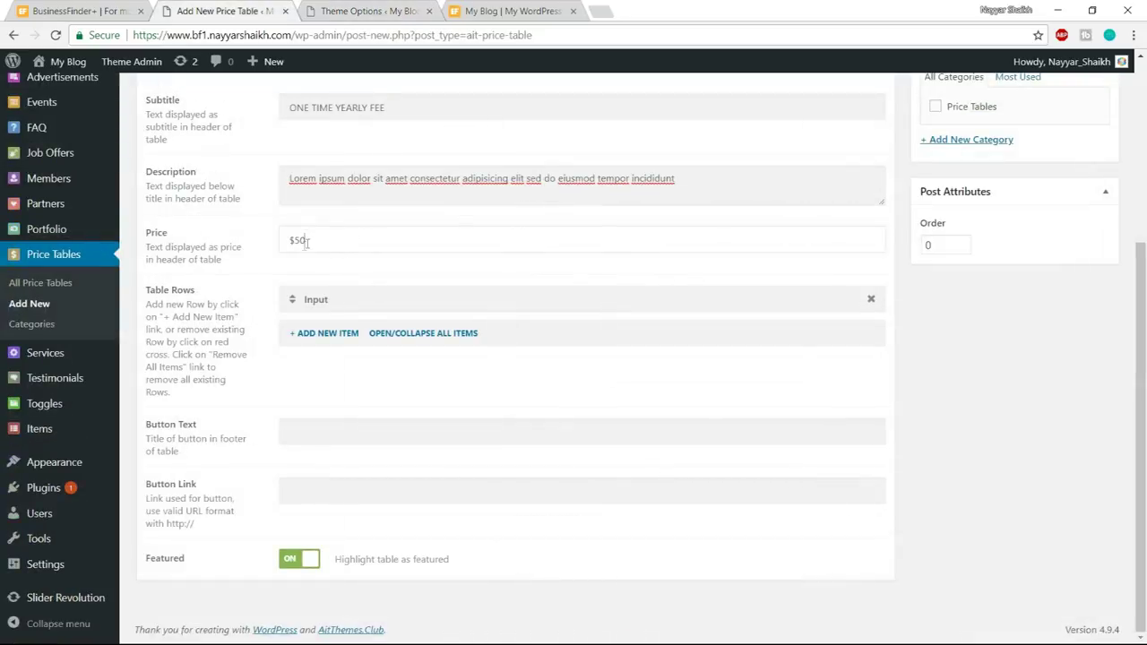
pyautogui.click(362, 7)
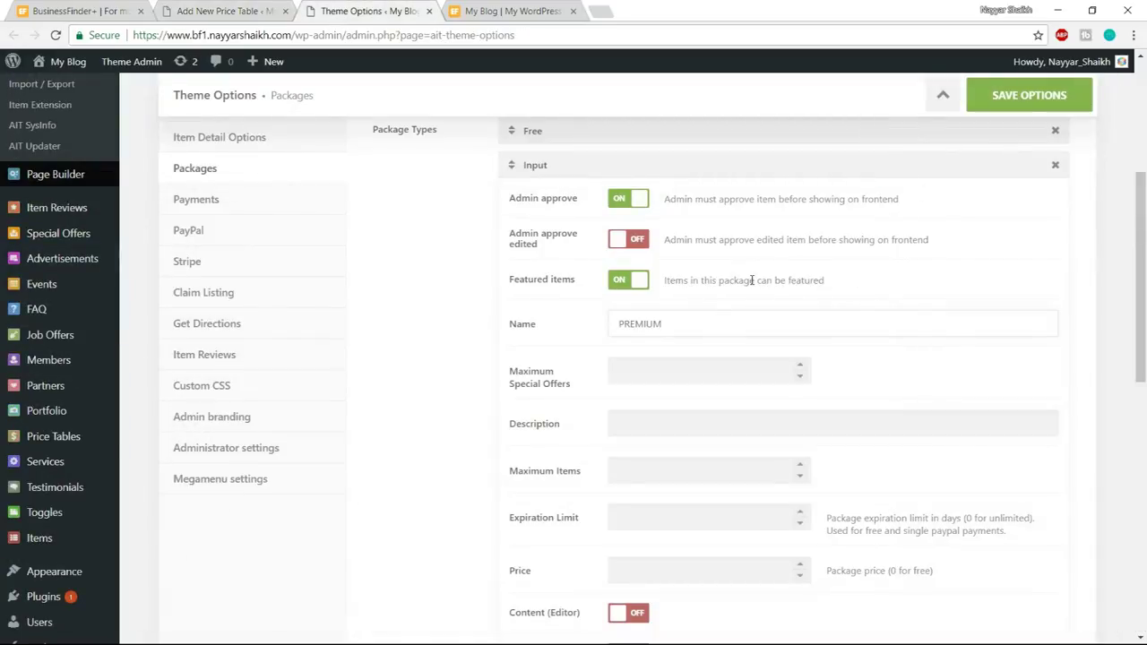
# Compare PREMIUM with the Free package settings and begin entering maximum special offers
pyautogui.click(654, 377)
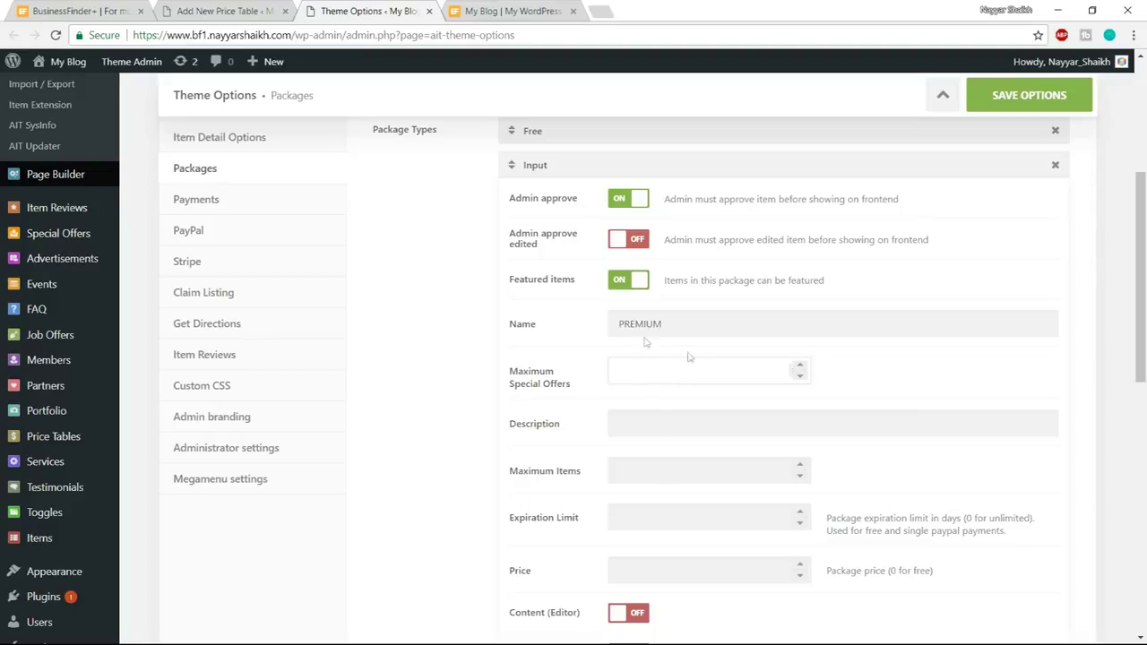
pyautogui.scroll(3, 609, 352)
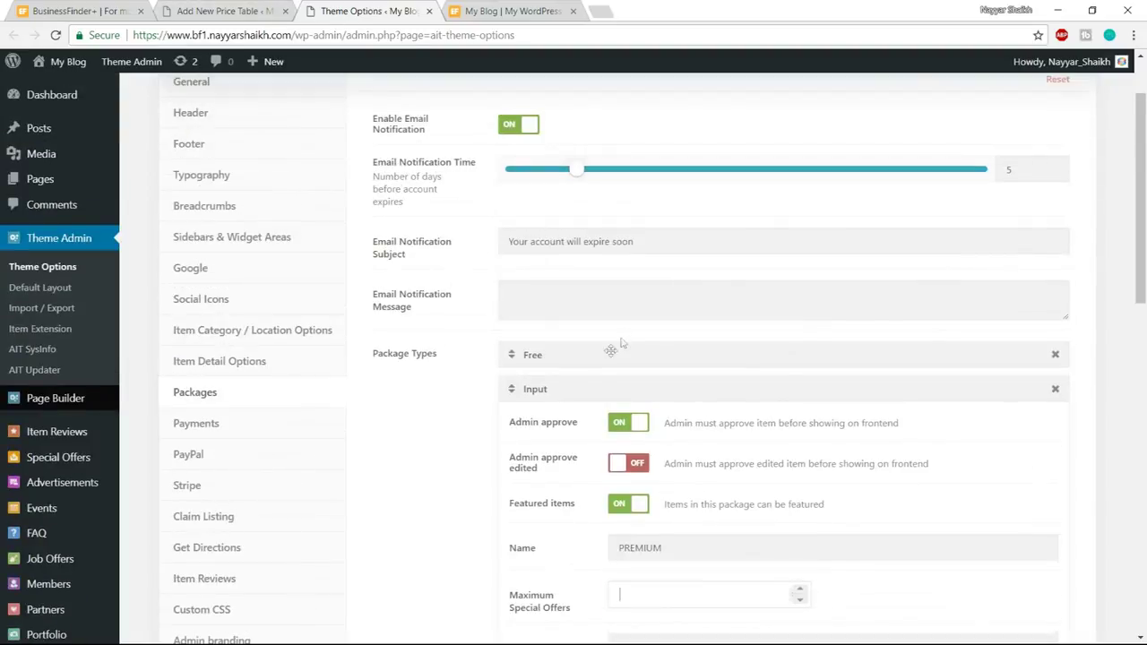
pyautogui.click(579, 384)
pyautogui.click(586, 359)
pyautogui.scroll(-2, 633, 427)
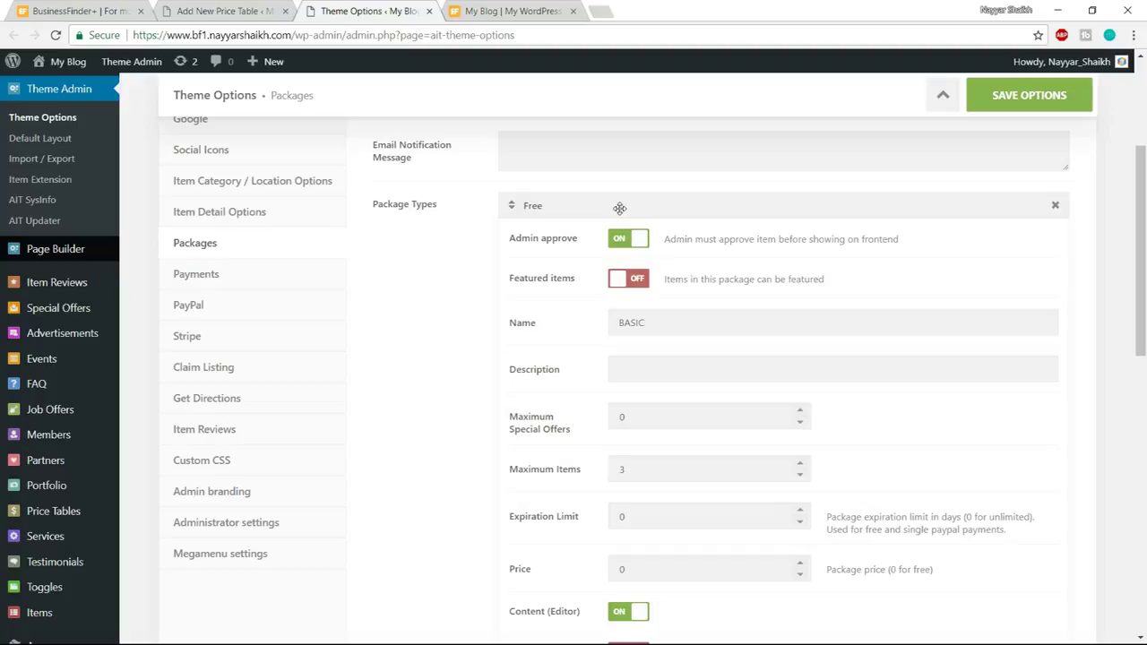
pyautogui.click(619, 208)
pyautogui.click(599, 236)
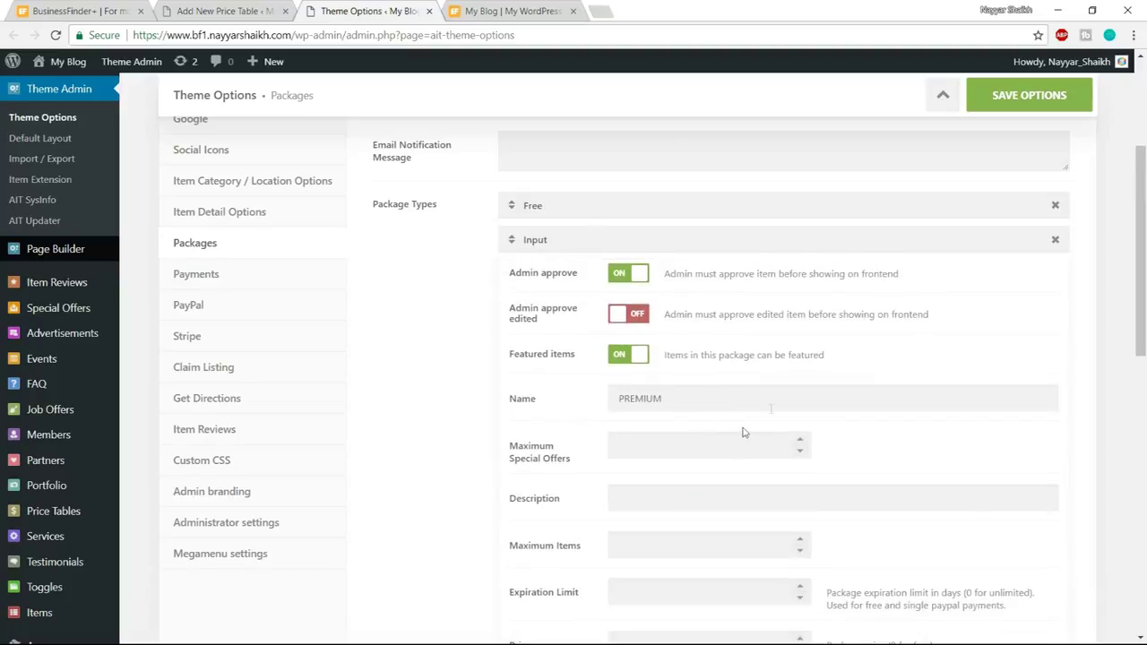
pyautogui.scroll(-1, 742, 432)
pyautogui.click(660, 372)
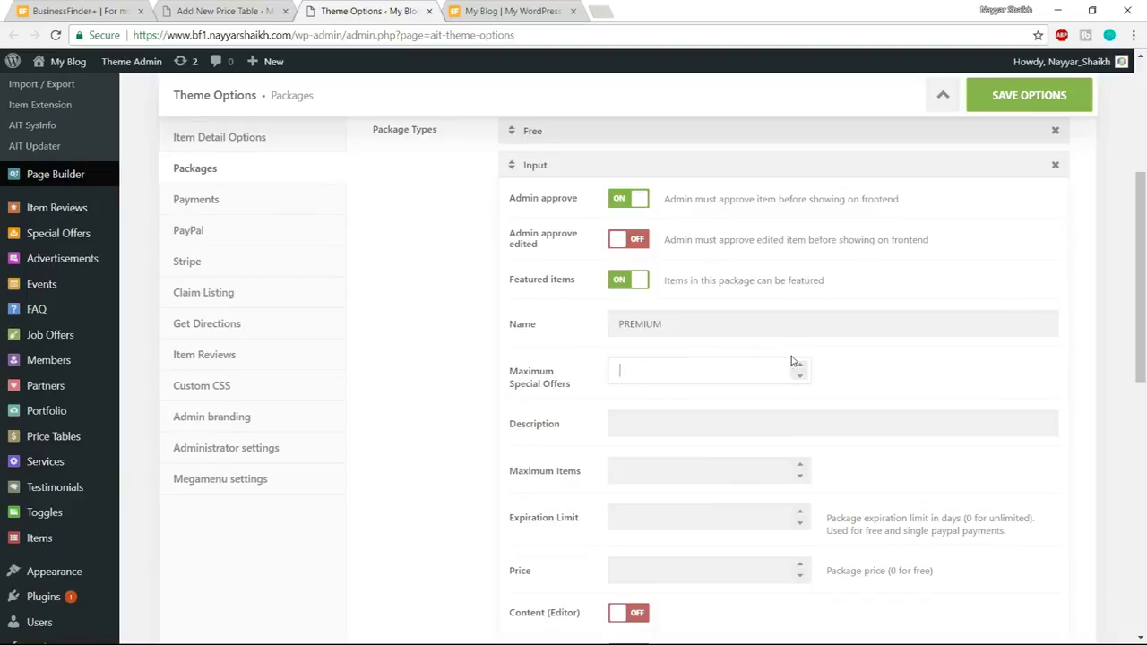
# Set PREMIUM limits: 10 special offers, 100 items, 365-day expiration, and price 50
pyautogui.write('10')
pyautogui.click(886, 383)
pyautogui.scroll(-2, 953, 387)
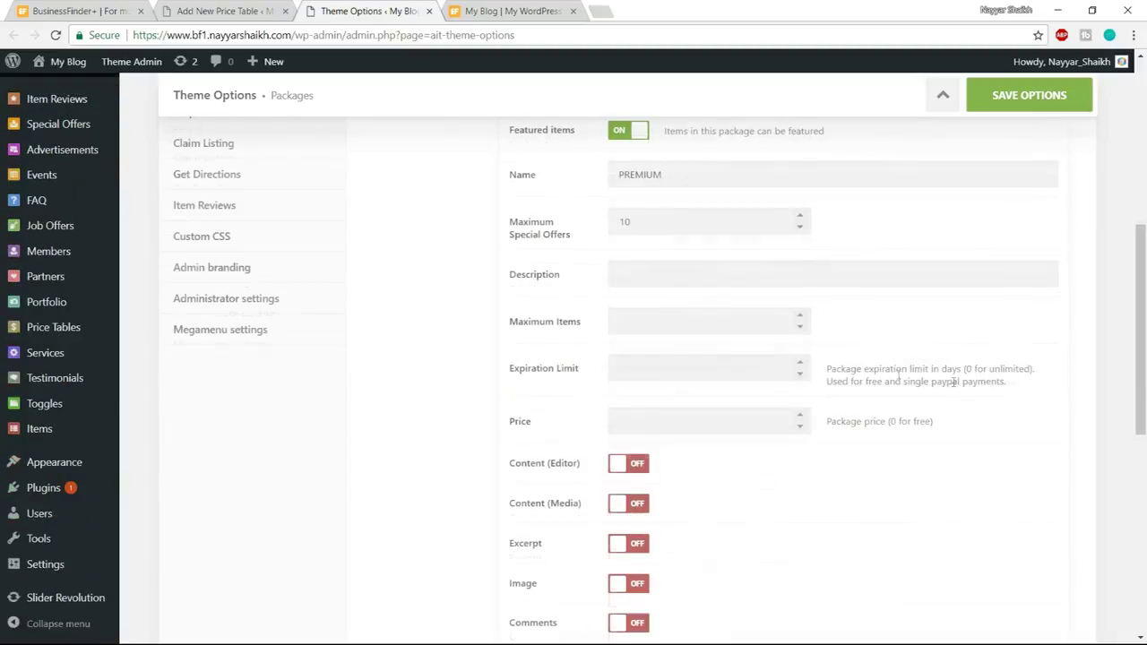
pyautogui.click(705, 323)
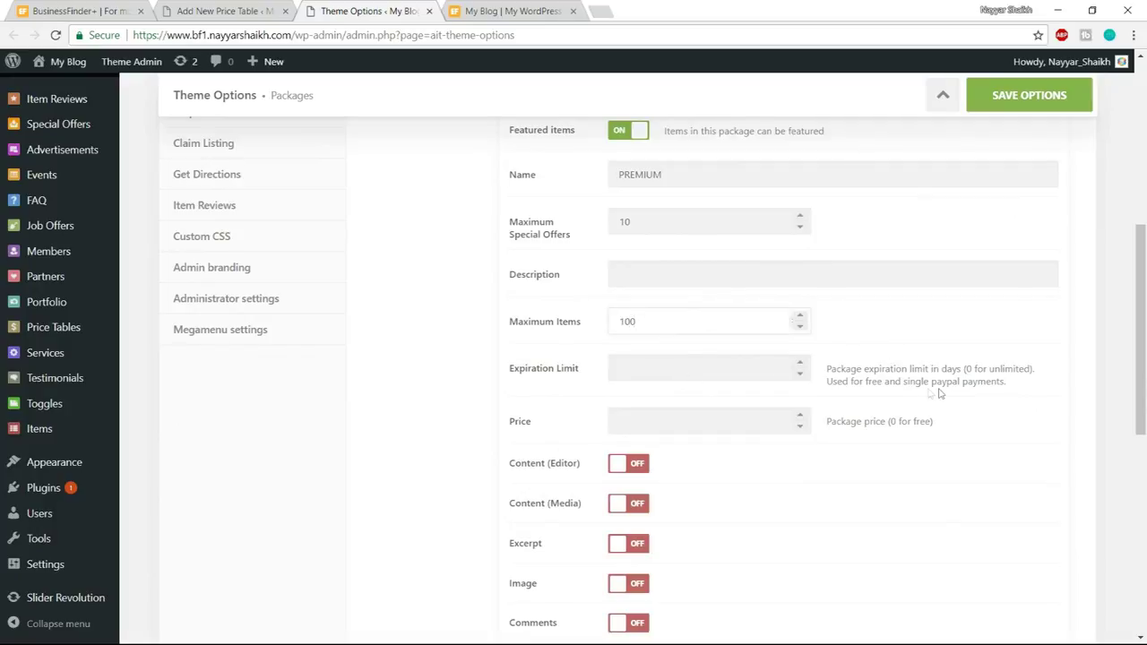
pyautogui.click(695, 368)
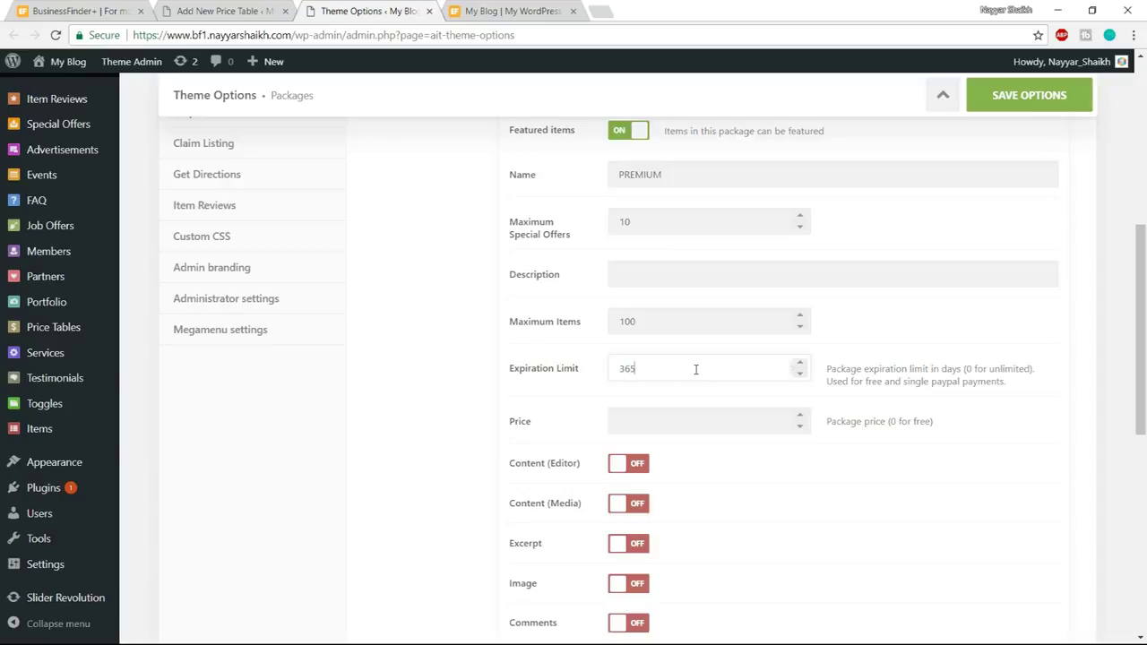
pyautogui.click(81, 10)
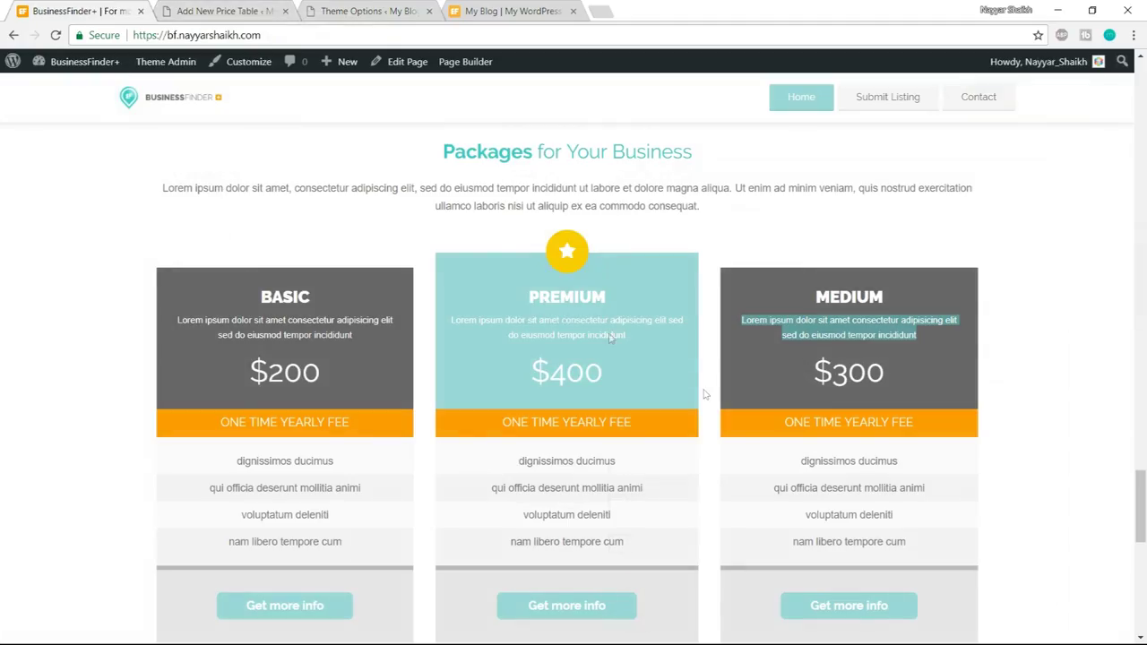
pyautogui.click(765, 422)
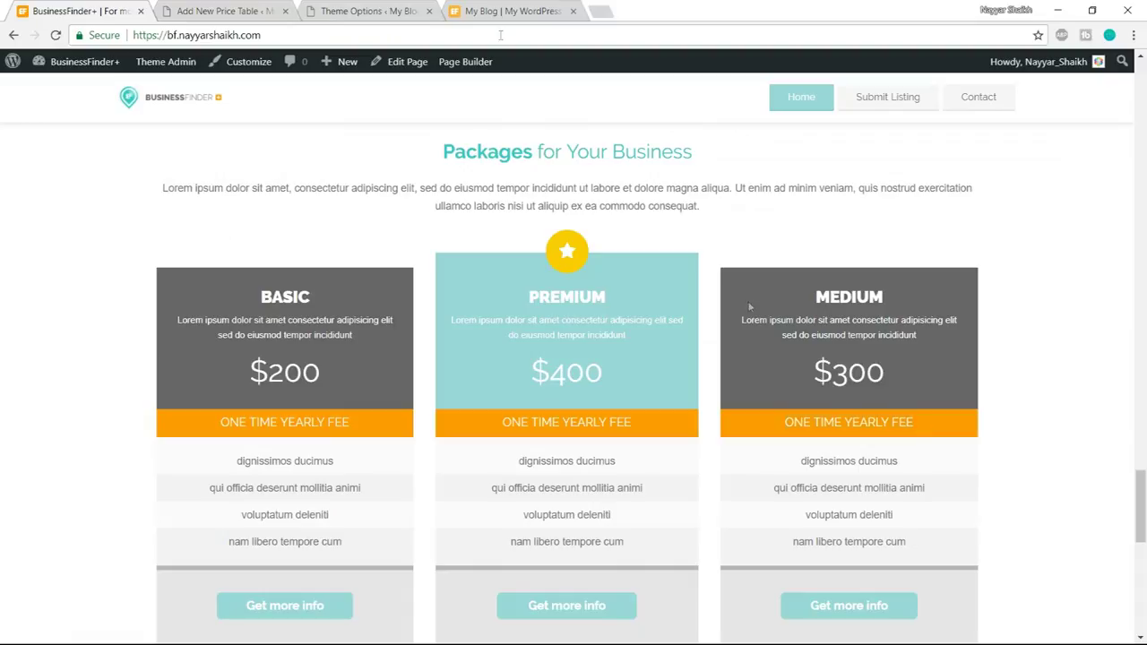
pyautogui.click(274, 11)
pyautogui.click(396, 7)
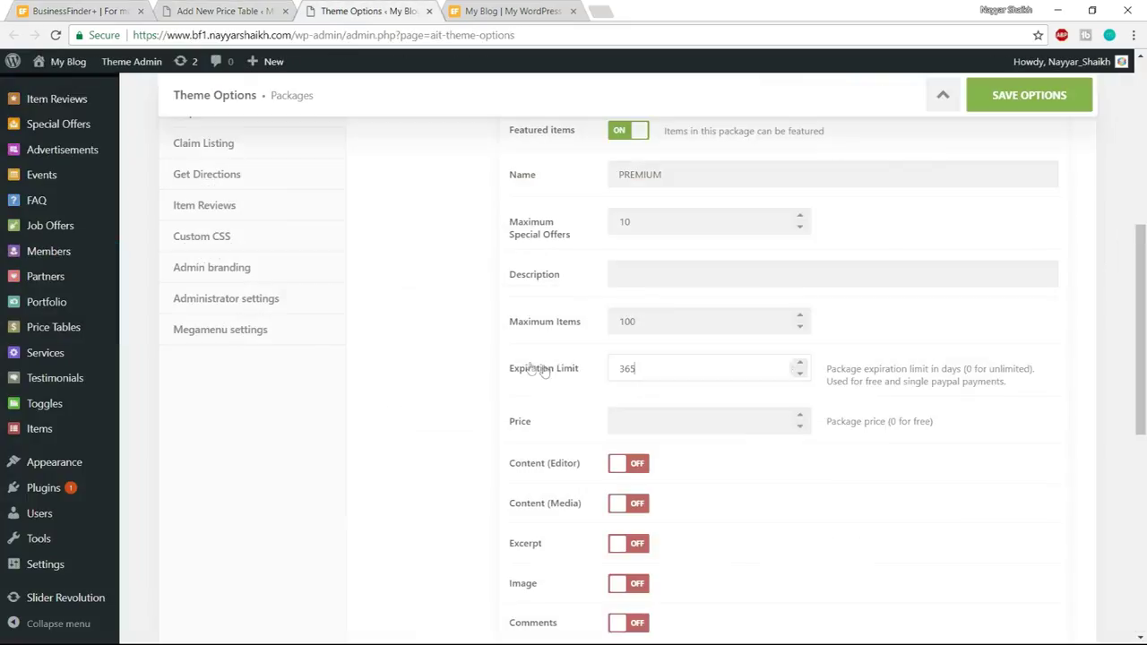
pyautogui.scroll(-3, 829, 403)
pyautogui.click(704, 205)
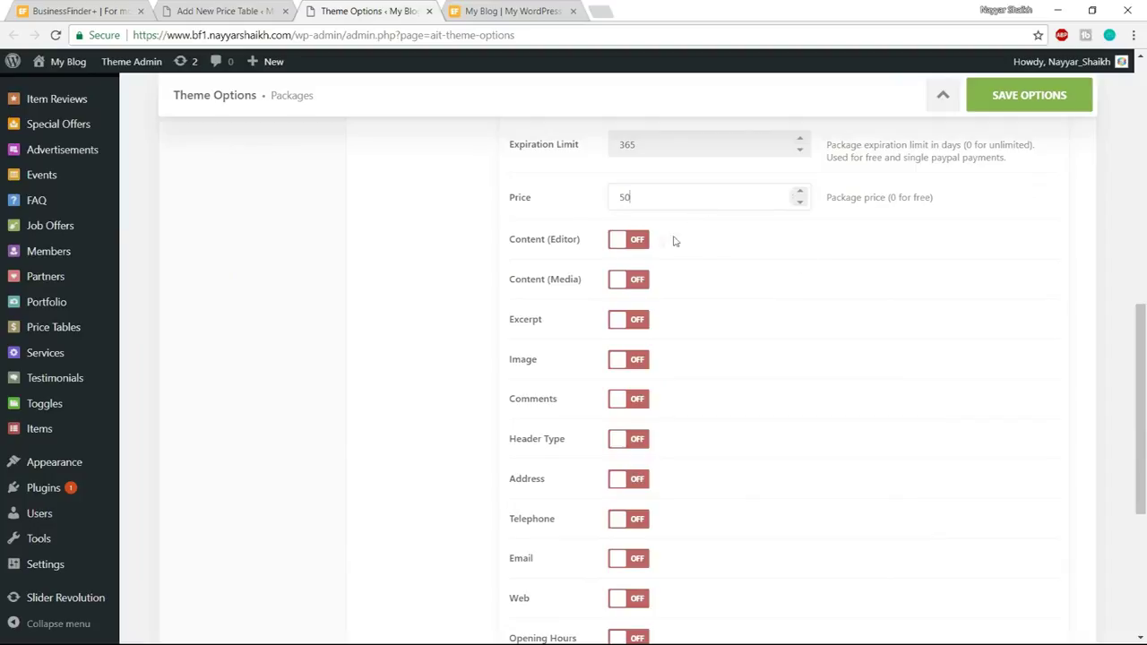
# Enable Content, Media, Excerpt, Image and Comments features for PREMIUM listings
pyautogui.click(635, 240)
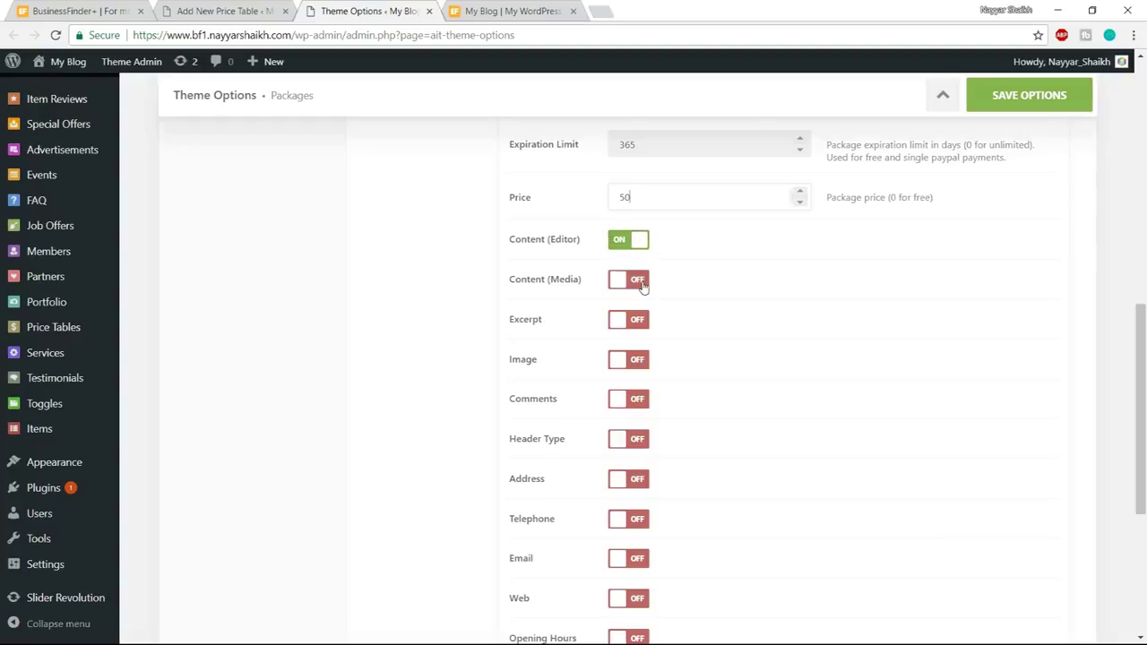
pyautogui.click(642, 281)
pyautogui.click(645, 322)
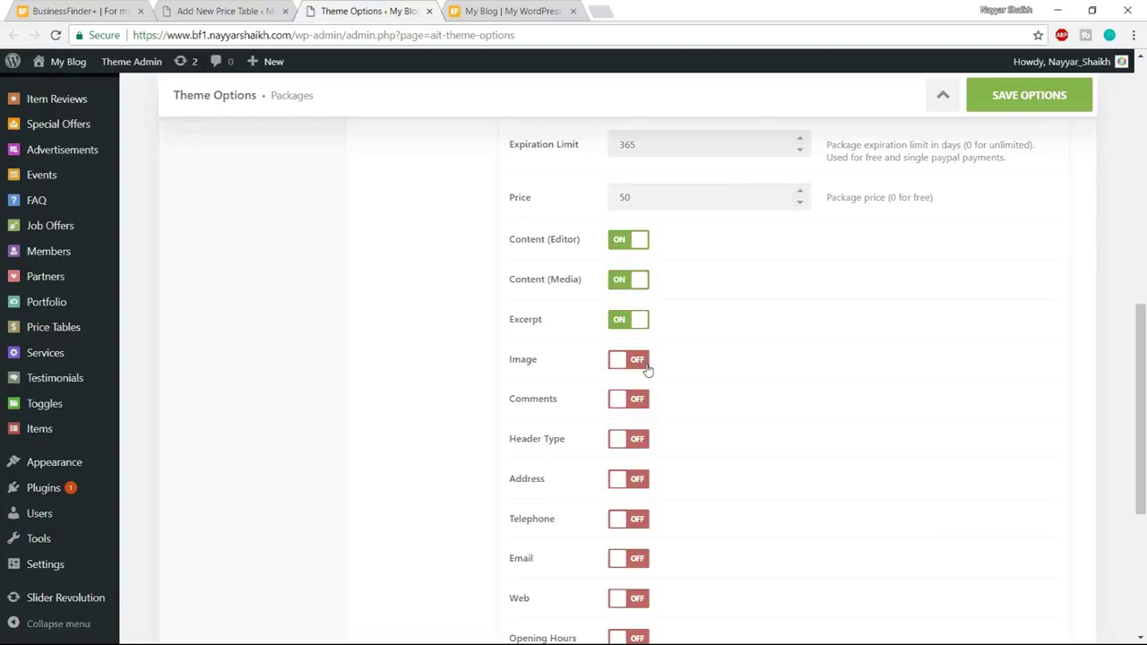
pyautogui.click(645, 360)
pyautogui.scroll(-2, 647, 367)
pyautogui.click(638, 251)
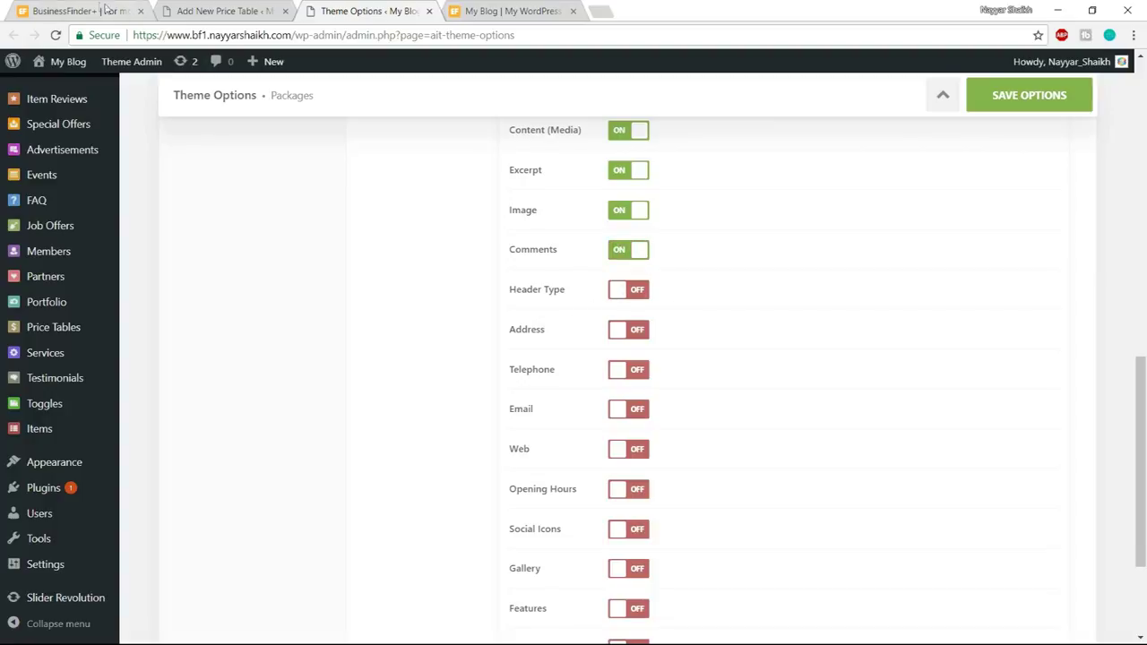
pyautogui.click(105, 9)
pyautogui.scroll(7, 507, 338)
pyautogui.scroll(-2, 507, 335)
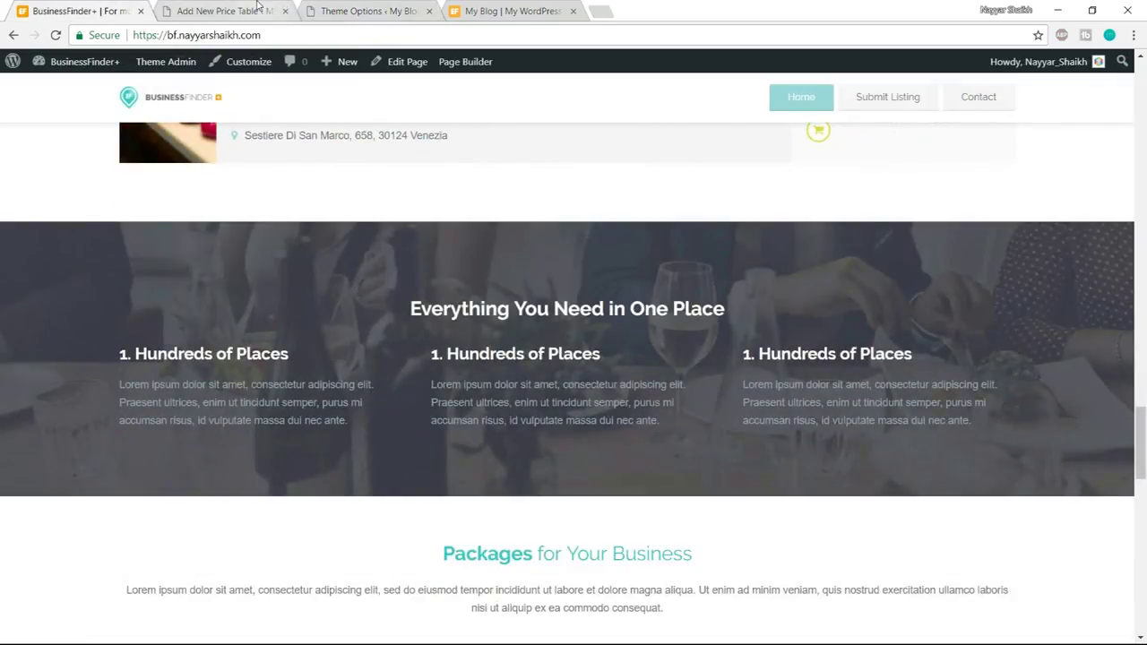
pyautogui.click(257, 8)
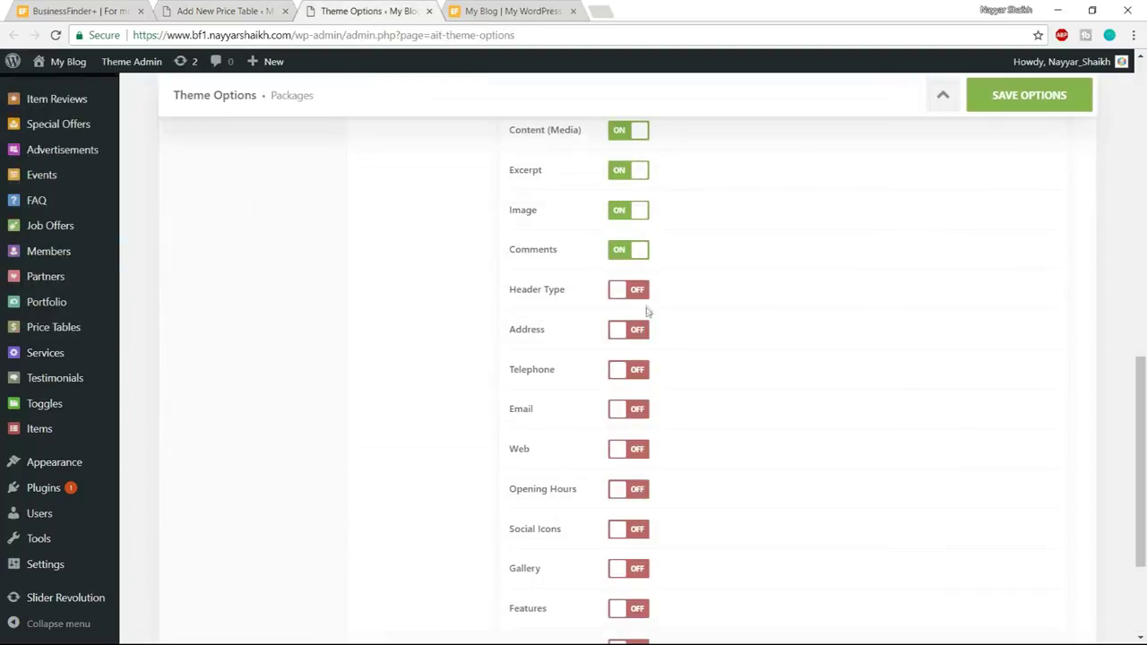
# Enable Telephone, Address, Email, Website, Opening Hours, Social Icons, Gallery, Features and Yoast Seo for PREMIUM
pyautogui.click(633, 371)
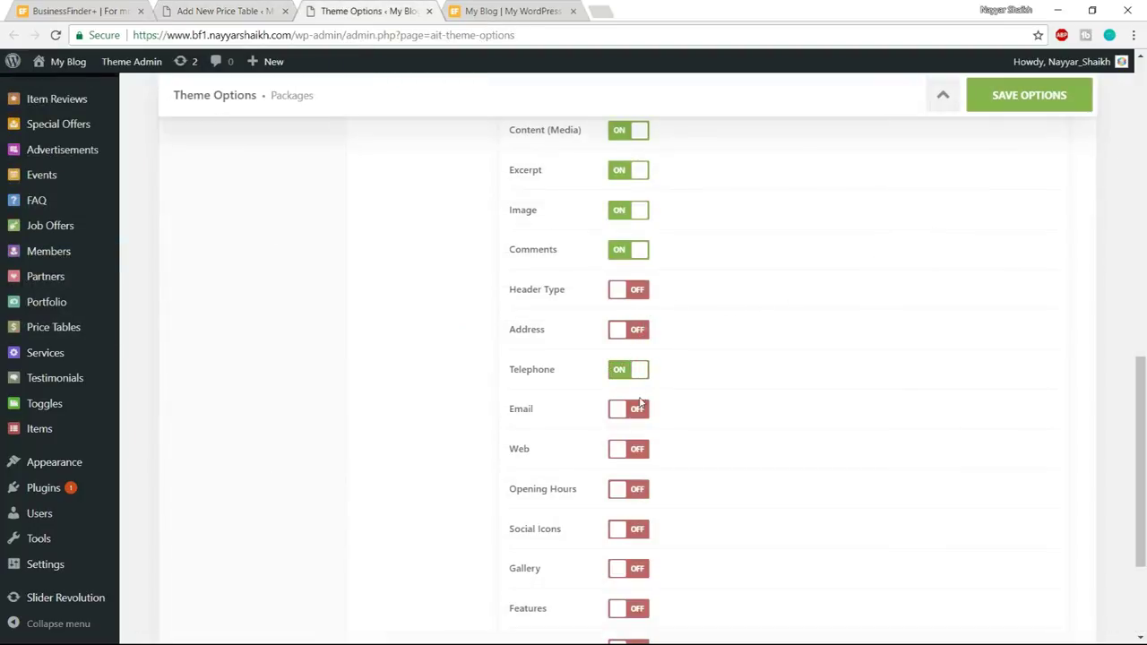
pyautogui.click(642, 336)
pyautogui.click(646, 408)
pyautogui.scroll(-3, 705, 372)
pyautogui.click(647, 268)
pyautogui.click(634, 309)
pyautogui.click(641, 350)
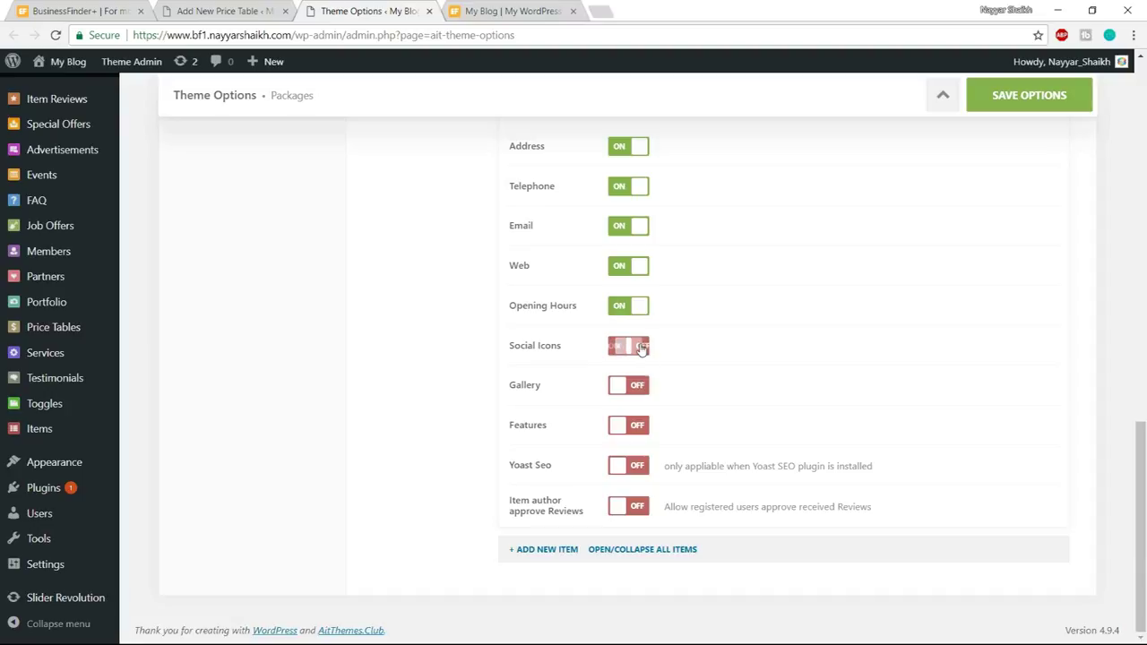
pyautogui.click(629, 388)
pyautogui.click(635, 427)
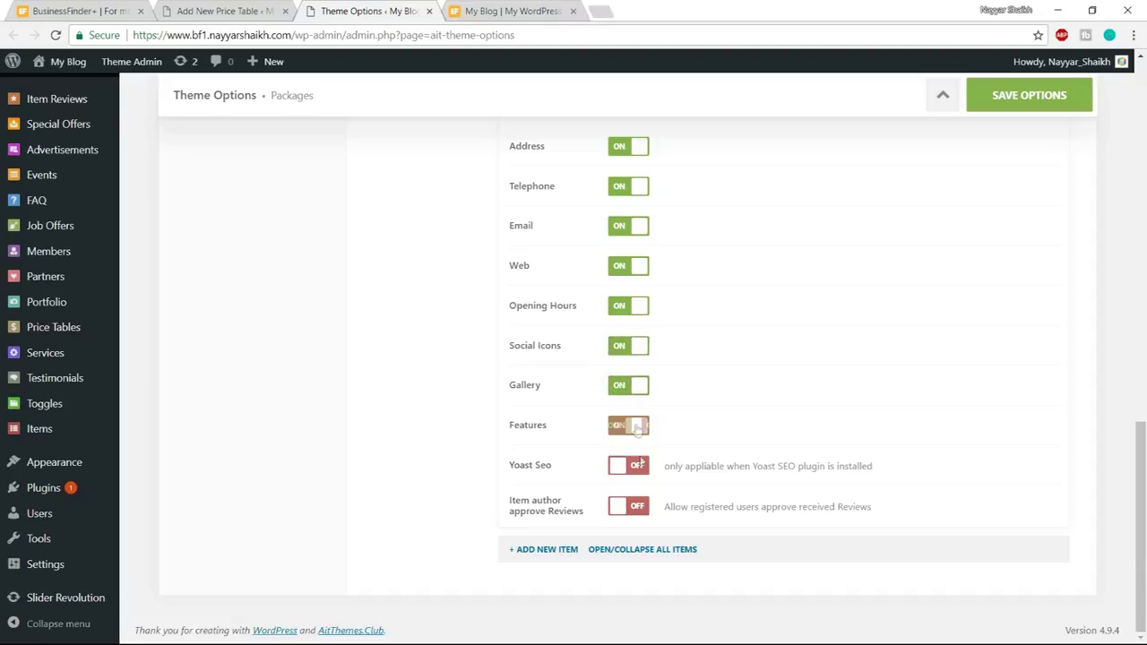
pyautogui.click(631, 466)
pyautogui.scroll(5, 742, 472)
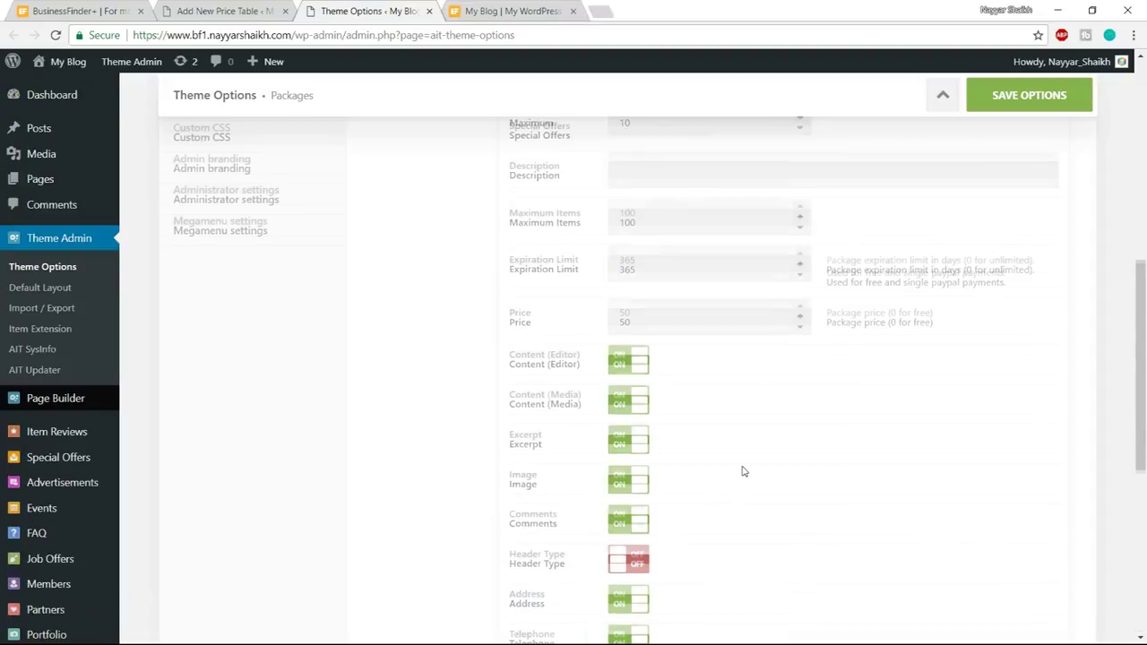
pyautogui.scroll(4, 743, 471)
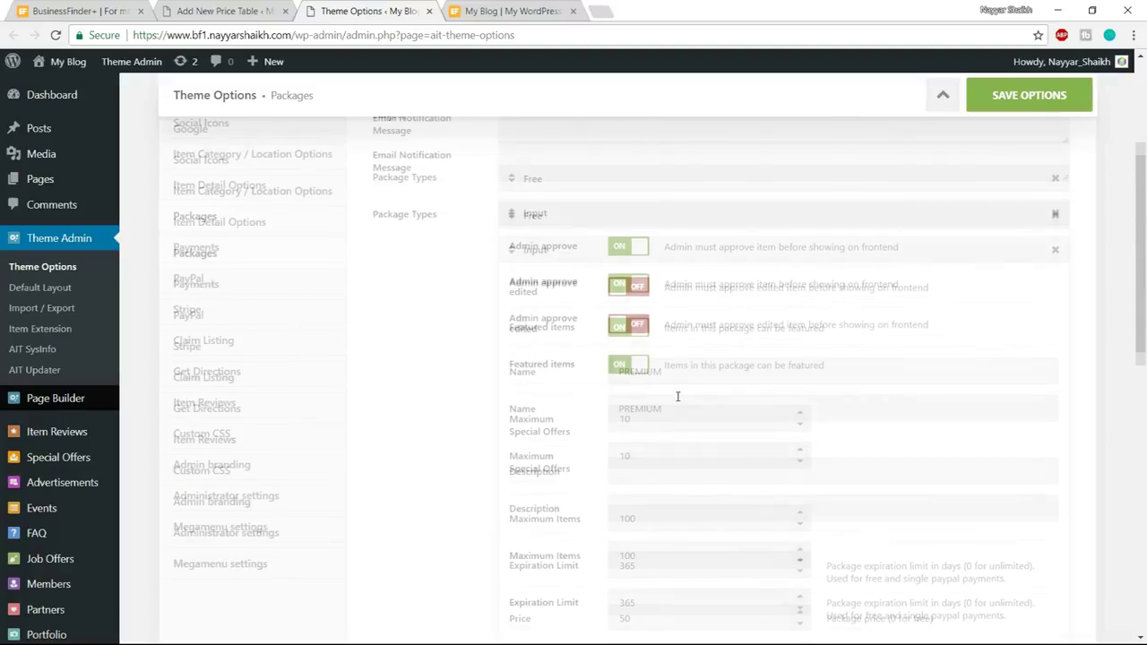
pyautogui.scroll(1, 677, 396)
pyautogui.scroll(3, 740, 355)
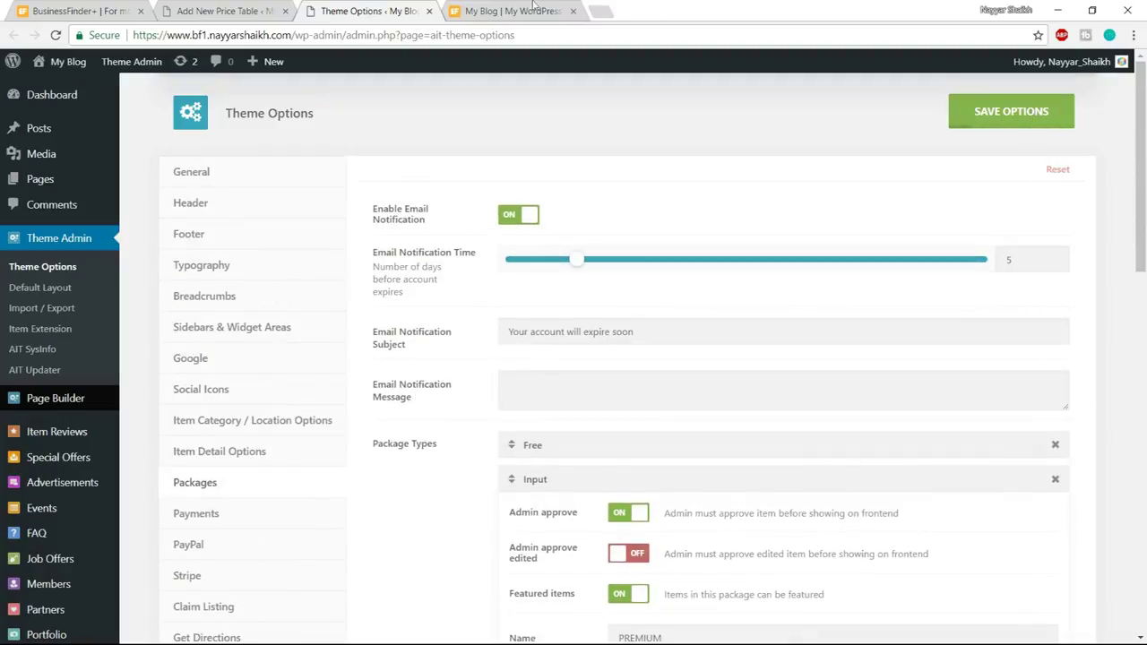
pyautogui.click(224, 11)
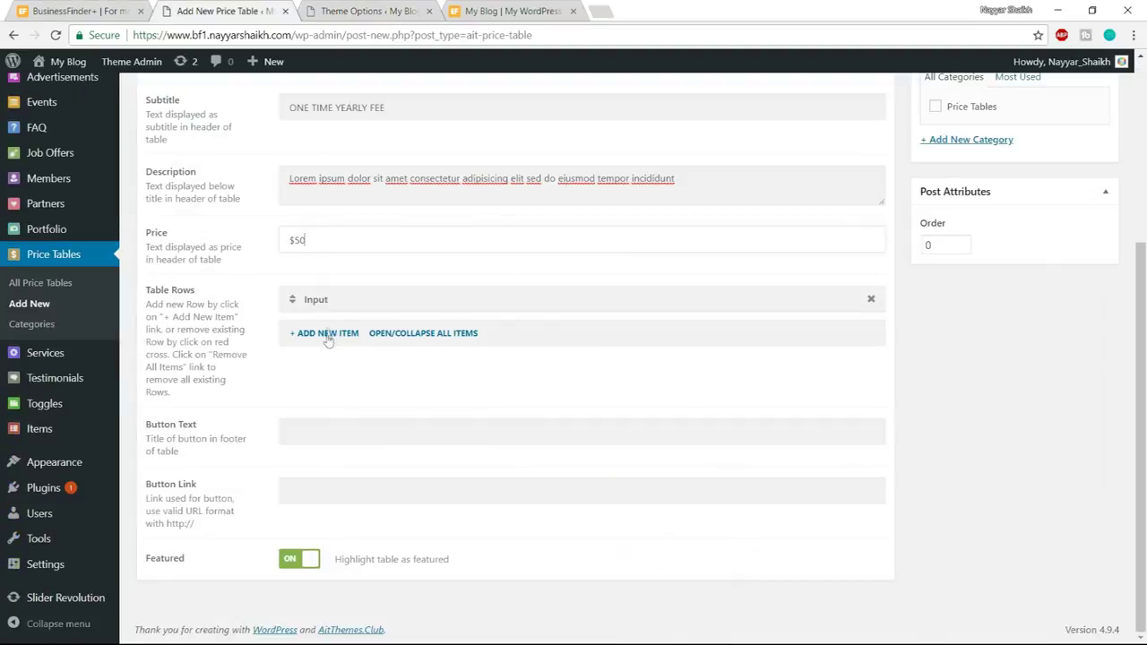
# Add Special Offer, Phone Number and Email Address rows to the PREMIUM price table
pyautogui.click(328, 333)
pyautogui.click(432, 363)
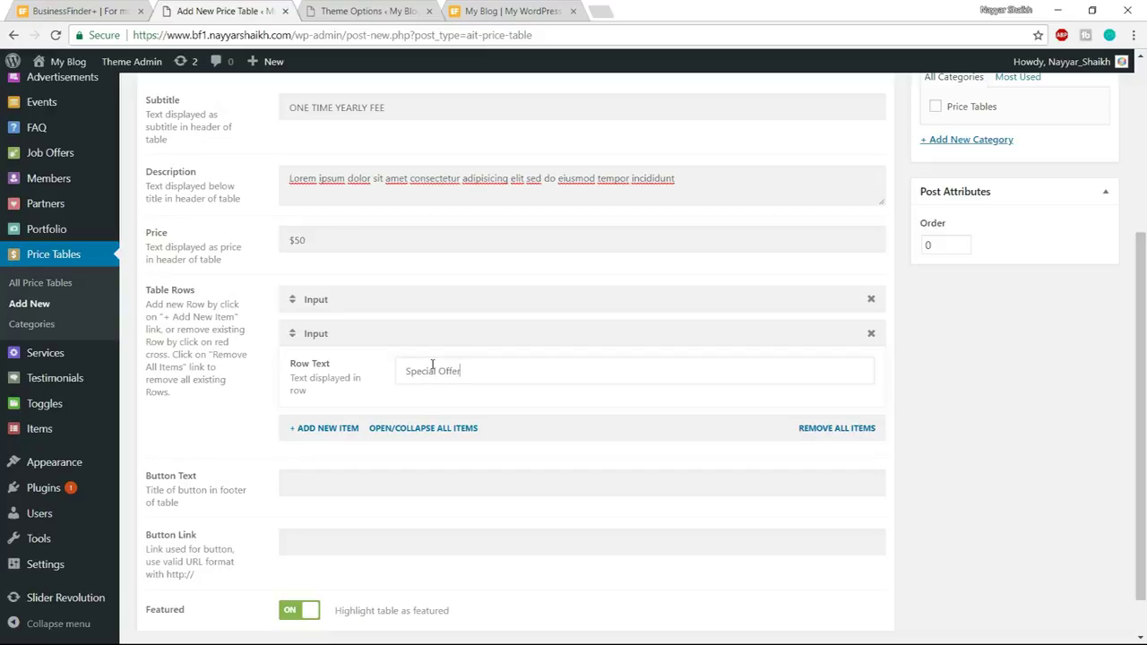
pyautogui.click(328, 428)
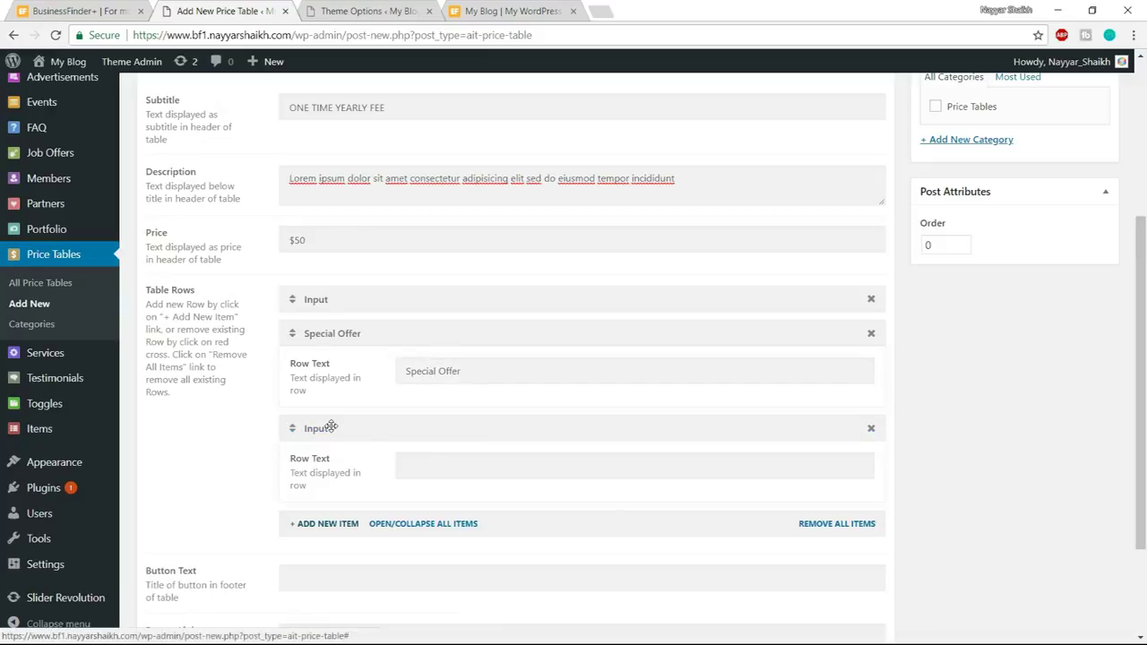
pyautogui.click(473, 460)
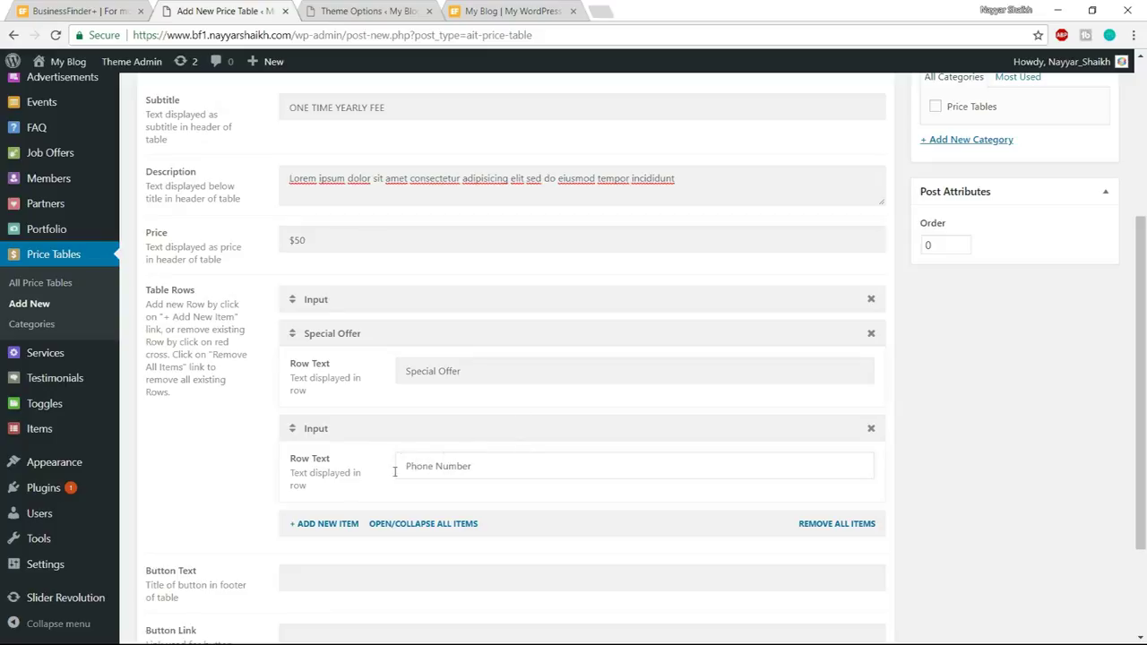
pyautogui.click(327, 523)
pyautogui.scroll(-2, 511, 471)
pyautogui.click(490, 414)
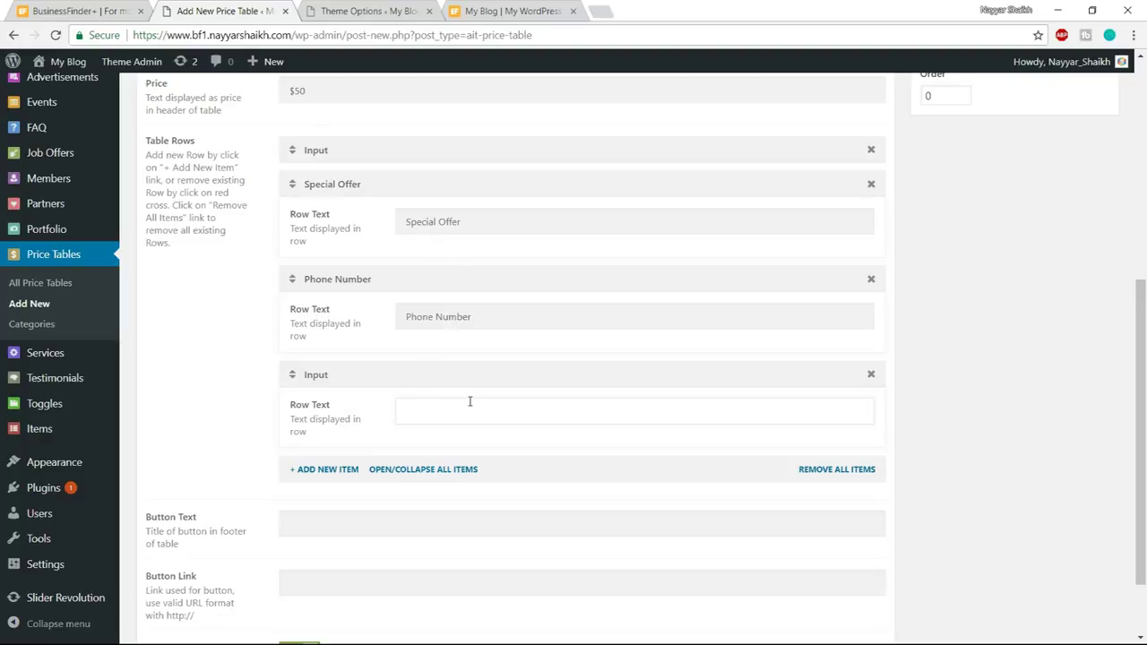
pyautogui.click(392, 10)
pyautogui.scroll(-10, 894, 448)
pyautogui.scroll(-2, 894, 448)
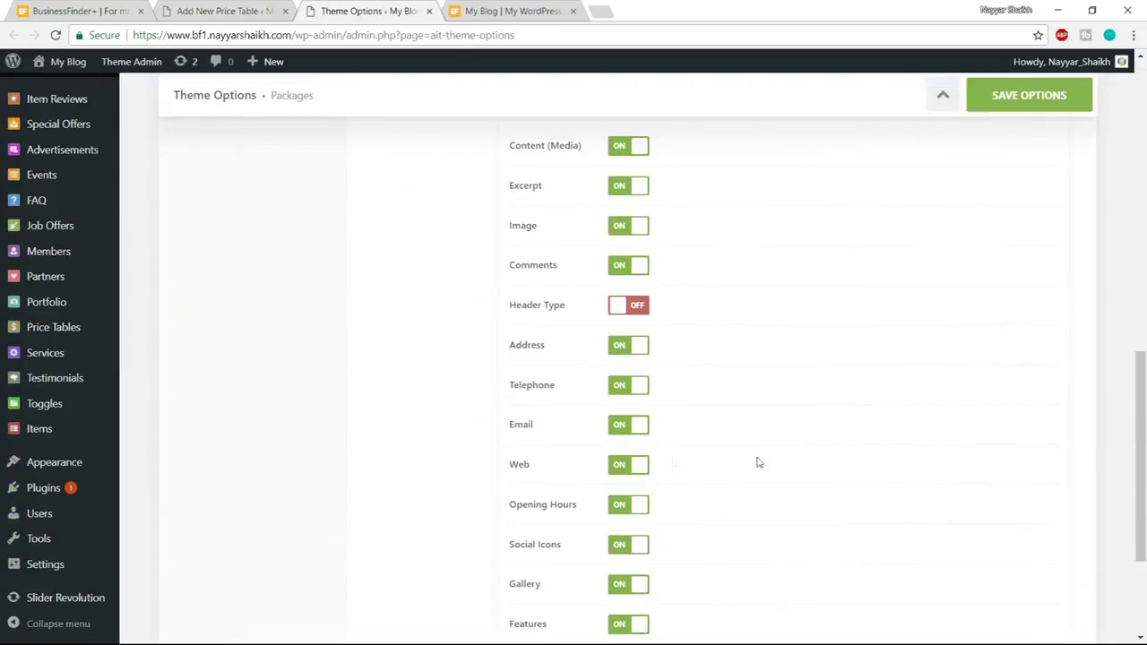
pyautogui.click(224, 10)
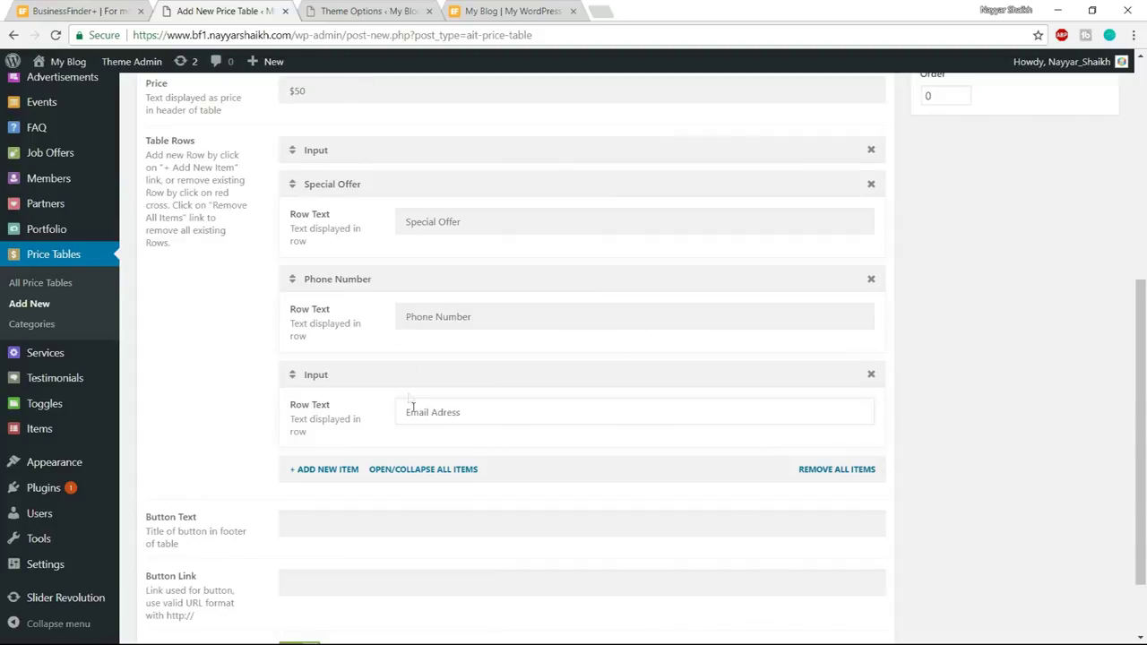
pyautogui.write('d')
# Set the button text to CLICK HERE and paste the site's URL as the Button Link
pyautogui.scroll(-2, 564, 467)
pyautogui.click(341, 434)
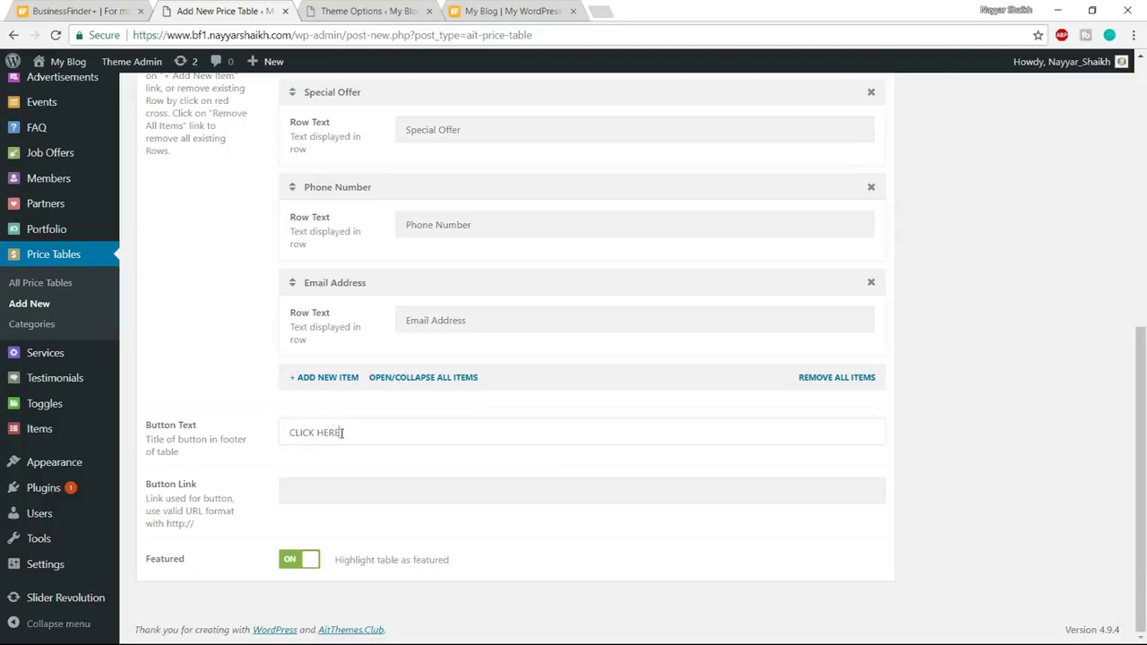
pyautogui.click(358, 9)
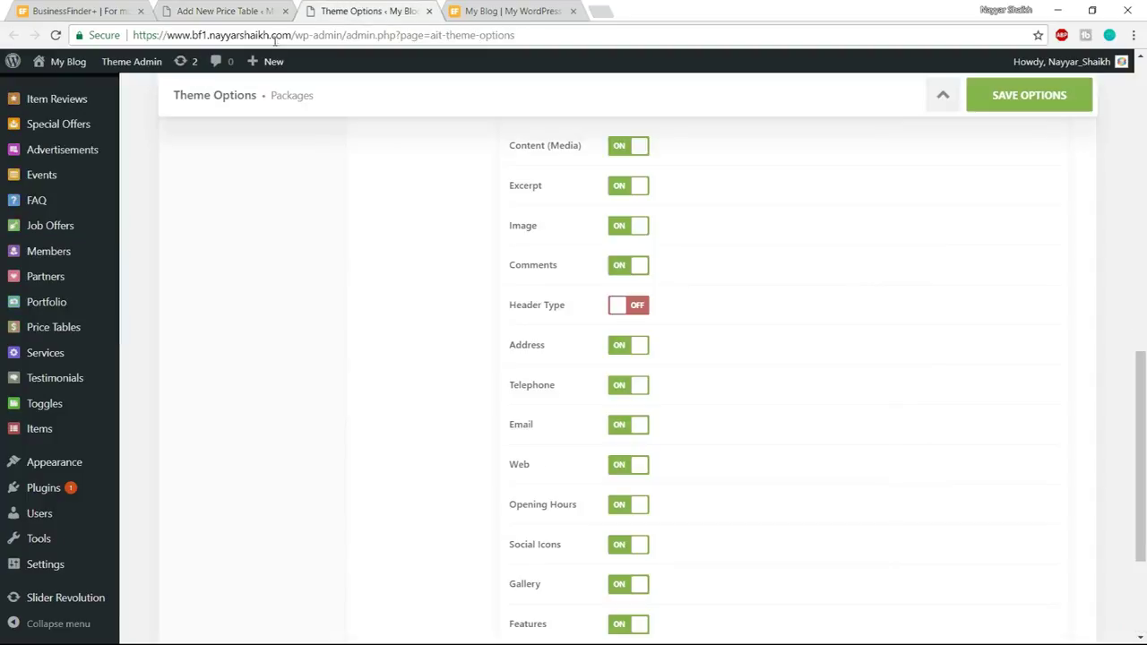
pyautogui.moveTo(294, 34); pyautogui.dragTo(132, 35)
pyautogui.hotkey('ctrl', 'c')
pyautogui.click(235, 10)
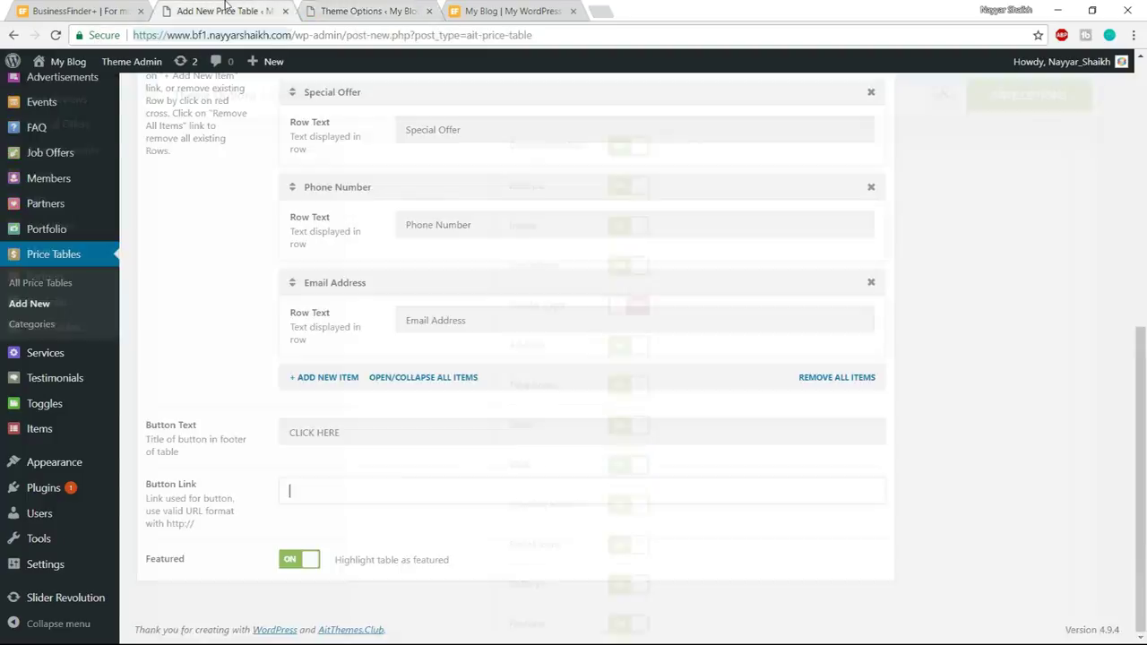
pyautogui.hotkey('ctrl', 'v')
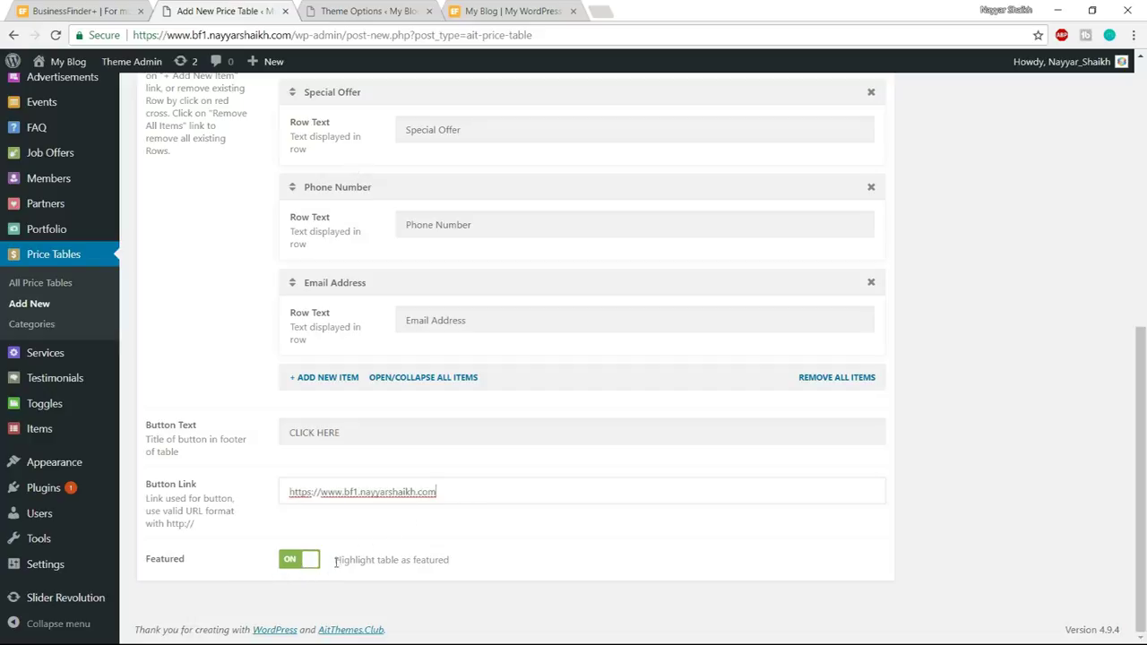
pyautogui.scroll(6, 367, 578)
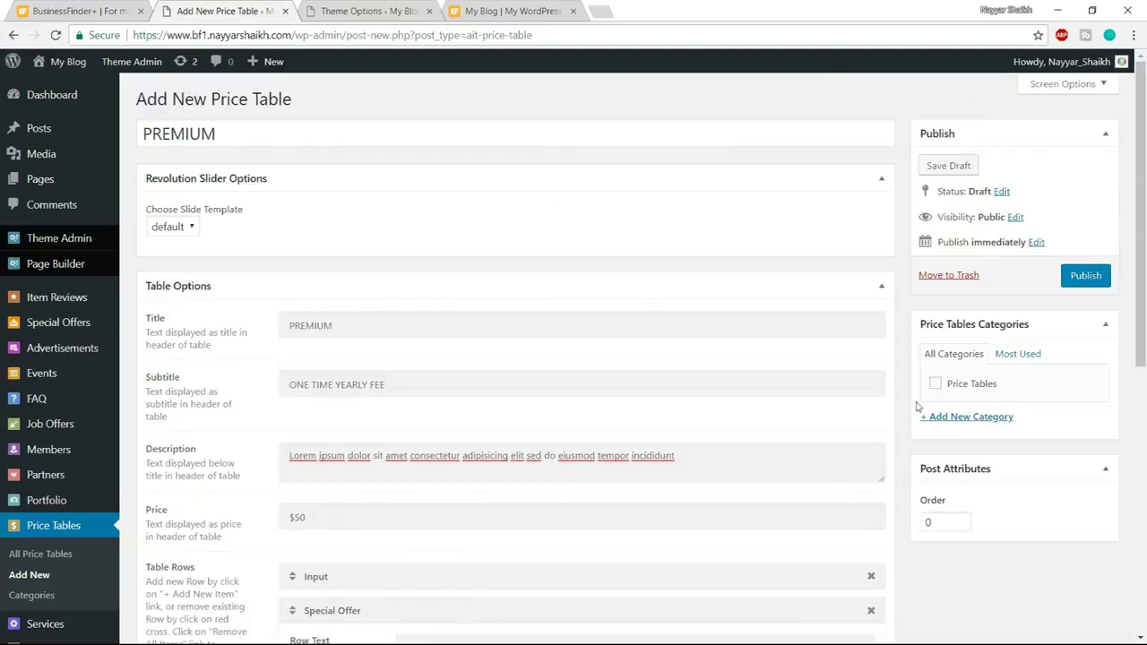
# Tick the Price Tables category, publish the PREMIUM table, and review the live front page
pyautogui.click(935, 385)
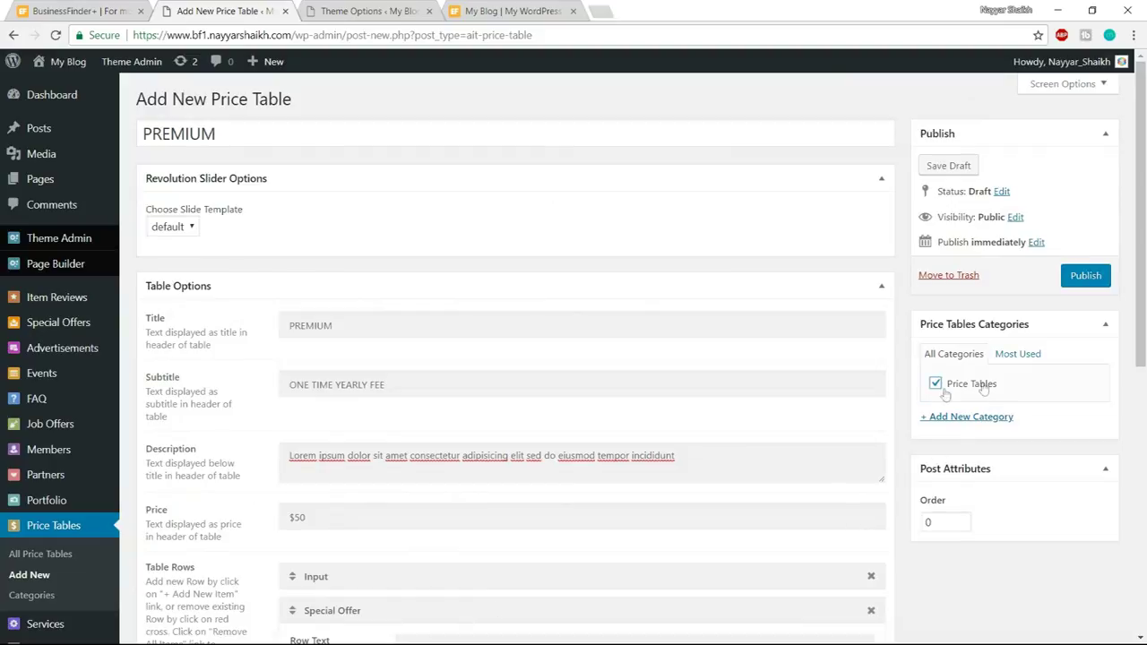
pyautogui.click(1086, 276)
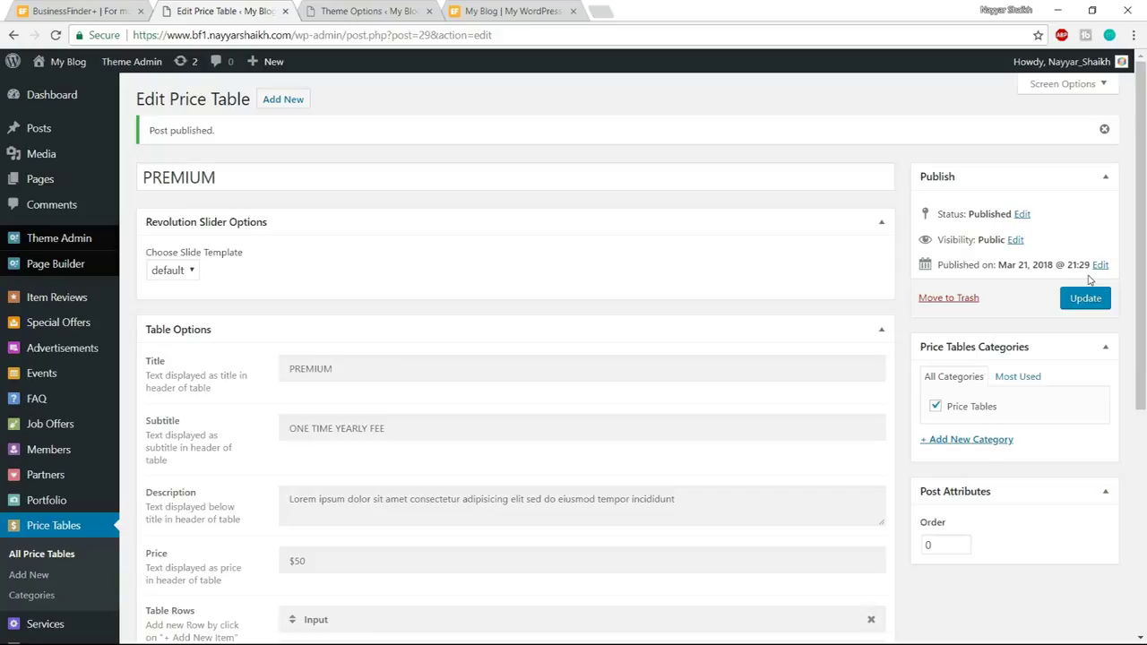
pyautogui.click(79, 9)
pyautogui.scroll(-15, 616, 337)
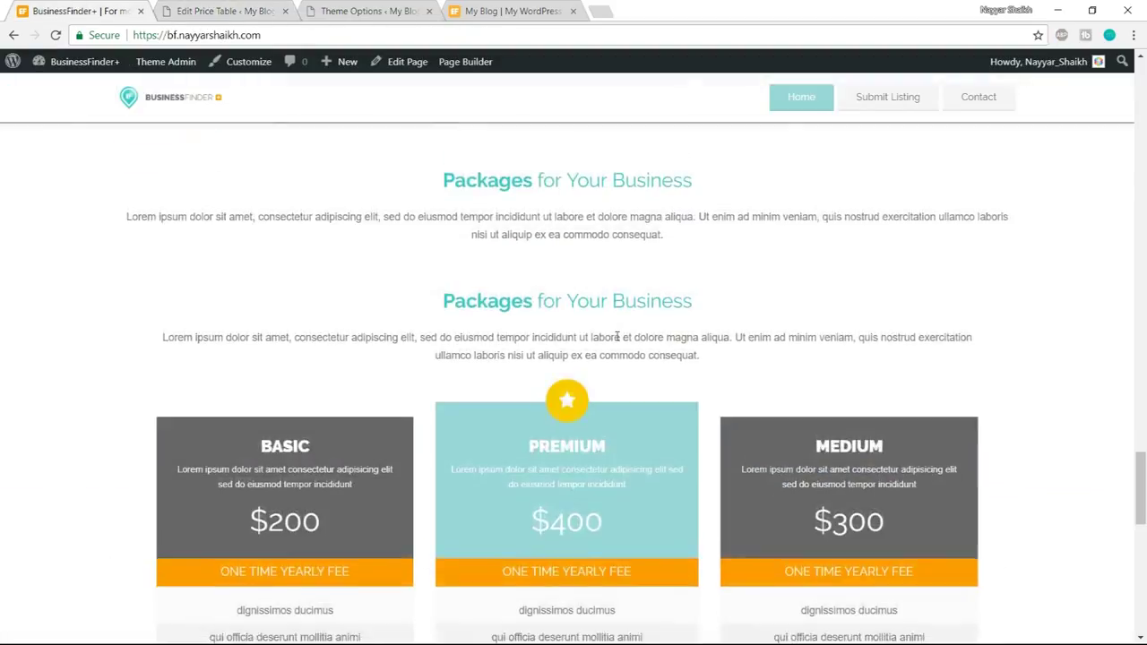
pyautogui.scroll(15, 616, 337)
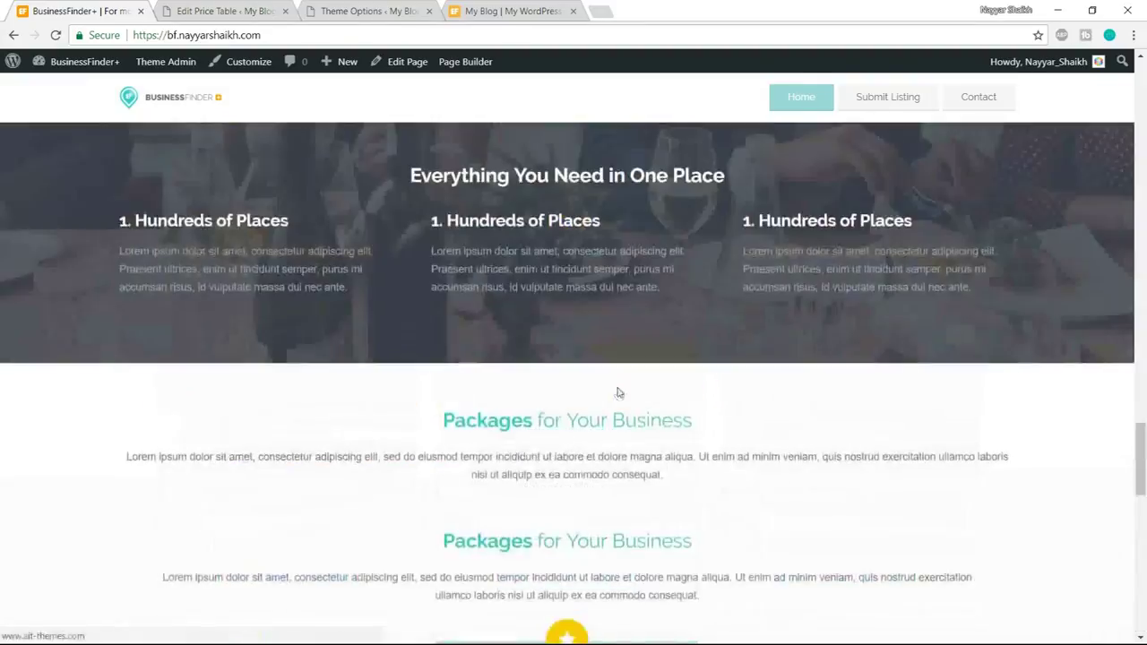
pyautogui.scroll(10, 617, 387)
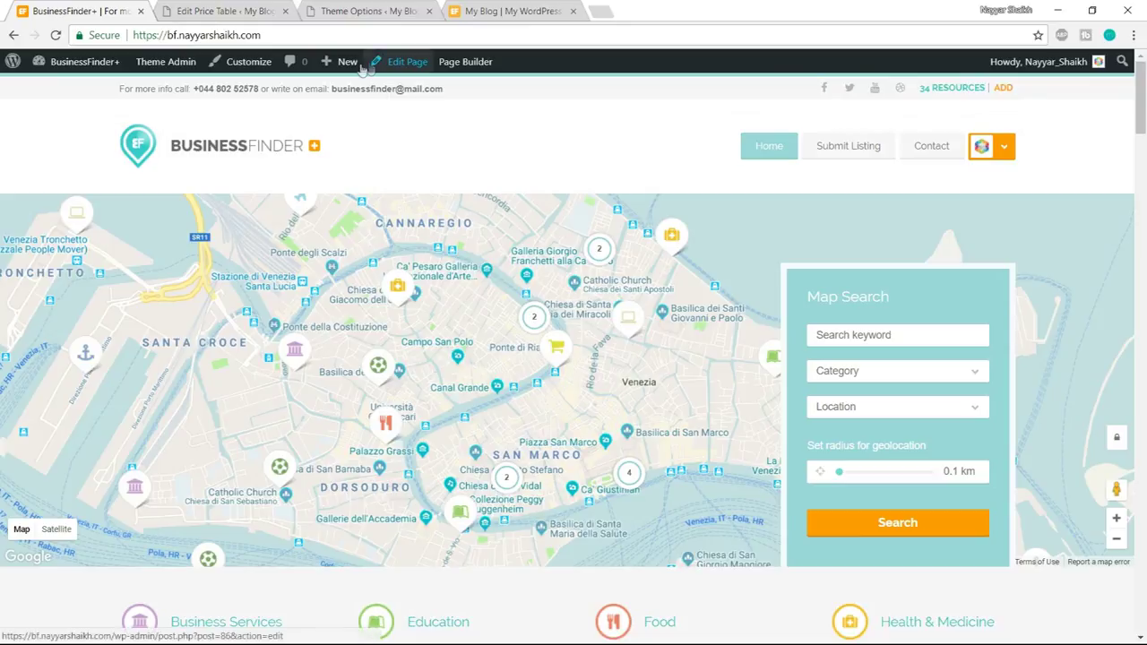
pyautogui.click(238, 7)
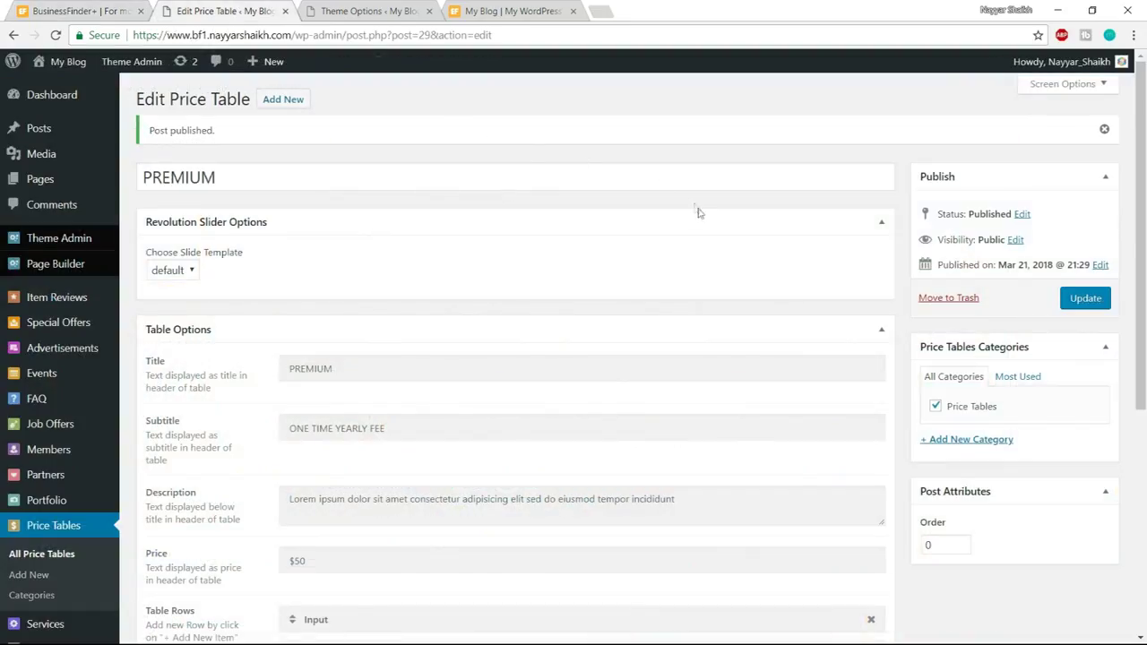
# Add a new page titled 'Home Page', save the draft, and launch it in Page Builder
pyautogui.moveTo(44, 185)
pyautogui.click(154, 203)
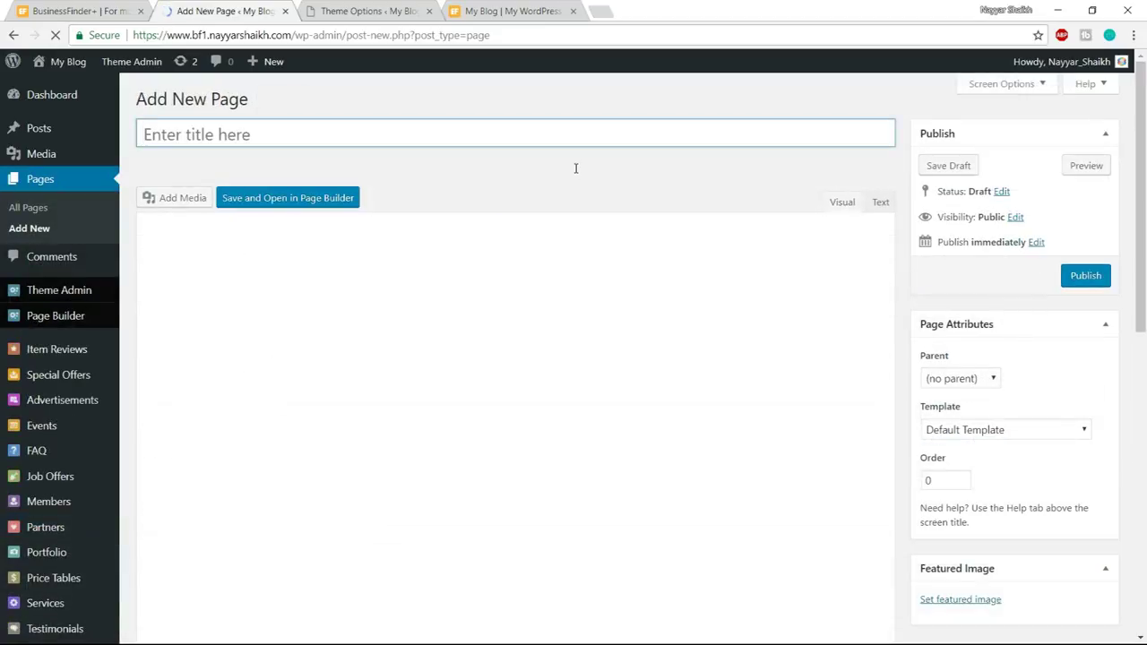
pyautogui.write('Home Page')
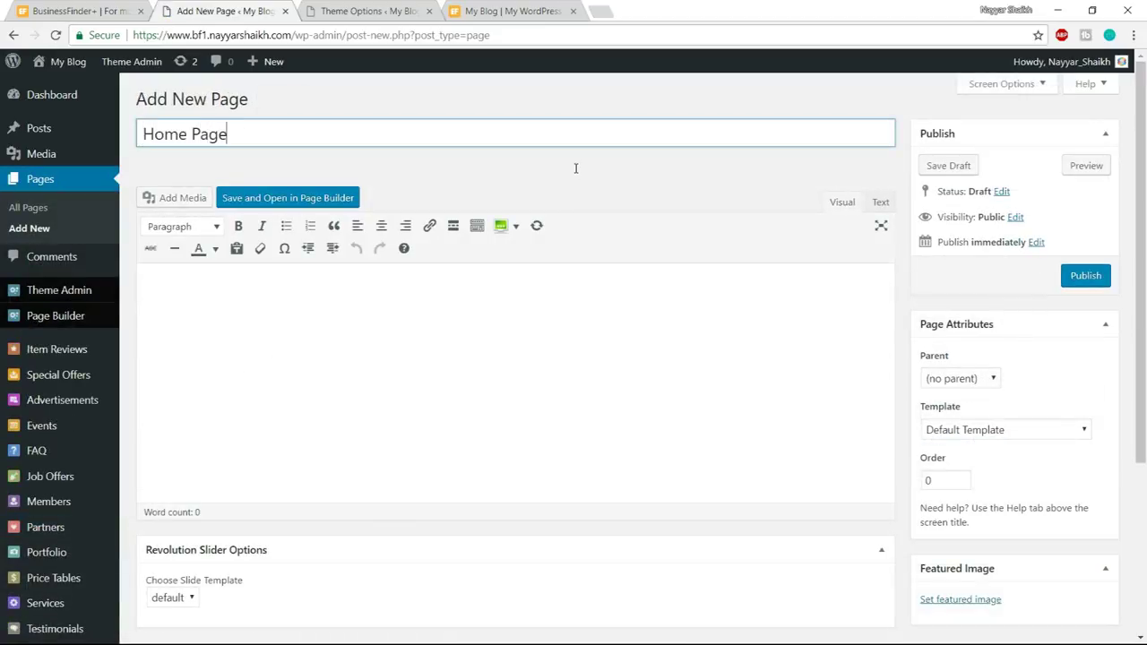
pyautogui.click(1081, 279)
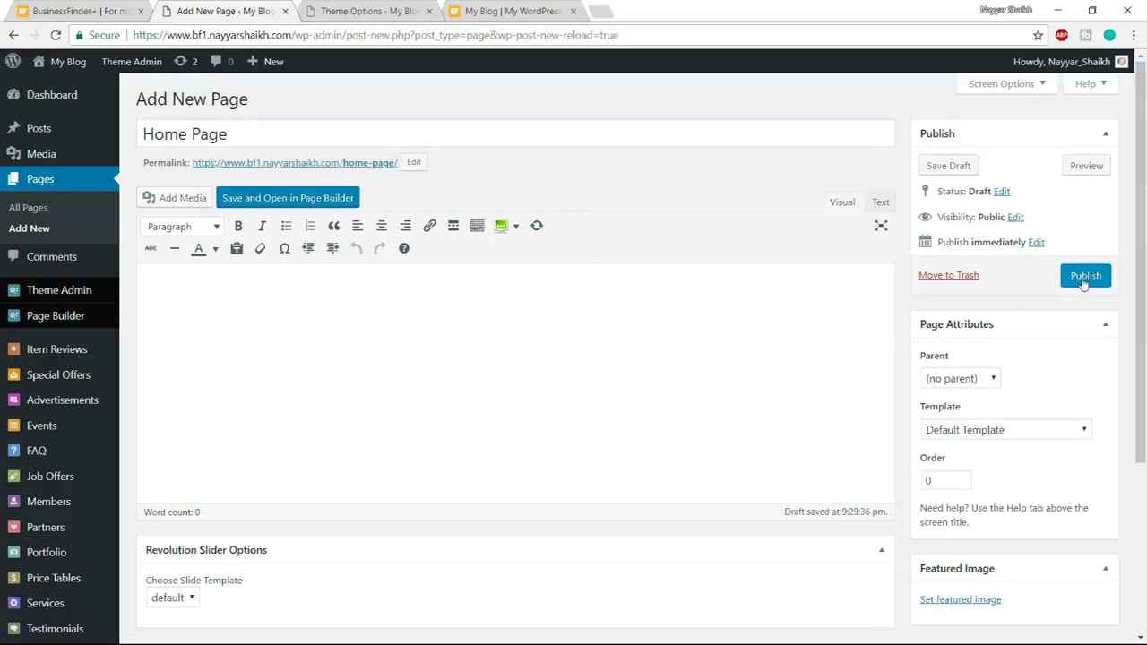
pyautogui.click(308, 207)
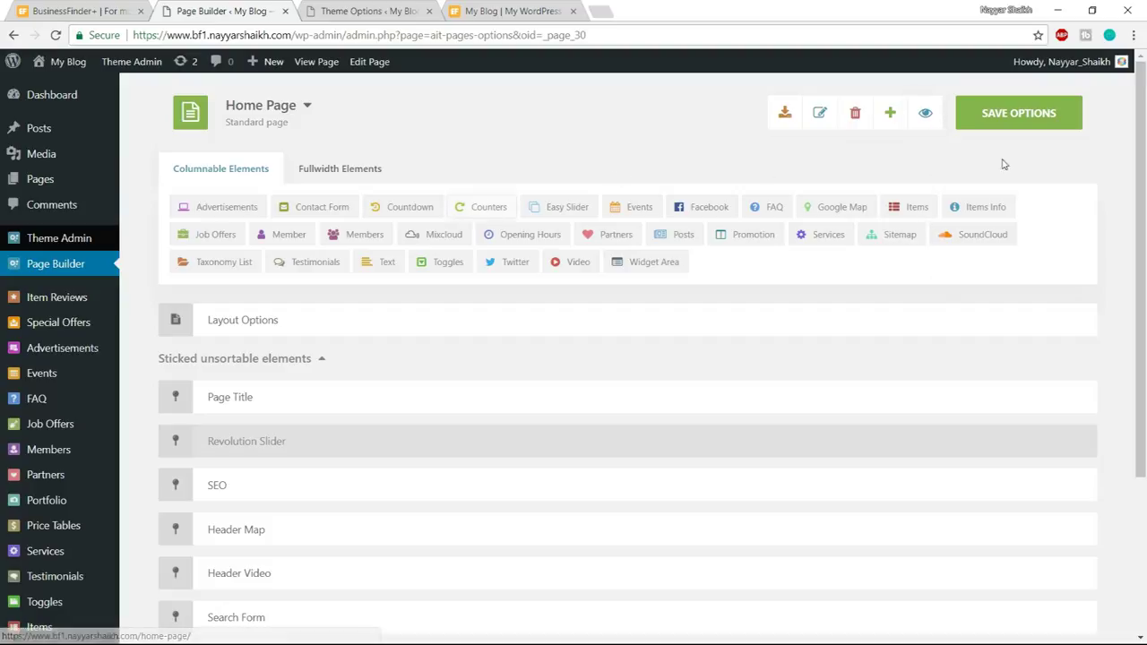
# Preview the new Home Page, compare it with the demo front page, and close extra tabs
pyautogui.click(925, 119)
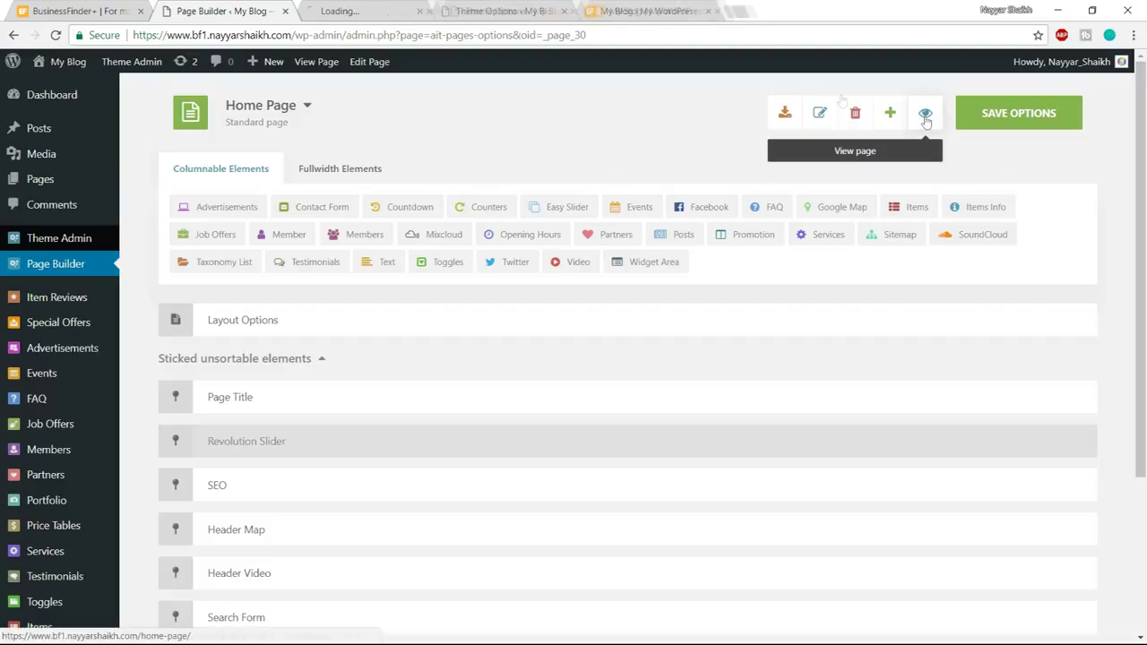
pyautogui.click(363, 11)
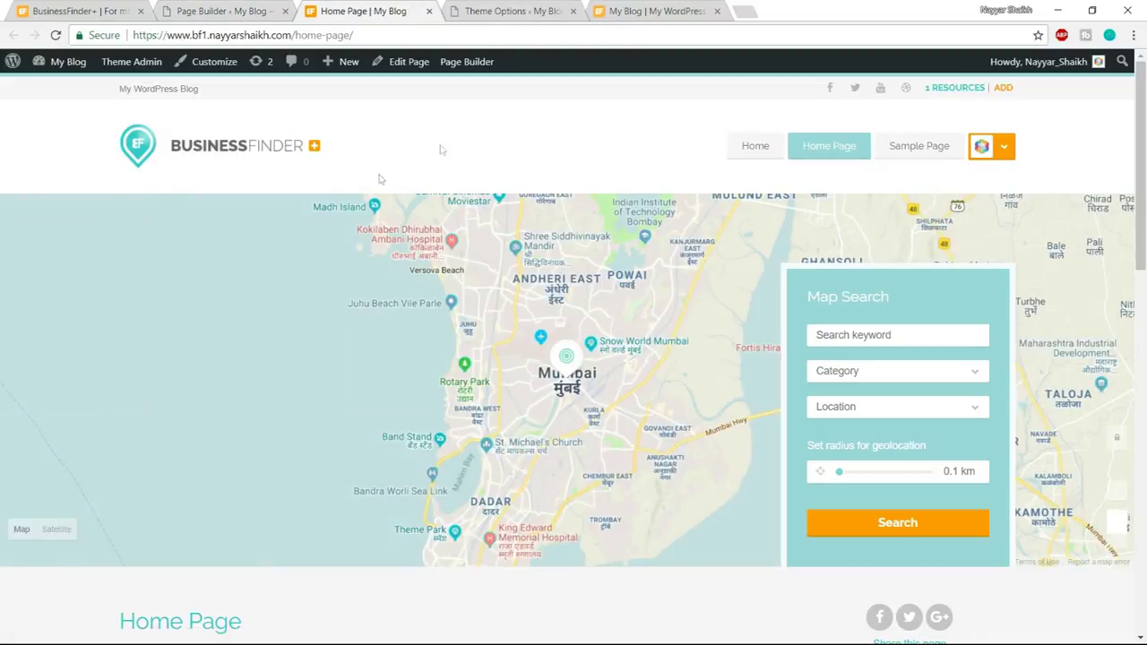
pyautogui.scroll(-10, 596, 372)
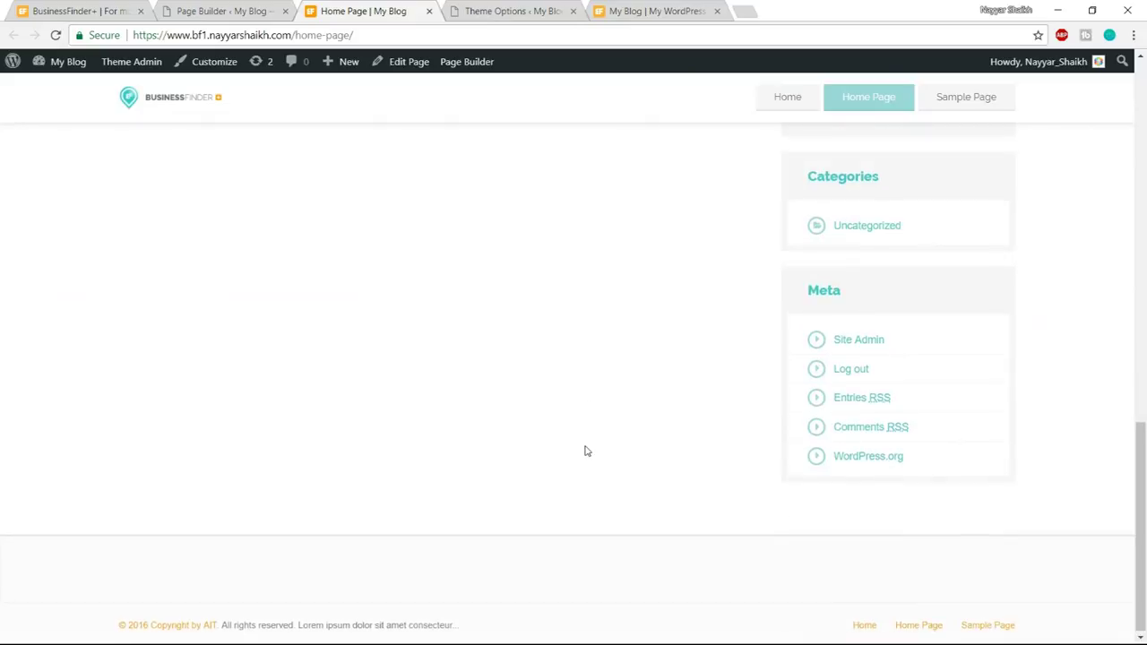
pyautogui.scroll(10, 585, 450)
pyautogui.scroll(-3, 608, 453)
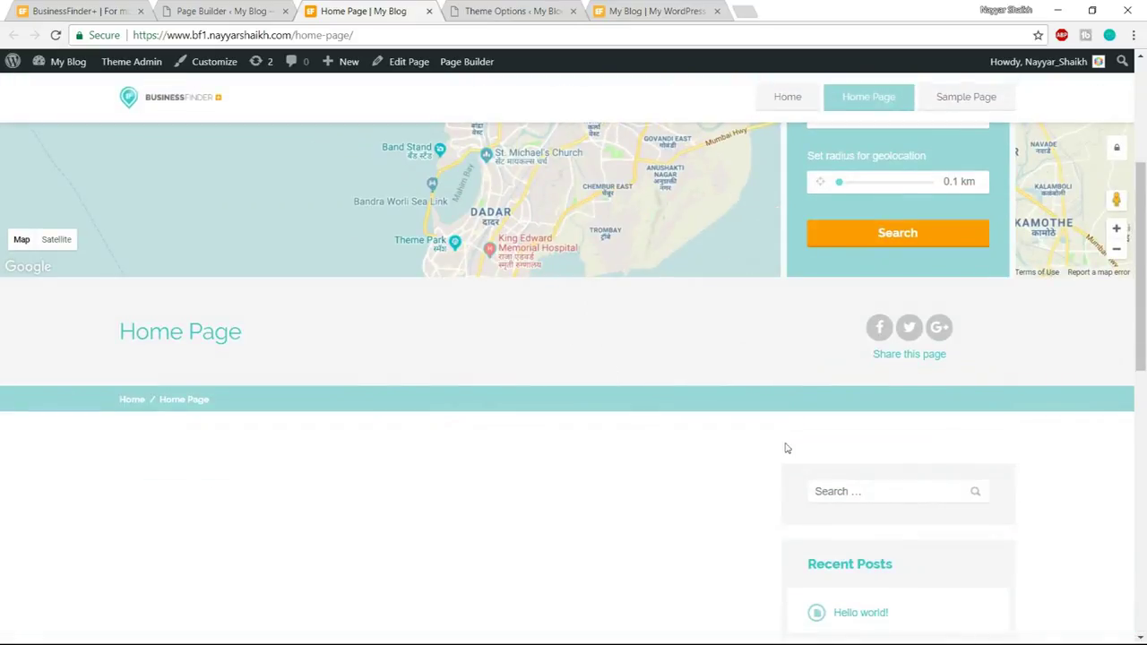
pyautogui.hotkey('ctrl', '1')
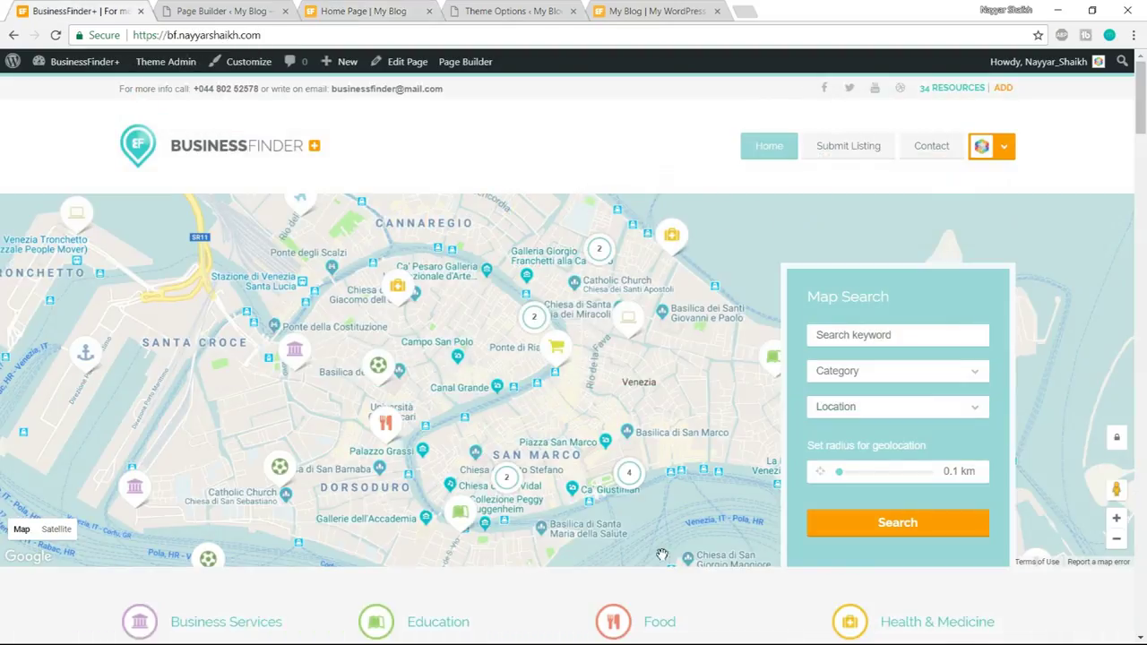
pyautogui.scroll(-5, 420, 508)
pyautogui.scroll(5, 419, 508)
pyautogui.click(398, 11)
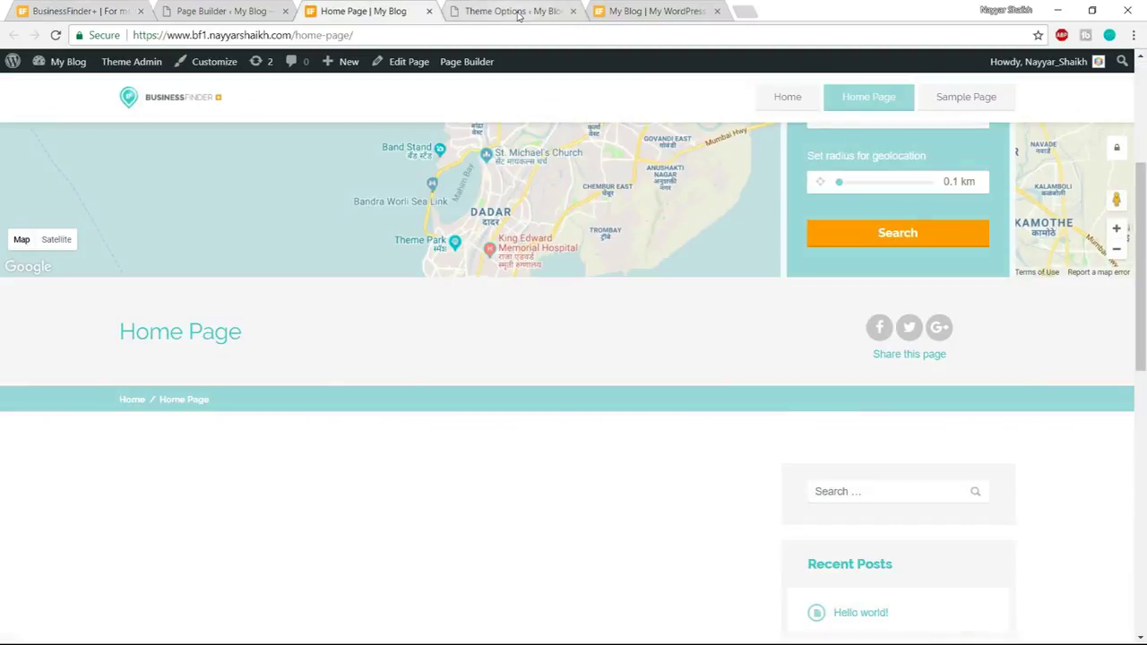
pyautogui.click(524, 13)
pyautogui.click(574, 11)
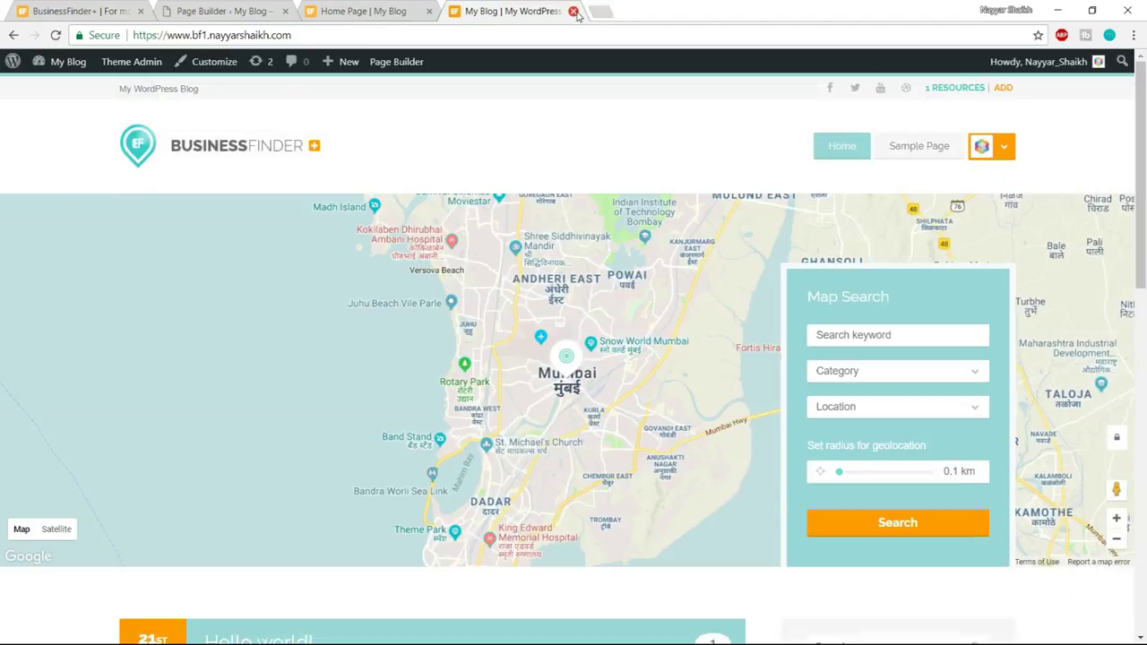
pyautogui.click(574, 11)
# Inspect the Home Page's heading and map header, then view the demo home page's Venice map
pyautogui.scroll(3, 487, 62)
pyautogui.scroll(-2, 782, 240)
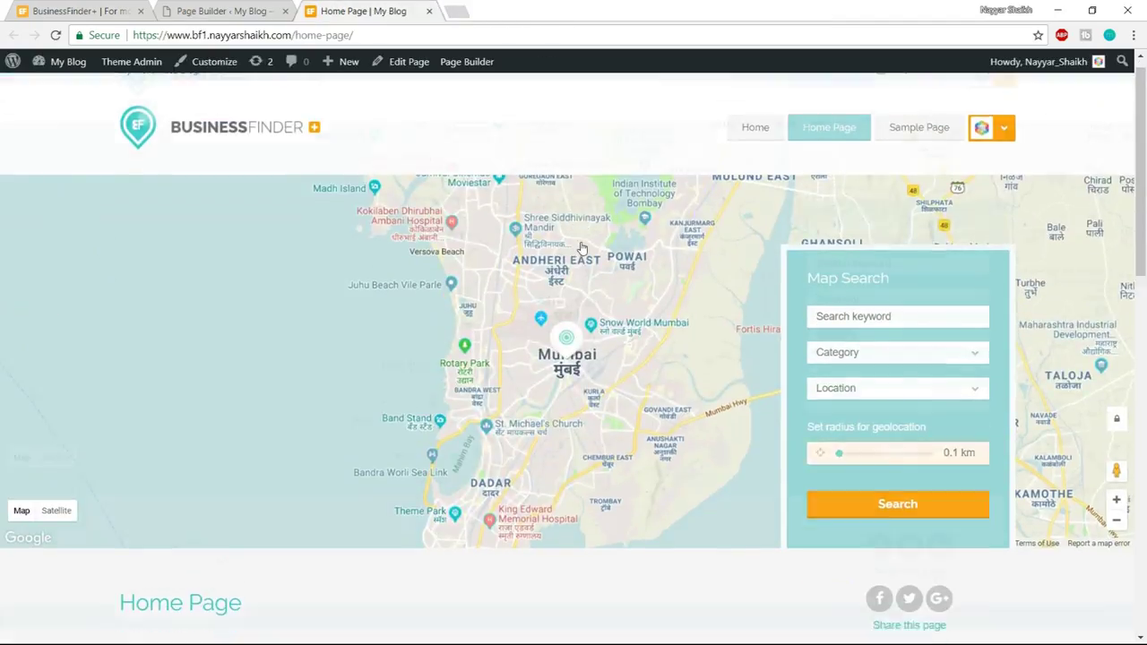
pyautogui.scroll(-2, 515, 370)
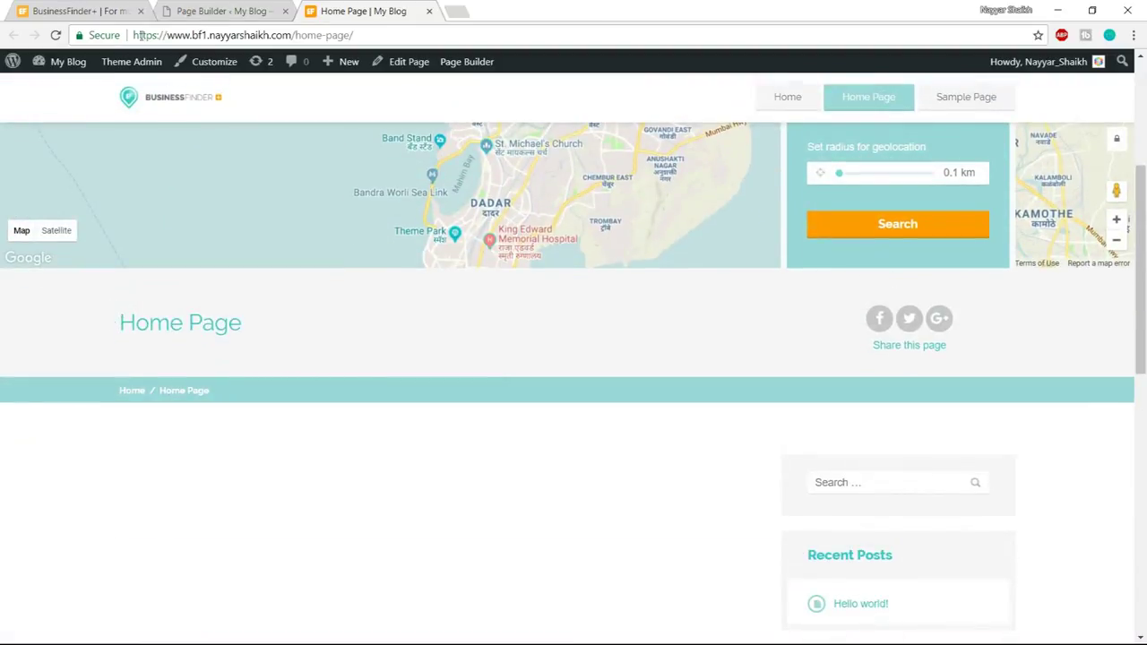
pyautogui.moveTo(117, 328); pyautogui.dragTo(277, 318)
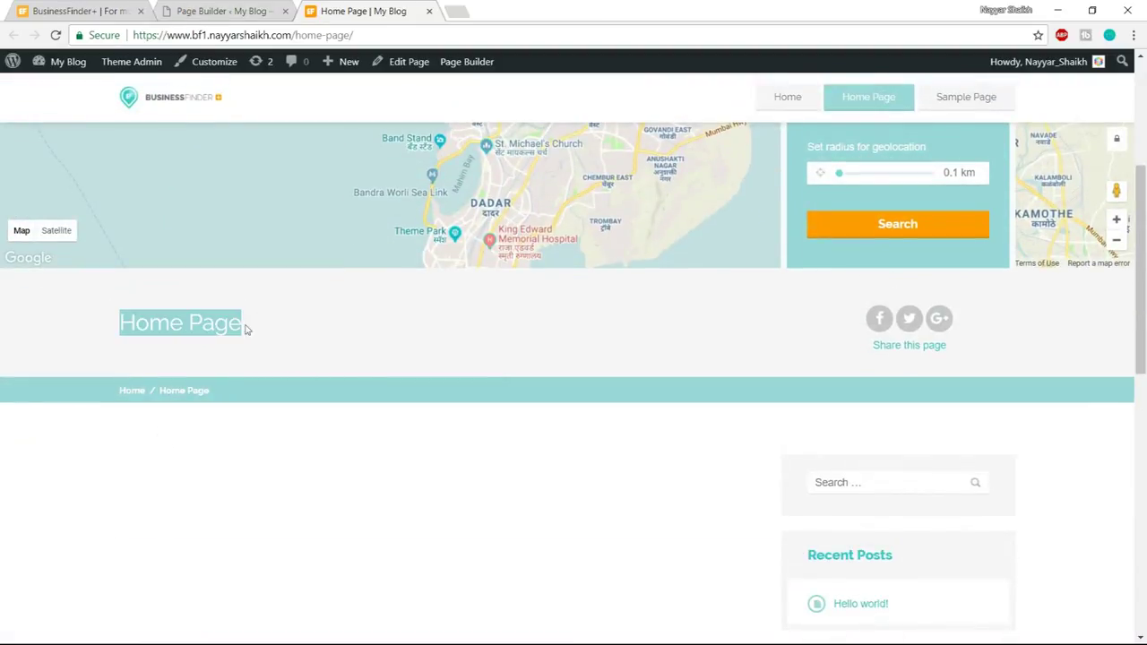
pyautogui.click(115, 392)
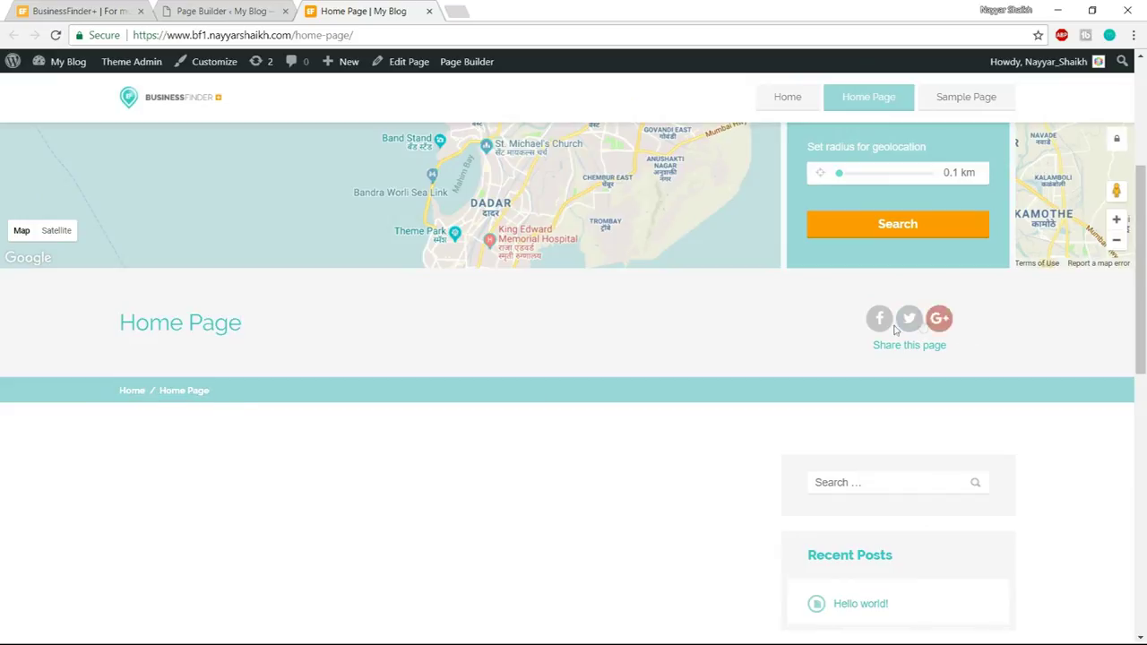
pyautogui.scroll(-3, 950, 386)
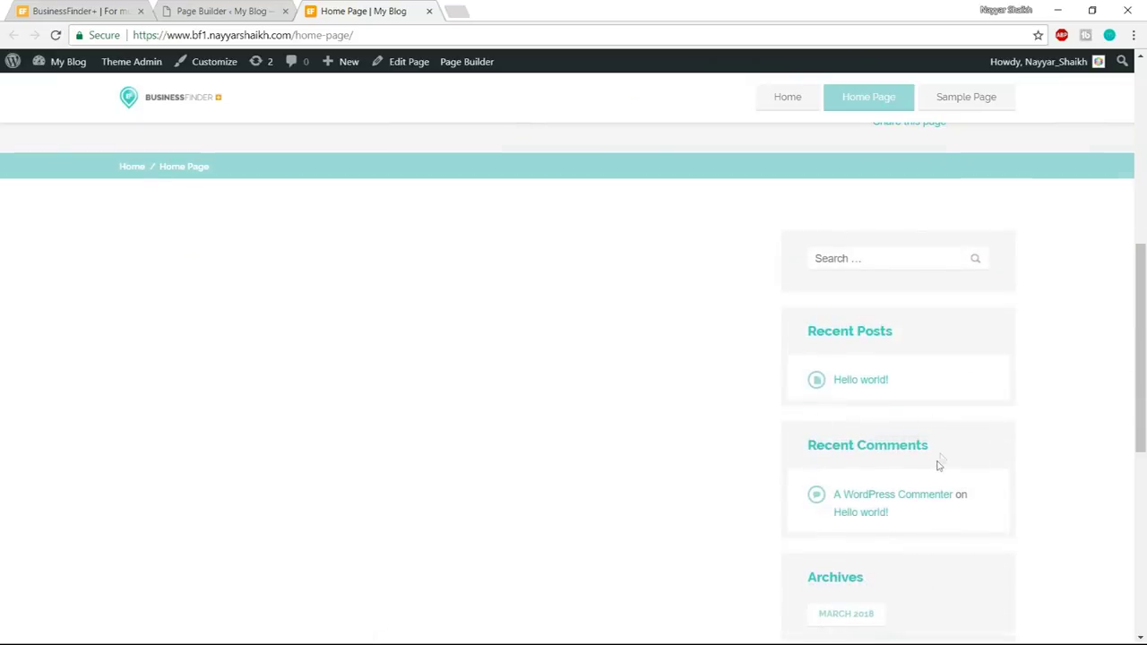
pyautogui.scroll(-4, 940, 466)
pyautogui.scroll(9, 955, 517)
pyautogui.scroll(-3, 466, 546)
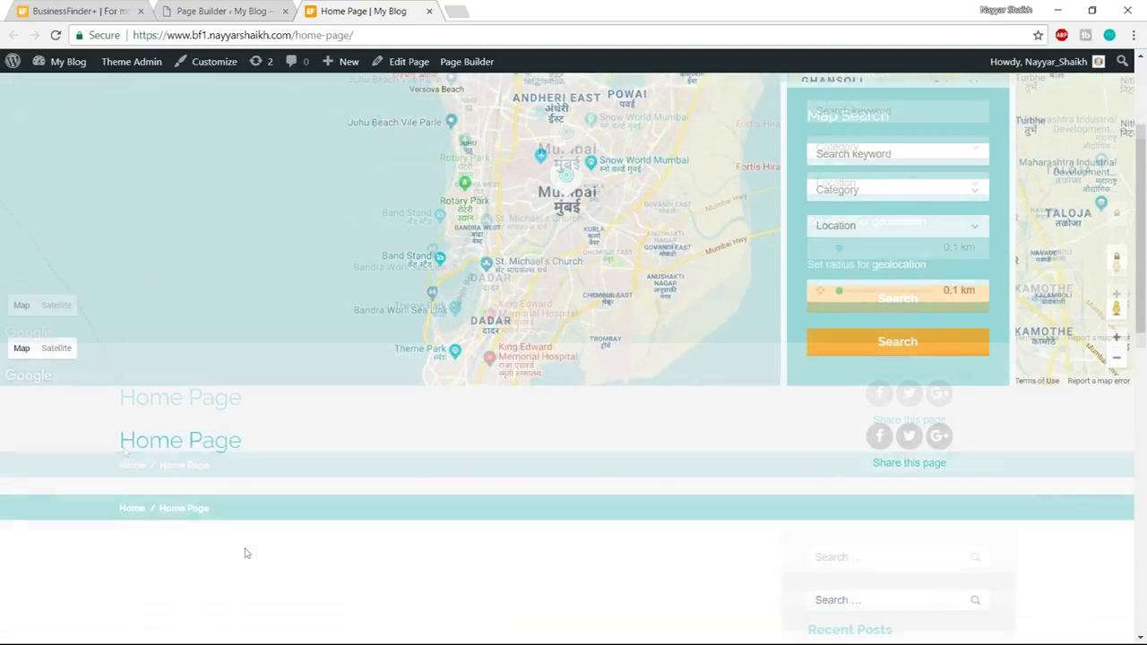
pyautogui.click(132, 10)
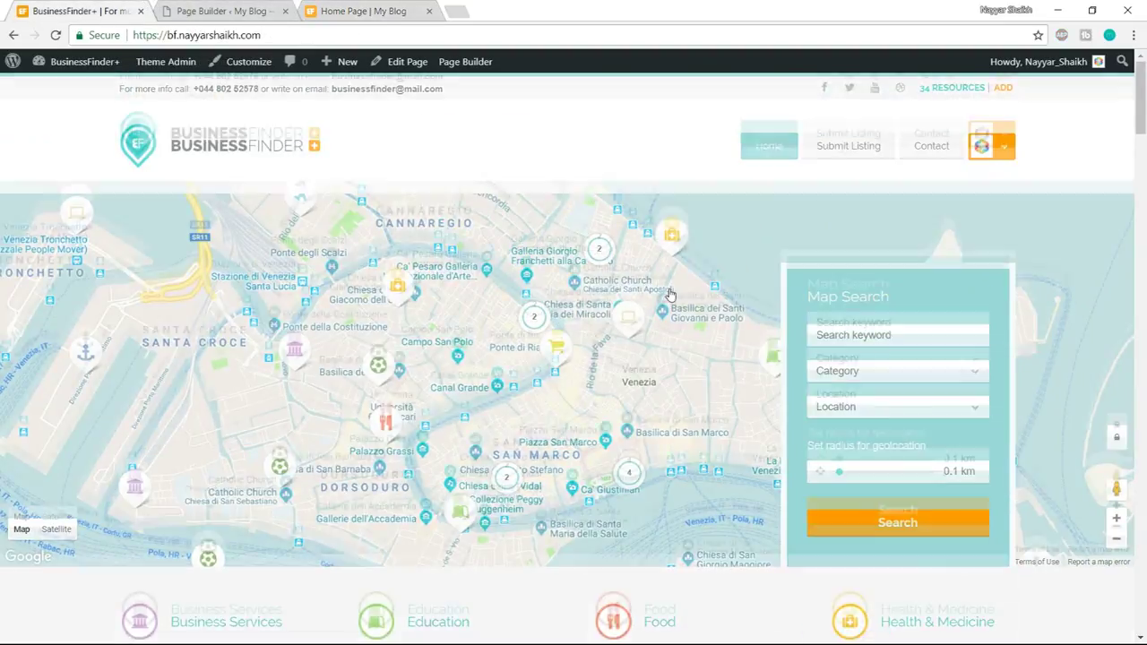
pyautogui.scroll(-3, 662, 287)
# In Layout Options, set the Home Page's right sidebar to None and breadcrumbs off
pyautogui.scroll(-3, 566, 293)
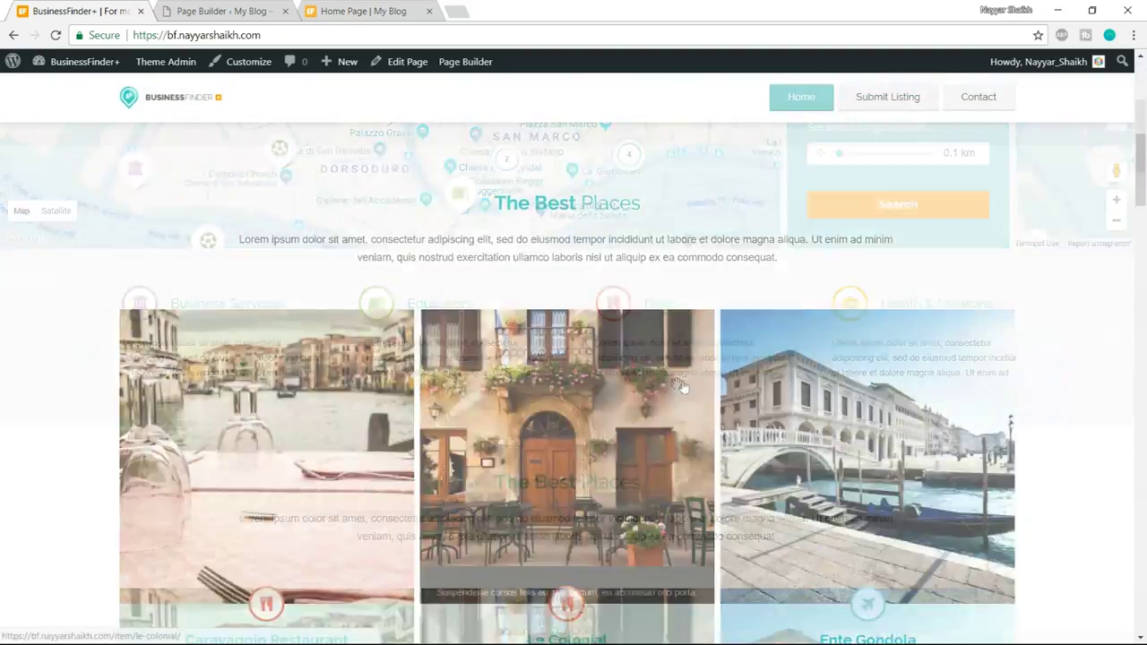
pyautogui.scroll(7, 566, 293)
pyautogui.click(222, 10)
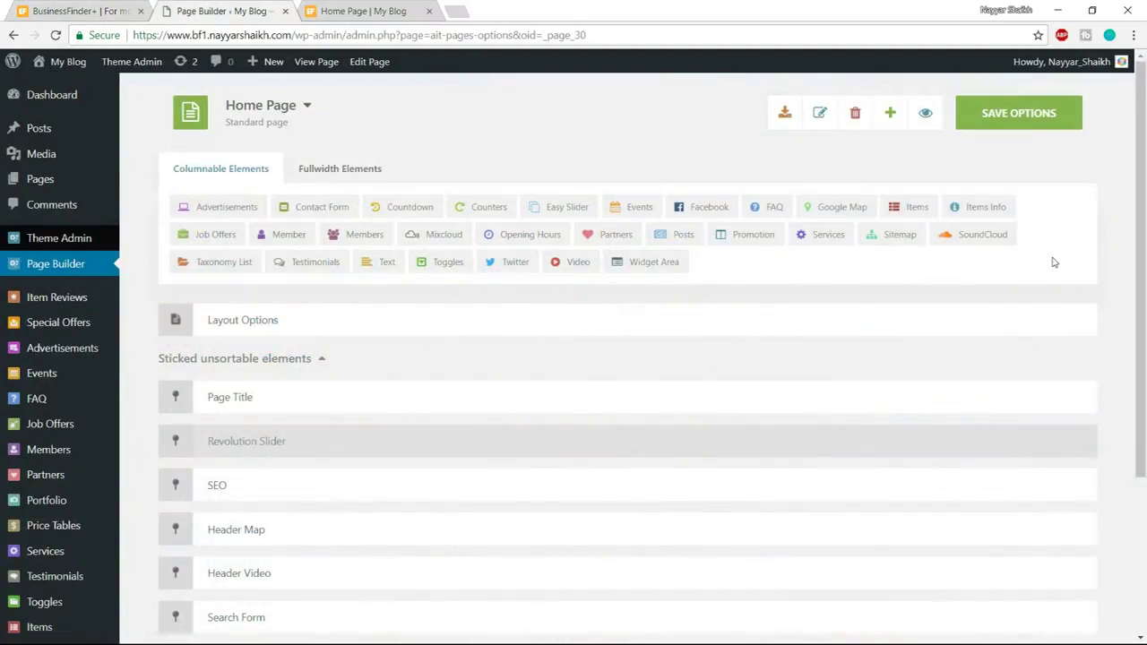
pyautogui.scroll(-1, 1049, 259)
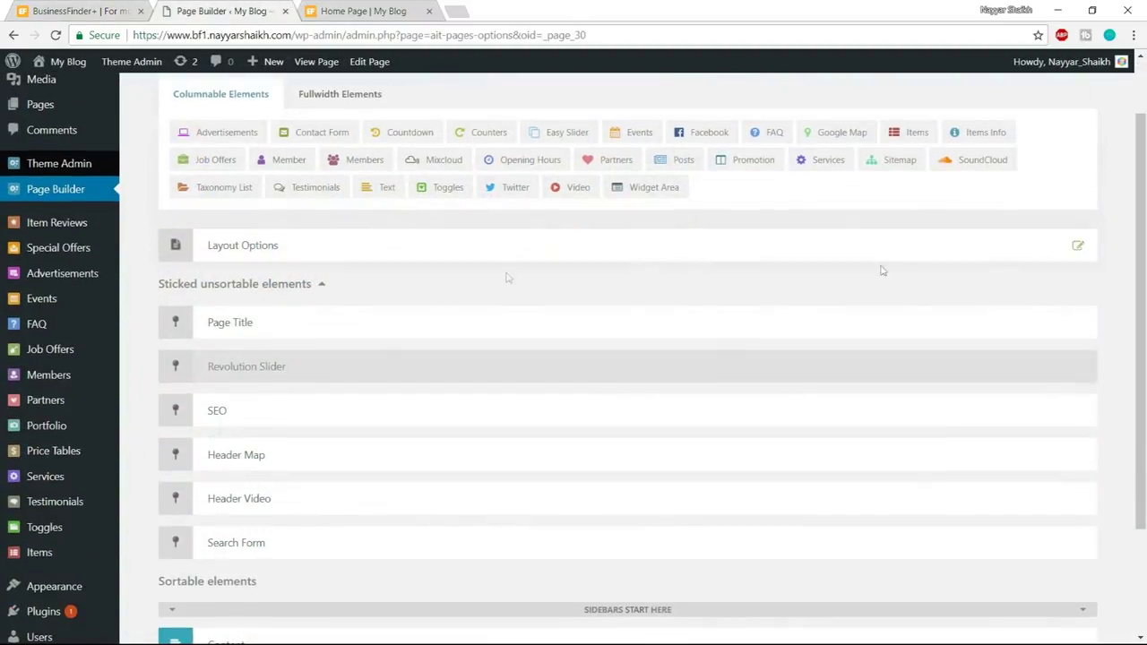
pyautogui.click(278, 256)
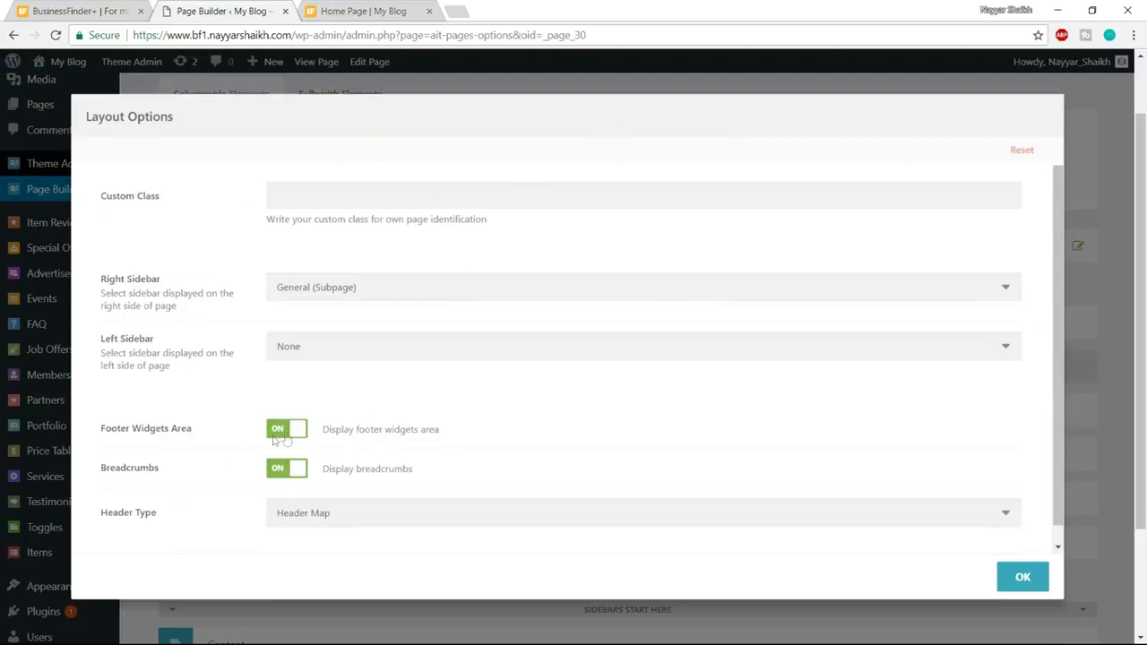
pyautogui.click(336, 294)
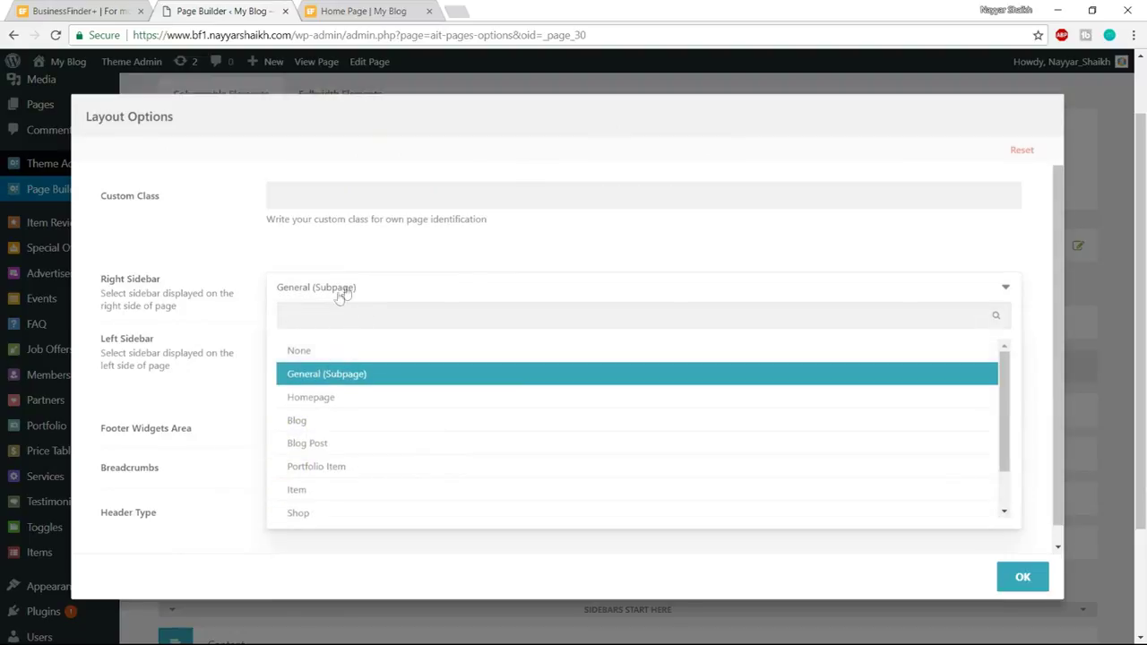
pyautogui.click(320, 354)
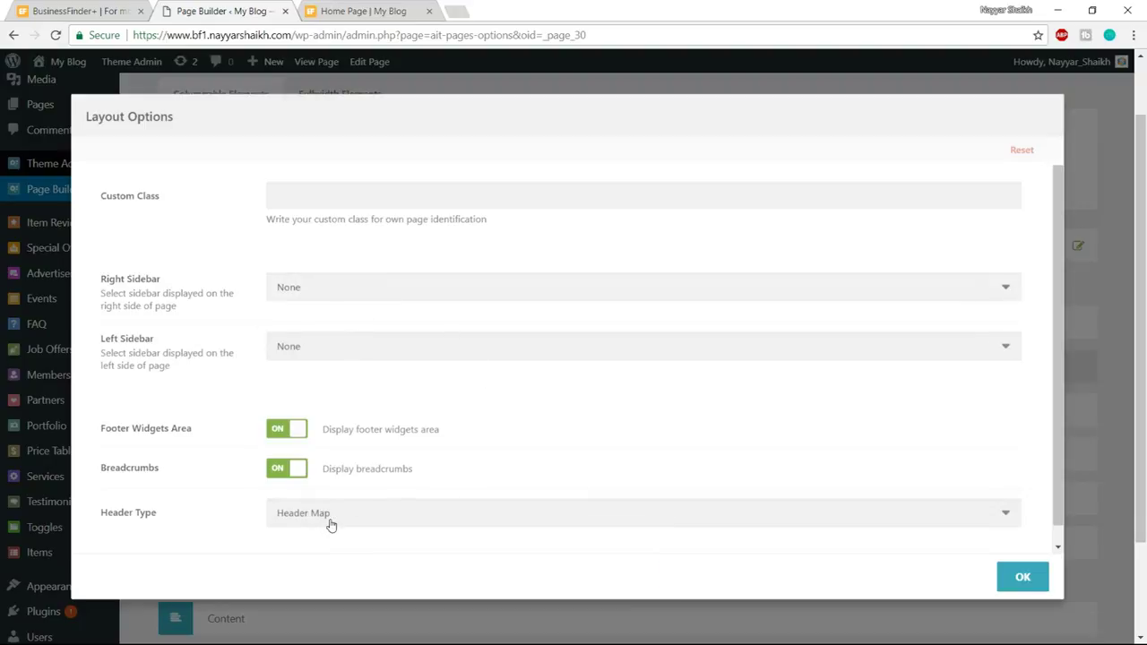
pyautogui.click(278, 480)
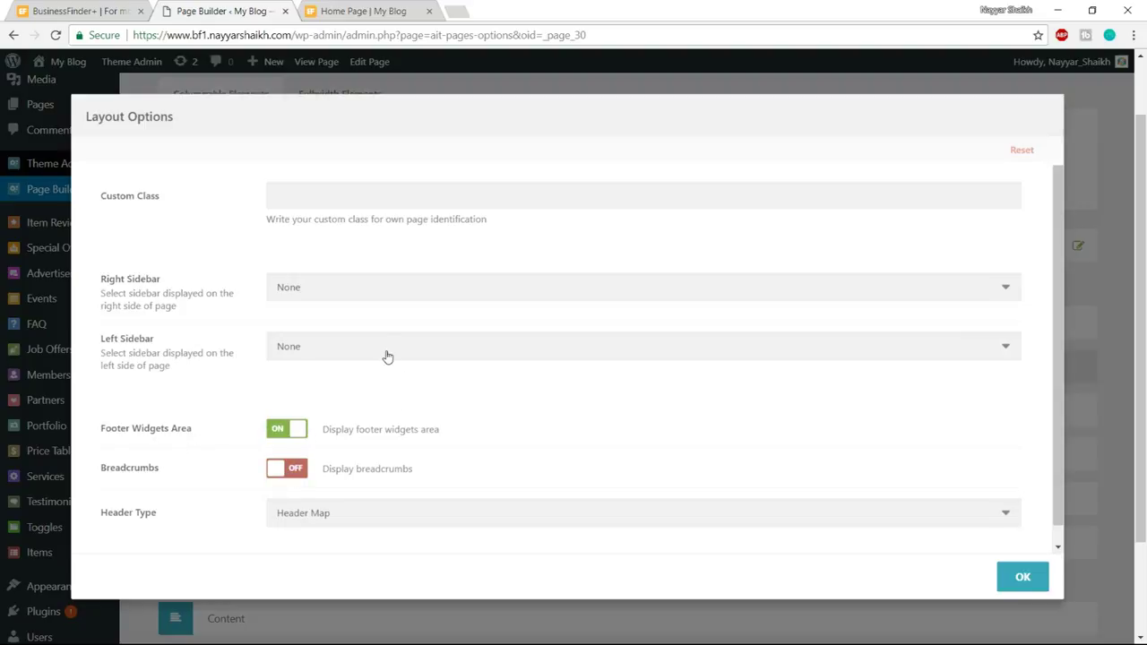
pyautogui.click(1019, 580)
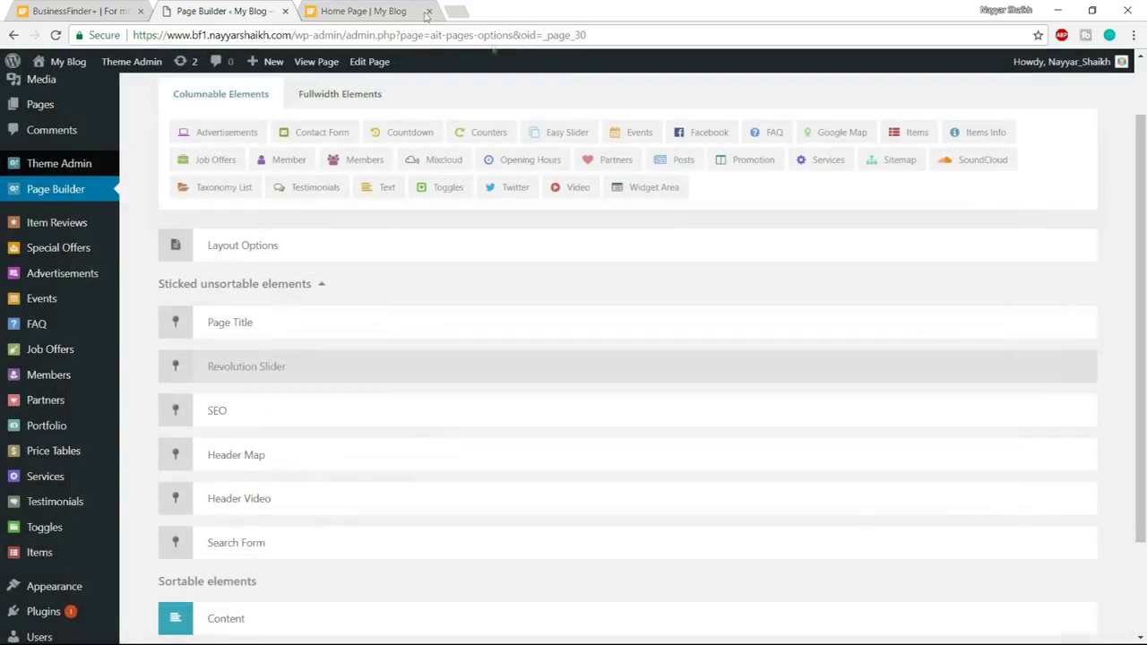
# Switch off the Home Page's Page Title display and Share links
pyautogui.click(368, 11)
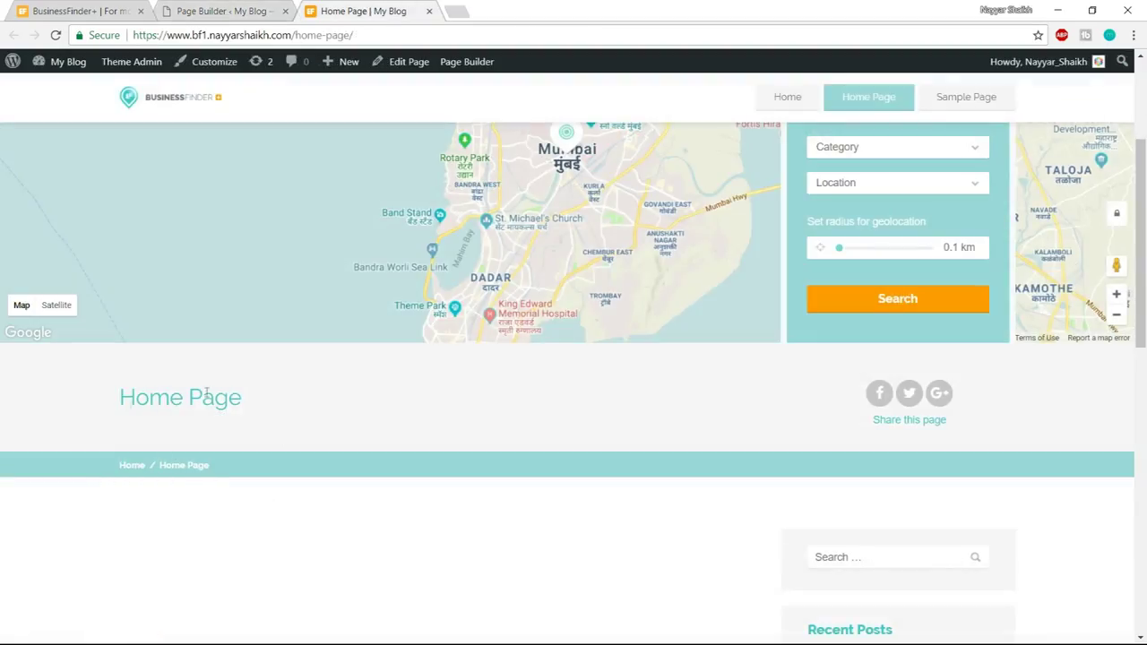
pyautogui.click(224, 11)
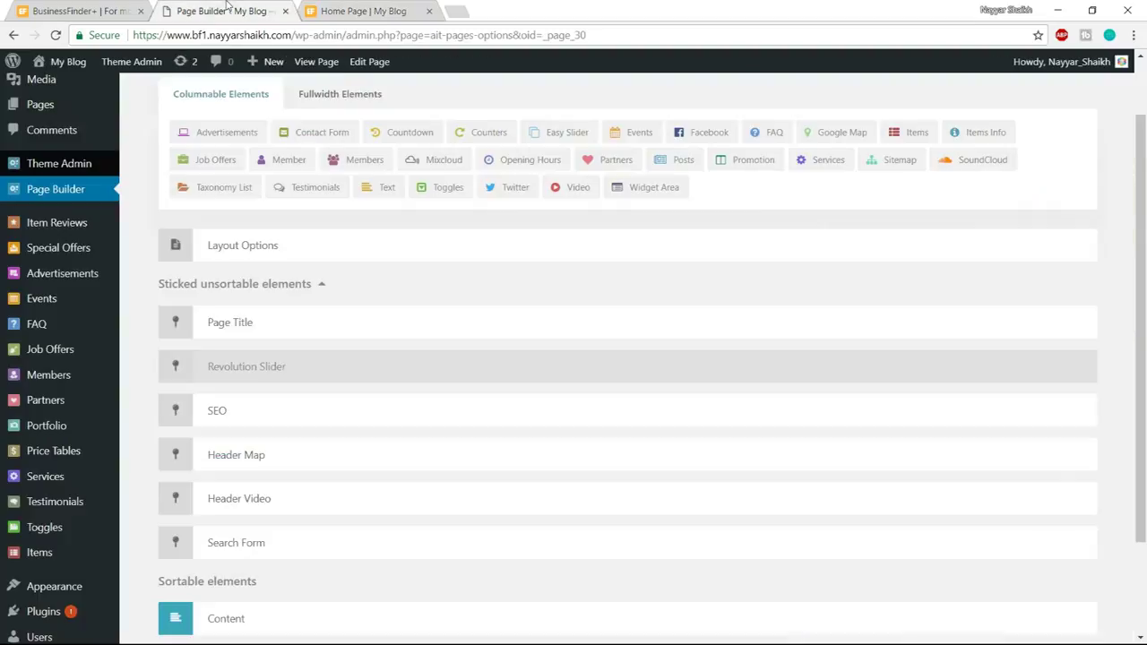
pyautogui.scroll(-3, 522, 295)
pyautogui.scroll(3, 427, 417)
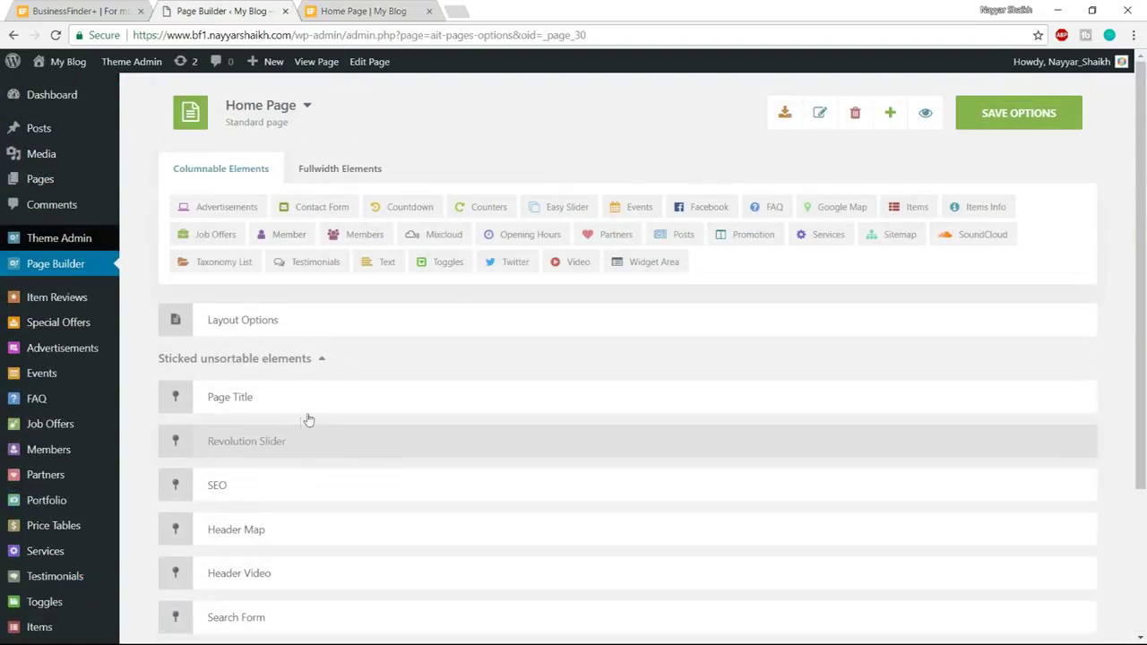
pyautogui.click(269, 399)
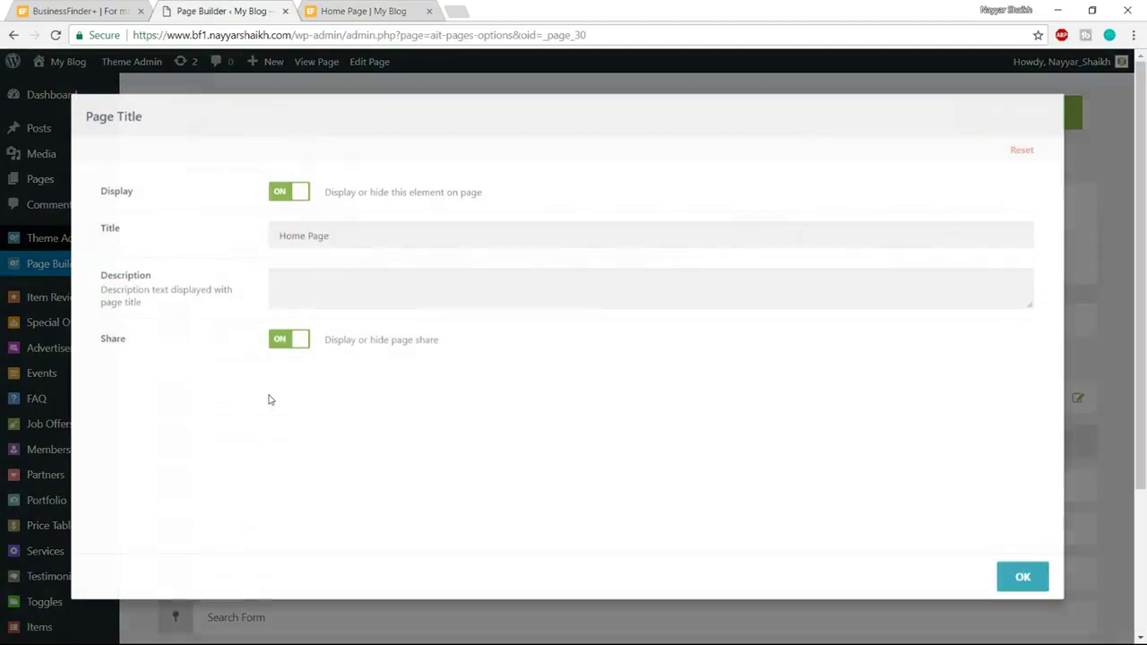
pyautogui.click(292, 193)
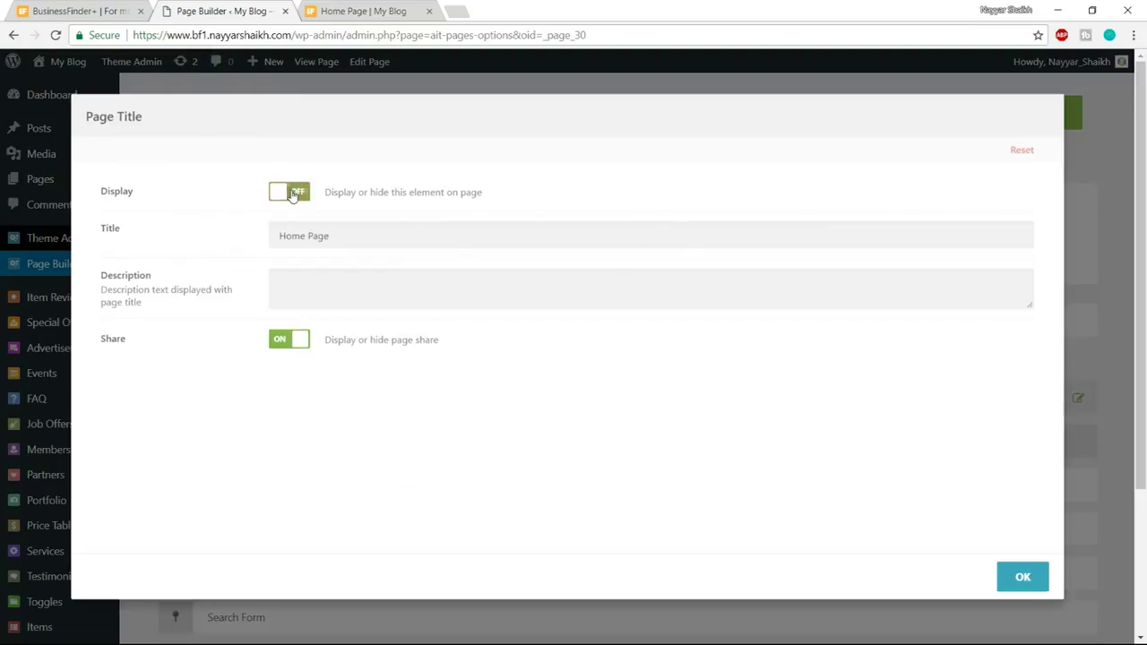
pyautogui.click(292, 340)
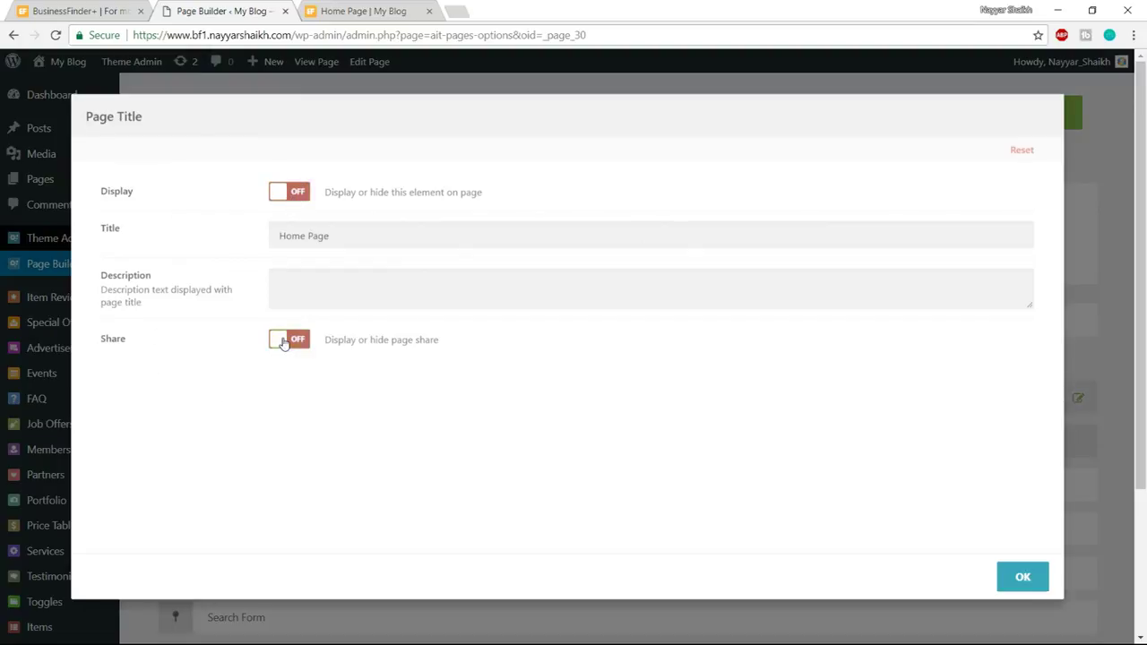
pyautogui.click(1025, 579)
# Save the page builder options and reload the front-end Home Page
pyautogui.click(1010, 120)
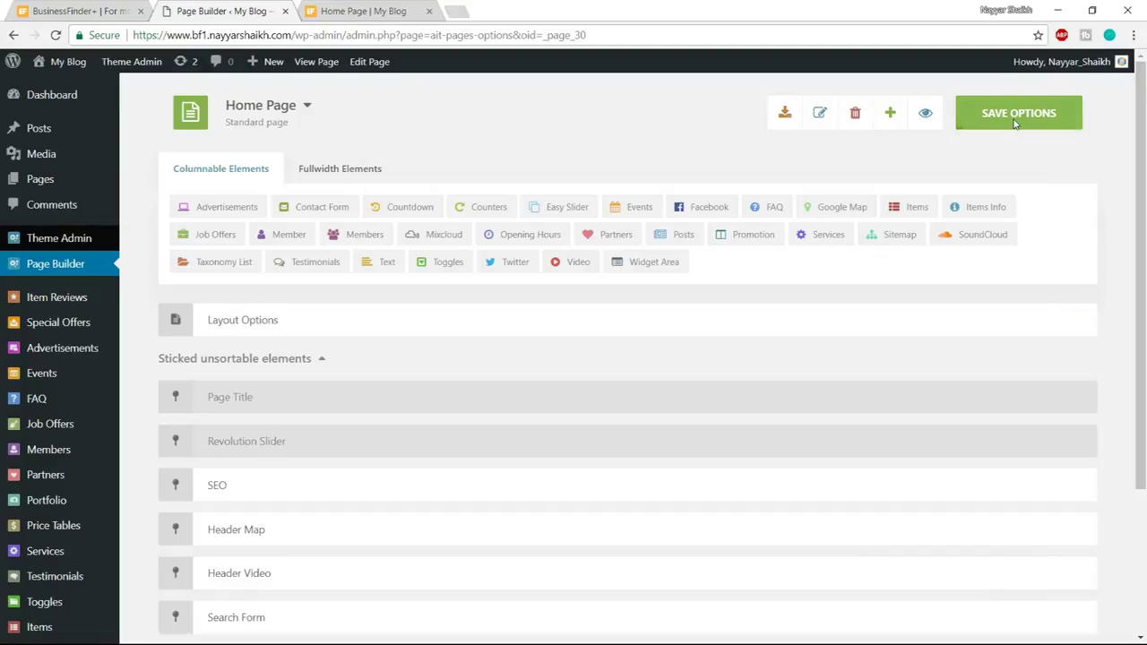
pyautogui.click(376, 10)
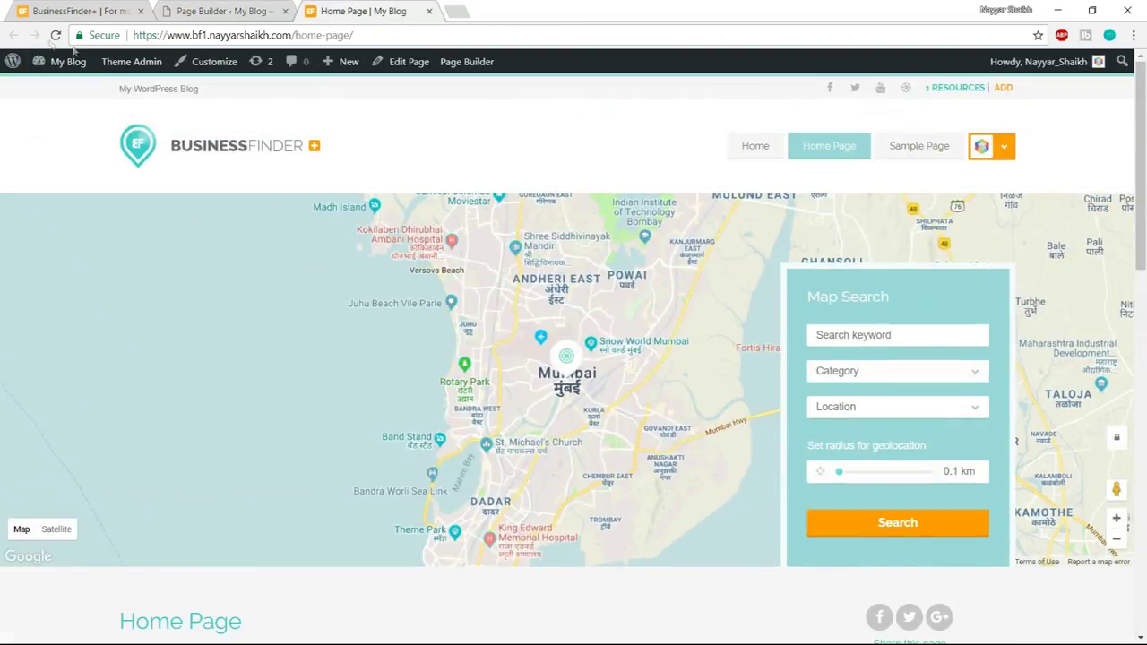
pyautogui.click(55, 35)
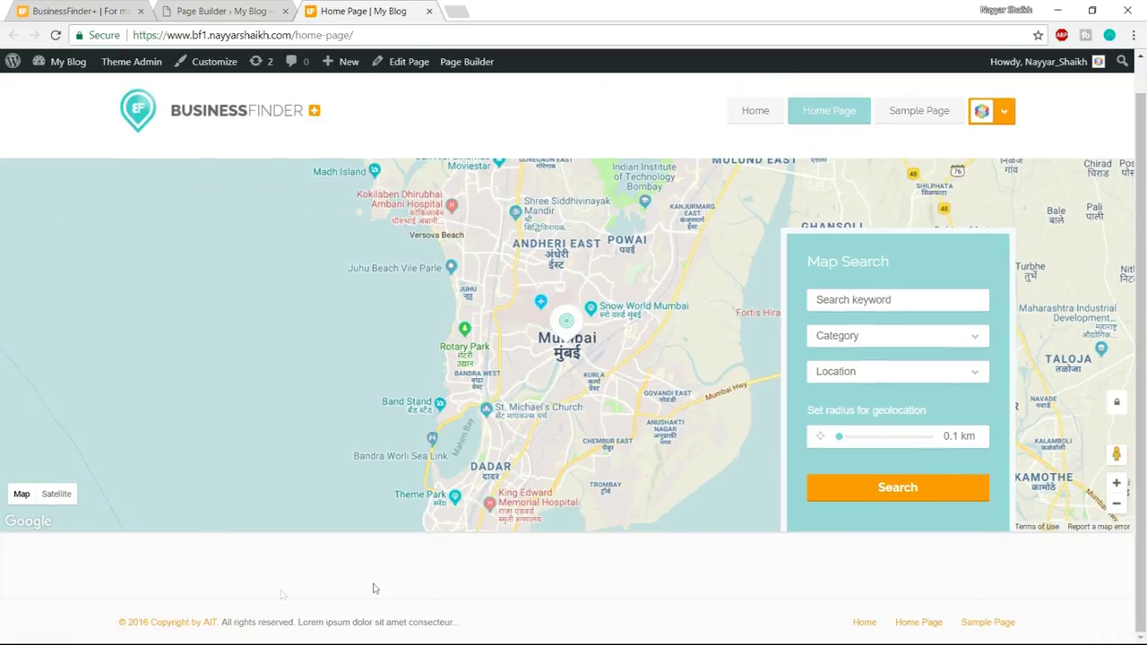
# Advance the demo home page's category carousel past Sports & Recreation to Travel & Transport
pyautogui.click(83, 6)
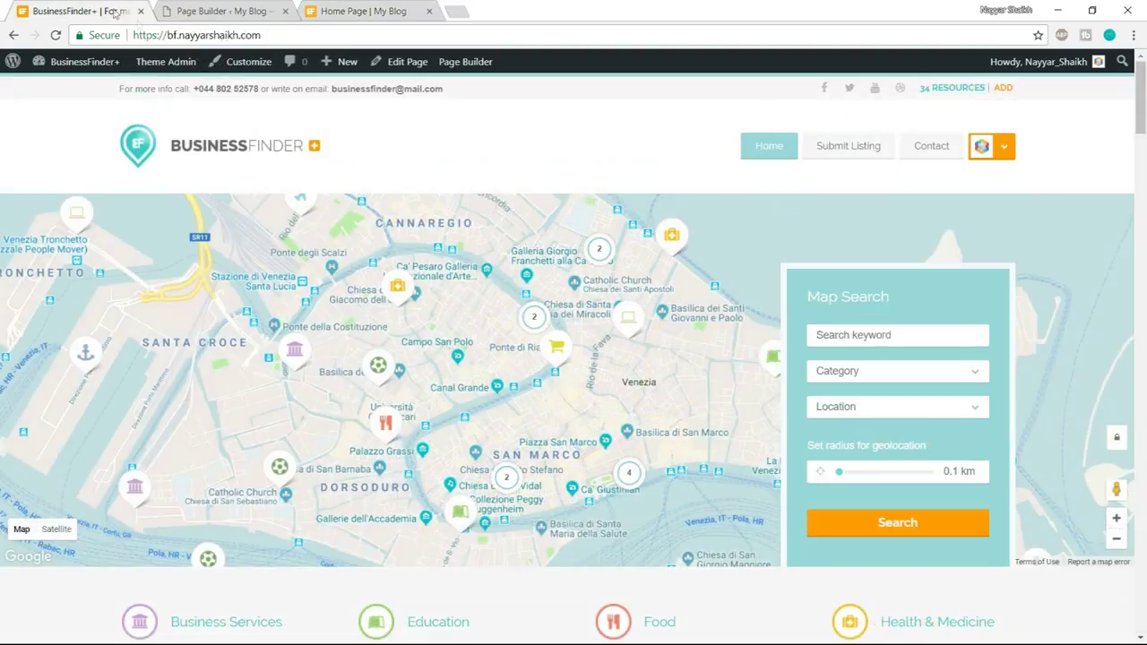
pyautogui.scroll(-3, 130, 376)
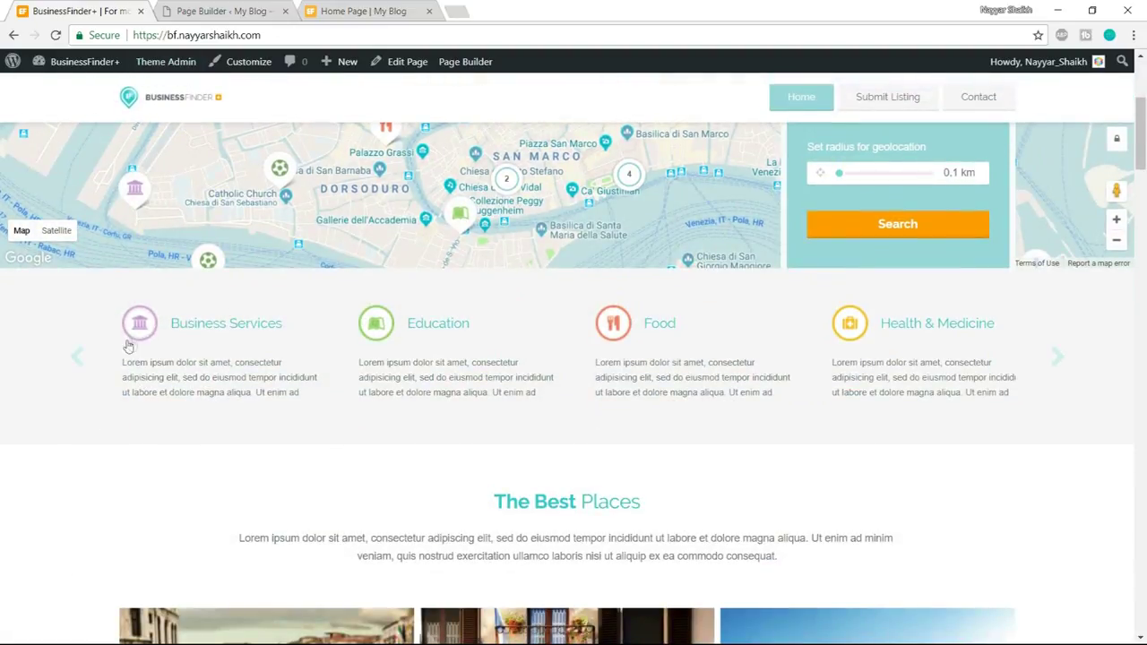
pyautogui.click(1068, 362)
pyautogui.click(1057, 358)
pyautogui.click(1057, 358)
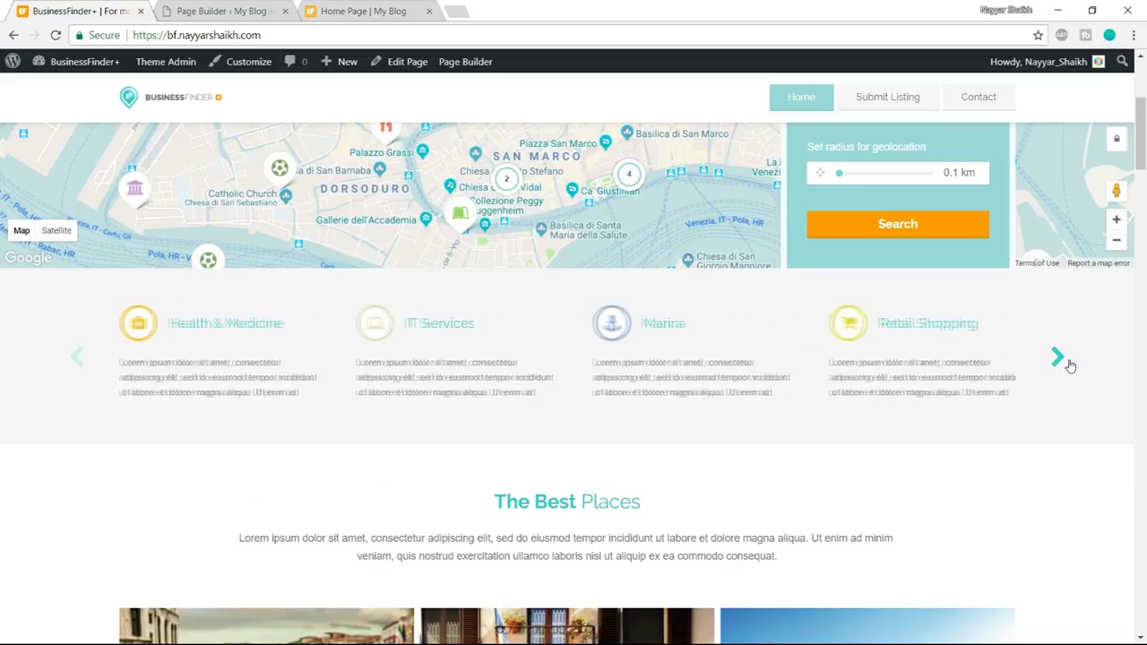
pyautogui.click(1068, 363)
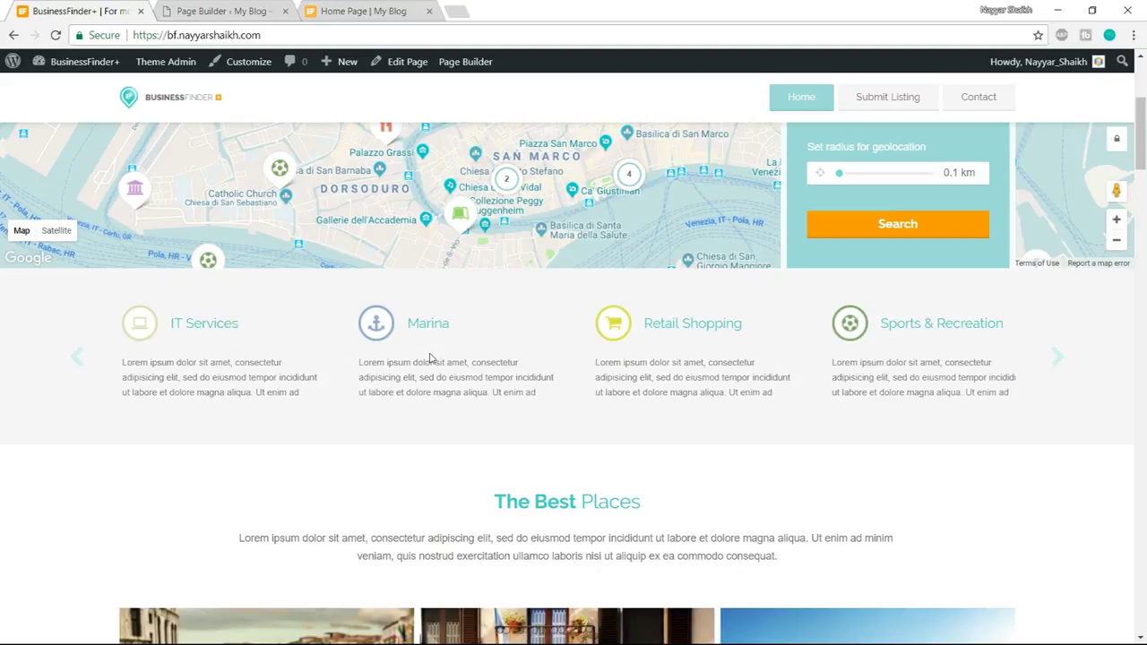
pyautogui.click(1060, 358)
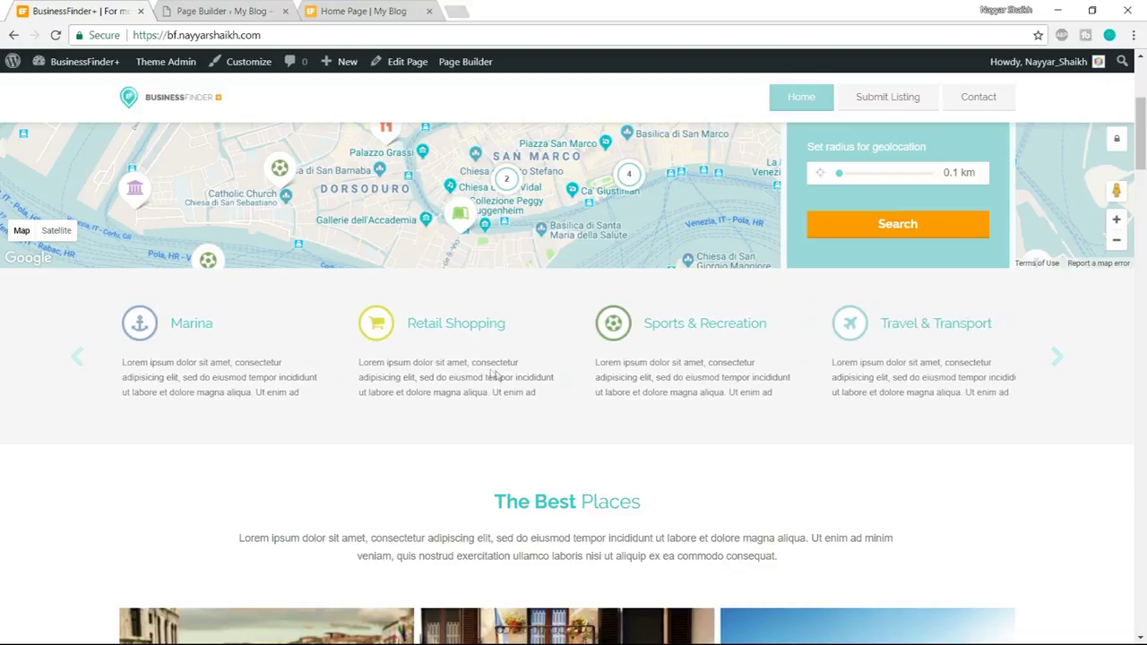
pyautogui.click(224, 11)
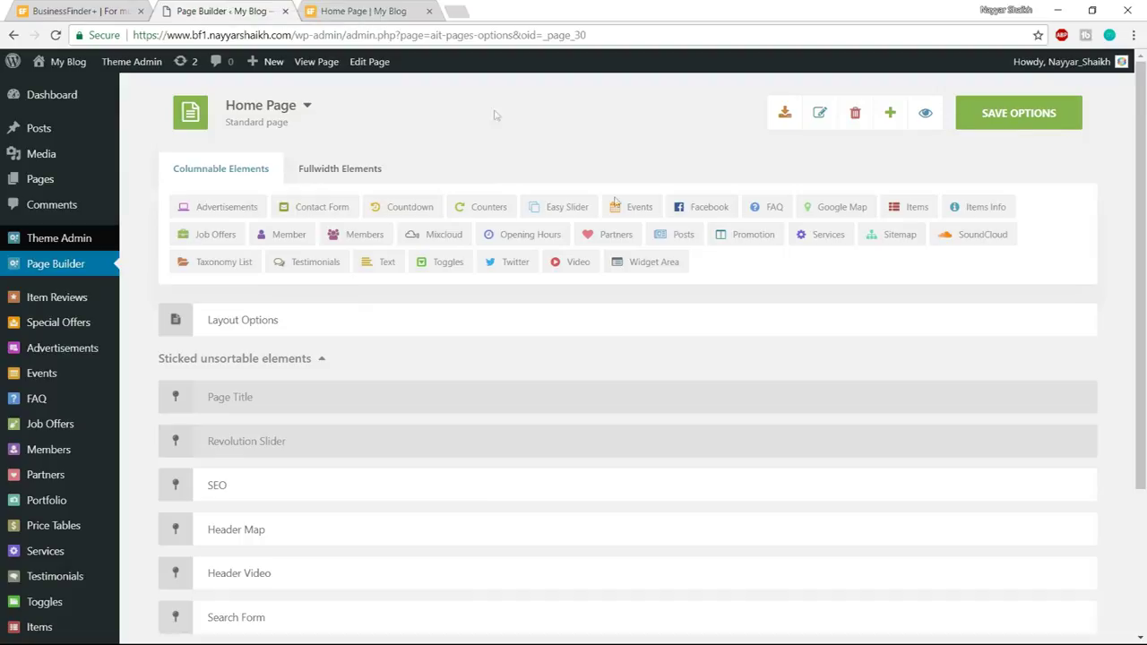
# Drag a Taxonomy List from Columnable Elements into Sortable elements between Content and Comments
pyautogui.scroll(-3, 679, 286)
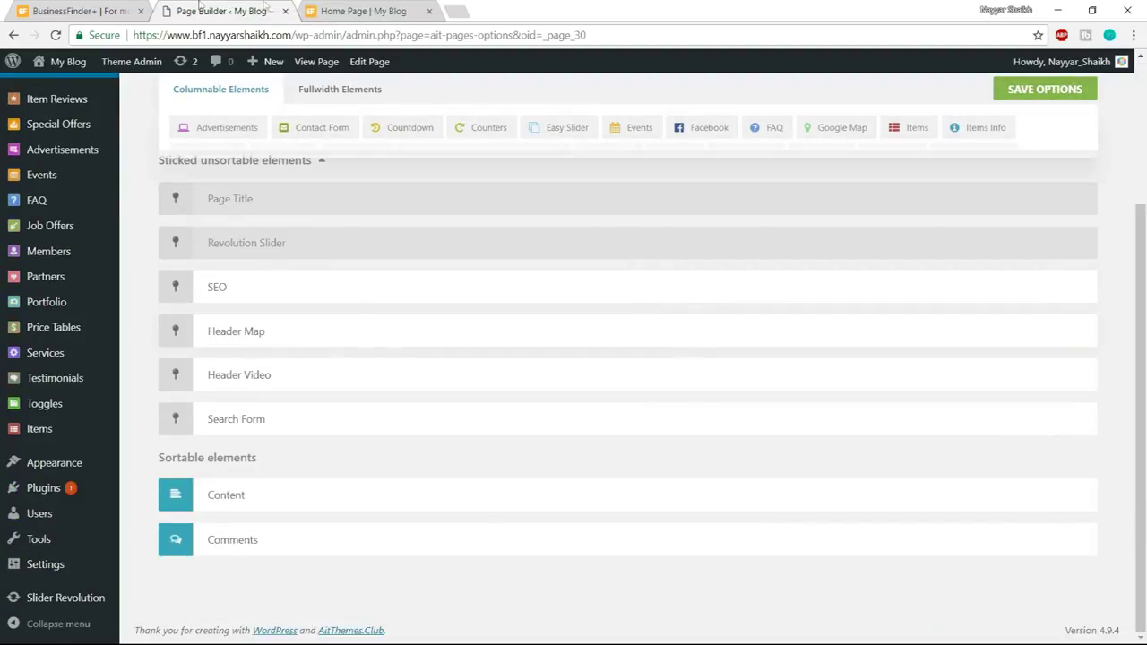
pyautogui.click(81, 11)
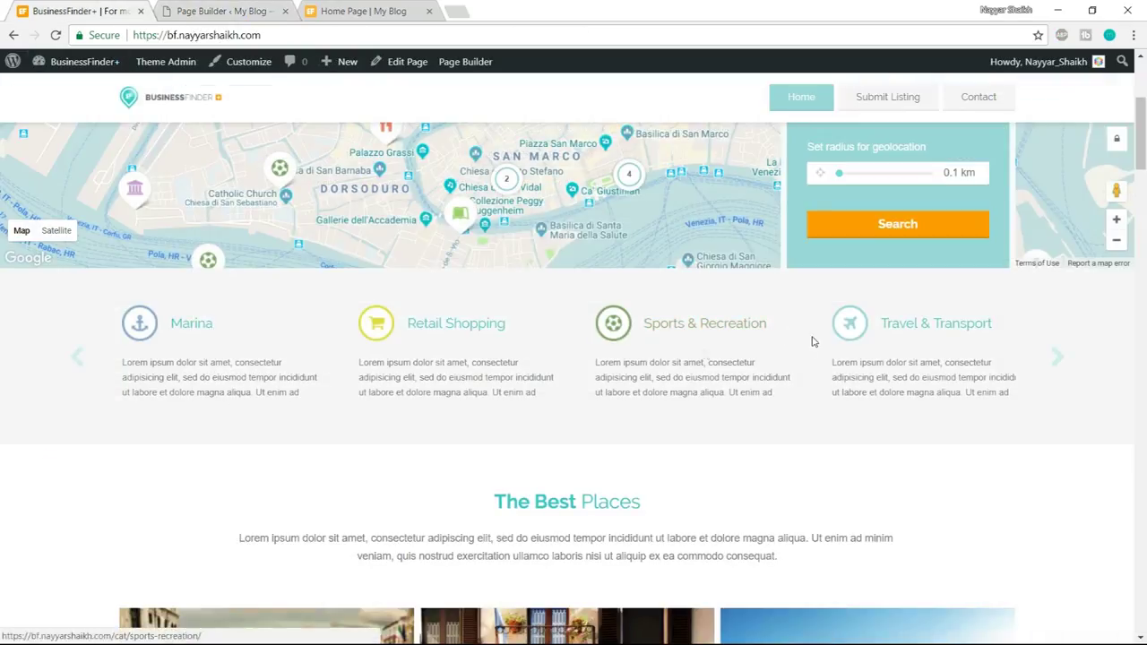
pyautogui.click(232, 9)
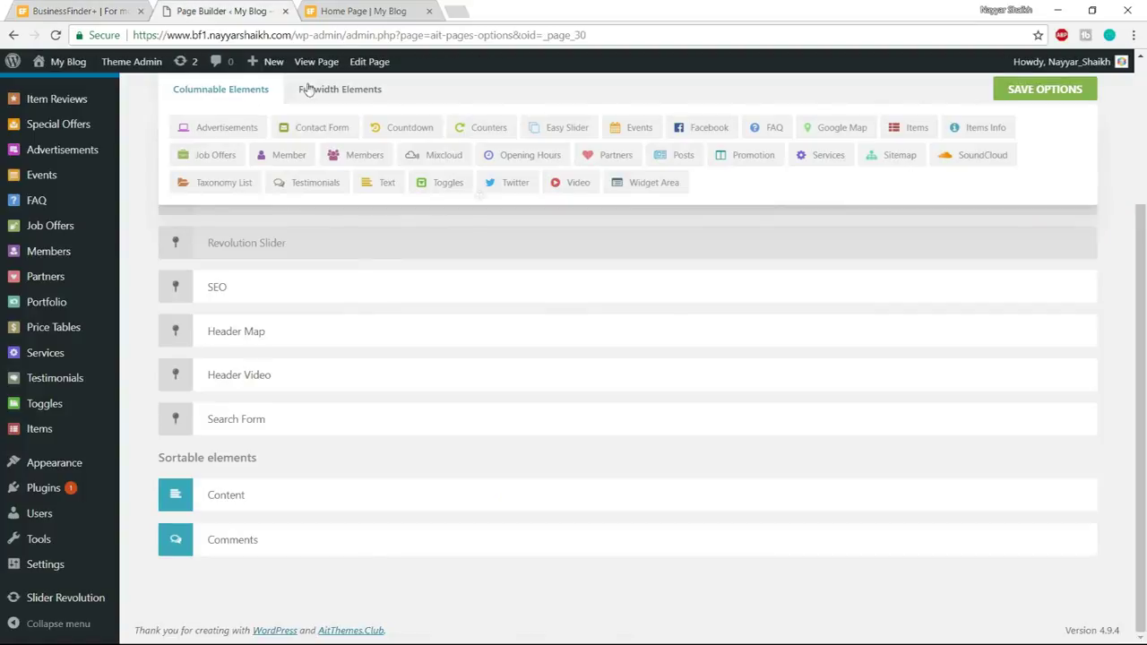
pyautogui.scroll(3, 681, 327)
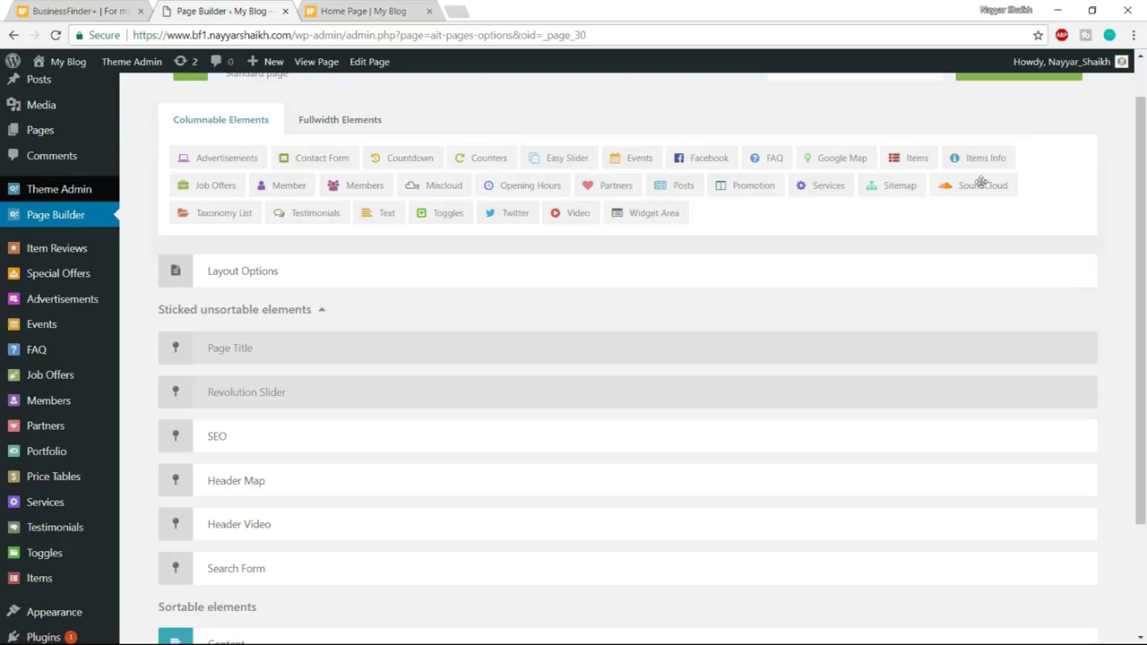
pyautogui.moveTo(934, 184); pyautogui.dragTo(567, 177)
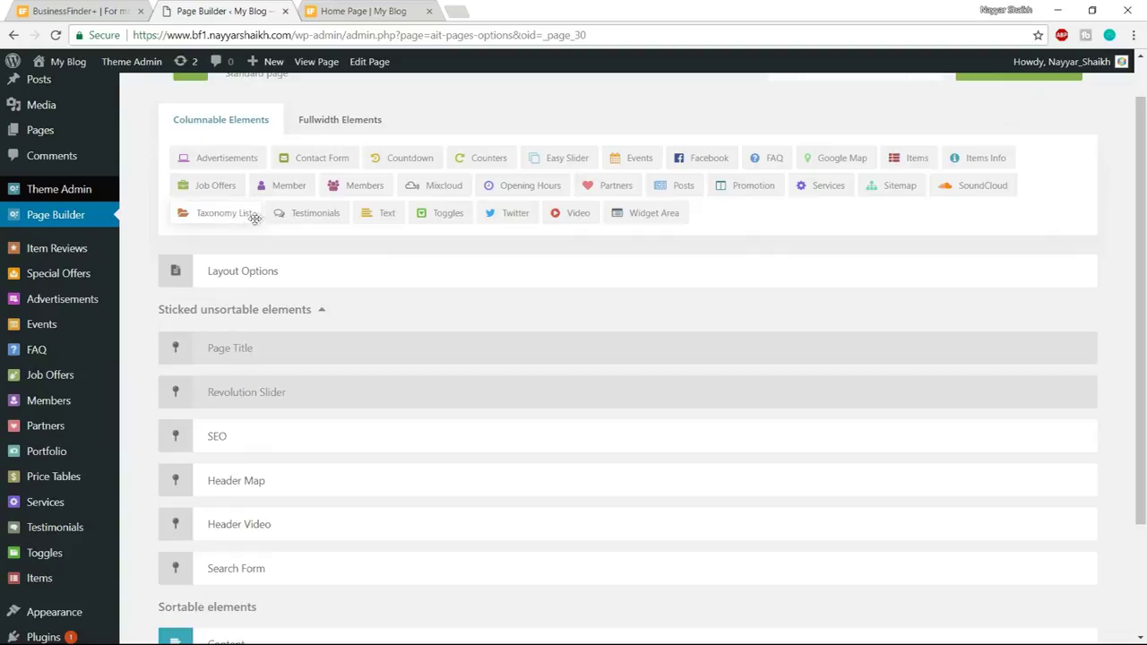
pyautogui.scroll(-1, 261, 222)
pyautogui.scroll(-1, 261, 223)
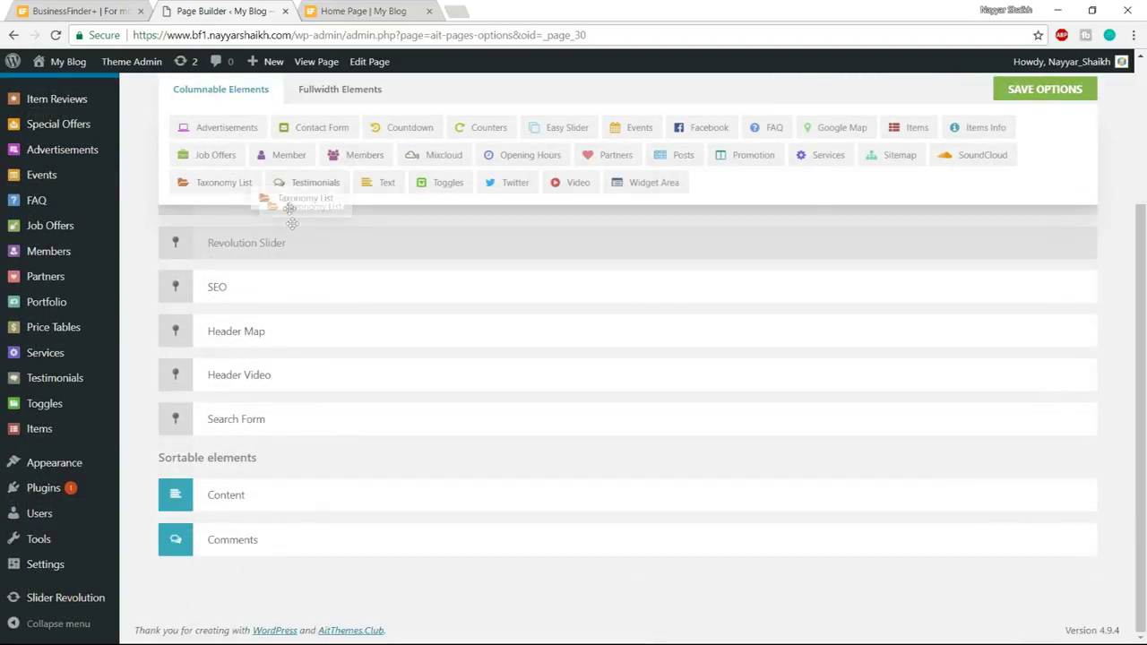
pyautogui.moveTo(261, 403); pyautogui.dragTo(300, 537)
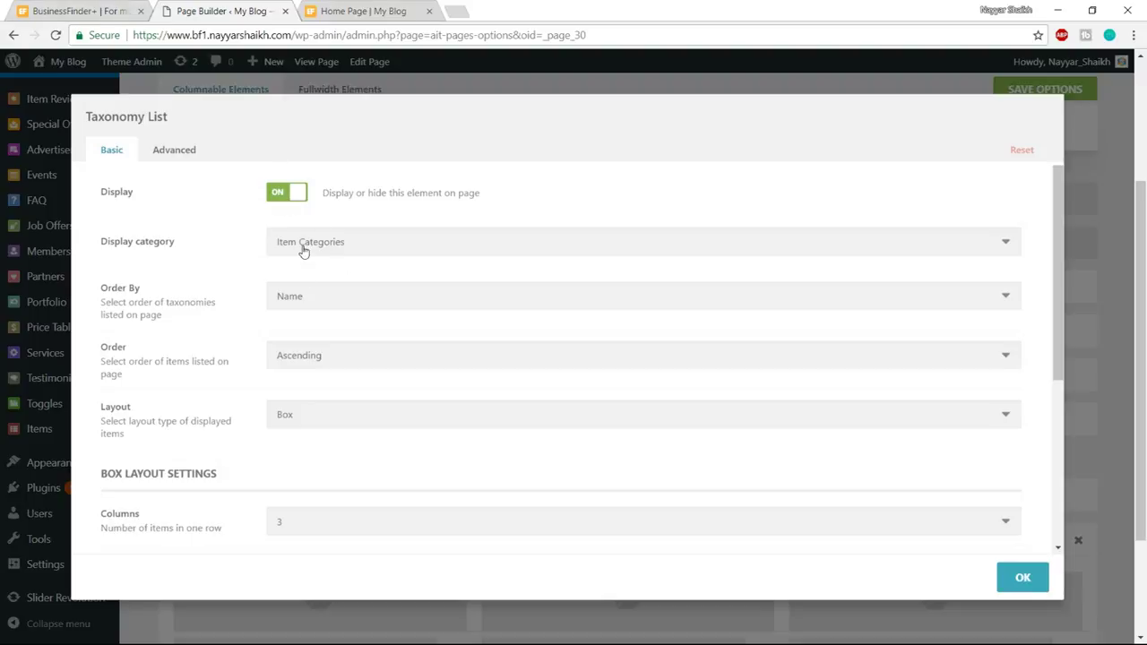
# In the Taxonomy List's Basic tab, pick List from the Layout dropdown instead of Box
pyautogui.click(376, 244)
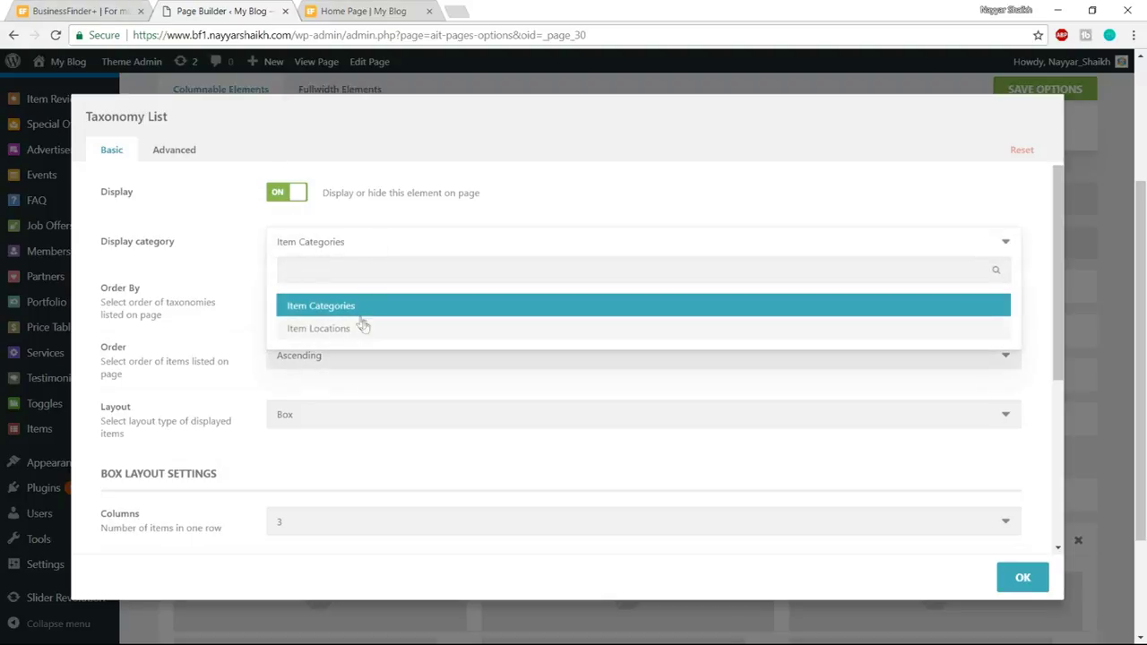
pyautogui.click(125, 10)
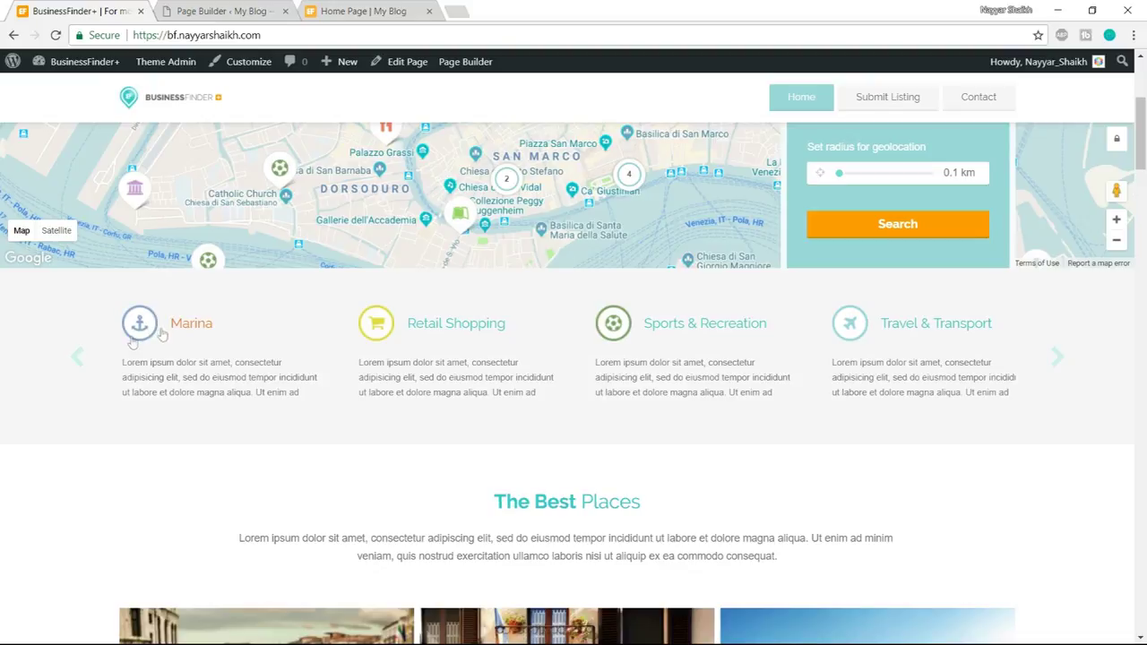
pyautogui.click(167, 6)
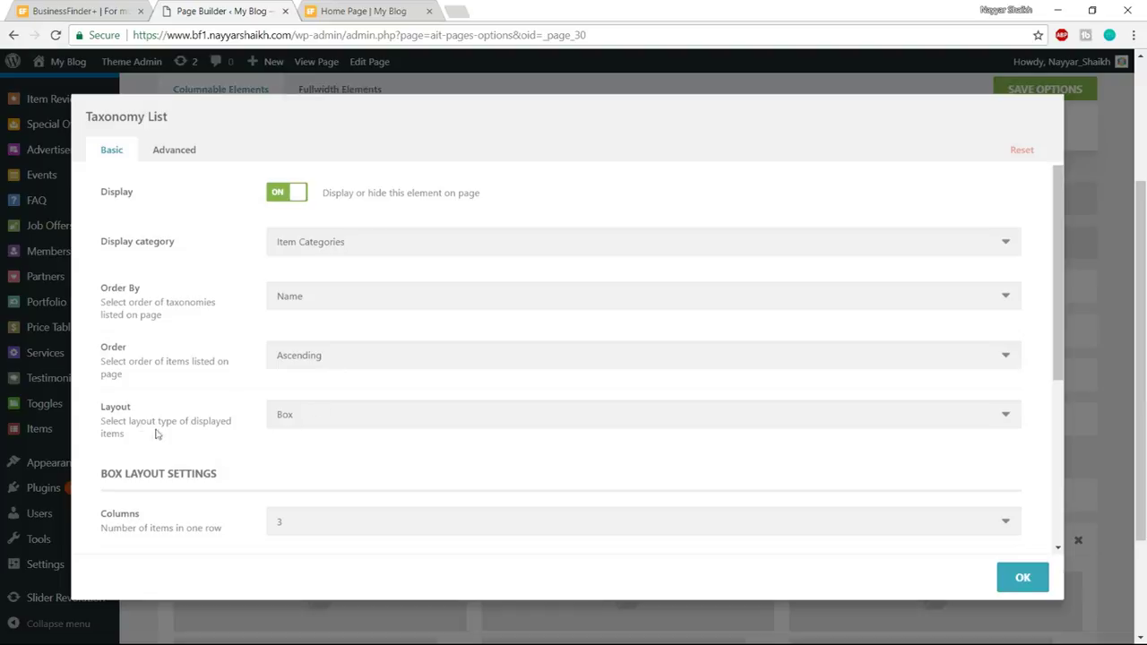
pyautogui.click(308, 428)
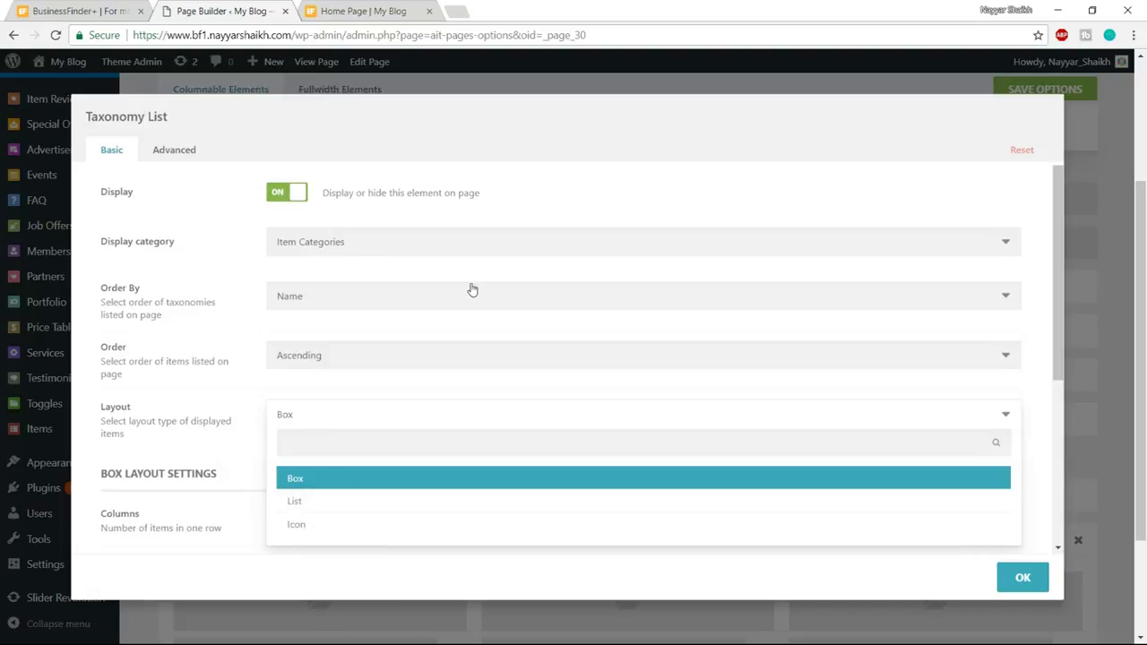
pyautogui.click(61, 9)
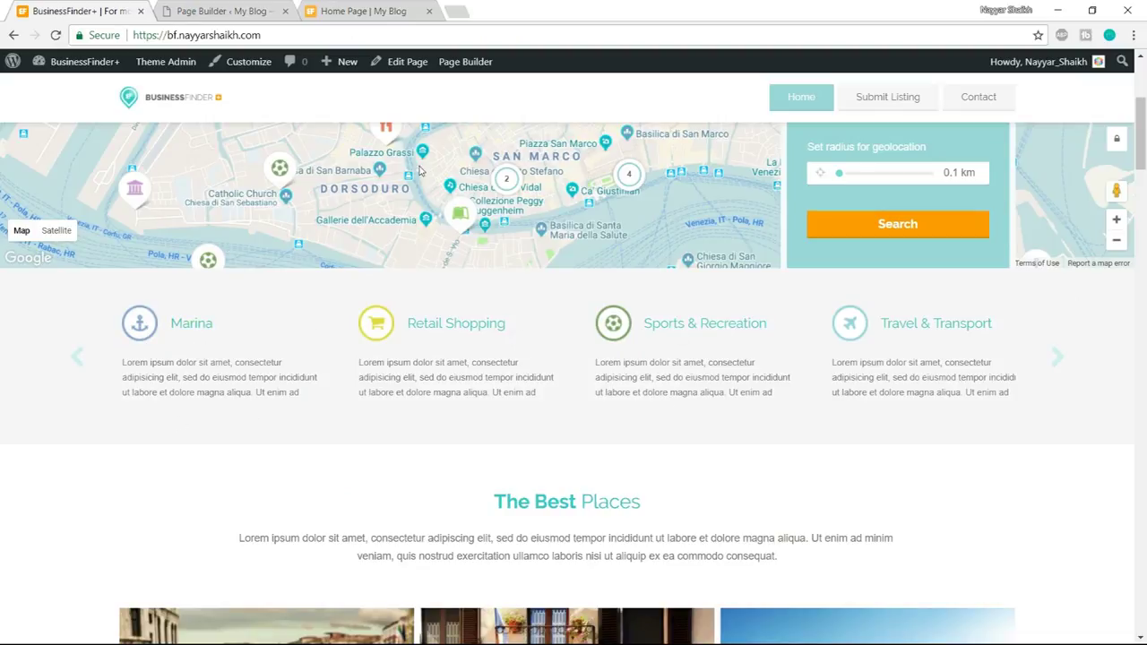
pyautogui.hotkey('ctrl', 'Tab')
pyautogui.click(330, 417)
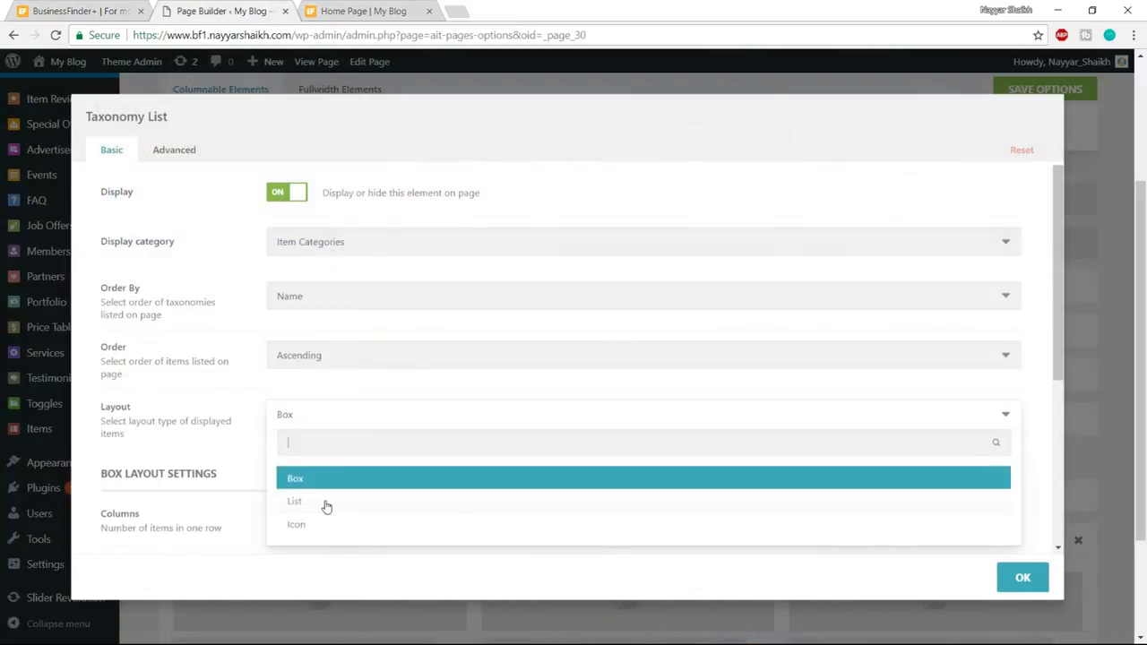
pyautogui.click(325, 504)
# After comparing with the live demo, set the Taxonomy List to 4 columns
pyautogui.scroll(-5, 570, 420)
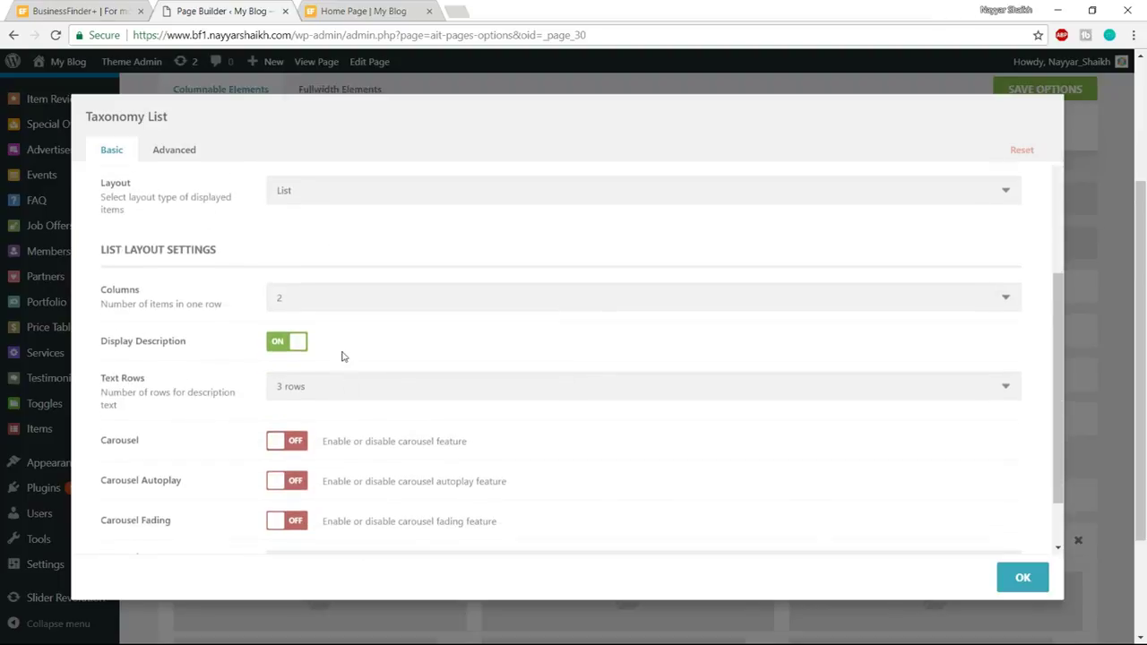
pyautogui.click(126, 10)
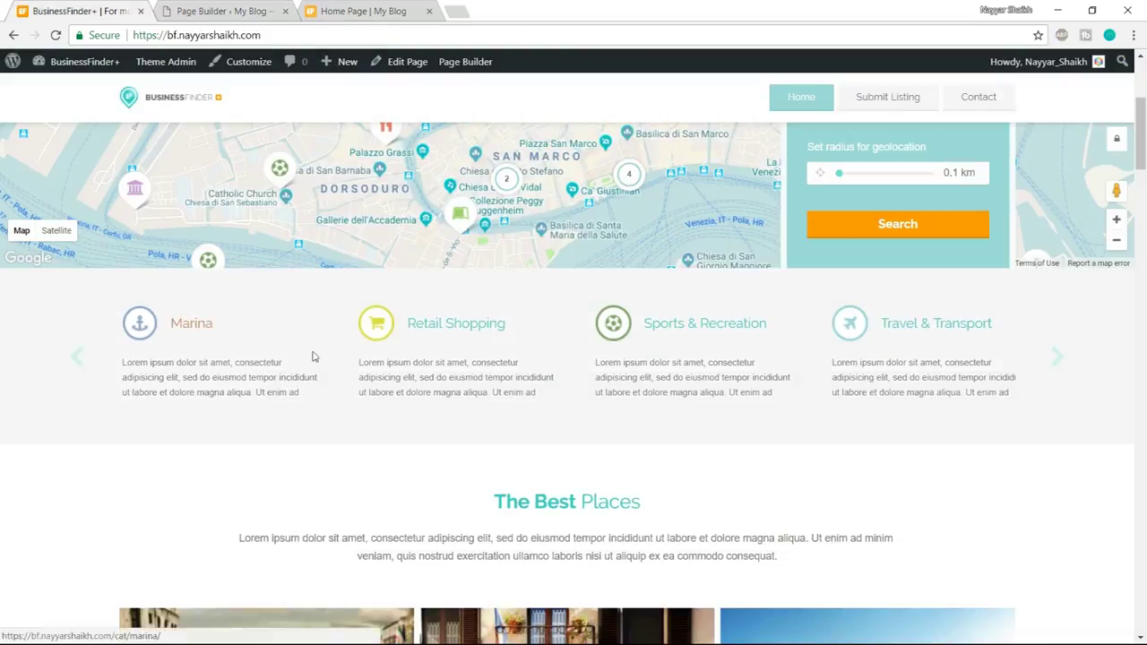
pyautogui.click(224, 11)
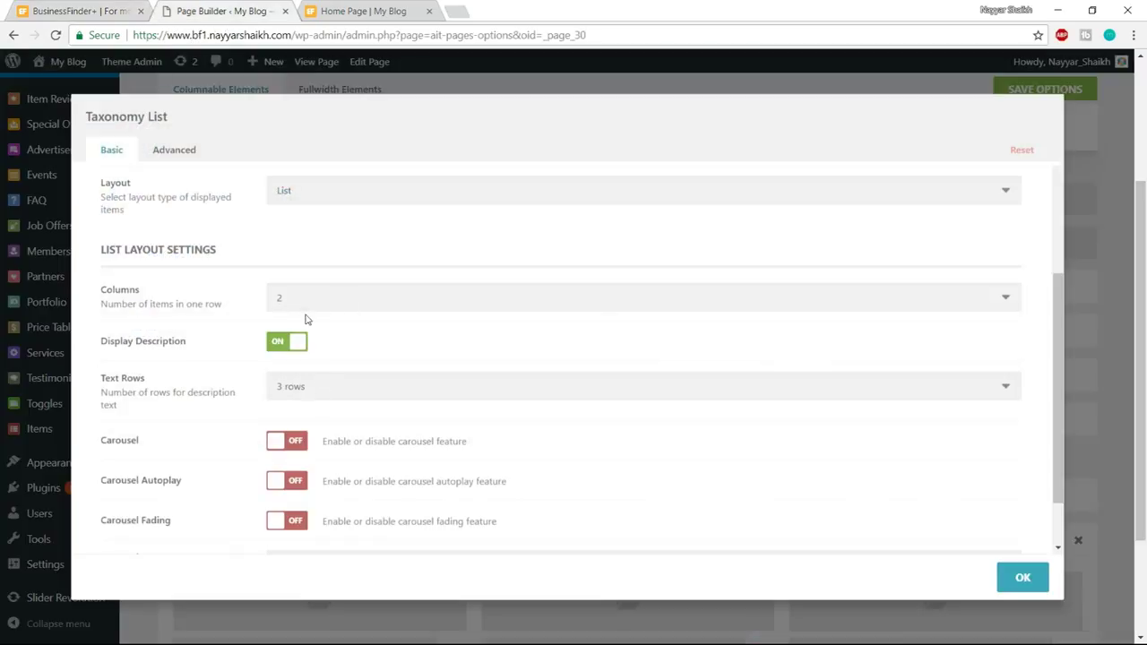
pyautogui.click(305, 305)
pyautogui.click(320, 430)
# Check the demo's Marina description, then switch the category carousel on
pyautogui.scroll(-1, 511, 332)
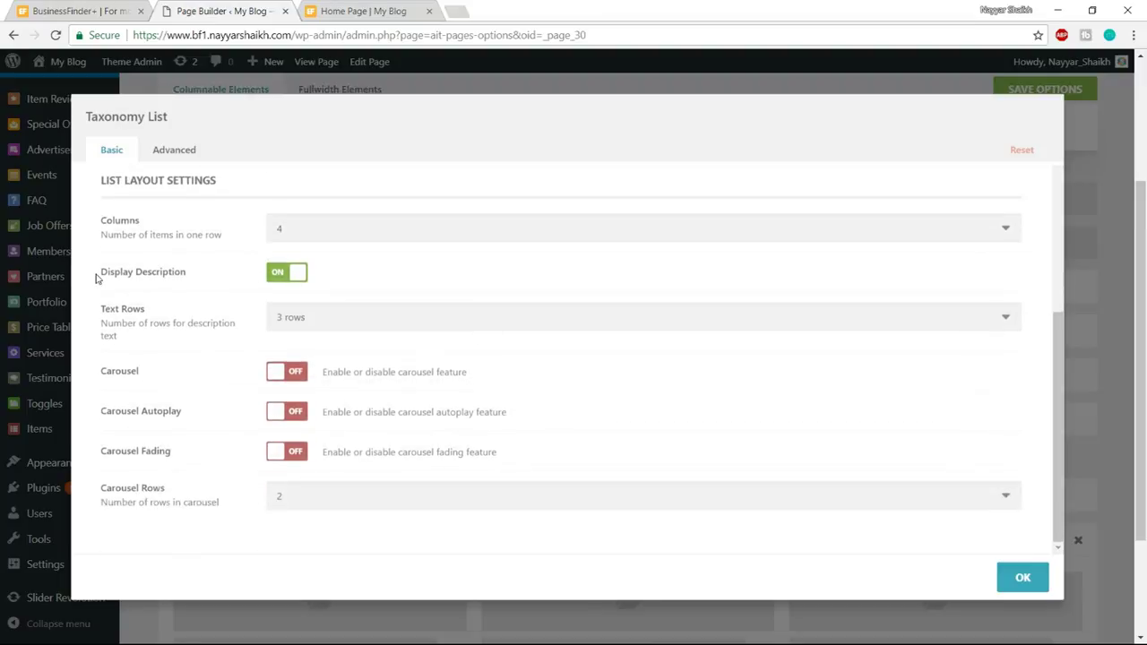
pyautogui.click(125, 9)
pyautogui.moveTo(305, 398); pyautogui.dragTo(133, 366)
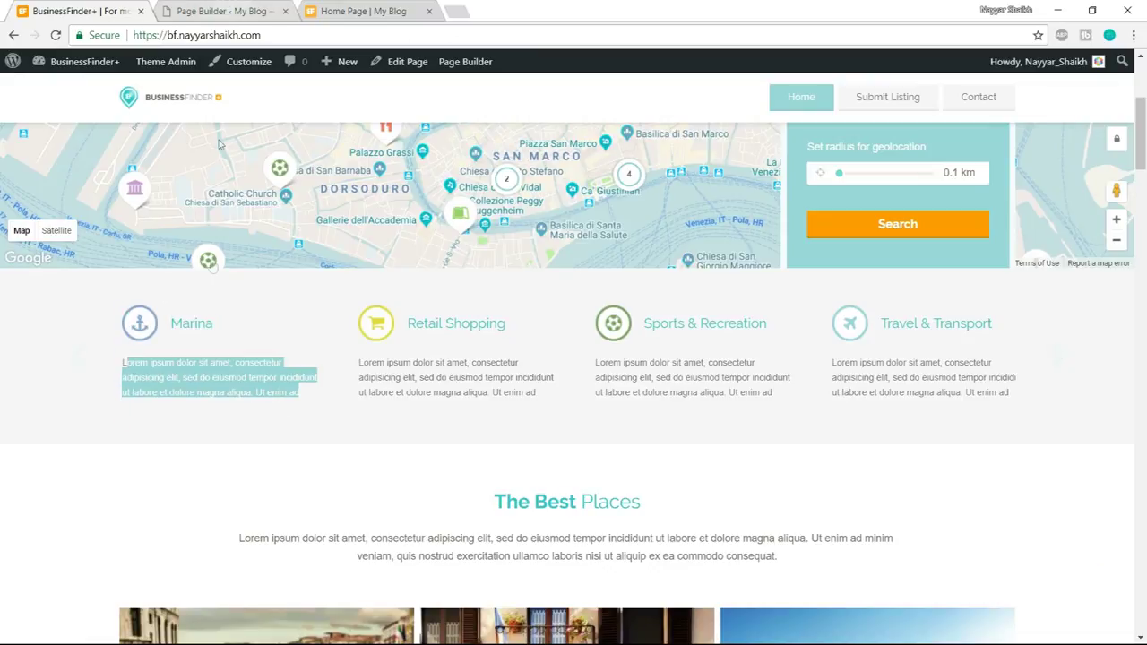
pyautogui.click(222, 9)
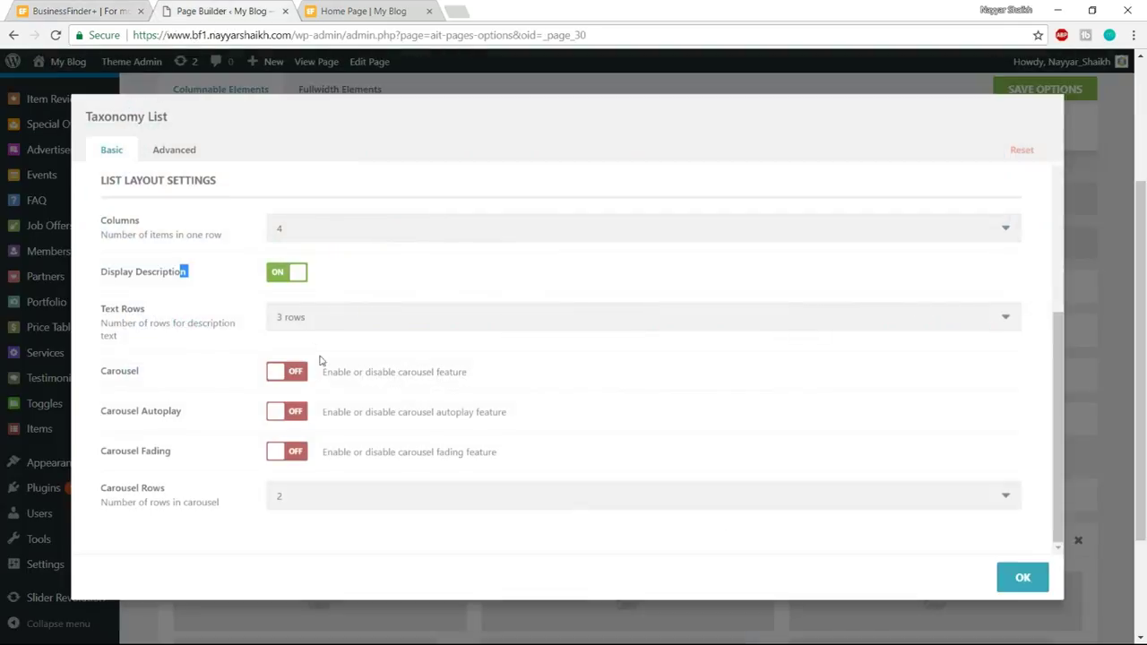
pyautogui.click(405, 273)
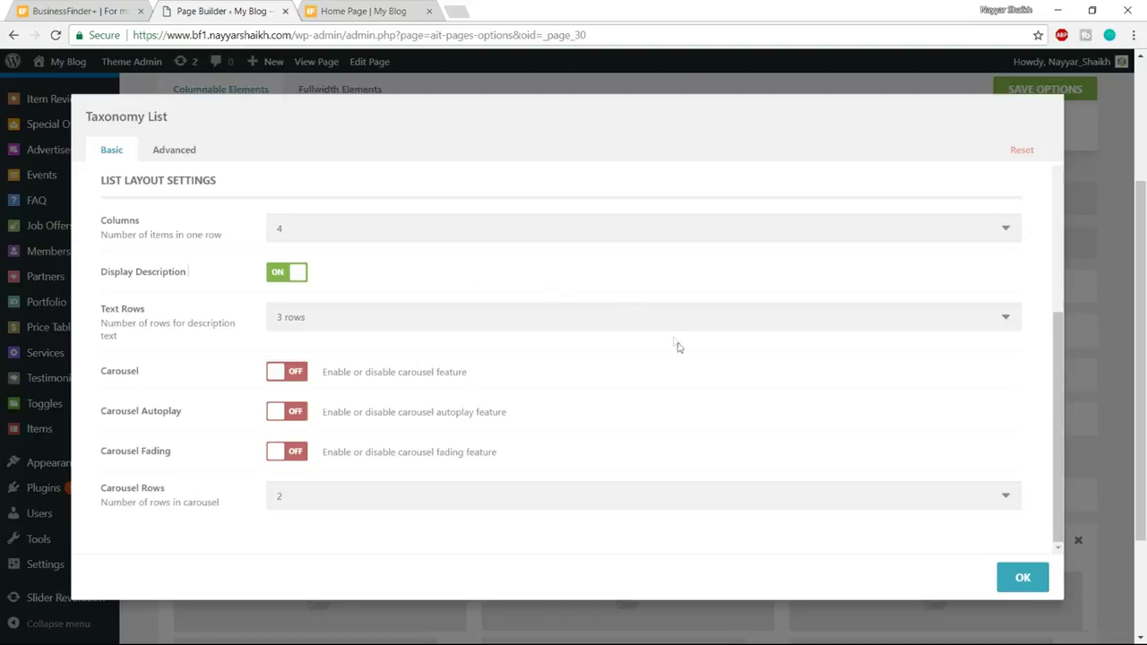
pyautogui.scroll(-1, 265, 379)
pyautogui.click(302, 377)
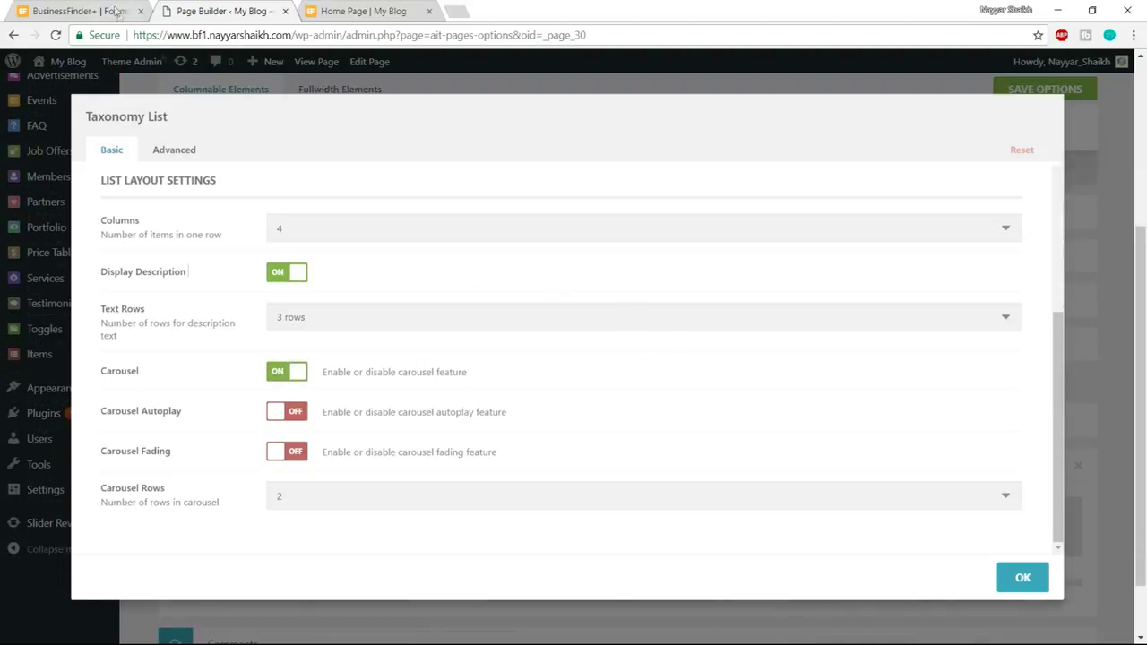
# After trying the demo carousel, set Carousel Rows to 1 and go to the advanced settings
pyautogui.click(117, 13)
pyautogui.click(1057, 359)
pyautogui.click(1057, 358)
pyautogui.click(77, 356)
pyautogui.click(77, 356)
pyautogui.click(229, 9)
pyautogui.click(305, 492)
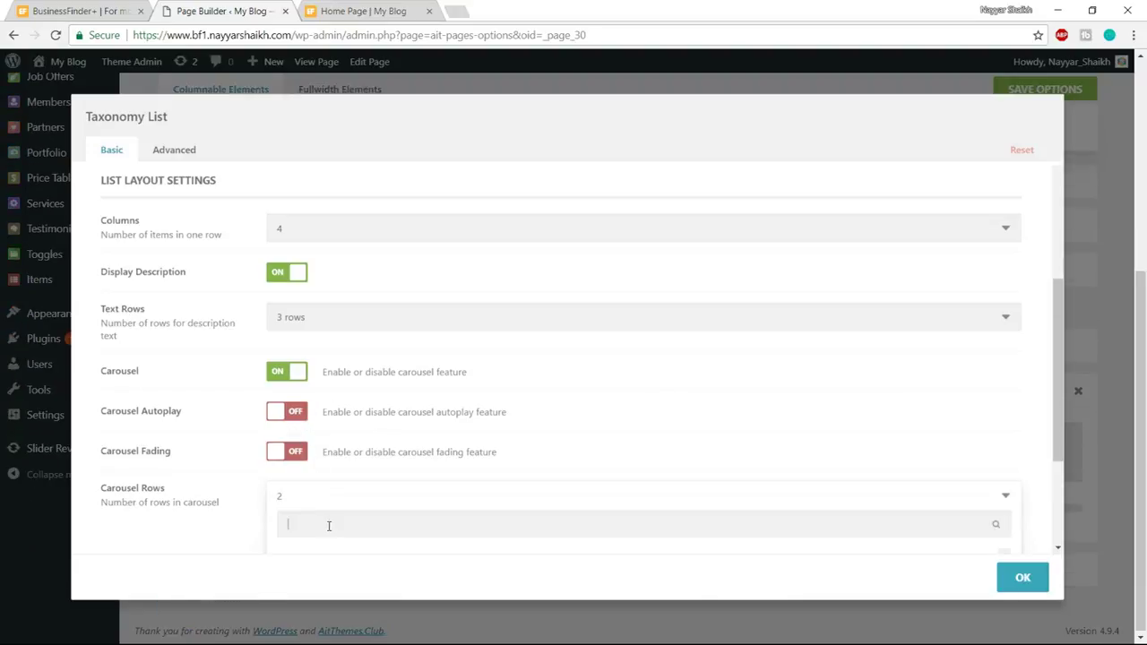
pyautogui.scroll(-3, 296, 511)
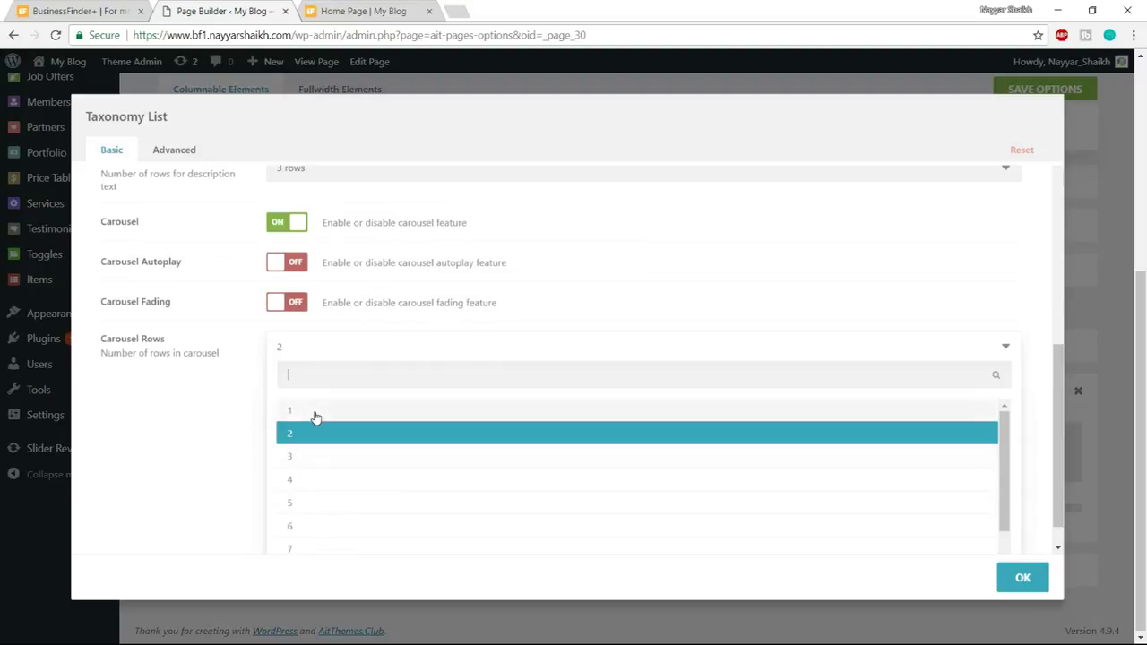
pyautogui.click(316, 414)
pyautogui.scroll(10, 494, 399)
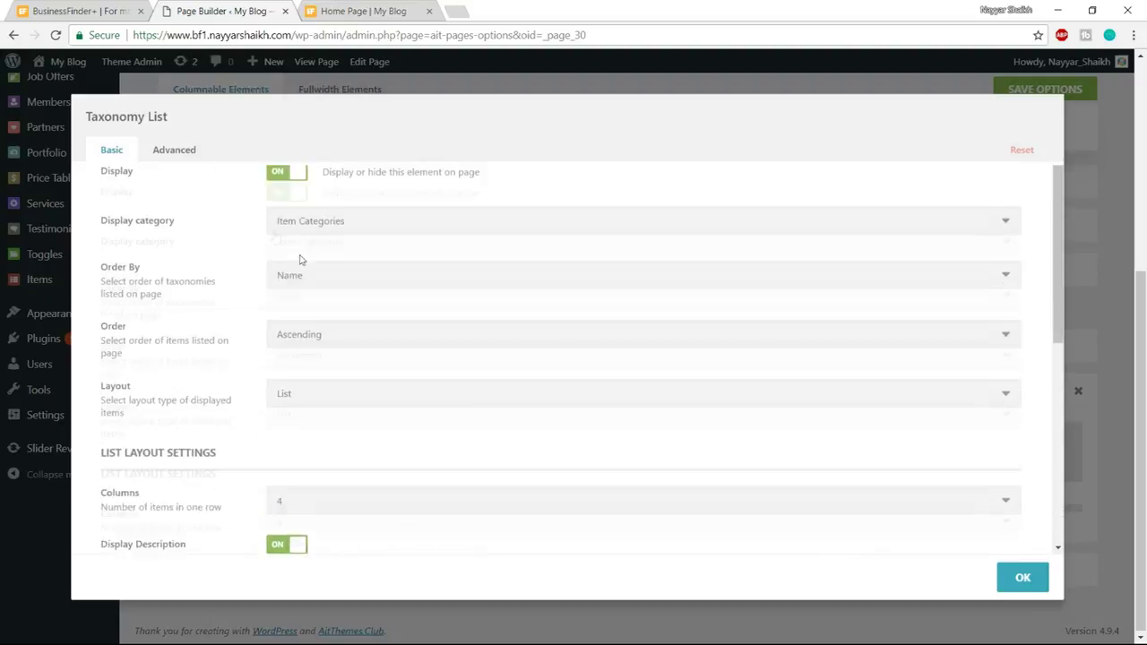
pyautogui.click(198, 160)
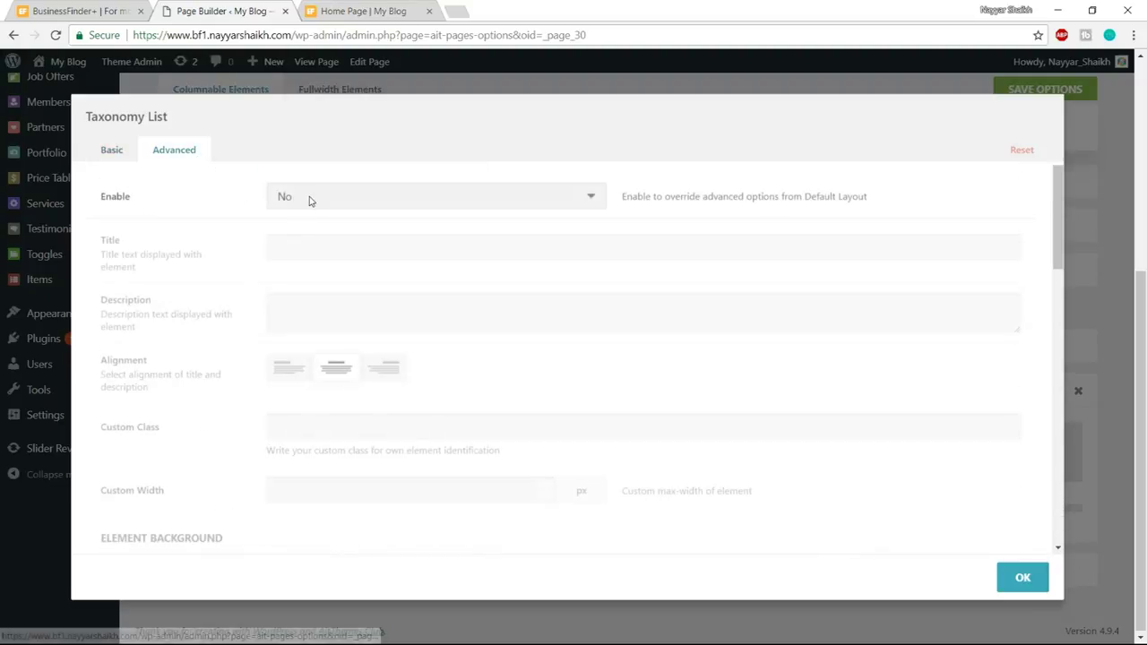
# Enable the advanced overrides and set the element background to #f7f7f7
pyautogui.click(309, 198)
pyautogui.click(309, 217)
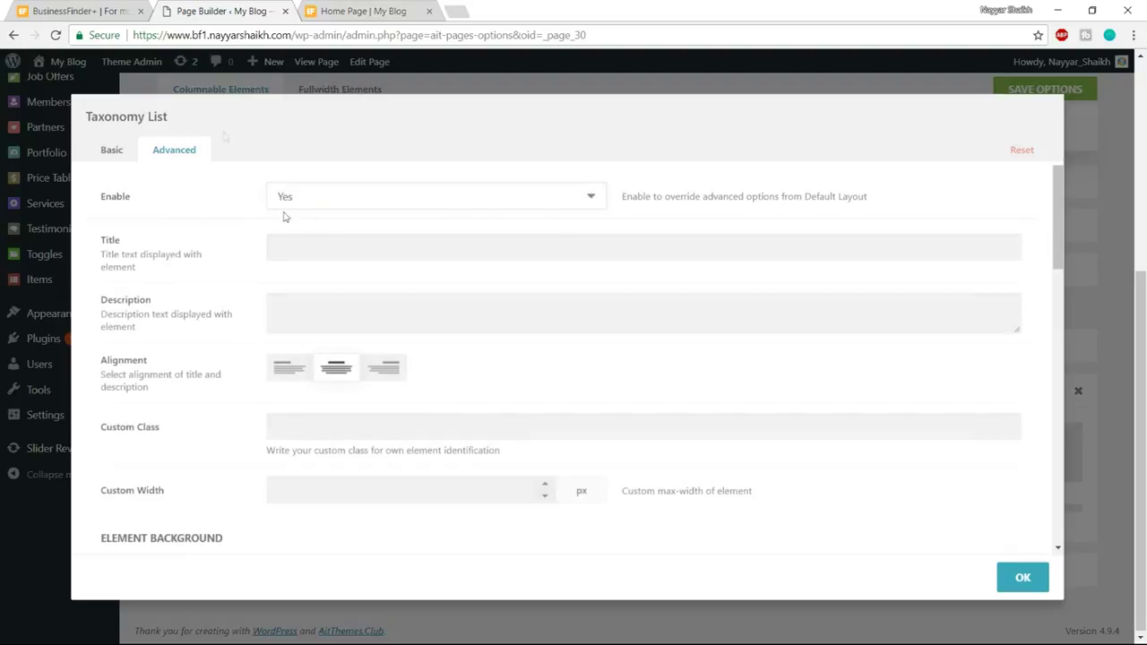
pyautogui.click(77, 10)
pyautogui.scroll(-2, 150, 419)
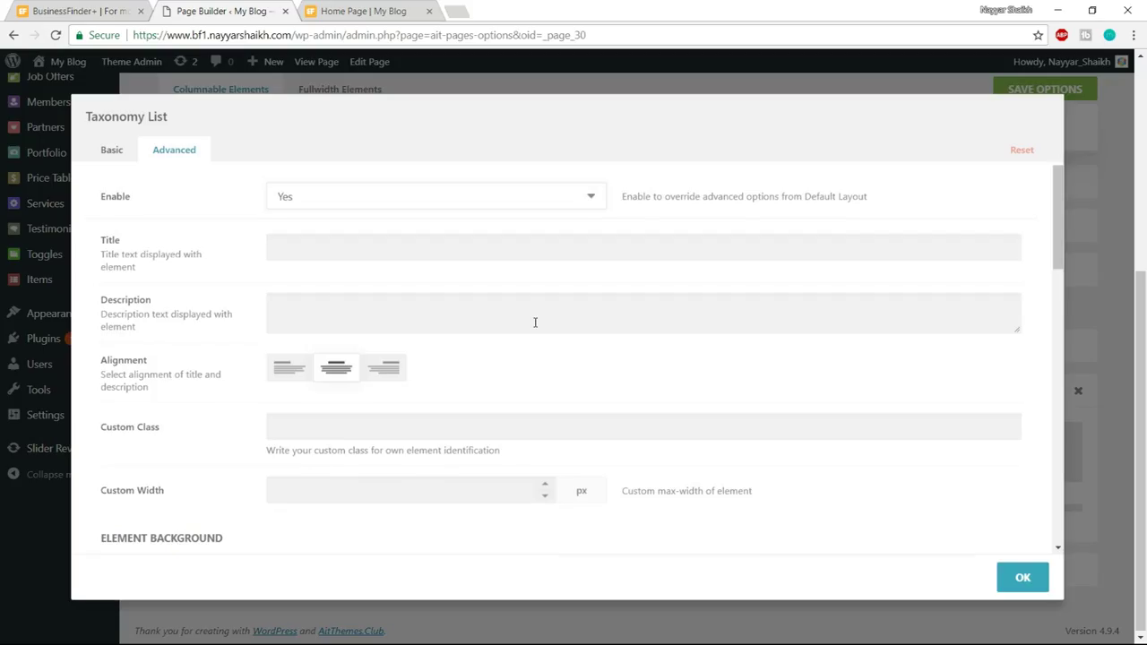
pyautogui.scroll(-5, 535, 320)
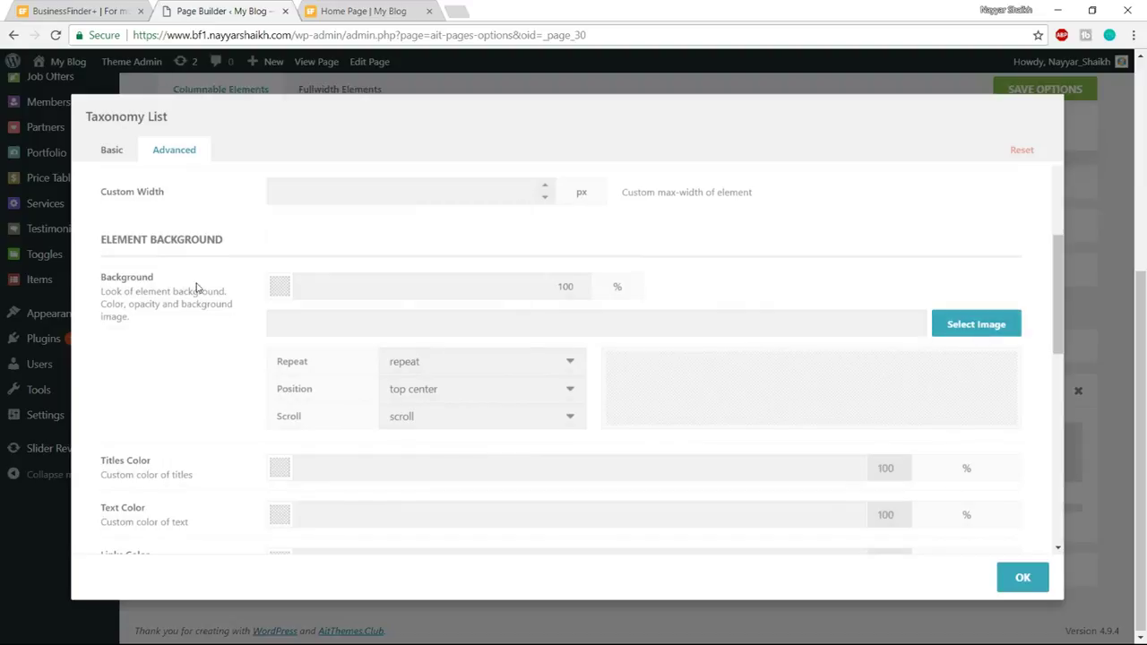
pyautogui.click(311, 294)
pyautogui.moveTo(328, 338); pyautogui.dragTo(387, 343)
pyautogui.click(406, 284)
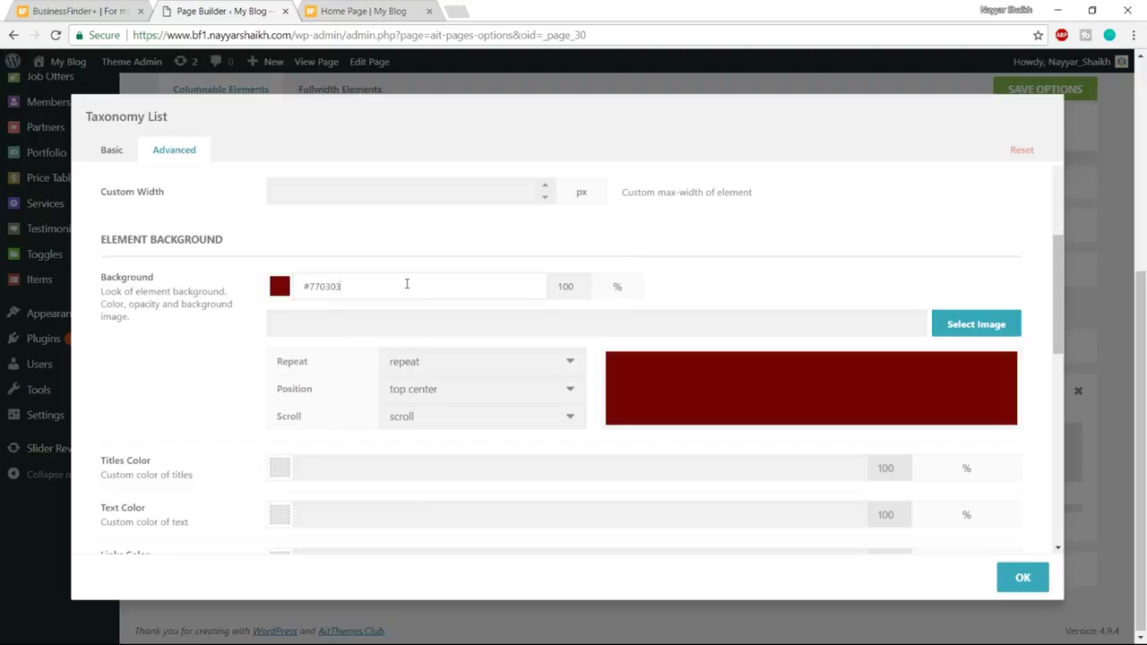
pyautogui.moveTo(326, 283); pyautogui.dragTo(310, 282)
pyautogui.write('f7f7f7')
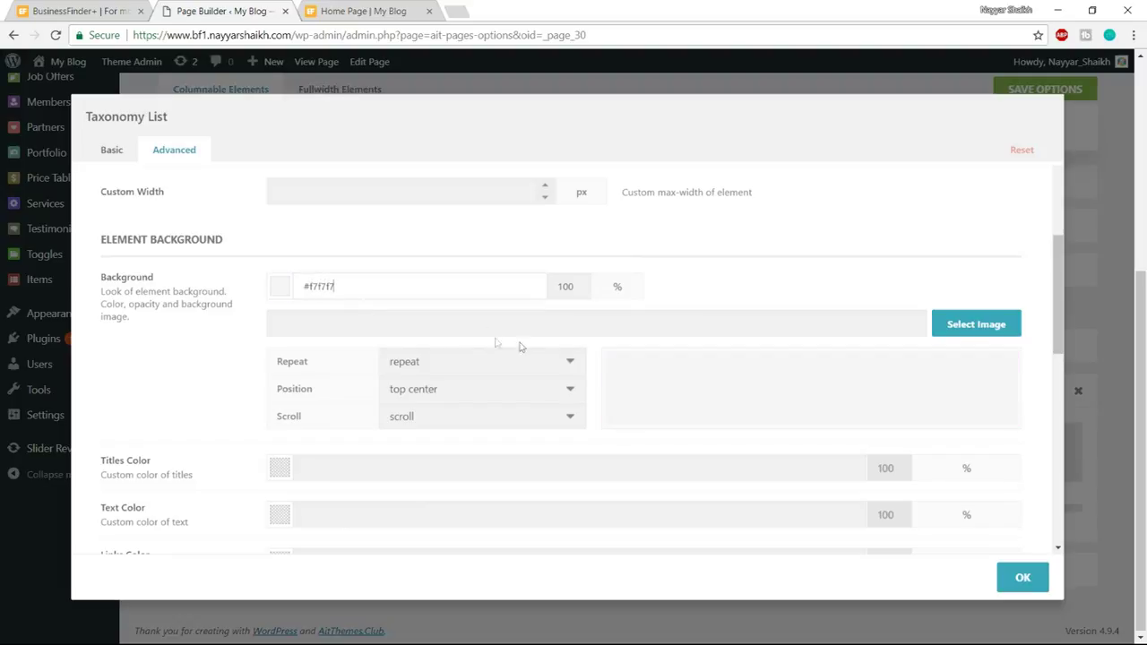
# Give it 60 px top and bottom padding and 0 bottom margin, then apply
pyautogui.scroll(-3, 704, 357)
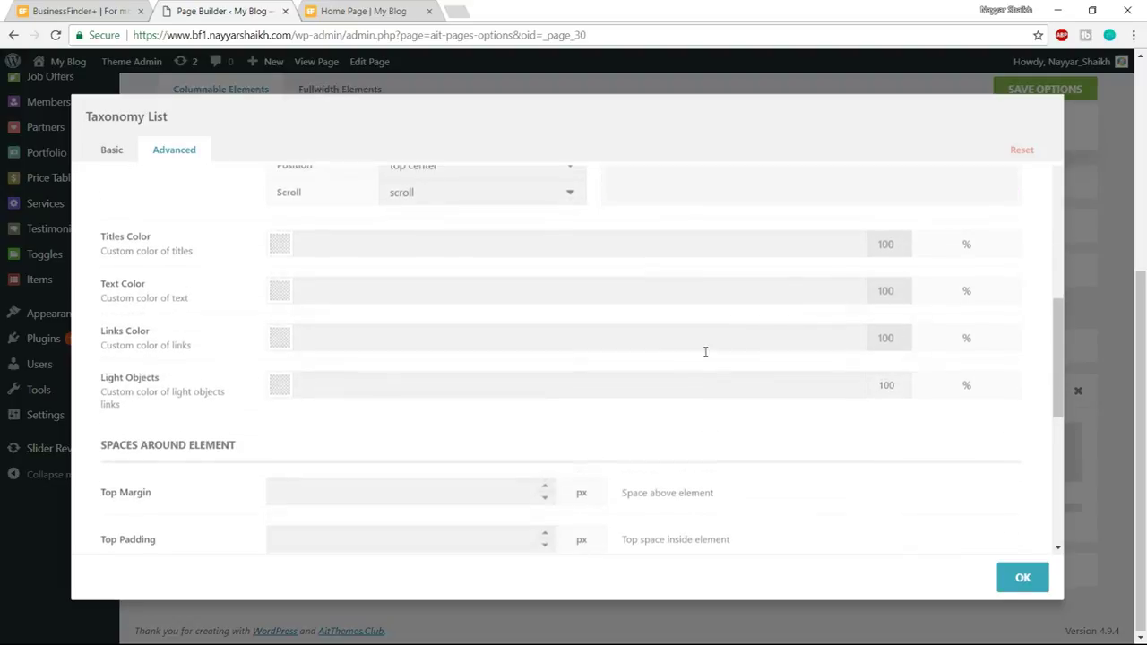
pyautogui.click(338, 304)
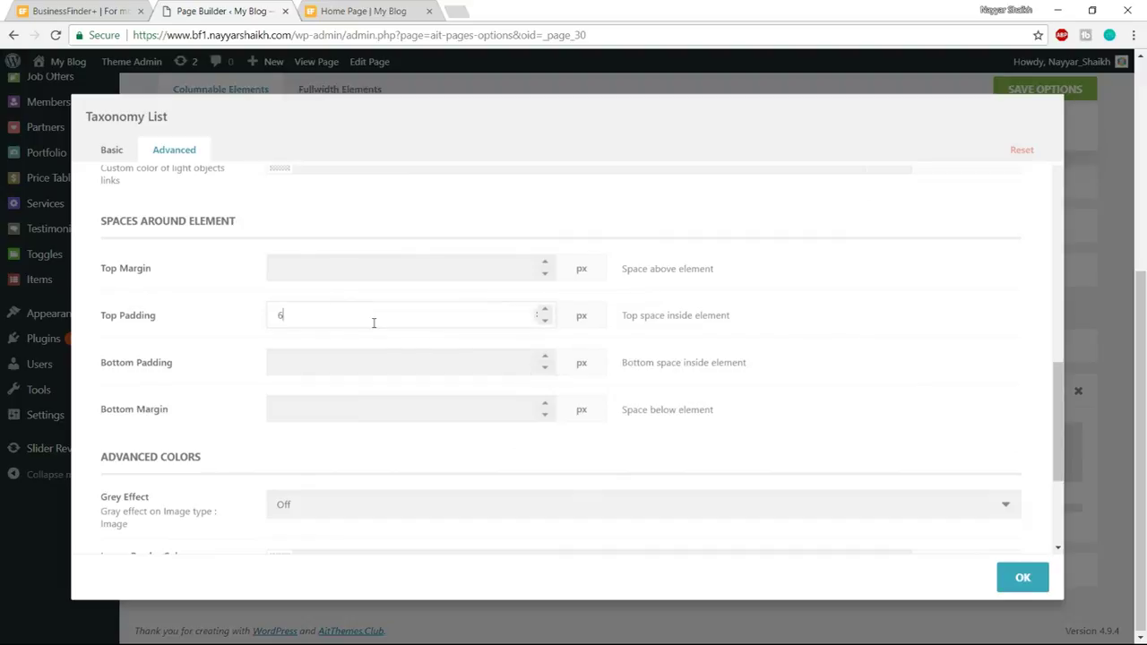
pyautogui.press('Tab')
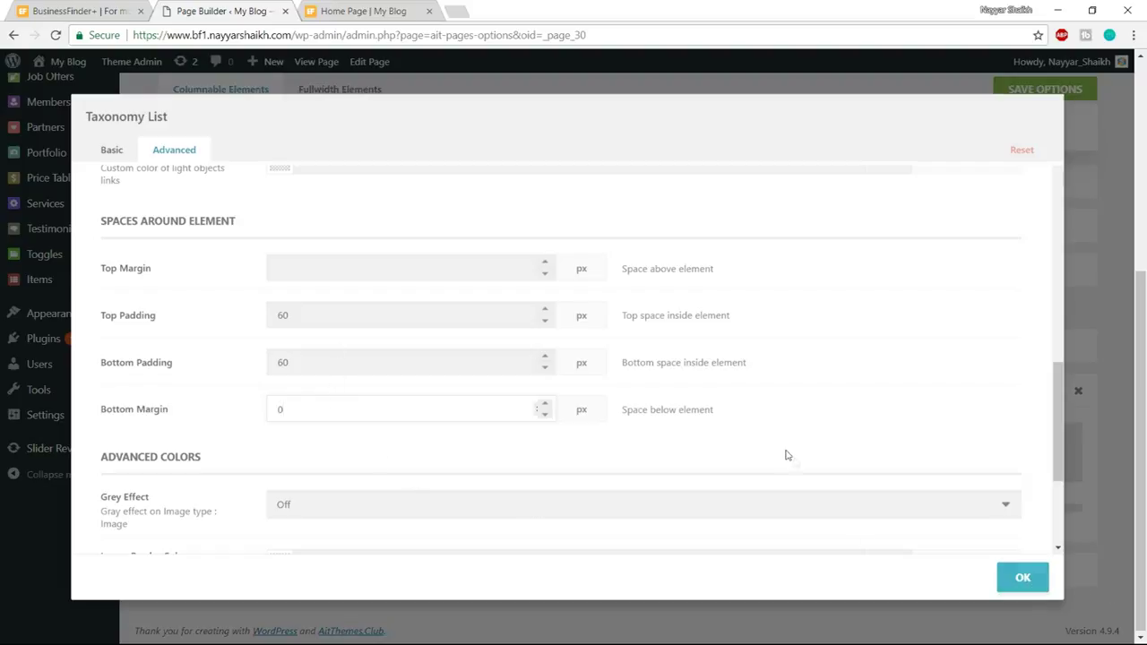
pyautogui.scroll(-2, 786, 455)
pyautogui.scroll(-1, 786, 456)
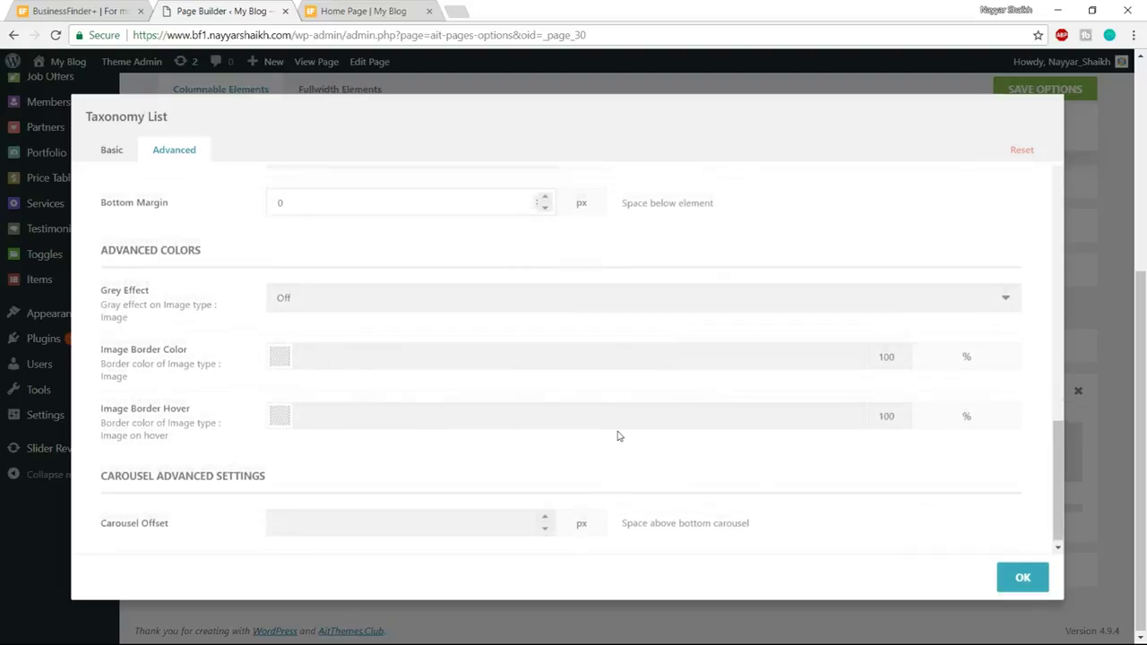
pyautogui.scroll(2, 616, 435)
pyautogui.click(1022, 577)
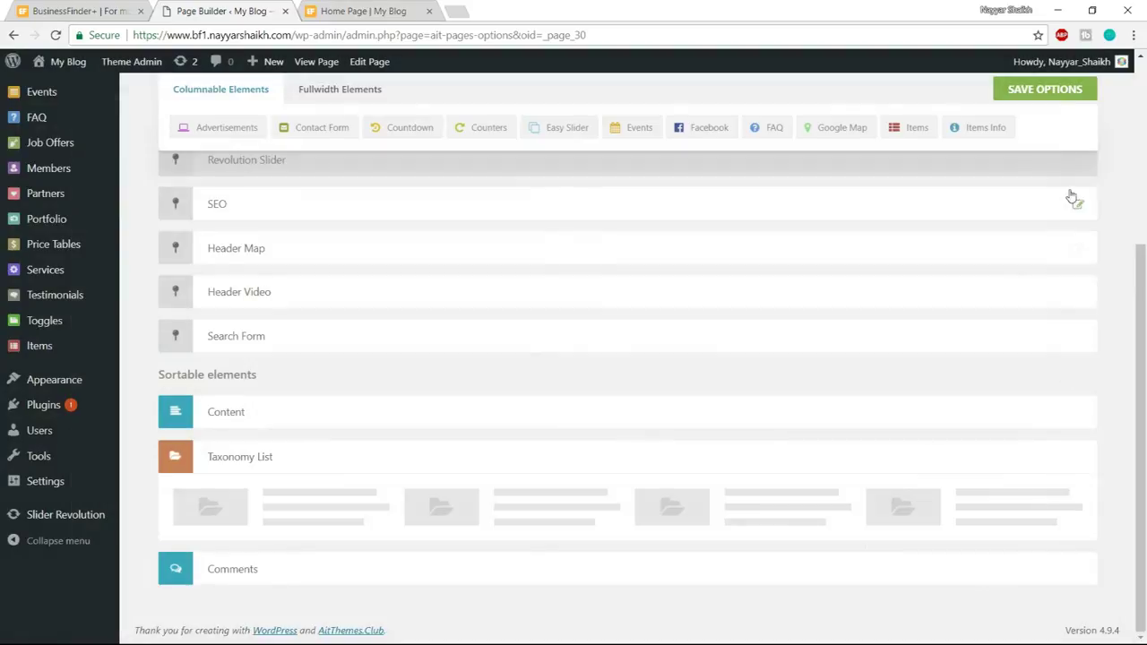
# Save the Page Builder options and reload the home page to check the categories
pyautogui.click(1062, 89)
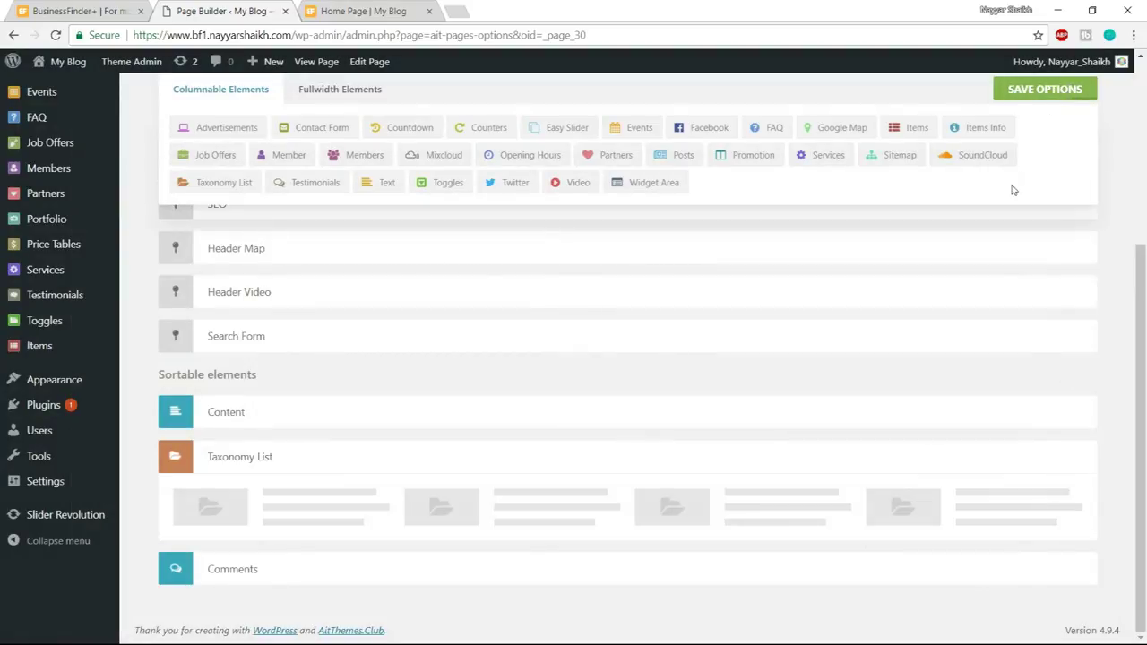
pyautogui.click(349, 11)
pyautogui.click(56, 35)
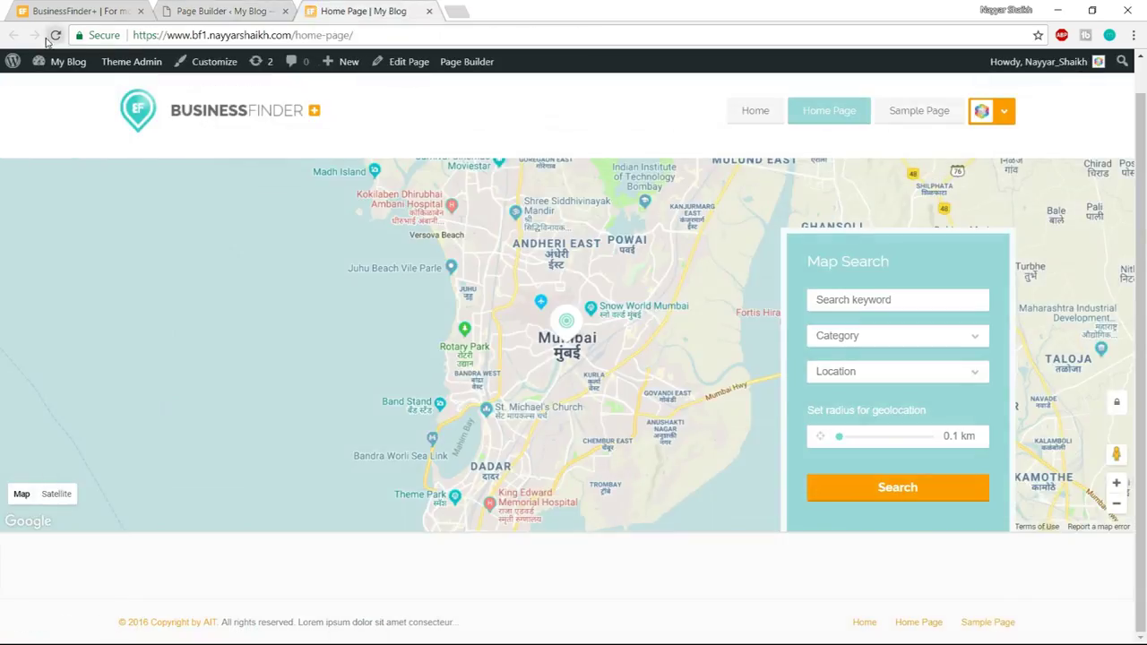
pyautogui.scroll(-2, 721, 367)
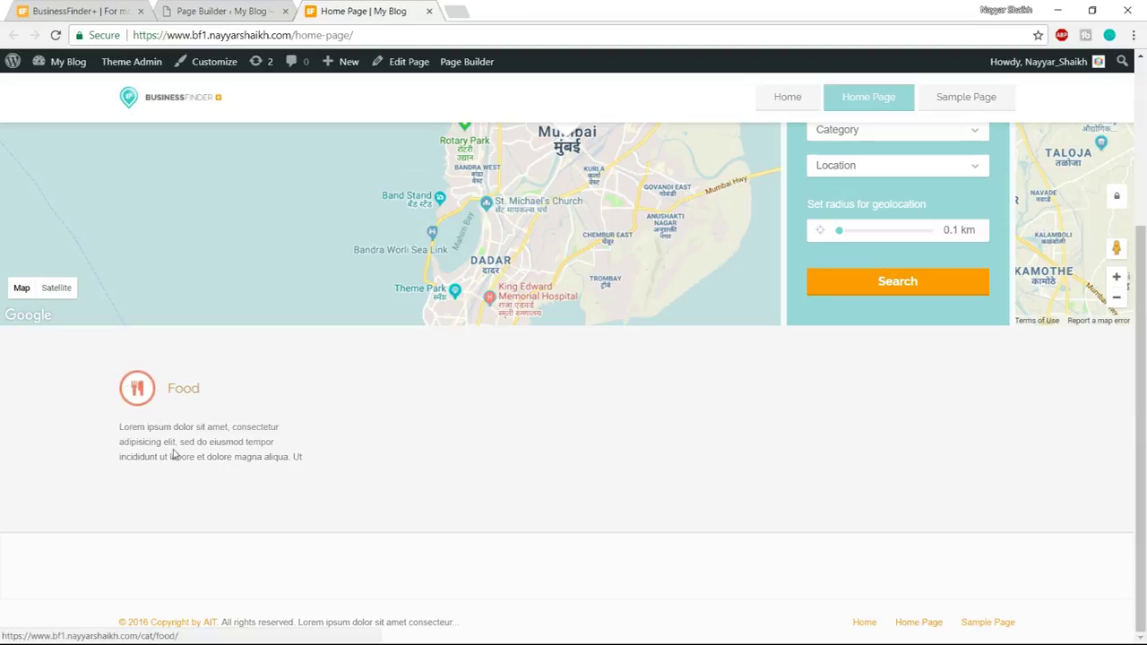
pyautogui.tripleClick(256, 469)
pyautogui.click(253, 469)
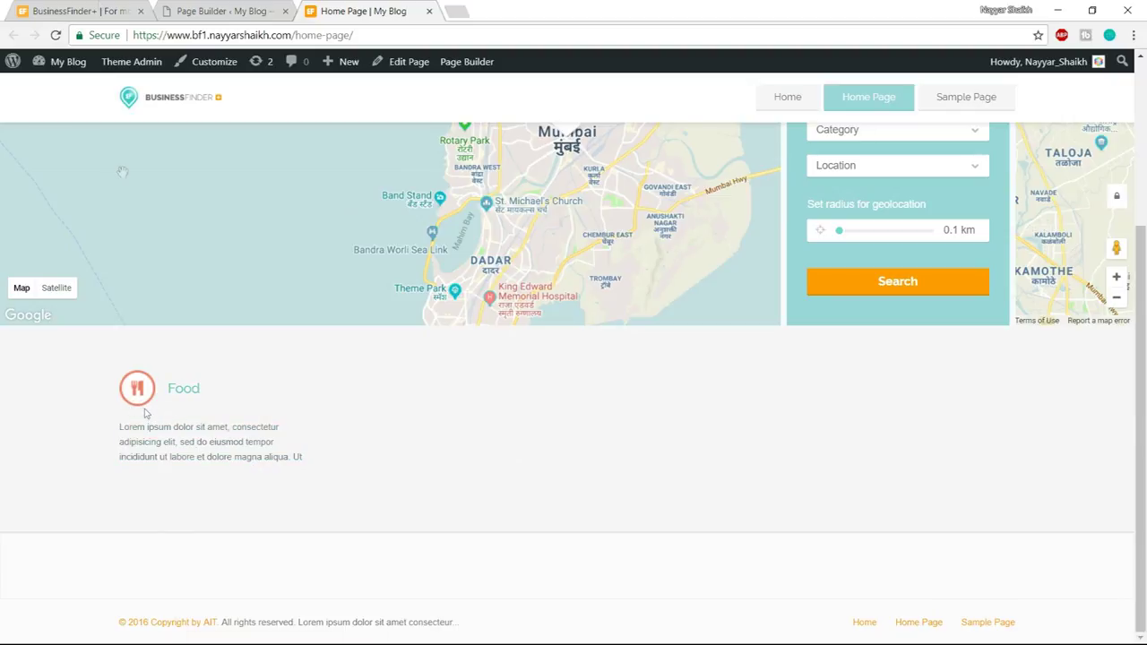
# Compare the live demo's category carousel and Best Places cards, then return to Page Builder
pyautogui.click(61, 11)
pyautogui.click(77, 284)
pyautogui.click(77, 285)
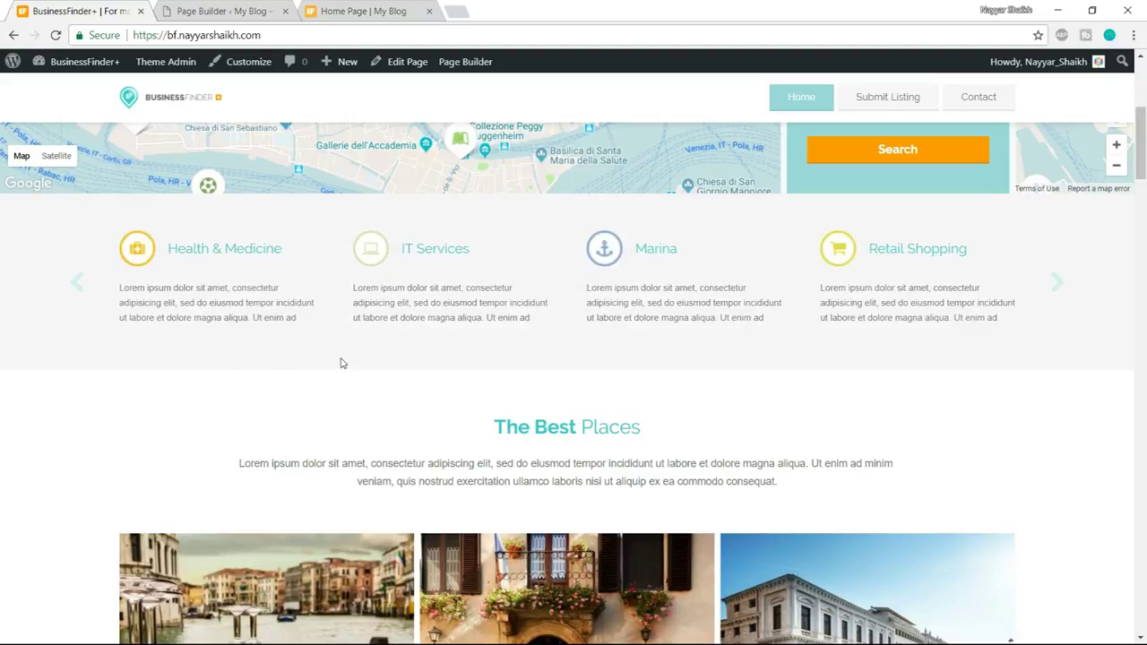
pyautogui.scroll(-5, 721, 359)
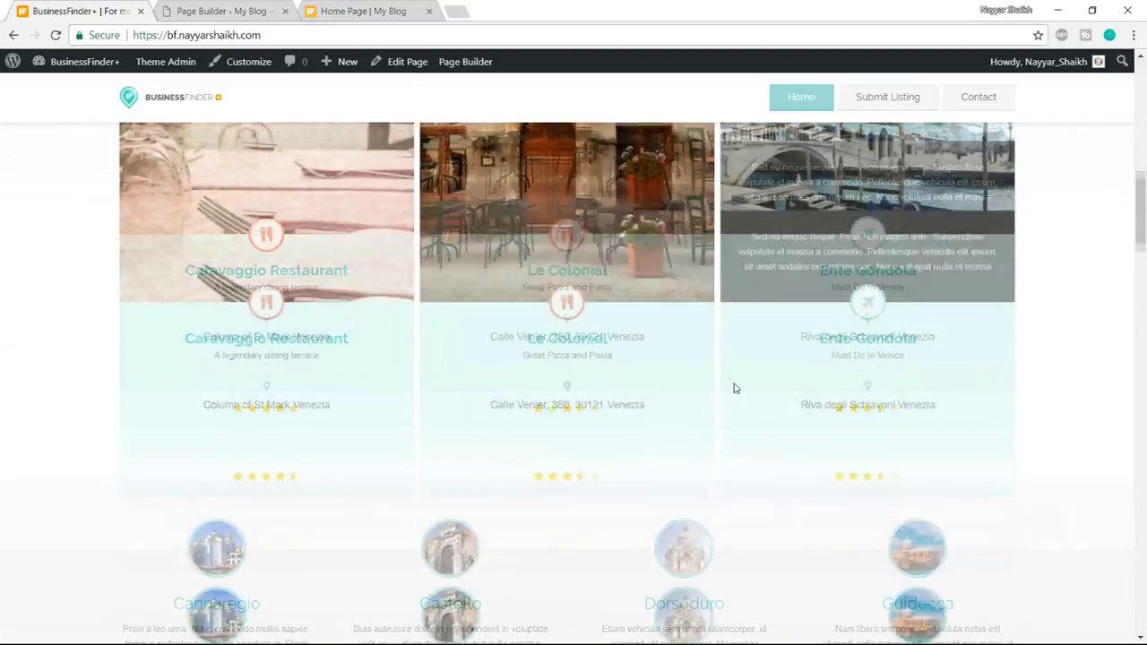
pyautogui.scroll(3, 586, 436)
pyautogui.scroll(-2, 559, 431)
pyautogui.scroll(2, 559, 430)
pyautogui.scroll(-2, 678, 296)
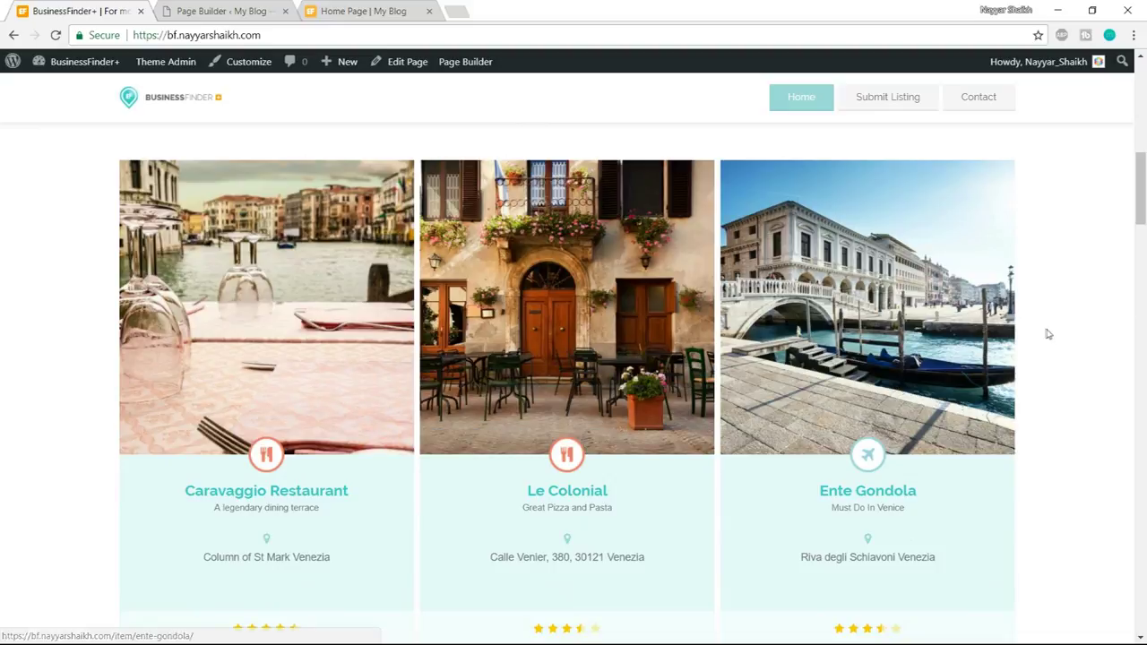
pyautogui.scroll(3, 1049, 333)
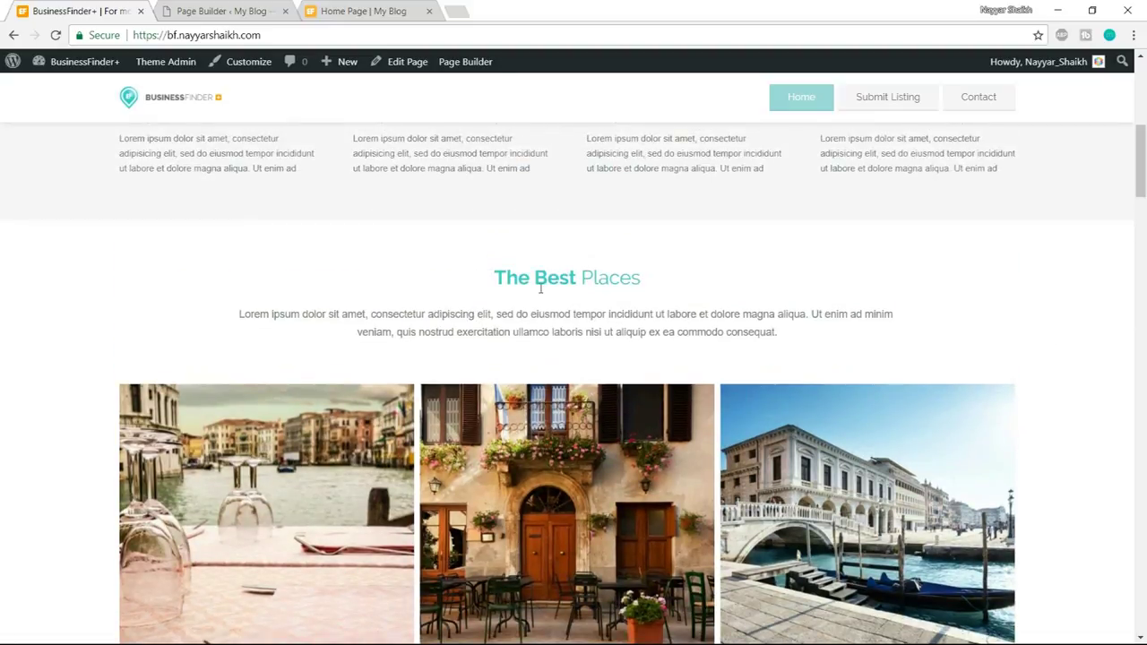
pyautogui.scroll(-4, 568, 325)
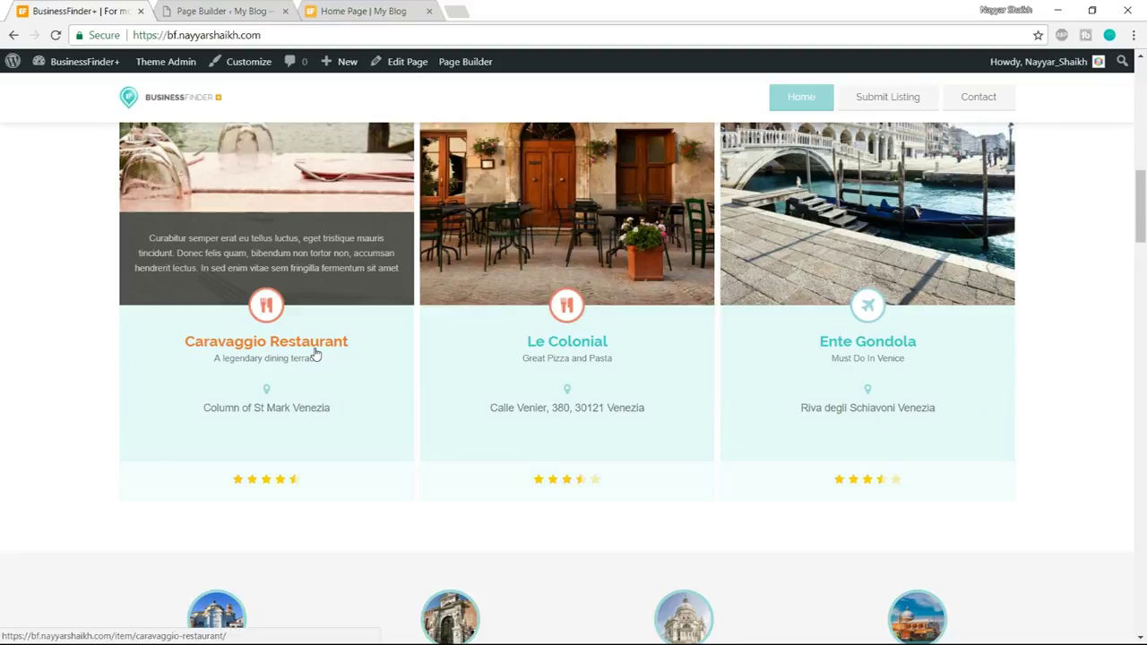
pyautogui.scroll(3, 316, 354)
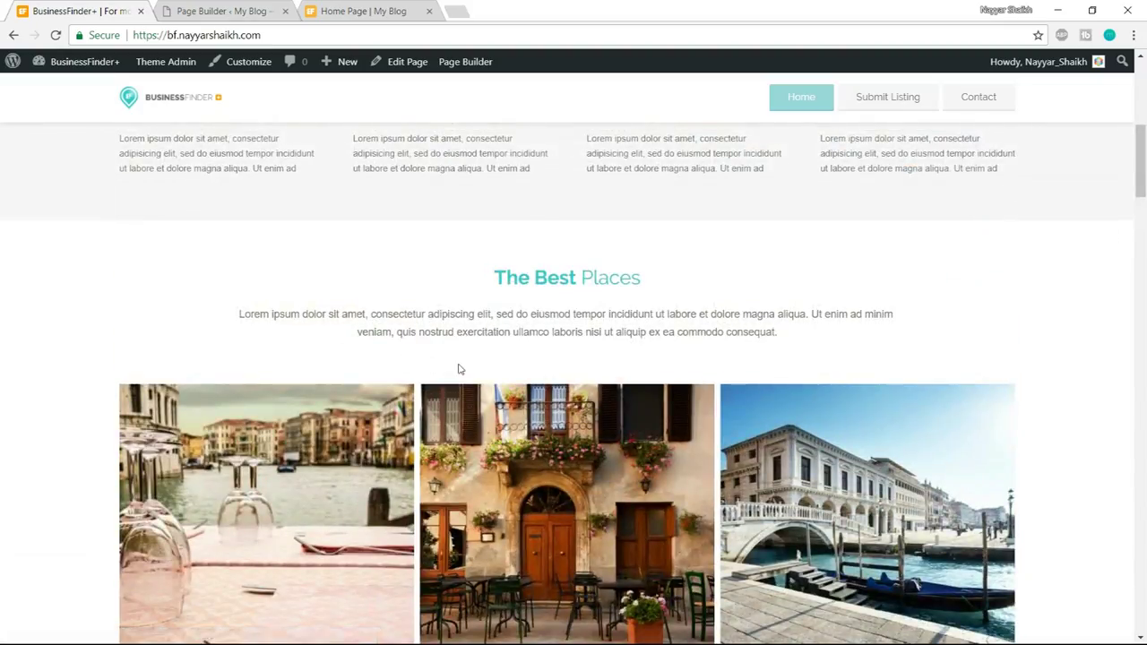
pyautogui.scroll(-1, 473, 380)
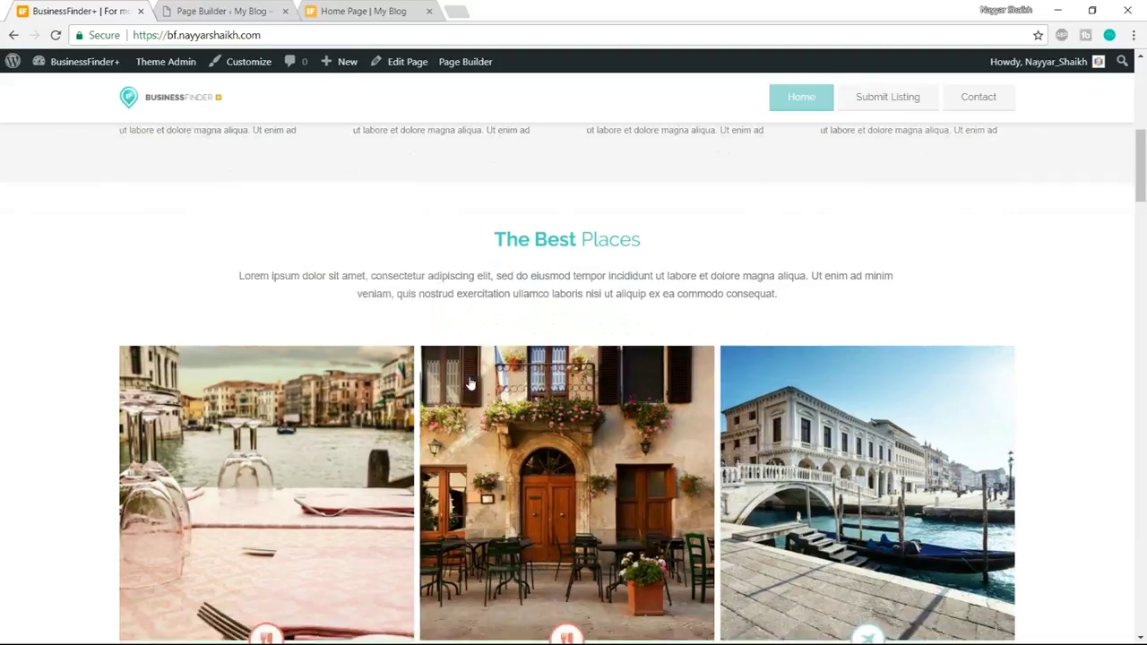
pyautogui.click(224, 7)
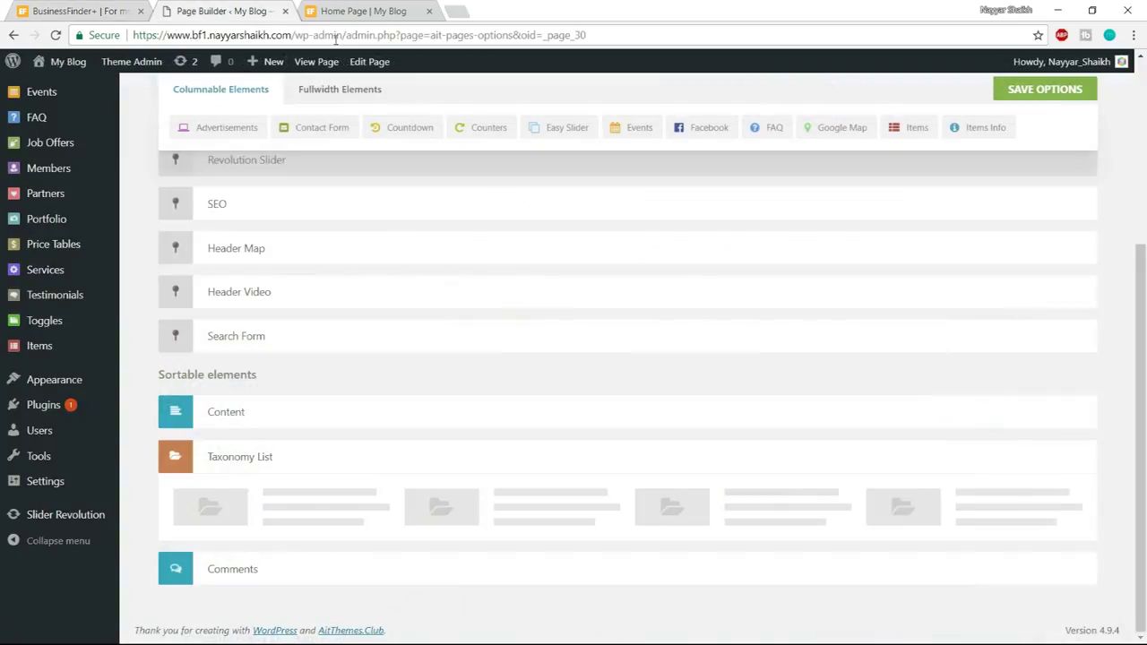
# Place an Items element under the Taxonomy List with Category and Location All, count 3
pyautogui.moveTo(665, 143)
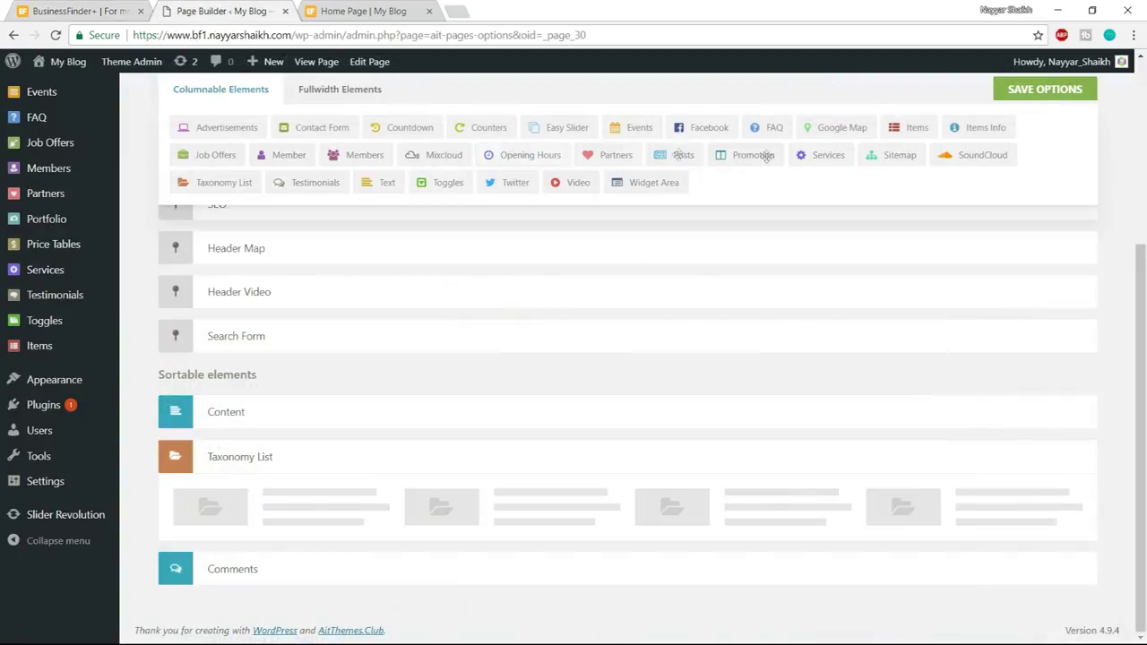
pyautogui.moveTo(902, 127); pyautogui.dragTo(324, 515)
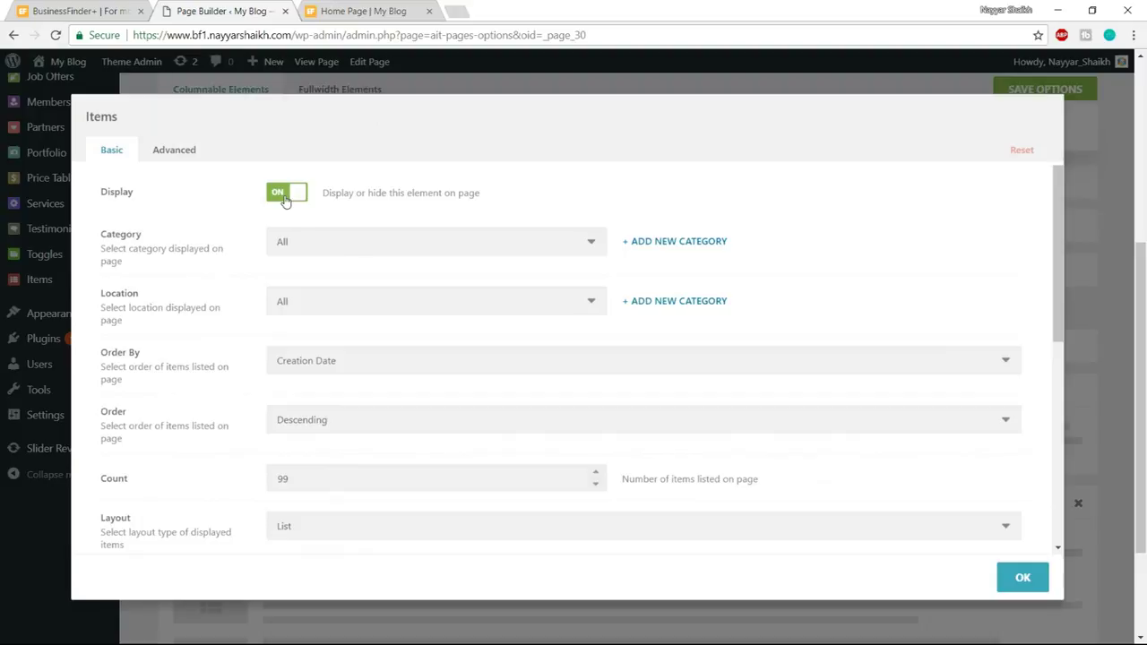
pyautogui.click(358, 251)
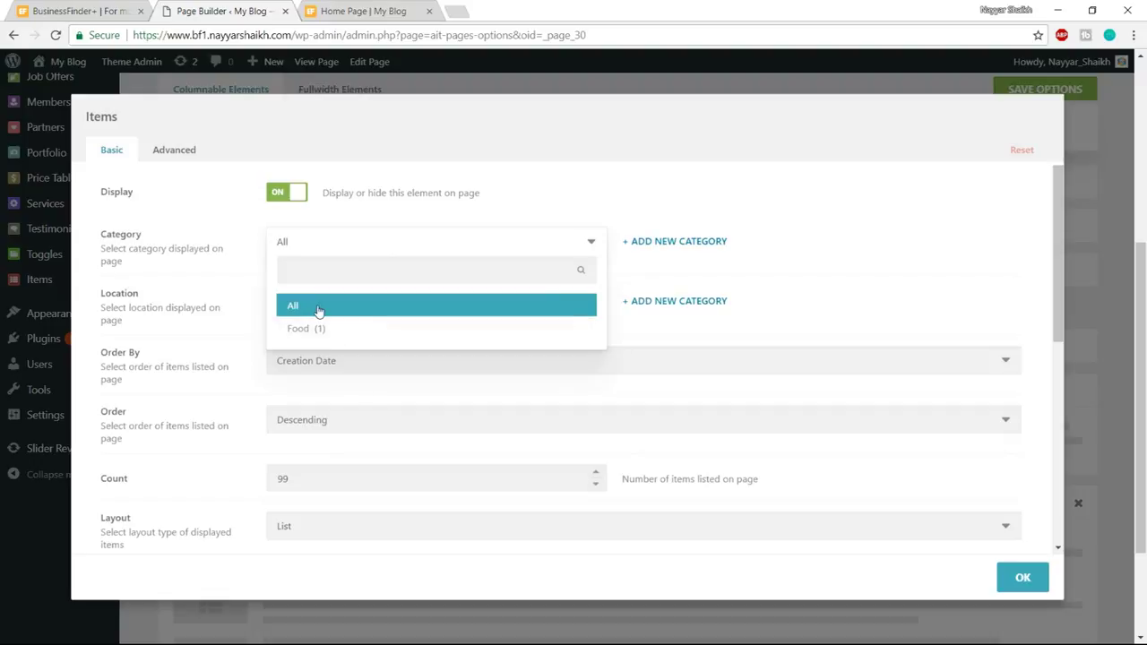
pyautogui.click(317, 309)
pyautogui.scroll(-1, 890, 266)
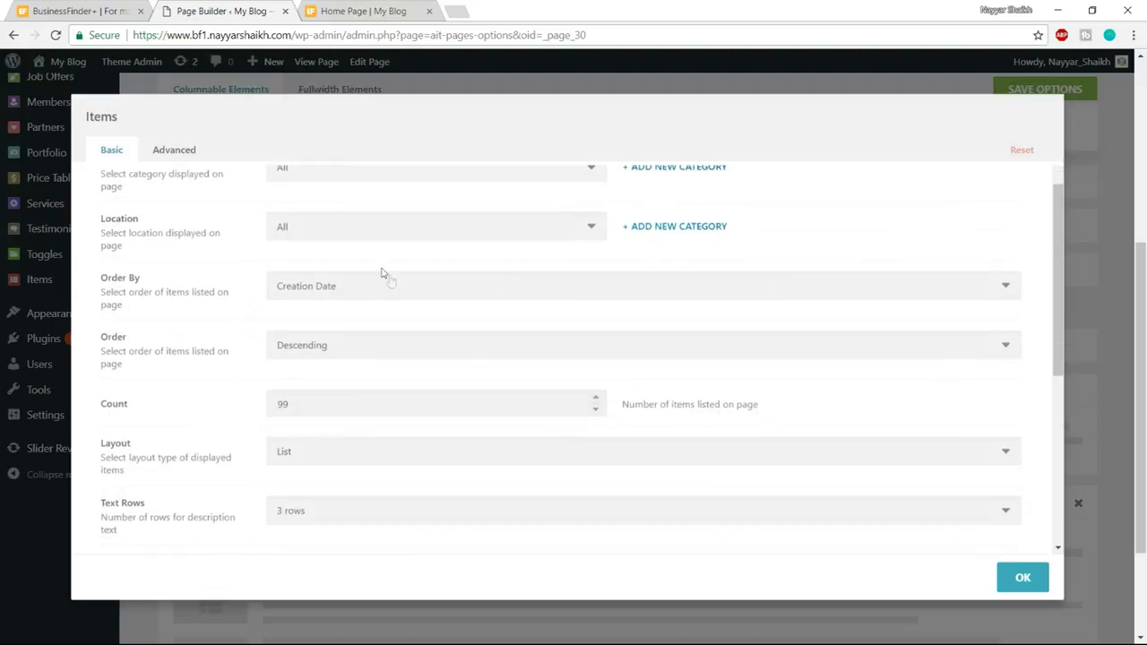
pyautogui.click(401, 234)
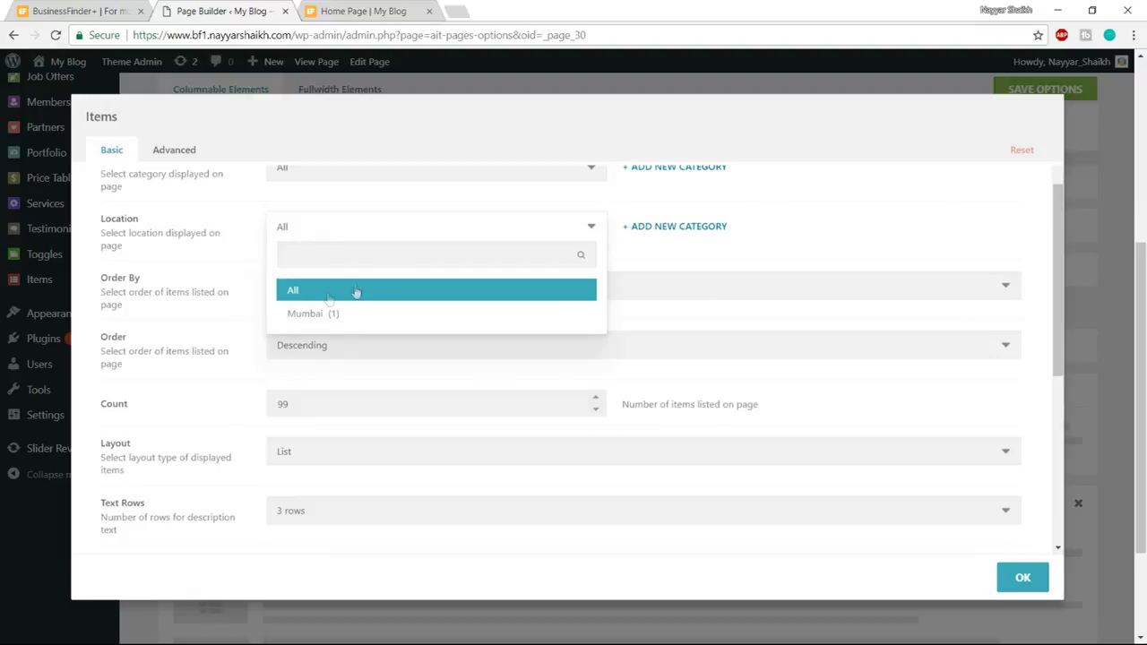
pyautogui.click(332, 294)
pyautogui.scroll(-2, 420, 264)
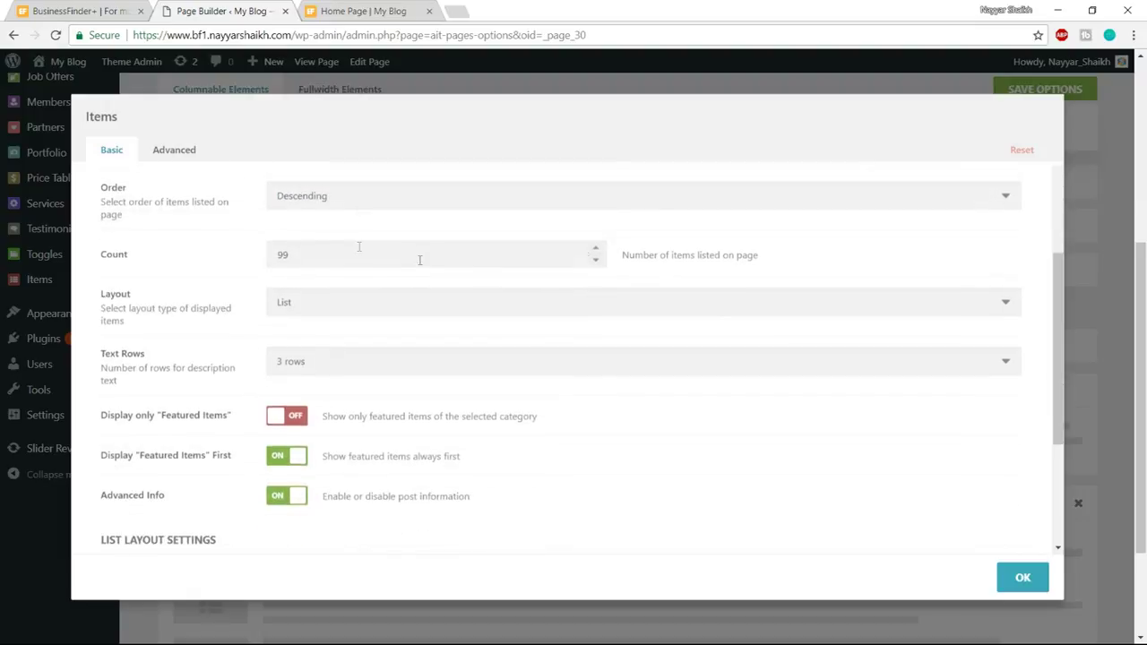
pyautogui.moveTo(328, 259); pyautogui.dragTo(235, 268)
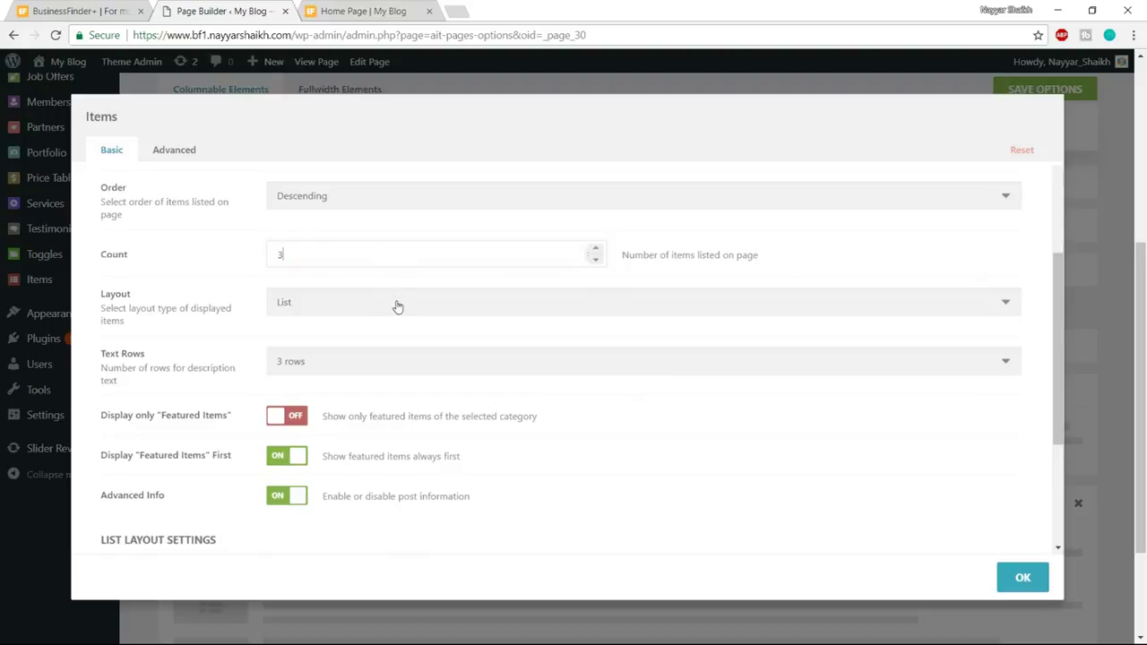
pyautogui.scroll(-1, 391, 303)
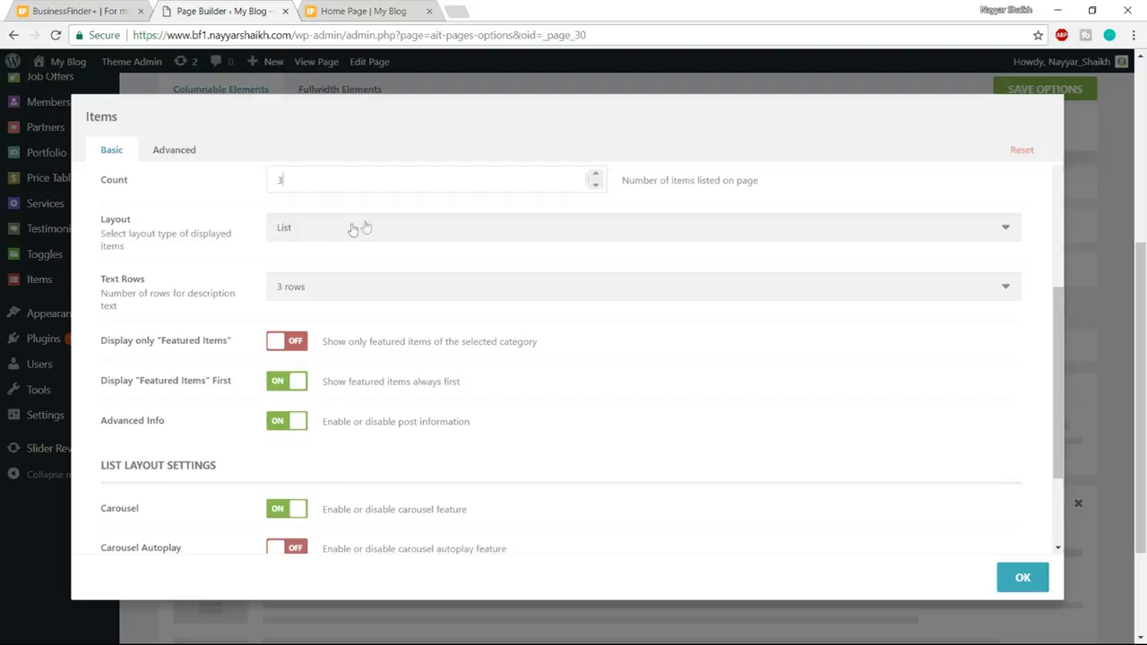
# Set the Items layout to Box and show only featured items
pyautogui.click(294, 241)
pyautogui.click(327, 269)
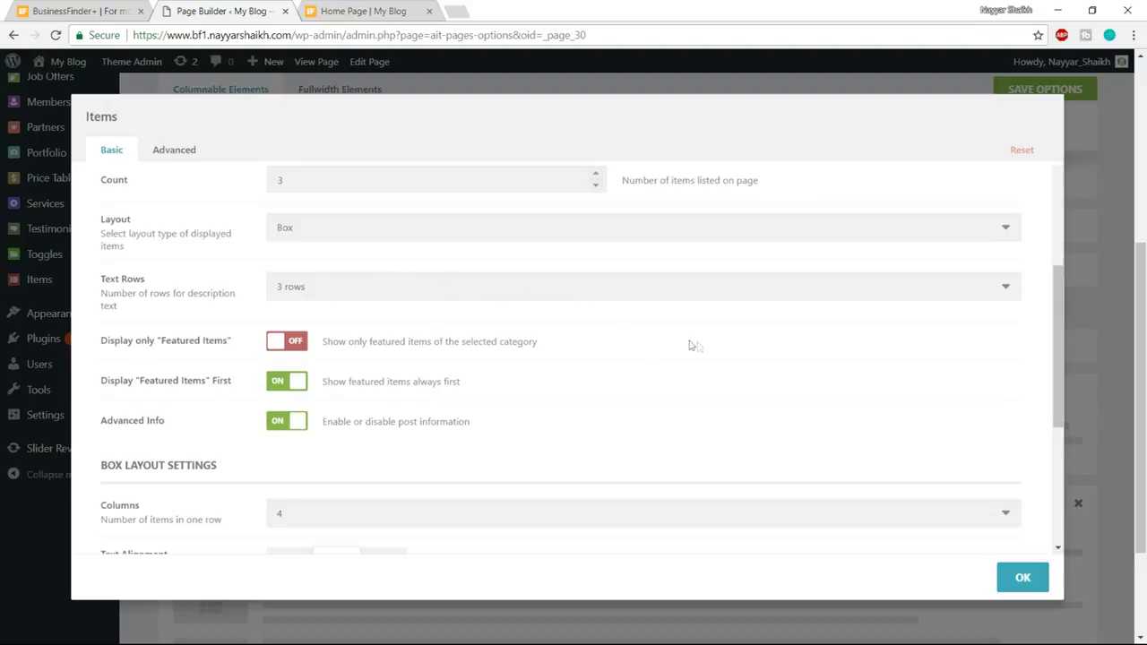
pyautogui.scroll(-1, 688, 345)
pyautogui.moveTo(108, 267); pyautogui.dragTo(231, 268)
pyautogui.click(250, 271)
pyautogui.click(299, 270)
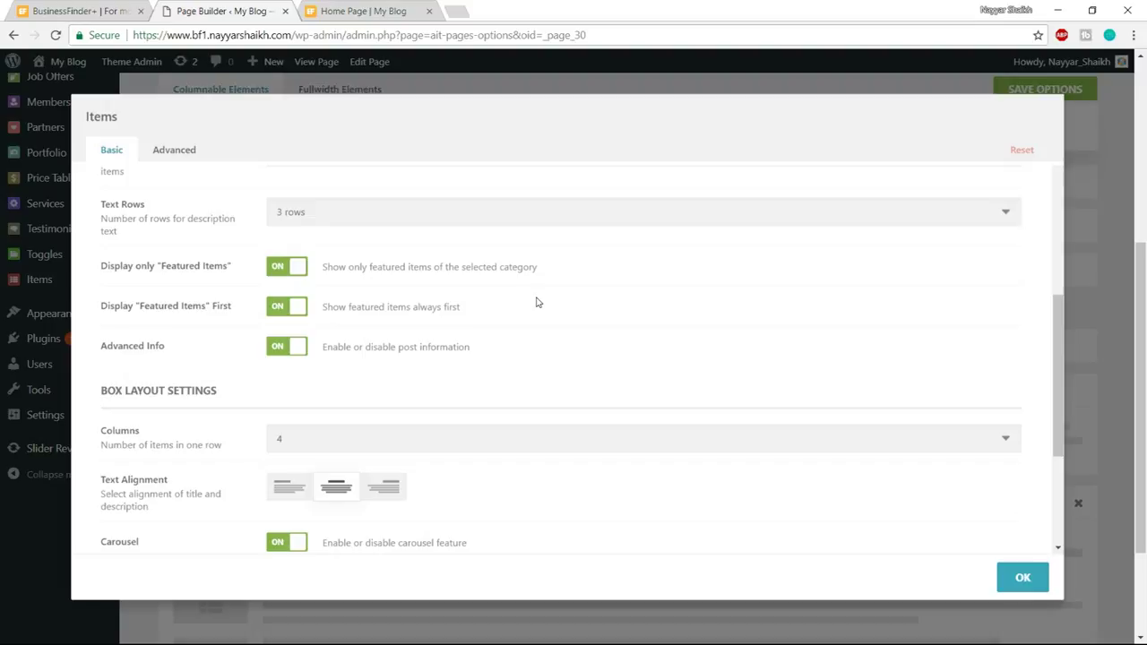
# Put 3 items in each row and switch the Items carousel off
pyautogui.scroll(-2, 538, 302)
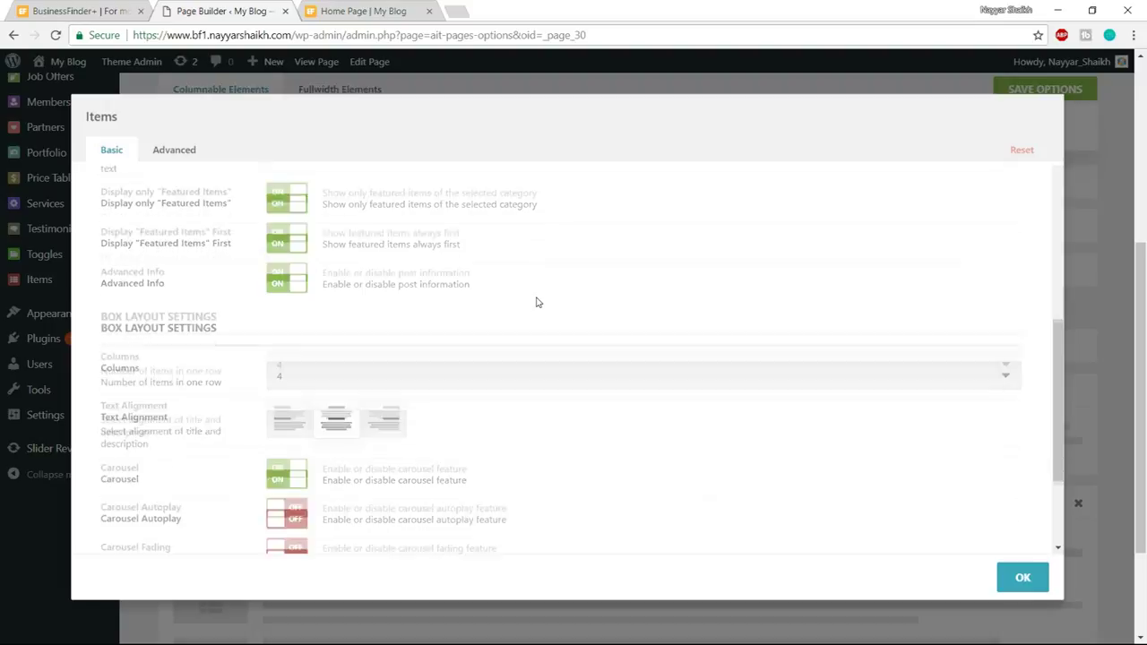
pyautogui.click(349, 366)
pyautogui.click(334, 472)
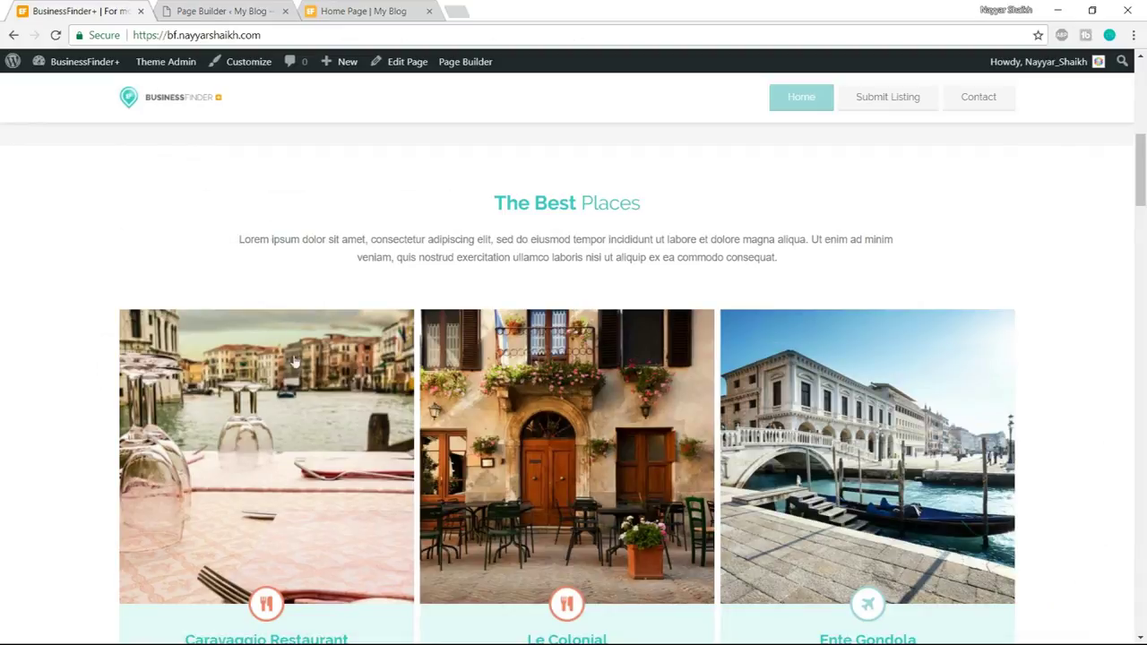
pyautogui.scroll(-1, 318, 416)
pyautogui.scroll(-2, 318, 416)
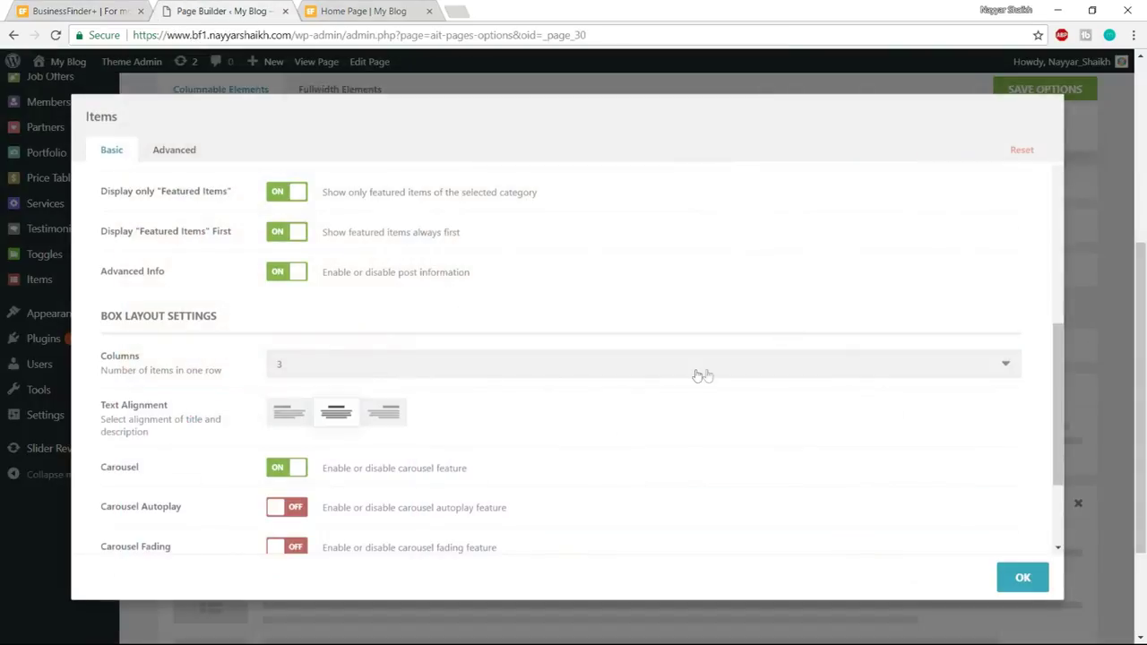
pyautogui.scroll(-2, 704, 377)
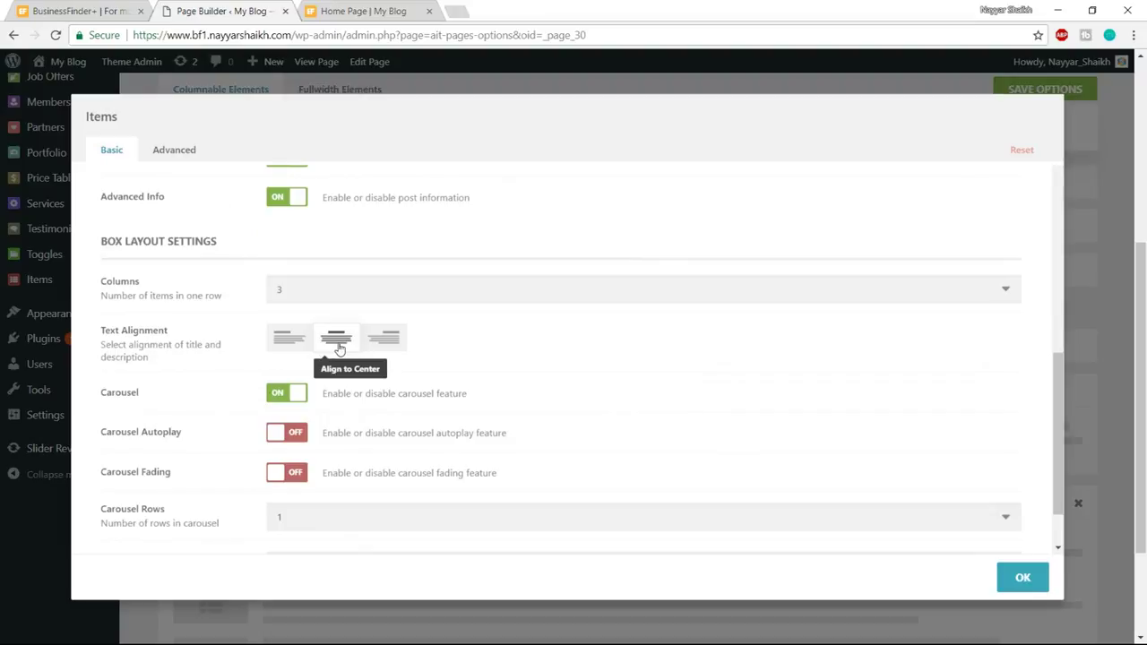
pyautogui.scroll(-1, 415, 374)
pyautogui.click(288, 324)
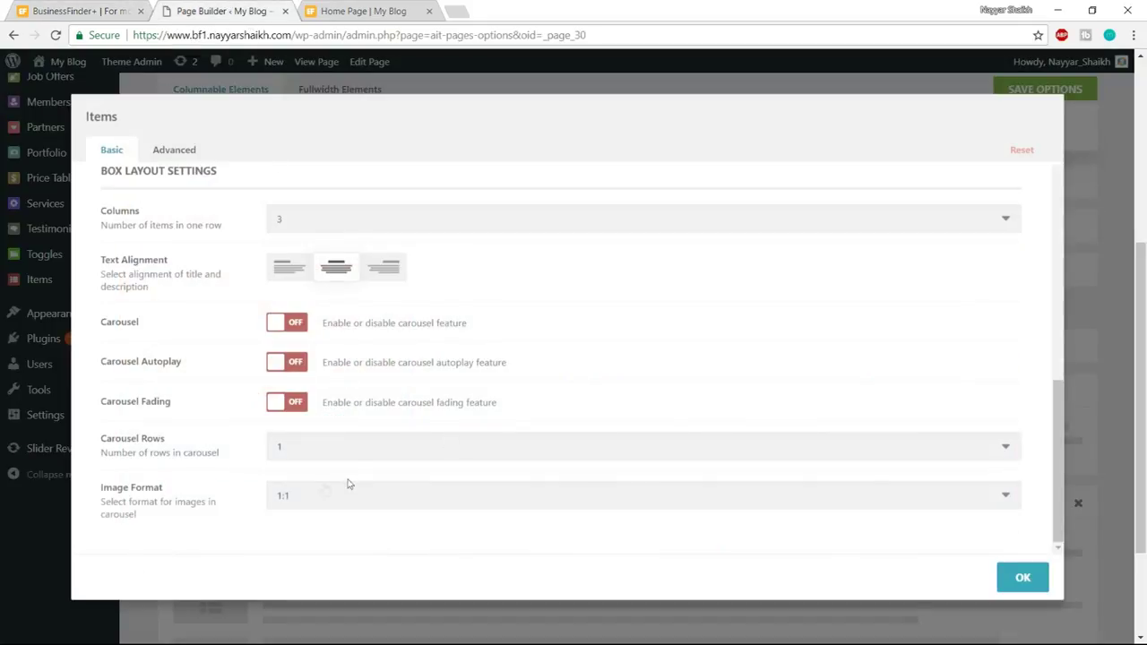
# Go to the Items advanced settings and look at the live Best Places heading
pyautogui.scroll(7, 315, 486)
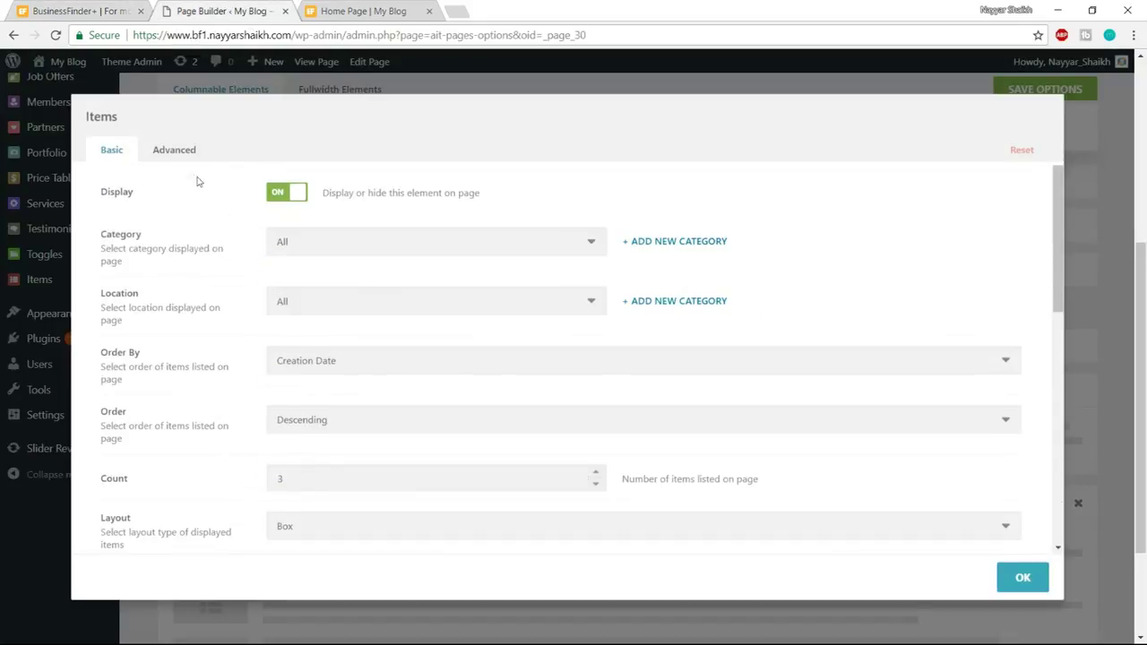
pyautogui.click(176, 154)
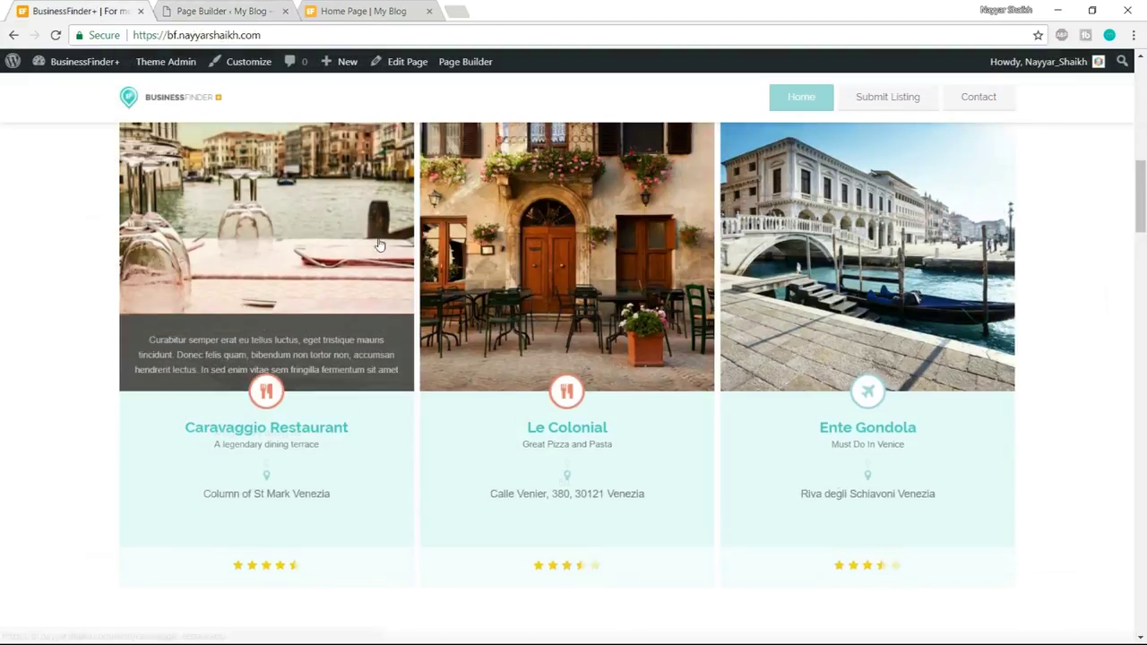
pyautogui.scroll(3, 379, 244)
pyautogui.moveTo(475, 278); pyautogui.dragTo(642, 277)
pyautogui.click(697, 331)
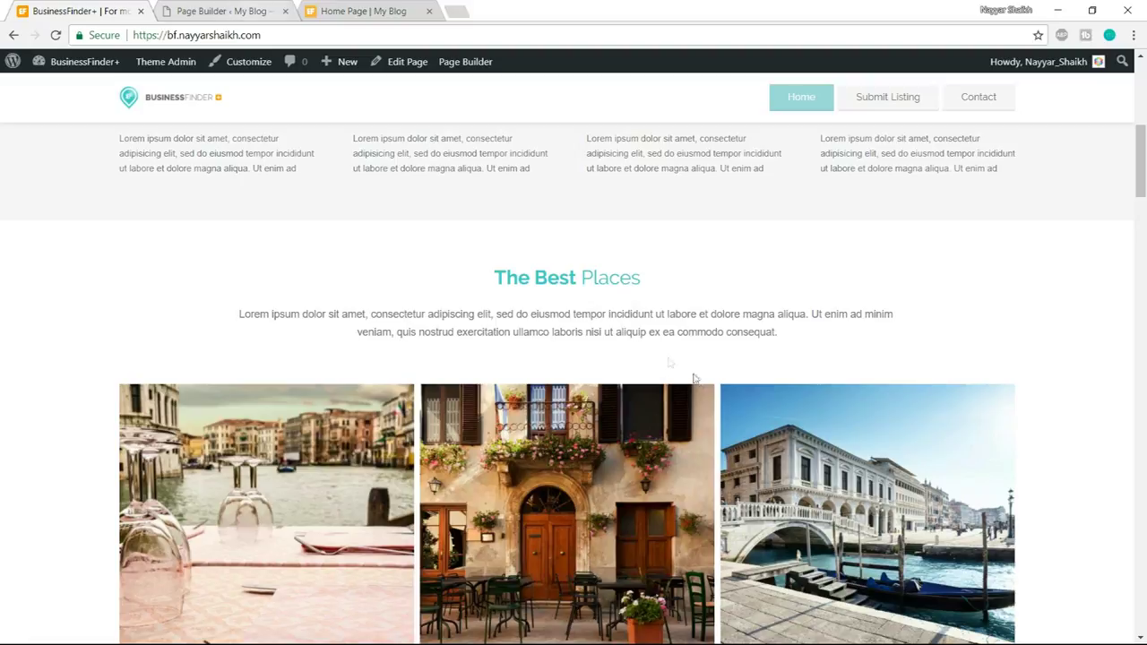
# Enable advanced overrides and paste 'The Best Places' from the live heading into Title
pyautogui.click(202, 9)
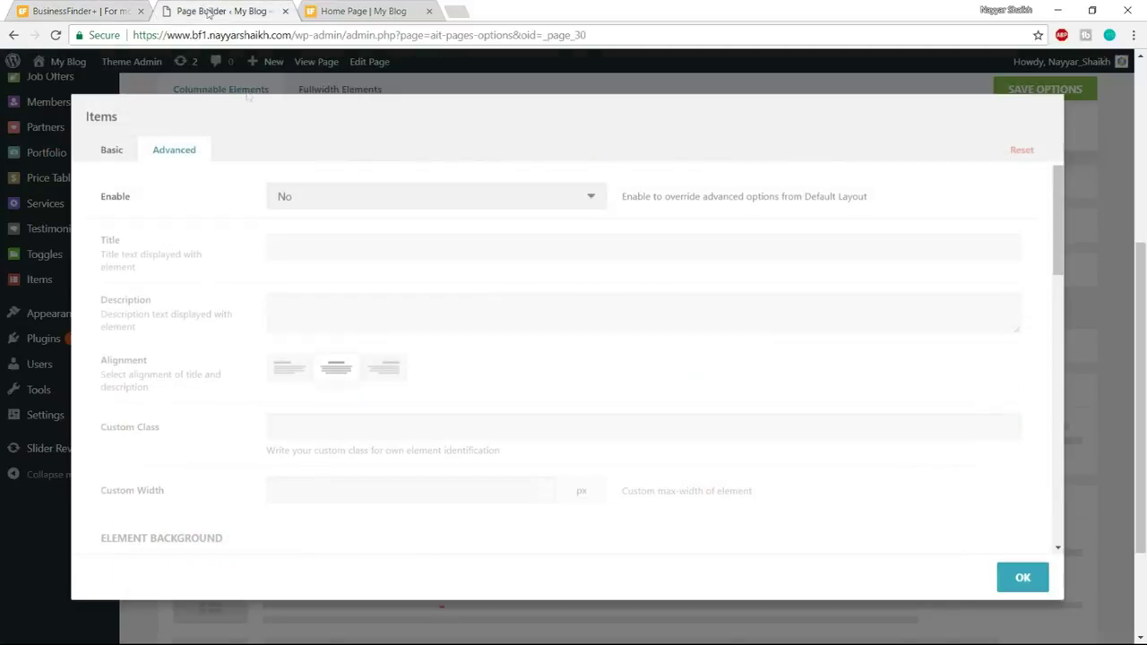
pyautogui.click(296, 203)
pyautogui.click(306, 220)
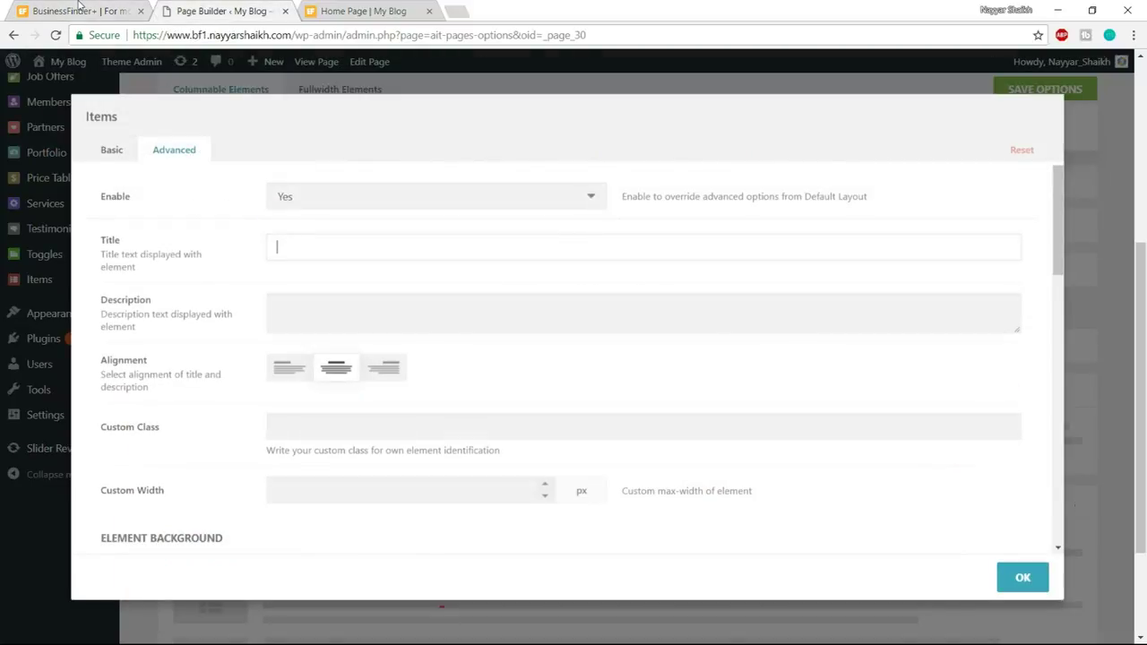
pyautogui.click(81, 11)
pyautogui.moveTo(494, 274); pyautogui.dragTo(651, 280)
pyautogui.hotkey('ctrl', 'c')
pyautogui.click(223, 11)
pyautogui.click(409, 260)
pyautogui.hotkey('ctrl', 'v')
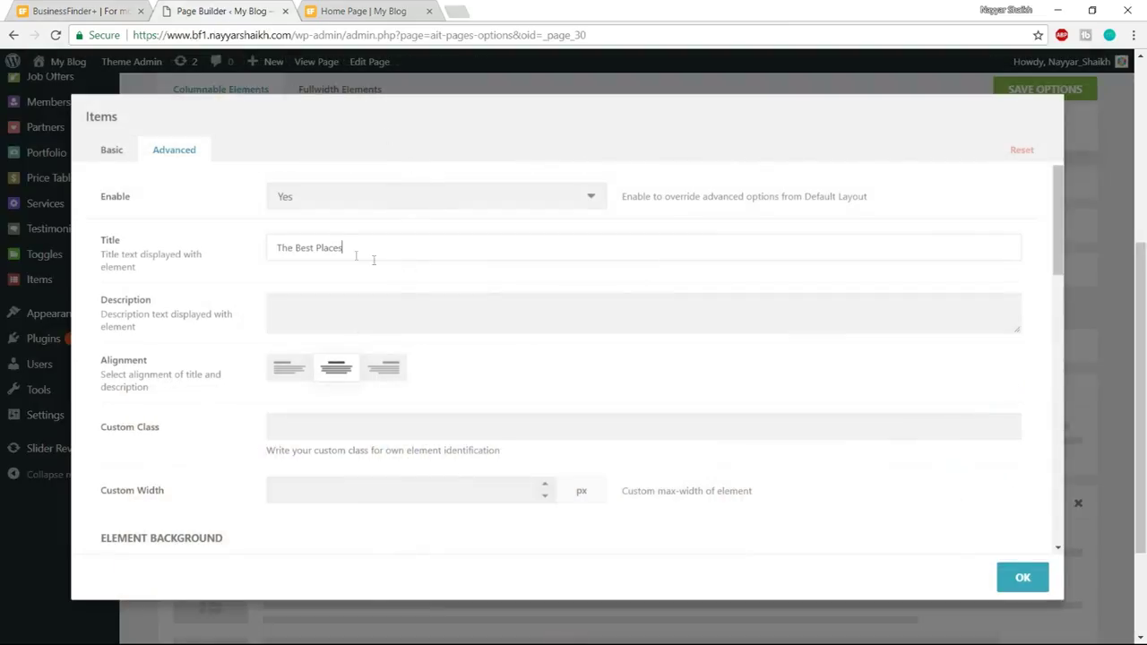
# Examine the live heading to see how 'The Best' differs from 'Places'
pyautogui.click(94, 11)
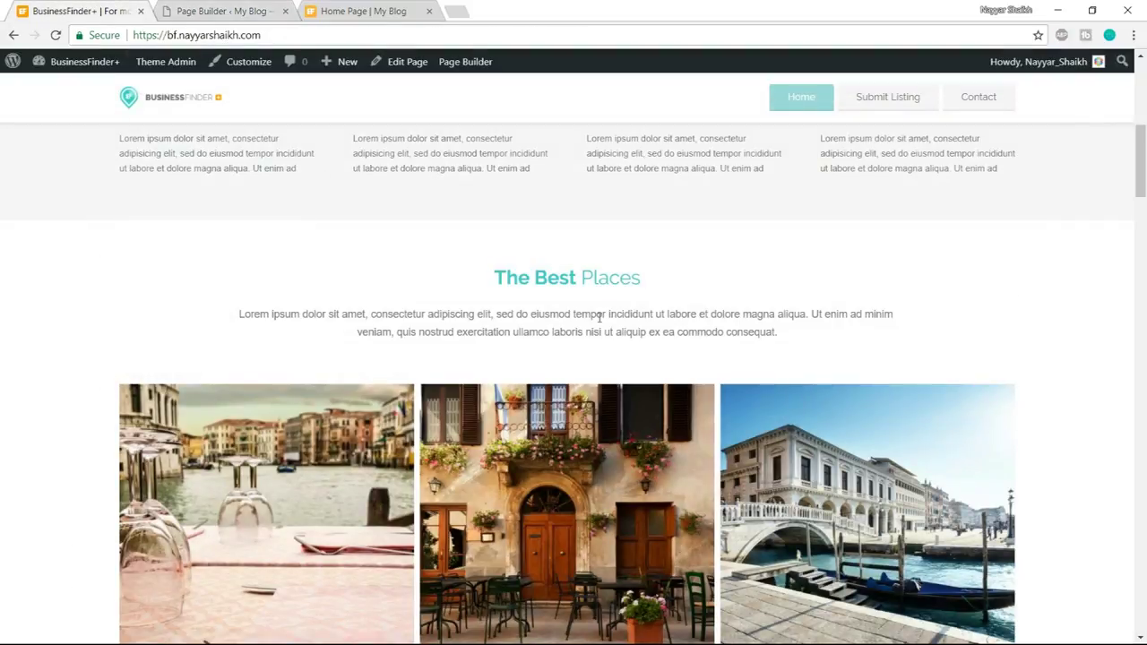
pyautogui.moveTo(498, 276); pyautogui.dragTo(568, 277)
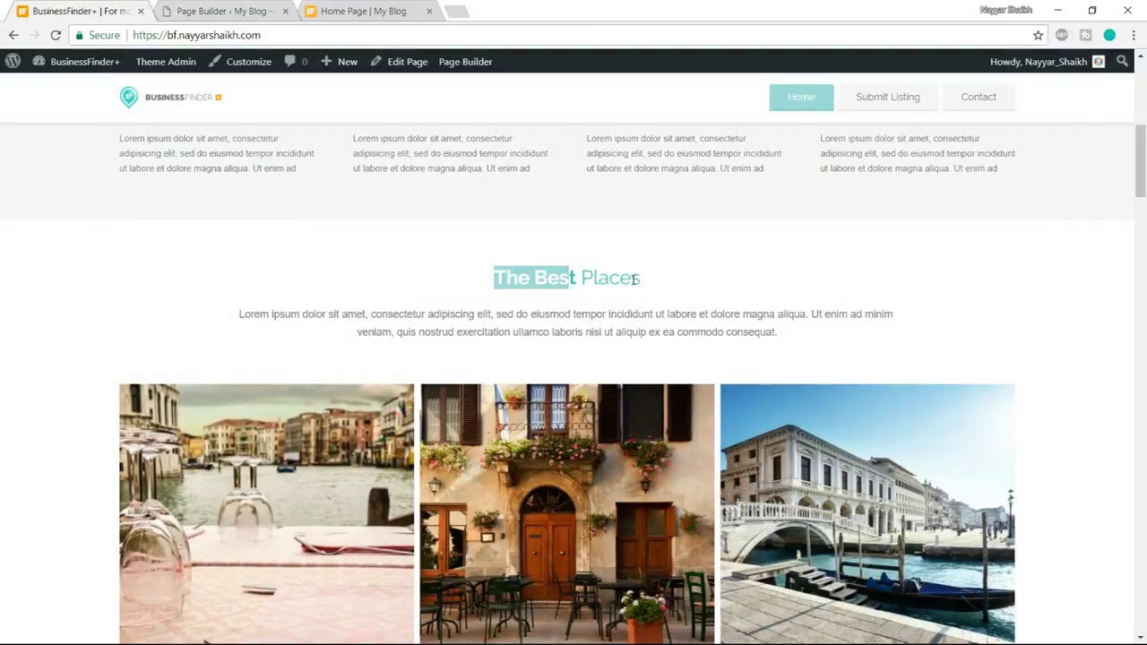
pyautogui.click(656, 282)
pyautogui.moveTo(656, 282); pyautogui.dragTo(591, 277)
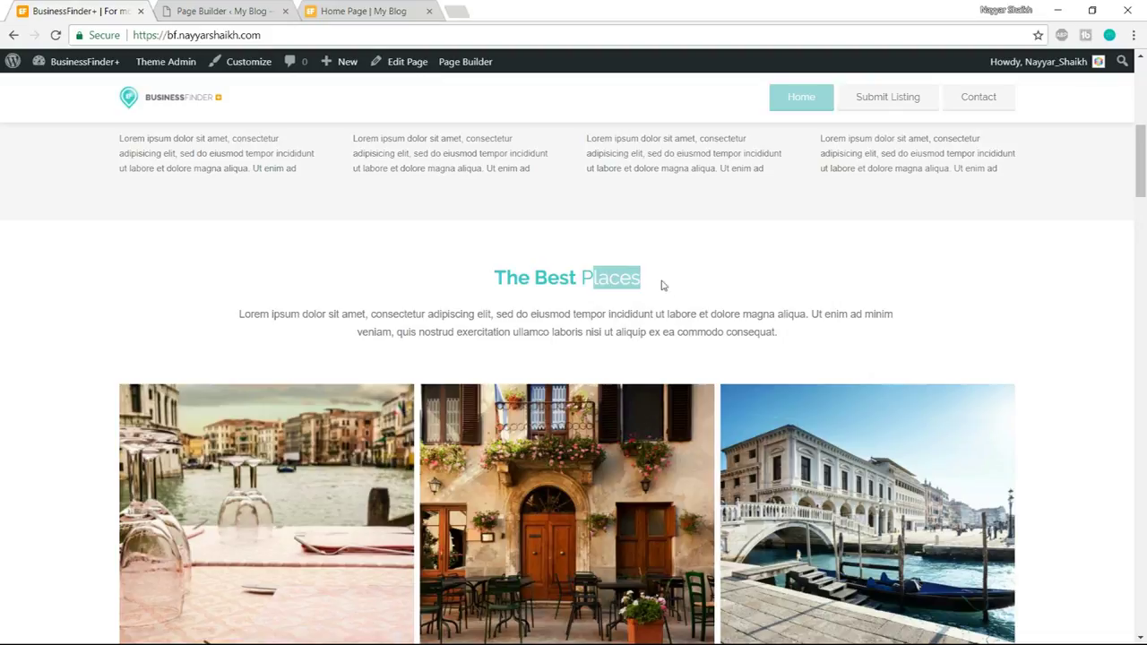
pyautogui.moveTo(496, 277); pyautogui.dragTo(579, 277)
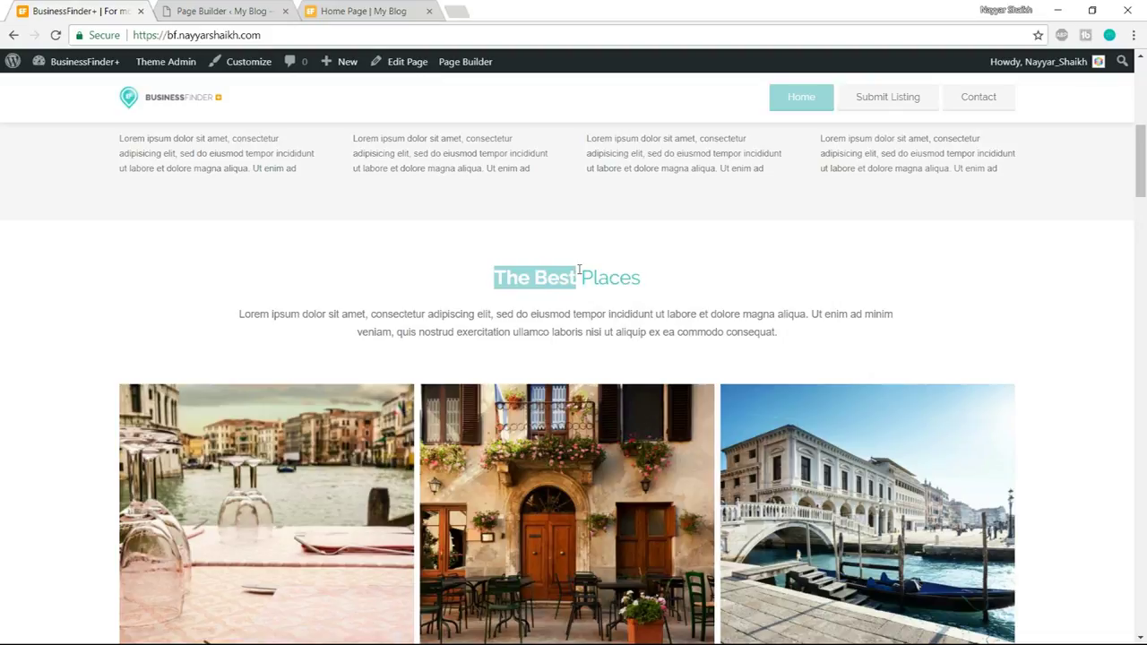
pyautogui.click(660, 281)
pyautogui.moveTo(660, 281); pyautogui.dragTo(586, 271)
pyautogui.moveTo(493, 277); pyautogui.dragTo(583, 268)
pyautogui.click(247, 9)
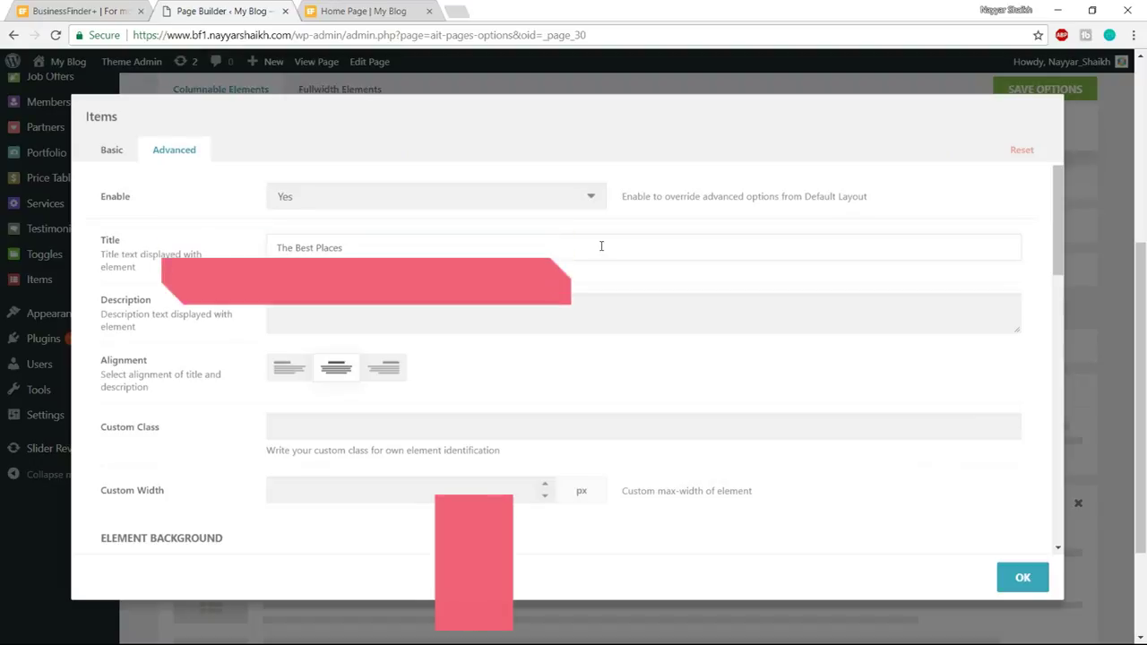
# Wrap 'The Best' in the title with <strong> and </strong> tags
pyautogui.write('<')
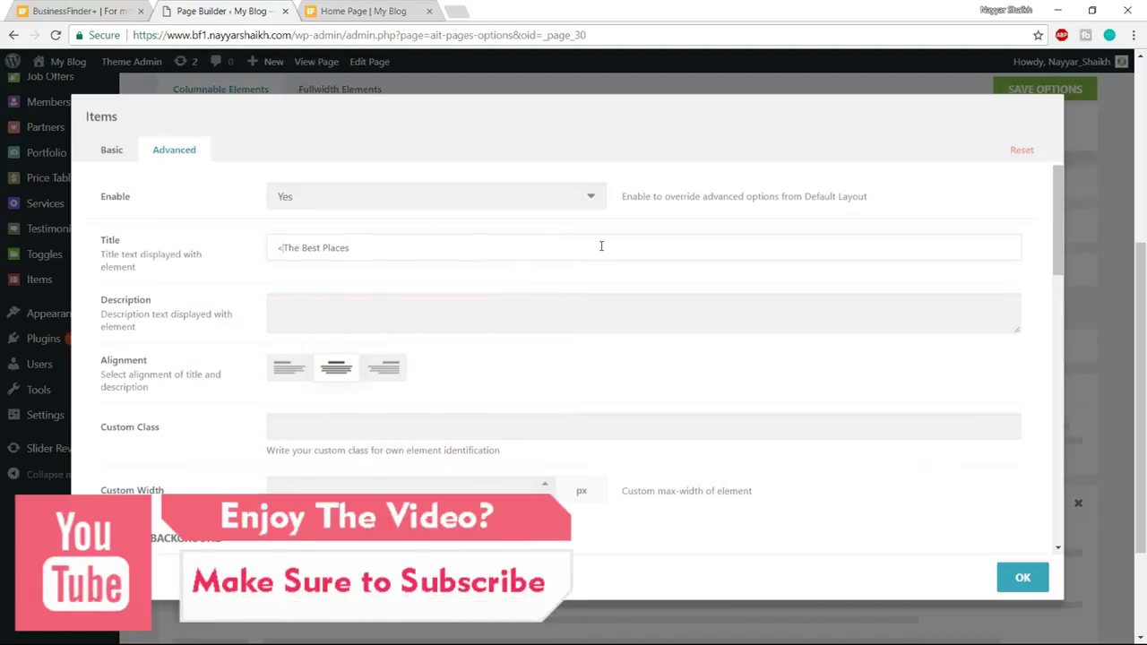
pyautogui.write('strong>')
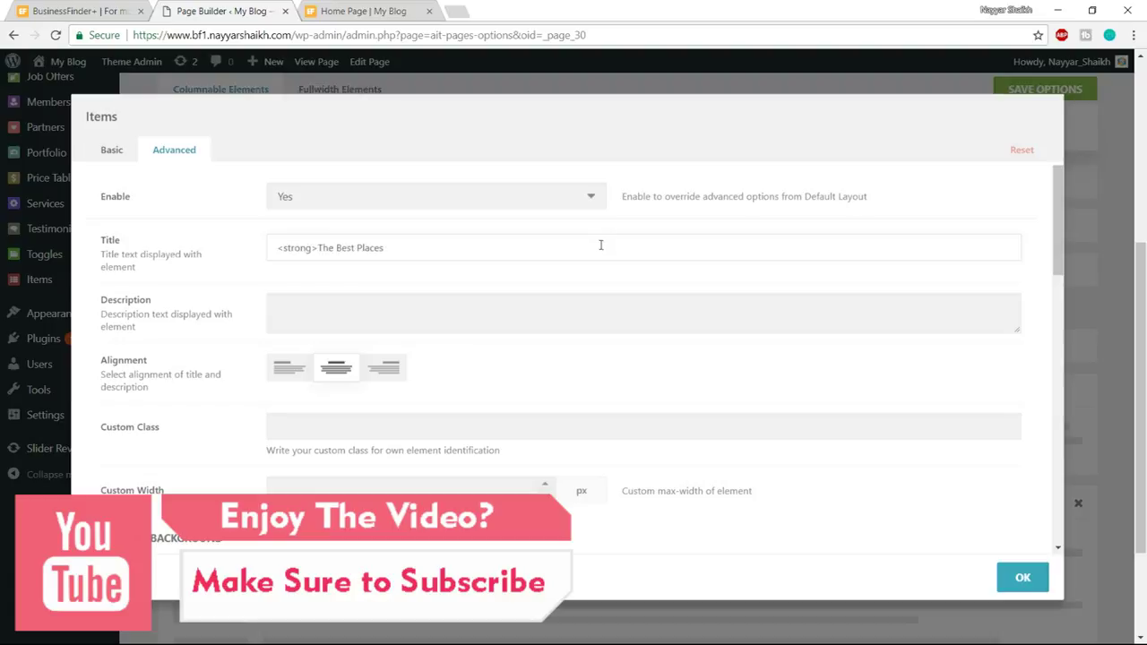
pyautogui.moveTo(276, 248); pyautogui.dragTo(315, 251)
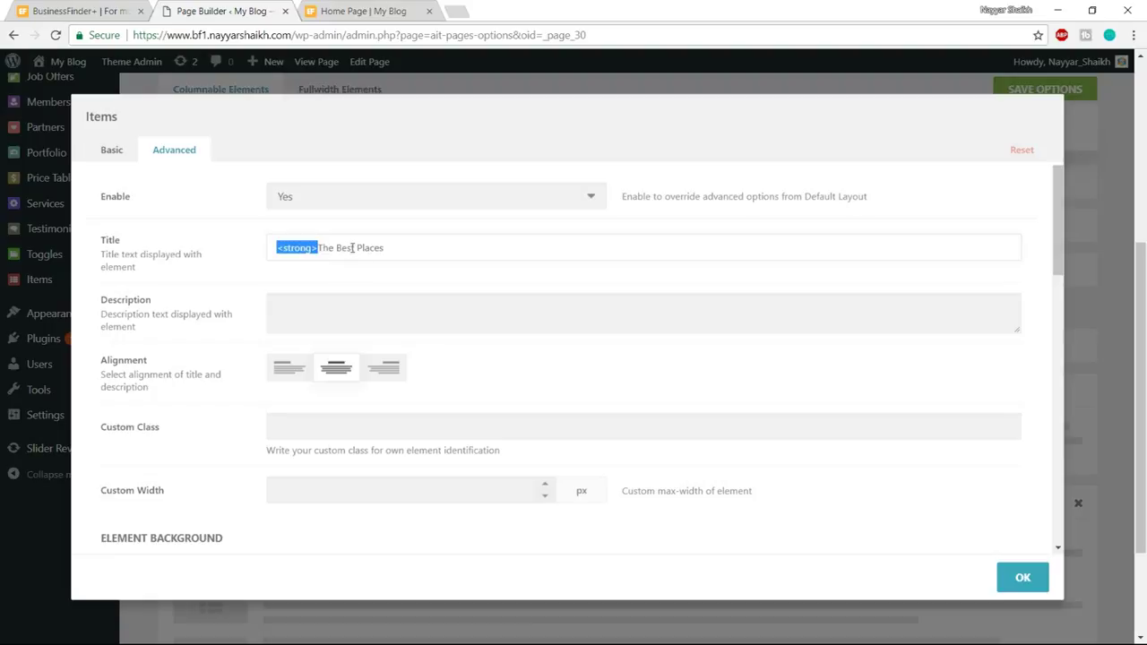
pyautogui.click(354, 247)
pyautogui.hotkey('ctrl', 'v')
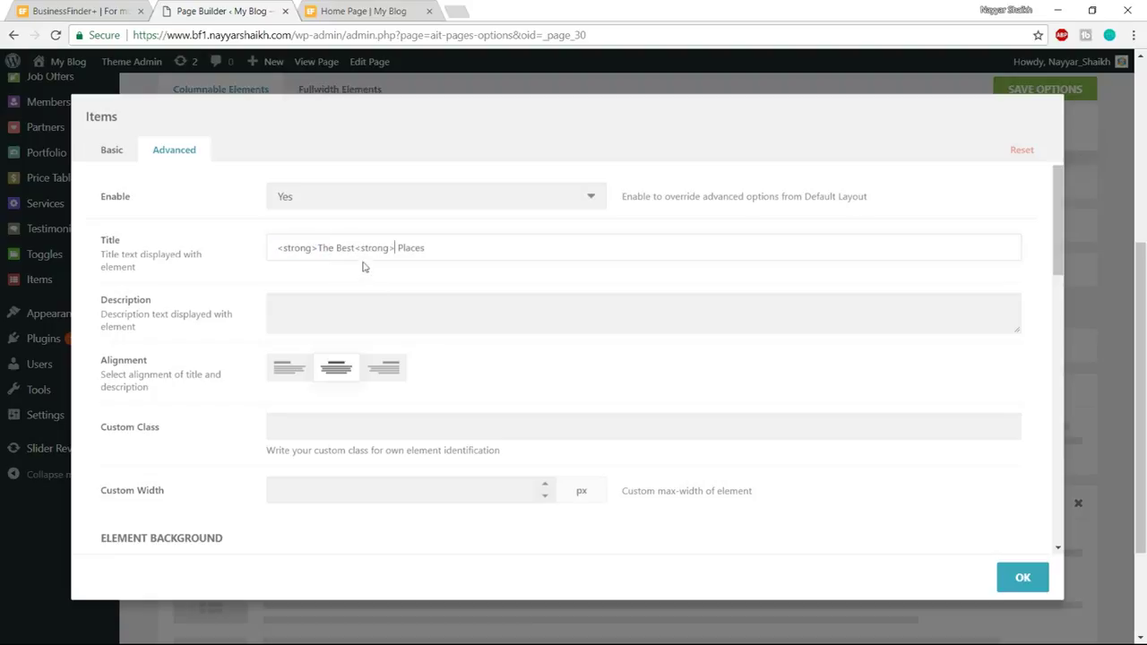
pyautogui.write('/')
pyautogui.moveTo(356, 255); pyautogui.dragTo(396, 248)
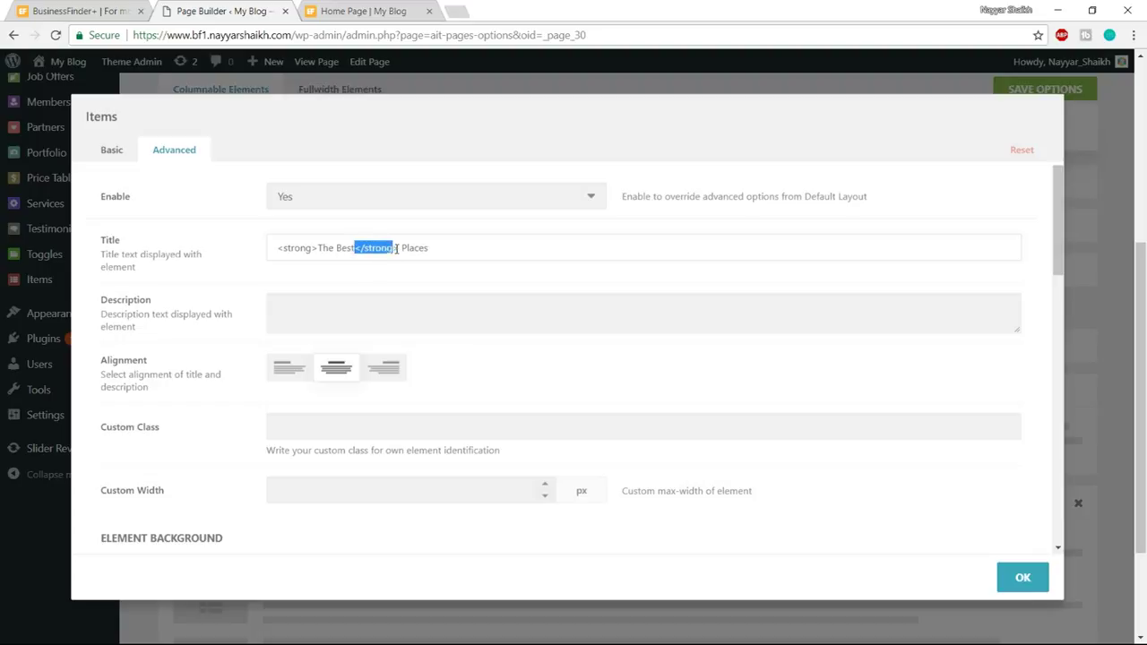
# Verify the tagged title and select the demo's intro paragraph under The Best Places
pyautogui.moveTo(293, 249); pyautogui.dragTo(280, 249)
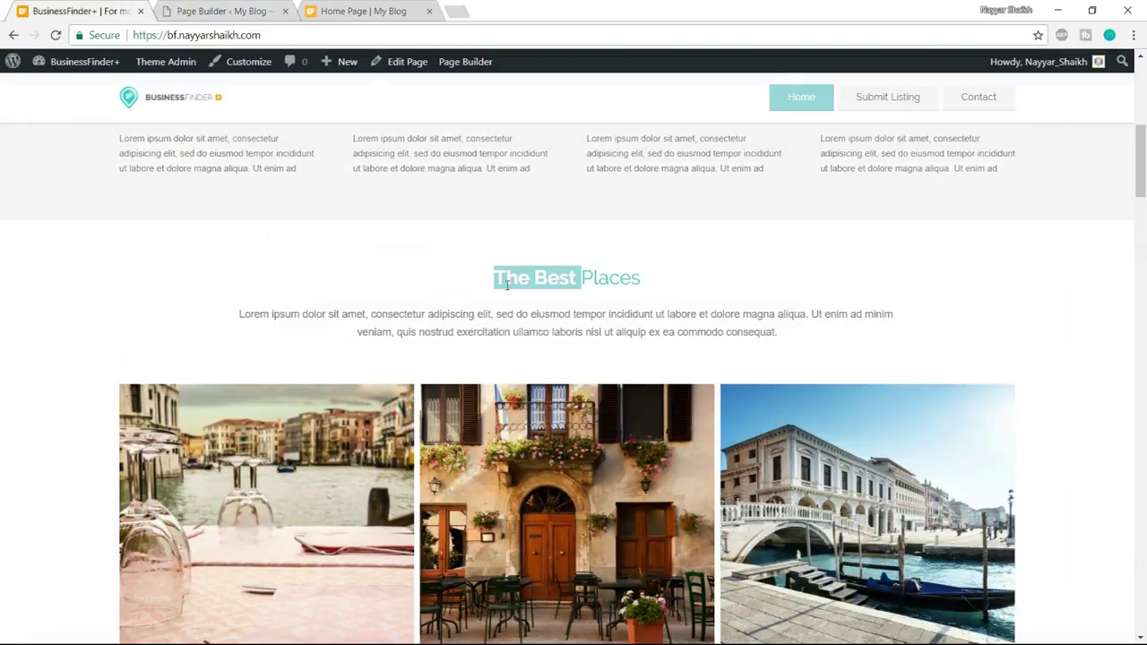
pyautogui.click(507, 285)
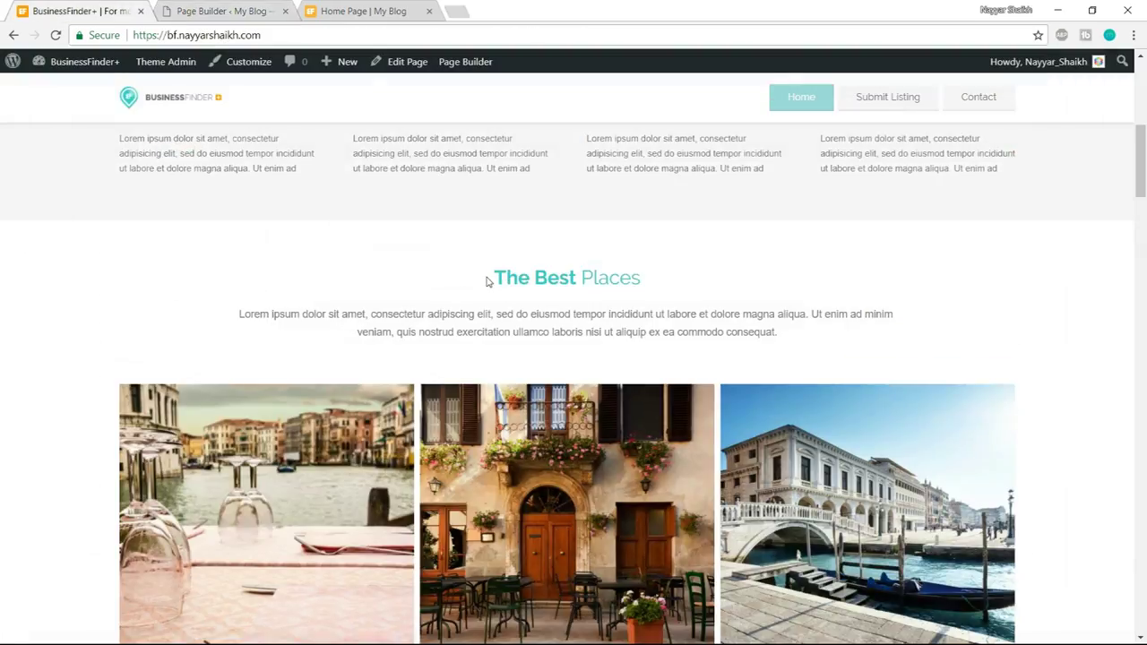
pyautogui.click(239, 10)
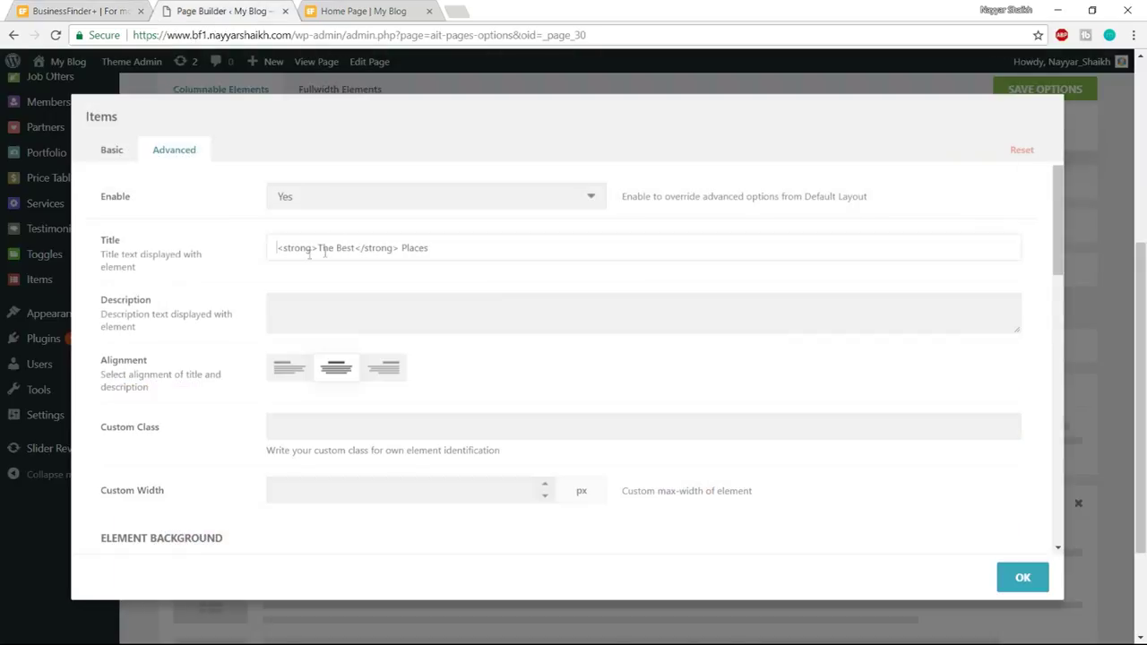
pyautogui.moveTo(270, 249); pyautogui.dragTo(395, 249)
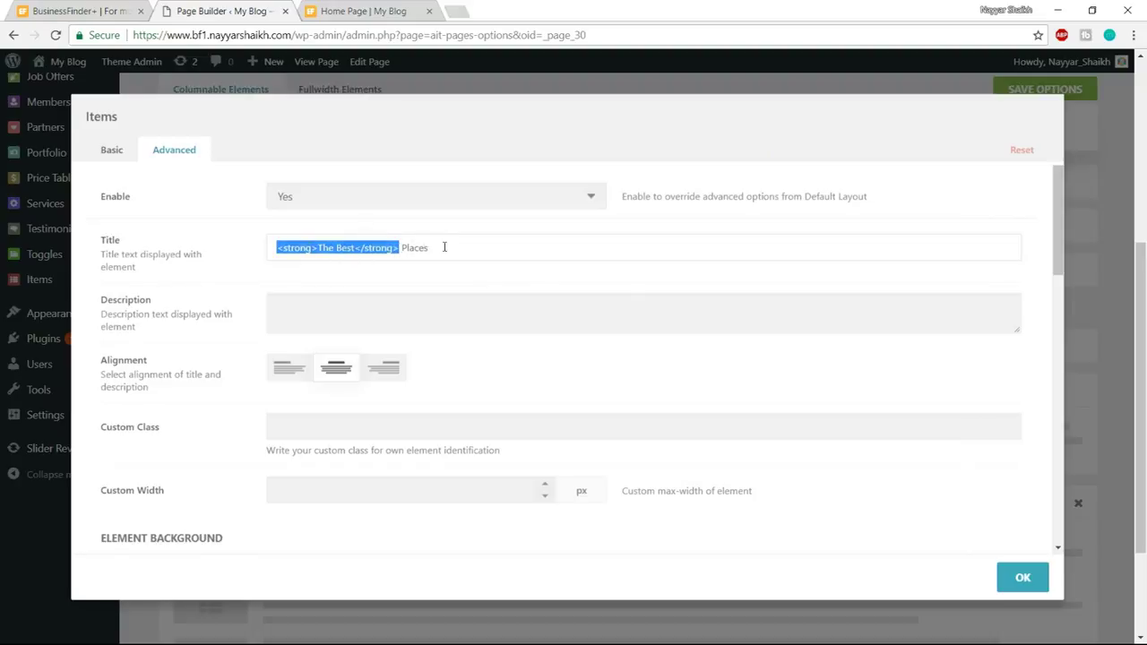
pyautogui.click(443, 247)
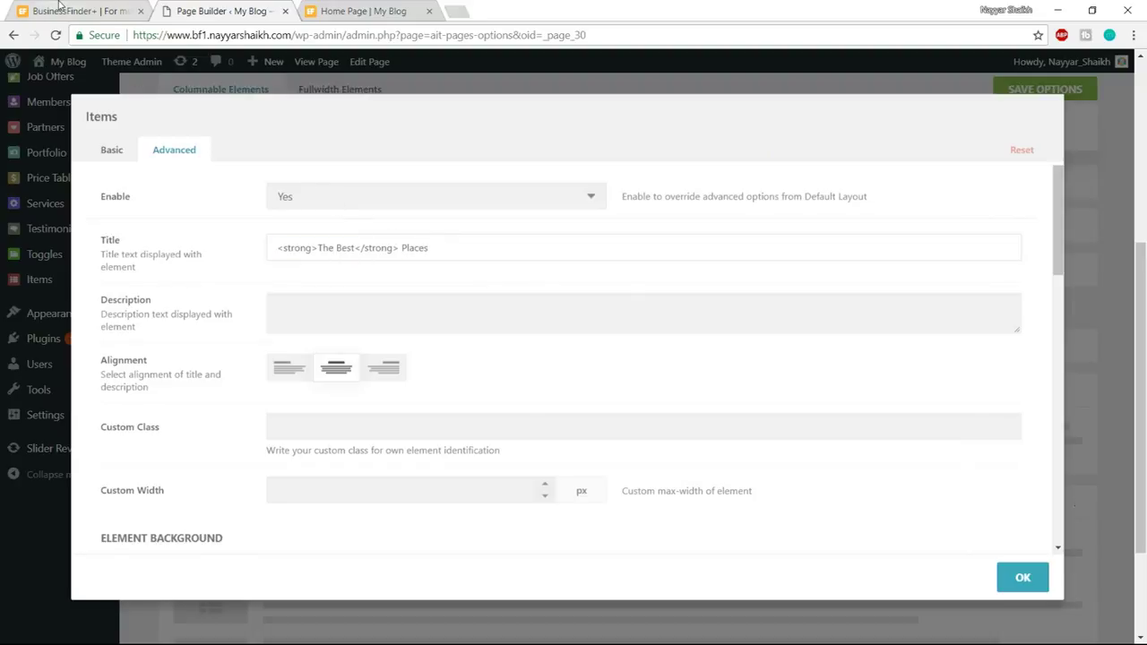
pyautogui.hotkey('ctrl', 'shift', 'Tab')
pyautogui.moveTo(240, 314); pyautogui.dragTo(813, 349)
pyautogui.hotkey('ctrl', 'c')
pyautogui.click(229, 10)
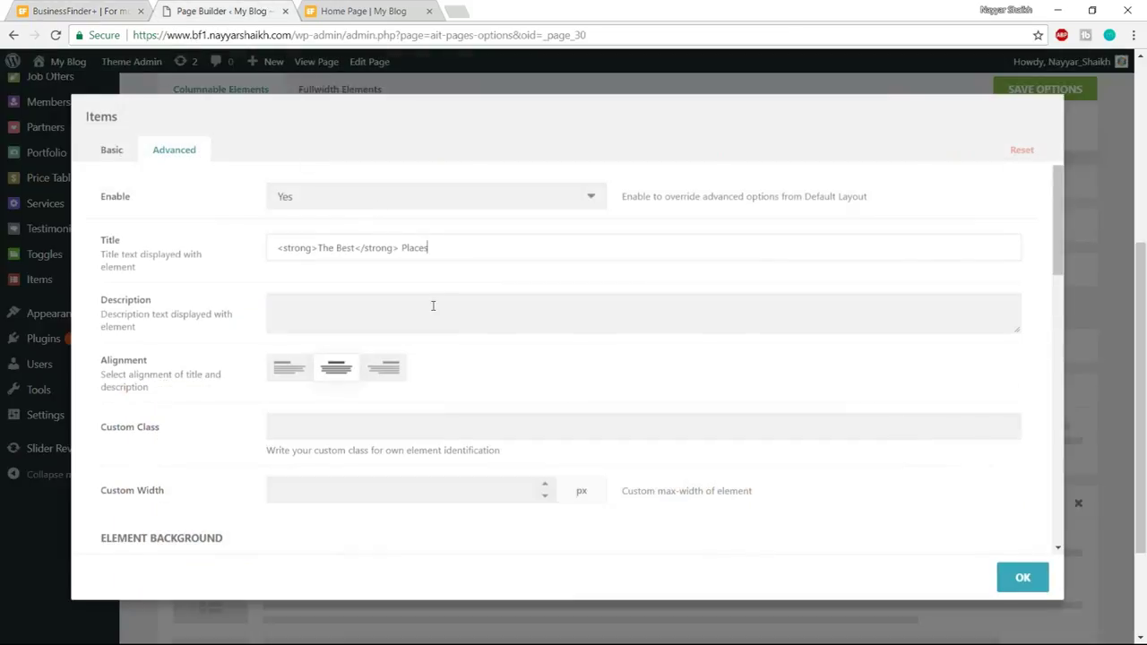
# Paste the lorem intro paragraph into the Items Description field
pyautogui.click(433, 304)
pyautogui.hotkey('ctrl', 'v')
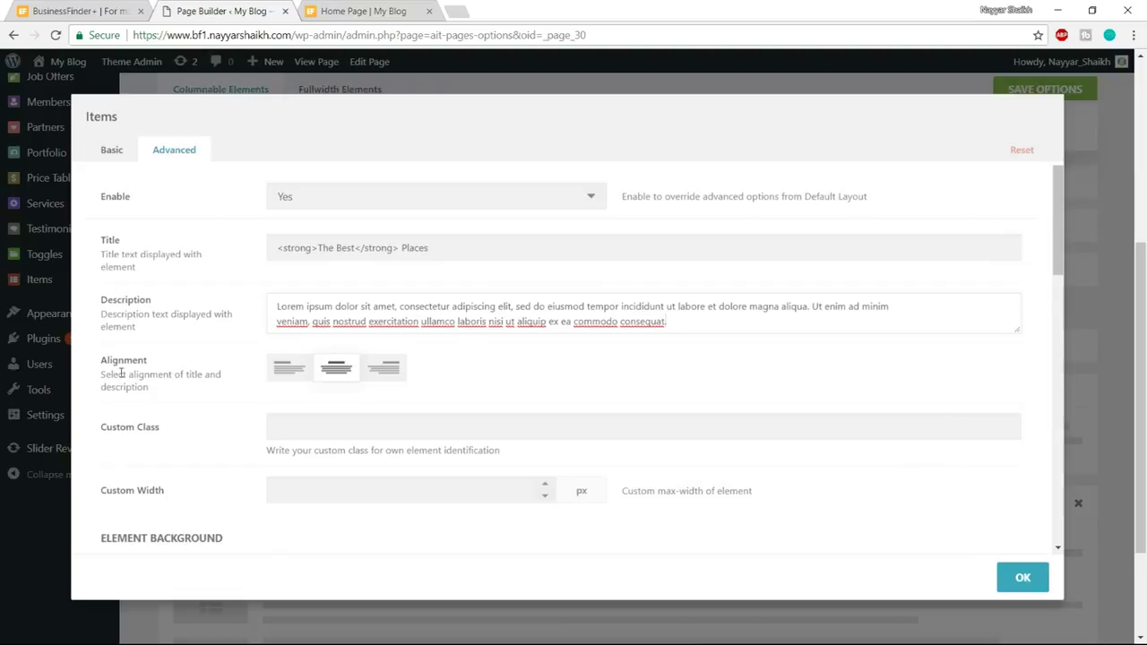
pyautogui.click(334, 367)
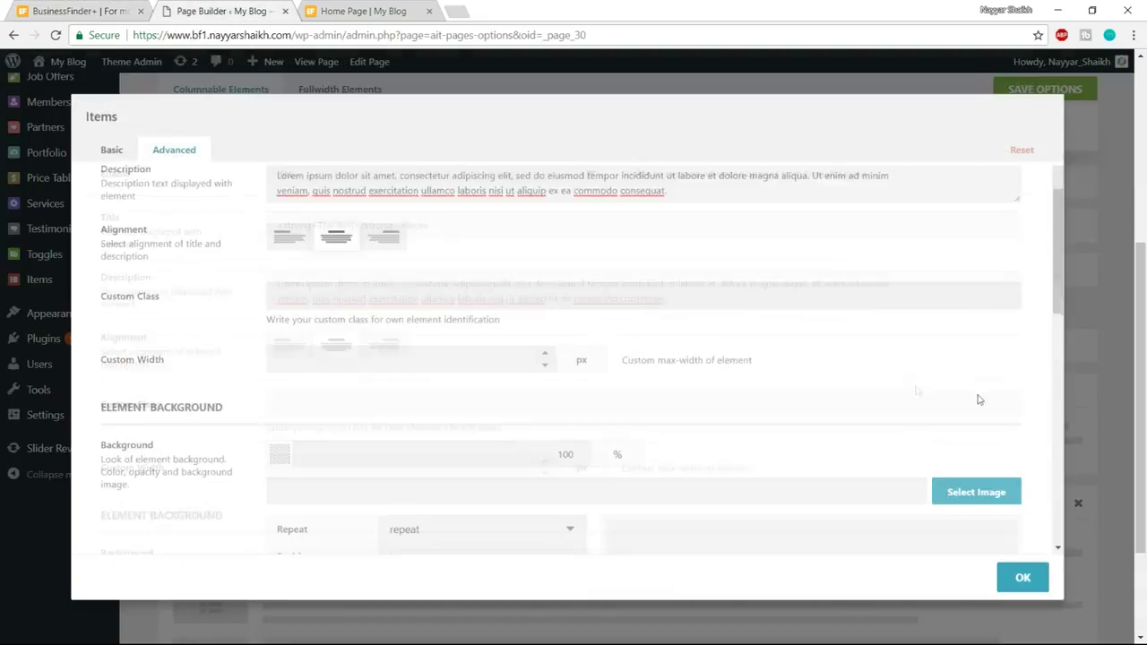
pyautogui.scroll(-3, 980, 399)
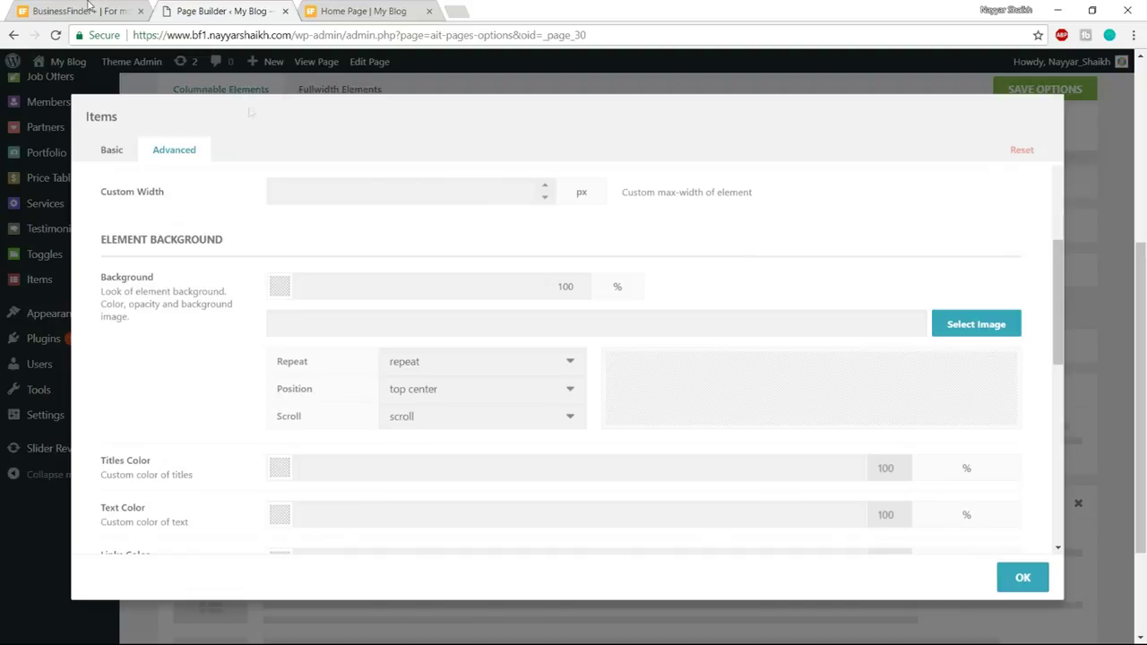
pyautogui.click(88, 5)
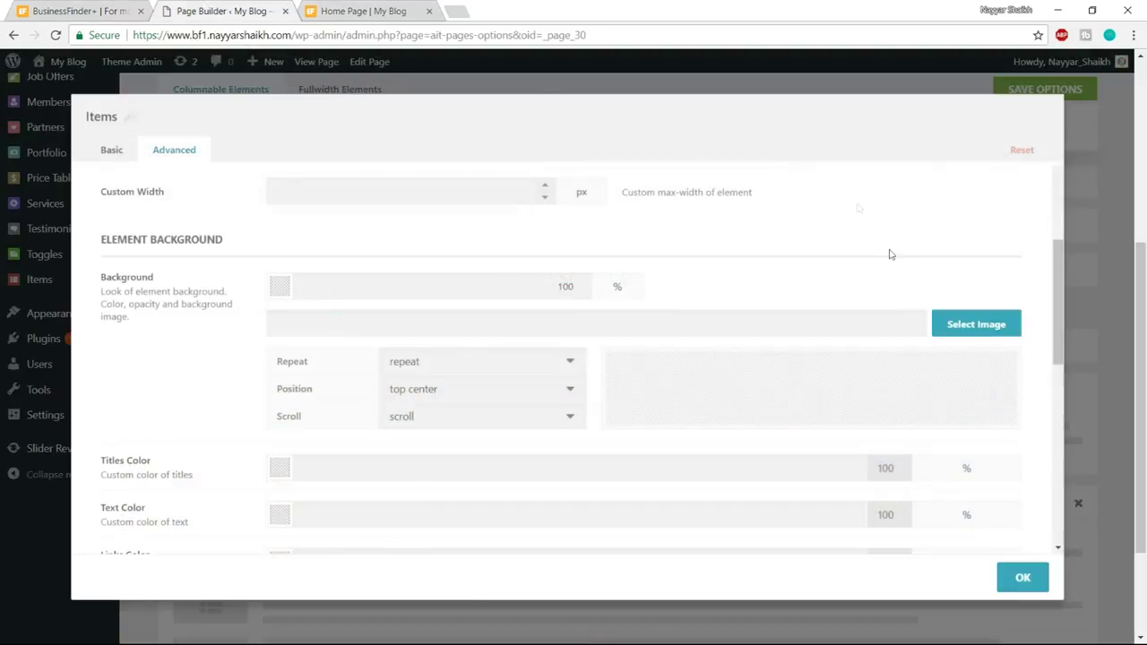
pyautogui.scroll(-6, 891, 287)
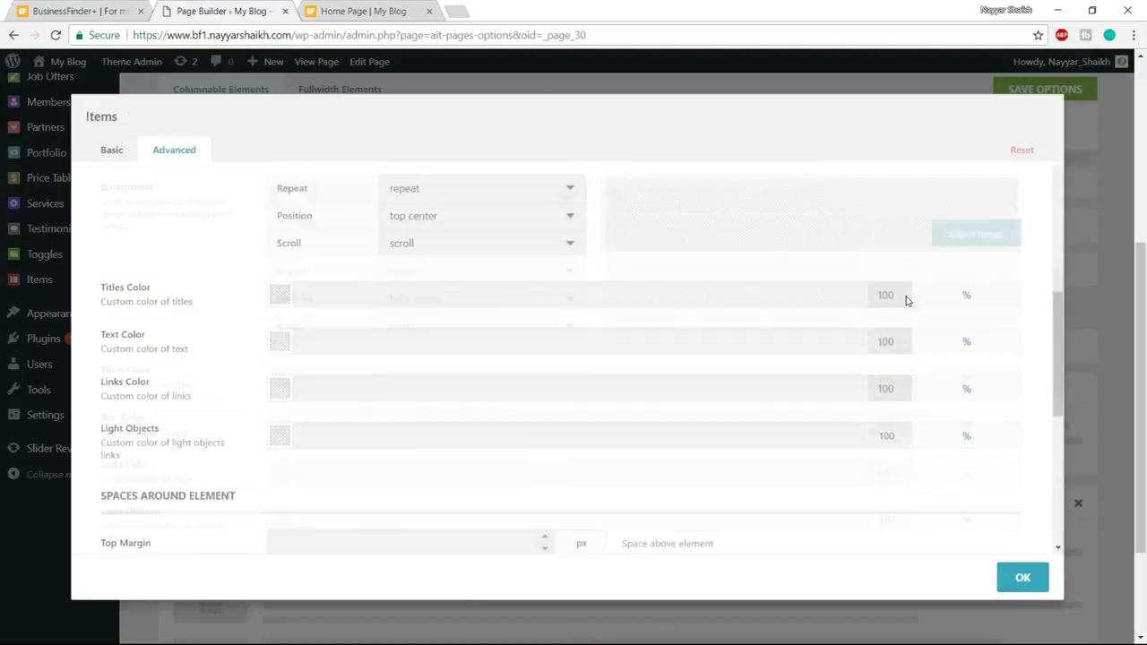
# Enter 60 px top and bottom padding, checking spacing against the demo heading
pyautogui.click(309, 244)
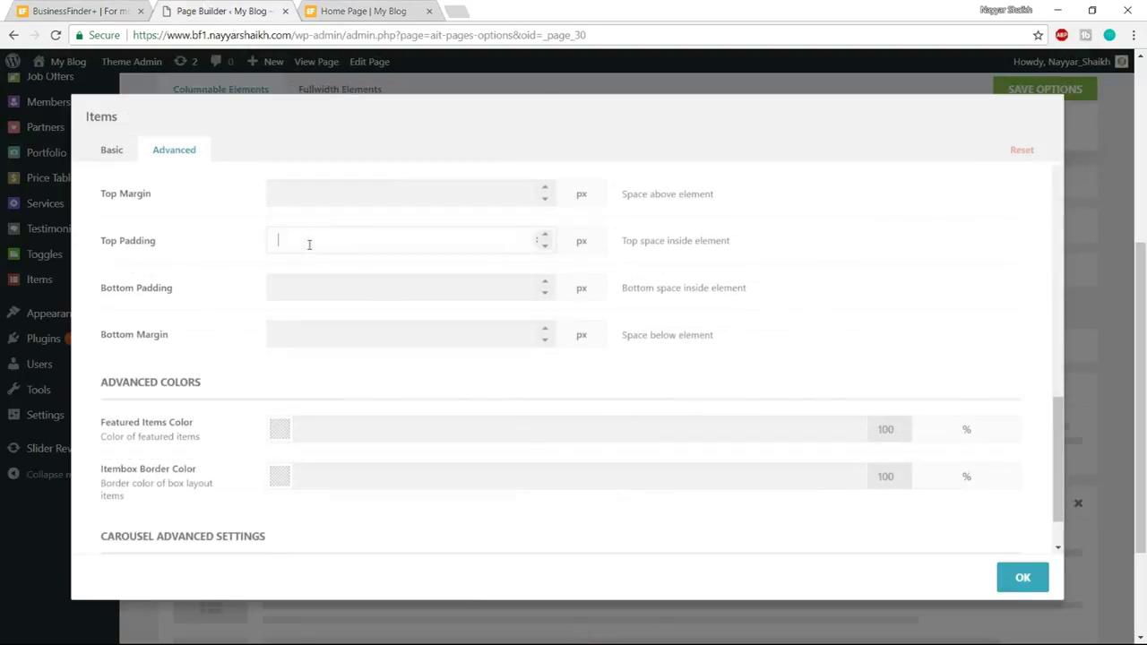
pyautogui.write('60')
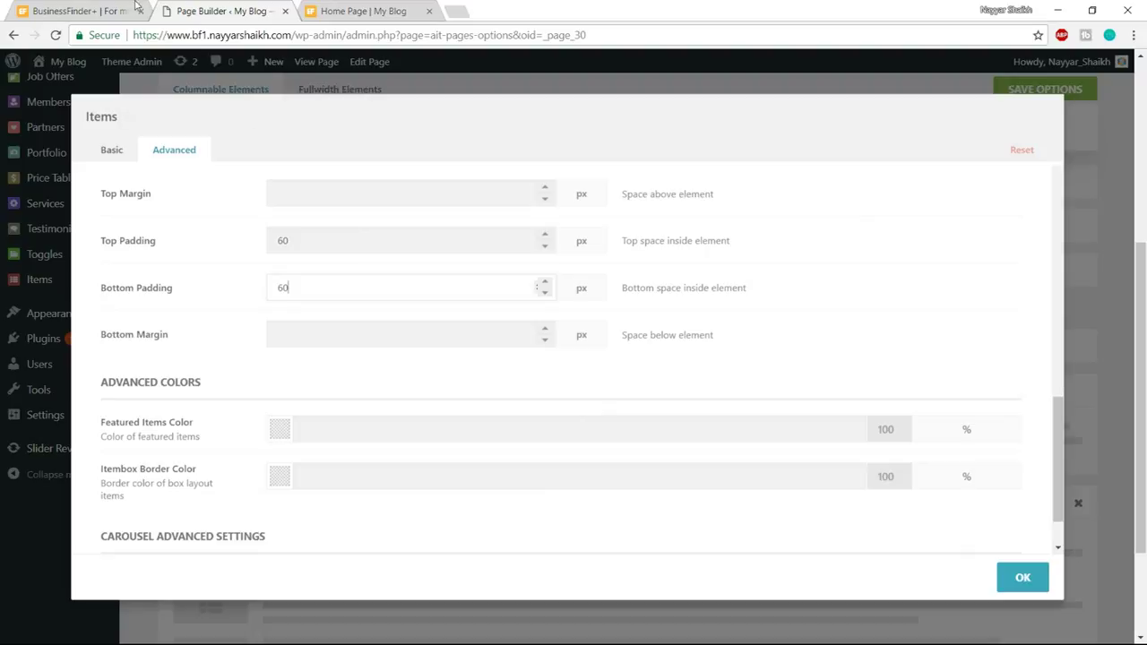
pyautogui.click(71, 10)
pyautogui.click(565, 278)
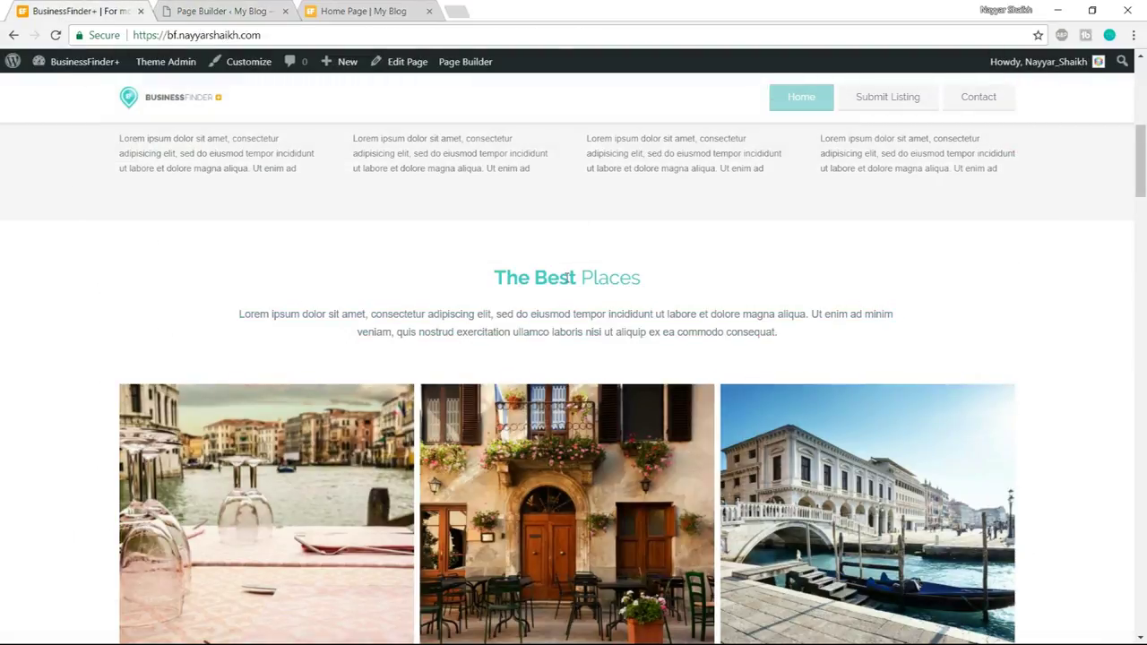
pyautogui.moveTo(495, 278); pyautogui.dragTo(651, 281)
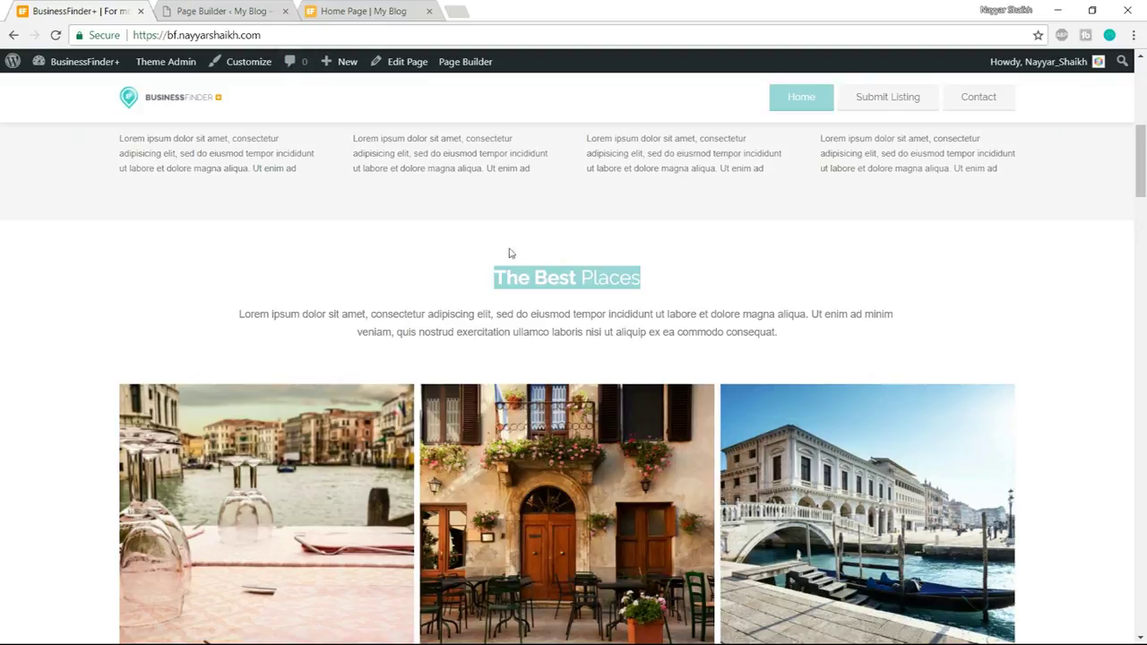
pyautogui.click(234, 11)
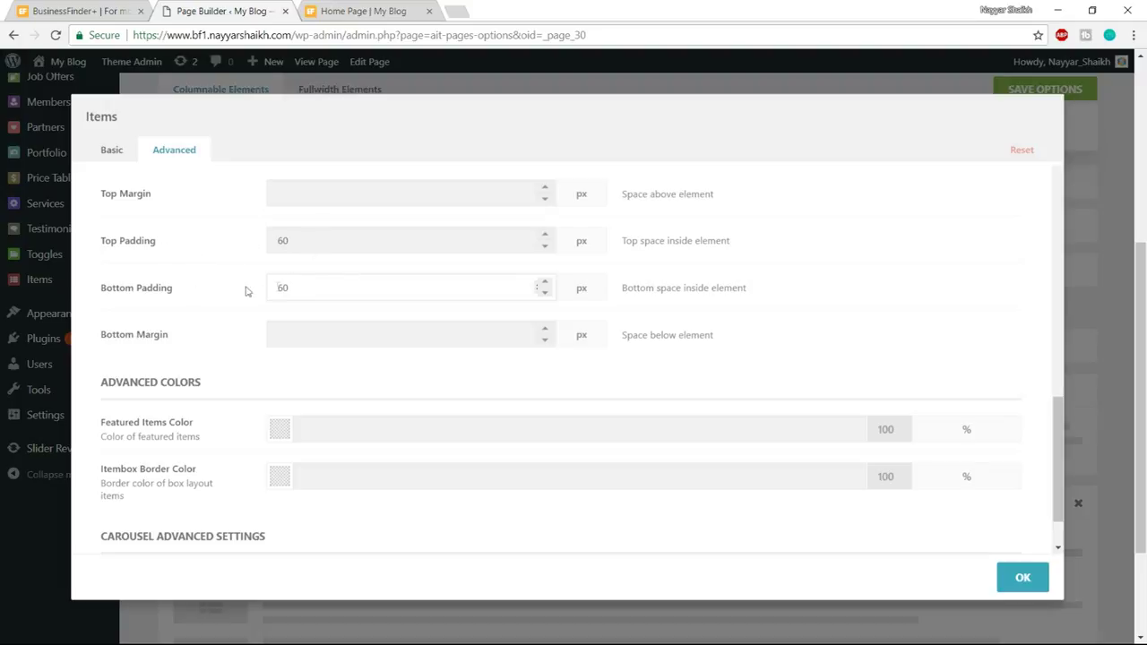
# Save the Items element and the Page Builder layout, then reload the Home Page
pyautogui.click(1022, 577)
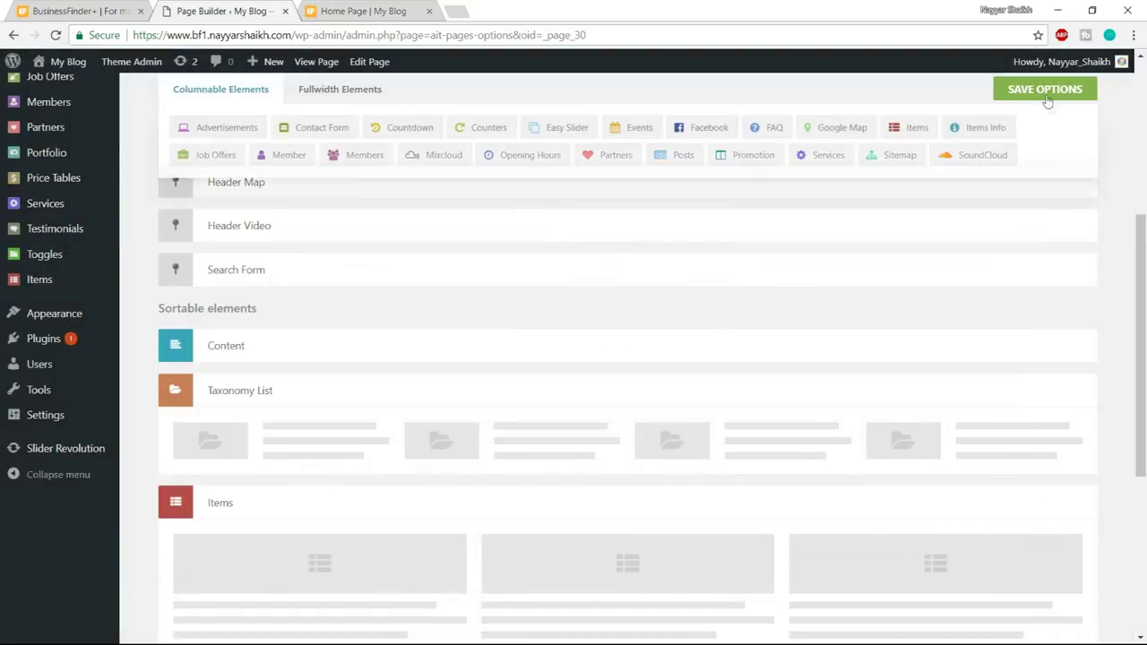
pyautogui.click(1045, 91)
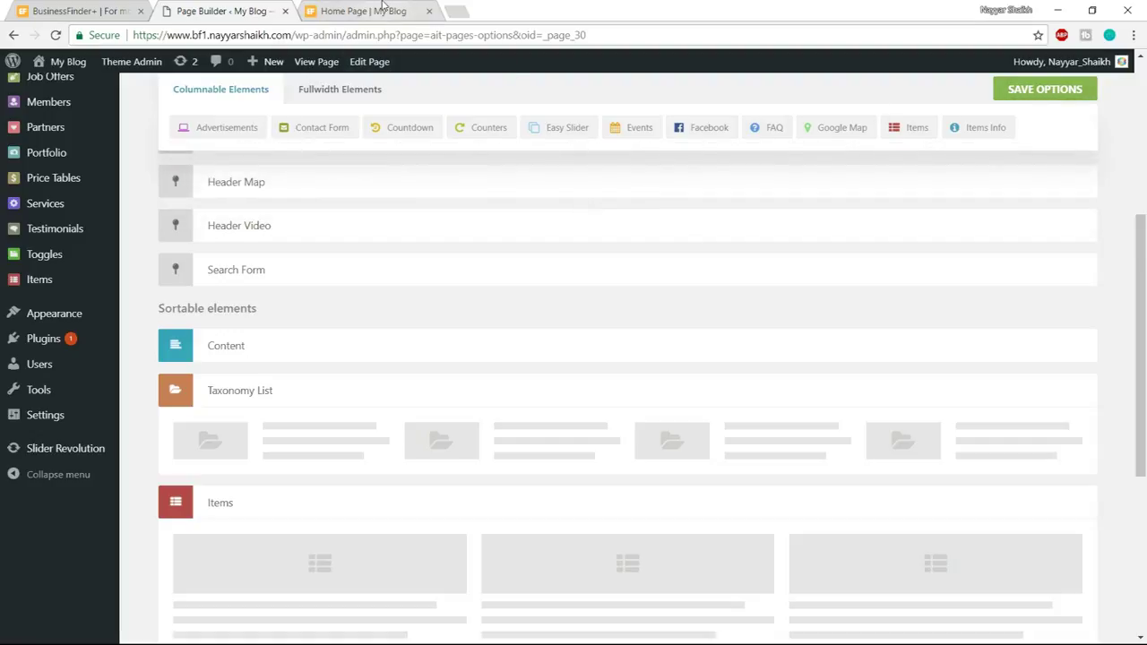
pyautogui.click(363, 11)
pyautogui.click(56, 35)
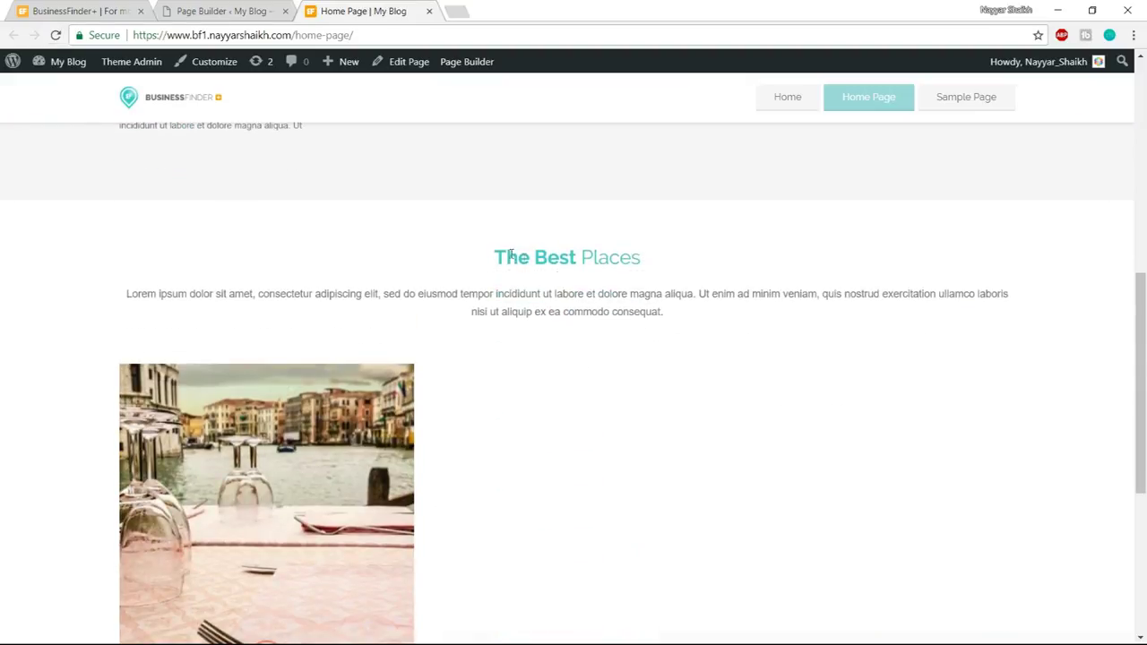
# Scroll the reloaded Home Page to check The Best Places listing cards
pyautogui.doubleClick(511, 257)
pyautogui.doubleClick(520, 293)
pyautogui.scroll(-3, 707, 323)
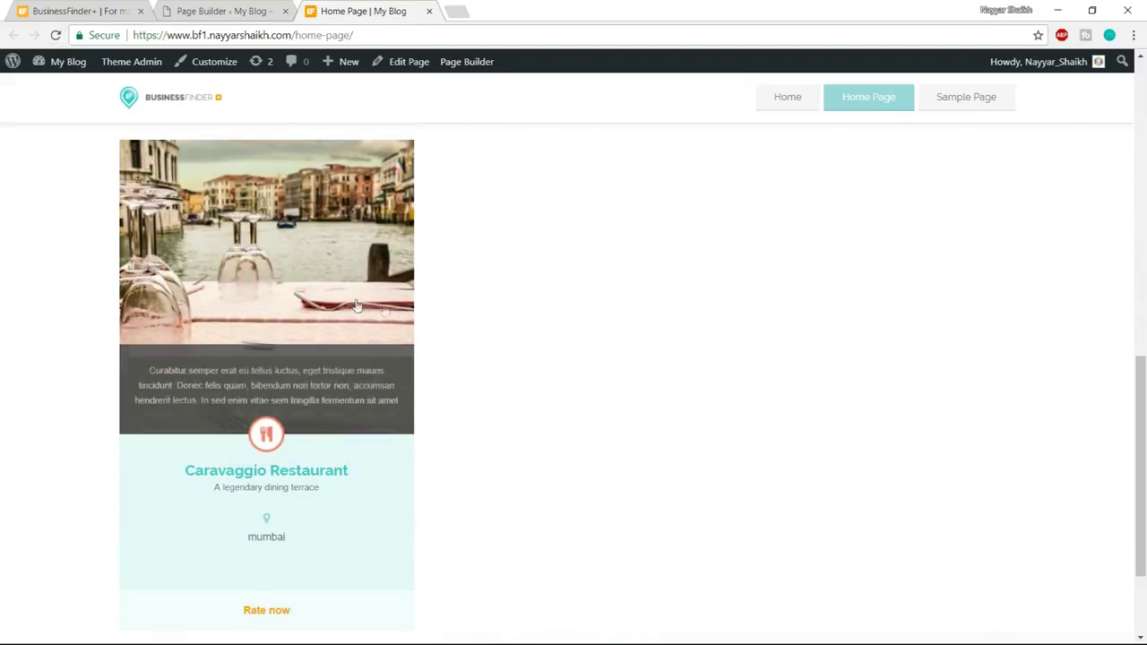
pyautogui.scroll(-1, 343, 320)
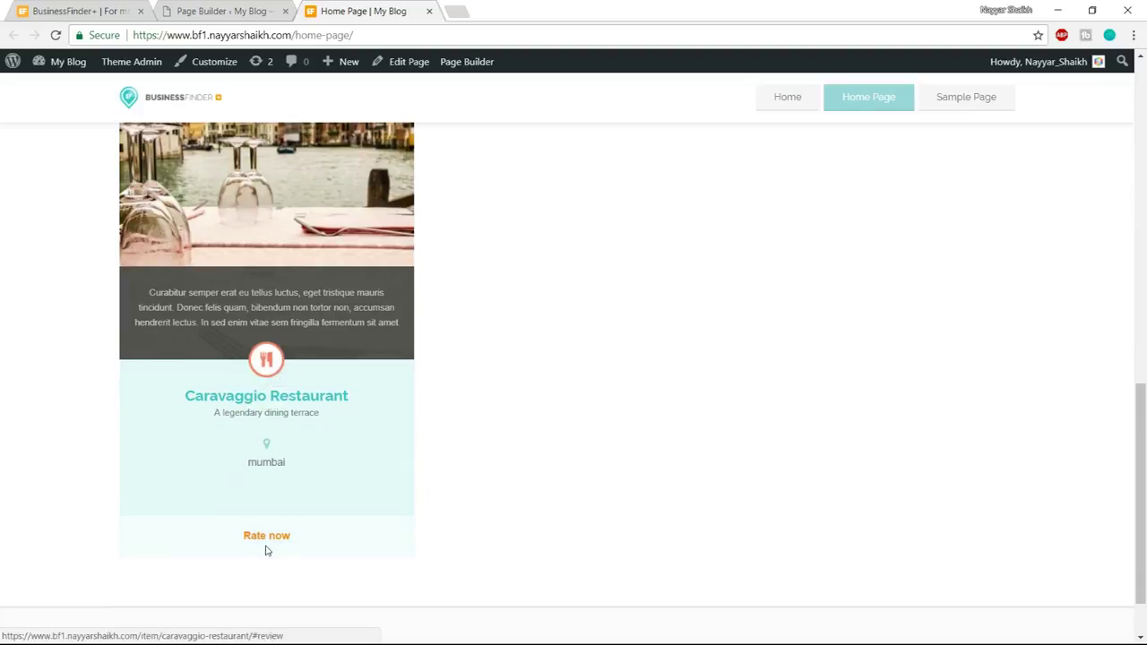
# Compare the Home Page layout against the BusinessFinder+ demo site
pyautogui.hotkey('ctrl', '1')
pyautogui.scroll(-3, 364, 328)
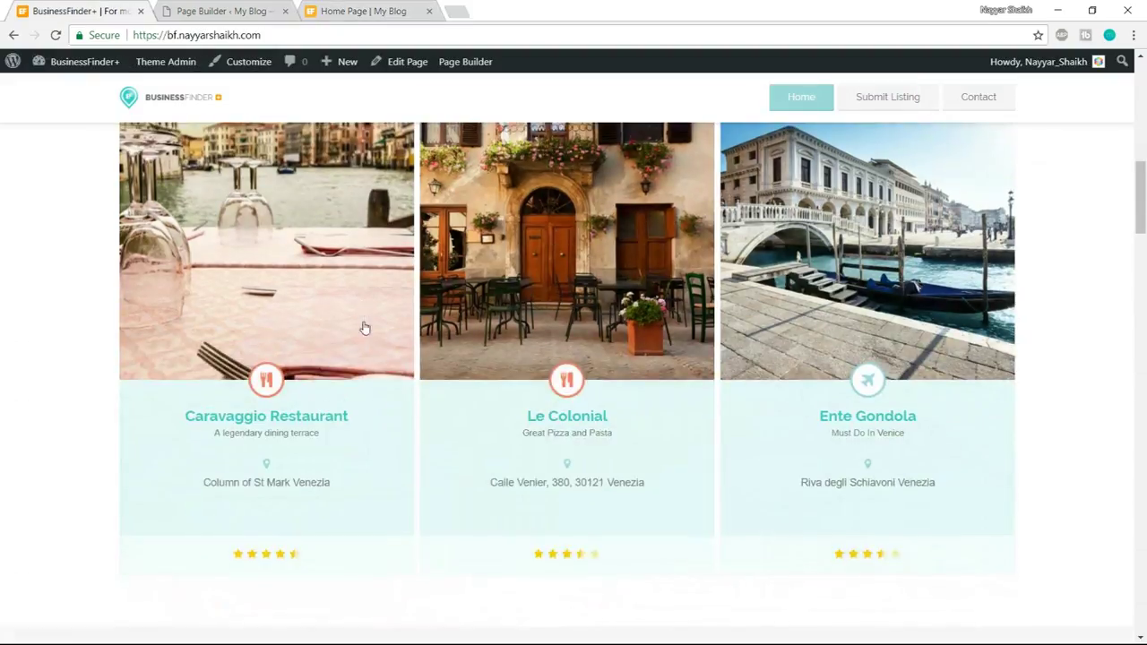
pyautogui.scroll(-2, 363, 327)
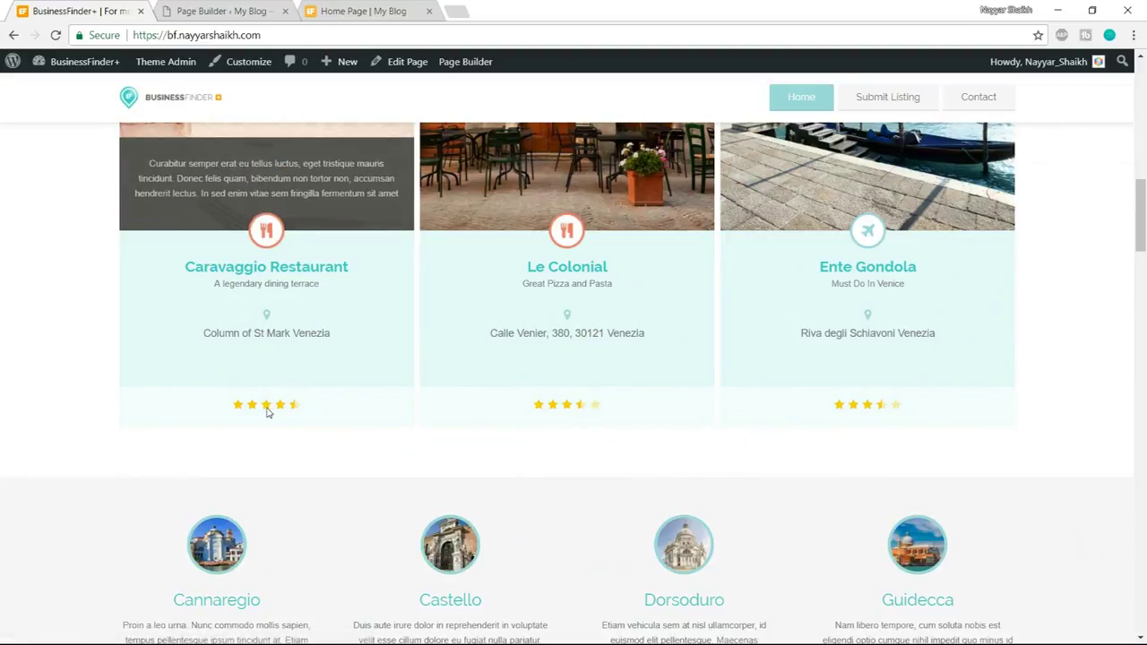
pyautogui.click(362, 11)
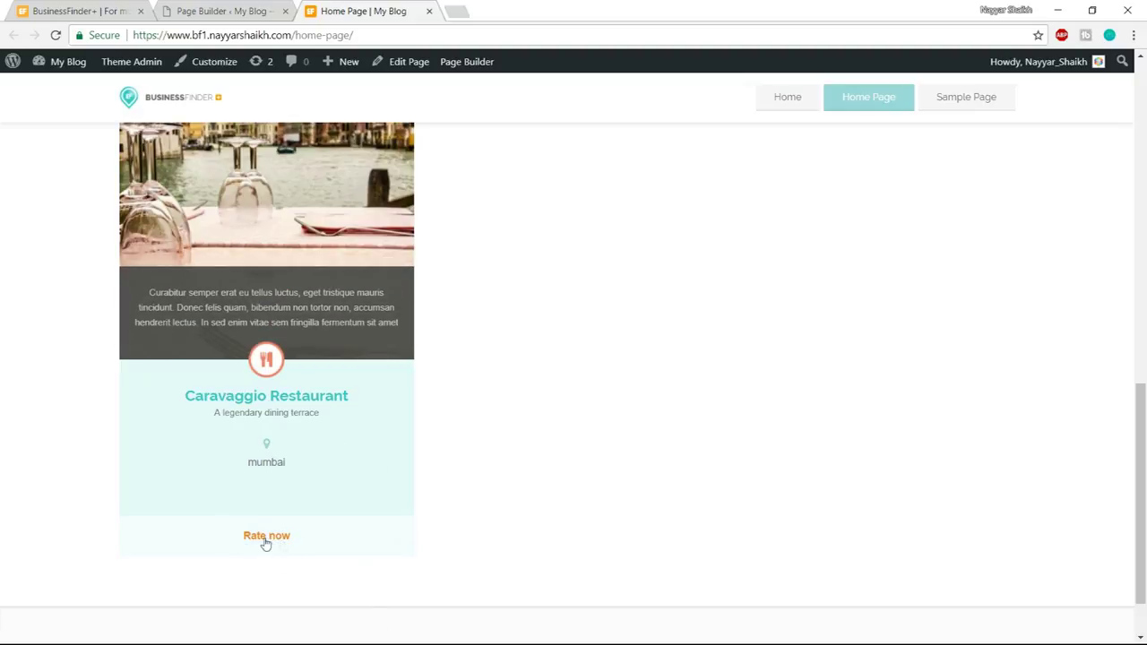
pyautogui.scroll(6, 367, 524)
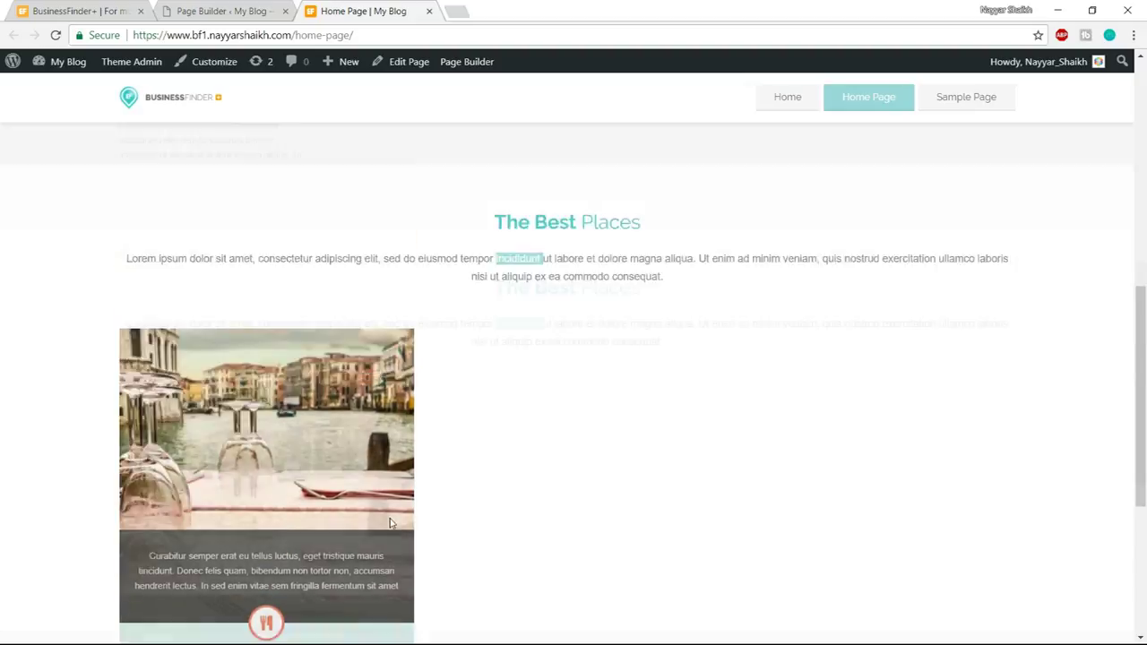
pyautogui.scroll(-8, 388, 531)
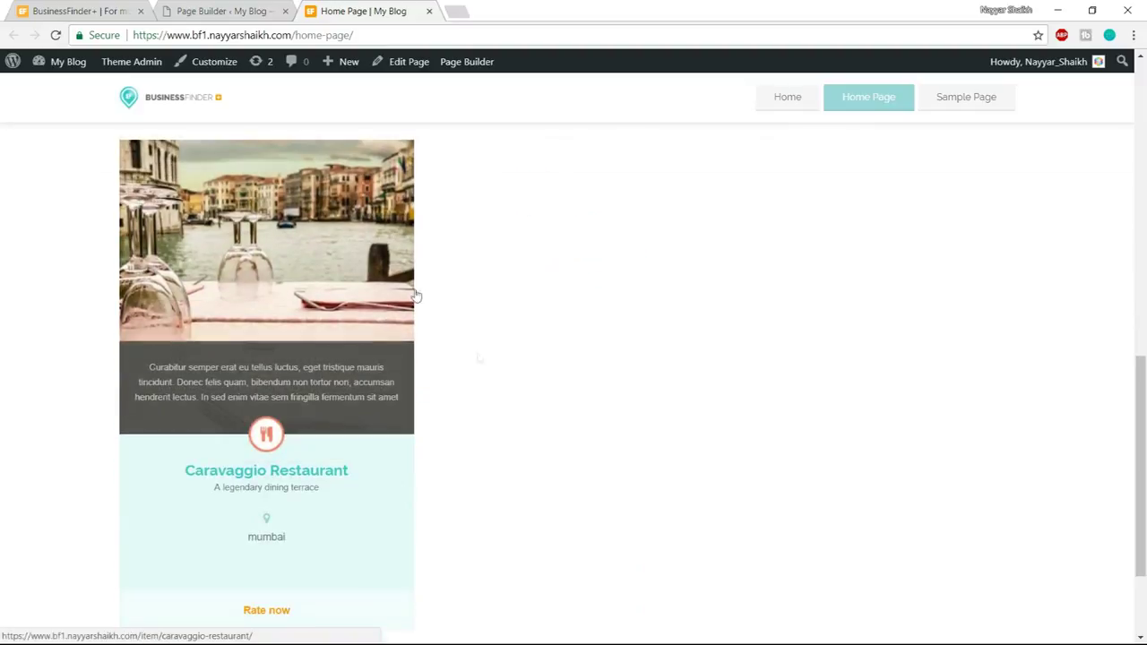
pyautogui.scroll(10, 514, 511)
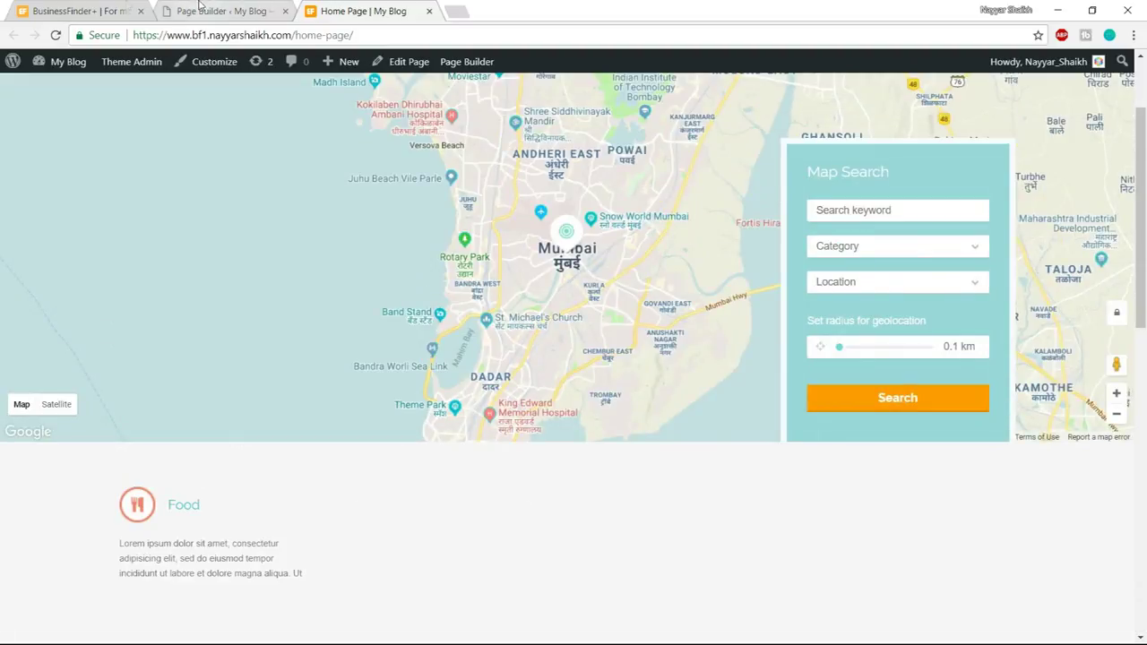
pyautogui.click(85, 5)
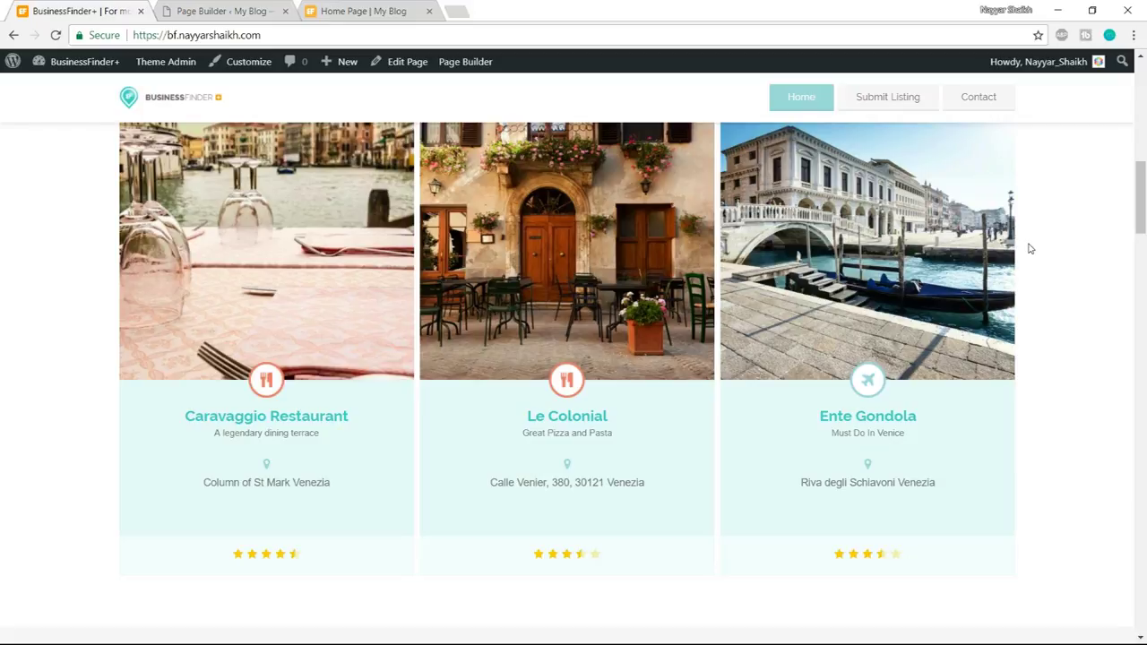
pyautogui.scroll(-5, 1030, 248)
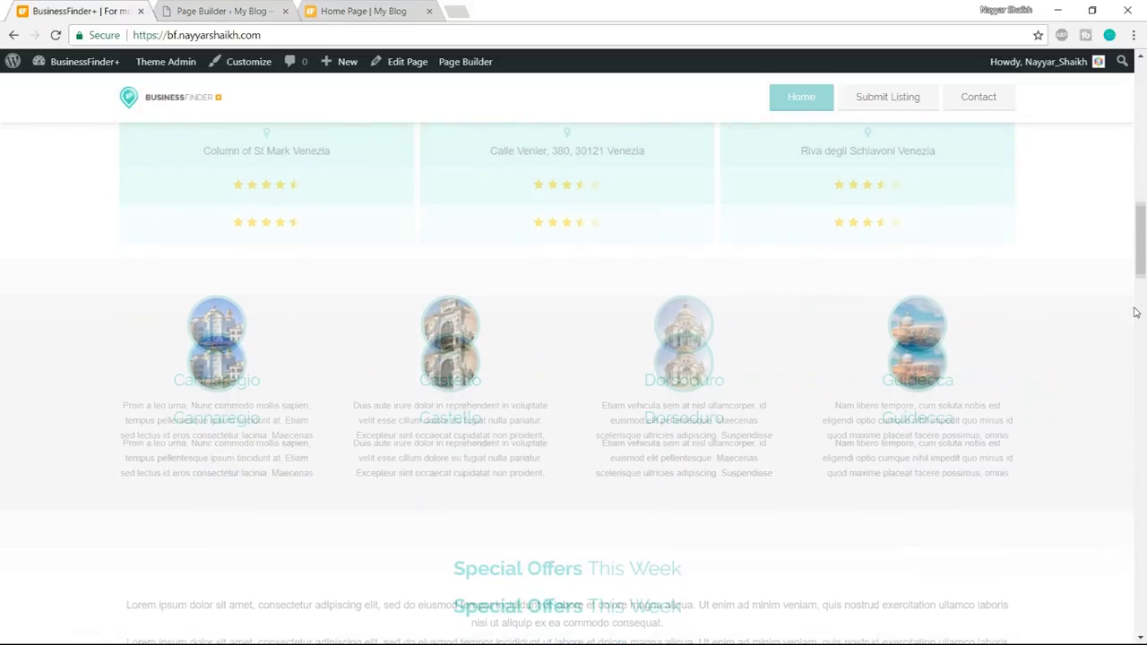
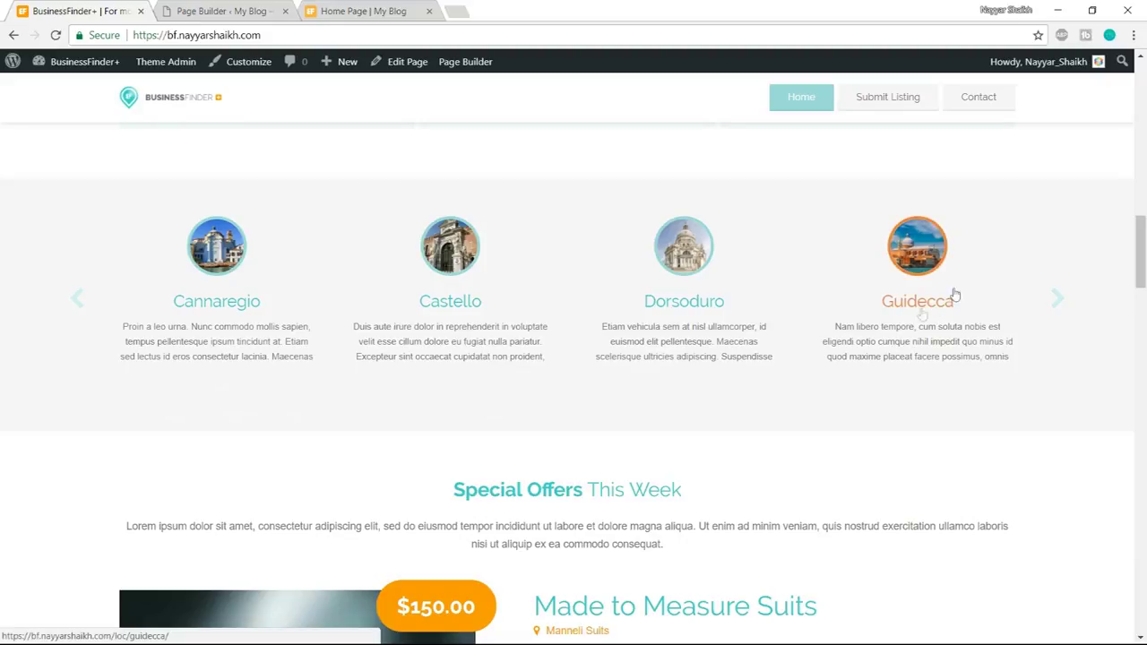
# Advance the demo's city carousel to Murano, San Marco, San Polo and Santa Croce, then return to Page Builder
pyautogui.click(1059, 301)
pyautogui.click(1059, 301)
pyautogui.scroll(3, 1059, 359)
pyautogui.scroll(8, 1056, 394)
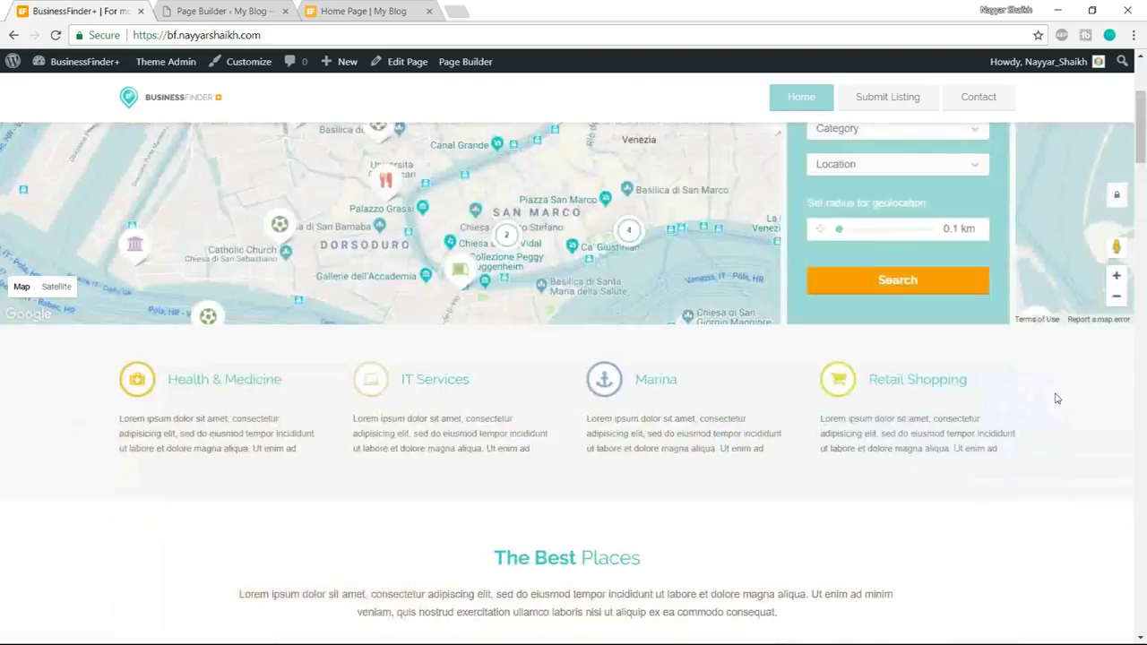
pyautogui.scroll(-4, 985, 412)
pyautogui.scroll(-8, 907, 425)
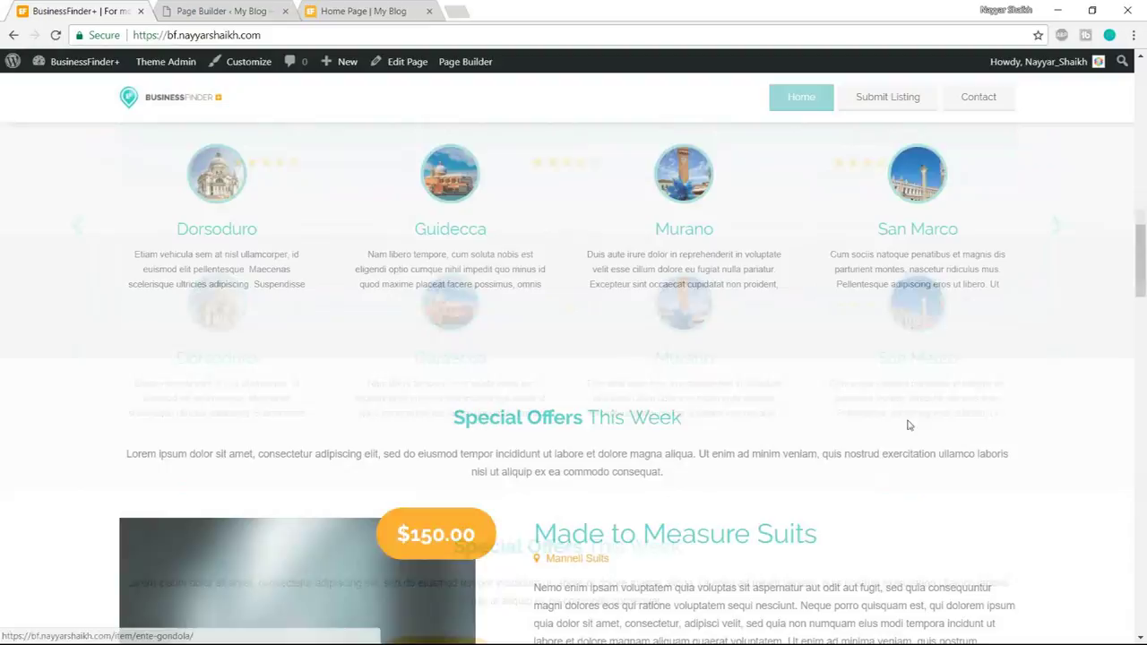
pyautogui.scroll(1, 663, 250)
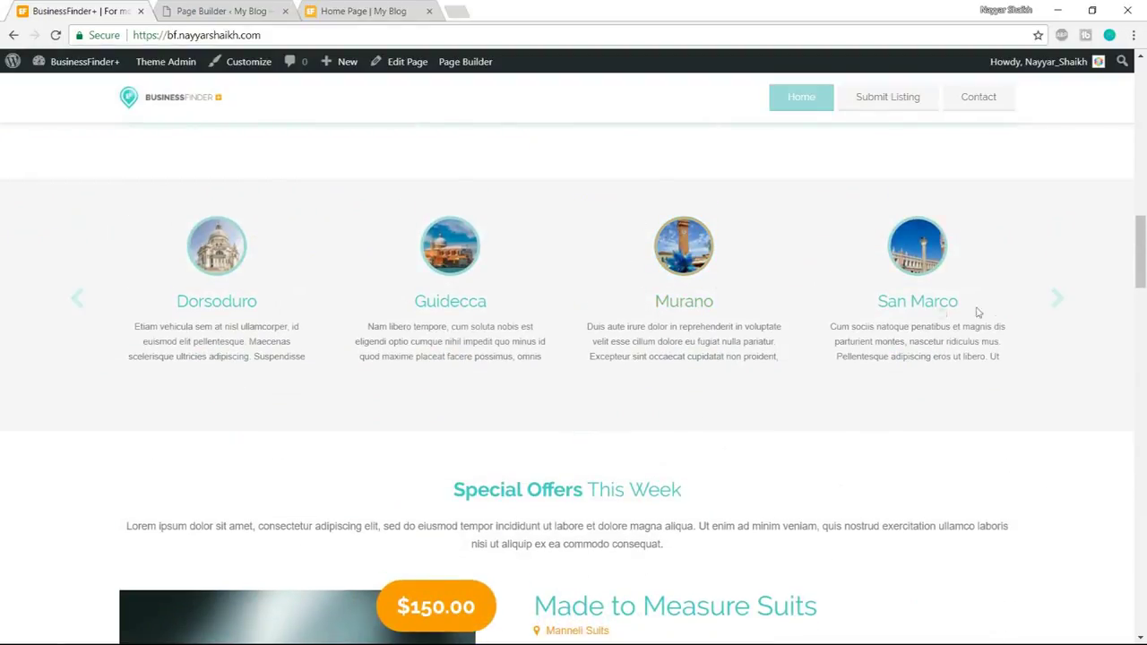
pyautogui.click(1056, 301)
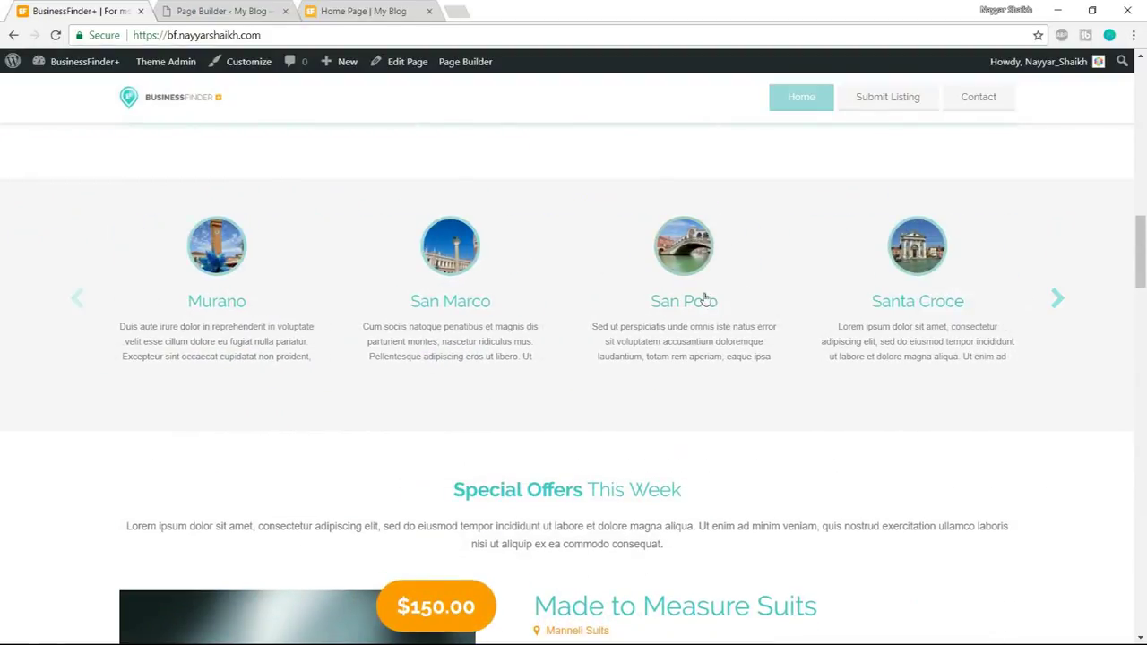
pyautogui.click(222, 11)
# Drag a Taxonomy List element from Columnable Elements into the layout above Comments
pyautogui.scroll(-1, 945, 334)
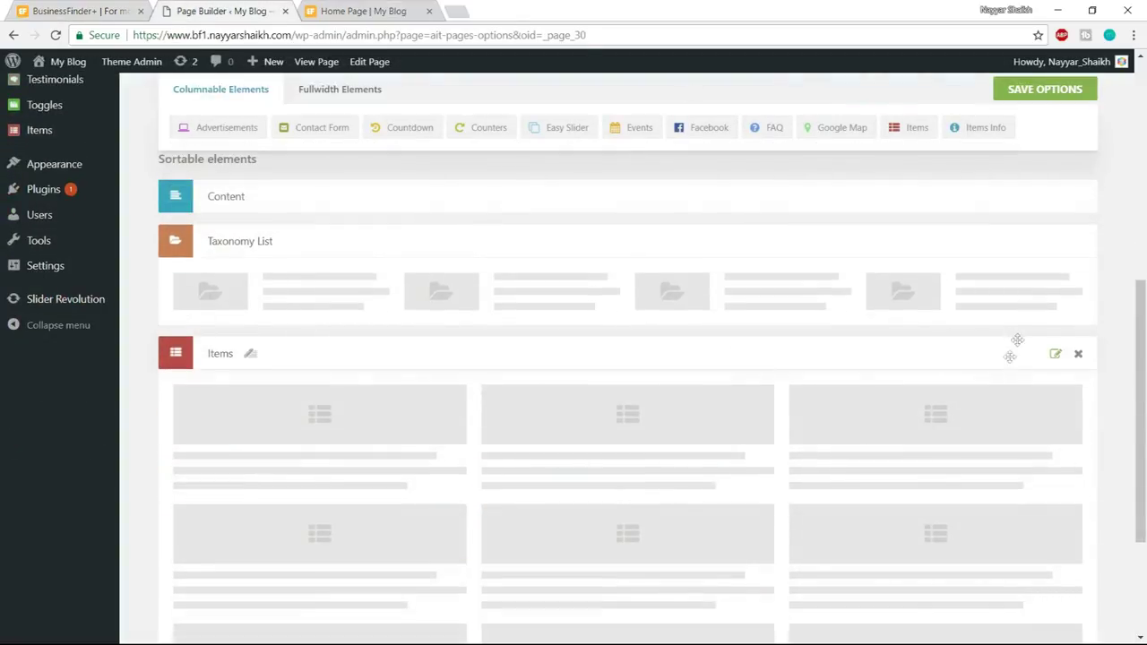
pyautogui.scroll(-3, 988, 343)
pyautogui.moveTo(354, 127)
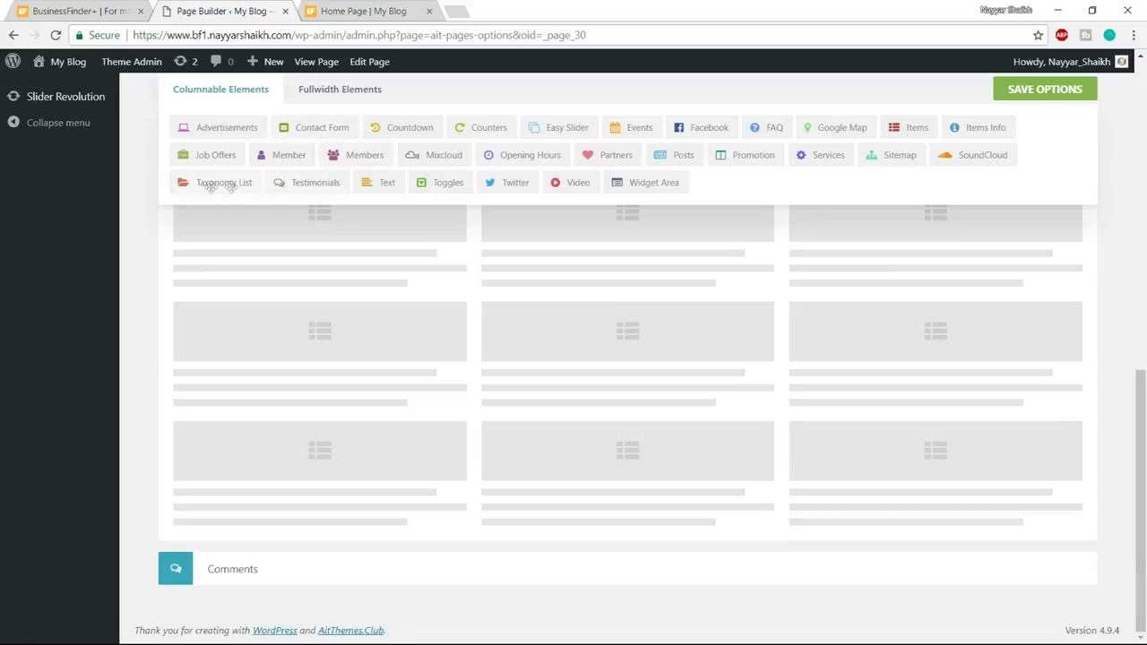
pyautogui.moveTo(214, 184); pyautogui.dragTo(295, 557)
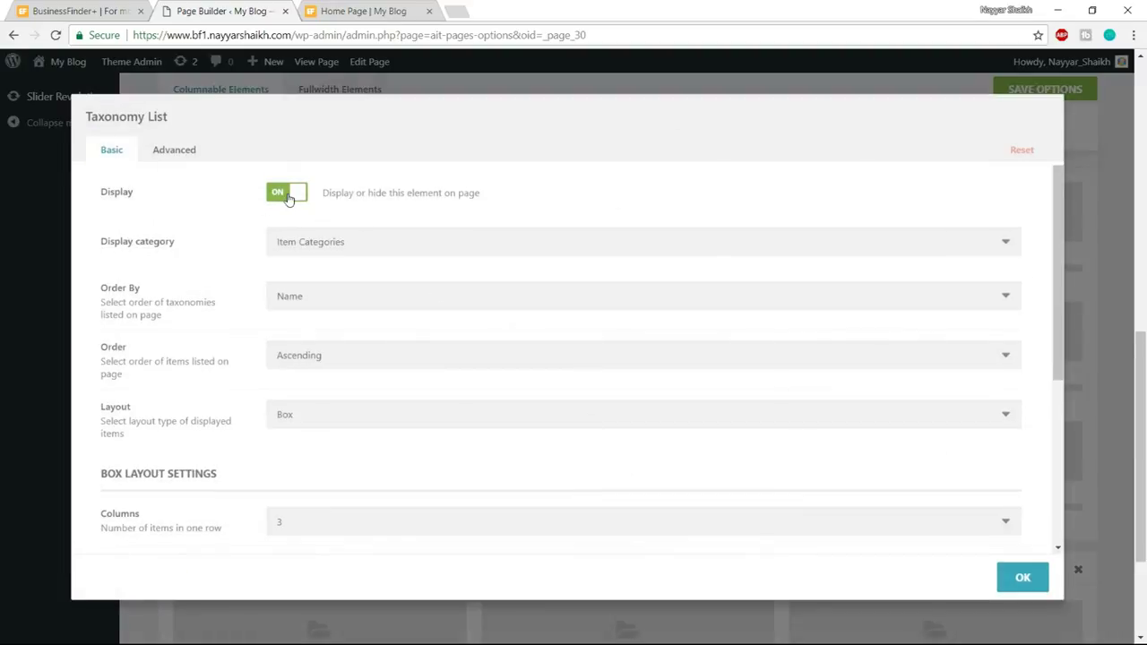
# Set the Taxonomy List's Display category to Item Locations and Image Type to Small Image
pyautogui.click(361, 248)
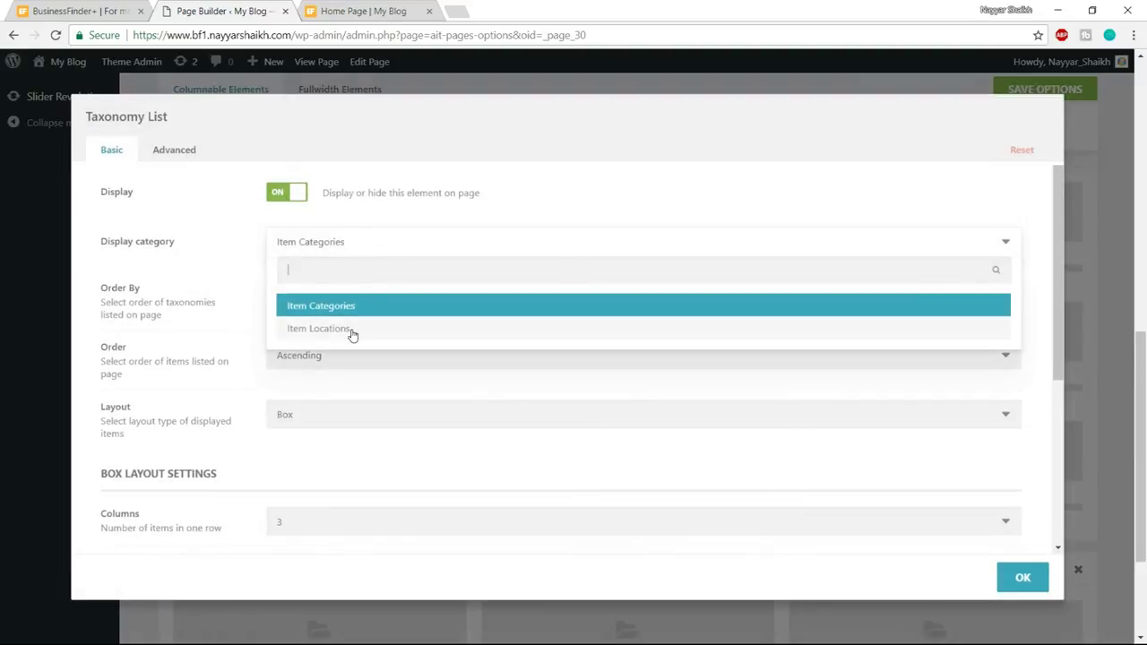
pyautogui.click(352, 330)
pyautogui.click(376, 302)
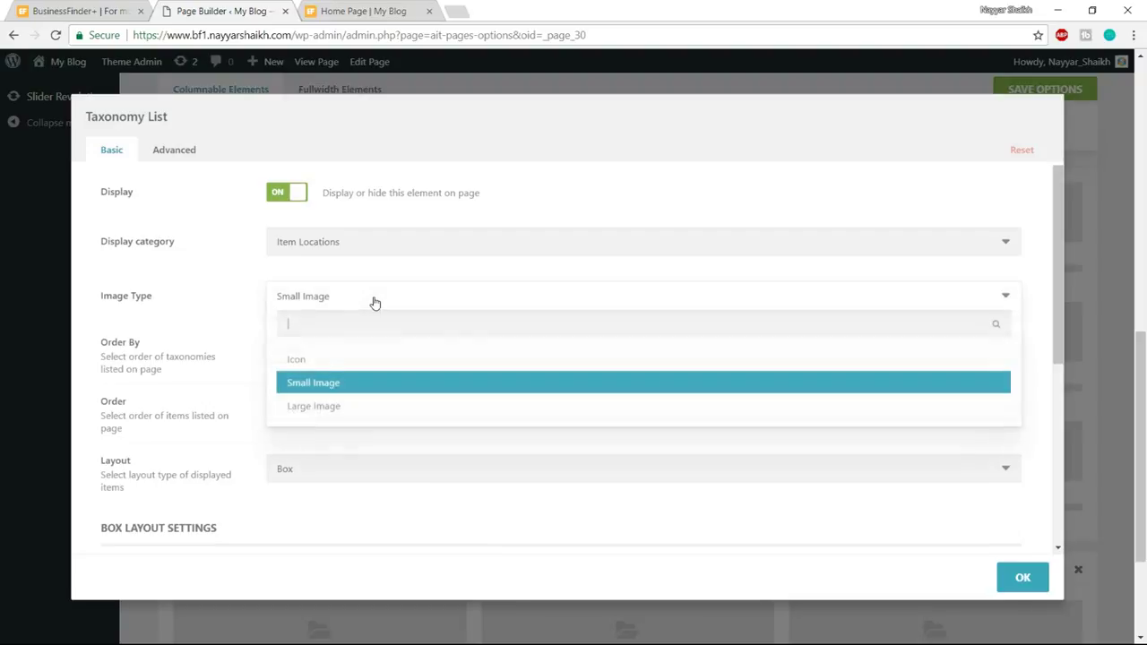
pyautogui.click(349, 384)
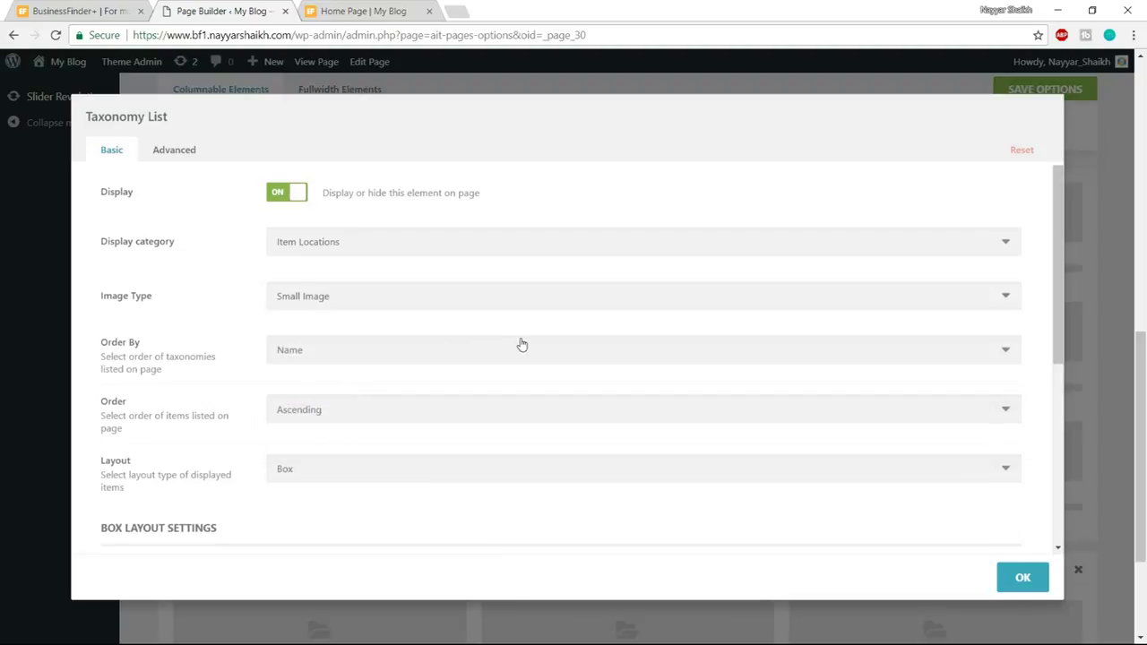
# Keep Box as the Taxonomy List layout type after checking the reference notes
pyautogui.scroll(-2, 520, 341)
pyautogui.click(310, 320)
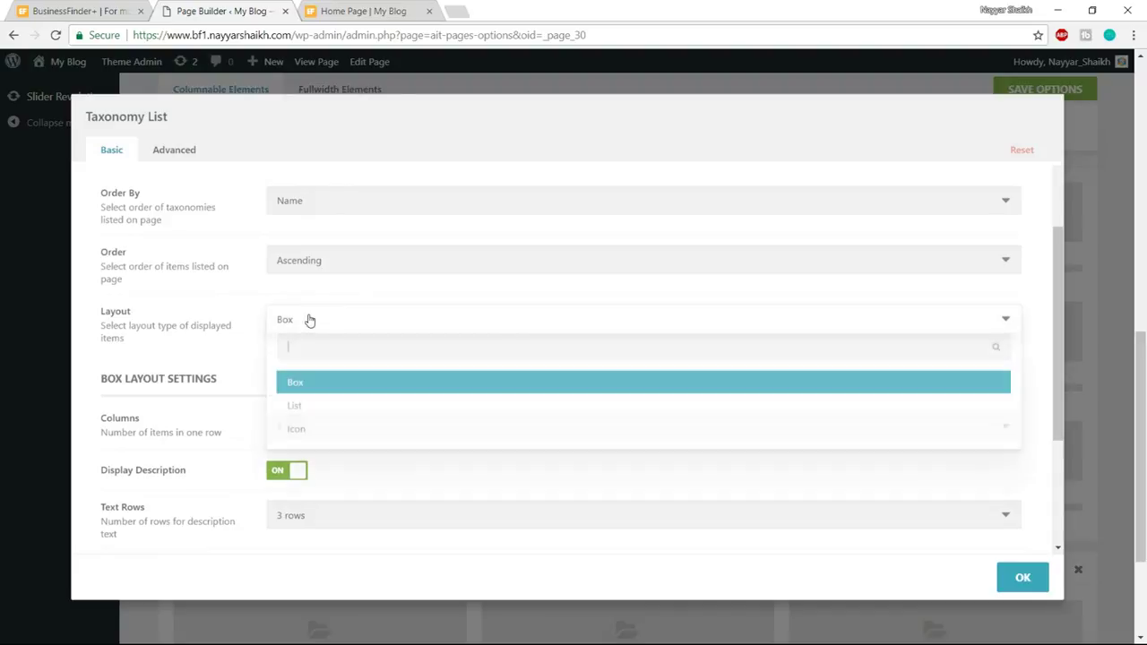
pyautogui.click(315, 319)
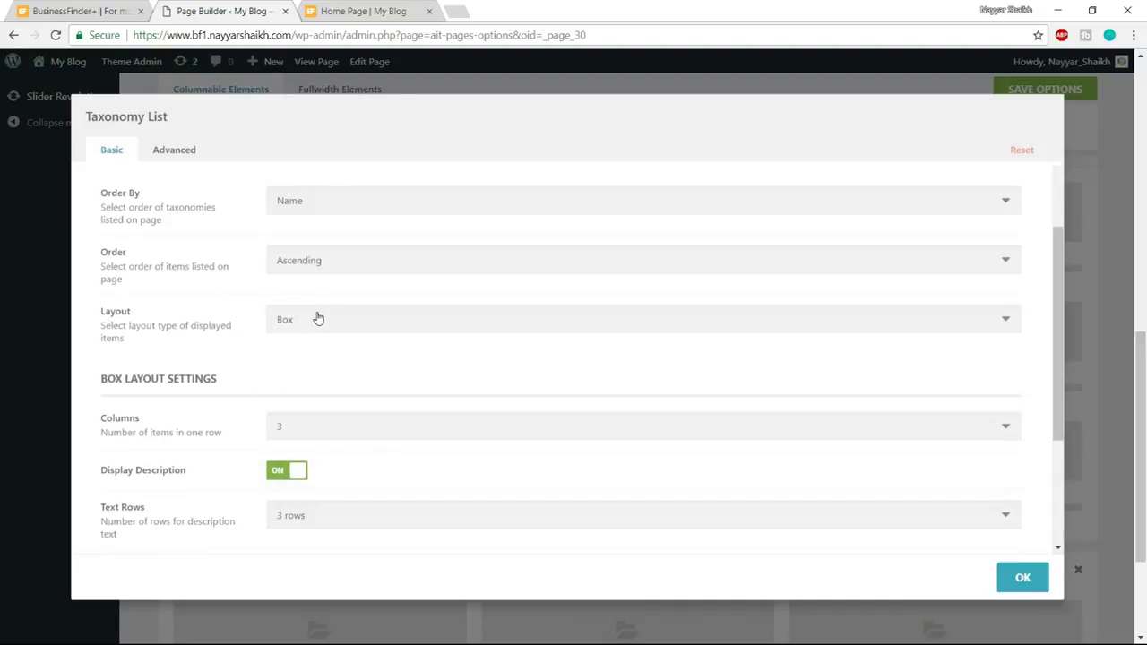
pyautogui.hotkey('alt', 'Tab')
pyautogui.click(328, 320)
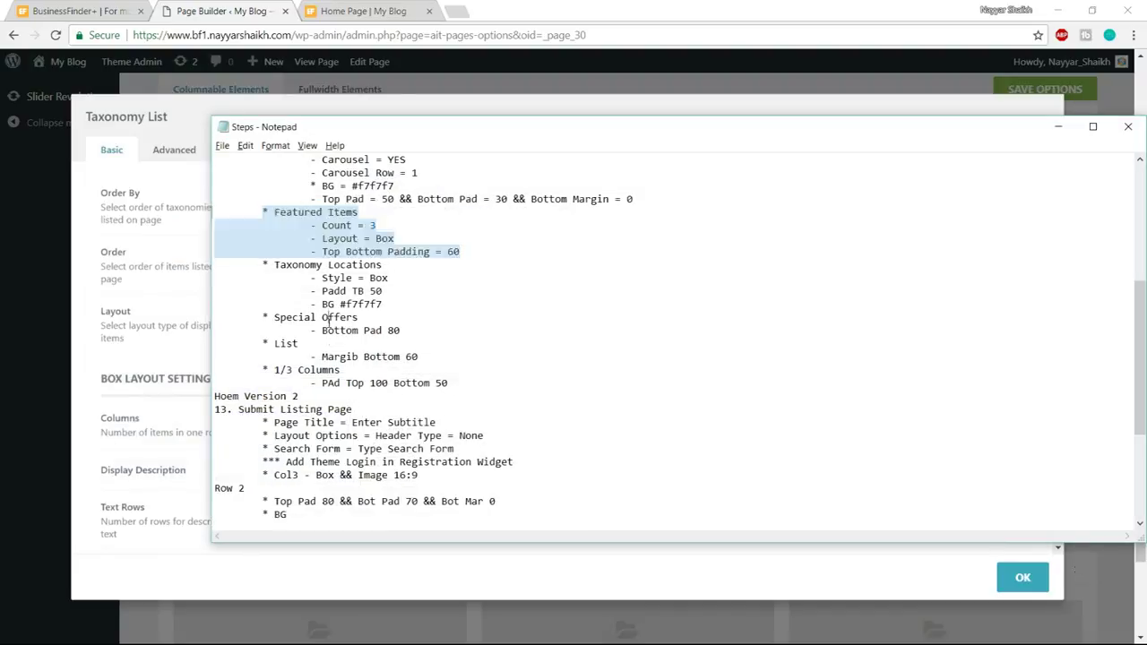
pyautogui.hotkey('alt', 'Tab')
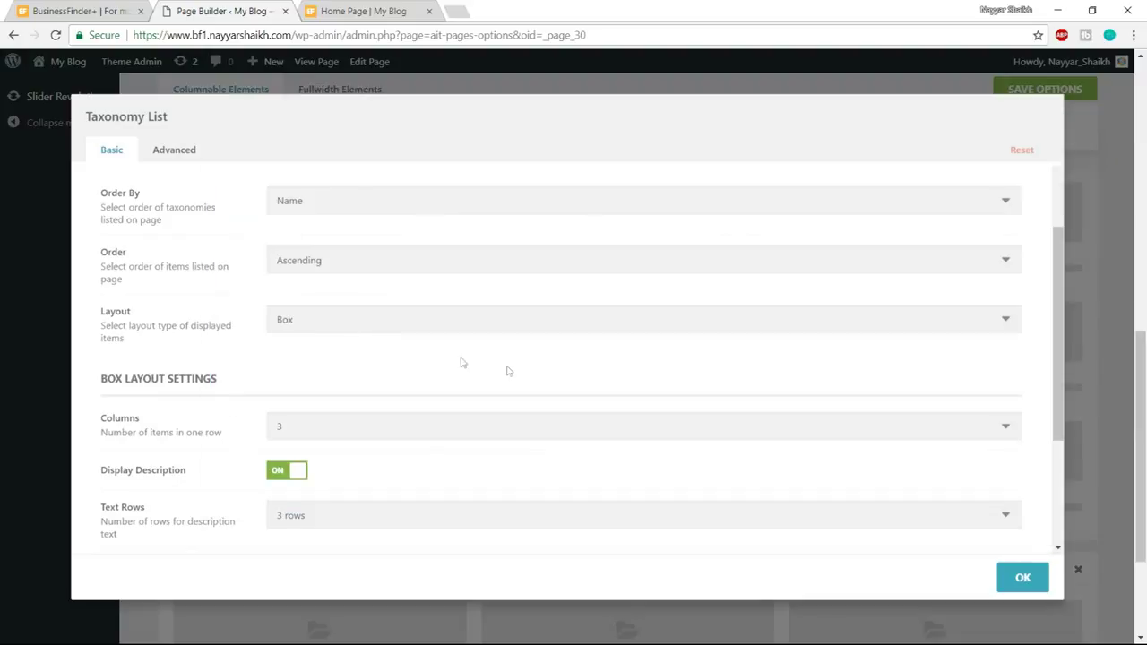
pyautogui.scroll(-1, 461, 361)
# Set the Taxonomy List to show 4 columns, matching the demo site
pyautogui.click(117, 9)
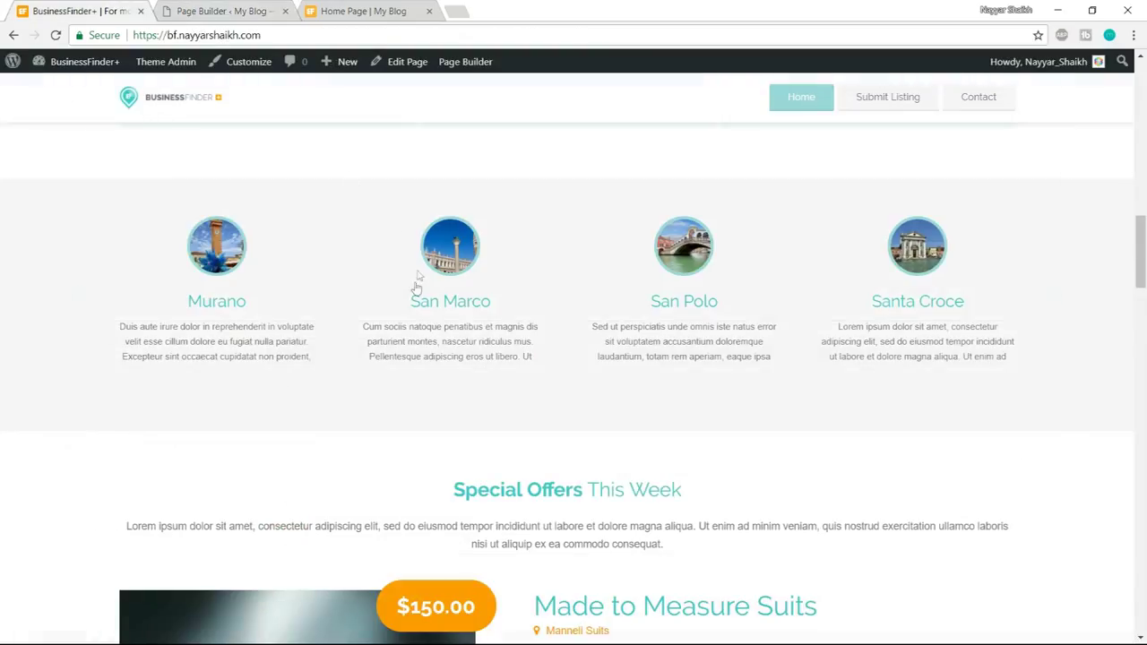
pyautogui.click(217, 7)
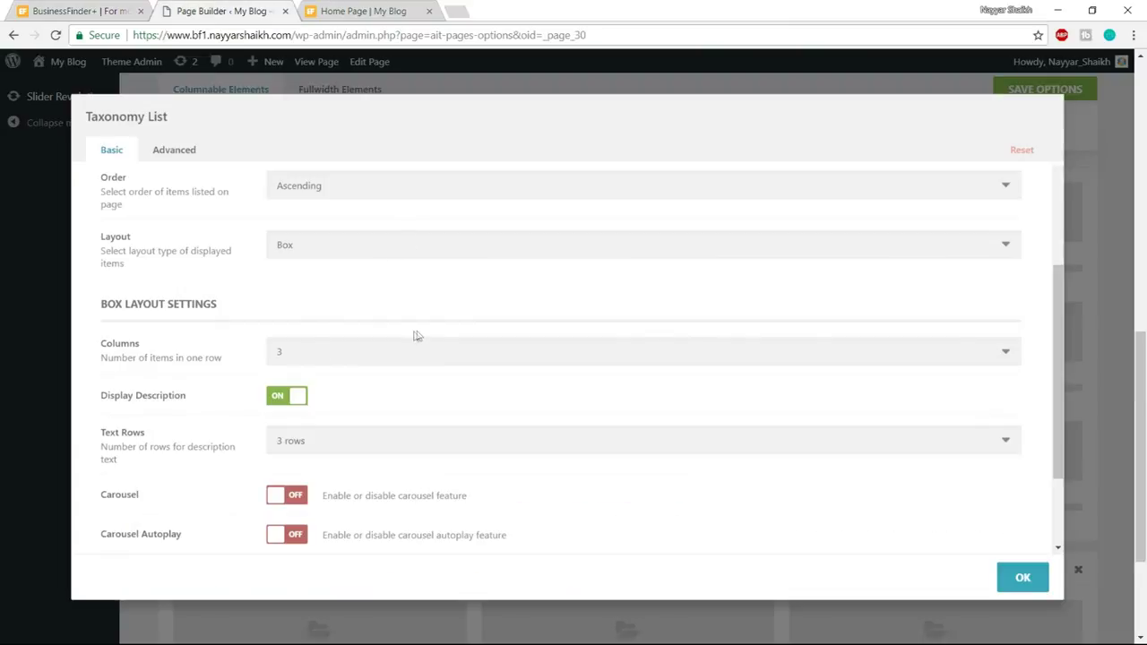
pyautogui.scroll(-1, 415, 332)
pyautogui.click(335, 279)
pyautogui.click(316, 418)
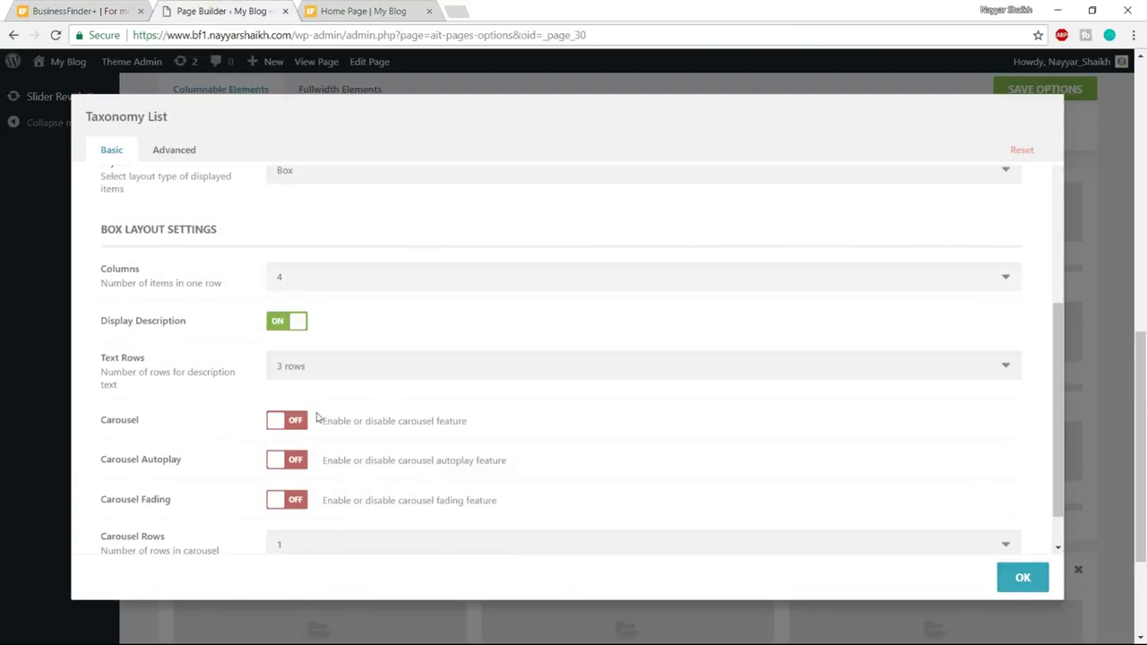
# Switch the Taxonomy List carousel on and step the demo carousel back two locations
pyautogui.scroll(-1, 563, 325)
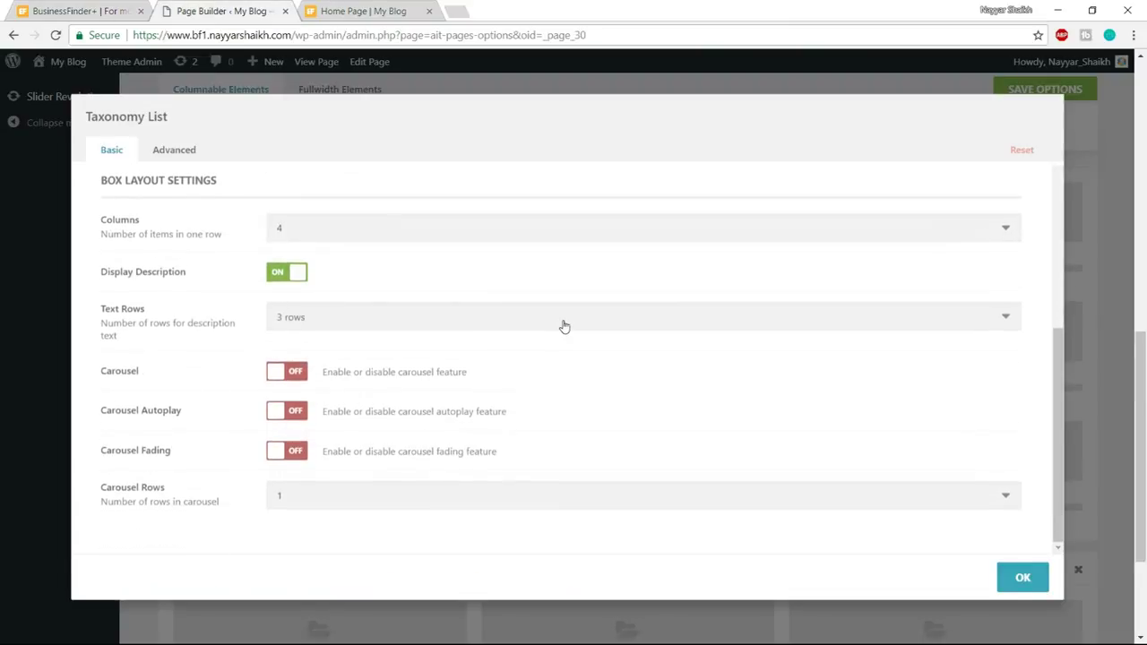
pyautogui.click(302, 383)
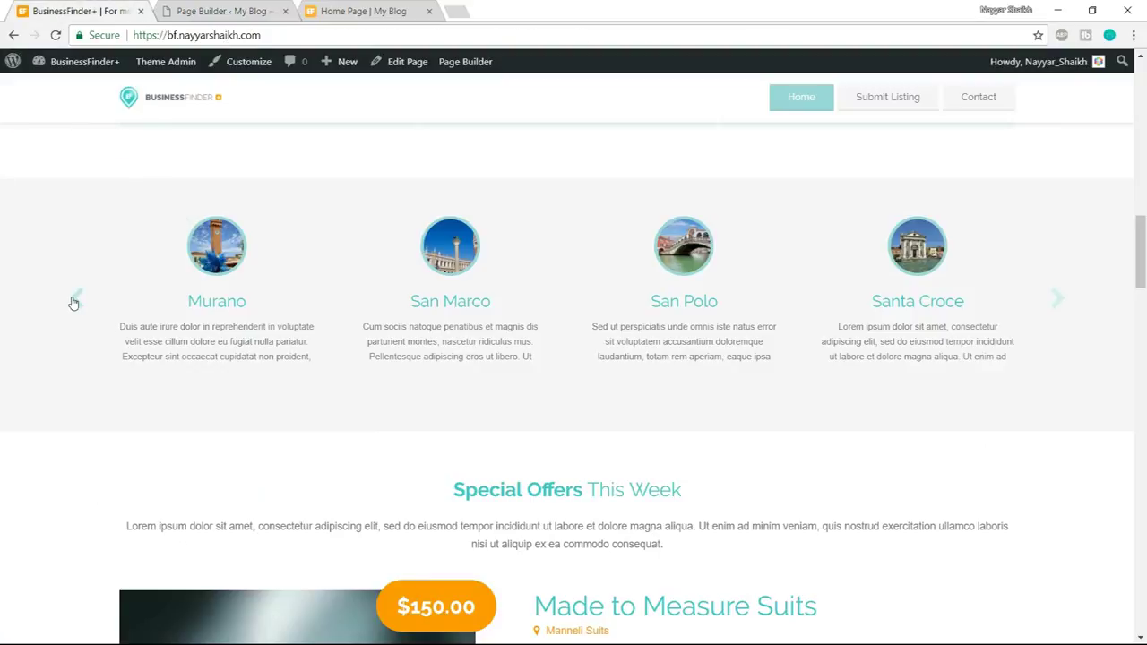
pyautogui.click(75, 302)
pyautogui.click(75, 302)
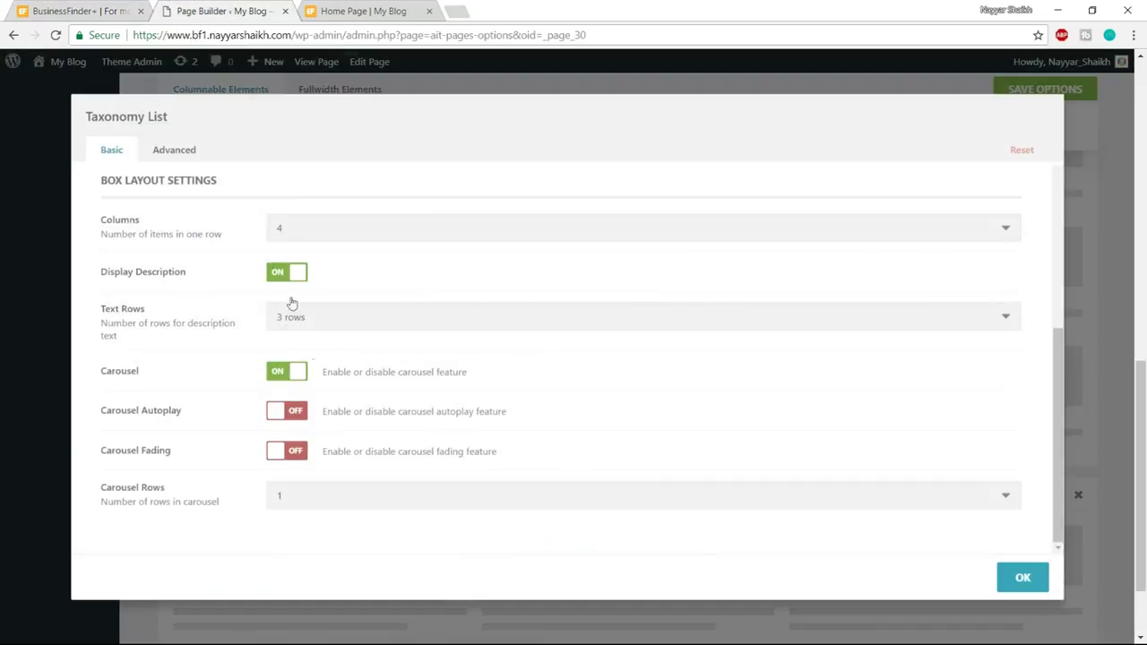
# Show the Taxonomy List's Advanced background settings
pyautogui.click(186, 149)
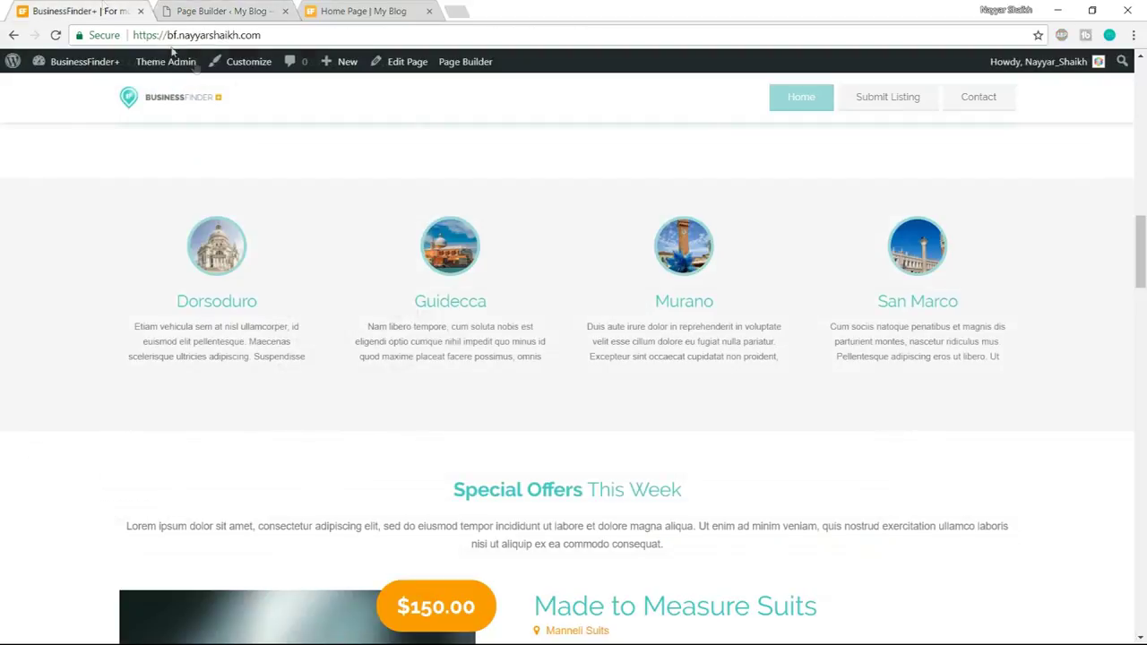
pyautogui.scroll(1, 418, 336)
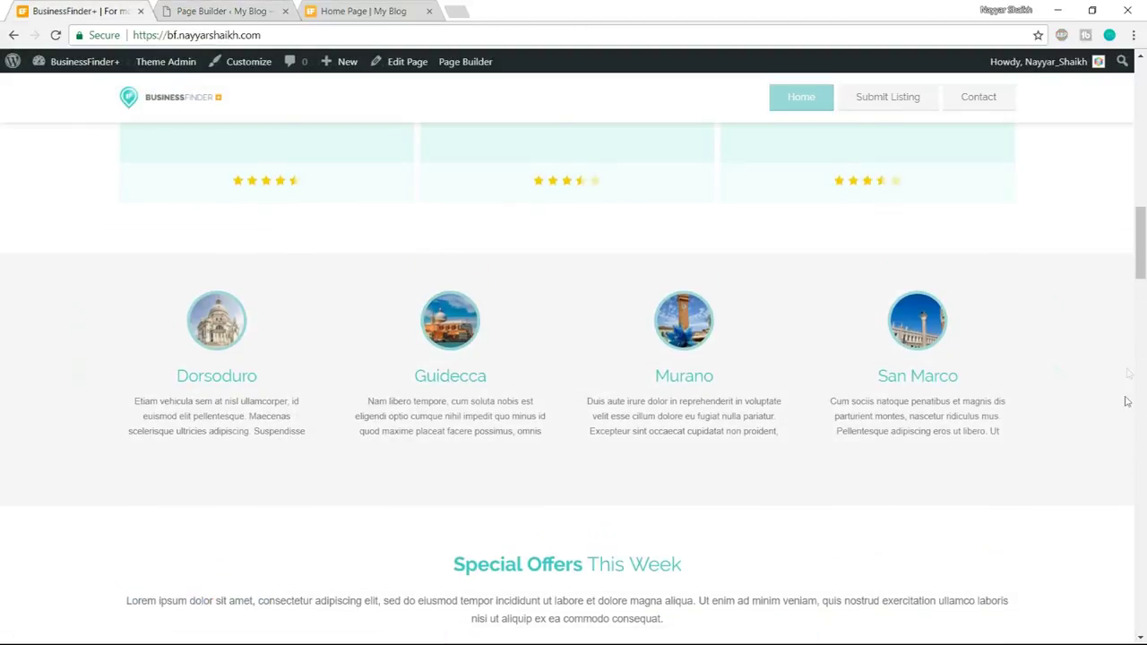
pyautogui.scroll(1, 188, 340)
pyautogui.scroll(8, 161, 391)
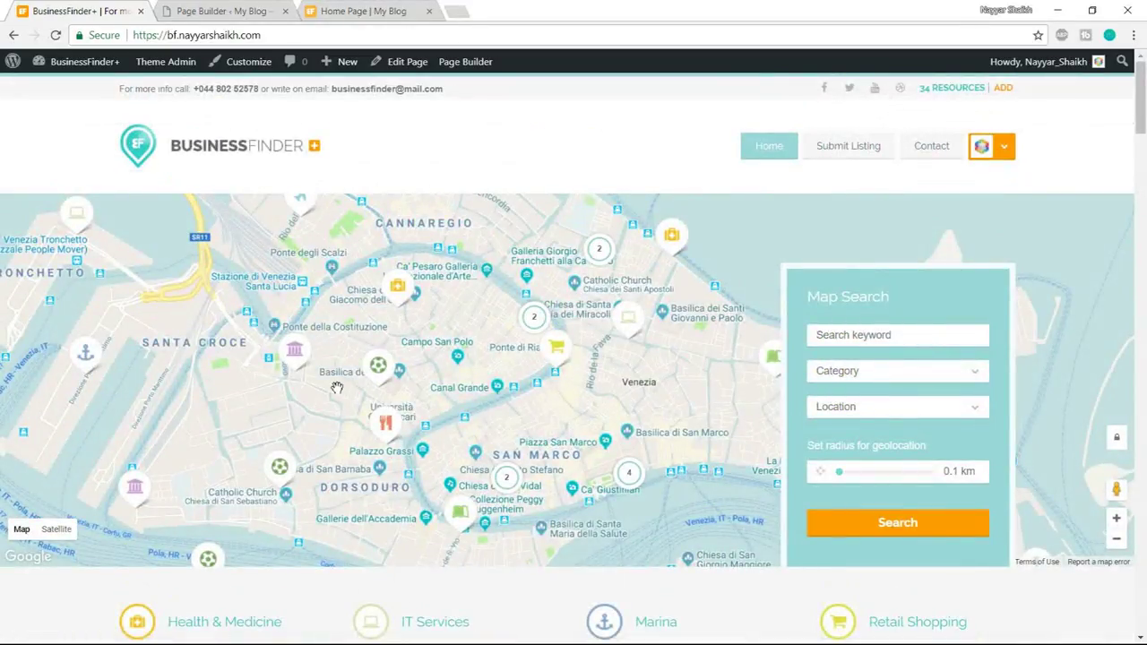
# Scroll through the demo home page to review its location sections
pyautogui.scroll(-2, 517, 355)
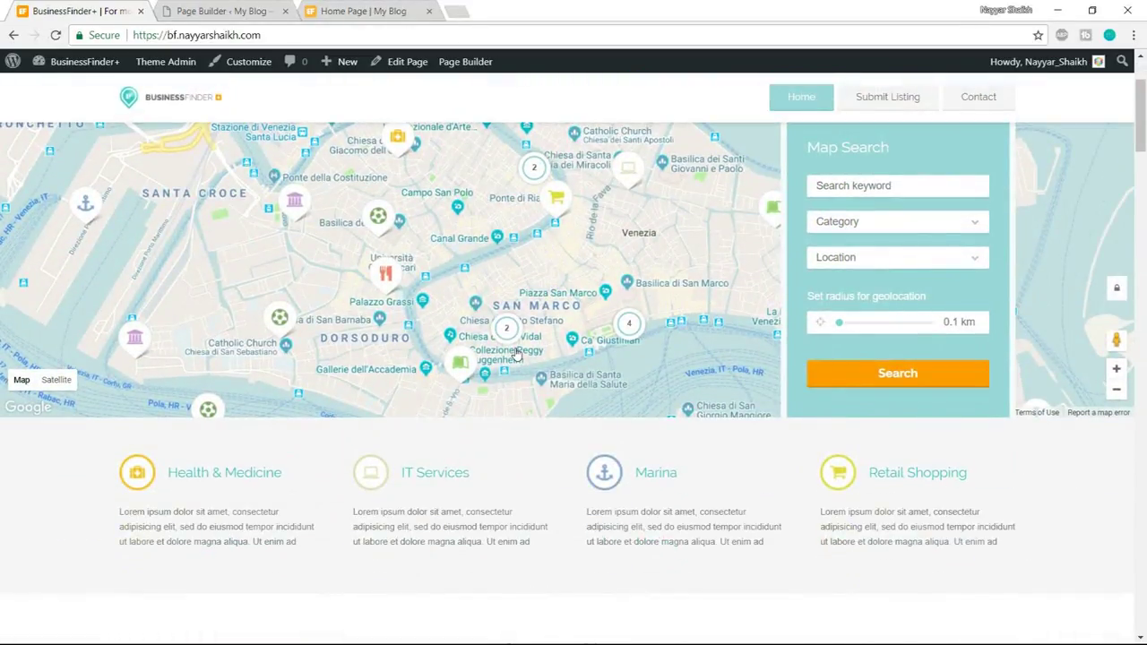
pyautogui.scroll(-2, 517, 354)
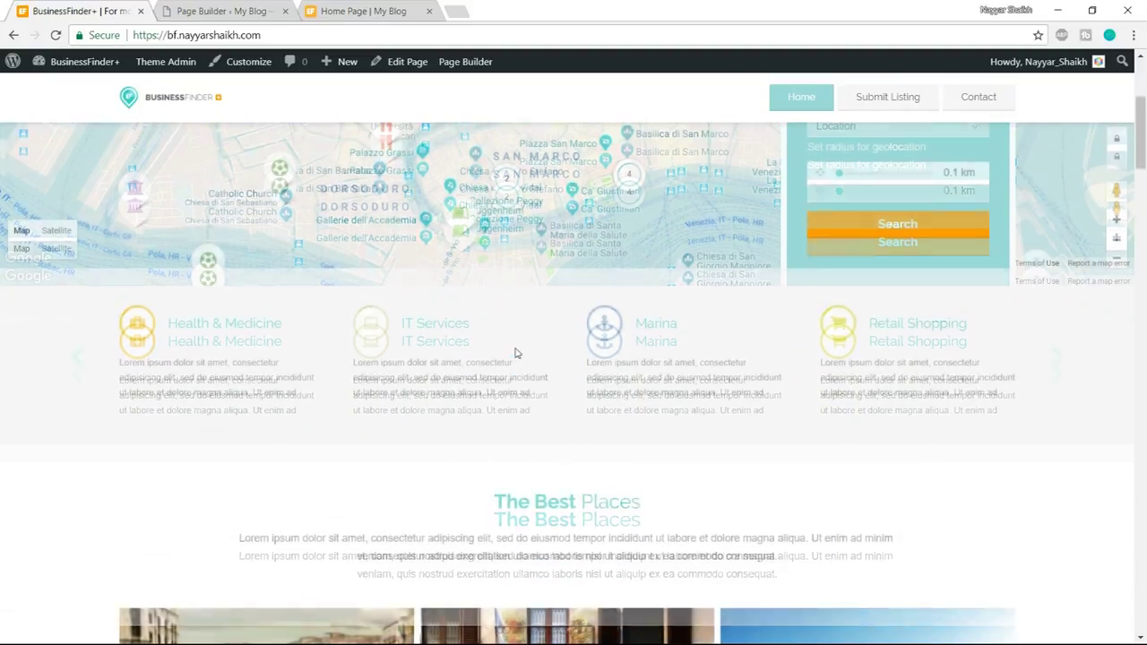
pyautogui.scroll(4, 512, 353)
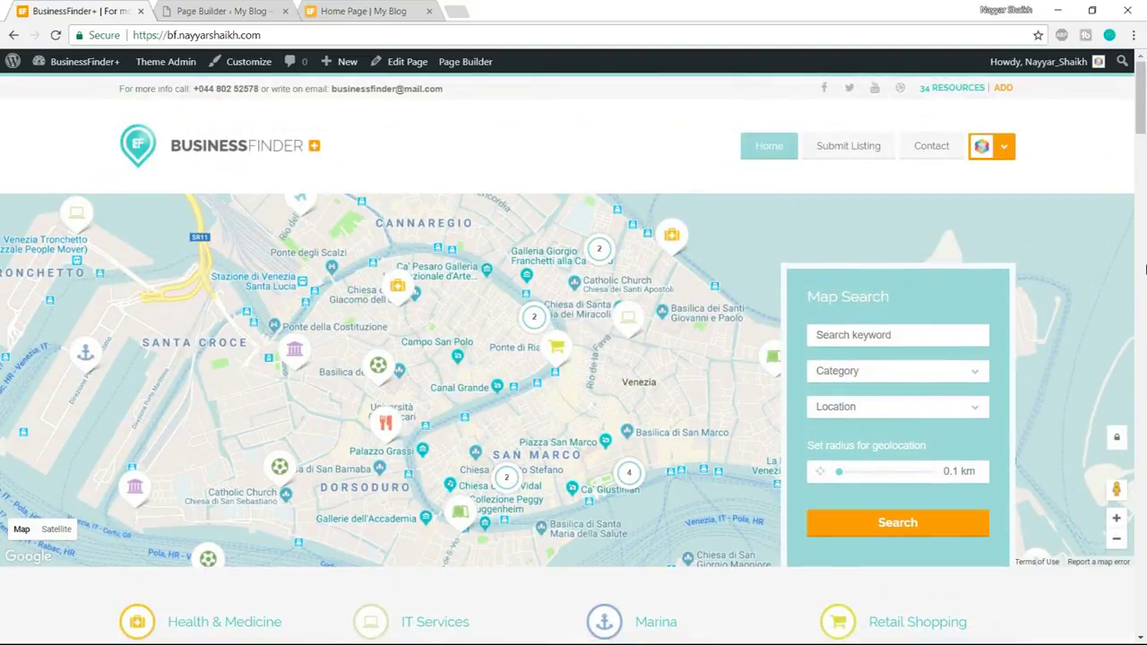
pyautogui.scroll(-4, 1138, 252)
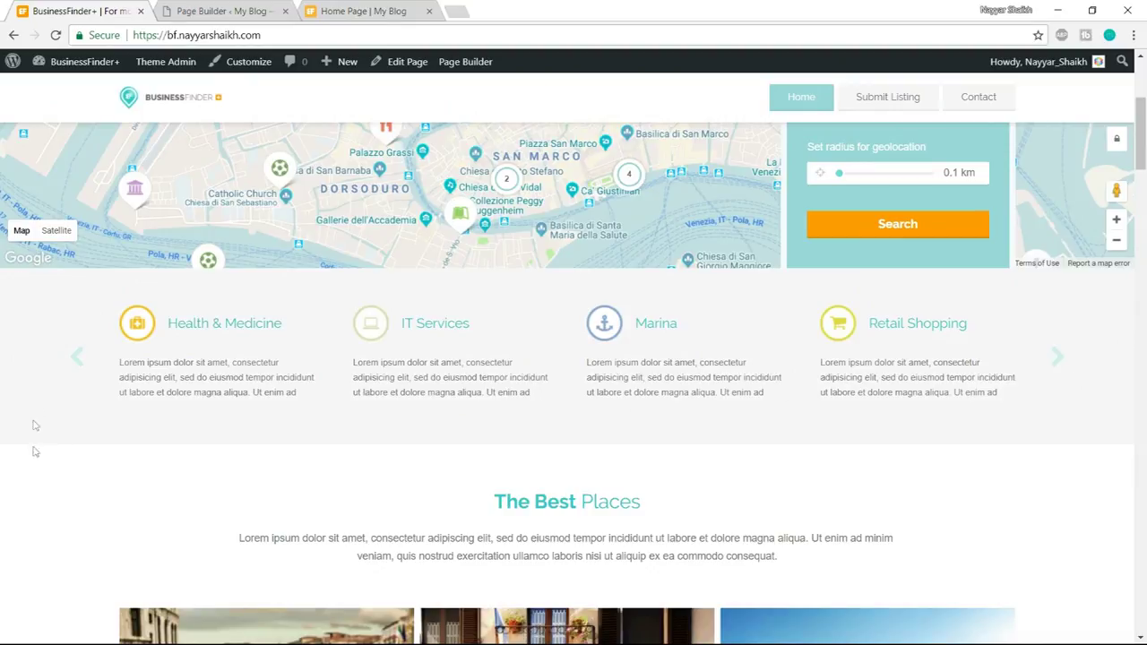
pyautogui.scroll(-2, 25, 424)
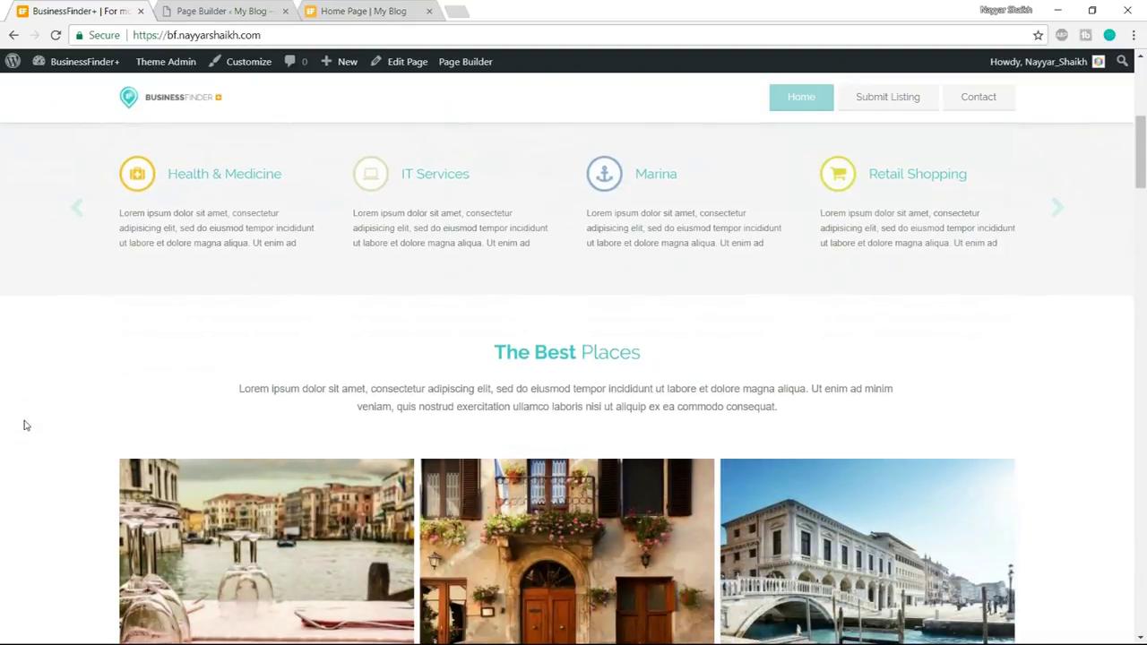
pyautogui.scroll(-2, 62, 347)
pyautogui.scroll(2, 70, 333)
pyautogui.scroll(-8, 69, 335)
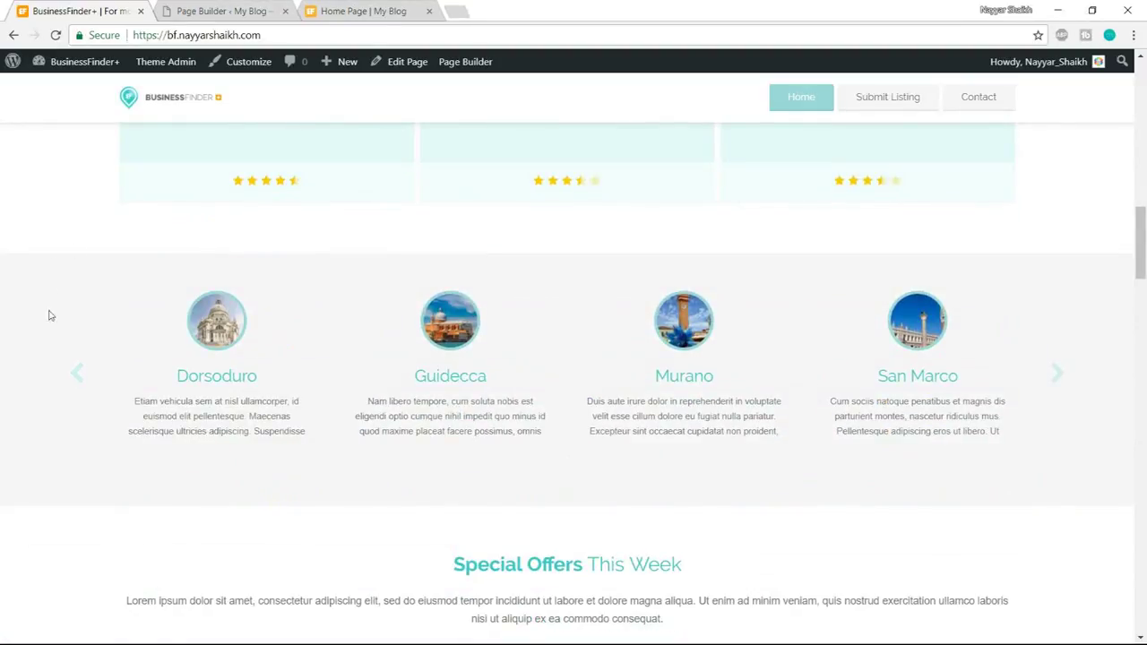
pyautogui.scroll(1, 49, 315)
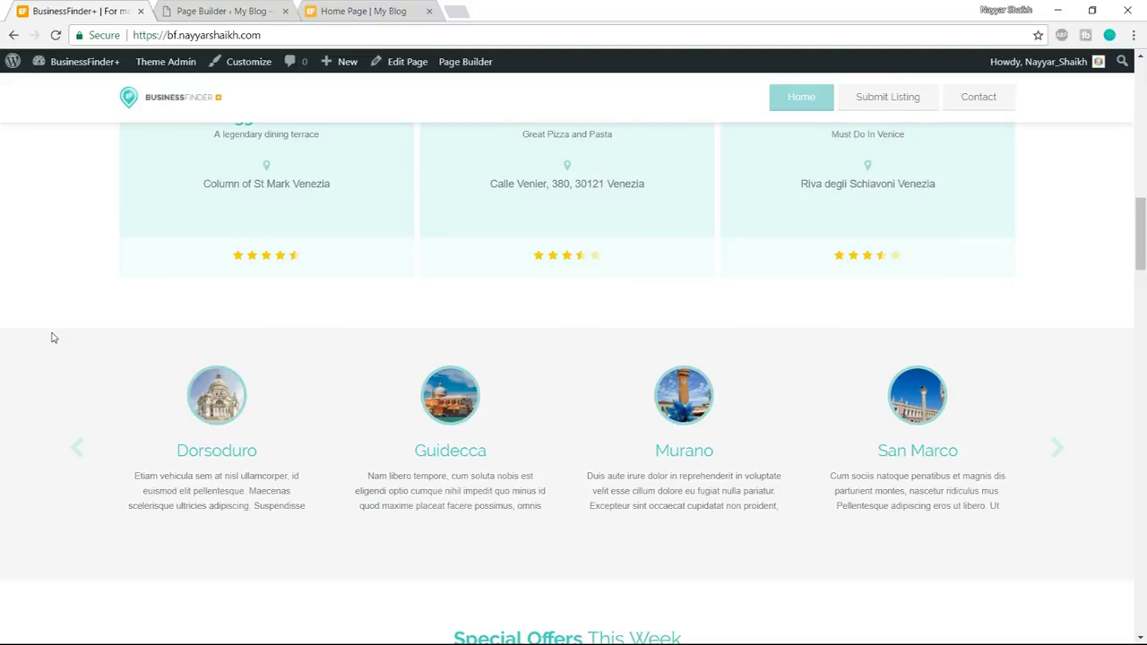
# Set the Taxonomy List's advanced override Enable option to Yes
pyautogui.click(206, 11)
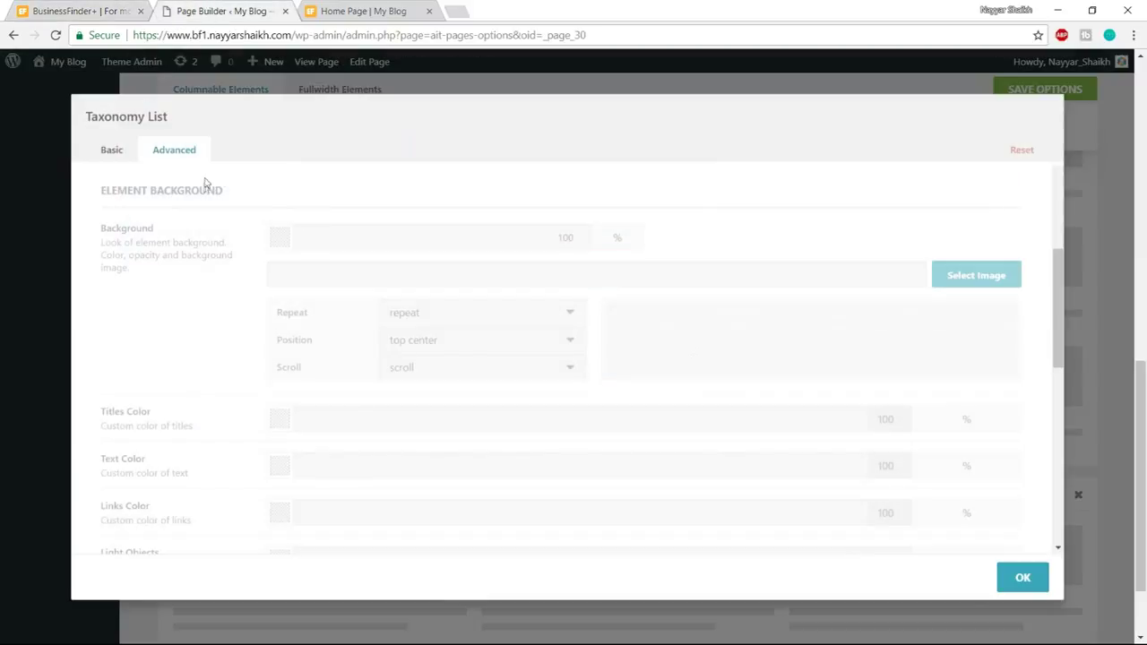
pyautogui.scroll(4, 347, 237)
pyautogui.click(346, 205)
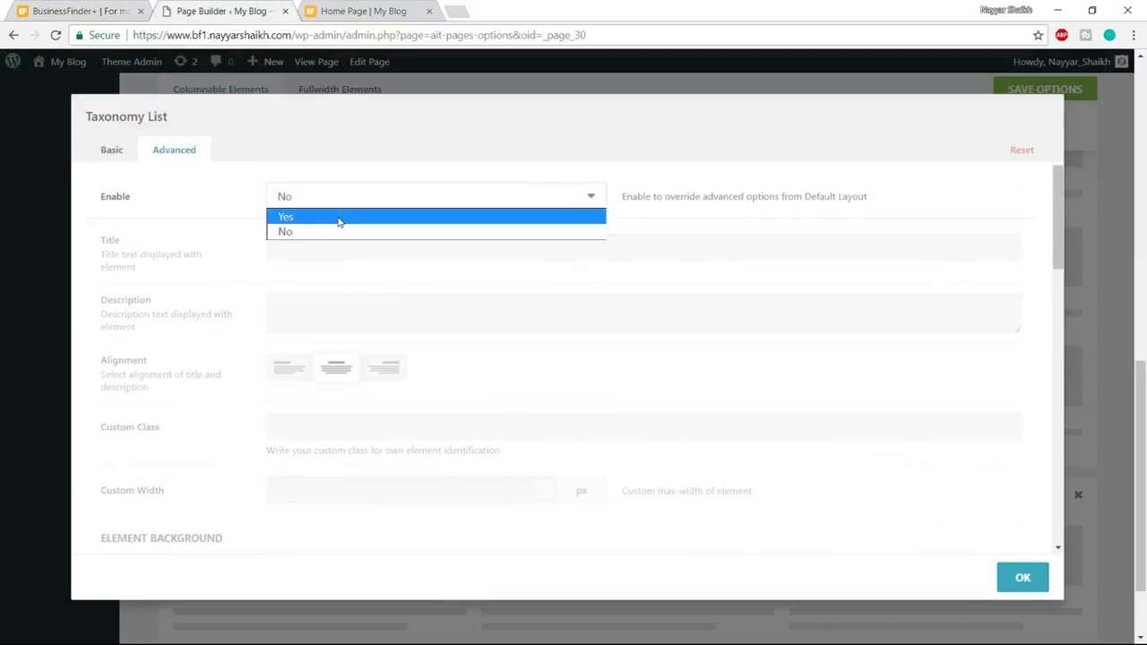
pyautogui.click(337, 218)
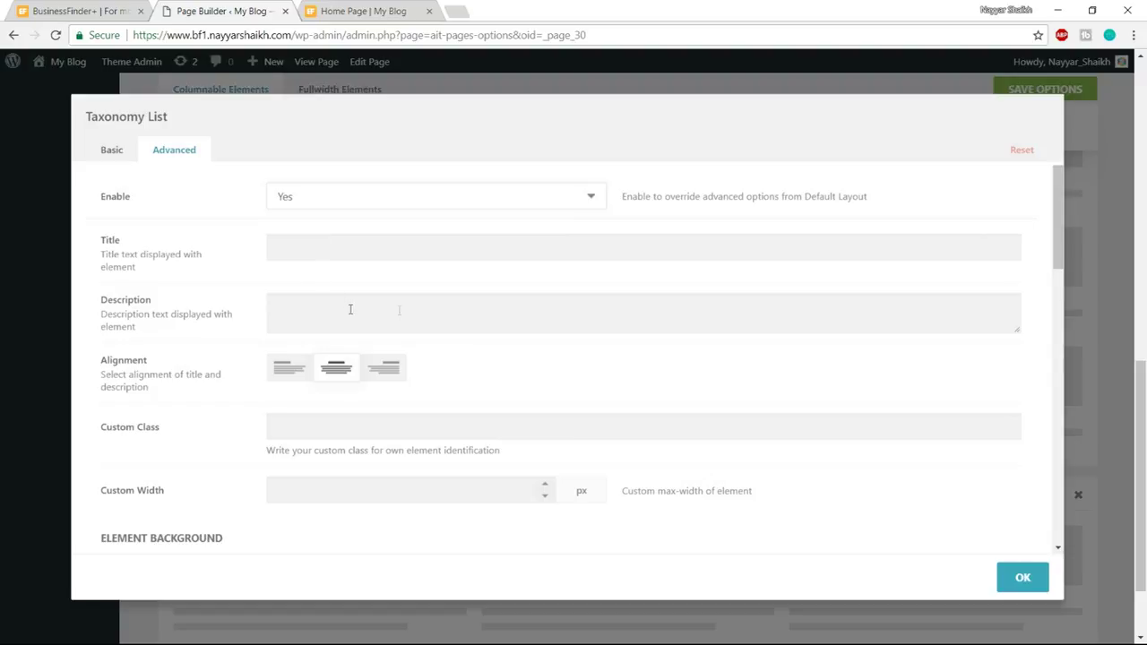
# Give it background colour #f7f7f7 and 60 px top and bottom padding, then confirm
pyautogui.scroll(-5, 415, 292)
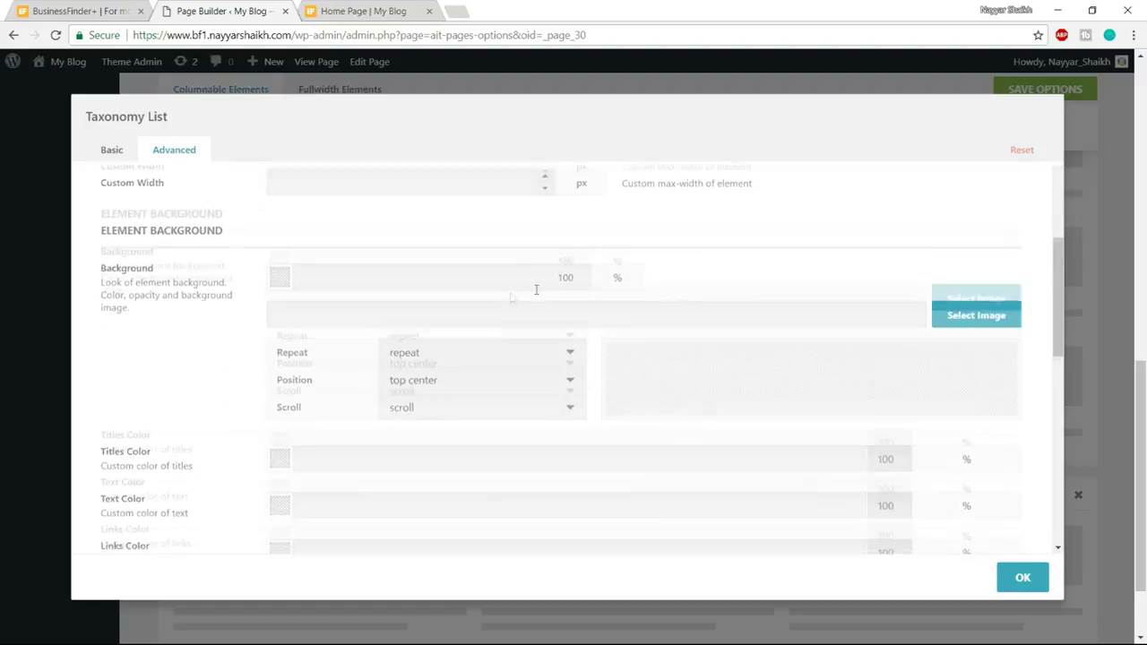
pyautogui.click(378, 213)
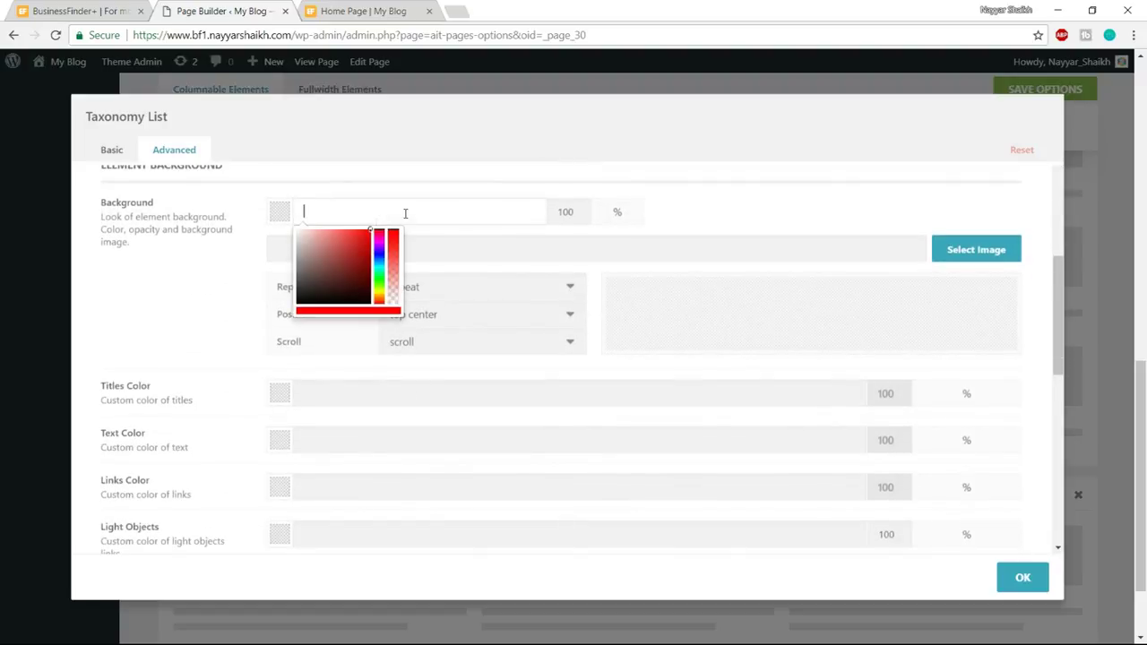
pyautogui.write('#f7f7f7')
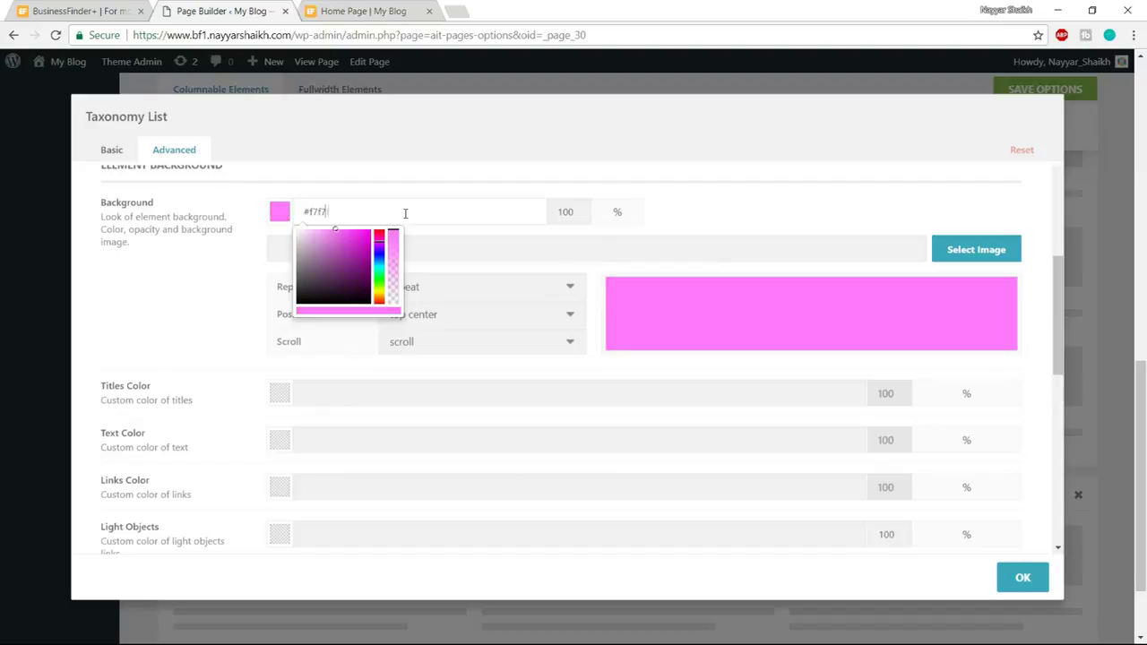
pyautogui.click(847, 206)
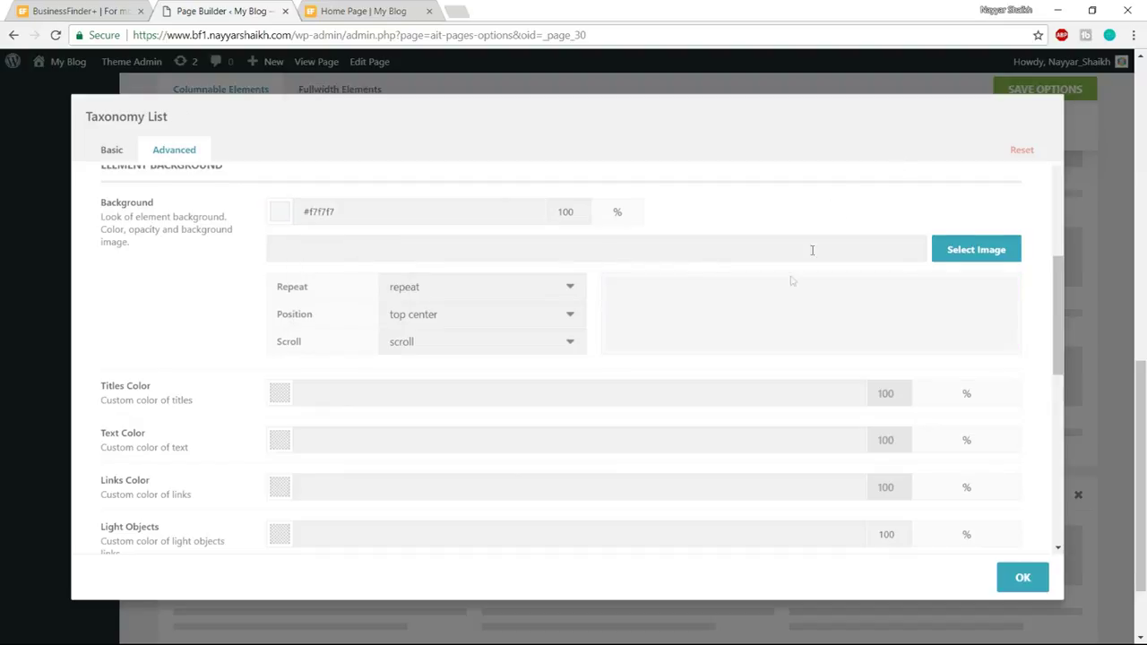
pyautogui.scroll(-5, 788, 268)
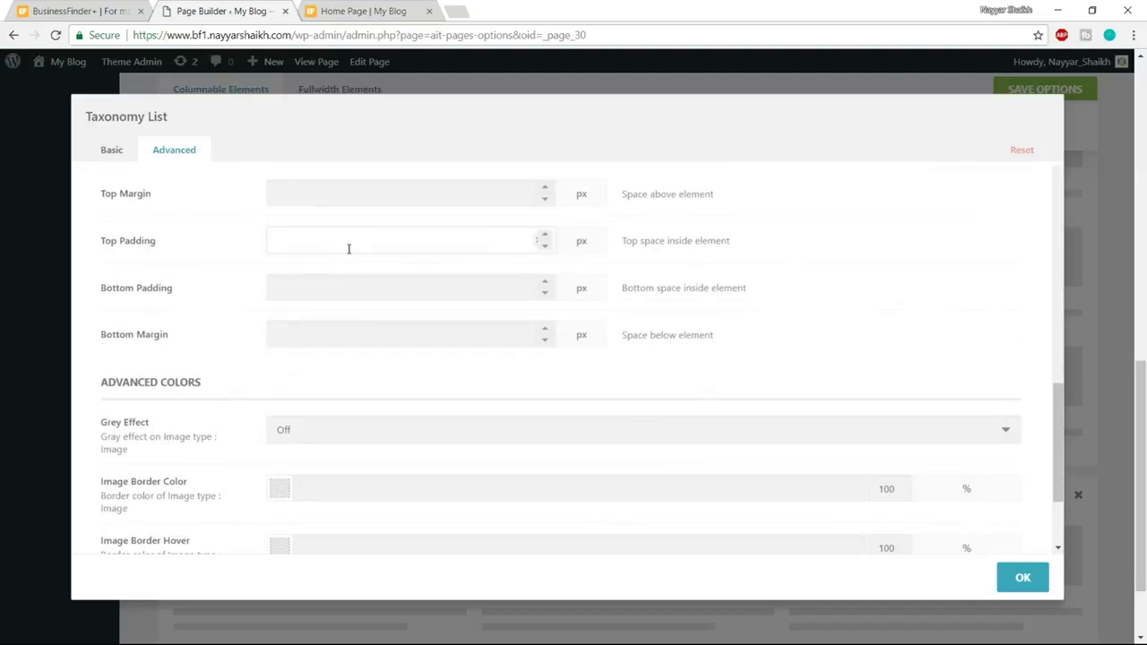
pyautogui.press('Tab')
pyautogui.write('6')
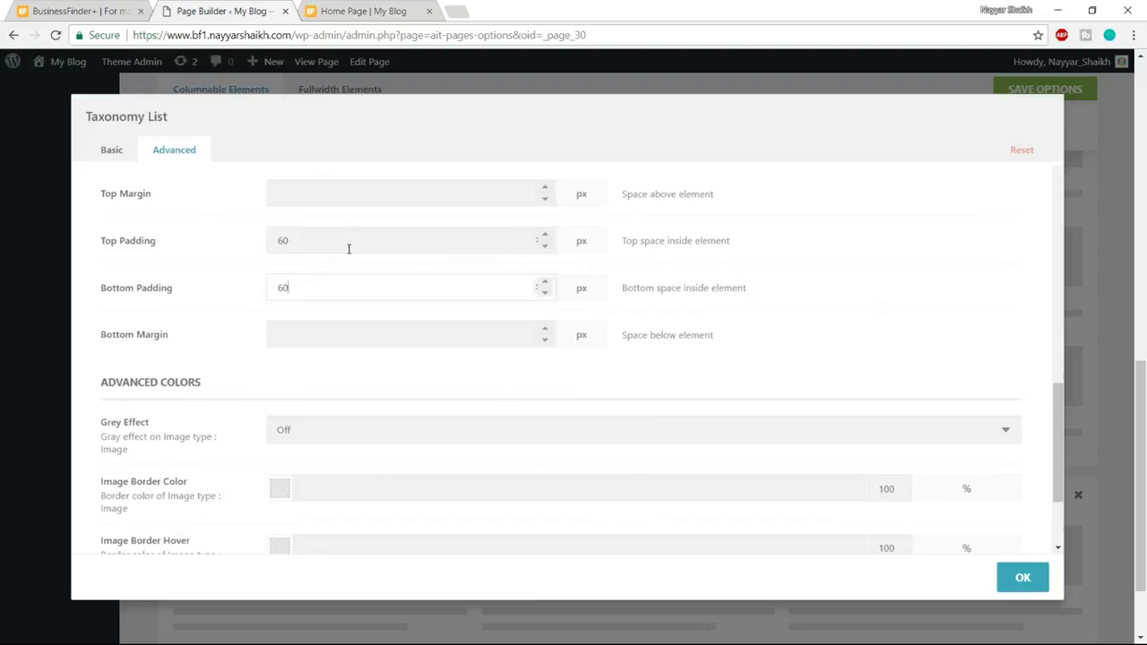
pyautogui.click(1019, 577)
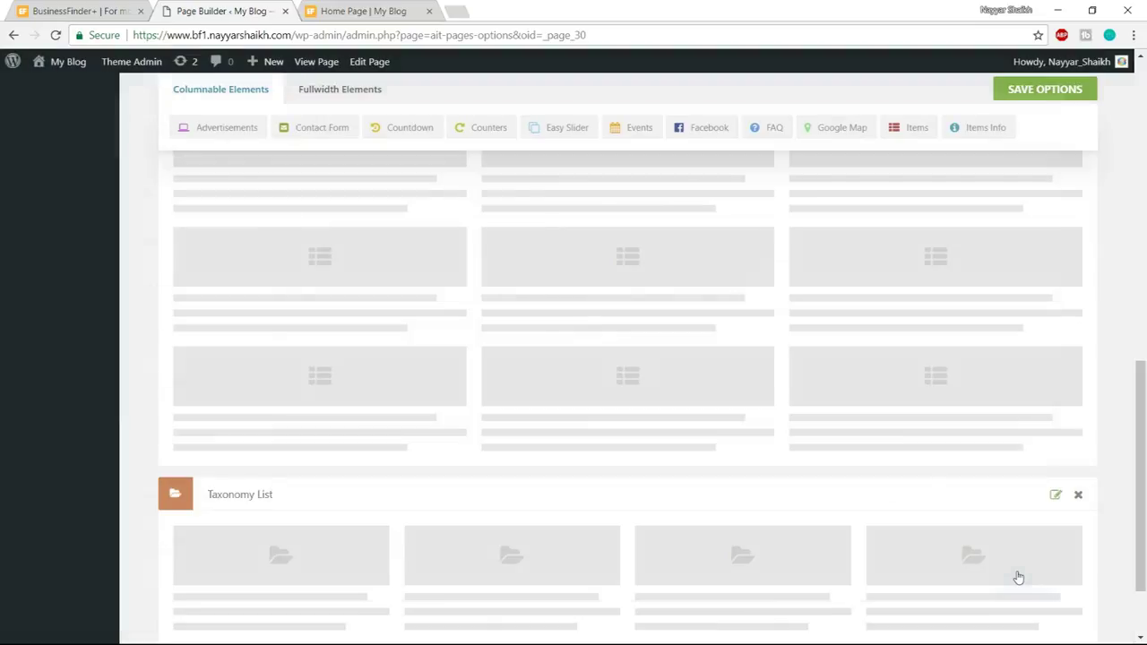
# Save the layout and reload the own home page to check the Taxonomy List
pyautogui.click(1046, 90)
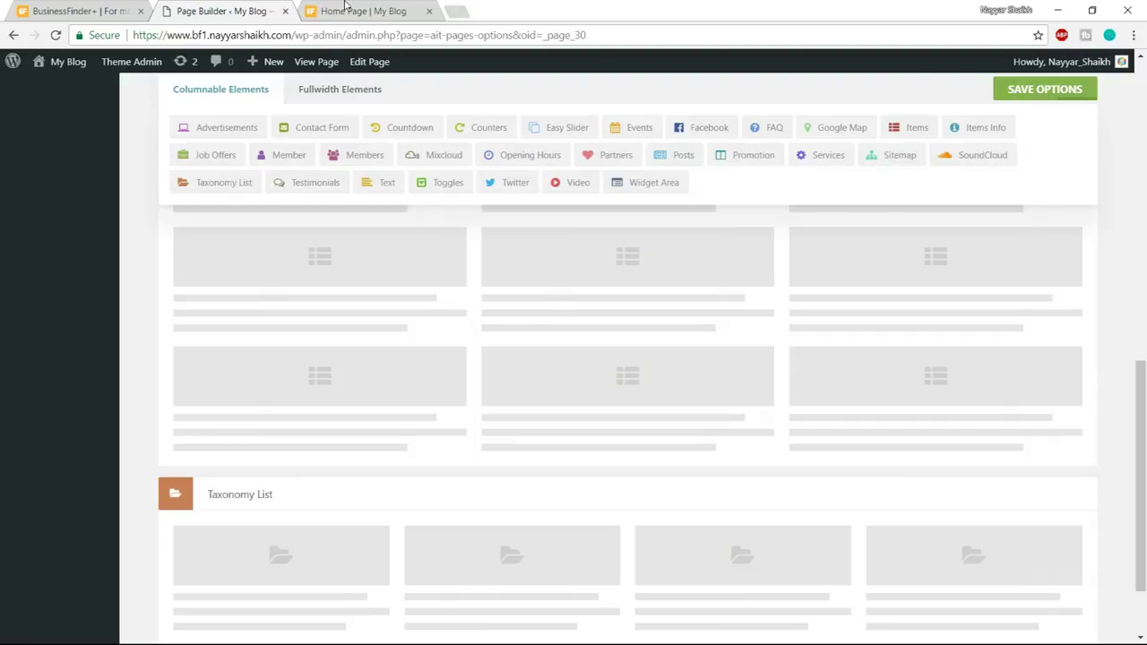
pyautogui.click(358, 11)
pyautogui.click(57, 36)
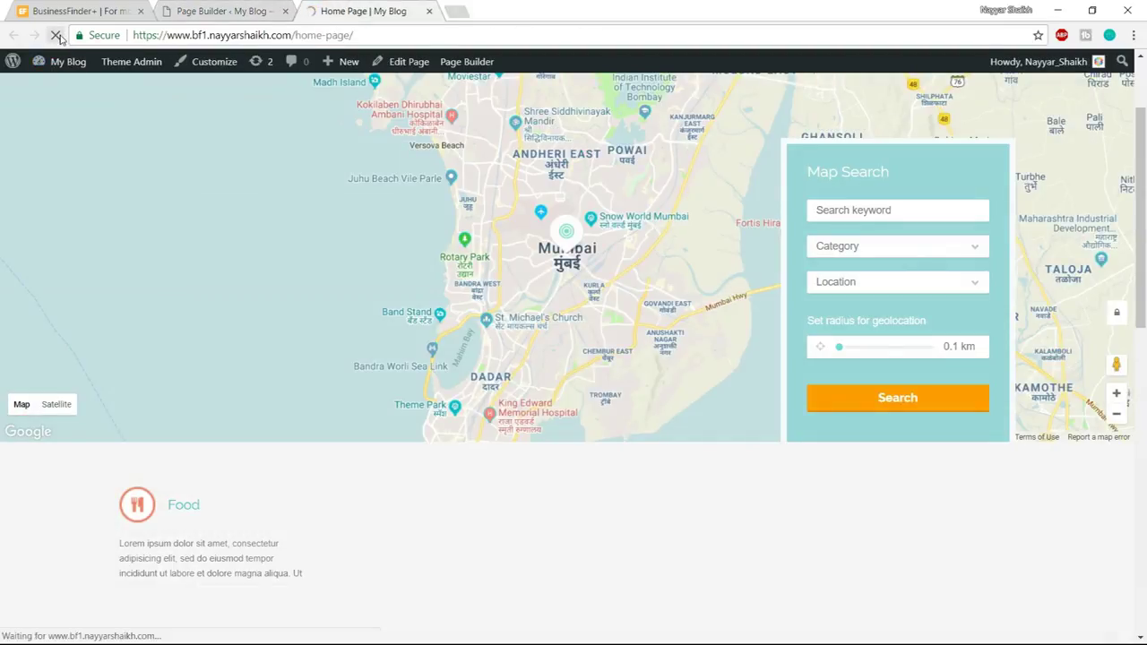
pyautogui.scroll(-15, 708, 371)
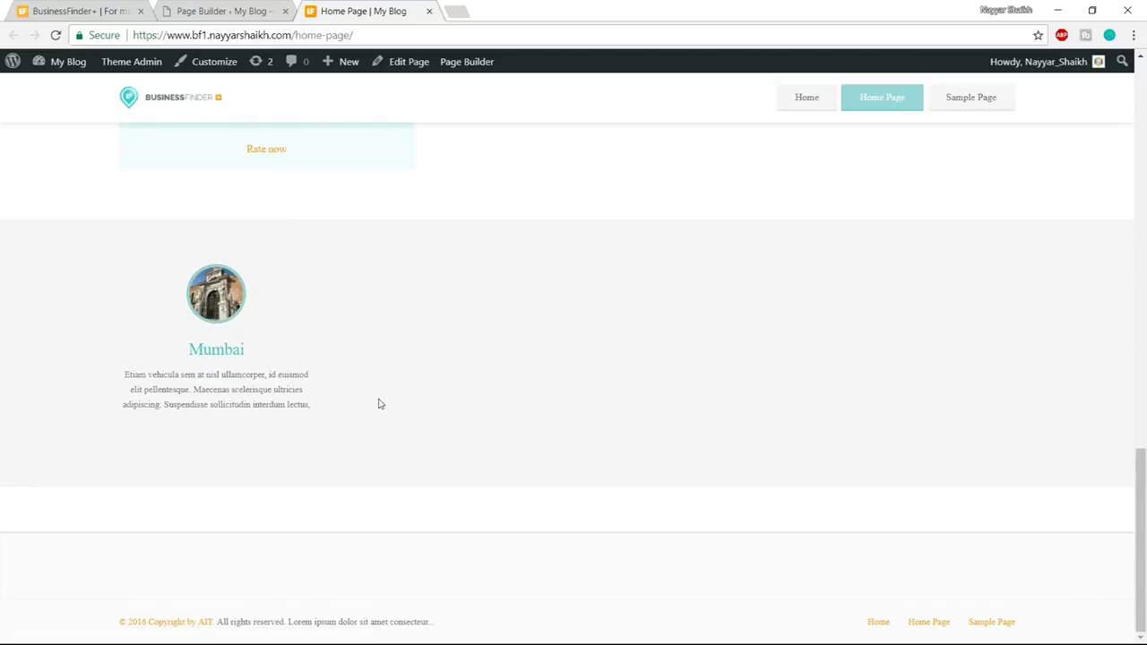
pyautogui.click(270, 6)
# Browse the demo's Special Offers This Week slider to the Advanced Course offer
pyautogui.hotkey('ctrl', 'shift', 'Tab')
pyautogui.scroll(-5, 455, 341)
pyautogui.moveTo(453, 195); pyautogui.dragTo(721, 226)
pyautogui.click(721, 226)
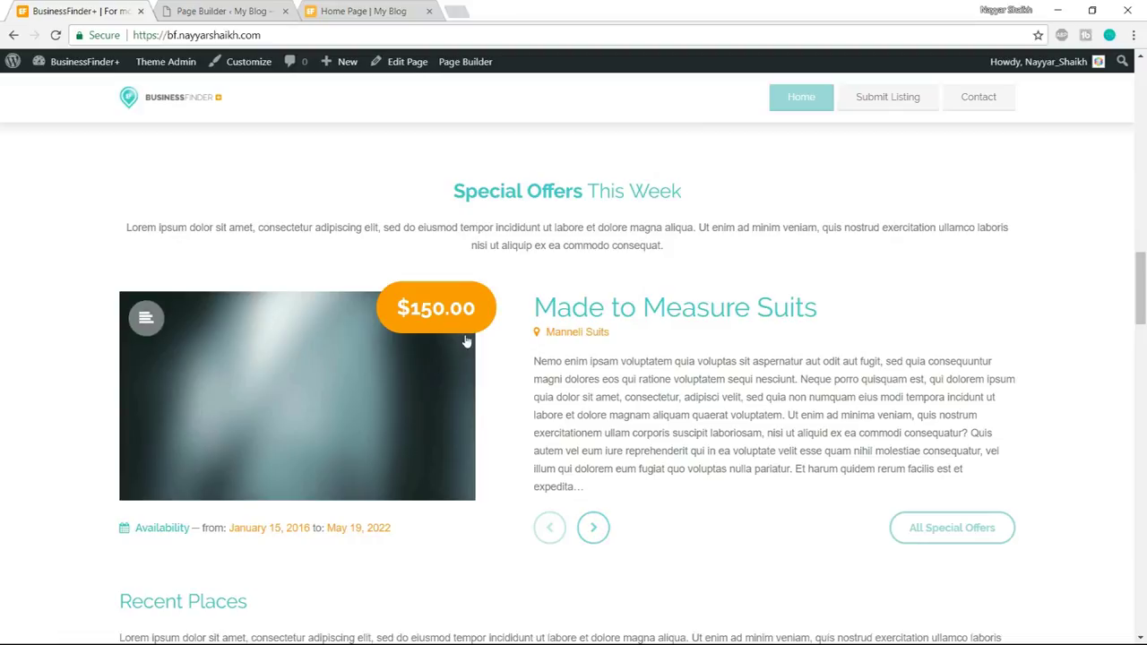
pyautogui.click(597, 535)
pyautogui.click(593, 528)
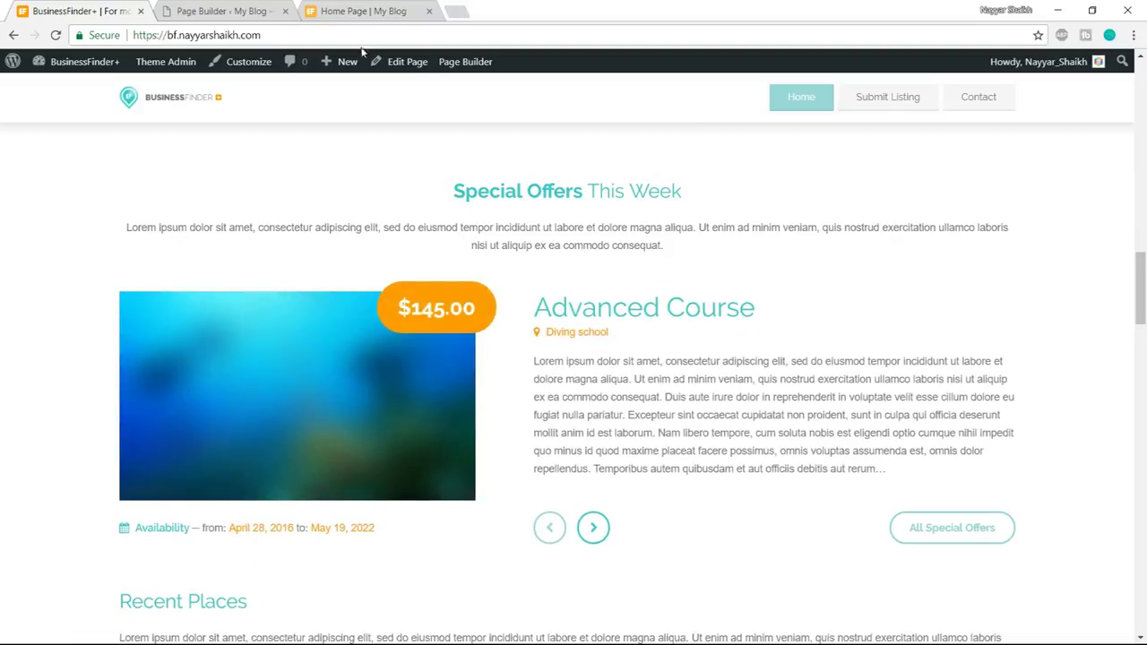
pyautogui.click(215, 11)
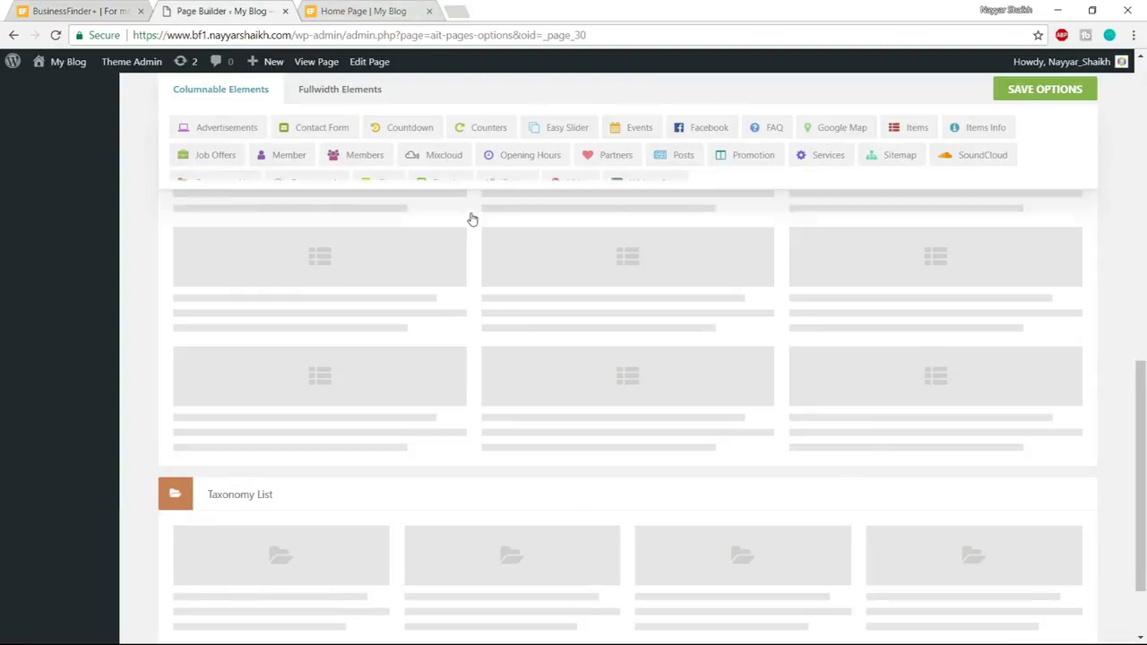
# Drag a Special Offers element from Fullwidth Elements between Taxonomy List and Comments
pyautogui.scroll(-3, 471, 224)
pyautogui.moveTo(222, 96)
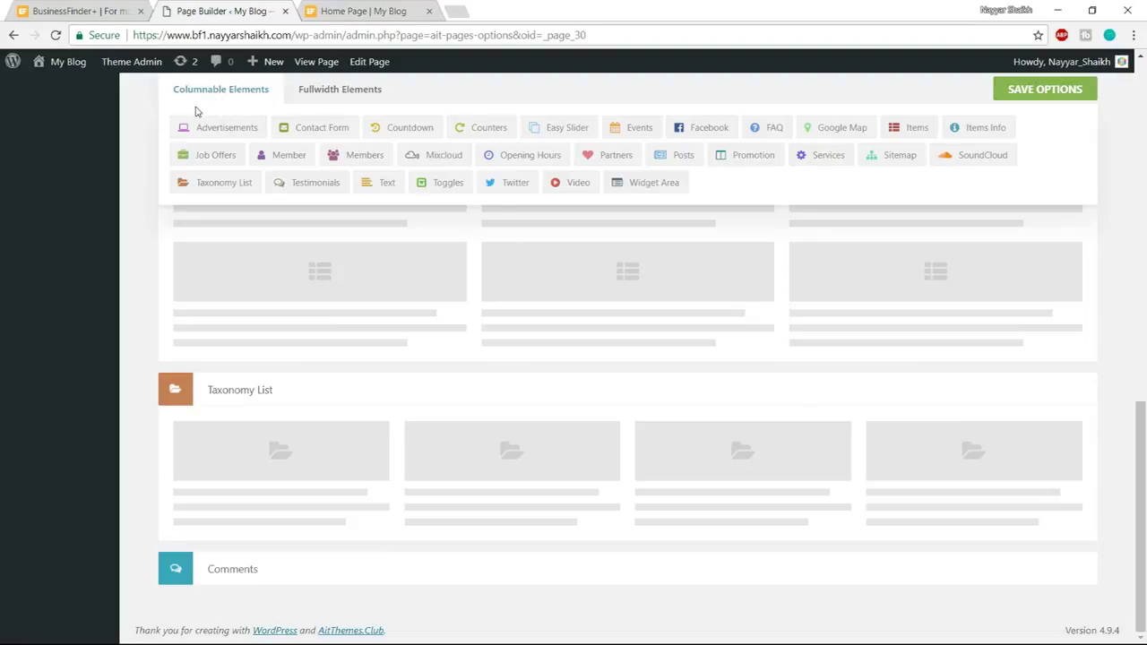
pyautogui.click(337, 93)
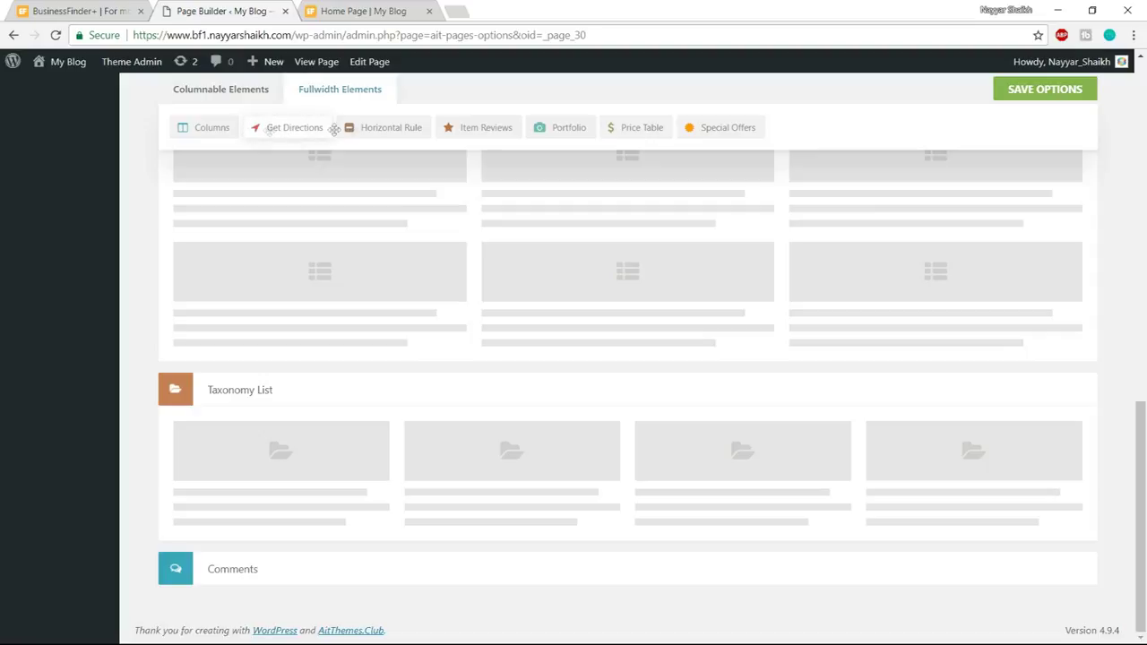
pyautogui.moveTo(708, 131); pyautogui.dragTo(508, 529)
pyautogui.moveTo(311, 433); pyautogui.dragTo(314, 430)
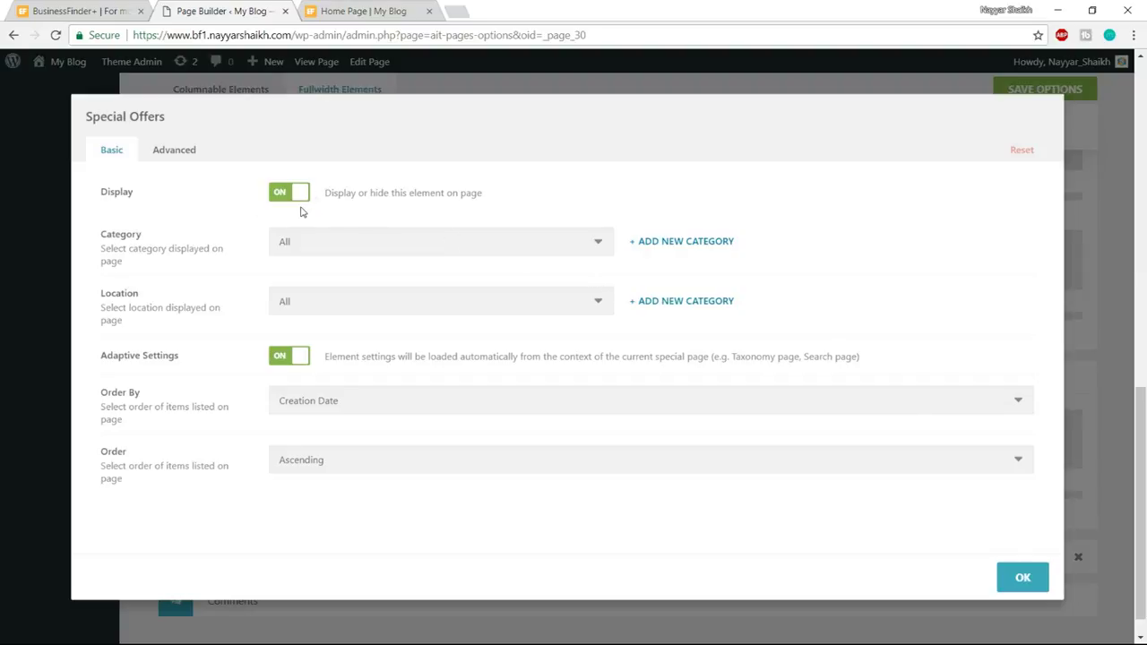
# Keep the offers category at All and show the Special Offers advanced options
pyautogui.click(286, 250)
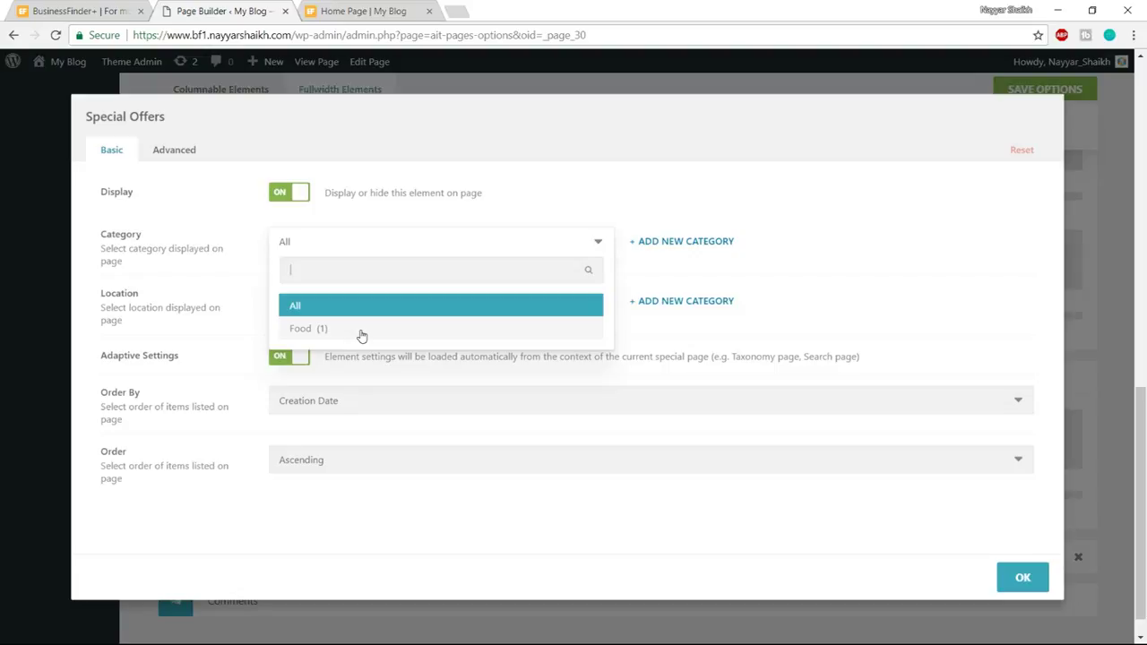
pyautogui.click(489, 182)
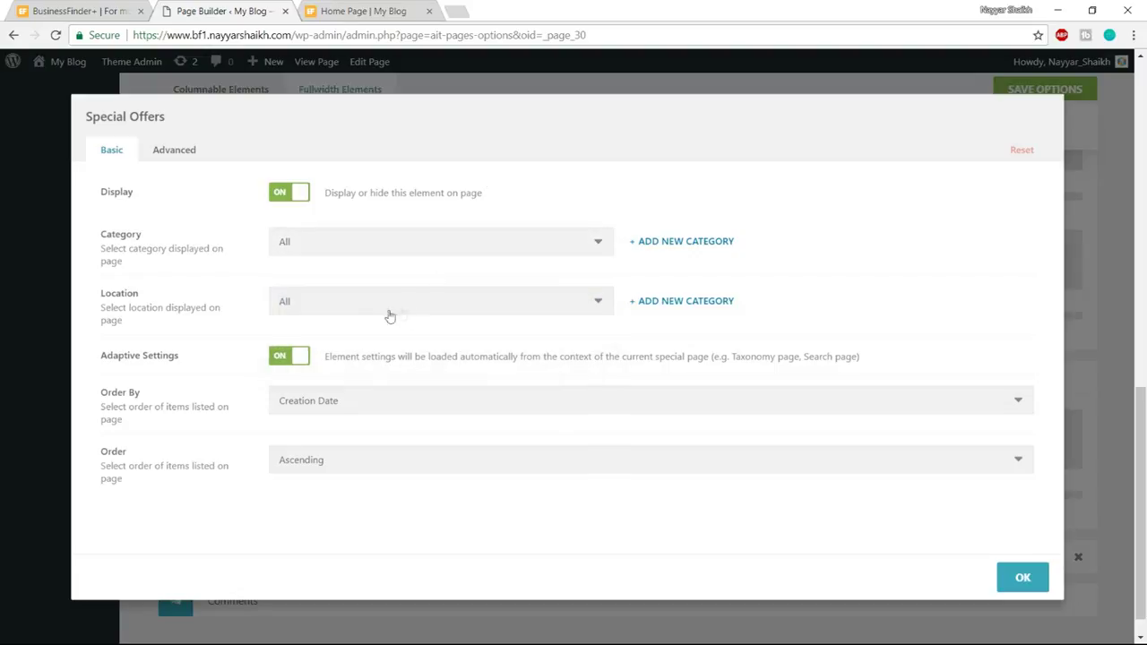
pyautogui.click(180, 154)
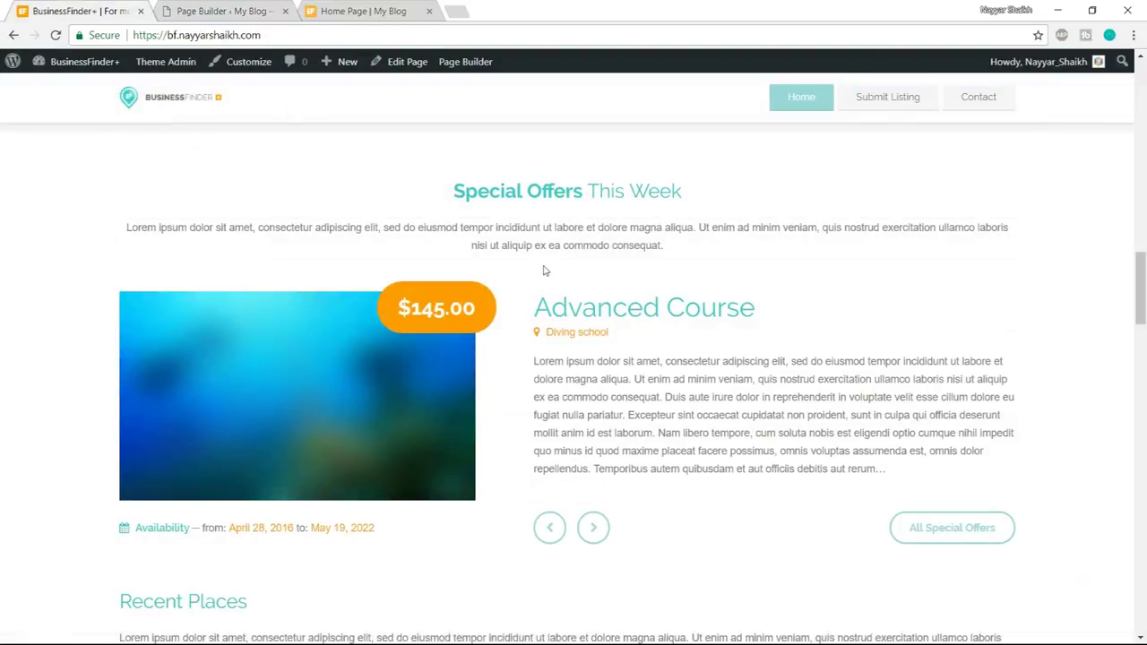
pyautogui.scroll(-2, 598, 358)
pyautogui.scroll(-5, 599, 356)
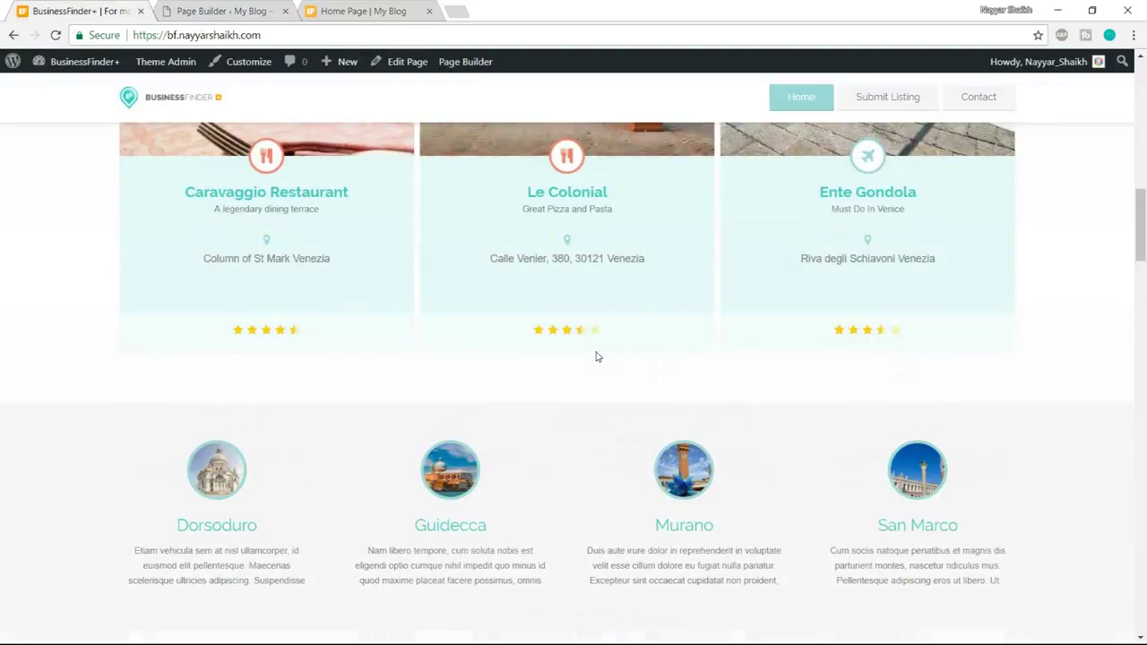
pyautogui.scroll(7, 597, 355)
pyautogui.scroll(-1, 708, 337)
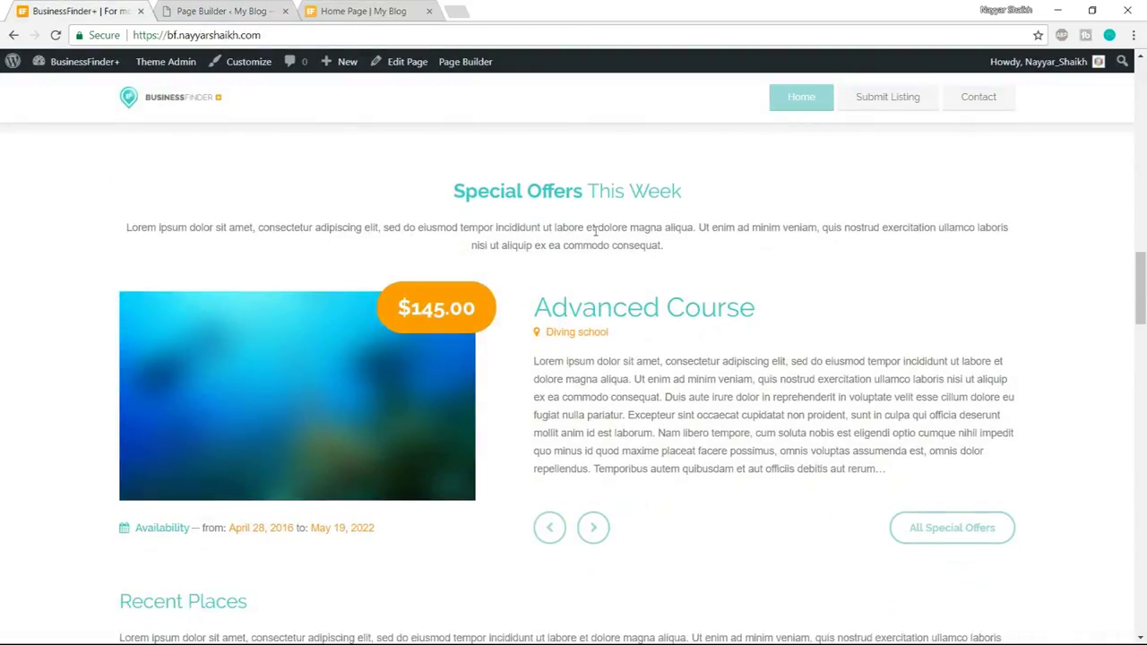
# Enable the advanced options override for Special Offers
pyautogui.moveTo(453, 190); pyautogui.dragTo(742, 187)
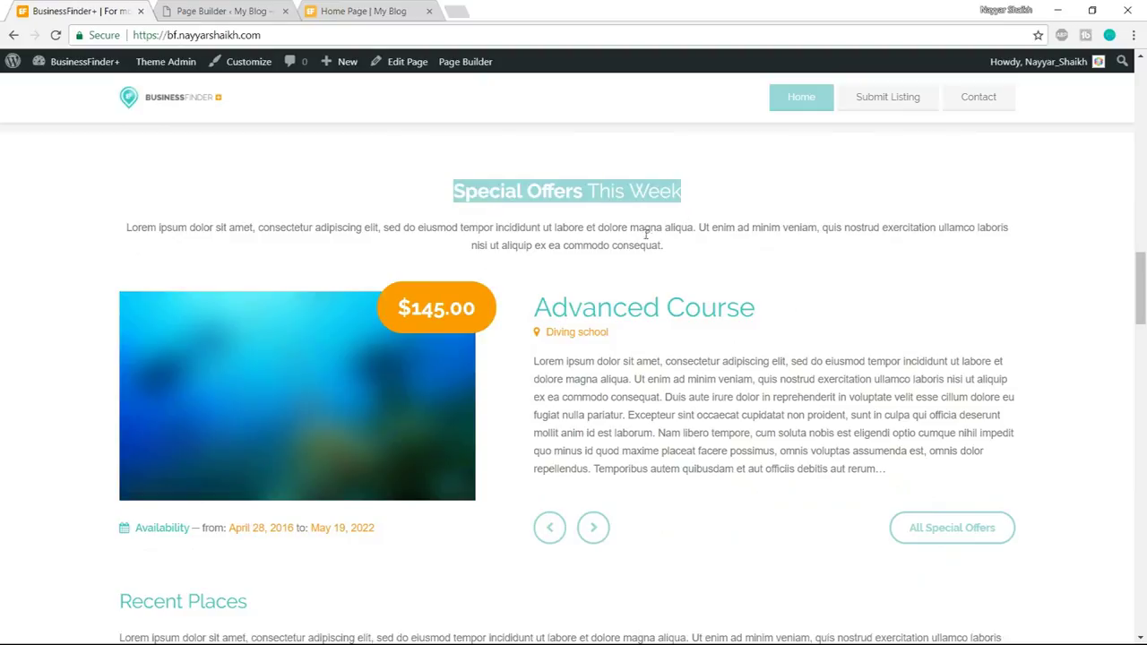
pyautogui.click(546, 247)
pyautogui.moveTo(668, 254); pyautogui.dragTo(557, 246)
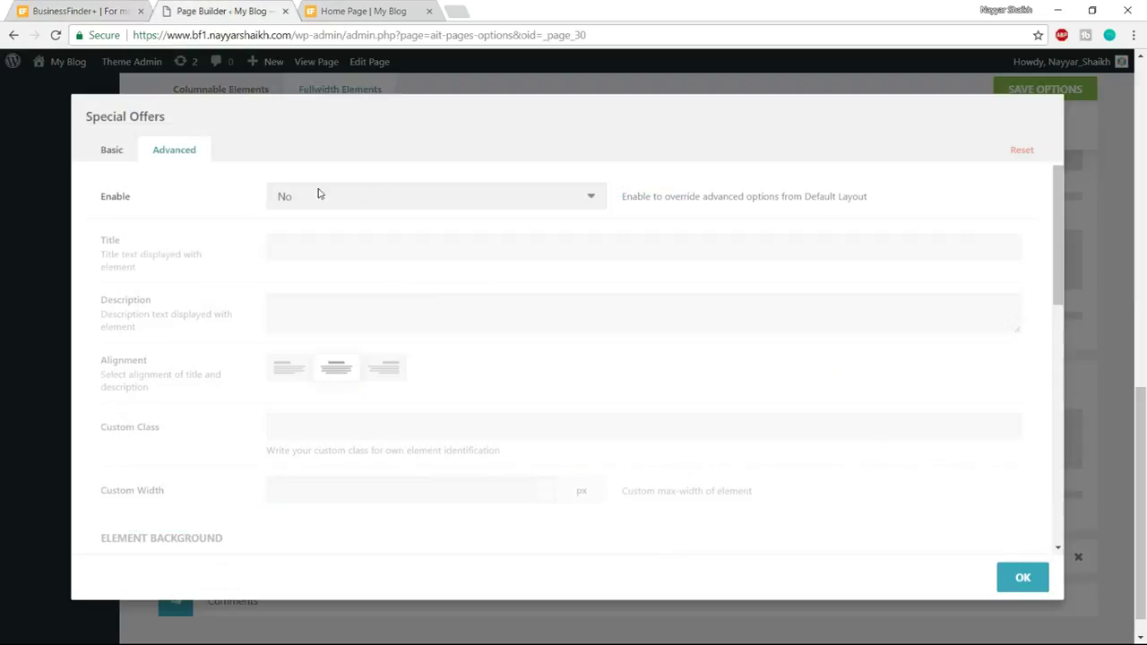
pyautogui.click(318, 195)
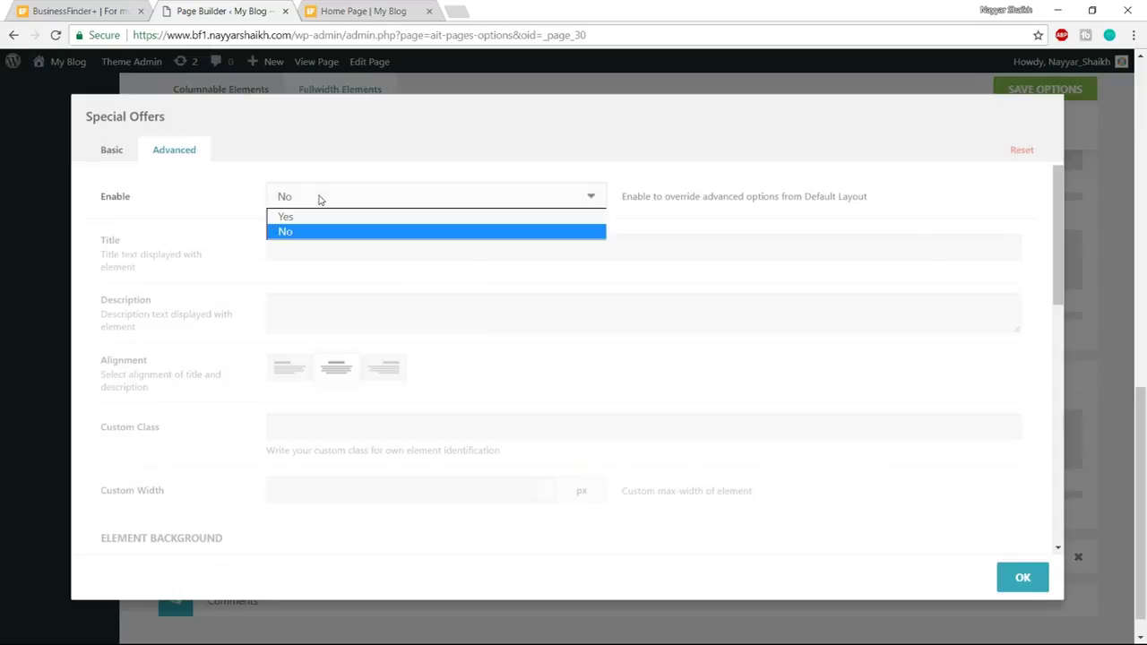
pyautogui.click(319, 219)
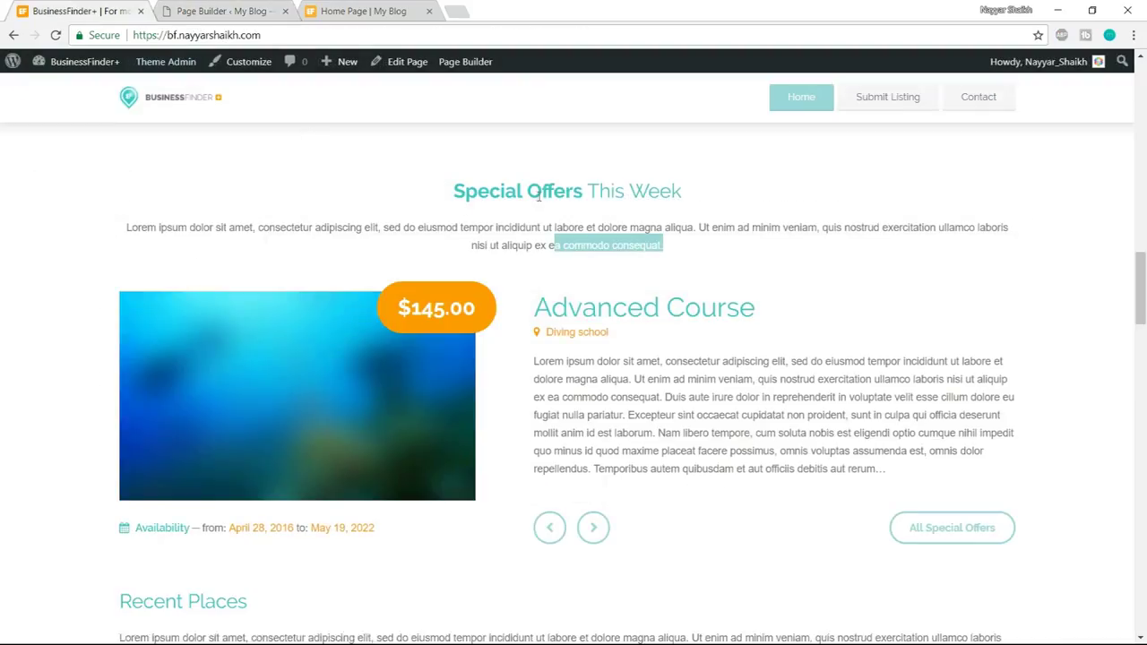
# Set the title to 'Special Offers This Week', typing '<strong>Special Offers</strong>' at its start
pyautogui.moveTo(737, 185); pyautogui.dragTo(441, 186)
pyautogui.hotkey('ctrl', 'c')
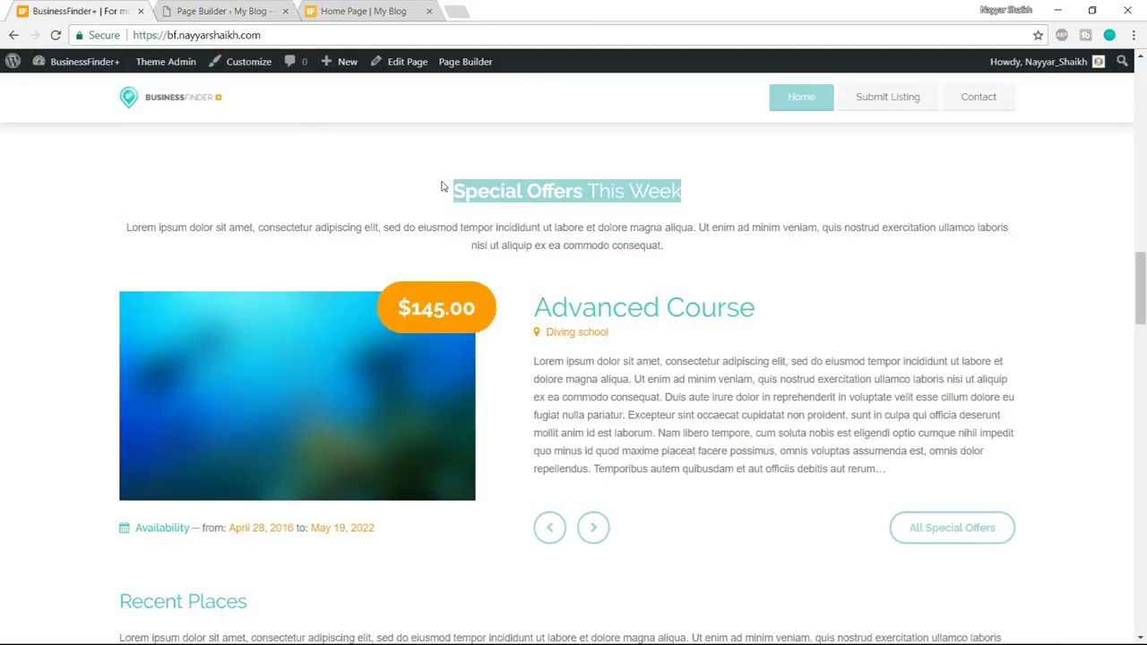
pyautogui.click(224, 11)
pyautogui.hotkey('ctrl', 'v')
pyautogui.press('Home')
pyautogui.write('<strong>Special Offers')
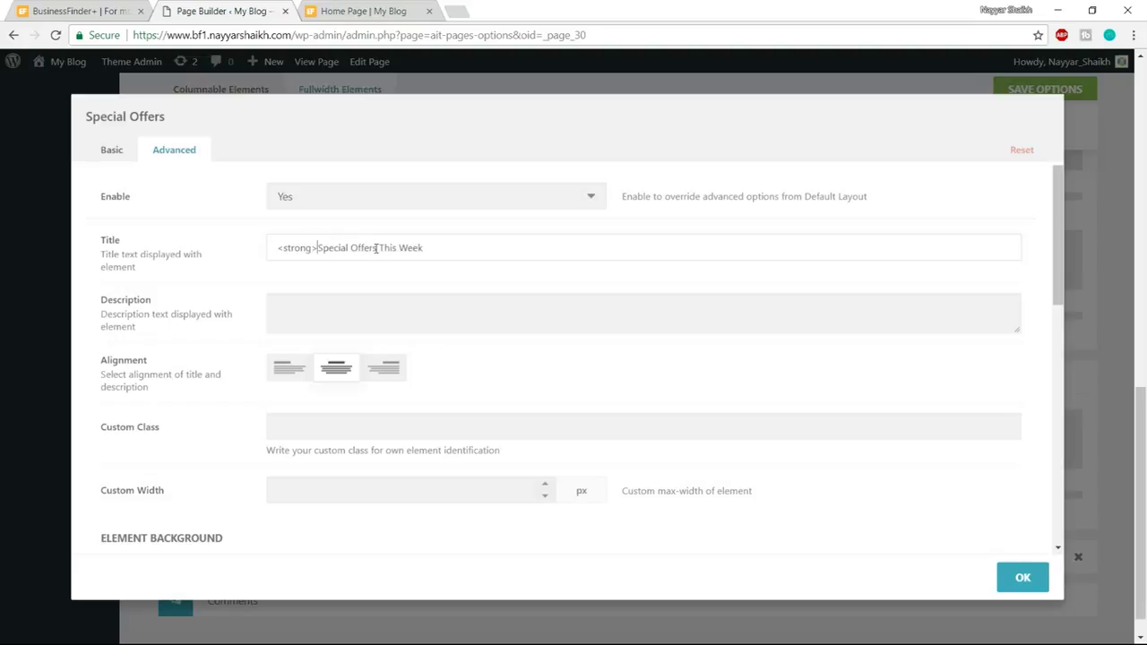
pyautogui.write('</strong>')
# Paste the demo's Special Offers intro paragraph into the Description field
pyautogui.click(115, 10)
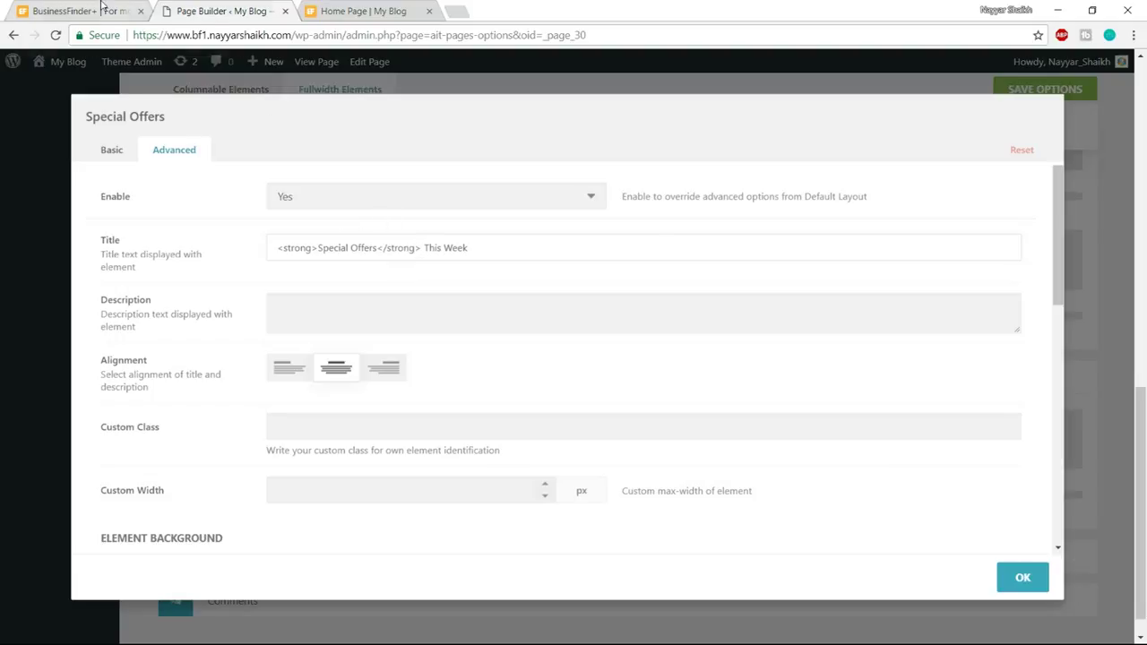
pyautogui.moveTo(117, 229); pyautogui.dragTo(657, 242)
pyautogui.hotkey('ctrl', 'c')
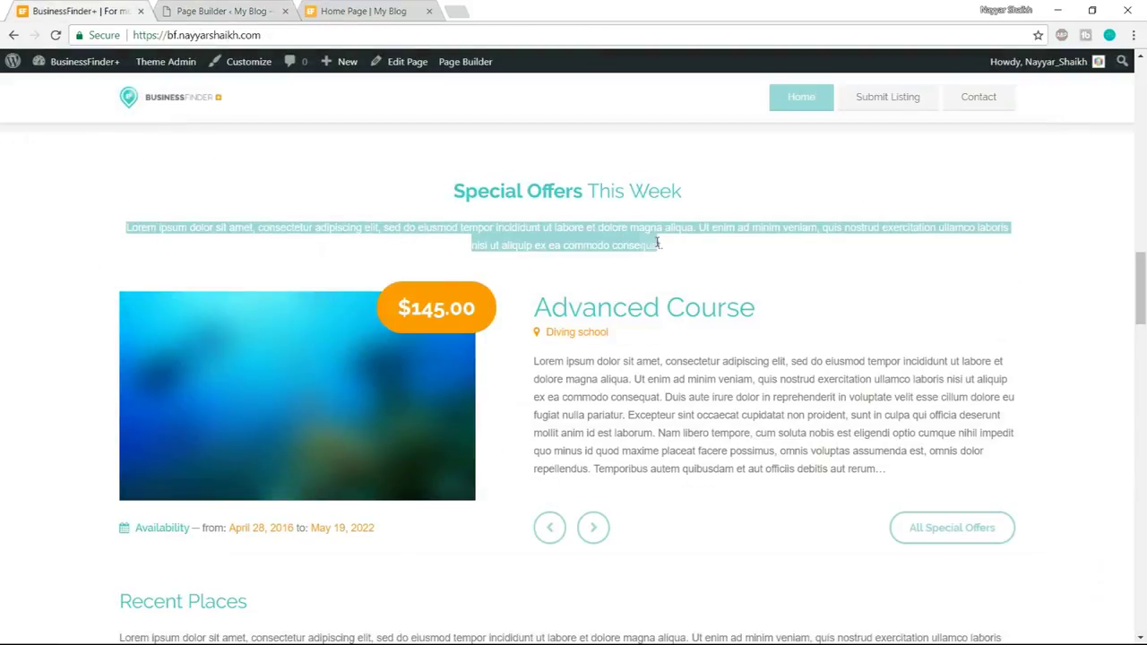
pyautogui.click(224, 10)
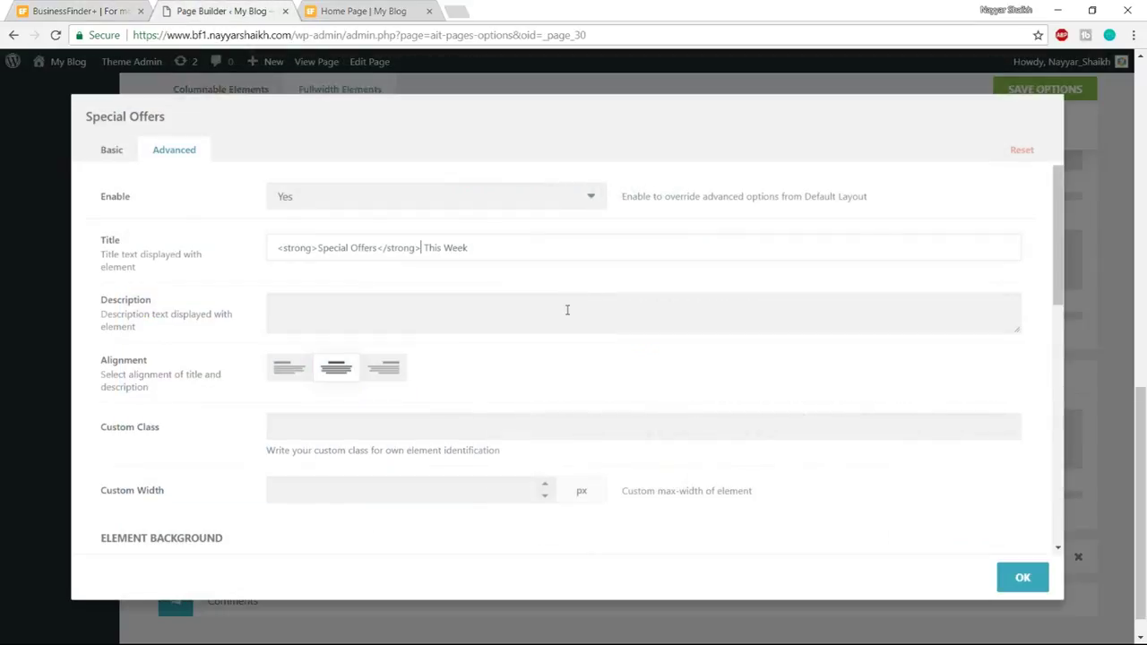
pyautogui.click(565, 307)
pyautogui.hotkey('ctrl', 'v')
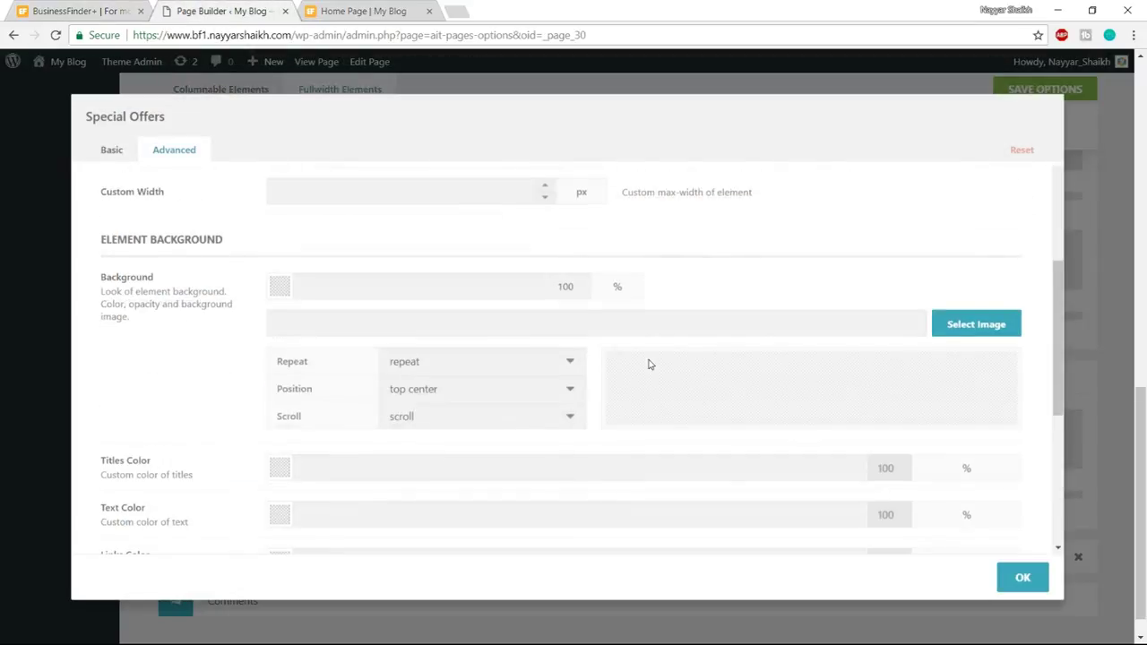
# Set top and bottom padding to 60 and confirm the Special Offers settings
pyautogui.scroll(4, 648, 363)
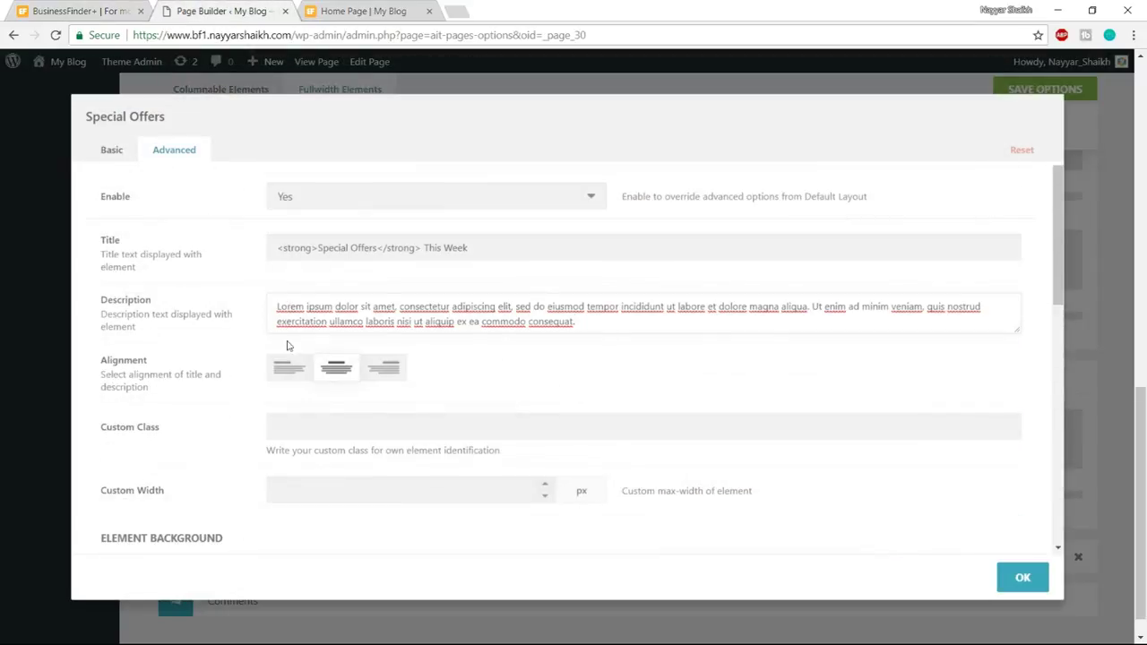
pyautogui.scroll(-5, 644, 371)
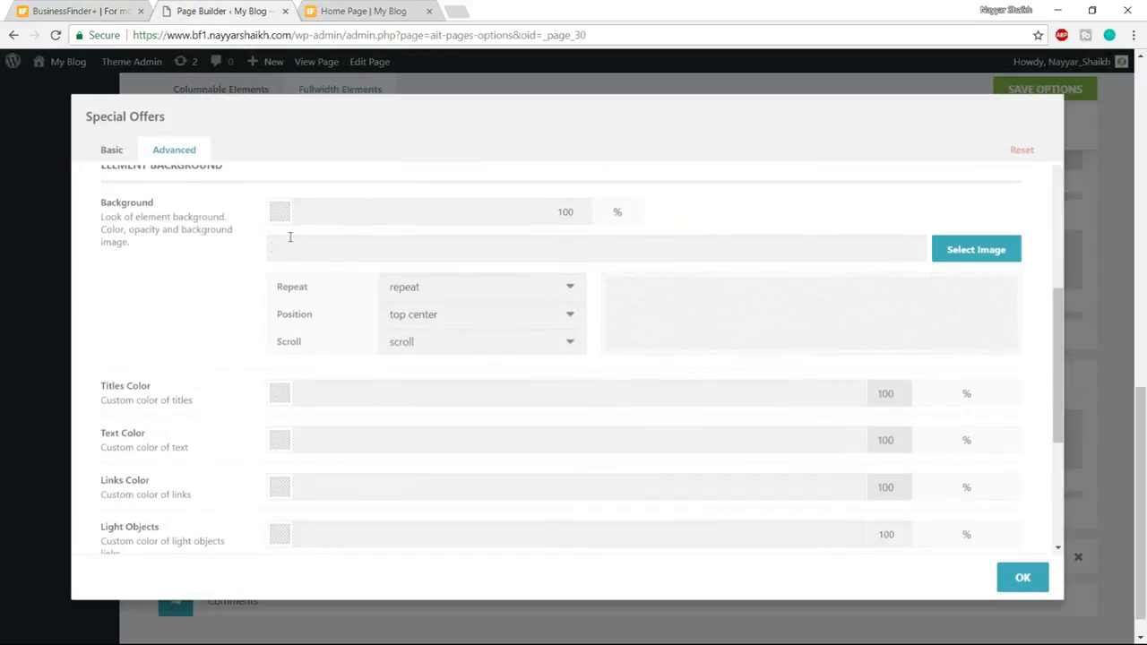
pyautogui.scroll(-3, 768, 323)
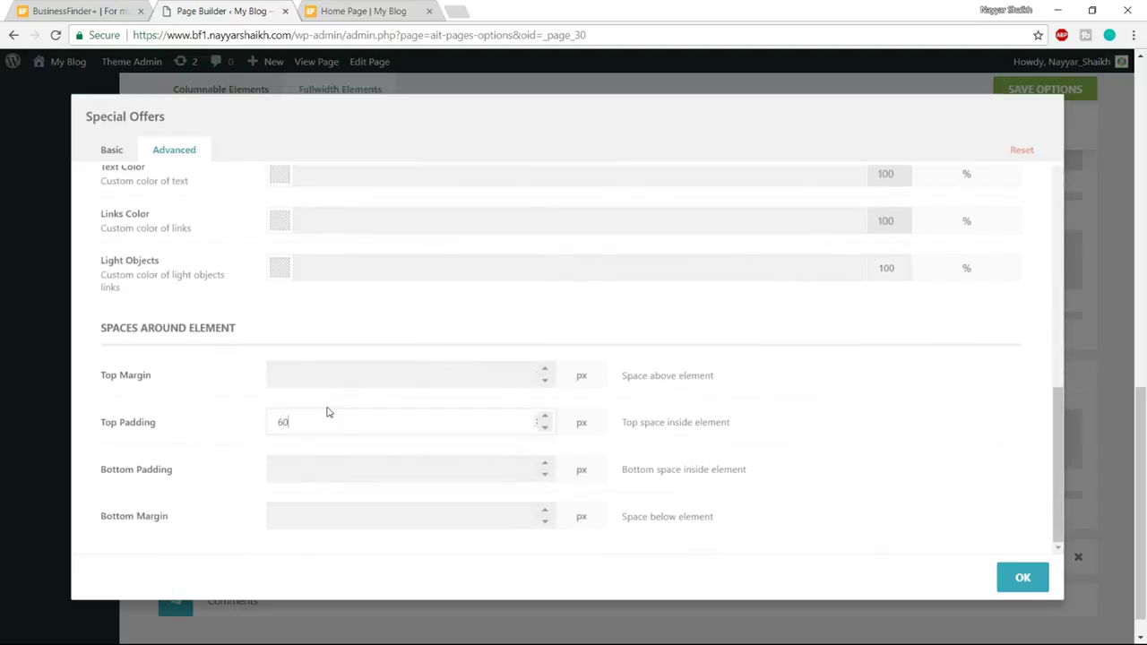
pyautogui.press('Tab')
pyautogui.write('6')
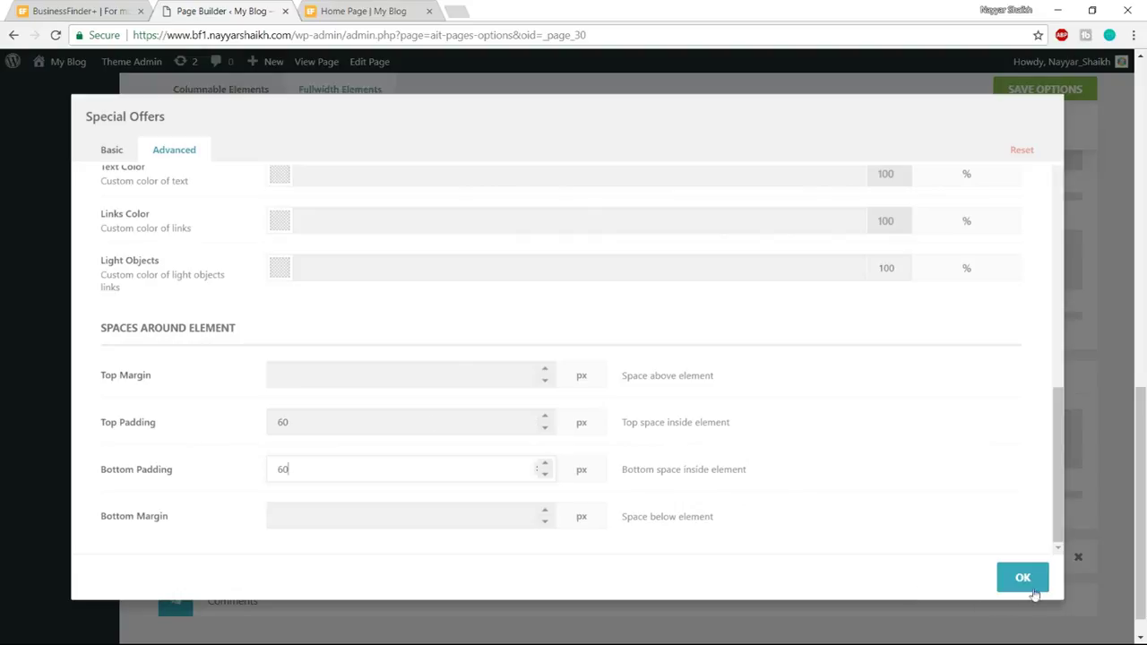
pyautogui.click(1024, 579)
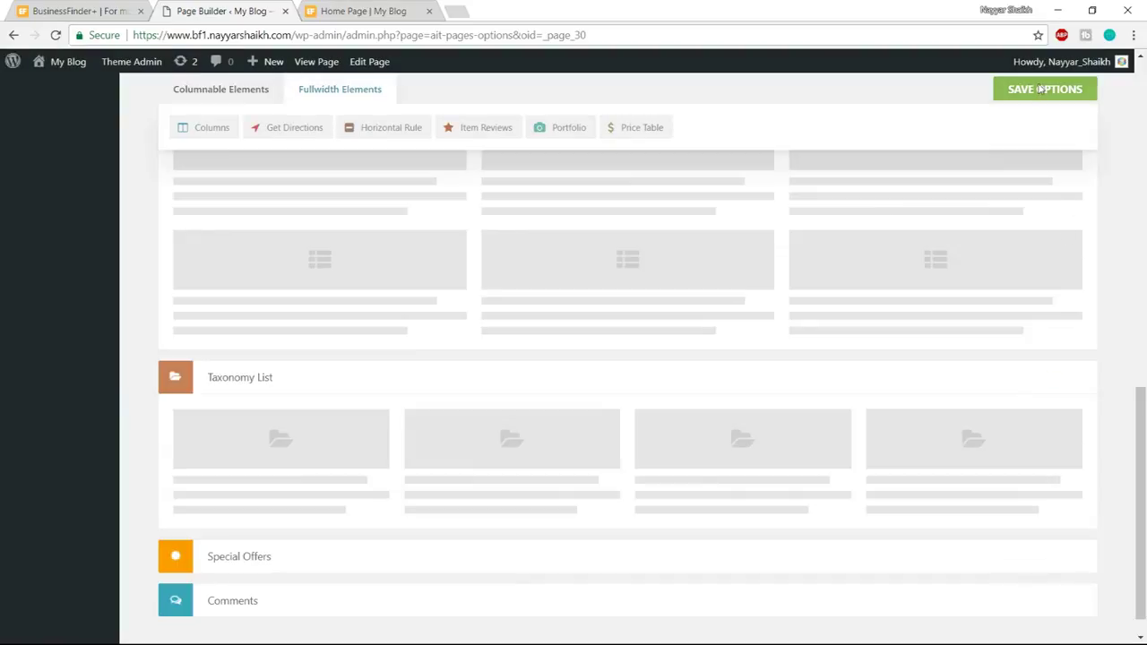
pyautogui.click(362, 9)
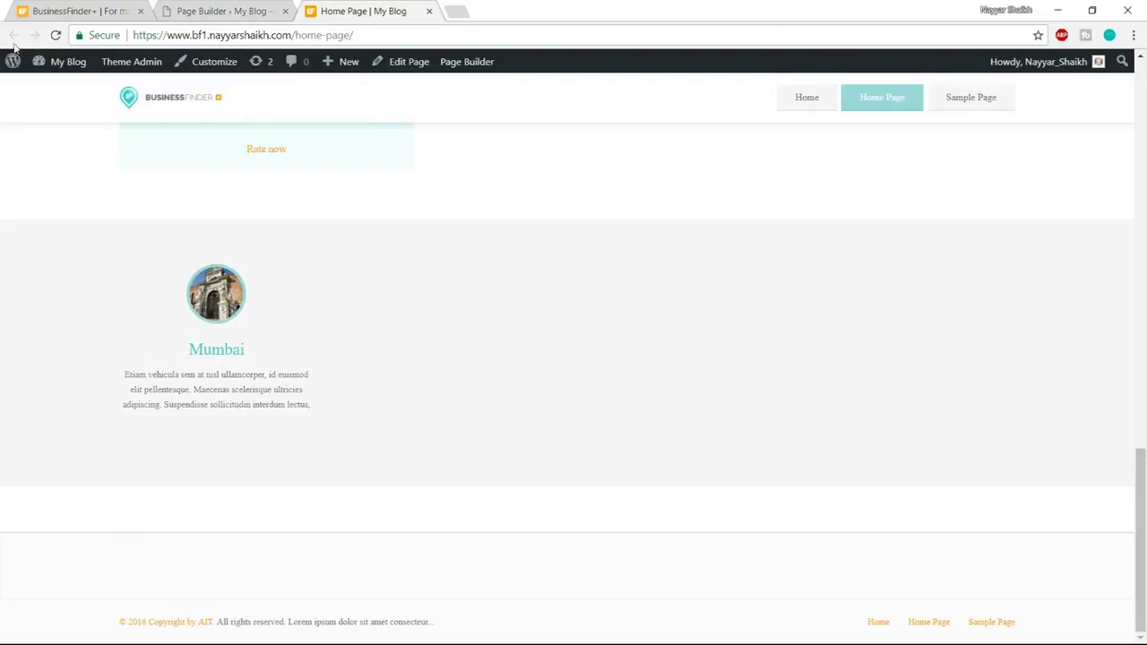
pyautogui.click(55, 35)
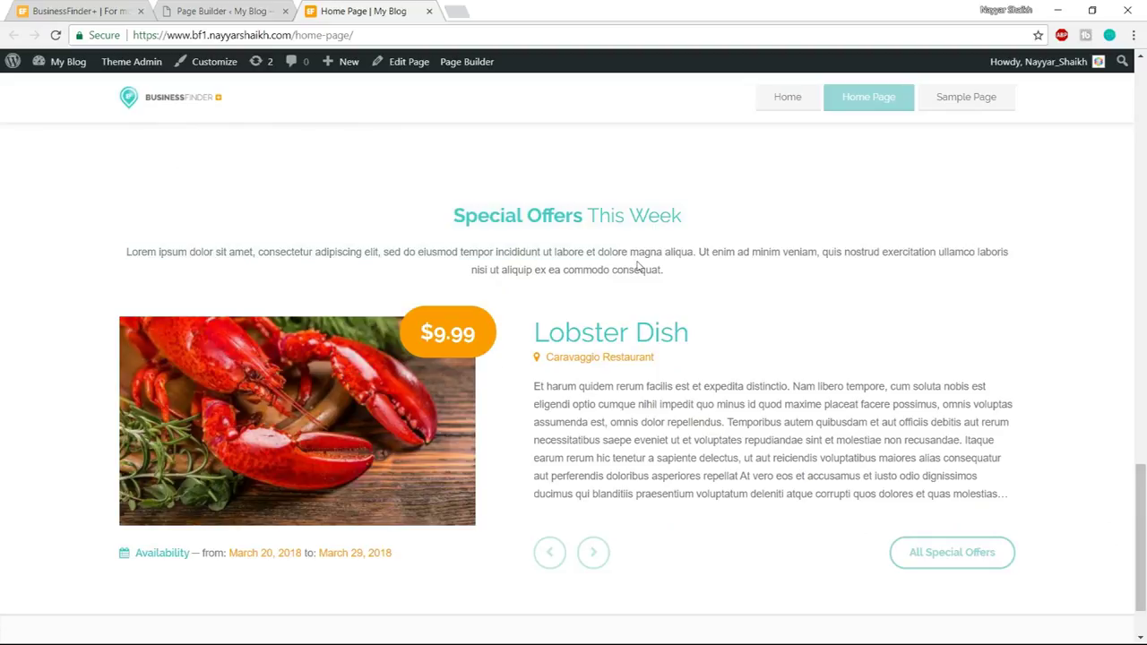
pyautogui.scroll(3, 678, 330)
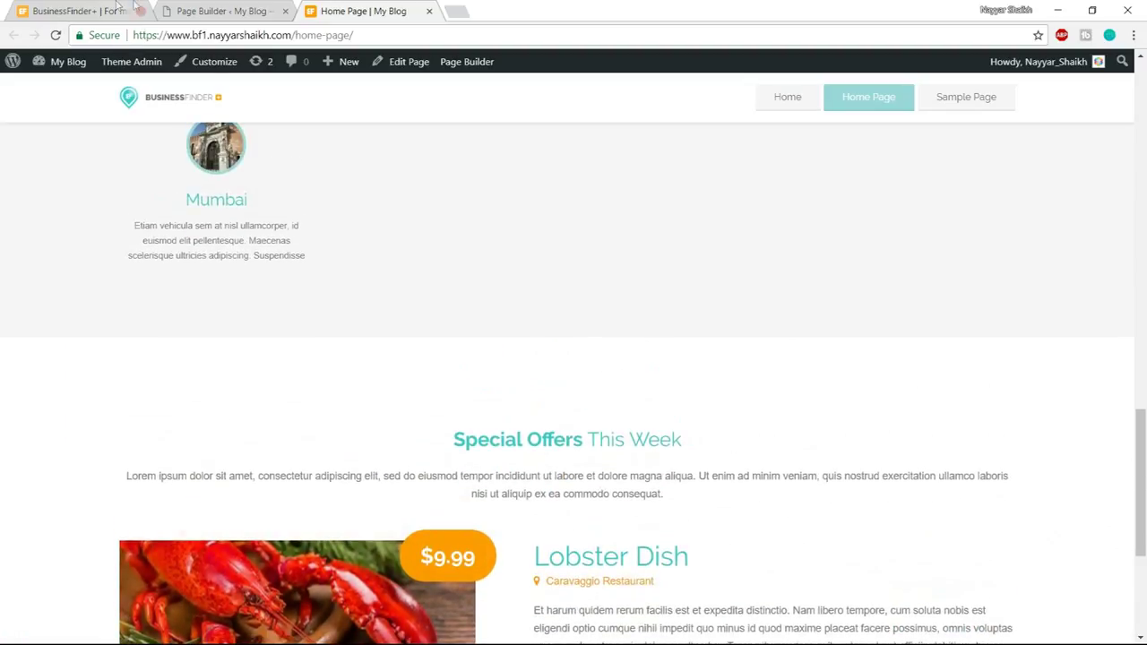
pyautogui.hotkey('ctrl', '1')
pyautogui.scroll(-6, 770, 215)
pyautogui.scroll(2, 800, 254)
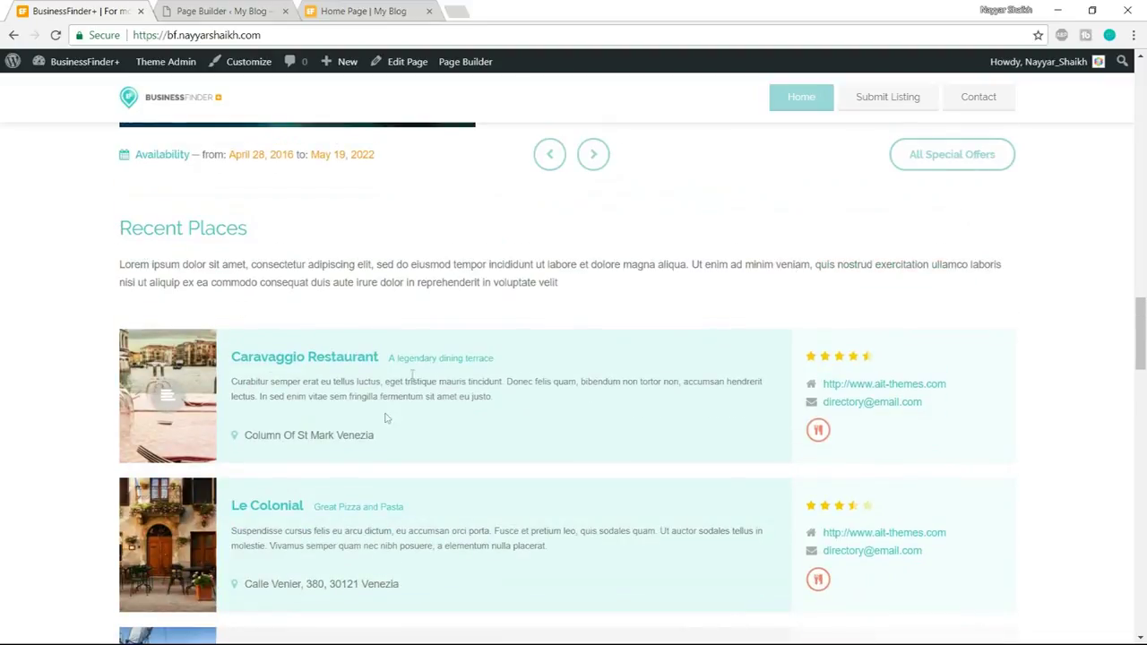
pyautogui.click(205, 9)
pyautogui.scroll(-1, 350, 155)
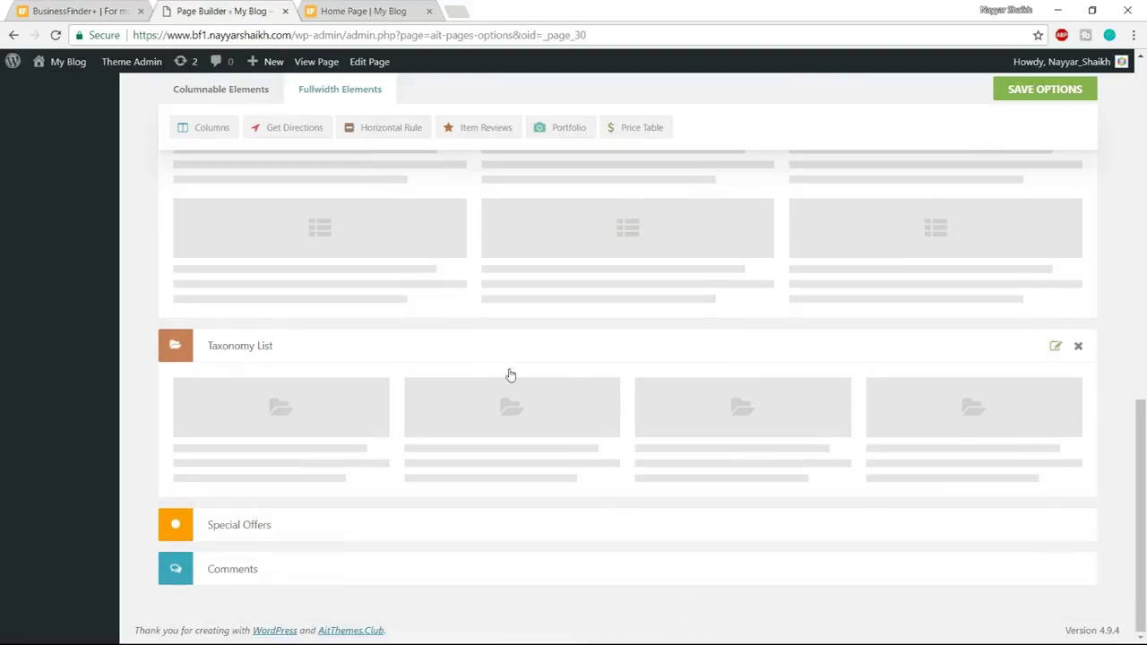
# Add an Items element below Special Offers with Count 6, featured only, carousel off
pyautogui.click(234, 100)
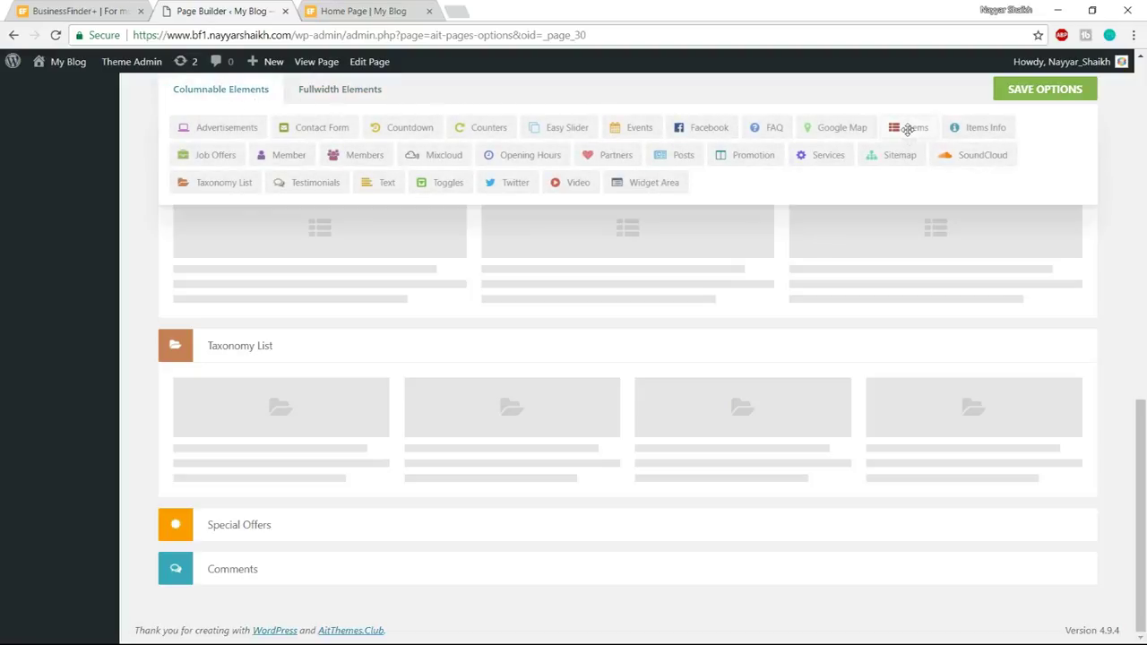
pyautogui.moveTo(907, 128); pyautogui.dragTo(369, 535)
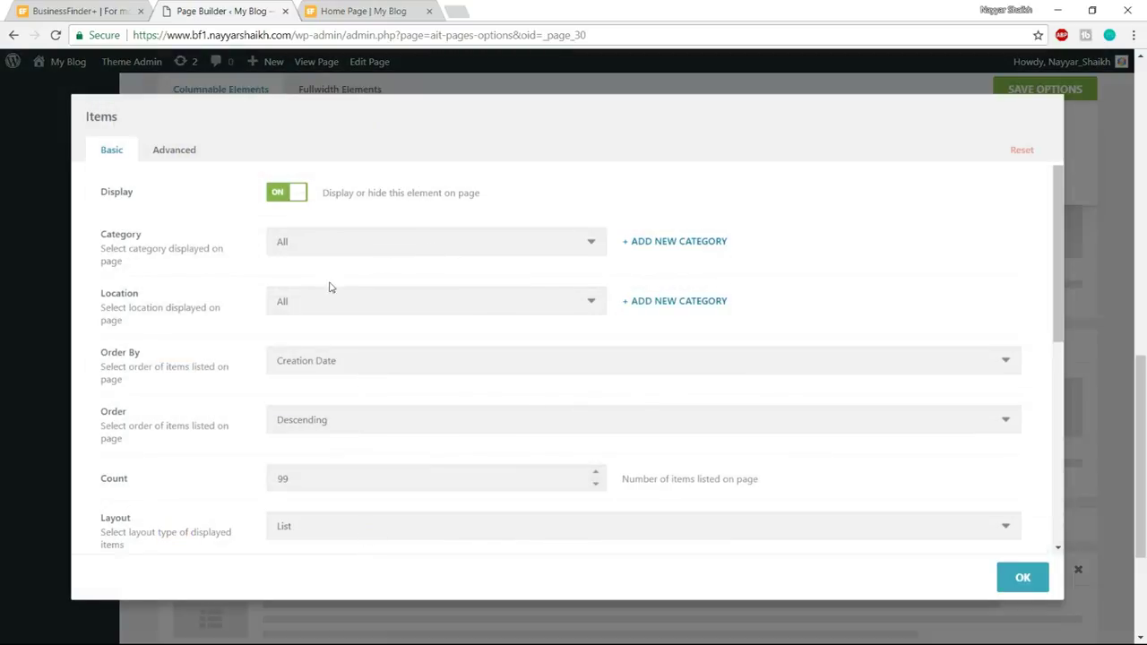
pyautogui.scroll(-3, 716, 346)
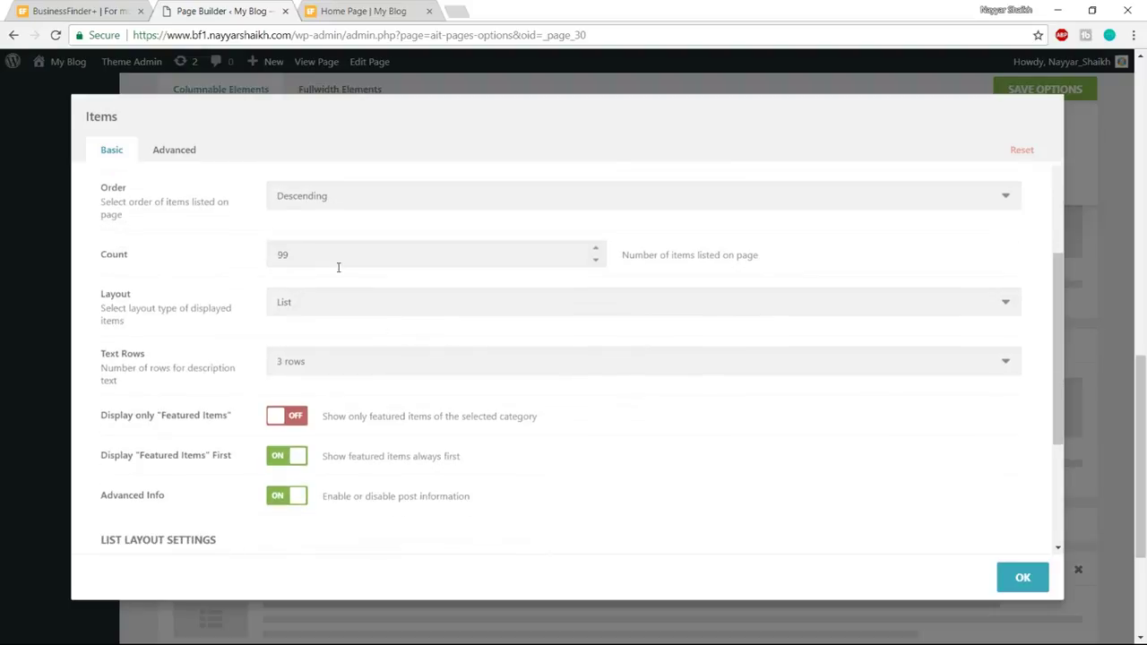
pyautogui.moveTo(328, 262); pyautogui.dragTo(267, 261)
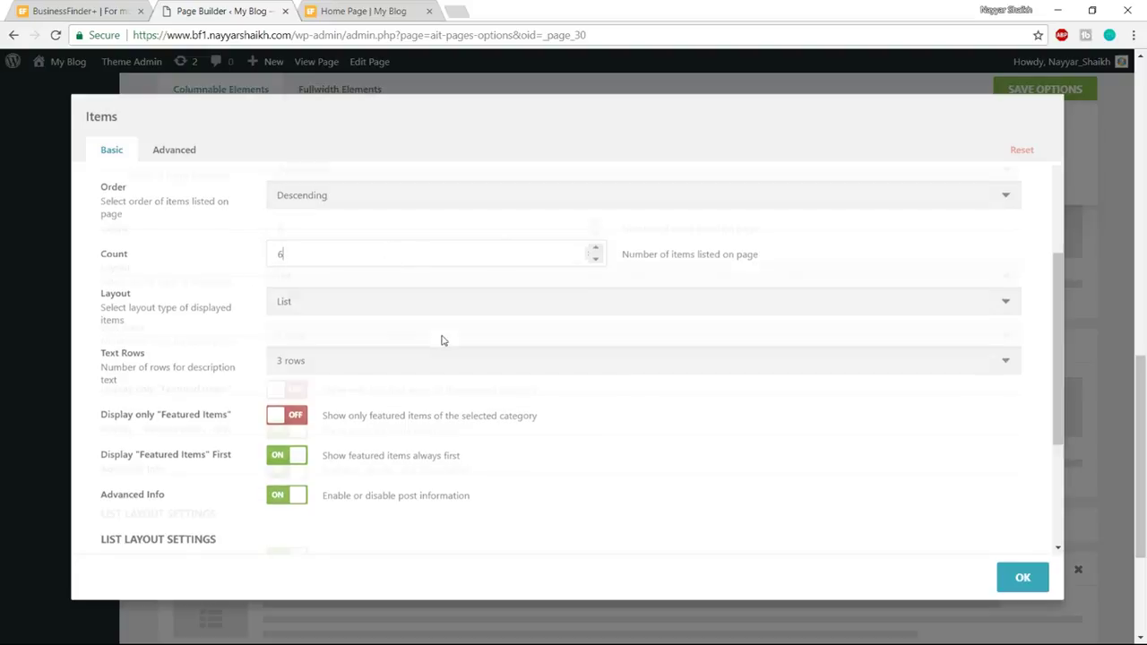
pyautogui.scroll(-1, 442, 340)
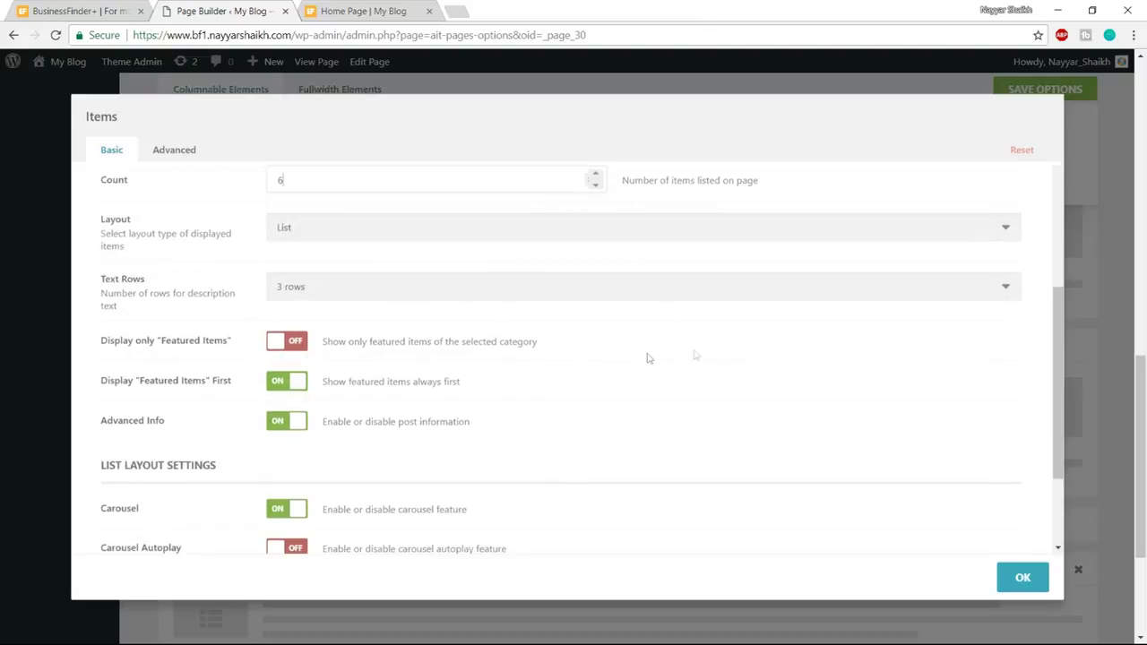
pyautogui.click(286, 341)
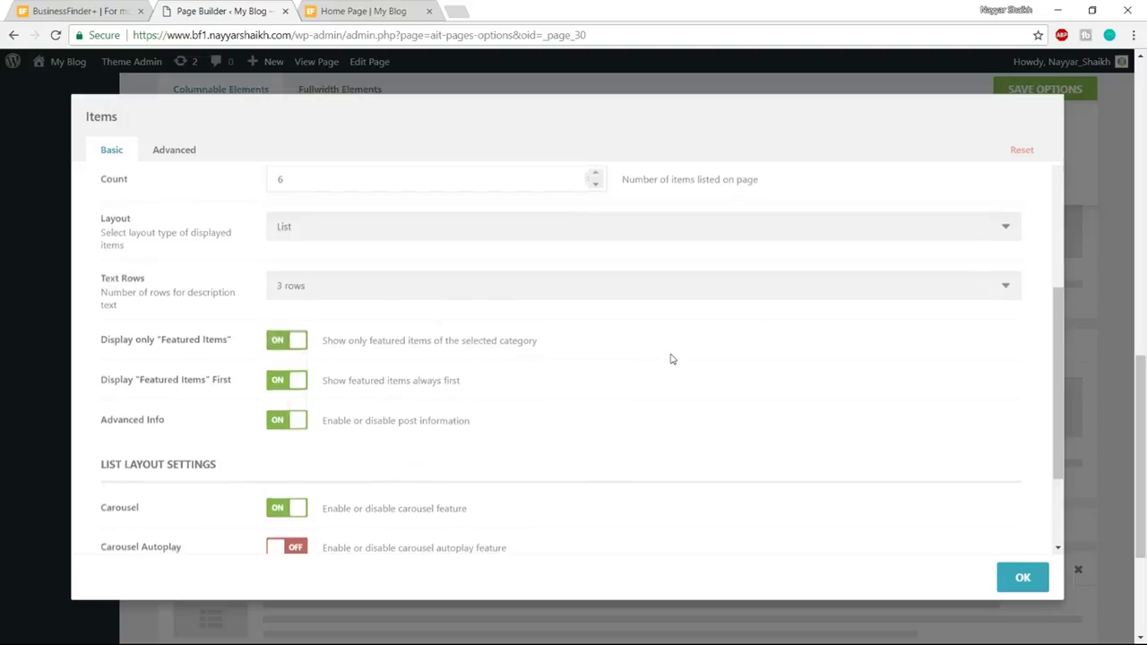
pyautogui.scroll(-2, 671, 358)
pyautogui.click(275, 380)
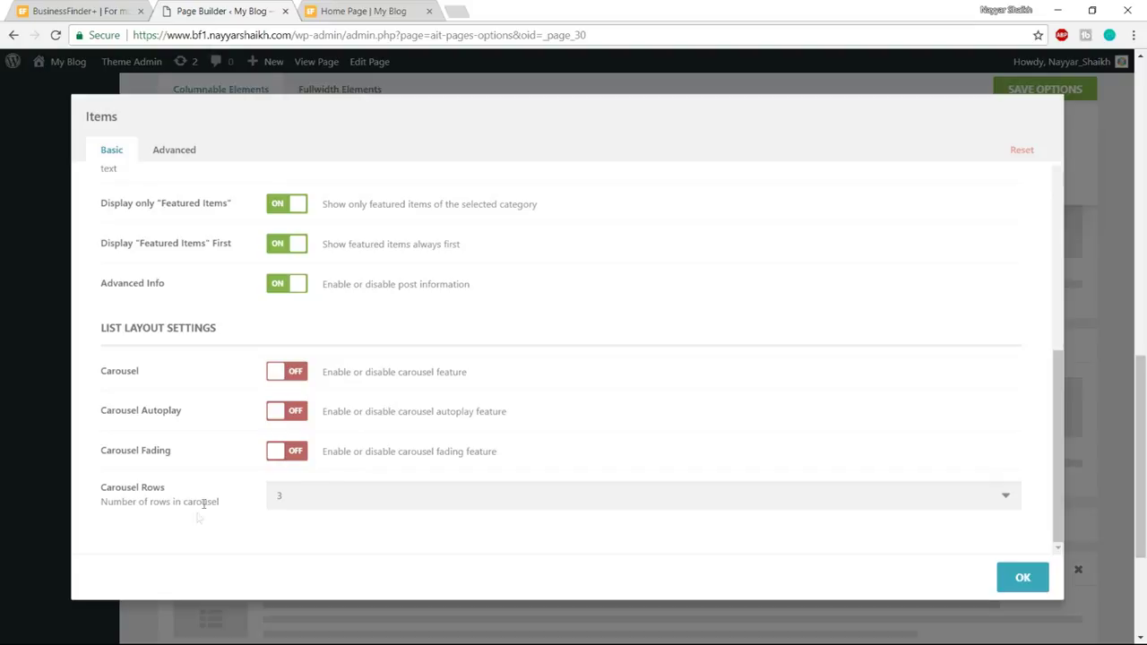
# Enable the Items advanced override and paste 'Recent Places' from the demo as the title
pyautogui.click(180, 158)
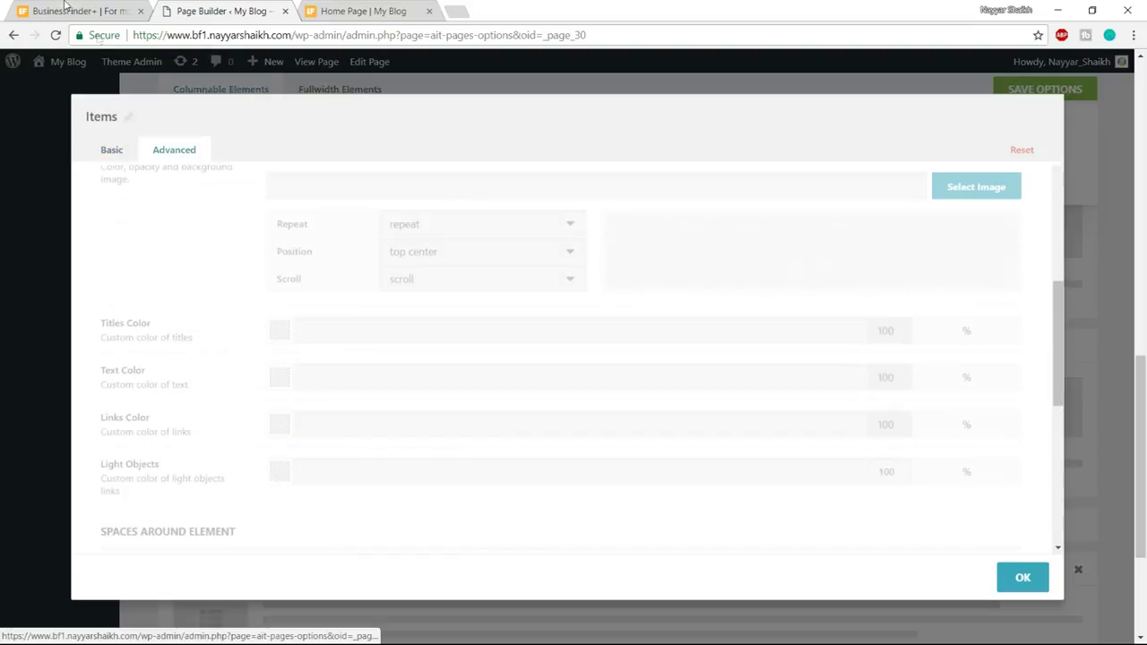
pyautogui.hotkey('ctrl', '1')
pyautogui.scroll(3, 466, 272)
pyautogui.moveTo(123, 302); pyautogui.dragTo(251, 306)
pyautogui.hotkey('ctrl', 'c')
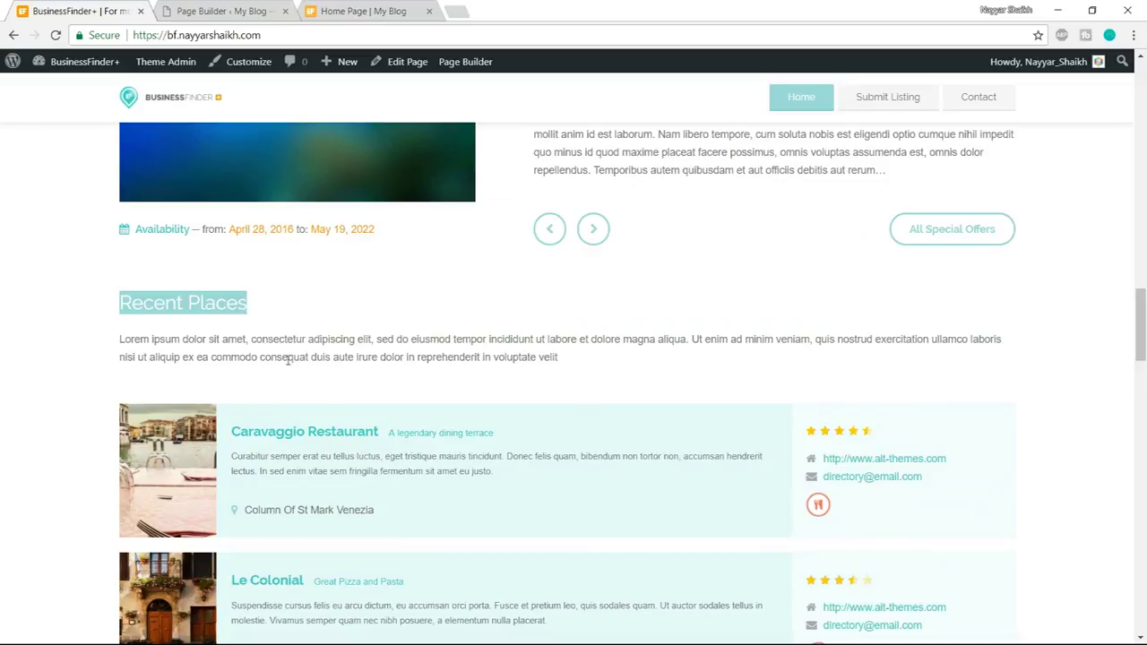
pyautogui.click(265, 10)
pyautogui.scroll(5, 322, 325)
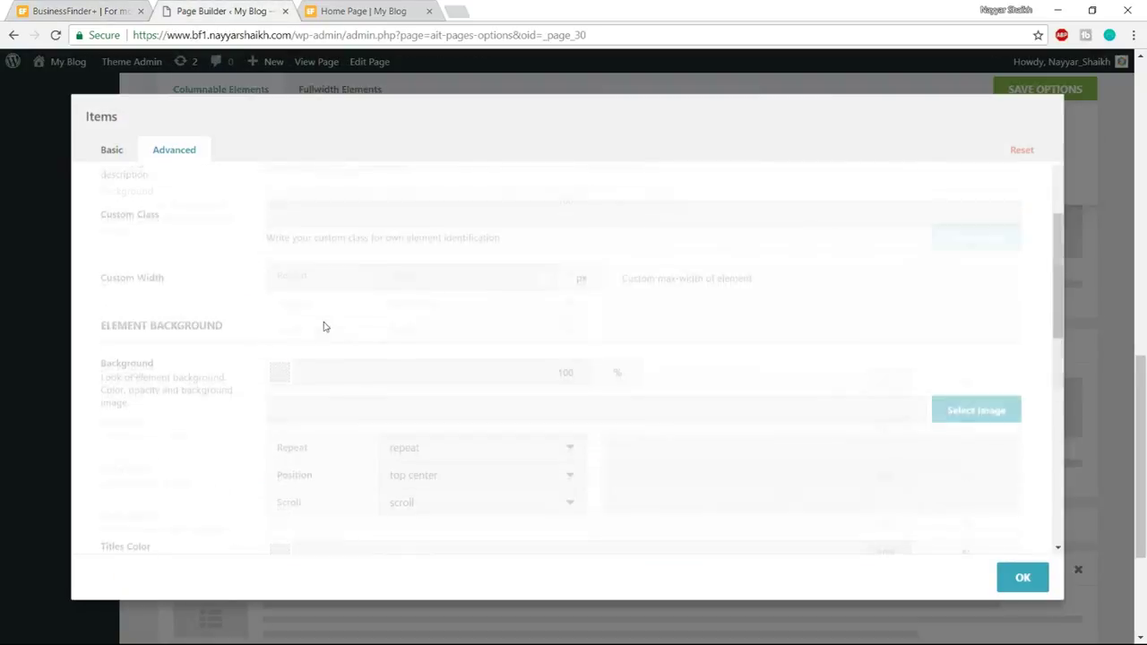
pyautogui.click(337, 196)
pyautogui.click(328, 219)
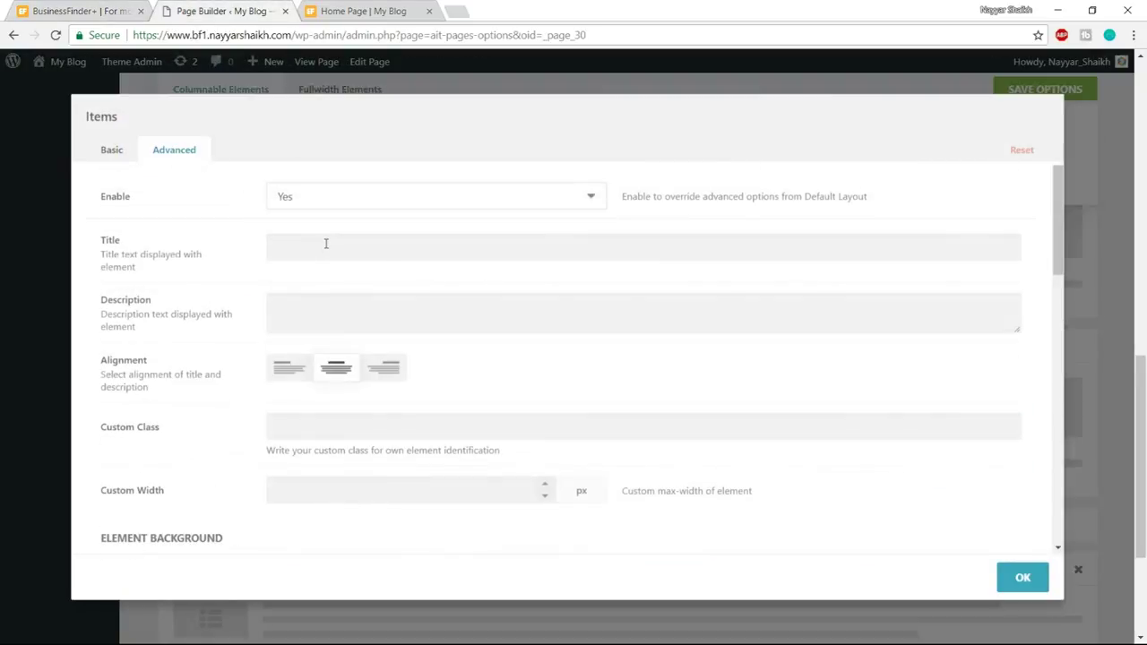
pyautogui.click(326, 246)
pyautogui.hotkey('ctrl', 'v')
# Paste the demo's Recent Places intro paragraph as the Items description
pyautogui.click(106, 8)
pyautogui.moveTo(116, 340); pyautogui.dragTo(605, 361)
pyautogui.hotkey('ctrl', 'c')
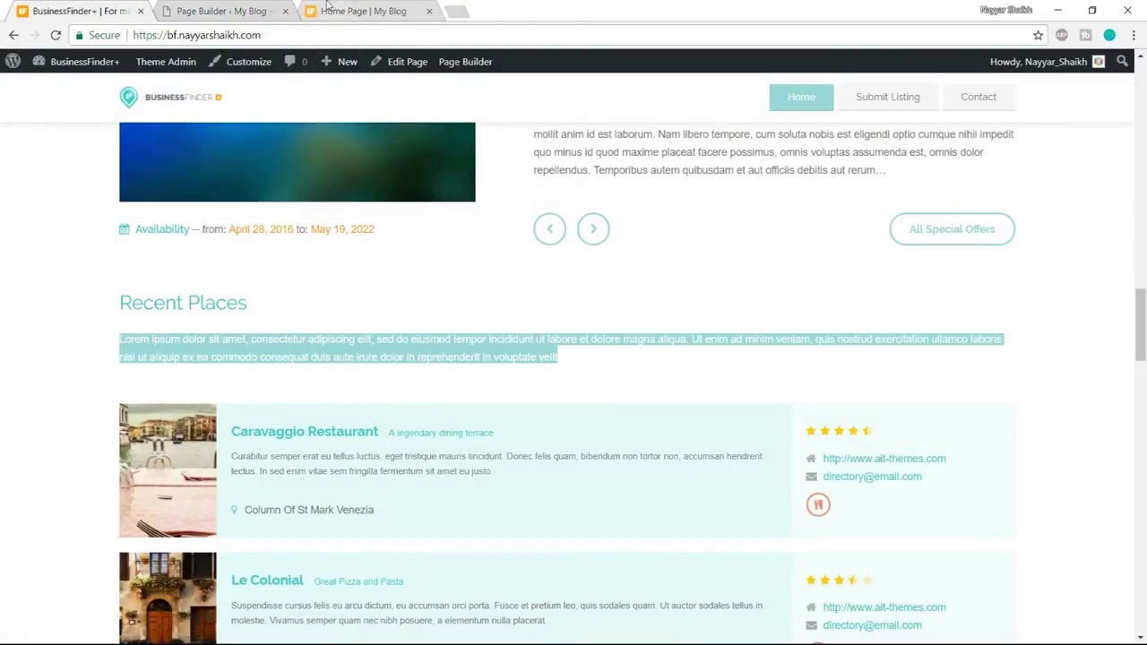
pyautogui.click(224, 11)
pyautogui.click(310, 317)
pyautogui.hotkey('ctrl', 'v')
pyautogui.click(135, 8)
pyautogui.click(257, 312)
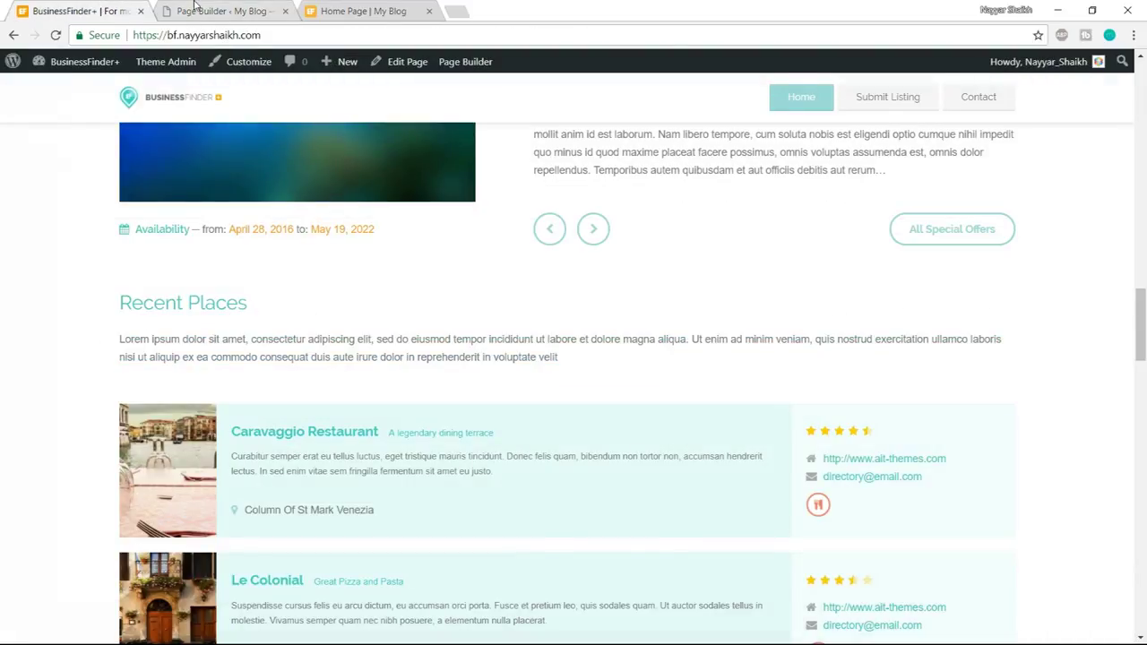
pyautogui.click(195, 7)
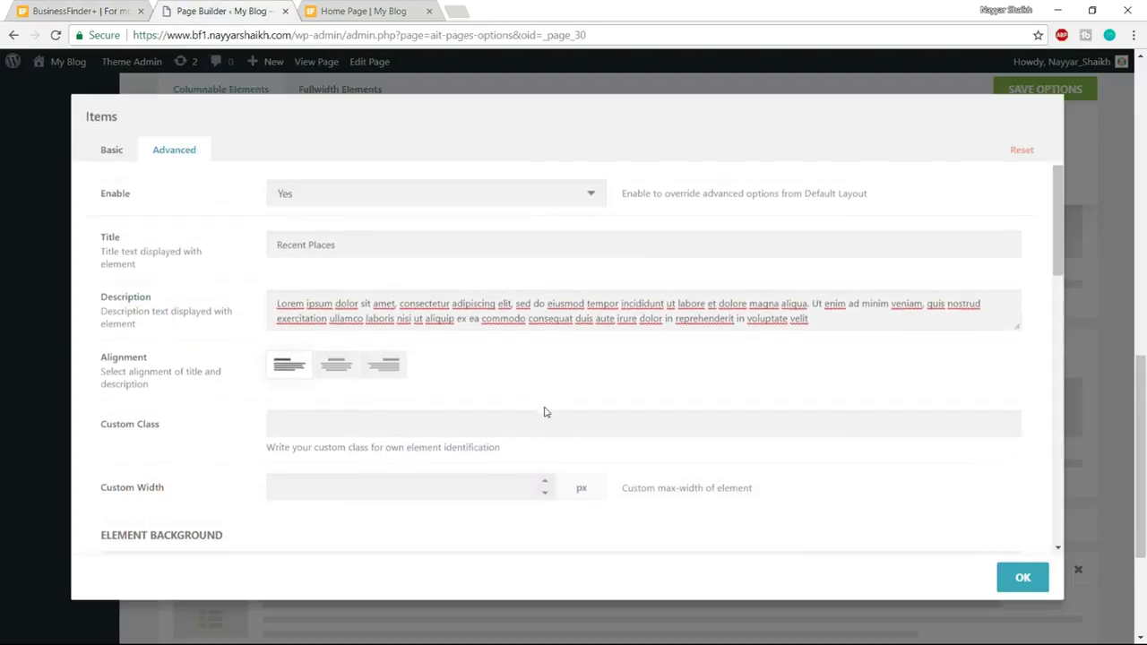
# Set the Items padding to 60, confirm the dialog and save the page layout
pyautogui.scroll(-10, 544, 412)
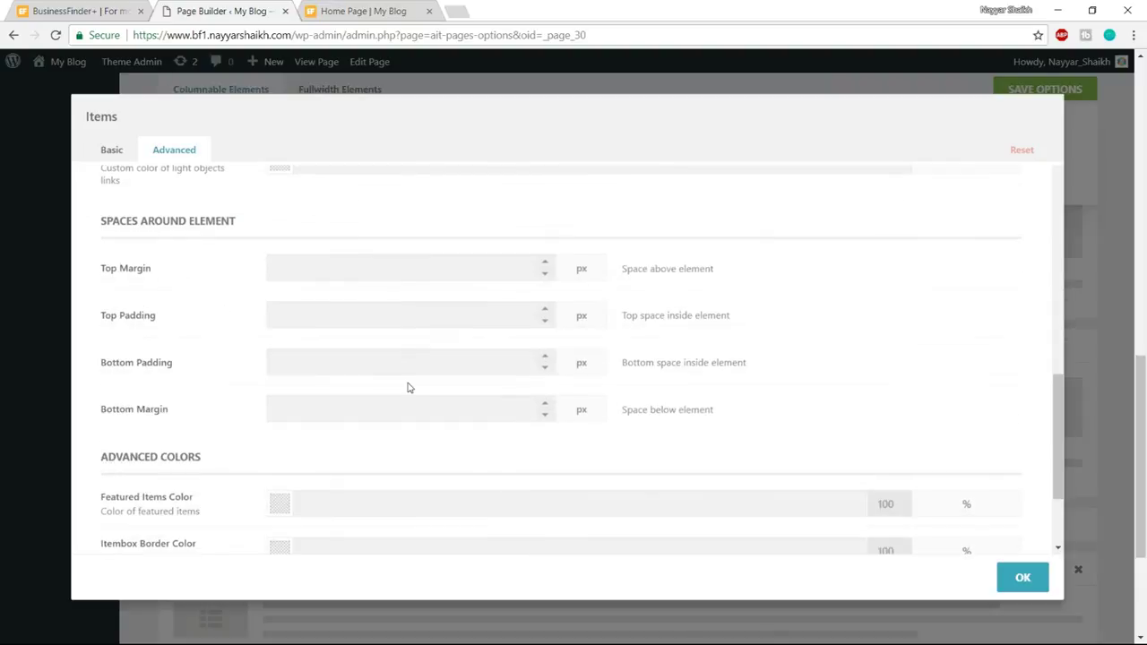
pyautogui.click(331, 308)
pyautogui.write('60')
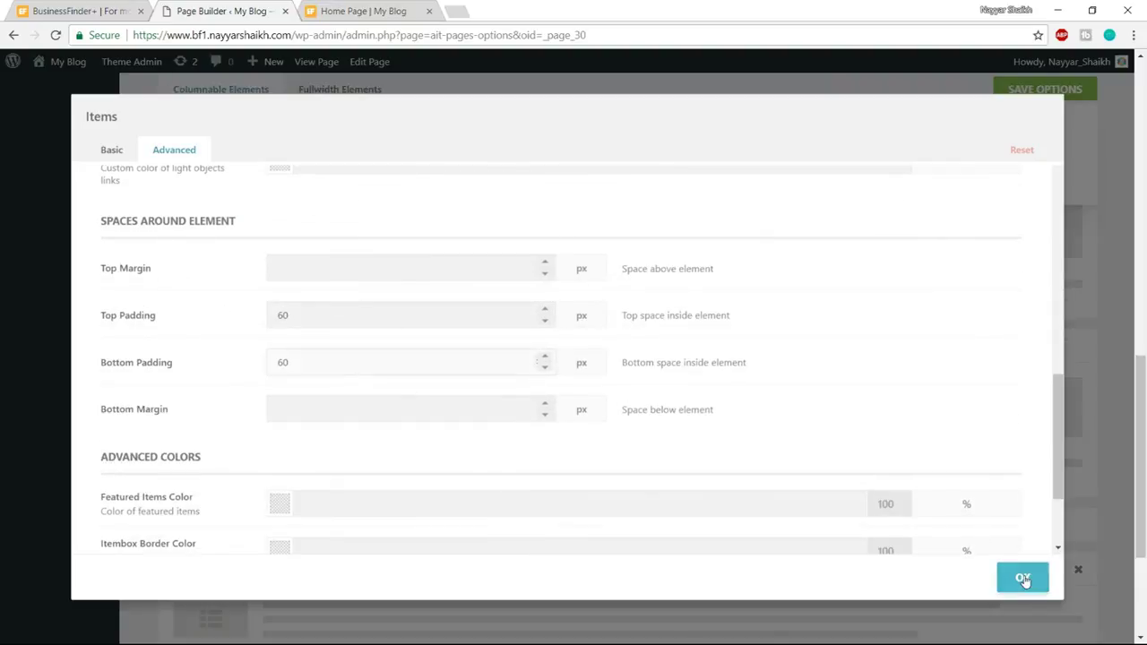
pyautogui.click(1022, 578)
pyautogui.click(1073, 95)
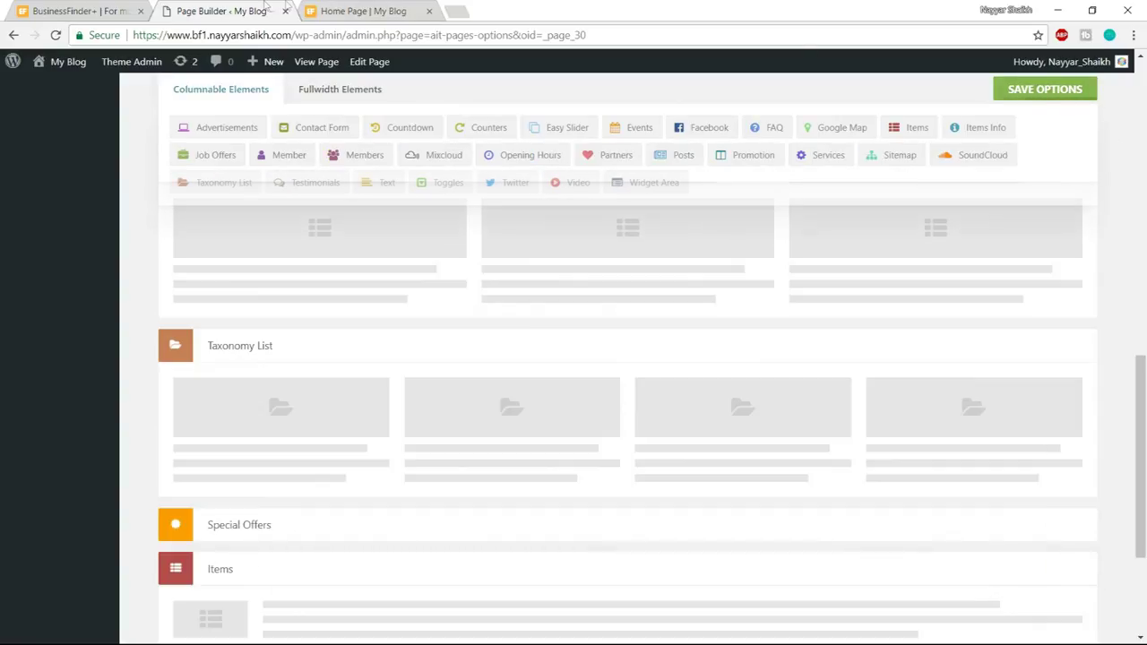
# Reload the own home page to show Recent Places listing Caravaggio Restaurant
pyautogui.click(365, 9)
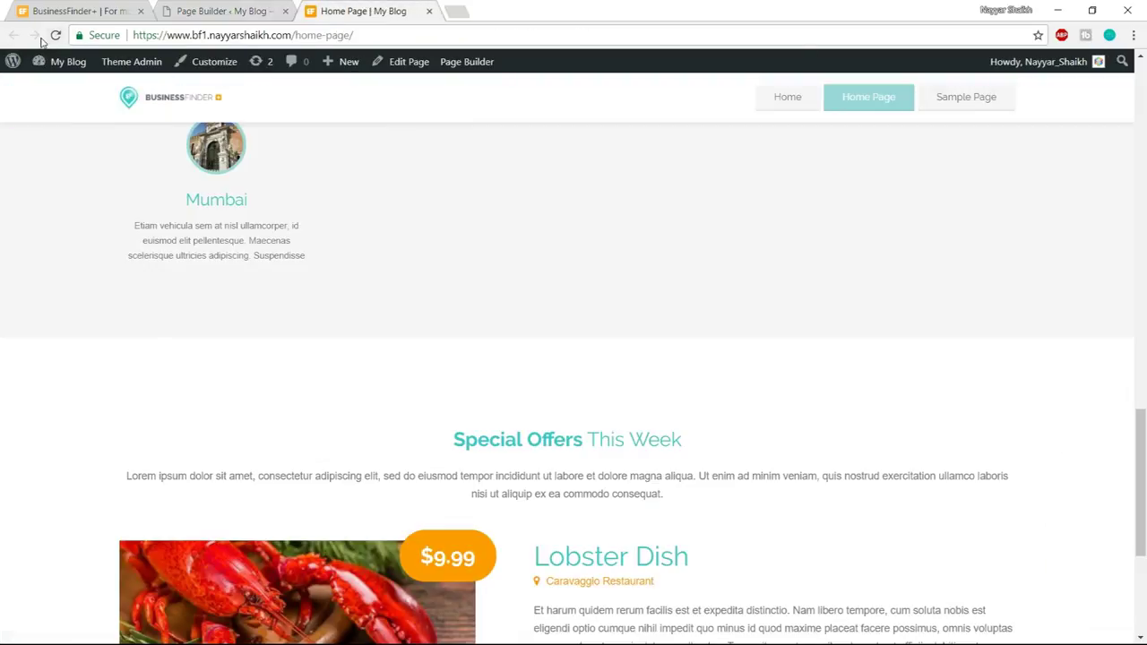
pyautogui.click(56, 35)
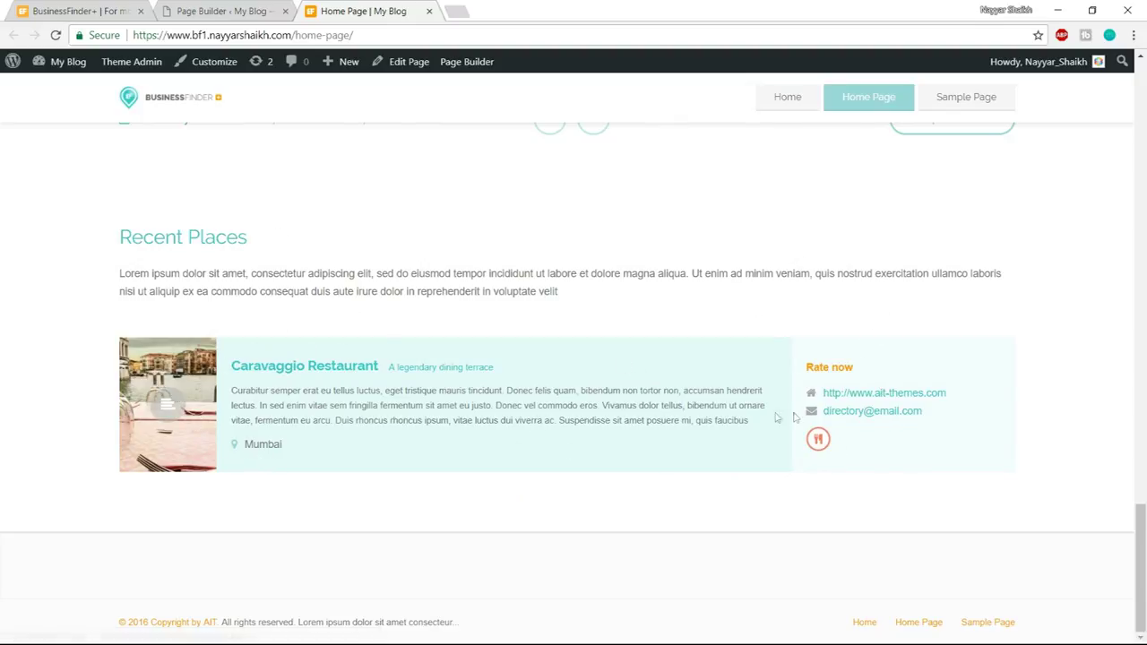
# Compare the demo's three-column 'Everything You Need in One Place' section with the Page Builder layout
pyautogui.click(80, 10)
pyautogui.scroll(-8, 492, 236)
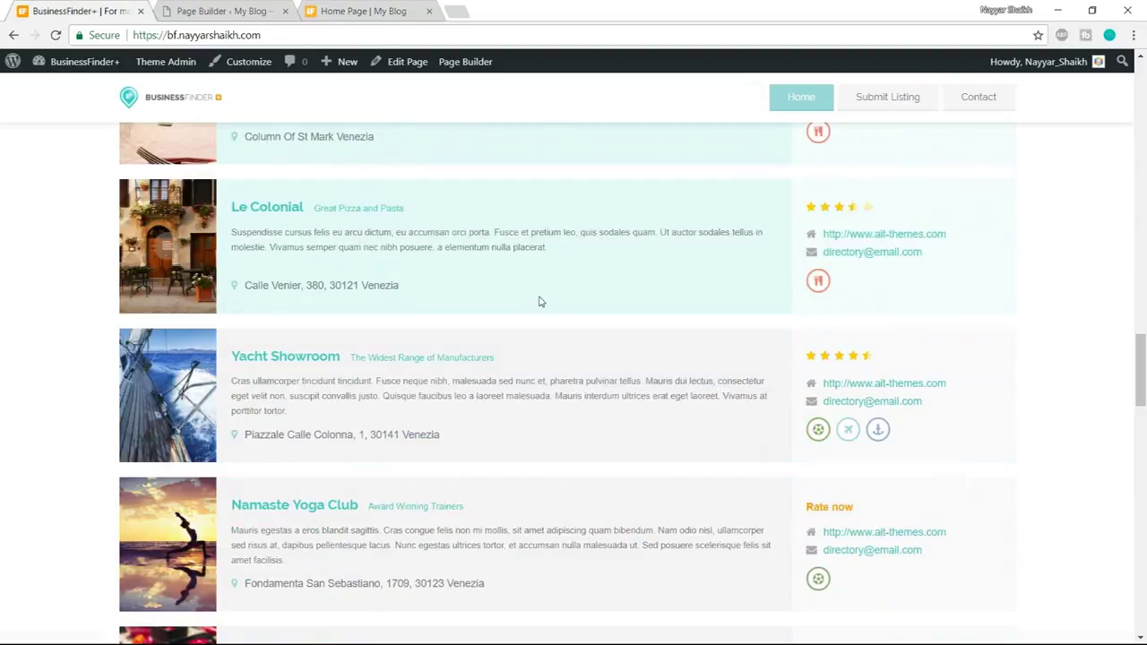
pyautogui.scroll(-3, 540, 302)
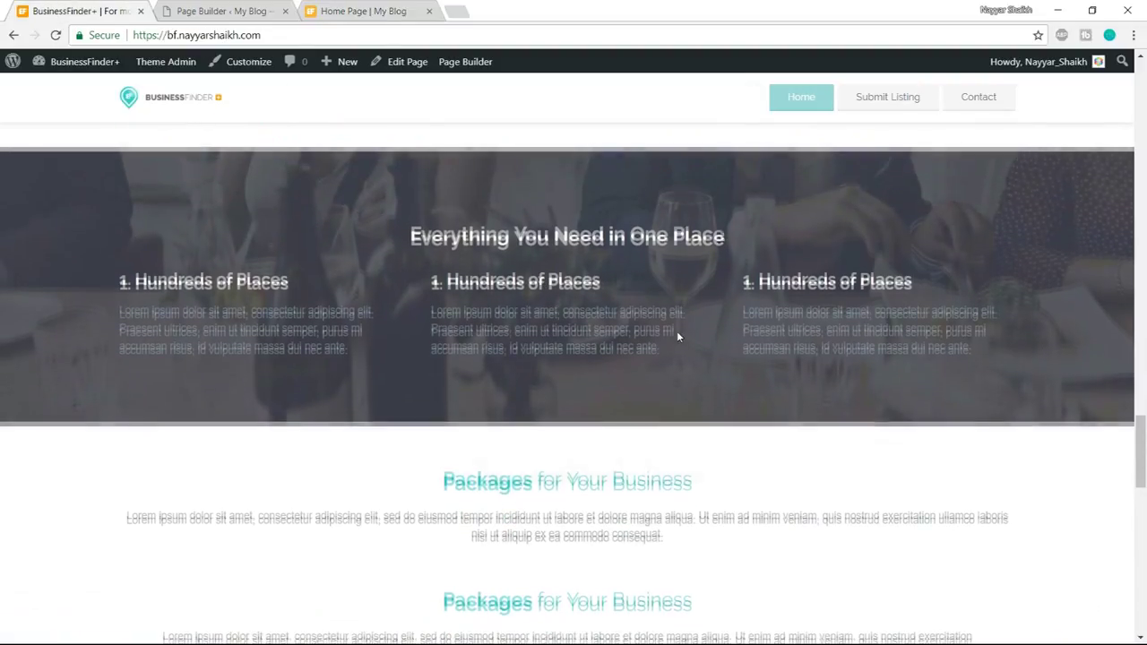
pyautogui.scroll(1, 678, 335)
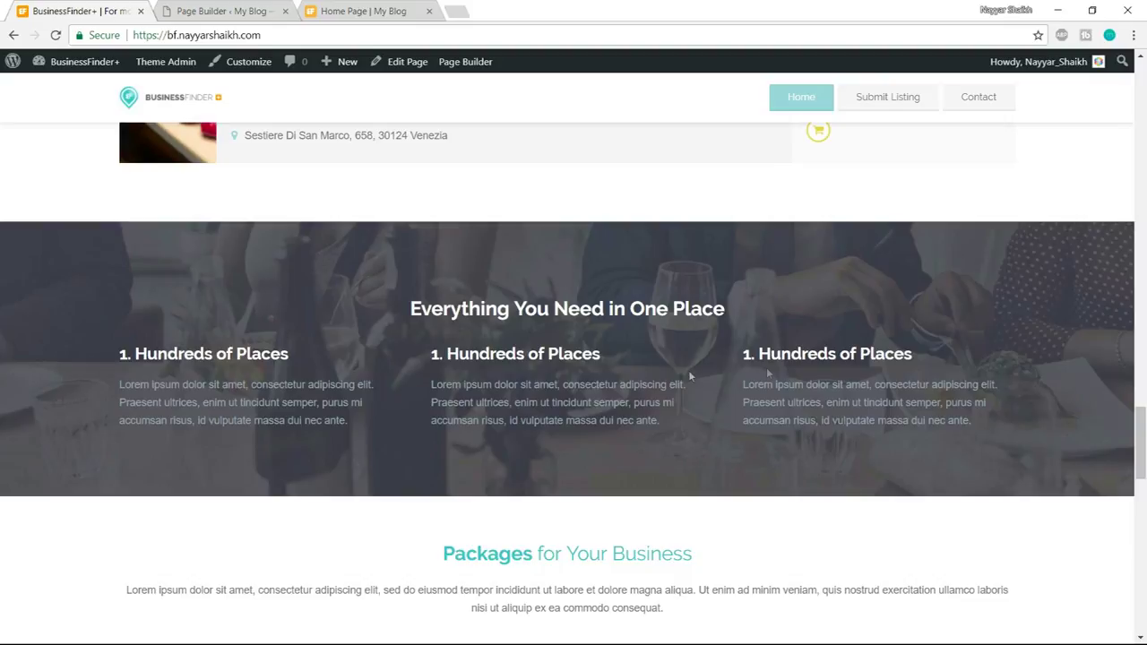
pyautogui.scroll(-12, 681, 379)
pyautogui.scroll(10, 680, 380)
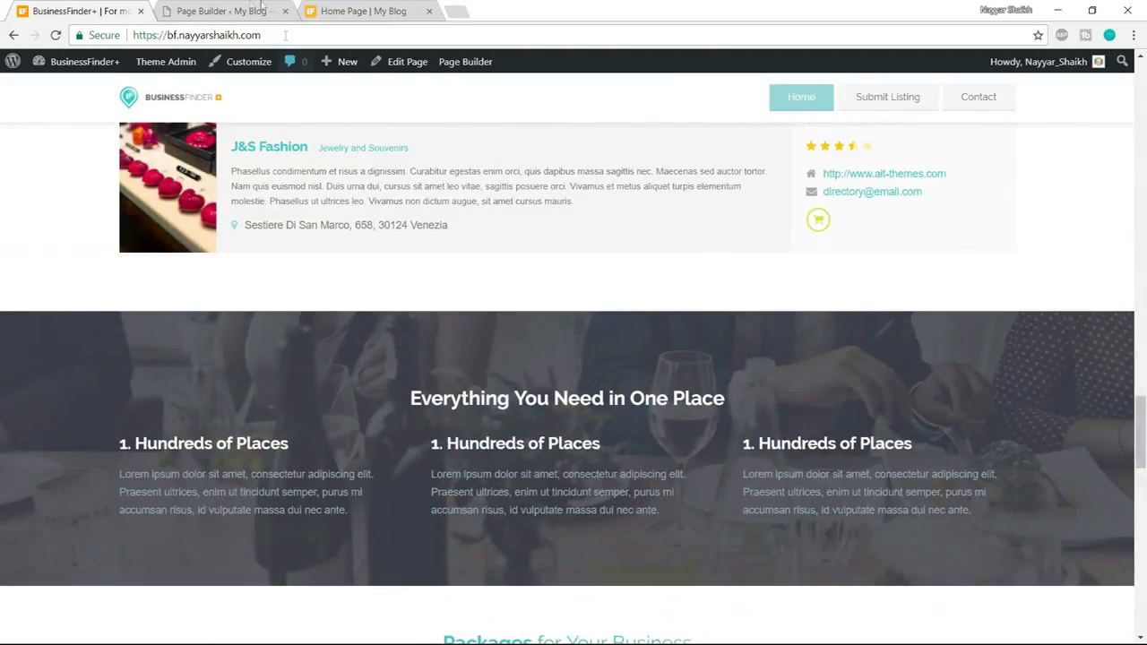
pyautogui.click(251, 9)
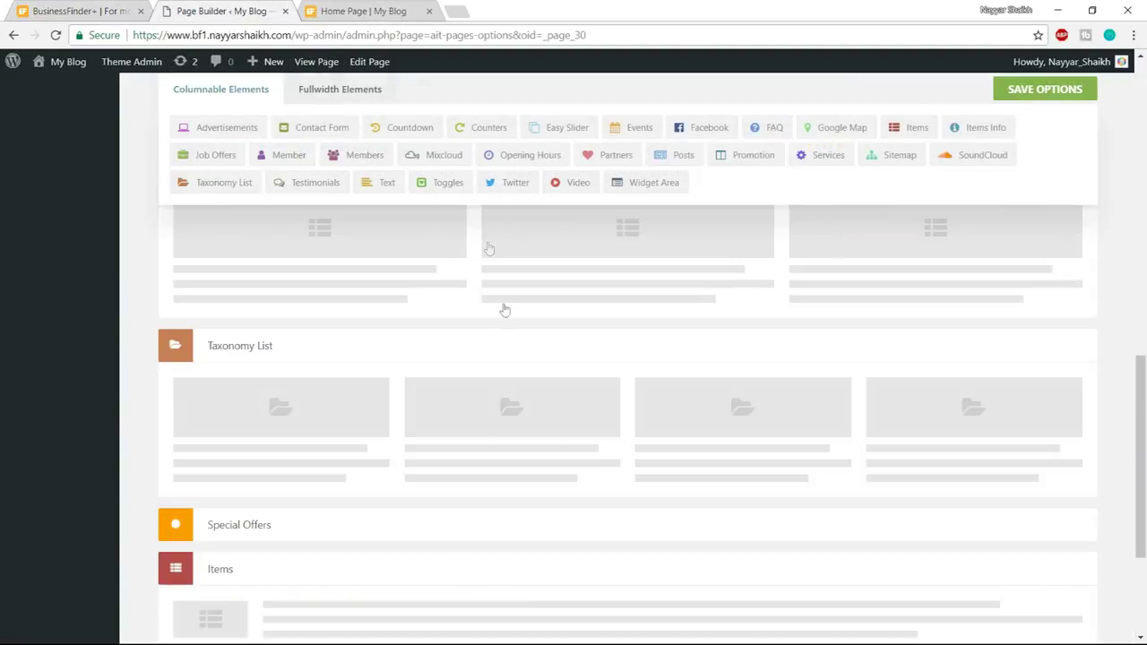
pyautogui.scroll(-3, 505, 333)
pyautogui.click(39, 7)
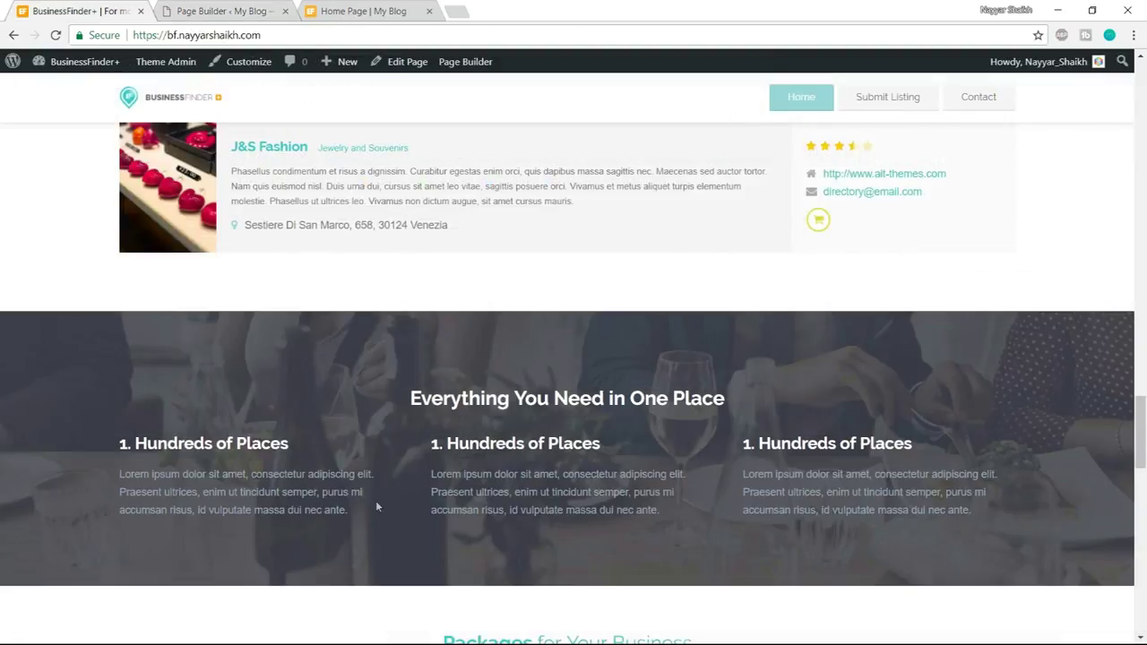
pyautogui.scroll(-1, 278, 455)
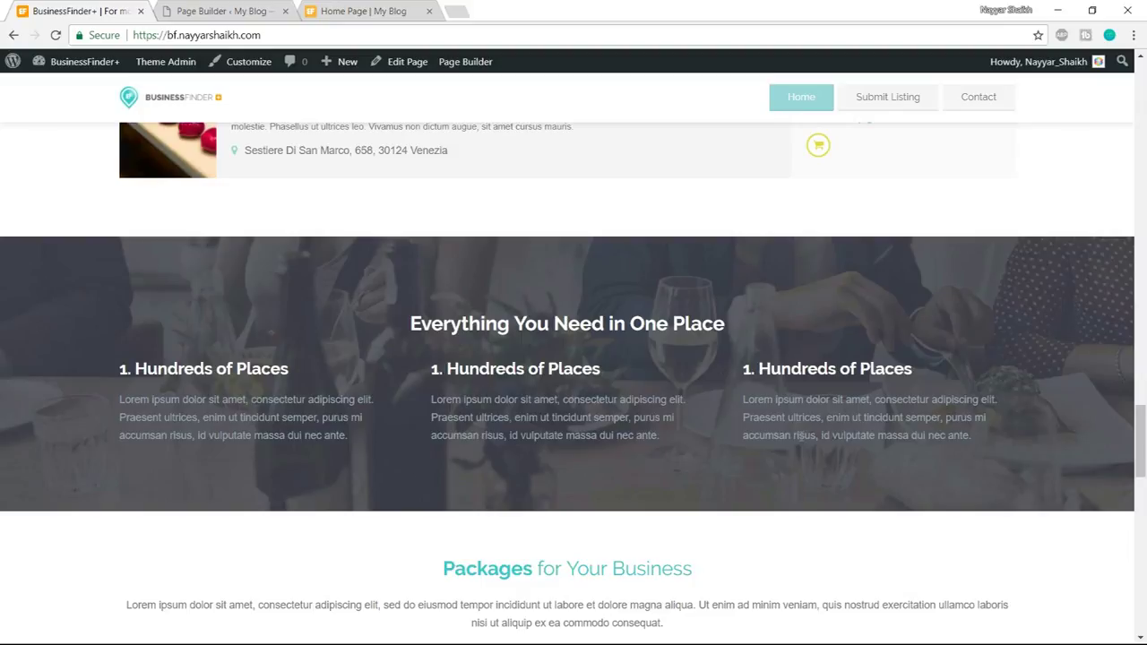
pyautogui.click(207, 11)
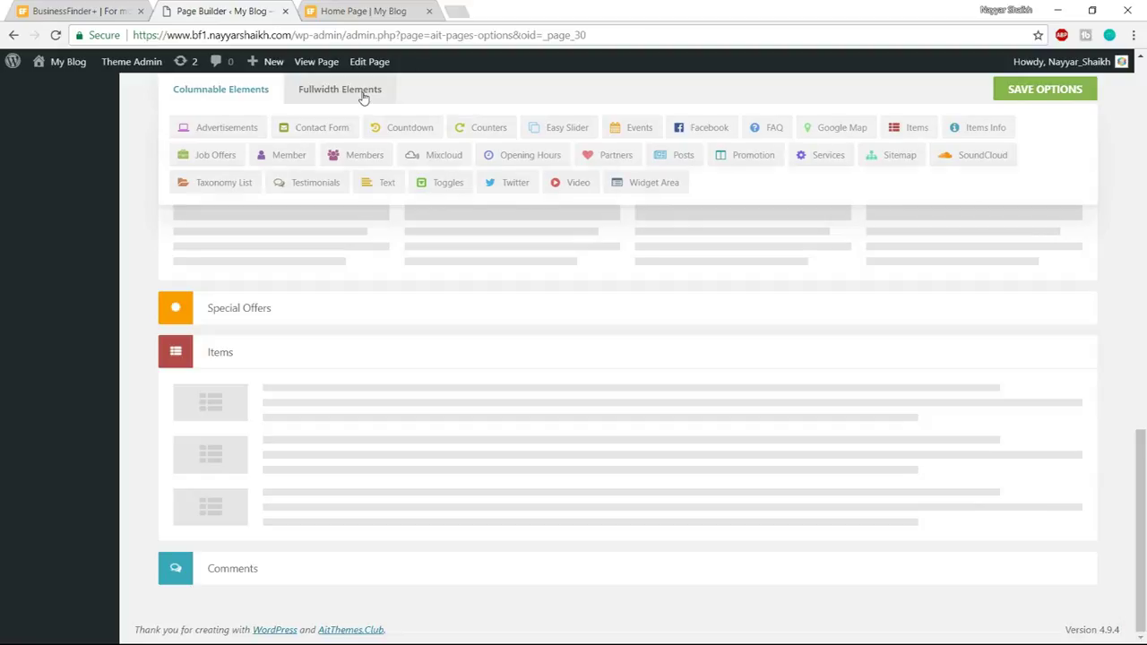
# Drag a Columns element from Fullwidth Elements below the Items element
pyautogui.click(361, 95)
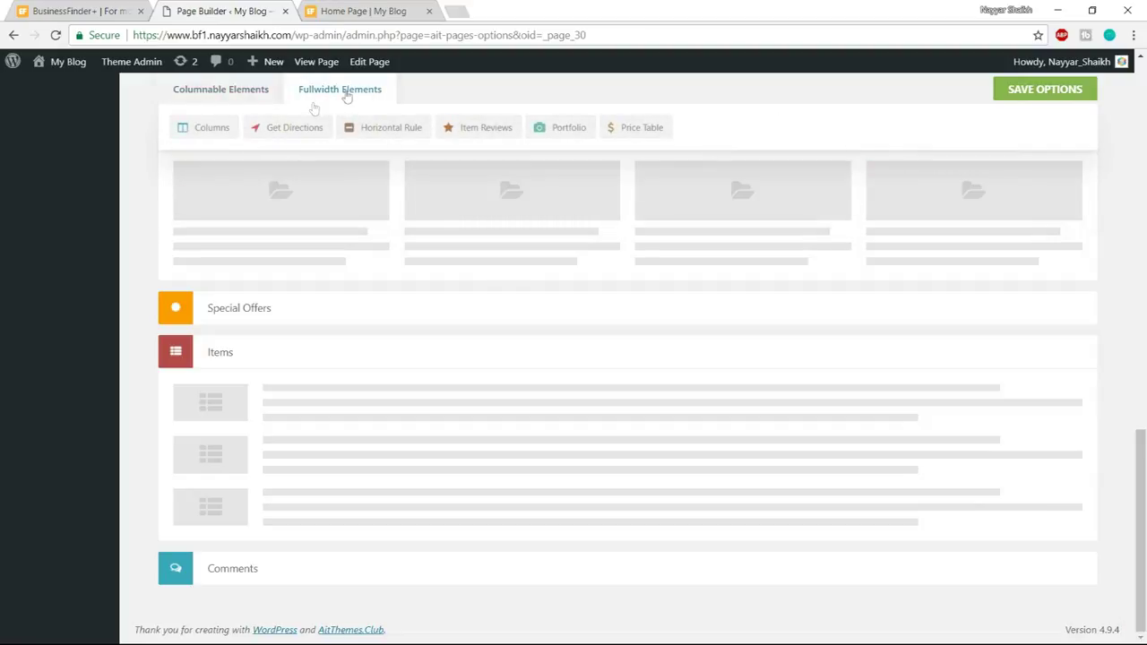
pyautogui.moveTo(192, 128); pyautogui.dragTo(297, 553)
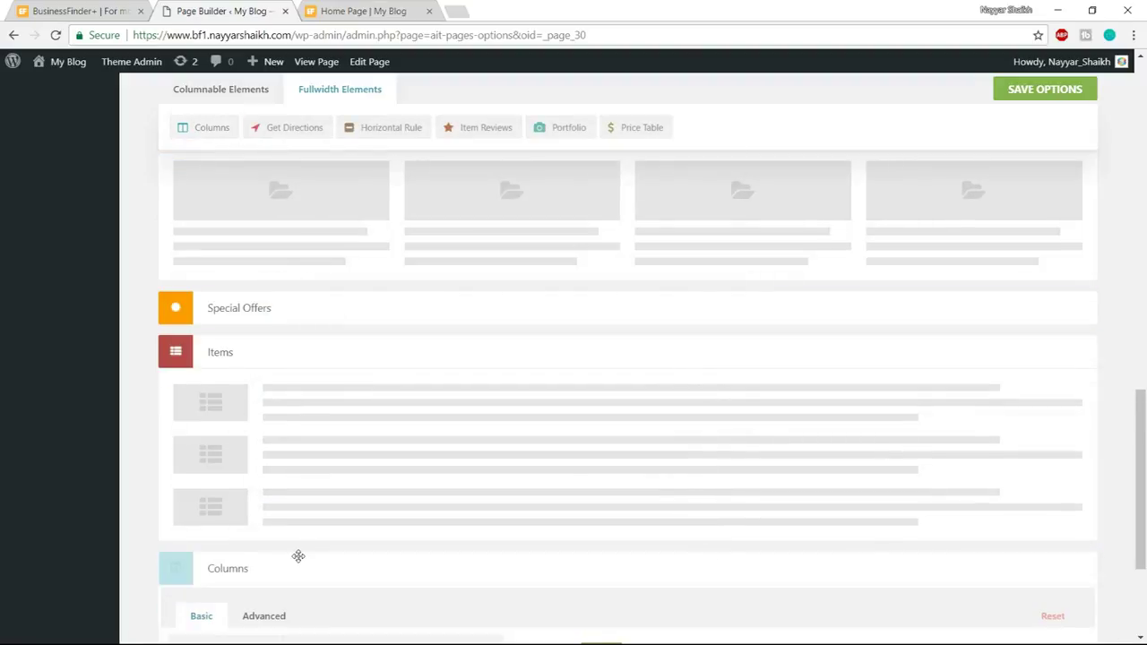
pyautogui.scroll(-3, 305, 545)
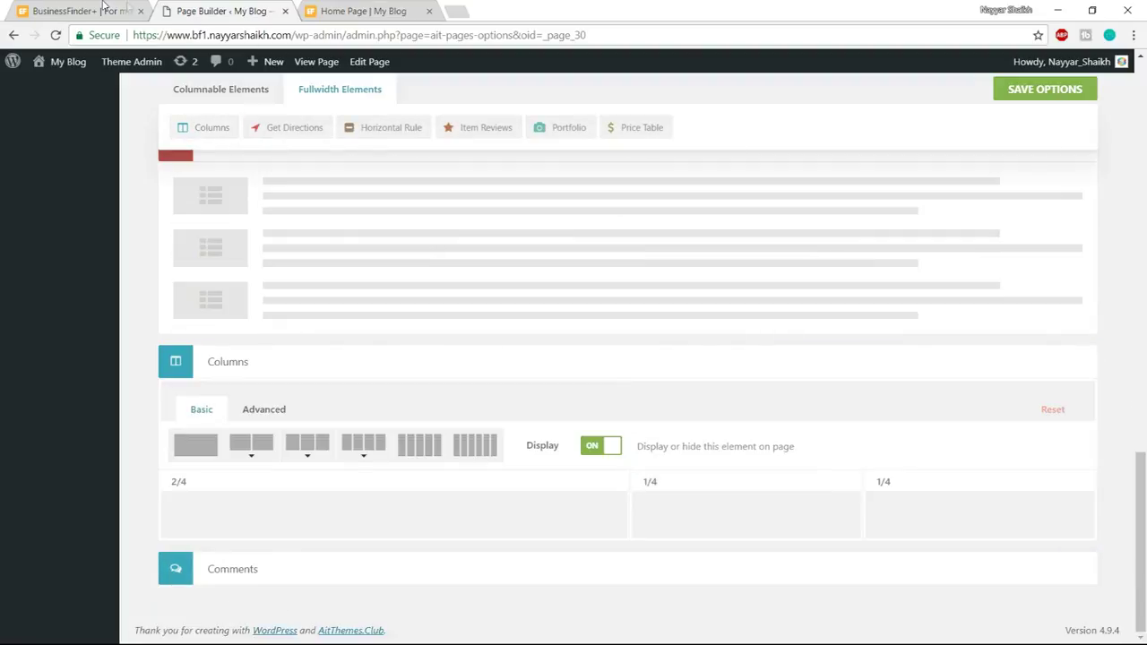
# Split the Columns element into the 1/3 1/3 1/3 layout, matching the demo
pyautogui.click(89, 11)
pyautogui.moveTo(287, 462)
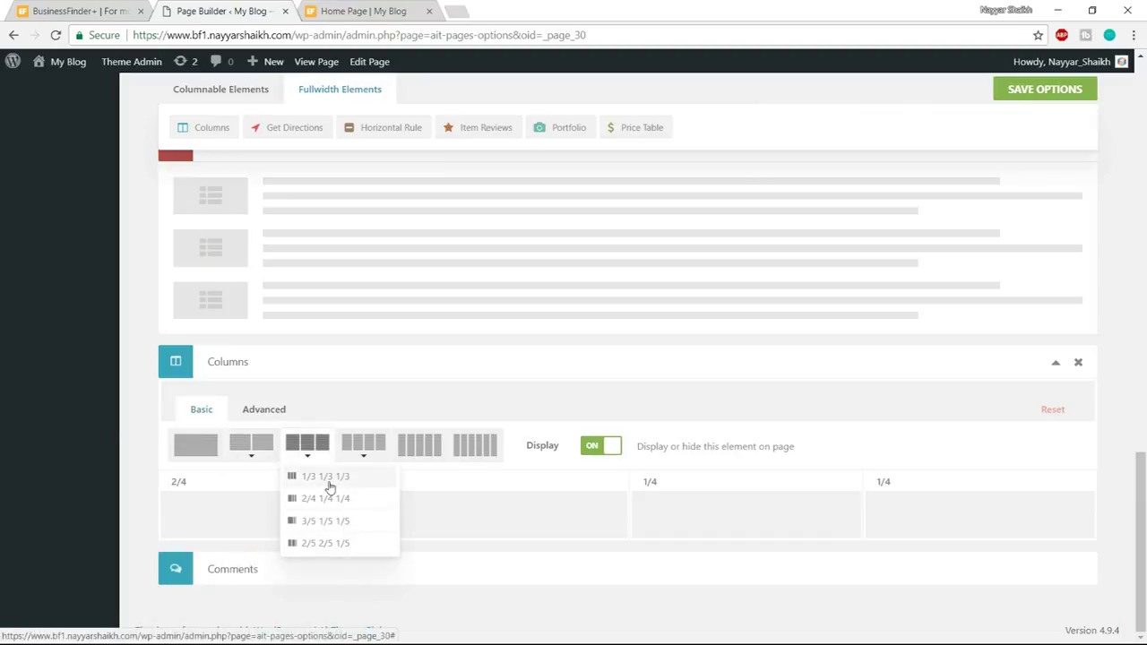
pyautogui.click(327, 479)
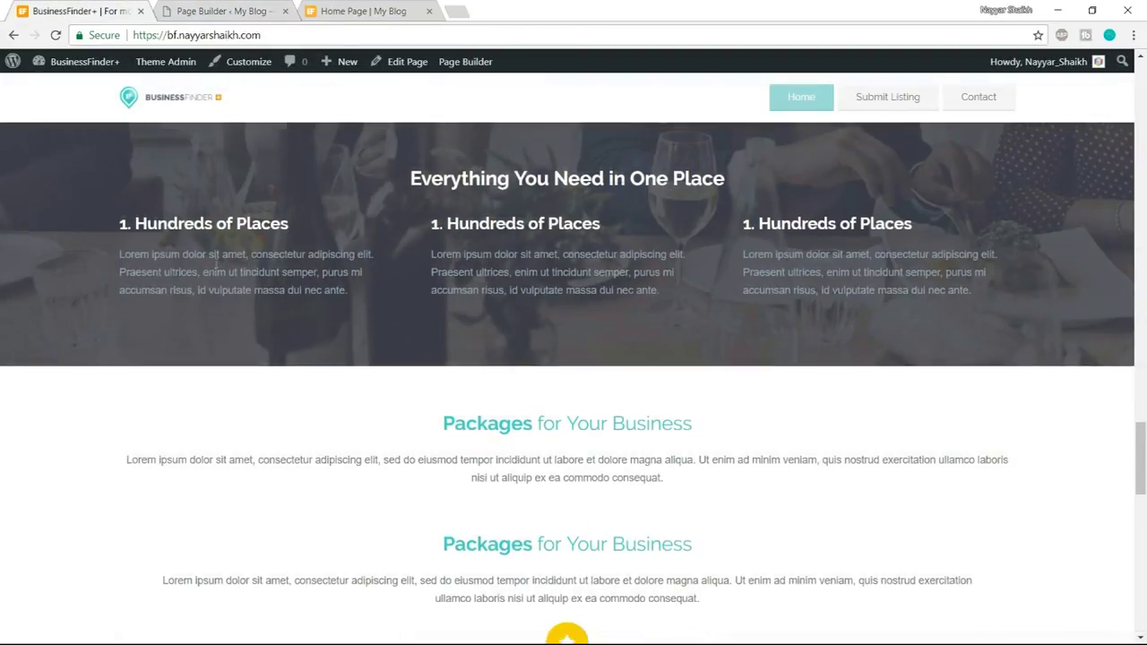
pyautogui.scroll(1, 154, 297)
pyautogui.click(201, 10)
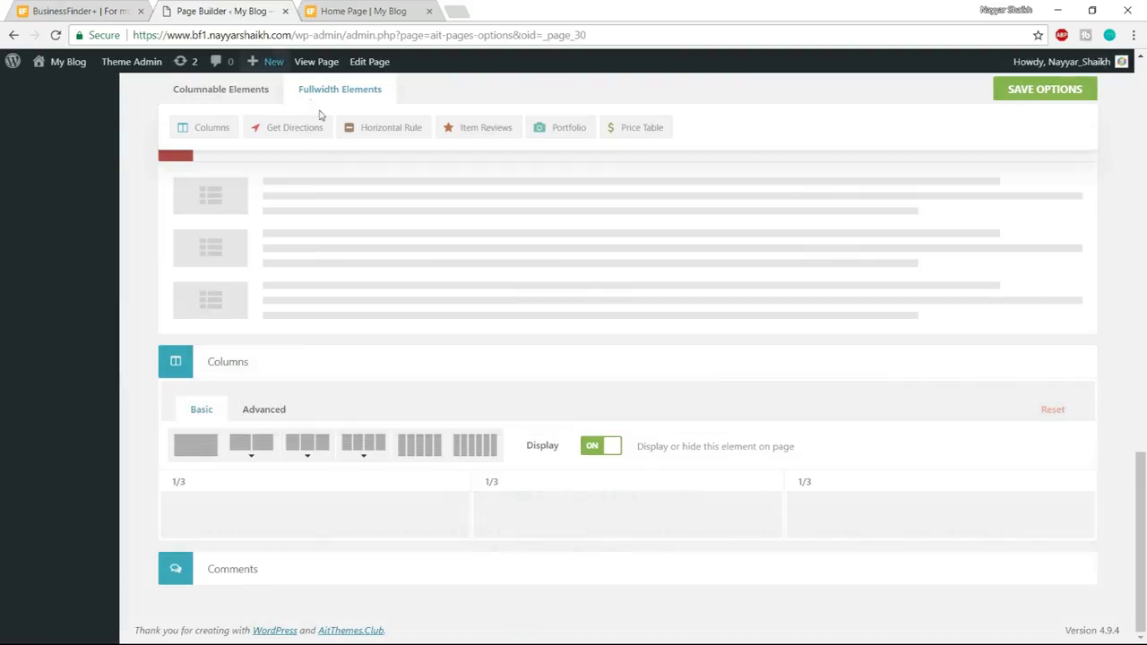
# Place a Text element from Columnable Elements into the first 1/3 column
pyautogui.click(223, 93)
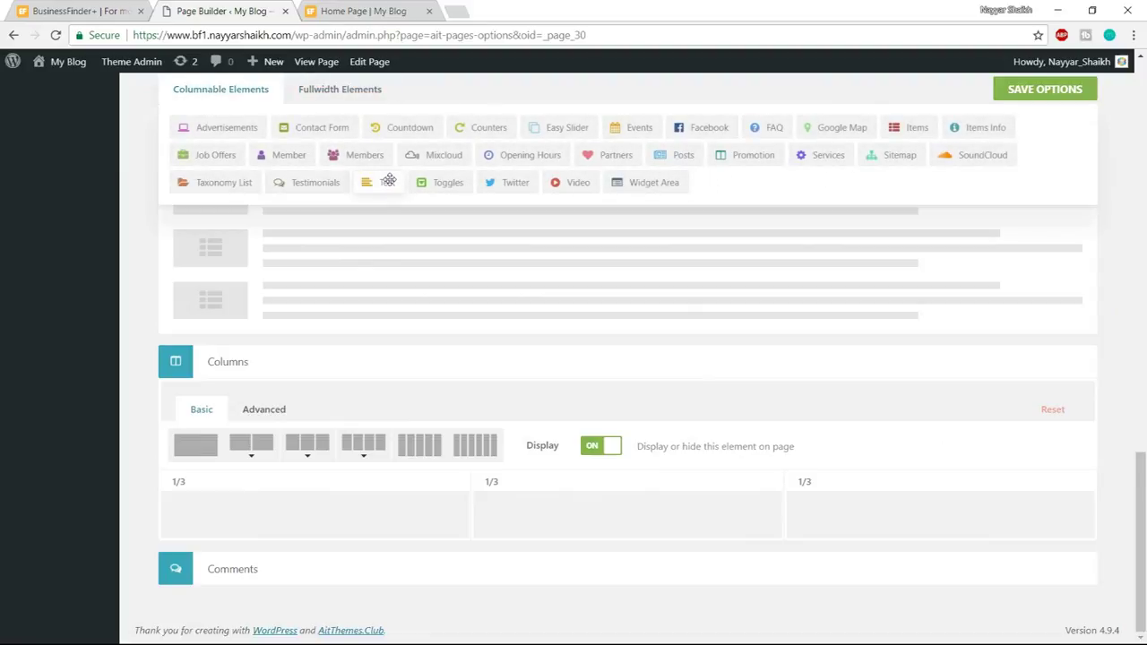
pyautogui.moveTo(386, 188); pyautogui.dragTo(277, 519)
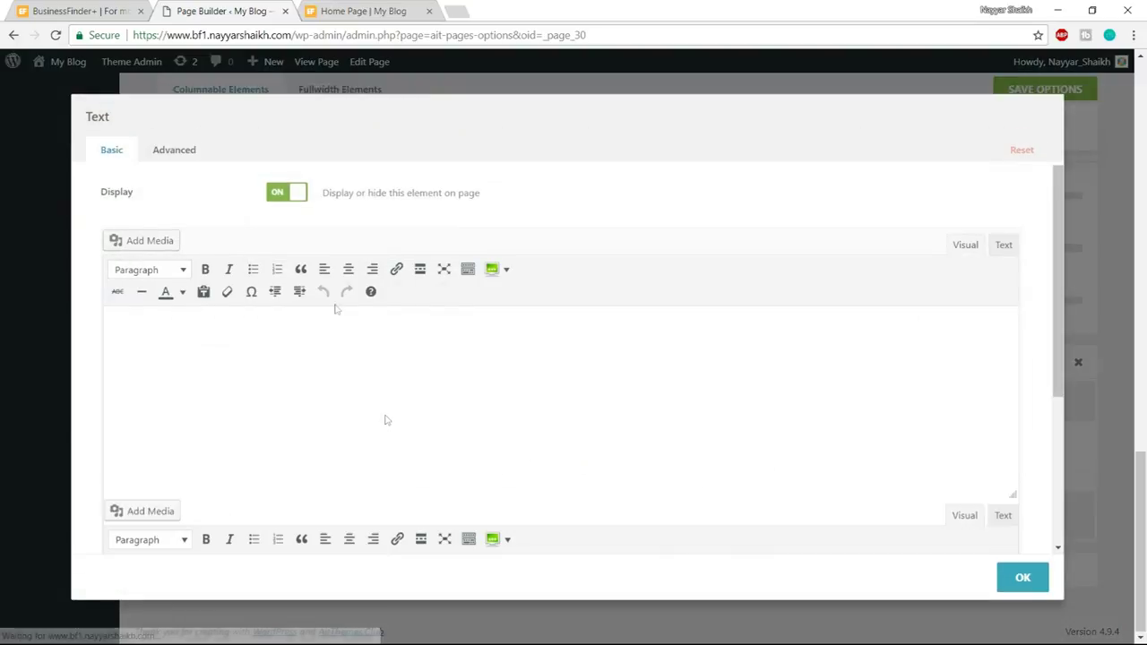
pyautogui.scroll(-2, 313, 414)
pyautogui.scroll(-1, 313, 414)
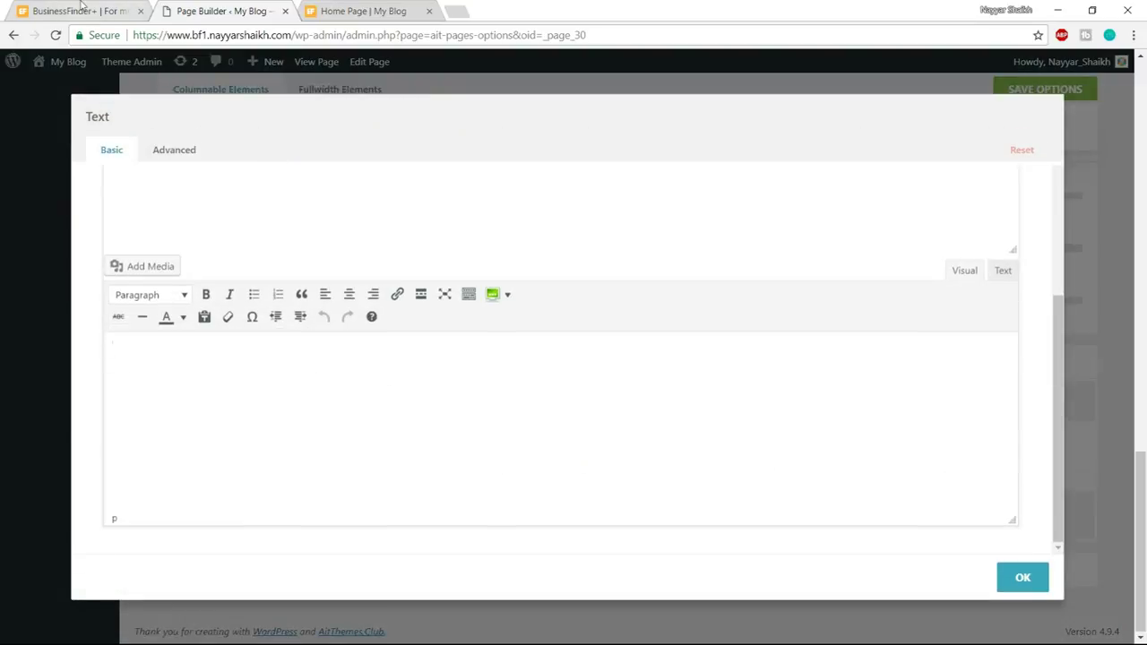
# Copy the demo's '1. Hundreds of Places' heading and paragraph into the Text element
pyautogui.click(80, 11)
pyautogui.moveTo(111, 296); pyautogui.dragTo(342, 381)
pyautogui.hotkey('ctrl', 'c')
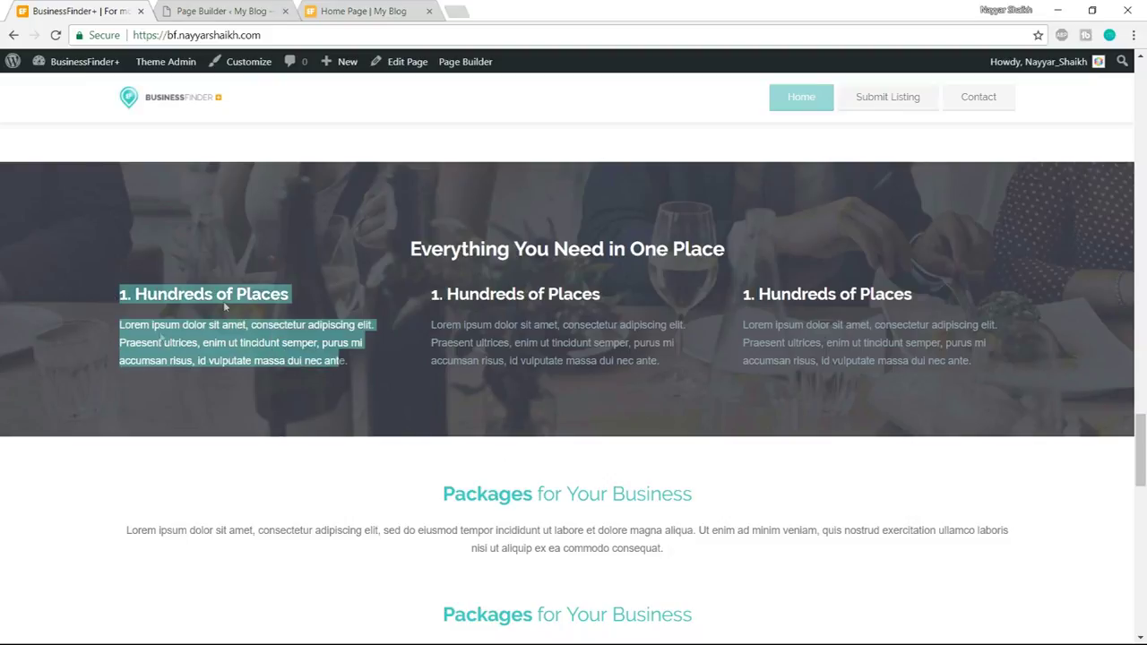
pyautogui.click(218, 9)
pyautogui.hotkey('ctrl', 'v')
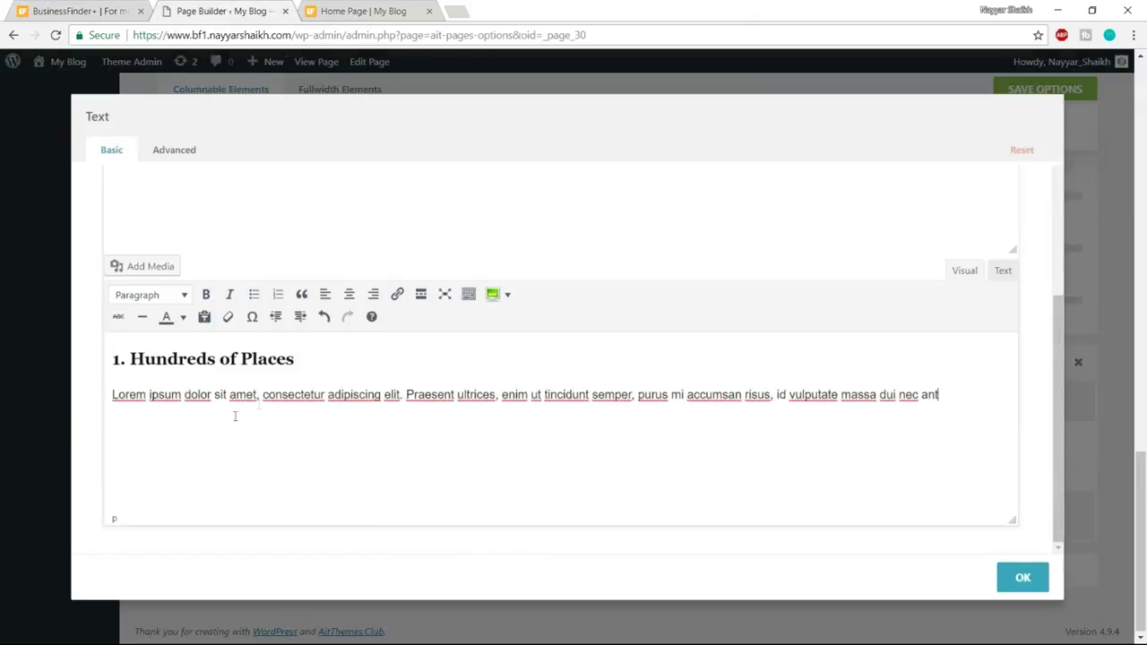
pyautogui.click(1003, 270)
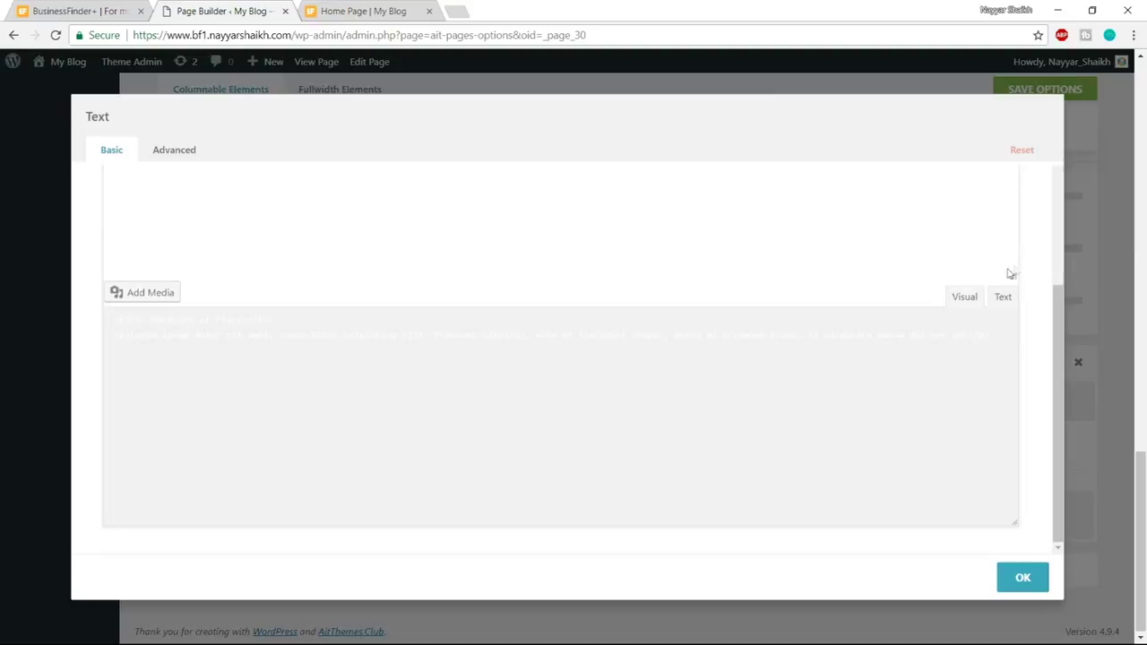
pyautogui.click(963, 300)
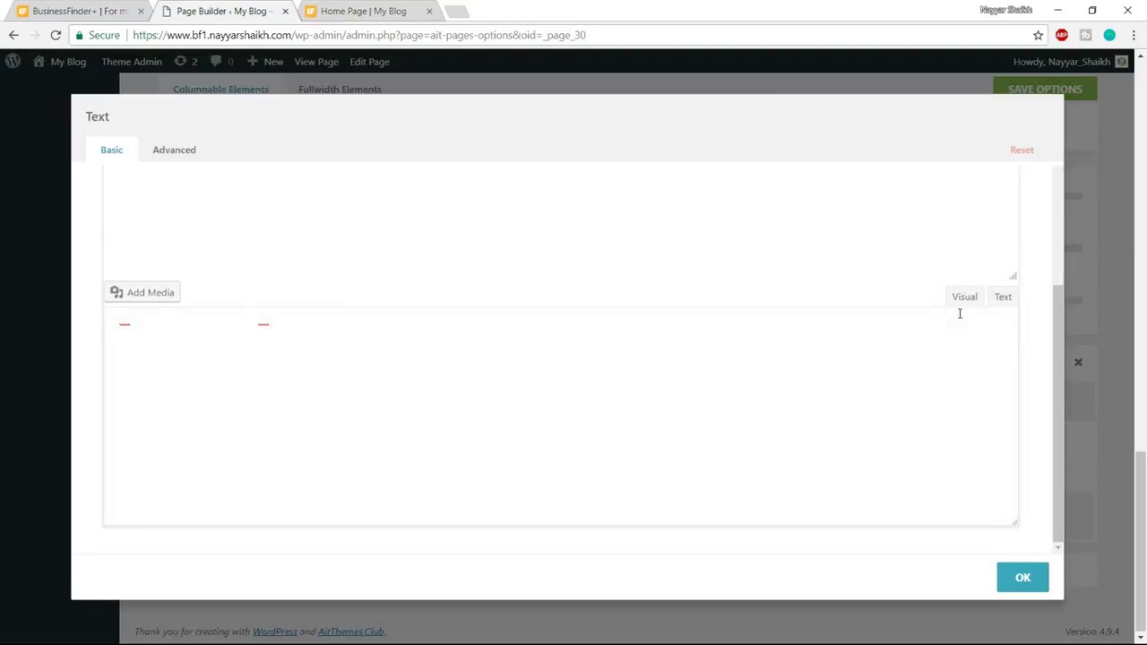
pyautogui.click(964, 301)
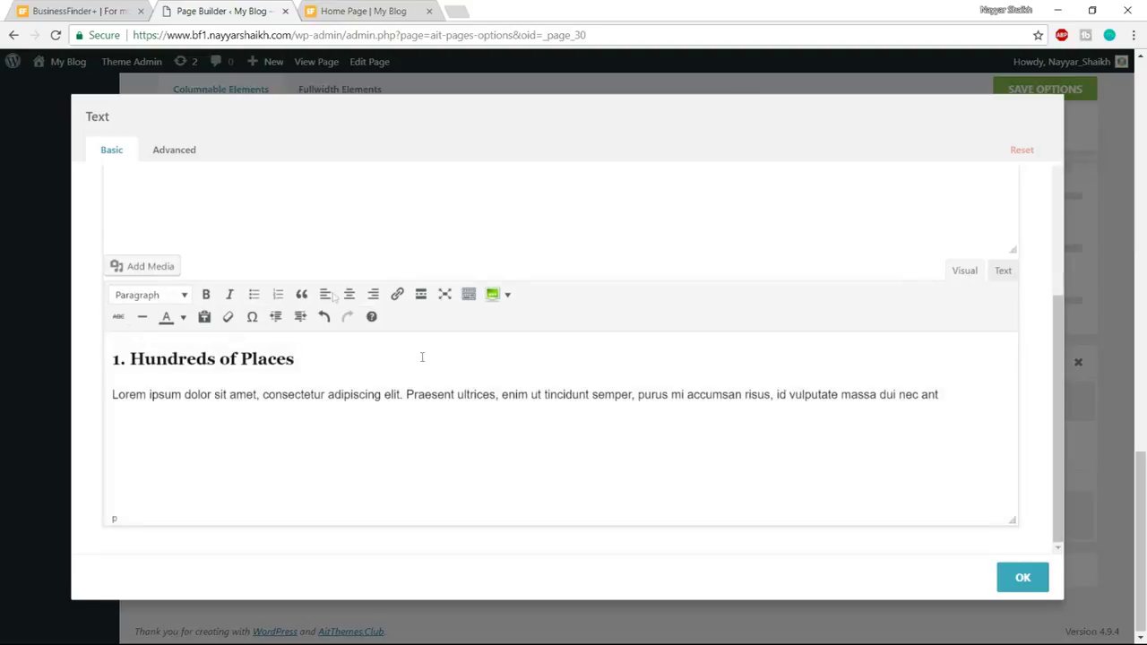
# Inspect the styling of the demo's heading and paragraph
pyautogui.click(79, 10)
pyautogui.moveTo(115, 299); pyautogui.dragTo(305, 295)
pyautogui.click(261, 303)
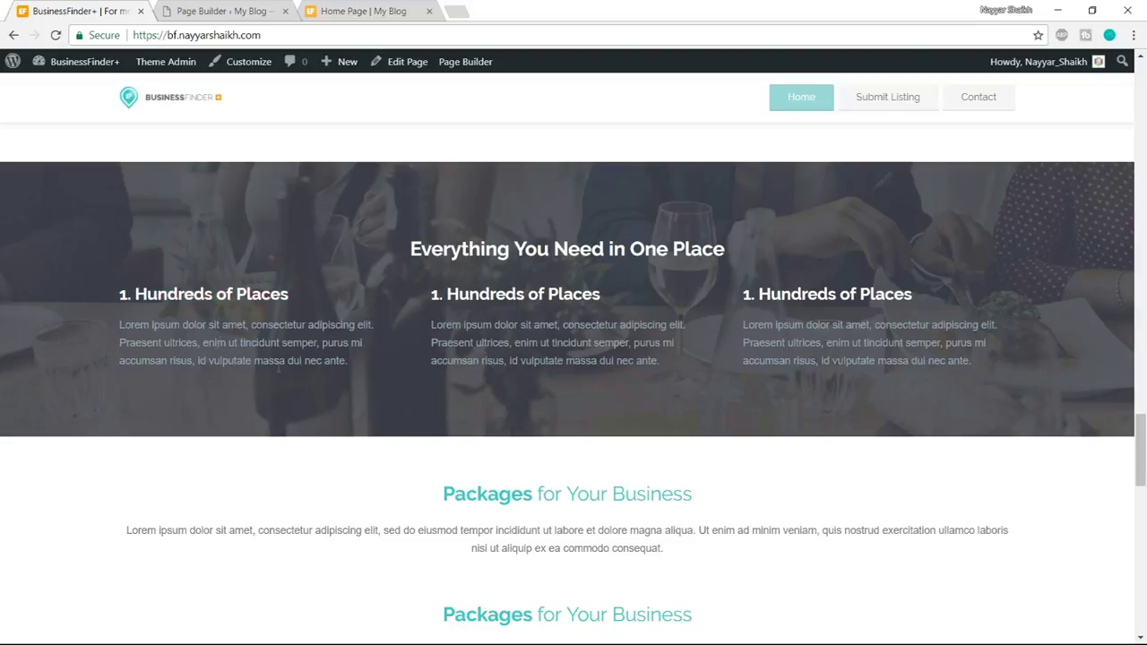
pyautogui.moveTo(381, 372); pyautogui.dragTo(116, 326)
pyautogui.click(117, 351)
pyautogui.click(215, 11)
# Colour the heading white and the Lorem paragraph Medium gray, then save with OK
pyautogui.moveTo(302, 368); pyautogui.dragTo(101, 362)
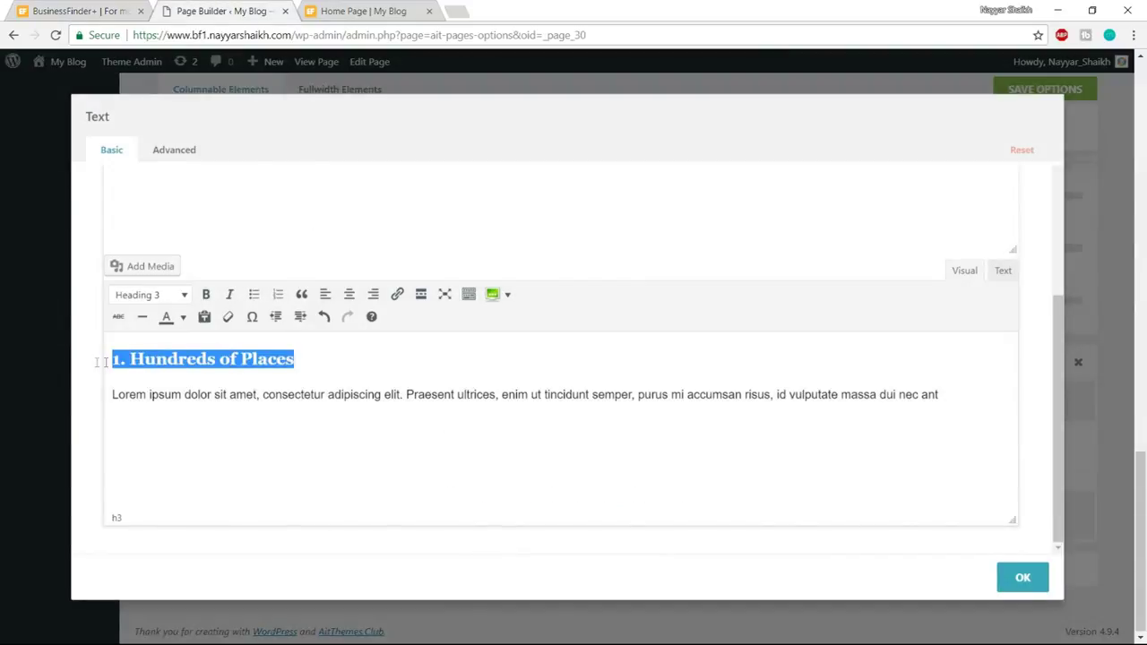
pyautogui.click(184, 318)
pyautogui.click(224, 381)
pyautogui.click(226, 394)
pyautogui.moveTo(967, 392); pyautogui.dragTo(76, 392)
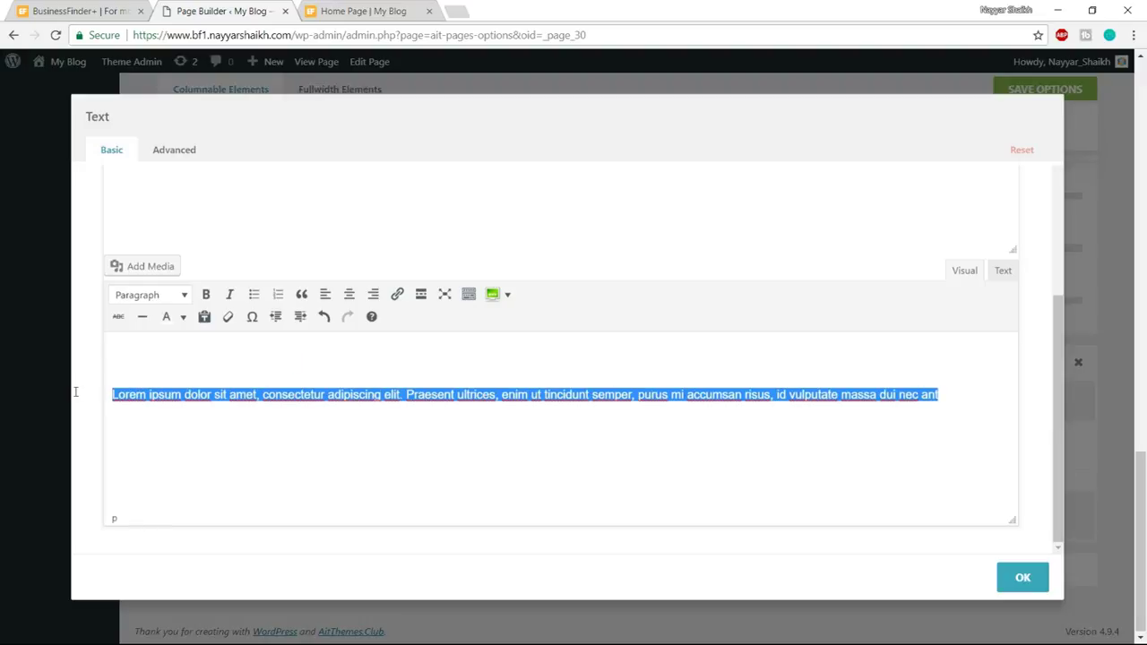
pyautogui.click(183, 318)
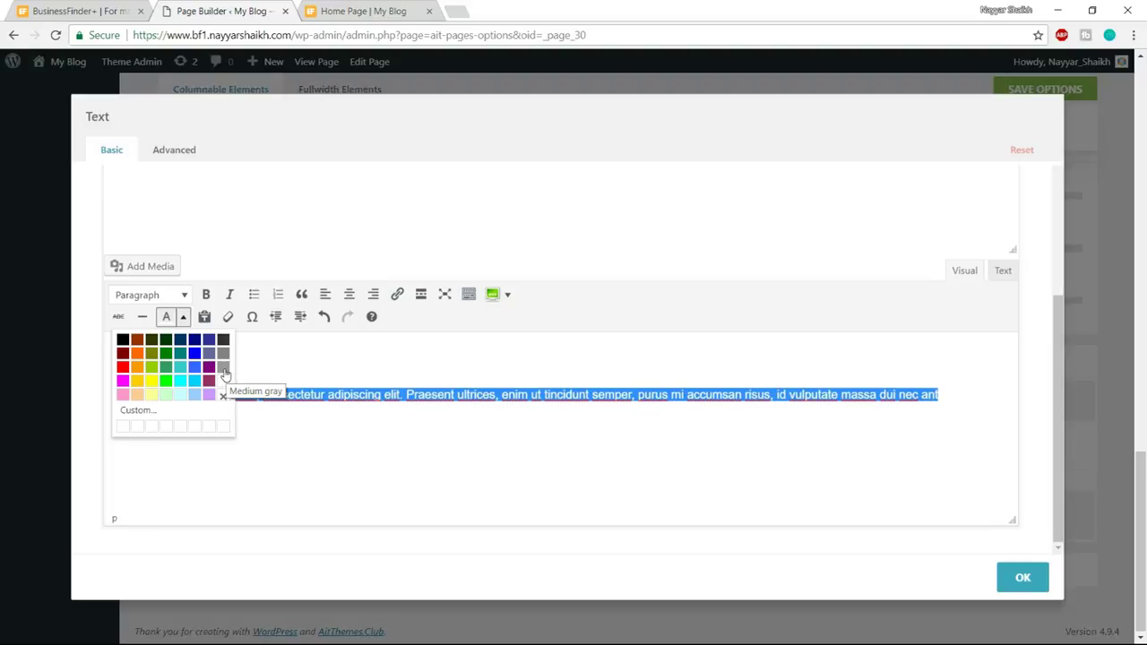
pyautogui.click(224, 369)
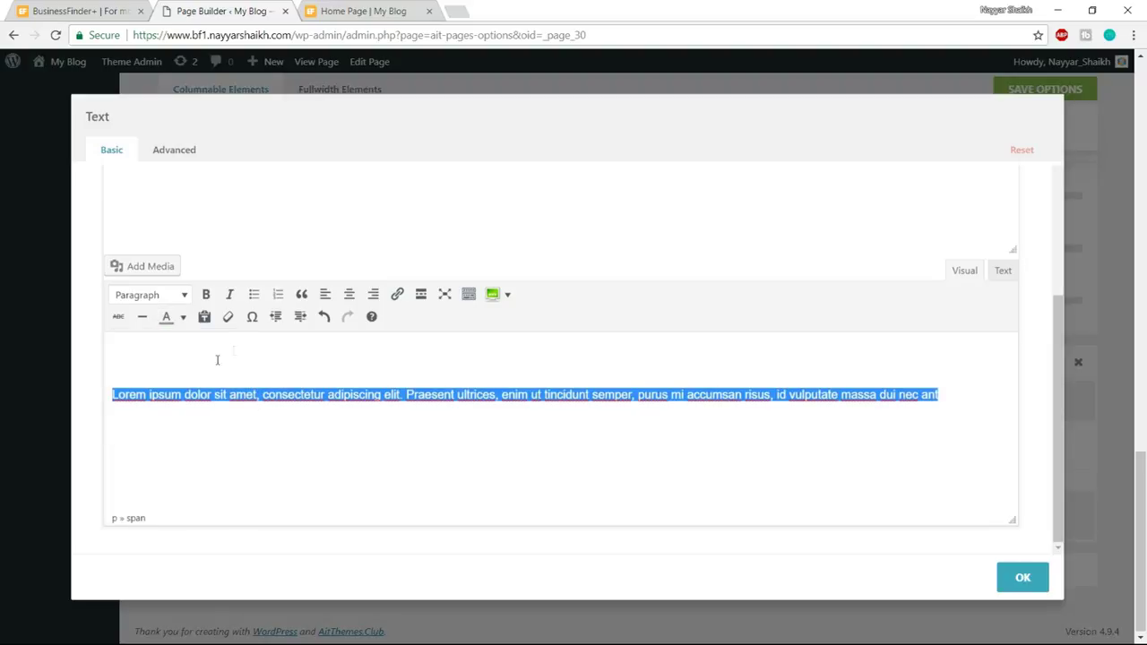
pyautogui.click(1021, 581)
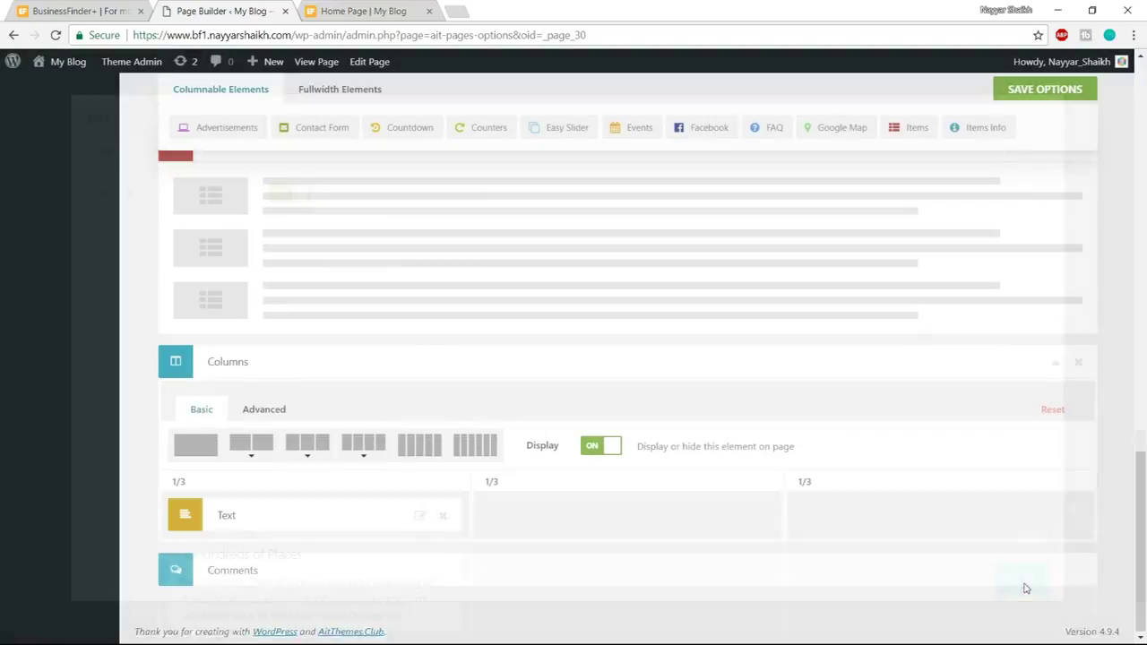
# Add a Text element to the middle column and paste the demo's heading and paragraph
pyautogui.scroll(-2, 520, 479)
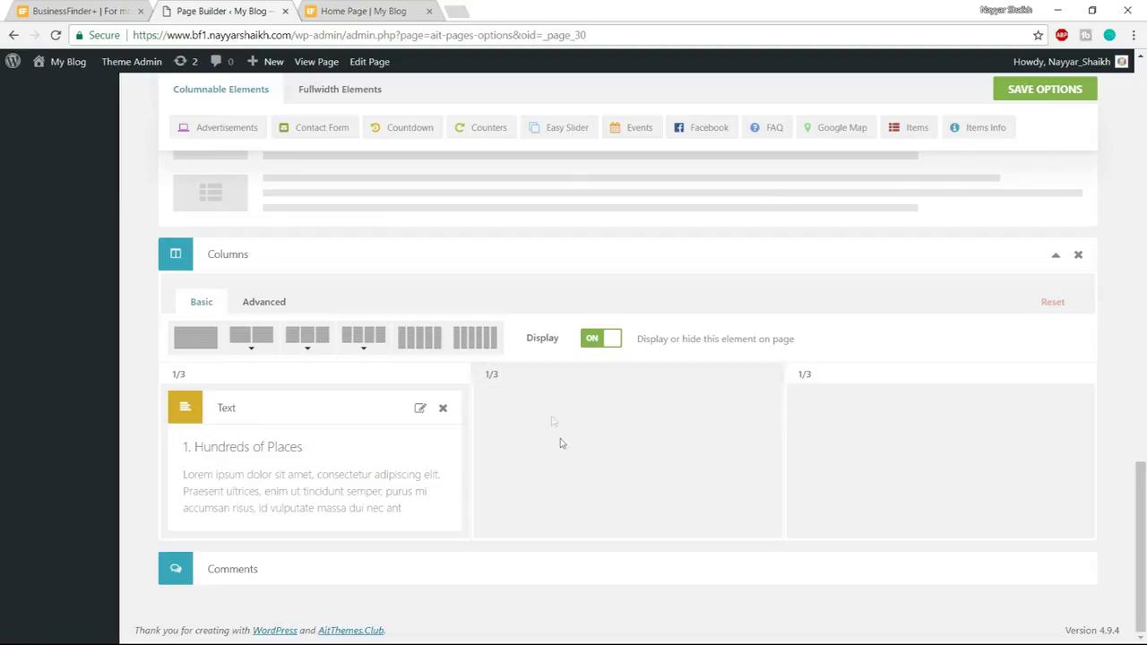
pyautogui.moveTo(381, 184); pyautogui.dragTo(550, 428)
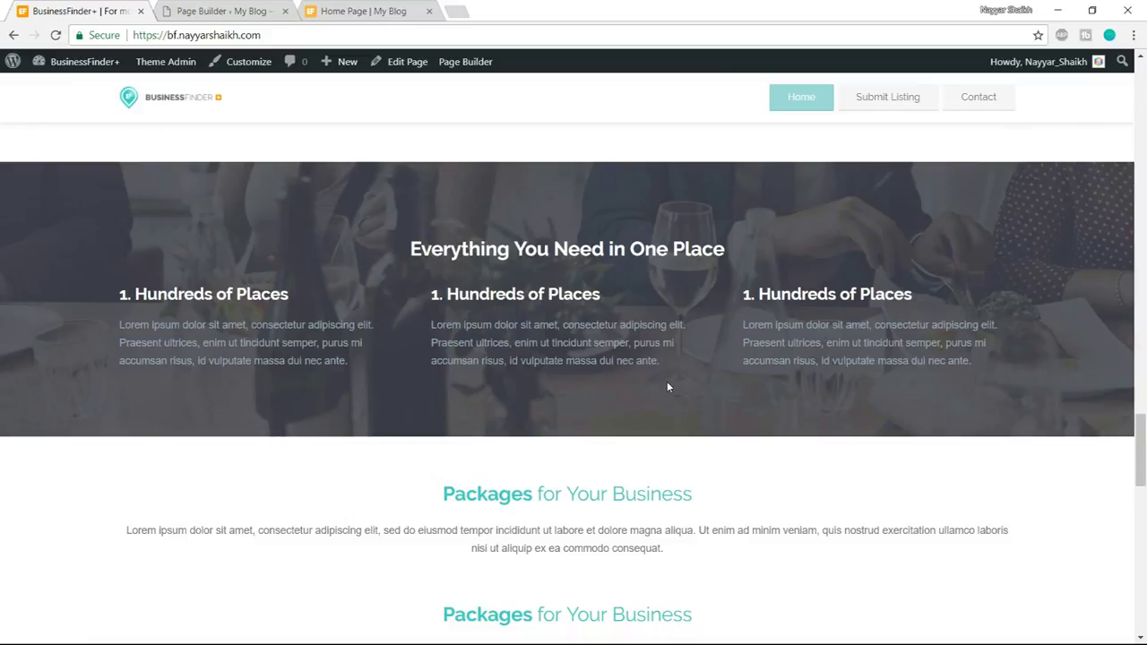
pyautogui.moveTo(666, 387); pyautogui.dragTo(415, 289)
pyautogui.hotkey('ctrl', 'c')
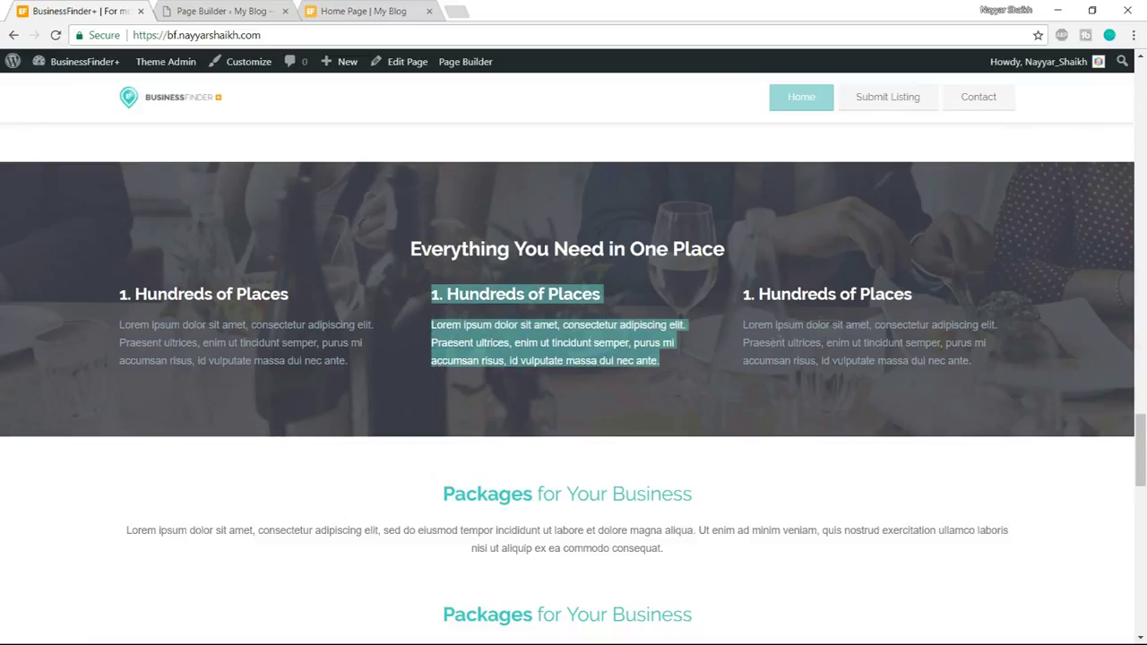
pyautogui.click(275, 7)
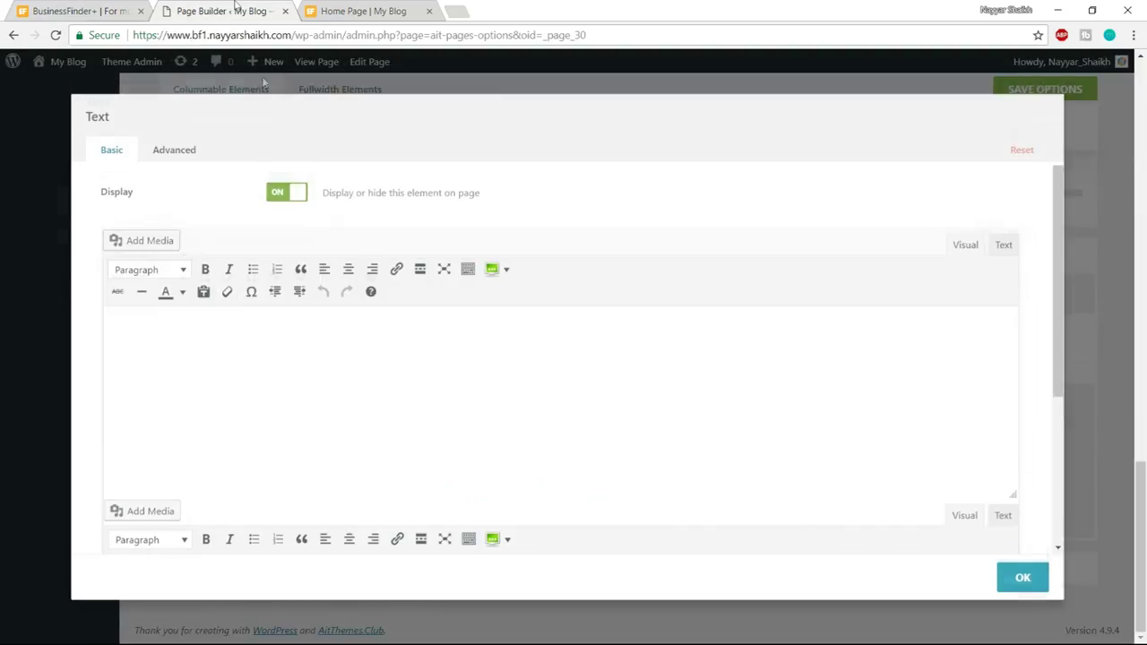
pyautogui.scroll(-3, 368, 412)
pyautogui.hotkey('ctrl', 'v')
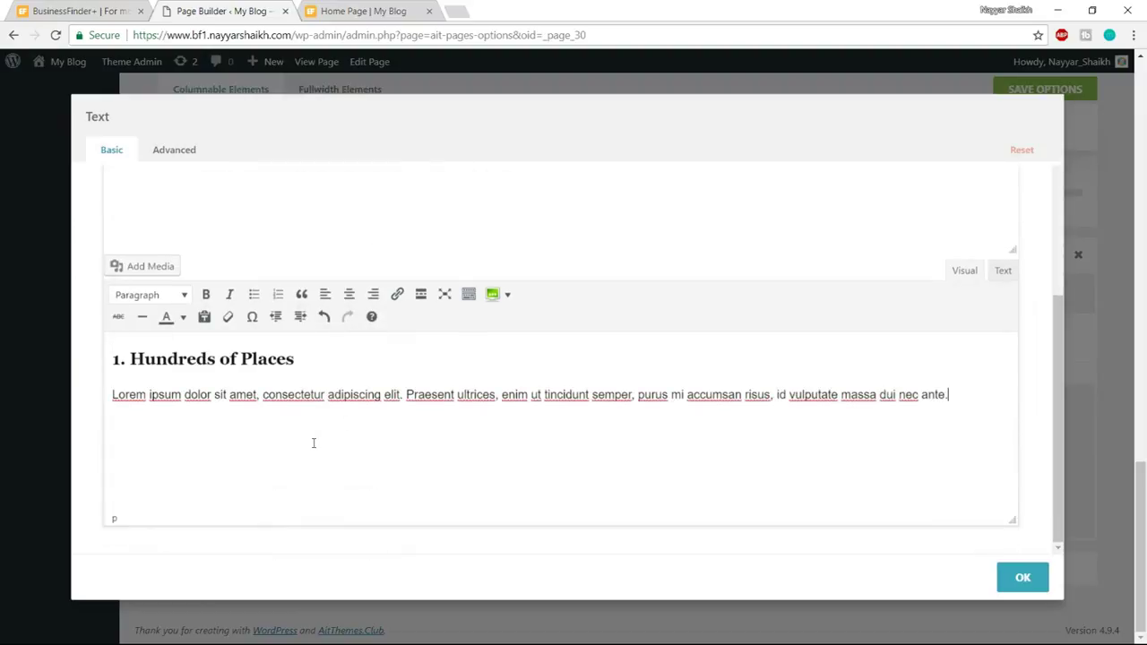
# Make the '1. Hundreds of Places' heading white and the Lorem paragraph grey, then confirm
pyautogui.moveTo(320, 347); pyautogui.dragTo(104, 355)
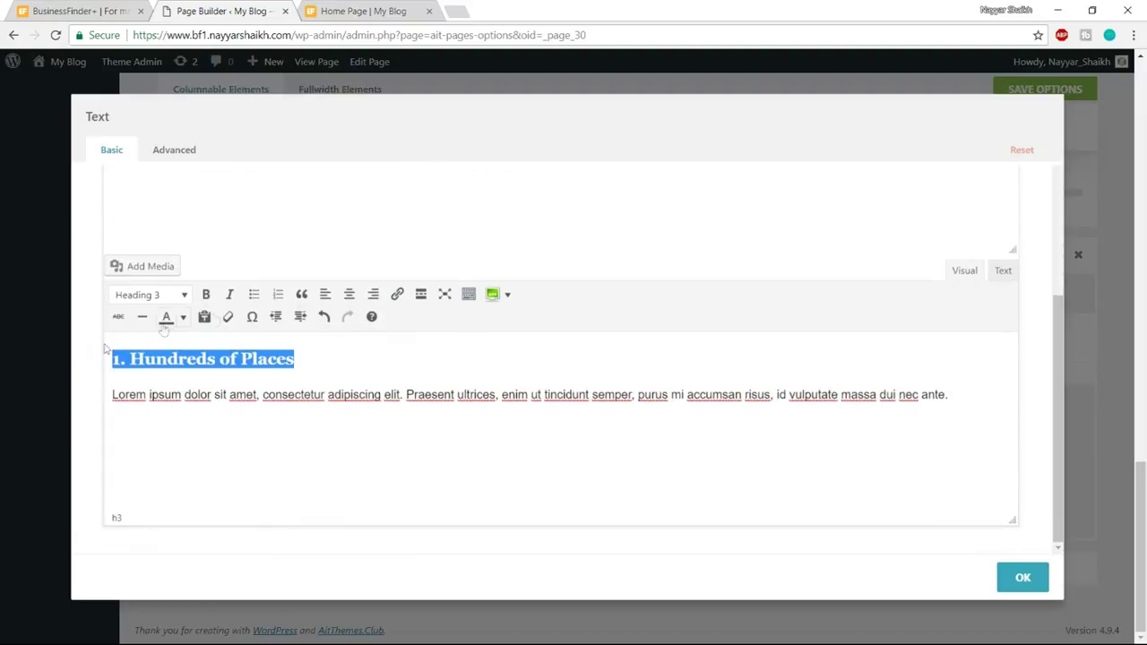
pyautogui.click(184, 318)
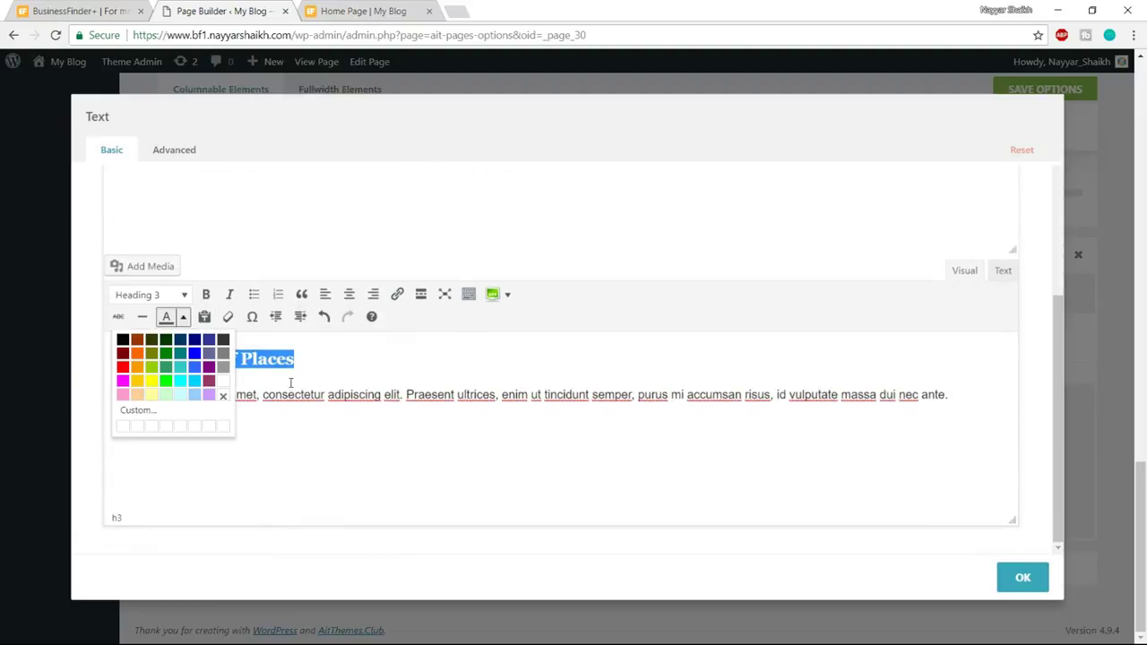
pyautogui.click(223, 391)
pyautogui.moveTo(948, 395); pyautogui.dragTo(38, 403)
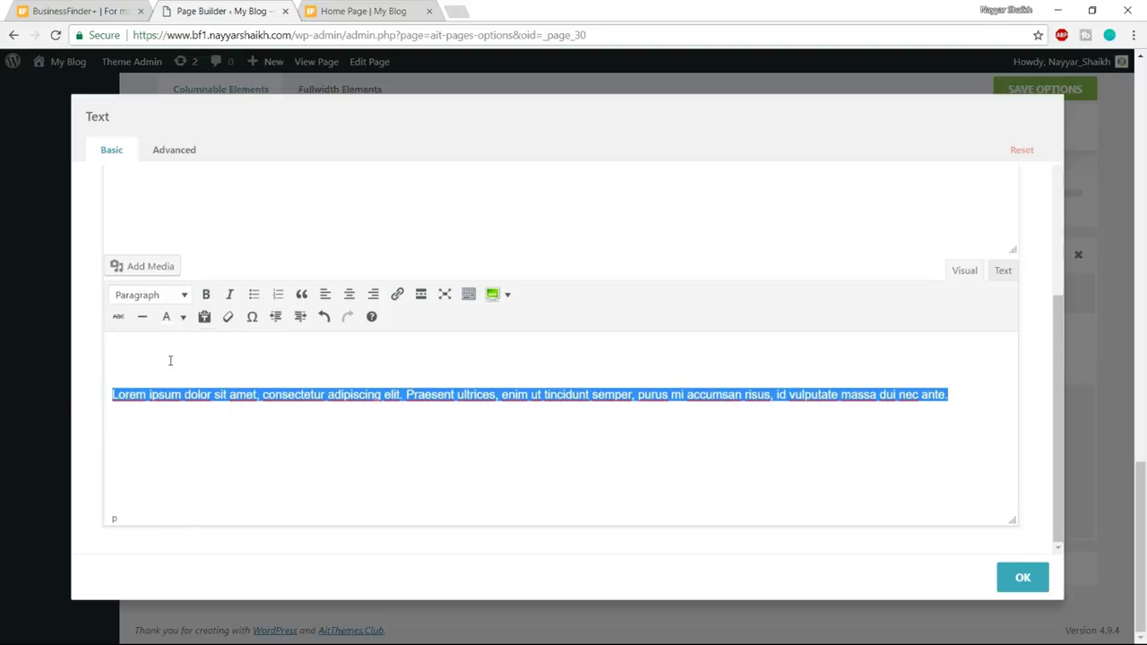
pyautogui.click(183, 318)
pyautogui.click(223, 366)
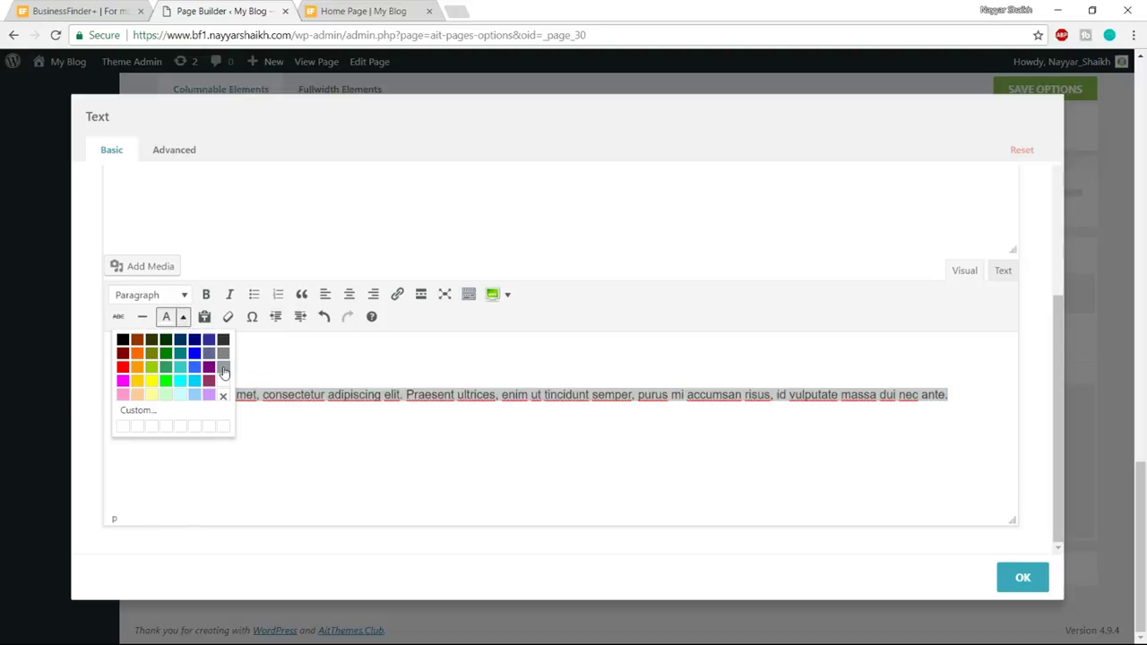
pyautogui.click(1023, 577)
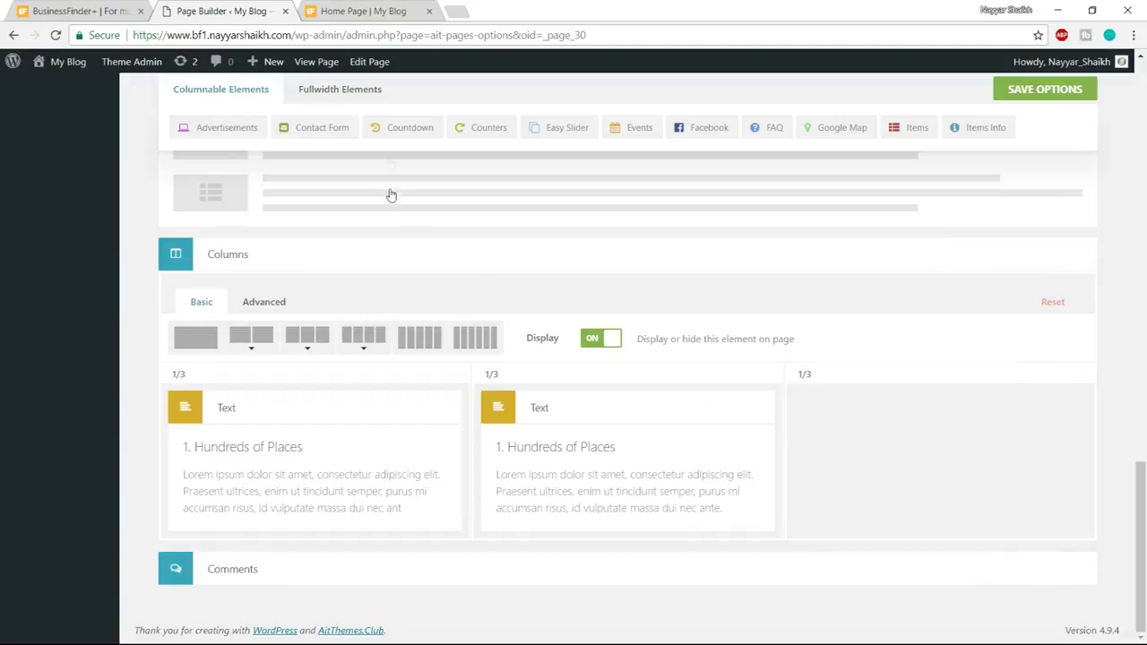
# Add a Text element to the third column with a white heading and grey Lorem paragraph
pyautogui.moveTo(394, 201)
pyautogui.moveTo(384, 251); pyautogui.dragTo(884, 421)
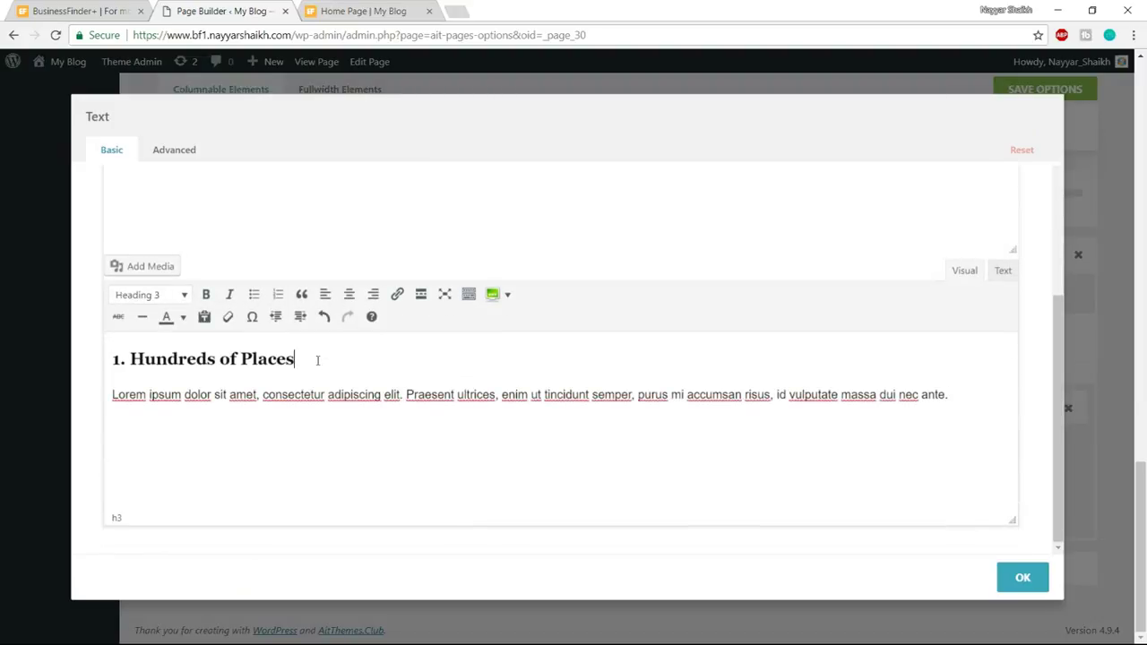
pyautogui.moveTo(296, 359); pyautogui.dragTo(107, 357)
pyautogui.click(183, 317)
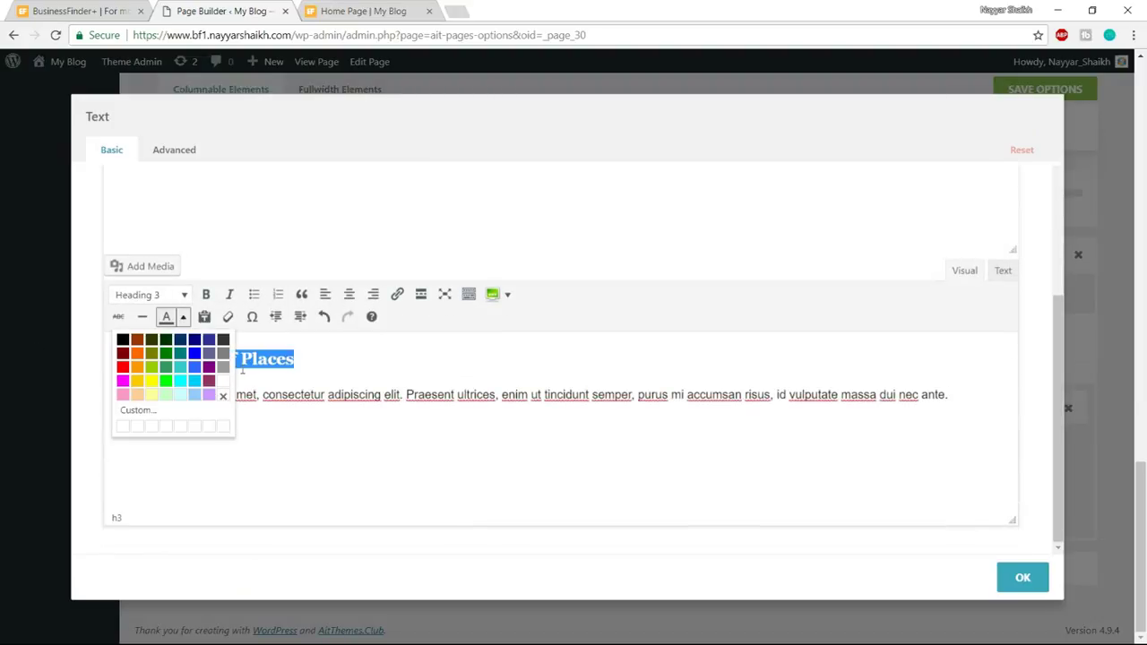
pyautogui.click(223, 381)
pyautogui.tripleClick(321, 395)
pyautogui.click(757, 394)
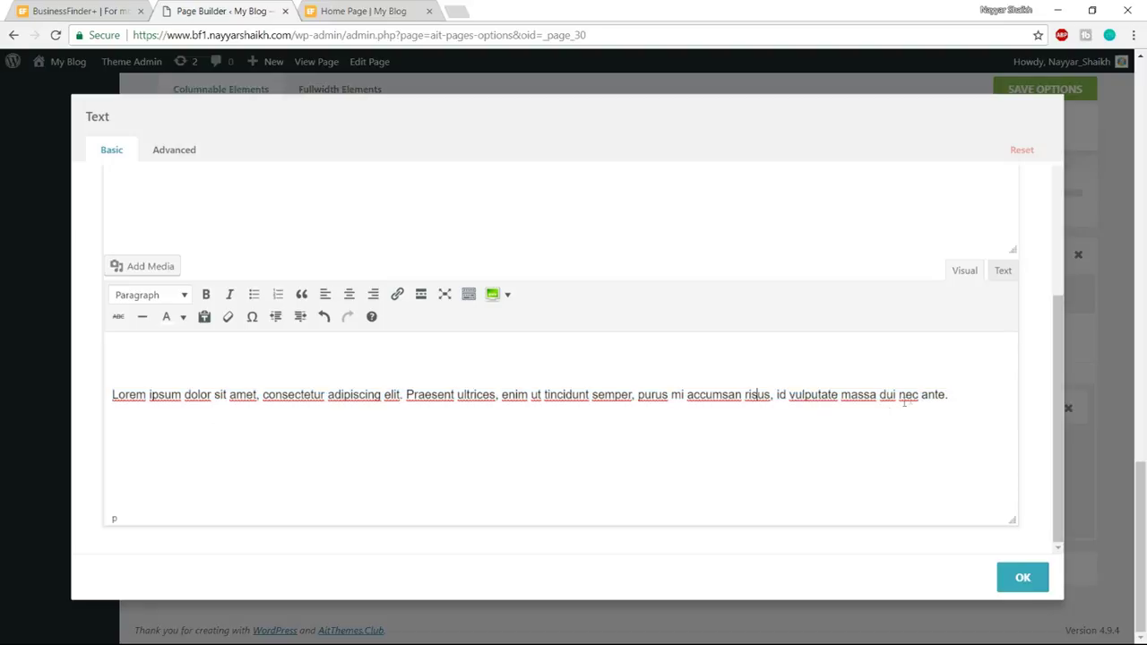
pyautogui.moveTo(959, 397); pyautogui.dragTo(89, 396)
pyautogui.click(182, 316)
pyautogui.click(225, 375)
pyautogui.click(1018, 573)
# Review the demo's 'Everything You Need in One Place' heading before returning to the Page Builder
pyautogui.hotkey('ctrl', 'pageup')
pyautogui.scroll(2, 623, 439)
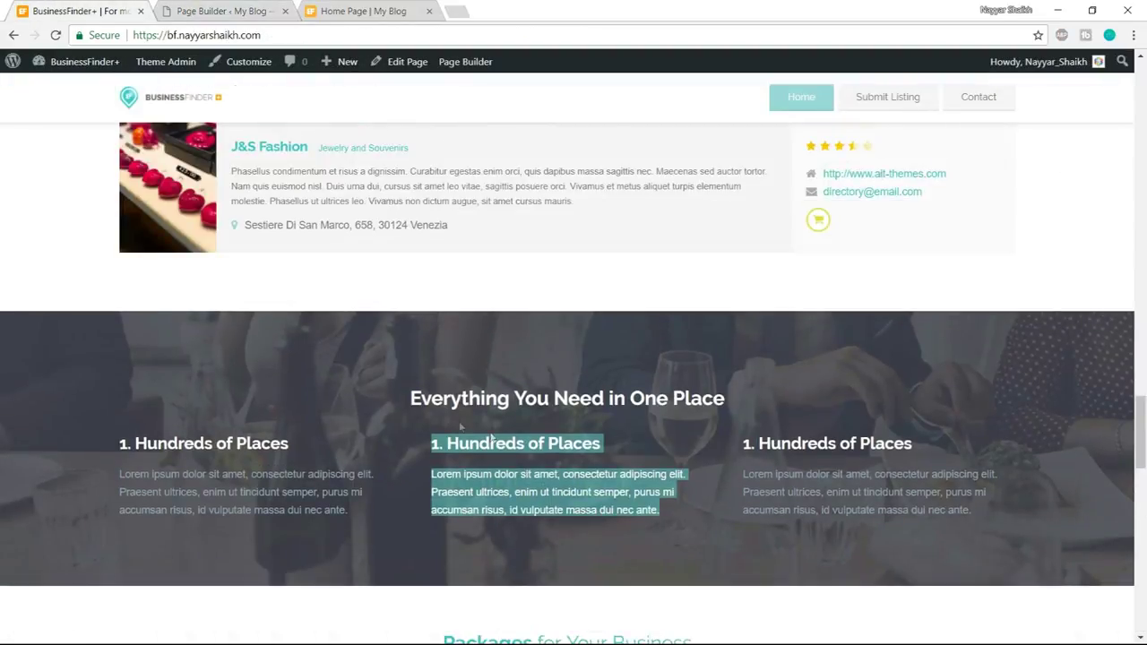
pyautogui.moveTo(396, 406); pyautogui.dragTo(744, 403)
pyautogui.click(105, 383)
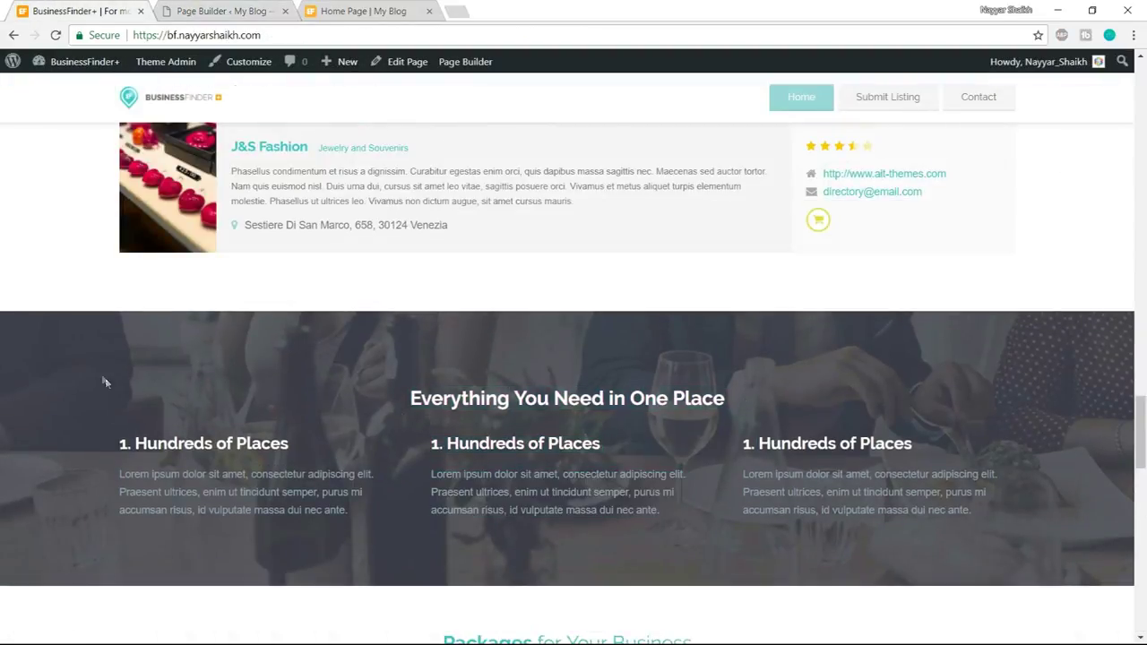
pyautogui.click(250, 9)
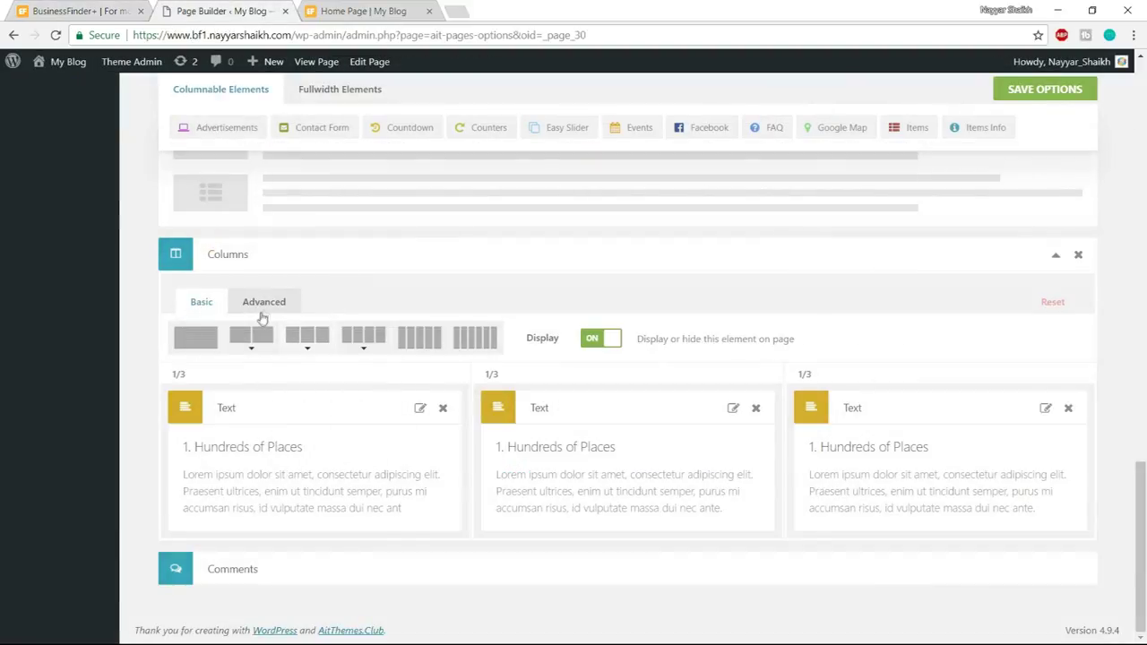
# Set Enable to Yes in the Columns element's Advanced options
pyautogui.click(263, 306)
pyautogui.click(402, 348)
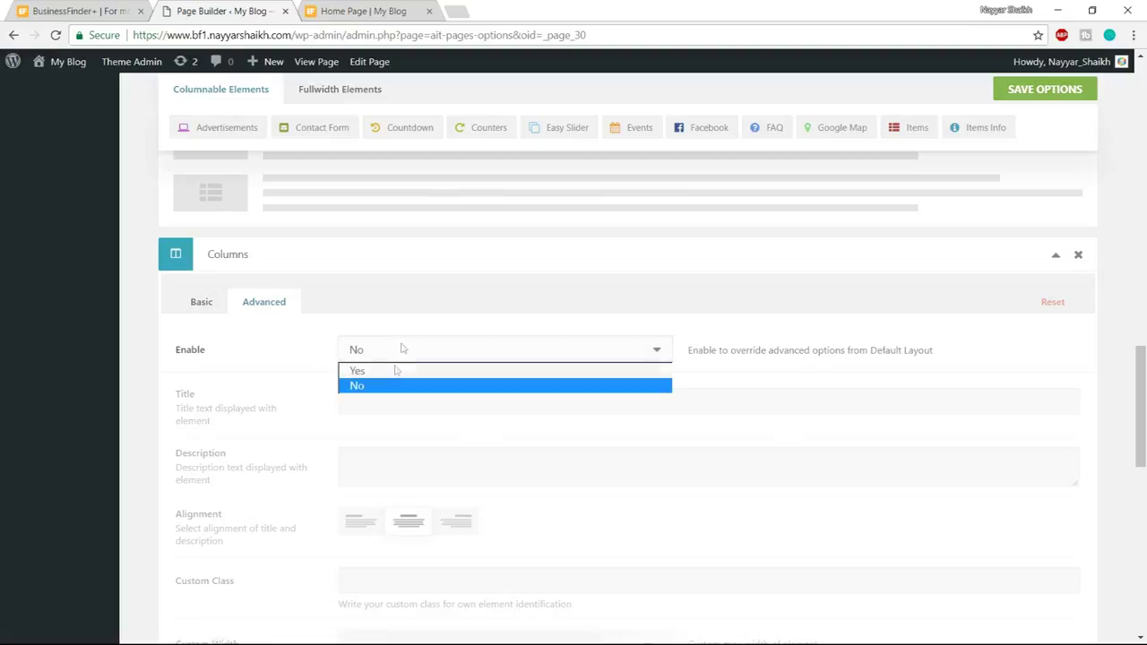
pyautogui.click(390, 373)
pyautogui.rightClick(2, 5)
# Copy 'Everything You Need in One Place' from the demo into the Title field
pyautogui.click(72, 10)
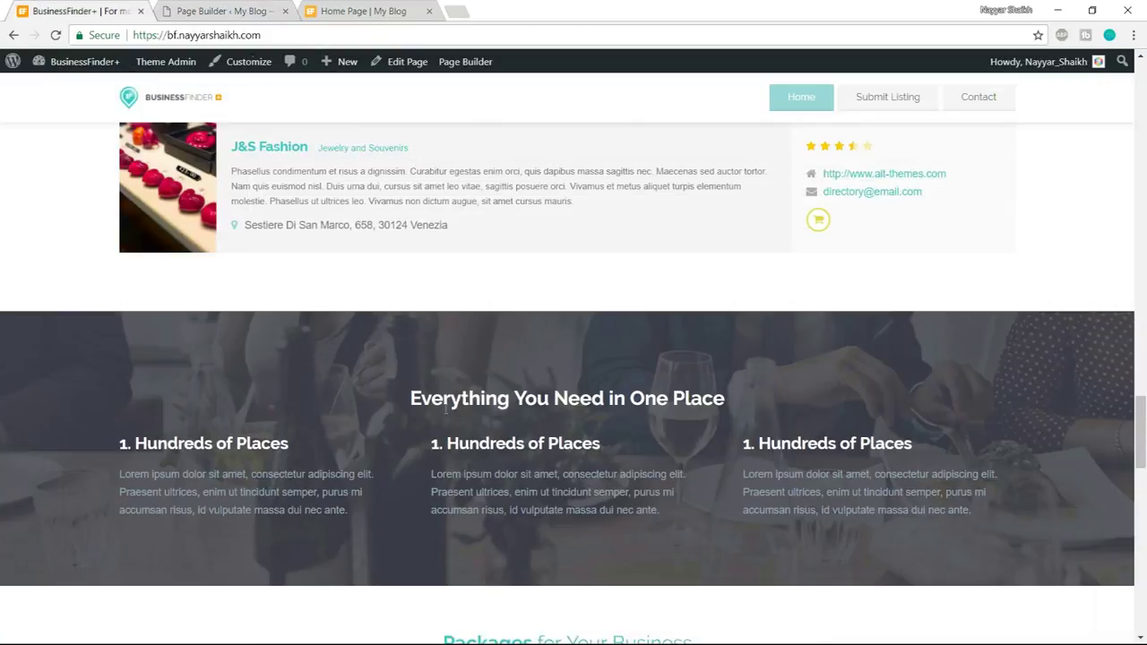
pyautogui.moveTo(411, 397); pyautogui.dragTo(742, 402)
pyautogui.hotkey('ctrl', 'c')
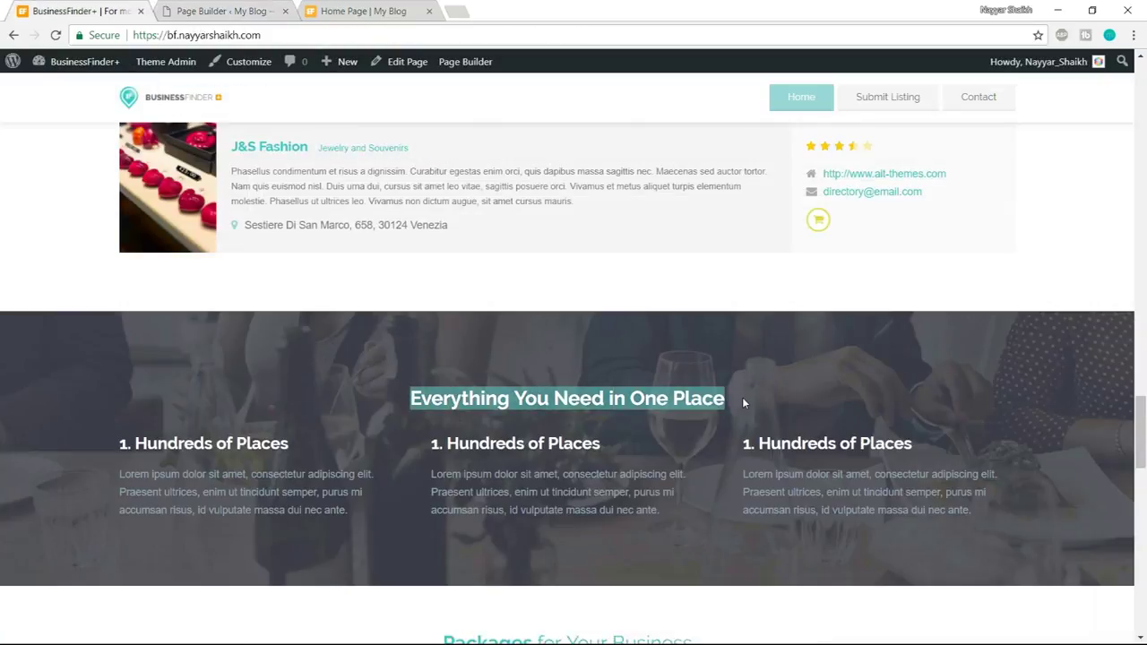
pyautogui.click(224, 11)
pyautogui.click(424, 395)
pyautogui.hotkey('ctrl', 'v')
pyautogui.scroll(-1, 717, 396)
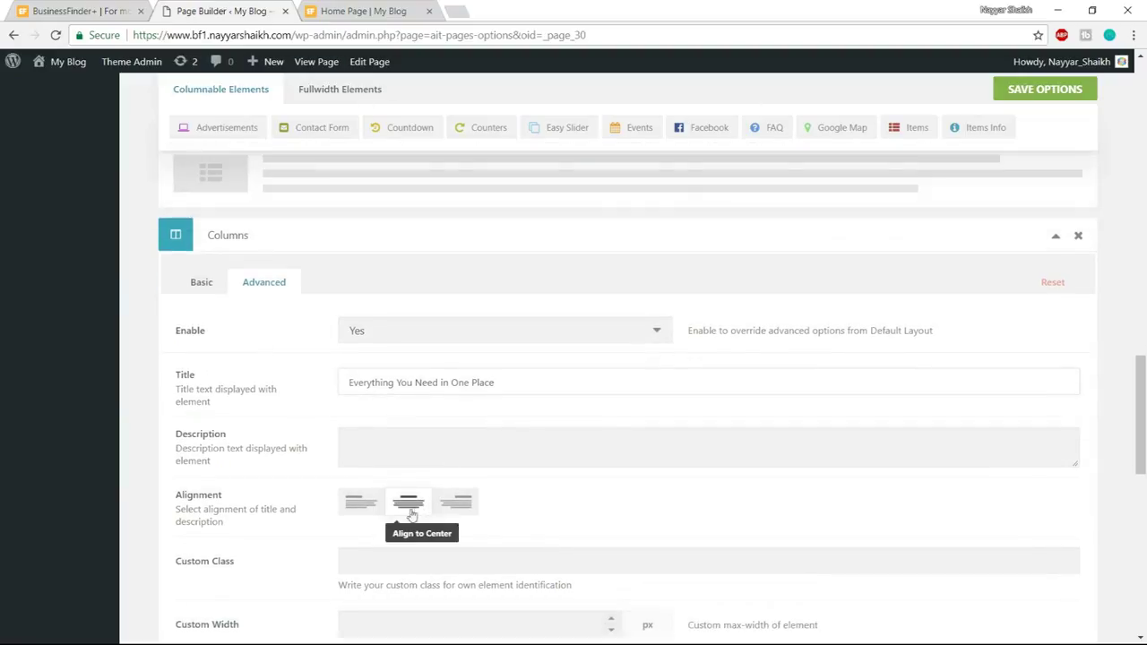
pyautogui.scroll(-3, 896, 430)
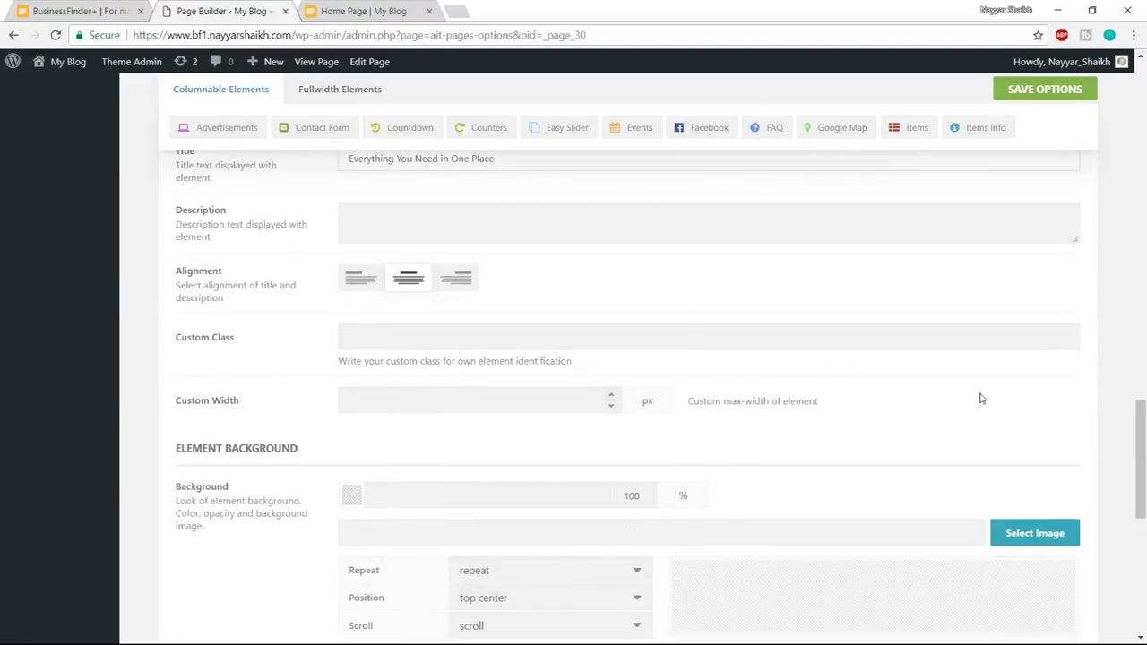
pyautogui.scroll(-1, 981, 398)
pyautogui.scroll(-2, 981, 398)
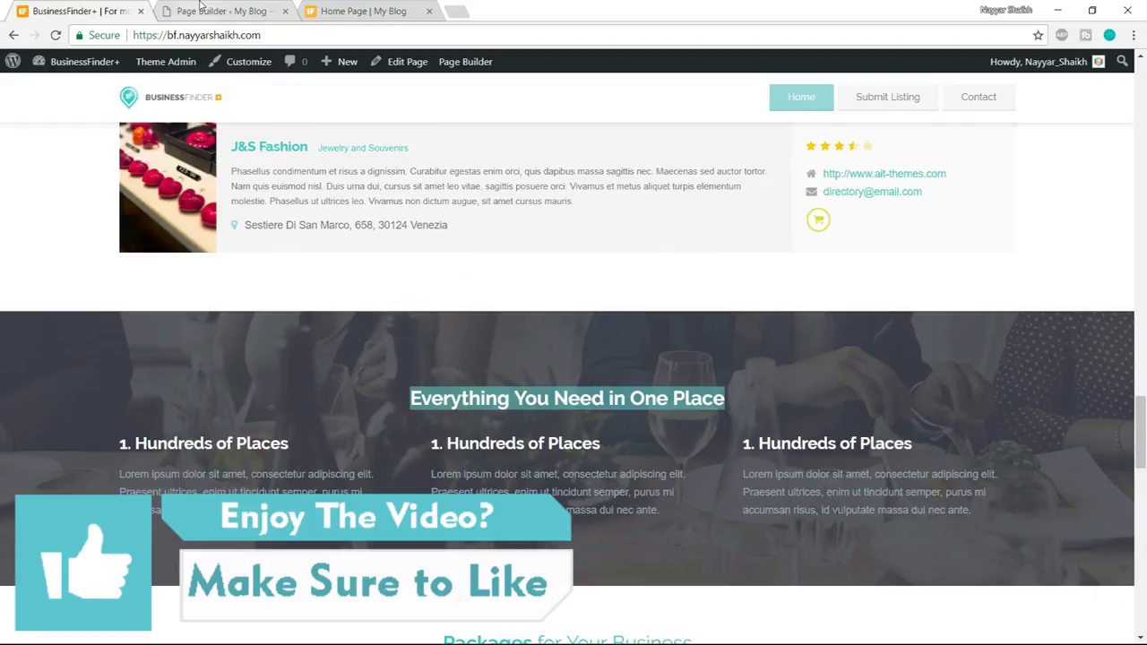
pyautogui.click(200, 6)
# Upload bf-lunch-bg from the Business Finder folder and insert it as the background image
pyautogui.click(1066, 308)
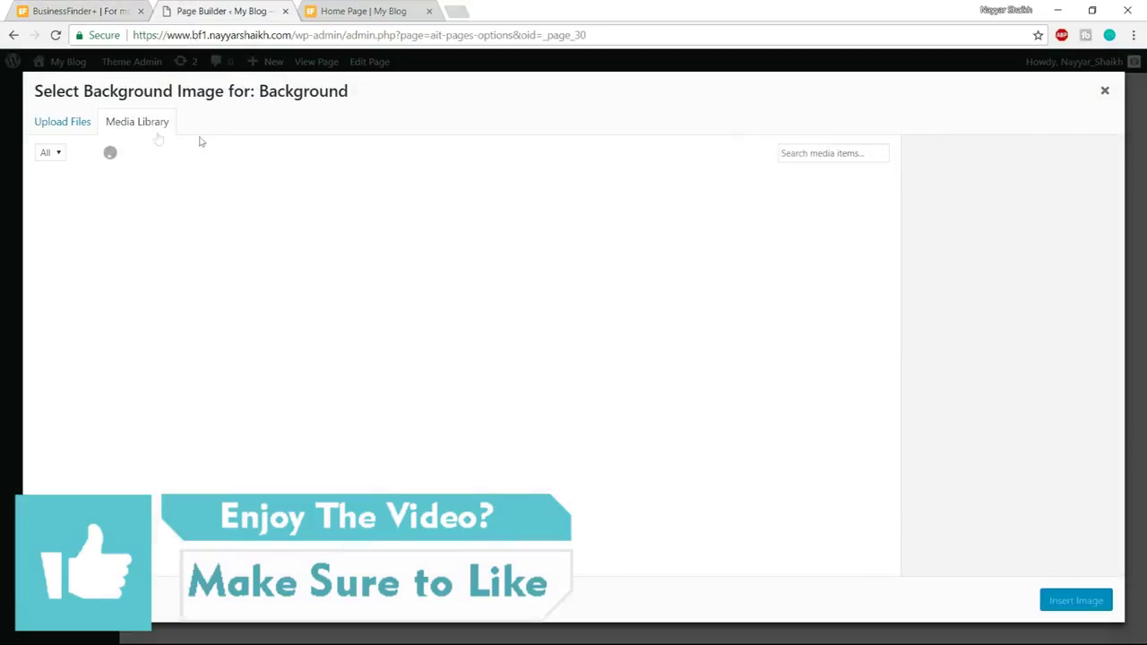
pyautogui.click(79, 127)
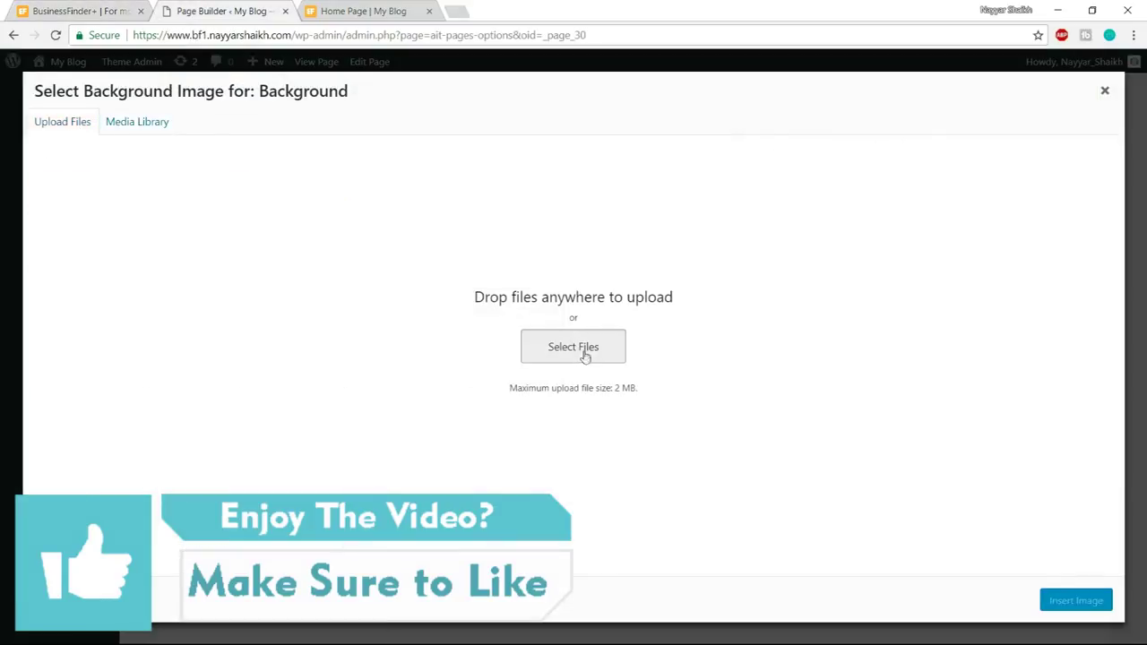
pyautogui.click(584, 357)
pyautogui.scroll(-2, 575, 342)
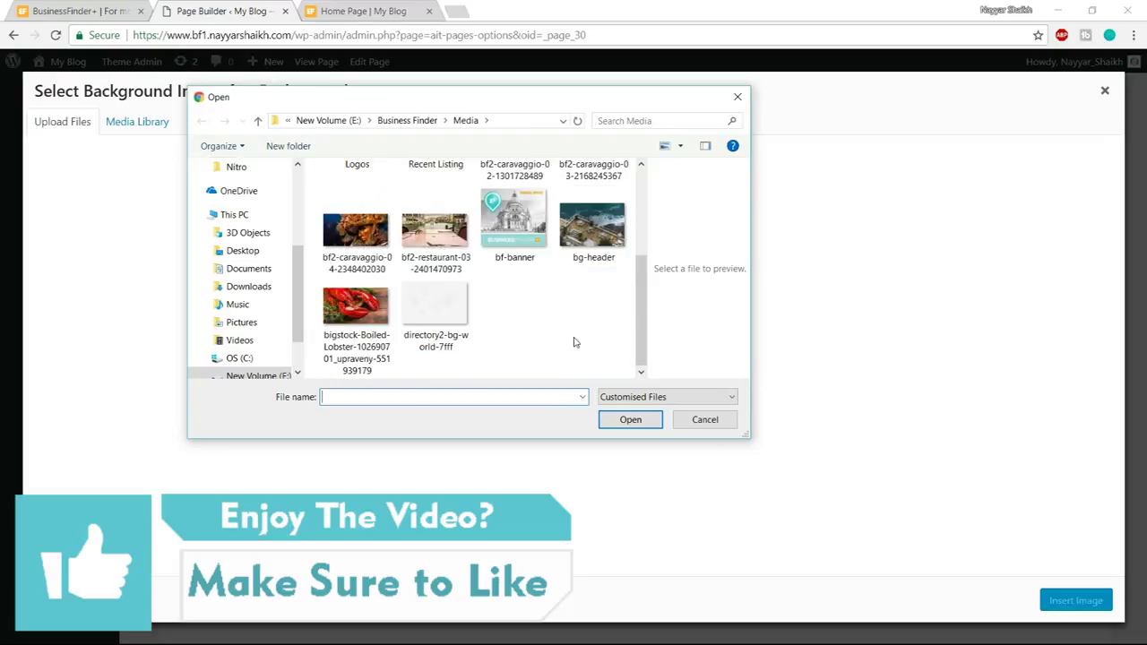
pyautogui.scroll(3, 576, 342)
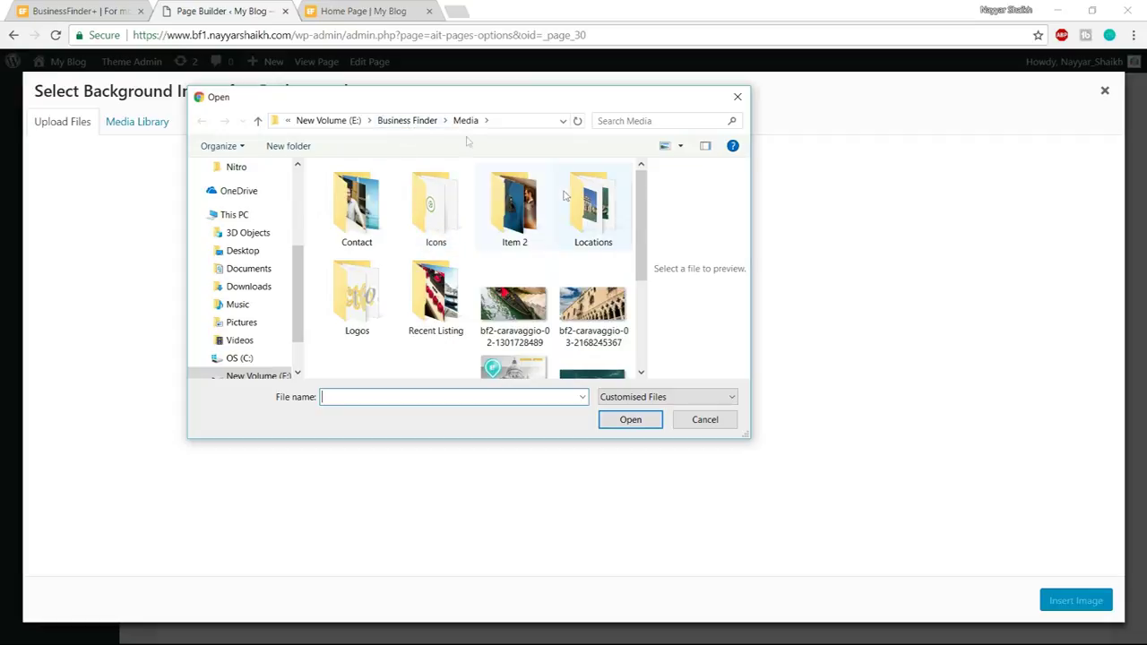
pyautogui.click(413, 121)
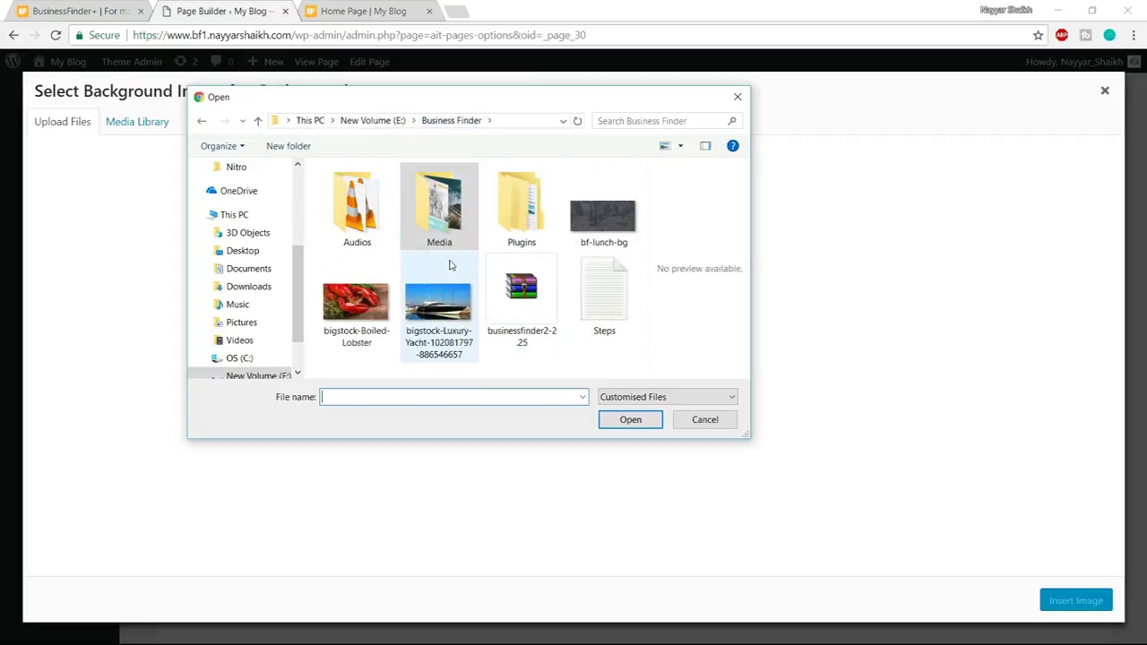
pyautogui.click(591, 234)
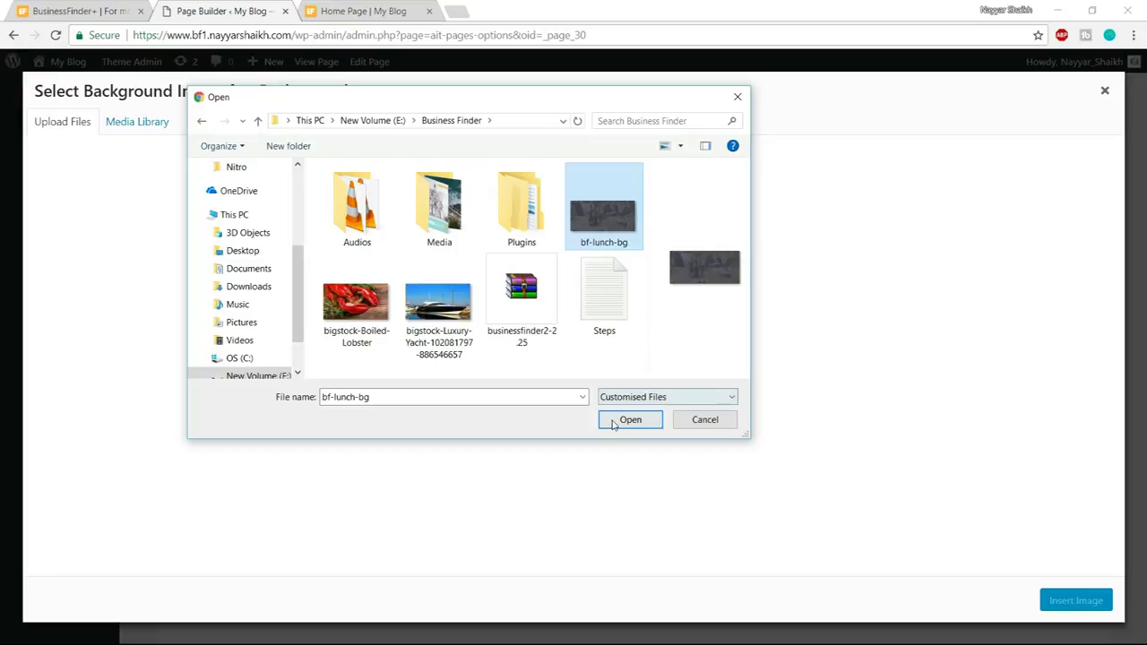
pyautogui.click(618, 420)
pyautogui.click(1077, 605)
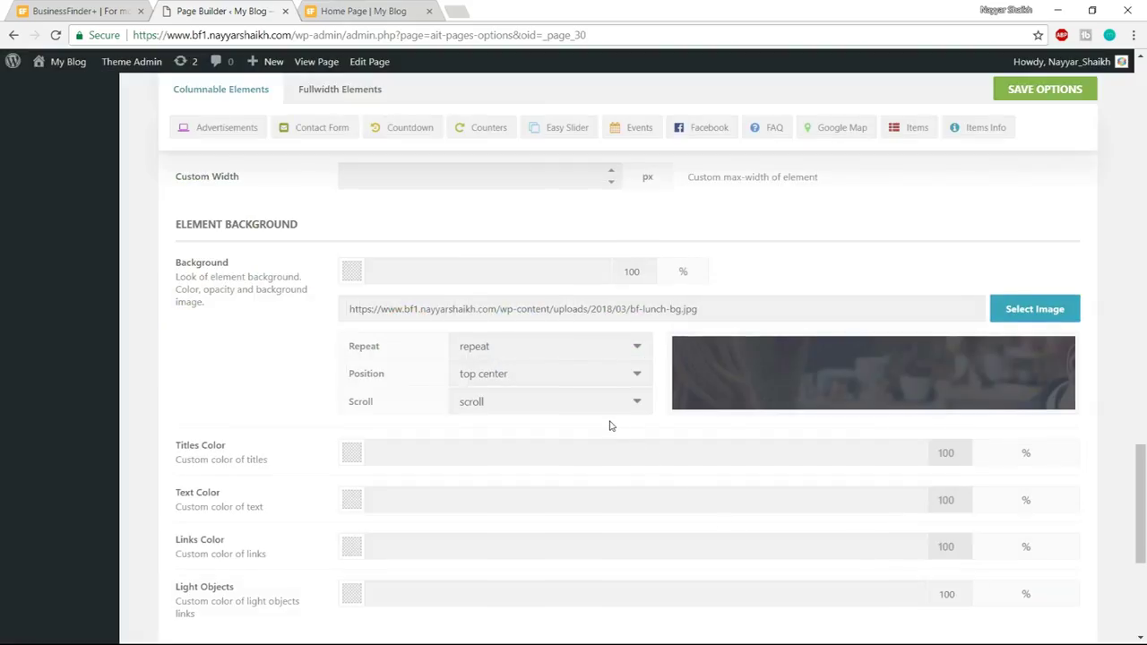
# Check the demo's section styling around Recent Places for comparison
pyautogui.scroll(-2, 609, 427)
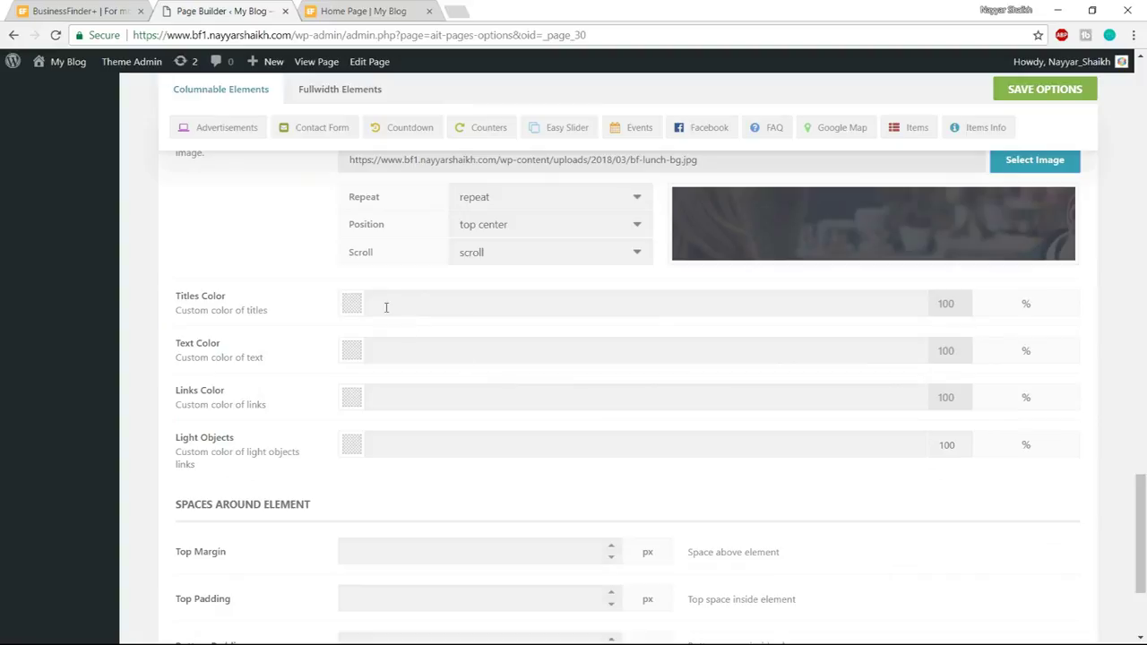
pyautogui.click(81, 11)
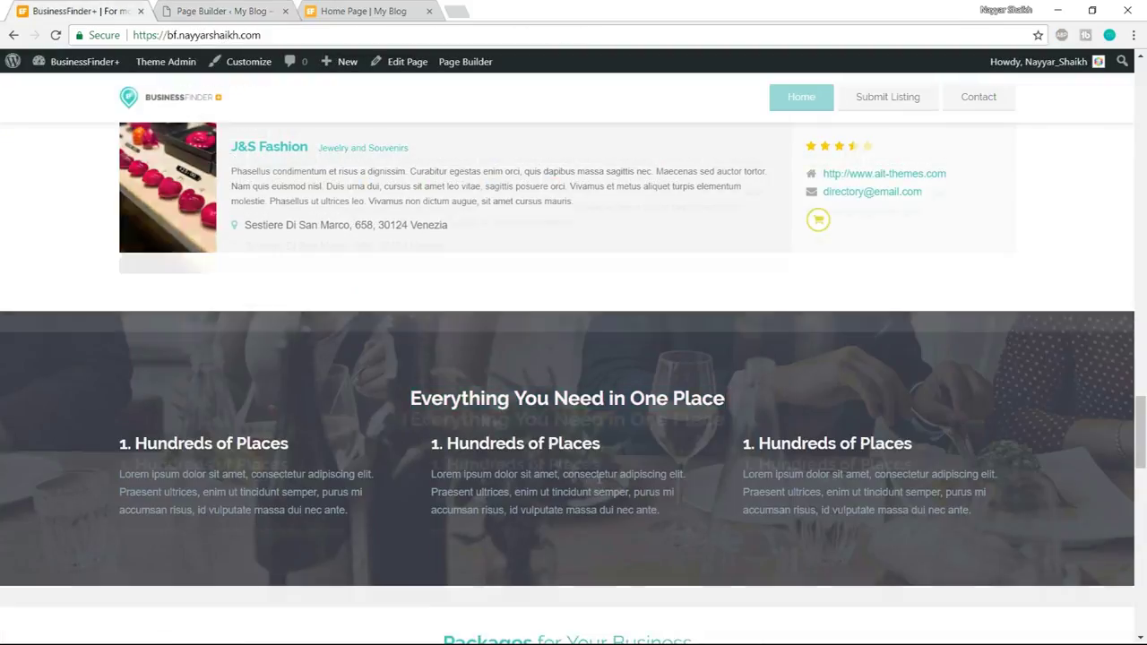
pyautogui.scroll(10, 600, 507)
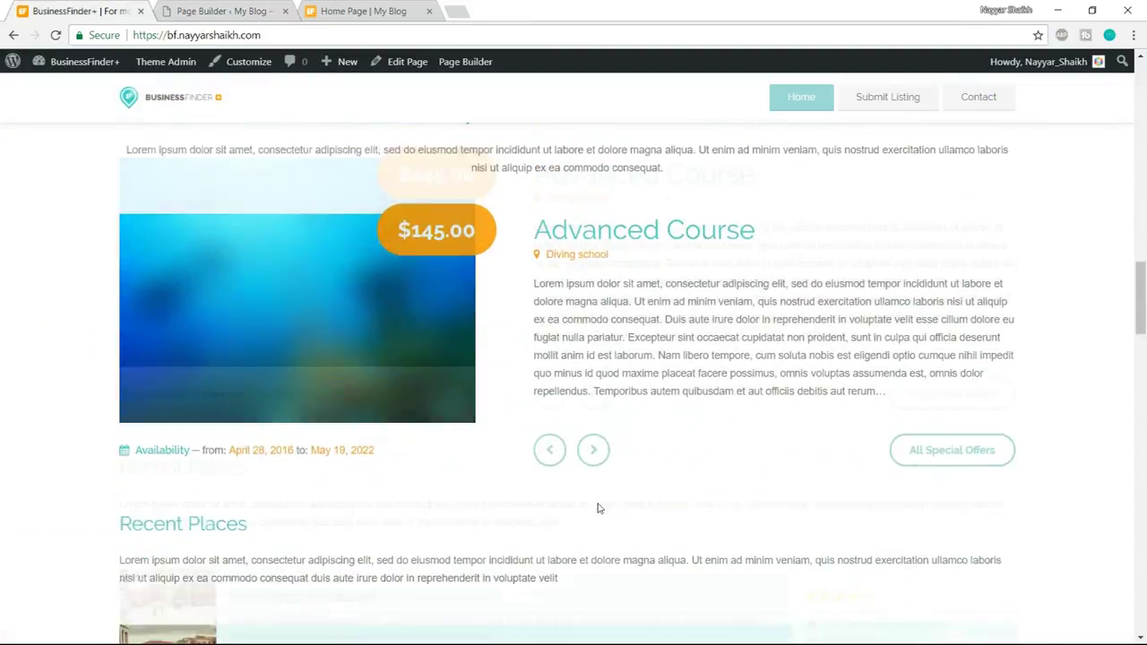
pyautogui.scroll(-1, 599, 507)
pyautogui.moveTo(120, 462); pyautogui.dragTo(307, 466)
pyautogui.click(378, 500)
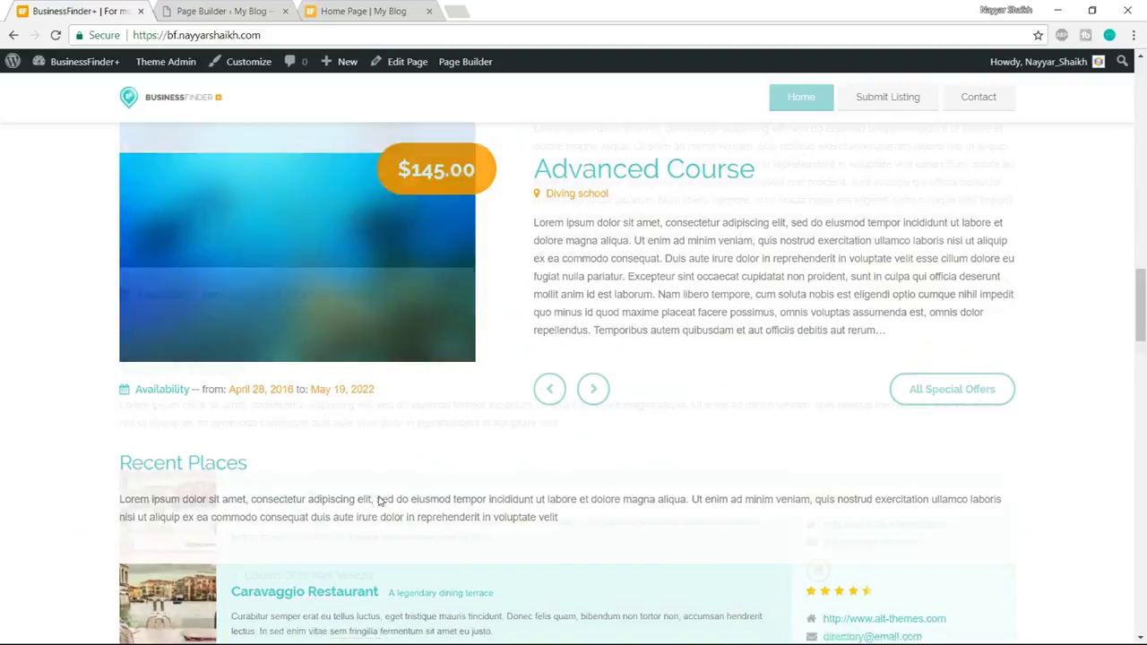
pyautogui.scroll(-10, 378, 500)
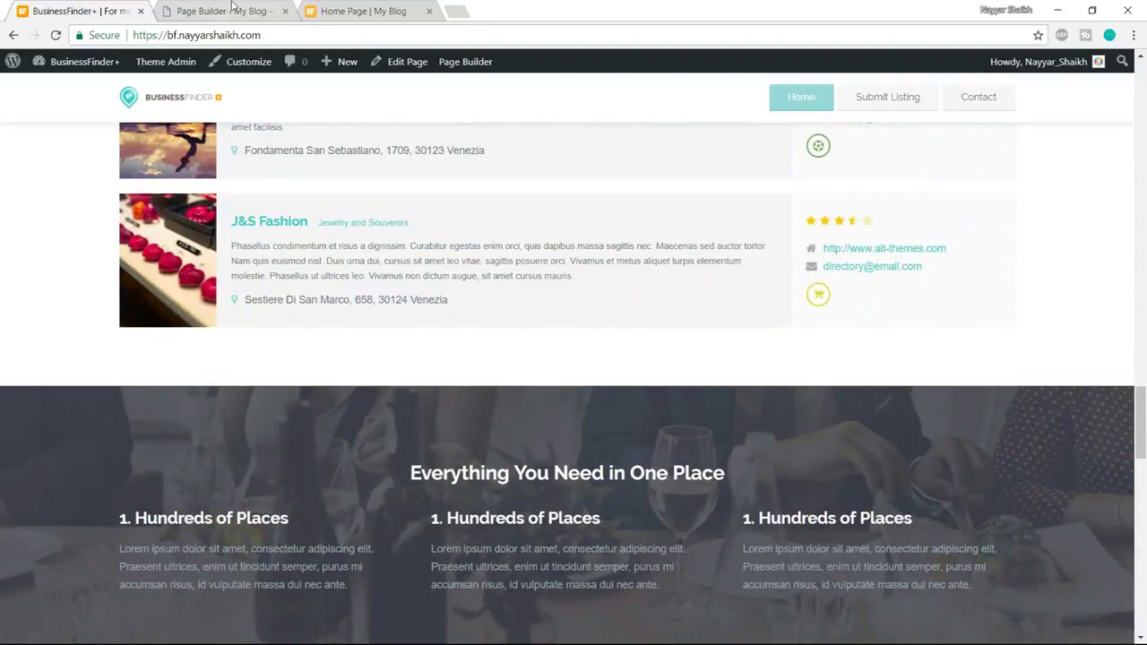
pyautogui.click(231, 6)
# Set the Columns element's Titles Color to white #ffffff
pyautogui.click(361, 307)
pyautogui.moveTo(403, 370)
pyautogui.mouseDown()
pyautogui.moveTo(422, 366)
pyautogui.moveTo(339, 326)
pyautogui.moveTo(399, 303)
pyautogui.mouseUp()
pyautogui.click(449, 297)
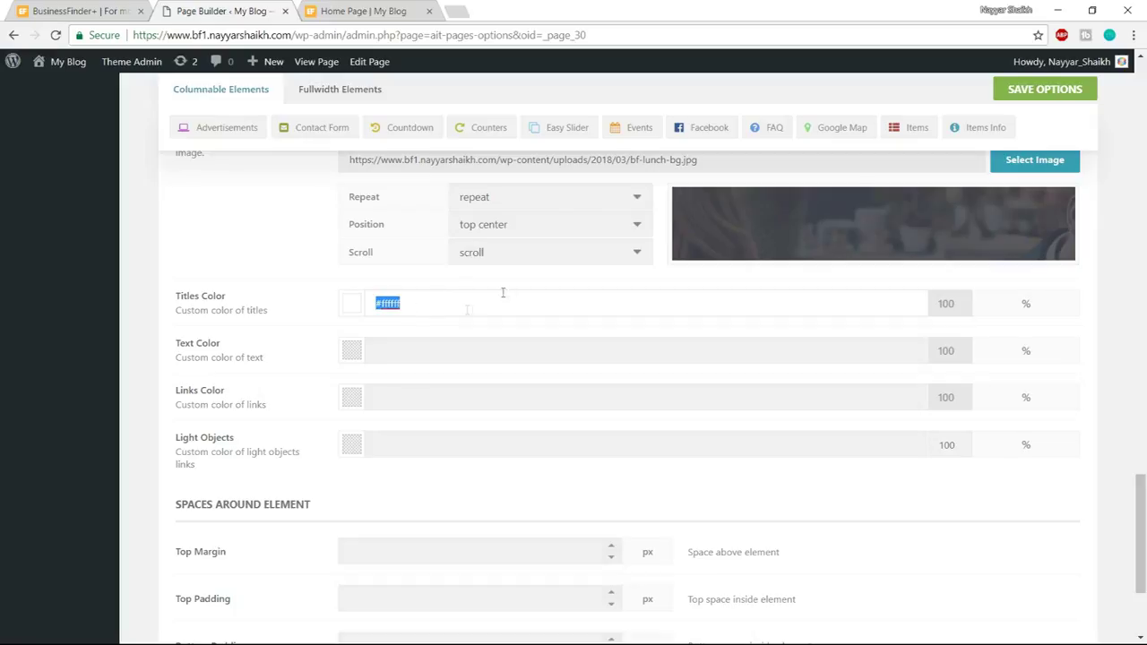
pyautogui.click(421, 489)
# Set Top Padding to 100 and Bottom Padding to 60, then save options
pyautogui.scroll(-3, 421, 489)
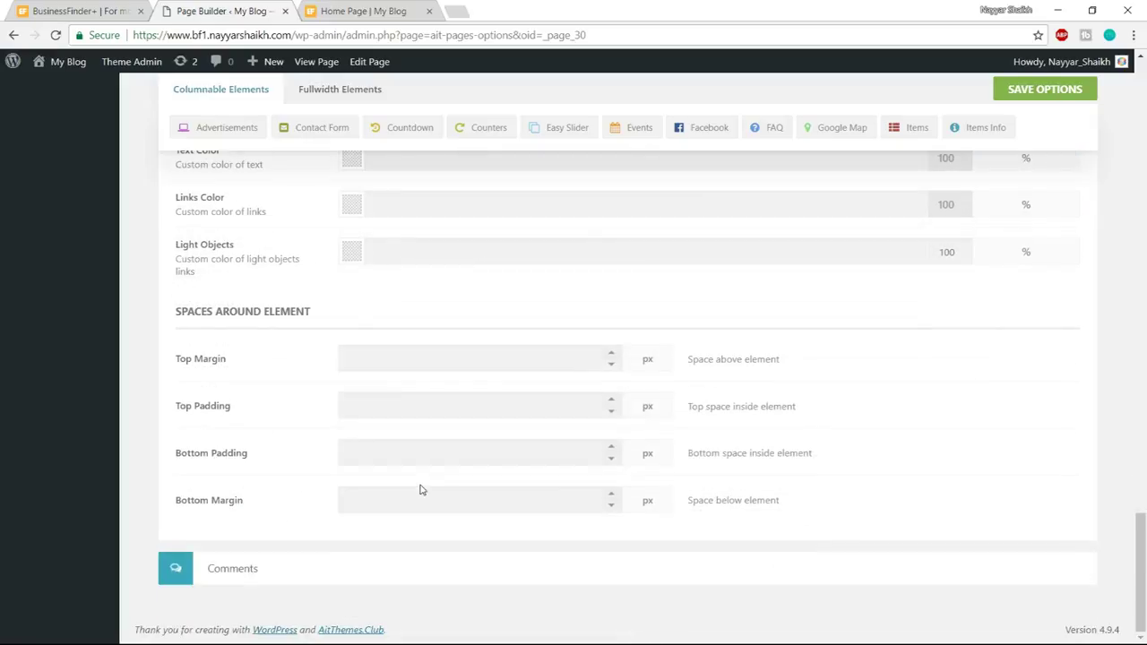
pyautogui.click(395, 403)
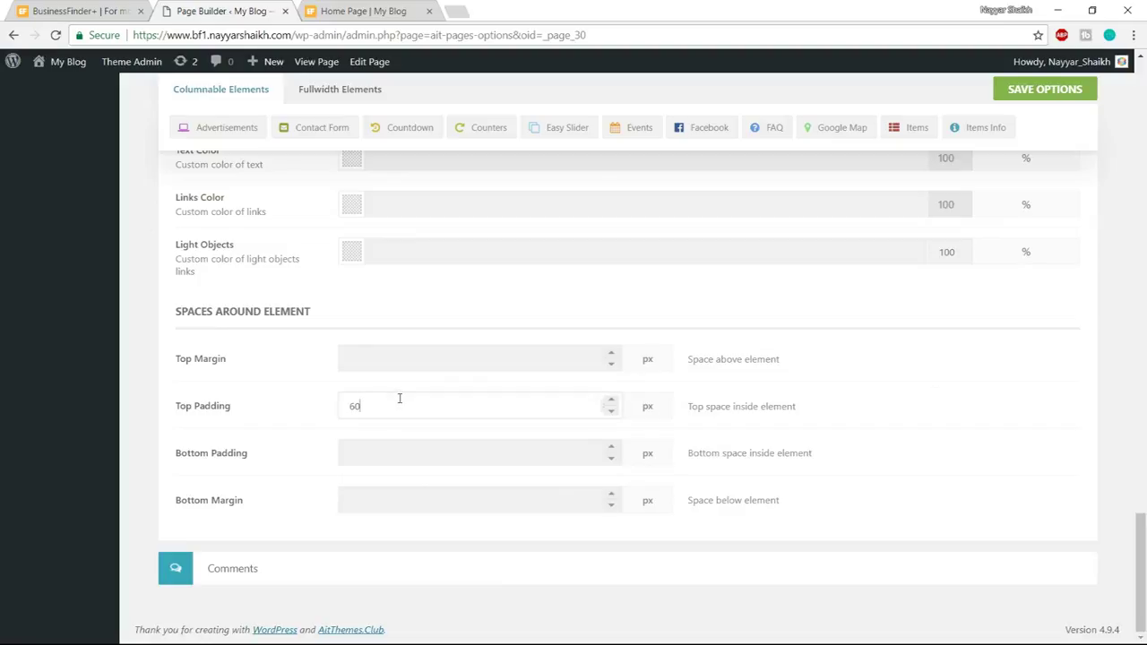
pyautogui.hotkey('ctrl', 'a')
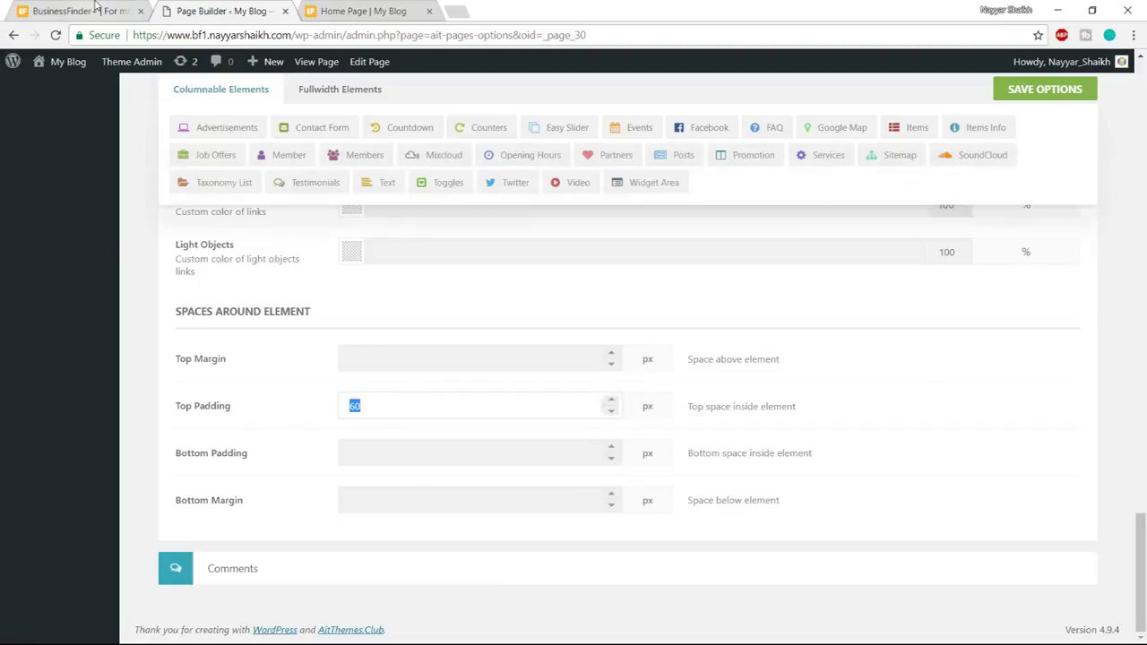
pyautogui.hotkey('ctrl', '1')
pyautogui.scroll(-3, 559, 444)
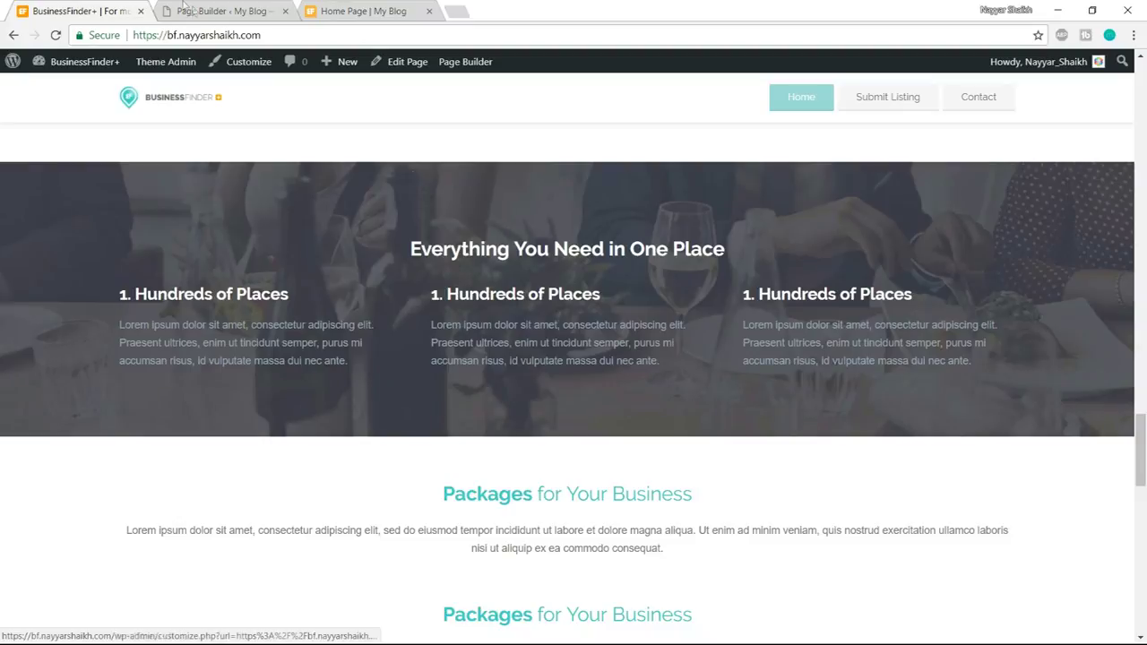
pyautogui.hotkey('ctrl', '2')
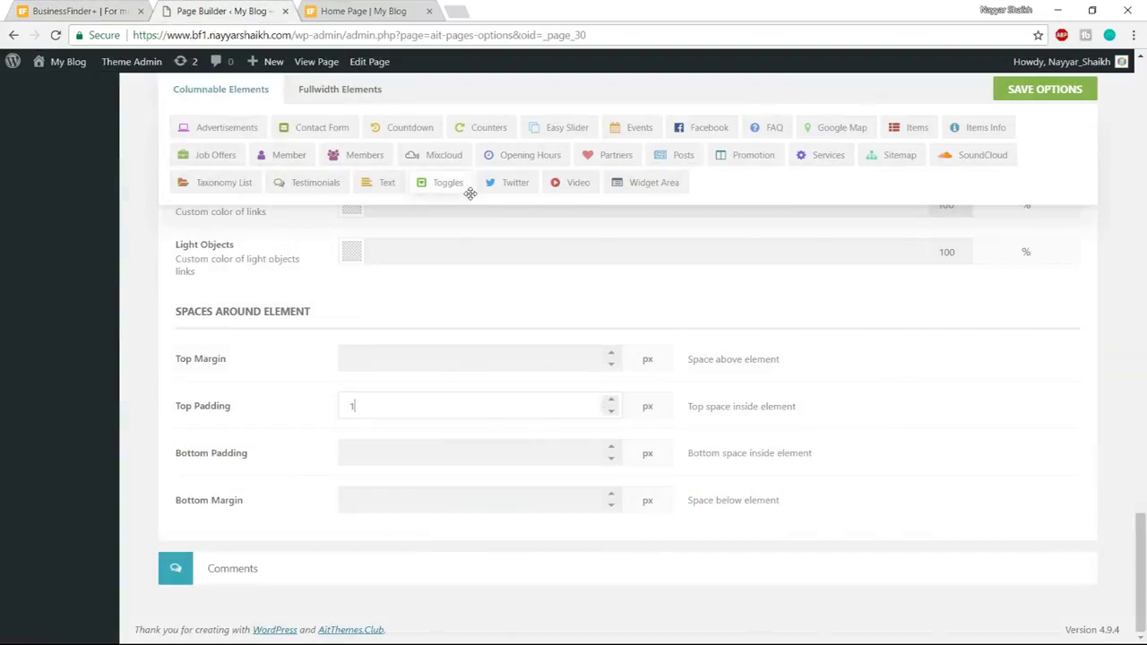
pyautogui.click(401, 465)
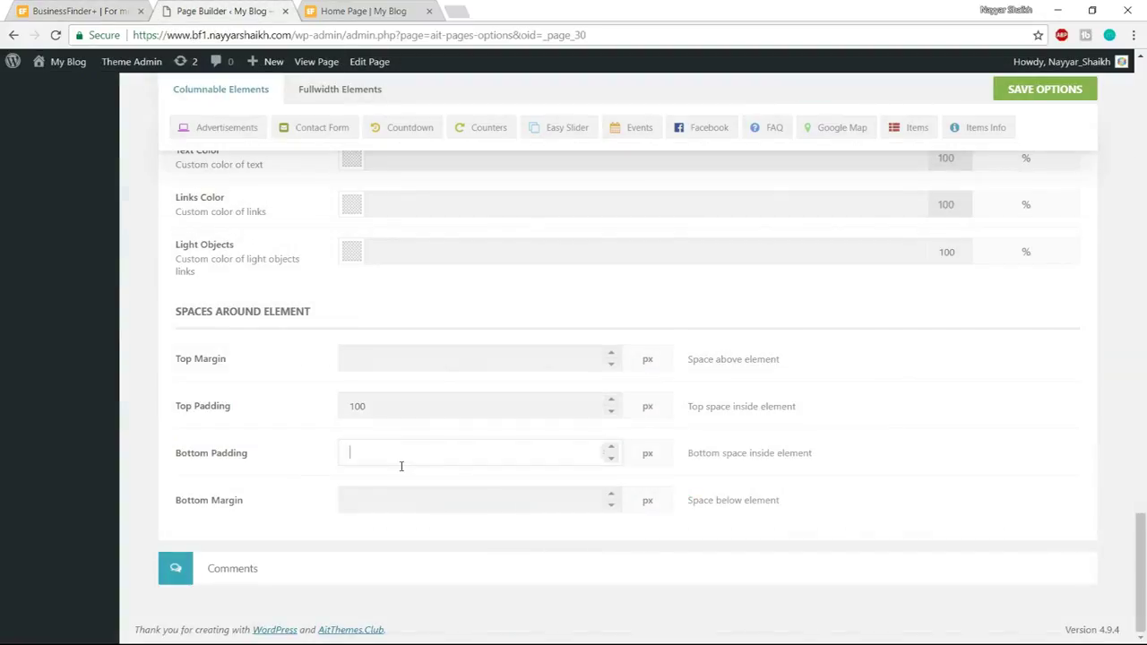
pyautogui.click(1043, 93)
pyautogui.click(362, 11)
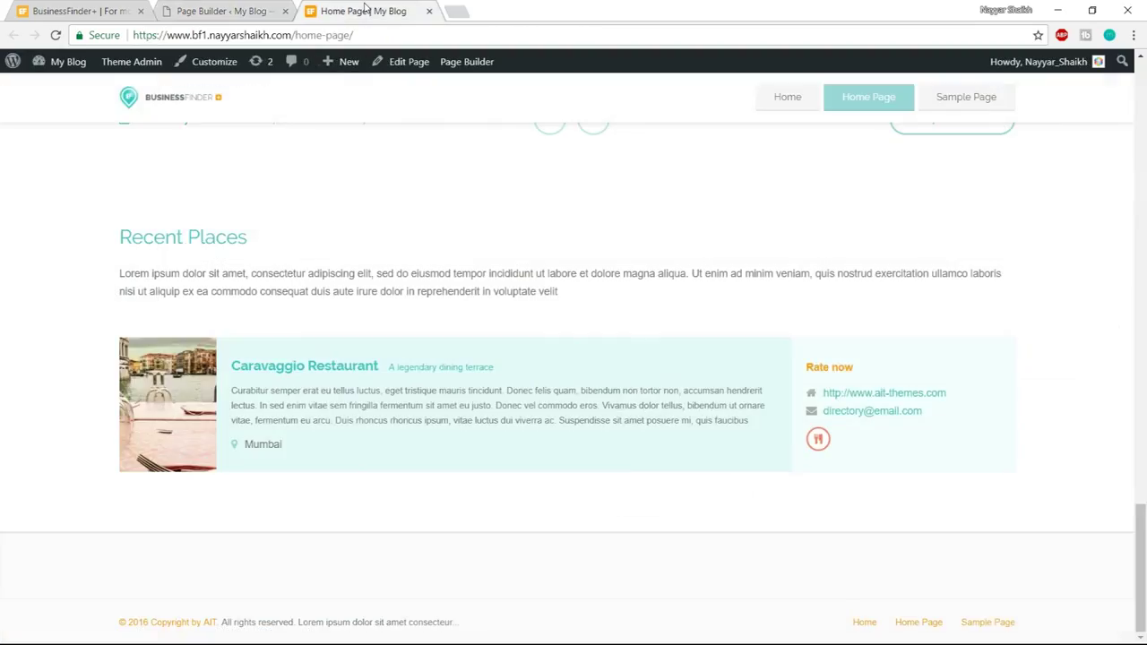
pyautogui.click(56, 35)
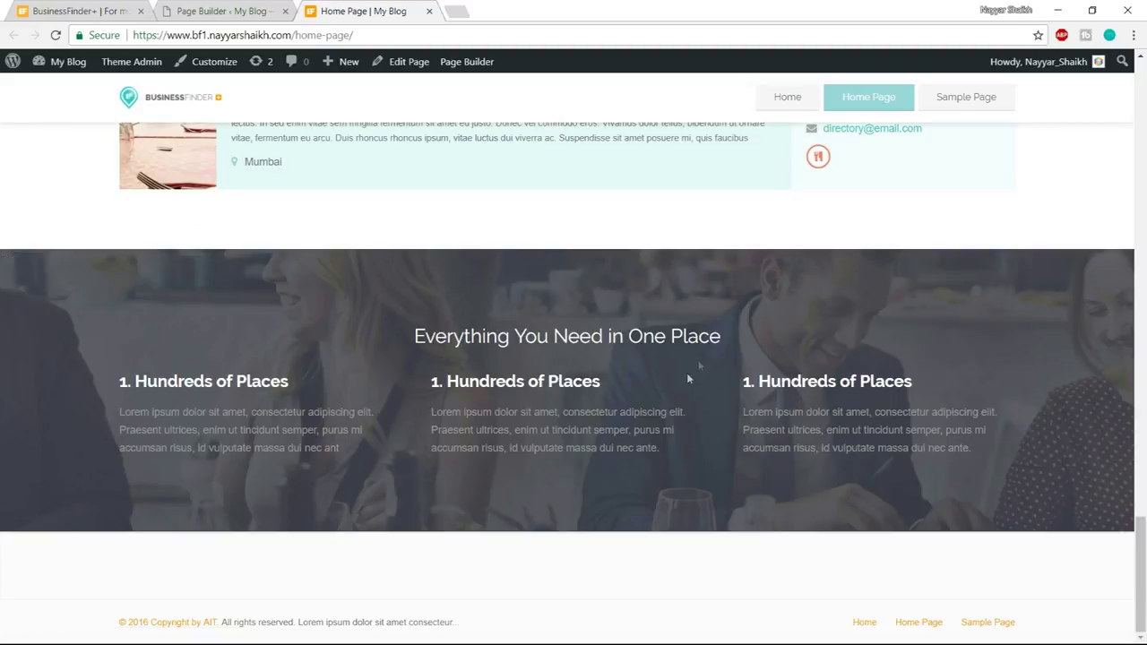
pyautogui.click(90, 9)
pyautogui.scroll(2, 537, 341)
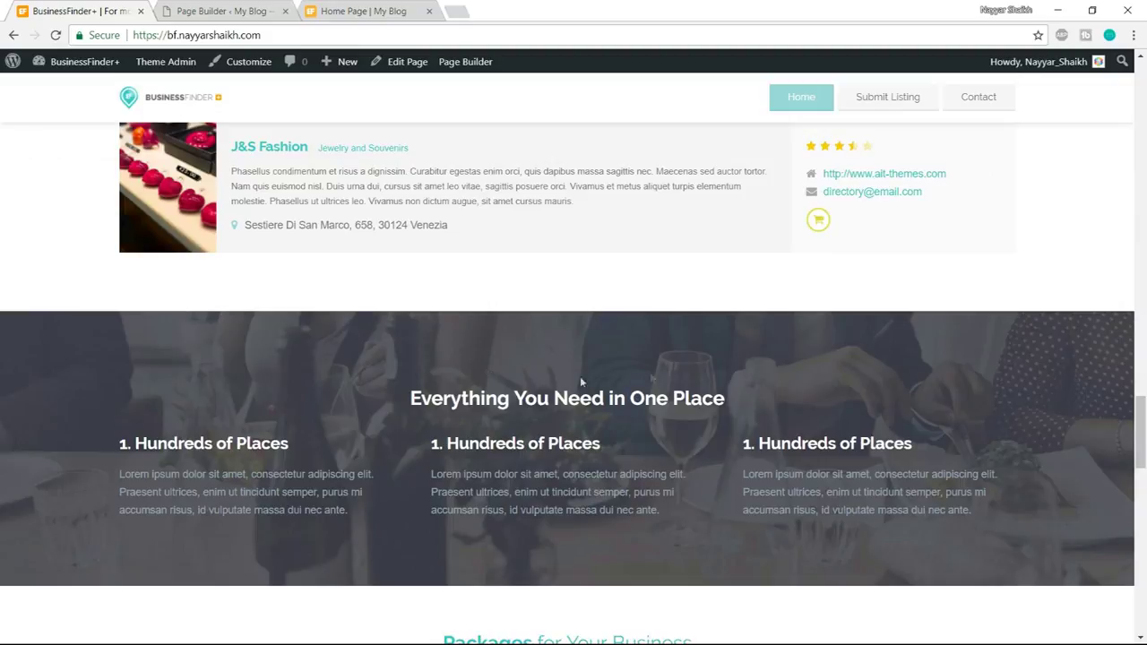
pyautogui.scroll(-5, 833, 368)
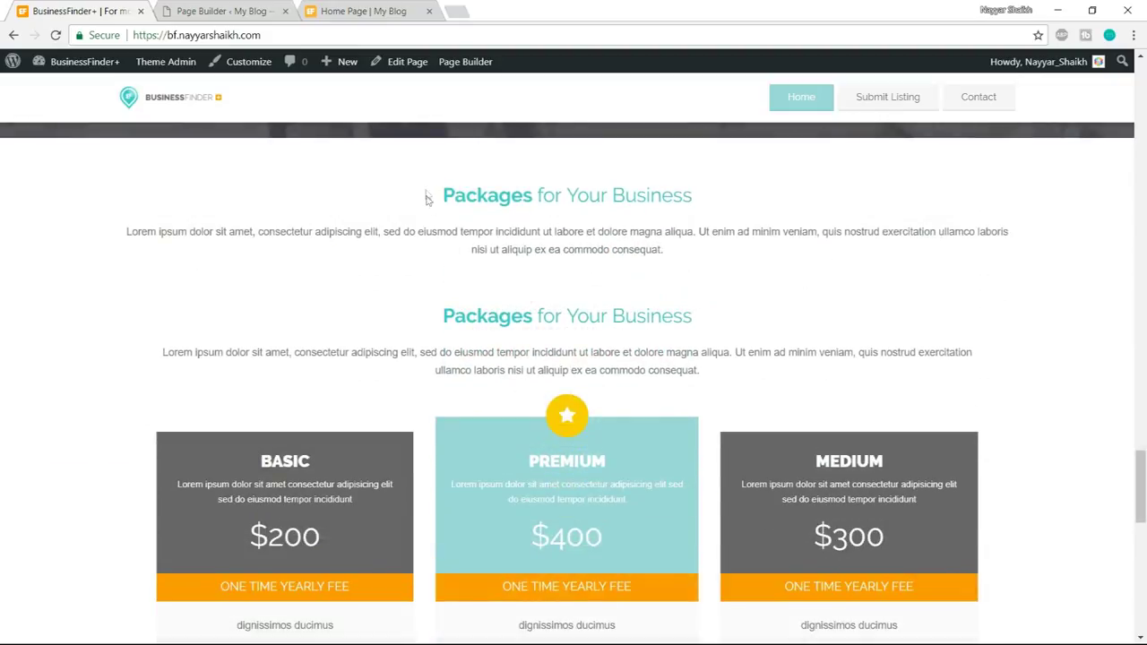
pyautogui.moveTo(427, 198); pyautogui.dragTo(699, 259)
pyautogui.click(702, 264)
pyautogui.moveTo(433, 192); pyautogui.dragTo(678, 261)
pyautogui.click(678, 261)
pyautogui.scroll(-2, 864, 276)
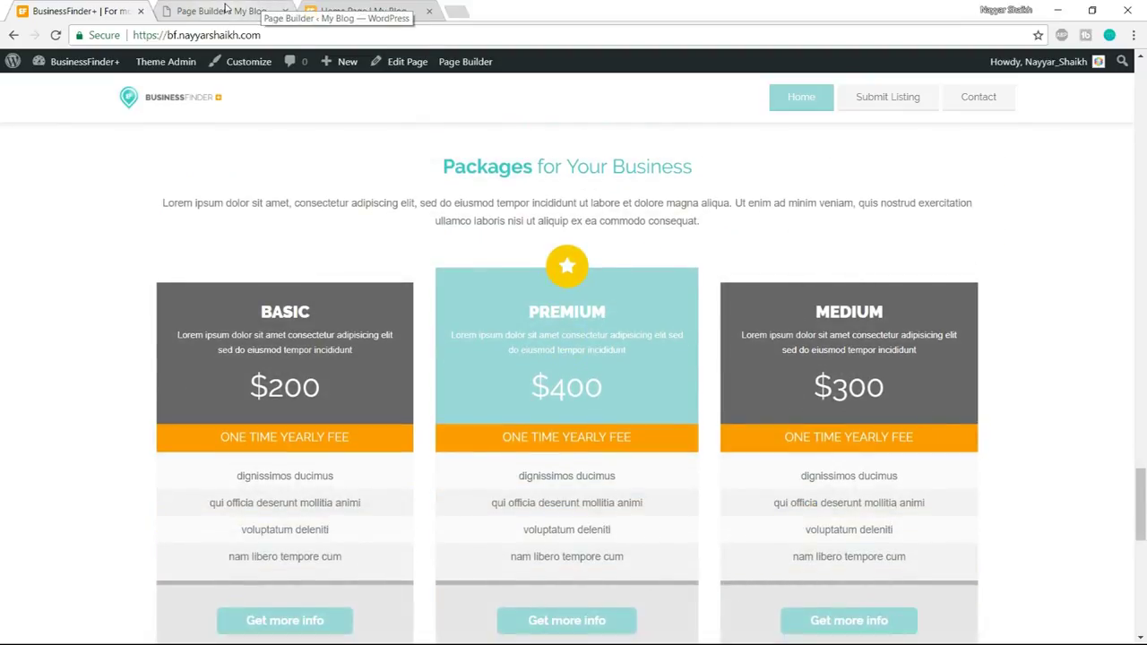
pyautogui.scroll(-1, 274, 390)
pyautogui.scroll(1, 824, 433)
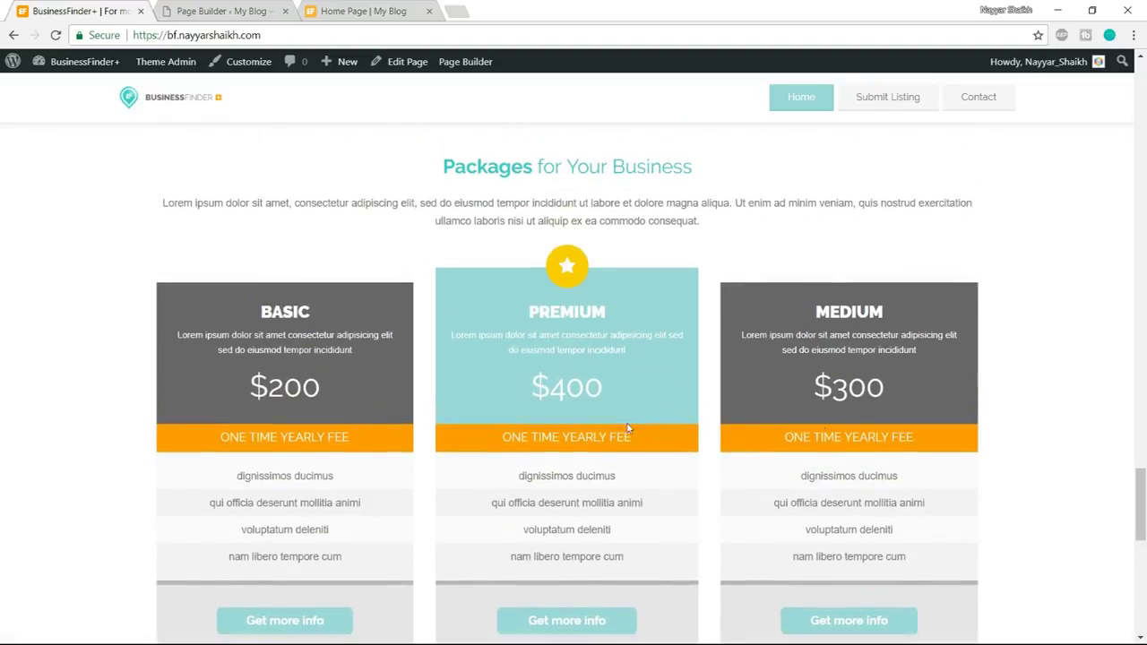
pyautogui.moveTo(436, 172); pyautogui.dragTo(688, 204)
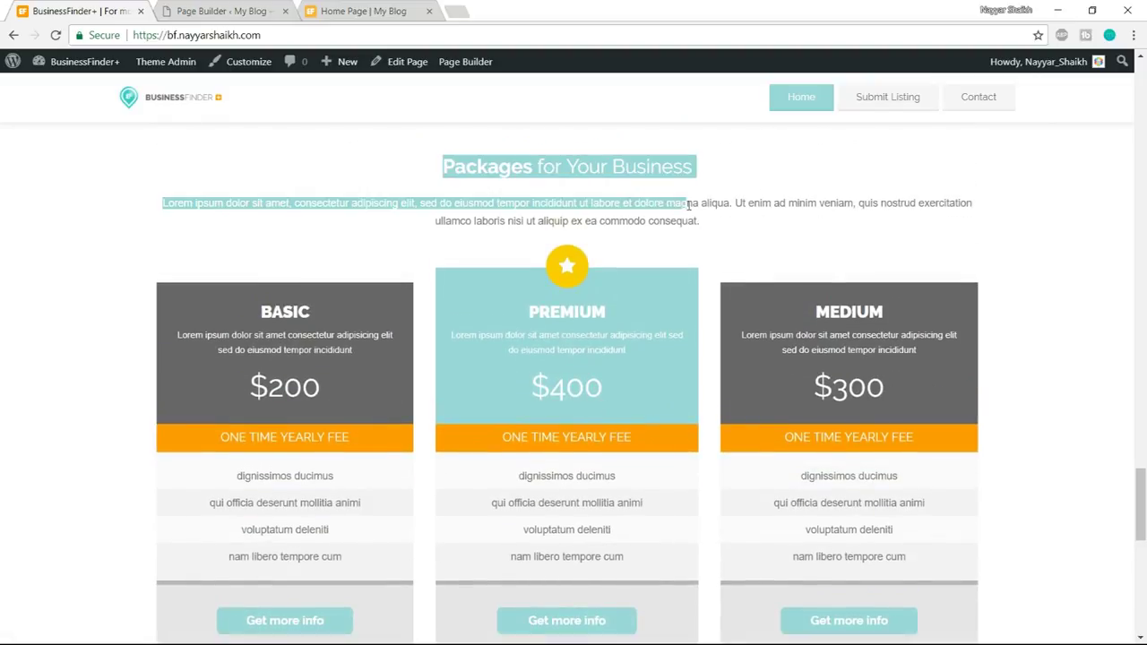
pyautogui.click(625, 166)
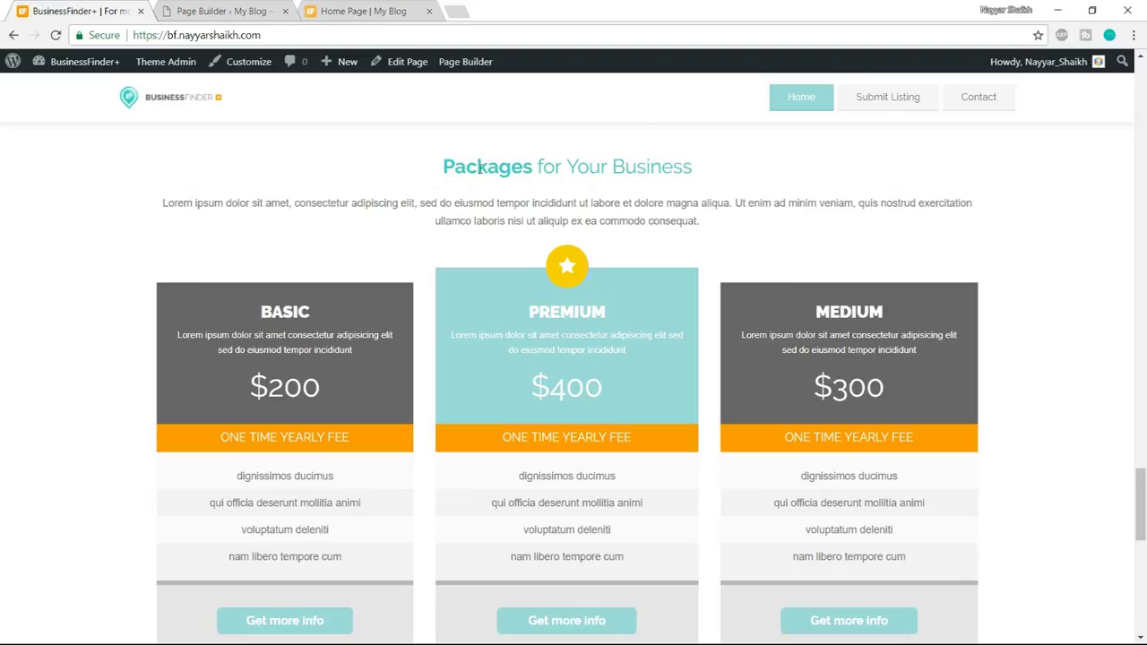
pyautogui.scroll(-8, 707, 243)
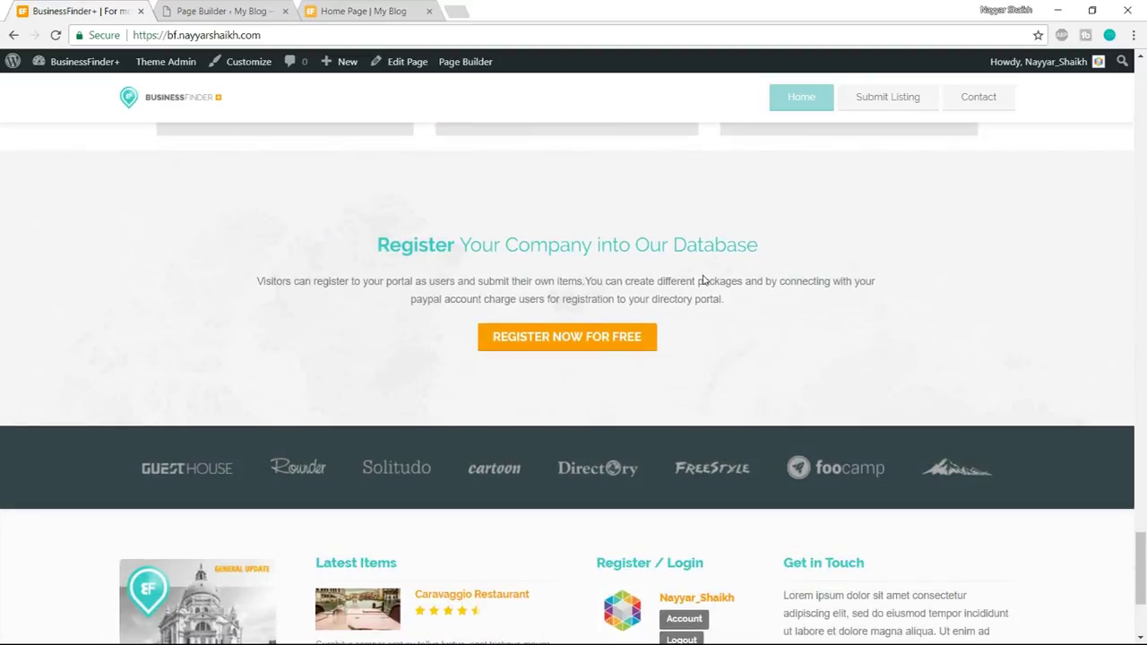
pyautogui.scroll(8, 703, 280)
pyautogui.click(237, 9)
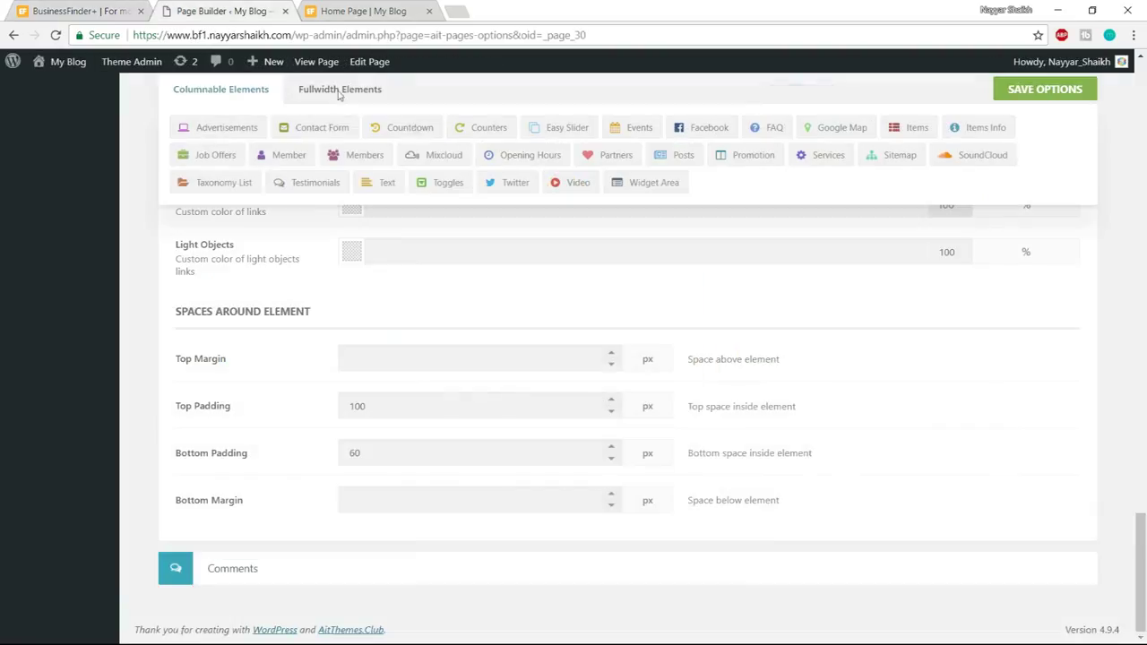
pyautogui.scroll(1, 510, 361)
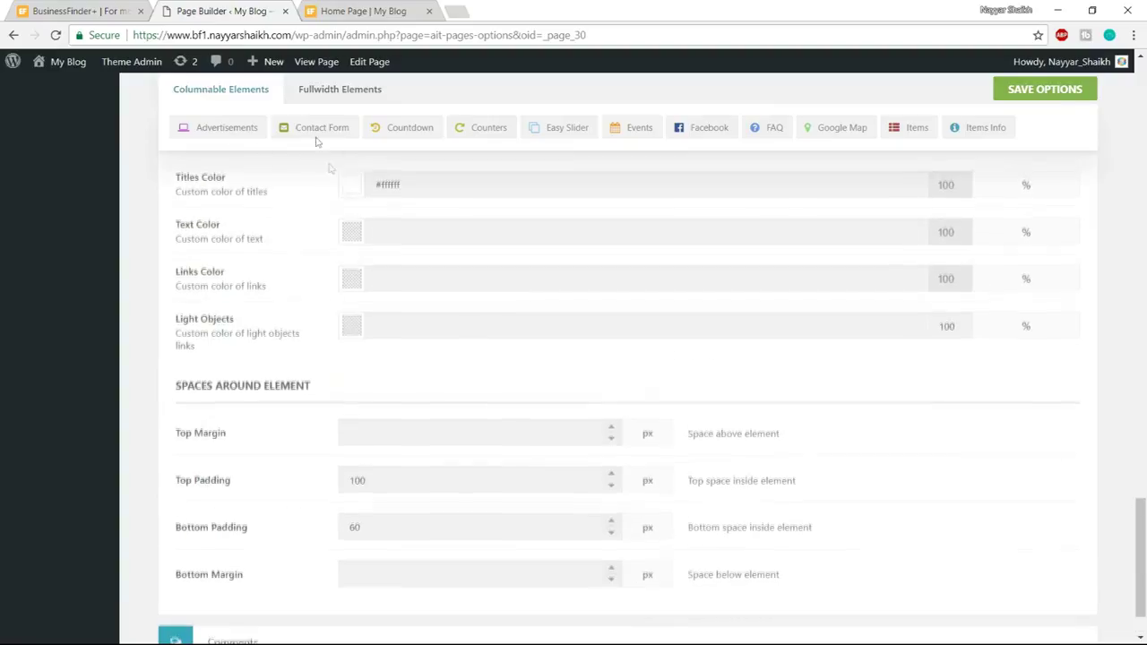
pyautogui.moveTo(325, 169)
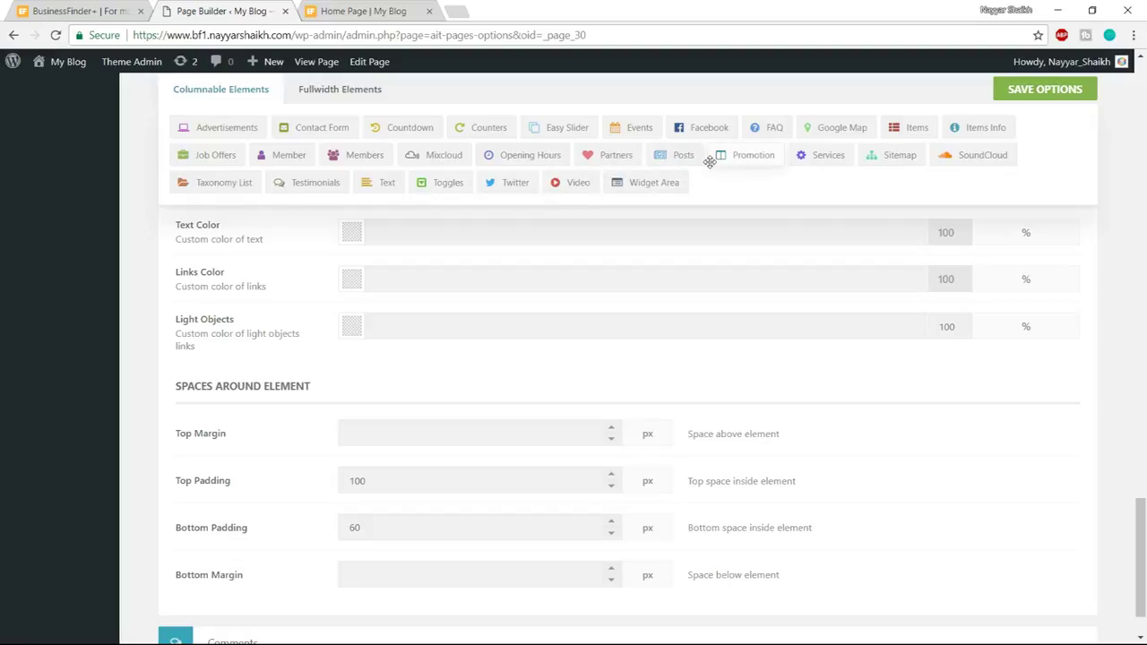
# Add a Price Table element with Horizontal layout and the Price Tables (2) category
pyautogui.click(312, 97)
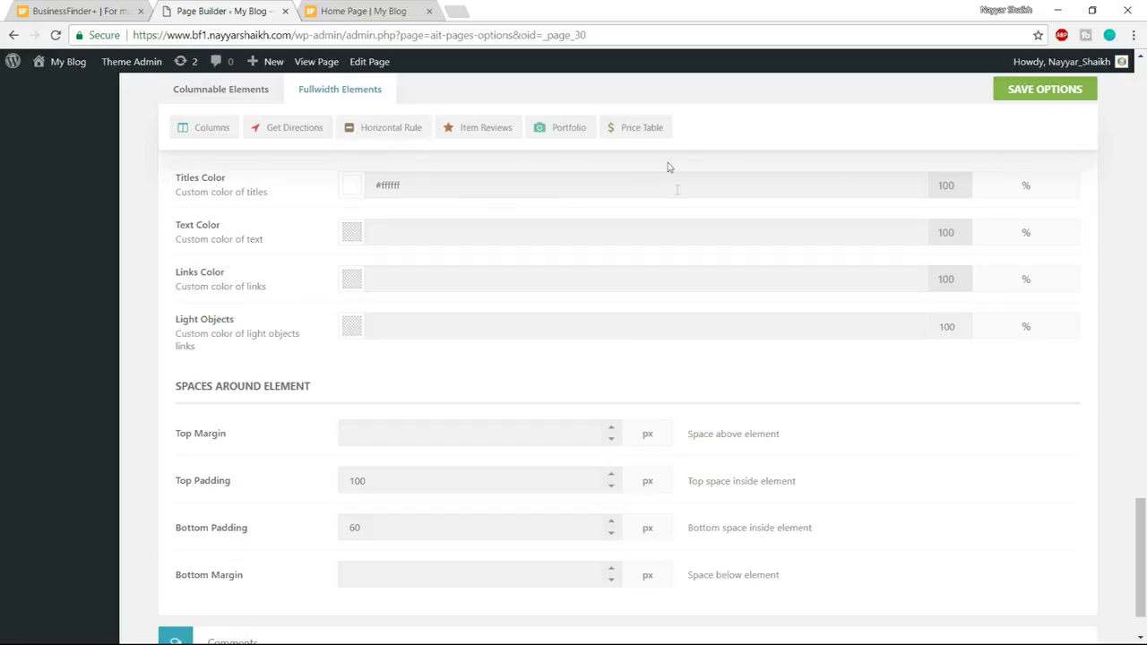
pyautogui.moveTo(642, 126); pyautogui.dragTo(379, 531)
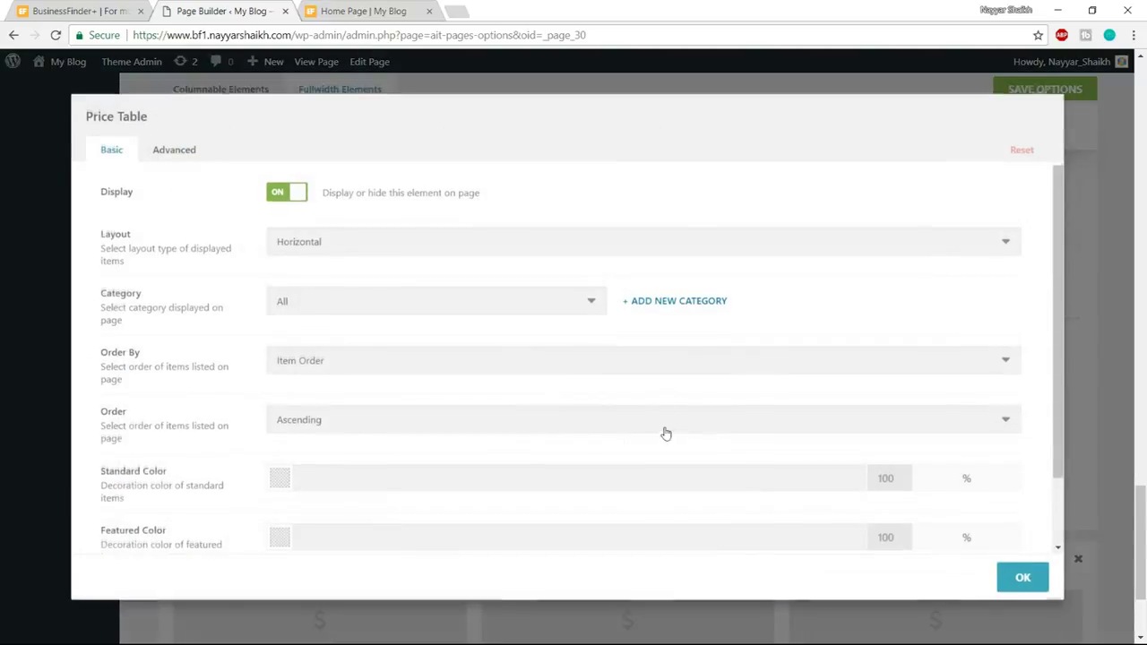
pyautogui.click(324, 239)
pyautogui.click(338, 306)
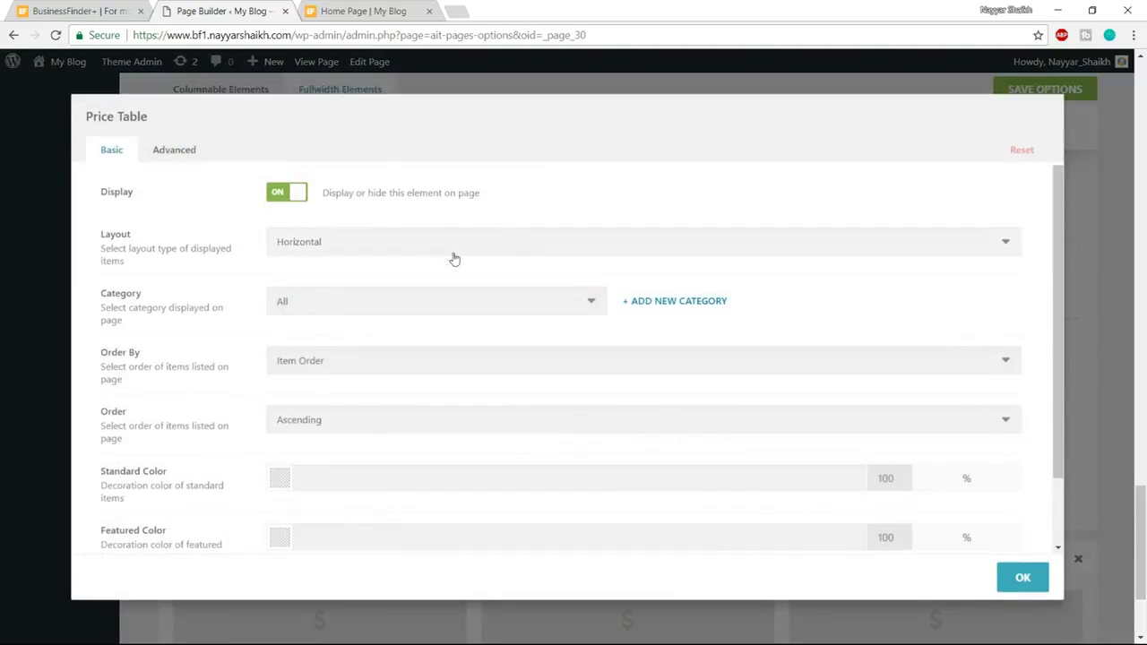
pyautogui.click(427, 299)
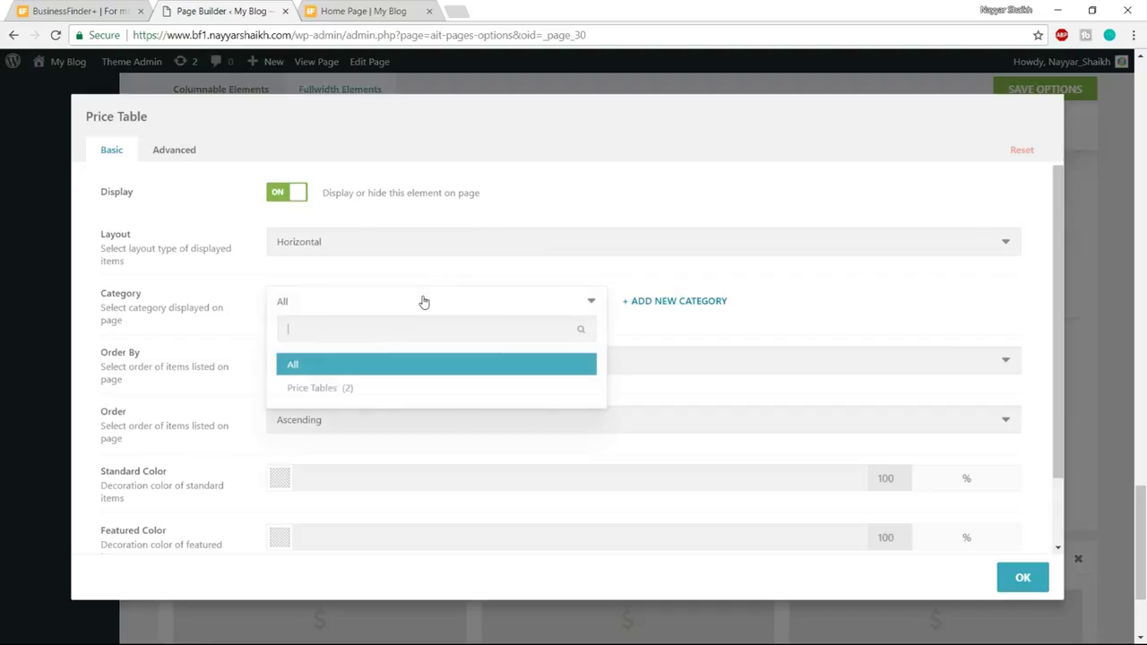
pyautogui.click(338, 392)
pyautogui.scroll(-1, 860, 284)
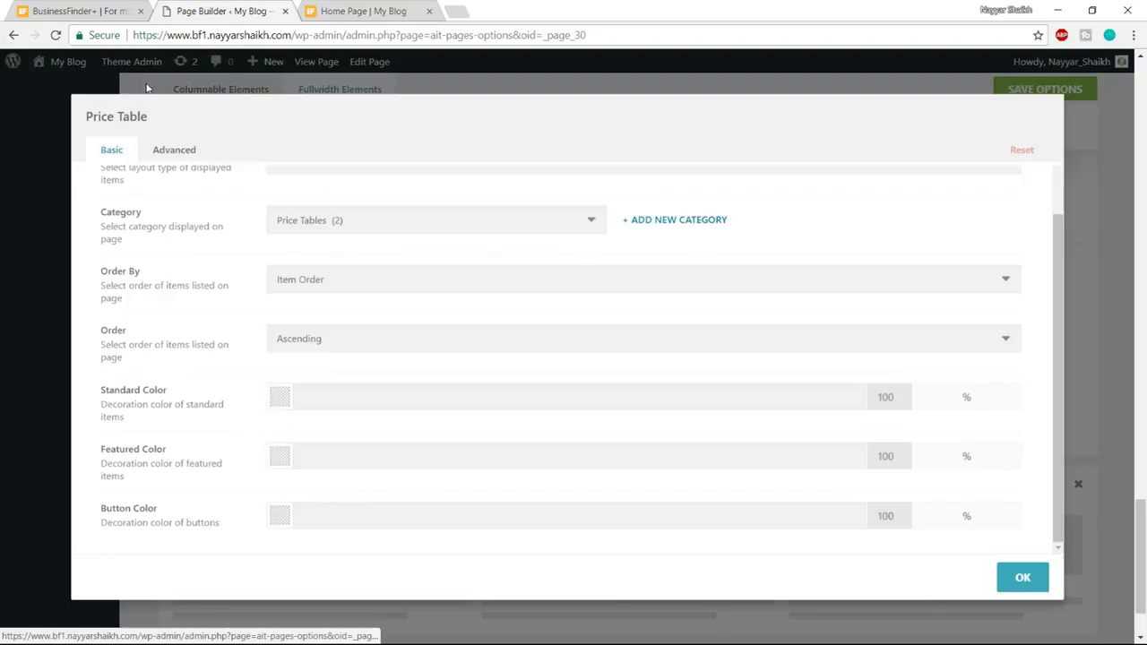
# Check the demo's 'Packages for Your Business' heading and open the Price Table's Advanced options
pyautogui.click(85, 11)
pyautogui.scroll(2, 514, 297)
pyautogui.moveTo(437, 244); pyautogui.dragTo(708, 239)
pyautogui.hotkey('ctrl', 'c')
pyautogui.click(219, 9)
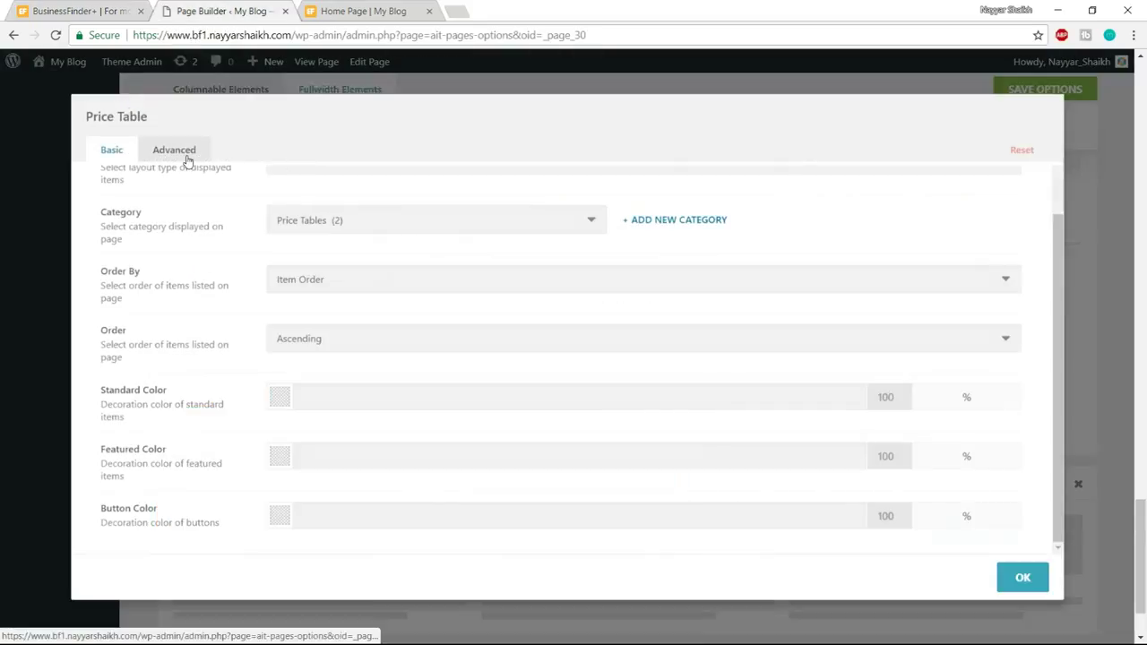
pyautogui.click(187, 157)
pyautogui.scroll(1, 313, 257)
# Enable the advanced options override and paste 'Packages for Your Business' as the Price Table title
pyautogui.click(347, 194)
pyautogui.click(335, 218)
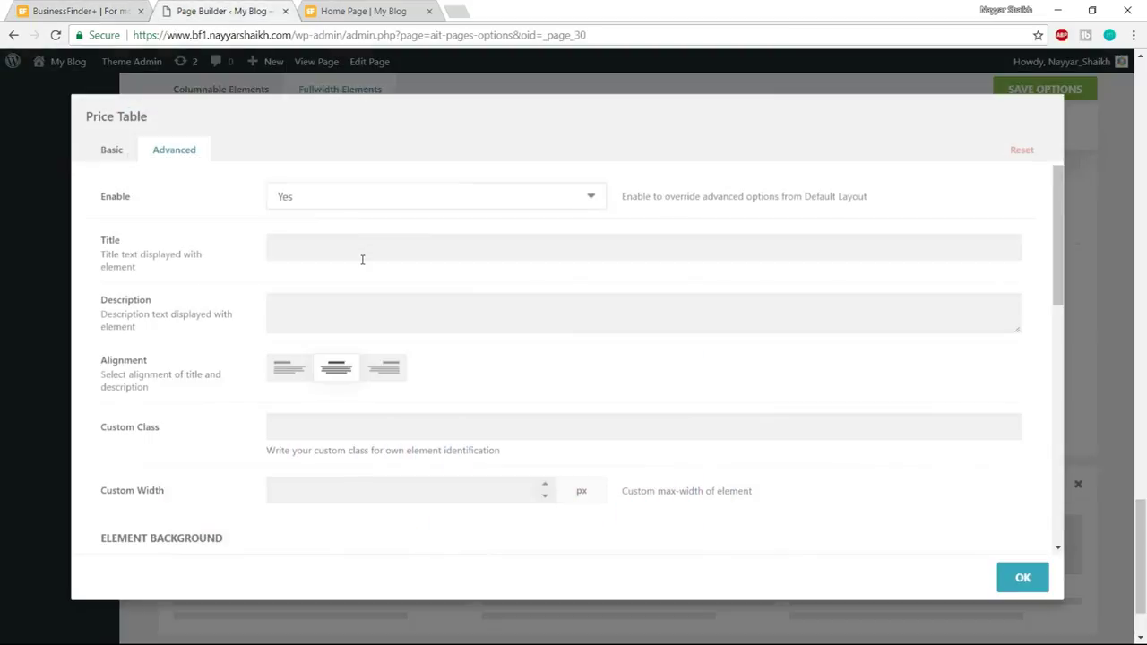
pyautogui.click(362, 259)
pyautogui.hotkey('ctrl', 'v')
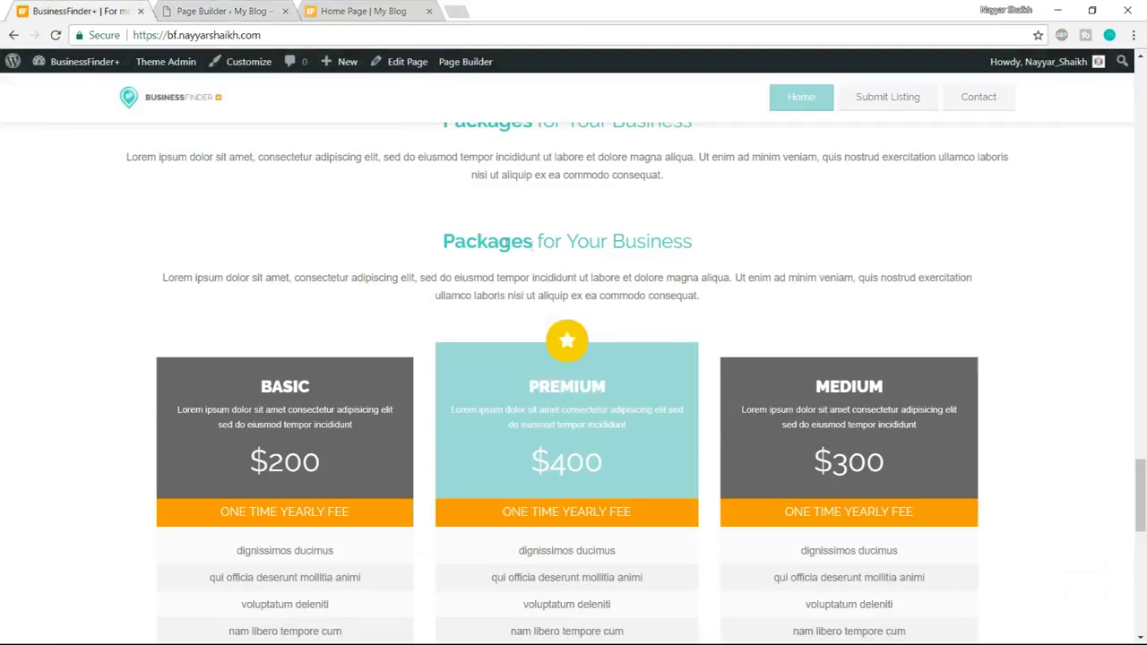
# Copy the demo's Lorem ipsum paragraph and paste it as the Price Table description
pyautogui.moveTo(160, 277); pyautogui.dragTo(707, 313)
pyautogui.hotkey('ctrl', 'c')
pyautogui.click(263, 10)
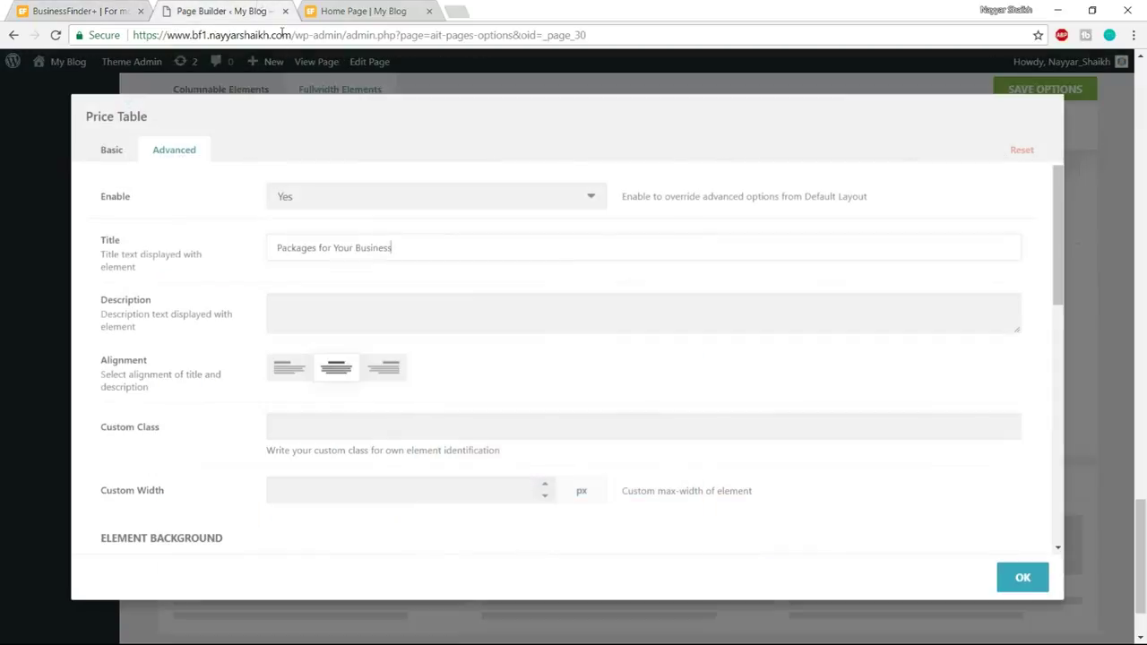
pyautogui.hotkey('ctrl', 'v')
pyautogui.scroll(-3, 507, 371)
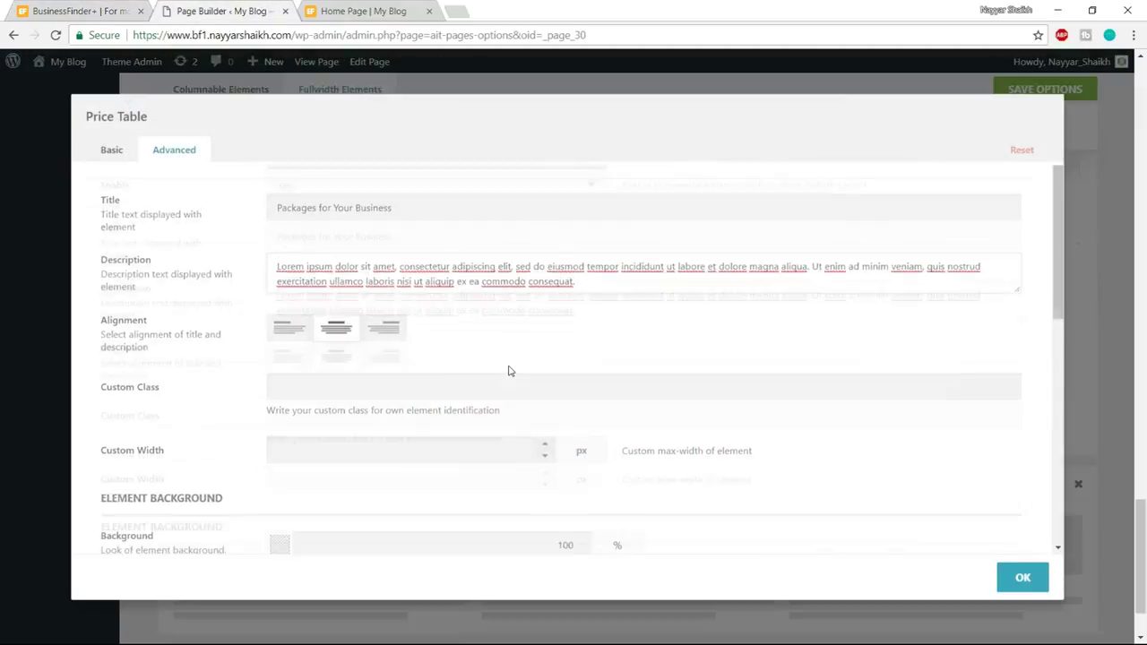
pyautogui.scroll(3, 507, 370)
# Set the Price Table padding to 100 px top and 60 px bottom, matching the demo's Packages section
pyautogui.click(108, 8)
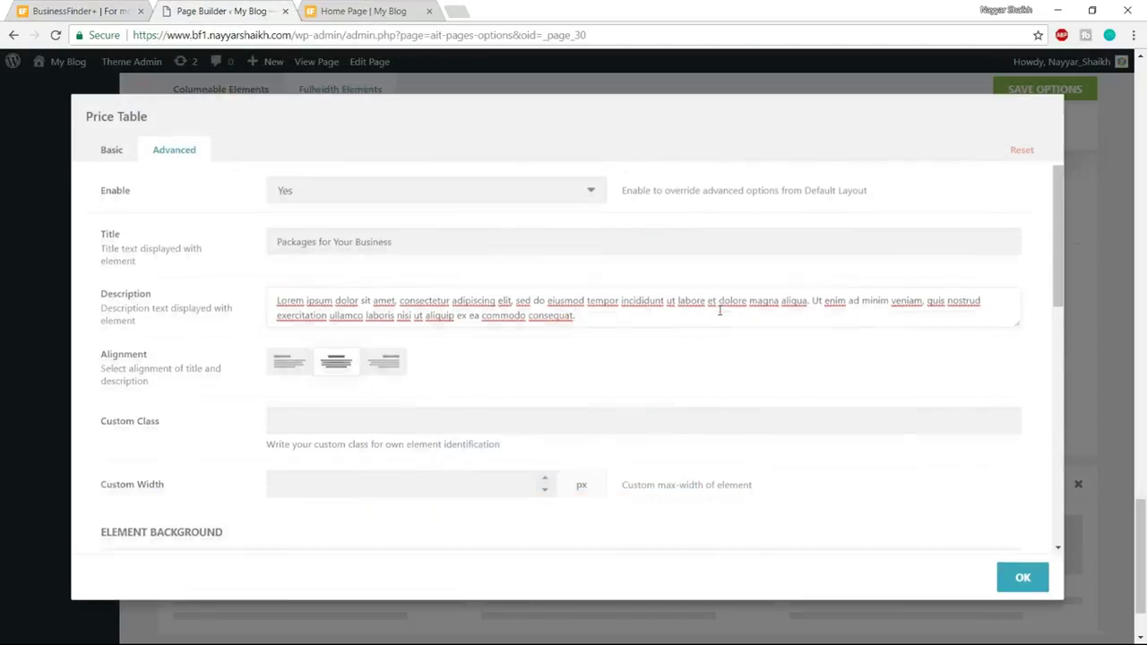
pyautogui.scroll(-10, 719, 310)
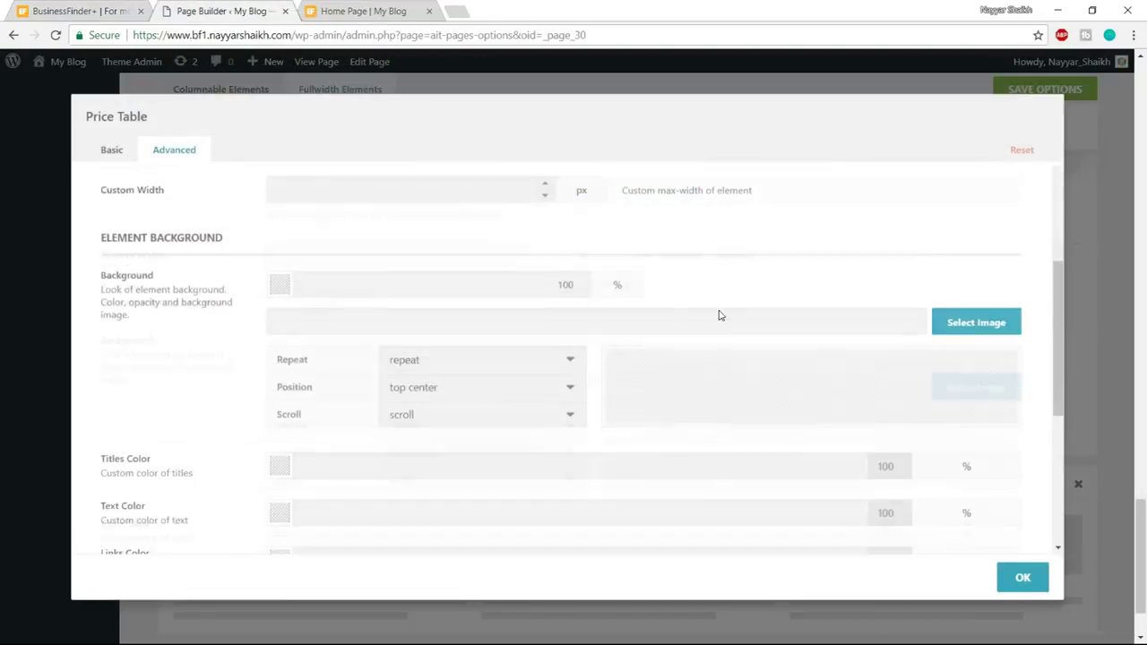
pyautogui.click(301, 416)
pyautogui.write('60')
pyautogui.press('Tab')
pyautogui.write('6')
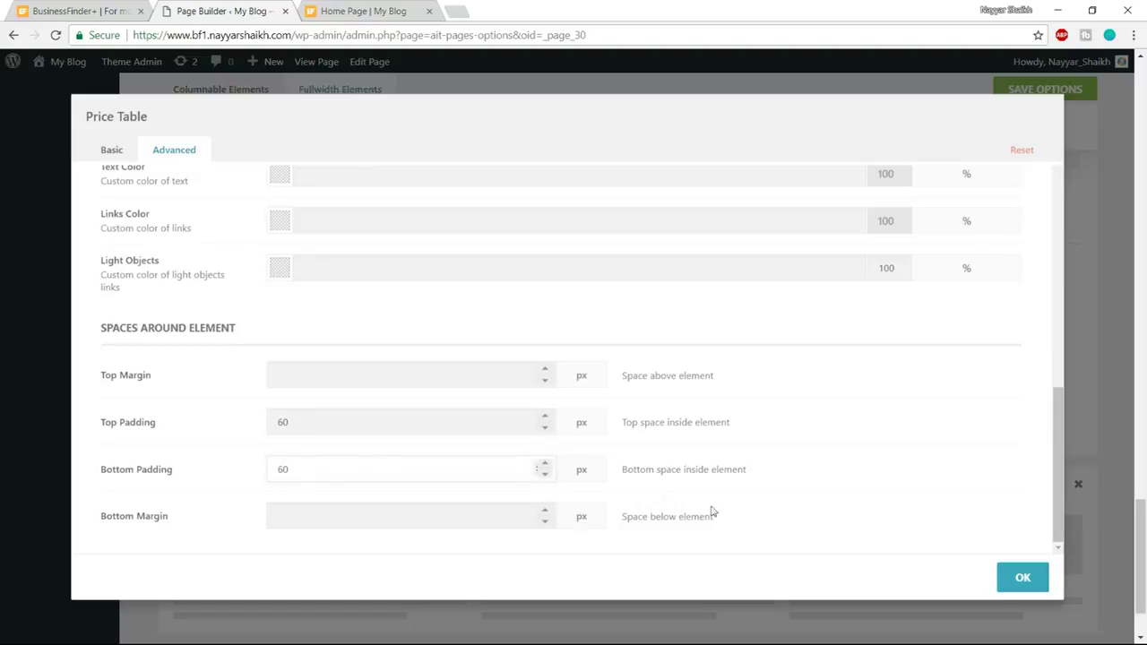
# Confirm the Price Table settings, save the page builder options and go to the own home page
pyautogui.click(1030, 579)
pyautogui.click(1046, 91)
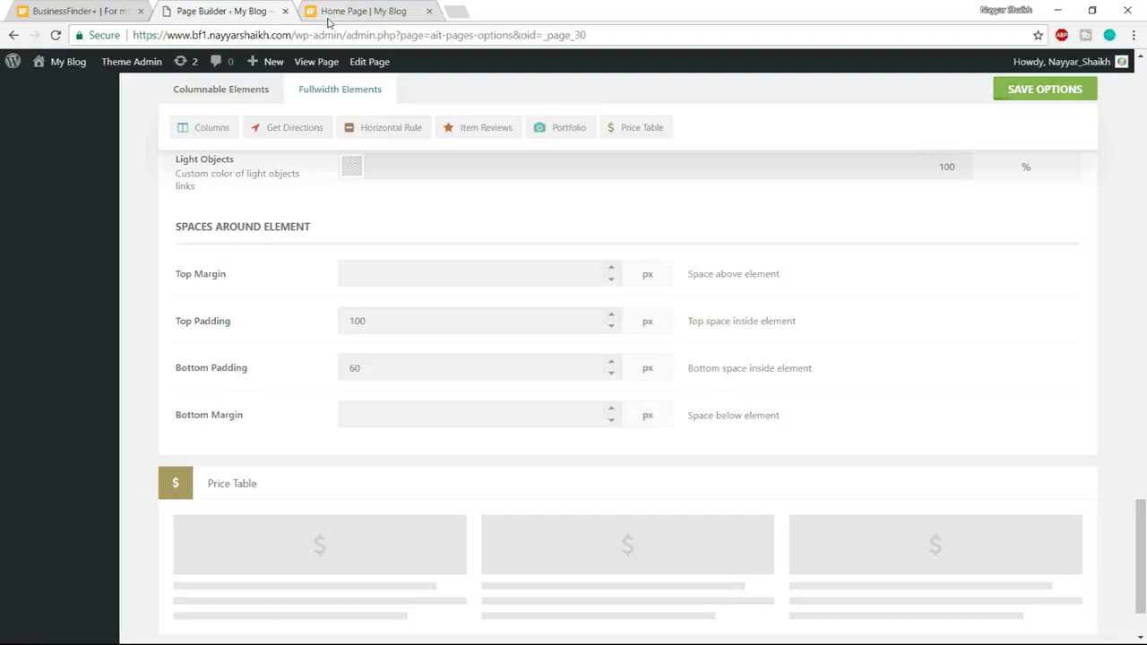
pyautogui.click(330, 14)
# Reload the home page, review the Basic $0 and Premium $50 packages, then return to the demo
pyautogui.click(55, 35)
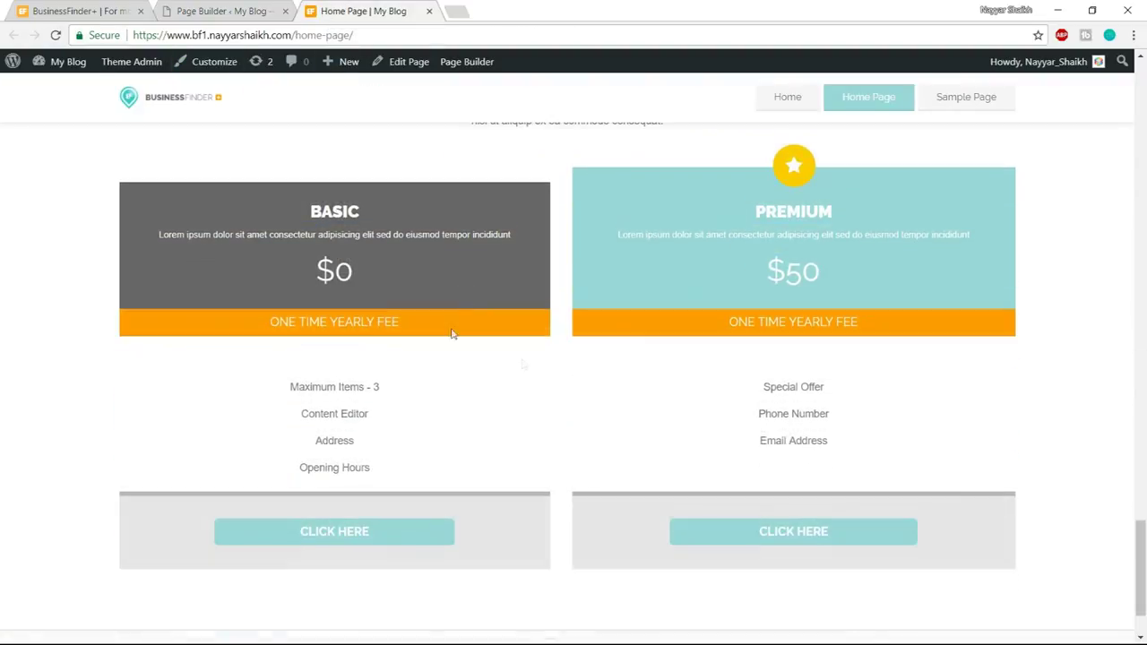
pyautogui.scroll(2, 1024, 422)
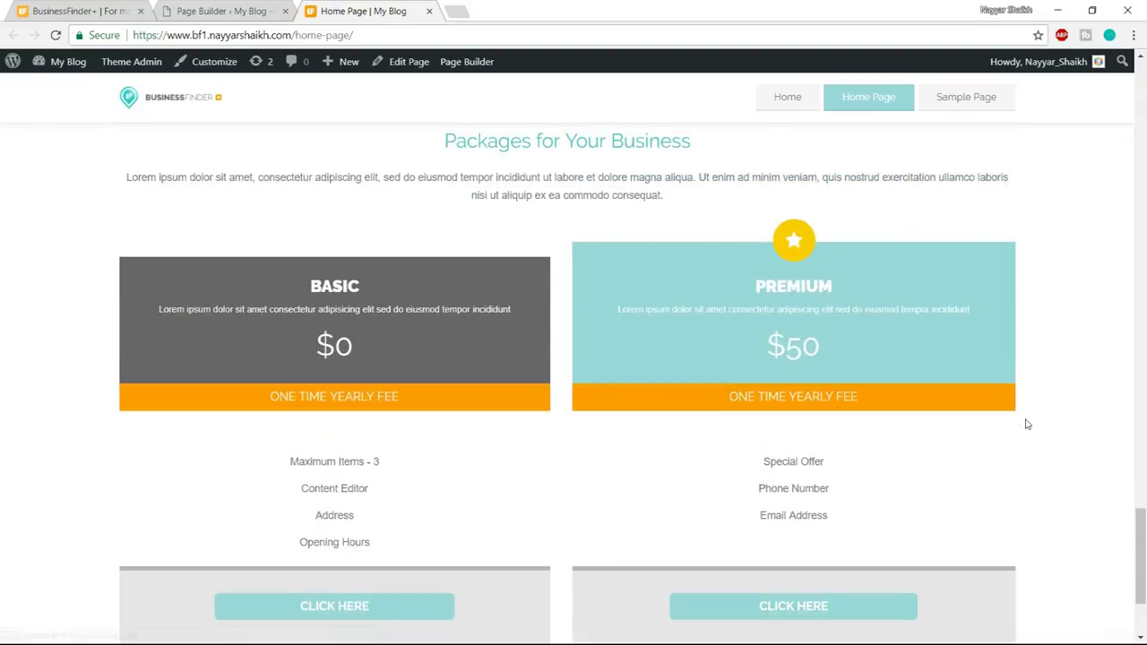
pyautogui.scroll(-1, 1028, 422)
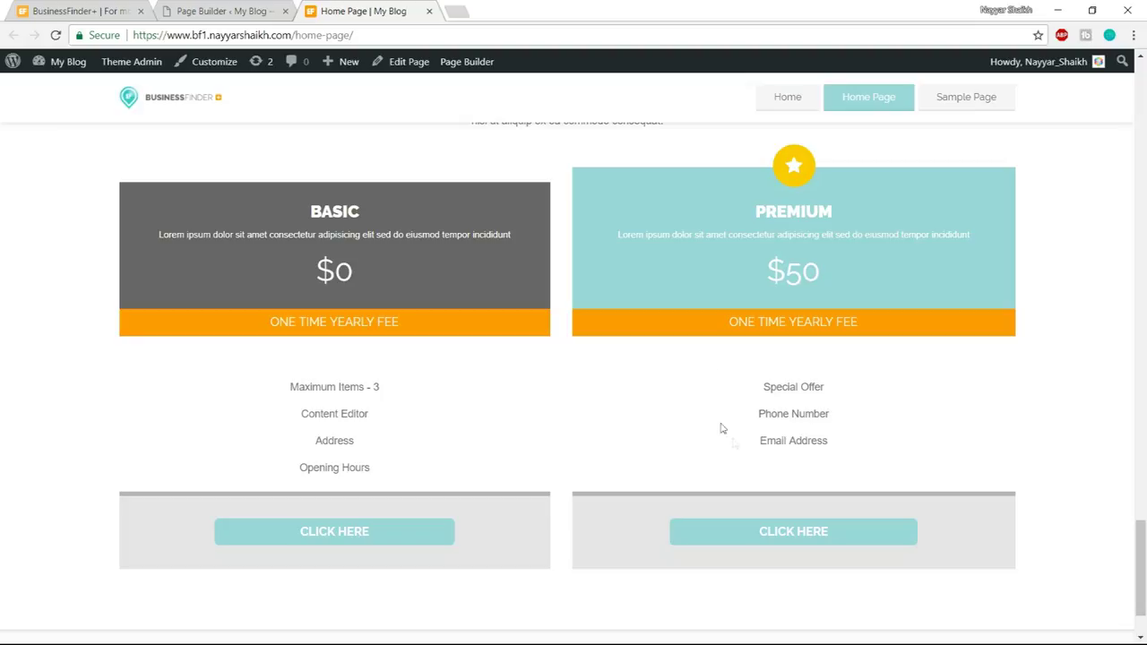
pyautogui.scroll(1, 856, 412)
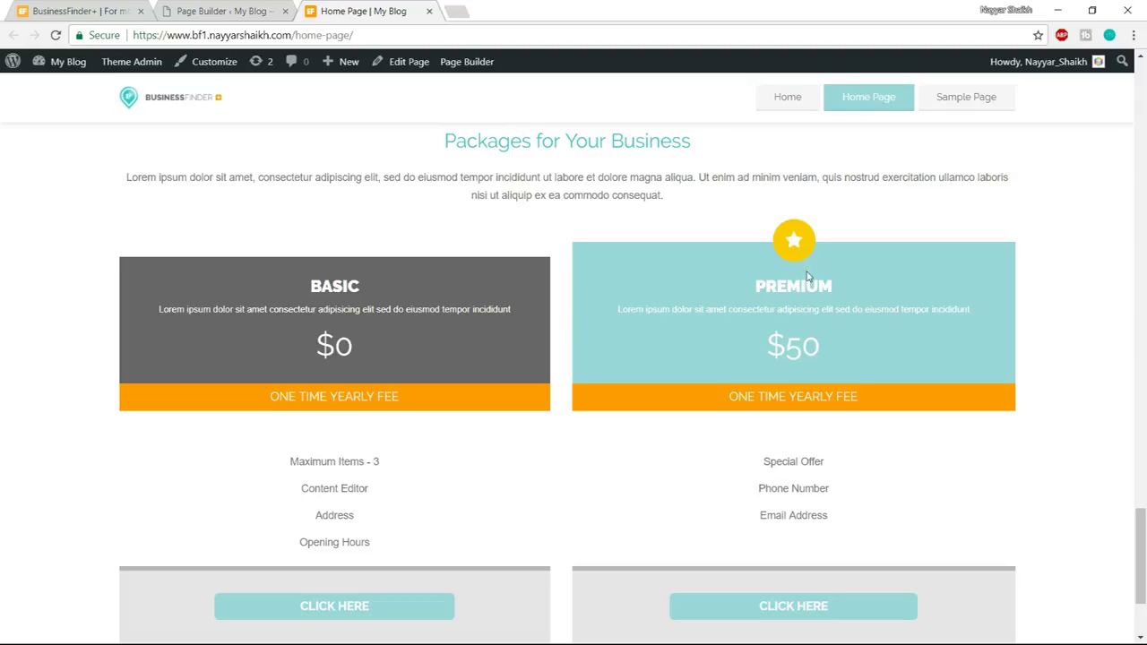
pyautogui.scroll(-2, 856, 357)
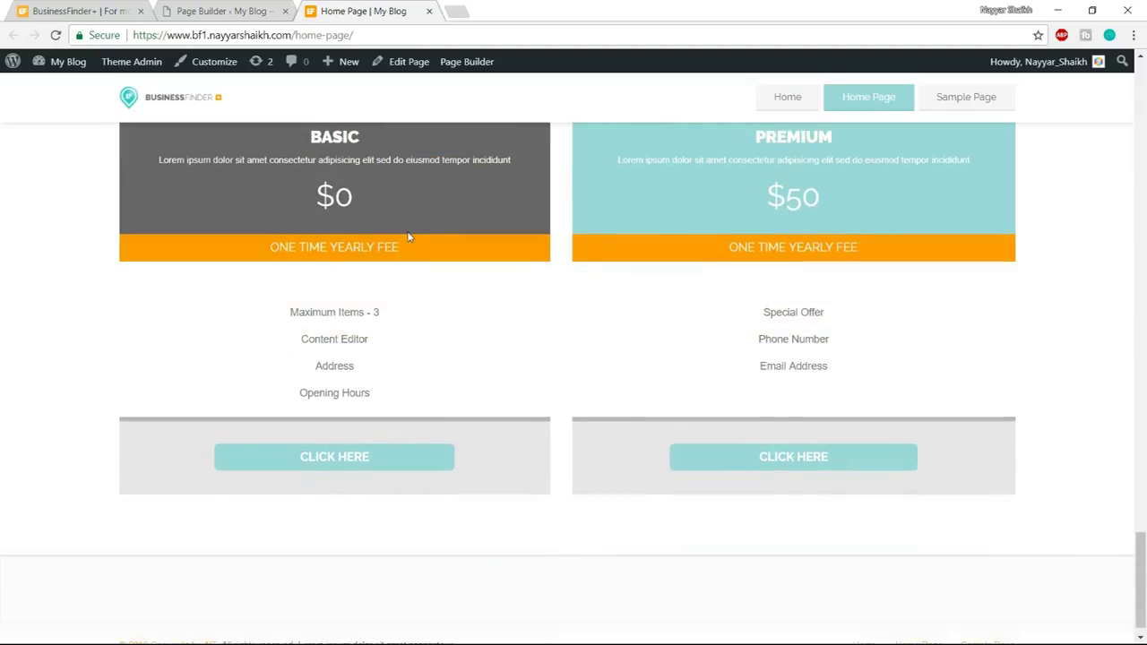
pyautogui.hotkey('ctrl', '1')
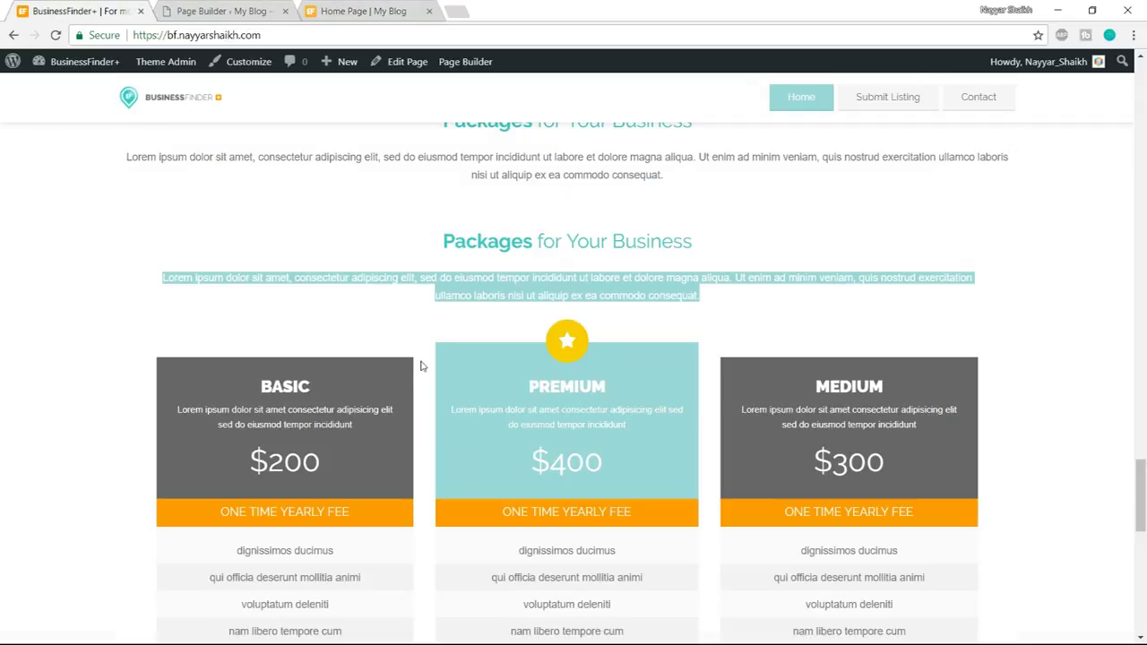
# Scroll the demo down to the Register Your Company section and select part of its text
pyautogui.scroll(-4, 421, 372)
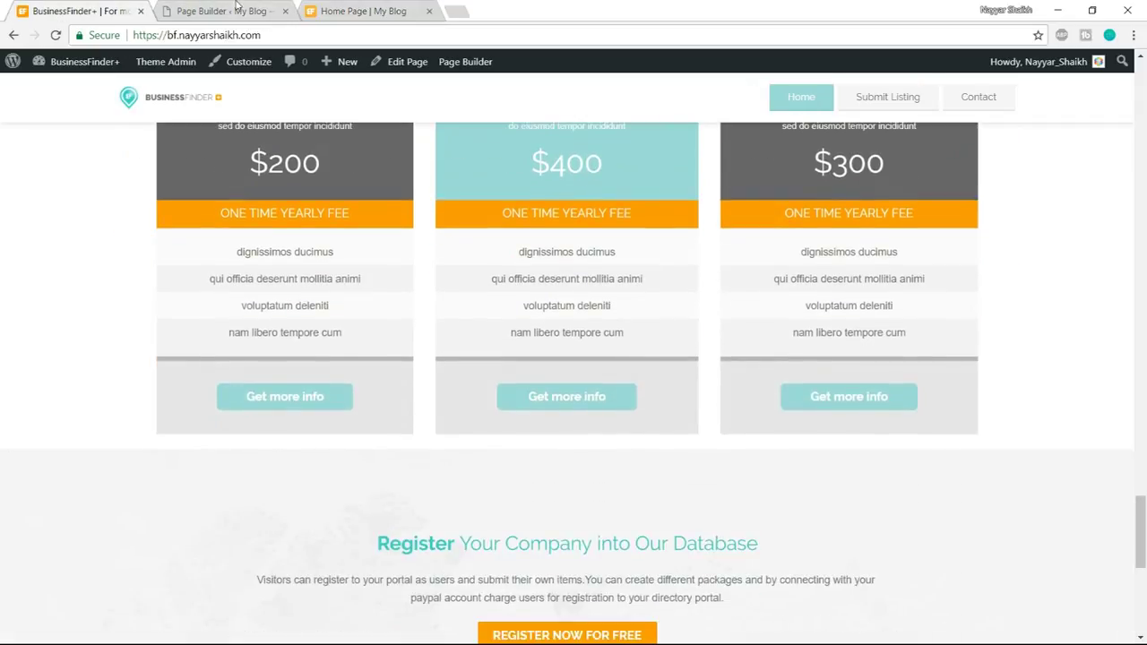
pyautogui.click(215, 10)
pyautogui.click(89, 9)
pyautogui.scroll(-3, 477, 314)
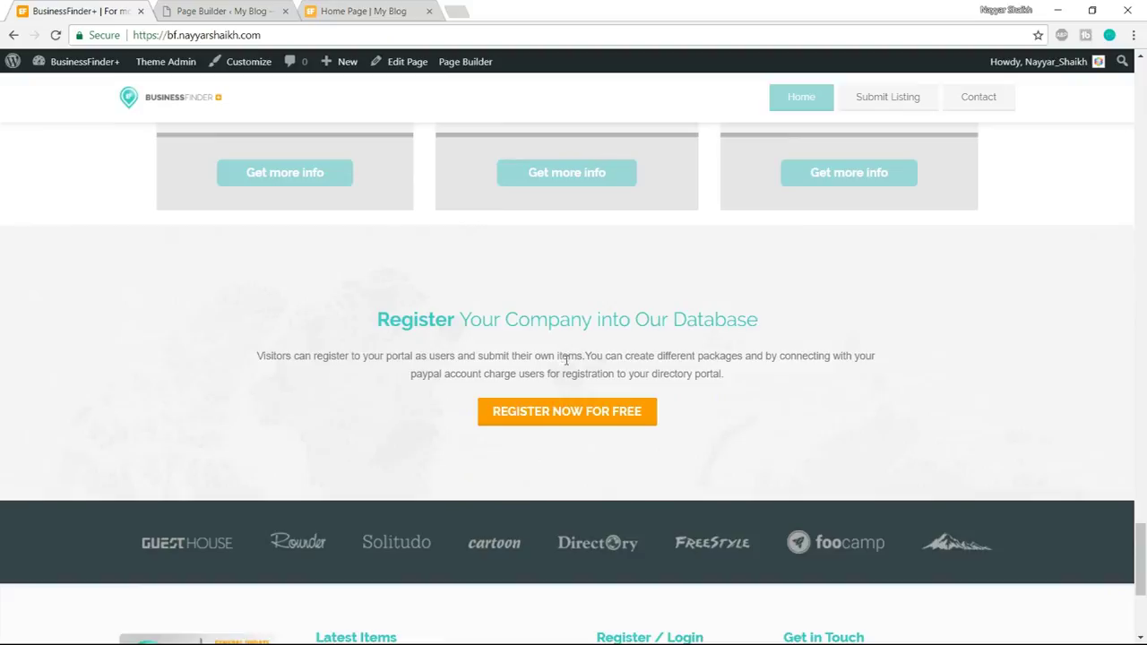
pyautogui.moveTo(401, 321); pyautogui.dragTo(690, 355)
pyautogui.click(689, 391)
# Go back to the page builder and scroll down to the Price Table and Comments elements
pyautogui.click(223, 9)
pyautogui.scroll(-1, 421, 224)
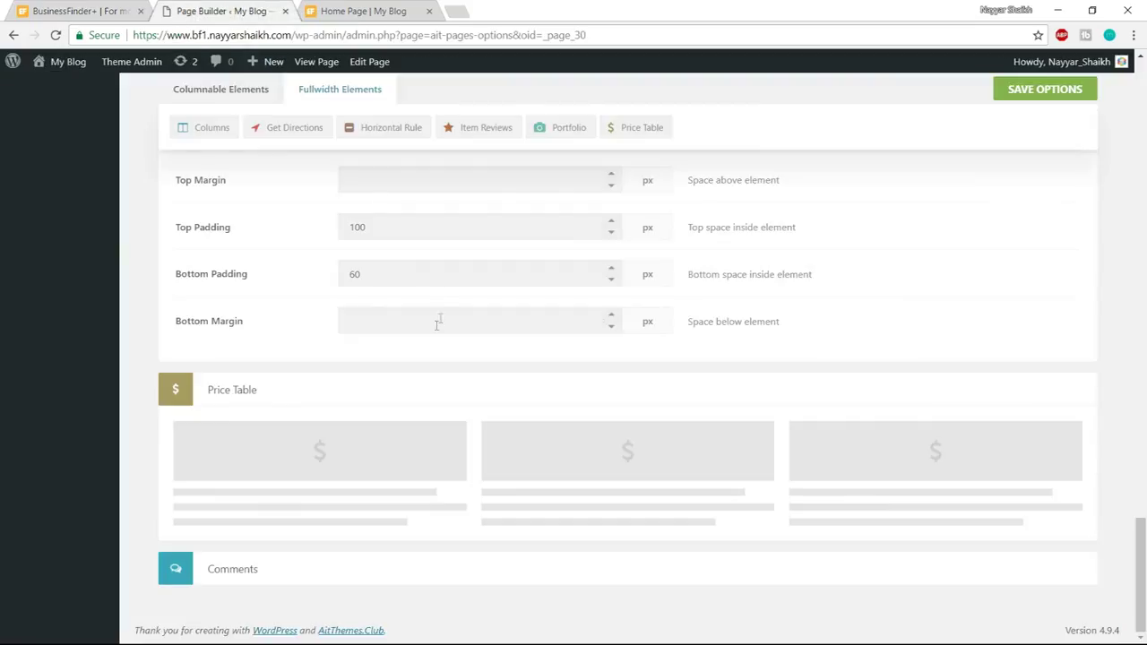
pyautogui.click(74, 7)
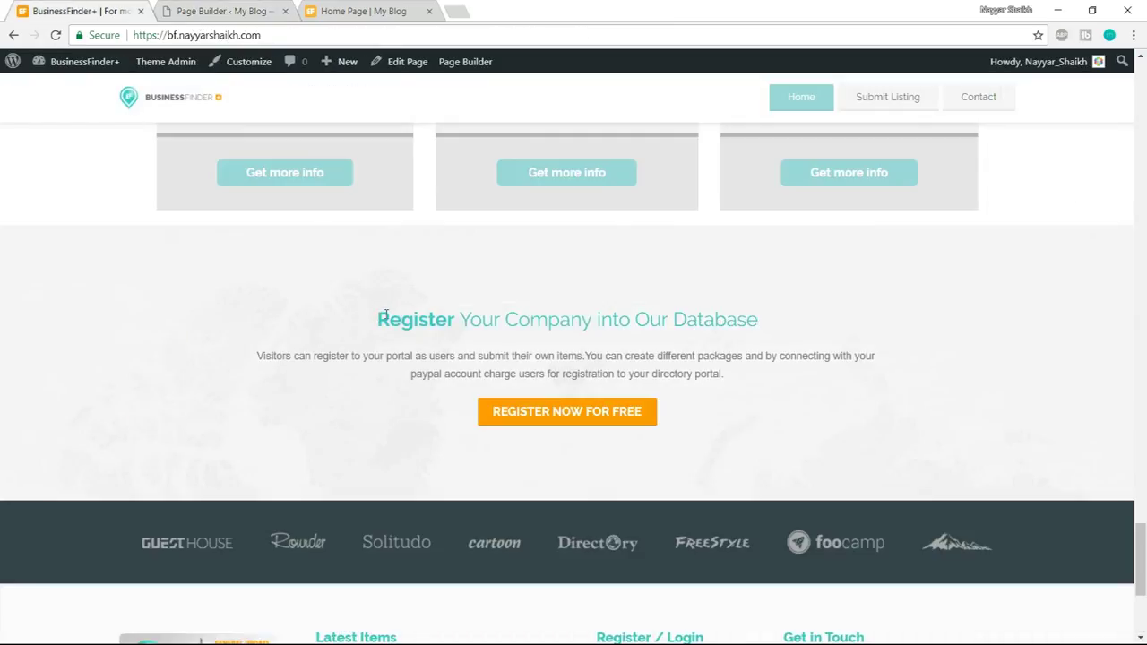
pyautogui.click(224, 10)
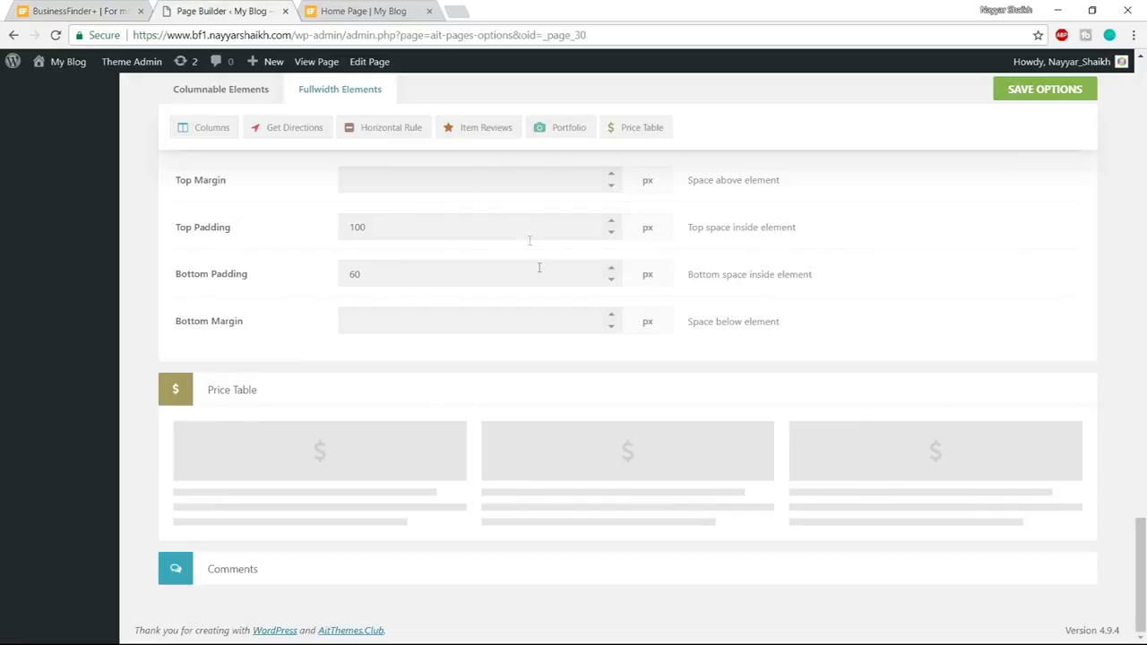
# Place a Text element between Price Table and Comments and paste the demo's Register heading and paragraph
pyautogui.click(254, 93)
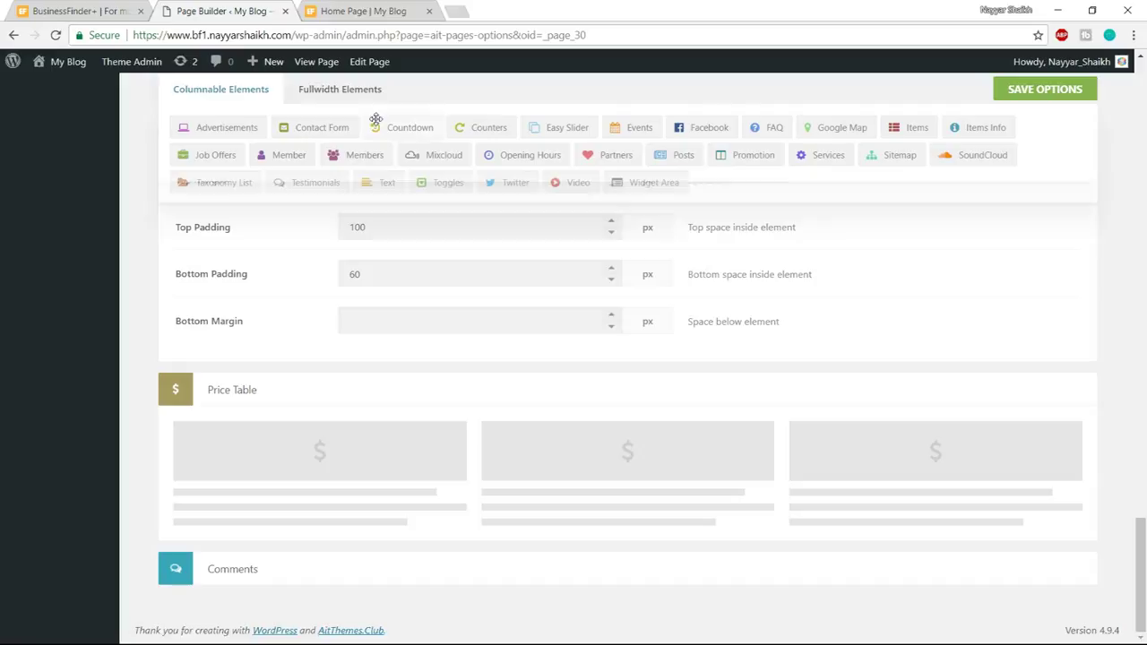
pyautogui.moveTo(372, 189); pyautogui.dragTo(412, 541)
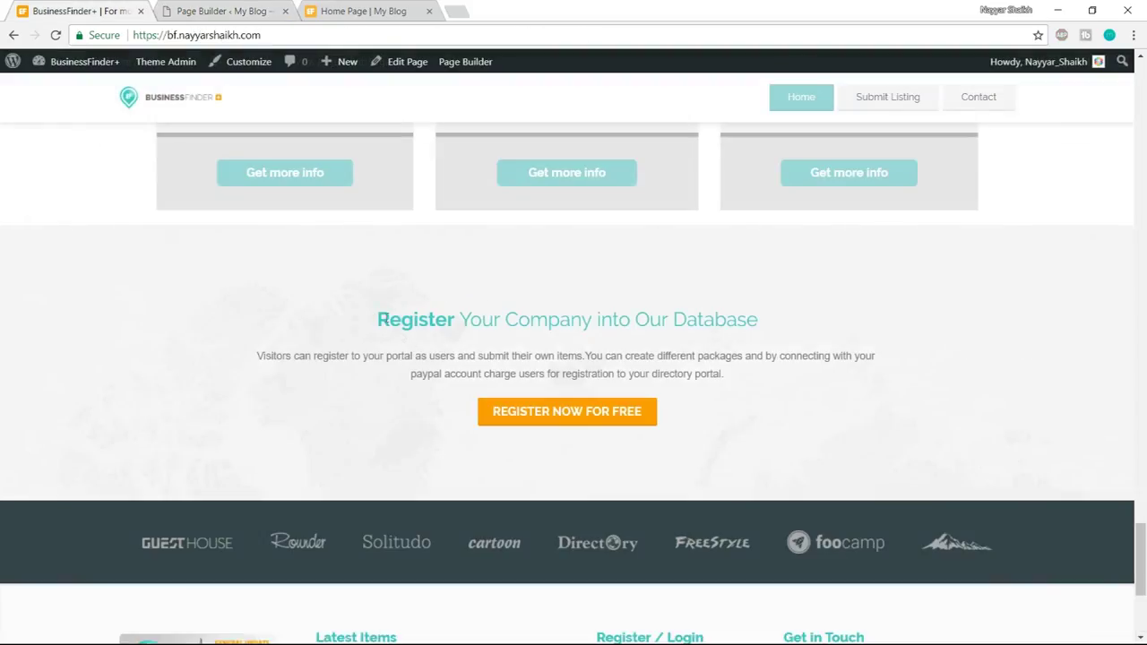
pyautogui.moveTo(378, 319); pyautogui.dragTo(748, 395)
pyautogui.hotkey('ctrl', 'c')
pyautogui.click(268, 6)
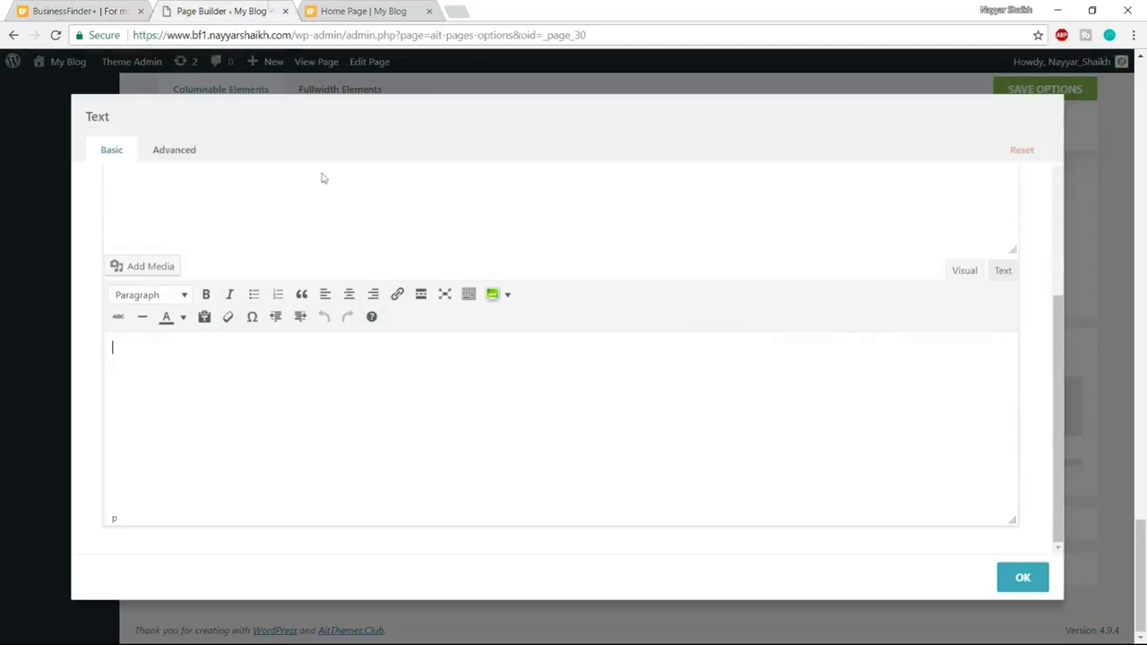
pyautogui.hotkey('ctrl', 'v')
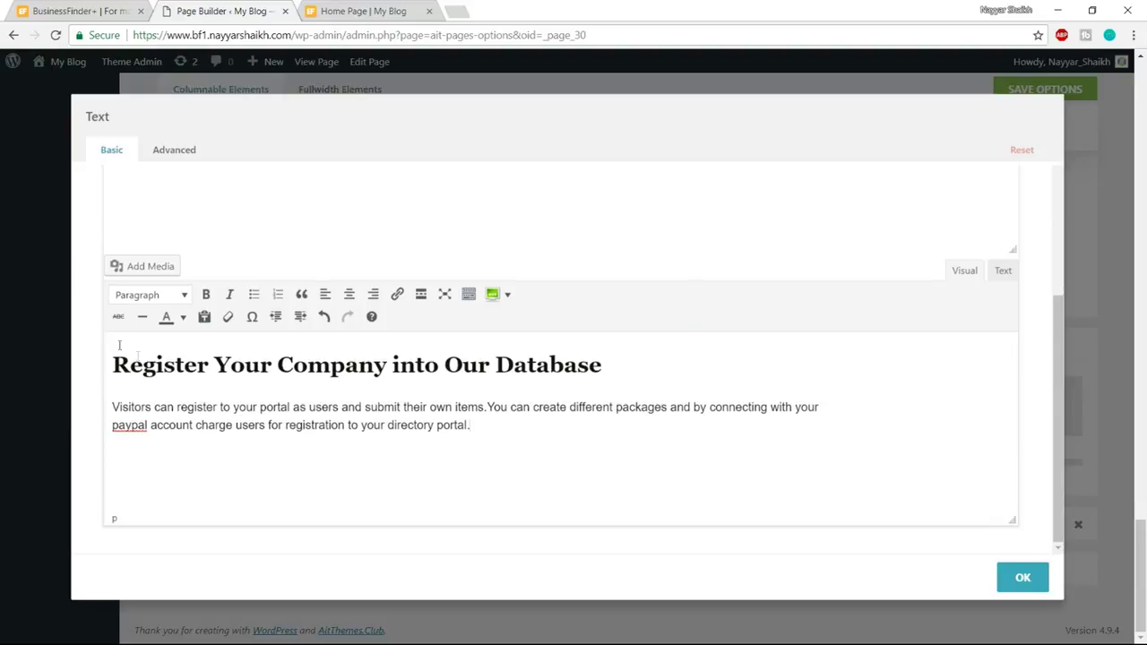
# Centre all the text and add an empty line below the registration paragraph
pyautogui.hotkey('ctrl', 'a')
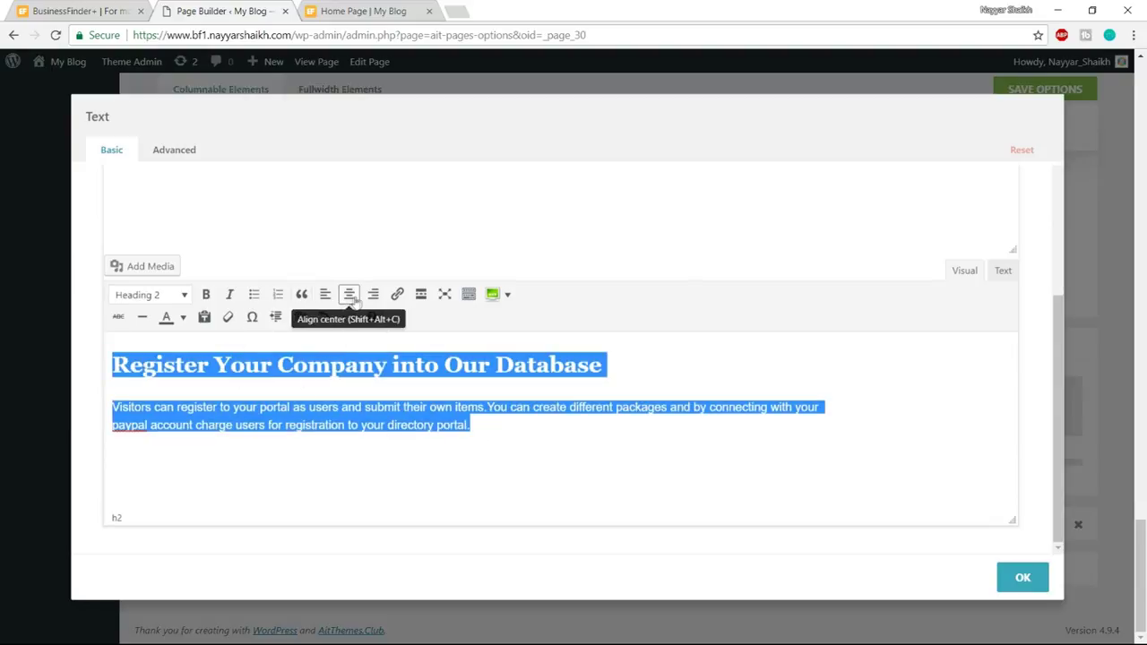
pyautogui.click(353, 299)
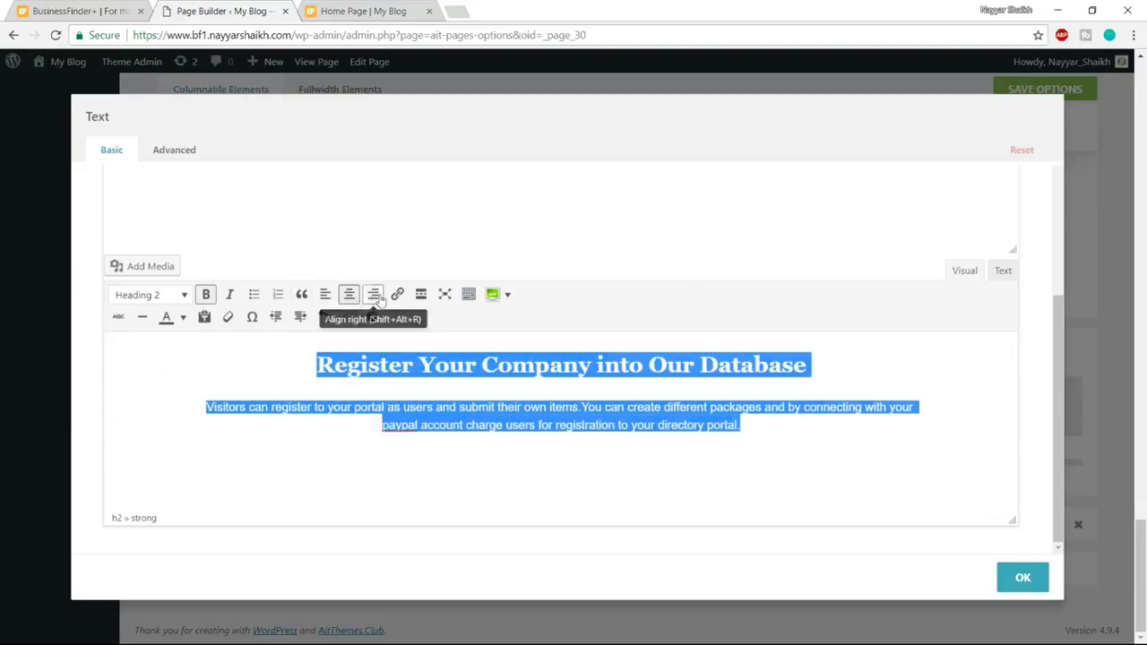
pyautogui.click(781, 430)
pyautogui.press('Return')
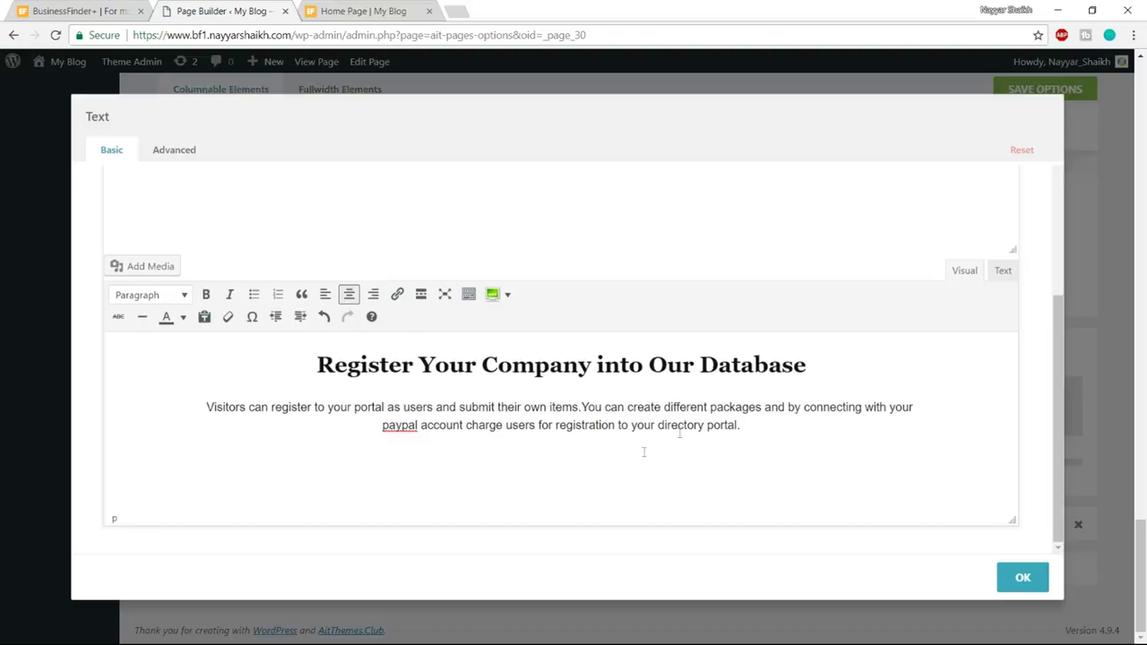
pyautogui.click(90, 9)
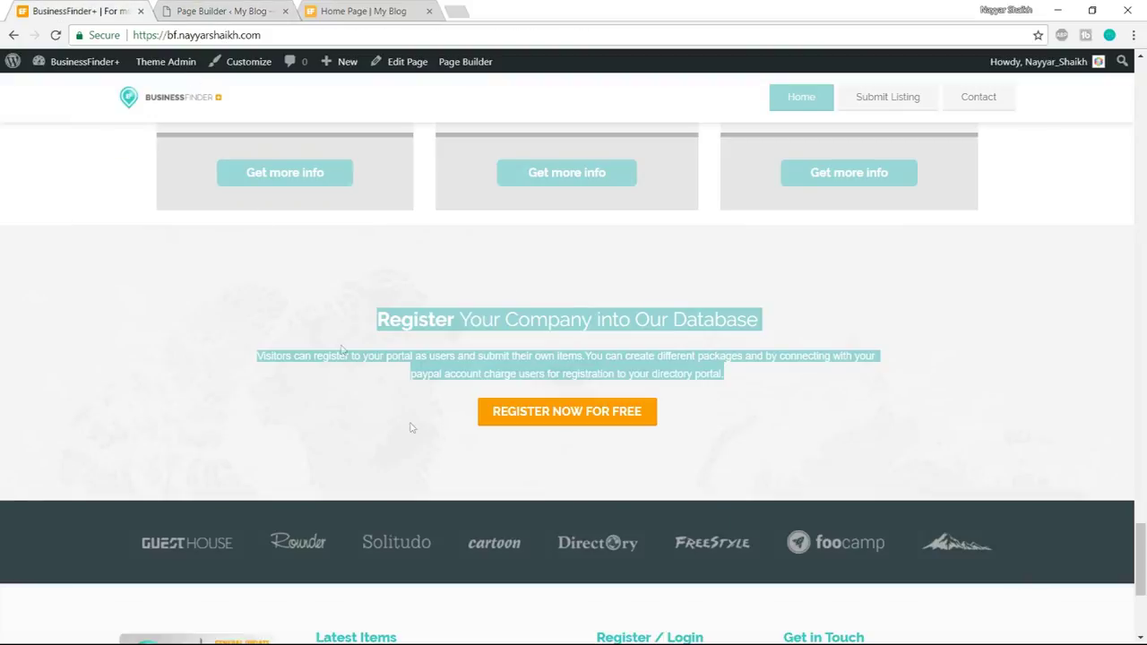
pyautogui.click(258, 6)
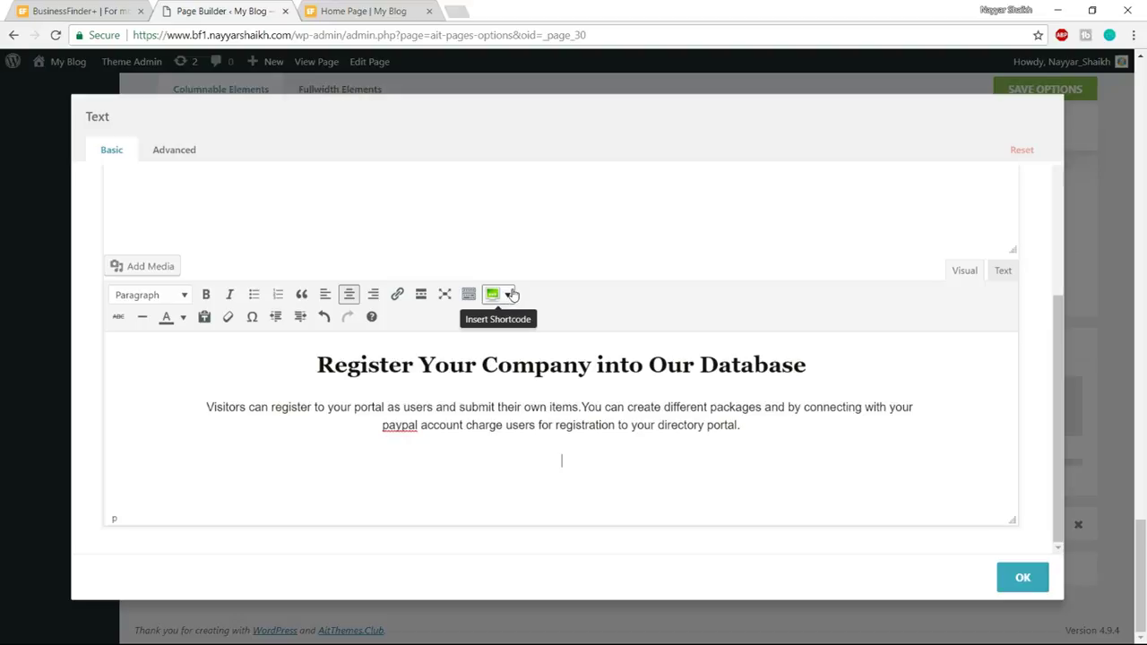
# Insert a Button shortcode and title it 'REGISTER NOW FOR FREE' like the demo button
pyautogui.click(510, 294)
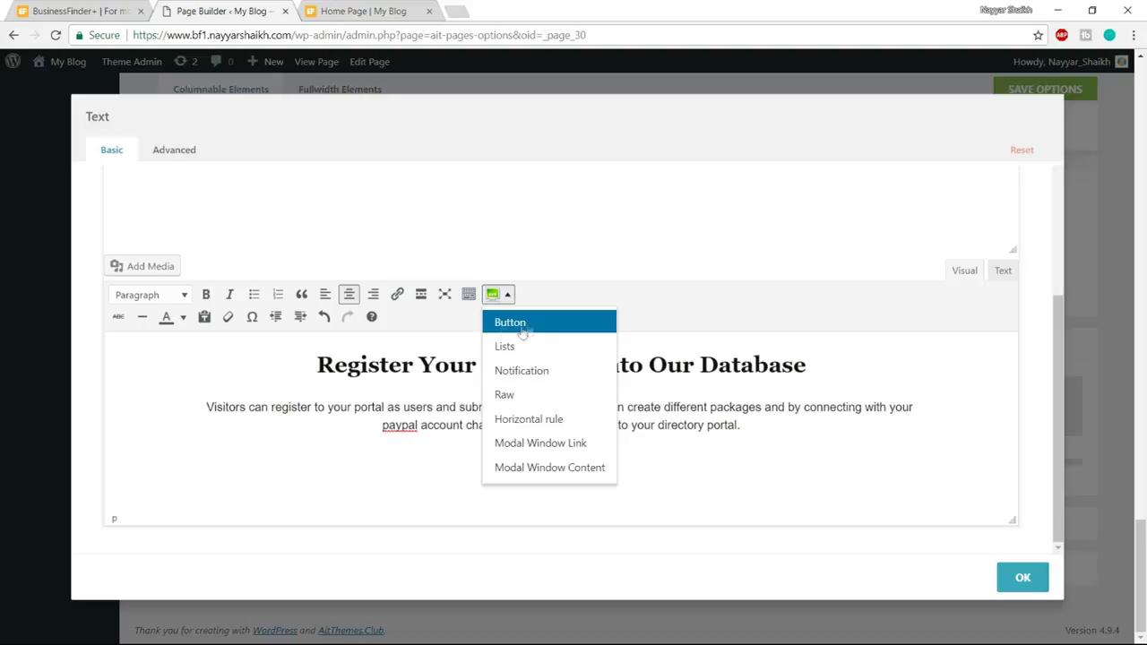
pyautogui.click(532, 327)
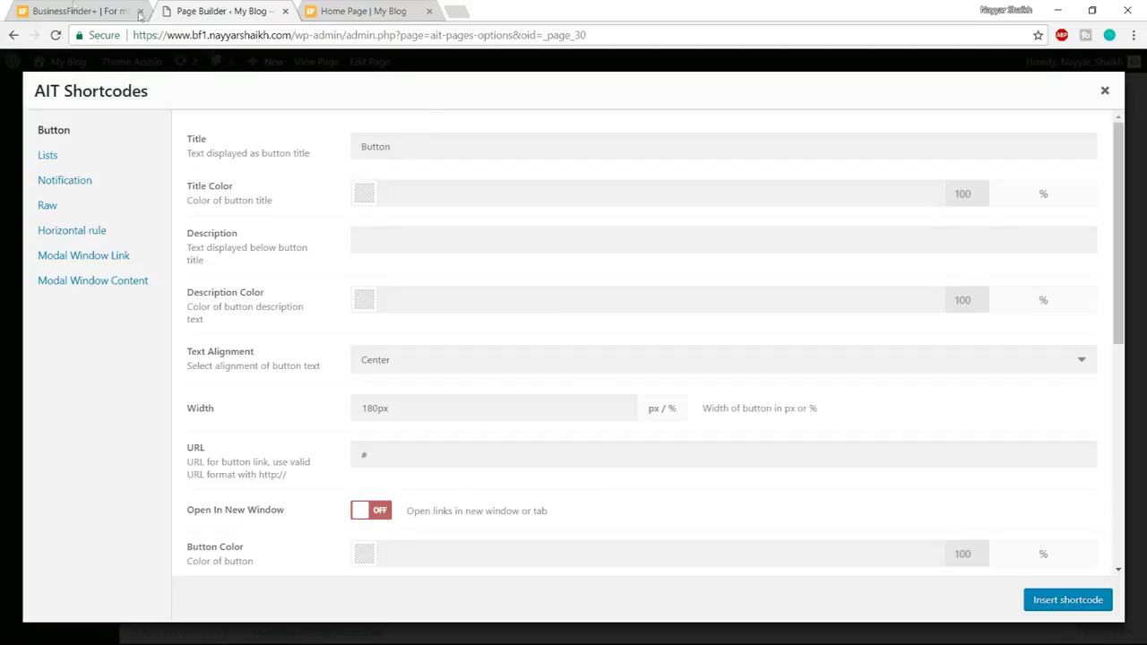
pyautogui.click(58, 6)
pyautogui.click(542, 446)
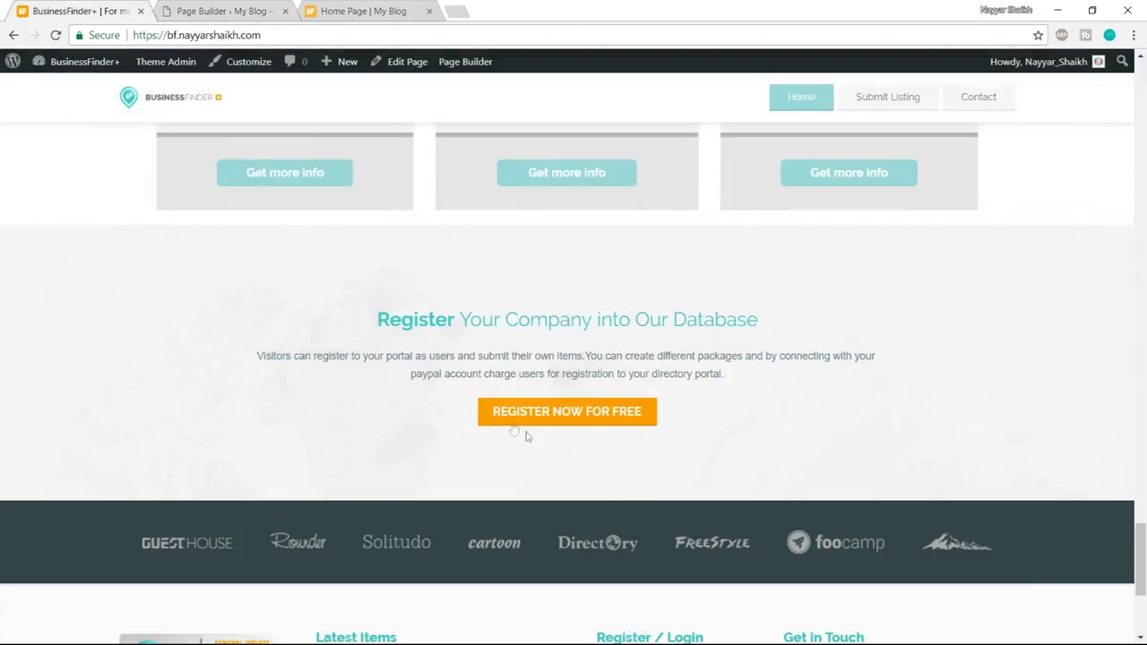
pyautogui.hotkey('ctrl', 'Tab')
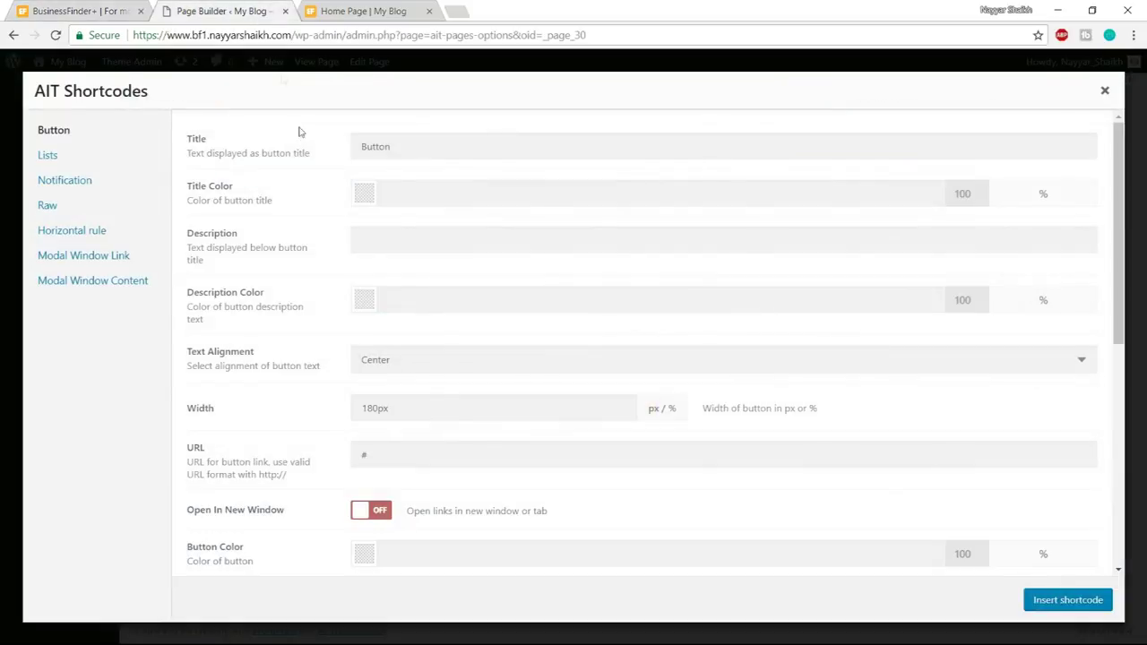
pyautogui.moveTo(431, 139); pyautogui.dragTo(299, 144)
pyautogui.write('REGISTER NOW FOR FREE')
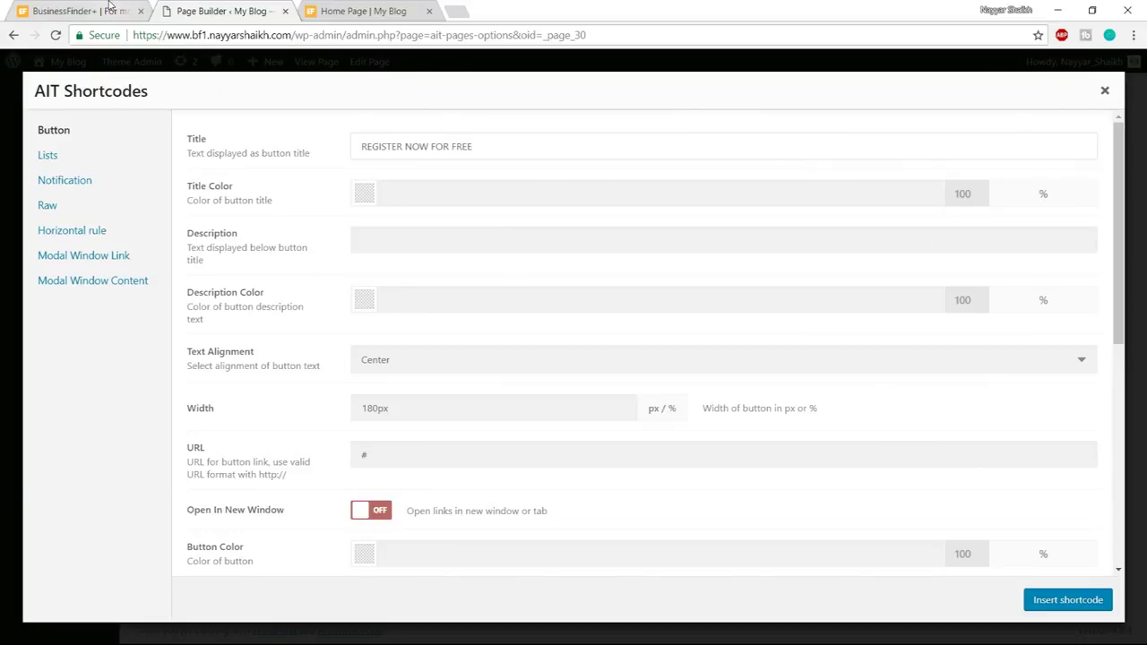
pyautogui.hotkey('ctrl', 'shift', 'Tab')
pyautogui.click(276, 5)
# Give the button a white #ffffff title colour and Center text alignment
pyautogui.click(423, 198)
pyautogui.click(382, 191)
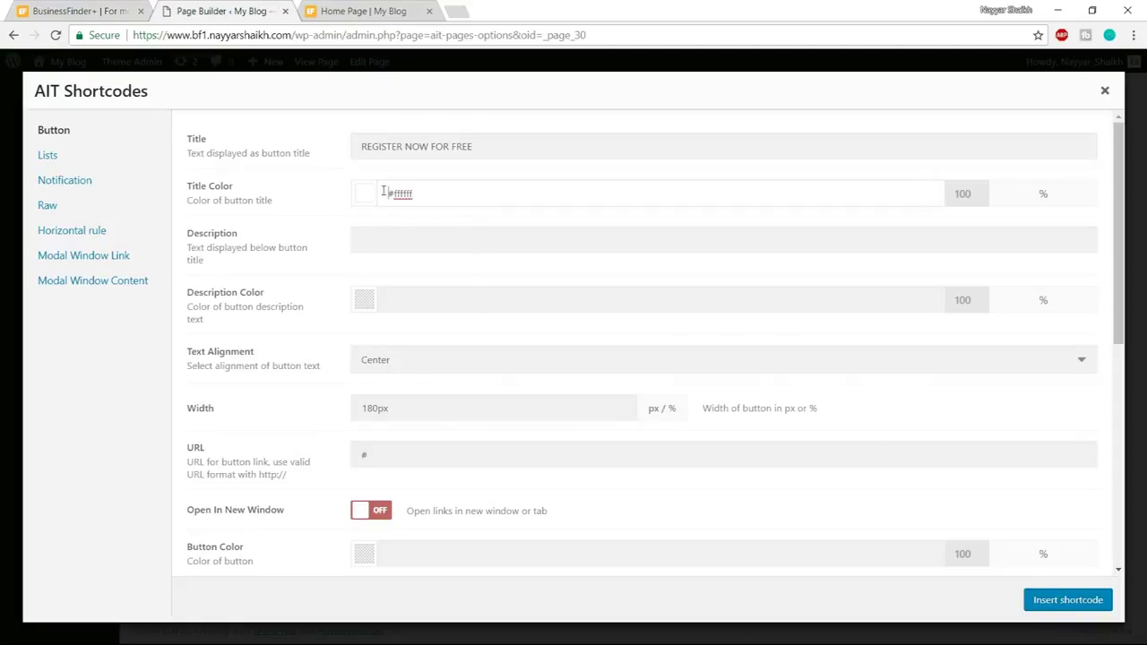
pyautogui.click(391, 237)
pyautogui.click(429, 274)
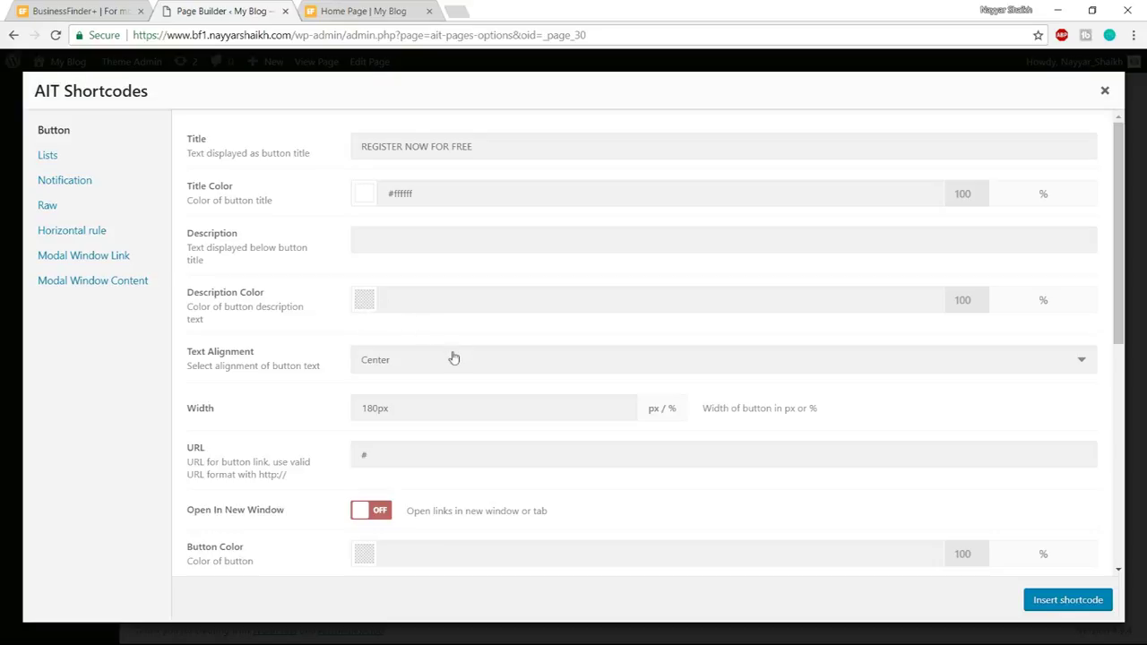
pyautogui.click(418, 360)
pyautogui.click(422, 361)
# Set the button width to 240px and its URL to #
pyautogui.scroll(-1, 476, 363)
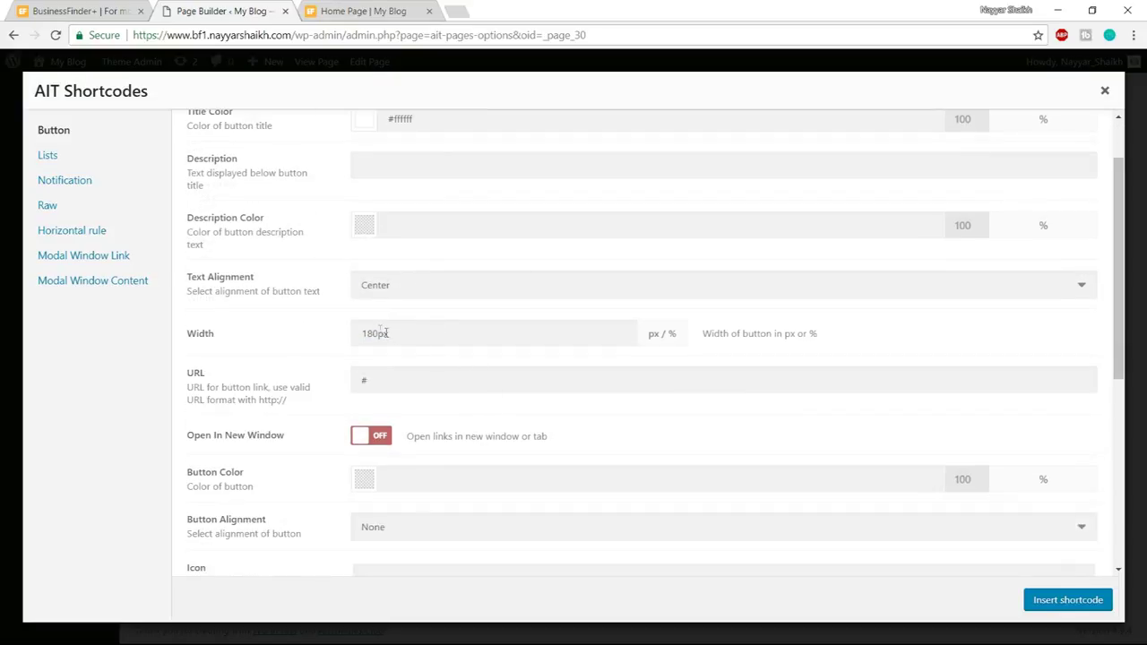
pyautogui.moveTo(377, 331); pyautogui.dragTo(318, 339)
pyautogui.write('24')
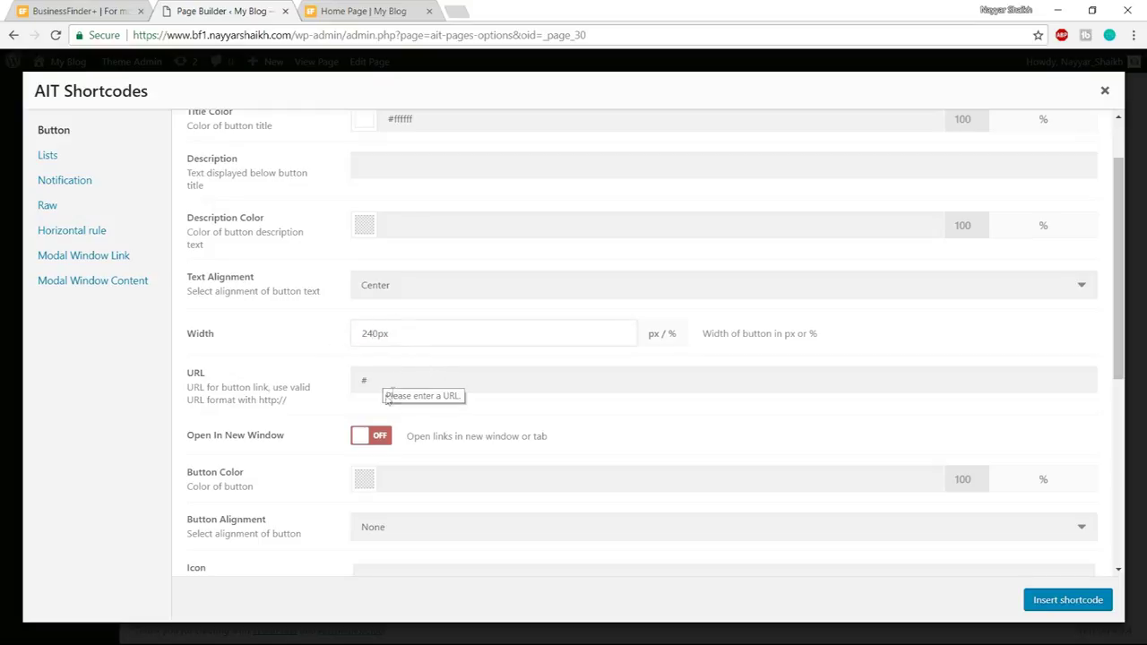
pyautogui.click(71, 11)
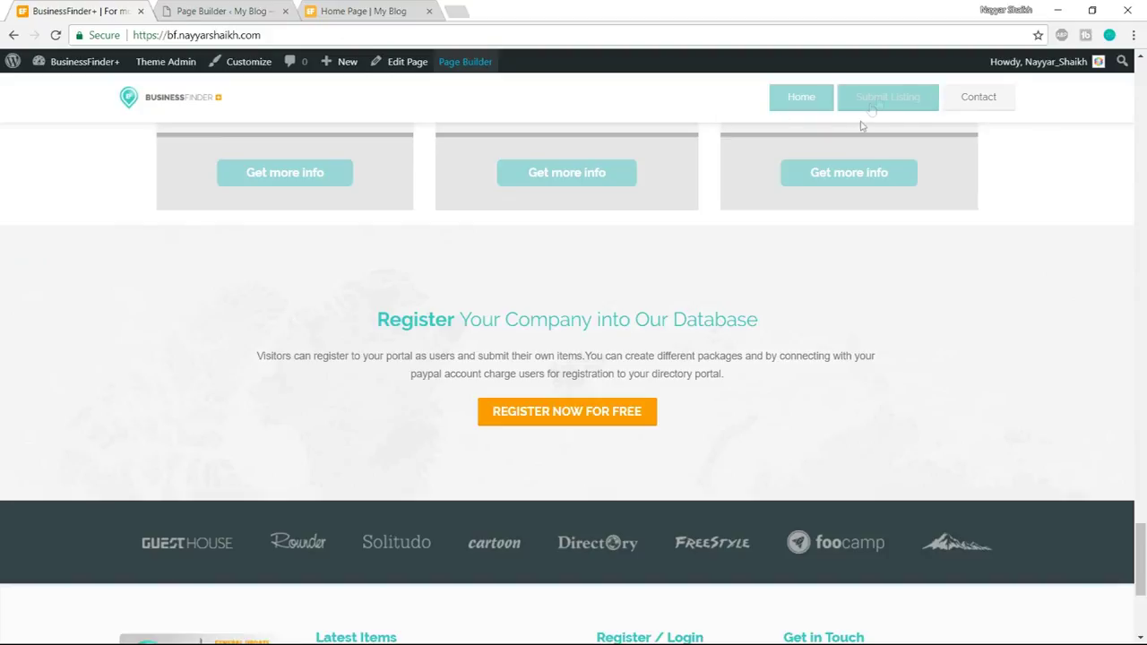
pyautogui.click(225, 11)
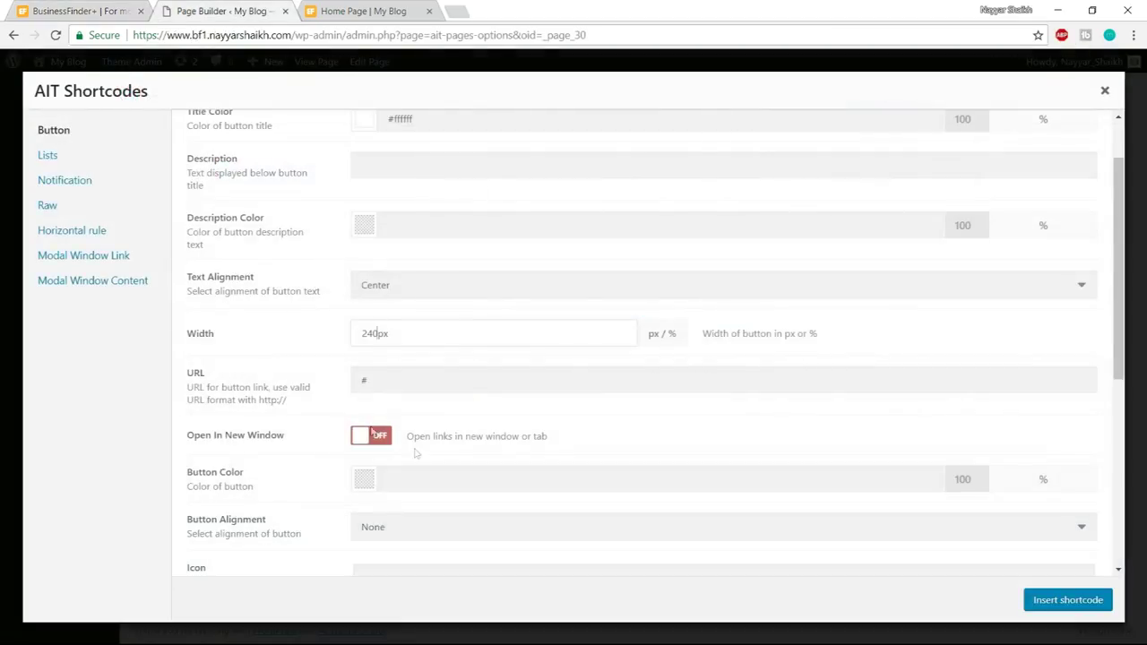
pyautogui.doubleClick(364, 379)
pyautogui.scroll(-3, 600, 429)
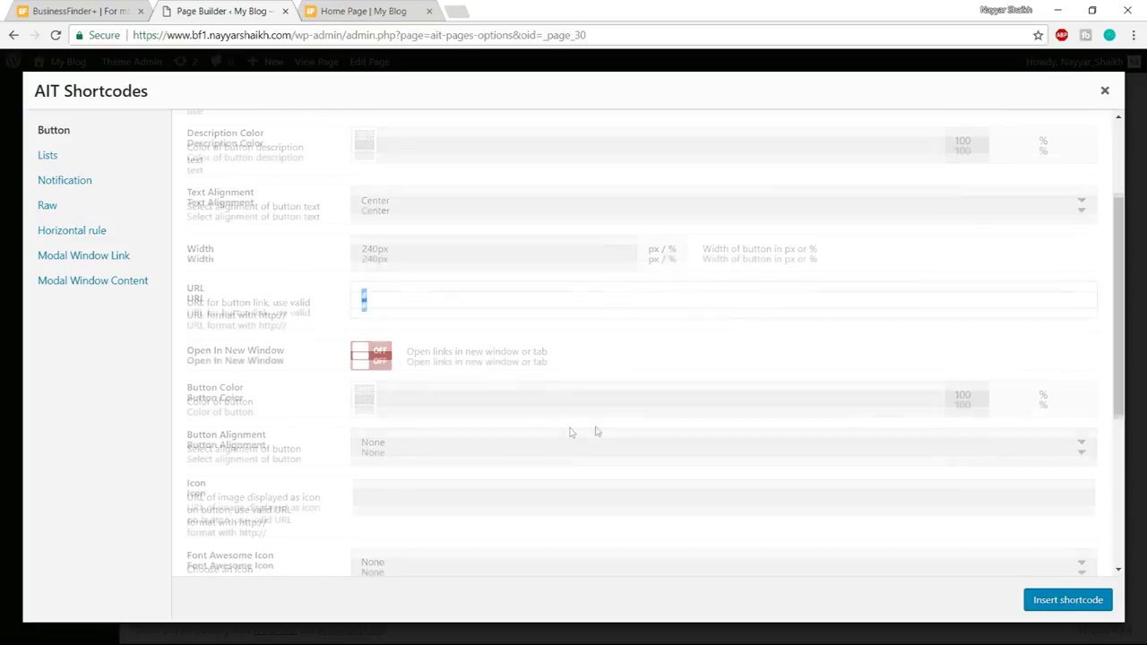
pyautogui.click(105, 10)
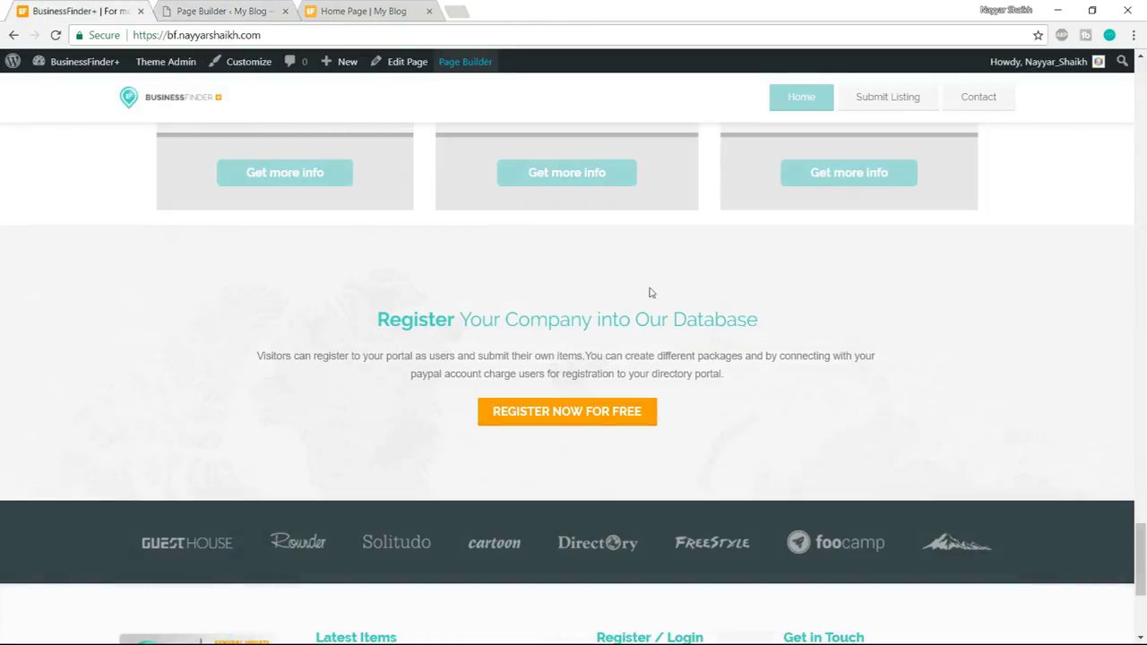
pyautogui.scroll(-1, 881, 394)
pyautogui.scroll(1, 826, 401)
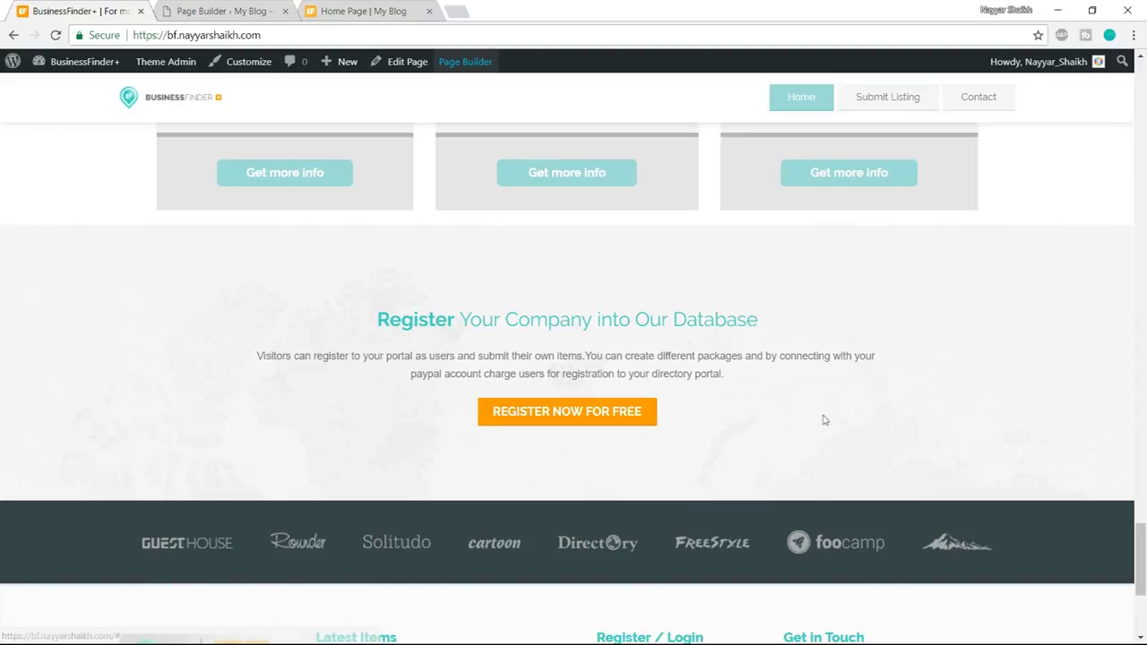
pyautogui.scroll(-1, 833, 412)
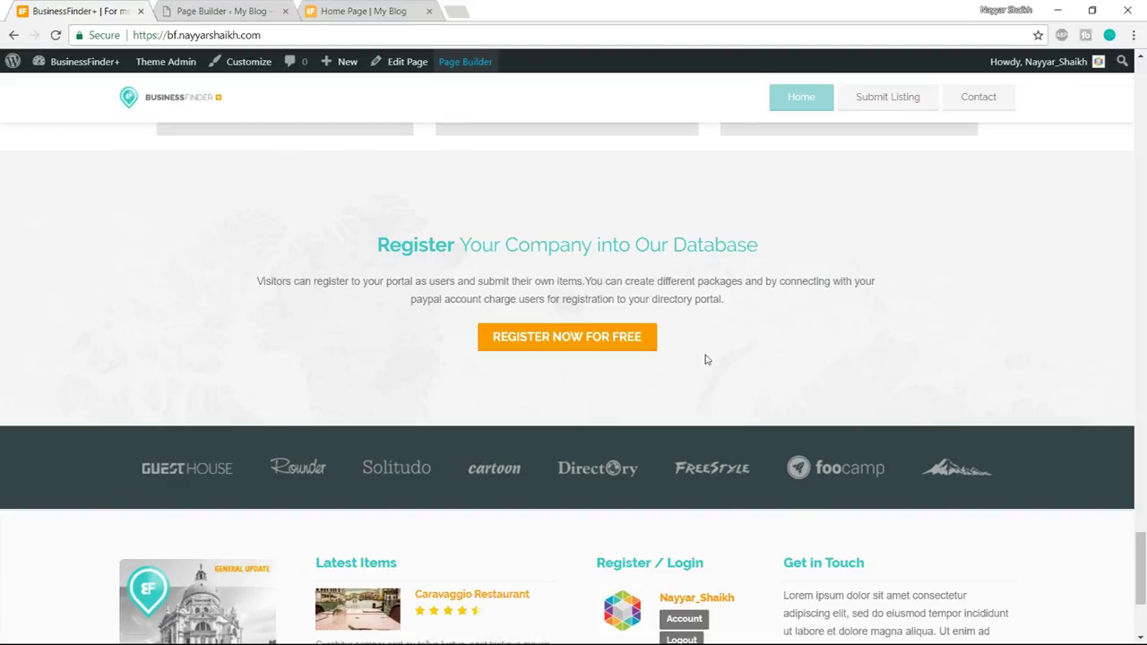
pyautogui.scroll(-1, 719, 355)
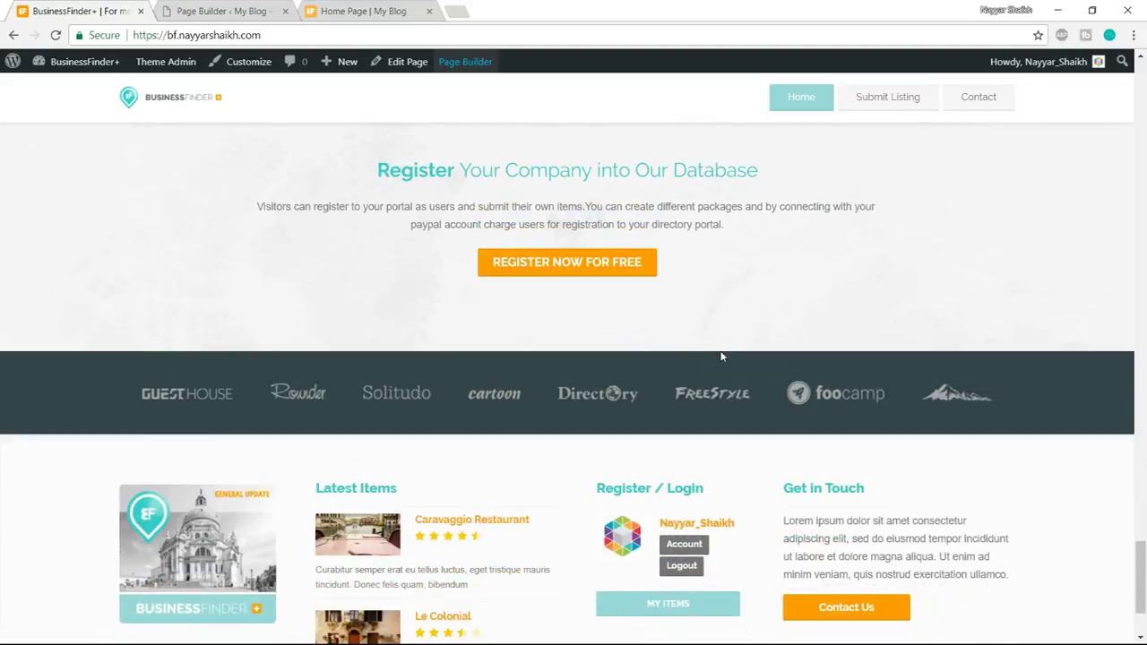
pyautogui.rightClick(652, 268)
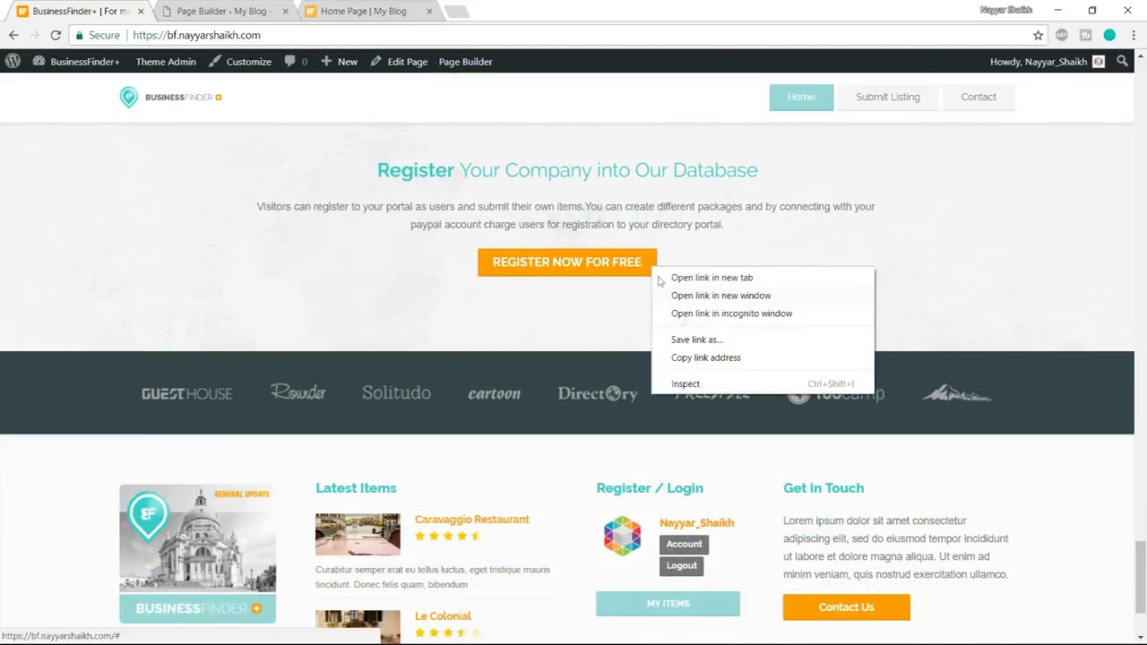
pyautogui.click(697, 385)
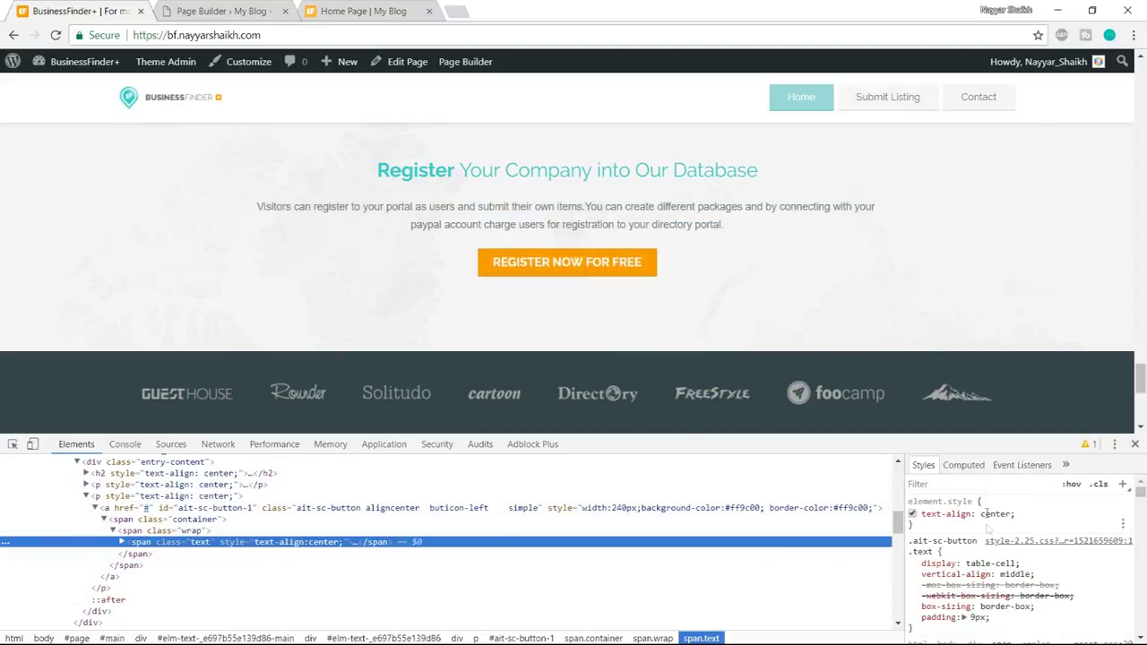
pyautogui.scroll(-2, 1025, 557)
pyautogui.scroll(-5, 1026, 556)
pyautogui.scroll(-8, 1025, 557)
pyautogui.scroll(-3, 1026, 551)
pyautogui.scroll(-2, 1026, 567)
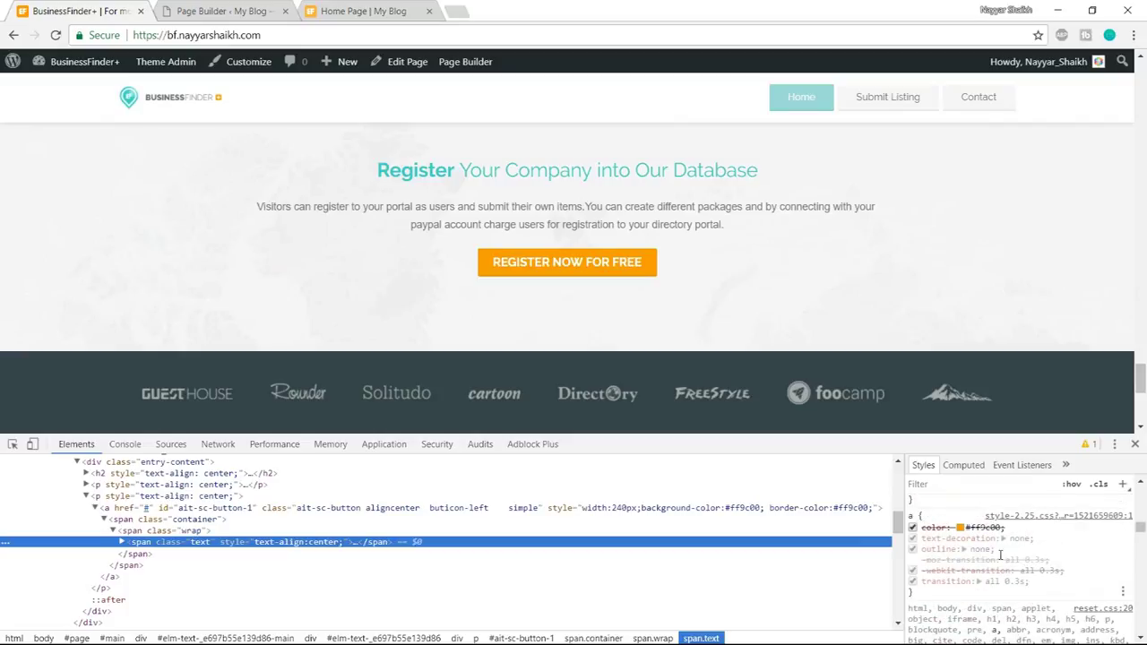
pyautogui.click(989, 529)
pyautogui.hotkey('ctrl', 'c')
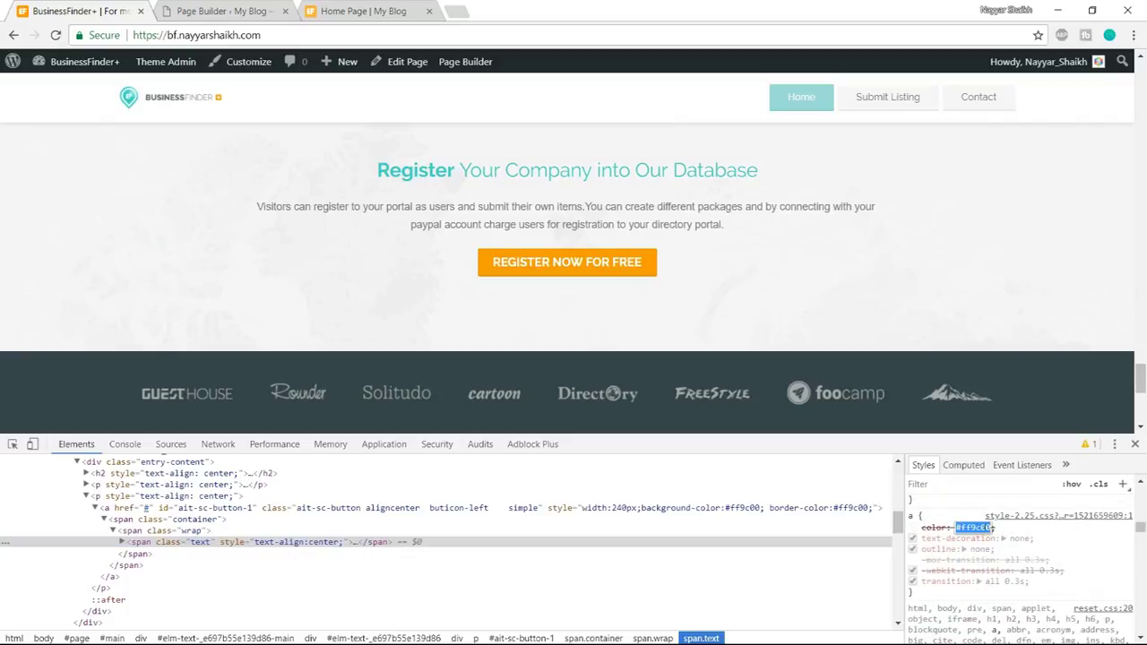
pyautogui.click(1134, 443)
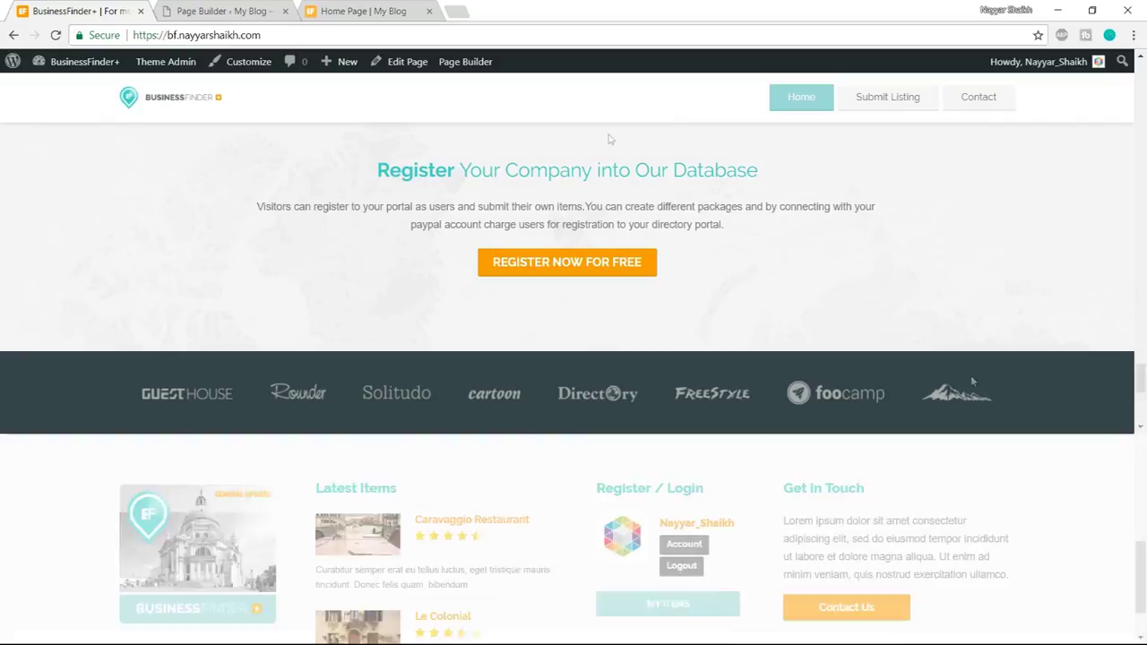
pyautogui.click(224, 11)
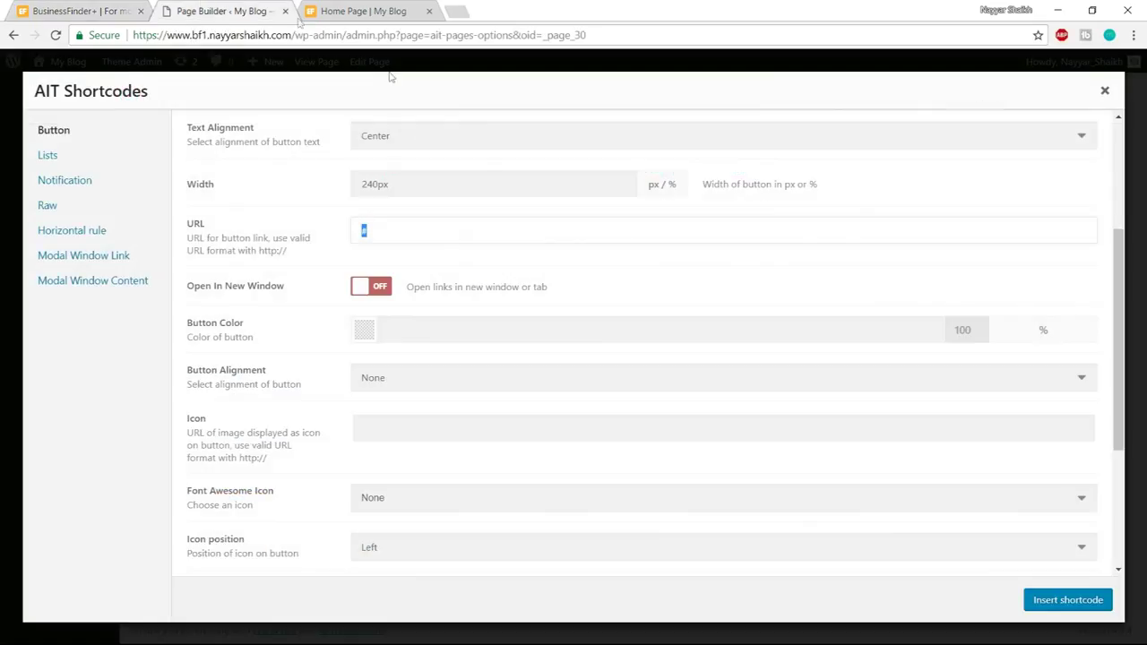
# Paste #ff9c00 as the Button Color and set Button Alignment to Center
pyautogui.click(408, 339)
pyautogui.hotkey('ctrl', 'v')
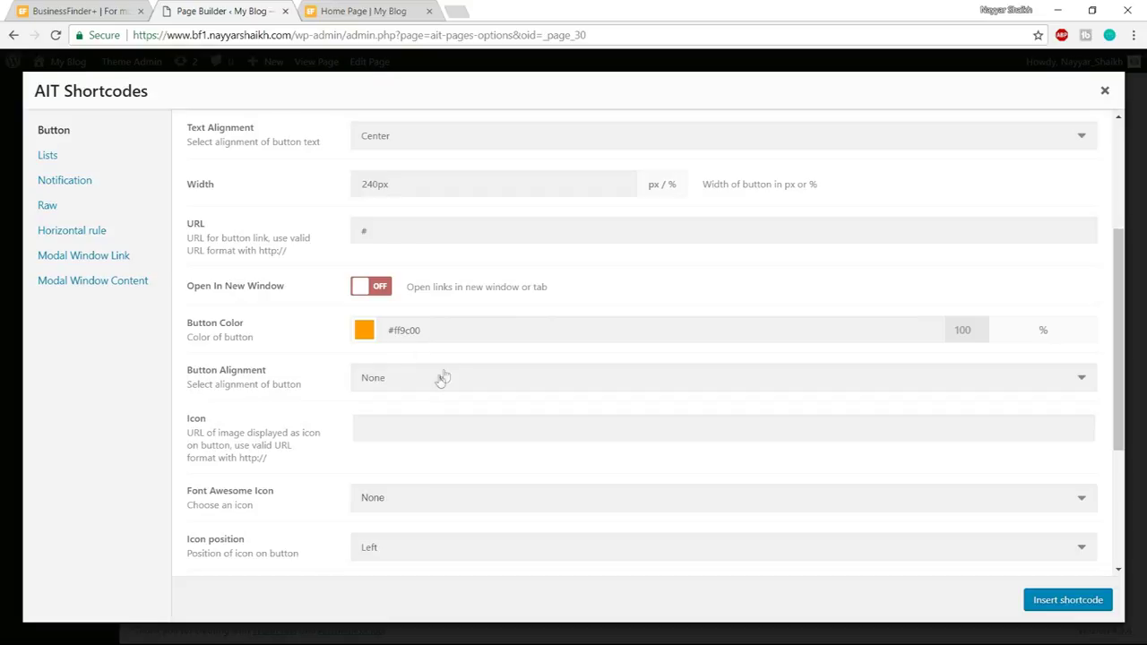
pyautogui.click(439, 378)
pyautogui.click(435, 508)
pyautogui.scroll(-1, 408, 368)
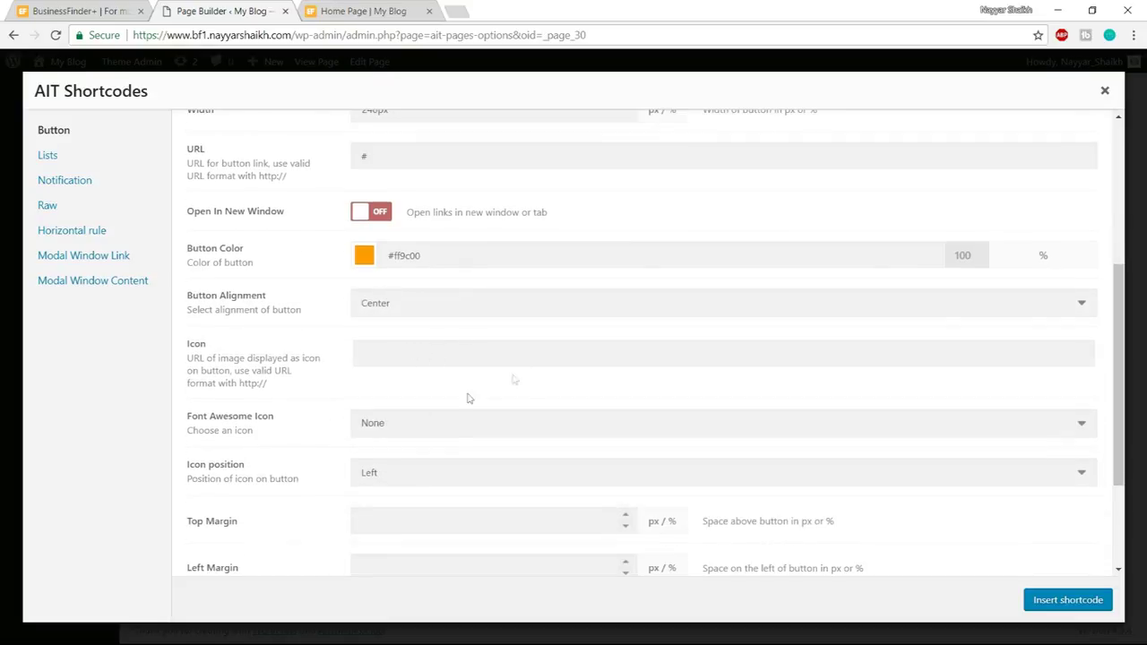
pyautogui.scroll(-2, 487, 404)
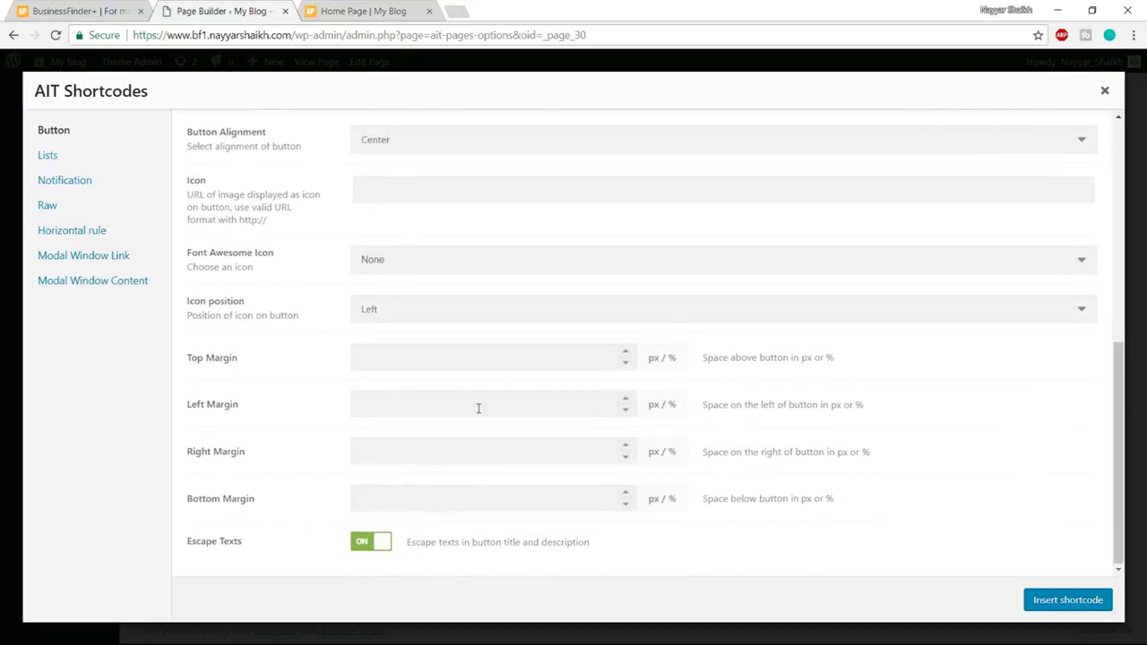
# Insert the button shortcode into the Register text and open the element's Advanced options
pyautogui.click(1060, 601)
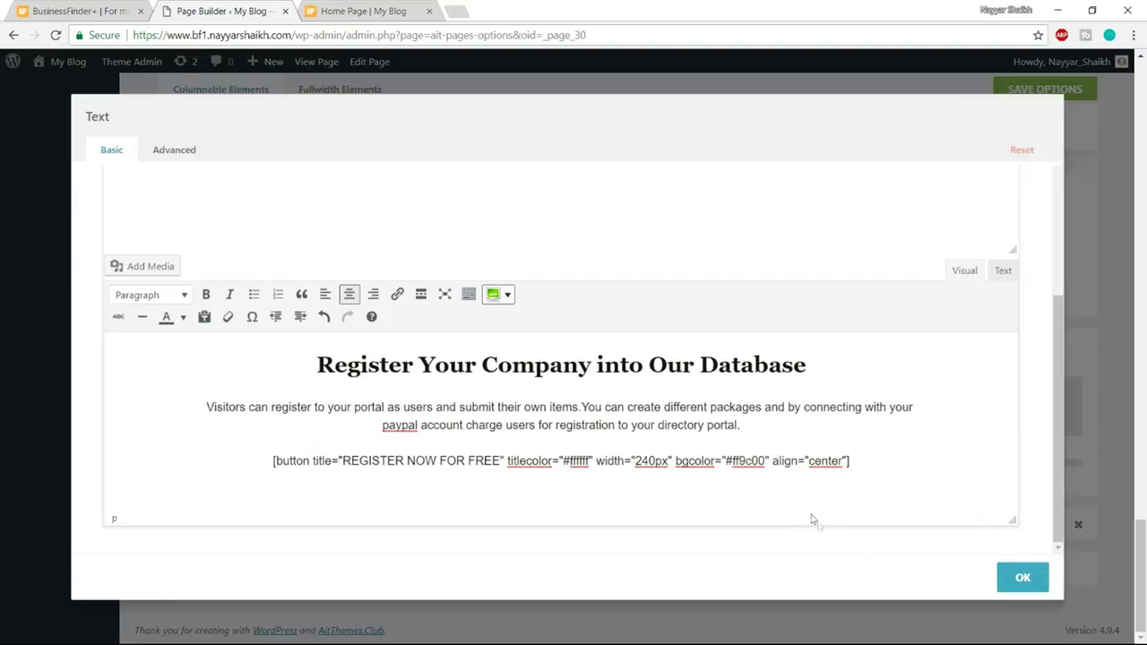
pyautogui.click(195, 154)
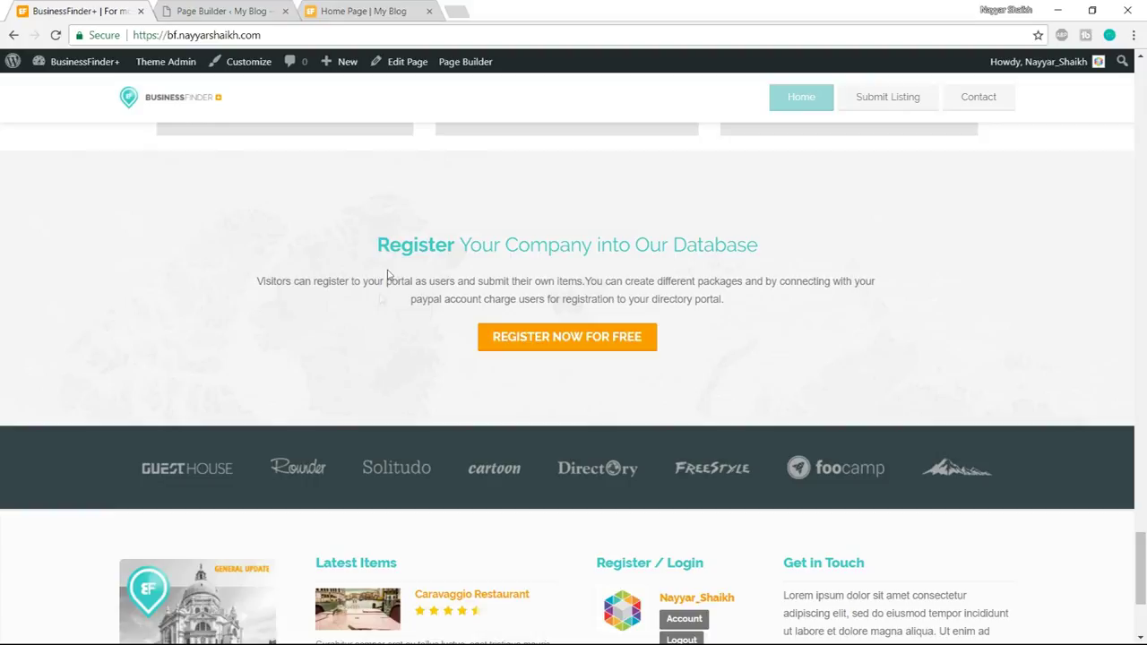
pyautogui.scroll(1, 963, 242)
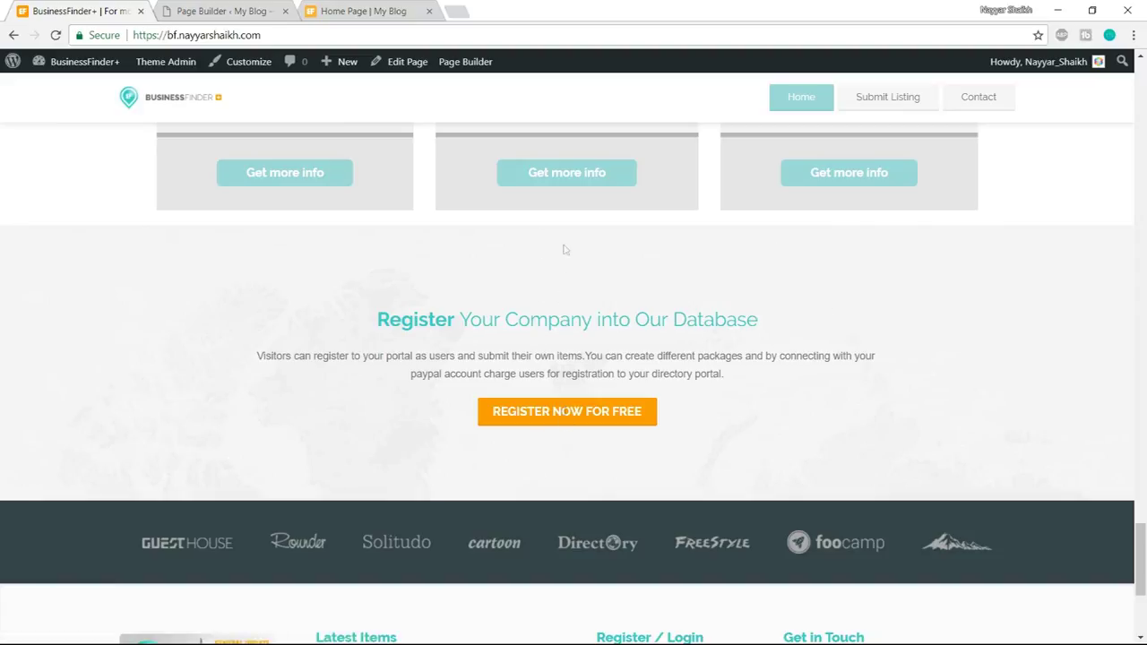
pyautogui.click(255, 12)
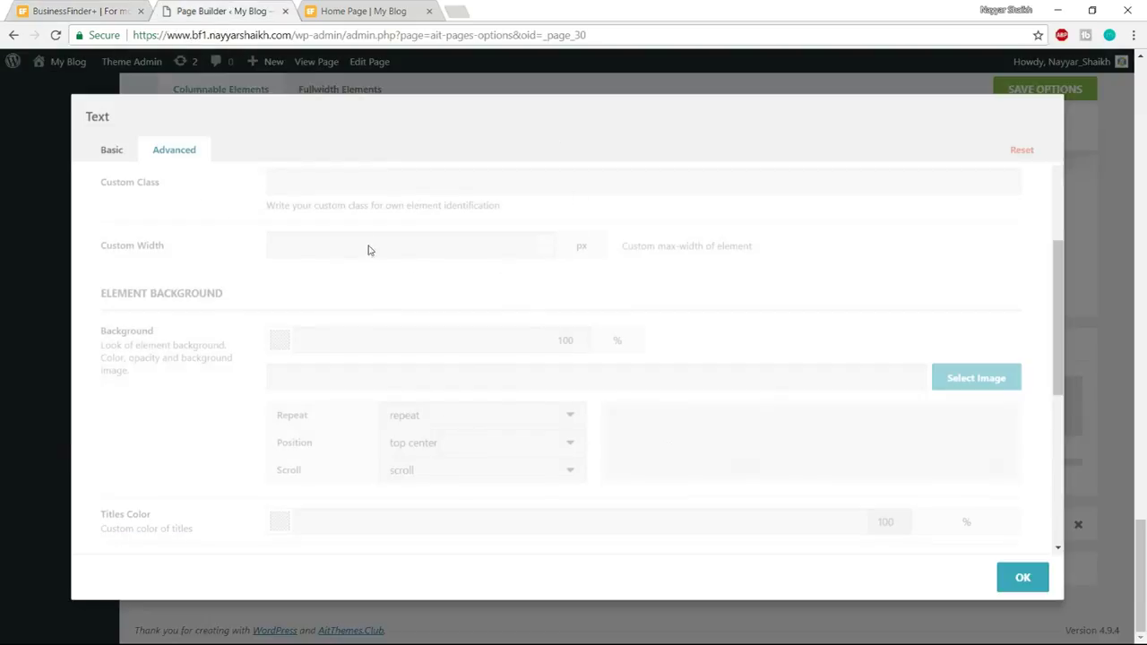
# Set the Text element's advanced options override Enable to Yes
pyautogui.click(372, 200)
pyautogui.click(363, 218)
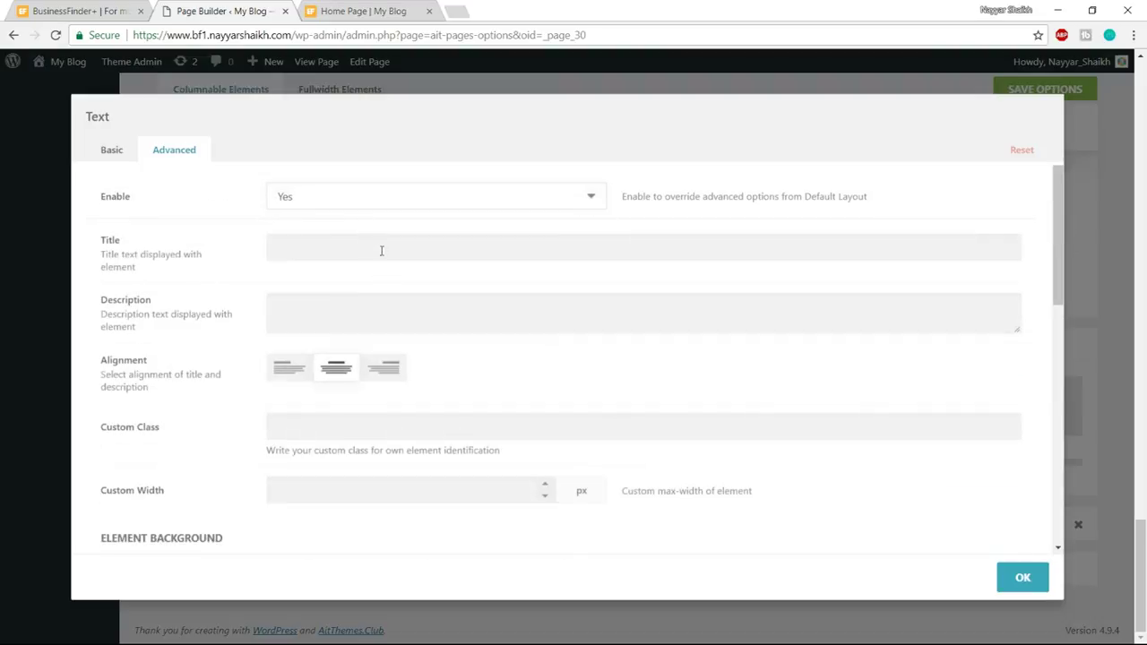
pyautogui.click(81, 7)
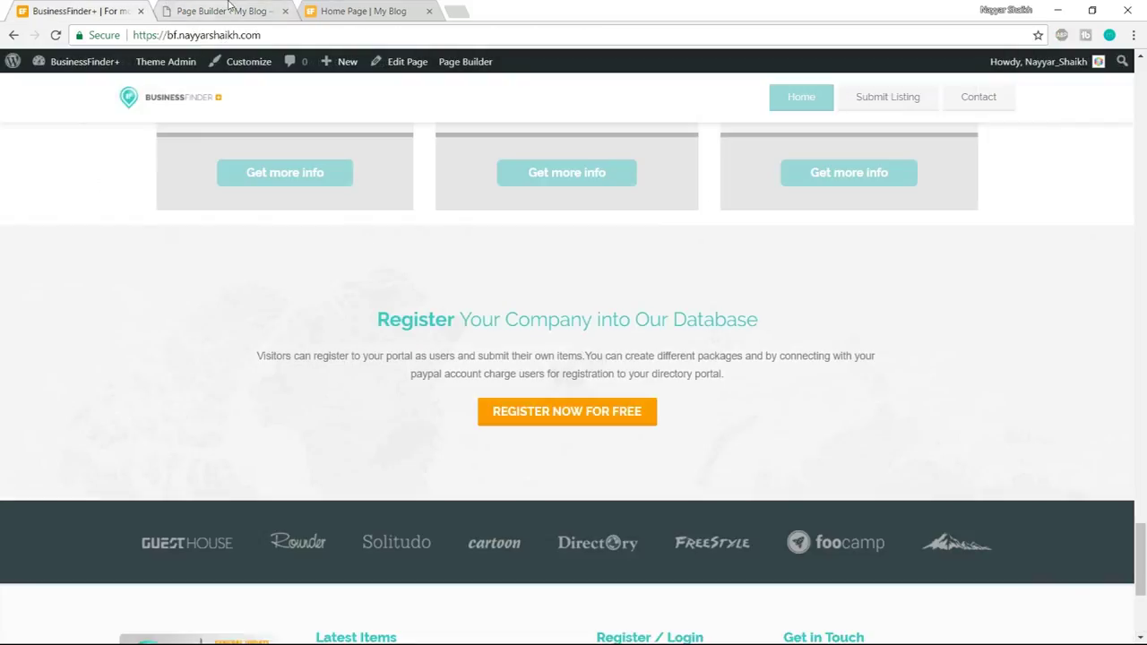
pyautogui.click(215, 11)
pyautogui.scroll(-3, 535, 325)
pyautogui.scroll(-2, 536, 325)
pyautogui.scroll(2, 536, 324)
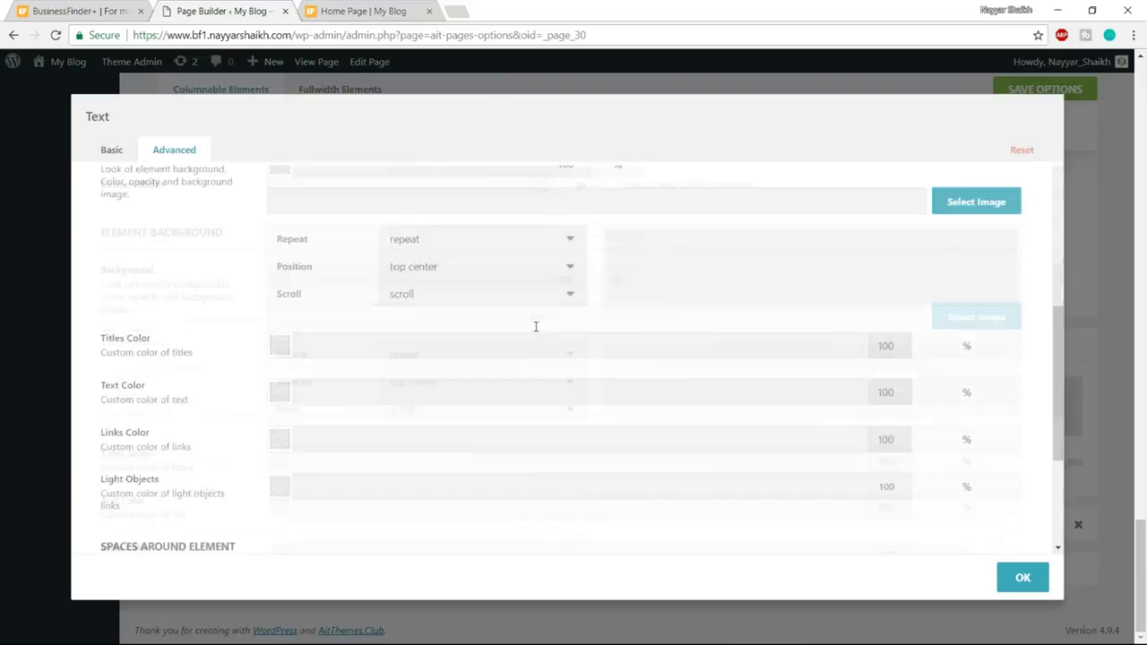
# Upload directory2-bg-world-7fff.jpg from the Media folder and insert it as the Register element's background
pyautogui.click(991, 328)
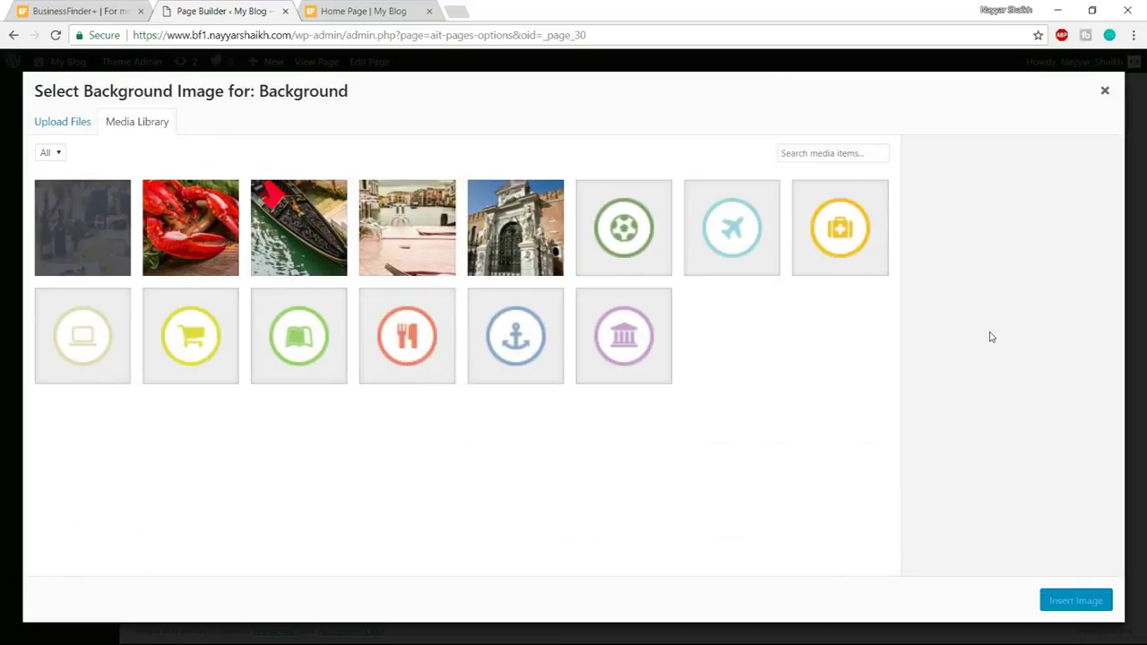
pyautogui.click(30, 119)
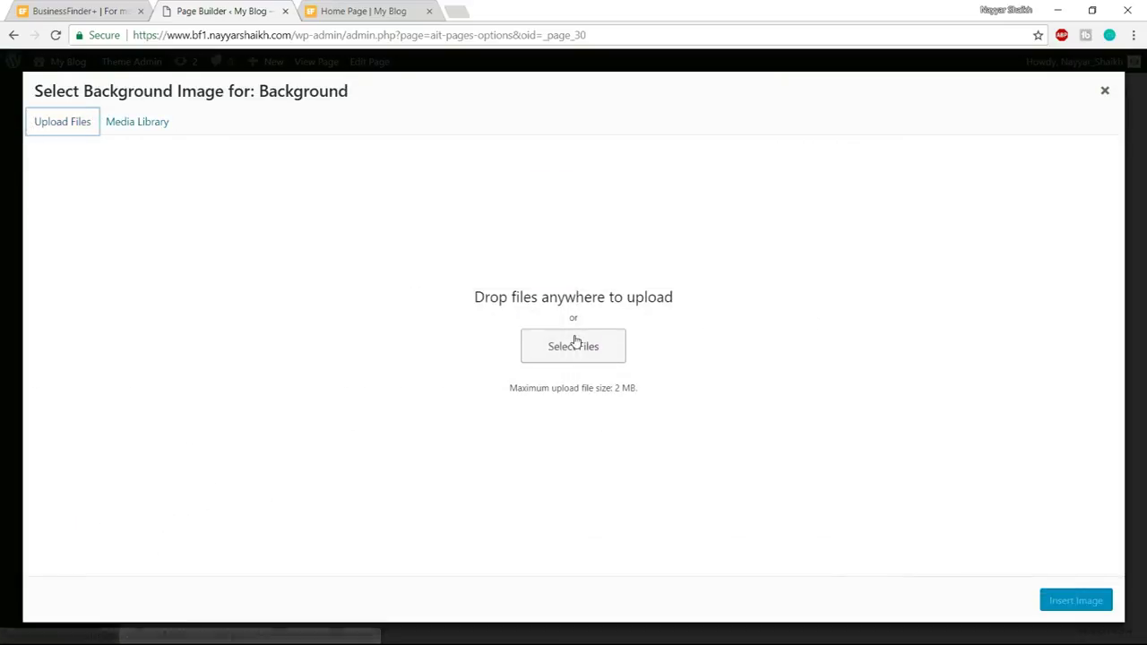
pyautogui.click(574, 342)
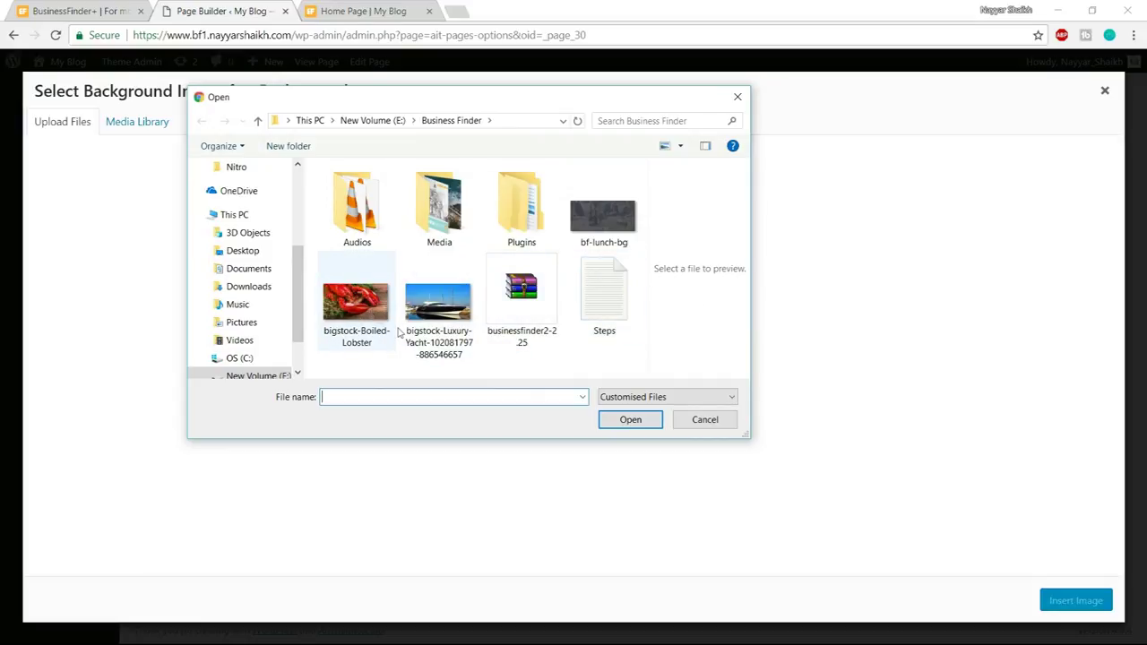
pyautogui.doubleClick(442, 204)
pyautogui.scroll(-3, 587, 292)
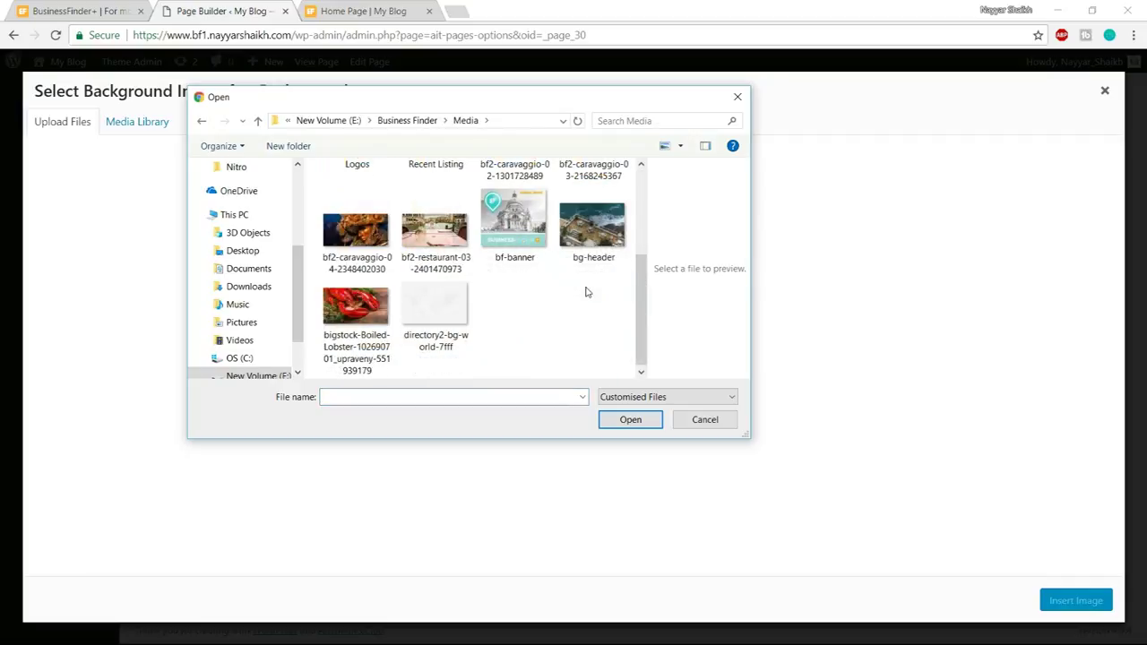
pyautogui.click(448, 321)
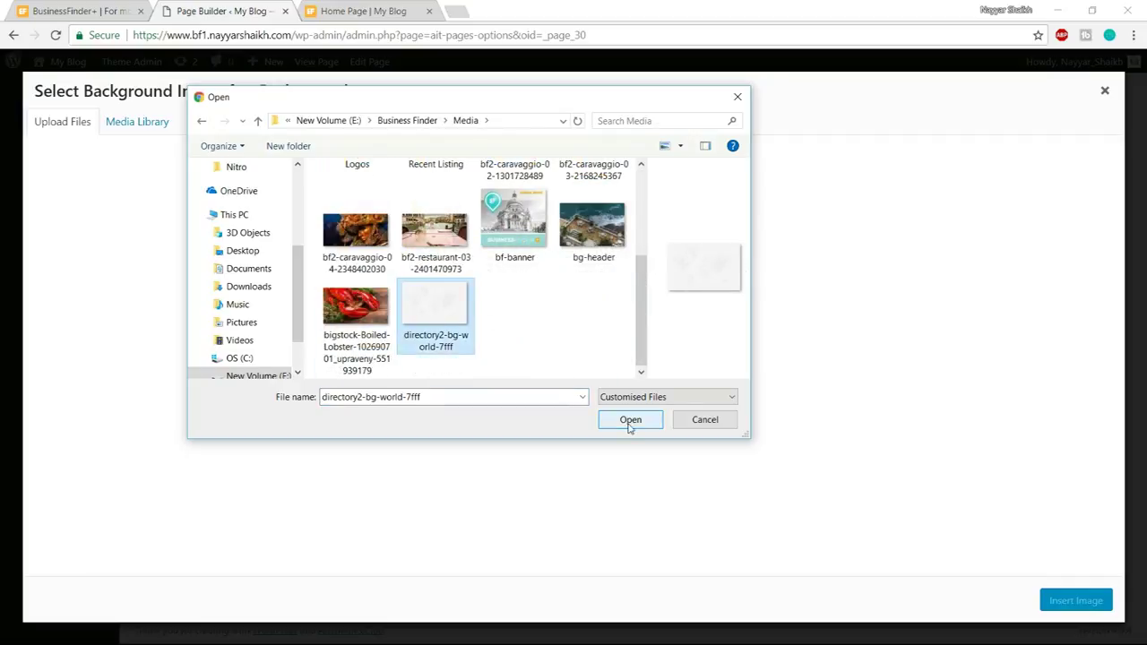
pyautogui.click(629, 421)
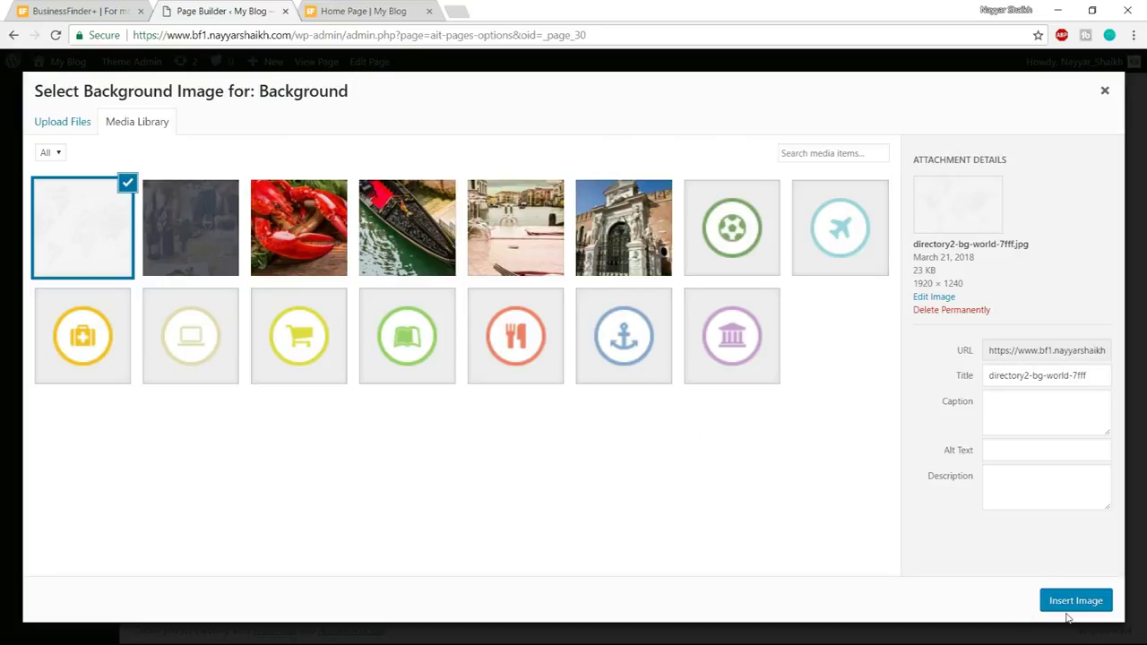
pyautogui.click(1076, 601)
pyautogui.scroll(-3, 707, 403)
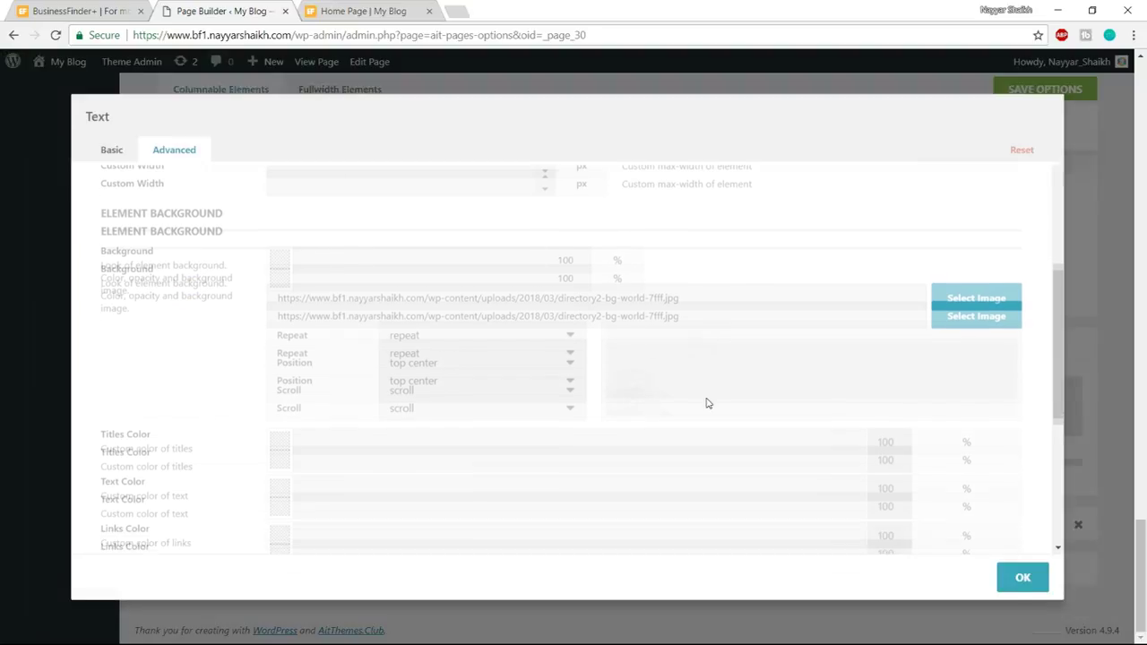
# Enter 100 px top and bottom padding for the Register Text element, confirm, and go to the home page
pyautogui.scroll(-1, 376, 340)
pyautogui.click(327, 417)
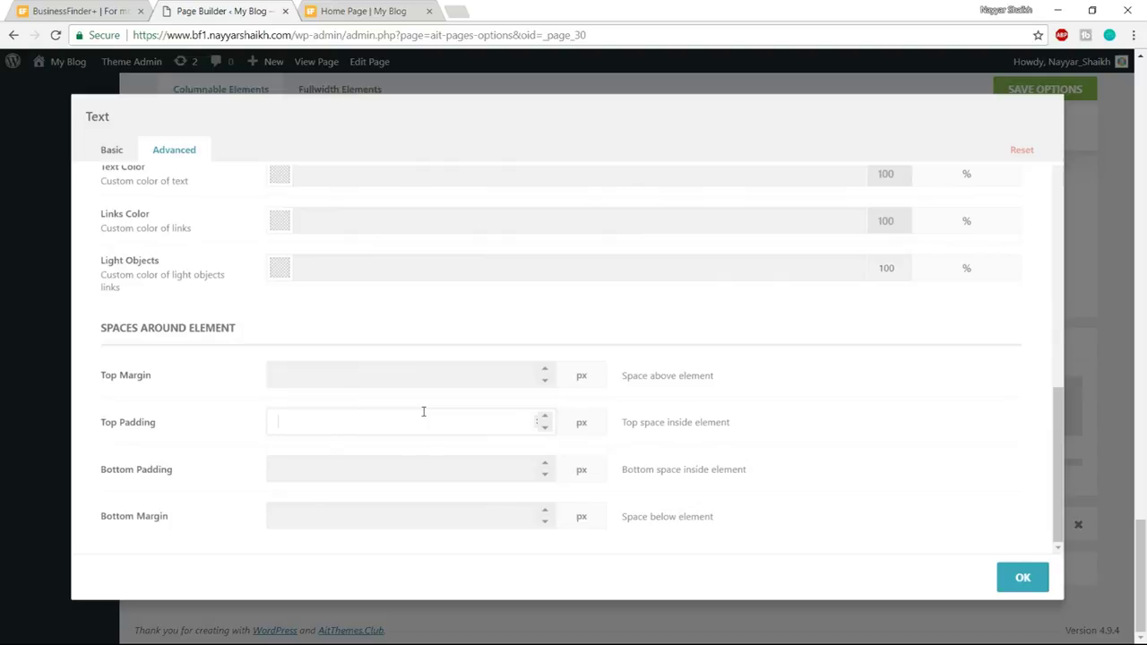
pyautogui.write('100')
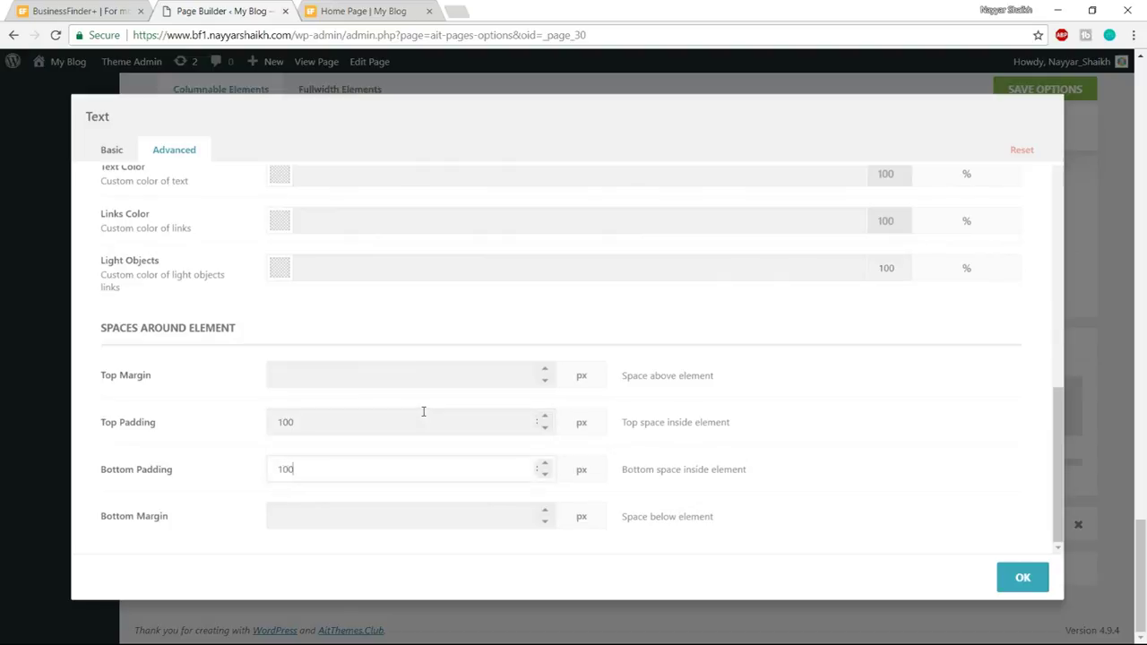
pyautogui.click(1022, 577)
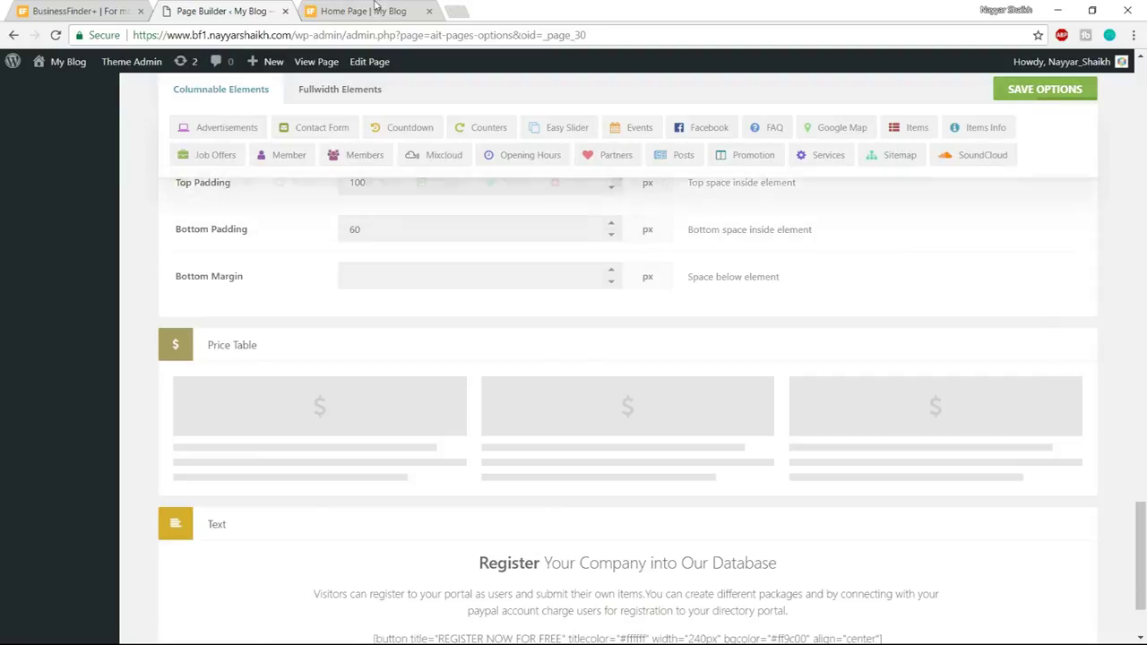
pyautogui.click(387, 11)
# Reload the home page, then scroll the demo to its partner logos strip above the footer
pyautogui.click(55, 35)
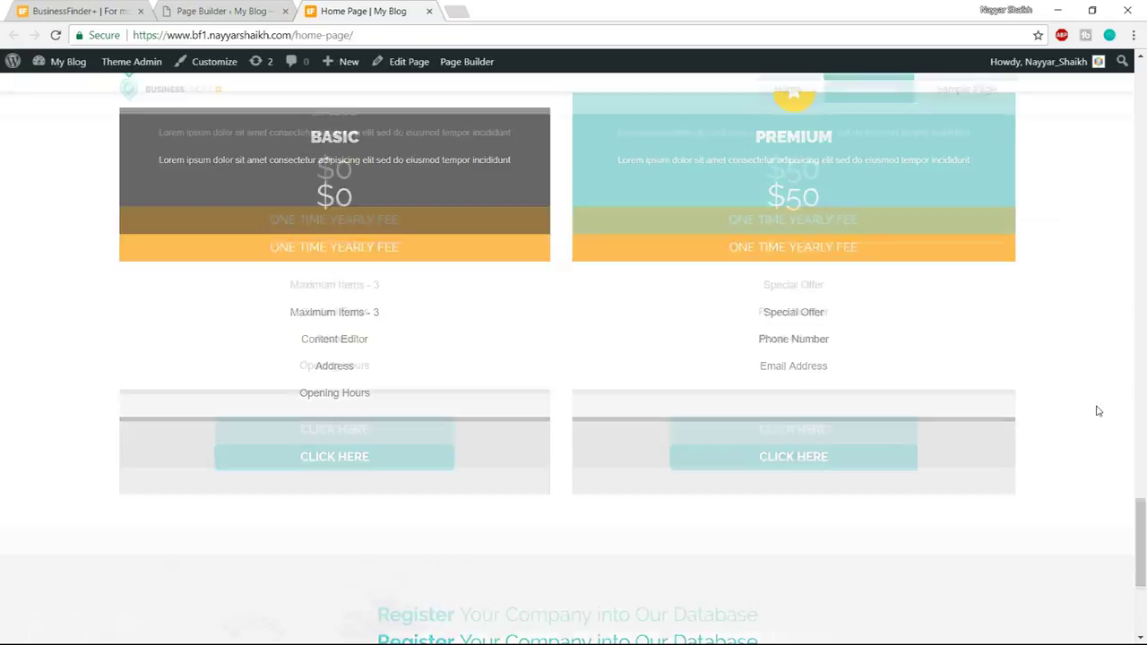
pyautogui.scroll(-3, 1099, 411)
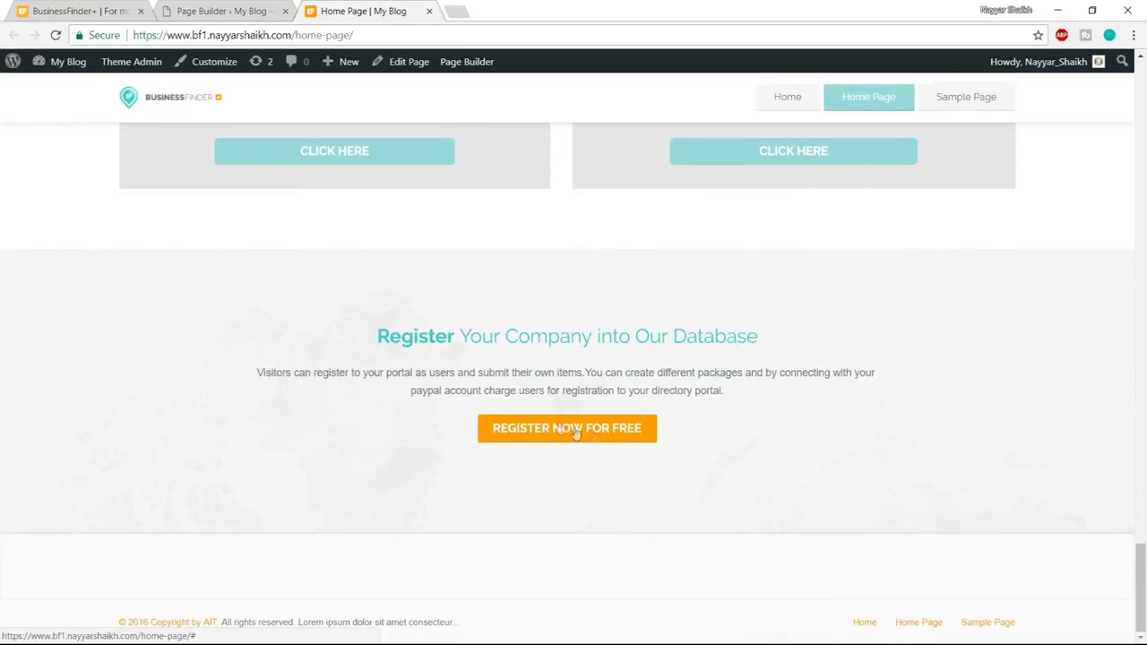
pyautogui.click(117, 5)
pyautogui.scroll(-3, 583, 430)
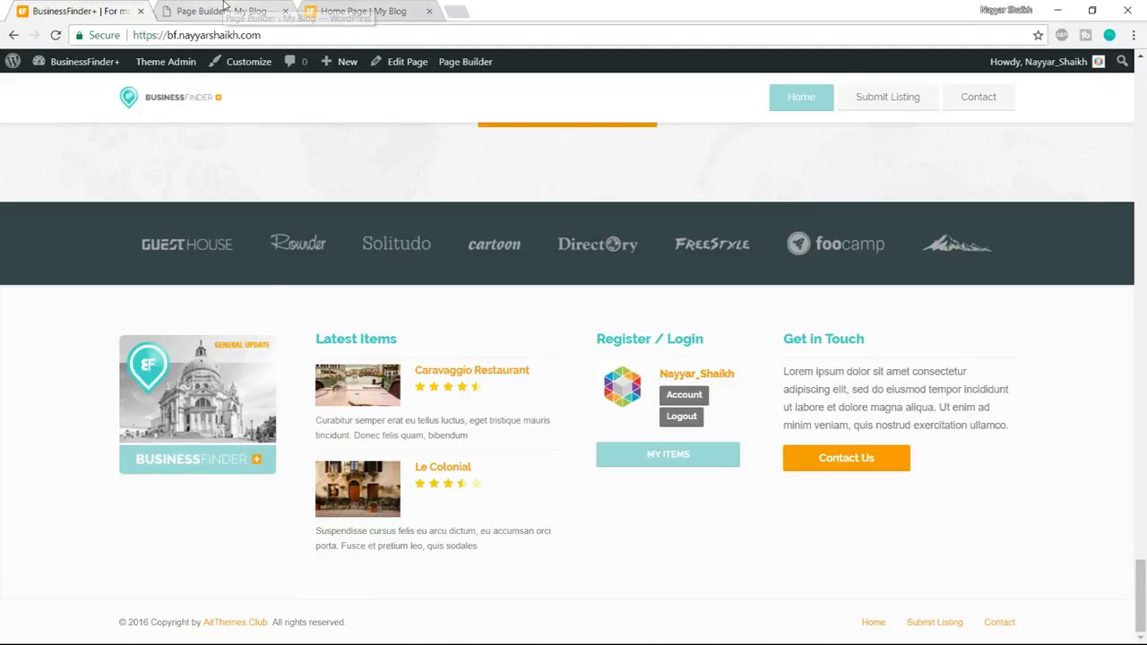
pyautogui.click(224, 7)
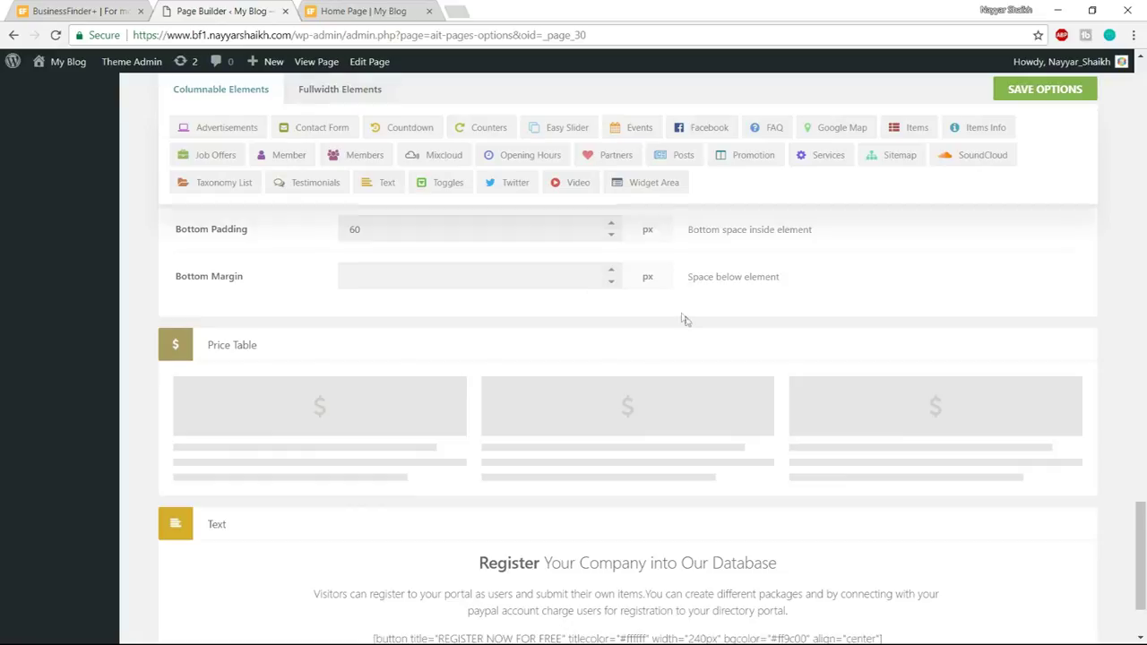
pyautogui.scroll(-2, 700, 331)
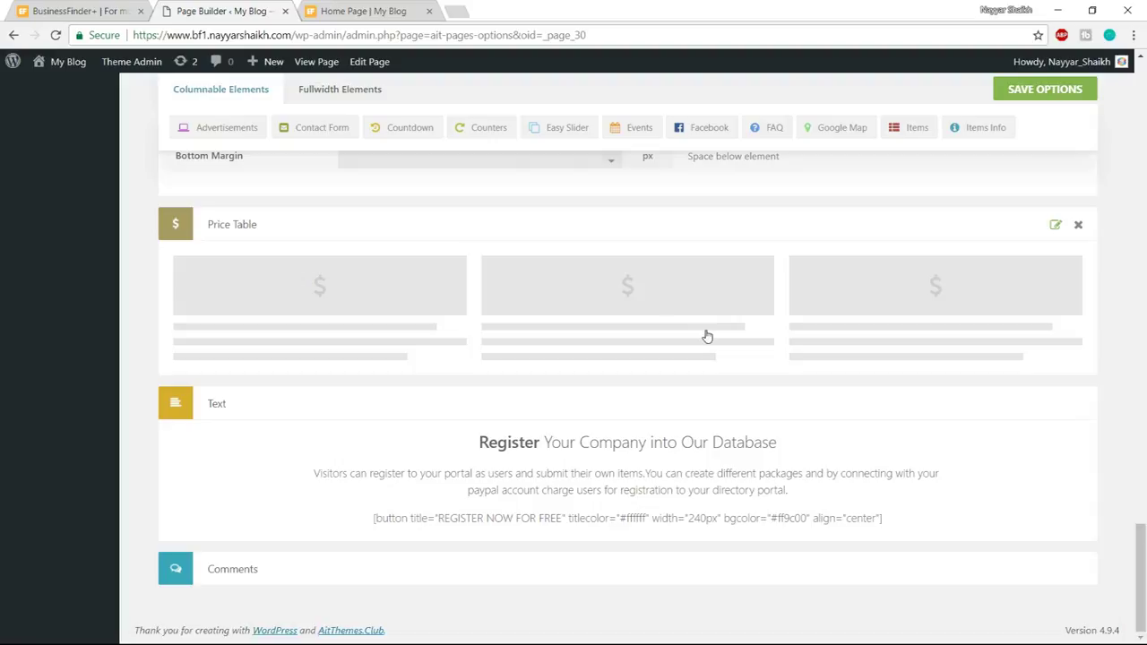
pyautogui.click(79, 10)
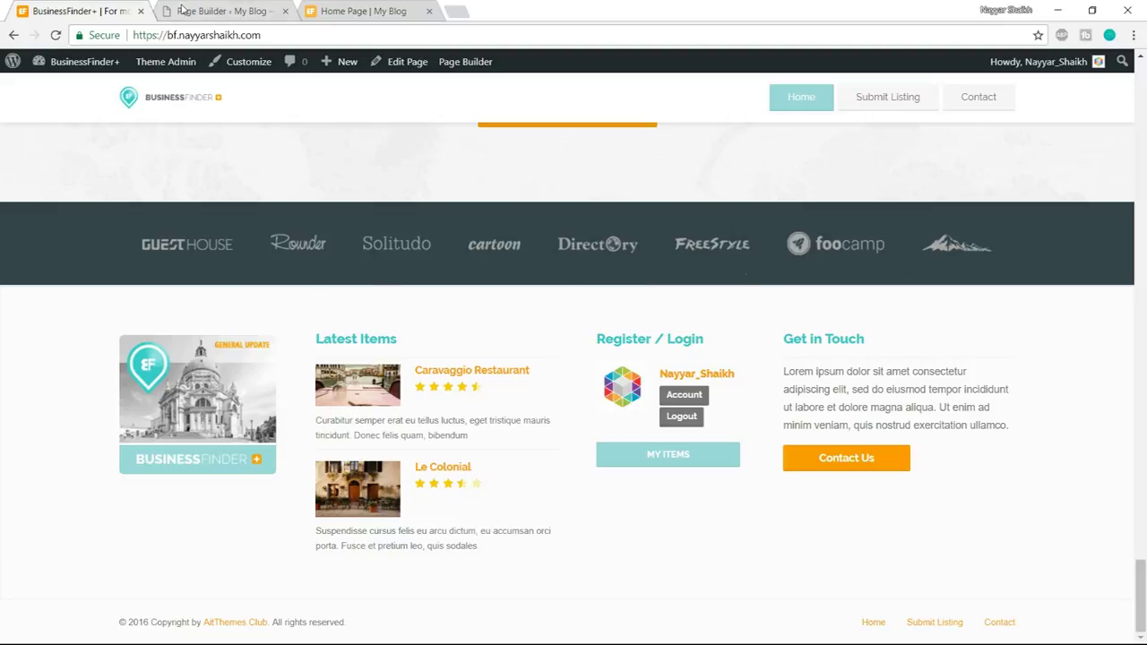
# From the Page Builder's Partners menu, open Add New Partner in a new tab and switch to it
pyautogui.click(184, 10)
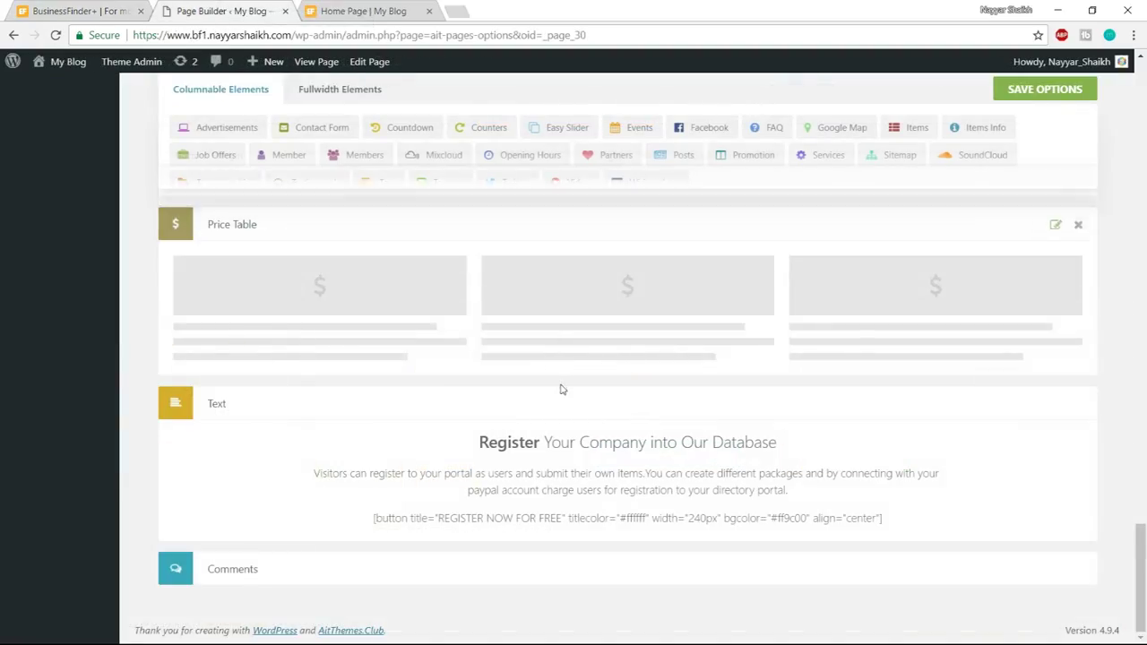
pyautogui.scroll(20, 562, 389)
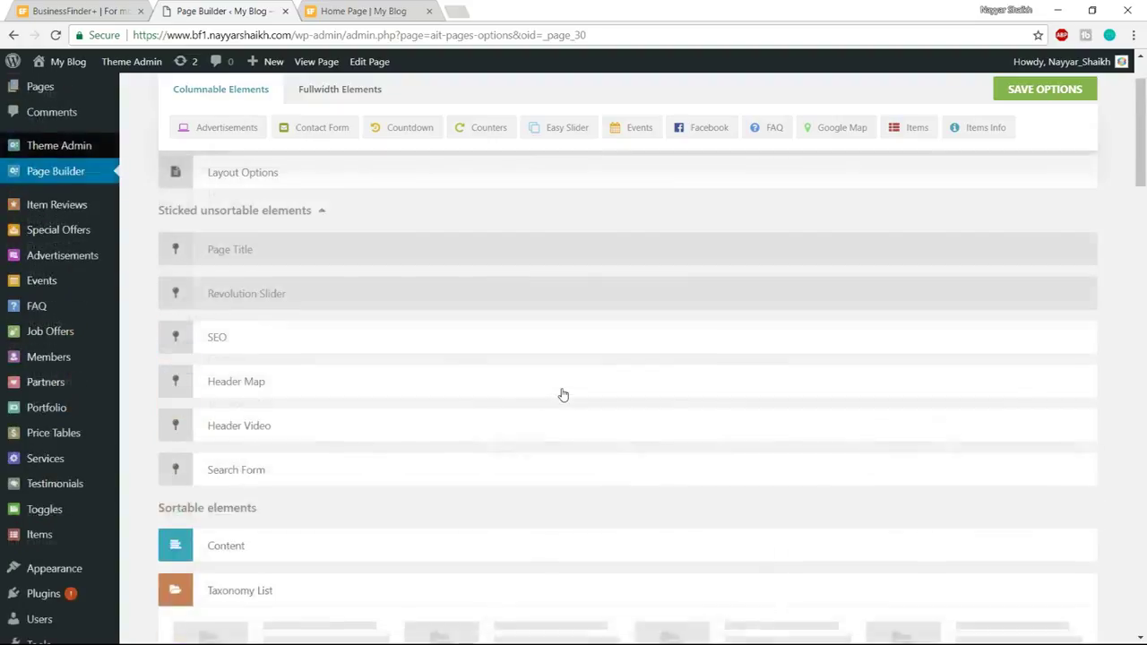
pyautogui.scroll(-1, 56, 282)
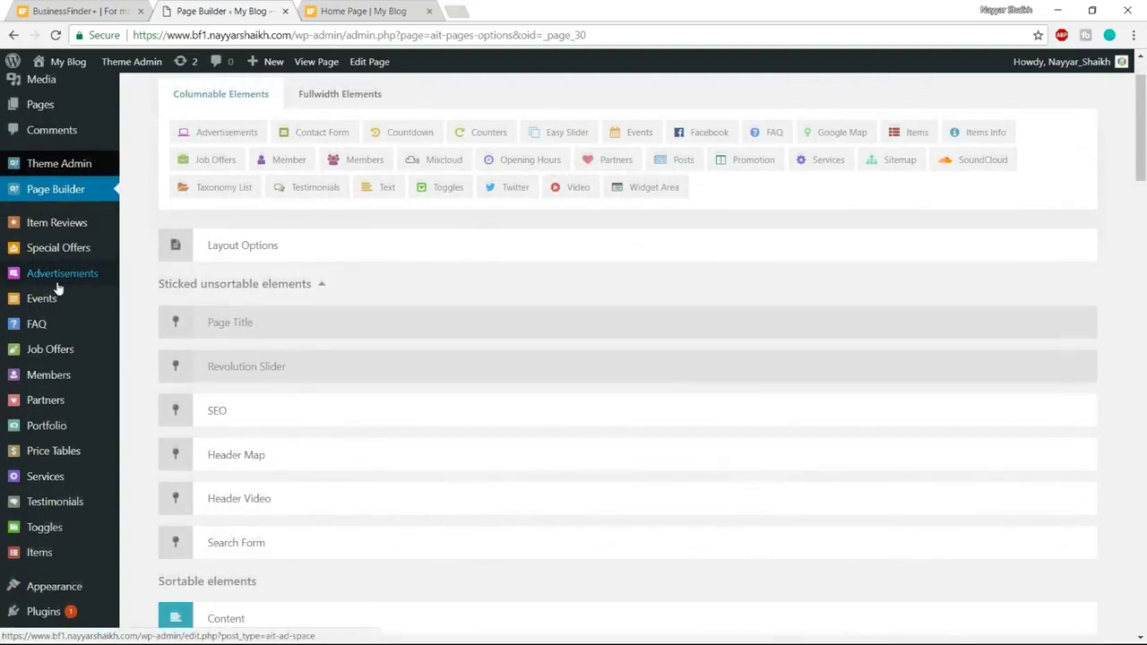
pyautogui.scroll(-1, 56, 282)
pyautogui.moveTo(47, 332)
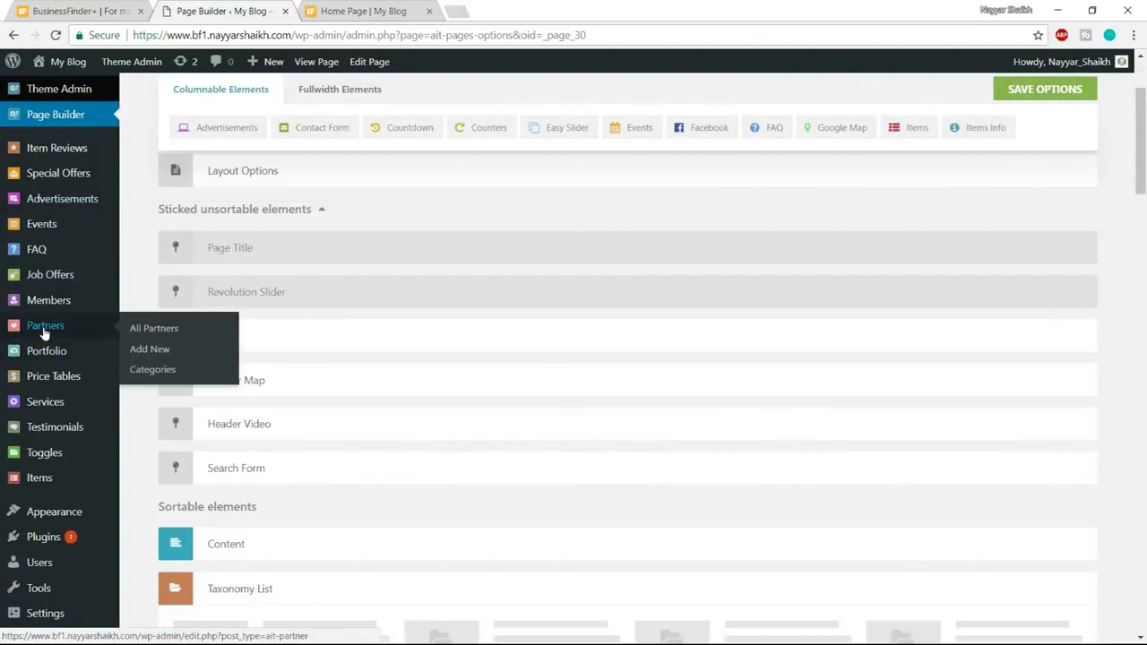
pyautogui.rightClick(153, 357)
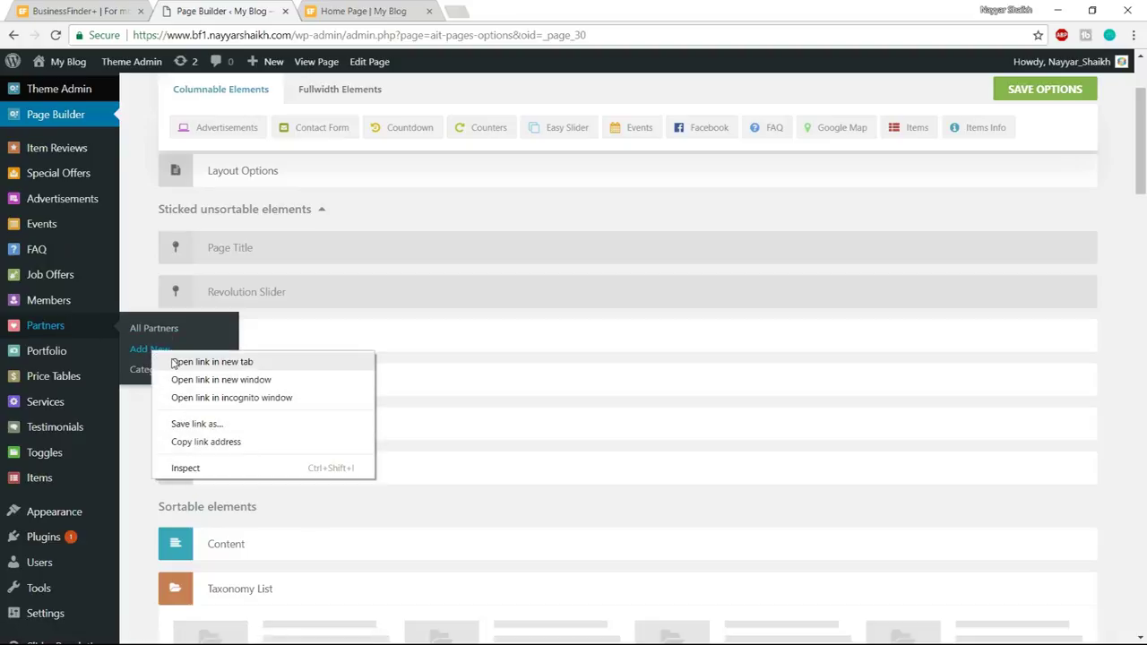
pyautogui.click(211, 362)
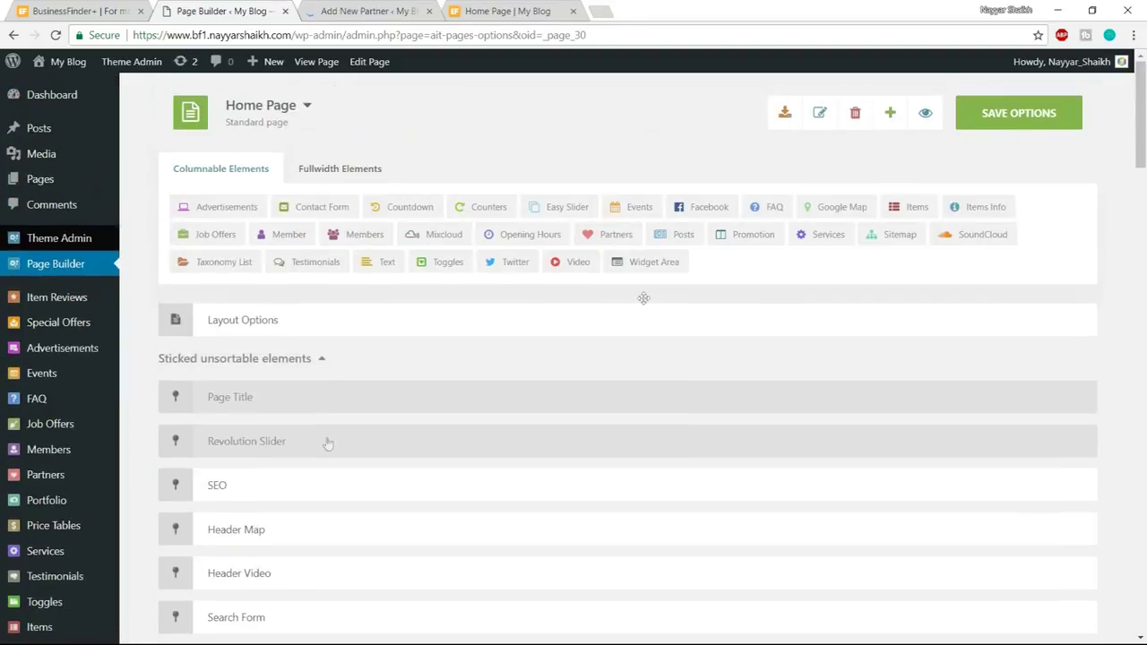
pyautogui.click(327, 11)
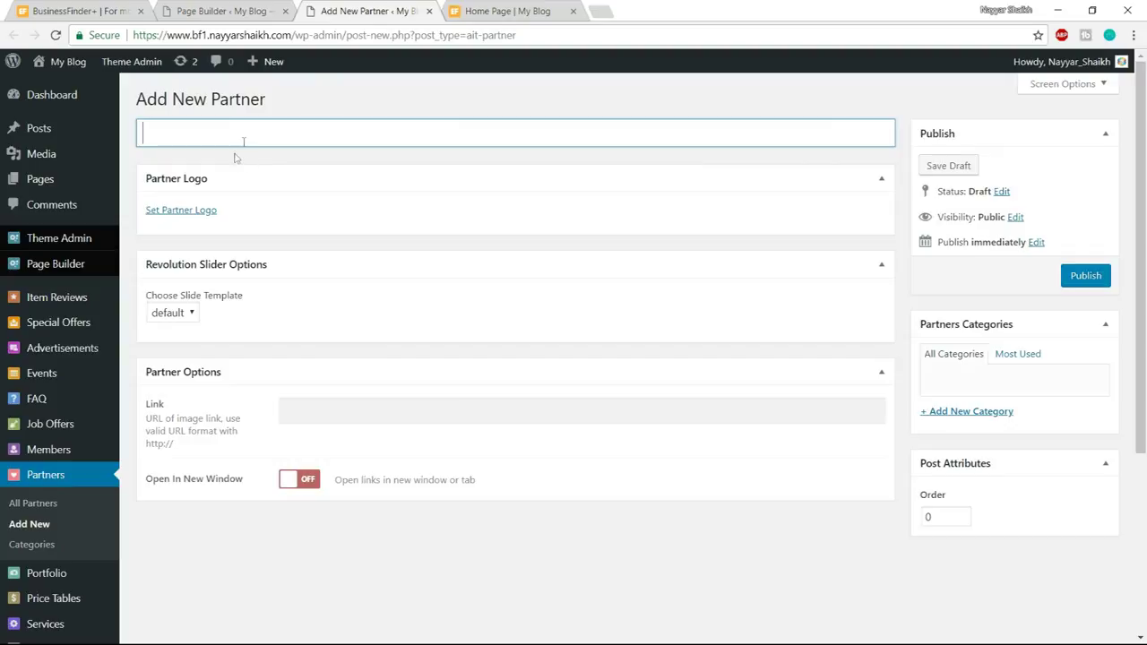
# After rechecking the demo's partner logos, title the new partner 'Partner 1'
pyautogui.click(91, 9)
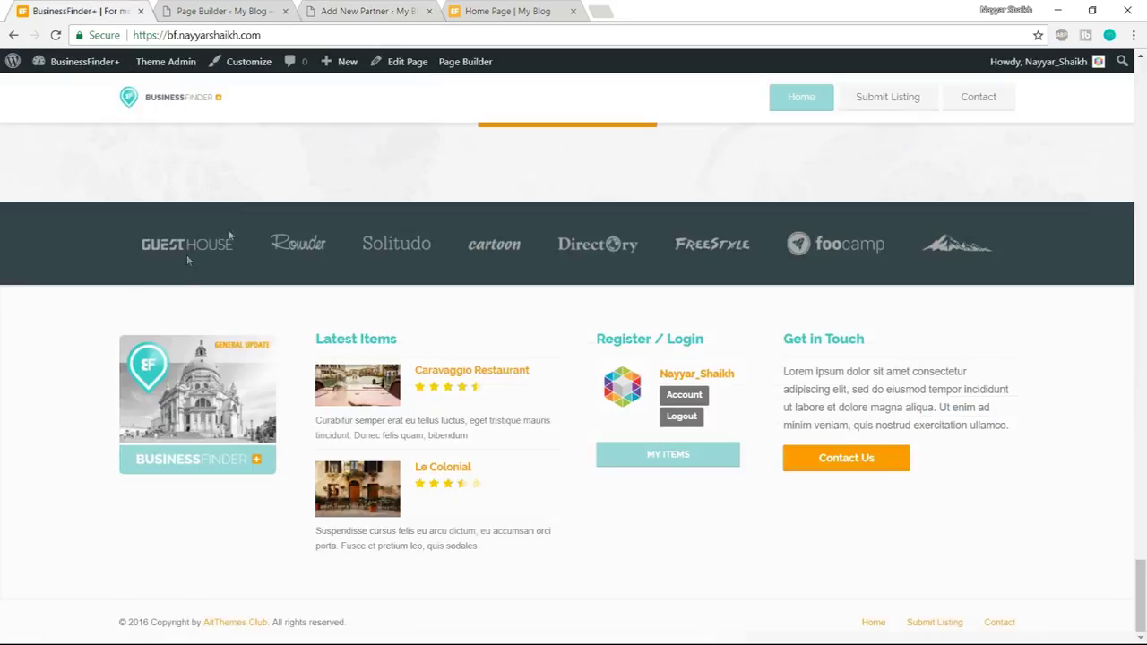
pyautogui.click(348, 10)
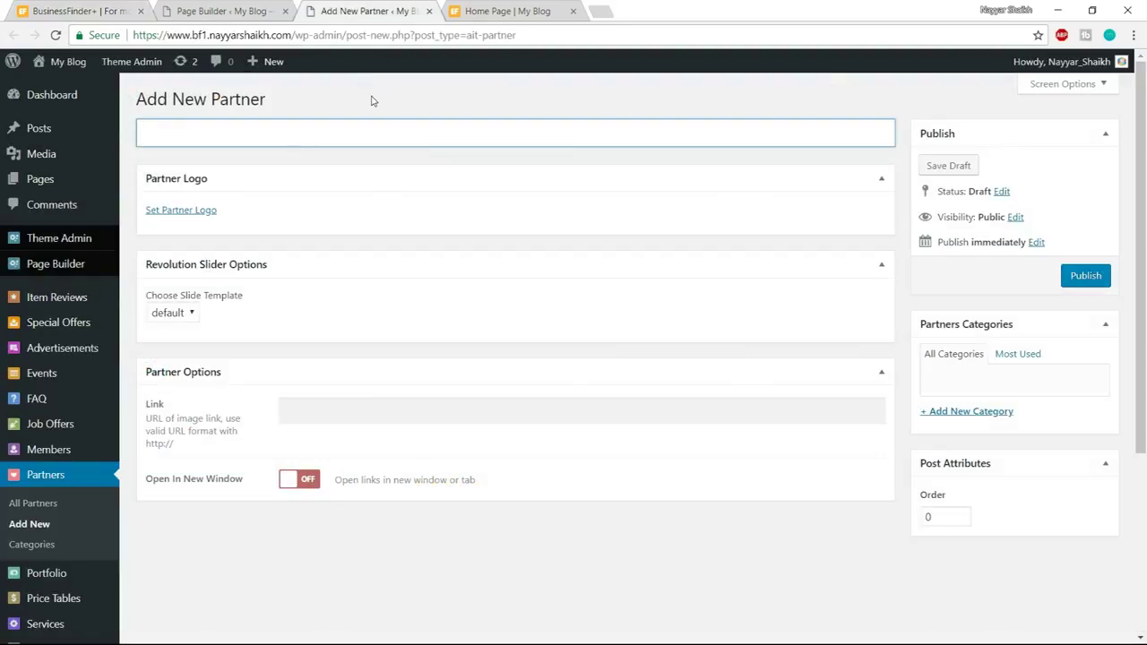
pyautogui.write('Partner 1')
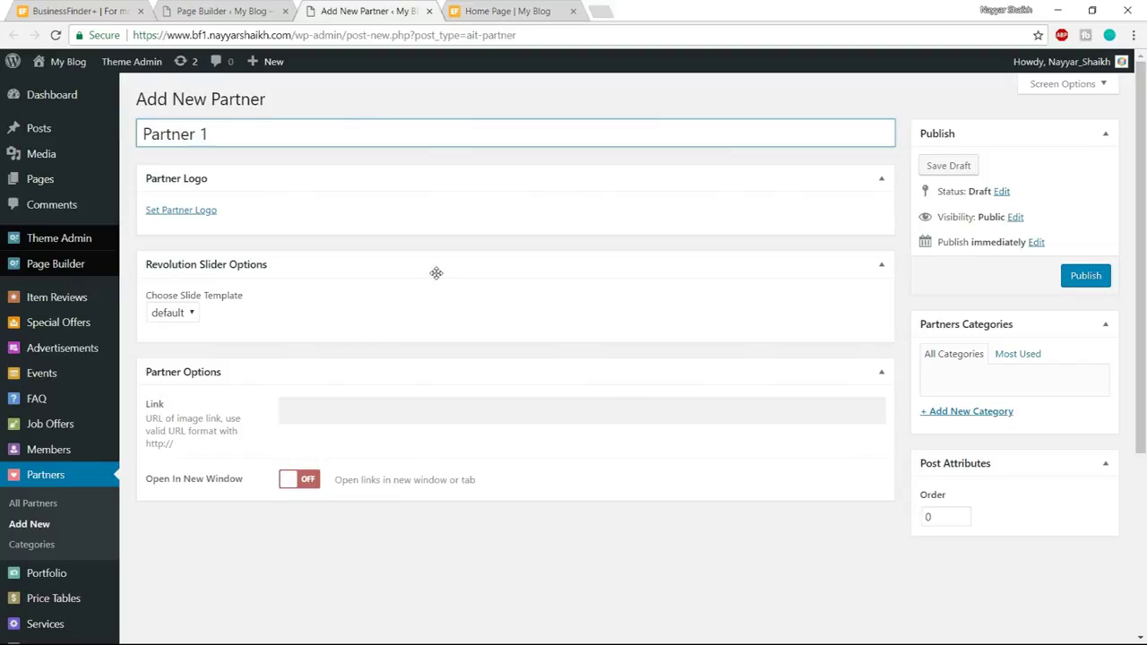
# Upload partner-guesthouse from the Logos folder and set it as the partner logo
pyautogui.click(191, 214)
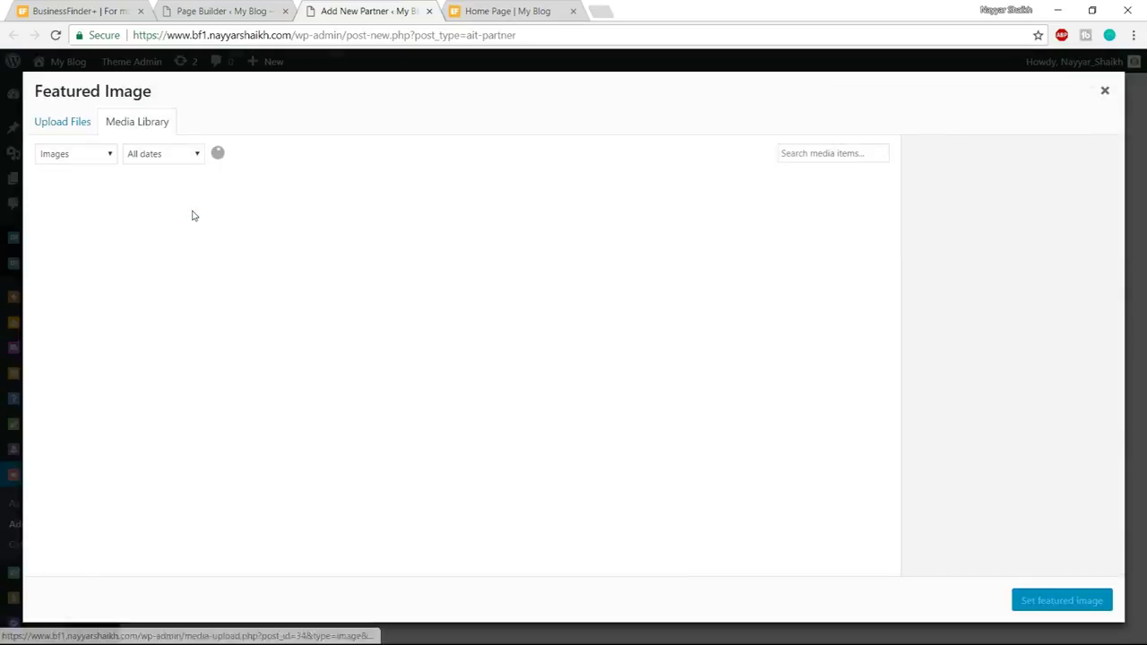
pyautogui.click(63, 121)
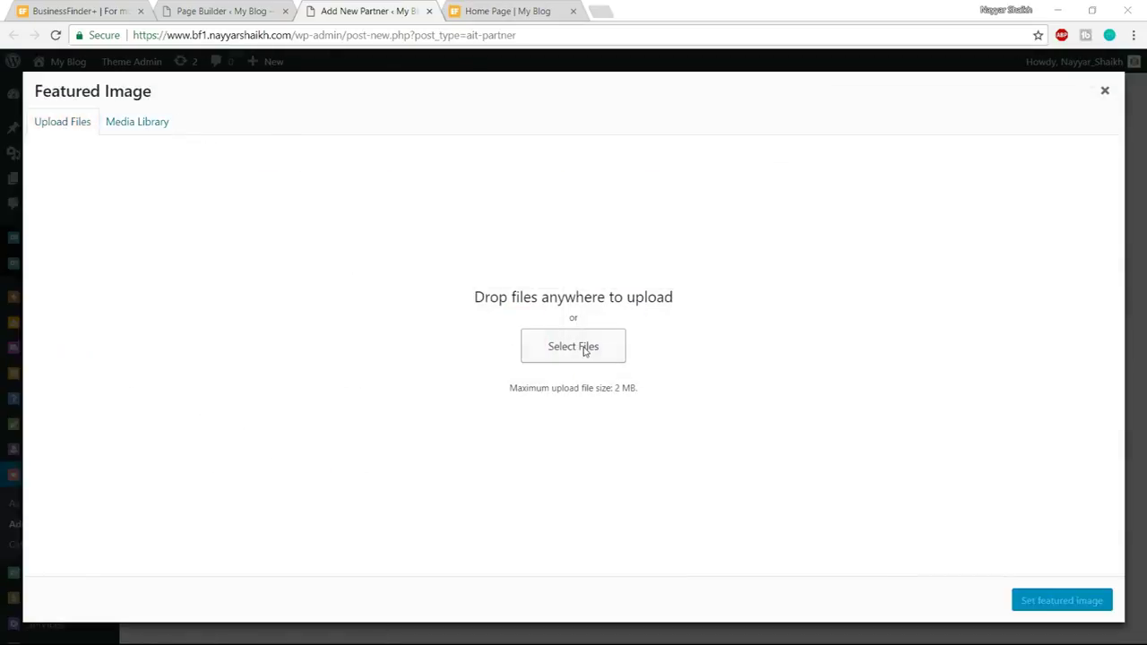
pyautogui.click(584, 350)
pyautogui.scroll(-3, 604, 286)
pyautogui.scroll(3, 591, 300)
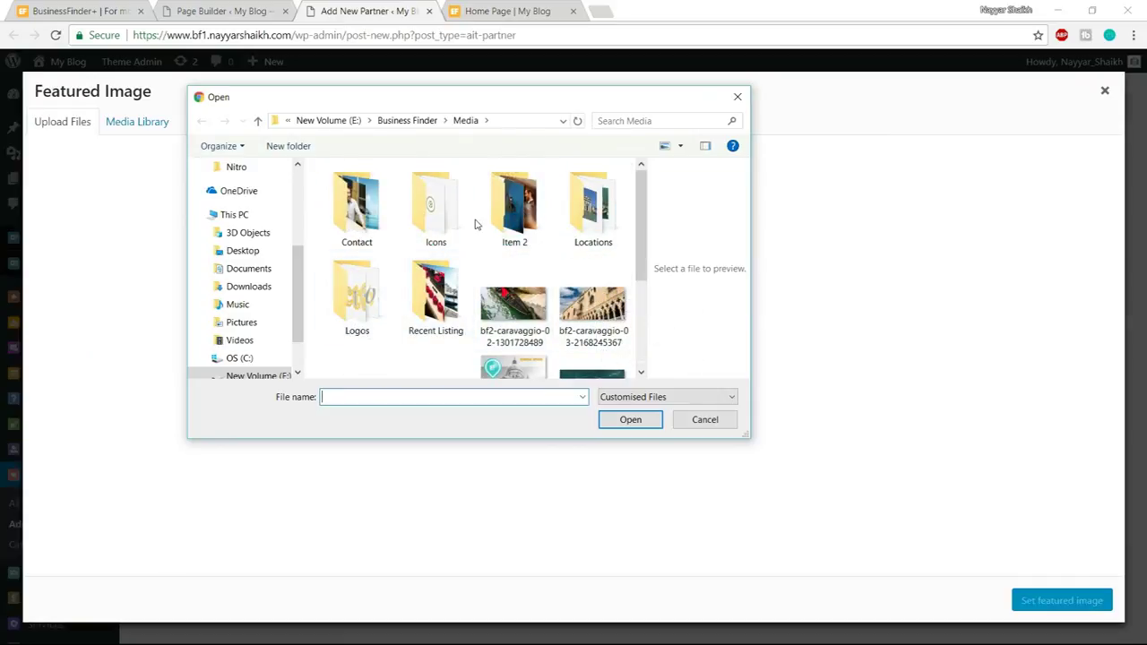
pyautogui.doubleClick(357, 302)
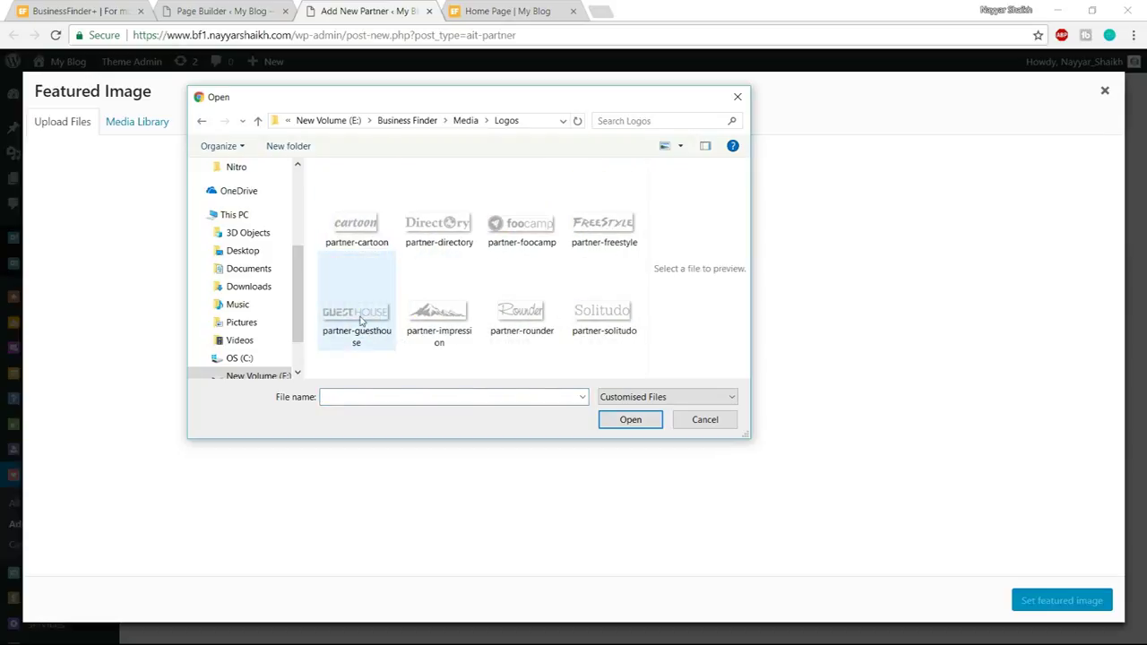
pyautogui.click(361, 321)
pyautogui.click(627, 419)
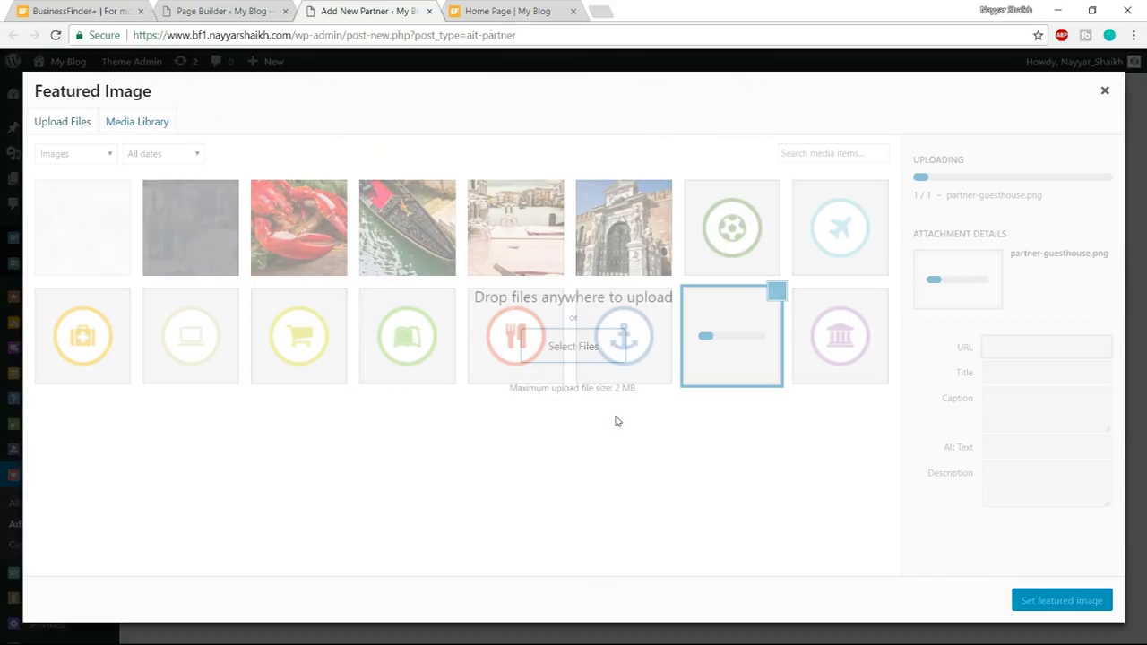
pyautogui.click(1055, 597)
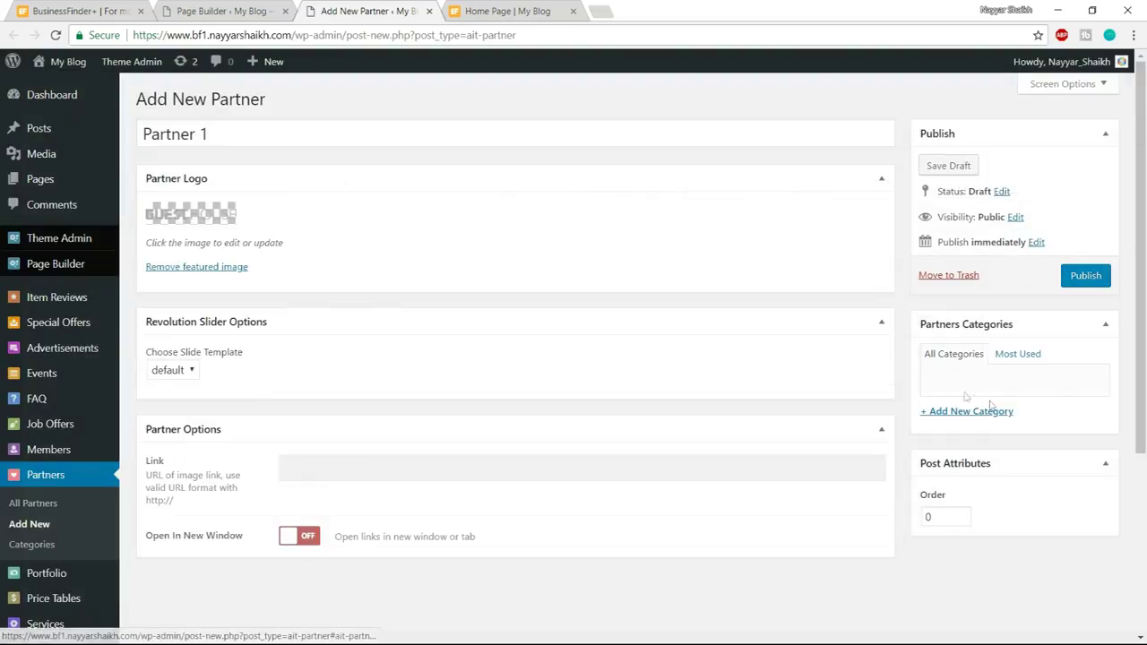
# Create a new 'Partners' category and assign it to the partner
pyautogui.click(976, 413)
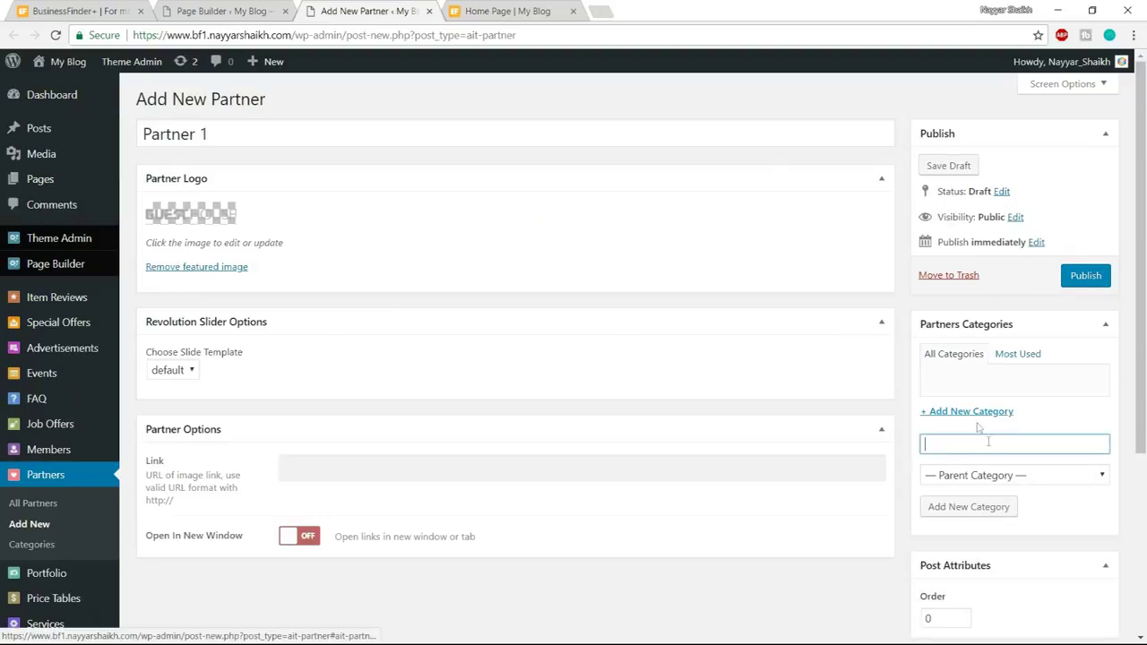
pyautogui.write('Partne')
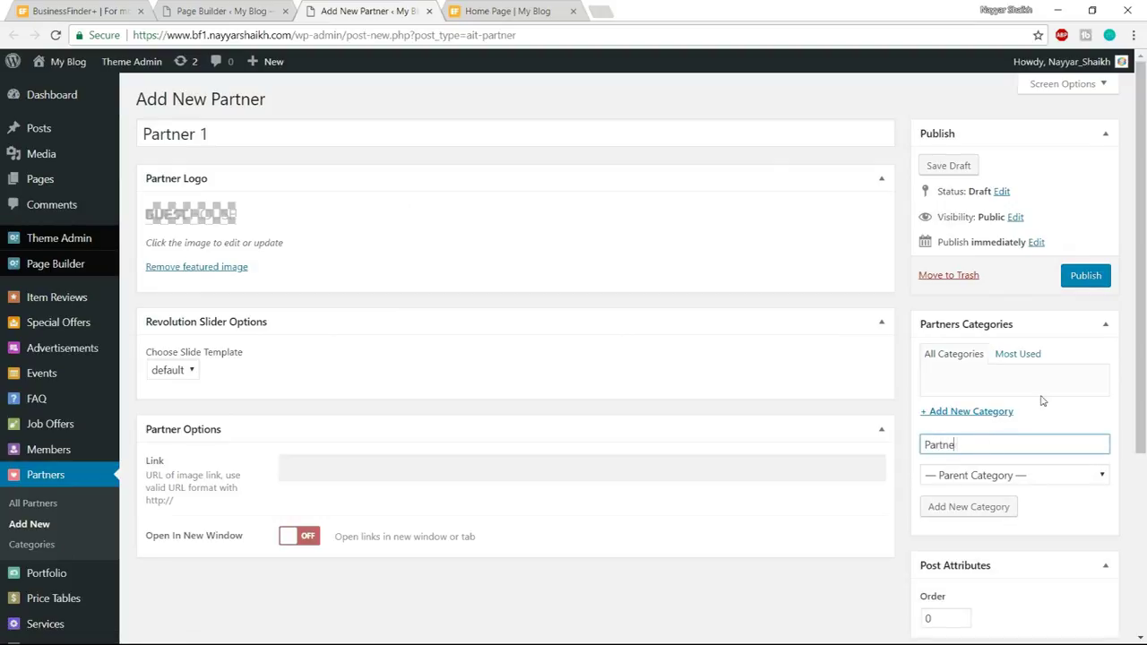
pyautogui.write('rs')
pyautogui.click(948, 508)
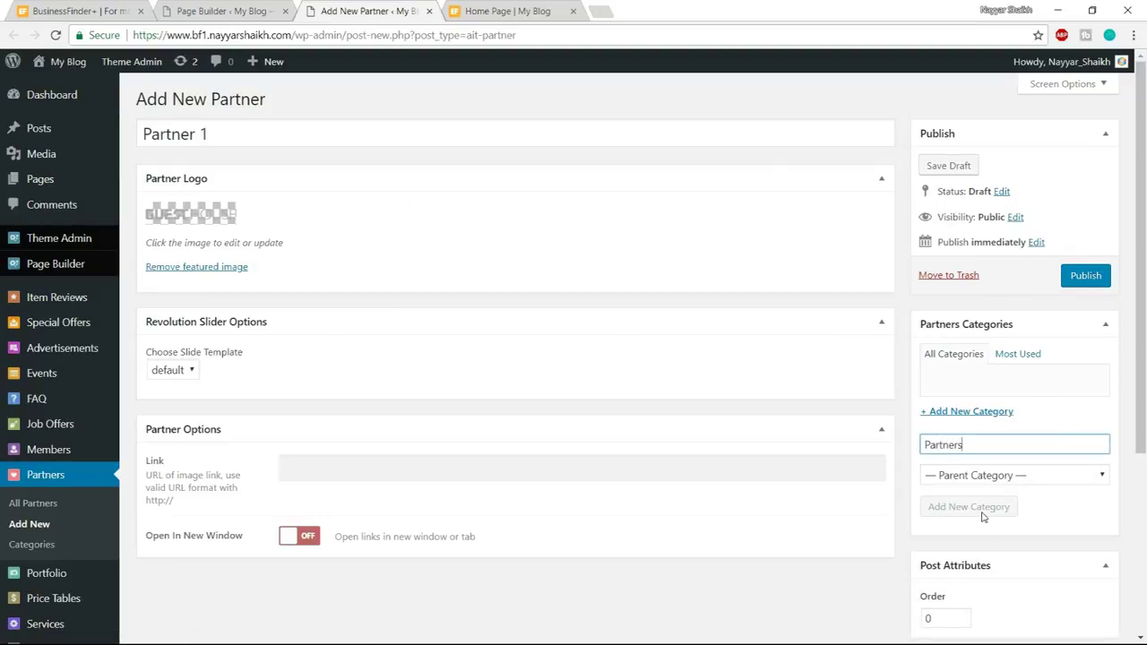
# Publish Partner 1 and select its title text
pyautogui.click(304, 468)
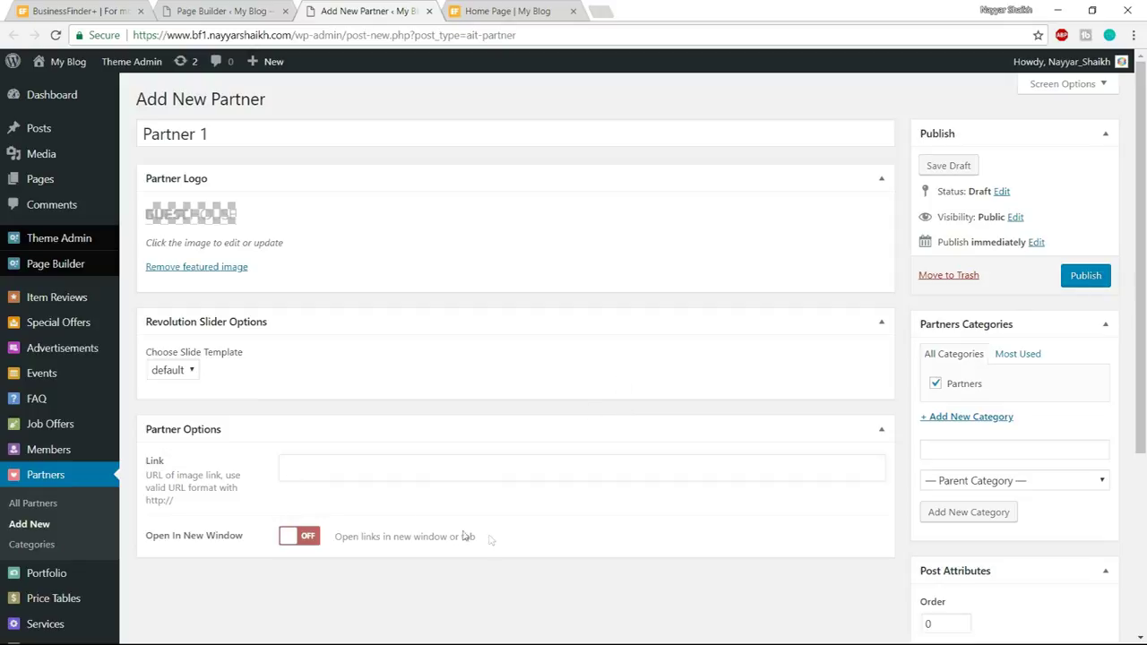
pyautogui.click(1085, 275)
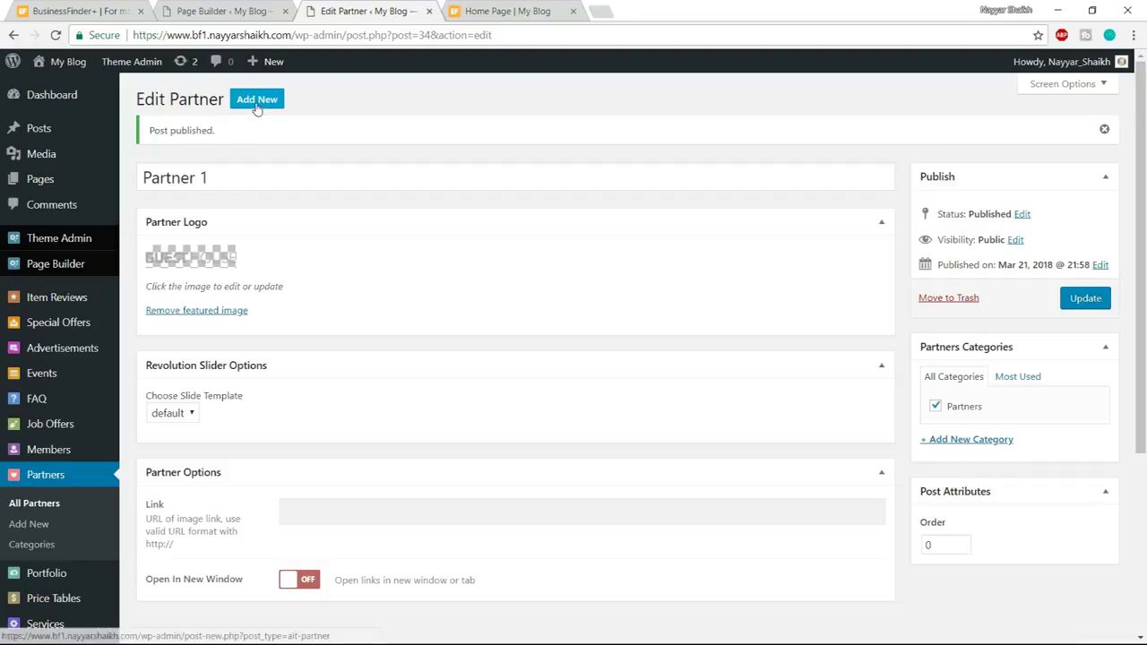
pyautogui.moveTo(230, 176); pyautogui.dragTo(140, 176)
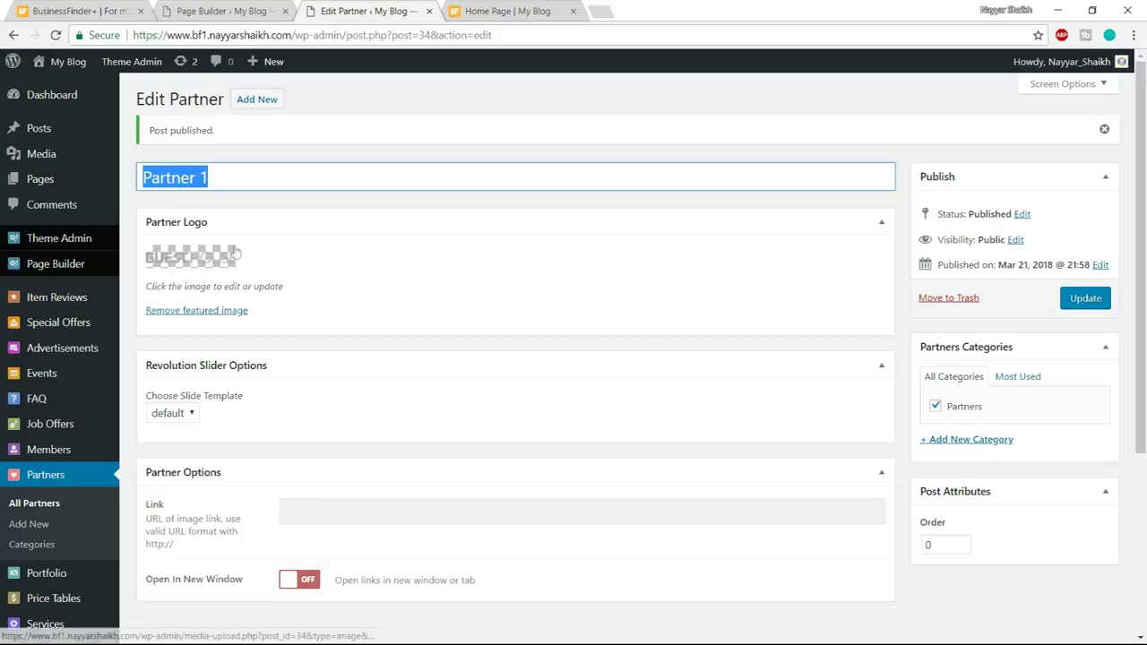
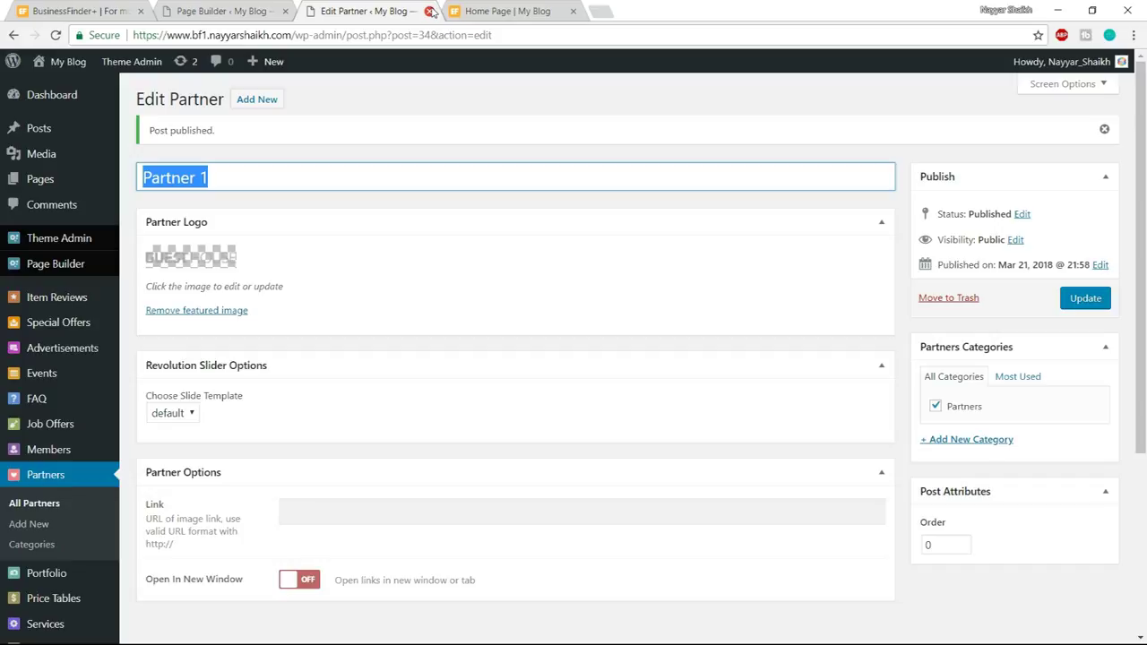
# Close the Partner 1 editor and scroll the Home Page's Page Builder to the Text and Comments elements
pyautogui.click(429, 11)
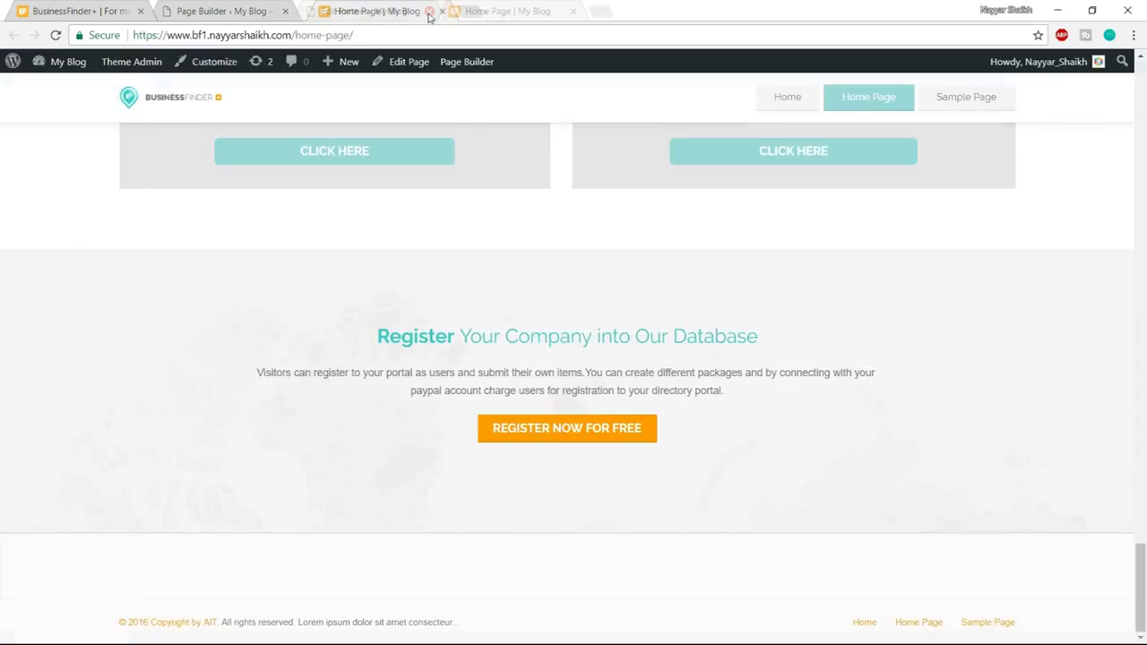
pyautogui.click(220, 12)
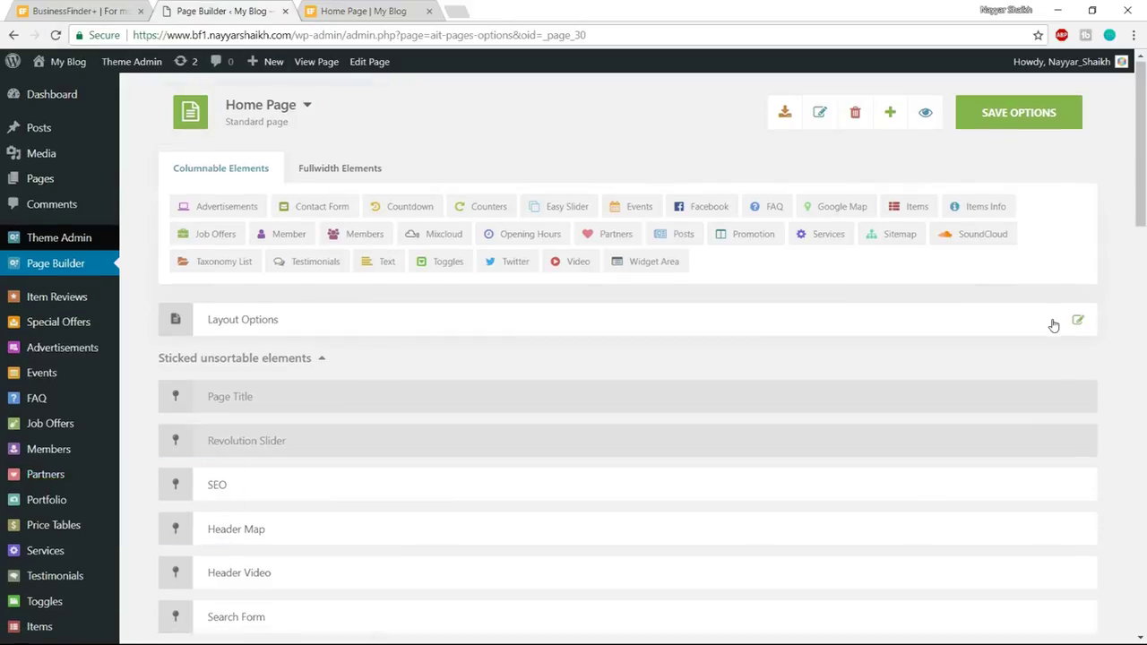
pyautogui.scroll(-15, 1050, 323)
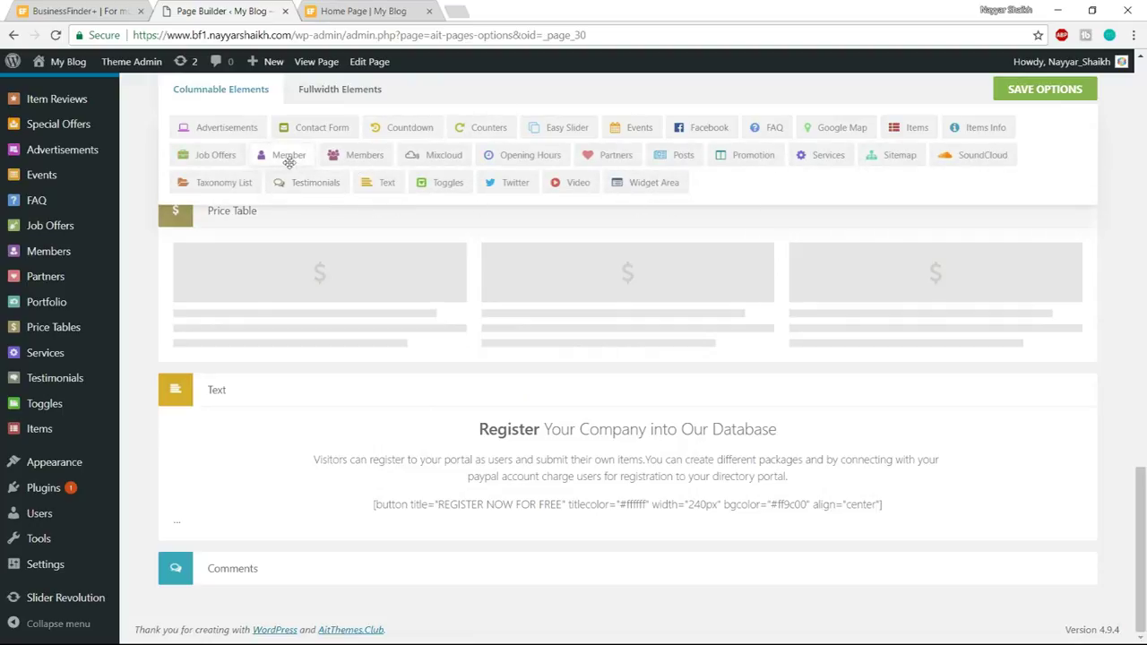
# Add a Partners element below the Register text, showing category Partners (1) with 25 px spacing
pyautogui.moveTo(606, 163); pyautogui.dragTo(390, 609)
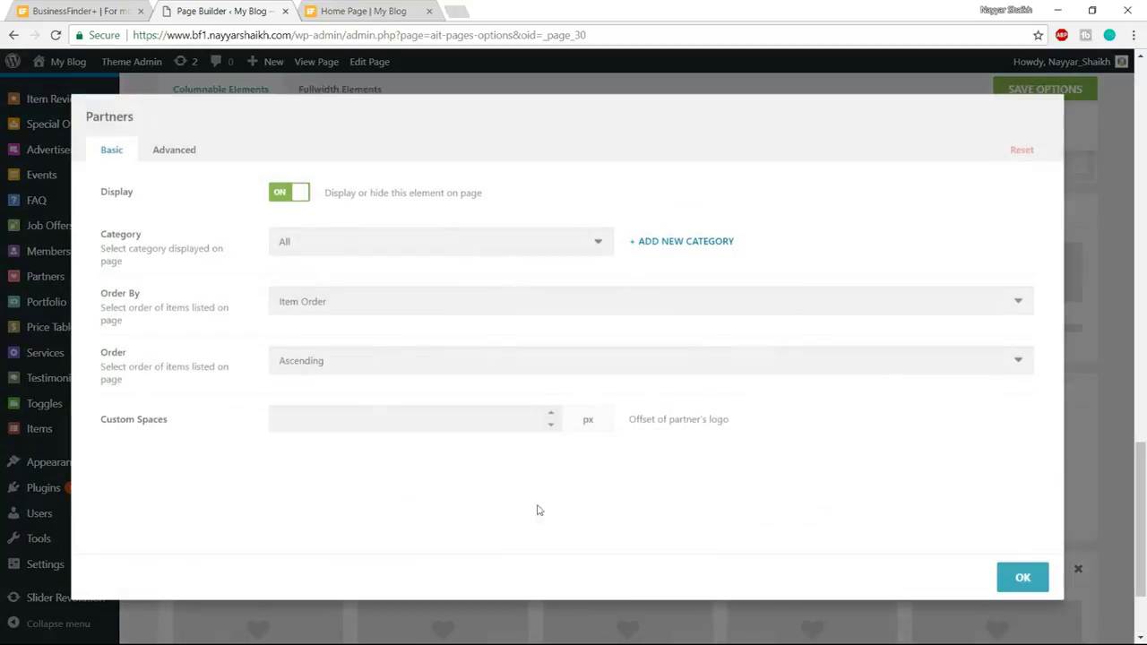
pyautogui.click(399, 242)
pyautogui.click(342, 329)
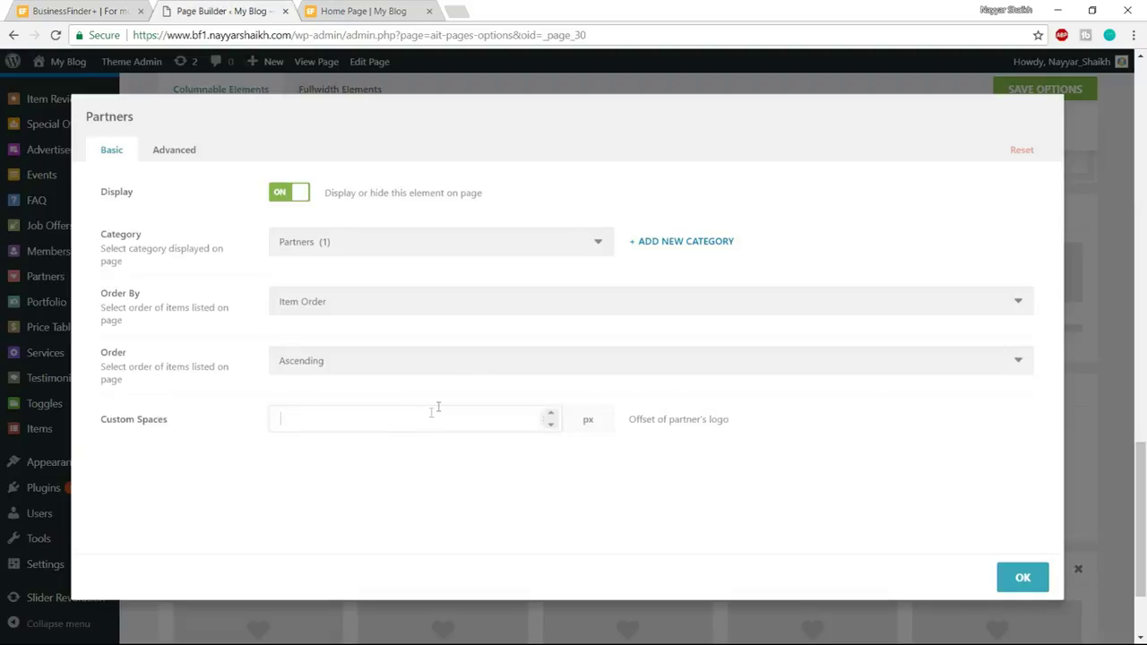
pyautogui.click(178, 150)
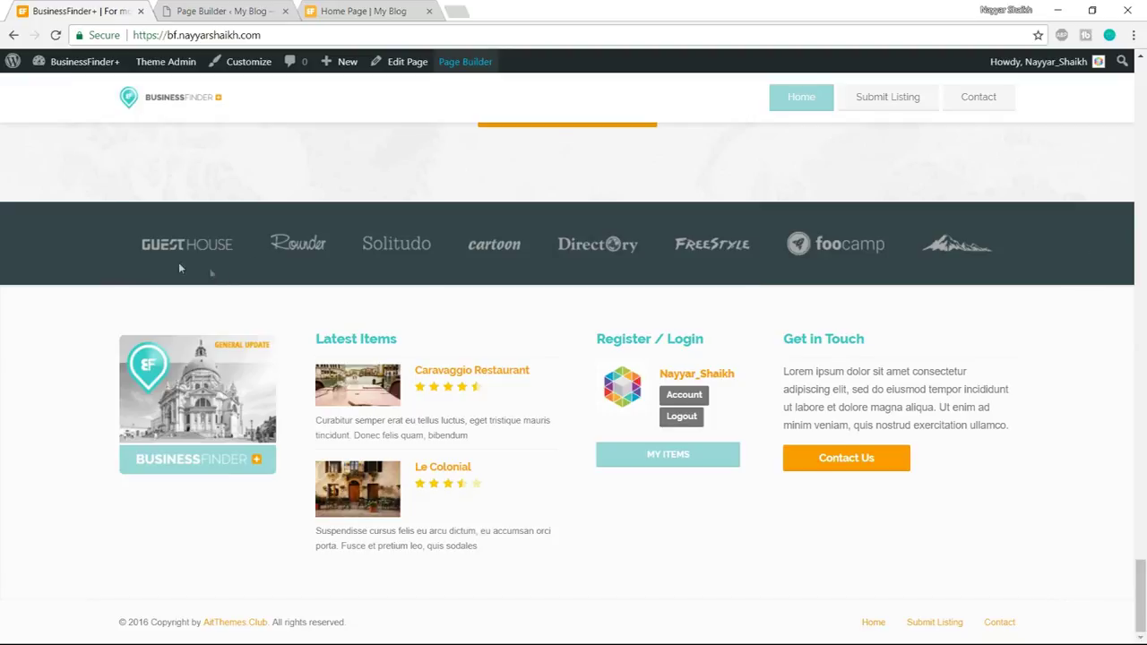
# Copy the demo partners strip's background colour #354449 via Inspect, then reopen the Partners advanced overrides
pyautogui.rightClick(7, 237)
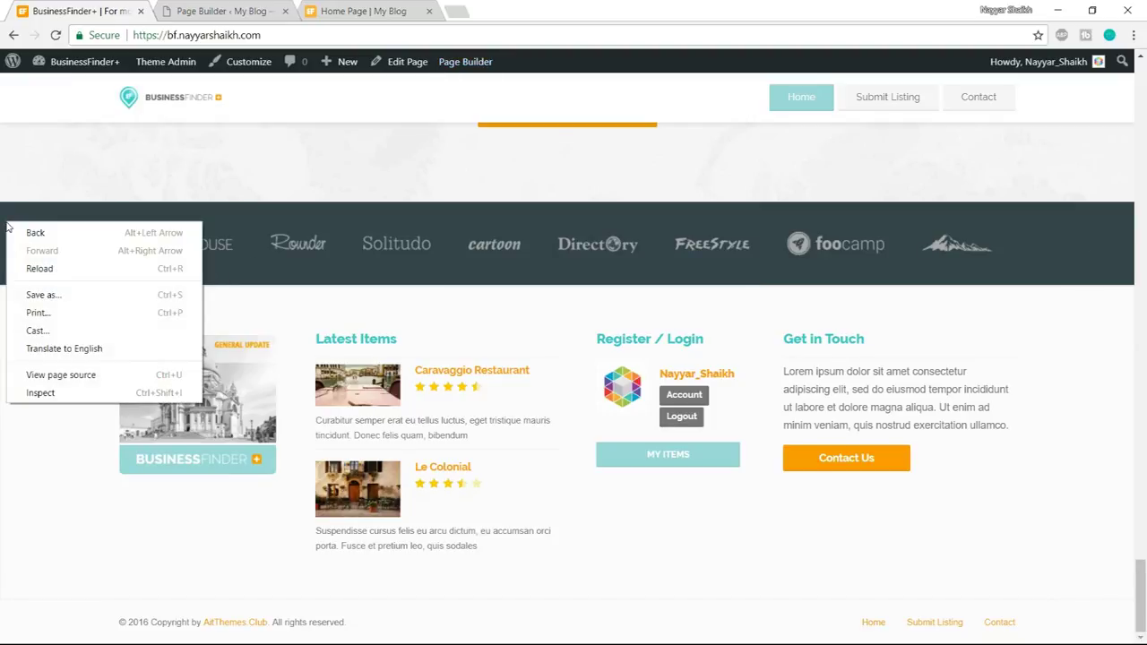
pyautogui.click(51, 396)
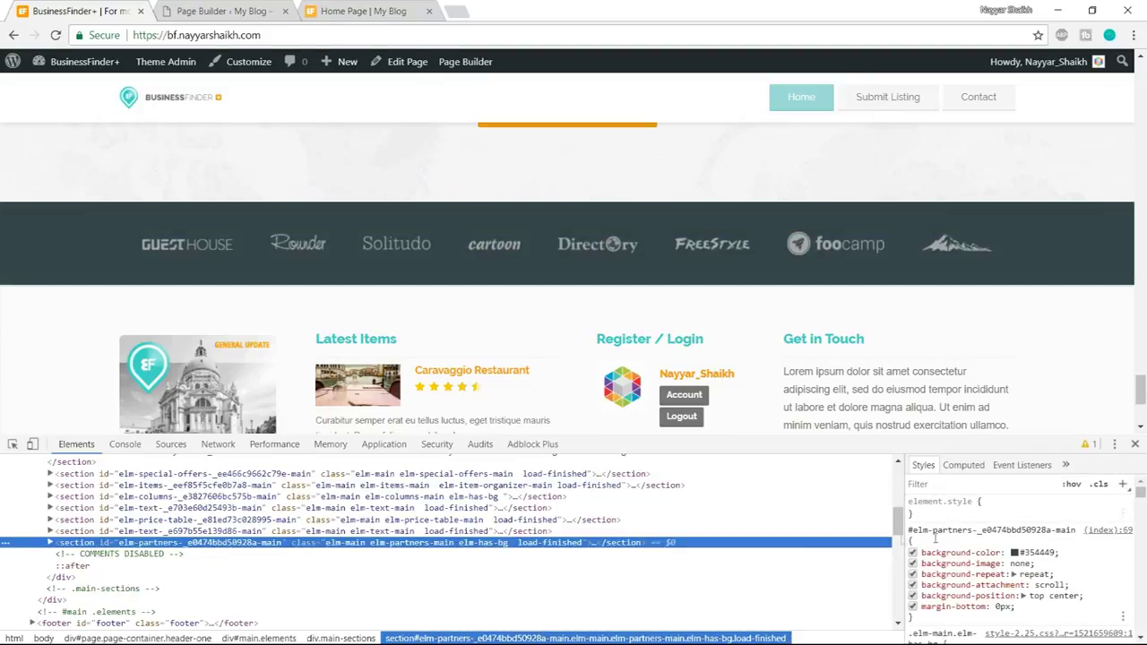
pyautogui.click(1035, 552)
pyautogui.hotkey('ctrl', 'c')
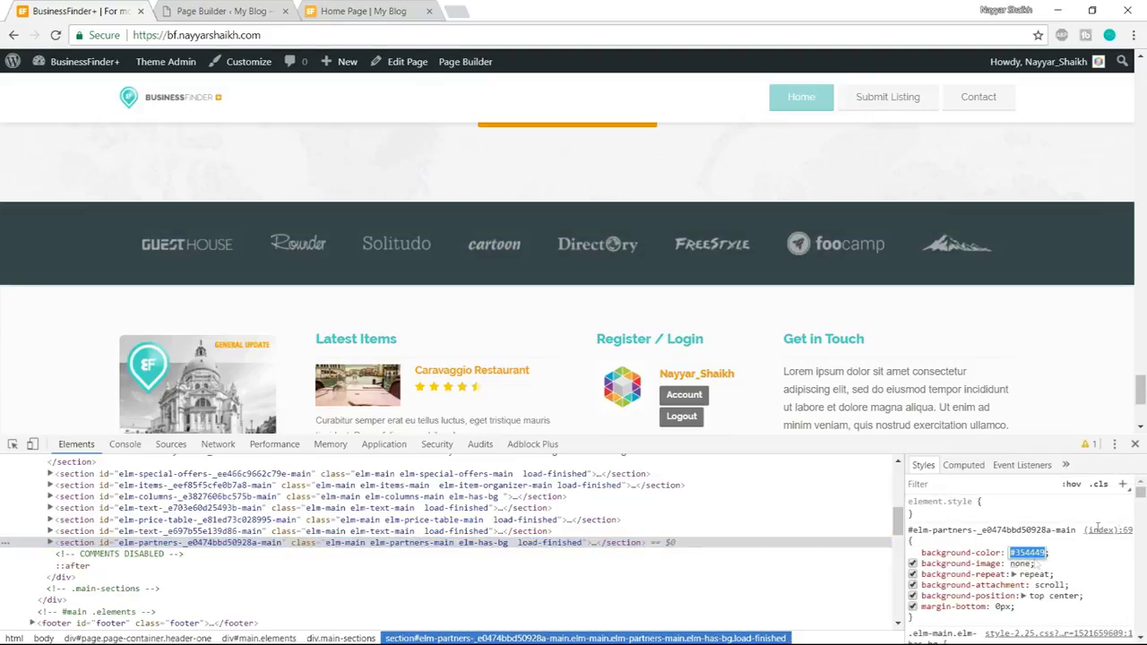
pyautogui.click(1135, 443)
pyautogui.click(229, 11)
pyautogui.click(307, 193)
# Enable overrides on Partners with background #354449 and bottom margin 0, then save the layout
pyautogui.click(317, 216)
pyautogui.scroll(-3, 439, 296)
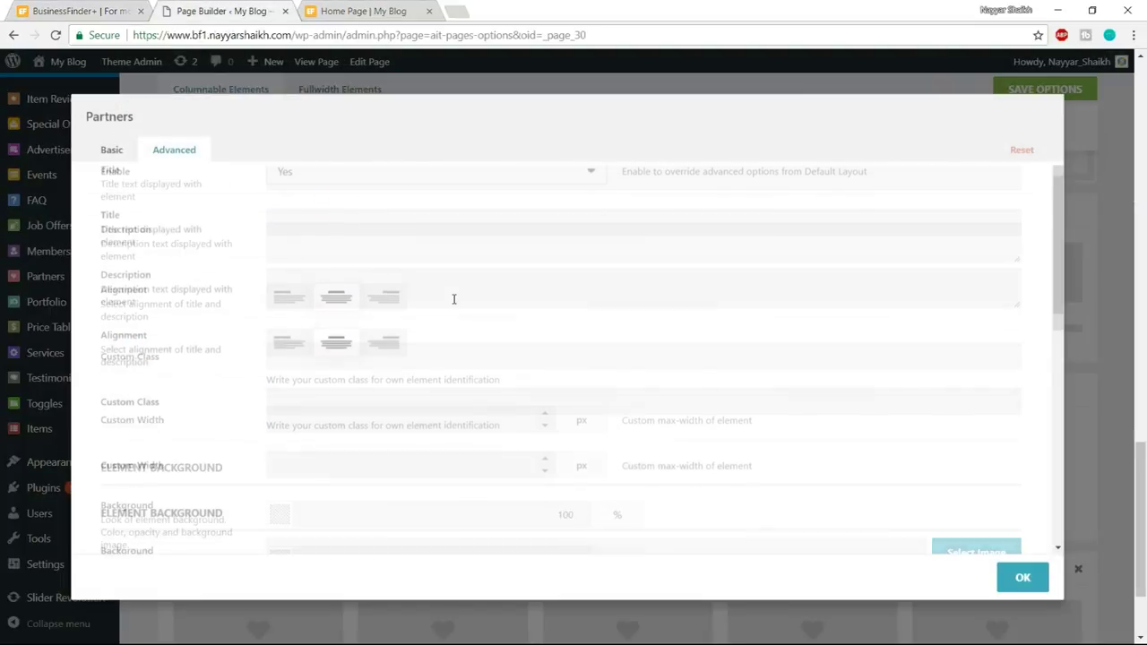
pyautogui.click(322, 285)
pyautogui.hotkey('ctrl', 'v')
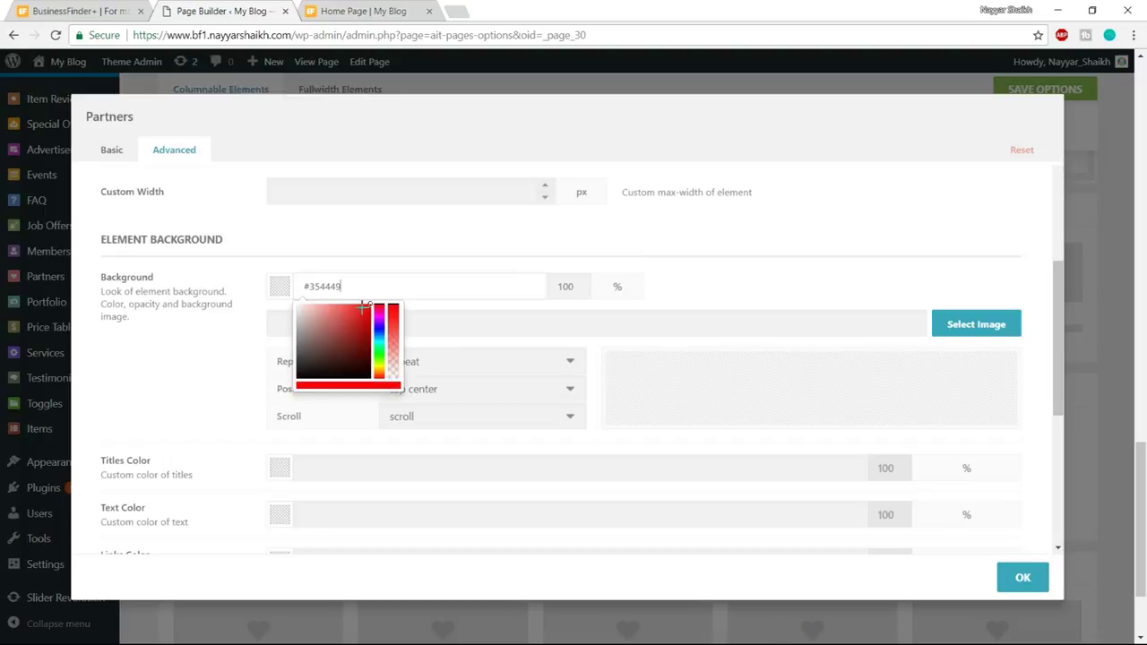
pyautogui.click(712, 277)
pyautogui.scroll(-4, 768, 372)
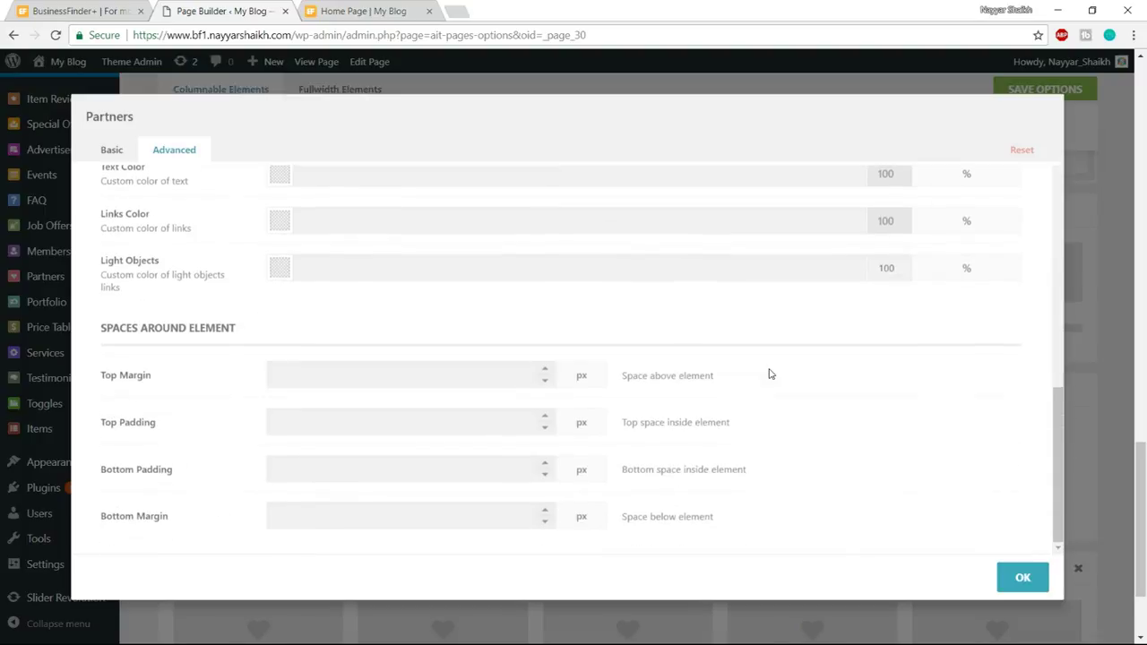
pyautogui.click(340, 513)
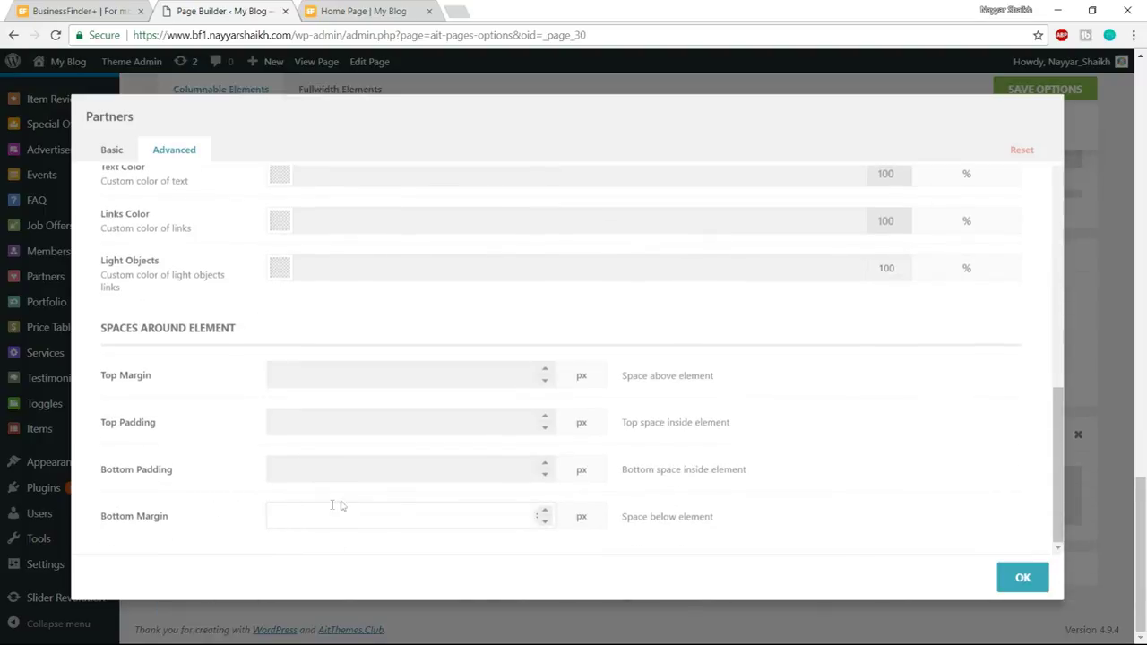
pyautogui.click(1020, 578)
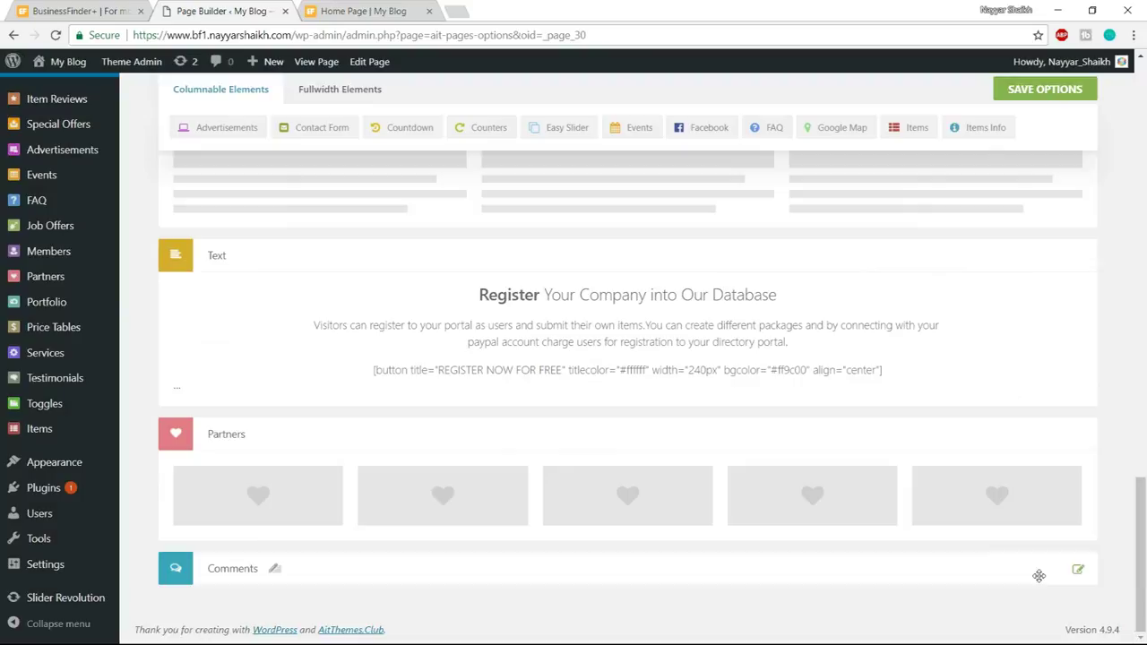
pyautogui.click(1044, 89)
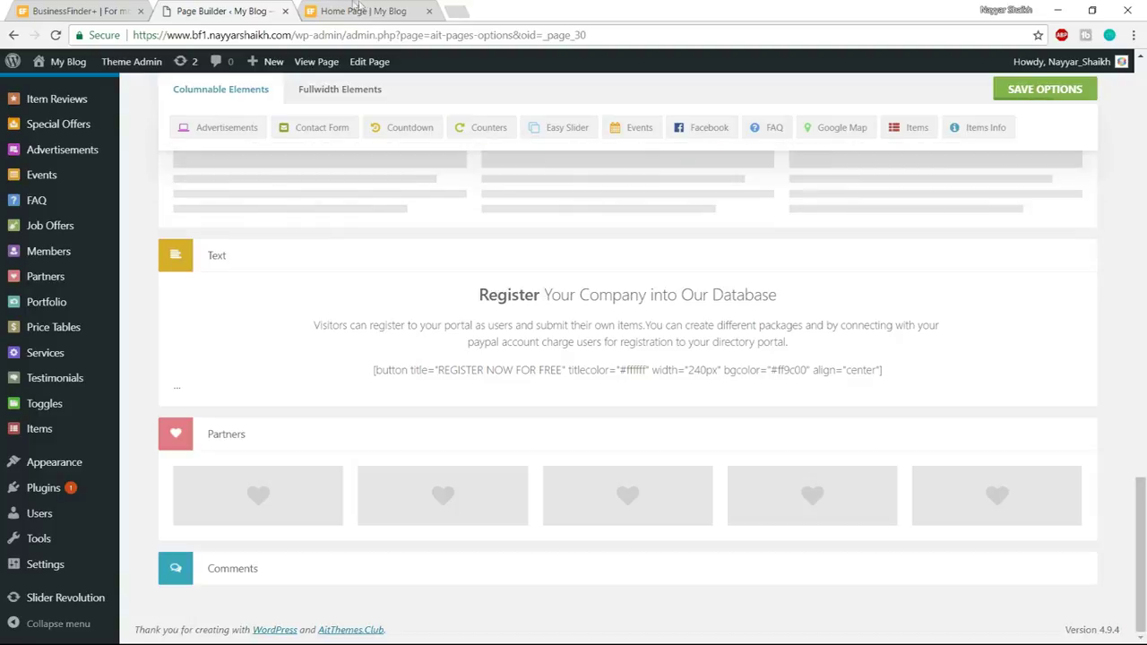
# Reload the live Home Page to check the dark partners strip against the demo's eight-logo strip
pyautogui.click(363, 11)
pyautogui.click(55, 36)
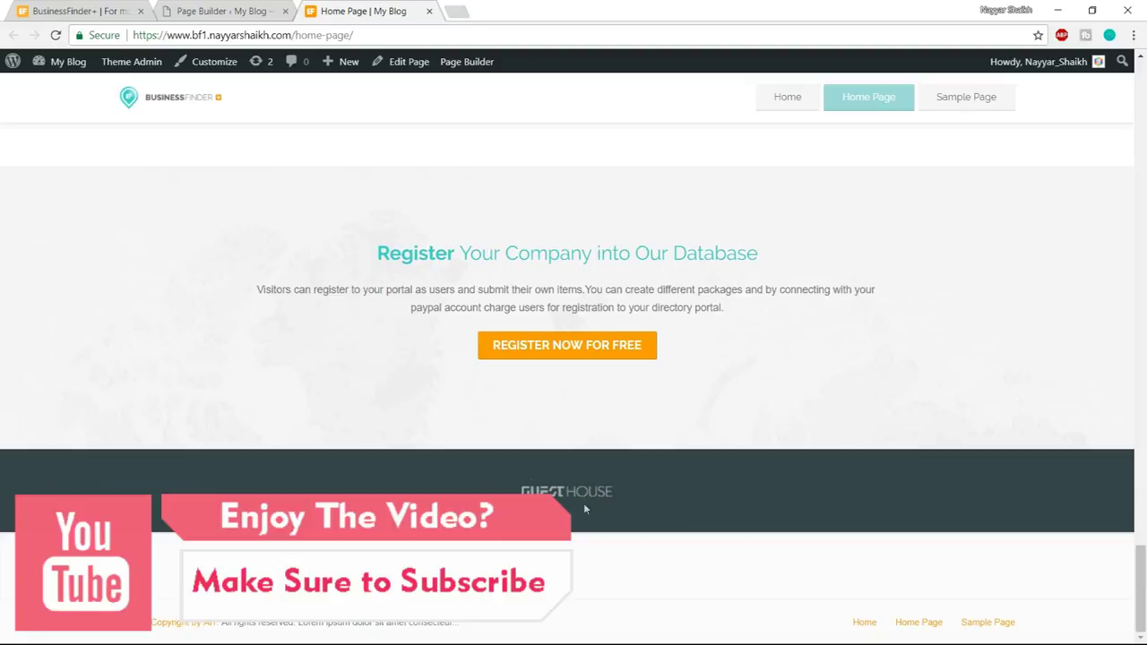
pyautogui.click(81, 11)
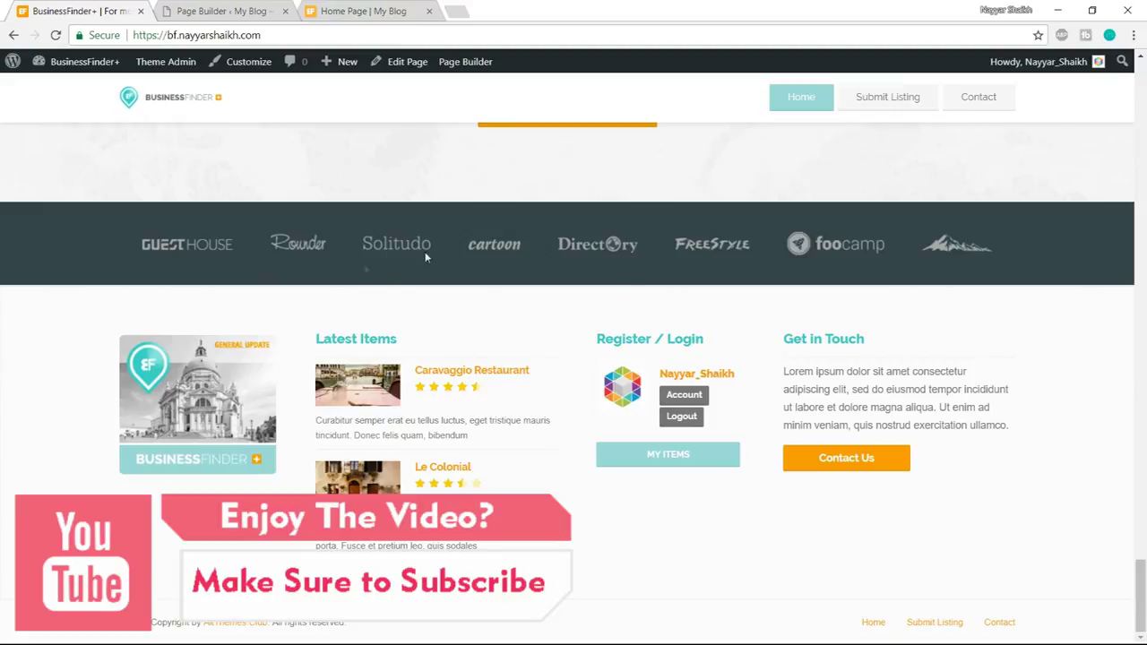
pyautogui.click(224, 11)
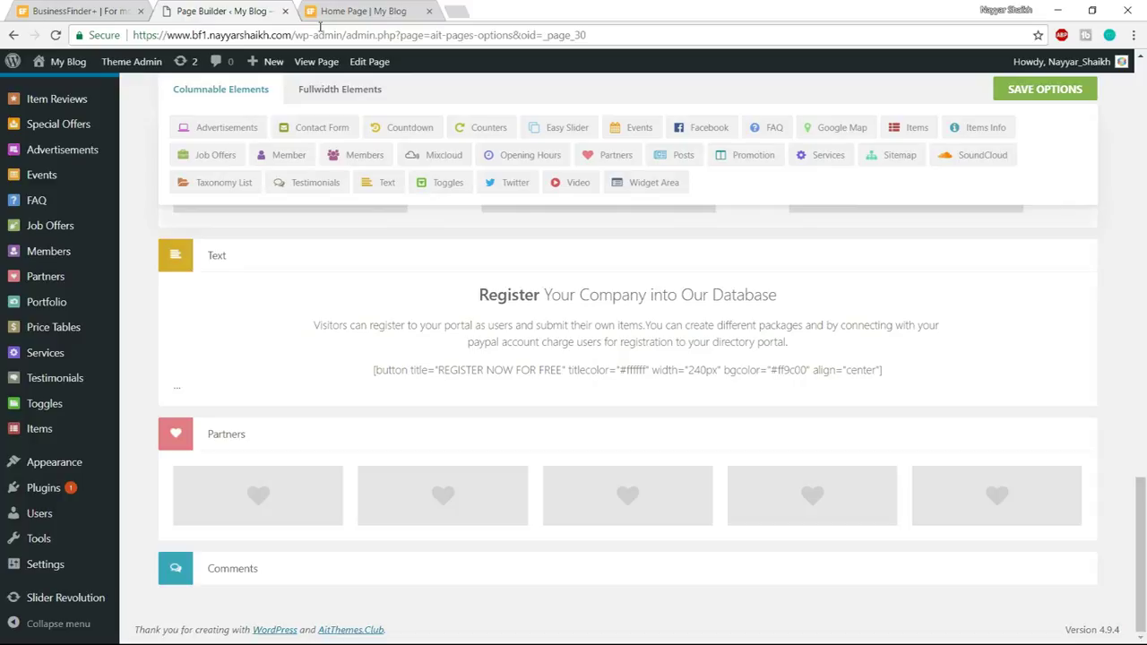
pyautogui.click(119, 7)
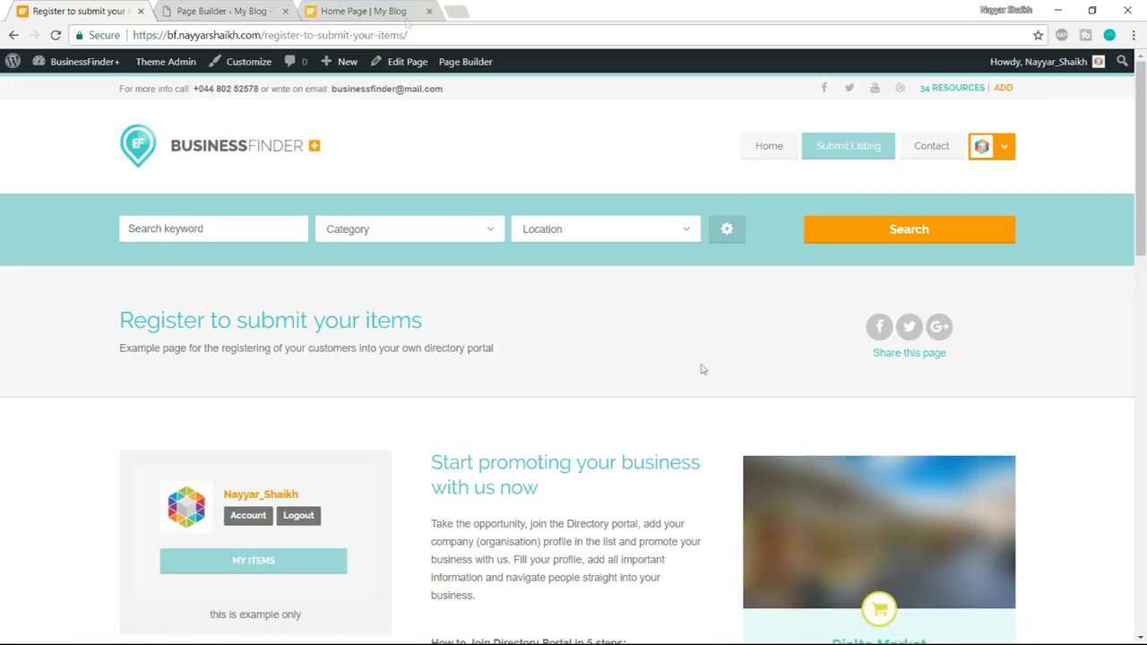
# Add and publish a new page titled 'Submit Page', then open it in the Page Builder
pyautogui.click(236, 11)
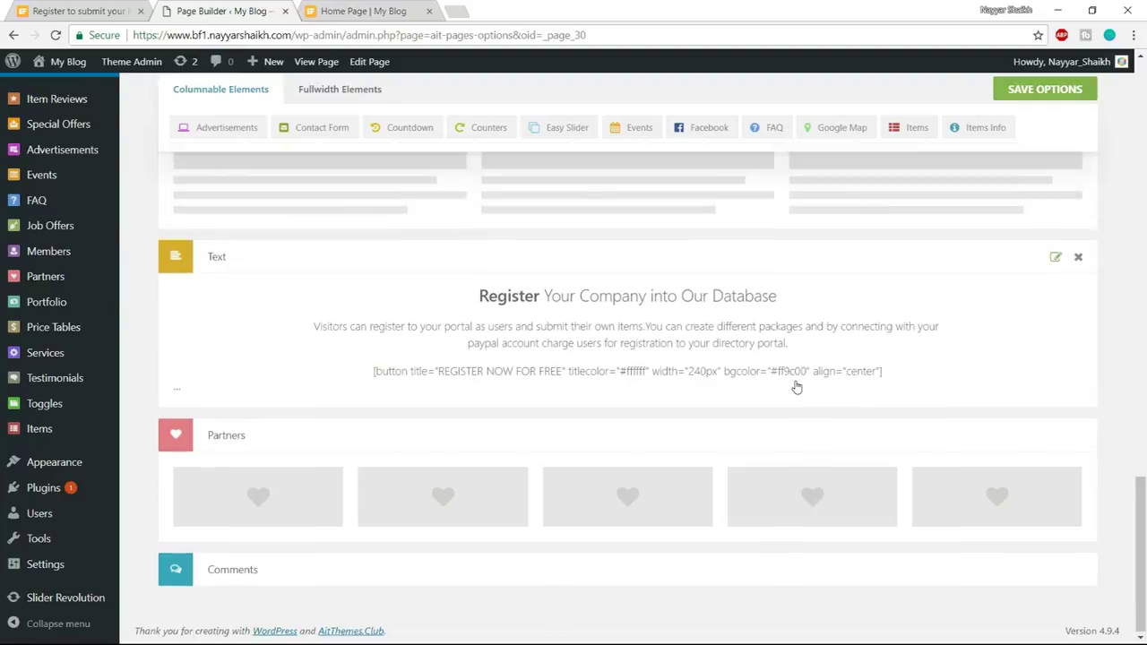
pyautogui.scroll(10, 796, 384)
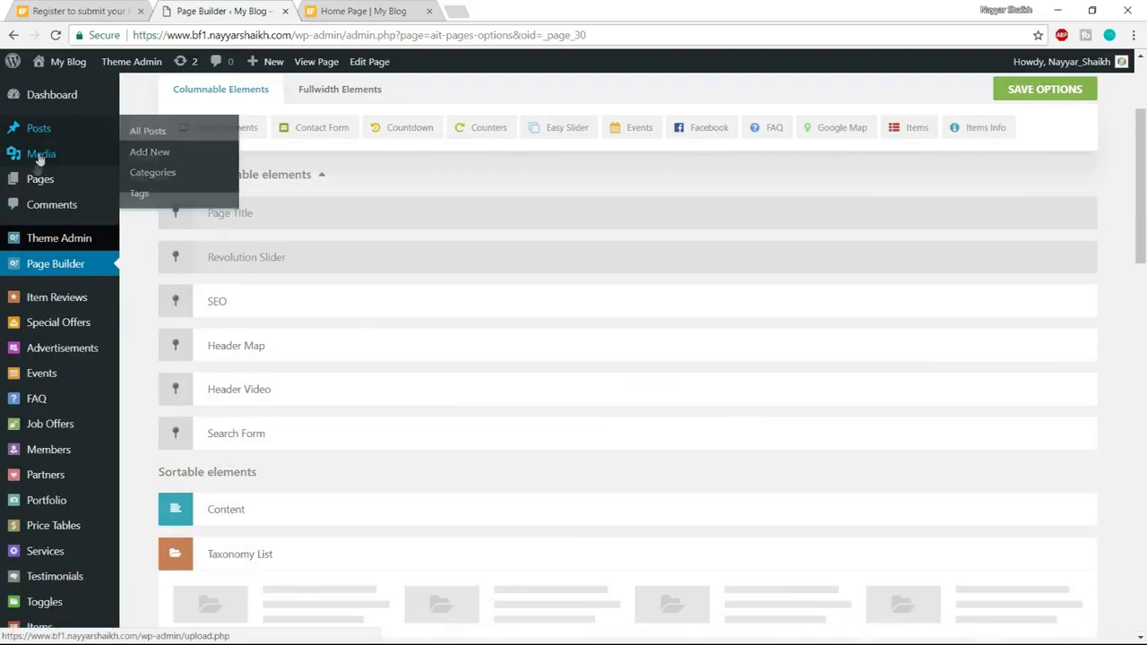
pyautogui.moveTo(41, 179)
pyautogui.click(170, 205)
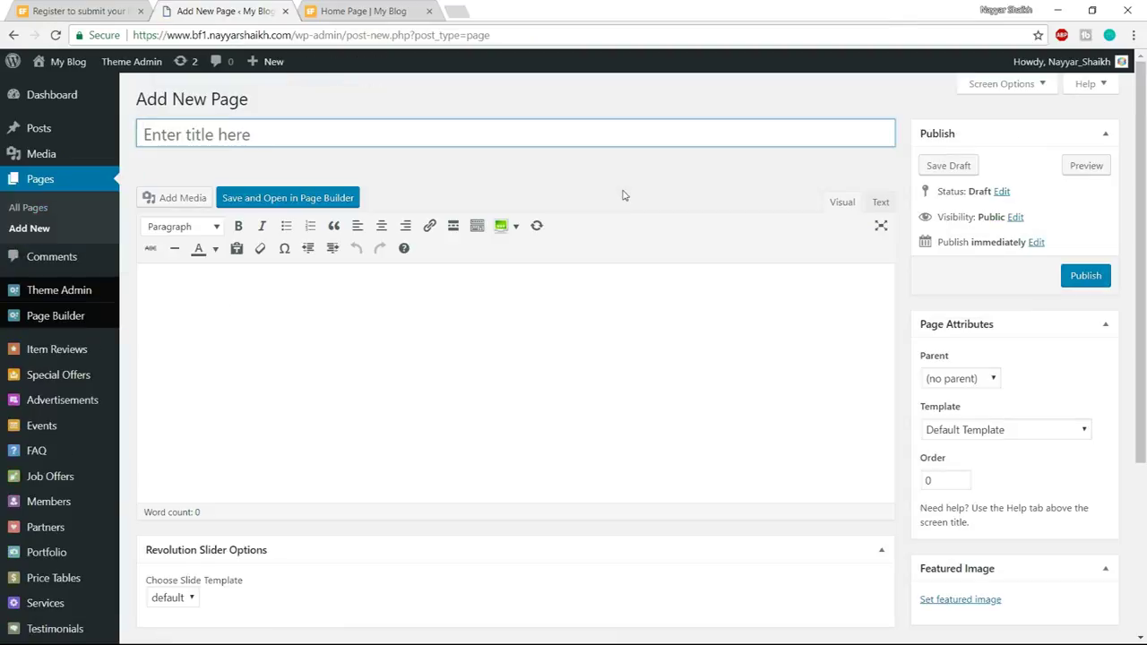
pyautogui.write('Submit Page')
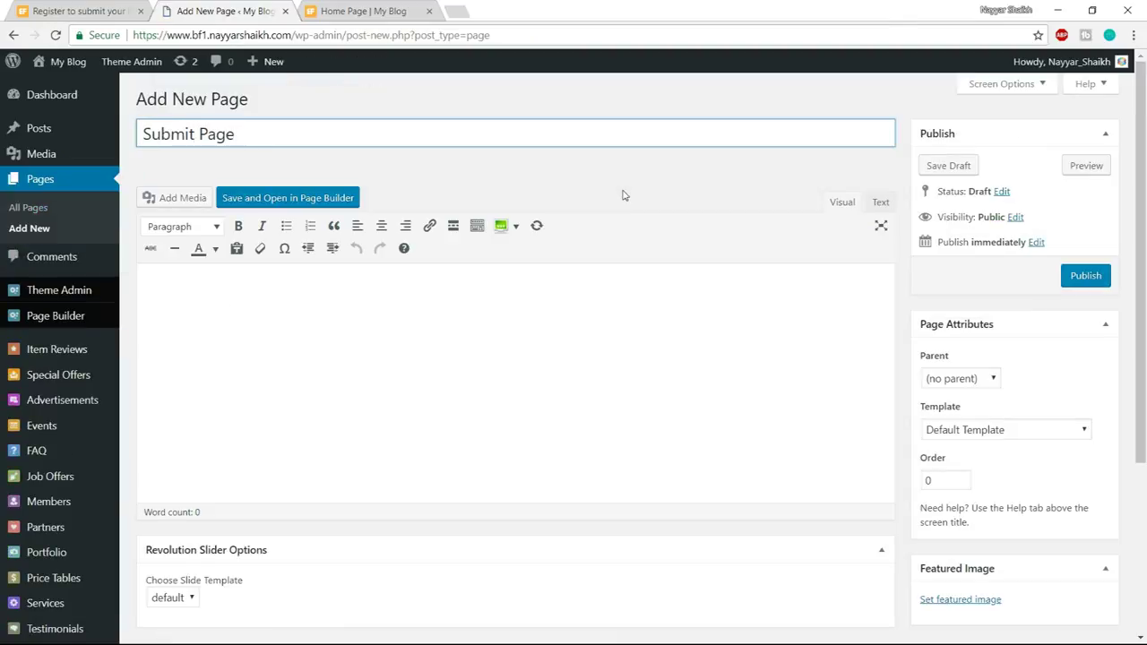
pyautogui.click(1085, 277)
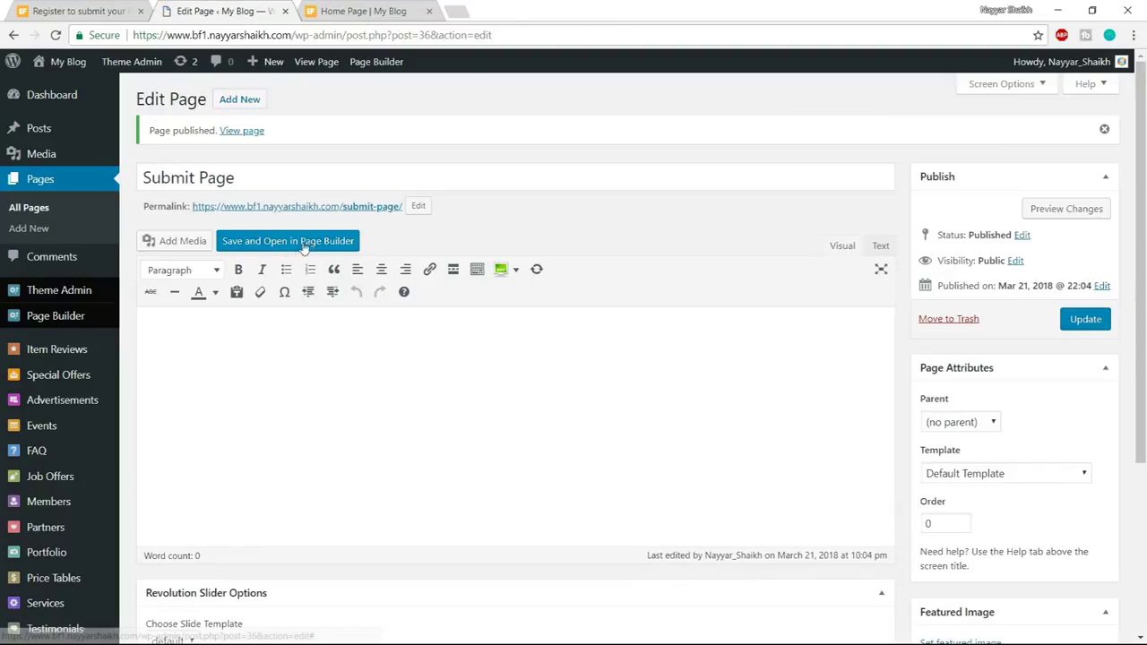
pyautogui.click(319, 242)
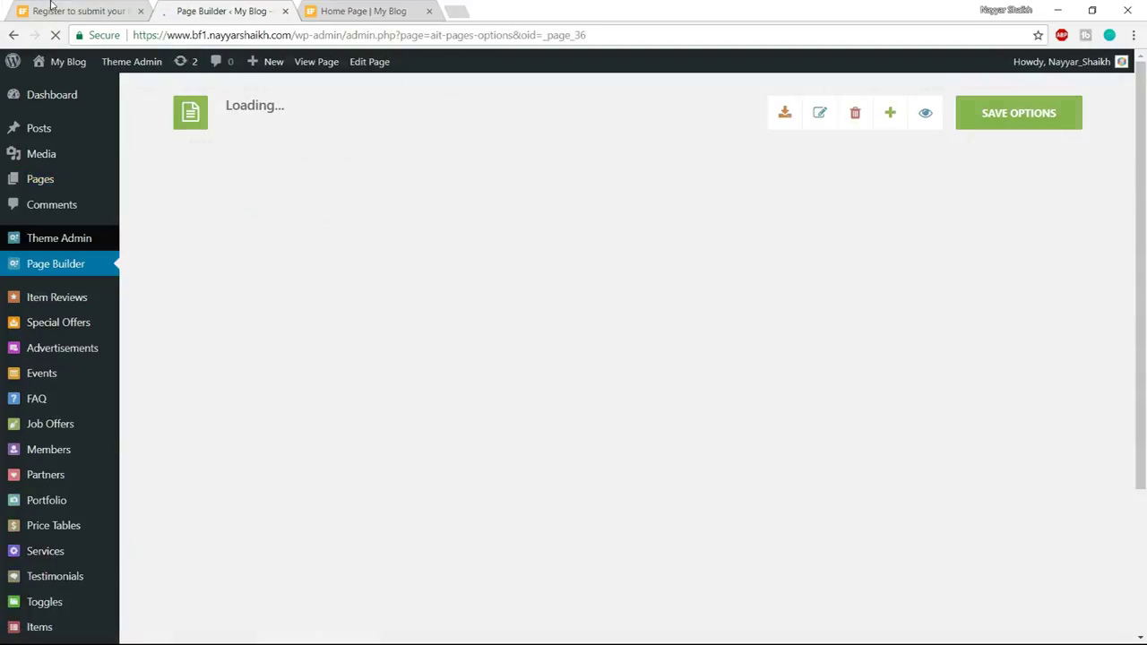
pyautogui.click(52, 9)
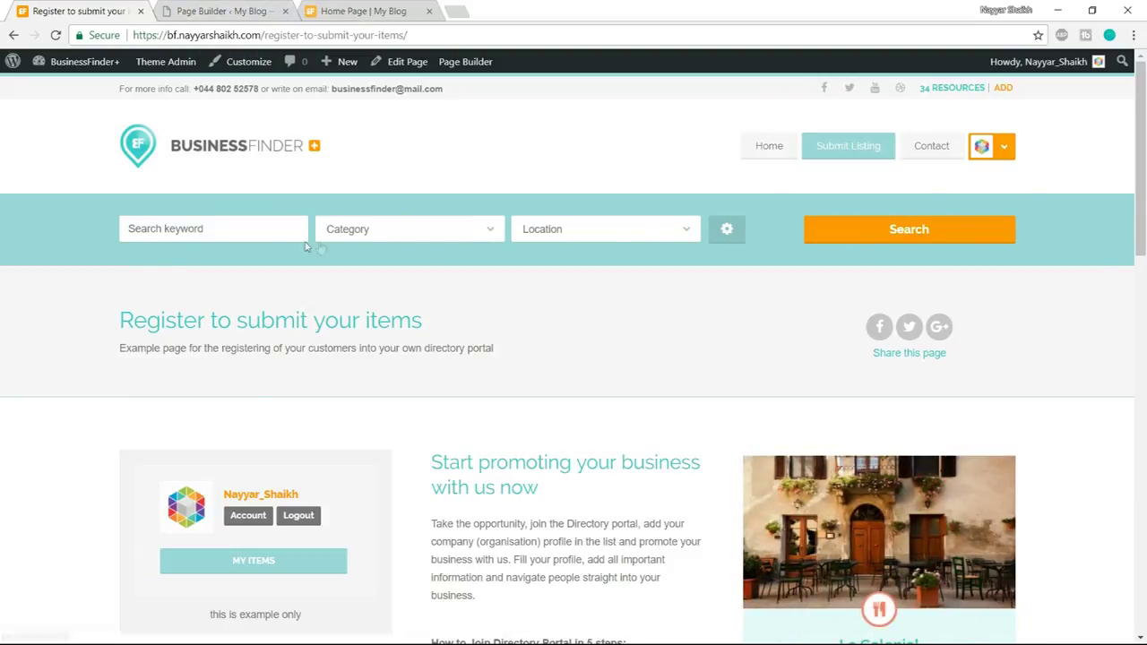
# Look over the demo page heading, then close the Home Page preview tab
pyautogui.moveTo(113, 330); pyautogui.dragTo(525, 358)
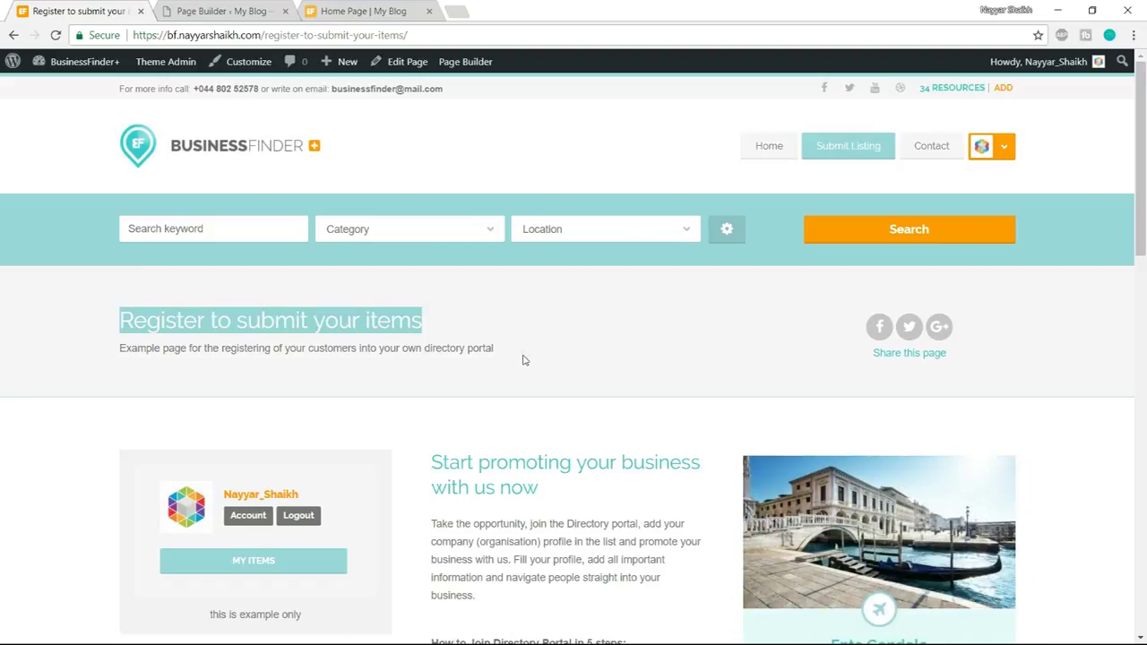
pyautogui.click(525, 360)
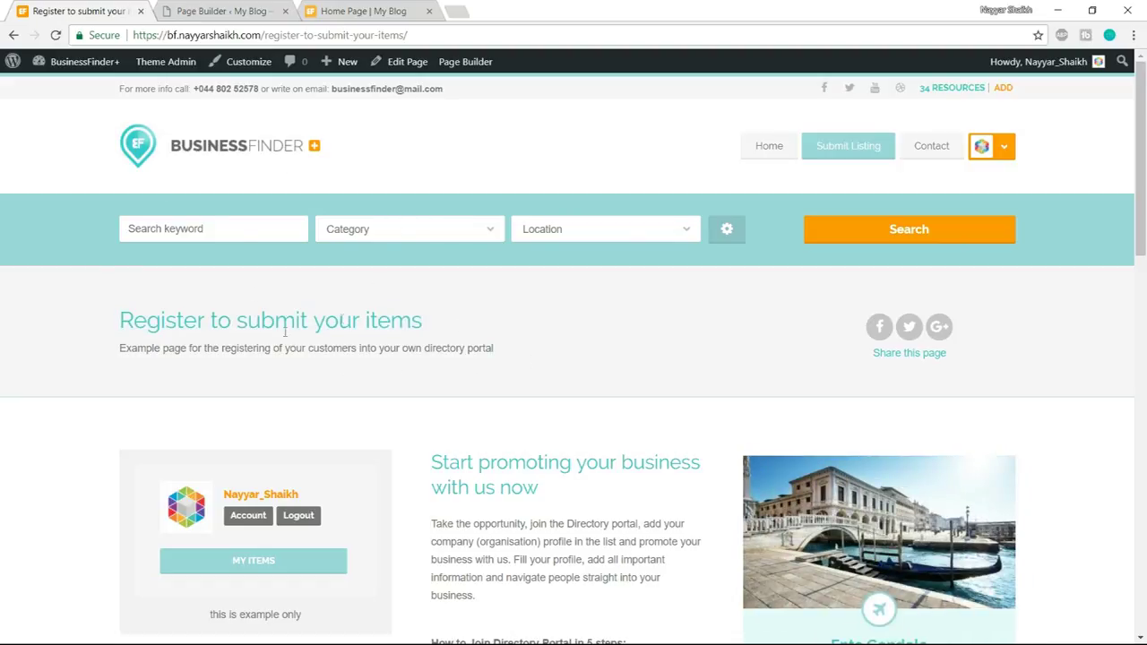
pyautogui.click(240, 7)
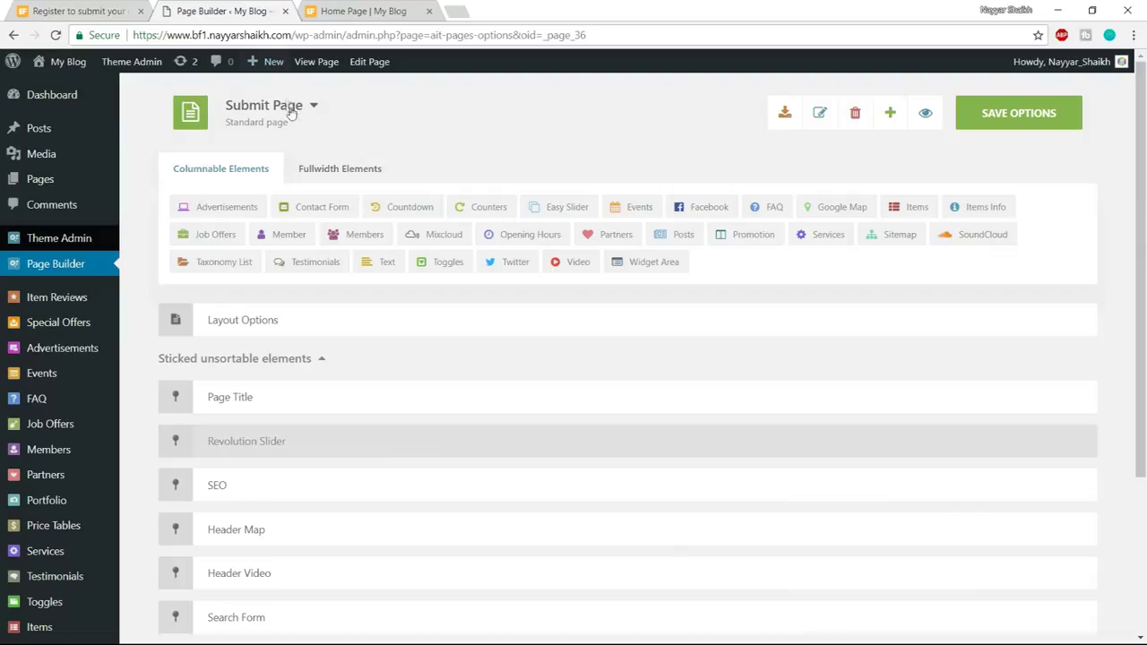
pyautogui.click(414, 15)
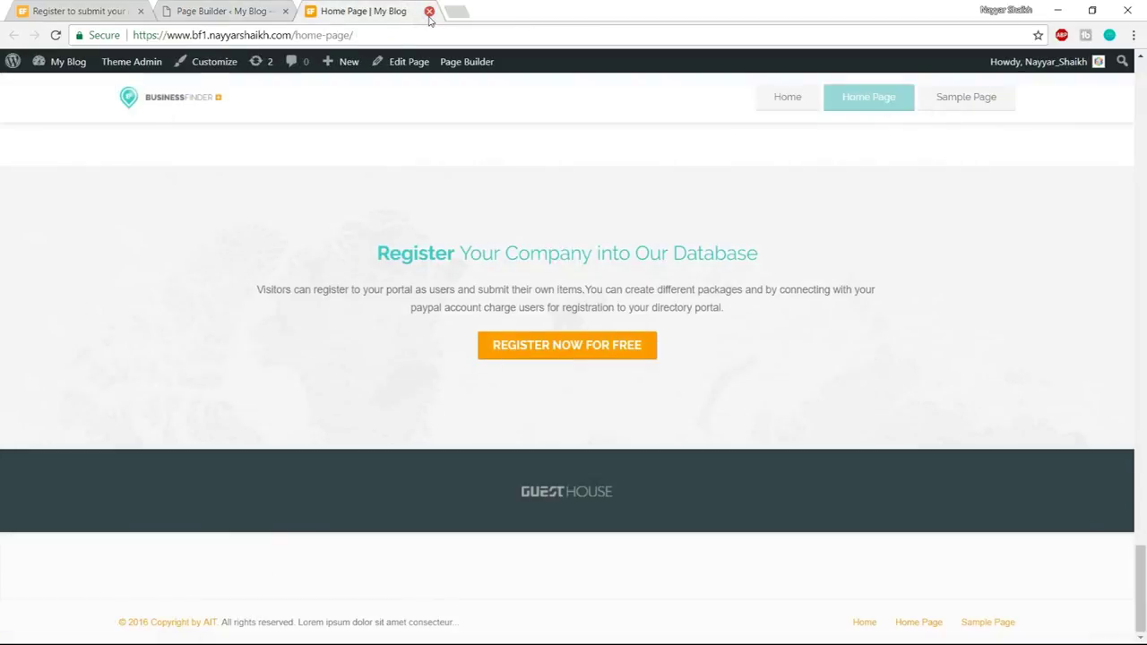
pyautogui.click(430, 11)
# Open the live Submit Page in a new tab and compare its map header and sidebar with the demo
pyautogui.rightClick(927, 115)
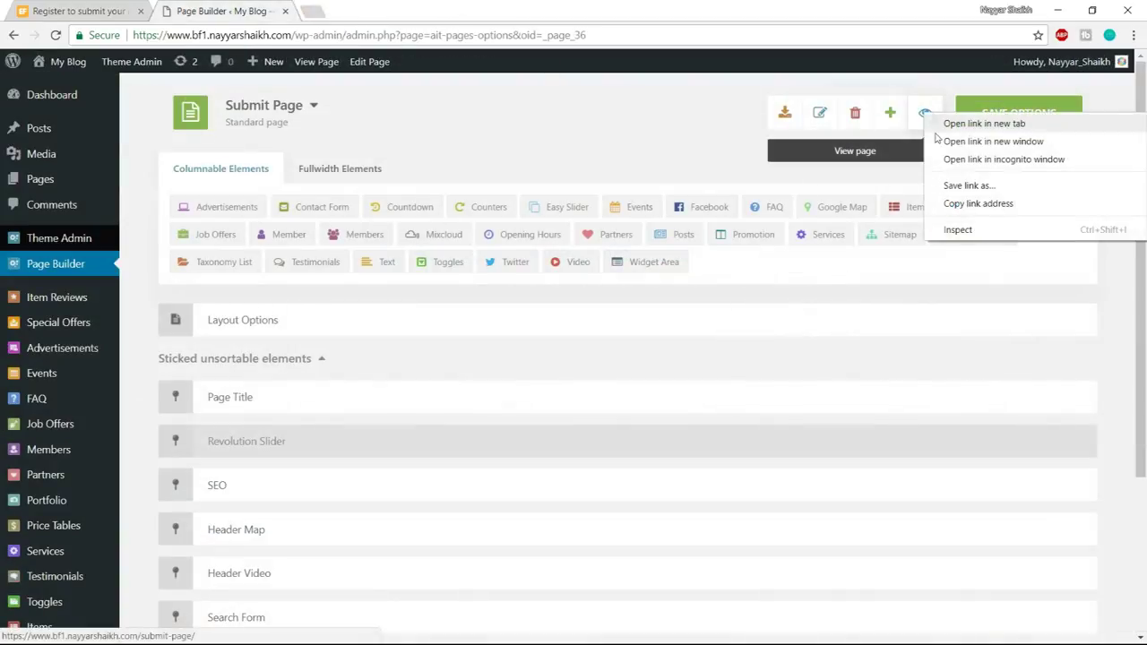
pyautogui.click(980, 123)
pyautogui.click(392, 9)
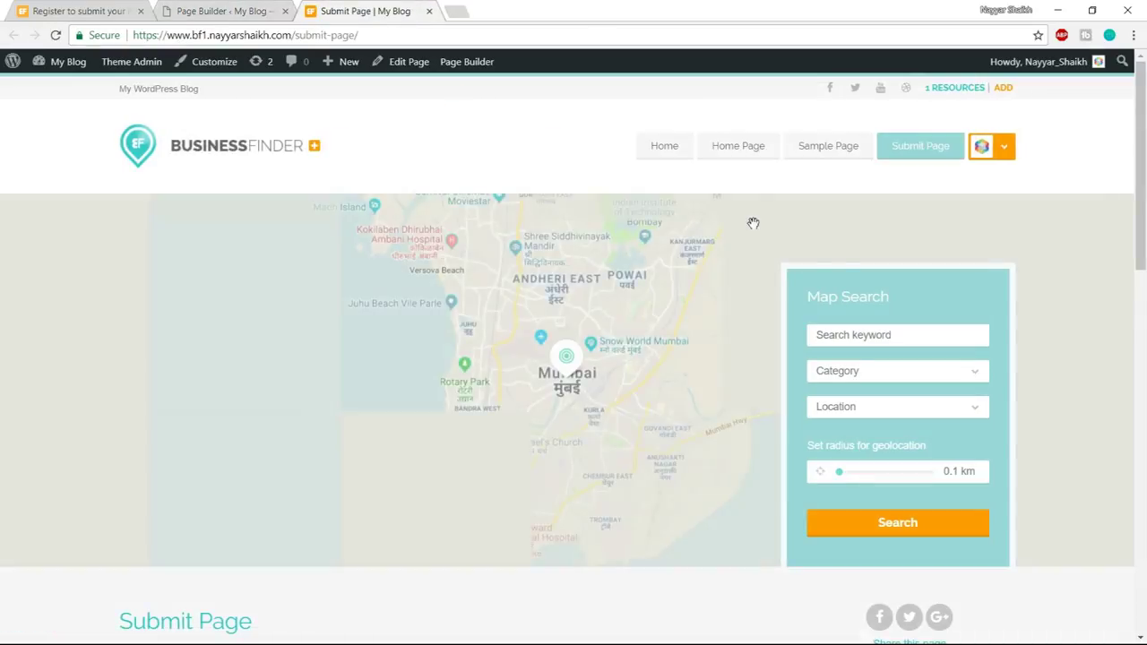
pyautogui.scroll(-9, 619, 328)
pyautogui.scroll(10, 627, 369)
pyautogui.scroll(-3, 627, 369)
pyautogui.scroll(3, 627, 369)
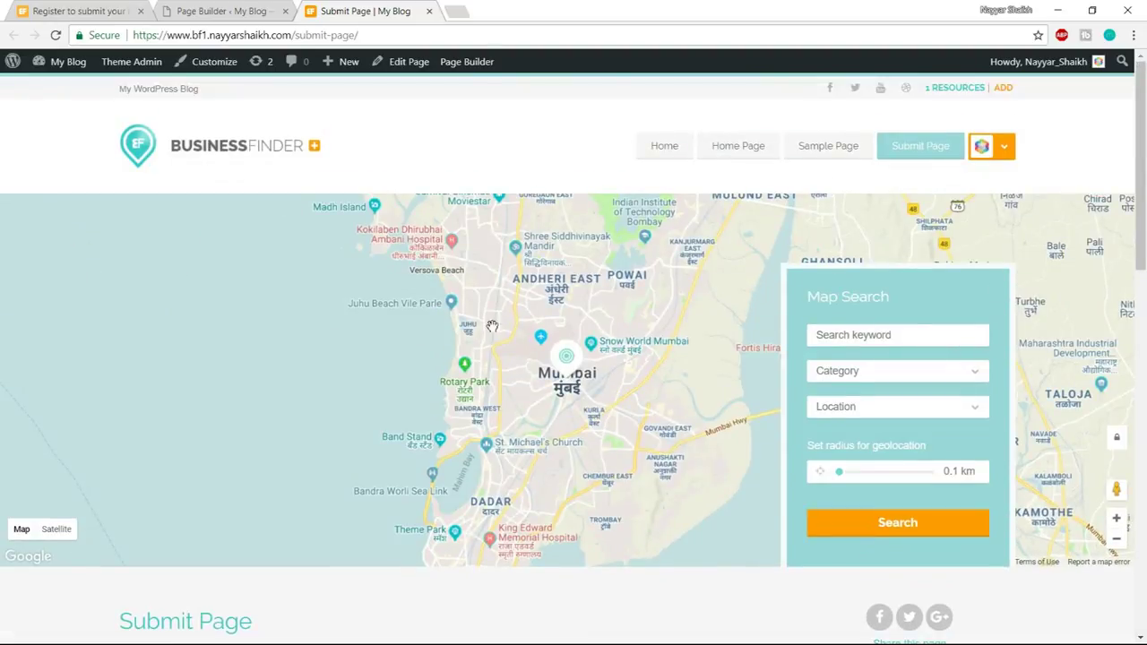
pyautogui.scroll(-3, 711, 259)
pyautogui.scroll(3, 420, 337)
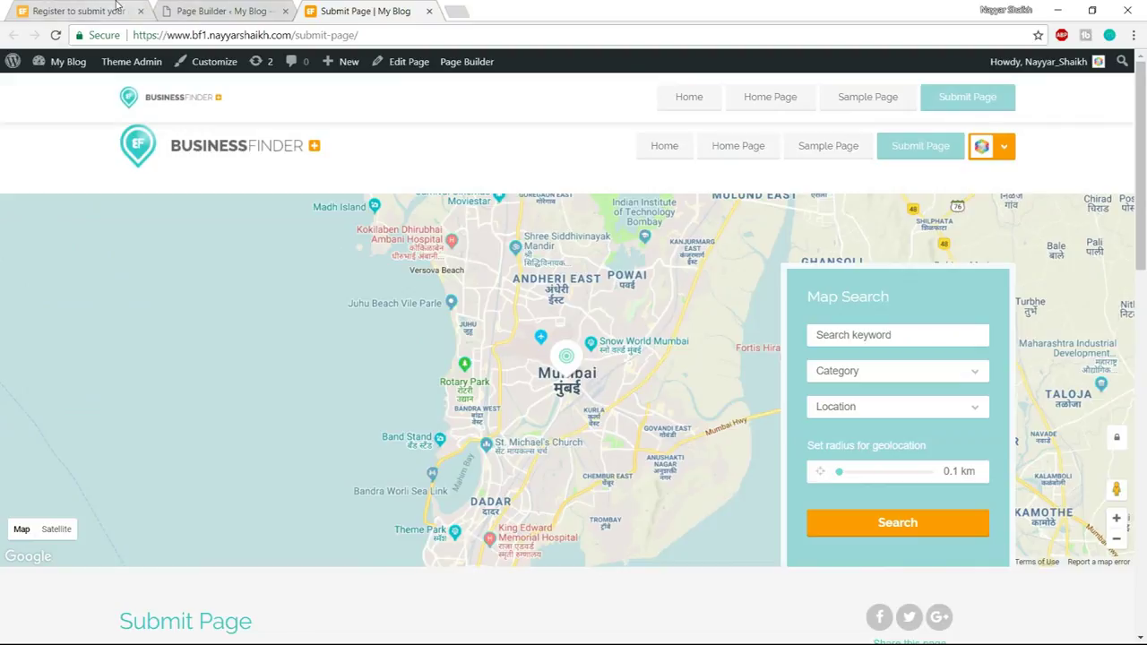
pyautogui.click(117, 5)
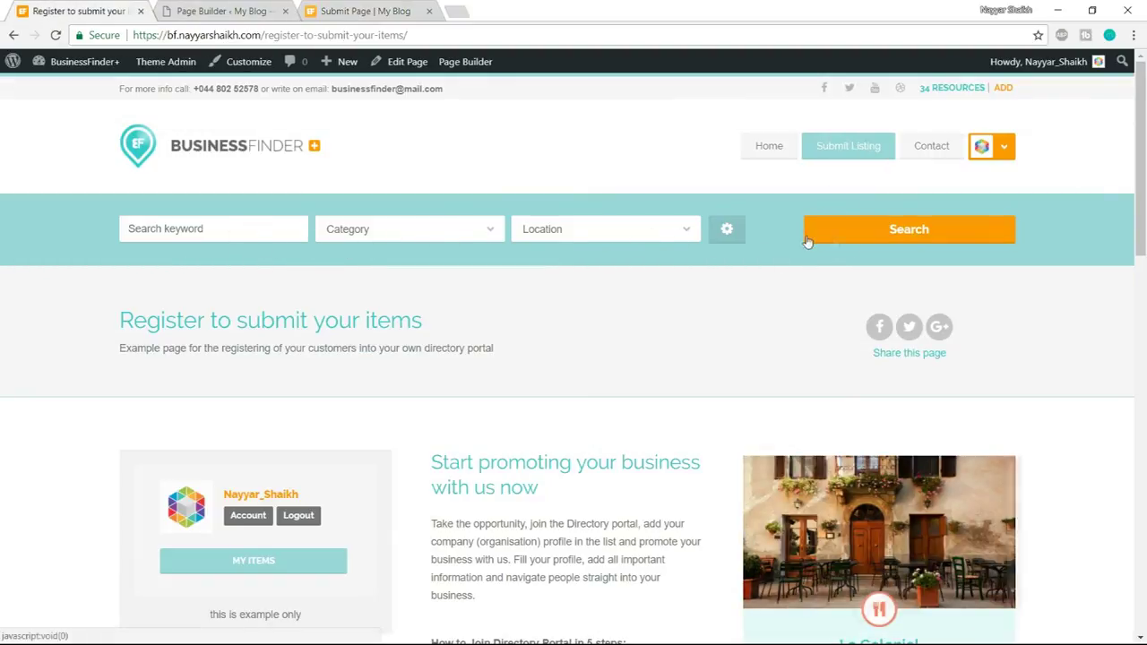
pyautogui.click(231, 7)
pyautogui.scroll(-2, 591, 187)
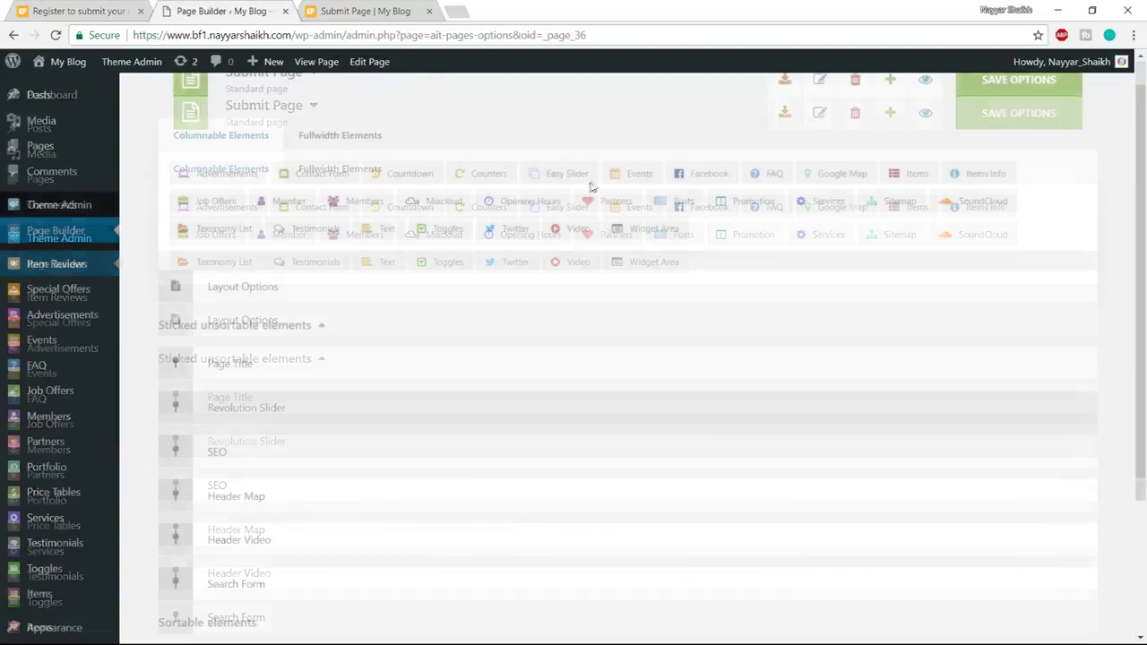
# Set the Submit Page's Layout Options header type to None
pyautogui.click(275, 173)
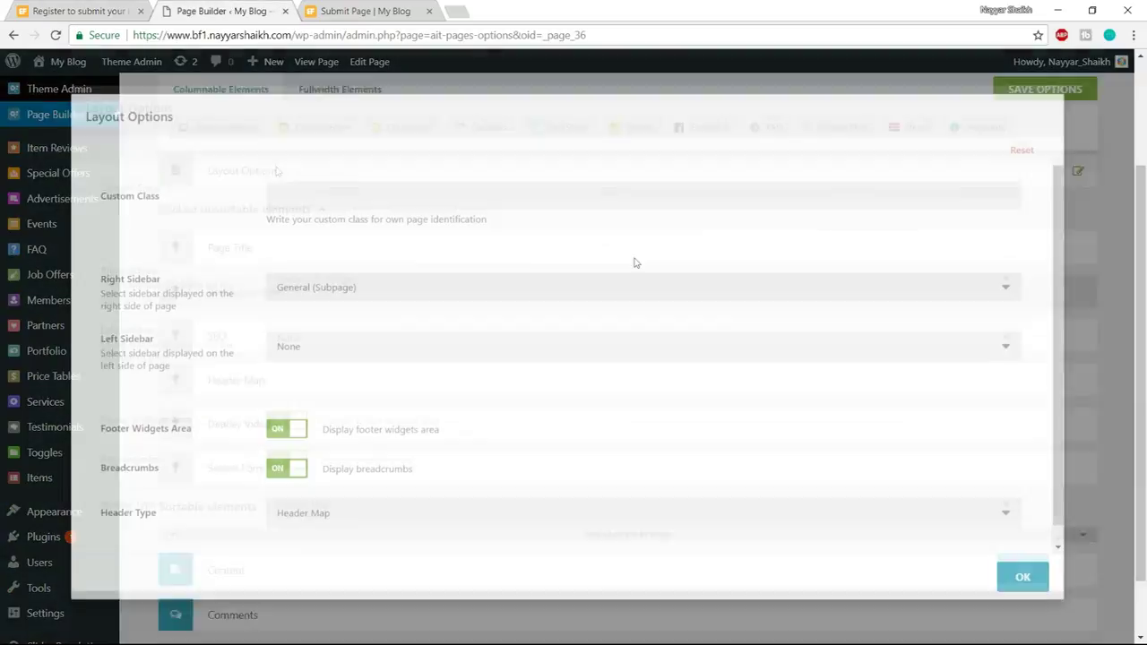
pyautogui.click(345, 515)
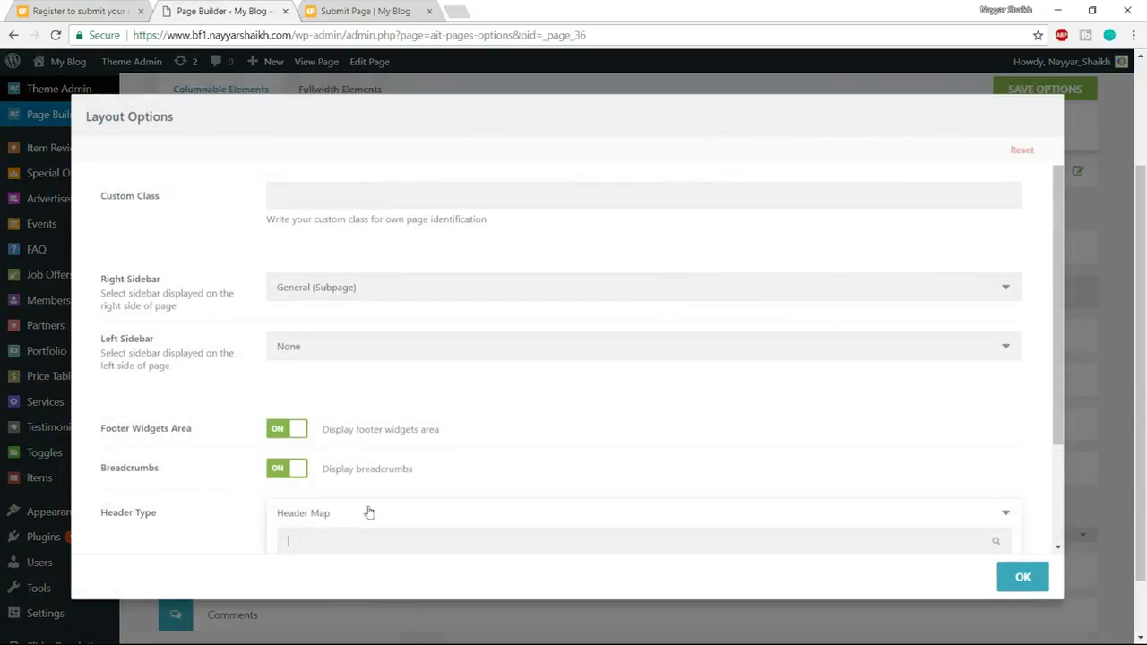
pyautogui.scroll(-2, 367, 511)
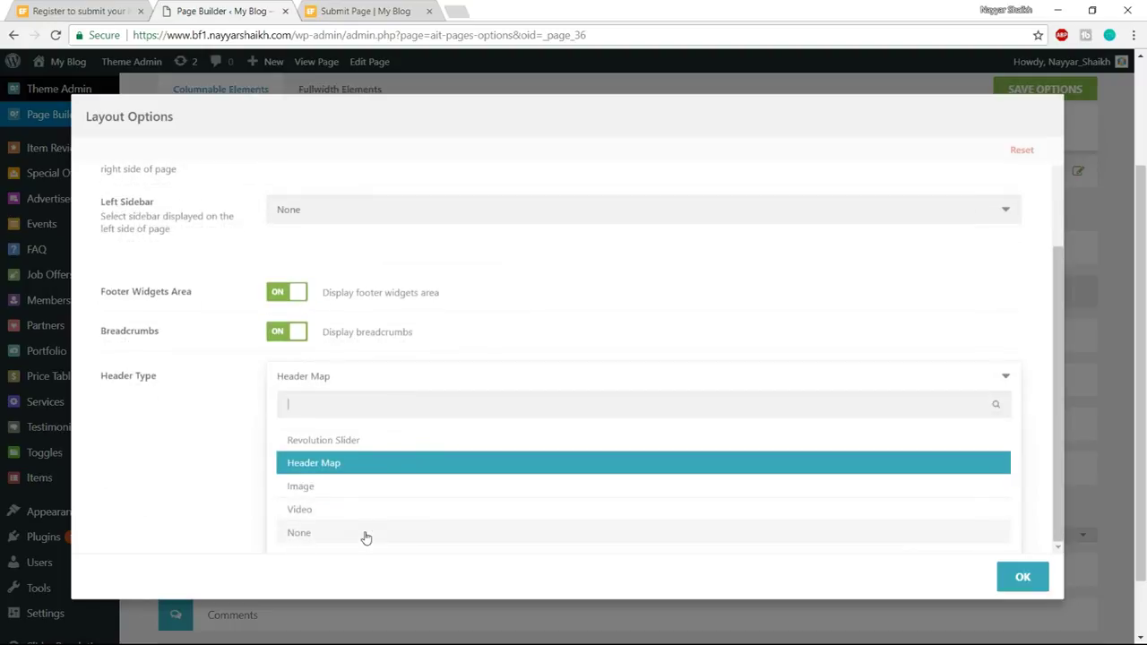
pyautogui.click(366, 535)
pyautogui.scroll(2, 352, 469)
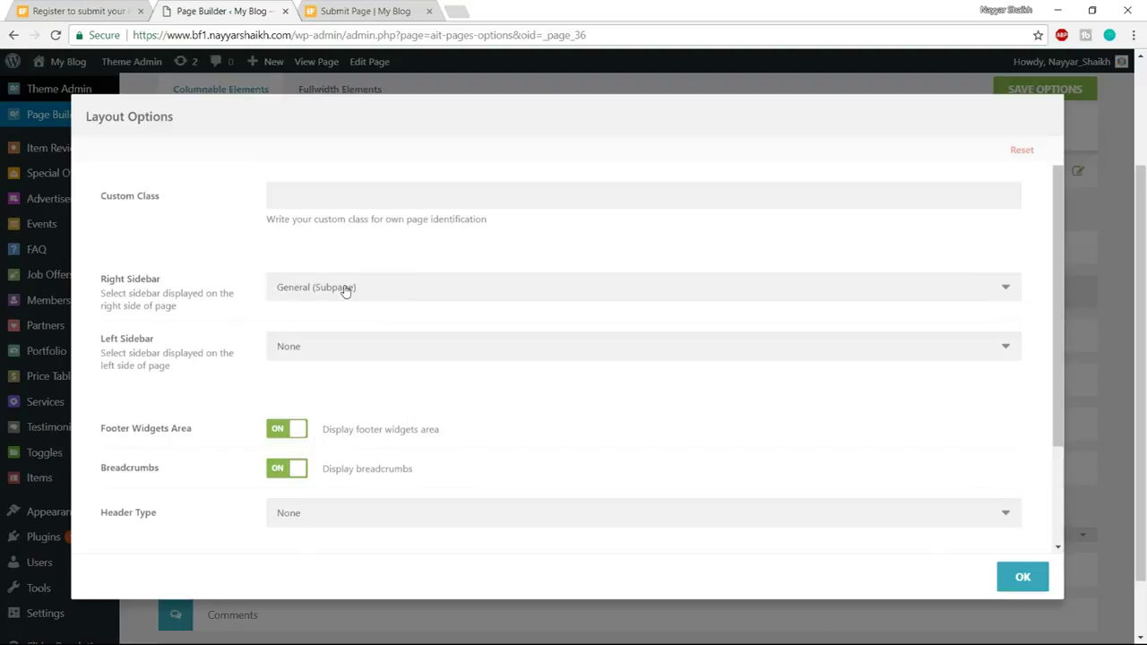
# After comparing the live and demo pages, set the right sidebar to None and confirm
pyautogui.click(361, 11)
pyautogui.scroll(-4, 873, 421)
pyautogui.scroll(4, 874, 422)
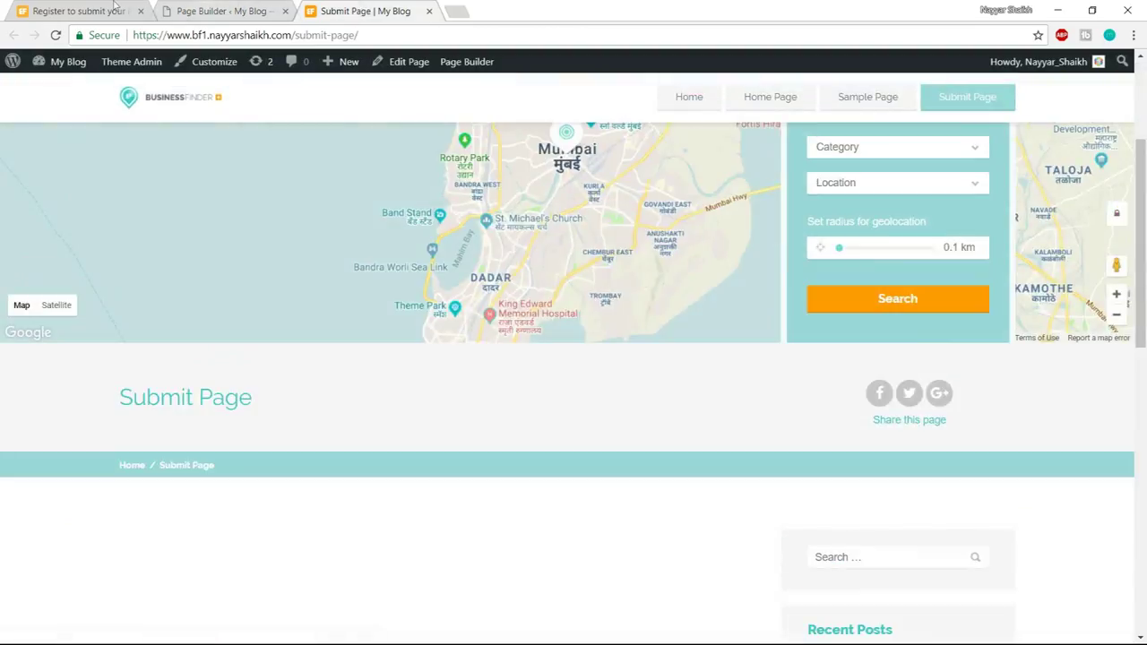
pyautogui.hotkey('ctrl', 'Tab')
pyautogui.scroll(-4, 486, 335)
pyautogui.scroll(4, 487, 335)
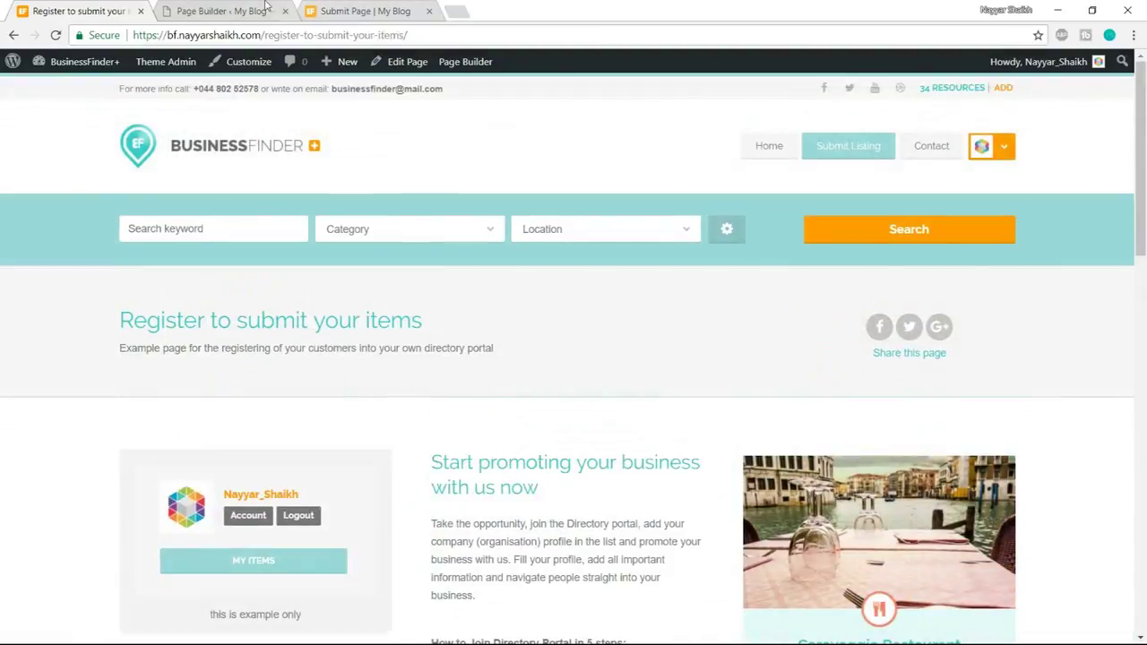
pyautogui.hotkey('ctrl', 'Tab')
pyautogui.click(333, 290)
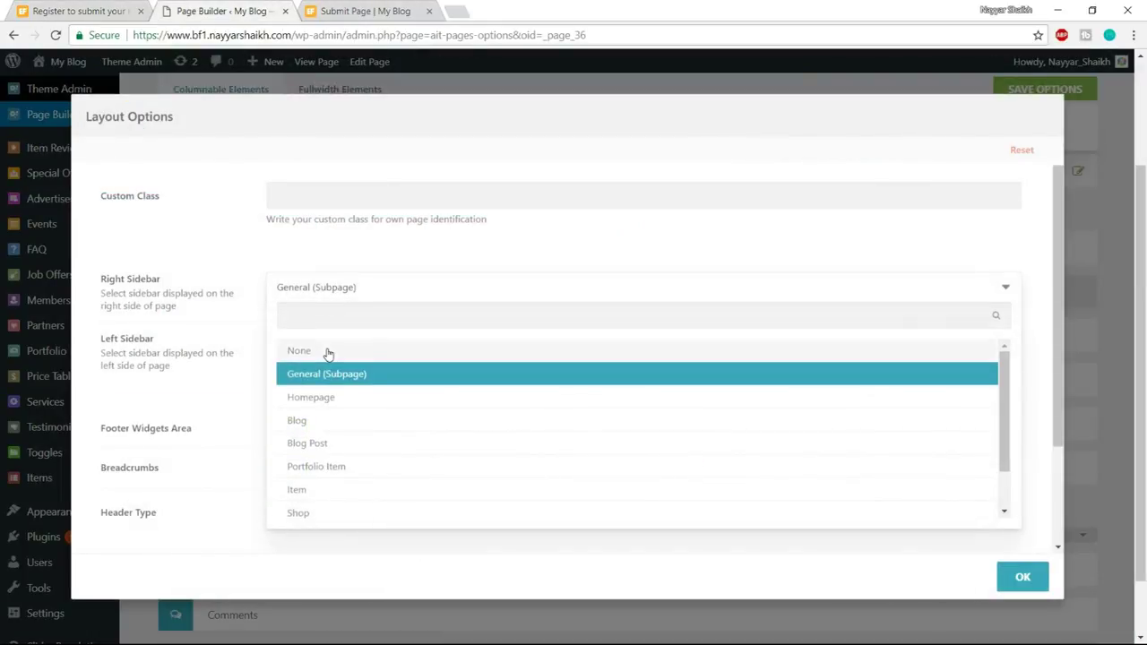
pyautogui.click(328, 349)
pyautogui.click(1022, 576)
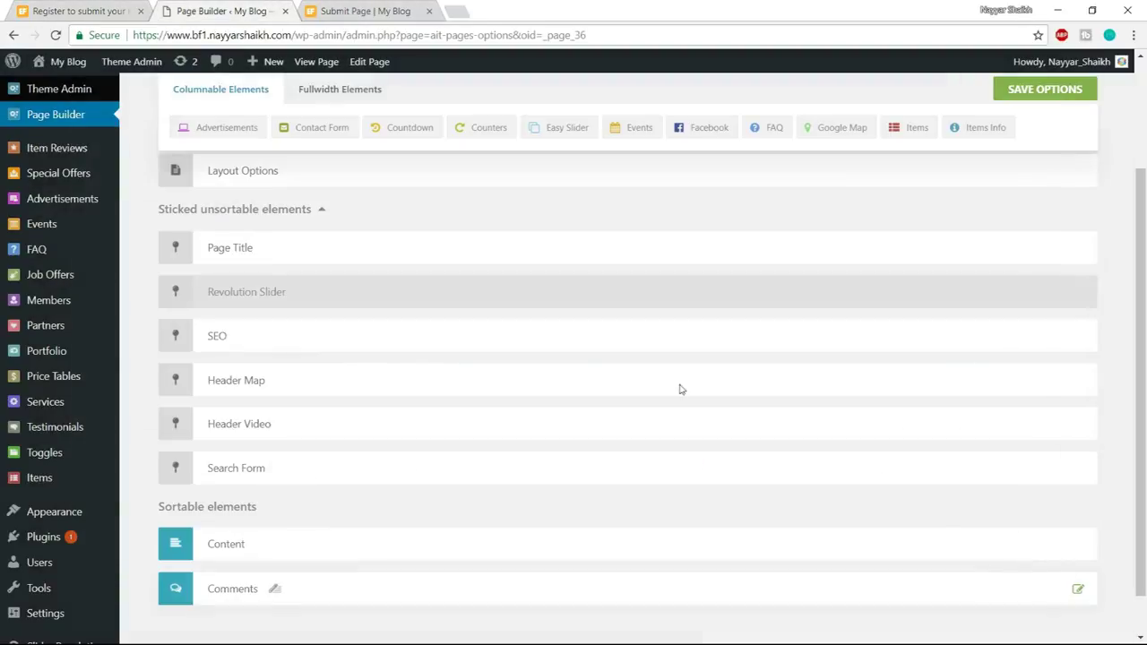
# Set the Search Form element's type to Search Form
pyautogui.click(307, 478)
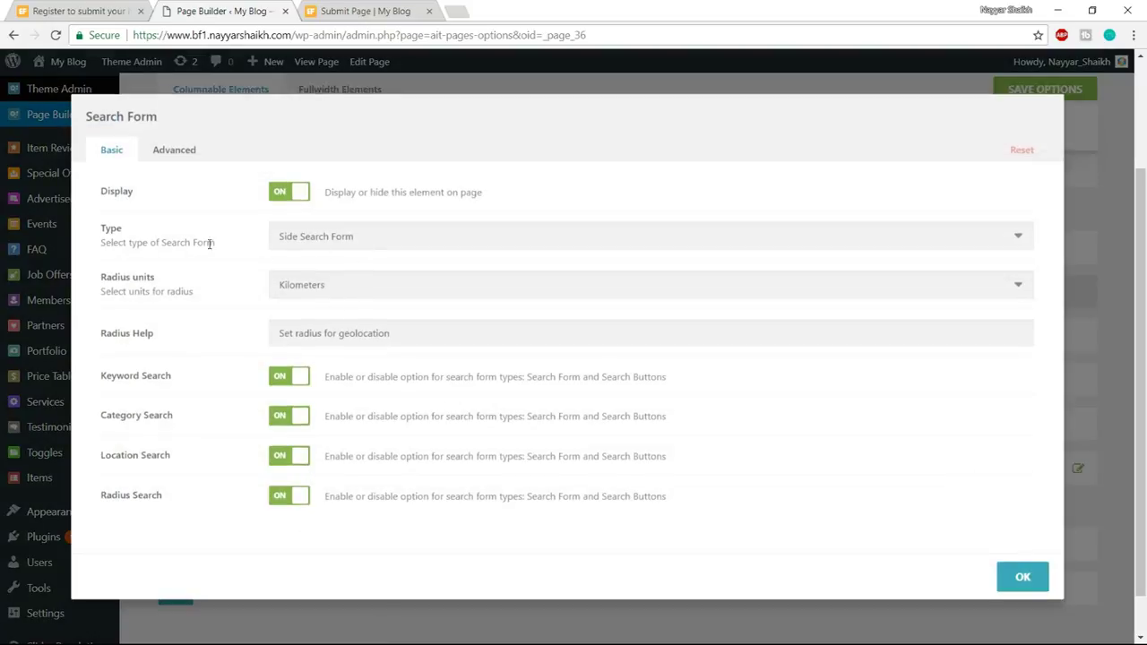
pyautogui.click(379, 238)
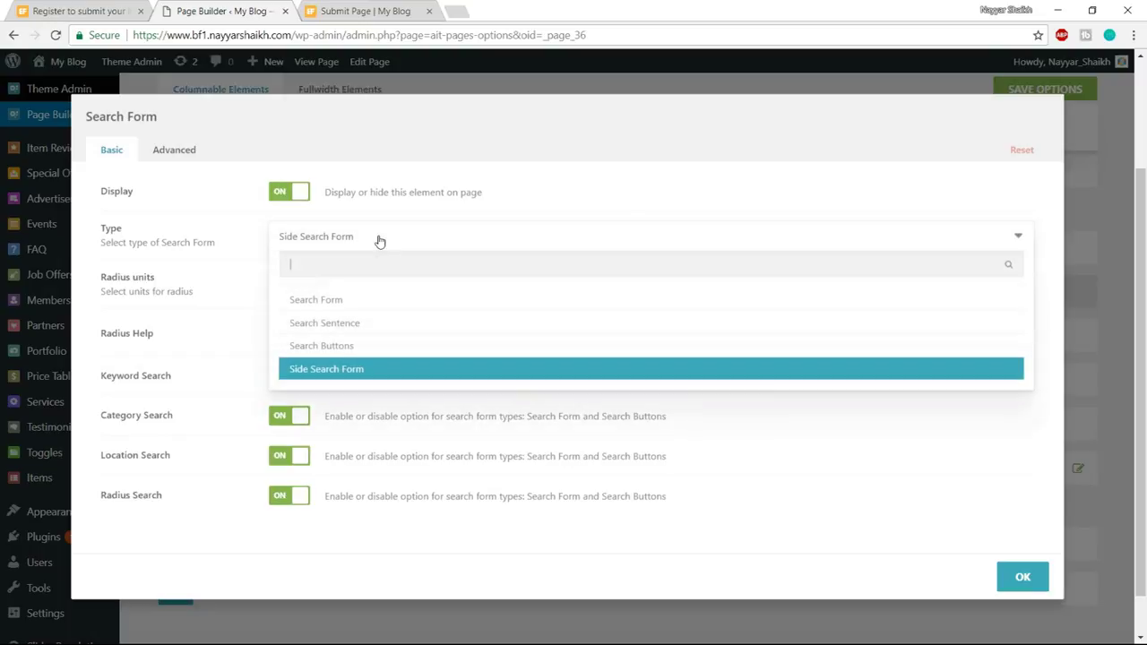
pyautogui.click(369, 300)
pyautogui.click(364, 232)
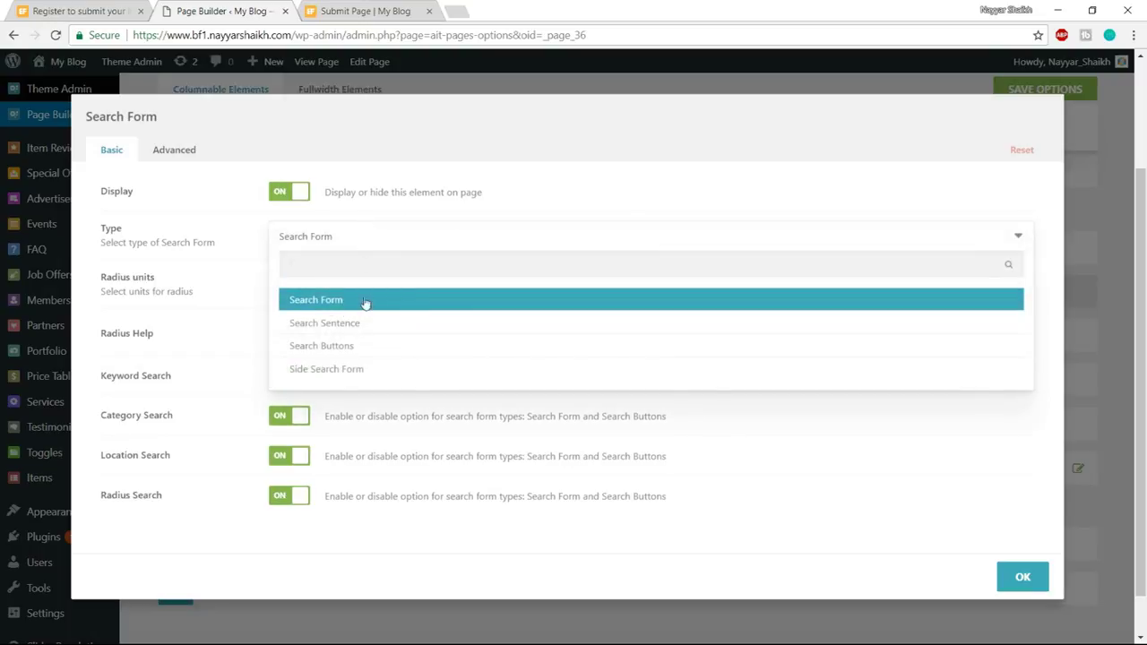
pyautogui.click(370, 301)
pyautogui.click(1022, 578)
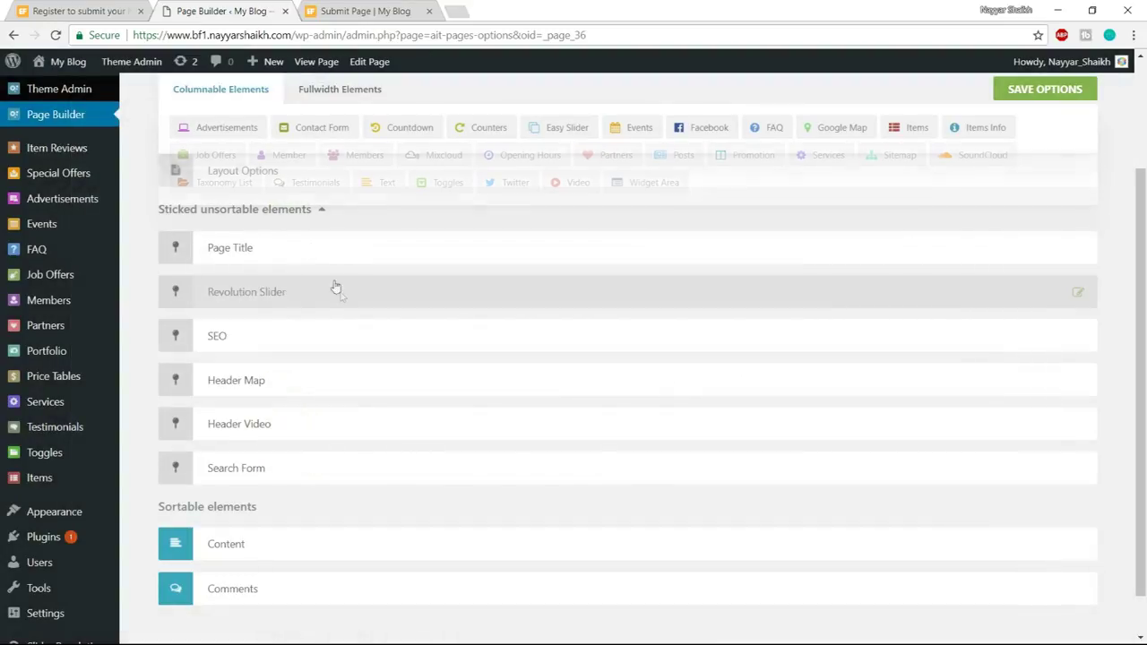
# Open the Page Title settings and copy the demo page's subtitle line
pyautogui.click(307, 251)
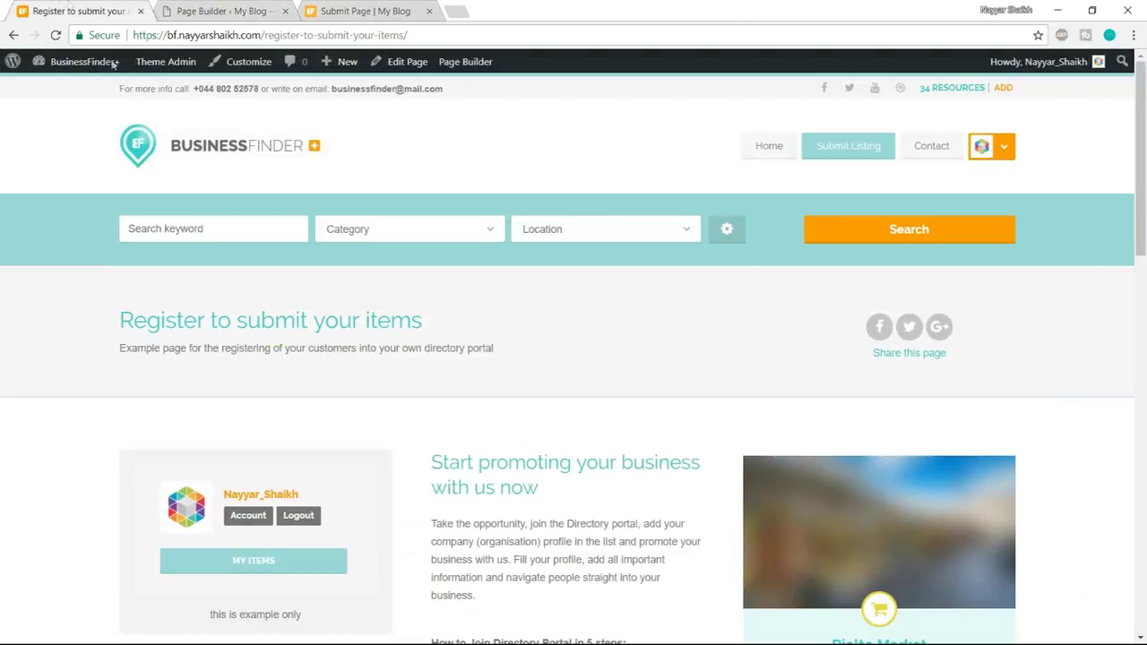
pyautogui.moveTo(117, 330); pyautogui.dragTo(430, 325)
pyautogui.click(529, 350)
pyautogui.moveTo(117, 351); pyautogui.dragTo(500, 361)
pyautogui.hotkey('ctrl', 'c')
pyautogui.click(359, 11)
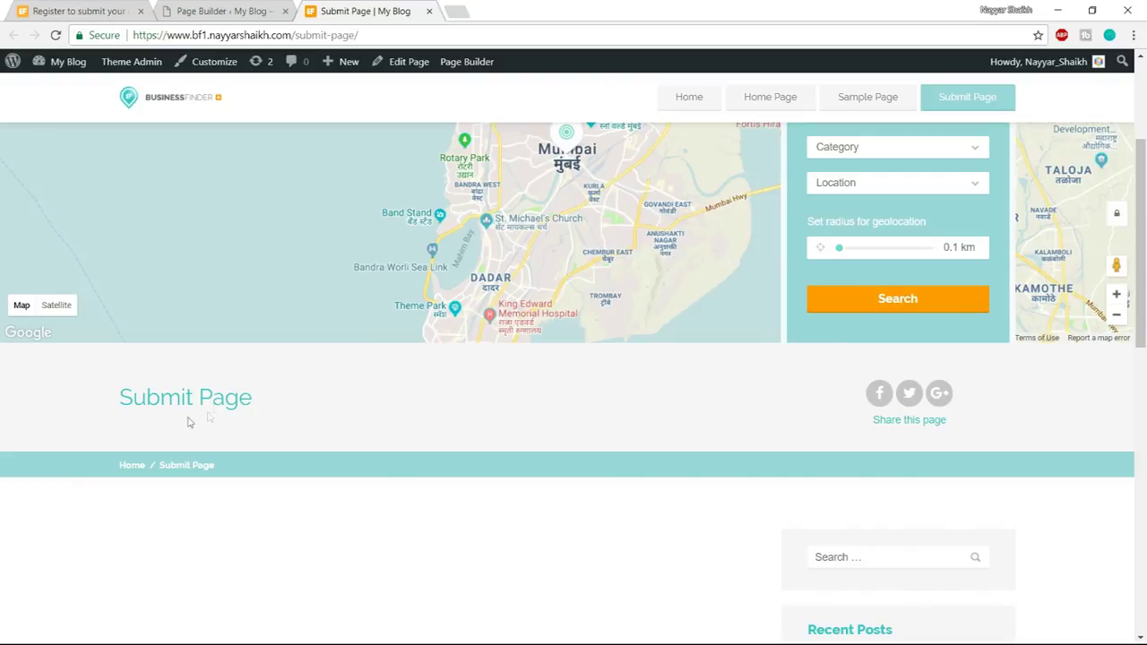
# Paste 'Example page for the registering of your customers into your own directory portal' as Page Title description and save
pyautogui.click(246, 12)
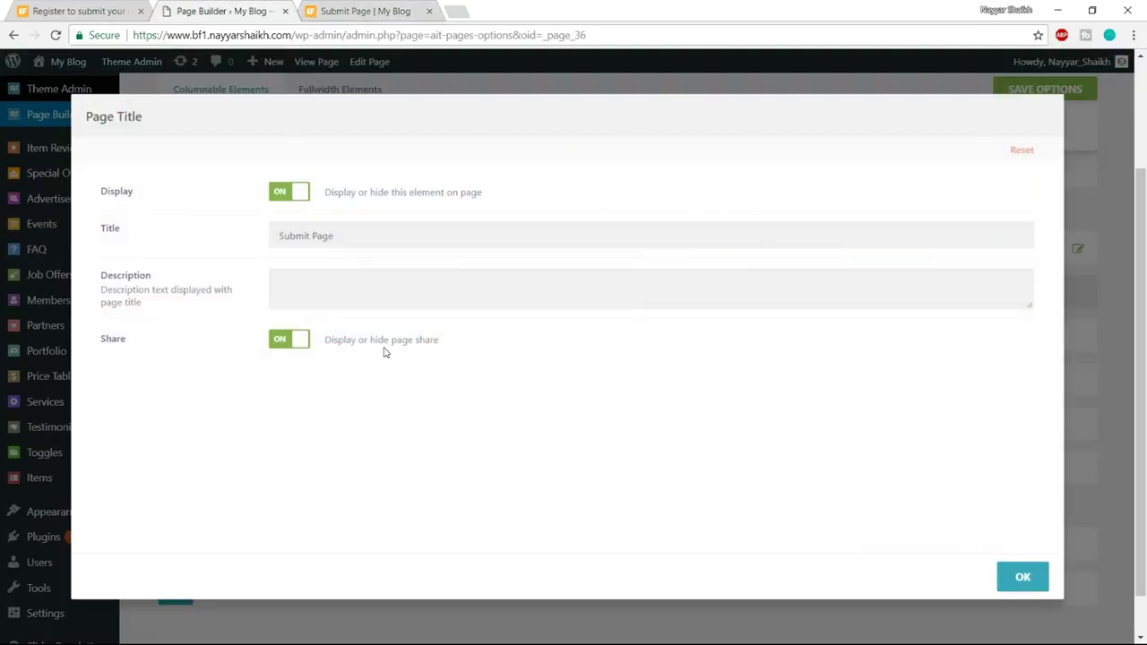
pyautogui.hotkey('ctrl', 'v')
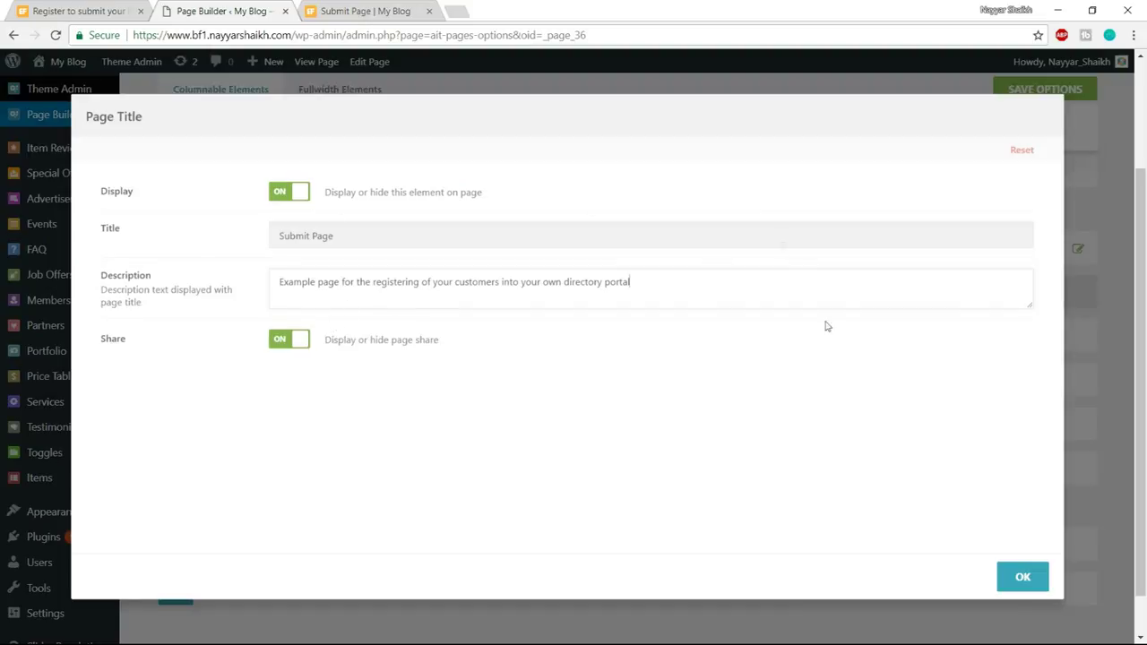
pyautogui.click(1023, 574)
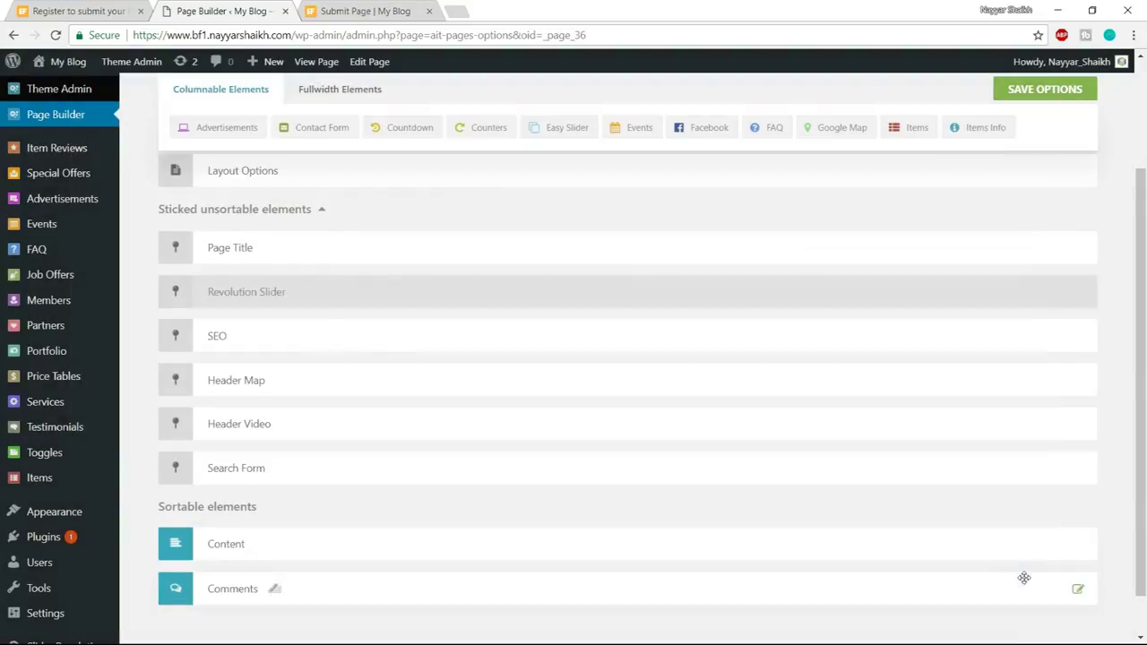
pyautogui.click(1044, 89)
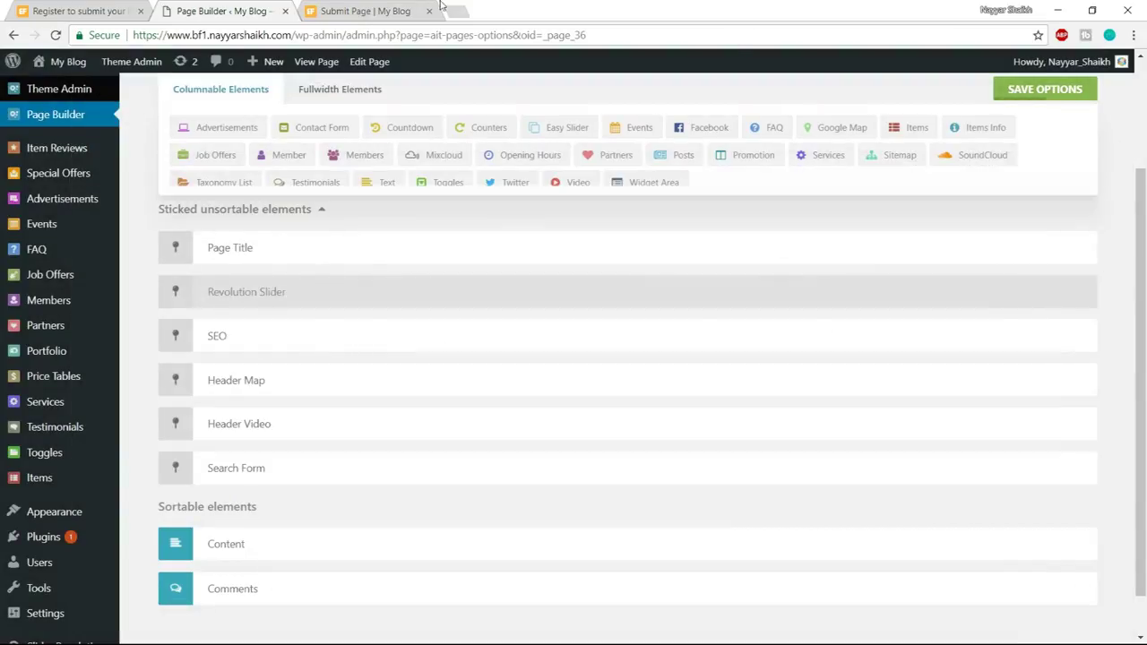
# Reload the live Submit Page to see the horizontal search bar, then compare with the demo
pyautogui.click(366, 10)
pyautogui.click(56, 35)
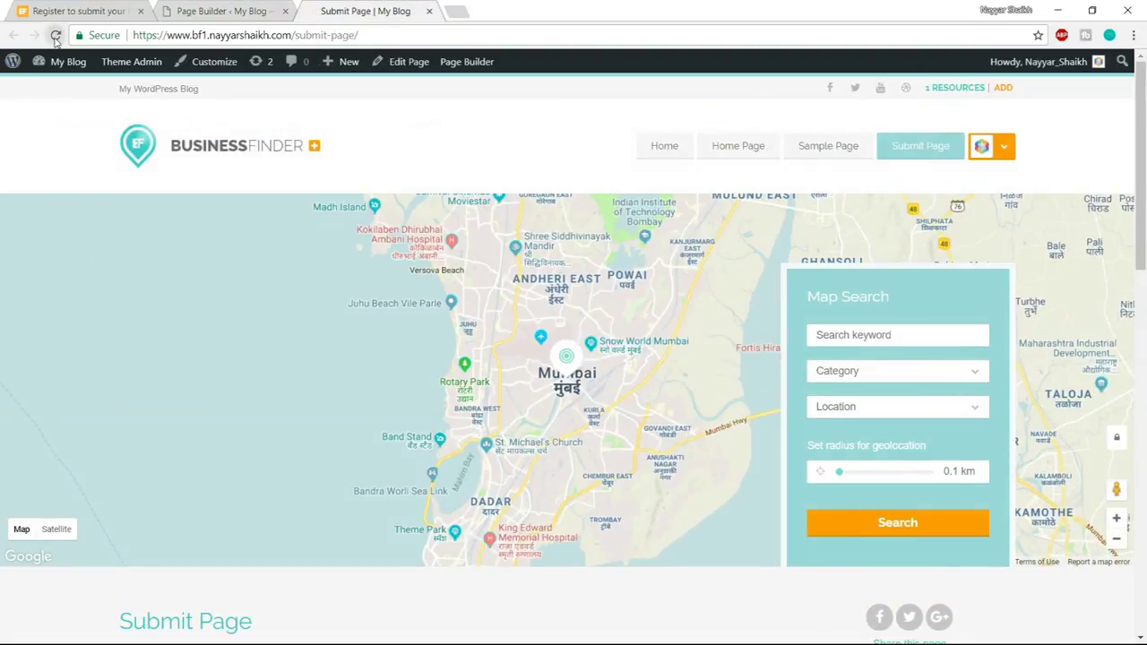
pyautogui.click(56, 35)
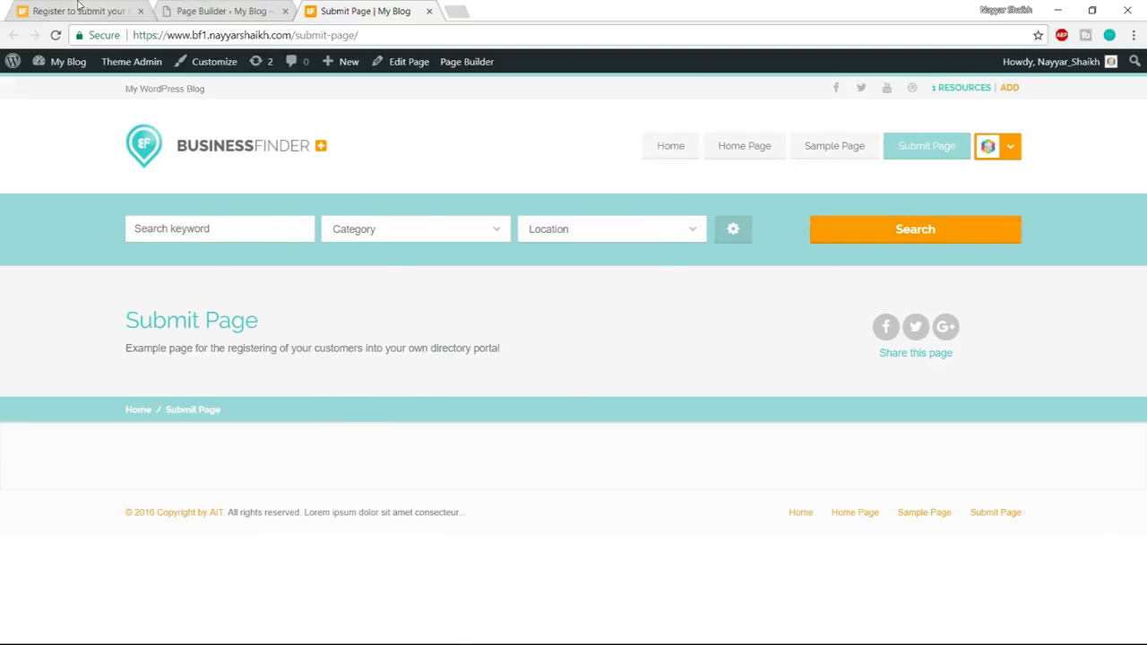
pyautogui.click(79, 11)
pyautogui.moveTo(121, 343); pyautogui.dragTo(576, 373)
pyautogui.scroll(-3, 1093, 313)
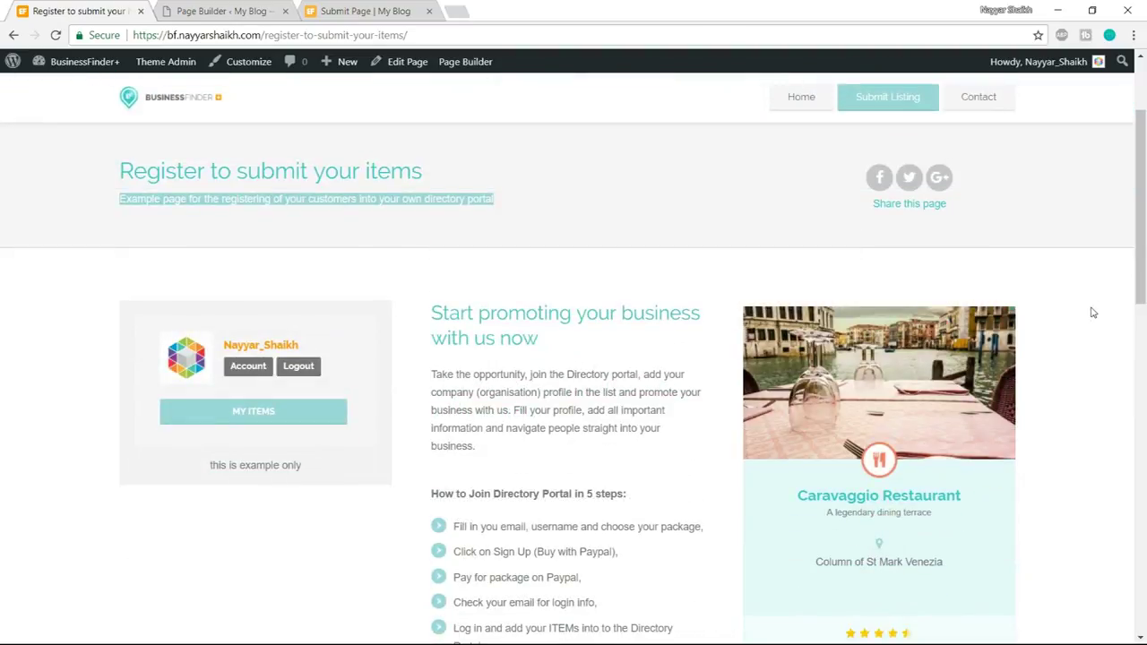
# Review the demo Register page's login box and steps, then scroll the Submit Page builder to its elements
pyautogui.click(1093, 312)
pyautogui.scroll(-1, 1093, 312)
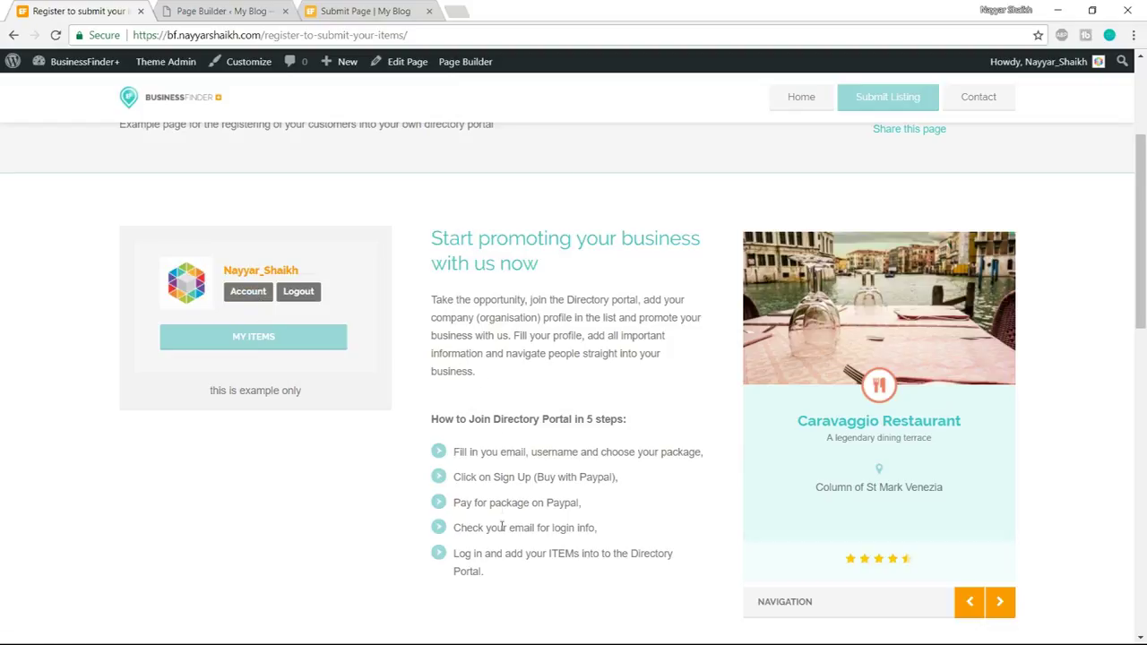
pyautogui.scroll(-1, 929, 388)
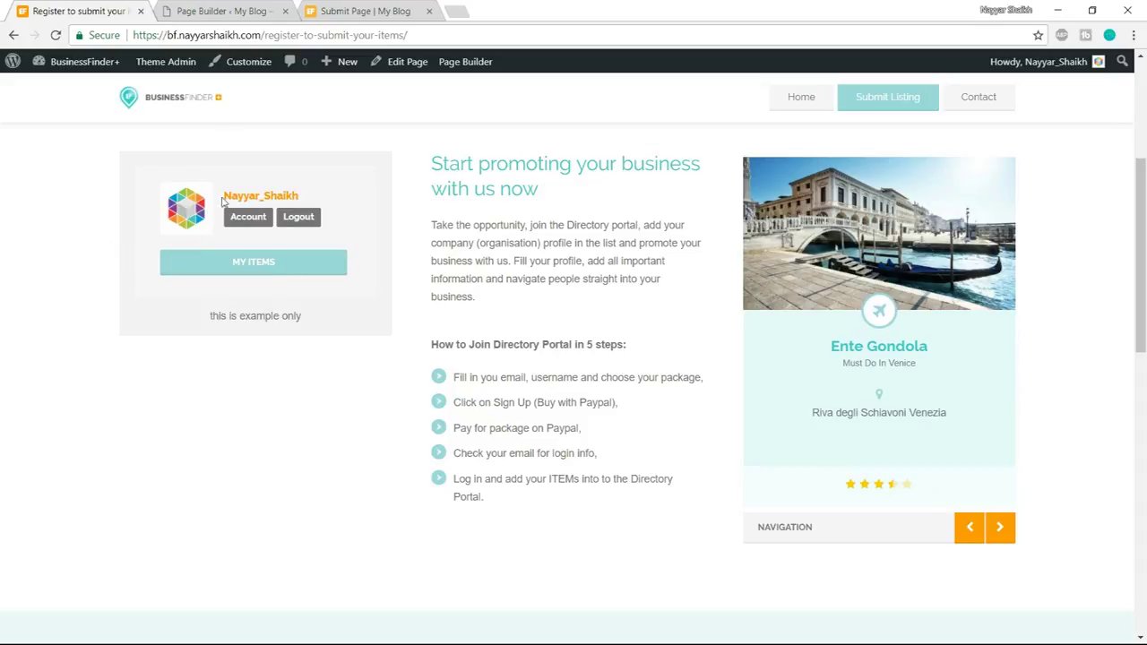
pyautogui.click(218, 11)
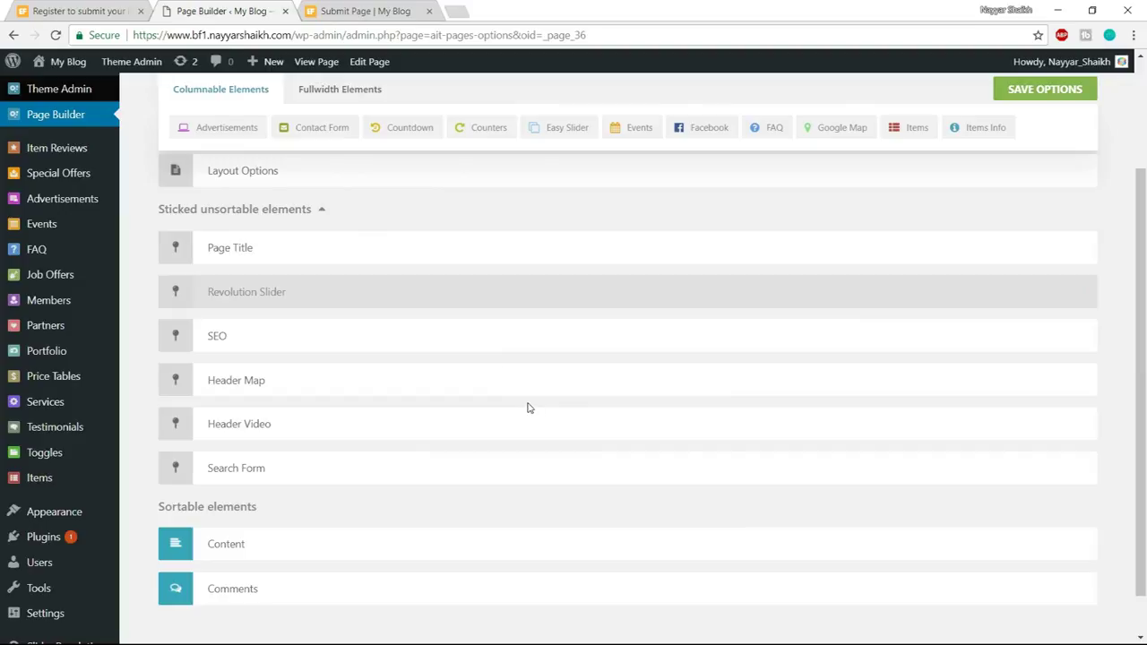
pyautogui.scroll(-1, 489, 336)
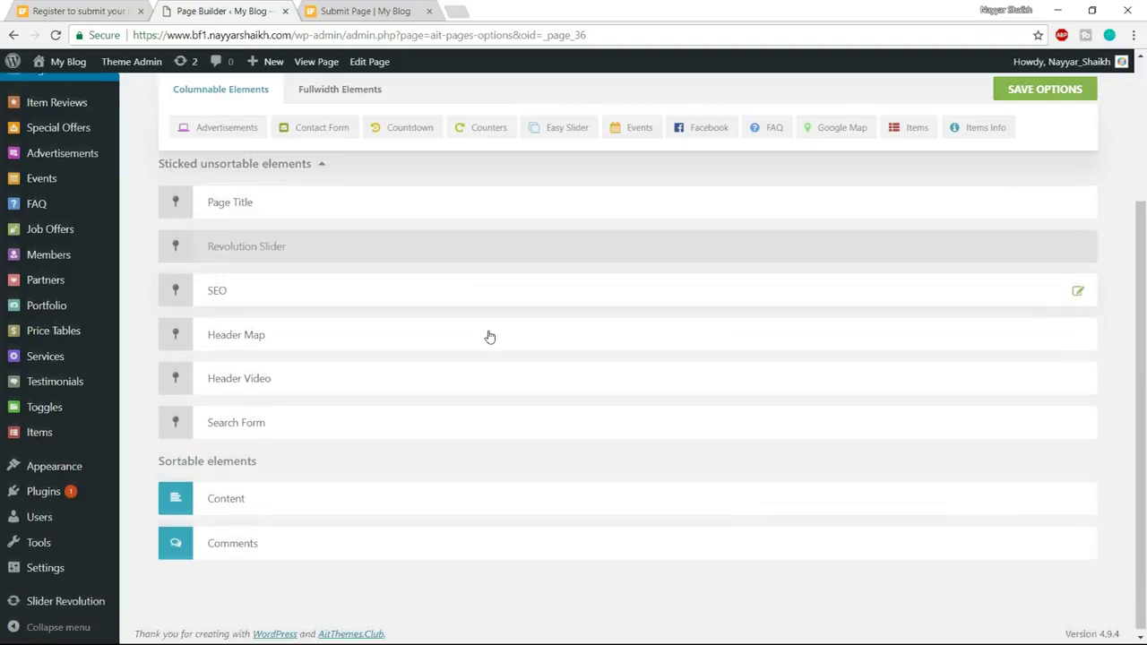
pyautogui.moveTo(63, 468)
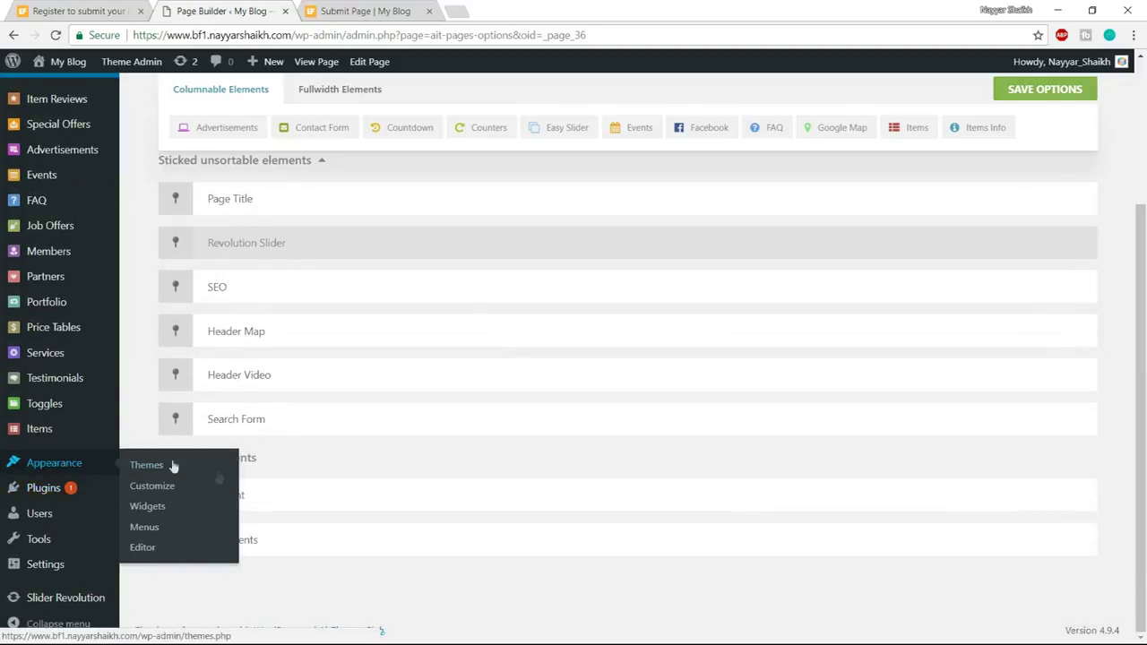
# Add the theme's Login widget to the Registration area in Appearance > Widgets, in a new tab
pyautogui.rightClick(154, 515)
pyautogui.click(199, 523)
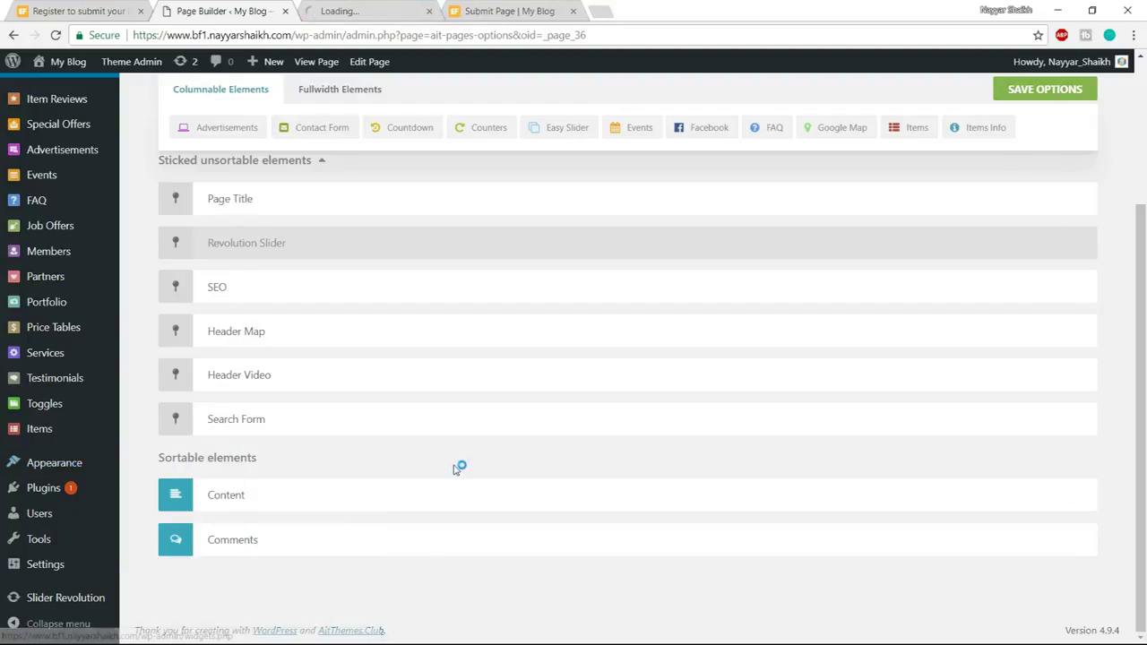
pyautogui.hotkey('ctrl', 'Tab')
pyautogui.click(916, 150)
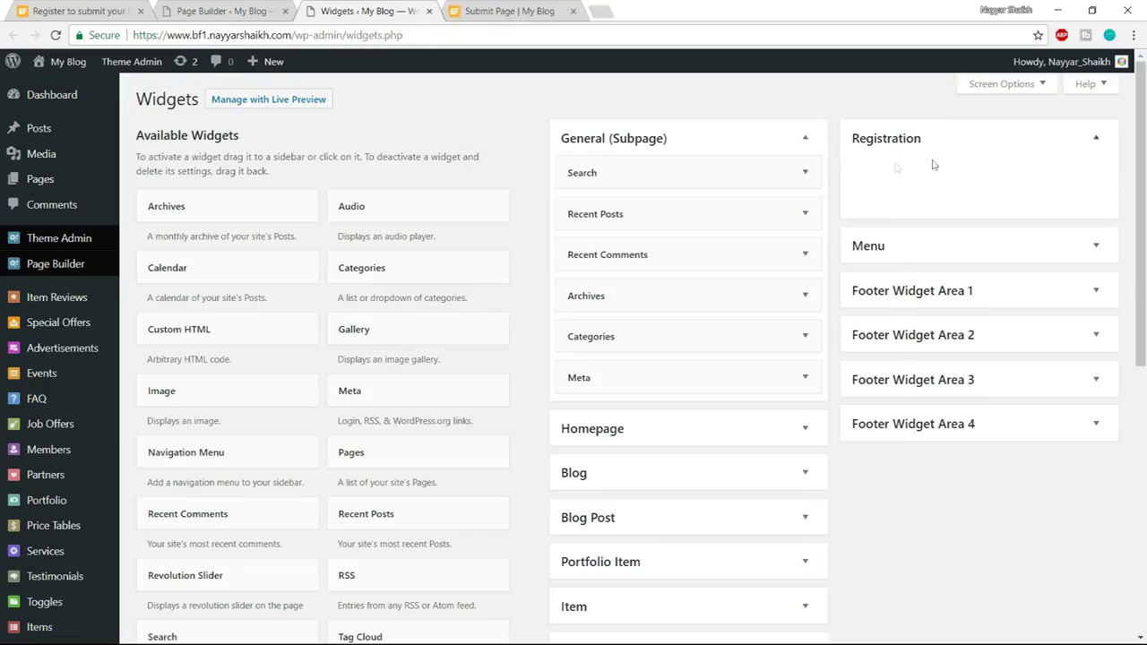
pyautogui.scroll(-5, 436, 361)
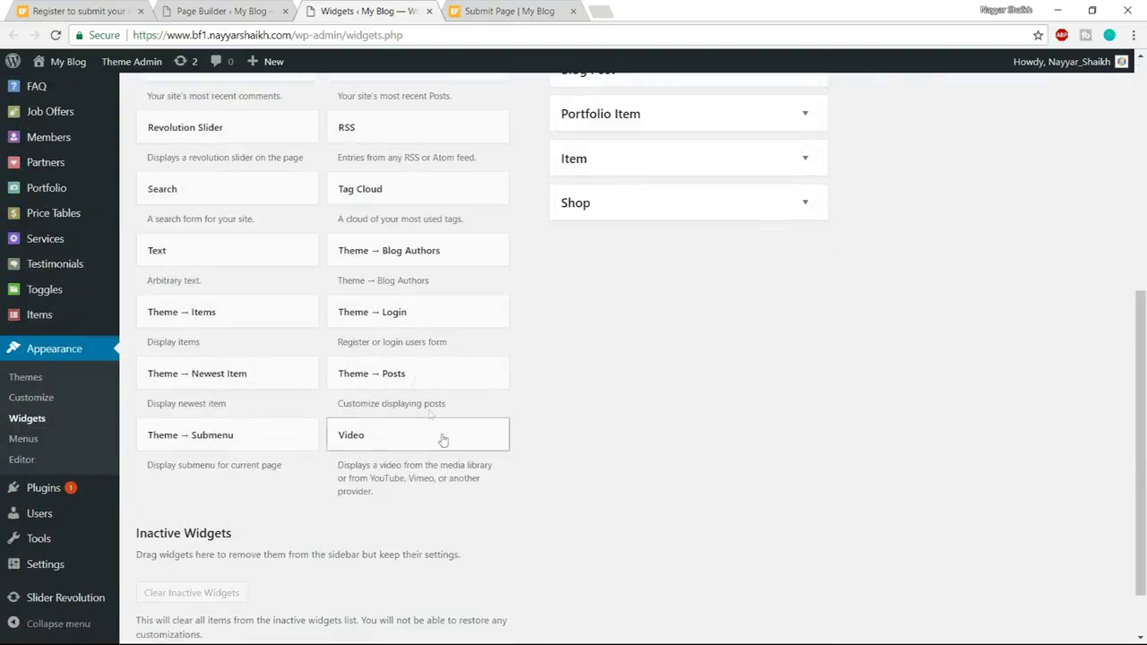
pyautogui.click(407, 315)
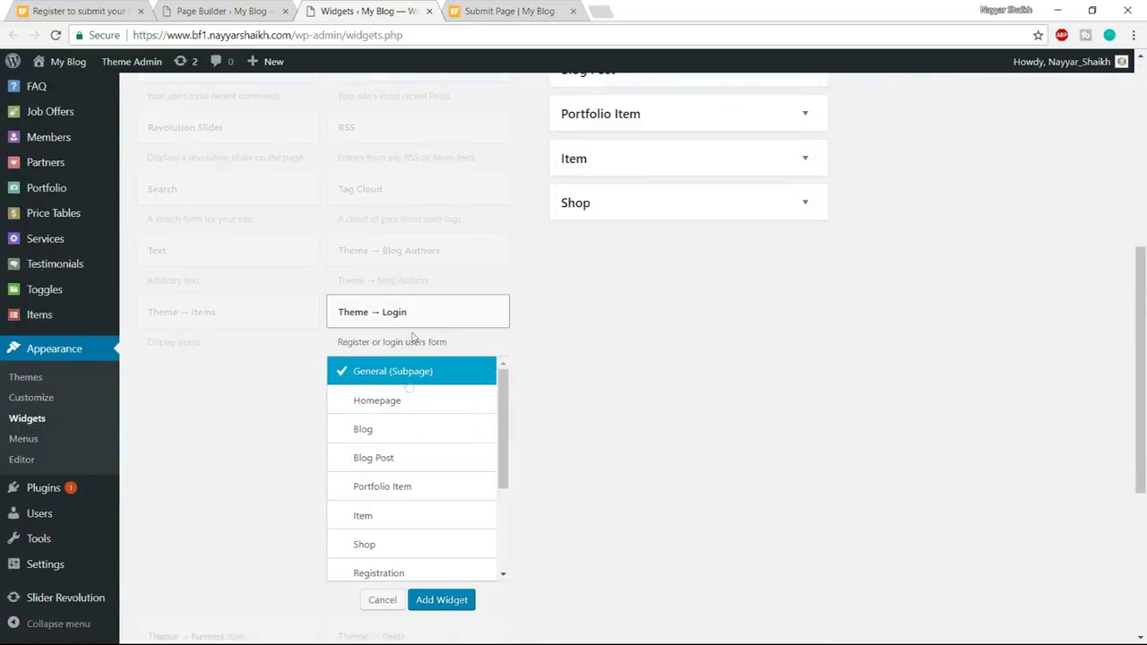
pyautogui.scroll(-2, 394, 465)
pyautogui.click(397, 500)
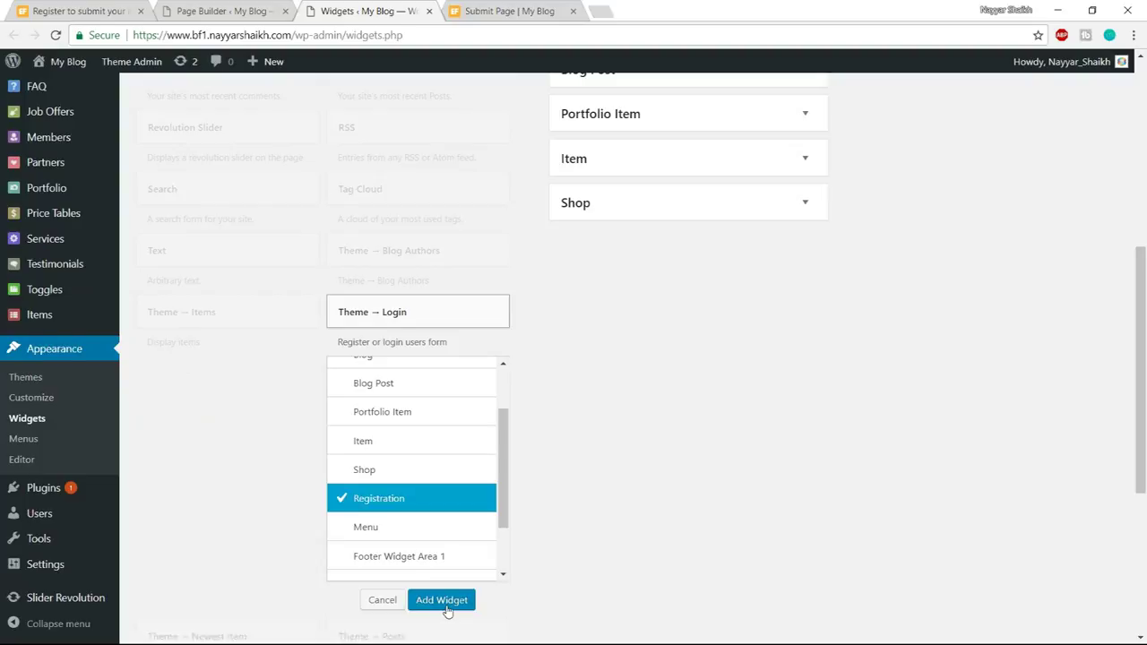
pyautogui.click(439, 599)
# Check the demo registration page, collapse the Login widget, and go back to the Page Builder
pyautogui.click(993, 224)
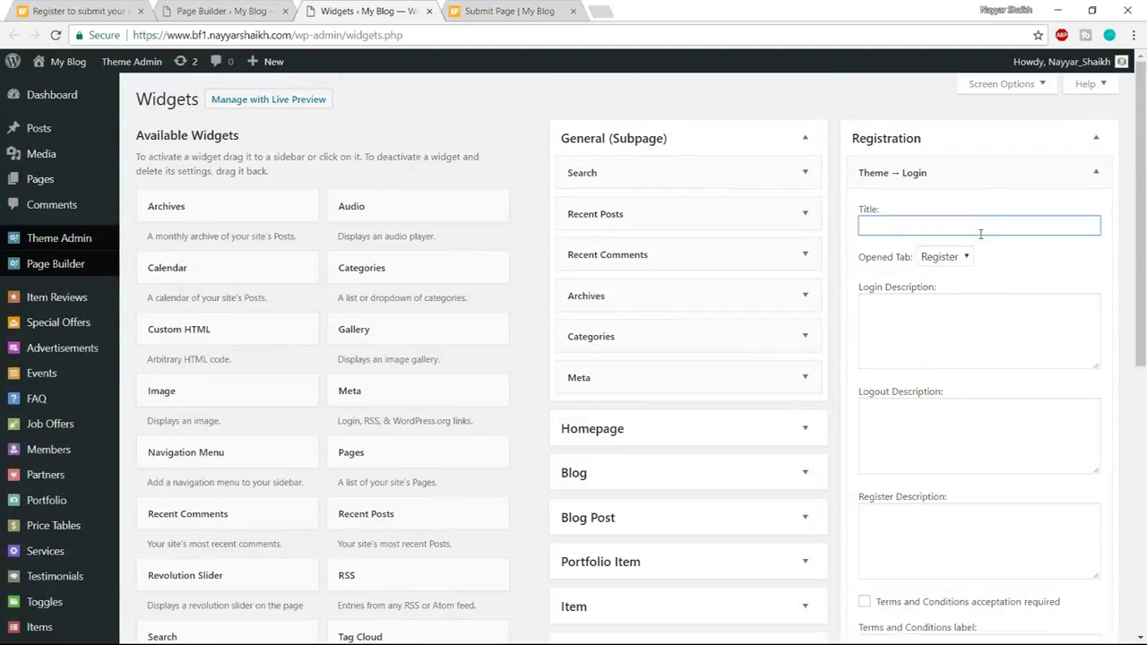
pyautogui.click(85, 11)
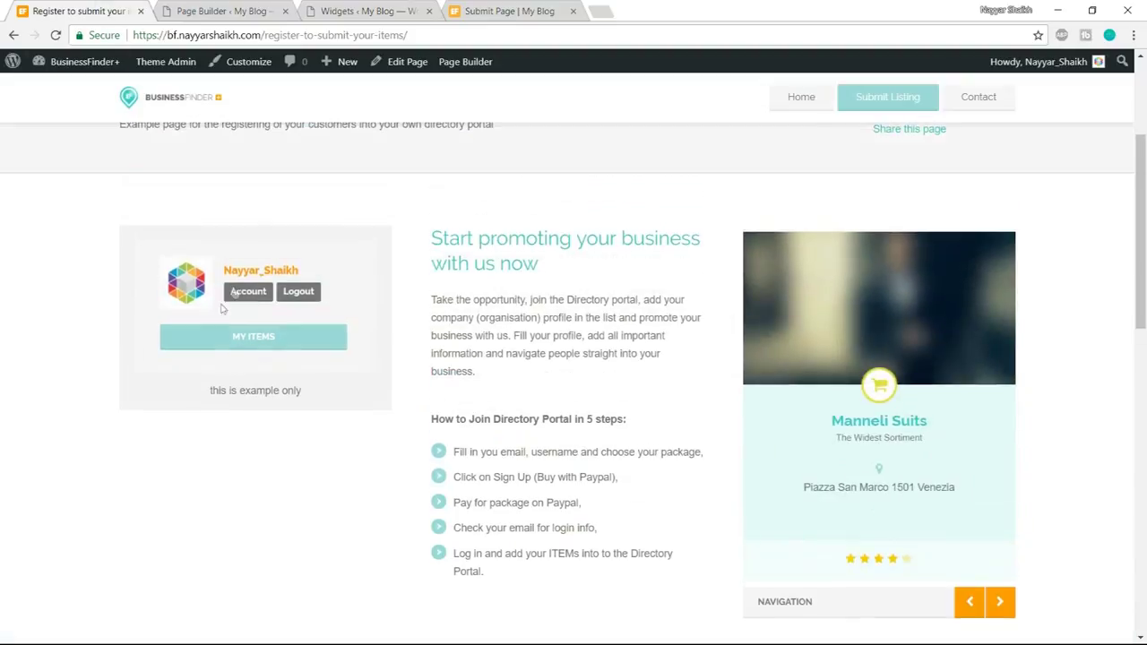
pyautogui.click(215, 11)
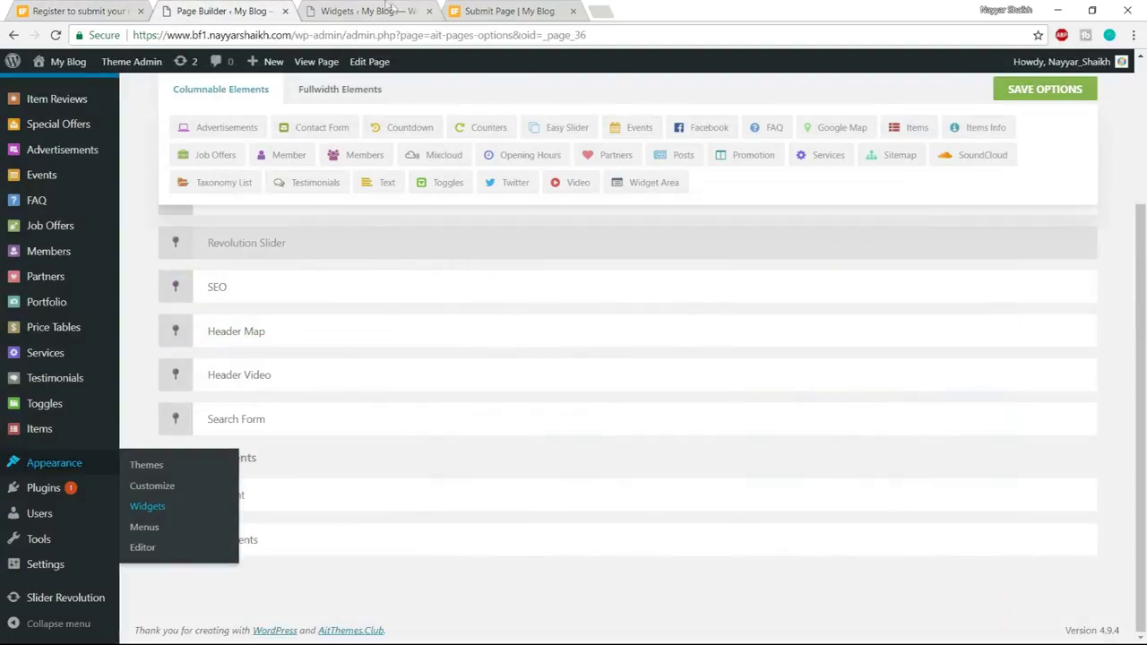
pyautogui.click(390, 11)
pyautogui.scroll(-3, 1085, 418)
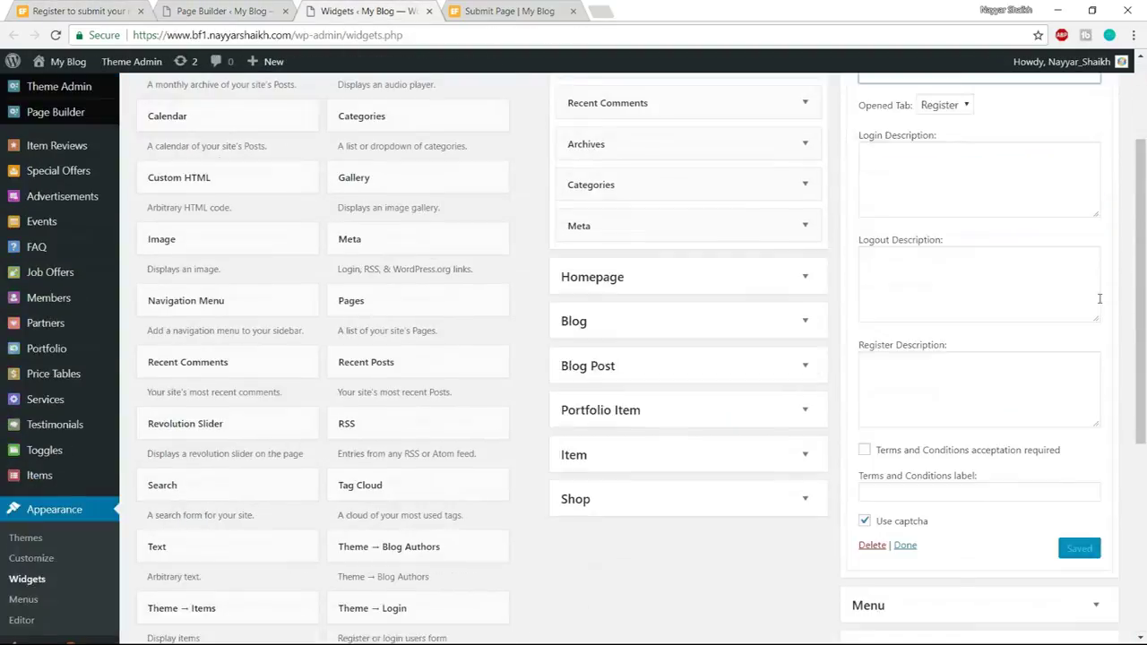
pyautogui.scroll(4, 1082, 402)
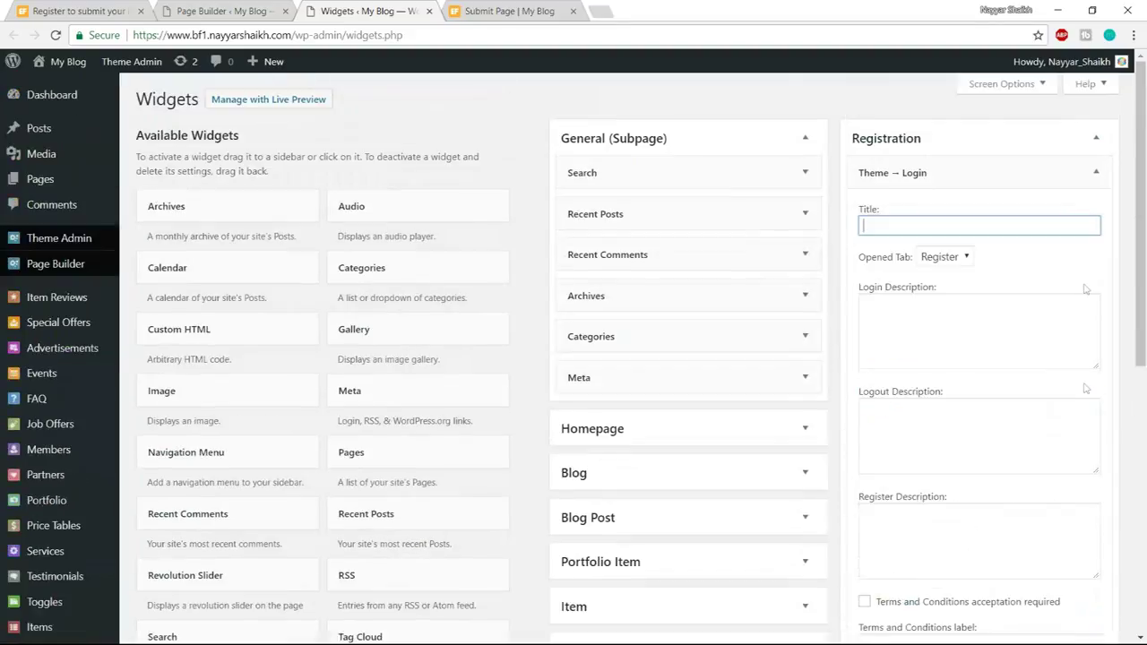
pyautogui.click(1093, 174)
pyautogui.click(205, 11)
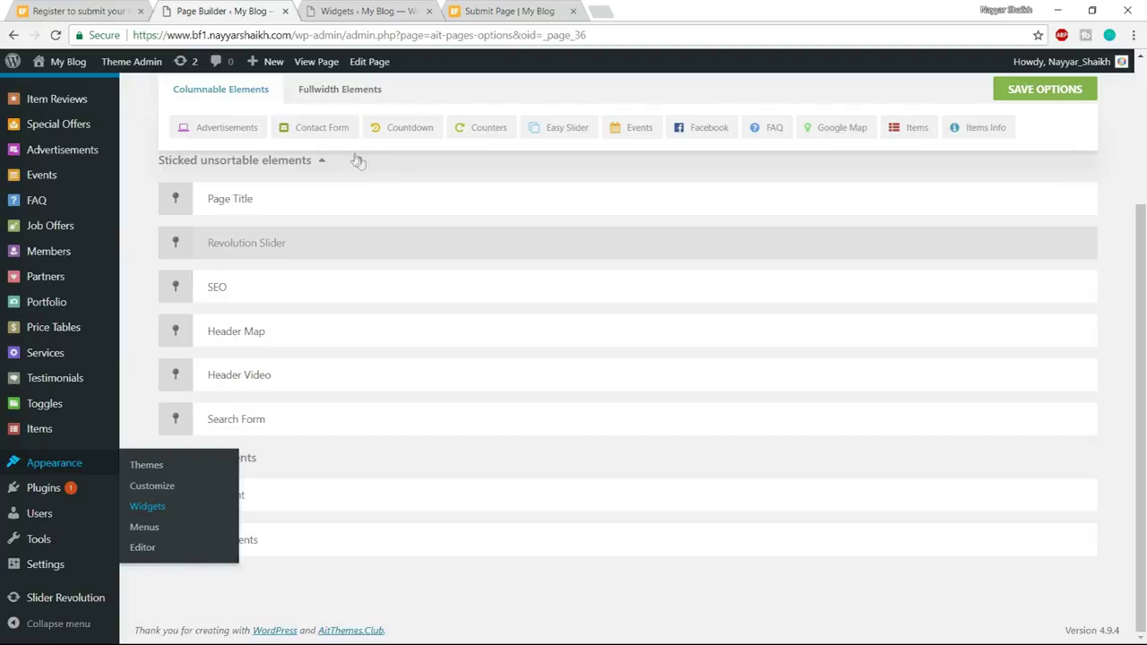
# Add a Columns element below Content with a 1/3 1/3 1/3 layout
pyautogui.click(51, 12)
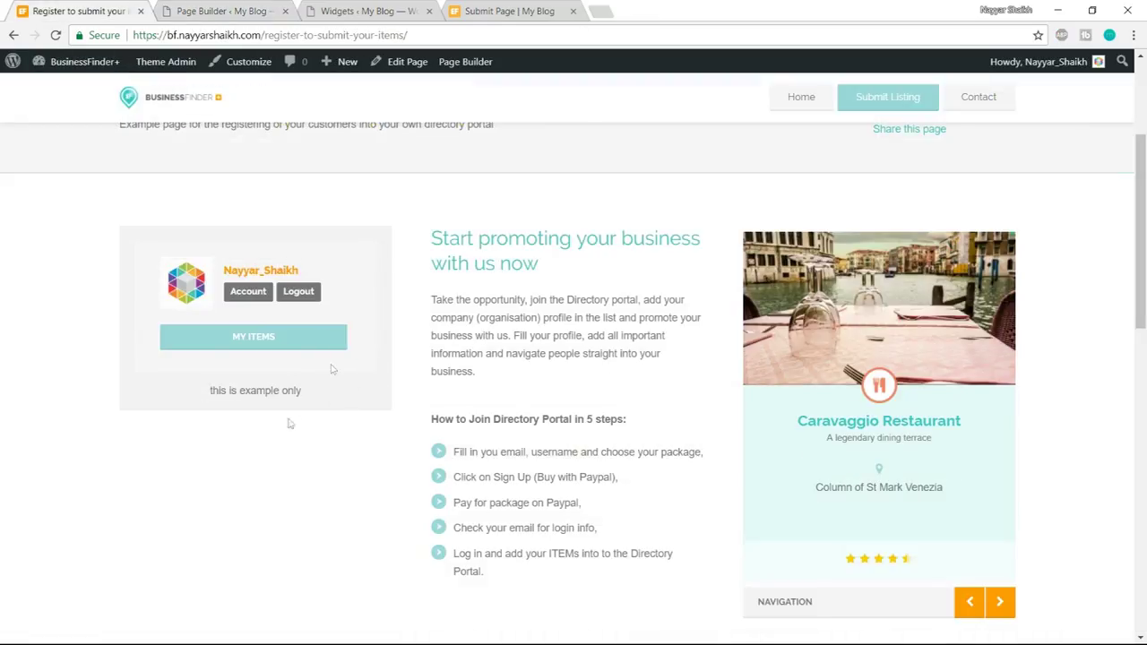
pyautogui.click(223, 10)
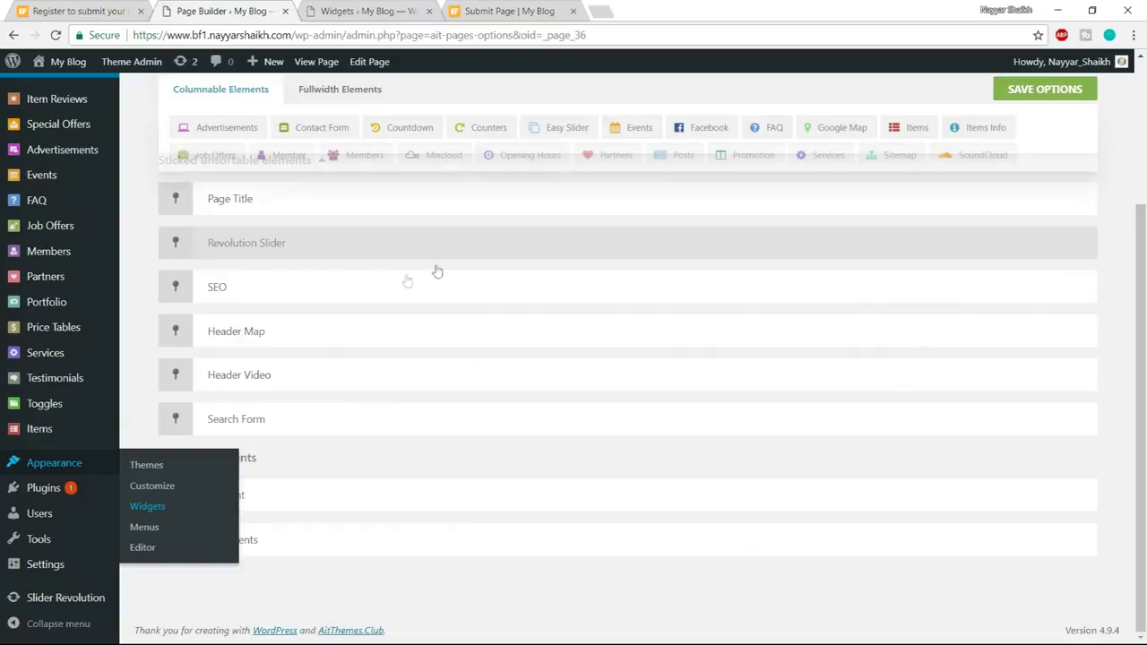
pyautogui.click(341, 92)
pyautogui.moveTo(213, 126); pyautogui.dragTo(259, 525)
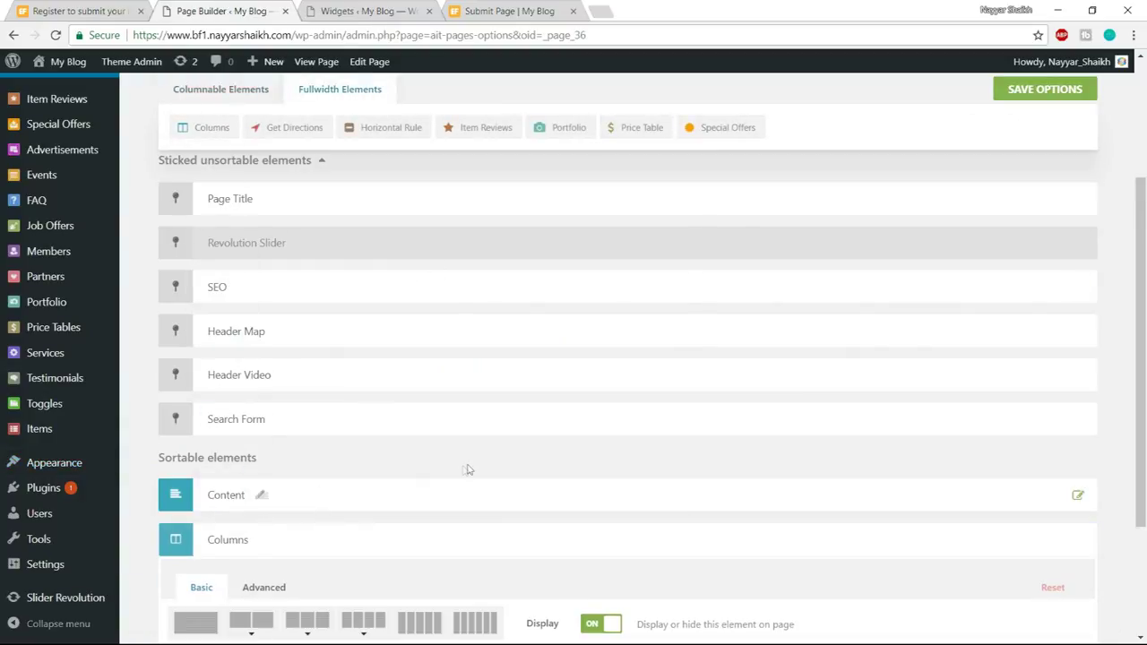
pyautogui.scroll(-2, 466, 469)
pyautogui.click(307, 455)
pyautogui.click(321, 484)
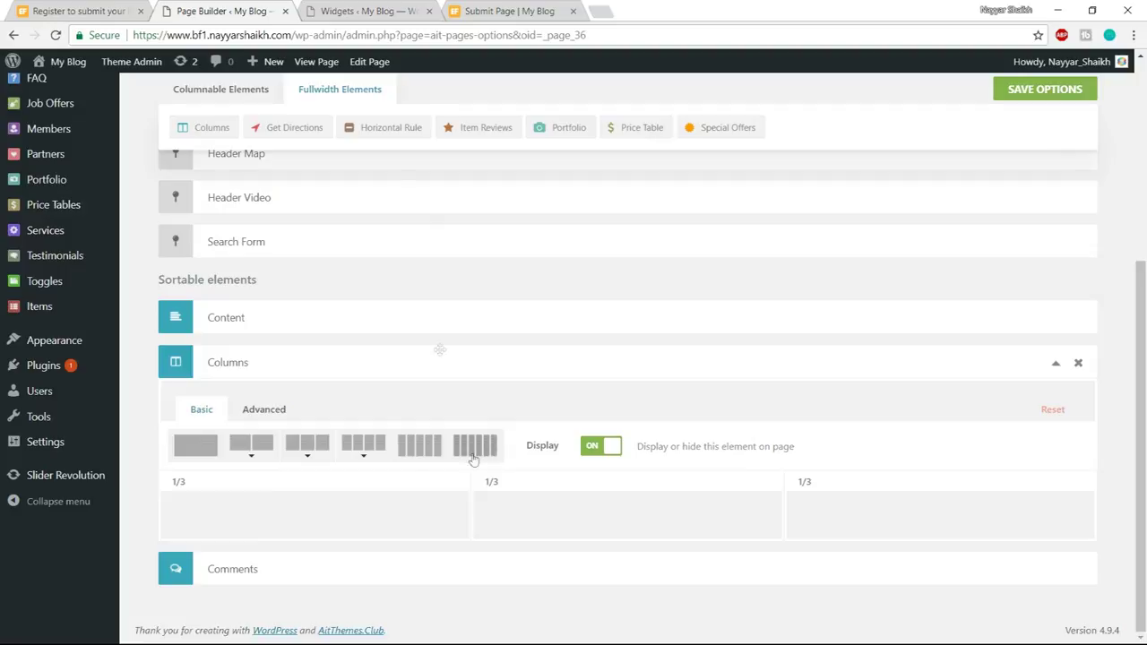
# Put a Registration Widget Area in the first column and save the layout options
pyautogui.click(72, 11)
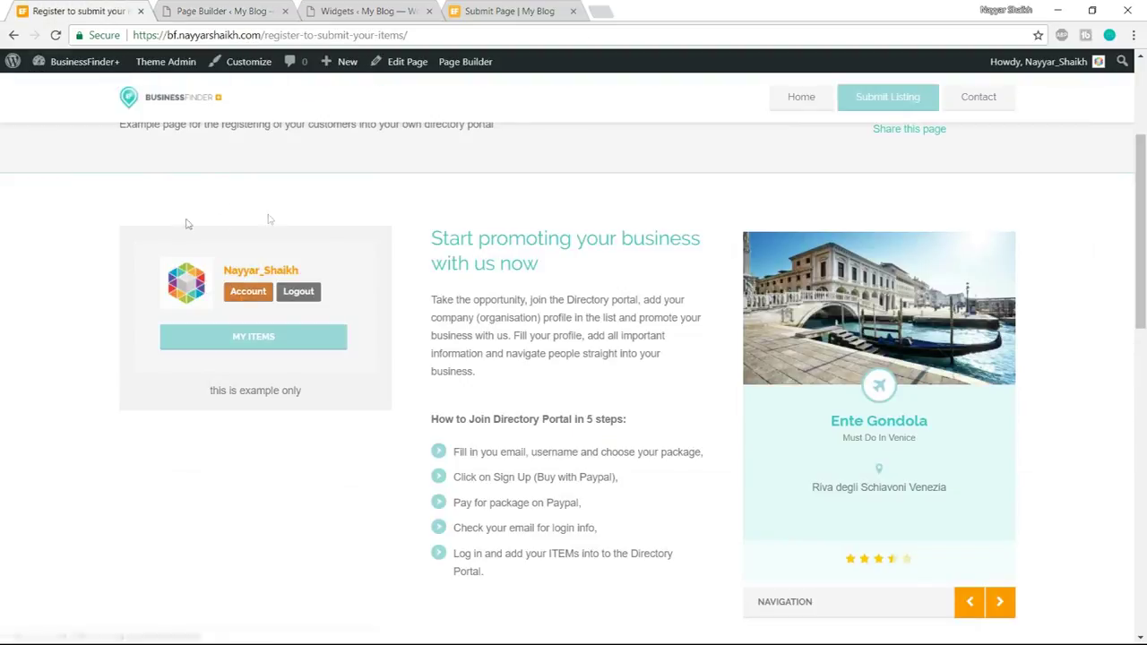
pyautogui.click(218, 9)
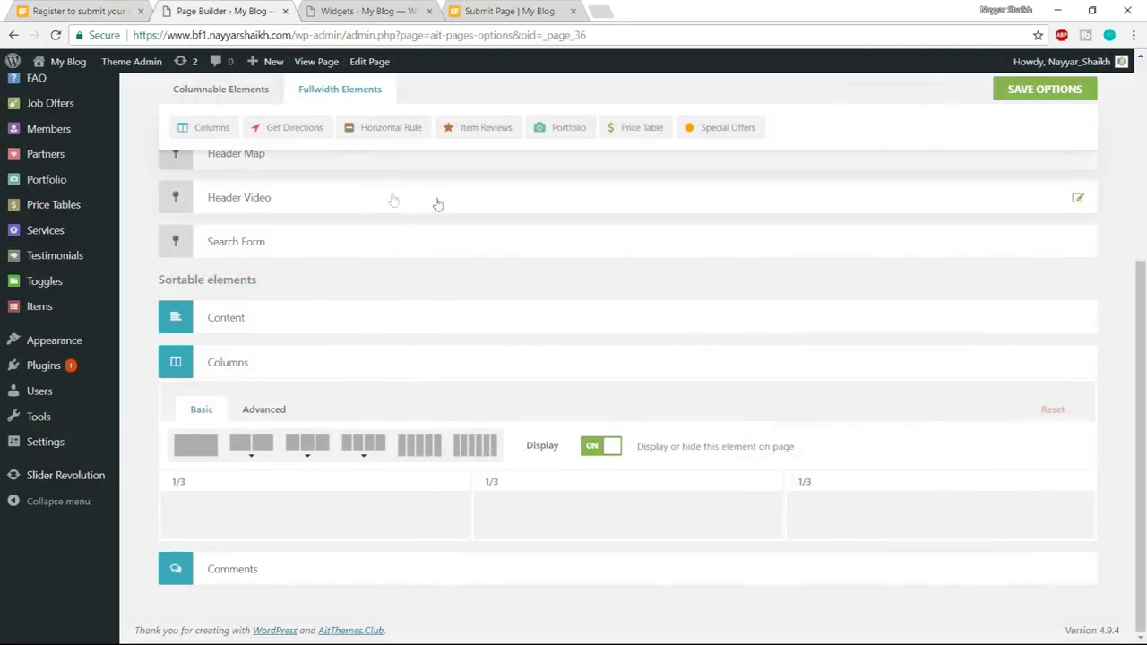
pyautogui.click(205, 97)
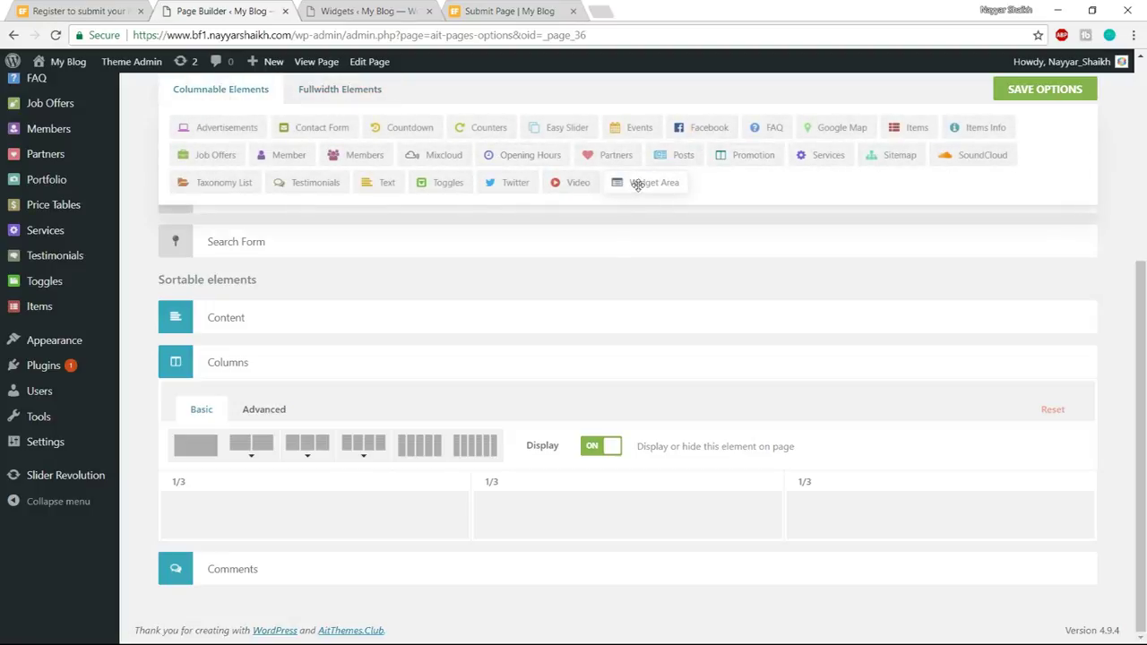
pyautogui.moveTo(642, 183); pyautogui.dragTo(302, 516)
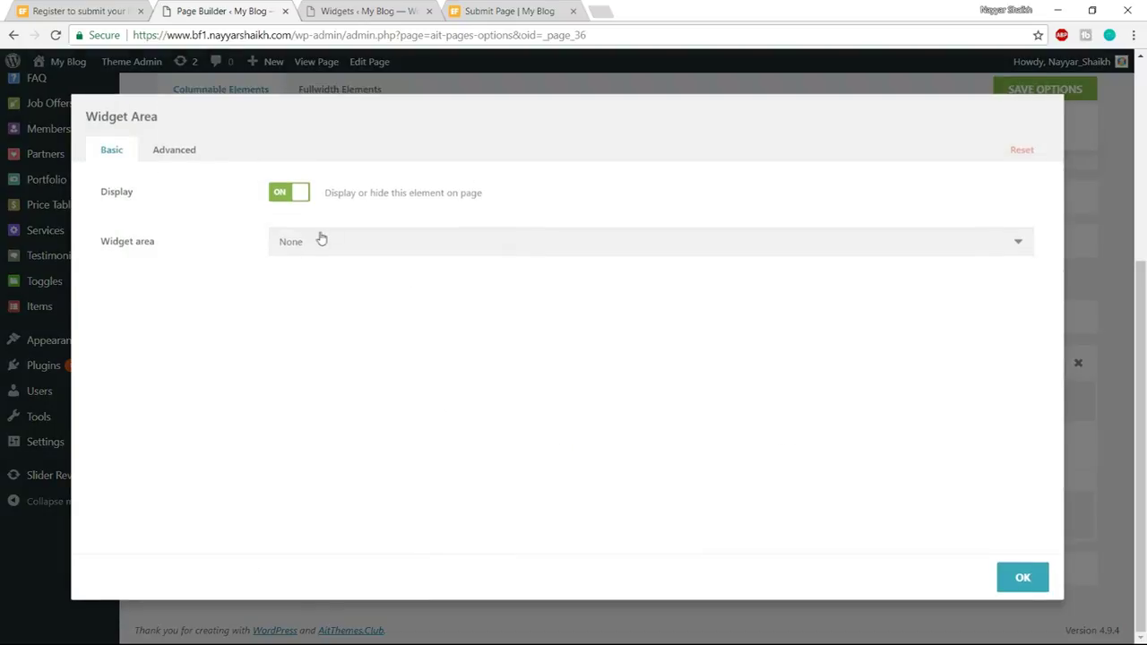
pyautogui.click(384, 245)
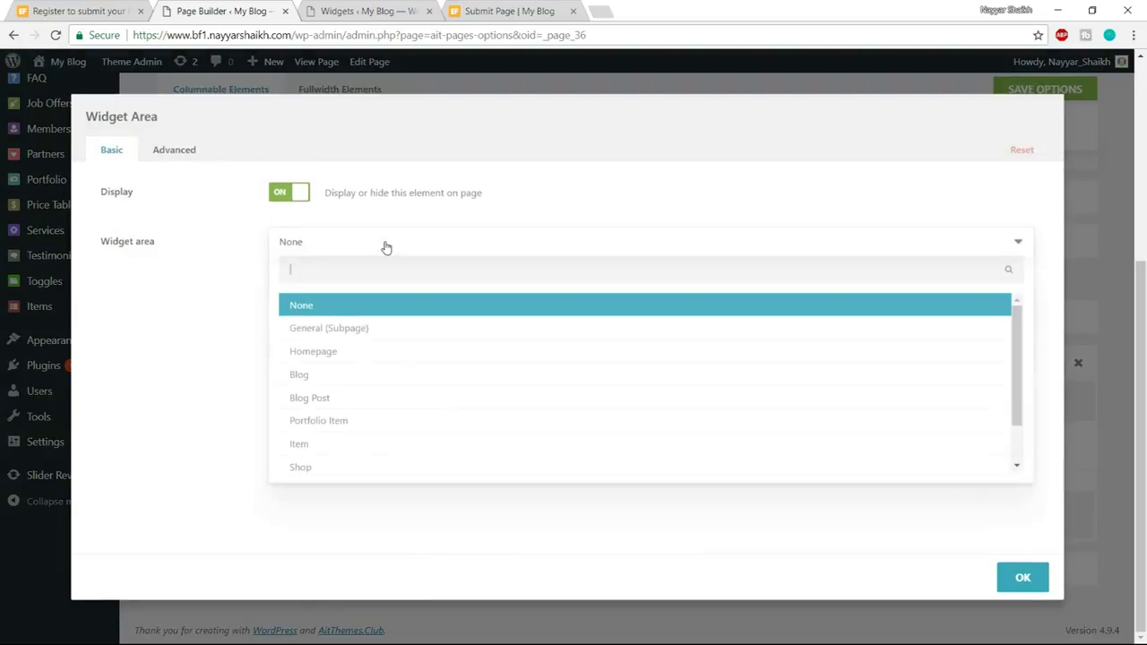
pyautogui.scroll(-1, 357, 434)
pyautogui.click(355, 439)
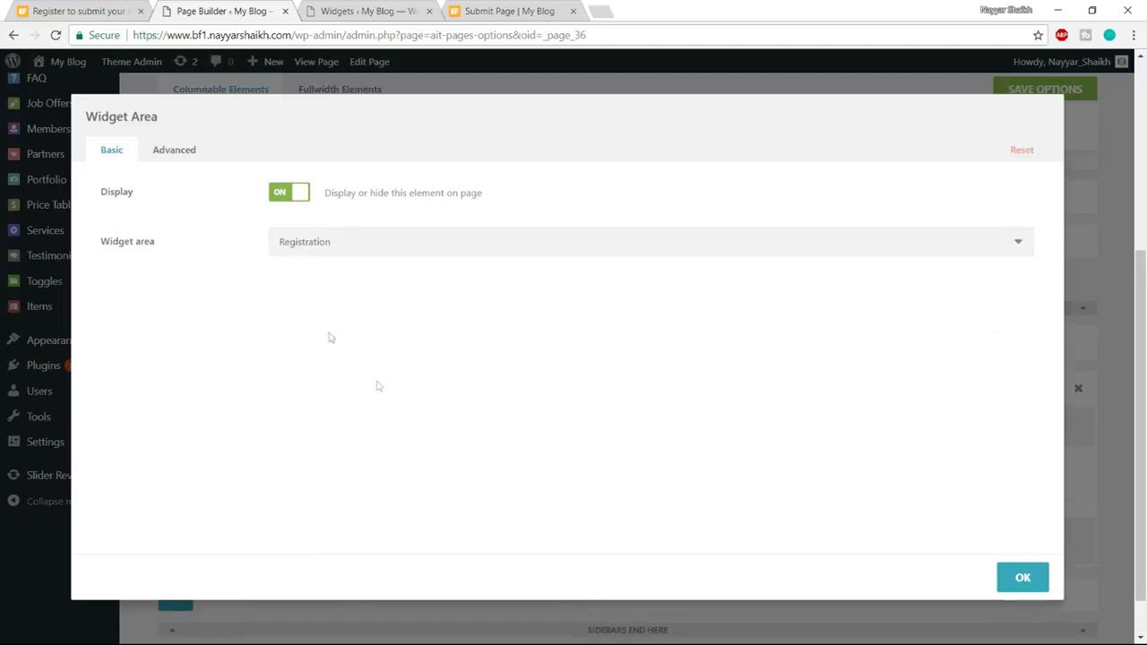
pyautogui.click(1022, 578)
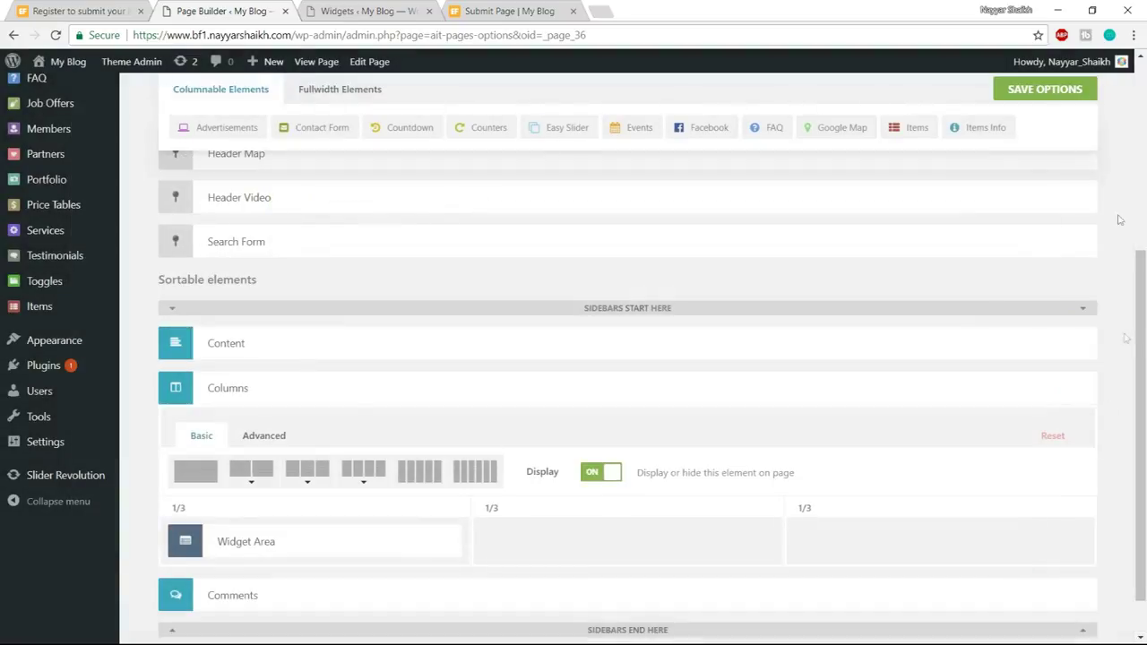
pyautogui.click(1062, 93)
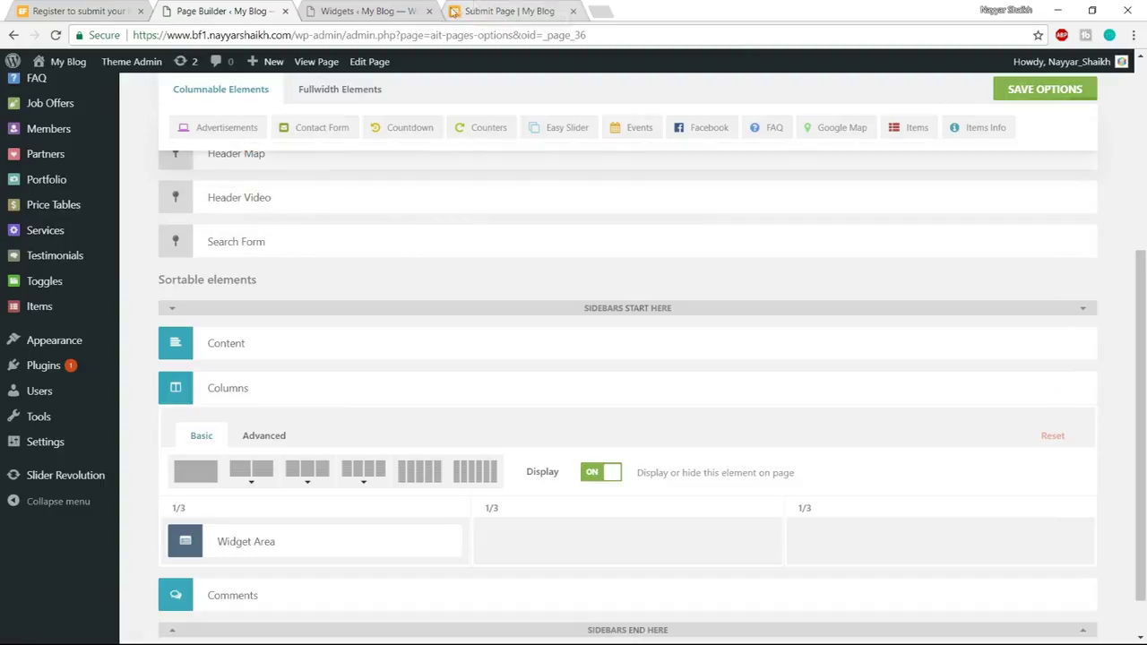
# Reload the live Submit Page to see the Registration login box
pyautogui.click(483, 11)
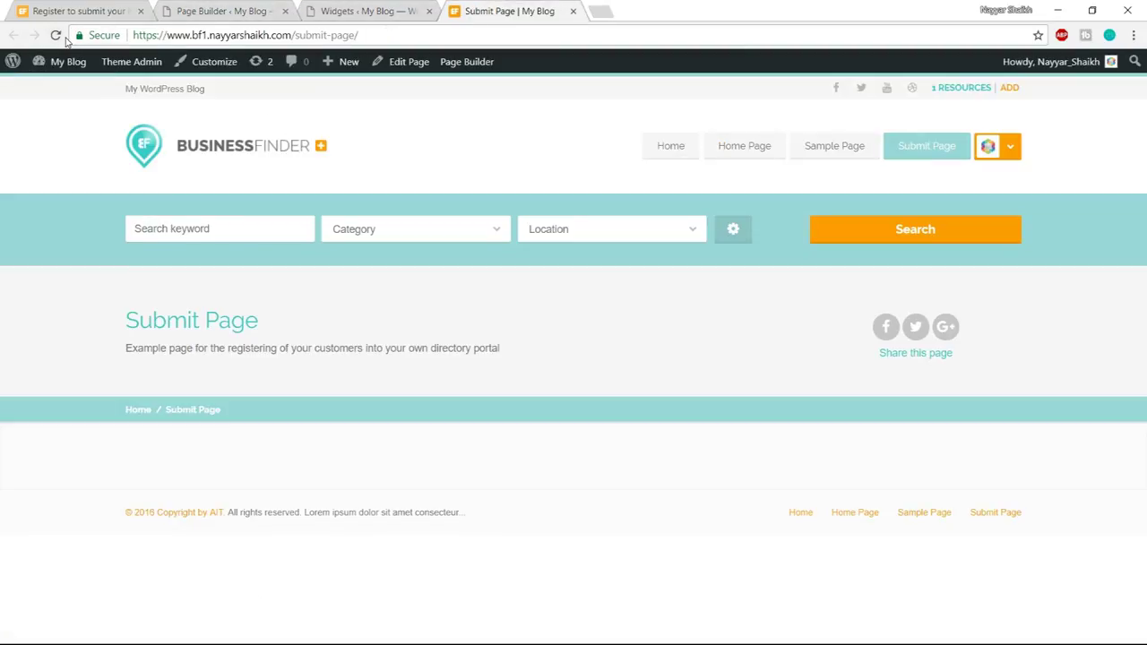
pyautogui.click(54, 35)
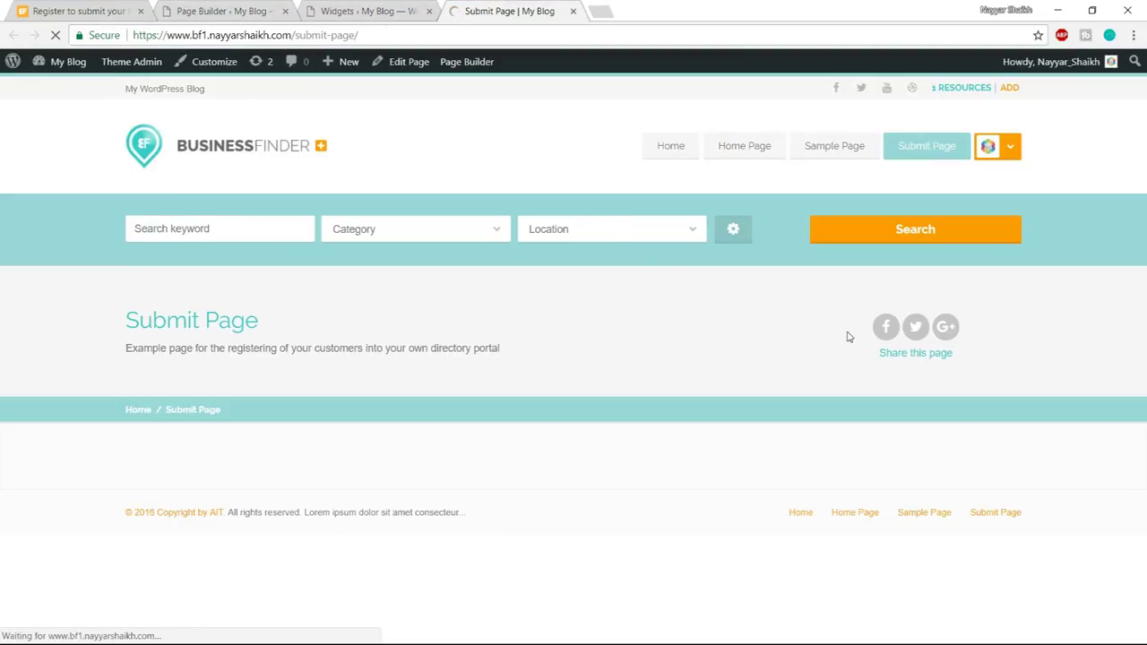
pyautogui.scroll(-2, 825, 468)
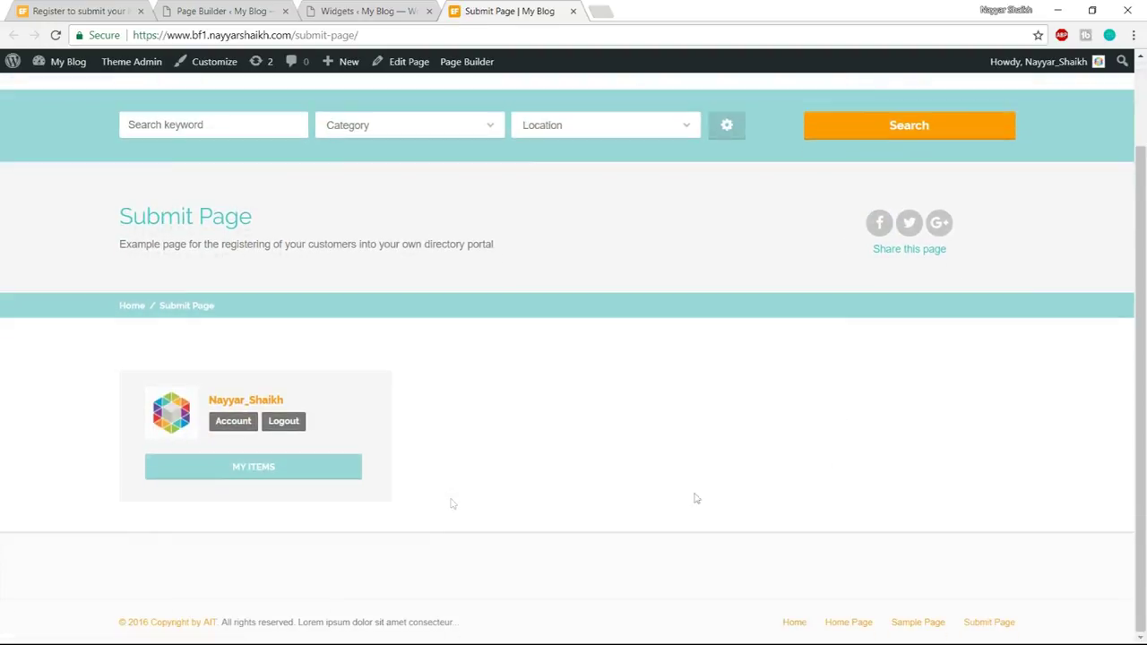
# On the demo Register page, select the promo heading, paragraph and join steps to study them
pyautogui.click(55, 4)
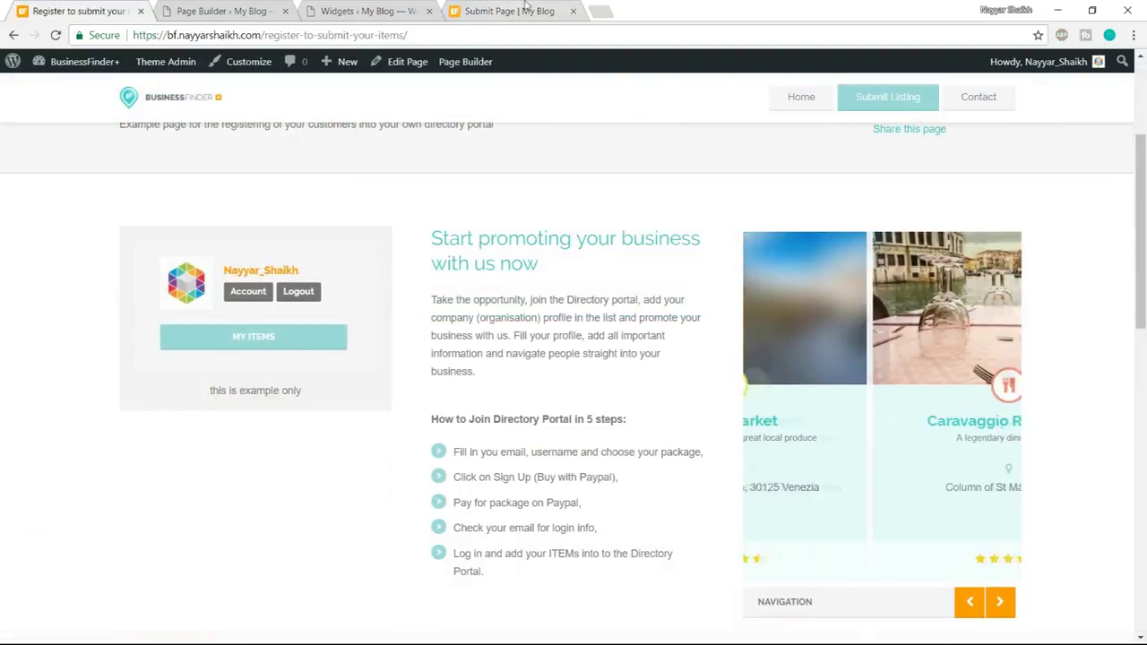
pyautogui.hotkey('ctrl', 'shift', 'Tab')
pyautogui.click(103, 7)
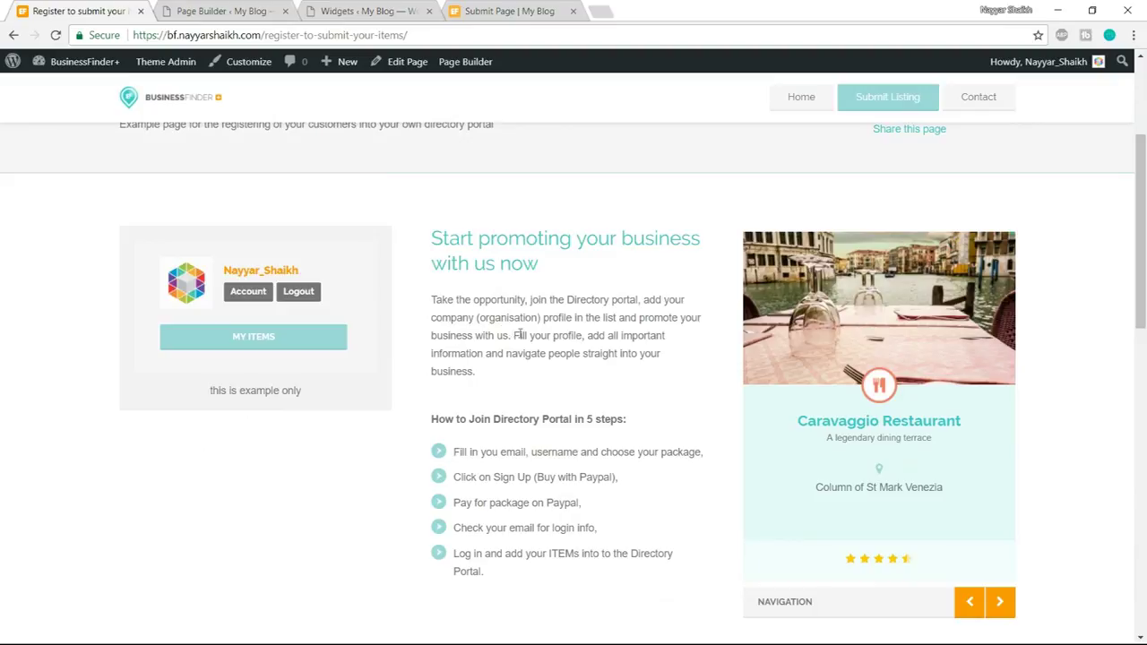
pyautogui.moveTo(434, 237); pyautogui.dragTo(612, 380)
pyautogui.hotkey('ctrl', 'c')
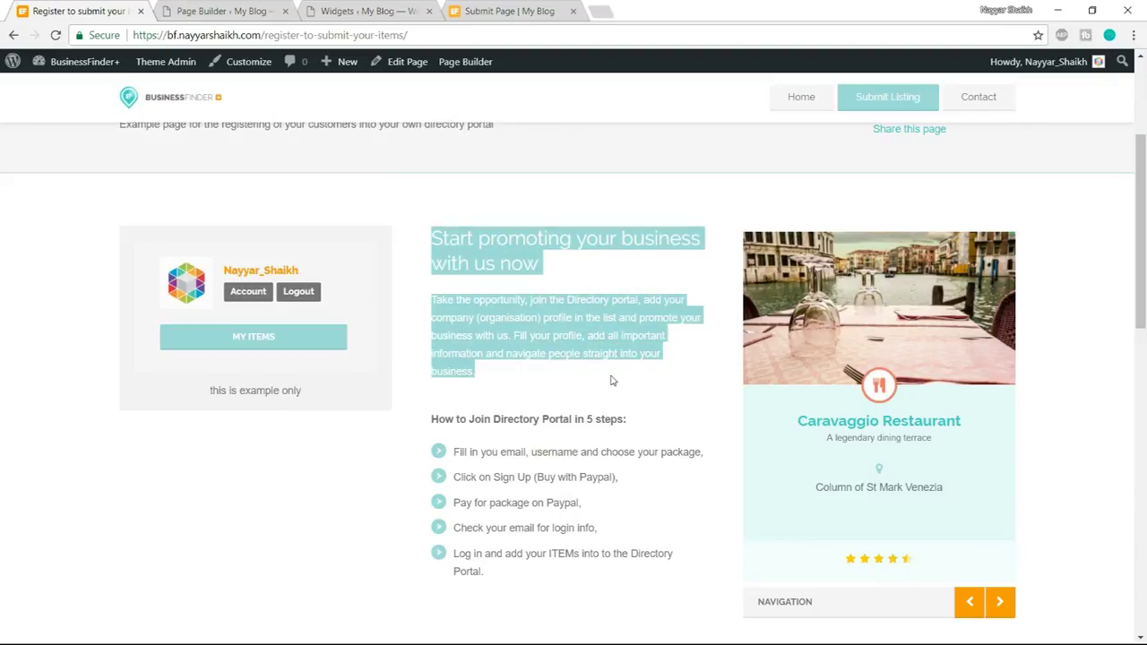
pyautogui.moveTo(488, 573); pyautogui.dragTo(468, 432)
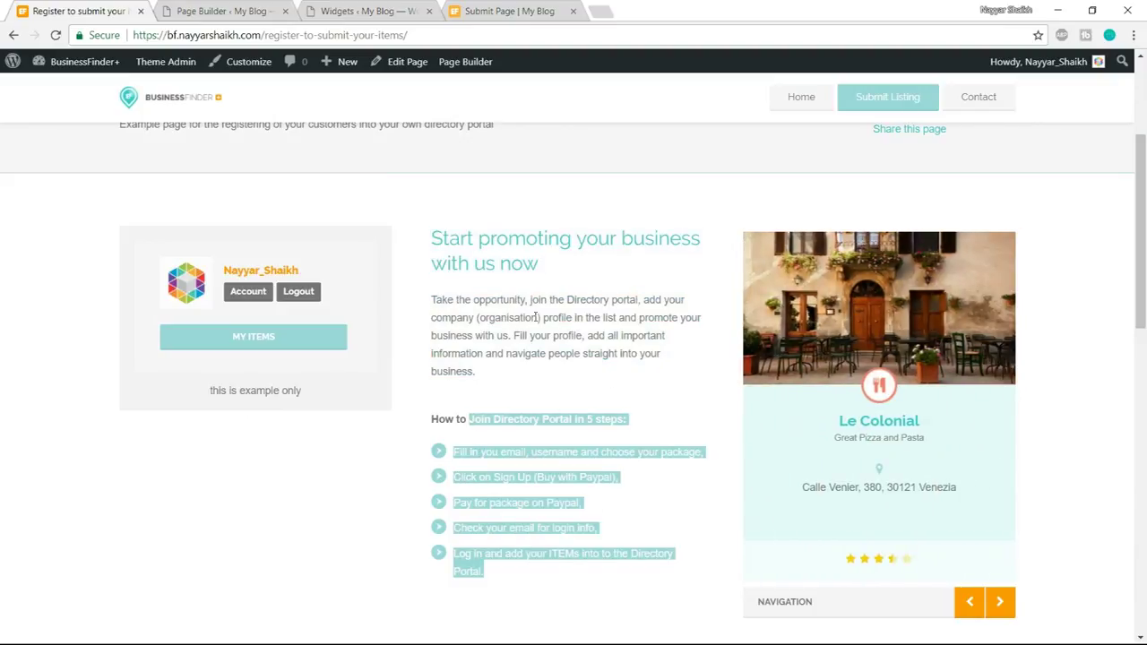
pyautogui.click(550, 381)
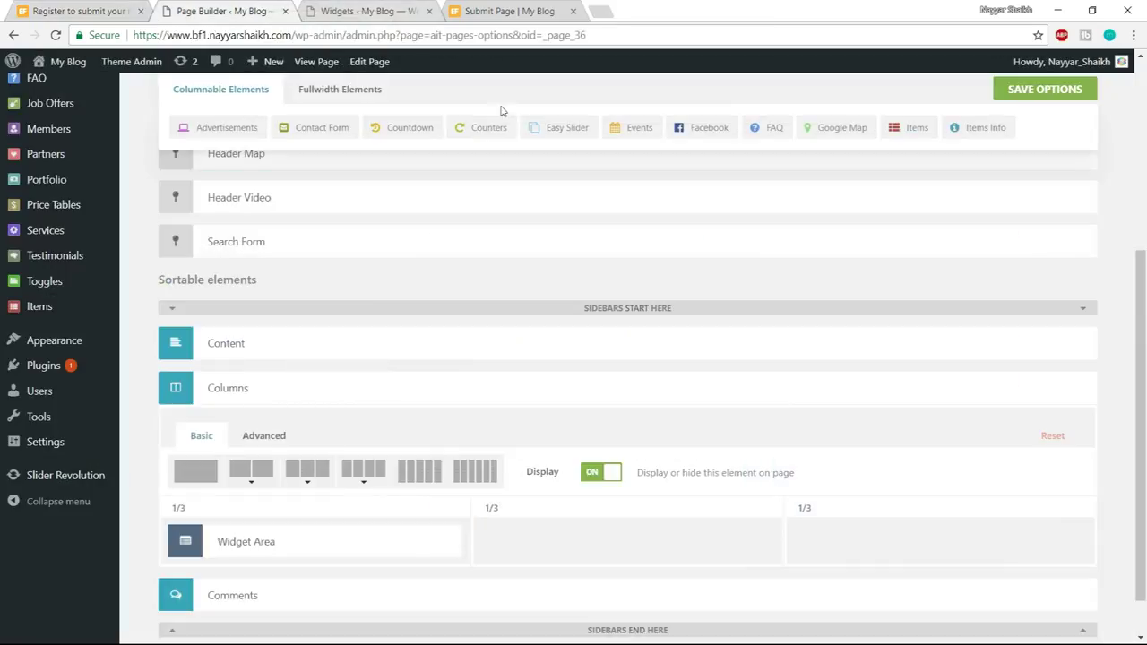
# Close the widgets tab and drop a Text element into the middle 1/3 column
pyautogui.click(367, 9)
pyautogui.click(186, 8)
pyautogui.click(429, 11)
pyautogui.moveTo(570, 182)
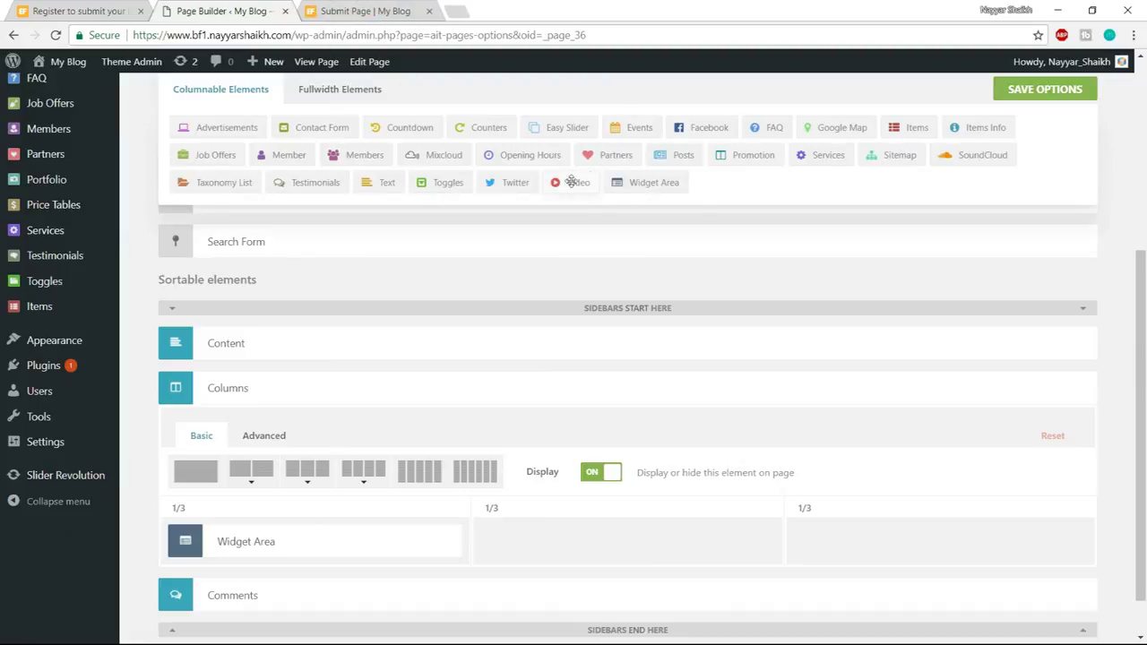
pyautogui.moveTo(387, 182); pyautogui.dragTo(576, 545)
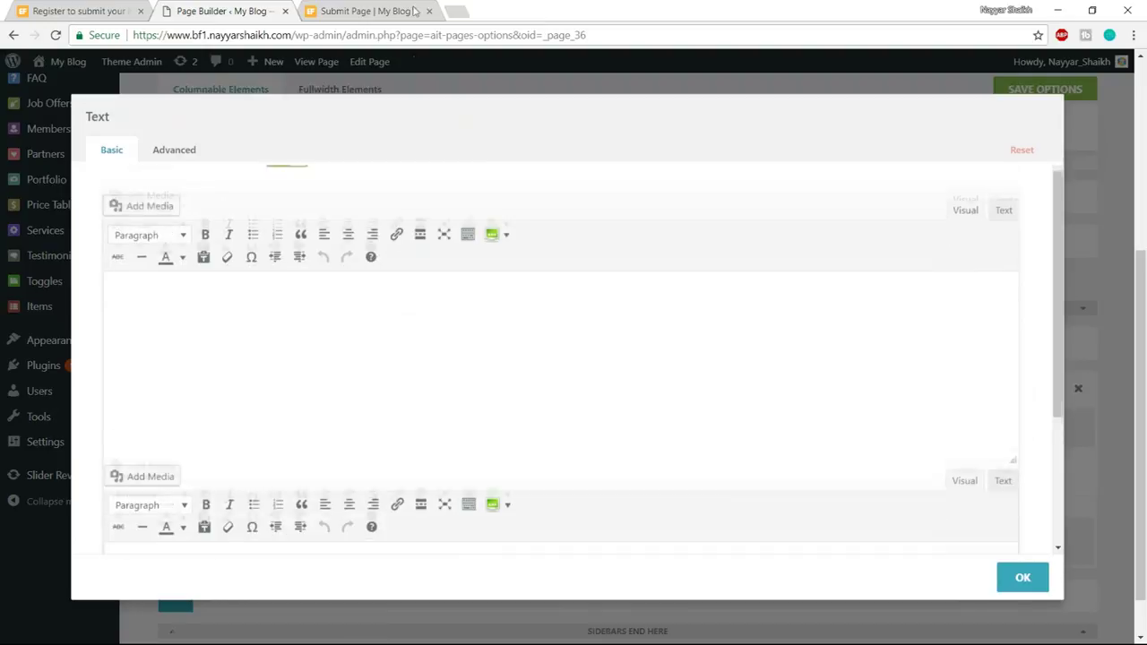
# Paste the demo's 'Start promoting your business with us now' text and join steps into it
pyautogui.click(415, 11)
pyautogui.click(90, 9)
pyautogui.moveTo(431, 231); pyautogui.dragTo(620, 596)
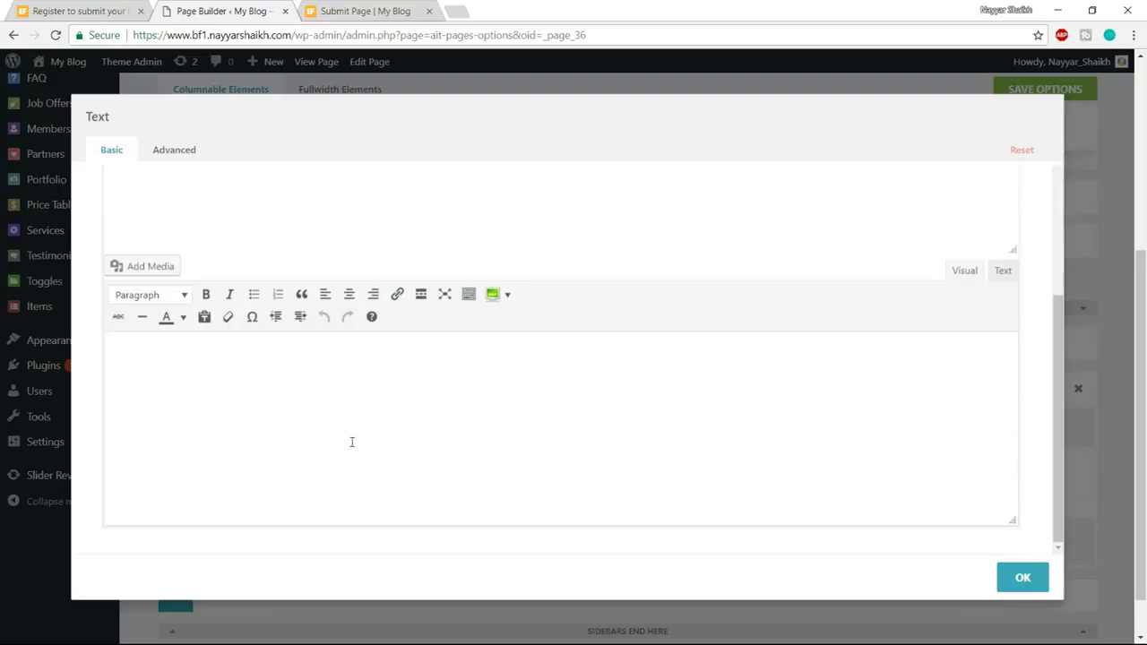
pyautogui.hotkey('ctrl', 'v')
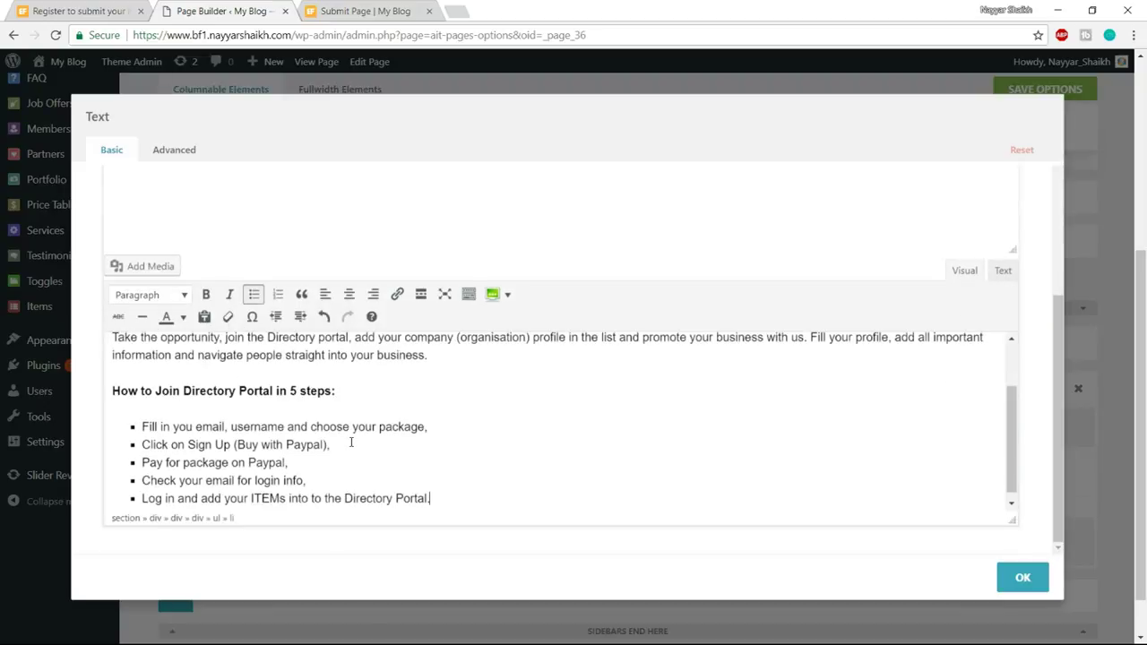
pyautogui.click(1018, 579)
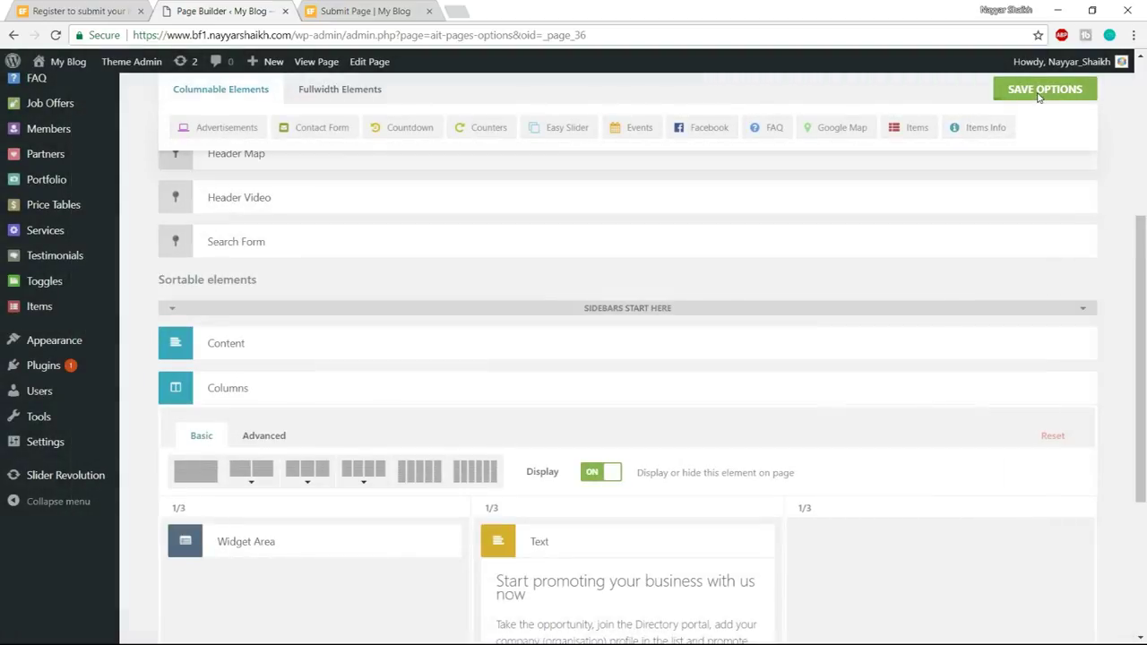
# Reload the live Submit Page and check the promo text and join steps beside the login box
pyautogui.click(336, 7)
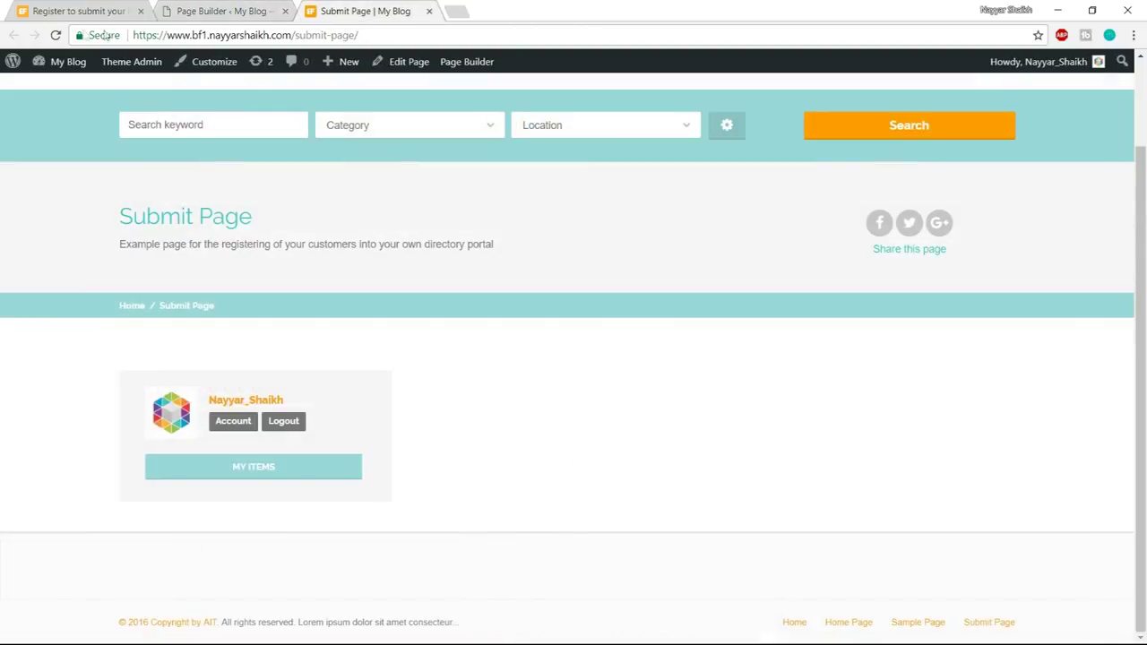
pyautogui.click(56, 35)
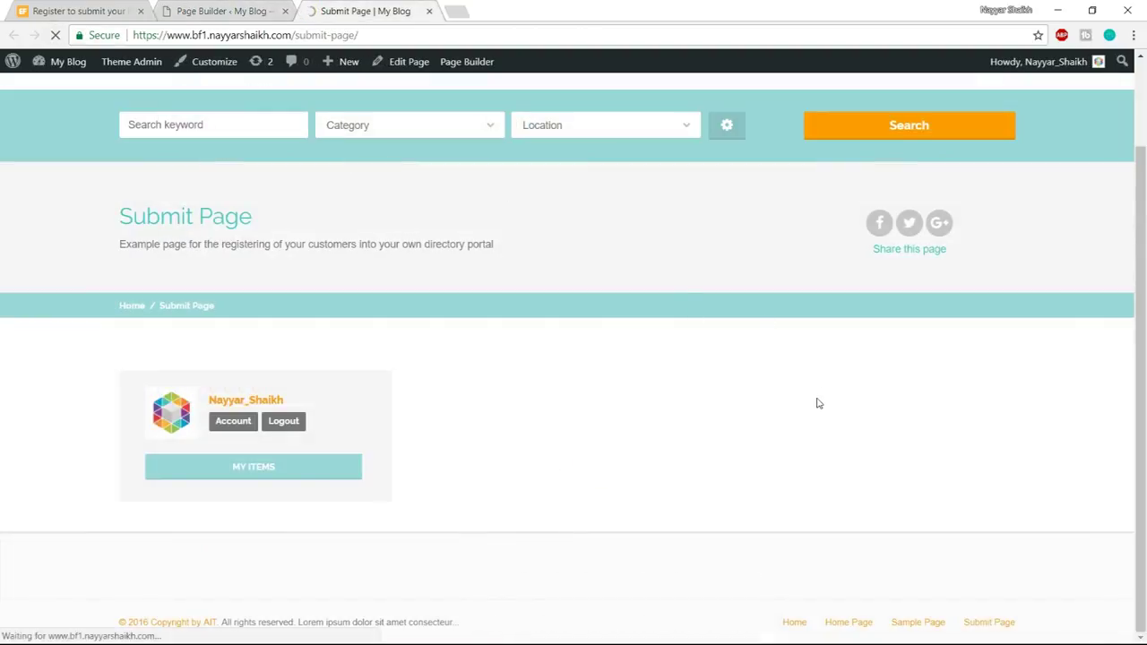
pyautogui.scroll(-3, 820, 430)
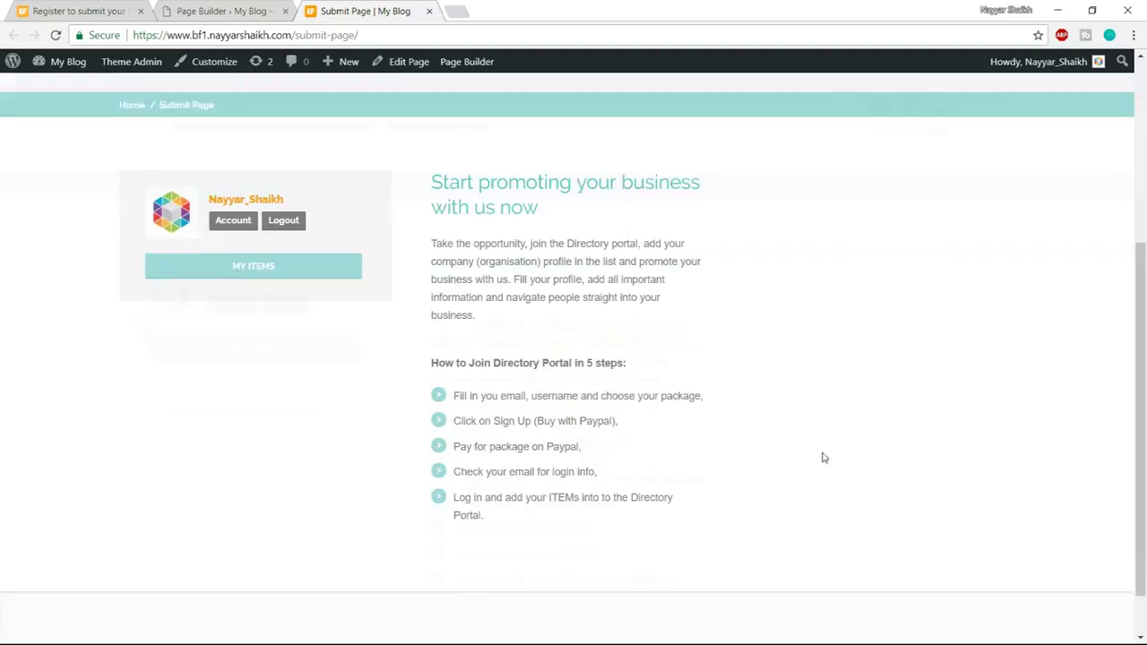
pyautogui.scroll(2, 583, 385)
pyautogui.scroll(-2, 583, 454)
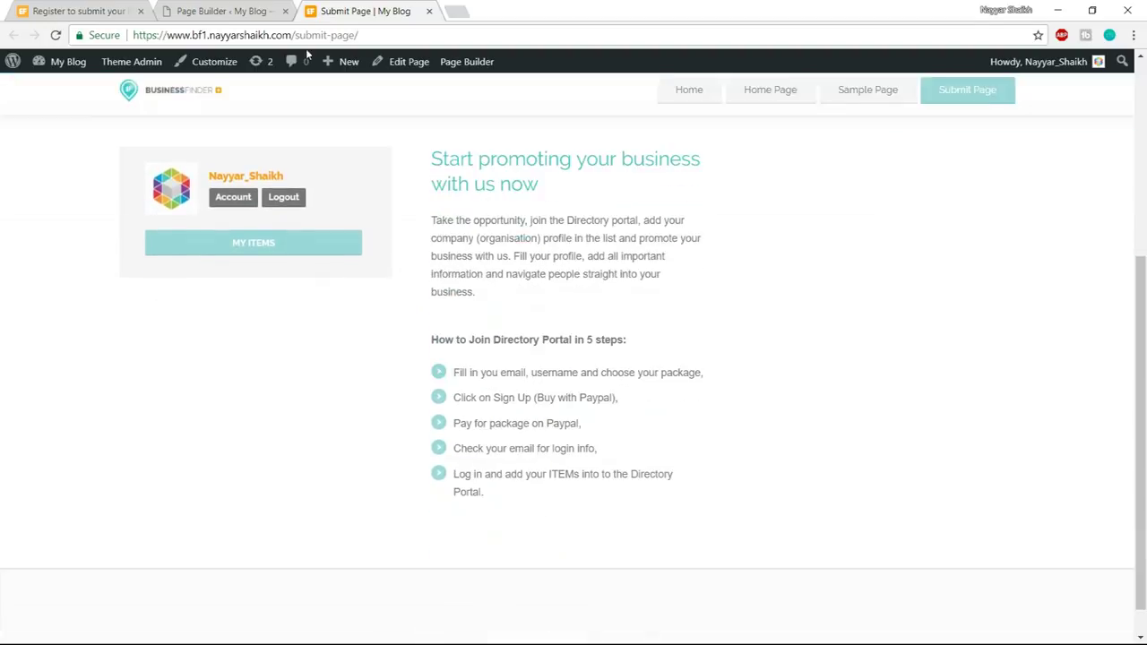
# Step through the demo page's listing carousel, then go back to the Page Builder
pyautogui.click(90, 11)
pyautogui.scroll(-1, 985, 359)
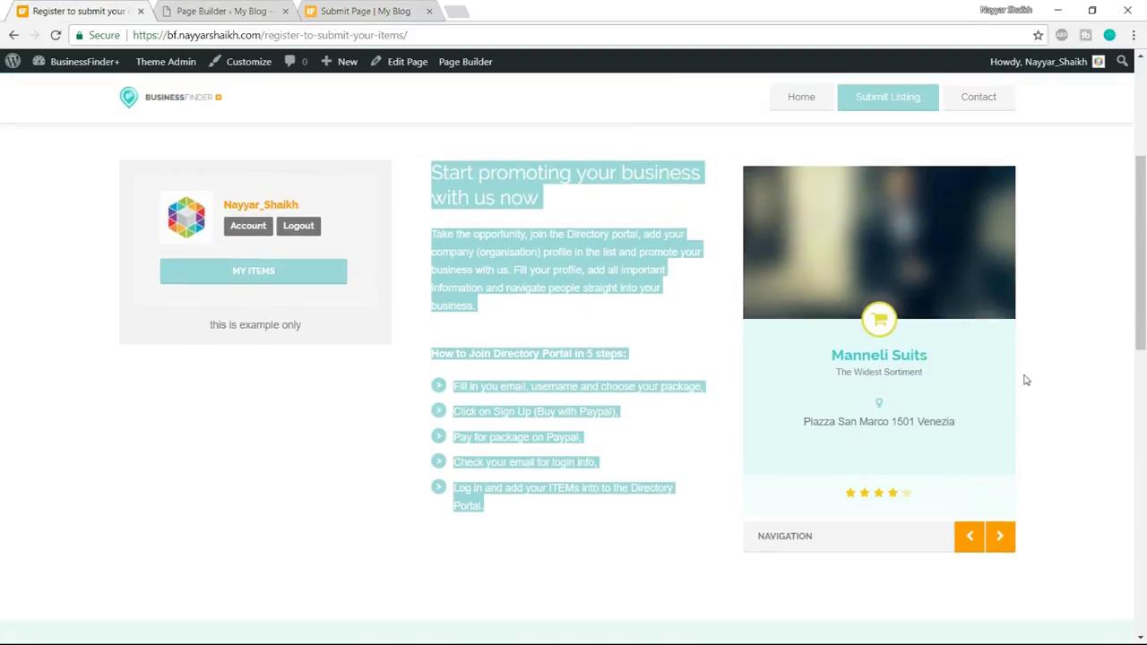
pyautogui.click(996, 536)
pyautogui.click(997, 531)
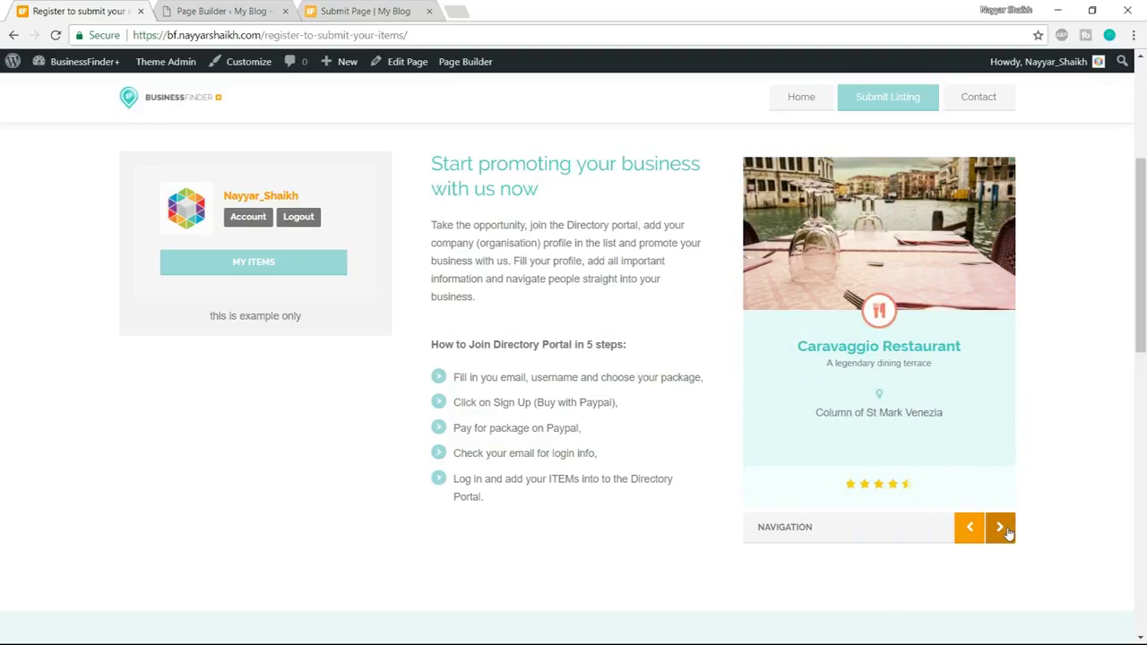
pyautogui.click(220, 11)
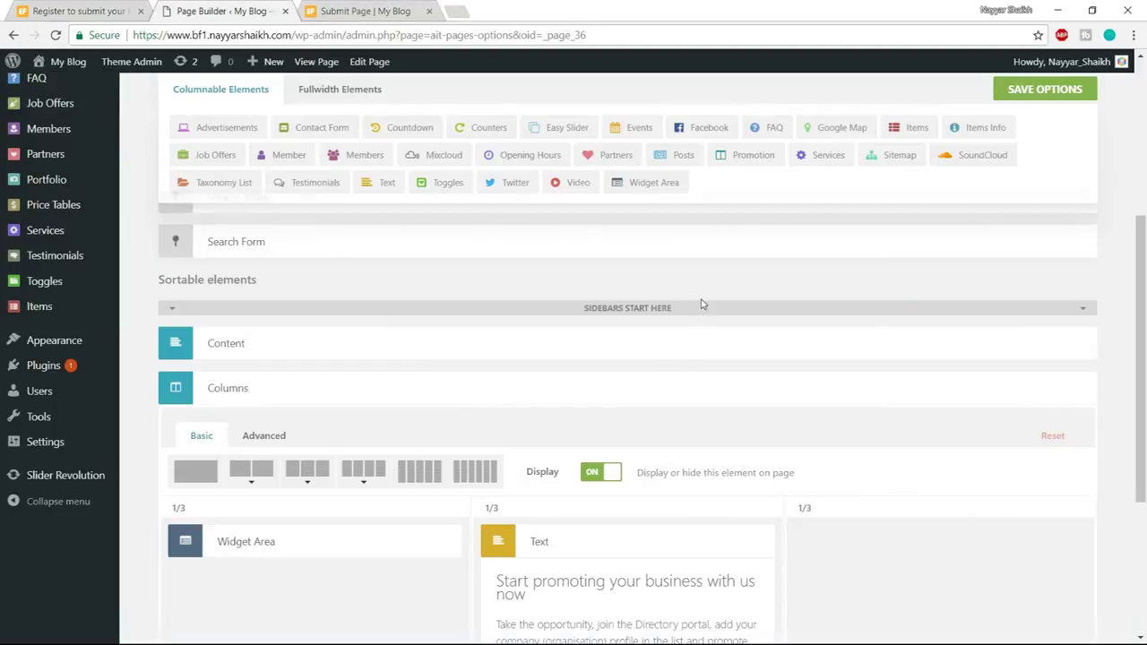
# Add an Items element to the third column showing 13 featured items only
pyautogui.scroll(-3, 702, 305)
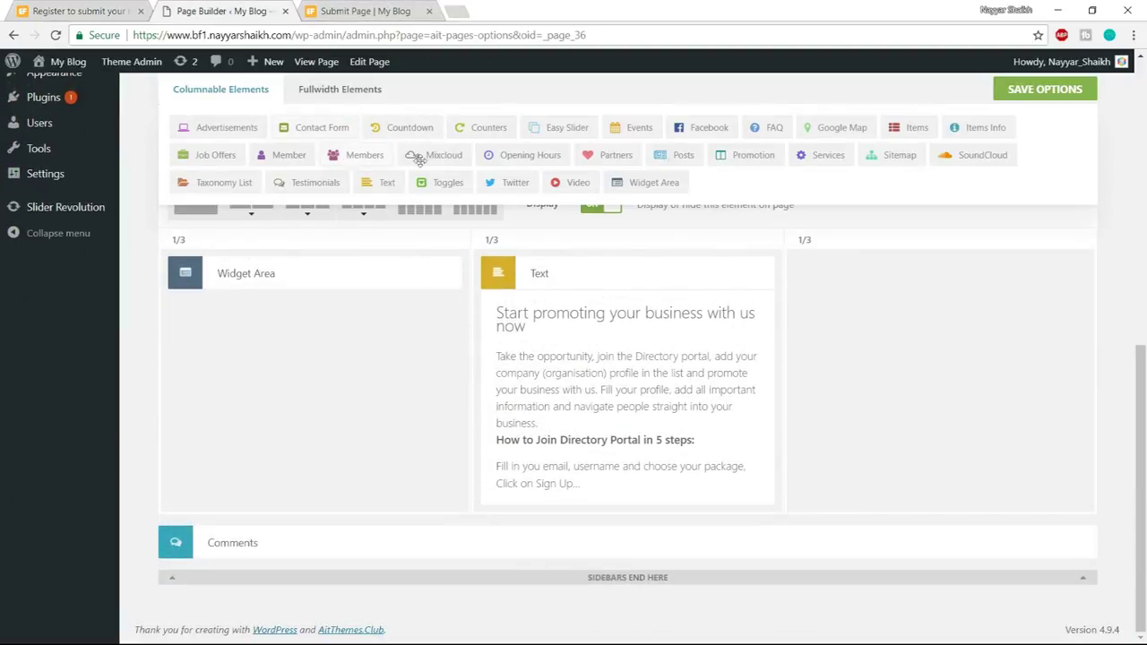
pyautogui.moveTo(912, 128); pyautogui.dragTo(882, 279)
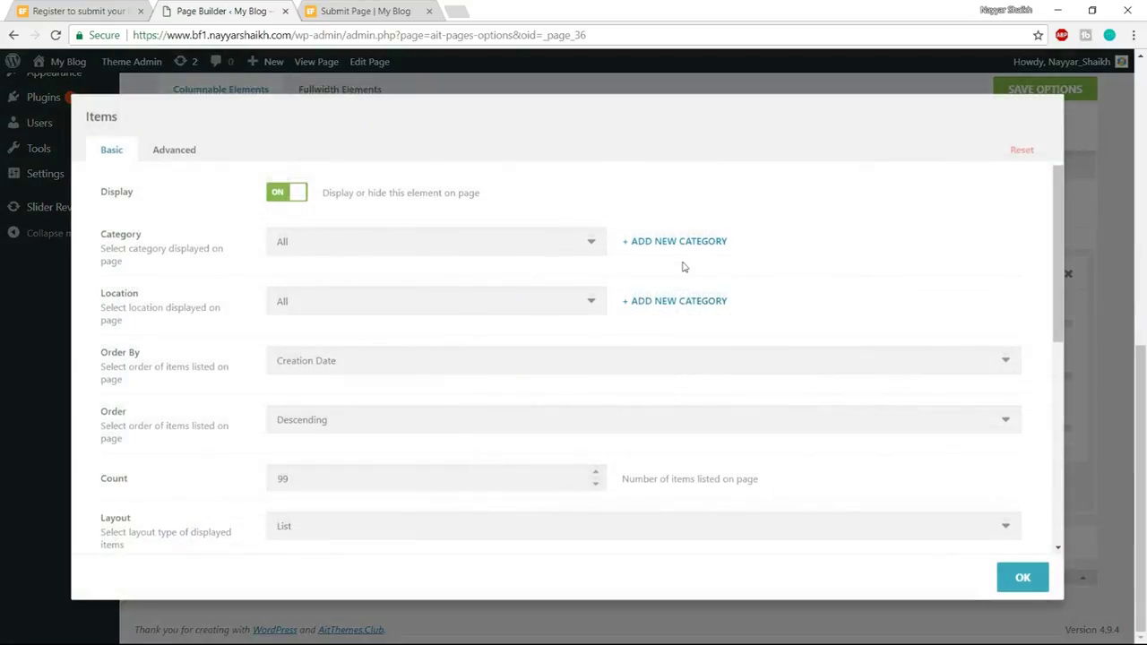
pyautogui.scroll(-3, 681, 266)
pyautogui.click(289, 427)
pyautogui.scroll(-1, 368, 412)
pyautogui.scroll(2, 378, 420)
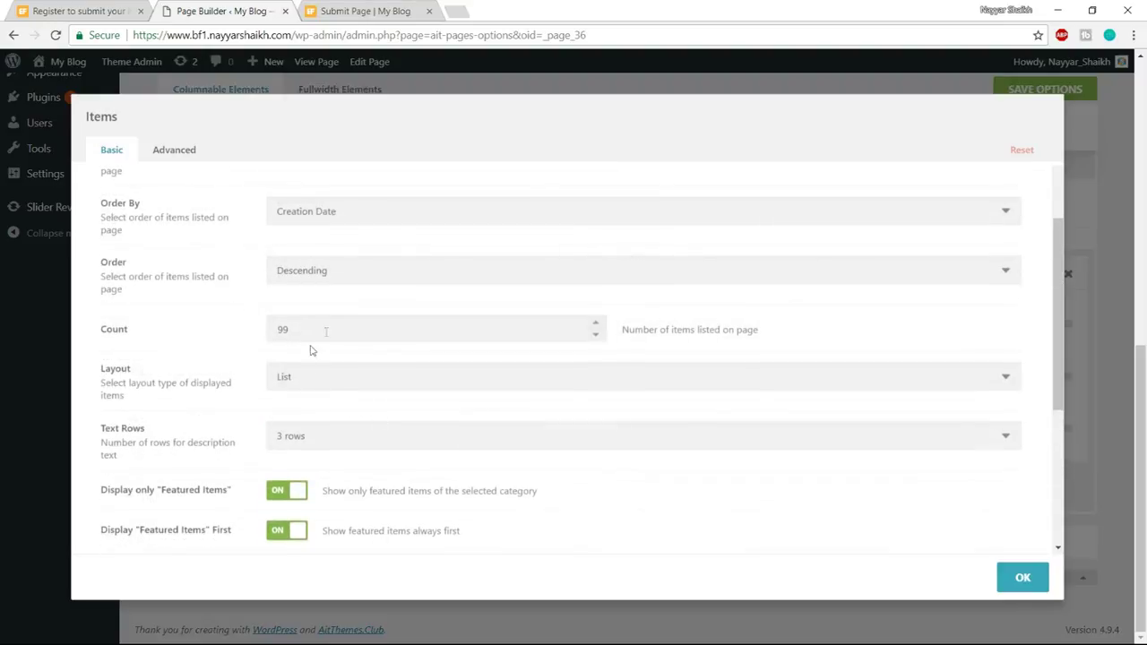
pyautogui.moveTo(314, 329); pyautogui.dragTo(255, 340)
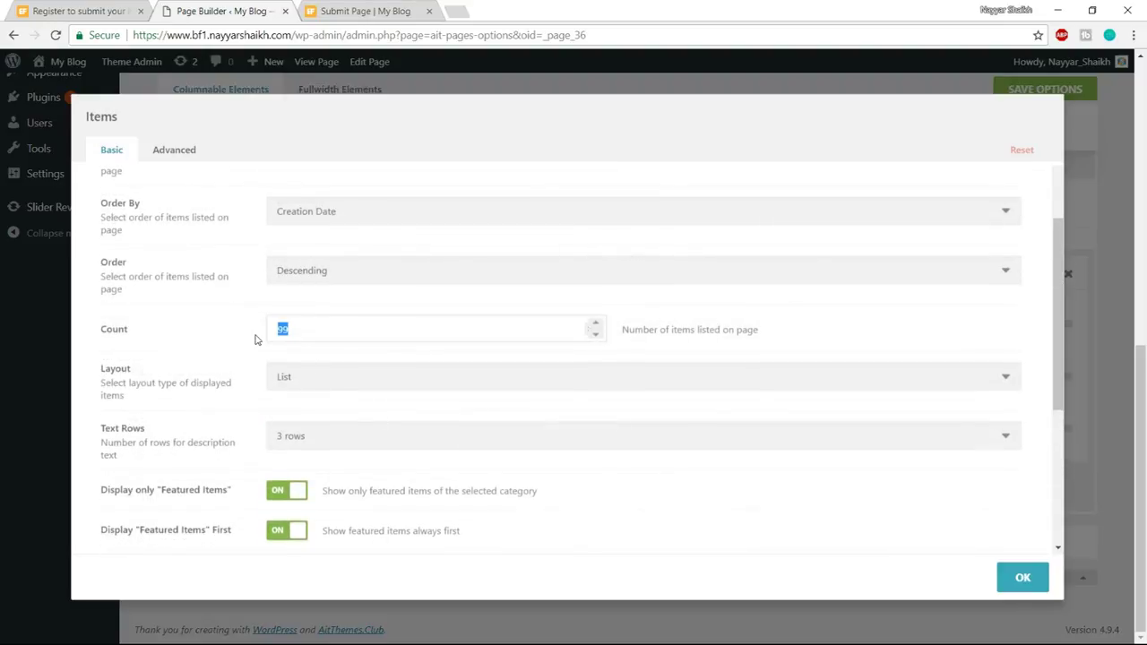
pyautogui.scroll(3, 368, 332)
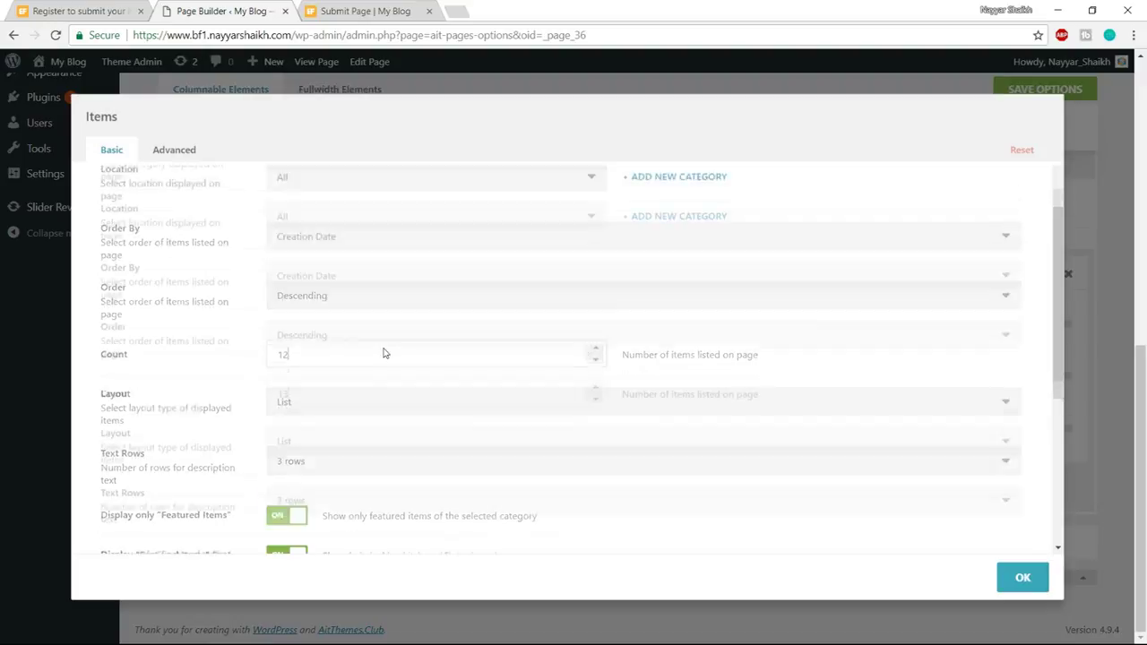
pyautogui.scroll(1, 822, 403)
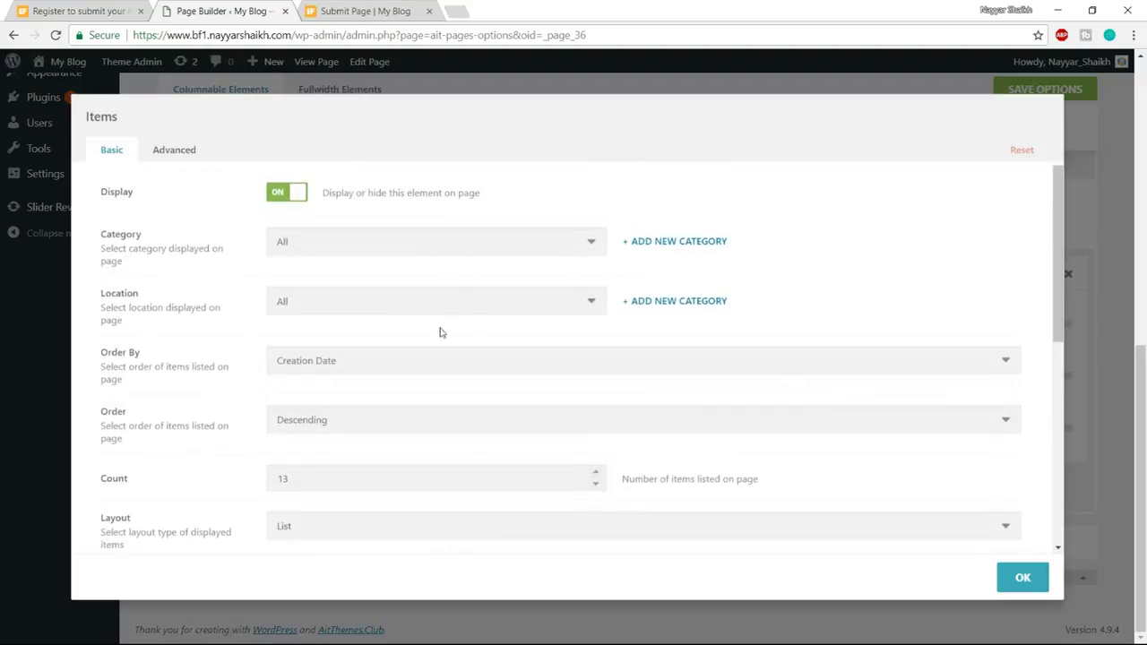
pyautogui.scroll(-4, 439, 332)
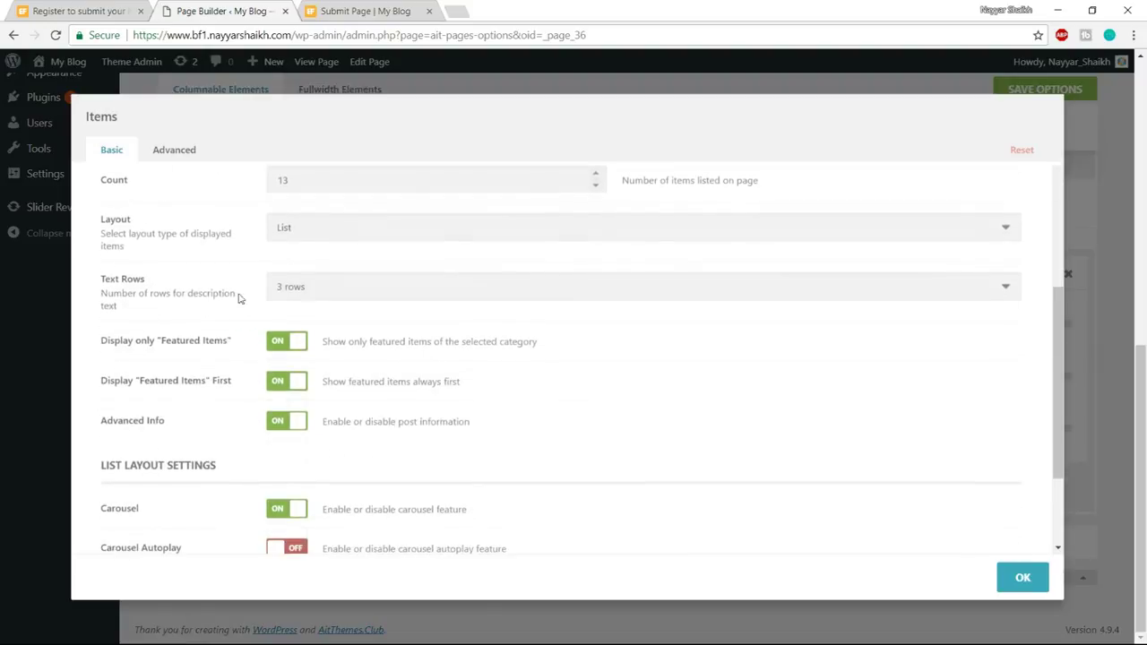
pyautogui.scroll(4, 651, 380)
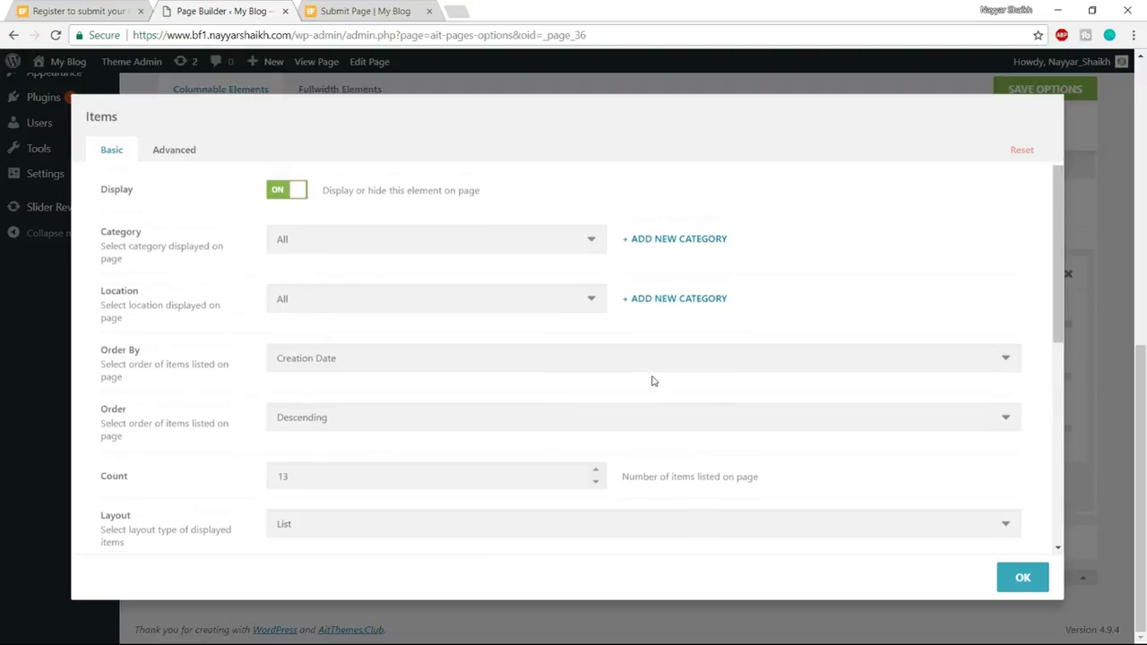
pyautogui.scroll(-1, 652, 380)
pyautogui.scroll(-1, 816, 381)
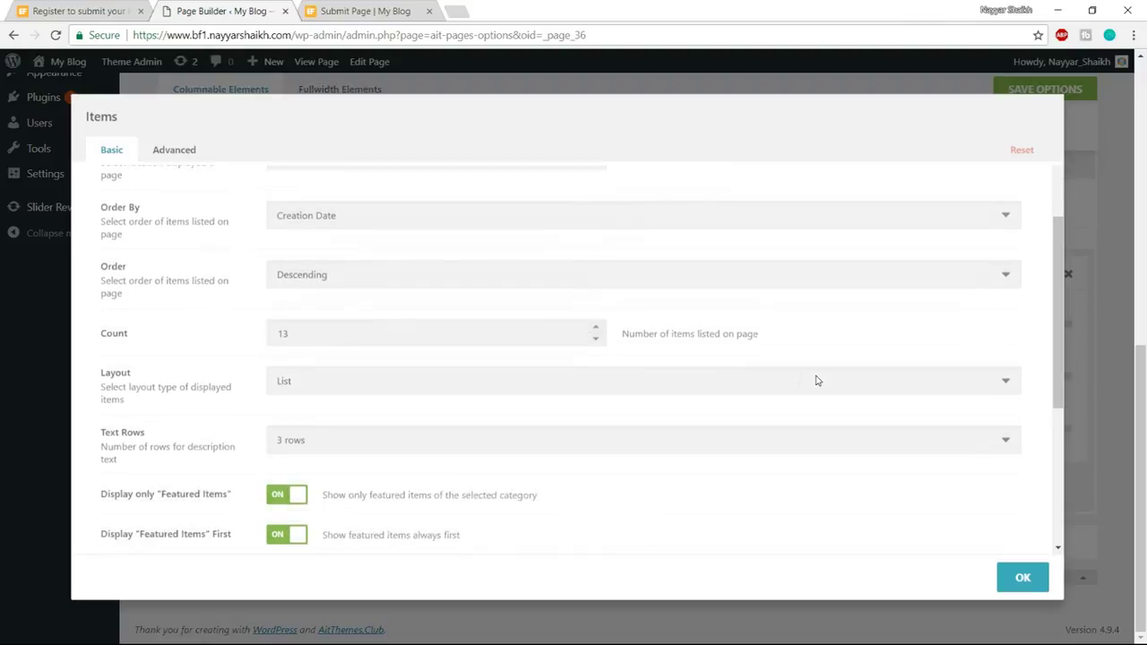
pyautogui.scroll(-1, 696, 395)
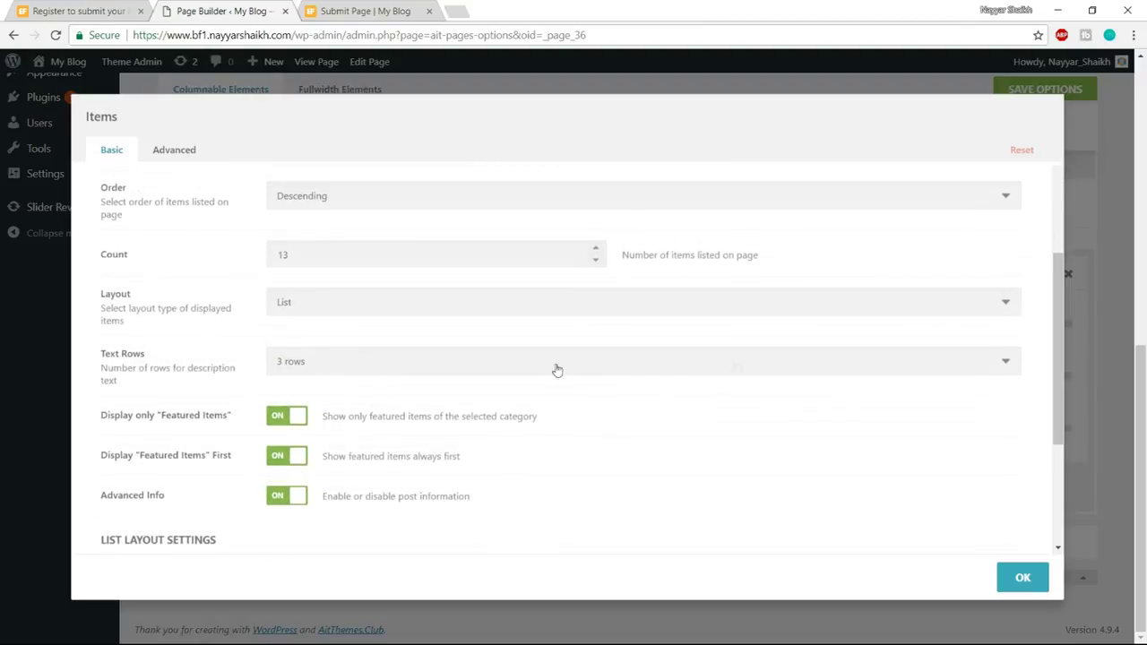
pyautogui.scroll(-3, 557, 369)
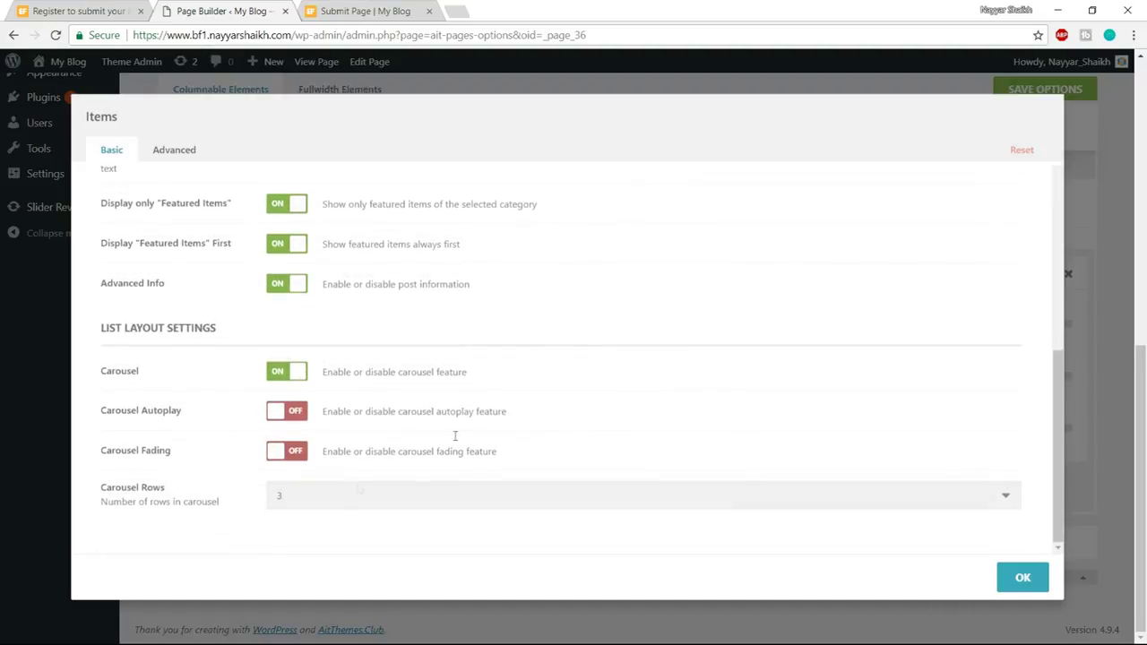
# Keep Carousel Rows at 3 and switch Carousel Autoplay on
pyautogui.click(328, 505)
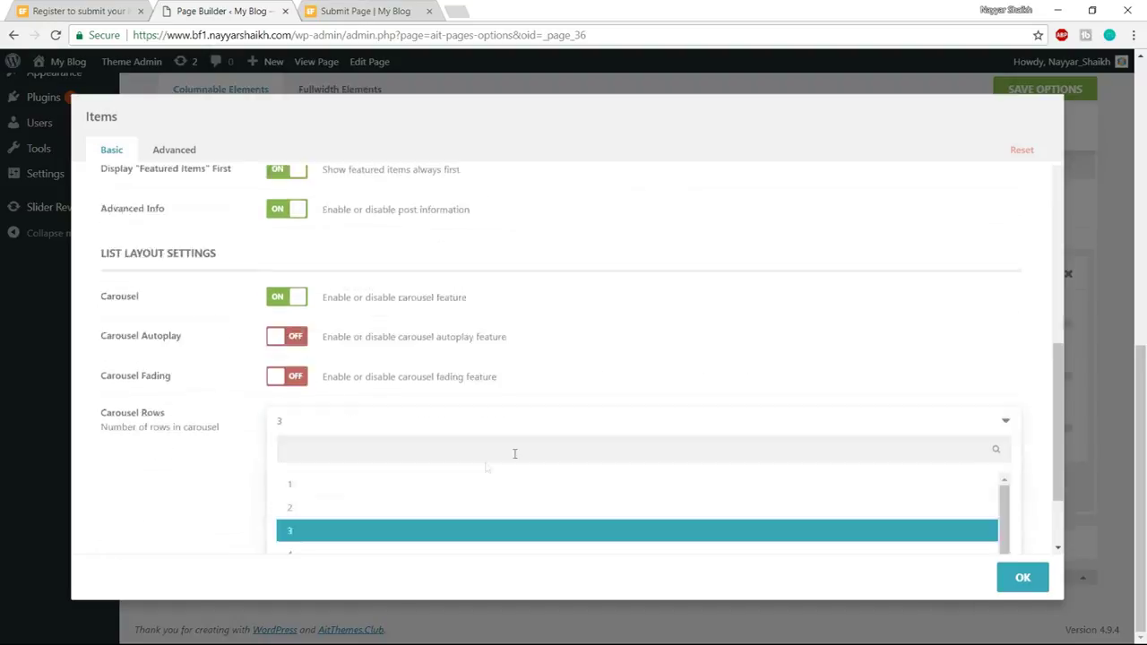
pyautogui.scroll(-1, 302, 460)
pyautogui.click(327, 418)
pyautogui.click(330, 346)
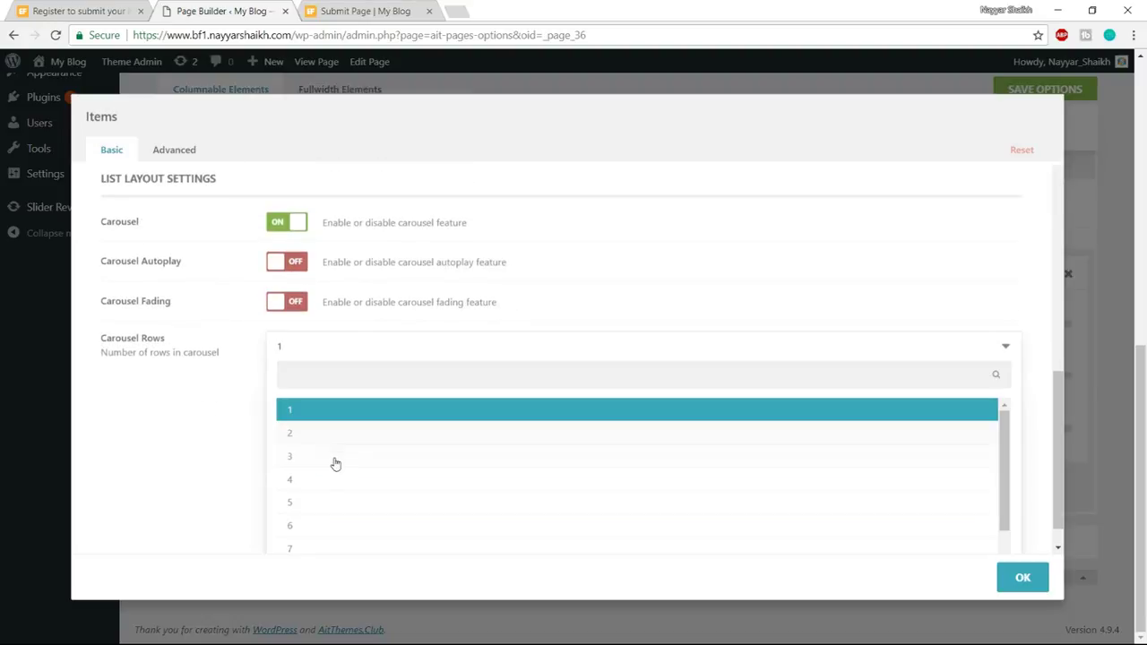
pyautogui.click(330, 456)
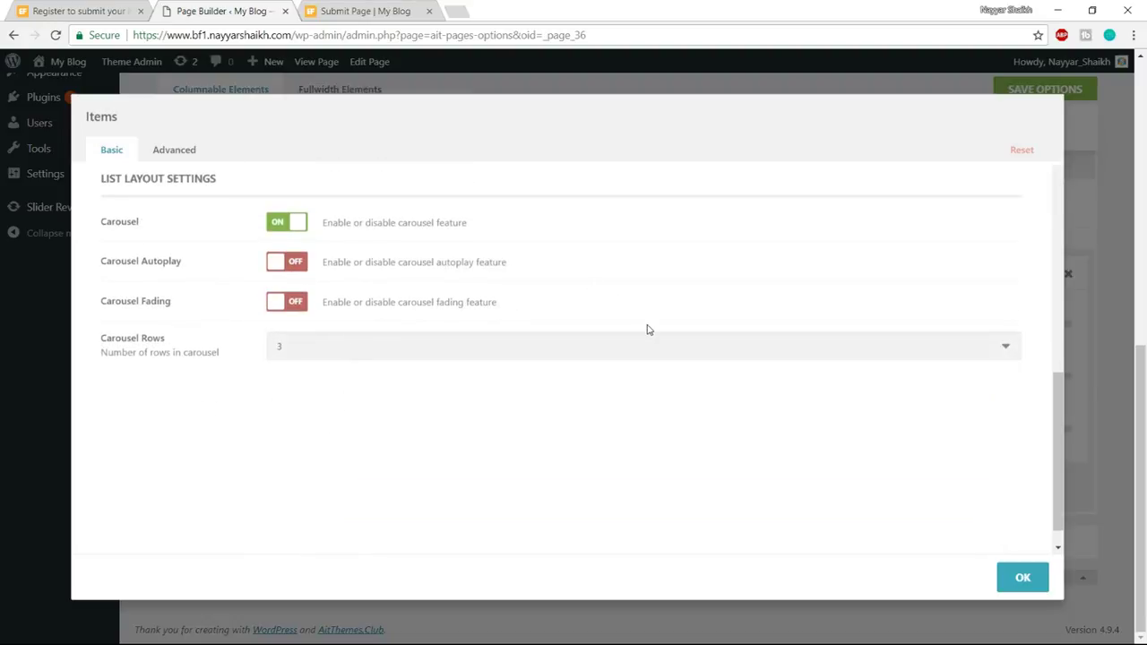
pyautogui.scroll(5, 648, 330)
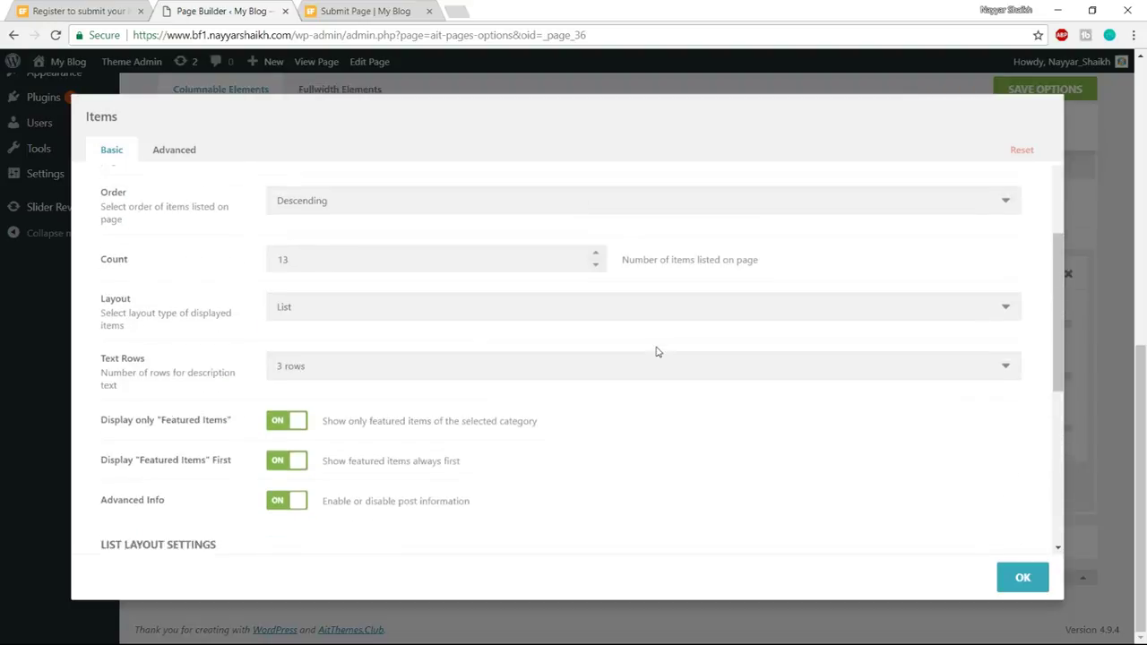
pyautogui.scroll(-5, 656, 352)
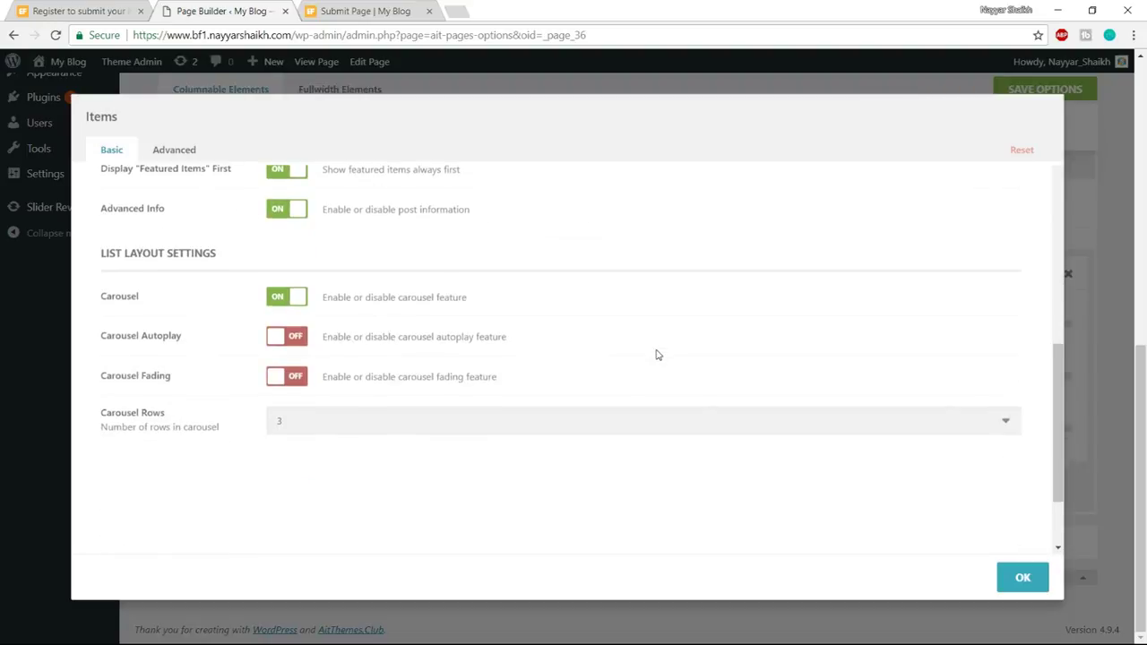
pyautogui.scroll(1, 656, 355)
pyautogui.scroll(1, 655, 355)
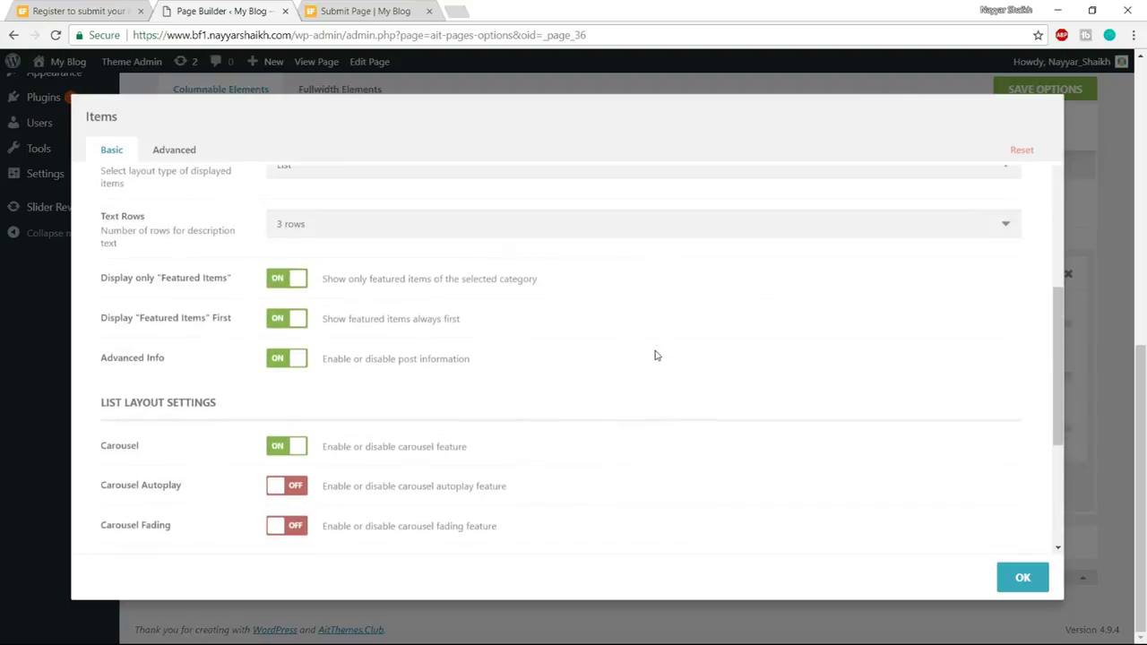
pyautogui.click(305, 497)
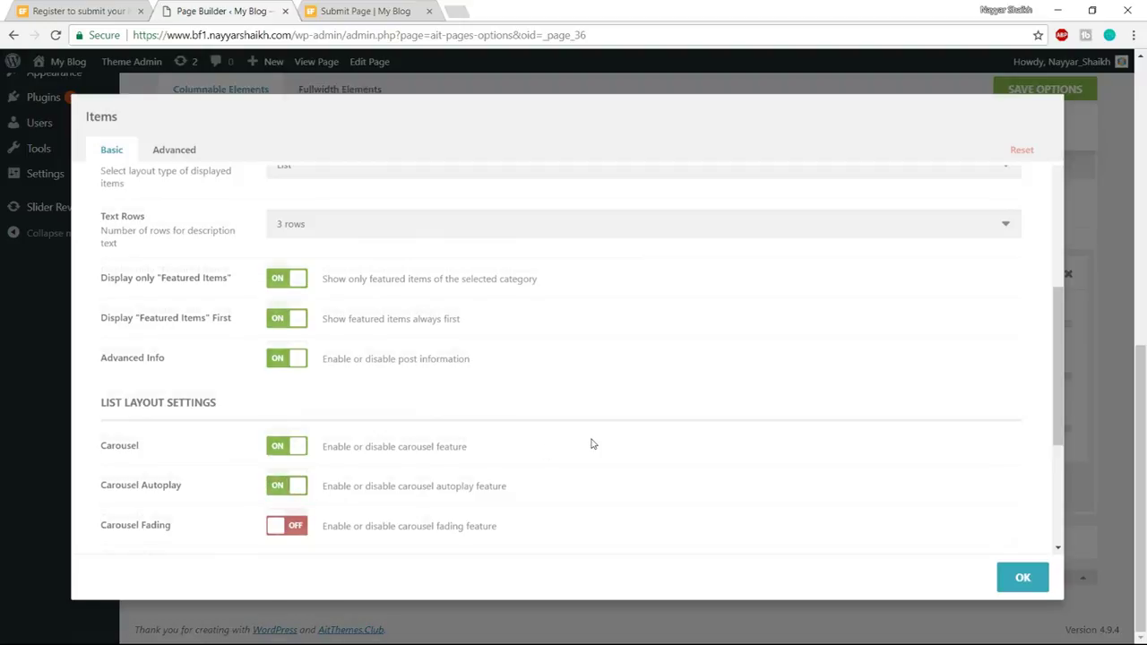
pyautogui.scroll(-2, 592, 444)
pyautogui.scroll(3, 591, 443)
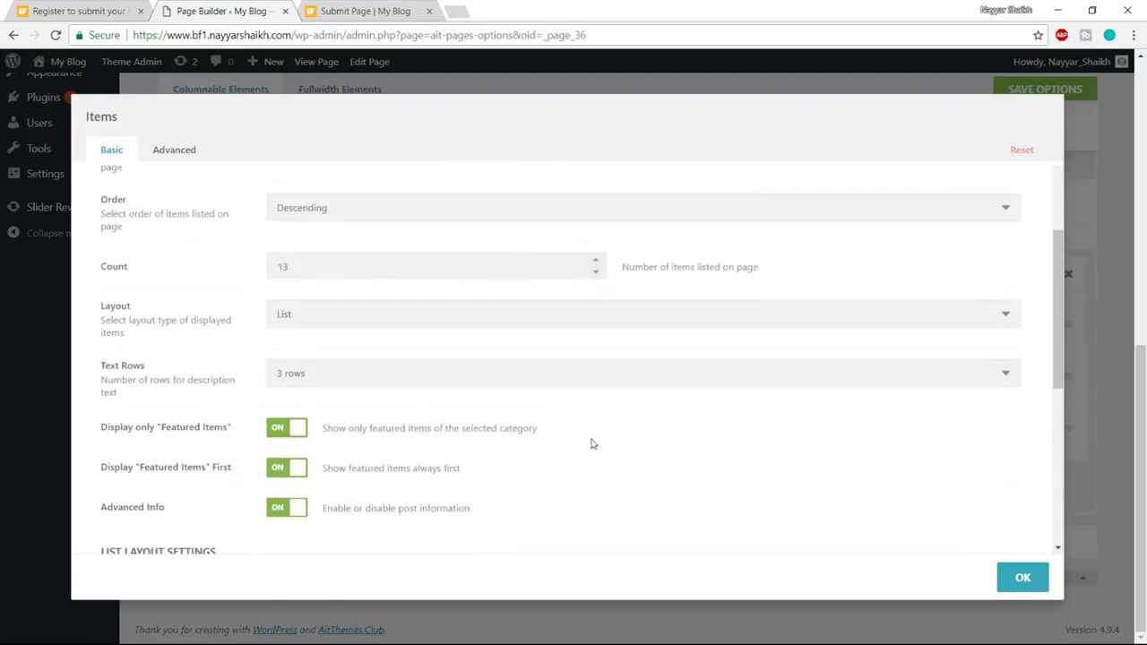
# Switch the Items element's layout to Box
pyautogui.click(380, 373)
pyautogui.click(379, 374)
pyautogui.click(357, 319)
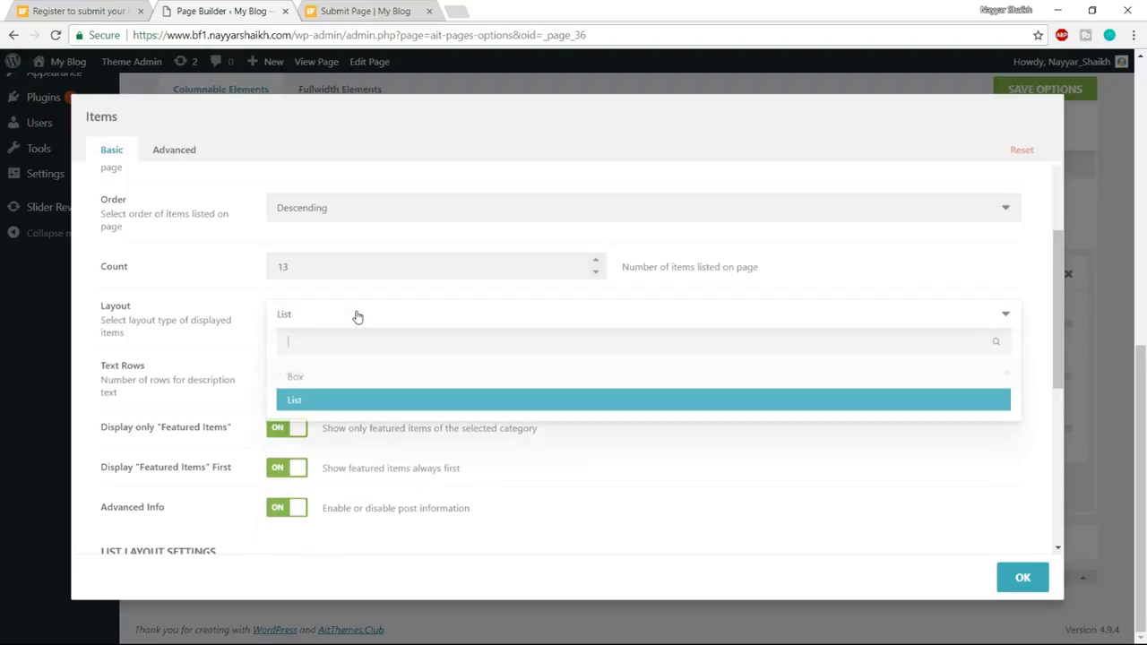
pyautogui.click(357, 379)
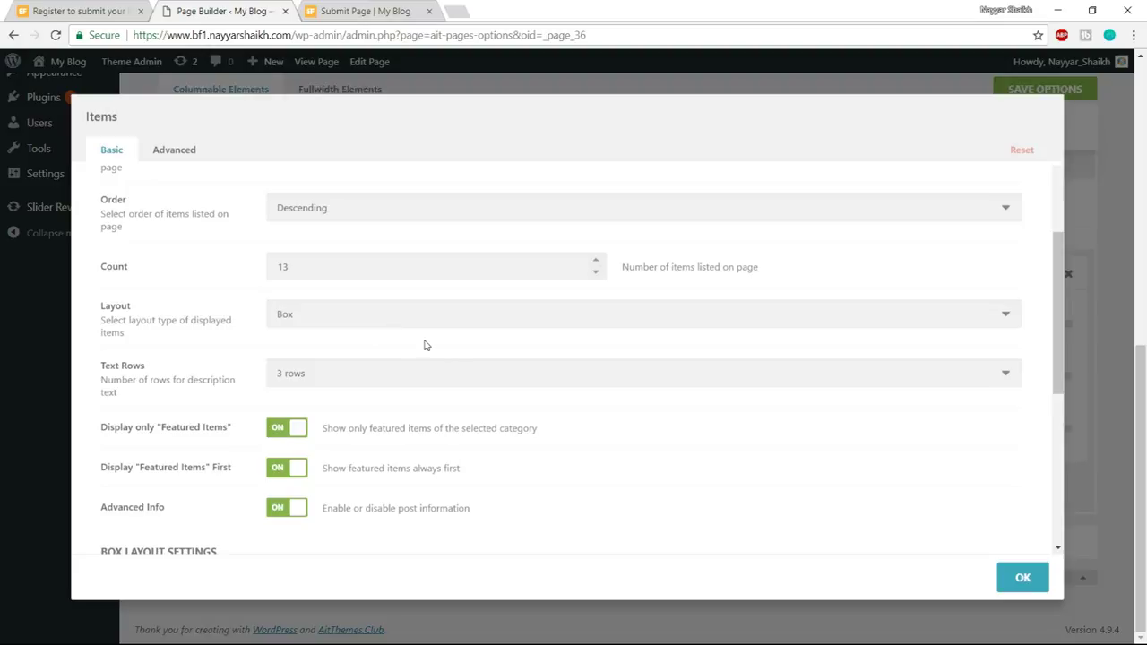
# Set one item per row and 16:9 carousel images, then apply the Items settings
pyautogui.scroll(3, 499, 401)
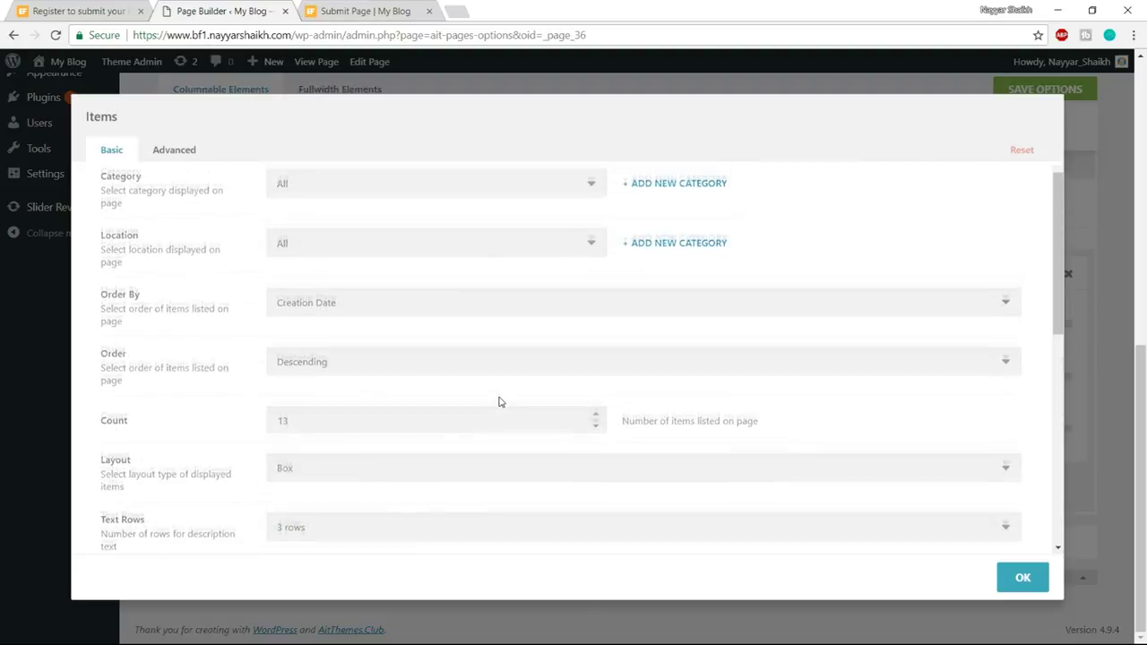
pyautogui.click(198, 154)
pyautogui.scroll(-5, 475, 328)
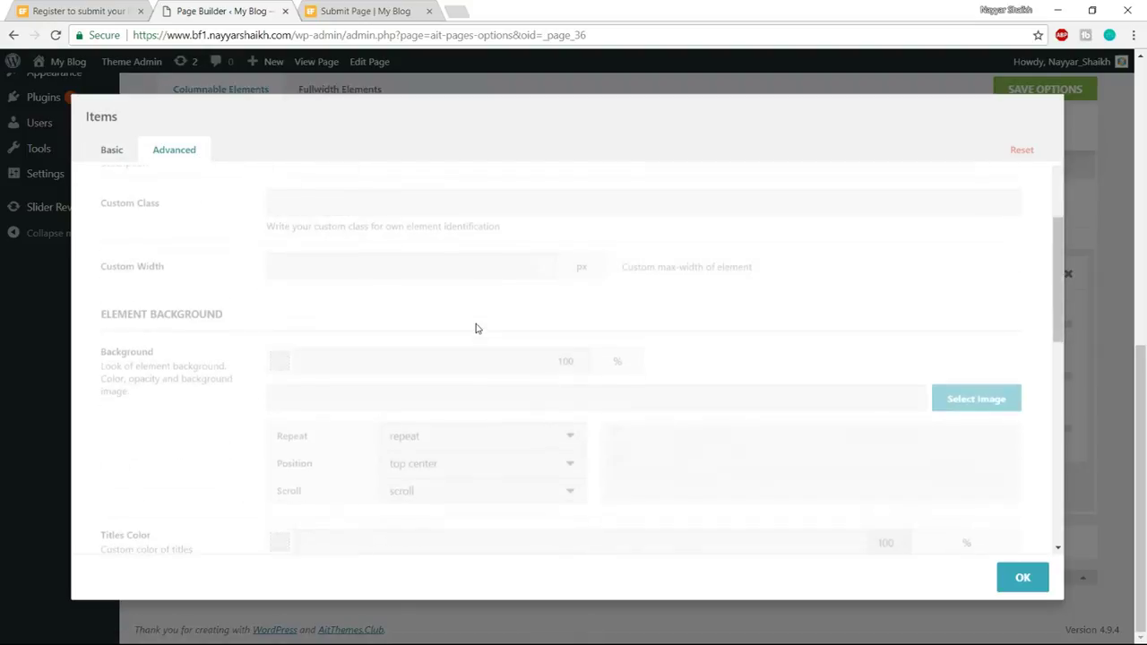
pyautogui.scroll(-7, 476, 328)
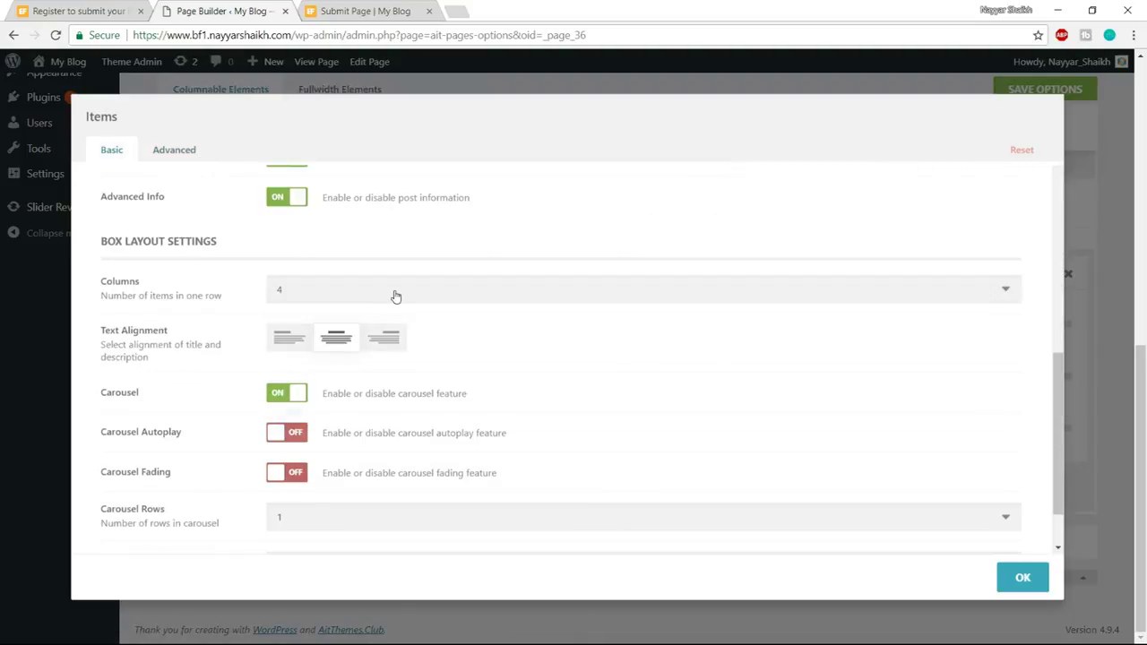
pyautogui.click(395, 297)
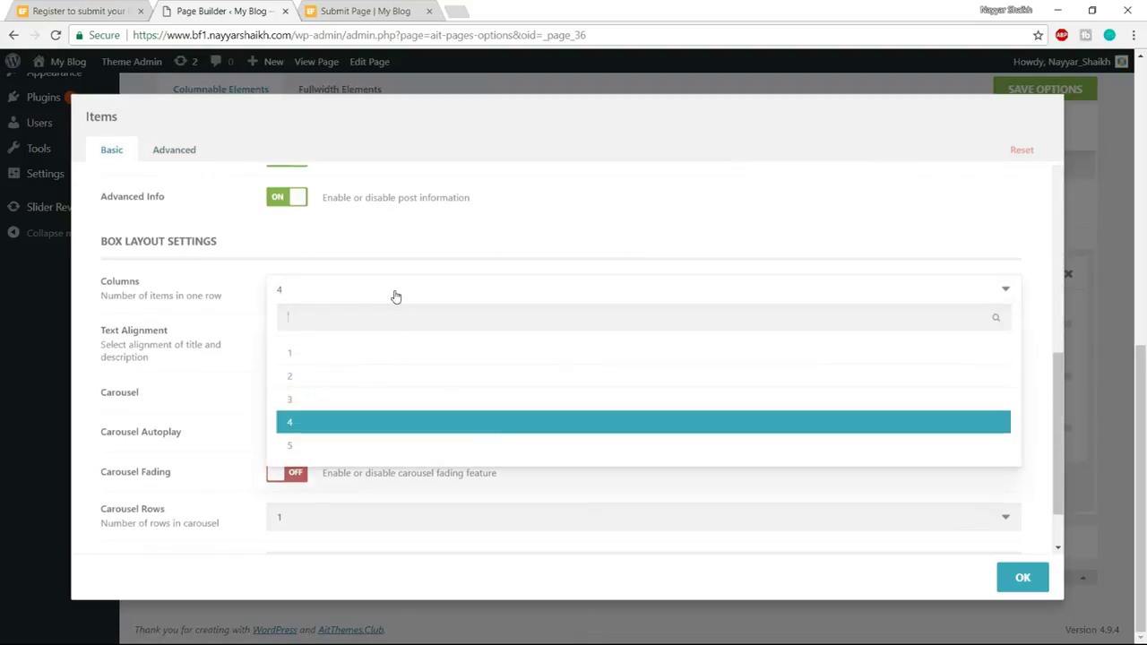
pyautogui.click(328, 353)
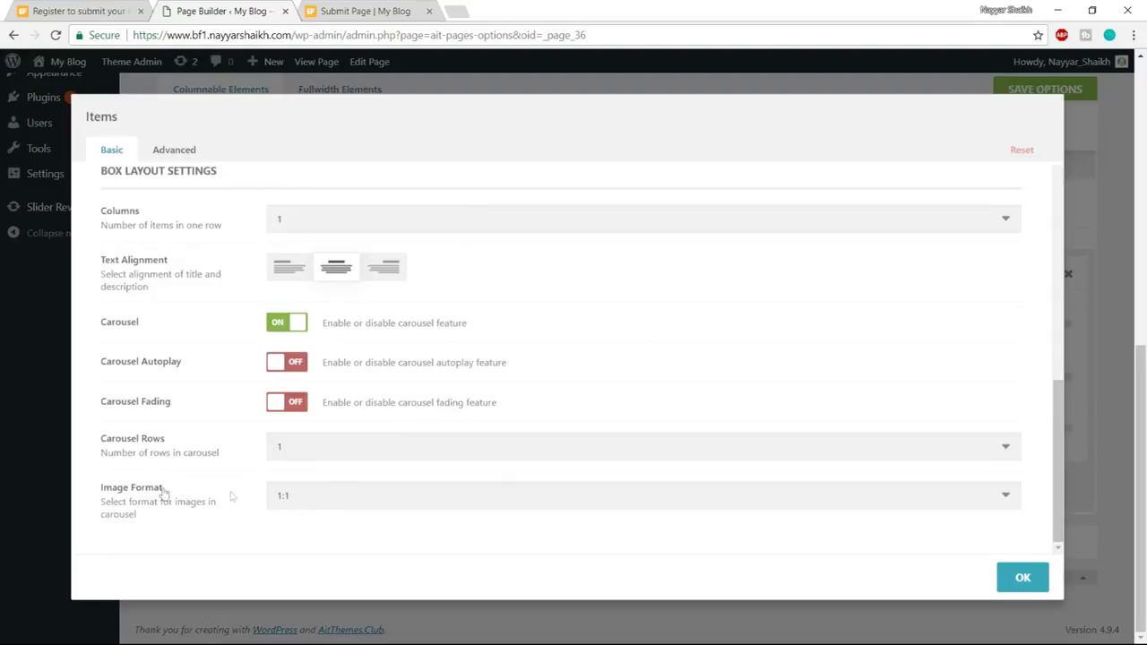
pyautogui.click(306, 510)
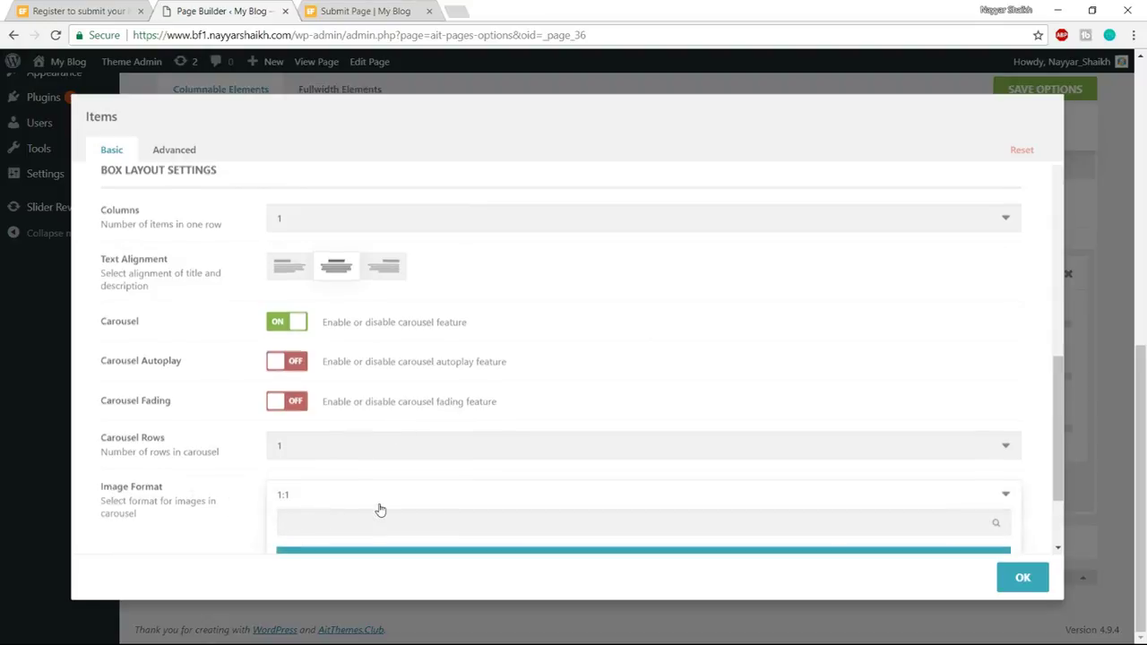
pyautogui.scroll(-1, 379, 510)
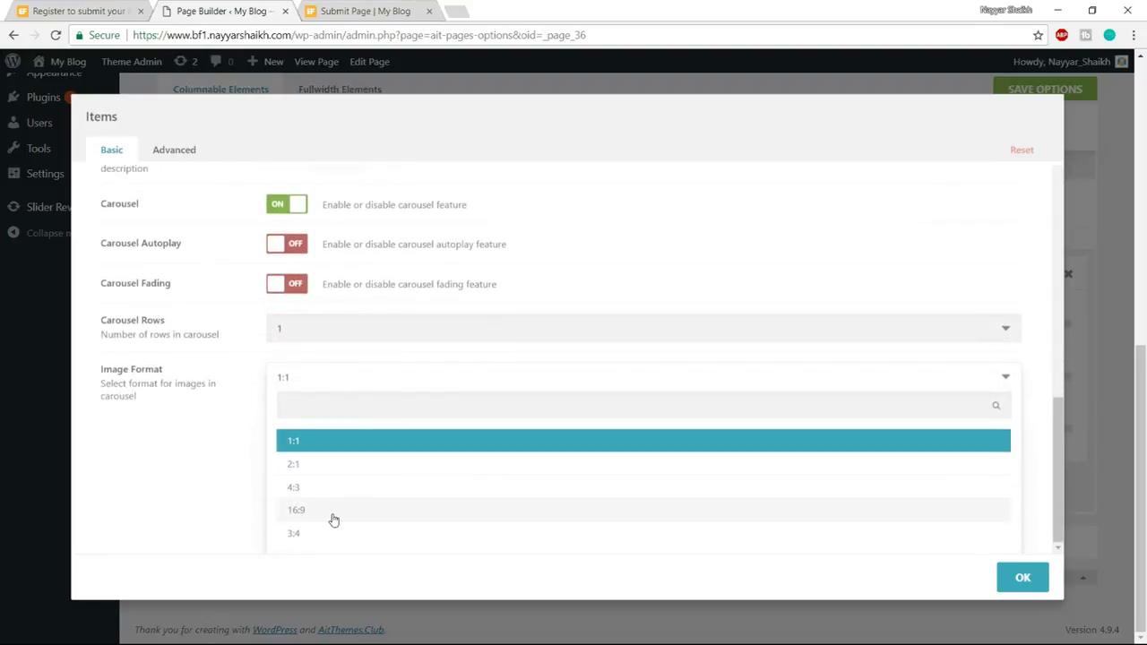
pyautogui.click(332, 518)
pyautogui.scroll(2, 316, 470)
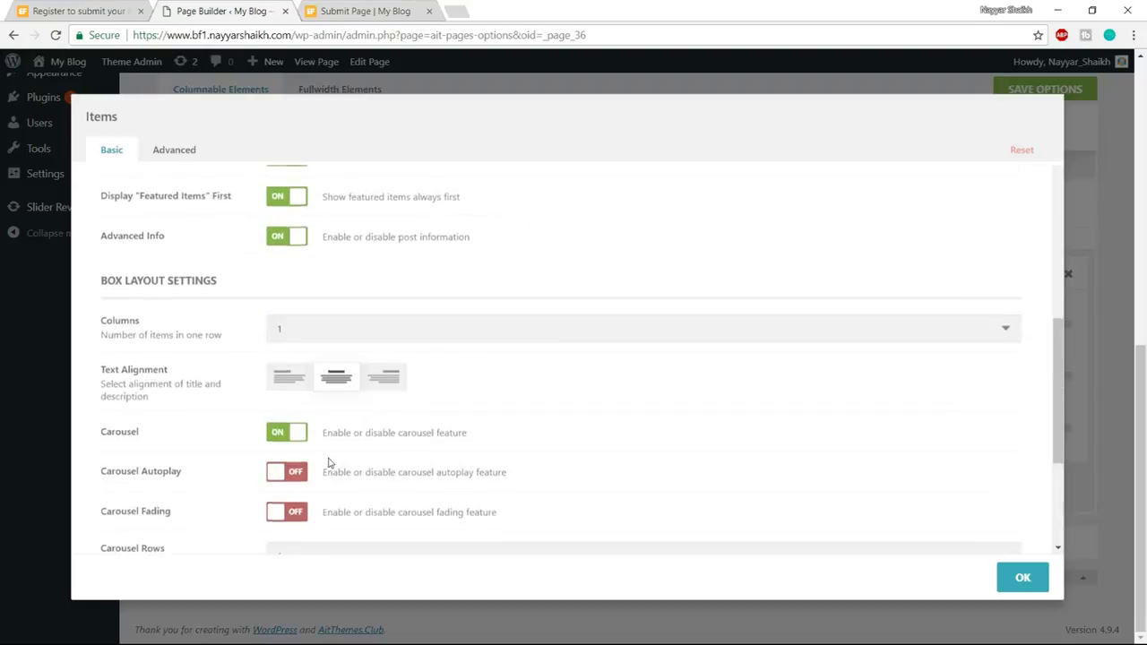
pyautogui.scroll(5, 332, 403)
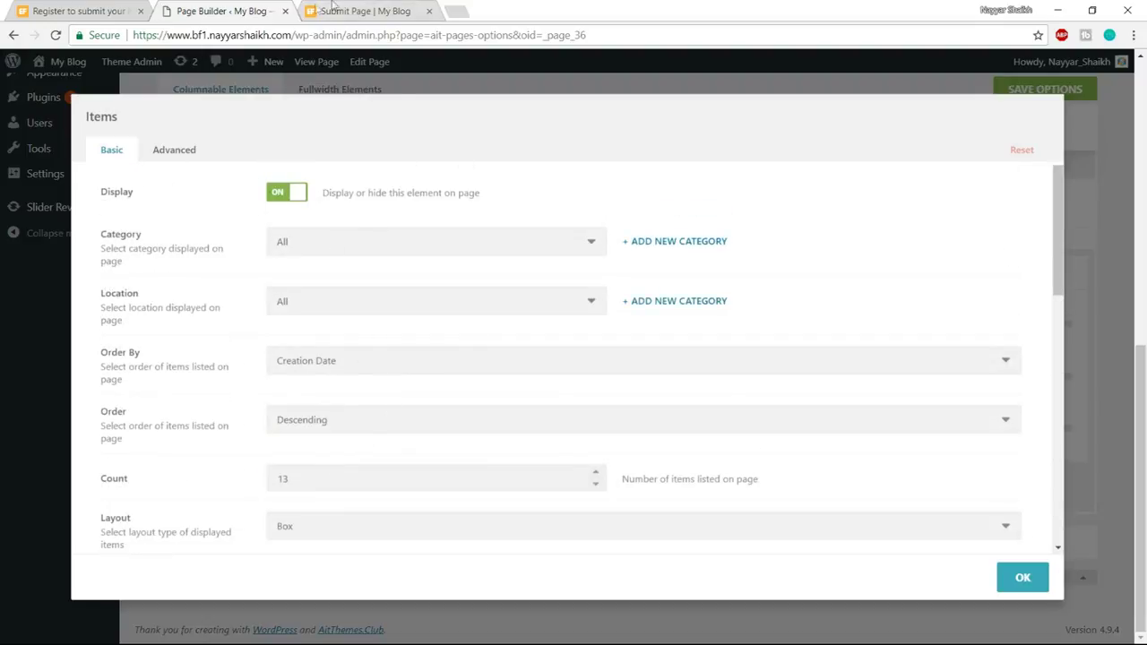
pyautogui.click(1023, 578)
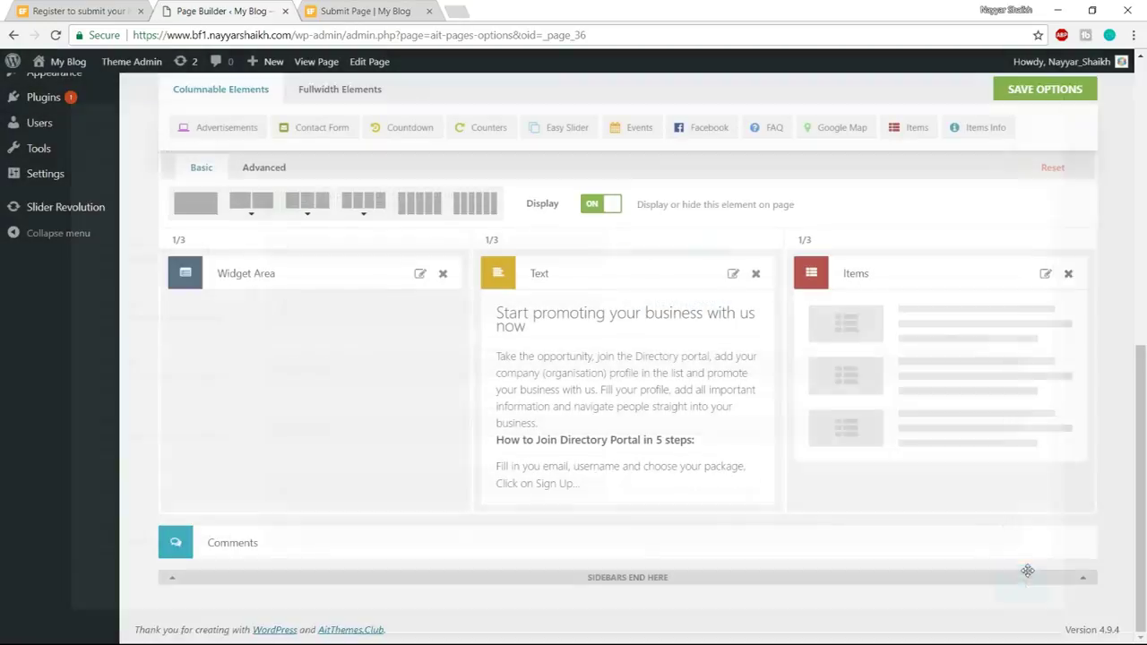
# Save the layout, reload the live Submit Page and step through its items carousel
pyautogui.click(1046, 97)
pyautogui.click(368, 11)
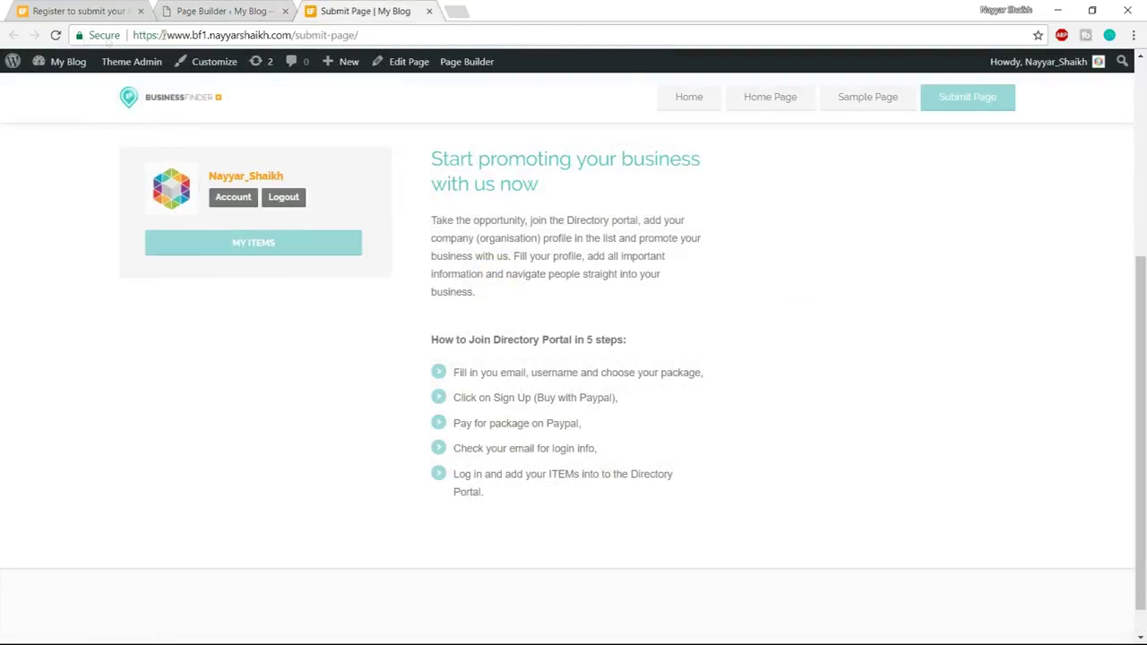
pyautogui.click(55, 37)
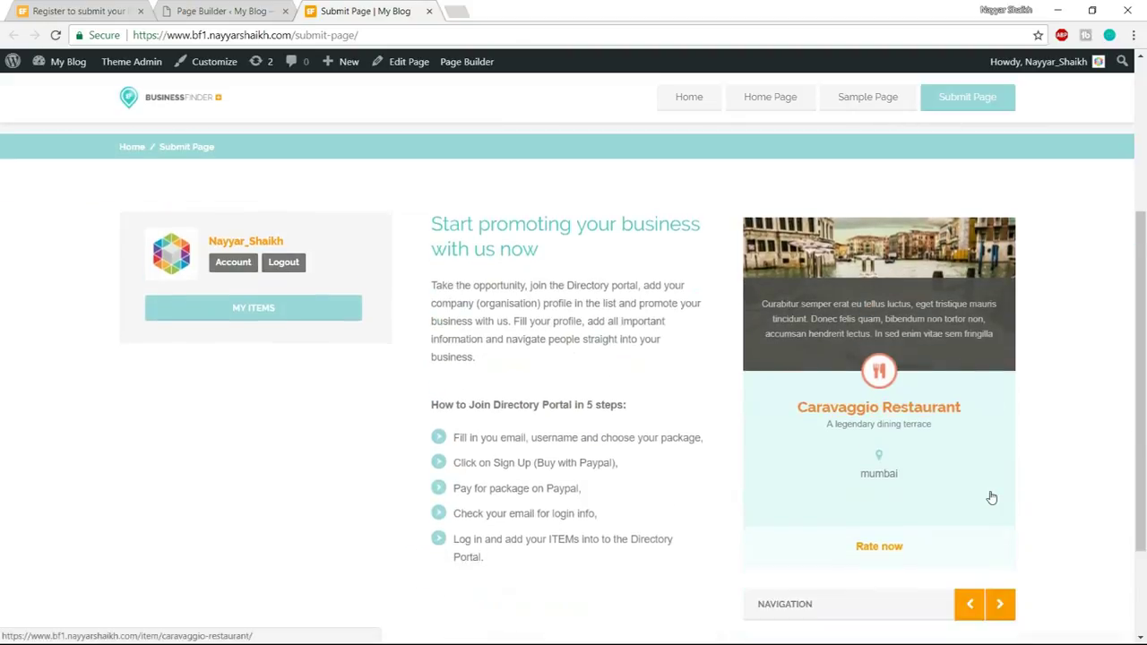
pyautogui.click(999, 539)
pyautogui.click(1001, 539)
pyautogui.click(1000, 538)
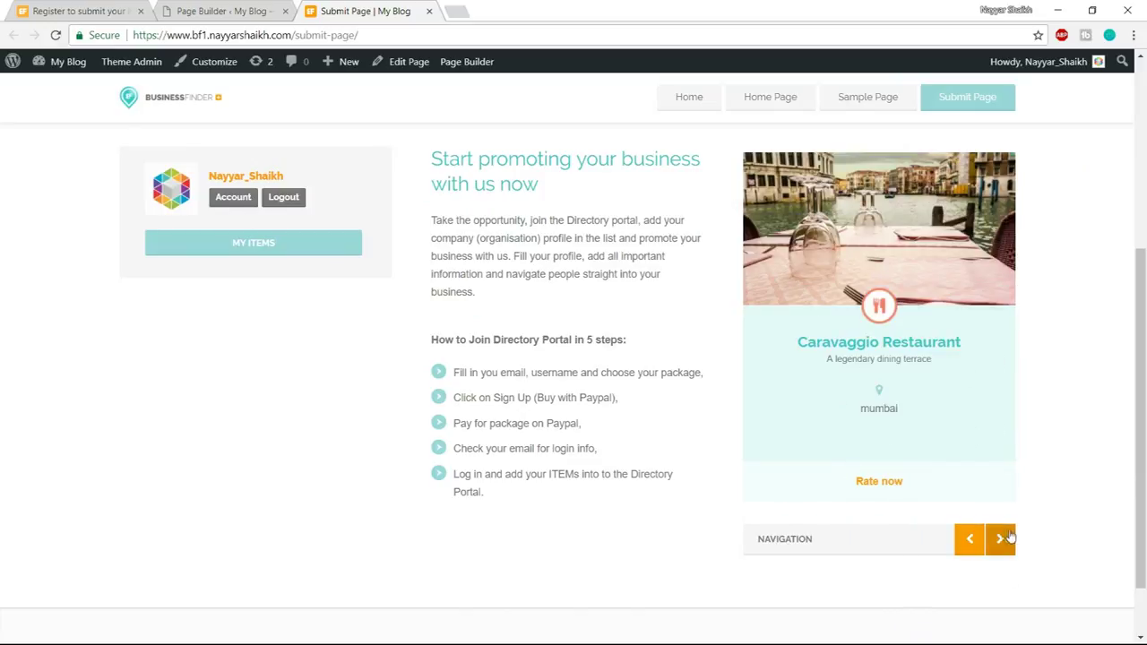
pyautogui.scroll(3, 1008, 536)
# Compare with the demo page's FAQ section, then go back to the Page Builder
pyautogui.click(79, 11)
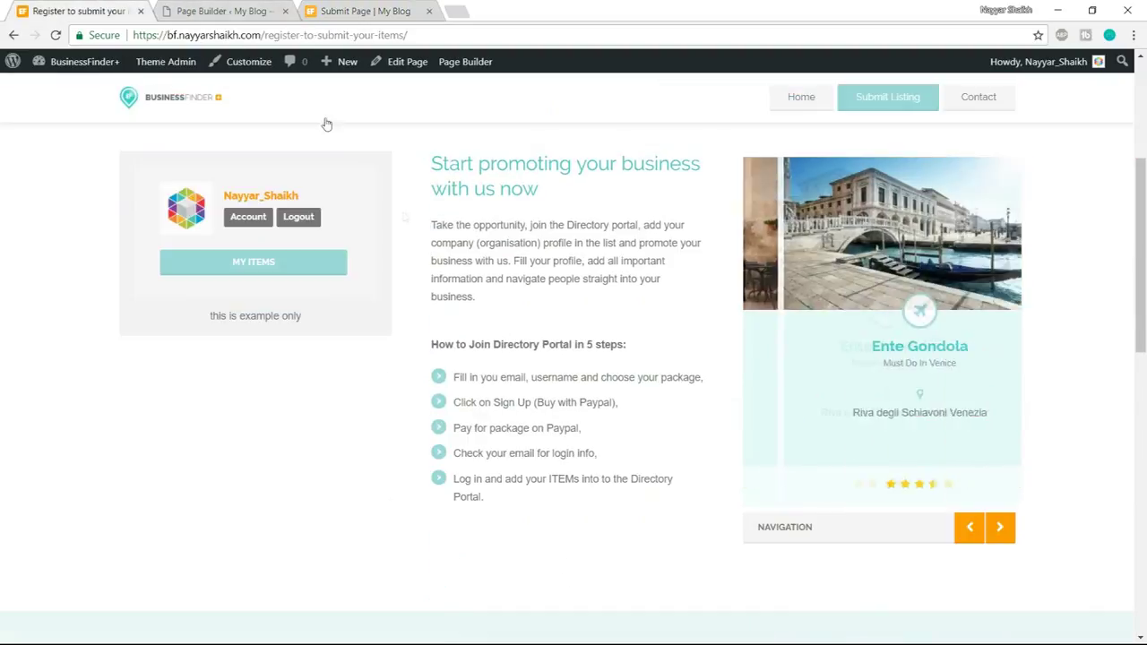
pyautogui.scroll(-6, 474, 263)
pyautogui.scroll(1, 170, 270)
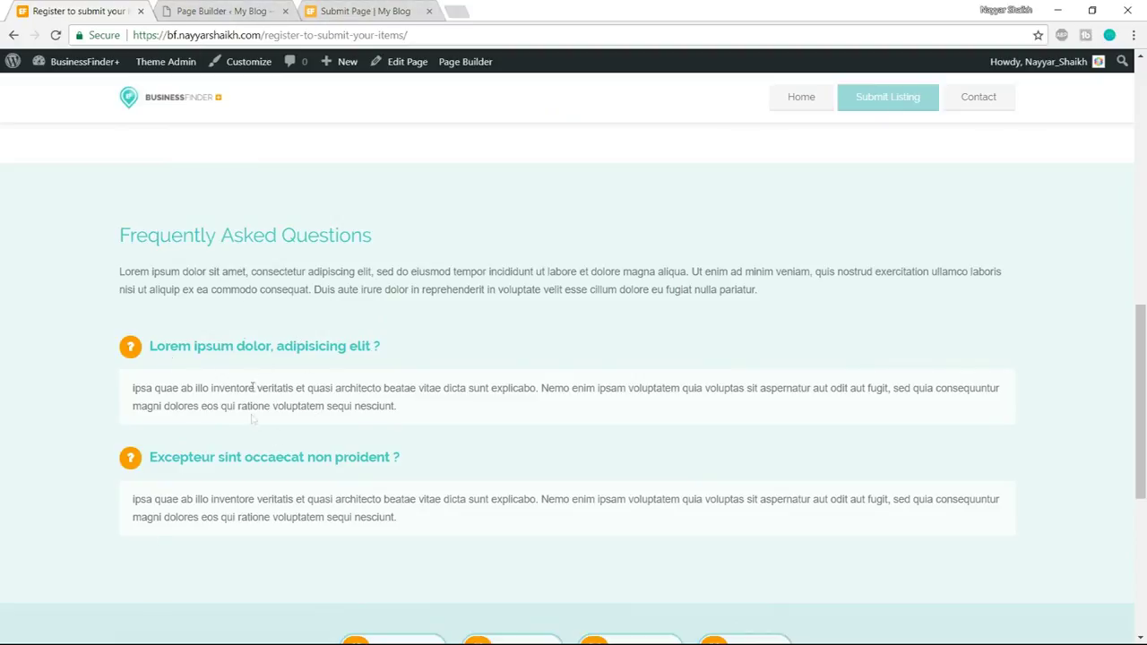
pyautogui.click(254, 16)
pyautogui.scroll(10, 501, 300)
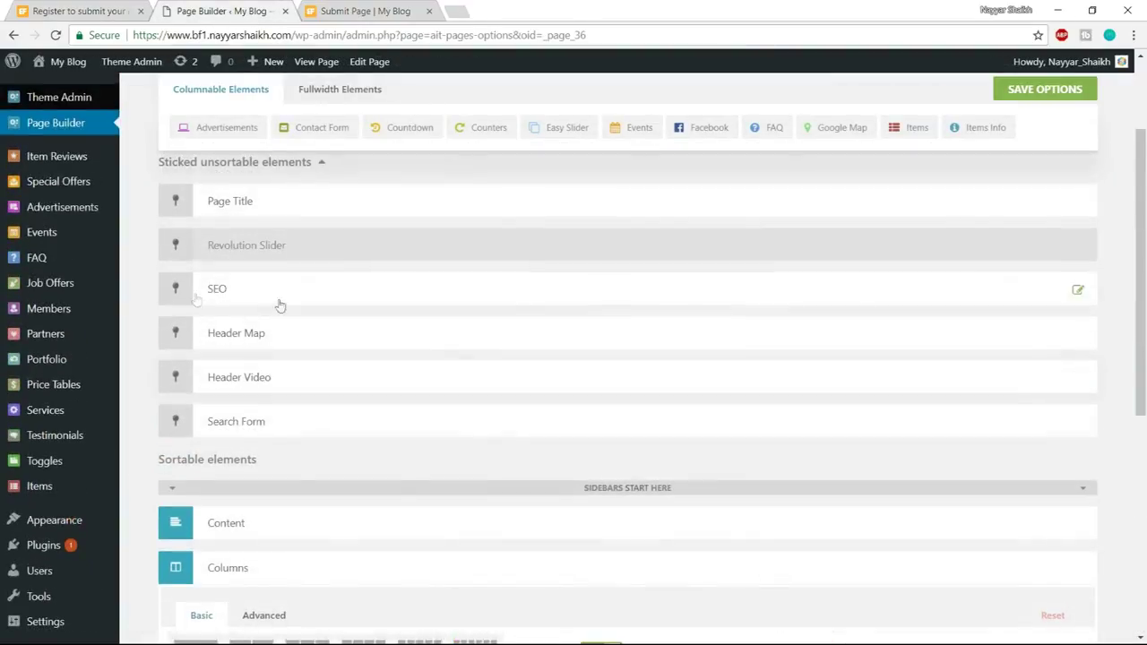
# Open a new FAQ entry form in a separate browser tab
pyautogui.moveTo(39, 266)
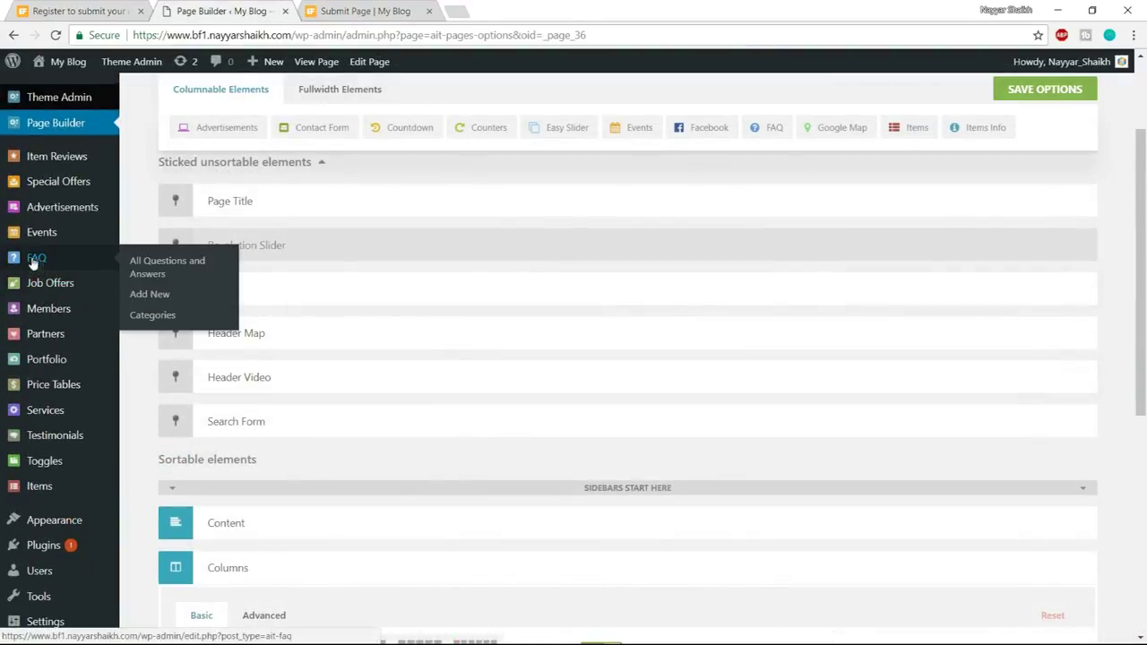
pyautogui.rightClick(147, 299)
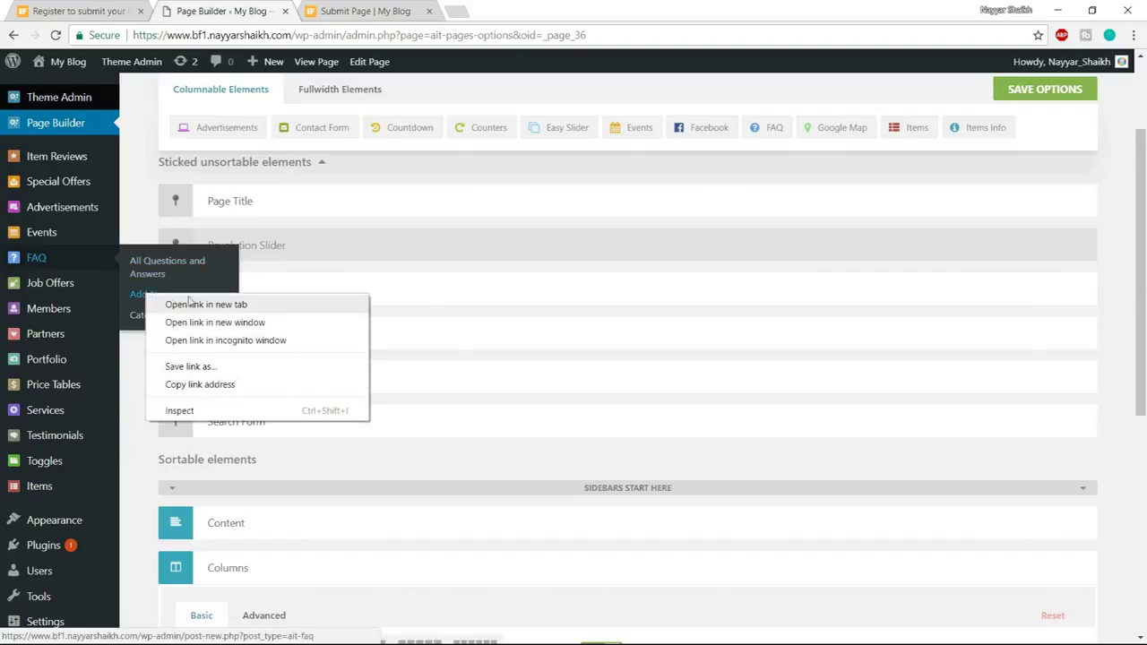
pyautogui.click(168, 305)
pyautogui.click(371, 9)
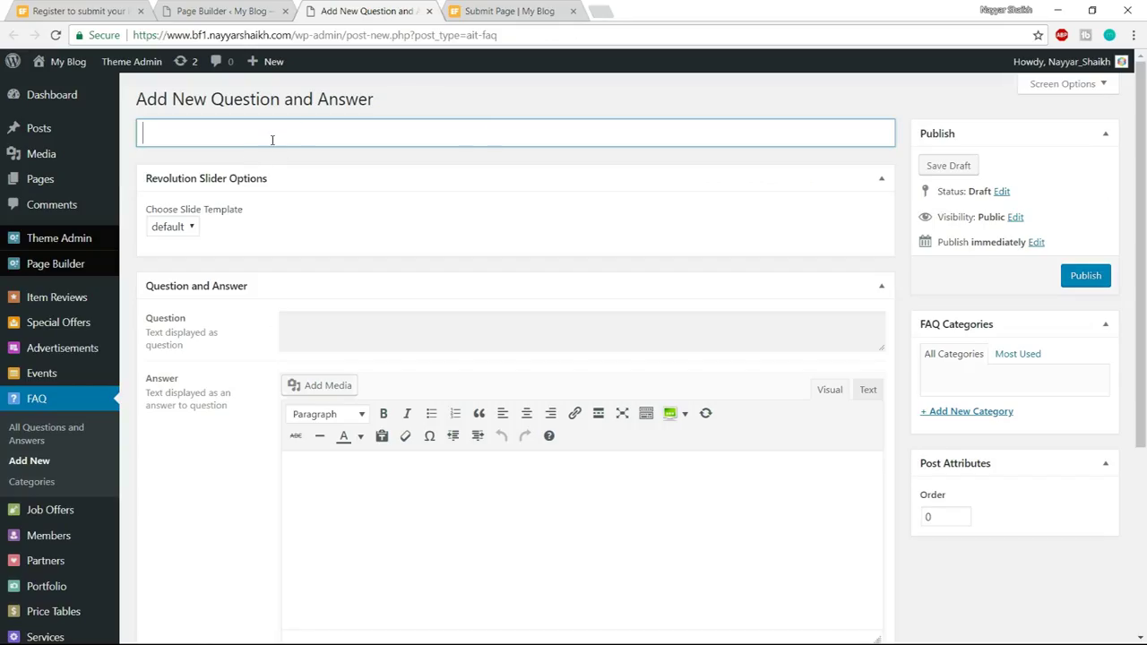
pyautogui.click(302, 184)
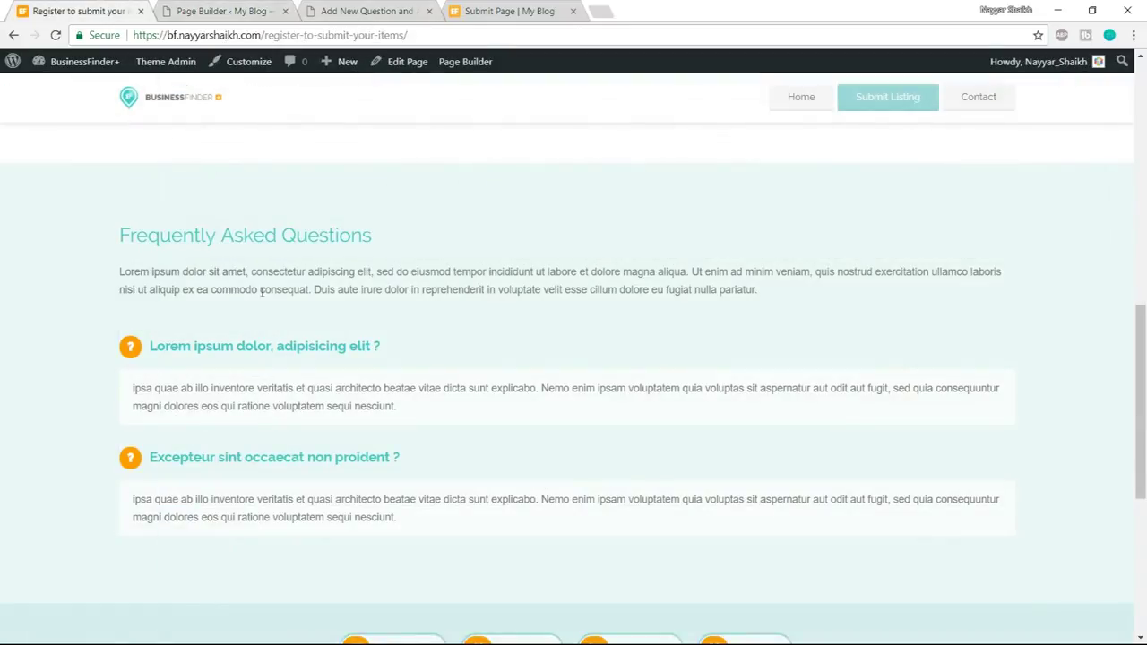
# Fill the title and Question field with 'Lorem ipsum dolor, adipisicing elit ?' from the demo
pyautogui.moveTo(152, 345); pyautogui.dragTo(394, 348)
pyautogui.hotkey('ctrl', 'c')
pyautogui.click(358, 10)
pyautogui.hotkey('ctrl', 'v')
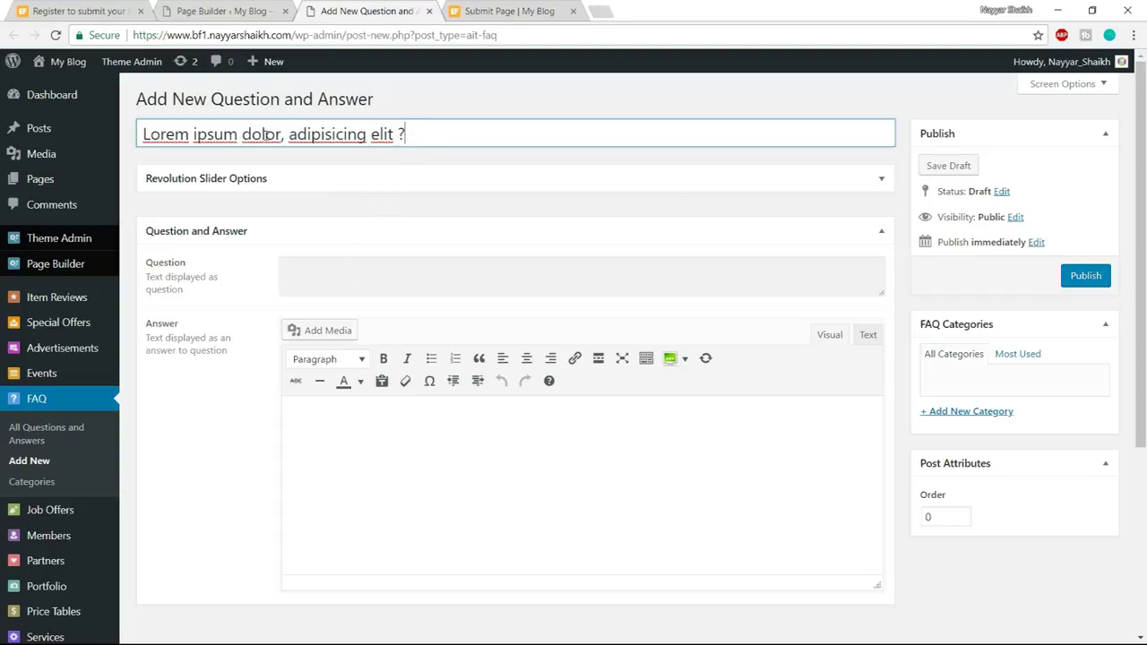
pyautogui.click(352, 272)
pyautogui.hotkey('ctrl', 'v')
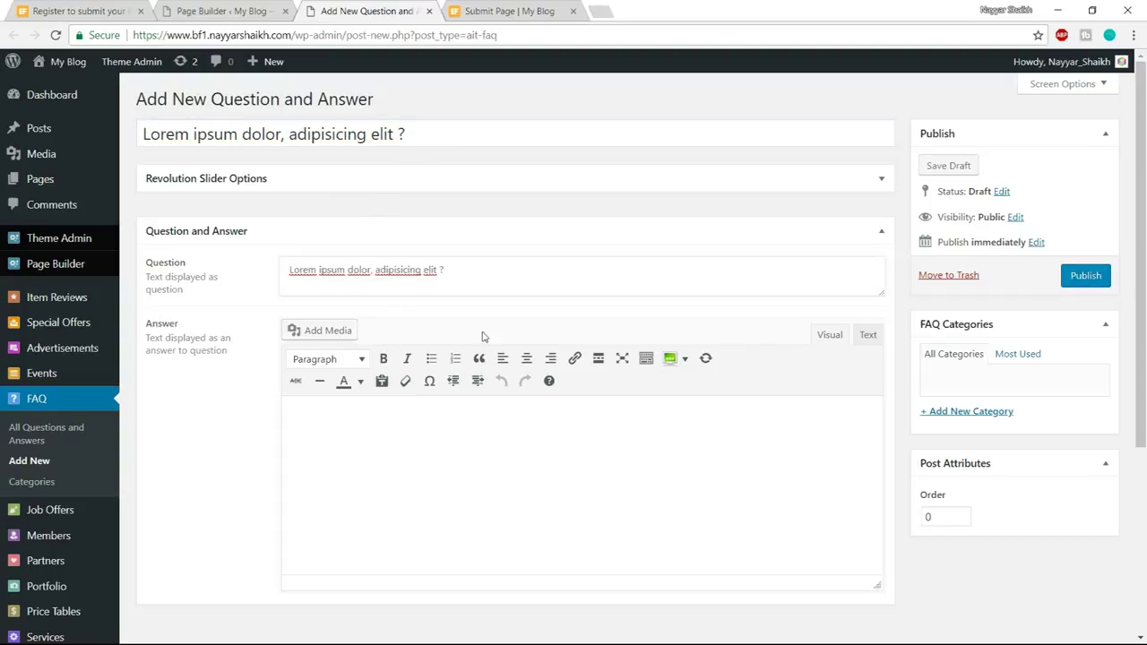
pyautogui.scroll(-1, 412, 409)
# Paste the demo's first answer paragraph into the answer editor
pyautogui.click(342, 373)
pyautogui.click(127, 7)
pyautogui.click(302, 407)
pyautogui.moveTo(134, 387); pyautogui.dragTo(452, 414)
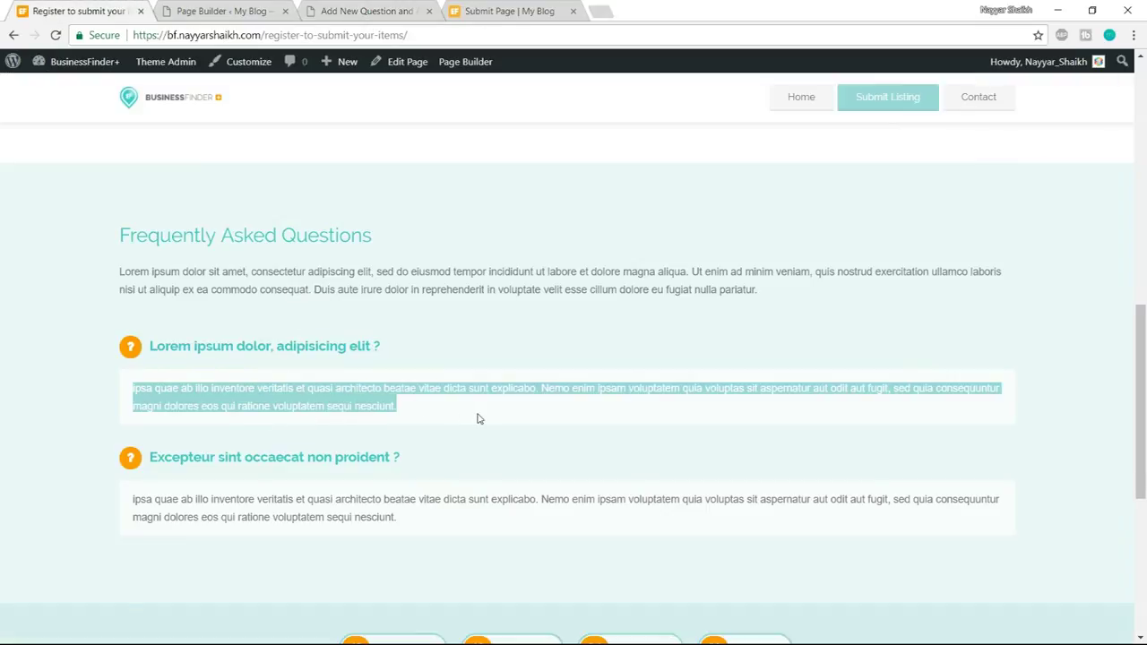
pyautogui.click(240, 8)
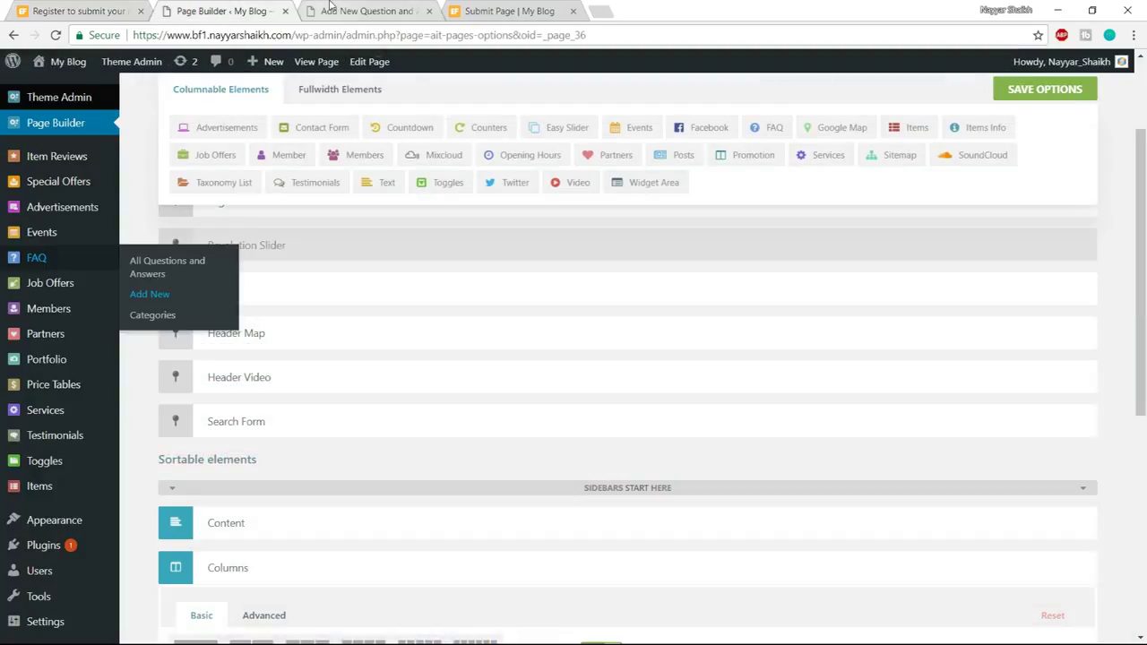
pyautogui.click(330, 7)
pyautogui.click(398, 357)
pyautogui.hotkey('ctrl', 'v')
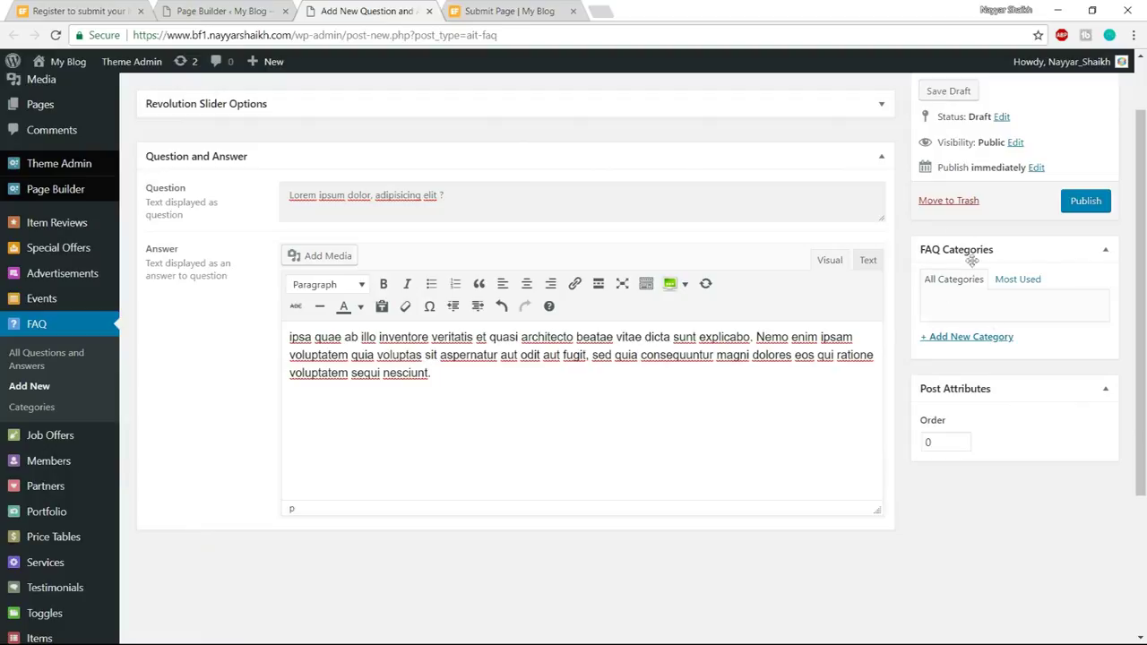
# File the entry under a new FAQ category and publish it
pyautogui.click(983, 338)
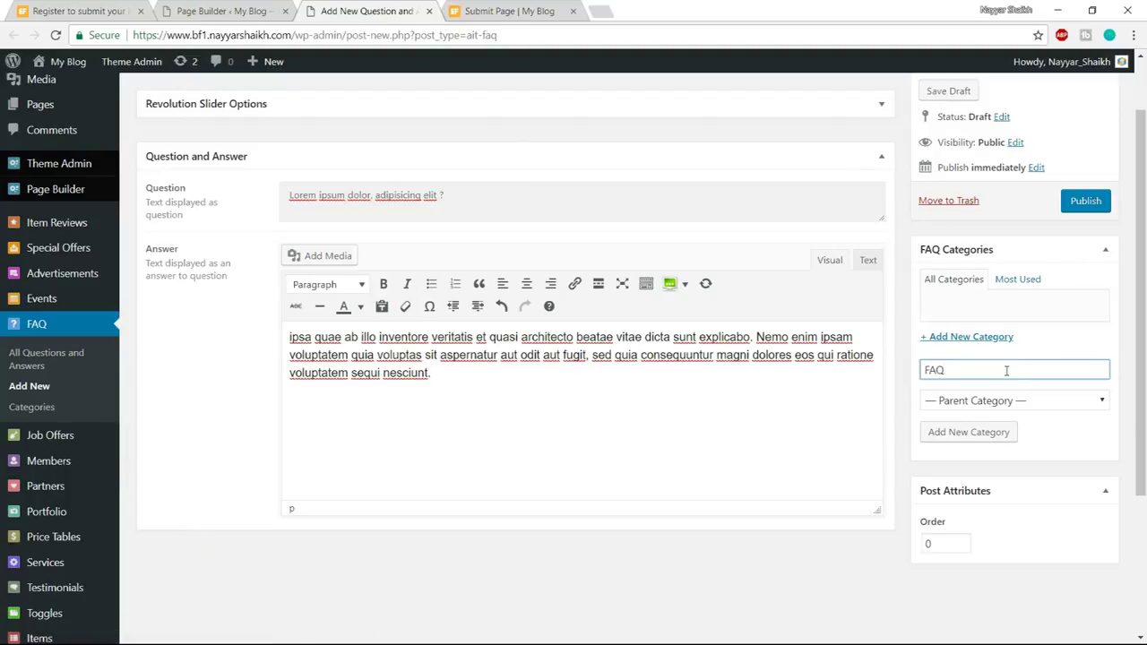
pyautogui.click(988, 432)
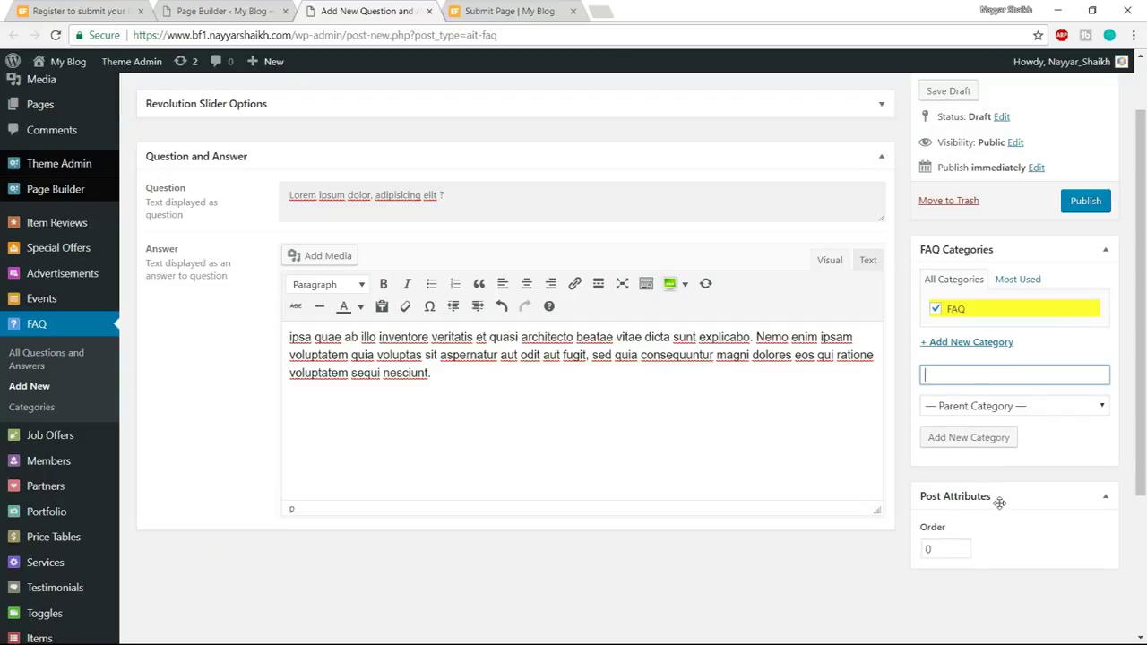
pyautogui.scroll(1, 999, 506)
pyautogui.click(1105, 281)
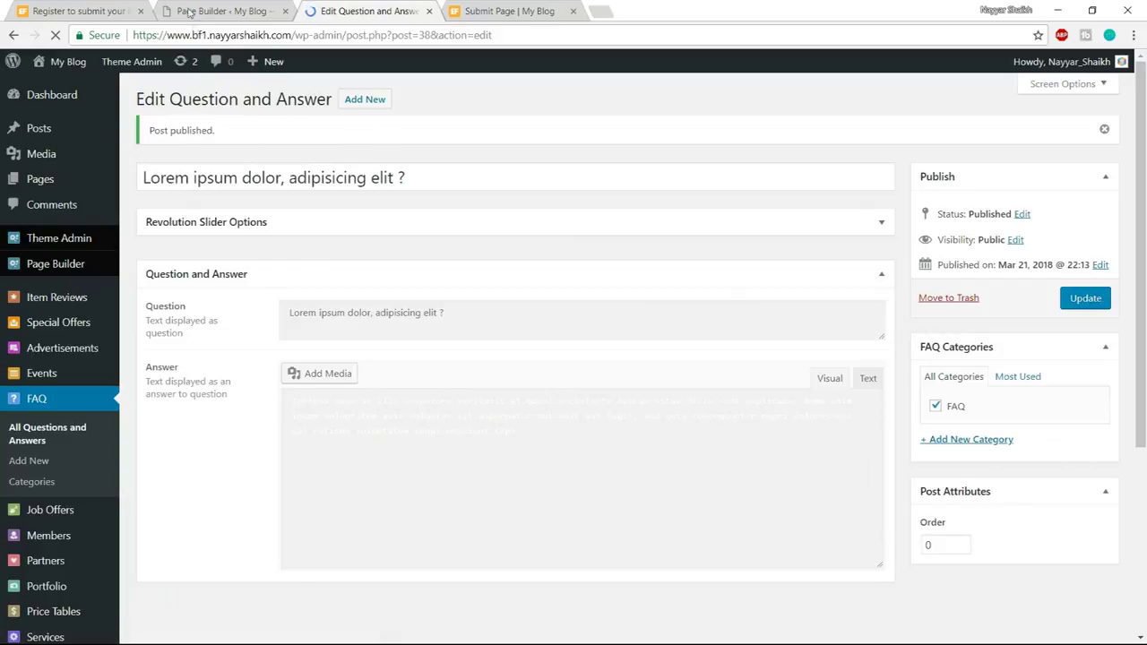
pyautogui.click(191, 10)
# Place an FAQ element above Comments in the columns area
pyautogui.scroll(-5, 591, 296)
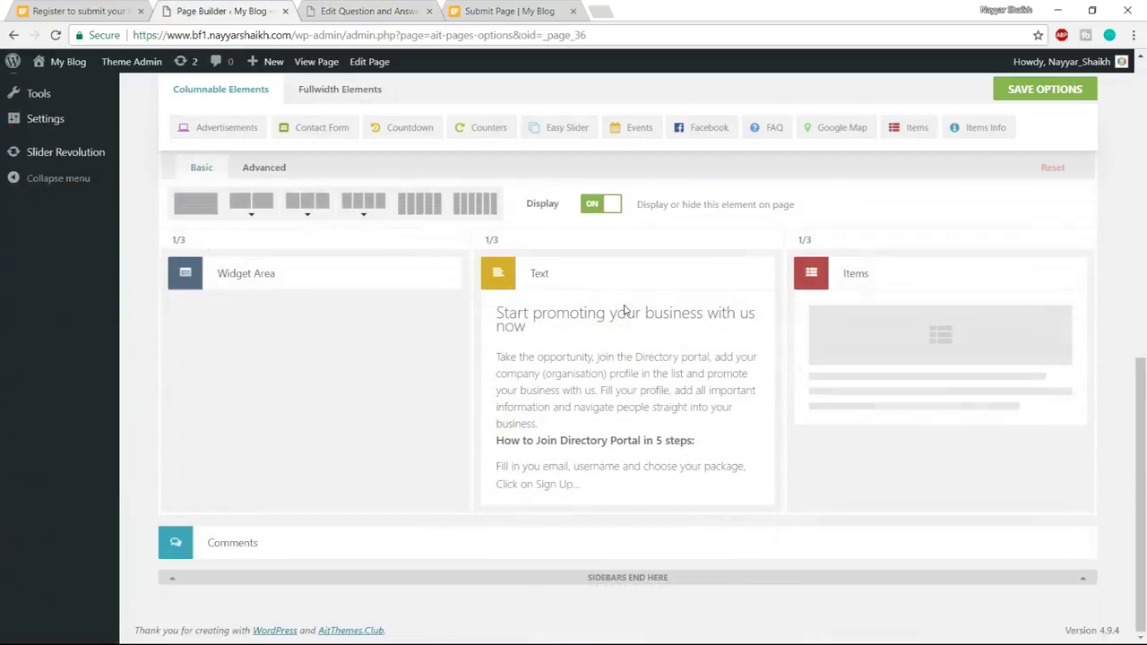
pyautogui.moveTo(428, 148)
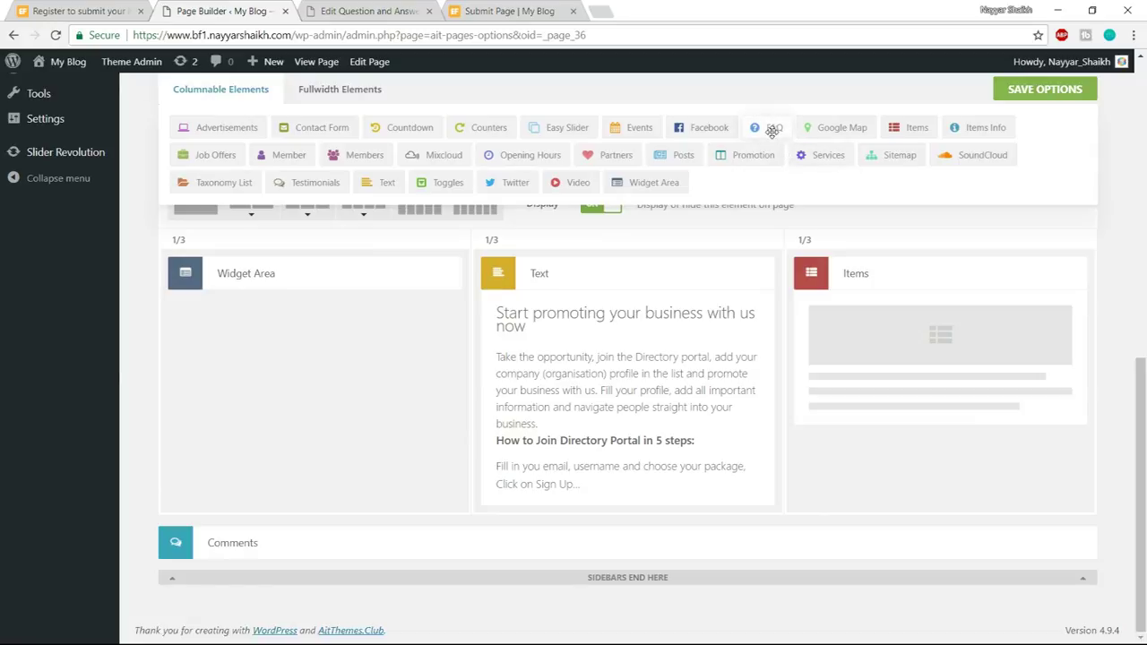
pyautogui.moveTo(772, 127); pyautogui.dragTo(591, 539)
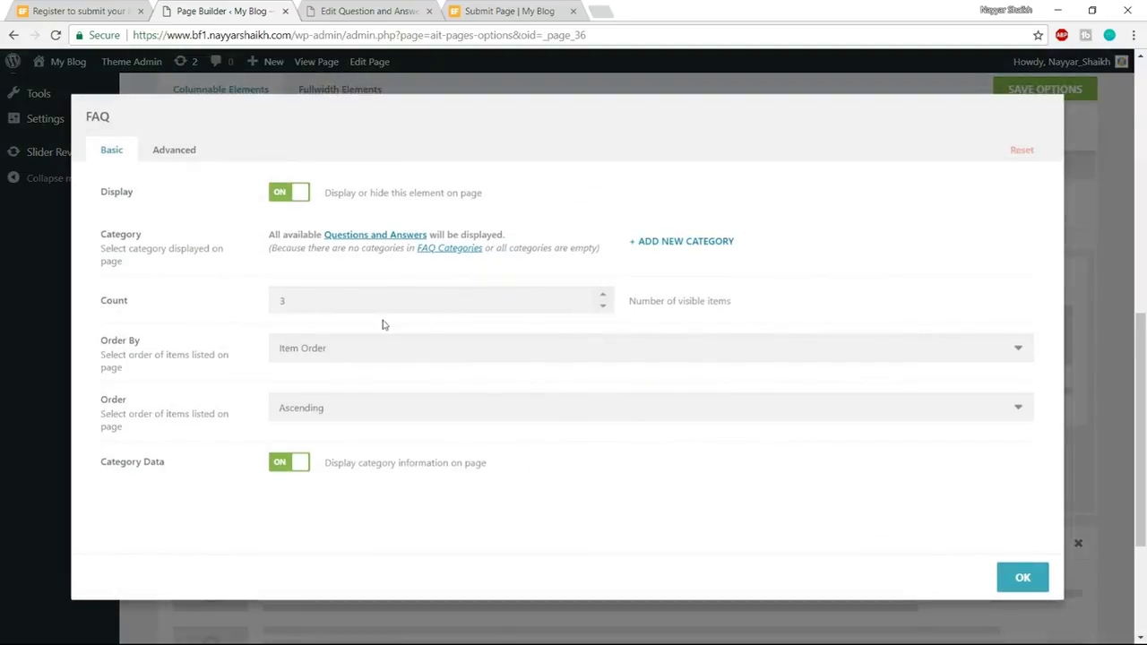
pyautogui.click(341, 306)
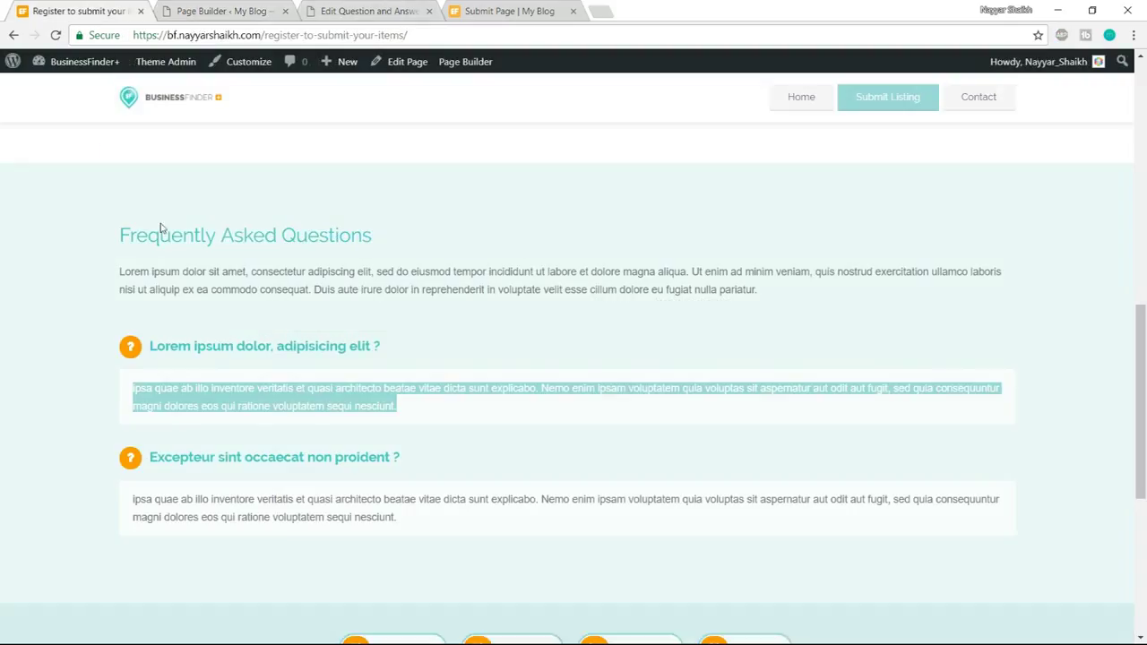
# Enable advanced option overrides on the FAQ element
pyautogui.moveTo(116, 244); pyautogui.dragTo(384, 231)
pyautogui.click(383, 284)
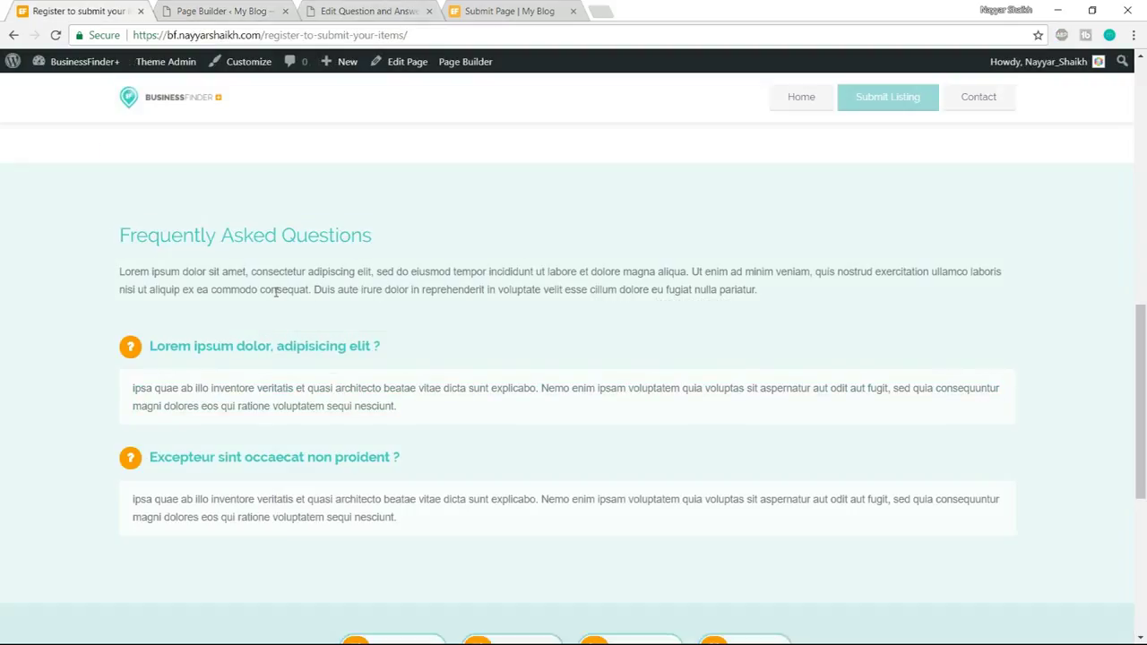
pyautogui.click(238, 11)
pyautogui.click(188, 150)
pyautogui.click(325, 210)
pyautogui.click(327, 221)
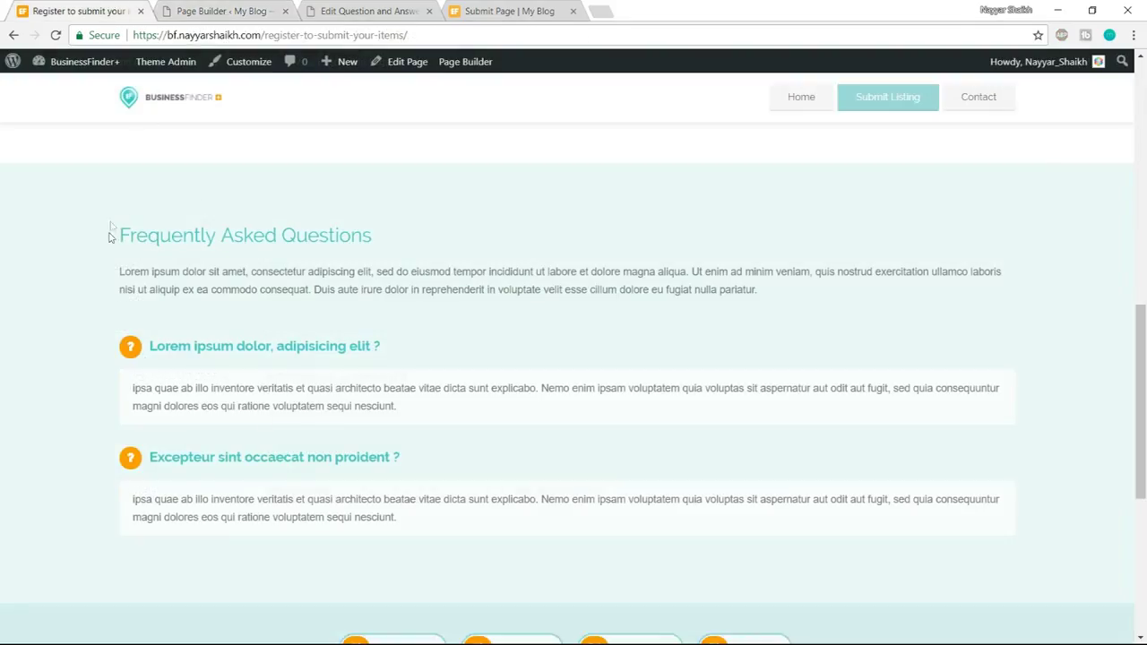
# Set title 'Frequently Asked Questions' and the demo intro paragraph as a left-aligned description
pyautogui.moveTo(110, 233); pyautogui.dragTo(405, 239)
pyautogui.hotkey('ctrl', 'c')
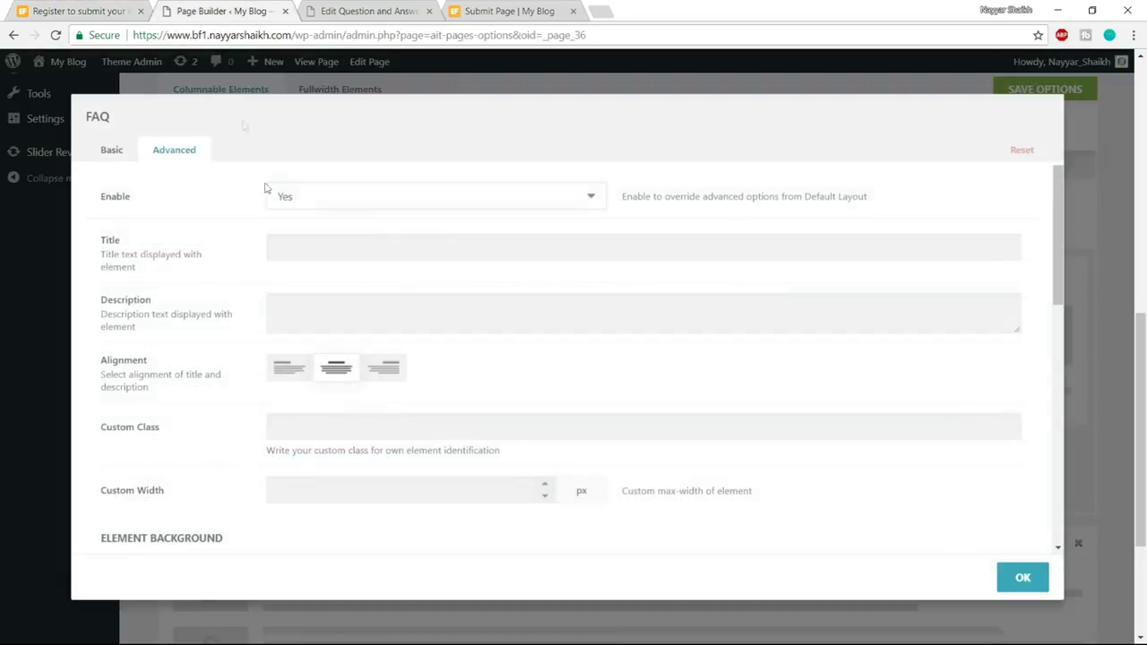
pyautogui.click(284, 251)
pyautogui.hotkey('ctrl', 'v')
pyautogui.click(55, 7)
pyautogui.moveTo(118, 270); pyautogui.dragTo(923, 297)
pyautogui.hotkey('ctrl', 'c')
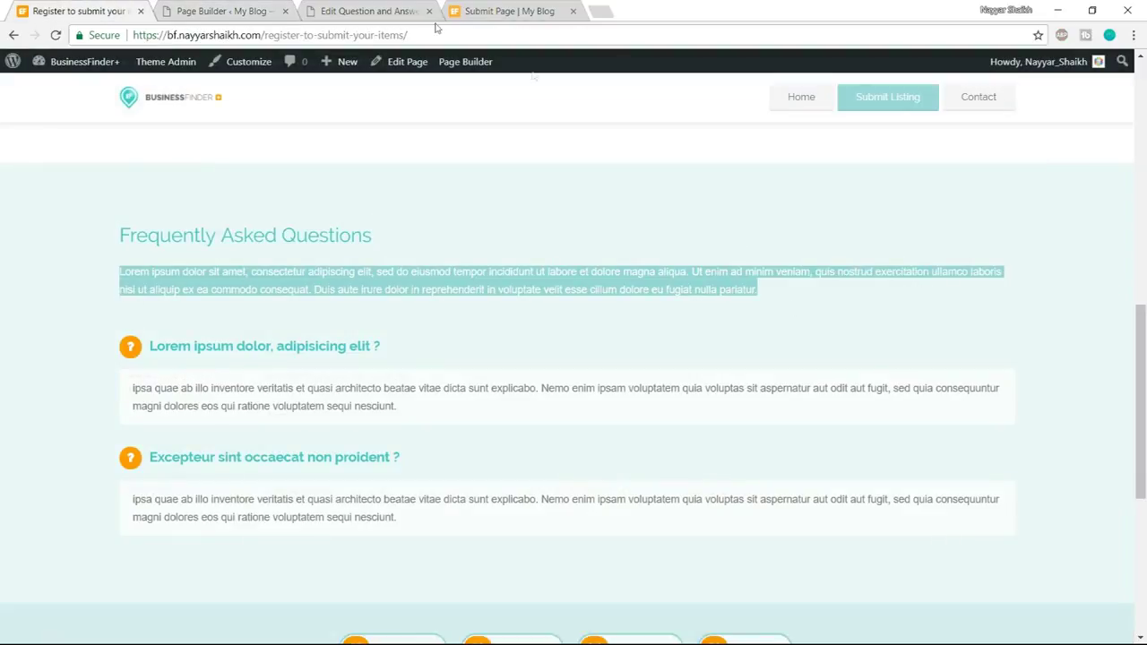
pyautogui.click(265, 11)
pyautogui.click(335, 313)
pyautogui.hotkey('ctrl', 'v')
pyautogui.click(288, 367)
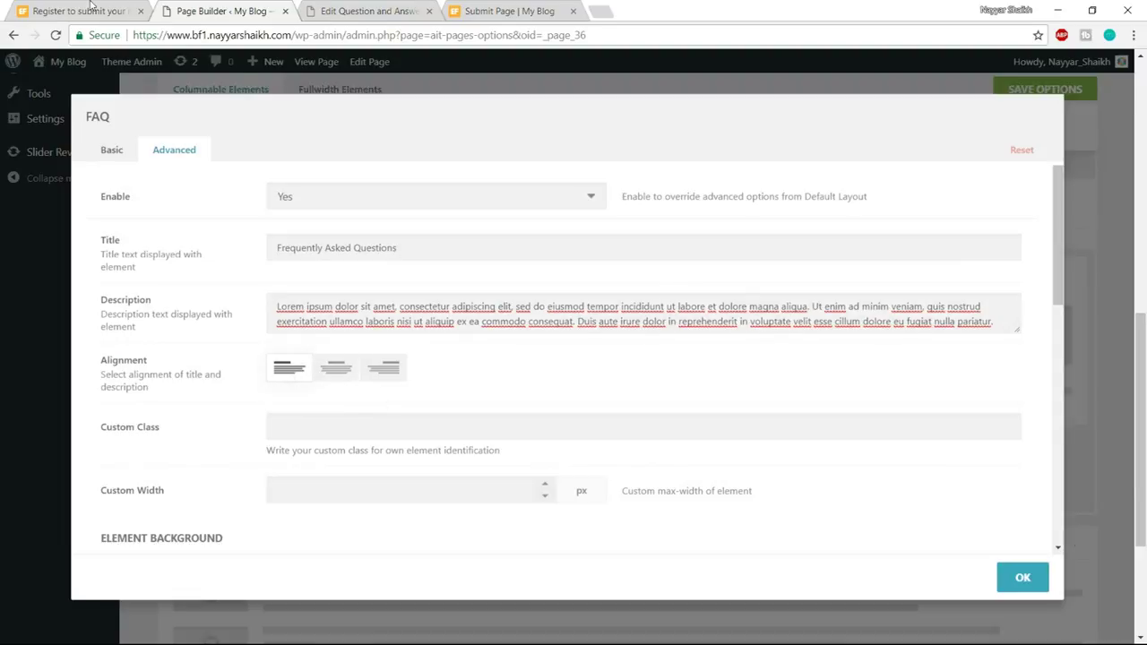
# Give the FAQ element the demo's teal rgba(156,216,216,0.2) background colour
pyautogui.scroll(-4, 650, 350)
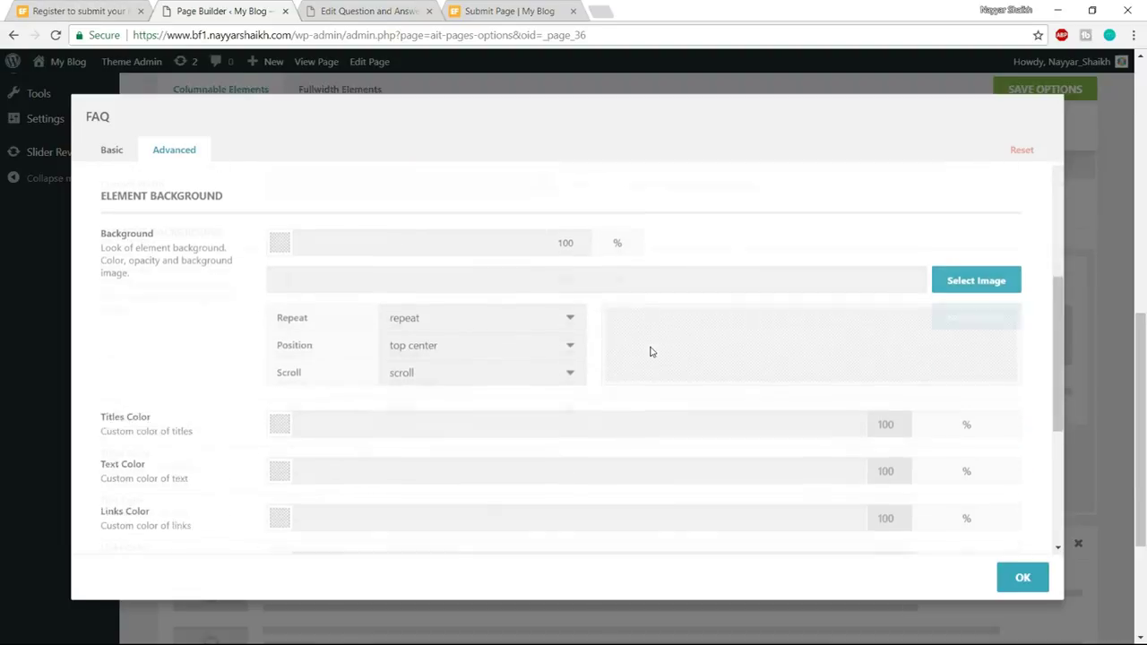
pyautogui.scroll(-1, 650, 350)
pyautogui.click(120, 8)
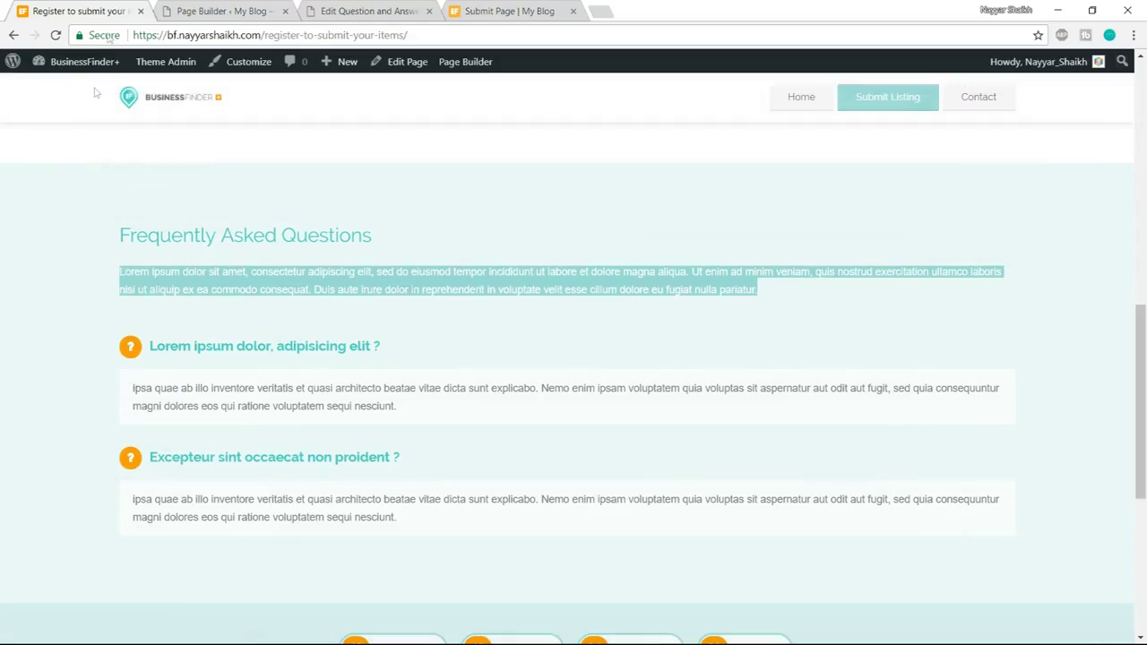
pyautogui.rightClick(10, 189)
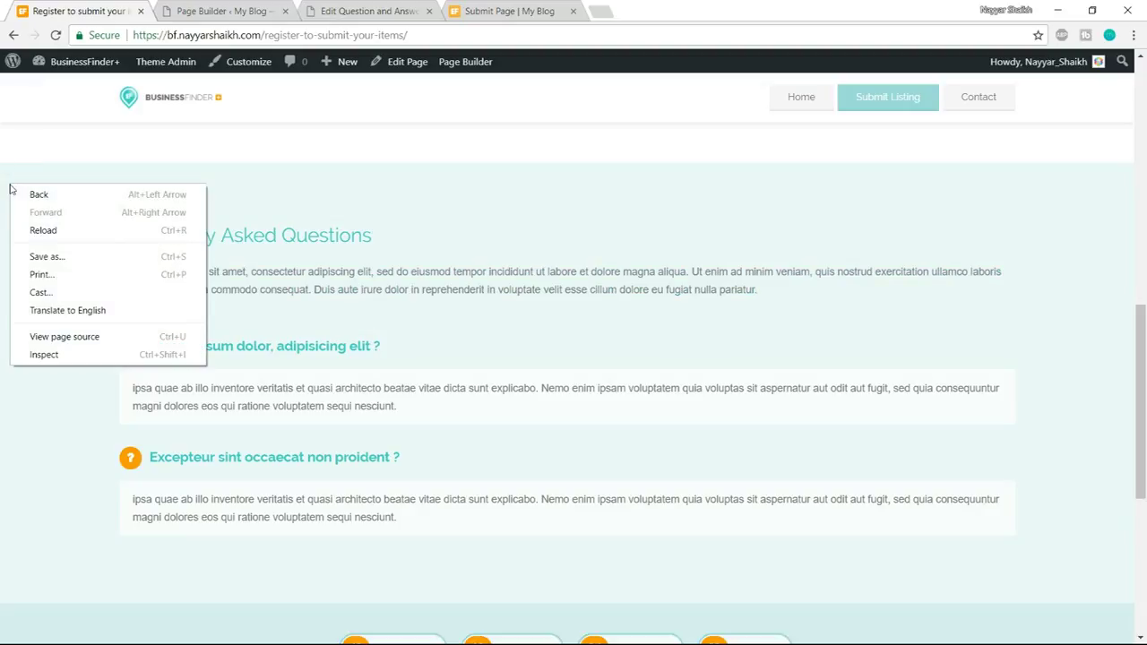
pyautogui.click(84, 353)
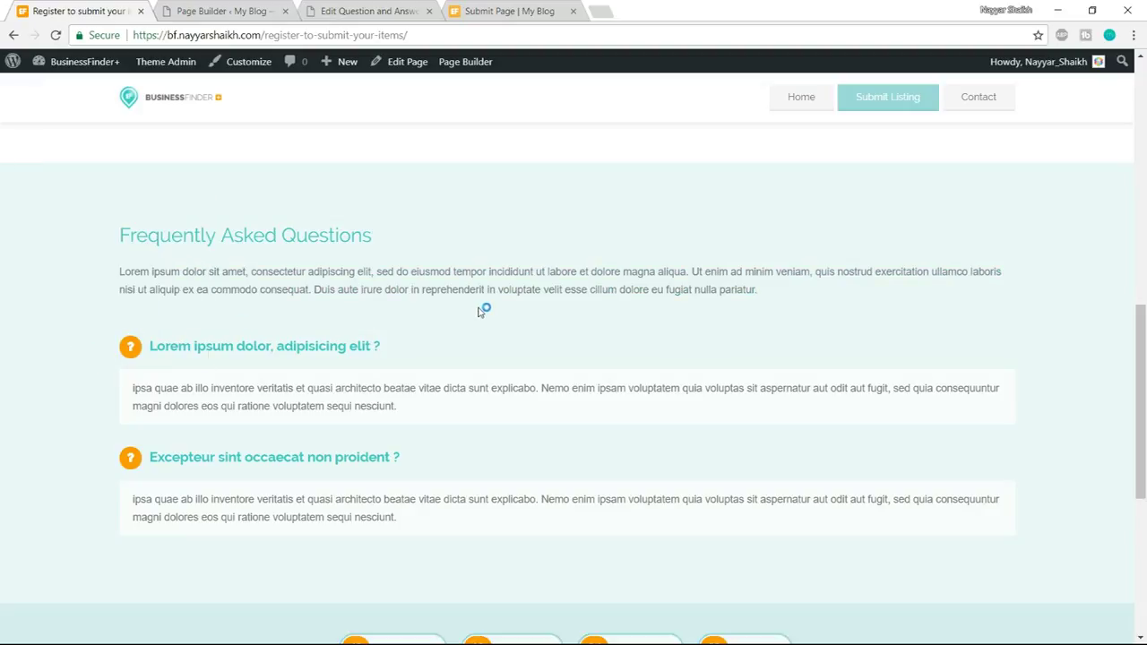
pyautogui.click(1039, 543)
pyautogui.hotkey('ctrl', 'c')
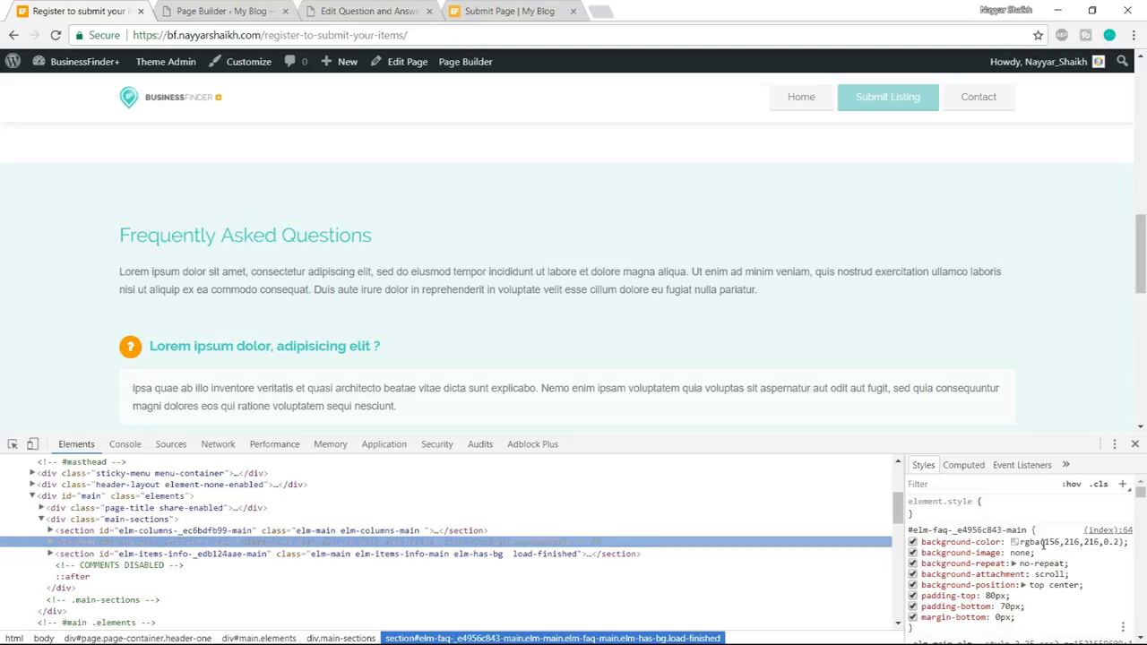
pyautogui.click(1135, 444)
pyautogui.click(220, 11)
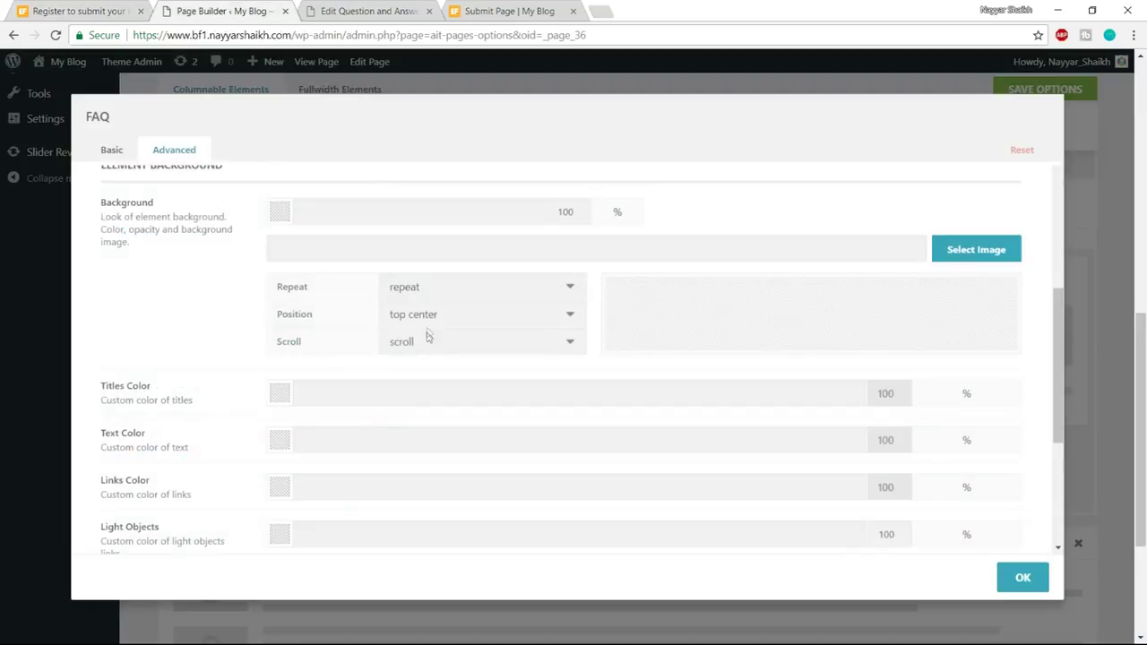
pyautogui.click(350, 209)
pyautogui.hotkey('ctrl', 'v')
pyautogui.click(689, 250)
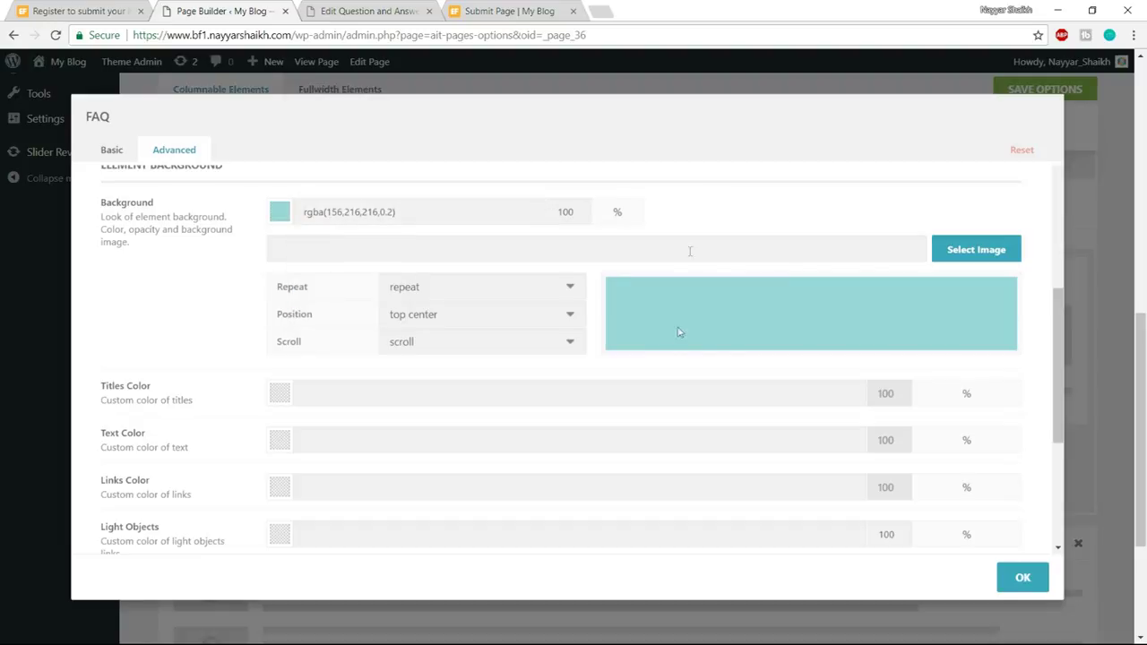
# Set 60 px top and bottom inner padding, apply the settings, and view the live page
pyautogui.scroll(-5, 846, 363)
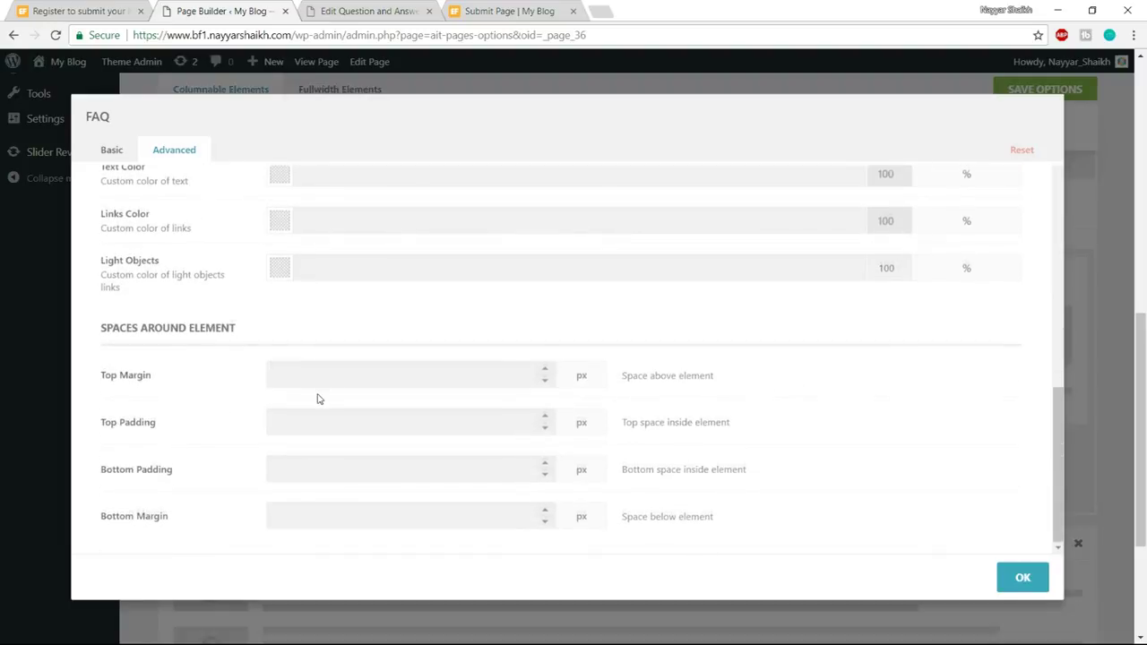
pyautogui.scroll(5, 317, 399)
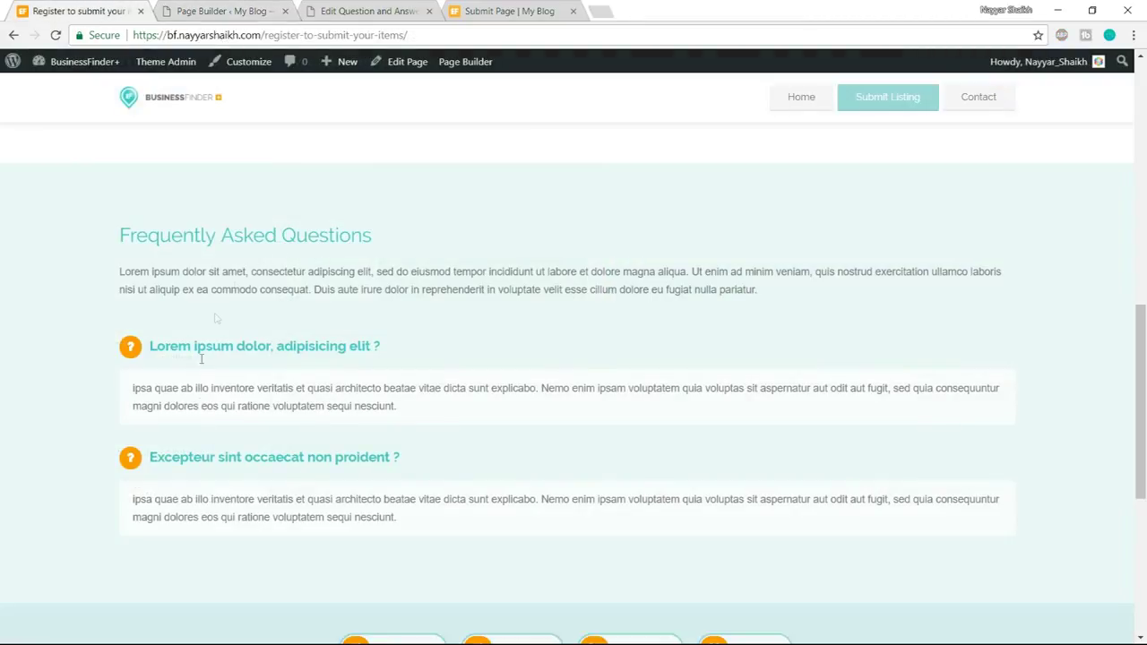
pyautogui.click(222, 10)
pyautogui.scroll(-5, 486, 313)
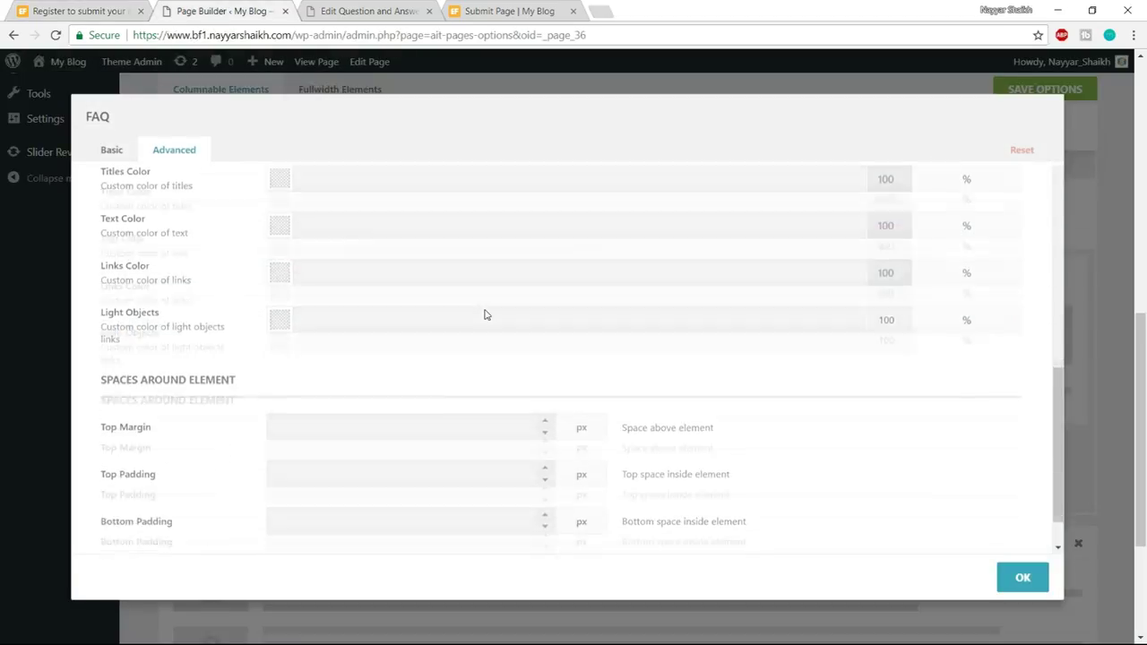
pyautogui.click(328, 421)
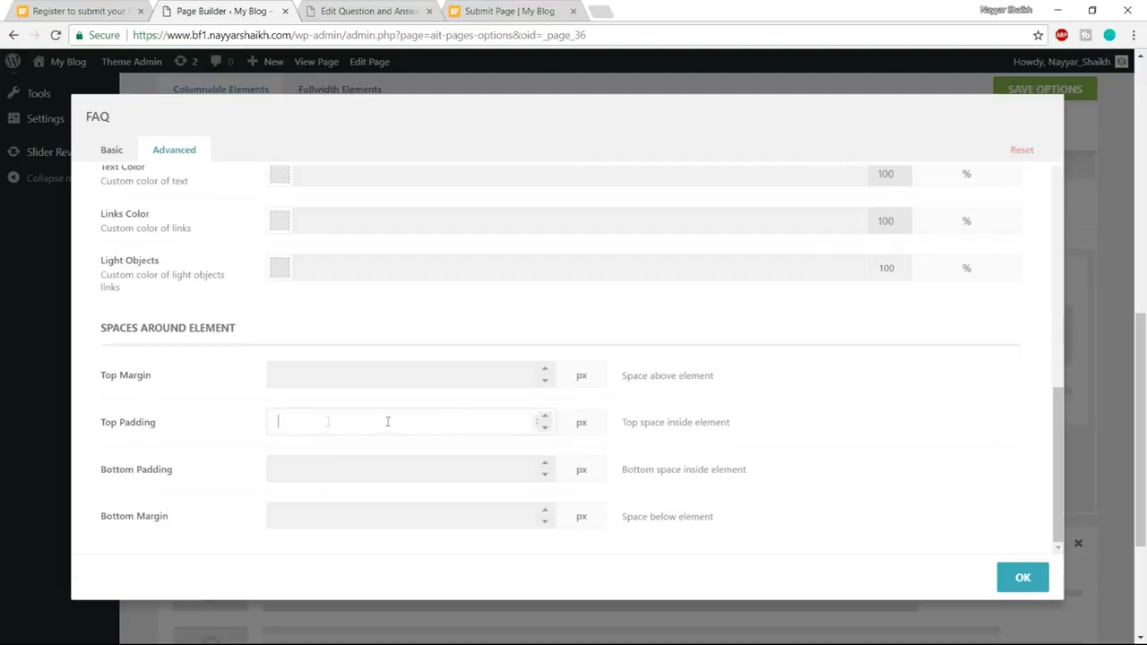
pyautogui.write('60')
pyautogui.press('Tab')
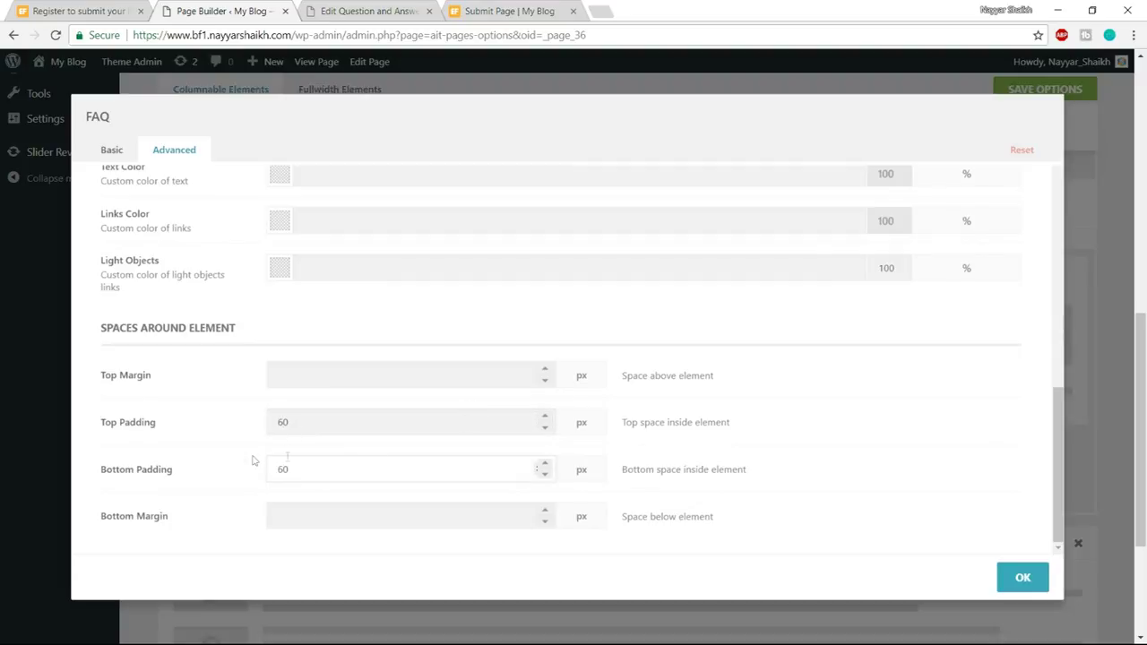
pyautogui.click(1022, 577)
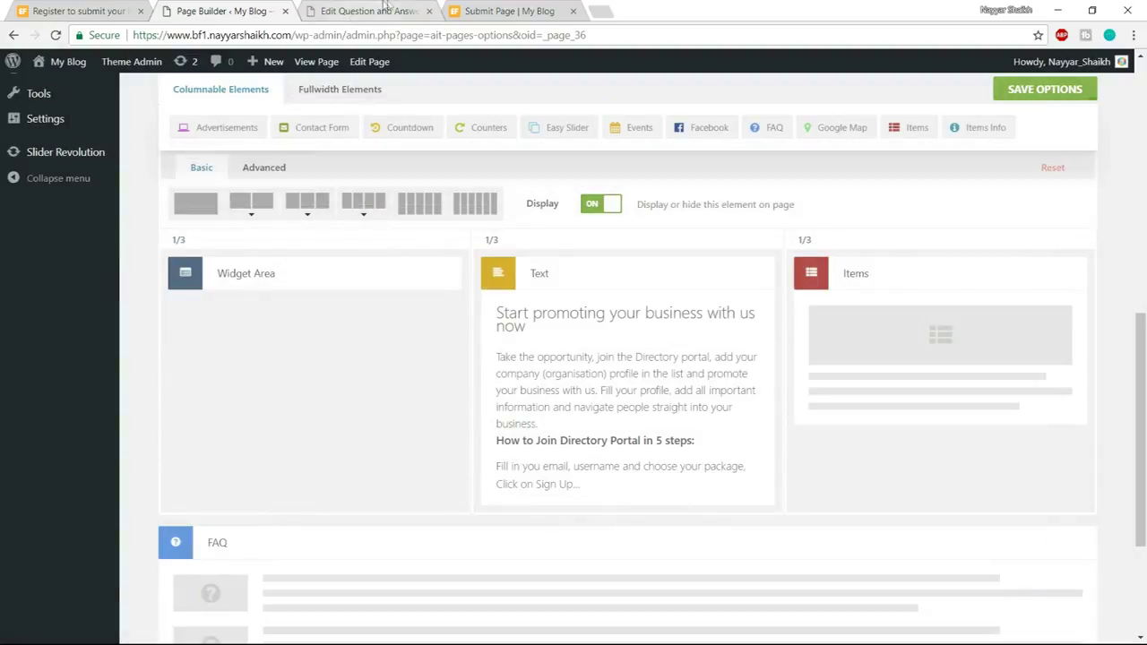
pyautogui.click(386, 10)
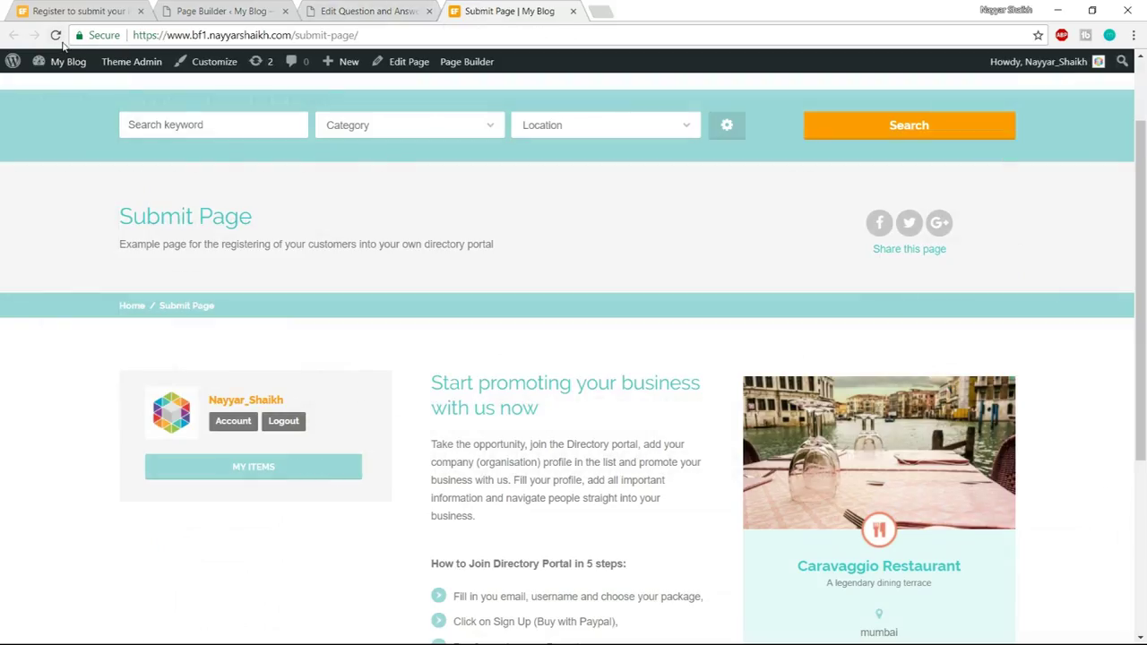
pyautogui.click(54, 35)
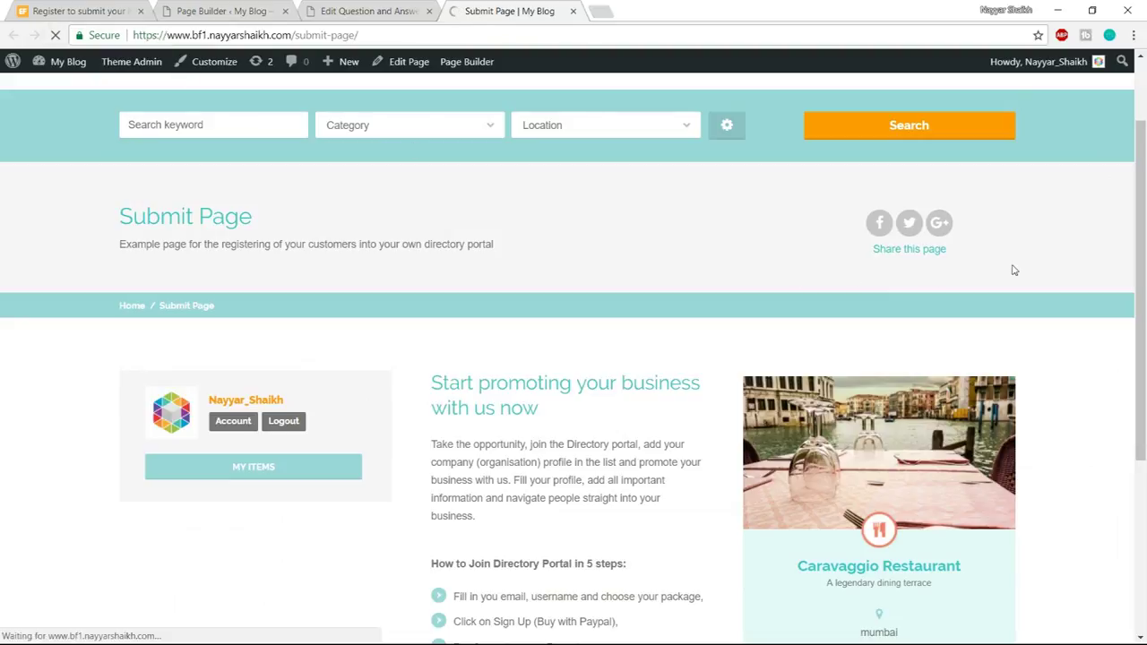
pyautogui.scroll(-15, 1013, 270)
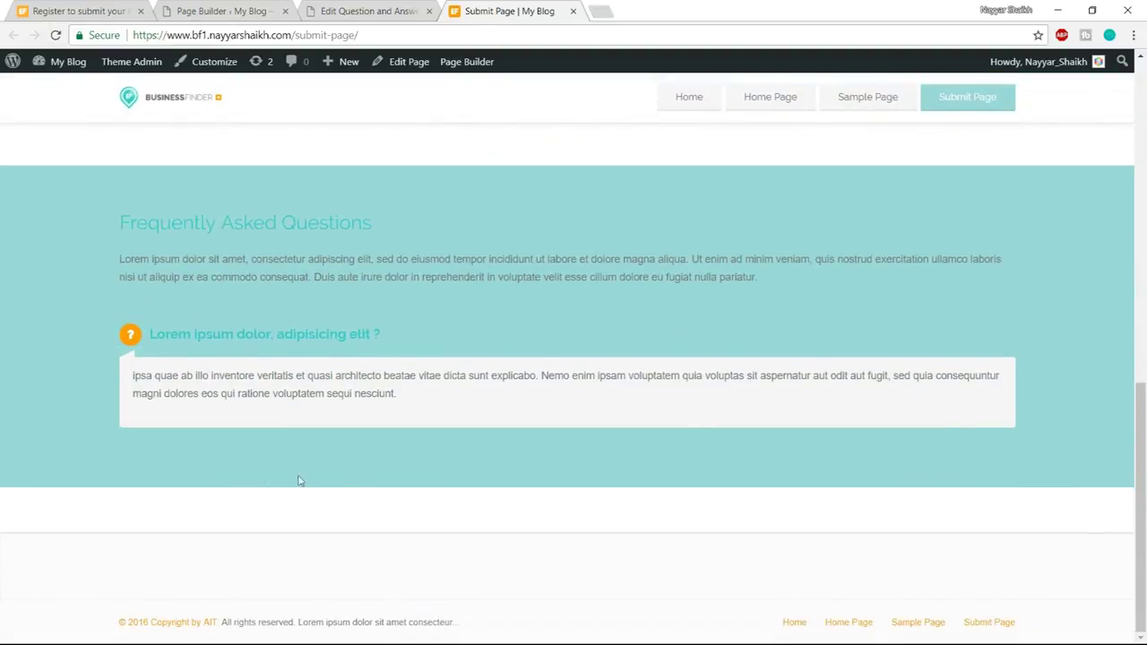
pyautogui.click(101, 9)
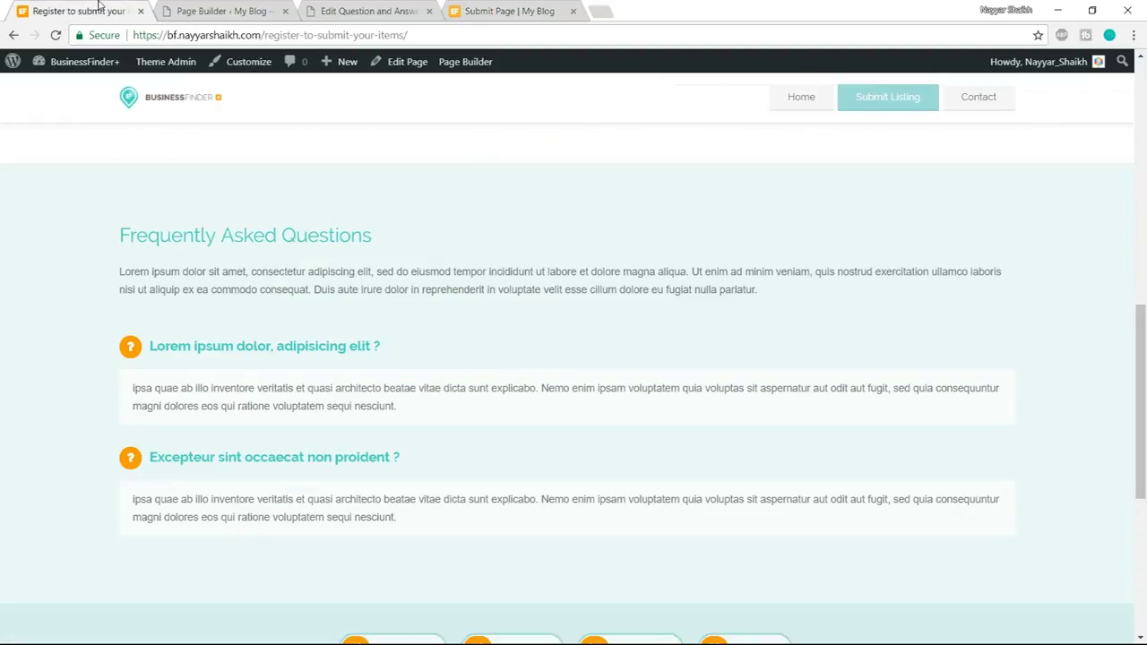
pyautogui.click(463, 7)
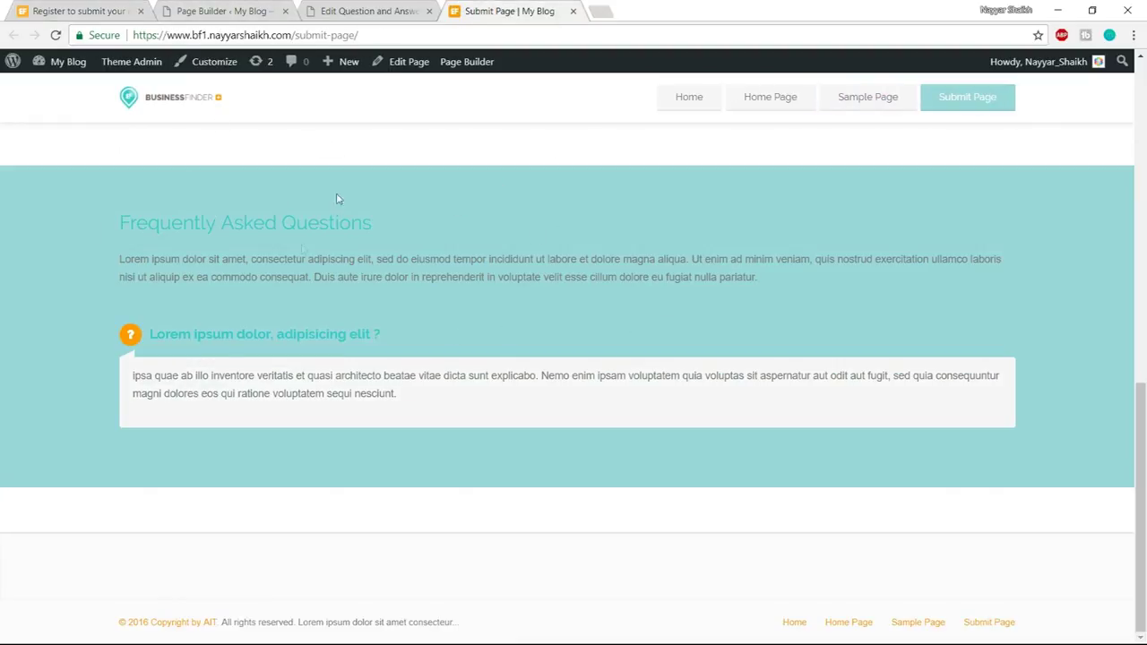
pyautogui.click(367, 11)
pyautogui.click(242, 11)
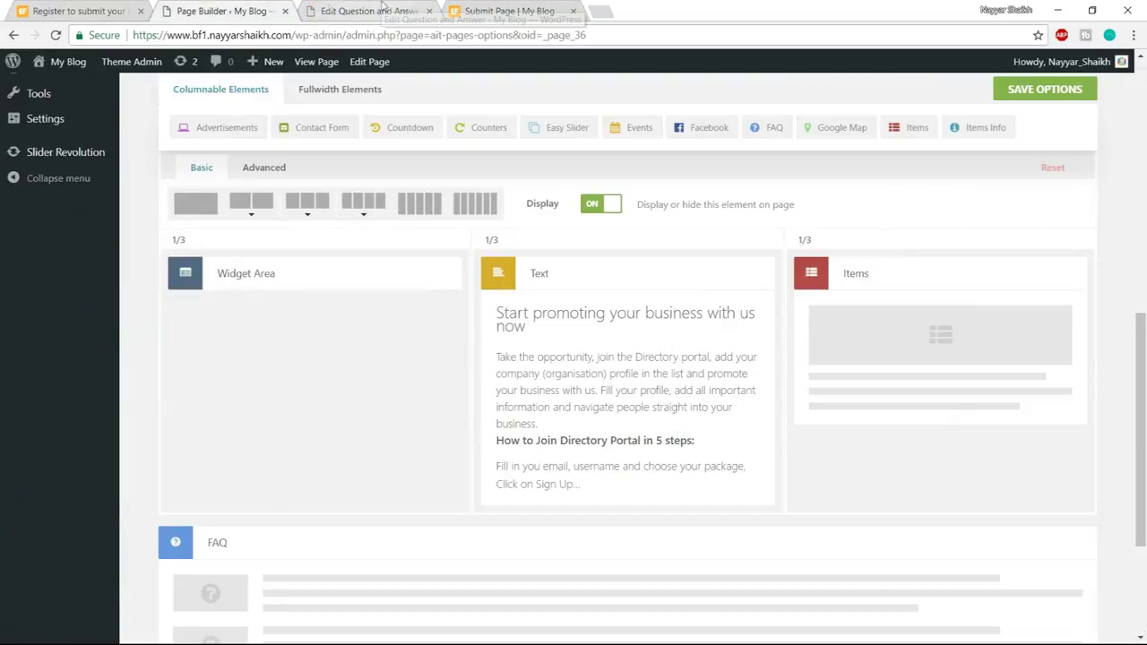
# Lower the FAQ background opacity to 40 and save the page layout
pyautogui.scroll(-3, 510, 385)
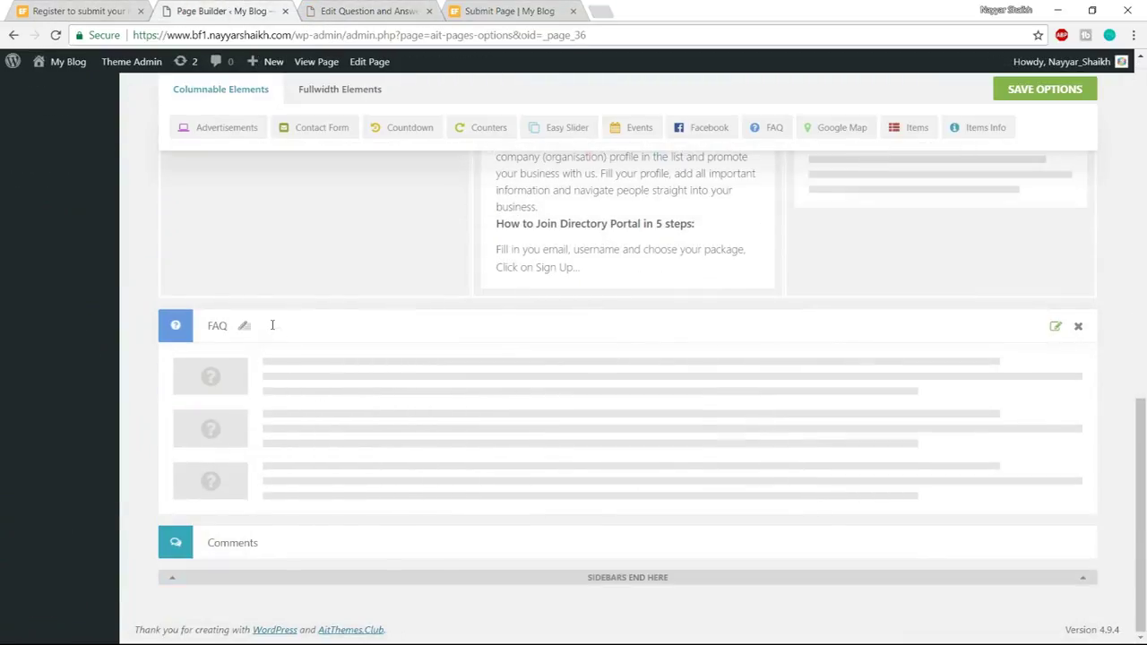
pyautogui.click(413, 413)
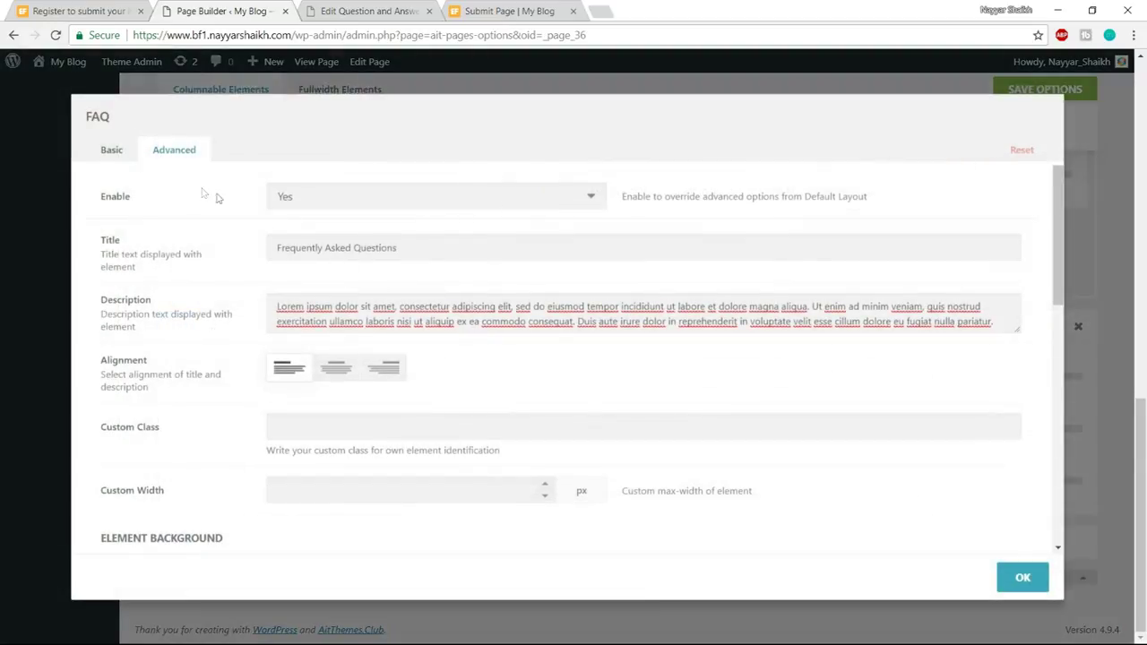
pyautogui.scroll(-3, 678, 369)
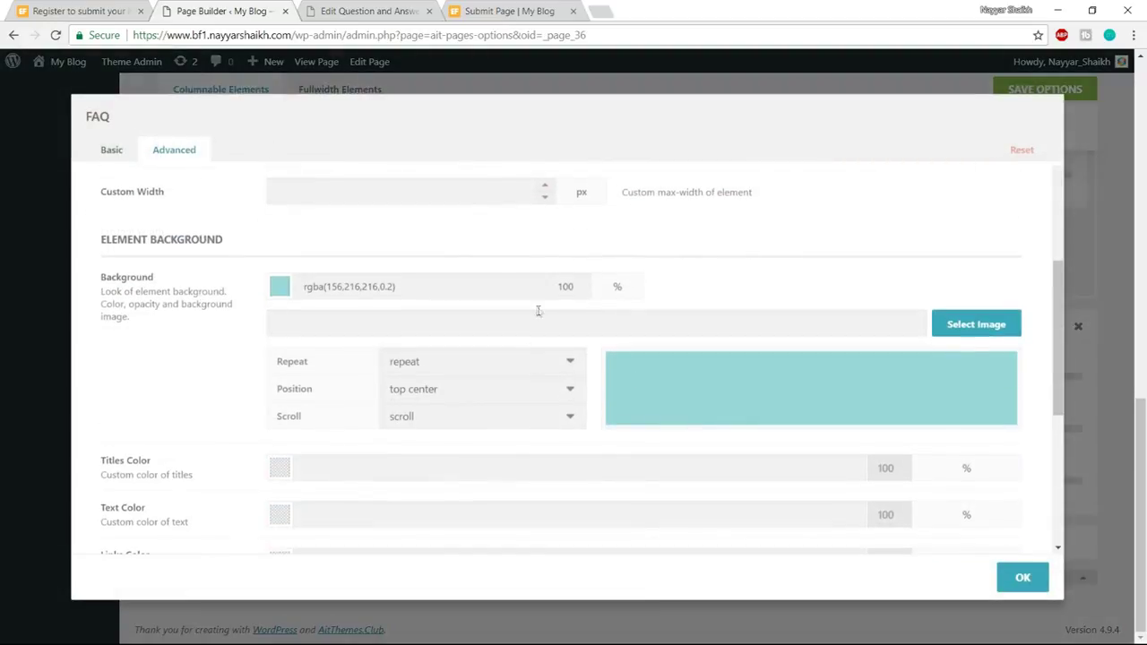
pyautogui.moveTo(580, 287); pyautogui.dragTo(555, 287)
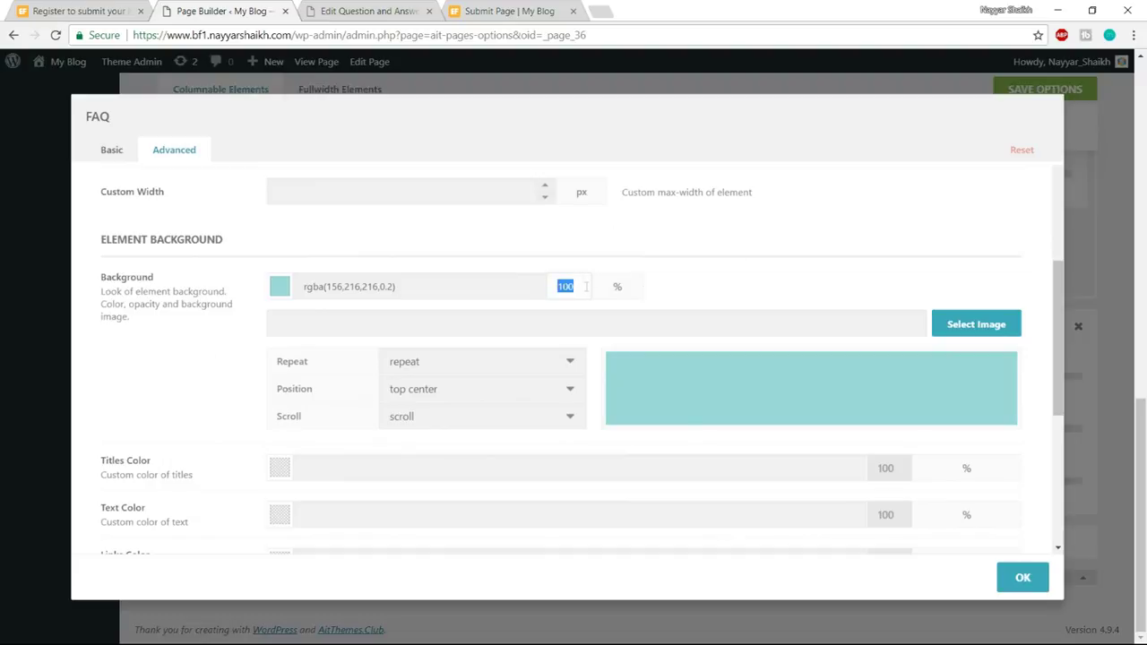
pyautogui.write('40')
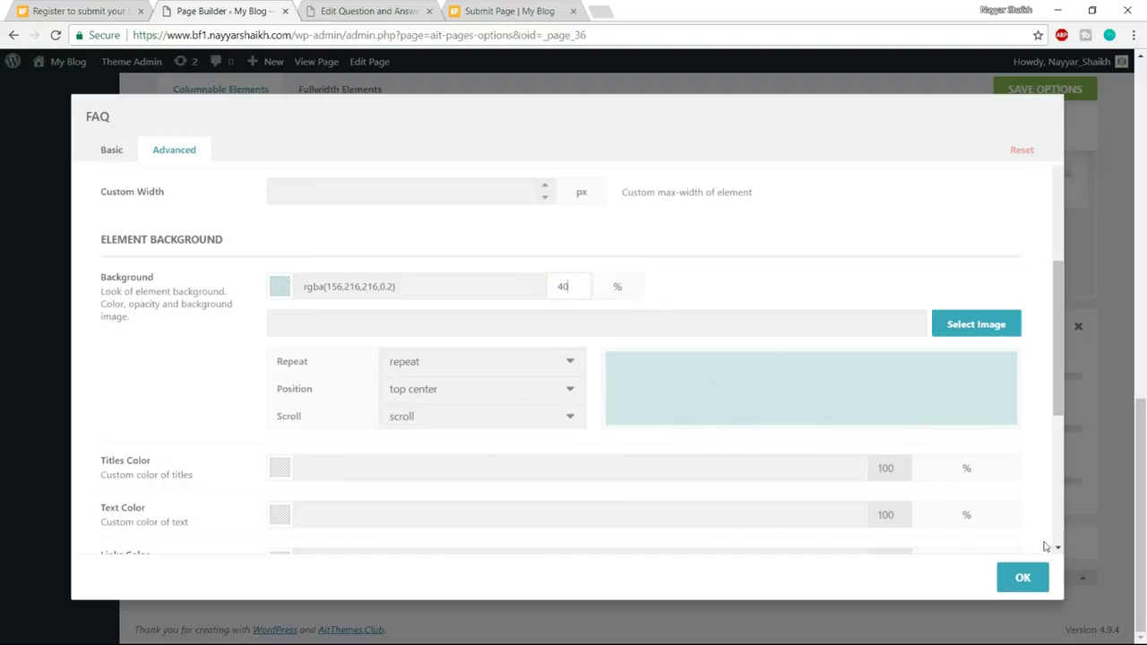
pyautogui.click(1023, 577)
pyautogui.click(1044, 89)
# Reload the live Submit Page and compare it with the demo's FAQ section
pyautogui.click(509, 11)
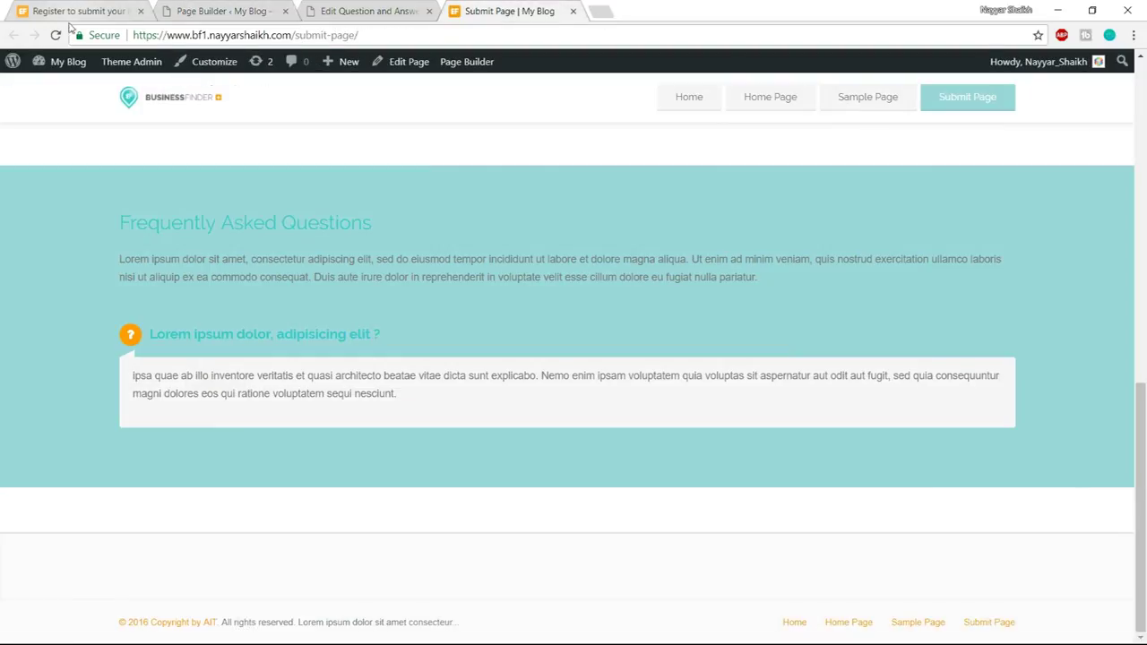
pyautogui.click(56, 35)
pyautogui.click(428, 11)
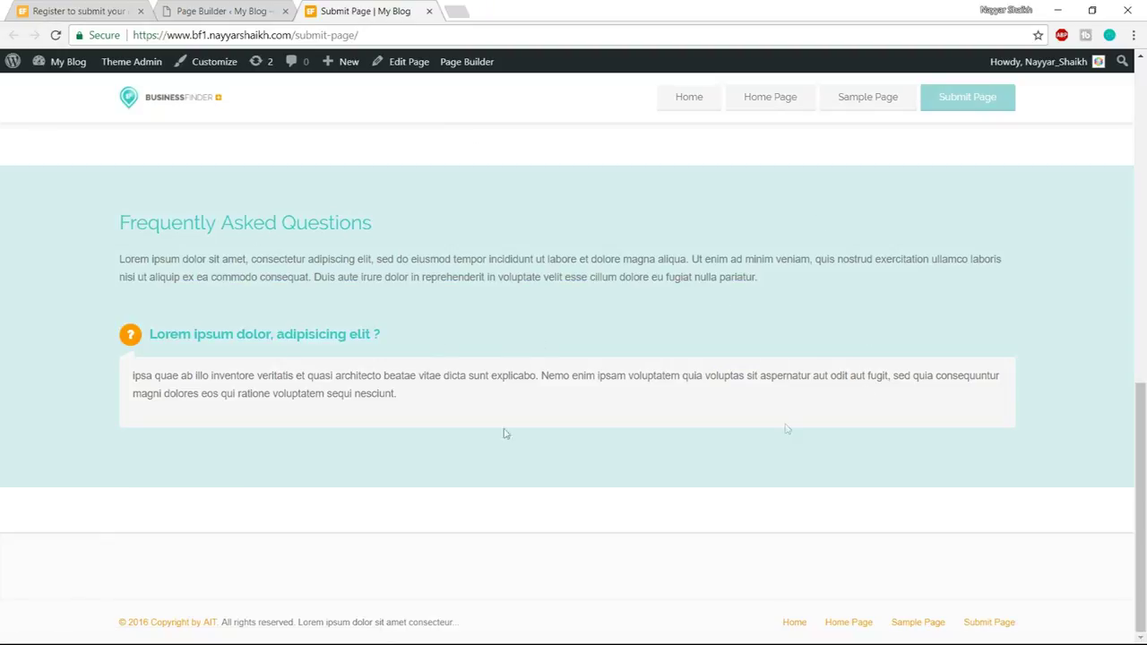
pyautogui.click(89, 10)
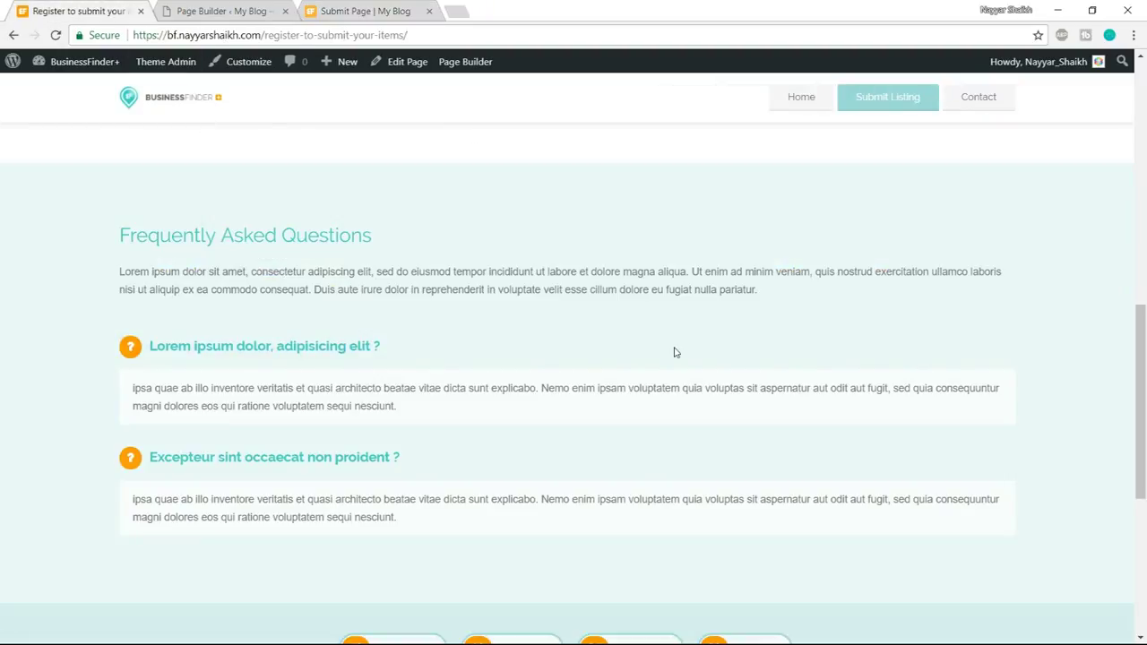
pyautogui.scroll(-3, 676, 351)
pyautogui.scroll(-3, 676, 352)
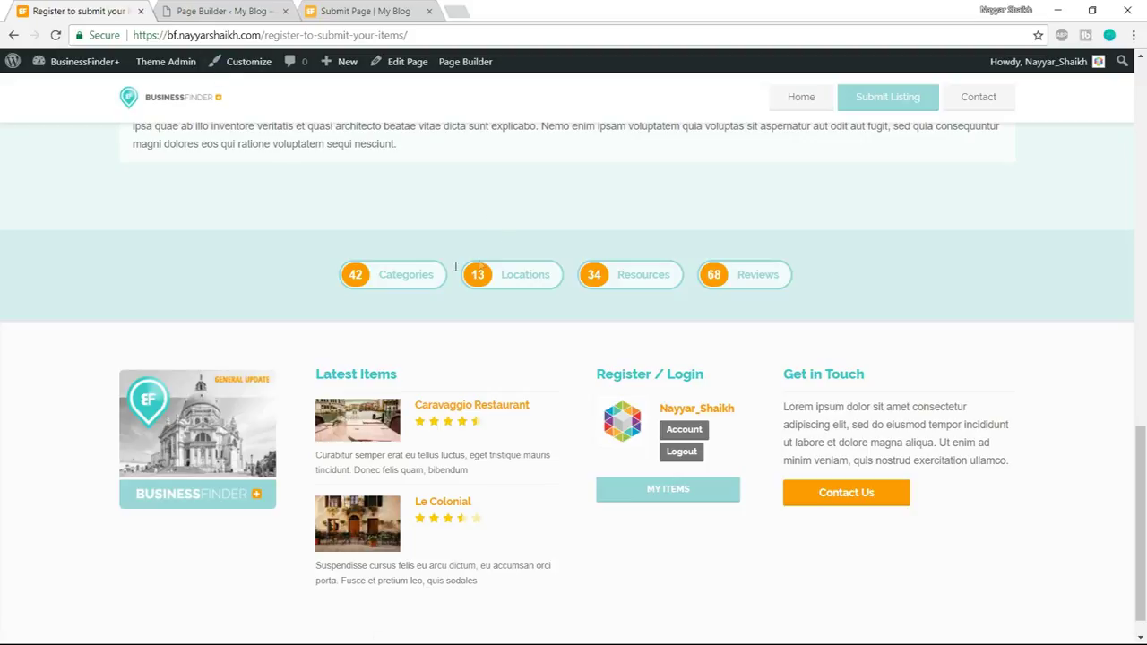
# Add an Items Info element below the FAQ with its separator turned off
pyautogui.click(220, 10)
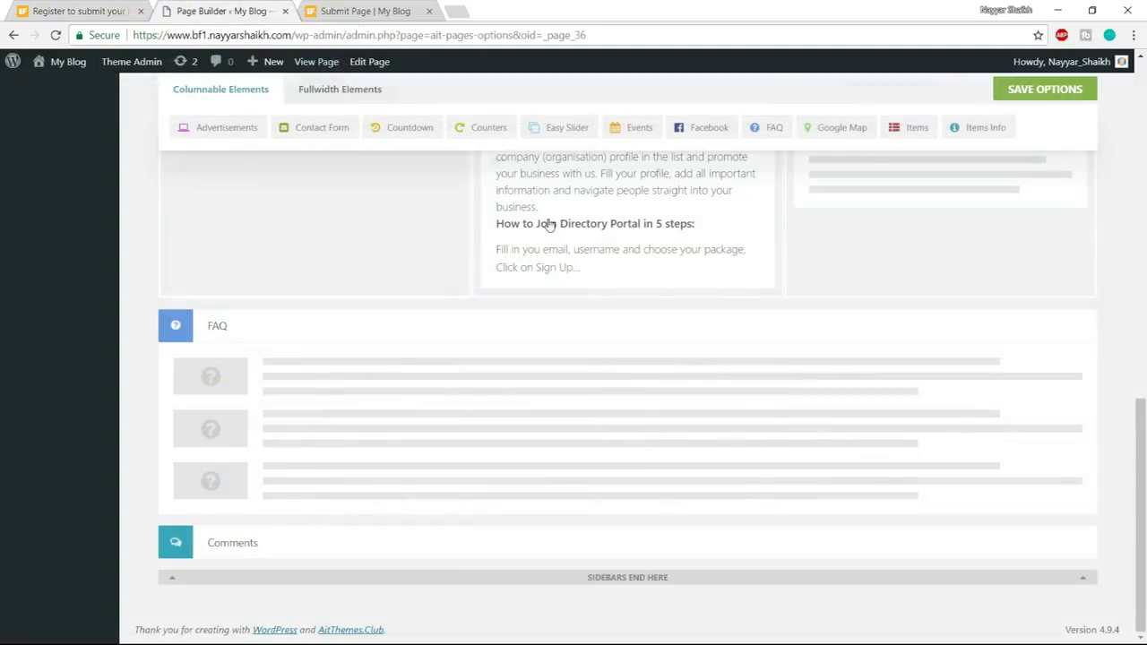
pyautogui.moveTo(908, 146)
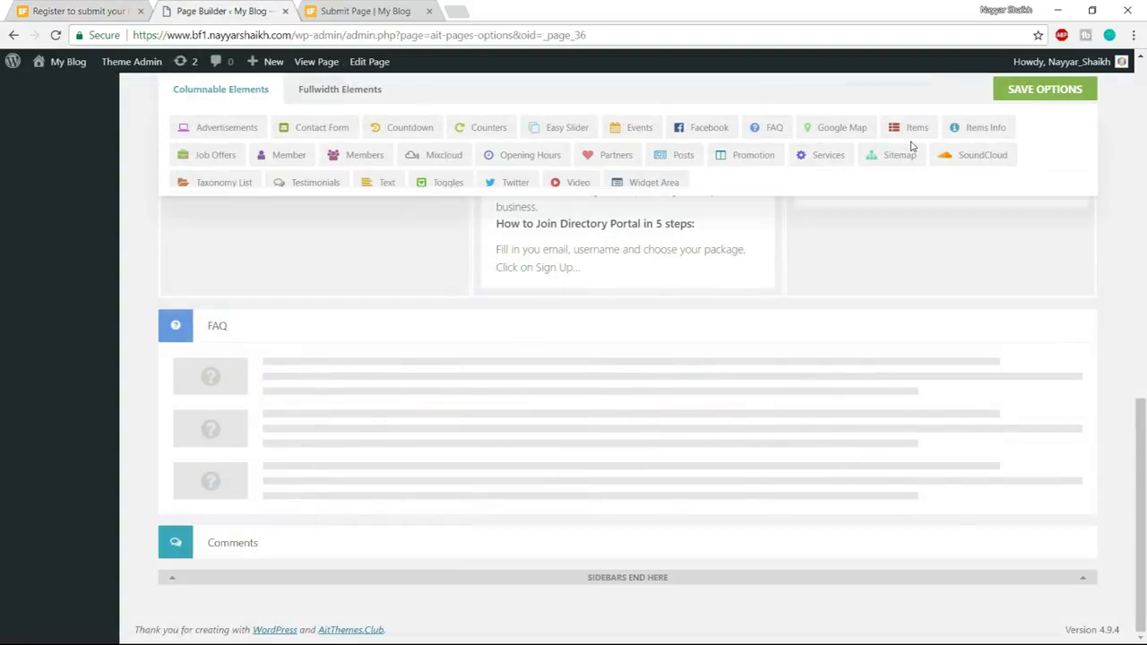
pyautogui.moveTo(983, 126); pyautogui.dragTo(481, 529)
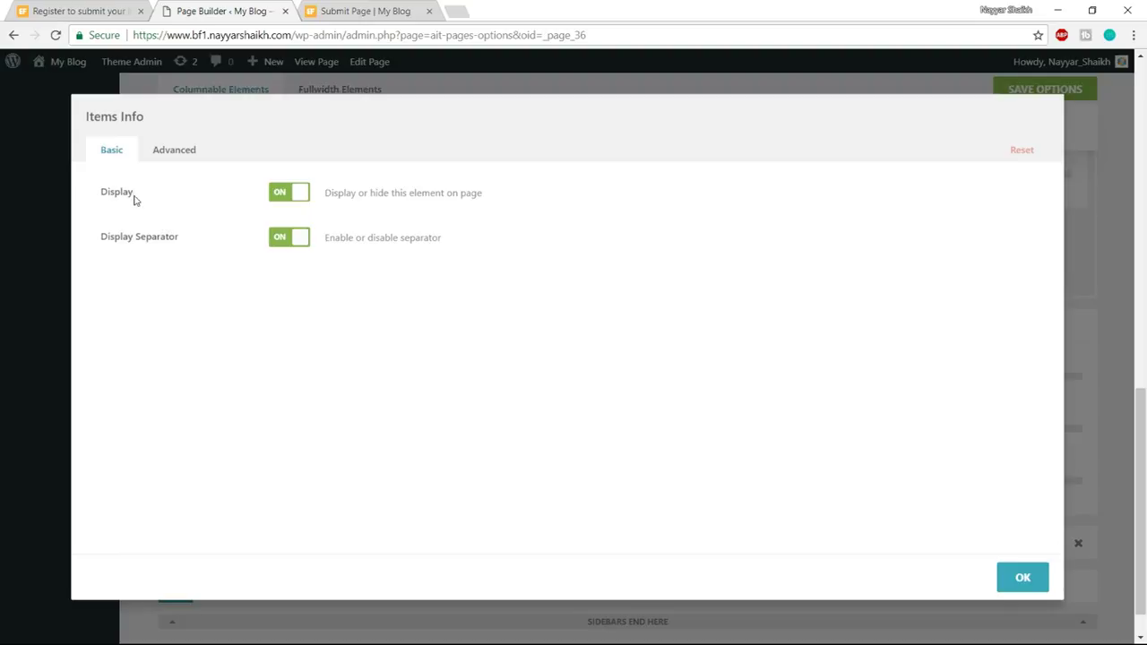
pyautogui.click(289, 246)
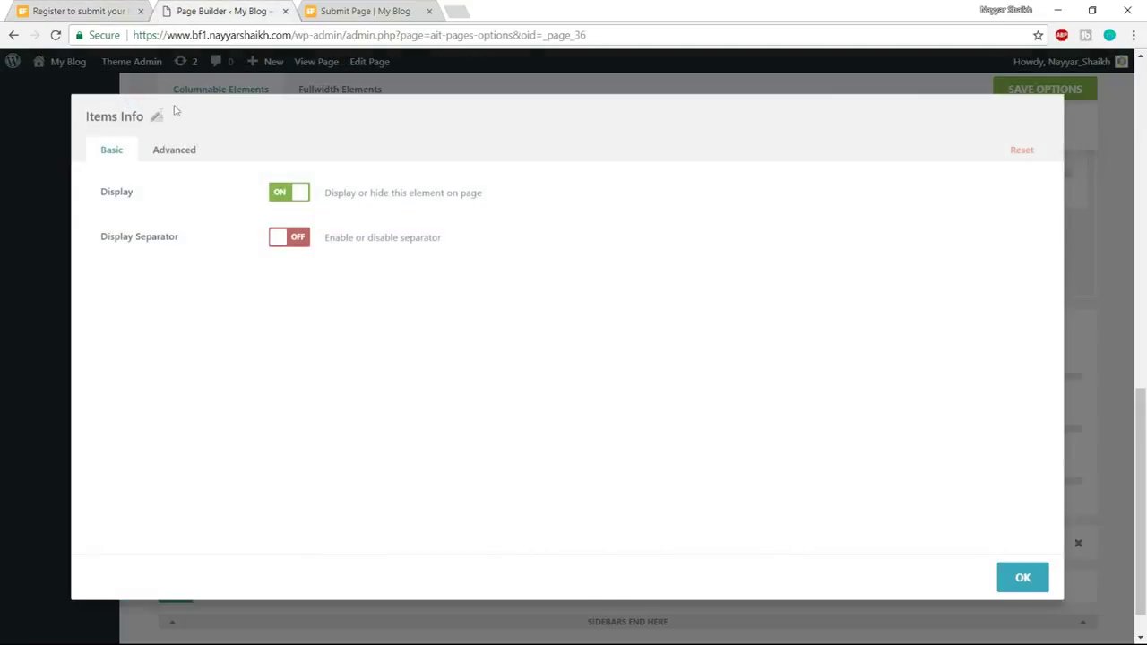
pyautogui.click(159, 150)
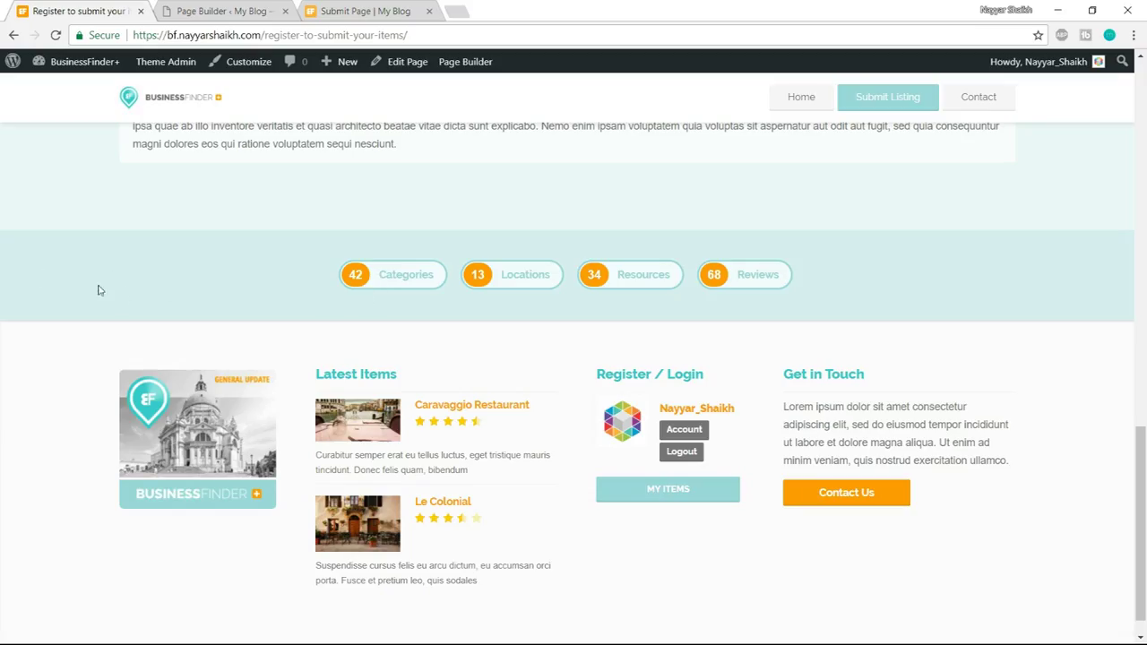
# Copy the demo counters' background colour and enable advanced overrides on Items Info
pyautogui.rightClick(16, 279)
pyautogui.click(90, 445)
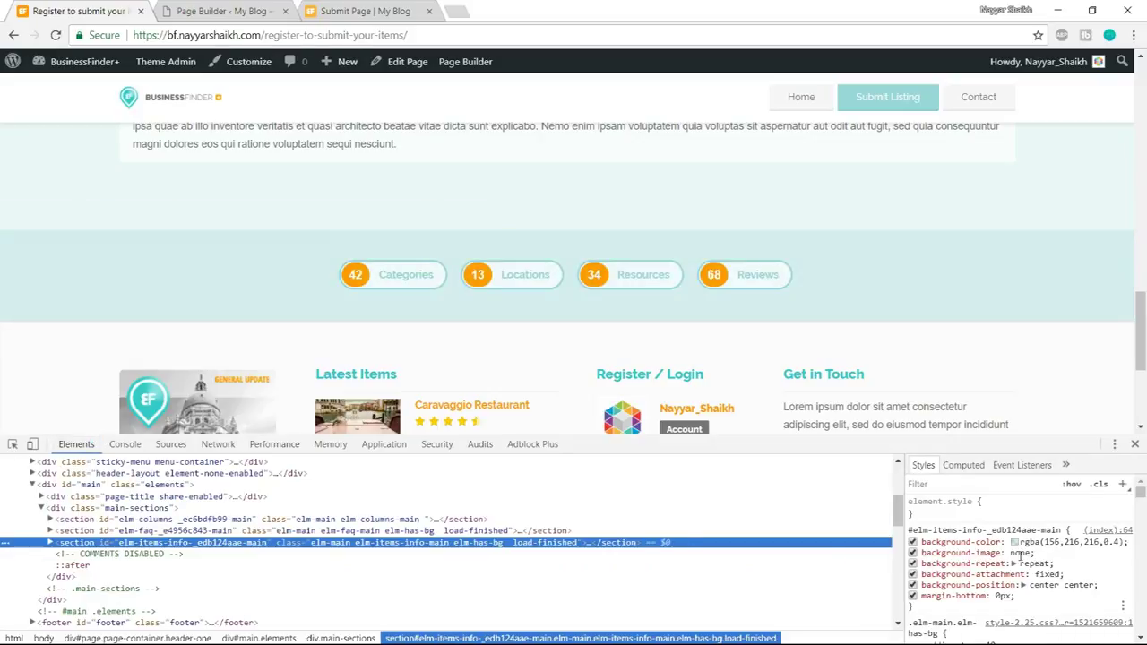
pyautogui.click(1057, 541)
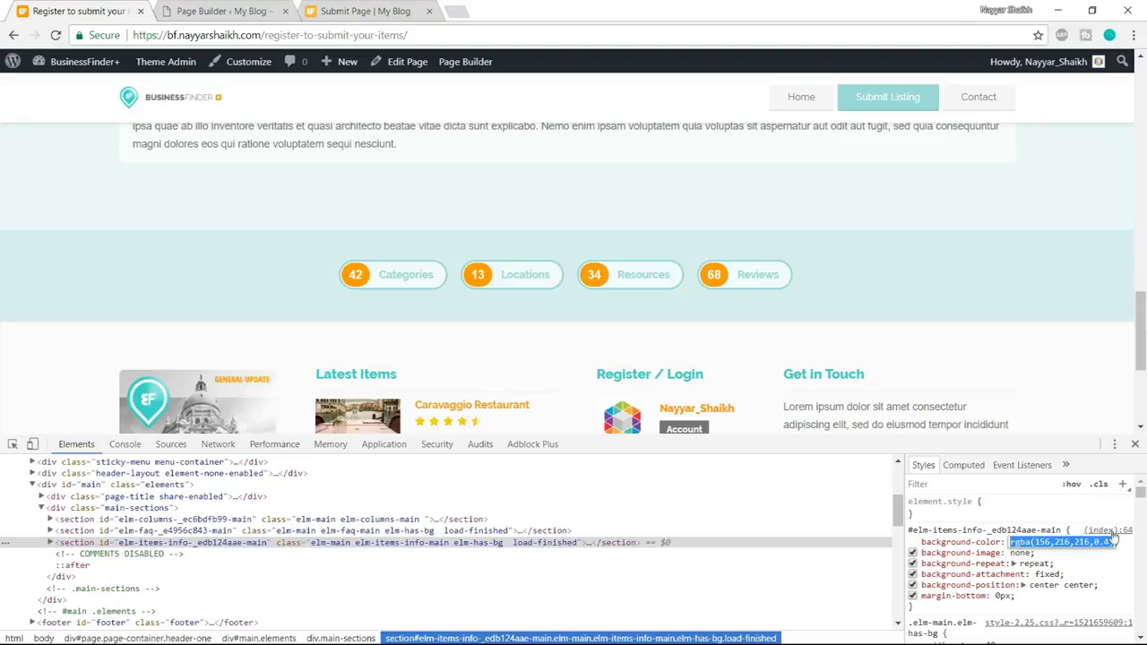
pyautogui.click(1135, 444)
pyautogui.click(224, 11)
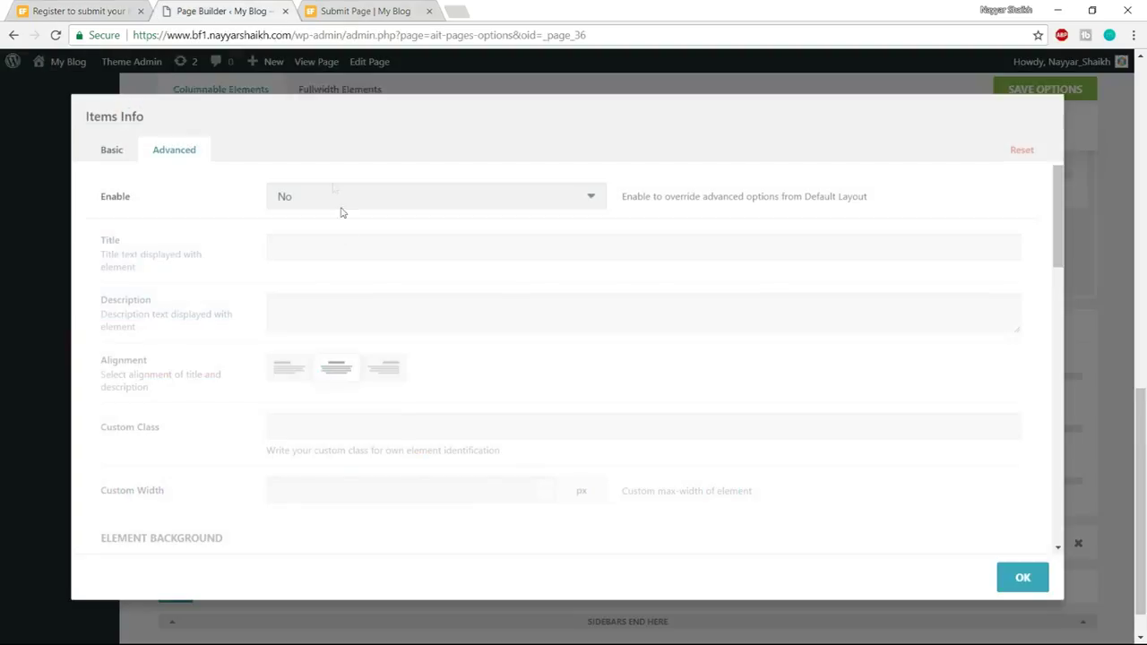
pyautogui.click(331, 199)
pyautogui.click(320, 216)
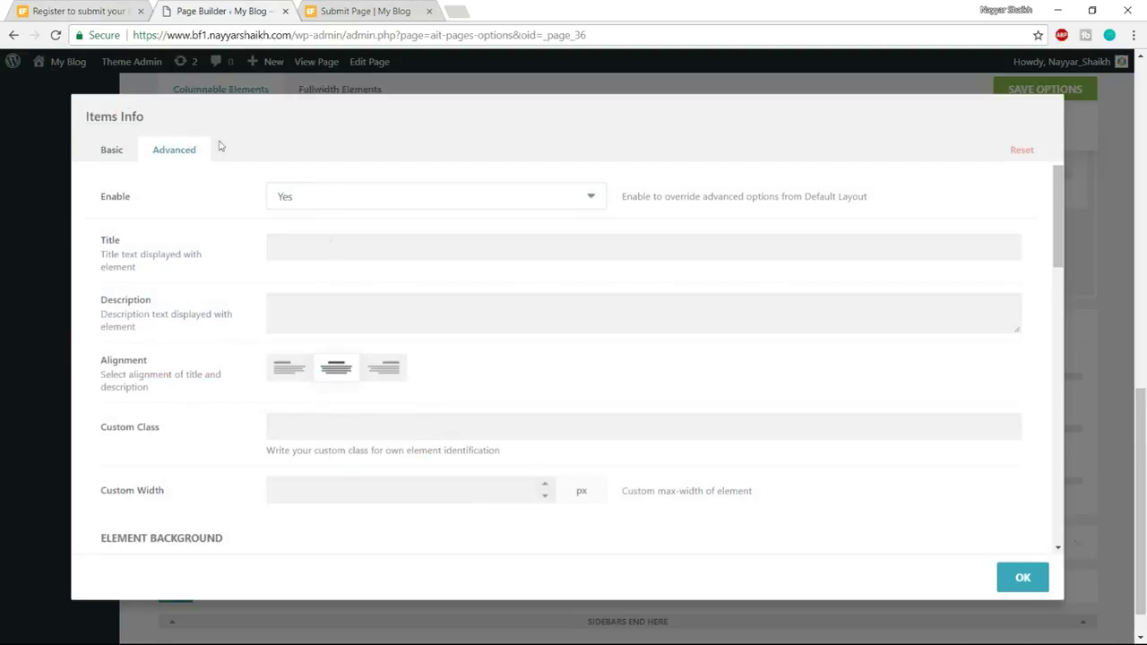
# Set the Items Info background to the copied teal colour at 60% opacity
pyautogui.scroll(-3, 421, 293)
pyautogui.click(358, 287)
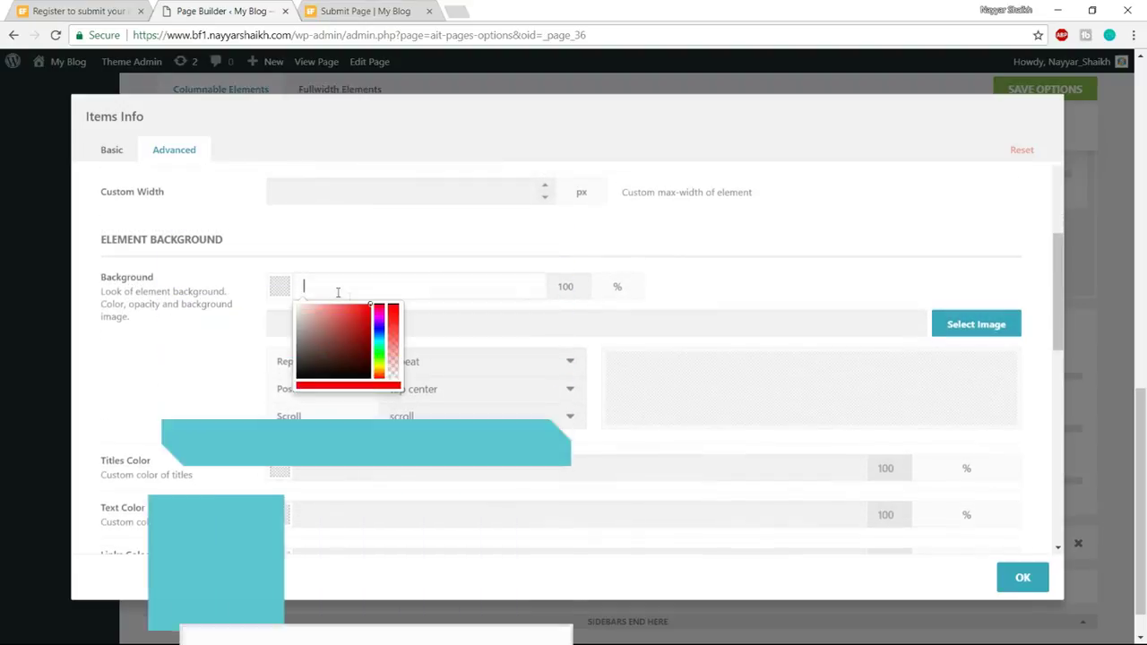
pyautogui.click(724, 286)
pyautogui.moveTo(583, 288); pyautogui.dragTo(526, 288)
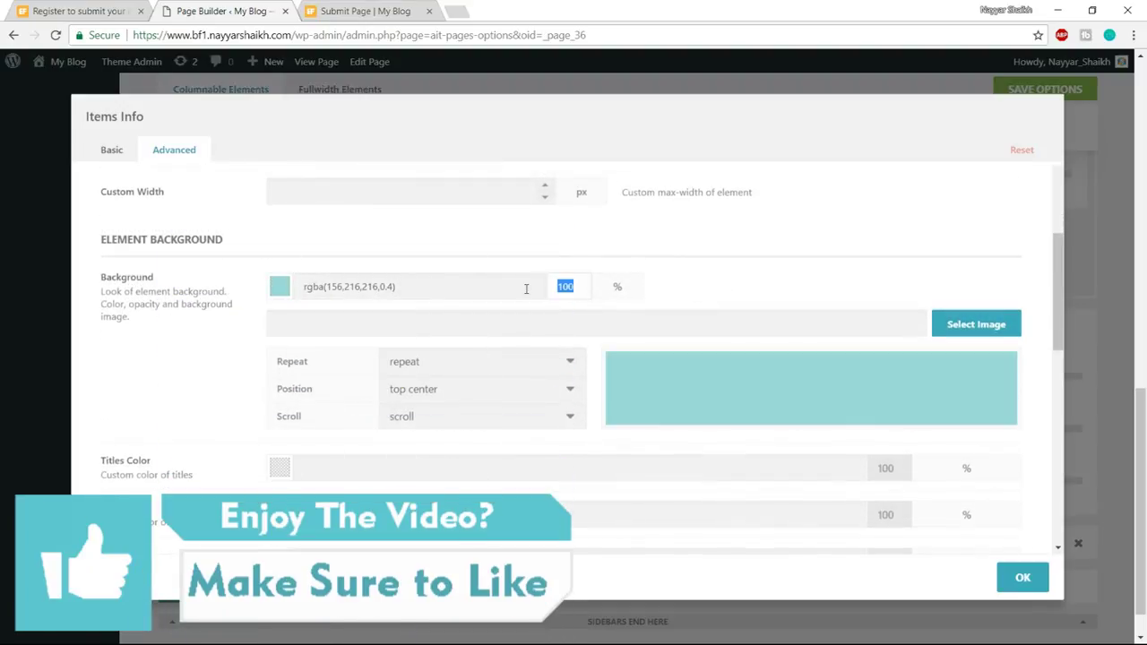
pyautogui.write('60')
pyautogui.click(706, 309)
# Set the Light Objects colour to #ffffff and apply the Items Info settings
pyautogui.click(79, 11)
pyautogui.press('F5')
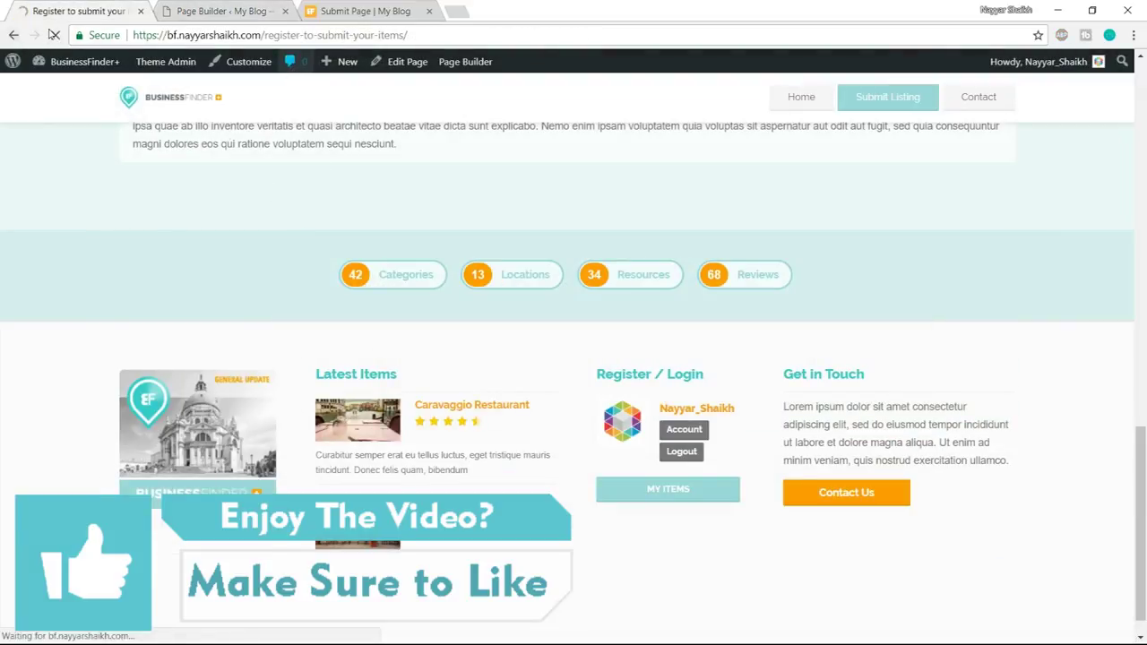
pyautogui.click(188, 10)
pyautogui.scroll(-2, 525, 311)
pyautogui.scroll(-1, 525, 311)
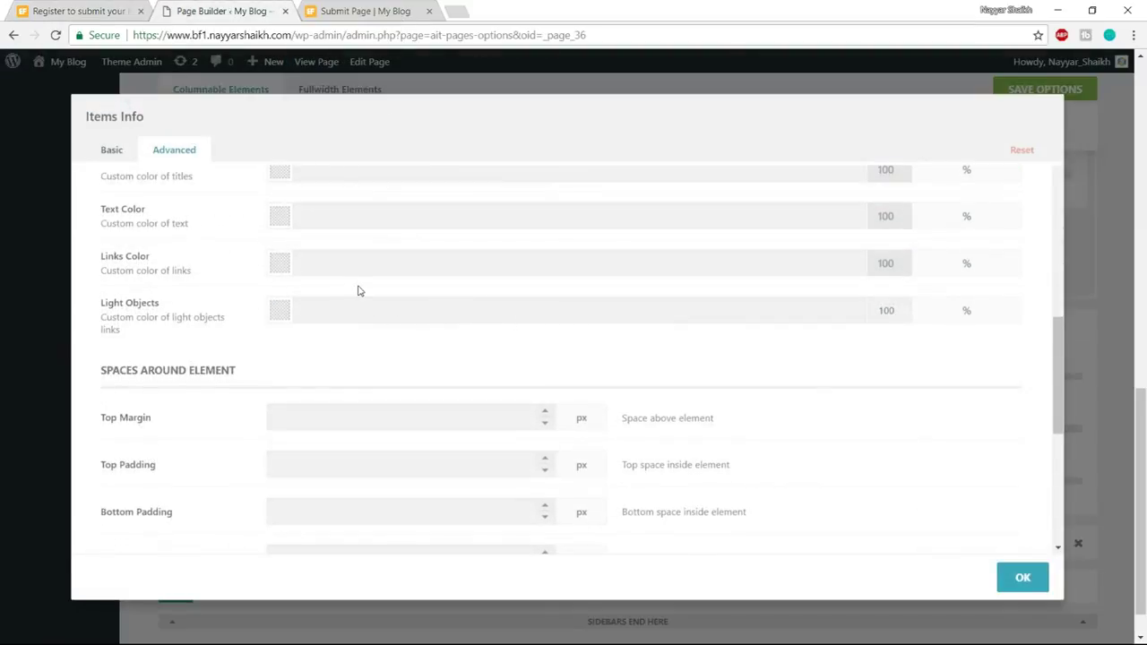
pyautogui.scroll(1, 357, 291)
pyautogui.click(303, 384)
pyautogui.write('#ffffff')
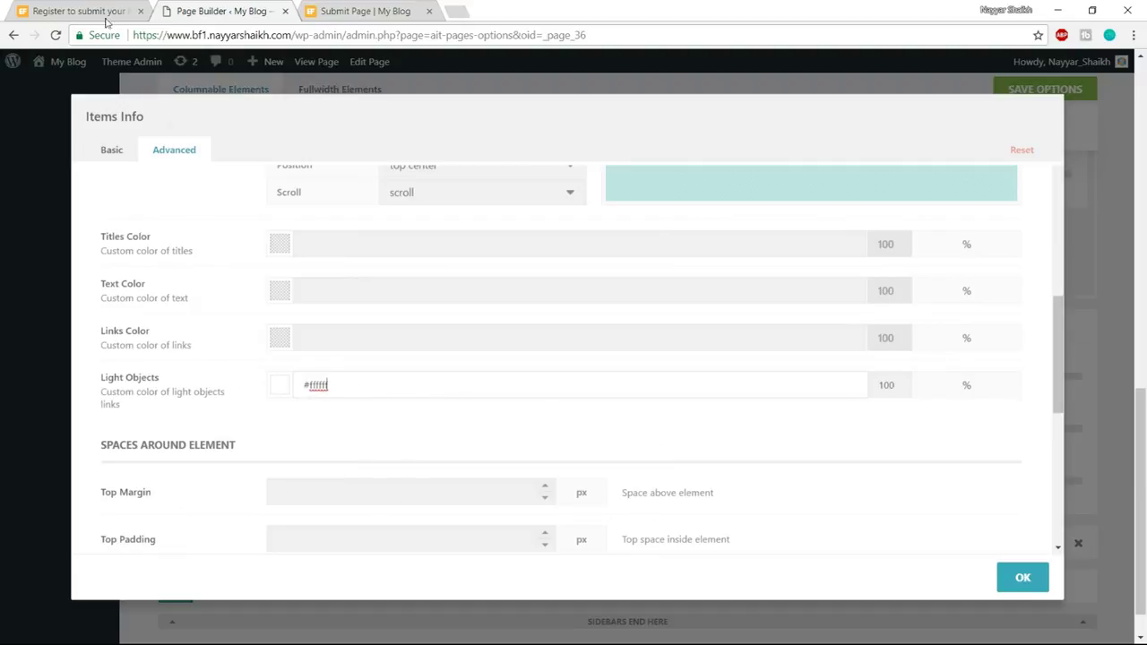
pyautogui.click(175, 519)
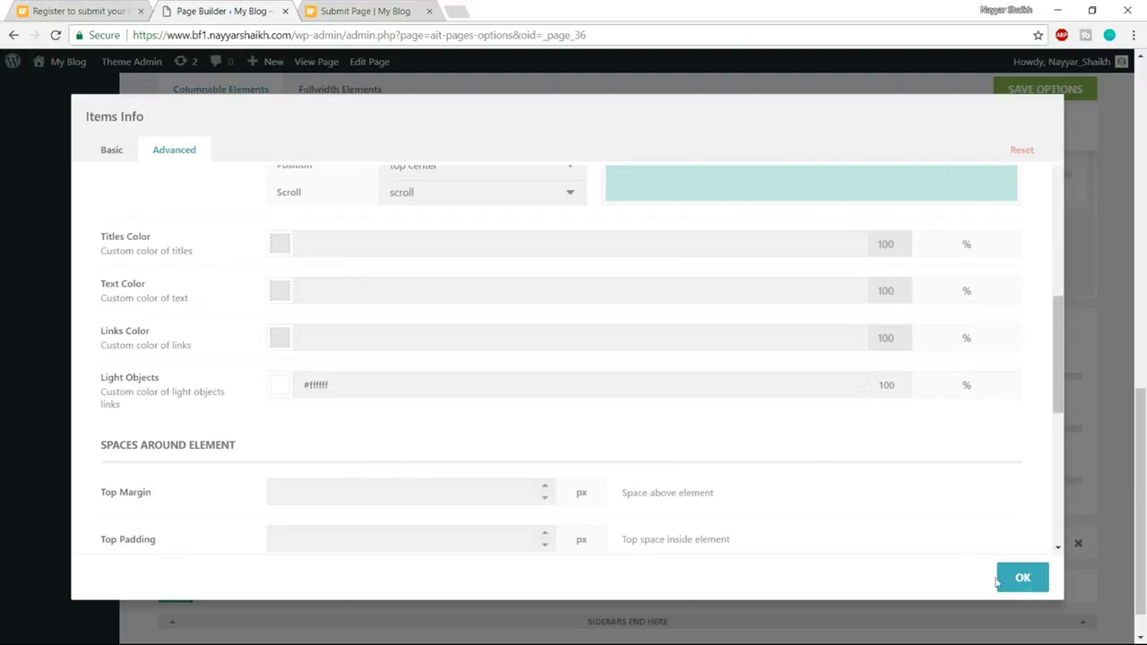
pyautogui.click(1021, 577)
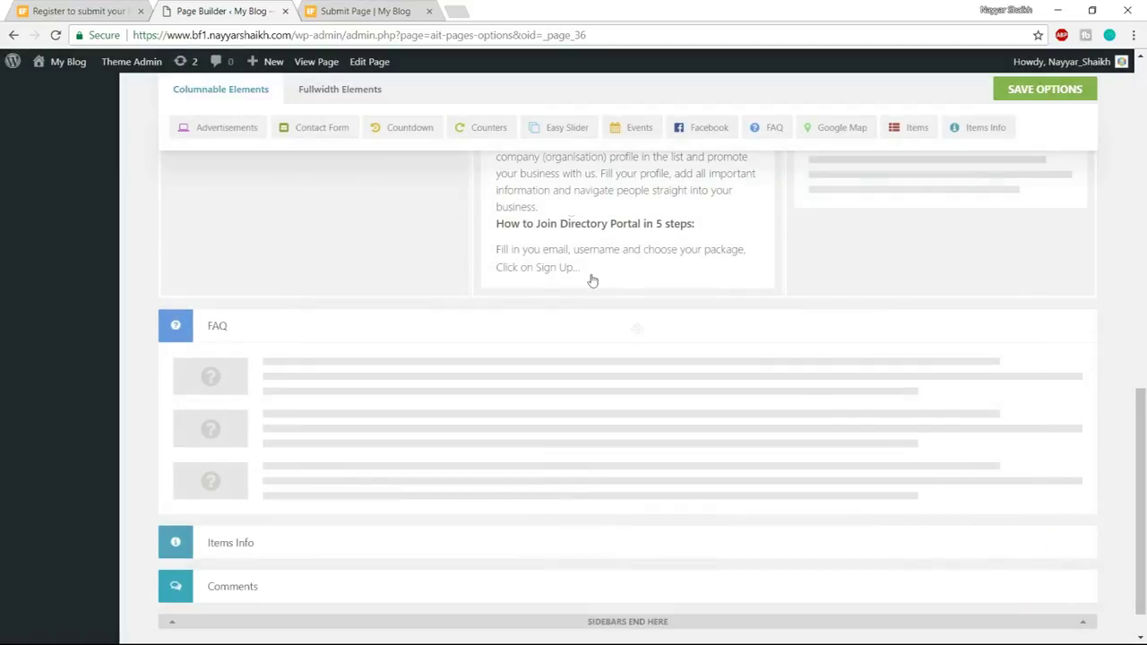
# Set the FAQ element's bottom margin to 0 px and save the page layout
pyautogui.scroll(-1, 591, 281)
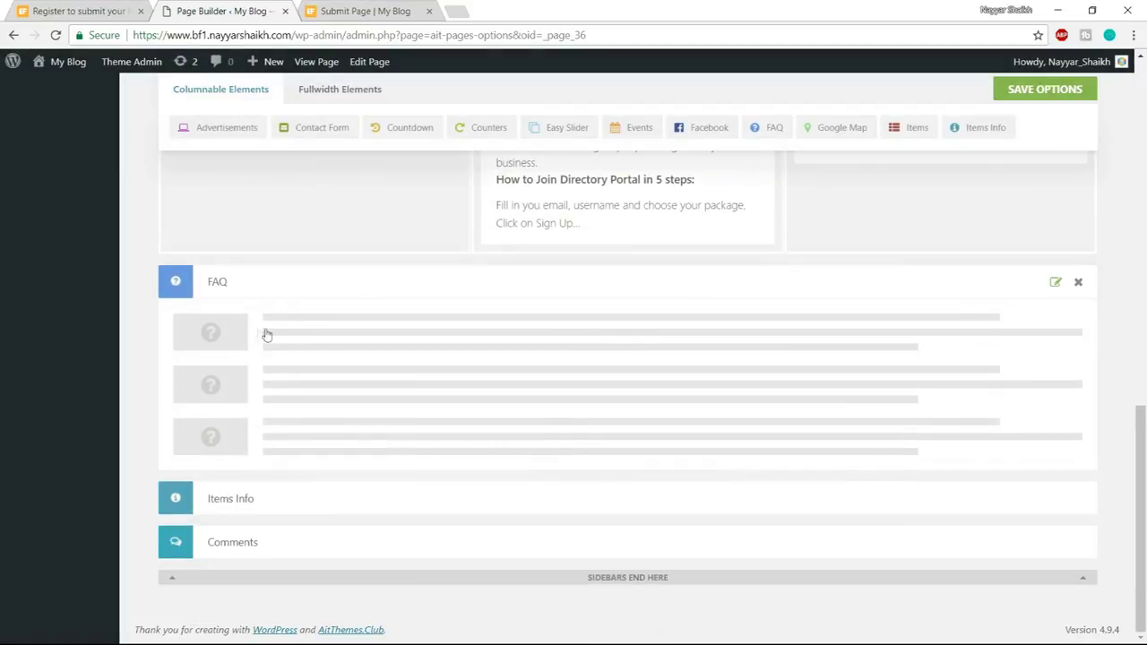
pyautogui.hotkey('ctrl', '1')
pyautogui.scroll(2, 598, 399)
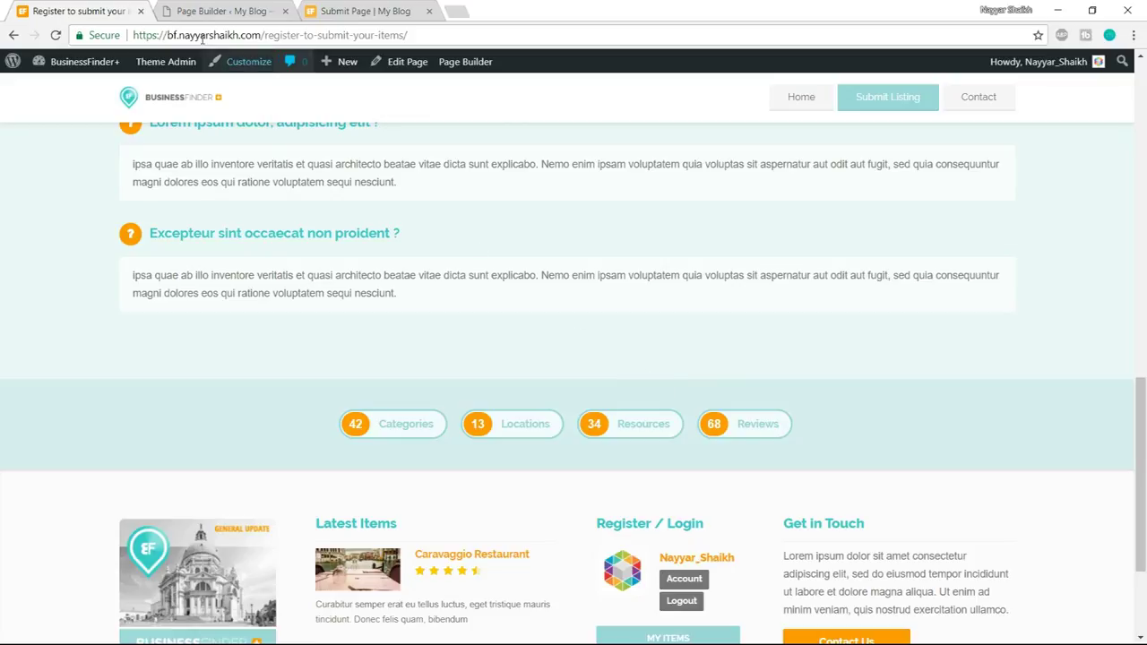
pyautogui.click(240, 12)
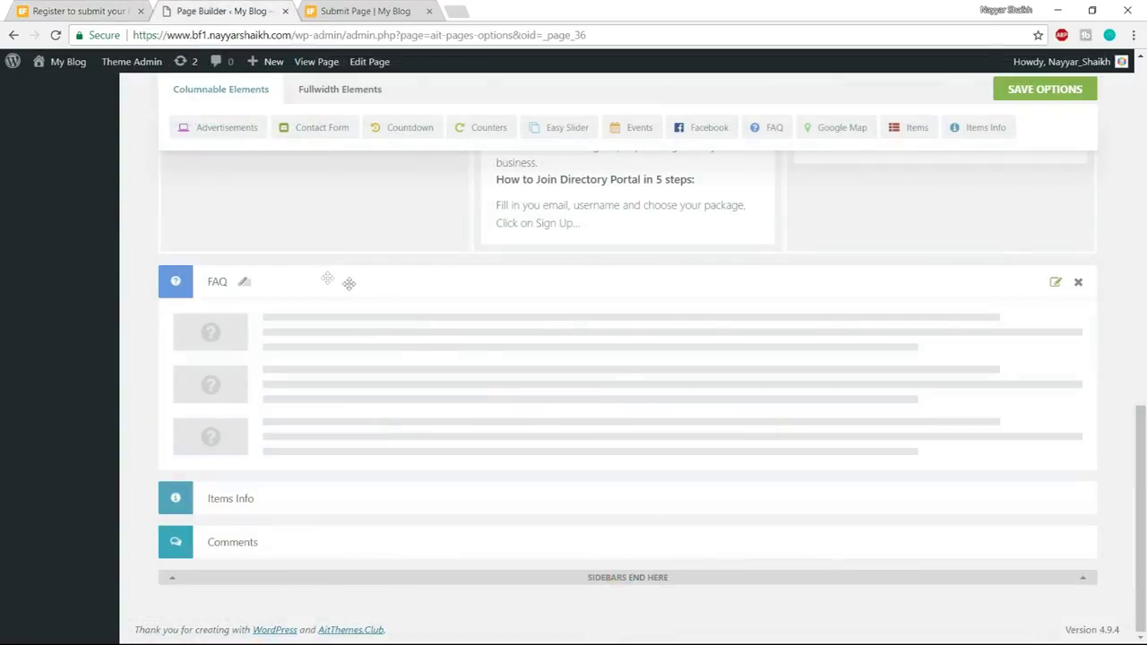
pyautogui.click(317, 282)
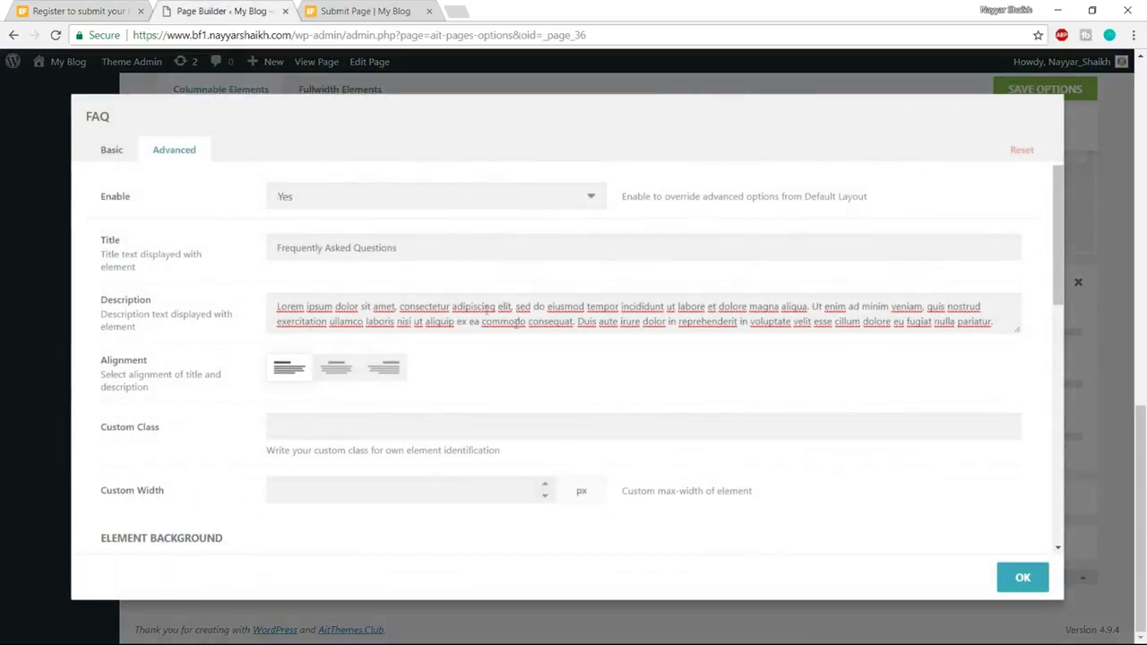
pyautogui.scroll(-5, 516, 326)
pyautogui.scroll(-2, 516, 329)
pyautogui.click(294, 519)
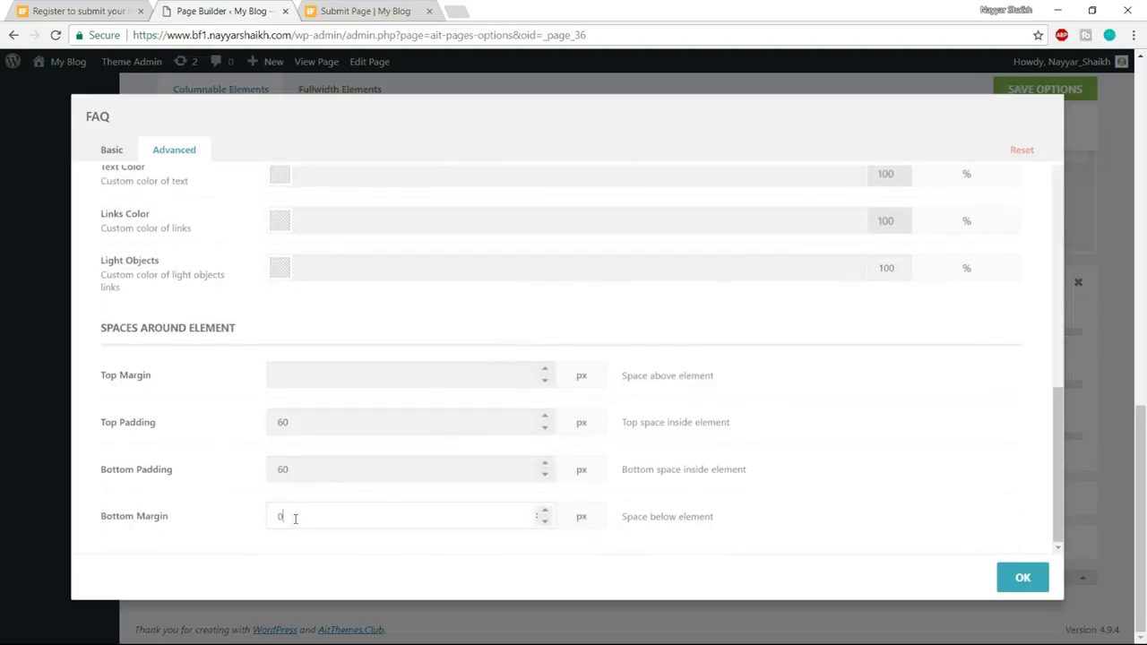
pyautogui.click(1019, 581)
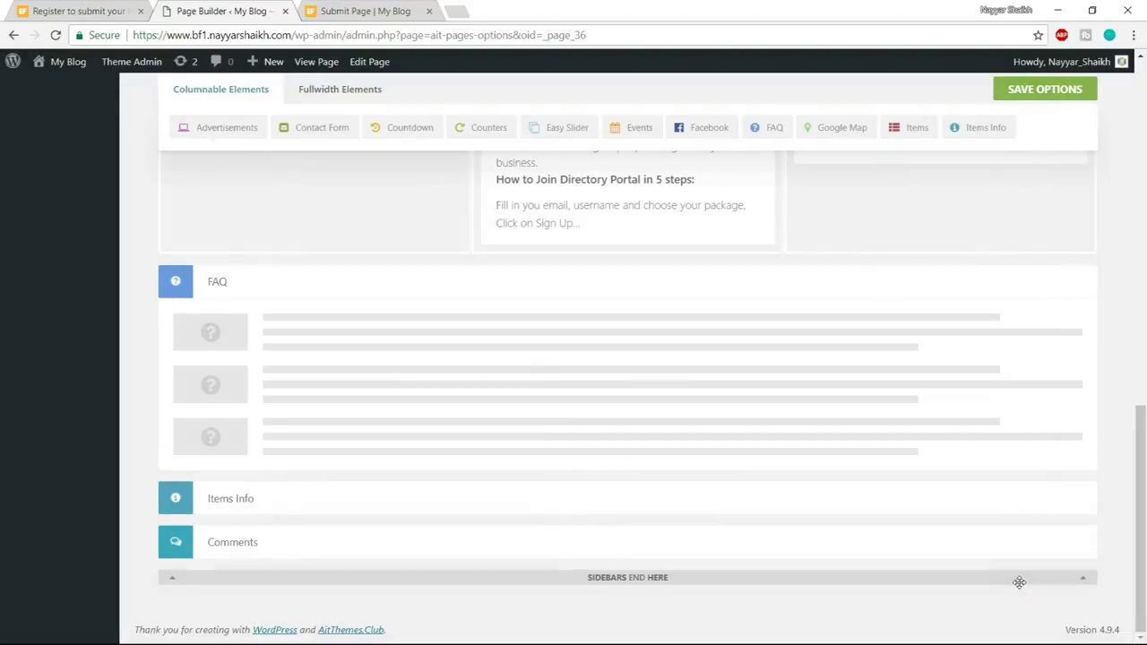
pyautogui.click(1044, 89)
# Reload the live Submit Page and check it against the demo page
pyautogui.click(383, 7)
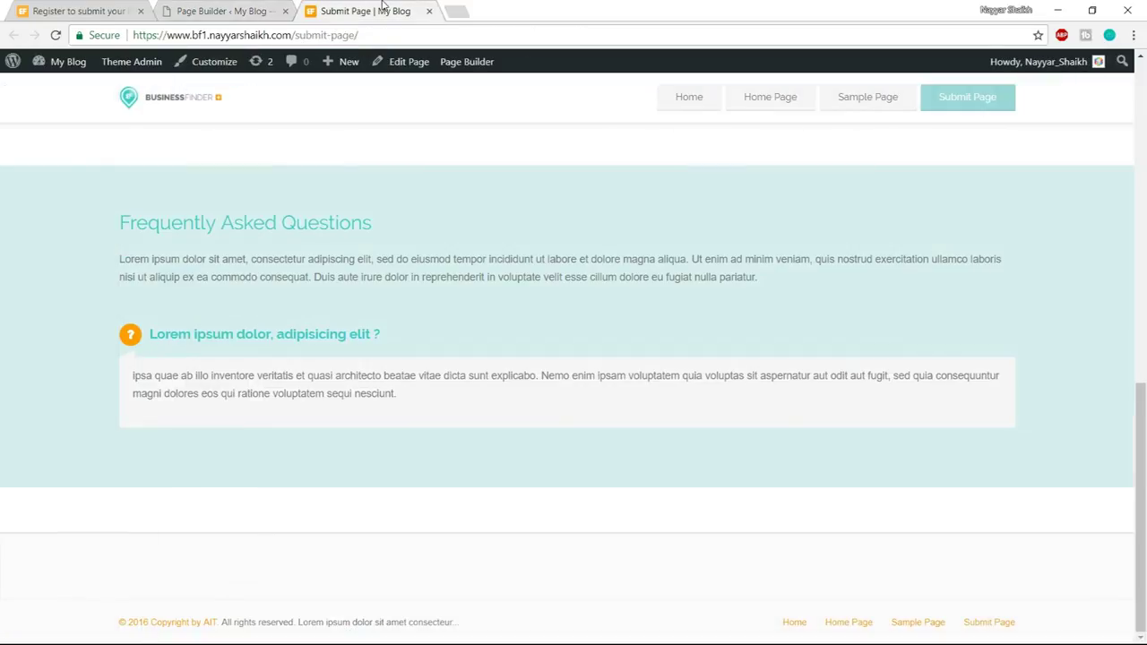
pyautogui.click(55, 35)
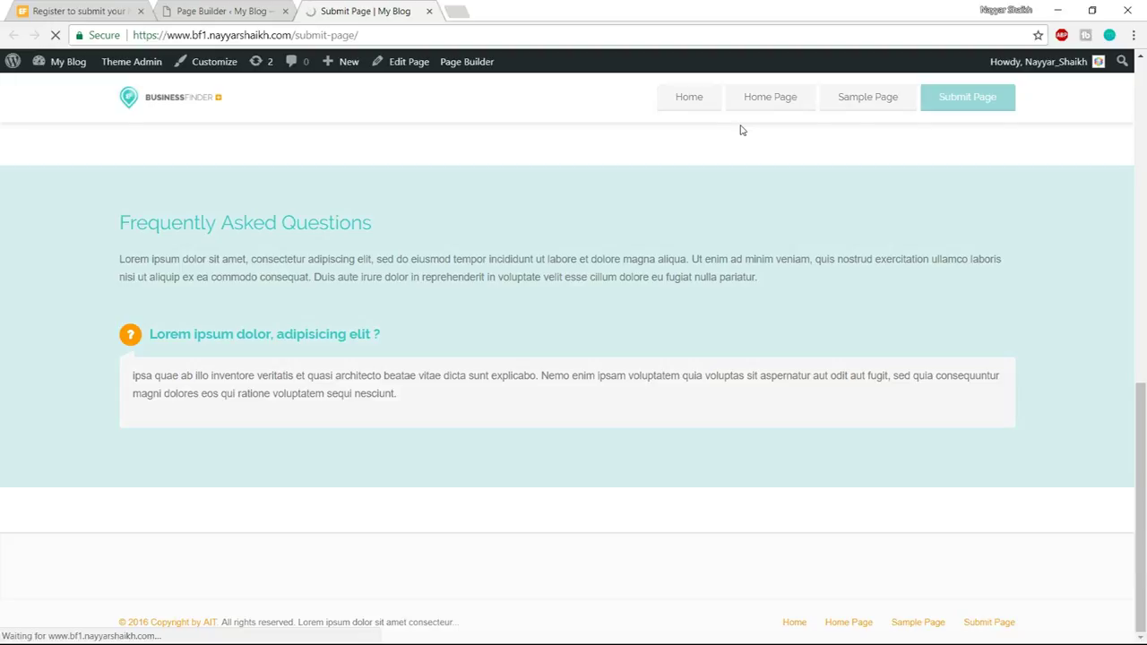
pyautogui.hotkey('ctrl', '1')
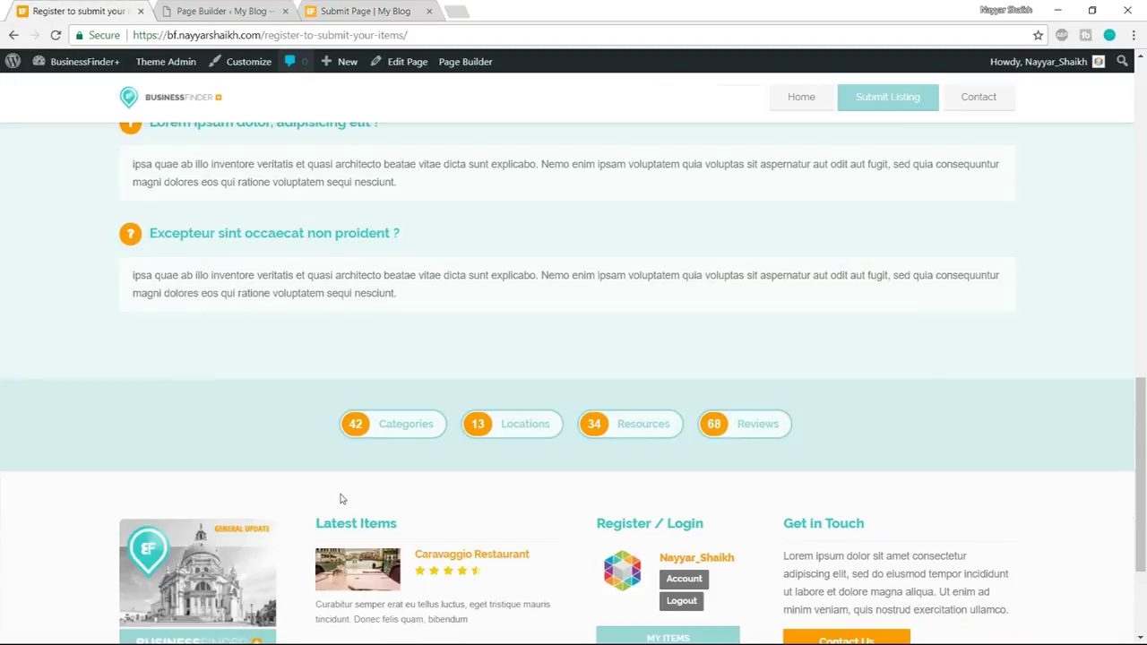
pyautogui.click(385, 7)
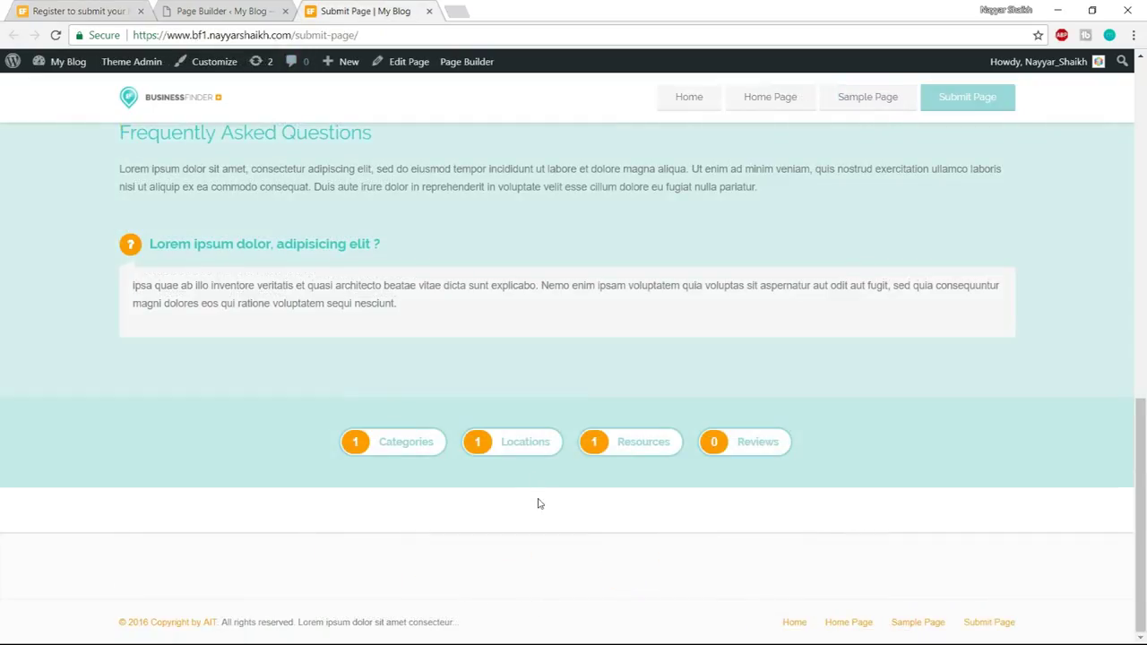
pyautogui.scroll(10, 538, 503)
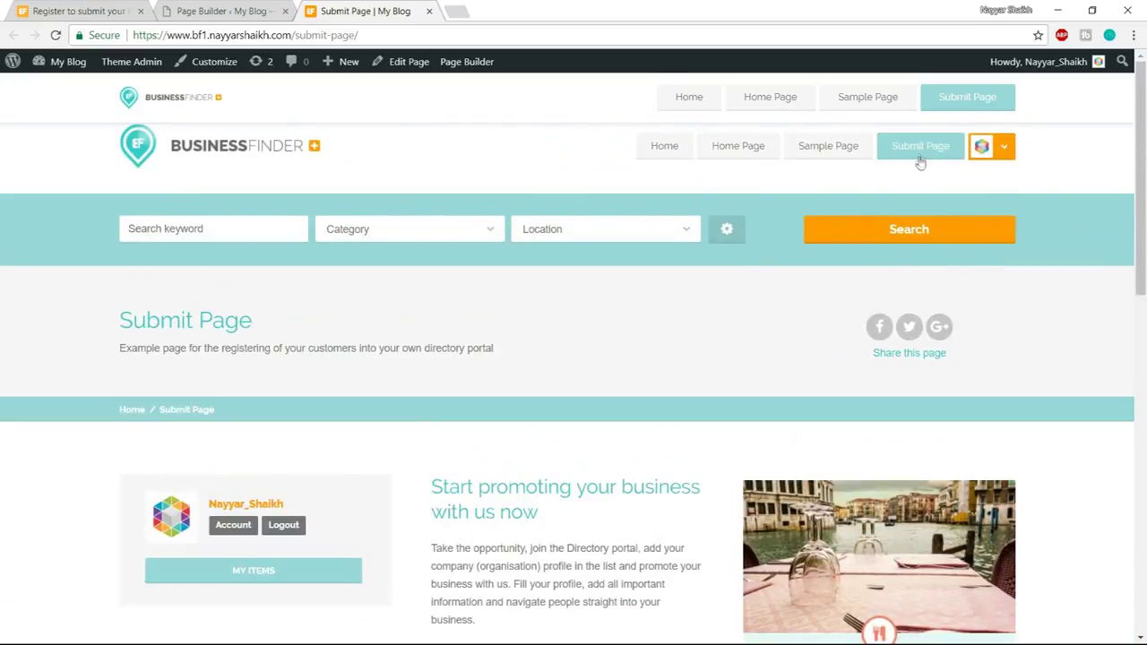
# Select the Submit Page's web address in the address bar
pyautogui.scroll(-2, 652, 356)
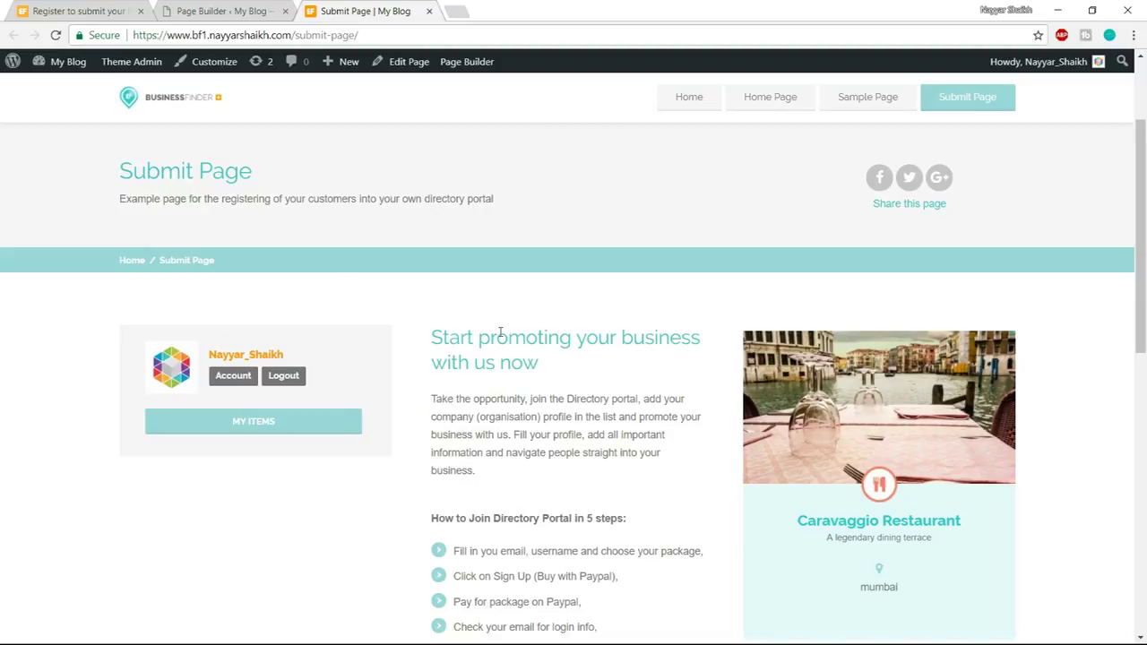
pyautogui.click(370, 34)
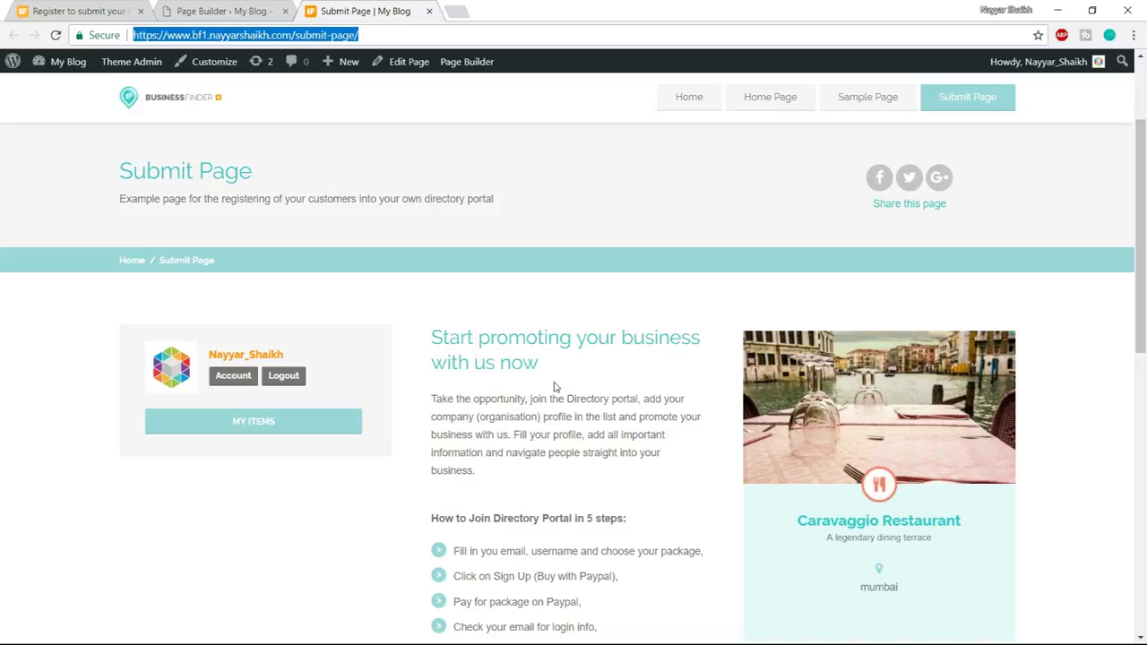
pyautogui.scroll(3, 554, 387)
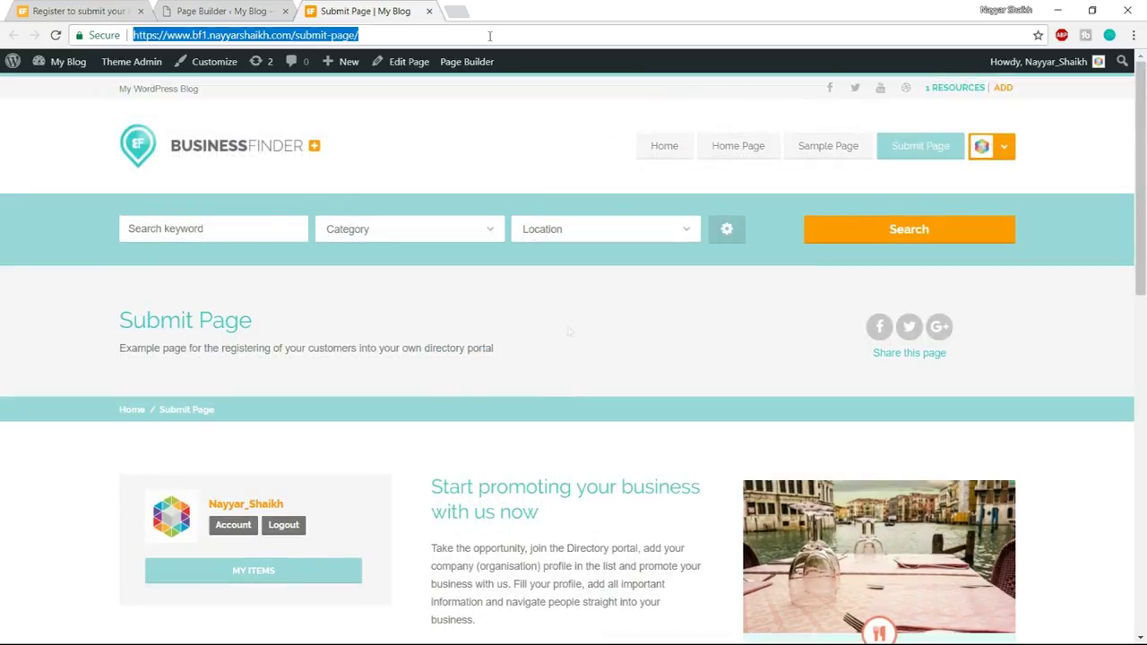
# In the demo tab, open the Contact page and scroll through its contact form, support card and map
pyautogui.click(89, 11)
pyautogui.scroll(10, 972, 199)
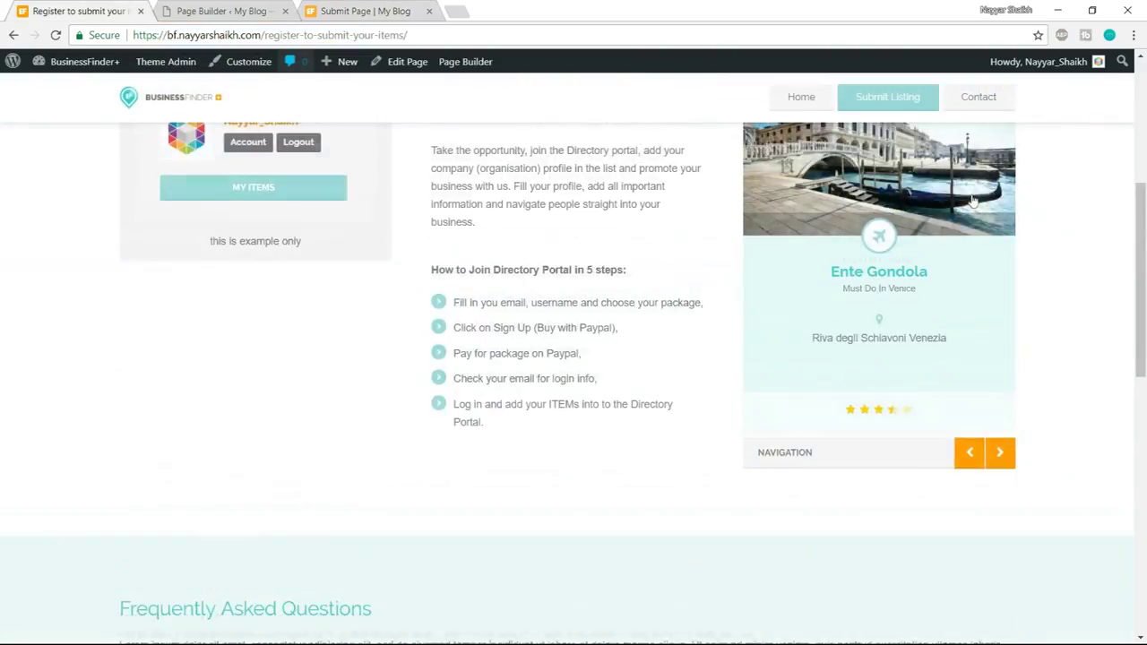
pyautogui.scroll(5, 972, 199)
pyautogui.click(936, 158)
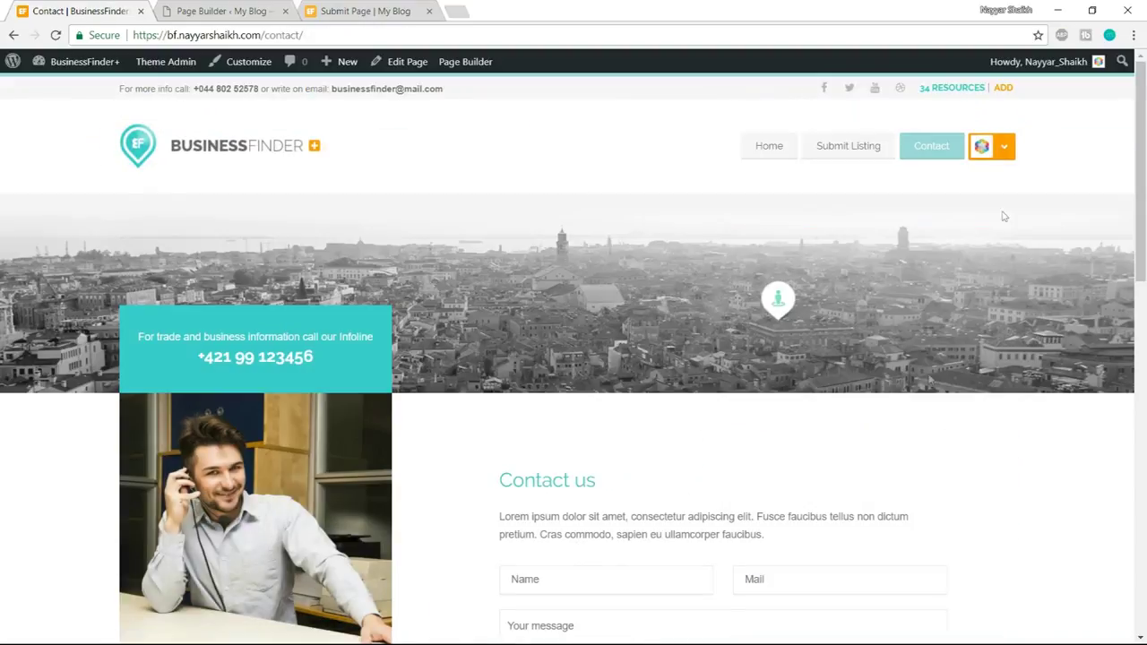
pyautogui.scroll(-10, 923, 393)
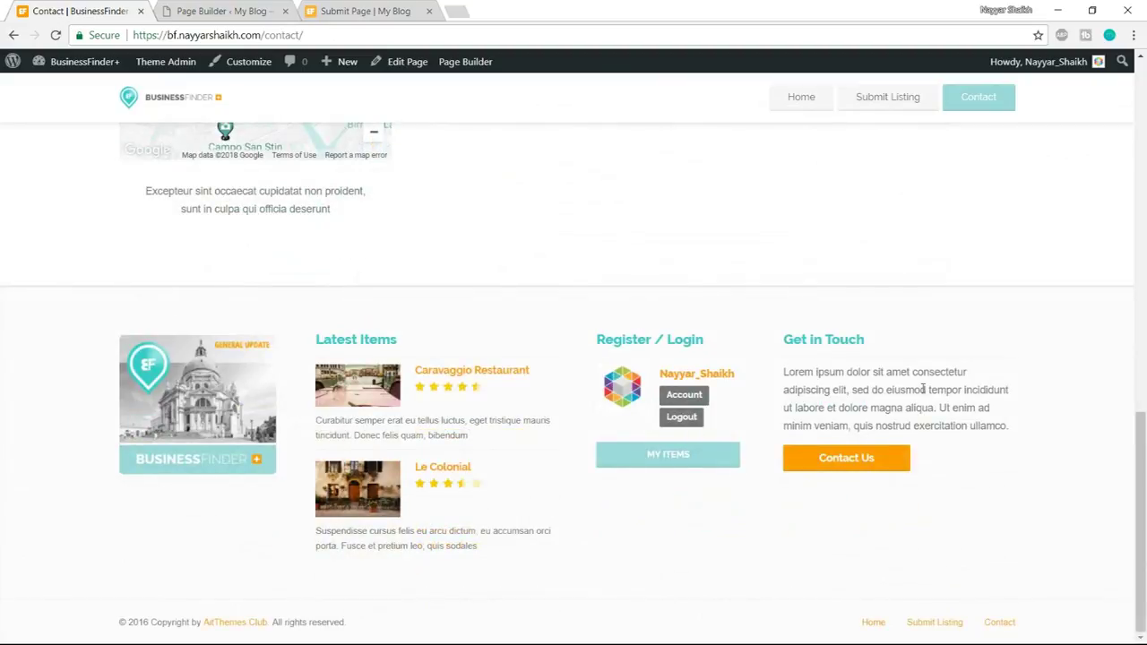
pyautogui.scroll(5, 923, 392)
pyautogui.scroll(5, 923, 393)
# Compare the demo Contact page with the Submit Page builder, ending on the builder
pyautogui.click(269, 9)
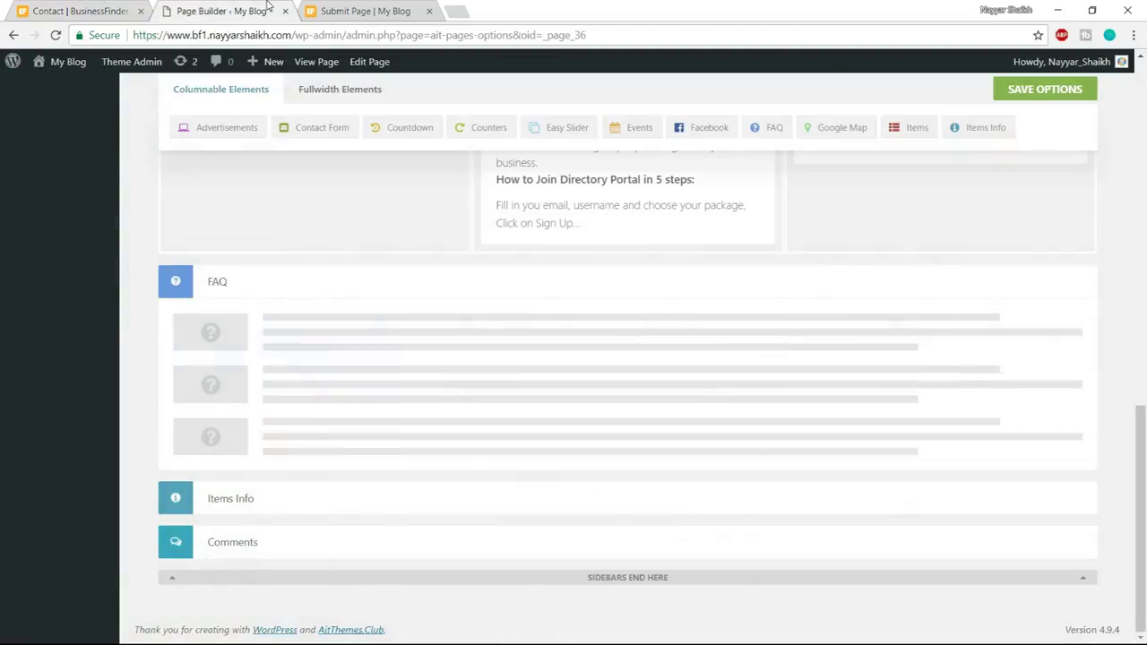
pyautogui.scroll(10, 350, 343)
pyautogui.click(76, 11)
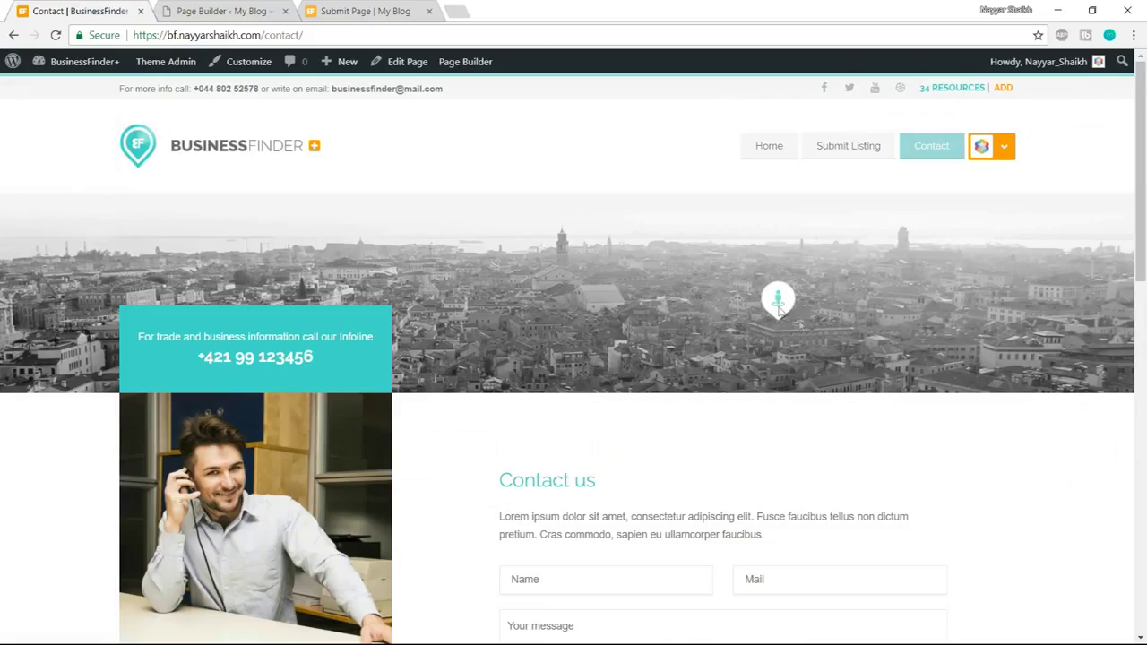
pyautogui.scroll(-3, 799, 320)
pyautogui.scroll(3, 799, 320)
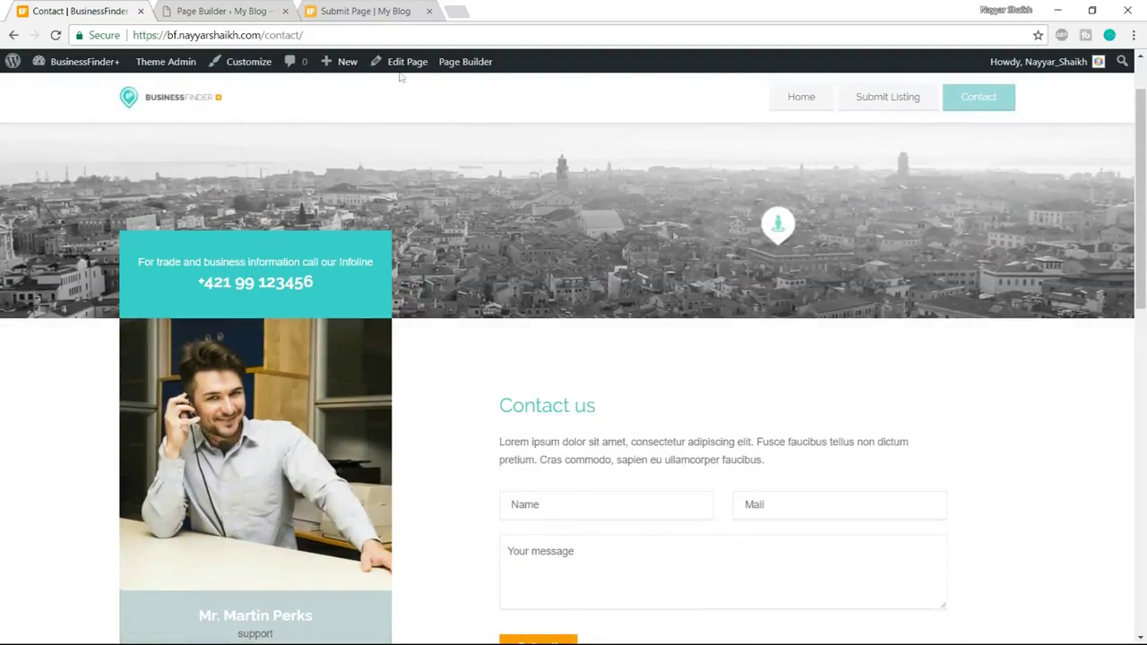
pyautogui.click(215, 8)
pyautogui.moveTo(61, 375)
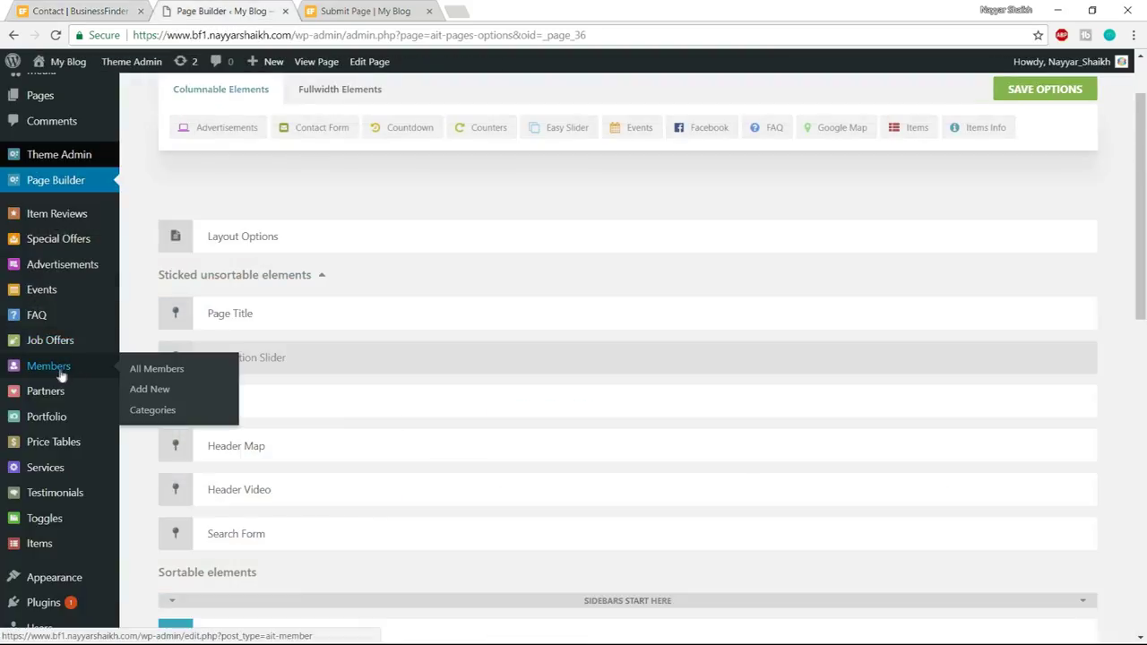
pyautogui.click(76, 11)
pyautogui.scroll(-3, 264, 225)
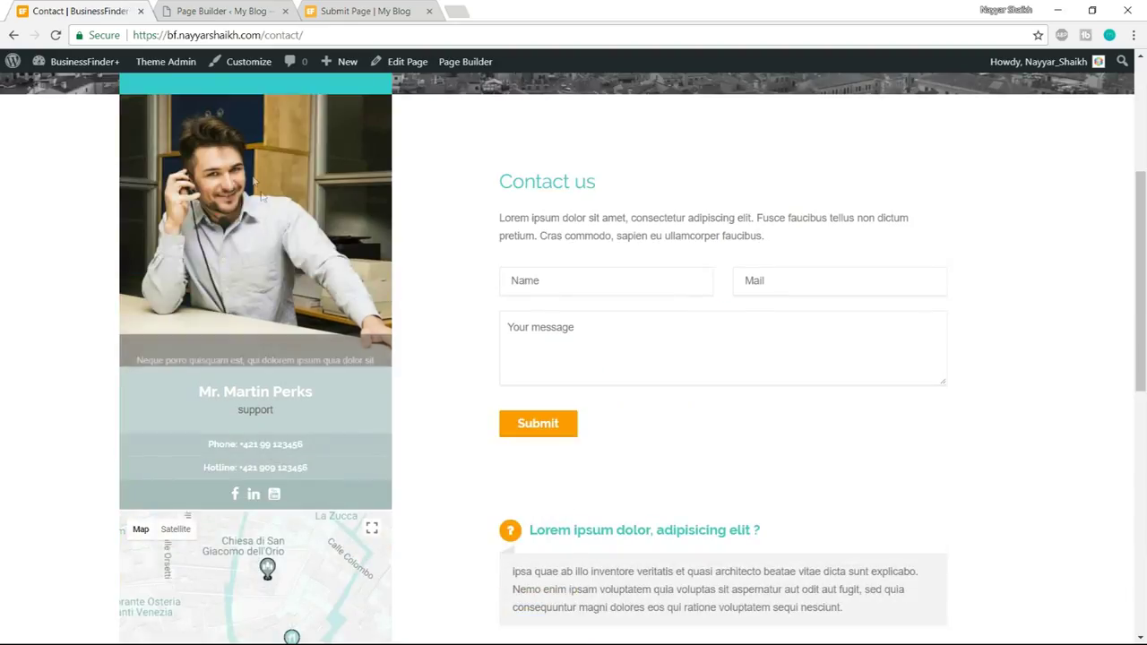
pyautogui.scroll(1, 265, 225)
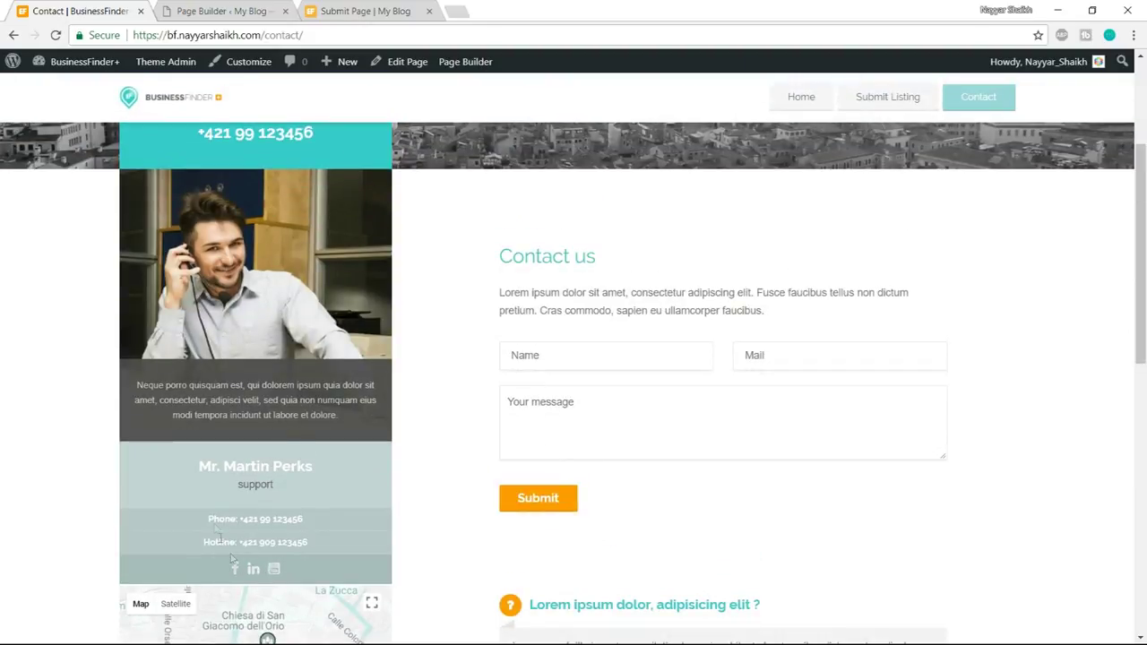
pyautogui.click(231, 11)
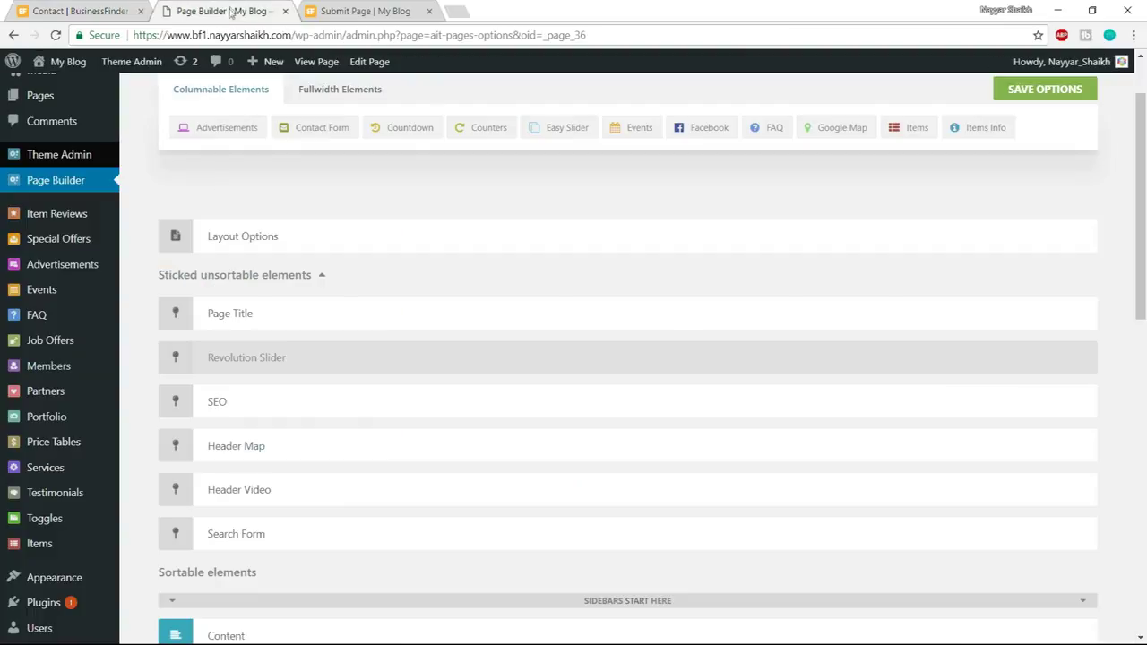
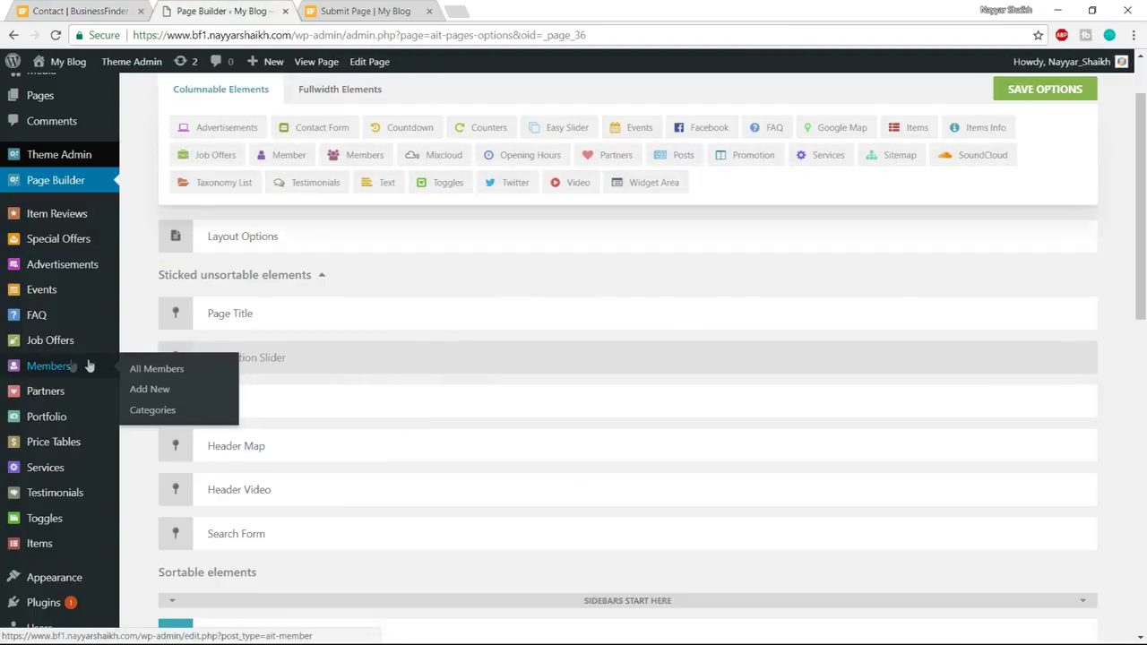
# Start a new member and paste the demo contact's name as its title
pyautogui.click(153, 390)
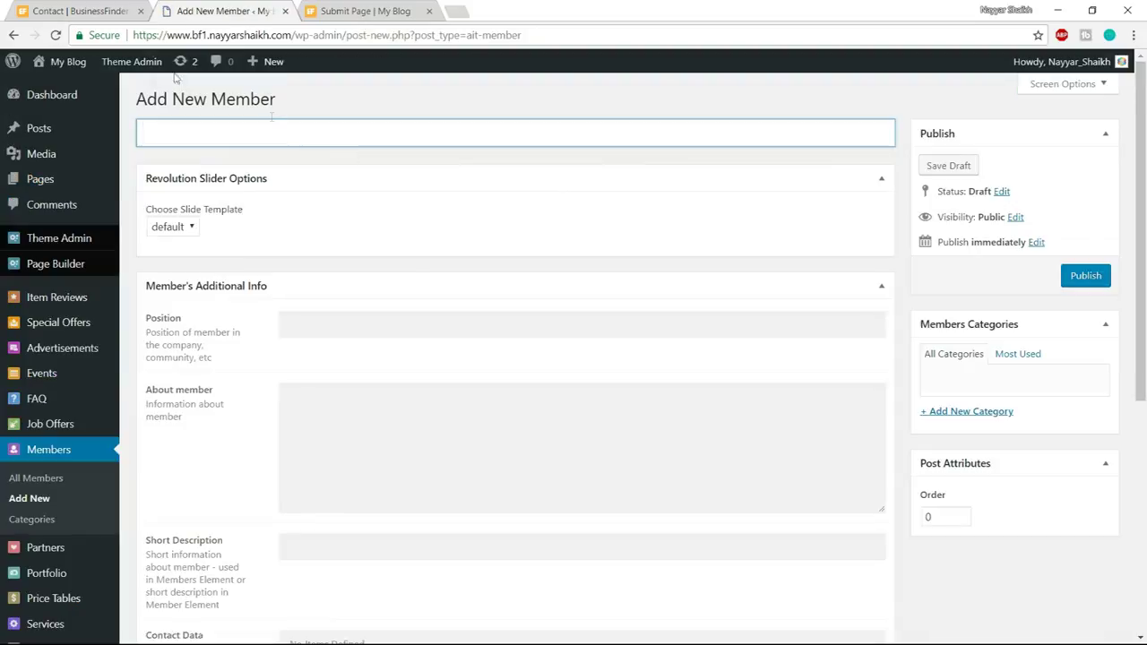
pyautogui.click(87, 11)
pyautogui.moveTo(198, 467); pyautogui.dragTo(325, 469)
pyautogui.hotkey('ctrl', 'c')
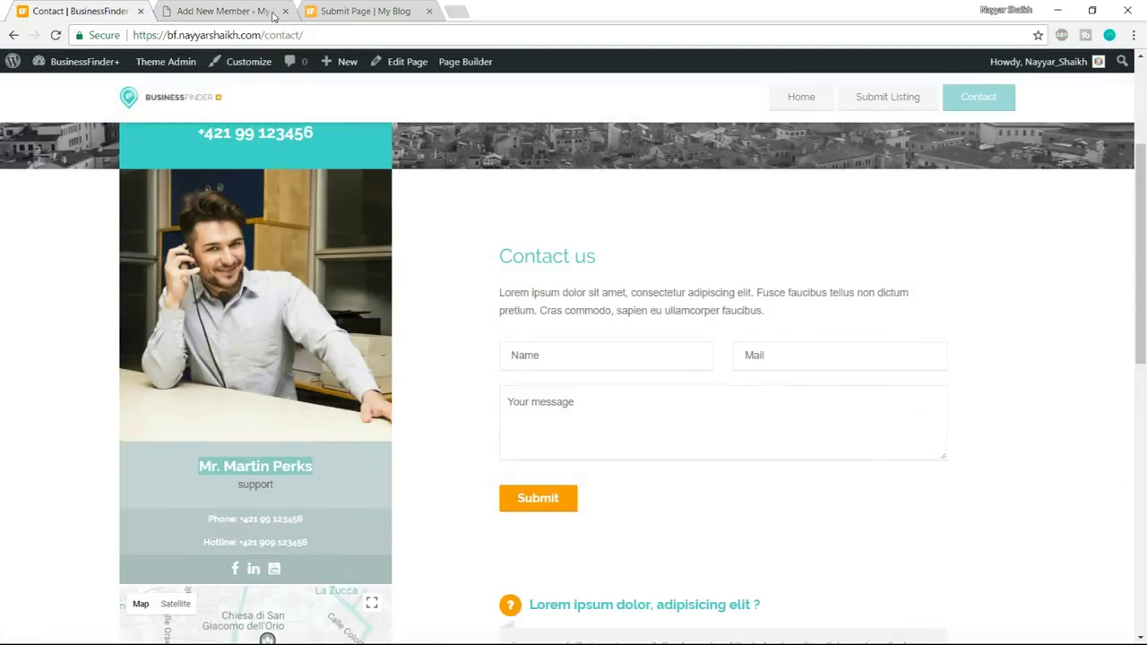
pyautogui.click(269, 11)
pyautogui.hotkey('ctrl', 'v')
# Set the member's Position to 'support', copied from the demo card
pyautogui.click(354, 318)
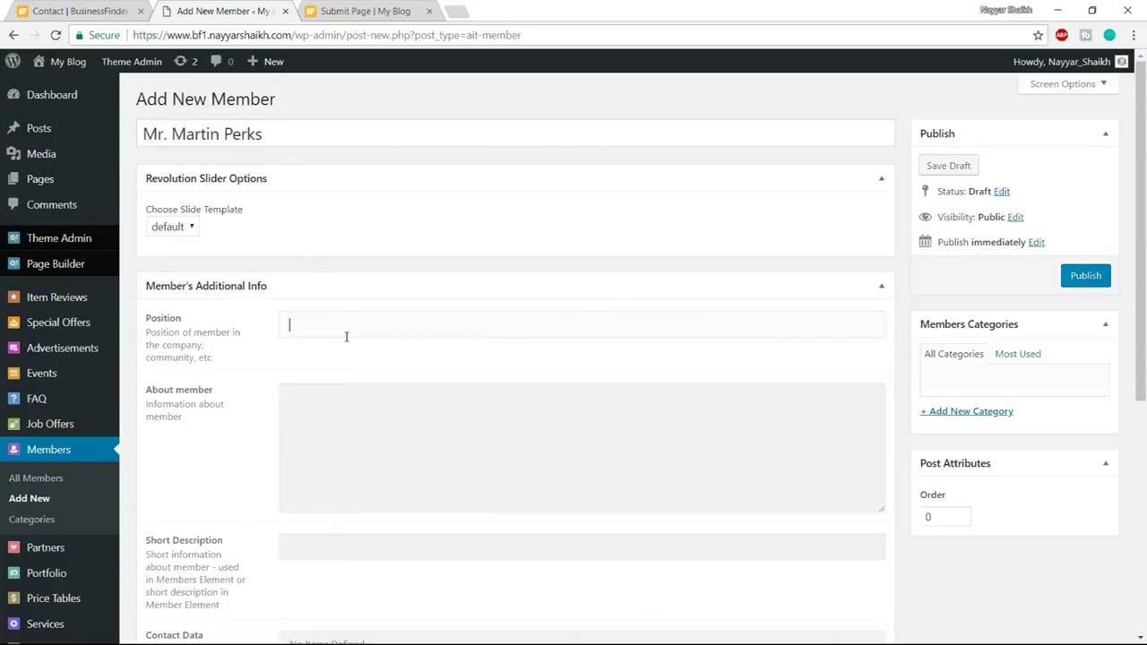
pyautogui.click(119, 9)
pyautogui.click(234, 497)
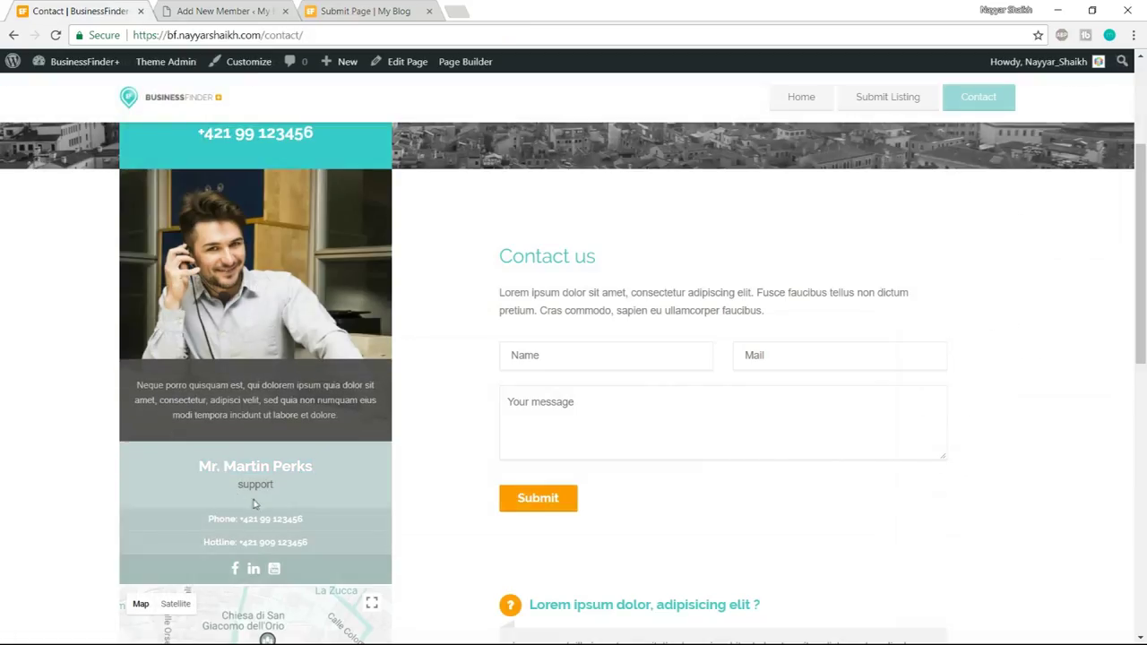
pyautogui.moveTo(240, 484); pyautogui.dragTo(280, 488)
pyautogui.hotkey('ctrl', 'c')
pyautogui.click(224, 11)
pyautogui.click(346, 326)
pyautogui.hotkey('ctrl', 'v')
# Paste the demo description paragraph into About member and Short Description
pyautogui.click(357, 404)
pyautogui.click(86, 10)
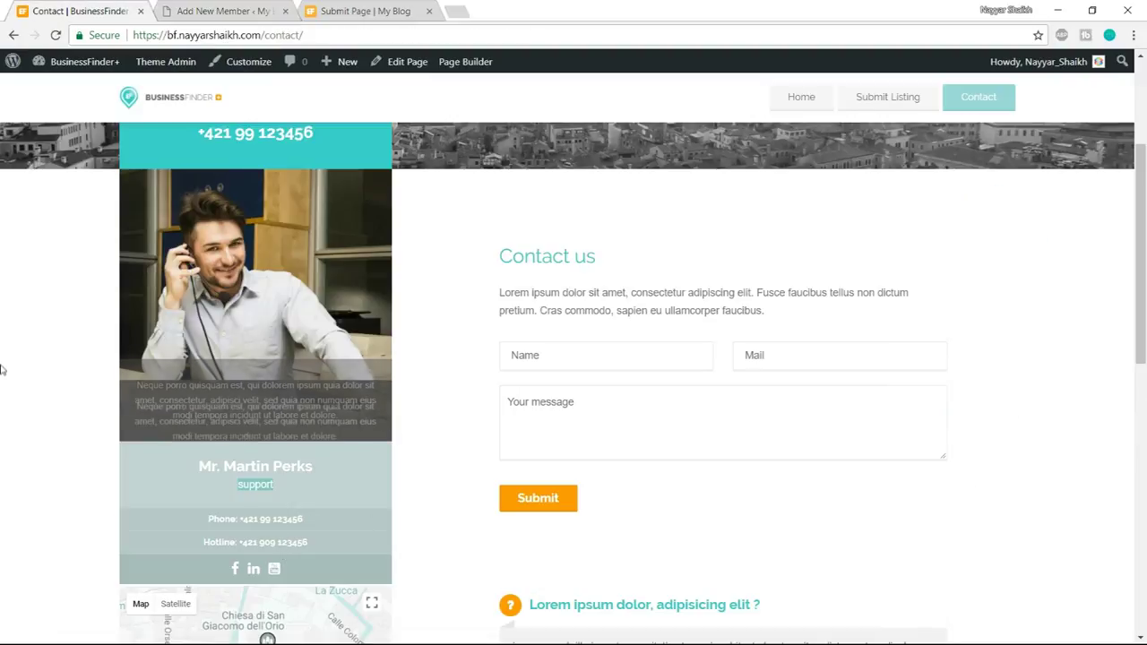
pyautogui.moveTo(341, 415); pyautogui.dragTo(136, 379)
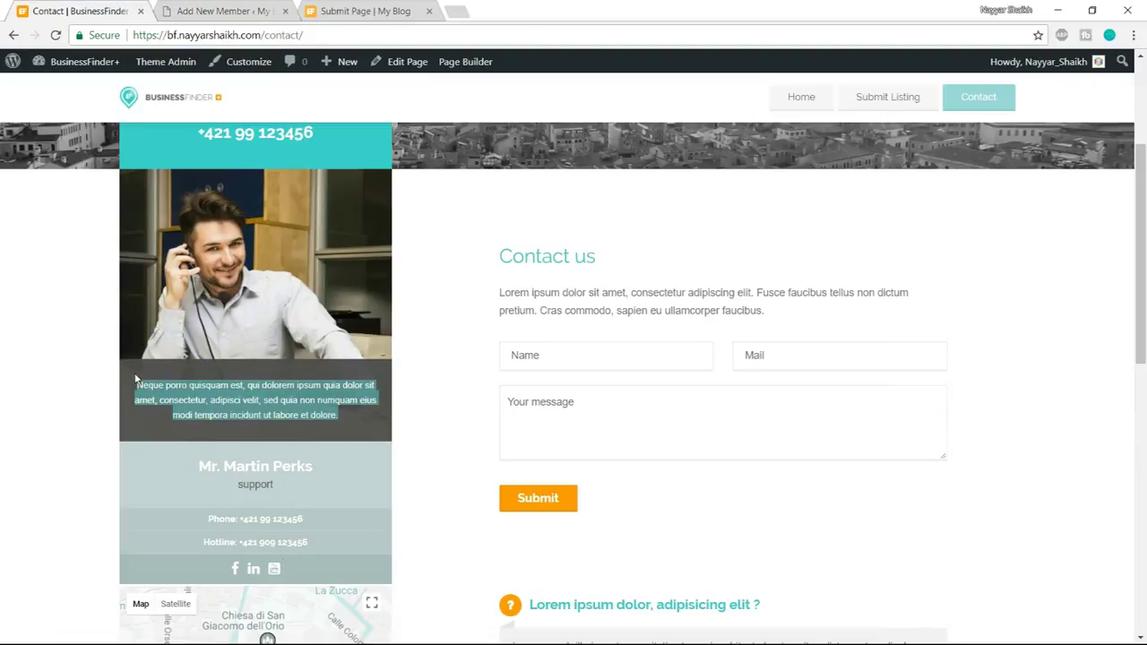
pyautogui.hotkey('ctrl', 'c')
pyautogui.hotkey('ctrl', 'Tab')
pyautogui.hotkey('ctrl', 'v')
pyautogui.scroll(-1, 550, 480)
pyautogui.scroll(-2, 550, 481)
pyautogui.click(384, 324)
pyautogui.hotkey('ctrl', 'v')
pyautogui.scroll(-1, 397, 358)
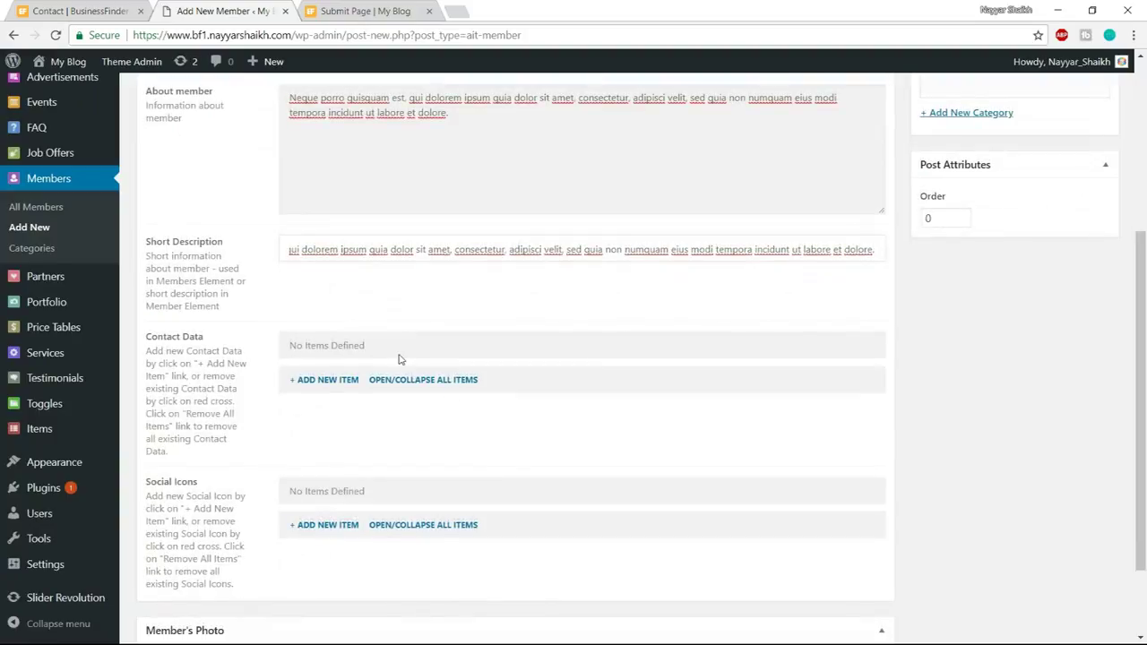
# Add a Contact Data entry titled with the demo card's Phone line
pyautogui.hotkey('ctrl', 'shift', 'Tab')
pyautogui.scroll(-1, 332, 497)
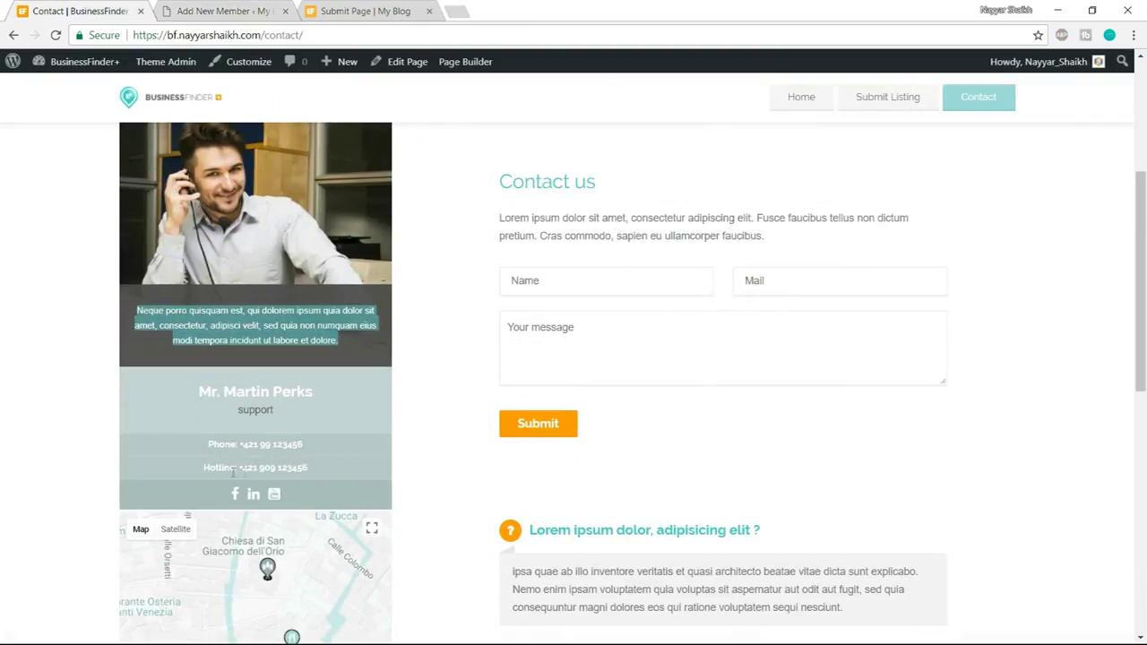
pyautogui.hotkey('ctrl', 'Tab')
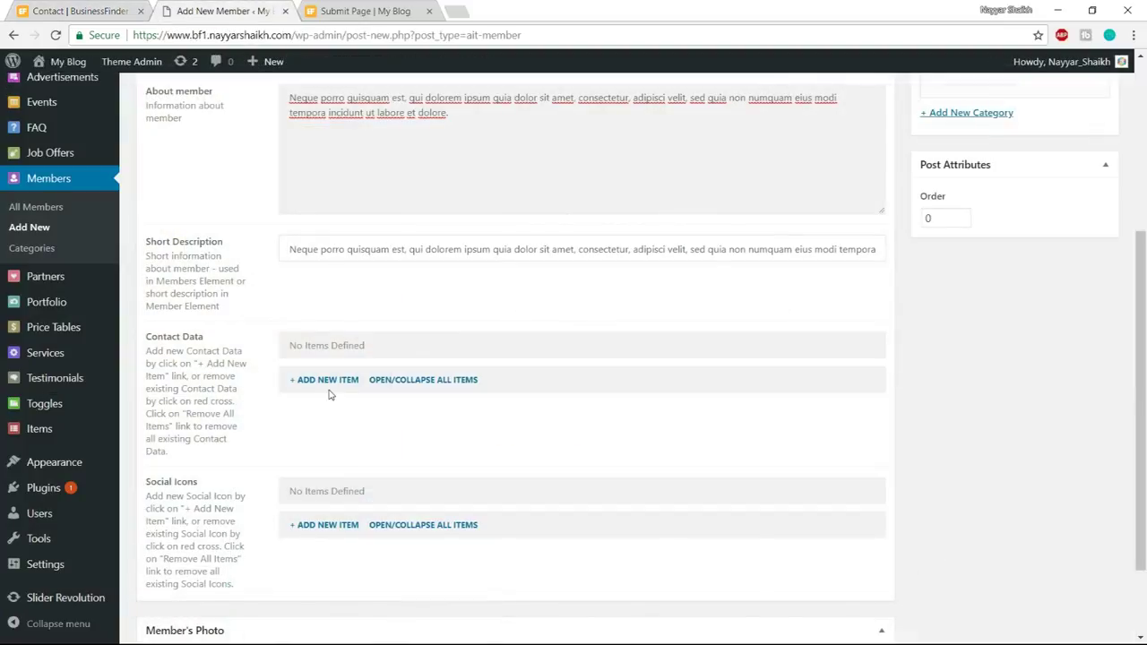
pyautogui.click(328, 383)
pyautogui.click(407, 388)
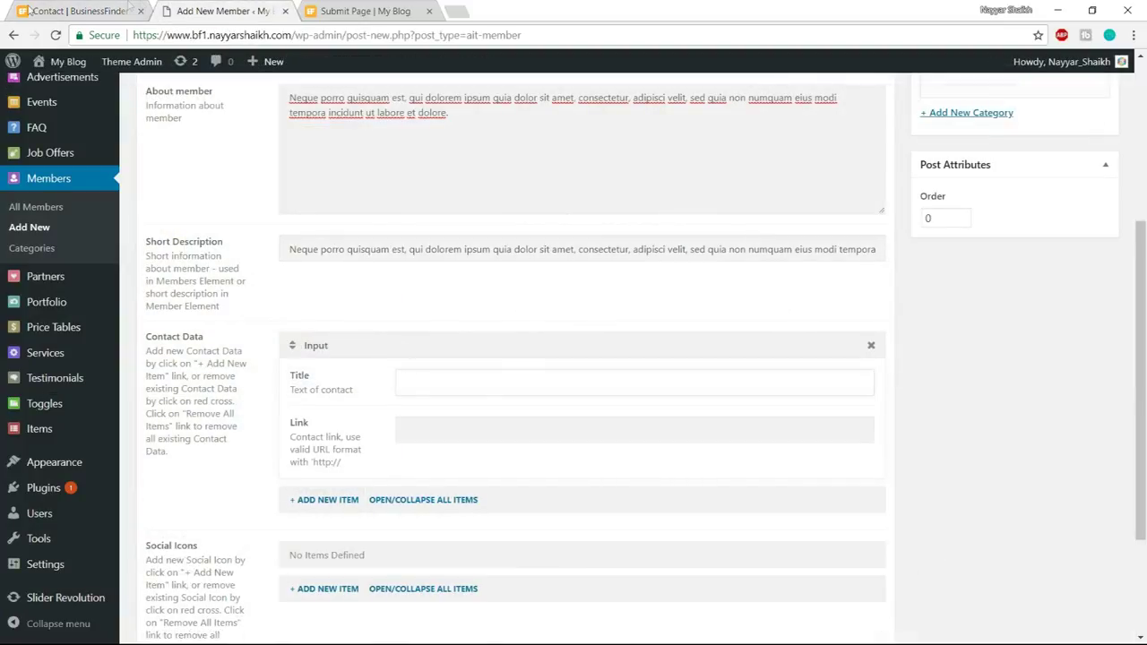
pyautogui.click(130, 8)
pyautogui.moveTo(209, 444); pyautogui.dragTo(226, 447)
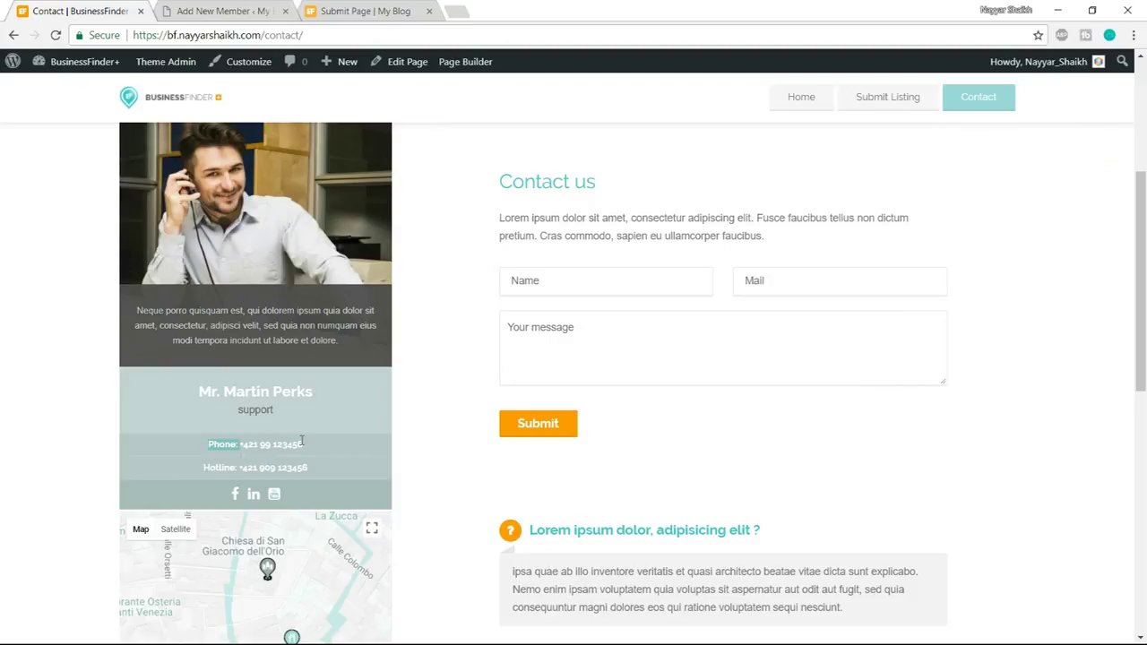
pyautogui.hotkey('ctrl', 'Tab')
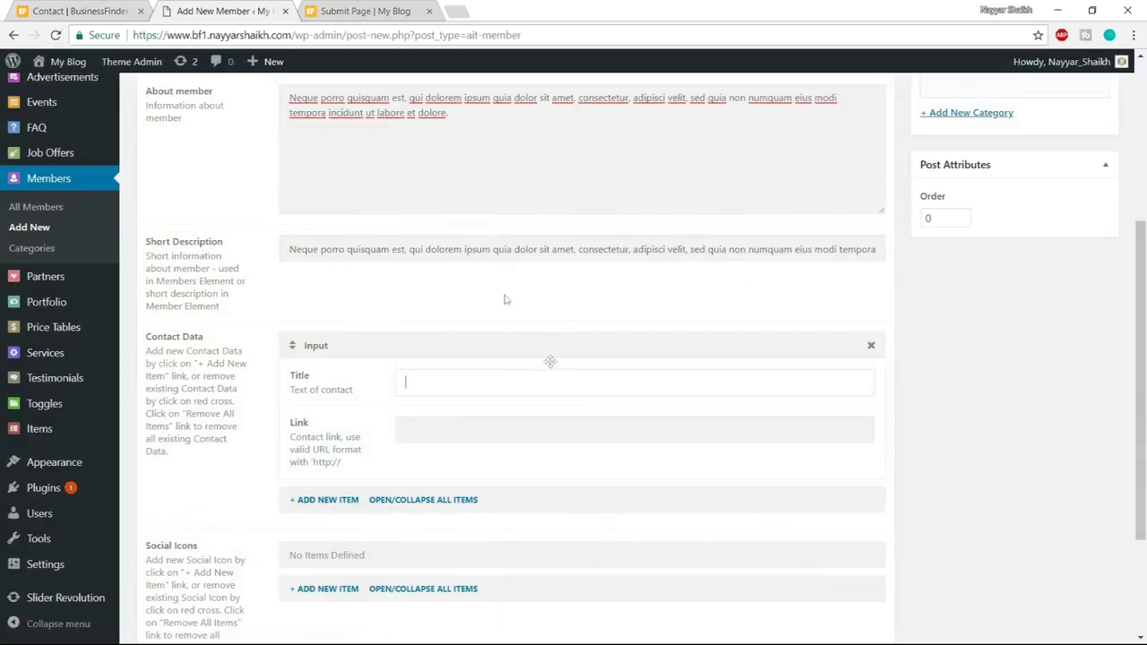
pyautogui.click(105, 6)
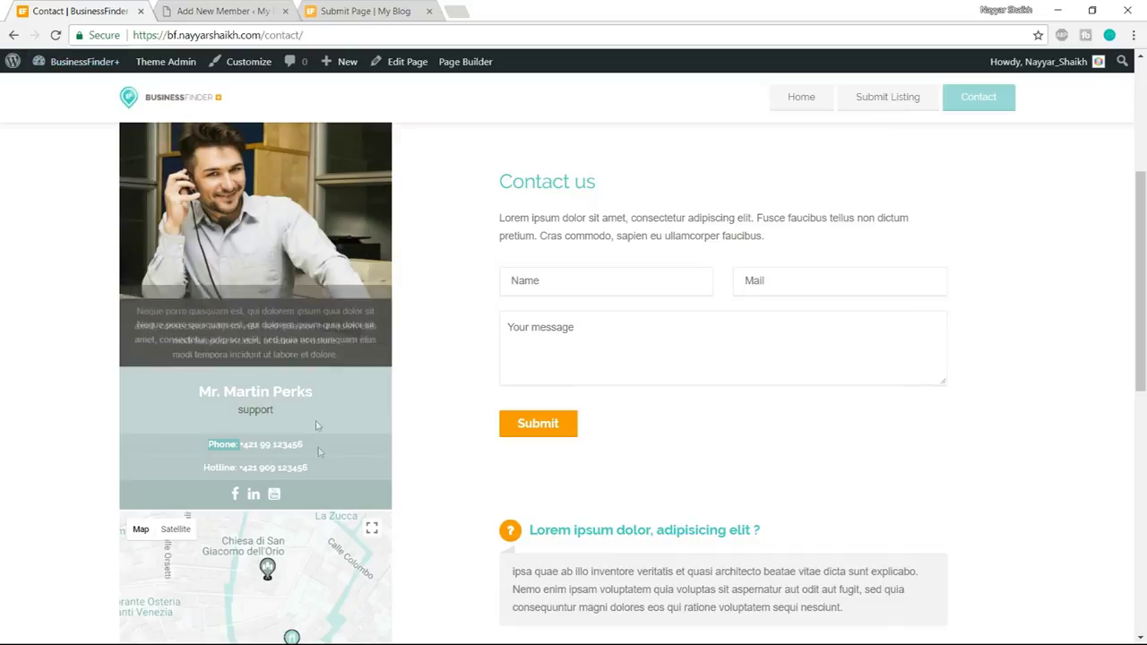
pyautogui.moveTo(318, 445); pyautogui.dragTo(202, 441)
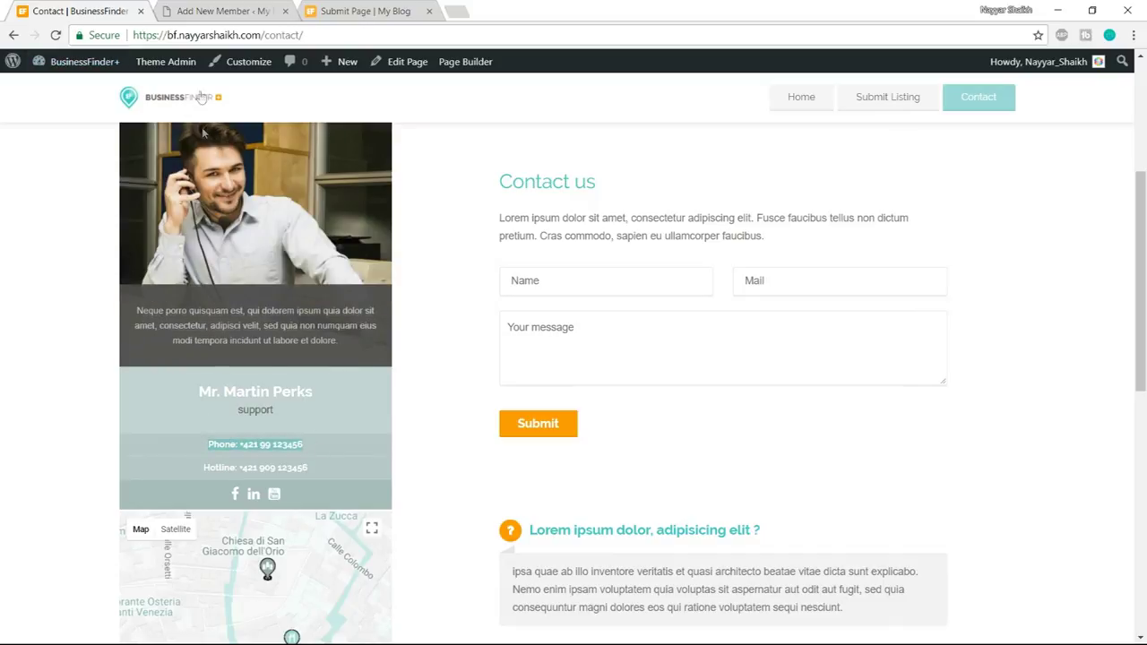
pyautogui.hotkey('ctrl', 'Tab')
pyautogui.hotkey('ctrl', 'v')
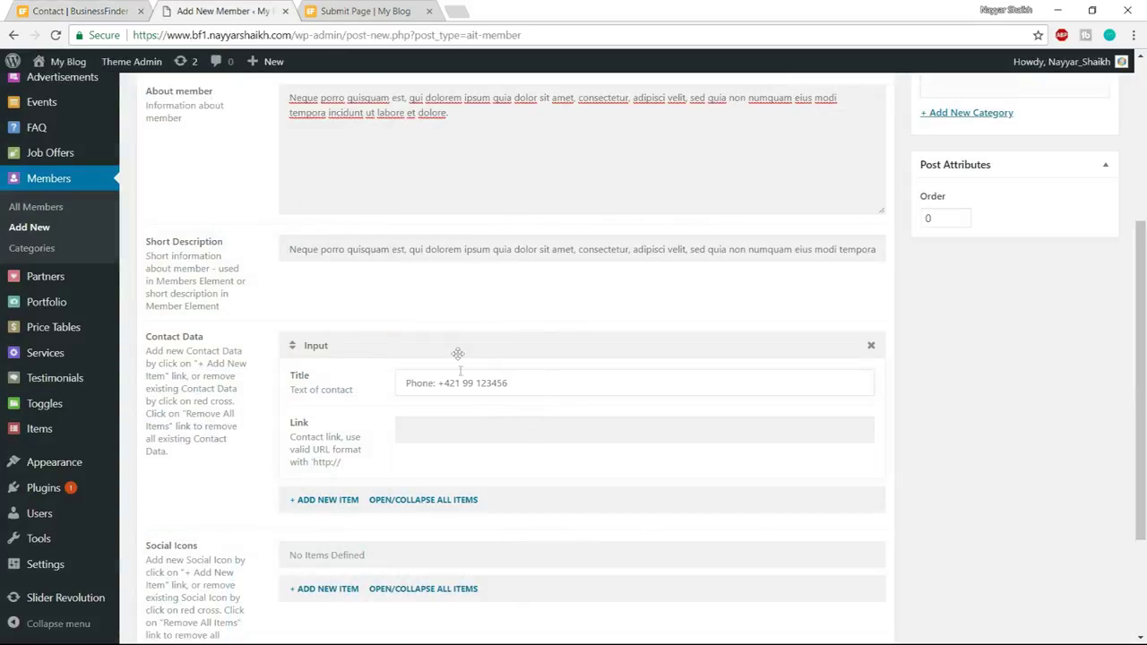
pyautogui.click(337, 345)
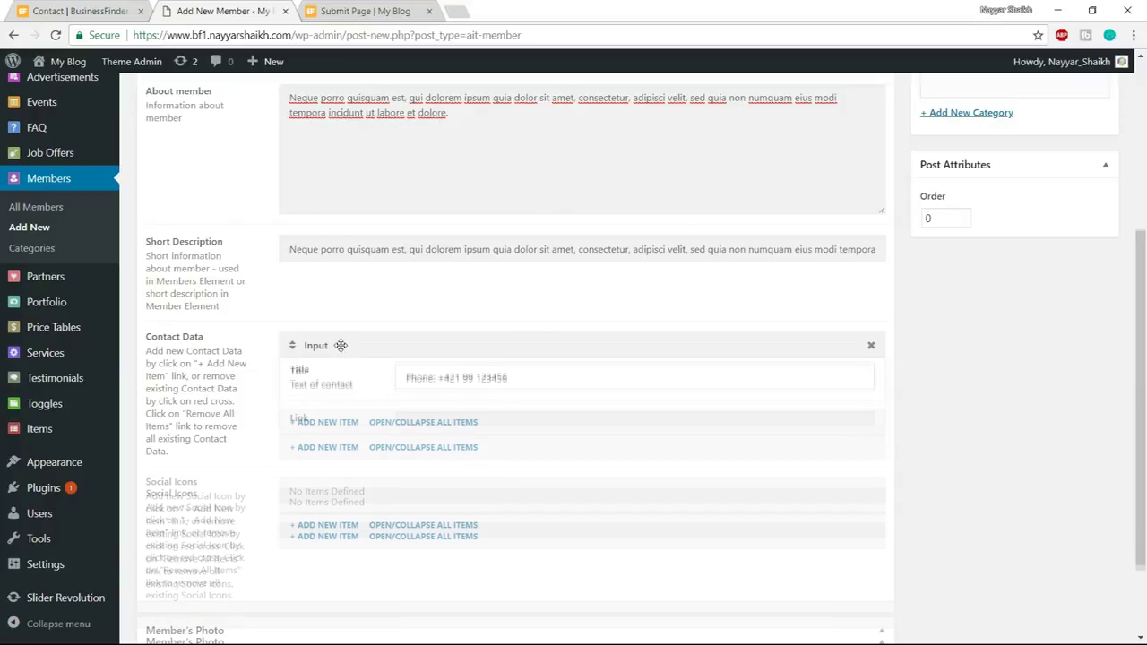
# Add a second Contact Data entry titled with the demo card's Hotline line
pyautogui.click(105, 10)
pyautogui.moveTo(198, 471); pyautogui.dragTo(333, 472)
pyautogui.hotkey('ctrl', 'c')
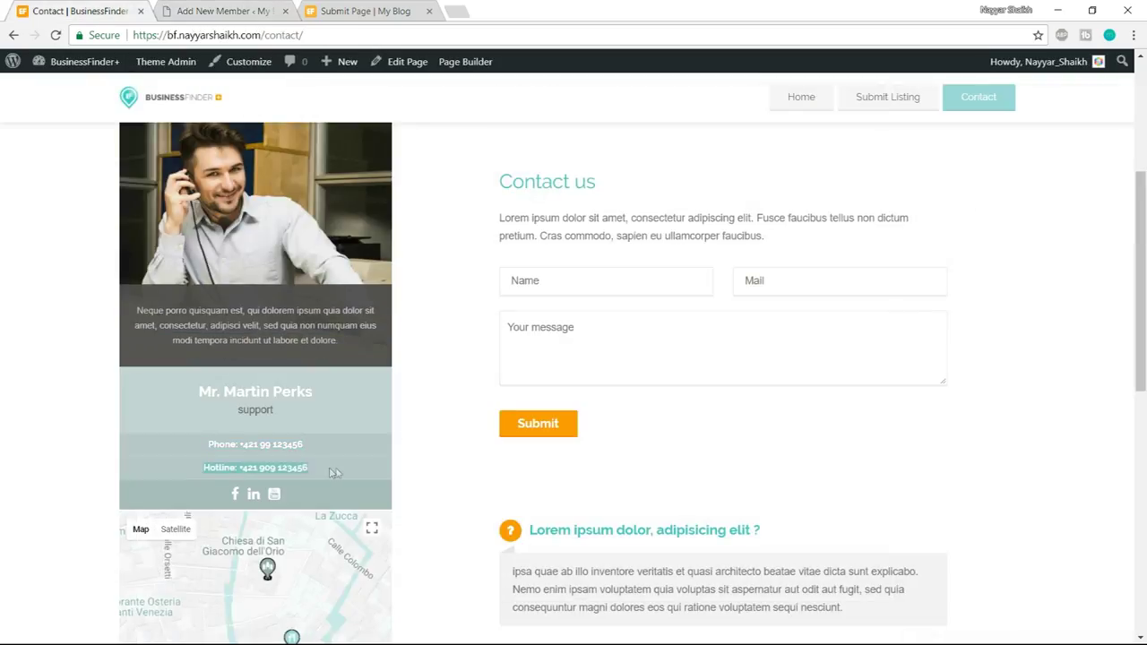
pyautogui.click(188, 5)
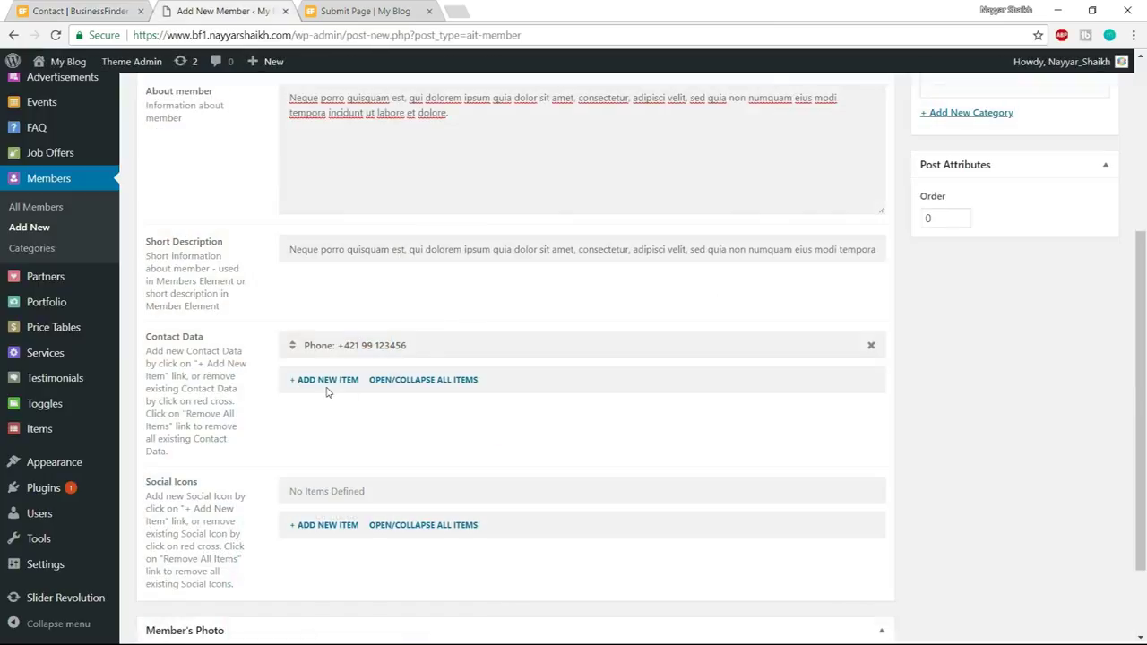
pyautogui.click(324, 379)
pyautogui.click(408, 416)
pyautogui.hotkey('ctrl', 'v')
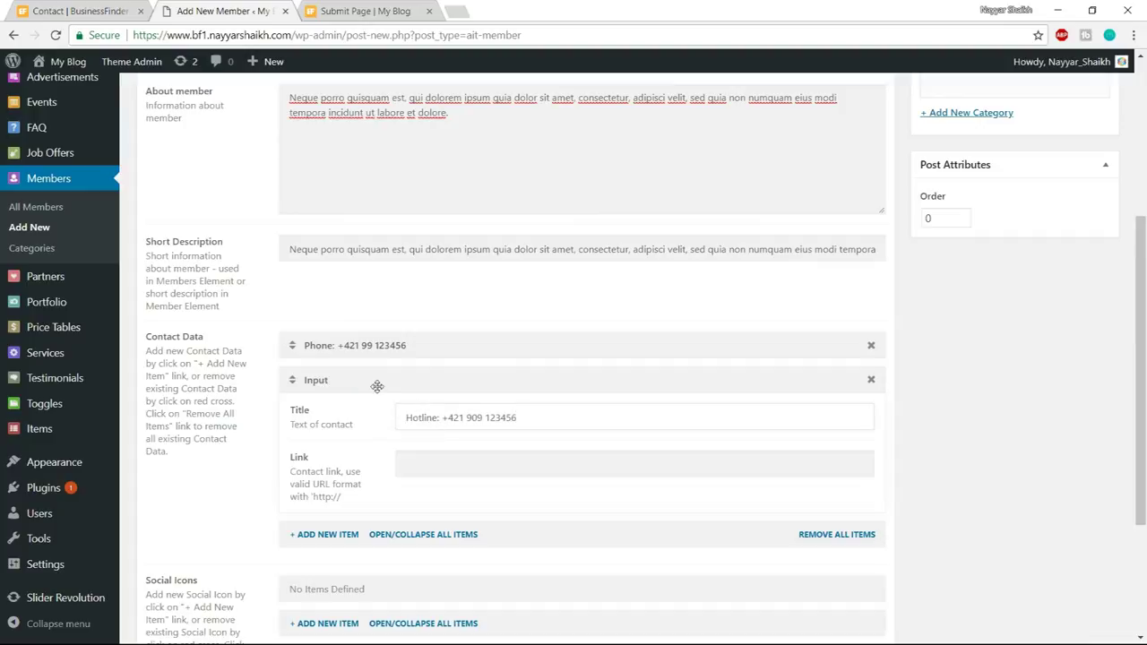
pyautogui.click(377, 385)
# Check the demo's social links and add a new Social Icons item
pyautogui.hotkey('ctrl', 'shift', 'Tab')
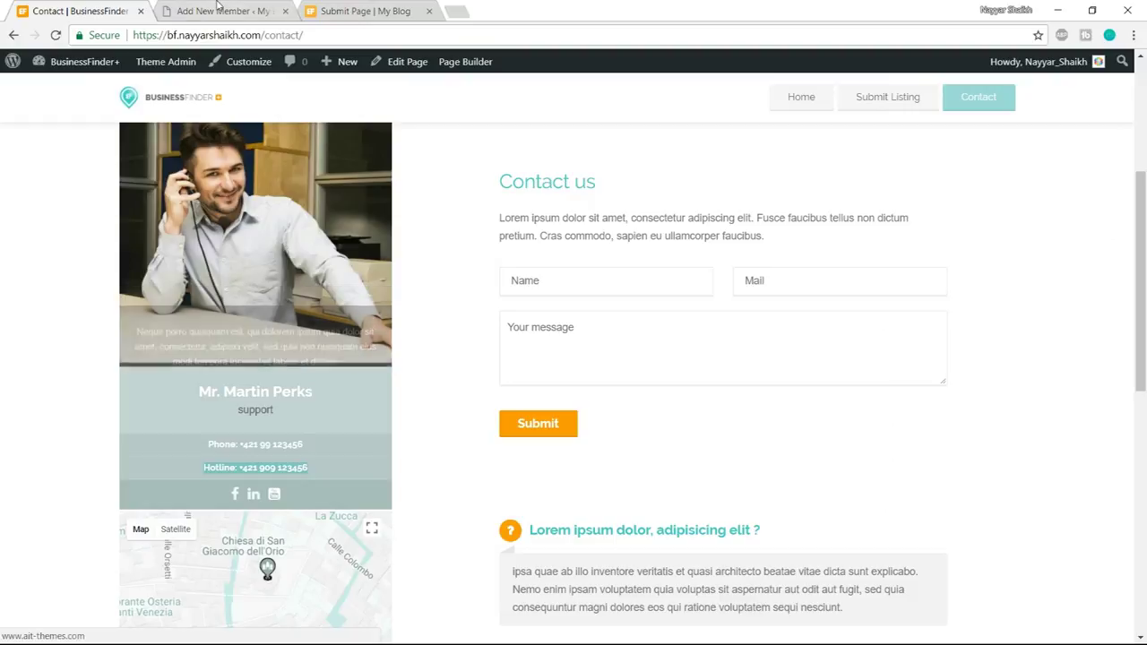
pyautogui.click(218, 10)
pyautogui.scroll(-1, 481, 394)
pyautogui.click(338, 453)
# Title the first social icon item Facebook and give it the Facebook icon
pyautogui.click(415, 454)
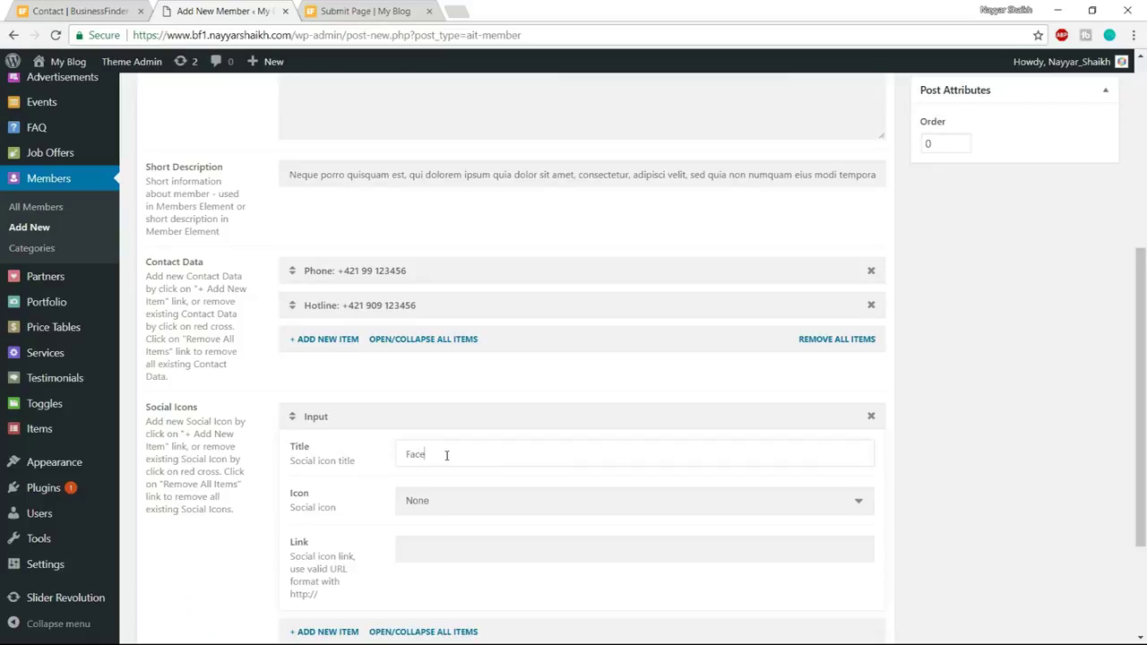
pyautogui.click(448, 496)
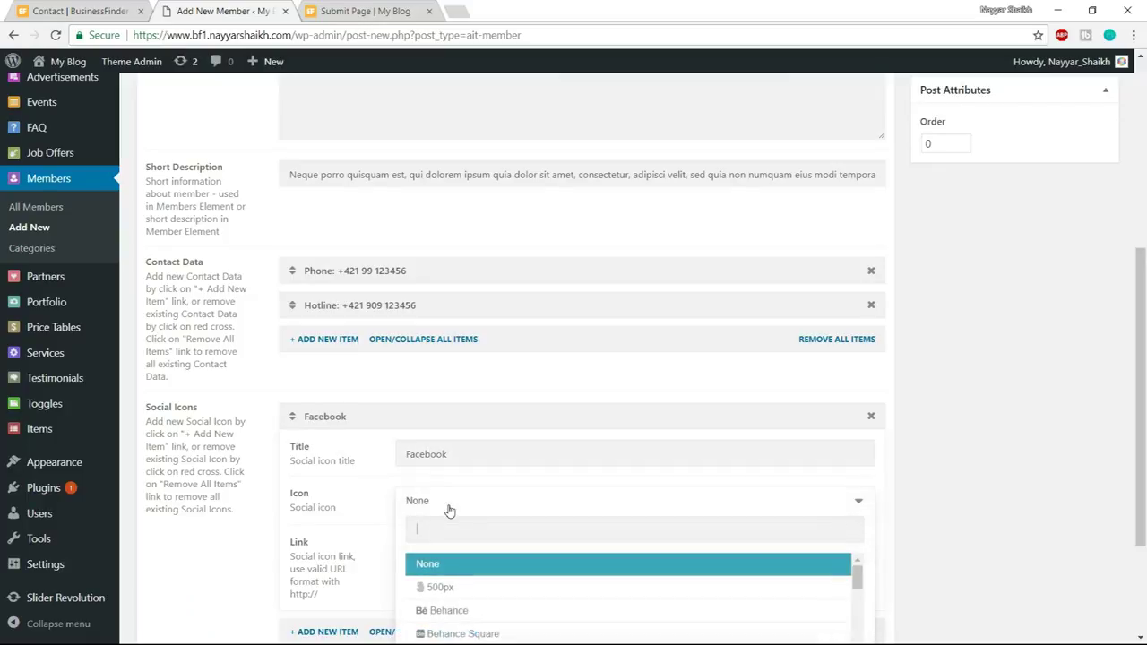
pyautogui.write('fac')
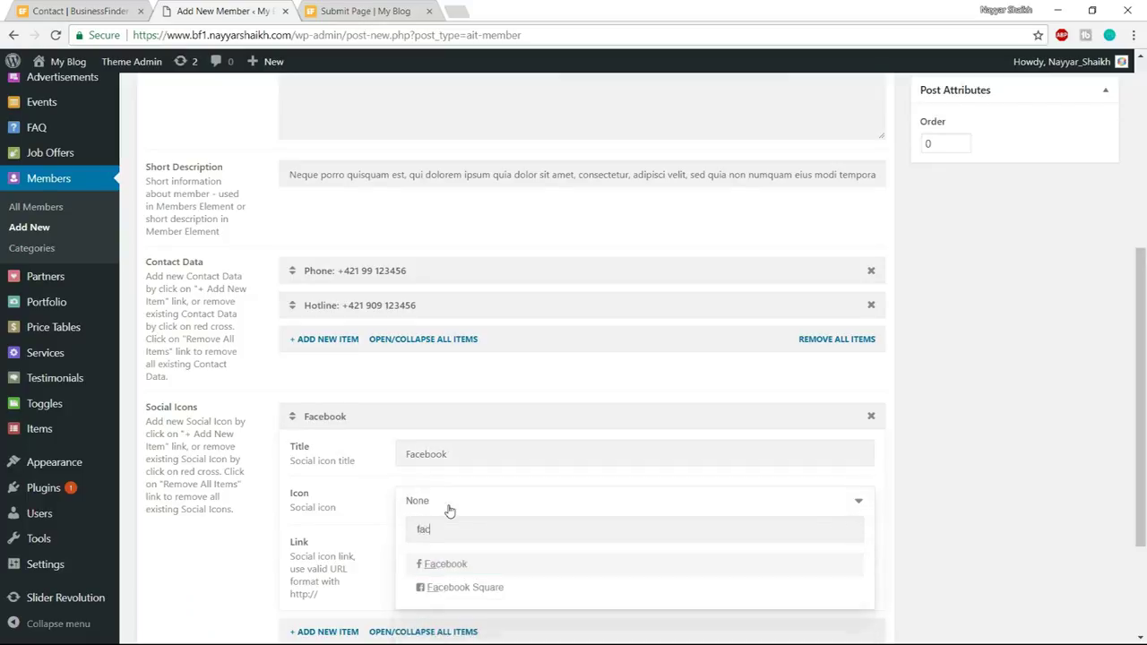
pyautogui.click(459, 564)
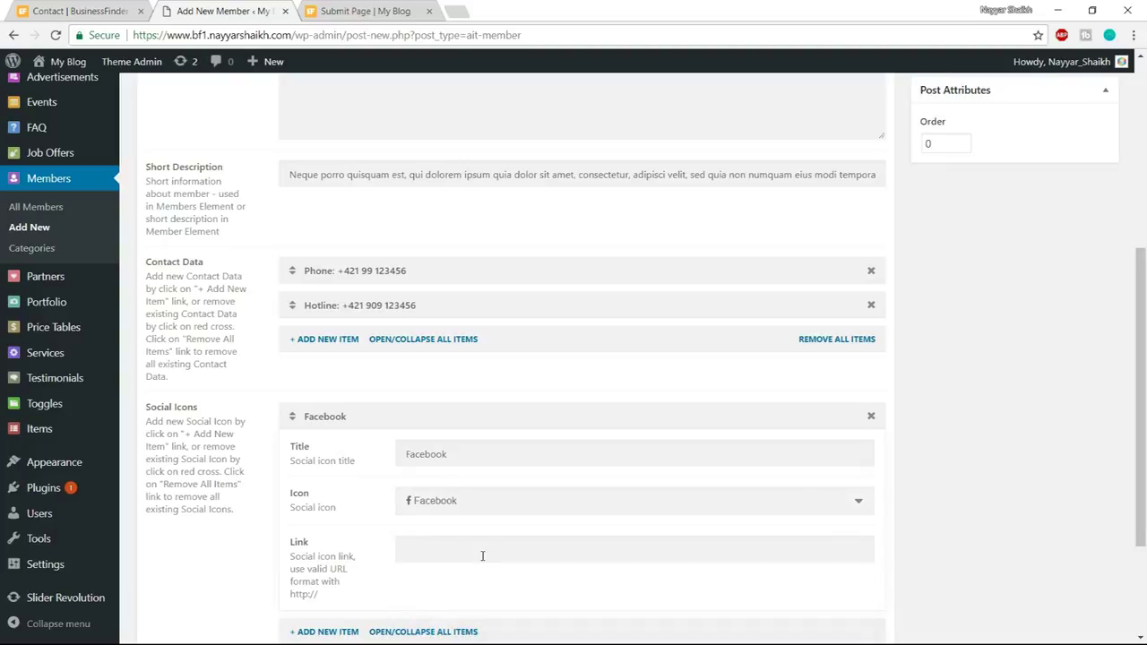
pyautogui.click(499, 421)
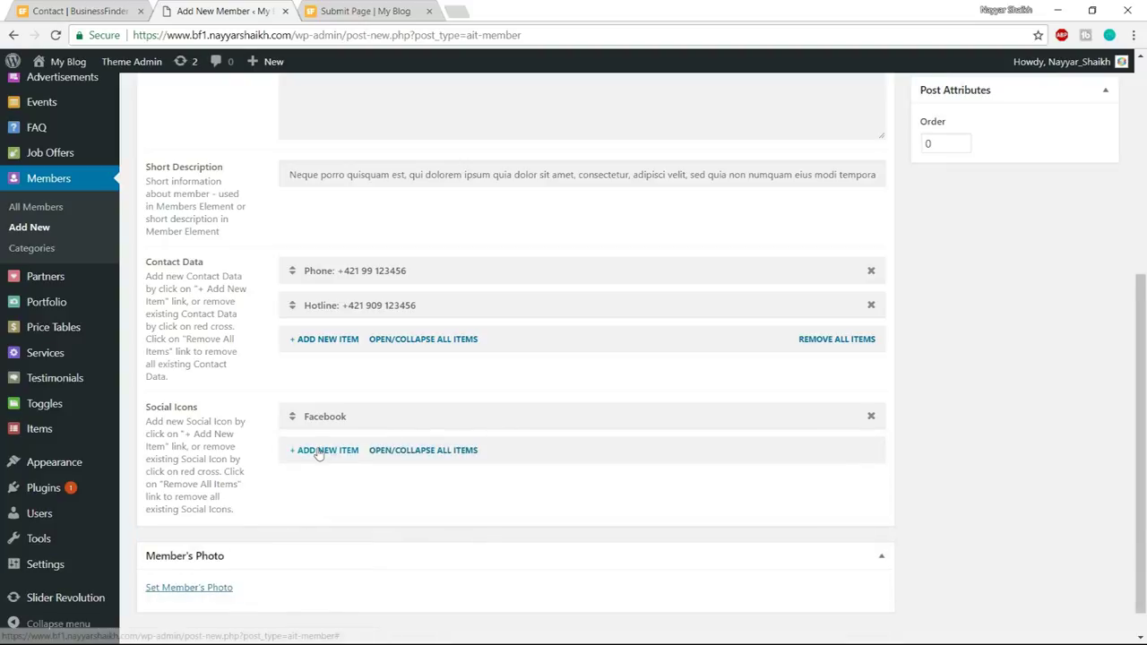
# Add a second social icon item titled YouTube with the YouTube icon
pyautogui.click(318, 451)
pyautogui.click(421, 488)
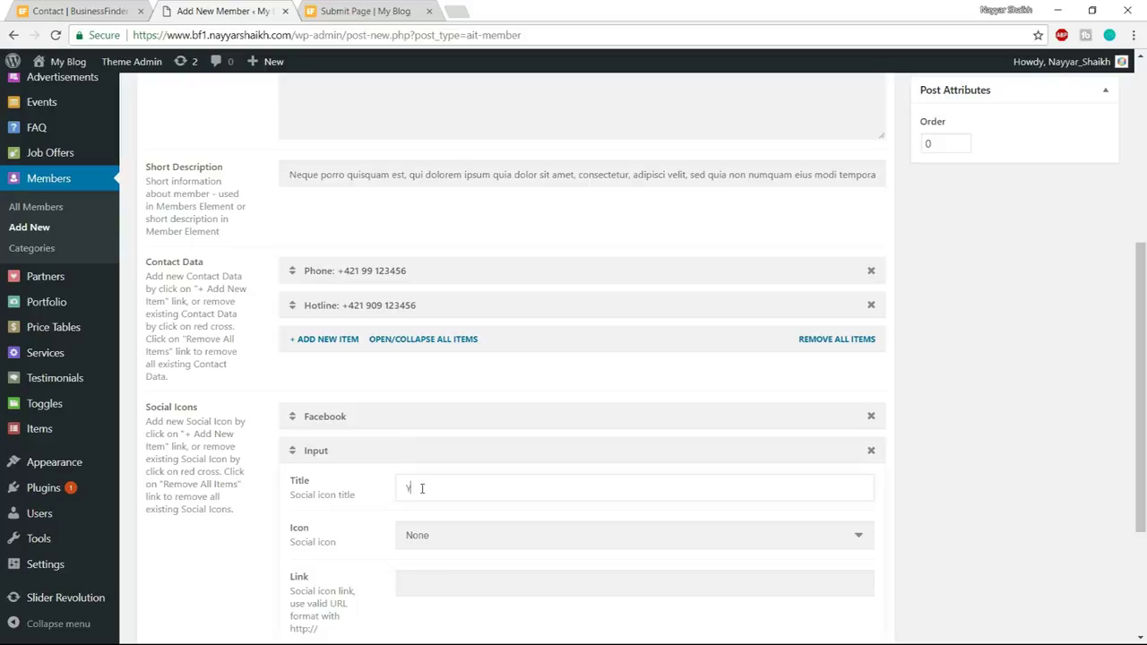
pyautogui.write('YouTube')
pyautogui.press('Tab')
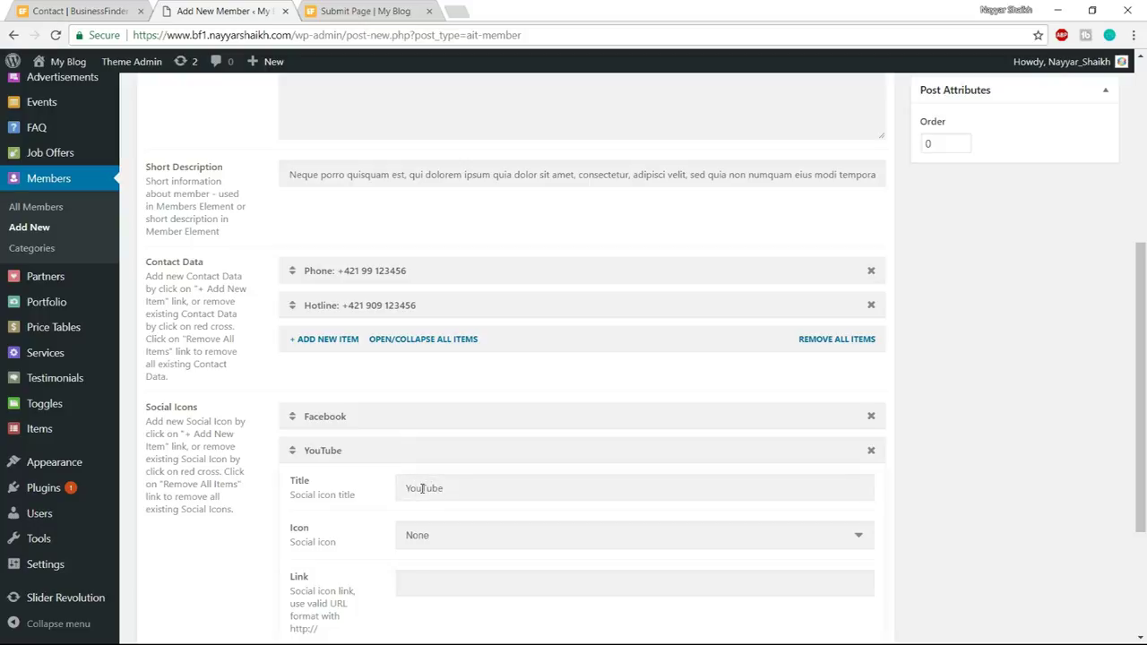
pyautogui.click(496, 537)
pyautogui.write('you')
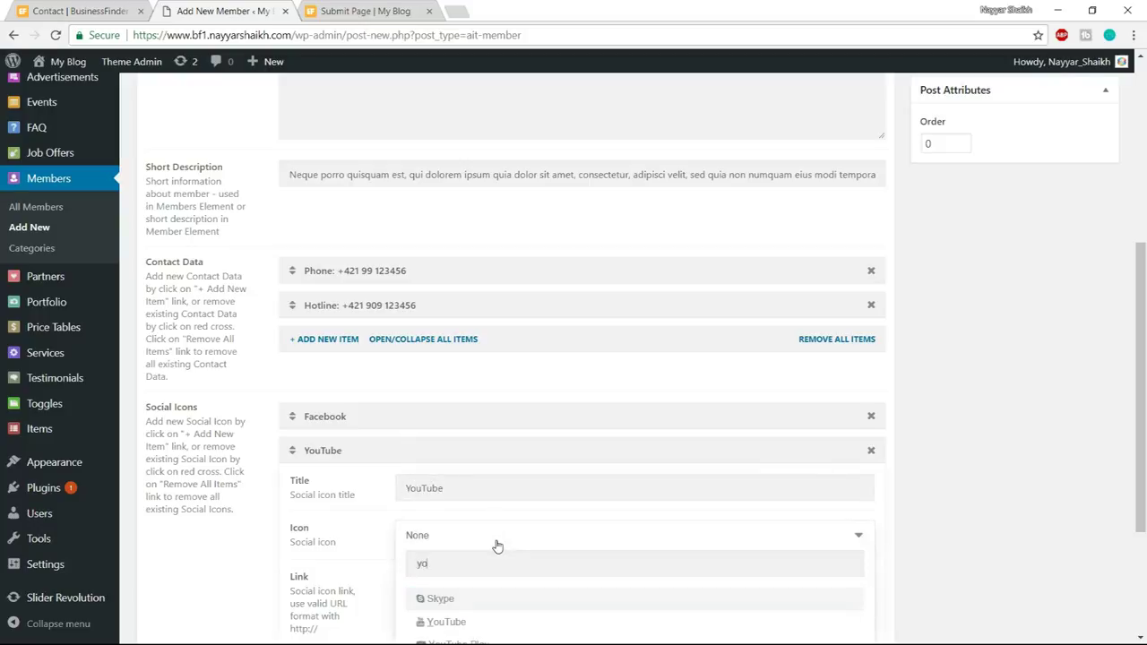
pyautogui.scroll(-2, 497, 544)
pyautogui.click(477, 453)
pyautogui.click(465, 441)
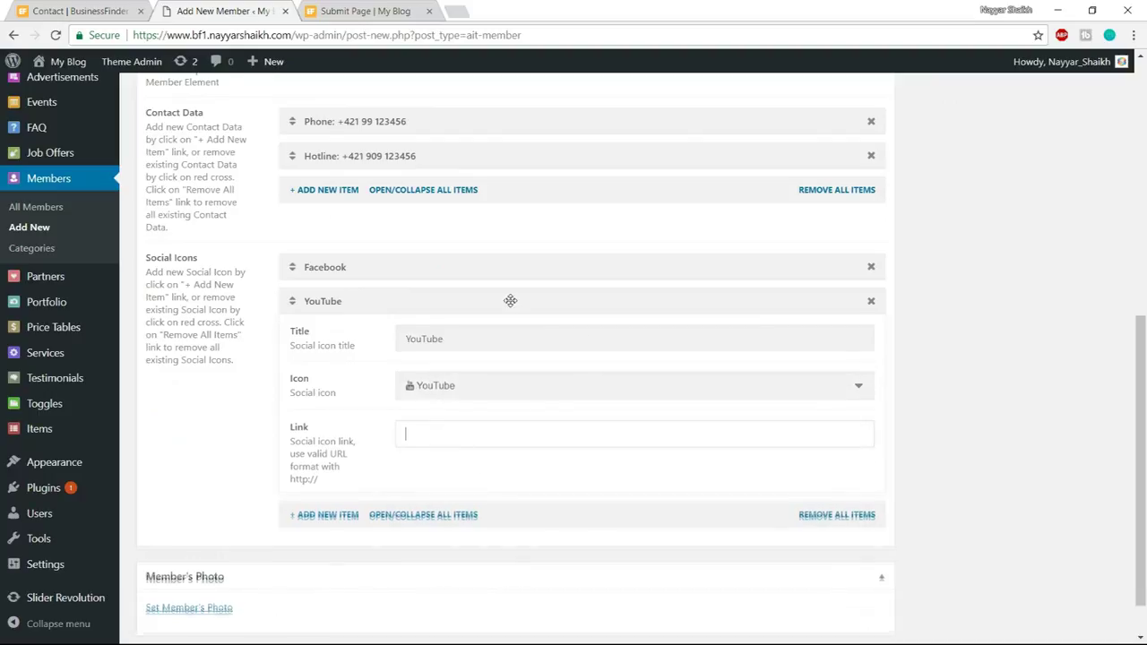
pyautogui.click(510, 301)
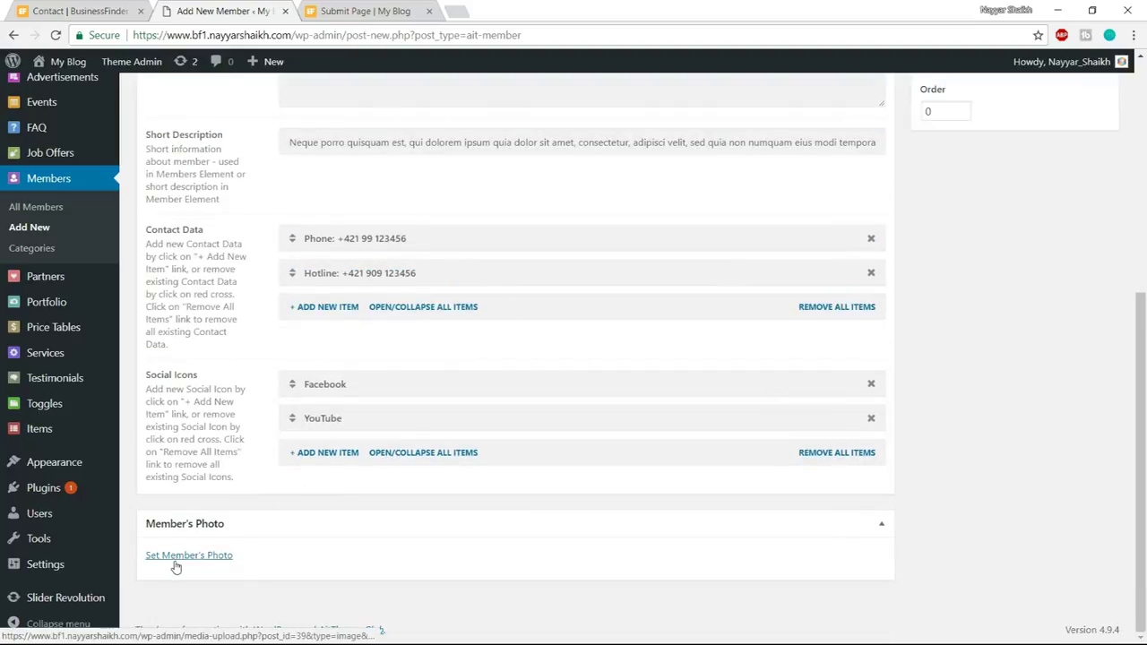
# Upload the bigstock businessman image from Media > Contact as the member's photo
pyautogui.click(175, 557)
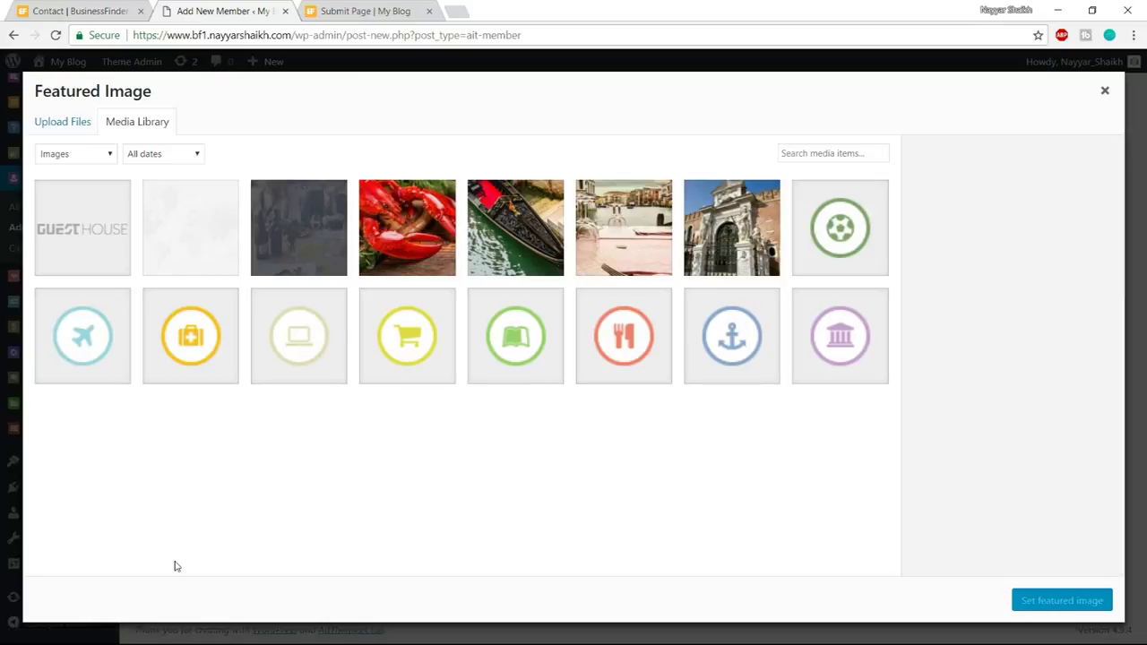
pyautogui.click(41, 125)
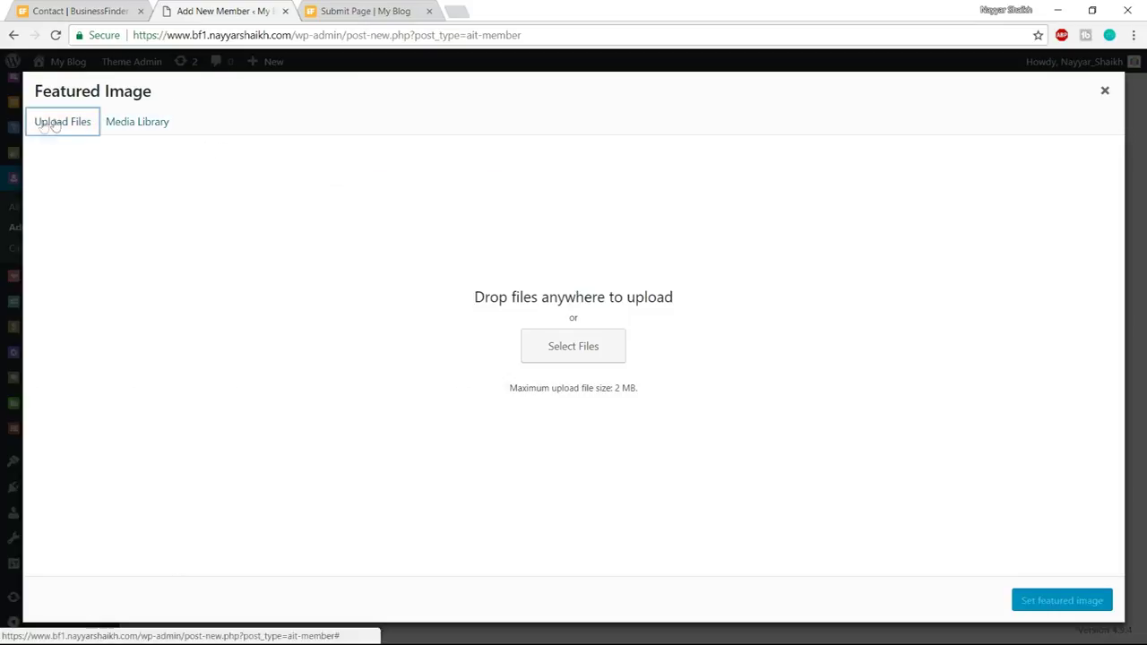
pyautogui.click(586, 346)
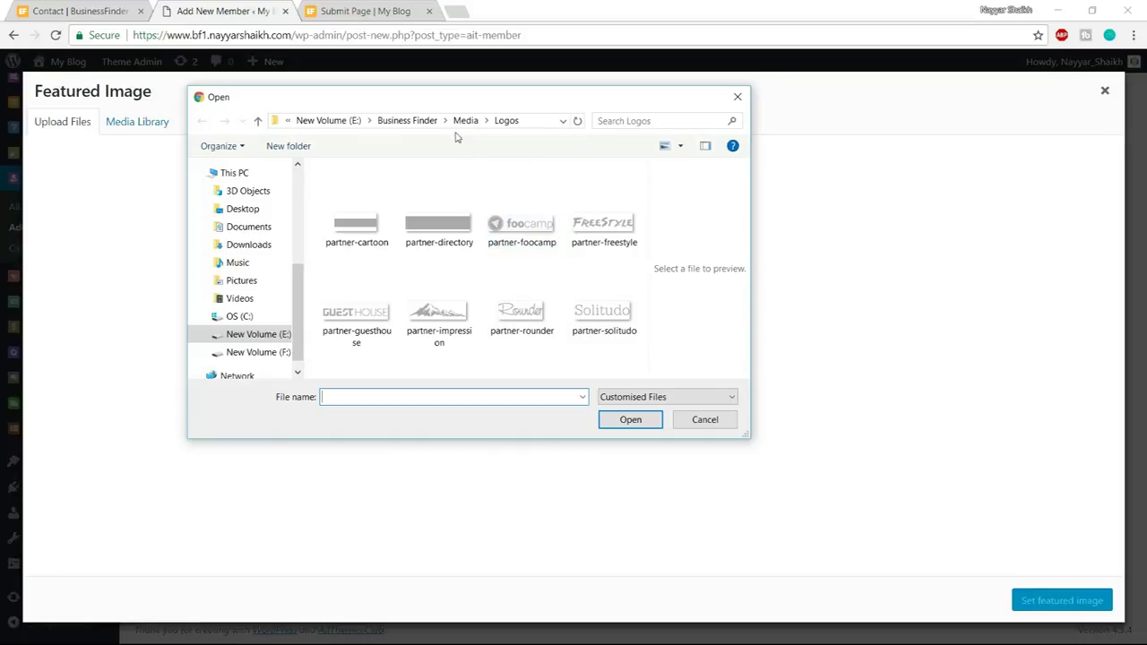
pyautogui.click(468, 121)
pyautogui.scroll(-3, 606, 328)
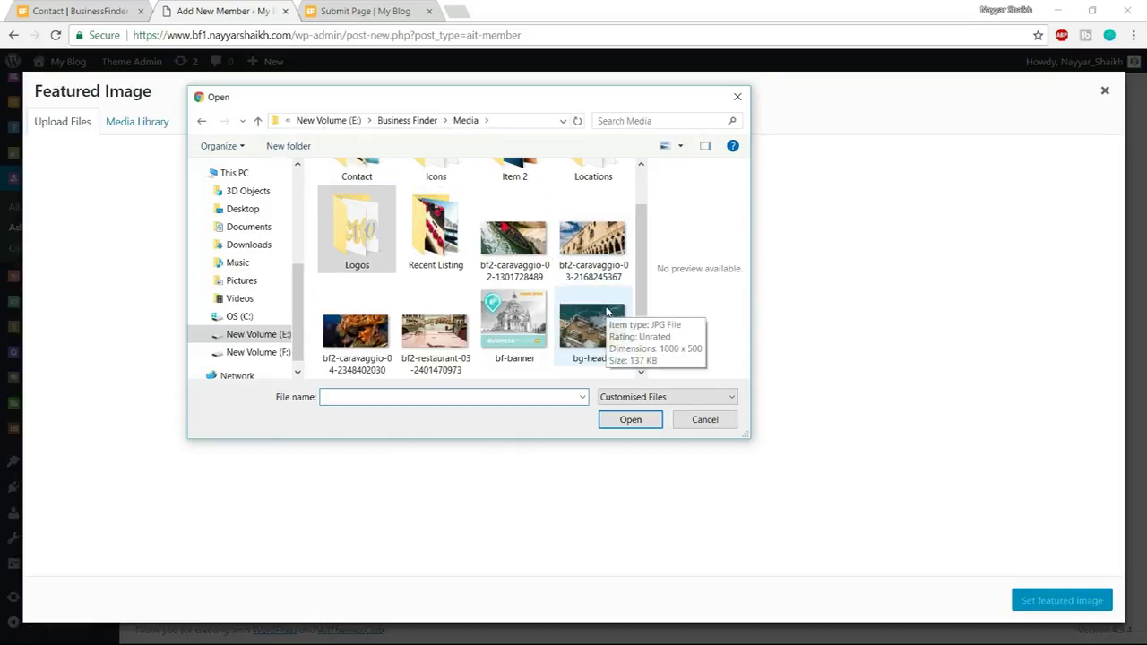
pyautogui.scroll(3, 607, 328)
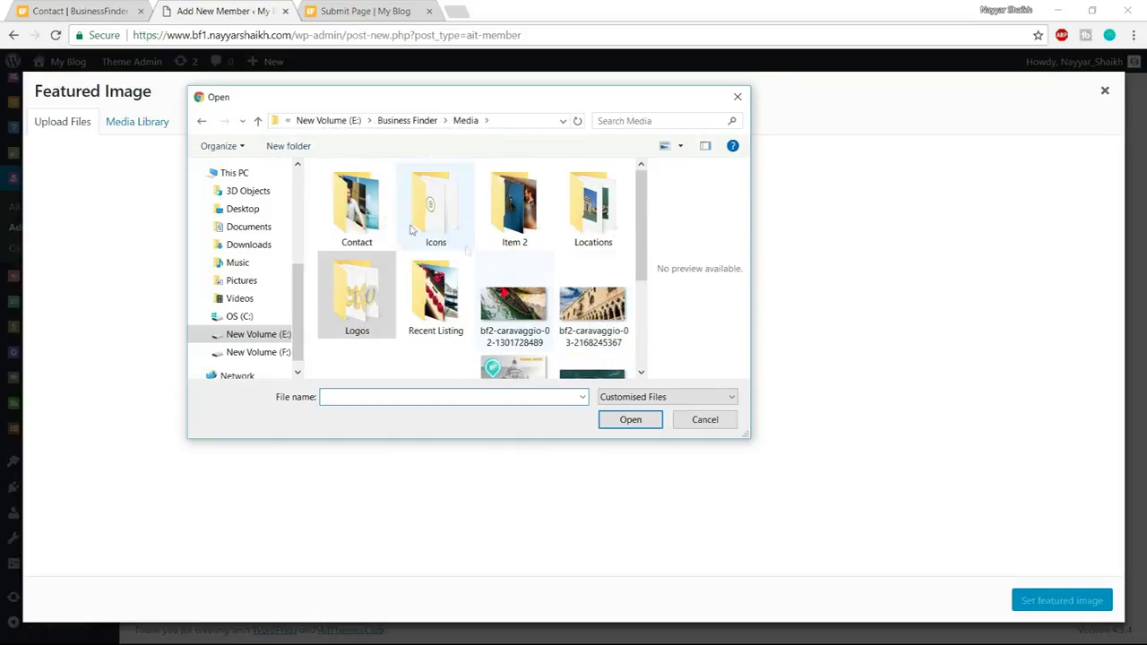
pyautogui.doubleClick(369, 213)
pyautogui.click(499, 189)
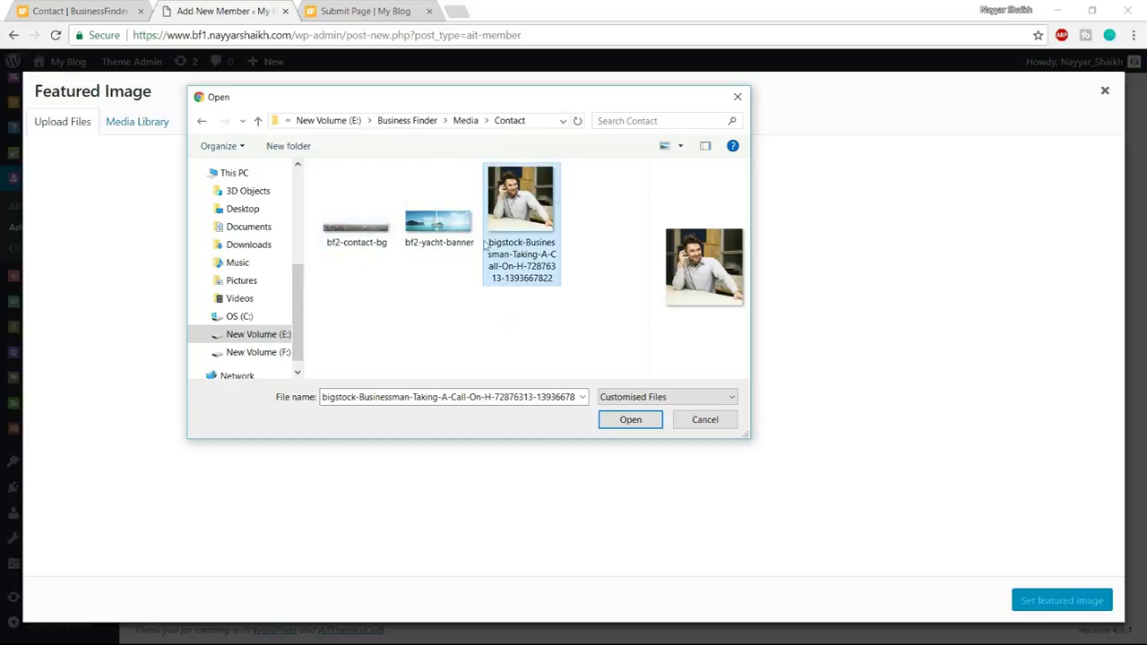
pyautogui.click(627, 419)
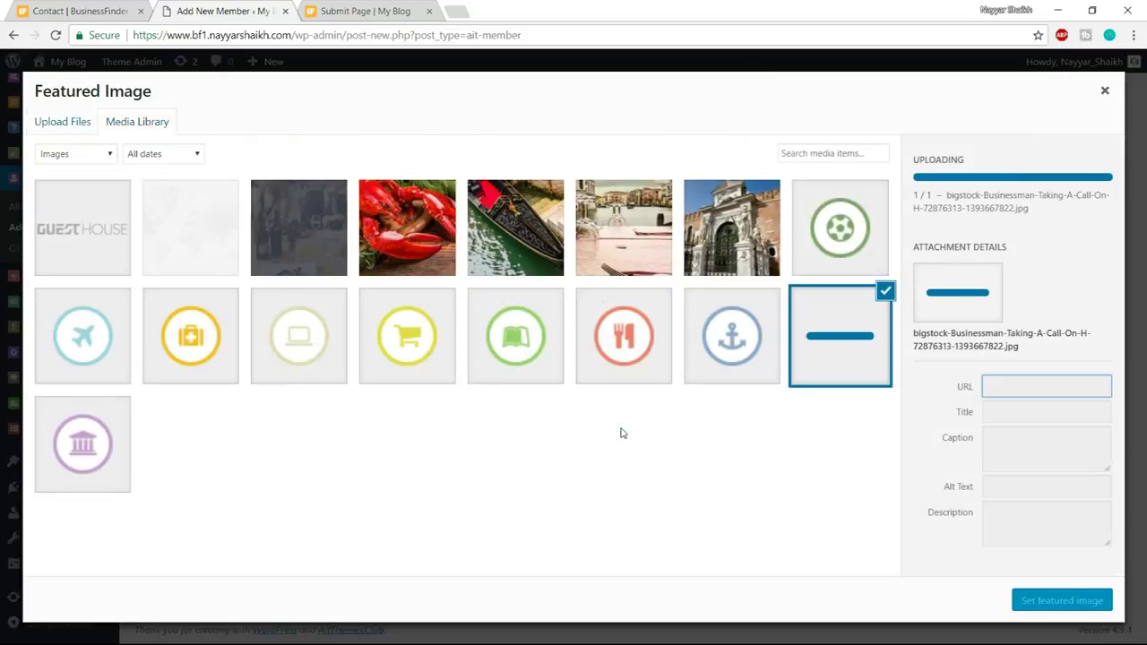
pyautogui.click(1076, 612)
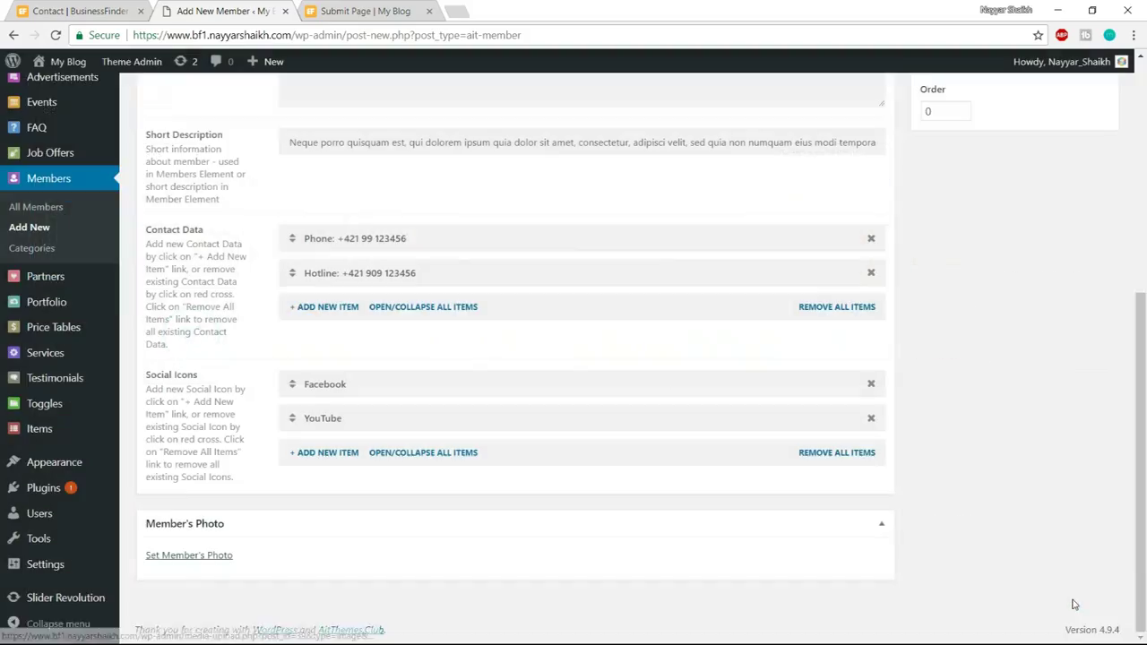
pyautogui.scroll(5, 909, 533)
pyautogui.scroll(1, 908, 534)
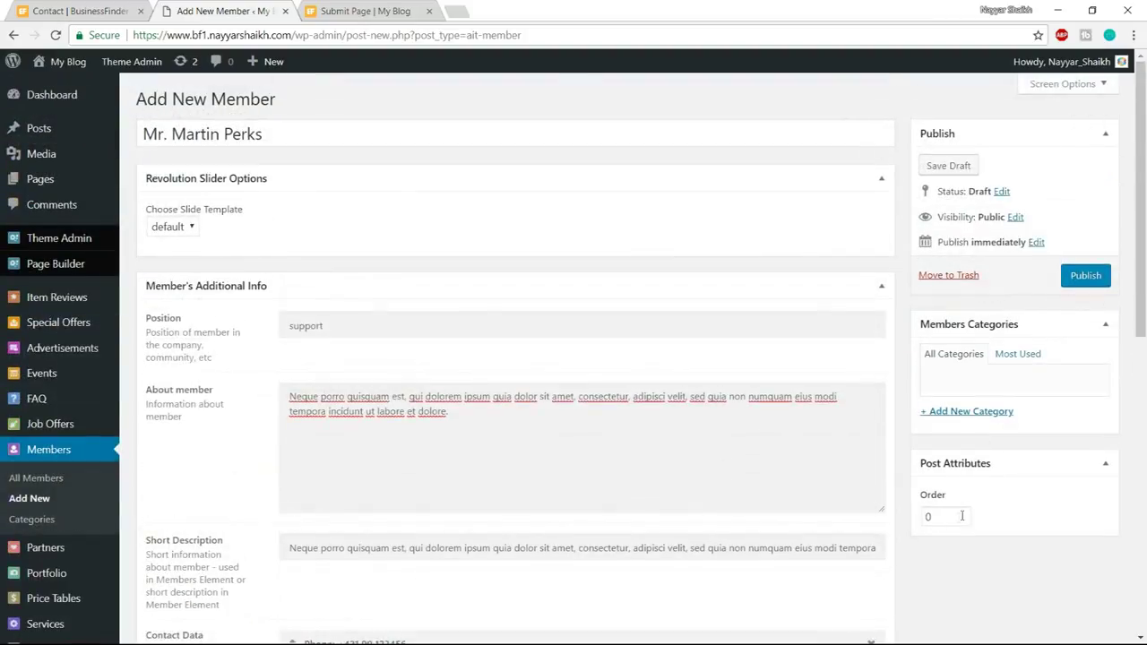
# Create a 'Member' category for the member and publish the profile
pyautogui.click(973, 412)
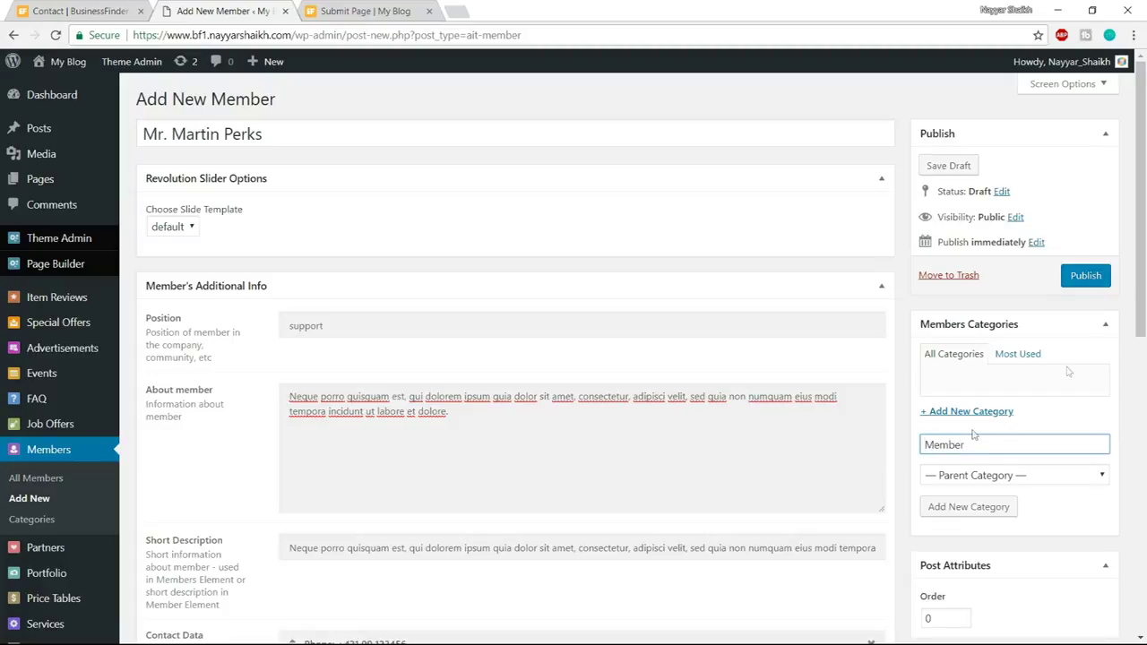
pyautogui.click(984, 510)
pyautogui.click(1088, 276)
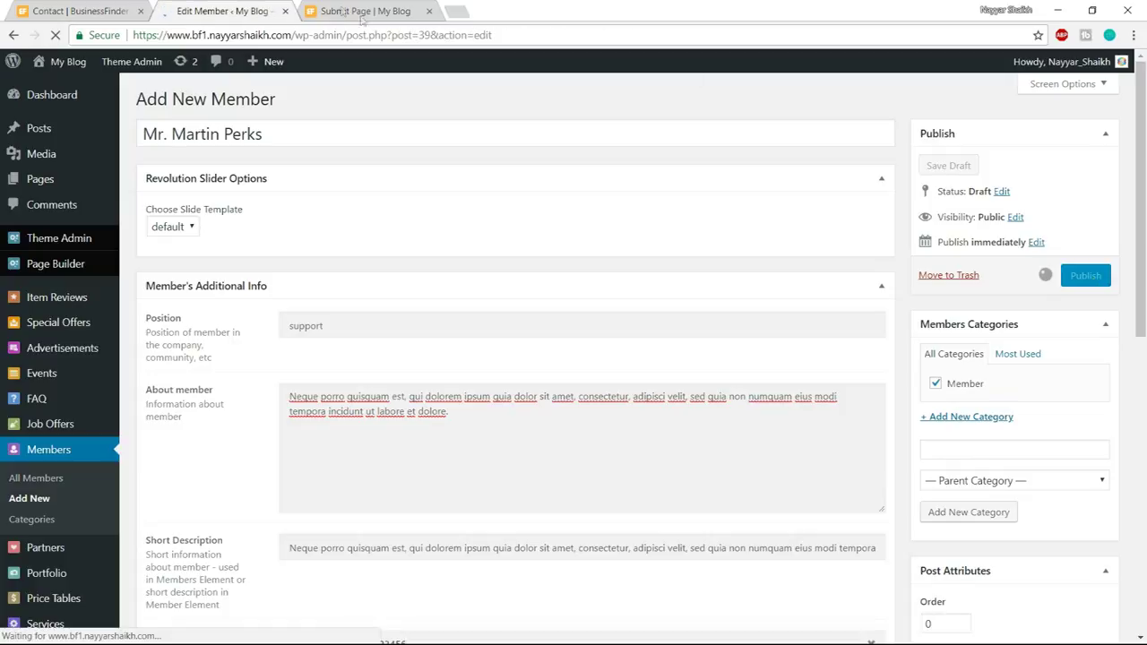
# Compare against the demo Contact page, then close the member editor tab
pyautogui.click(80, 11)
pyautogui.scroll(-3, 224, 437)
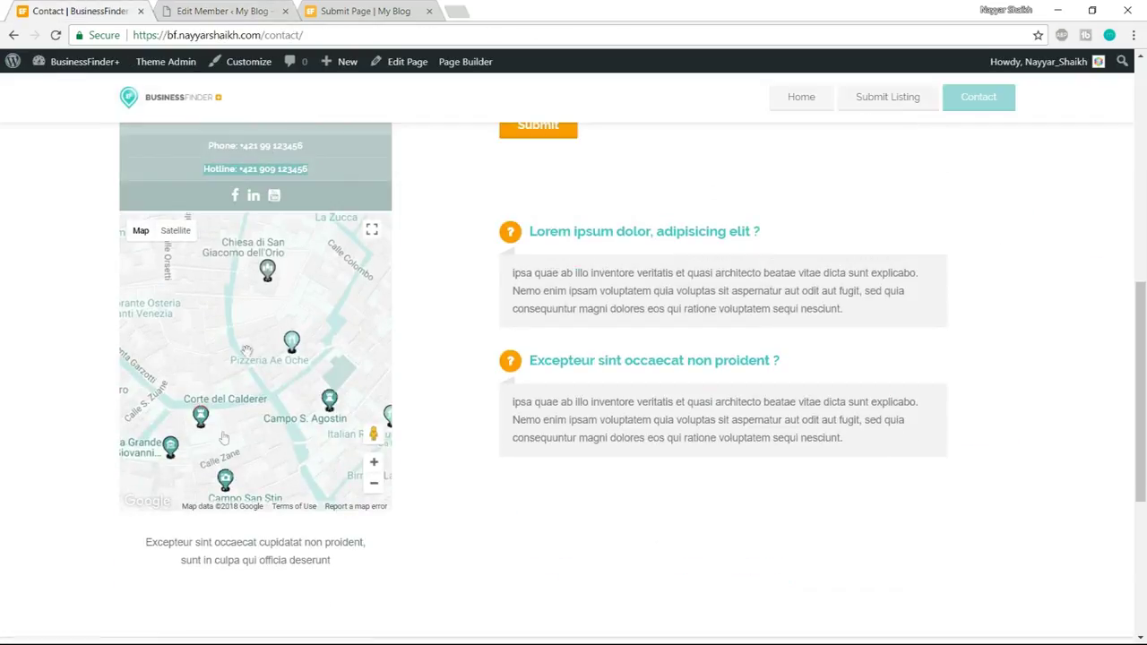
pyautogui.scroll(3, 308, 548)
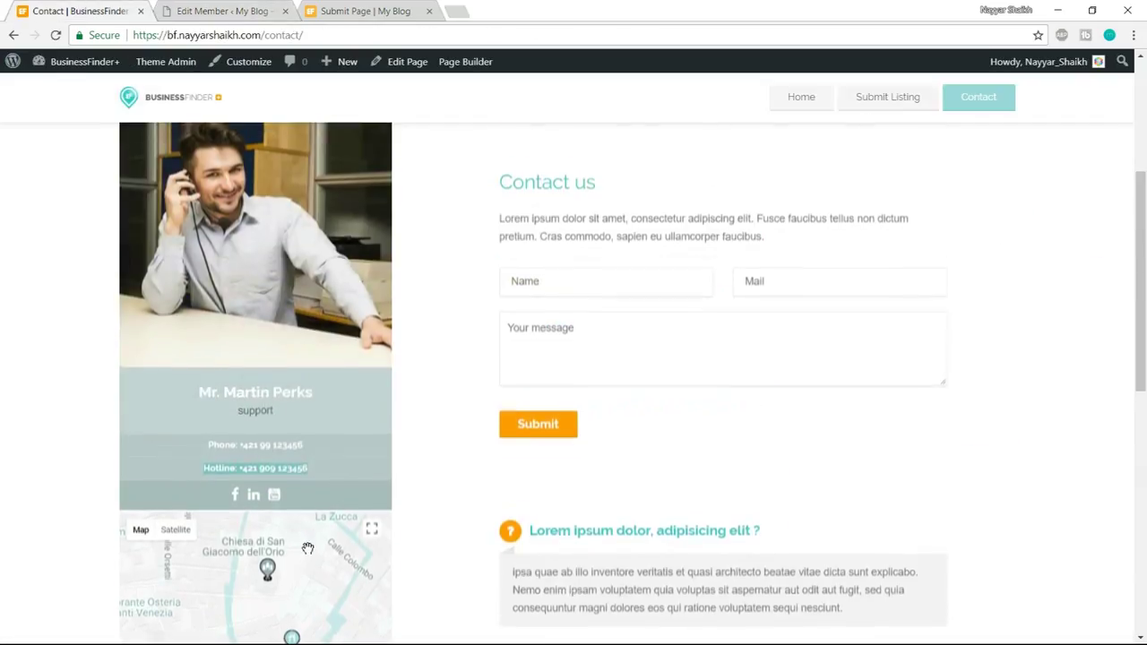
pyautogui.scroll(3, 308, 548)
pyautogui.scroll(-6, 679, 465)
pyautogui.scroll(8, 678, 465)
pyautogui.click(238, 9)
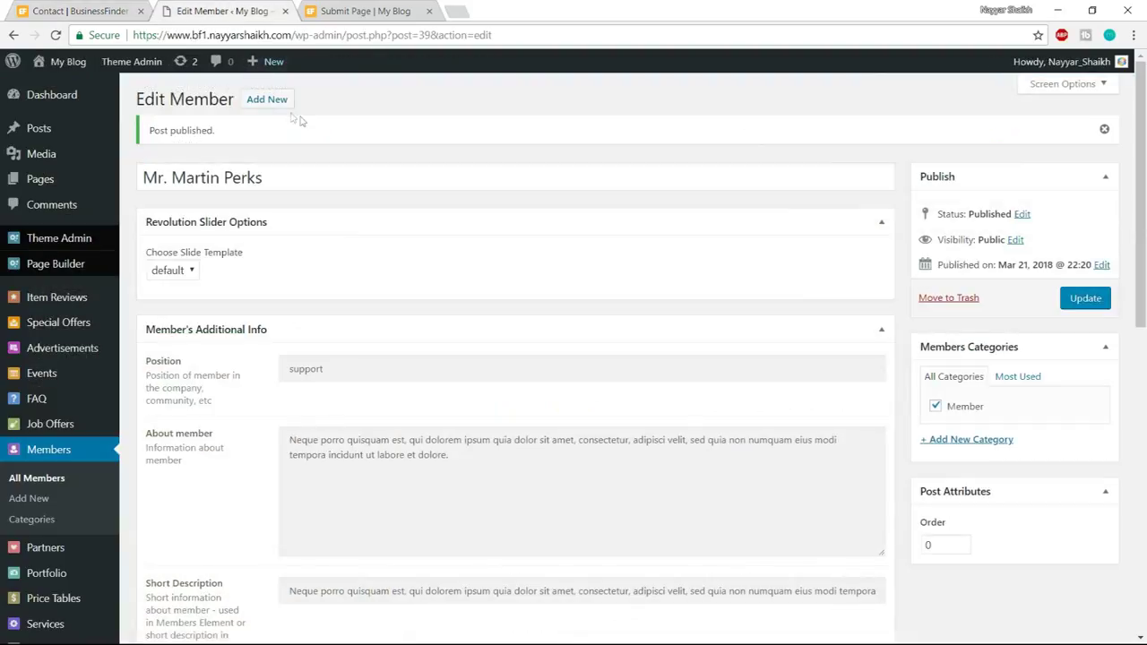
pyautogui.click(285, 12)
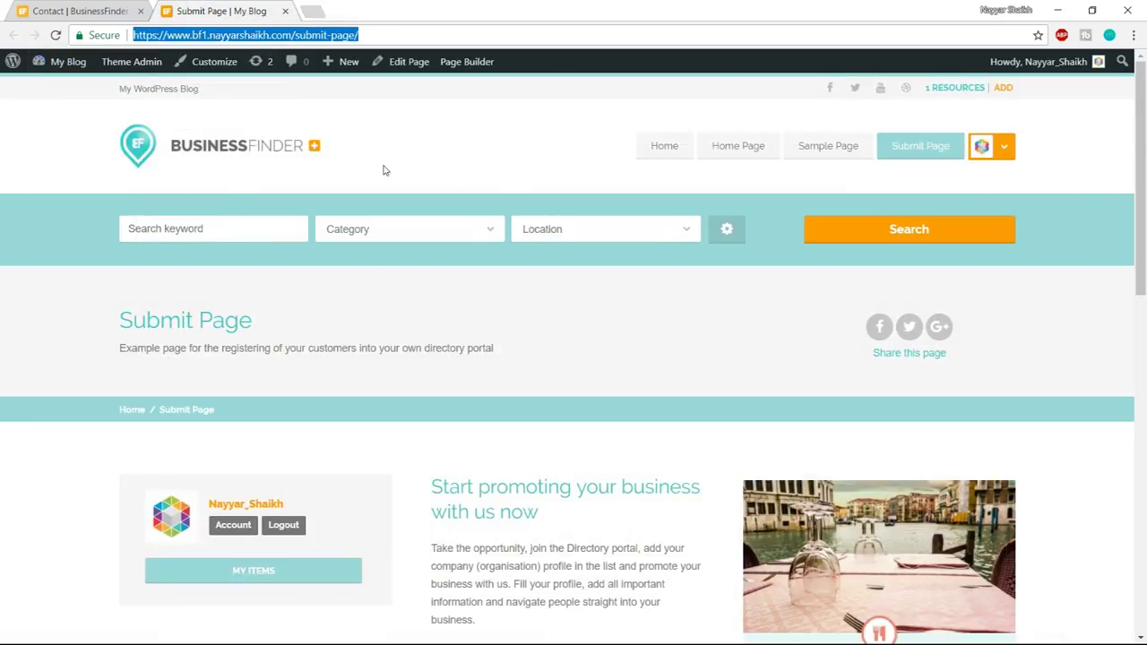
# Open the admin Dashboard from the My Blog menu in a new second tab
pyautogui.moveTo(68, 63)
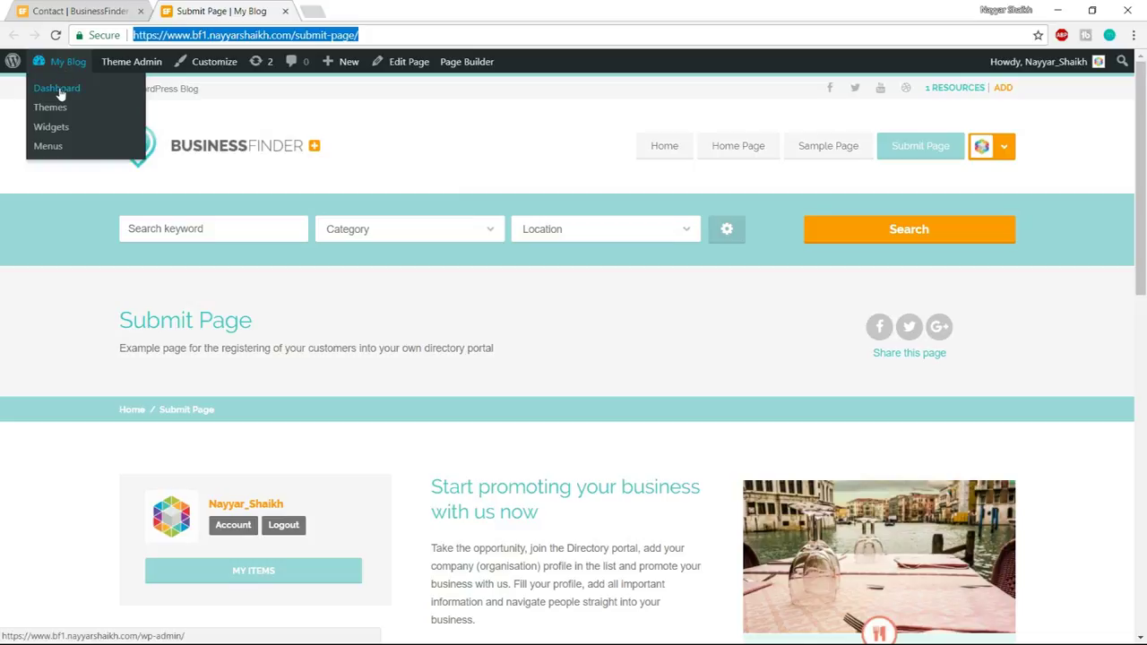
pyautogui.rightClick(61, 93)
pyautogui.click(105, 96)
pyautogui.moveTo(296, 7); pyautogui.dragTo(269, 10)
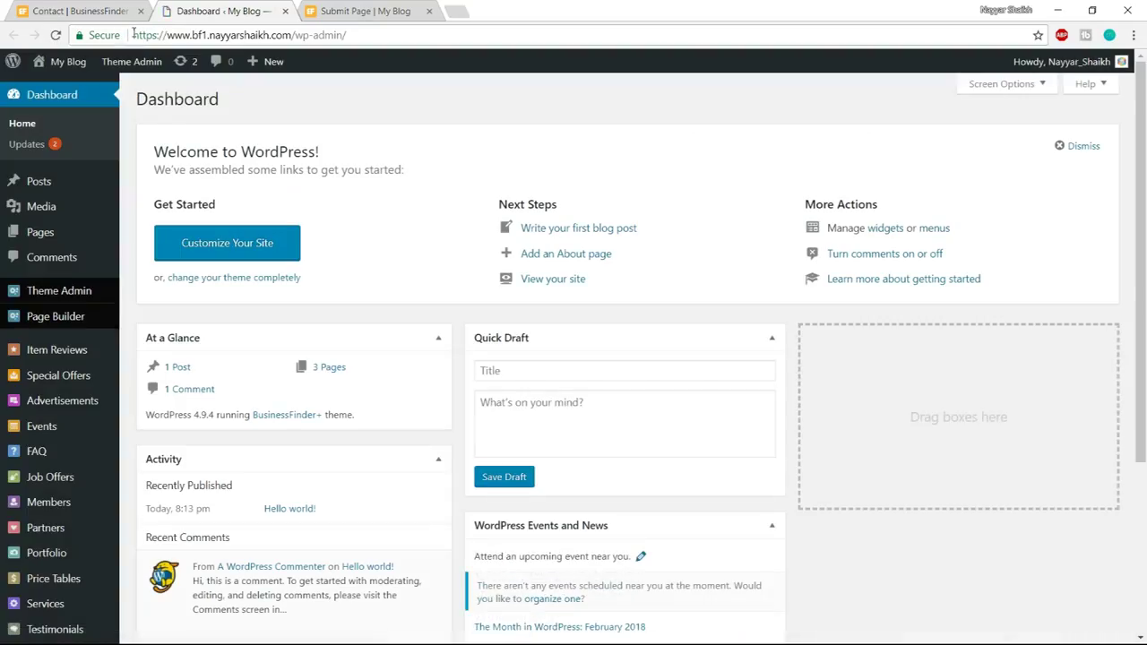
pyautogui.moveTo(132, 34); pyautogui.dragTo(310, 34)
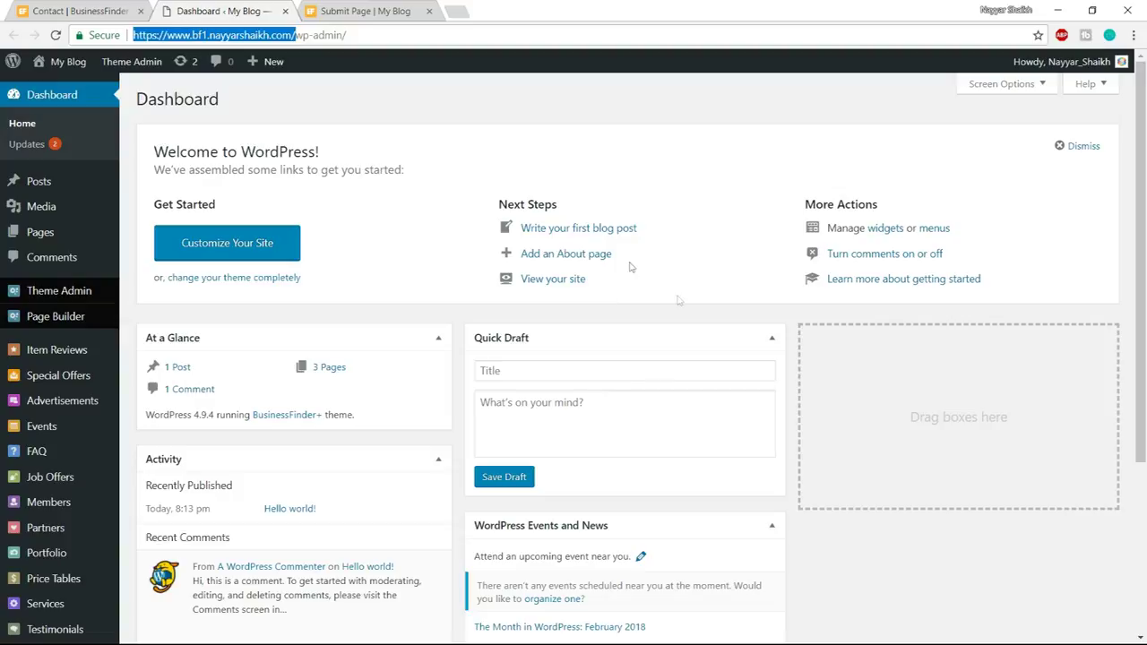
# Add a new page titled 'Contact Us' and publish it
pyautogui.scroll(-3, 793, 415)
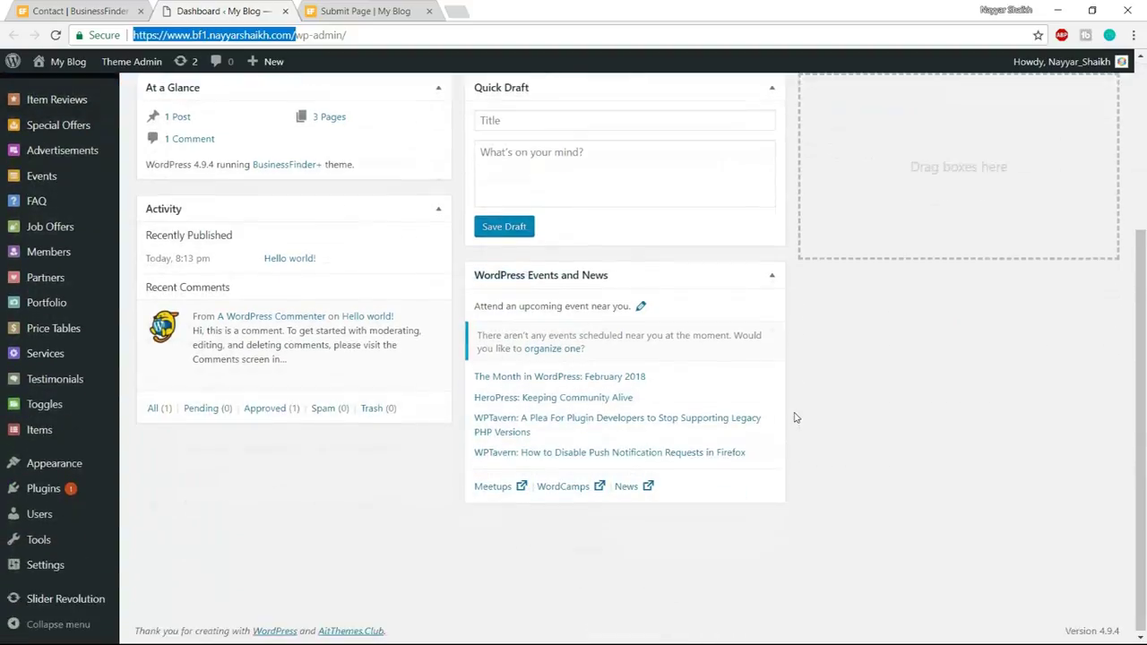
pyautogui.scroll(3, 795, 417)
pyautogui.click(43, 242)
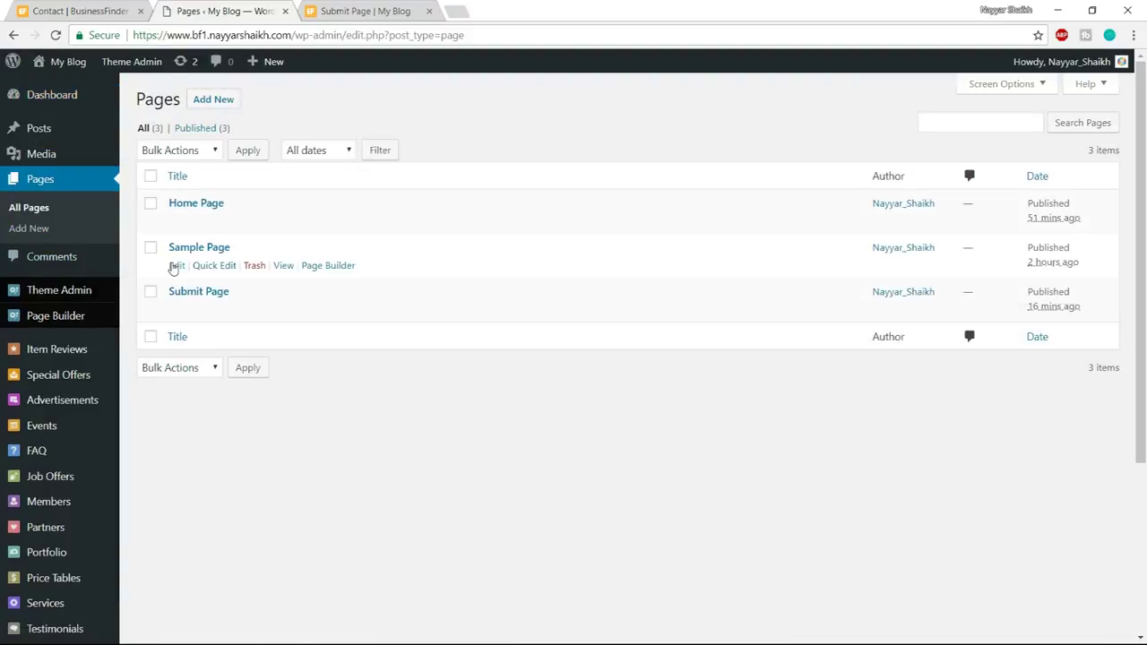
pyautogui.click(231, 99)
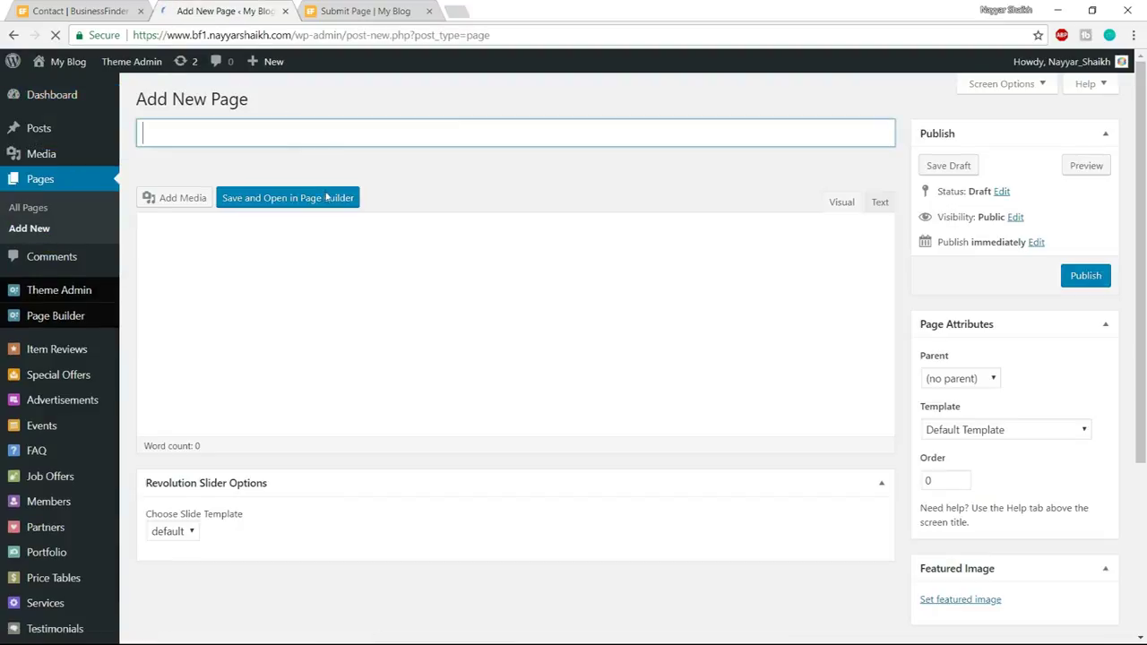
pyautogui.write('Contact Us')
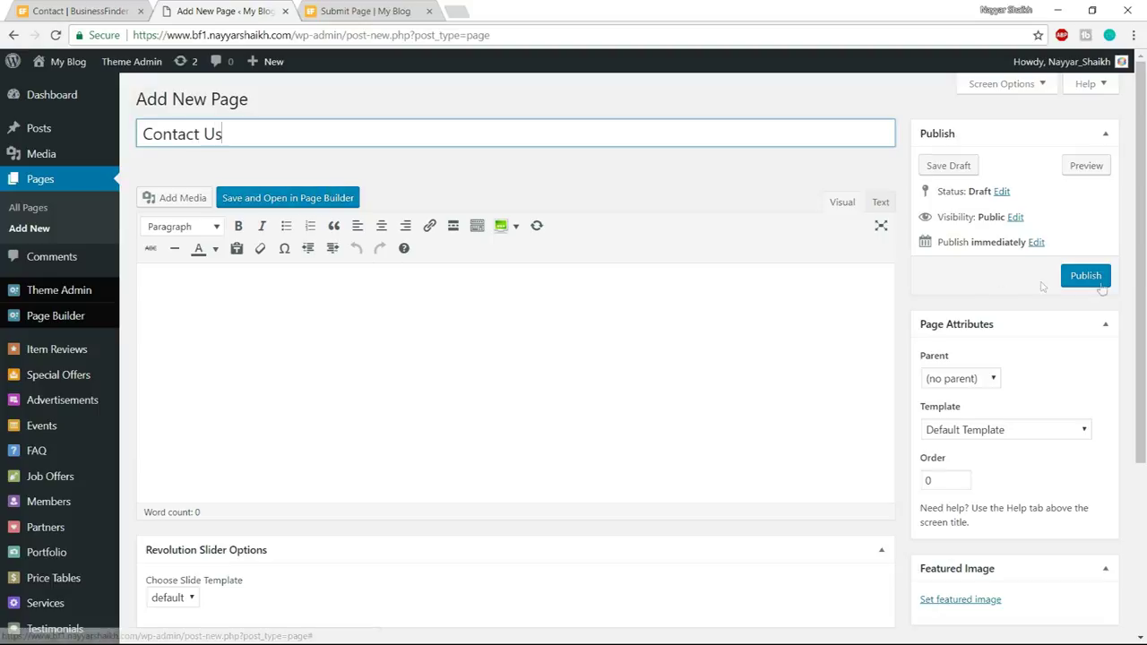
pyautogui.click(1098, 282)
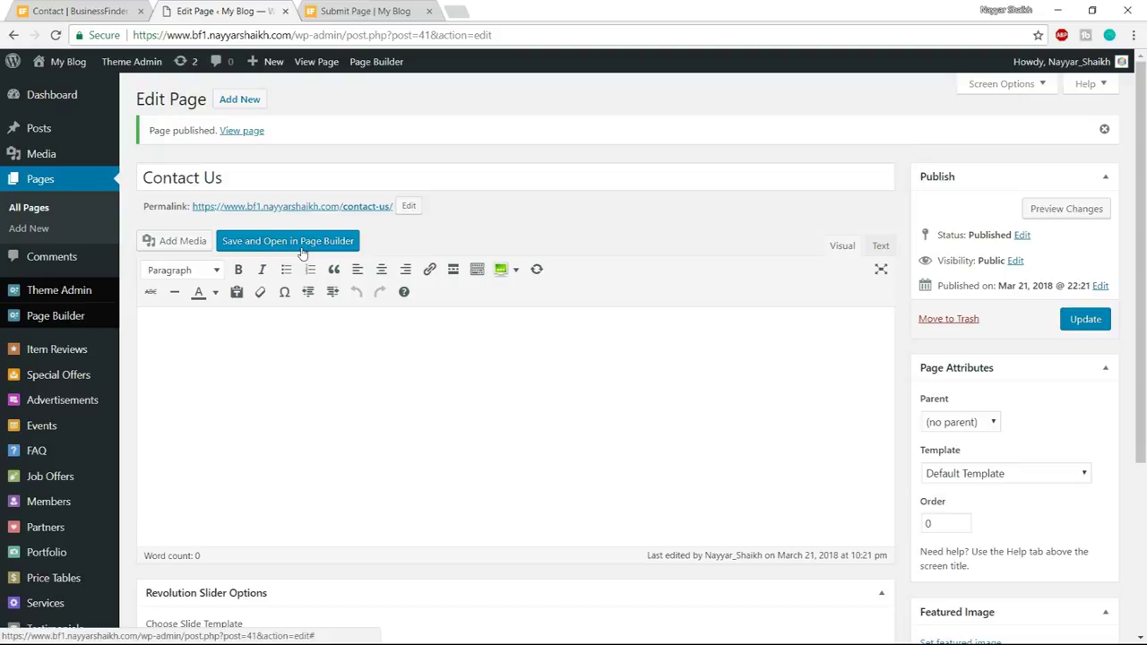
pyautogui.click(309, 248)
# Close the Submit Page tab and open the Contact Us page preview in a new tab
pyautogui.click(360, 9)
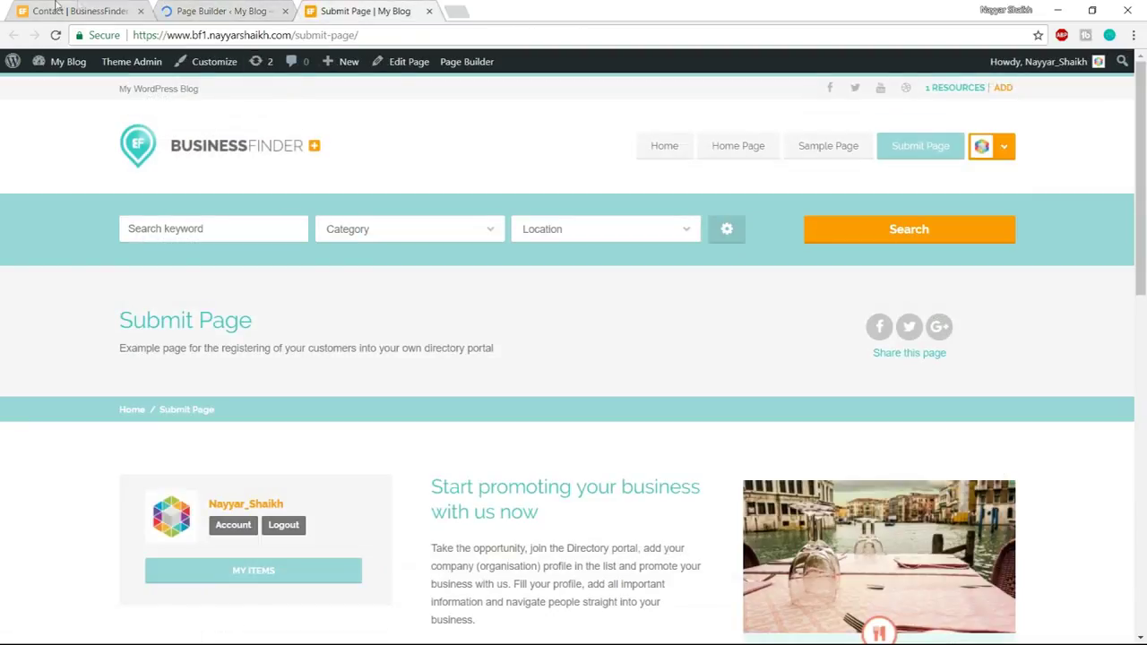
pyautogui.click(55, 9)
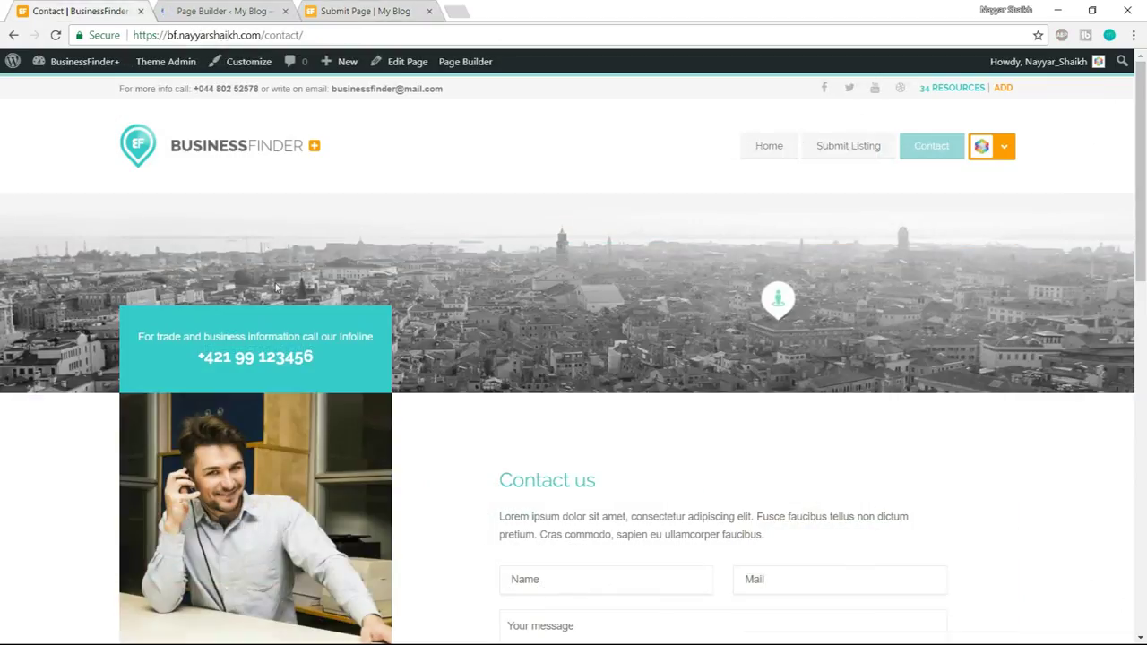
pyautogui.click(387, 11)
pyautogui.click(428, 11)
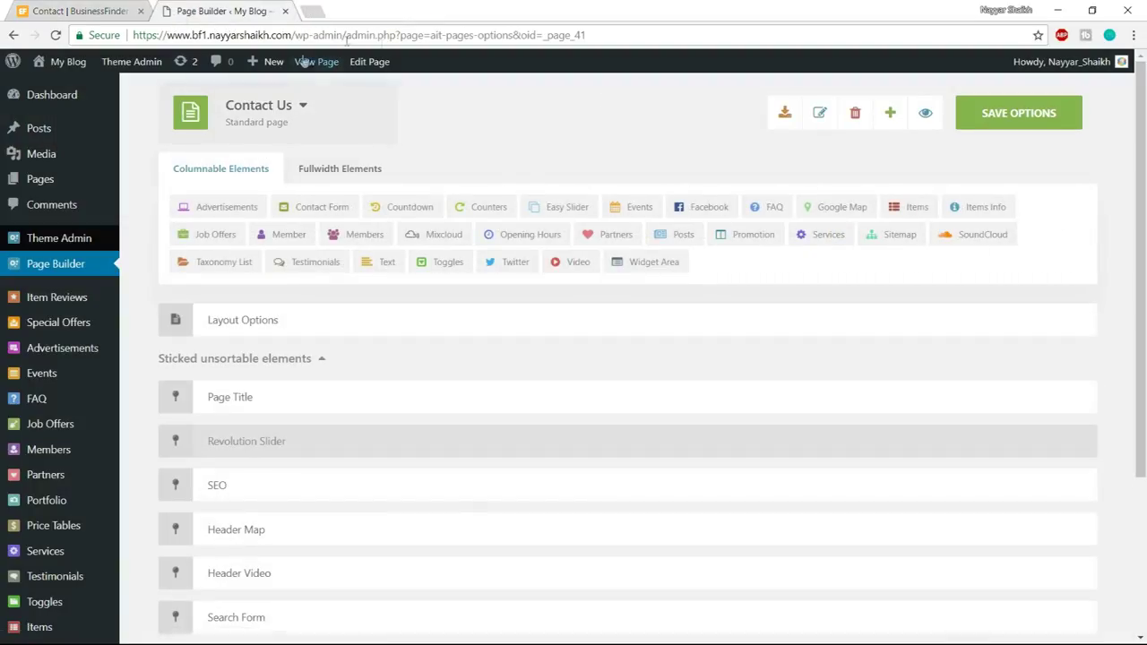
pyautogui.rightClick(925, 114)
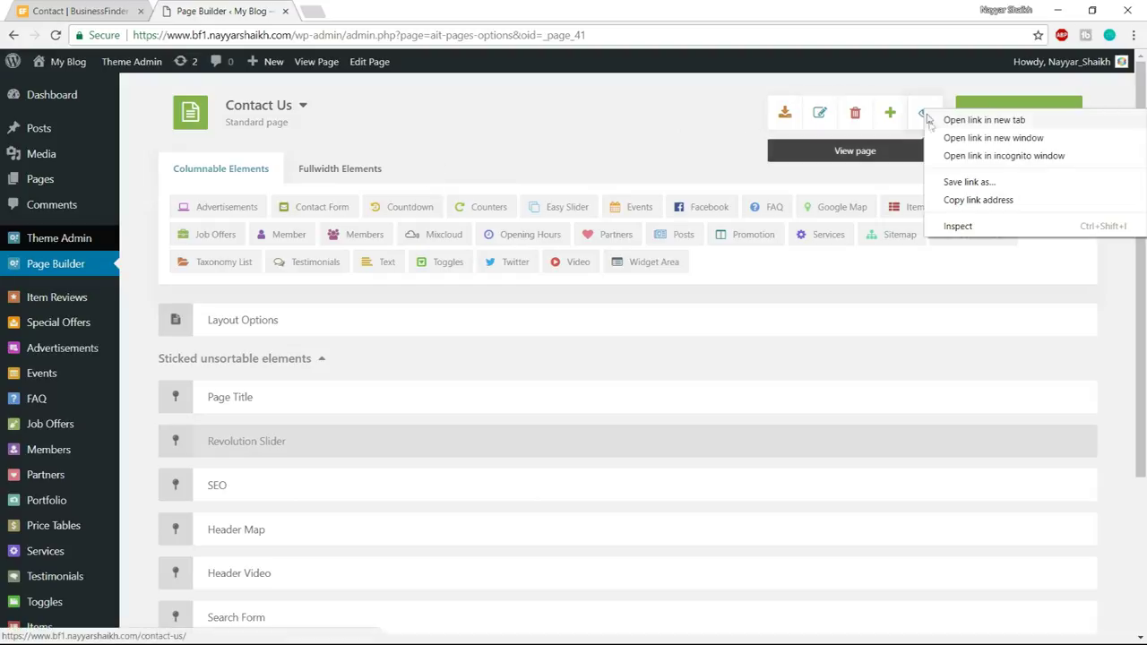
pyautogui.click(952, 119)
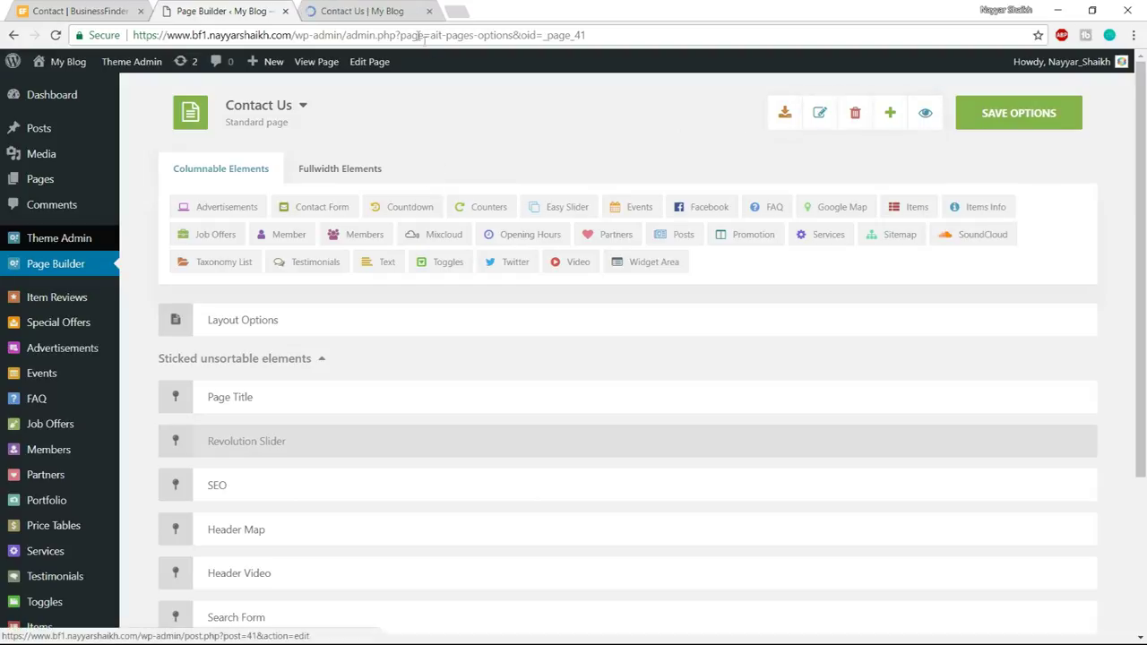
pyautogui.click(401, 11)
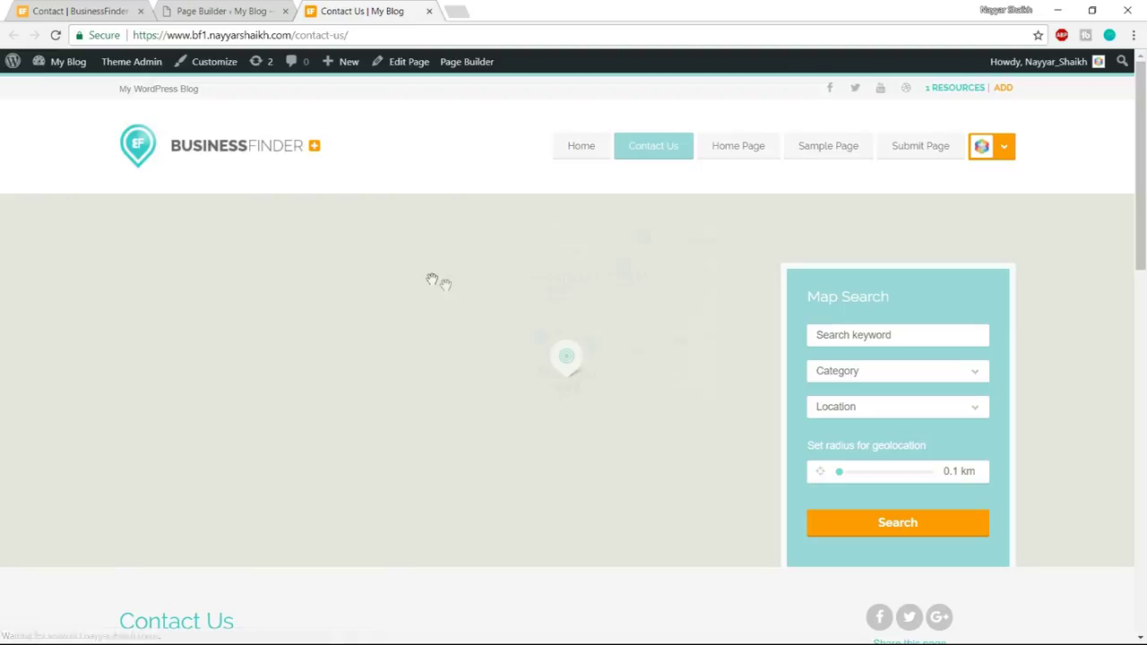
# Compare with the demo Contact page, then open Layout Options in the page builder
pyautogui.click(58, 9)
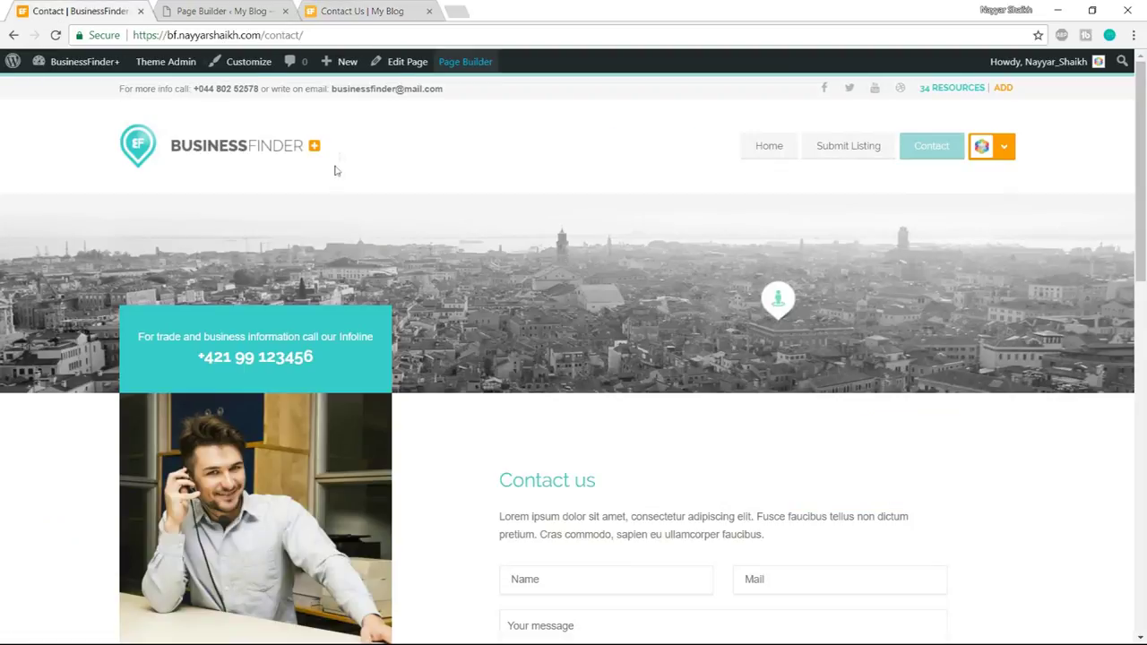
pyautogui.click(224, 10)
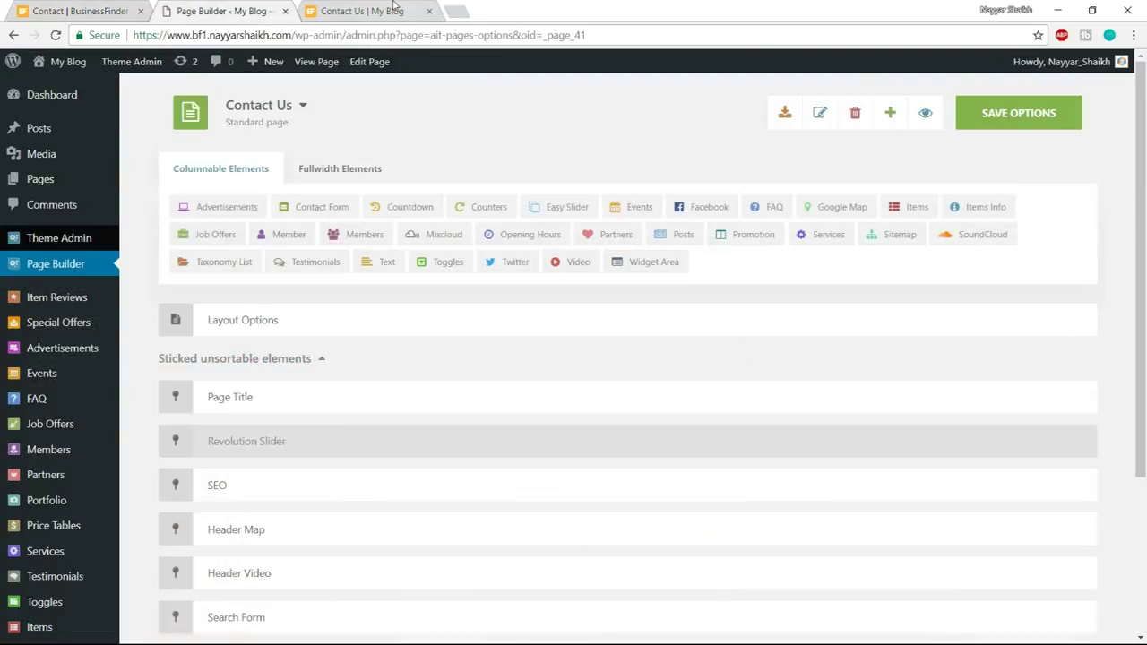
pyautogui.click(394, 9)
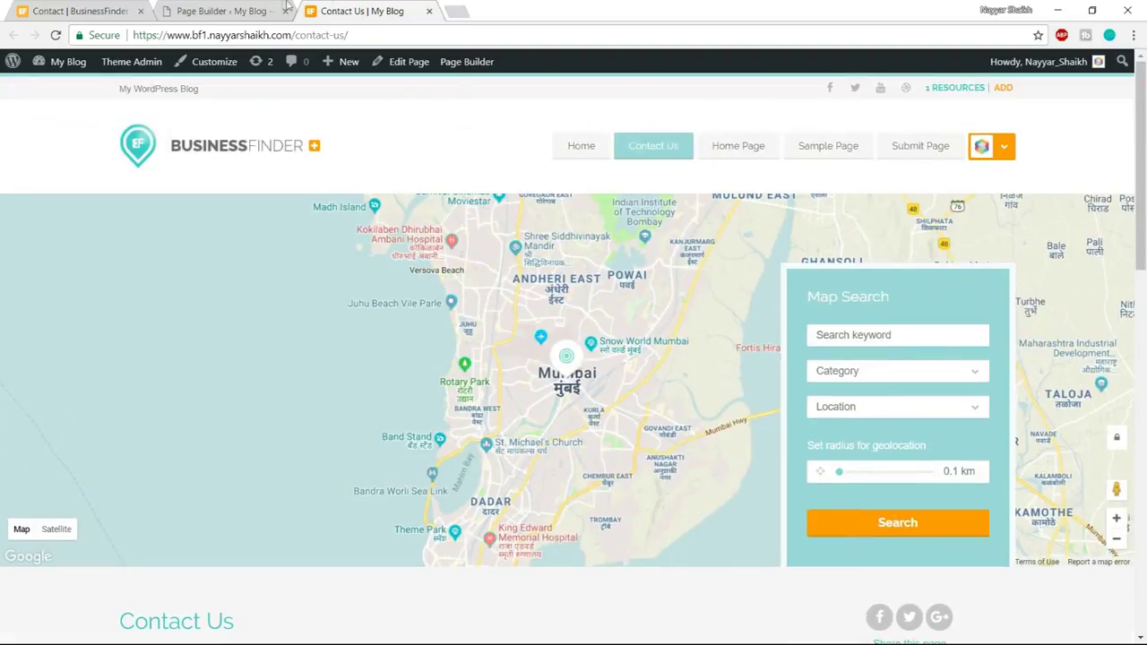
pyautogui.click(281, 9)
pyautogui.click(302, 328)
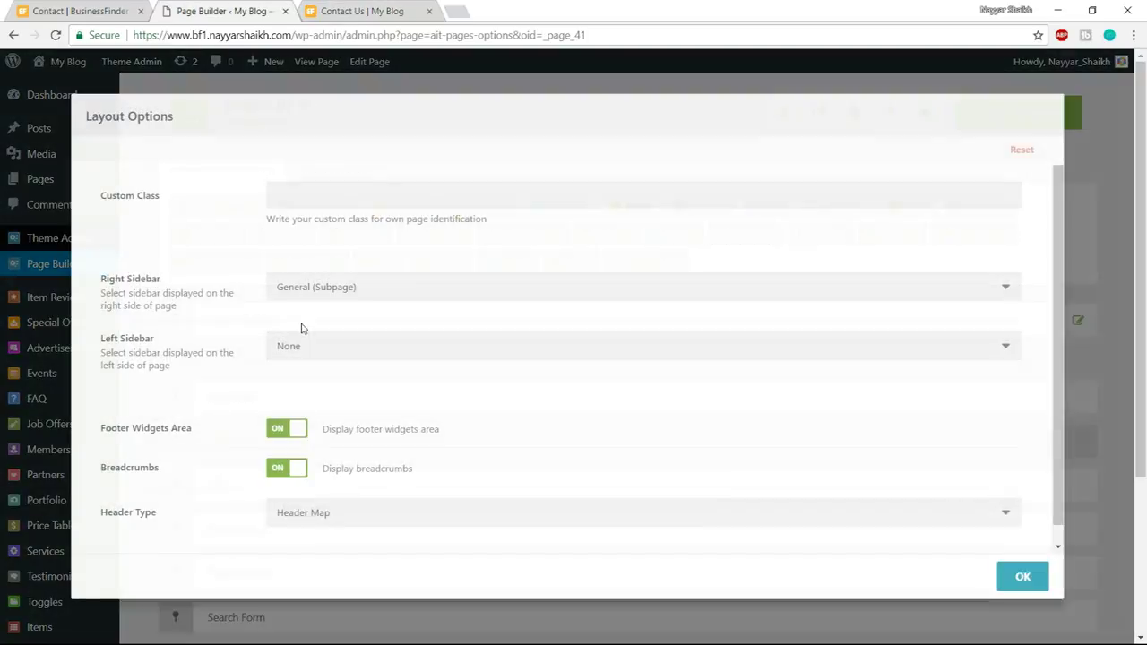
# Set Right Sidebar to None, Breadcrumbs off and Header Type None in Layout Options
pyautogui.click(377, 282)
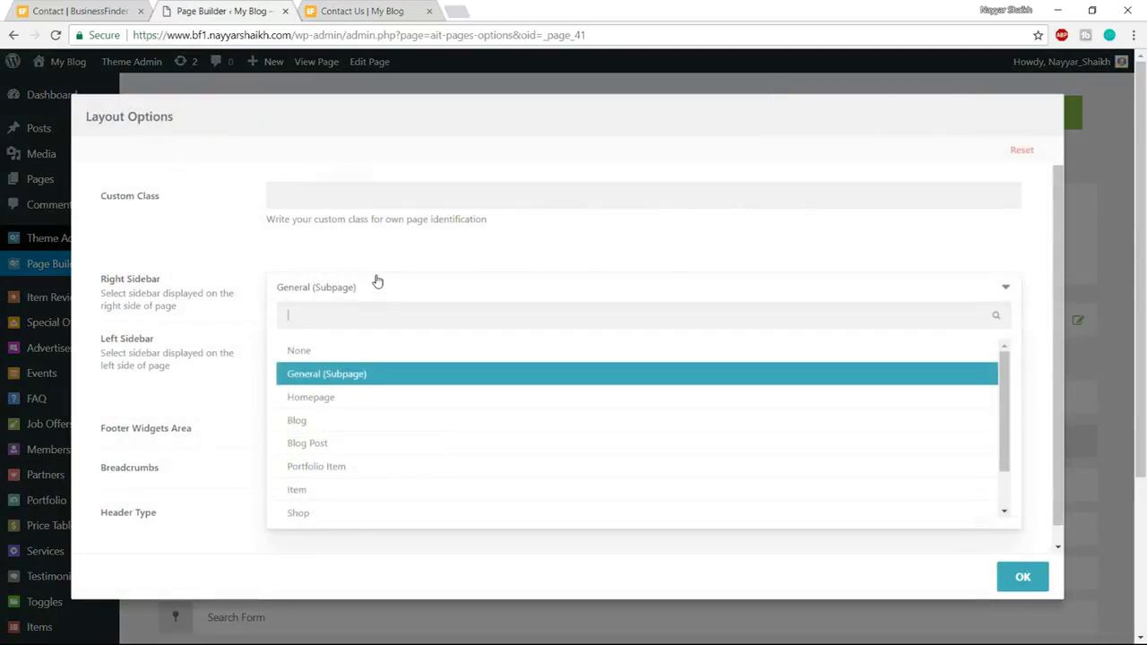
pyautogui.click(301, 350)
pyautogui.scroll(-1, 468, 397)
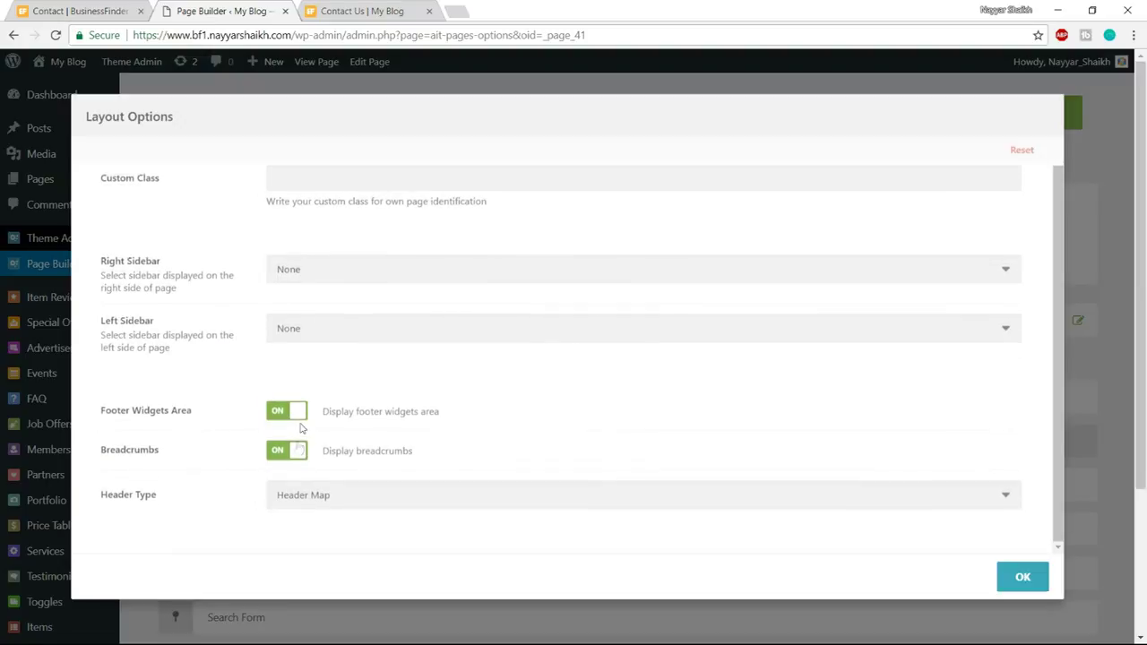
pyautogui.click(279, 452)
pyautogui.click(318, 502)
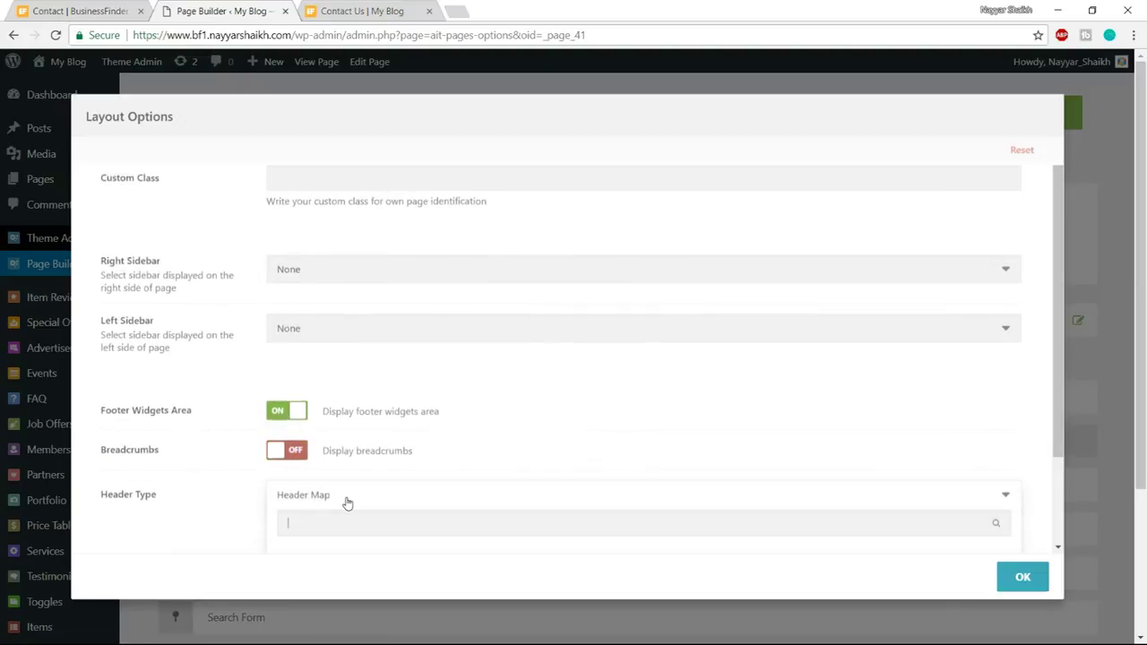
pyautogui.scroll(-3, 344, 497)
pyautogui.click(315, 537)
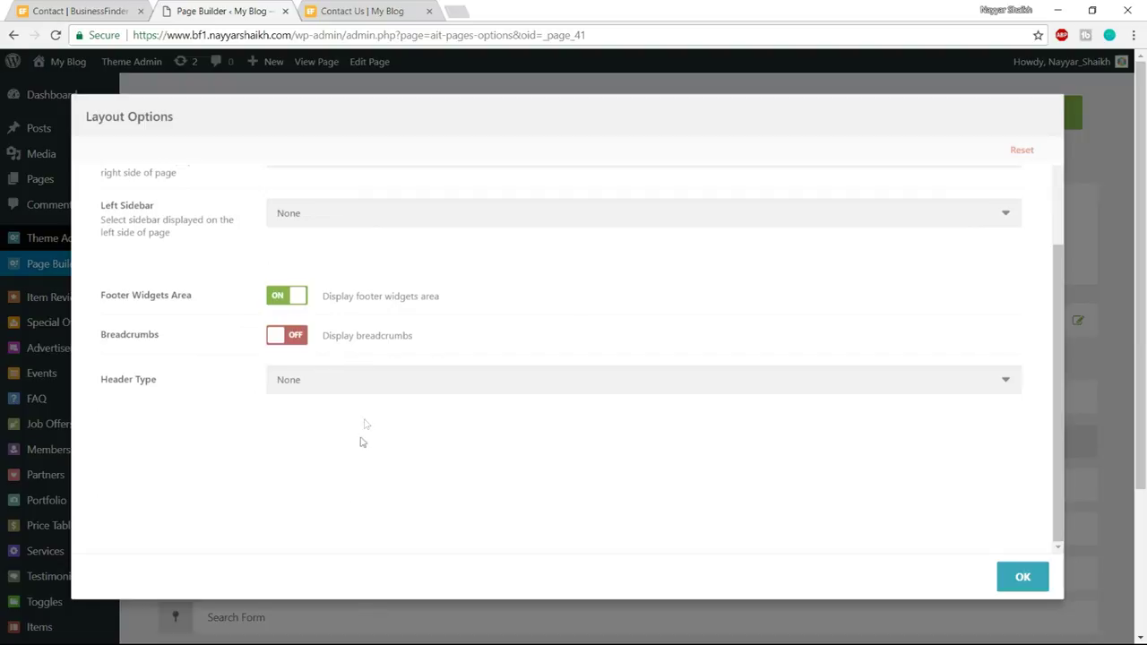
pyautogui.click(1046, 576)
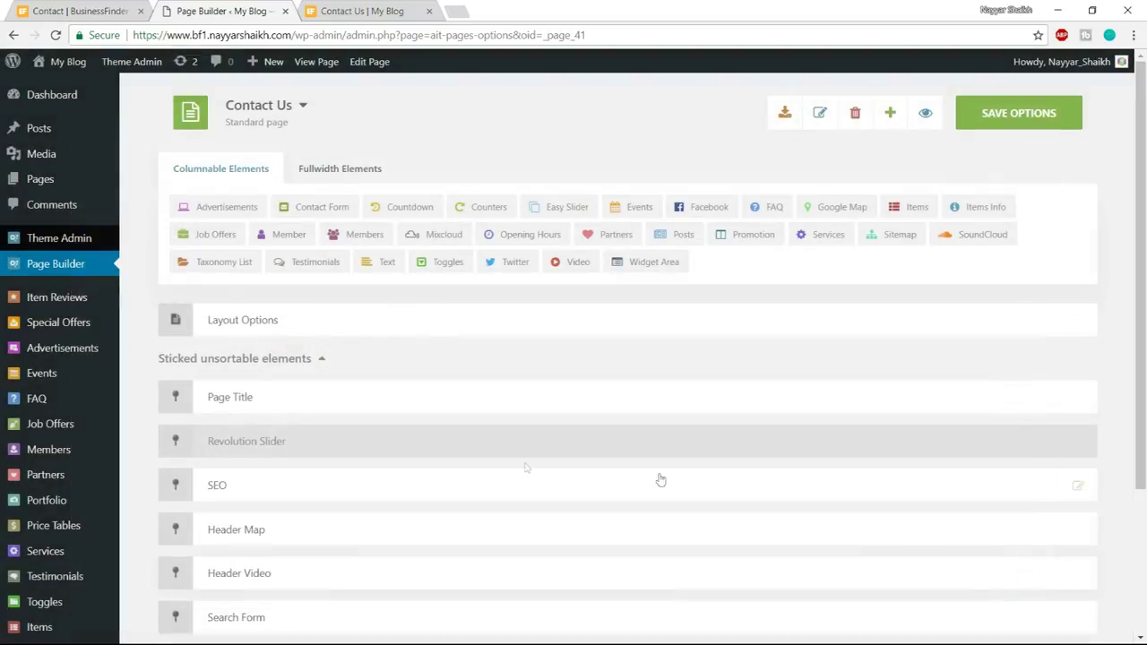
# Hide the Page Title with sharing off, and hide the Search Form
pyautogui.scroll(-3, 525, 463)
pyautogui.click(313, 241)
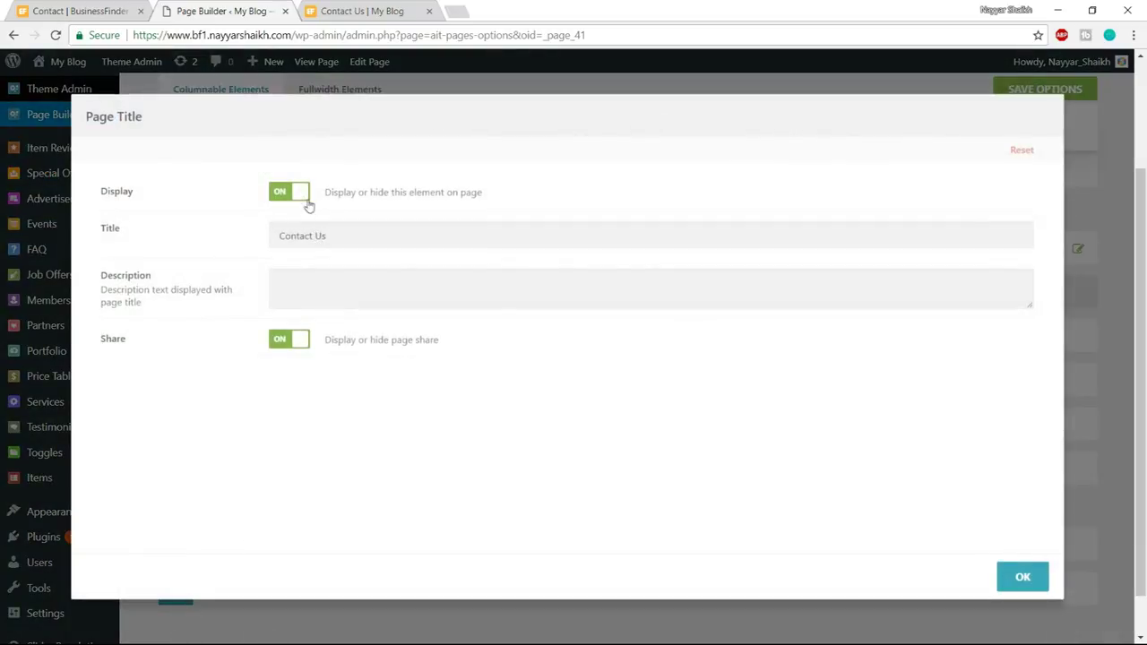
pyautogui.click(288, 190)
pyautogui.click(288, 340)
pyautogui.click(1021, 576)
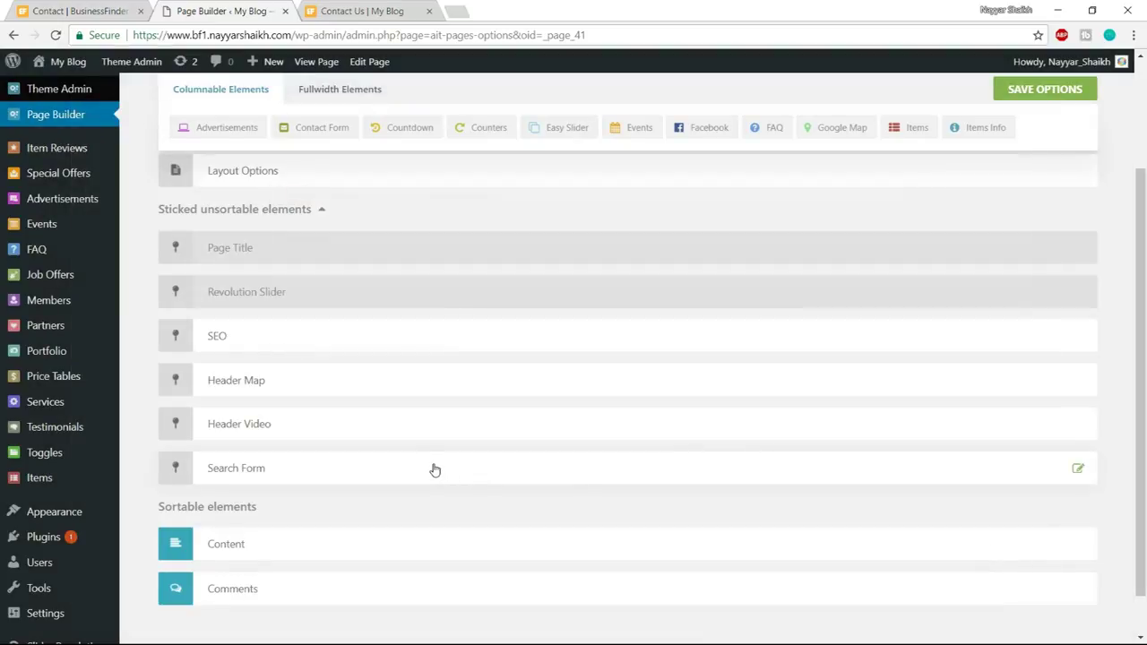
pyautogui.click(434, 470)
pyautogui.click(290, 198)
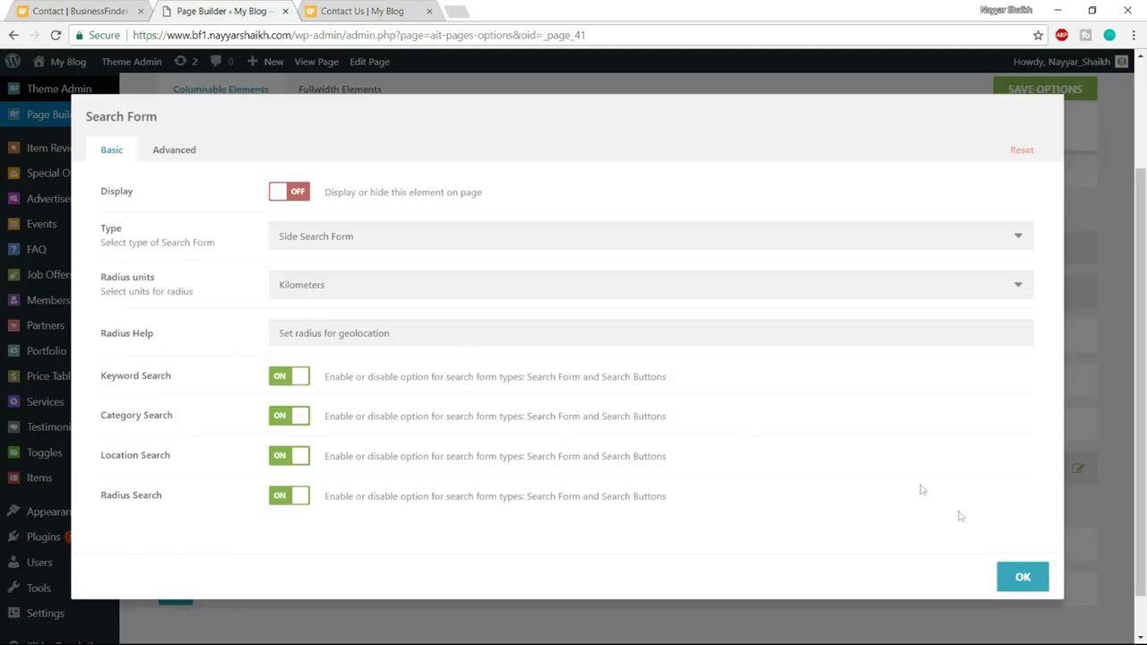
pyautogui.click(1000, 579)
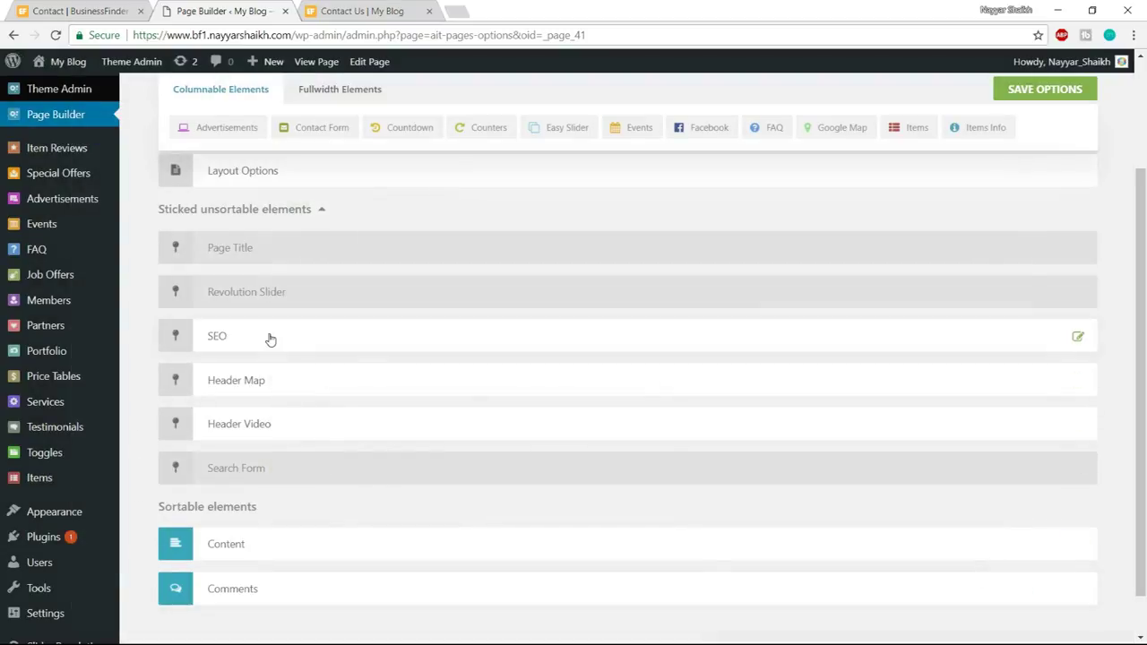
# Save the page builder options and reload the live Contact Us page
pyautogui.scroll(2, 440, 443)
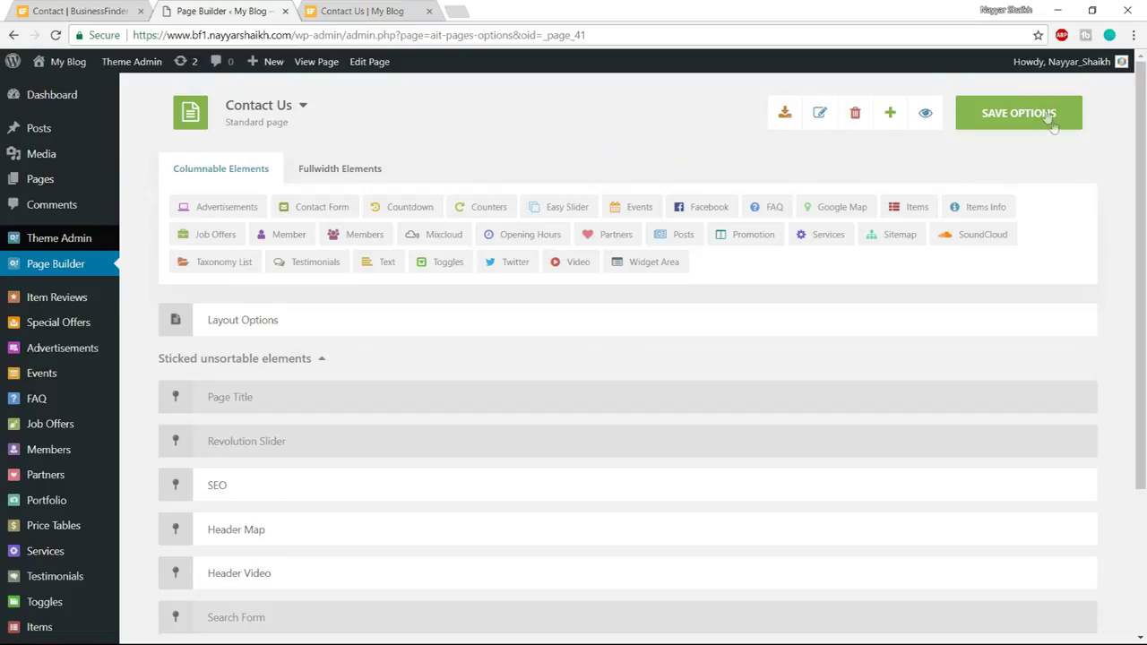
pyautogui.click(1048, 113)
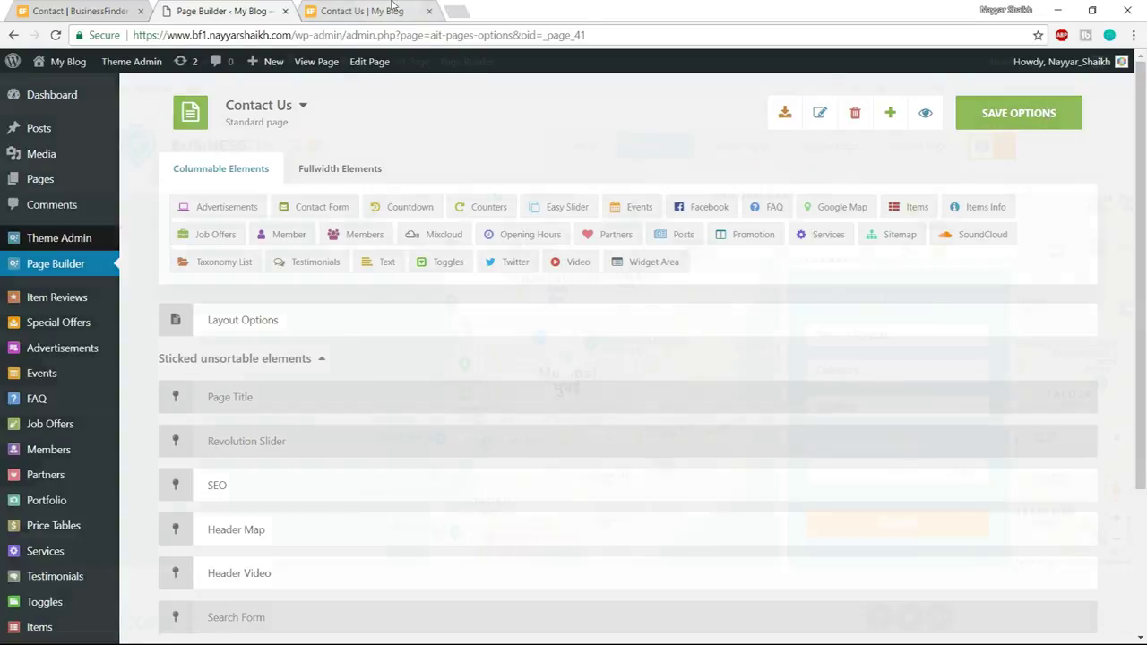
pyautogui.click(396, 9)
pyautogui.click(55, 35)
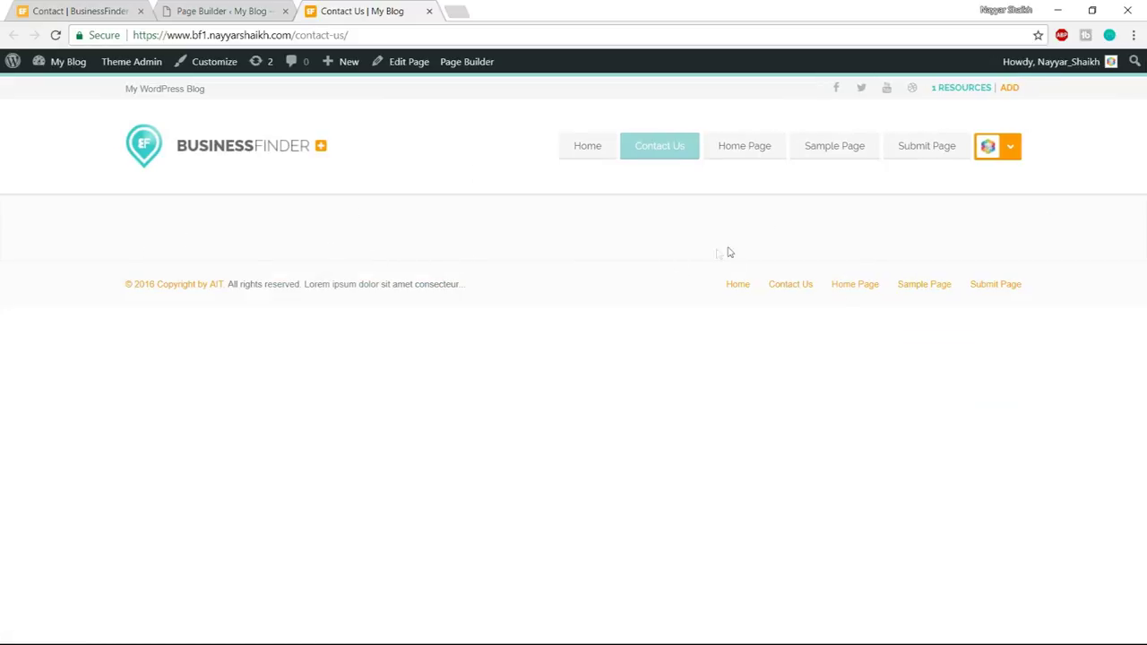
# Review the demo BusinessFinder contact page layout for reference
pyautogui.click(47, 11)
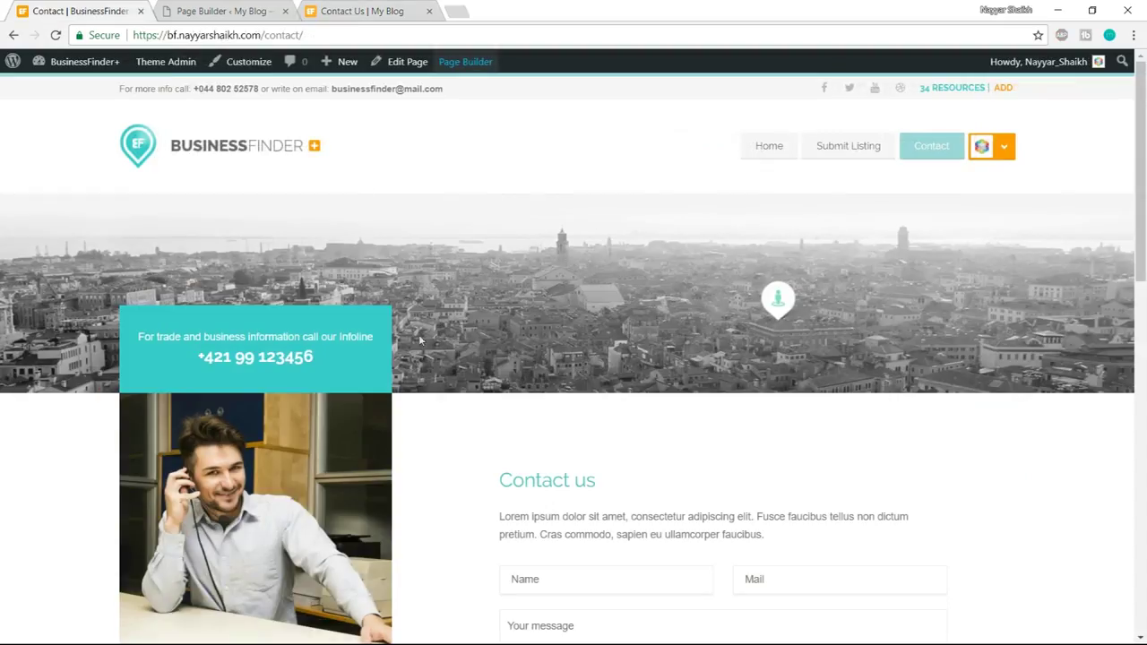
pyautogui.scroll(-1, 1090, 359)
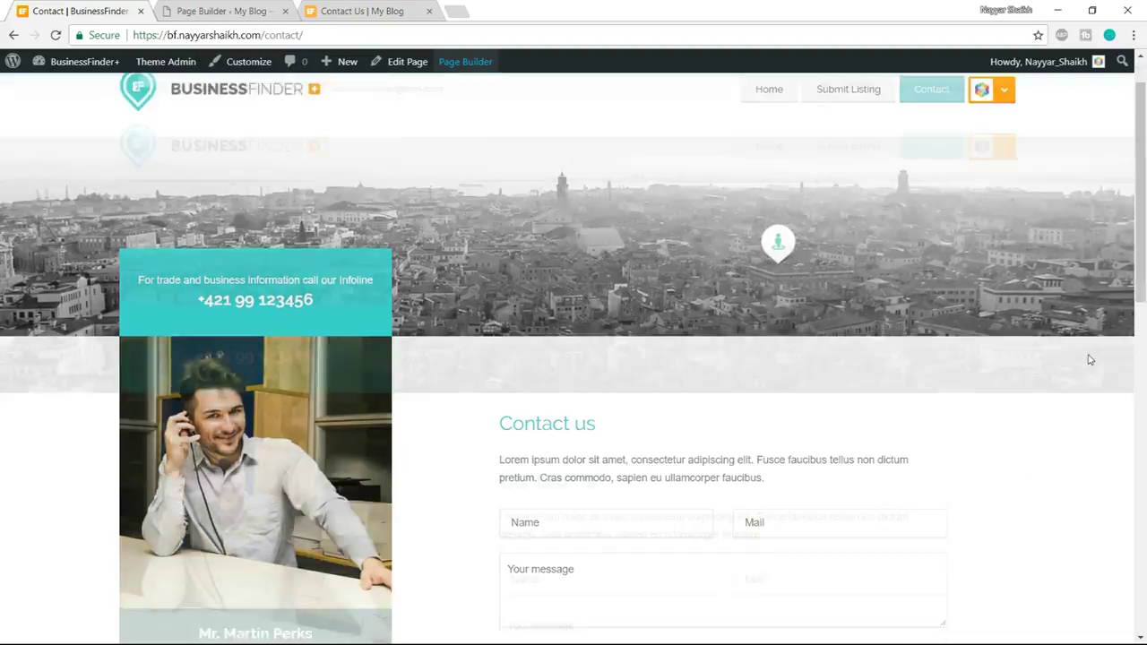
pyautogui.scroll(-15, 1090, 360)
pyautogui.scroll(15, 1087, 359)
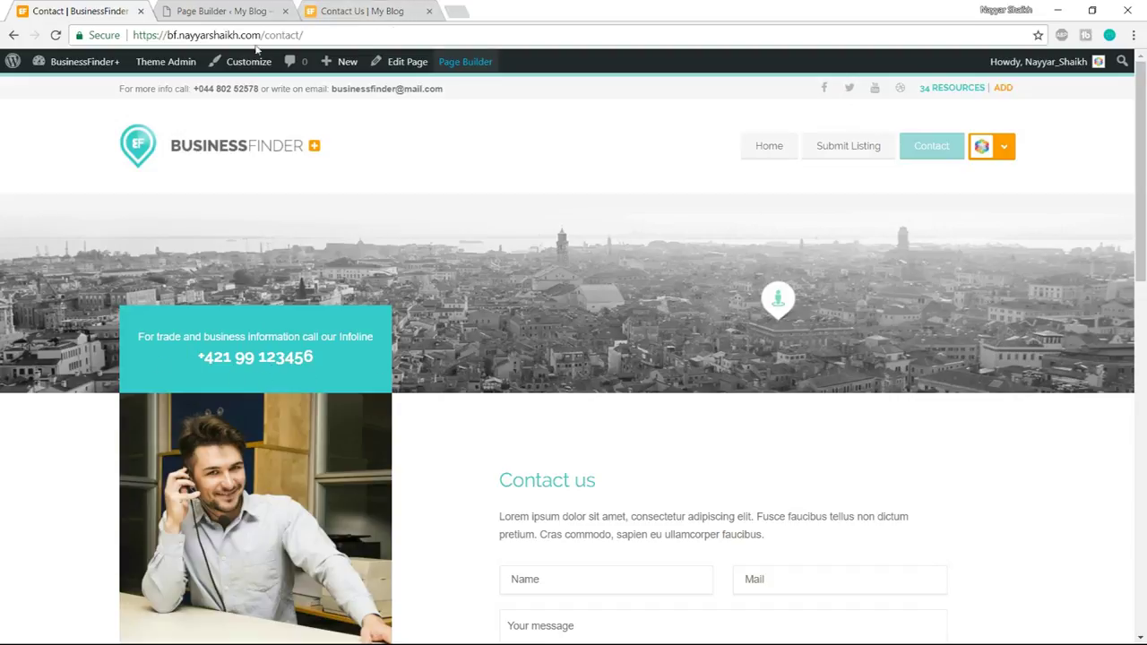
# Add a fullwidth Columns element between Content and Comments on the Contact Us layout
pyautogui.click(234, 11)
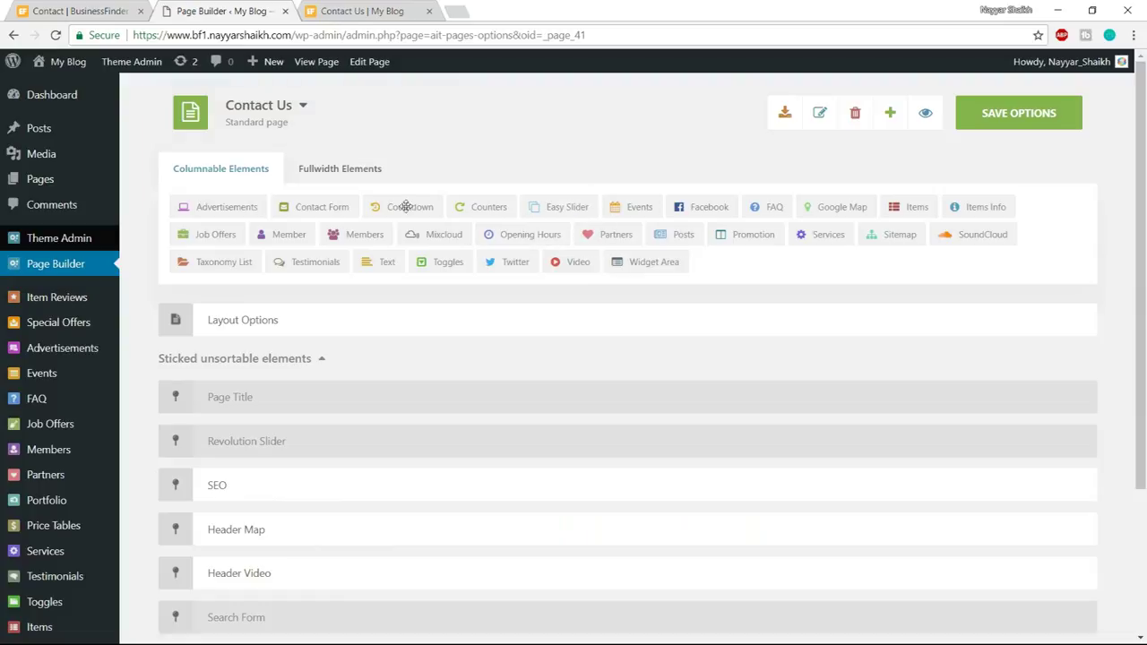
pyautogui.click(357, 176)
pyautogui.scroll(-3, 649, 304)
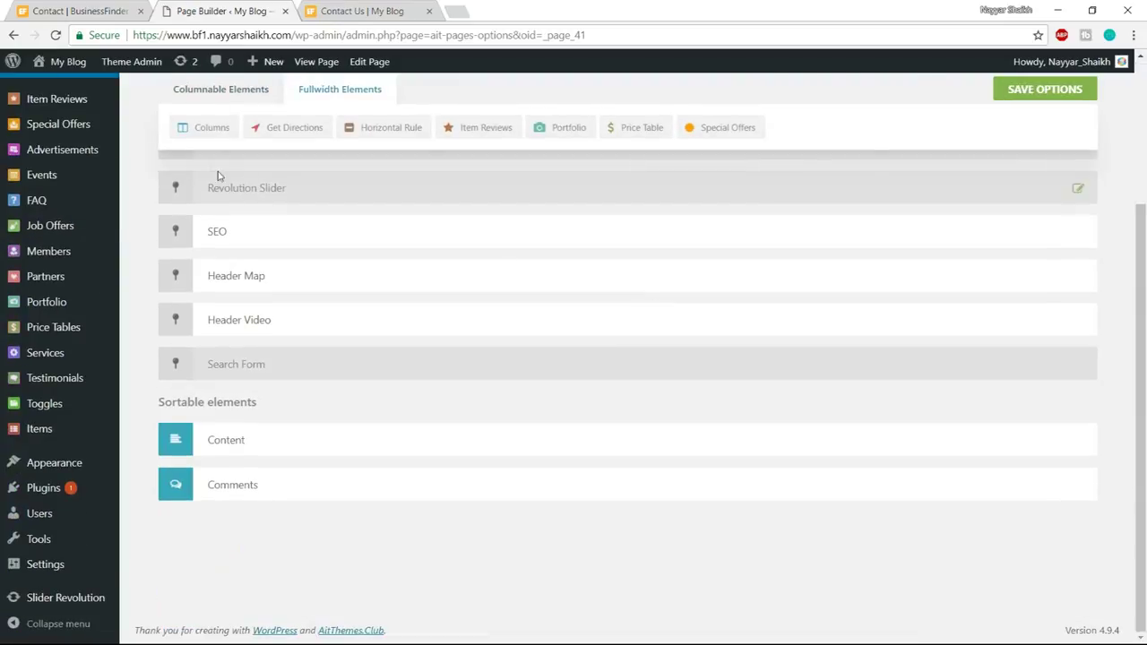
pyautogui.moveTo(206, 128); pyautogui.dragTo(226, 464)
# Compare the layout with the demo contact page again
pyautogui.click(81, 10)
pyautogui.scroll(-2, 269, 269)
pyautogui.scroll(2, 302, 324)
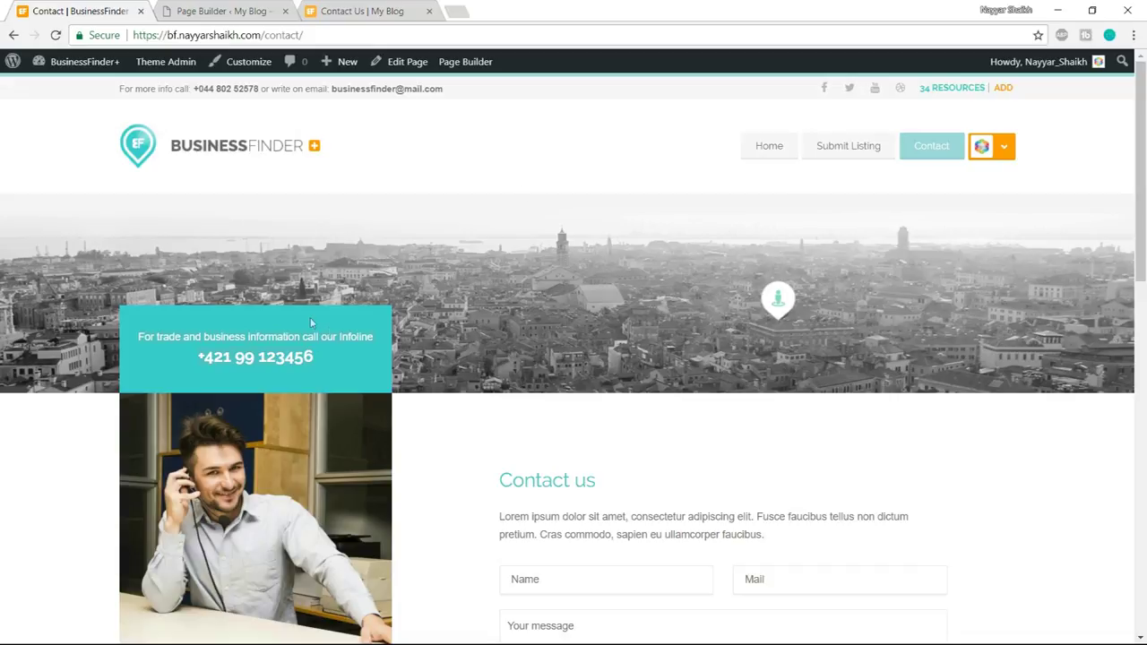
# Split the Columns element 1/3–2/3 with the one-third column on the left
pyautogui.click(235, 11)
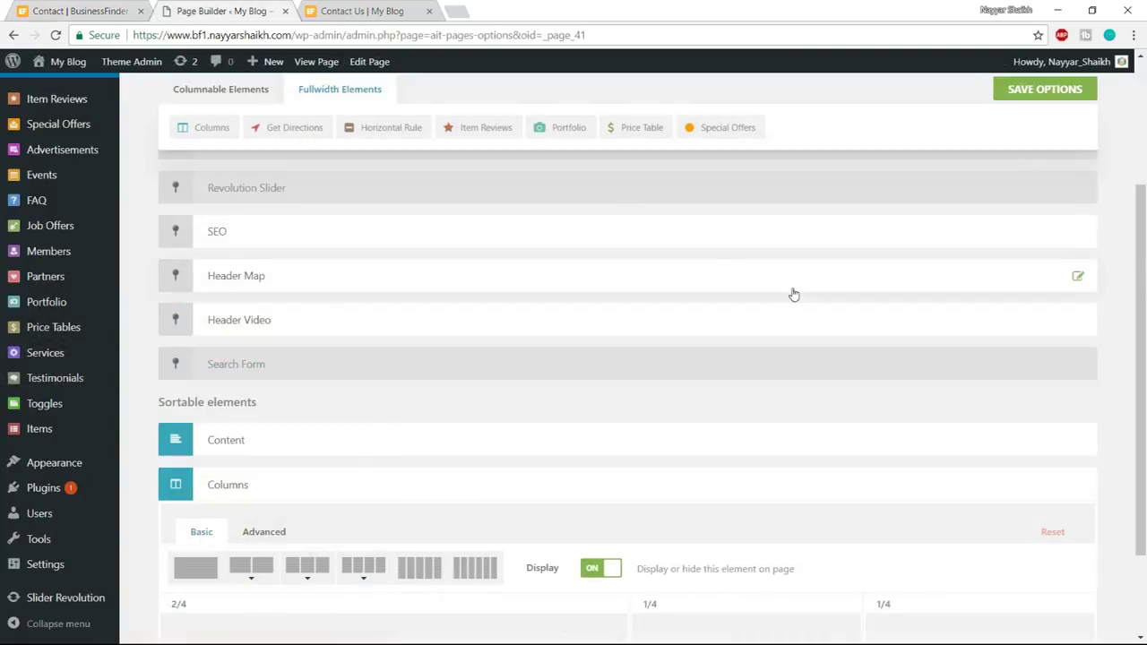
pyautogui.scroll(-1, 778, 309)
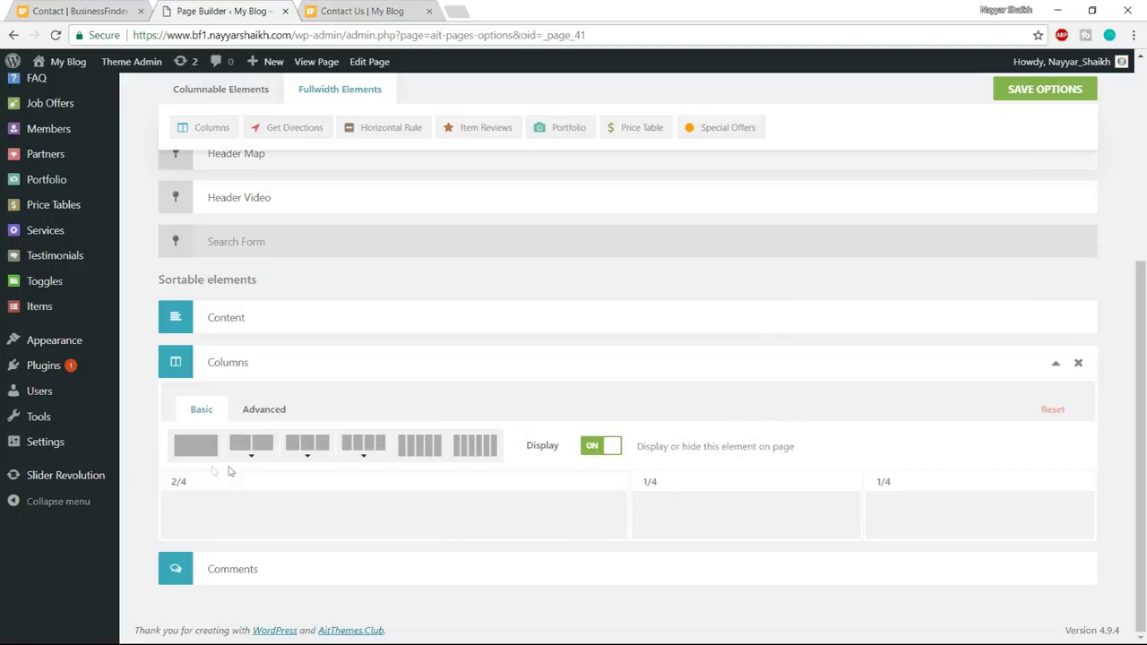
pyautogui.moveTo(261, 467)
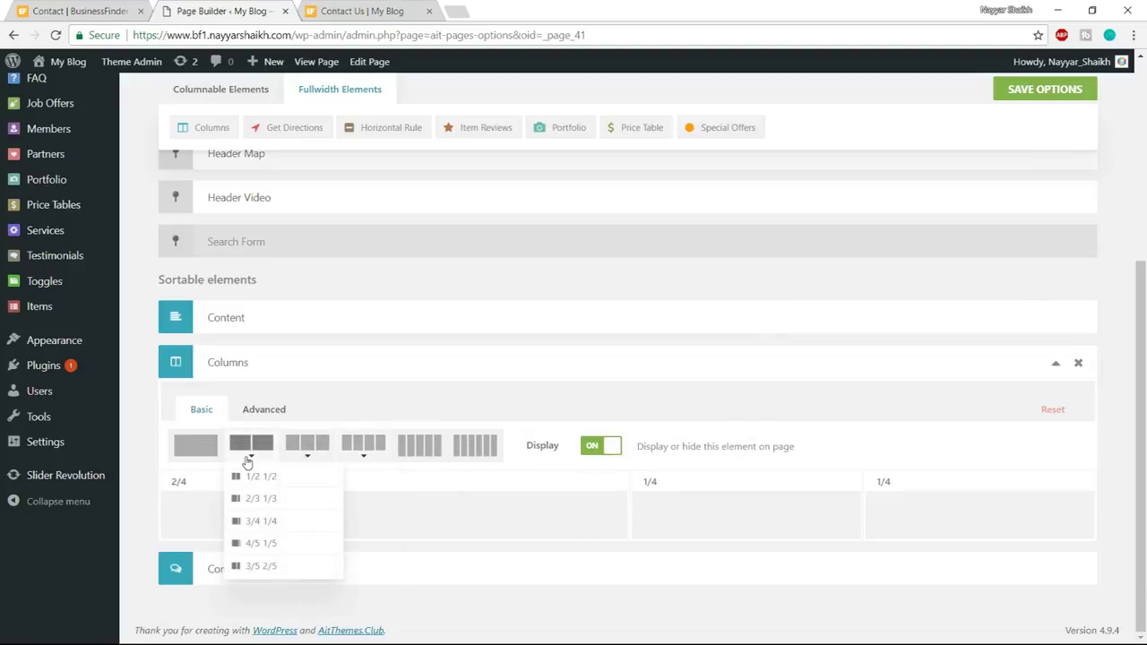
pyautogui.click(282, 505)
pyautogui.moveTo(852, 481); pyautogui.dragTo(338, 489)
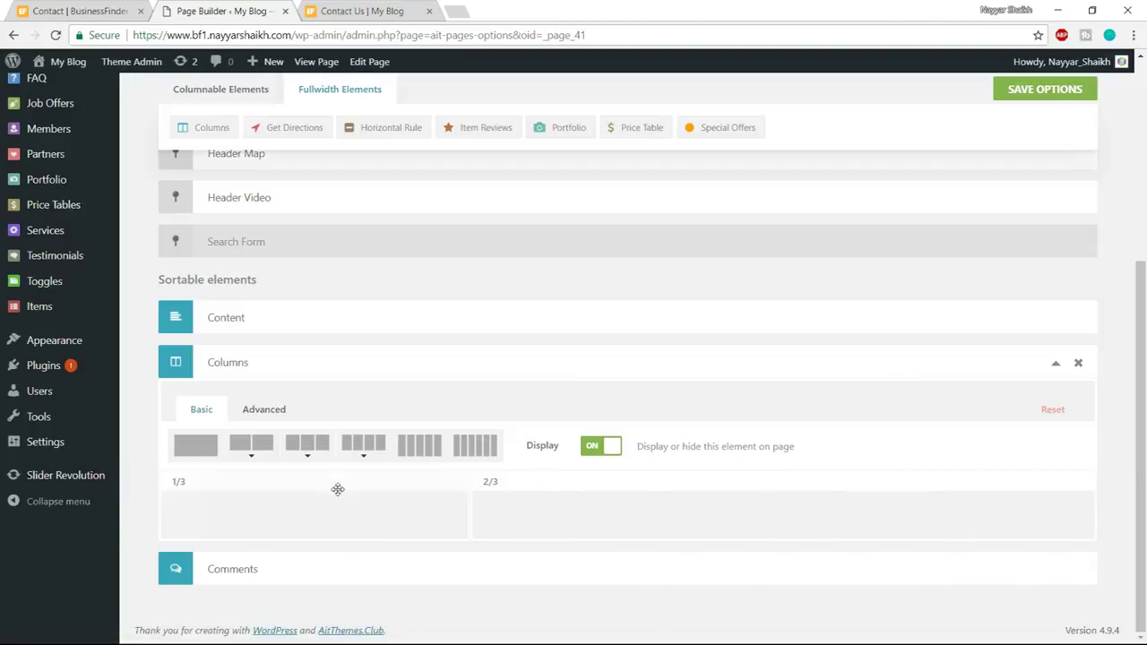
pyautogui.click(79, 11)
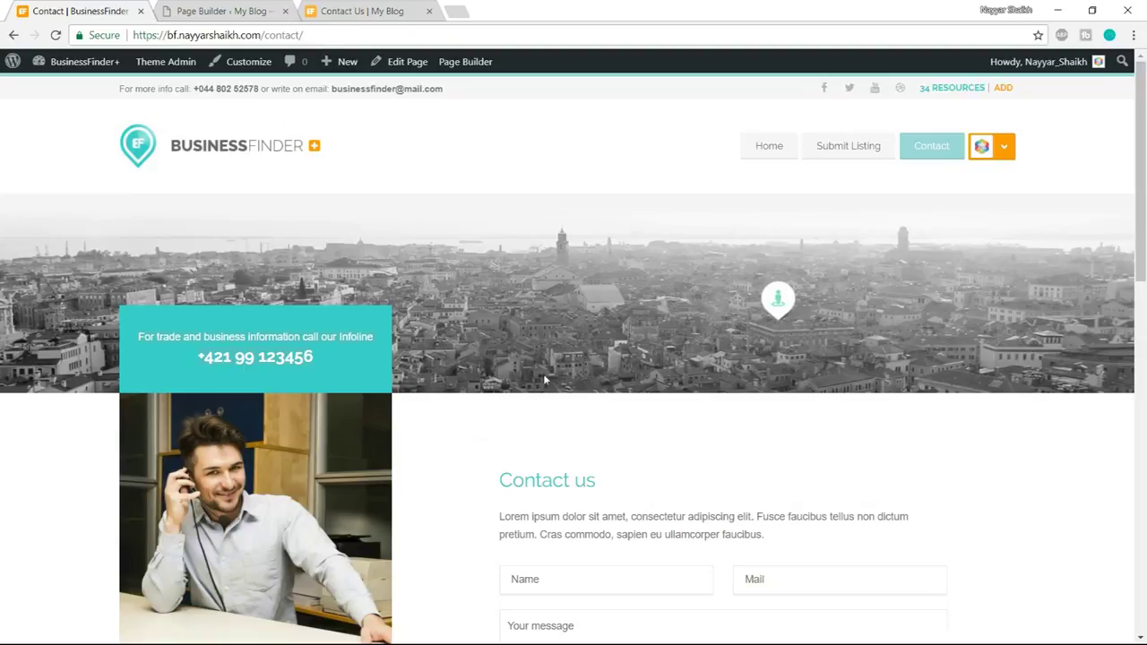
pyautogui.click(231, 9)
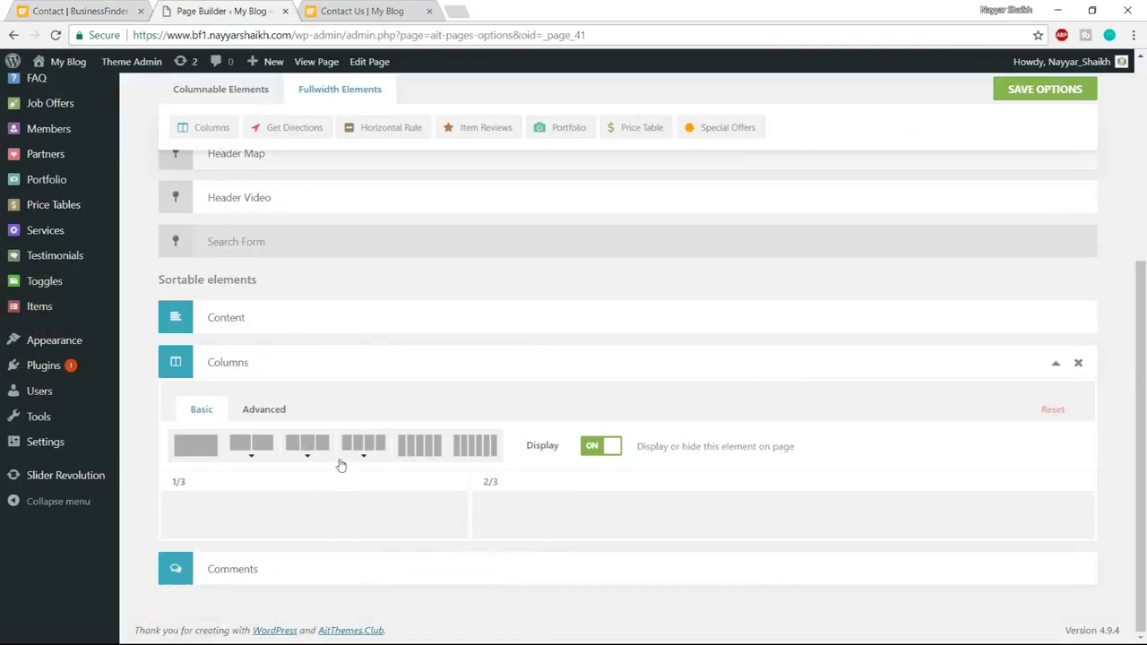
# Set the Columns section background colour to #f6f6f6, leaving advanced overrides off
pyautogui.click(265, 409)
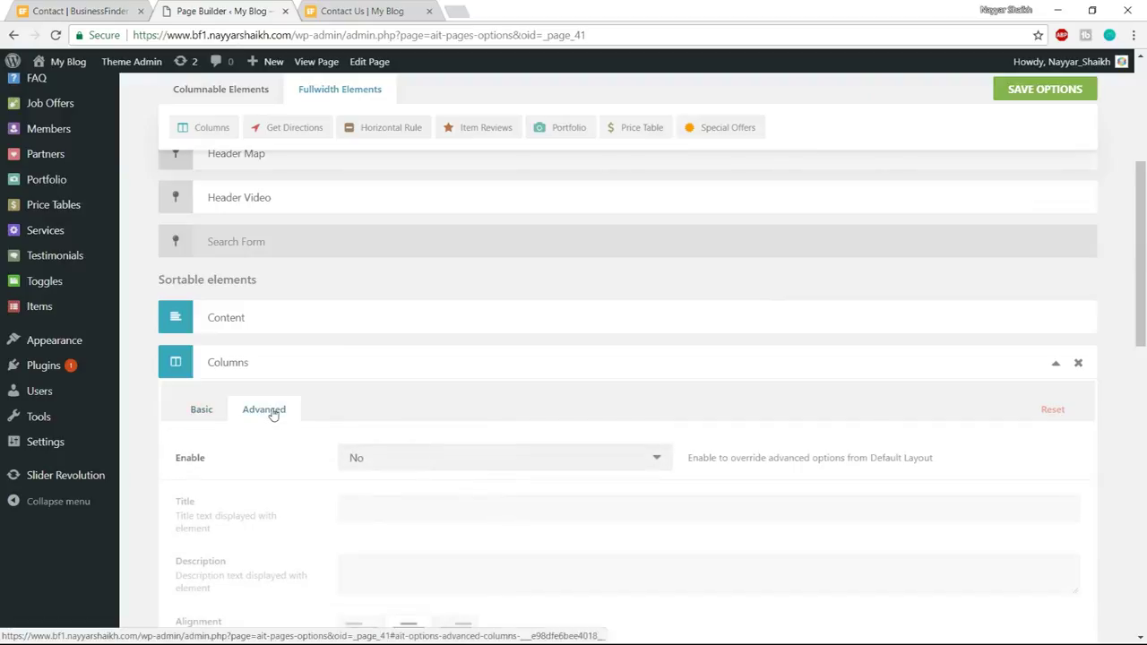
pyautogui.click(411, 457)
pyautogui.click(406, 493)
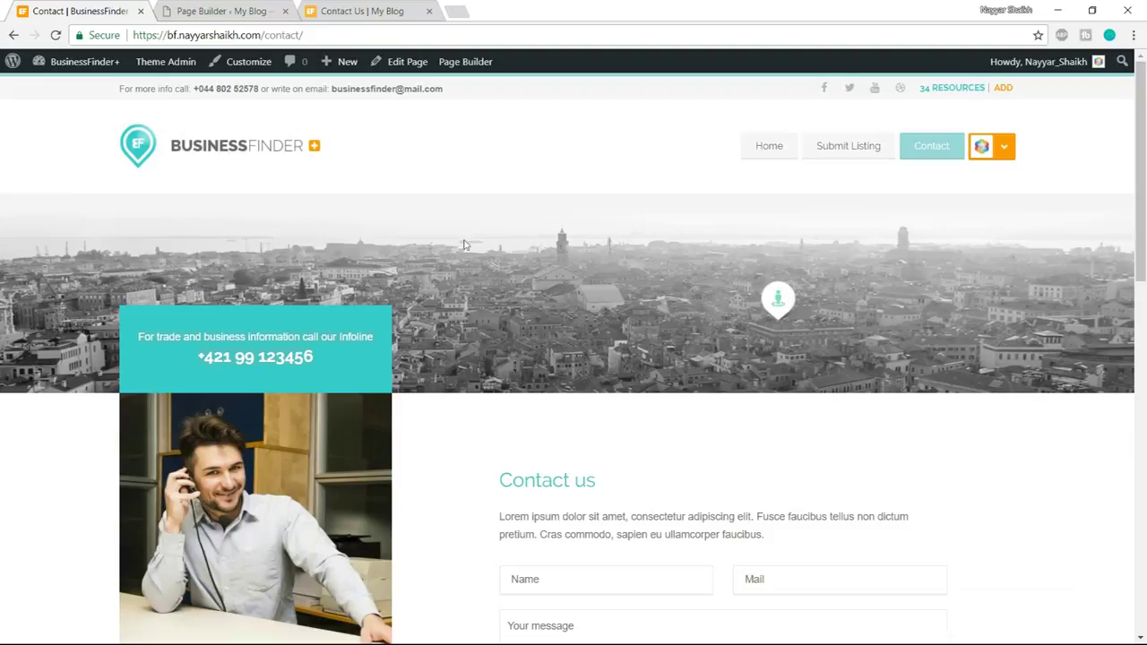
pyautogui.click(192, 4)
pyautogui.scroll(-6, 583, 343)
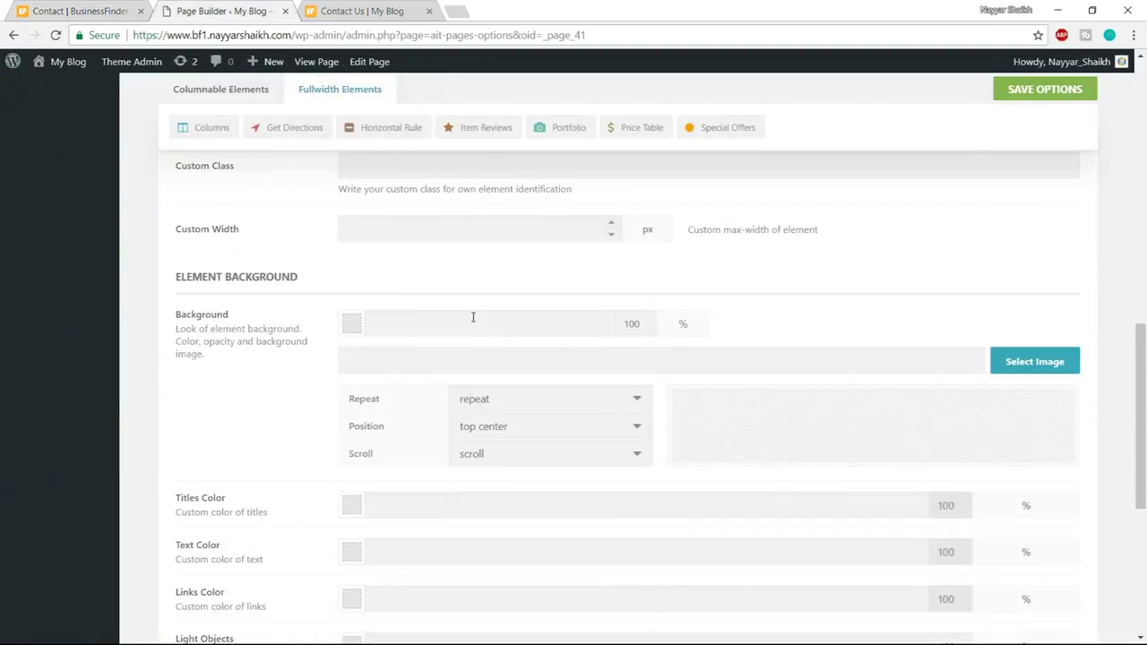
pyautogui.click(473, 317)
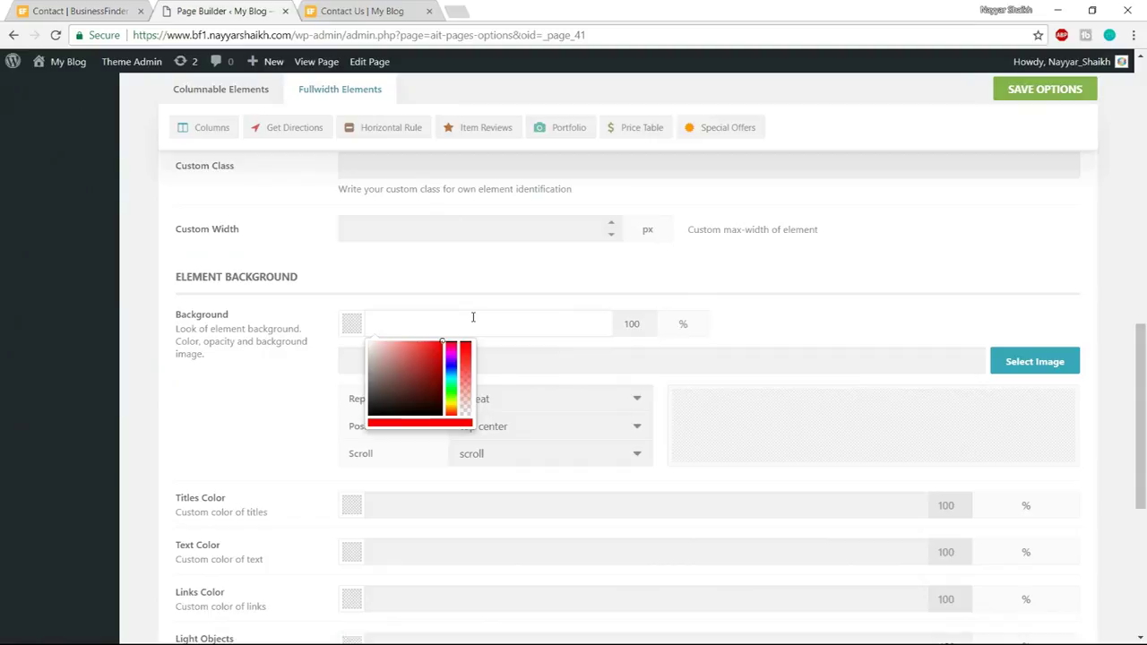
pyautogui.write('#f6f6f')
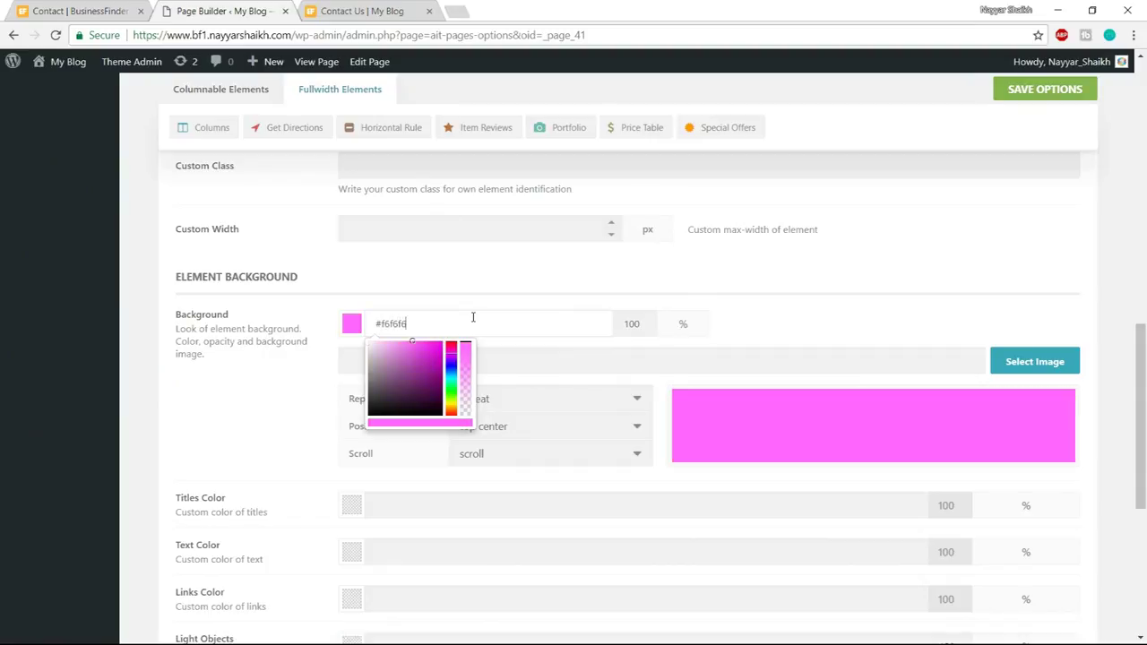
pyautogui.write('6')
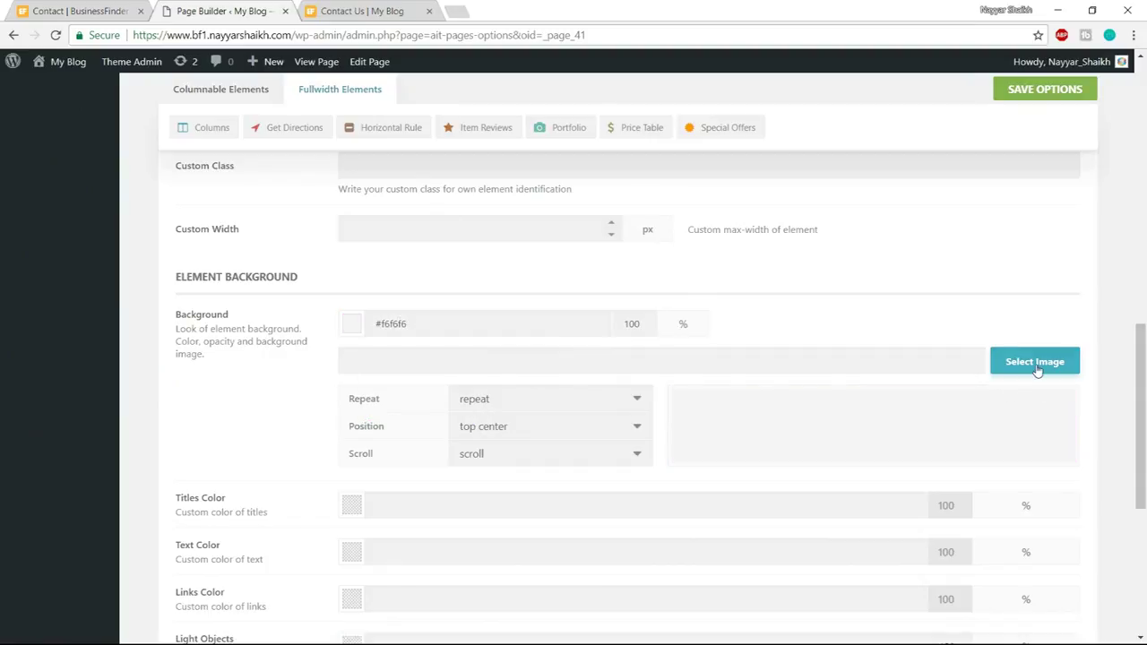
# Upload bf2-contact-bg and use it as the section's background image
pyautogui.click(1032, 368)
pyautogui.click(76, 124)
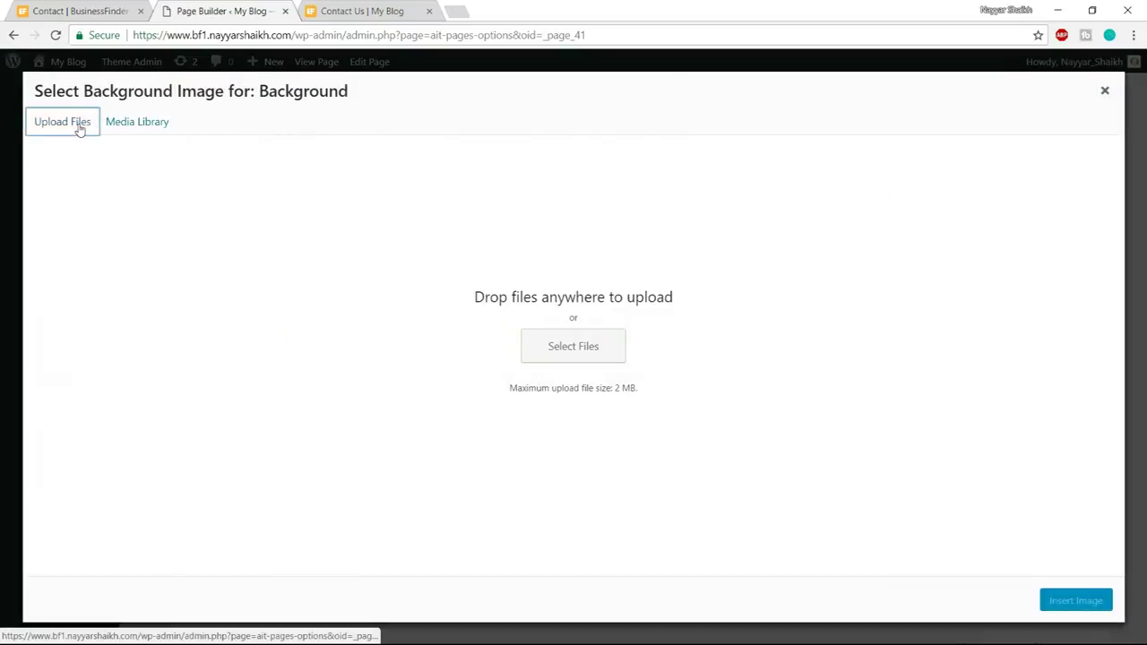
pyautogui.click(573, 345)
pyautogui.click(355, 215)
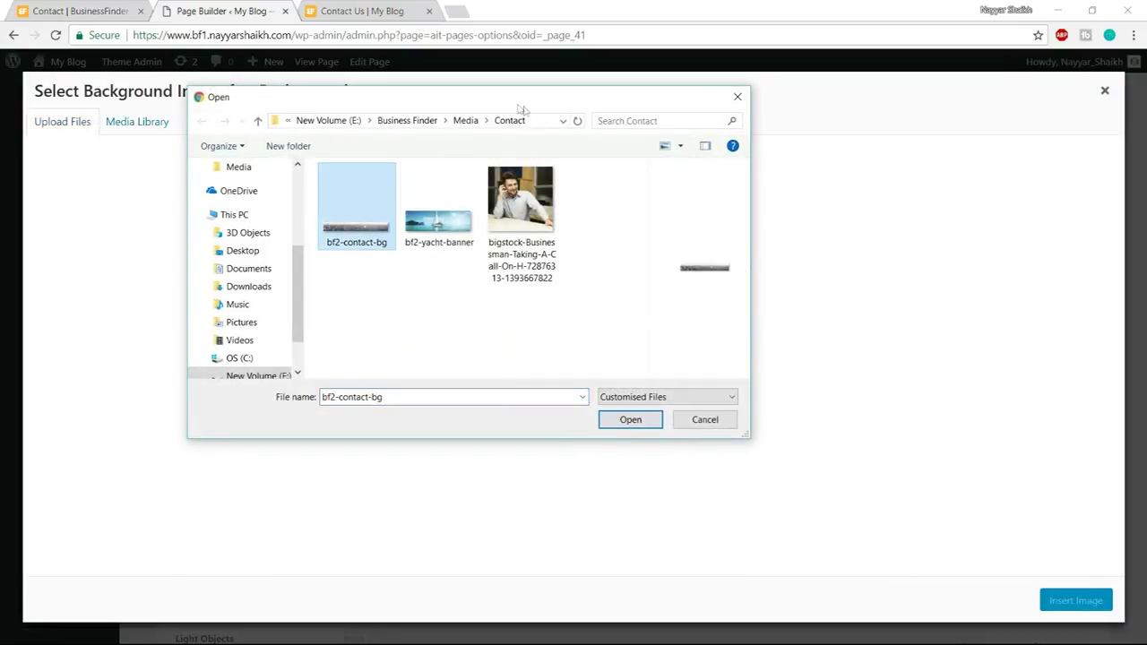
pyautogui.click(630, 421)
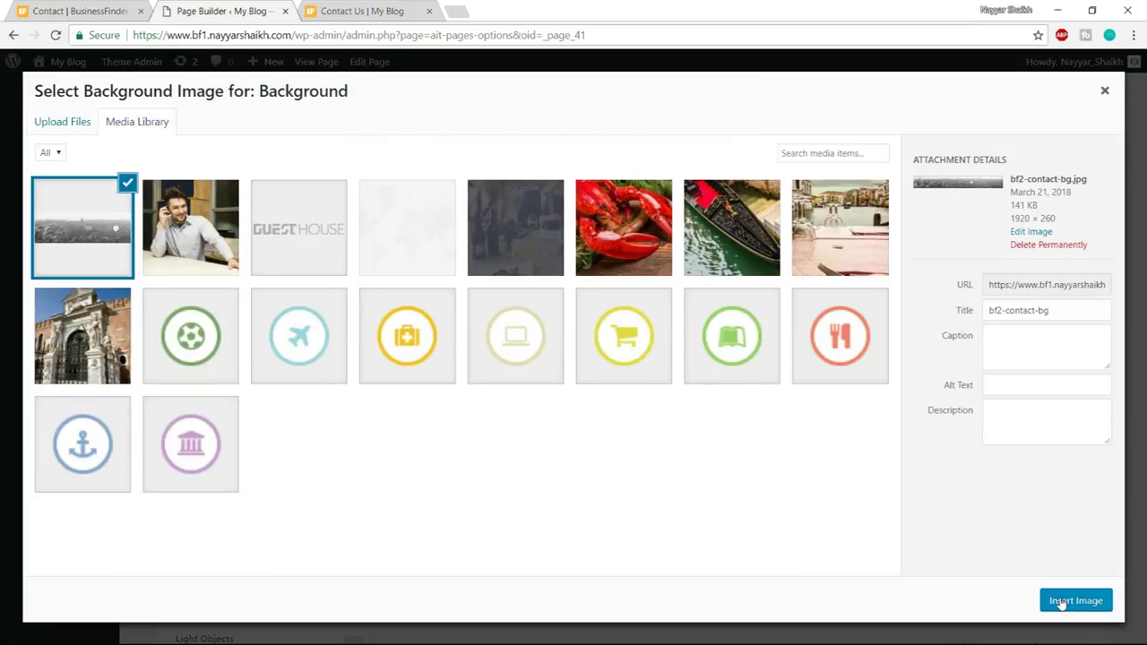
pyautogui.click(1061, 605)
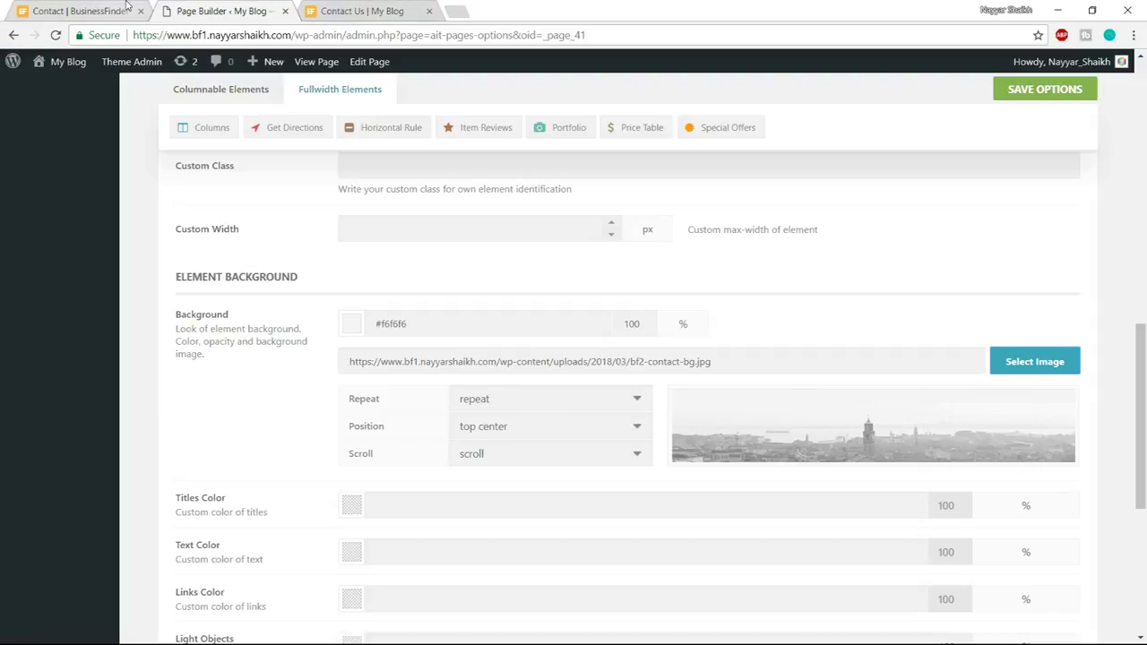
pyautogui.click(127, 8)
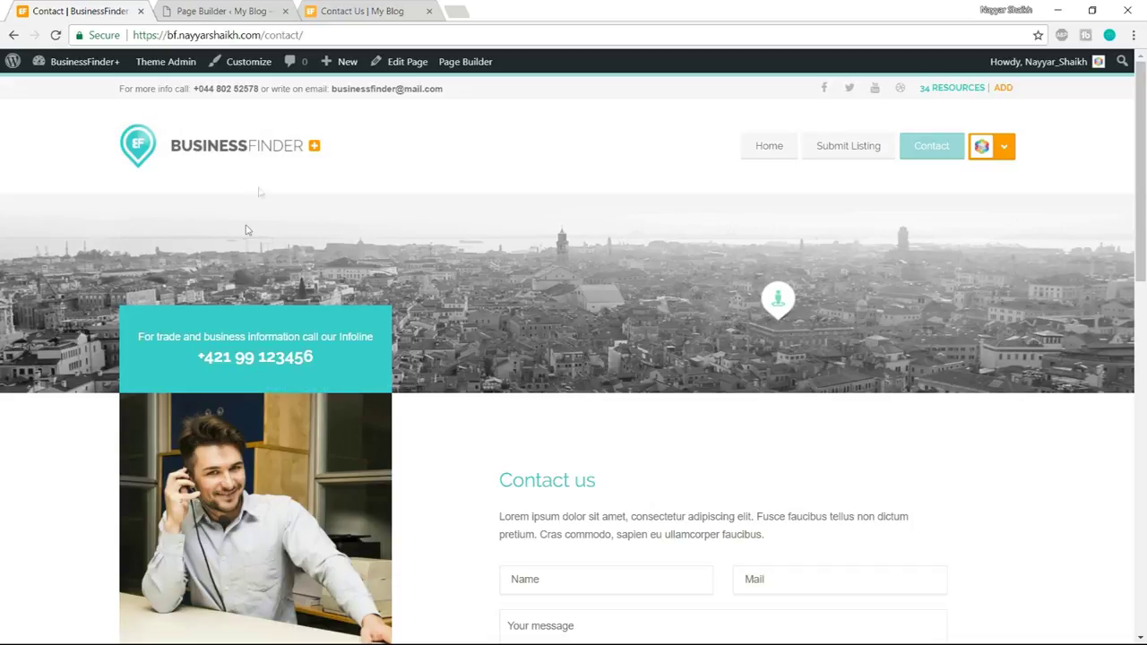
pyautogui.click(236, 7)
# Give the section 150 px top padding and zero bottom padding and margin
pyautogui.scroll(-5, 547, 284)
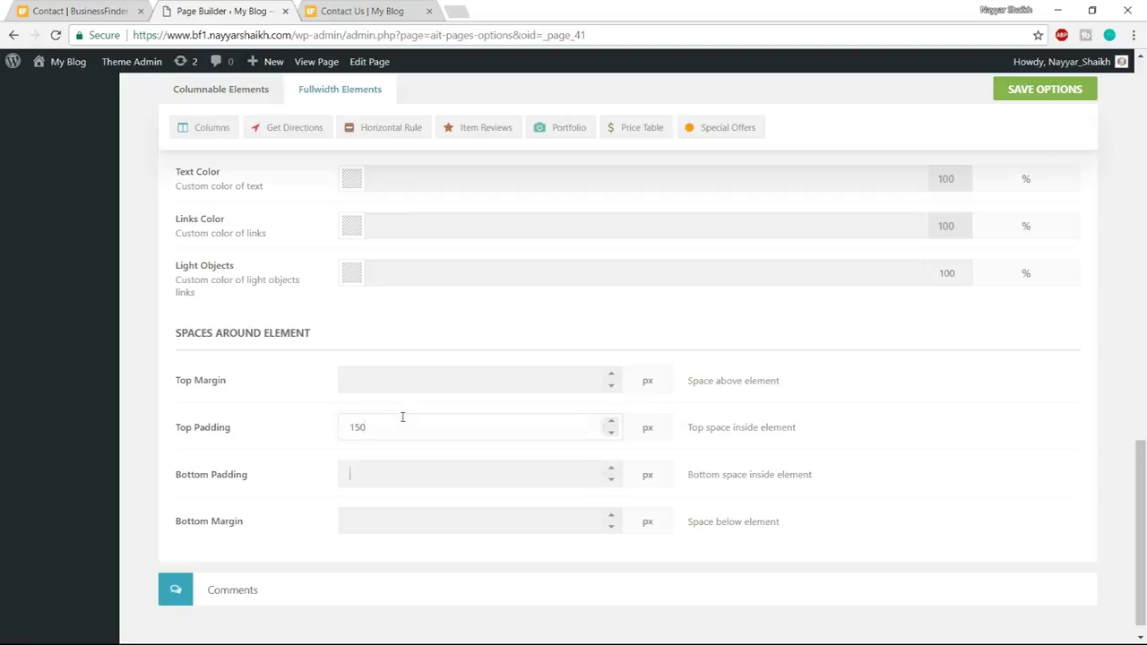
pyautogui.press('Tab')
pyautogui.press('Tab')
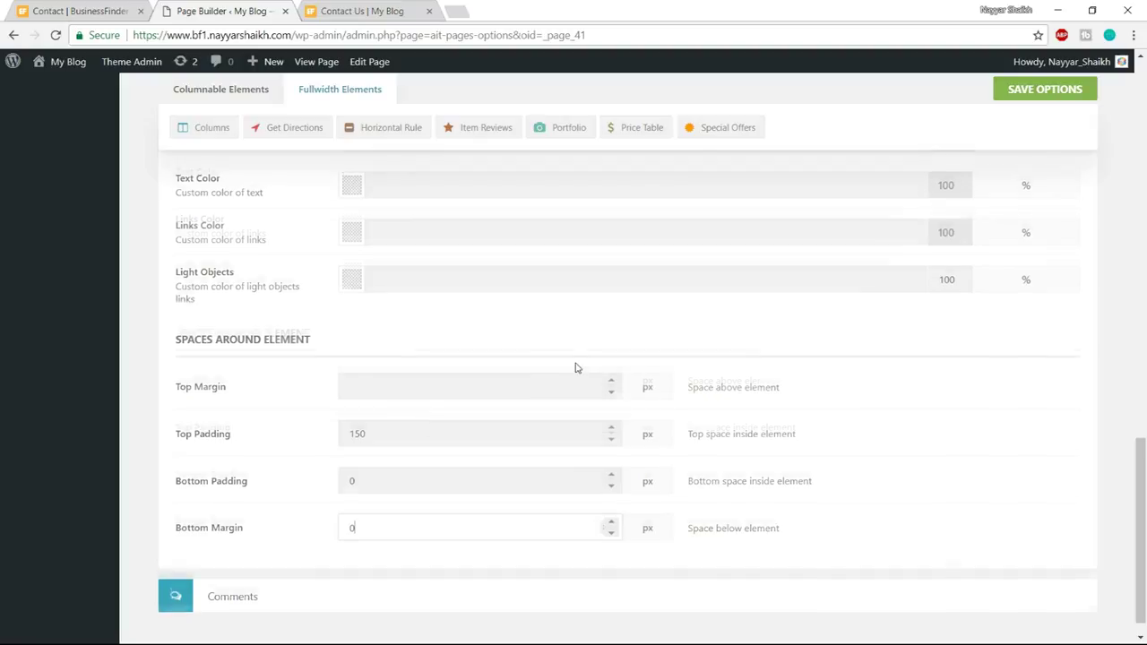
pyautogui.scroll(10, 573, 367)
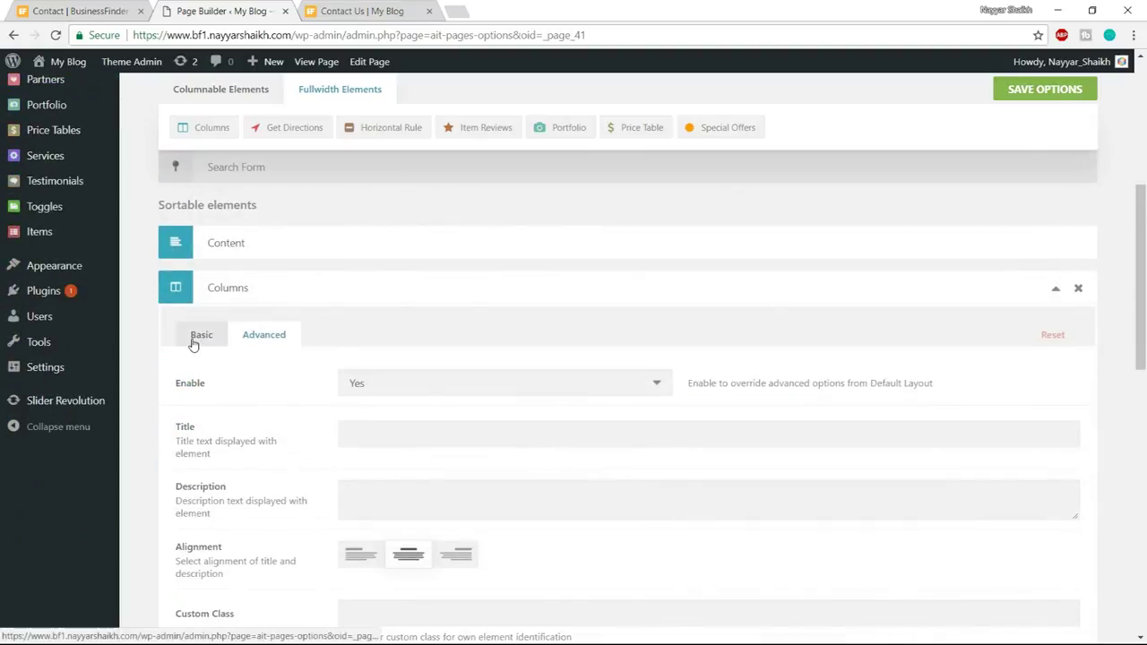
pyautogui.click(190, 340)
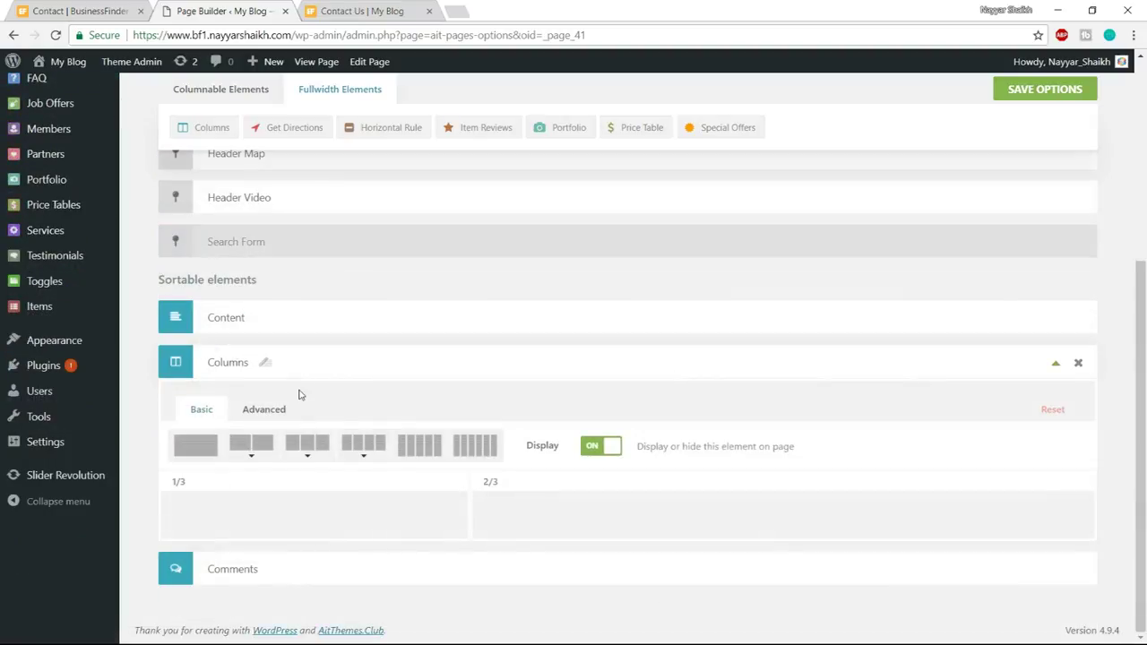
pyautogui.click(76, 12)
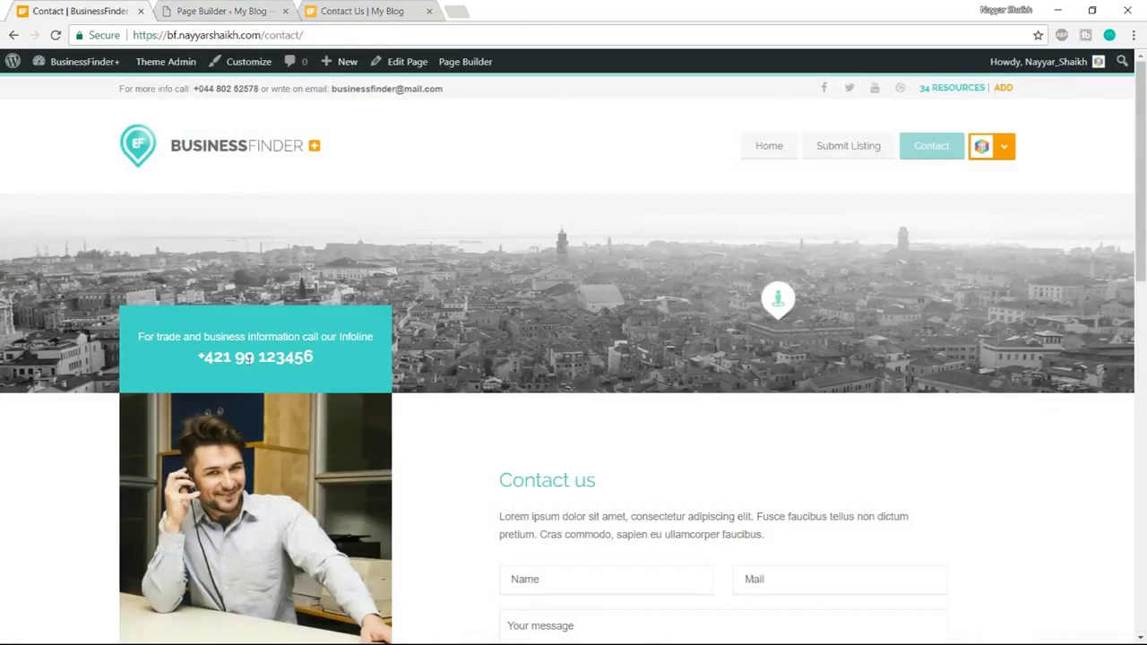
pyautogui.click(195, 7)
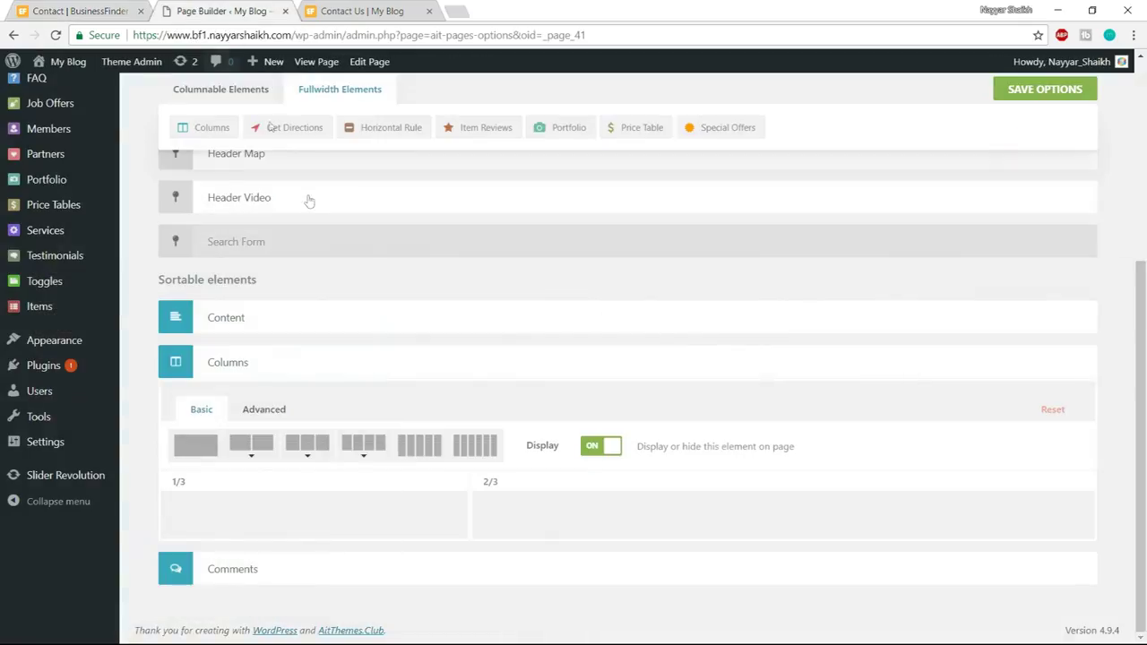
pyautogui.click(215, 90)
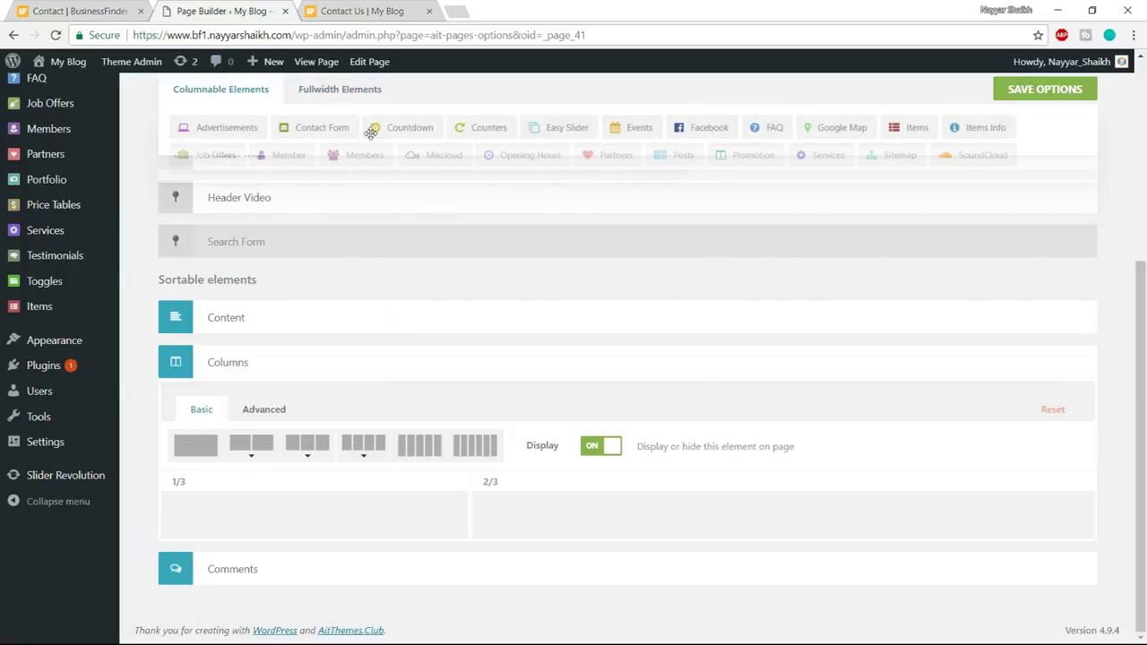
# Add a Text element to the 1/3 column and paste the infoline sentence and phone number
pyautogui.moveTo(373, 182); pyautogui.dragTo(254, 516)
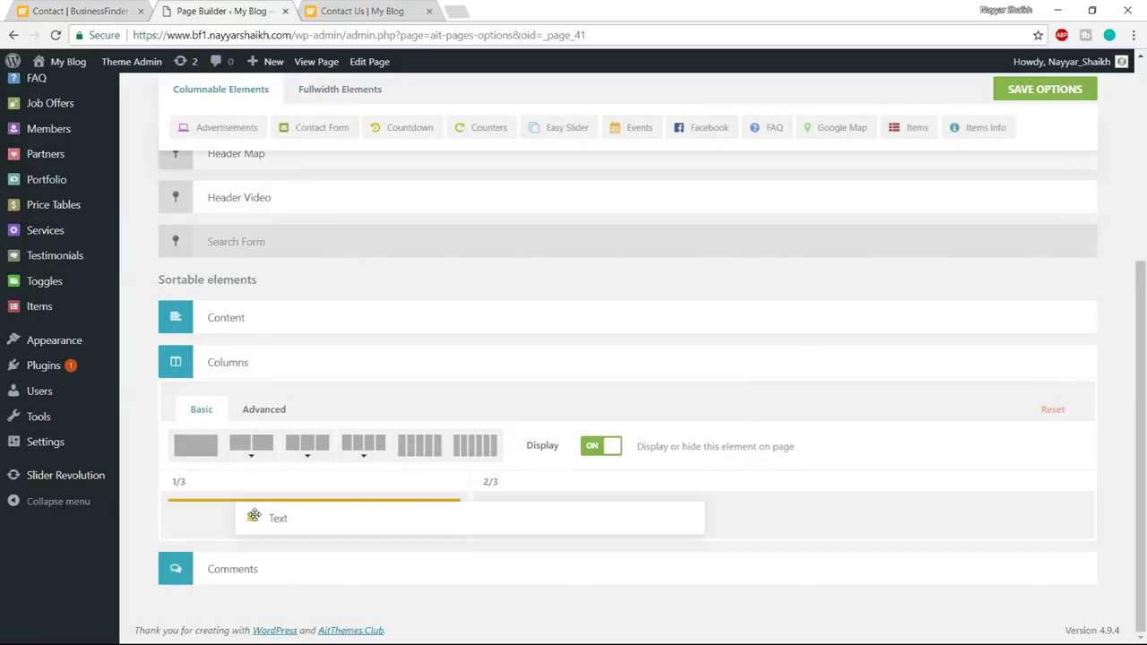
pyautogui.moveTo(333, 500); pyautogui.dragTo(333, 499)
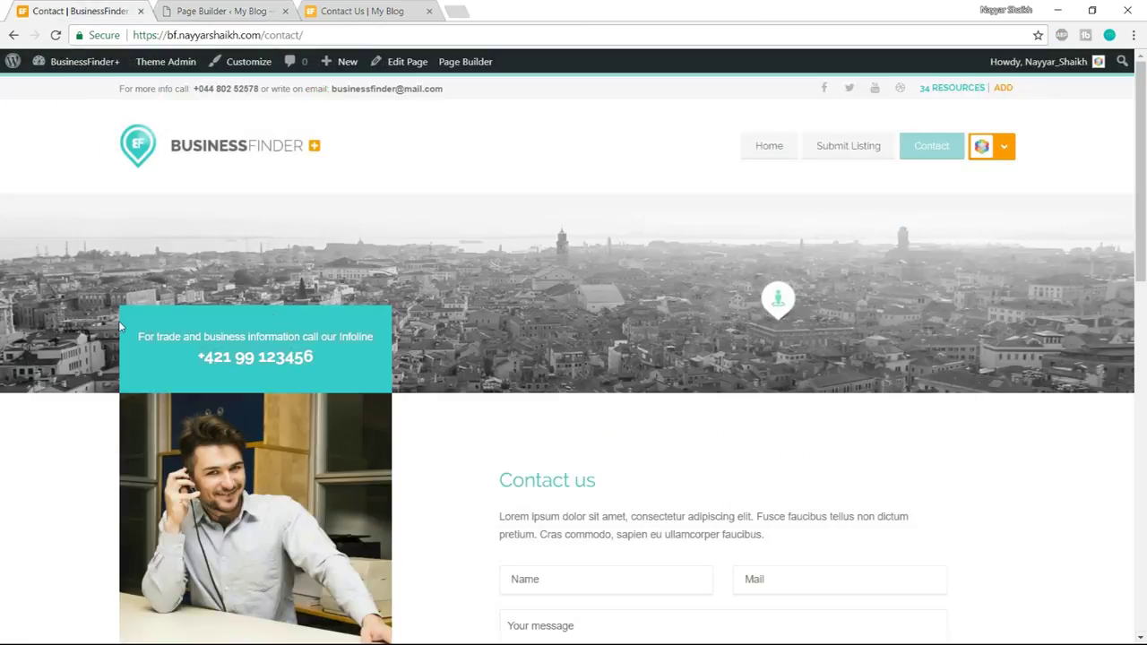
pyautogui.click(221, 11)
pyautogui.scroll(-3, 358, 420)
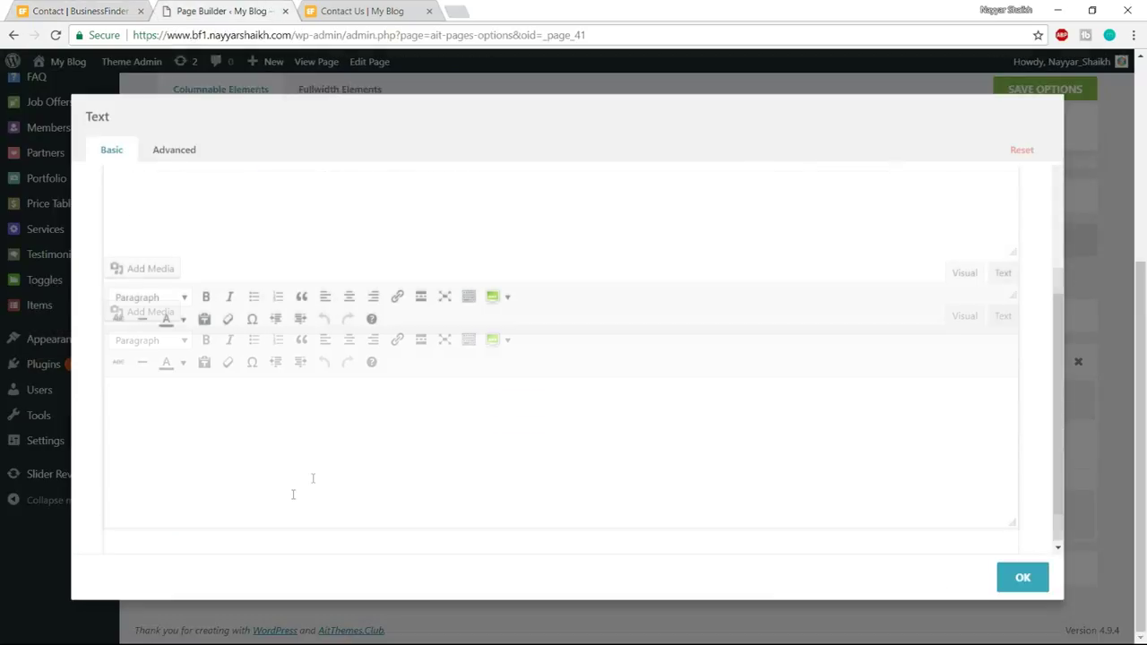
pyautogui.hotkey('ctrl', 'v')
pyautogui.hotkey('ctrl', 'a')
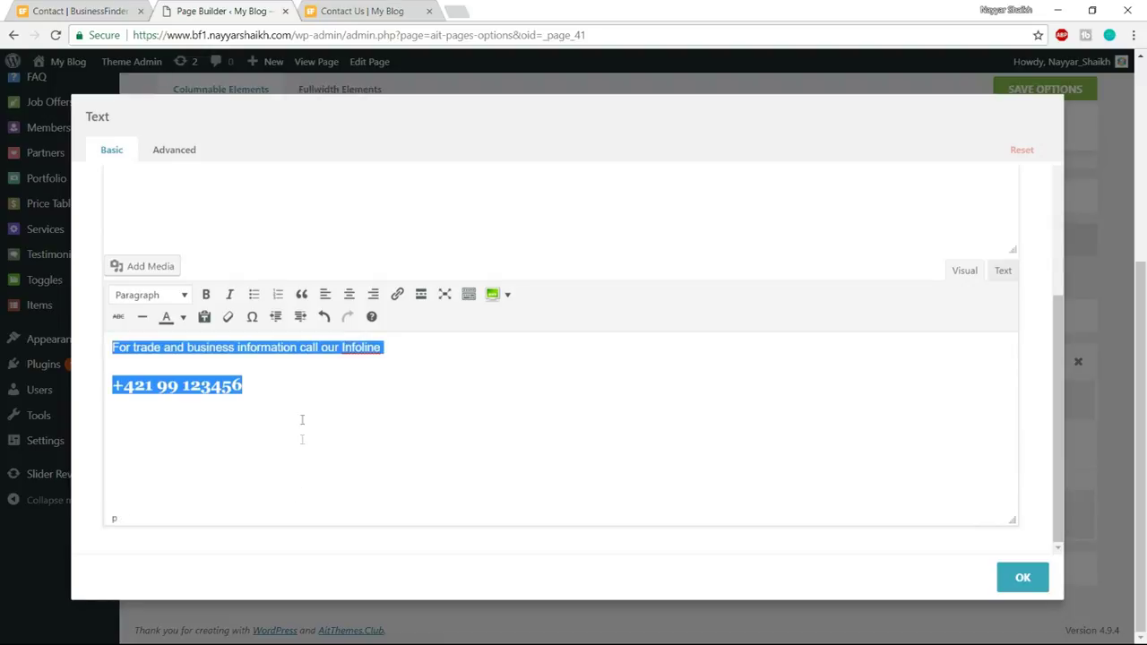
# Centre the infoline text and colour it grey, checking against the demo
pyautogui.click(132, 9)
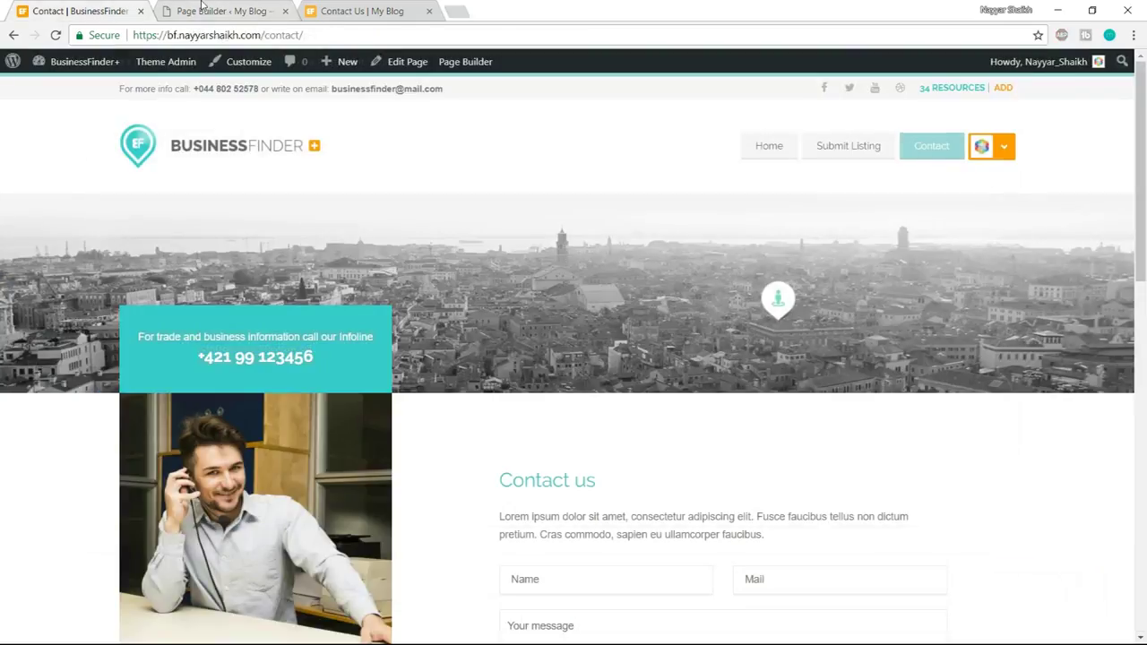
pyautogui.click(202, 8)
pyautogui.click(349, 294)
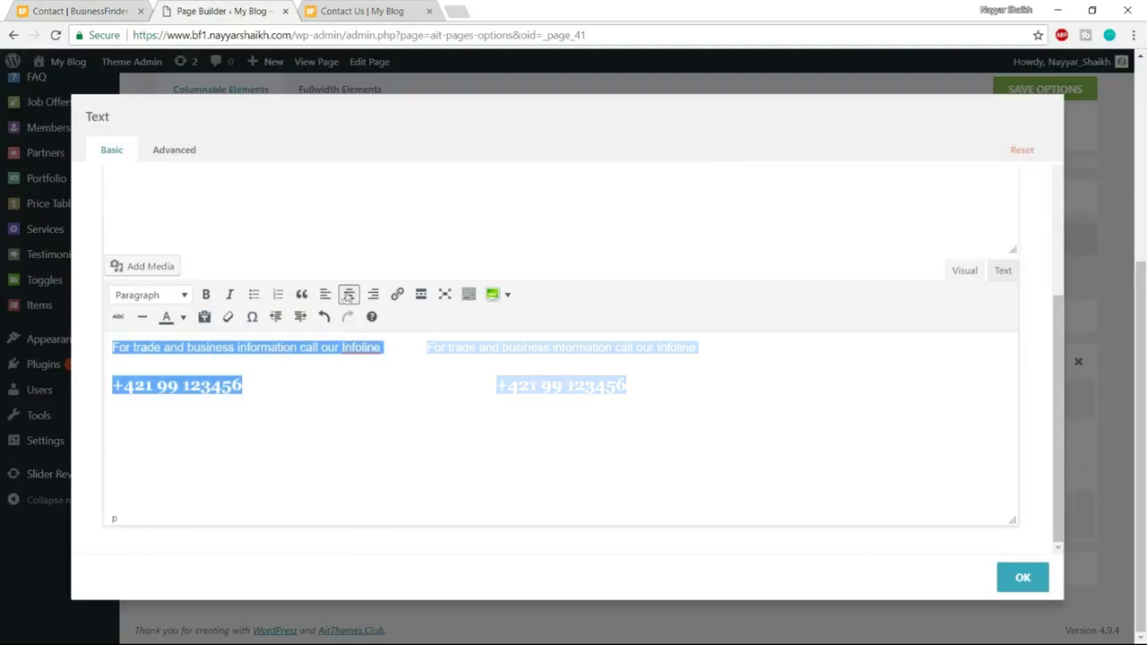
pyautogui.click(184, 319)
pyautogui.click(223, 391)
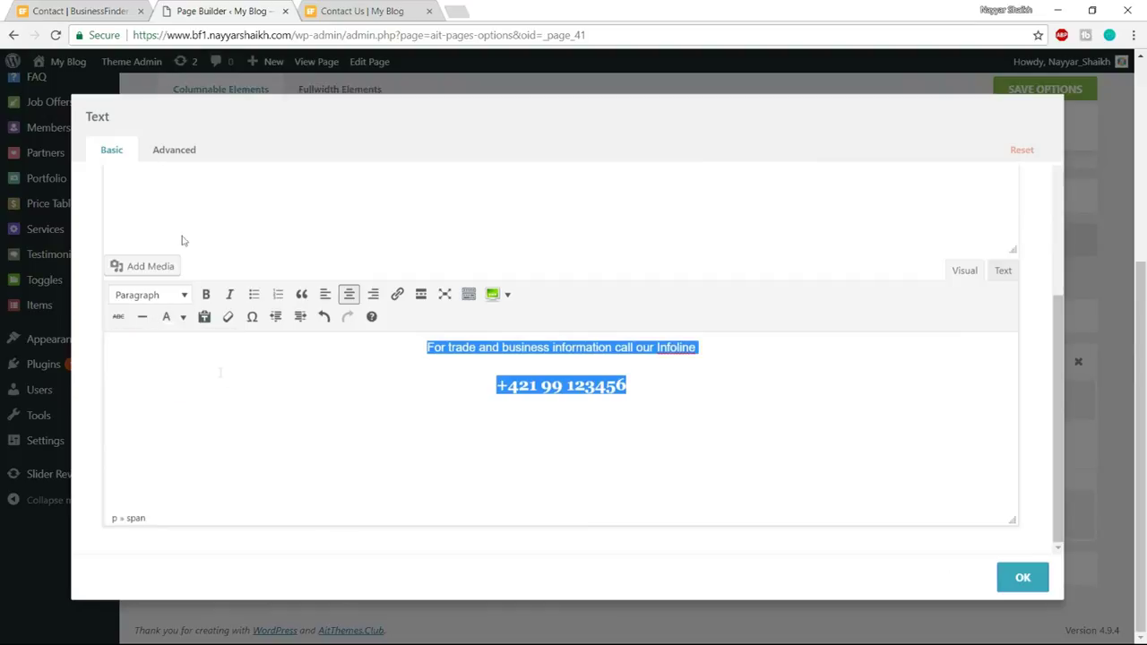
pyautogui.click(76, 9)
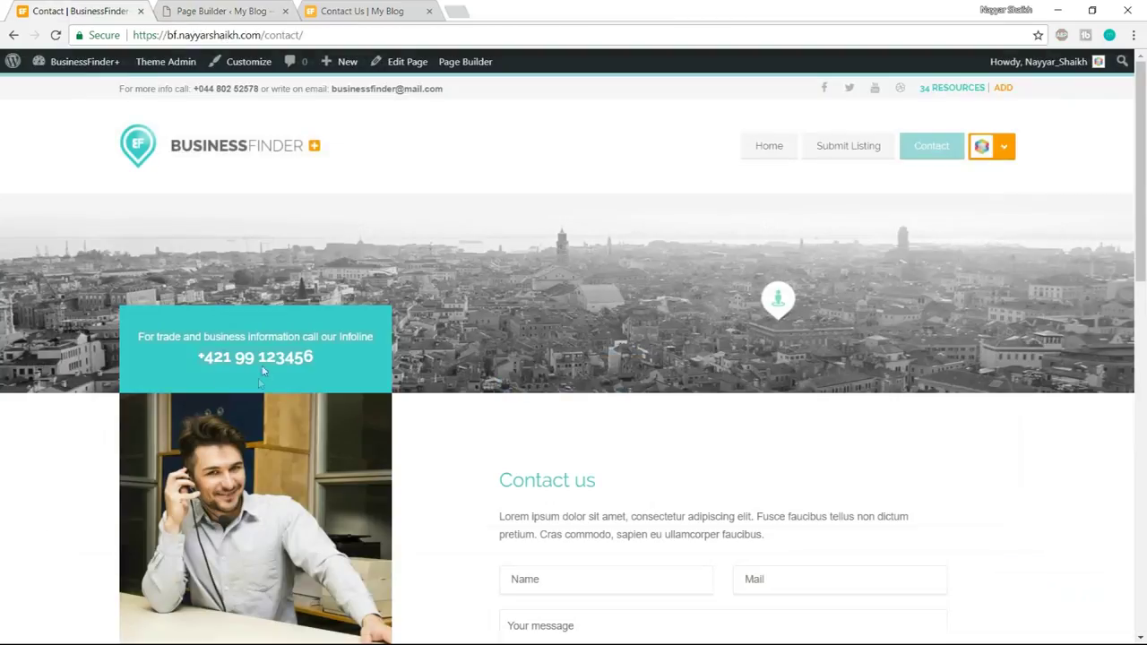
pyautogui.click(193, 10)
# Enable advanced overrides for the Text element
pyautogui.click(177, 151)
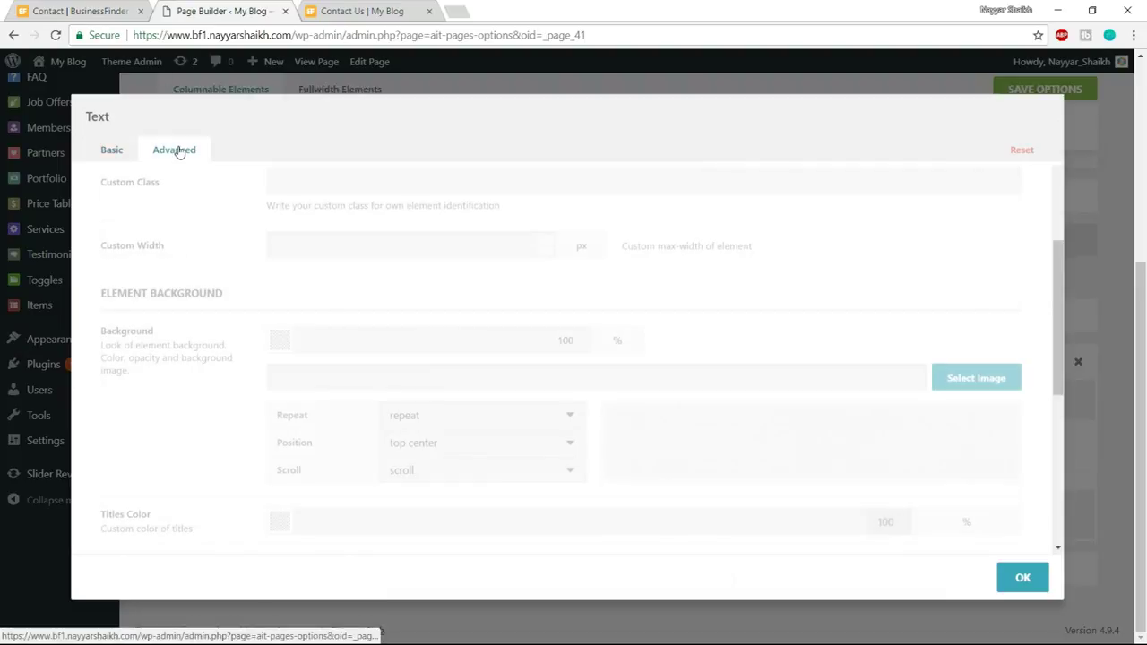
pyautogui.click(368, 193)
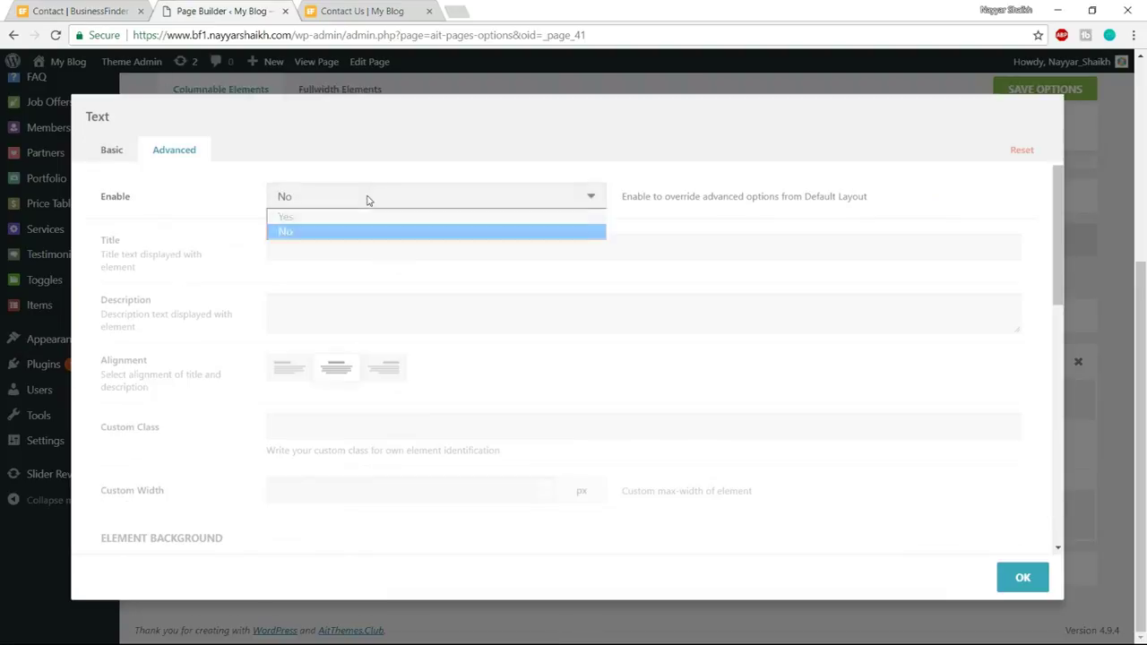
pyautogui.click(359, 219)
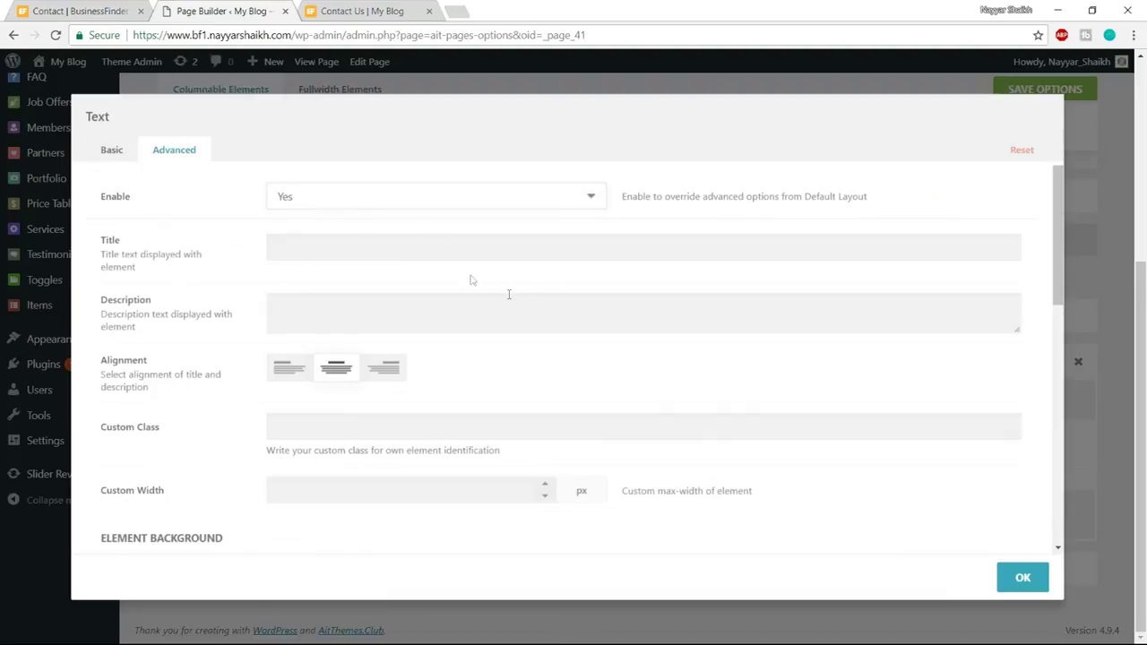
pyautogui.scroll(-5, 518, 353)
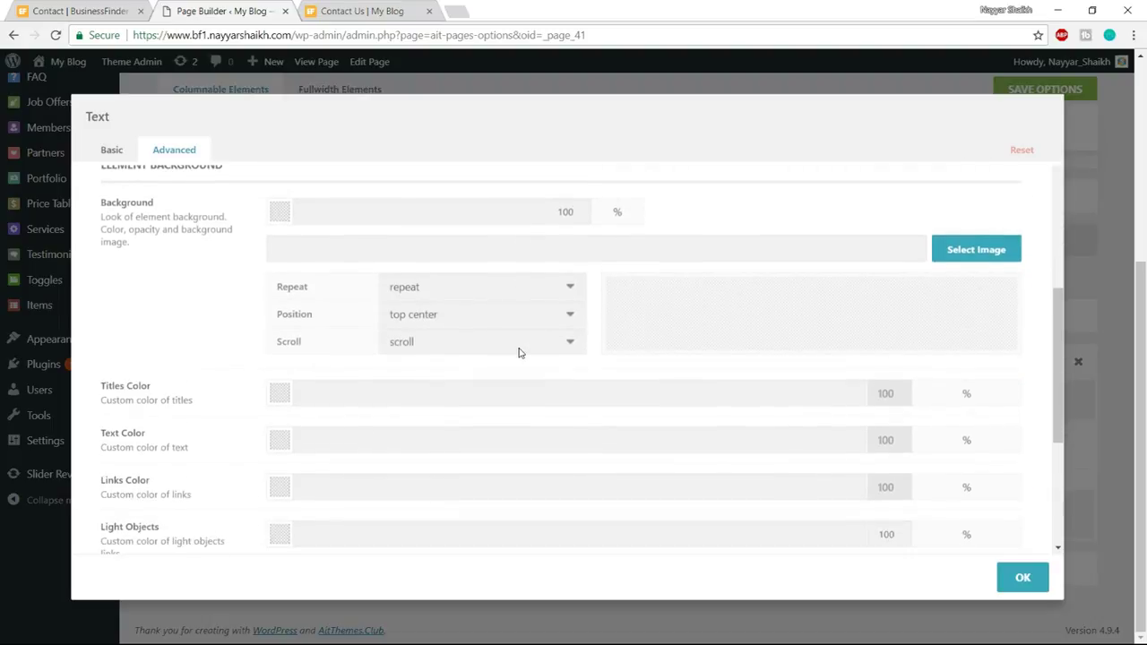
pyautogui.click(368, 211)
# Copy the demo infoline box's teal colour and apply #35cbc9 as the Text background
pyautogui.click(76, 11)
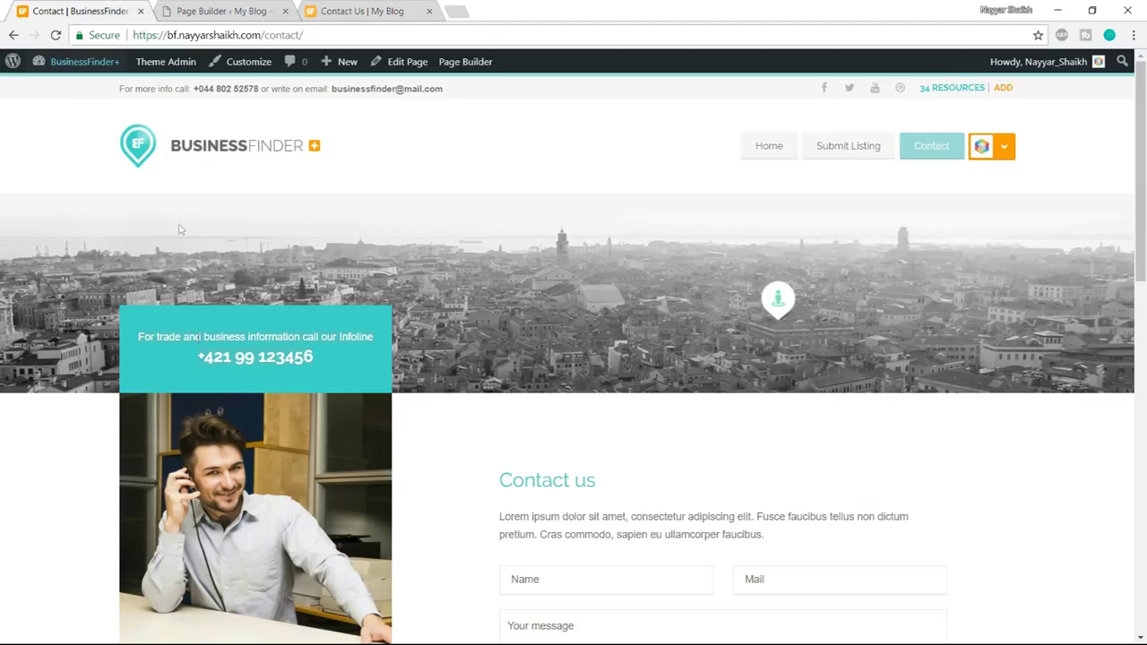
pyautogui.rightClick(133, 381)
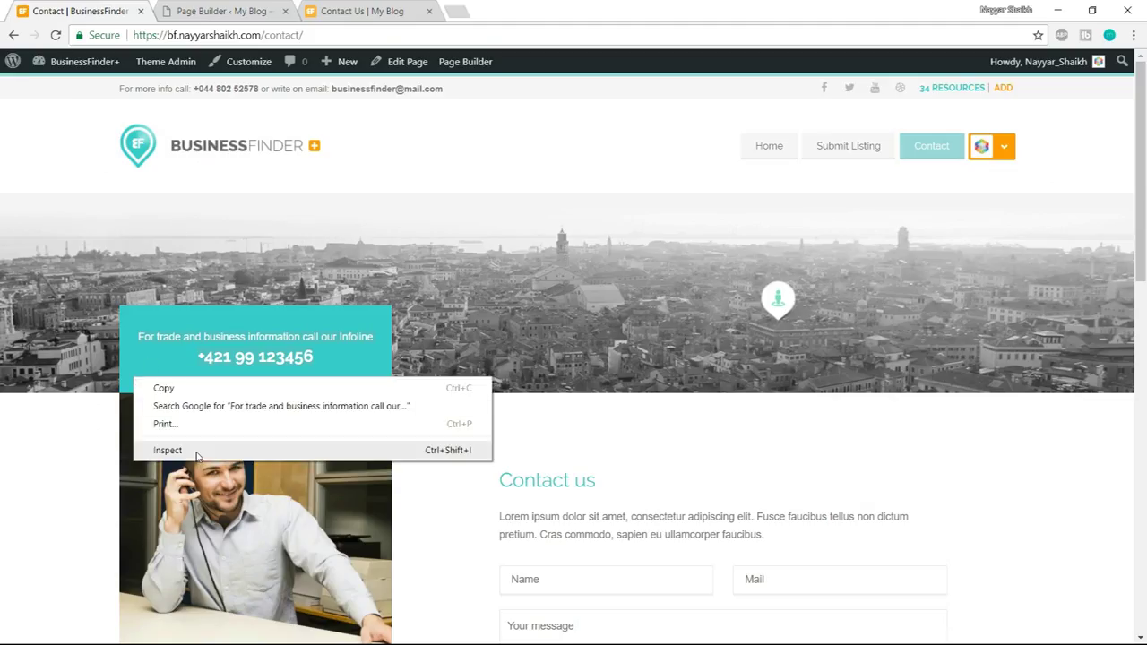
pyautogui.click(197, 455)
pyautogui.hotkey('ctrl', 'shift', 'i')
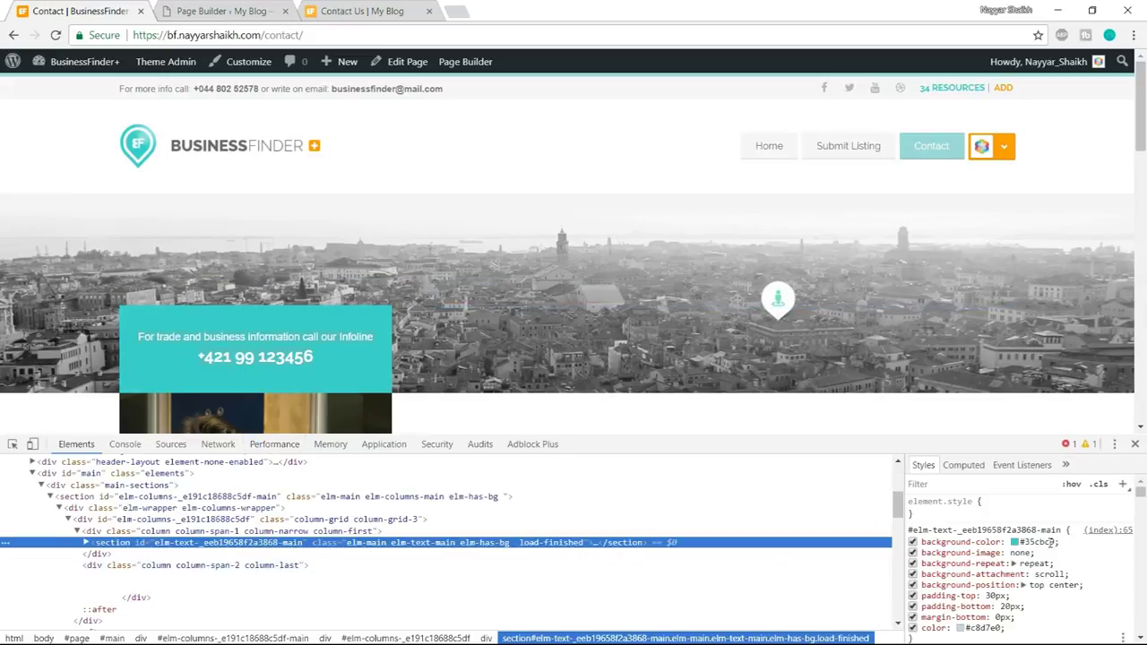
pyautogui.click(1047, 542)
pyautogui.click(1134, 444)
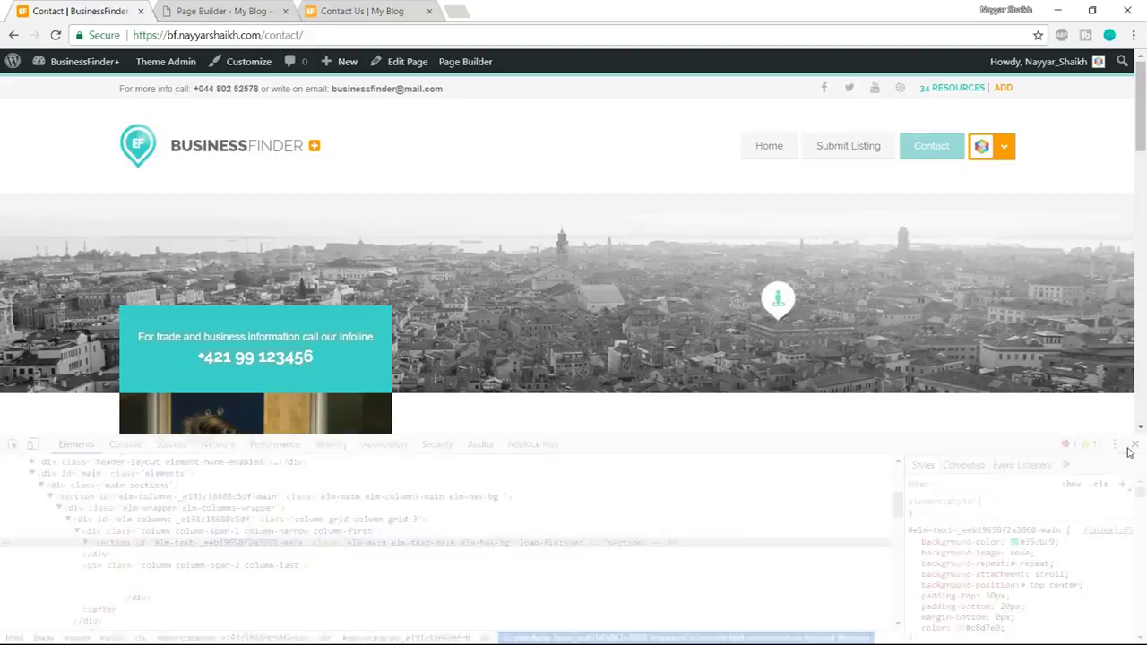
pyautogui.click(224, 11)
pyautogui.write('#35cbc9')
pyautogui.click(650, 216)
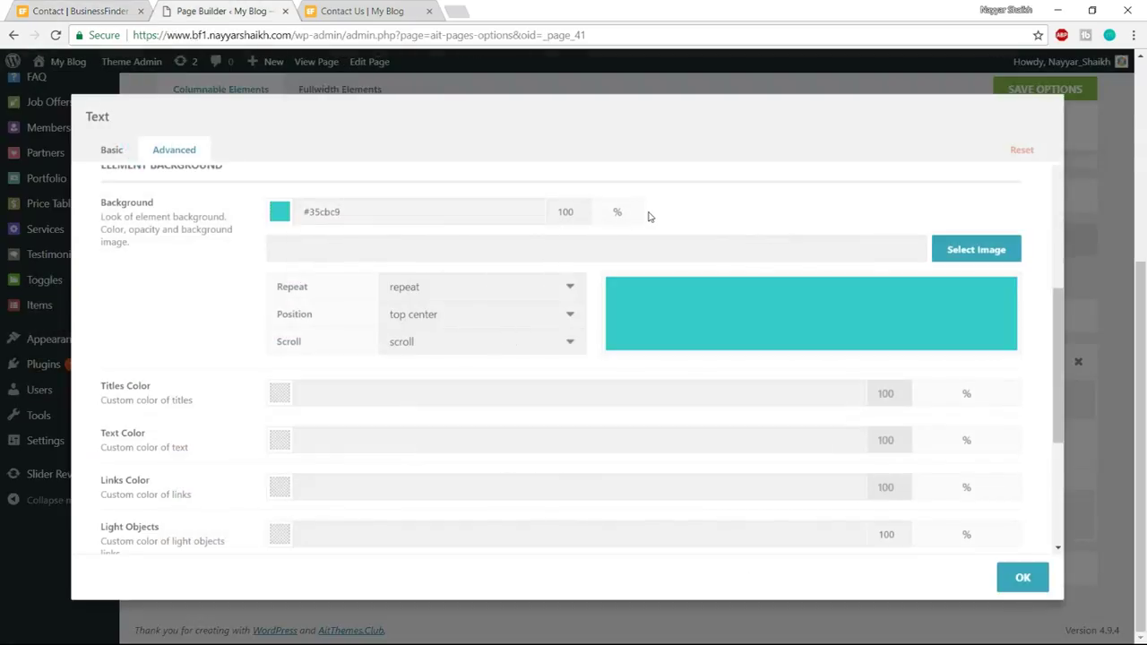
# Set 30 px top padding, 20 px bottom padding and 0 bottom margin, then save
pyautogui.scroll(-3, 488, 404)
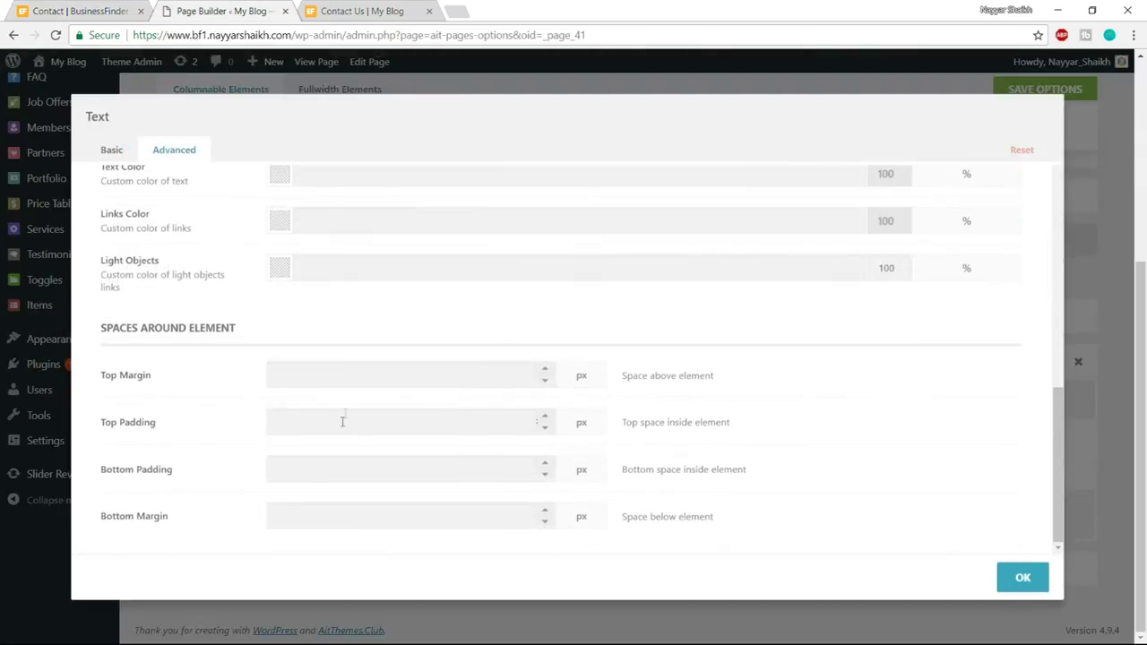
pyautogui.click(422, 432)
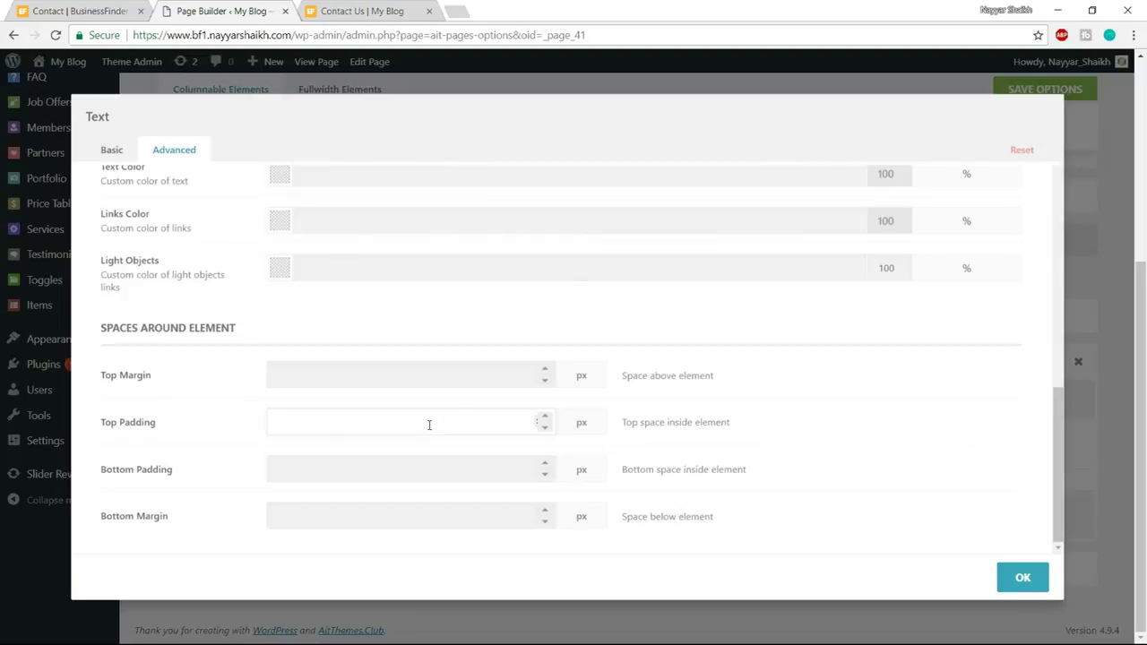
pyautogui.press('Tab')
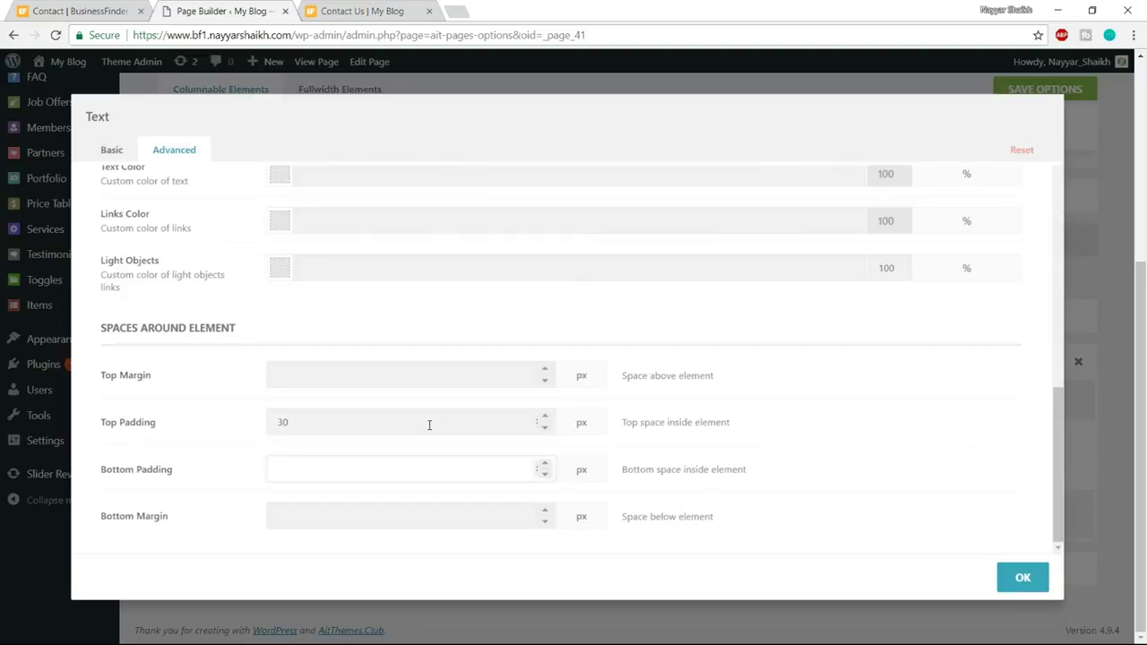
pyautogui.write('0')
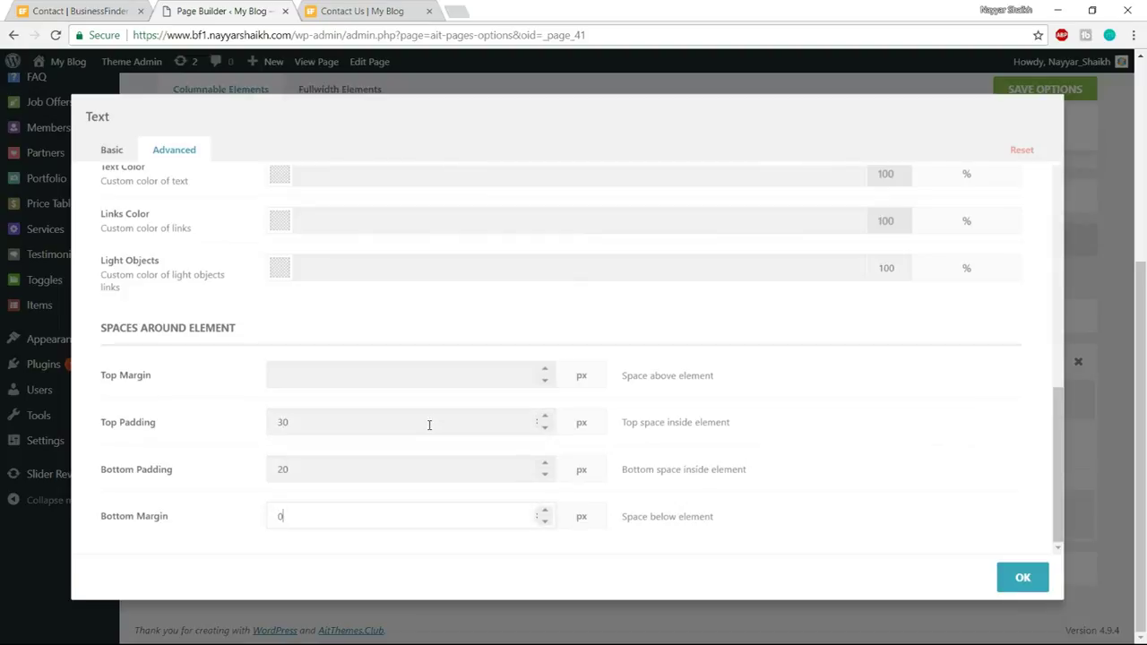
pyautogui.click(1015, 583)
pyautogui.click(1057, 94)
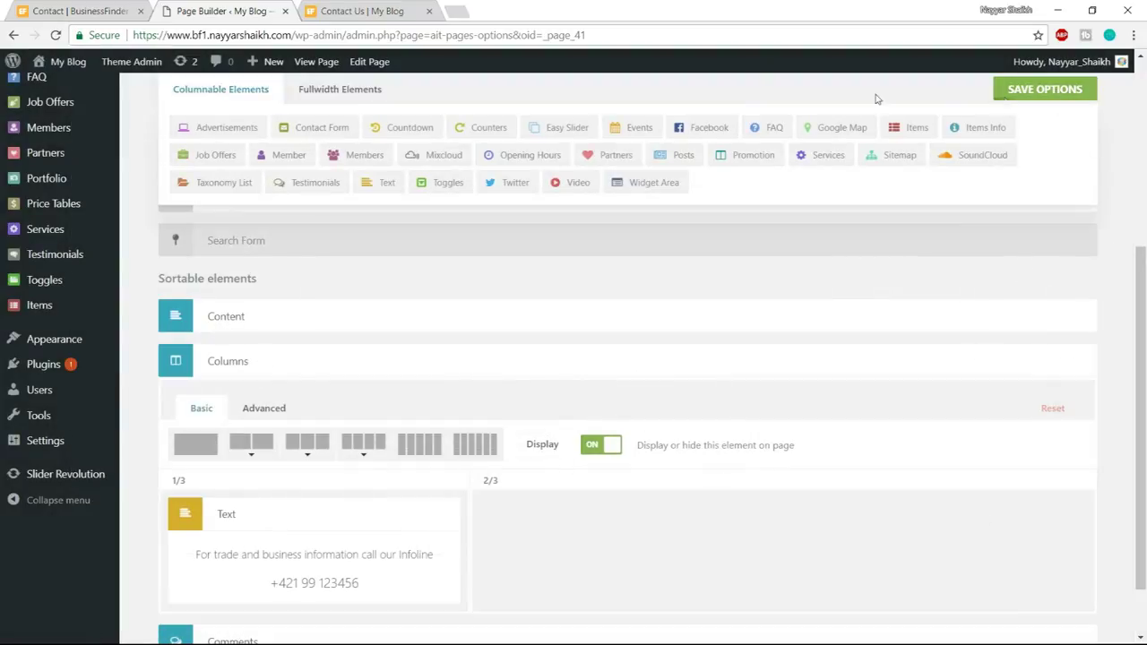
# Reload the live Contact Us page to check the teal infoline box over the city image
pyautogui.click(359, 10)
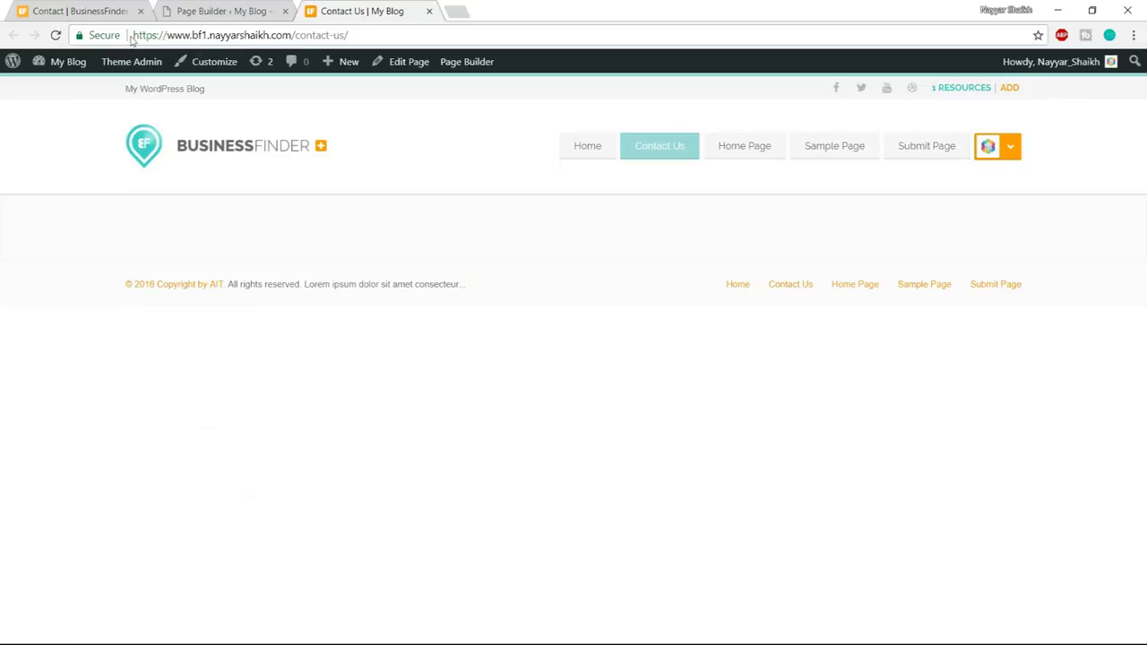
pyautogui.click(56, 34)
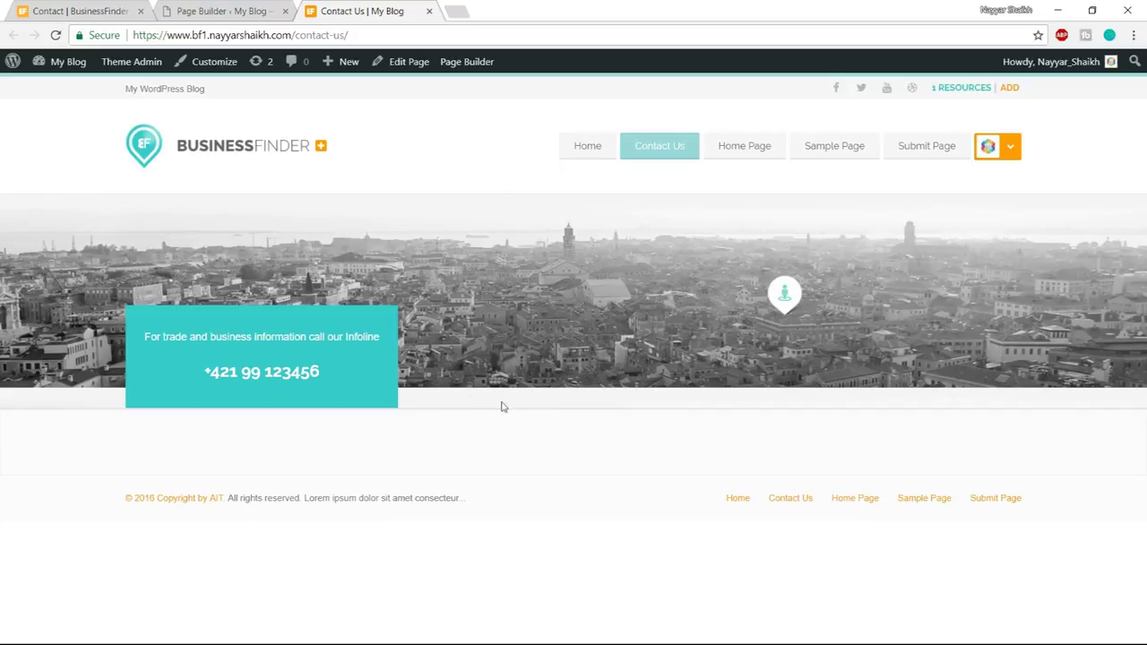
pyautogui.click(224, 11)
pyautogui.scroll(-1, 663, 379)
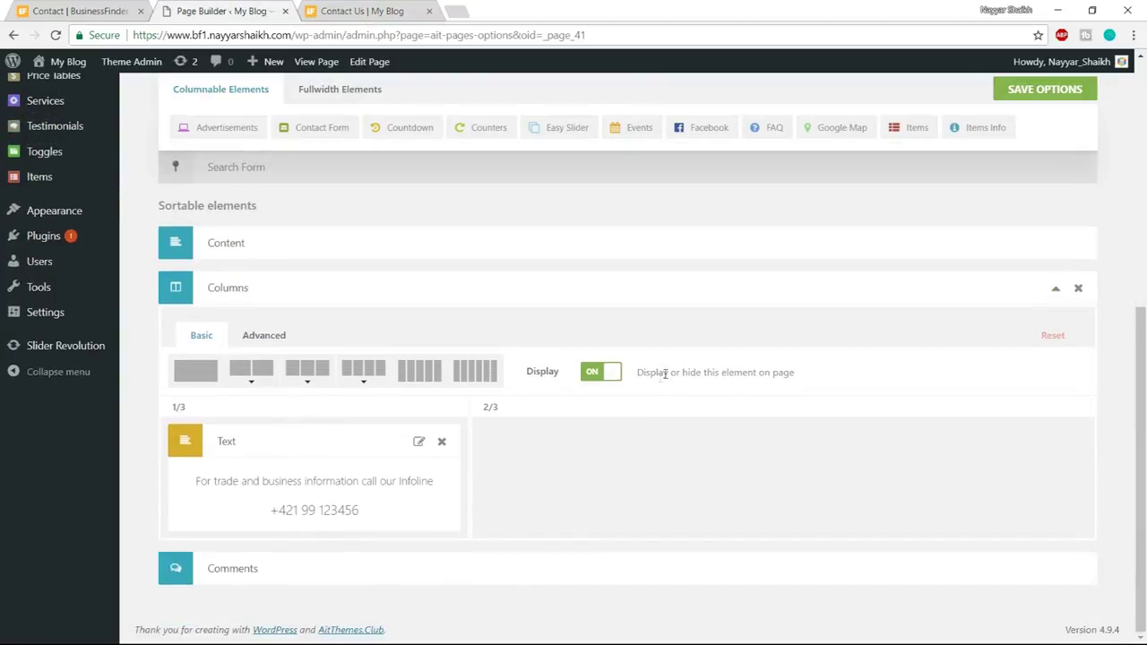
# Add a second fullwidth Columns row below the infoline row
pyautogui.click(333, 63)
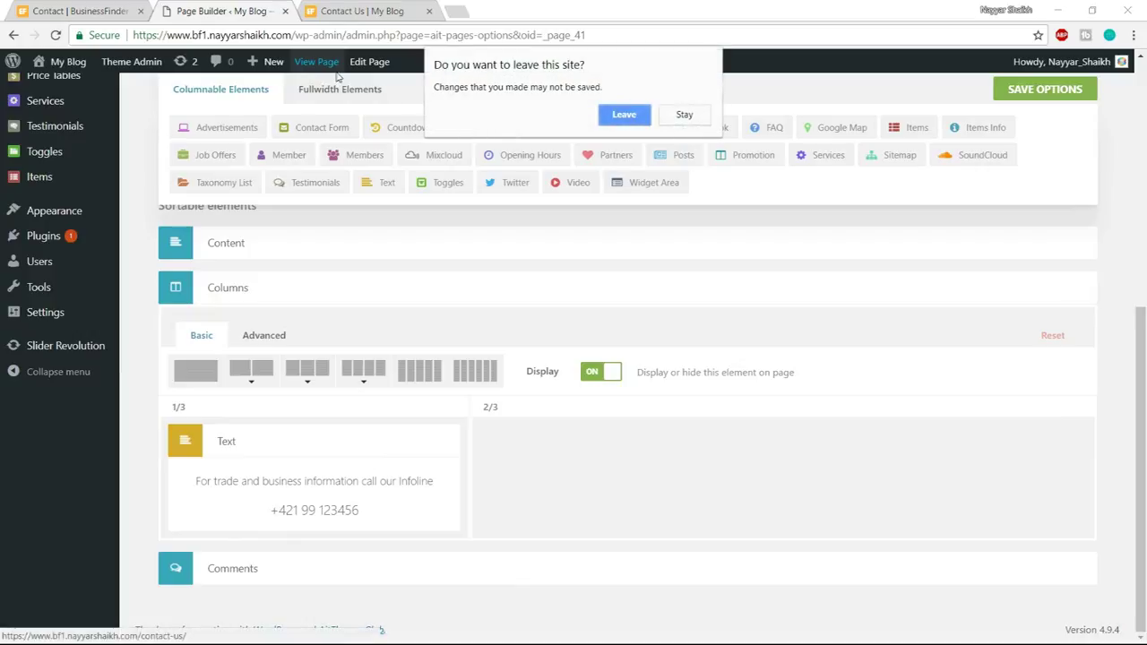
pyautogui.click(685, 116)
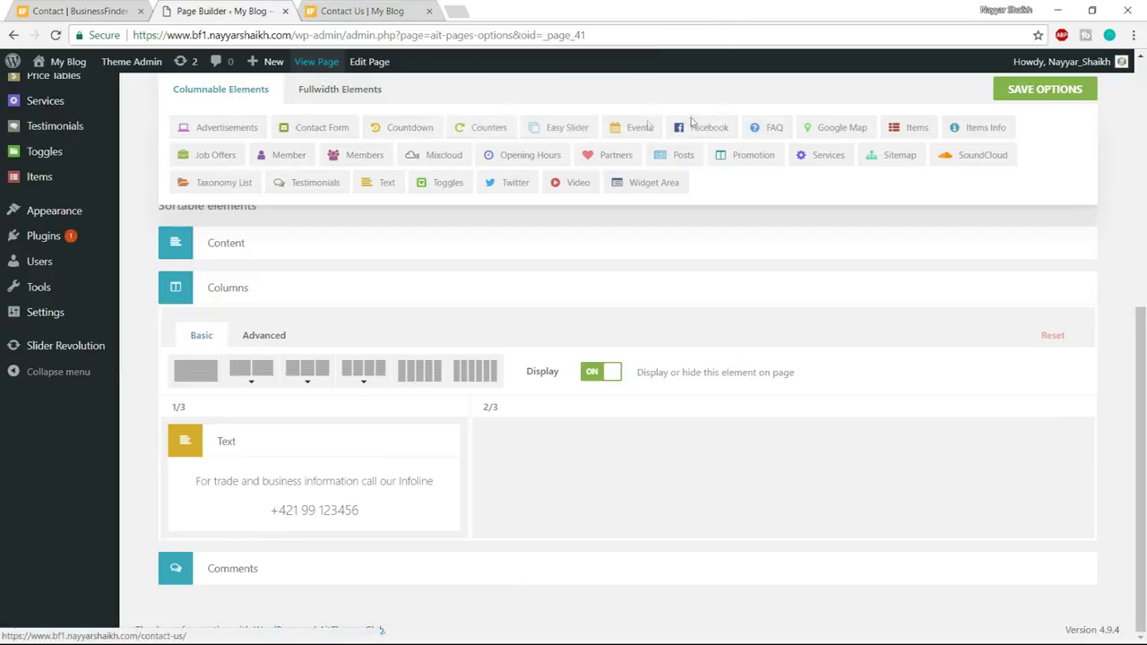
pyautogui.click(339, 89)
pyautogui.moveTo(202, 127); pyautogui.dragTo(204, 161)
pyautogui.moveTo(209, 288); pyautogui.dragTo(287, 533)
# Split the new row 1/3–2/3 with the one-third column on the left
pyautogui.moveTo(256, 459)
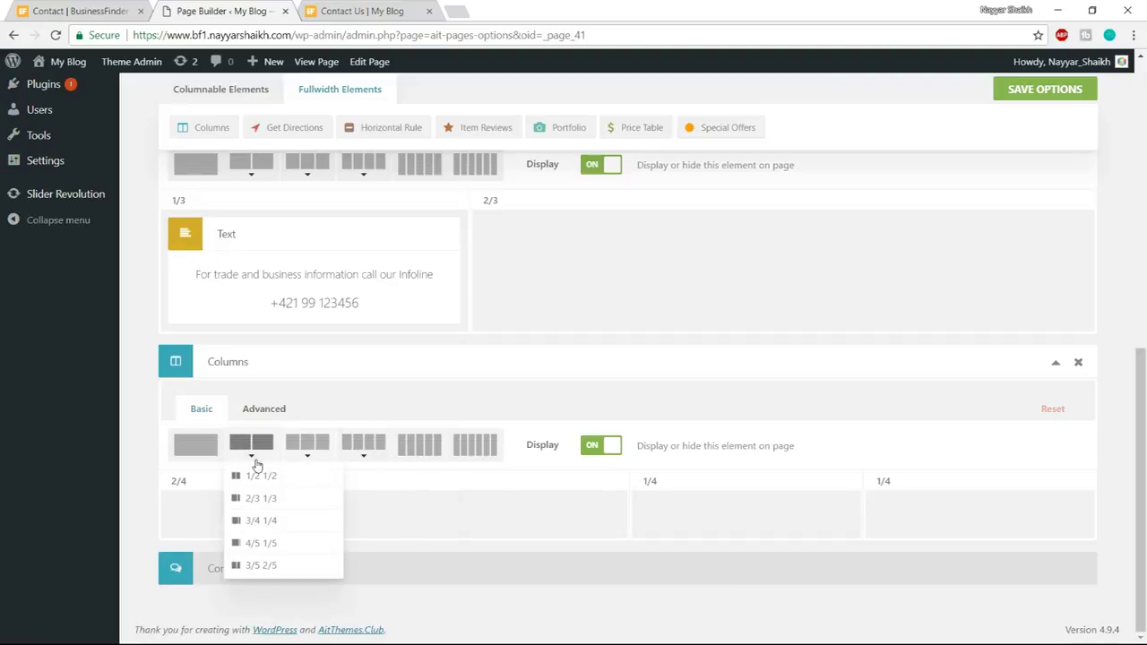
pyautogui.click(81, 11)
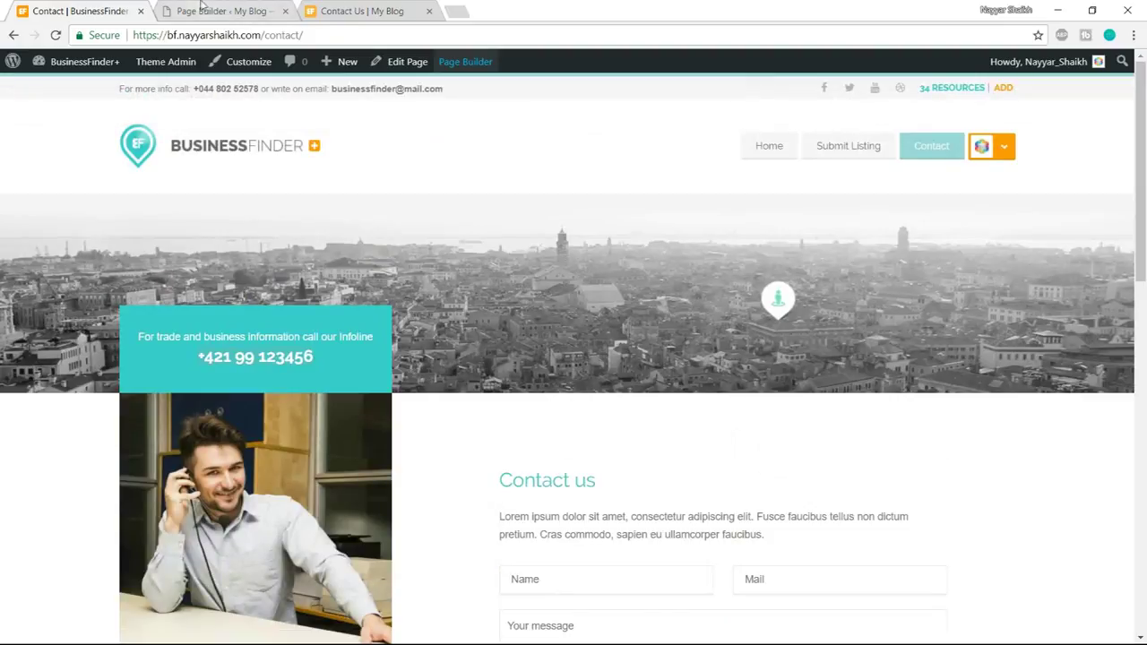
pyautogui.click(201, 9)
pyautogui.scroll(1, 425, 330)
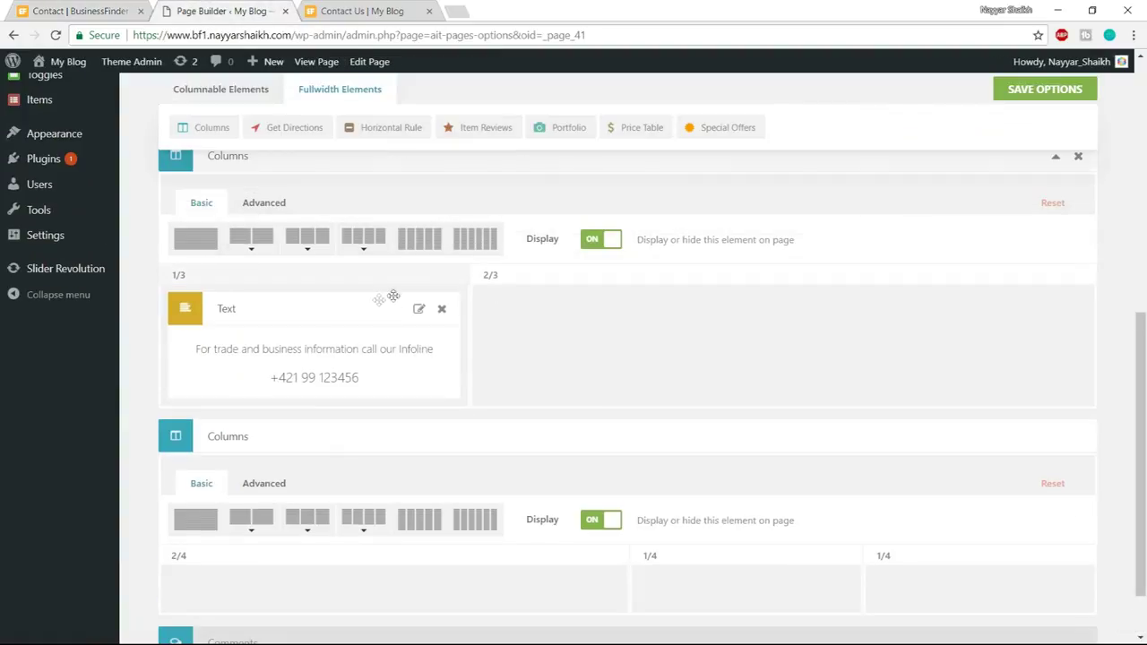
pyautogui.scroll(-1, 515, 299)
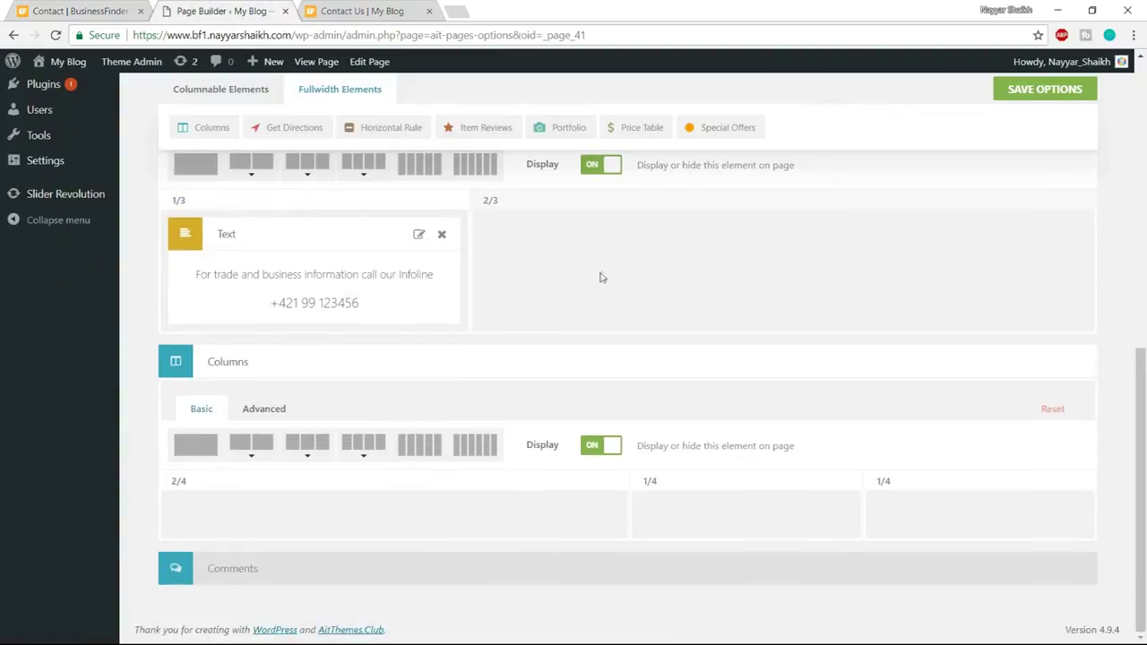
pyautogui.moveTo(260, 460)
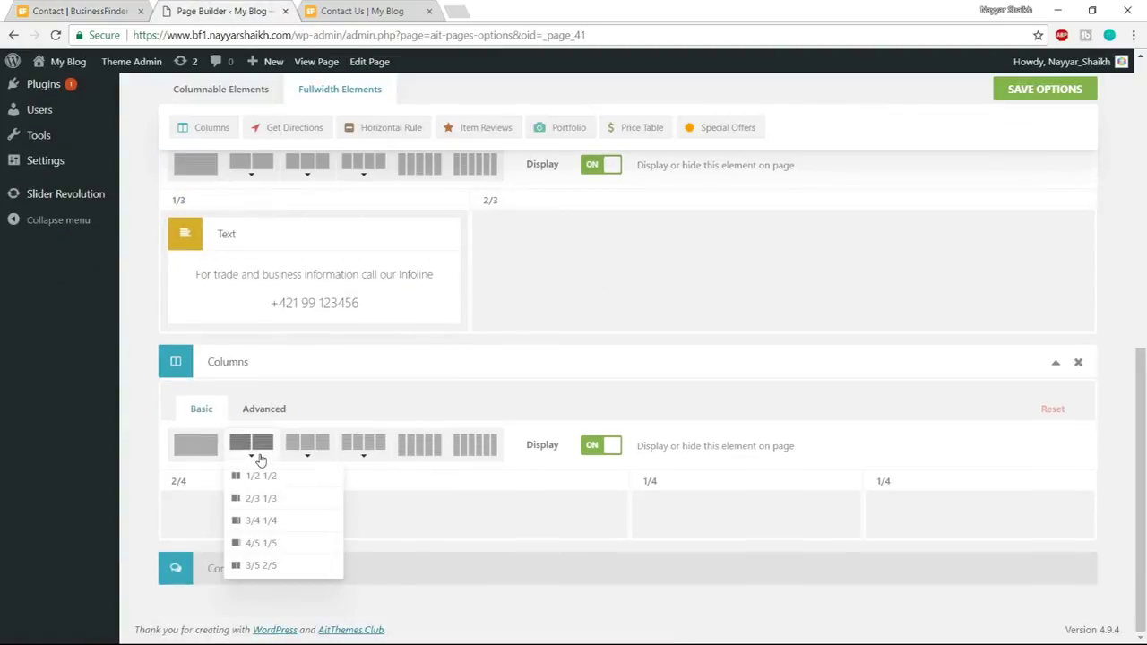
pyautogui.click(303, 506)
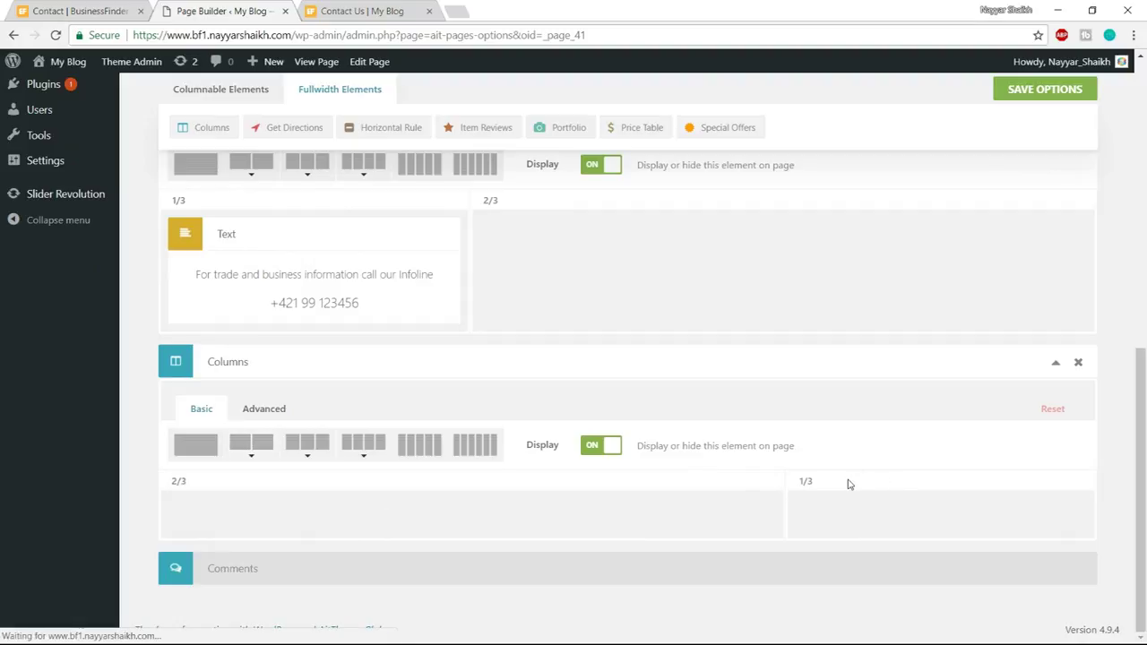
pyautogui.moveTo(834, 489); pyautogui.dragTo(422, 481)
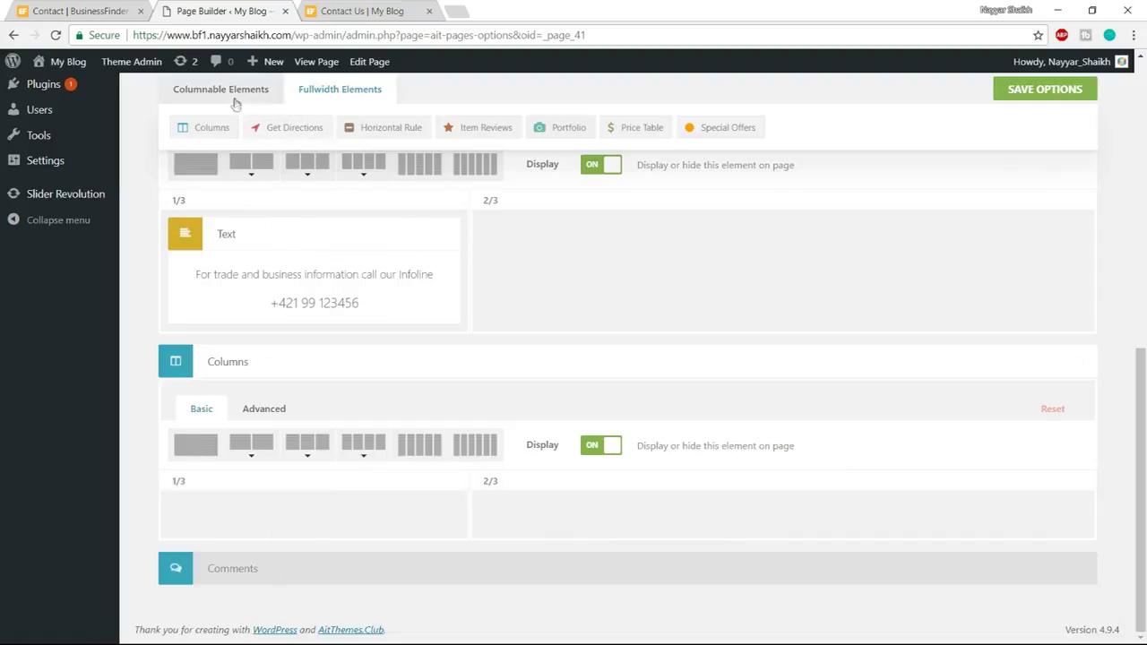
# Add a Member element from the Columnable Elements
pyautogui.click(235, 93)
pyautogui.moveTo(302, 155)
pyautogui.mouseDown()
pyautogui.moveTo(296, 295)
pyautogui.moveTo(302, 133)
pyautogui.mouseUp()
pyautogui.moveTo(377, 151); pyautogui.dragTo(307, 166)
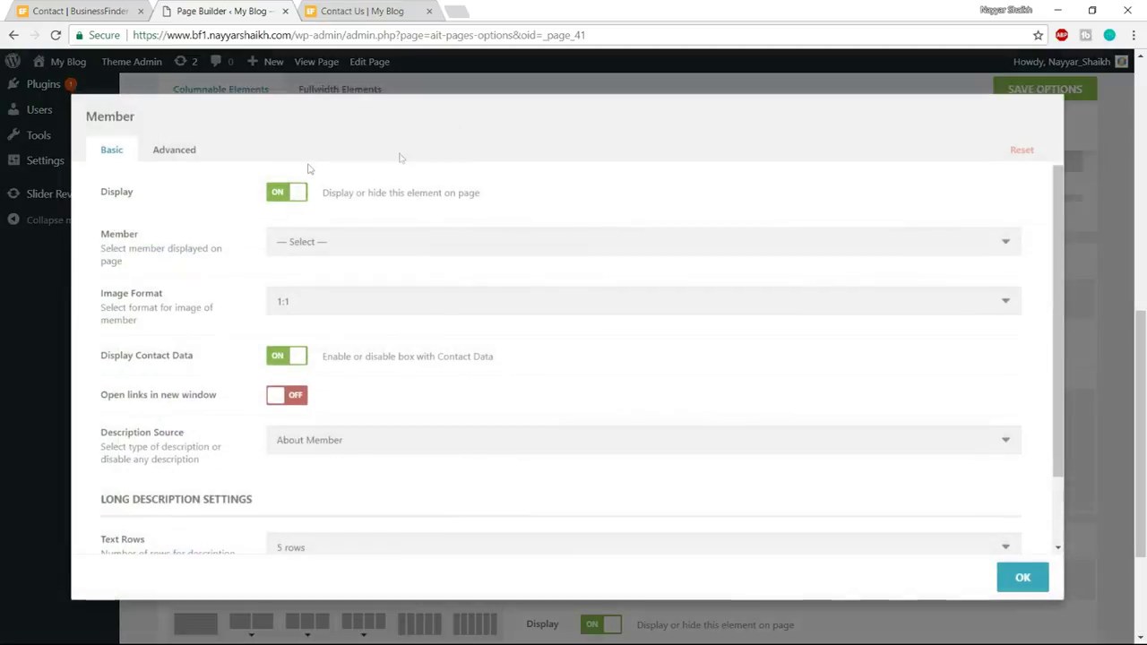
# Place a Member element in the lower row's 1/3 column
pyautogui.click(1028, 574)
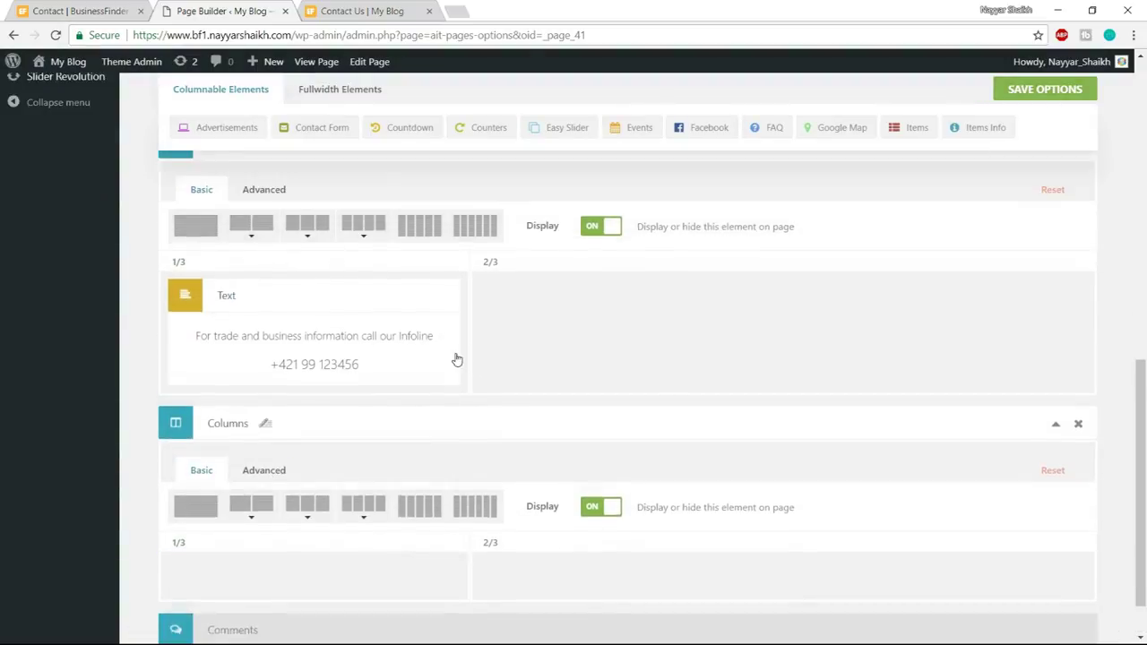
pyautogui.moveTo(326, 122)
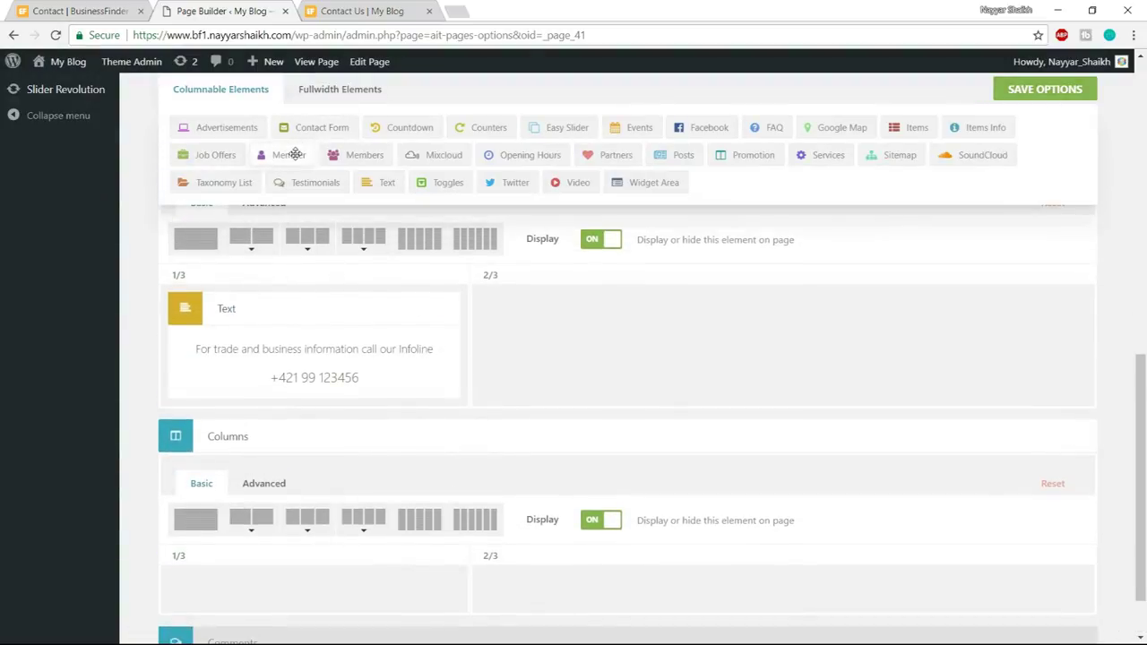
pyautogui.moveTo(307, 154); pyautogui.dragTo(306, 584)
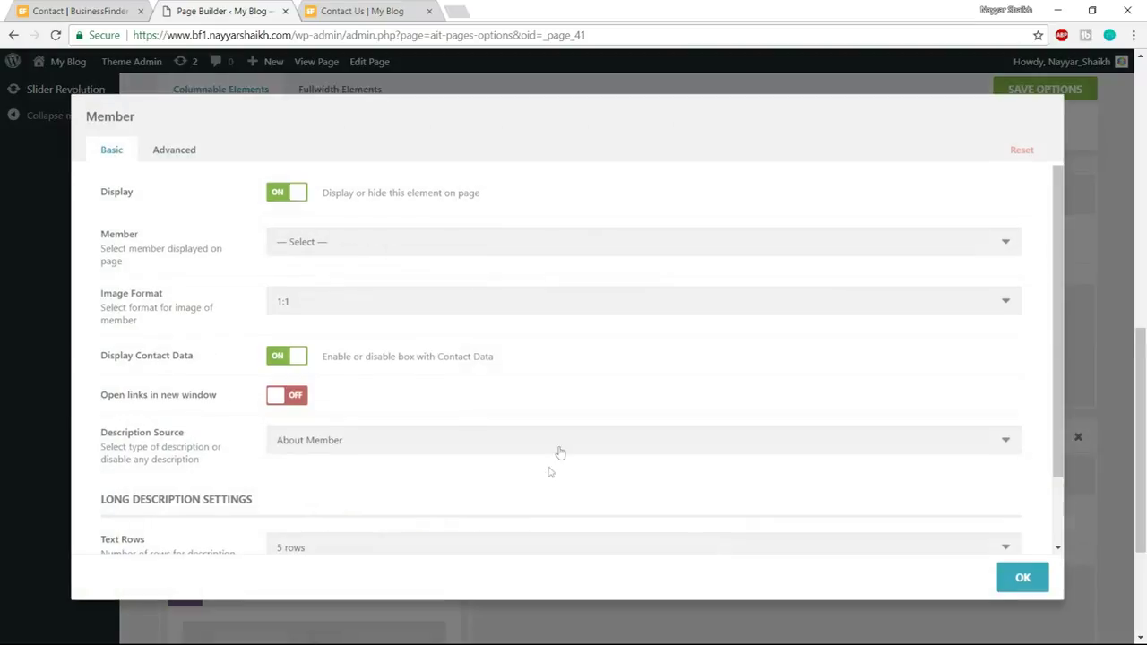
# Set the Member element to the demo team member, then start removing it
pyautogui.click(336, 239)
pyautogui.click(328, 328)
pyautogui.scroll(-1, 436, 299)
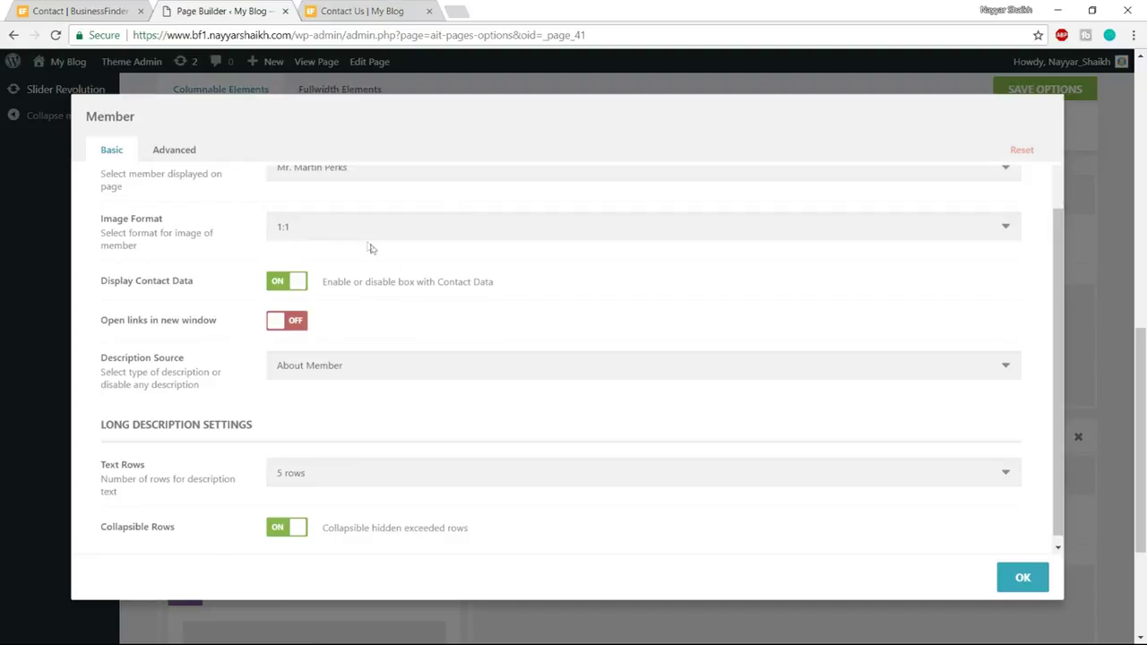
pyautogui.scroll(-1, 498, 284)
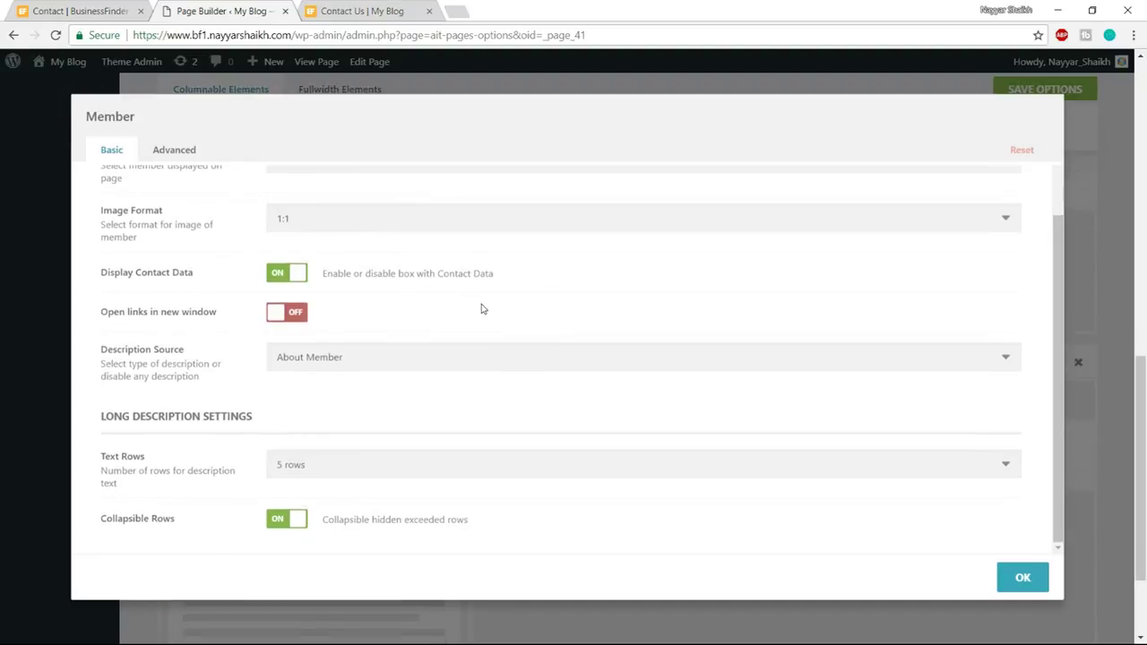
pyautogui.scroll(1, 481, 310)
pyautogui.scroll(-1, 452, 486)
pyautogui.click(1019, 579)
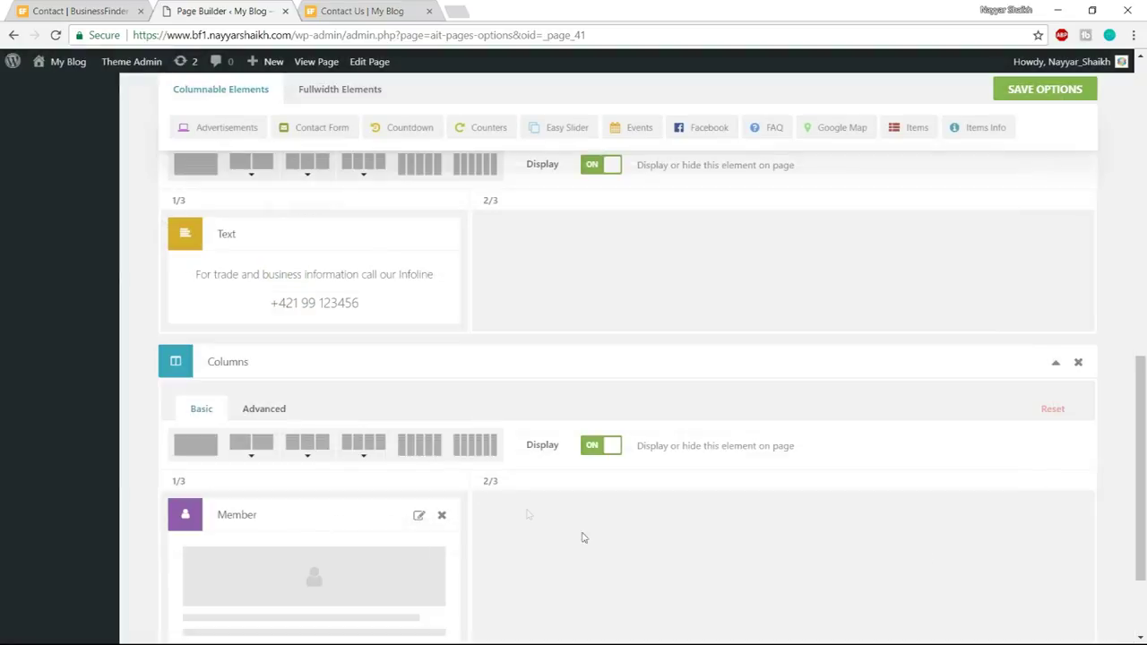
pyautogui.click(443, 381)
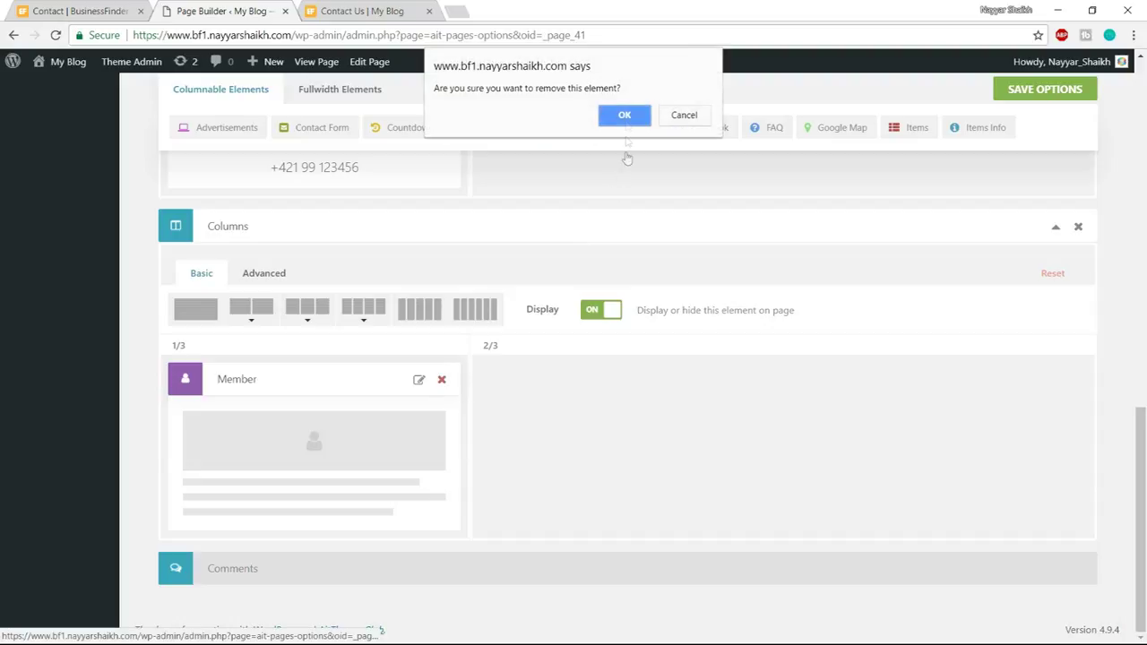
# Replace it with a Members element in the 1/3 column showing the Member category
pyautogui.click(624, 115)
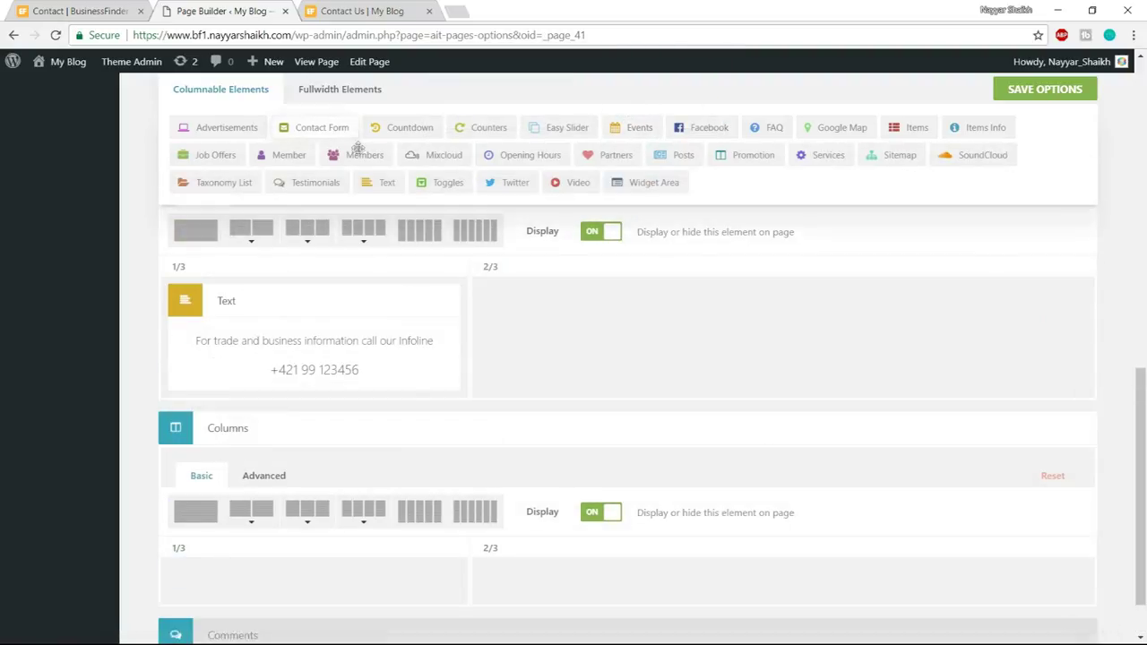
pyautogui.moveTo(355, 226); pyautogui.dragTo(291, 577)
pyautogui.click(307, 252)
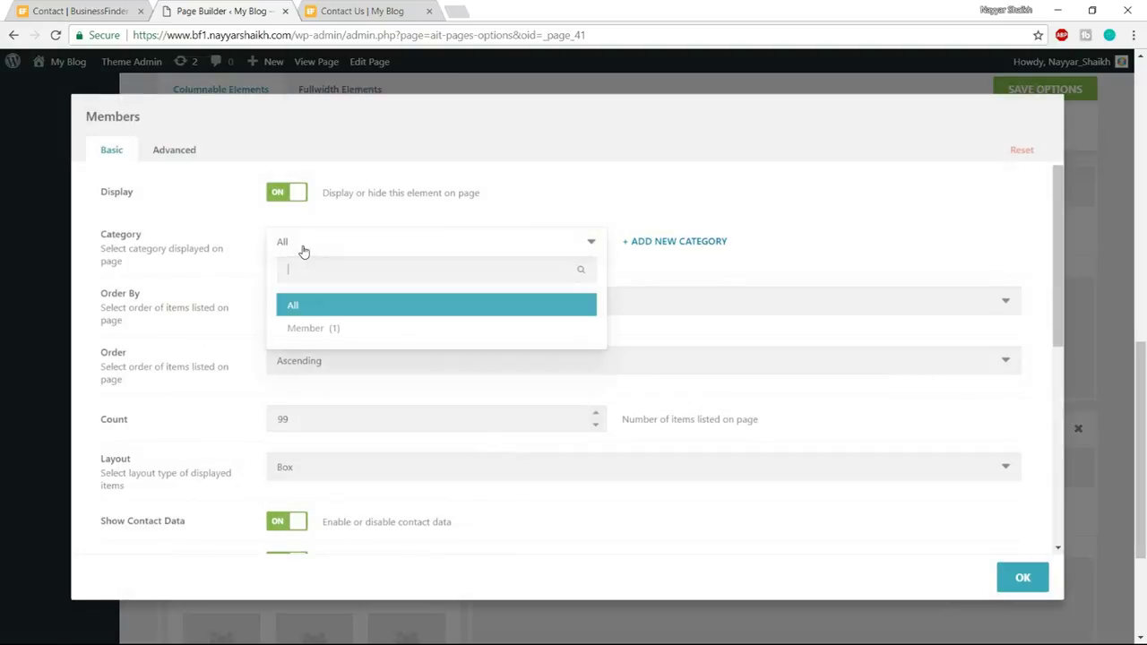
pyautogui.click(321, 329)
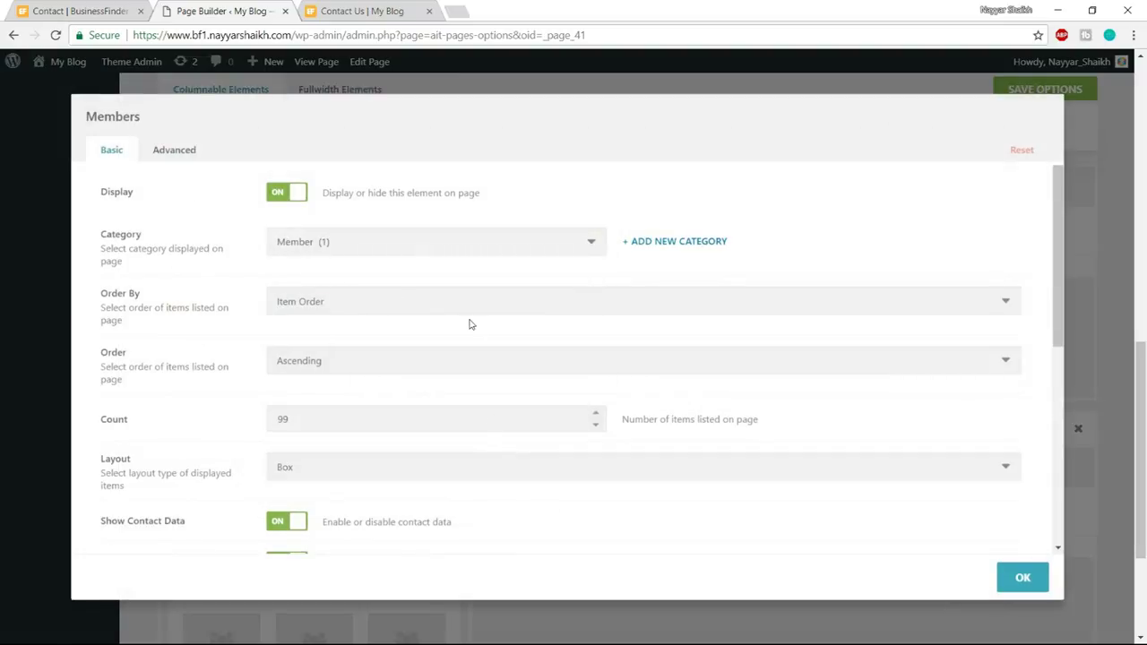
# Set the Members count to 1 and the box layout to 1 column
pyautogui.scroll(-1, 469, 323)
pyautogui.click(225, 344)
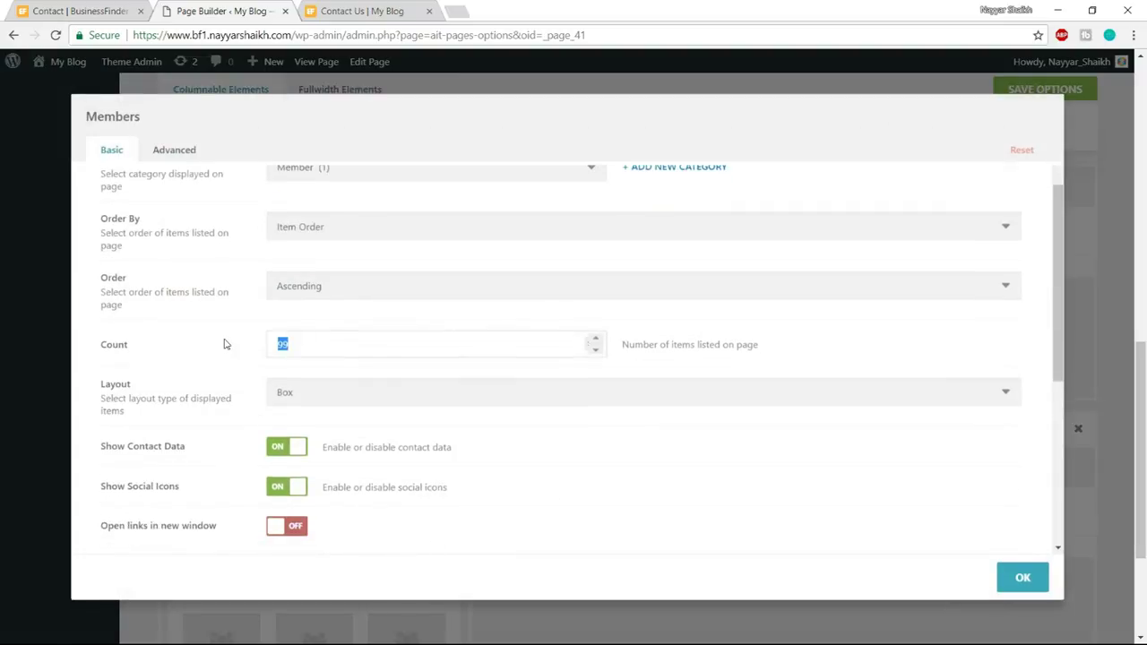
pyautogui.write('-1')
pyautogui.scroll(2, 346, 366)
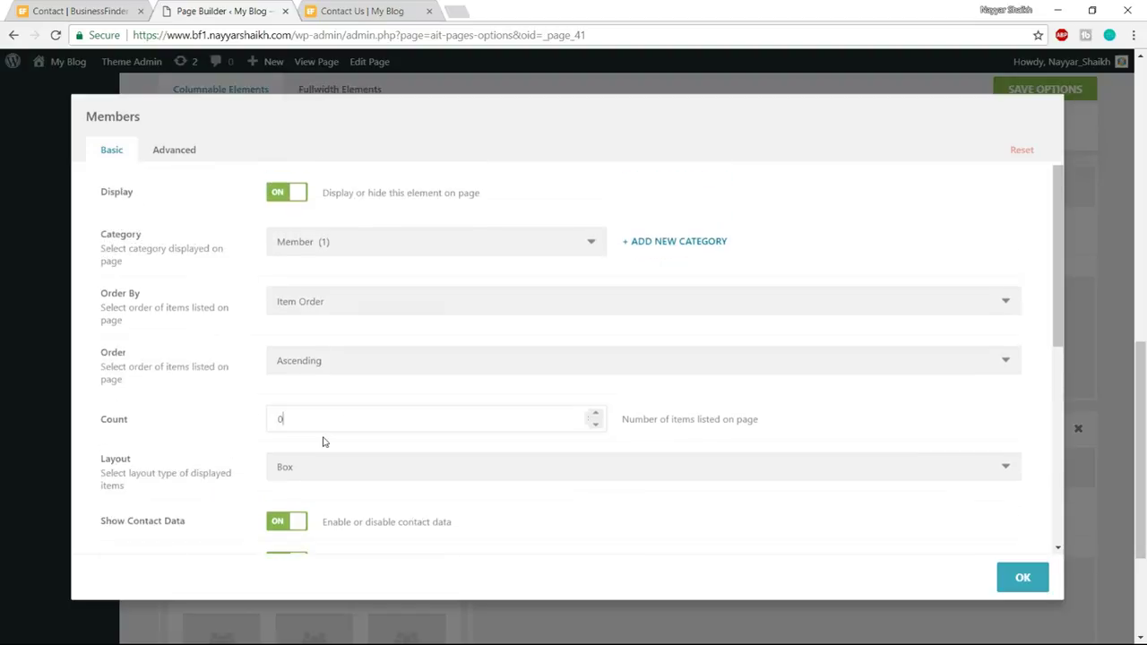
pyautogui.press('Tab')
pyautogui.write('1')
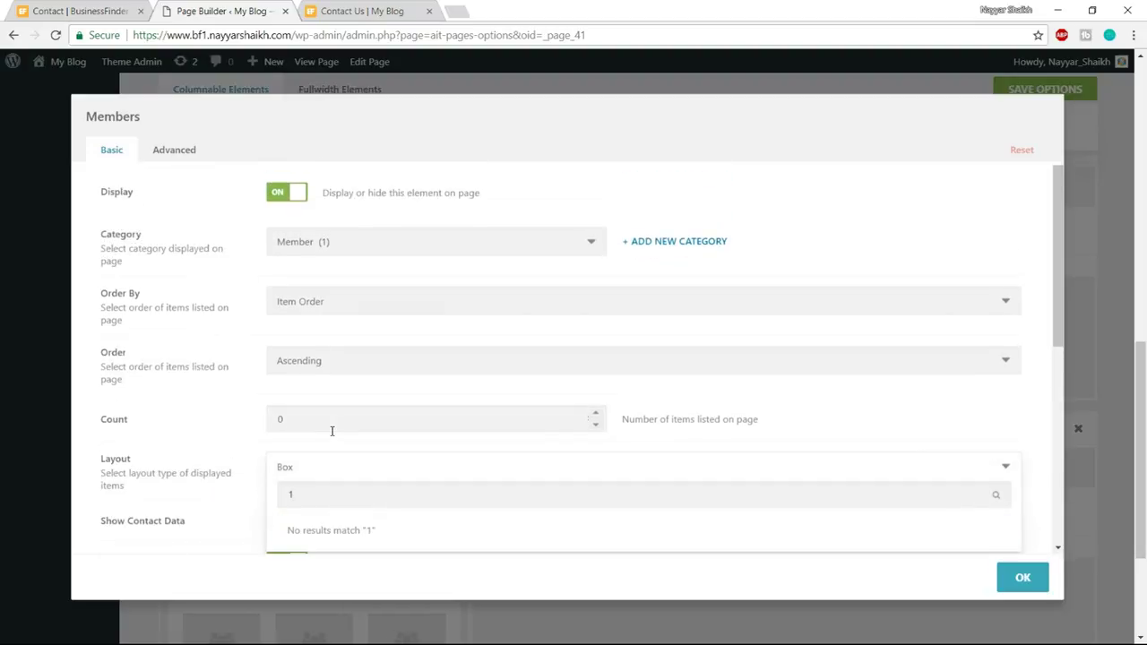
pyautogui.moveTo(332, 430); pyautogui.dragTo(248, 430)
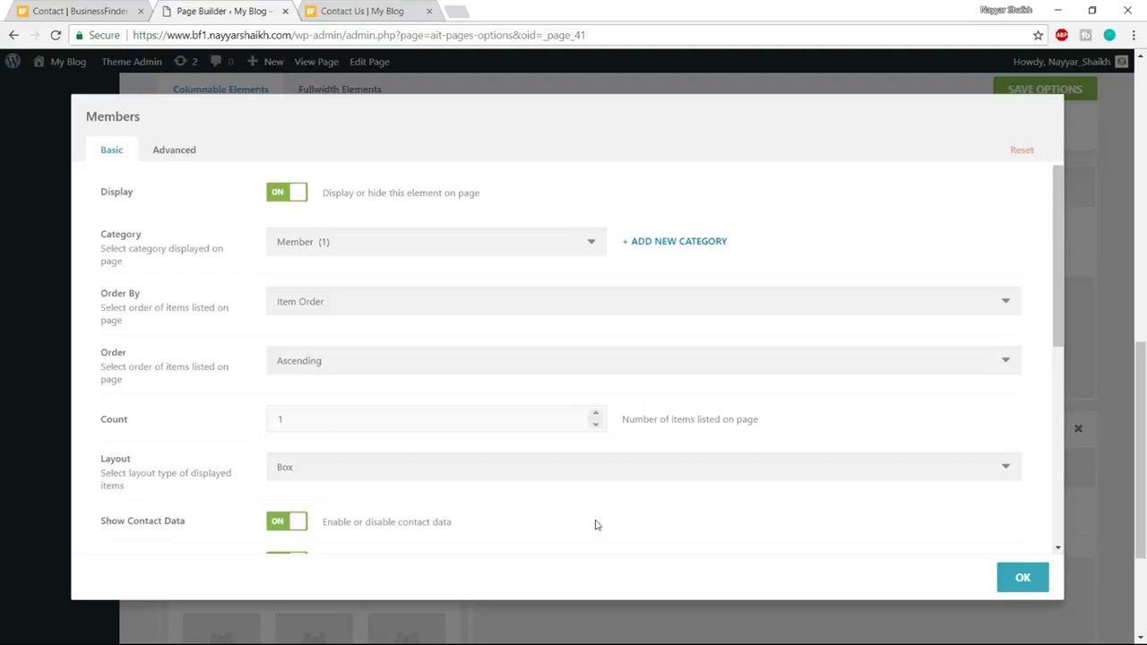
pyautogui.scroll(-2, 592, 520)
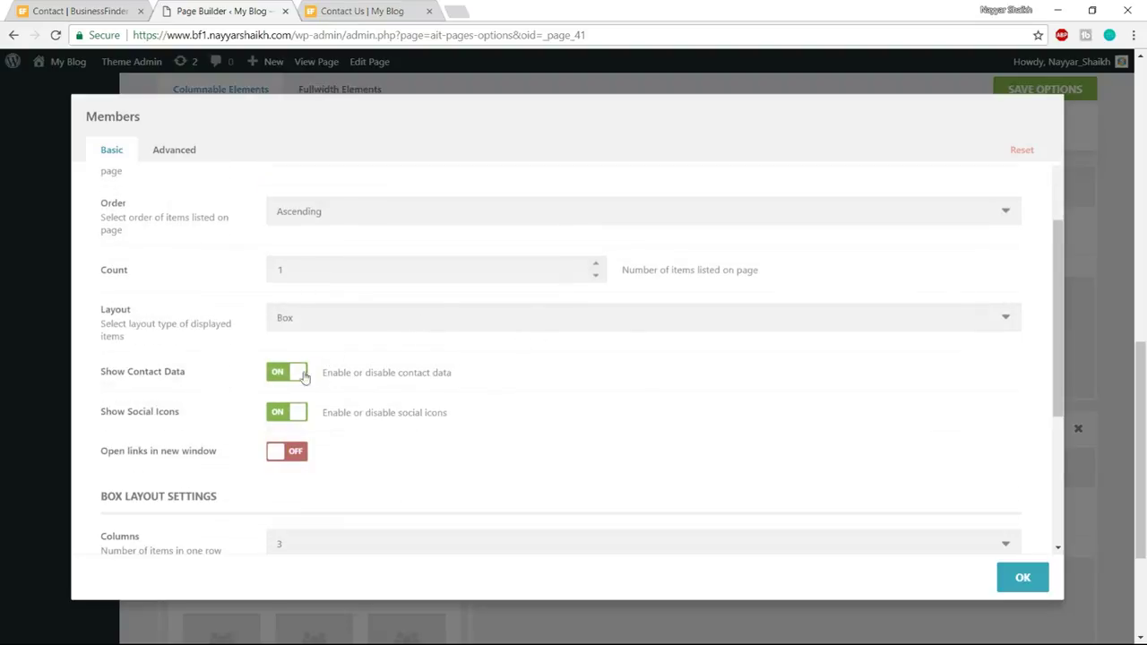
pyautogui.scroll(-2, 687, 391)
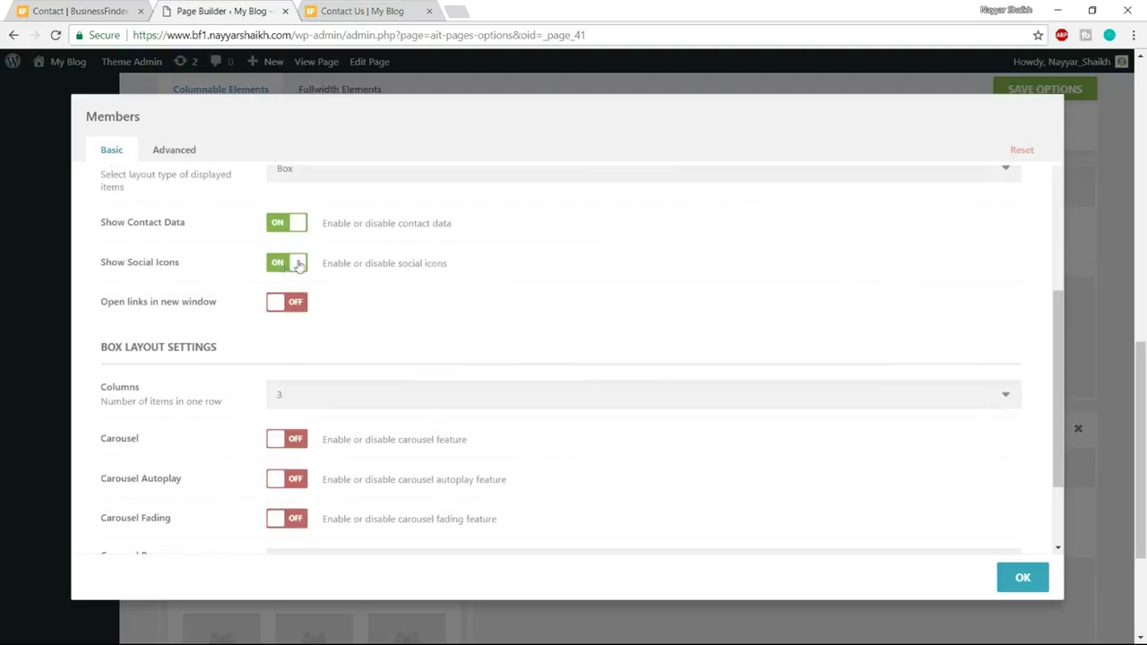
pyautogui.scroll(-1, 510, 330)
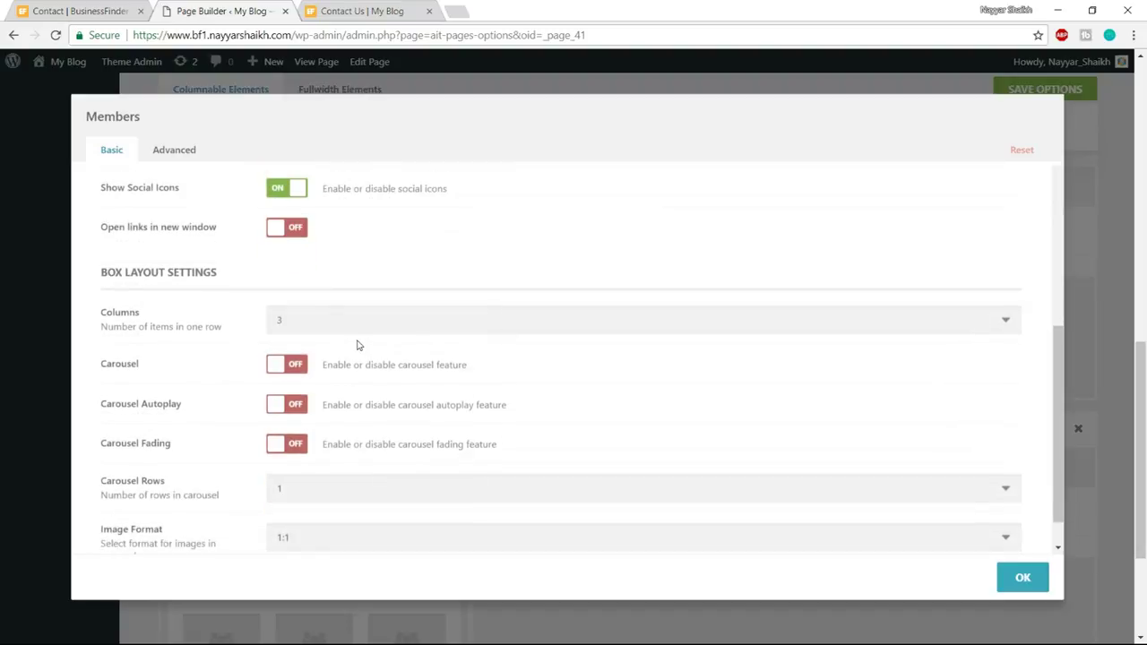
pyautogui.click(325, 318)
pyautogui.click(307, 385)
# Inspect the member name heading on the demo contact page for reference
pyautogui.click(192, 150)
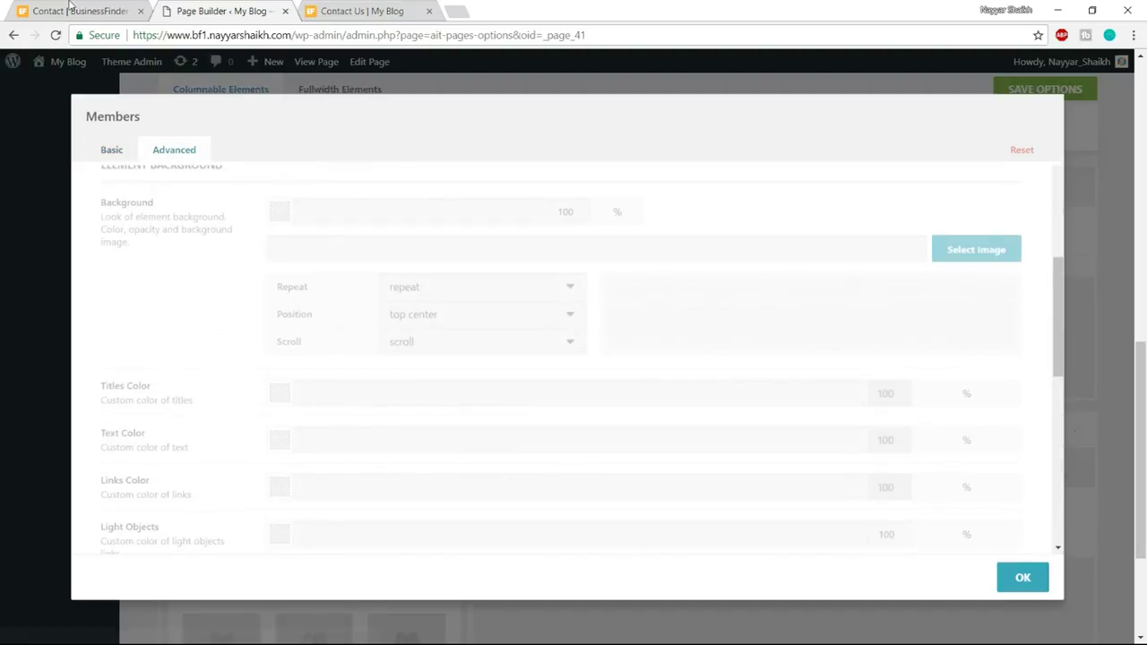
pyautogui.click(87, 14)
pyautogui.scroll(-4, 301, 408)
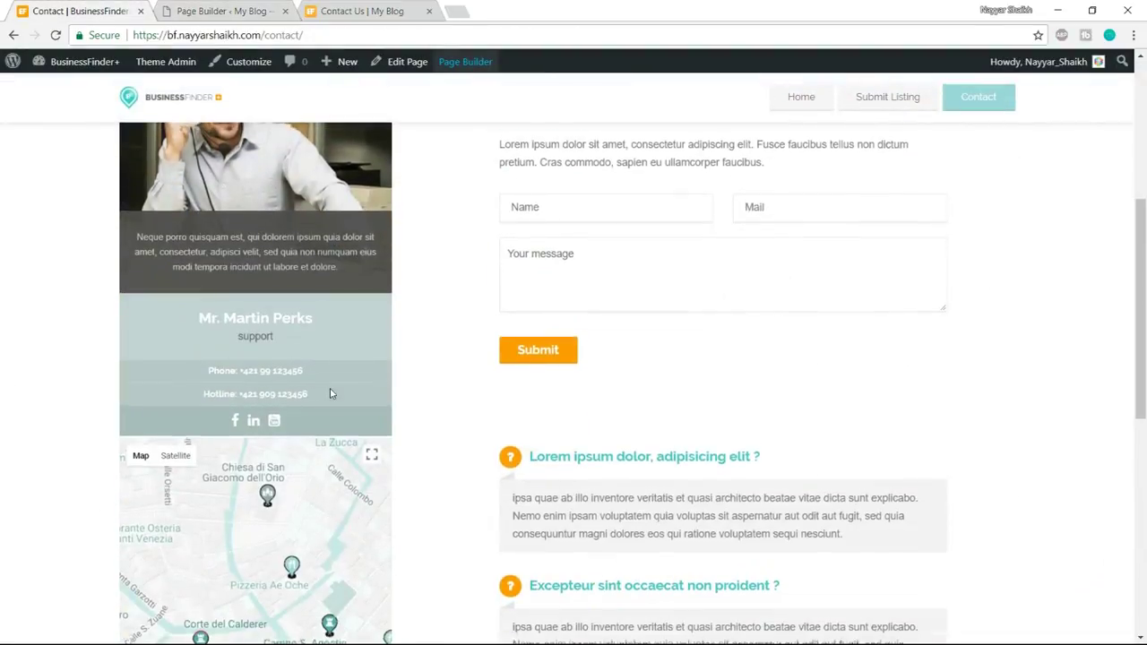
pyautogui.scroll(1, 301, 408)
pyautogui.moveTo(192, 391); pyautogui.dragTo(321, 391)
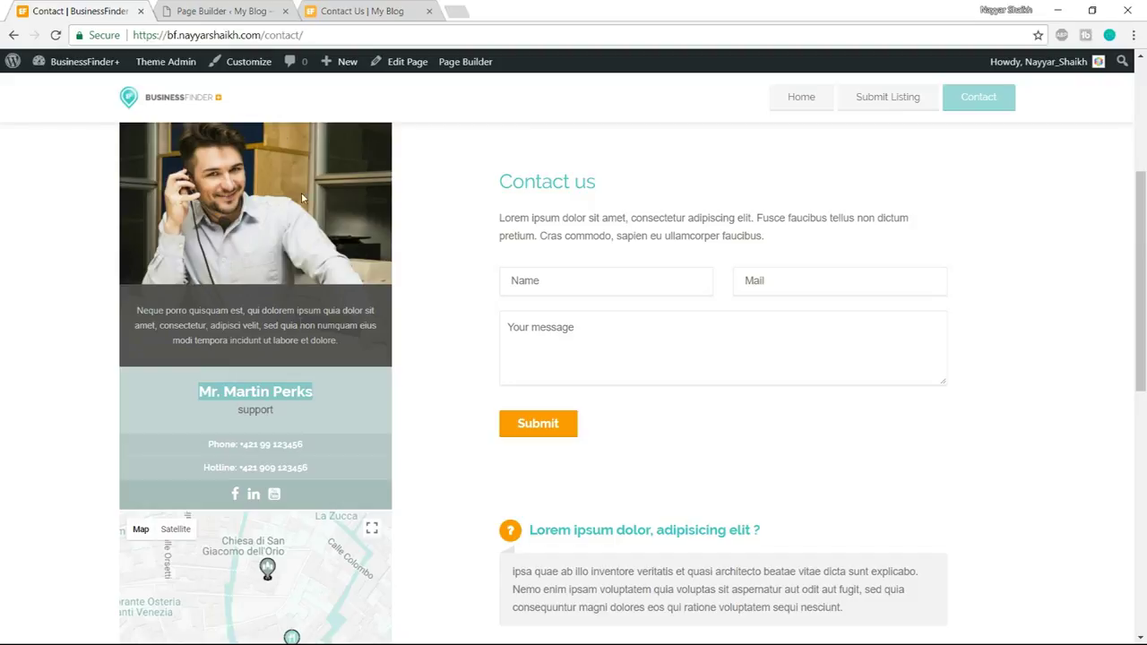
pyautogui.hotkey('ctrl', 'Tab')
pyautogui.scroll(2, 352, 254)
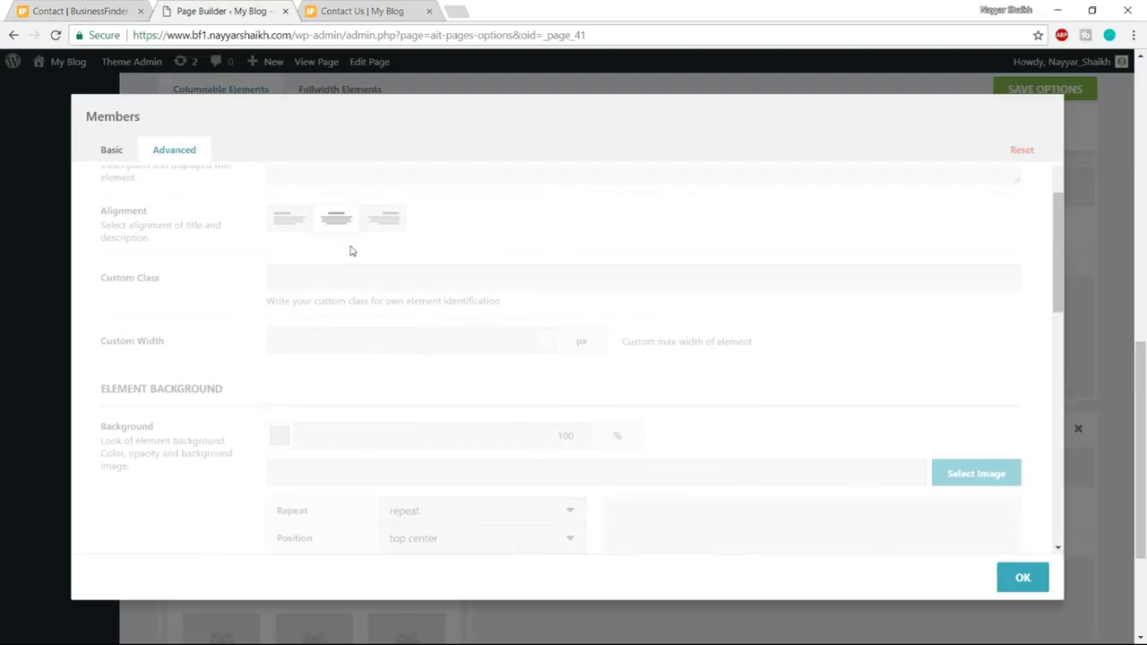
pyautogui.scroll(2, 352, 254)
# Enable advanced option overrides and set the Members titles colour to #fff
pyautogui.click(363, 198)
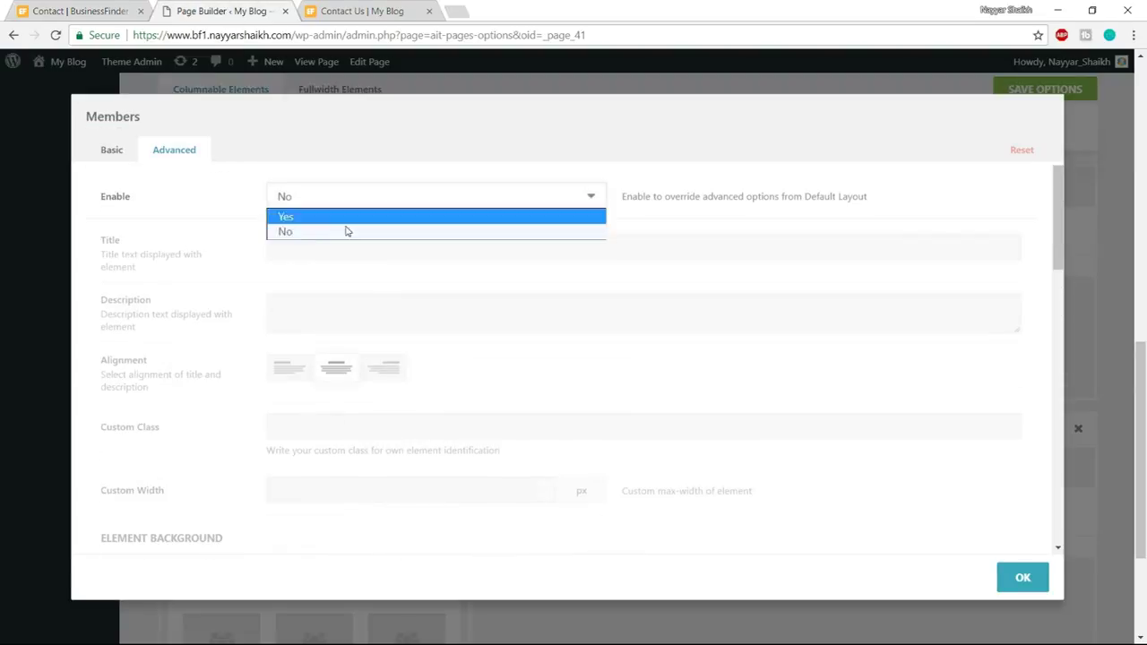
pyautogui.click(350, 215)
pyautogui.scroll(-1, 485, 327)
pyautogui.scroll(-5, 486, 327)
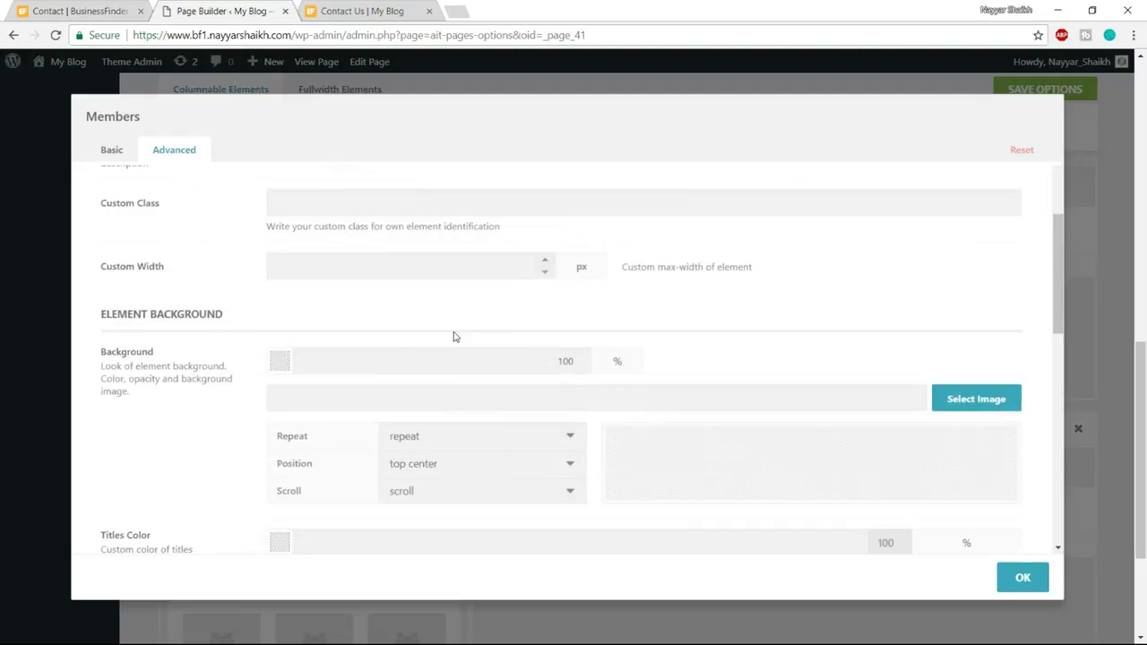
pyautogui.scroll(-1, 344, 390)
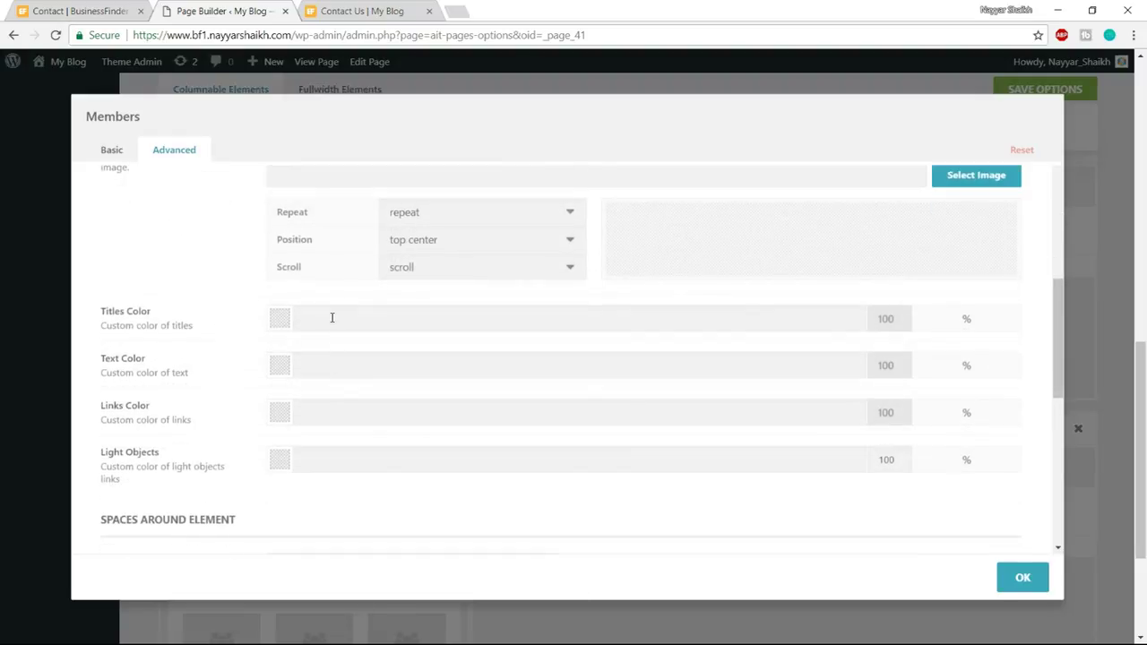
pyautogui.click(333, 318)
pyautogui.write('#fff')
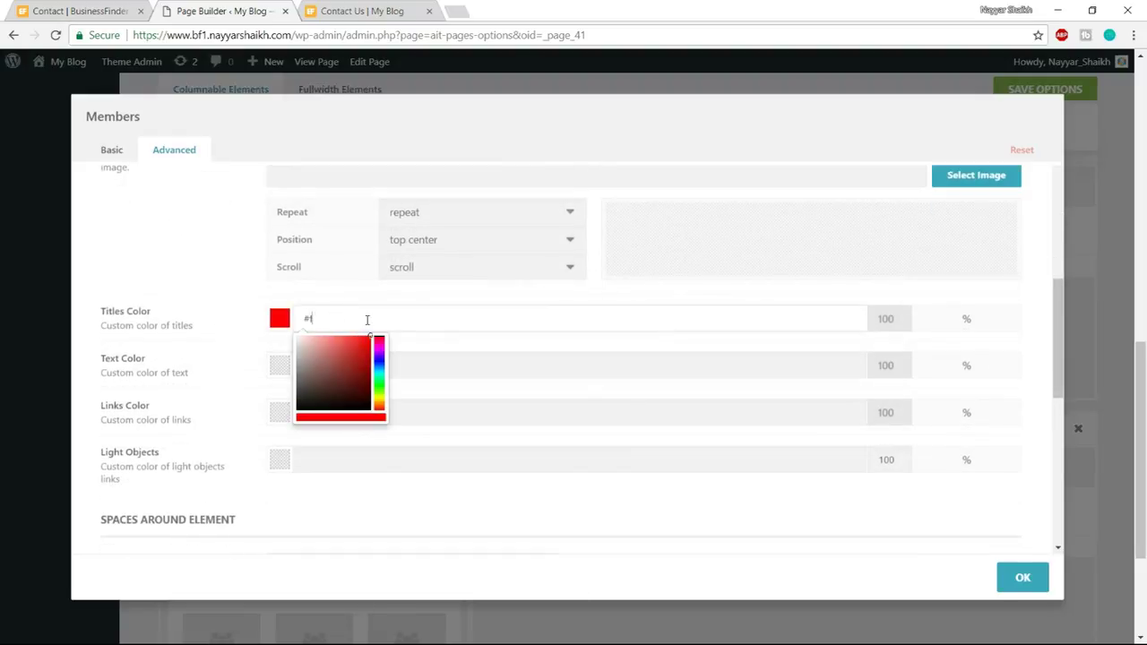
pyautogui.click(576, 297)
# Check the demo's support position text and set the position colour to #000
pyautogui.scroll(-3, 576, 296)
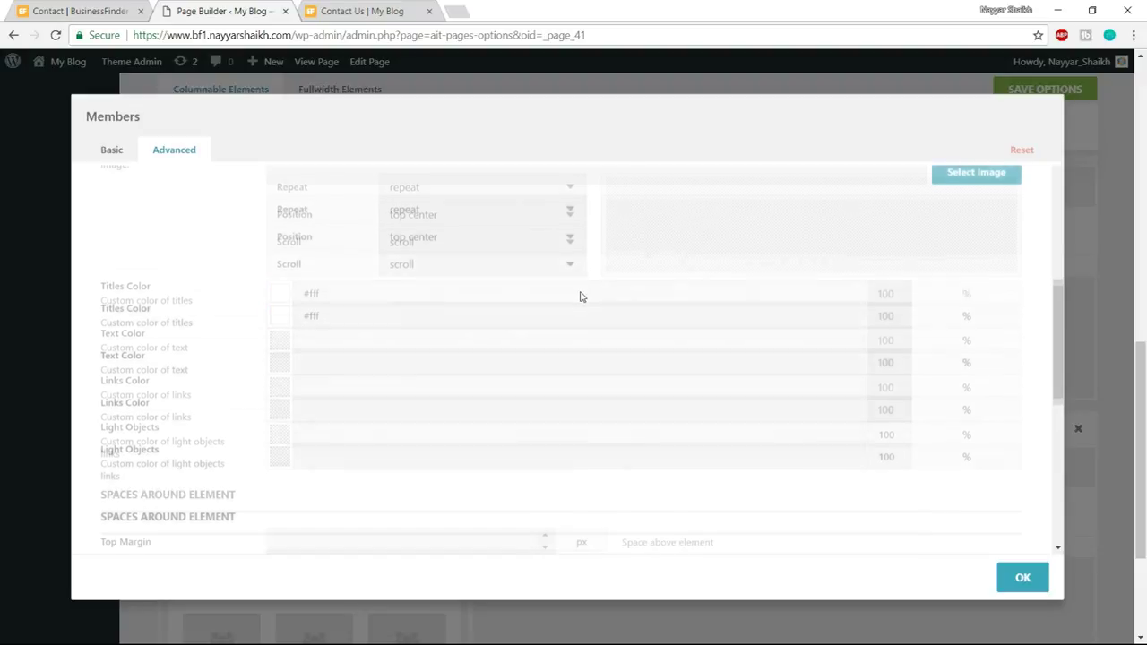
pyautogui.click(54, 9)
pyautogui.scroll(-1, 406, 353)
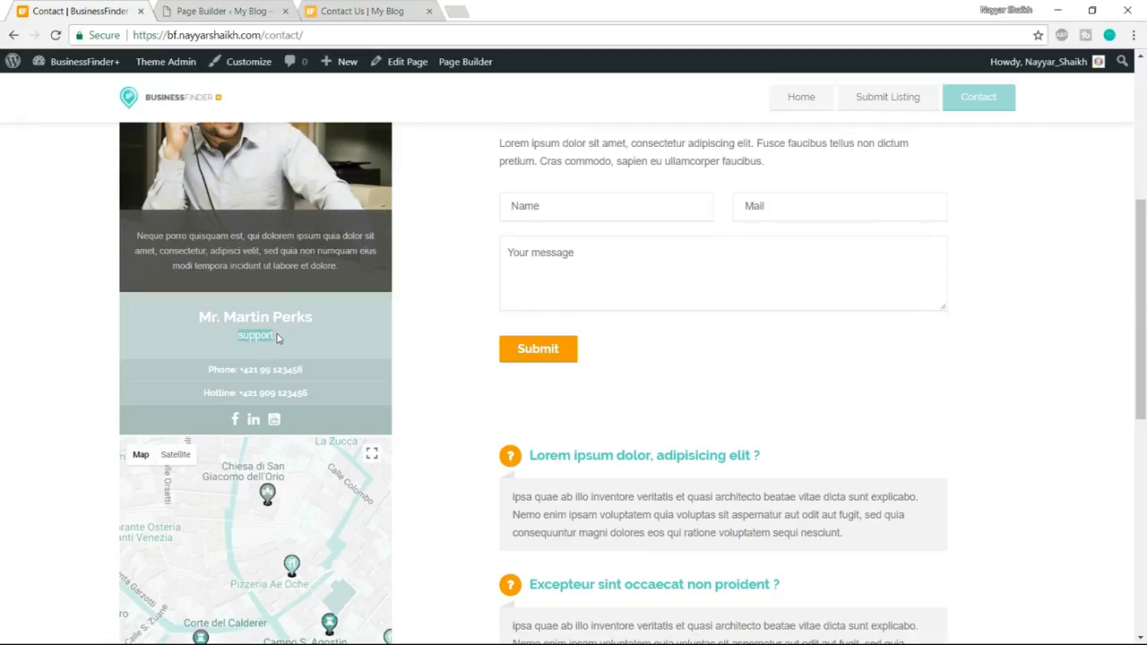
pyautogui.moveTo(275, 337); pyautogui.dragTo(252, 333)
pyautogui.hotkey('ctrl', 'Tab')
pyautogui.scroll(-5, 350, 331)
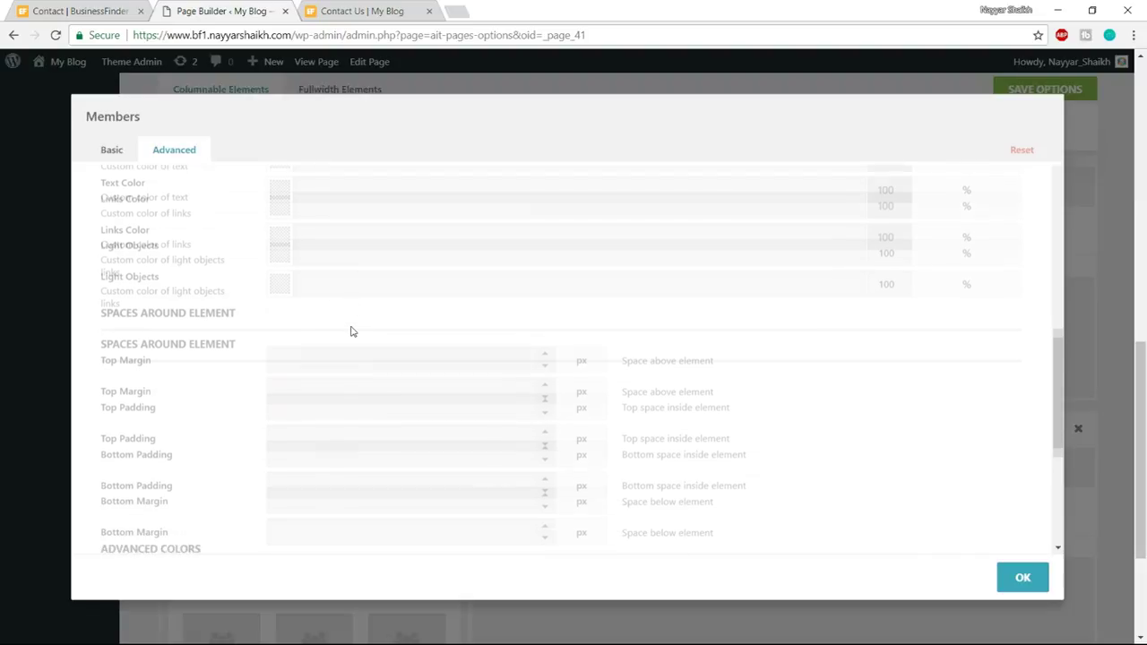
pyautogui.click(321, 421)
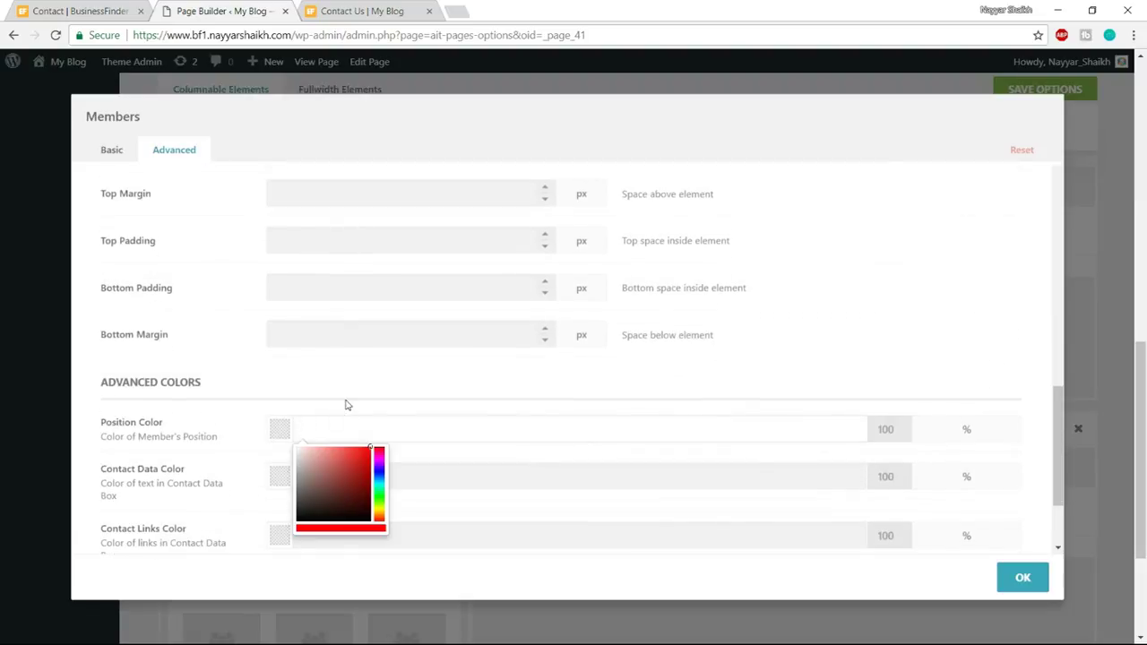
pyautogui.write('#000')
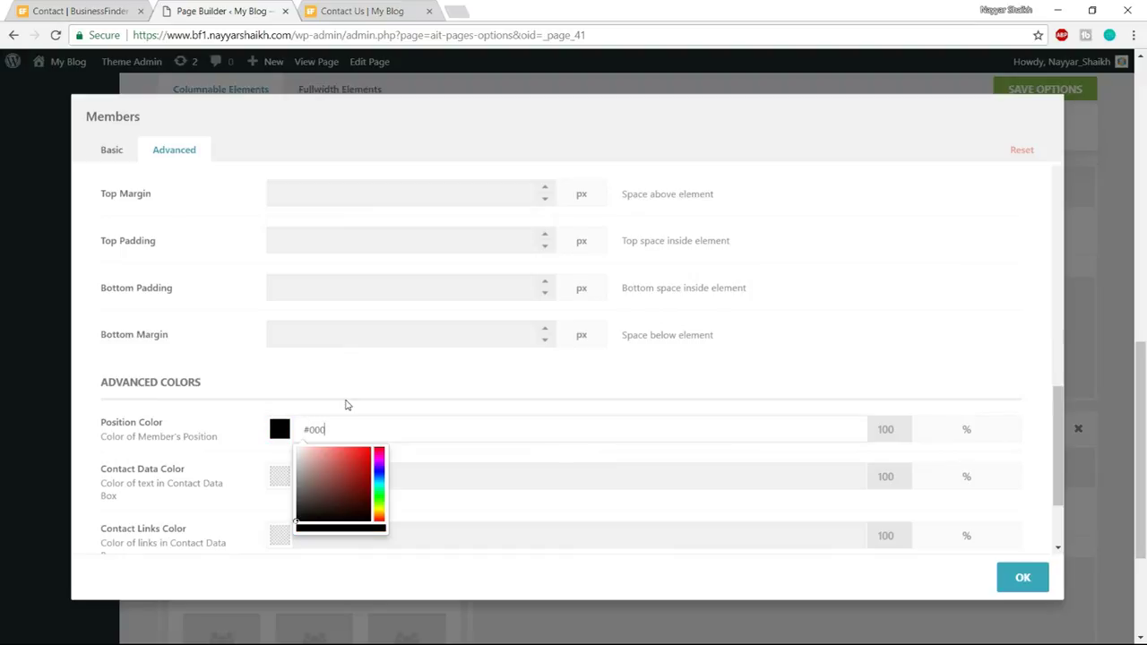
pyautogui.click(364, 391)
# Set the Members bottom padding to 0 and confirm the settings with OK
pyautogui.scroll(3, 366, 385)
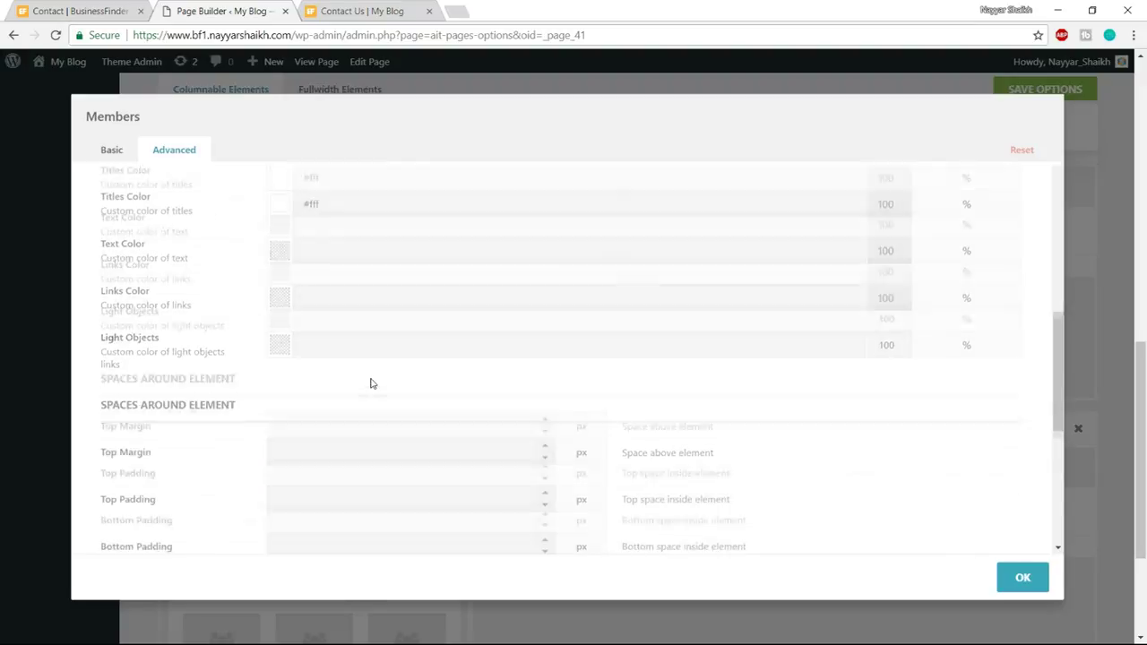
pyautogui.scroll(-2, 349, 367)
pyautogui.click(330, 394)
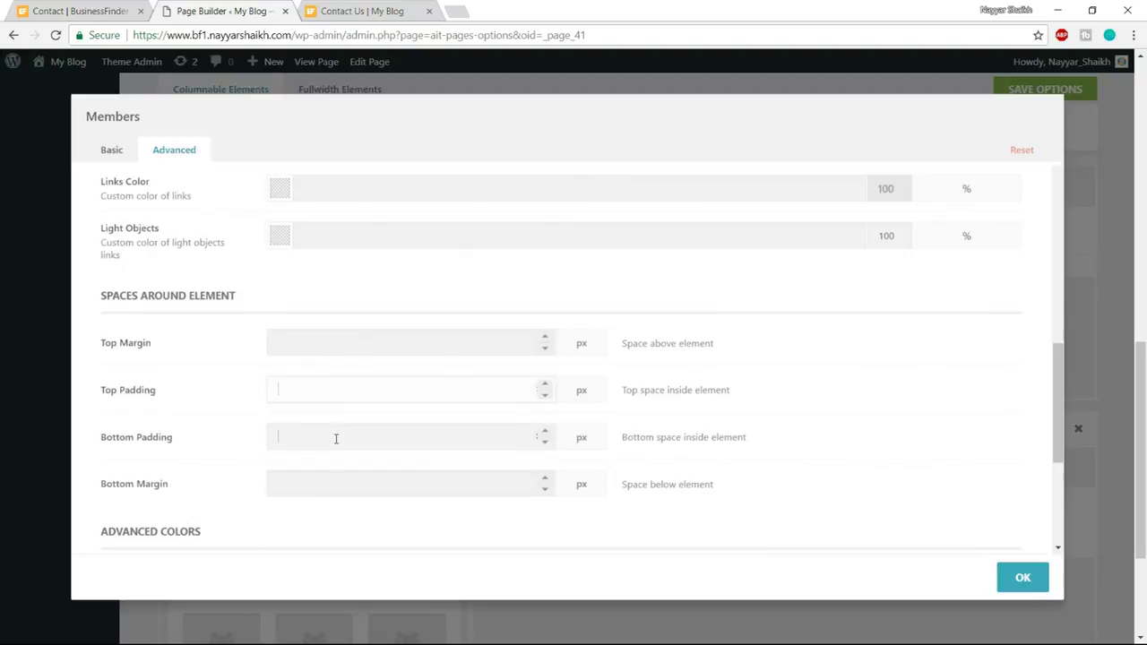
pyautogui.click(343, 436)
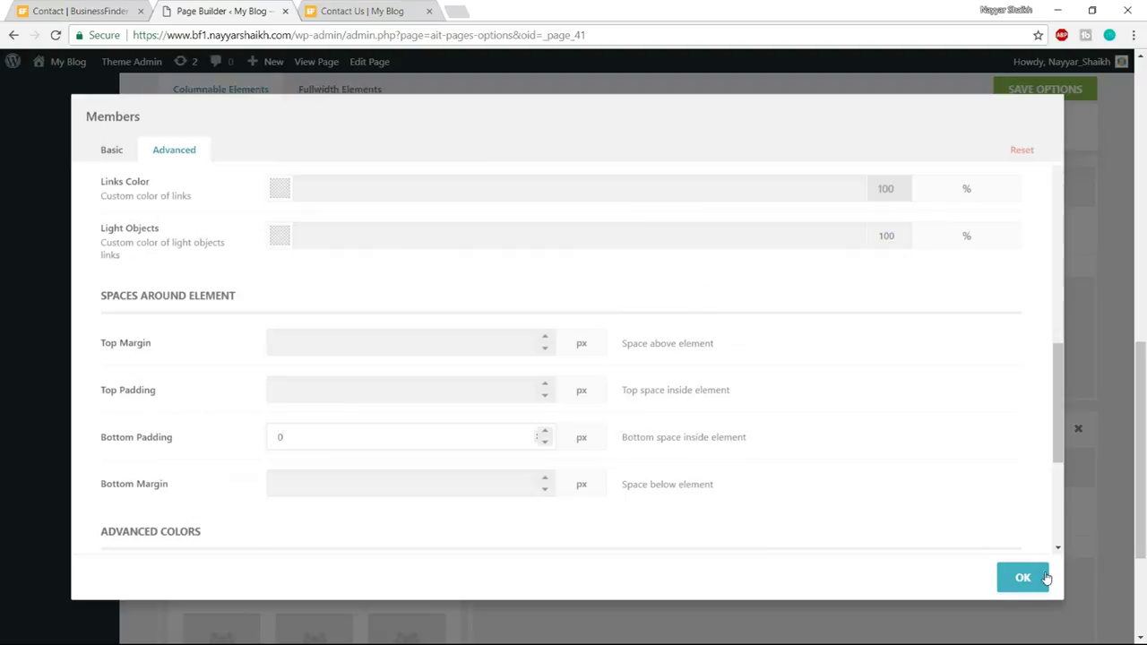
pyautogui.click(1028, 577)
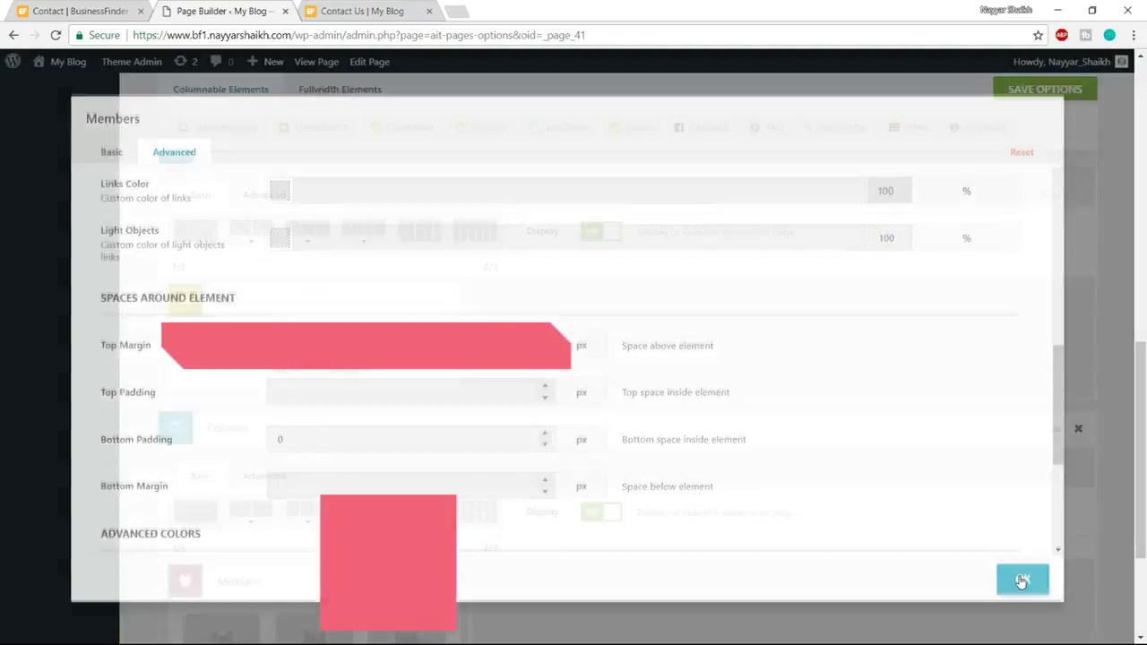
pyautogui.click(76, 11)
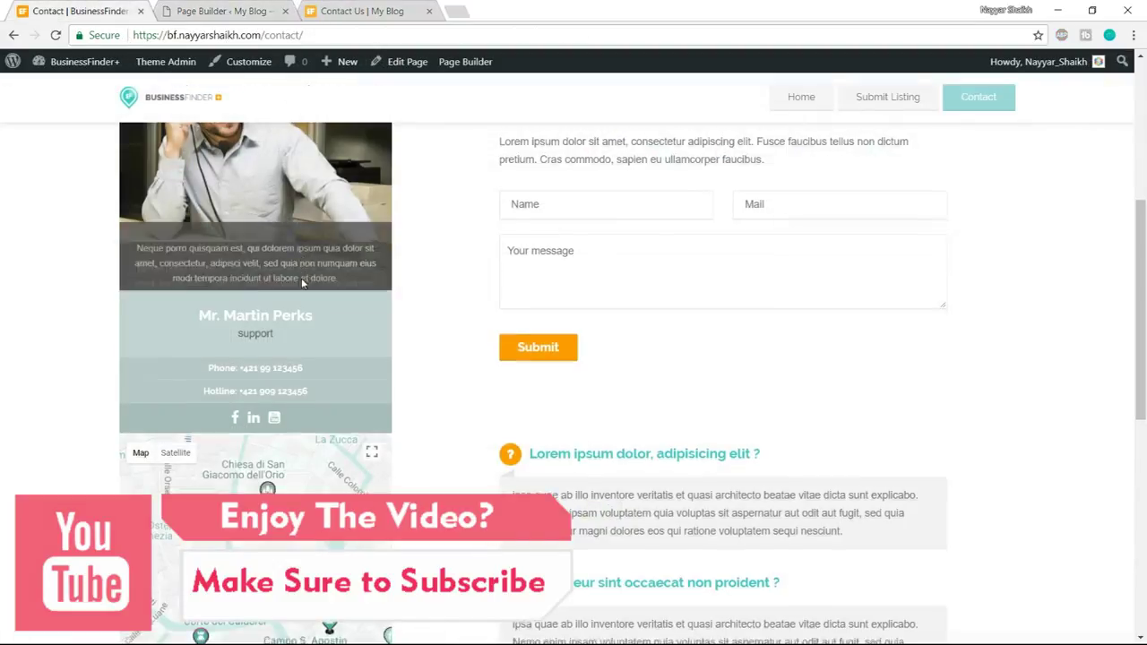
# Drag a Google Map element from the column elements into the 1/3 column under Members
pyautogui.scroll(-2, 301, 358)
pyautogui.click(212, 12)
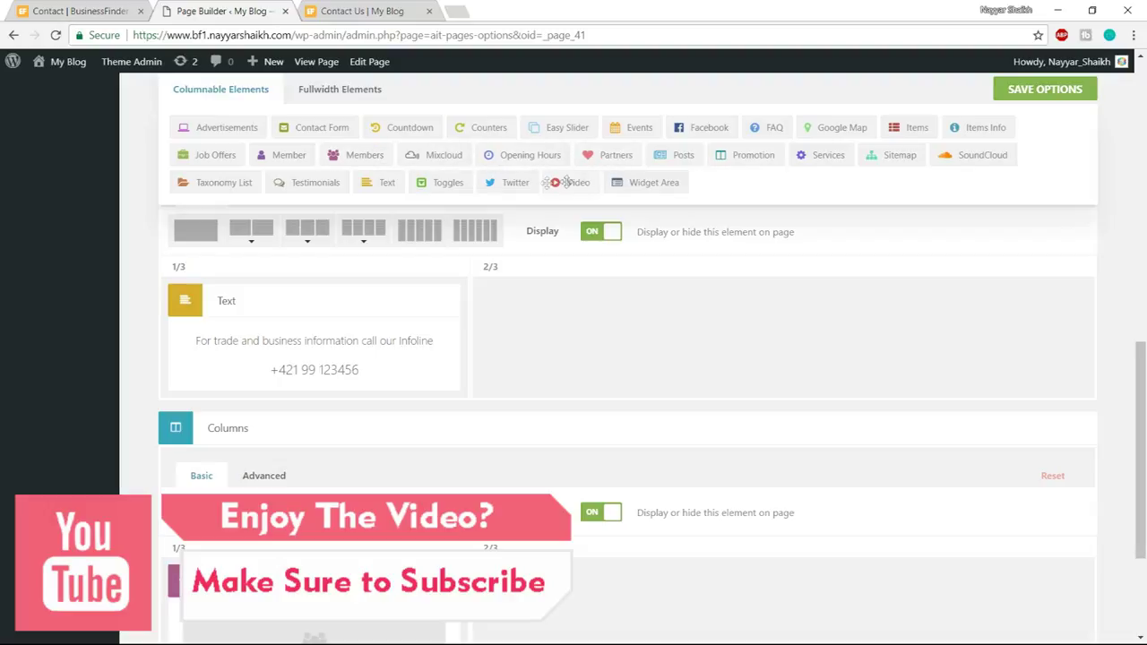
pyautogui.click(354, 96)
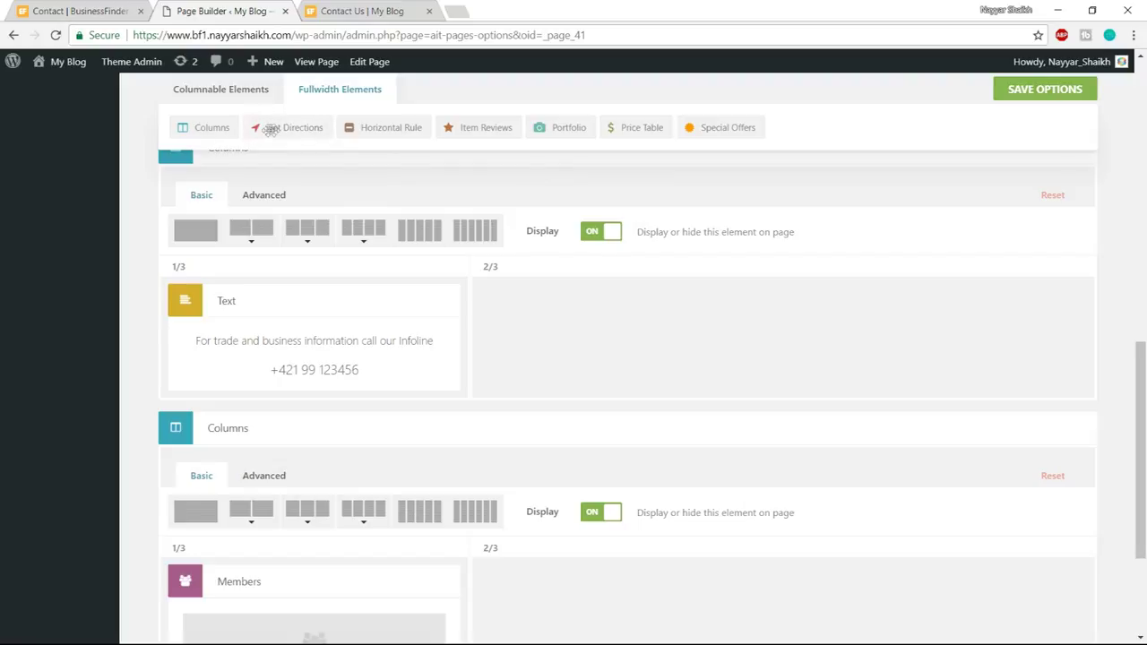
pyautogui.click(205, 93)
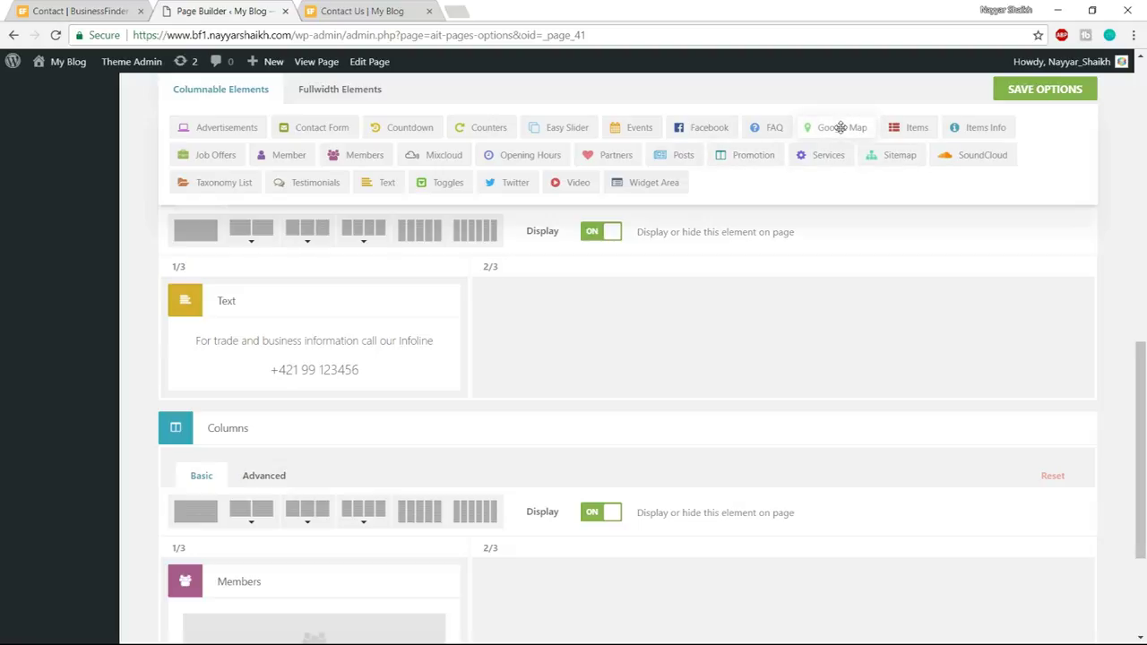
pyautogui.moveTo(840, 127); pyautogui.dragTo(401, 514)
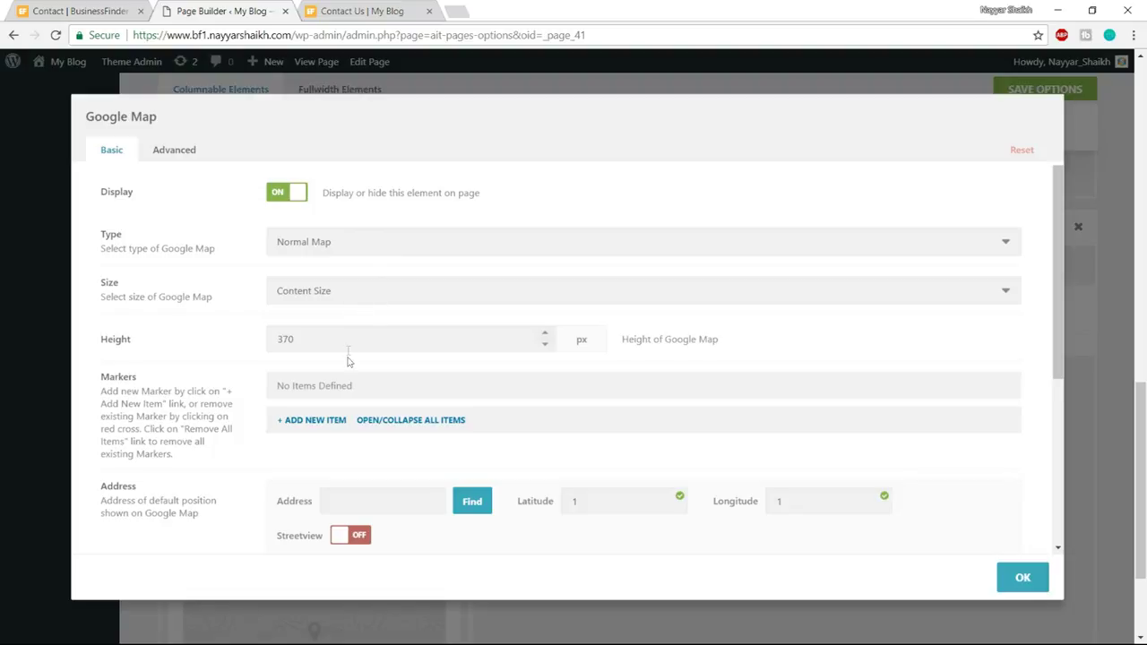
# Add a new map marker, checking the demo map marker's info window for reference
pyautogui.moveTo(336, 348); pyautogui.dragTo(244, 348)
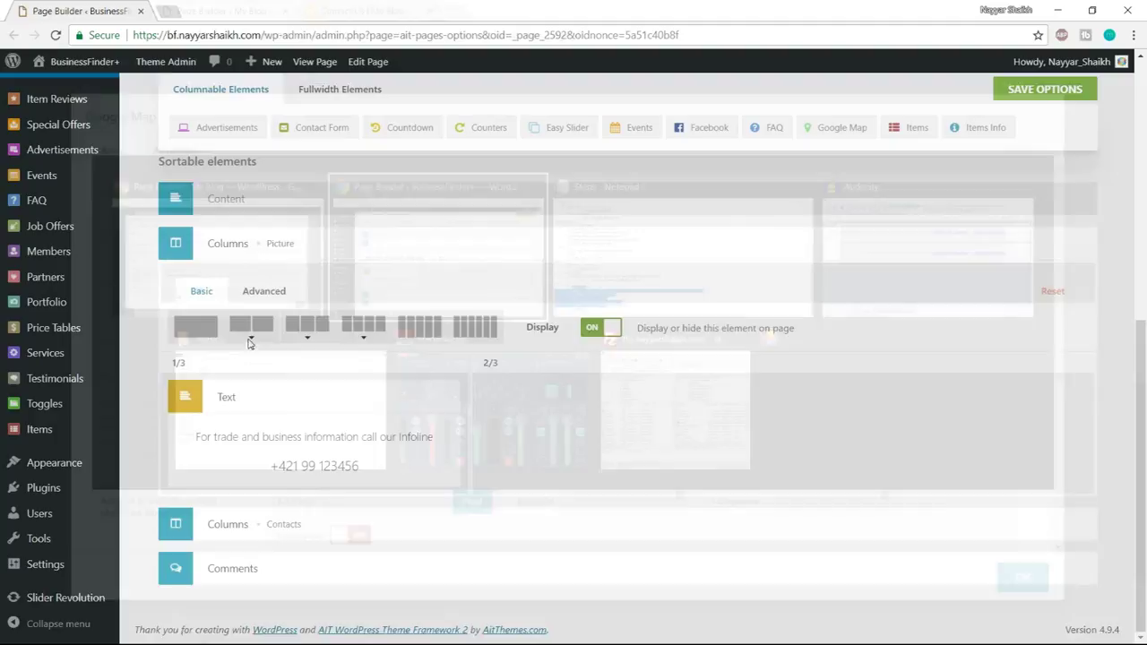
pyautogui.scroll(-2, 330, 391)
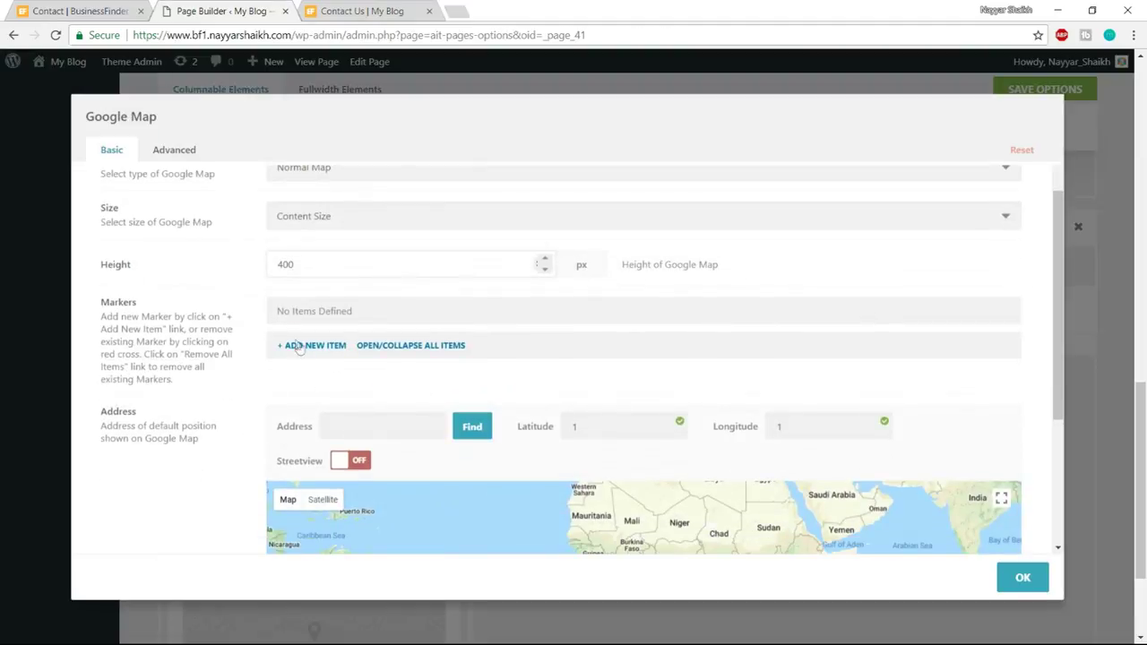
pyautogui.click(297, 346)
pyautogui.click(458, 348)
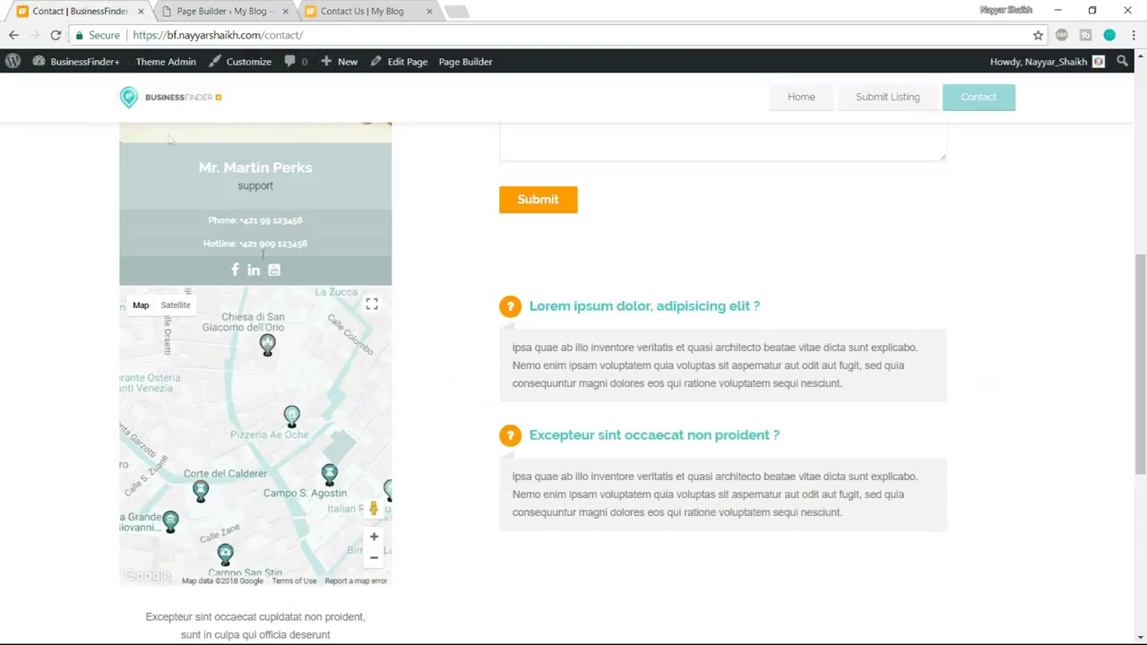
pyautogui.scroll(-2, 294, 357)
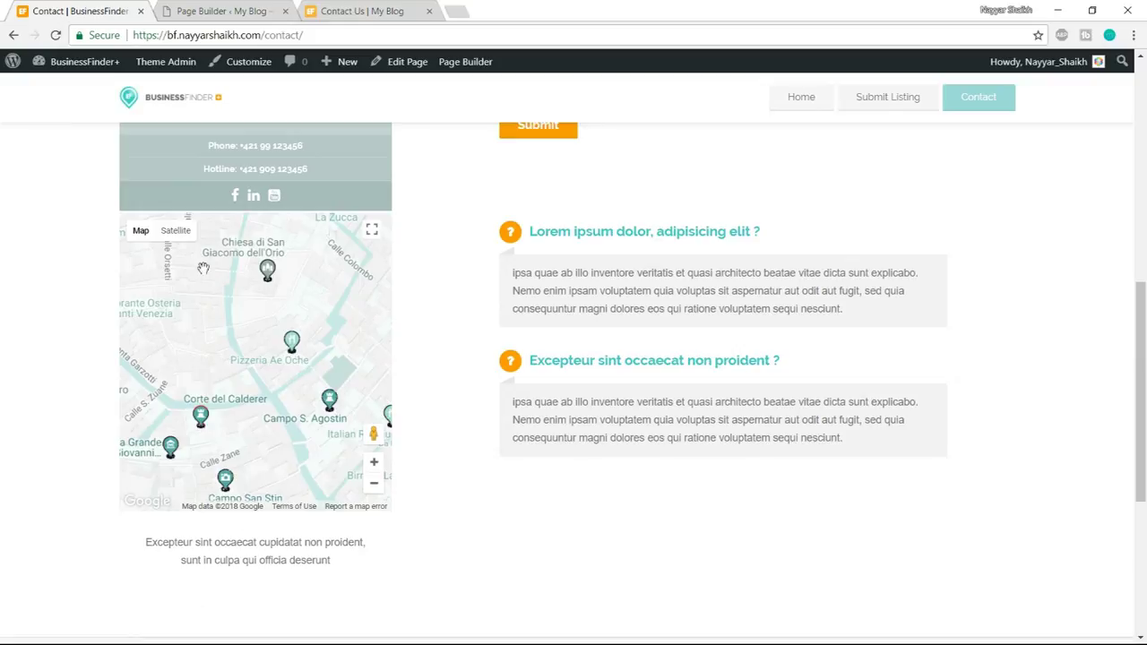
pyautogui.scroll(2, 223, 358)
pyautogui.scroll(-1, 249, 443)
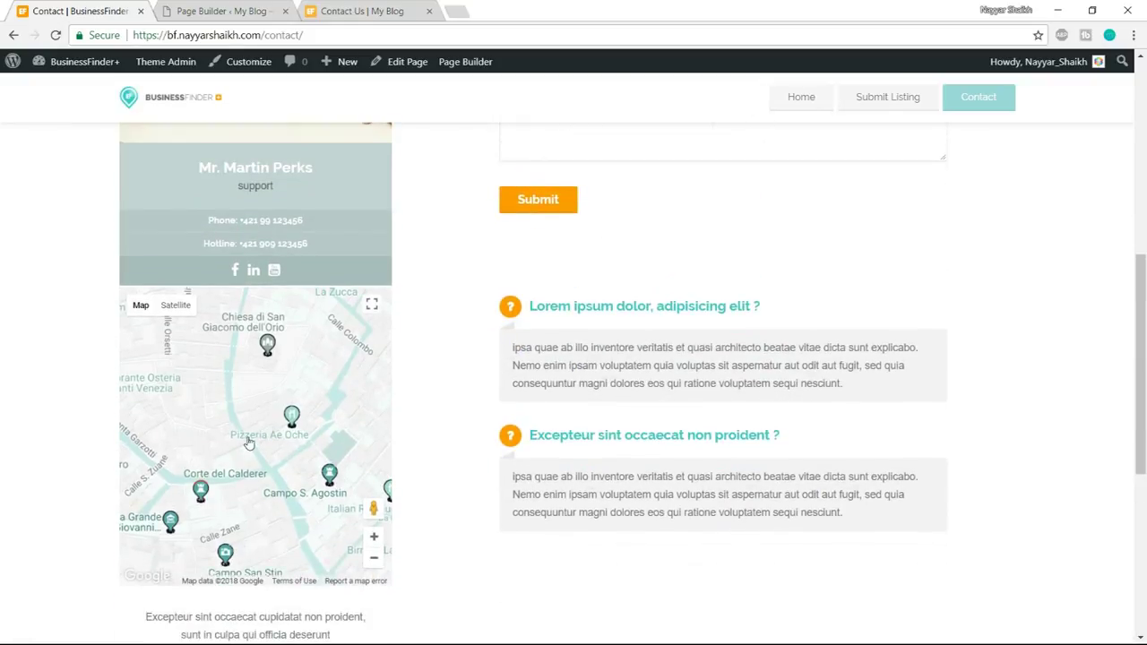
pyautogui.click(269, 355)
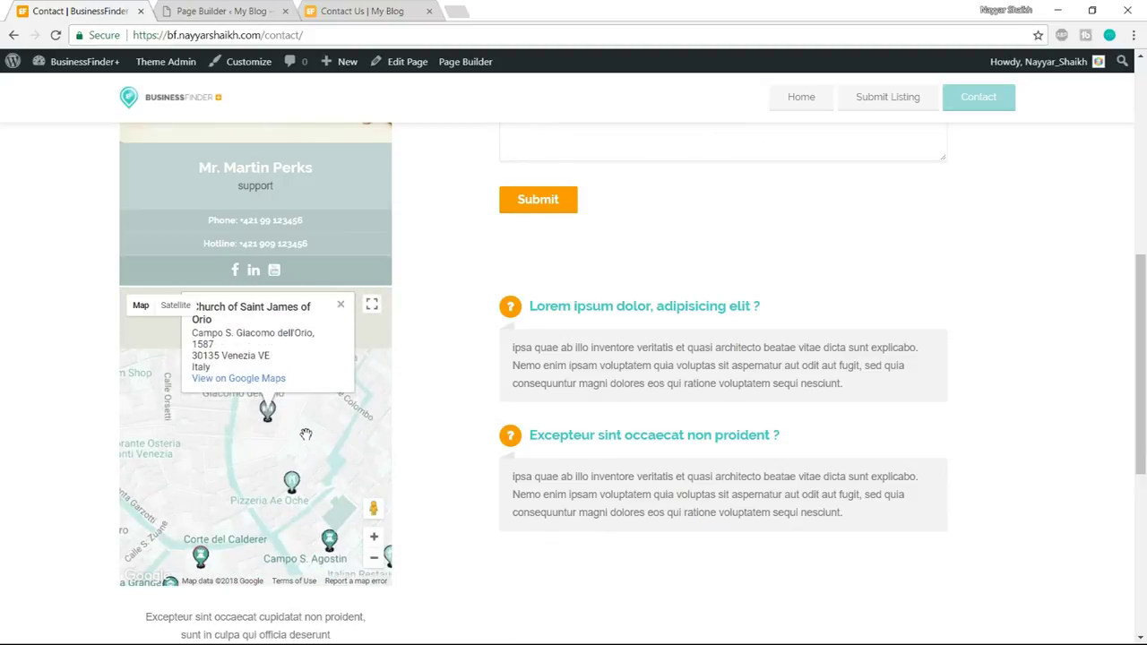
pyautogui.click(341, 306)
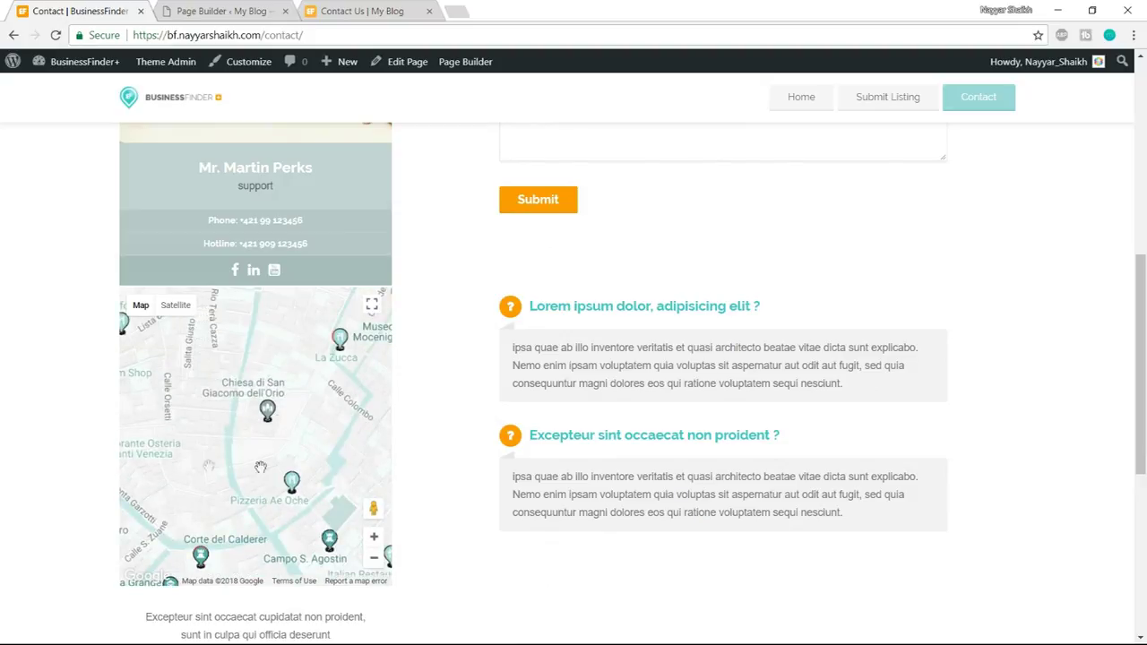
pyautogui.click(231, 9)
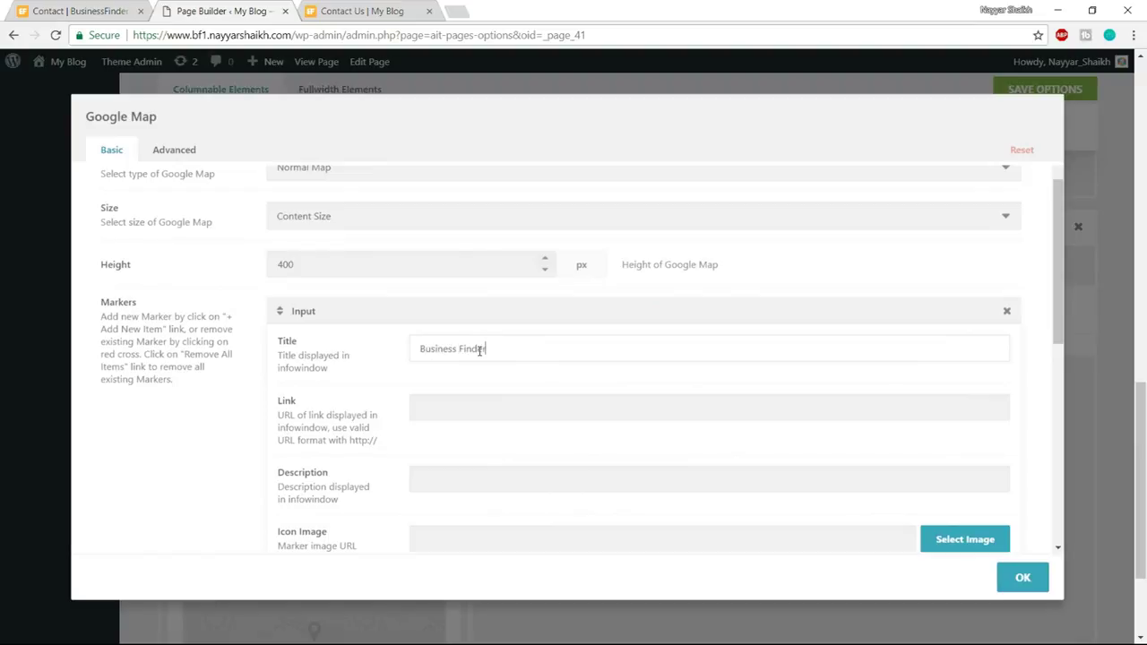
# Give the marker title and description 'Business Finder' and the address Mumbai
pyautogui.scroll(-2, 501, 351)
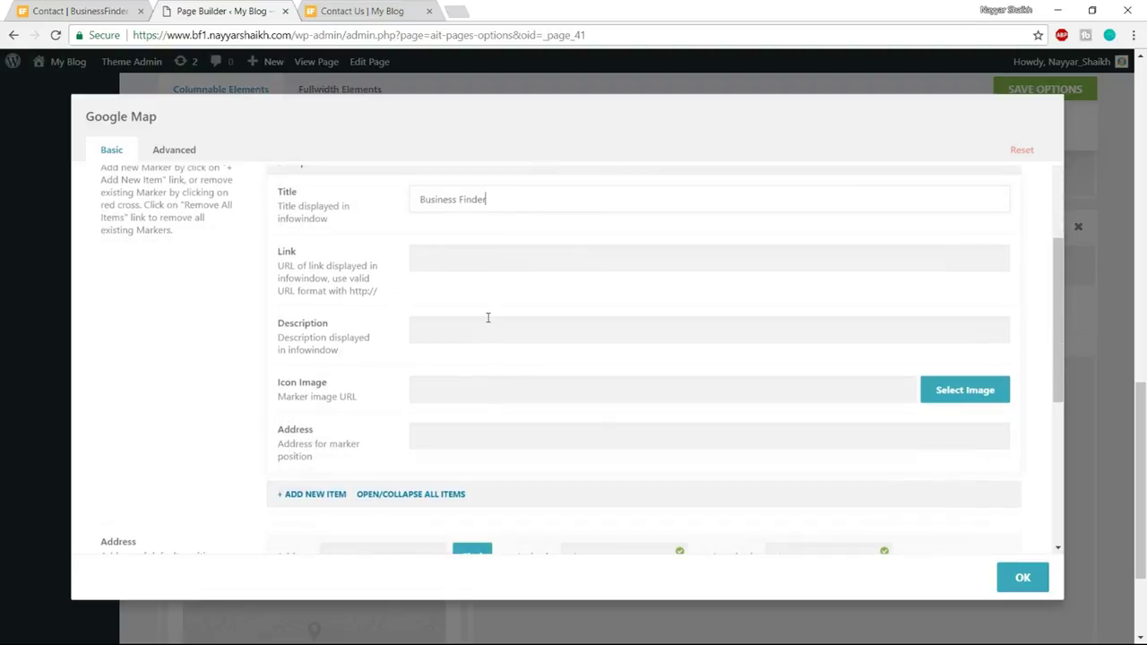
pyautogui.hotkey('ctrl', 'a')
pyautogui.hotkey('ctrl', 'c')
pyautogui.click(478, 329)
pyautogui.hotkey('ctrl', 'v')
pyautogui.click(467, 436)
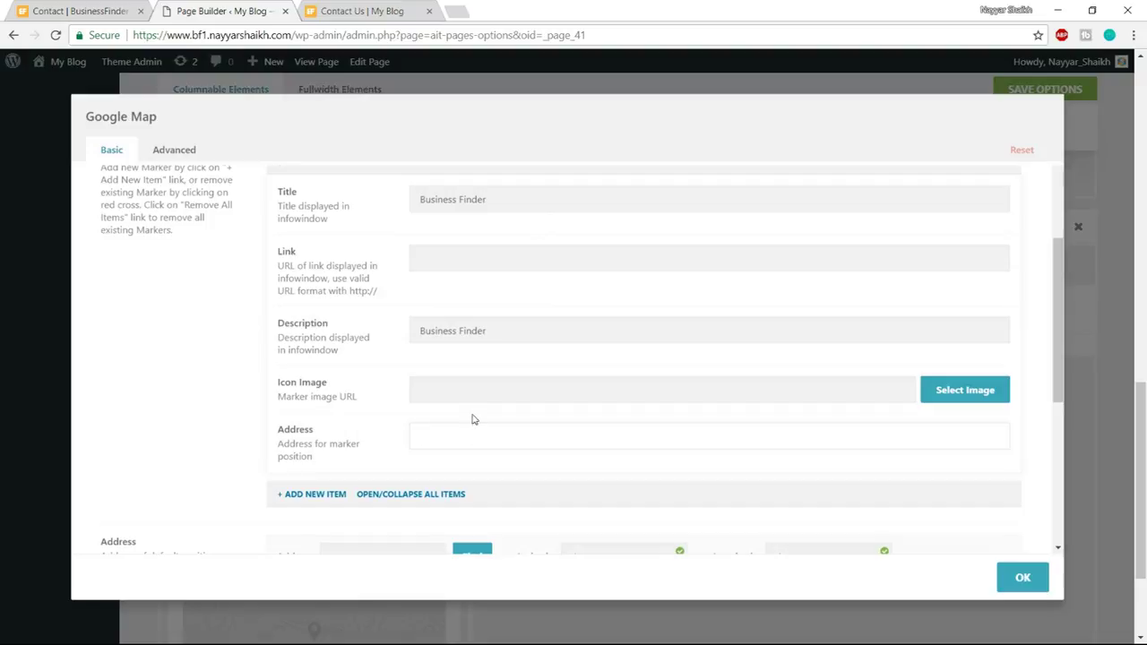
pyautogui.write('Mumba')
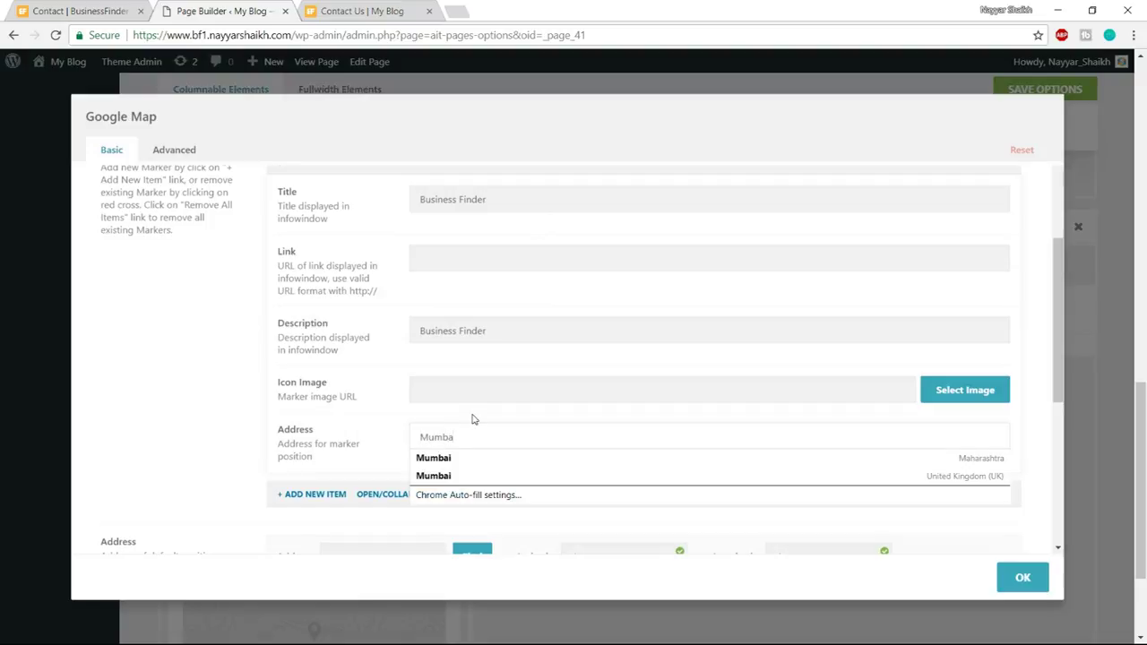
pyautogui.click(479, 458)
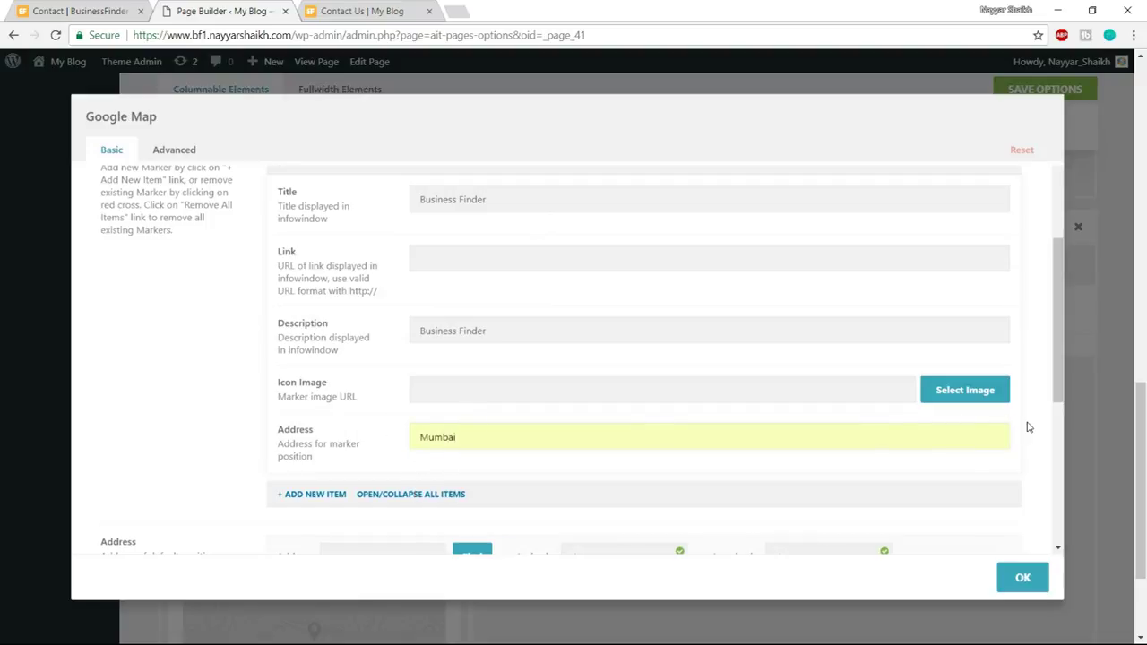
pyautogui.scroll(-2, 1028, 427)
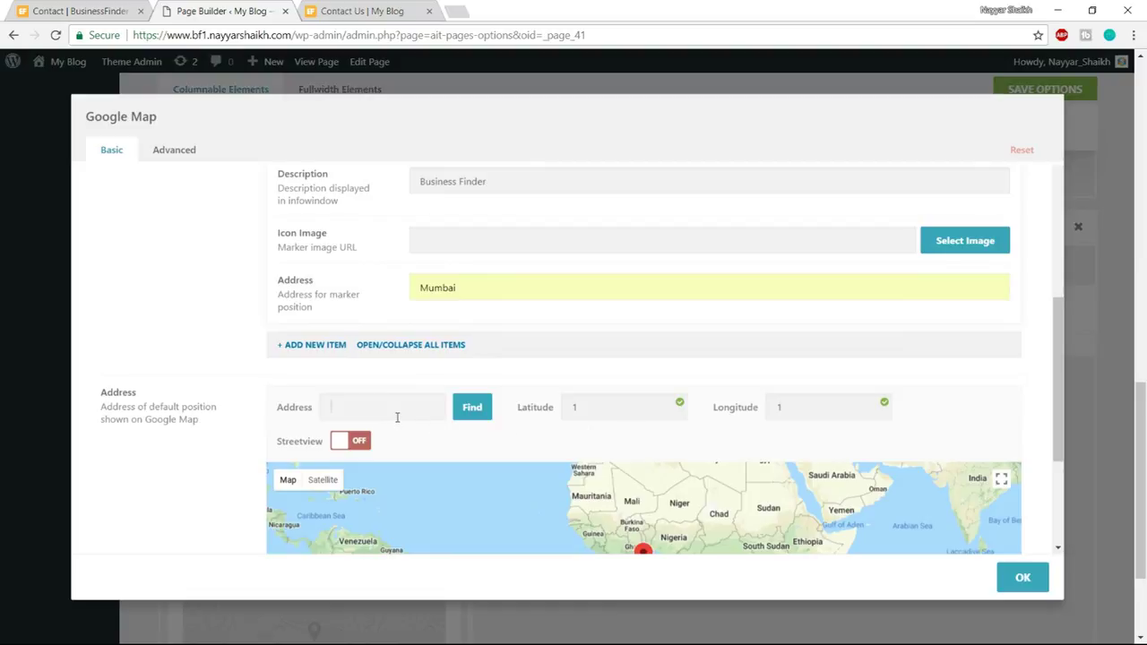
# Set the map's default address to Mumbai and look up its coordinates
pyautogui.click(392, 412)
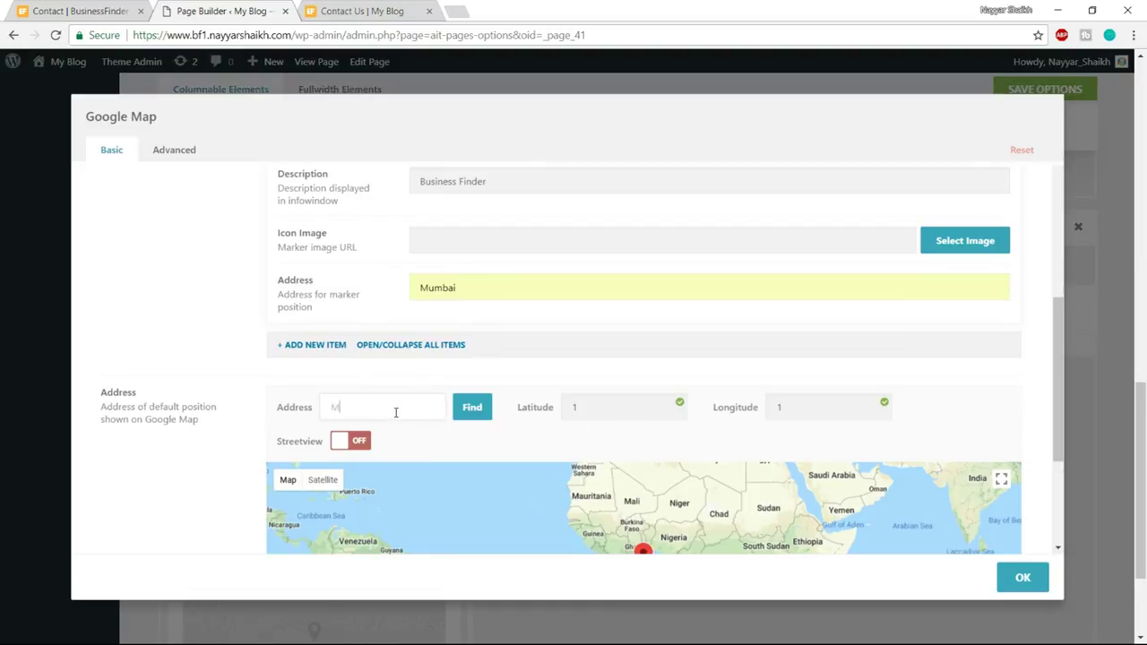
pyautogui.write('Mumbai')
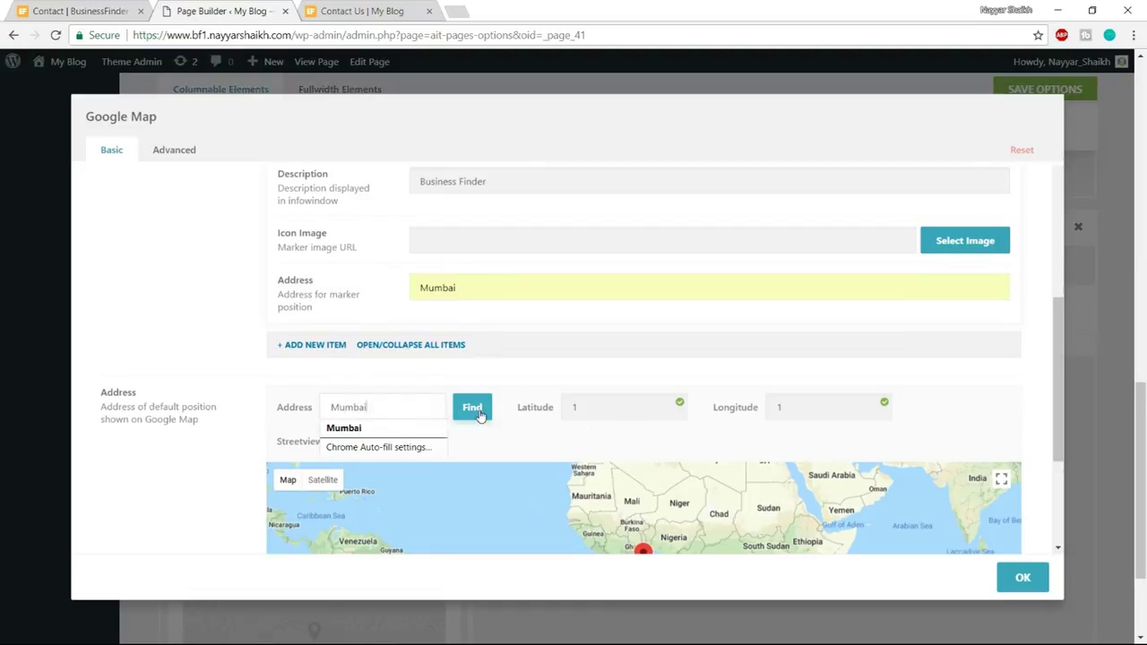
pyautogui.click(471, 409)
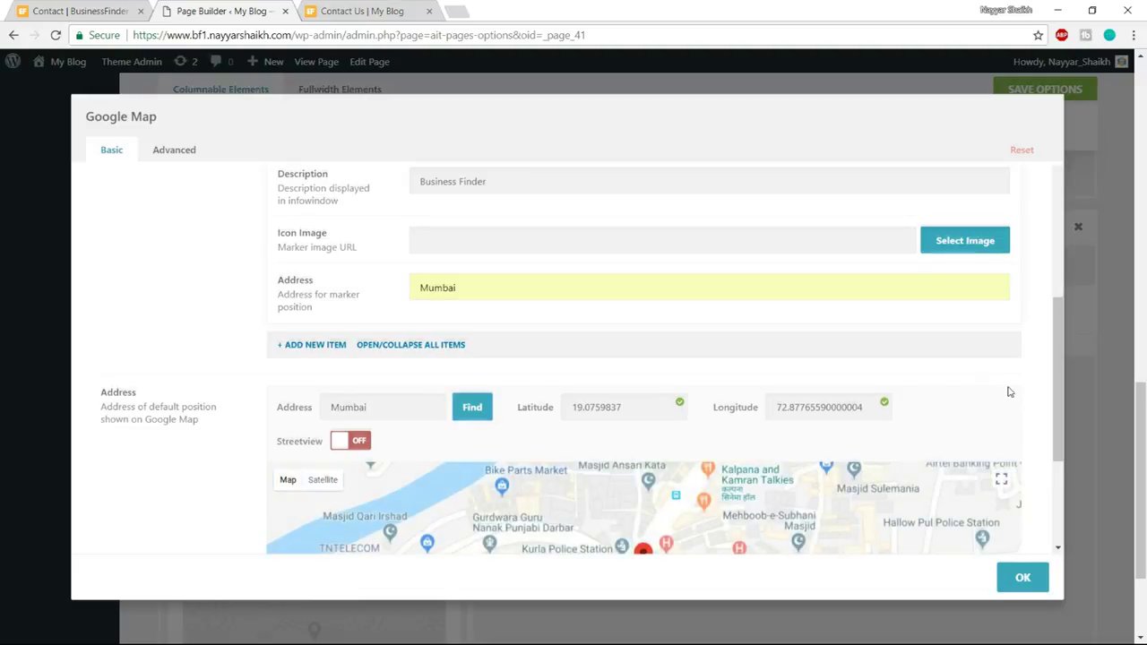
pyautogui.scroll(-2, 1006, 389)
pyautogui.scroll(-1, 983, 413)
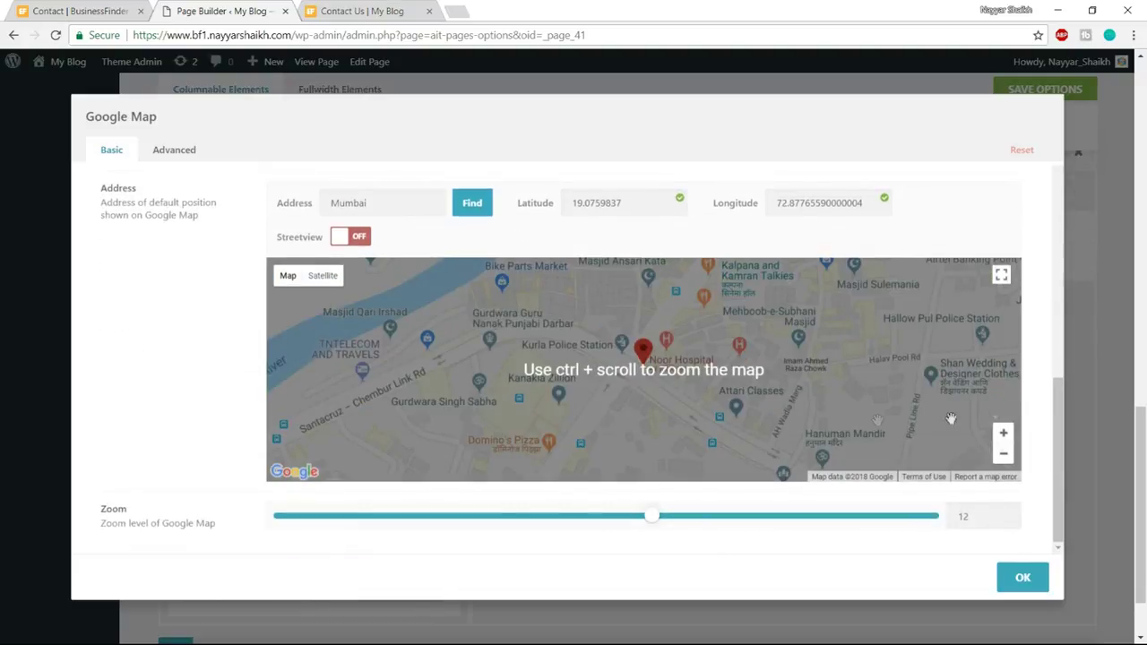
pyautogui.click(174, 150)
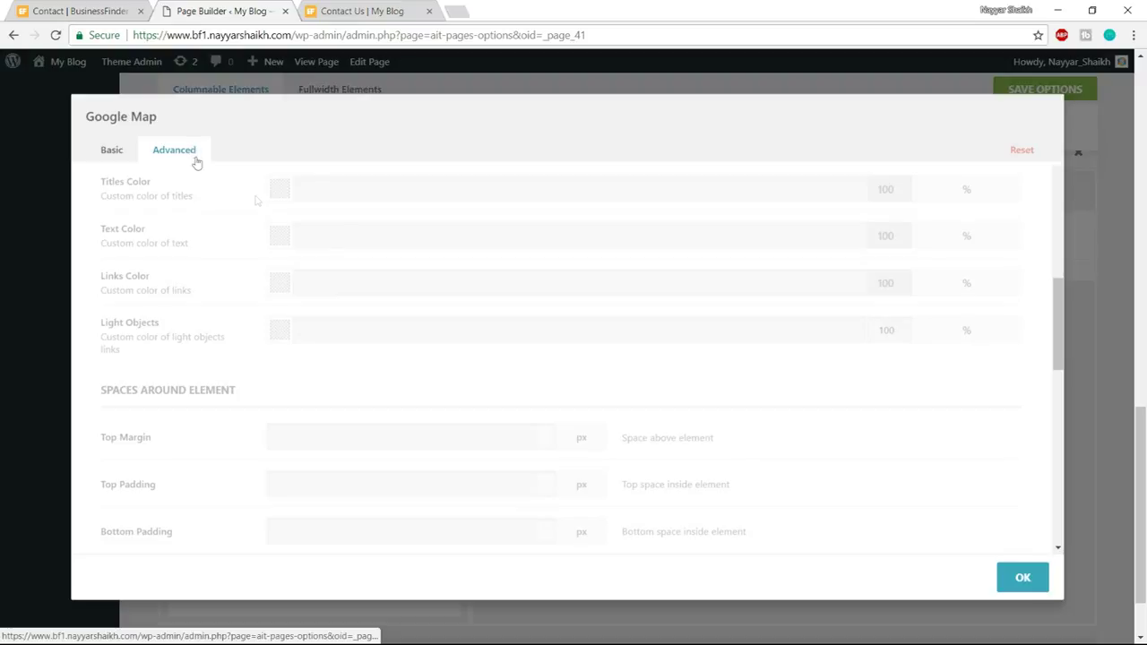
# Enable advanced overrides with top margin -38, zero paddings and zero bottom margin, then confirm
pyautogui.click(360, 205)
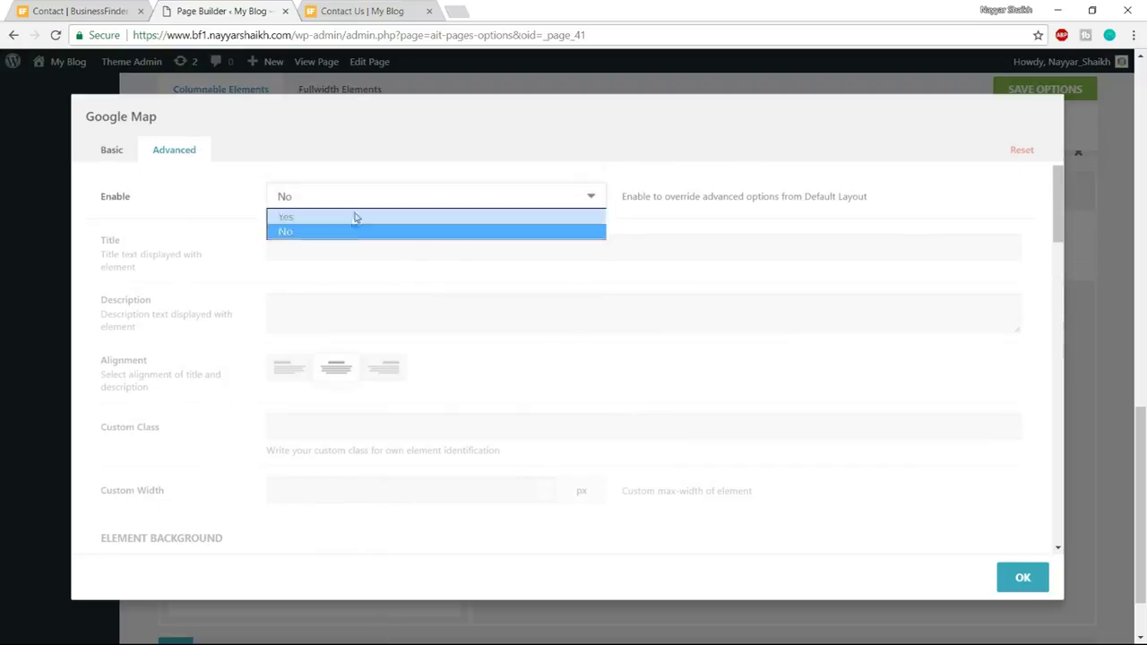
pyautogui.click(355, 229)
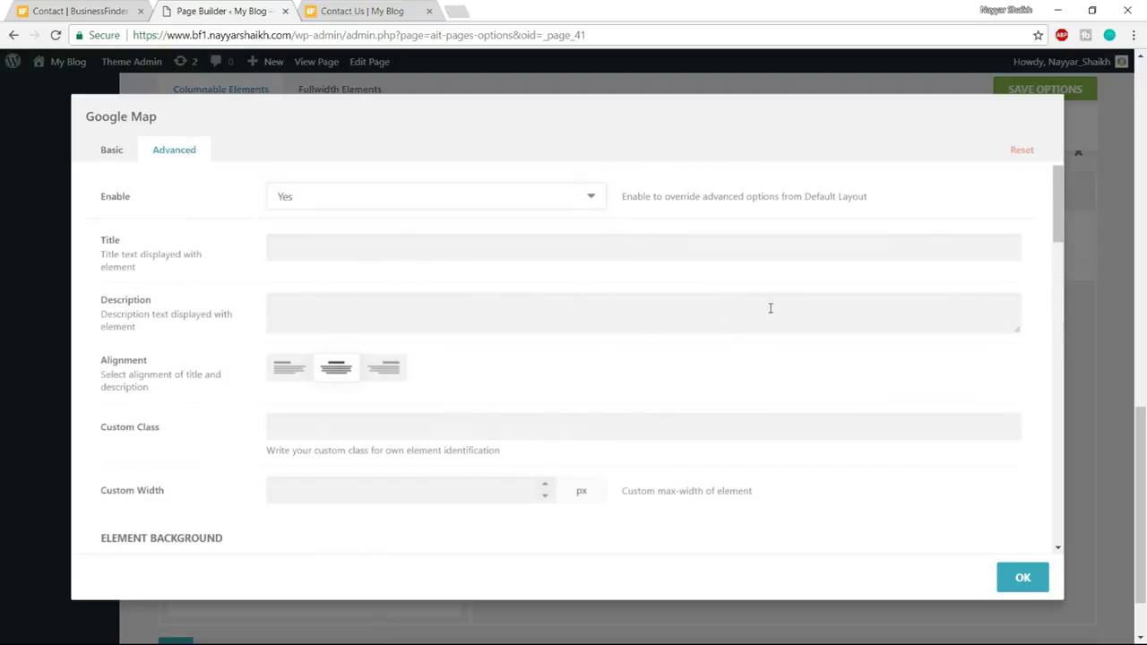
pyautogui.scroll(-10, 770, 308)
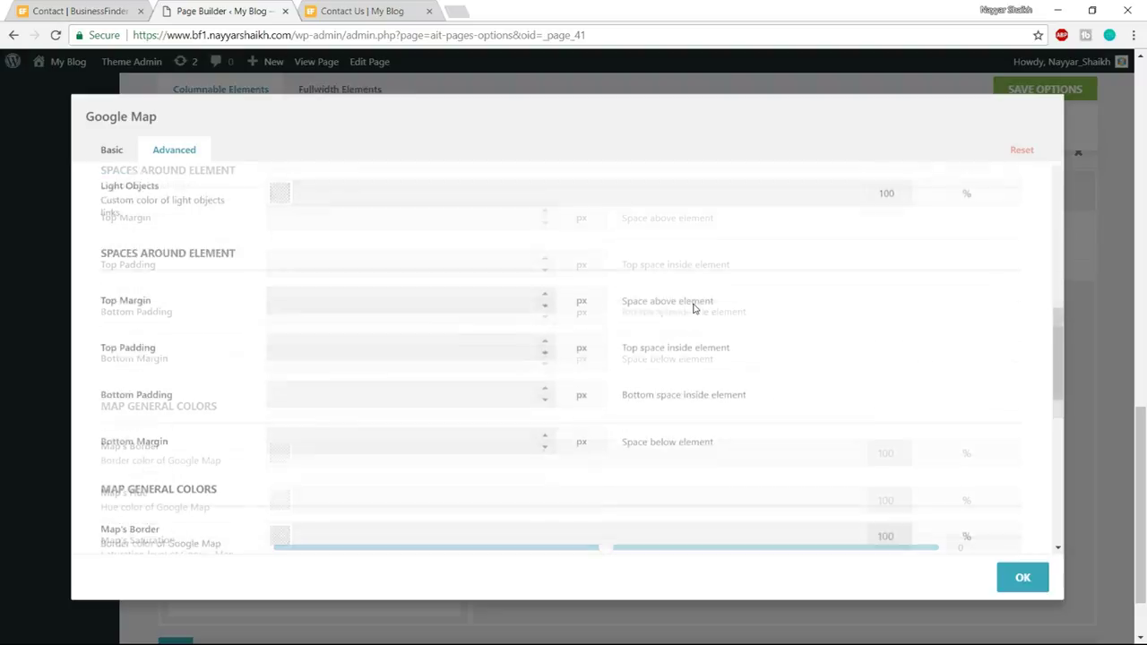
pyautogui.scroll(-4, 691, 308)
pyautogui.scroll(4, 691, 308)
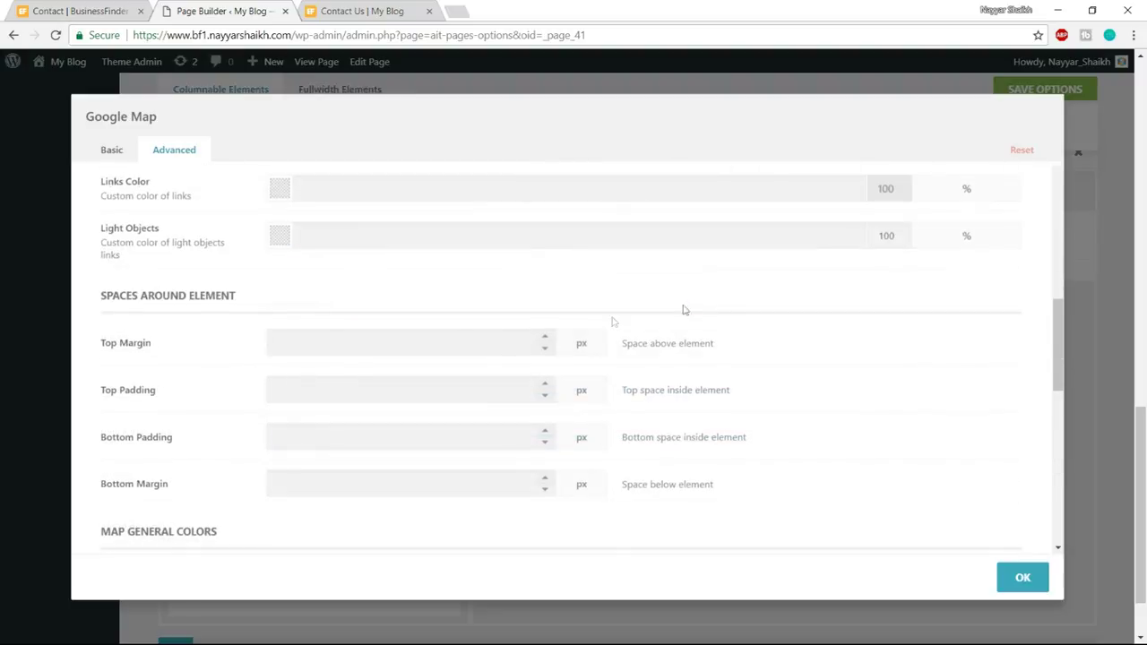
pyautogui.click(341, 349)
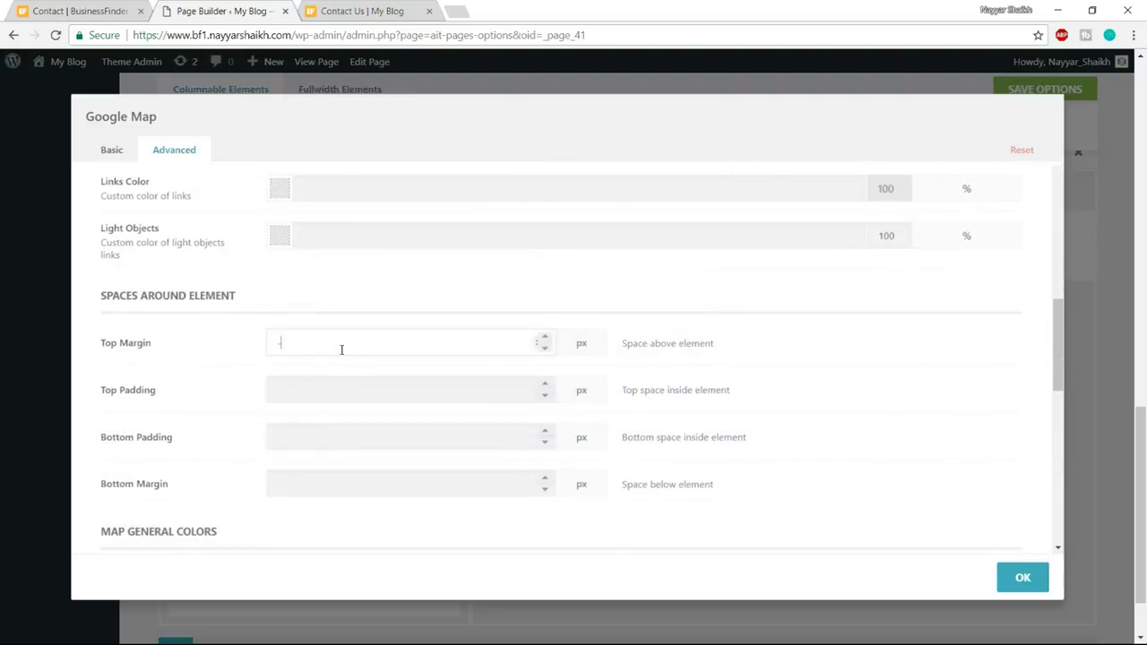
pyautogui.press('Tab')
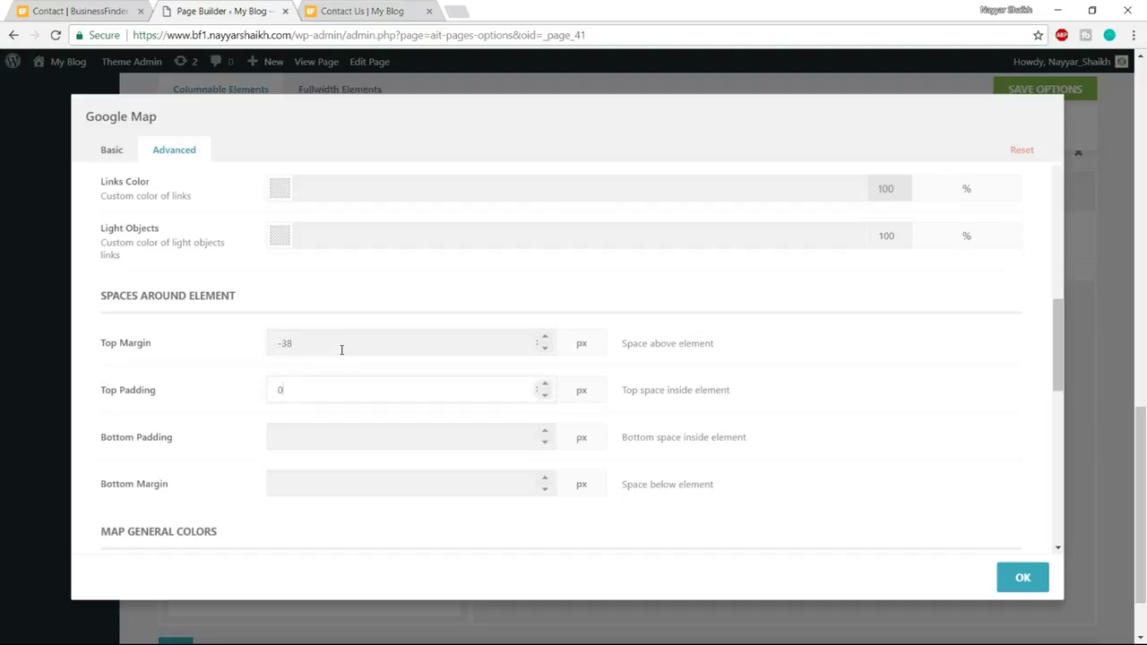
pyautogui.press('Tab')
pyautogui.press('Tab')
pyautogui.write('0')
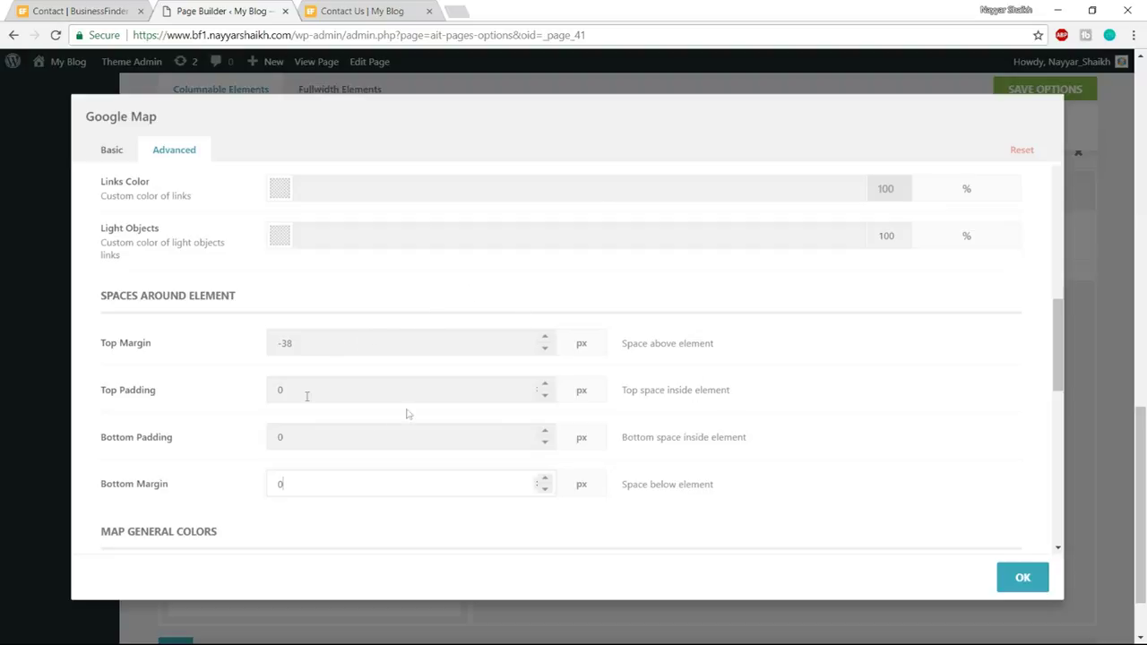
pyautogui.click(1022, 577)
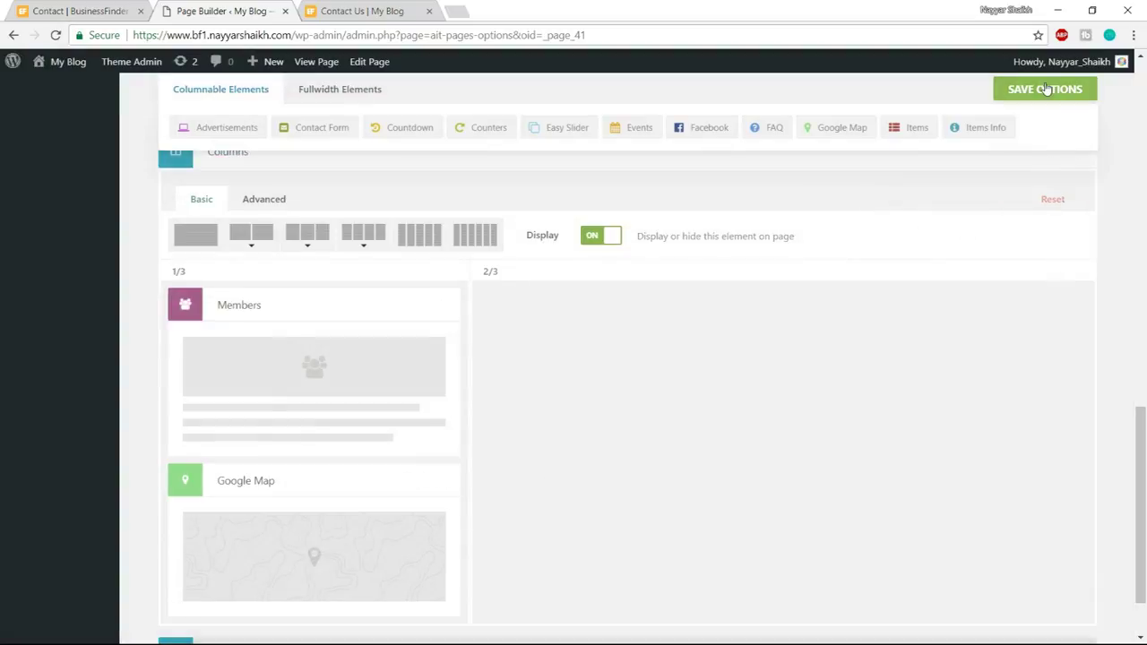
pyautogui.moveTo(1009, 117)
pyautogui.click(356, 12)
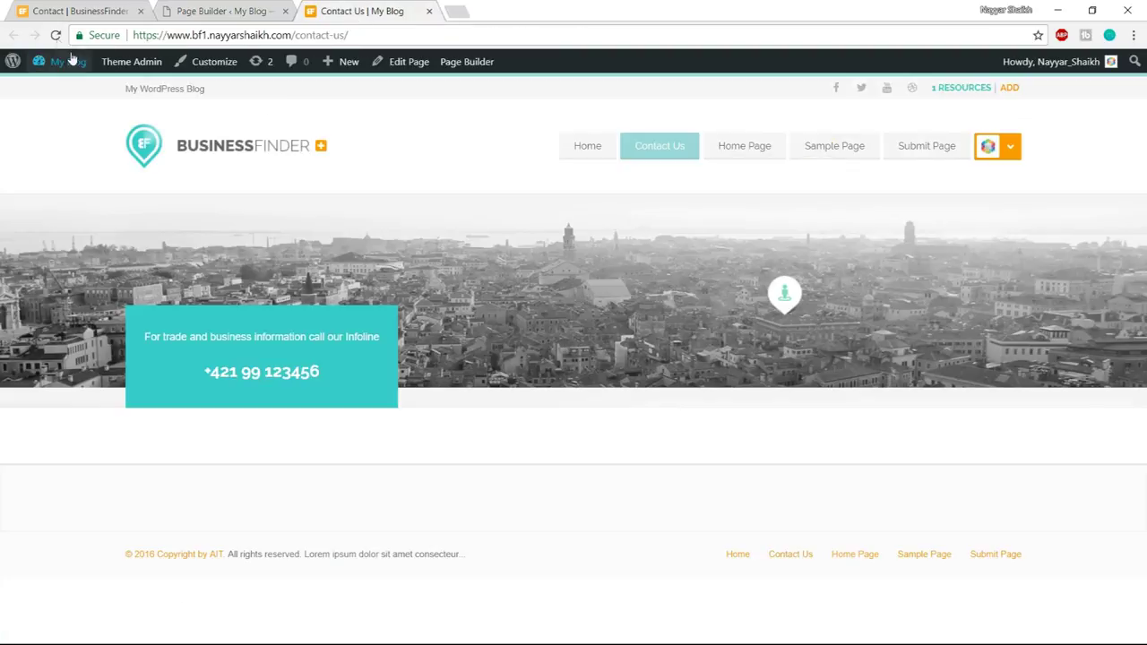
pyautogui.press('F5')
pyautogui.scroll(-10, 633, 353)
pyautogui.scroll(10, 632, 353)
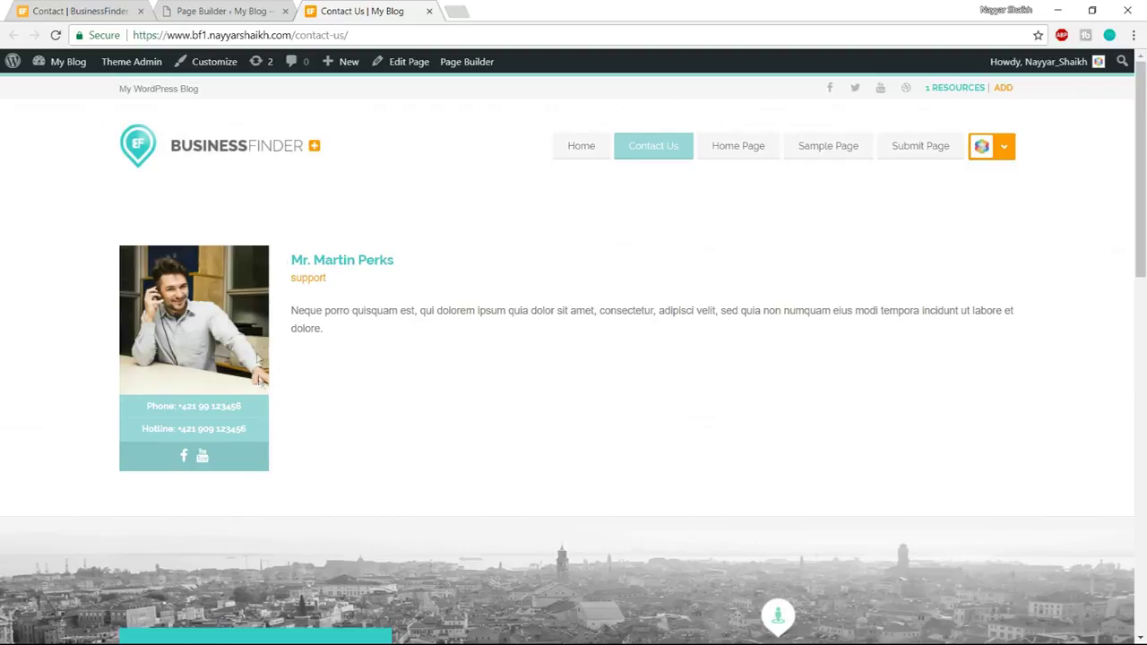
pyautogui.click(54, 36)
pyautogui.click(260, 10)
pyautogui.scroll(5, 739, 512)
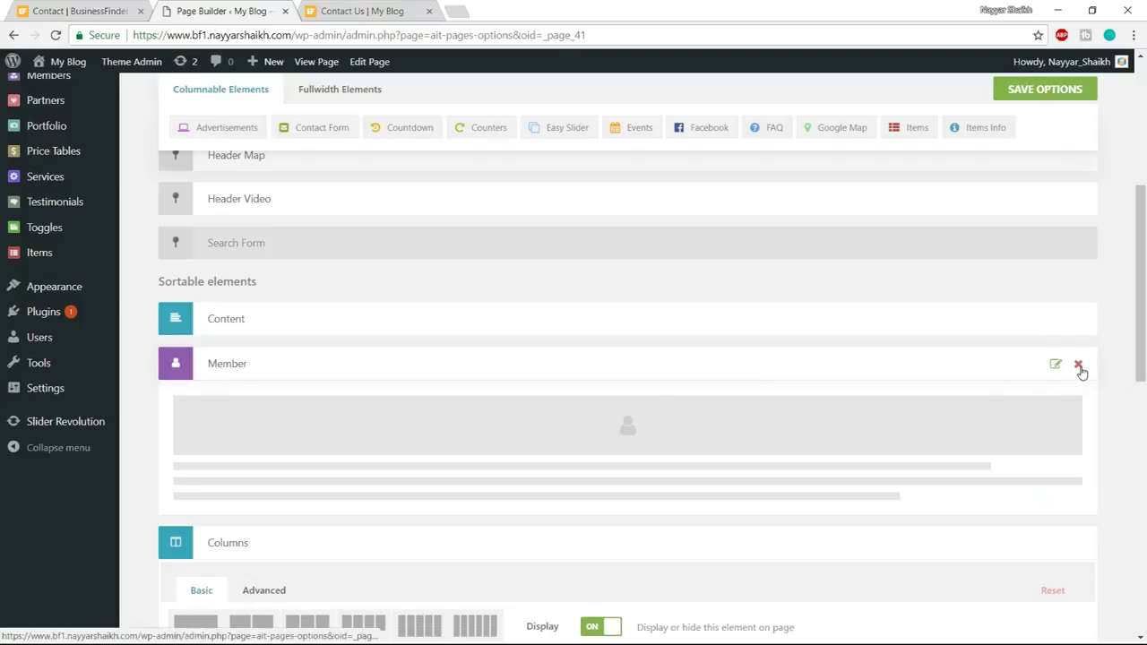
# Delete the extra standalone Member element and save the page layout
pyautogui.click(1078, 363)
pyautogui.click(618, 117)
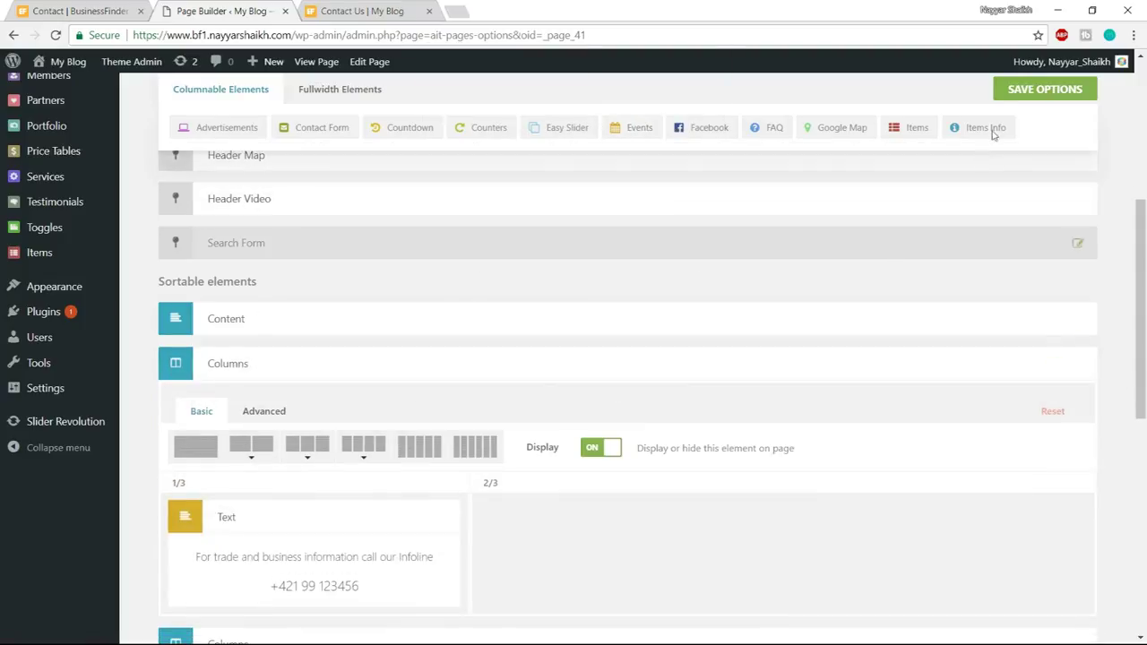
pyautogui.click(1039, 89)
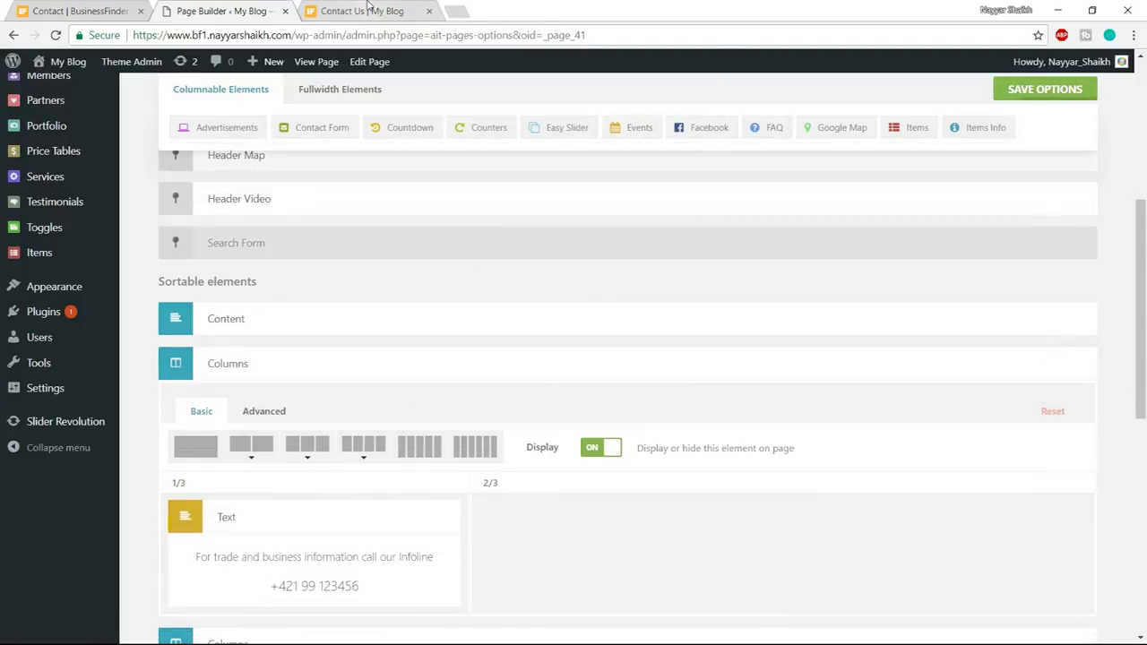
# Reload the live Contact Us page and compare it, including the map marker, with the demo
pyautogui.click(362, 11)
pyautogui.click(55, 35)
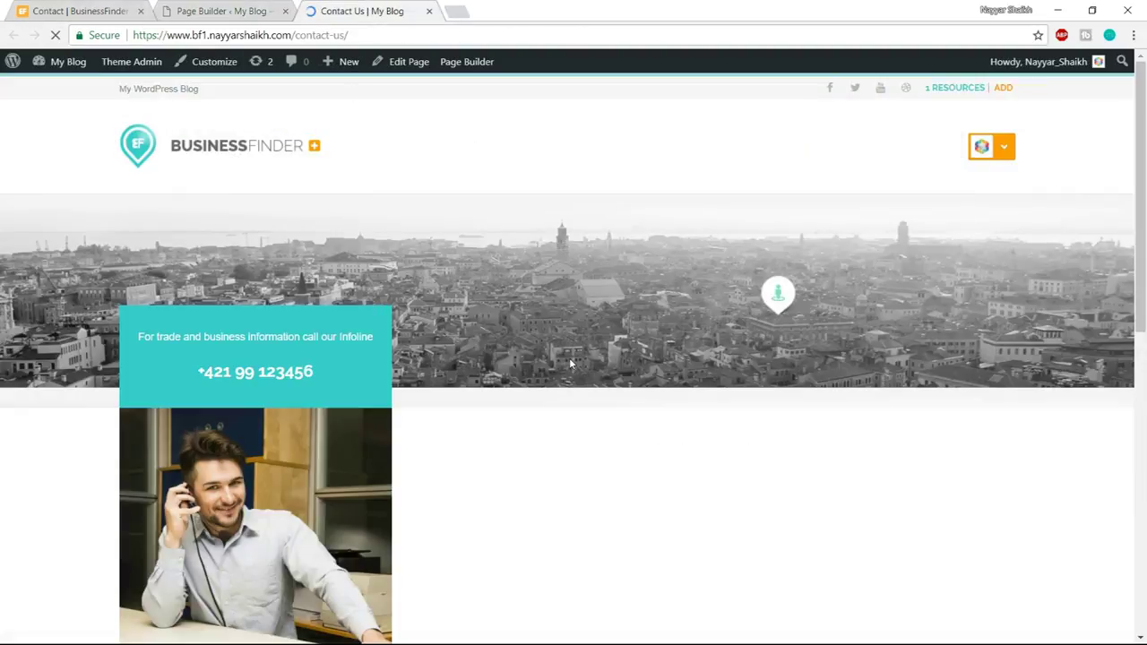
pyautogui.scroll(-5, 389, 379)
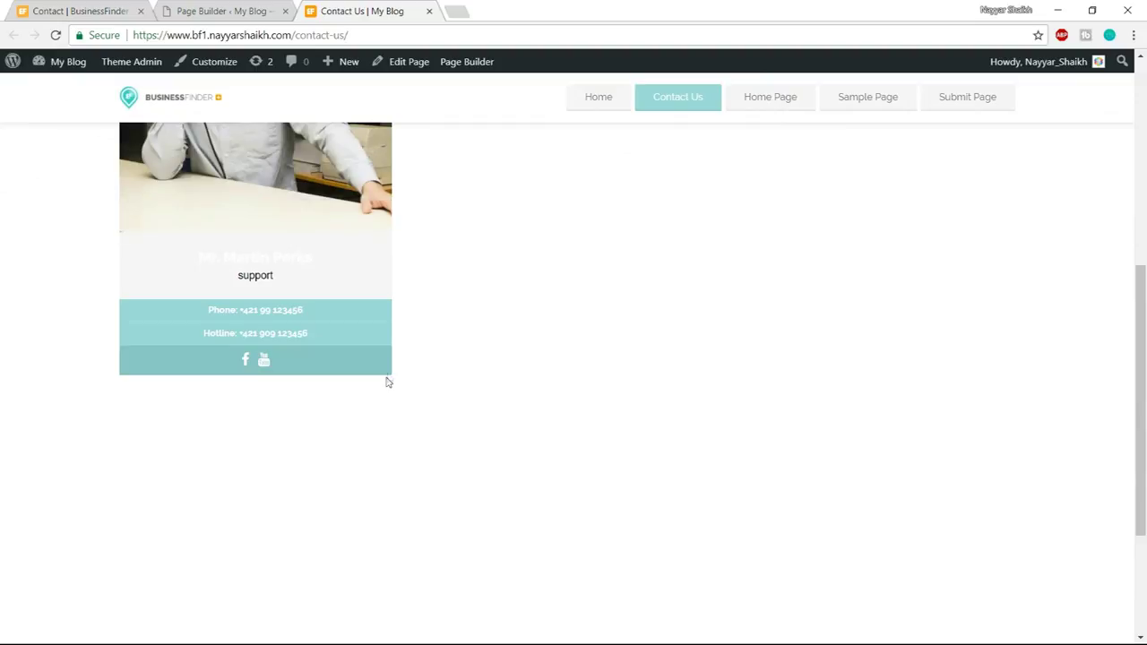
pyautogui.click(80, 10)
pyautogui.scroll(-2, 421, 354)
pyautogui.scroll(3, 421, 356)
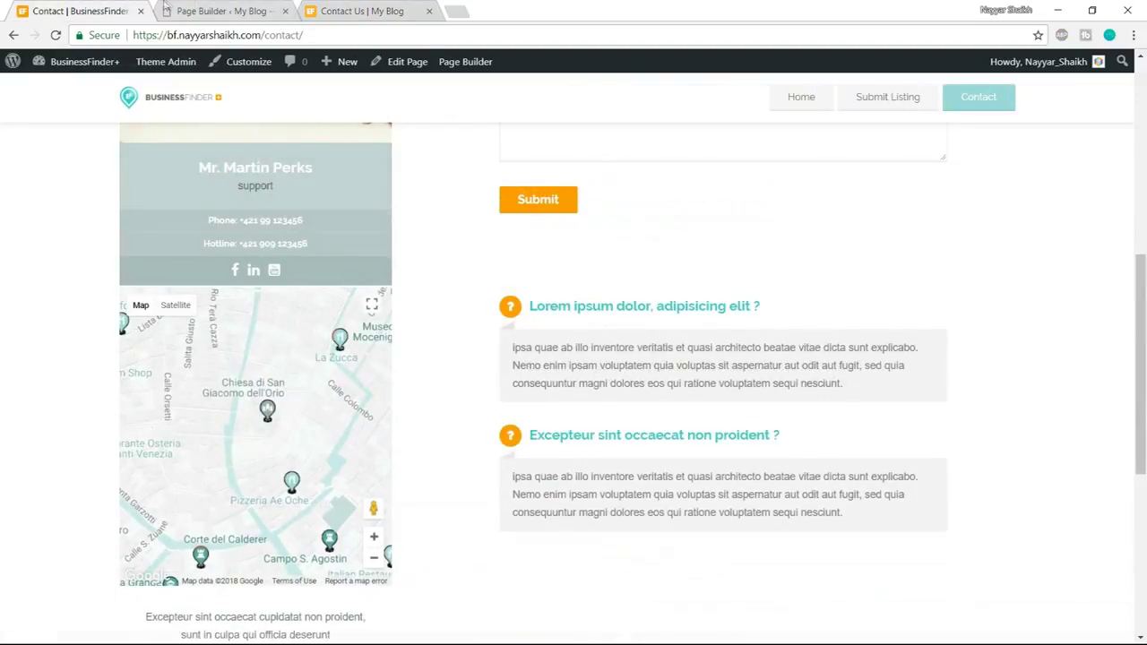
pyautogui.hotkey('ctrl', 'Tab')
pyautogui.hotkey('ctrl', 'Tab')
pyautogui.scroll(-3, 271, 247)
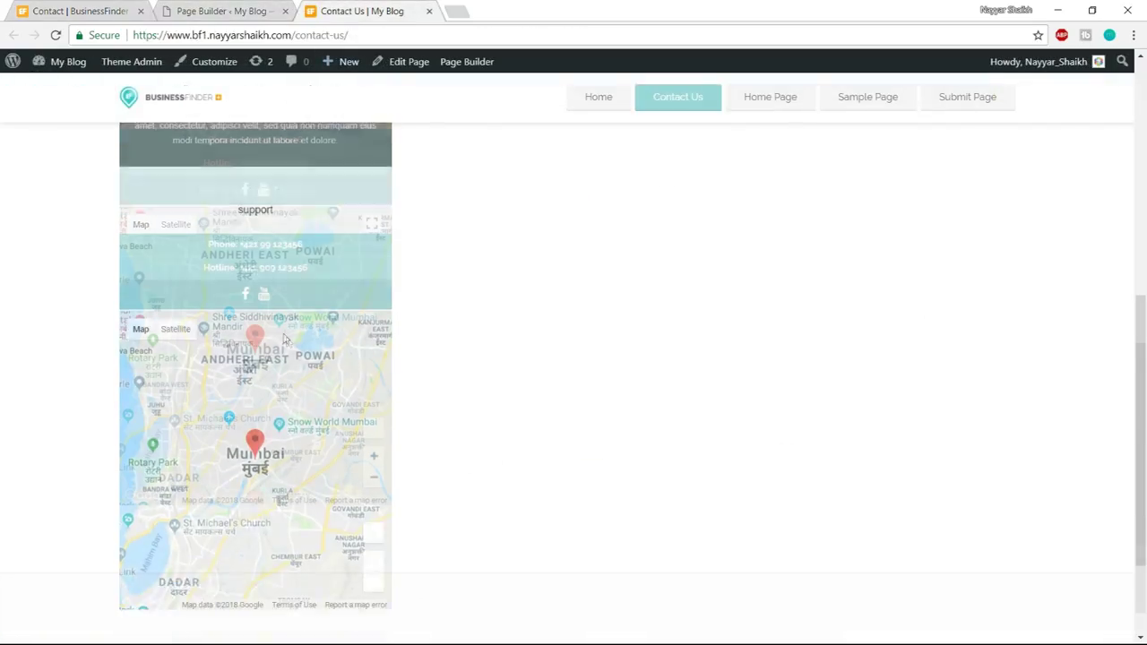
pyautogui.click(256, 300)
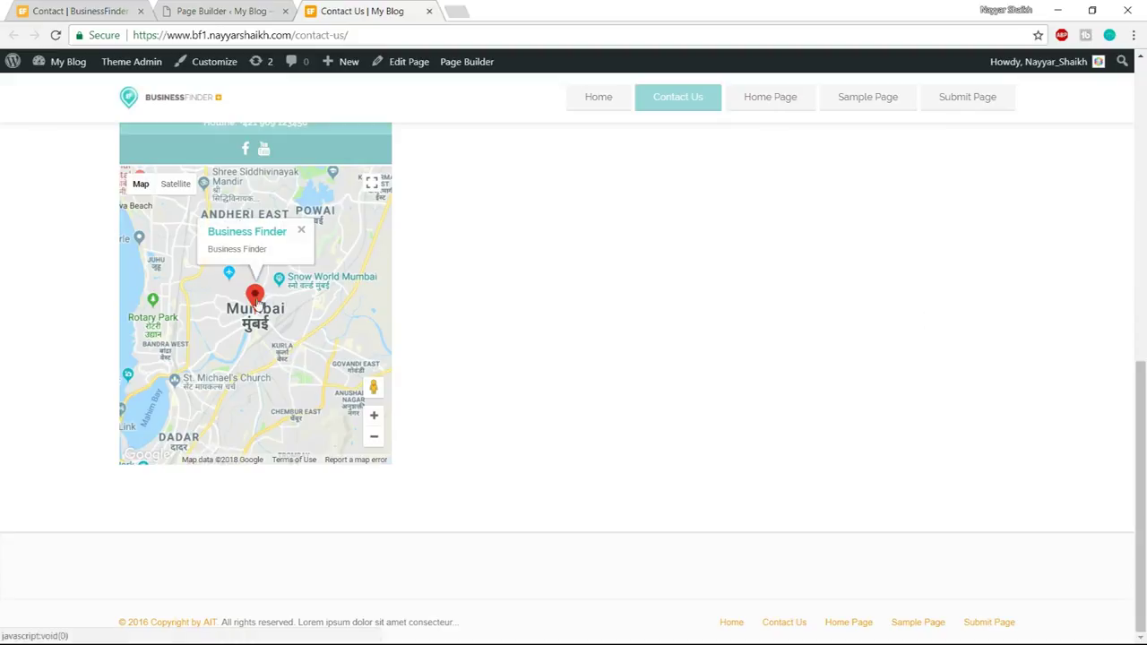
pyautogui.click(301, 229)
pyautogui.scroll(8, 507, 332)
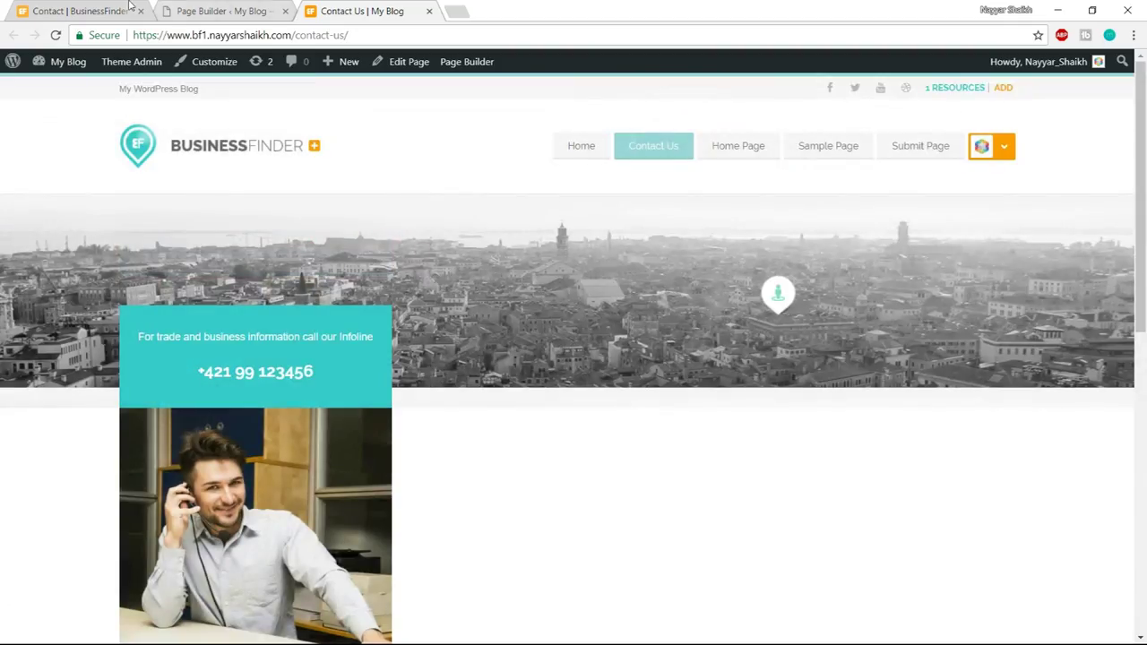
# Review the demo contact page layout once more before going back to the page builder
pyautogui.click(80, 10)
pyautogui.scroll(1, 783, 365)
pyautogui.scroll(4, 686, 286)
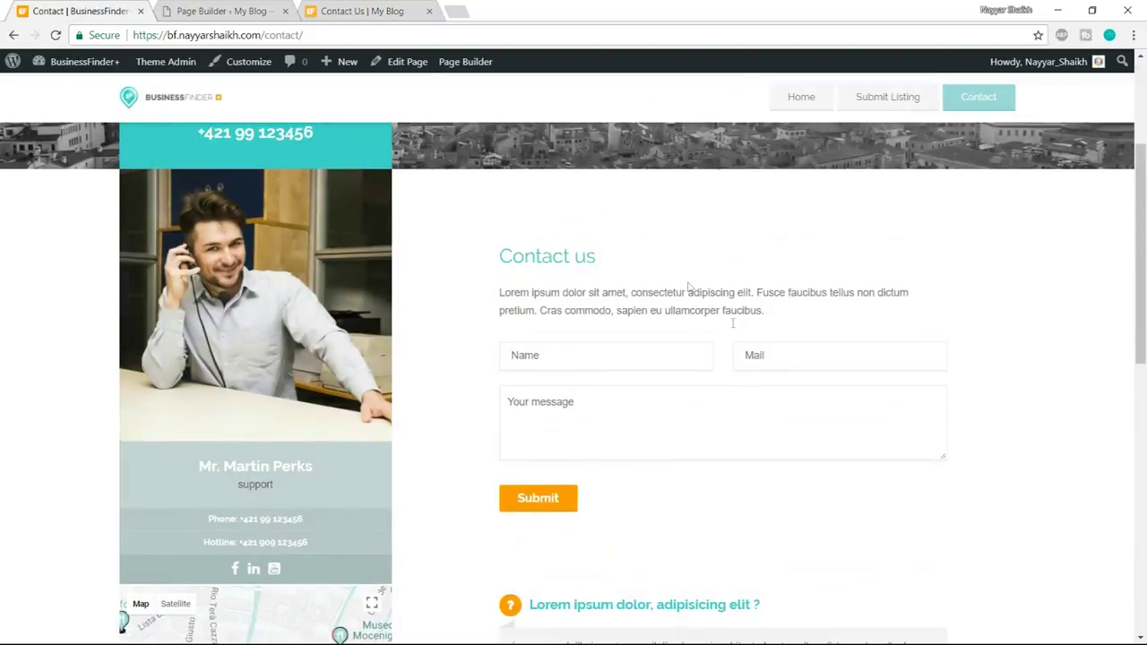
pyautogui.scroll(-3, 673, 366)
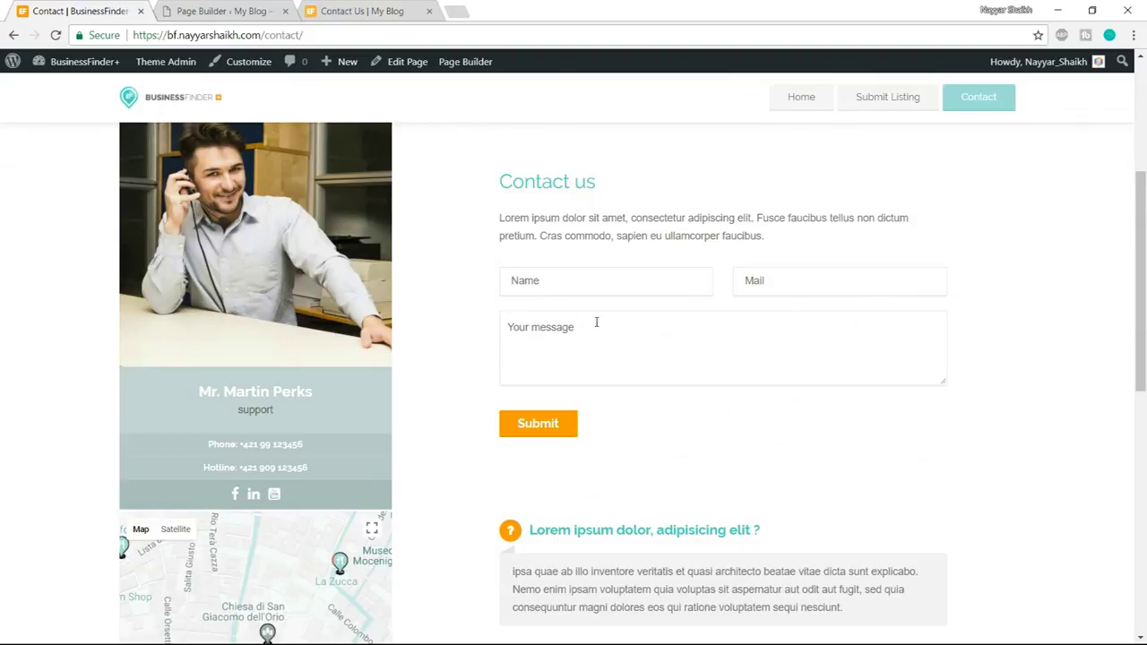
pyautogui.scroll(-3, 592, 353)
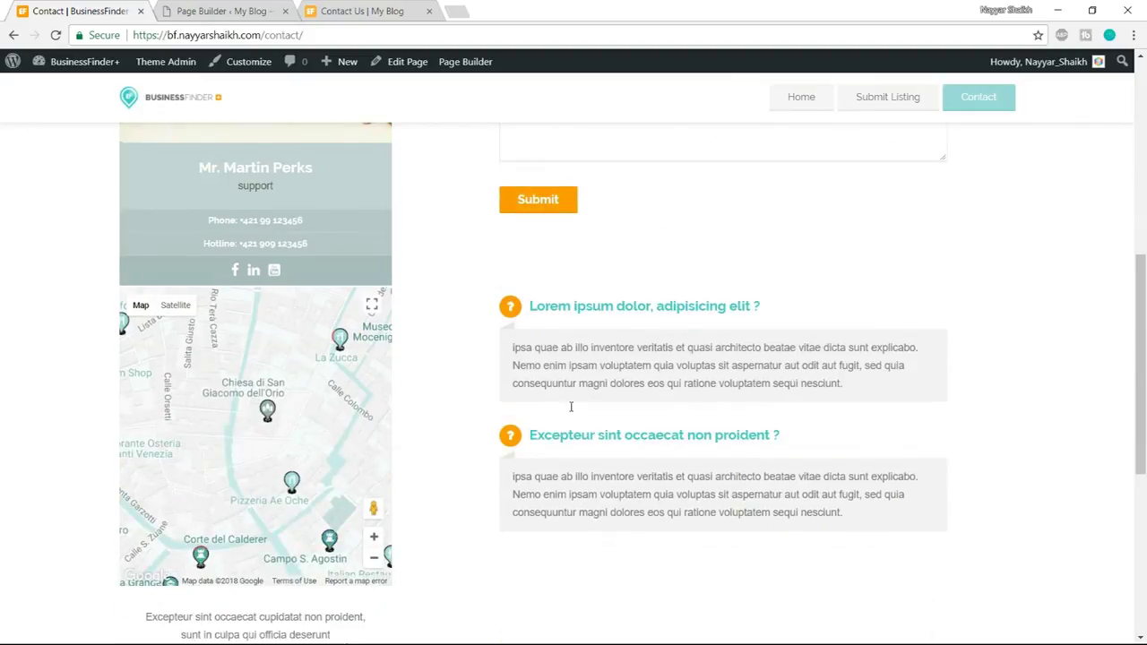
pyautogui.scroll(5, 608, 430)
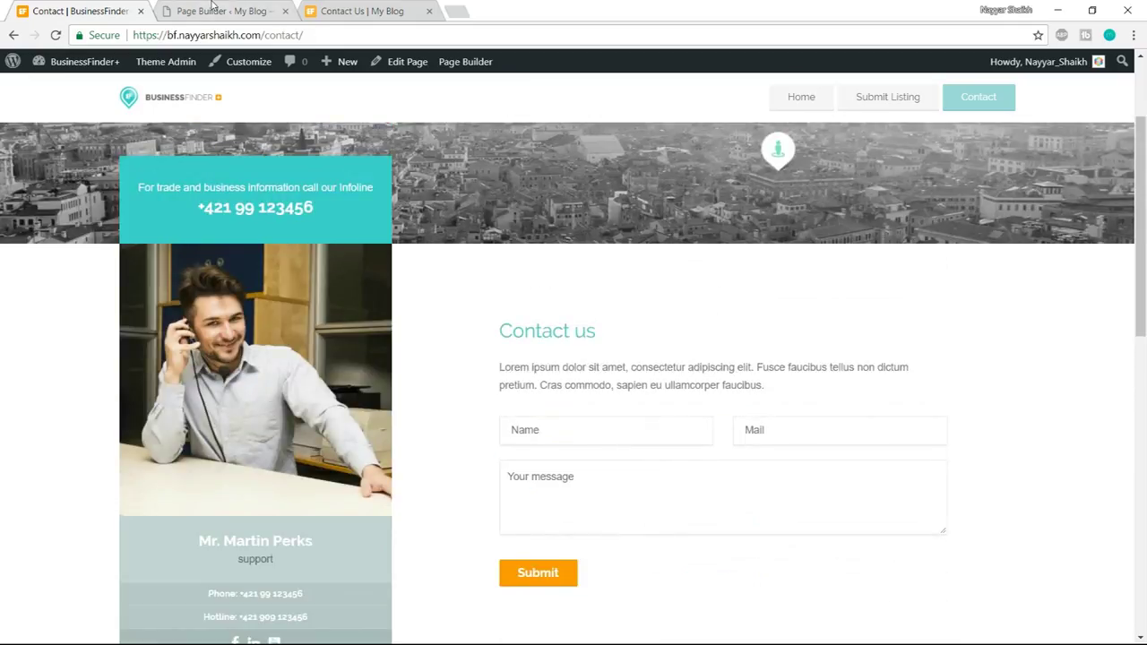
pyautogui.click(212, 10)
pyautogui.scroll(-4, 719, 325)
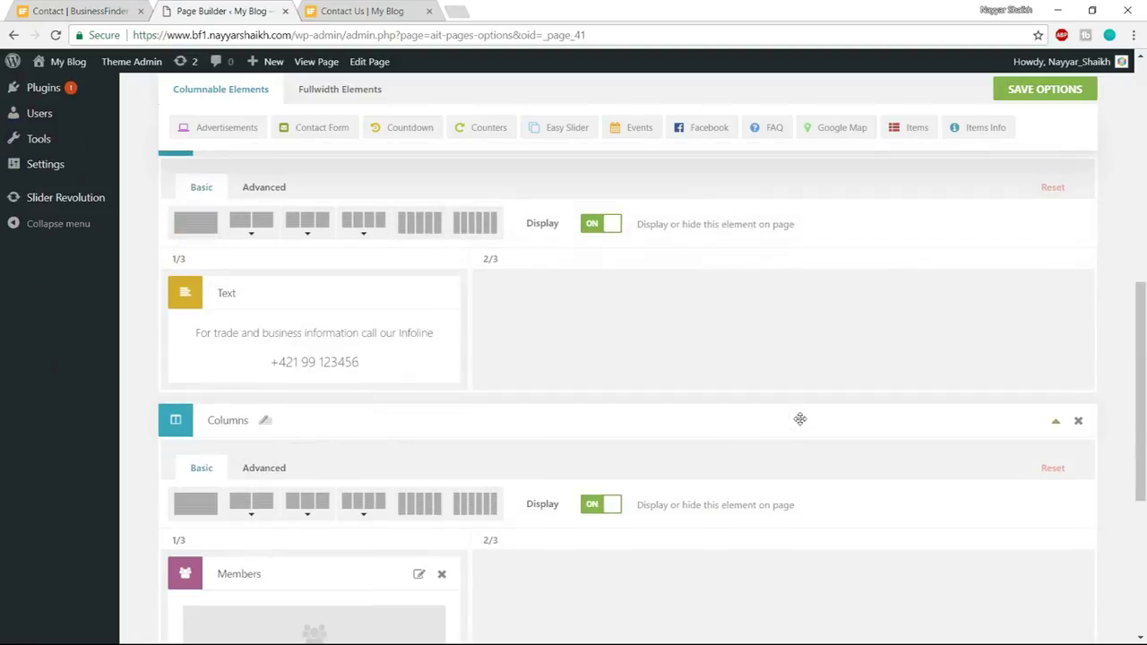
# Drag a Contact Form element into the 2/3 column of the Members row
pyautogui.scroll(-3, 793, 376)
pyautogui.scroll(-2, 783, 346)
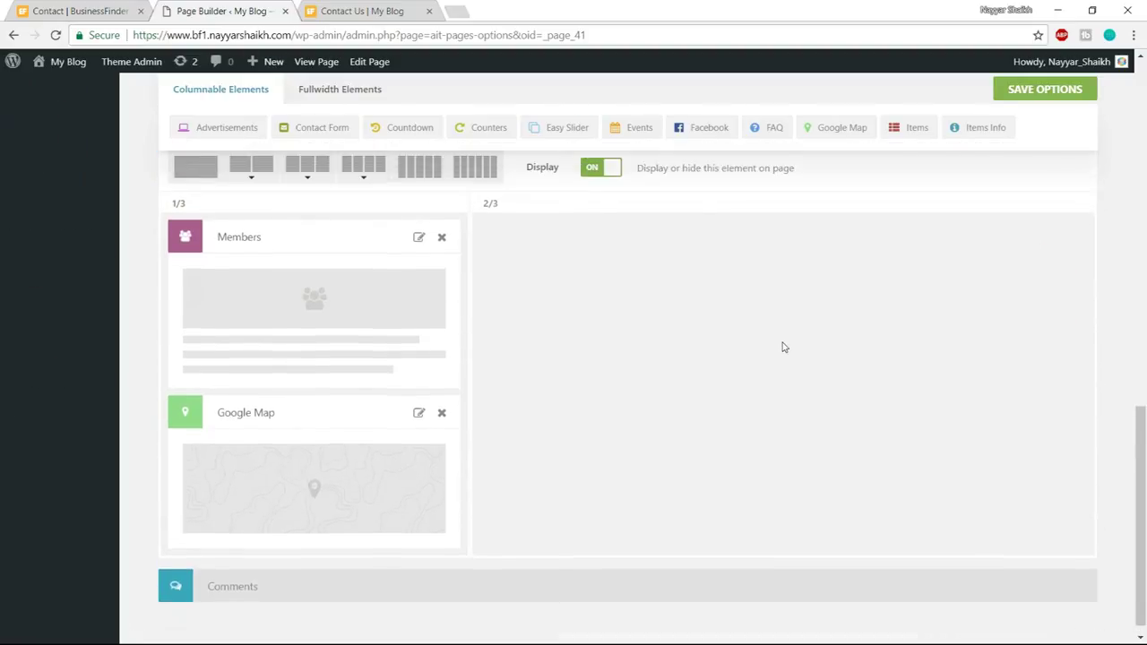
pyautogui.scroll(2, 783, 345)
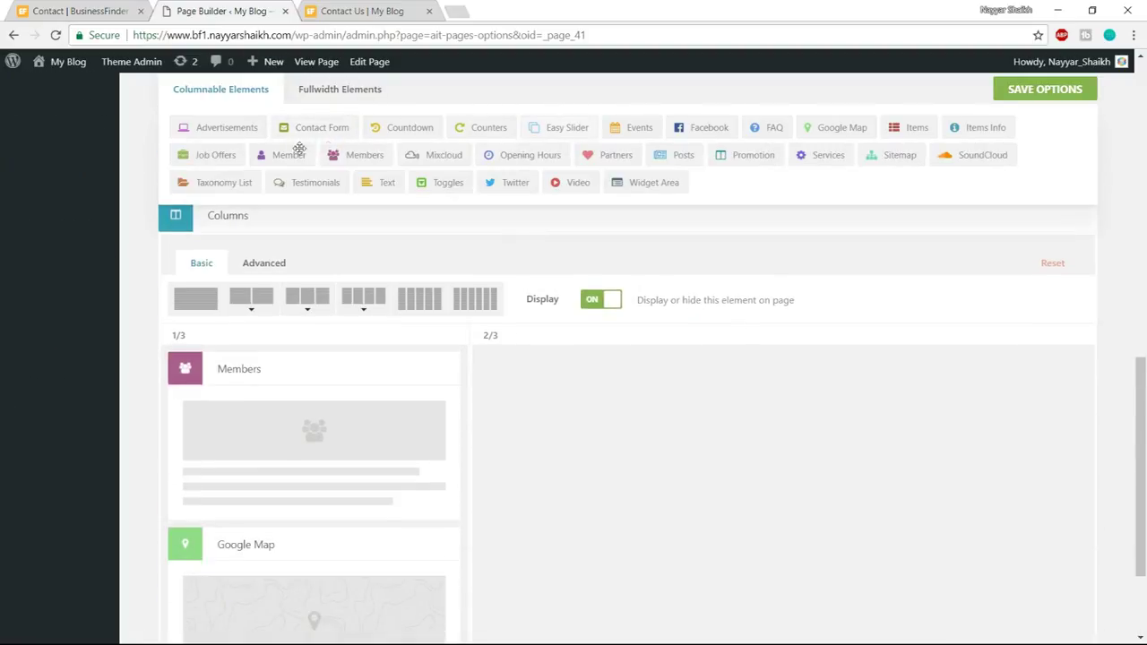
pyautogui.moveTo(299, 127); pyautogui.dragTo(623, 366)
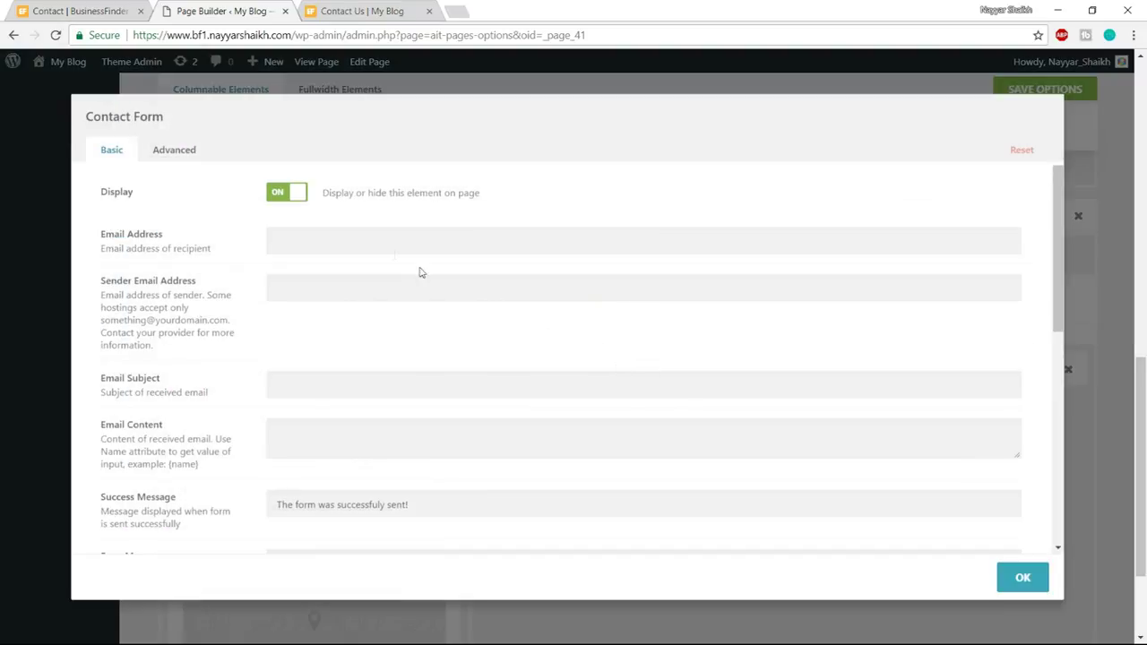
pyautogui.click(312, 237)
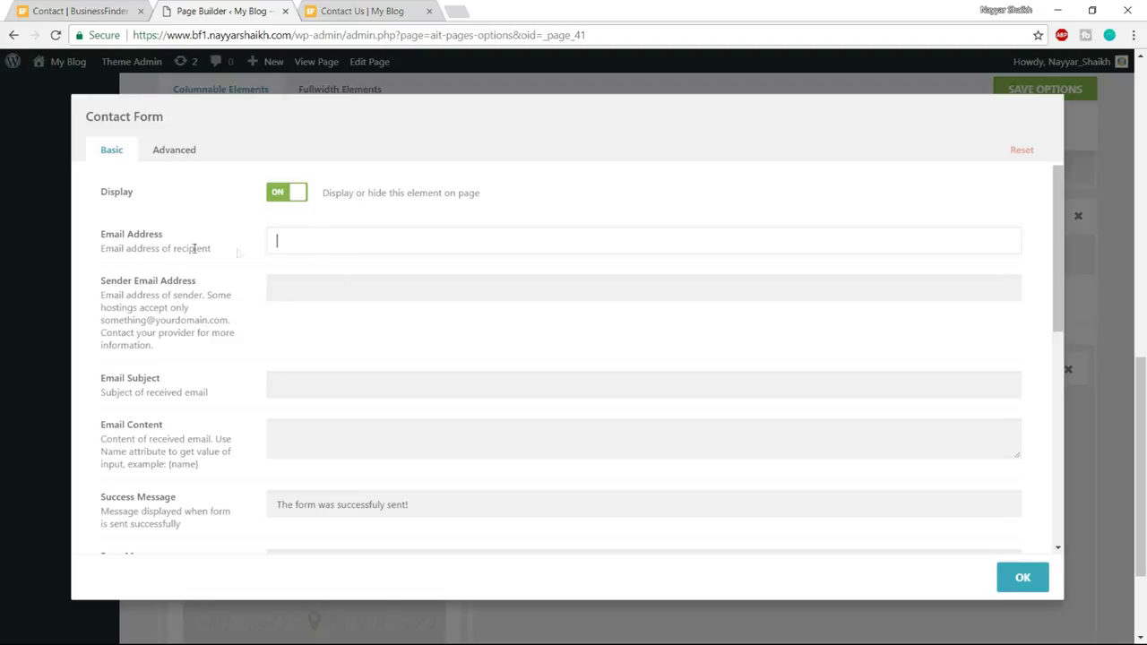
# Fill the recipient email from saved suggestions and clear the wrongly filled Email Subject
pyautogui.click(356, 241)
pyautogui.click(358, 263)
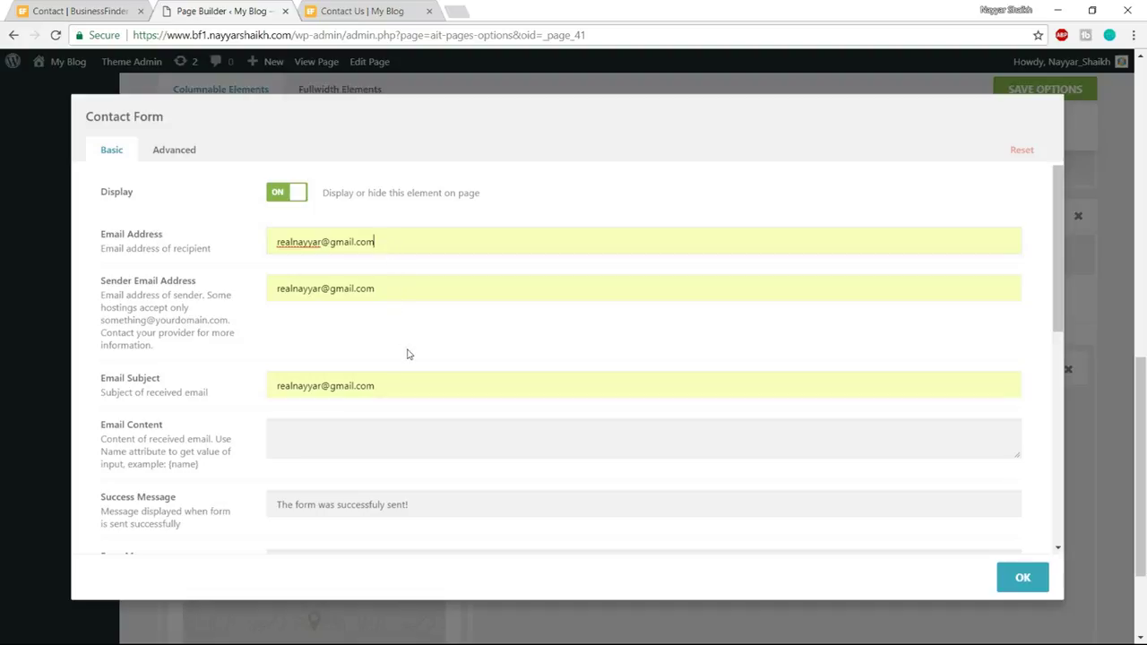
pyautogui.moveTo(412, 387); pyautogui.dragTo(263, 394)
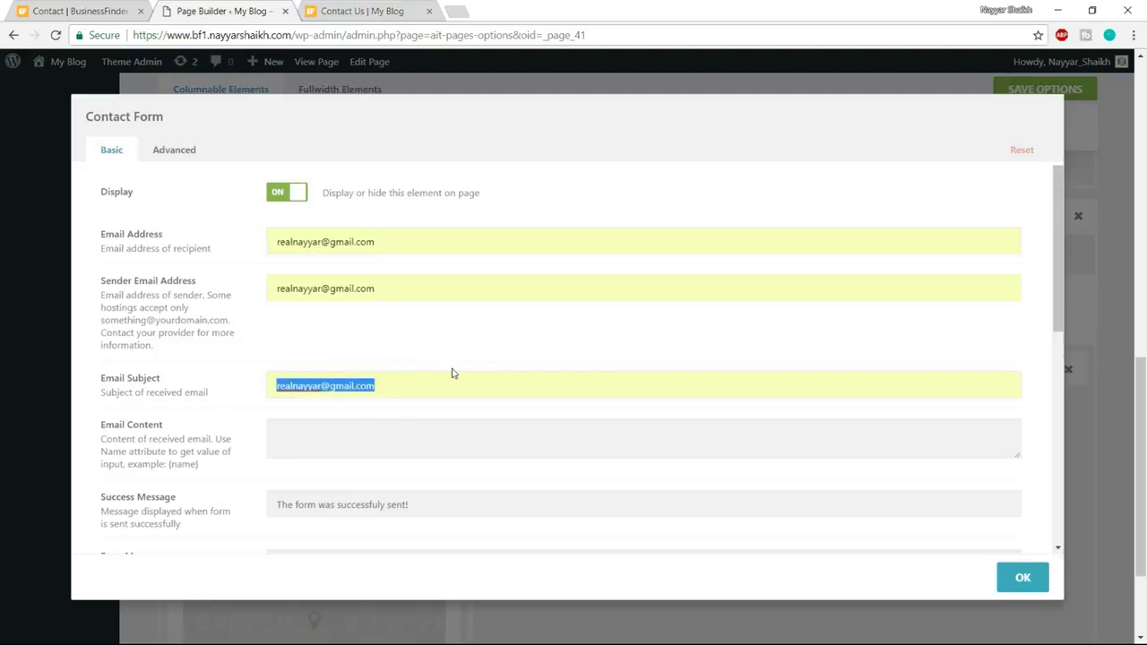
pyautogui.write('Bus')
pyautogui.press('BackSpace')
pyautogui.press('BackSpace')
pyautogui.press('BackSpace')
pyautogui.press('BackSpace')
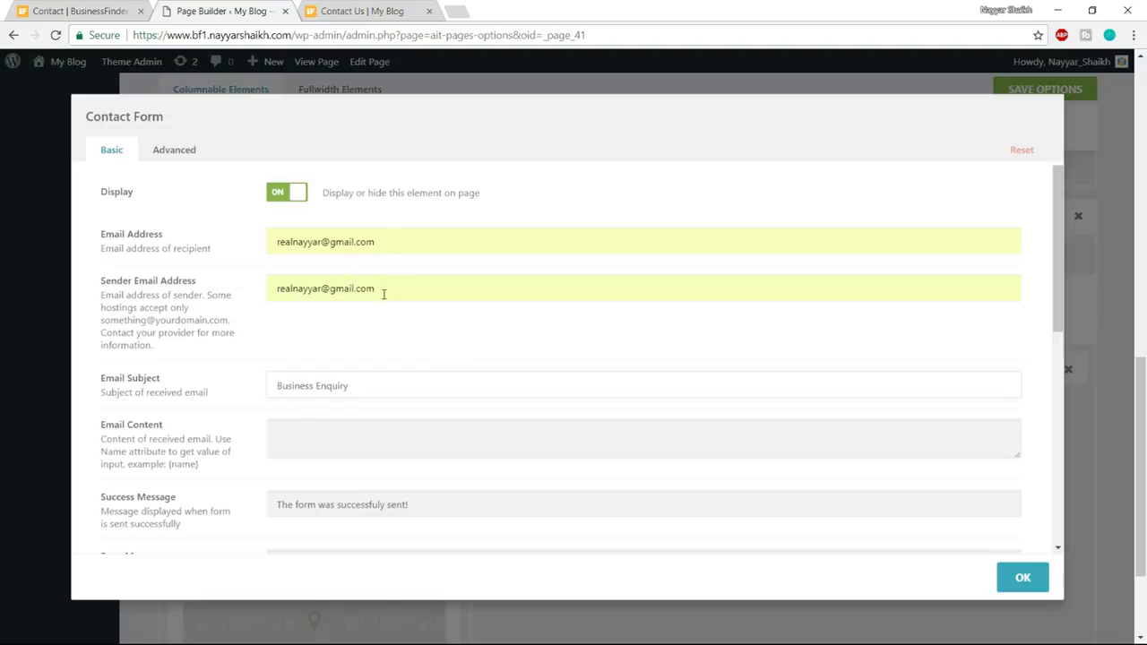
# Set the sender address to info@ followed by the site's domain copied from the address bar
pyautogui.moveTo(396, 284); pyautogui.dragTo(250, 291)
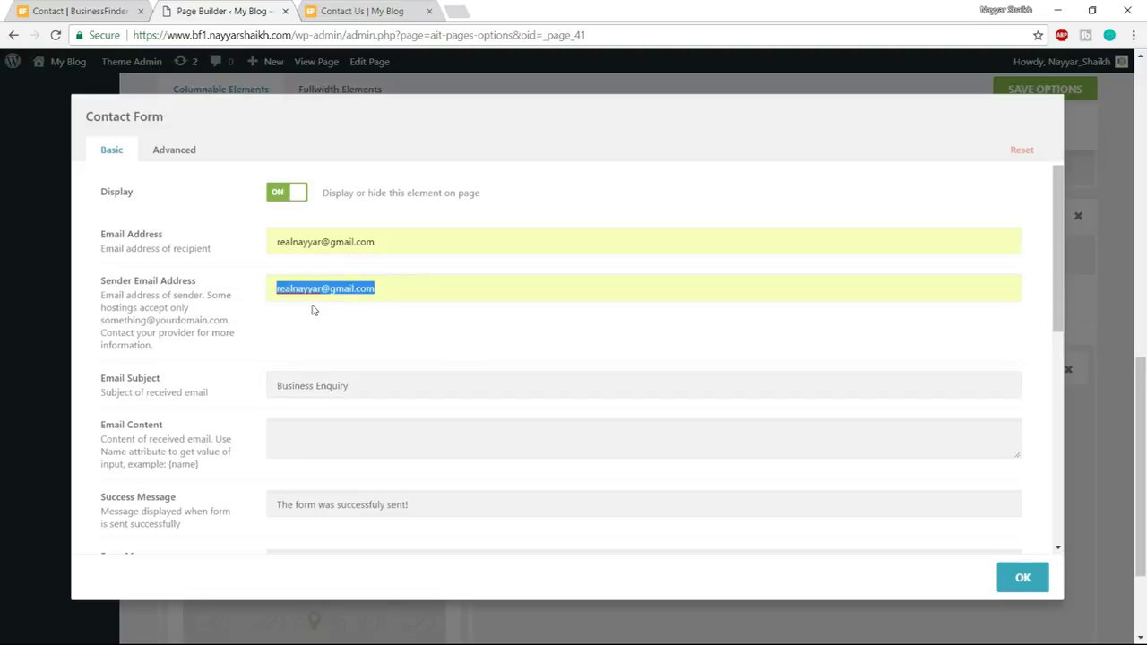
pyautogui.click(124, 15)
pyautogui.click(218, 9)
pyautogui.write('info@')
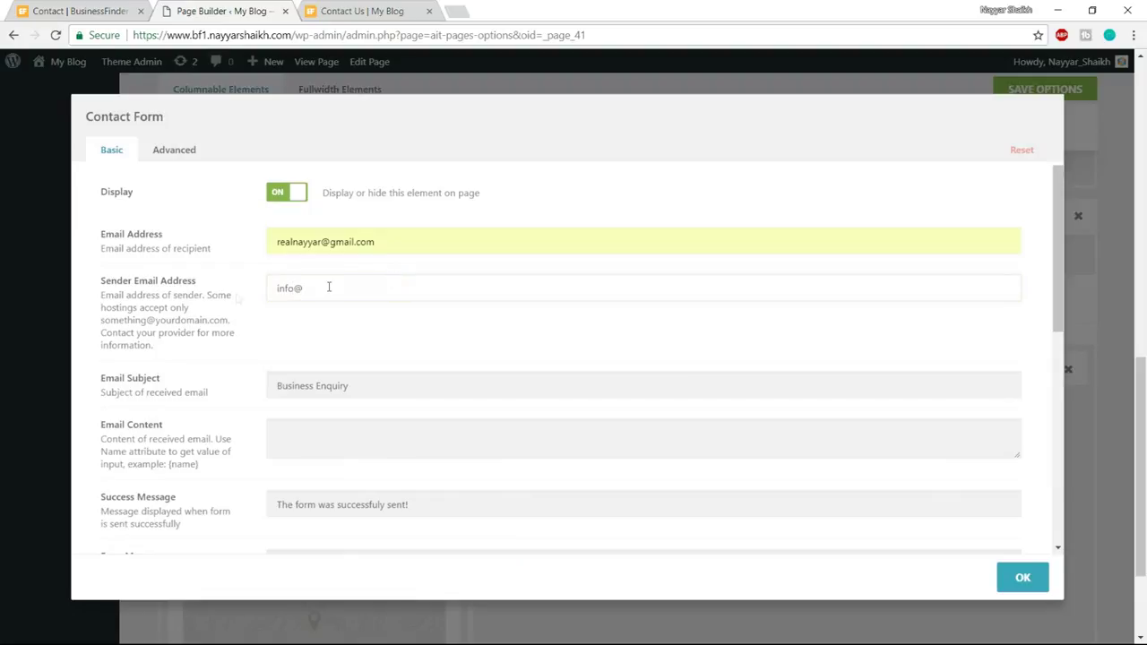
pyautogui.click(71, 11)
pyautogui.click(247, 9)
pyautogui.moveTo(192, 35); pyautogui.dragTo(291, 35)
pyautogui.hotkey('ctrl', 'c')
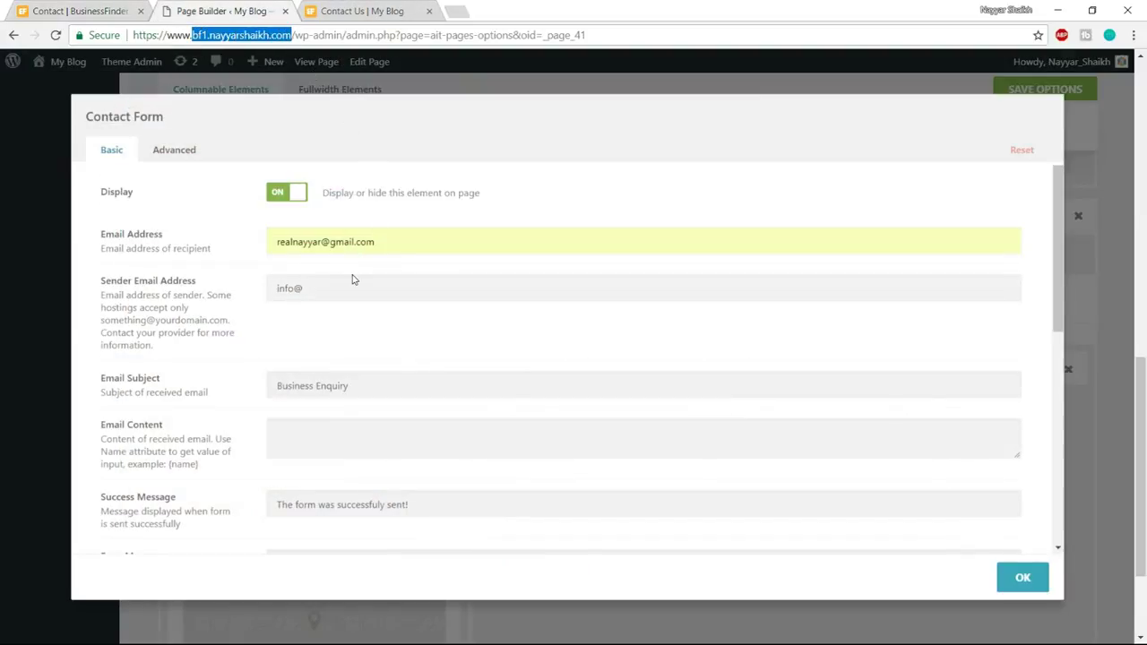
pyautogui.click(353, 283)
pyautogui.hotkey('ctrl', 'v')
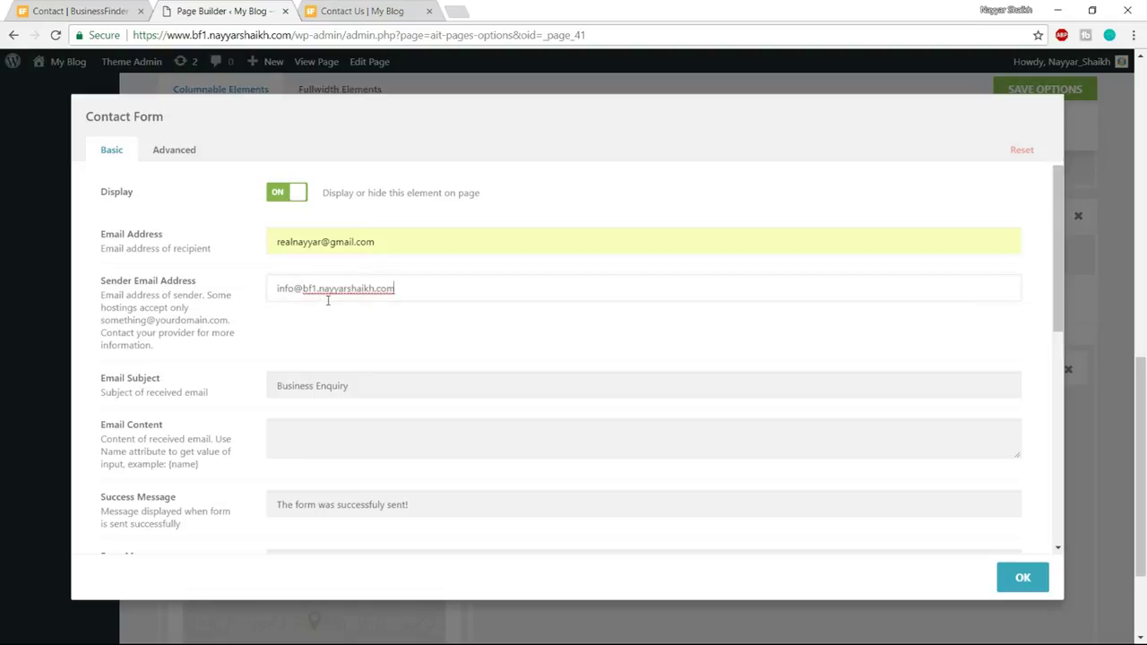
pyautogui.click(403, 352)
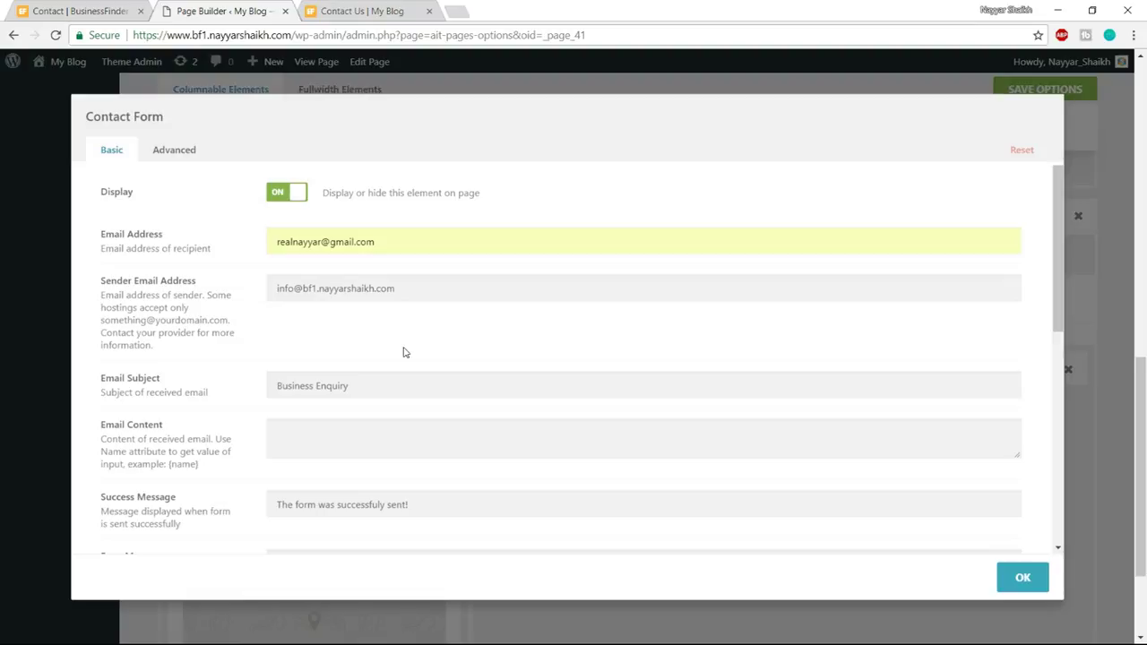
# Enlarge the Email Content box to begin writing the email body
pyautogui.scroll(-3, 403, 349)
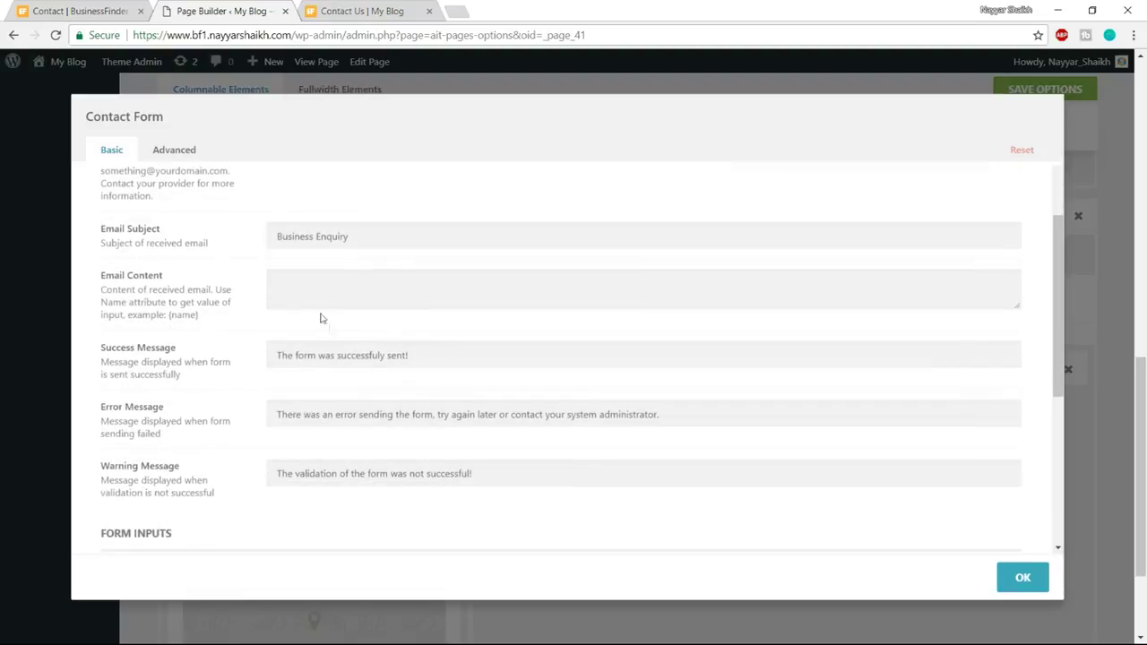
pyautogui.click(316, 304)
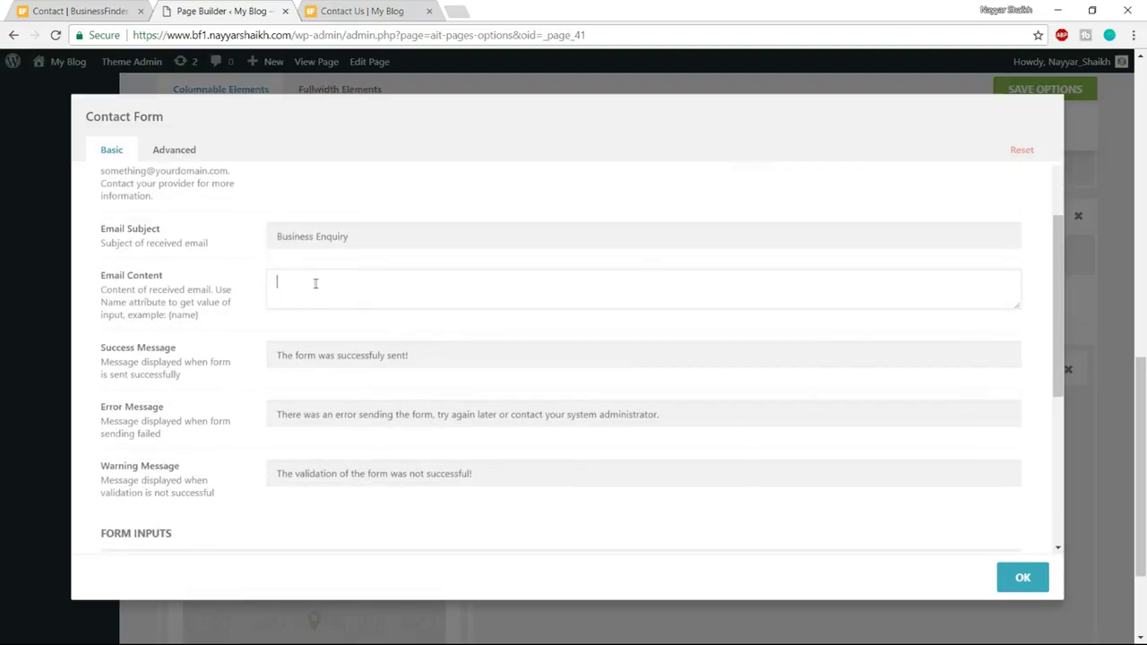
pyautogui.moveTo(1016, 306); pyautogui.dragTo(1029, 432)
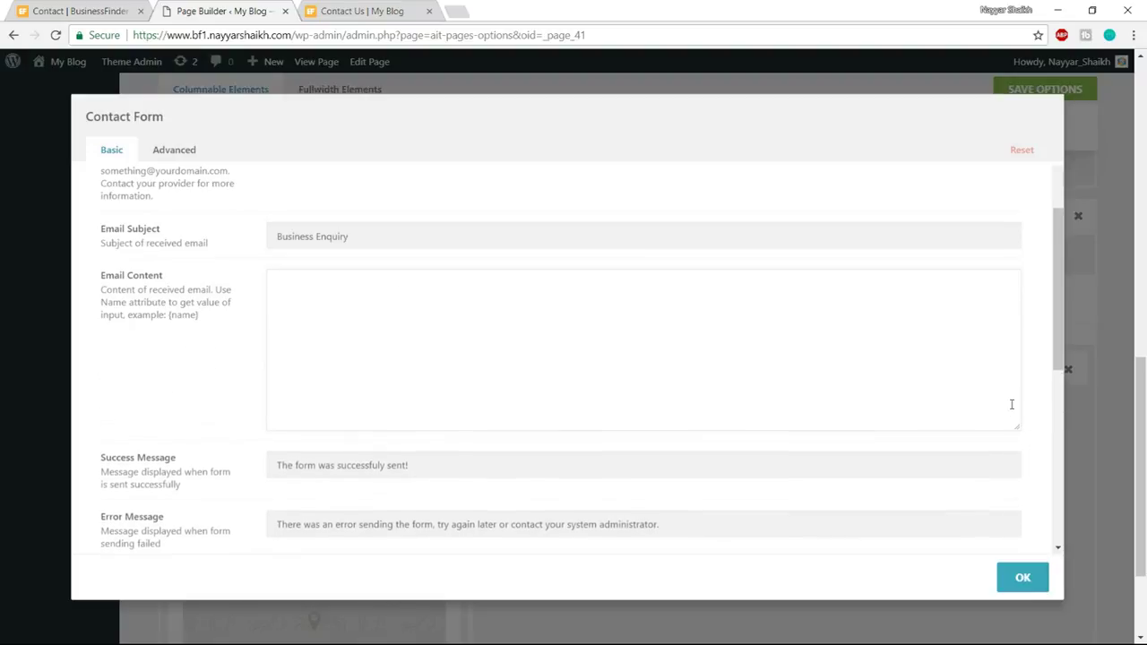
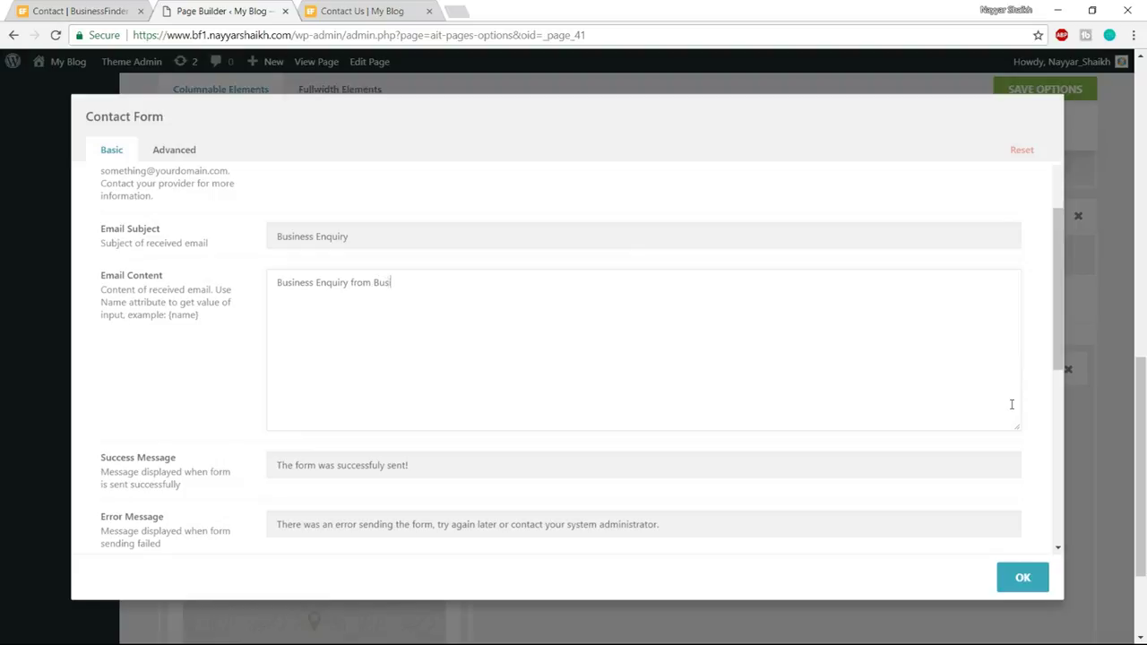
# Add the line Name: {name} to the contact form's email content
pyautogui.write('.com')
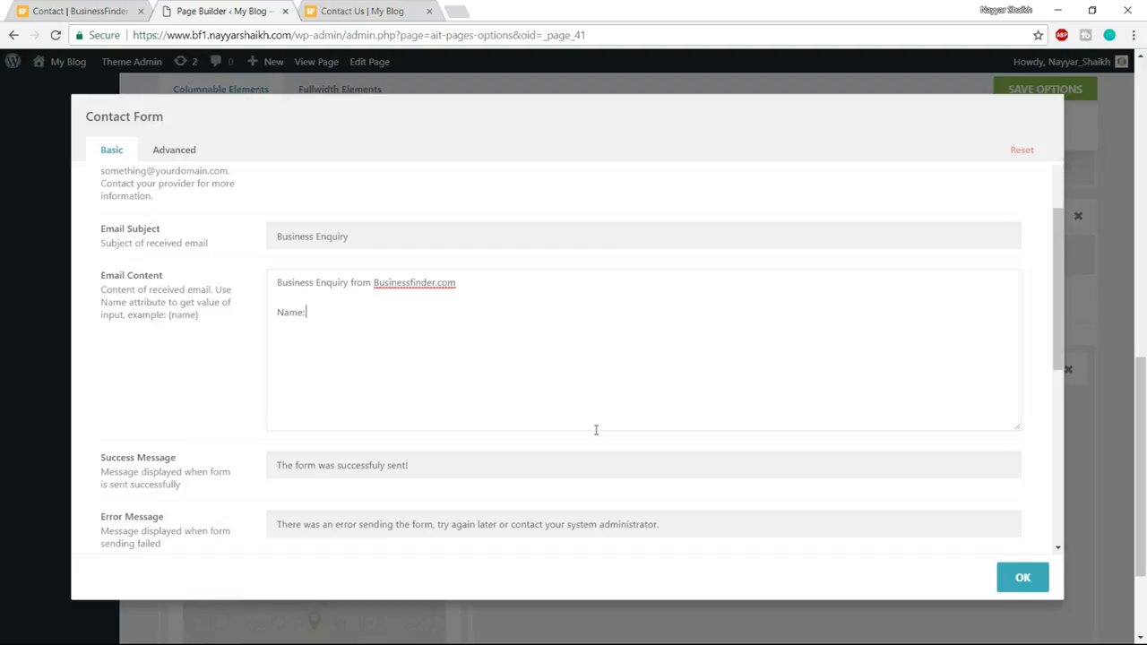
pyautogui.moveTo(198, 315); pyautogui.dragTo(170, 317)
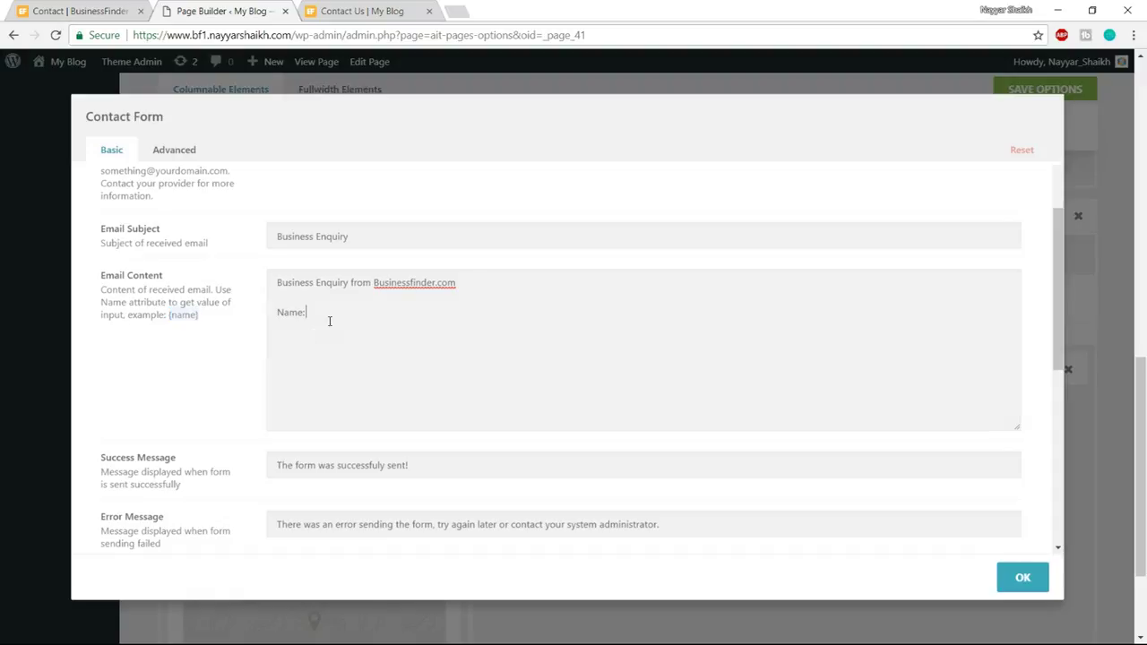
pyautogui.click(373, 321)
pyautogui.write('{name}')
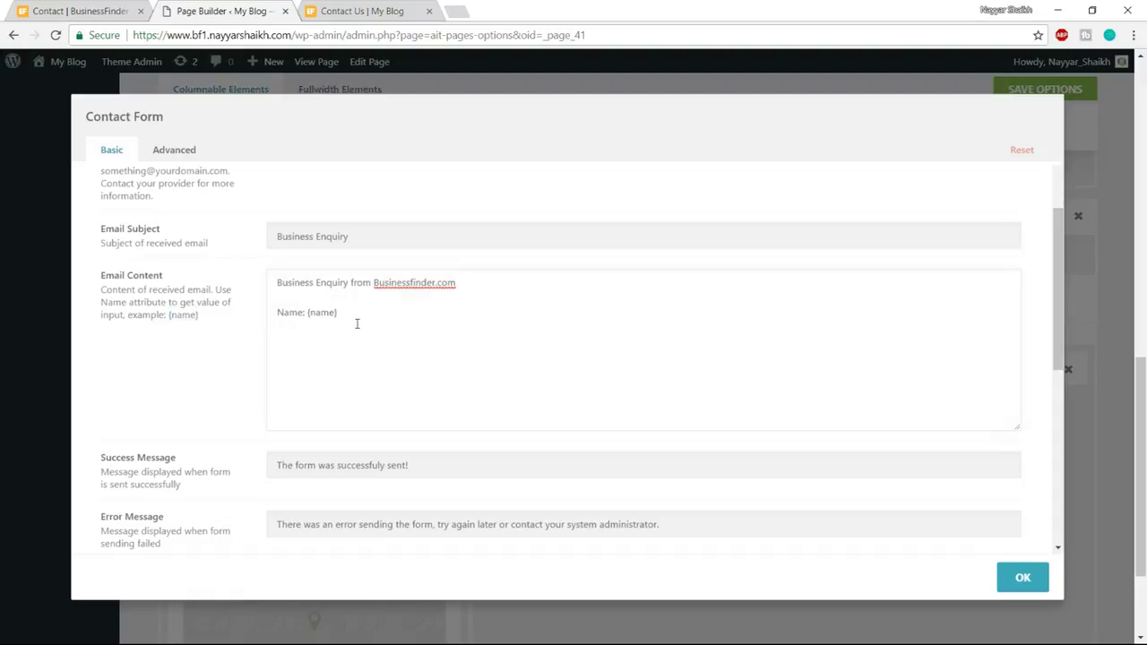
pyautogui.hotkey('ctrl', 'shift', 'Tab')
pyautogui.scroll(-2, 793, 502)
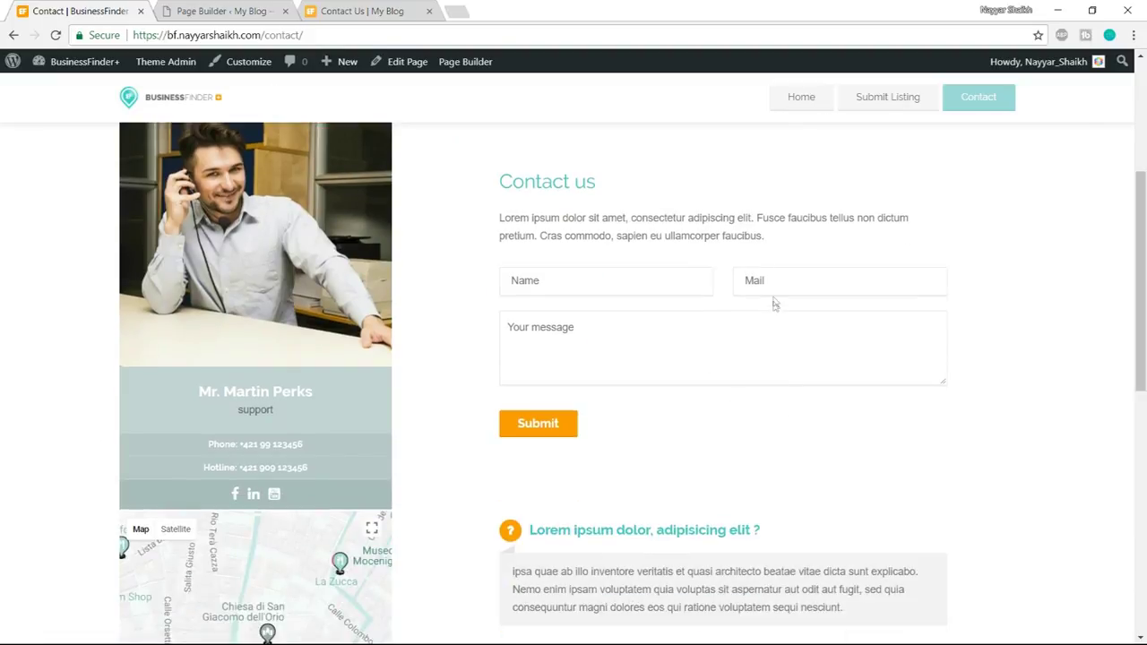
pyautogui.click(228, 11)
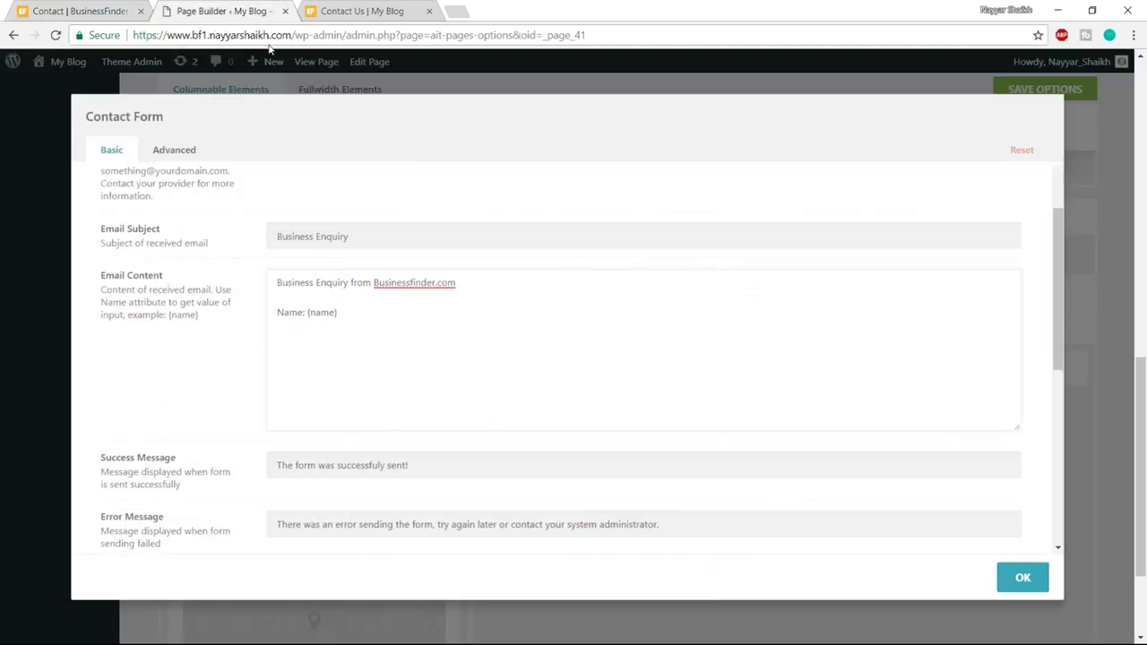
# Add an Email: {email} line below the Name line
pyautogui.write('mail')
pyautogui.scroll(-3, 493, 316)
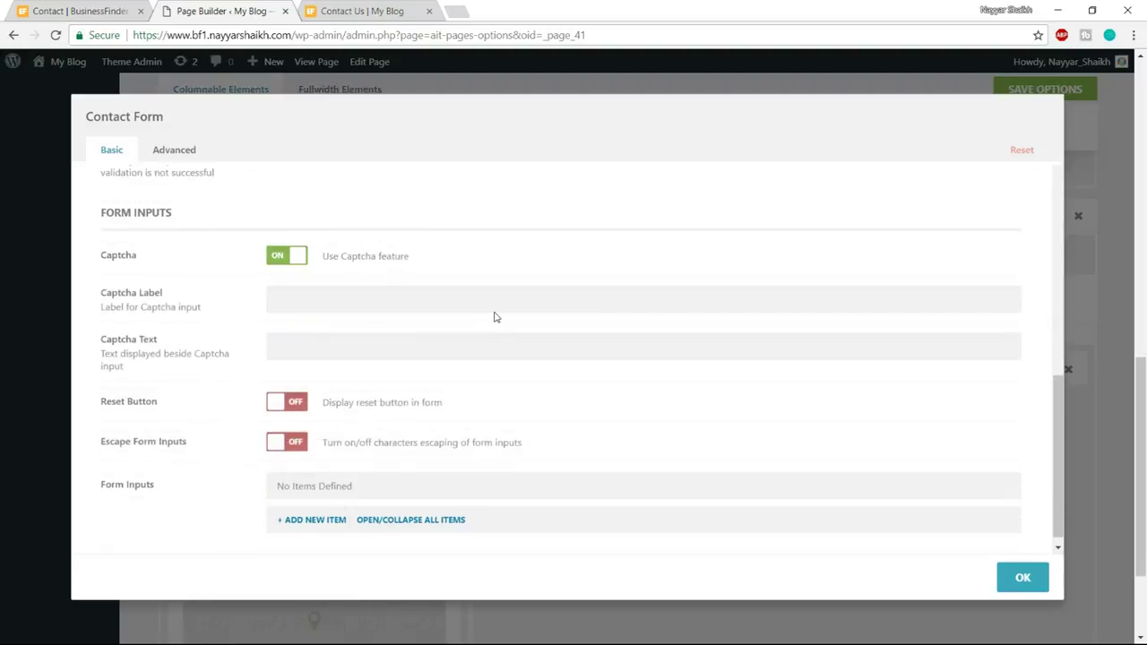
pyautogui.scroll(5, 395, 444)
pyautogui.scroll(2, 401, 436)
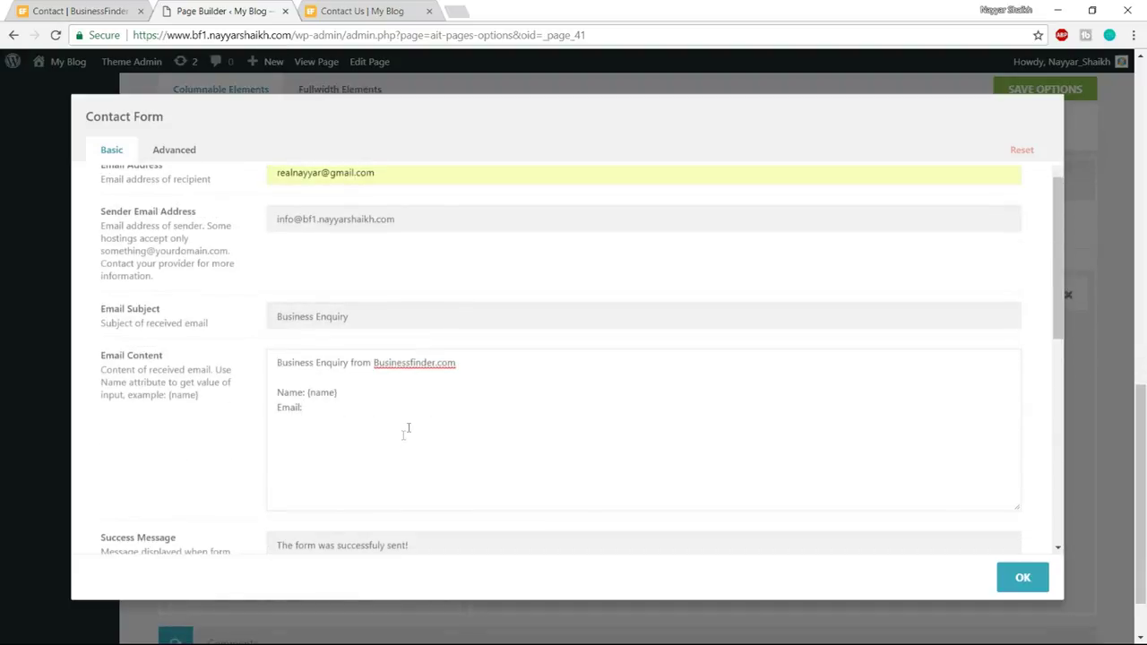
pyautogui.moveTo(338, 394); pyautogui.dragTo(308, 395)
pyautogui.hotkey('ctrl', 'c')
pyautogui.click(329, 409)
pyautogui.hotkey('ctrl', 'v')
pyautogui.moveTo(331, 408); pyautogui.dragTo(310, 407)
pyautogui.write('Ema')
# Add a Message: {message} line and correct the misspelling 'Meassge' to 'Message'
pyautogui.click(101, 9)
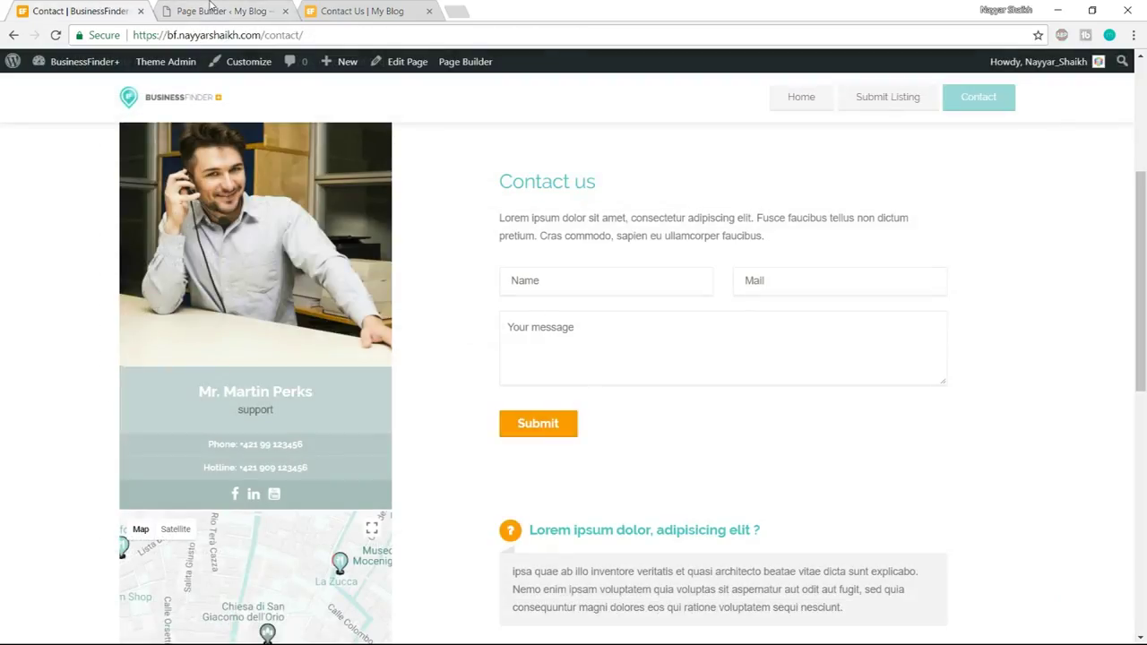
pyautogui.click(211, 7)
pyautogui.write('Meassge')
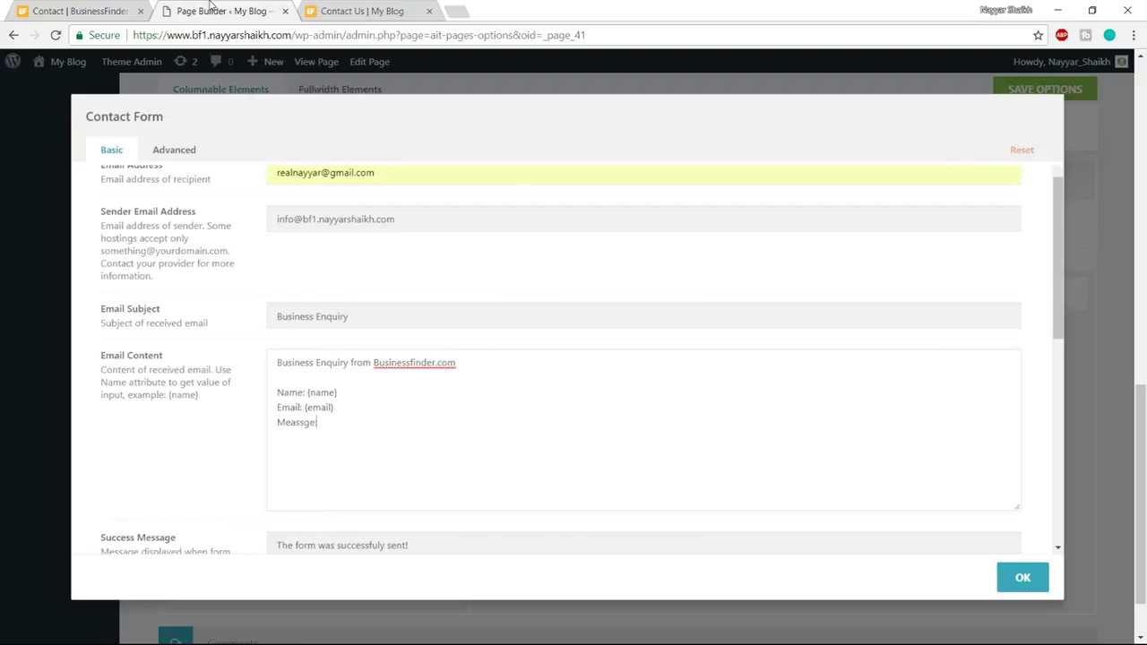
pyautogui.write(': {name}')
pyautogui.doubleClick(326, 421)
pyautogui.write('message}')
pyautogui.rightClick(290, 425)
pyautogui.click(314, 439)
pyautogui.scroll(-5, 435, 434)
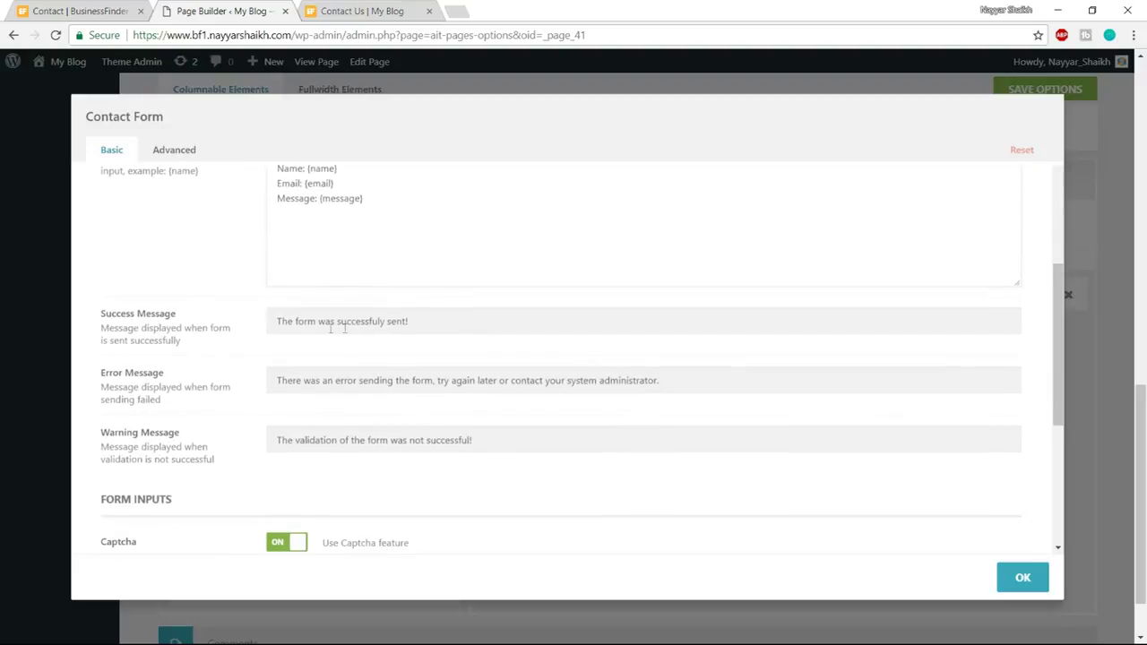
# Turn off the captcha on the contact form
pyautogui.scroll(-2, 421, 358)
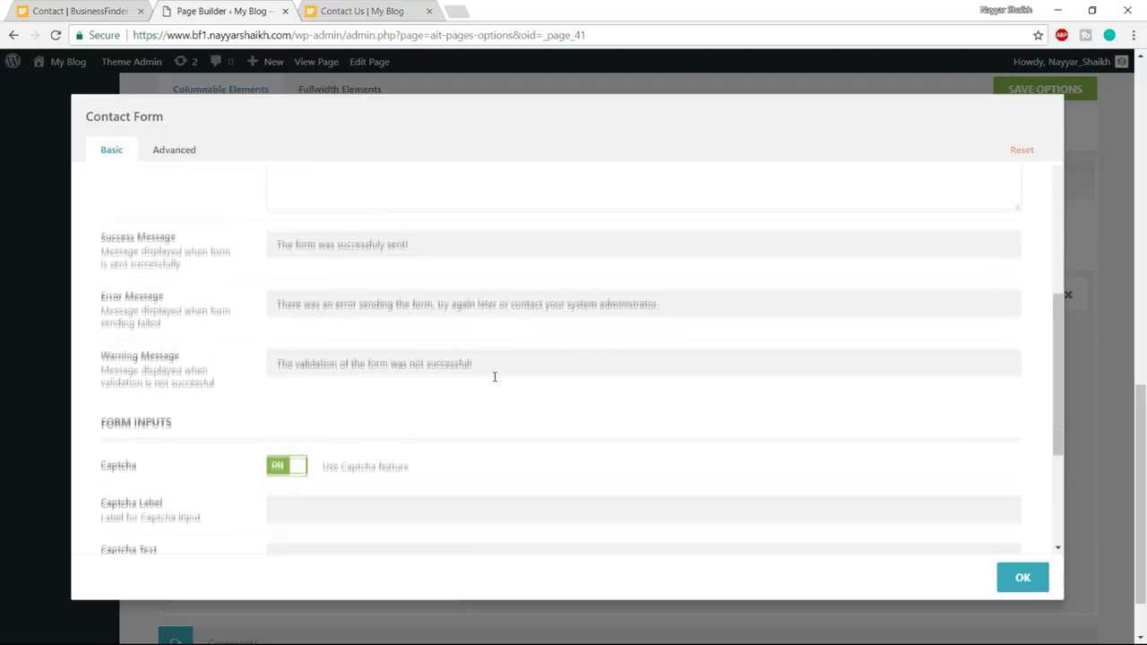
pyautogui.scroll(-3, 269, 364)
pyautogui.click(292, 323)
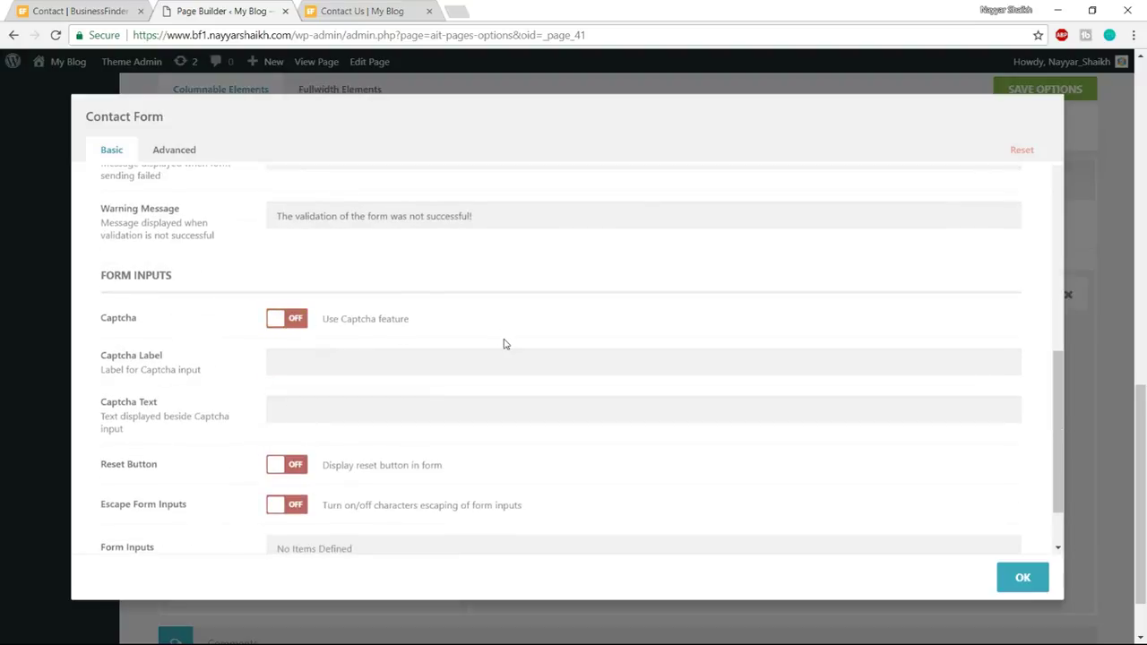
pyautogui.scroll(-2, 505, 341)
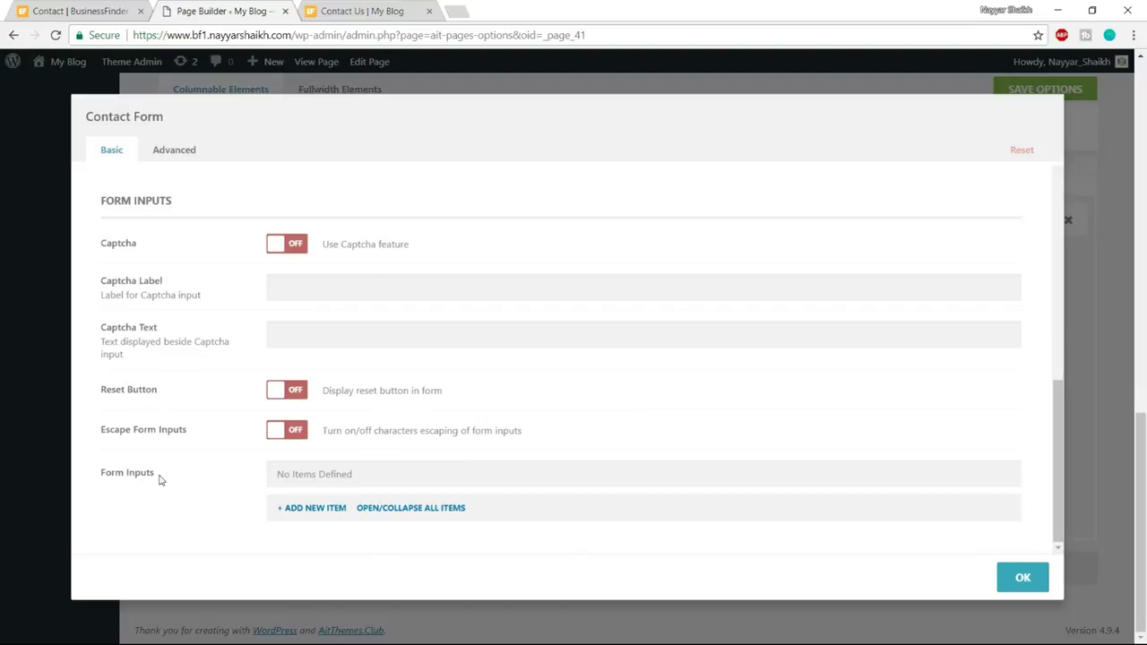
pyautogui.scroll(8, 384, 486)
pyautogui.moveTo(379, 361); pyautogui.dragTo(295, 322)
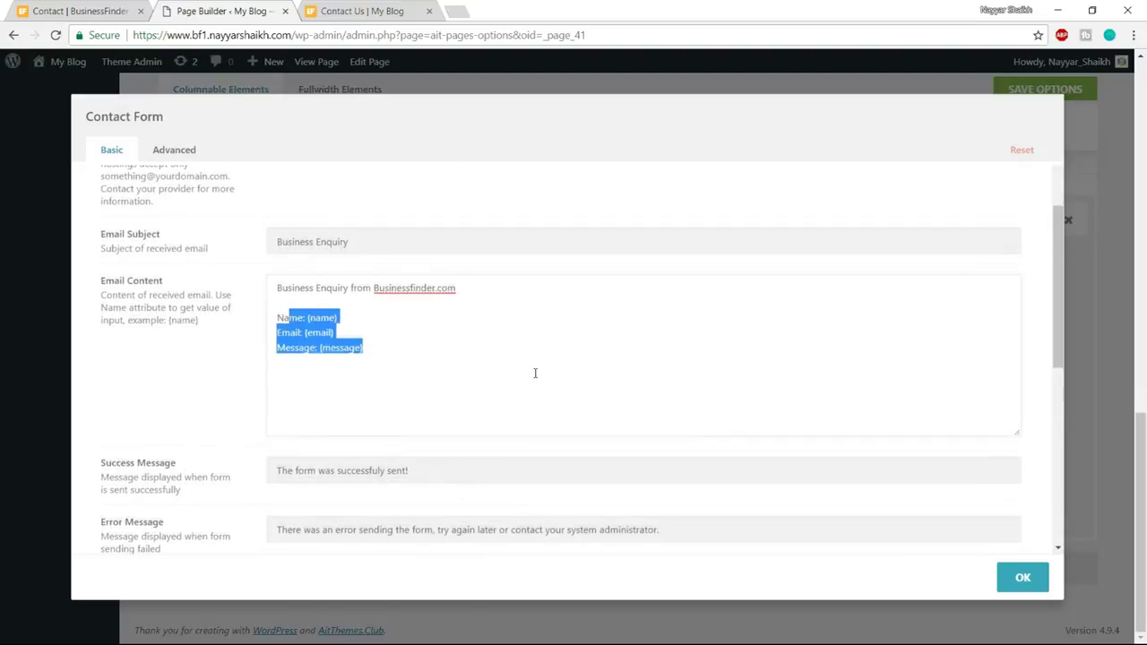
pyautogui.scroll(-10, 535, 372)
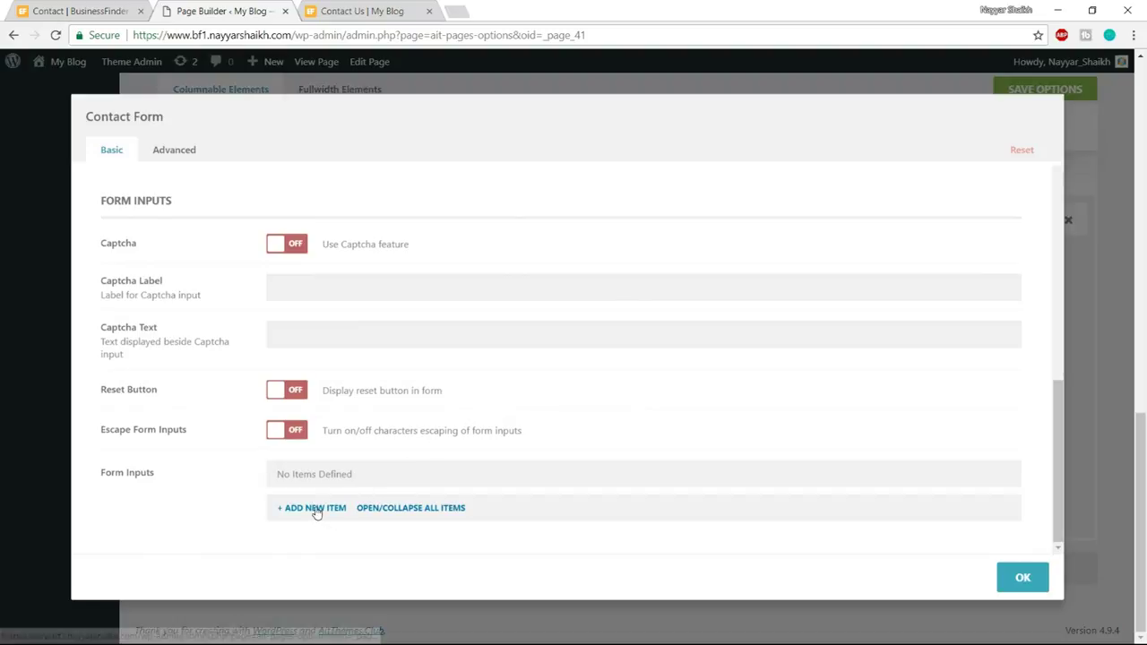
# Add a new form input and give it the name 'name'
pyautogui.click(315, 508)
pyautogui.scroll(-2, 474, 385)
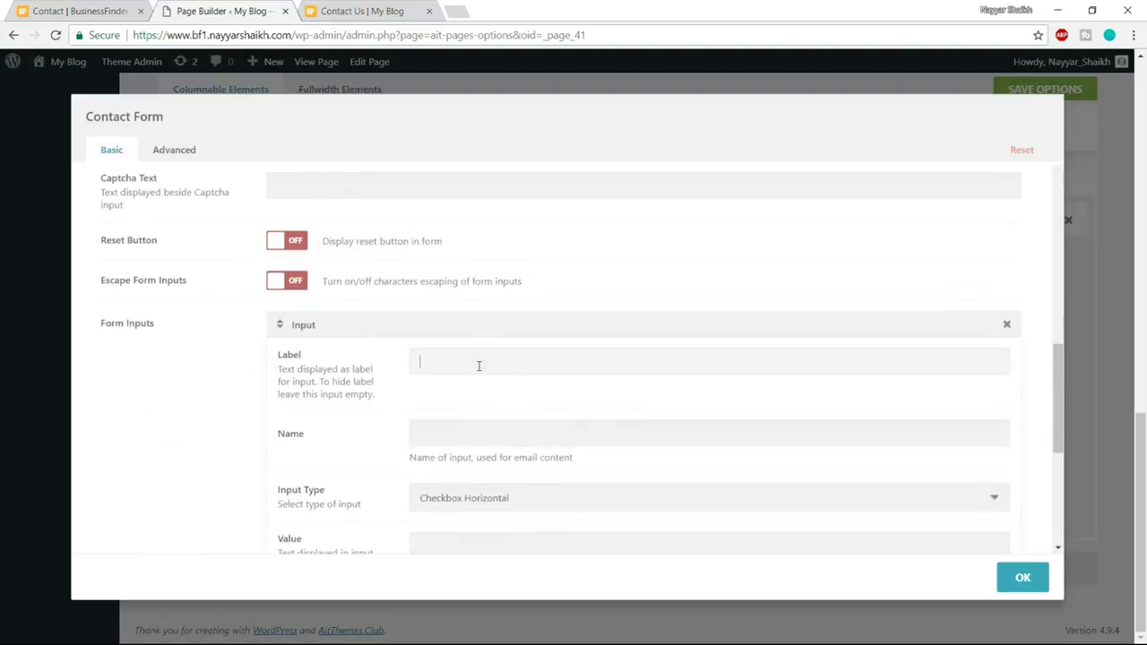
pyautogui.click(478, 366)
pyautogui.click(489, 429)
pyautogui.scroll(-1, 669, 437)
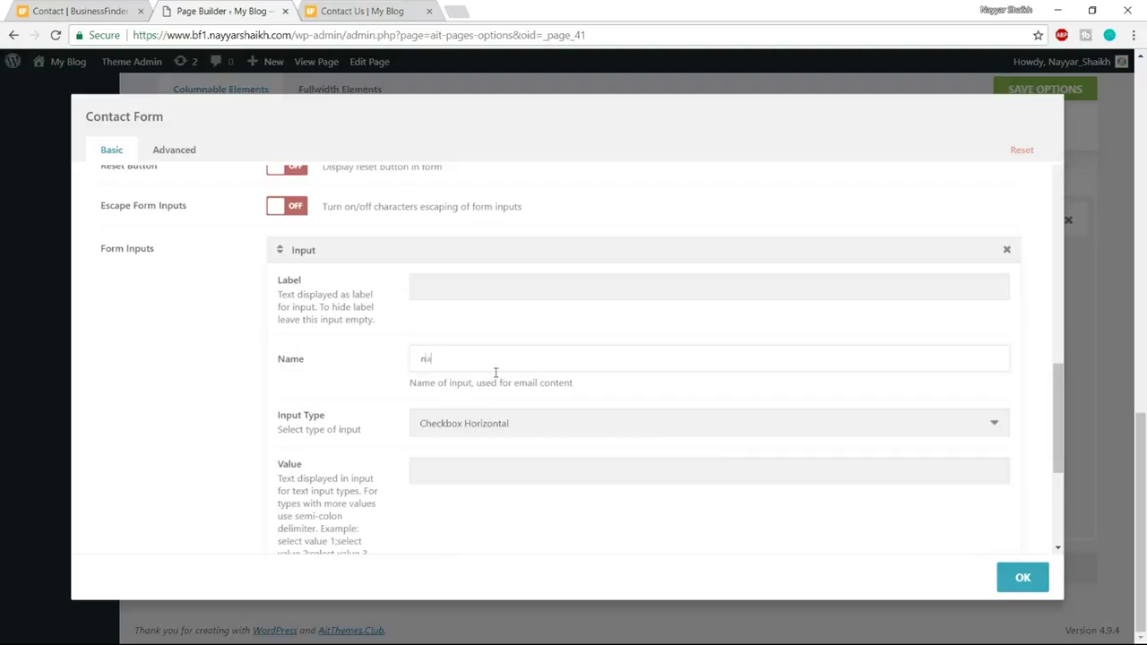
pyautogui.scroll(12, 463, 394)
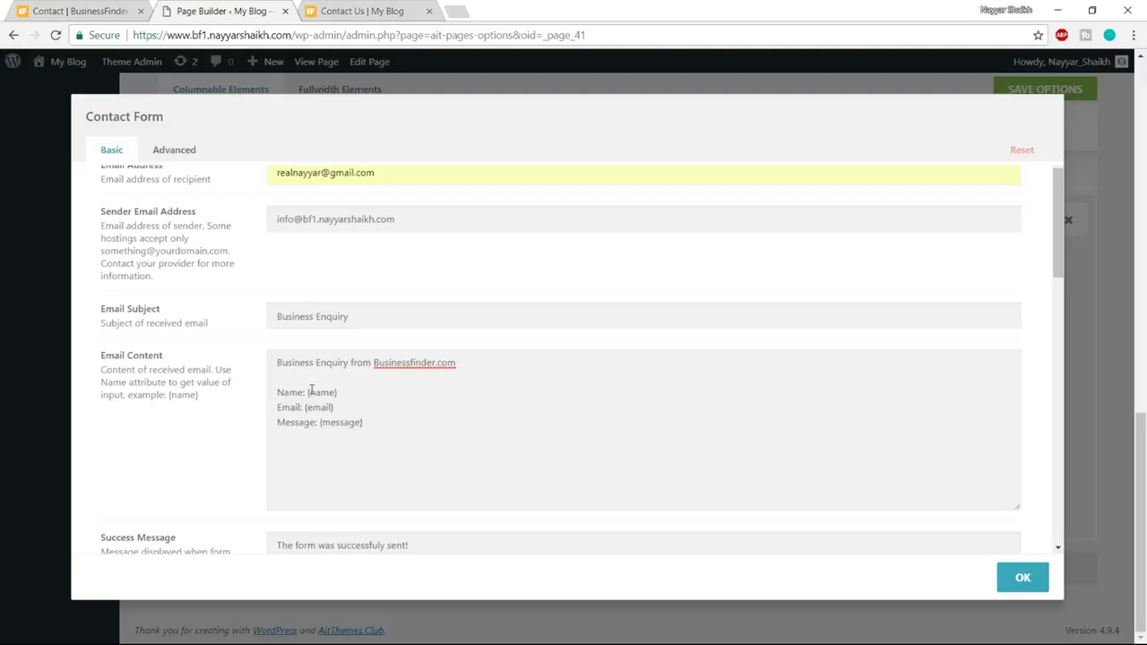
pyautogui.moveTo(309, 392); pyautogui.dragTo(332, 392)
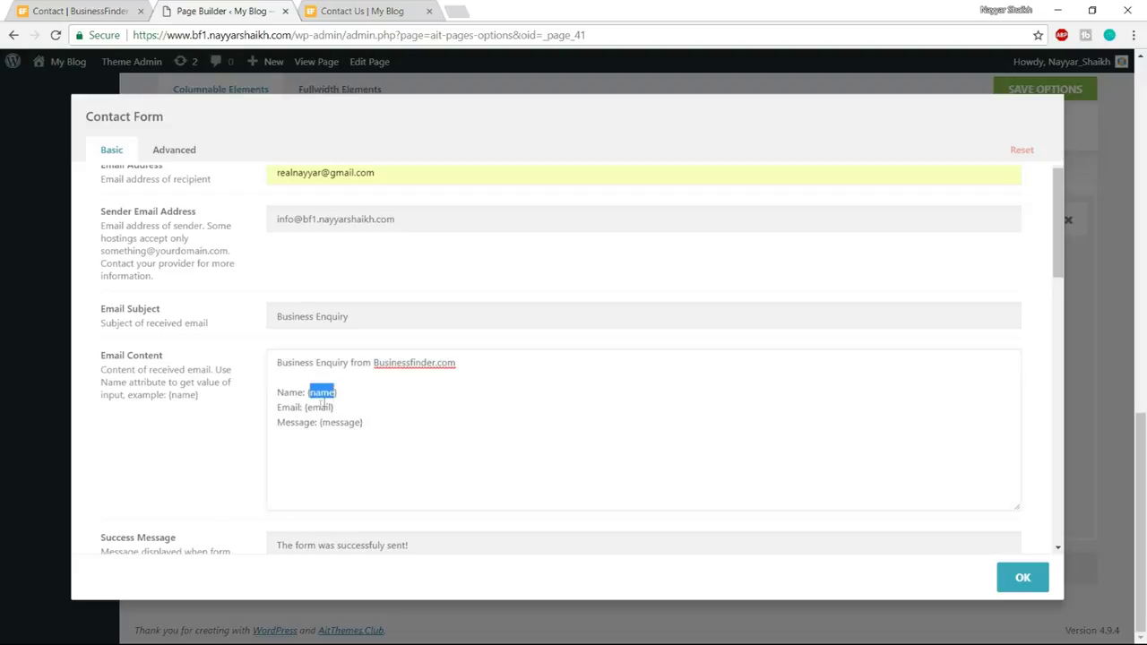
pyautogui.click(318, 398)
pyautogui.moveTo(310, 393); pyautogui.dragTo(336, 393)
pyautogui.scroll(-10, 480, 396)
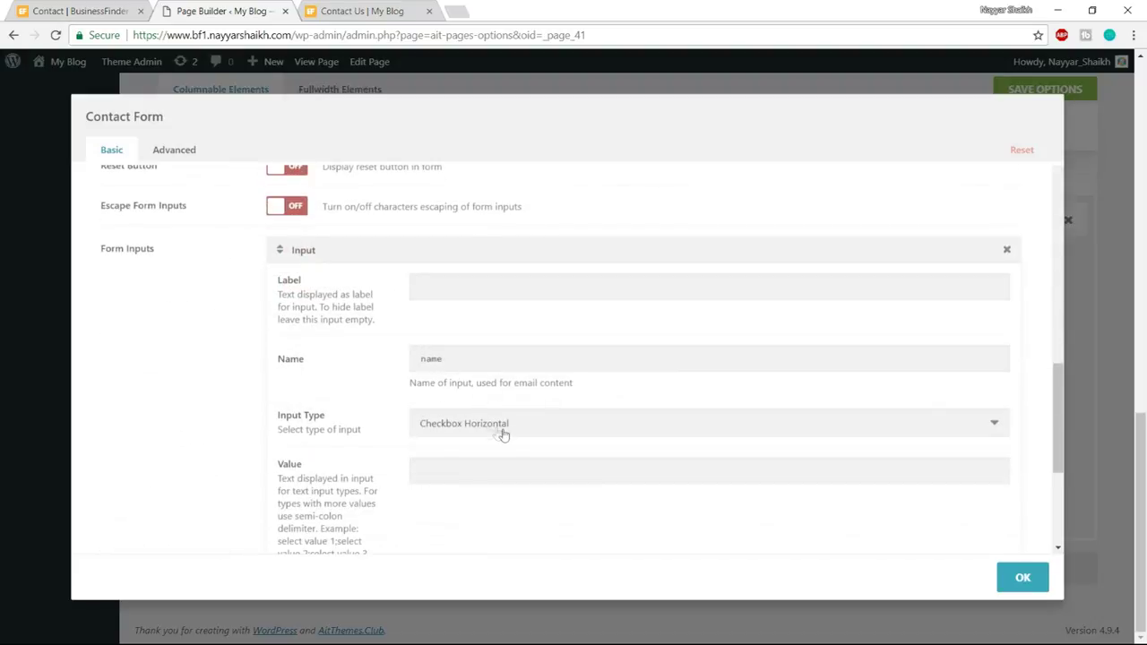
# Make the name input a Text field with placeholder 'Enter Your Name'
pyautogui.click(506, 426)
pyautogui.scroll(-5, 580, 458)
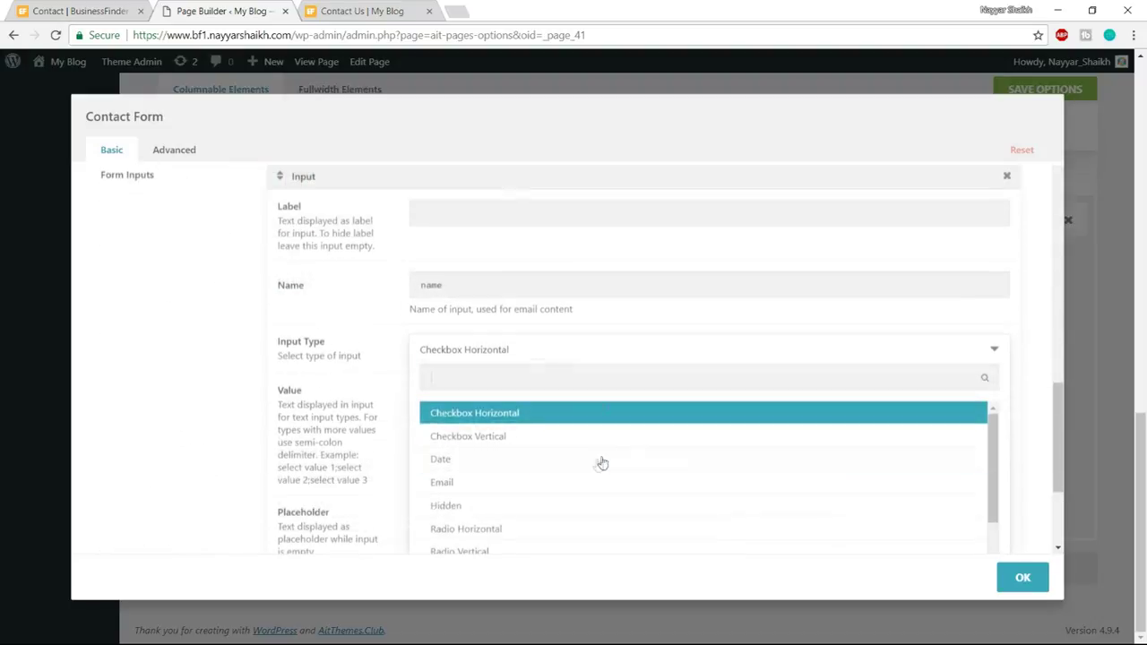
pyautogui.click(507, 525)
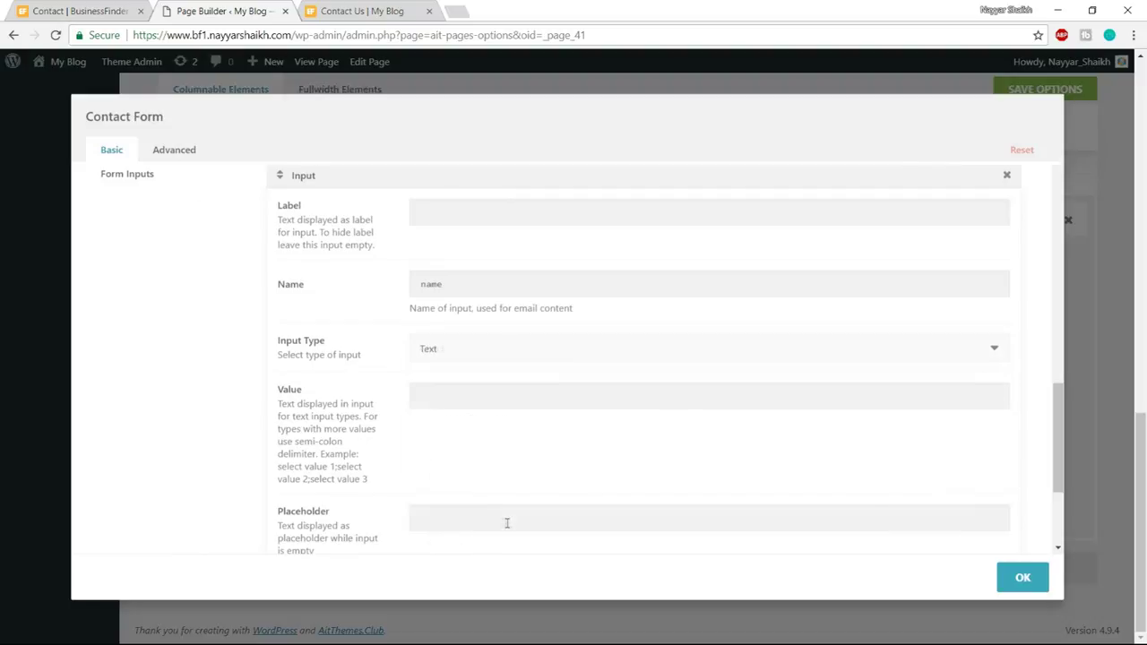
pyautogui.click(465, 397)
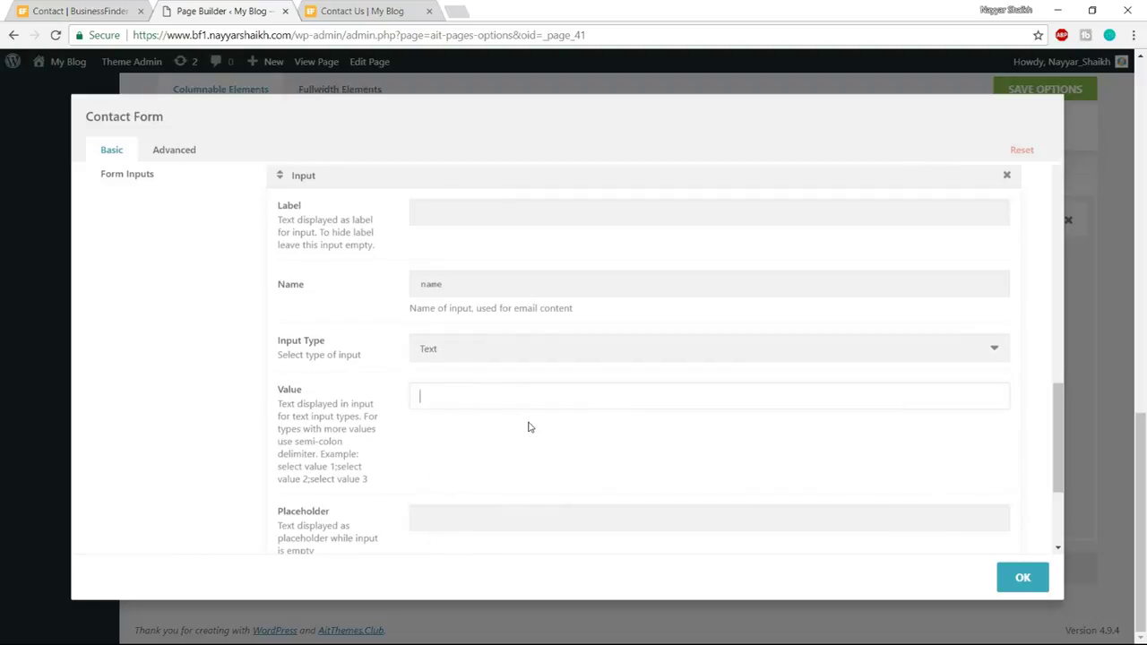
pyautogui.scroll(-1, 529, 427)
pyautogui.click(462, 444)
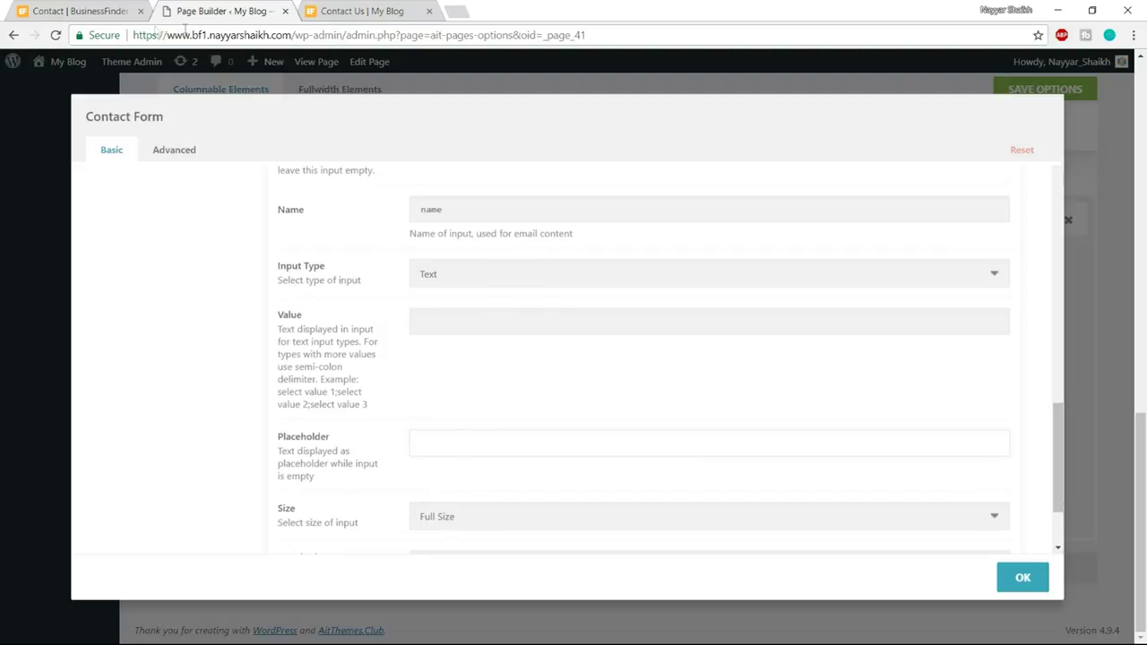
pyautogui.click(89, 11)
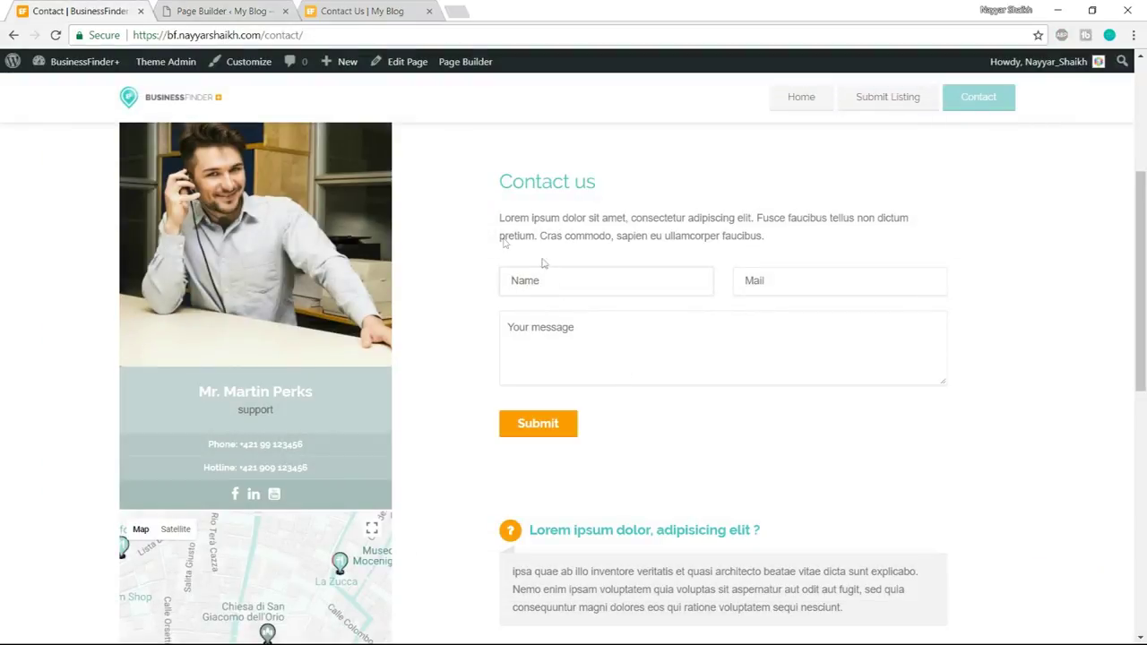
pyautogui.click(215, 11)
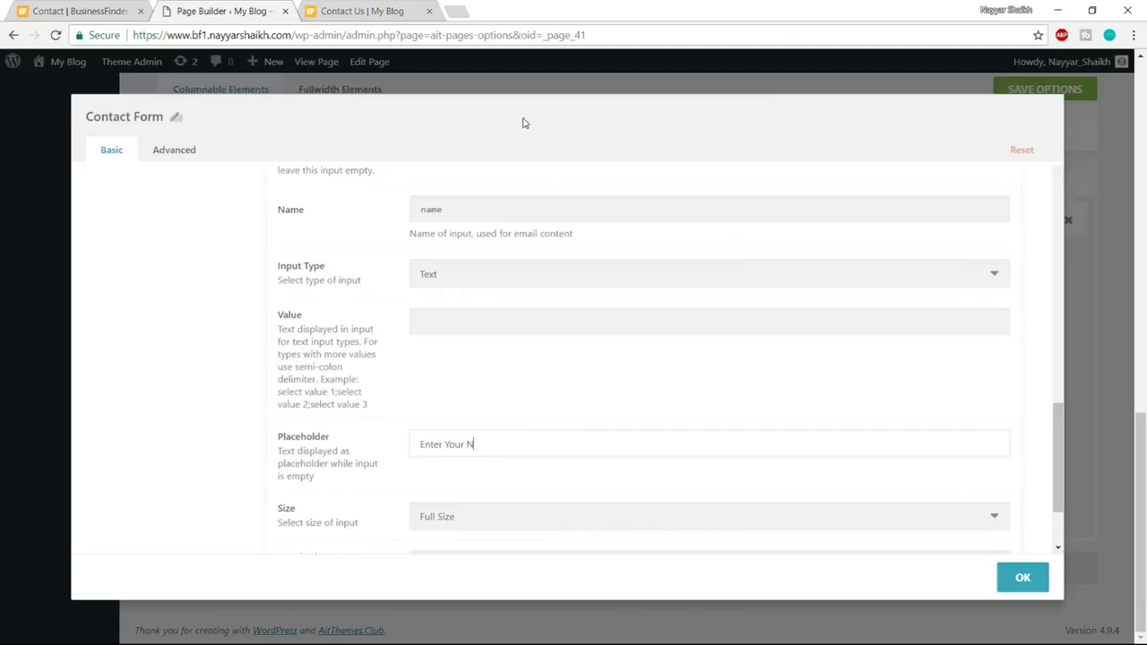
# Set the name input to Half Size and collapse its settings
pyautogui.scroll(-2, 729, 179)
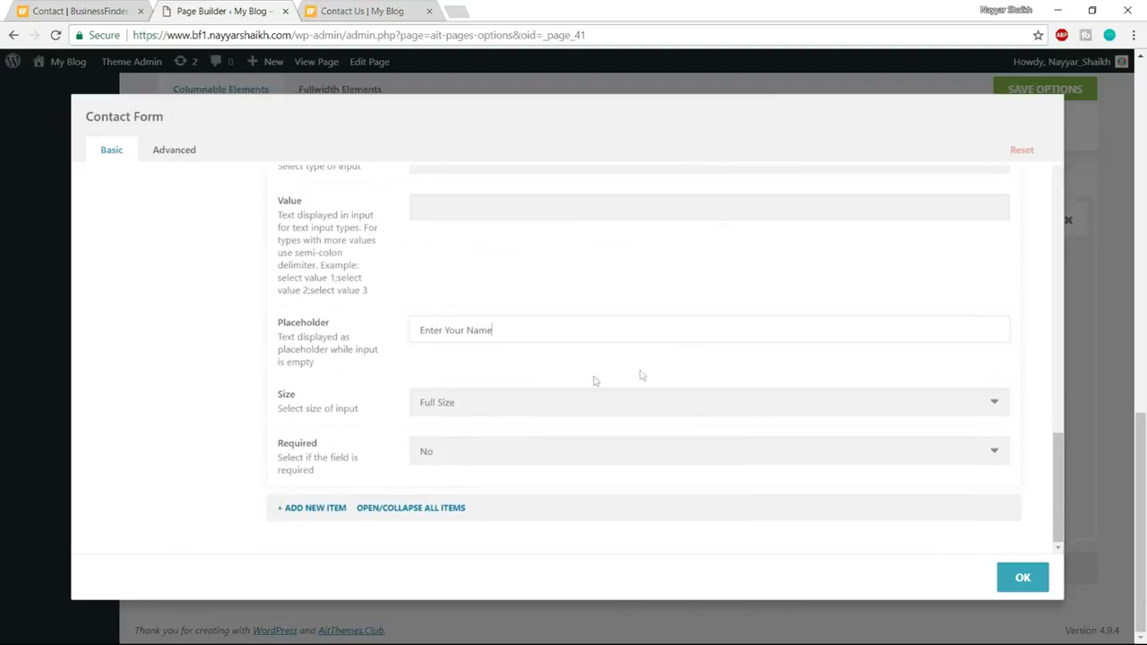
pyautogui.click(542, 402)
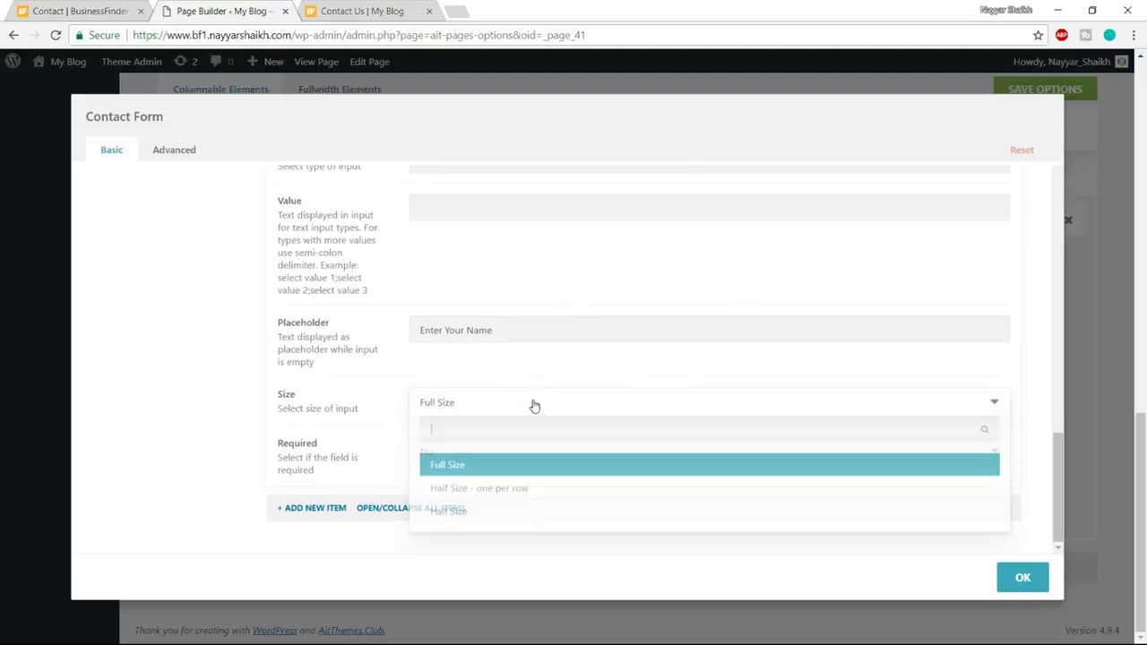
pyautogui.click(484, 512)
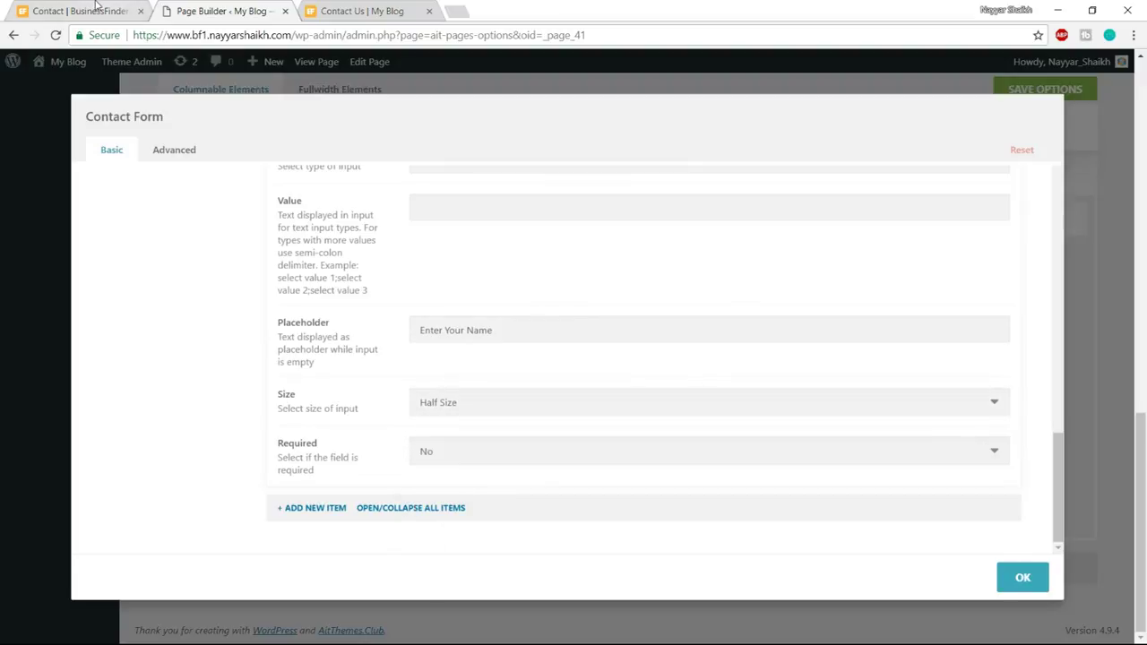
pyautogui.click(89, 11)
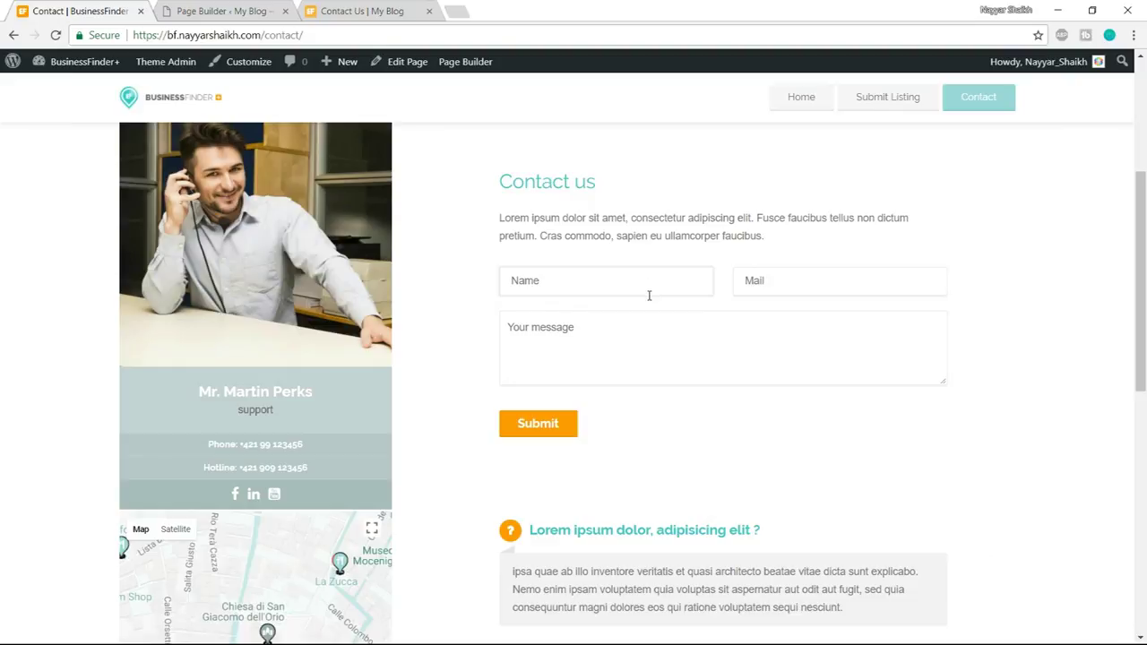
pyautogui.click(223, 11)
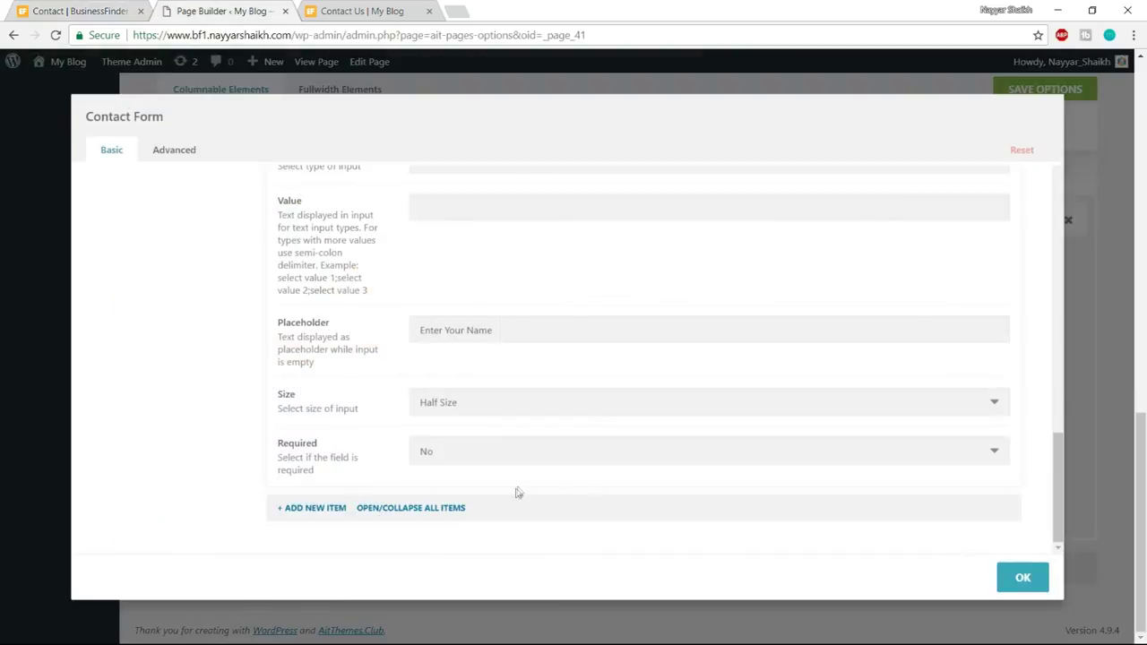
pyautogui.scroll(5, 518, 490)
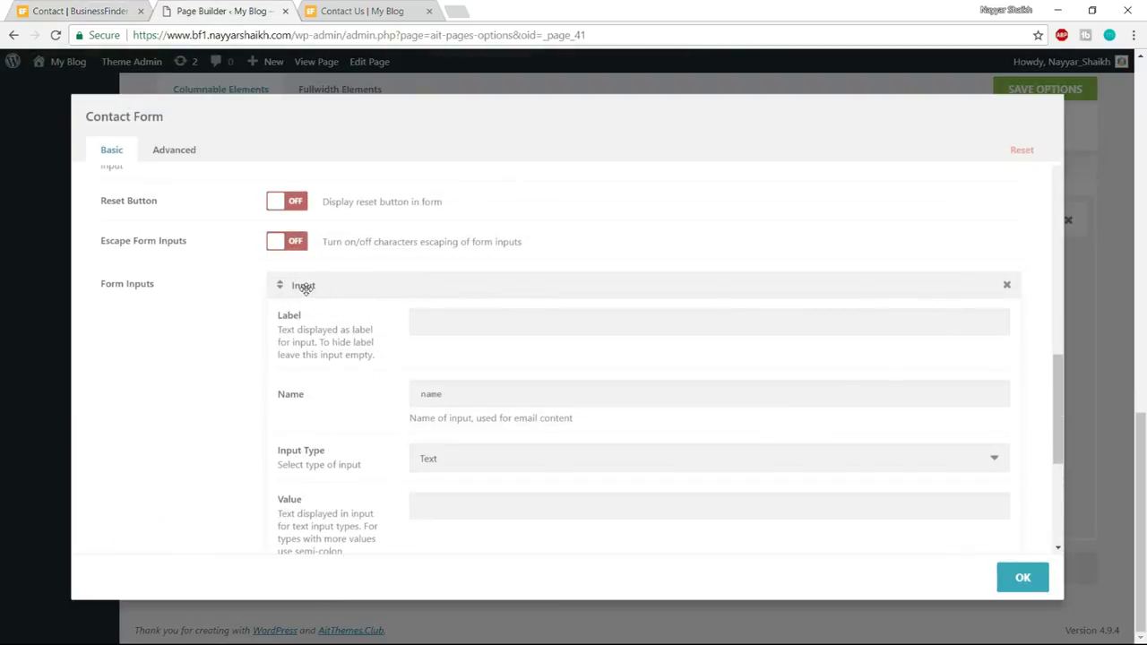
pyautogui.click(300, 285)
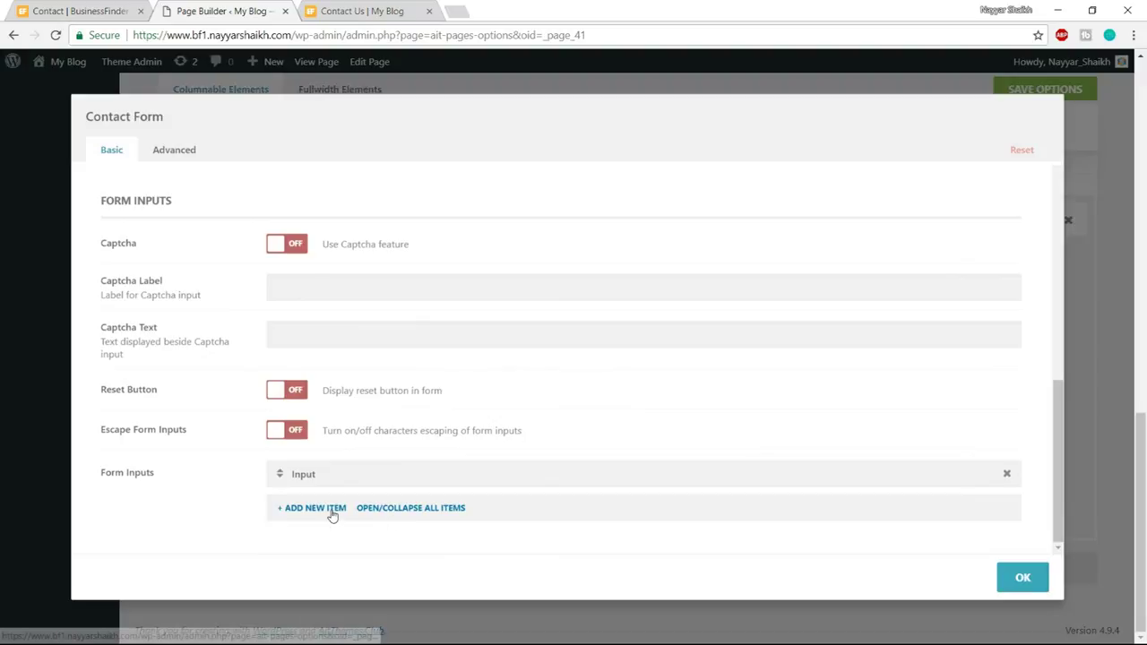
# Add a second form input named 'email'
pyautogui.click(332, 511)
pyautogui.click(491, 368)
pyautogui.scroll(-3, 573, 381)
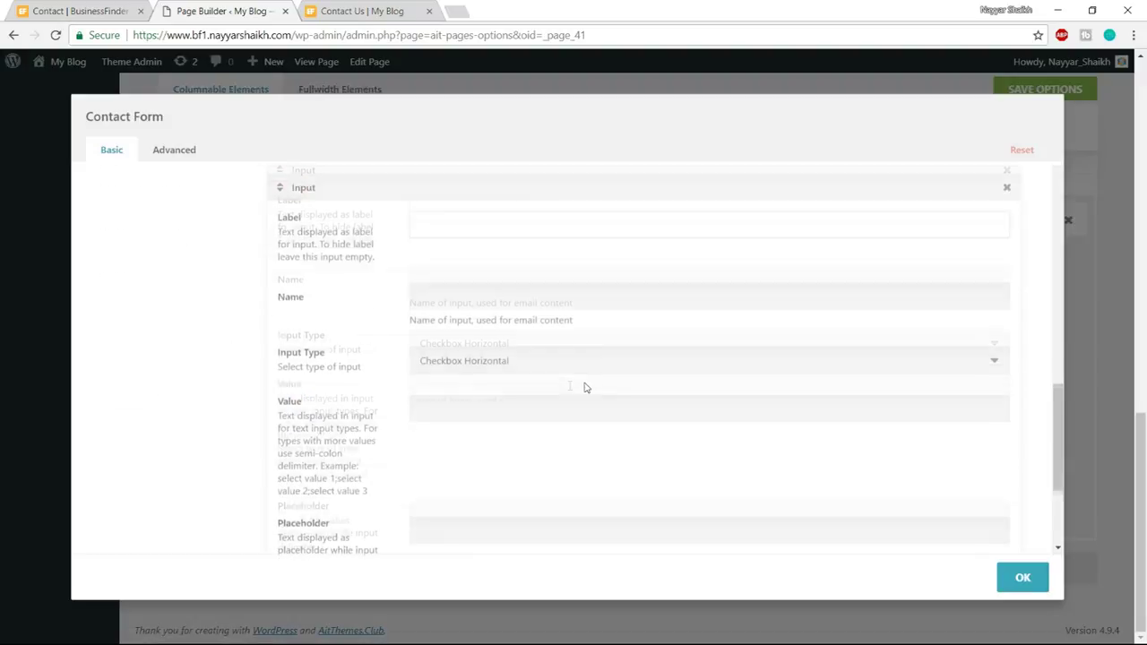
pyautogui.click(489, 282)
pyautogui.scroll(10, 574, 433)
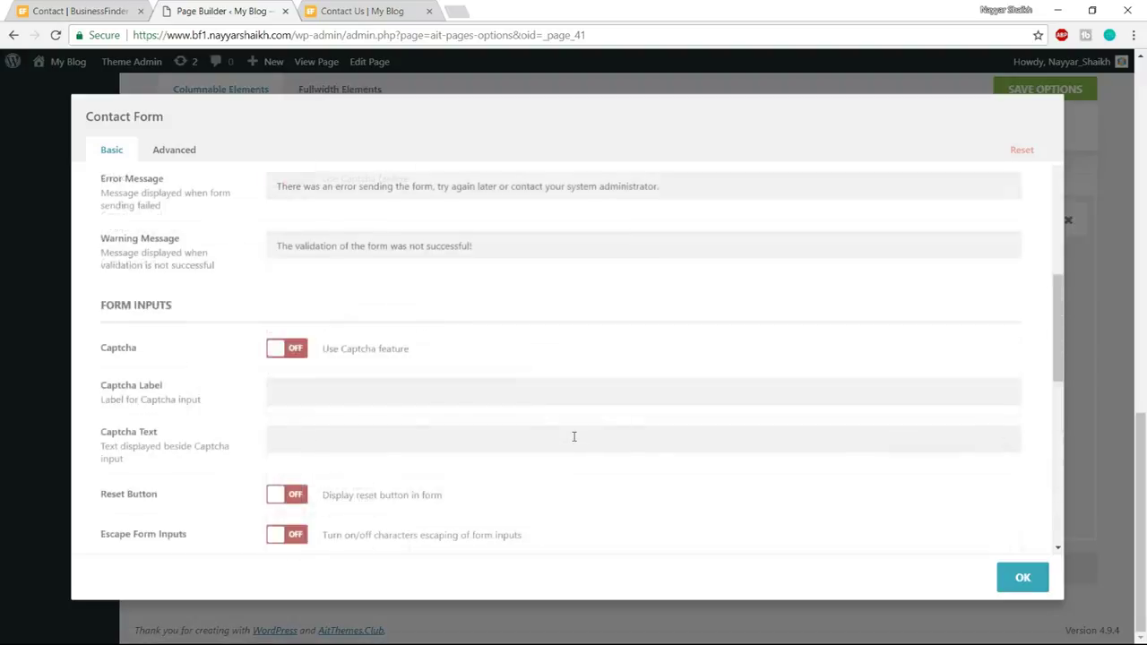
pyautogui.moveTo(307, 369); pyautogui.dragTo(328, 369)
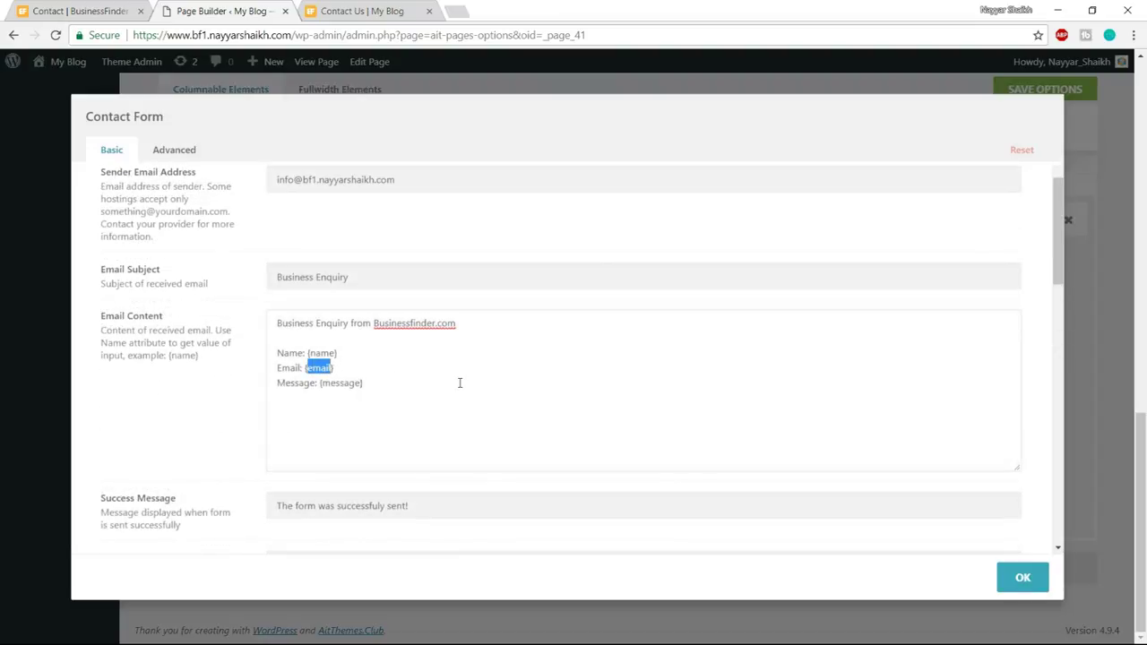
pyautogui.scroll(-10, 460, 383)
pyautogui.click(508, 422)
pyautogui.write('email')
pyautogui.scroll(-3, 609, 418)
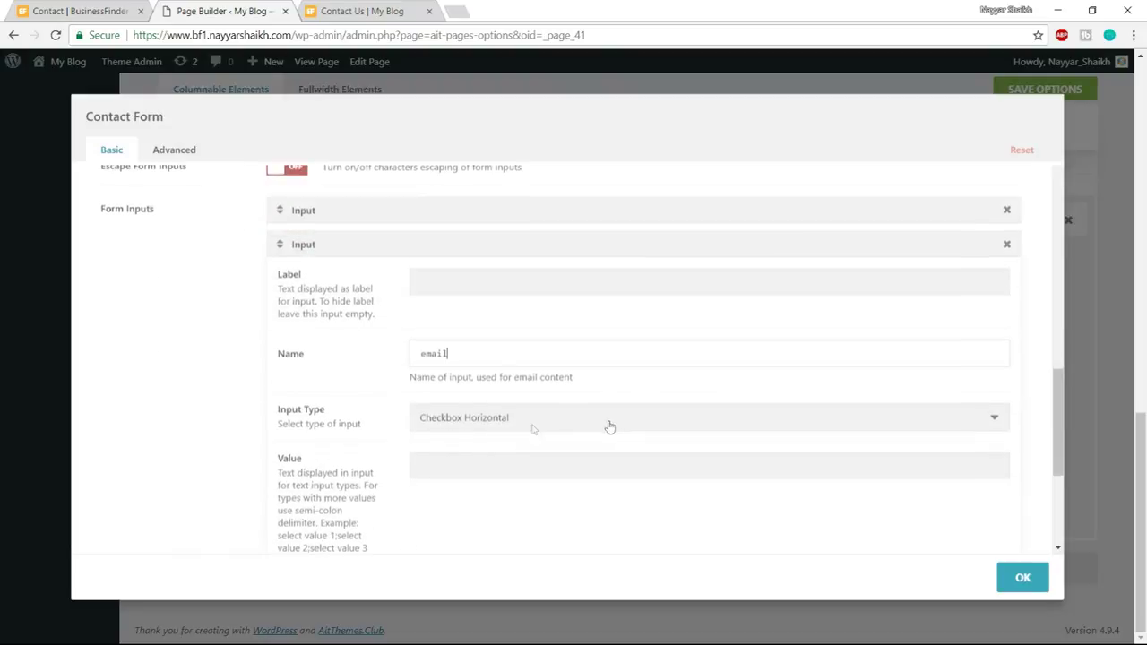
# Make it an Email field with placeholder 'Enter Your Email'
pyautogui.click(545, 349)
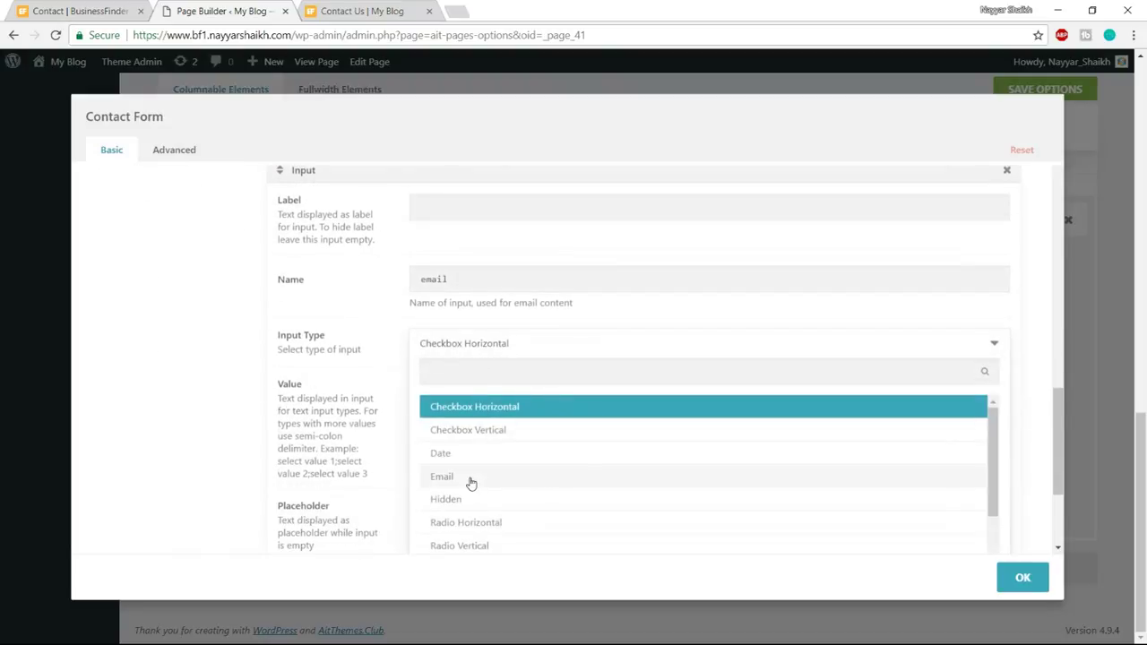
pyautogui.click(475, 477)
pyautogui.scroll(-1, 493, 478)
pyautogui.click(485, 446)
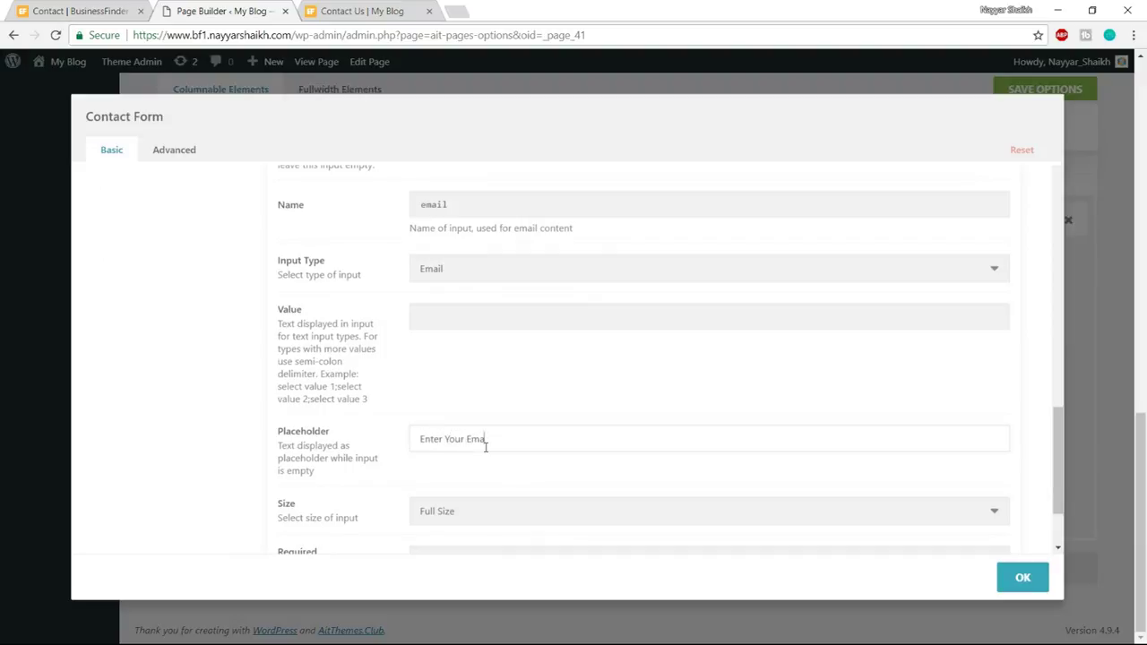
pyautogui.scroll(-1, 484, 451)
# Set the email input to Half Size and Required Yes, then collapse it
pyautogui.click(478, 436)
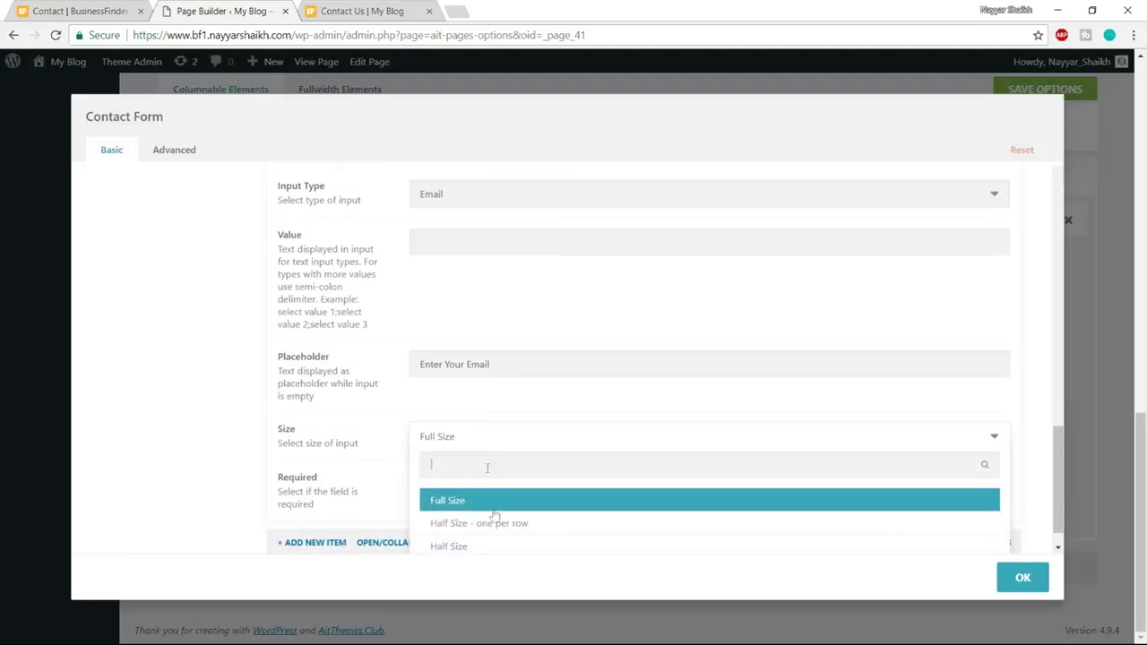
pyautogui.click(491, 552)
pyautogui.click(483, 484)
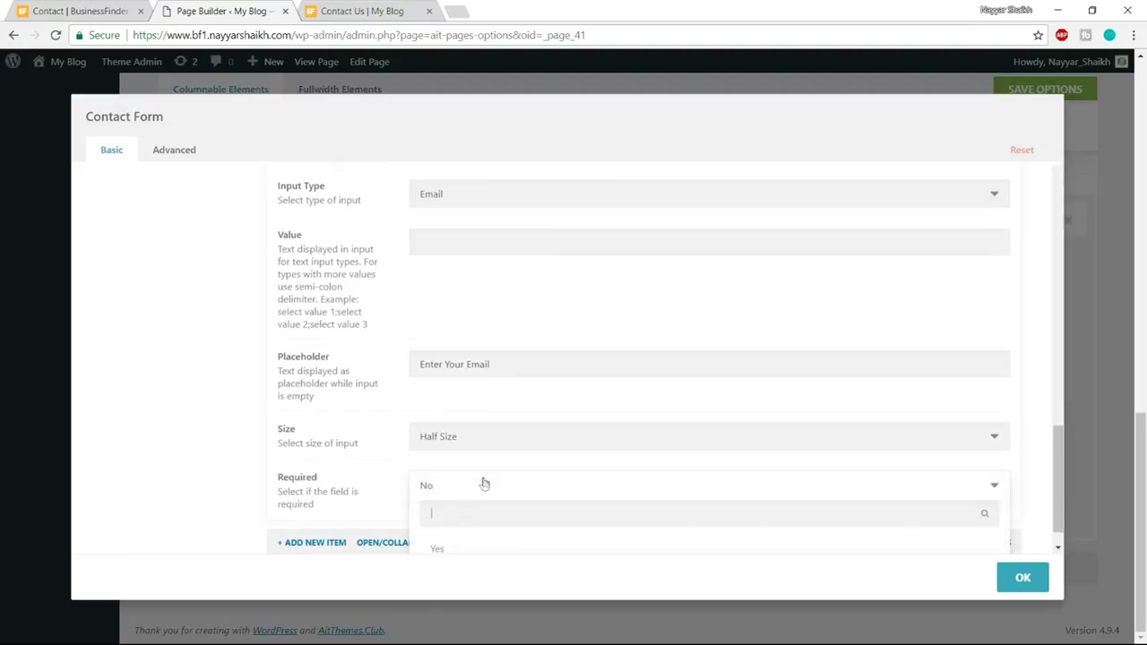
pyautogui.click(465, 548)
pyautogui.scroll(3, 542, 529)
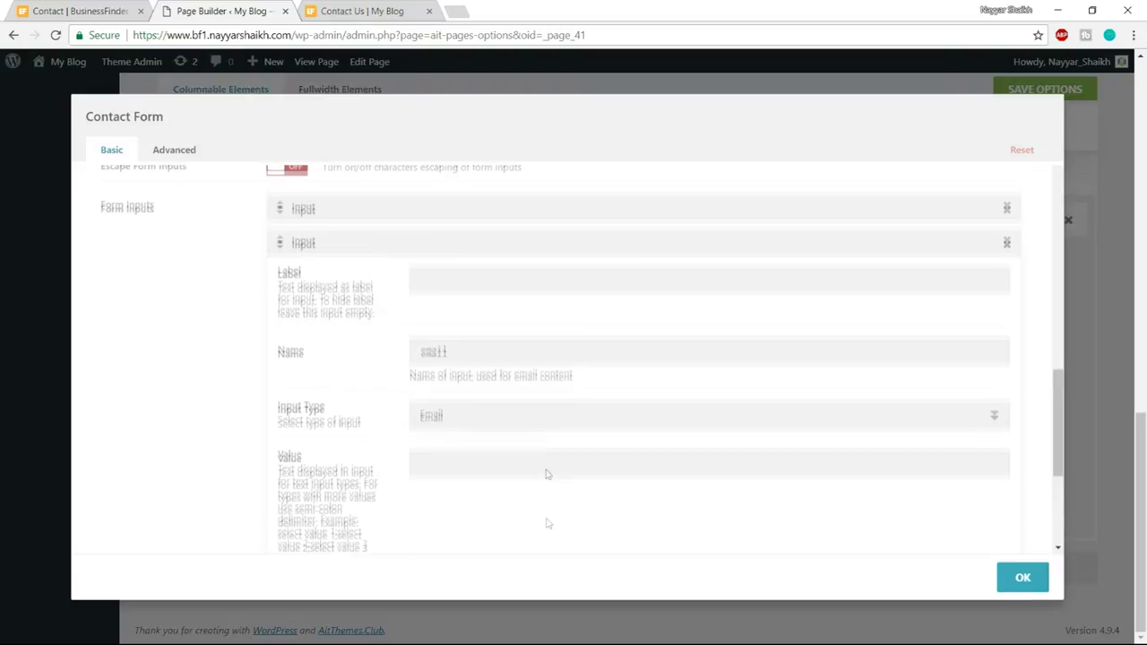
pyautogui.click(392, 251)
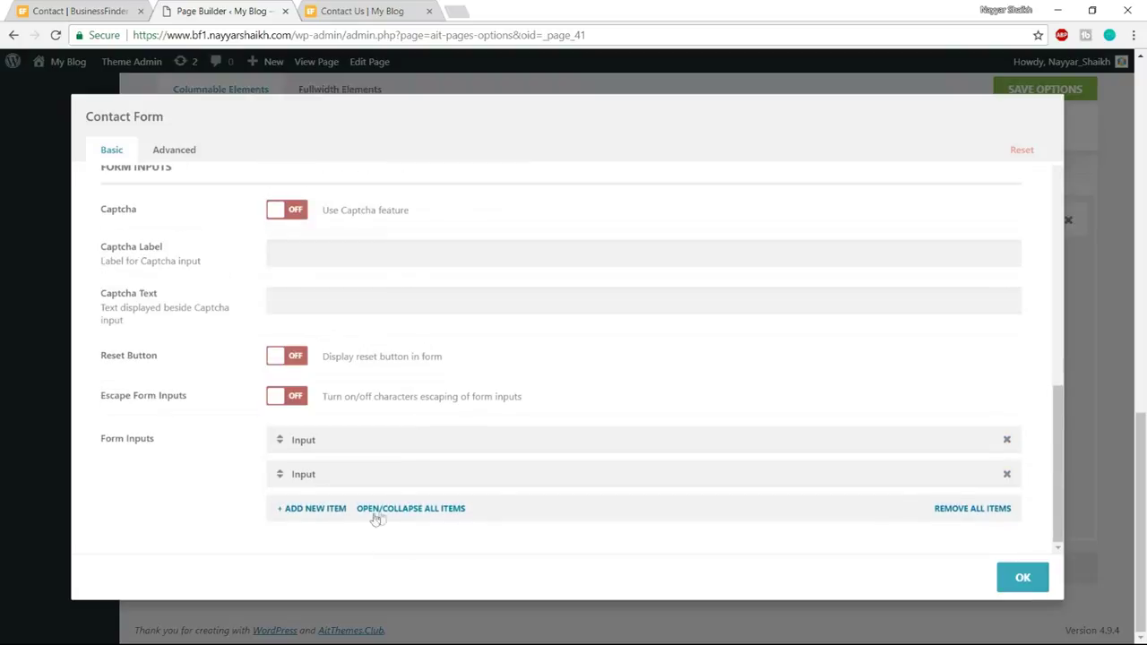
# Add a third form input named 'message' with Input Type Textarea
pyautogui.click(326, 508)
pyautogui.click(475, 396)
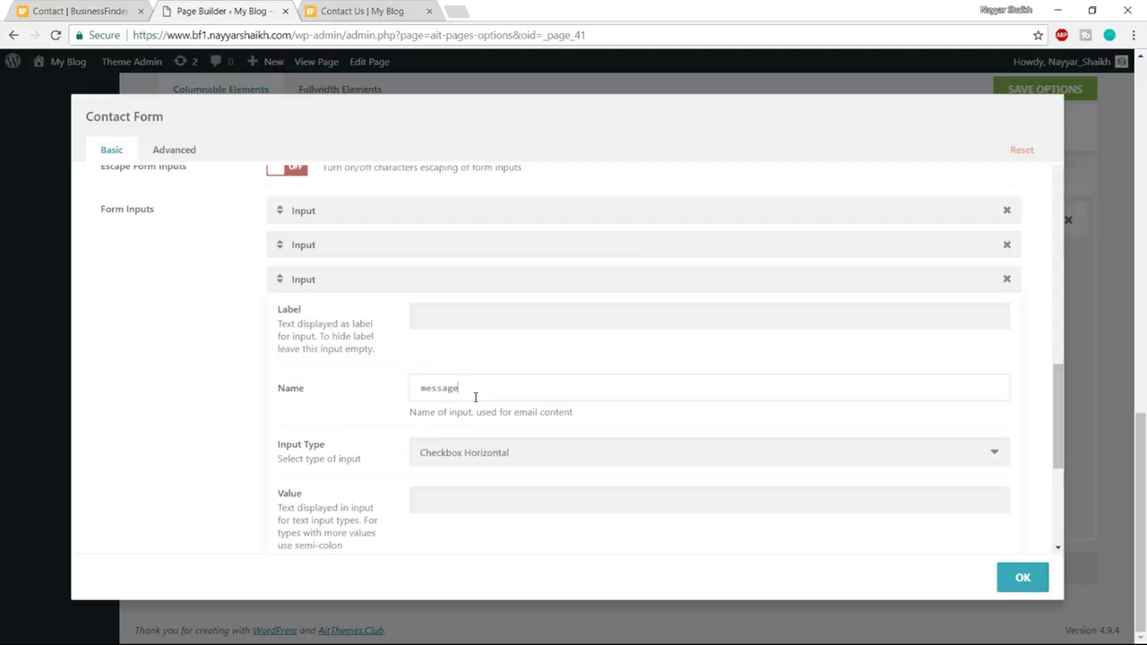
pyautogui.scroll(-1, 511, 387)
pyautogui.click(507, 389)
pyautogui.scroll(-3, 507, 435)
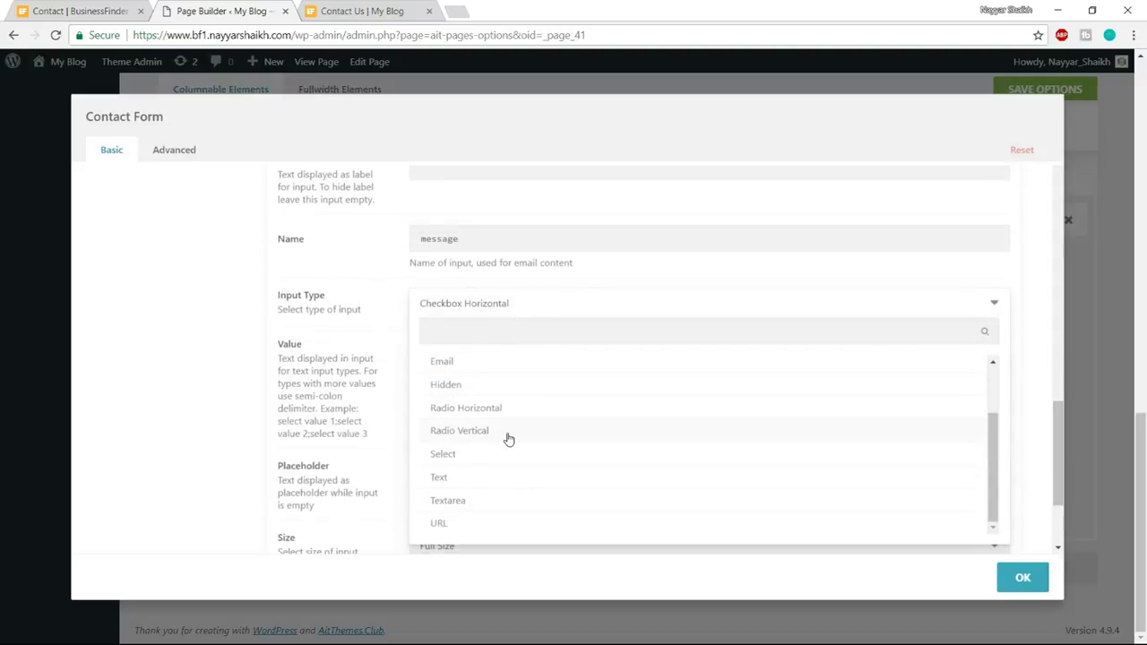
pyautogui.click(475, 503)
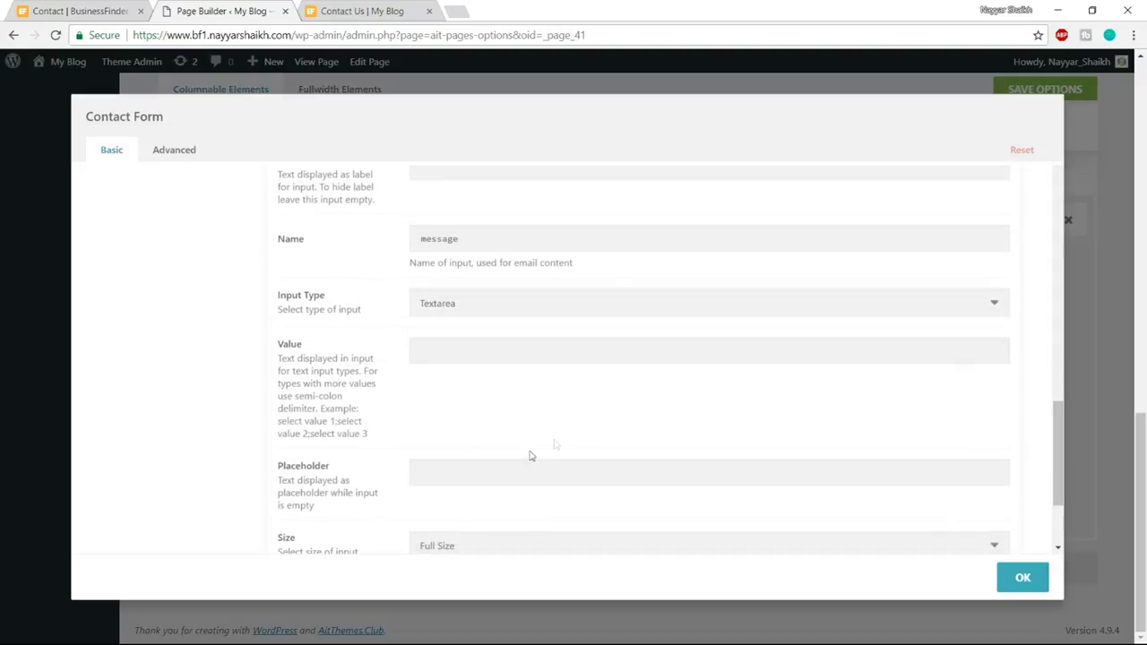
# Give the message input placeholder 'Enter Your Message' and mark it Required
pyautogui.click(499, 462)
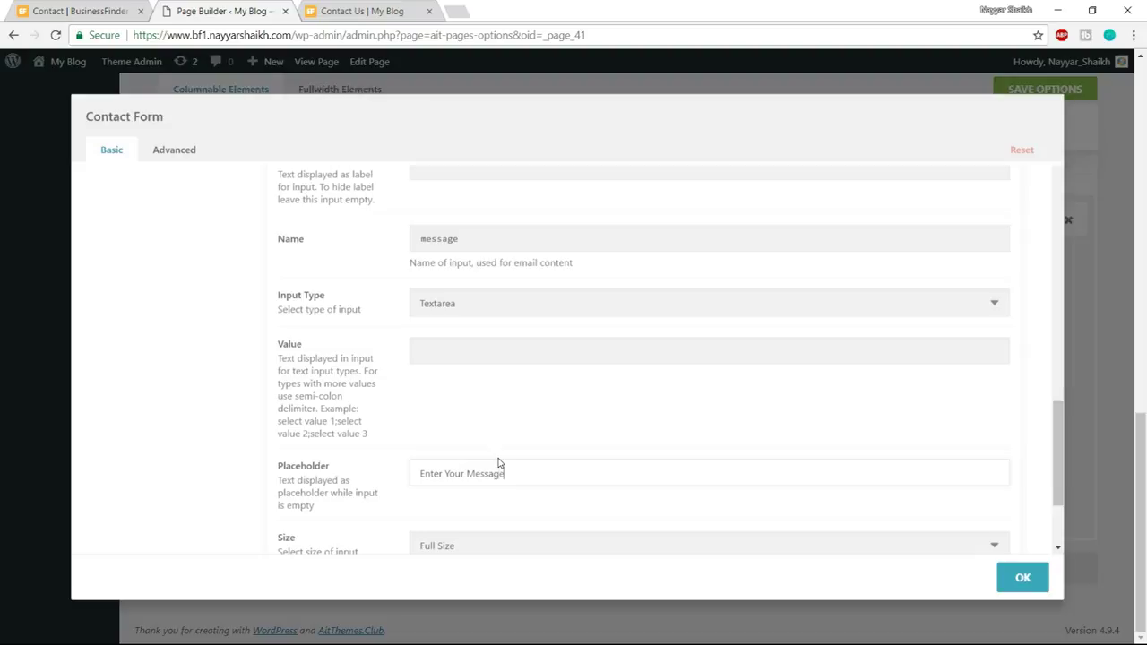
pyautogui.scroll(-3, 527, 449)
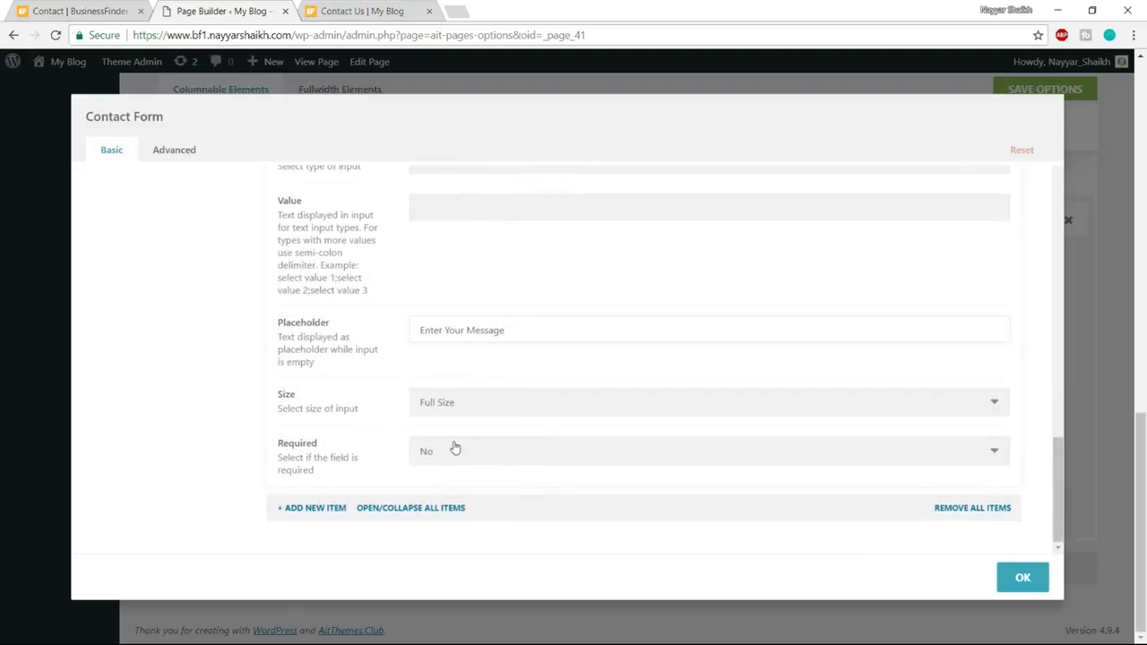
pyautogui.click(454, 453)
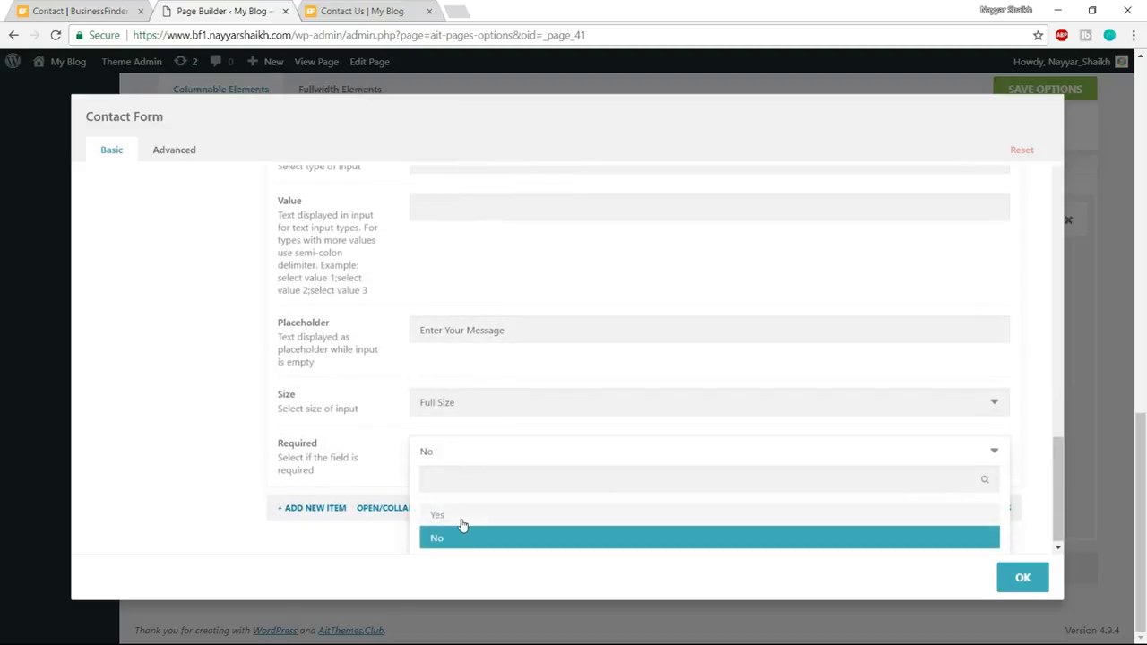
pyautogui.click(461, 518)
pyautogui.scroll(2, 1042, 531)
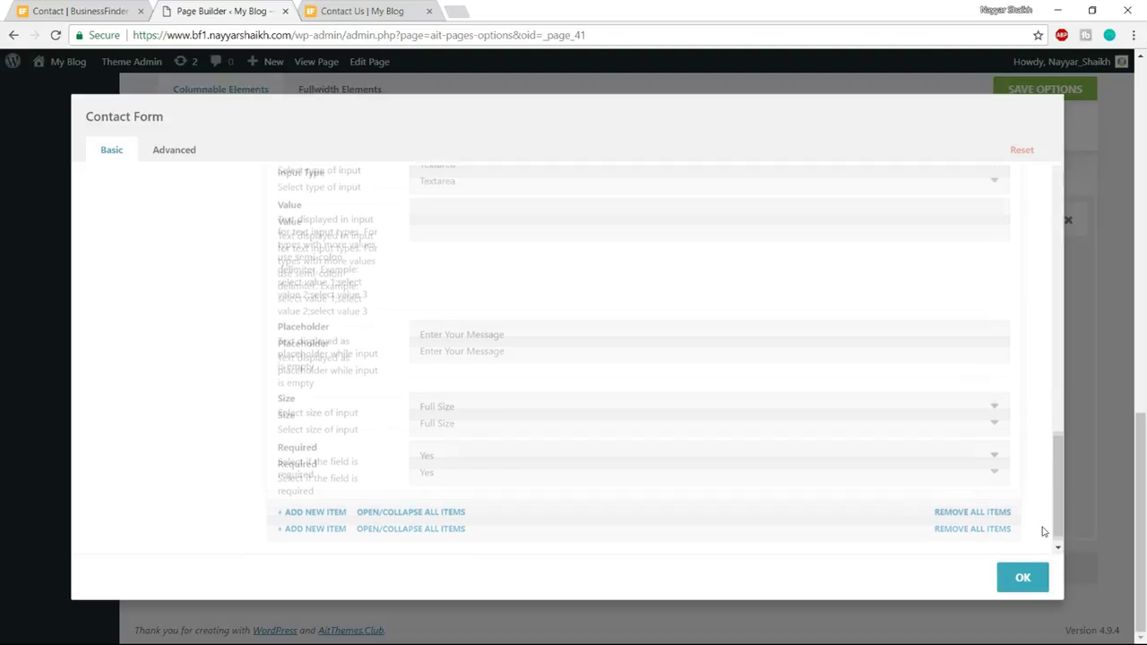
pyautogui.scroll(10, 1042, 531)
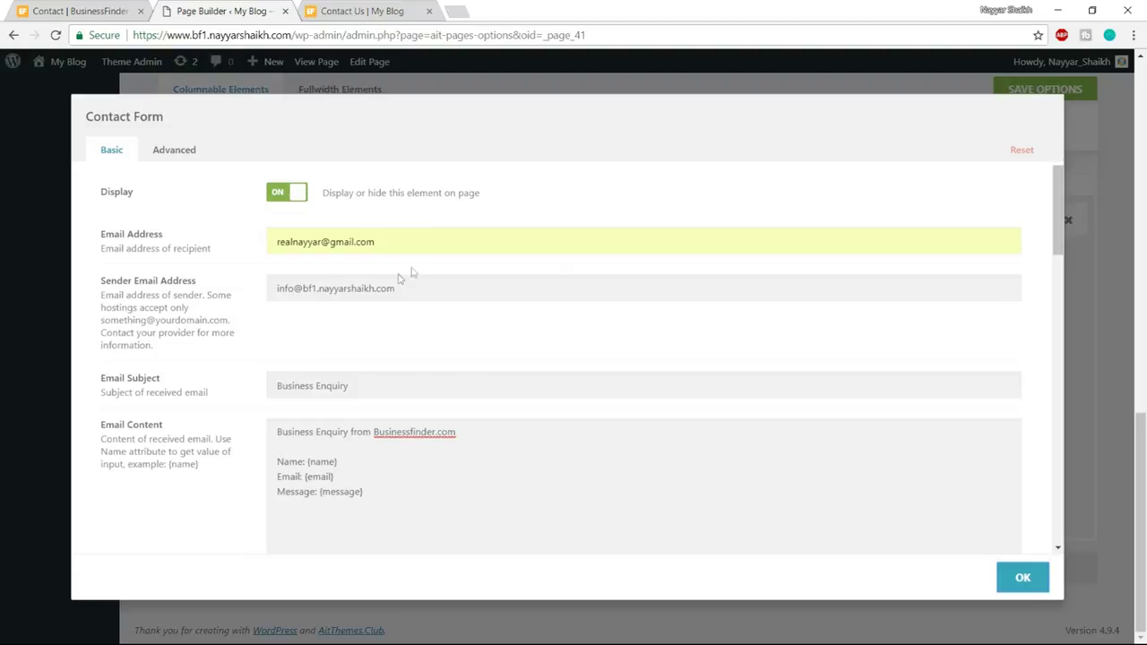
# Enable the Advanced overrides and set the form's Custom Width to 600 px
pyautogui.click(169, 158)
pyautogui.click(389, 214)
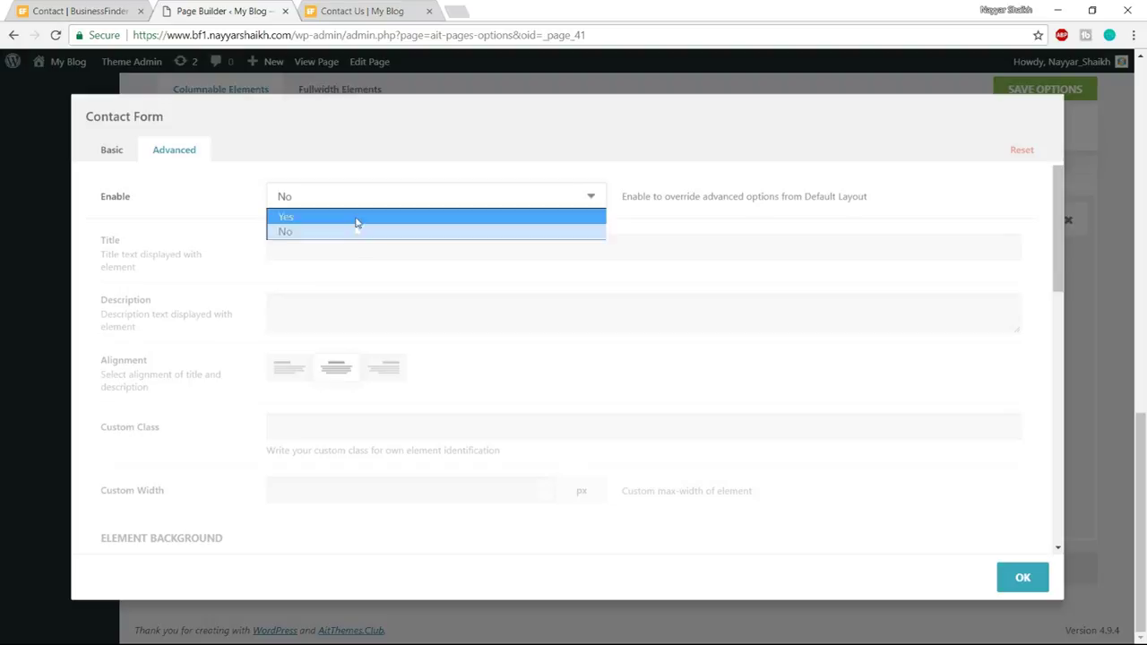
pyautogui.click(358, 229)
pyautogui.scroll(-3, 520, 307)
pyautogui.click(334, 269)
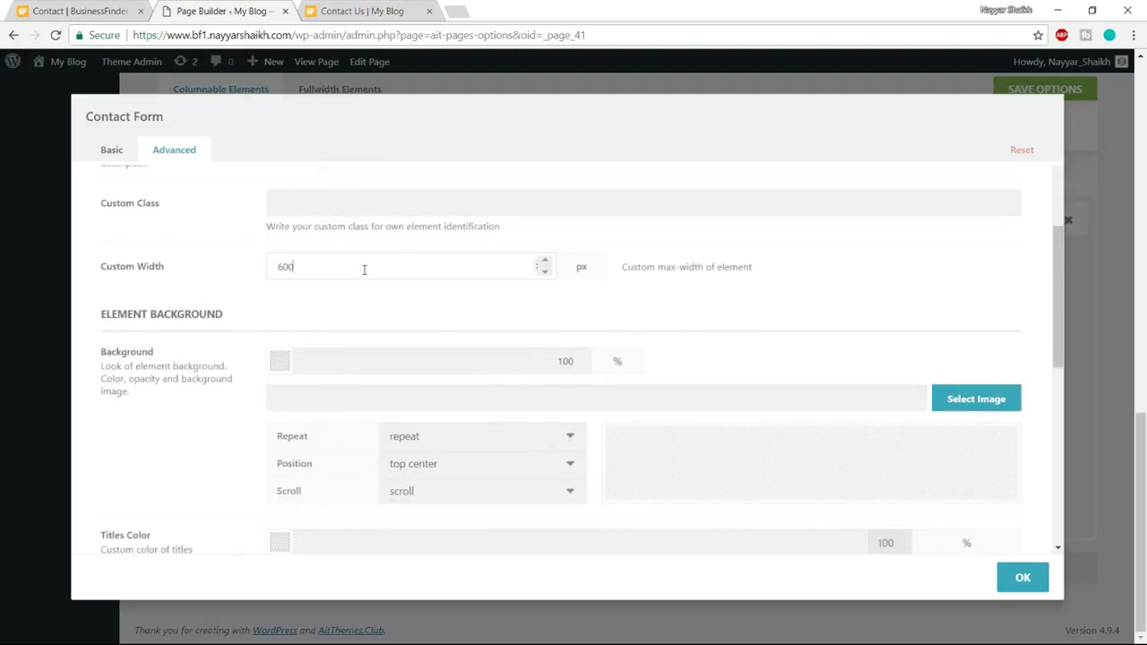
# Compare the form width against the live Contact page's heading and intro text
pyautogui.click(100, 11)
pyautogui.scroll(5, 769, 385)
pyautogui.scroll(-3, 1036, 367)
pyautogui.scroll(1, 417, 277)
pyautogui.moveTo(513, 256); pyautogui.dragTo(983, 258)
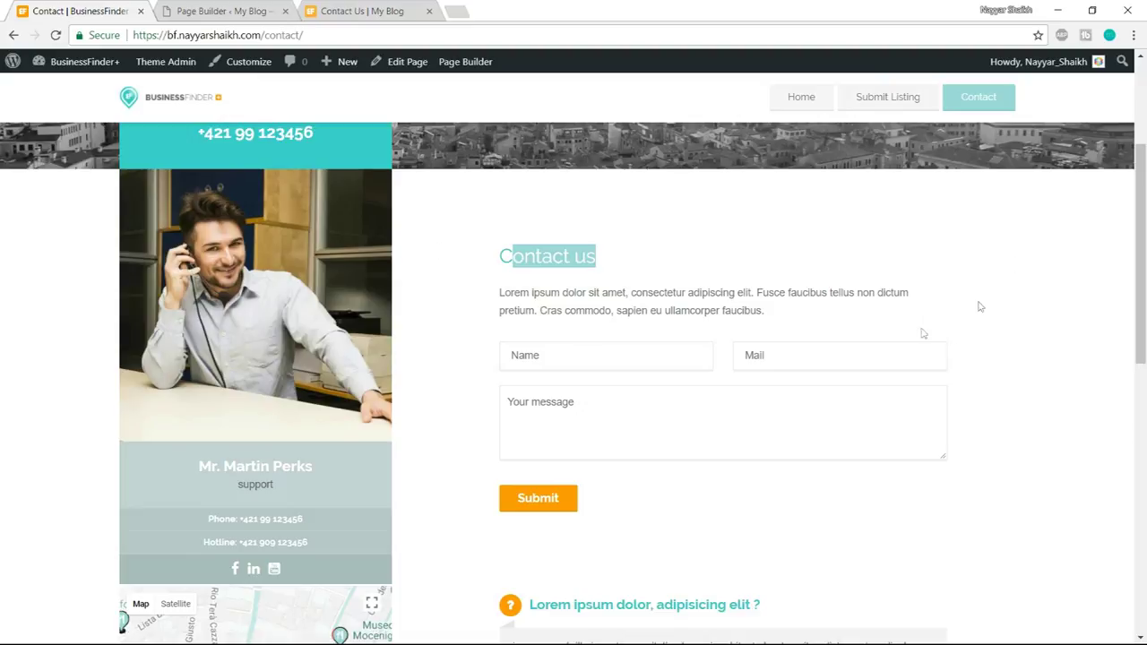
pyautogui.scroll(-5, 525, 268)
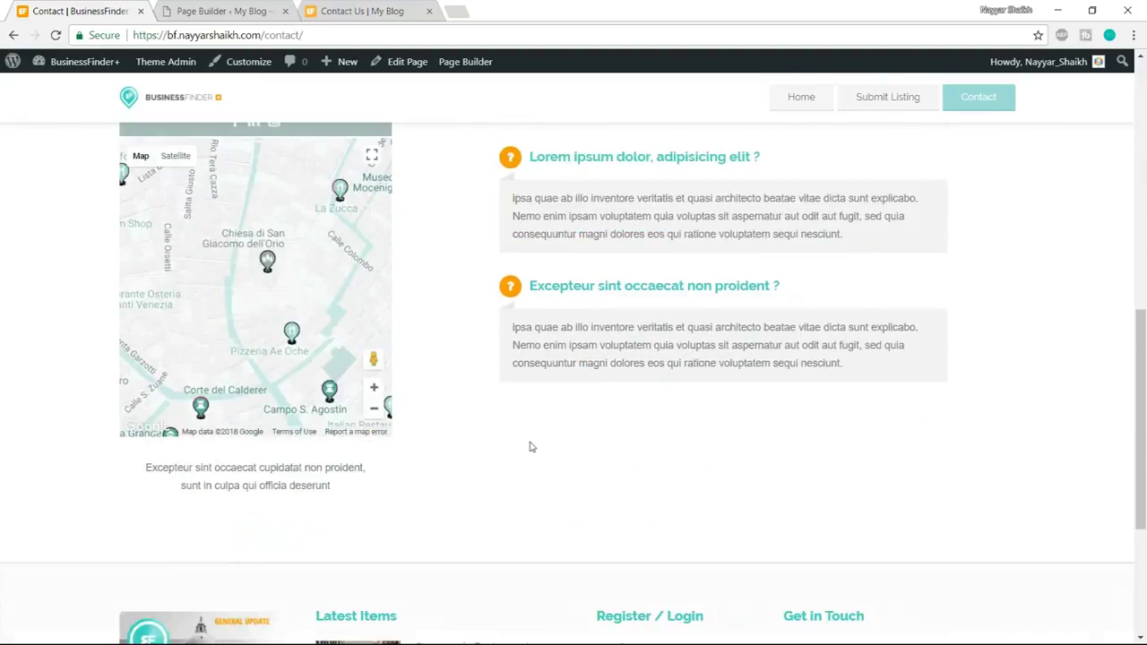
pyautogui.scroll(2, 529, 448)
pyautogui.scroll(4, 535, 458)
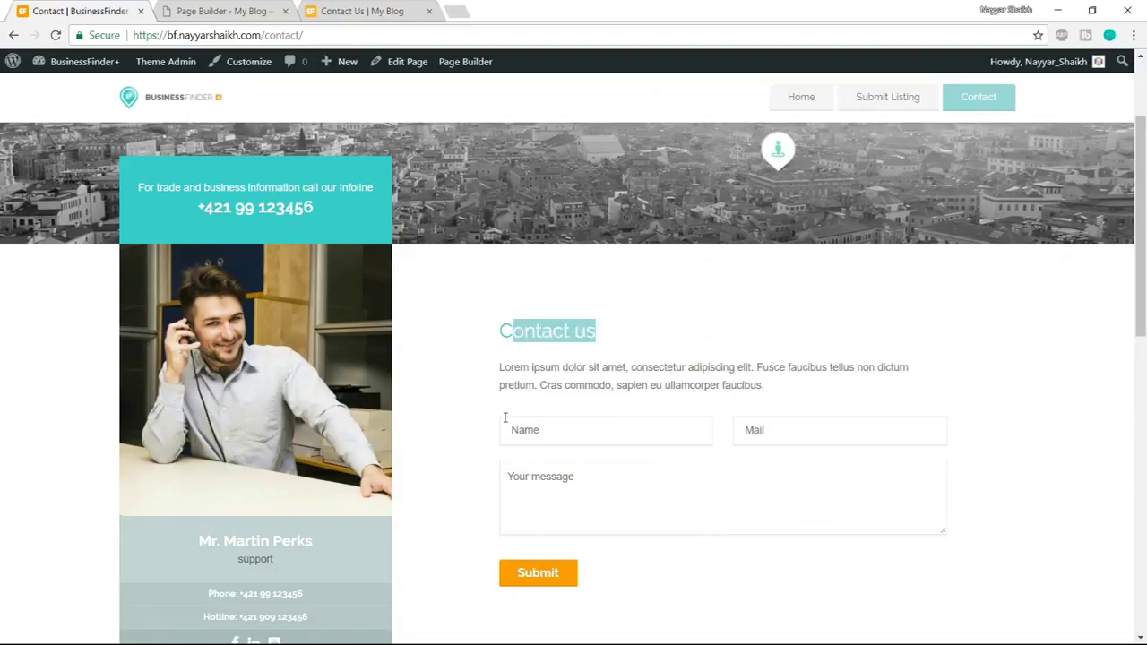
pyautogui.click(509, 419)
pyautogui.moveTo(862, 397); pyautogui.dragTo(499, 344)
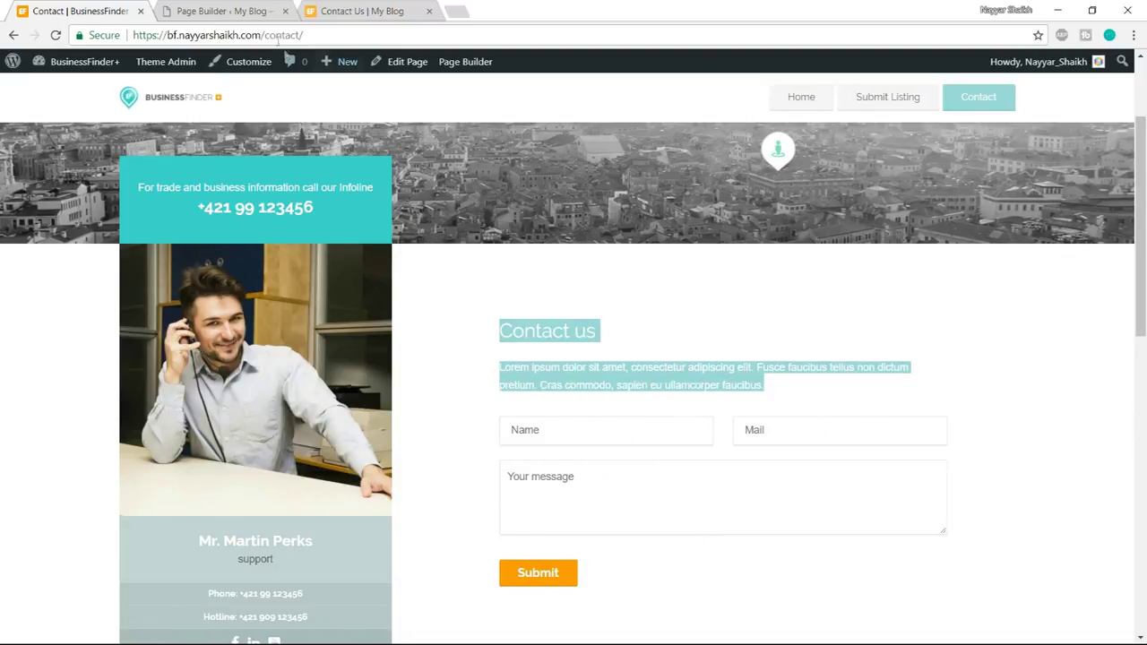
pyautogui.click(224, 9)
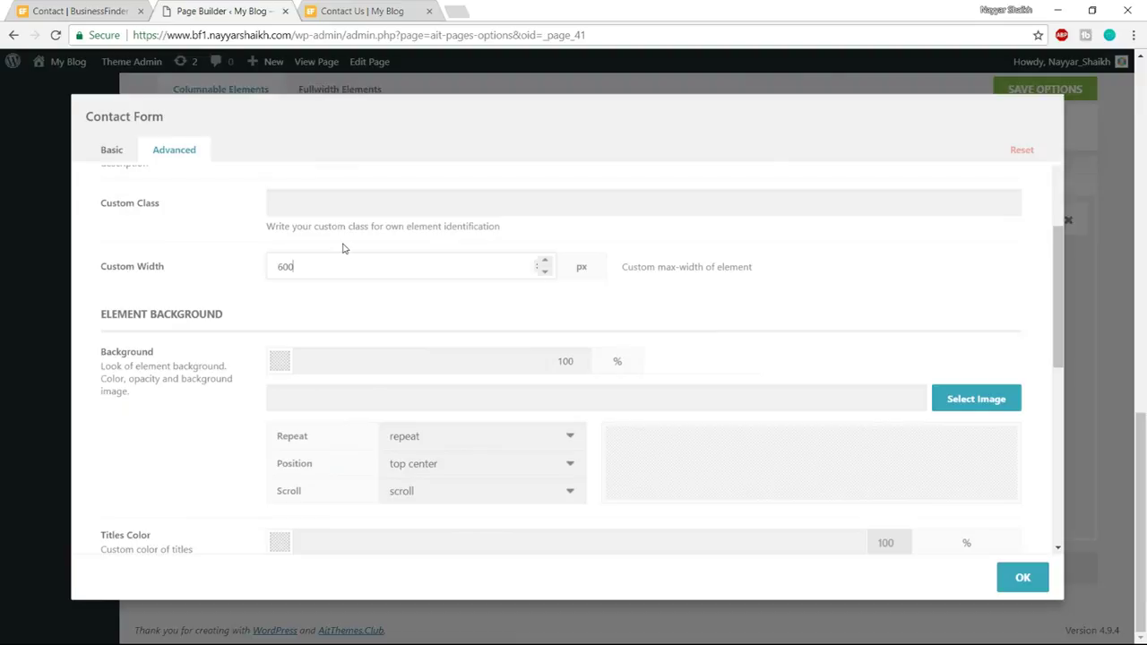
# Set 80 px Bottom Padding, apply the settings with OK, and view the live Contact page
pyautogui.scroll(-5, 578, 292)
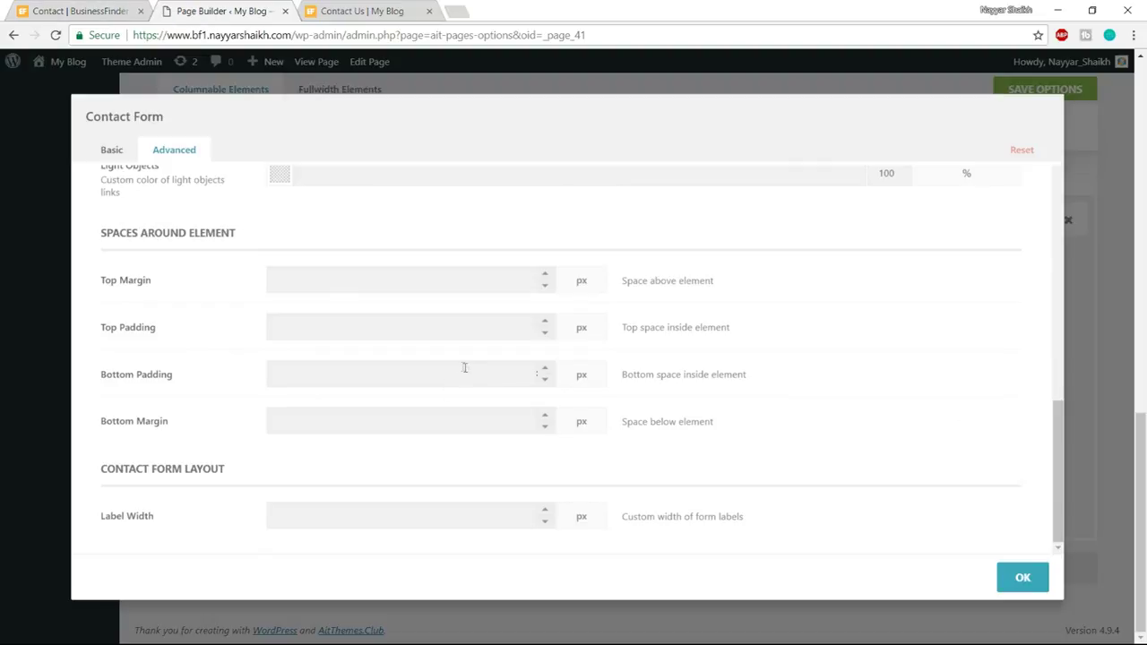
pyautogui.click(375, 381)
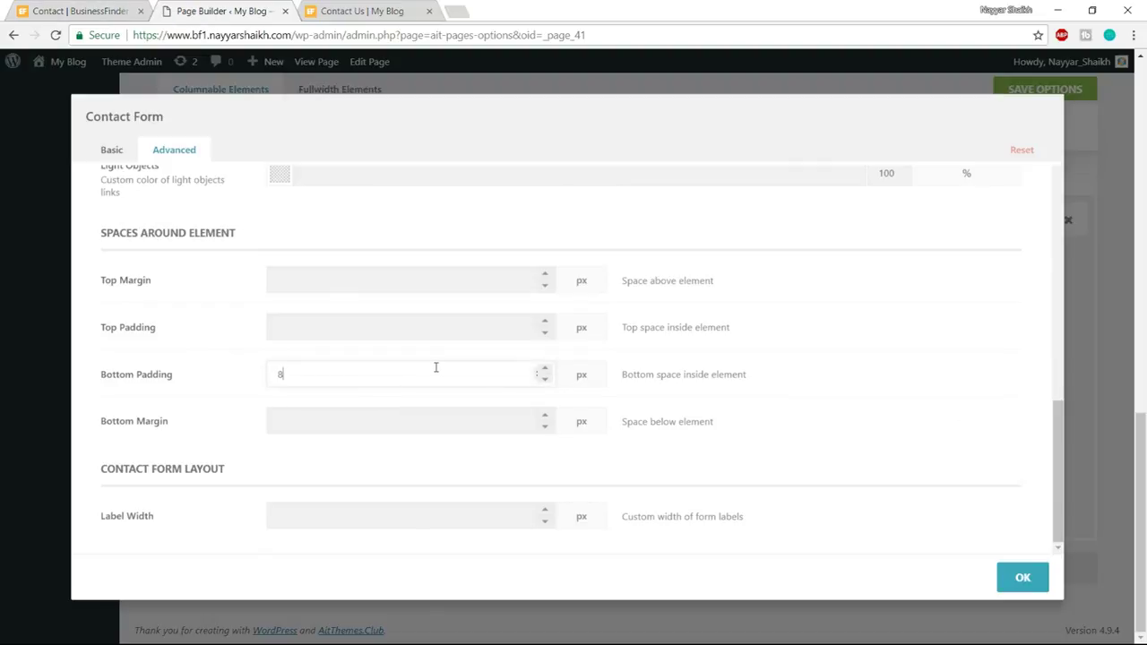
pyautogui.hotkey('ctrl', '1')
pyautogui.scroll(-3, 609, 358)
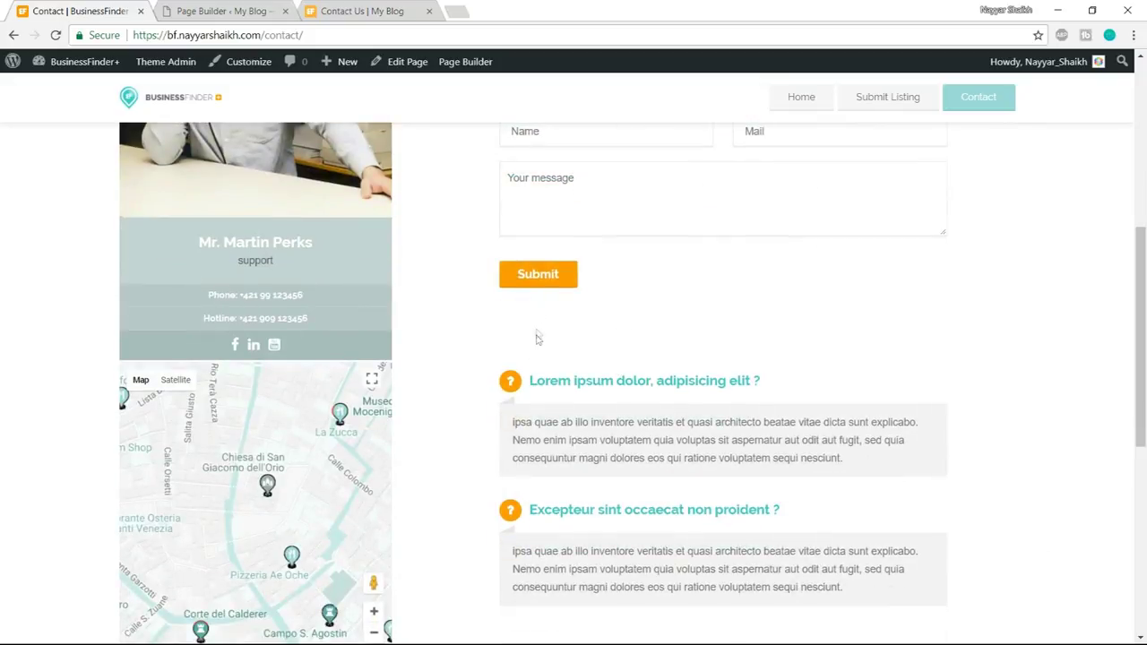
pyautogui.hotkey('ctrl', '2')
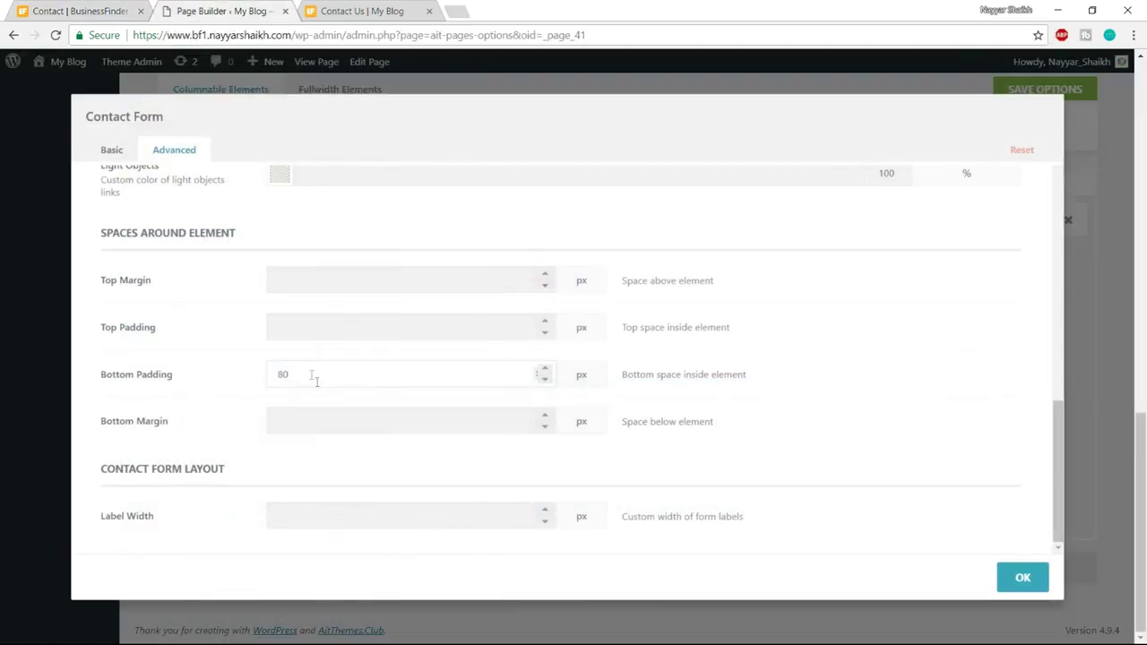
pyautogui.click(1022, 577)
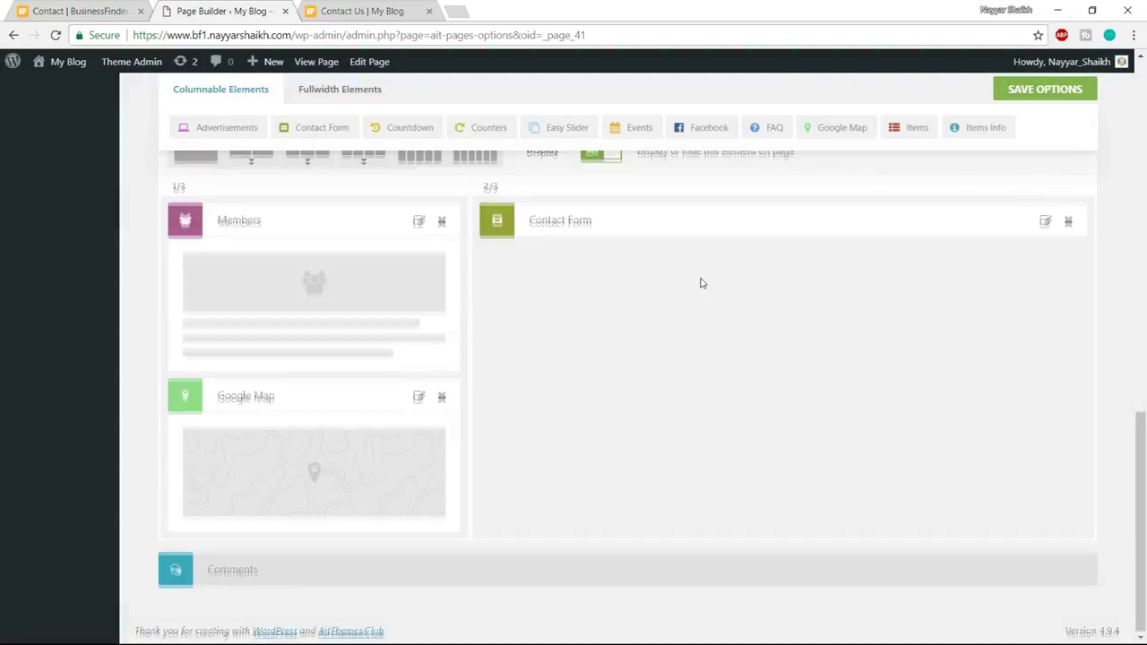
pyautogui.hotkey('ctrl', '1')
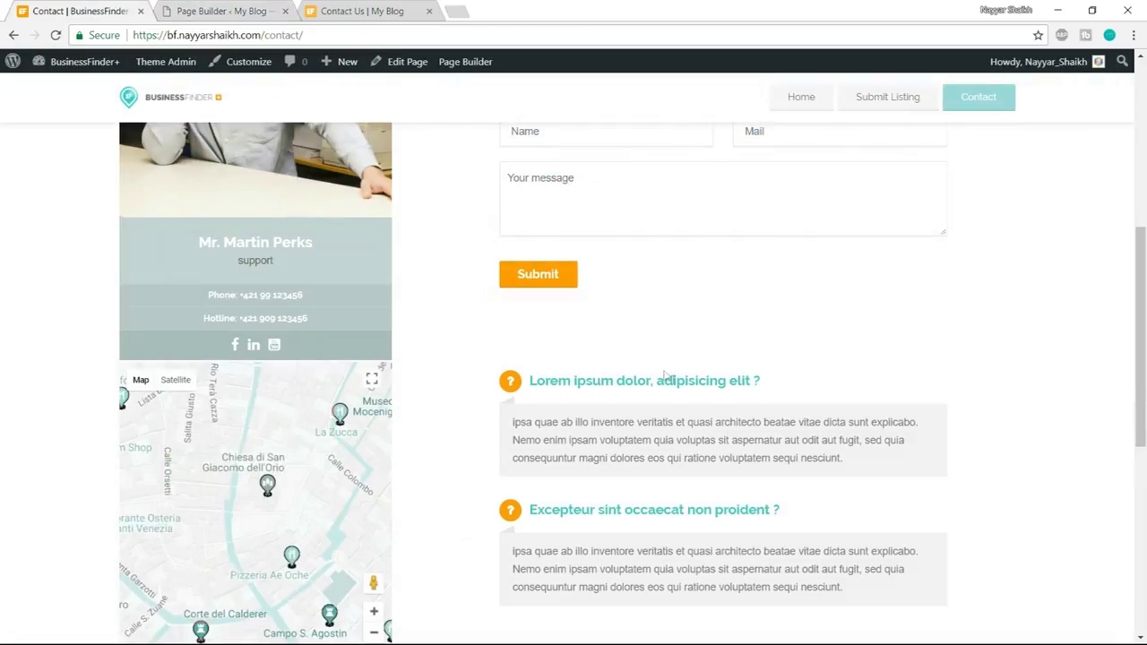
# Select the demo Contact us heading and paragraph, then open the Text element in the page builder
pyautogui.scroll(5, 674, 381)
pyautogui.scroll(2, 674, 381)
pyautogui.click(640, 434)
pyautogui.moveTo(760, 458); pyautogui.dragTo(504, 402)
pyautogui.click(566, 415)
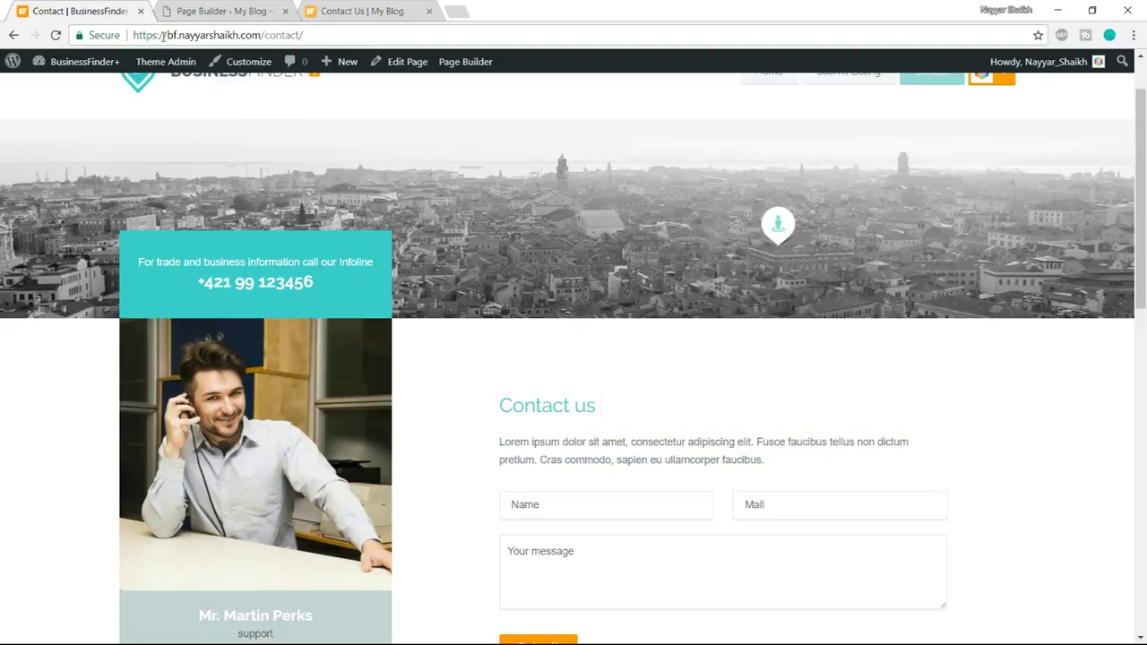
pyautogui.click(220, 11)
pyautogui.moveTo(367, 182); pyautogui.dragTo(556, 317)
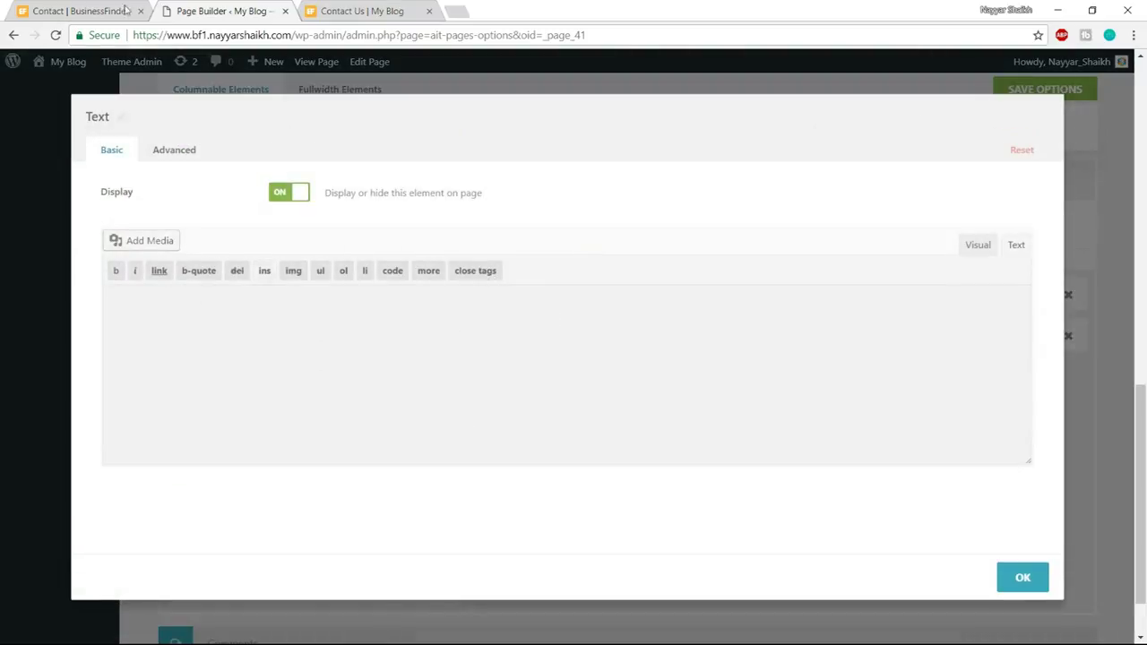
# Copy the demo Contact us heading and paragraph into the Text element's Visual editor
pyautogui.click(125, 11)
pyautogui.moveTo(779, 476); pyautogui.dragTo(474, 409)
pyautogui.hotkey('ctrl', 'c')
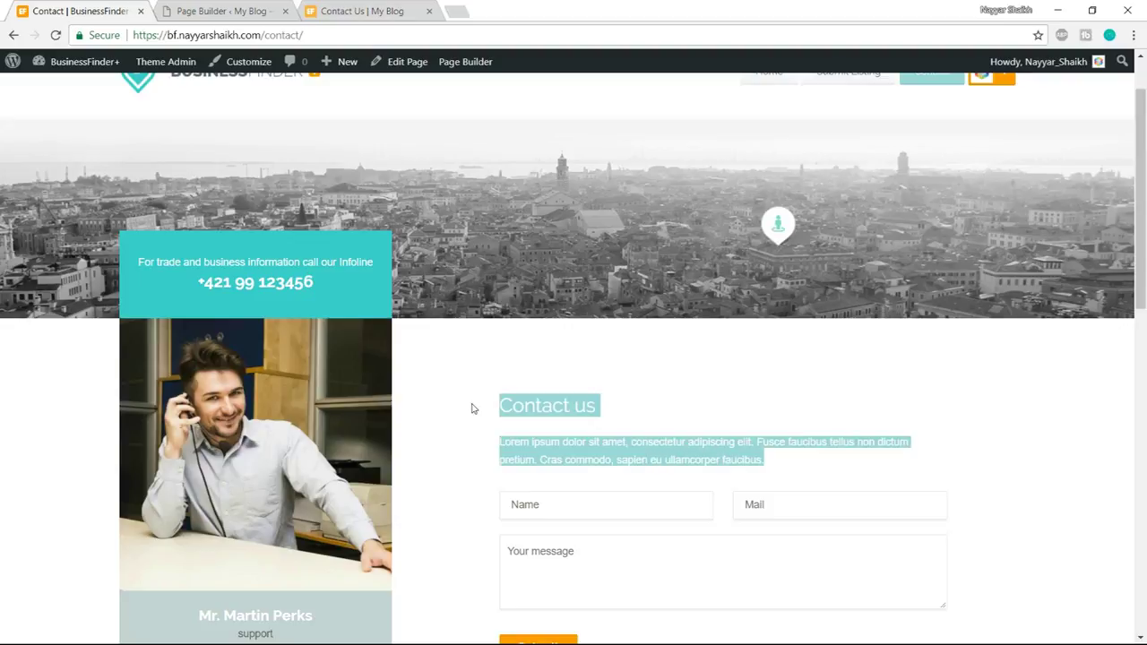
pyautogui.click(266, 13)
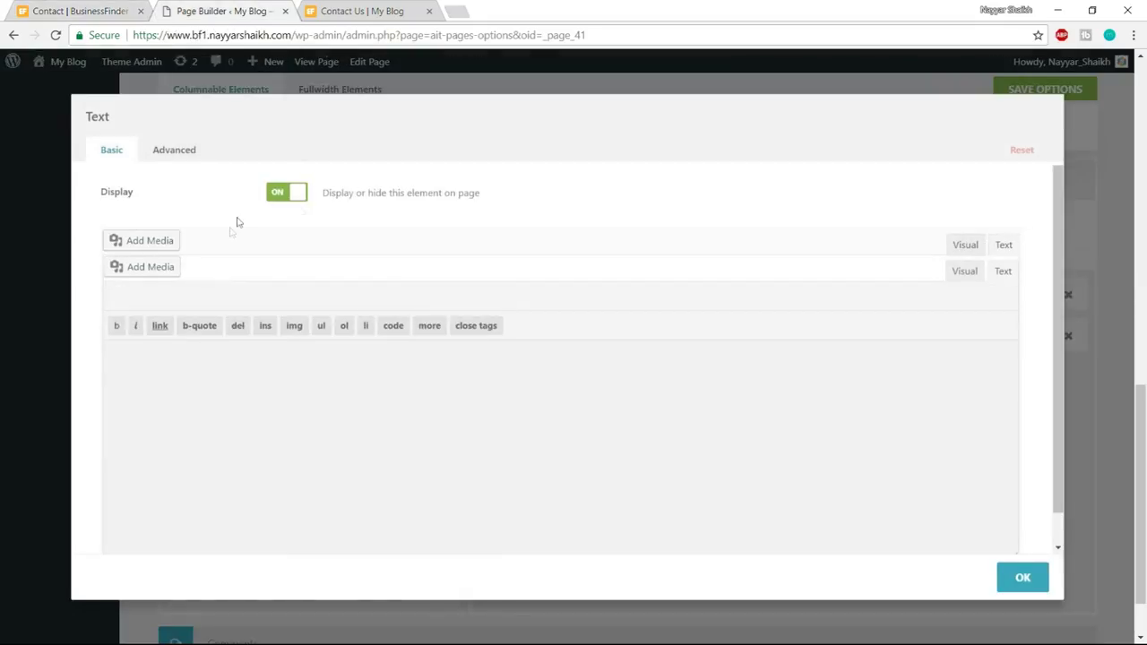
pyautogui.scroll(-1, 409, 363)
pyautogui.scroll(-2, 434, 368)
pyautogui.click(954, 240)
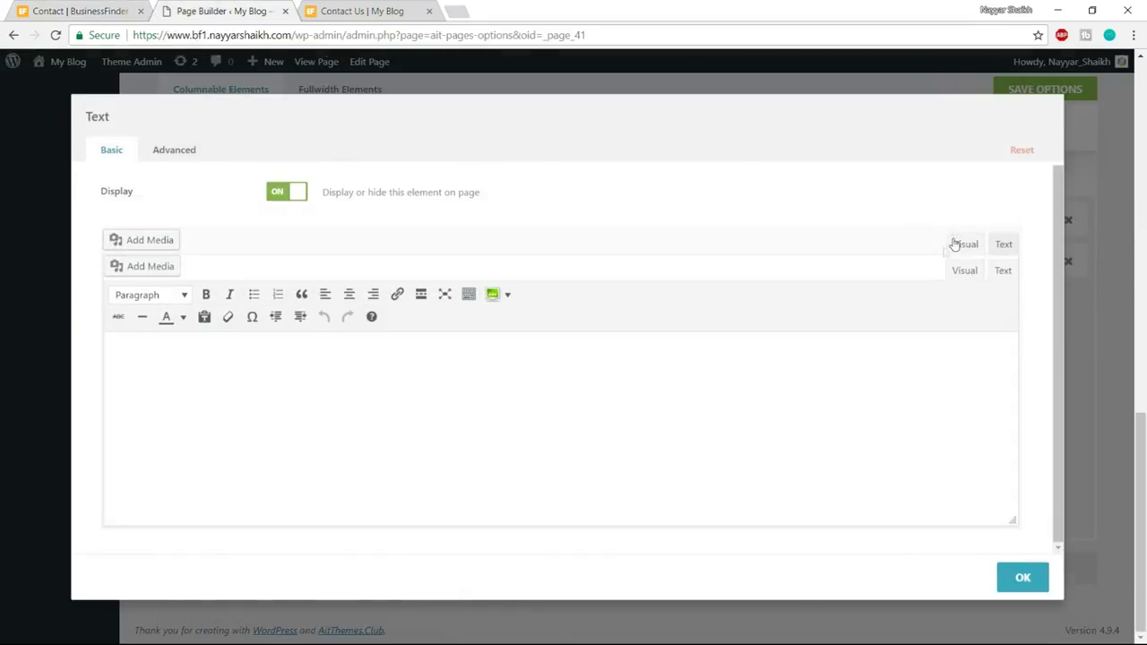
pyautogui.hotkey('ctrl', 'v')
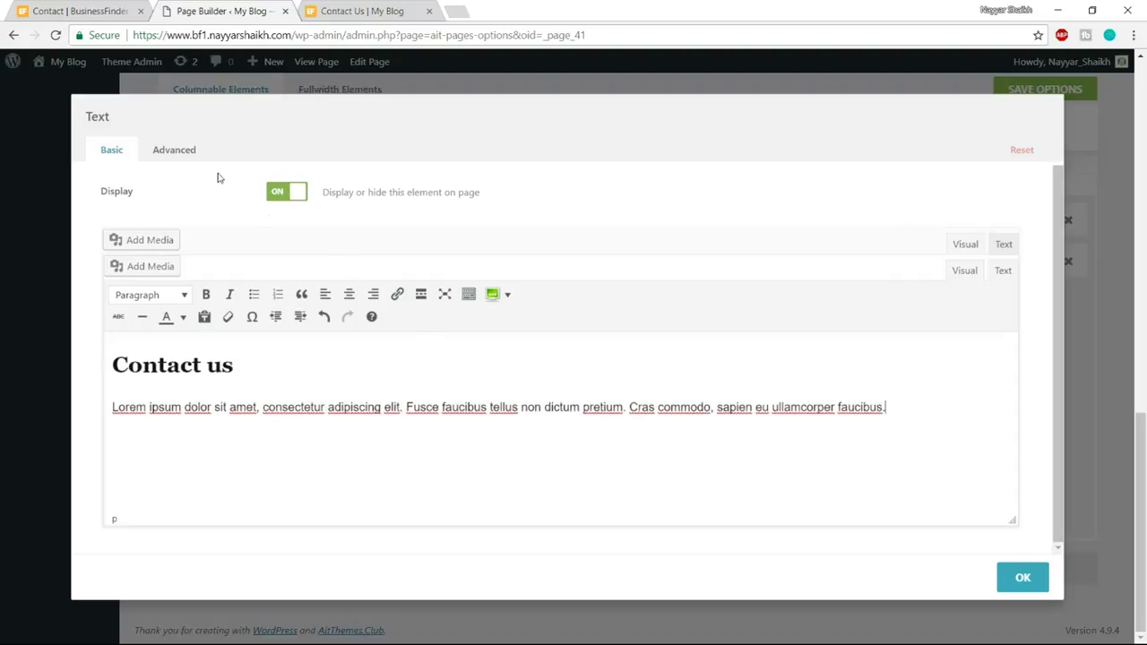
# Enable advanced overrides with Custom Width 600 and Top Padding 100, then confirm the settings
pyautogui.click(170, 149)
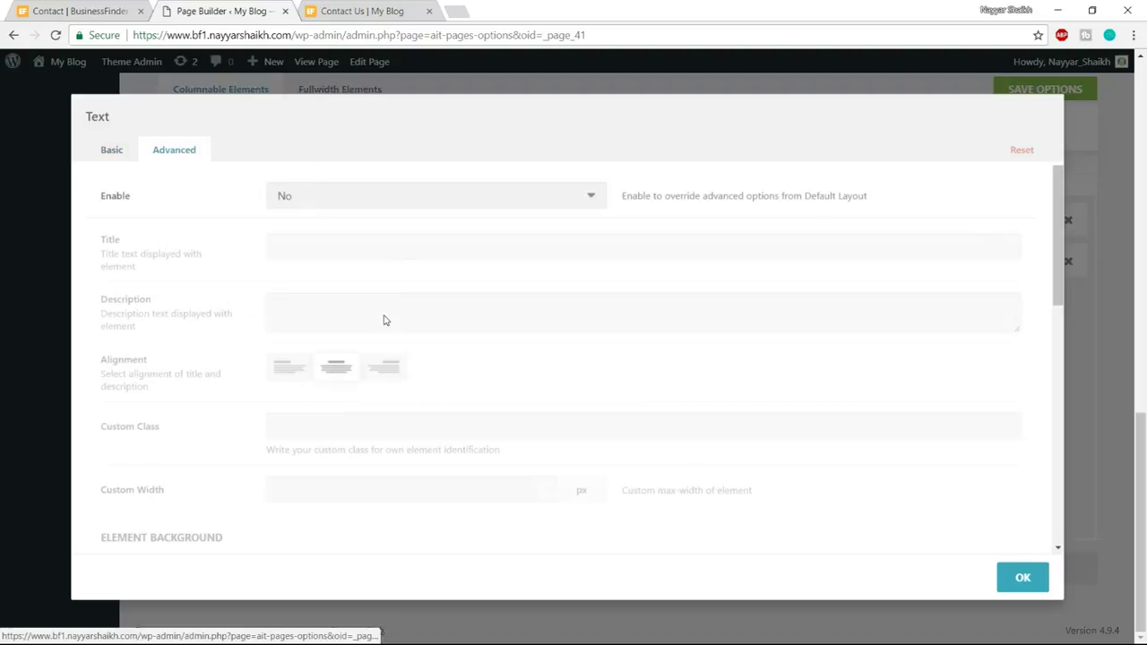
pyautogui.click(349, 208)
pyautogui.click(346, 224)
pyautogui.scroll(-1, 492, 303)
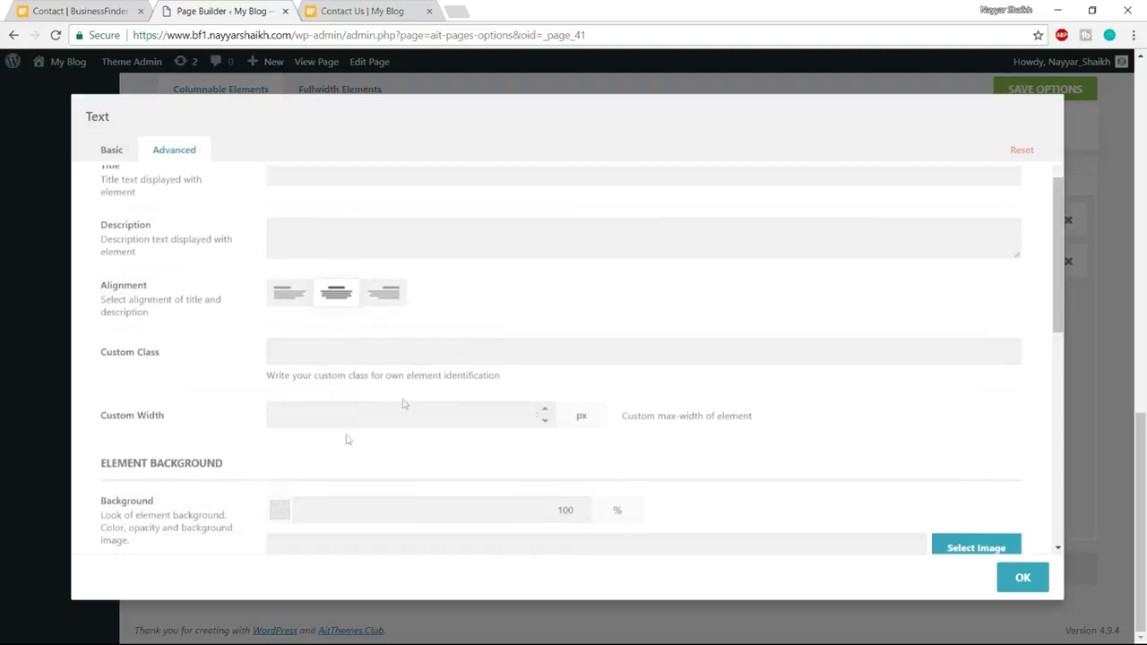
pyautogui.click(342, 428)
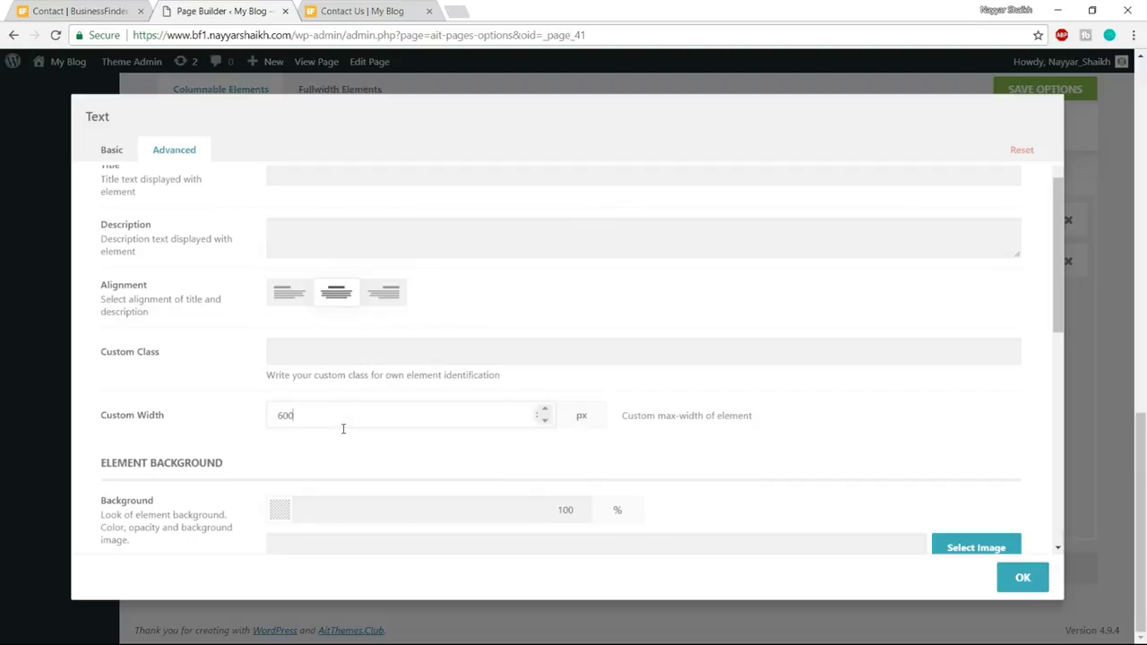
pyautogui.scroll(-6, 349, 448)
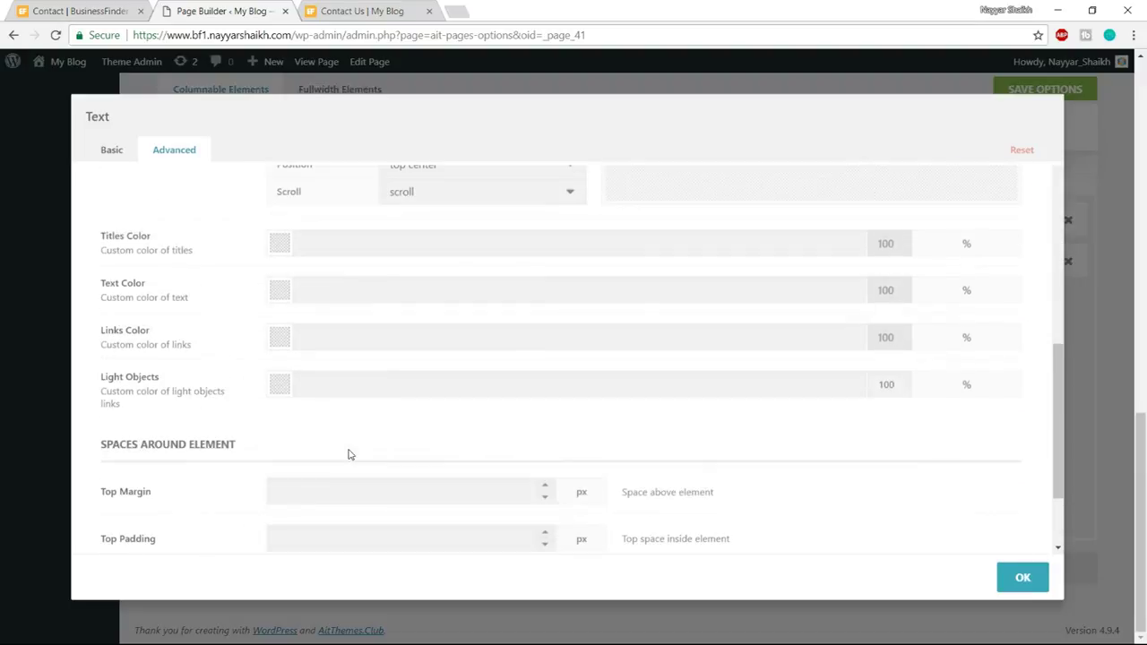
pyautogui.click(343, 428)
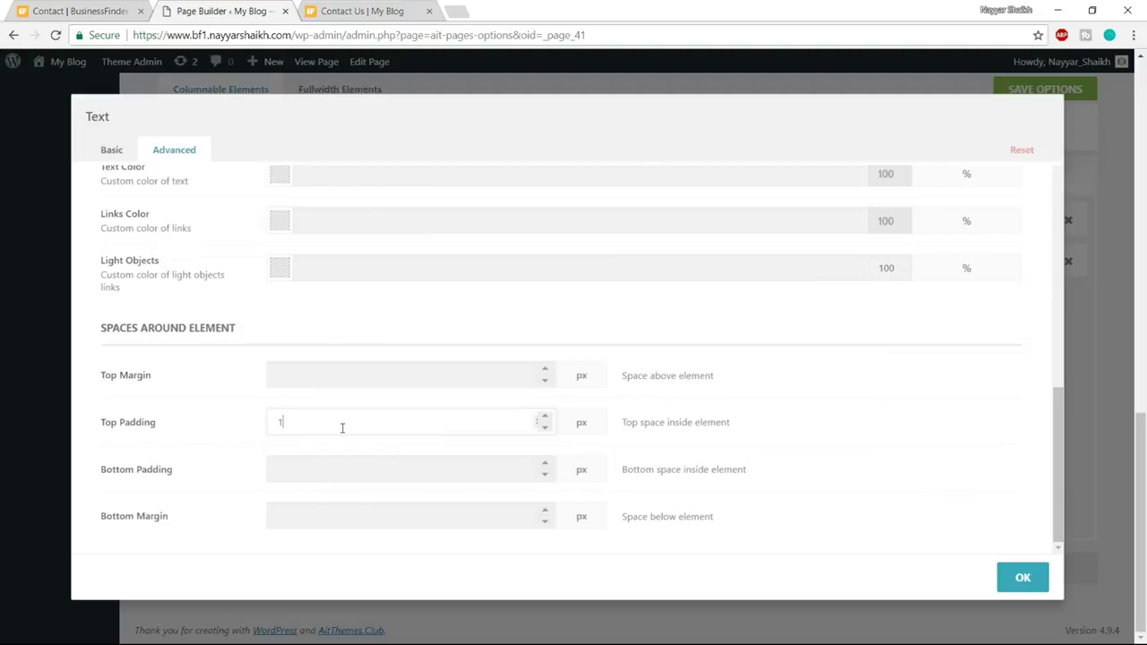
pyautogui.press('Tab')
pyautogui.write('100')
pyautogui.click(1022, 577)
# Review the demo contact page again and return to the page builder layout
pyautogui.click(125, 9)
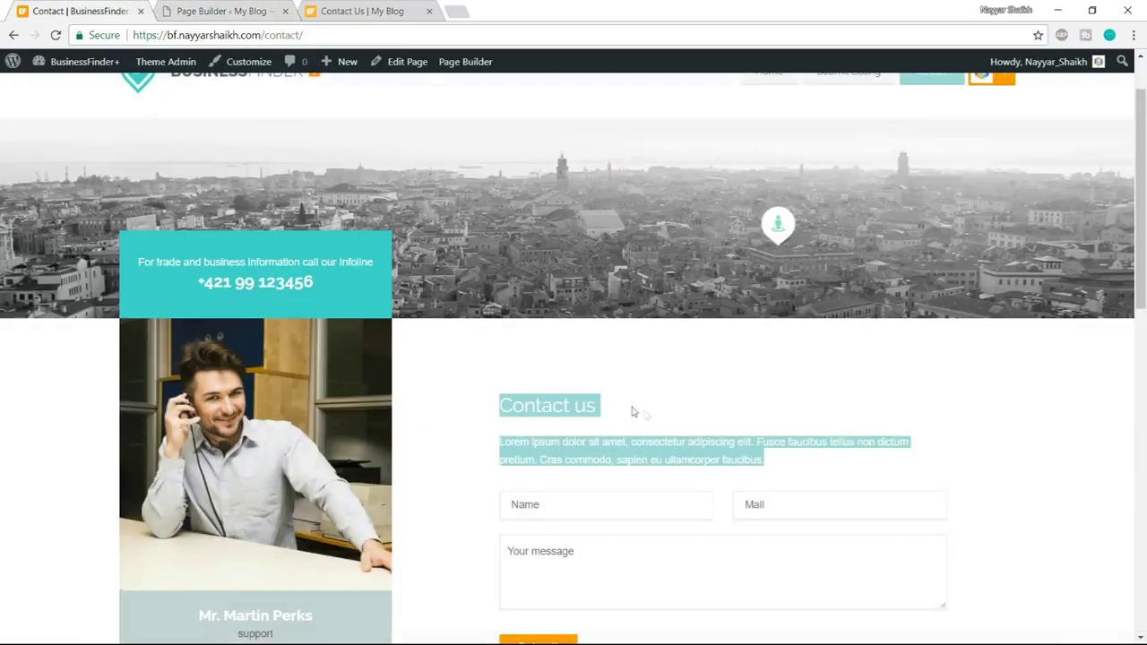
pyautogui.click(530, 366)
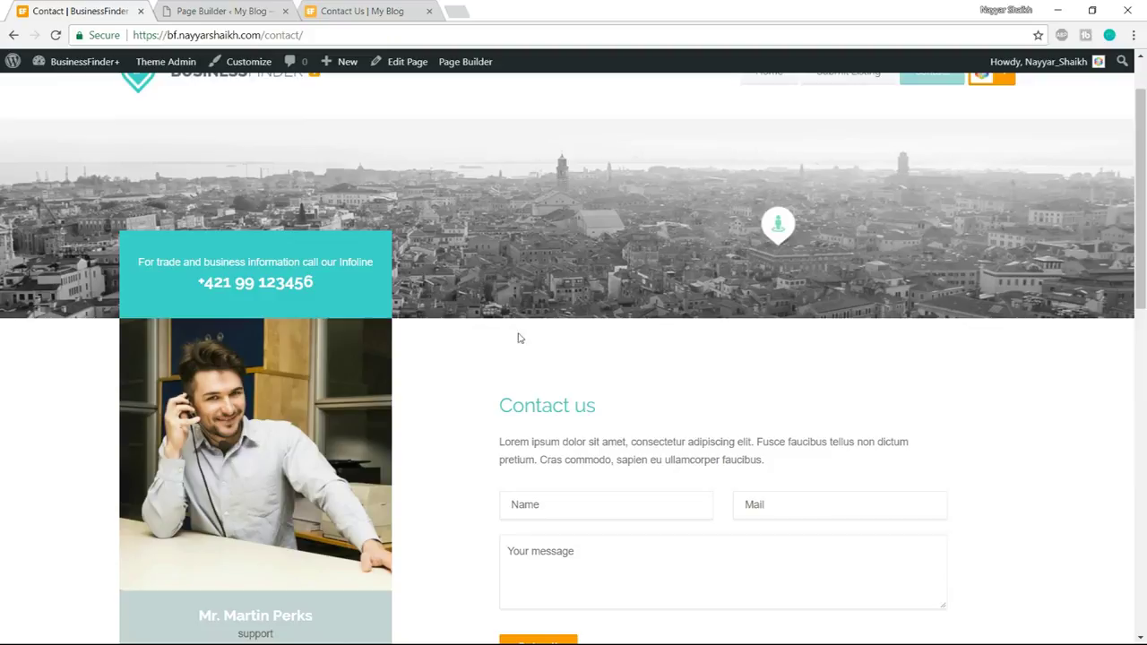
pyautogui.scroll(-2, 563, 342)
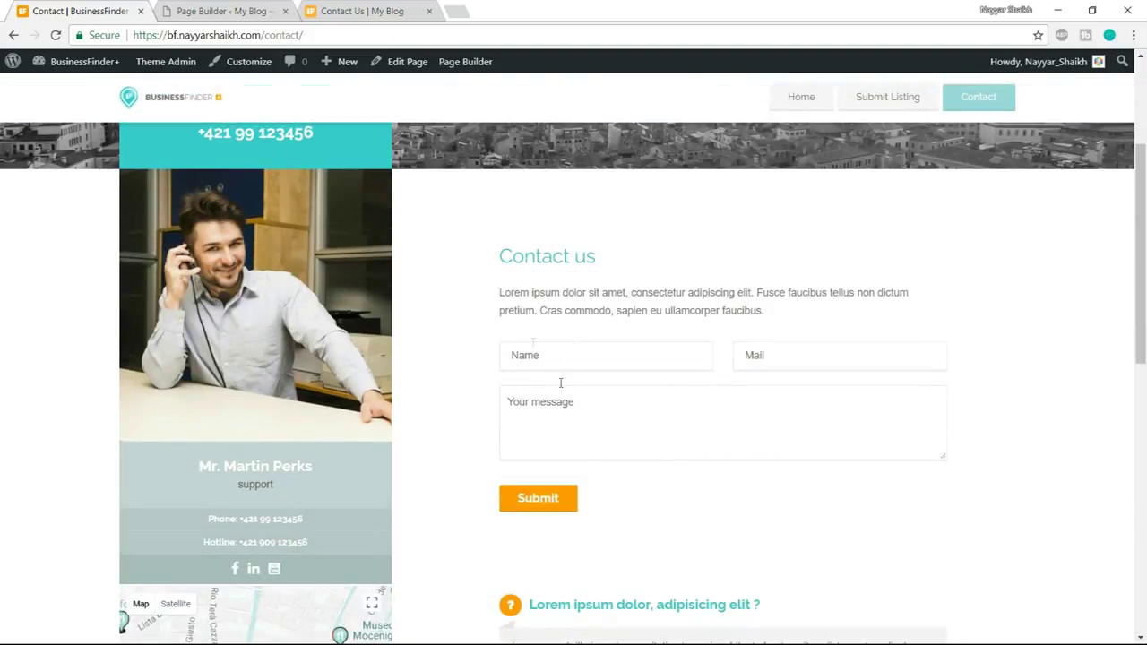
pyautogui.click(257, 7)
pyautogui.scroll(1, 661, 356)
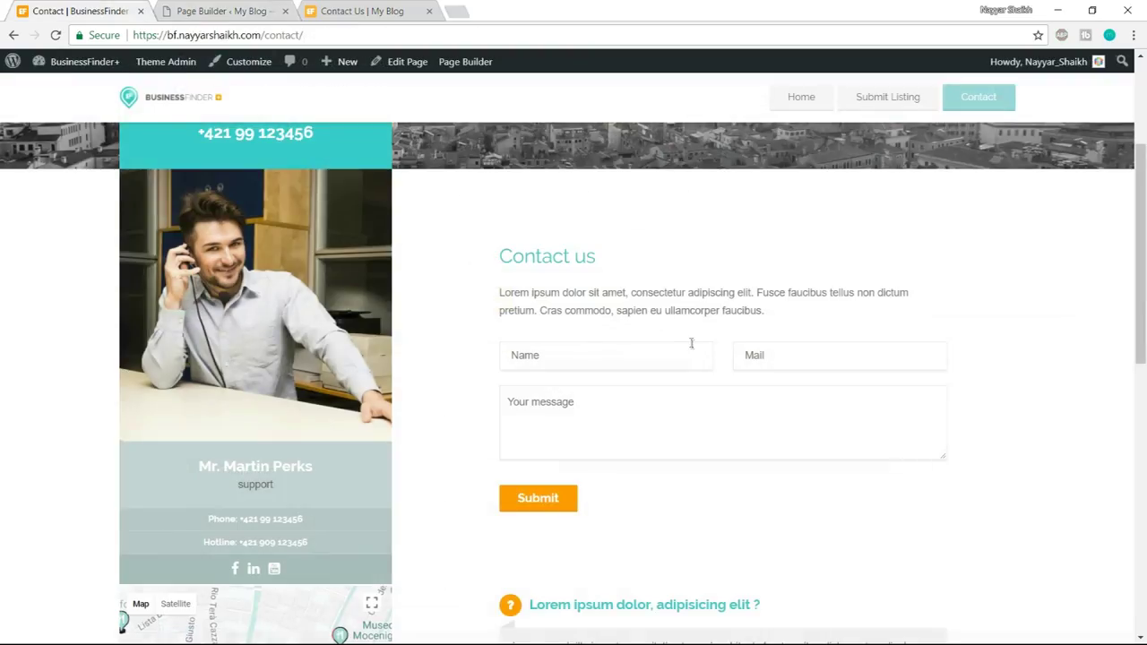
# Place an FAQ element below the Contact Form in the 2/3 column and set Count to 2
pyautogui.scroll(-3, 691, 341)
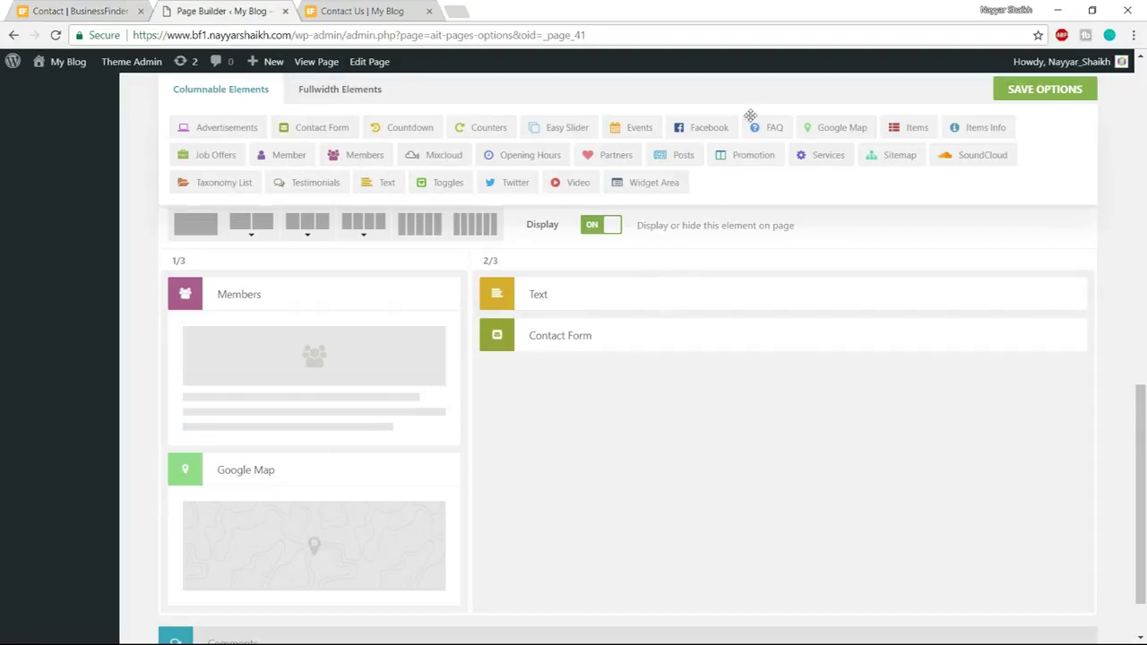
pyautogui.moveTo(618, 360); pyautogui.dragTo(617, 371)
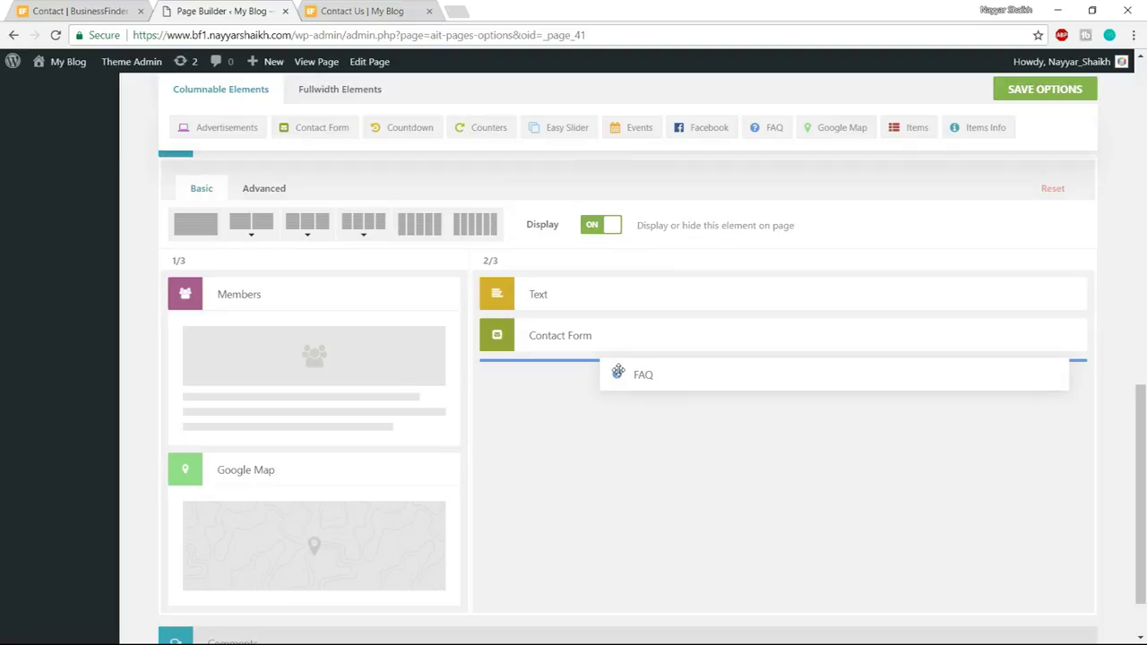
pyautogui.moveTo(618, 371); pyautogui.dragTo(618, 374)
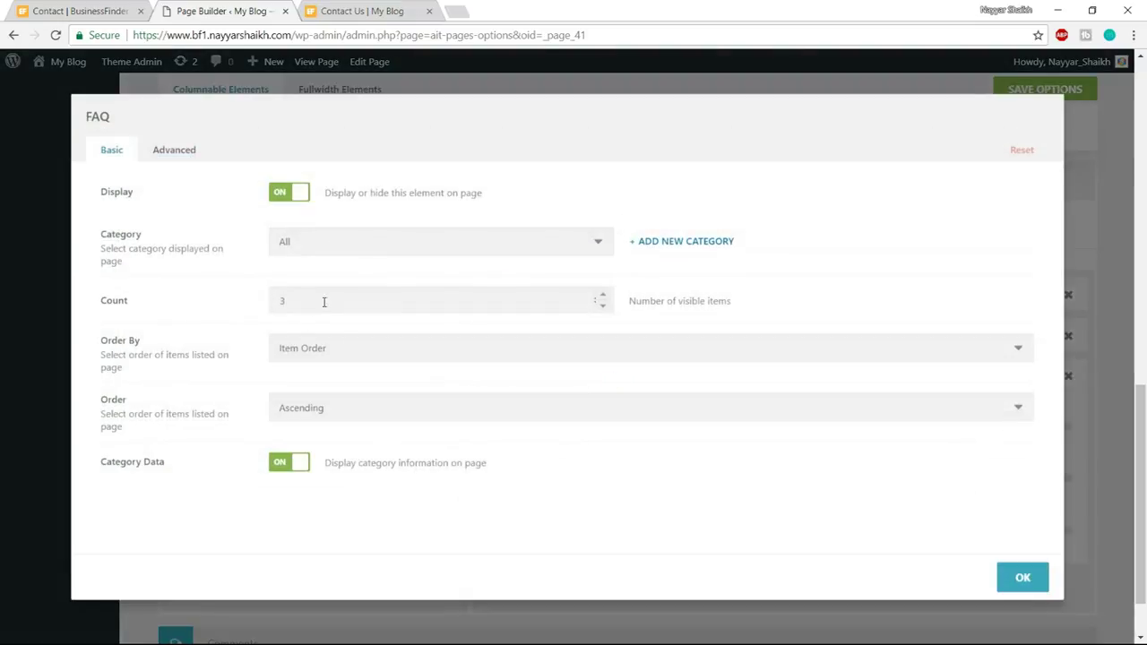
pyautogui.click(309, 301)
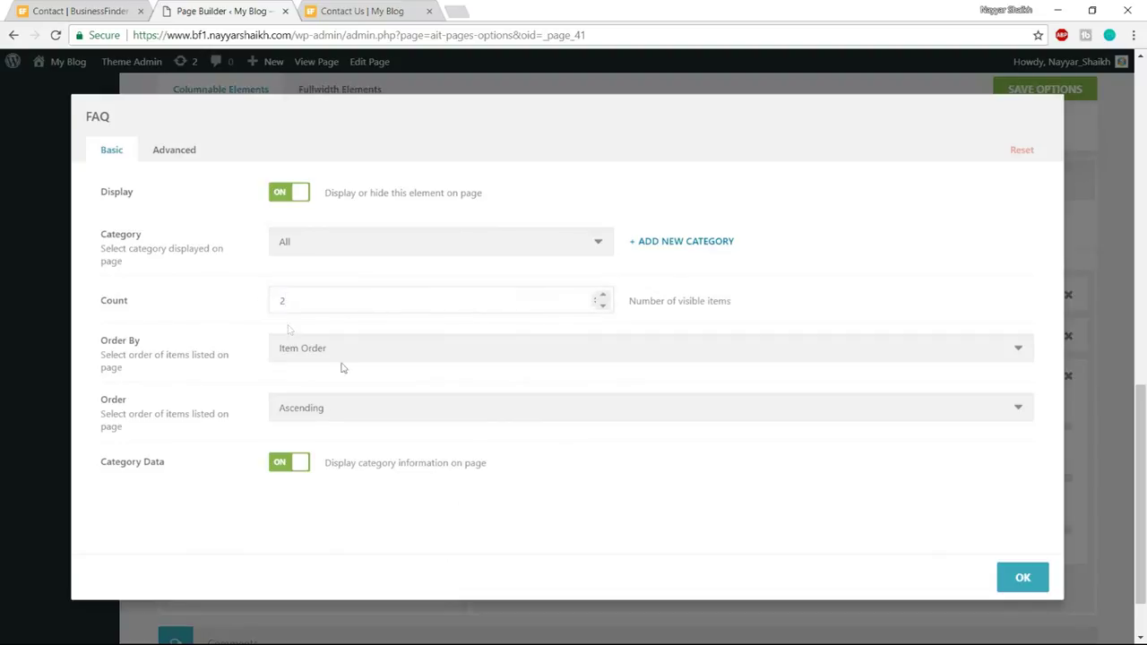
# Enable the FAQ's advanced overrides with a 600 px custom width and confirm
pyautogui.click(178, 151)
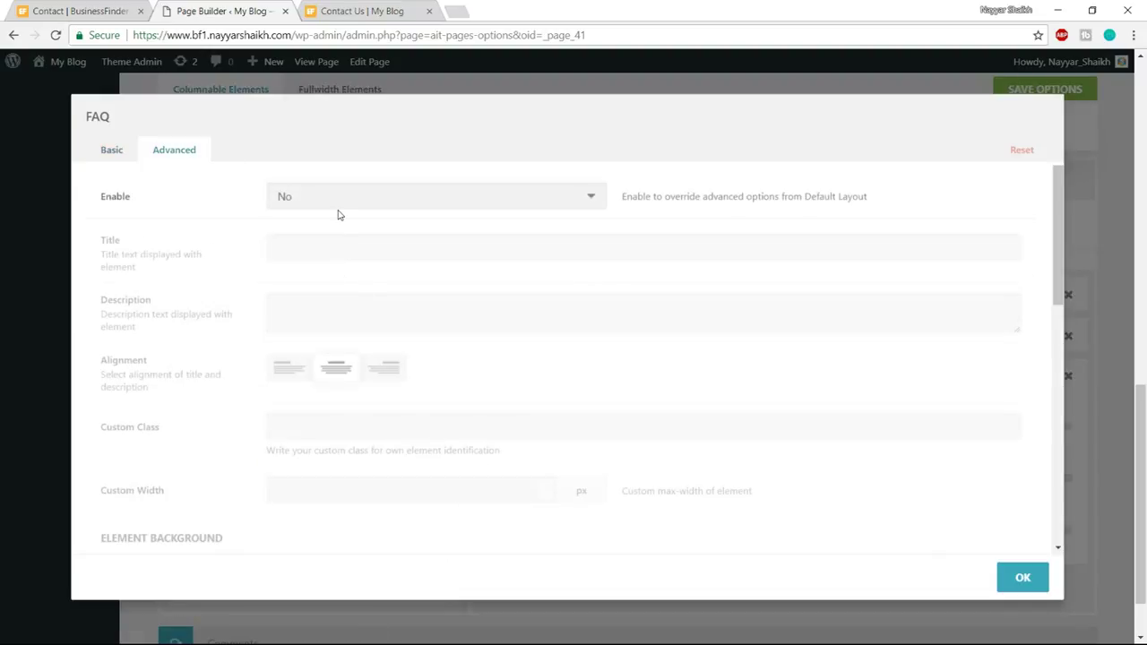
pyautogui.click(341, 206)
pyautogui.click(334, 221)
pyautogui.click(308, 483)
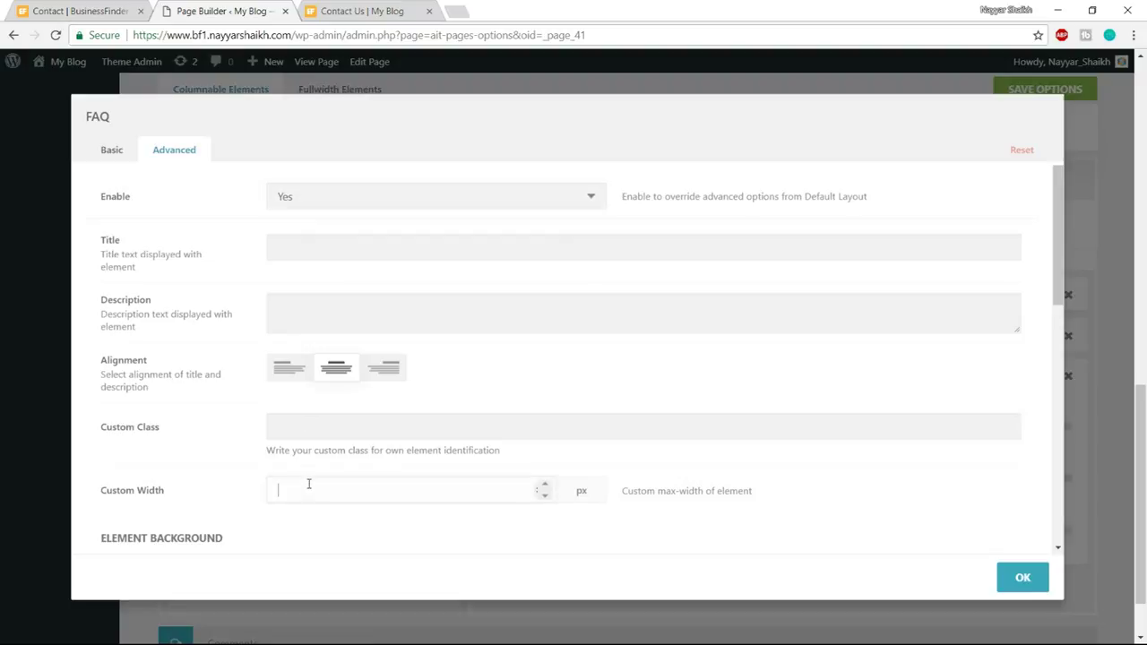
pyautogui.click(1020, 574)
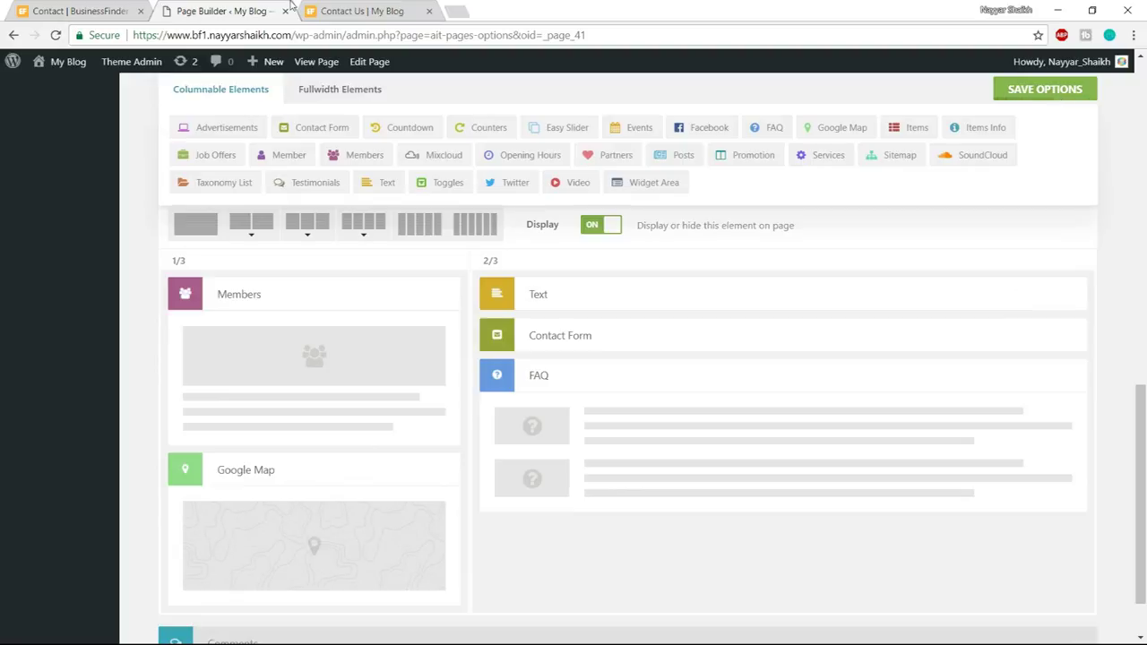
pyautogui.click(358, 11)
# Reload the Contact Us page and inspect the Text element's info message
pyautogui.click(54, 35)
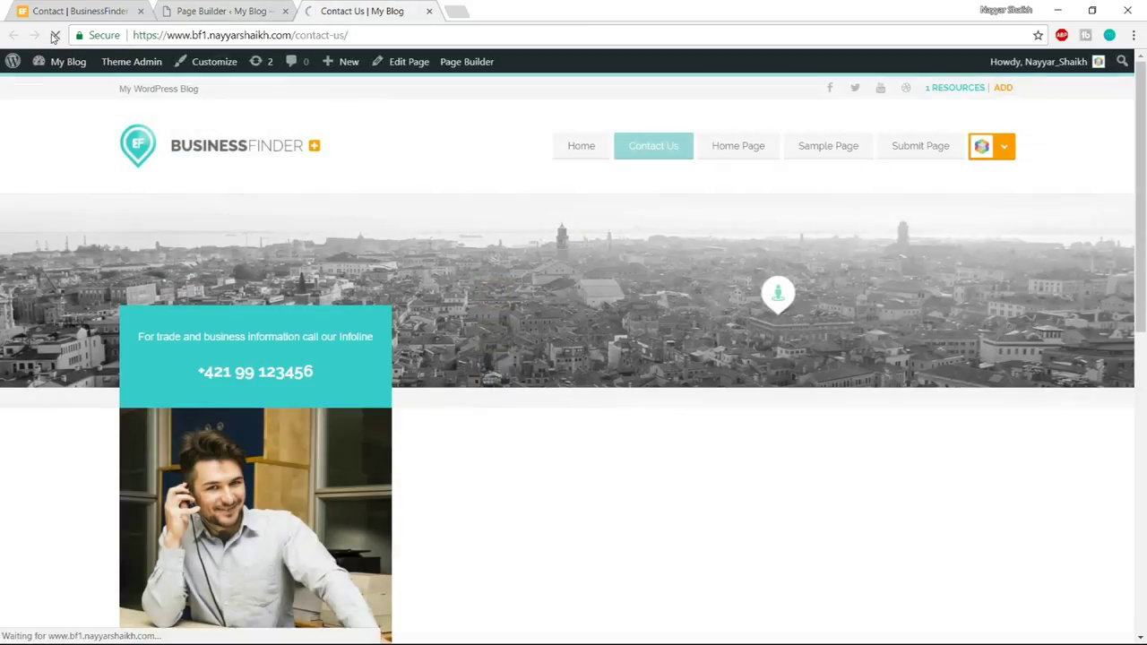
pyautogui.scroll(-10, 627, 404)
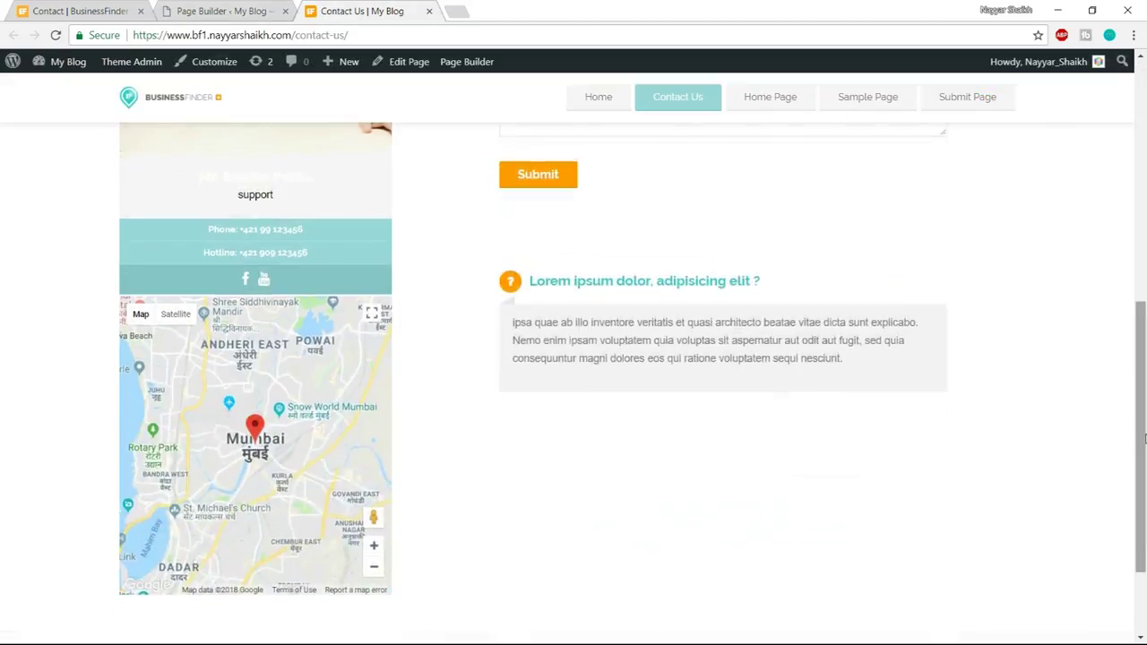
pyautogui.scroll(10, 939, 489)
pyautogui.scroll(-3, 939, 489)
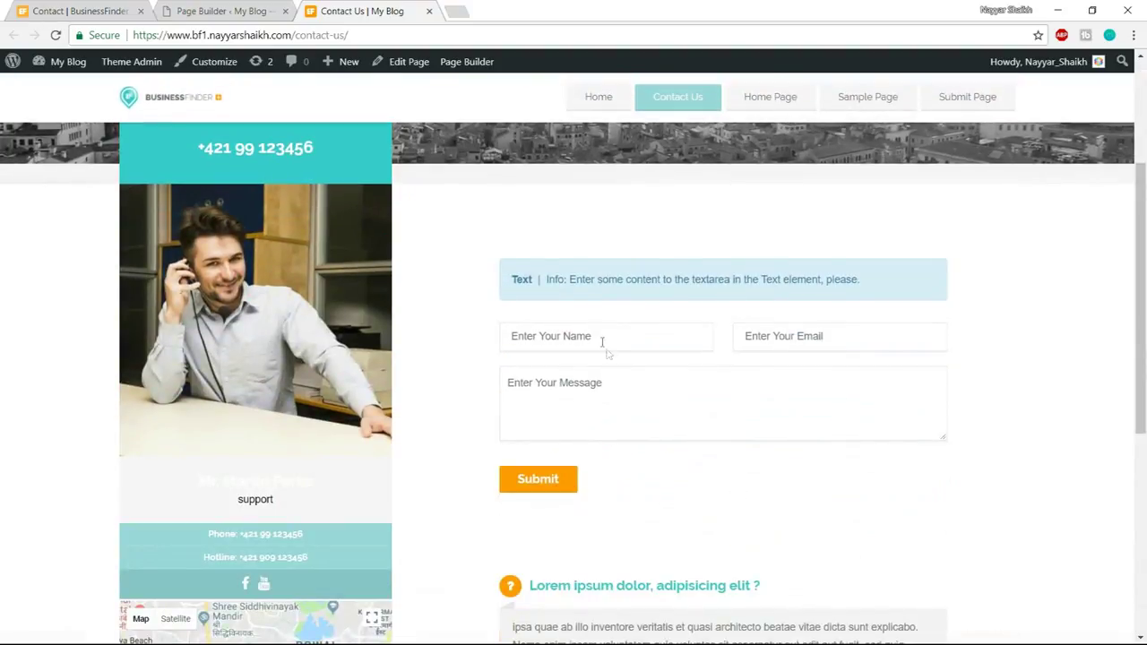
pyautogui.moveTo(567, 279); pyautogui.dragTo(833, 281)
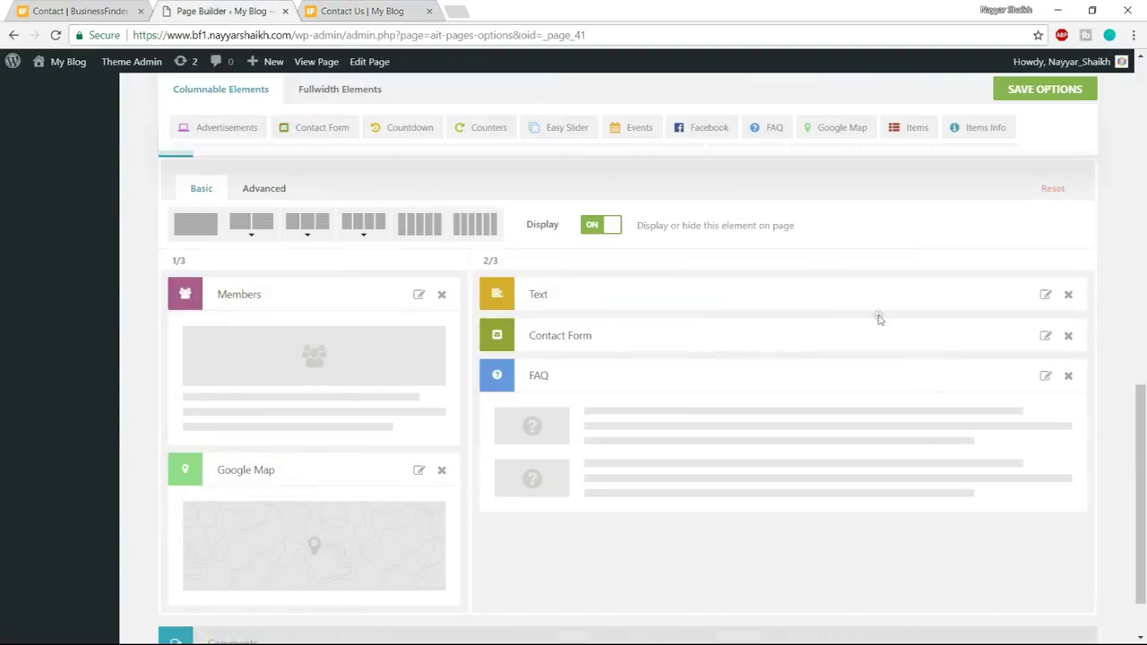
pyautogui.scroll(-1, 876, 317)
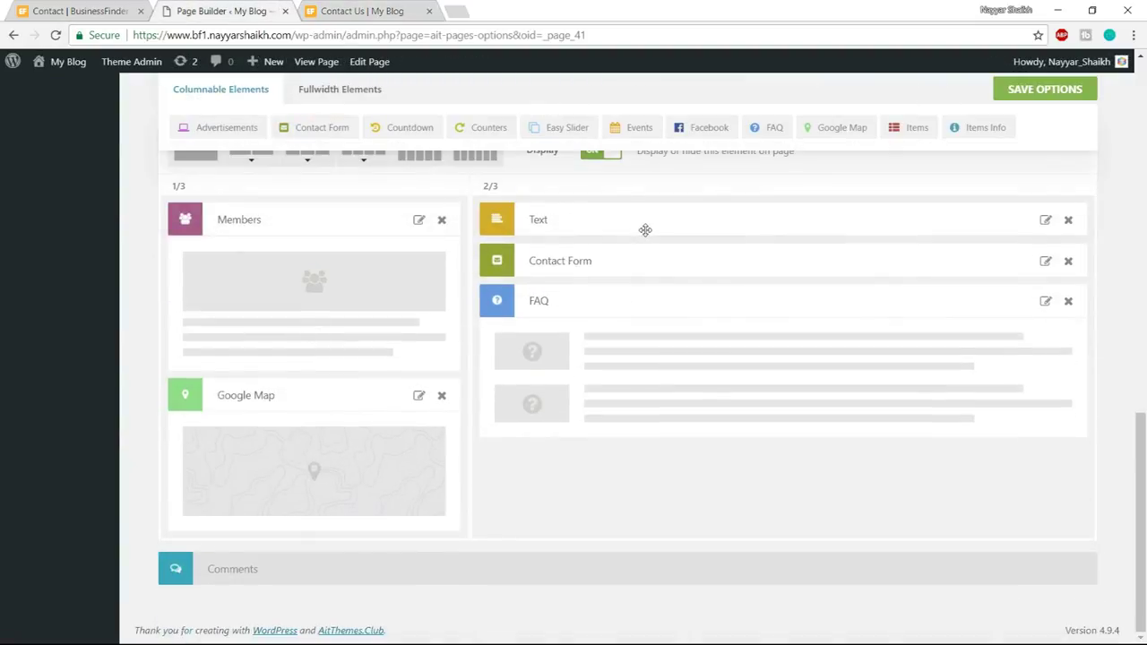
# Paste the demo Contact us heading and paragraph into the Text element's content and confirm
pyautogui.click(645, 230)
pyautogui.click(127, 151)
pyautogui.click(481, 389)
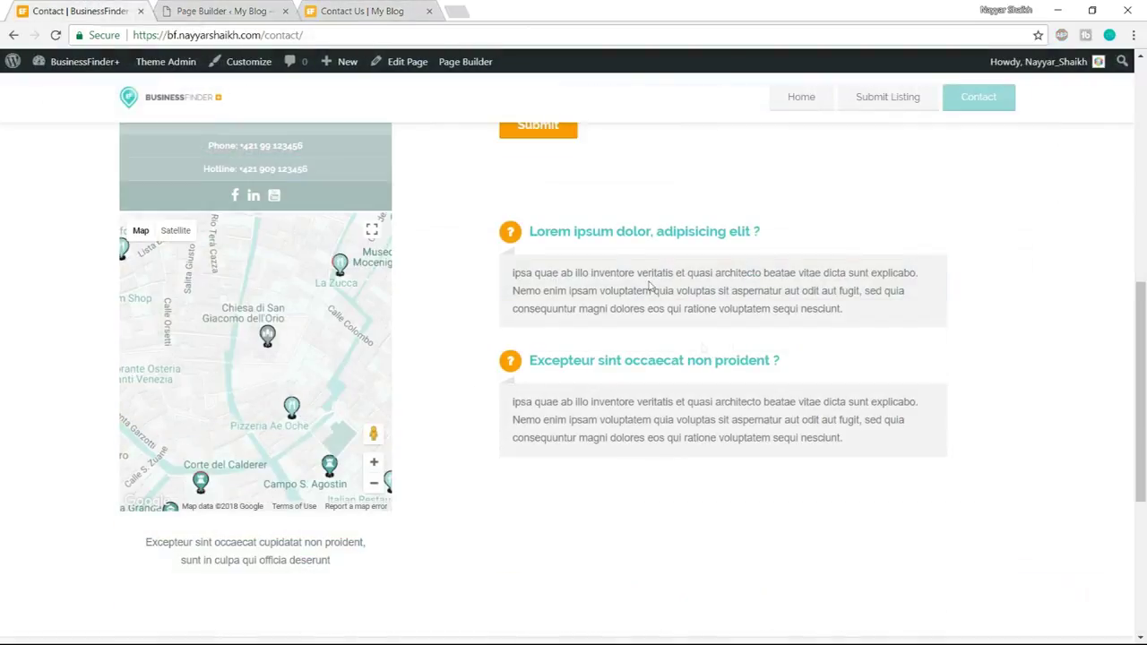
pyautogui.scroll(4, 652, 285)
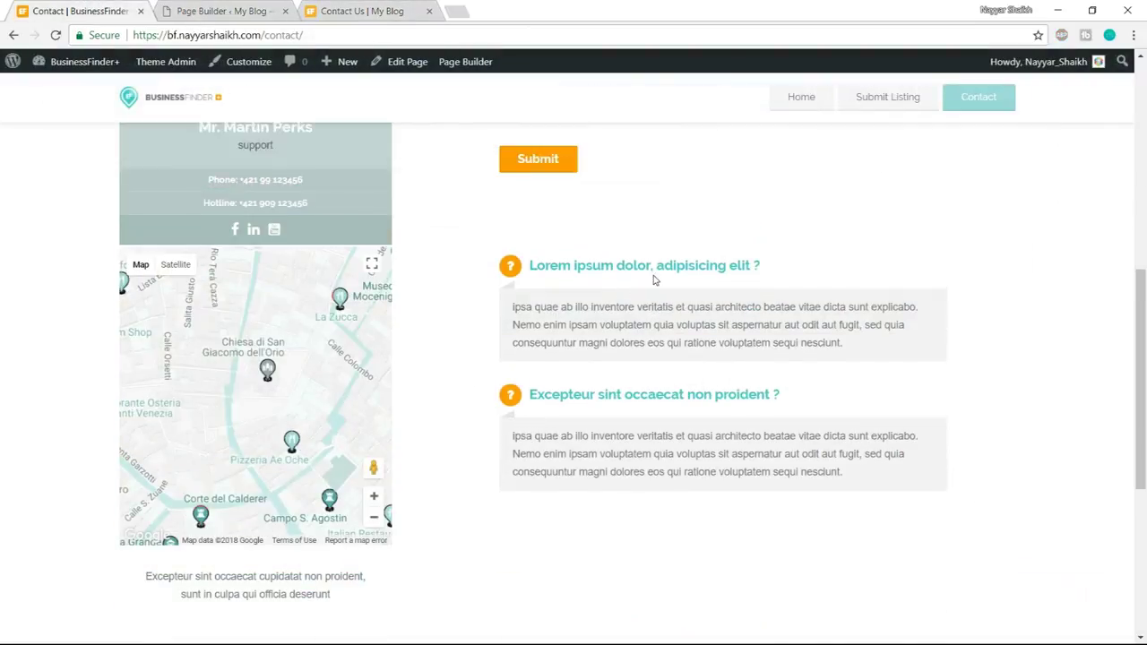
pyautogui.moveTo(786, 321); pyautogui.dragTo(481, 258)
pyautogui.hotkey('ctrl', 'c')
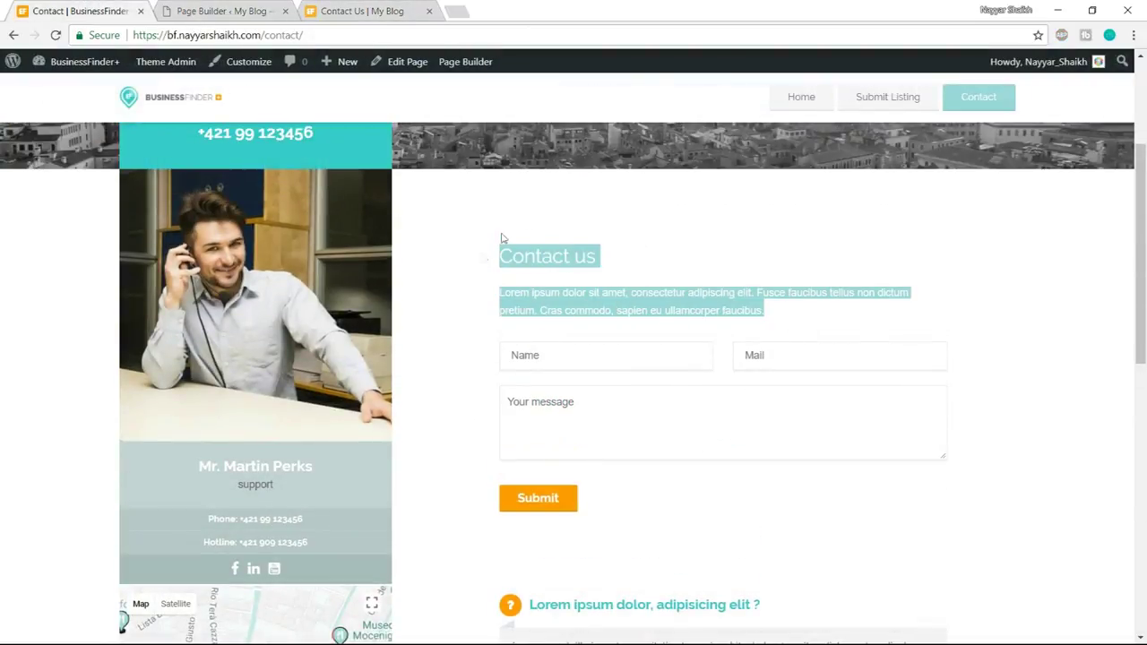
pyautogui.click(215, 9)
pyautogui.hotkey('ctrl', 'v')
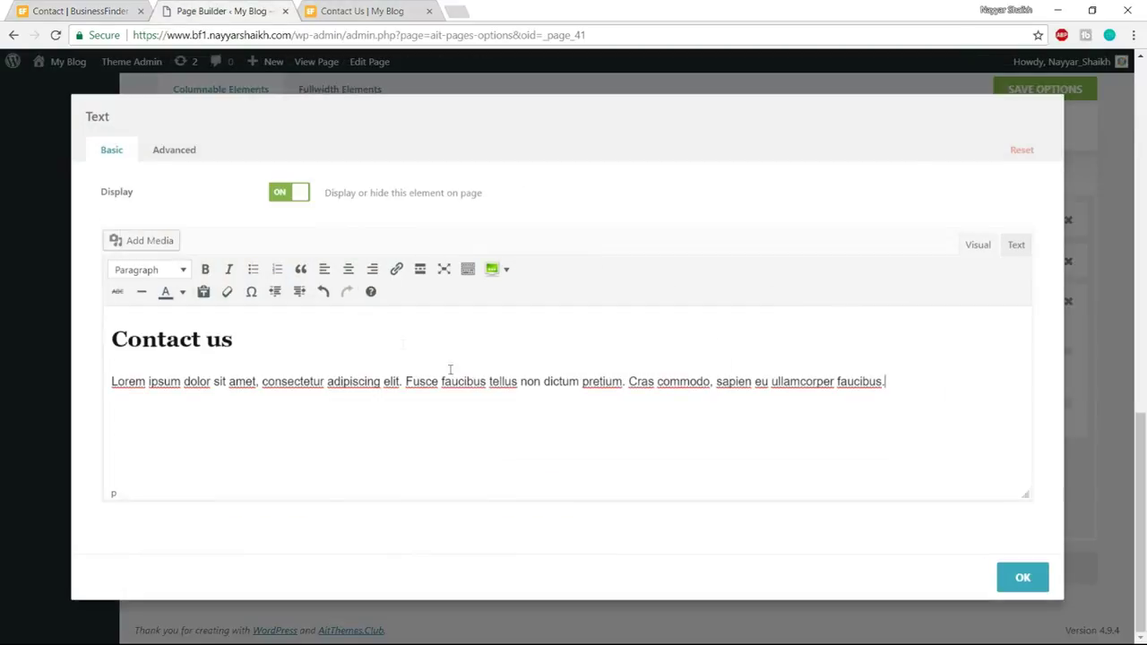
pyautogui.click(1022, 577)
# Save the page builder options, reload Contact Us, and return to the demo contact page
pyautogui.click(1045, 90)
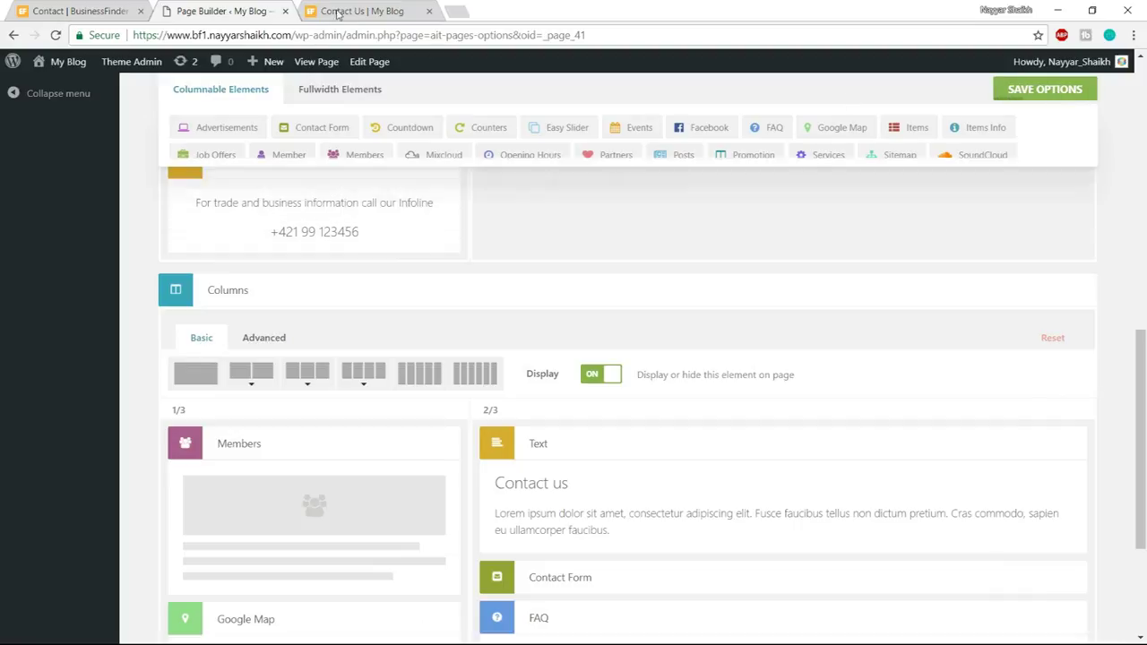
pyautogui.click(363, 11)
pyautogui.click(57, 35)
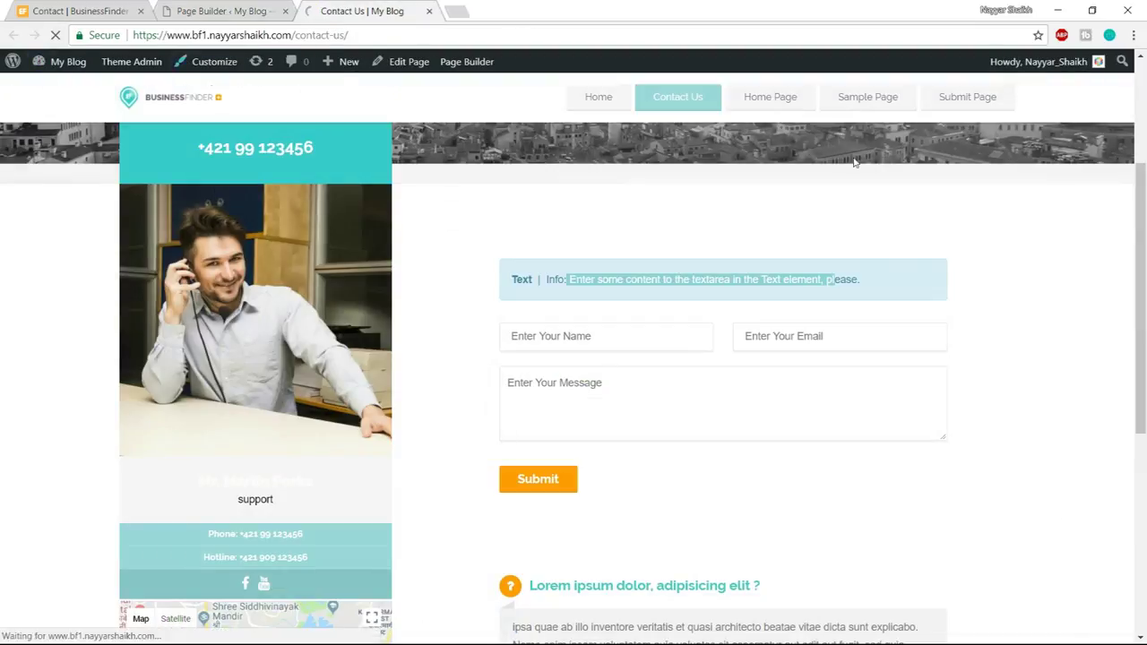
pyautogui.hotkey('ctrl', 'Tab')
# Scroll through the demo contact page down to its footer
pyautogui.scroll(-10, 826, 320)
pyautogui.scroll(10, 828, 321)
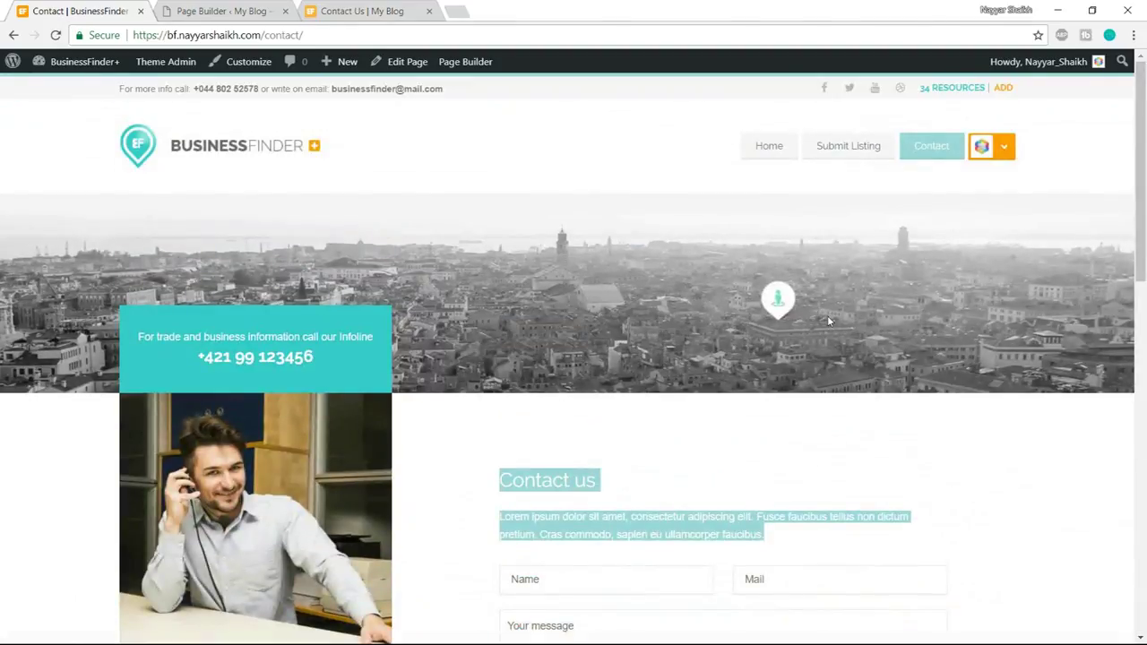
pyautogui.scroll(-10, 828, 320)
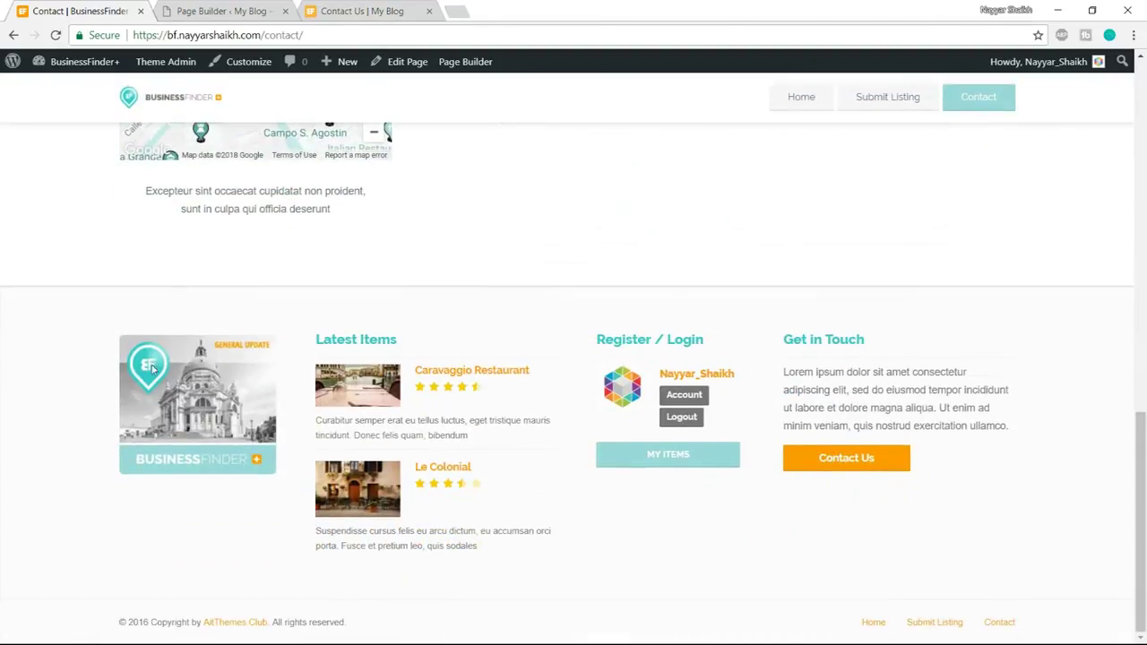
pyautogui.scroll(10, 349, 617)
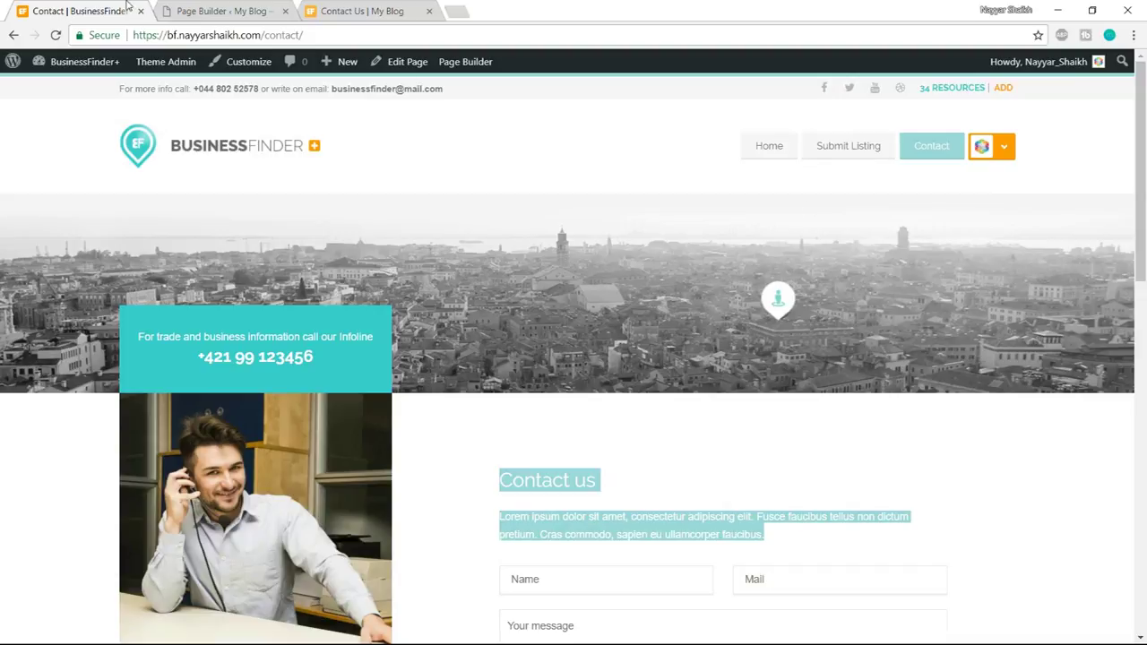
pyautogui.scroll(-10, 345, 186)
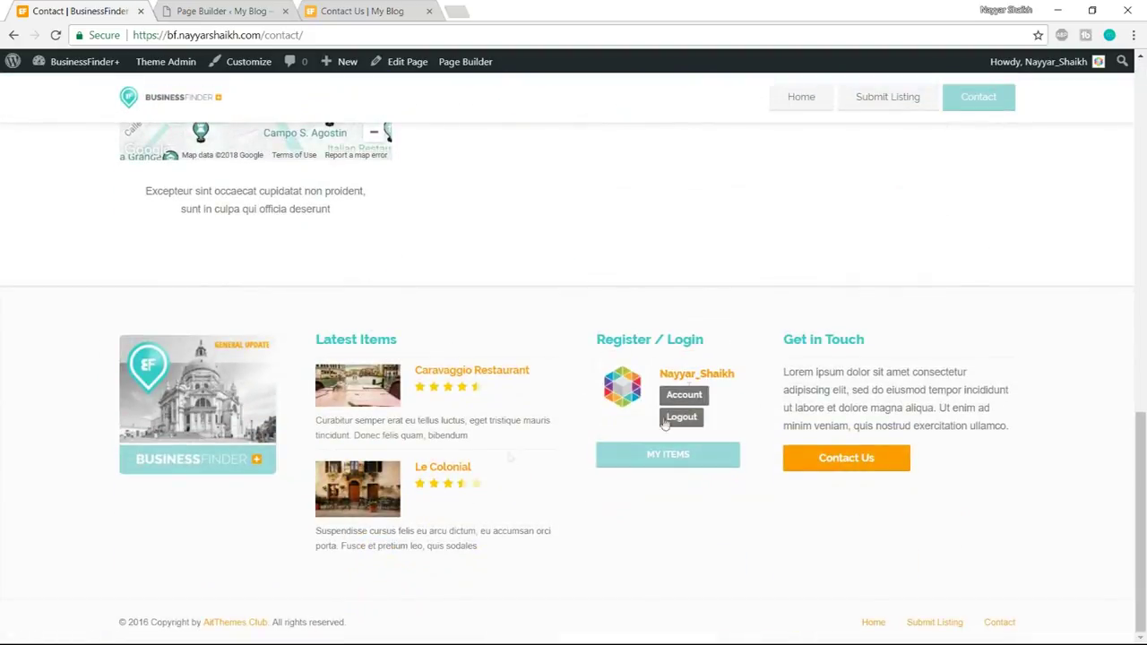
# Go to Appearance > Widgets from the Page Builder tab's admin sidebar
pyautogui.click(215, 11)
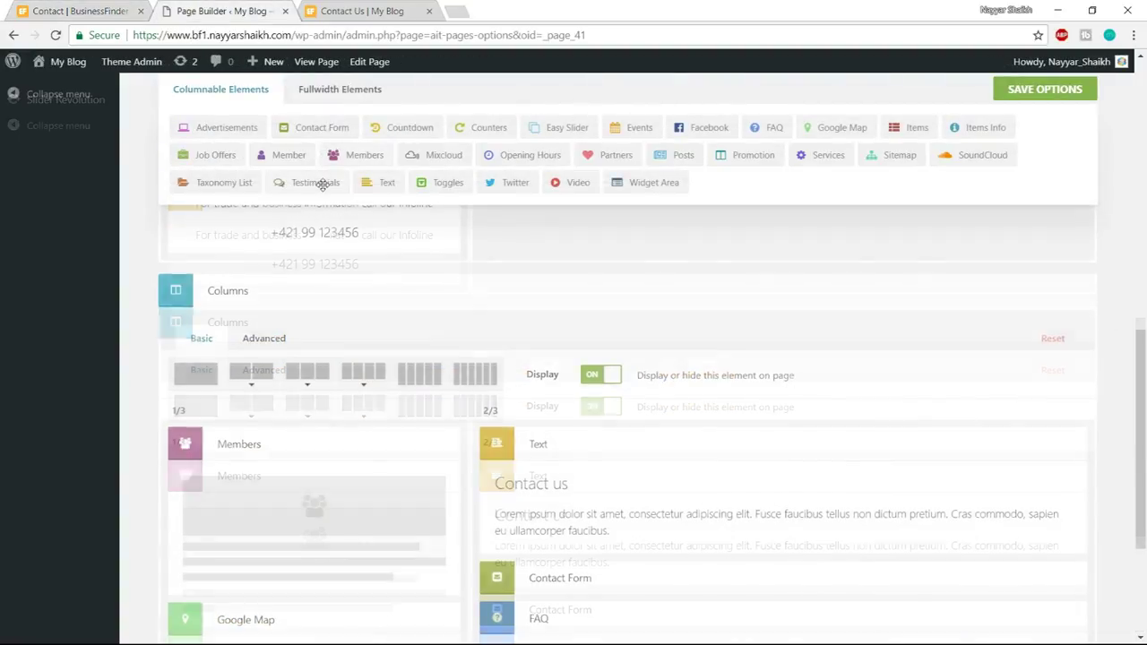
pyautogui.scroll(-3, 79, 286)
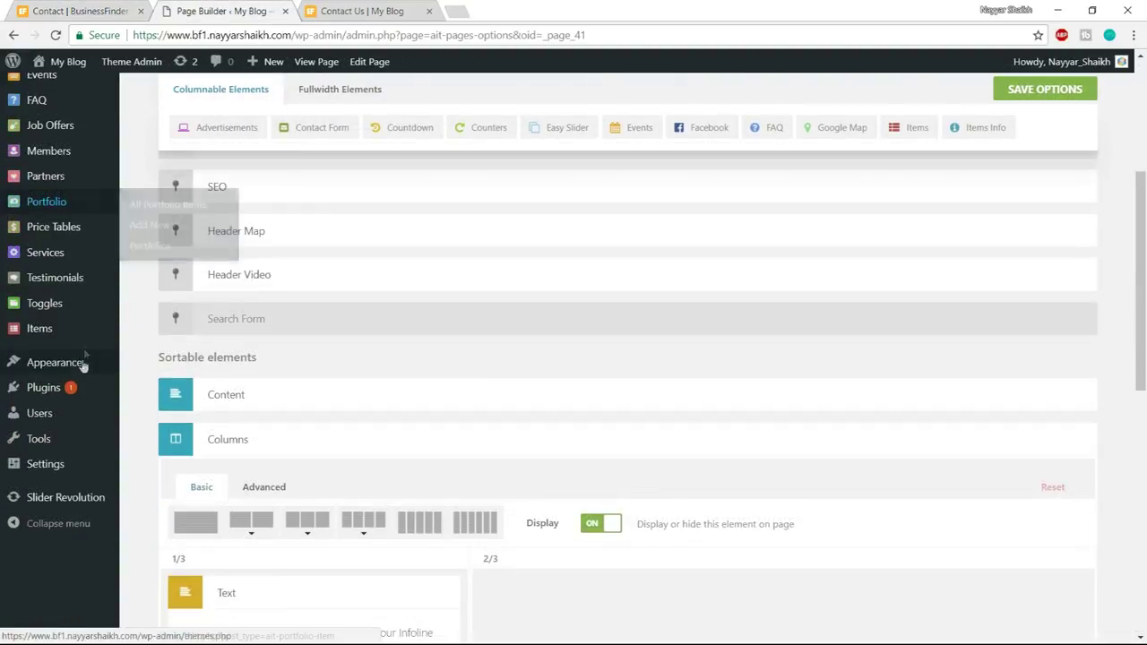
pyautogui.moveTo(54, 370)
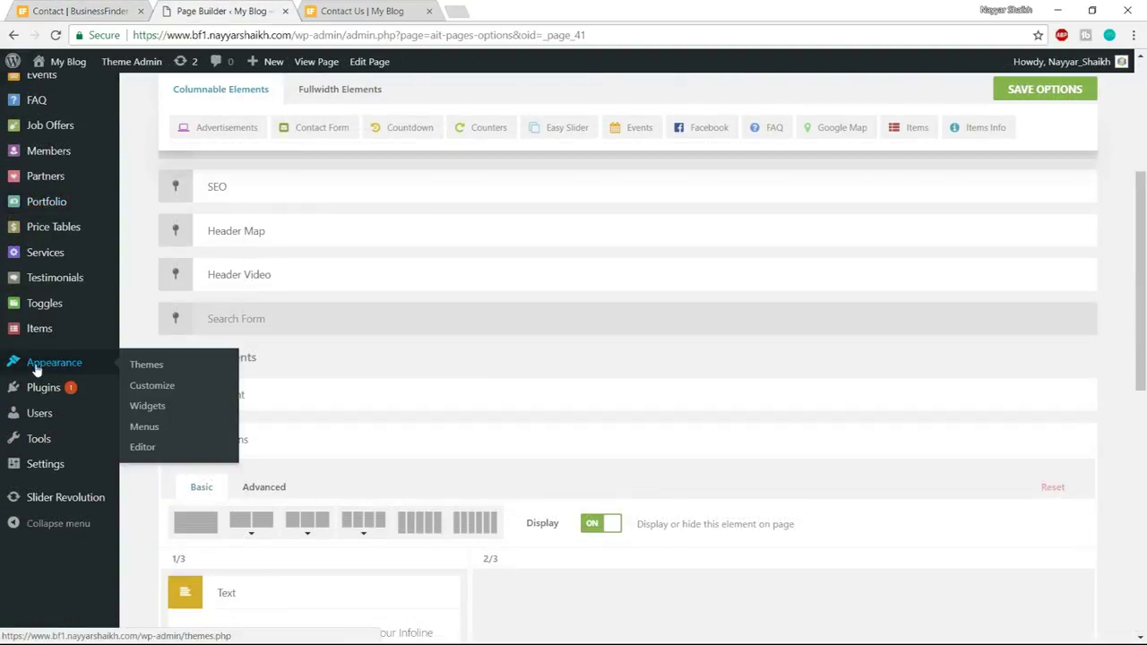
pyautogui.click(161, 405)
pyautogui.hotkey('alt', 'Tab')
# Expand Footer Widget Area 1 and drag a Text widget into it
pyautogui.scroll(3, 761, 258)
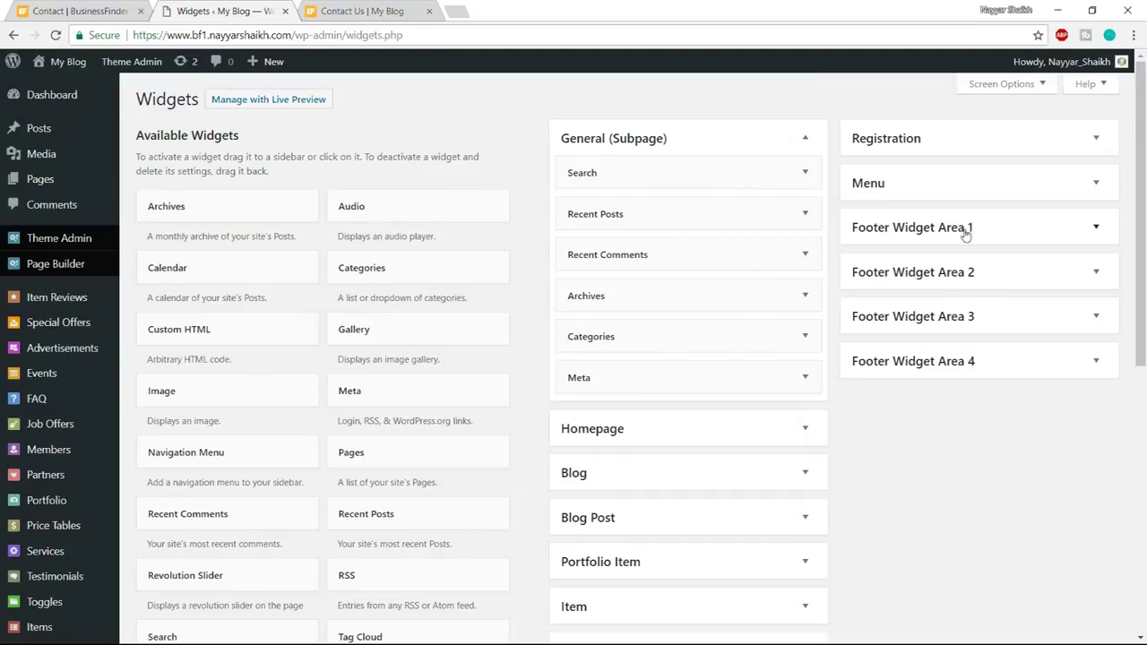
pyautogui.click(985, 227)
pyautogui.click(987, 224)
pyautogui.scroll(-1, 430, 282)
pyautogui.scroll(-1, 367, 282)
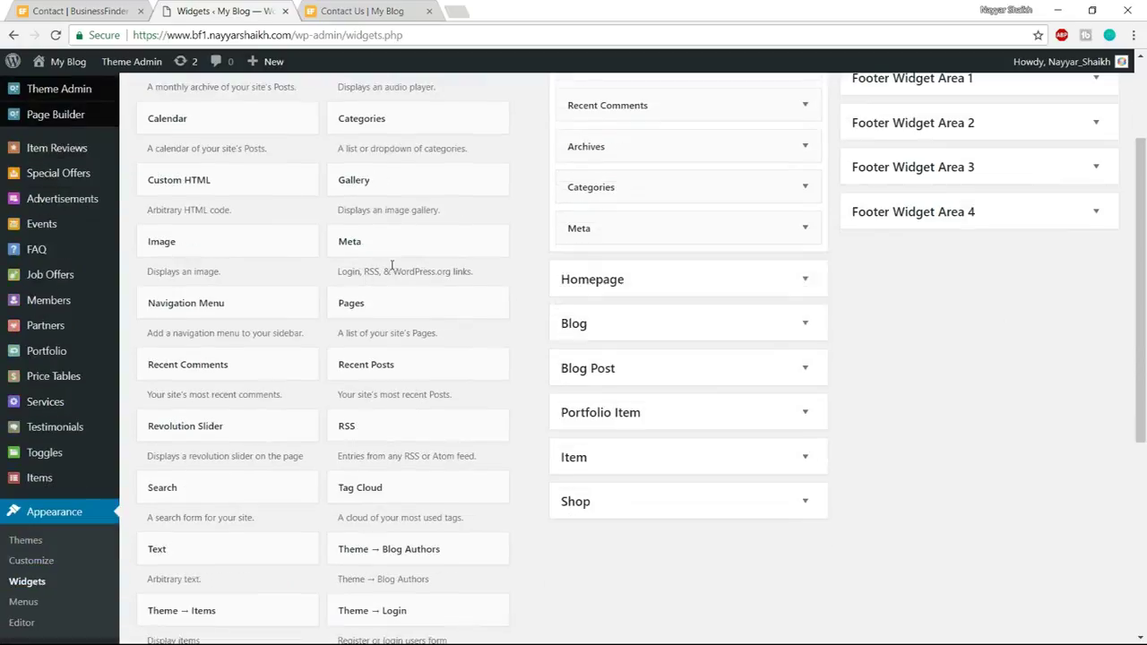
pyautogui.scroll(-1, 367, 282)
pyautogui.scroll(-2, 940, 391)
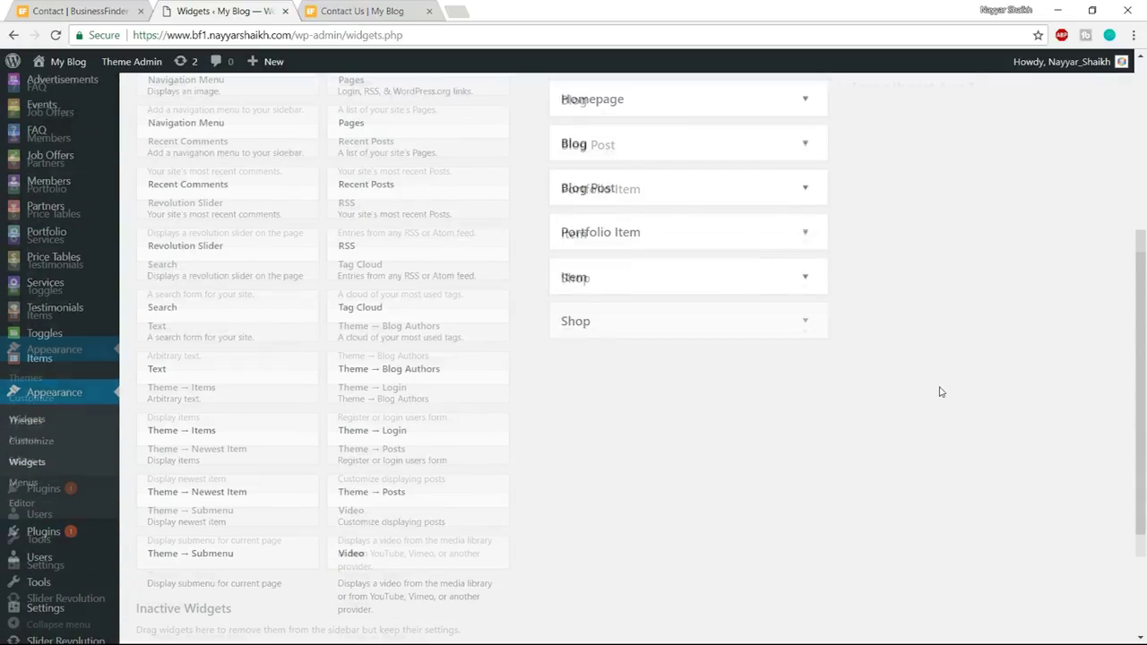
pyautogui.scroll(5, 940, 392)
pyautogui.scroll(-1, 940, 392)
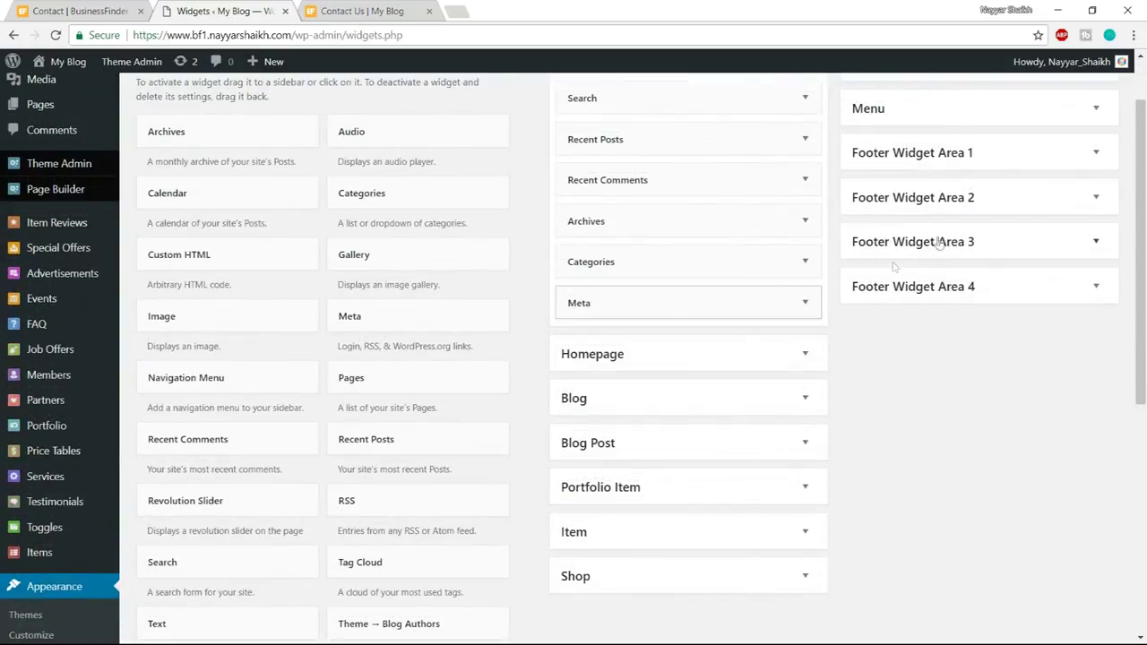
pyautogui.click(999, 166)
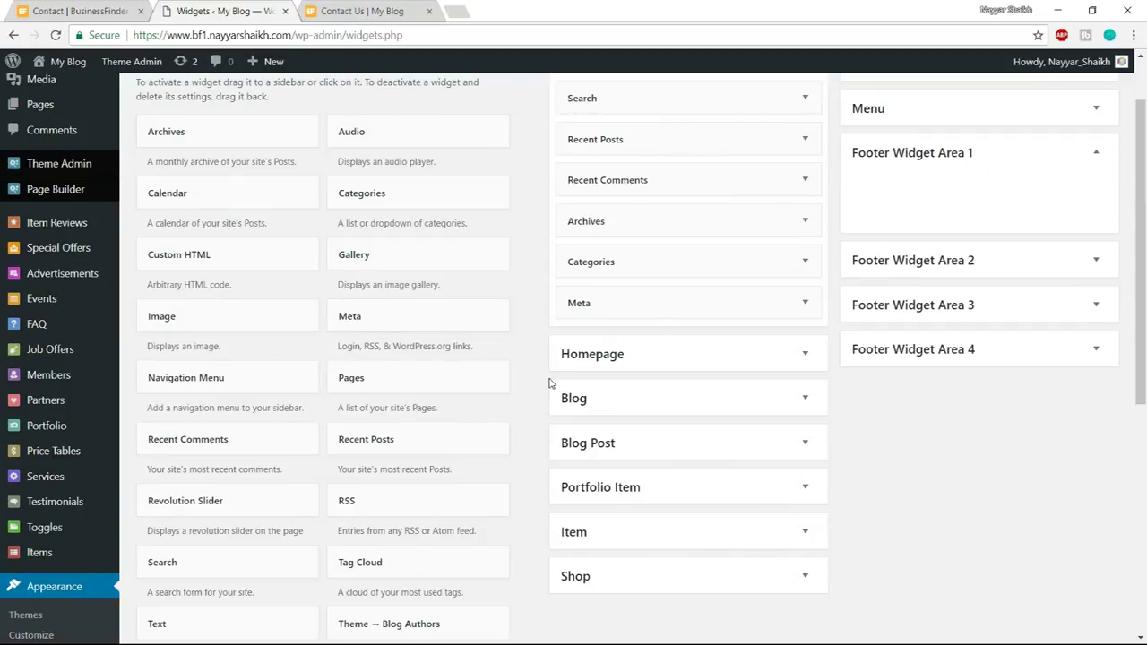
pyautogui.scroll(-1, 543, 397)
pyautogui.scroll(-1, 543, 396)
pyautogui.moveTo(202, 475); pyautogui.dragTo(994, 193)
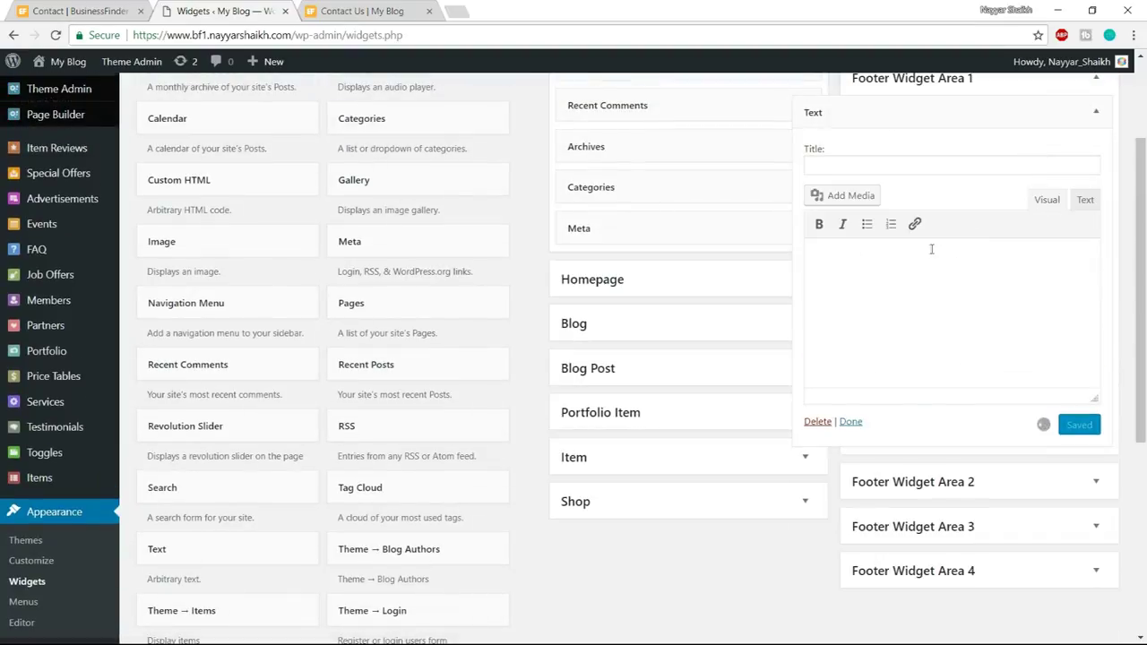
# Upload bf-banner.png from the Business Finder Media folder through Add Media
pyautogui.click(862, 199)
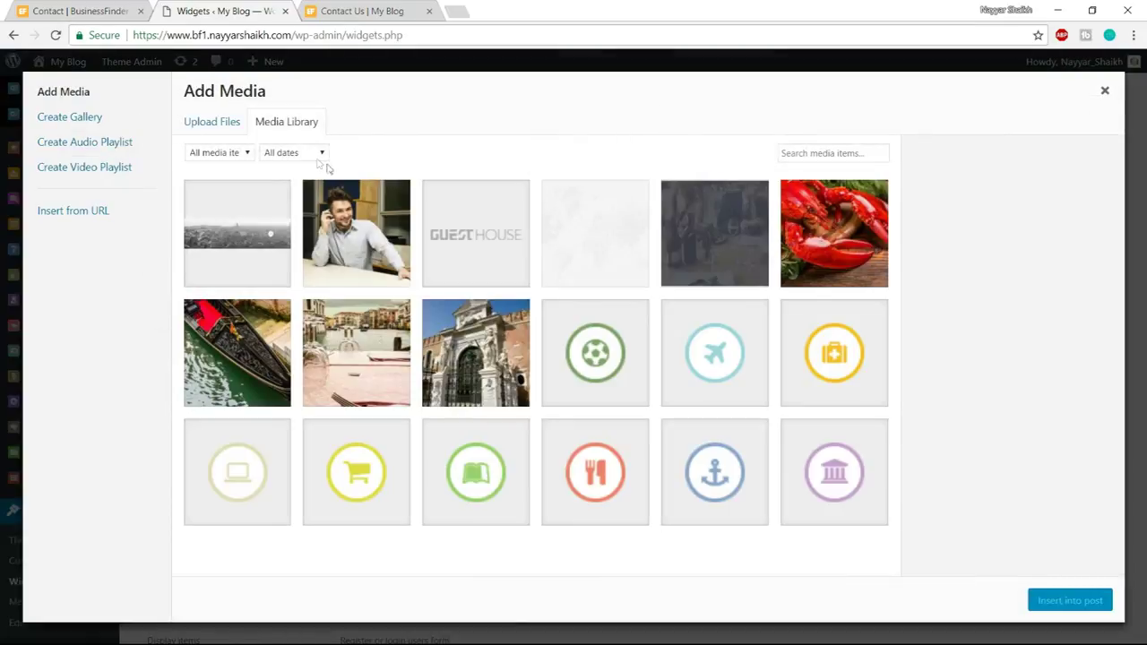
pyautogui.click(210, 123)
pyautogui.click(660, 350)
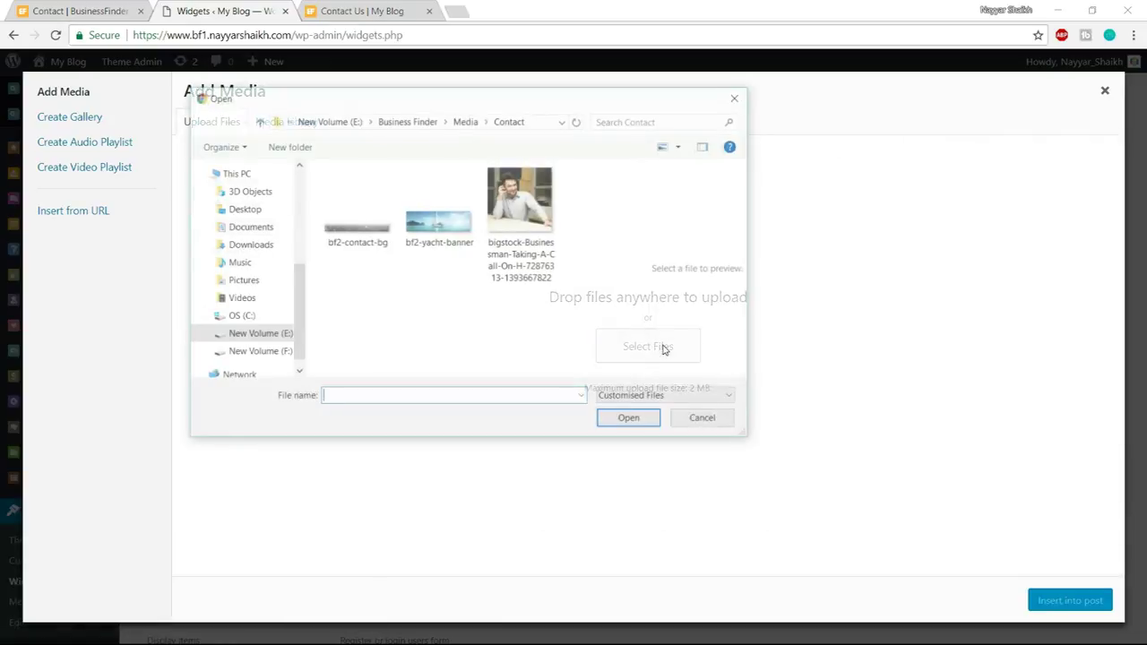
pyautogui.click(414, 120)
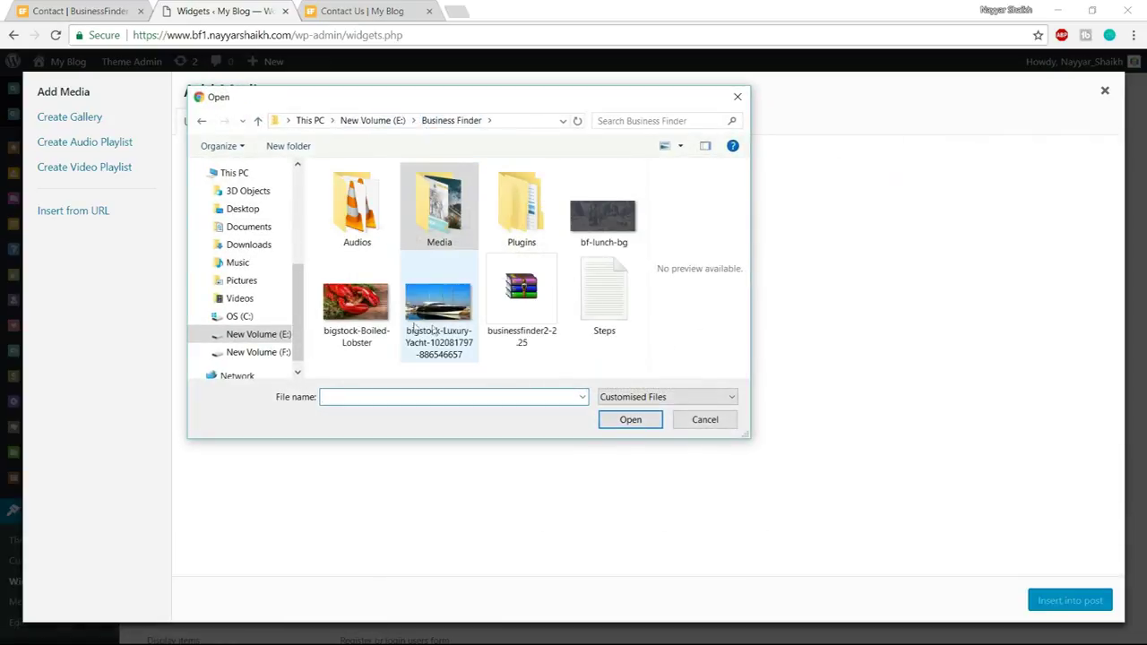
pyautogui.doubleClick(437, 204)
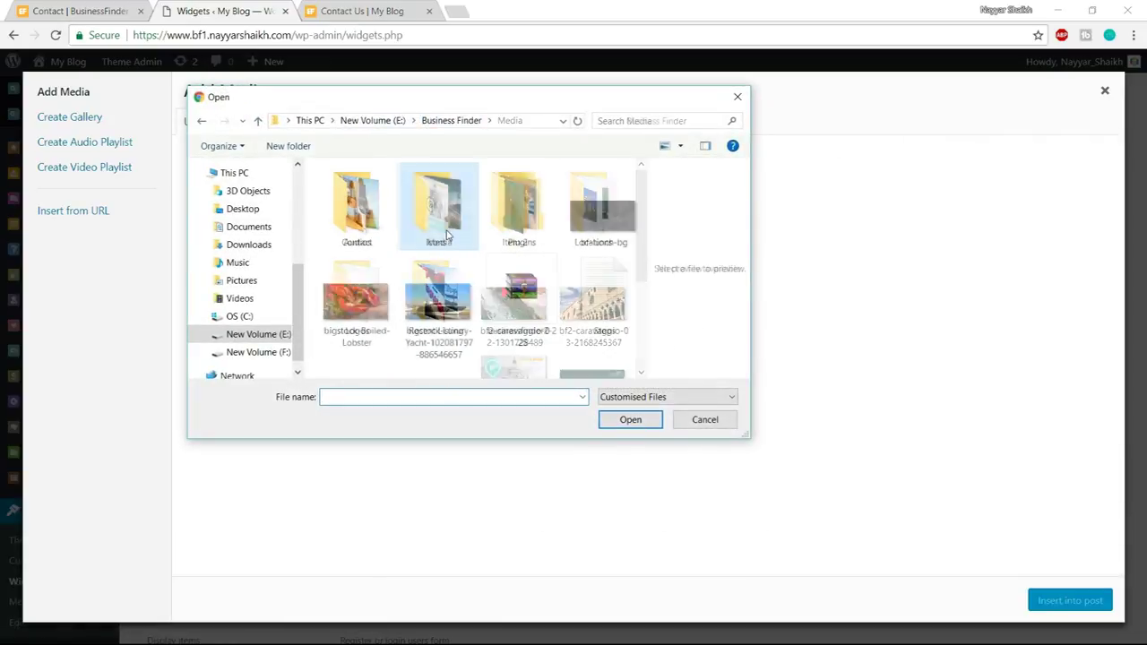
pyautogui.scroll(-2, 377, 315)
pyautogui.click(524, 233)
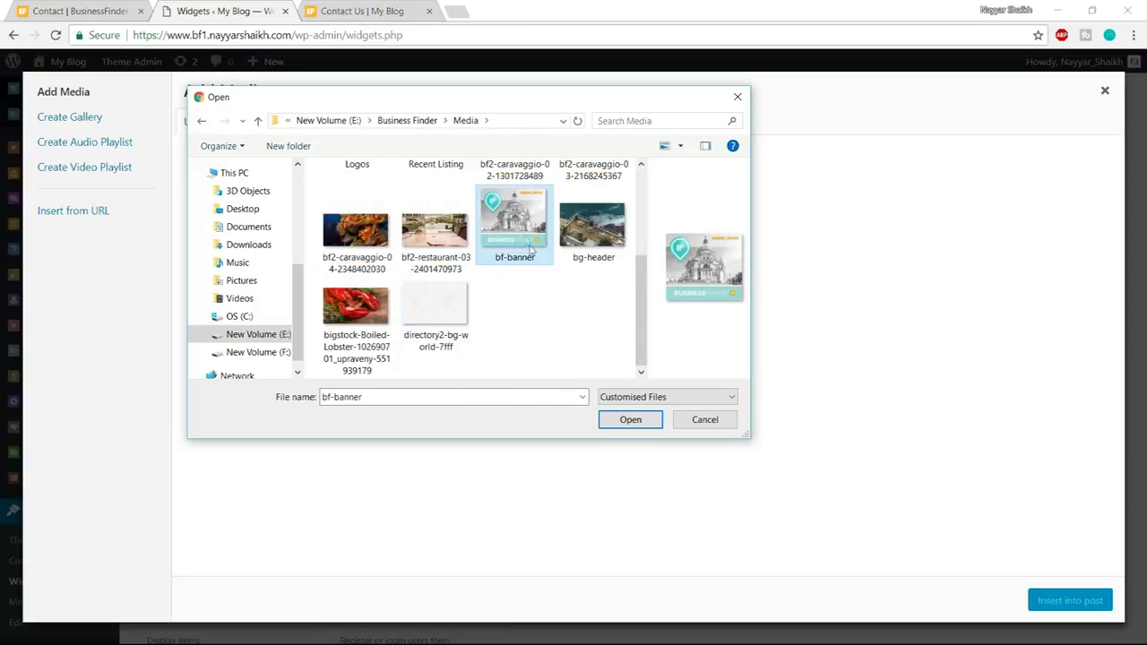
pyautogui.click(629, 419)
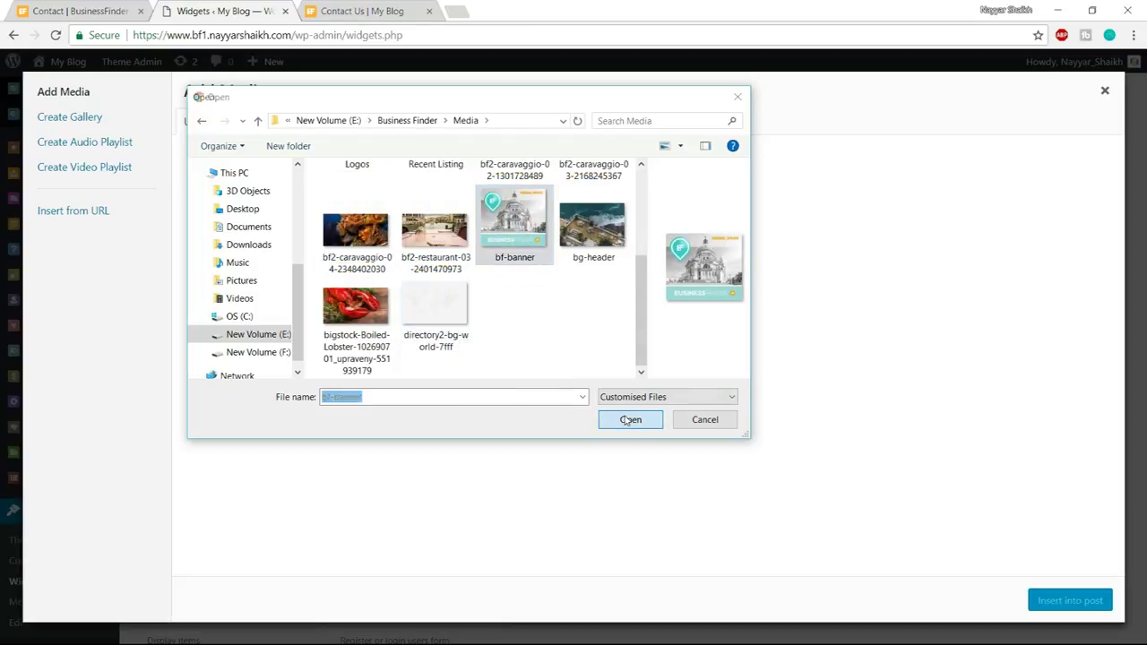
# Insert the bf-banner image into the Text widget, save it, and collapse it
pyautogui.click(134, 8)
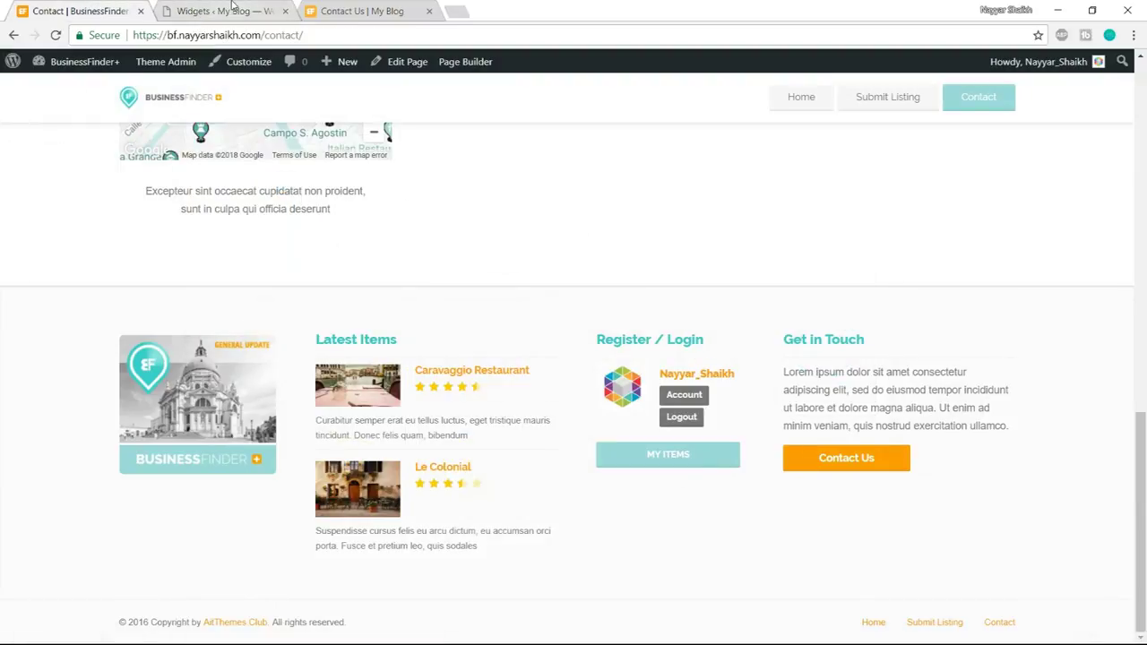
pyautogui.click(232, 9)
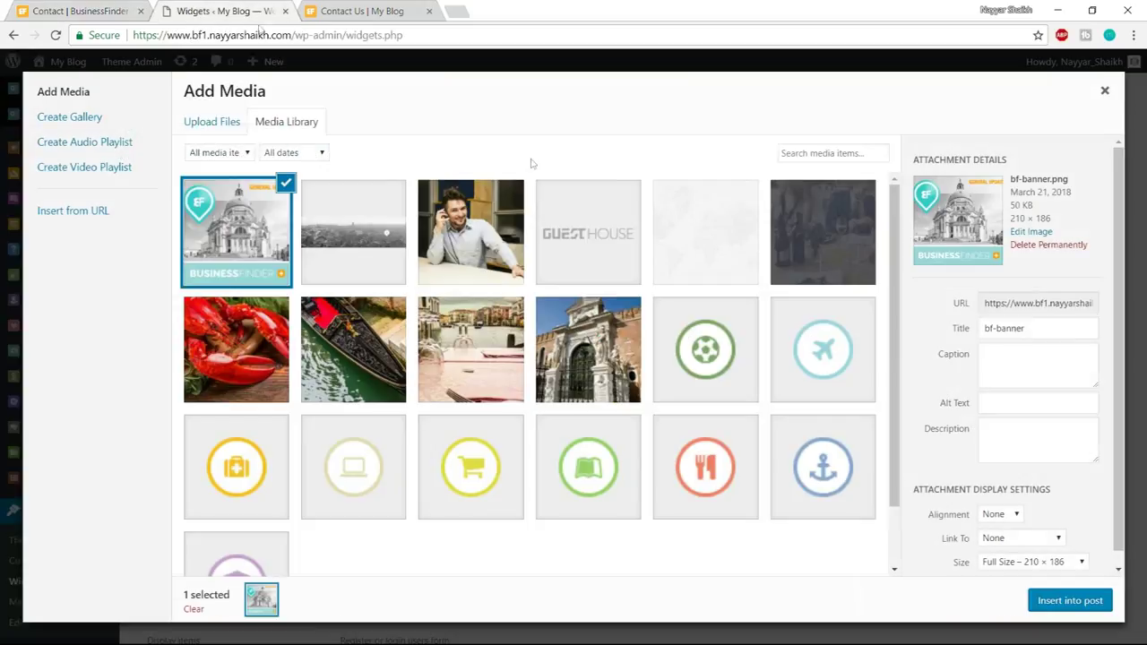
pyautogui.click(1064, 600)
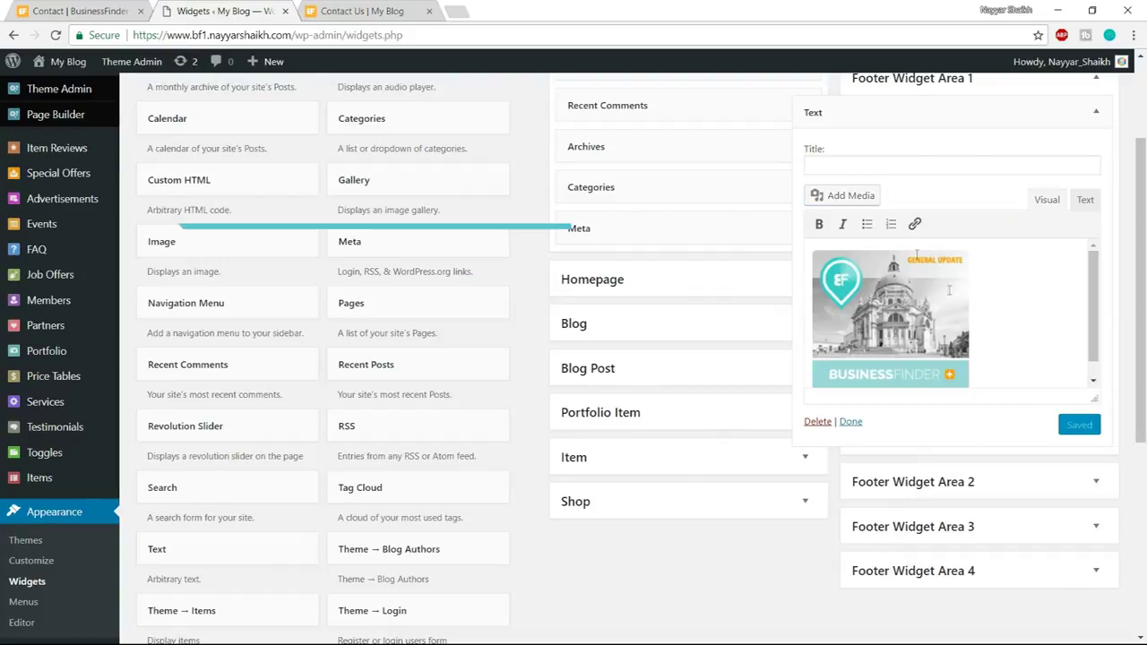
pyautogui.click(1081, 424)
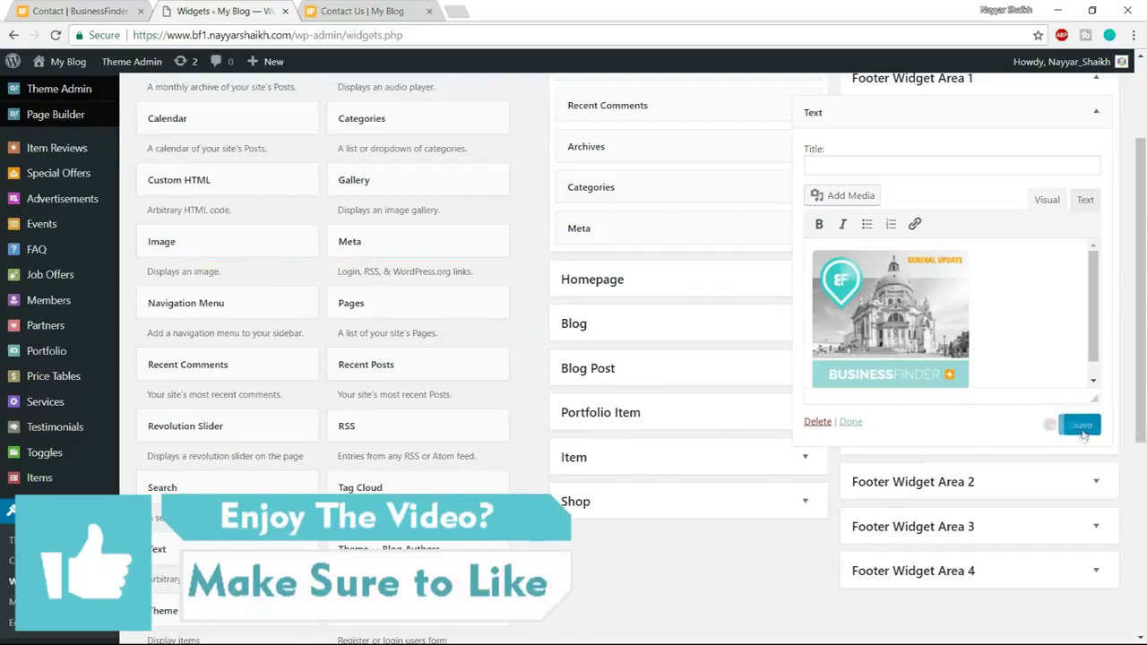
pyautogui.click(1095, 112)
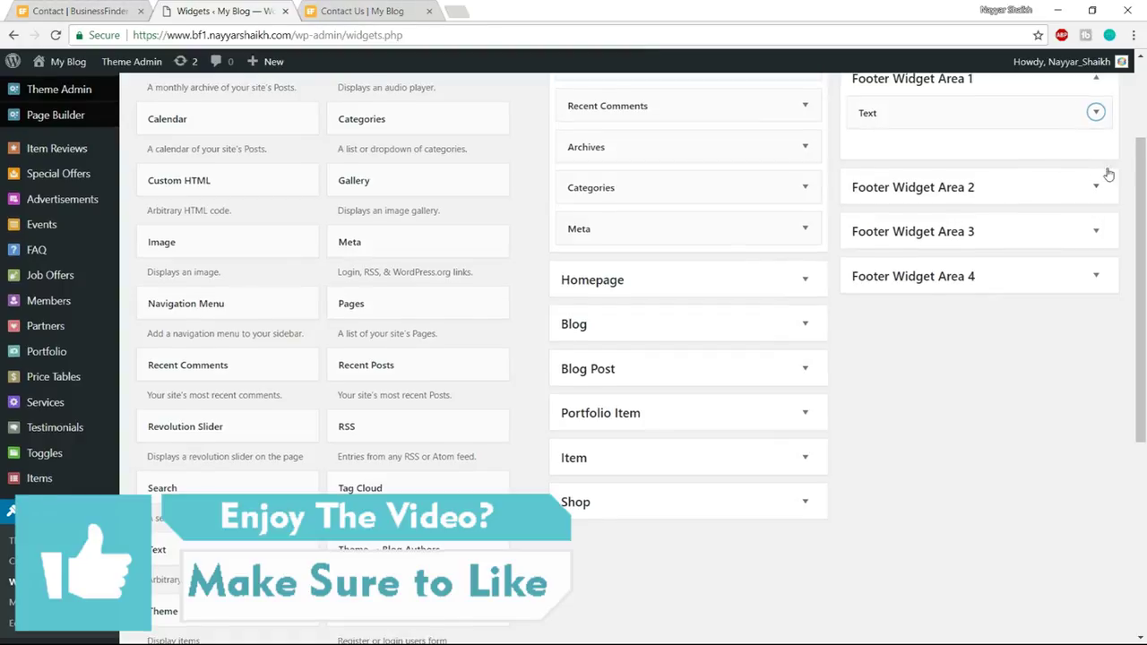
# Collapse Footer Widget Area 1 and compare against the demo site's footer
pyautogui.scroll(1, 1104, 172)
pyautogui.click(1096, 151)
pyautogui.click(99, 9)
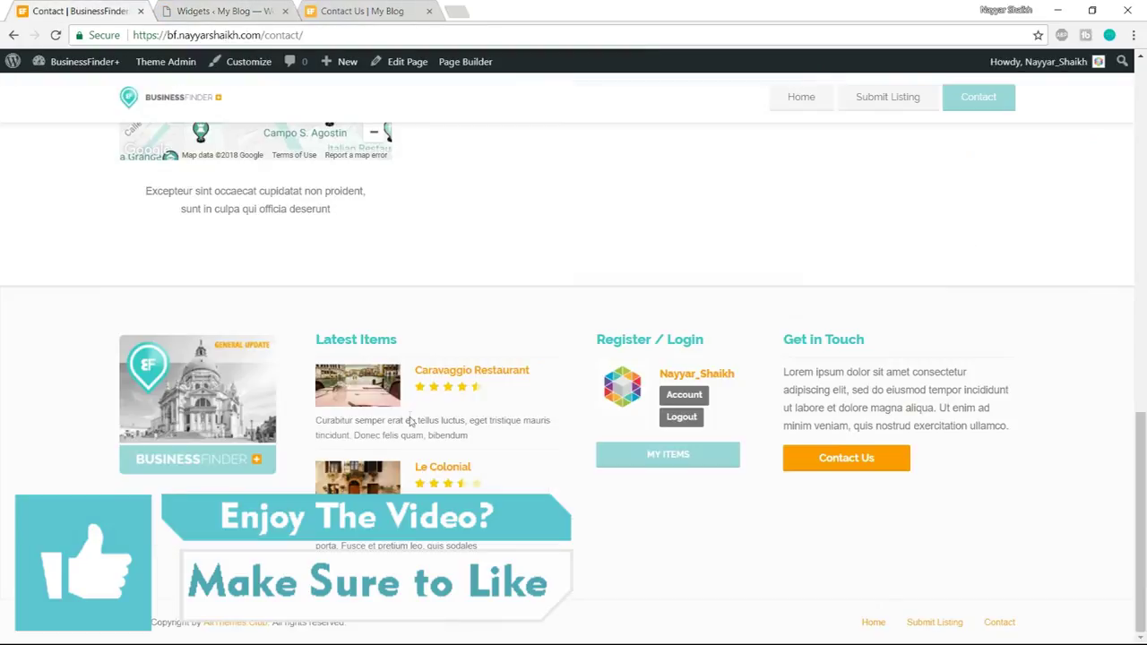
pyautogui.click(219, 10)
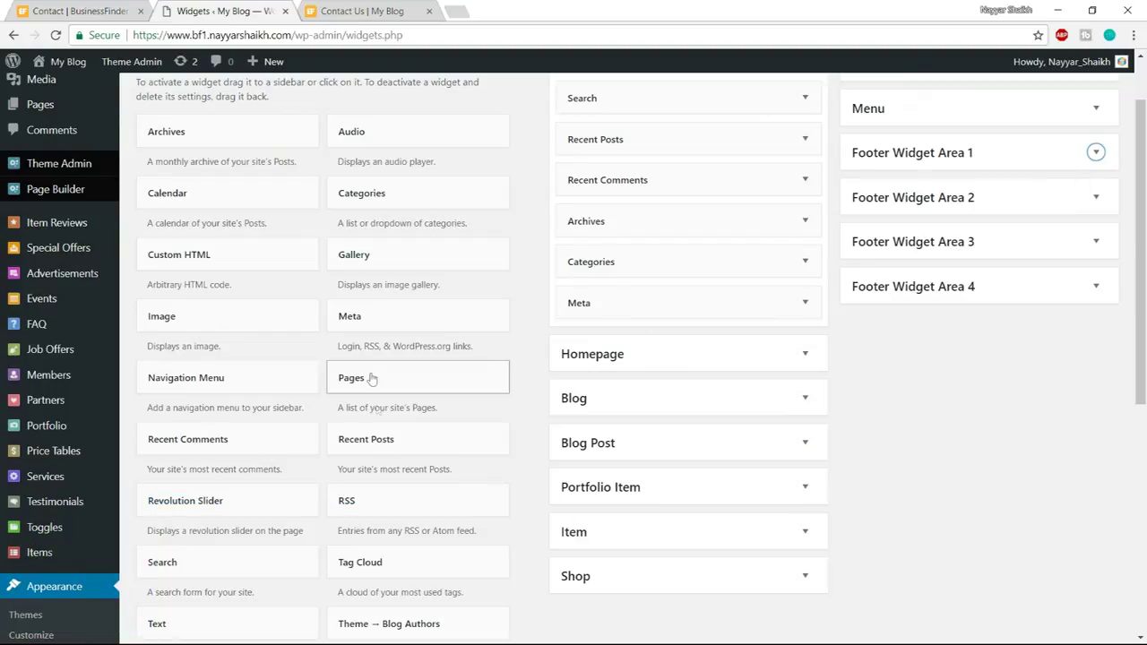
pyautogui.scroll(-3, 385, 430)
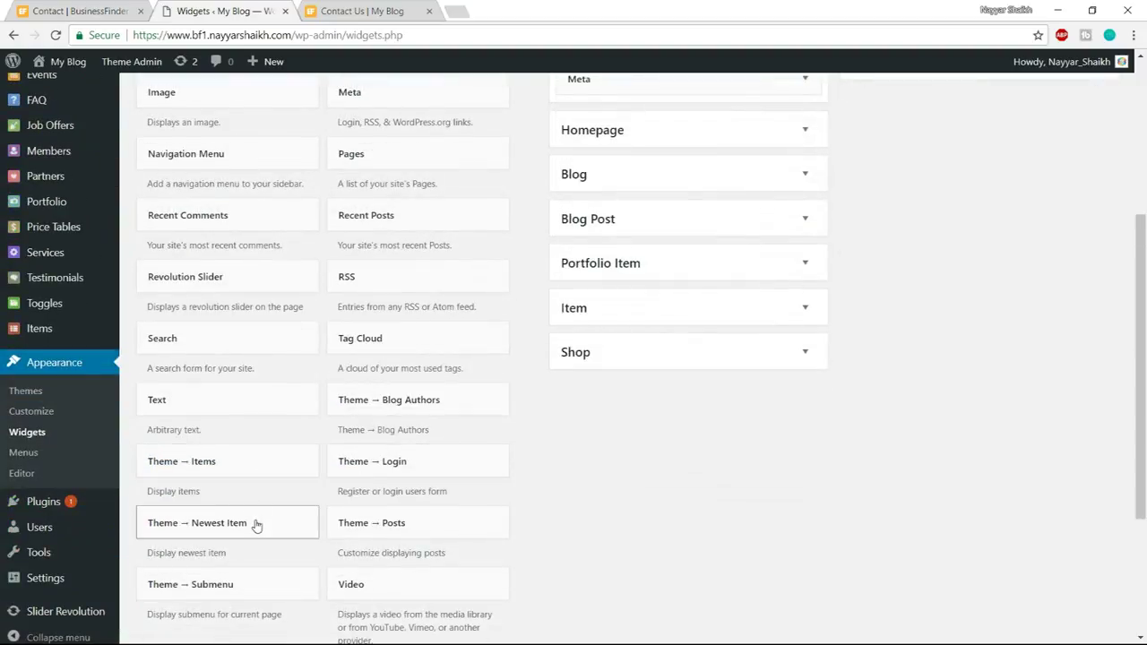
# Add a Theme → Newest Item widget to Footer Widget Area 2
pyautogui.click(273, 529)
pyautogui.scroll(-2, 286, 546)
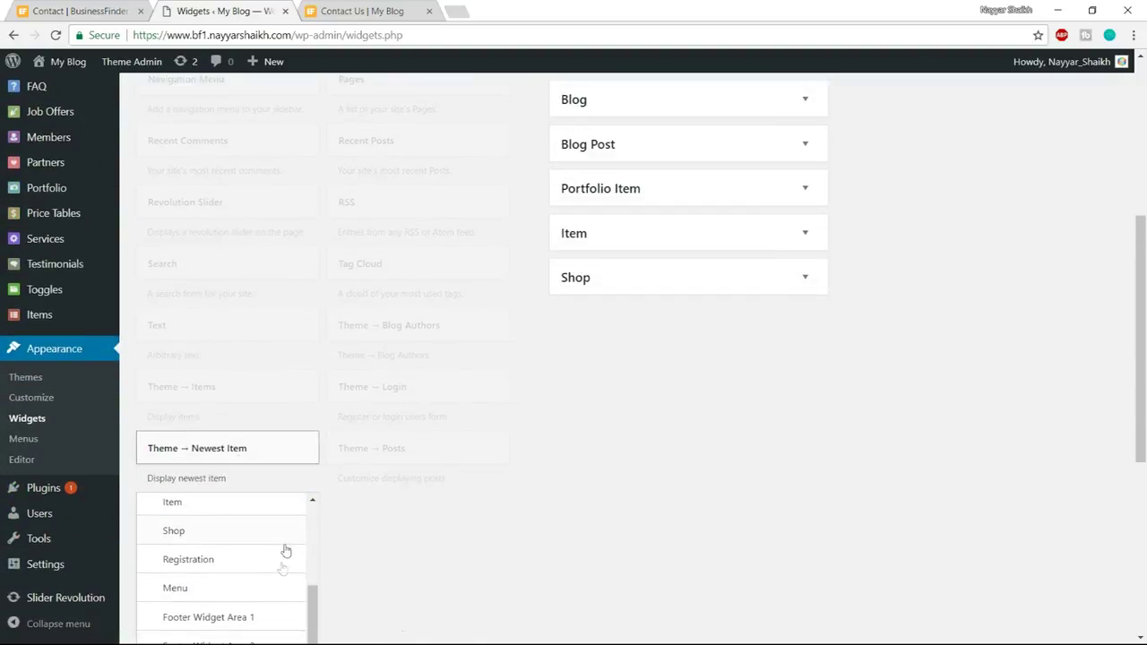
pyautogui.scroll(-1, 548, 545)
pyautogui.click(276, 570)
pyautogui.scroll(-2, 538, 528)
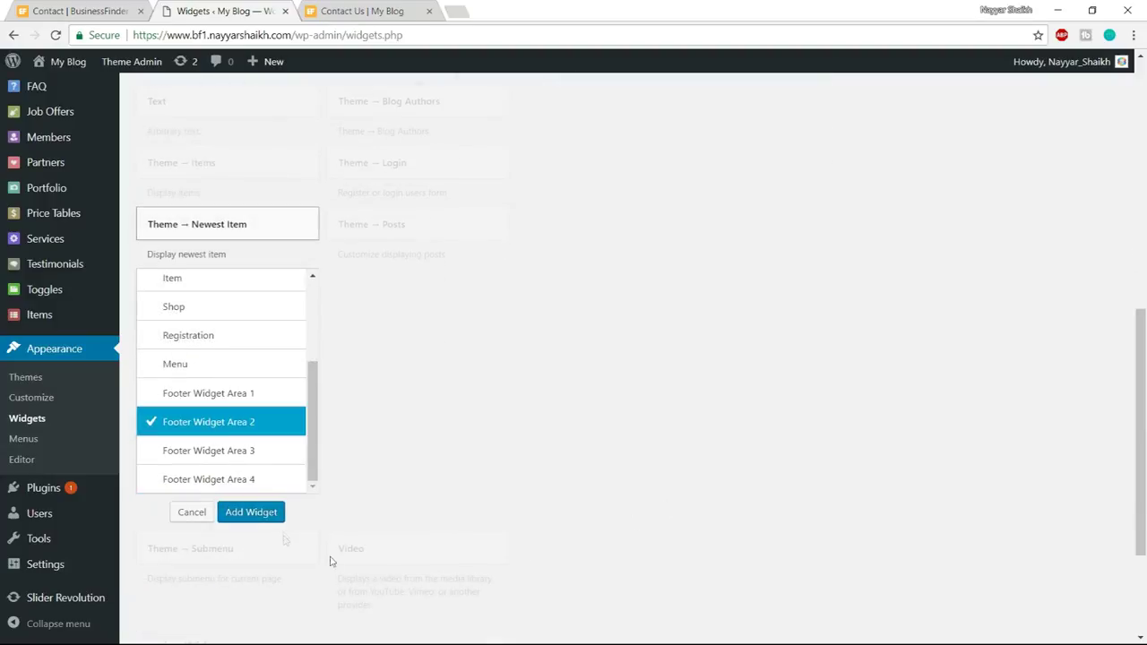
pyautogui.click(251, 512)
# Title the Newest Item widget Recent Items, save it, and switch to the Contact page
pyautogui.click(925, 249)
pyautogui.write('Recent Items')
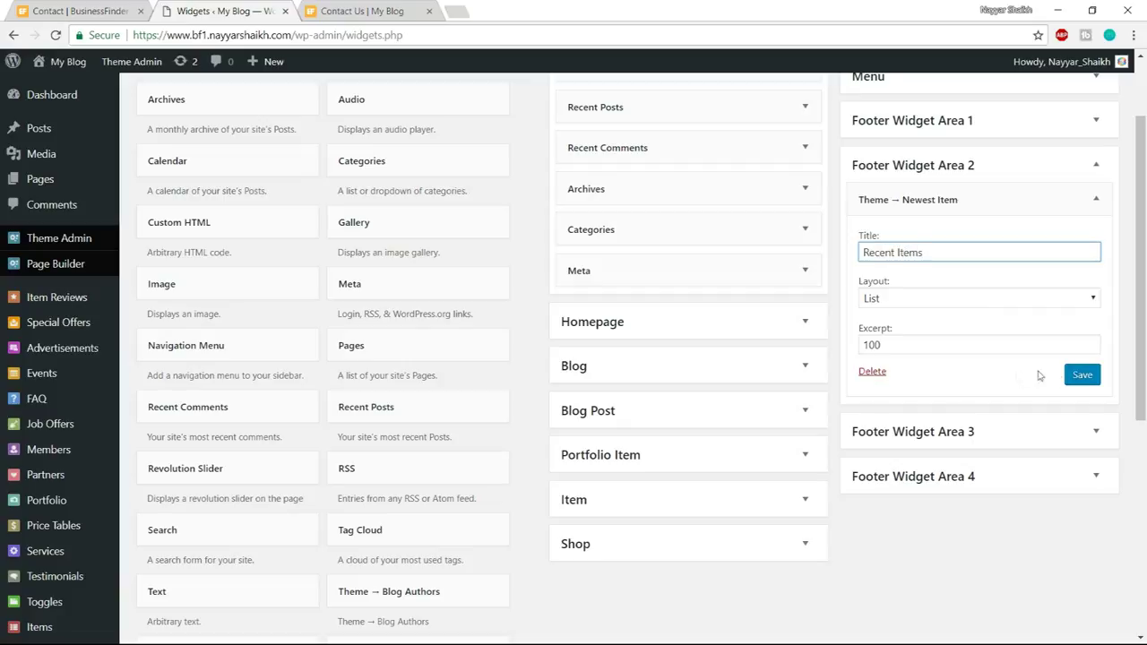
pyautogui.click(1082, 374)
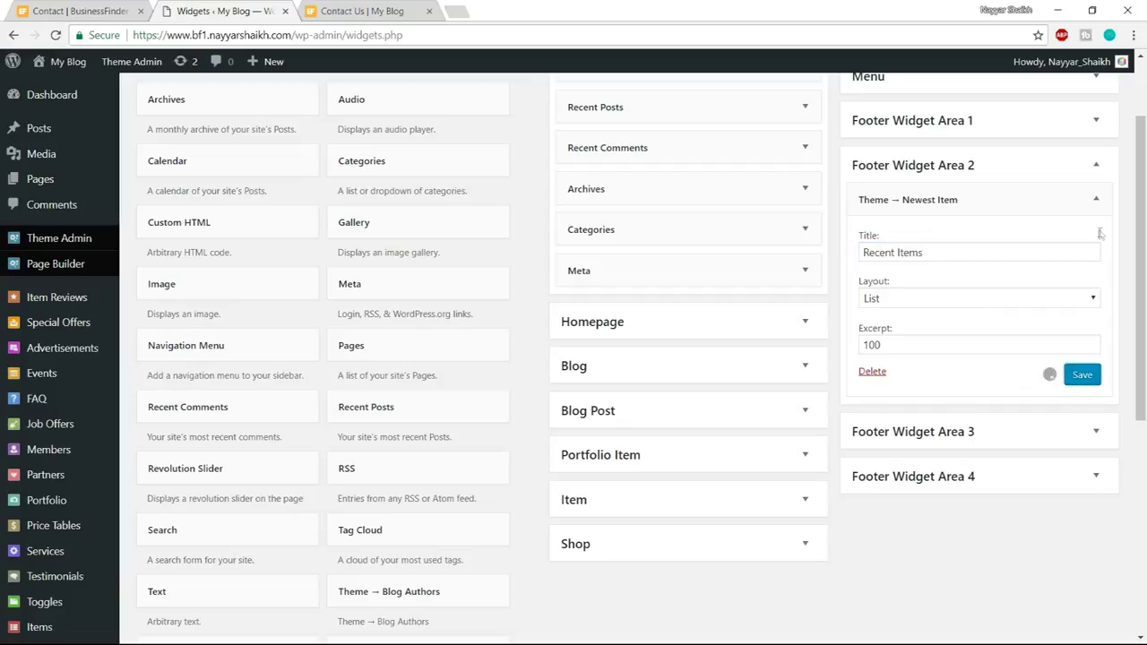
pyautogui.click(1095, 198)
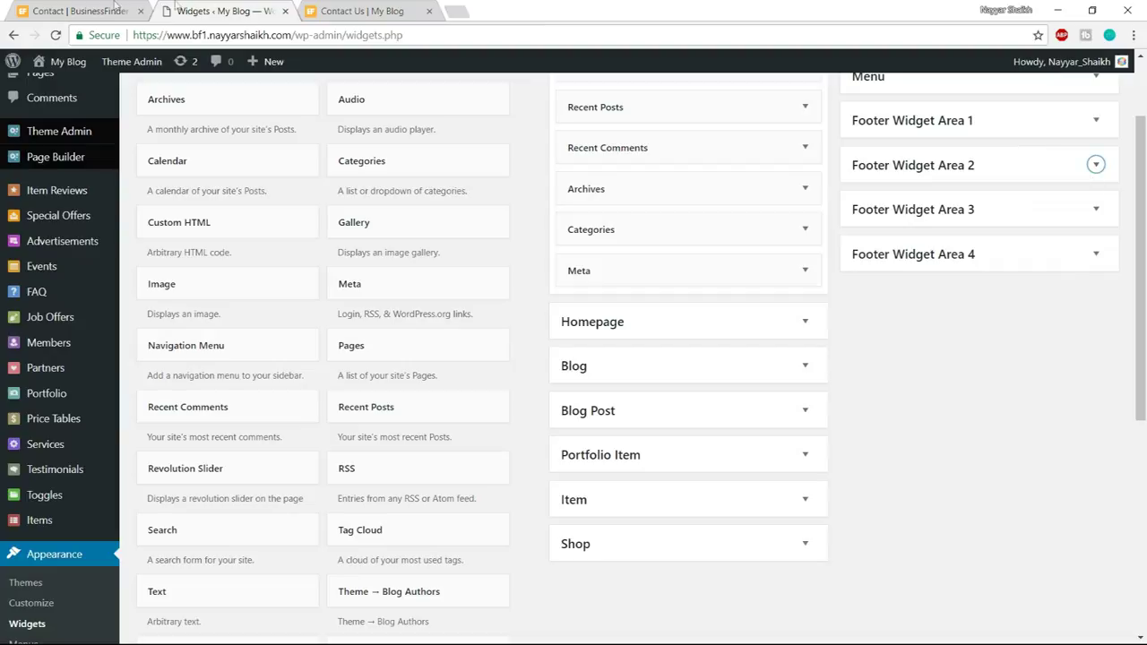
pyautogui.hotkey('ctrl', 'shift', 'Tab')
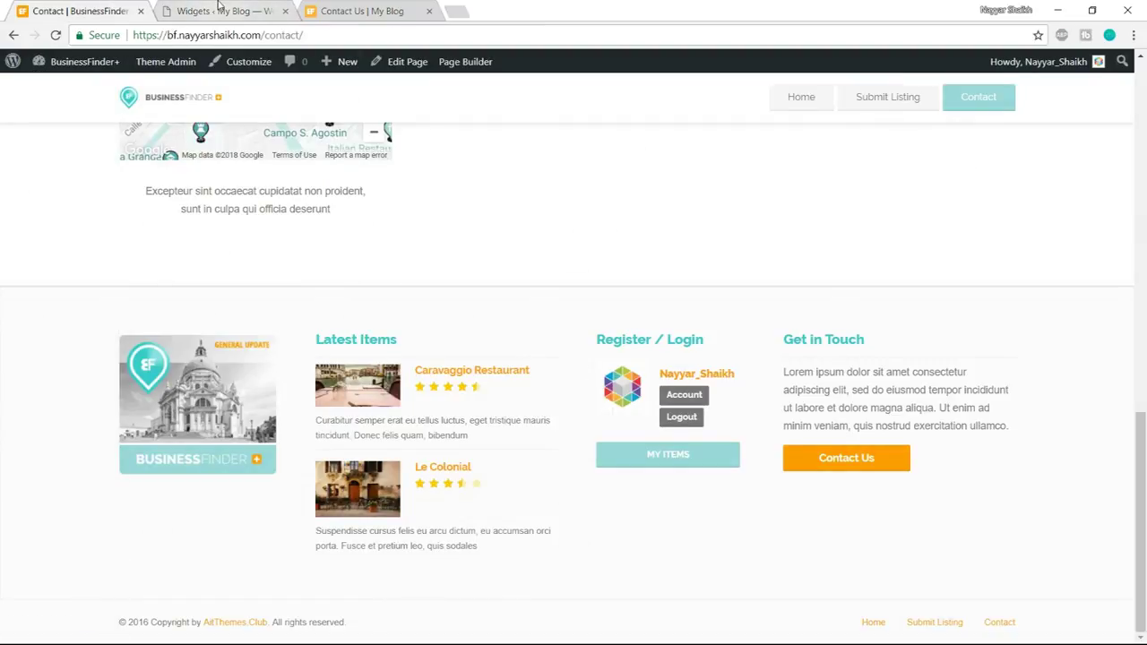
# Add a Theme → Login widget to Footer Widget Area 3
pyautogui.hotkey('ctrl', 'Tab')
pyautogui.scroll(-2, 391, 458)
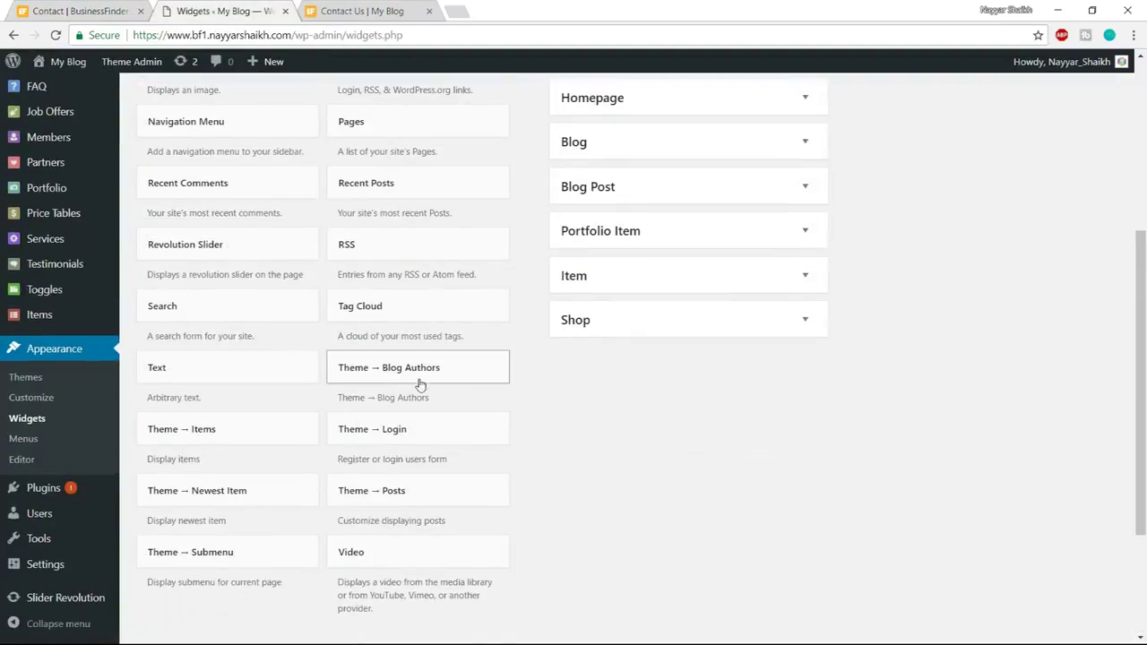
pyautogui.click(435, 432)
pyautogui.click(447, 505)
pyautogui.click(444, 568)
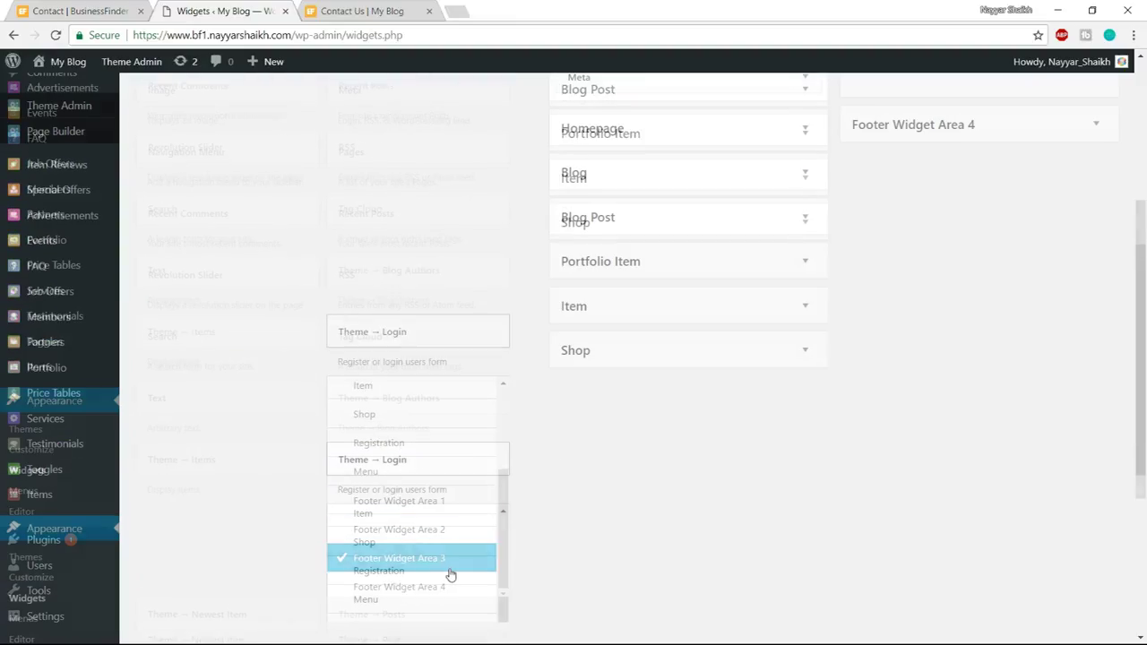
# Title the login widget Register / Login, collapse the area, and view the Contact page's Get in Touch text
pyautogui.click(956, 253)
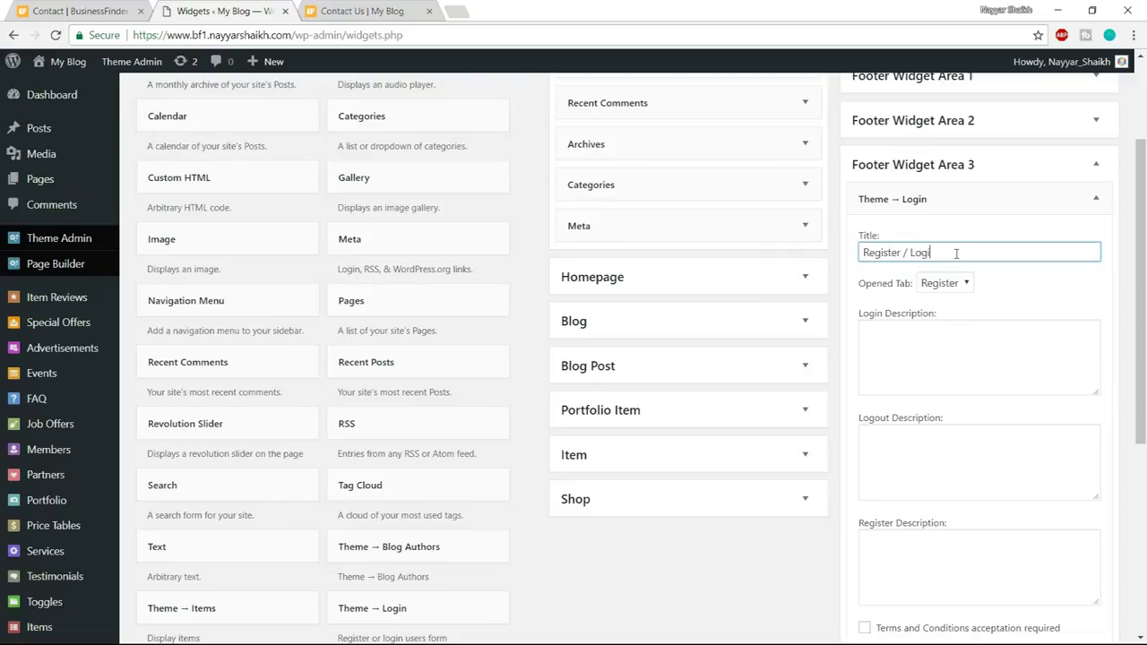
pyautogui.scroll(-3, 1118, 547)
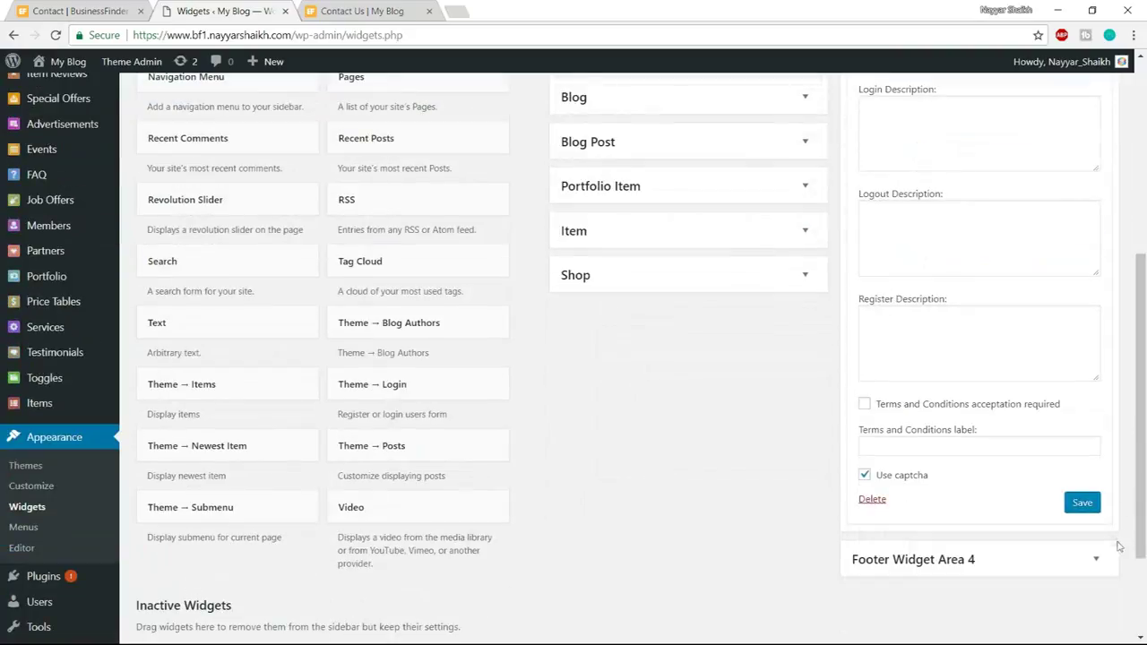
pyautogui.scroll(5, 1078, 281)
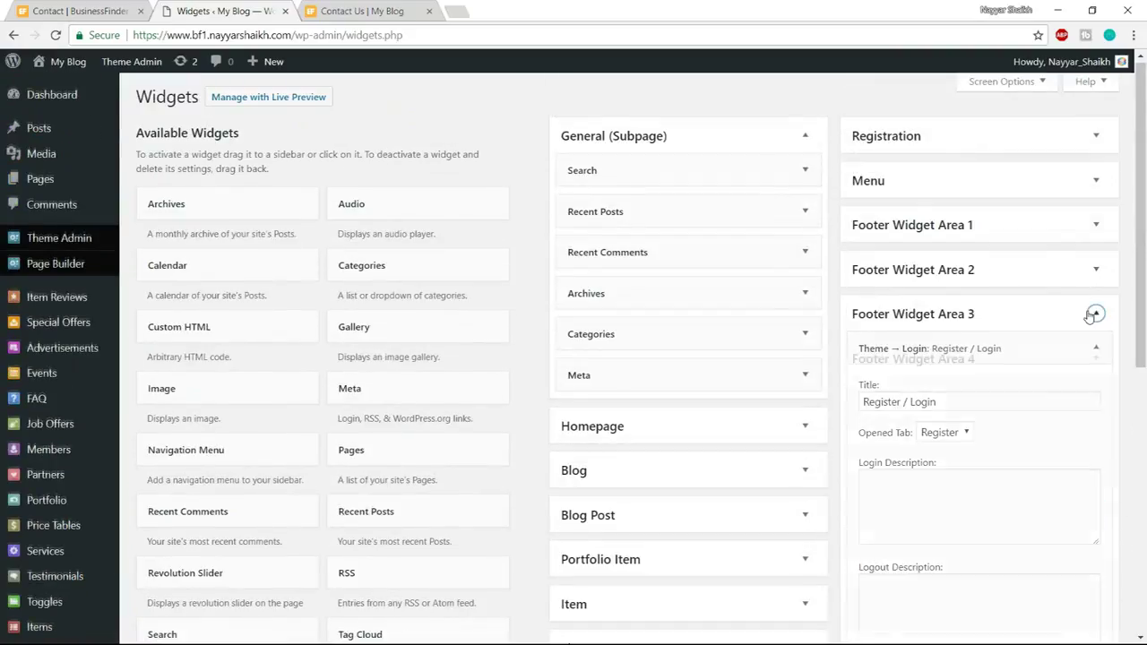
pyautogui.click(1094, 314)
pyautogui.click(81, 10)
pyautogui.moveTo(777, 374); pyautogui.dragTo(932, 428)
pyautogui.click(932, 436)
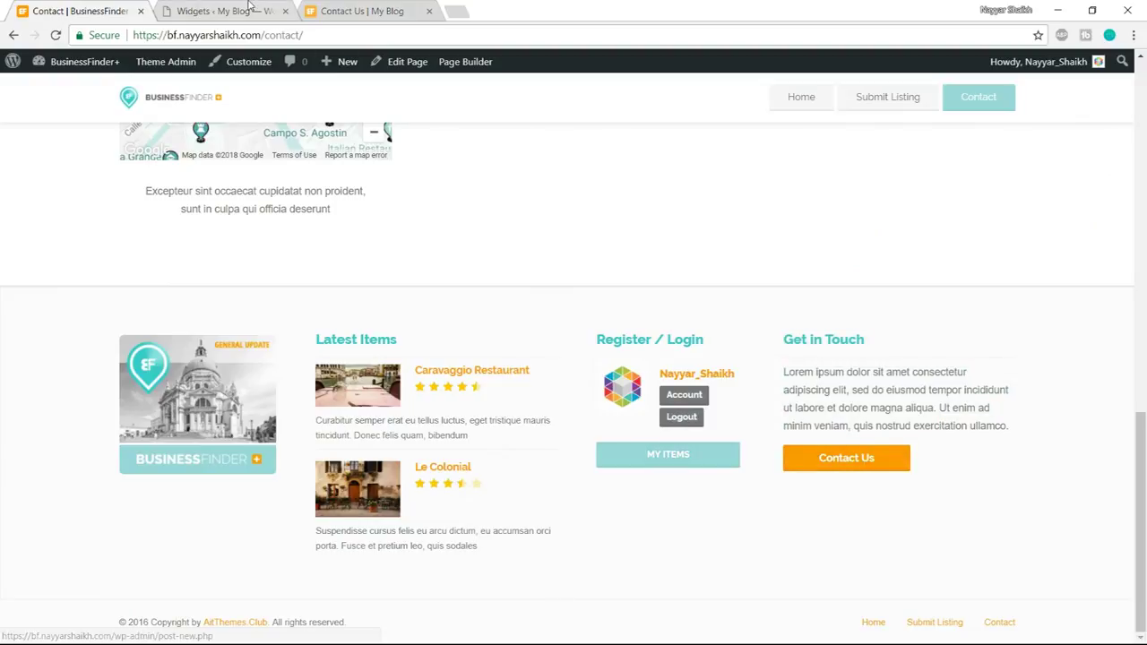
# Add a Text widget to Footer Widget Area 4
pyautogui.hotkey('ctrl', 'Tab')
pyautogui.scroll(-5, 563, 412)
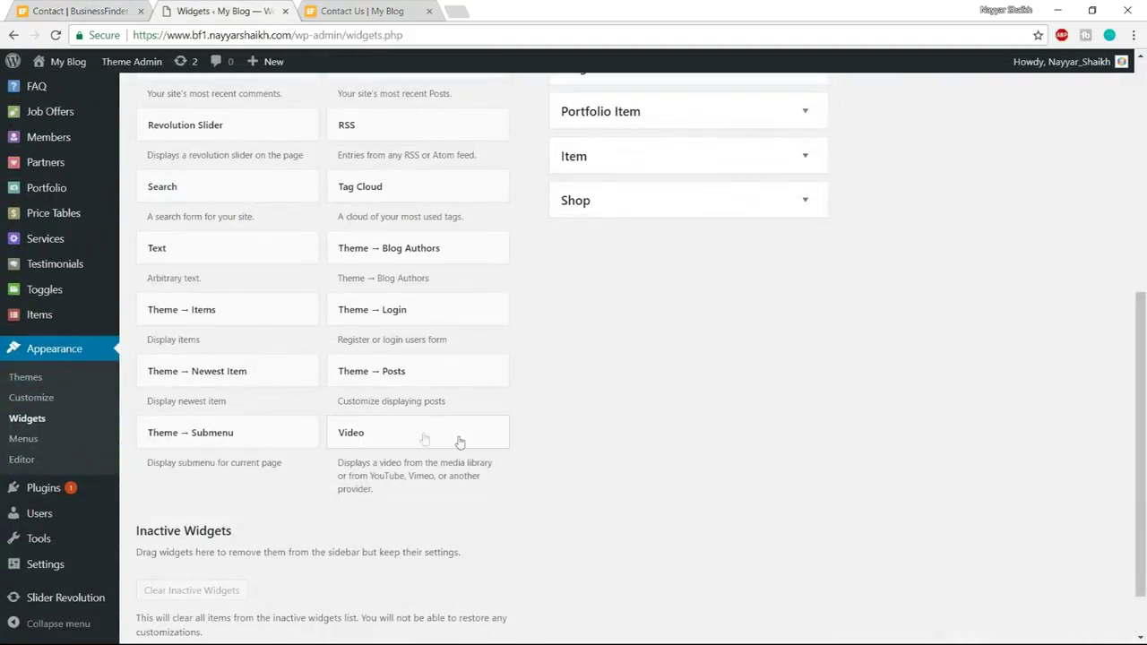
pyautogui.scroll(2, 210, 353)
pyautogui.click(217, 334)
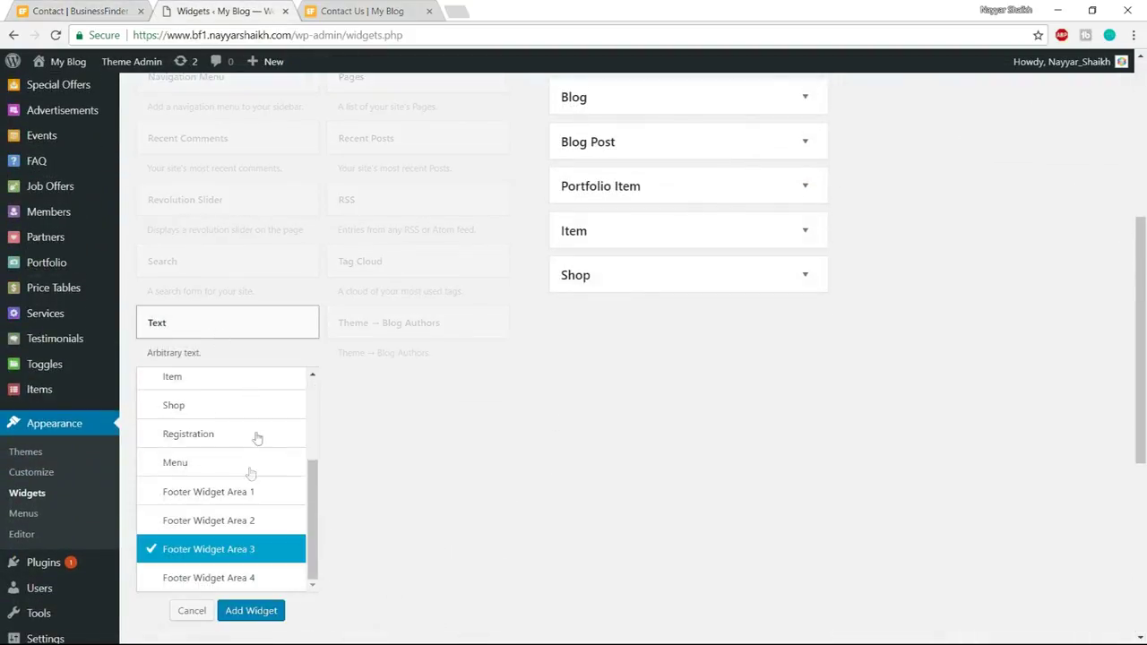
pyautogui.scroll(-3, 251, 466)
pyautogui.click(250, 354)
pyautogui.click(250, 386)
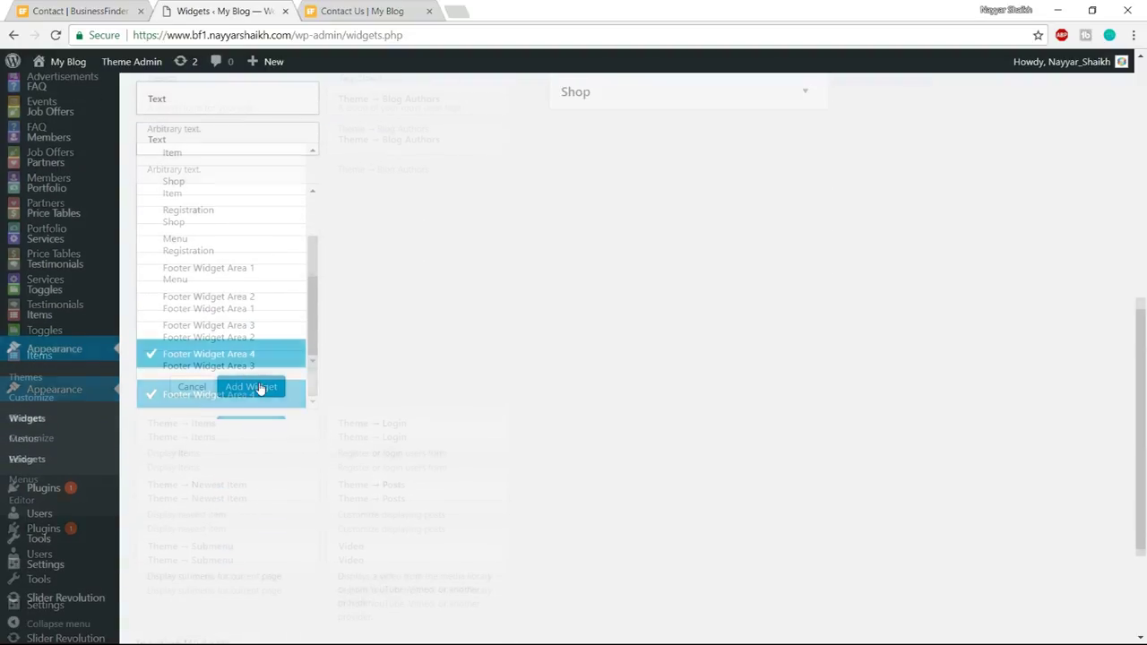
# Copy the Get in Touch heading from the Contact page into the widget's Title
pyautogui.click(887, 254)
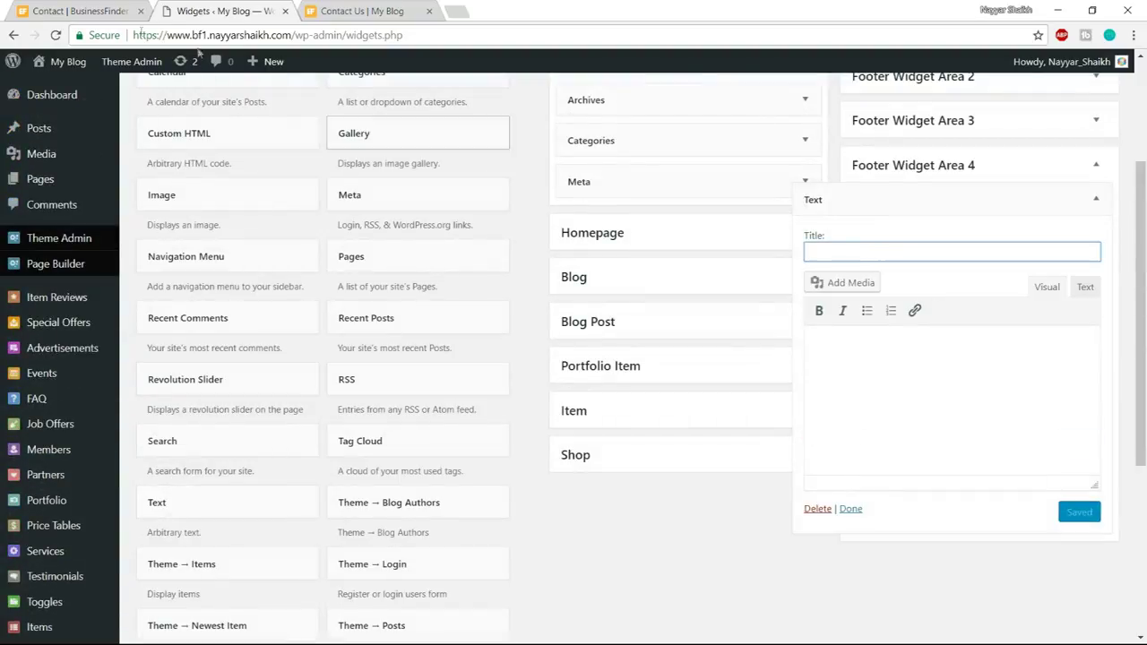
pyautogui.moveTo(866, 340); pyautogui.dragTo(749, 342)
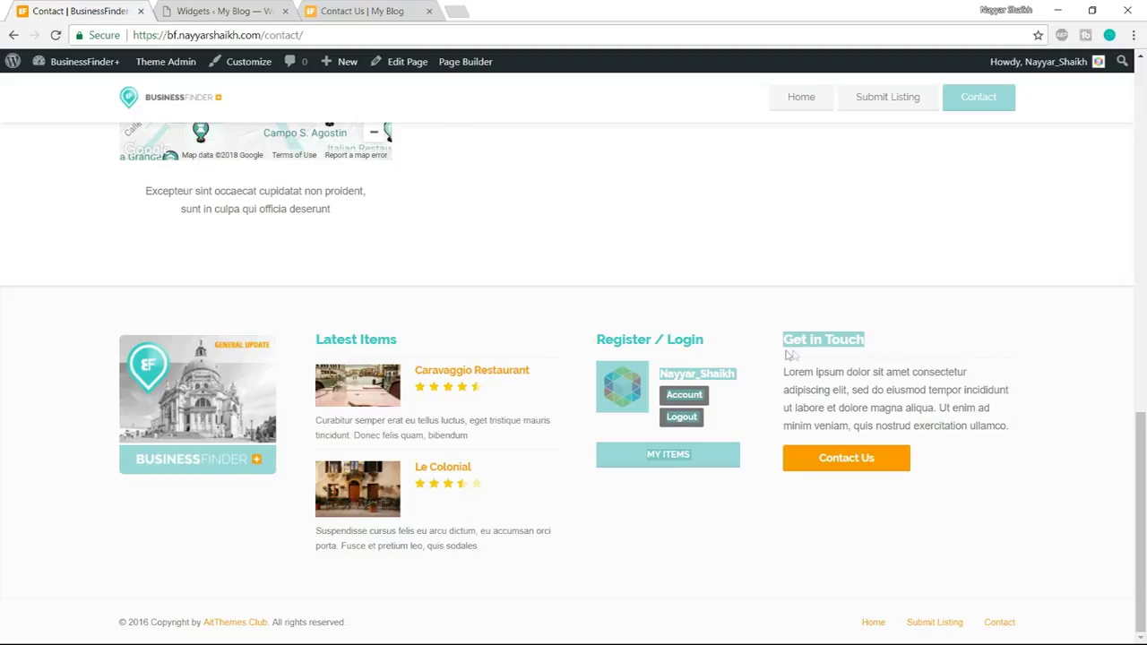
pyautogui.click(855, 339)
pyautogui.moveTo(870, 343); pyautogui.dragTo(786, 340)
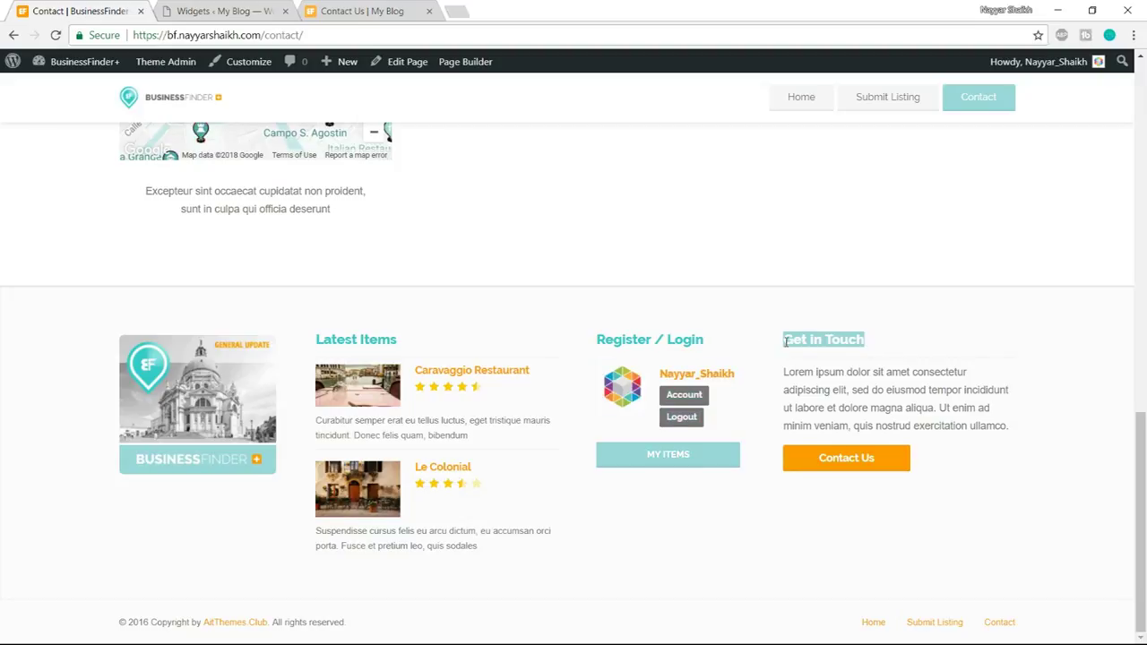
pyautogui.hotkey('ctrl', 'c')
pyautogui.click(179, 9)
pyautogui.hotkey('ctrl', 'v')
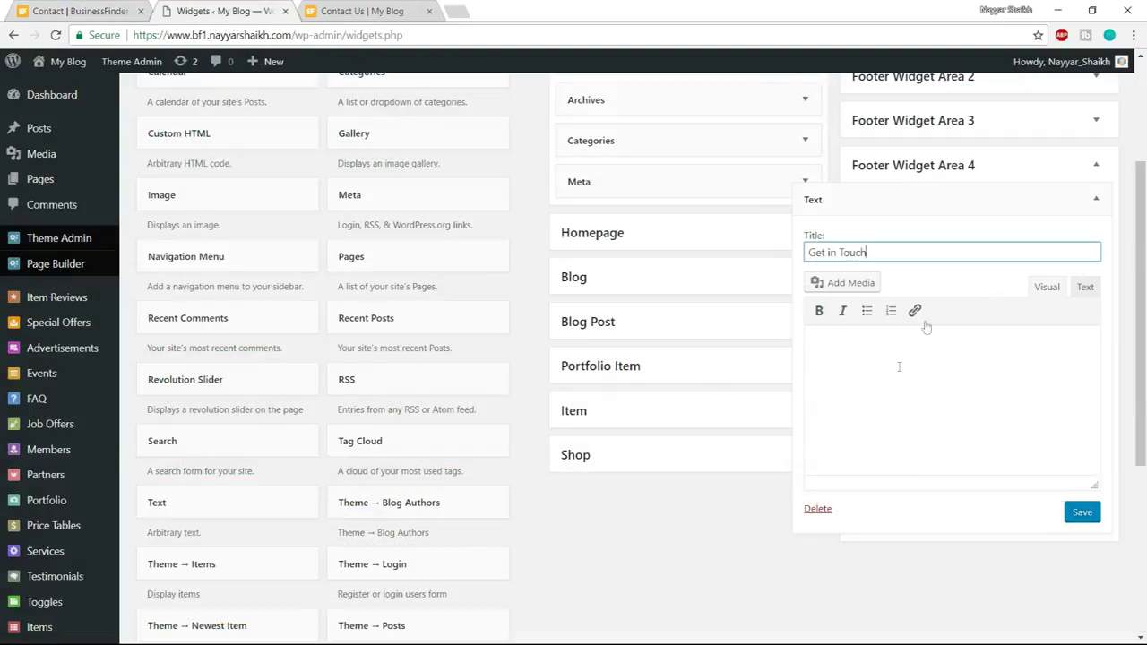
# Open Posts > Add New in a separate tab, leaving the widget body empty
pyautogui.click(947, 378)
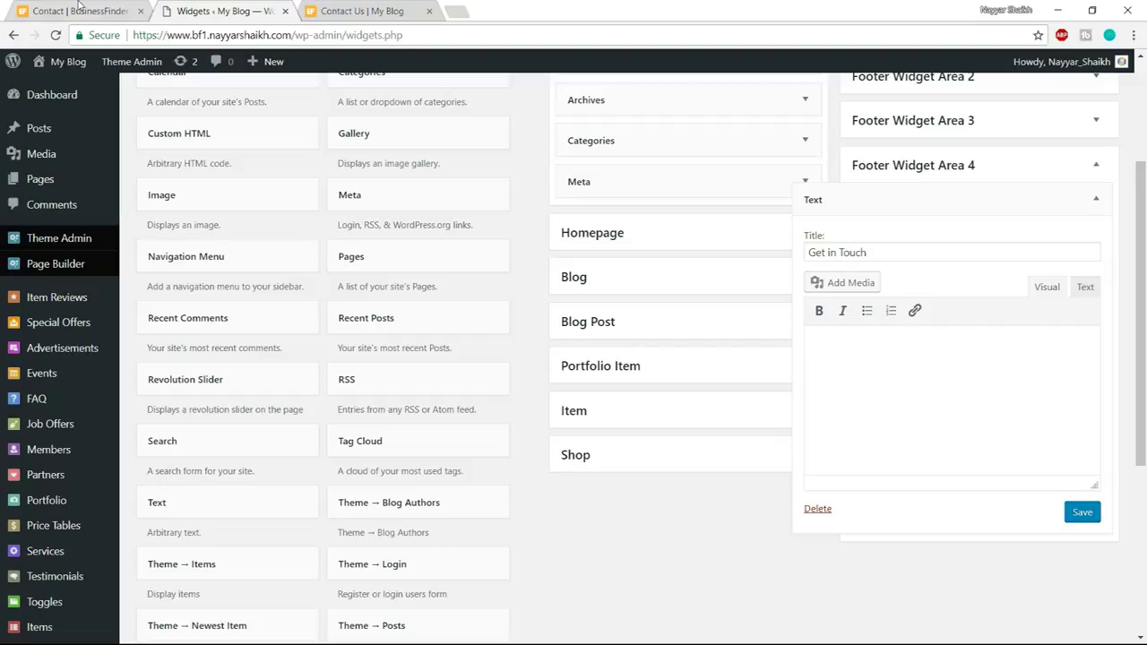
pyautogui.hotkey('ctrl', '1')
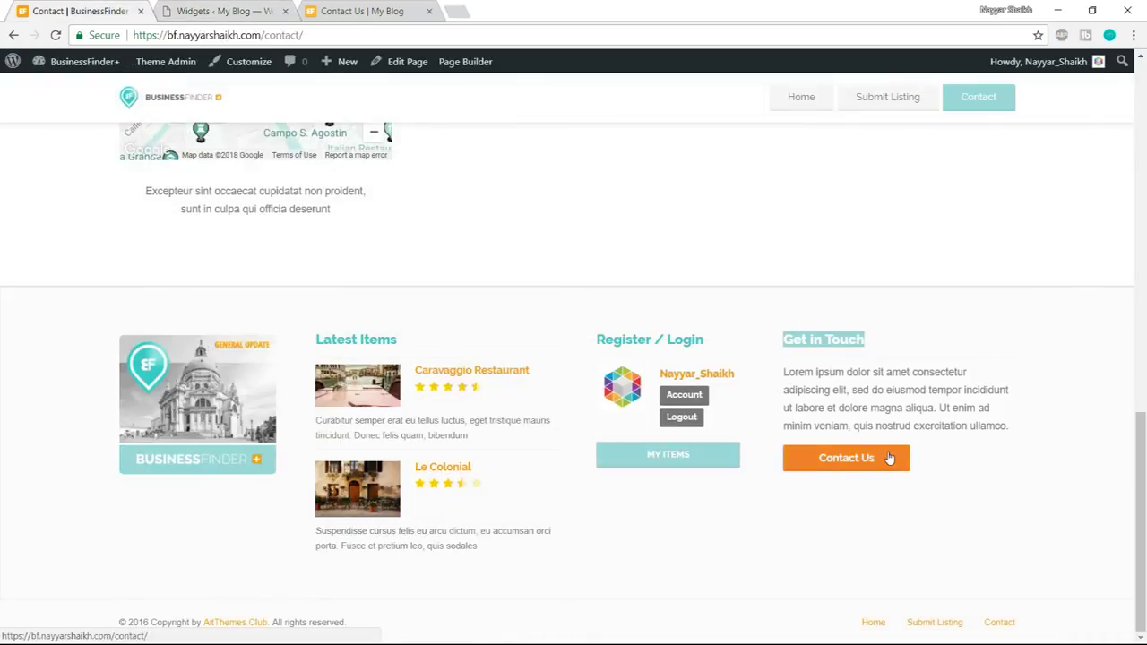
pyautogui.click(215, 10)
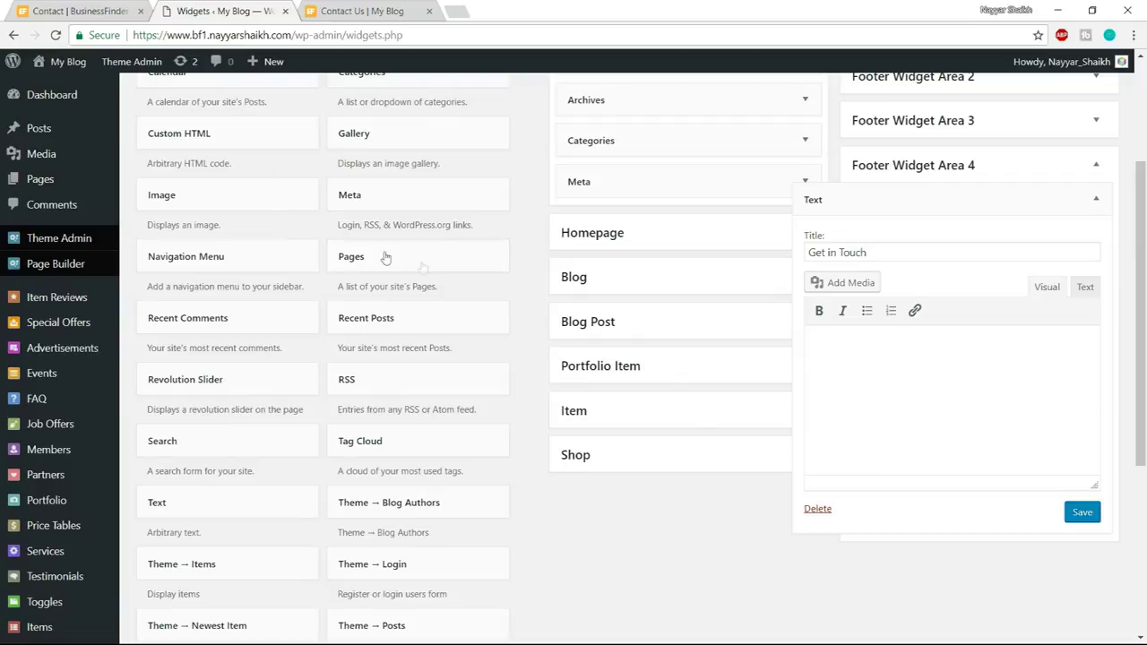
pyautogui.moveTo(40, 131)
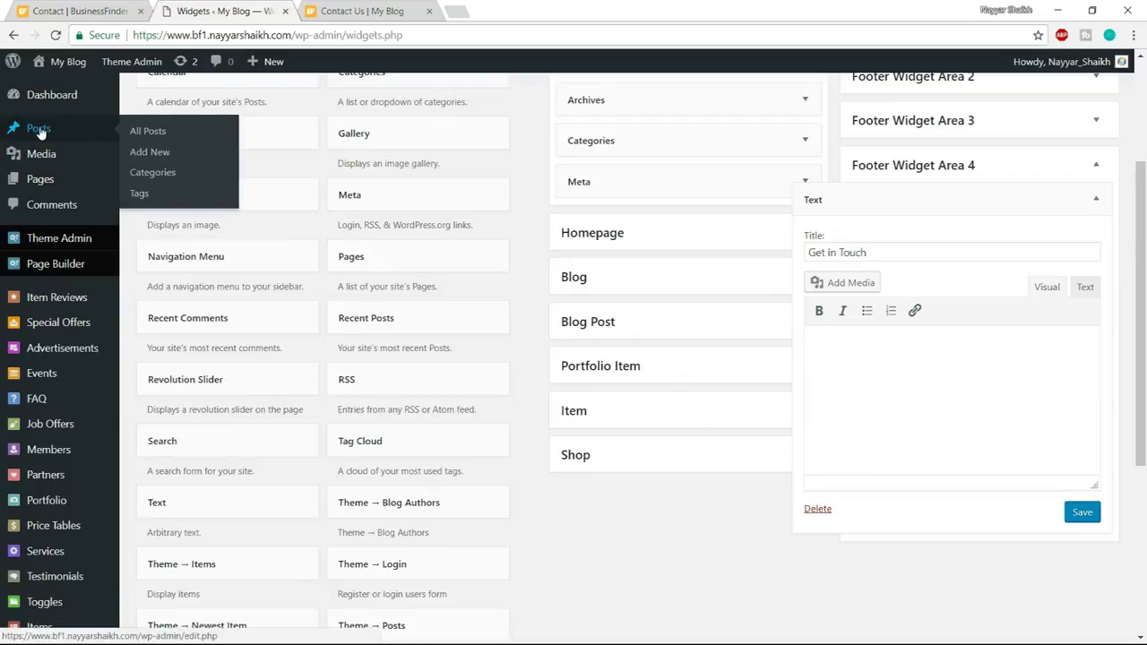
pyautogui.middleClick(145, 152)
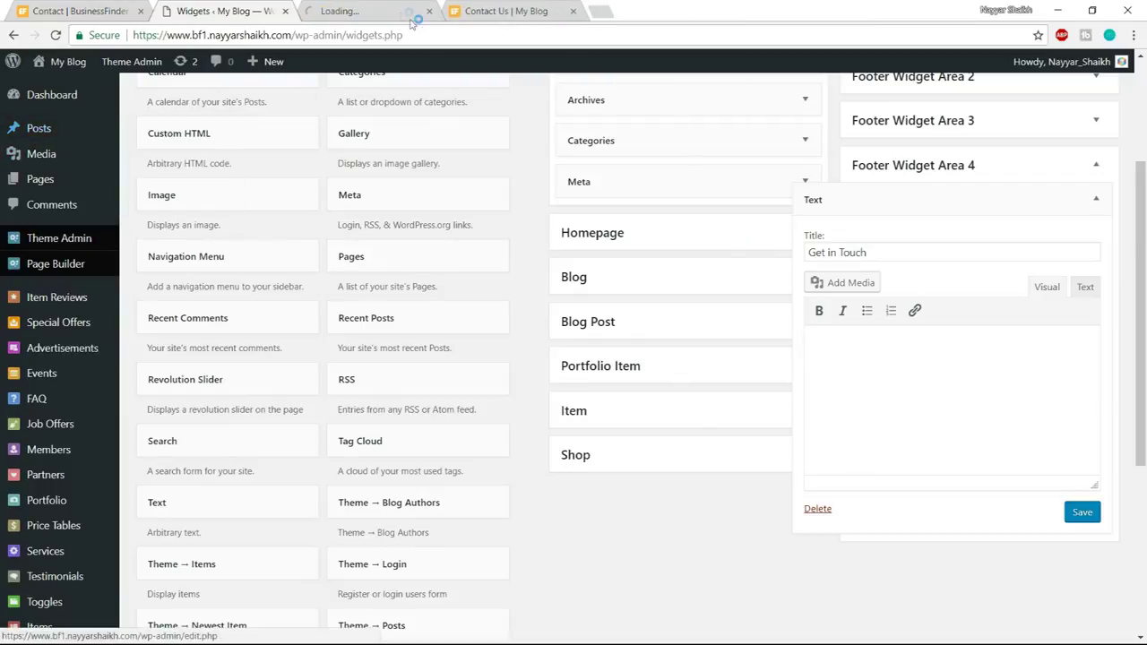
# Paste the demo's Get in Touch Lorem ipsum paragraph into the new post's body
pyautogui.click(410, 23)
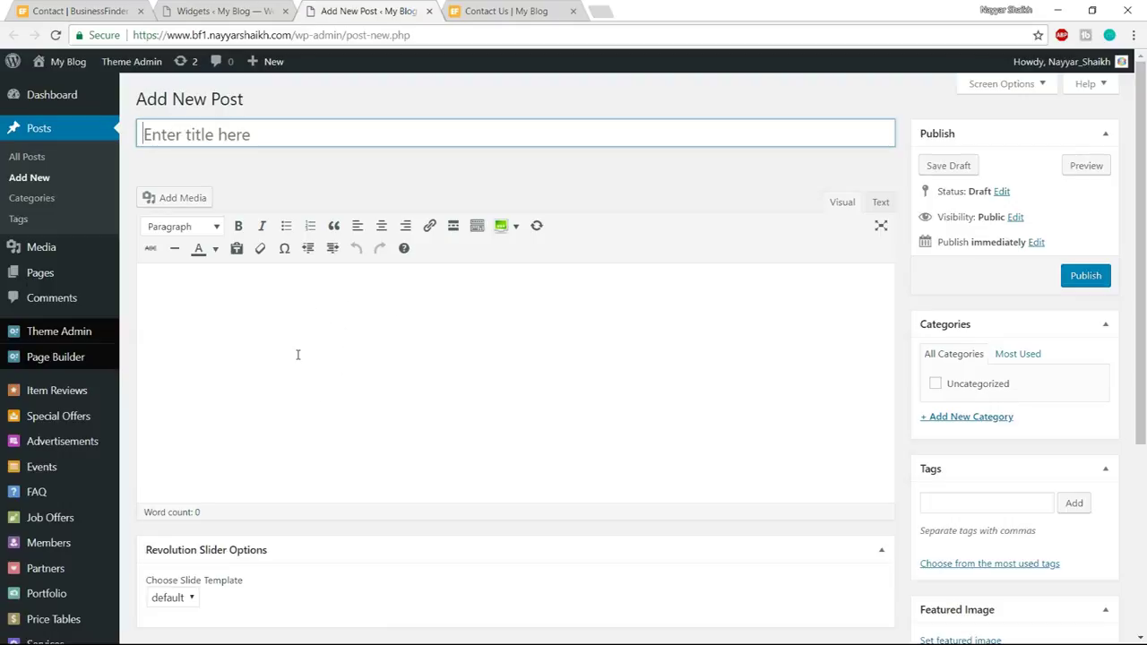
pyautogui.click(298, 355)
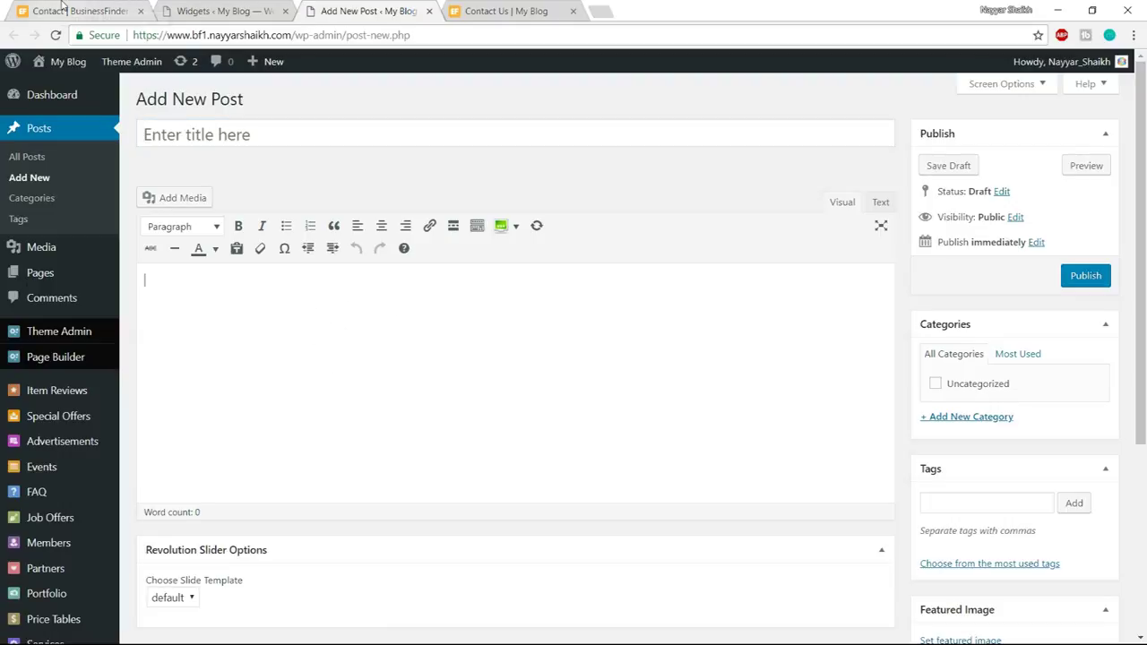
pyautogui.click(86, 9)
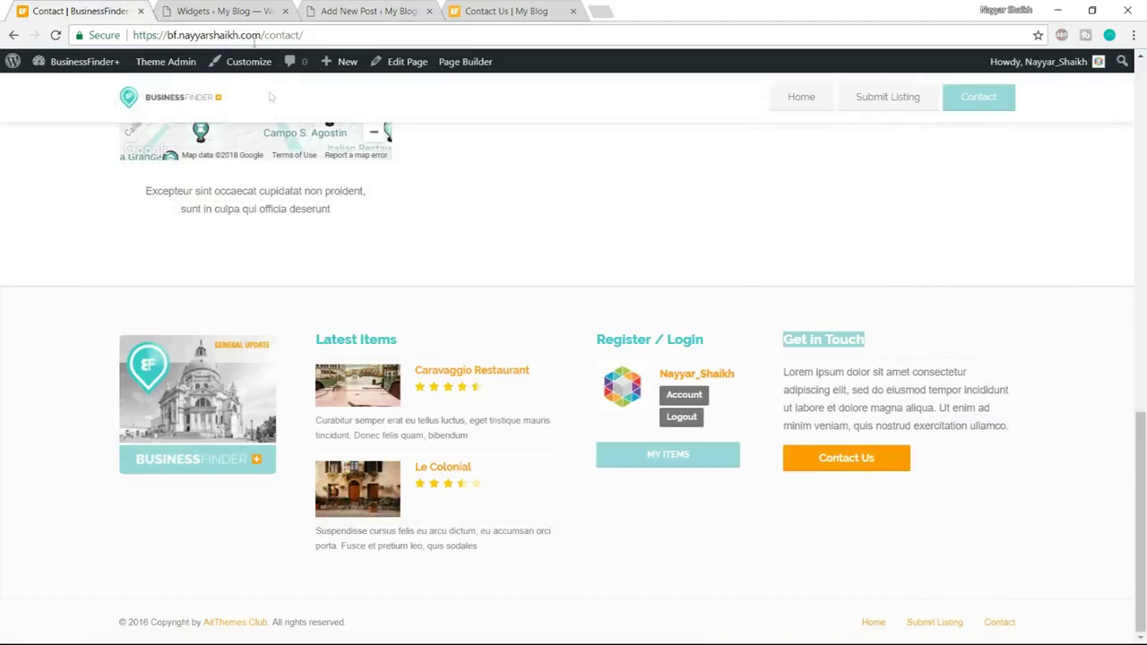
pyautogui.moveTo(783, 371); pyautogui.dragTo(1029, 425)
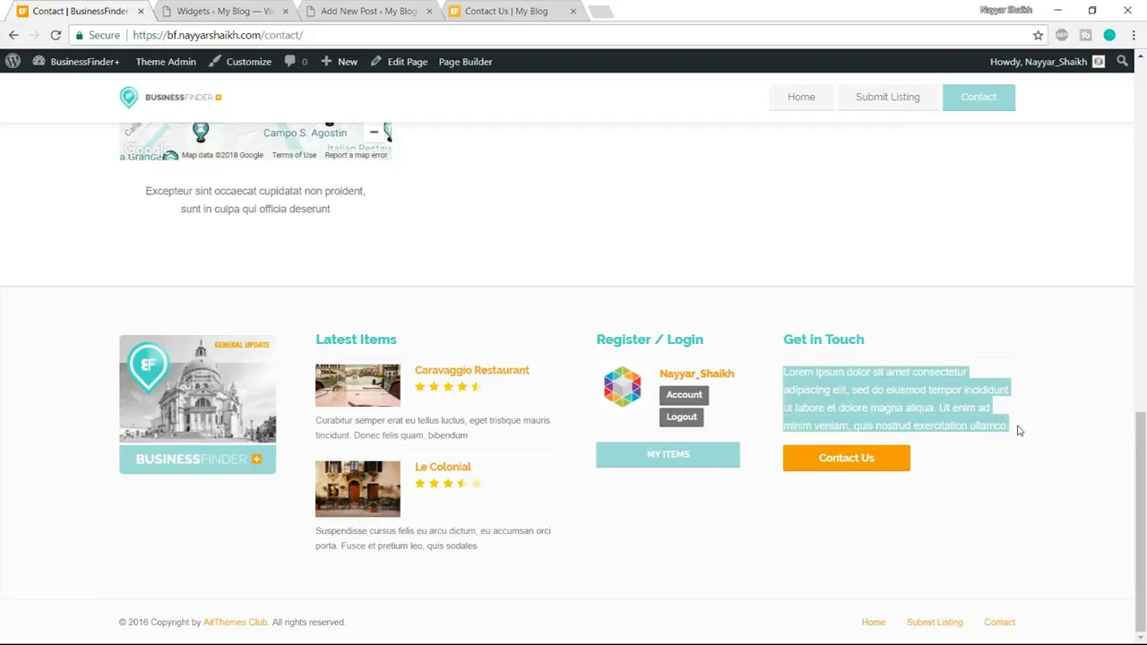
pyautogui.click(201, 9)
pyautogui.click(361, 9)
pyautogui.click(347, 283)
pyautogui.hotkey('ctrl', 'v')
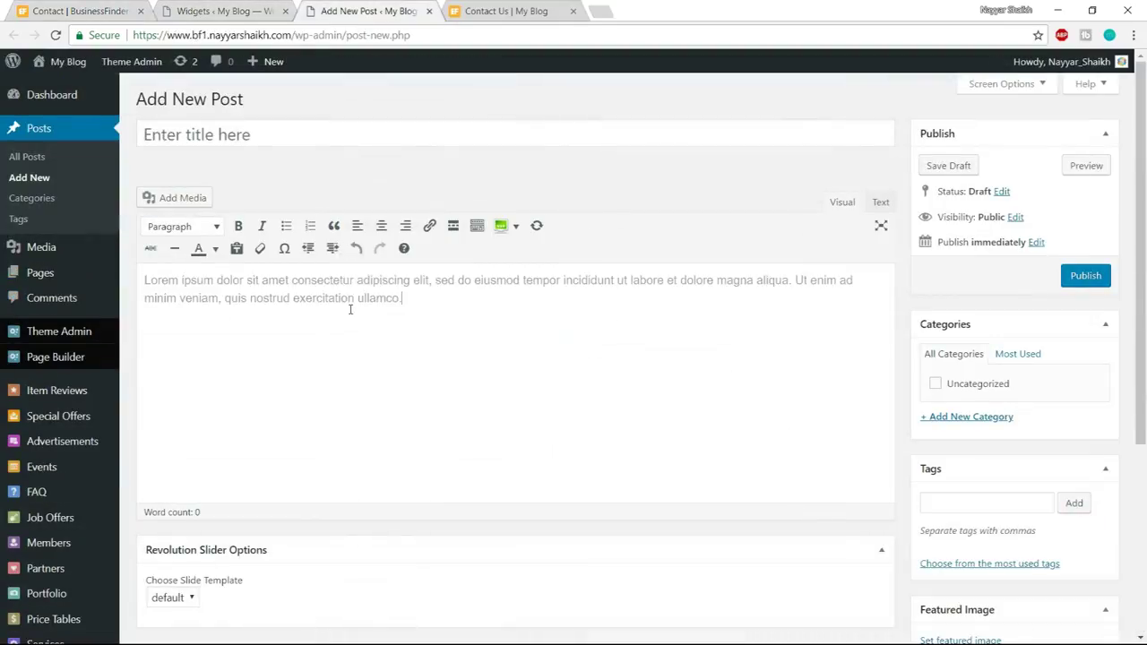
# Bring up the theme's Insert Shortcode list in the post editor
pyautogui.click(76, 10)
pyautogui.click(347, 10)
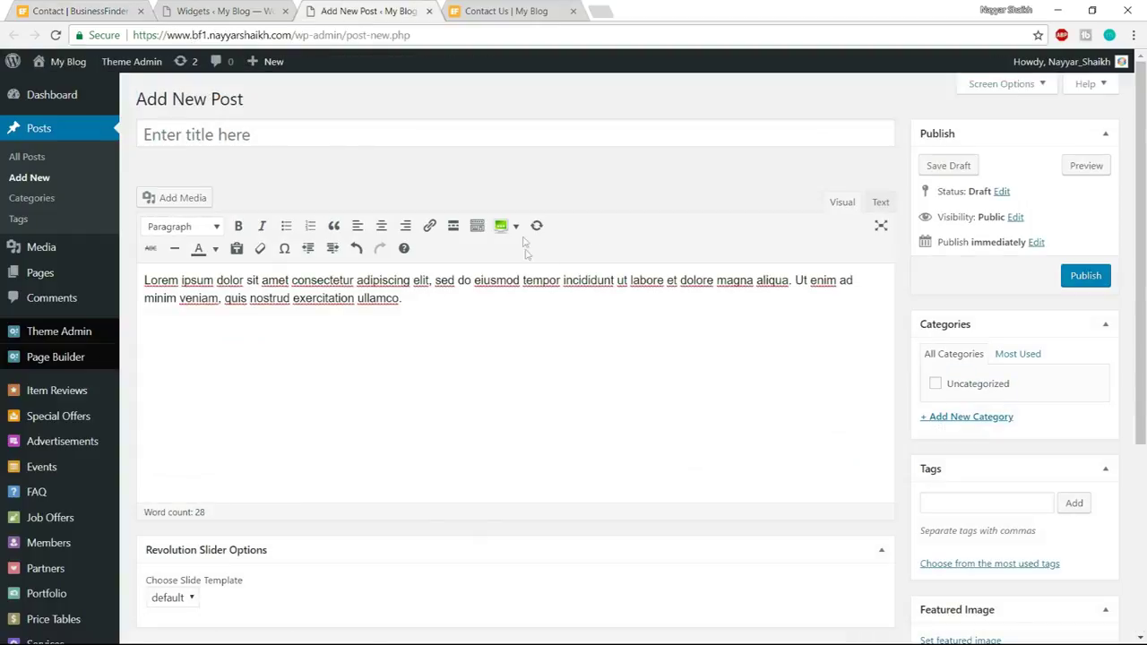
pyautogui.click(517, 226)
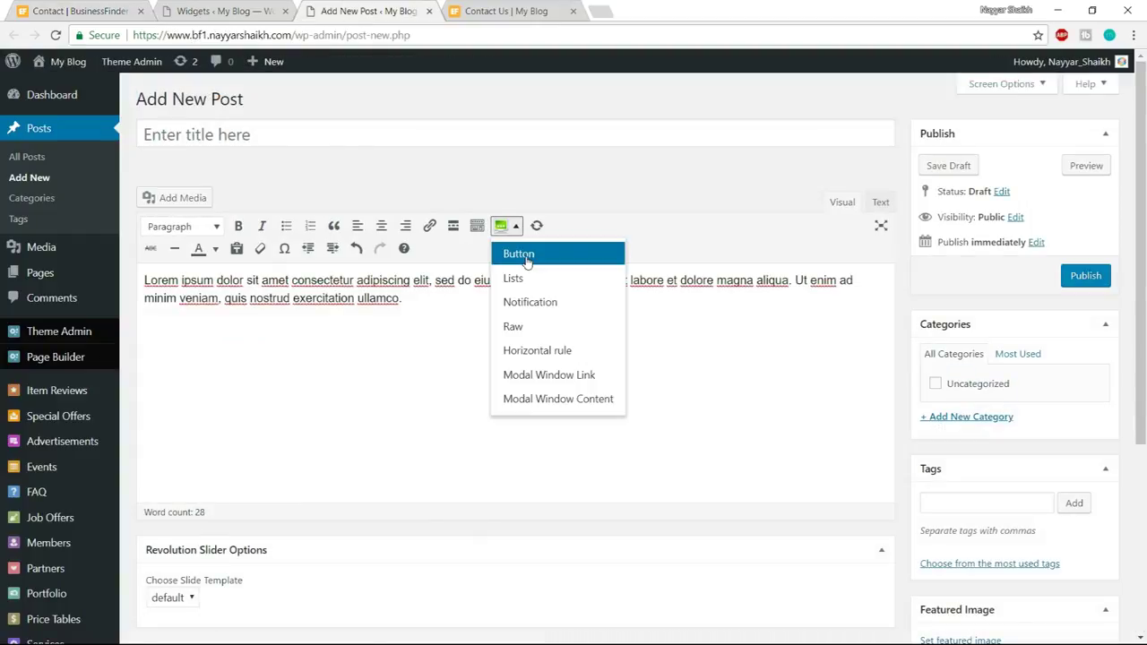
# Insert a Button shortcode and title it 'Contact Us'
pyautogui.click(529, 258)
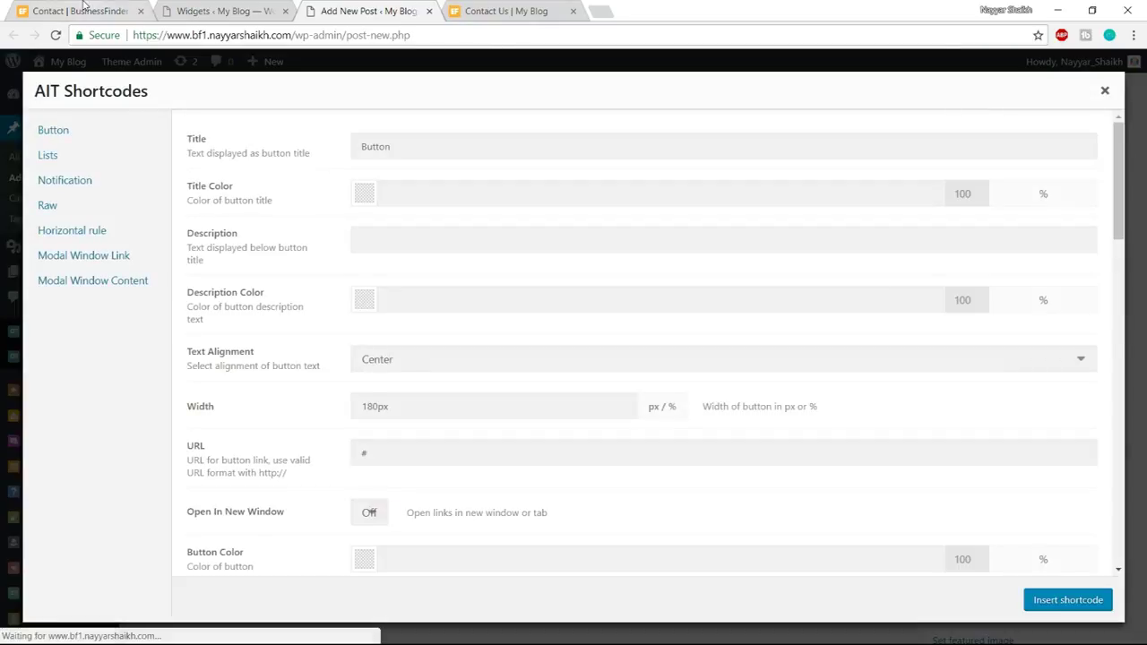
pyautogui.click(82, 6)
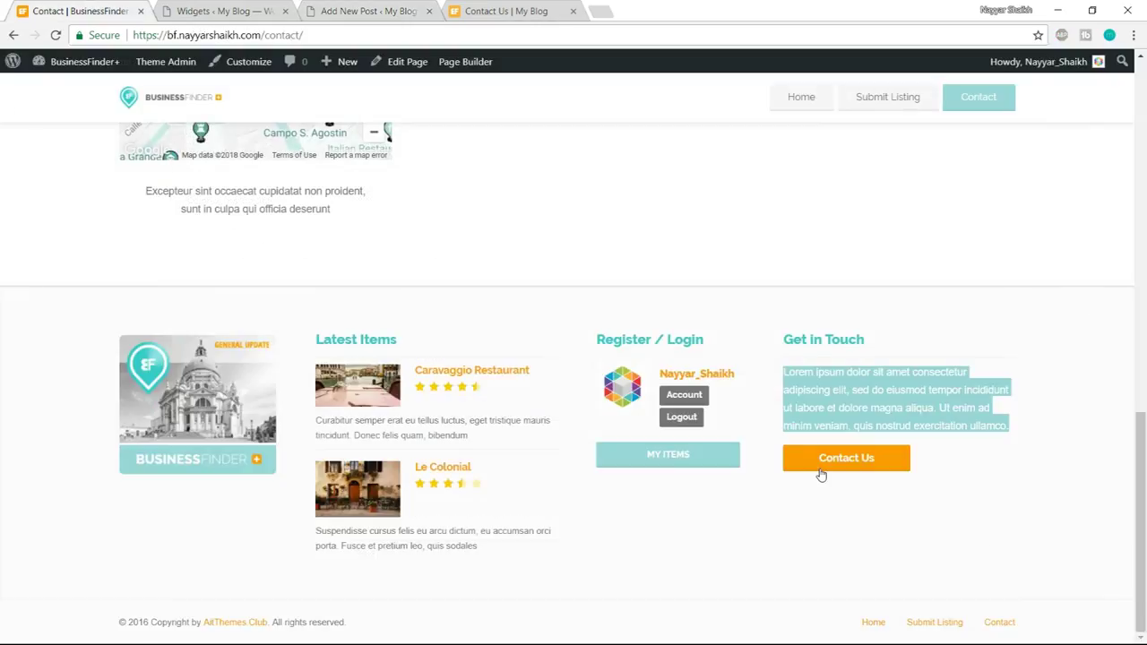
pyautogui.click(228, 11)
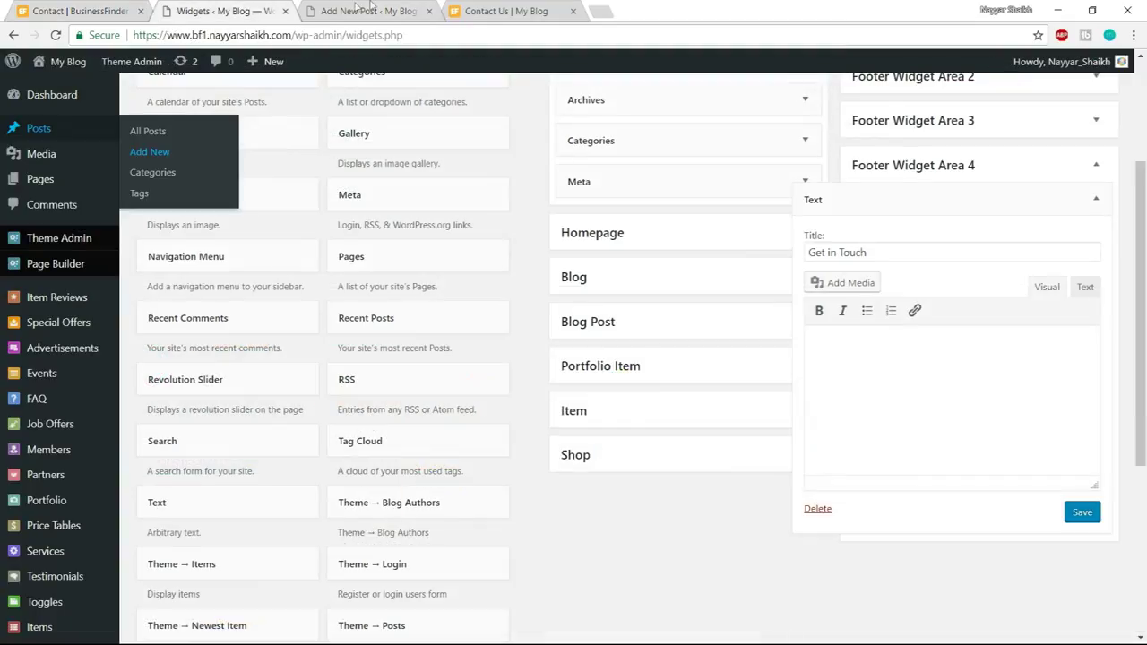
pyautogui.click(367, 11)
pyautogui.doubleClick(450, 142)
pyautogui.write('Co')
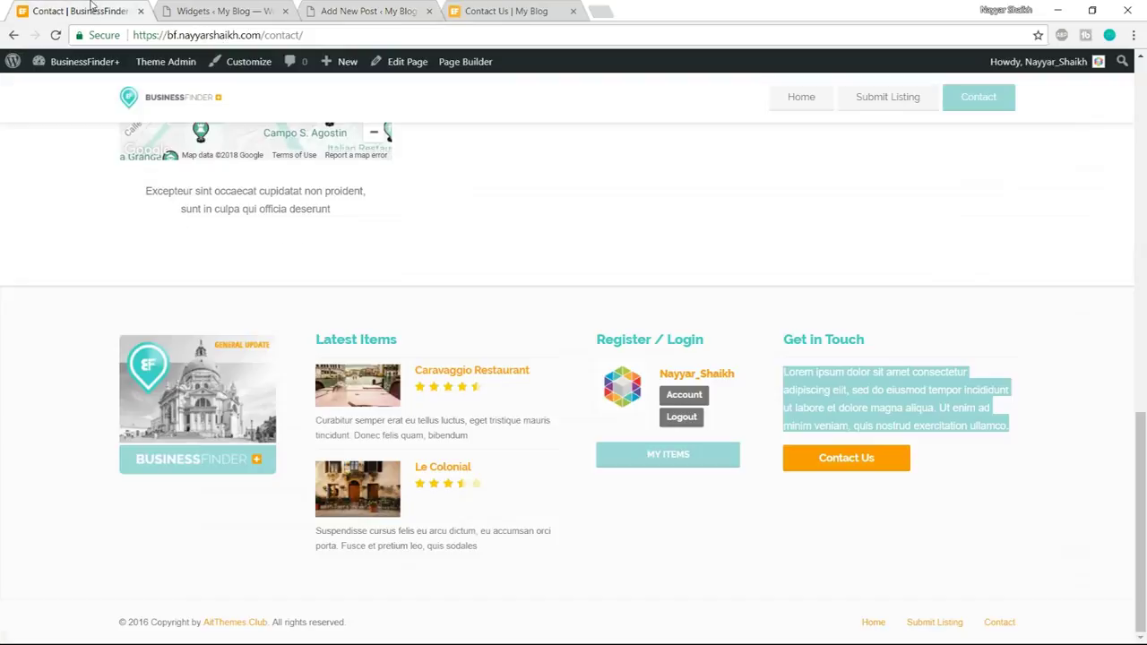
pyautogui.write('ntact Us')
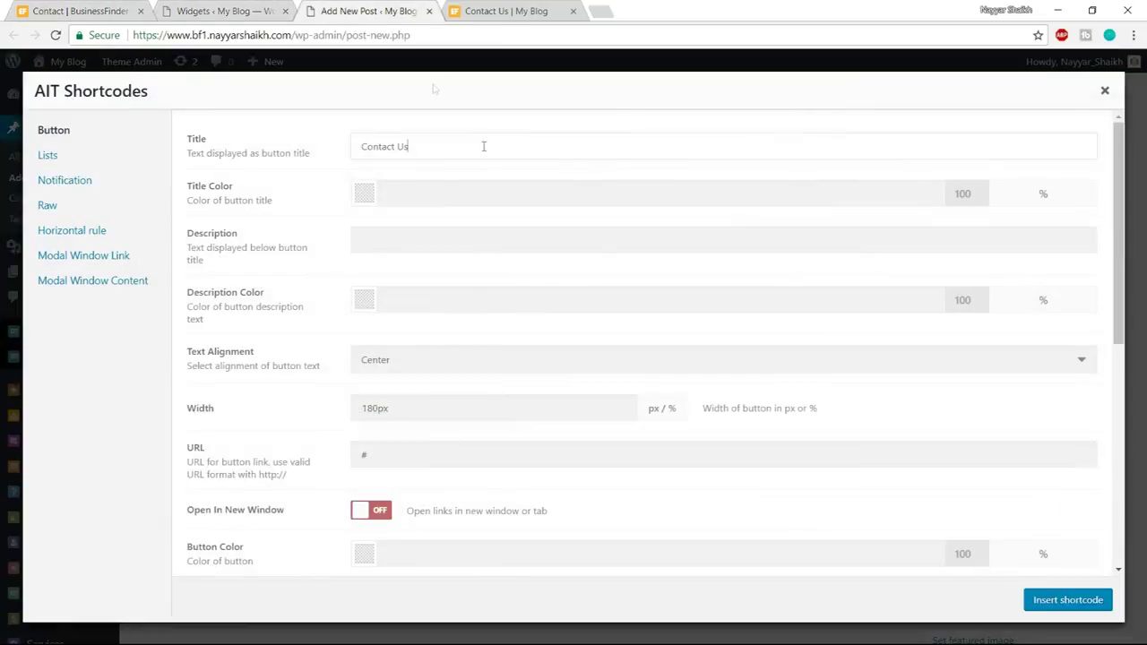
# Set the button title colour to #ffffff and text alignment to Left
pyautogui.click(403, 193)
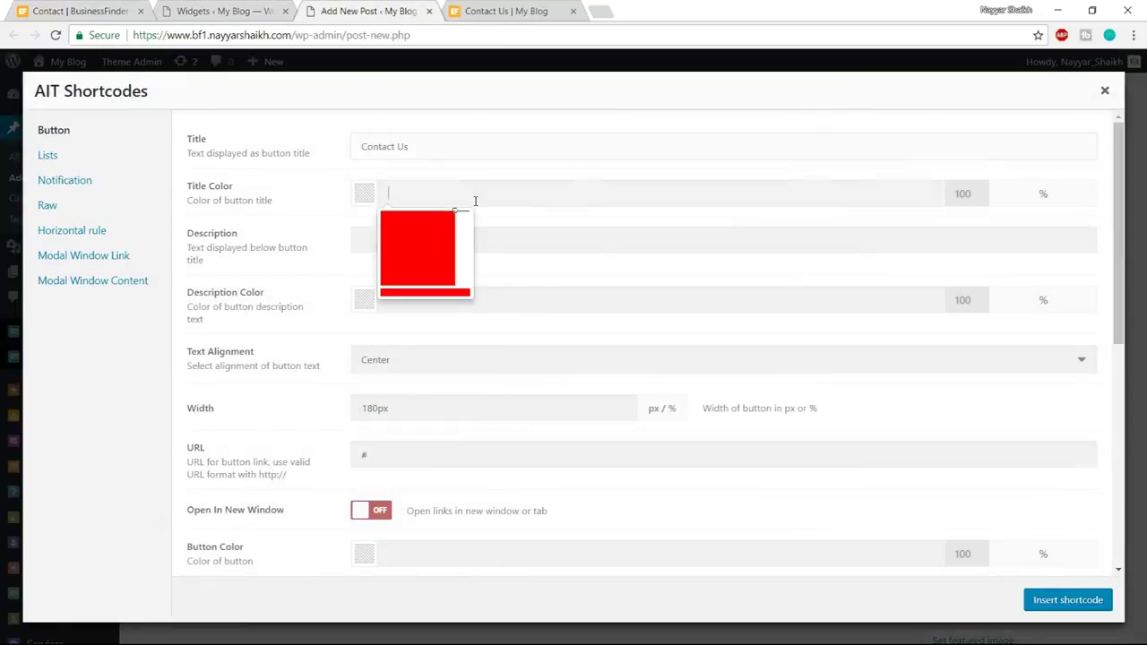
pyautogui.write('#ffffff')
pyautogui.click(507, 214)
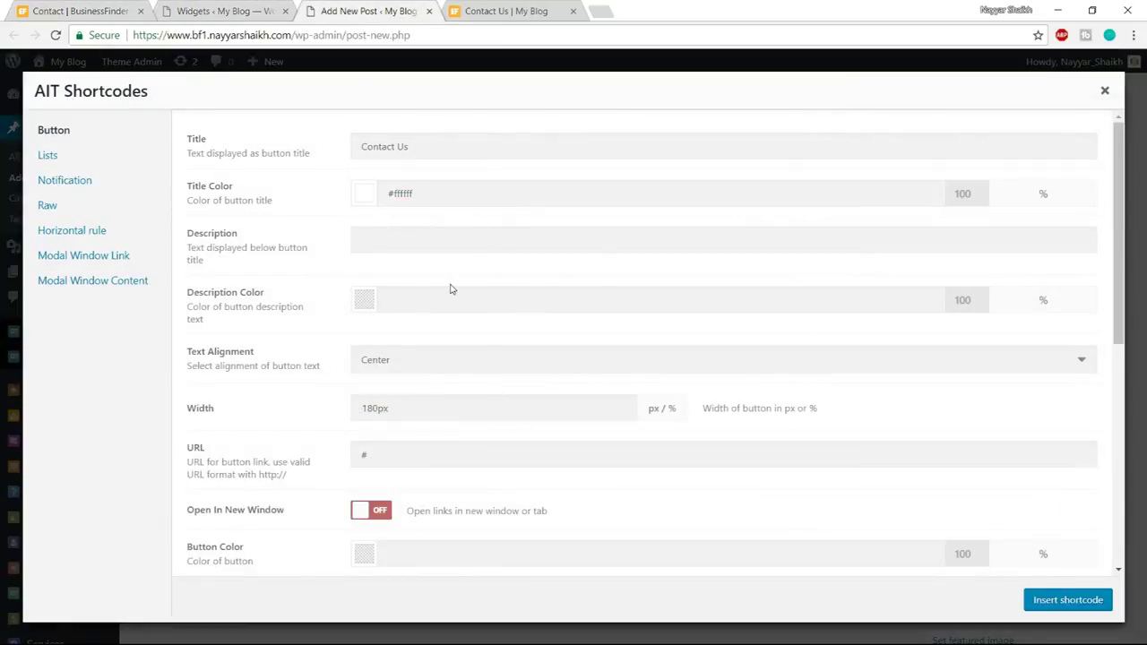
pyautogui.scroll(-1, 421, 260)
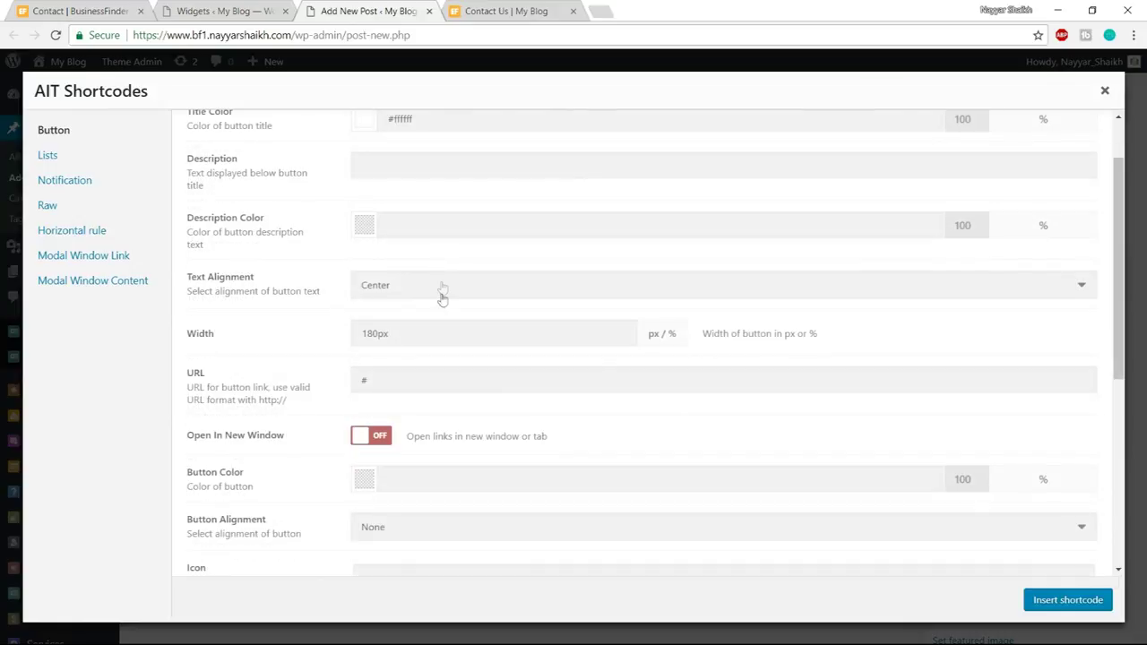
pyautogui.click(442, 292)
pyautogui.click(408, 370)
# Set the button width to 200px
pyautogui.moveTo(377, 335); pyautogui.dragTo(314, 335)
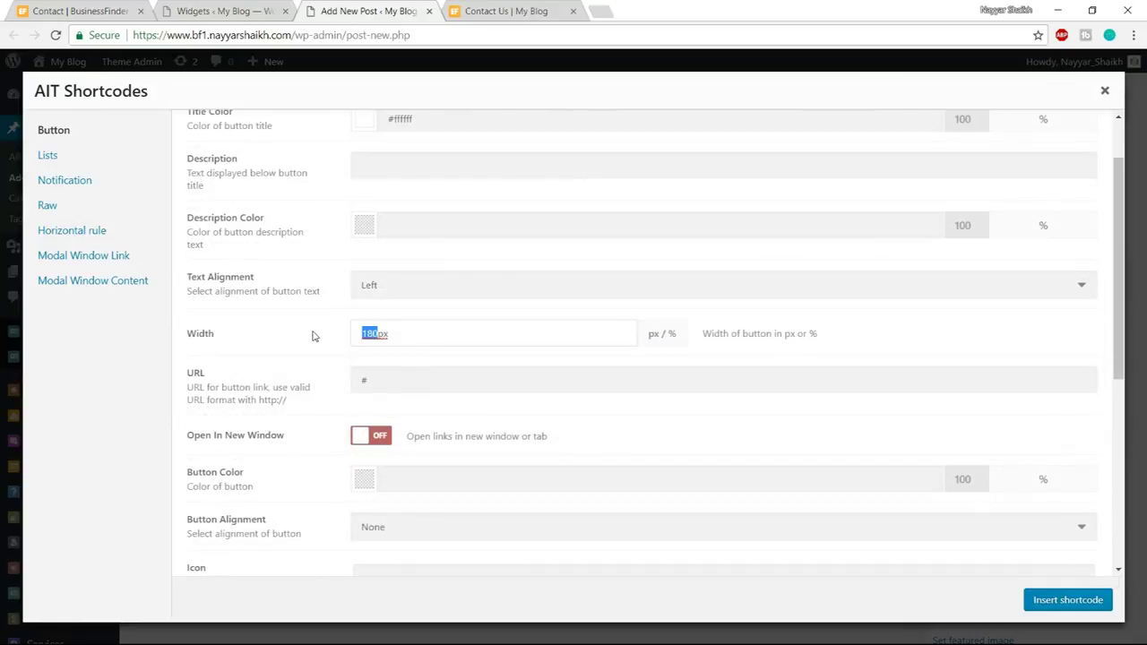
pyautogui.write('2')
pyautogui.write('40')
pyautogui.moveTo(376, 334); pyautogui.dragTo(336, 333)
pyautogui.write('2')
# Paste the site's Contact Us page address into the button URL
pyautogui.moveTo(408, 376); pyautogui.dragTo(358, 368)
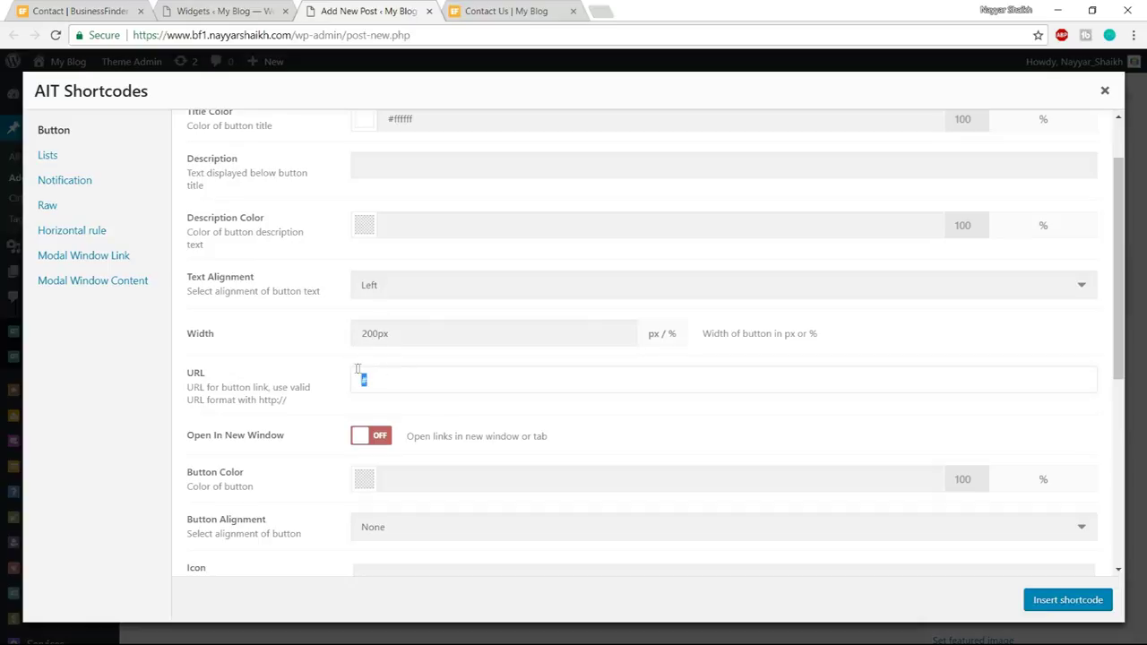
pyautogui.click(510, 11)
pyautogui.click(445, 38)
pyautogui.hotkey('ctrl', 'c')
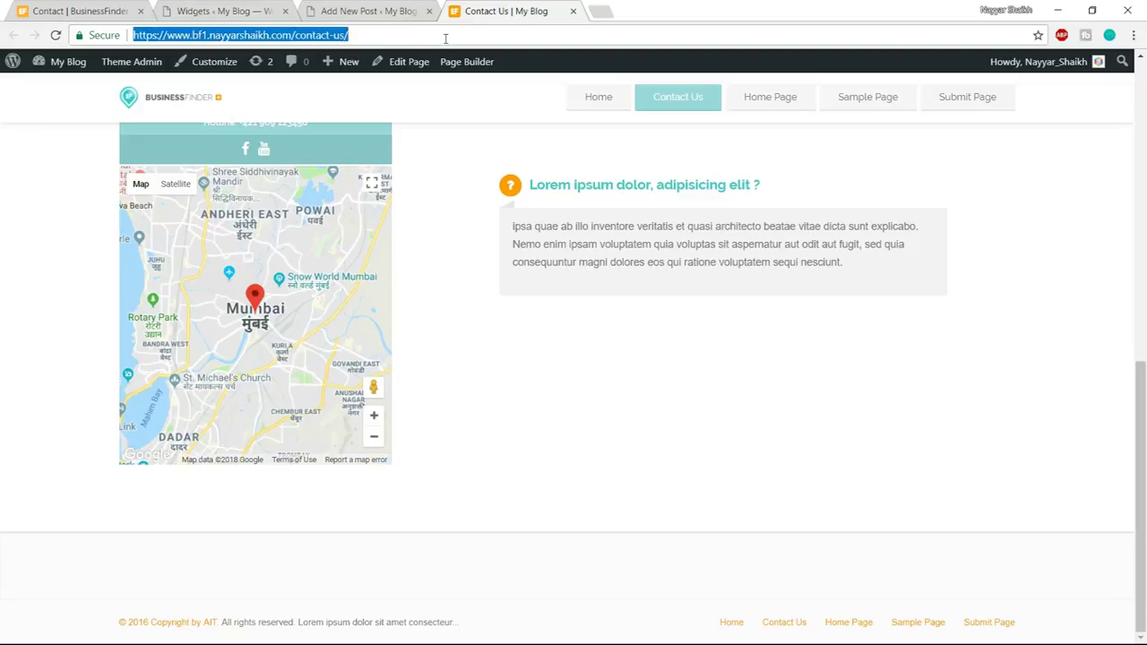
pyautogui.click(220, 11)
pyautogui.click(329, 5)
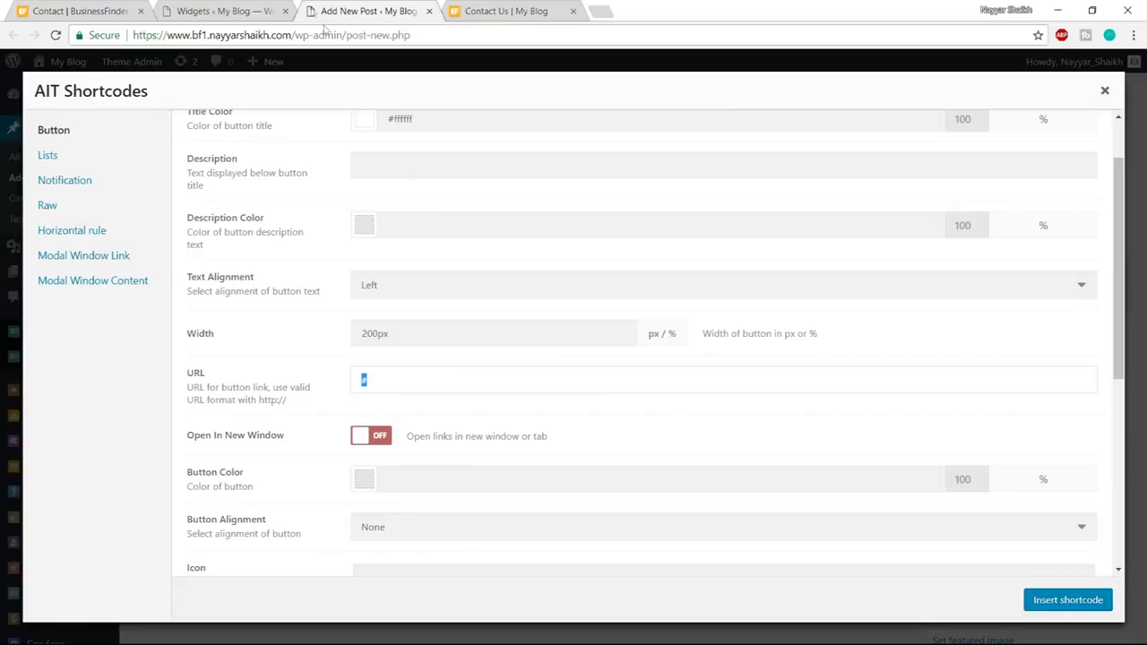
pyautogui.hotkey('ctrl', 'v')
pyautogui.scroll(-2, 719, 408)
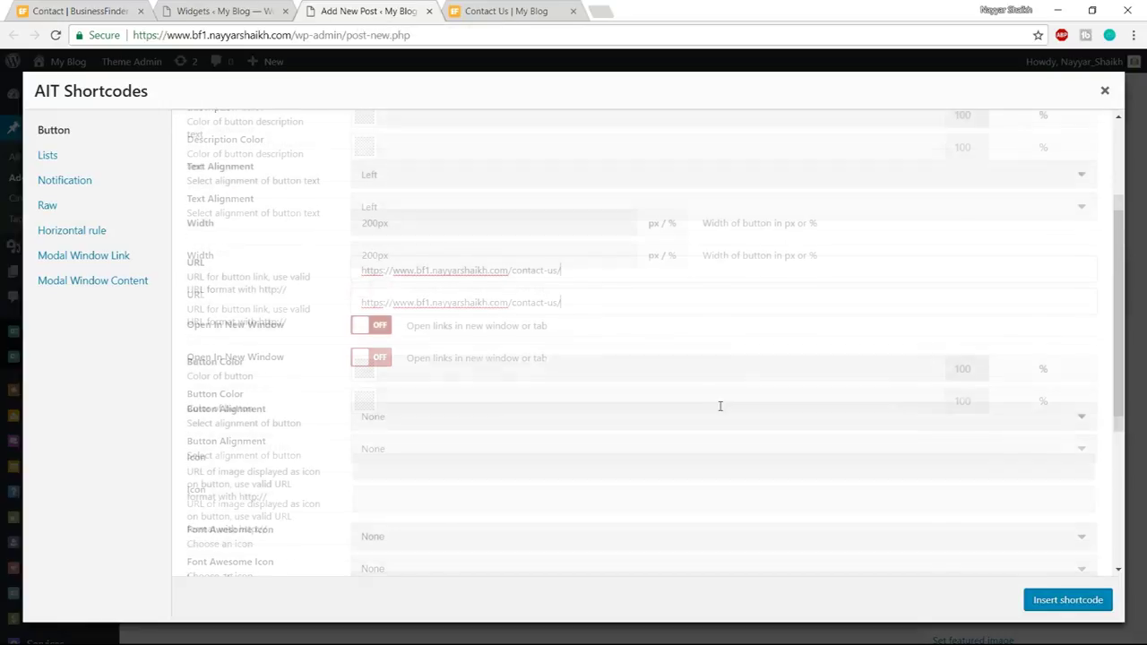
# Look up the reference Contact Us button's orange colour in DevTools
pyautogui.click(63, 5)
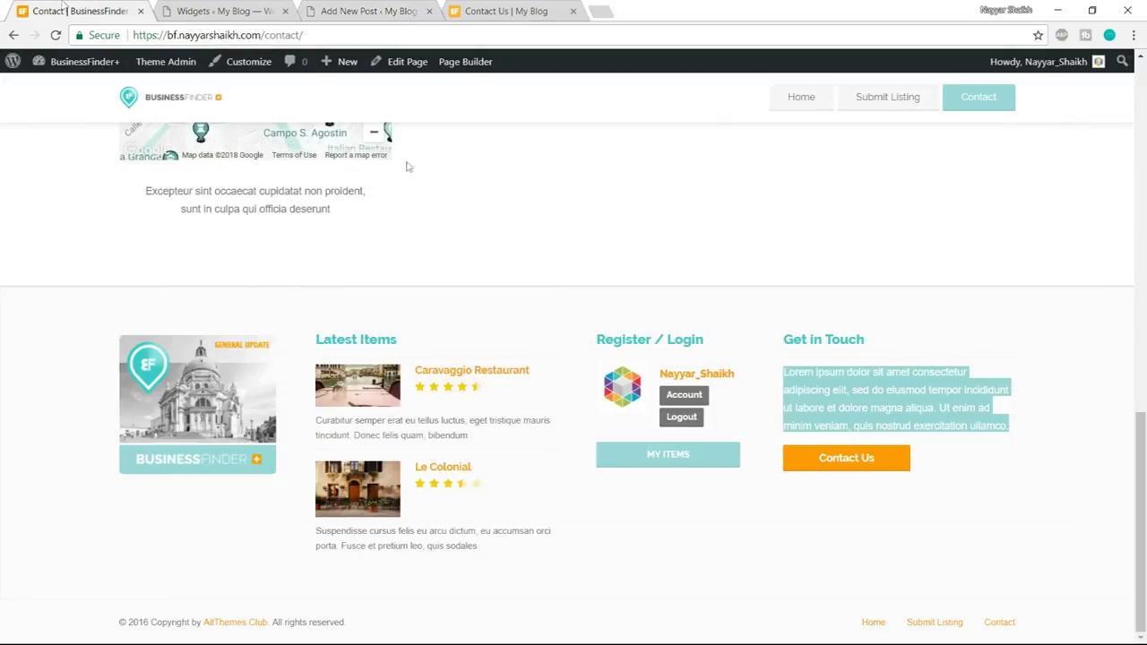
pyautogui.rightClick(885, 455)
pyautogui.click(943, 570)
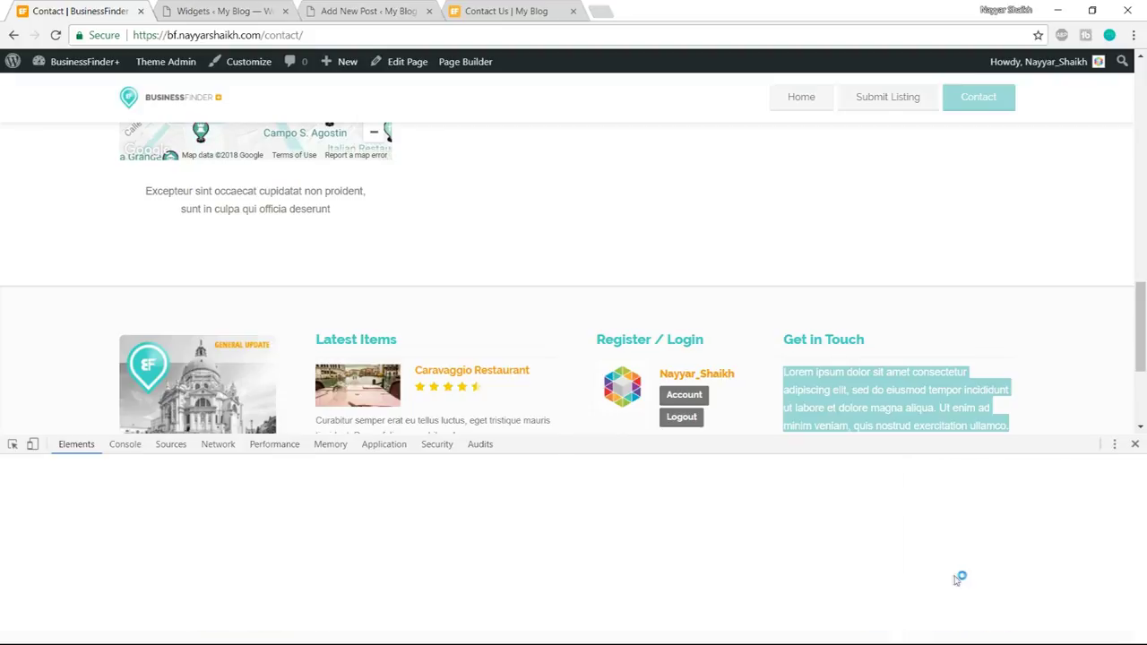
pyautogui.scroll(-3, 1025, 569)
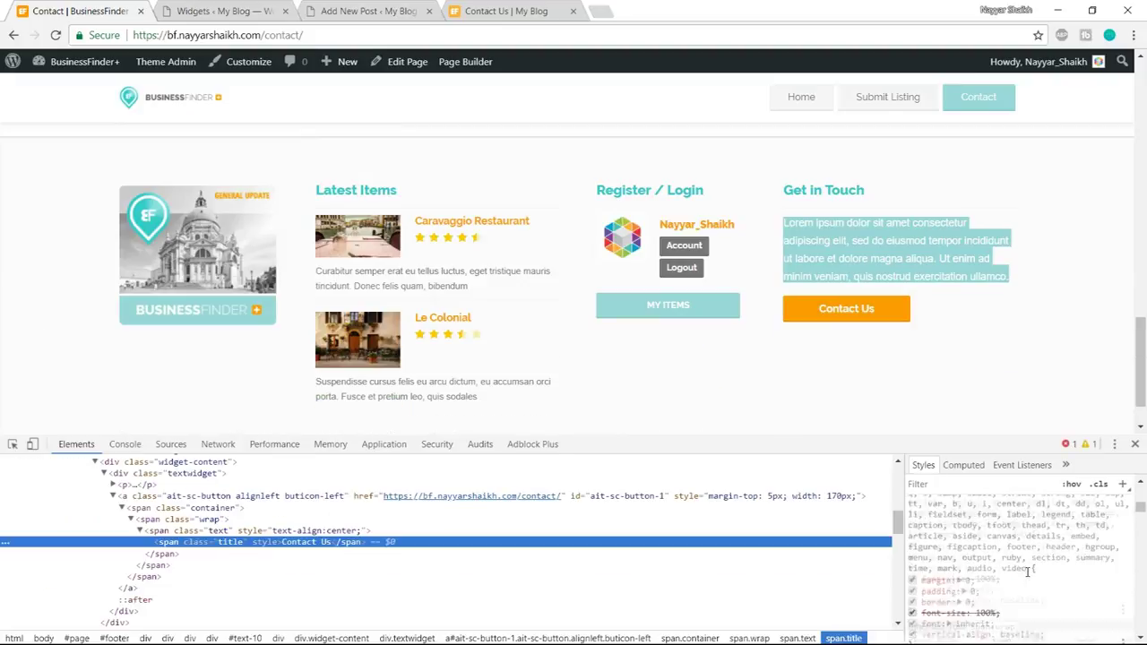
pyautogui.scroll(-5, 1028, 576)
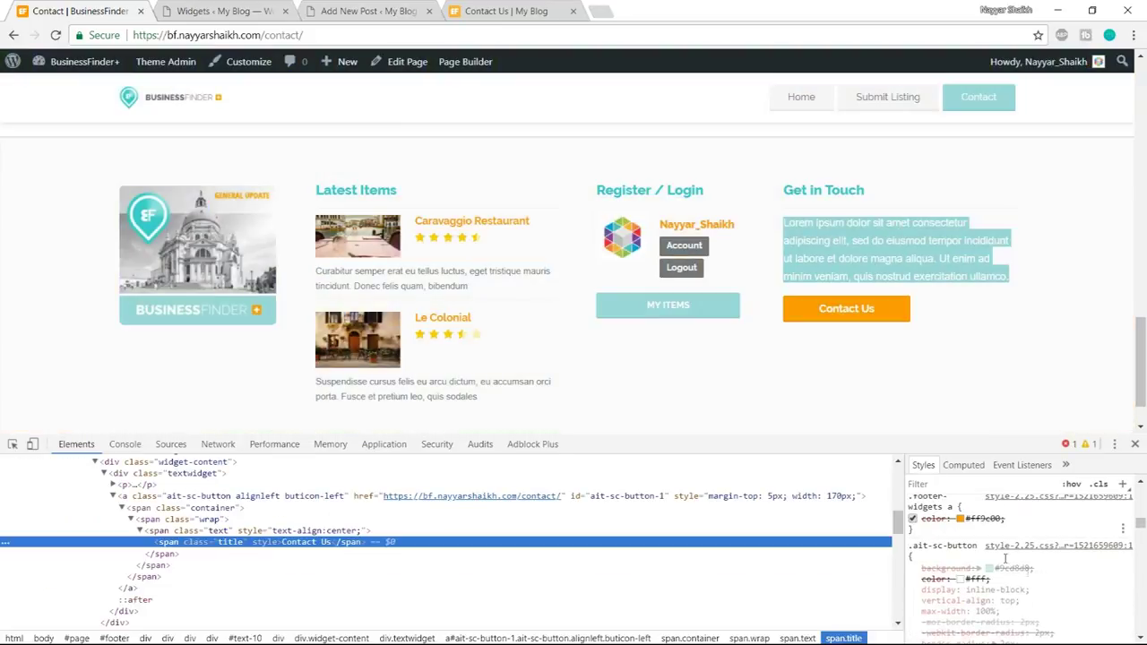
pyautogui.click(981, 516)
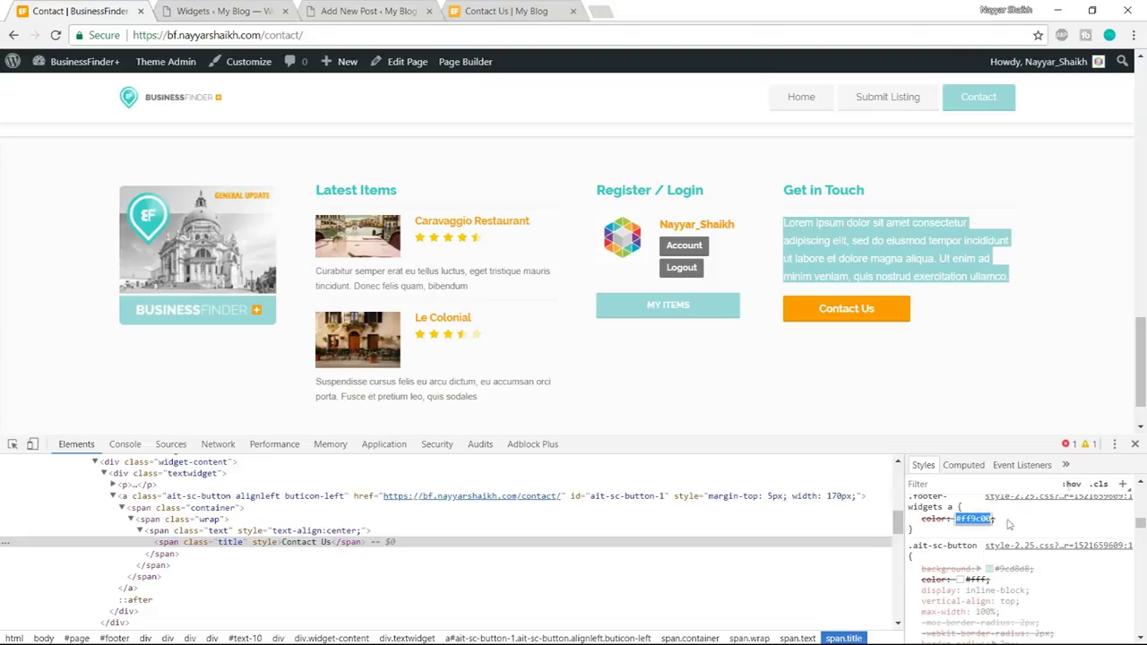
pyautogui.click(1134, 443)
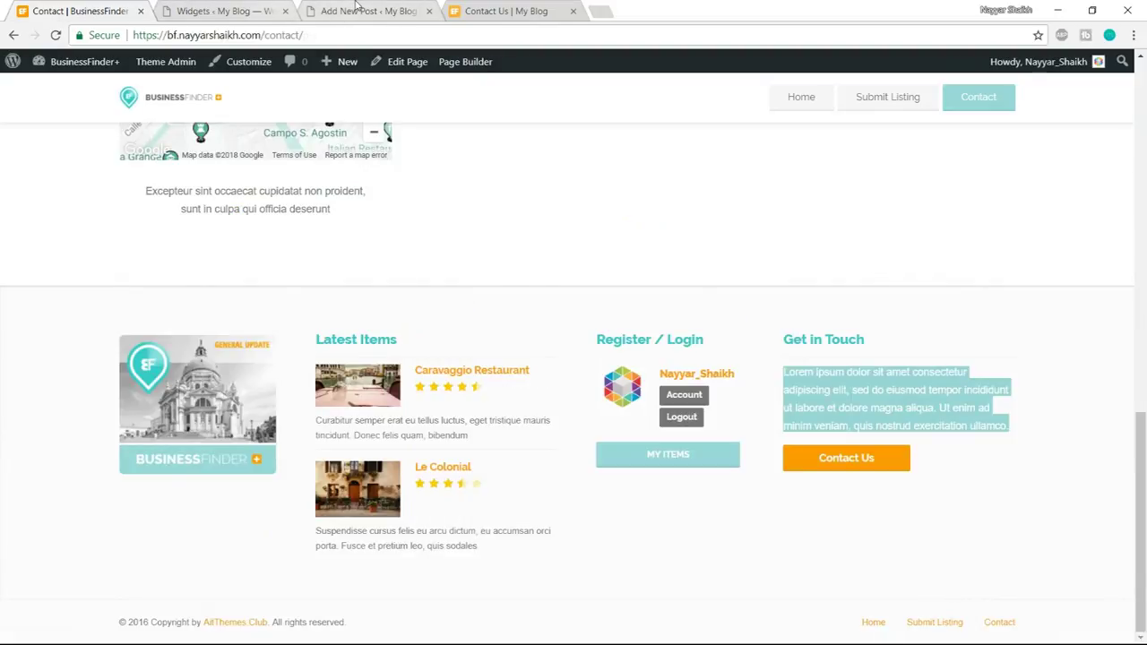
# Set Button Color to #ff9c00 and Button Alignment to Left
pyautogui.click(358, 11)
pyautogui.click(414, 323)
pyautogui.write('#ff9c00')
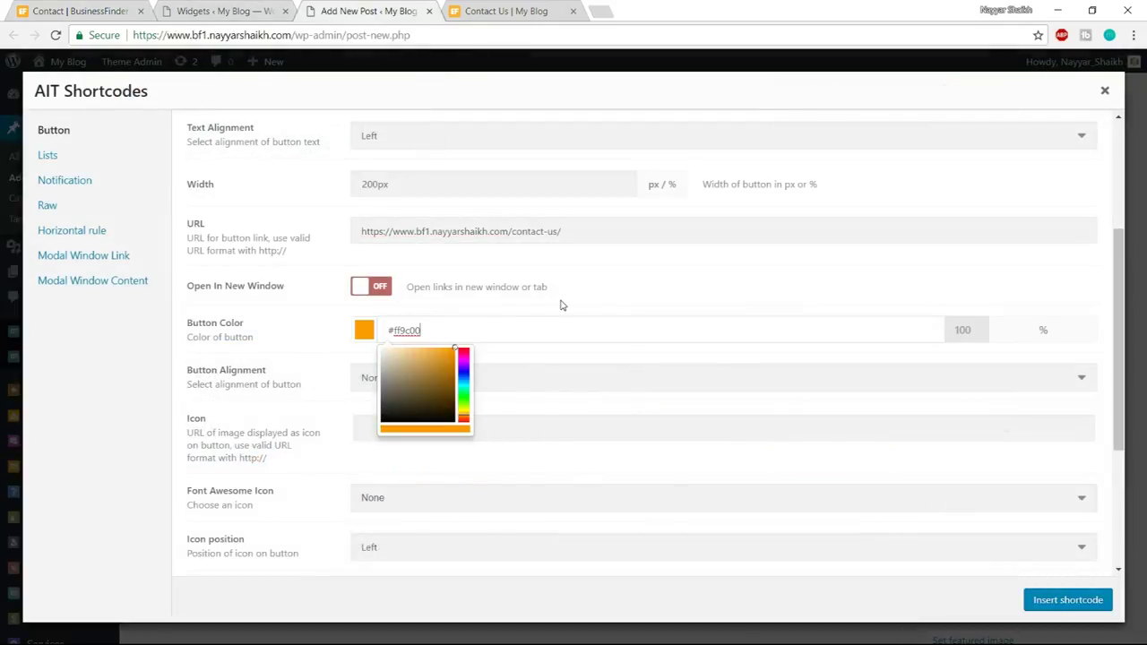
pyautogui.click(565, 306)
pyautogui.click(475, 383)
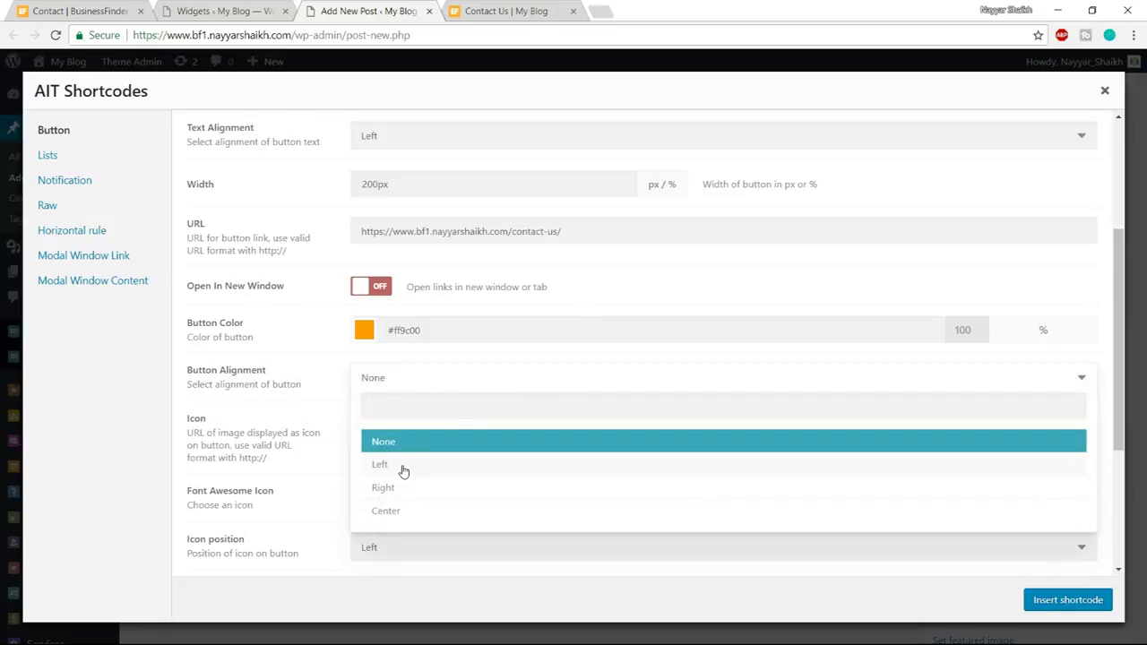
pyautogui.click(403, 466)
# Insert the finished Contact Us button shortcode into the post
pyautogui.scroll(-1, 602, 432)
pyautogui.scroll(-2, 463, 409)
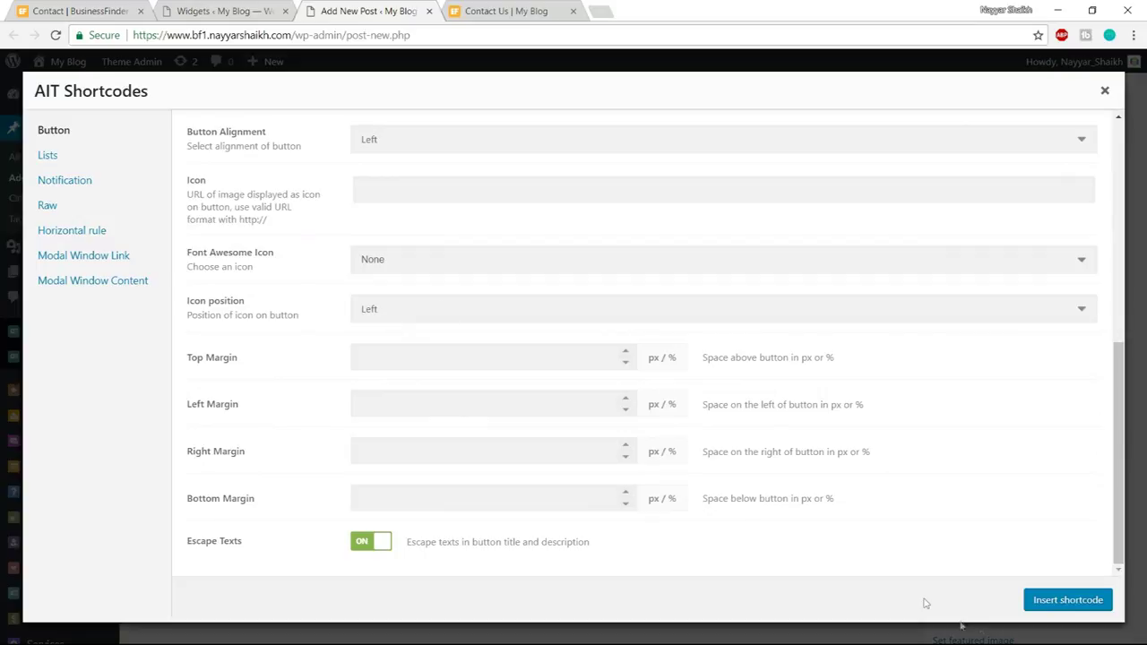
pyautogui.click(1030, 602)
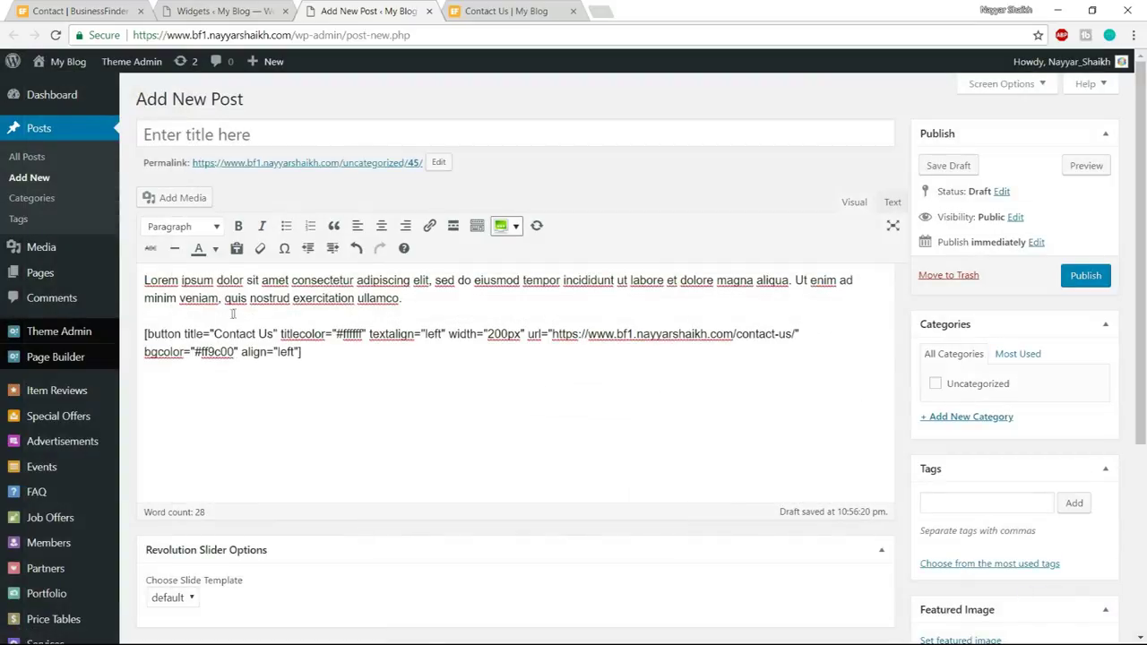
# Select and copy all the post's paragraph and button shortcode
pyautogui.hotkey('ctrl', 'a')
pyautogui.click(318, 385)
pyautogui.hotkey('ctrl', 'a')
pyautogui.hotkey('ctrl', 'c')
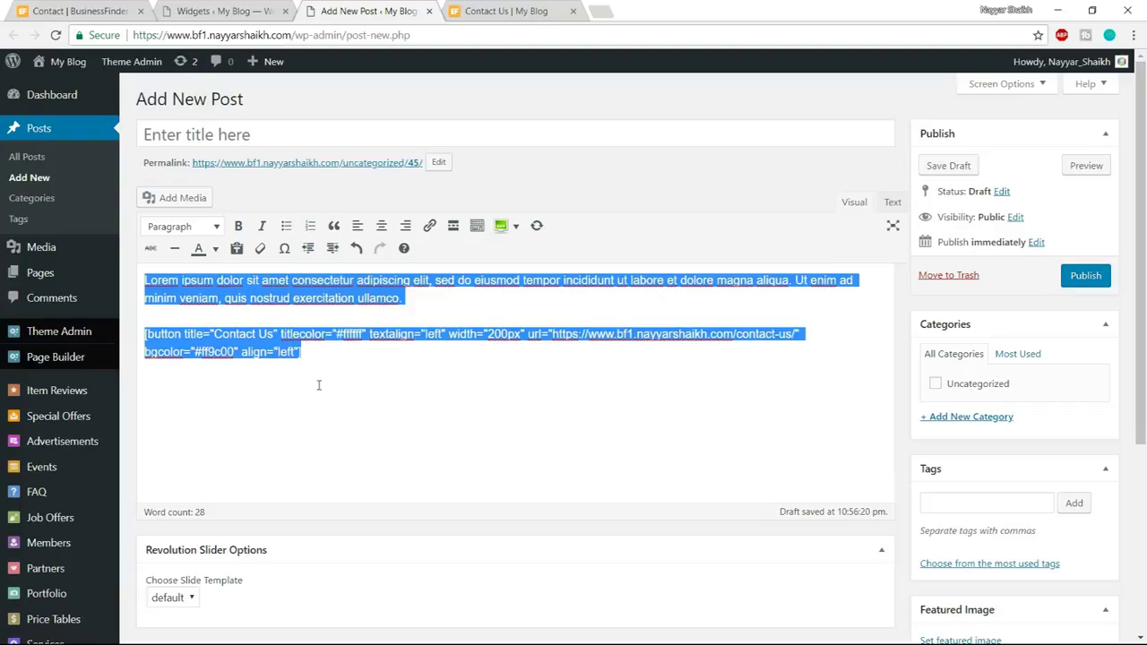
# Paste it into the Get in Touch Text widget, save, and reload the Contact Us page
pyautogui.click(259, 9)
pyautogui.click(862, 397)
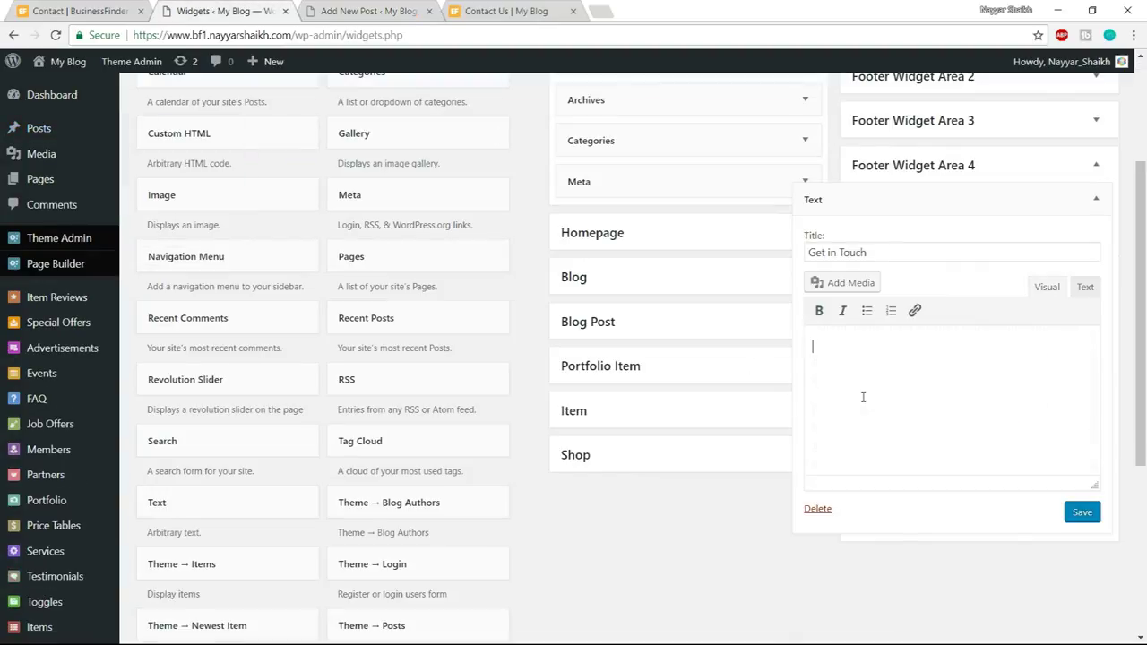
pyautogui.hotkey('ctrl', 'v')
pyautogui.scroll(2, 893, 387)
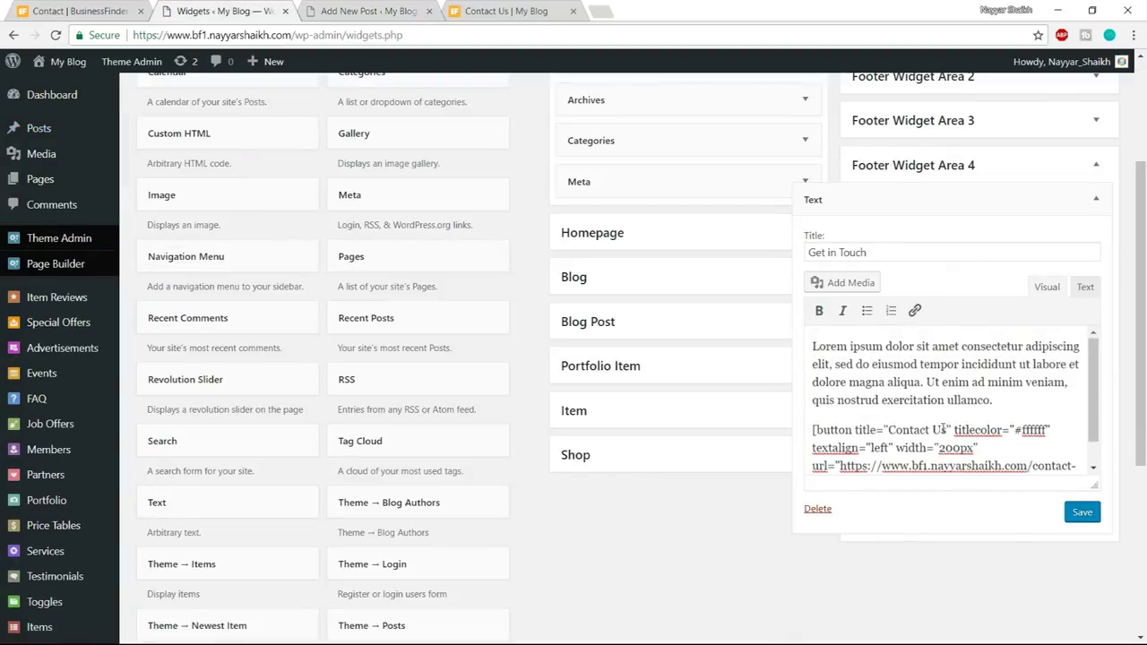
pyautogui.click(1082, 514)
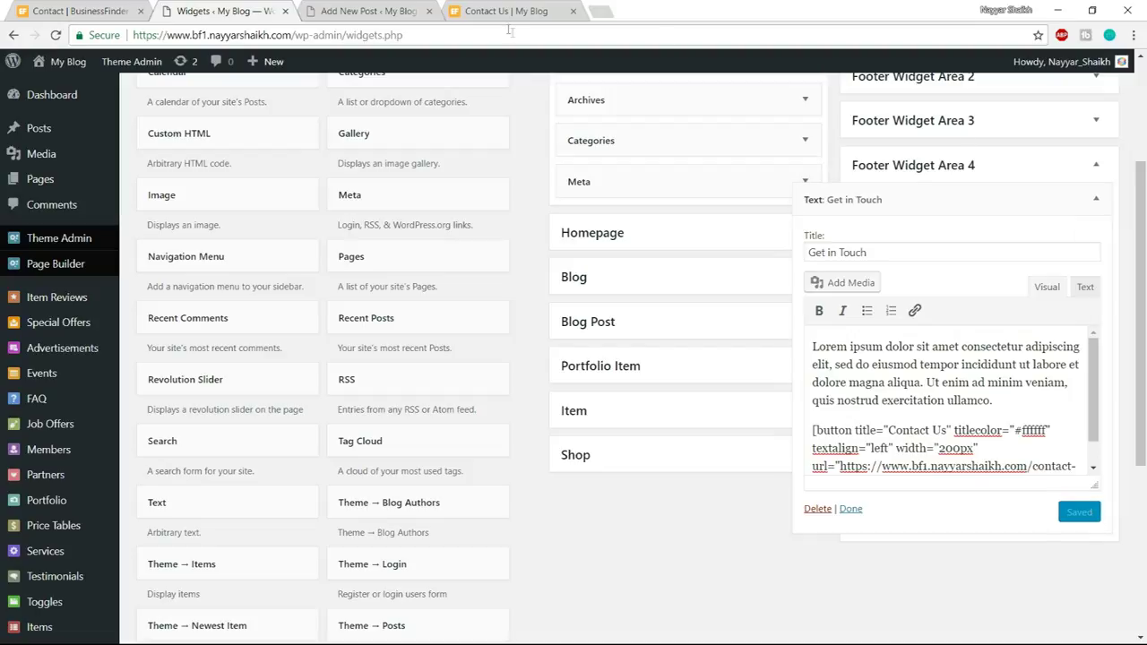
pyautogui.click(496, 9)
pyautogui.press('F5')
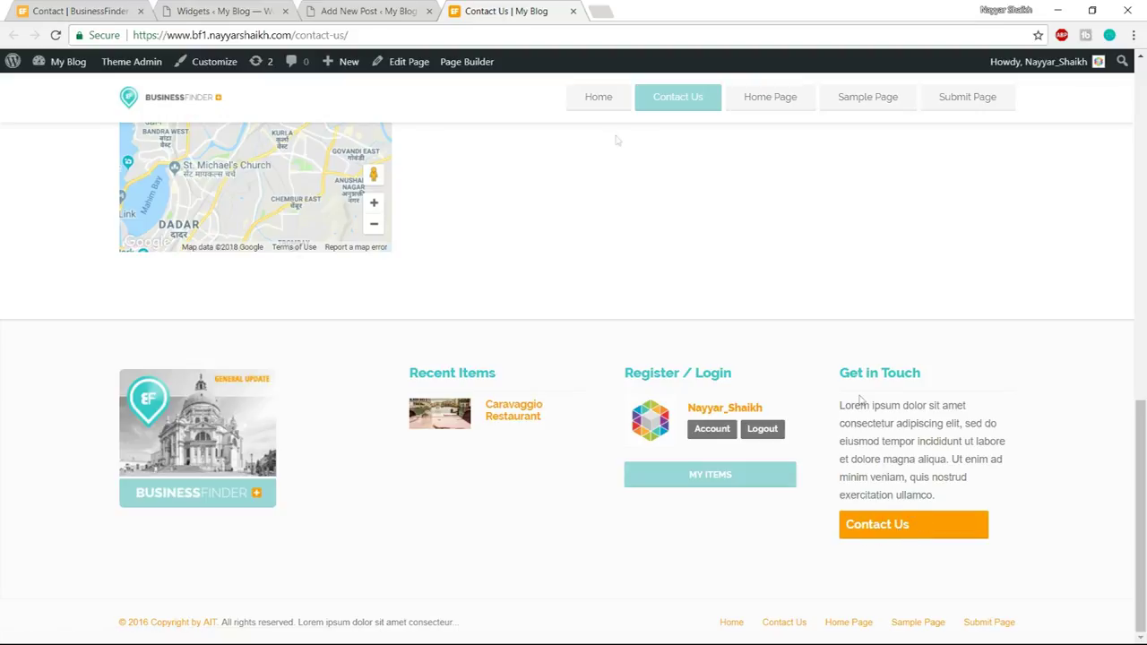
# Compare the footer copyright line on the reference site's contact page
pyautogui.click(80, 11)
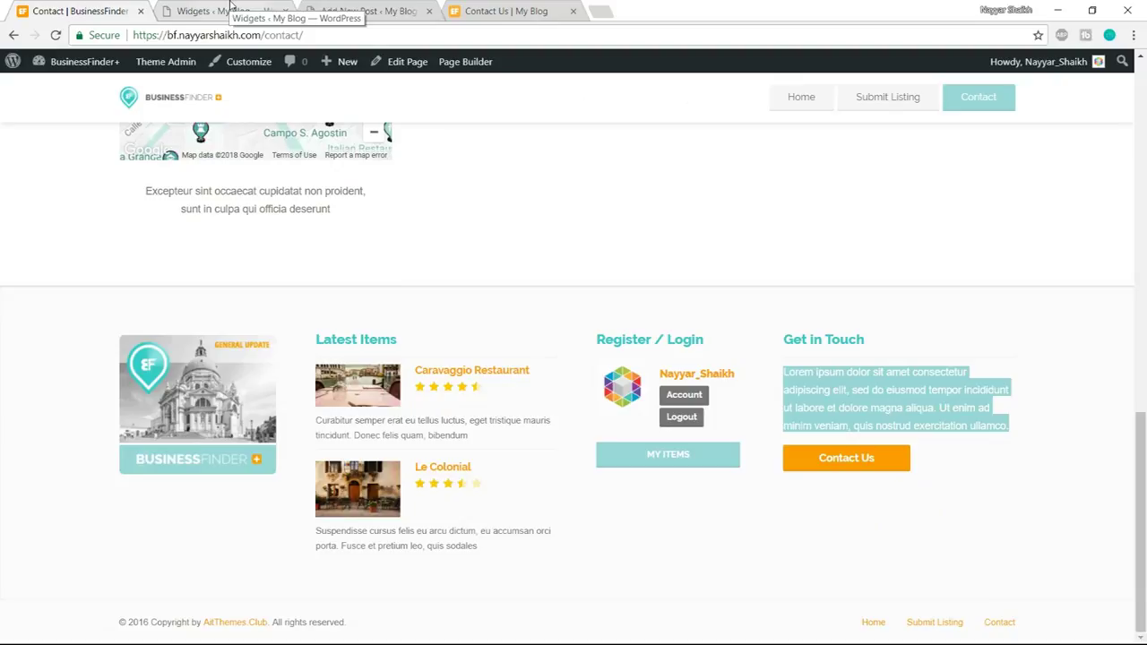
pyautogui.moveTo(113, 622); pyautogui.dragTo(346, 624)
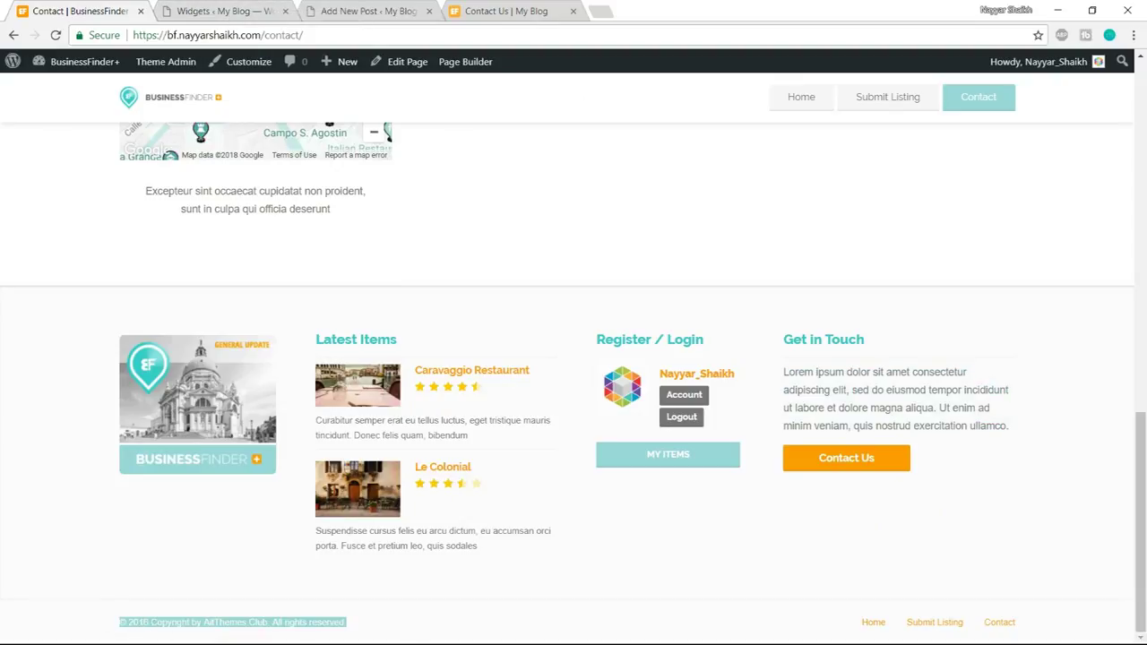
pyautogui.click(778, 632)
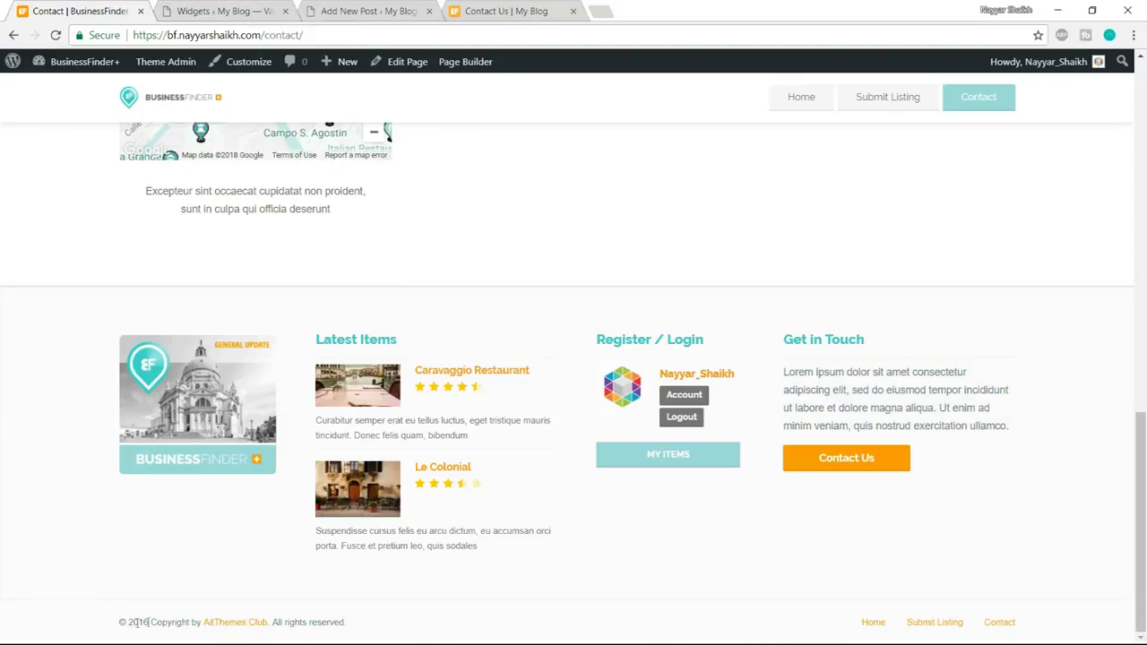
pyautogui.moveTo(124, 626); pyautogui.dragTo(336, 638)
pyautogui.click(412, 629)
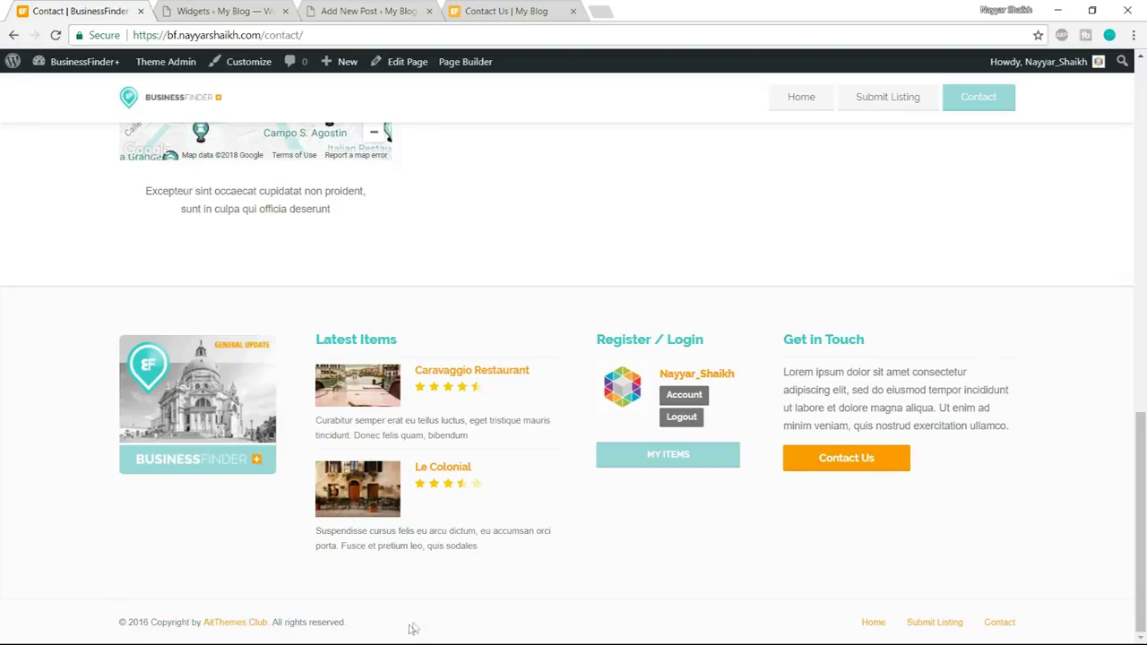
# Close the draft post without saving and go back to Widgets
pyautogui.click(389, 11)
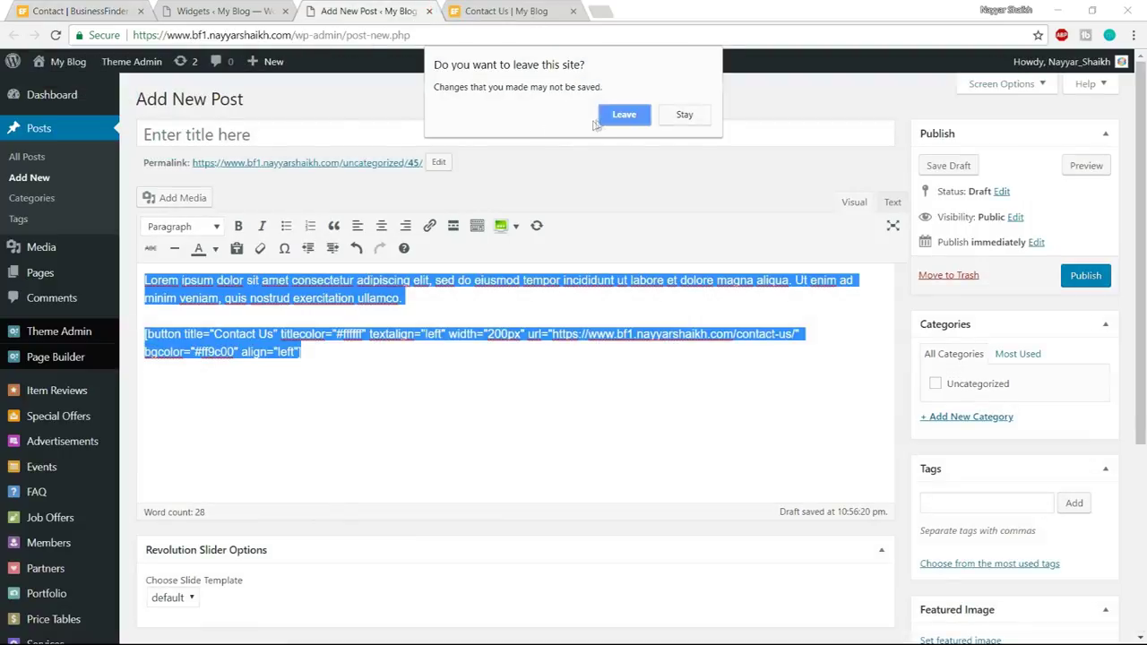
pyautogui.click(622, 114)
pyautogui.click(224, 11)
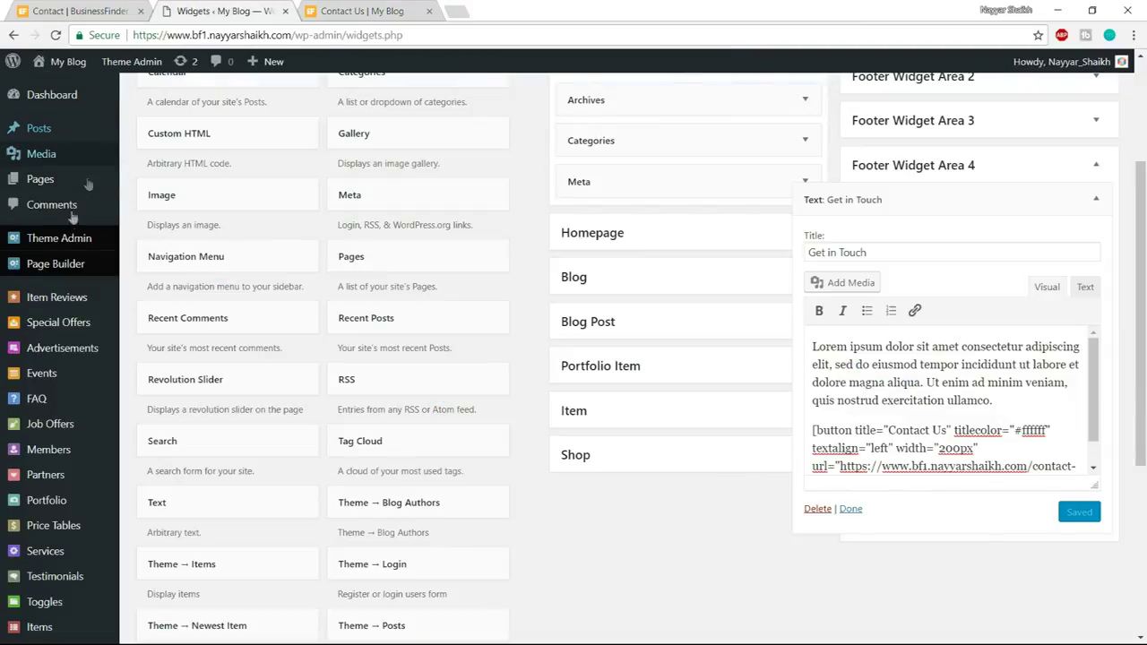
# Remove the AIT link from the Theme Options Footer Text Area copyright
pyautogui.click(85, 240)
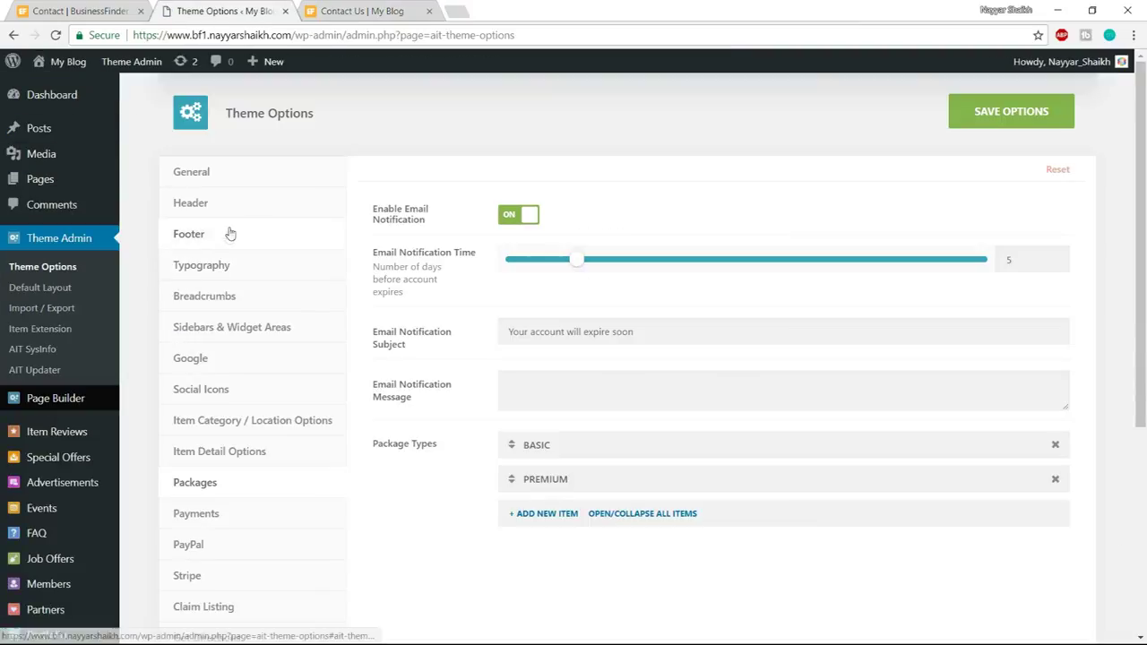
pyautogui.click(224, 239)
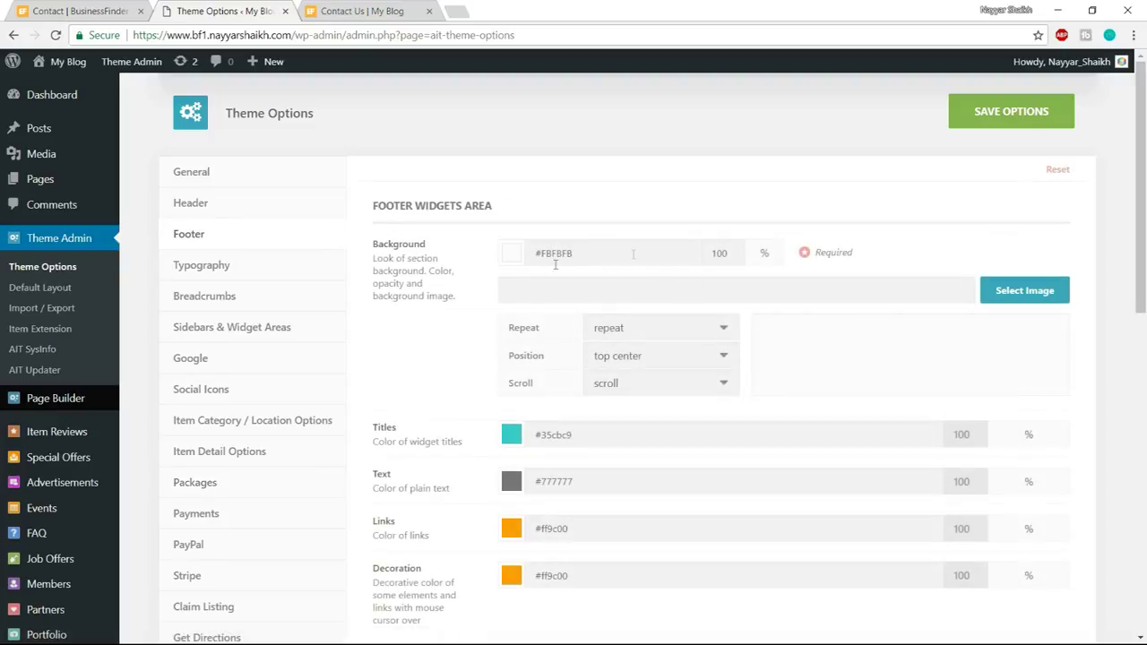
pyautogui.scroll(-5, 556, 264)
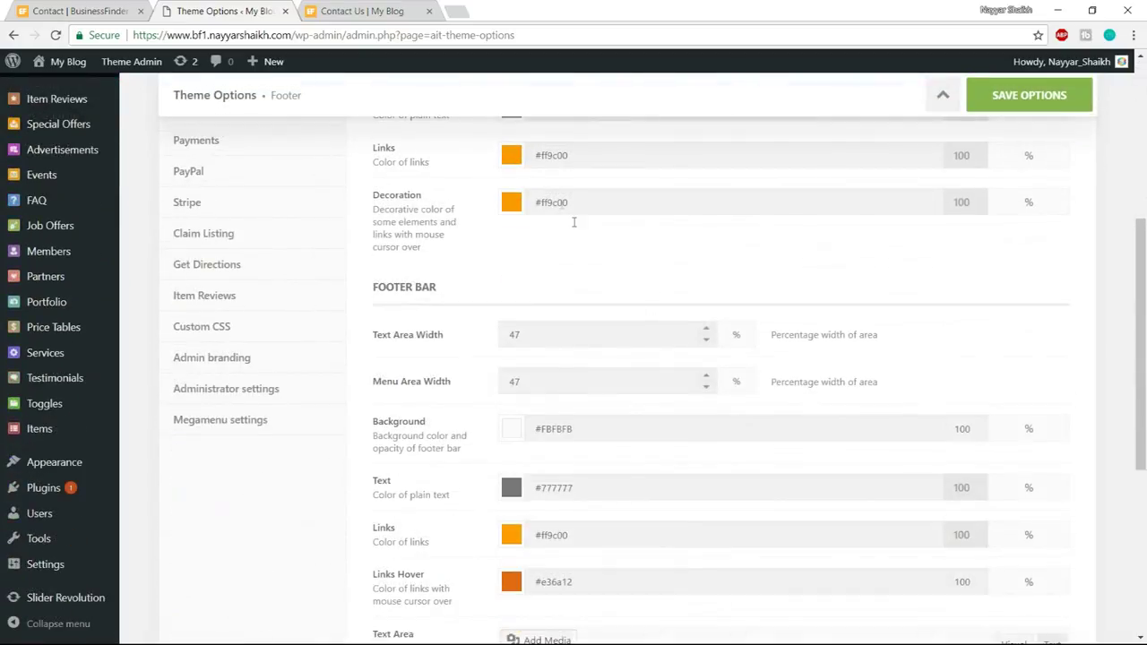
pyautogui.scroll(-4, 573, 222)
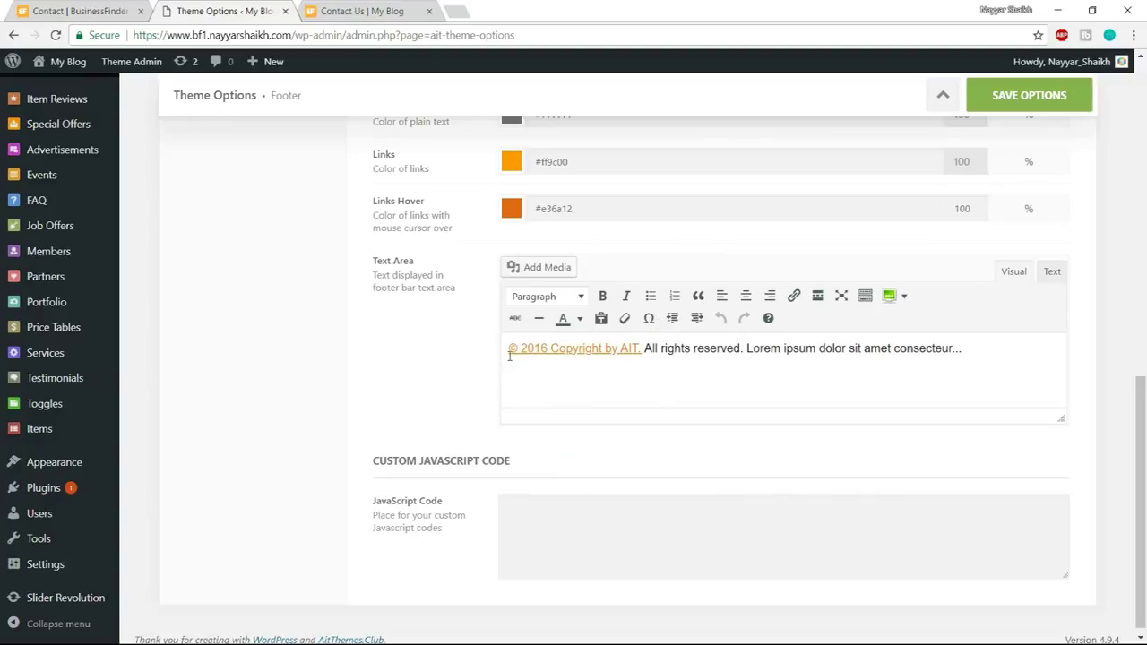
pyautogui.moveTo(508, 351); pyautogui.dragTo(641, 349)
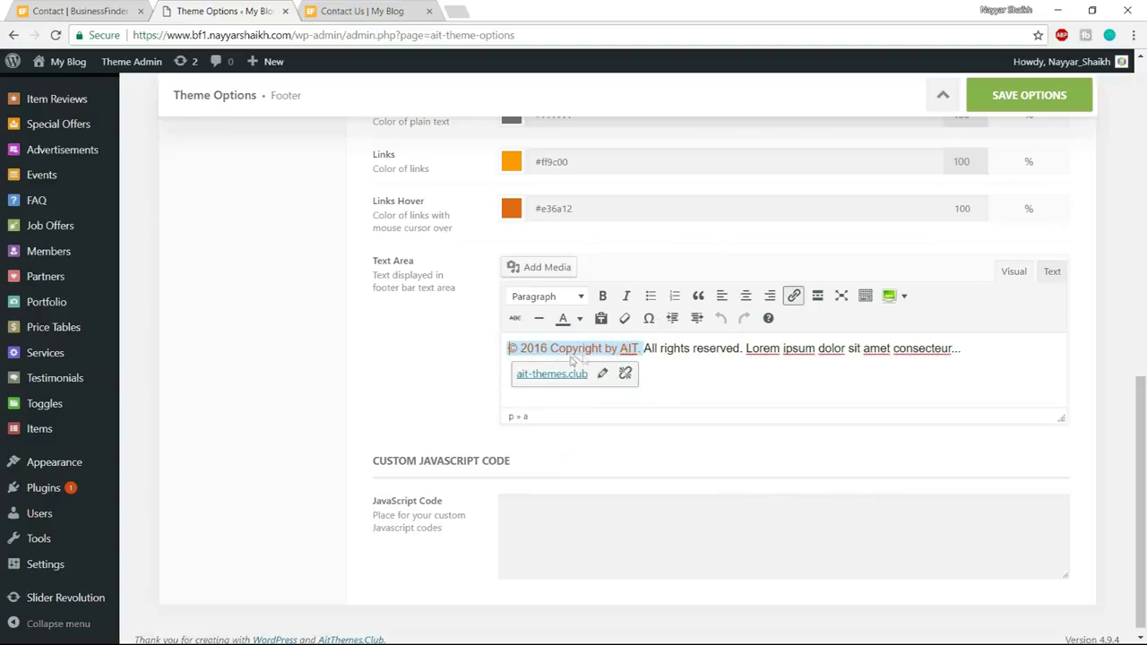
pyautogui.click(625, 373)
# Change the year to 2018, put in the owner's name, delete the lorem text, and save
pyautogui.moveTo(540, 348); pyautogui.dragTo(561, 348)
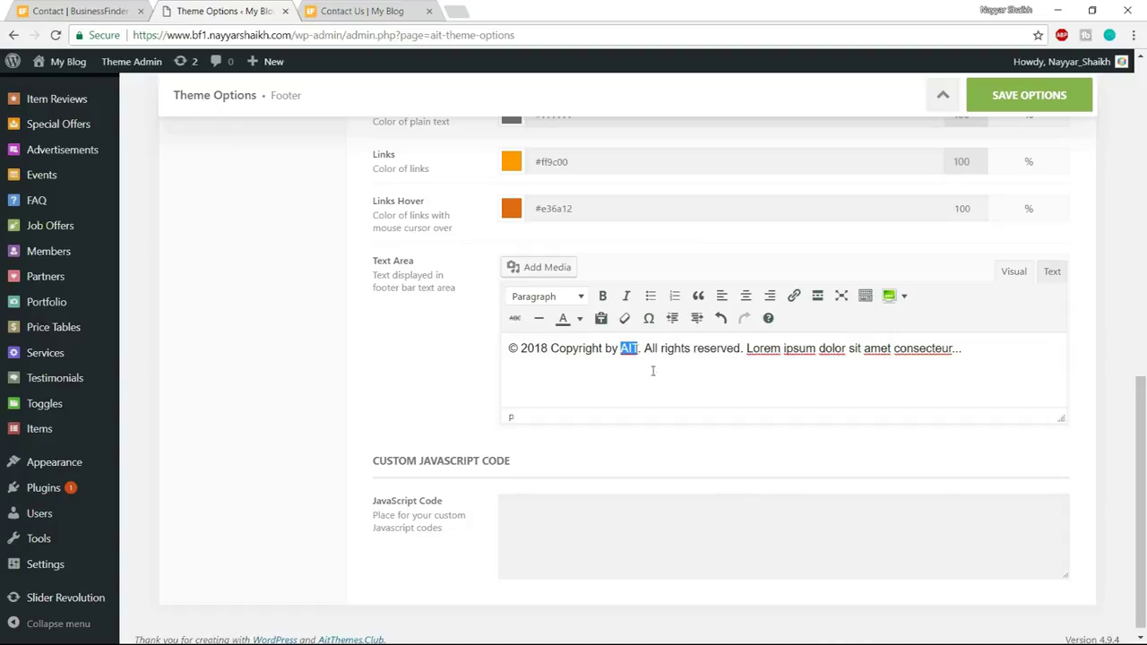
pyautogui.write('Nayyar Shaik')
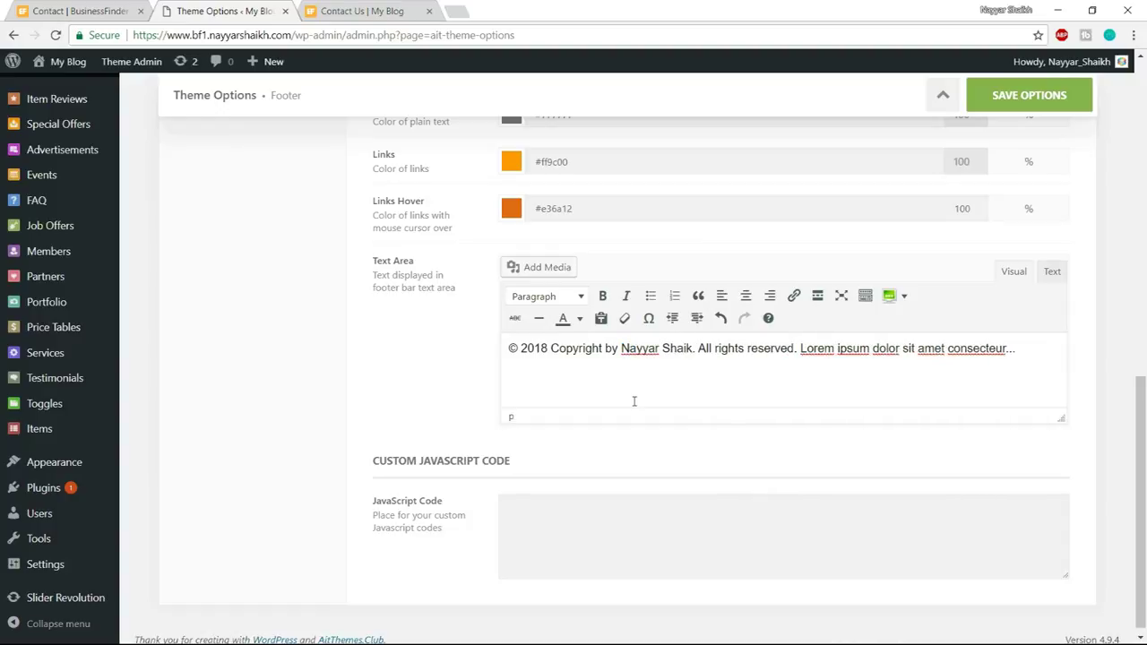
pyautogui.write('h')
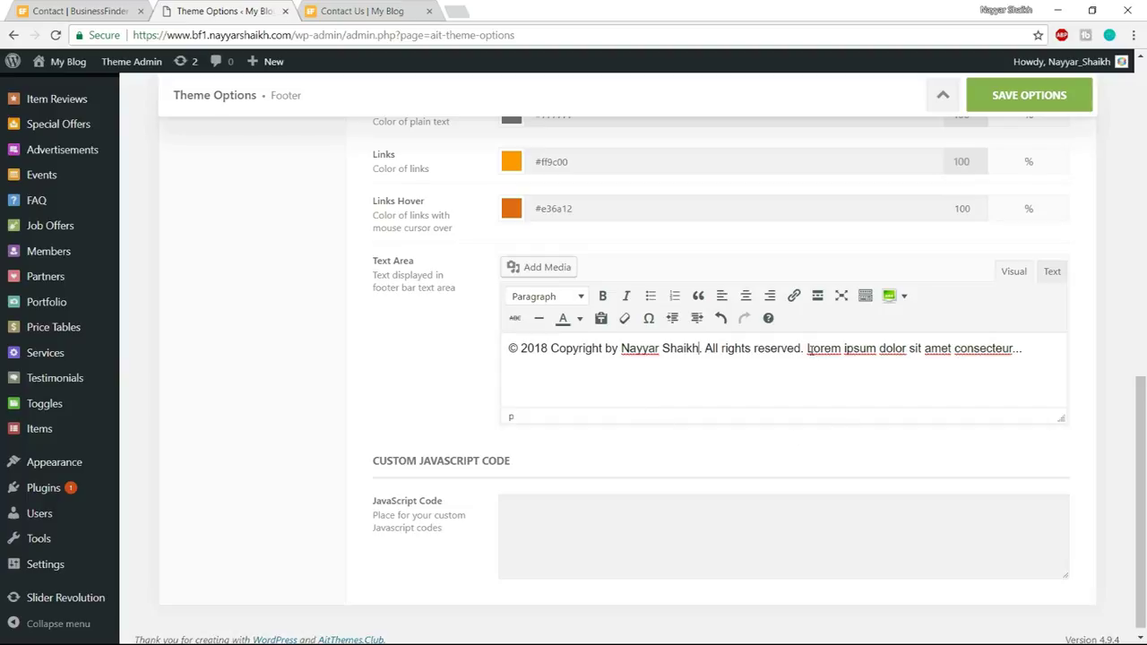
pyautogui.moveTo(807, 348); pyautogui.dragTo(1045, 342)
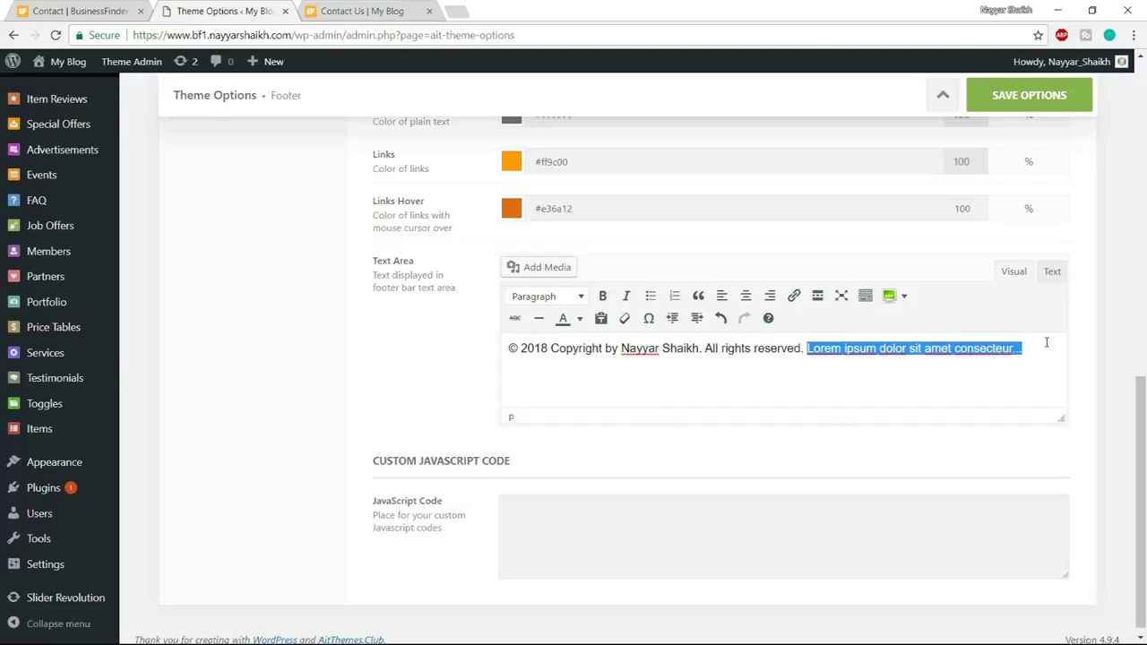
pyautogui.press('BackSpace')
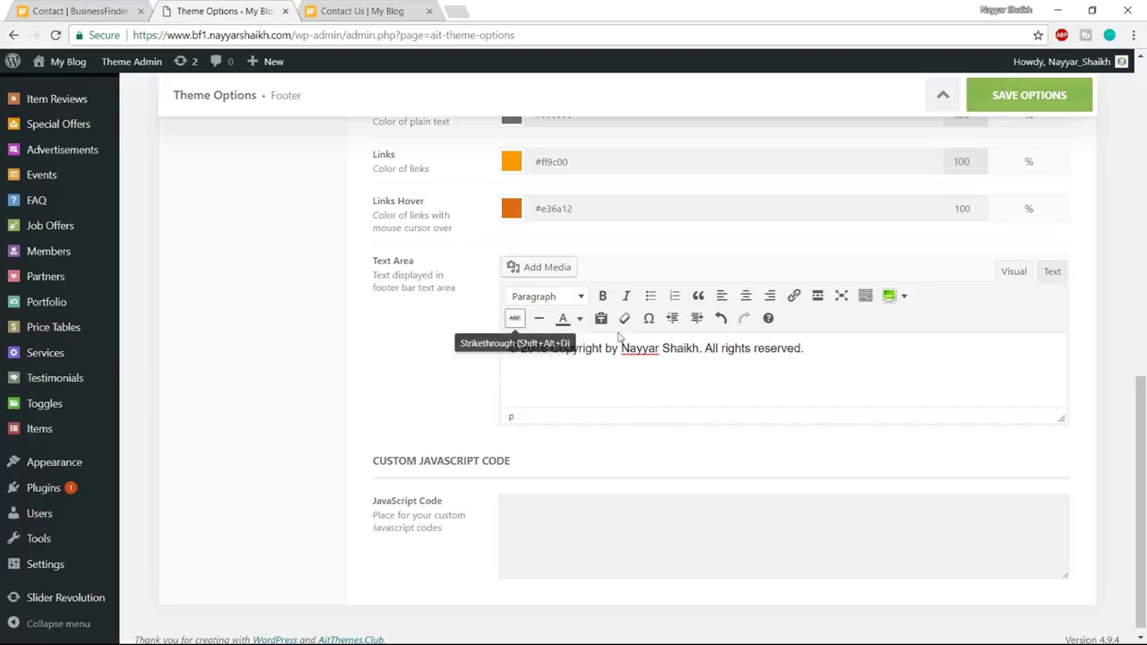
pyautogui.click(1026, 95)
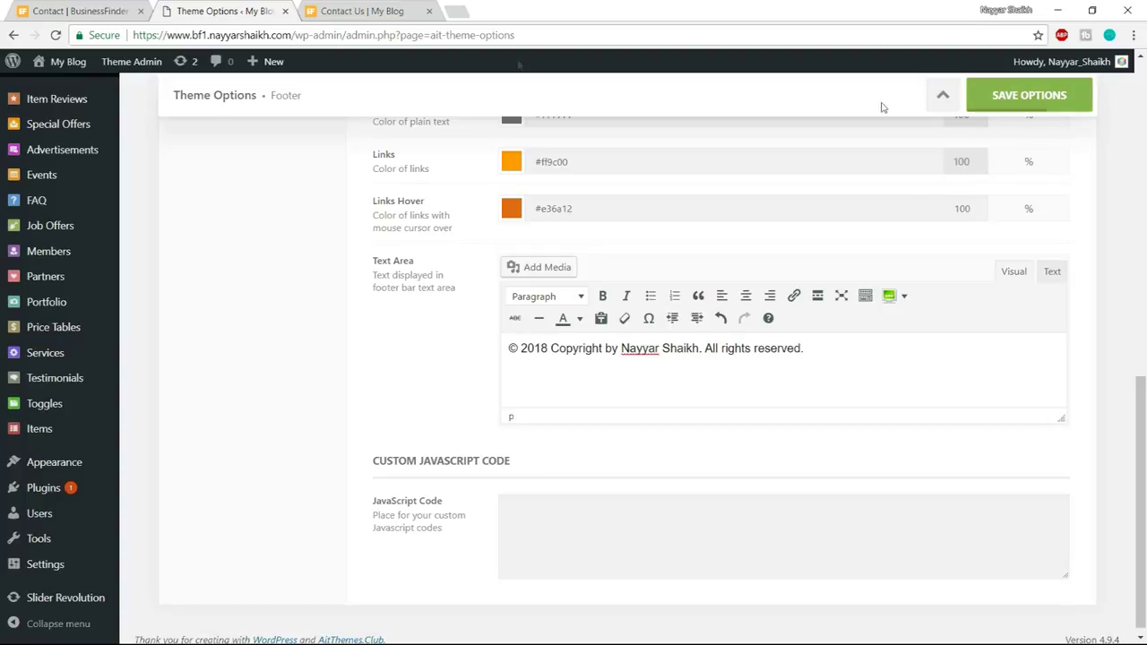
pyautogui.click(358, 11)
pyautogui.click(55, 36)
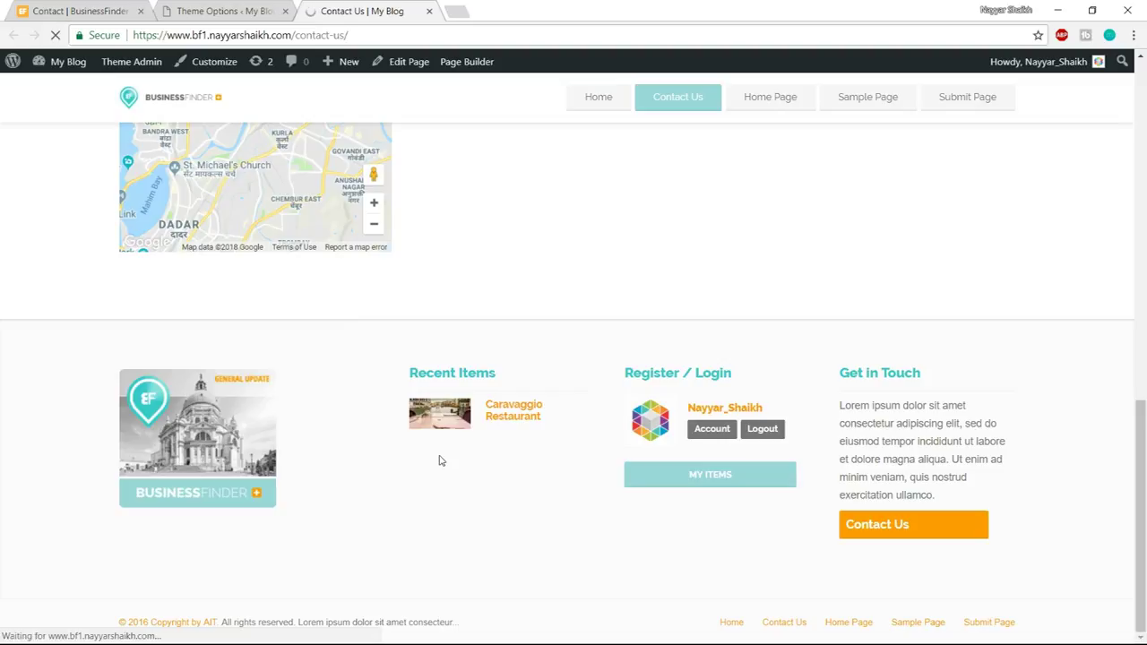
pyautogui.moveTo(197, 625); pyautogui.dragTo(293, 623)
pyautogui.click(219, 633)
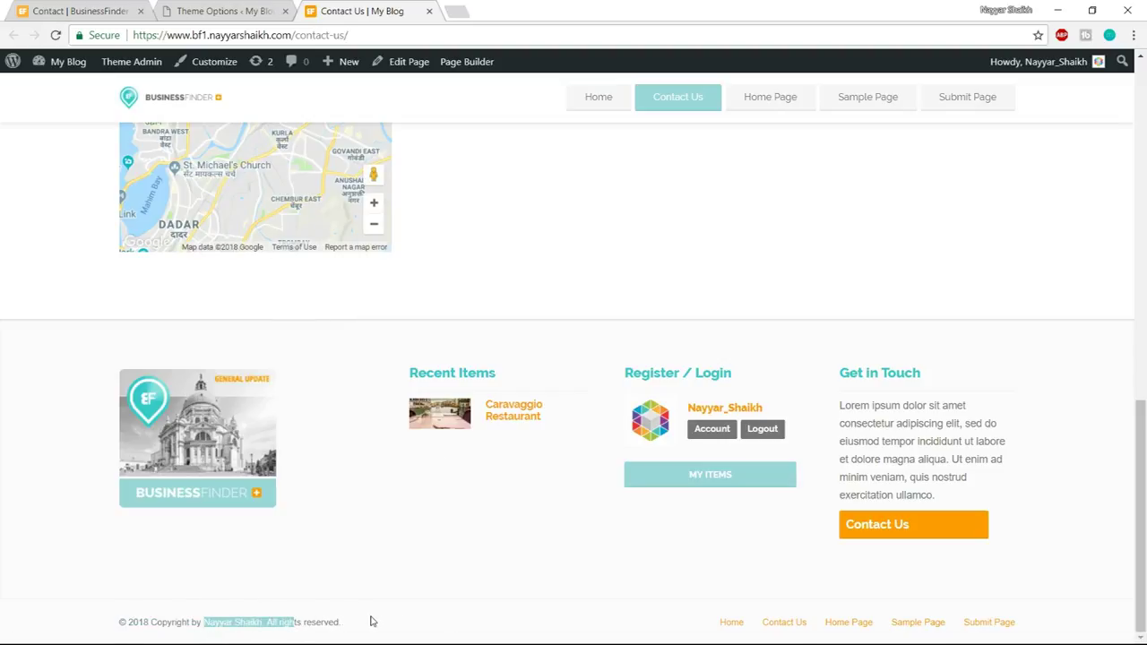
pyautogui.scroll(20, 372, 620)
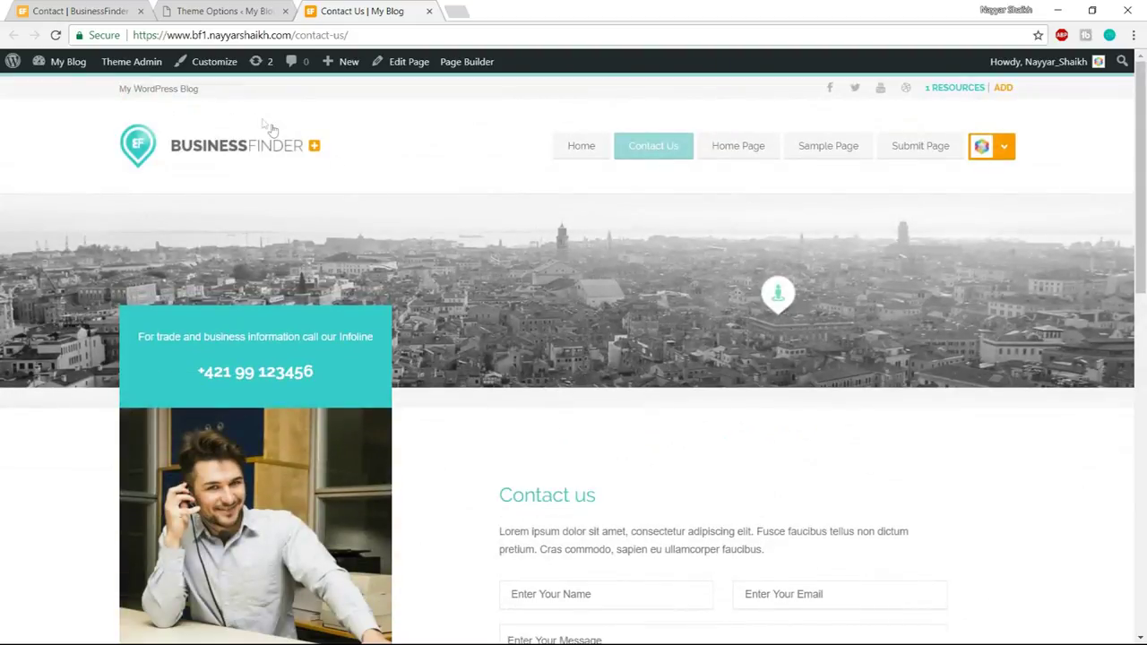
pyautogui.moveTo(112, 91); pyautogui.dragTo(224, 87)
pyautogui.click(287, 89)
pyautogui.click(239, 10)
pyautogui.scroll(10, 391, 267)
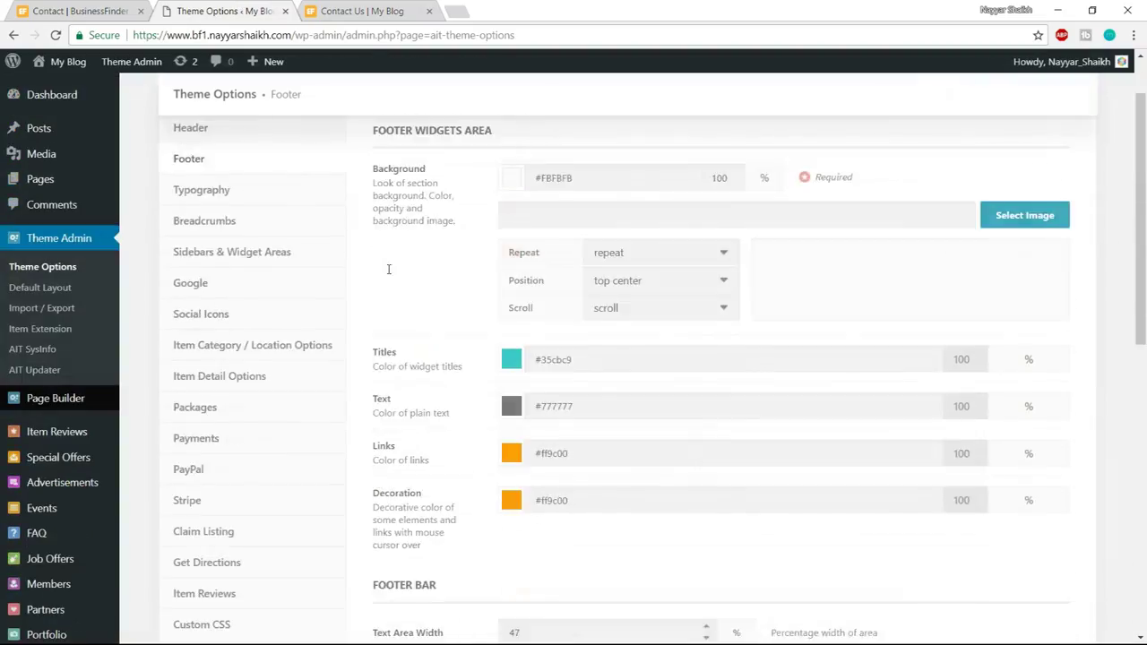
pyautogui.click(362, 10)
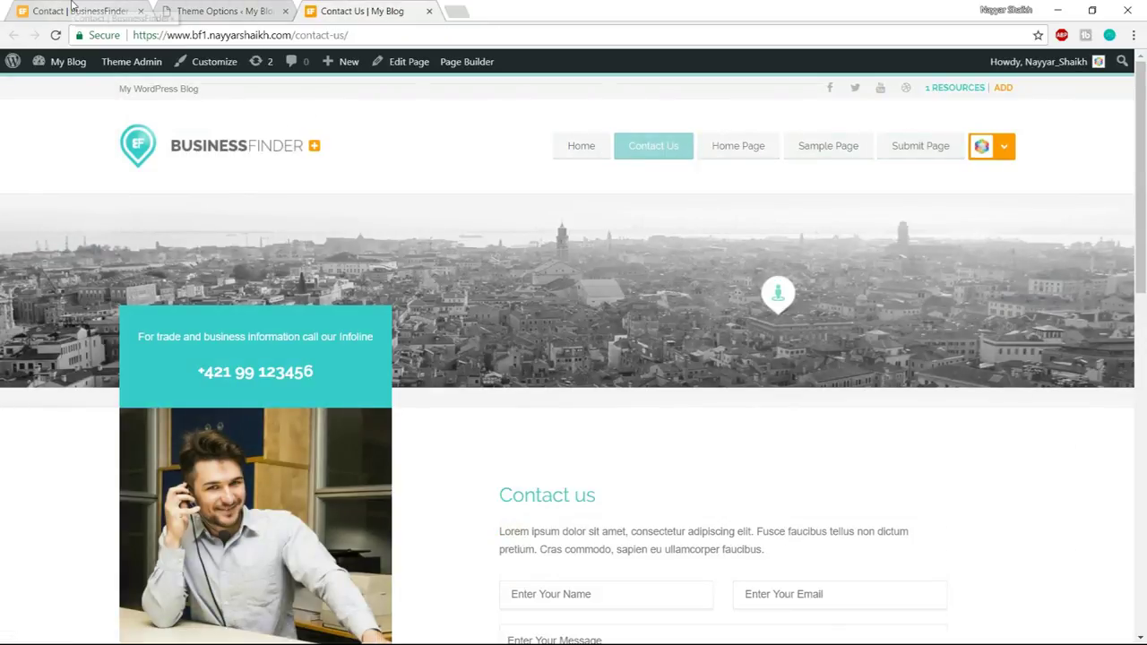
pyautogui.click(73, 9)
pyautogui.scroll(10, 323, 271)
pyautogui.scroll(2, 322, 271)
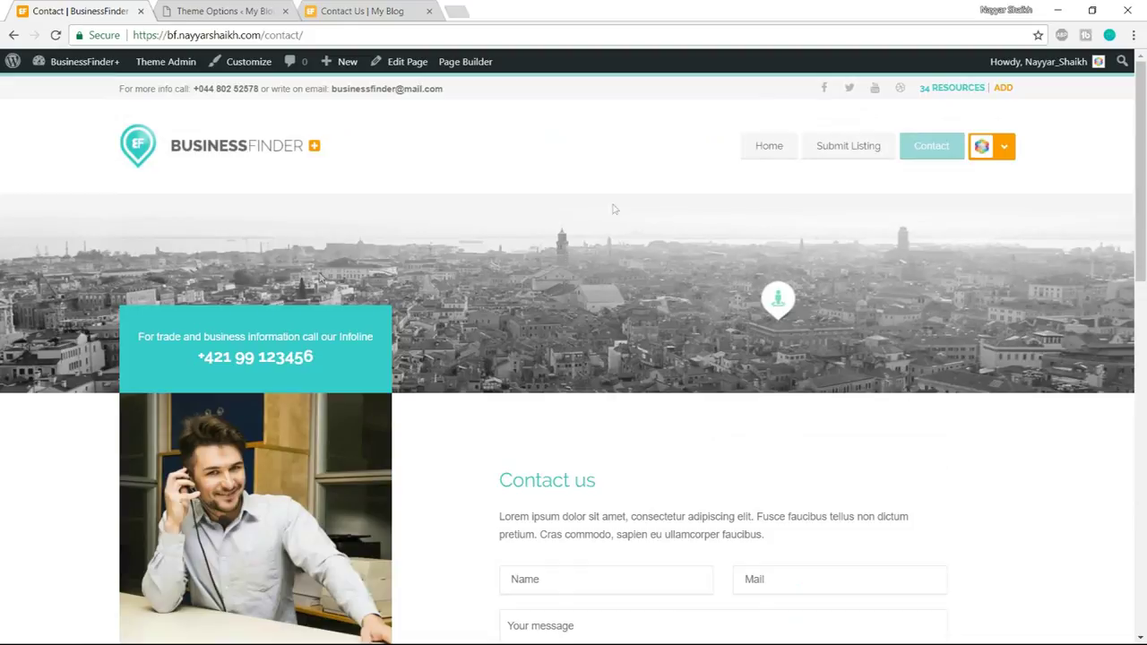
pyautogui.click(205, 10)
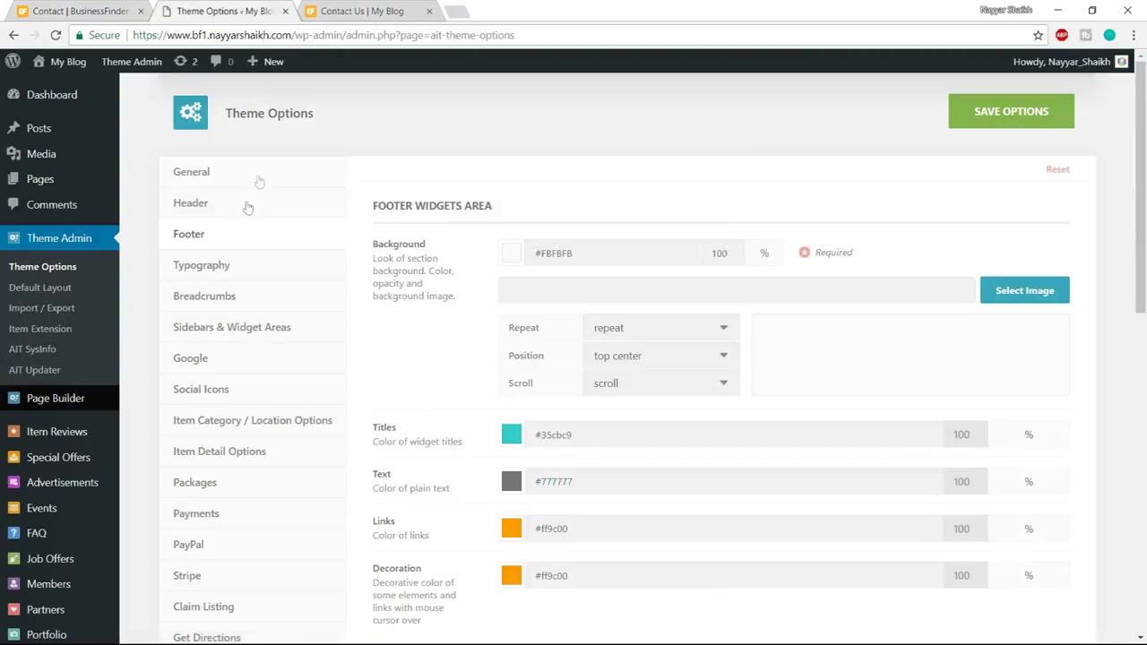
# Open the Header section of Theme Options
pyautogui.click(336, 8)
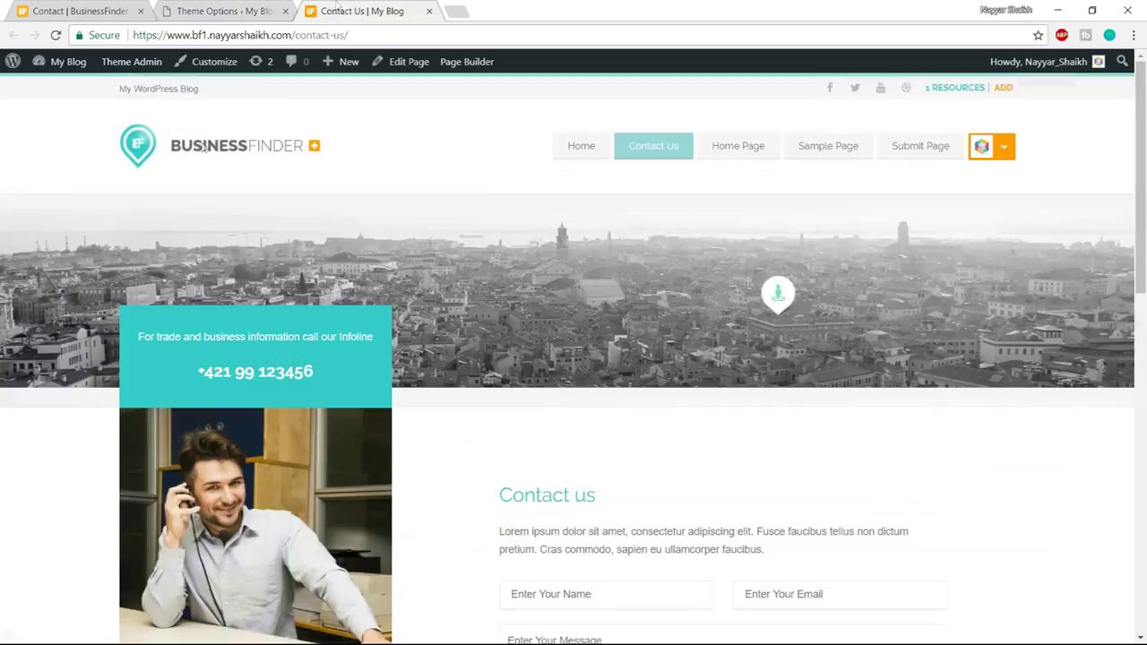
pyautogui.click(219, 10)
pyautogui.click(216, 208)
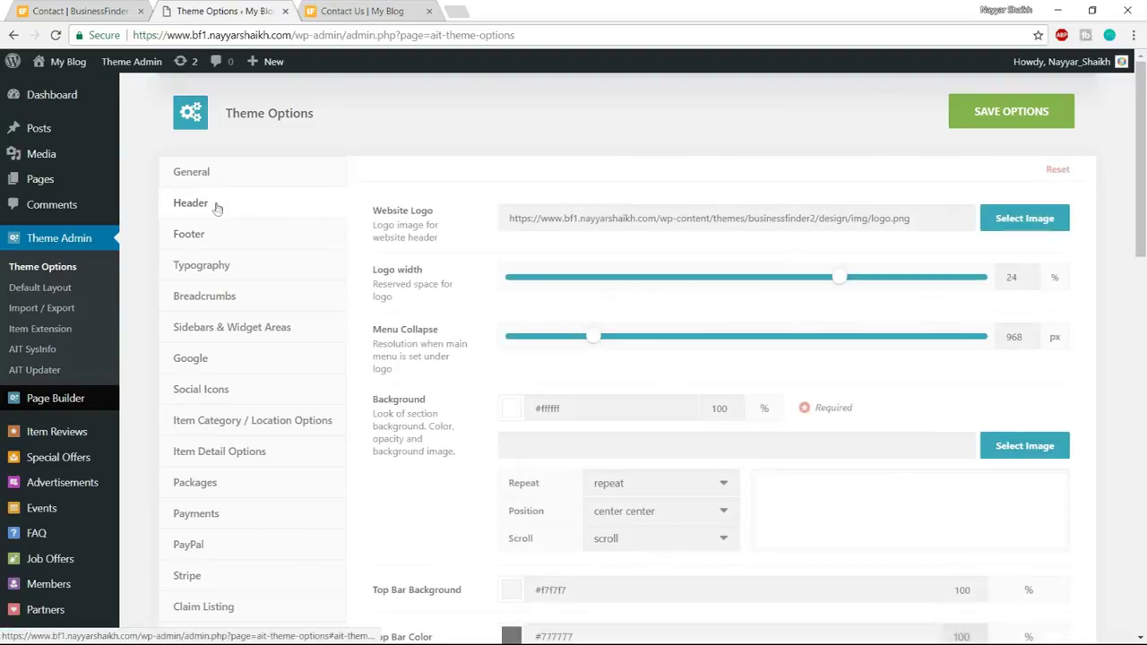
pyautogui.scroll(-10, 862, 358)
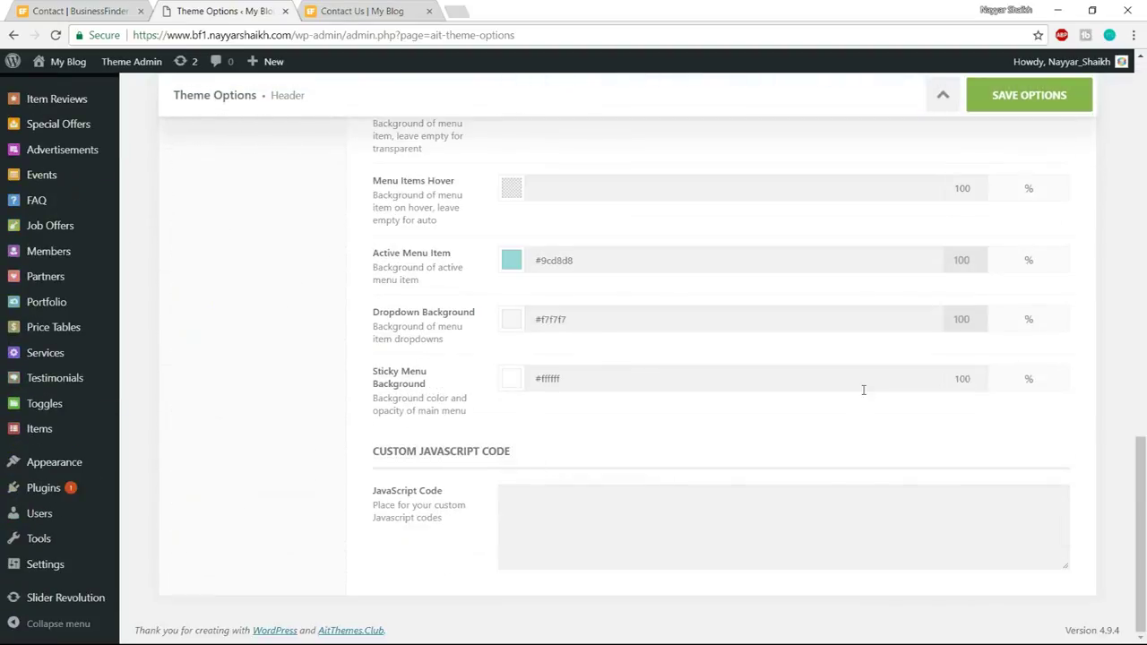
pyautogui.scroll(20, 862, 389)
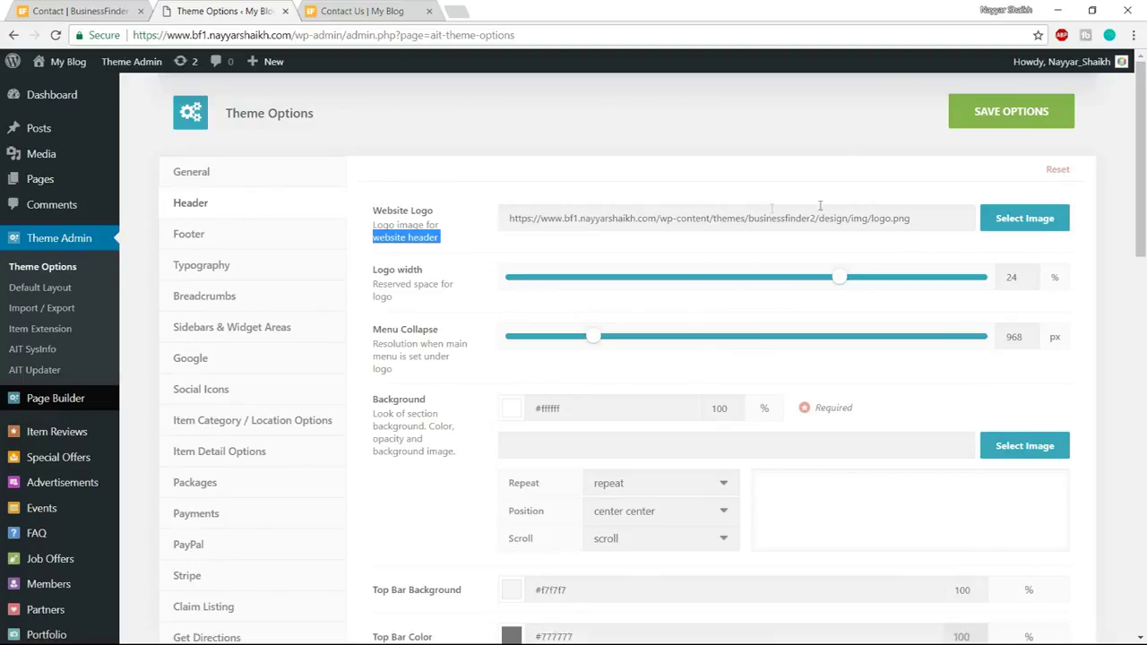
# Check the Website Logo image picker, close it, and compare with the Contact Us page logo
pyautogui.click(1024, 218)
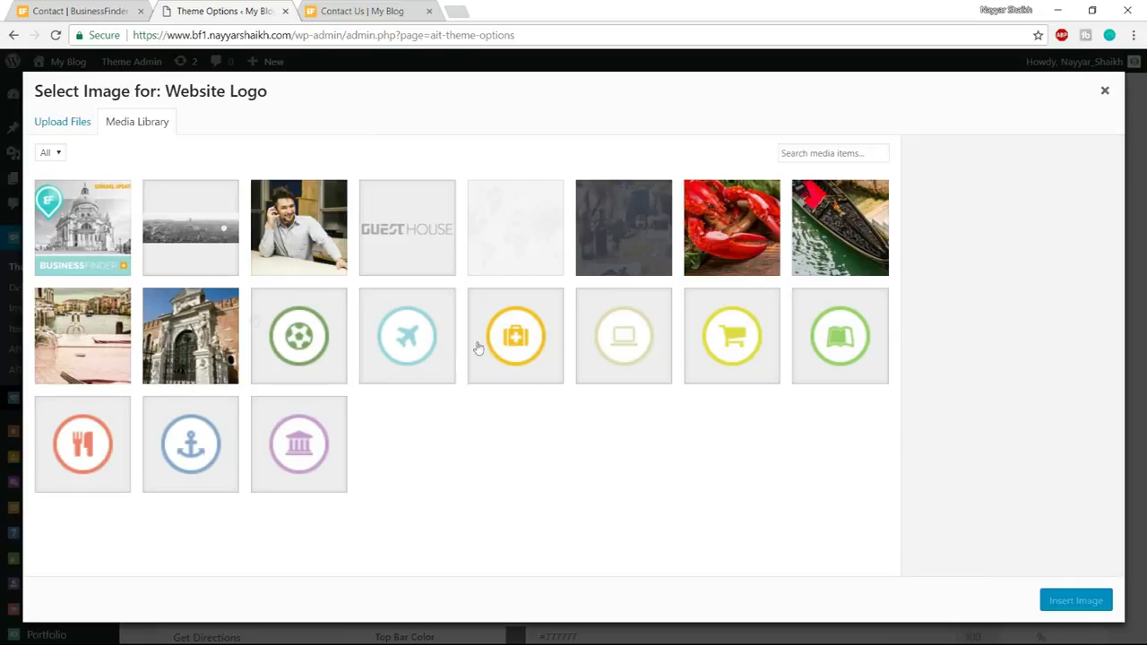
pyautogui.click(1102, 93)
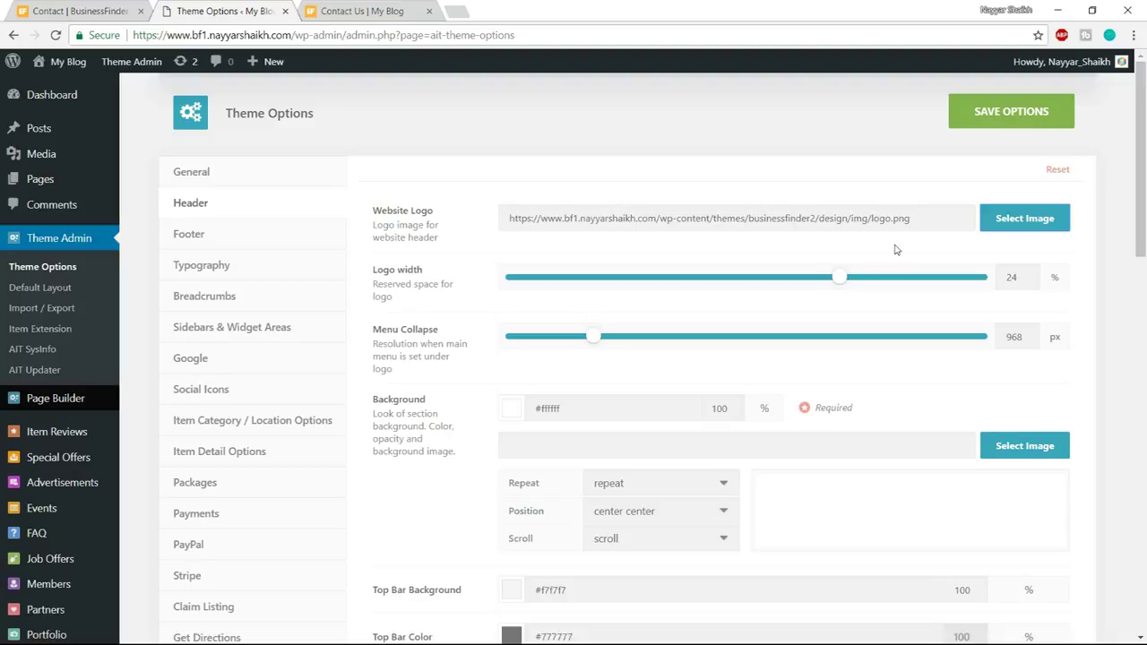
pyautogui.click(362, 10)
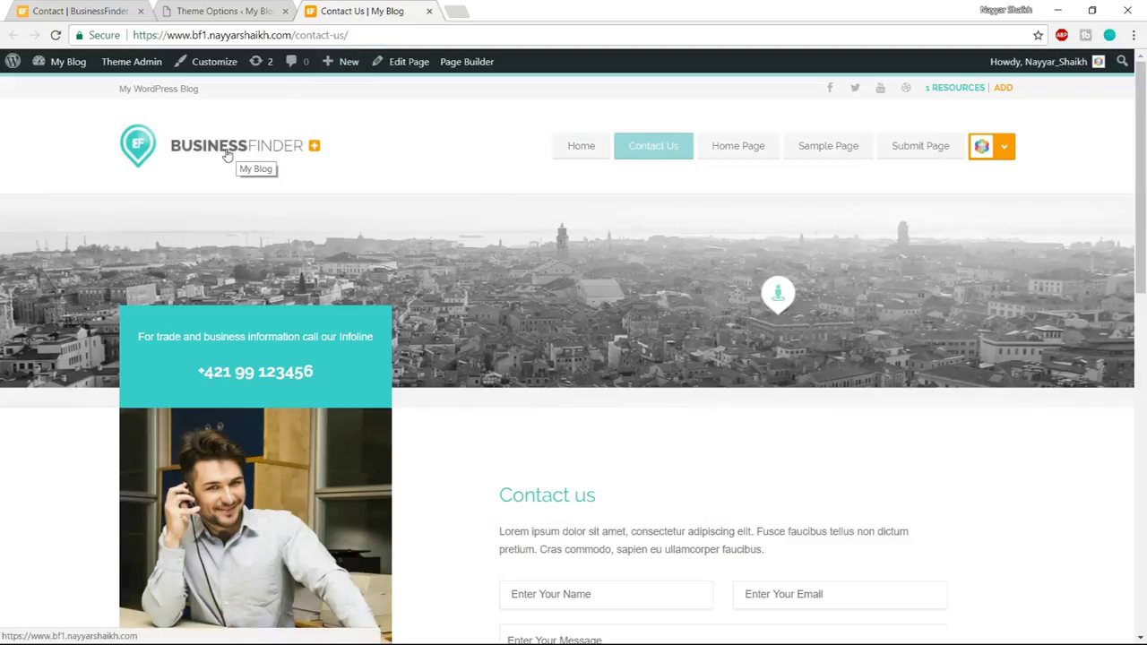
pyautogui.click(224, 11)
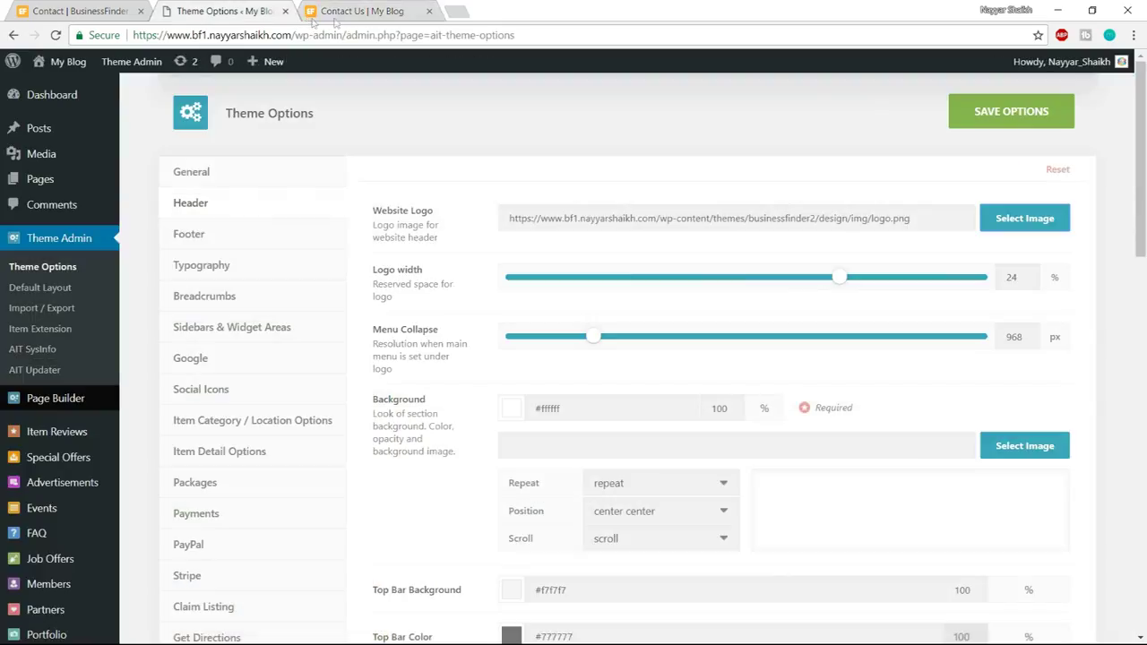
pyautogui.click(362, 11)
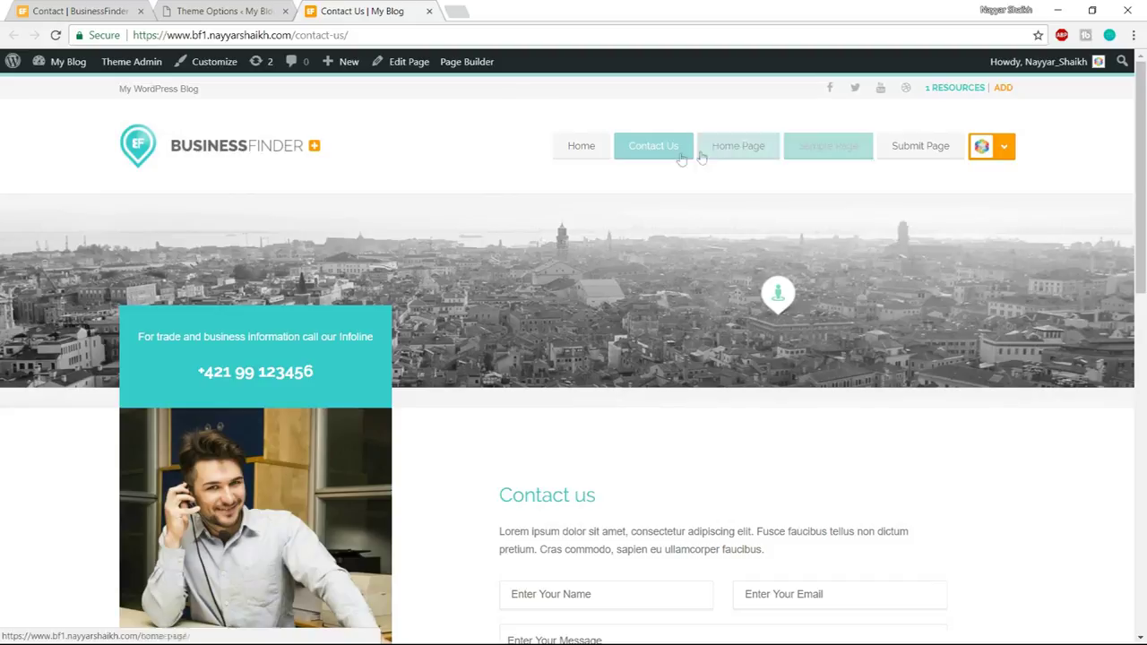
pyautogui.click(263, 13)
pyautogui.scroll(-2, 58, 291)
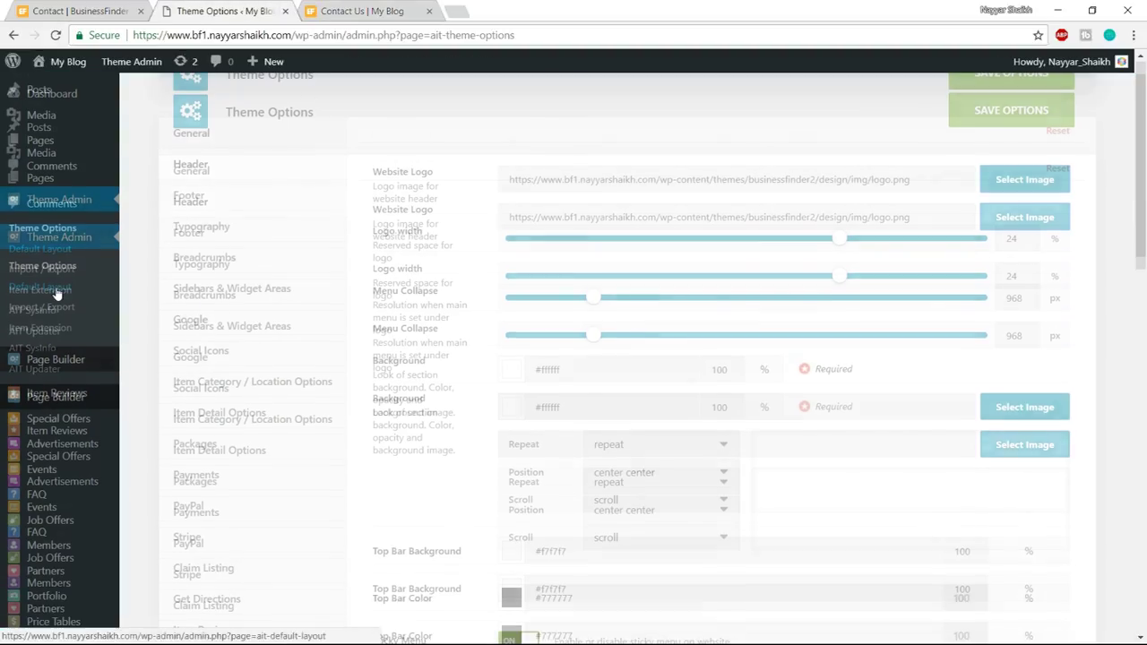
# Create a menu named 'Main Menu' and assign it to the Main menu location
pyautogui.scroll(-4, 59, 304)
pyautogui.moveTo(54, 462)
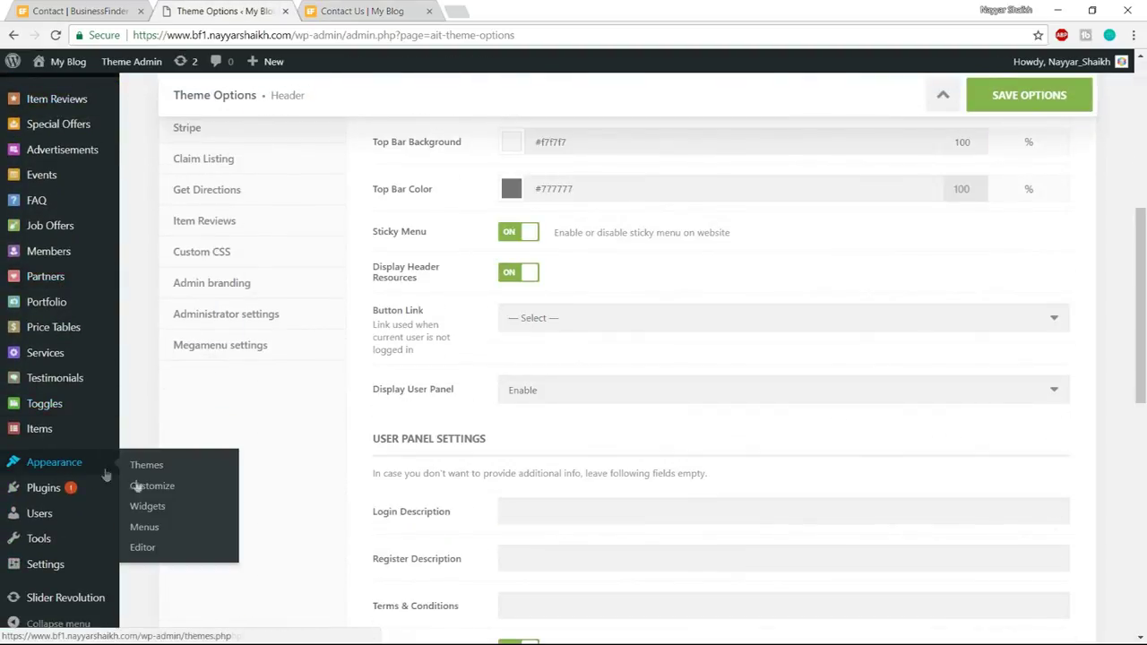
pyautogui.click(145, 527)
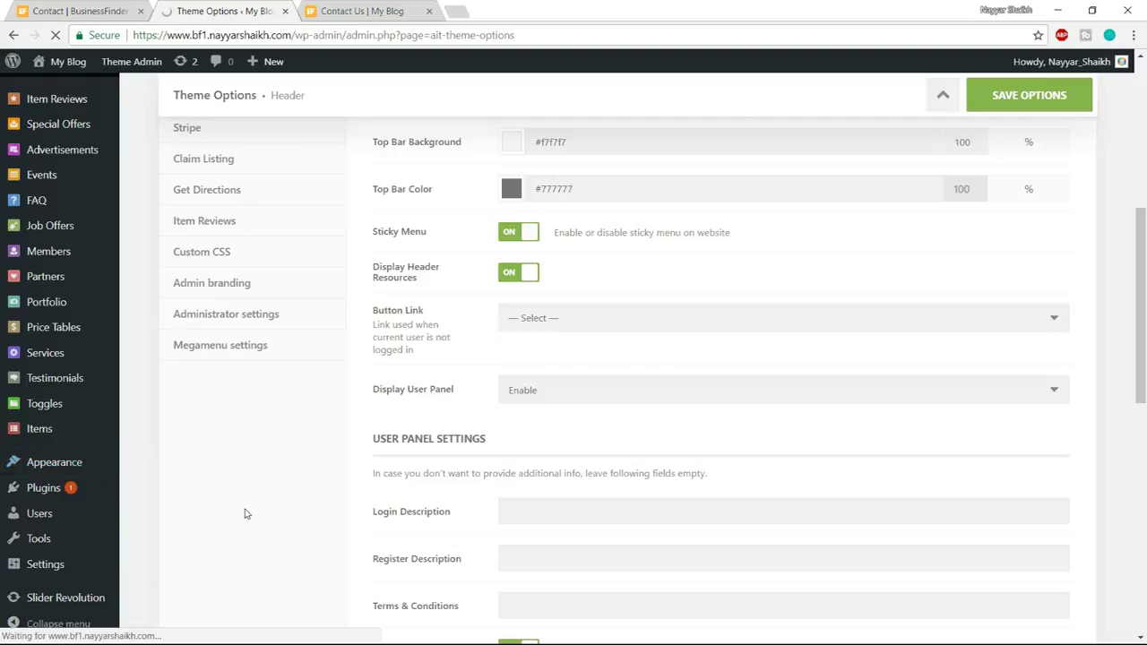
pyautogui.write('Main')
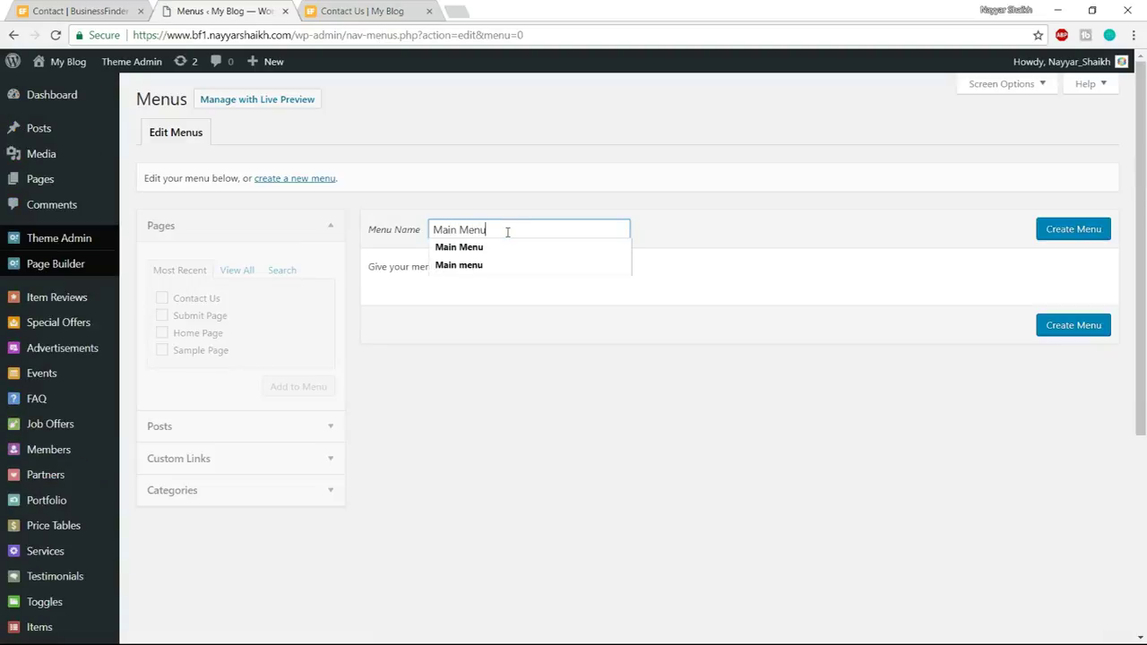
pyautogui.write(' Menu')
pyautogui.click(1048, 233)
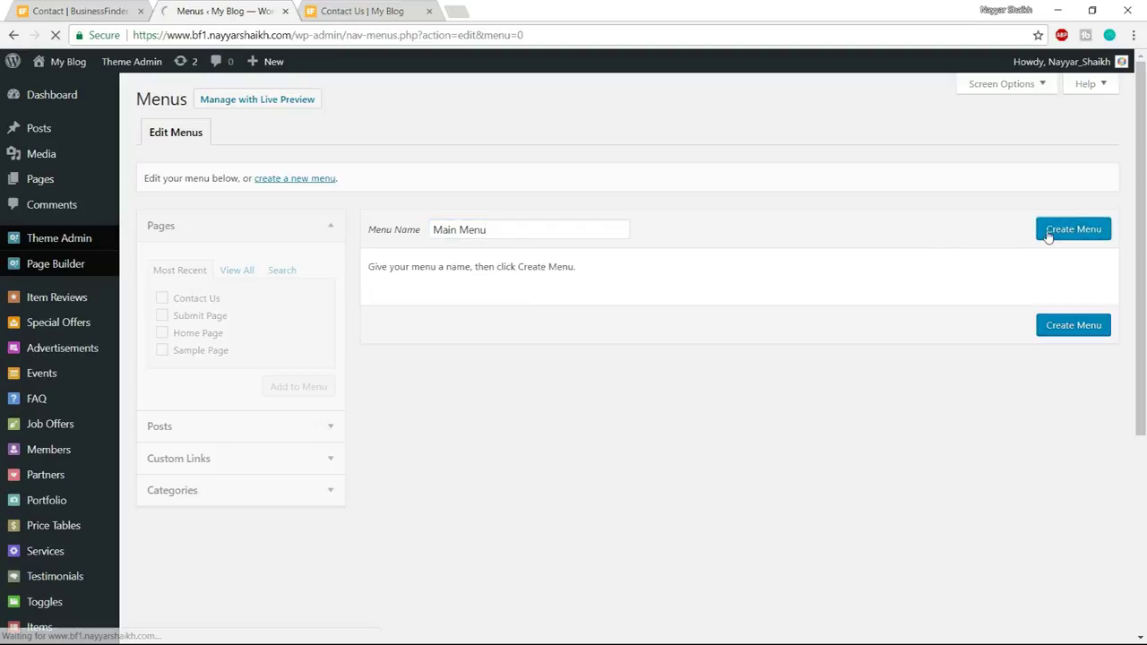
pyautogui.click(547, 402)
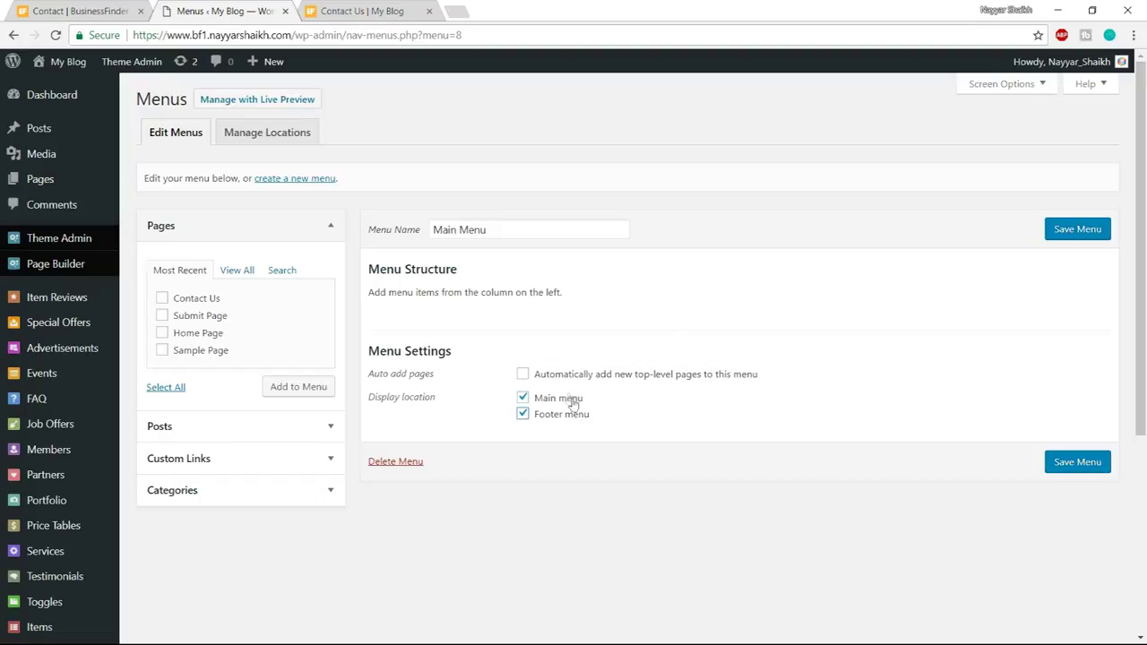
# Compare the live Contact Us page with the new menu settings
pyautogui.click(400, 6)
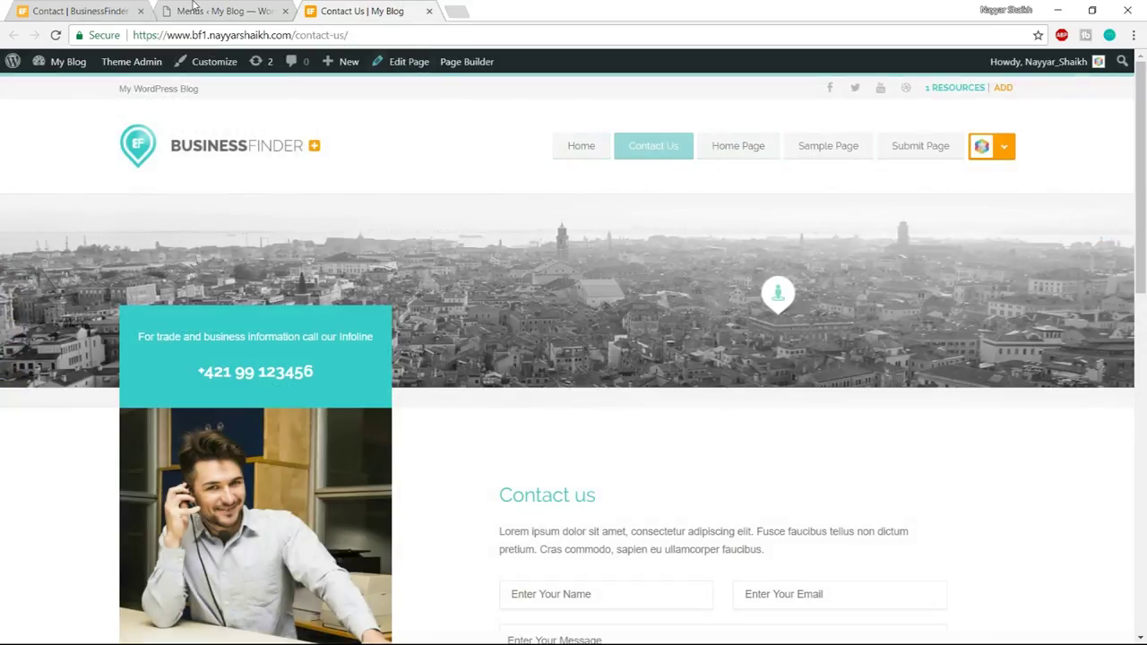
pyautogui.click(193, 8)
pyautogui.click(395, 7)
pyautogui.moveTo(1142, 170); pyautogui.dragTo(1144, 518)
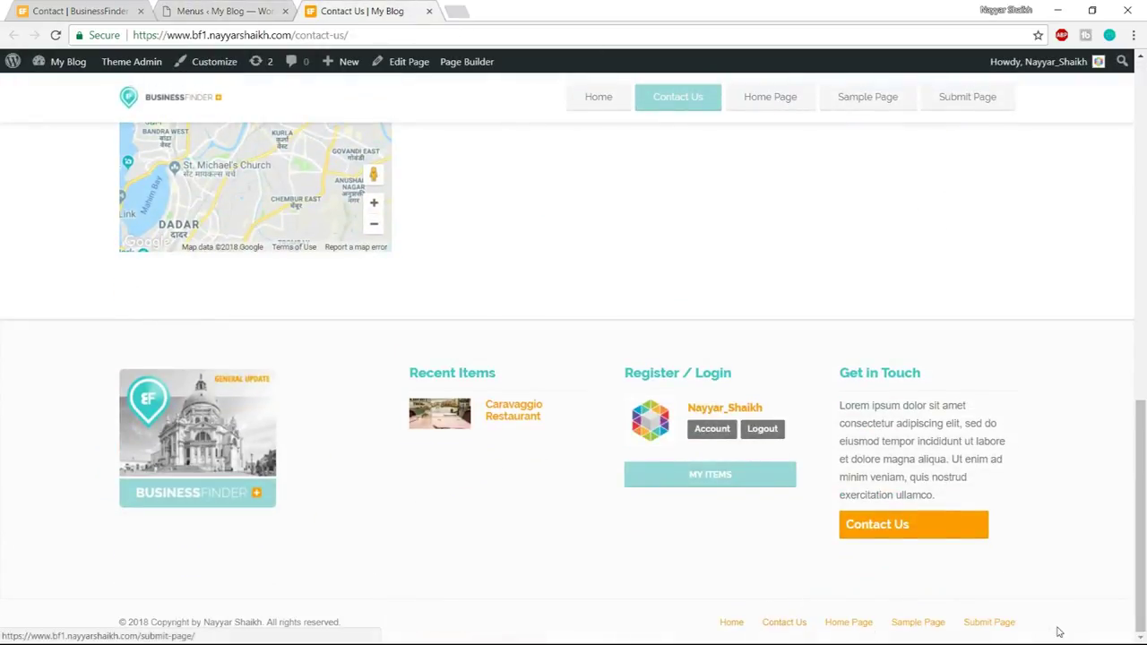
pyautogui.click(779, 627)
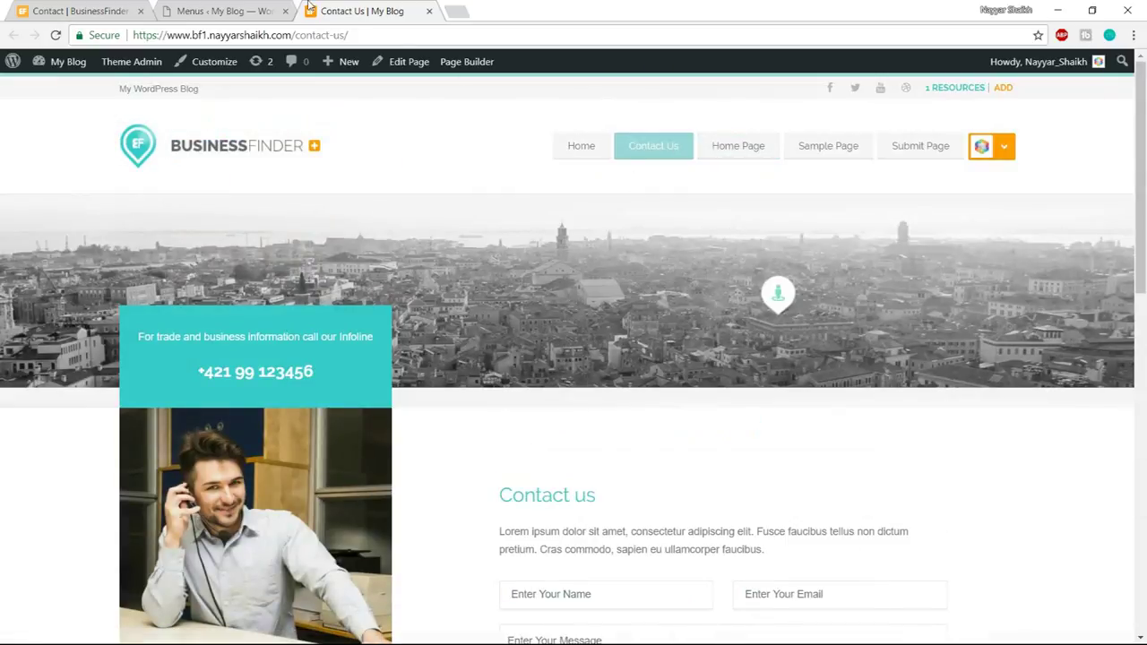
pyautogui.click(255, 9)
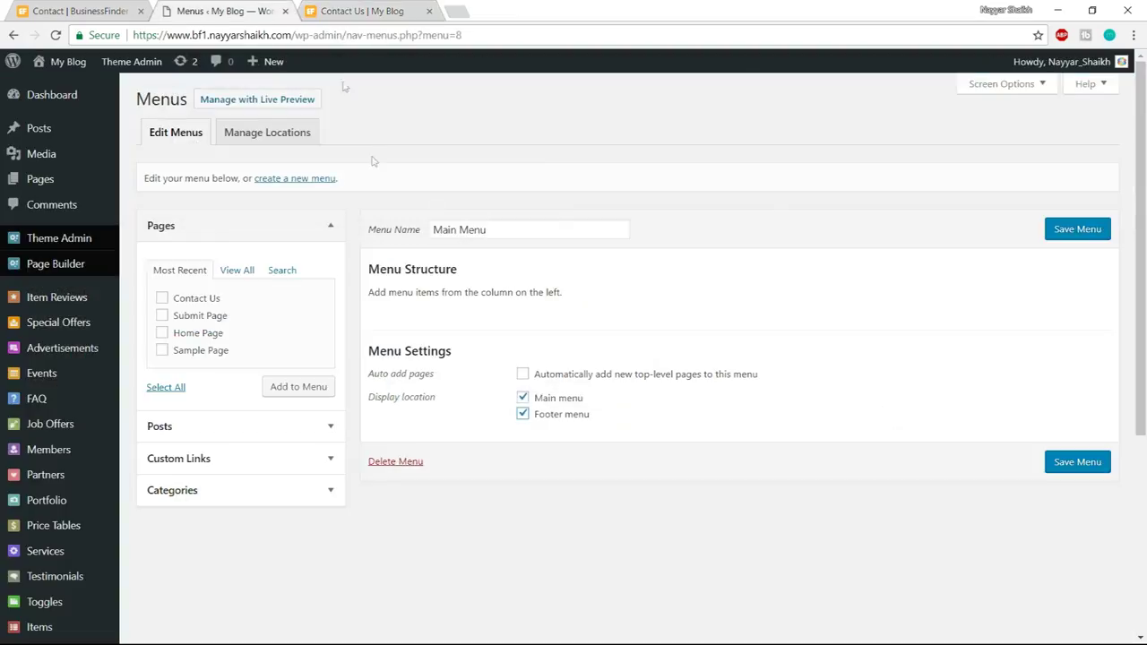
# Add Submit Page and Contact Us to Main Menu and move Home Page to the top
pyautogui.click(184, 317)
pyautogui.click(184, 300)
pyautogui.click(296, 389)
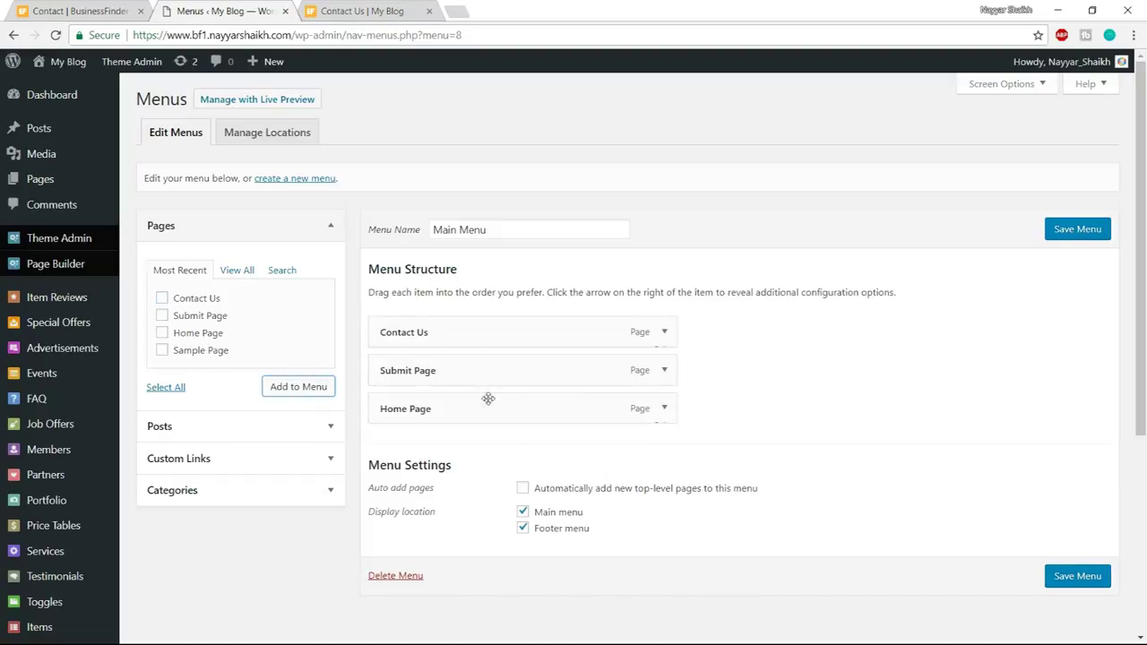
pyautogui.moveTo(482, 410); pyautogui.dragTo(475, 332)
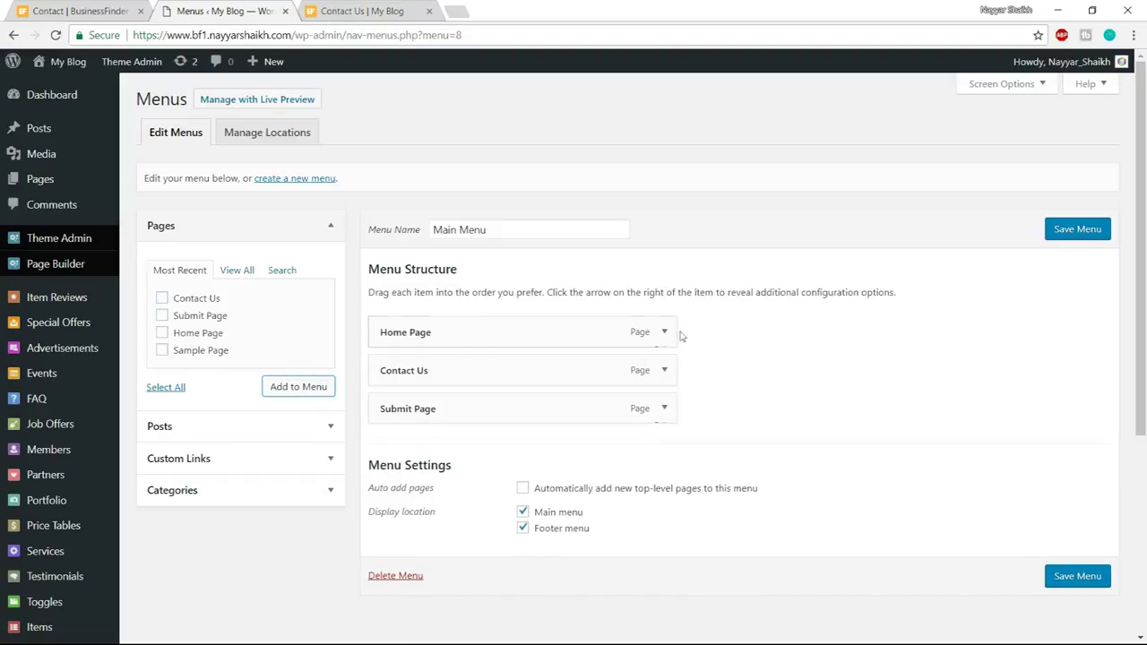
# Rename the Home Page item to 'Home', save the menu, and reload Contact Us
pyautogui.click(664, 331)
pyautogui.moveTo(408, 382); pyautogui.dragTo(481, 383)
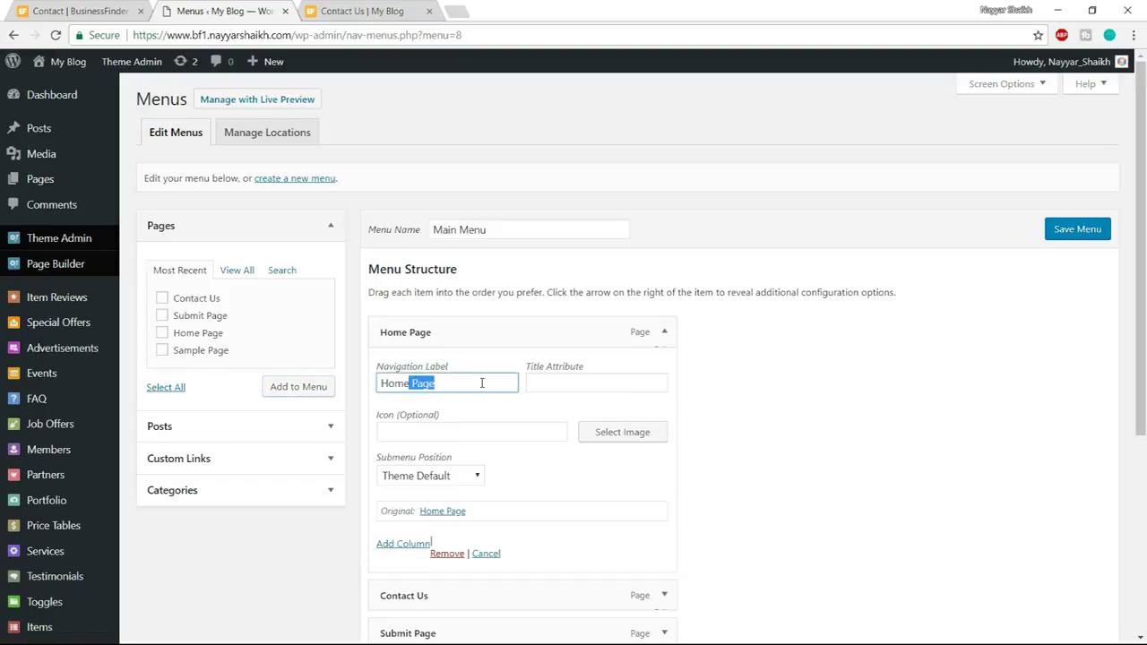
pyautogui.press('BackSpace')
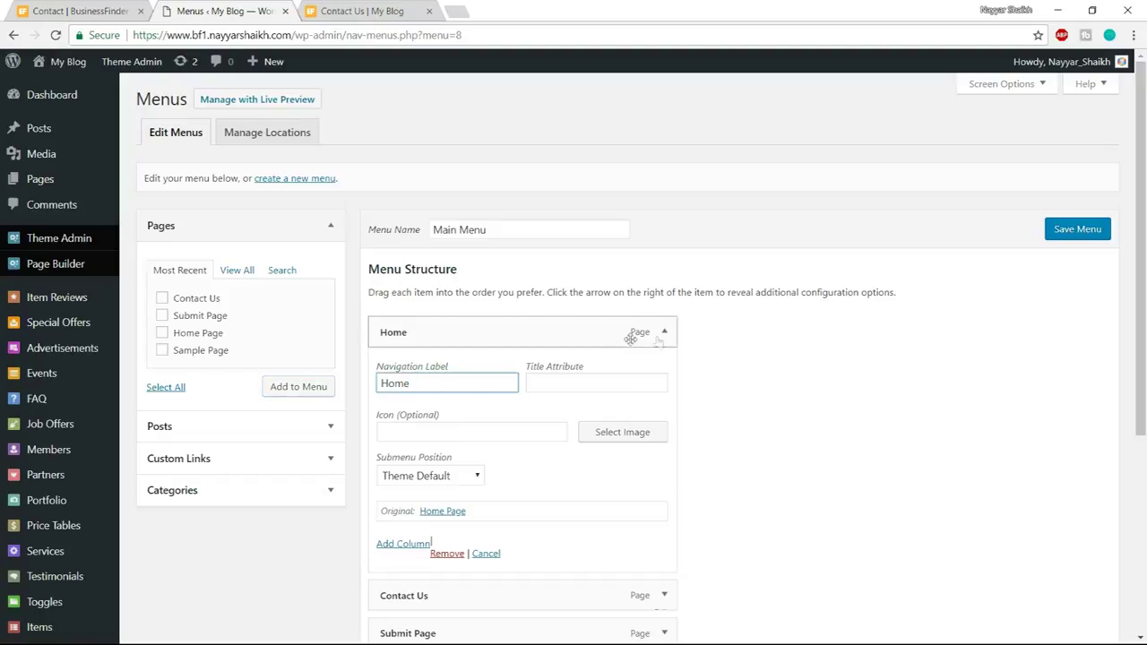
pyautogui.click(664, 331)
pyautogui.click(1078, 229)
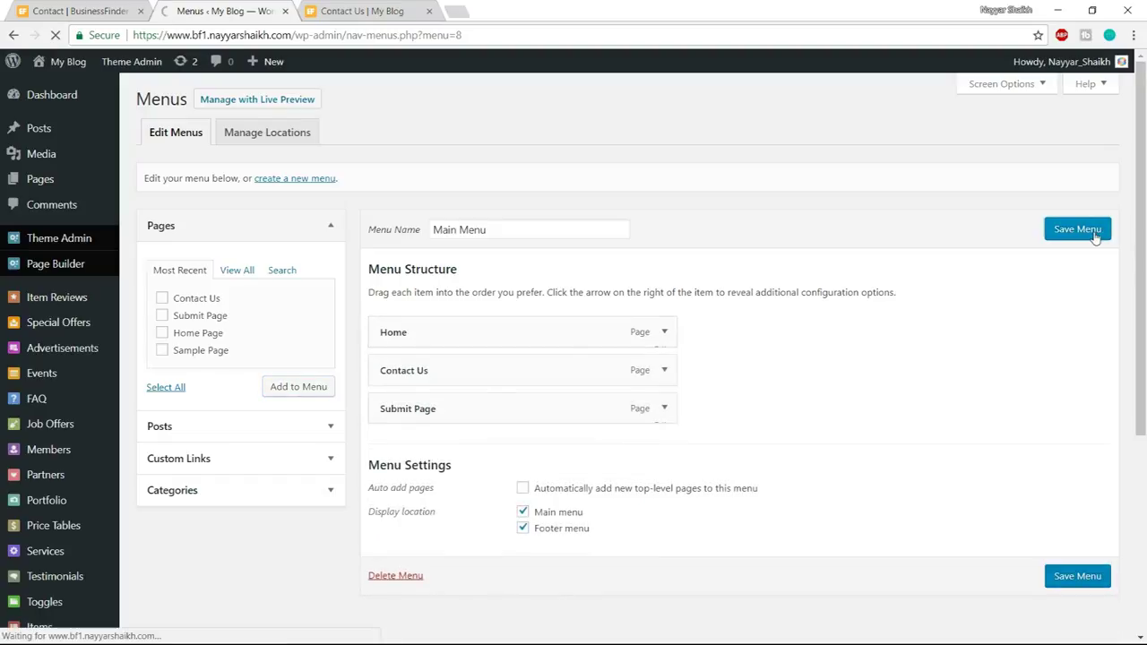
pyautogui.click(359, 11)
pyautogui.click(55, 35)
pyautogui.click(56, 35)
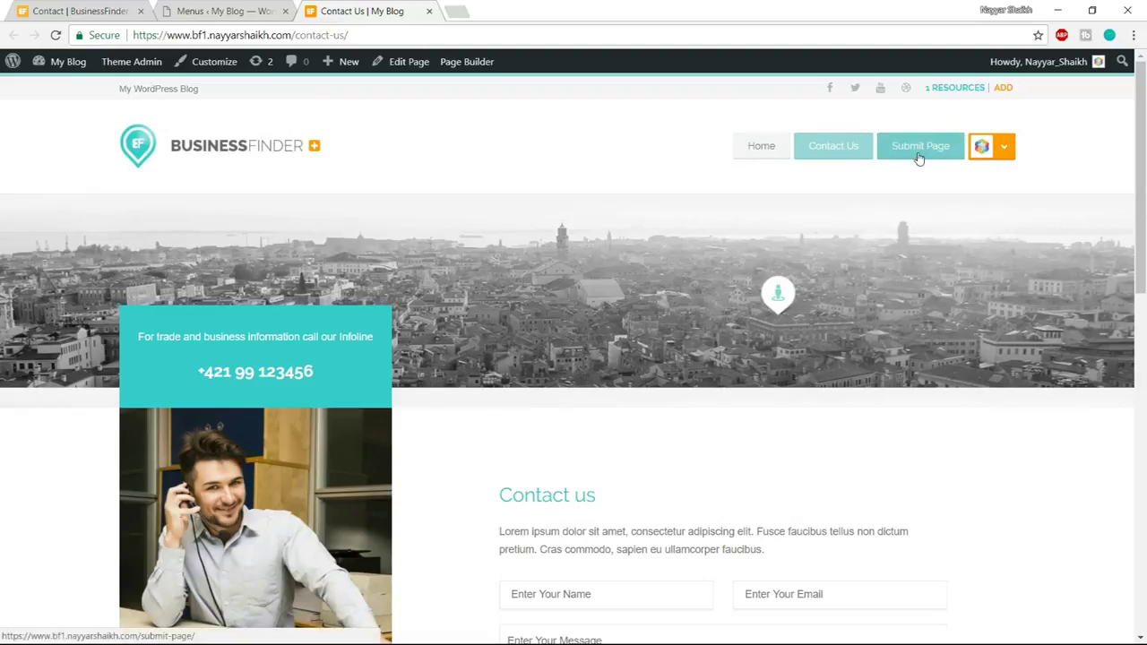
# Copy the contact-info tagline from the BusinessFinder demo's contact page
pyautogui.moveTo(117, 89); pyautogui.dragTo(213, 100)
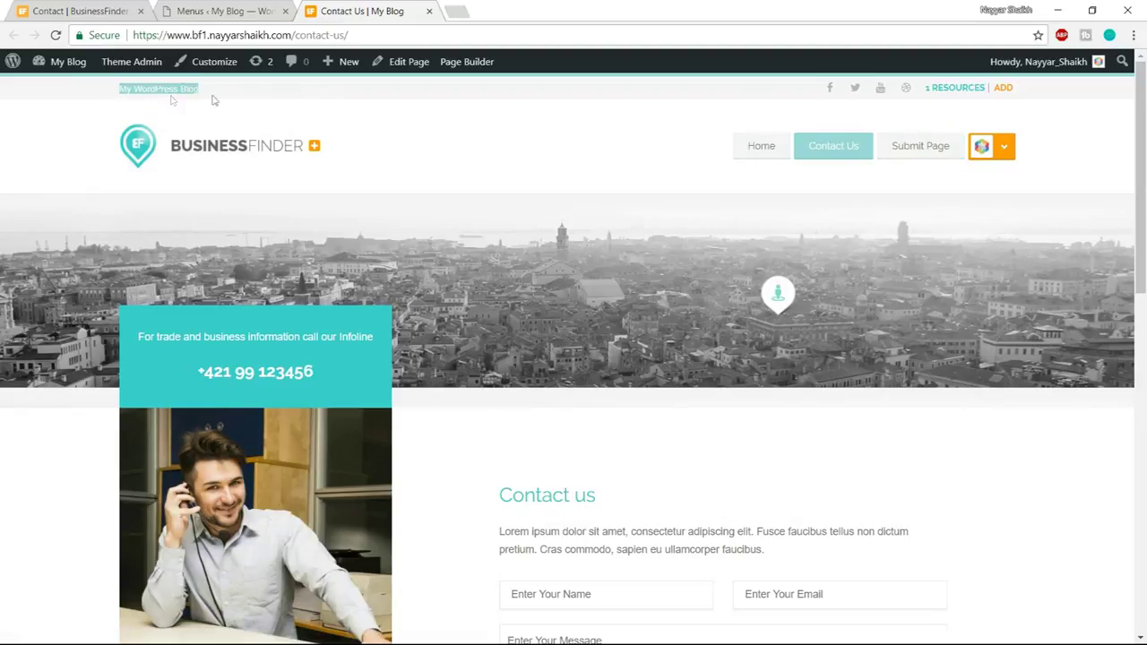
pyautogui.click(94, 18)
pyautogui.moveTo(115, 89); pyautogui.dragTo(463, 90)
pyautogui.click(386, 9)
pyautogui.click(171, 92)
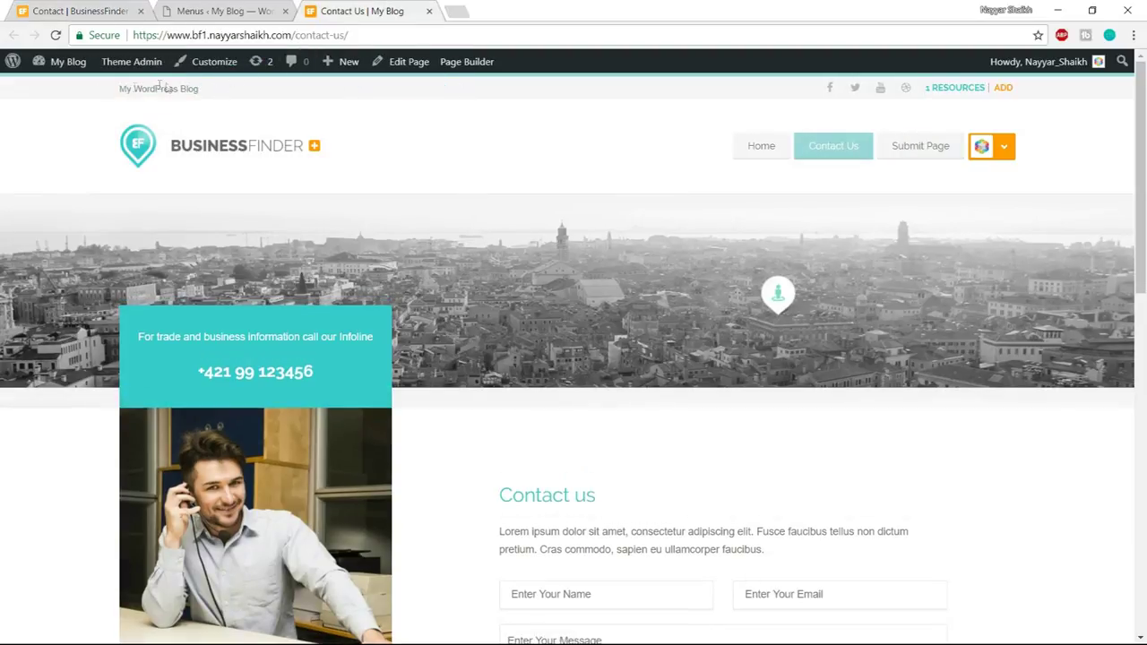
# Return to the Menus admin page showing the saved Main Menu
pyautogui.click(215, 9)
pyautogui.scroll(-4, 85, 289)
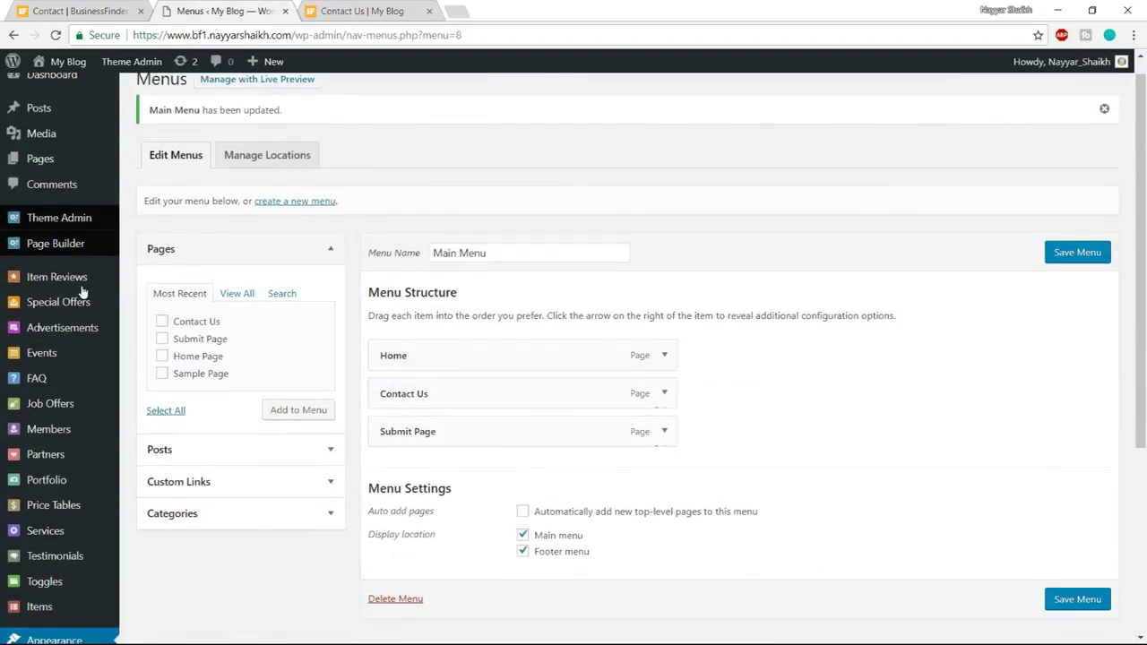
pyautogui.moveTo(86, 482)
pyautogui.scroll(10, 86, 482)
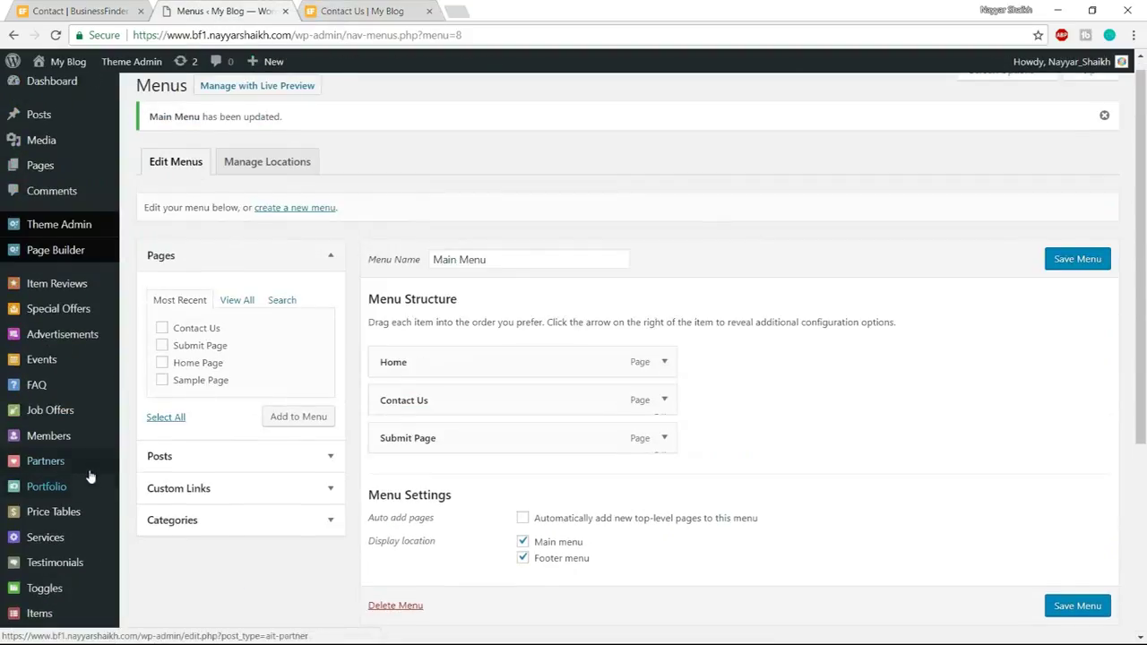
# In General Settings, paste the copied phone-and-email contact line over the 'My WordPress Blog' tagline
pyautogui.scroll(-5, 89, 442)
pyautogui.scroll(-2, 88, 443)
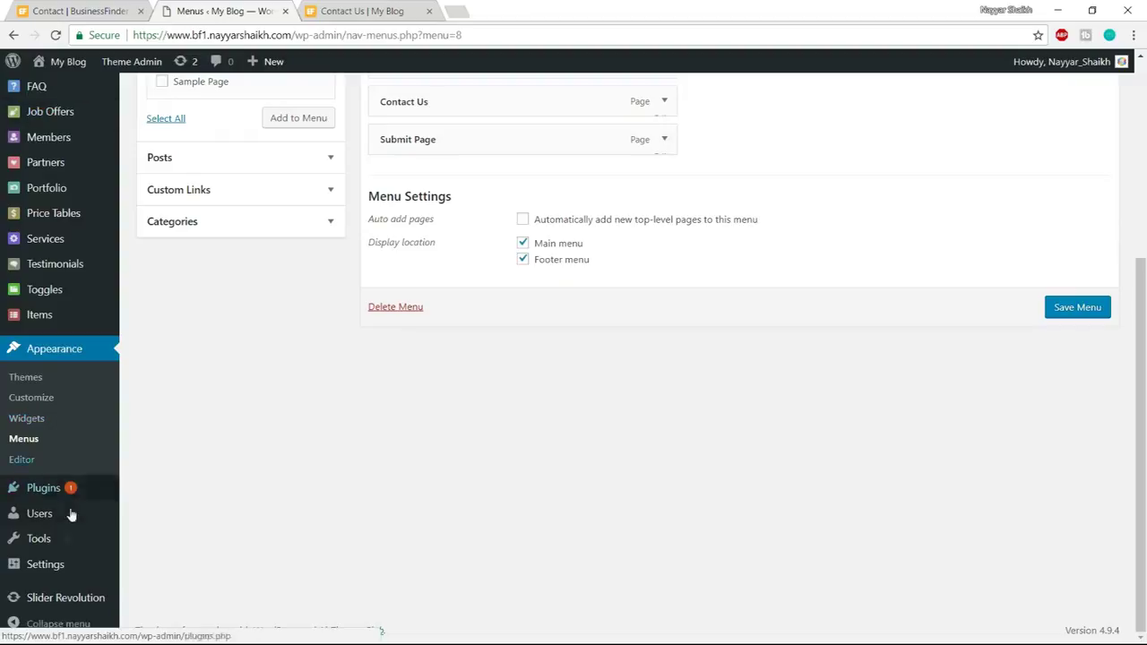
pyautogui.moveTo(71, 572)
pyautogui.click(73, 570)
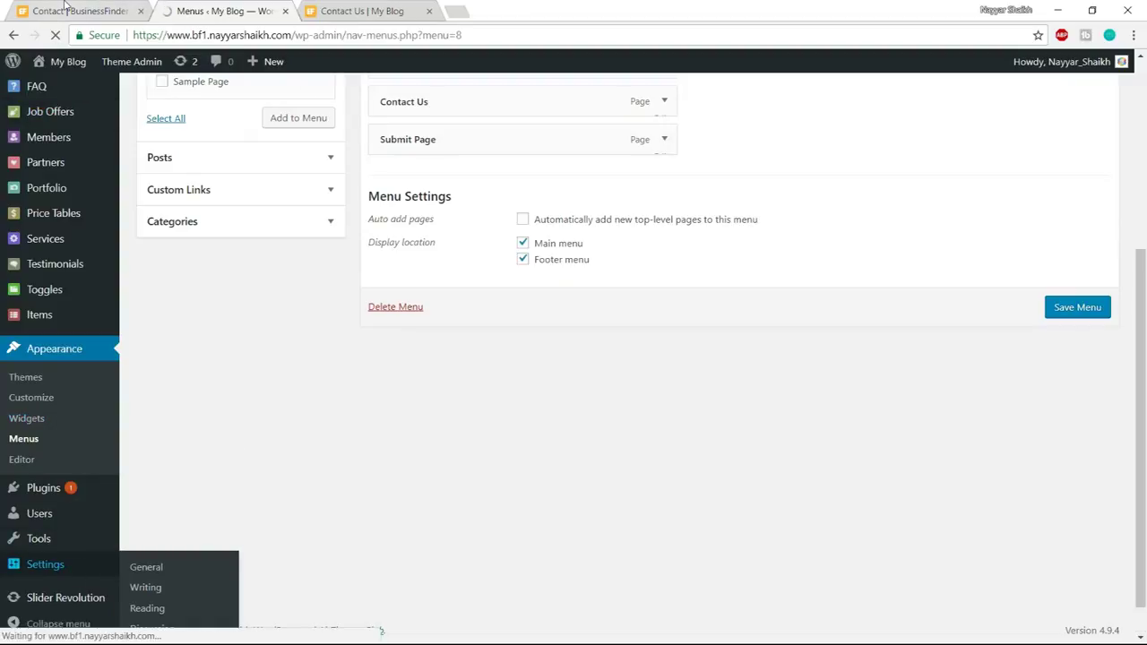
pyautogui.moveTo(448, 179); pyautogui.dragTo(248, 184)
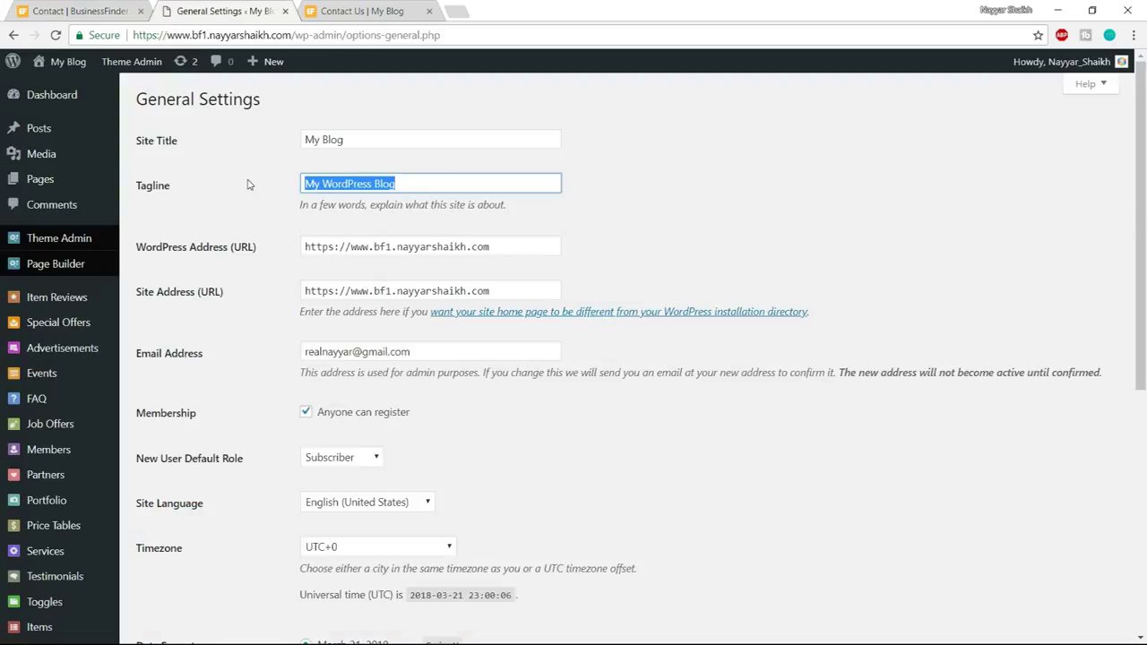
pyautogui.hotkey('ctrl', 'v')
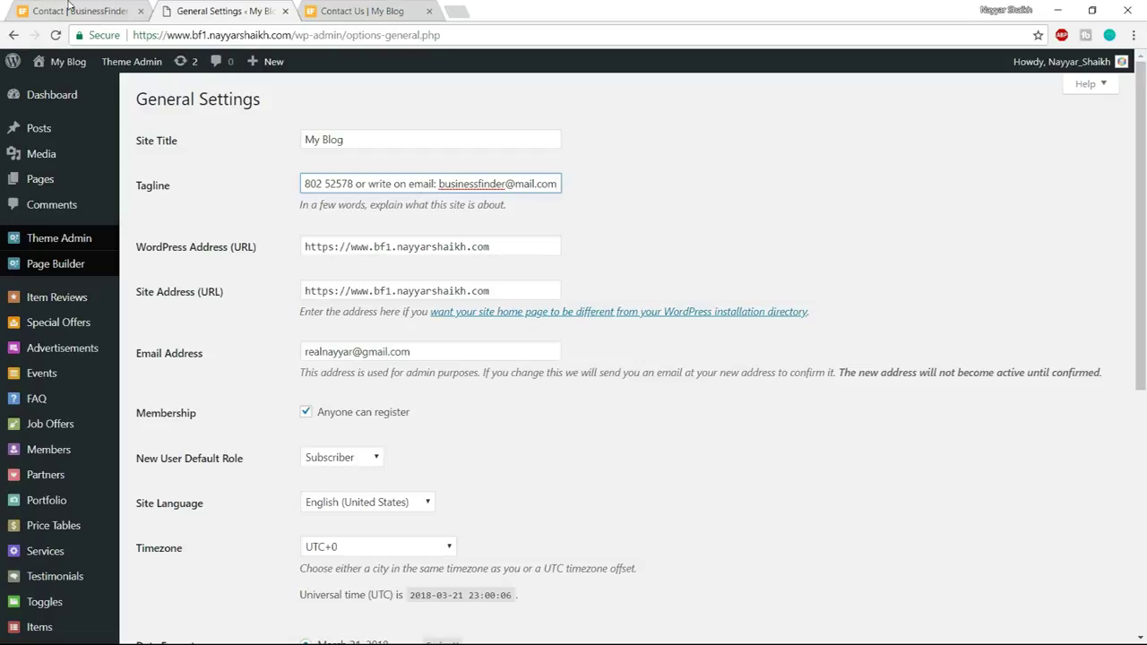
# Check the pasted contact tagline and save the general settings
pyautogui.hotkey('ctrl', 'shift', 'Tab')
pyautogui.hotkey('ctrl', 'Tab')
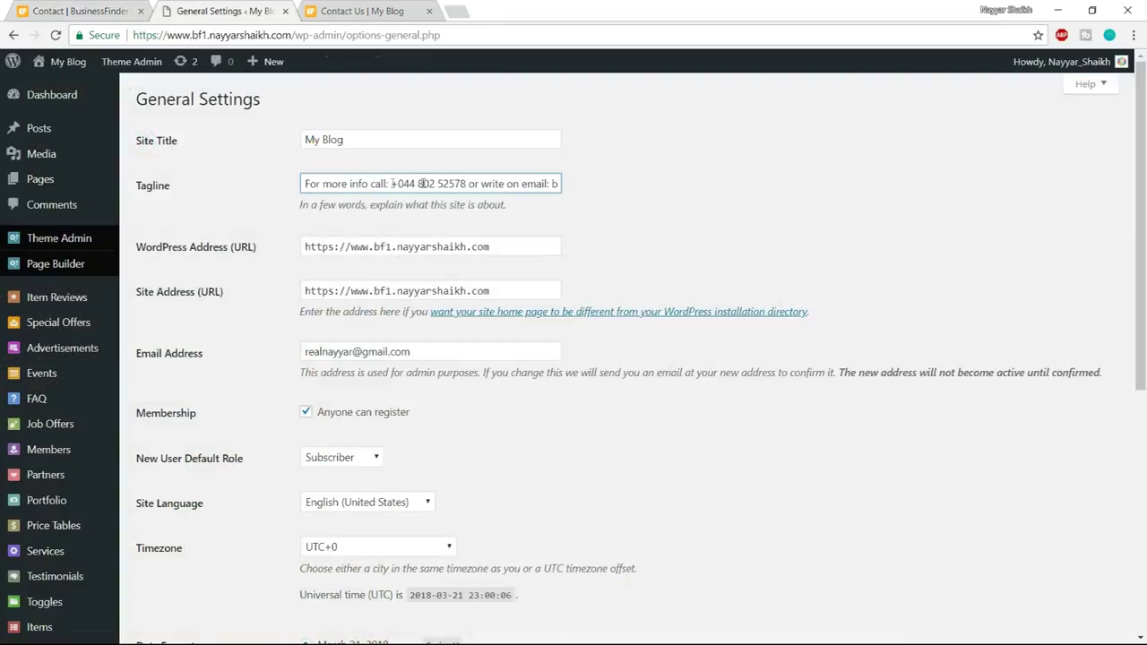
pyautogui.moveTo(400, 184); pyautogui.dragTo(436, 183)
pyautogui.scroll(-5, 527, 184)
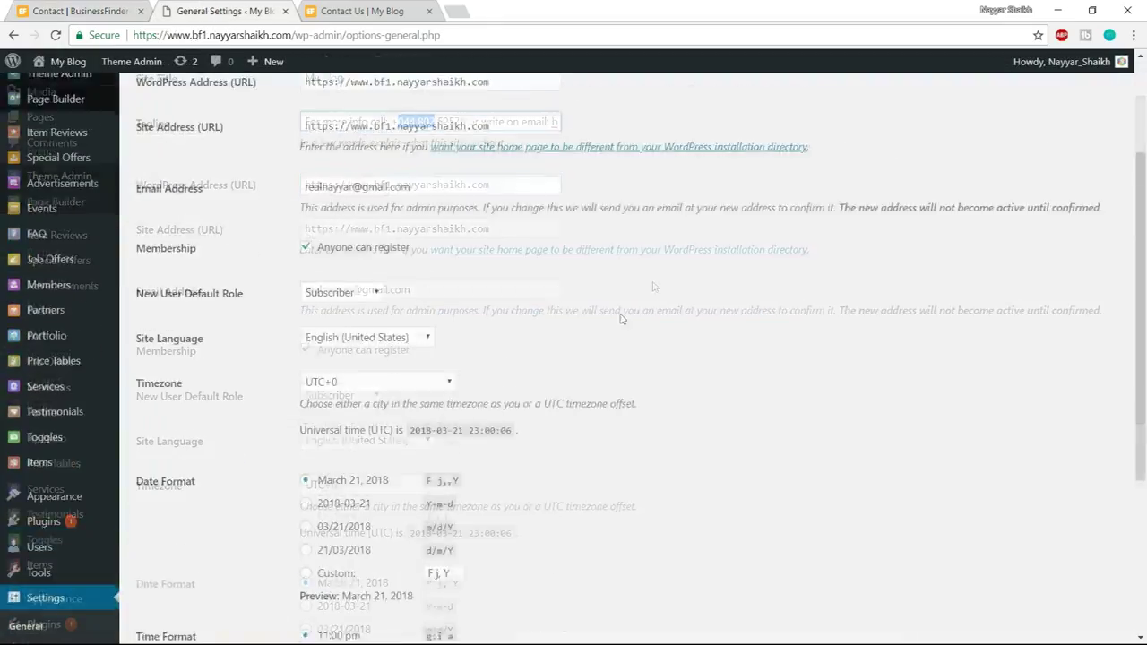
pyautogui.click(201, 567)
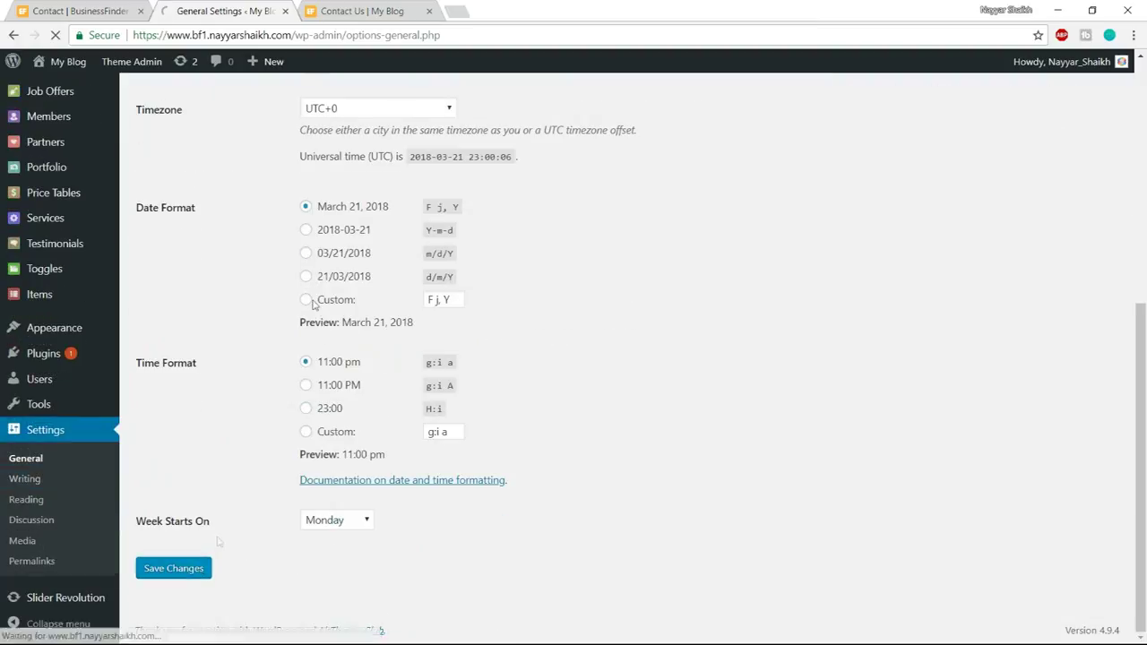
pyautogui.click(357, 9)
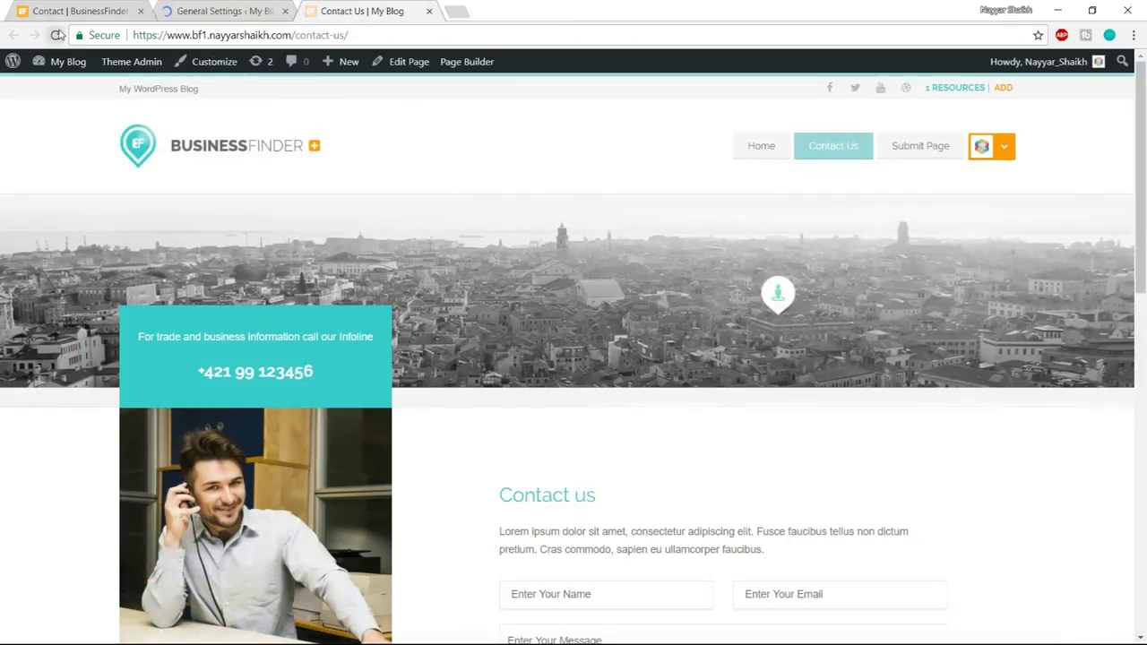
# Reload the live Contact Us page and confirm the new call-or-email tagline in the header
pyautogui.click(57, 35)
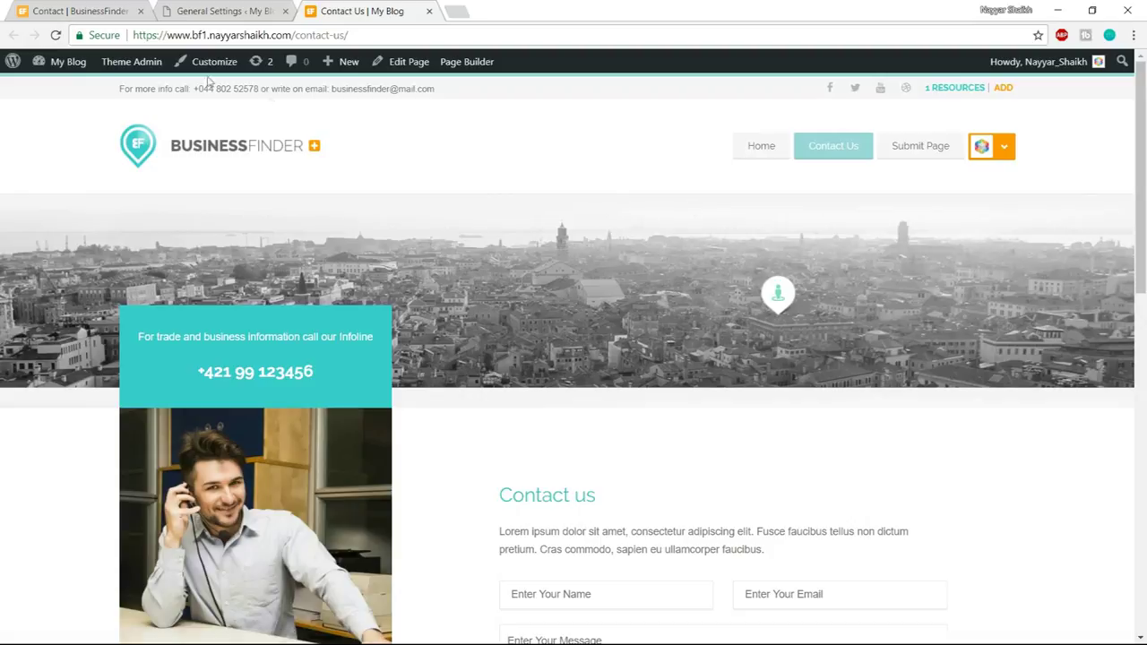
pyautogui.moveTo(97, 87); pyautogui.dragTo(491, 90)
pyautogui.click(504, 109)
pyautogui.scroll(-3, 563, 281)
pyautogui.scroll(3, 562, 292)
# Go to the site's home page through the BusinessFinder logo and look it over
pyautogui.click(219, 150)
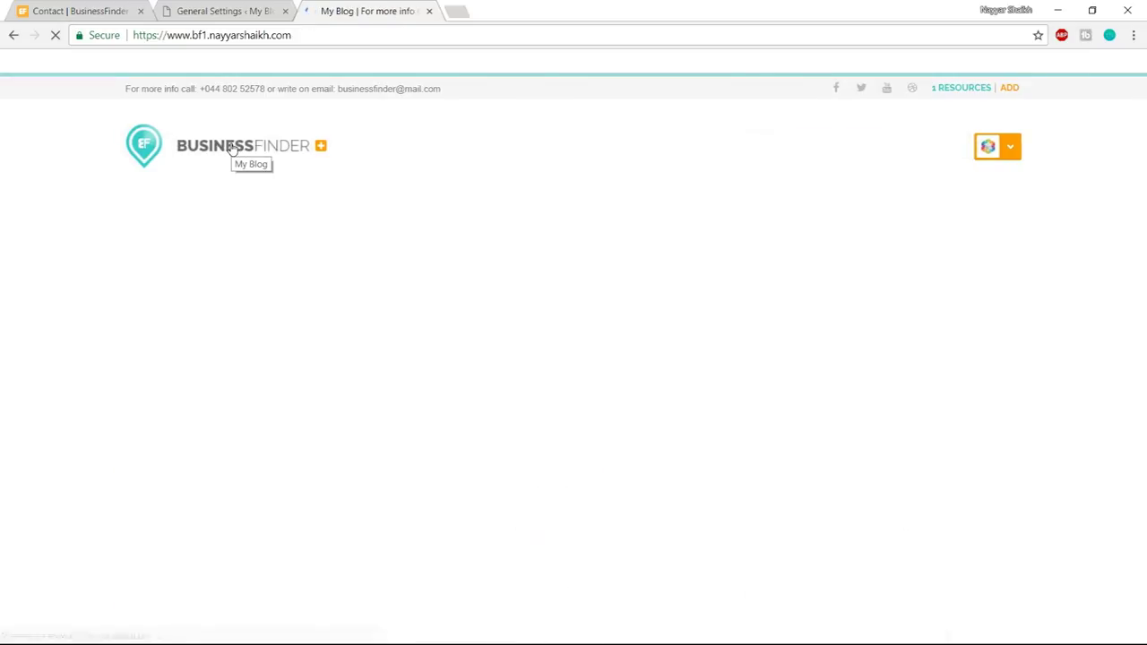
pyautogui.scroll(-10, 332, 296)
pyautogui.scroll(10, 478, 385)
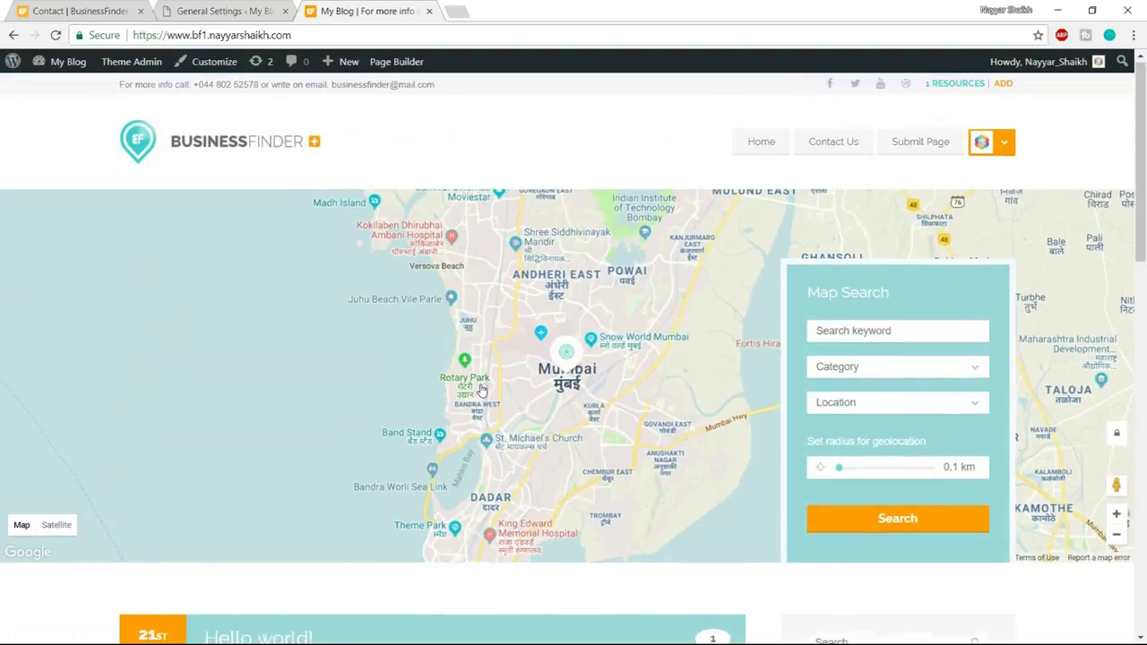
pyautogui.scroll(-5, 478, 388)
pyautogui.scroll(5, 478, 389)
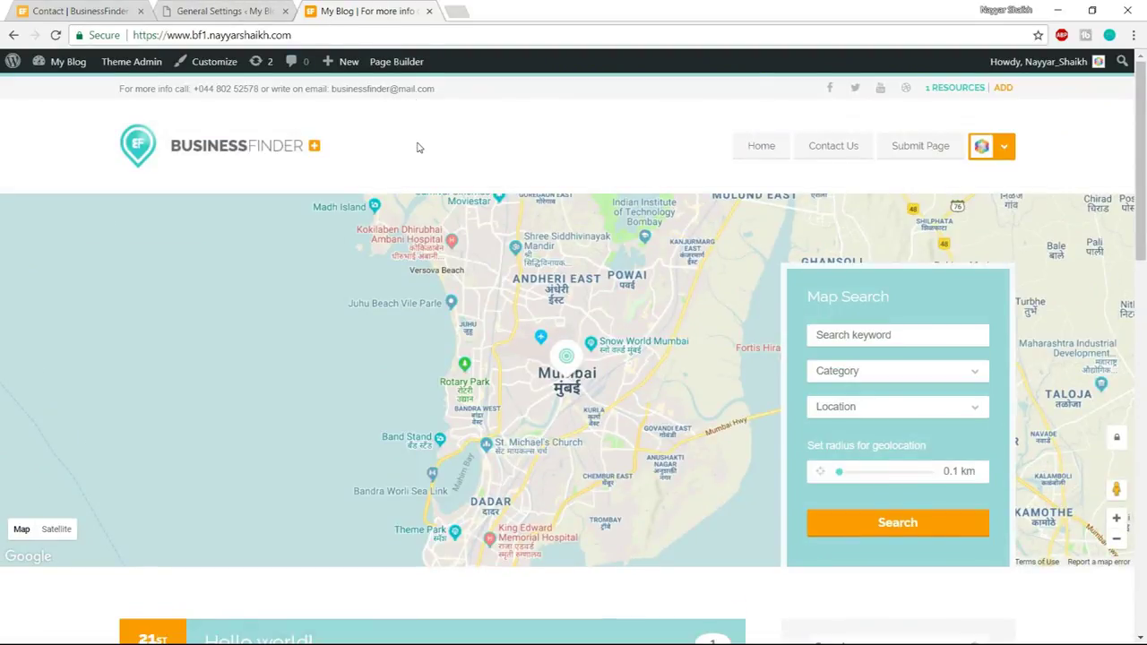
# In Reading Settings, choose A static page with Home Page as the homepage and save
pyautogui.click(235, 11)
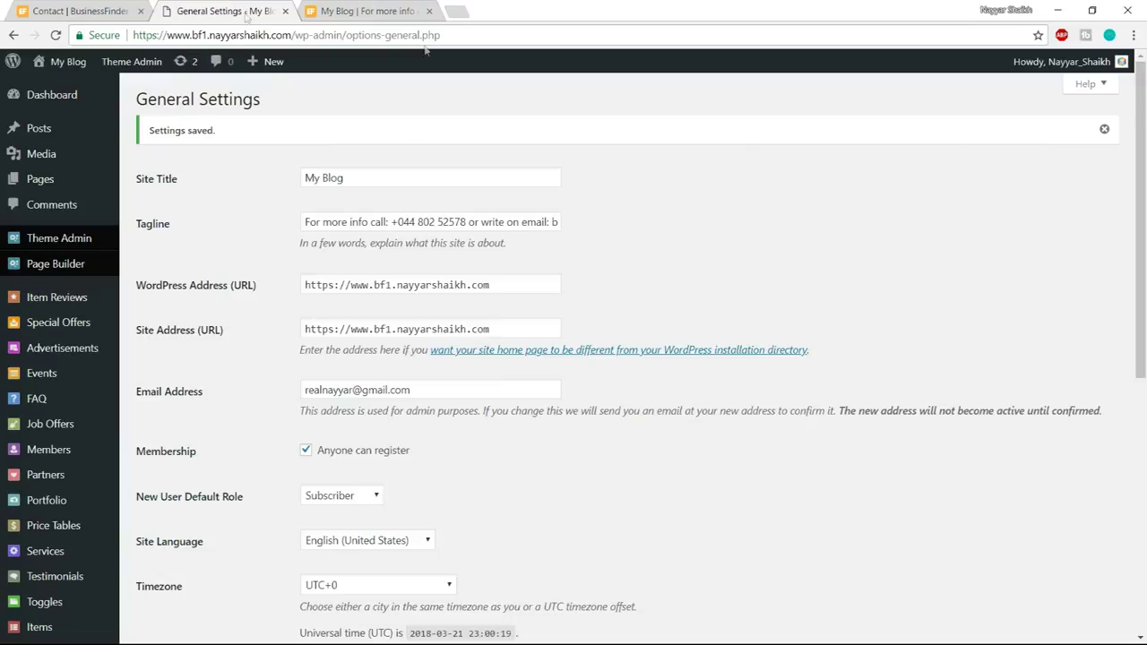
pyautogui.scroll(-5, 796, 175)
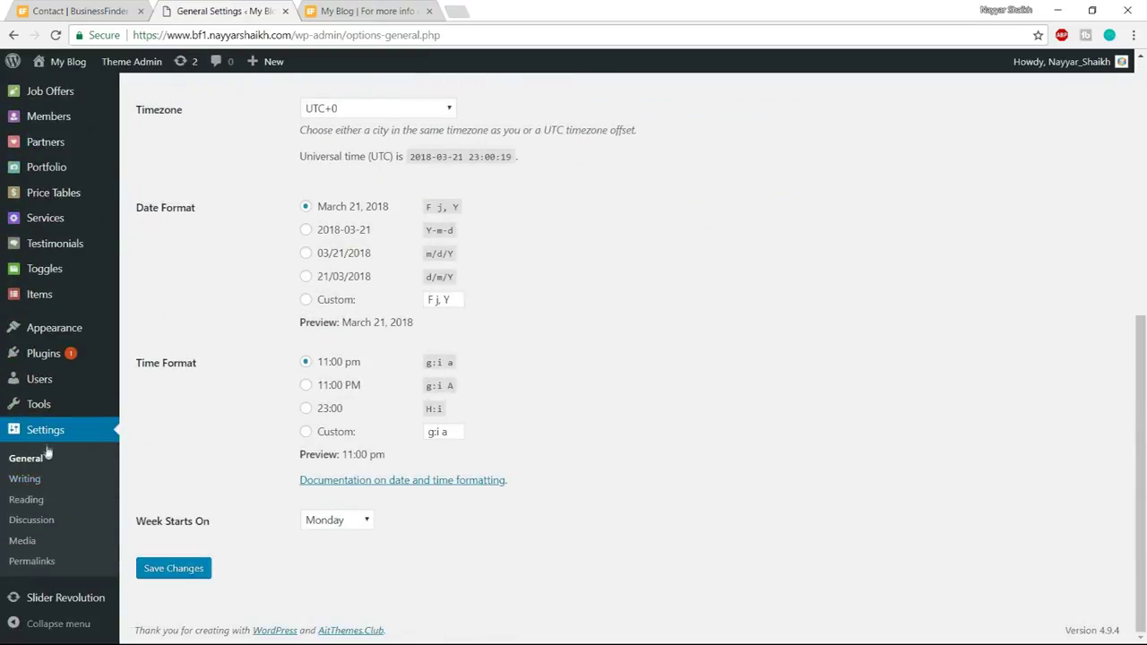
pyautogui.click(27, 502)
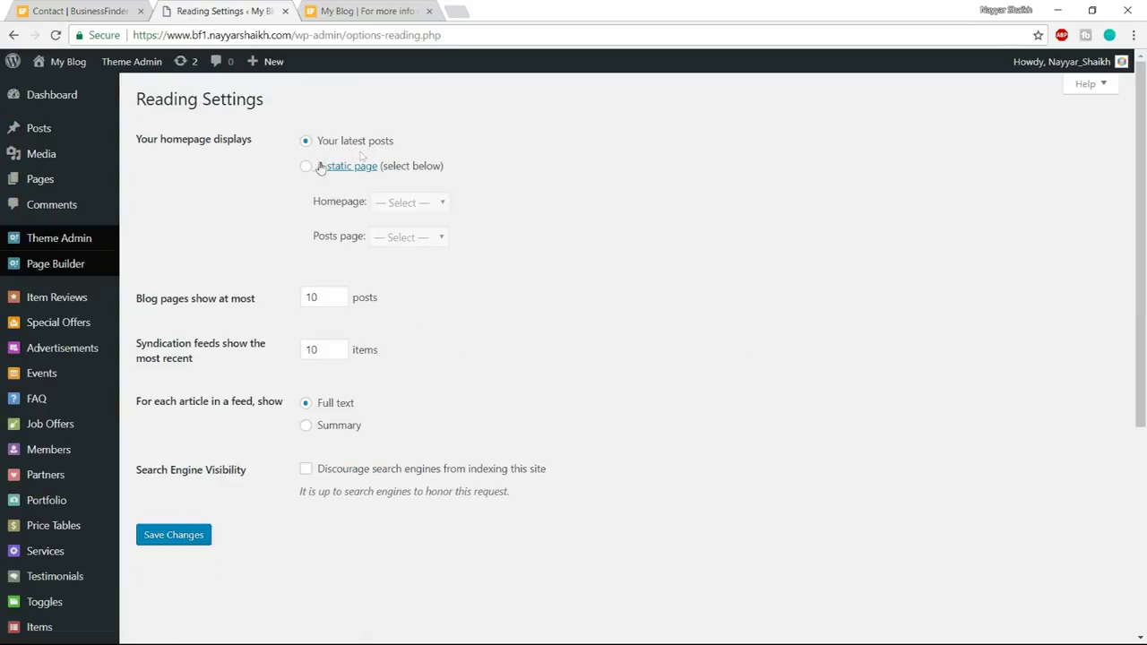
pyautogui.click(307, 169)
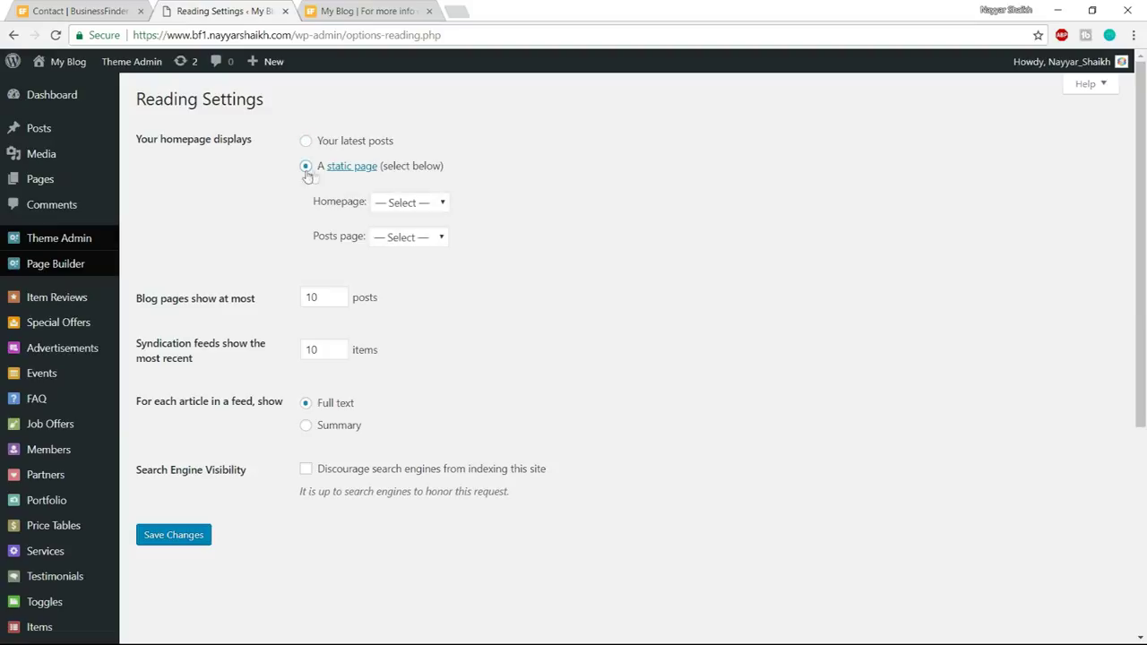
pyautogui.click(418, 205)
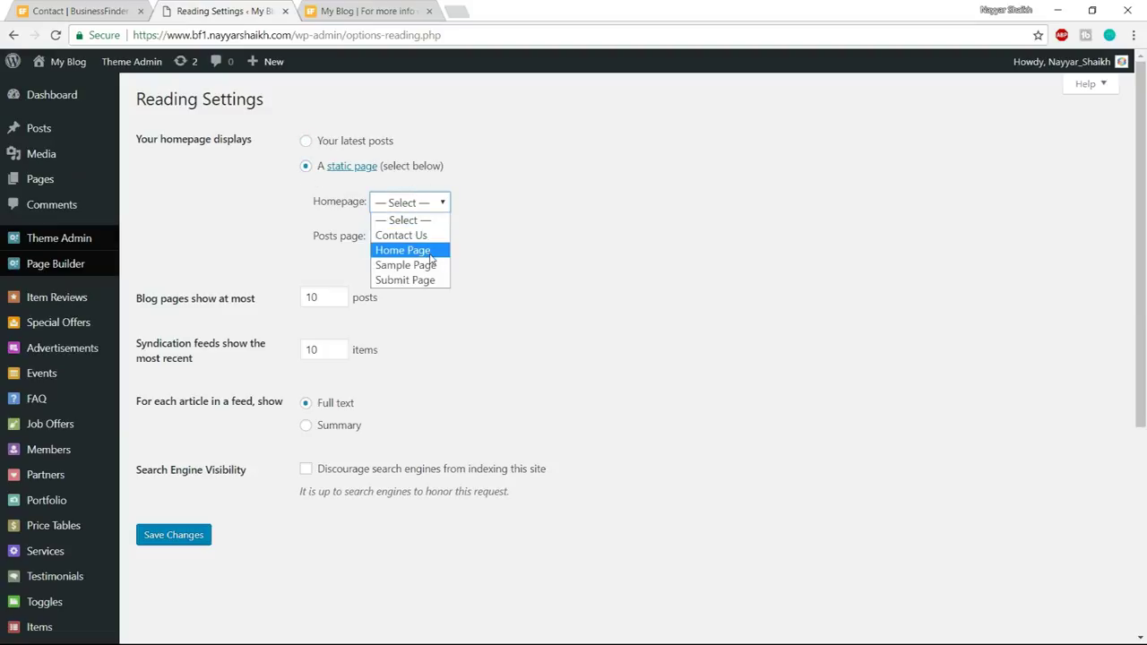
pyautogui.click(421, 251)
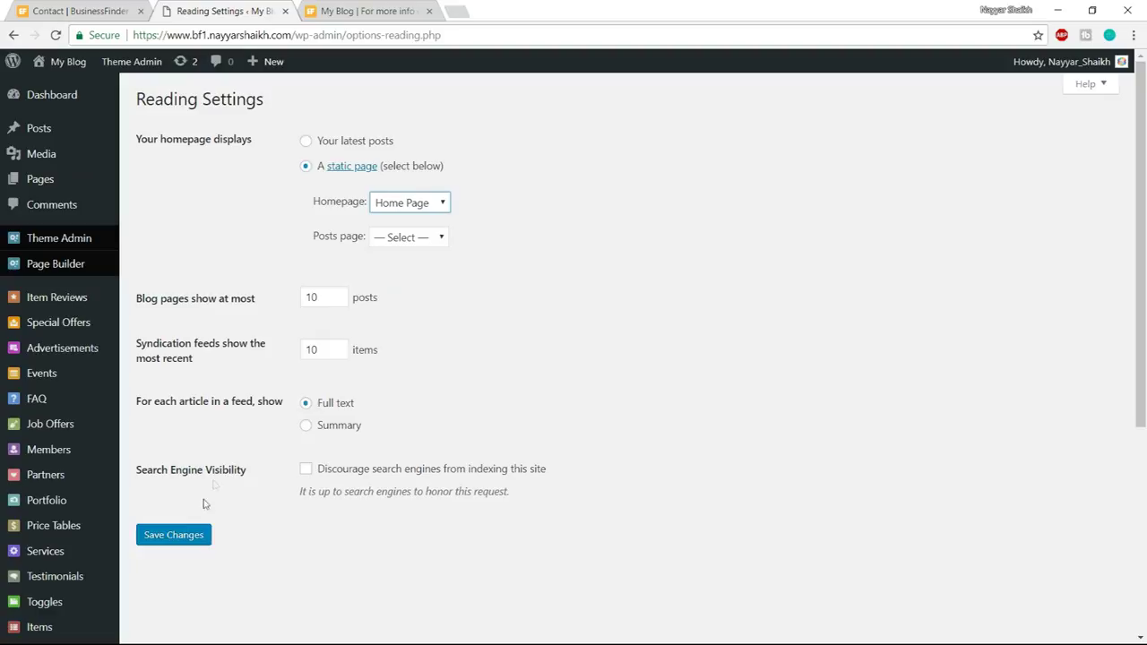
pyautogui.click(193, 533)
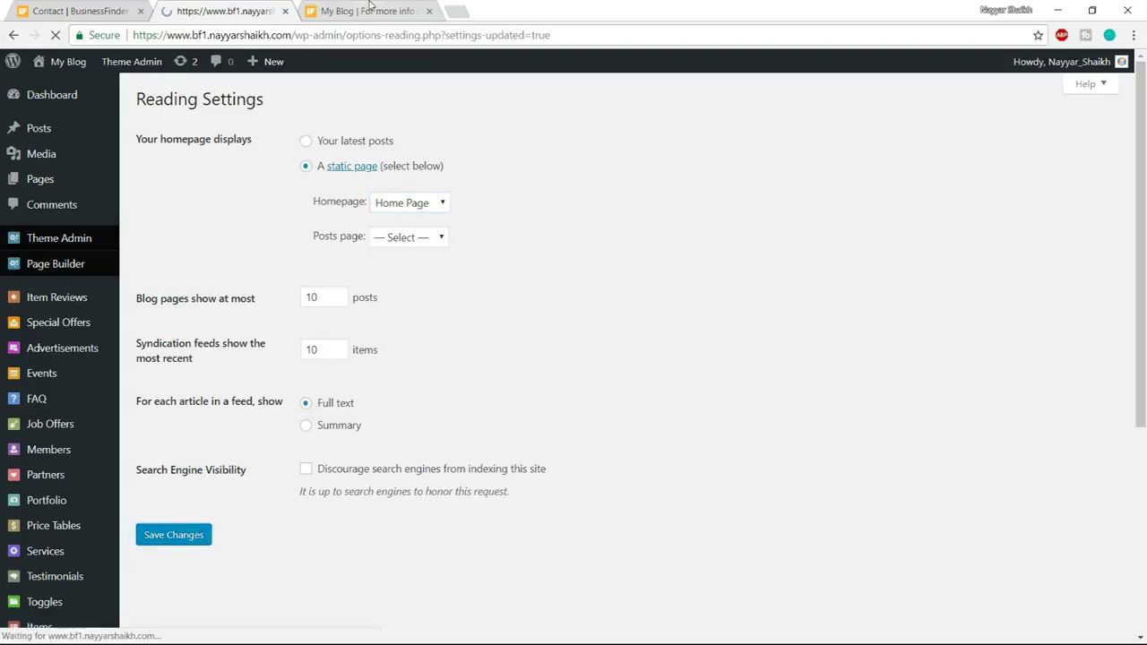
pyautogui.click(370, 11)
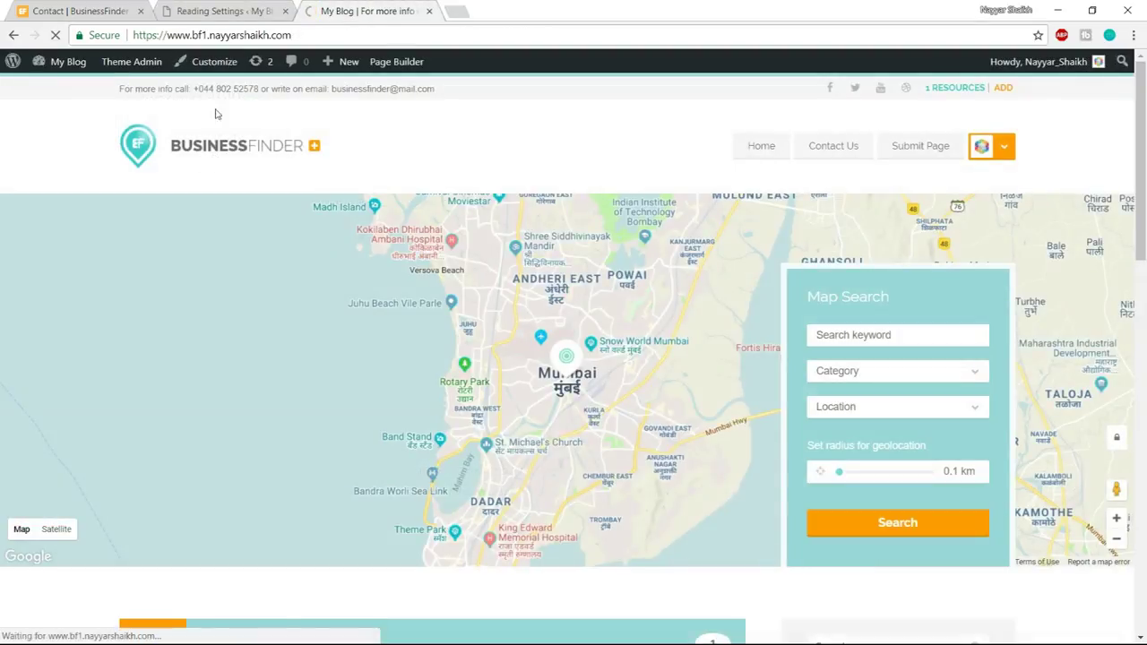
# Look over the live front page, then return to the admin and open Theme Admin's Theme Options
pyautogui.scroll(-3, 516, 291)
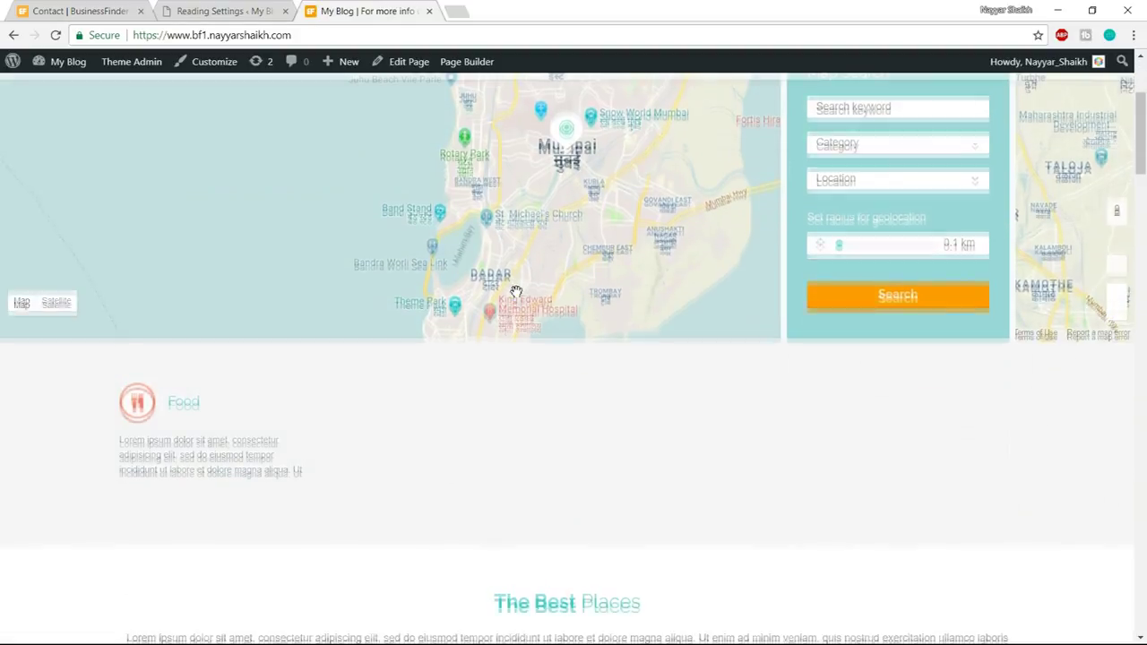
pyautogui.scroll(-15, 516, 291)
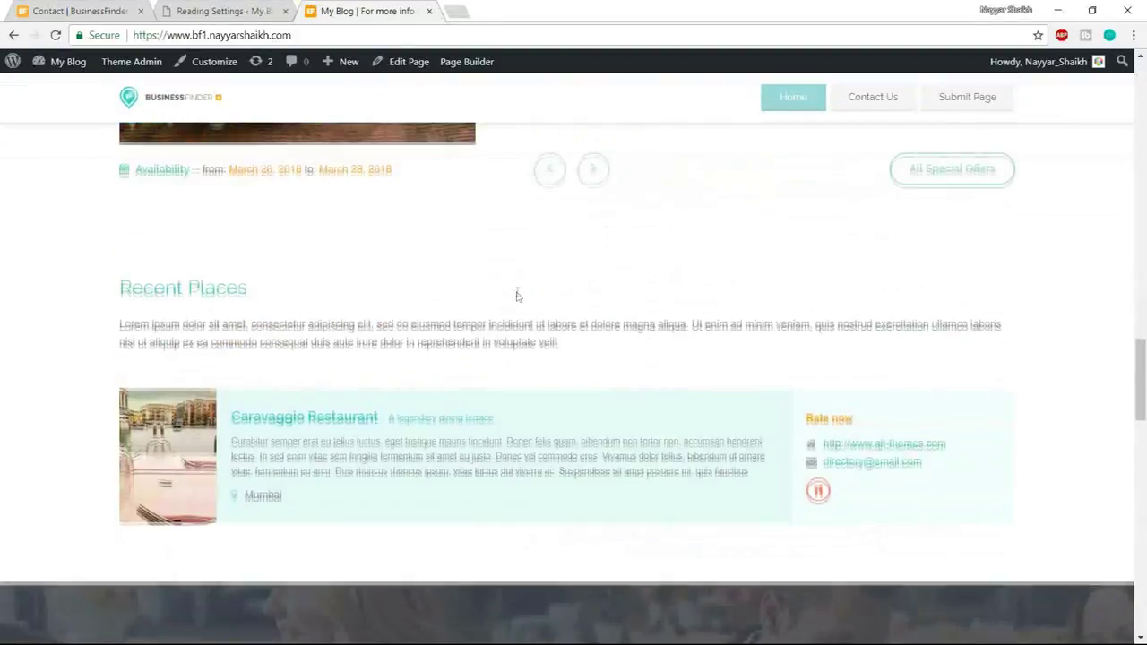
pyautogui.scroll(-12, 517, 291)
pyautogui.scroll(8, 517, 291)
pyautogui.scroll(20, 517, 293)
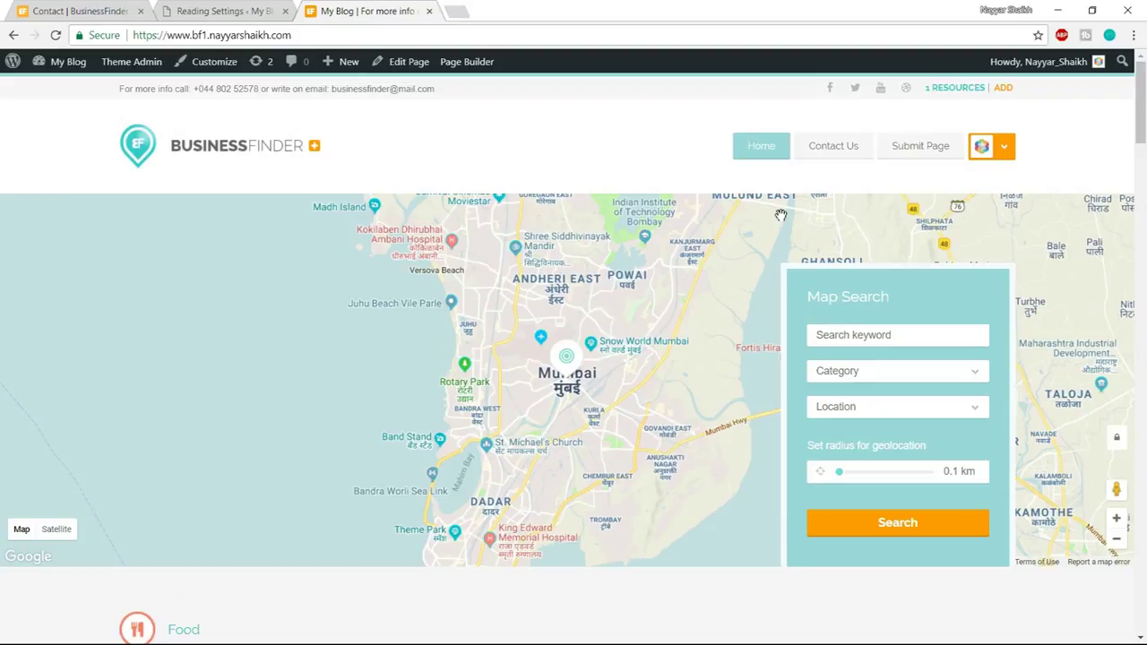
pyautogui.click(245, 9)
pyautogui.click(67, 239)
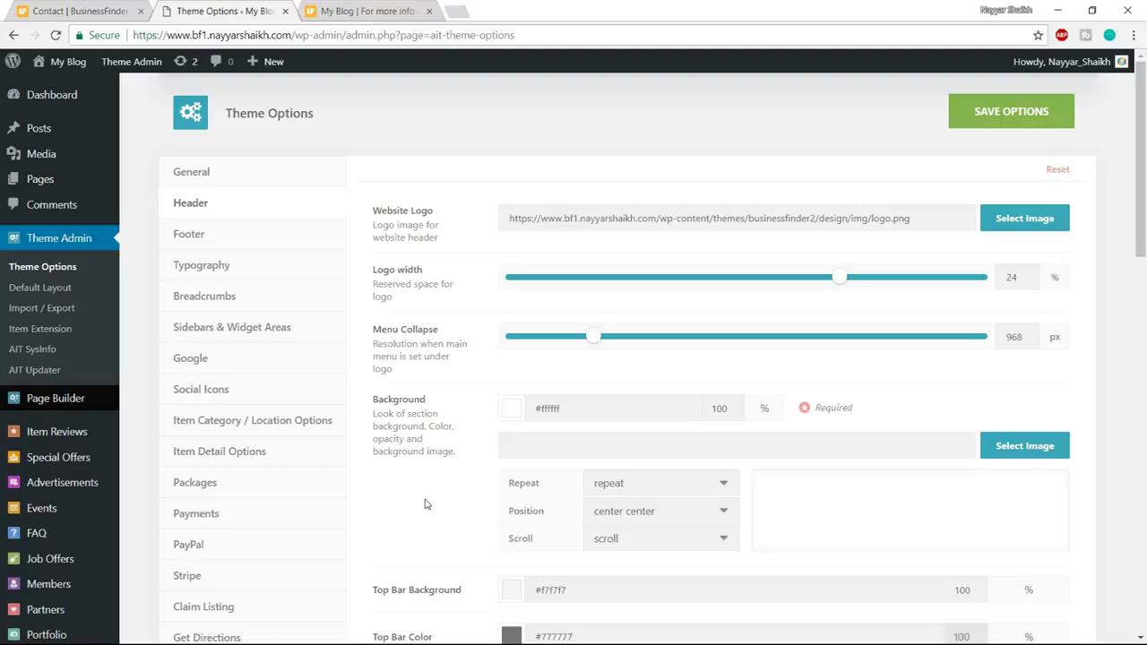
# In Payments, switch Bank Transfer off and Stripe on, then save the options
pyautogui.scroll(-1, 426, 491)
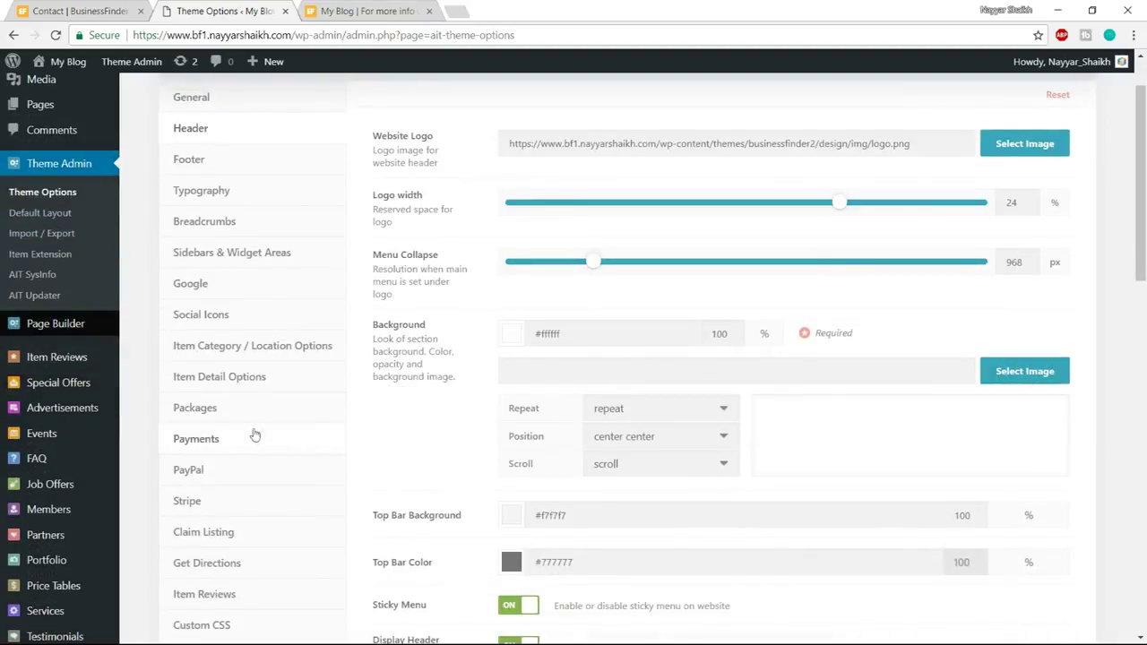
pyautogui.click(212, 449)
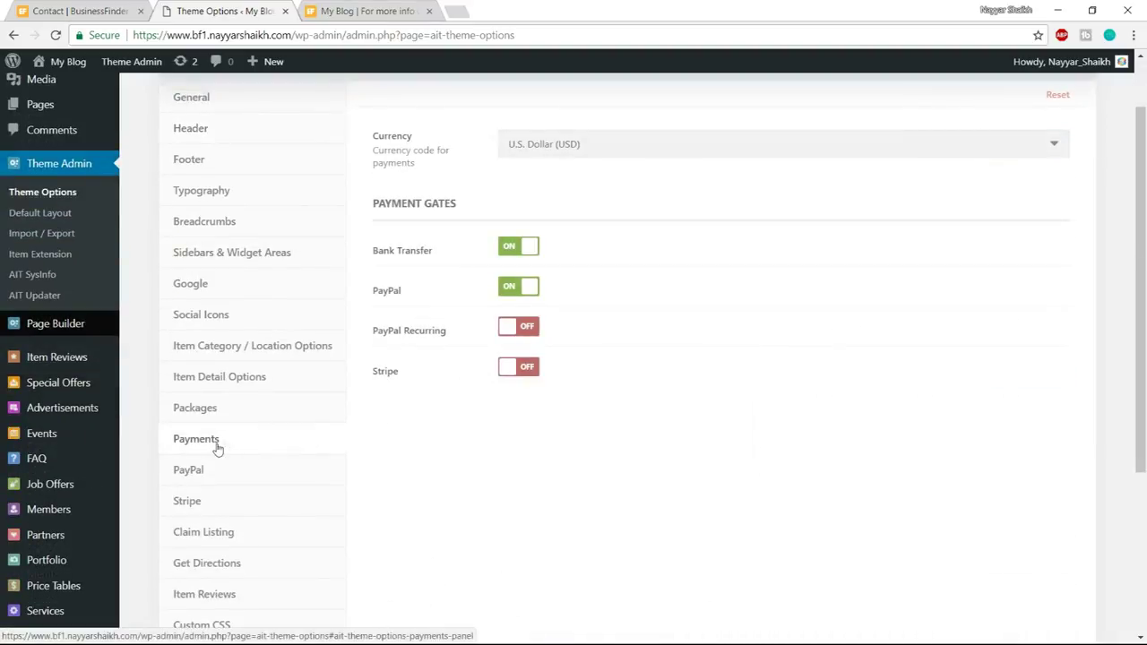
pyautogui.click(520, 248)
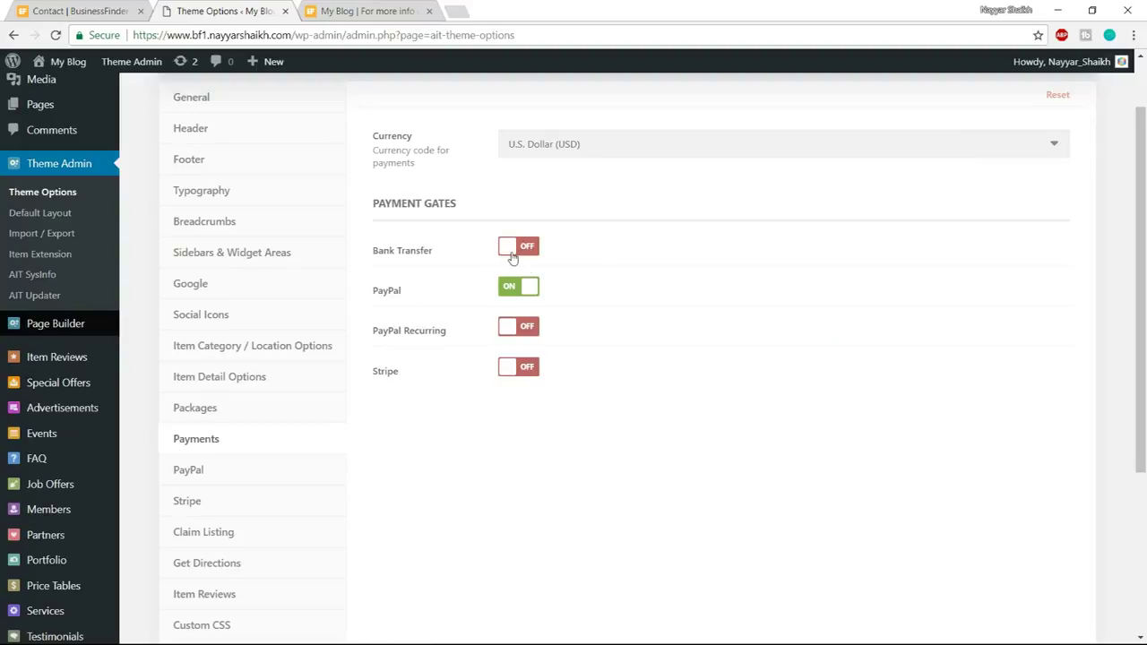
pyautogui.click(520, 369)
pyautogui.scroll(-3, 566, 394)
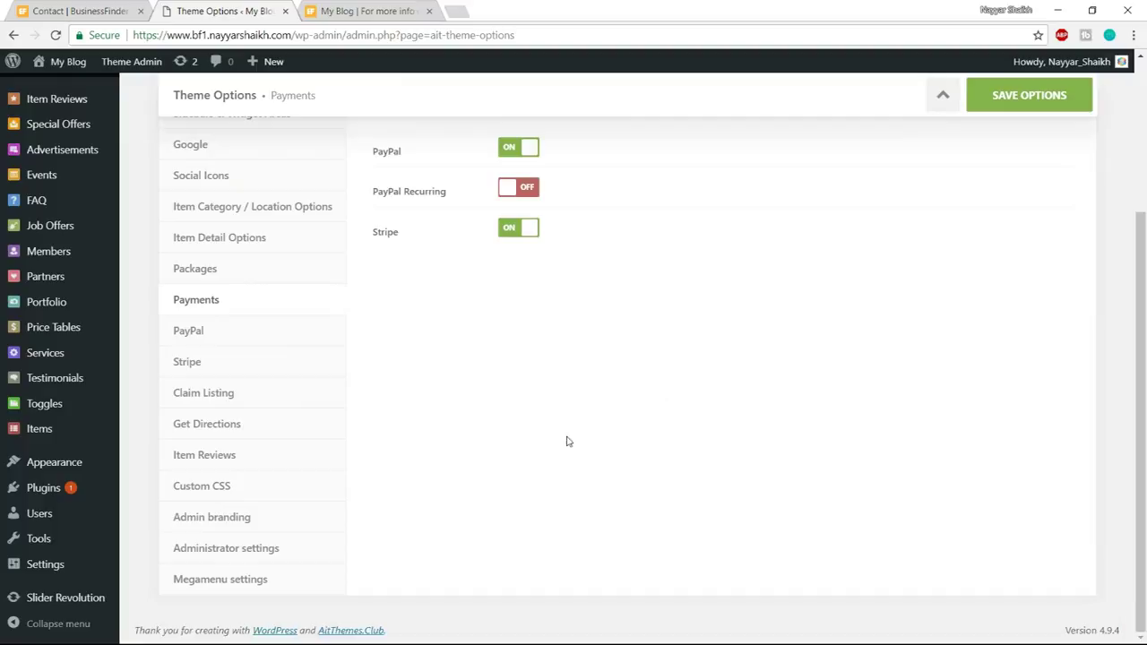
pyautogui.scroll(4, 567, 440)
pyautogui.click(1018, 126)
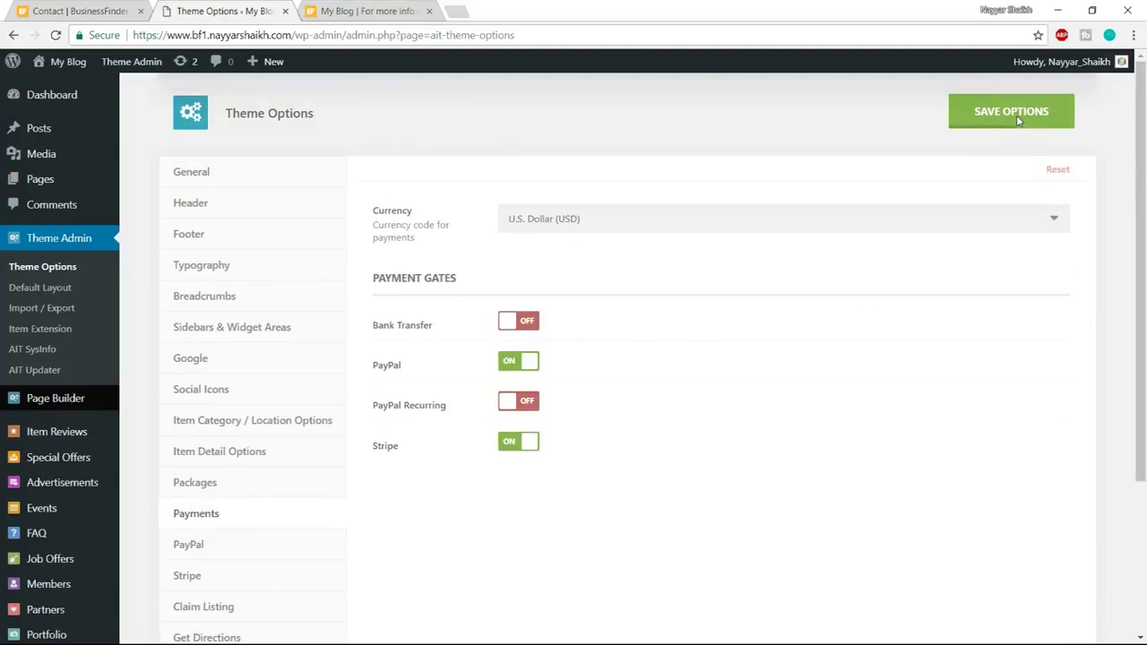
# Open the PayPal section and check the empty API Username, API Password and API Signature fields
pyautogui.scroll(-3, 985, 179)
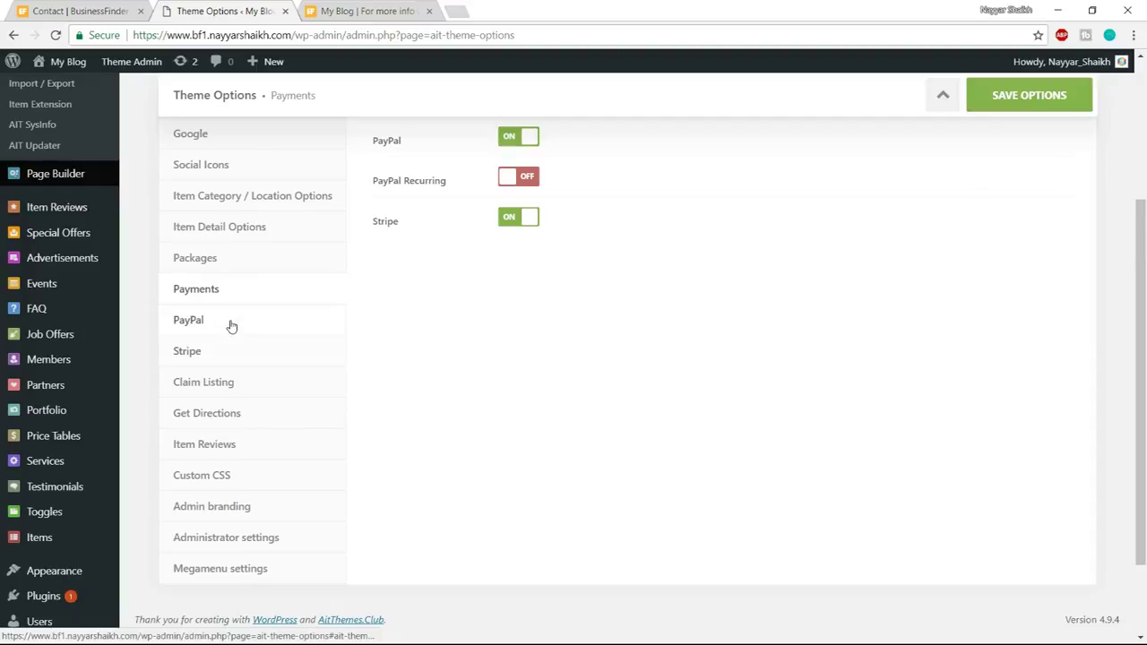
pyautogui.click(225, 326)
pyautogui.scroll(5, 453, 349)
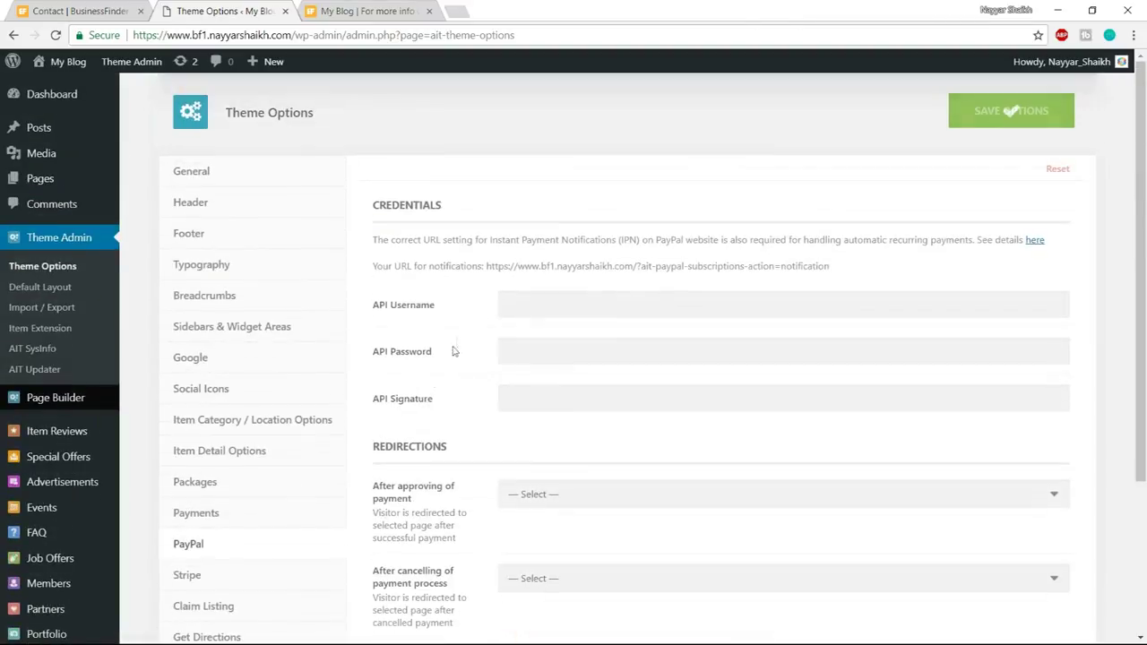
pyautogui.scroll(-3, 586, 367)
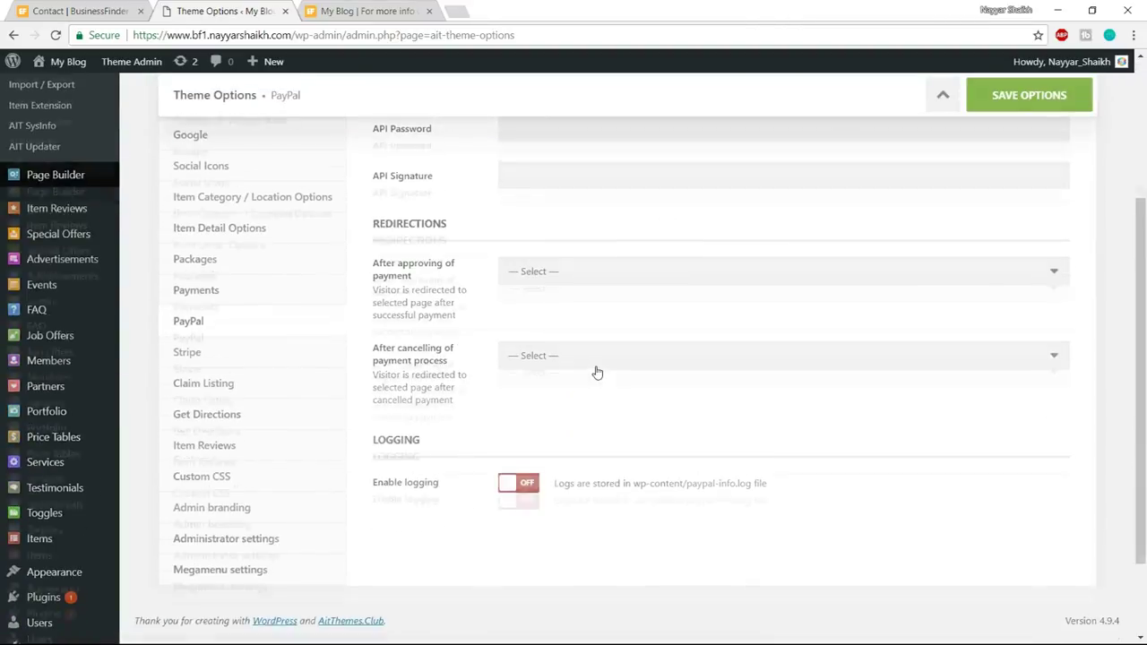
pyautogui.scroll(3, 587, 369)
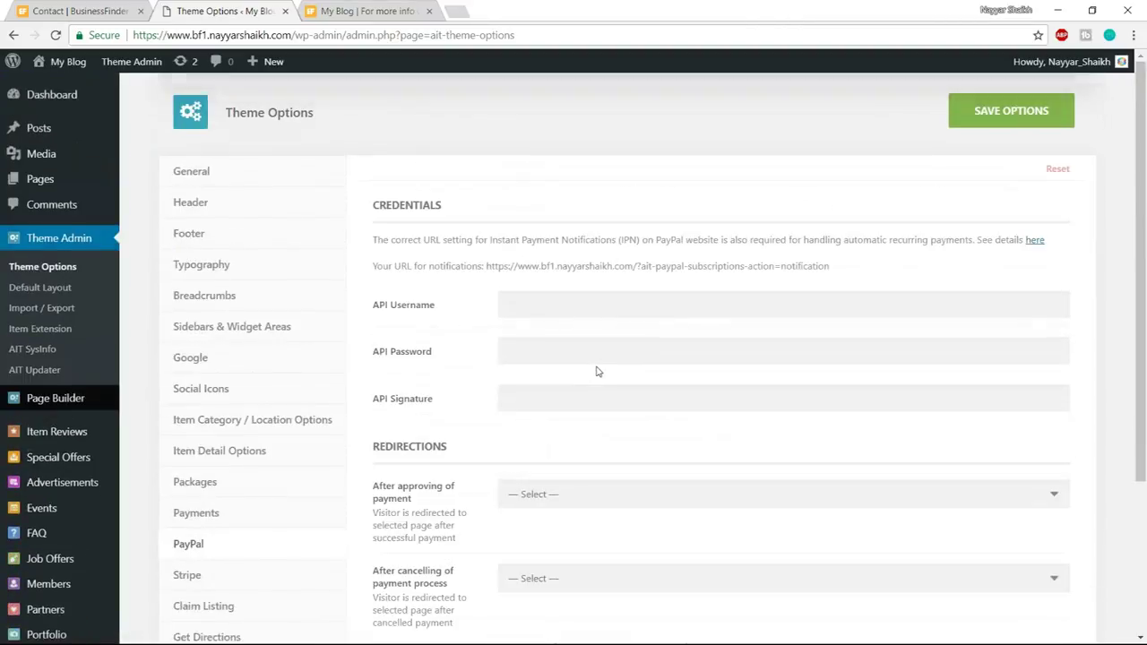
pyautogui.click(546, 308)
pyautogui.click(546, 350)
pyautogui.click(551, 405)
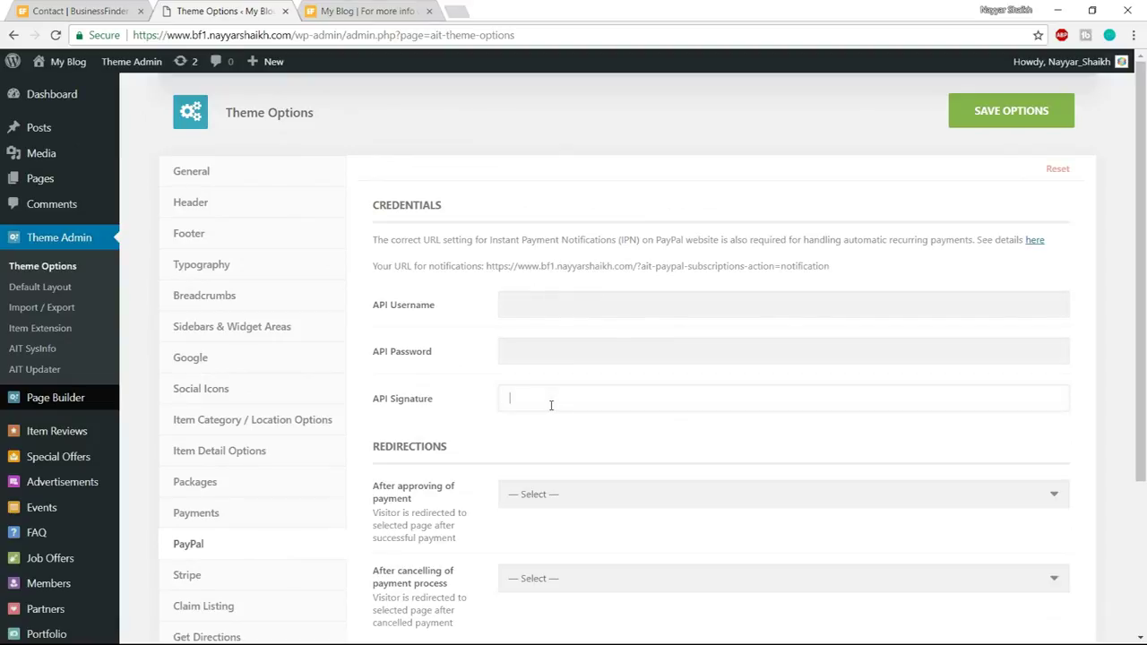
pyautogui.click(462, 11)
# On paypal.com, go through Seller preferences > API access to the classic NVP/SOAP API credentials
pyautogui.write('pa')
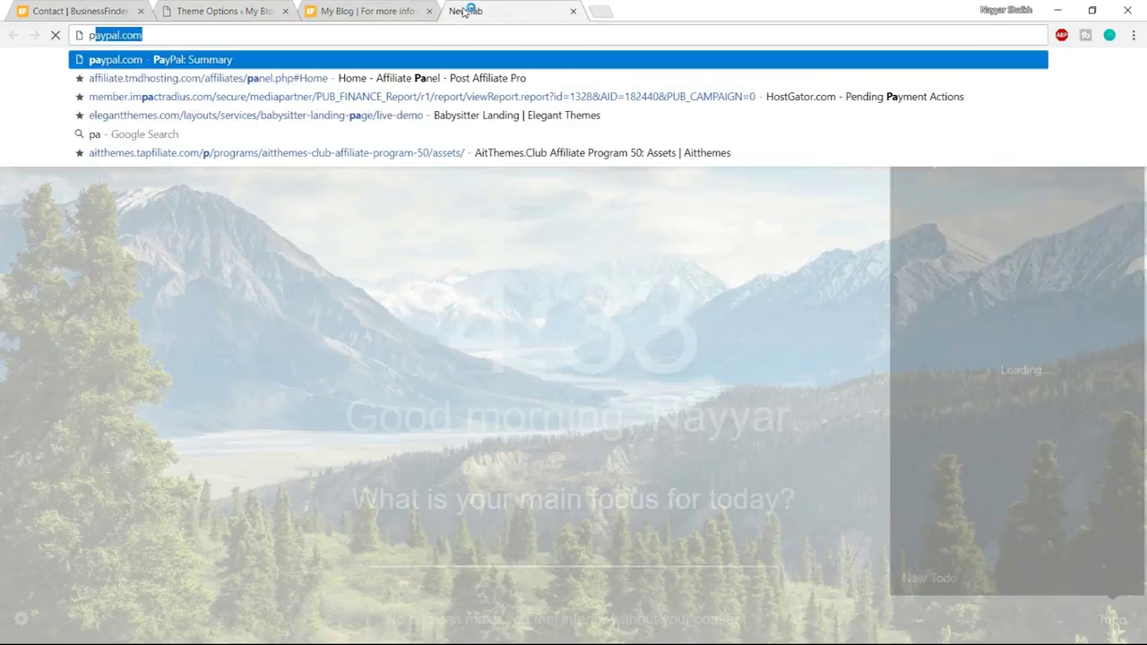
pyautogui.write('y')
pyautogui.press('Return')
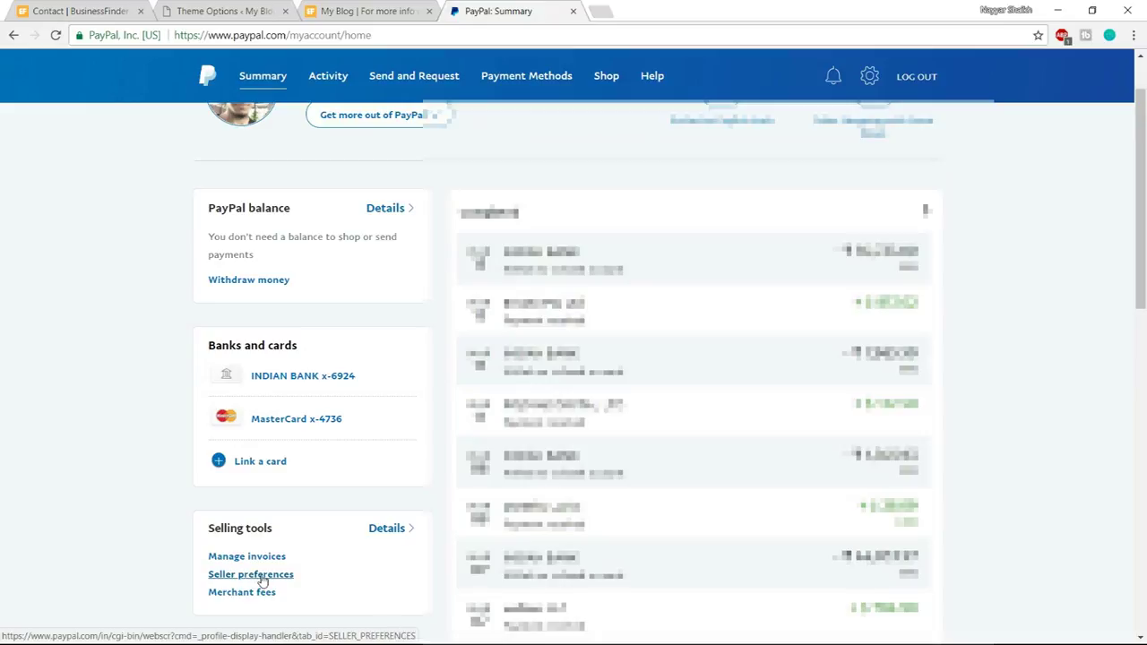
pyautogui.click(262, 578)
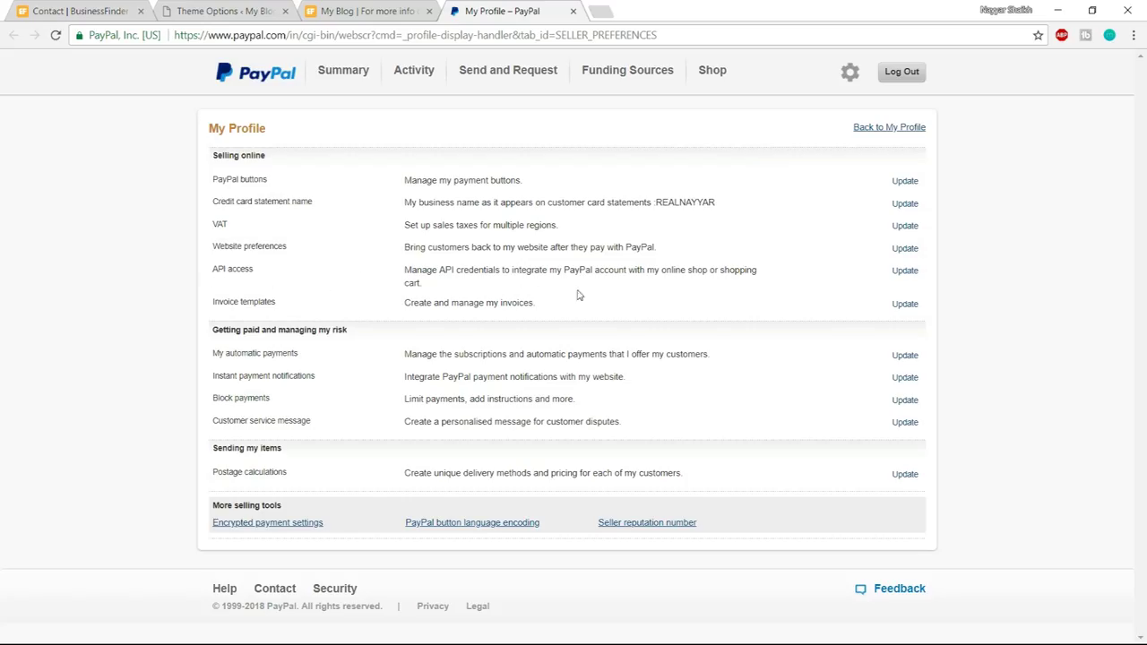
pyautogui.click(906, 272)
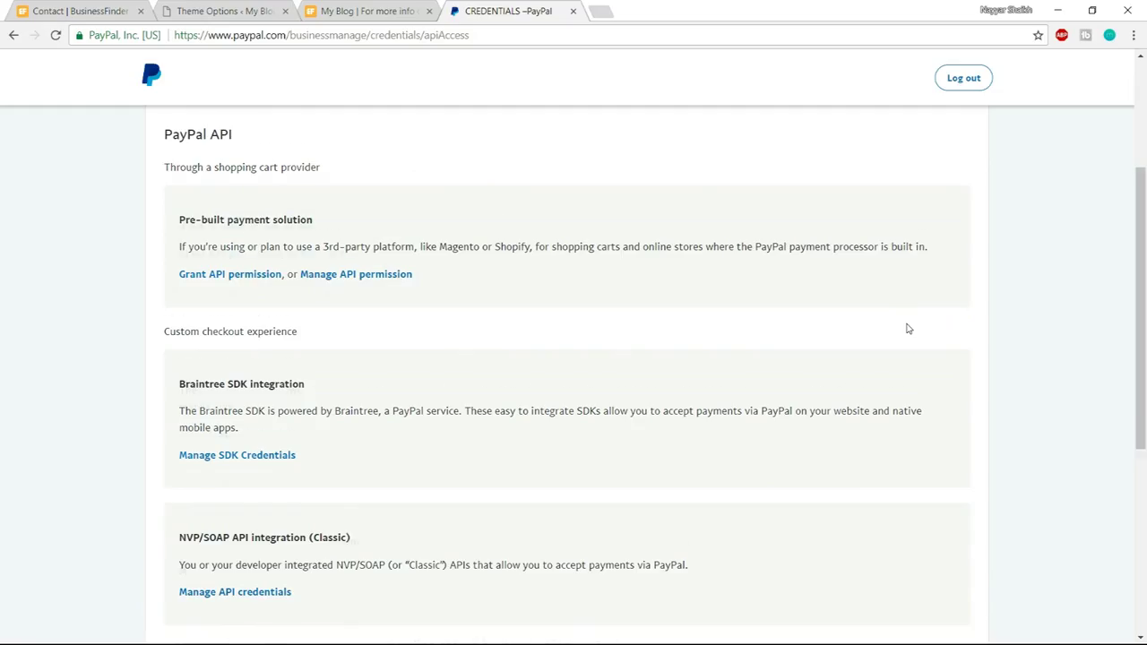
pyautogui.scroll(-3, 906, 328)
pyautogui.moveTo(219, 310); pyautogui.dragTo(396, 312)
pyautogui.click(289, 330)
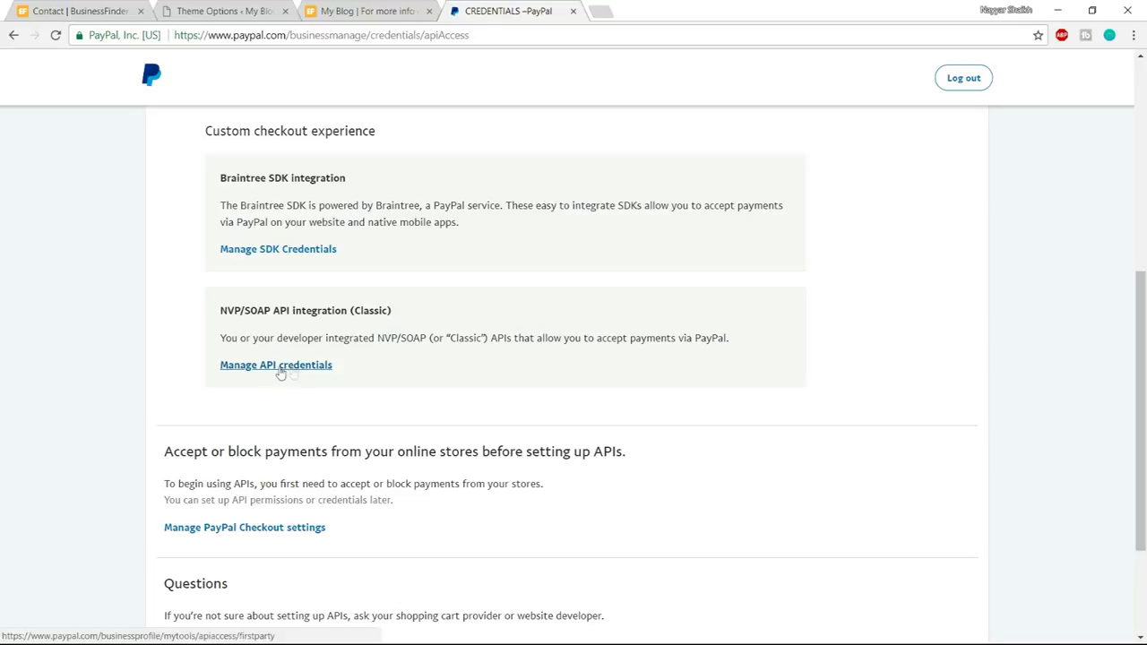
pyautogui.click(291, 369)
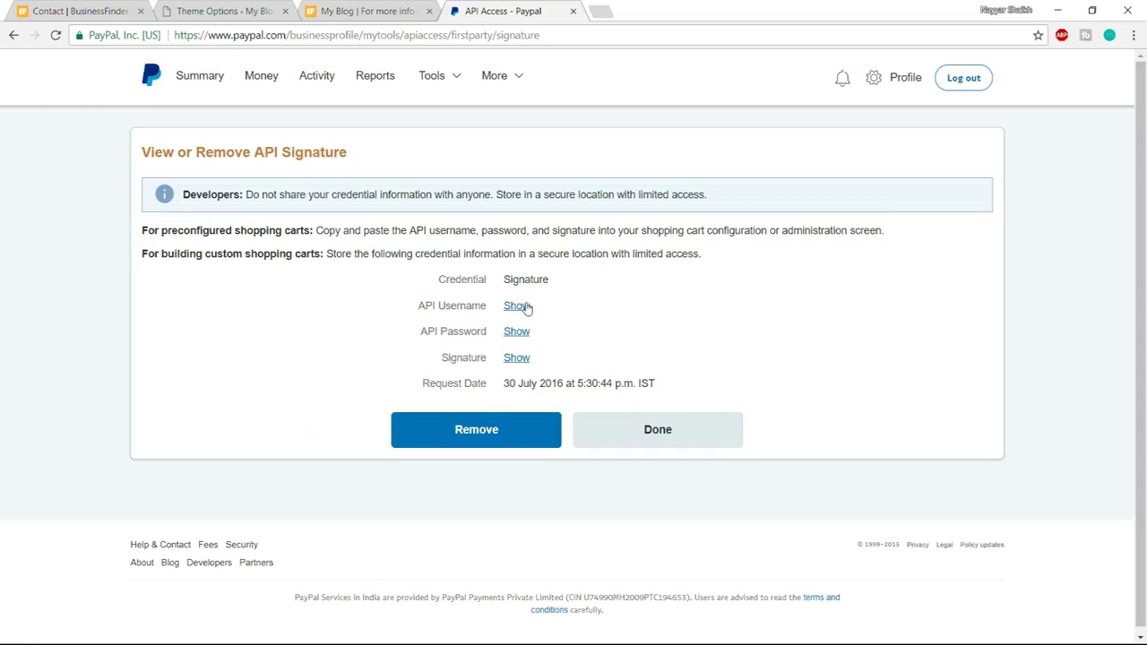
# Reveal the API username and select it for copying, then return to the Theme Options tab
pyautogui.click(515, 307)
pyautogui.moveTo(642, 307); pyautogui.dragTo(500, 307)
pyautogui.hotkey('ctrl', 'c')
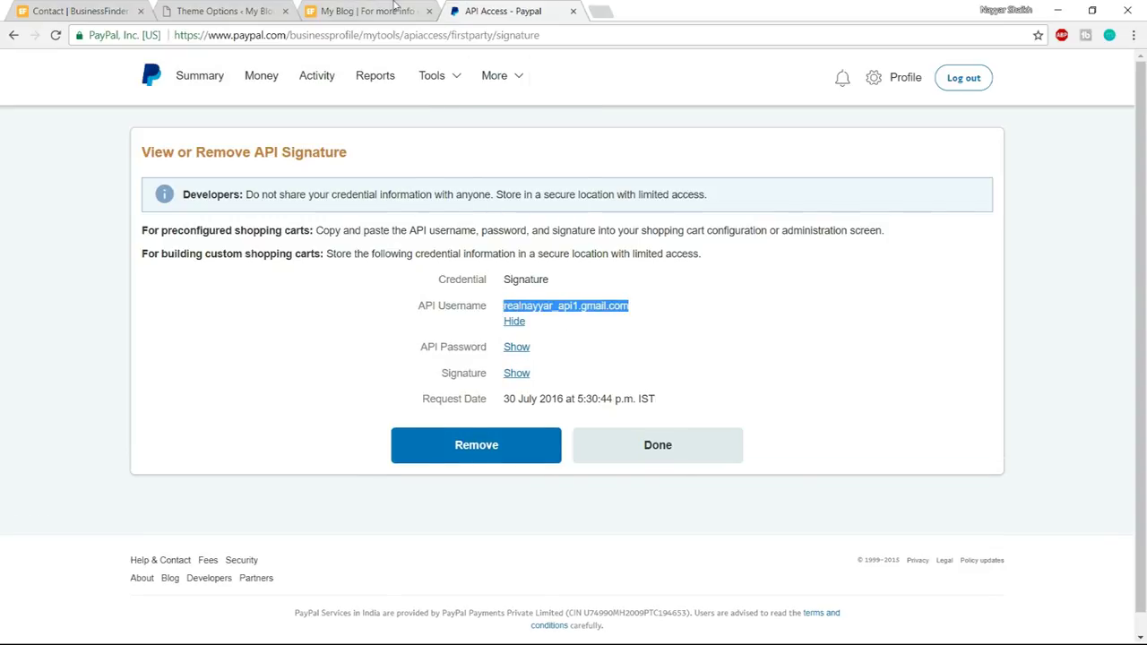
pyautogui.click(394, 4)
pyautogui.moveTo(229, 10); pyautogui.dragTo(367, 11)
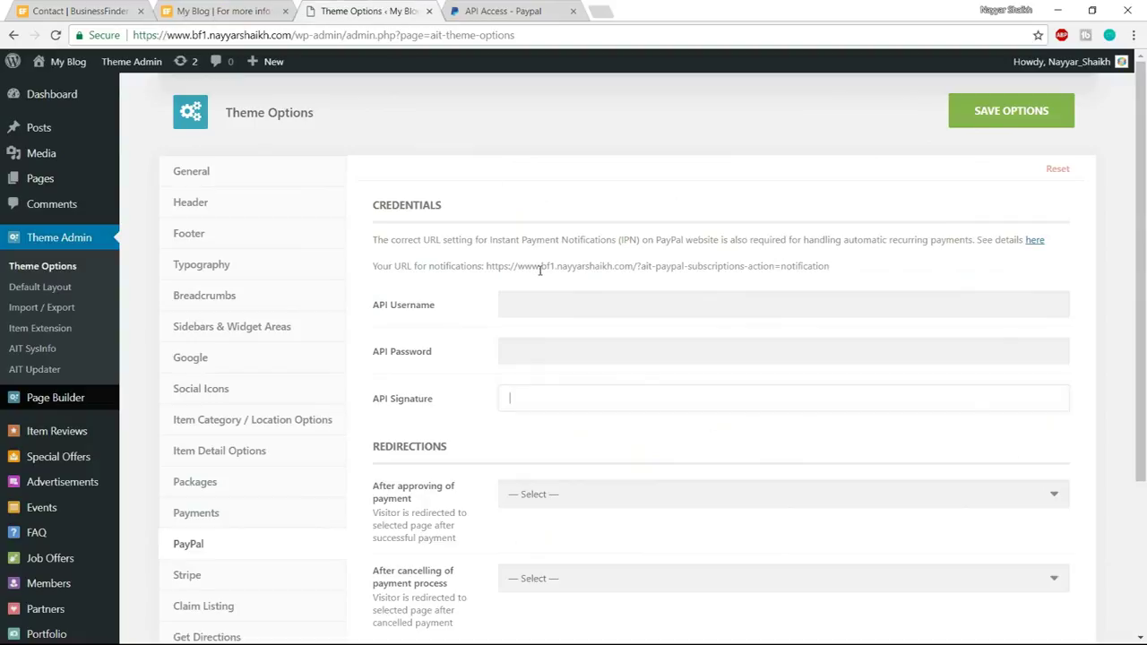
# Paste the PayPal API username into the API Username field, then reselect it on PayPal's credentials page
pyautogui.click(511, 303)
pyautogui.hotkey('ctrl', 'v')
pyautogui.click(517, 12)
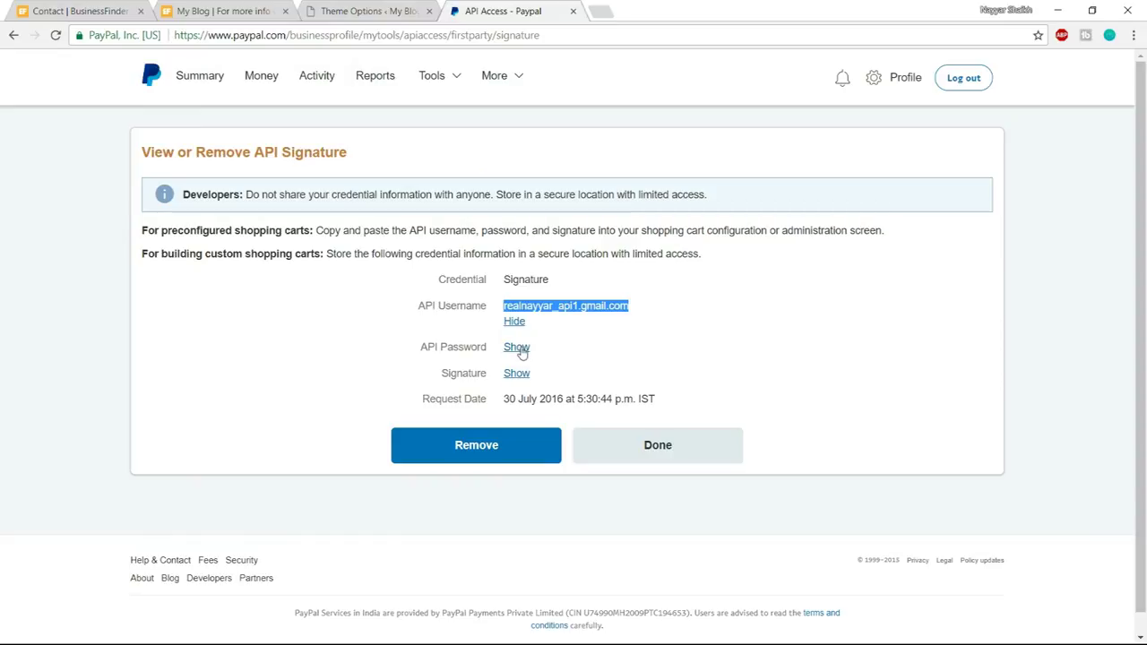
pyautogui.click(516, 321)
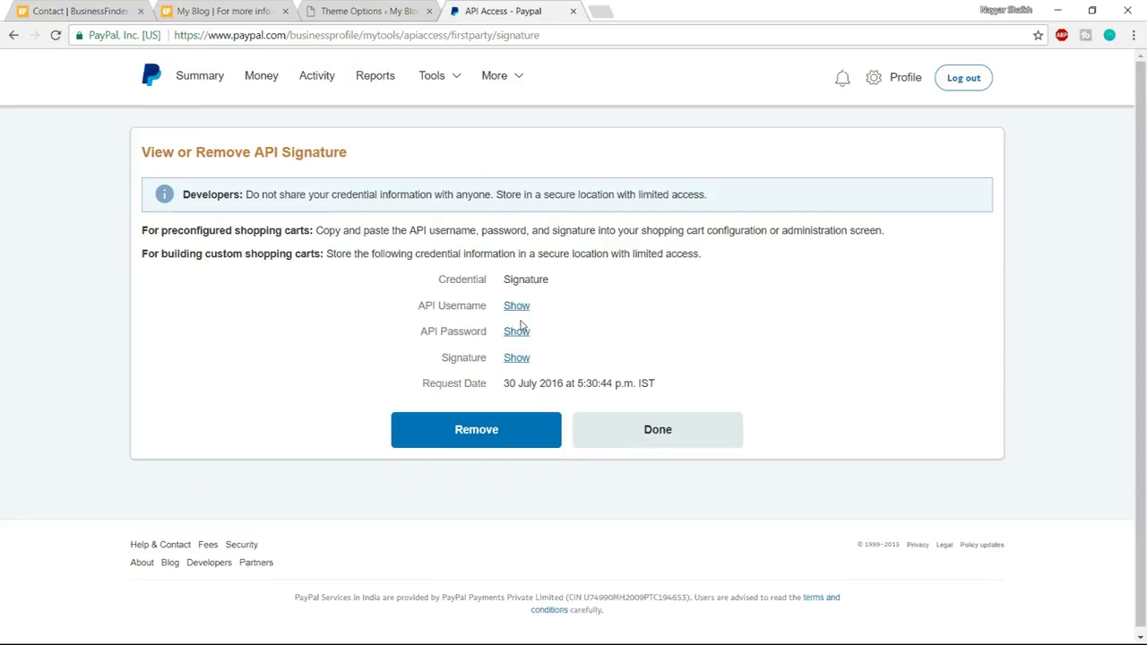
pyautogui.click(520, 308)
pyautogui.moveTo(631, 311); pyautogui.dragTo(495, 313)
pyautogui.click(403, 10)
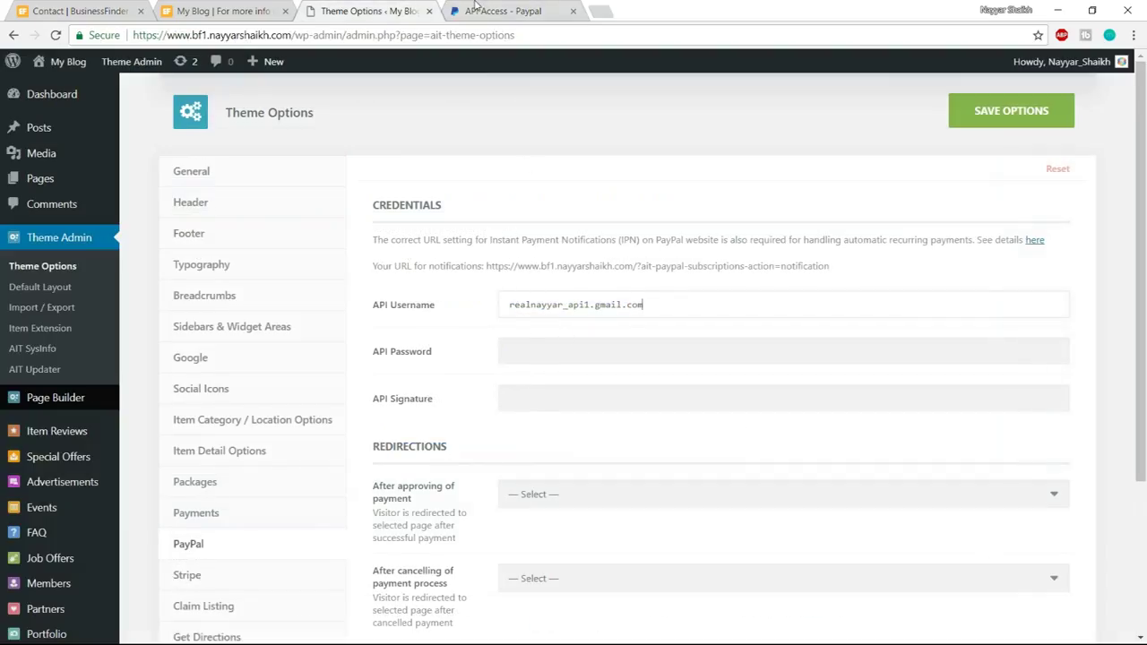
pyautogui.click(475, 7)
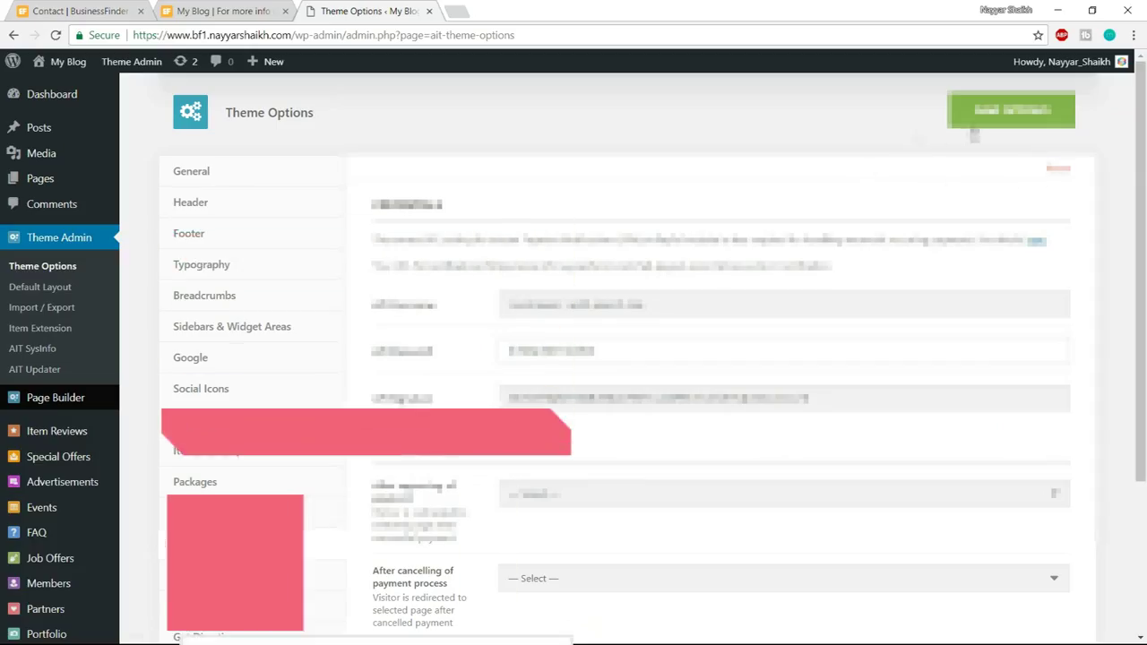
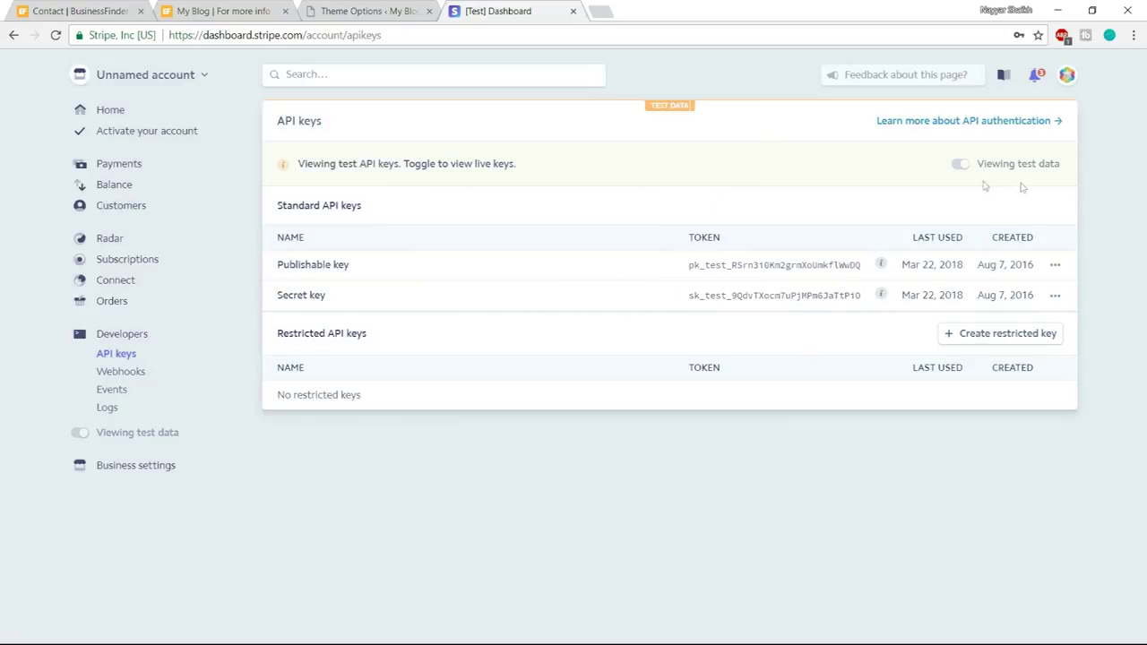
# Copy the Stripe test Publishable key into the theme's Stripe test credentials
pyautogui.click(338, 9)
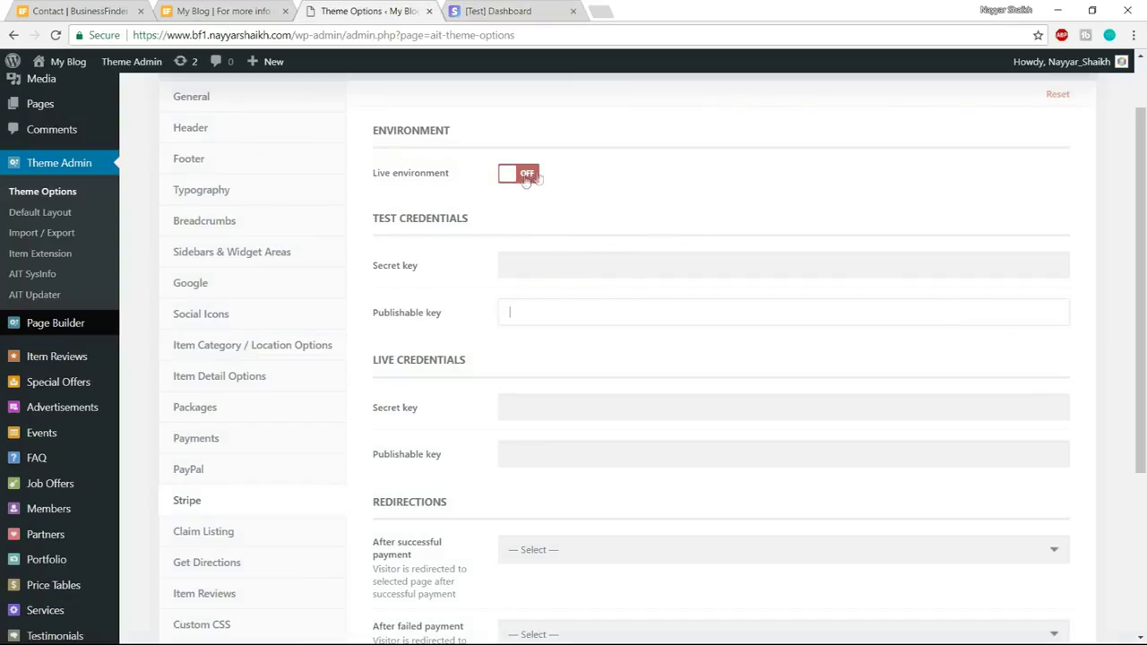
pyautogui.click(524, 10)
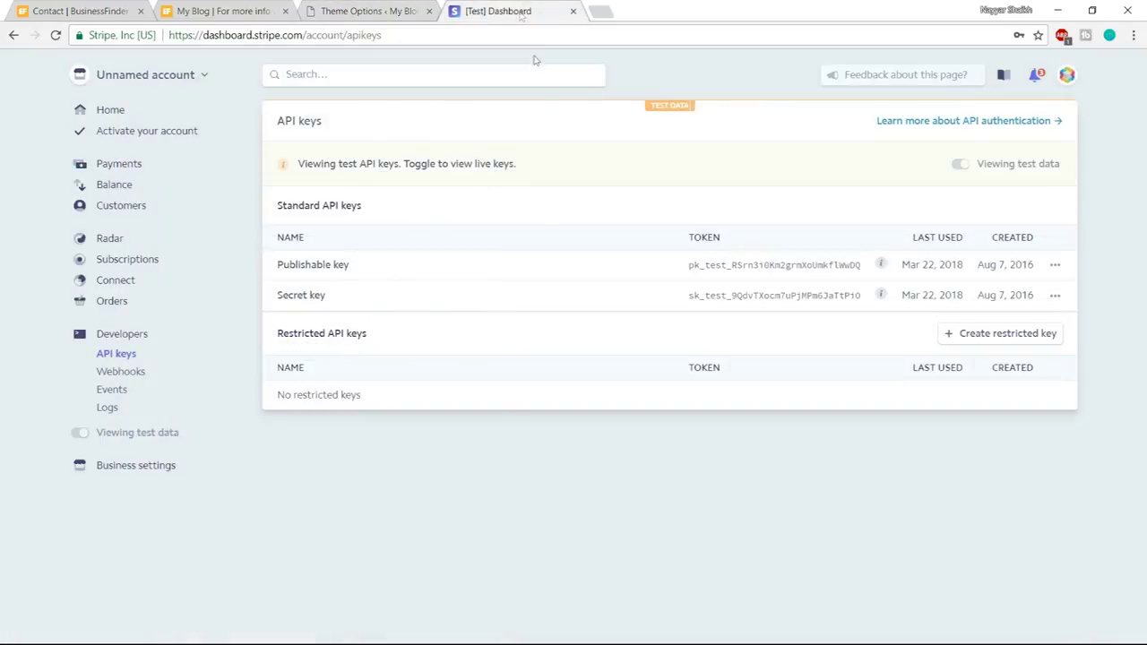
pyautogui.click(374, 7)
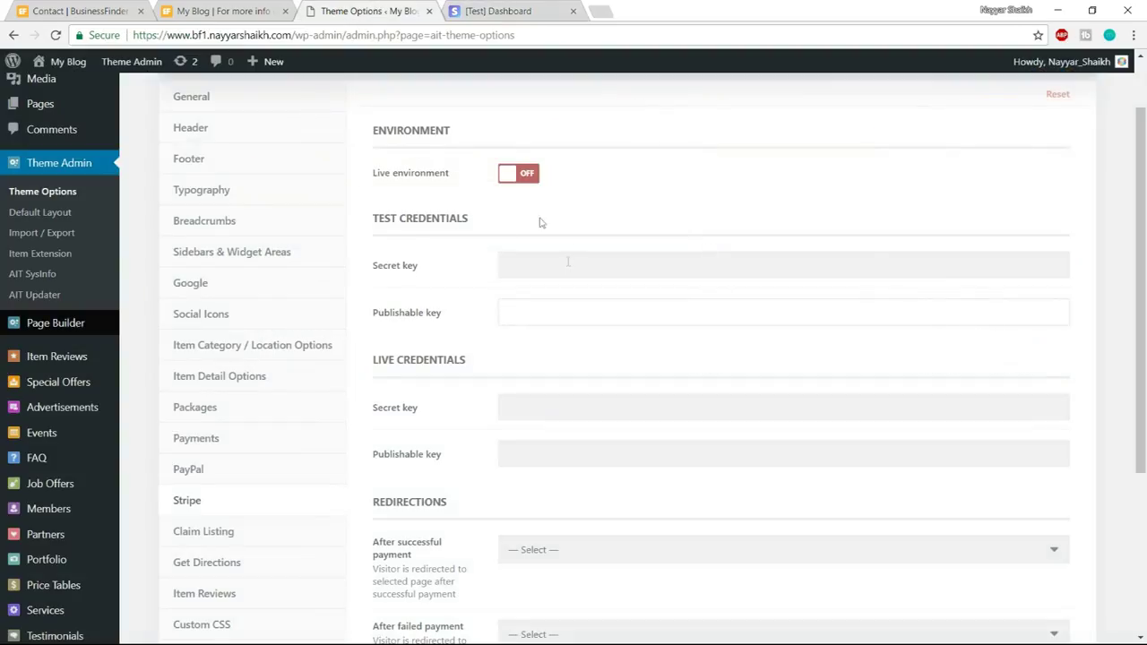
pyautogui.click(487, 13)
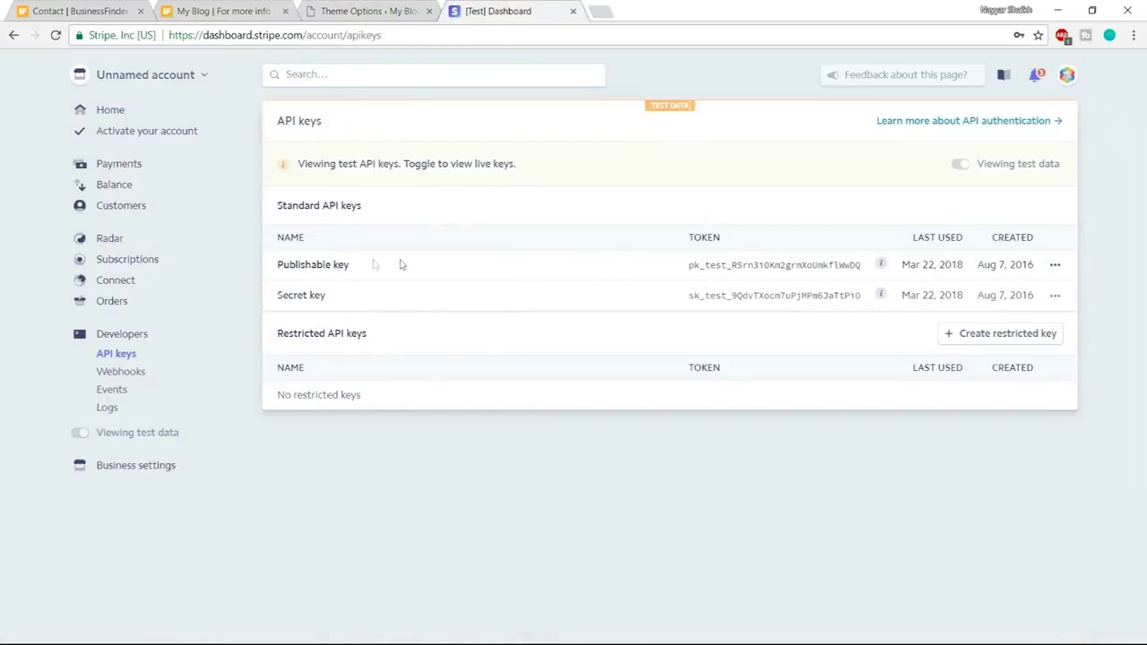
pyautogui.moveTo(689, 265); pyautogui.dragTo(857, 266)
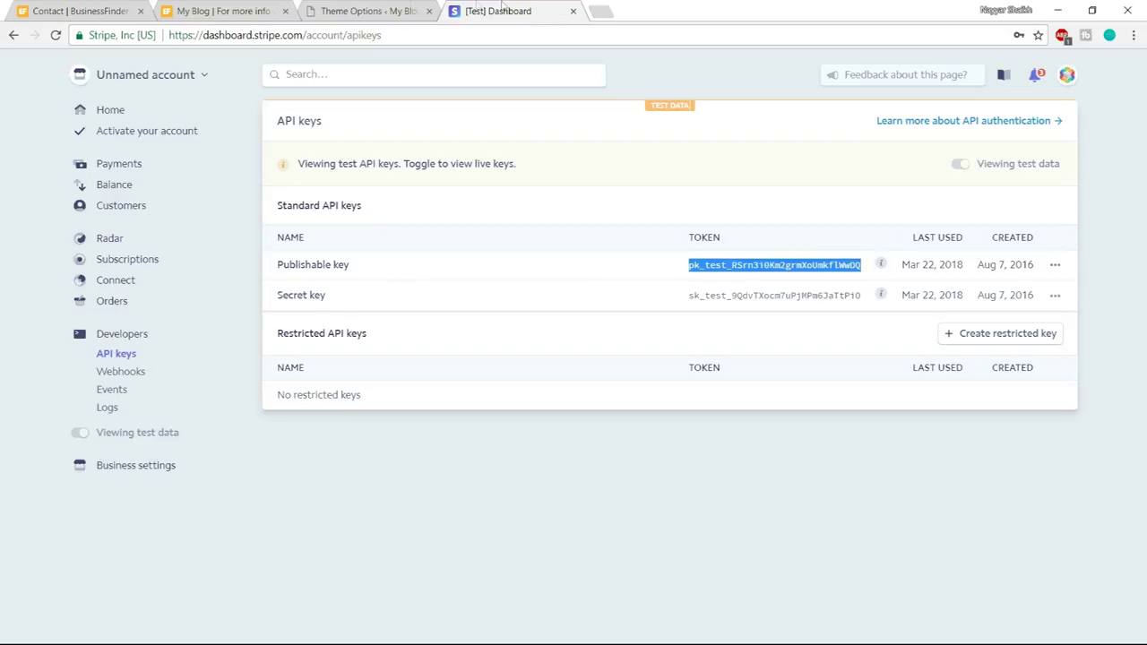
pyautogui.click(374, 10)
pyautogui.hotkey('ctrl', 'v')
# Copy the Stripe test Secret key into the theme's test Secret key field
pyautogui.click(488, 9)
pyautogui.moveTo(683, 298); pyautogui.dragTo(860, 310)
pyautogui.click(374, 11)
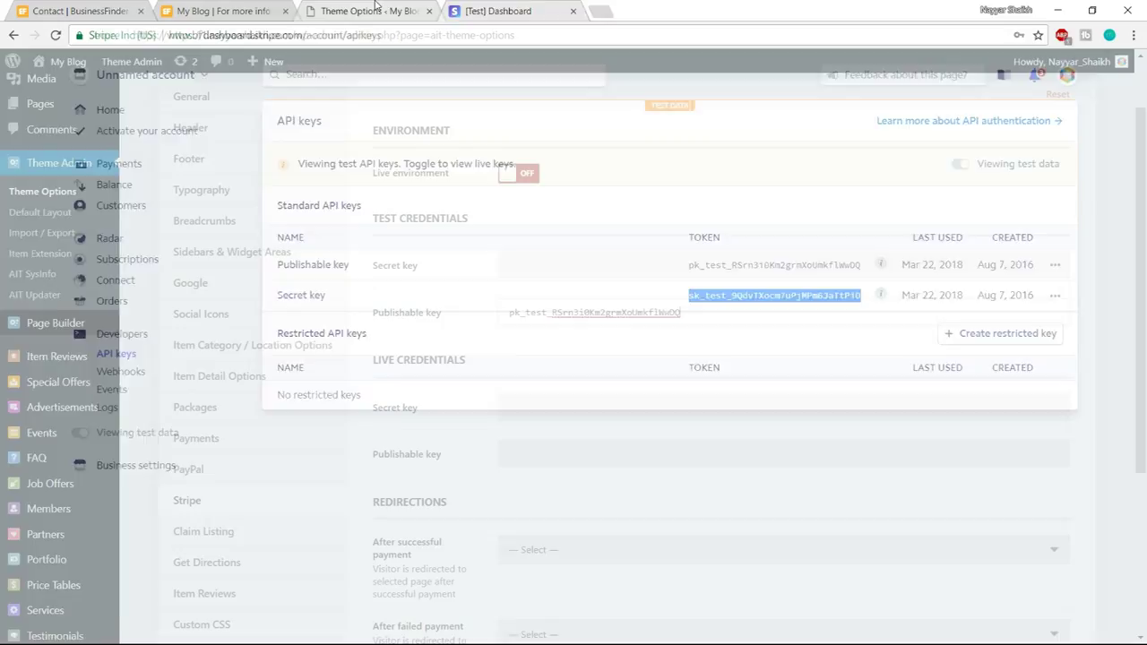
pyautogui.click(621, 260)
pyautogui.hotkey('ctrl', 'v')
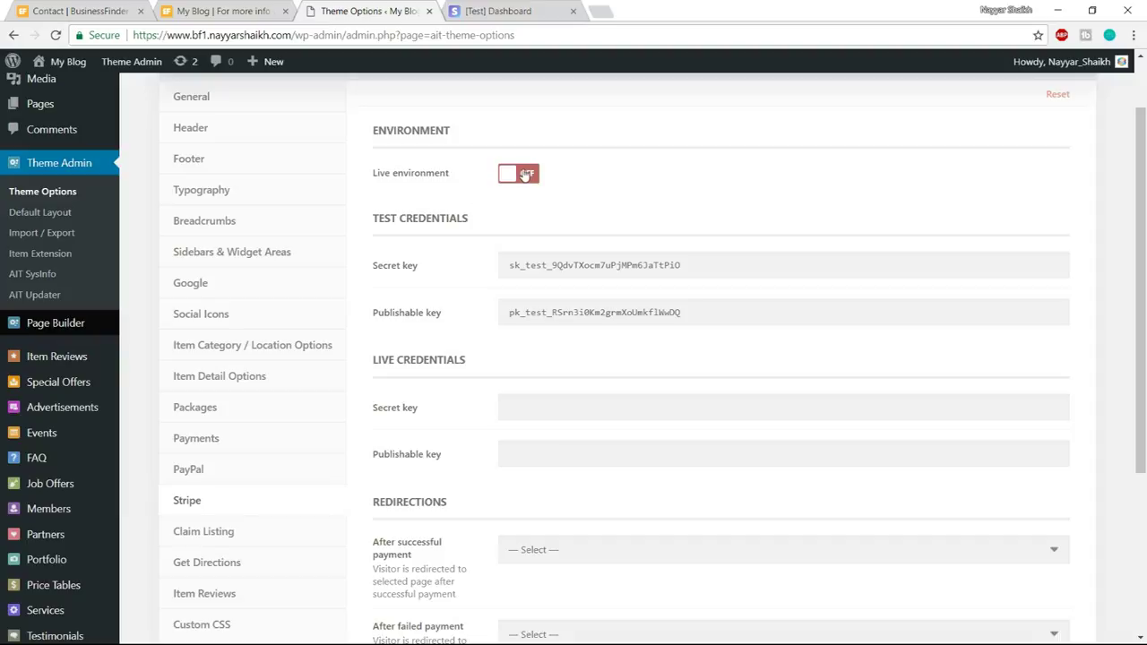
# Try the Stripe live-data toggle, leaving the live environment off in theme settings
pyautogui.click(526, 11)
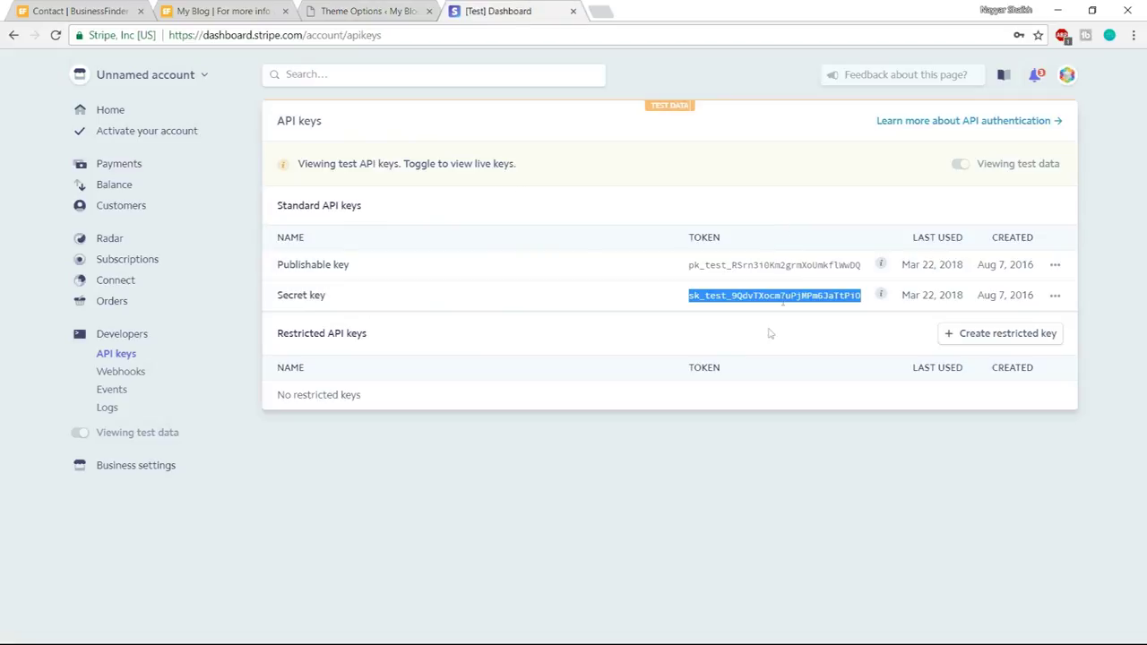
pyautogui.moveTo(1008, 174)
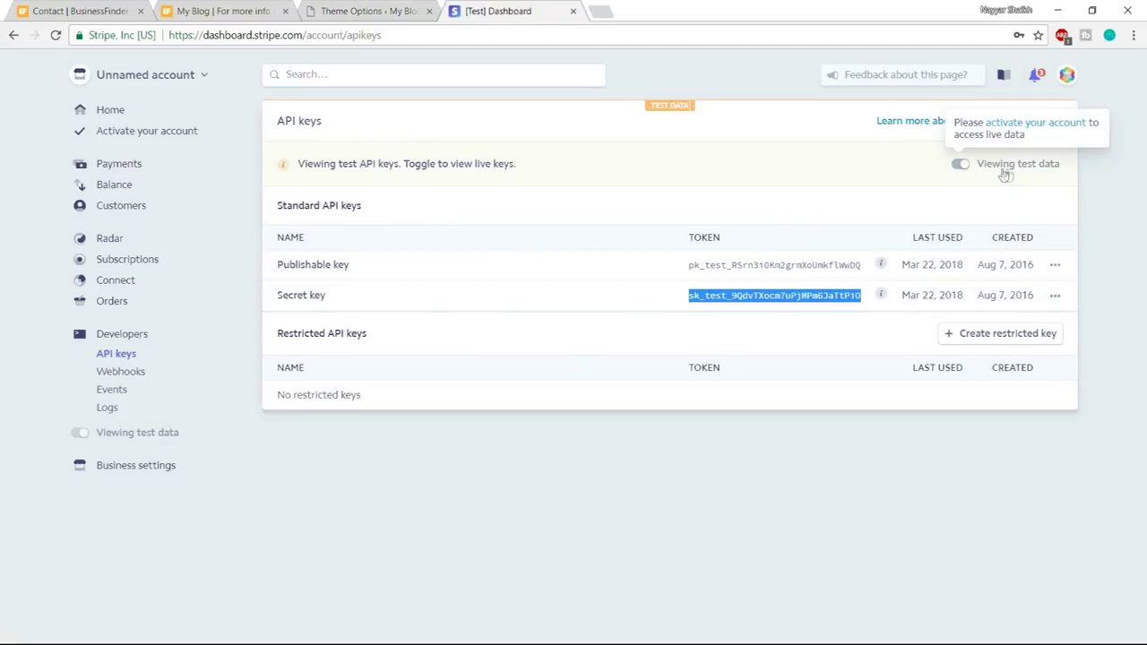
pyautogui.click(961, 173)
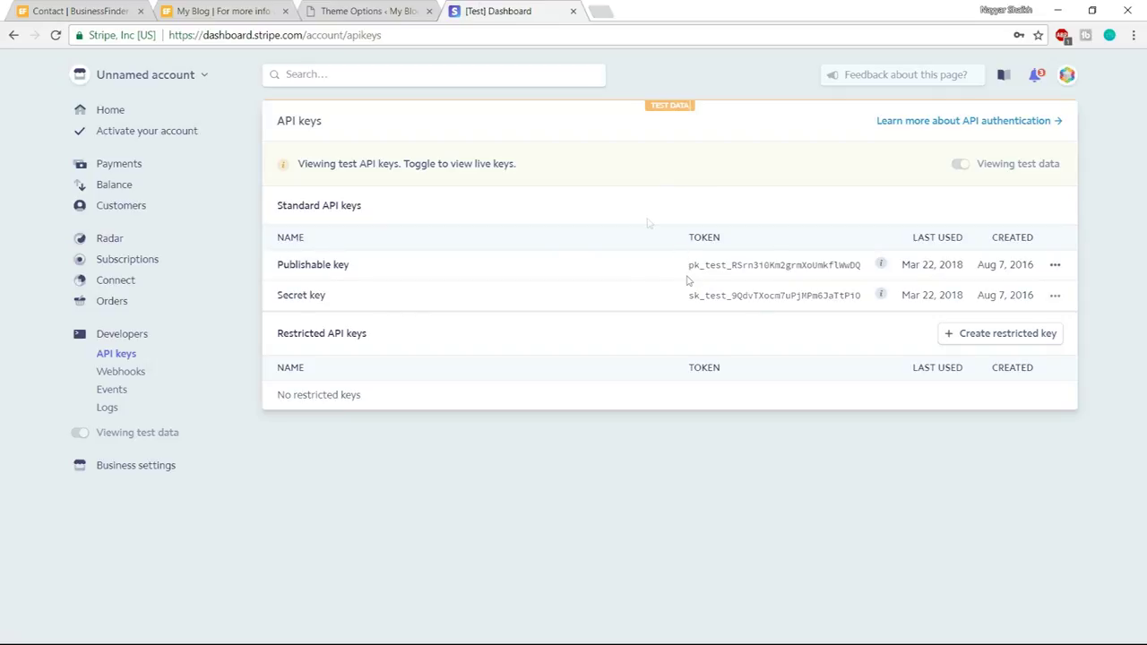
pyautogui.click(367, 11)
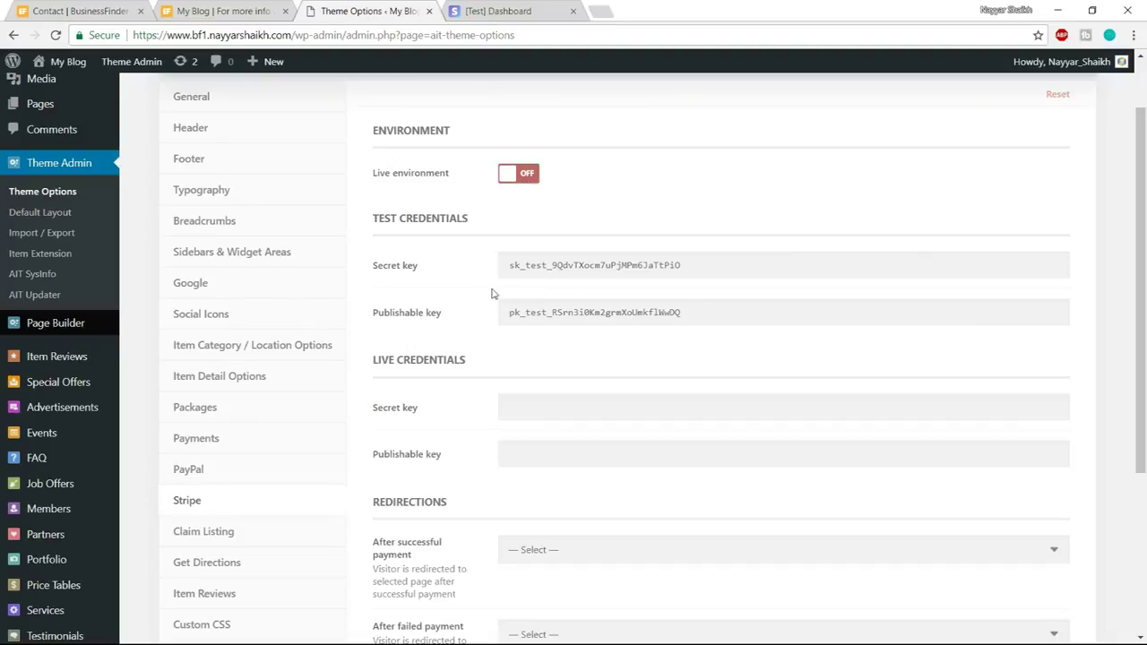
# Choose Home Page for both the successful-payment and failed-payment Stripe redirects
pyautogui.scroll(-2, 899, 327)
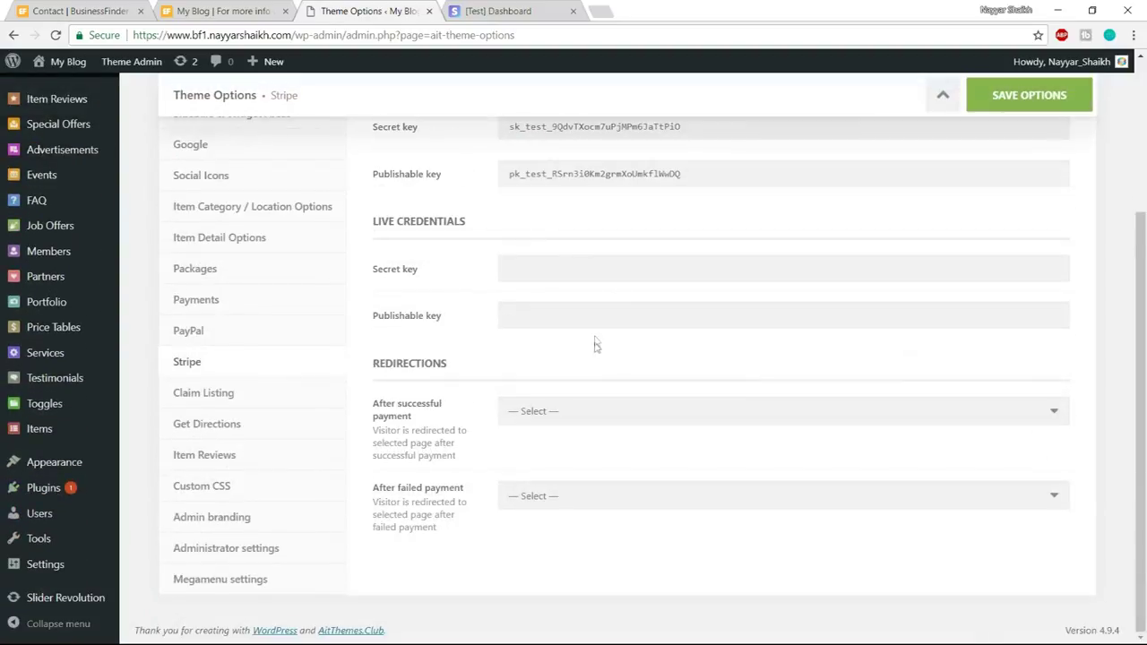
pyautogui.click(538, 416)
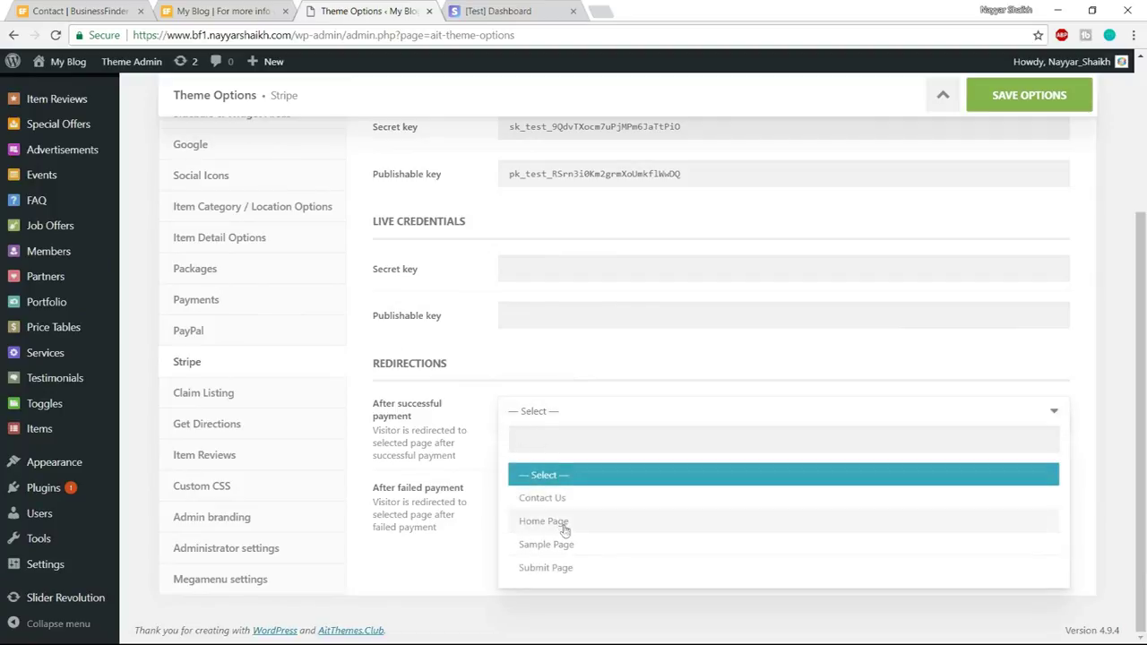
pyautogui.click(562, 523)
pyautogui.click(563, 504)
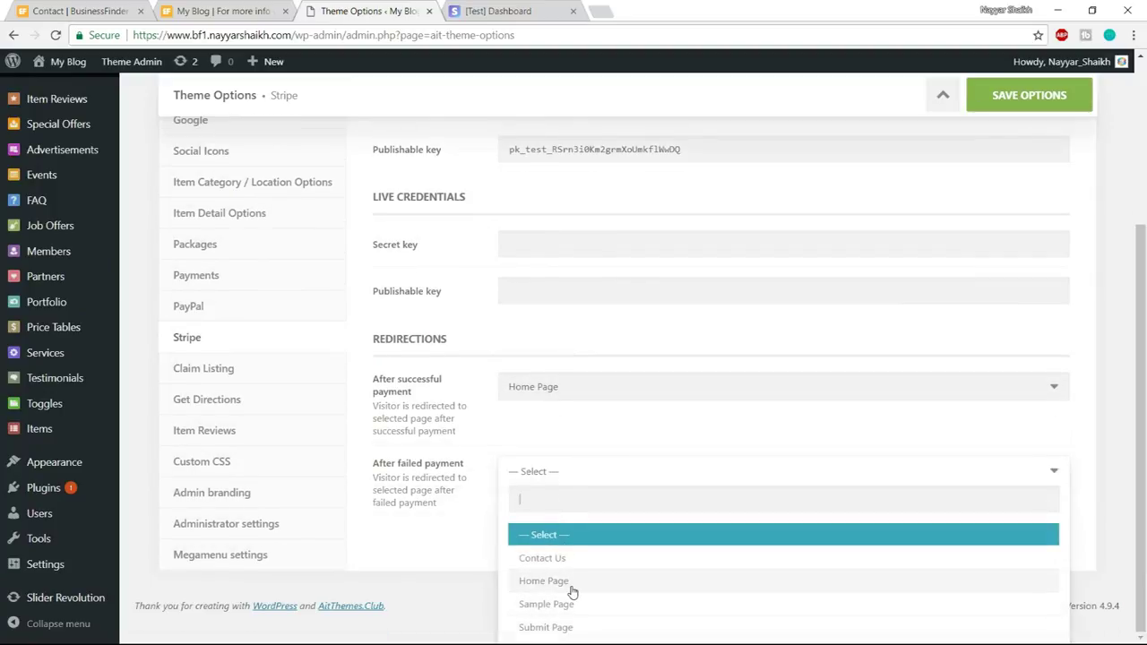
pyautogui.click(543, 580)
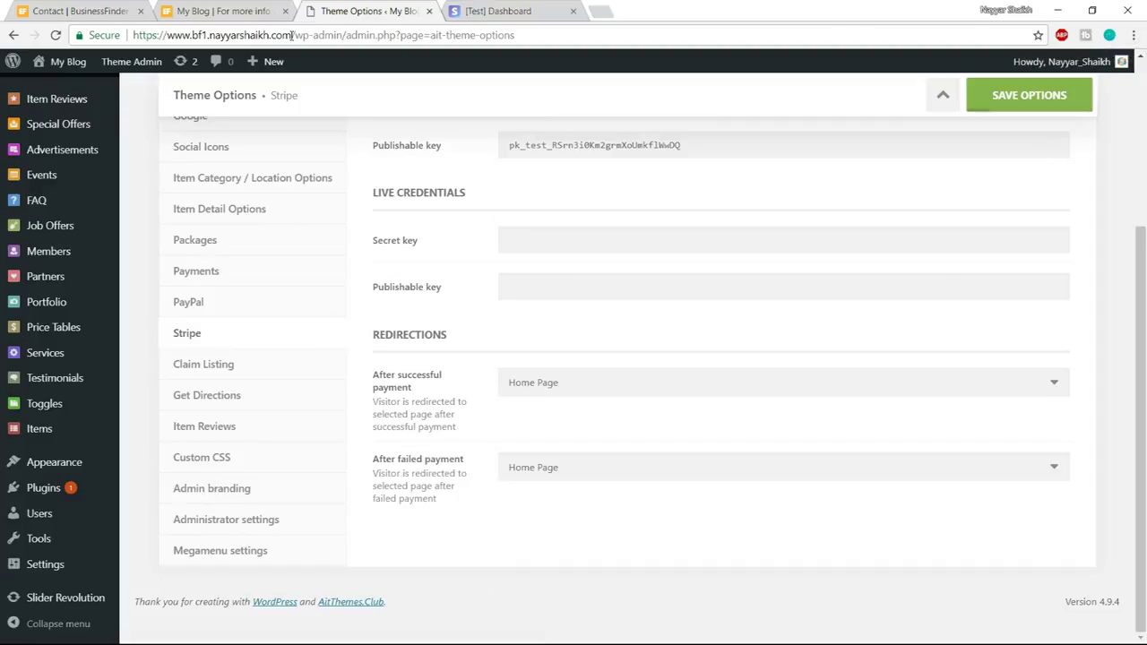
pyautogui.moveTo(292, 35); pyautogui.dragTo(133, 35)
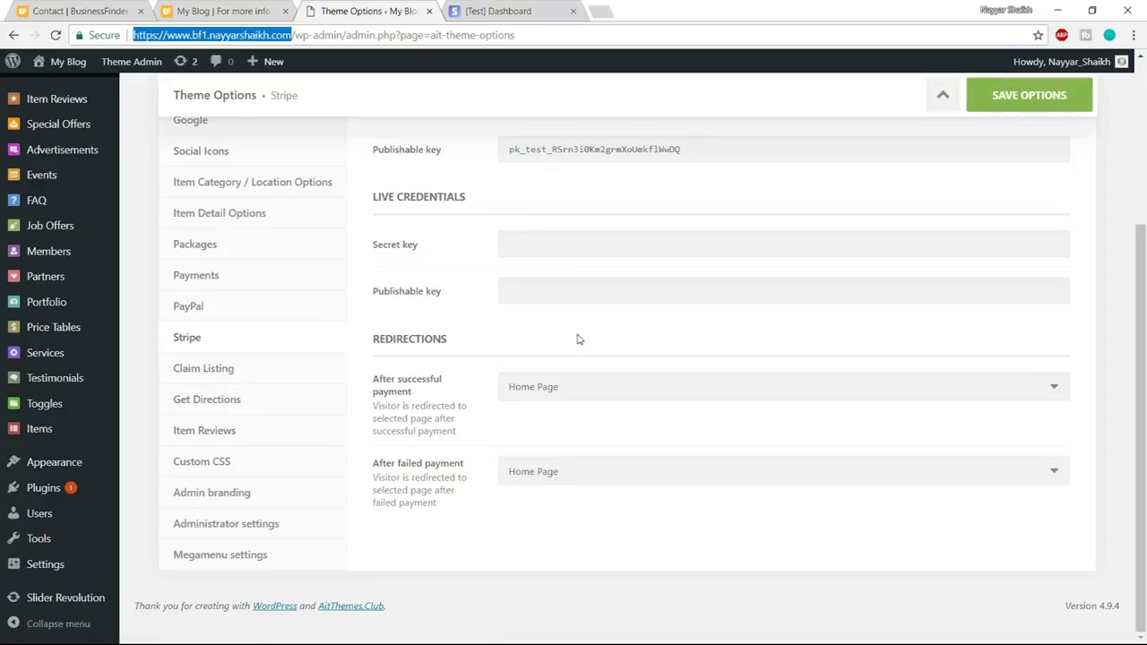
pyautogui.click(1133, 34)
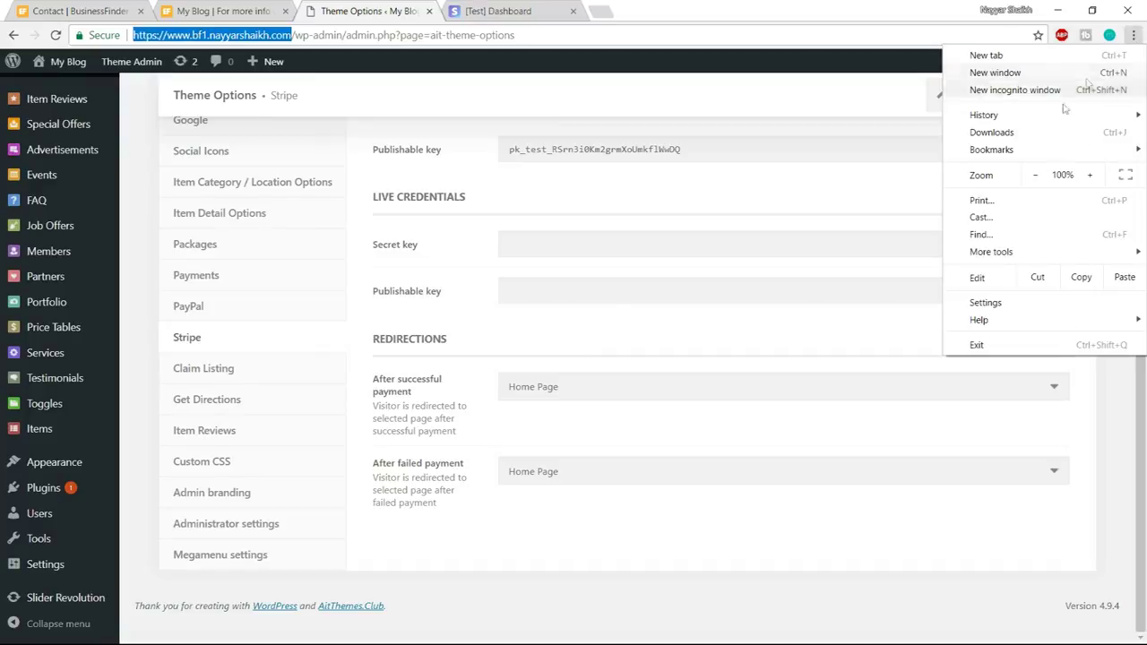
# Load the BusinessFinder site in a private window and bring up its registration form
pyautogui.click(1060, 94)
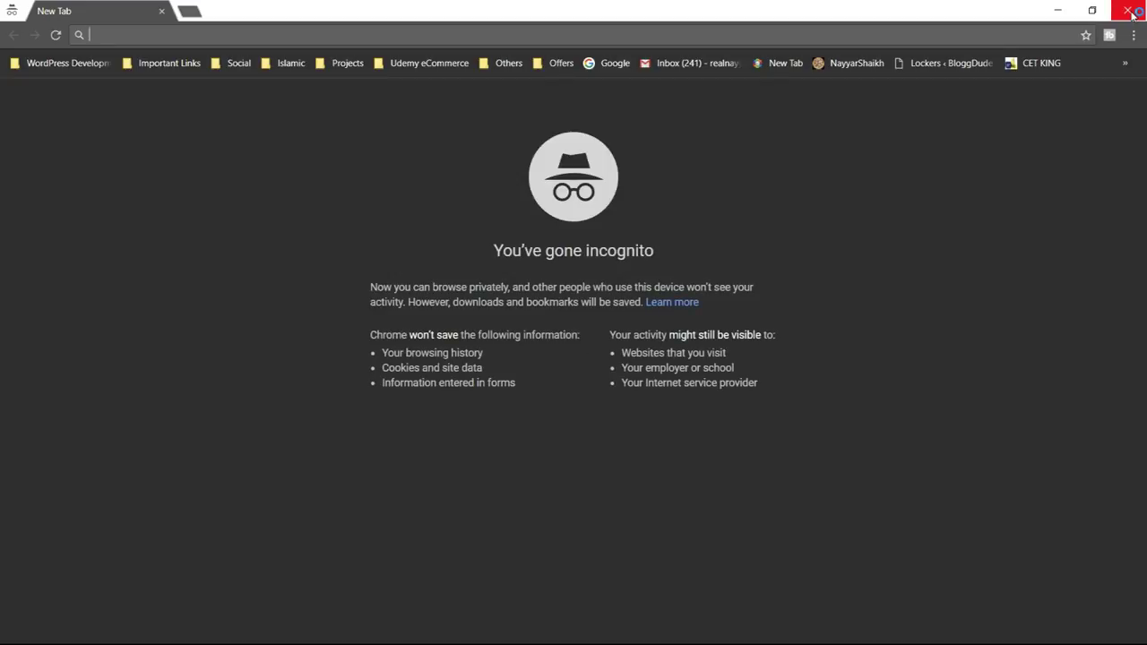
pyautogui.click(1131, 14)
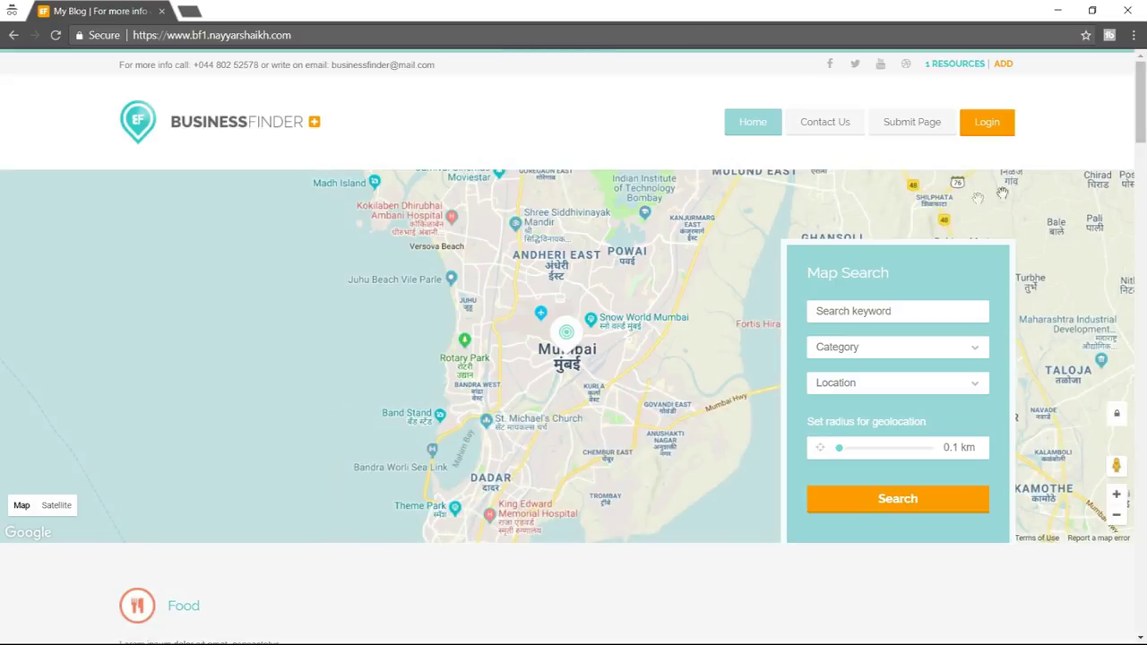
pyautogui.click(986, 127)
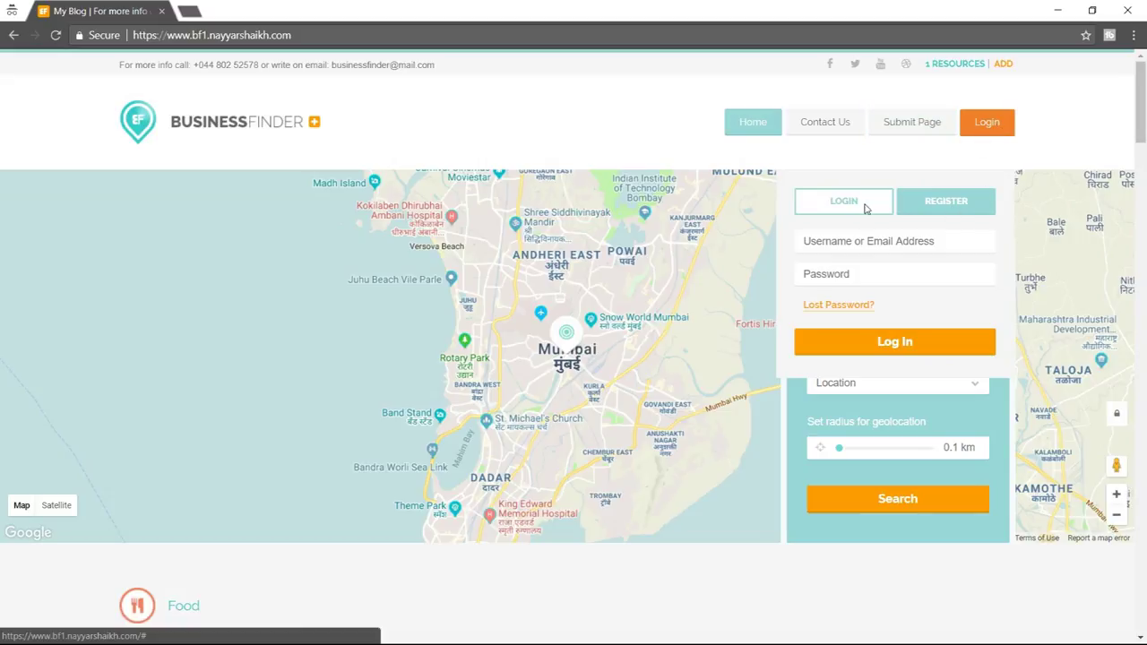
pyautogui.click(939, 208)
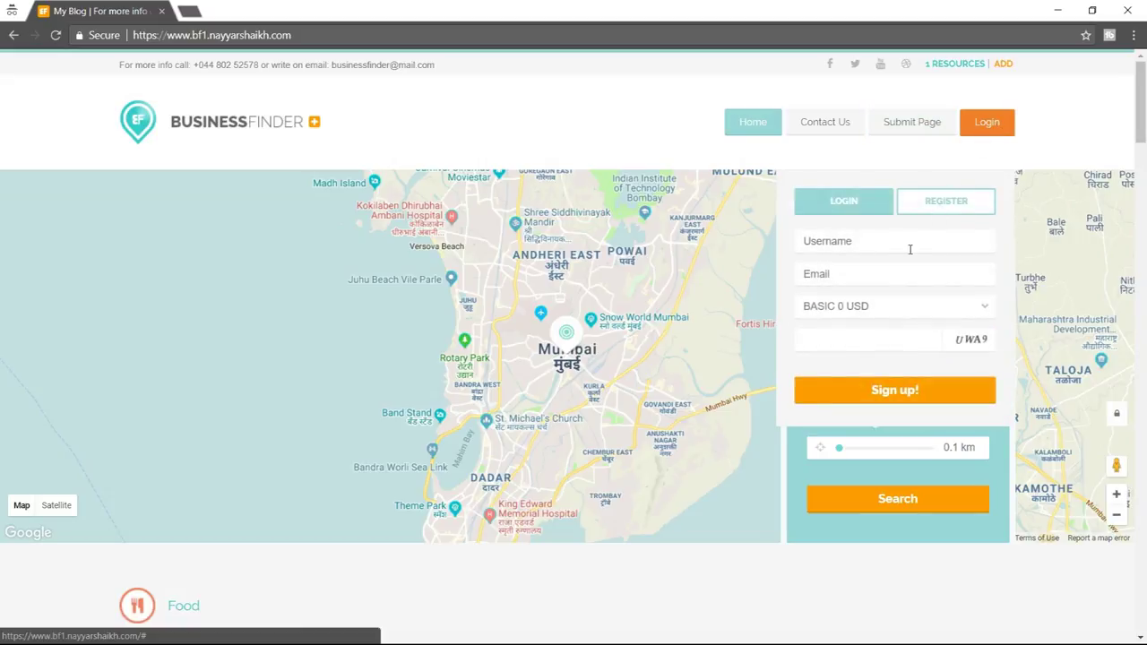
pyautogui.click(881, 310)
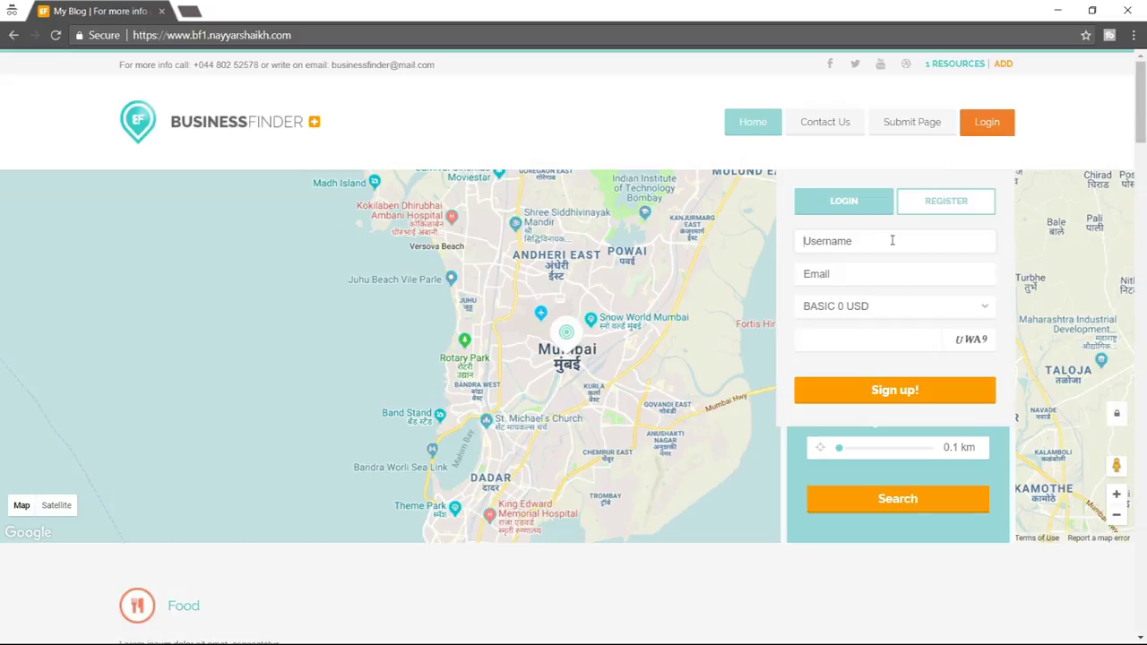
# Enter a new username and e-mail, pick PREMIUM 50 USD, fill the captcha and sign up
pyautogui.click(892, 240)
pyautogui.write('nayyars7771')
pyautogui.click(859, 269)
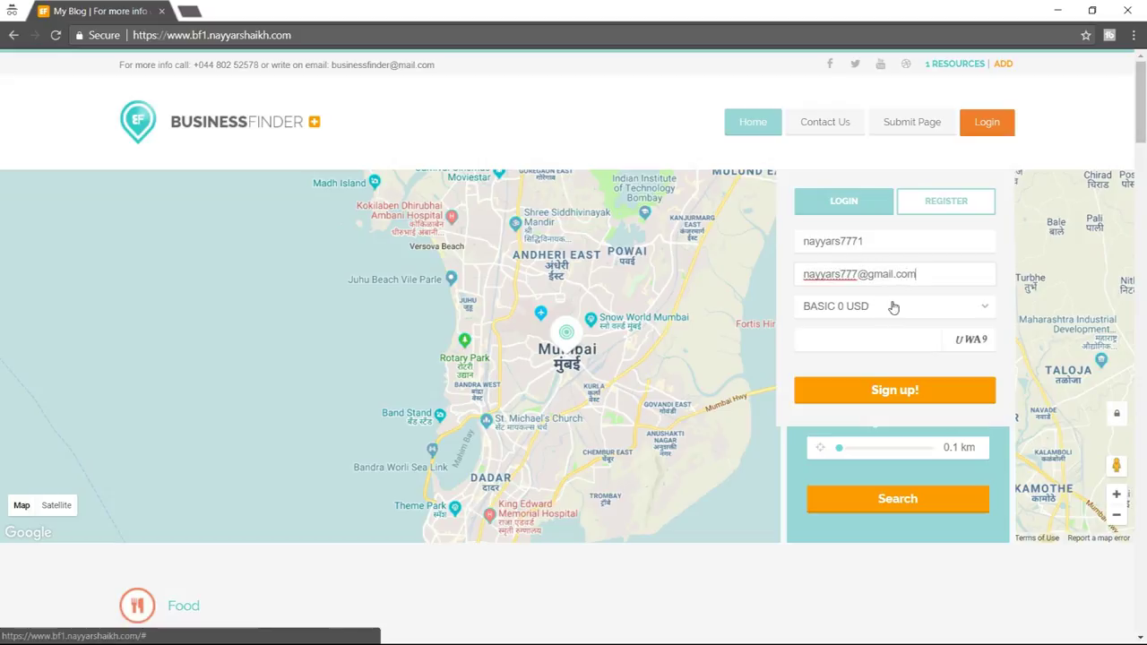
pyautogui.click(893, 307)
pyautogui.click(873, 355)
pyautogui.click(868, 364)
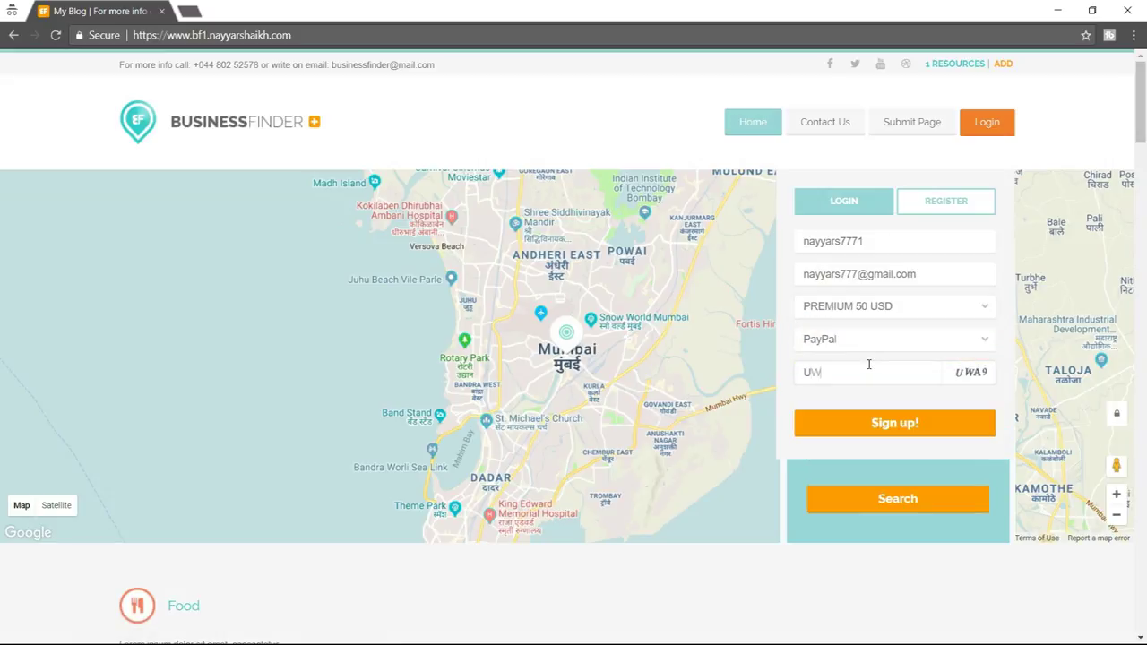
pyautogui.click(885, 427)
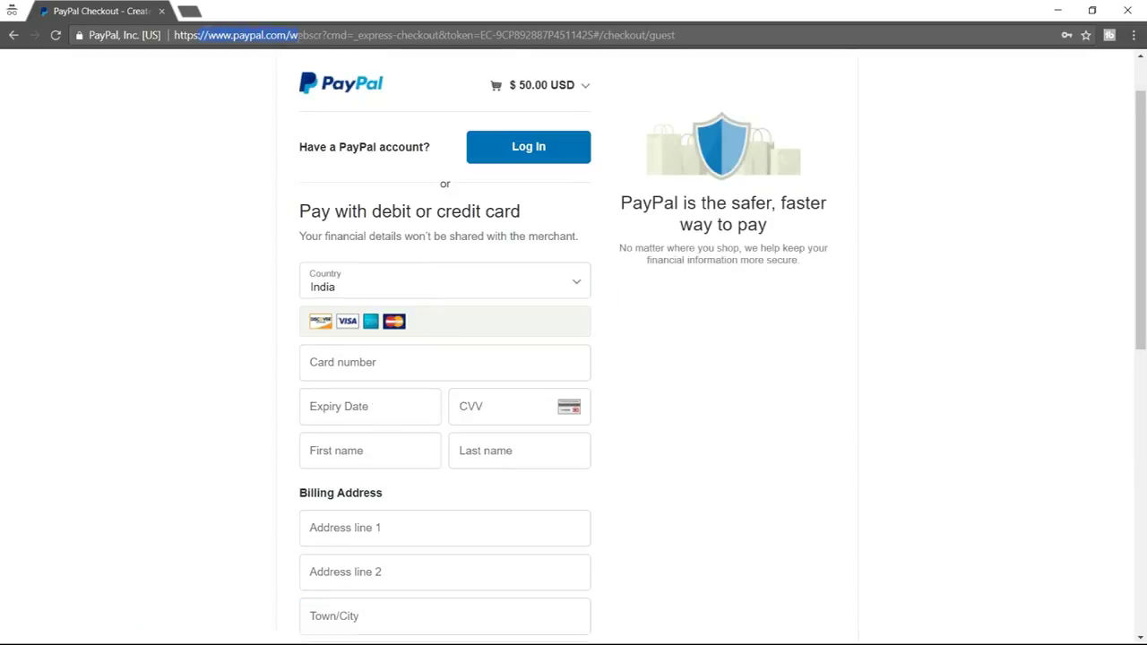
# Check the PayPal order summary listing PREMIUM at $50.00, close it, and return to BusinessFinder
pyautogui.scroll(-7, 358, 394)
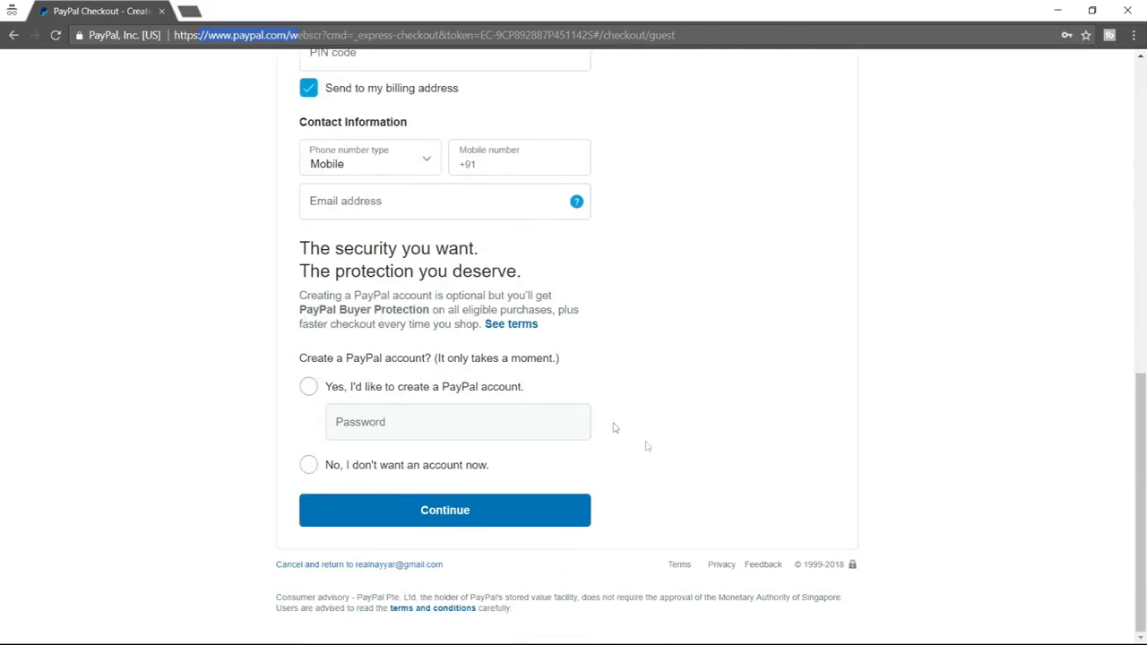
pyautogui.scroll(8, 653, 471)
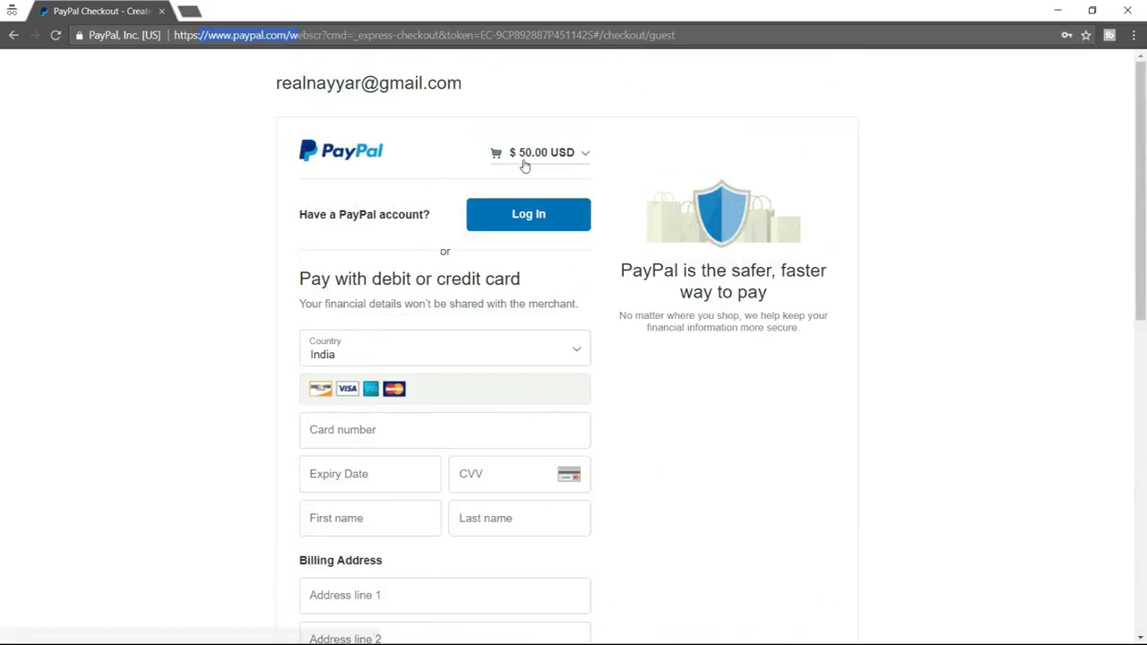
pyautogui.click(527, 158)
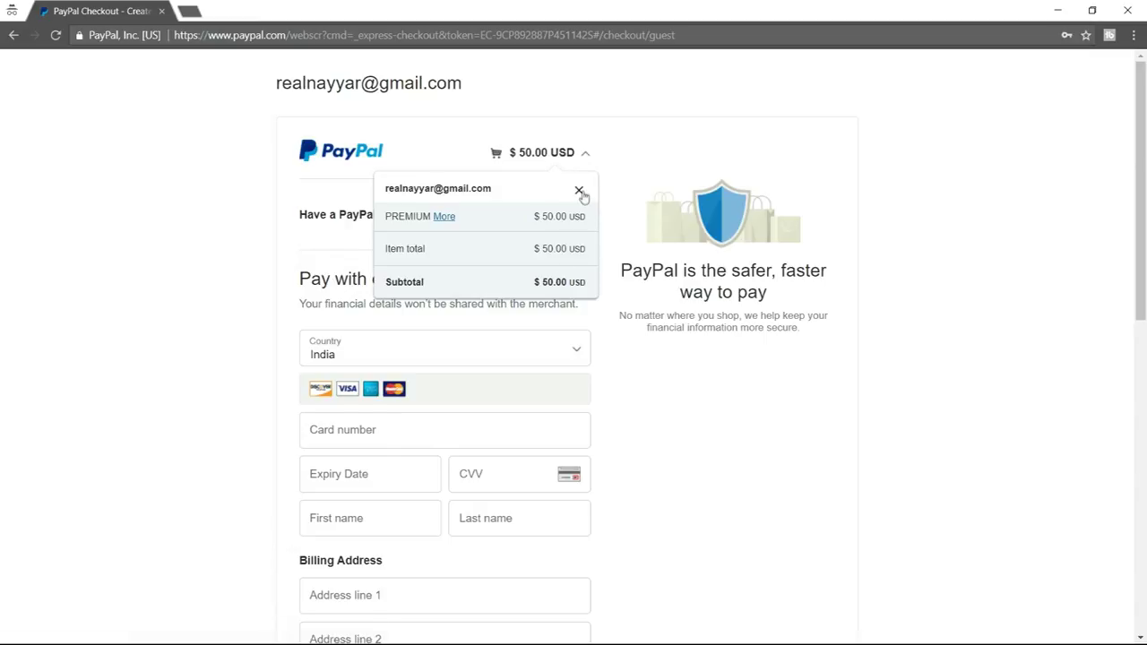
pyautogui.click(579, 190)
pyautogui.click(13, 35)
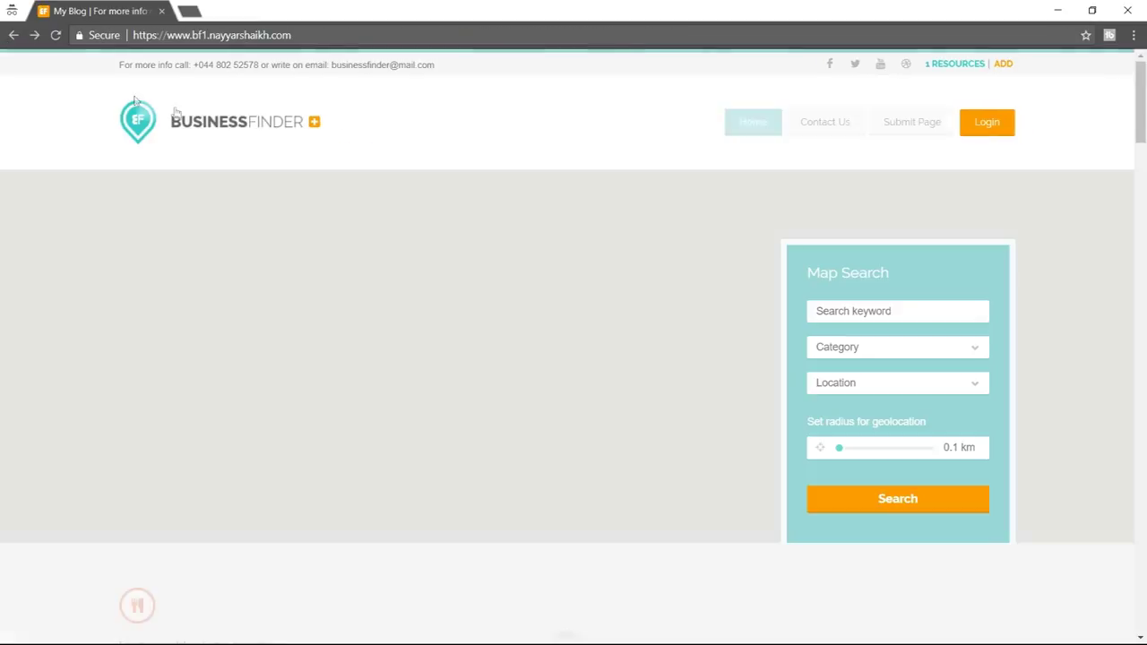
# Resubmit registration with a trimmed username, PREMIUM plan and Stripe payment, getting 'already registered'
pyautogui.click(989, 133)
pyautogui.click(965, 206)
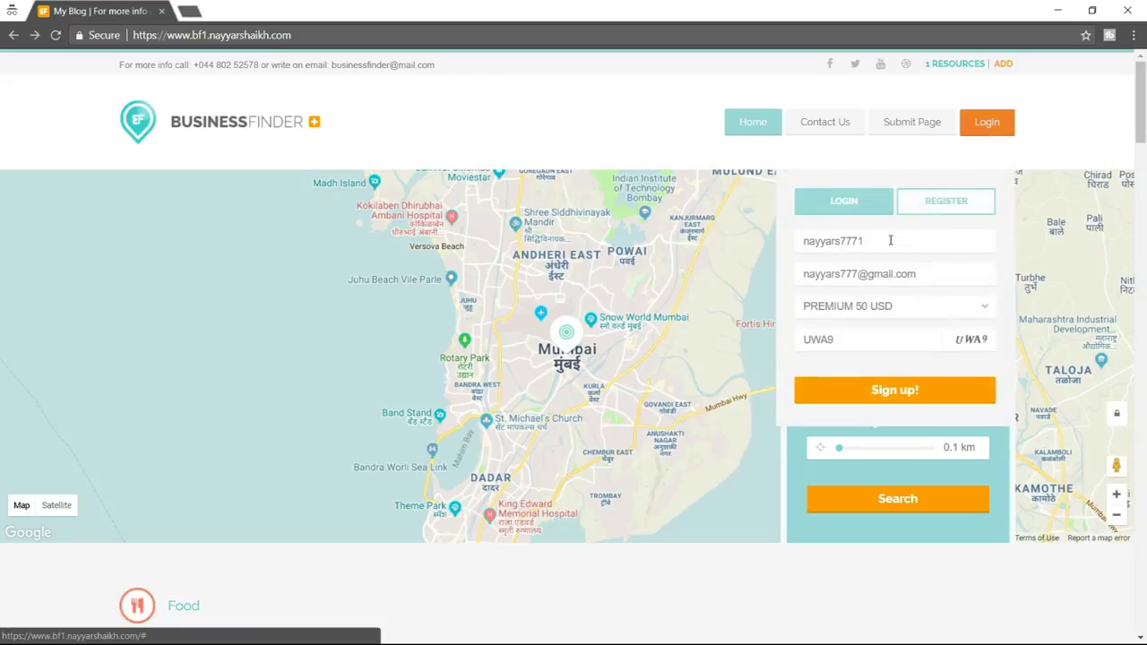
pyautogui.click(890, 240)
pyautogui.press('BackSpace')
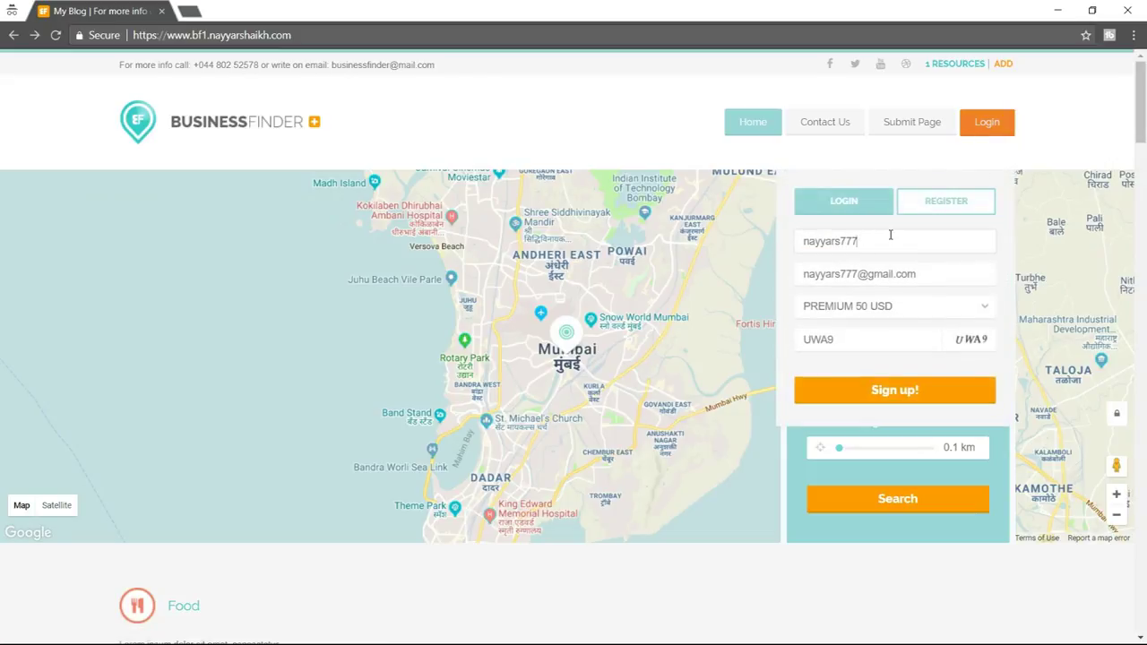
pyautogui.click(900, 340)
pyautogui.click(893, 355)
pyautogui.click(876, 346)
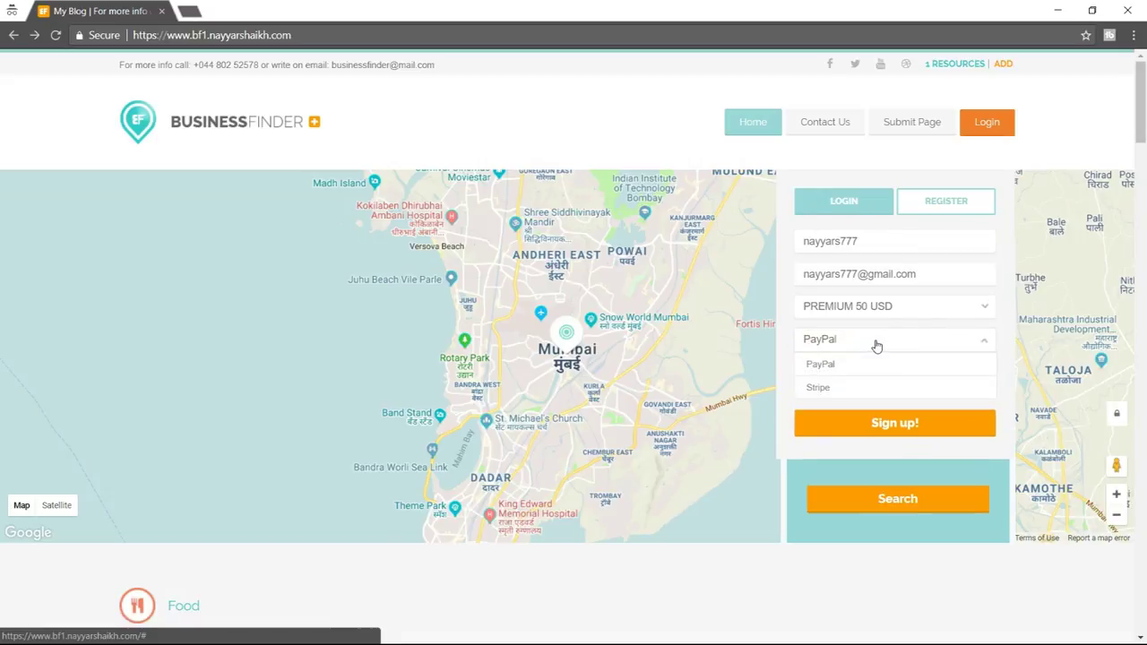
pyautogui.click(852, 385)
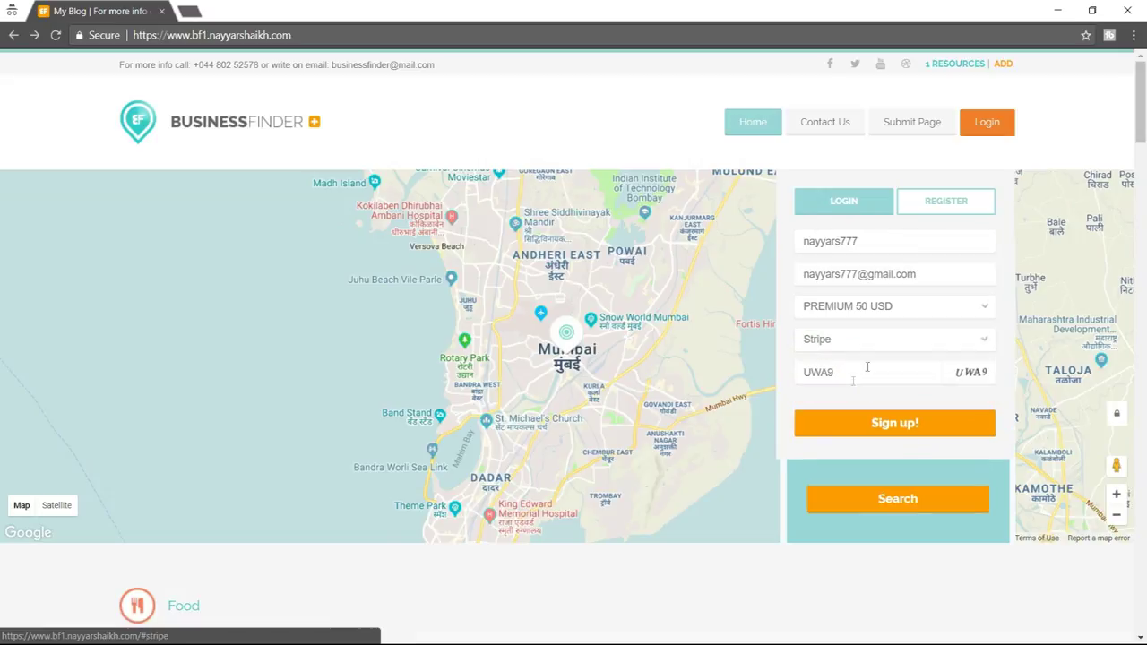
pyautogui.click(908, 427)
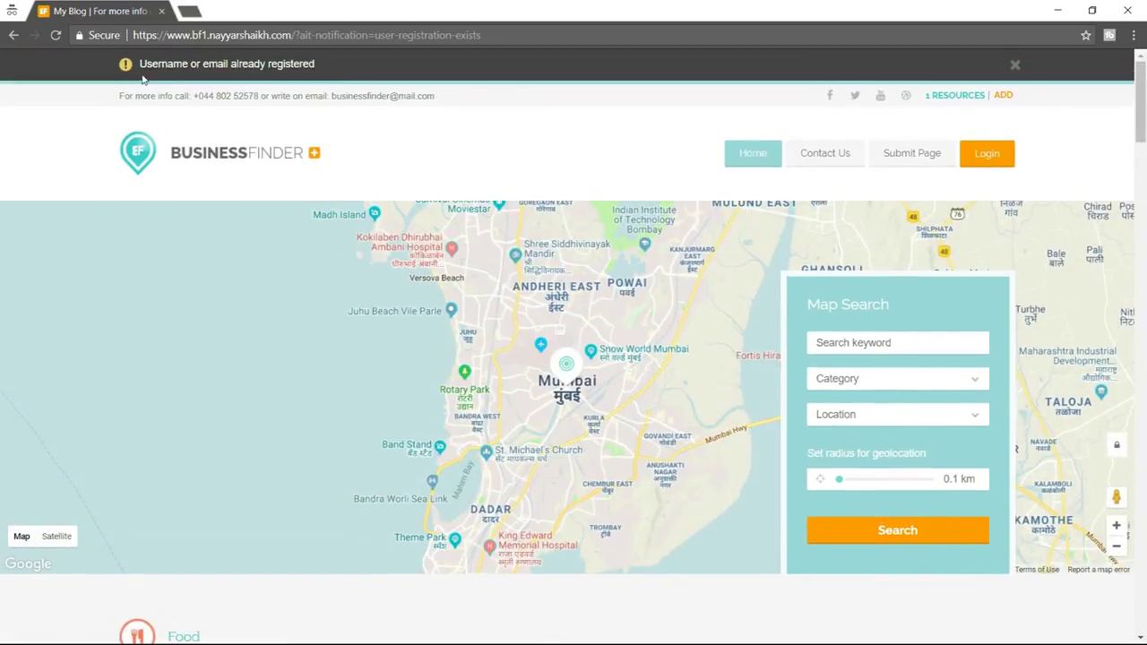
# Enter a fresh username and e-mail address in the registration form
pyautogui.moveTo(141, 63); pyautogui.dragTo(340, 64)
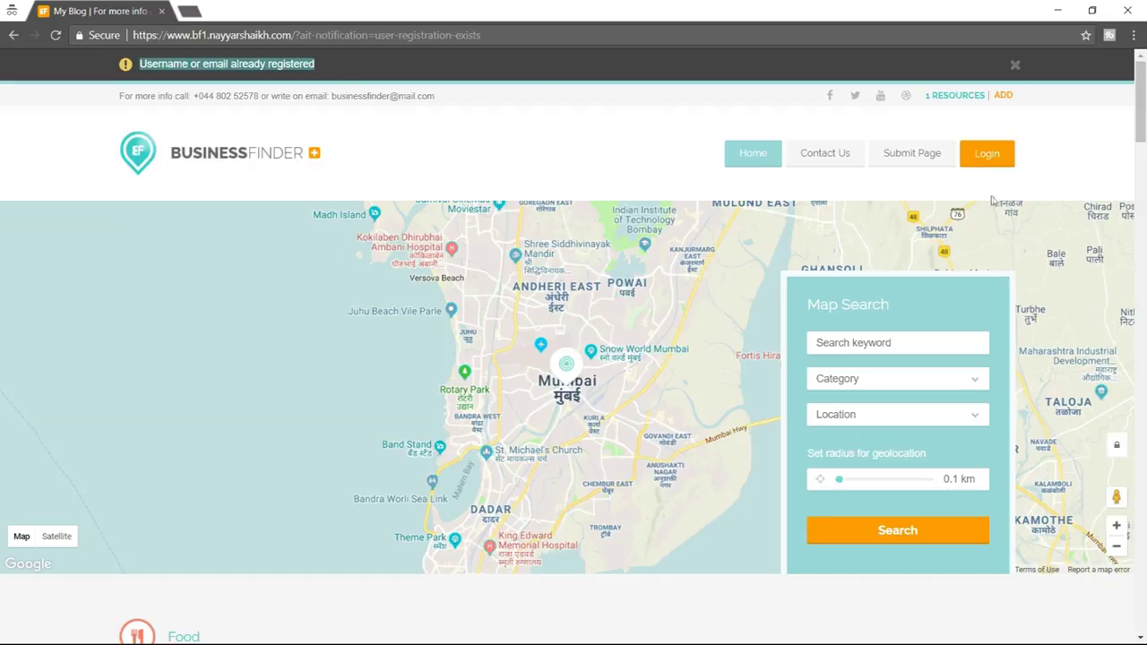
pyautogui.click(976, 169)
pyautogui.click(945, 233)
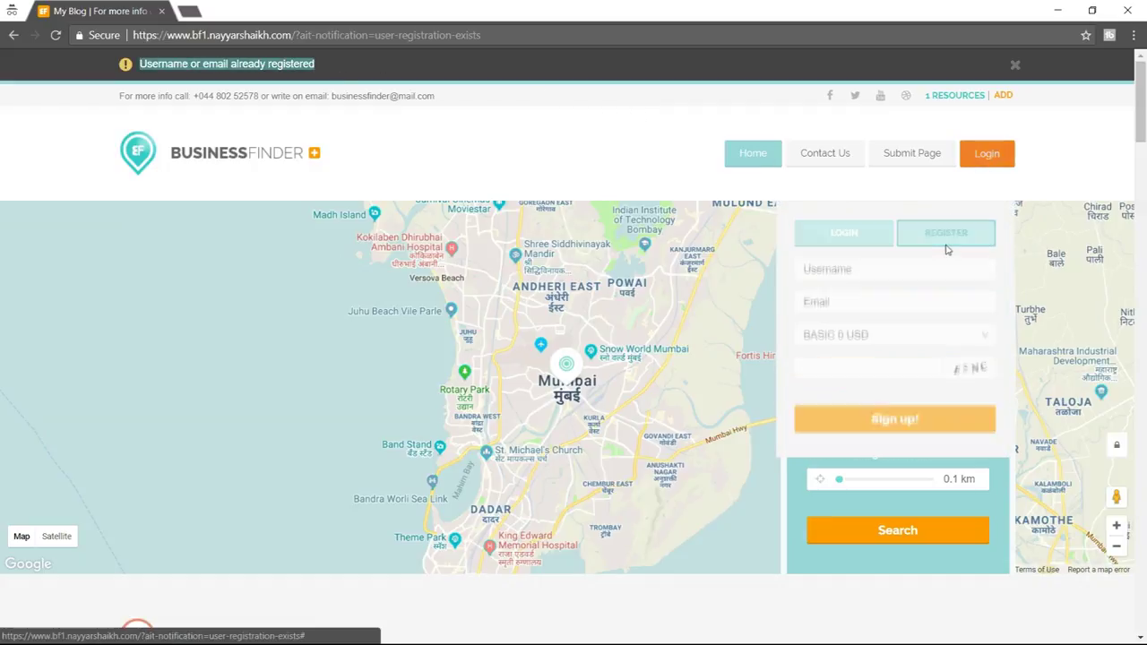
pyautogui.click(901, 273)
pyautogui.write('nayyst')
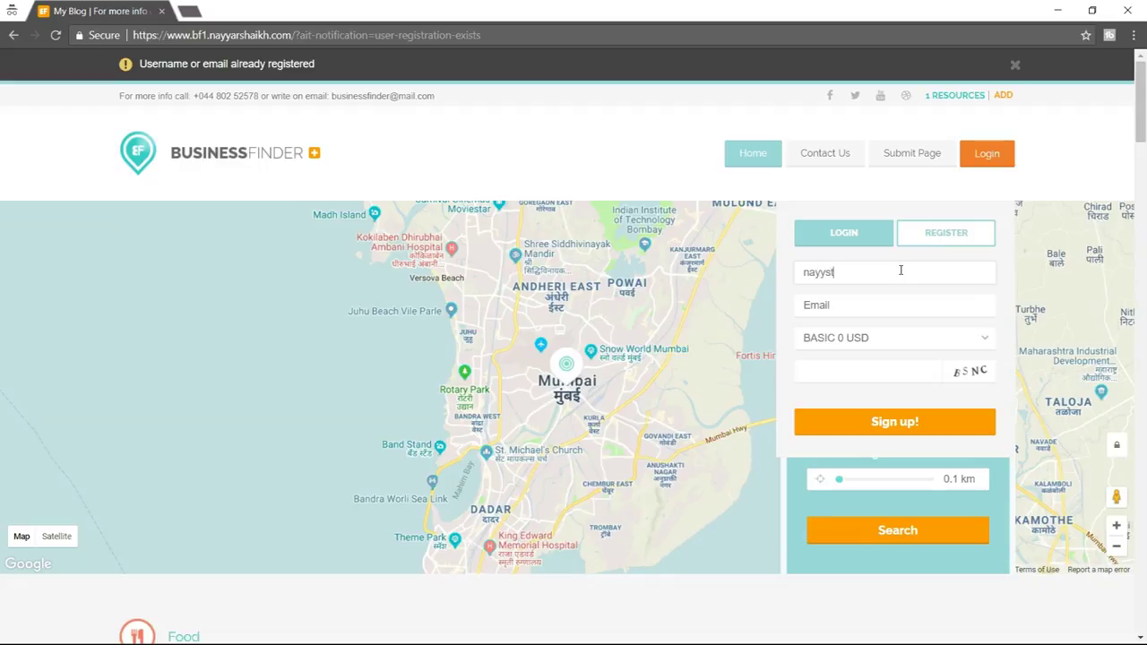
pyautogui.write('888')
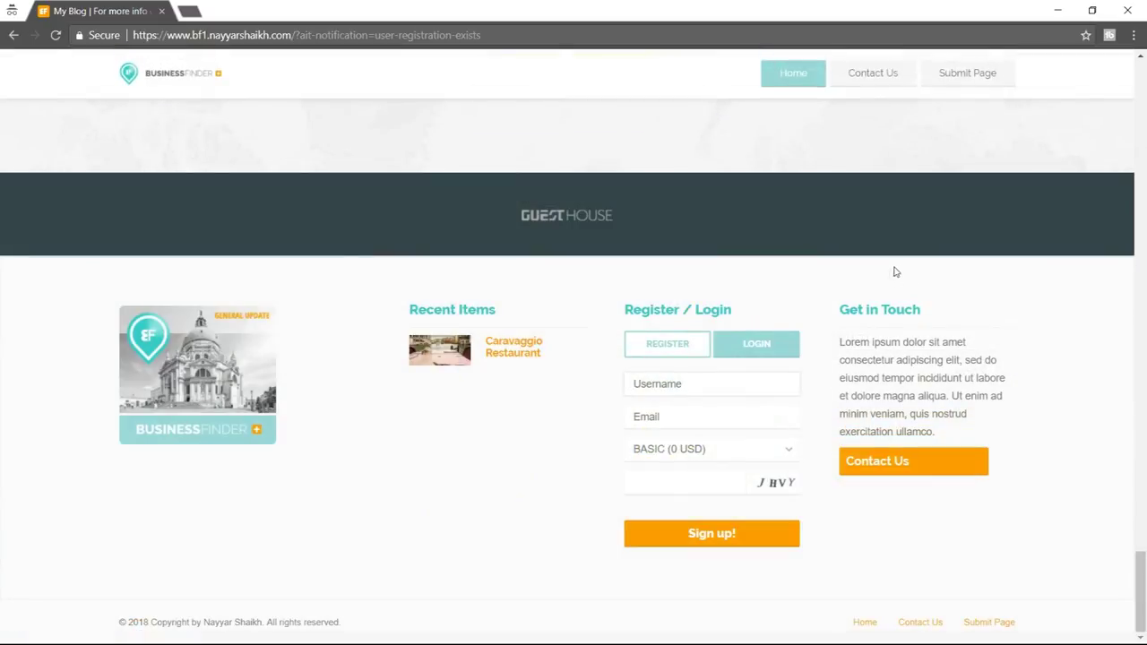
pyautogui.scroll(15, 893, 269)
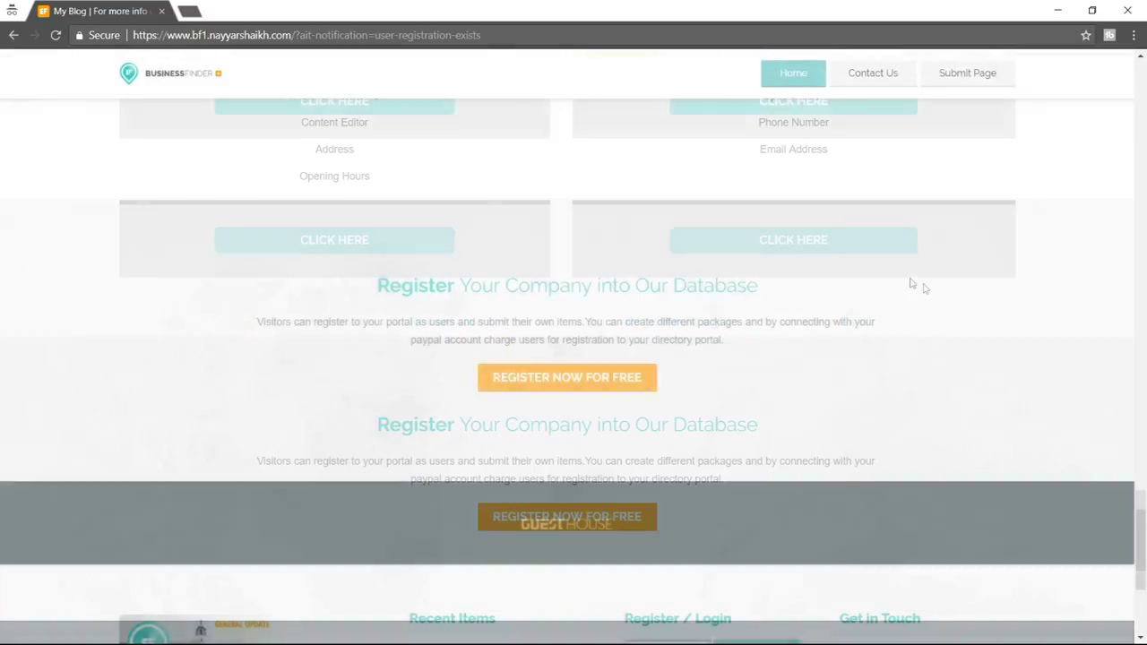
pyautogui.scroll(10, 977, 266)
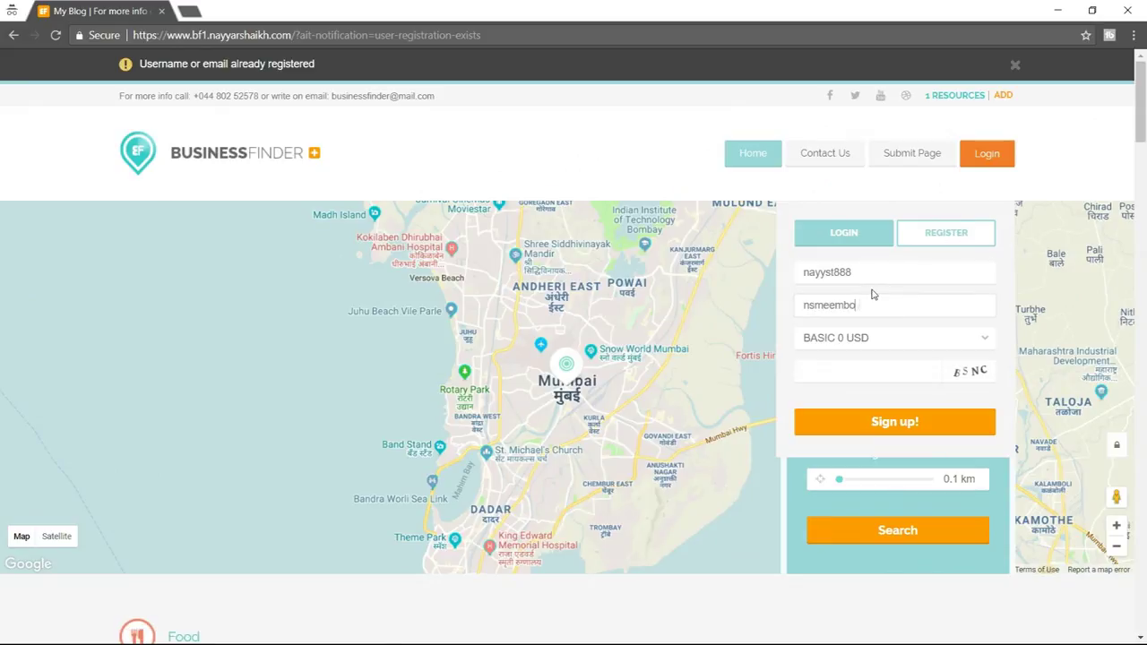
# Choose PREMIUM 50 USD with Stripe, correct the captcha after a failed check, and submit
pyautogui.click(860, 344)
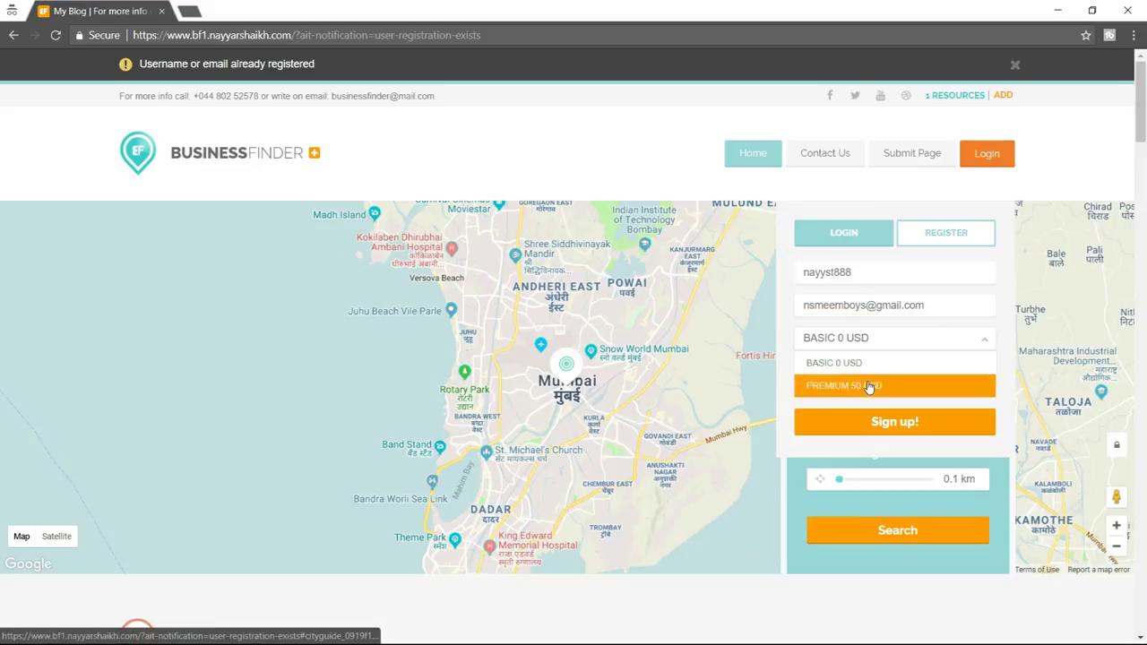
pyautogui.click(867, 387)
pyautogui.click(881, 372)
pyautogui.click(853, 419)
pyautogui.click(871, 403)
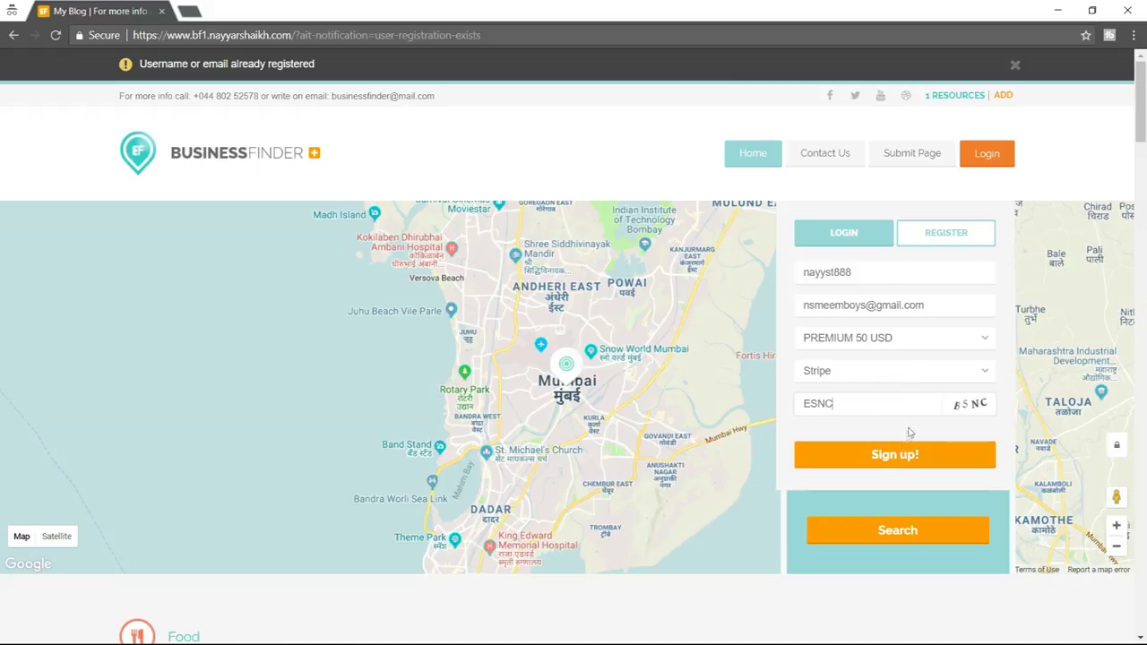
pyautogui.click(901, 455)
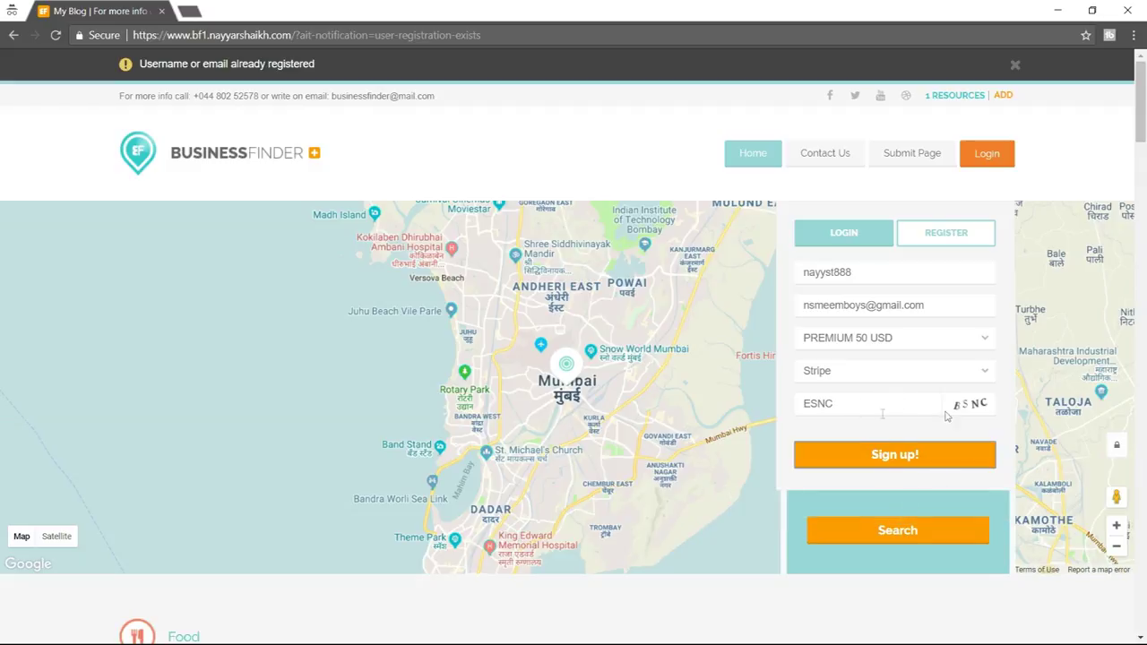
pyautogui.click(799, 405)
pyautogui.write('b')
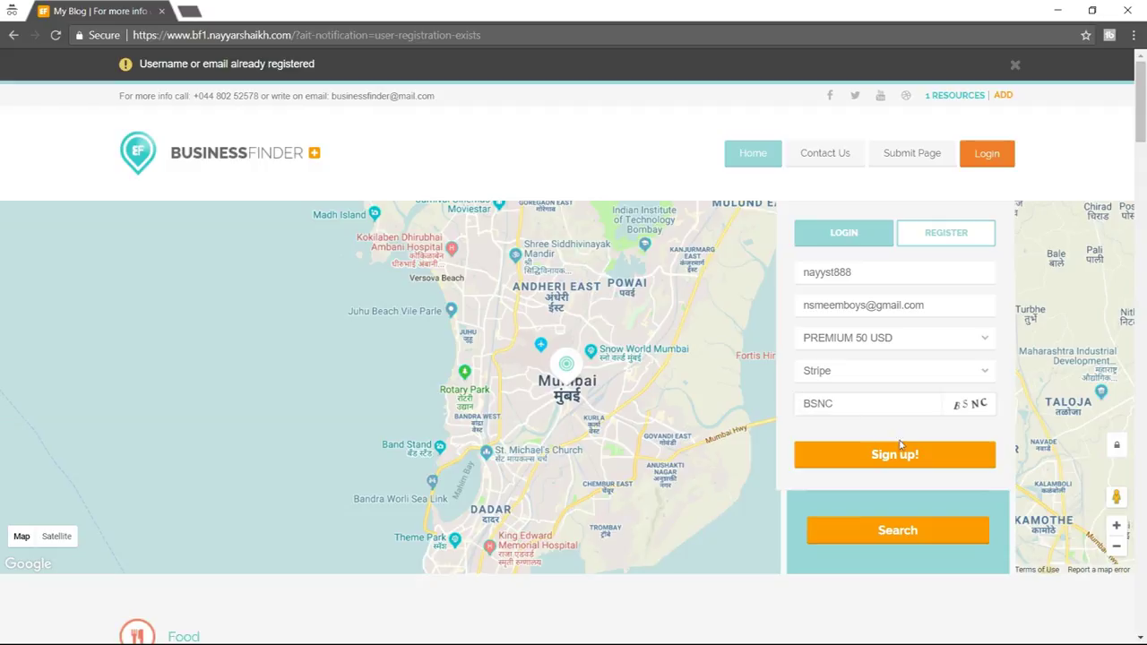
pyautogui.click(900, 452)
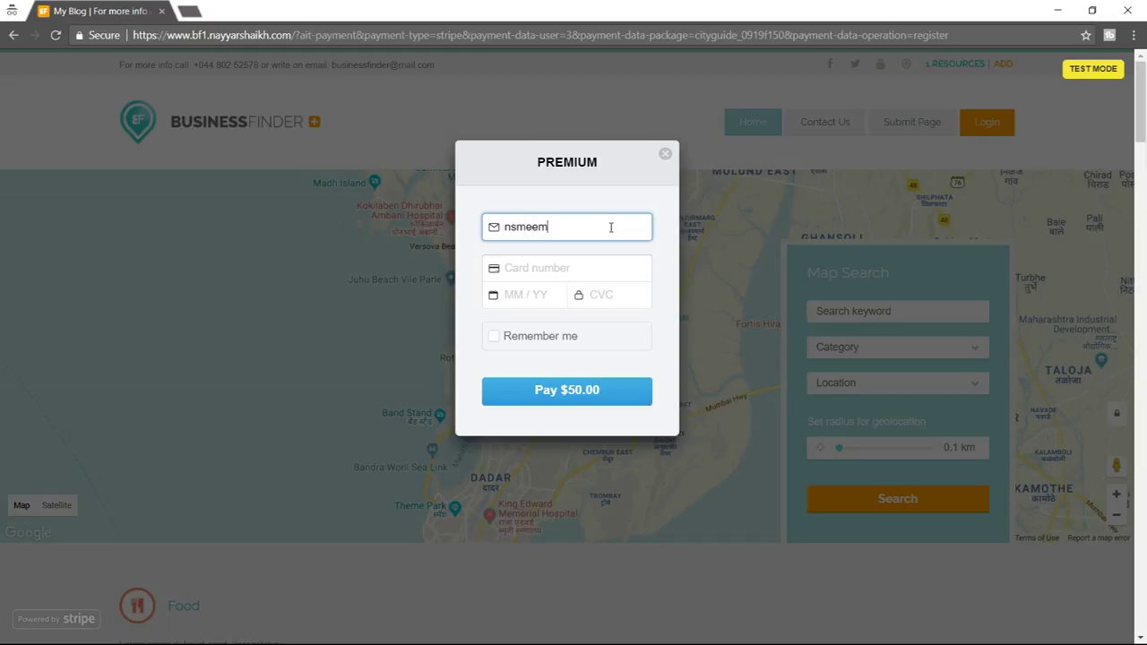
# Pay $50.00 in the Stripe popup using the Gmail address and the Stripe test card number
pyautogui.press('Tab')
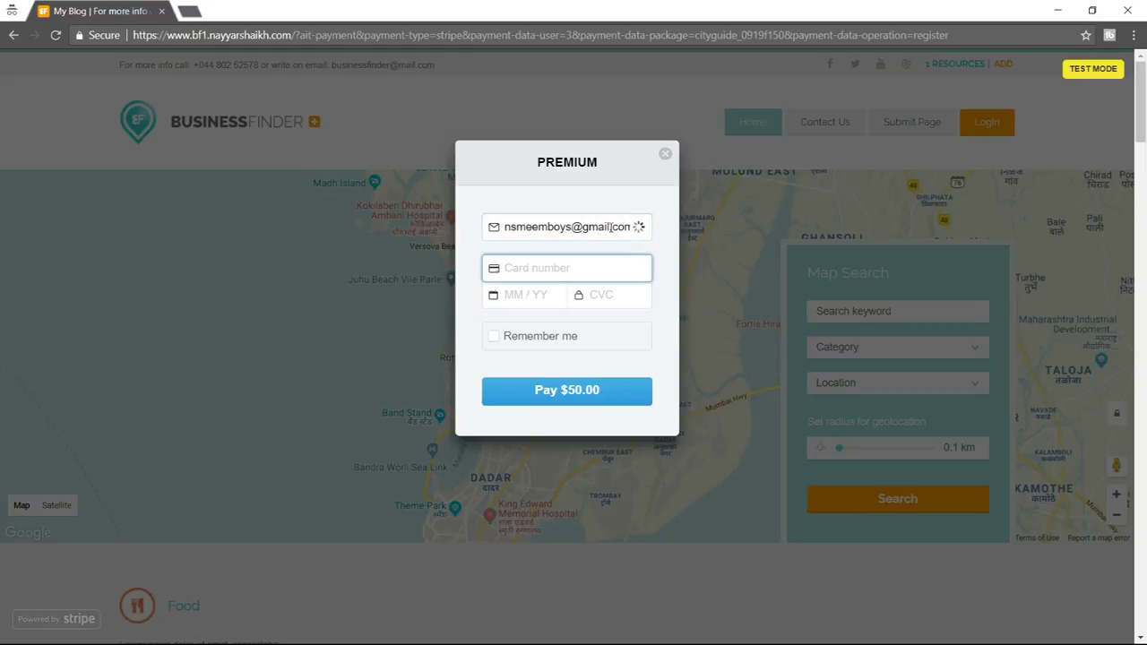
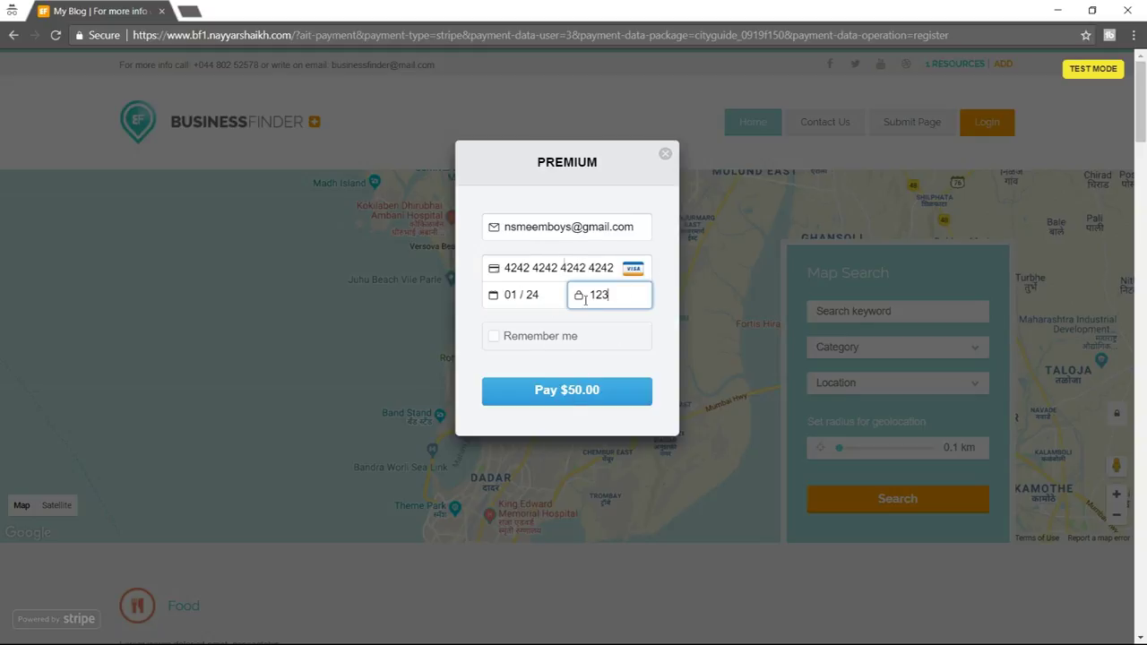
pyautogui.click(577, 398)
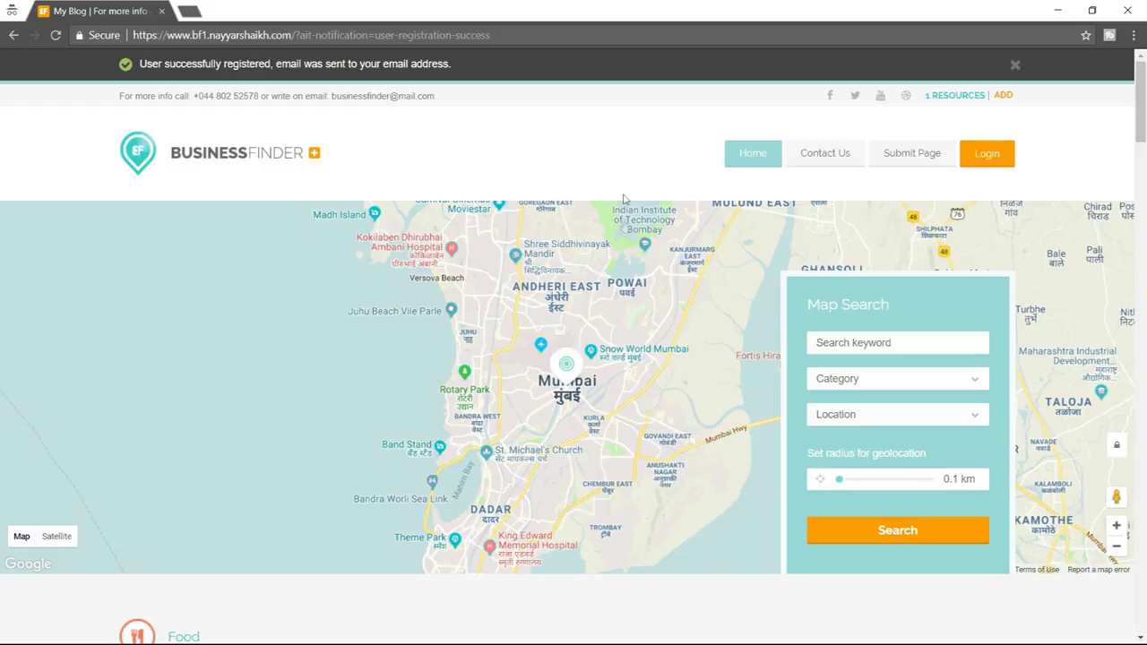
pyautogui.hotkey('alt', 'Tab')
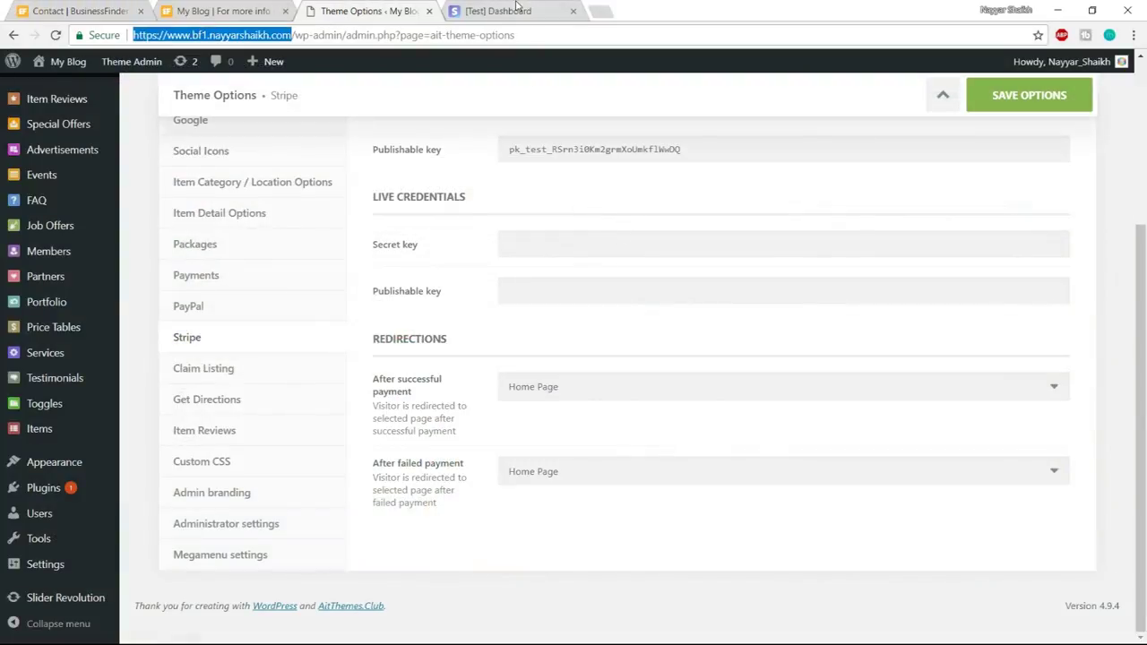
# Inspect the latest charge.succeeded event in Stripe, then return to the test-mode Home dashboard
pyautogui.click(516, 9)
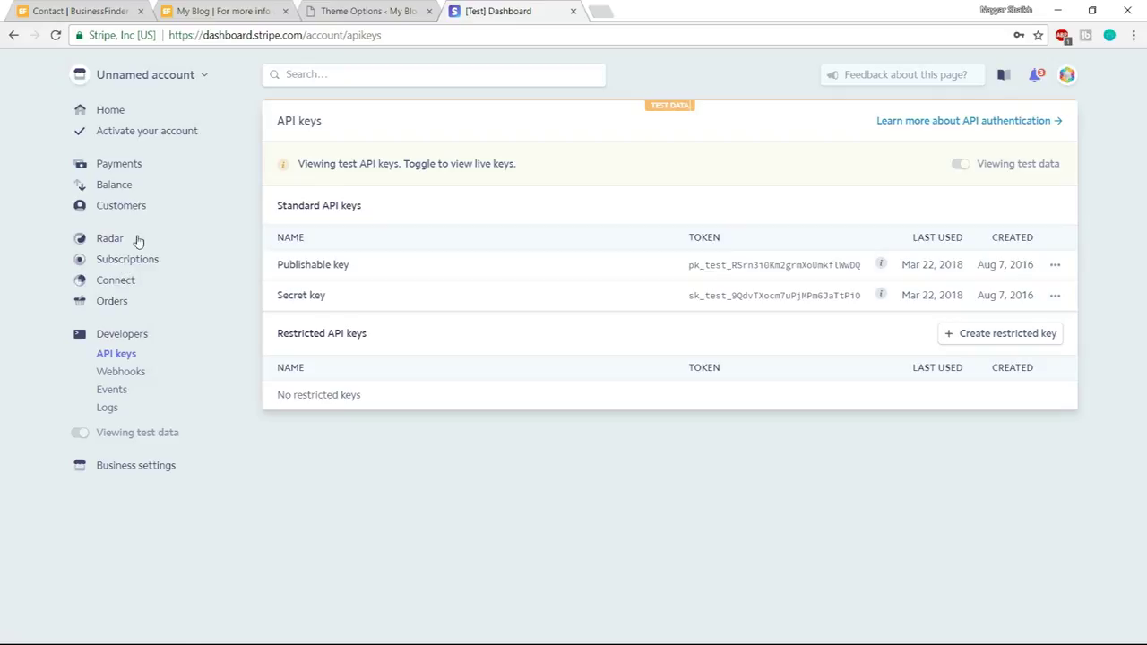
pyautogui.click(116, 394)
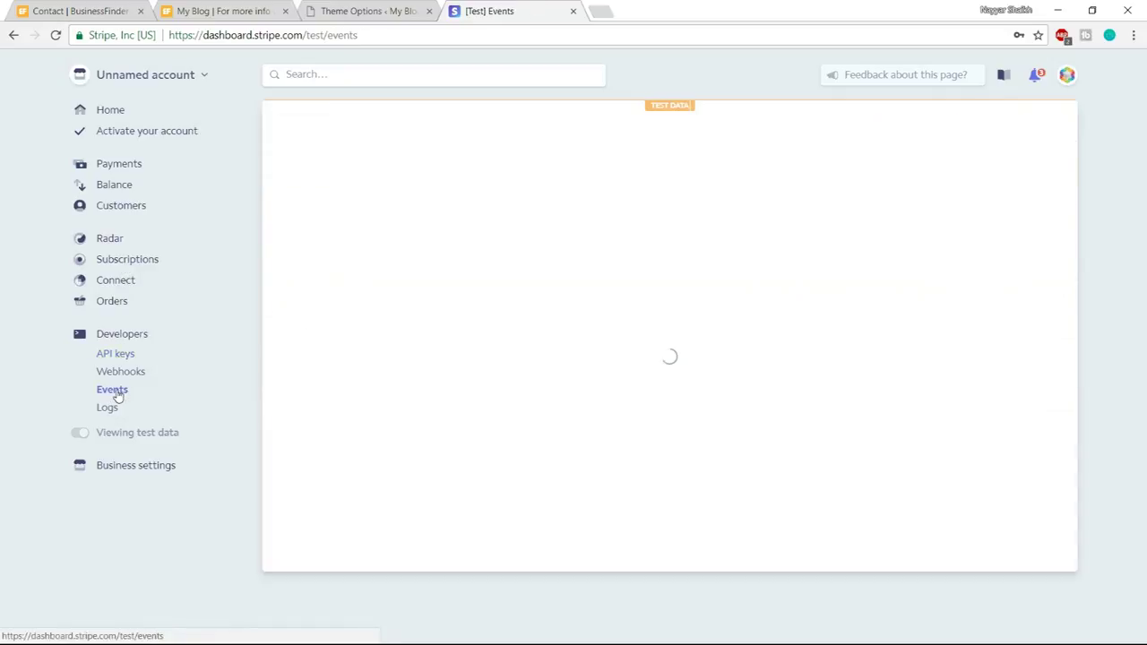
pyautogui.moveTo(282, 195); pyautogui.dragTo(433, 205)
pyautogui.click(437, 203)
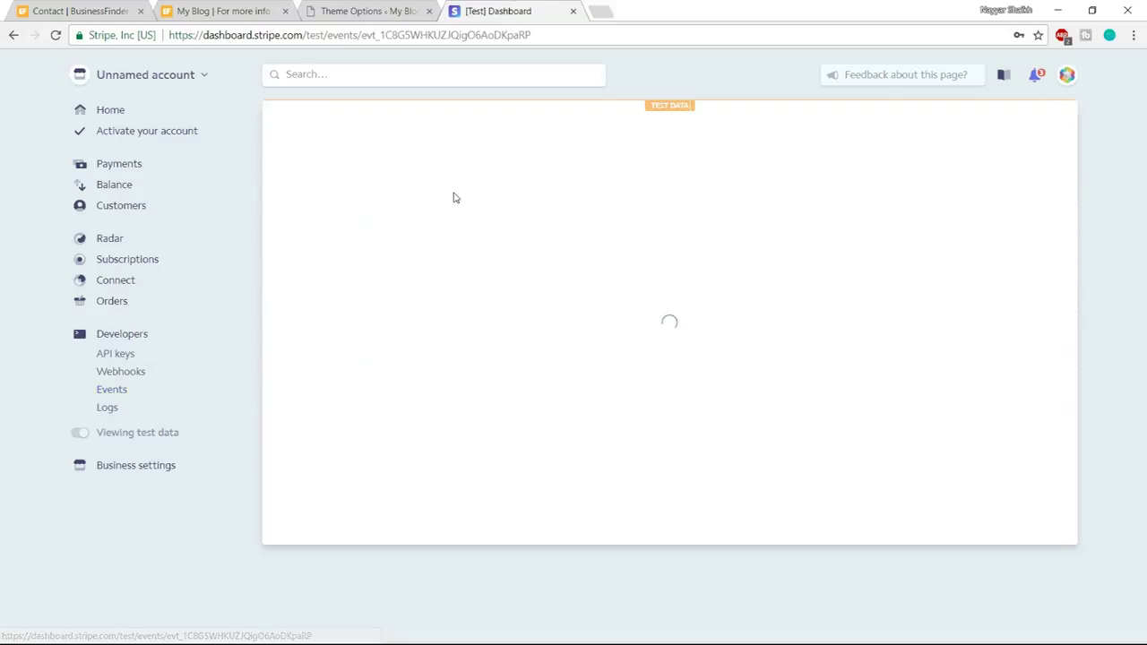
pyautogui.scroll(-8, 526, 429)
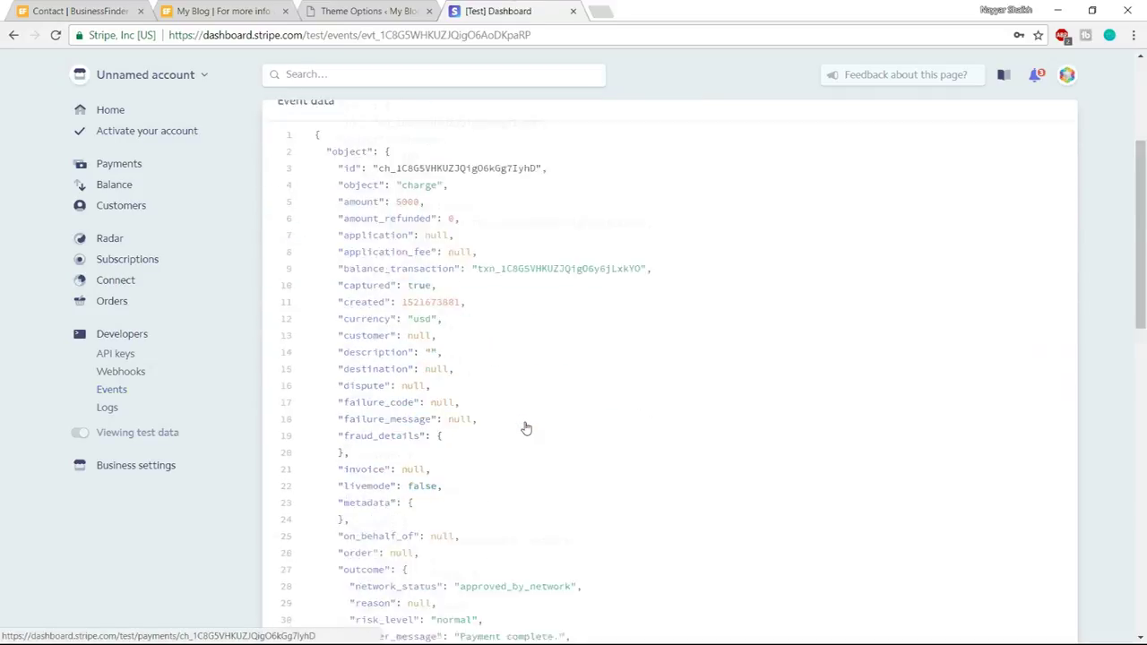
pyautogui.scroll(8, 526, 430)
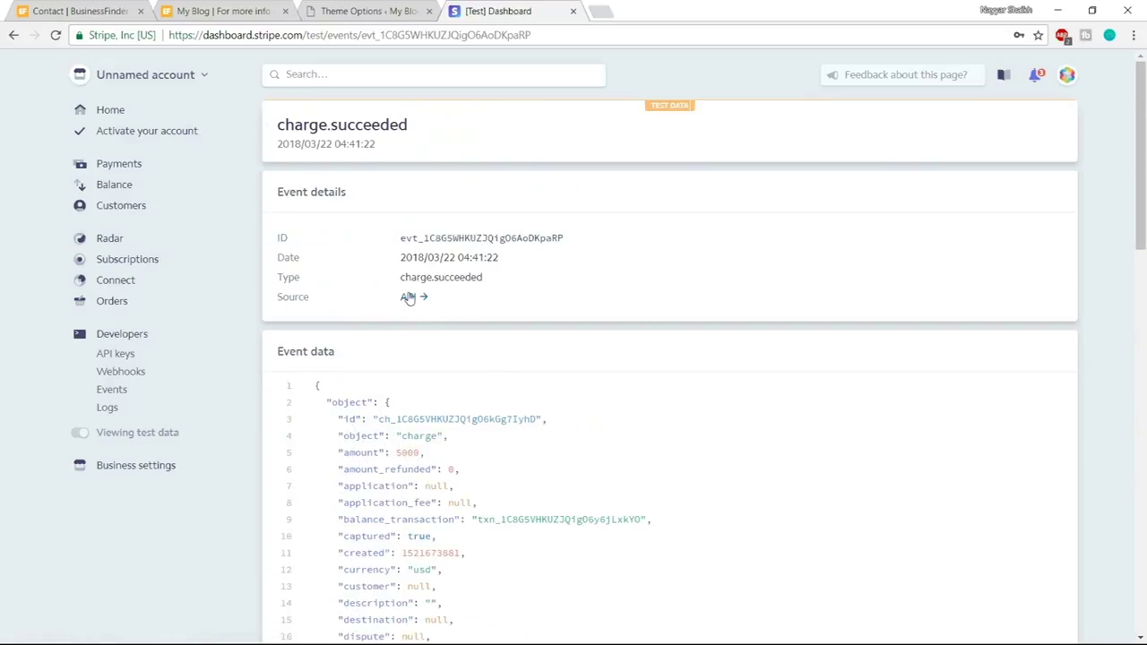
pyautogui.click(118, 109)
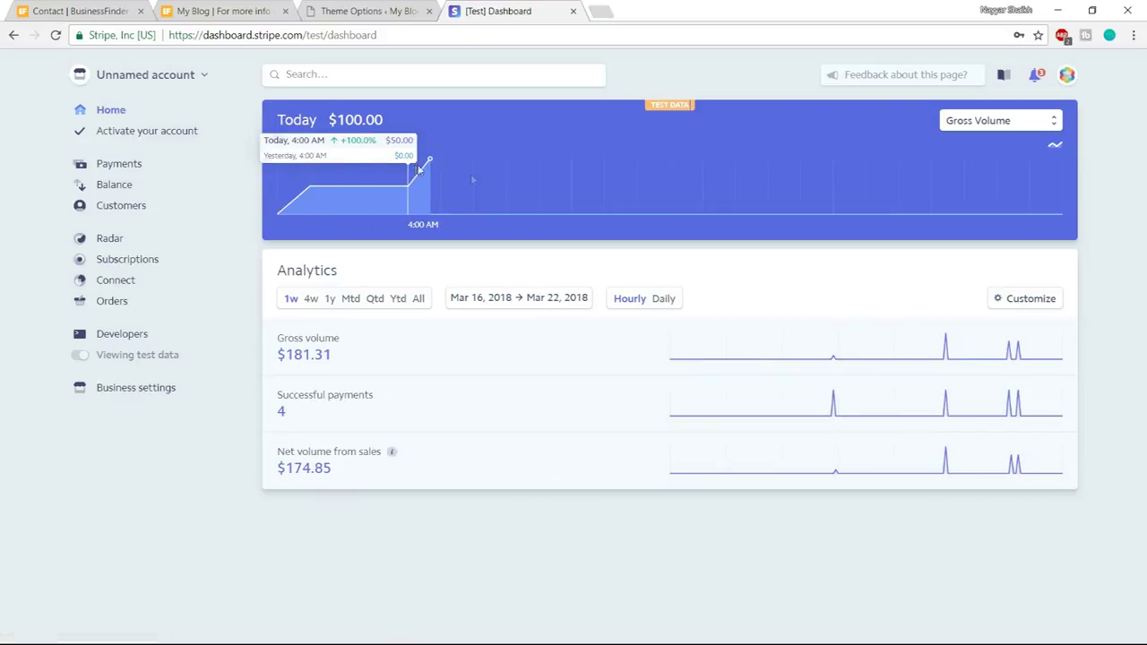
# Reload the Business Finder home page in its window
pyautogui.hotkey('alt', 'Tab')
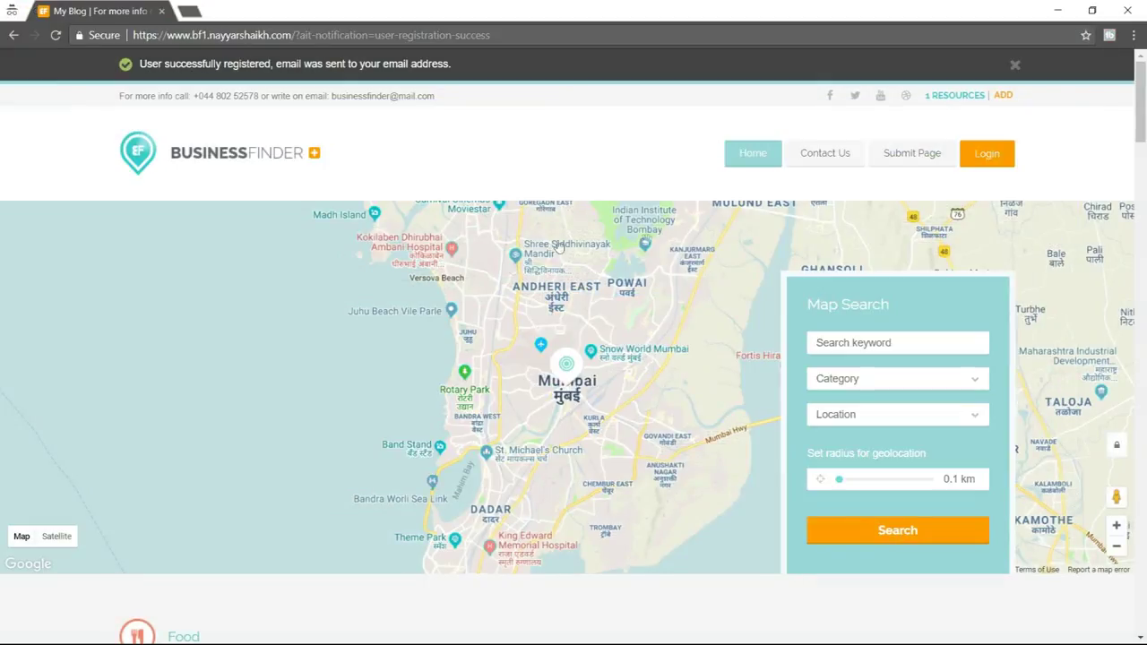
pyautogui.scroll(-9, 771, 287)
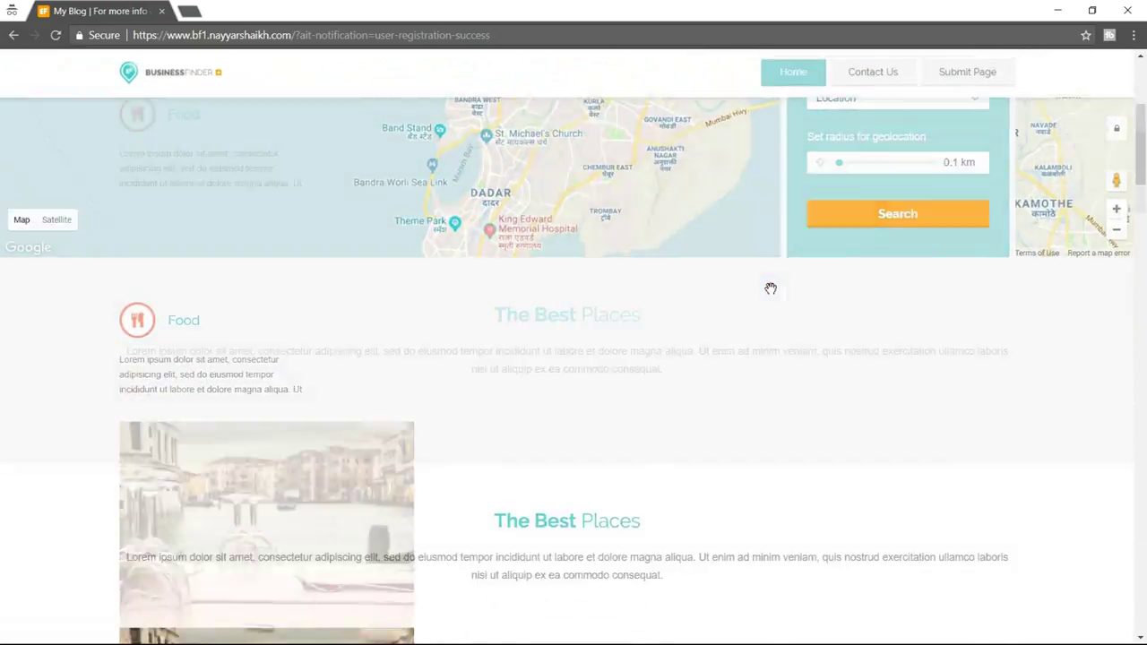
pyautogui.scroll(4, 771, 330)
pyautogui.scroll(6, 779, 388)
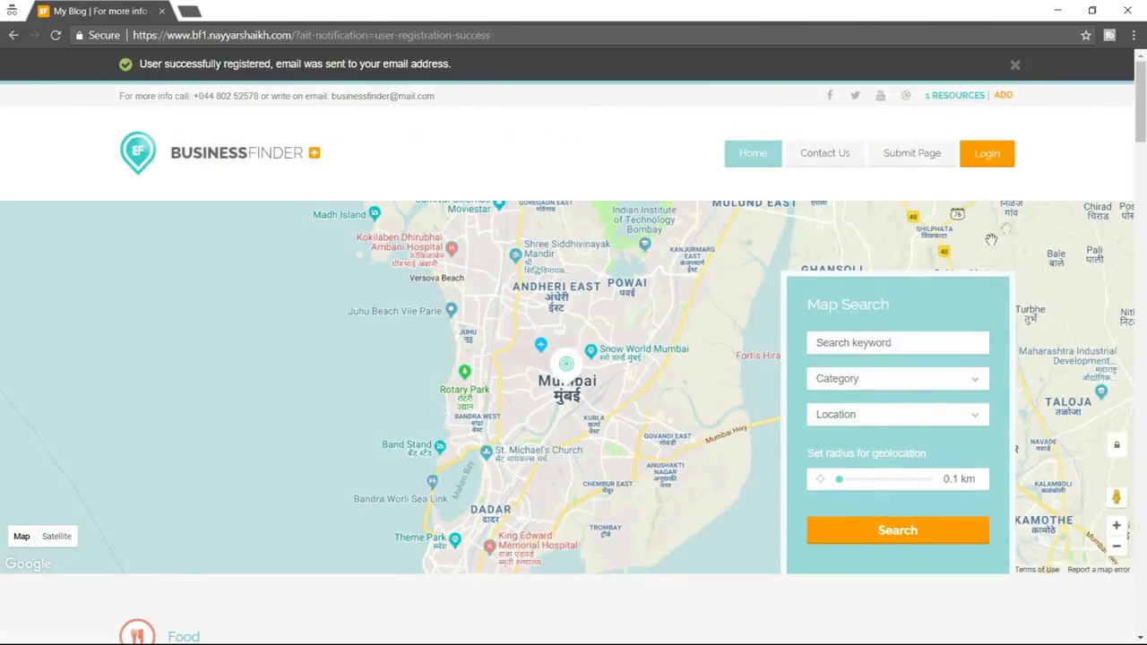
pyautogui.click(1005, 97)
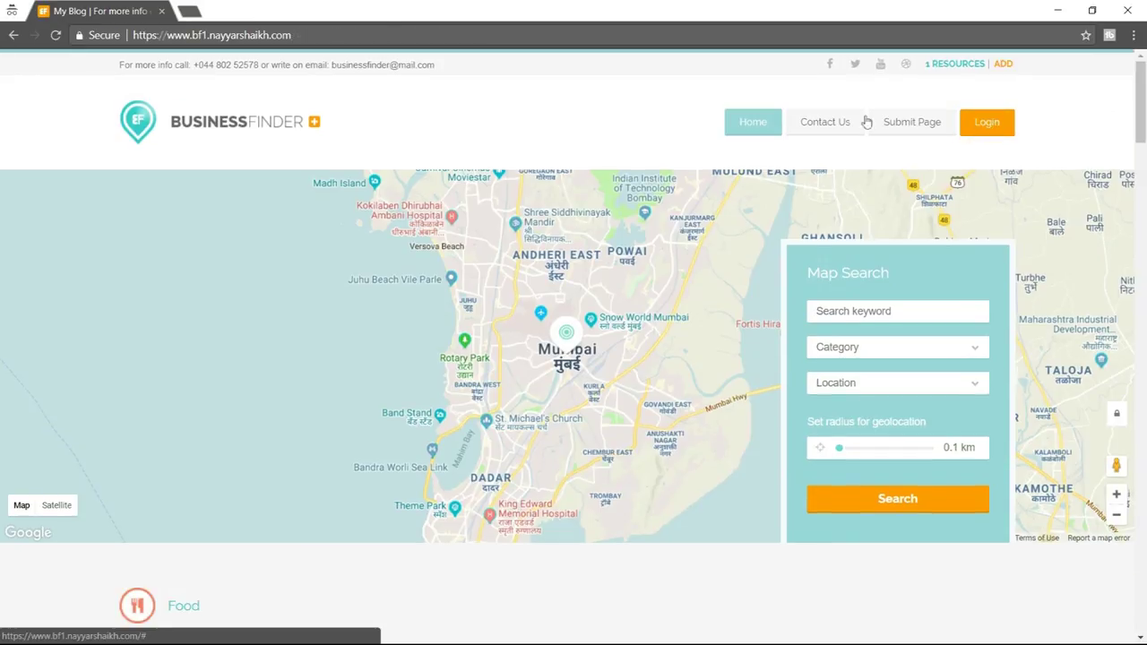
# Sign in to gmail.com with the saved account in a new private page
pyautogui.click(189, 11)
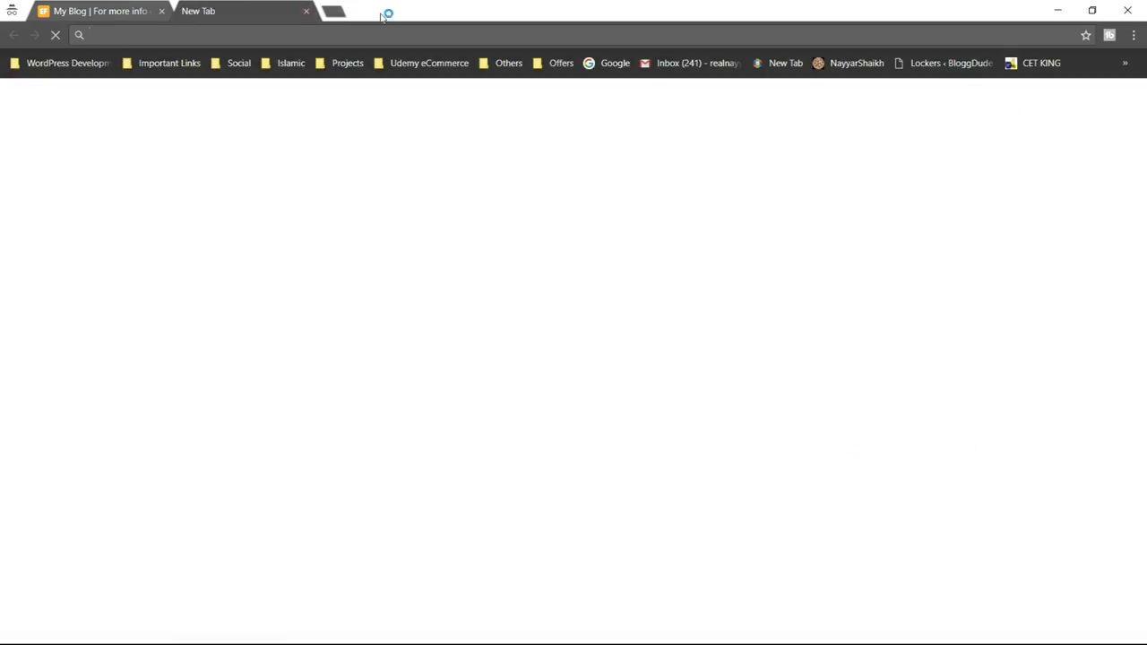
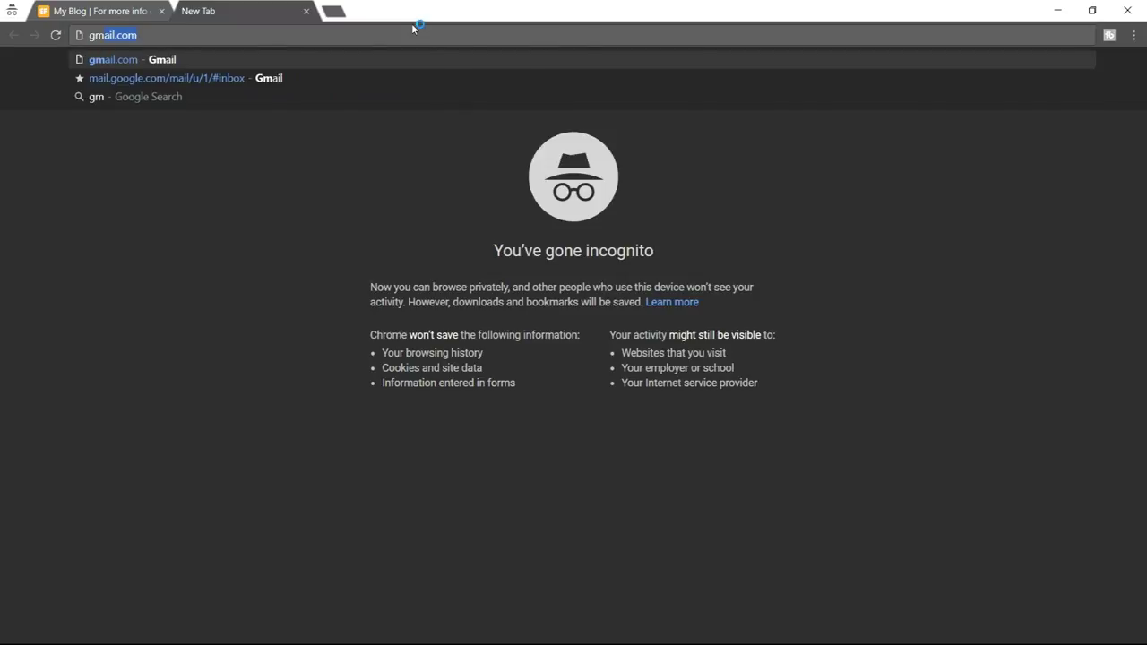
pyautogui.press('Return')
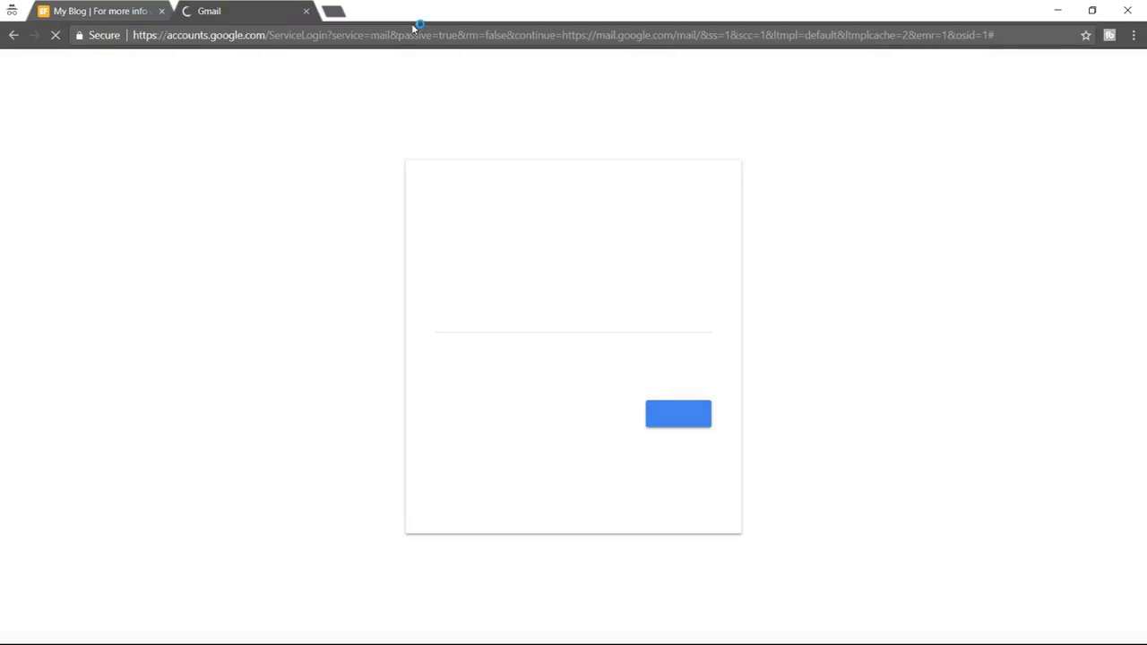
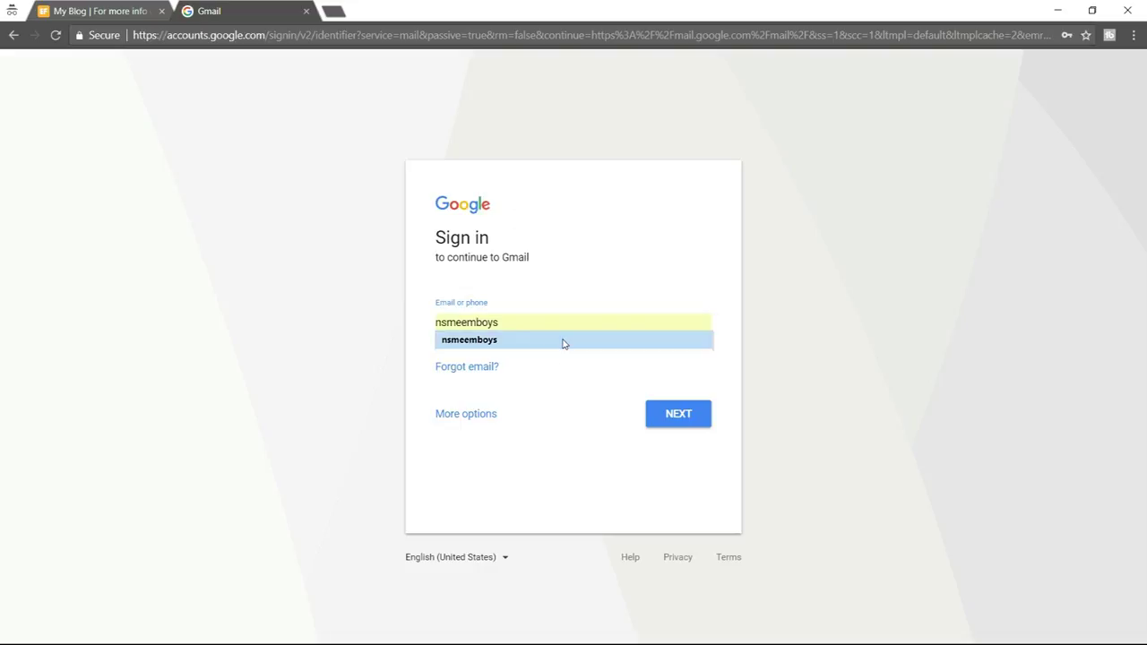
pyautogui.click(560, 341)
pyautogui.click(666, 412)
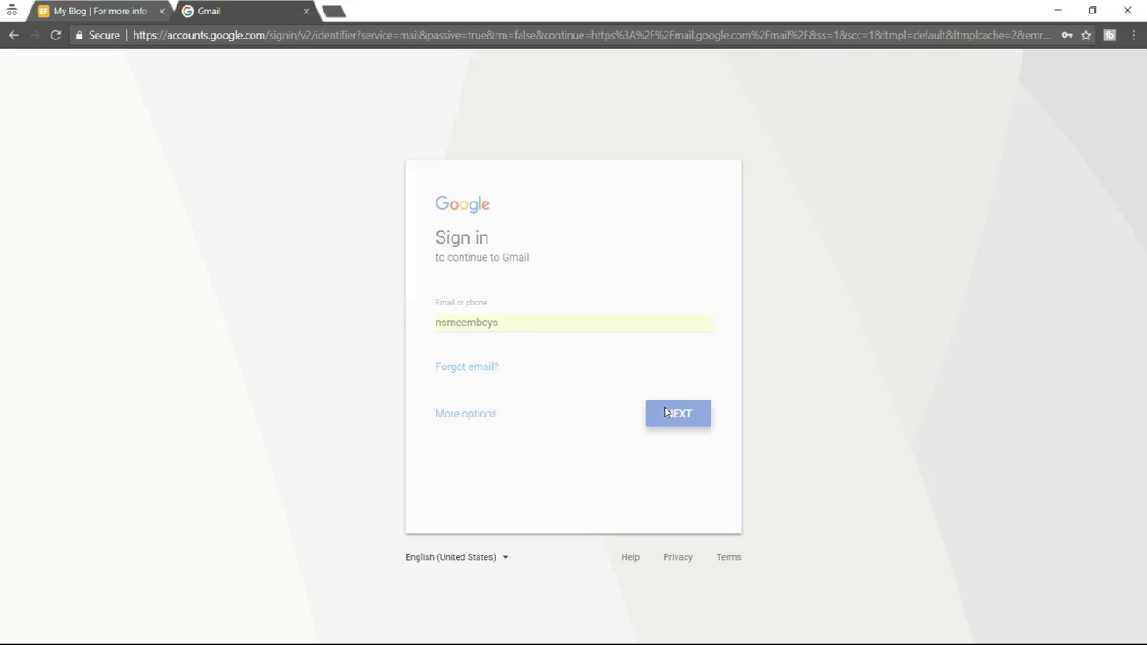
pyautogui.click(687, 380)
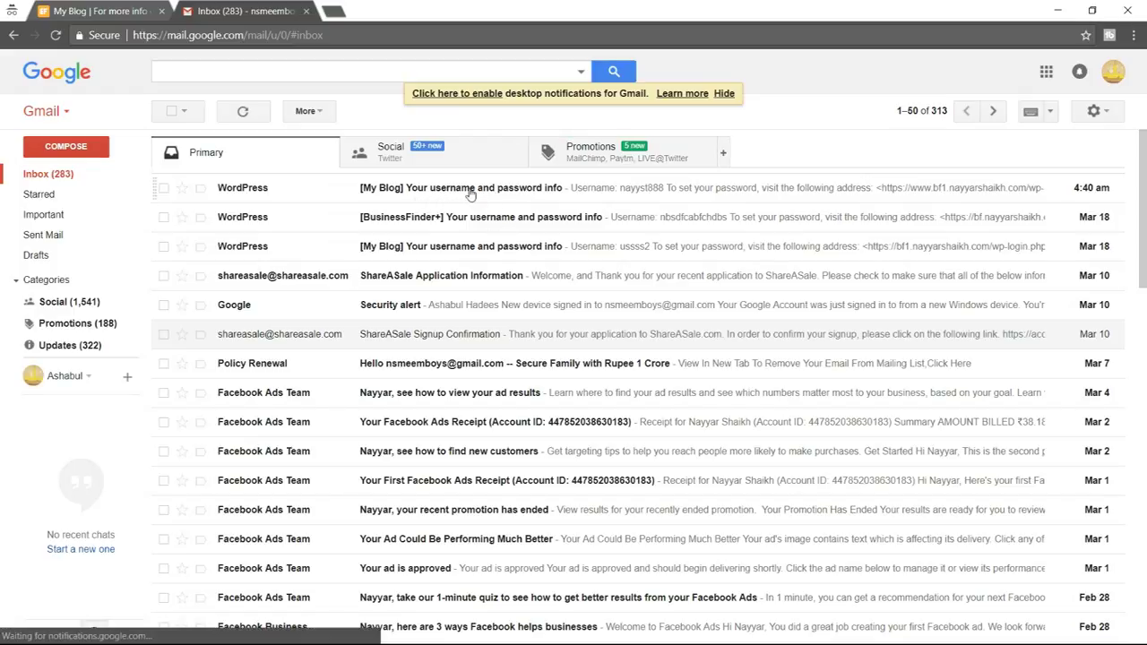
# Open the '[My Blog] Your username and password info' email and its reset link, selecting the username
pyautogui.click(515, 197)
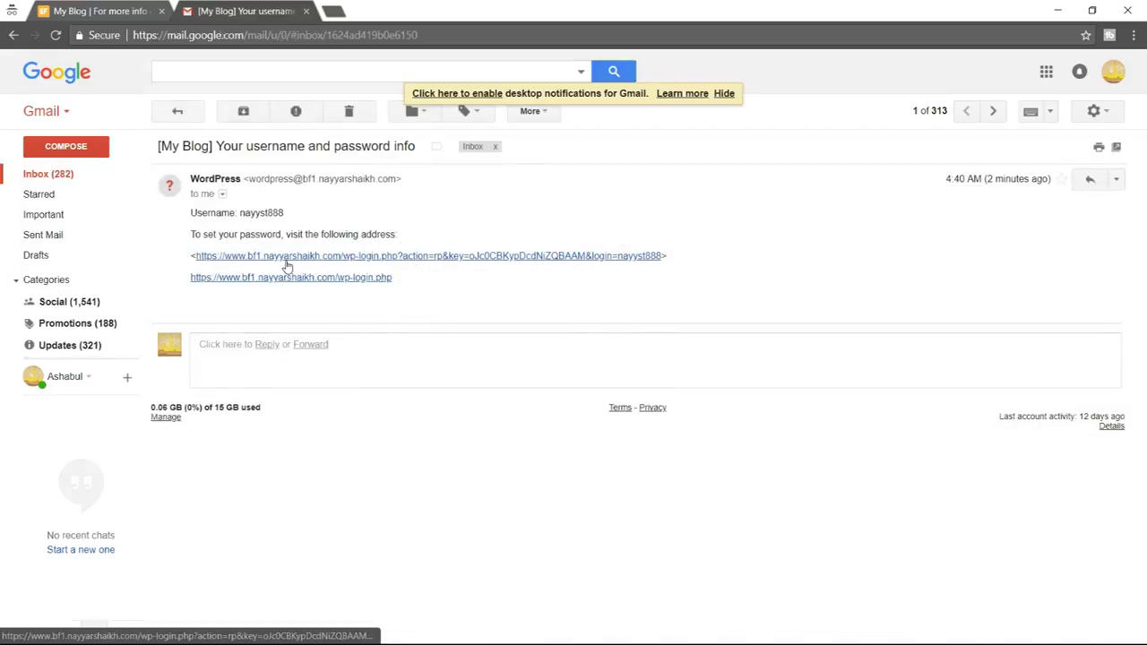
pyautogui.click(285, 261)
pyautogui.hotkey('ctrl', 'shift', 'Tab')
pyautogui.moveTo(284, 213); pyautogui.dragTo(240, 213)
# Set a new password for the registered user on the WordPress Reset Password page
pyautogui.click(363, 10)
pyautogui.click(530, 319)
pyautogui.write('8')
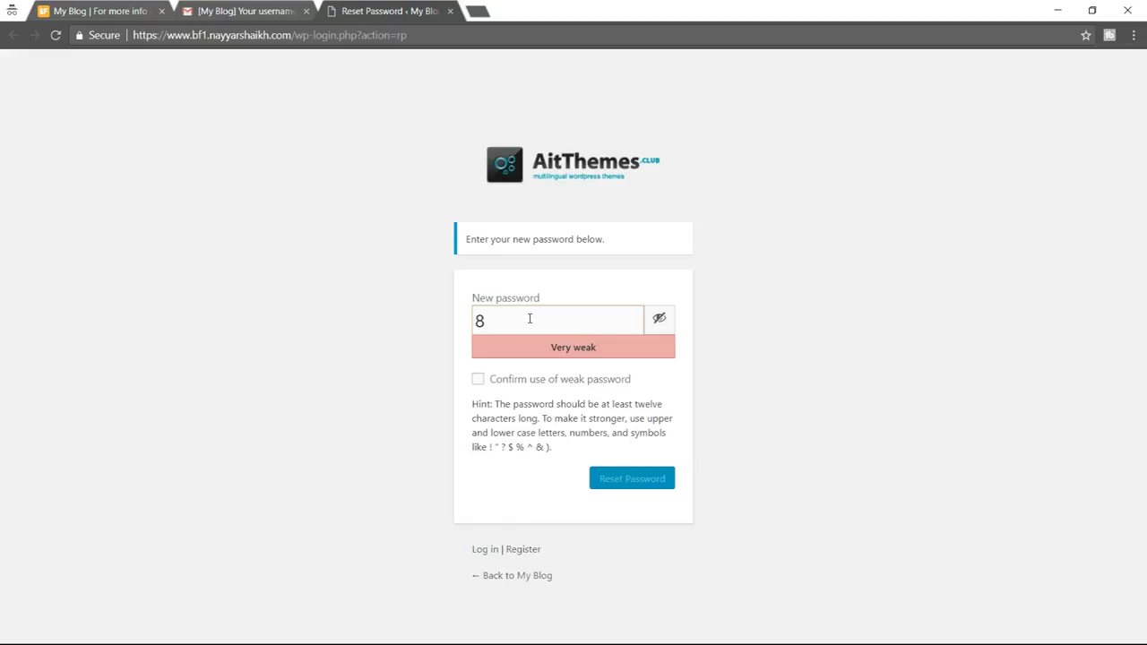
pyautogui.click(658, 318)
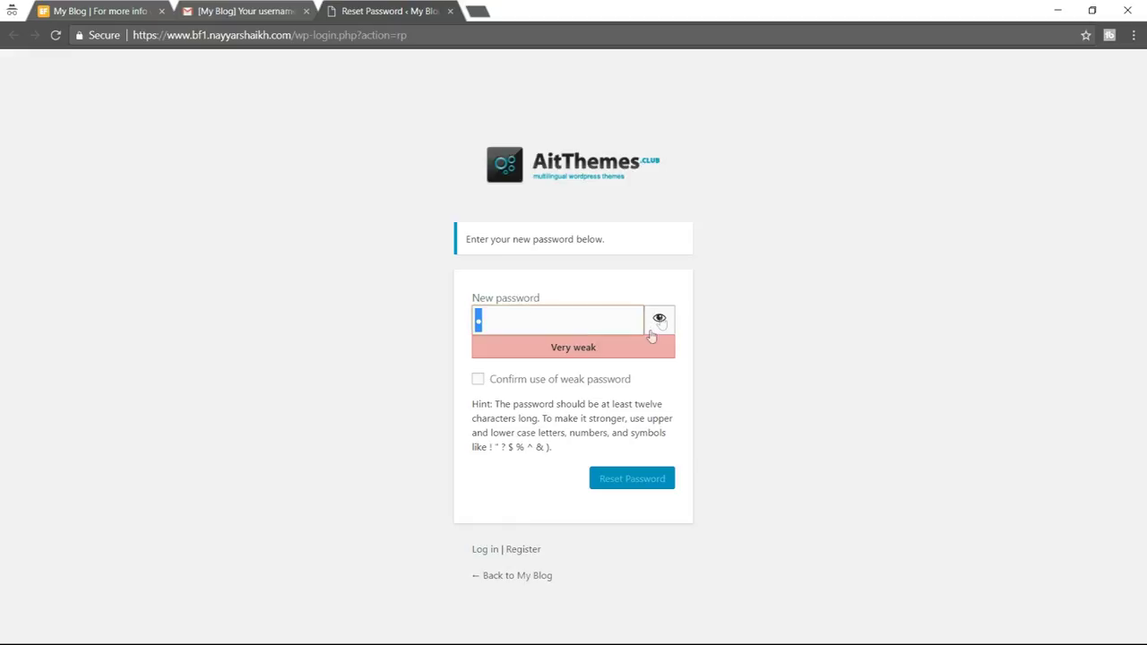
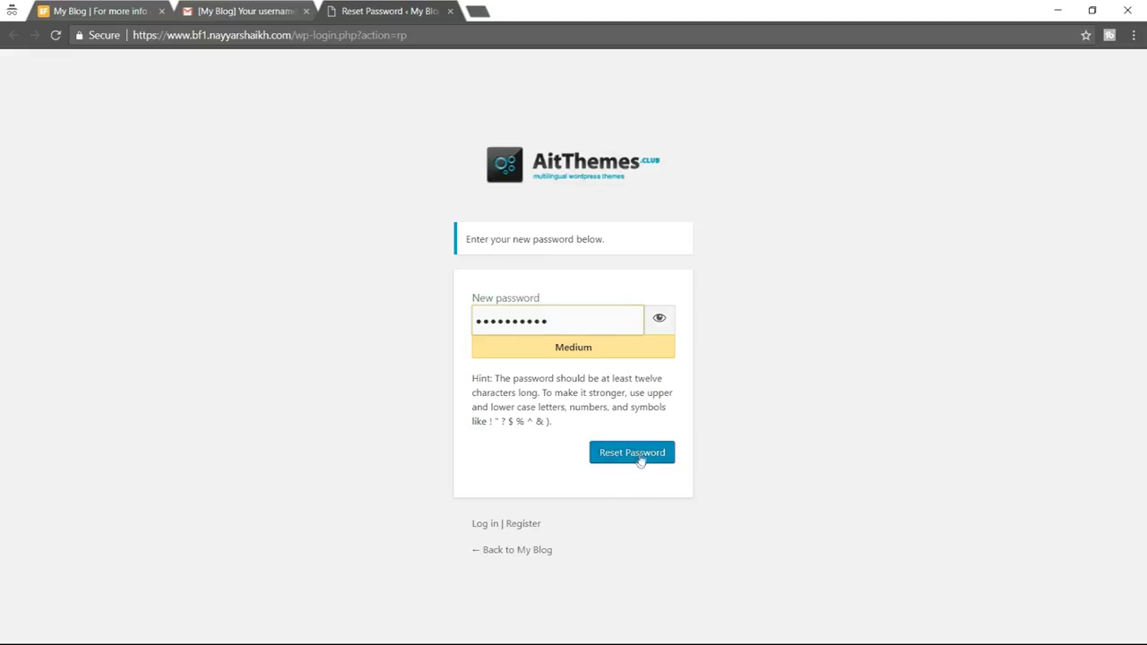
pyautogui.click(639, 459)
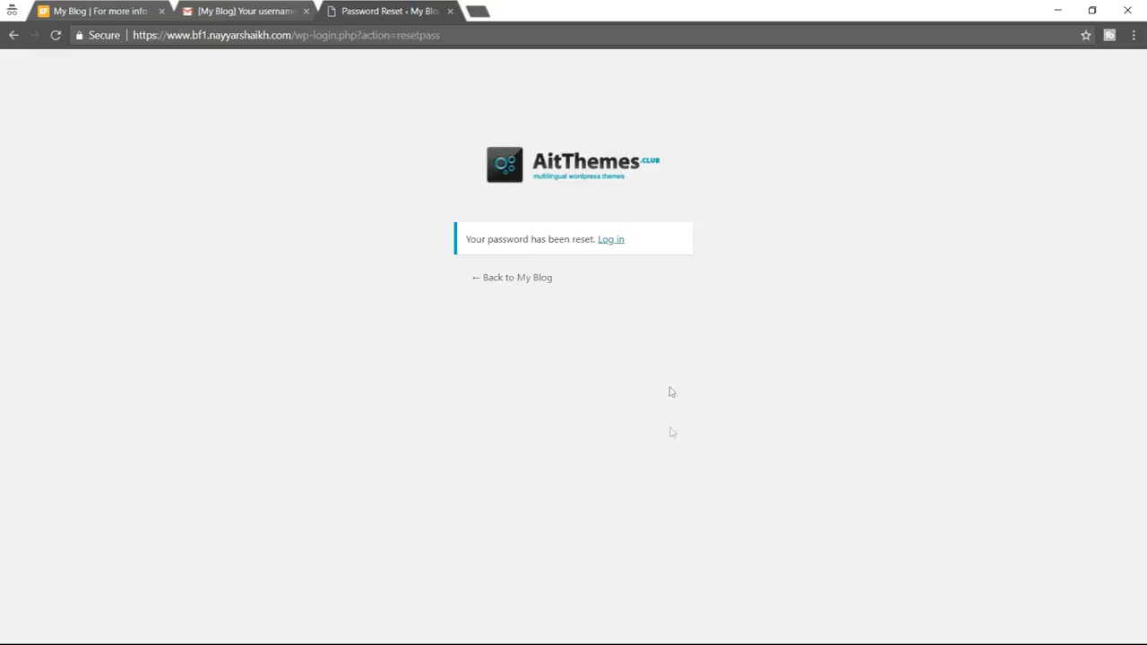
# Log in with the username copied from the email and the new password
pyautogui.click(613, 245)
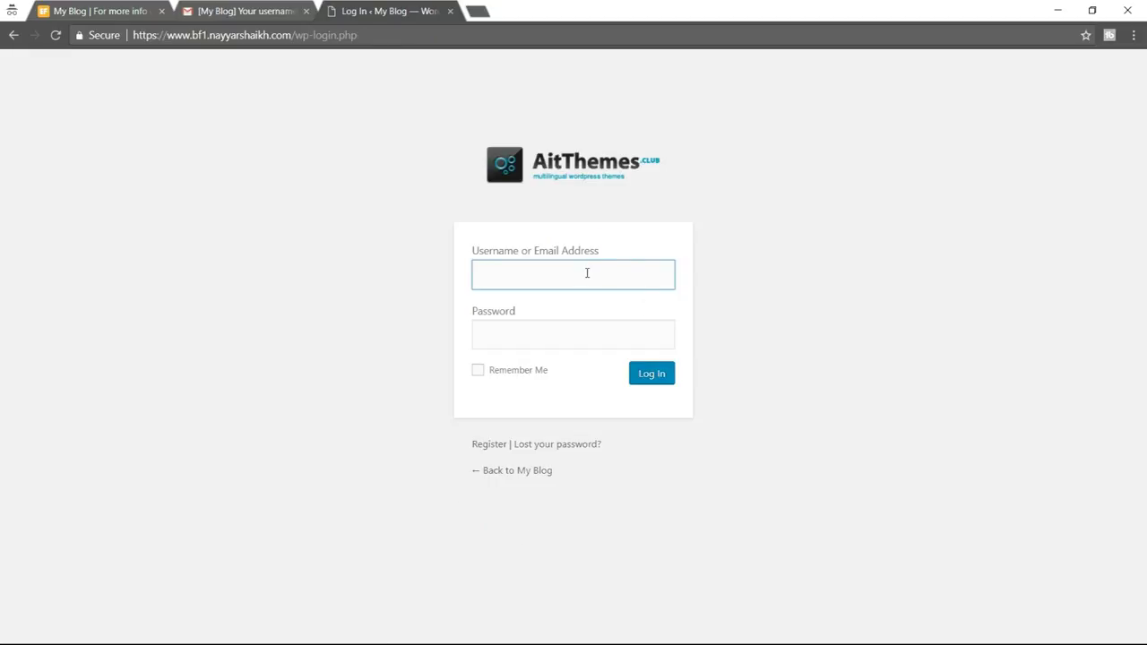
pyautogui.click(586, 273)
pyautogui.click(240, 10)
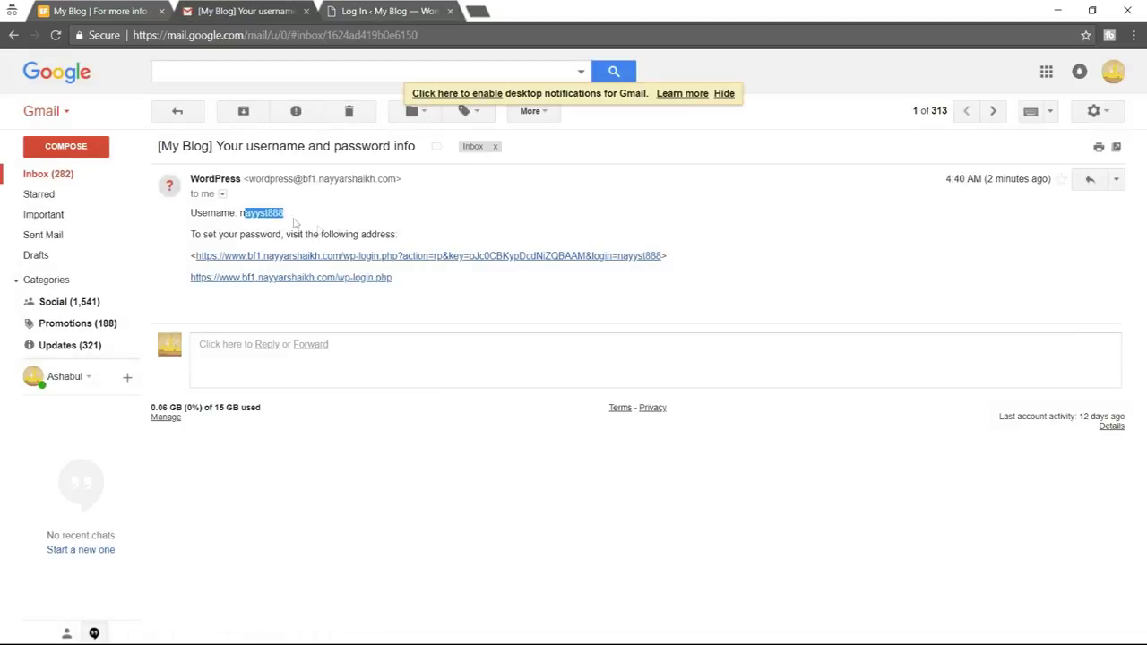
pyautogui.moveTo(304, 212); pyautogui.dragTo(237, 214)
pyautogui.hotkey('ctrl', 'c')
pyautogui.click(402, 6)
pyautogui.hotkey('ctrl', 'v')
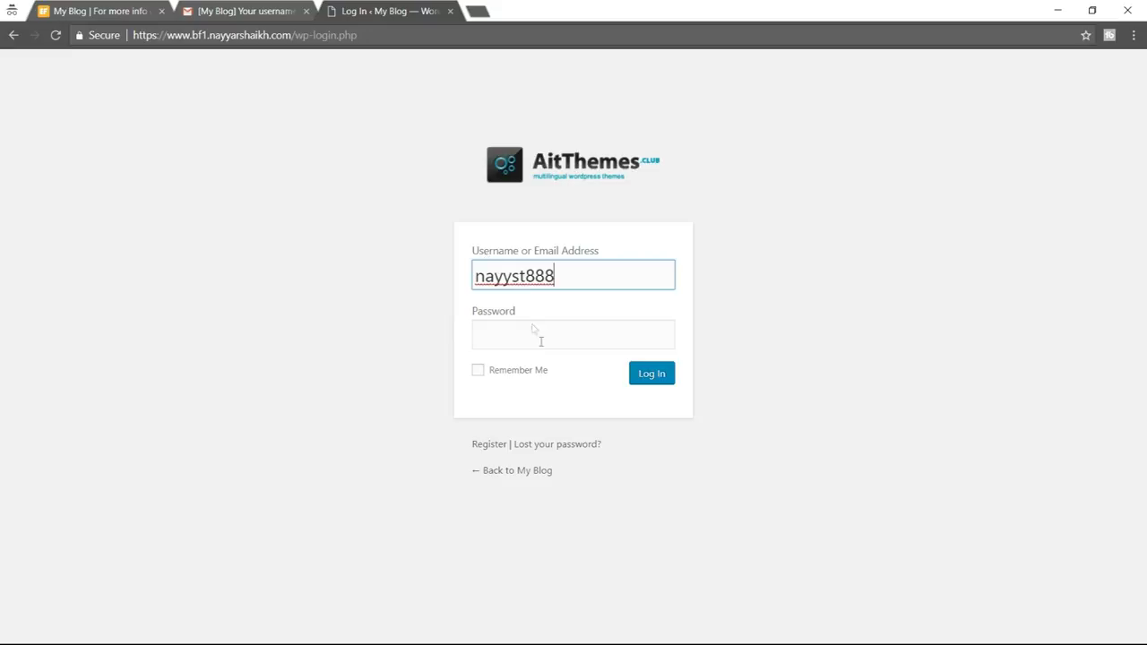
pyautogui.click(552, 335)
pyautogui.write('••••••••')
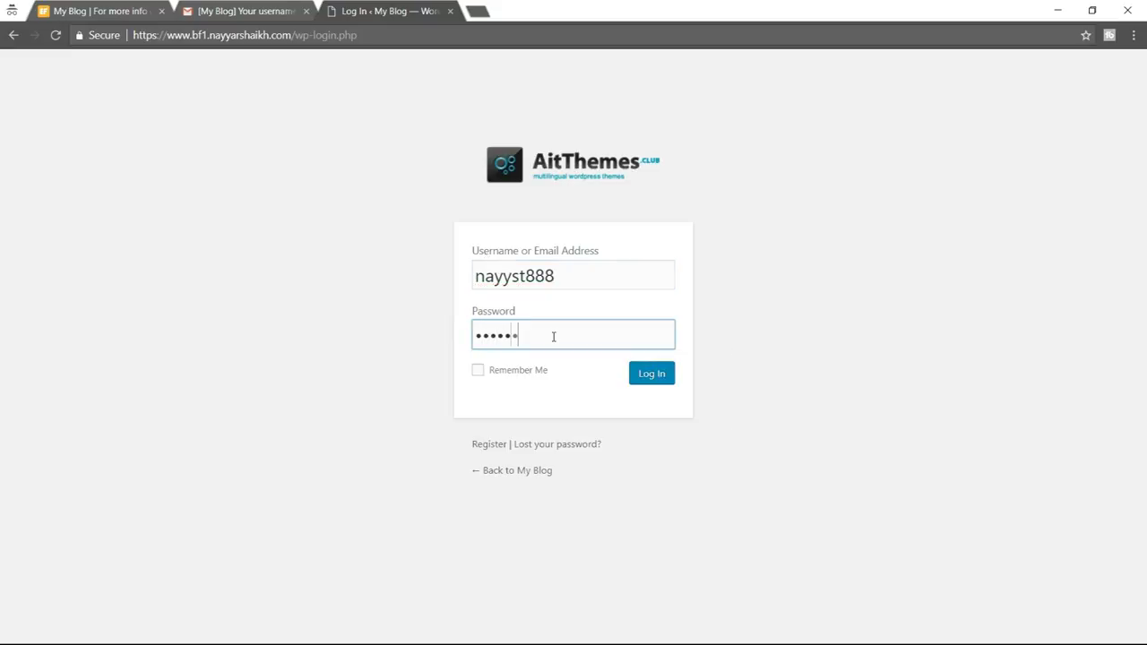
pyautogui.click(663, 374)
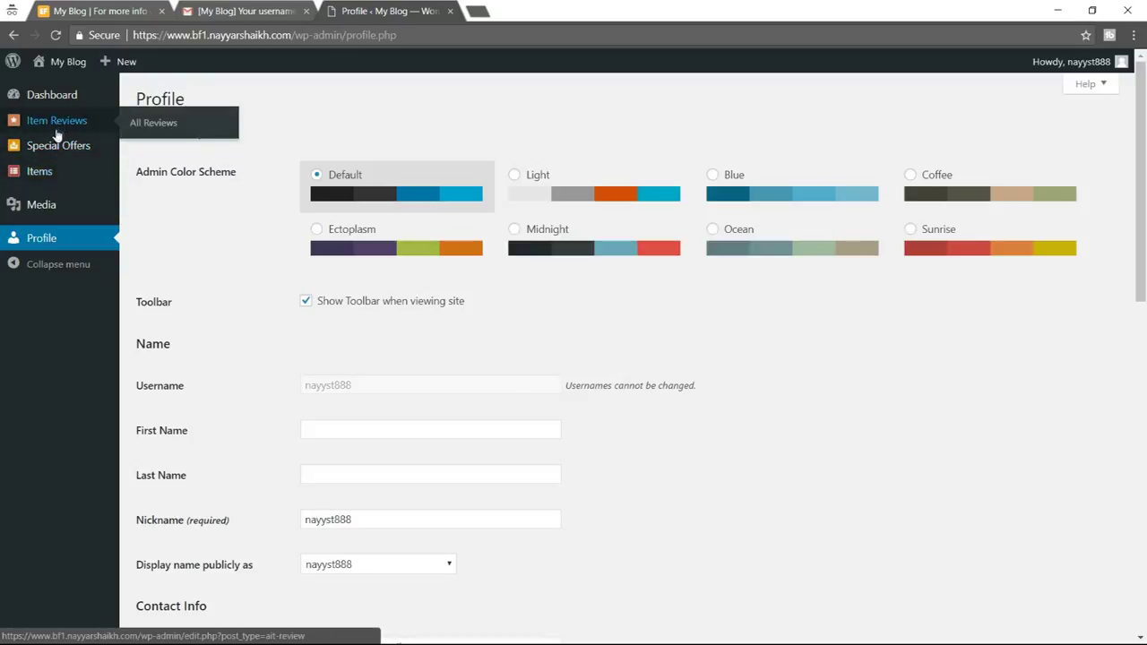
pyautogui.moveTo(63, 149)
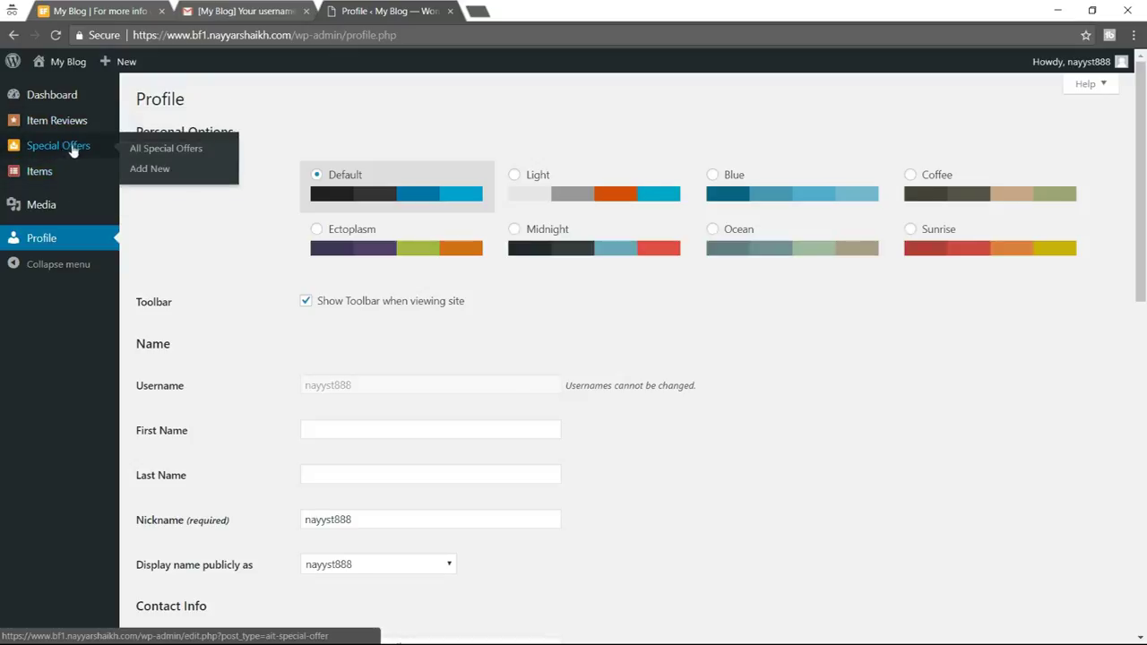
pyautogui.moveTo(47, 179)
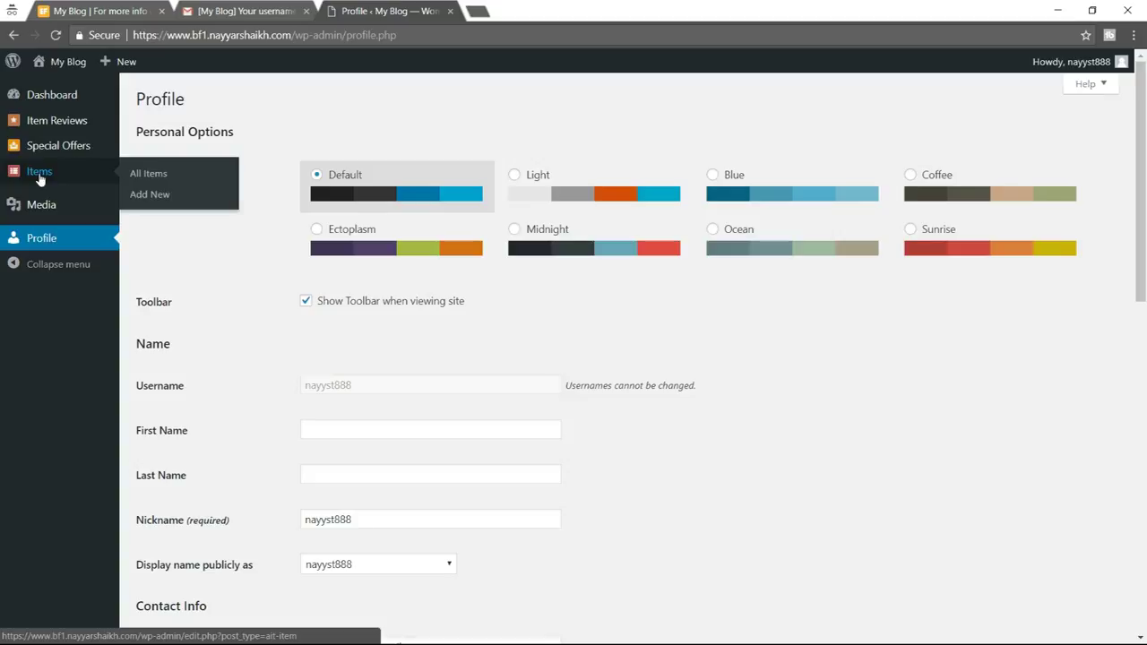
pyautogui.click(72, 184)
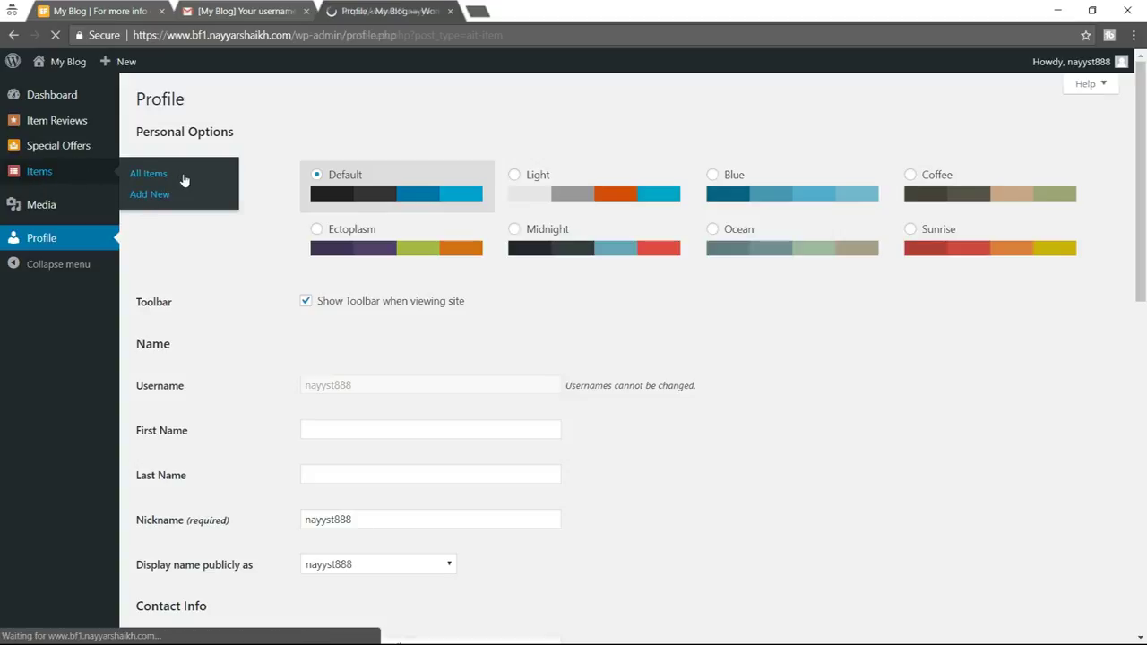
pyautogui.scroll(-3, 494, 348)
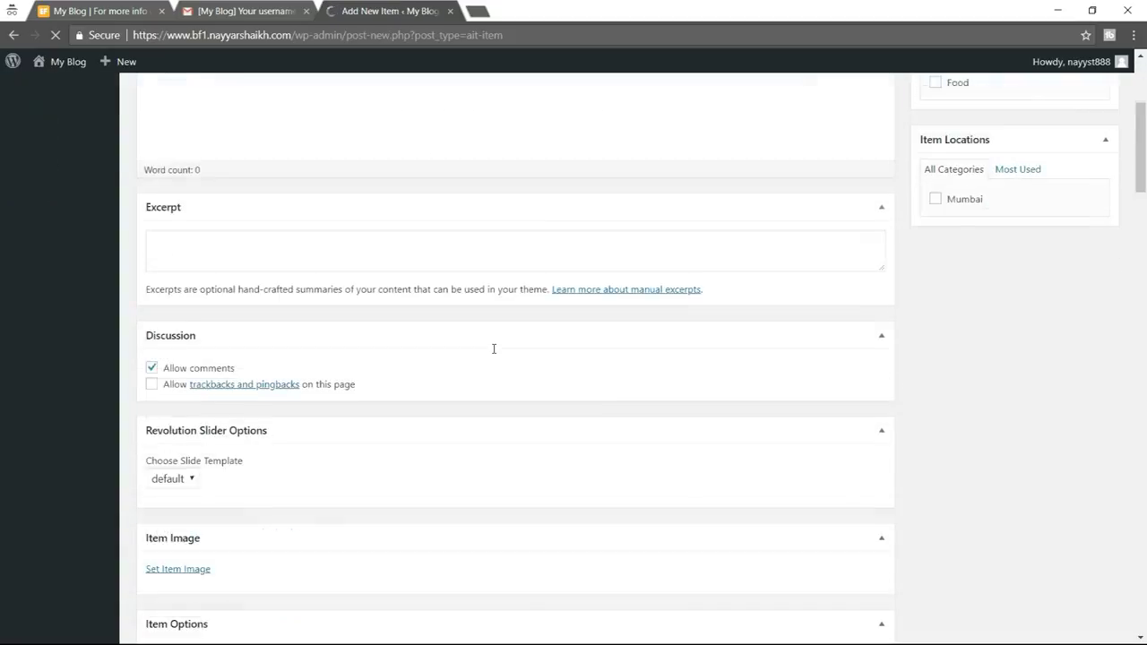
pyautogui.scroll(-15, 494, 349)
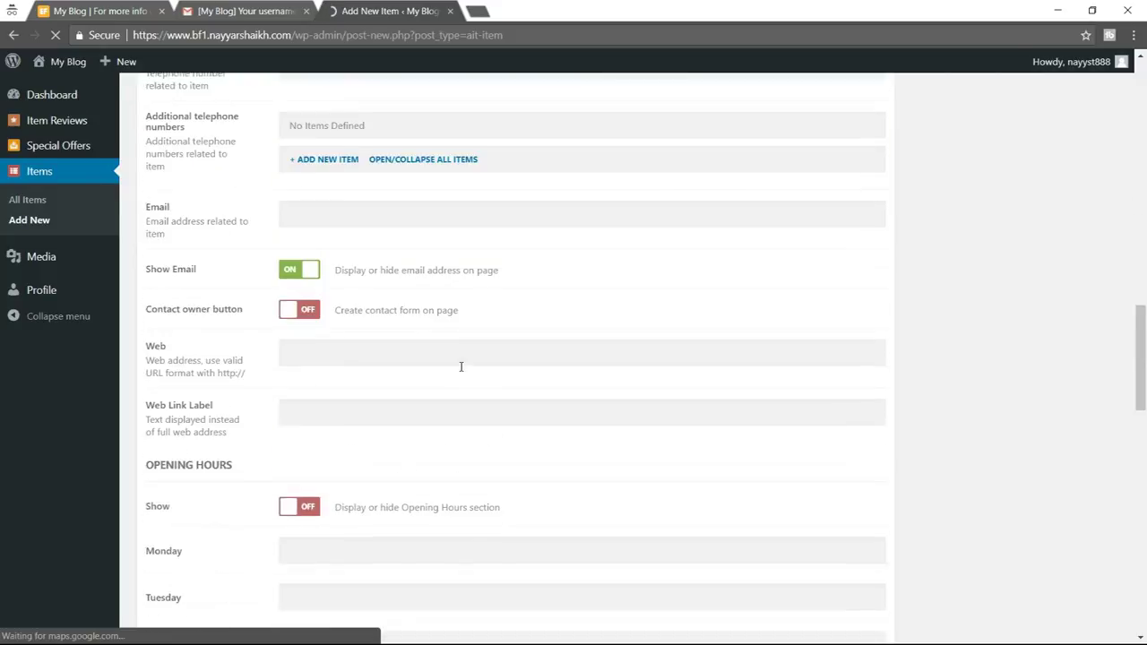
pyautogui.scroll(-15, 460, 366)
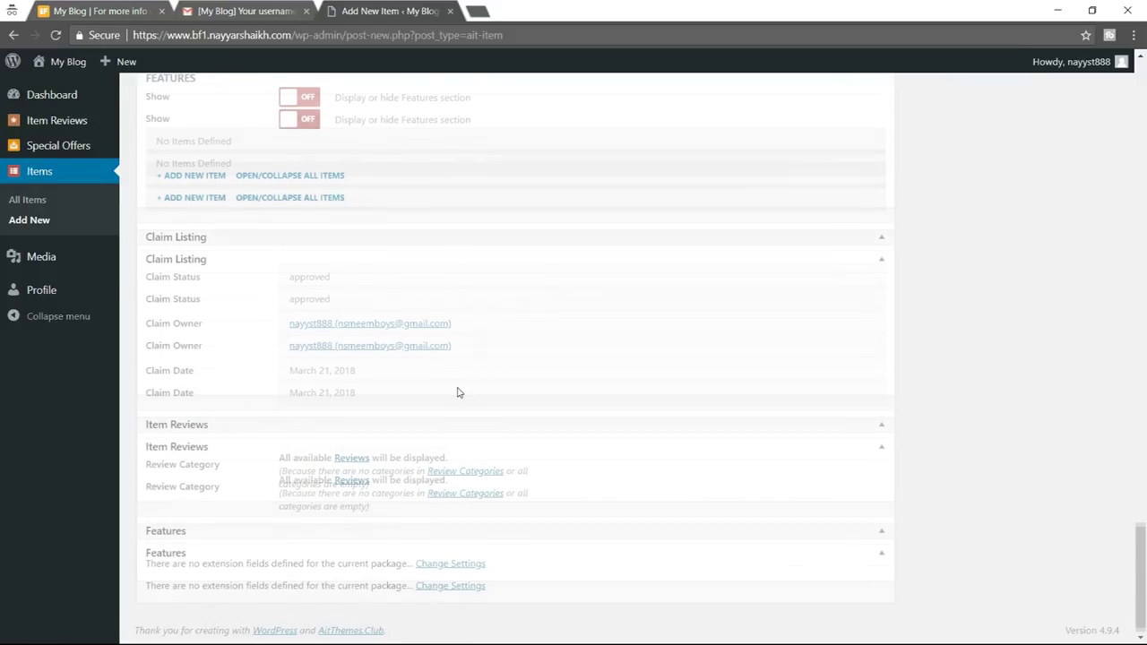
pyautogui.scroll(20, 457, 391)
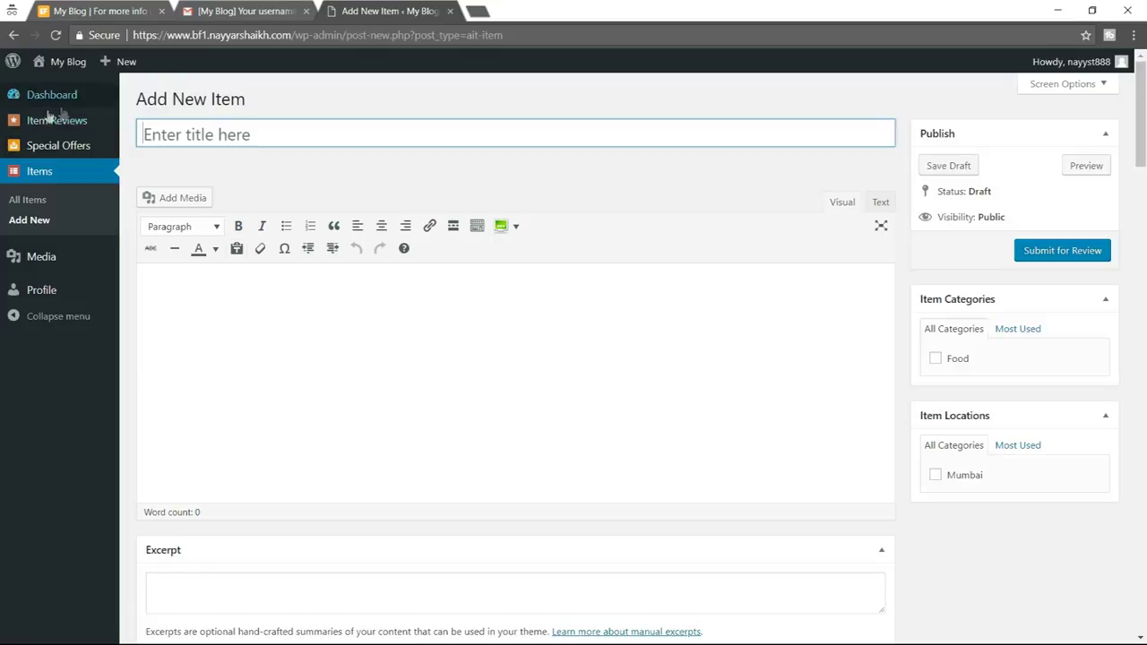
pyautogui.moveTo(22, 152)
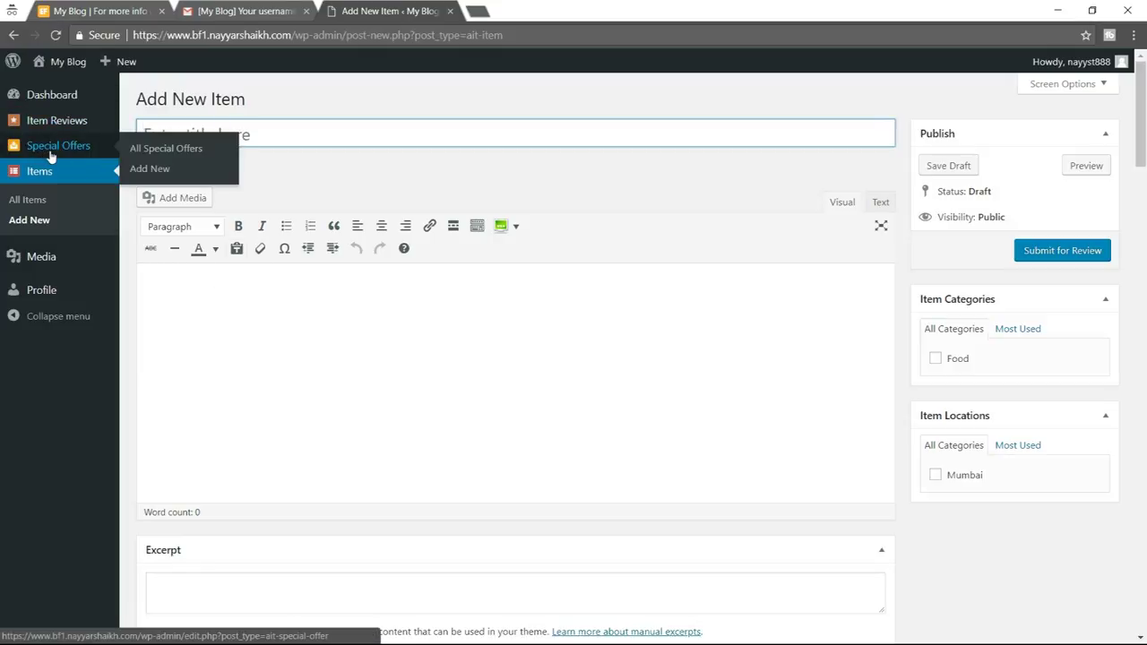
pyautogui.scroll(-7, 325, 268)
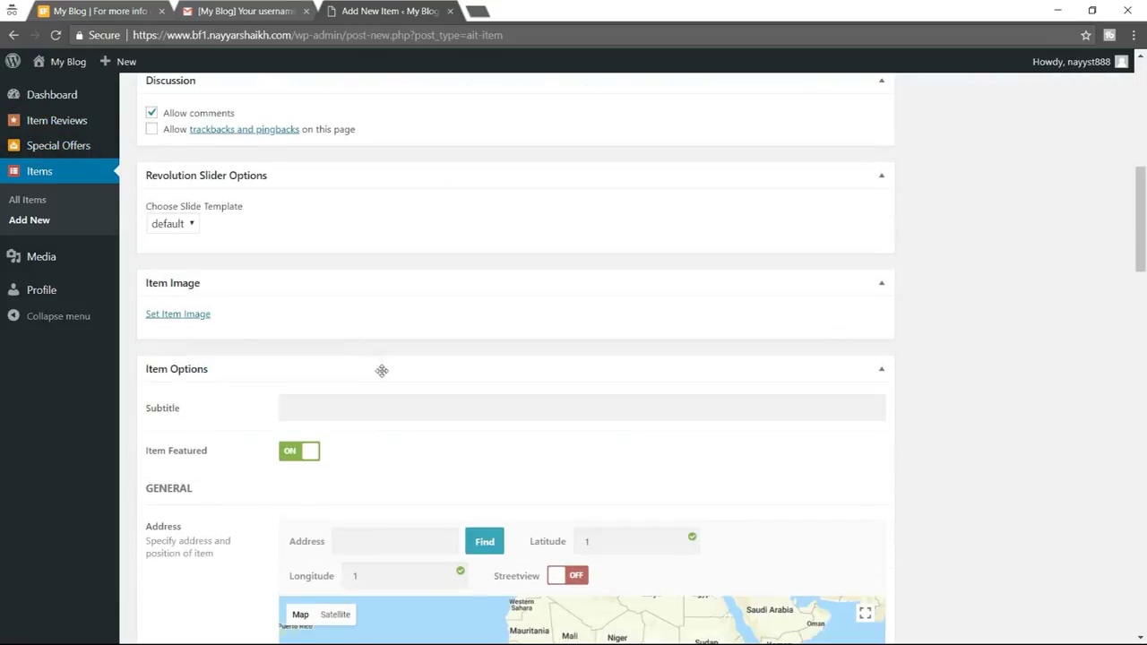
pyautogui.scroll(-3, 382, 370)
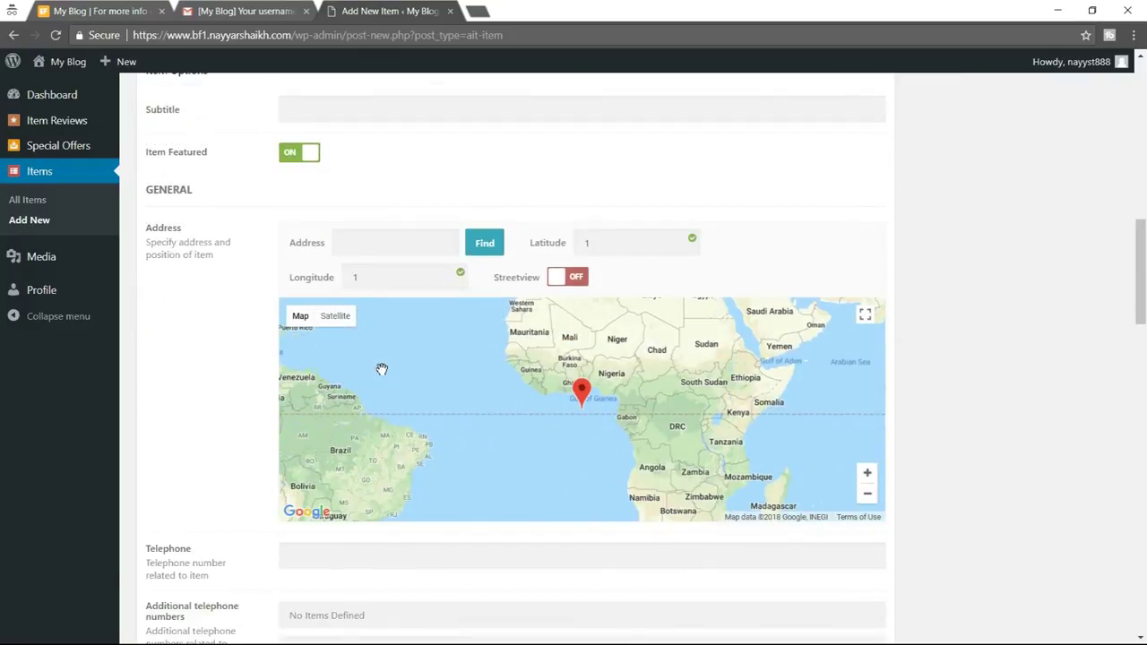
pyautogui.scroll(-7, 382, 369)
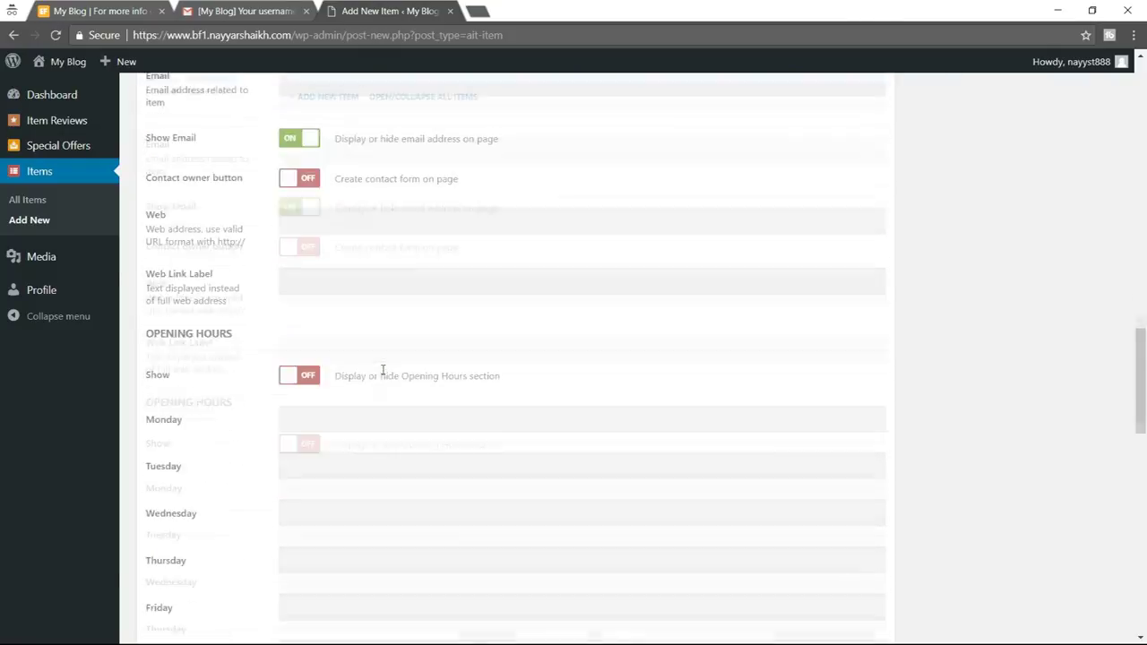
pyautogui.scroll(2, 382, 369)
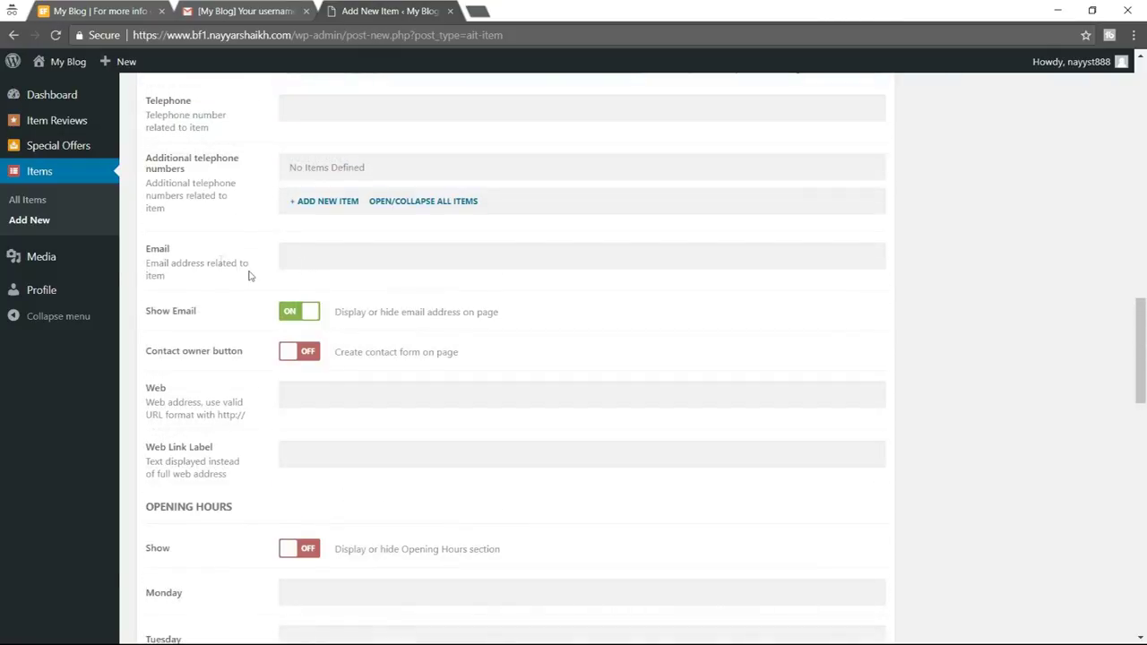
pyautogui.scroll(10, 251, 275)
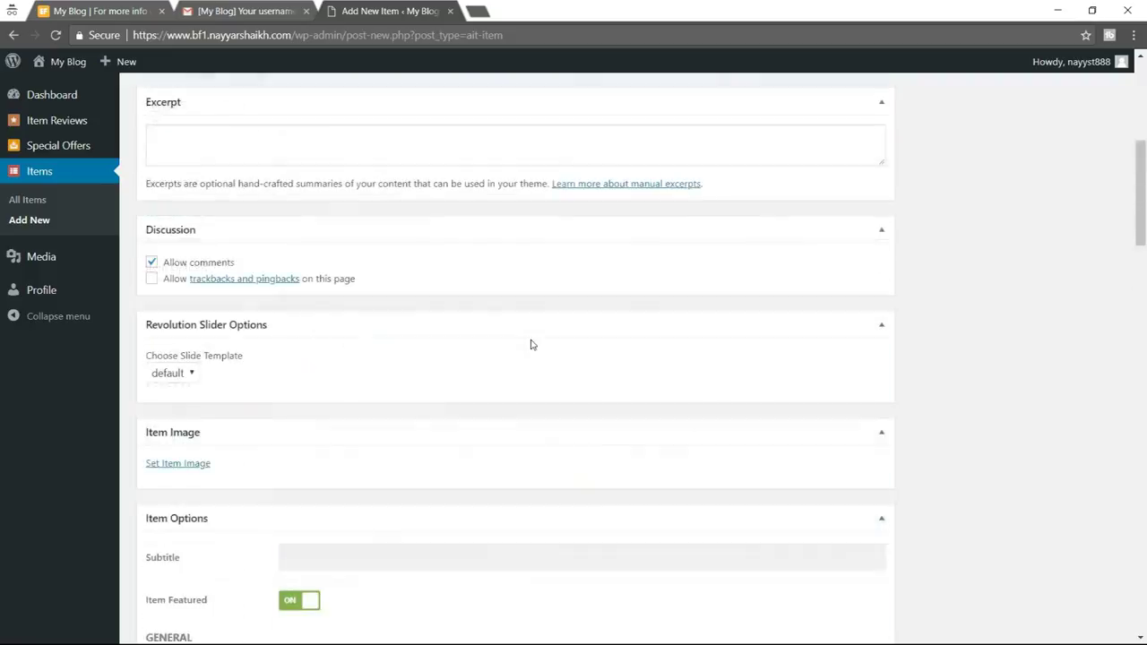
pyautogui.scroll(4, 533, 345)
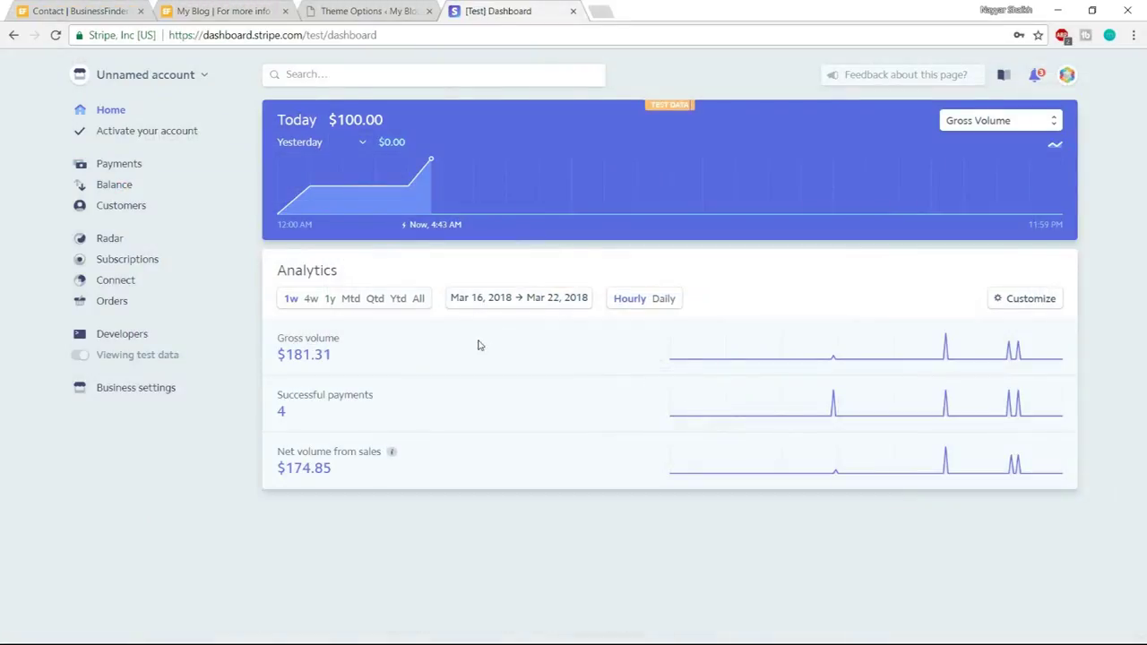
pyautogui.click(106, 7)
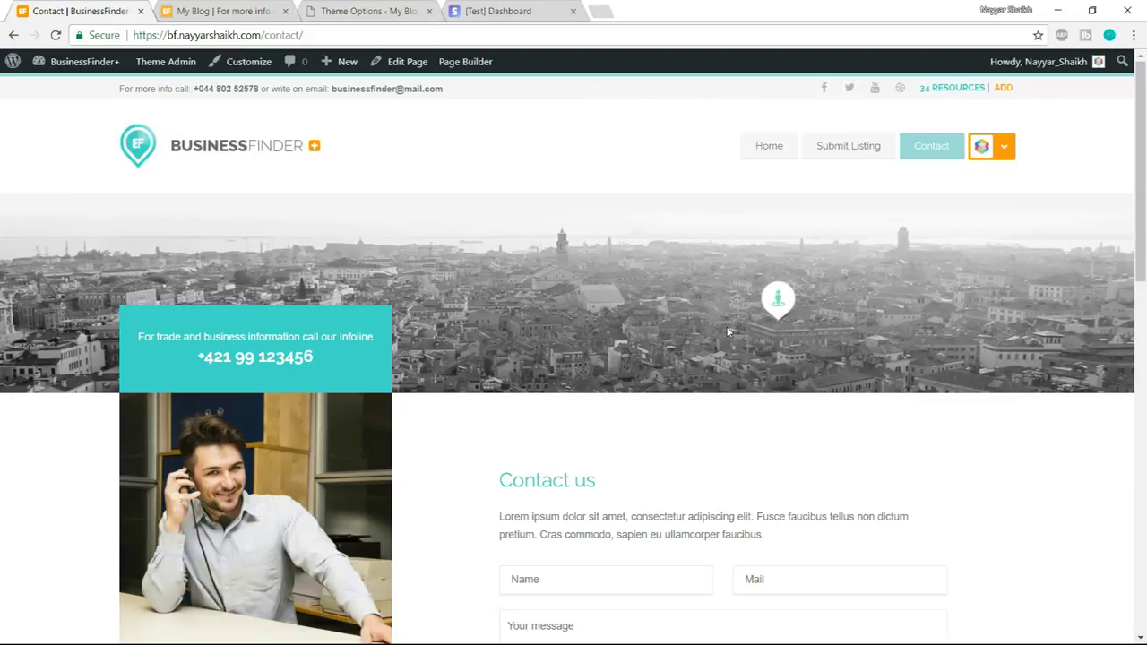
# Move between the My Blog and Contact browser tabs
pyautogui.scroll(-15, 726, 329)
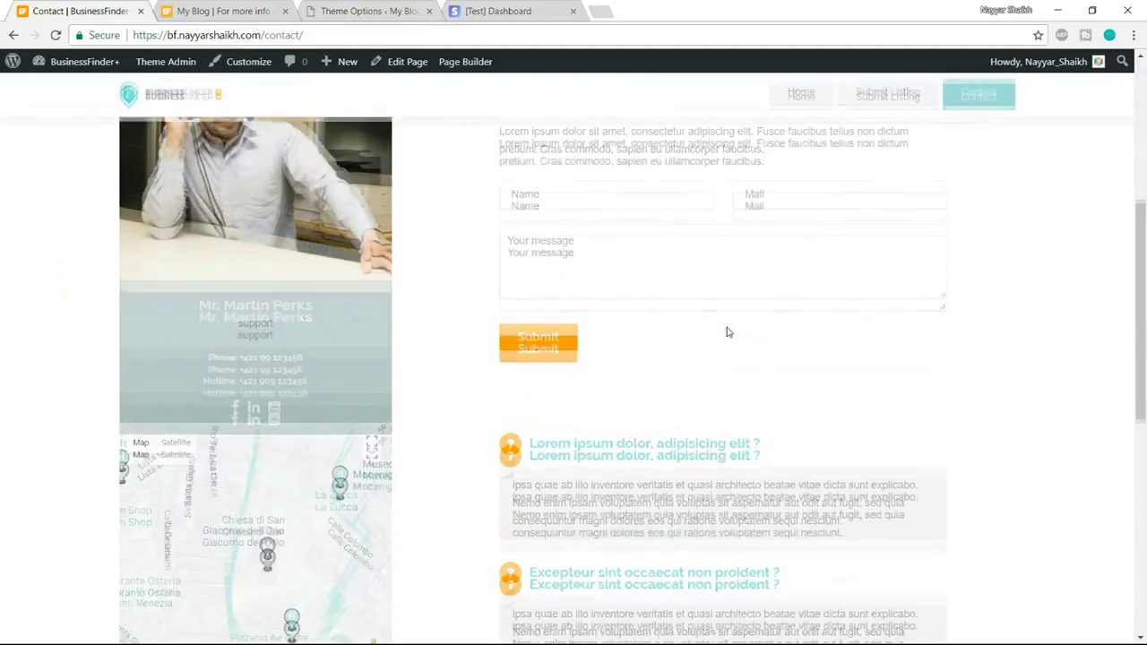
pyautogui.scroll(15, 781, 423)
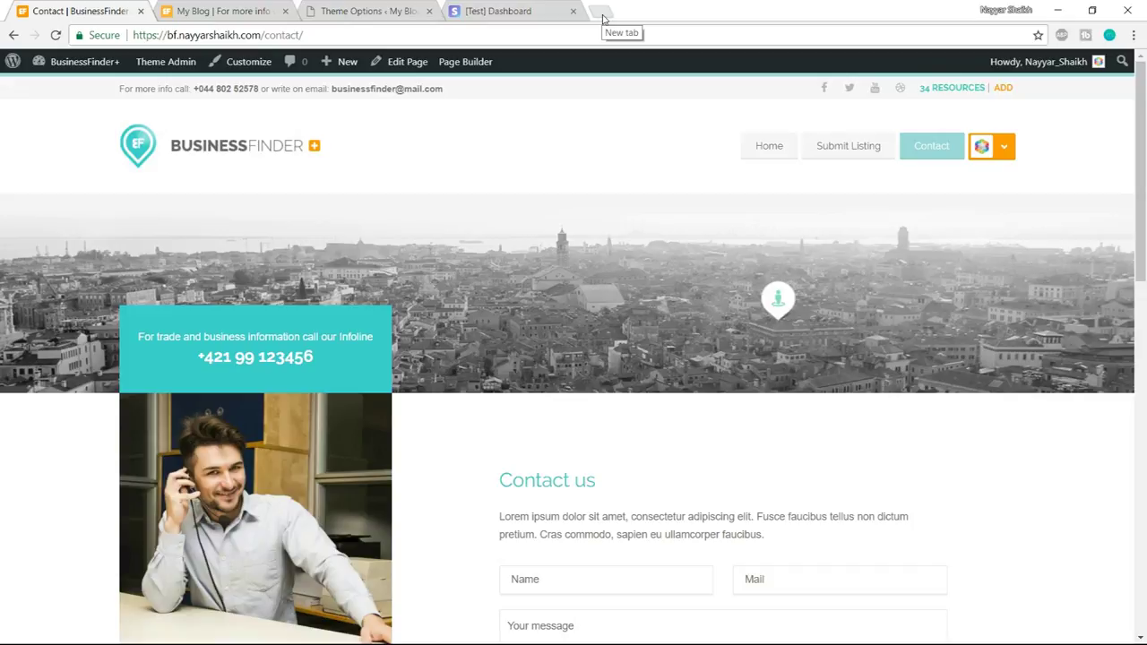
pyautogui.click(224, 11)
pyautogui.click(76, 11)
pyautogui.scroll(-3, 441, 328)
pyautogui.scroll(3, 382, 313)
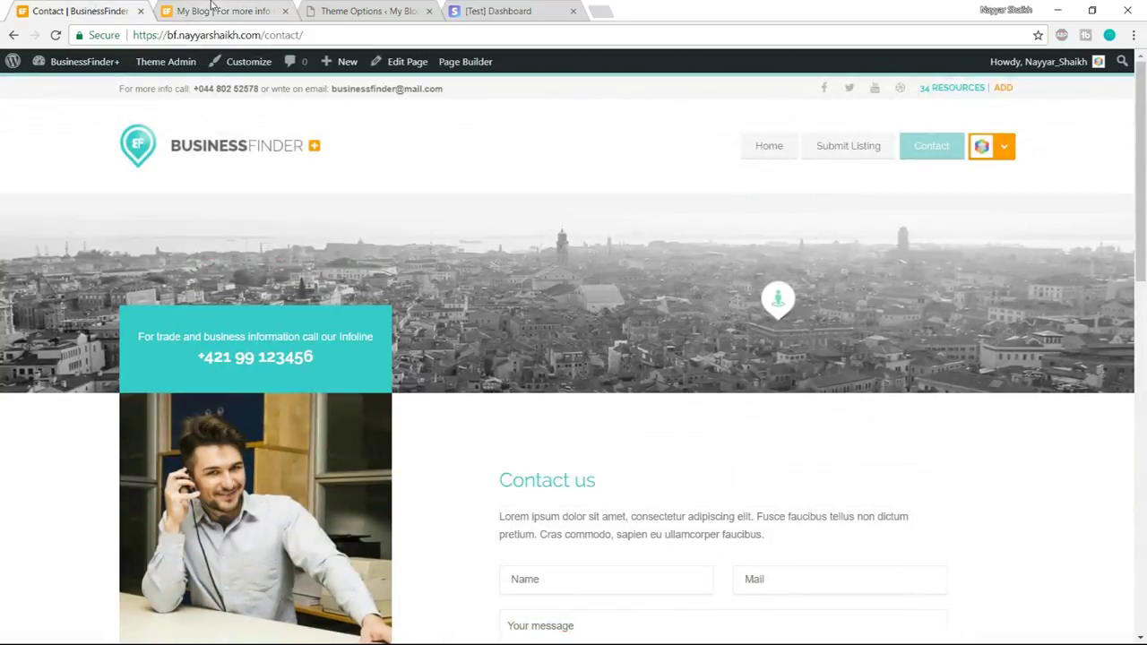
# Open the Caravaggio Restaurant item page from My Blog and bring back the Stripe settings
pyautogui.click(205, 7)
pyautogui.scroll(-5, 327, 323)
pyautogui.scroll(-5, 330, 328)
pyautogui.click(299, 301)
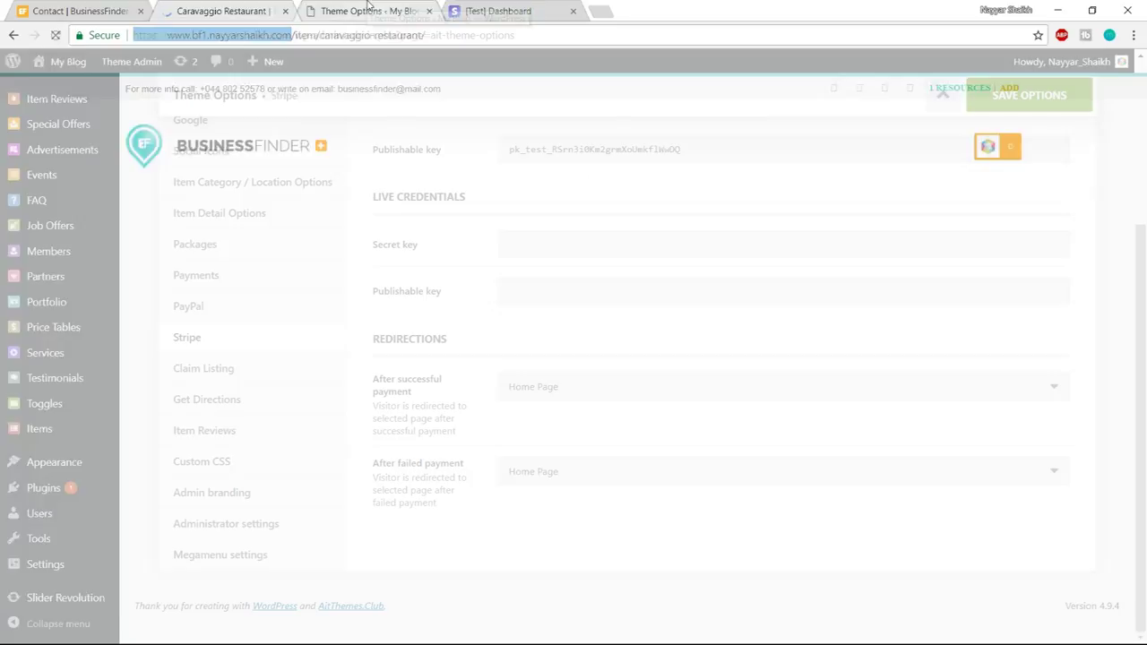
pyautogui.click(370, 11)
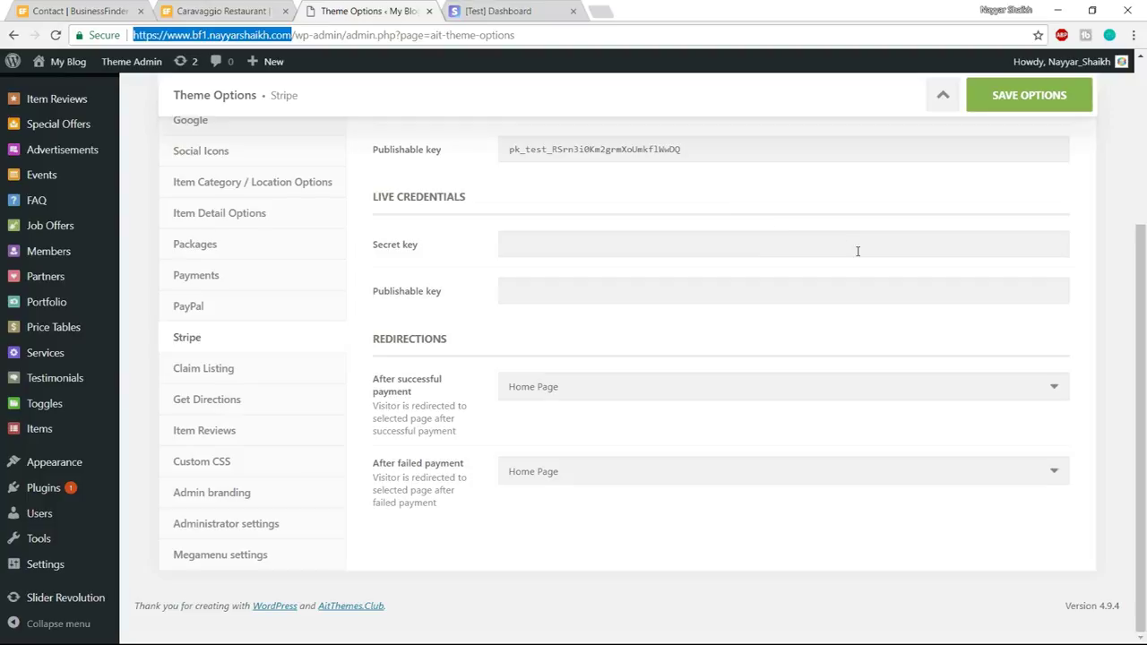
pyautogui.scroll(3, 852, 240)
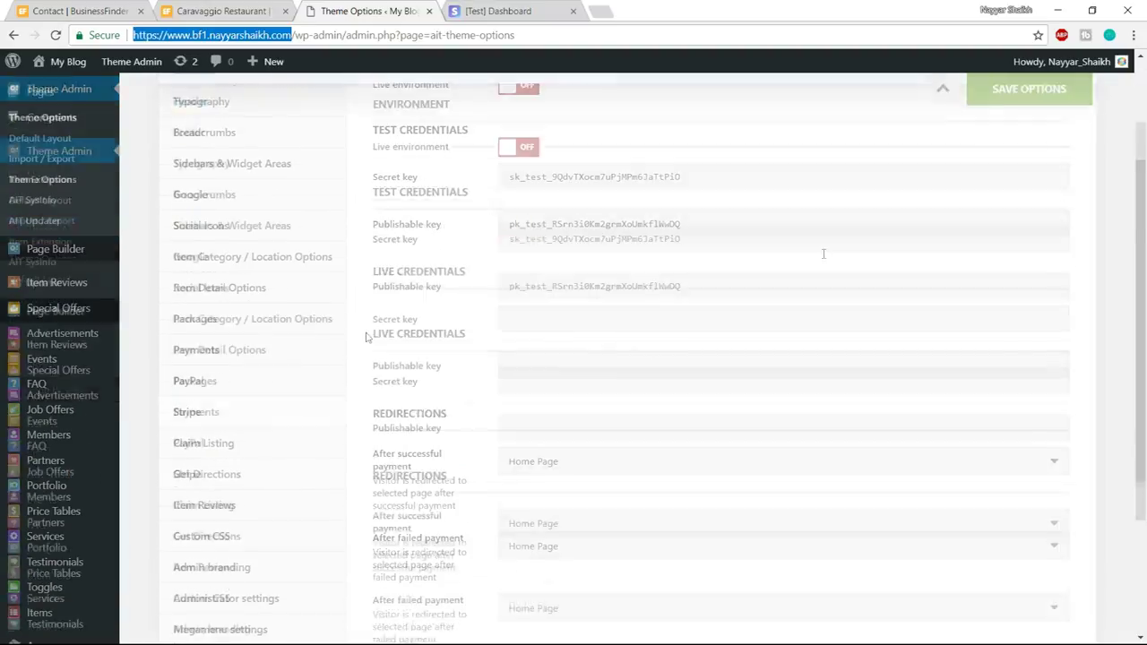
pyautogui.scroll(1, 27, 582)
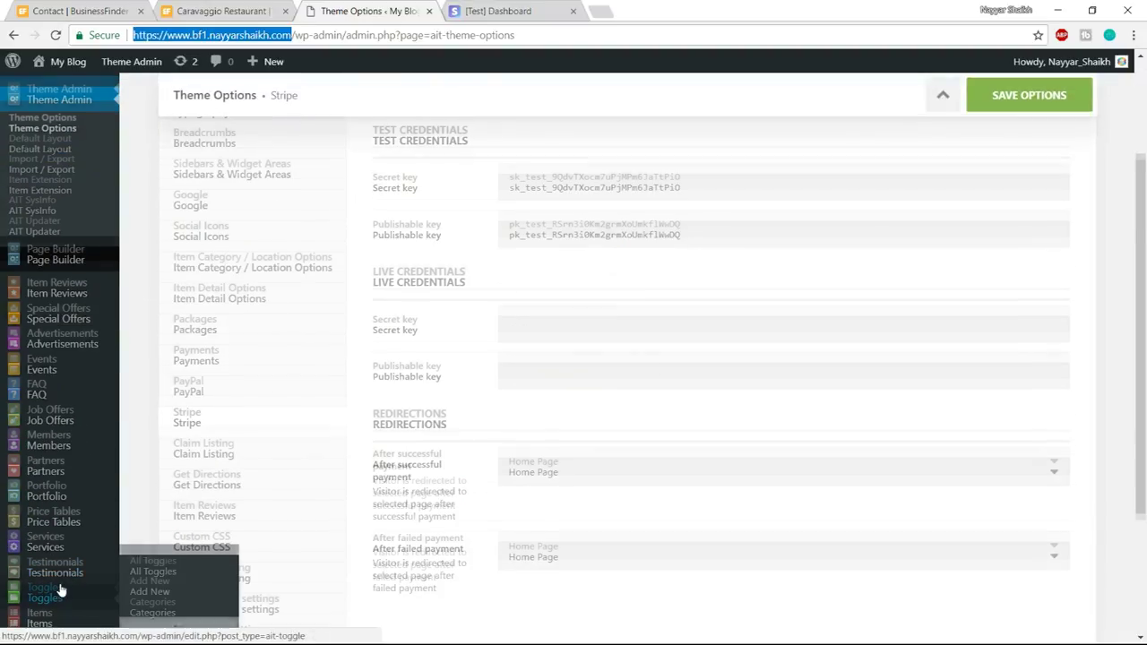
pyautogui.moveTo(55, 414)
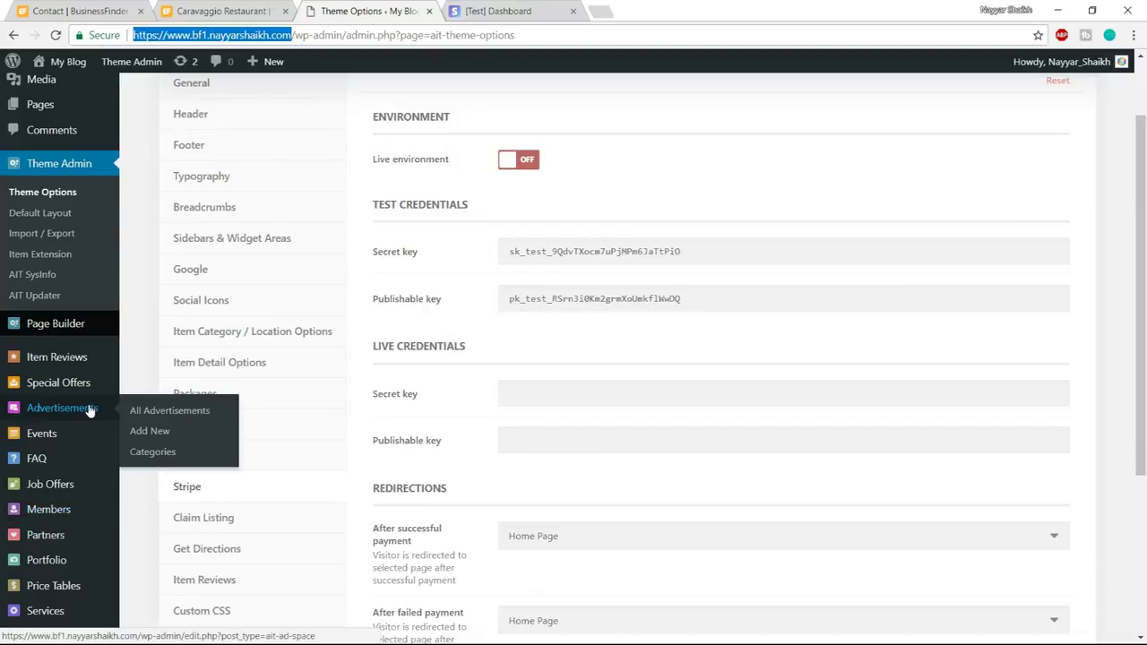
# Start a new advertisement titled 'Ad1' and review its image URL and description fields
pyautogui.click(168, 434)
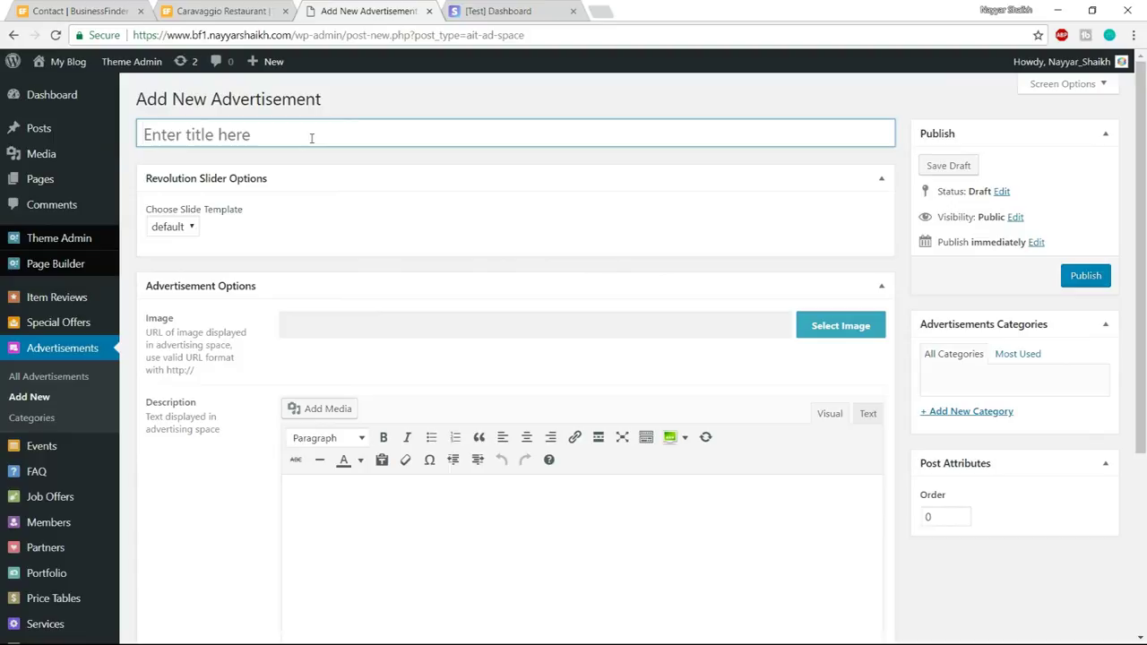
pyautogui.write('Ad1')
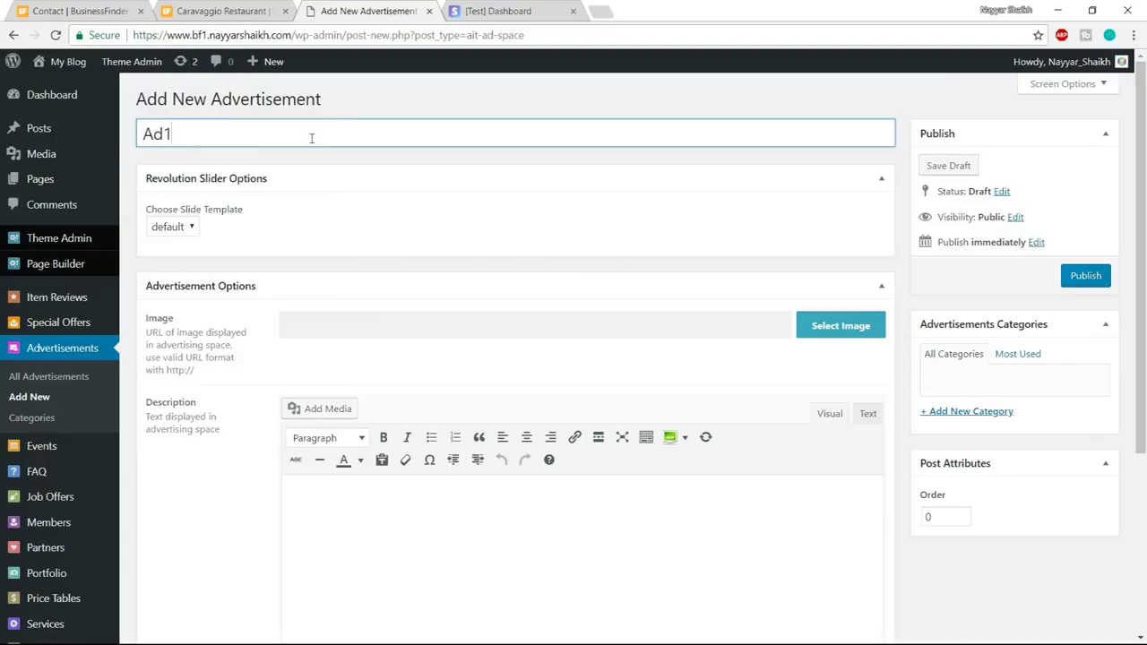
pyautogui.scroll(-2, 473, 376)
pyautogui.click(370, 170)
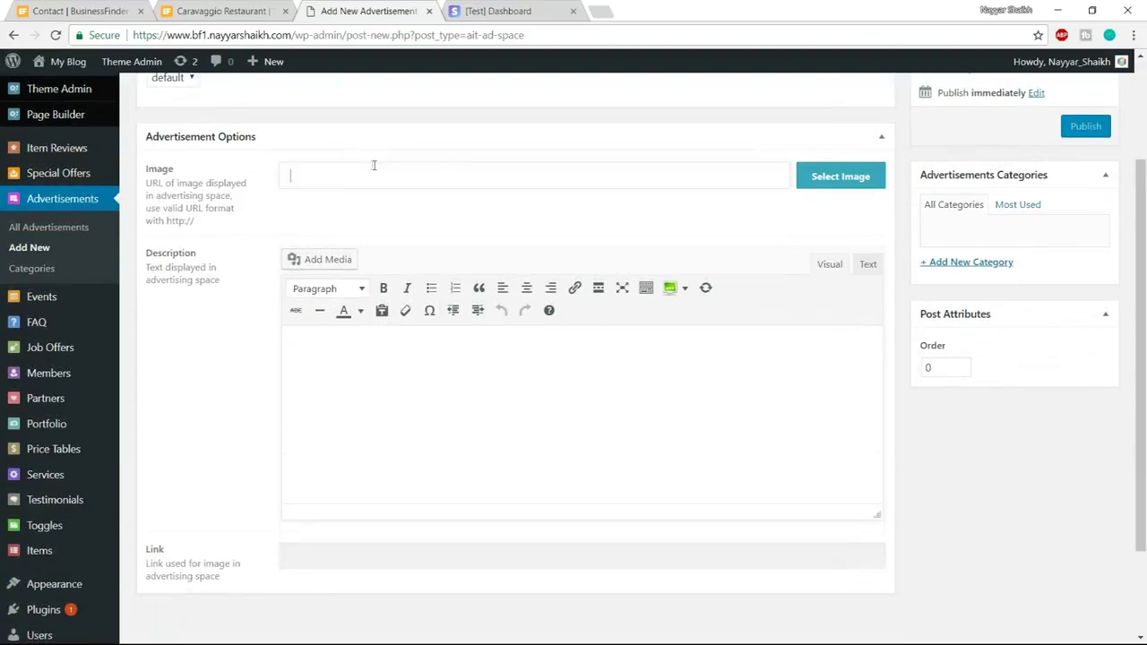
pyautogui.scroll(-2, 421, 207)
pyautogui.scroll(4, 409, 251)
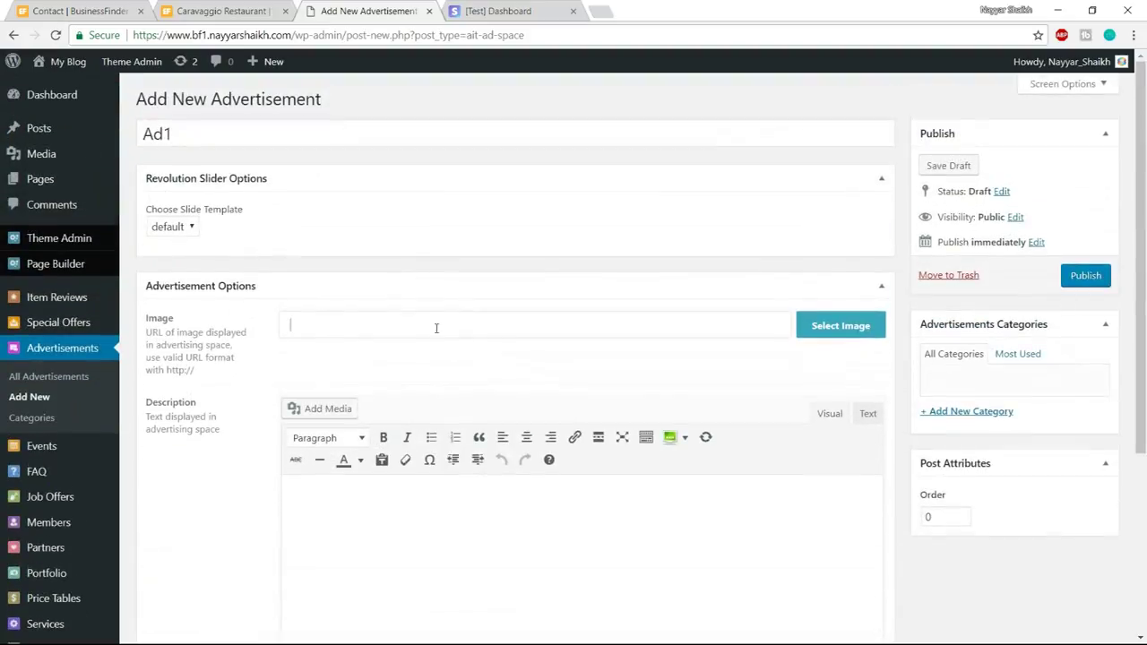
pyautogui.scroll(-2, 405, 366)
pyautogui.click(382, 407)
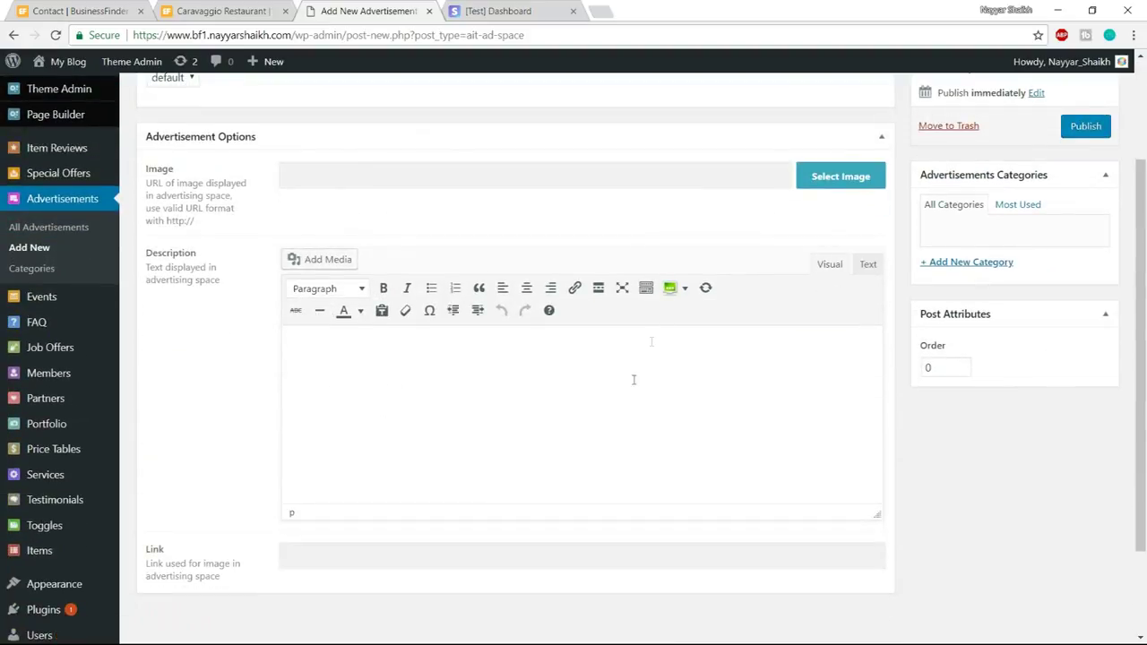
pyautogui.scroll(2, 640, 367)
pyautogui.scroll(-1, 489, 436)
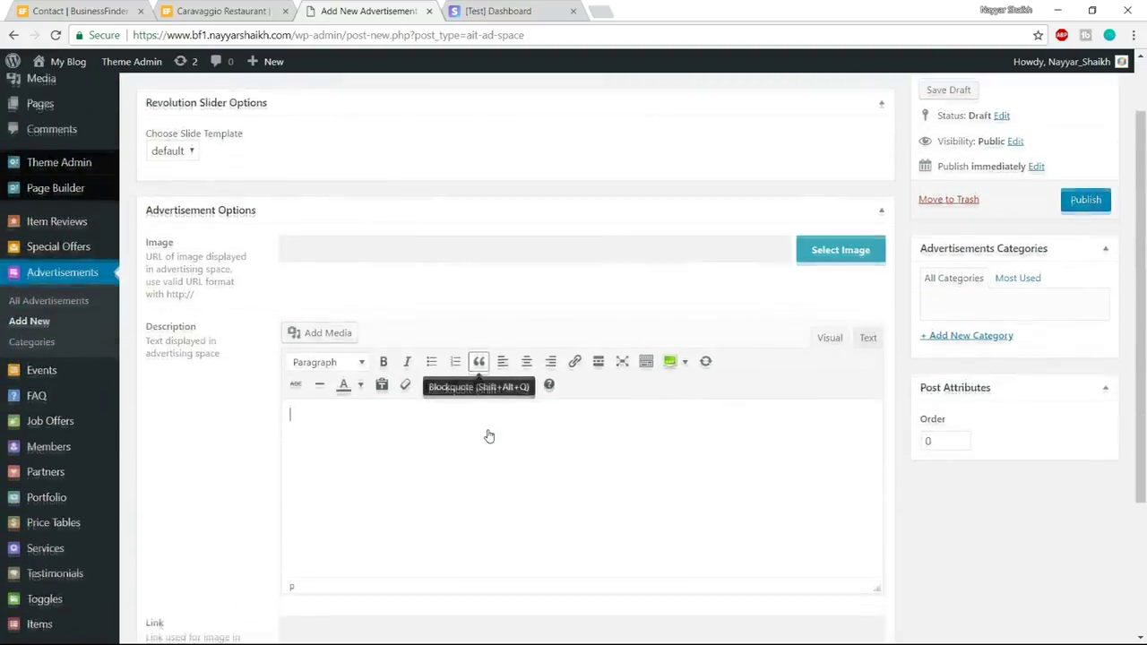
pyautogui.scroll(-1, 489, 436)
# Clear the stray description text and enter 'This is a Ad' in Visual mode
pyautogui.click(867, 341)
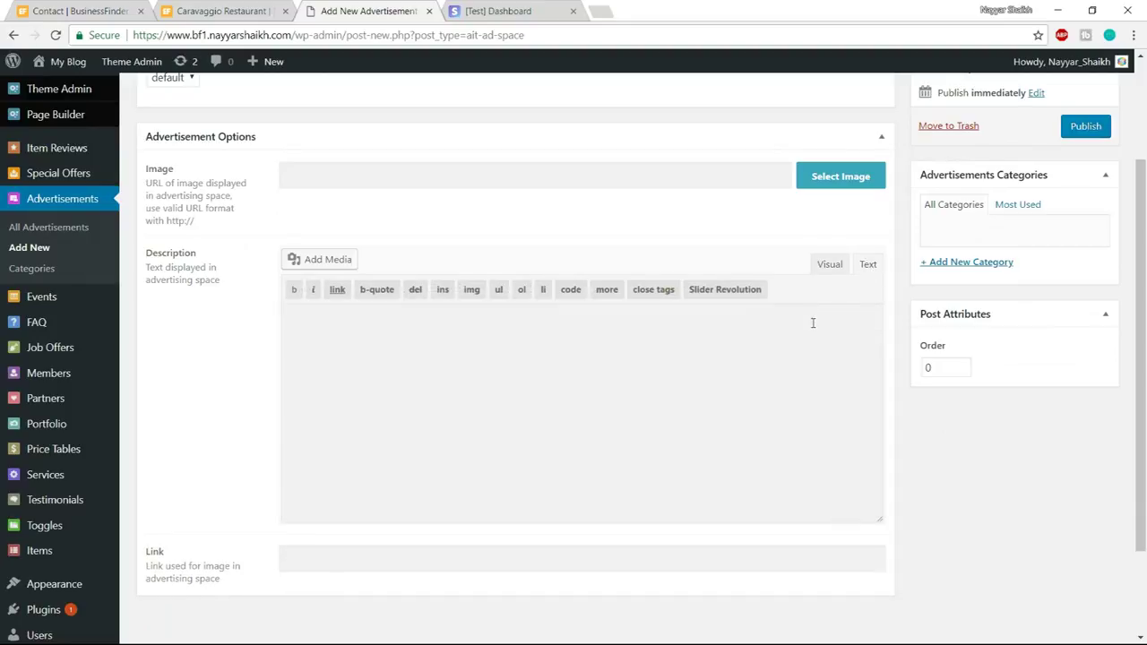
pyautogui.click(565, 377)
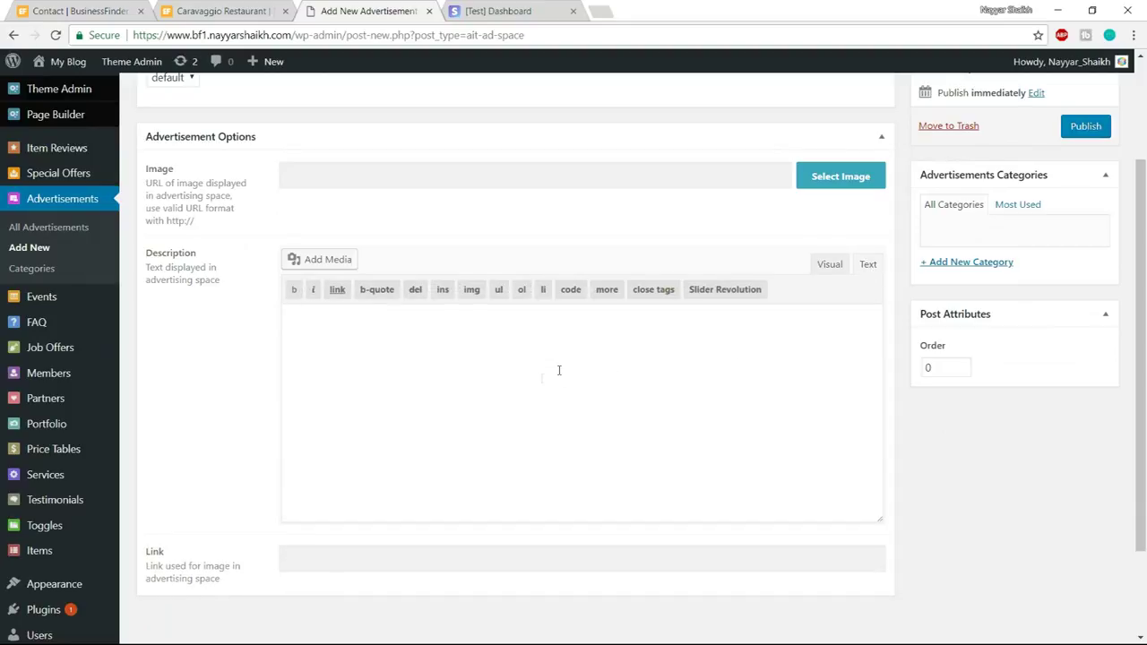
pyautogui.write('nayyst888')
pyautogui.hotkey('ctrl', 'a')
pyautogui.press('BackSpace')
pyautogui.click(827, 263)
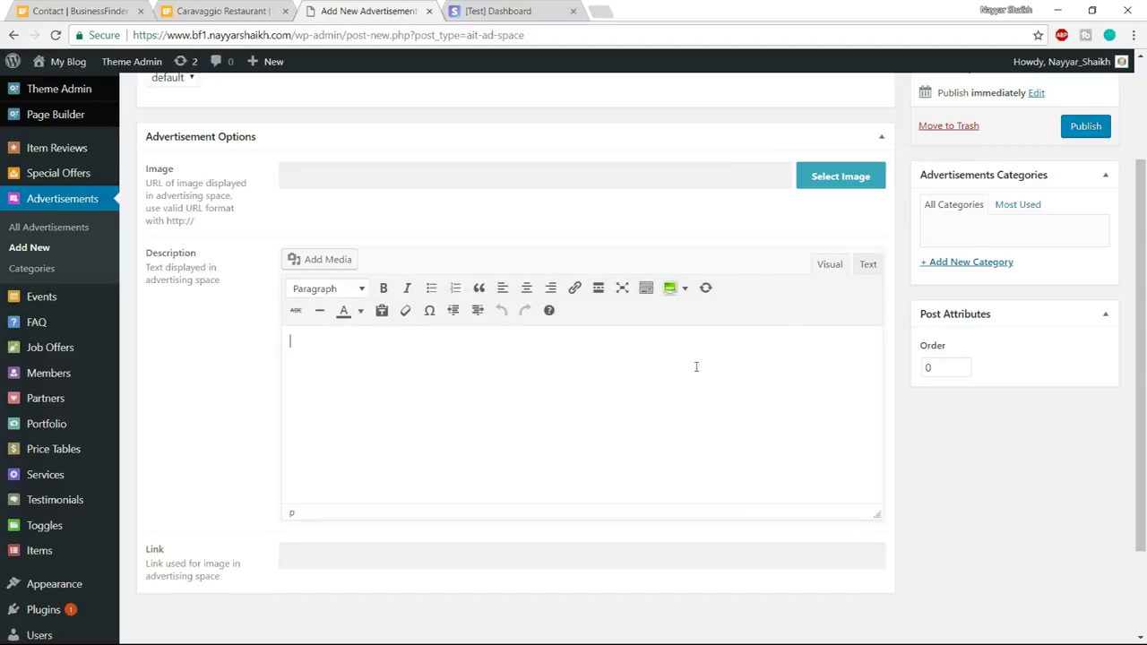
pyautogui.write('This')
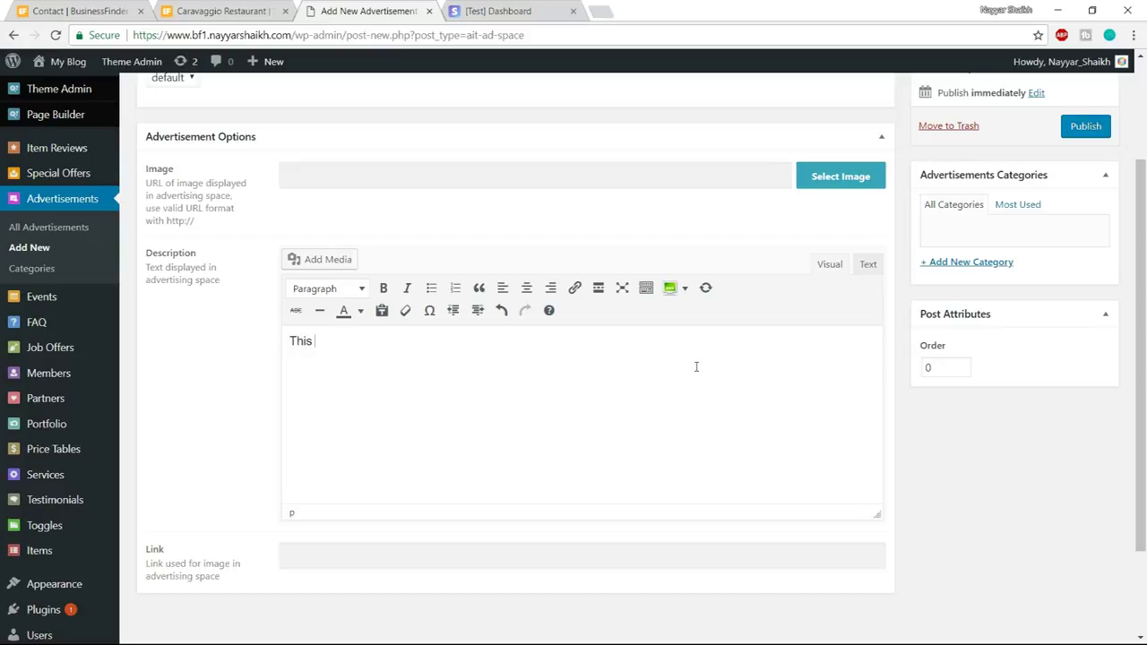
pyautogui.write(' is a Ad')
# Create and assign the new Ad1 category, then publish the advertisement
pyautogui.click(999, 263)
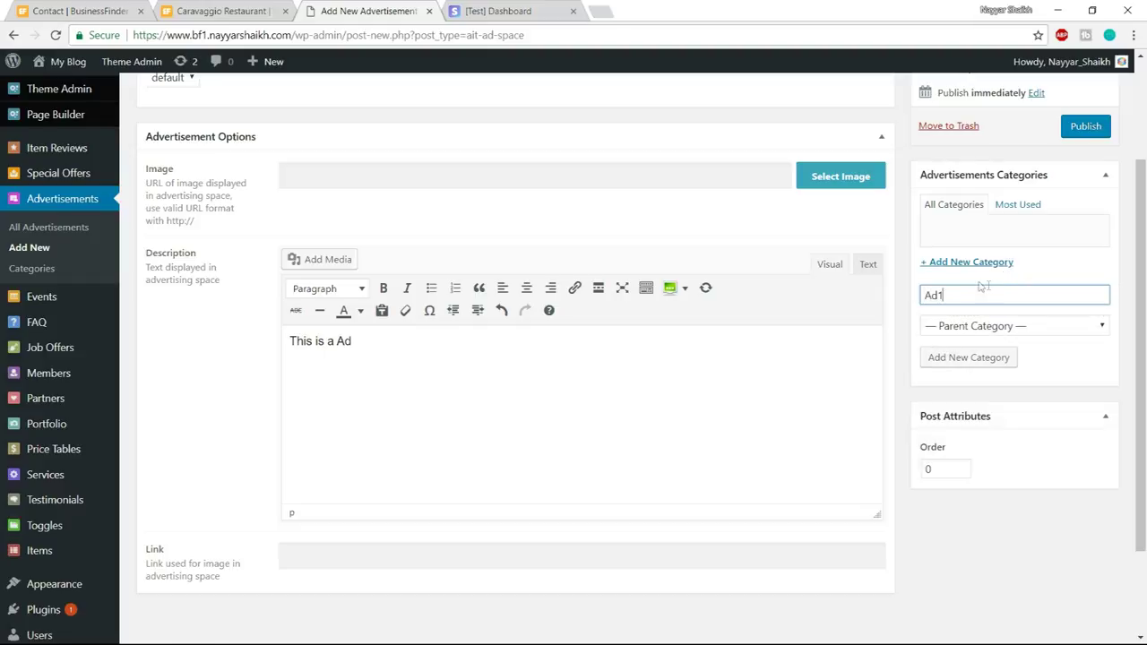
pyautogui.click(959, 362)
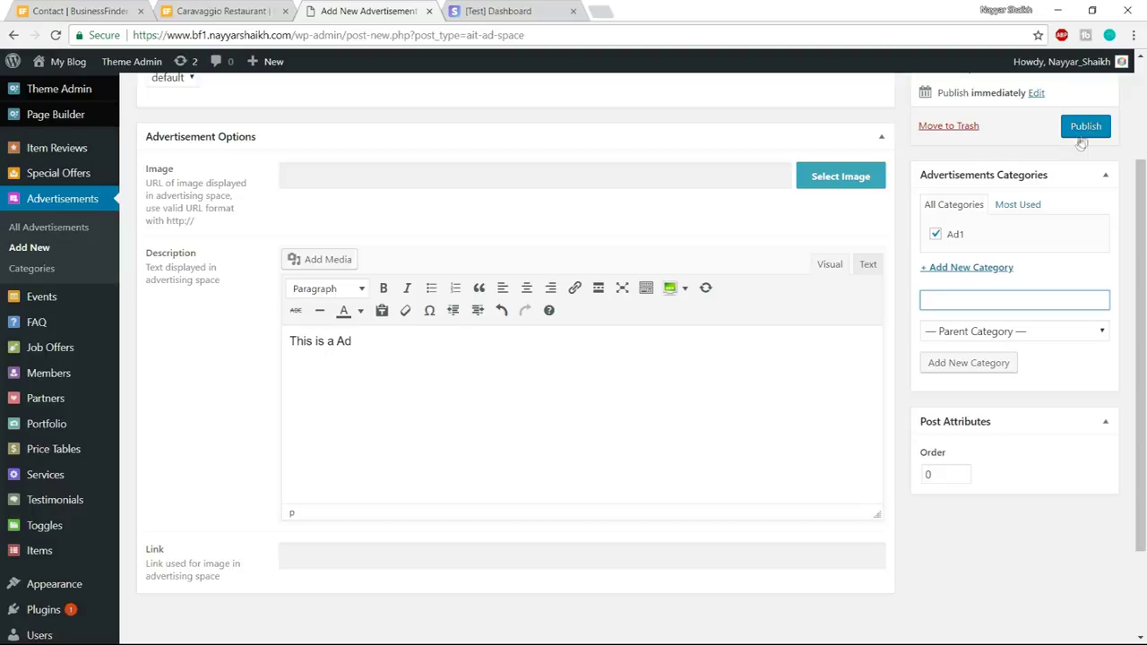
pyautogui.scroll(2, 678, 417)
pyautogui.scroll(-2, 430, 504)
pyautogui.moveTo(352, 341); pyautogui.dragTo(293, 333)
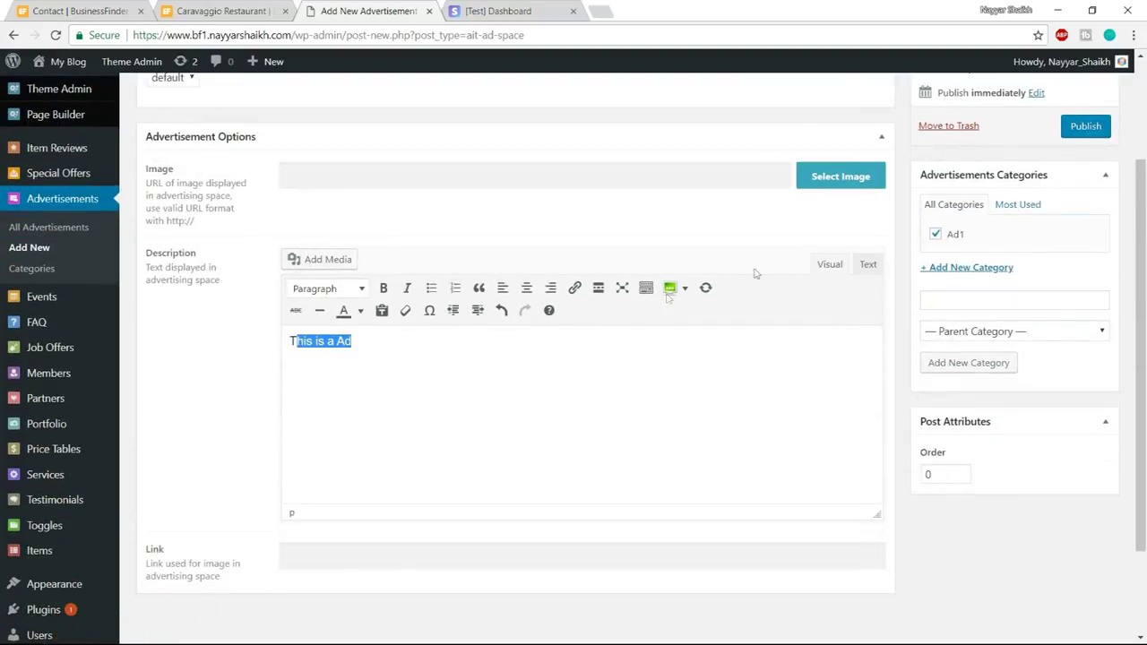
pyautogui.click(867, 265)
pyautogui.click(1087, 133)
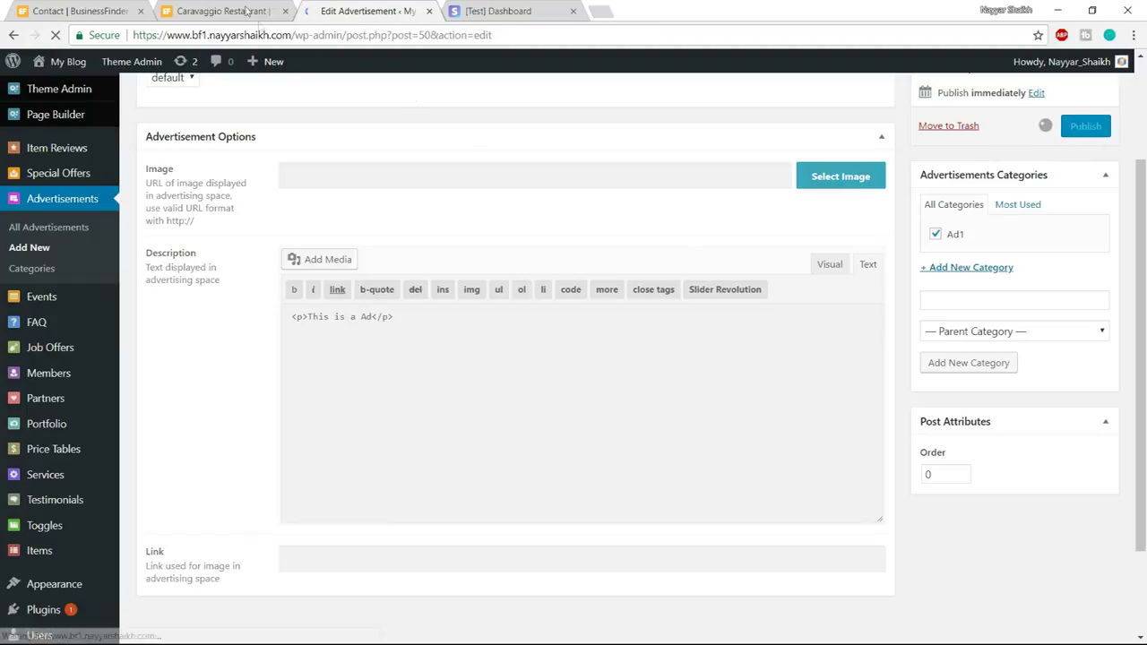
# Scroll through the Caravaggio Restaurant item page, briefly rechecking the ad editor, and open Page Builder
pyautogui.click(224, 11)
pyautogui.scroll(-5, 522, 394)
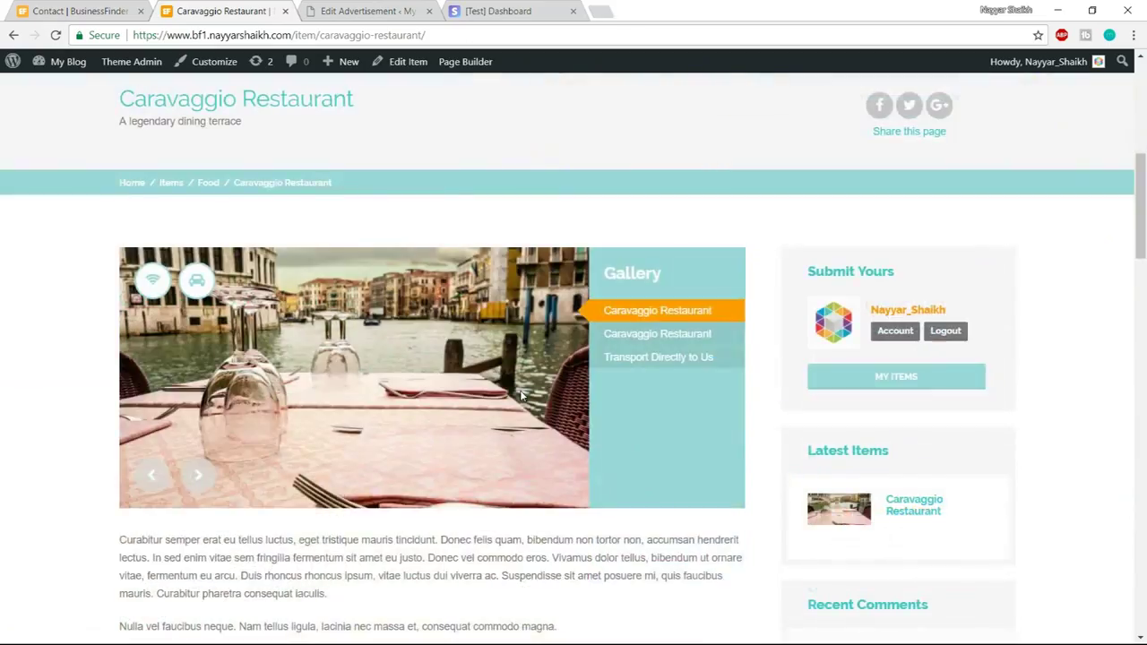
pyautogui.scroll(-10, 522, 394)
pyautogui.scroll(15, 525, 474)
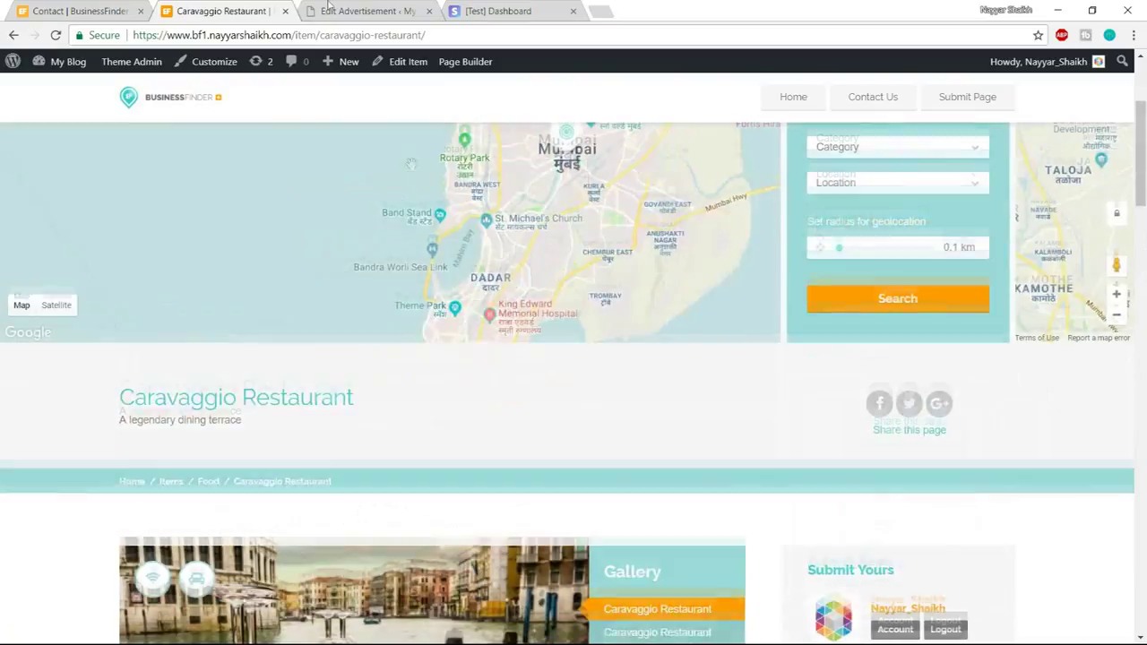
pyautogui.click(330, 9)
pyautogui.click(268, 10)
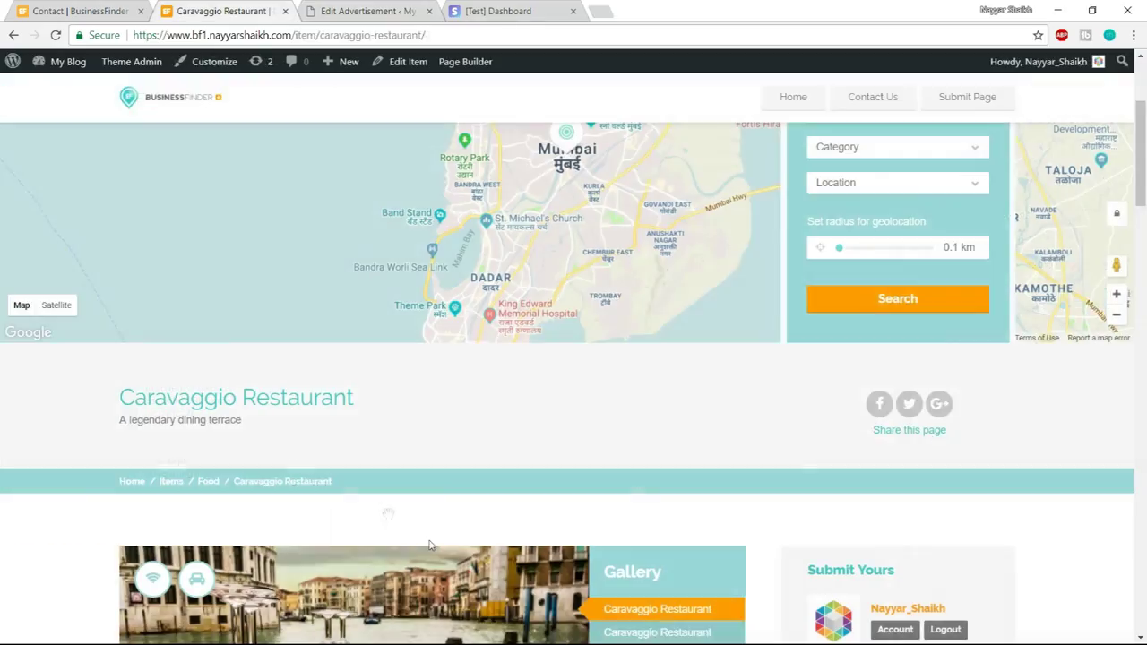
pyautogui.scroll(-8, 430, 544)
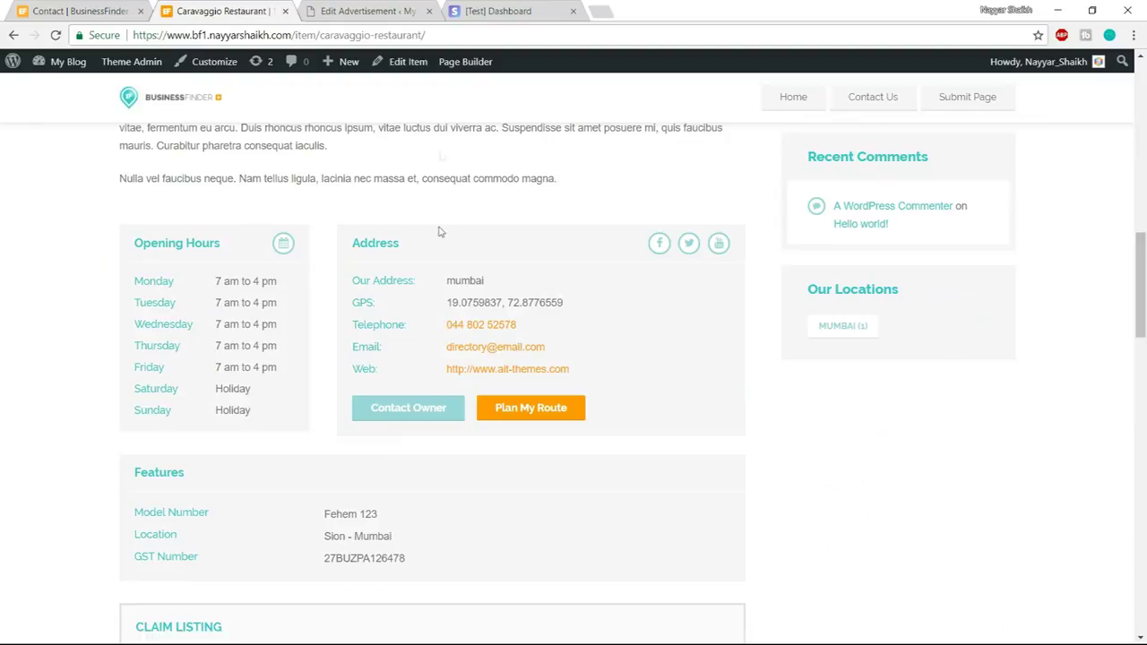
pyautogui.scroll(-10, 458, 366)
pyautogui.scroll(8, 457, 380)
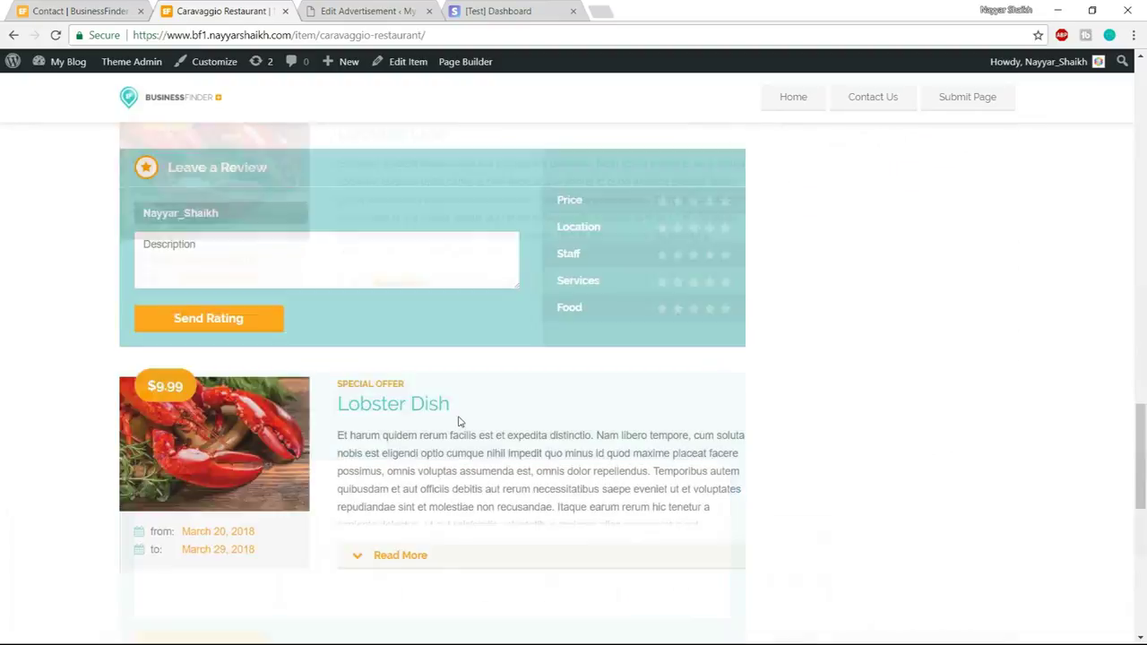
pyautogui.scroll(-4, 472, 296)
pyautogui.scroll(14, 493, 202)
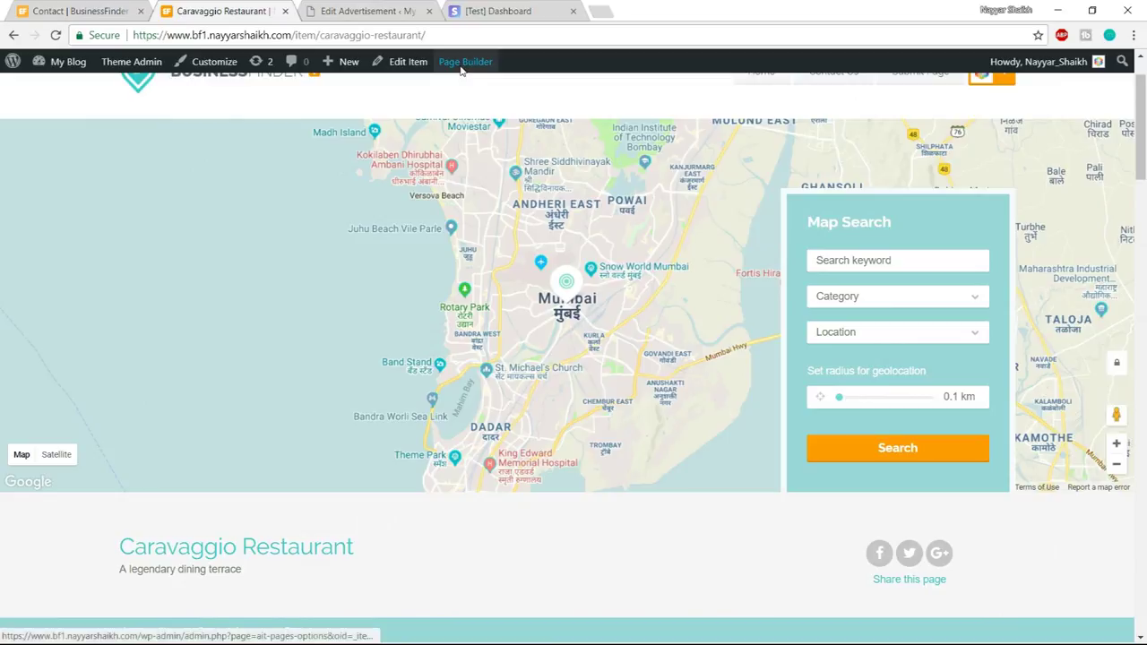
pyautogui.click(461, 68)
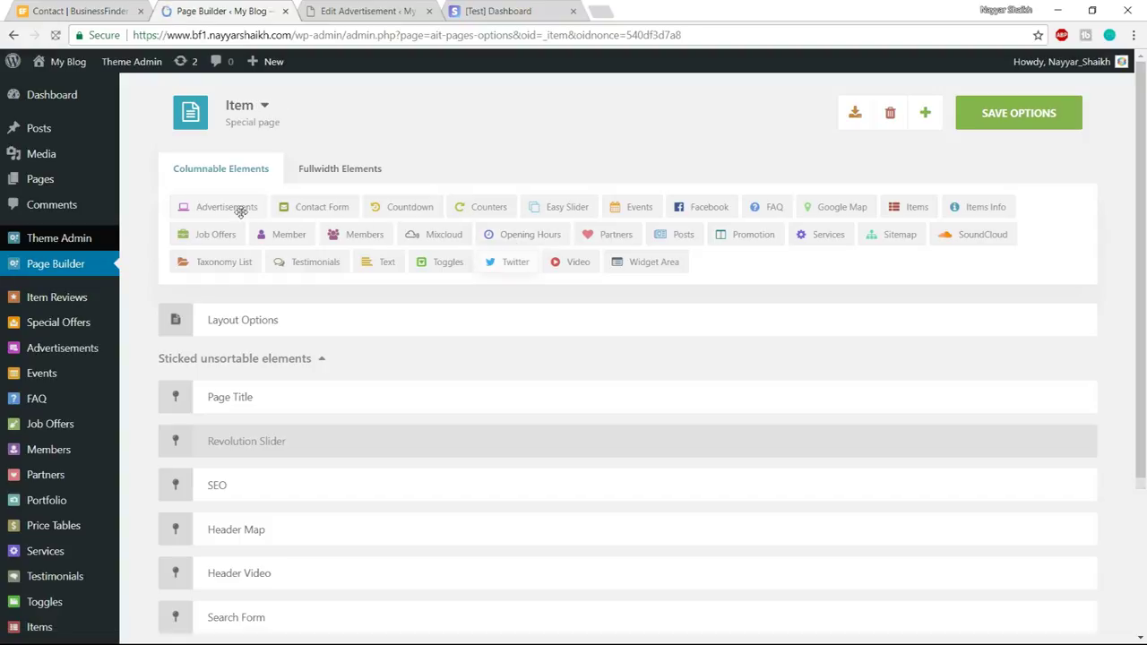
# Add an Advertisements element to the sortable elements, restricted to the Ad1 category
pyautogui.scroll(-3, 266, 235)
pyautogui.moveTo(215, 129); pyautogui.dragTo(248, 489)
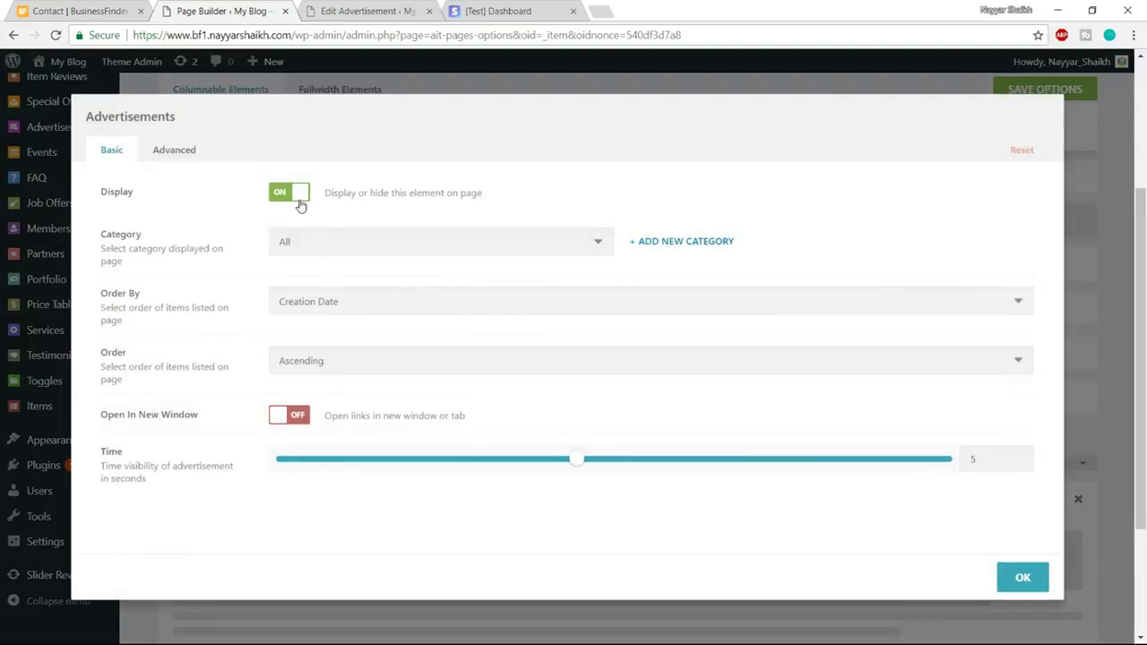
pyautogui.click(336, 251)
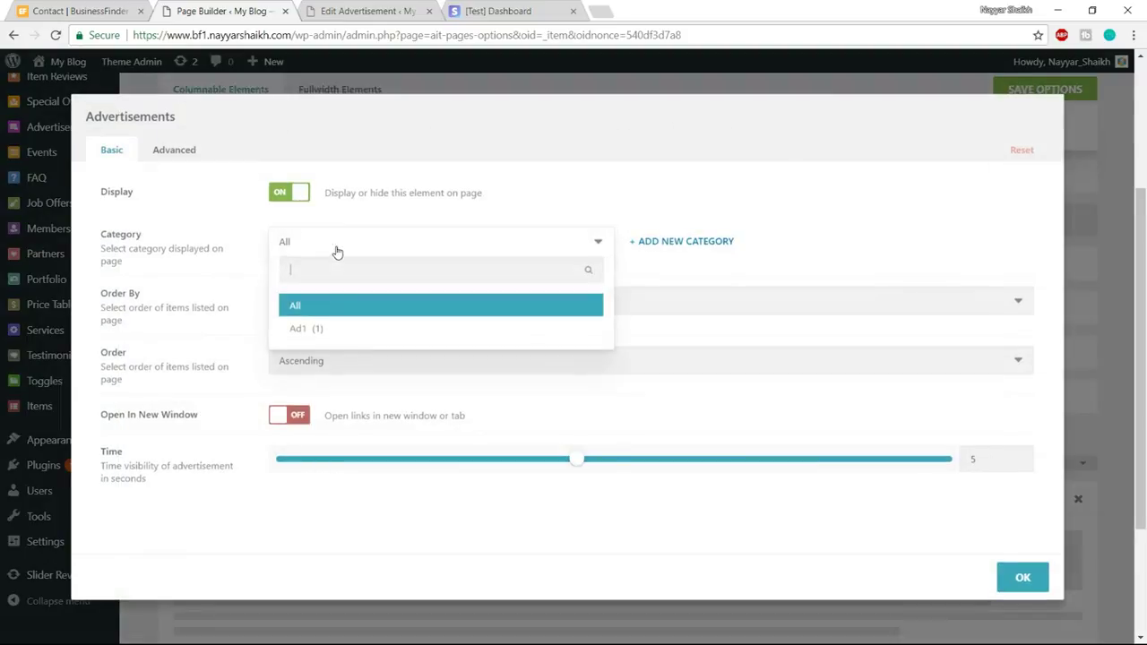
pyautogui.click(325, 337)
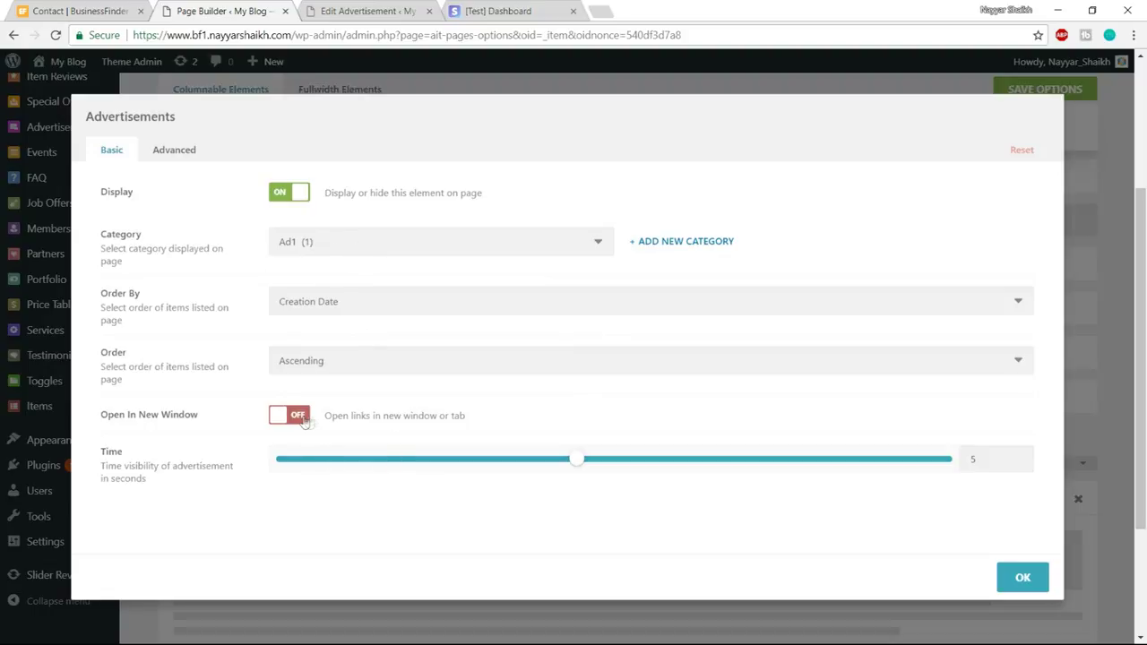
pyautogui.click(1012, 577)
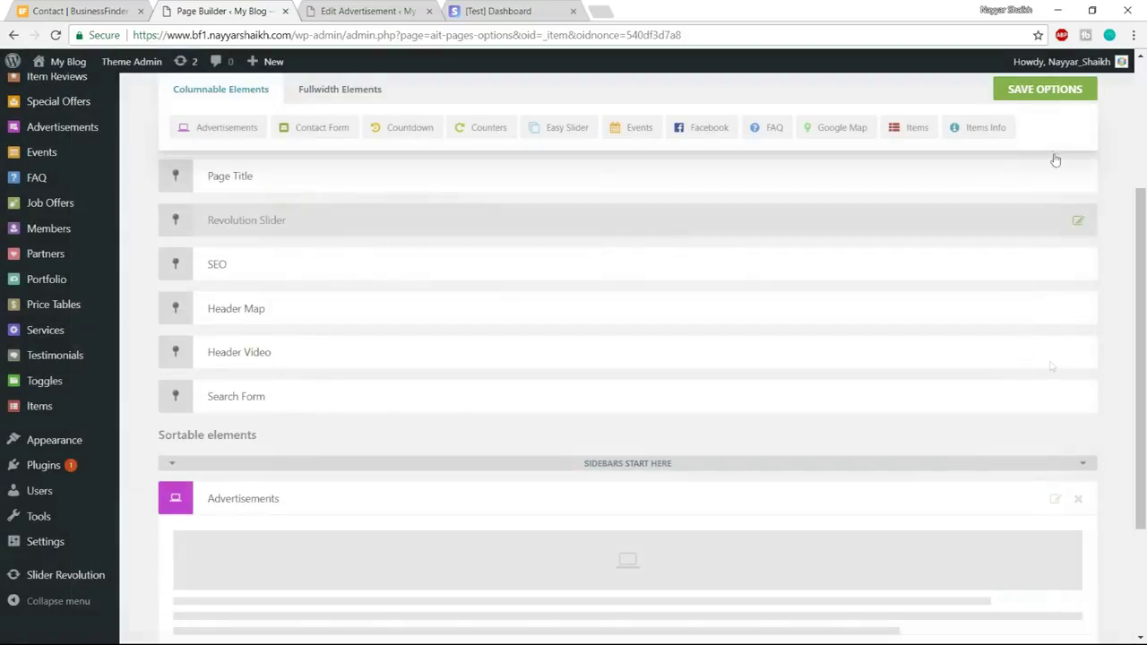
# Switch between the Ad1 editor and Page Builder tabs, then visit the site's front page
pyautogui.click(380, 9)
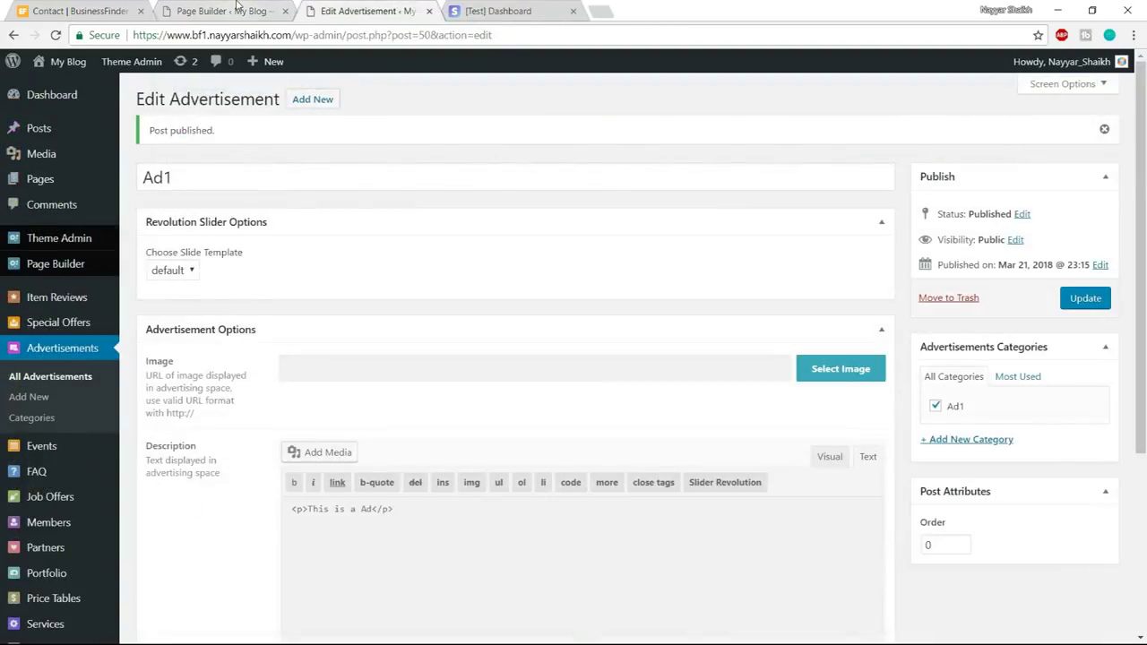
pyautogui.click(234, 10)
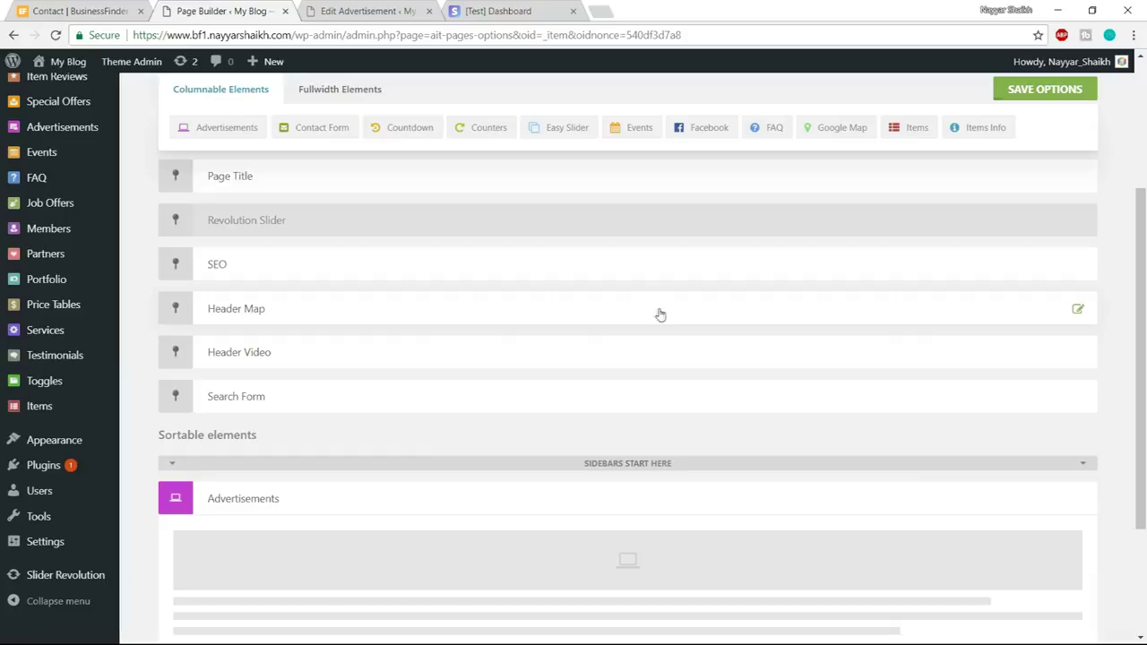
pyautogui.click(392, 5)
pyautogui.moveTo(113, 64)
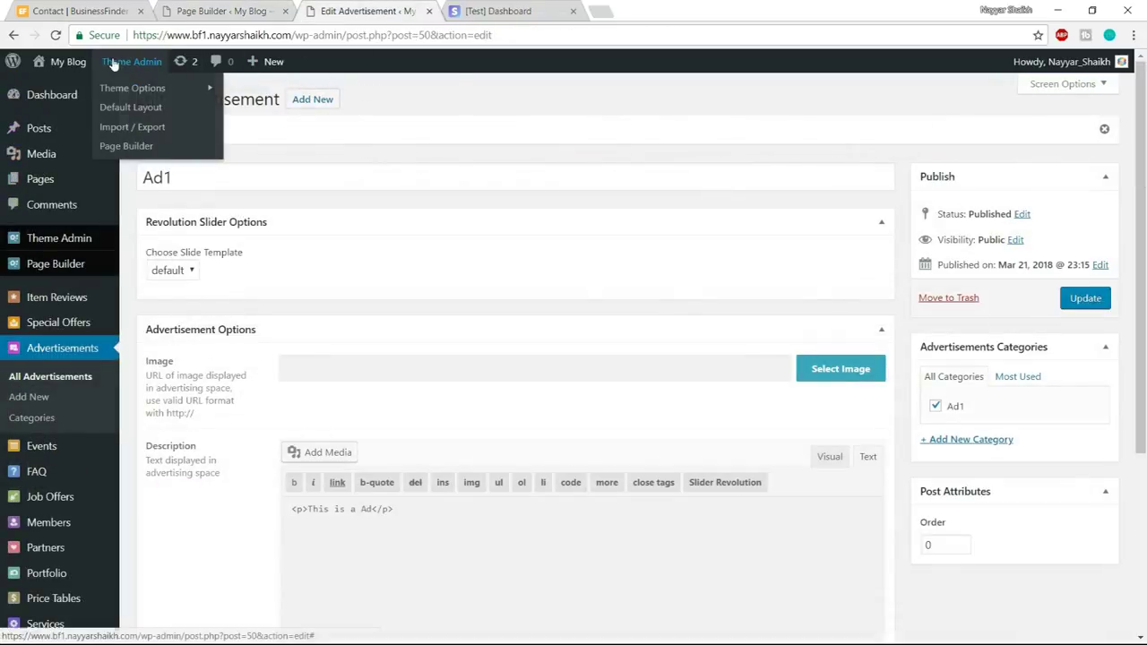
pyautogui.click(55, 63)
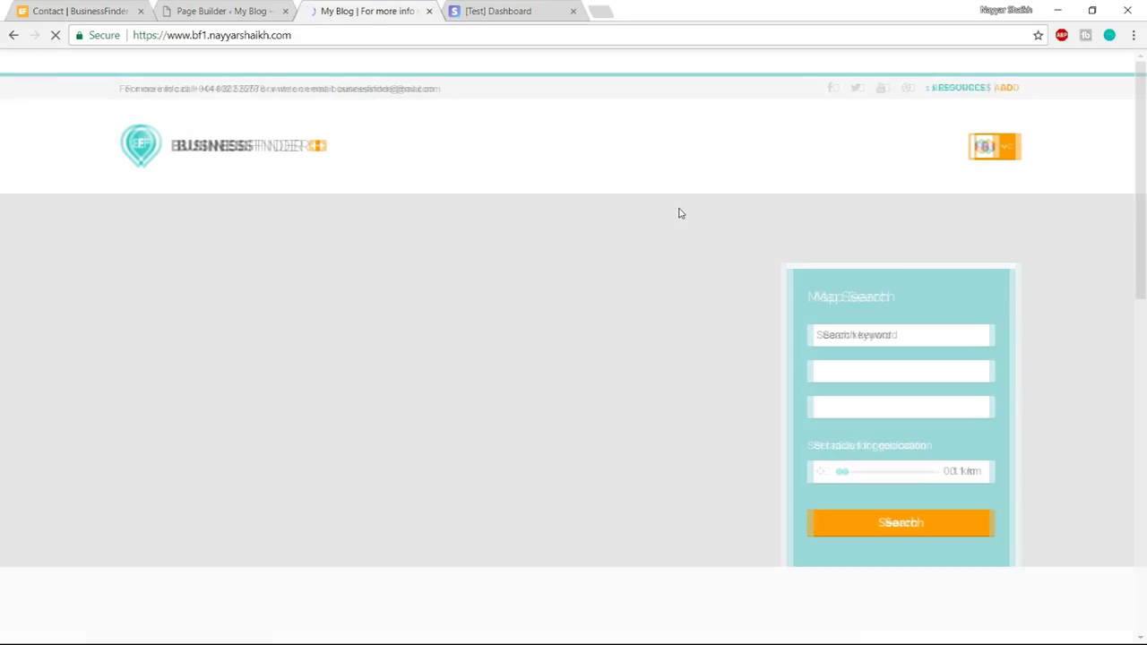
# Open the Caravaggio Restaurant page to verify 'This is a Ad' above the gallery, then return to Page Builder
pyautogui.scroll(-6, 653, 230)
pyautogui.scroll(-3, 648, 236)
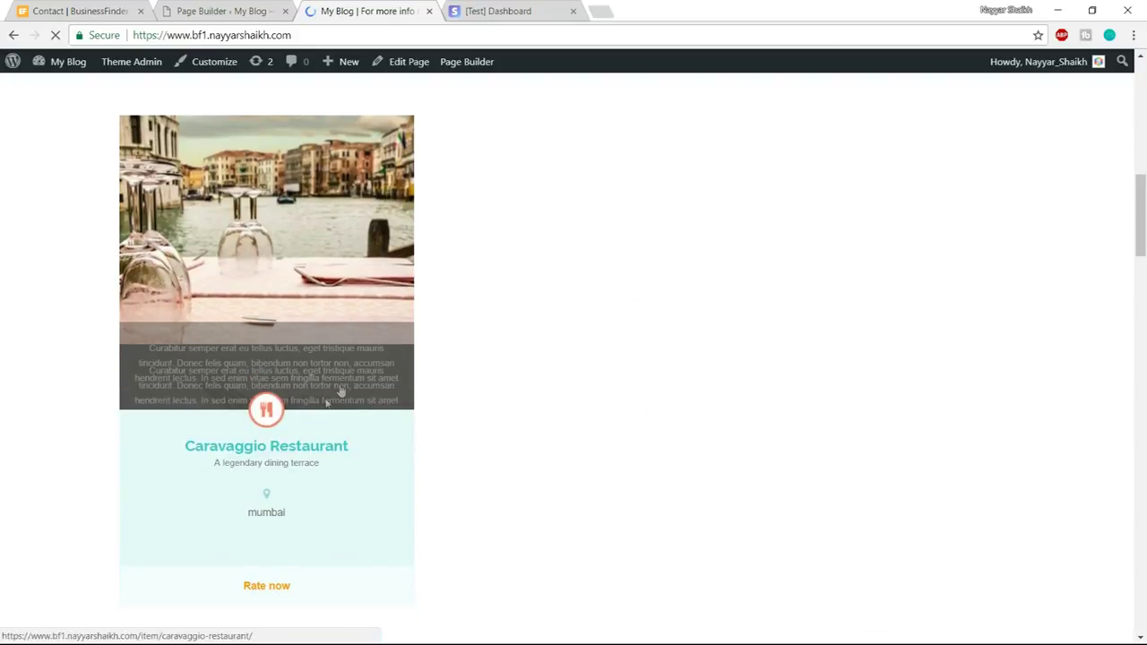
pyautogui.click(311, 444)
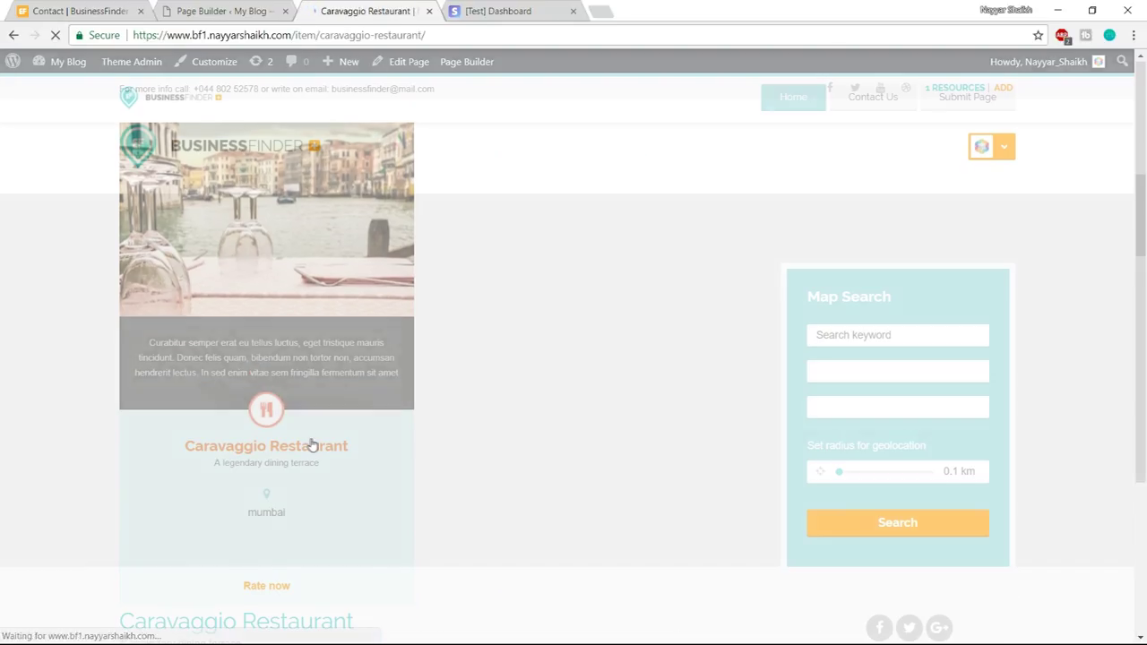
pyautogui.scroll(-4, 361, 420)
pyautogui.scroll(-1, 361, 420)
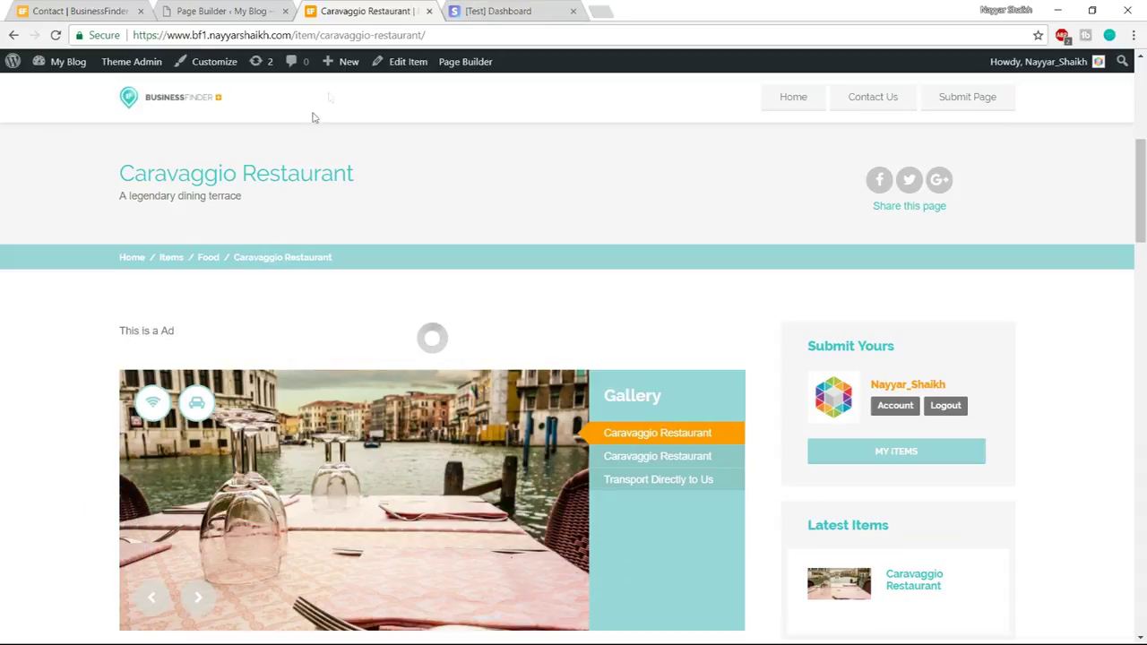
pyautogui.click(235, 9)
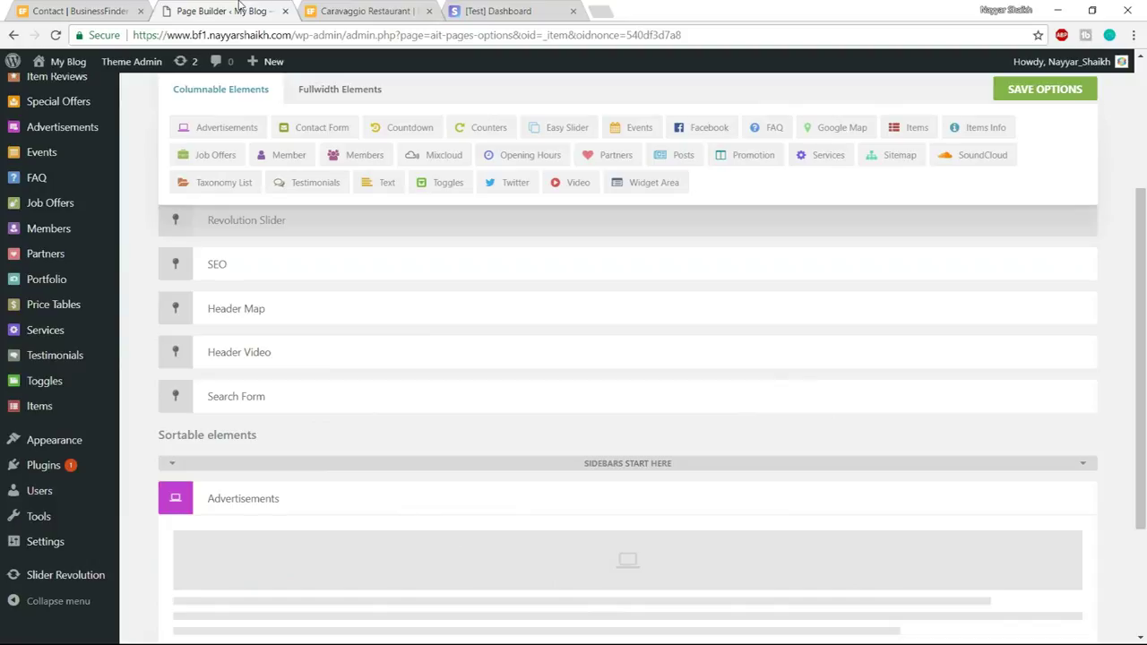